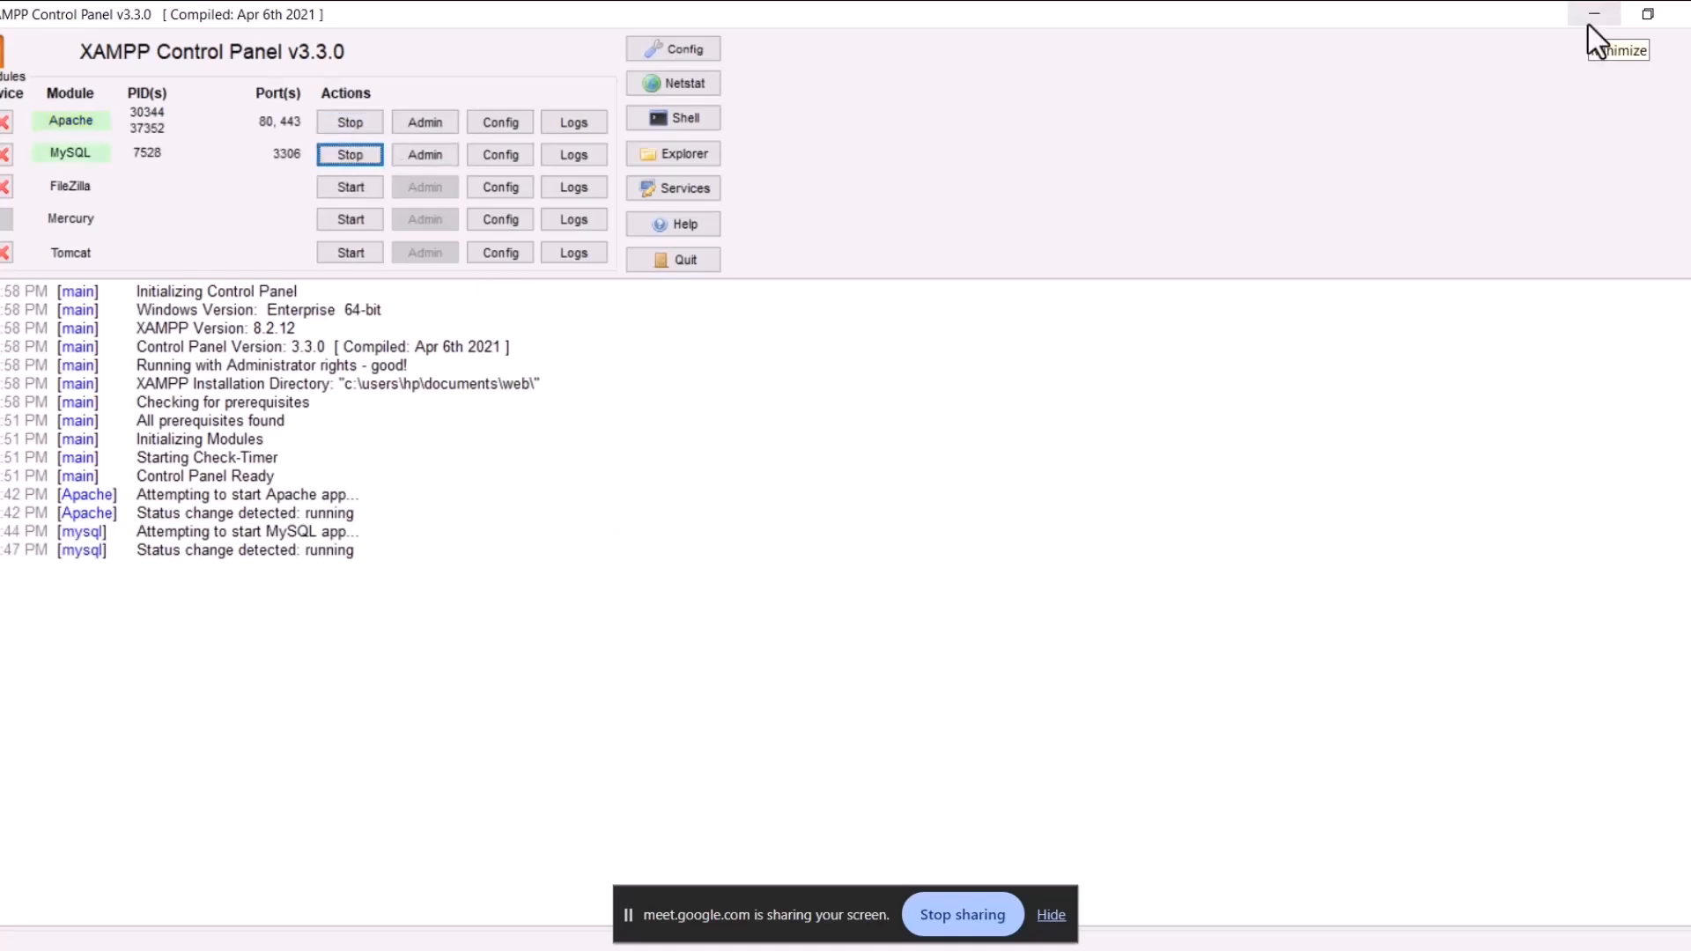
# Step: Minimize the XAMPP Control Panel and open a new blank Chrome tab
pyautogui.click(1592, 19)
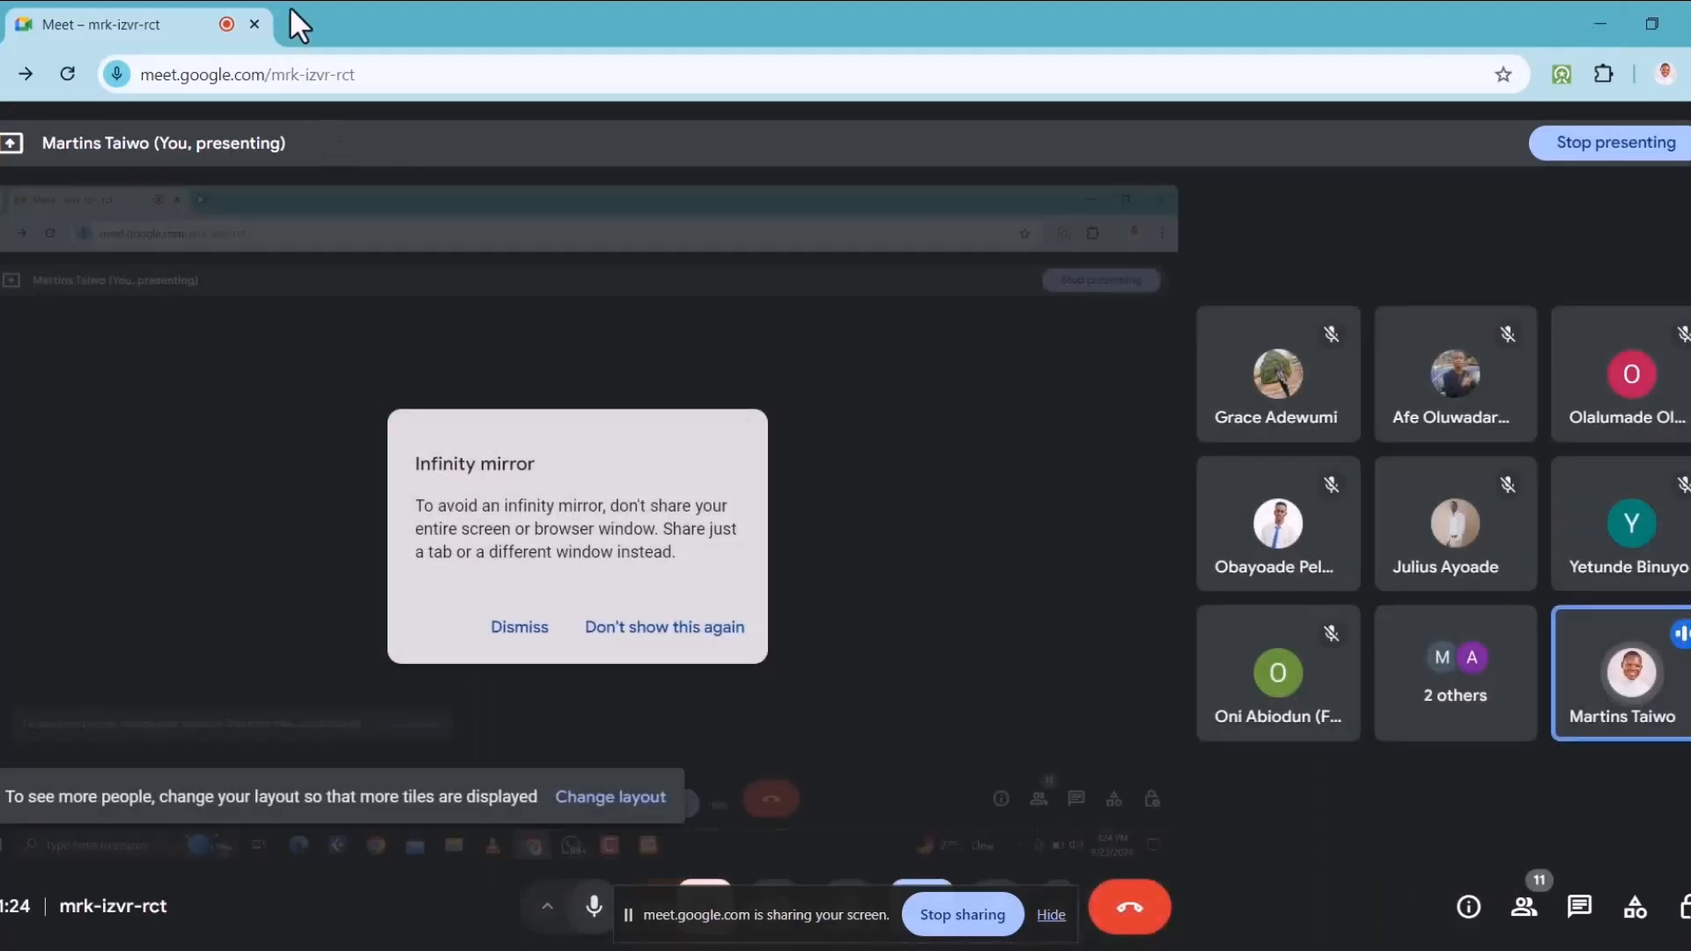
pyautogui.click(296, 23)
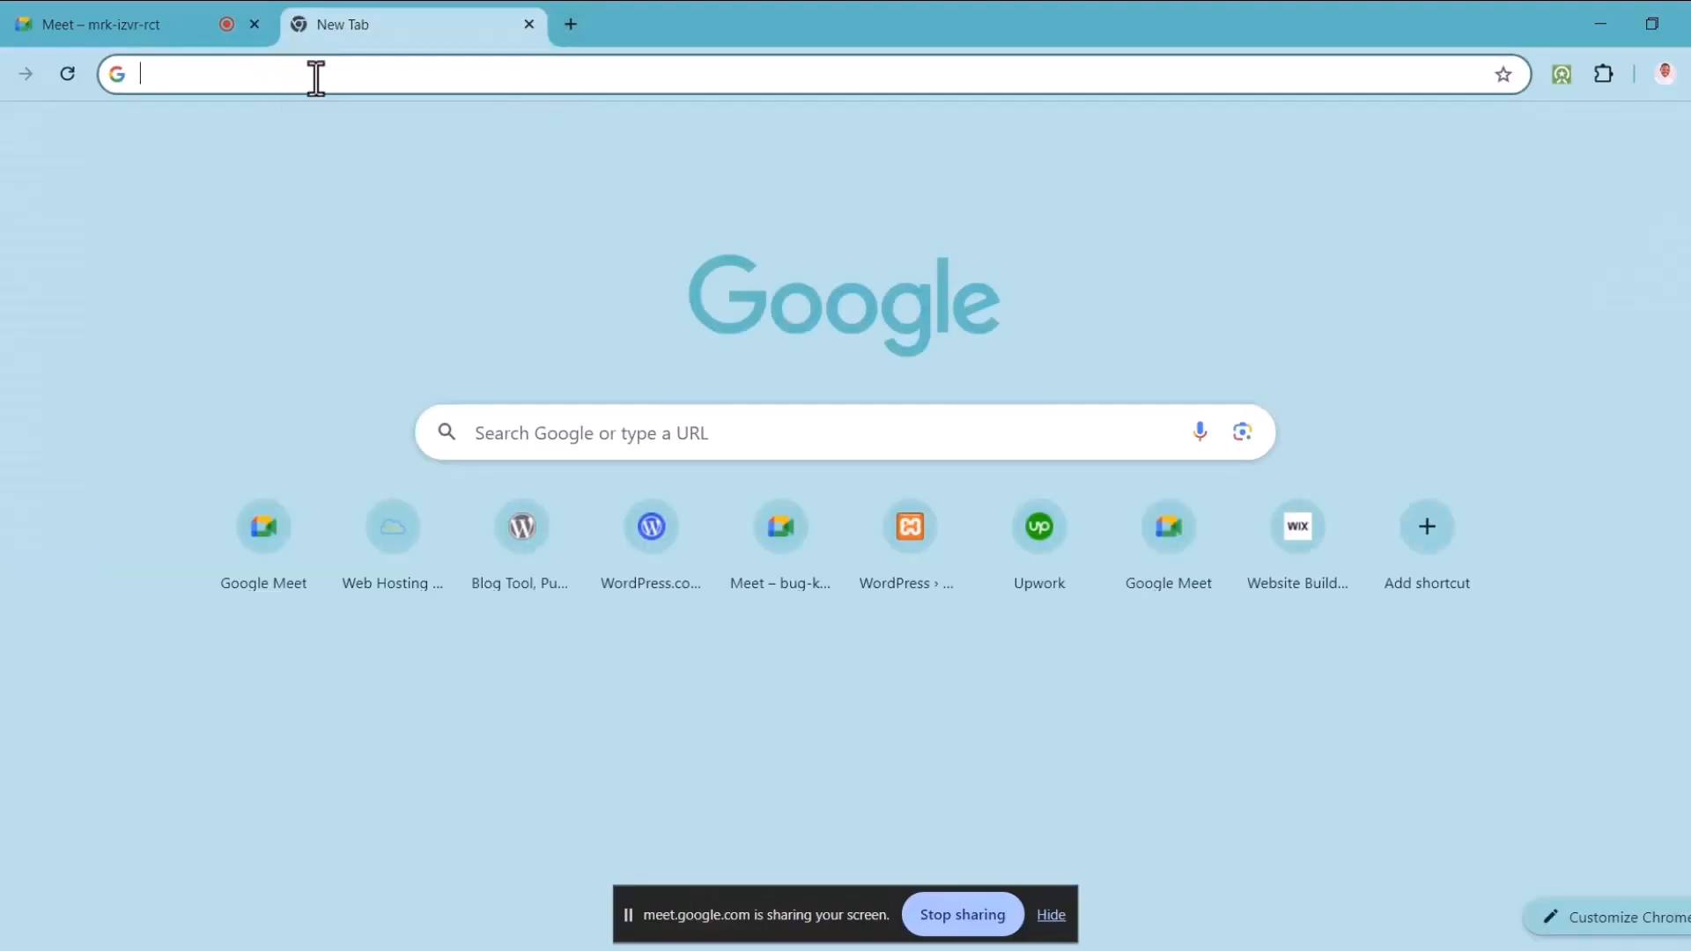
# Step: Enter localhost/jaspernocode.com in the address bar, trim it, then switch back to XAMPP
pyautogui.write('localhost/jaspernocode.com')
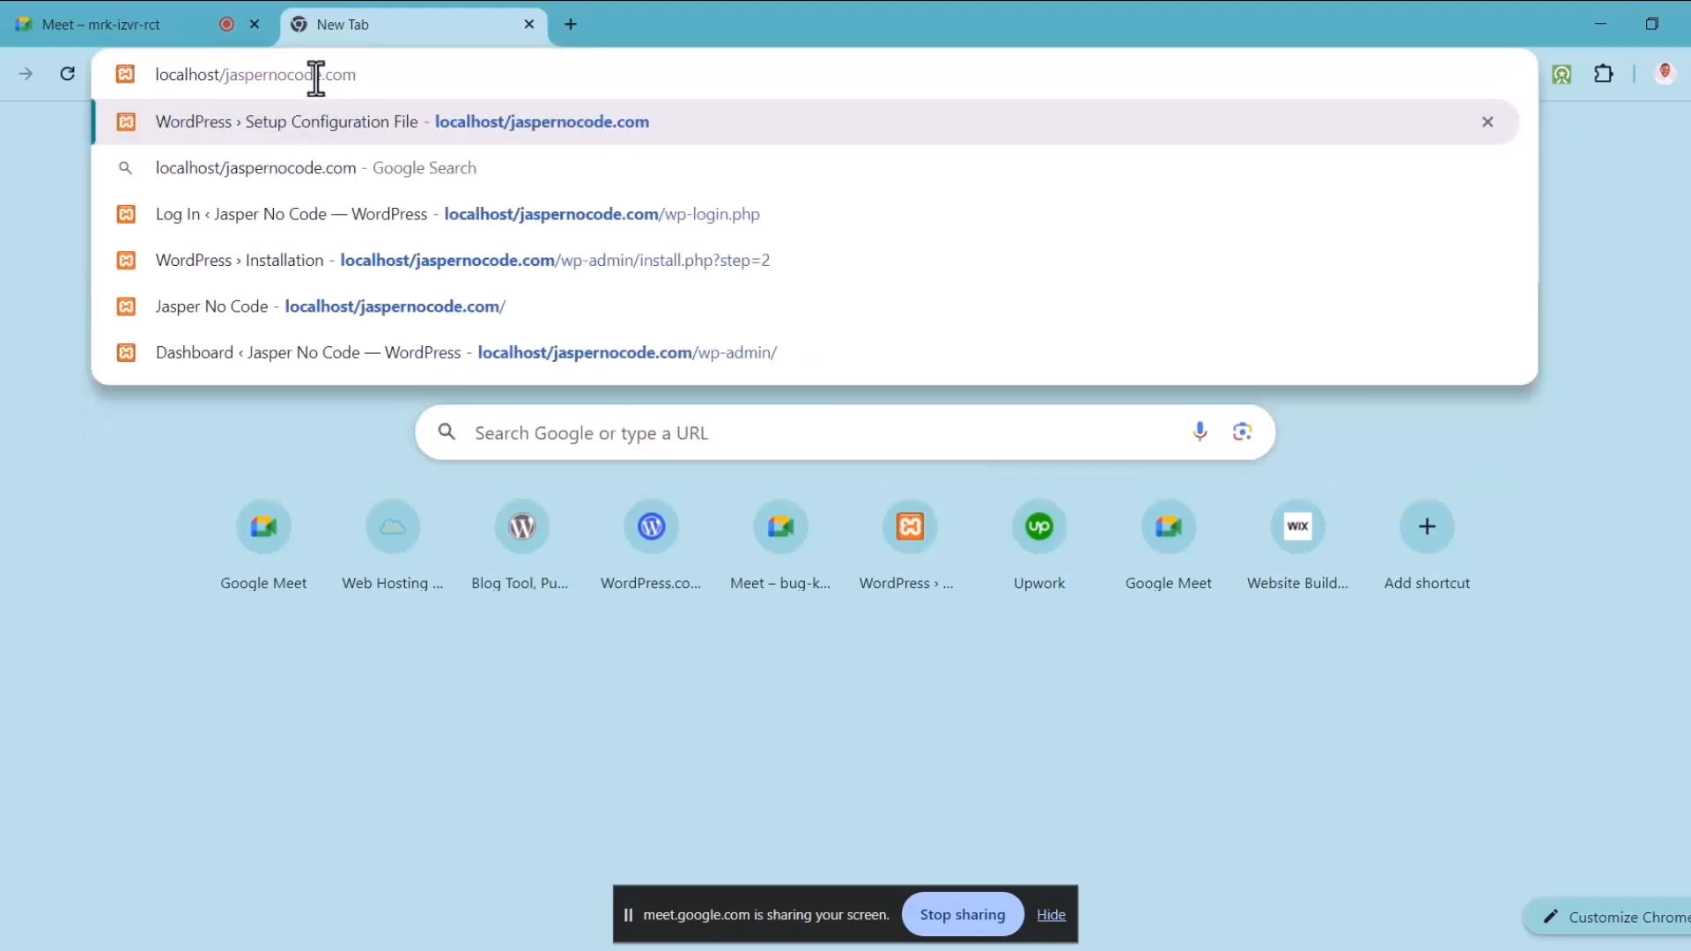
pyautogui.press('BackSpace')
pyautogui.press('BackSpace')
pyautogui.press('BackSpace')
pyautogui.press('BackSpace')
pyautogui.press('BackSpace')
pyautogui.press('BackSpace')
pyautogui.press('BackSpace')
pyautogui.press('BackSpace')
pyautogui.press('BackSpace')
pyautogui.press('BackSpace')
pyautogui.press('BackSpace')
pyautogui.press('BackSpace')
pyautogui.press('BackSpace')
pyautogui.press('BackSpace')
pyautogui.press('BackSpace')
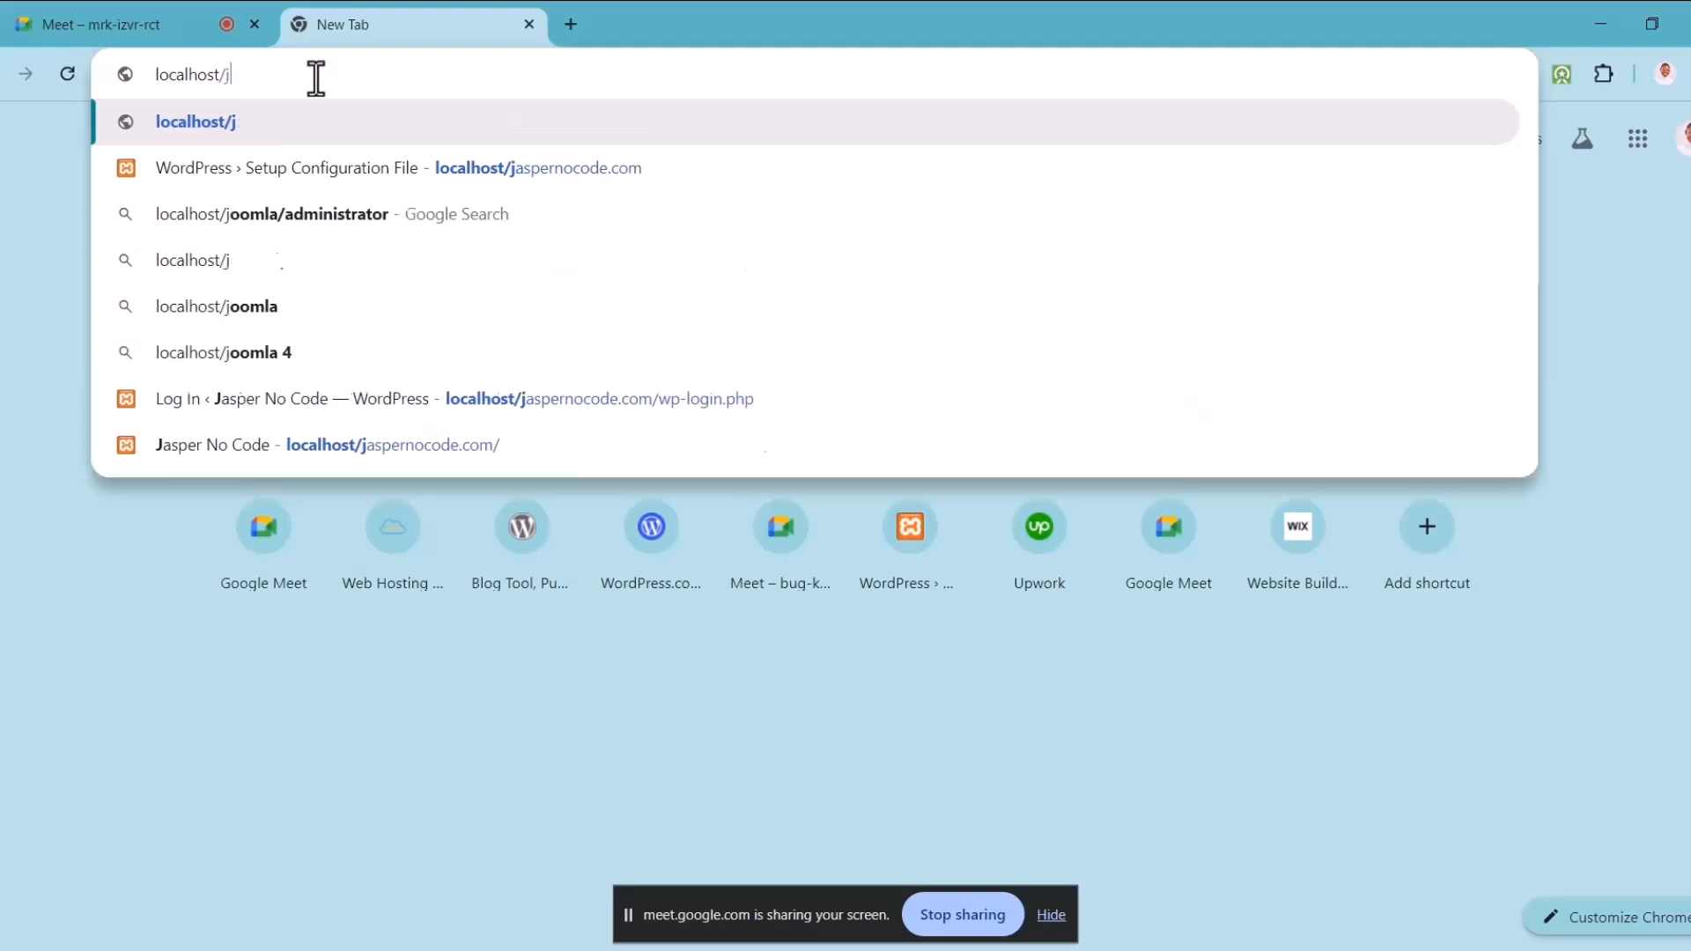
pyautogui.hotkey('alt', 'Tab')
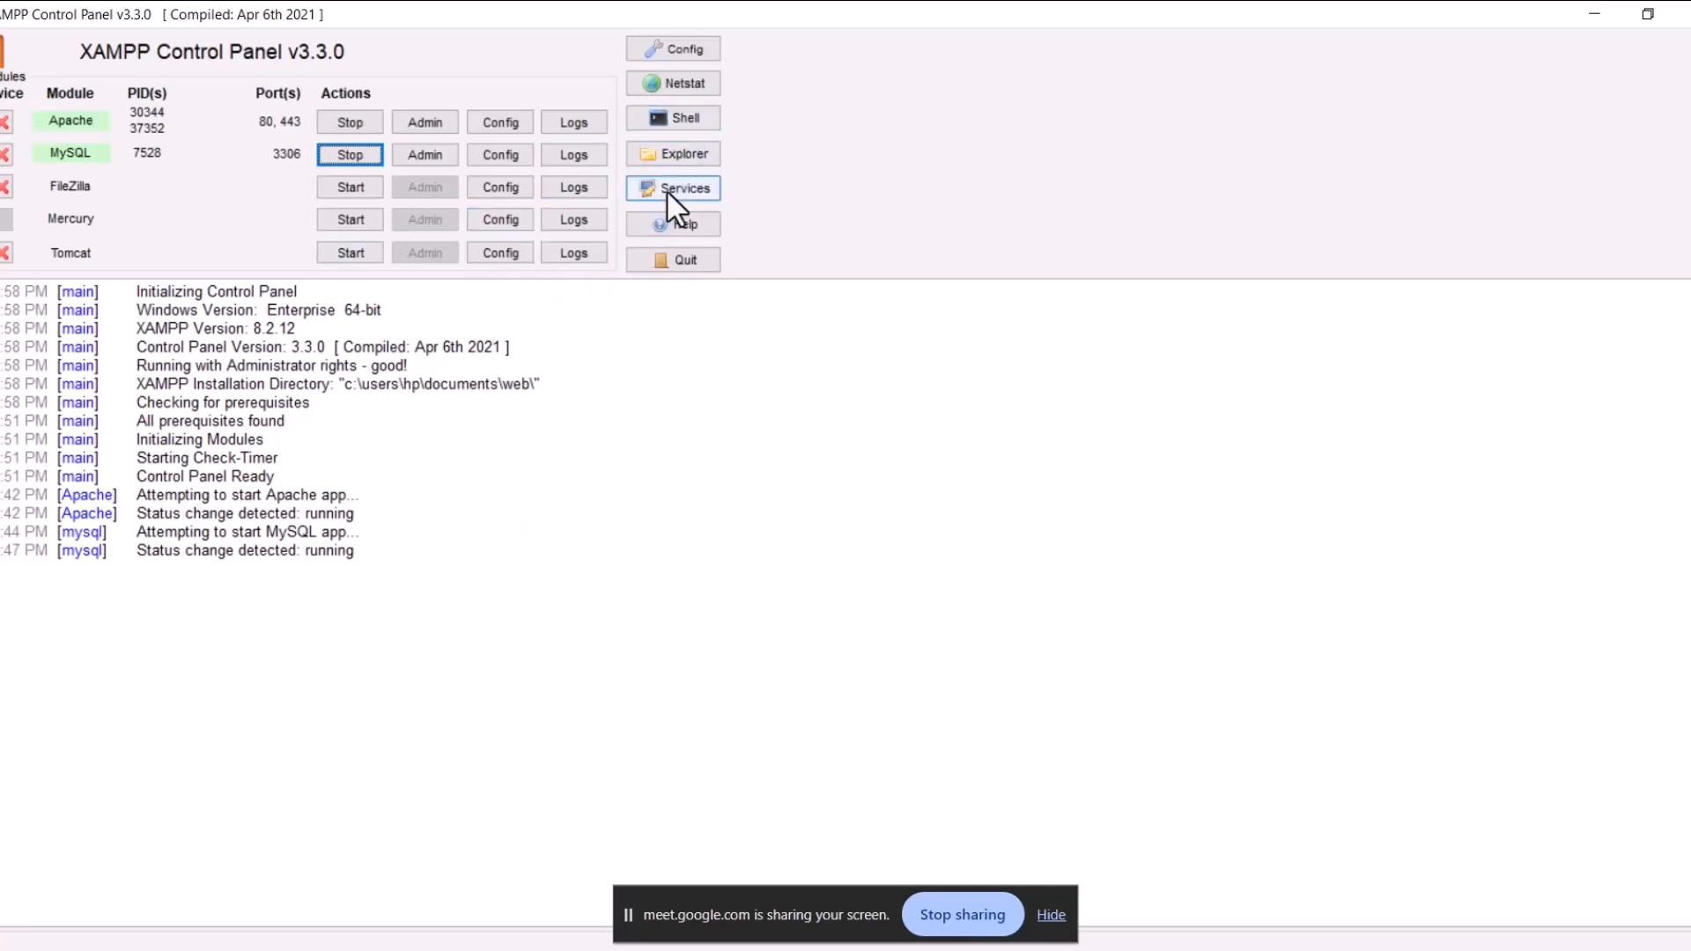
# Step: Open the XAMPP web folder in File Explorer, maximize it, and enter htdocs
pyautogui.click(682, 154)
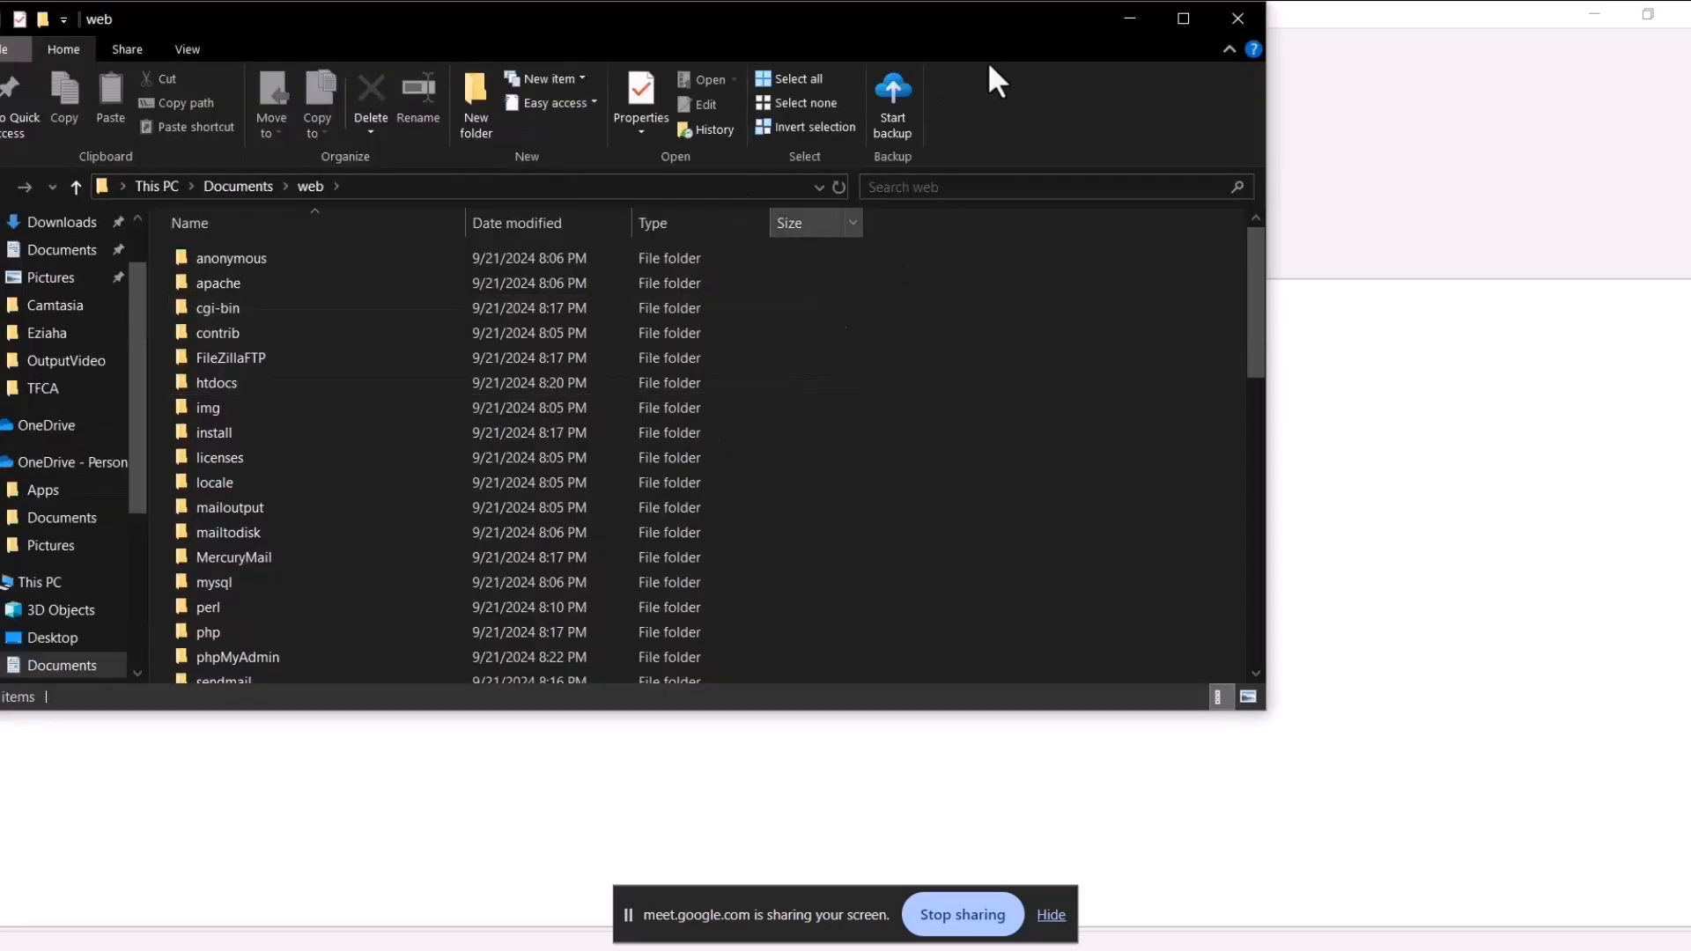
pyautogui.click(1184, 19)
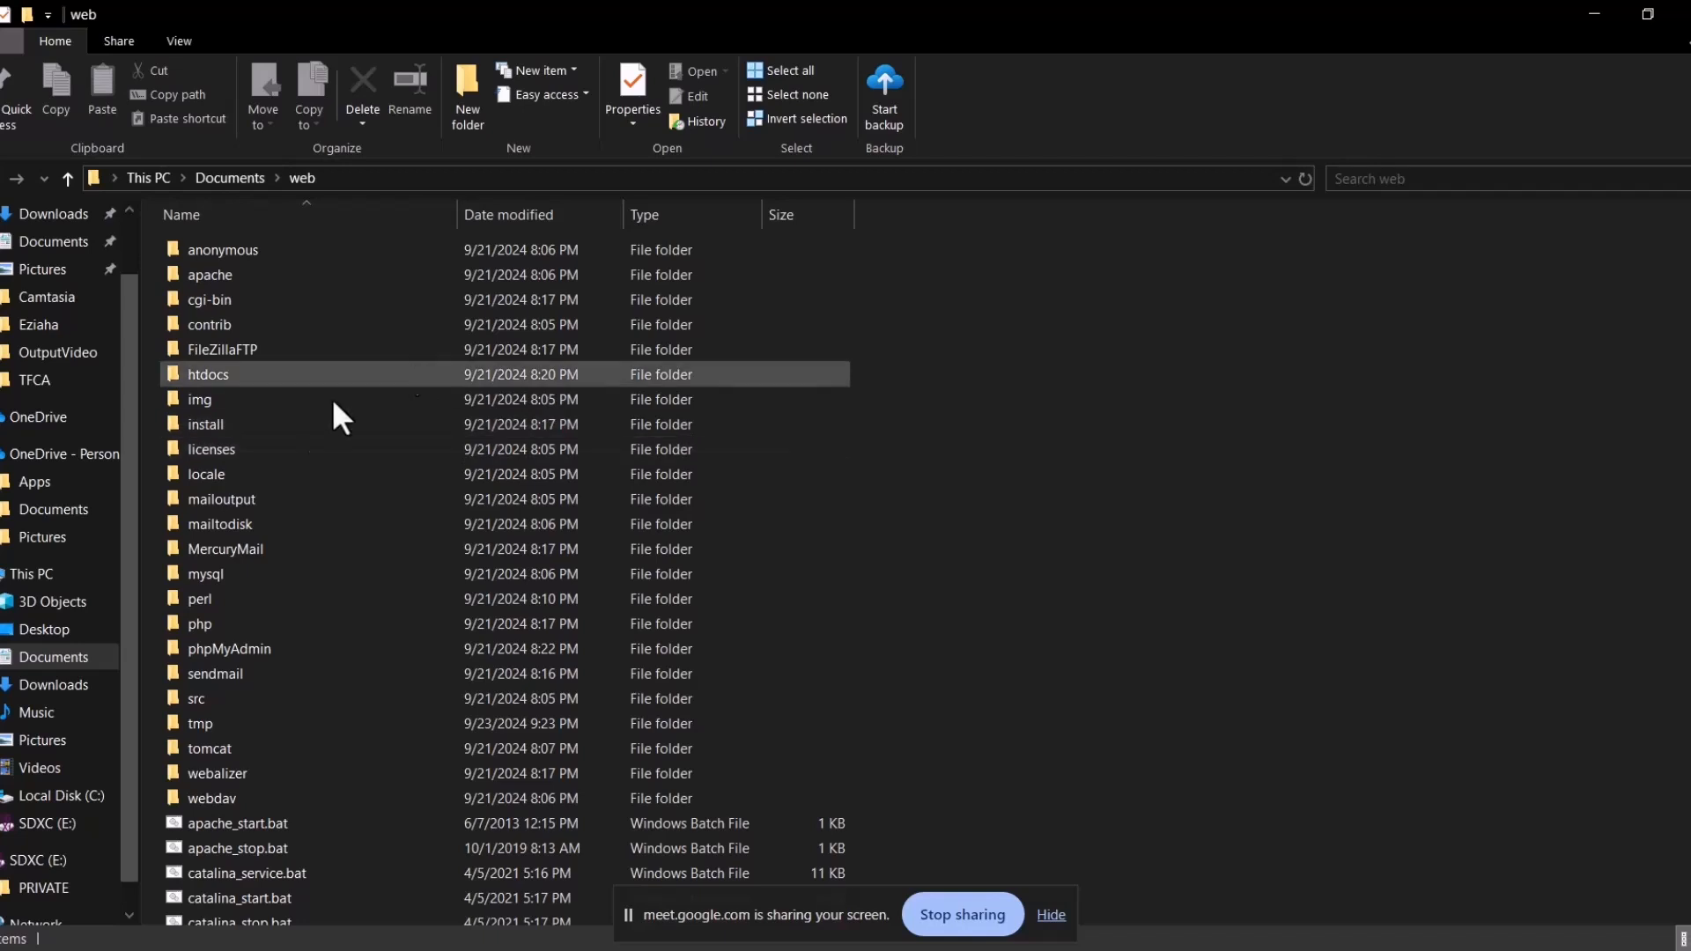
pyautogui.doubleClick(216, 373)
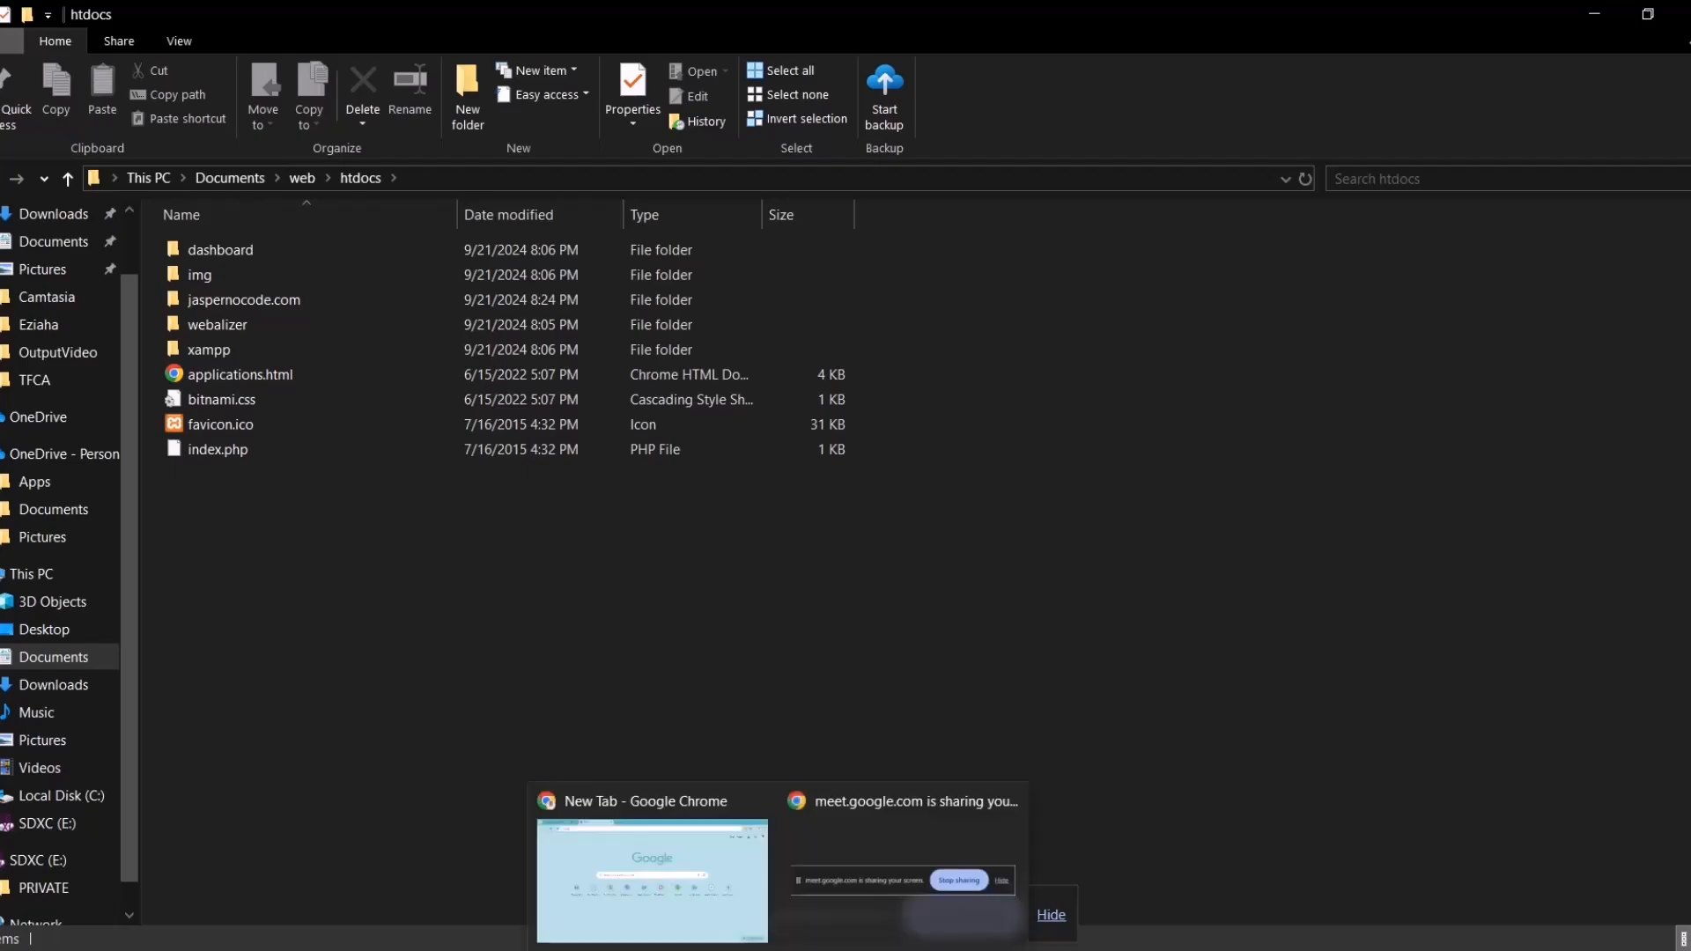
# Step: Return to the Chrome tab and load the localhost/jaspernocode.com suggestion
pyautogui.click(671, 854)
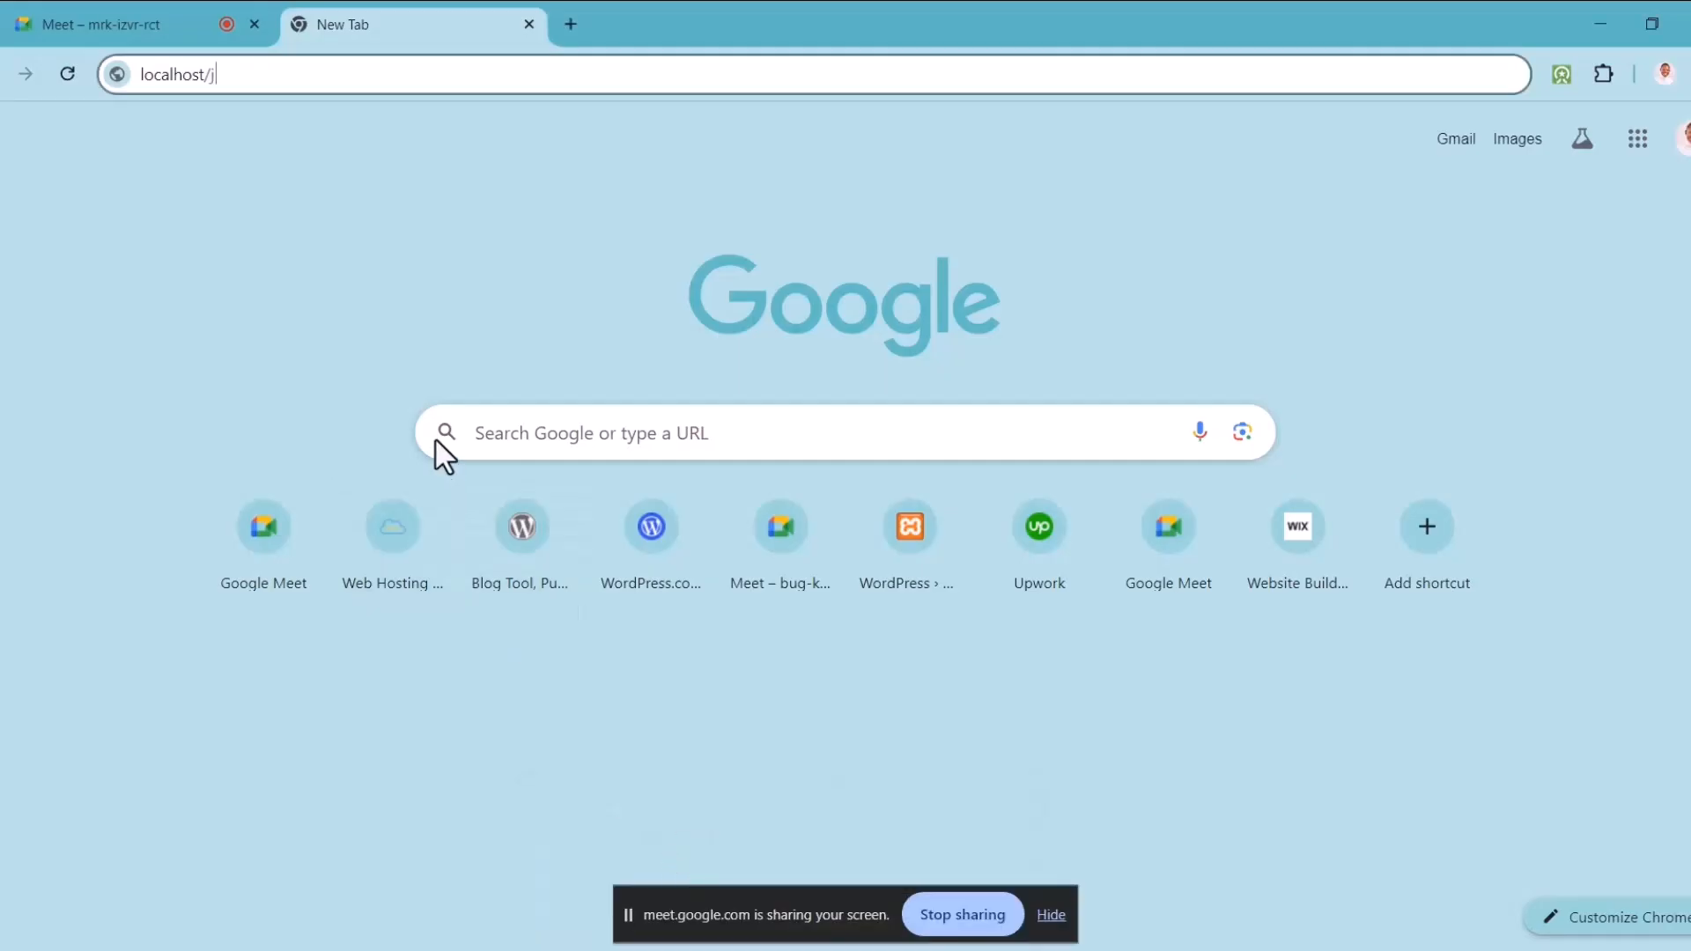
pyautogui.press('BackSpace')
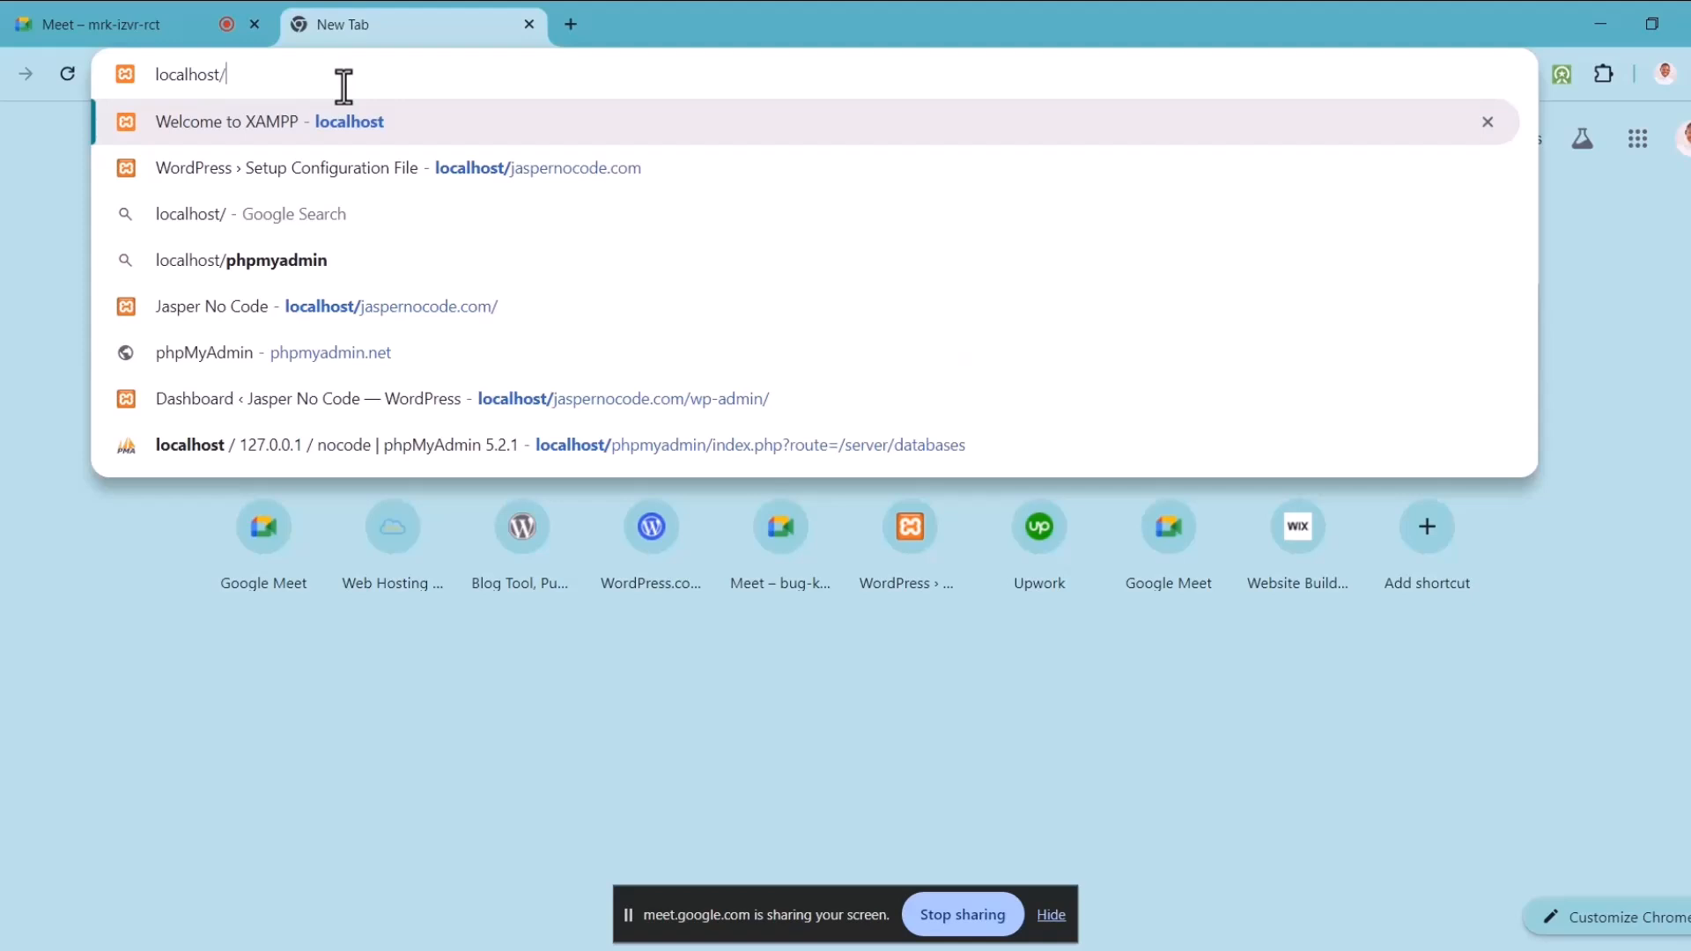
pyautogui.click(362, 178)
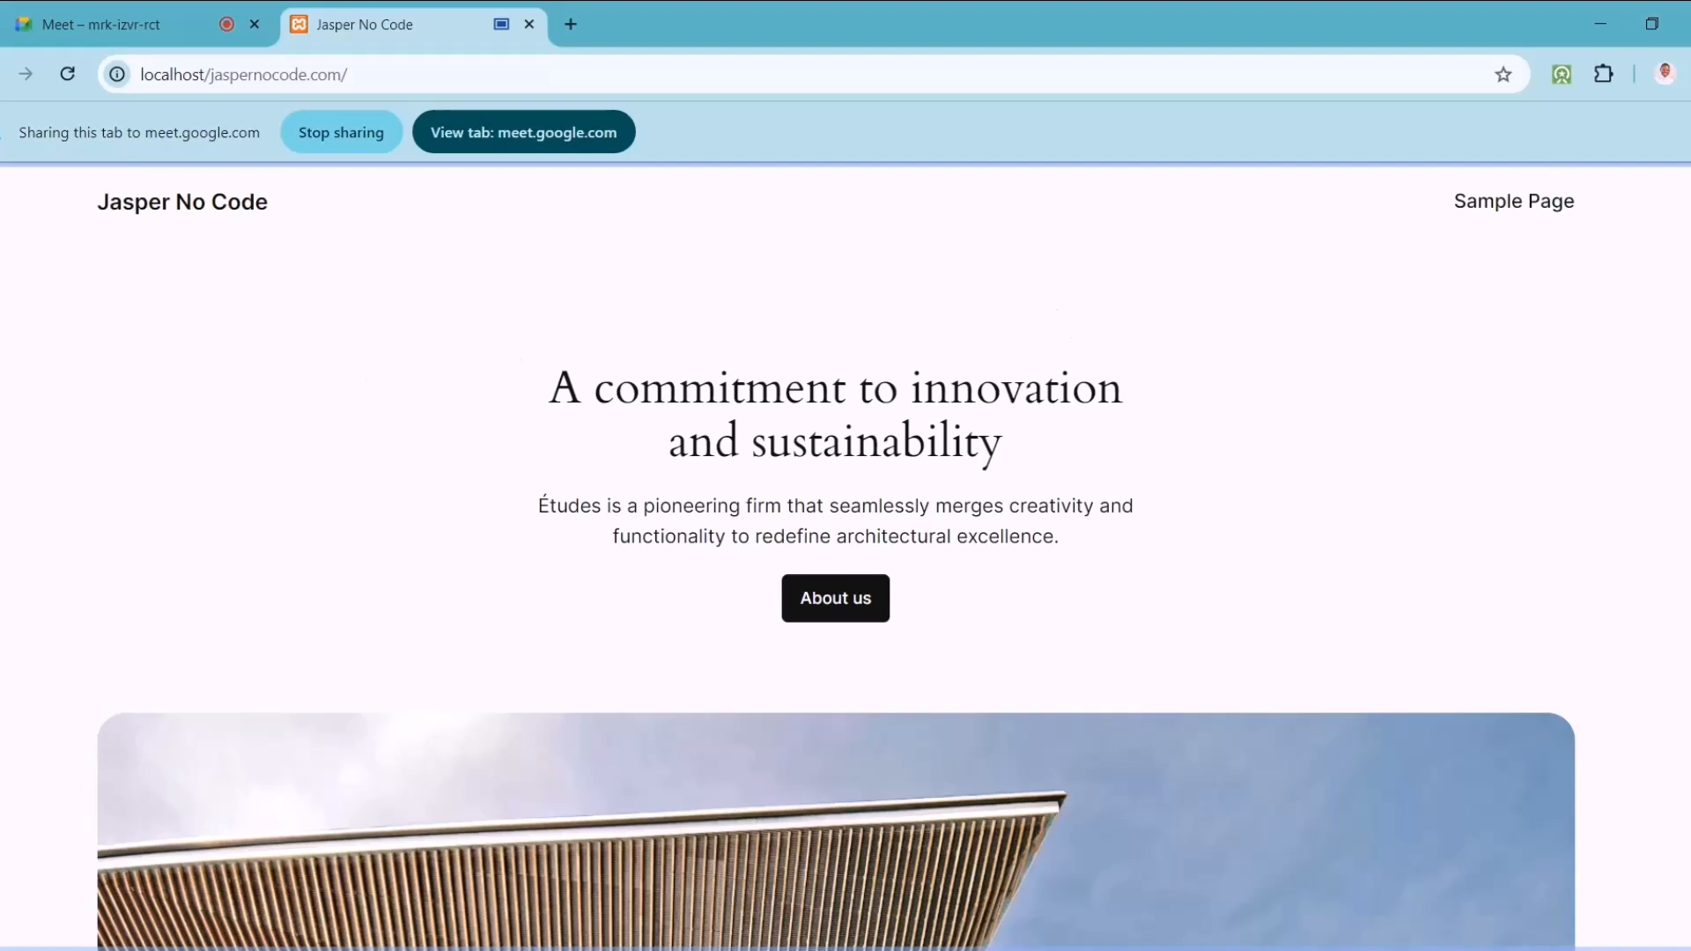
# Step: Scroll down the Jasper No Code homepage to the footer and back up
pyautogui.scroll(-20, 836, 554)
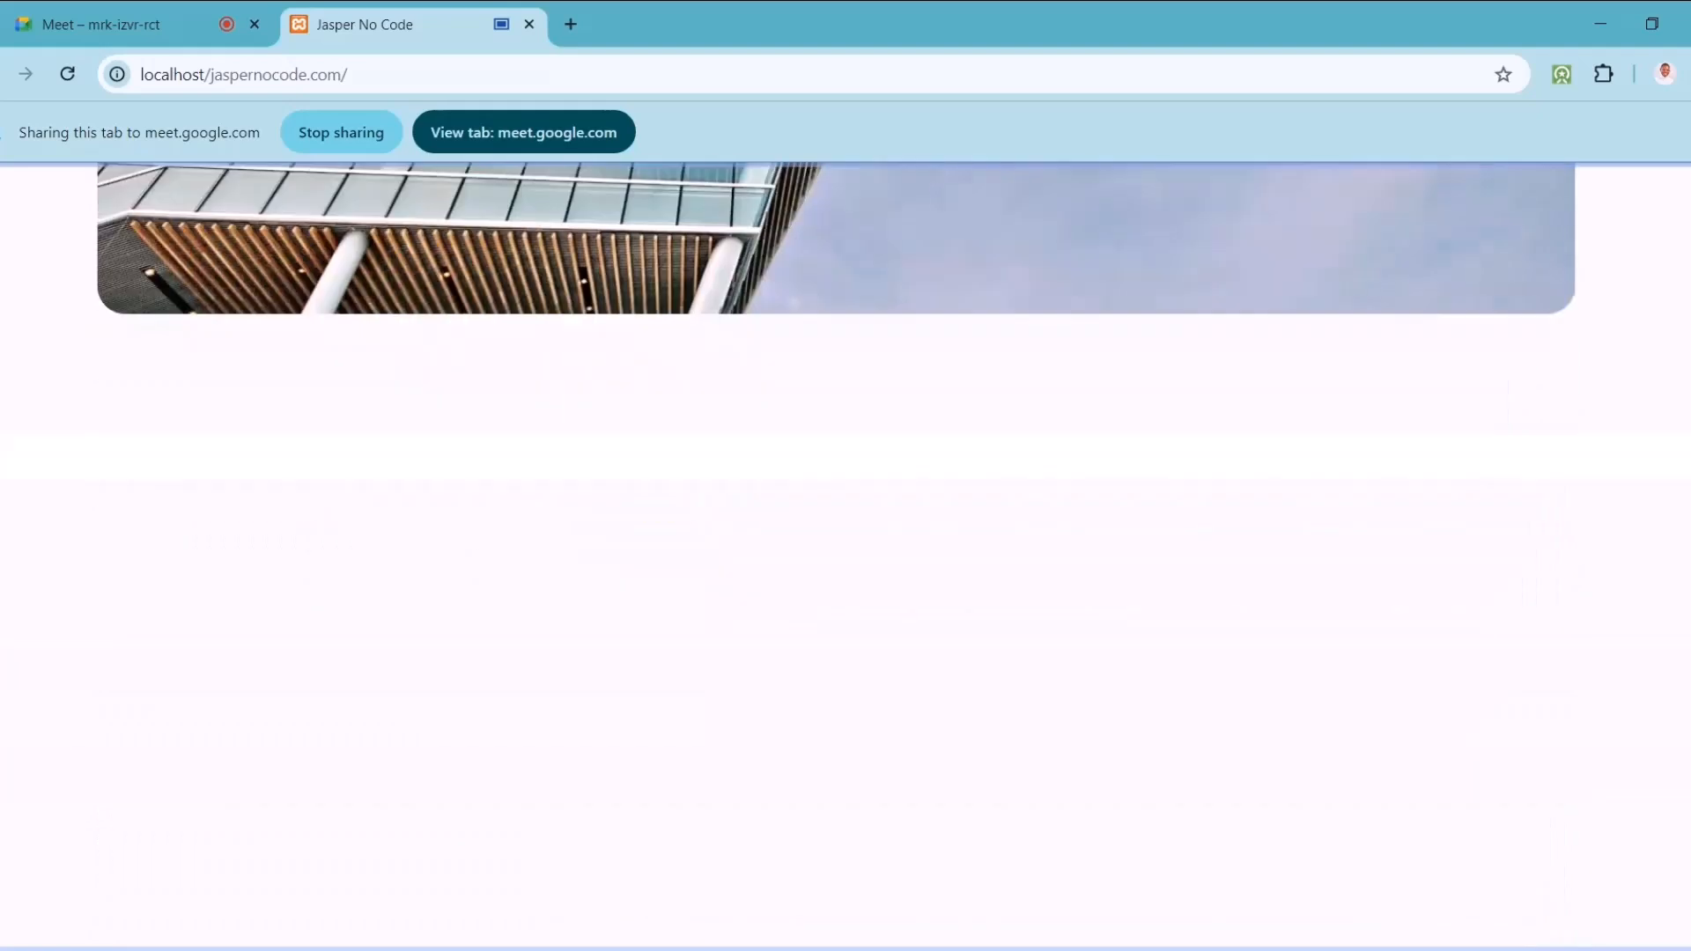
pyautogui.scroll(-5, 835, 555)
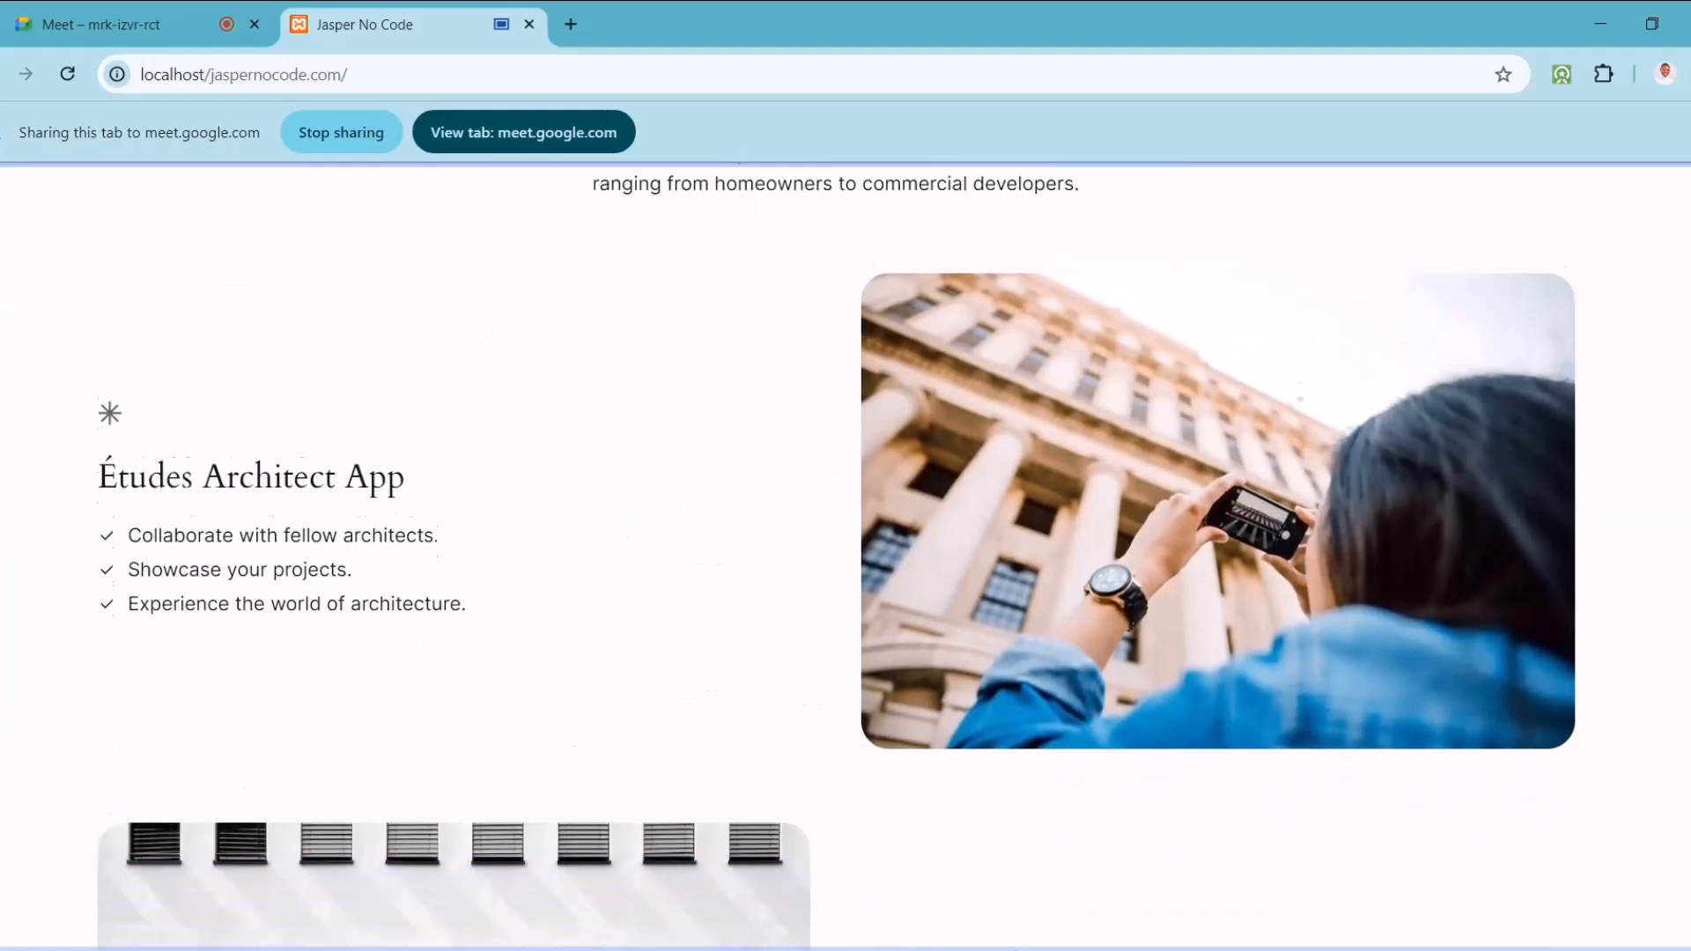
pyautogui.scroll(-12, 846, 555)
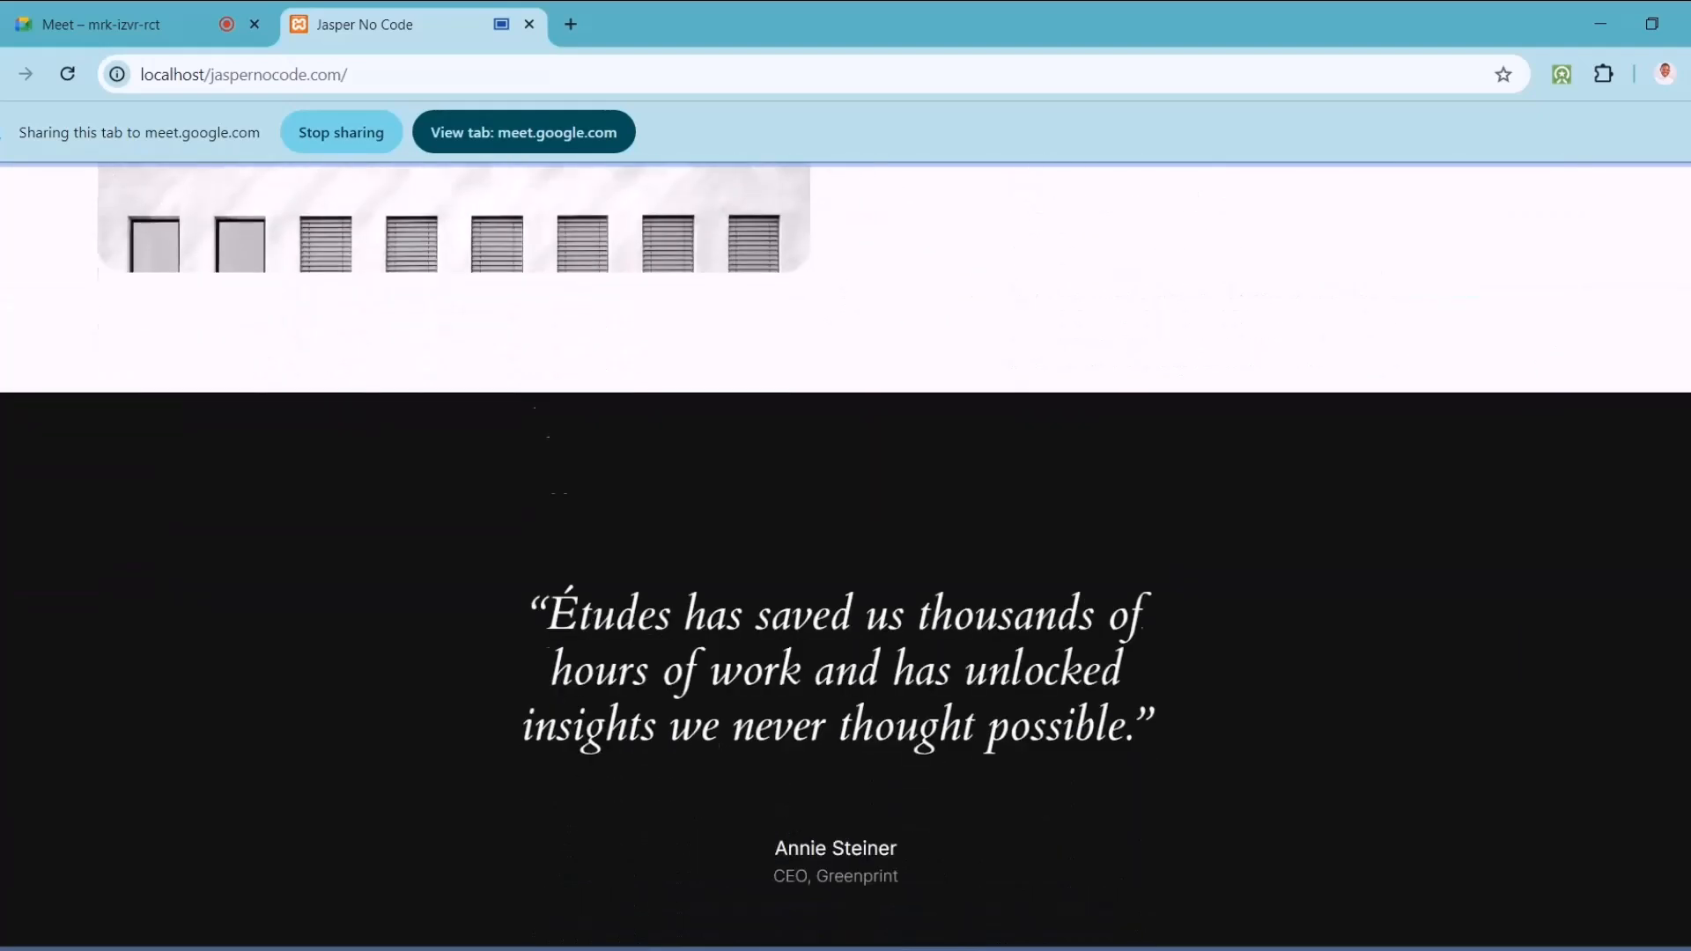
pyautogui.scroll(-7, 846, 555)
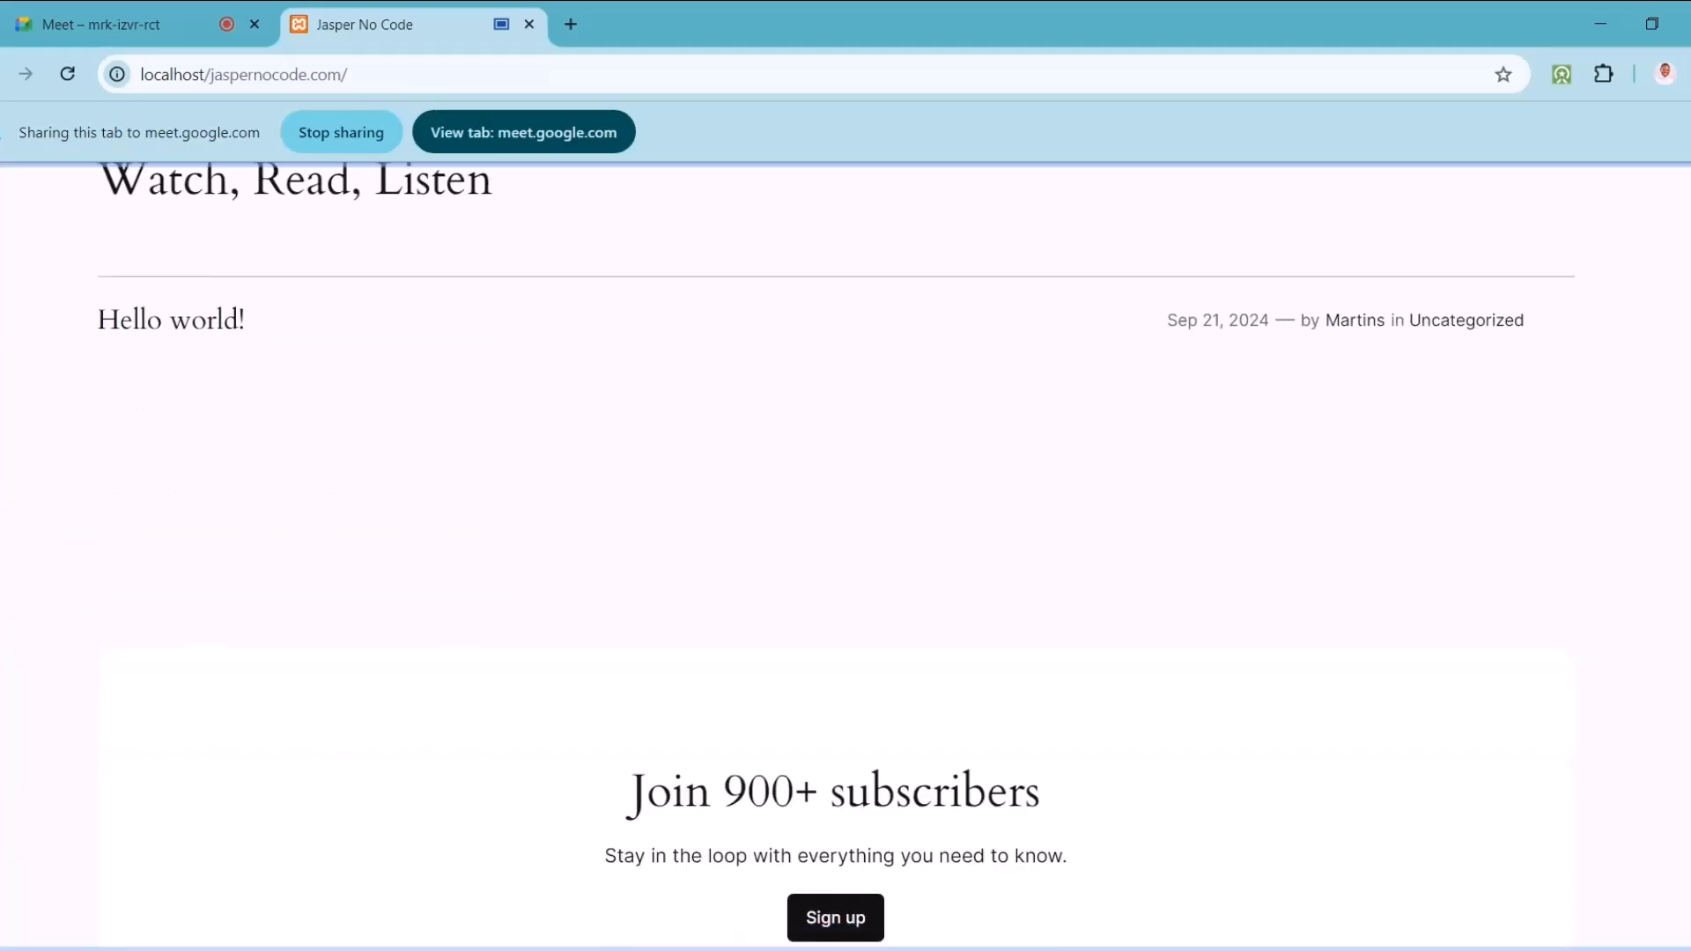
pyautogui.scroll(-2, 845, 555)
pyautogui.scroll(-7, 845, 555)
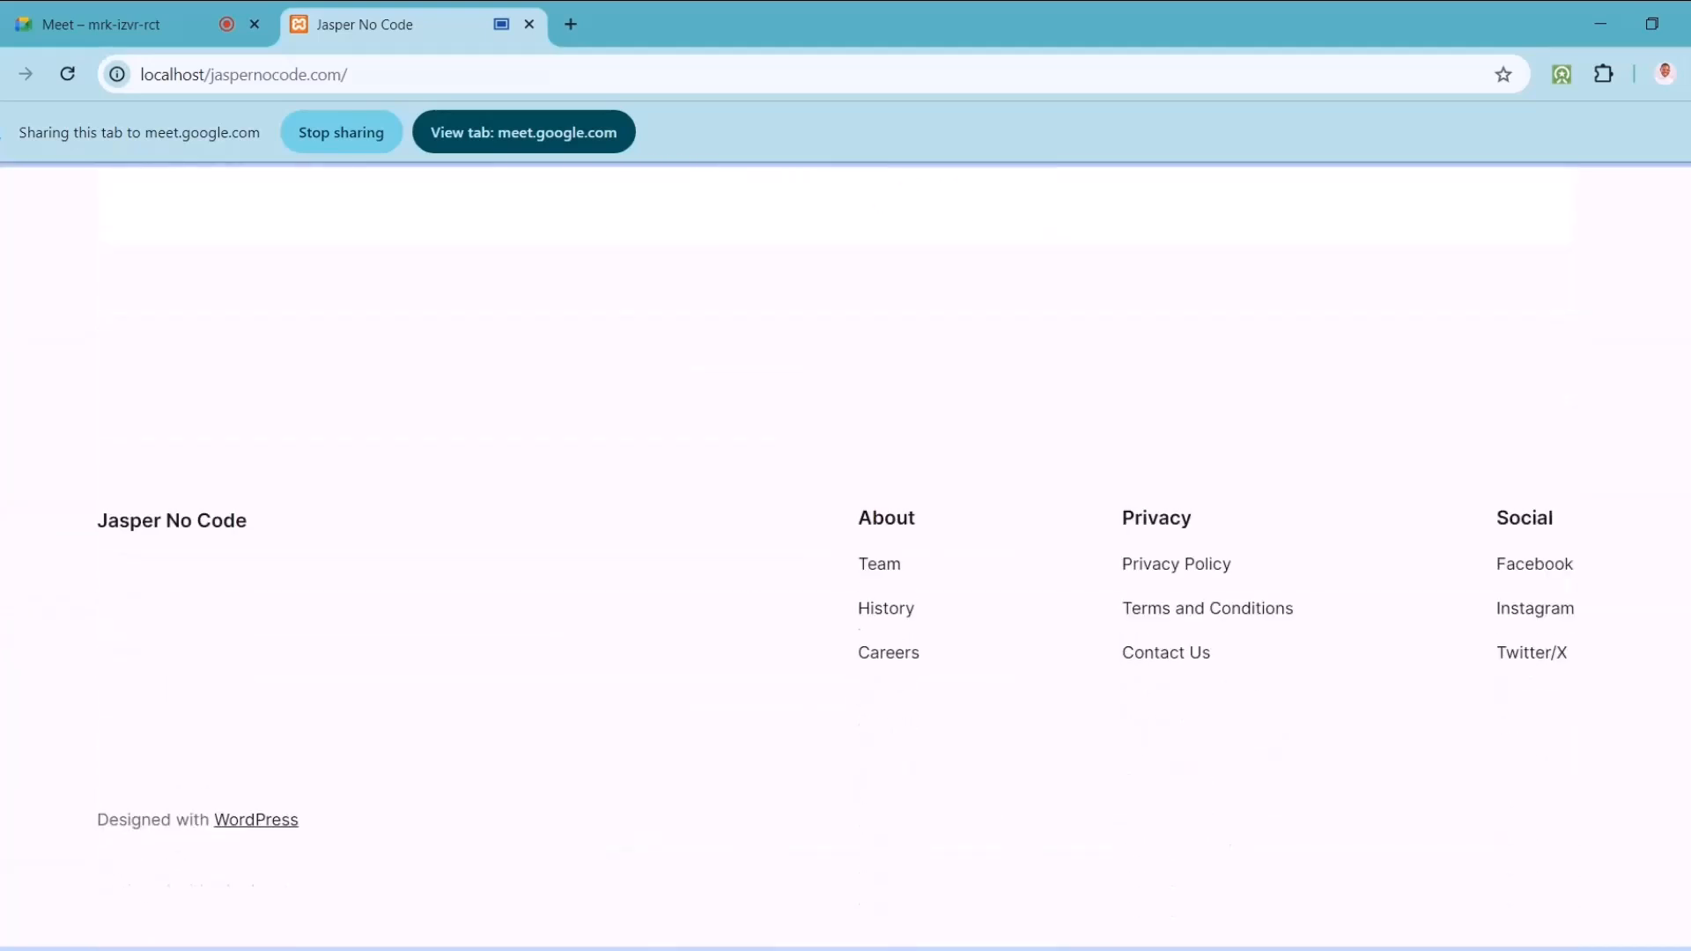
pyautogui.scroll(20, 834, 917)
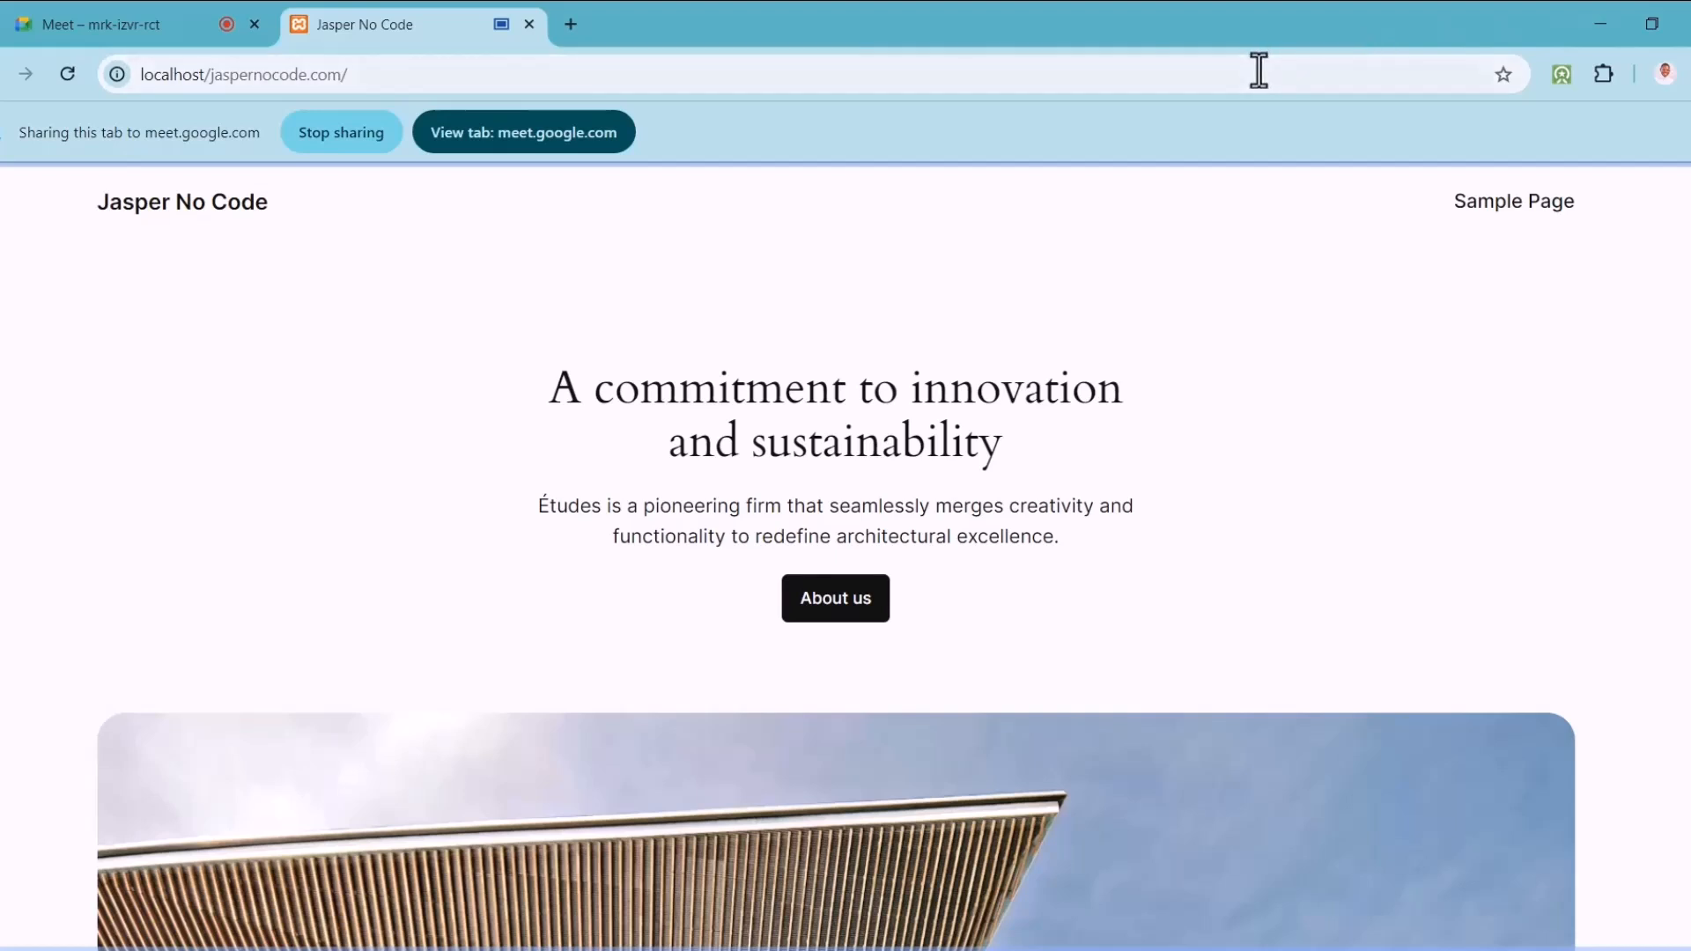
# Step: Append wp-admin to the site address, then switch to the Google Meet tab
pyautogui.click(1221, 79)
pyautogui.click(1220, 80)
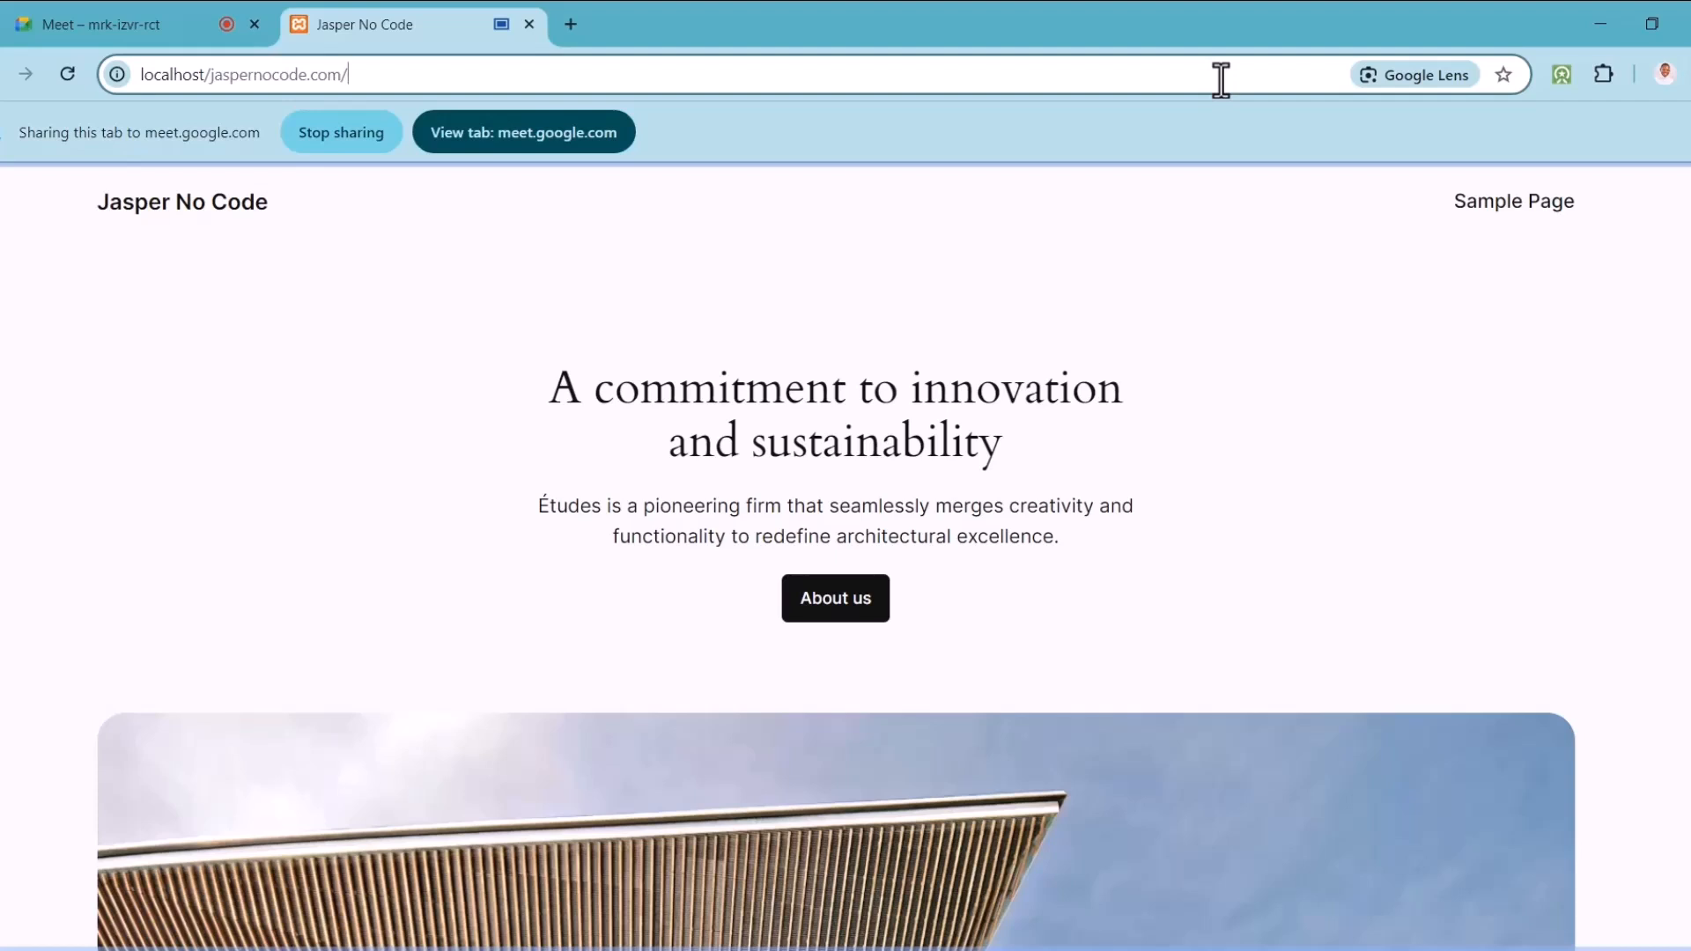
pyautogui.write('wp-a')
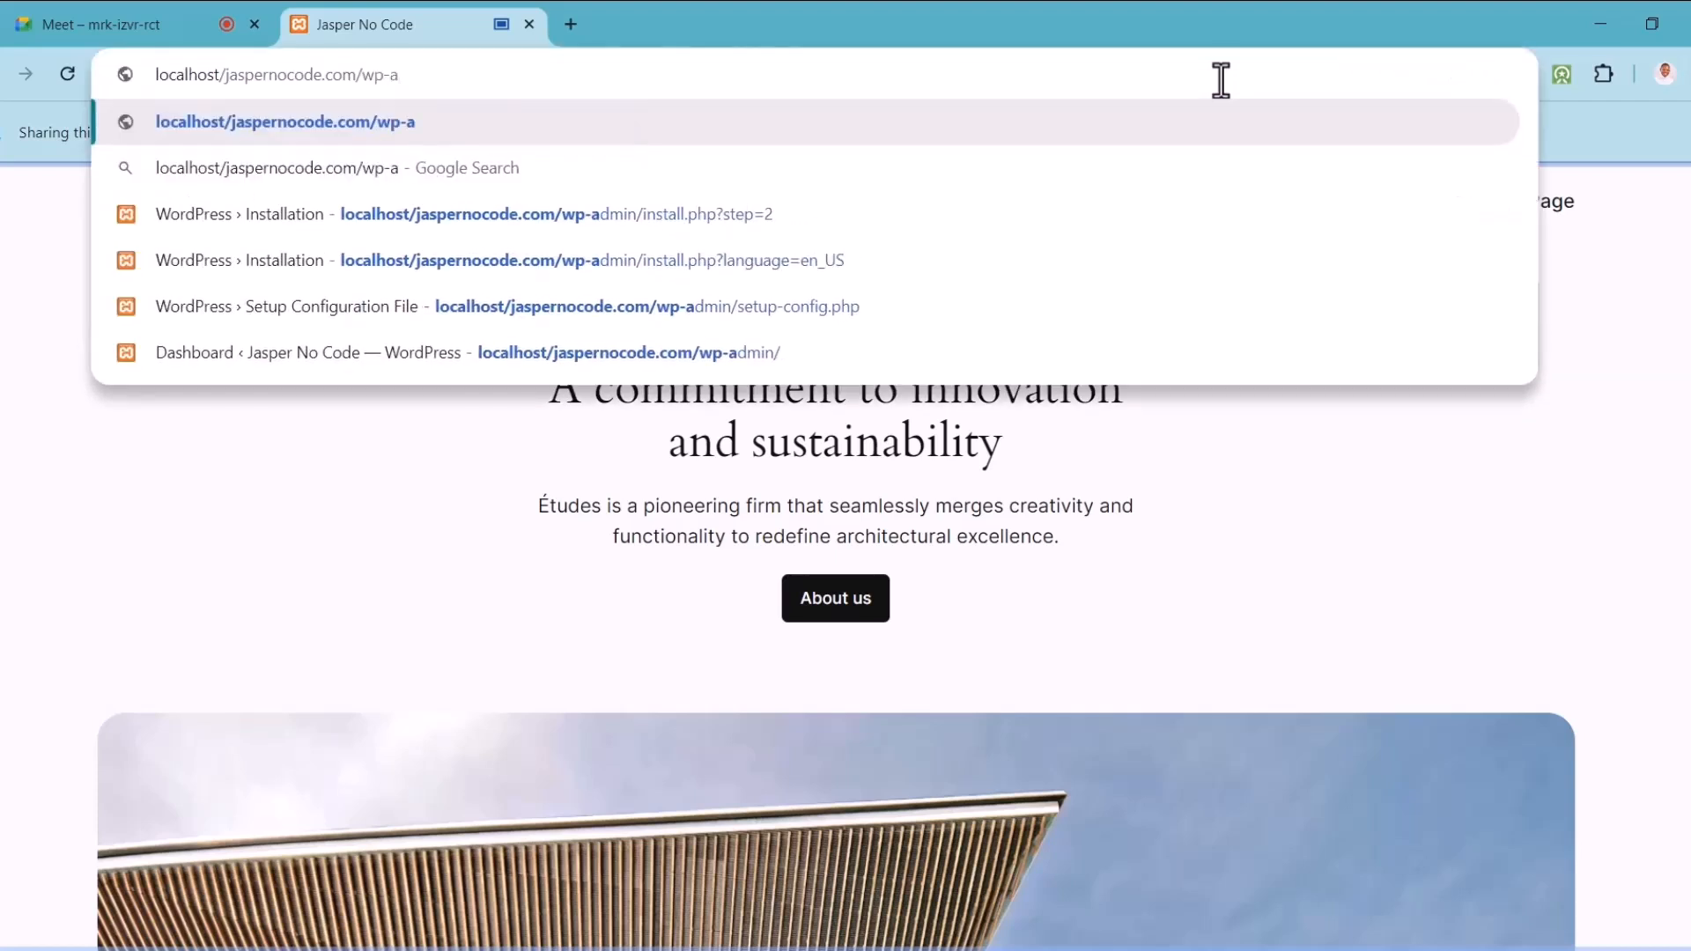
pyautogui.write('dmin')
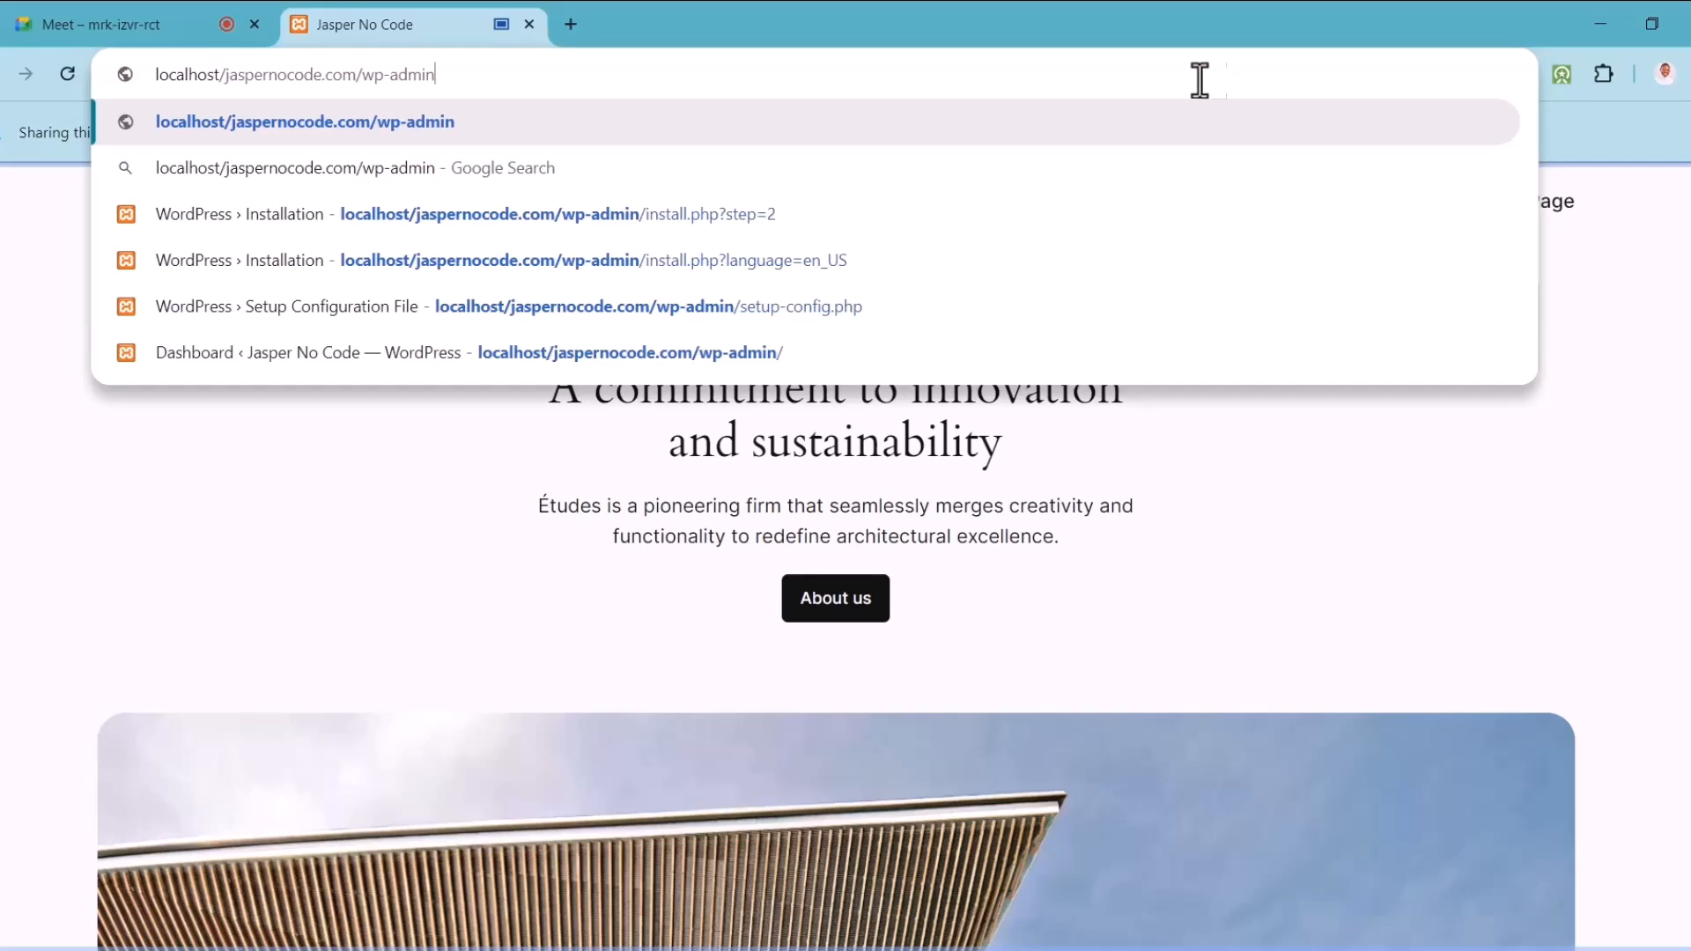
pyautogui.click(132, 18)
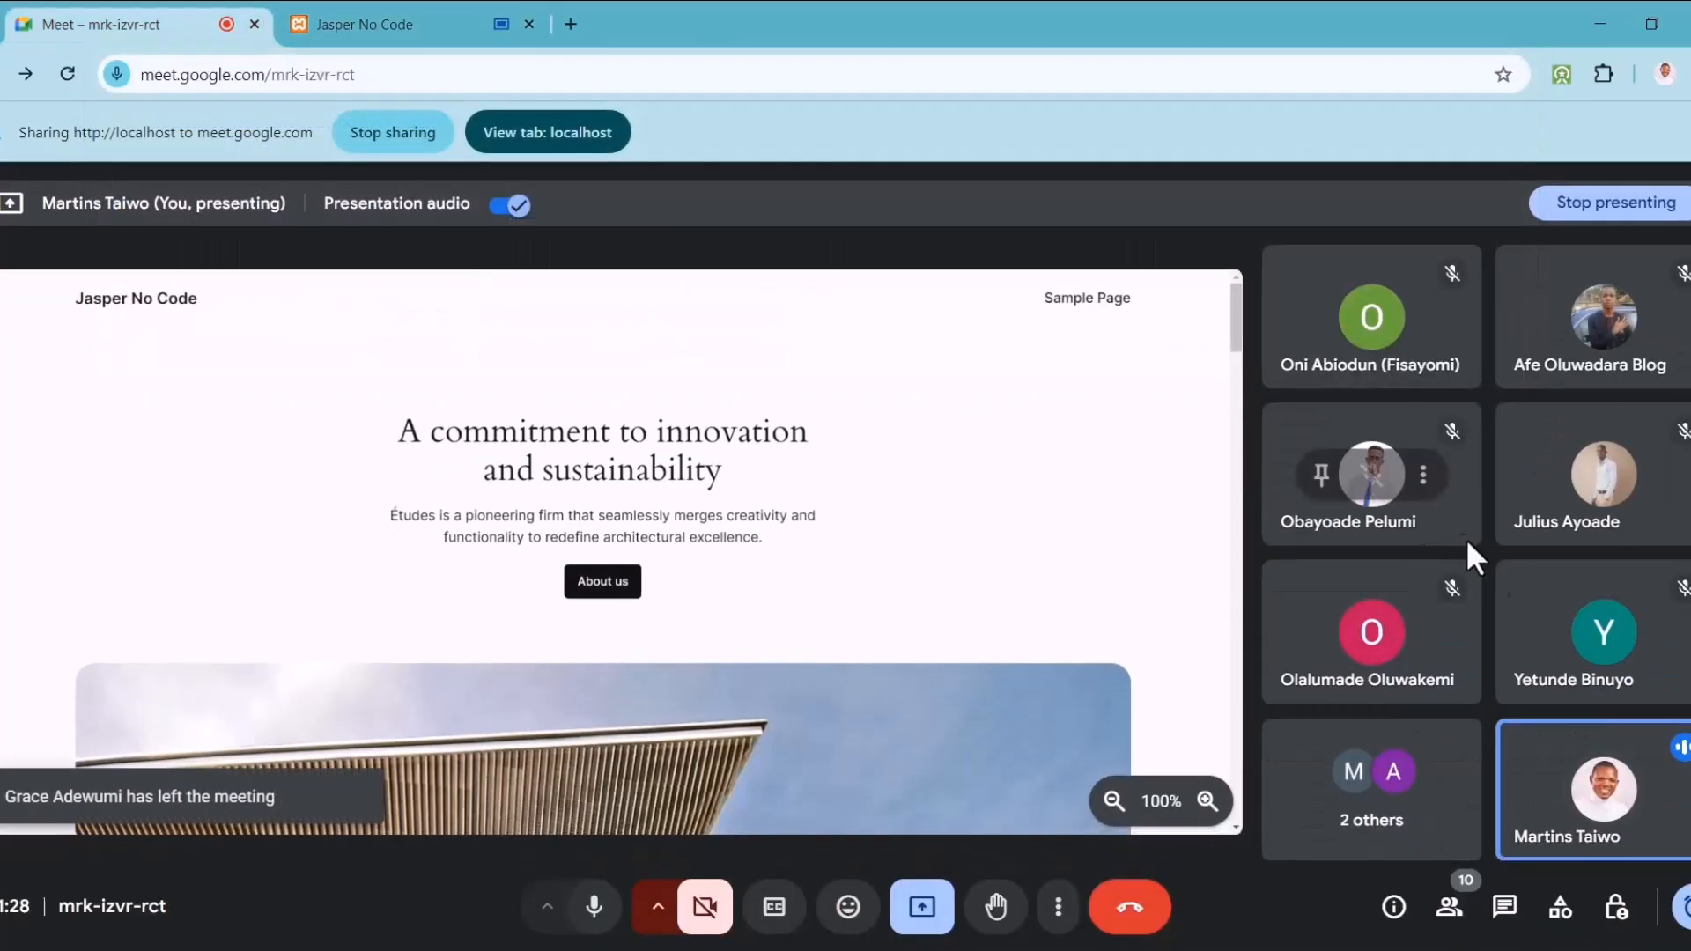
# Step: Post 'wp-admin' in the Meet chat and return to the Jasper No Code tab
pyautogui.click(1504, 907)
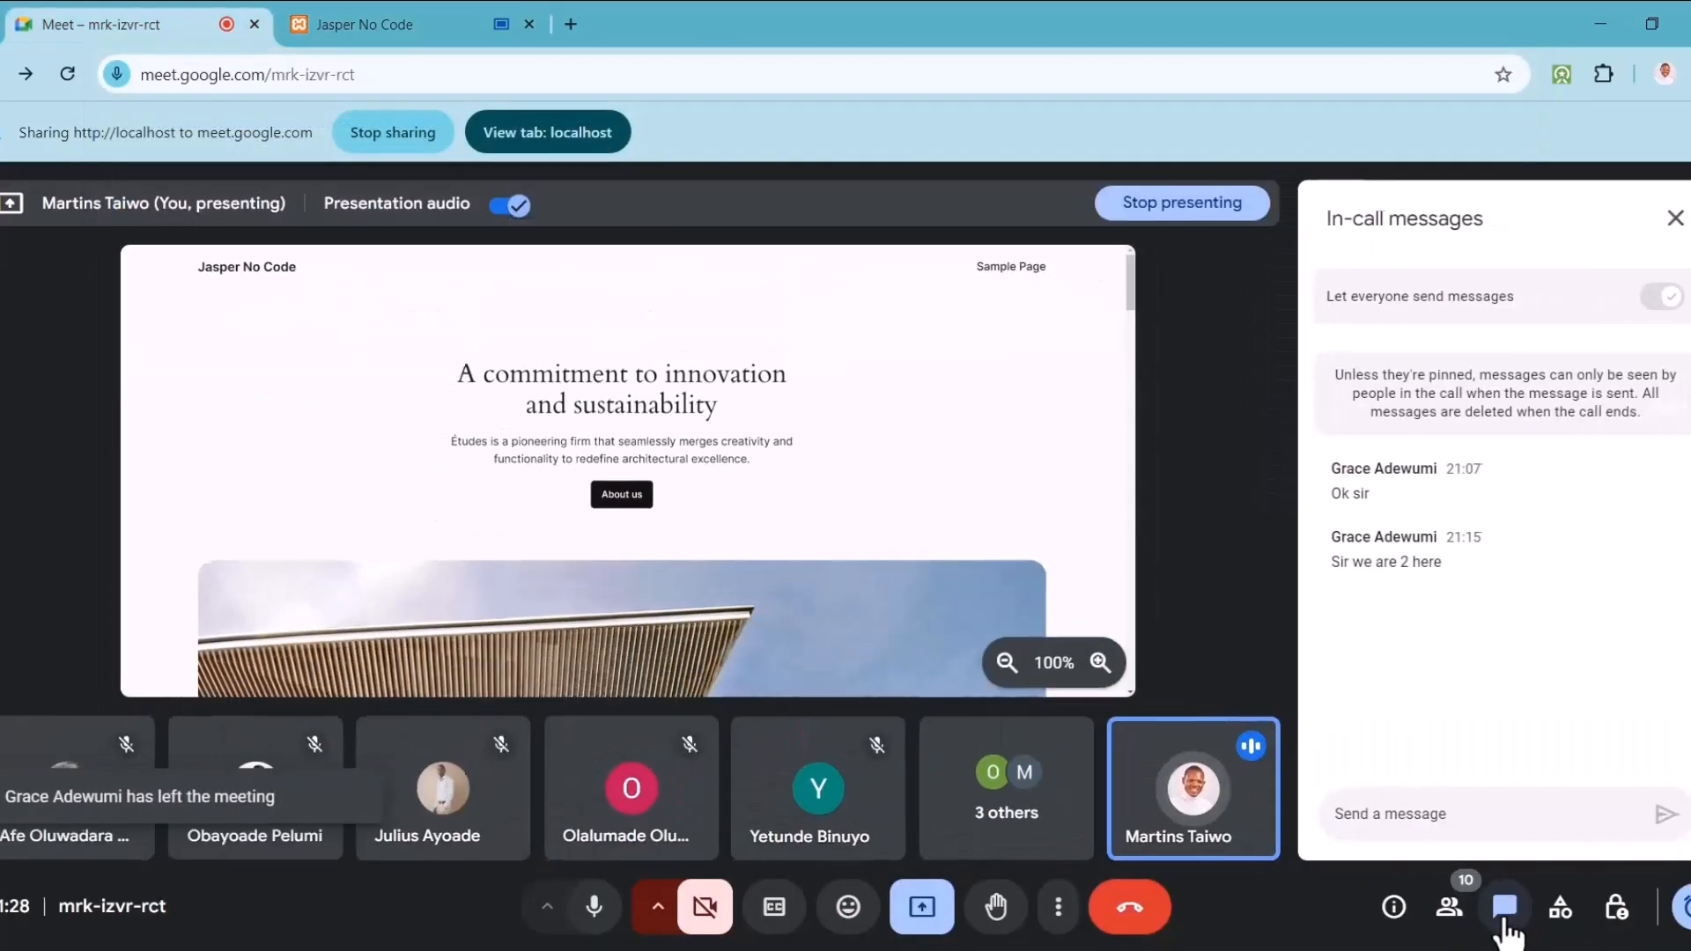
pyautogui.click(1374, 817)
pyautogui.write('wp')
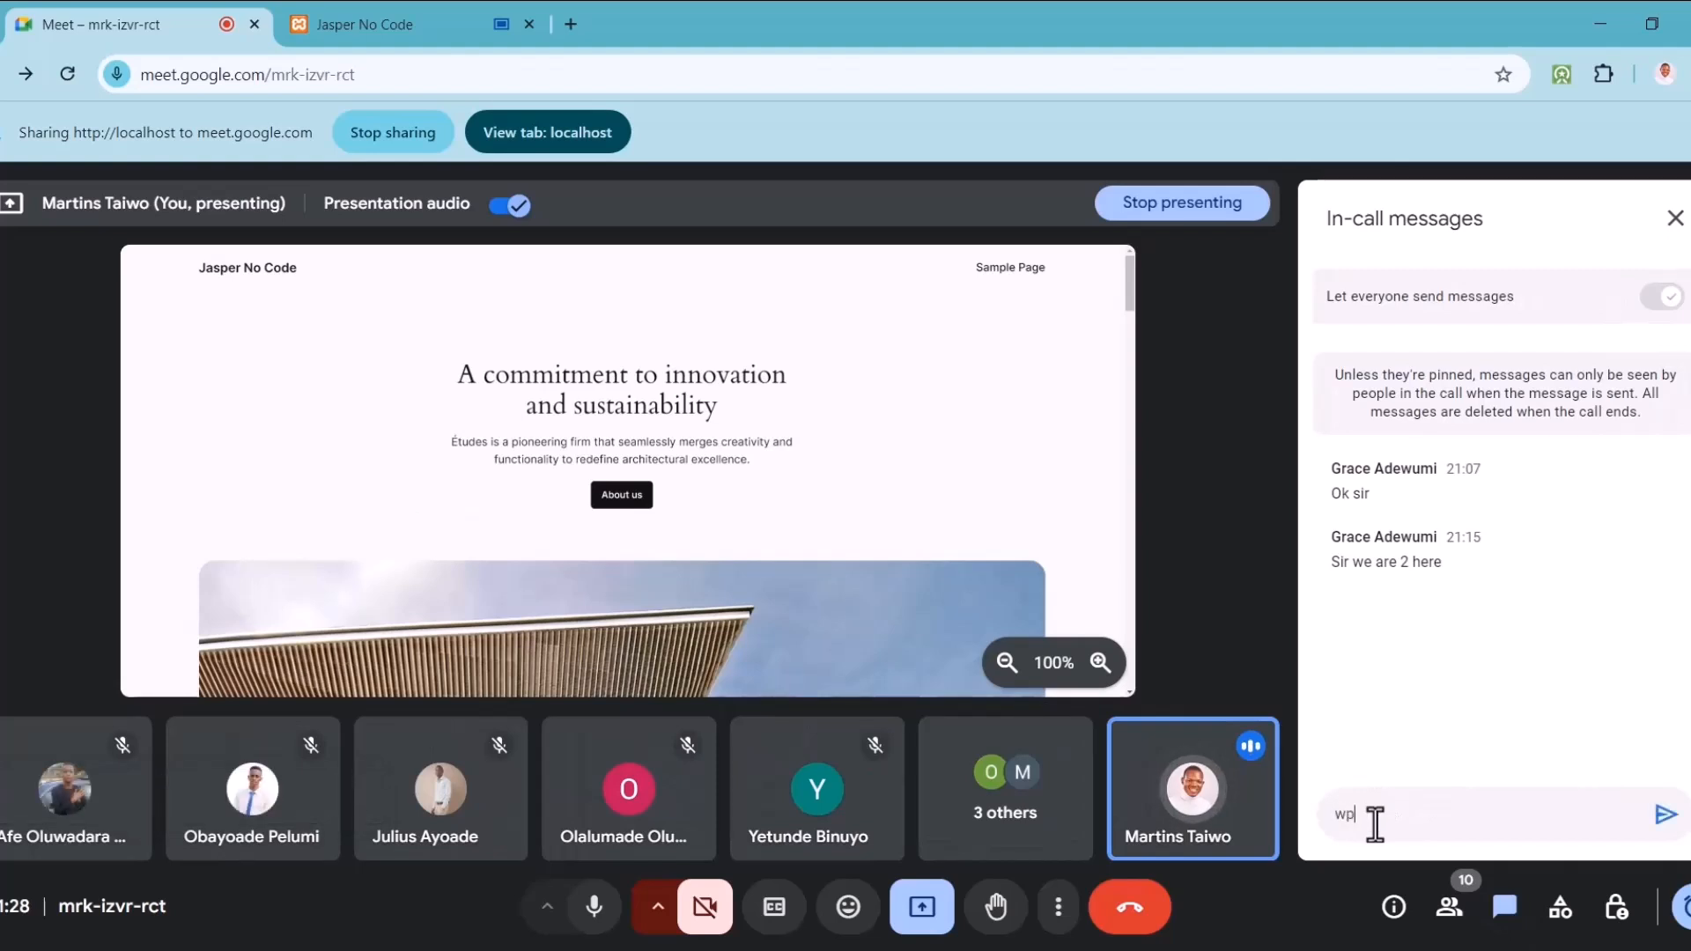
pyautogui.write('-admin')
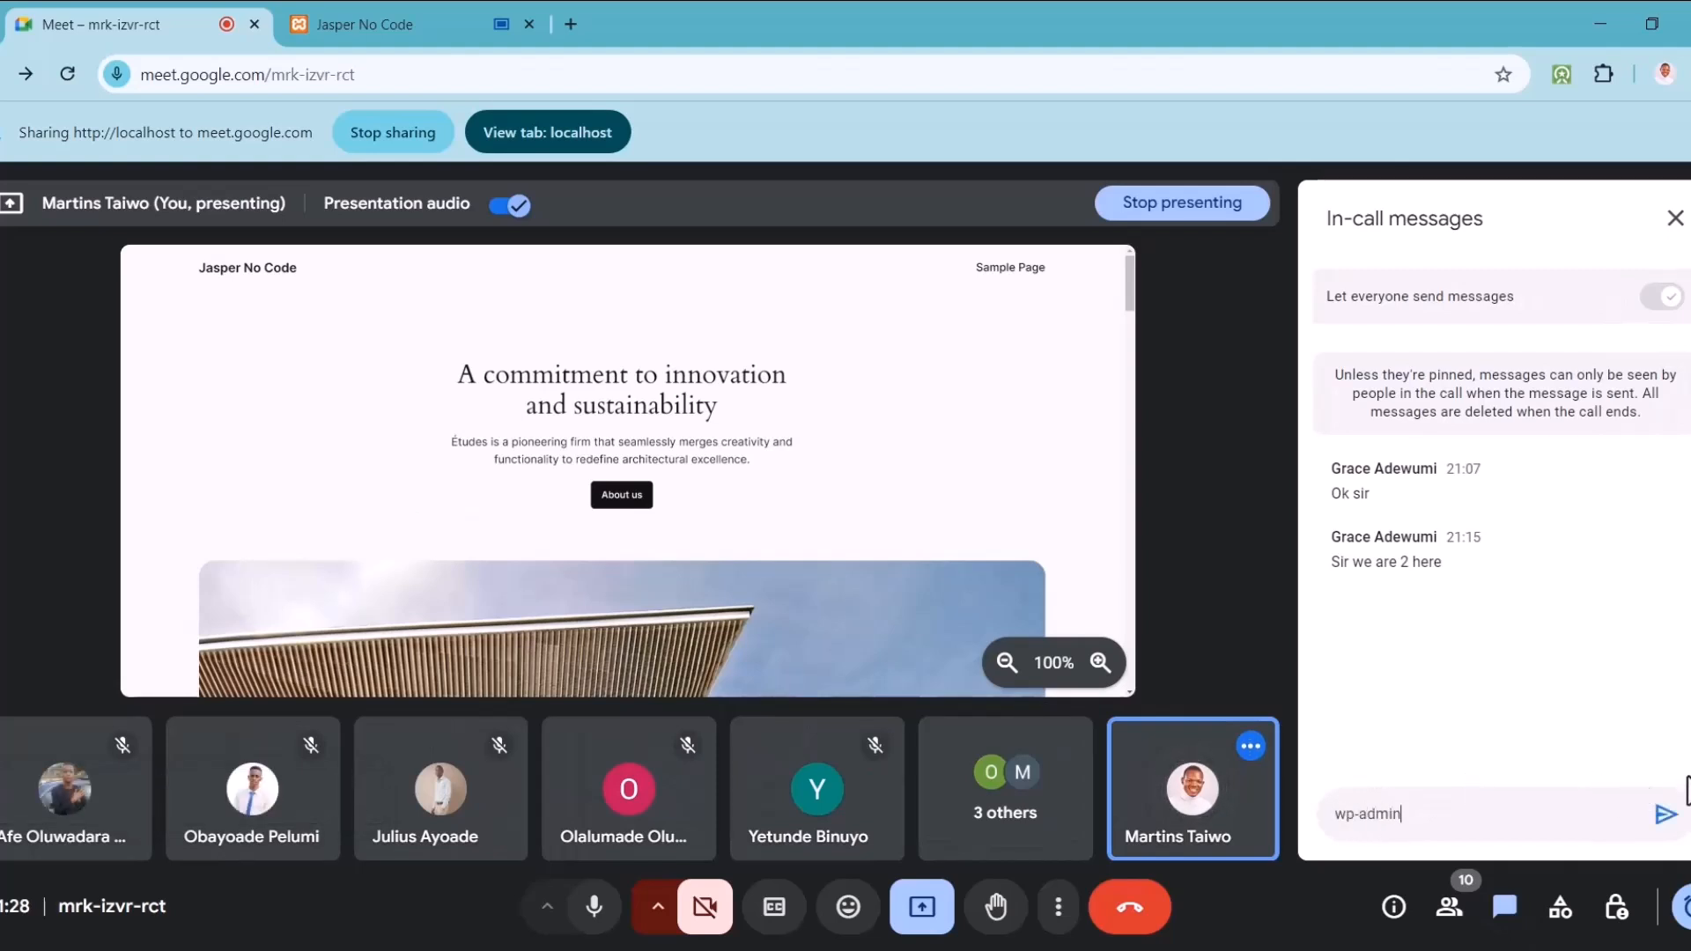
pyautogui.click(1665, 814)
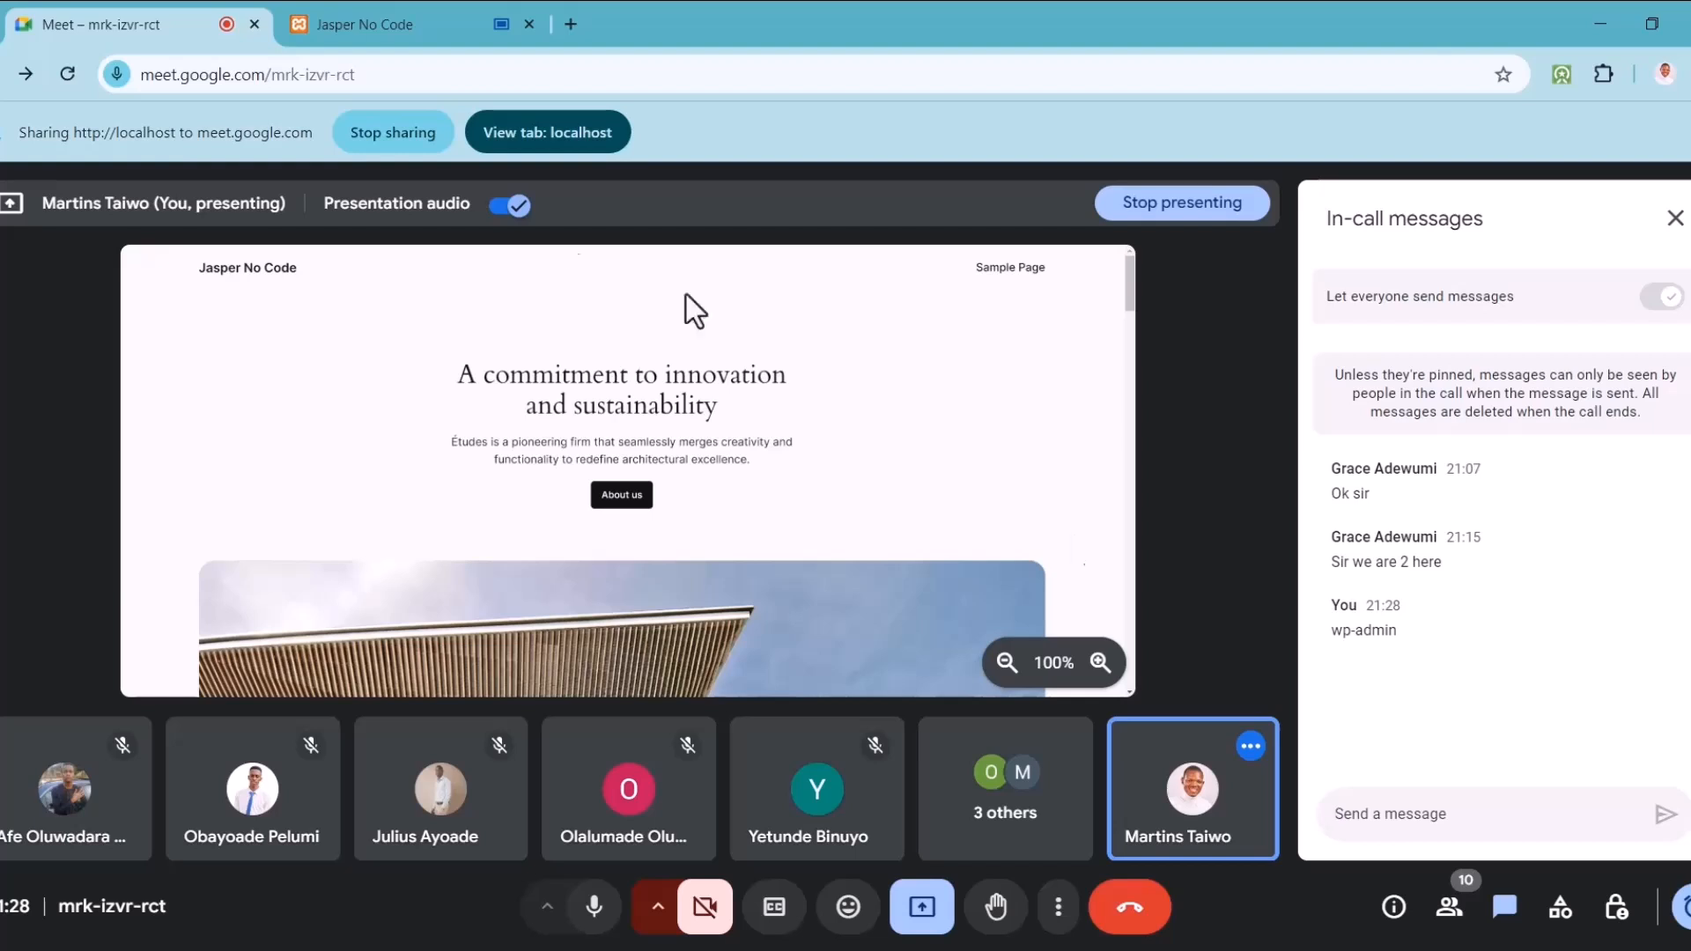
pyautogui.click(410, 26)
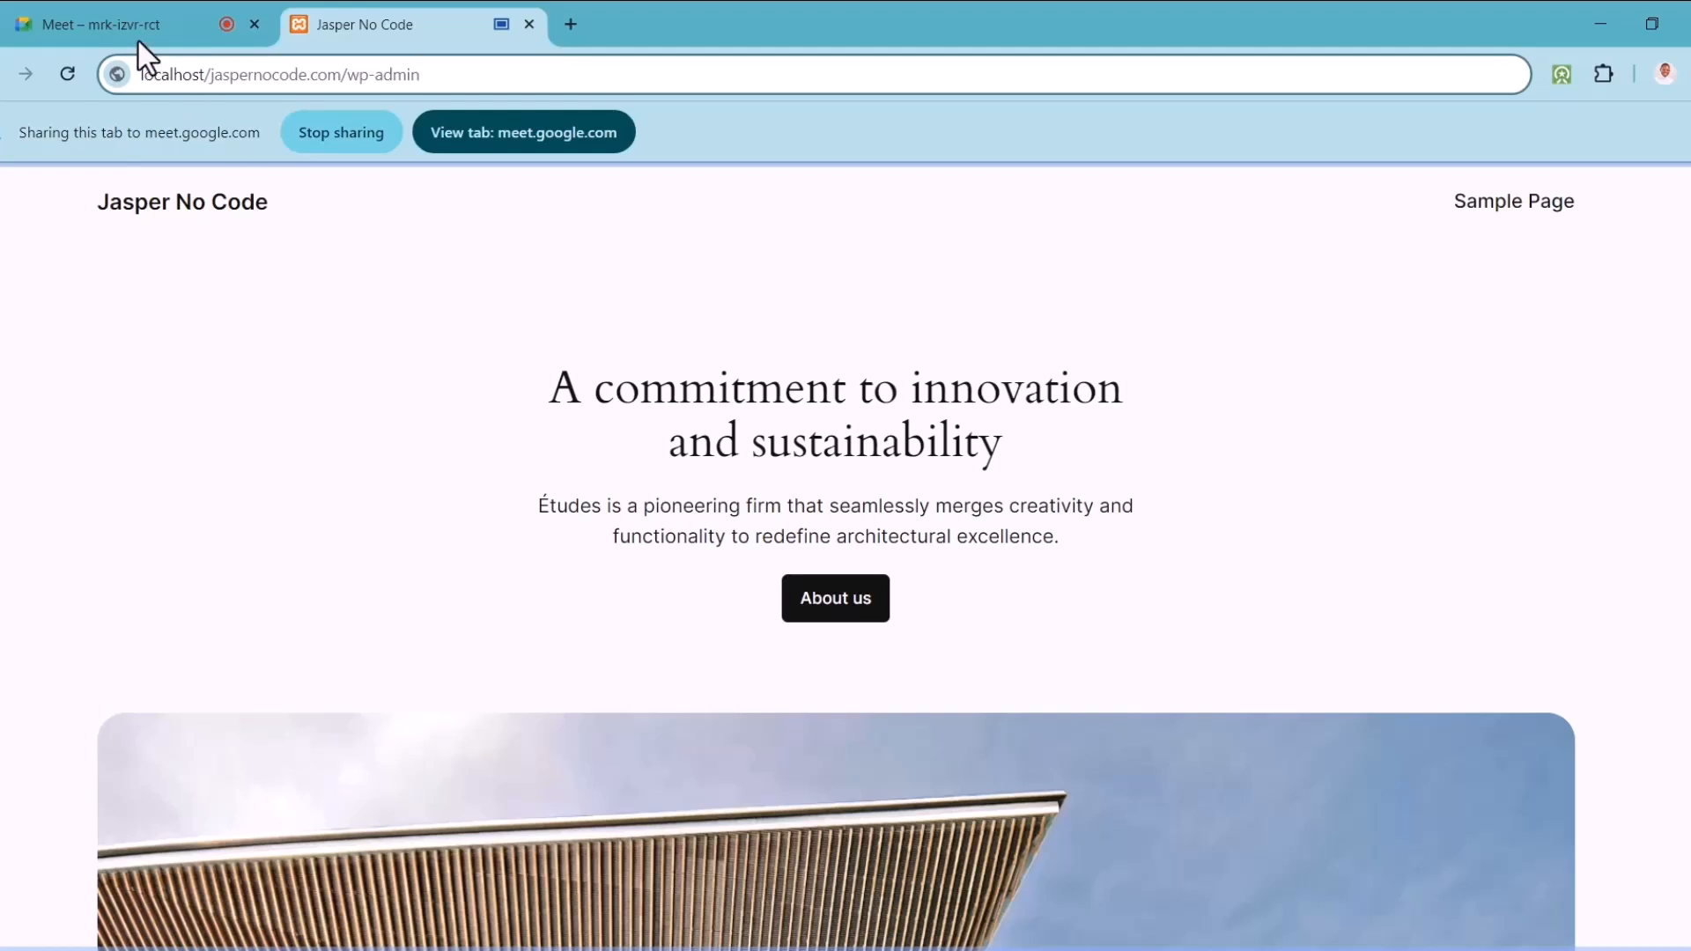
# Step: Split Meet into its own maximized window and dock the Jasper No Code tab into it
pyautogui.moveTo(135, 37); pyautogui.dragTo(716, 445)
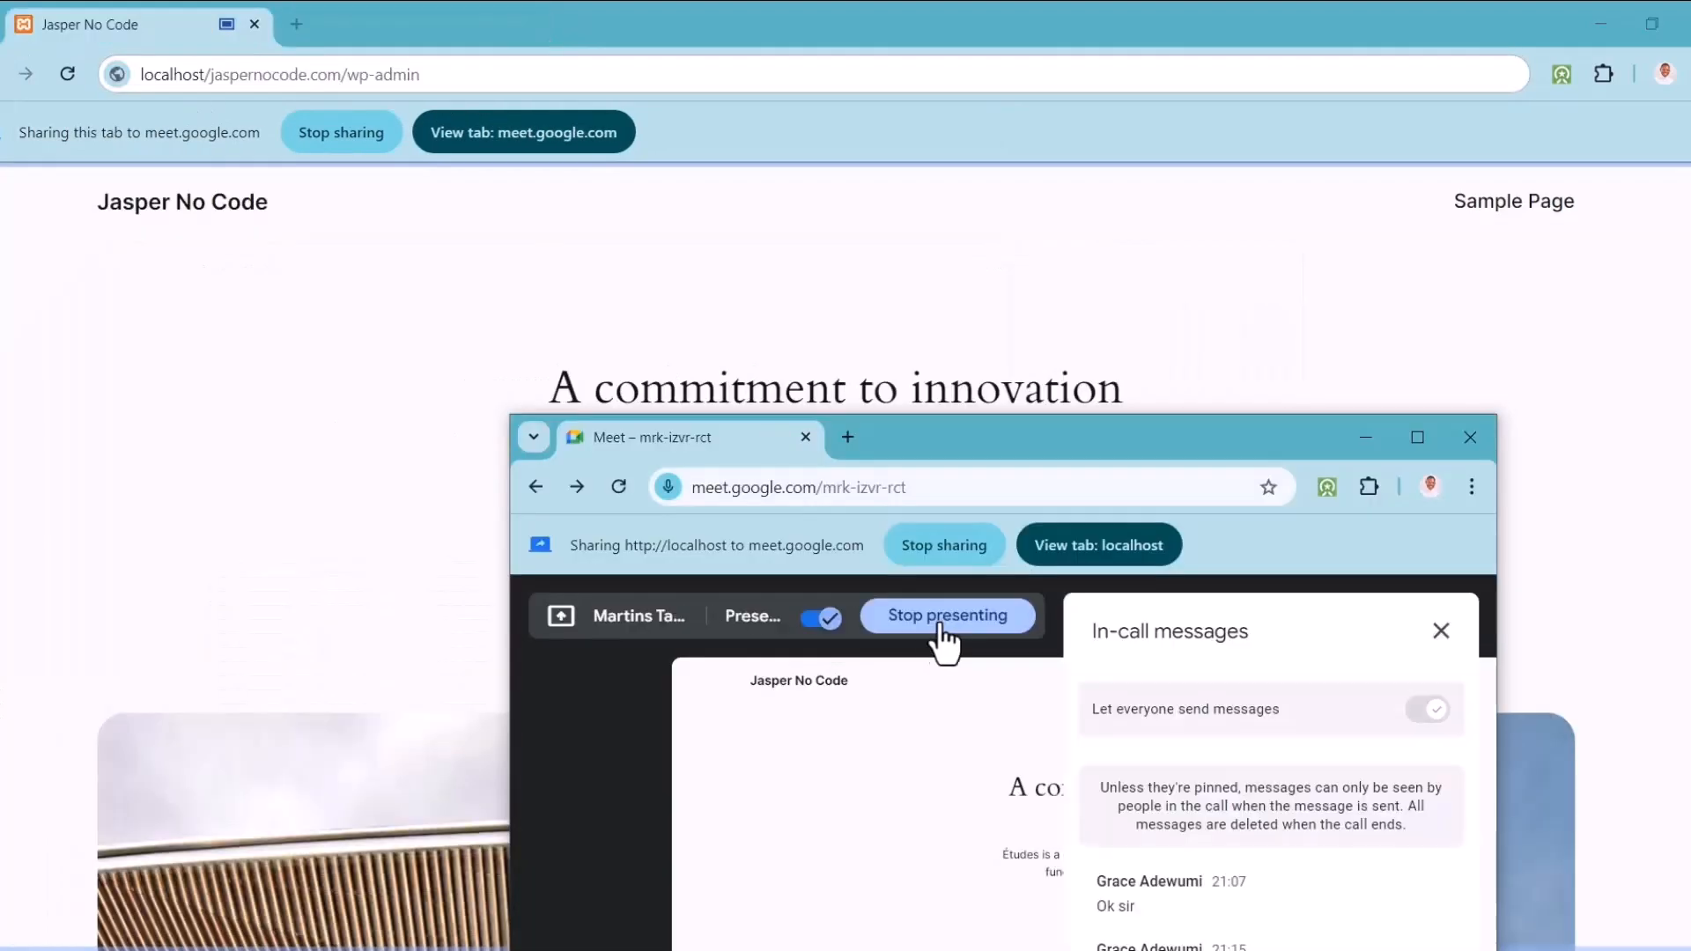
pyautogui.click(1415, 440)
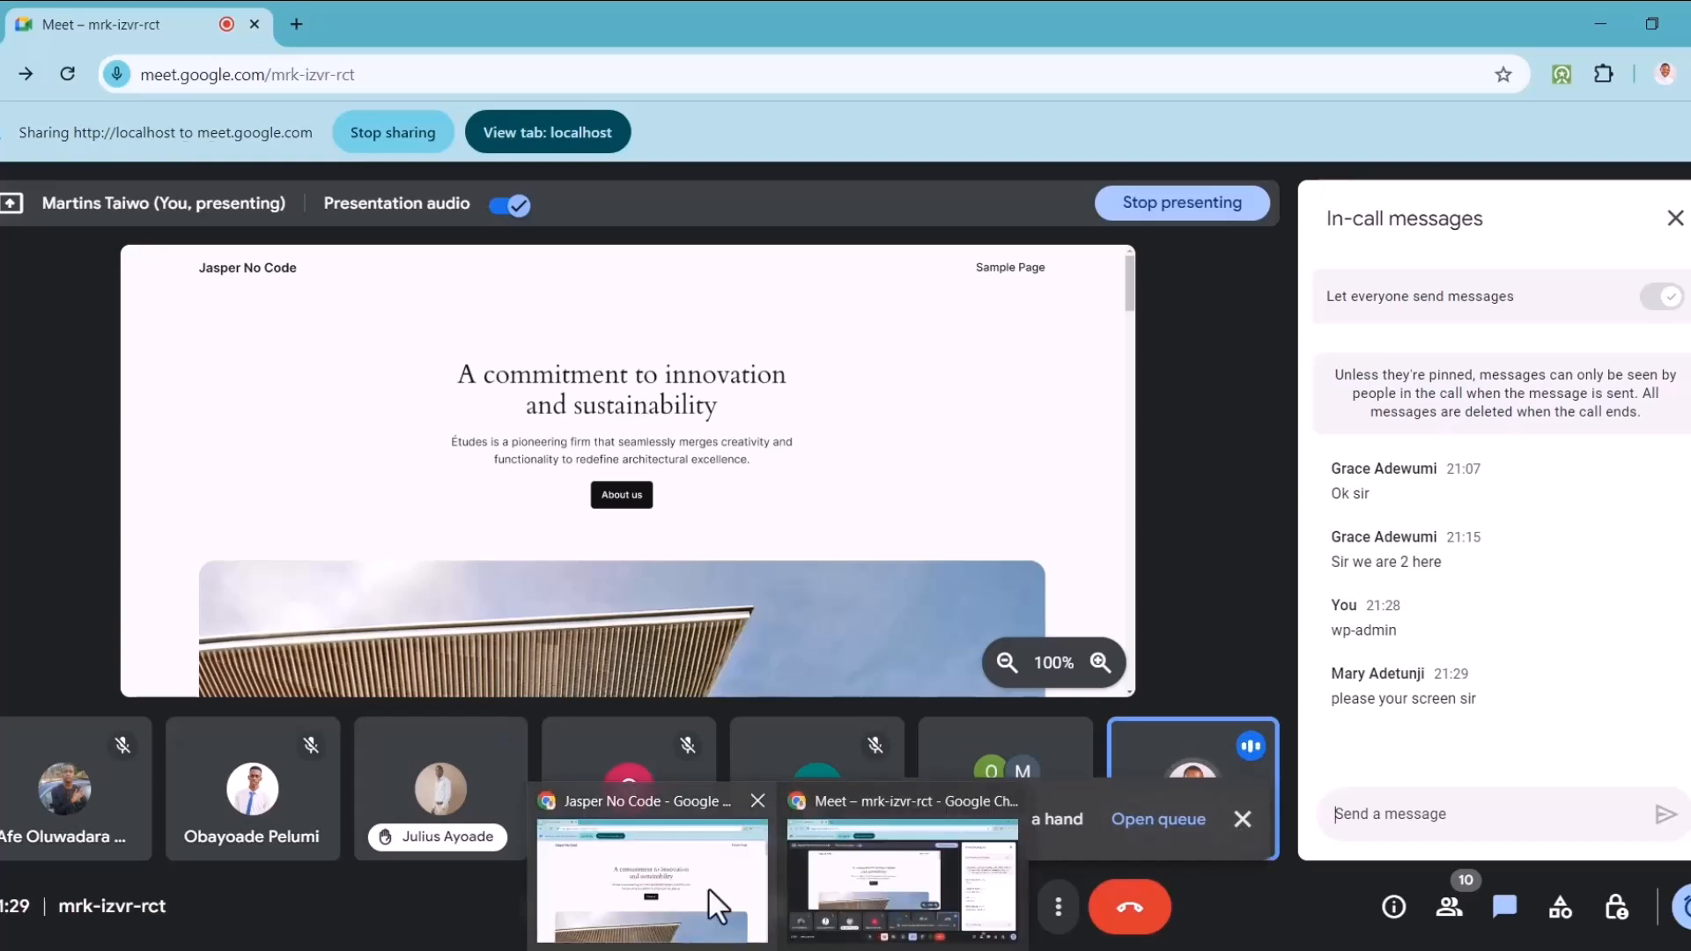
pyautogui.click(708, 886)
pyautogui.moveTo(816, 1); pyautogui.dragTo(959, 33)
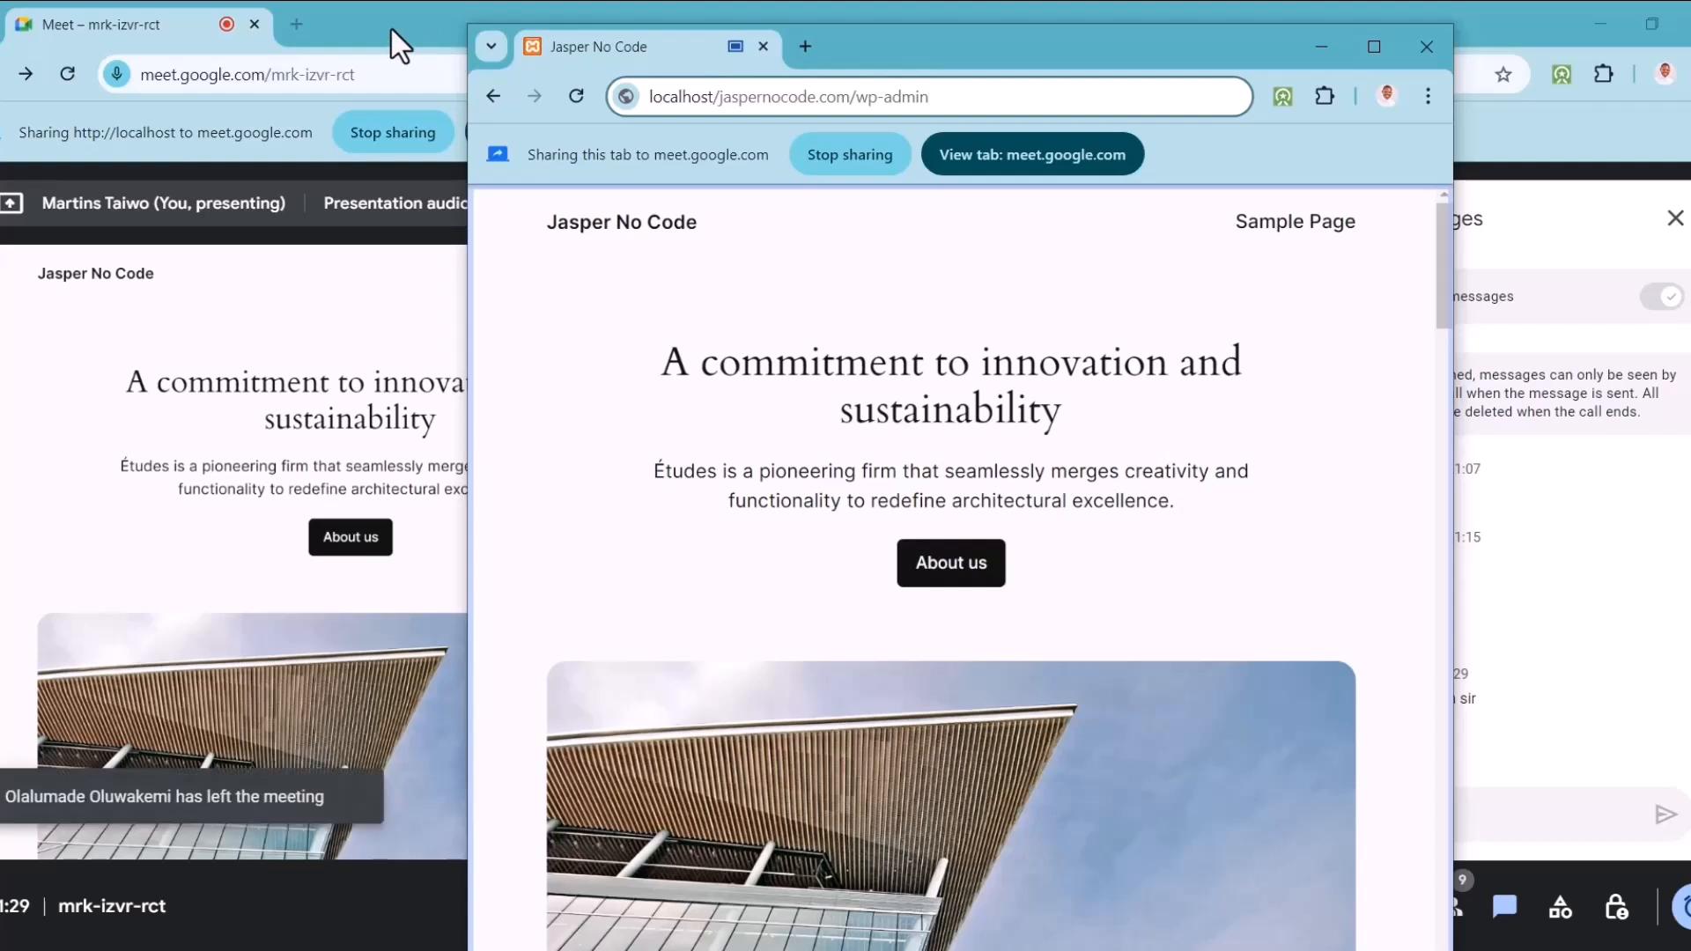
pyautogui.moveTo(910, 44); pyautogui.dragTo(838, 12)
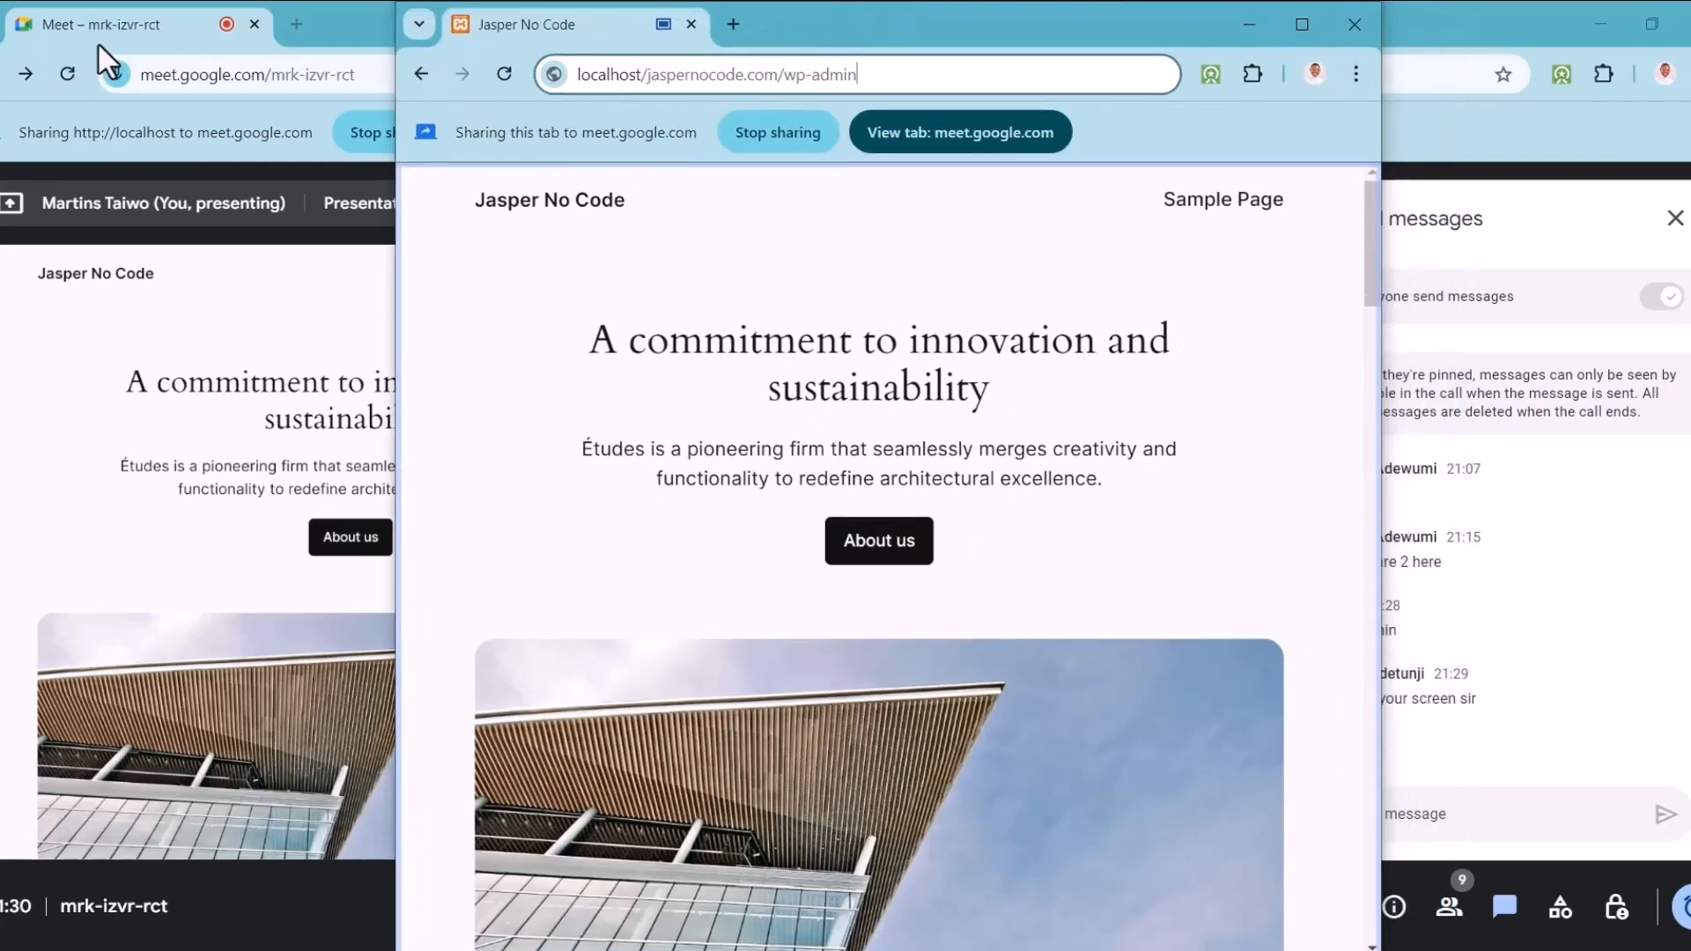
pyautogui.moveTo(820, 23); pyautogui.dragTo(856, 49)
pyautogui.moveTo(562, 49); pyautogui.dragTo(420, 25)
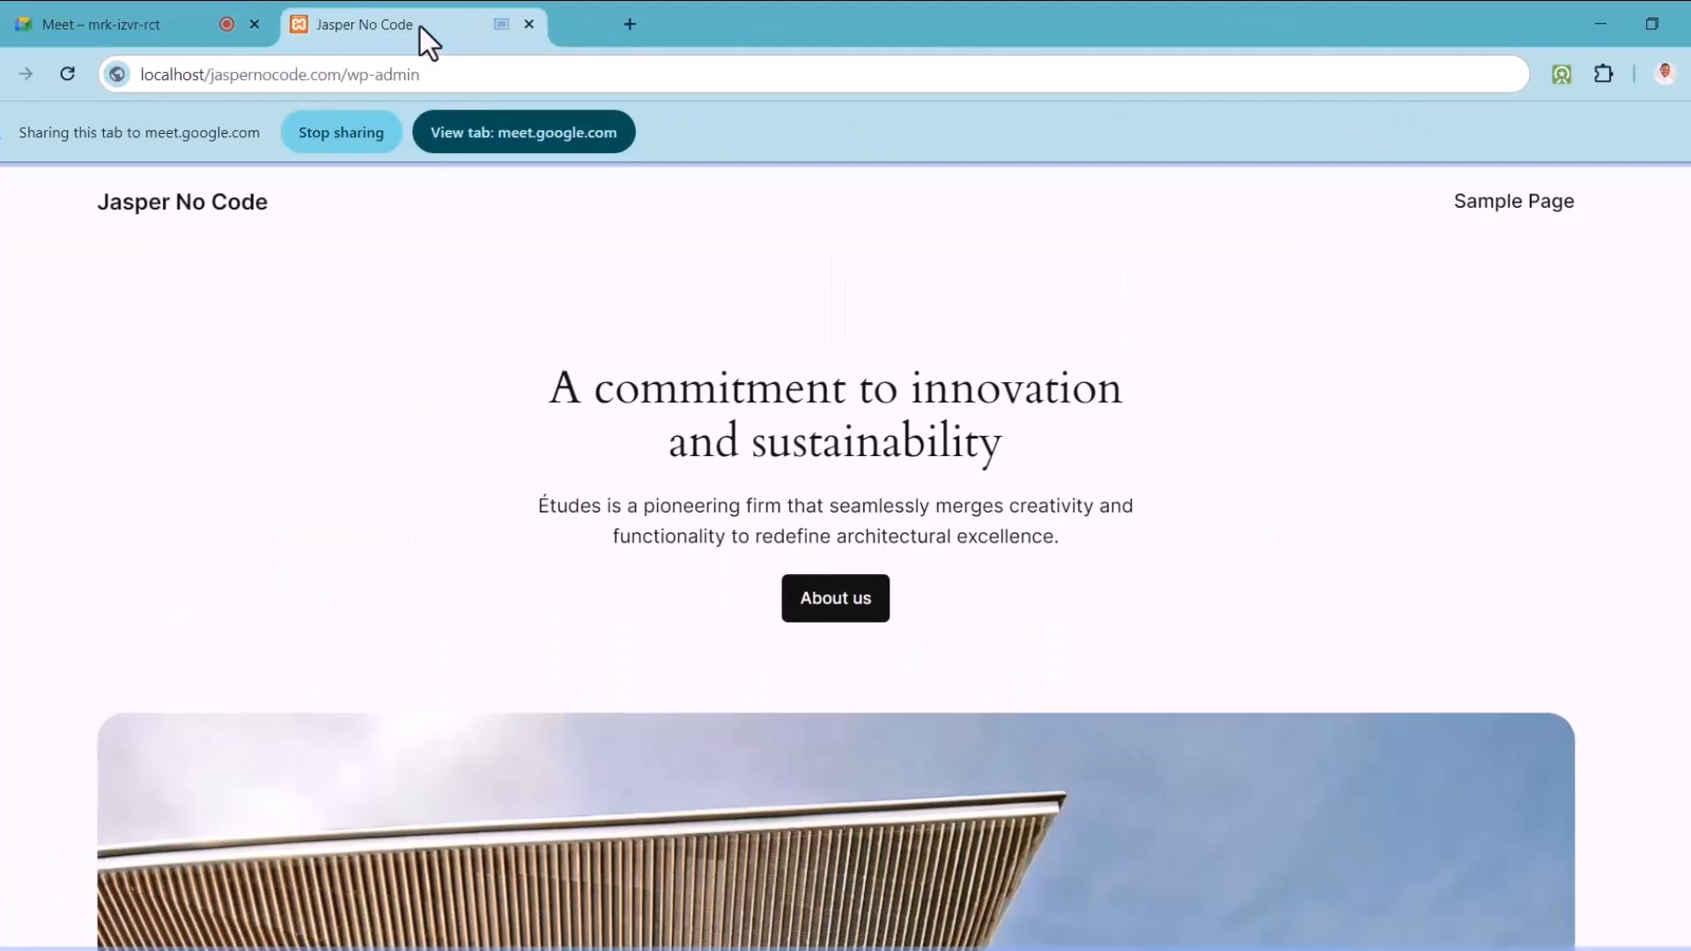
pyautogui.click(431, 18)
# Step: Load localhost/jaspernocode.com/wp-admin and log in with the prefilled credentials
pyautogui.click(498, 76)
pyautogui.click(502, 77)
pyautogui.press('Return')
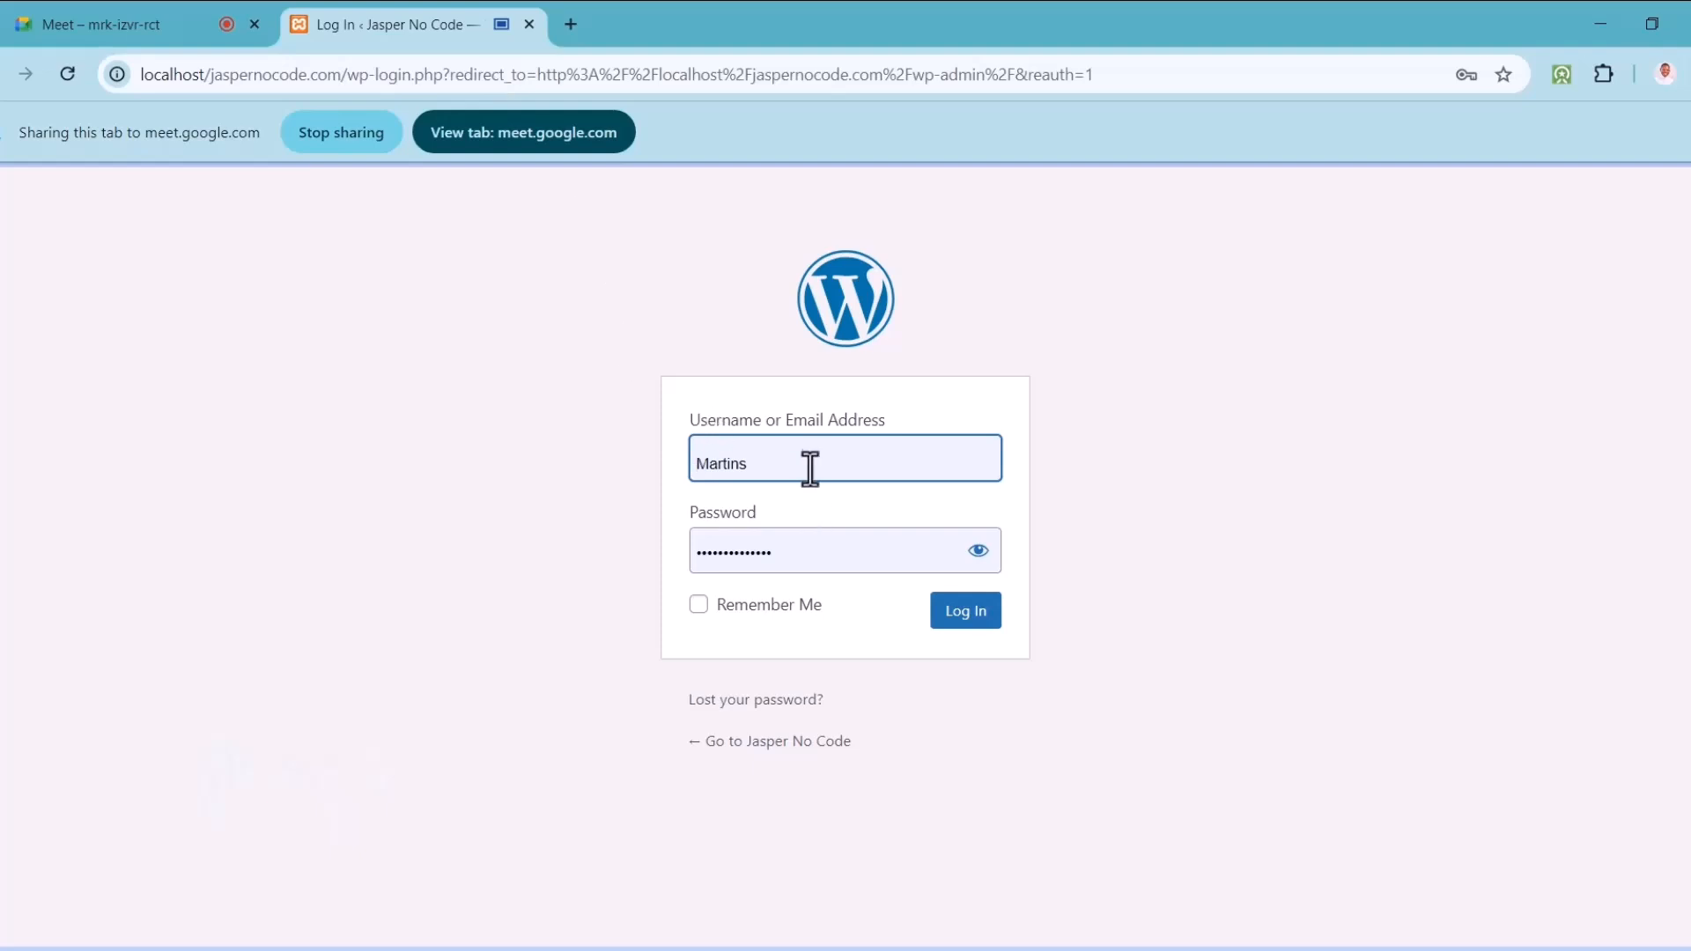
pyautogui.click(971, 619)
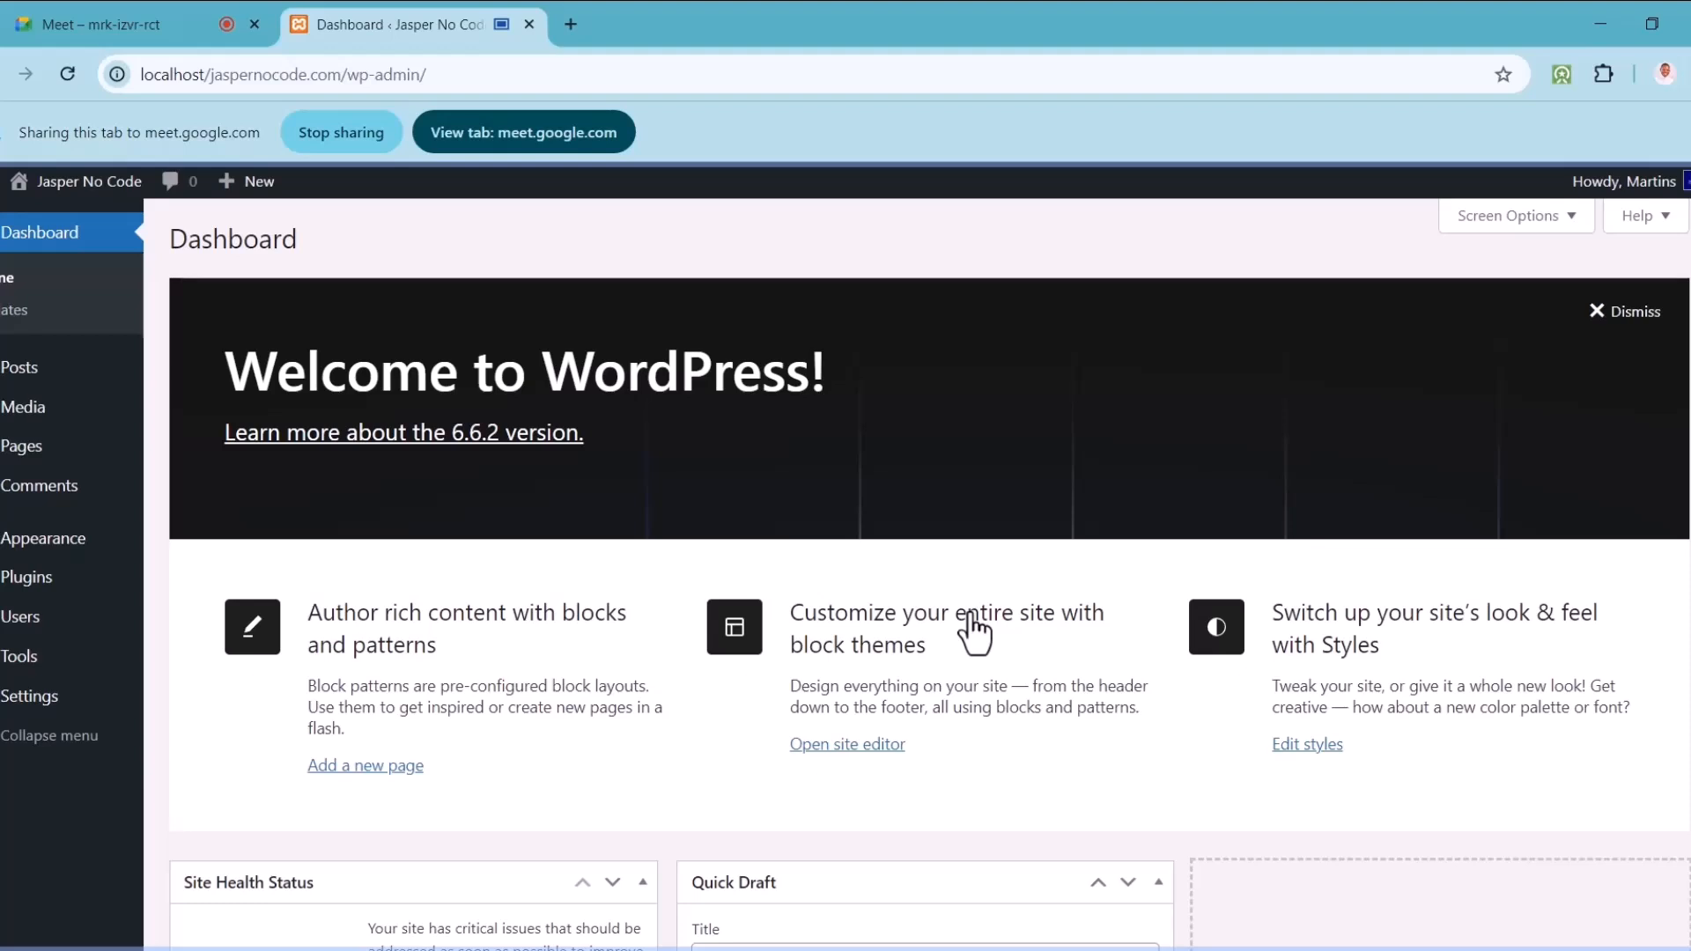
pyautogui.click(104, 24)
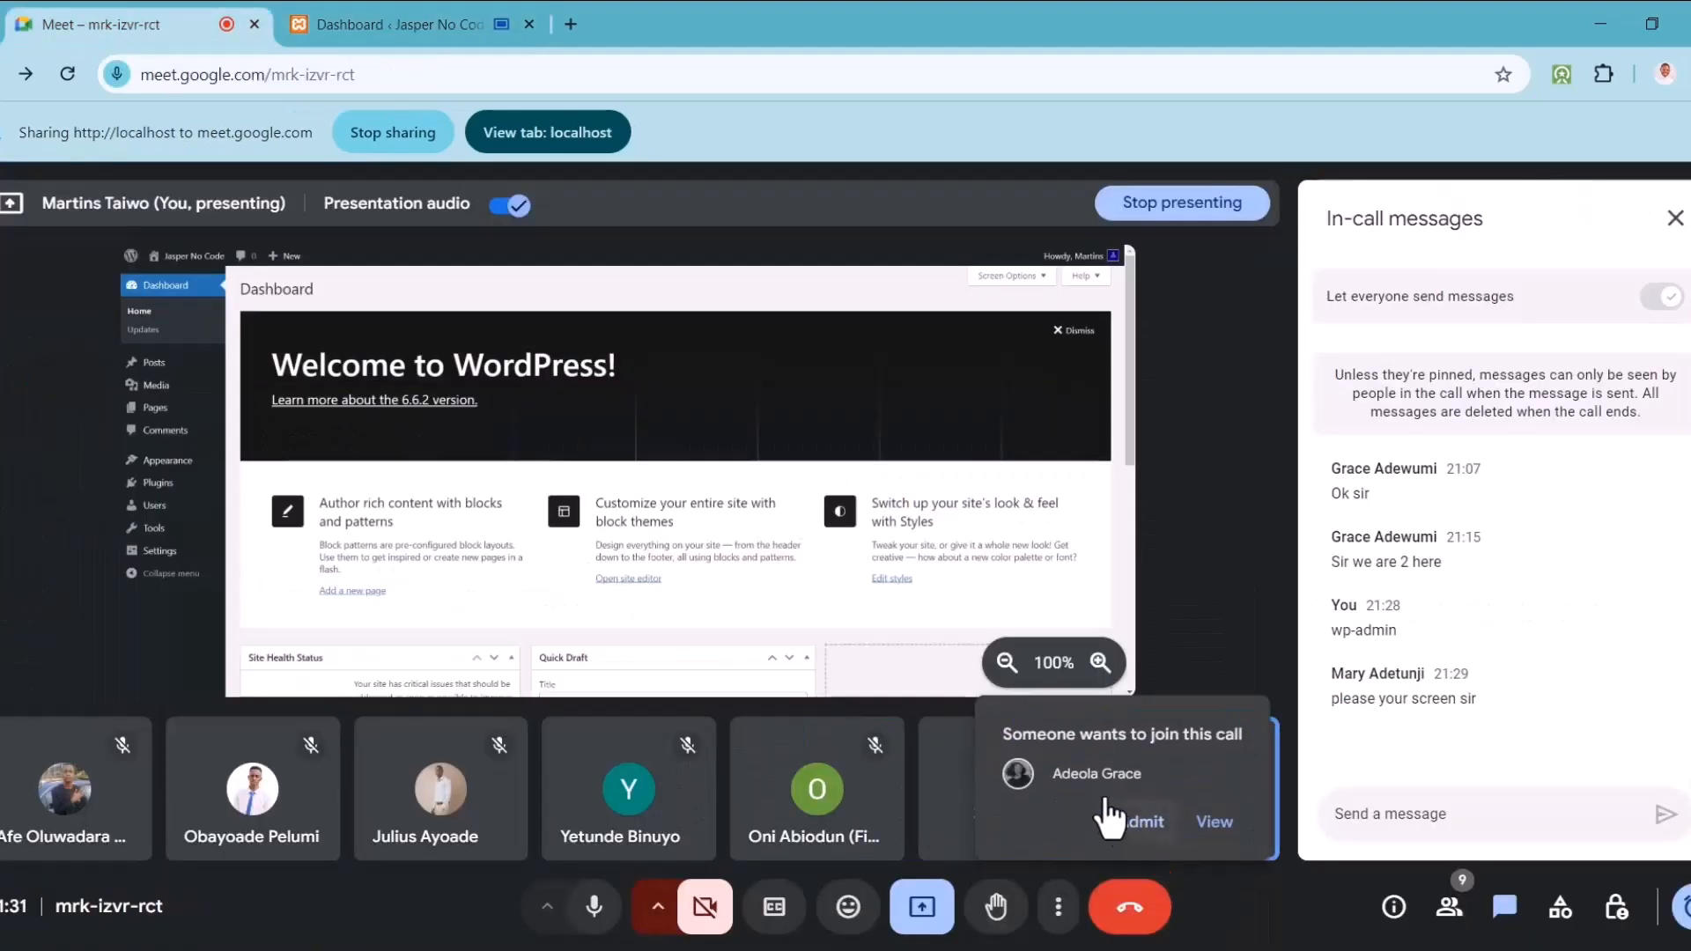
pyautogui.click(1141, 821)
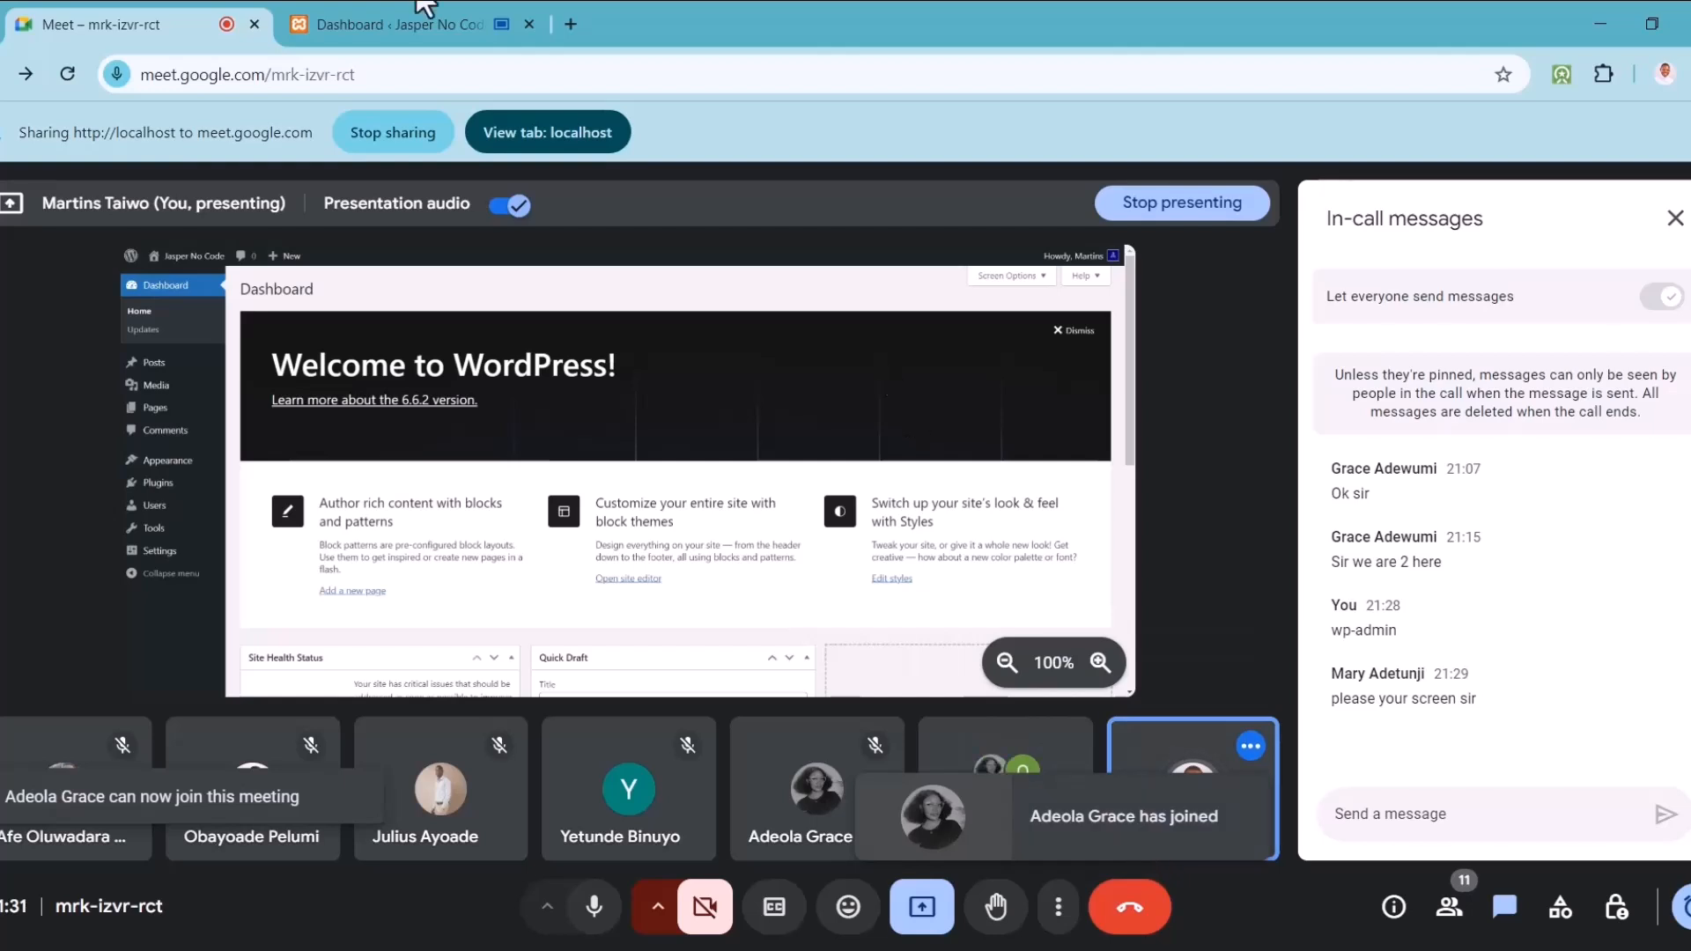
pyautogui.click(392, 18)
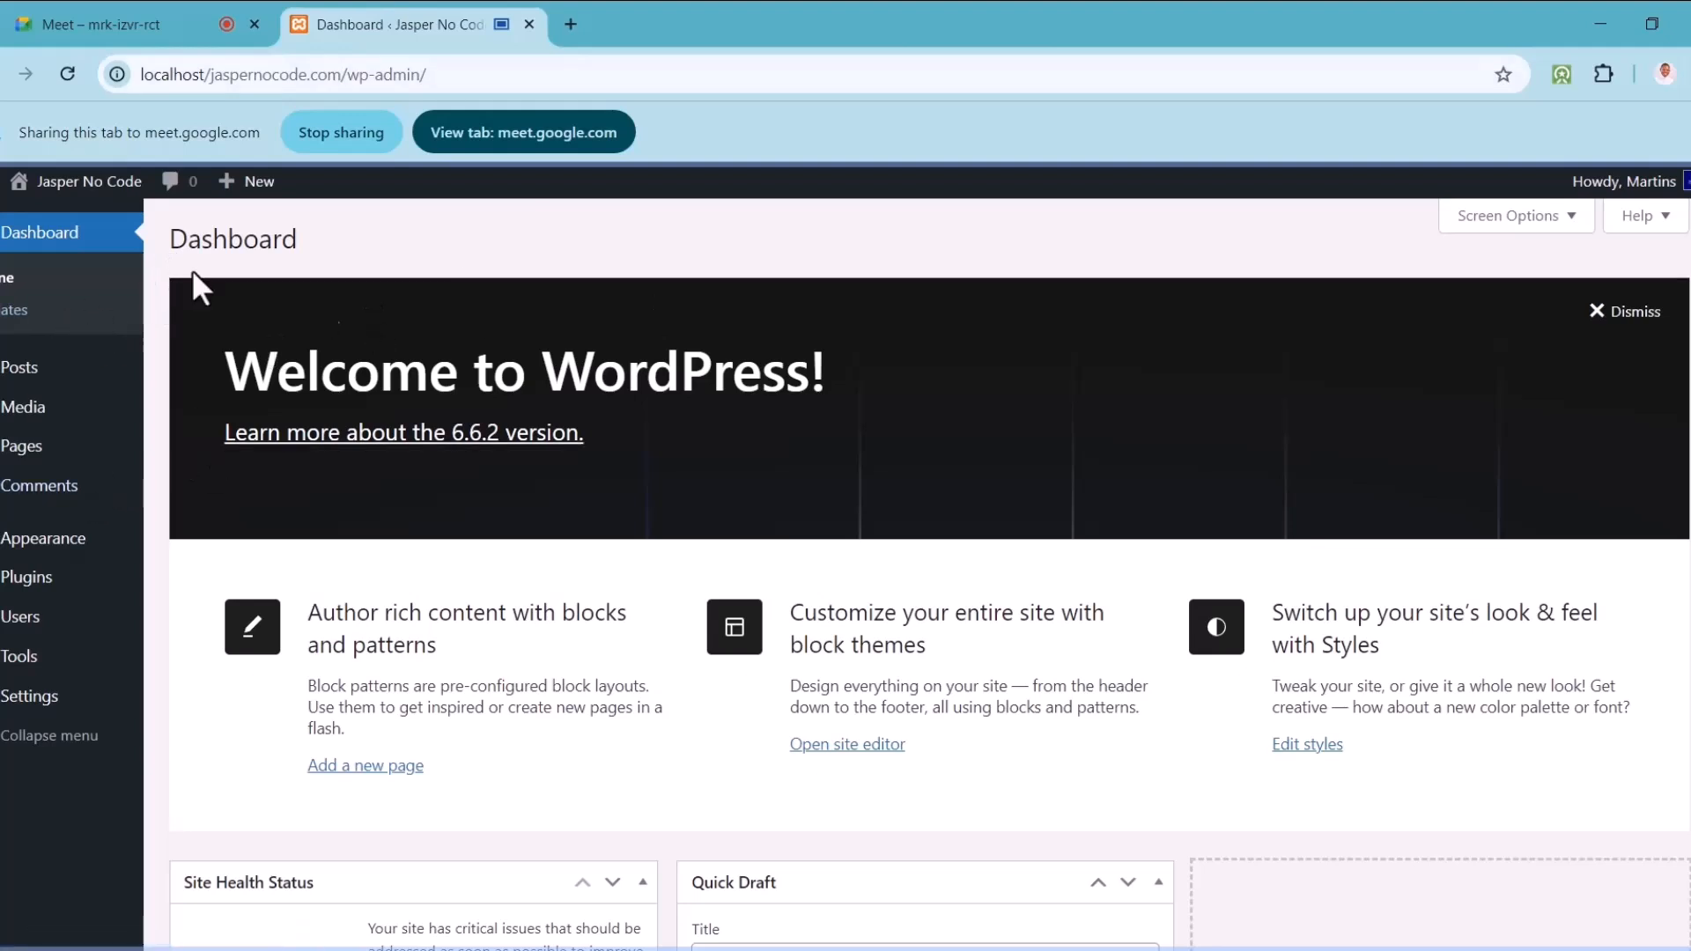
pyautogui.moveTo(59, 187)
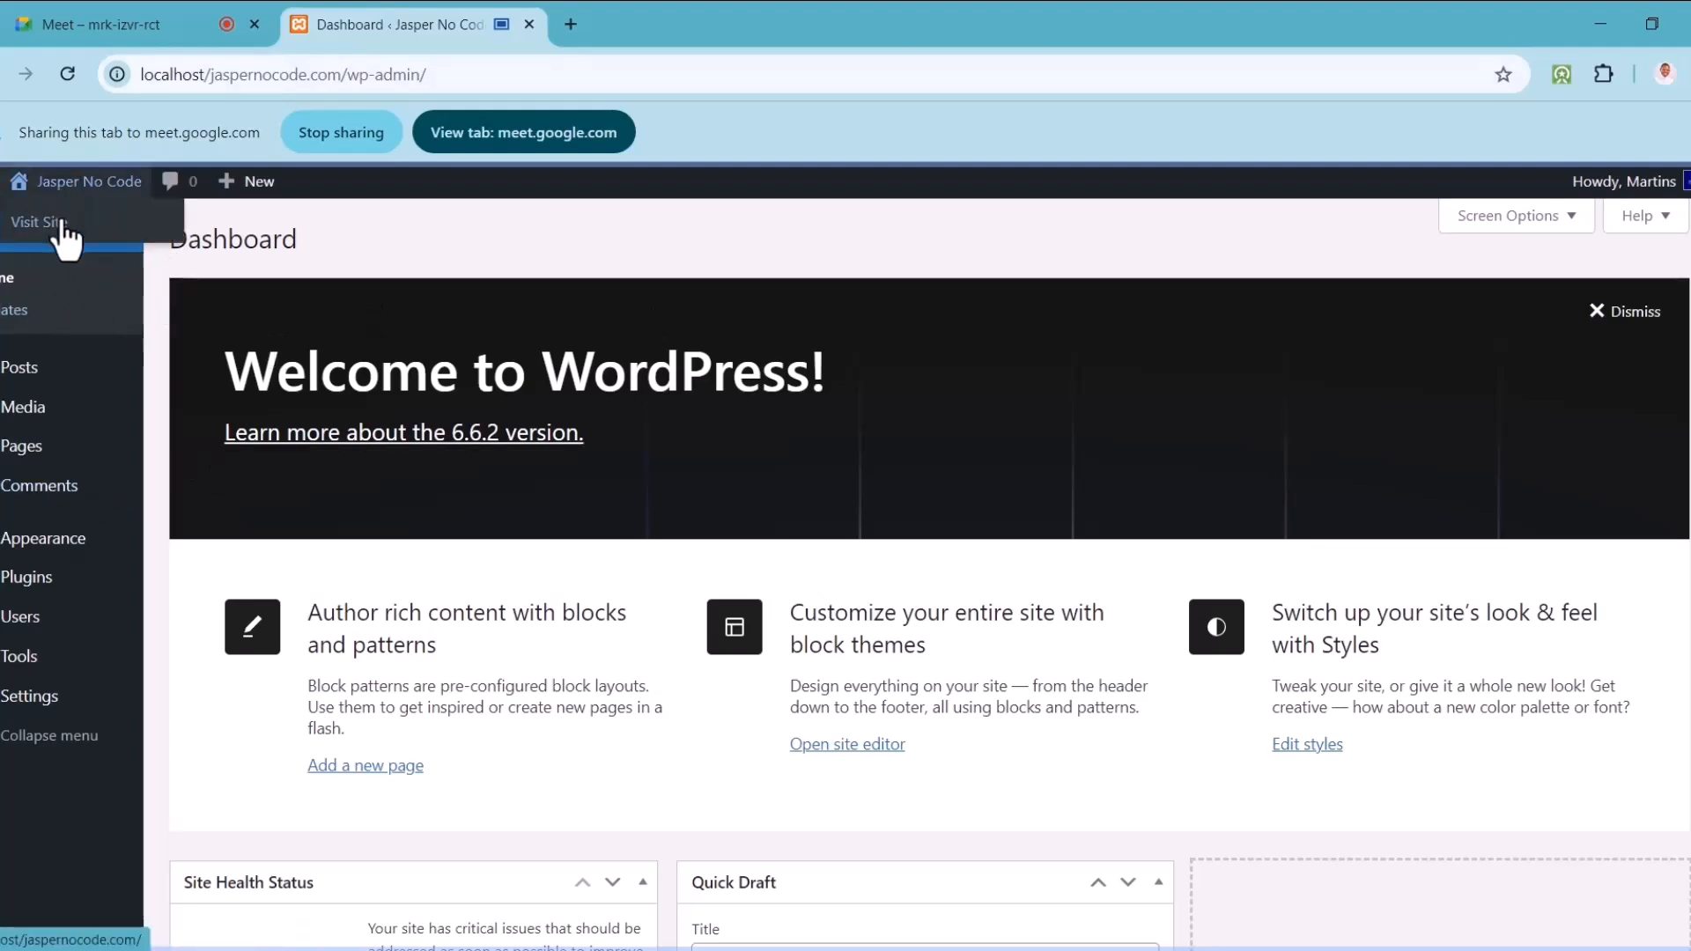
pyautogui.moveTo(26, 458)
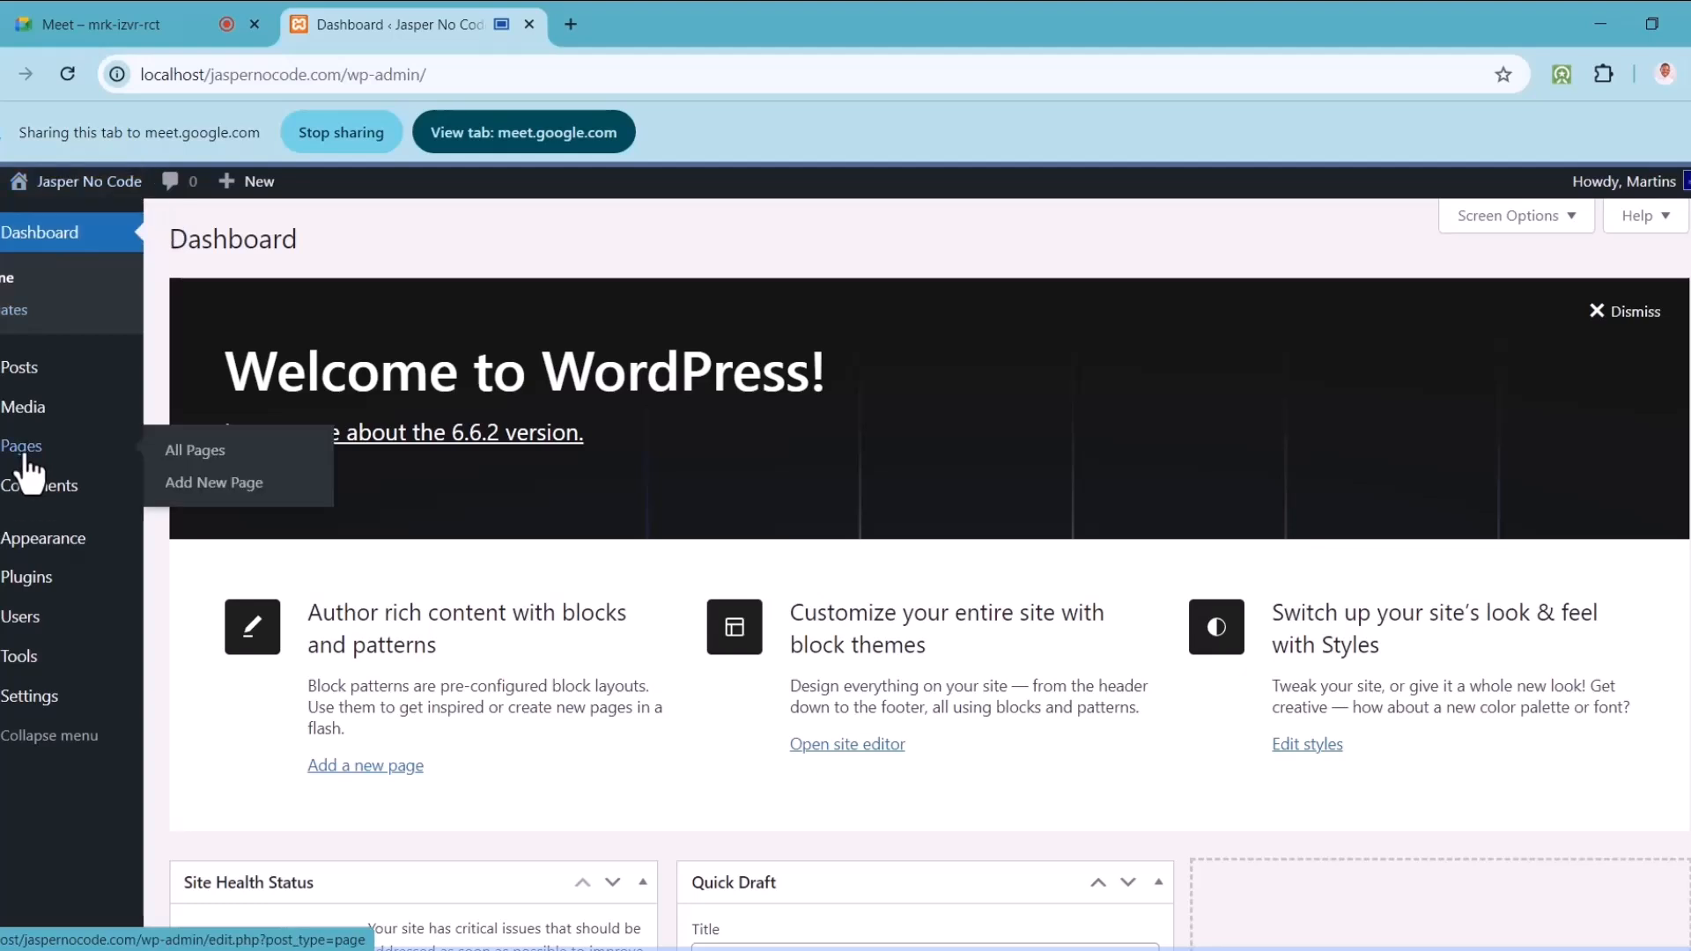
# Step: From All Pages, open Sample Page and the Privacy Policy preview in new tabs
pyautogui.click(199, 475)
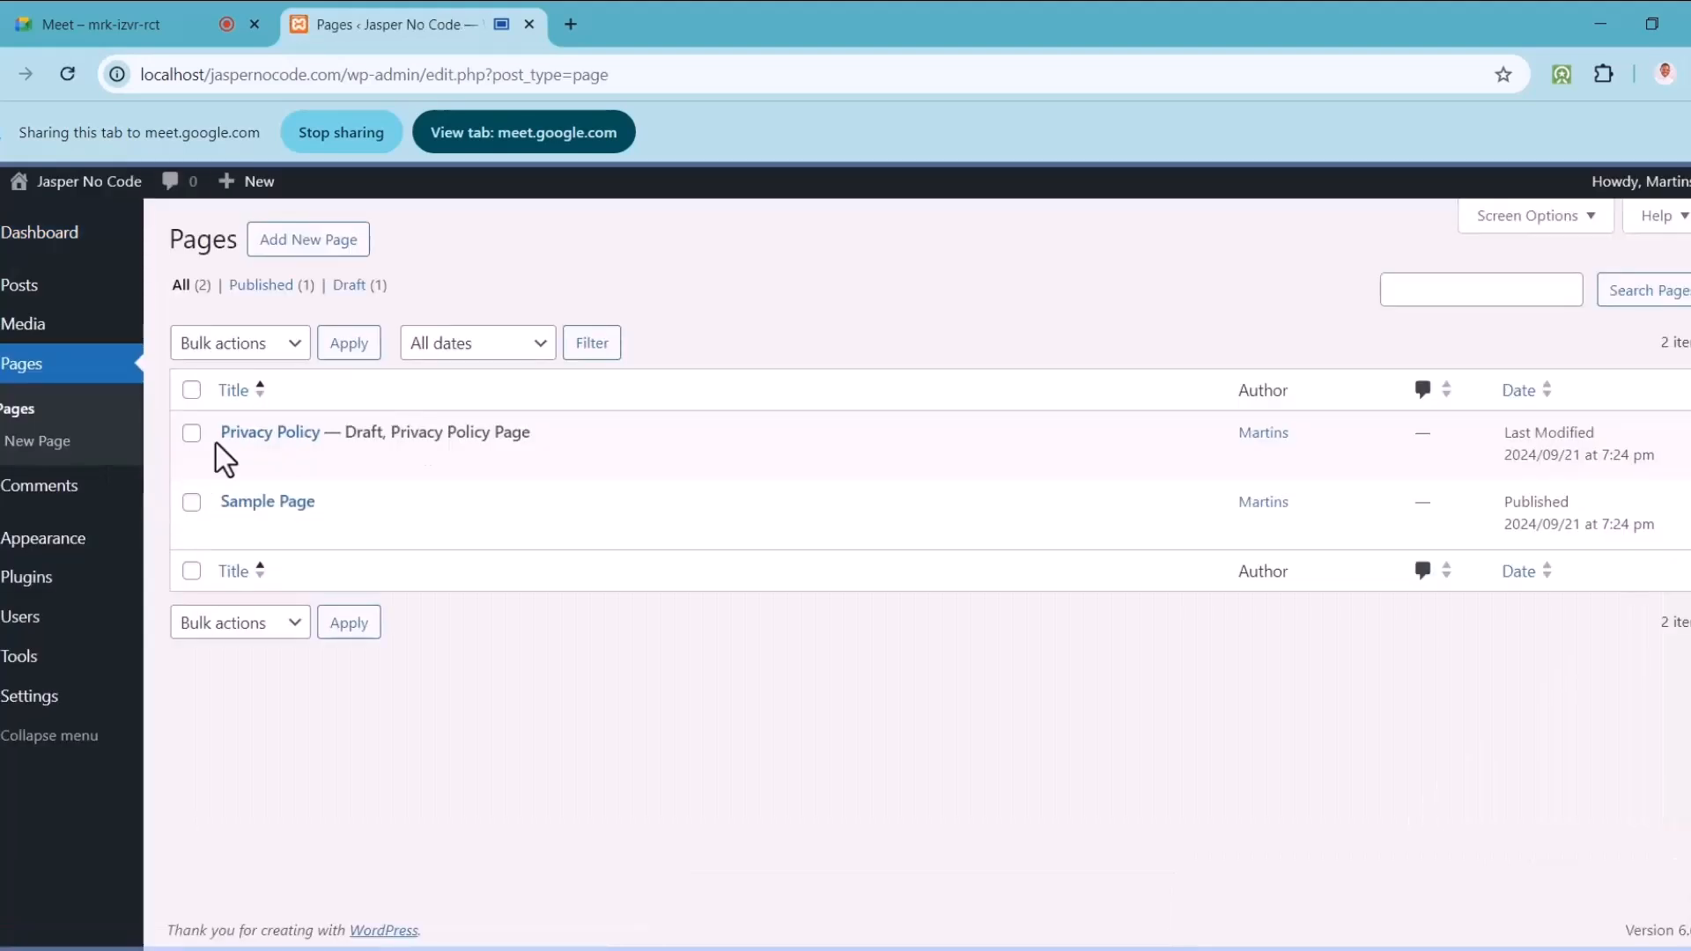
pyautogui.moveTo(290, 540)
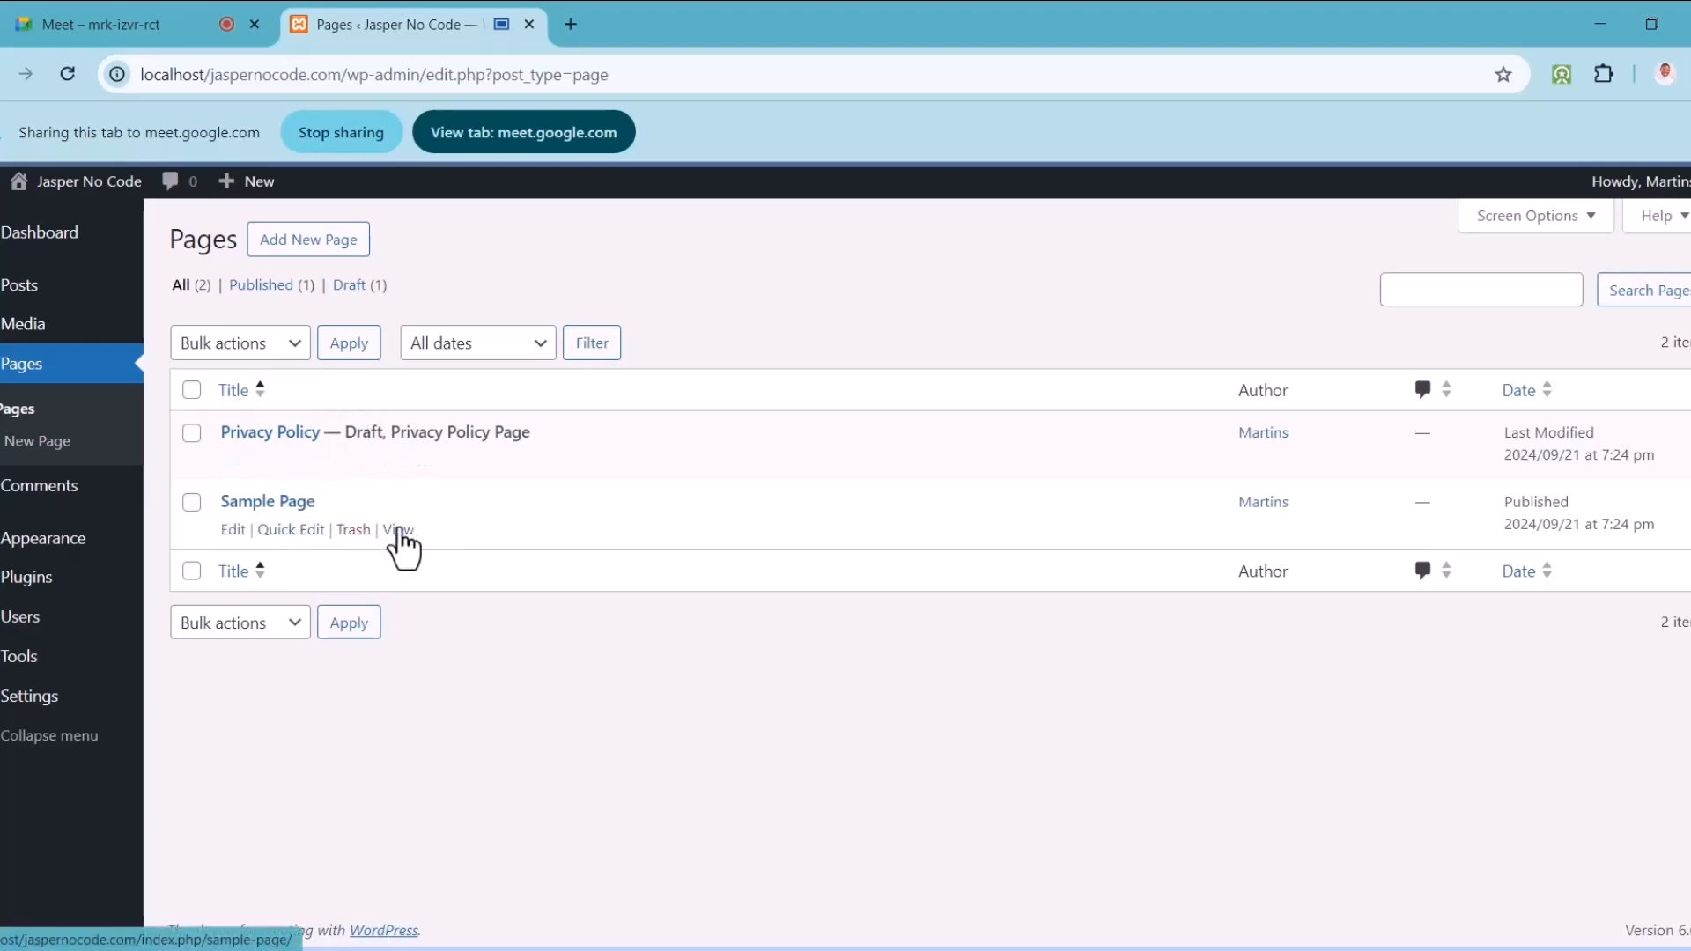
pyautogui.rightClick(398, 531)
pyautogui.click(467, 546)
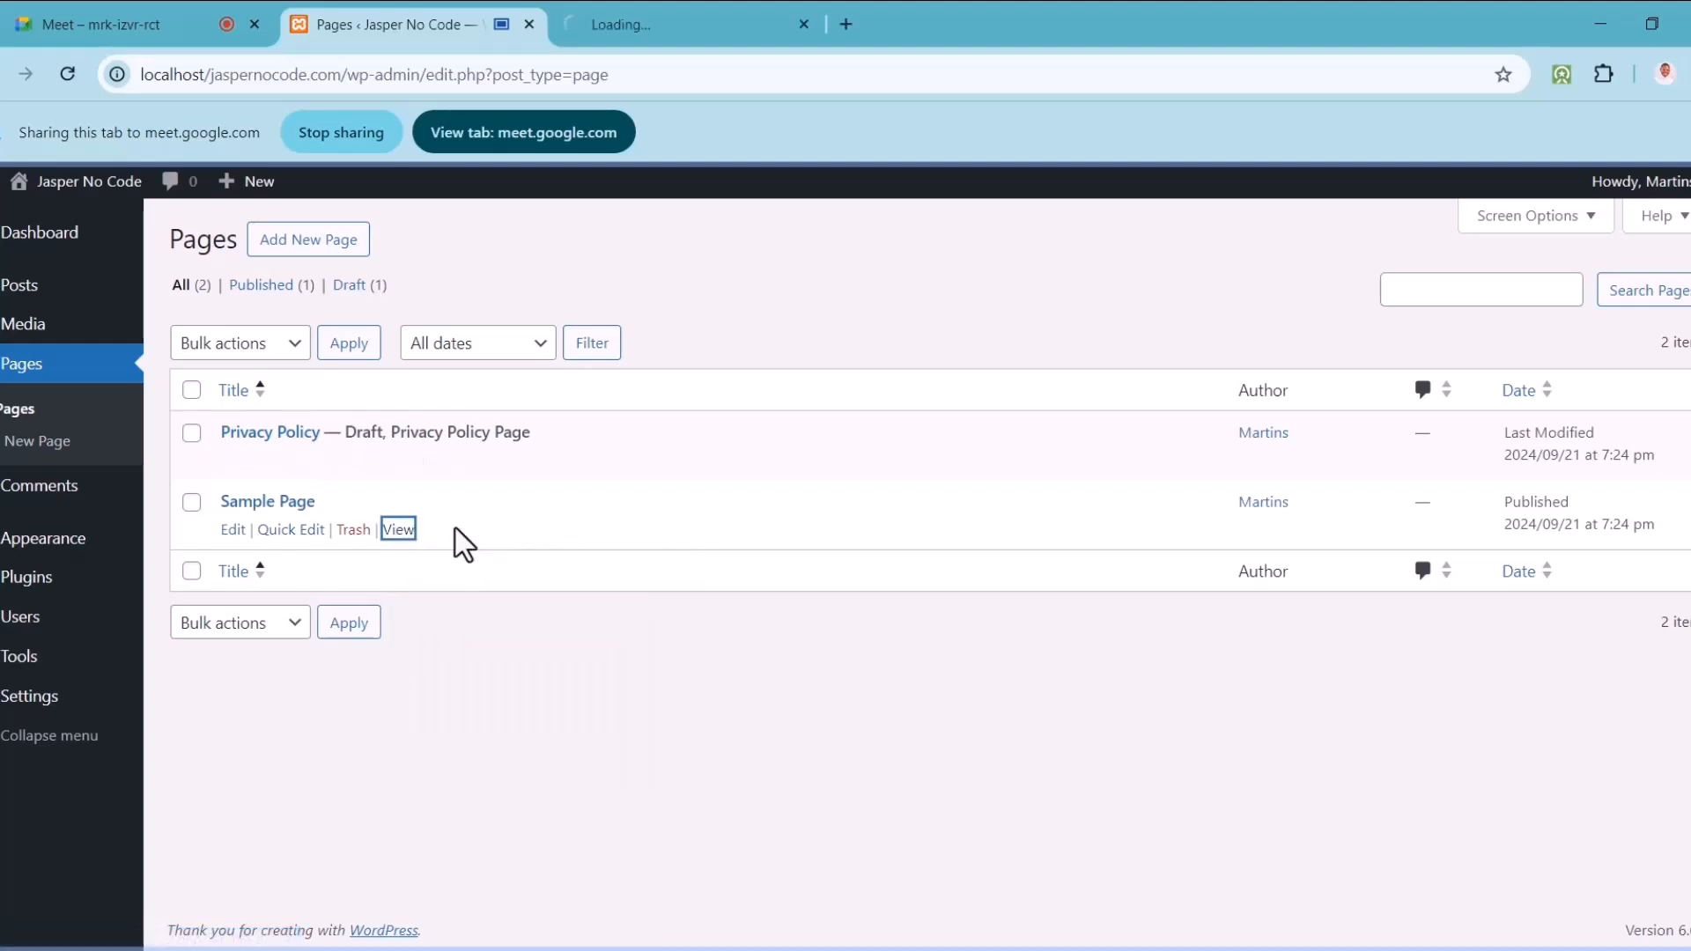
pyautogui.rightClick(411, 460)
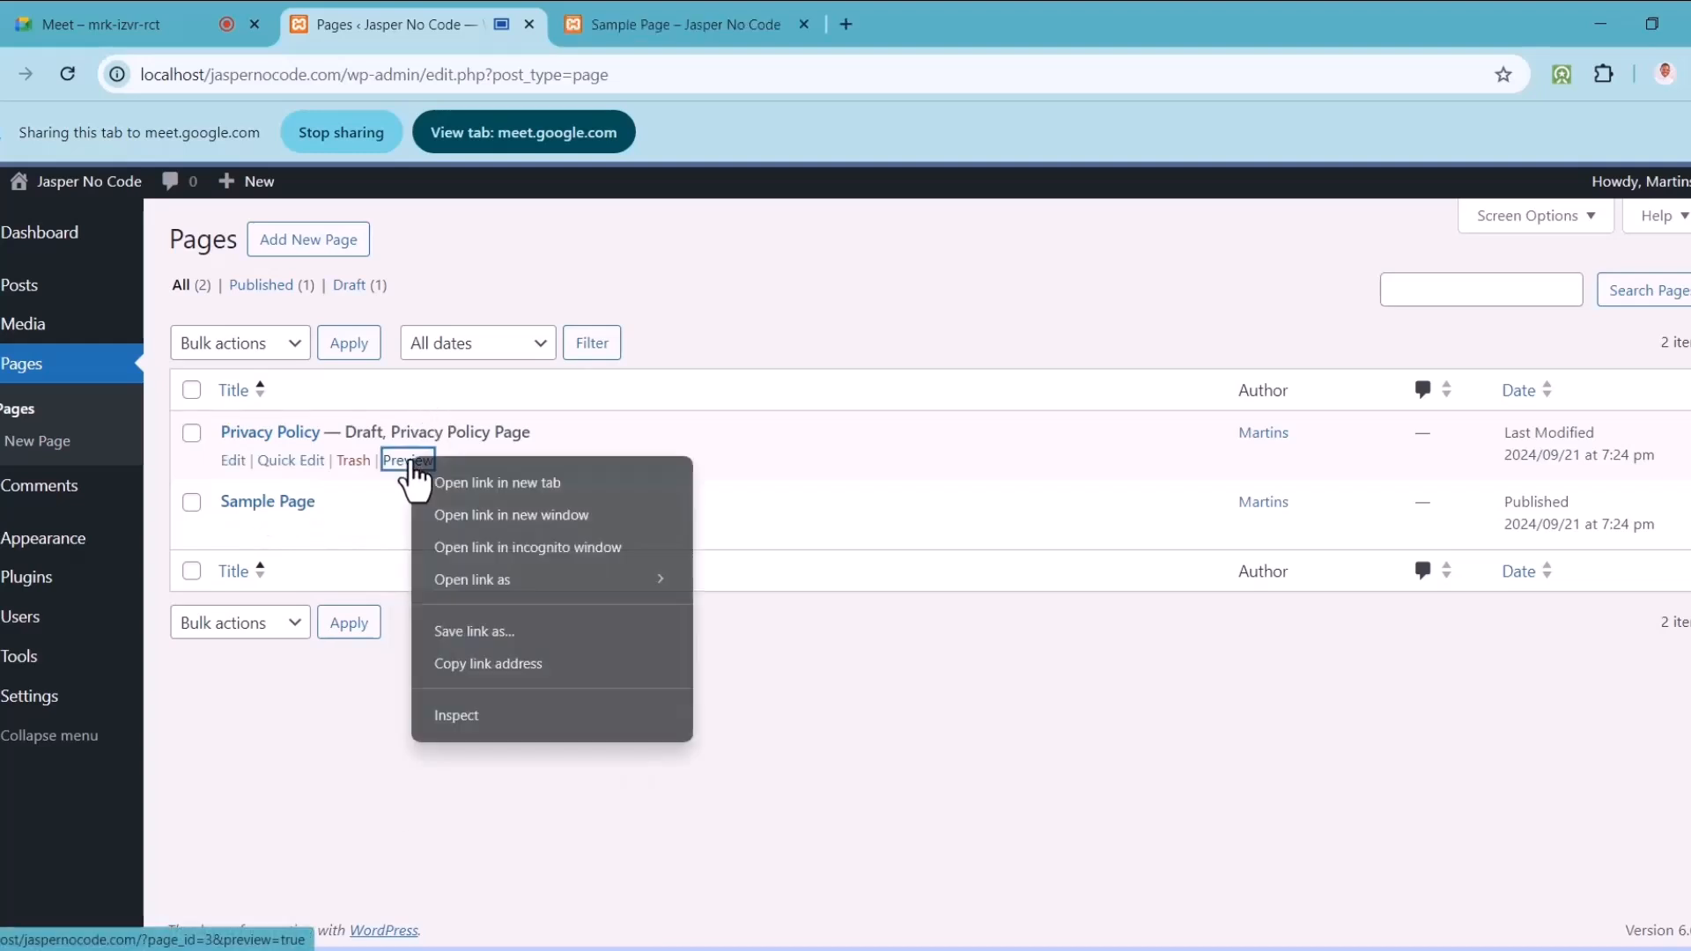
pyautogui.click(466, 483)
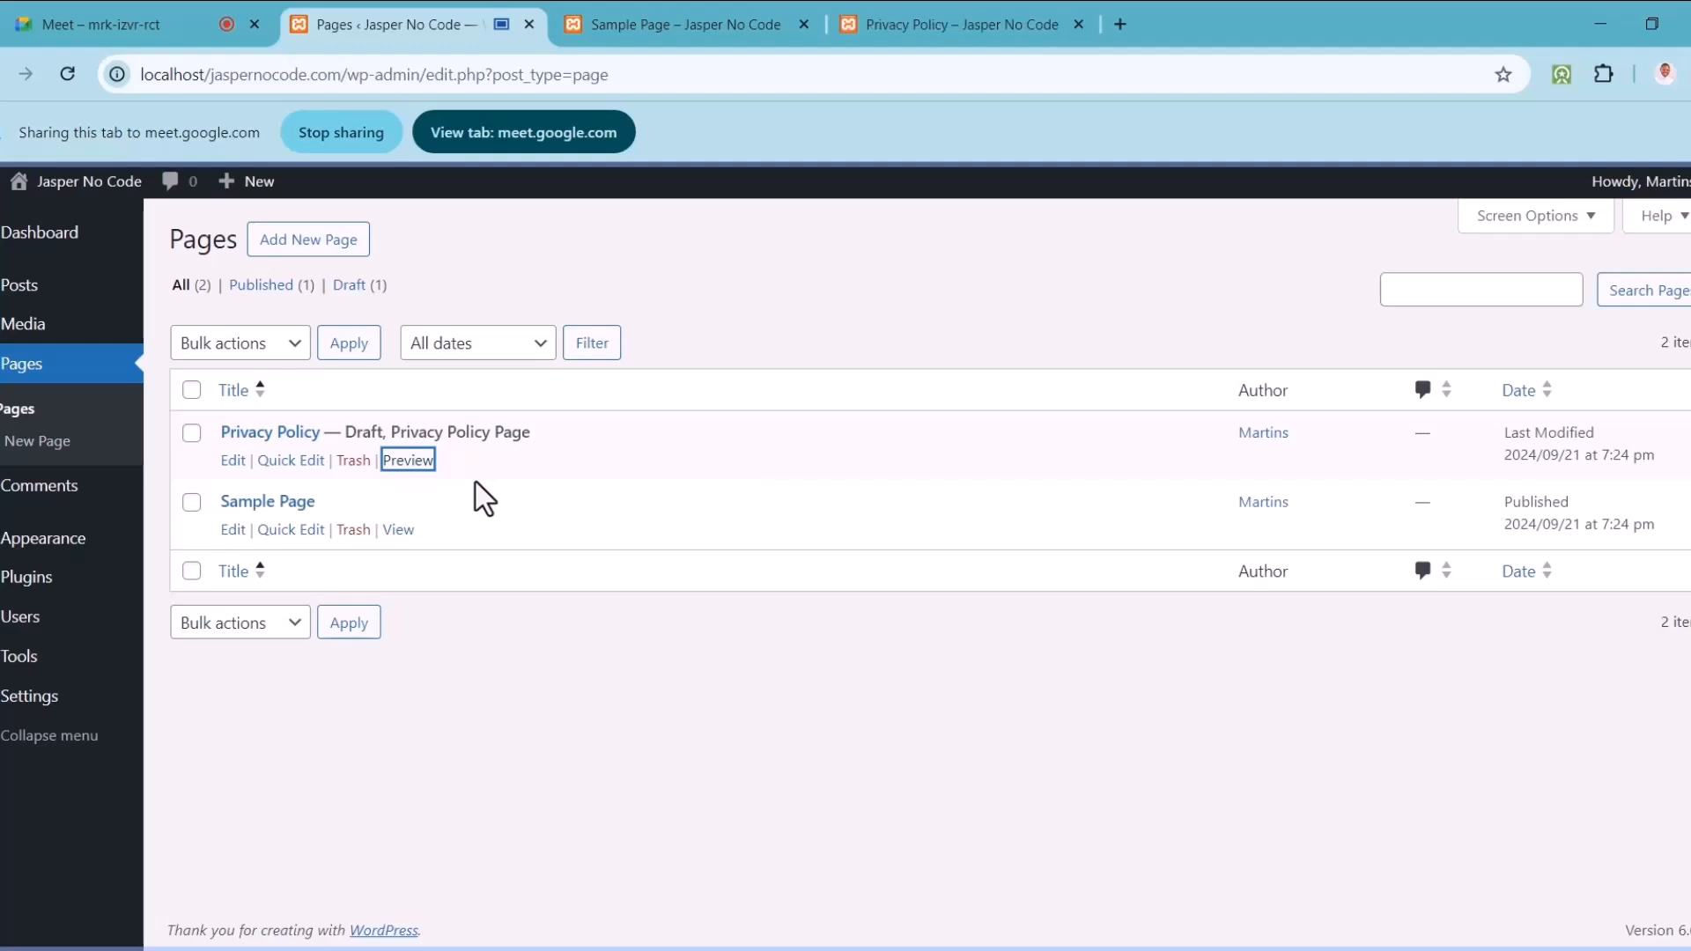
# Step: Share the Sample Page tab in the meeting and scroll through it
pyautogui.click(678, 25)
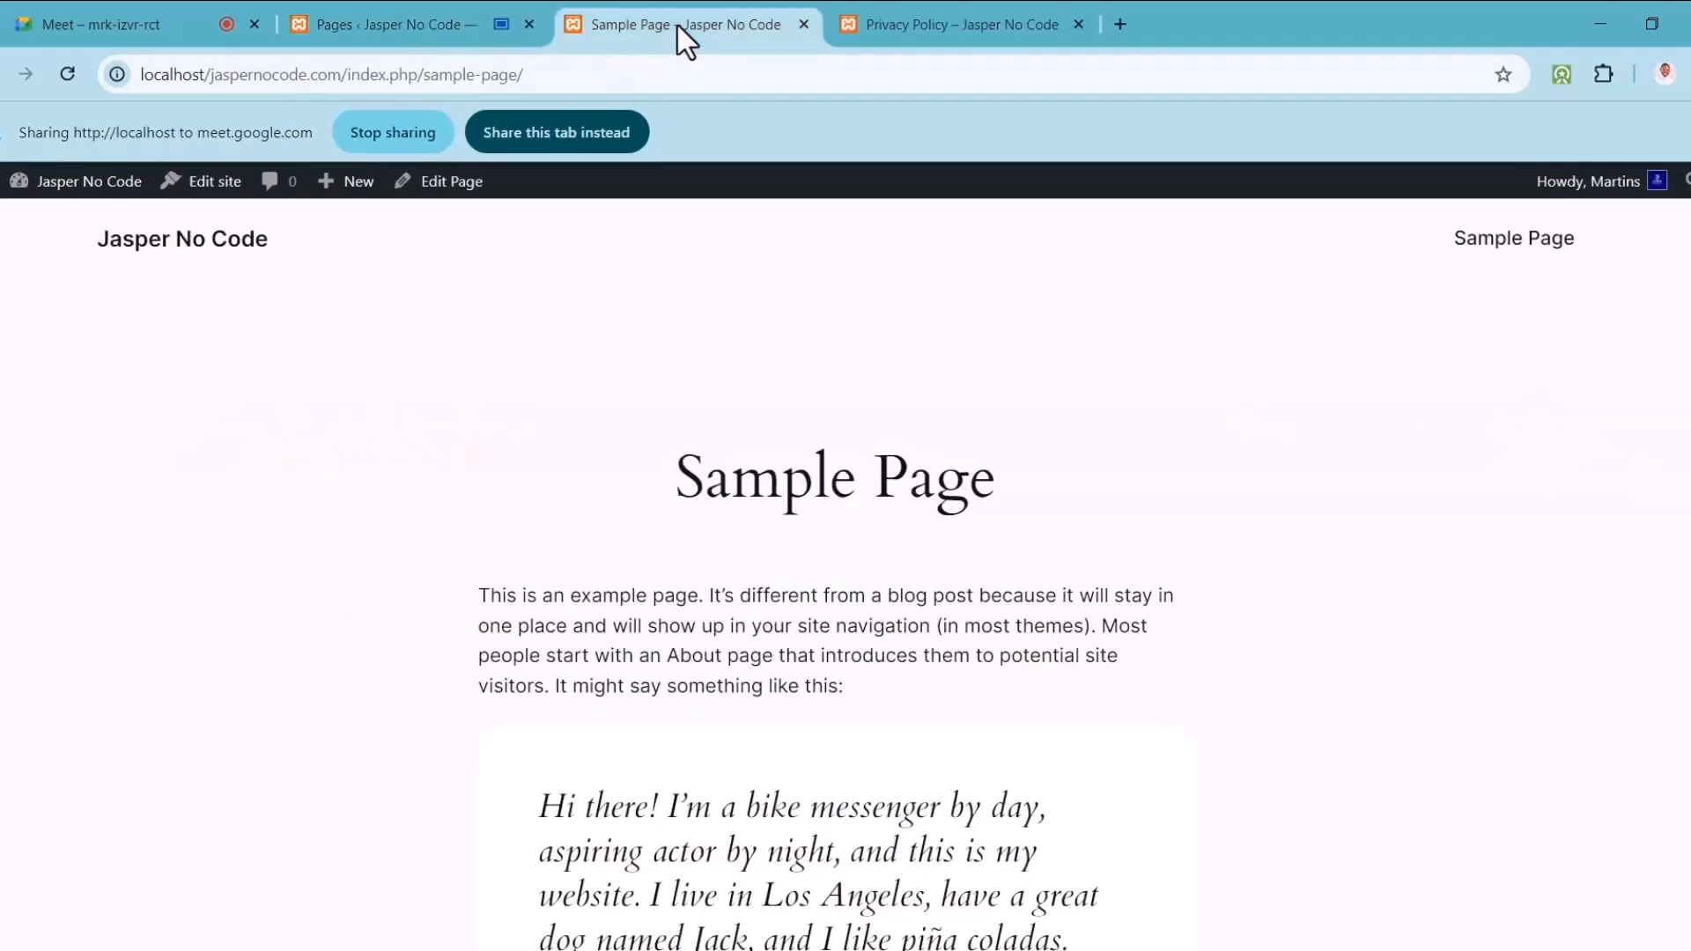
pyautogui.click(537, 132)
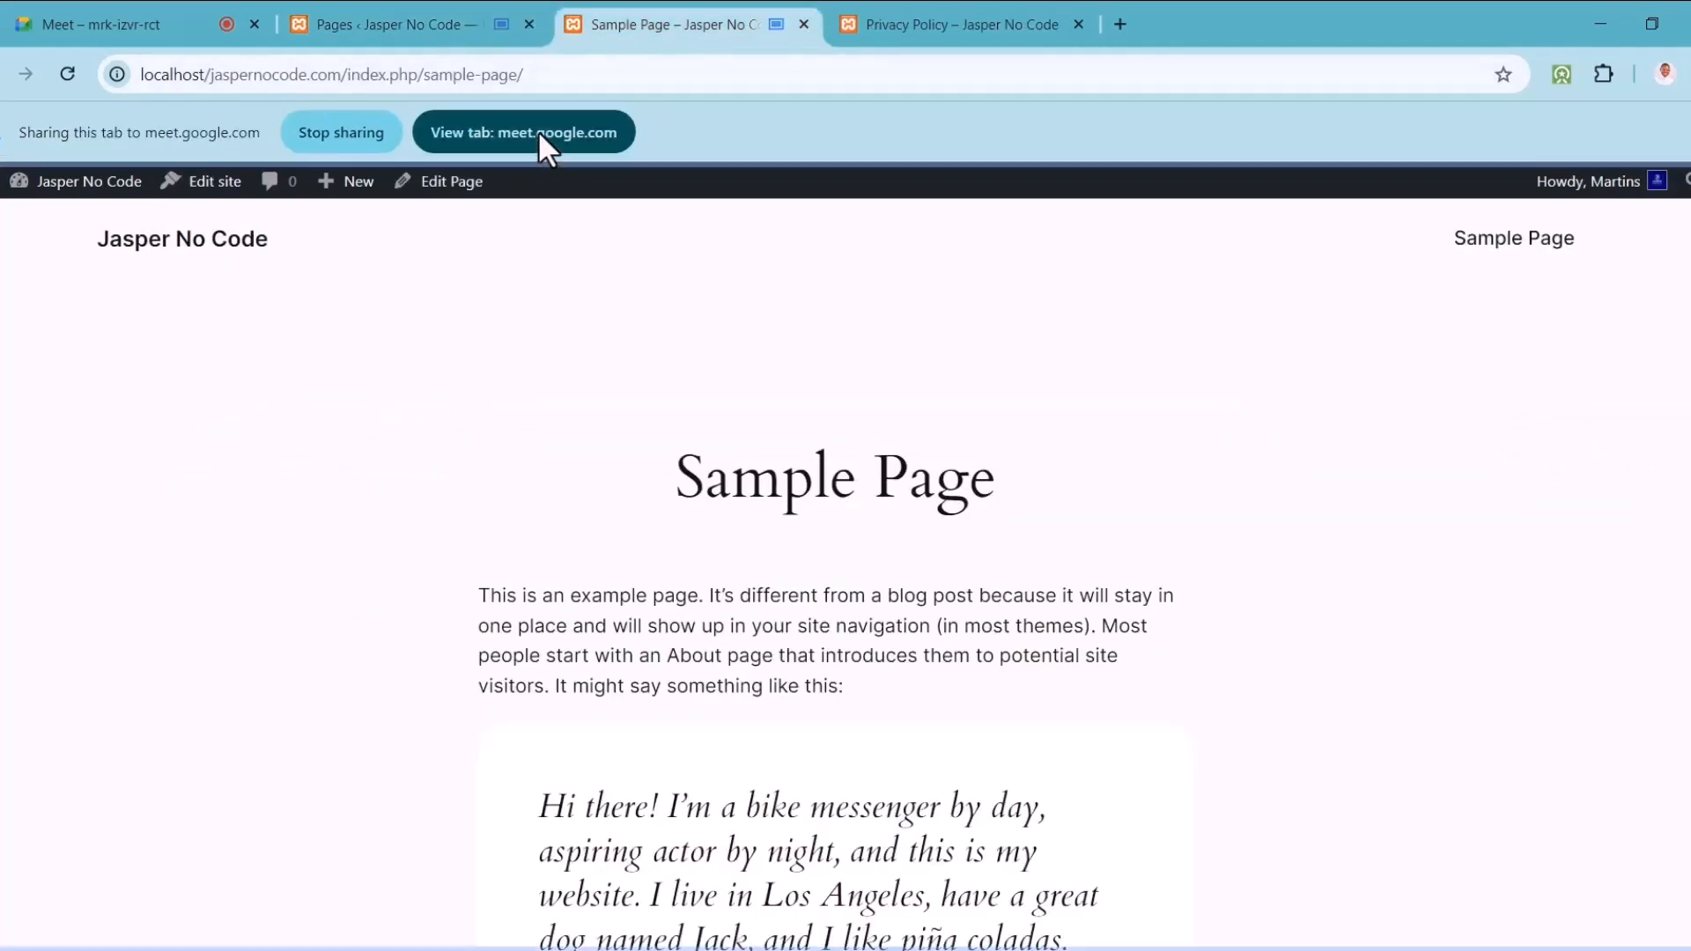
pyautogui.scroll(-2, 837, 572)
pyautogui.scroll(-10, 837, 572)
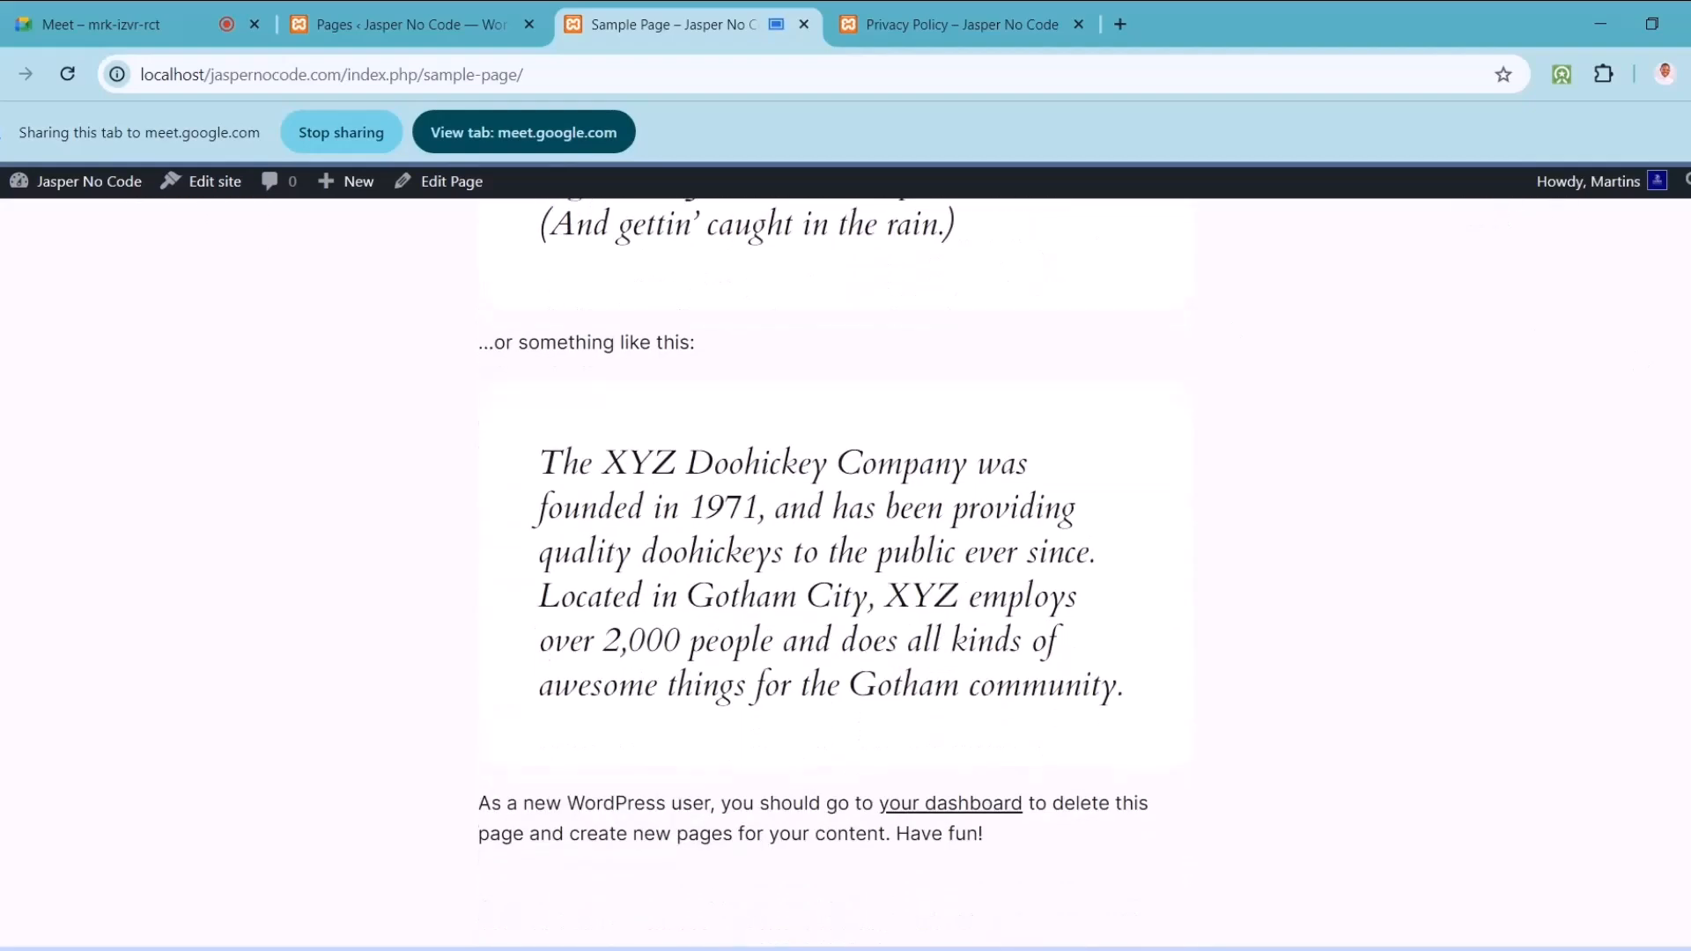
pyautogui.scroll(-4, 837, 573)
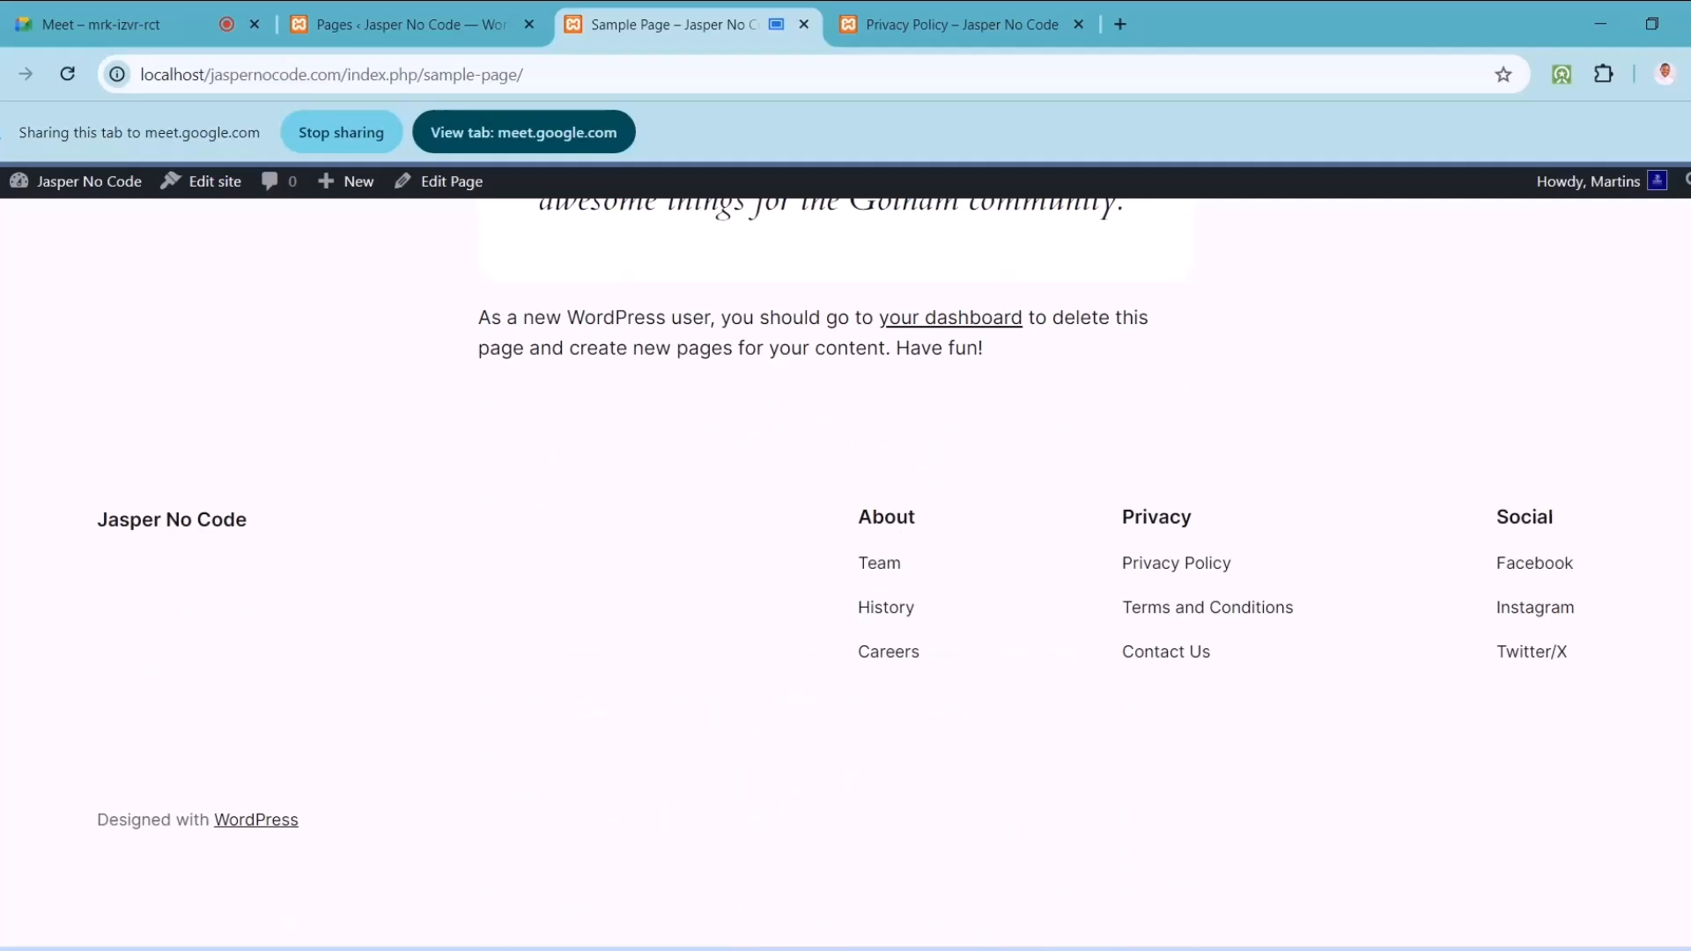
pyautogui.scroll(13, 837, 573)
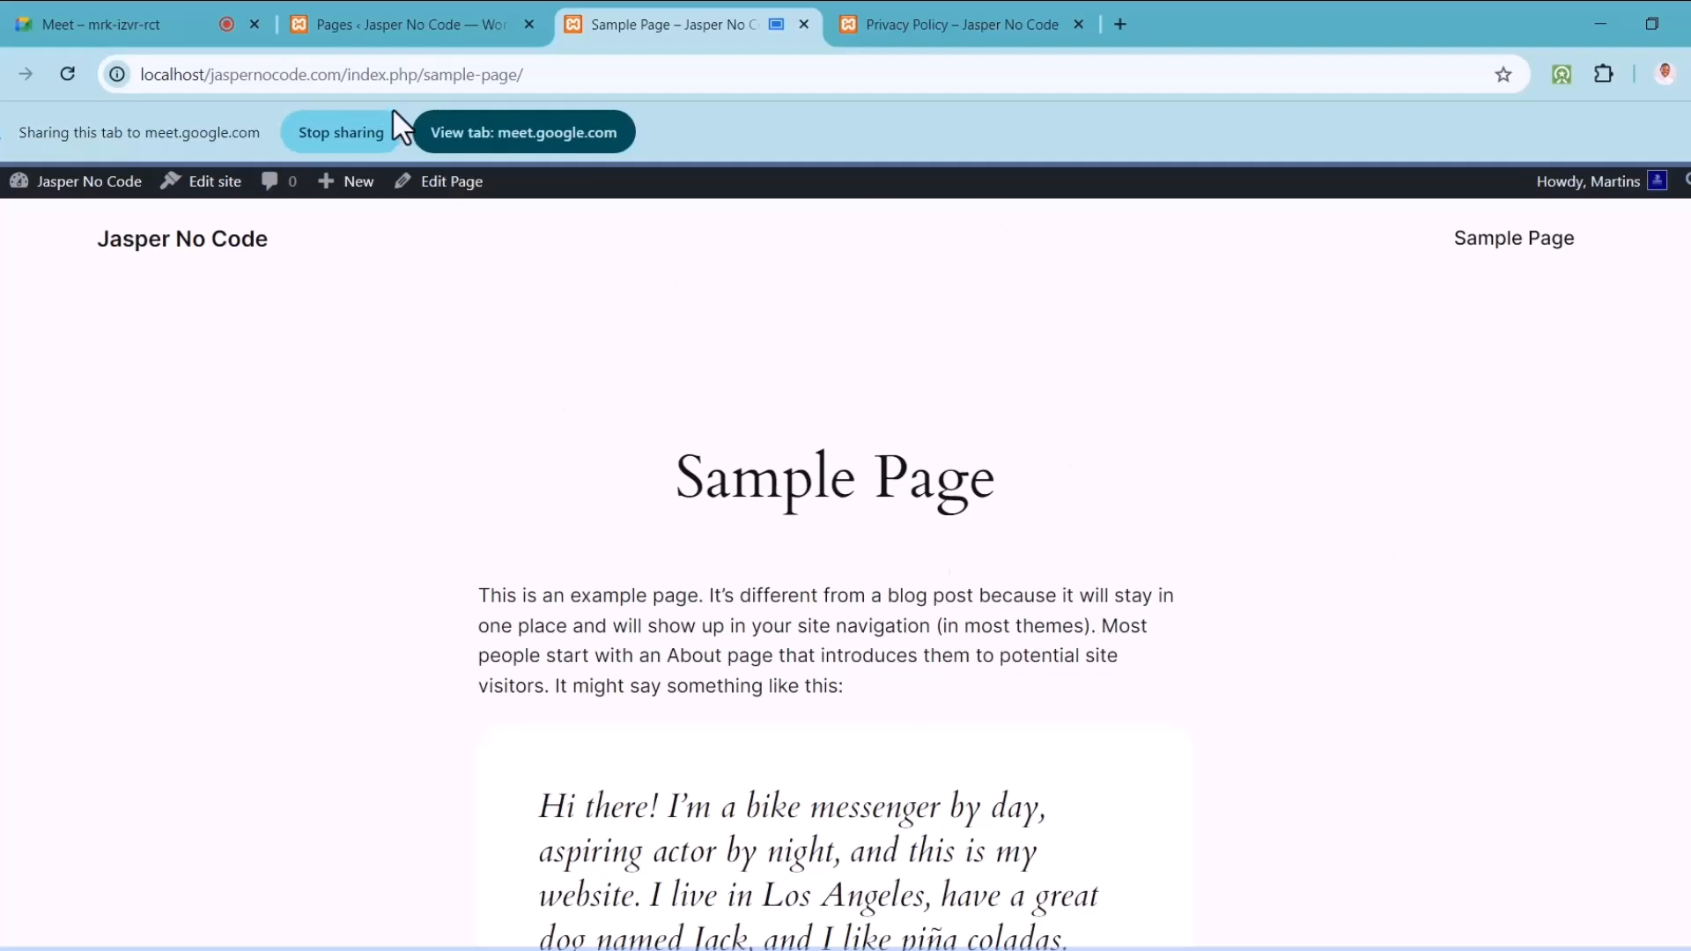
# Step: Open the site's front page in a new tab, share it in the meeting, and scroll
pyautogui.click(473, 4)
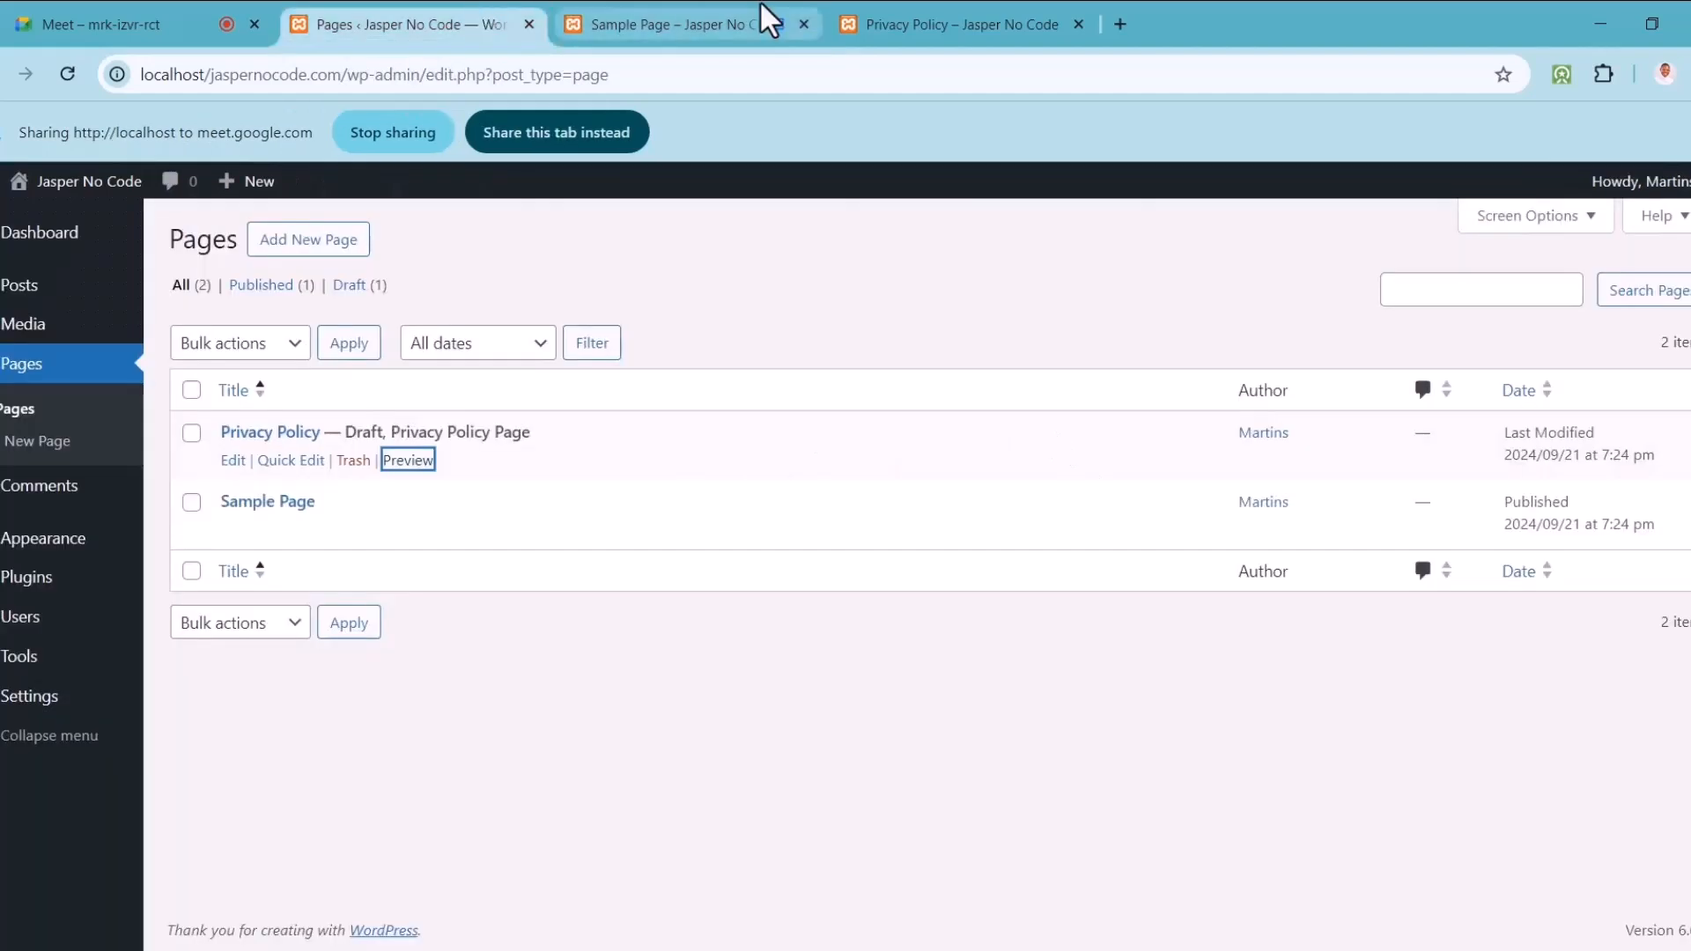
pyautogui.click(694, 13)
pyautogui.click(493, 11)
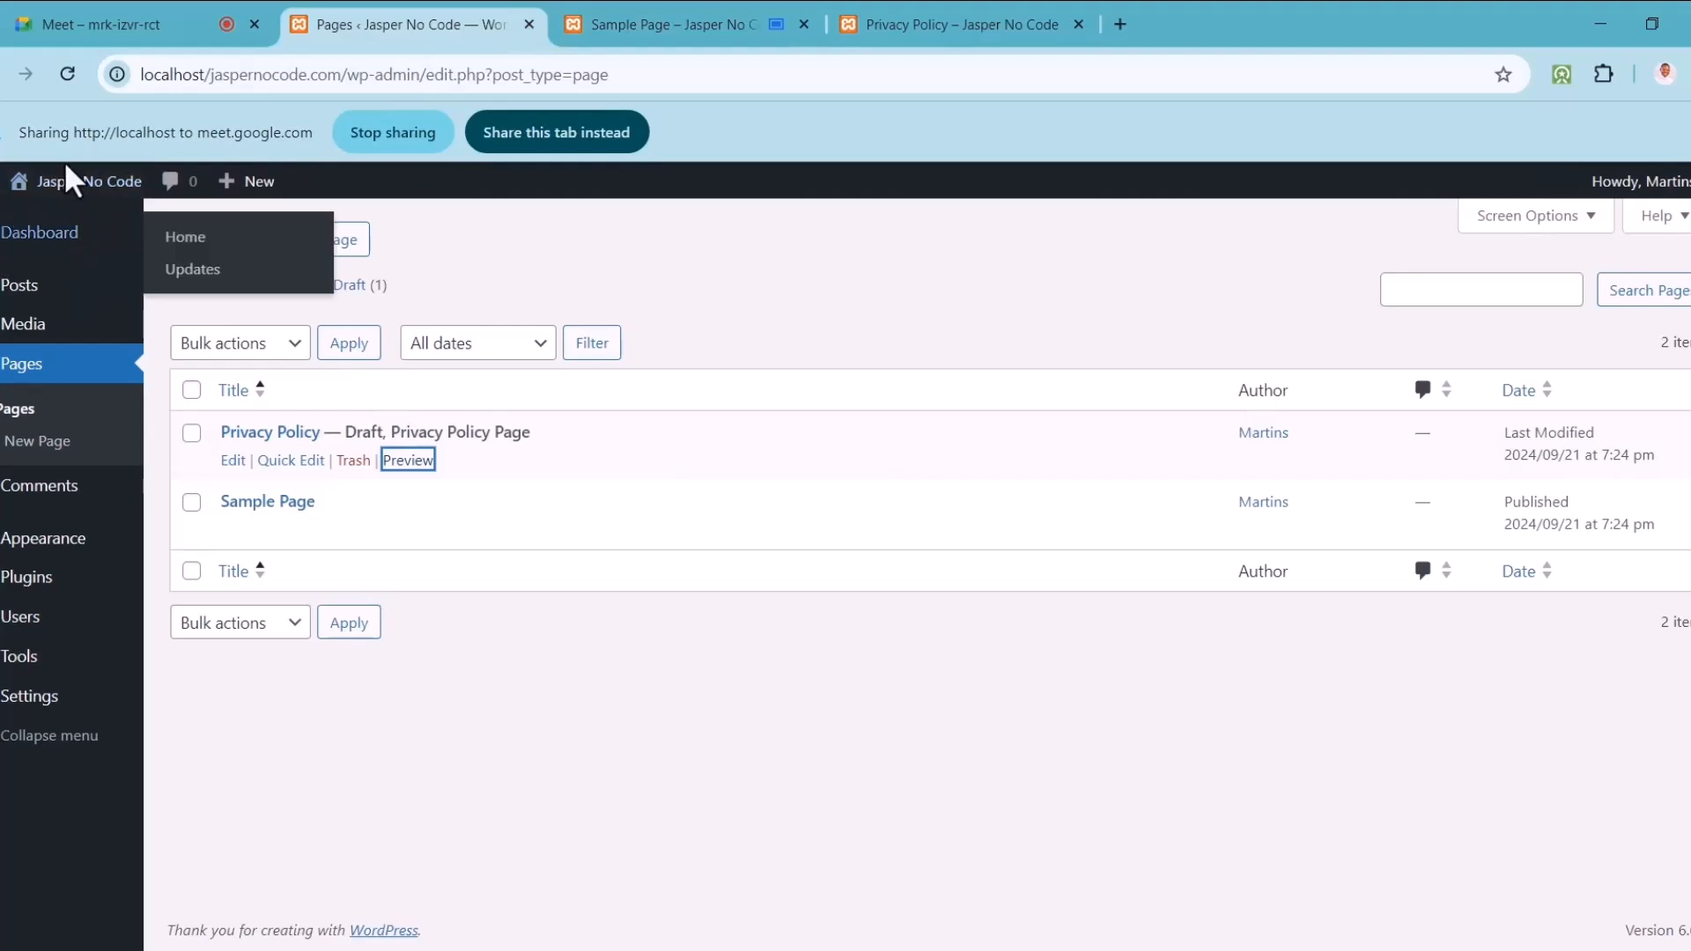
pyautogui.moveTo(63, 181)
pyautogui.rightClick(72, 230)
pyautogui.click(78, 240)
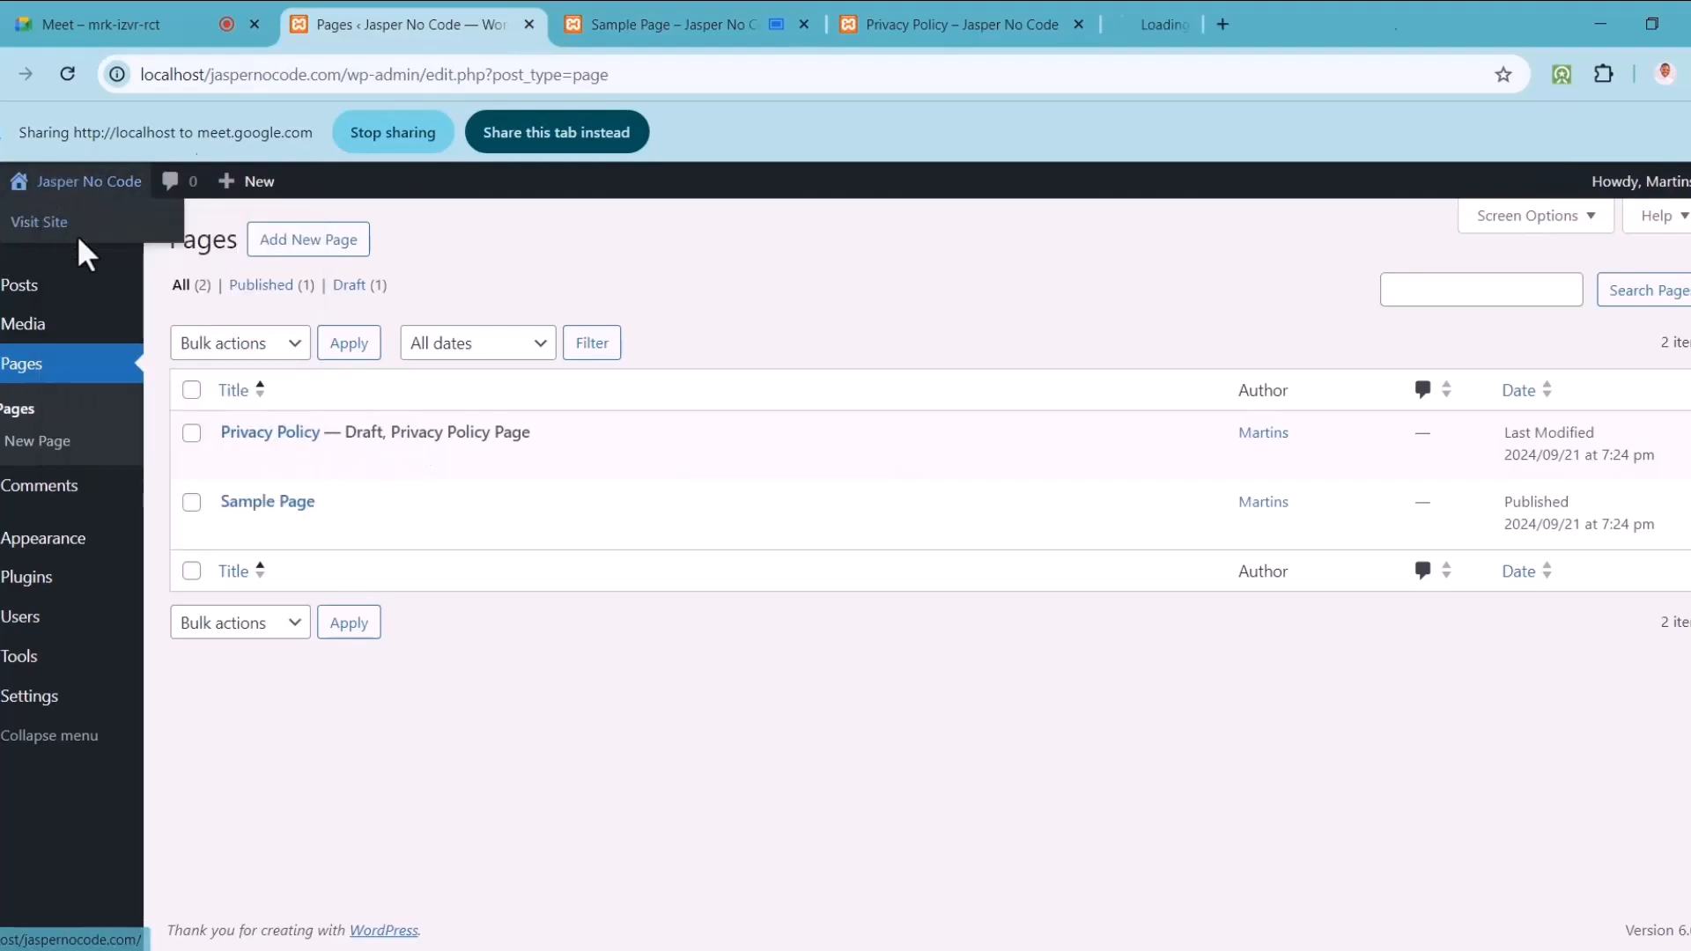
pyautogui.click(1188, 20)
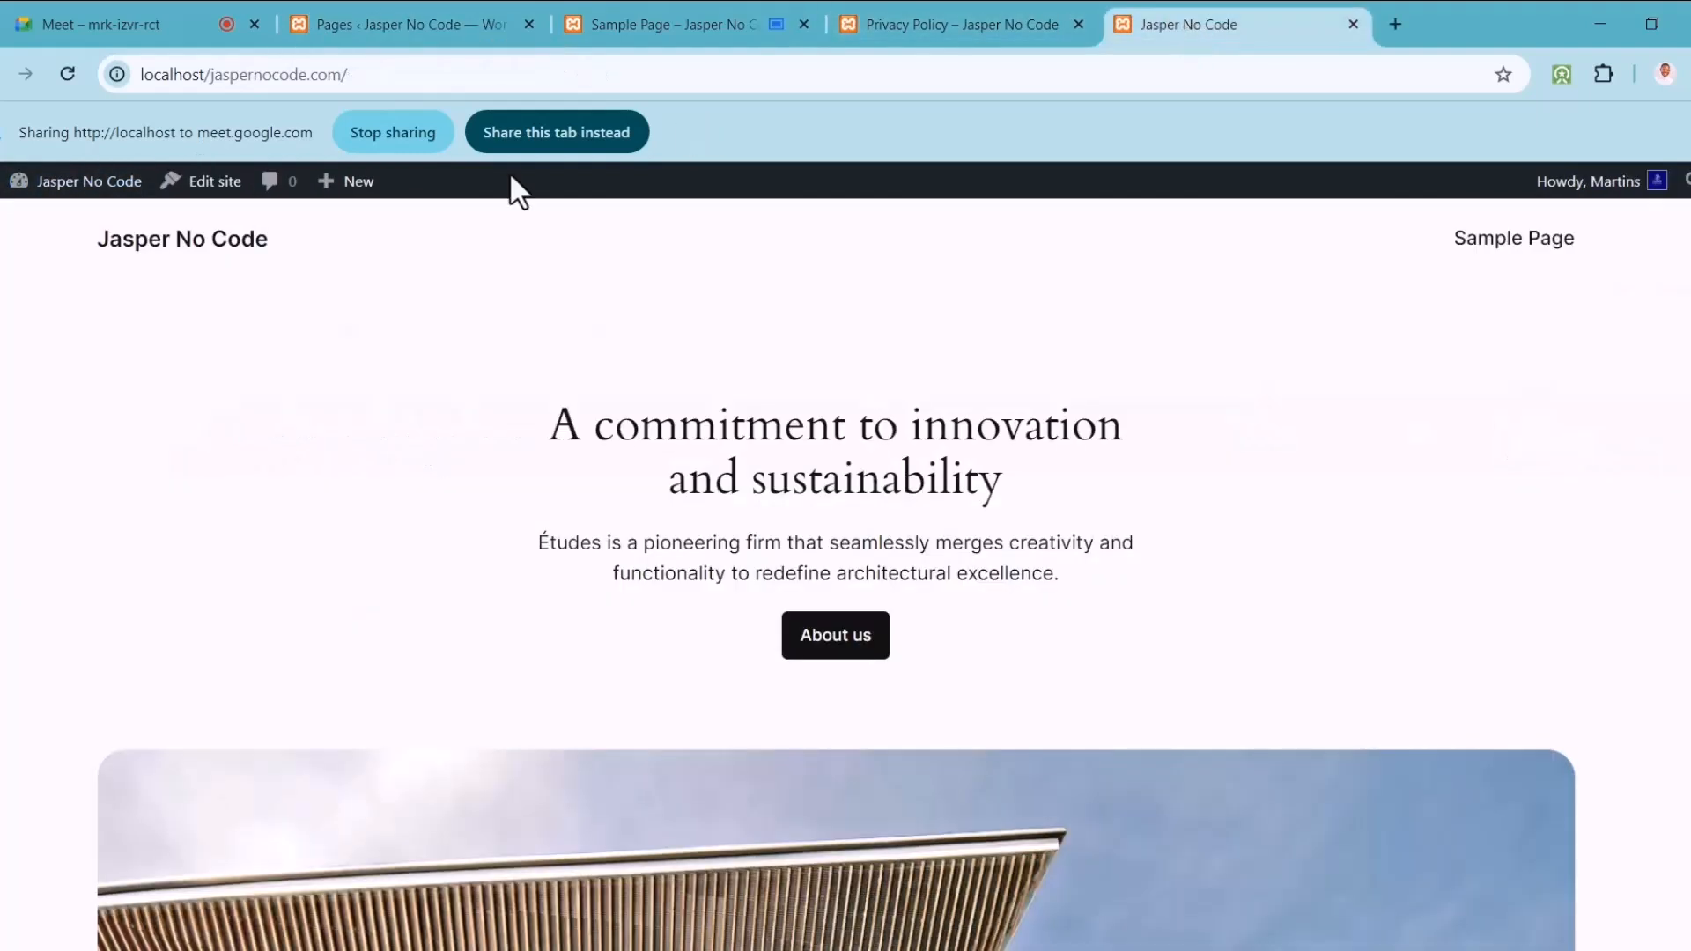
pyautogui.click(587, 132)
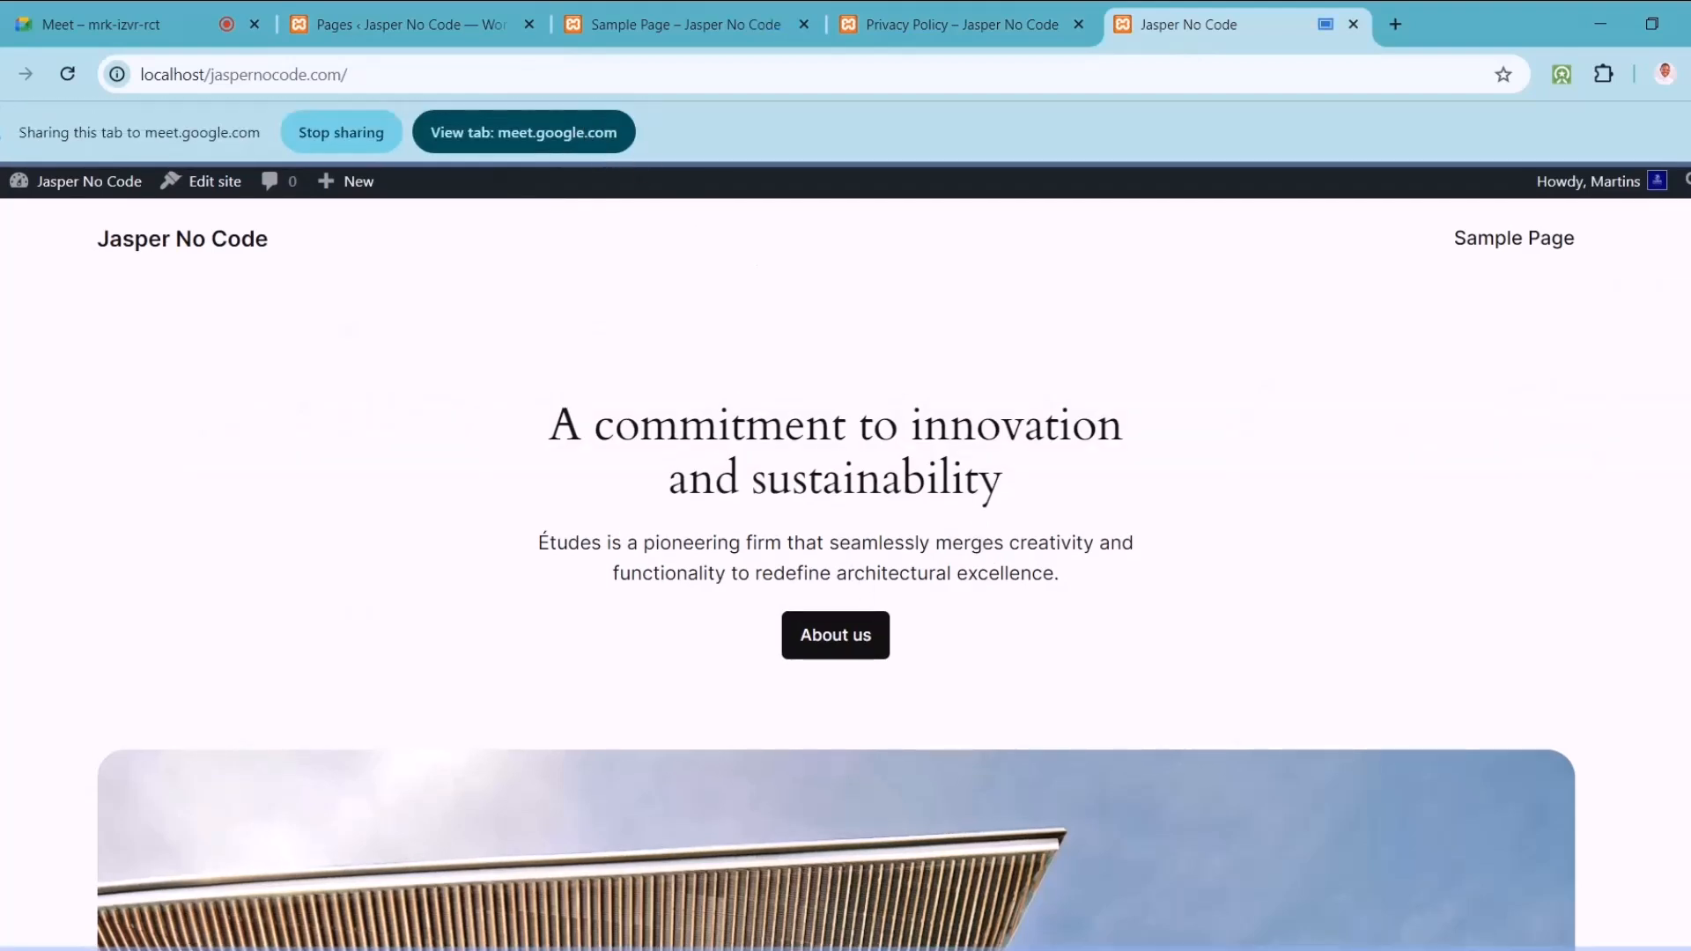
pyautogui.scroll(-5, 836, 573)
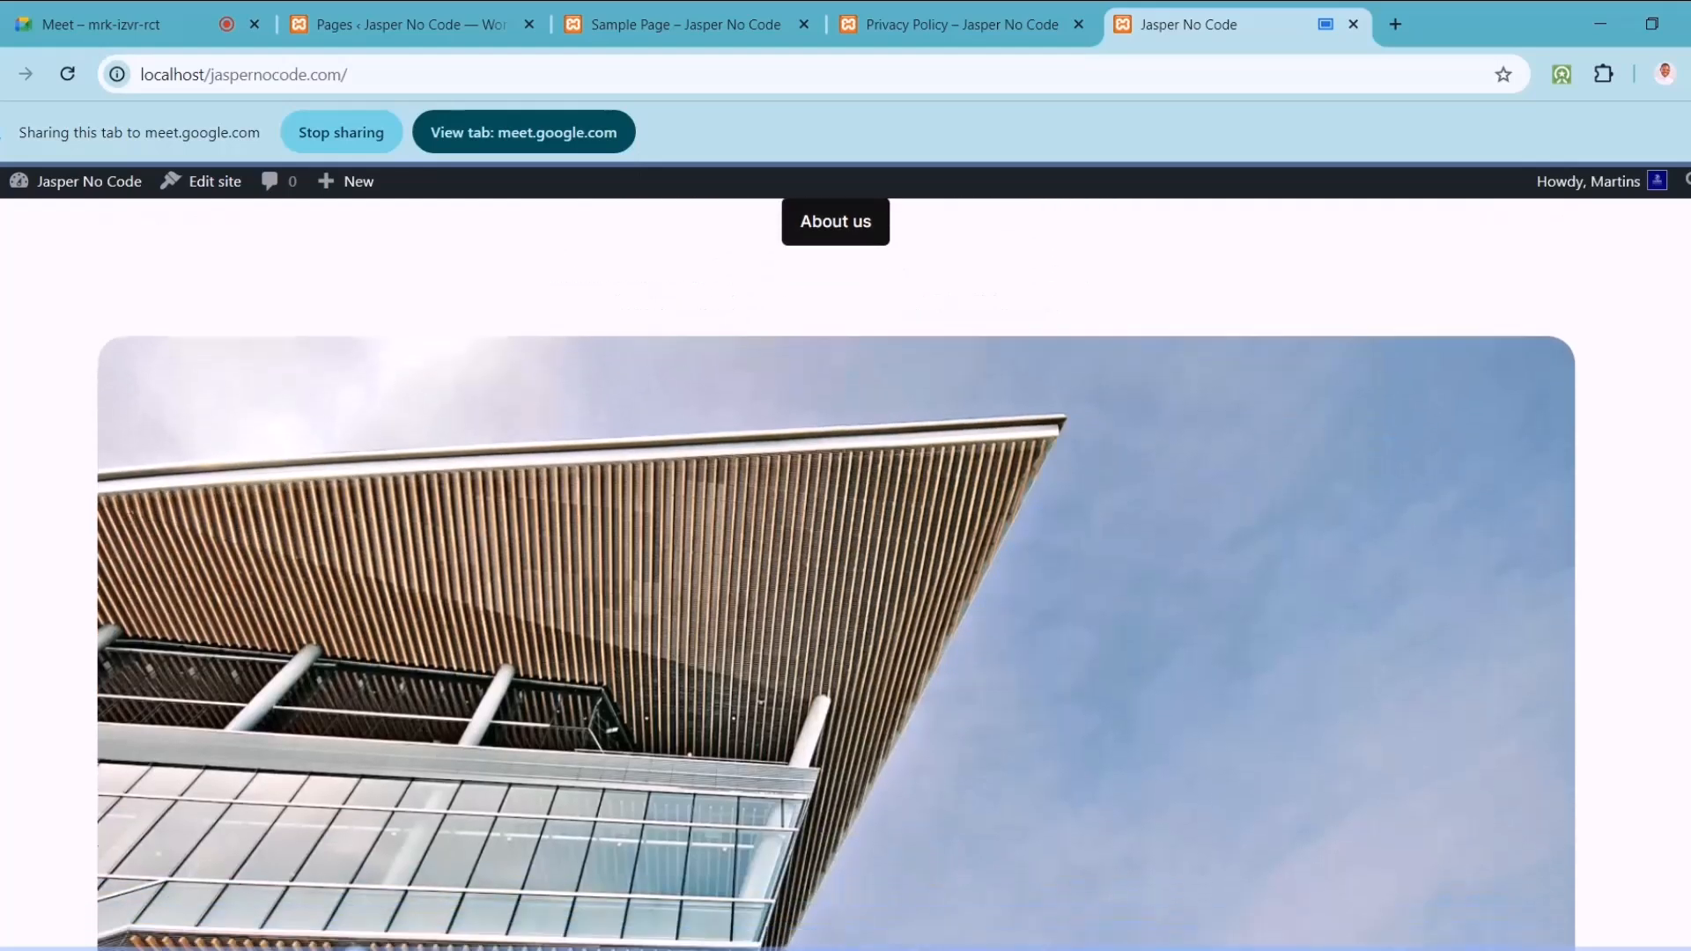
pyautogui.scroll(-8, 836, 572)
# Step: Scroll through the Sample Page tab again
pyautogui.click(648, 18)
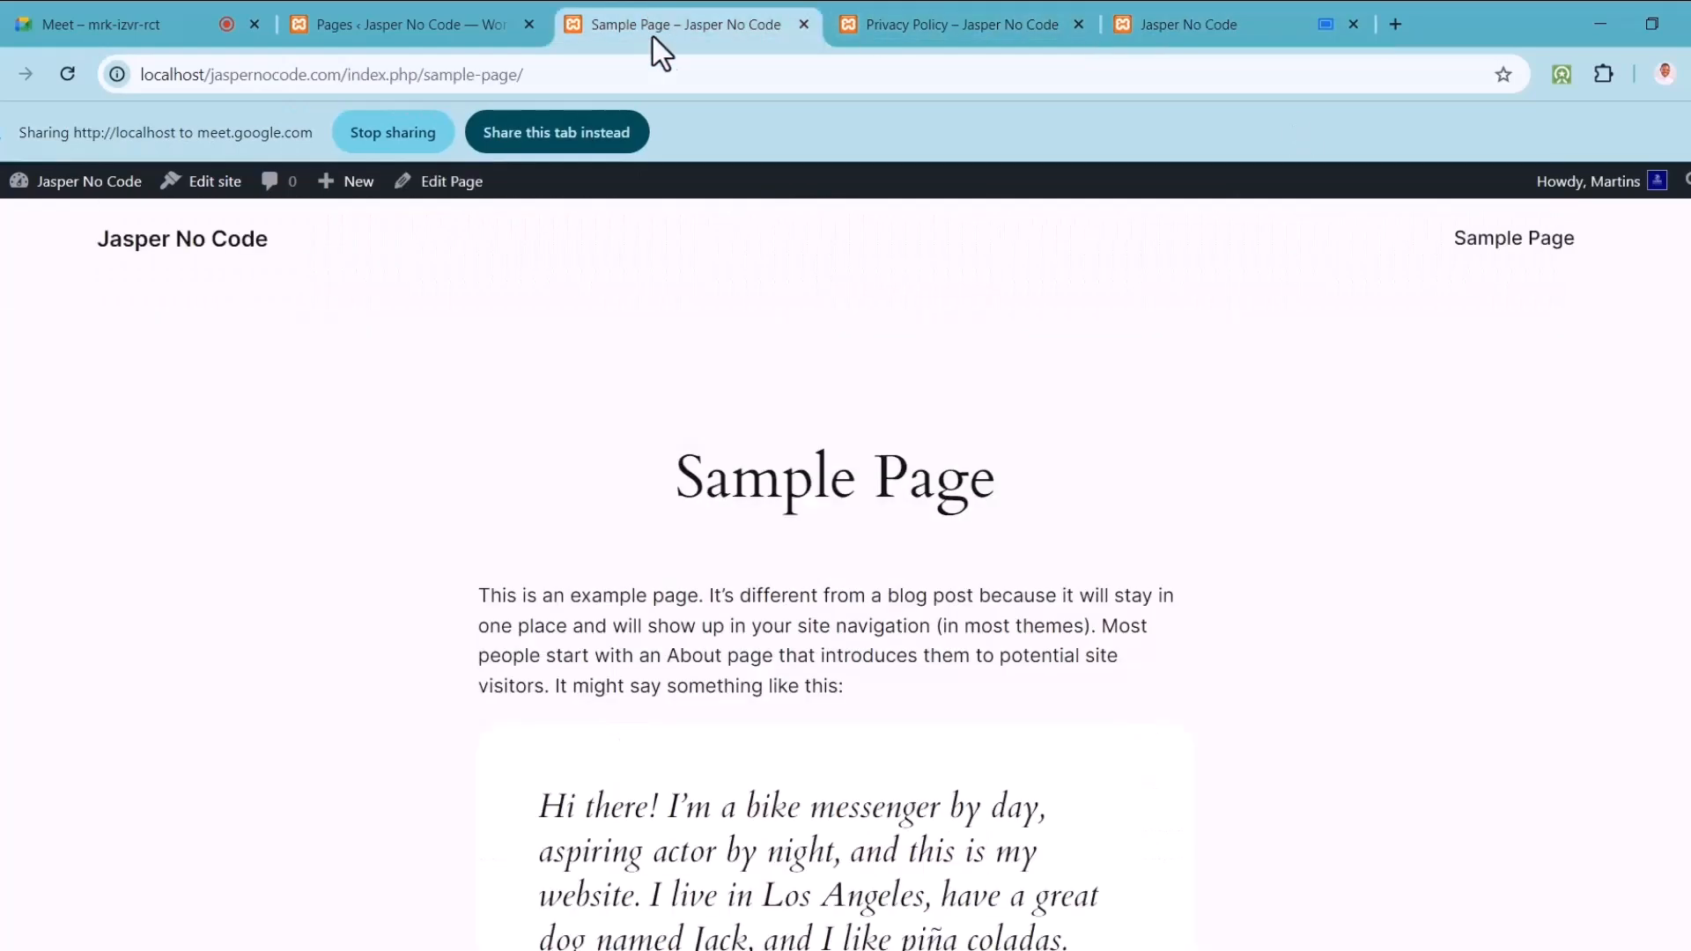
pyautogui.scroll(-12, 835, 572)
pyautogui.scroll(11, 835, 573)
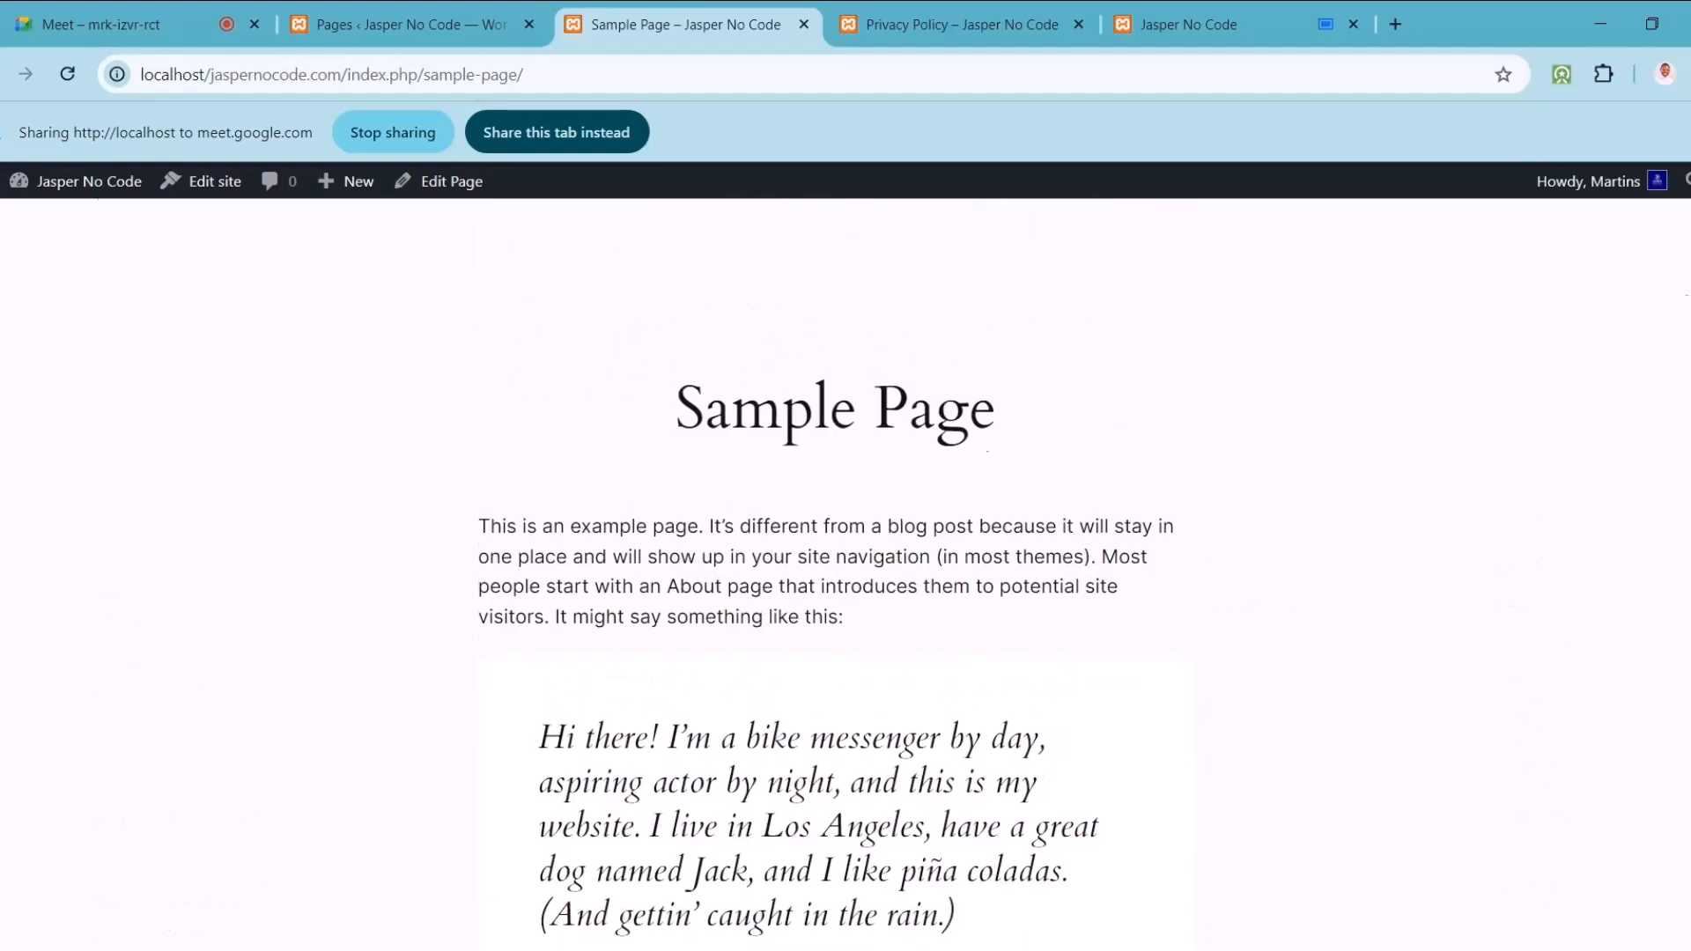
pyautogui.scroll(1, 836, 572)
# Step: Share the Privacy Policy preview tab and scroll through it
pyautogui.click(968, 10)
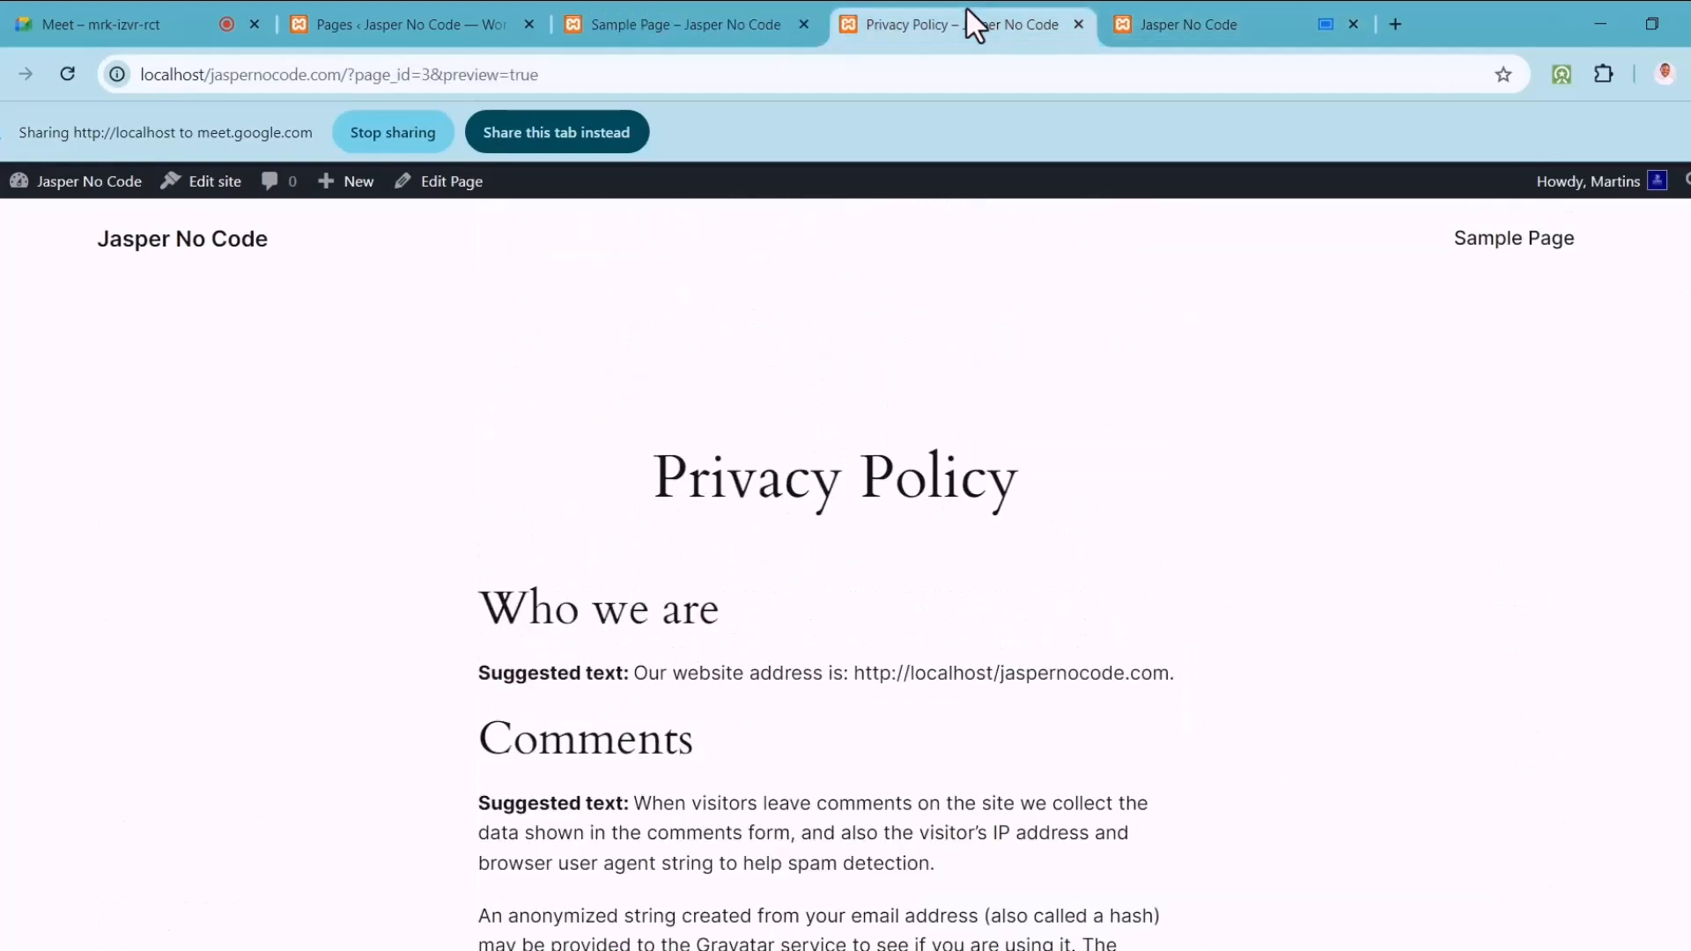
pyautogui.click(544, 130)
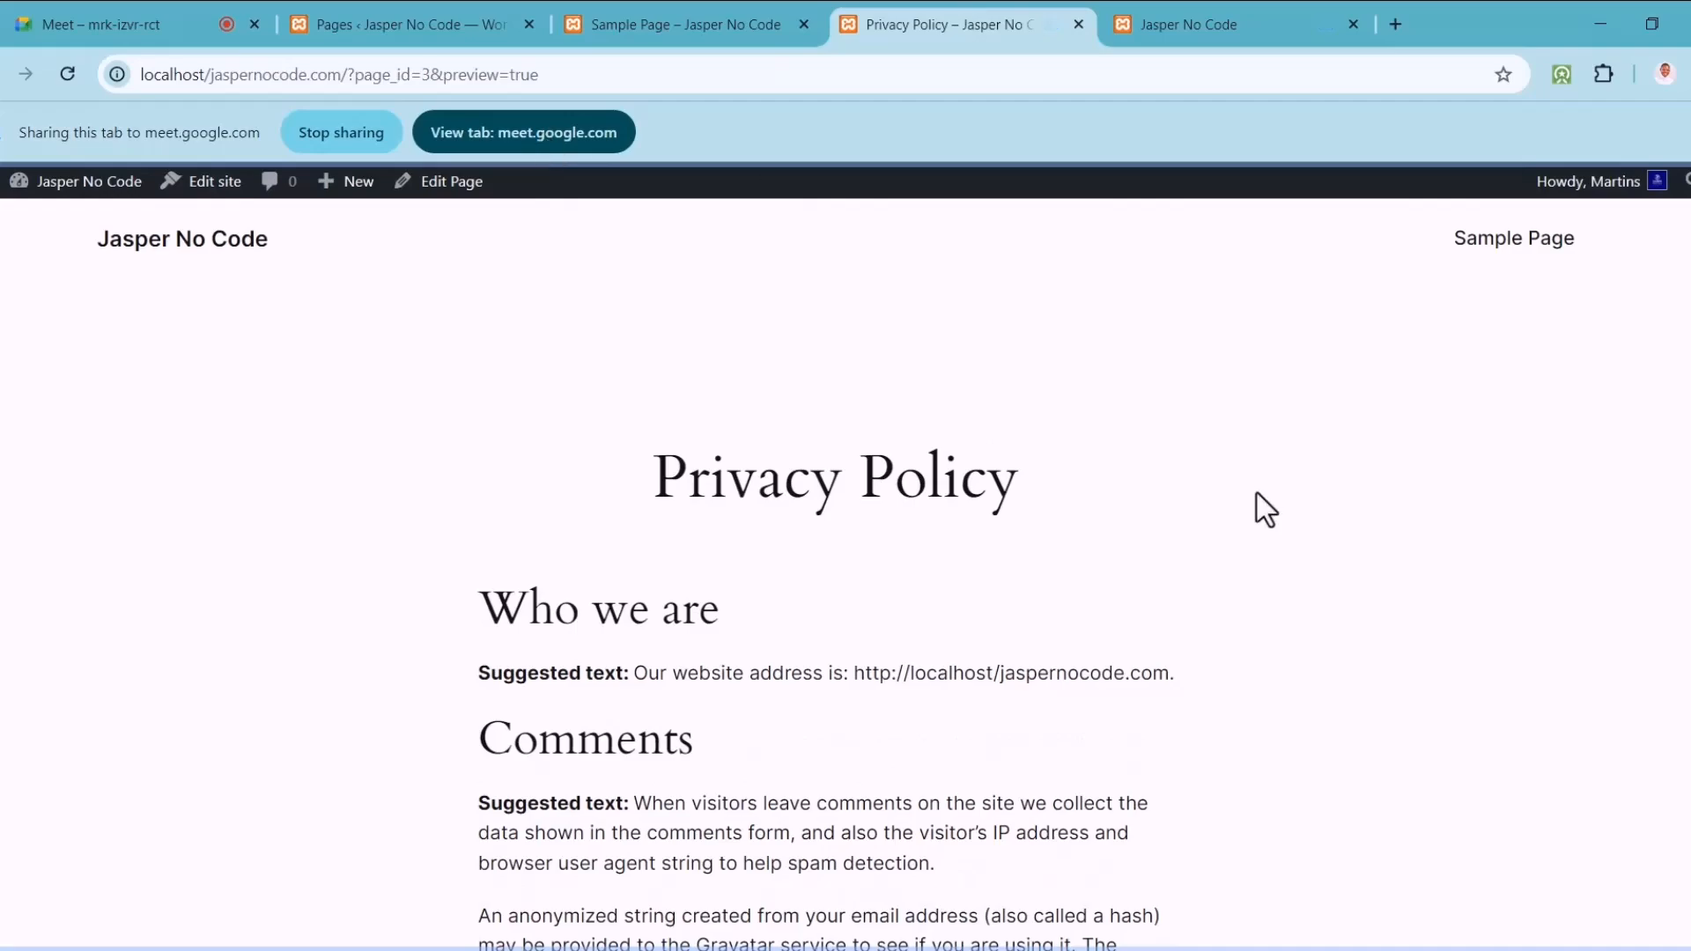
pyautogui.scroll(-8, 835, 573)
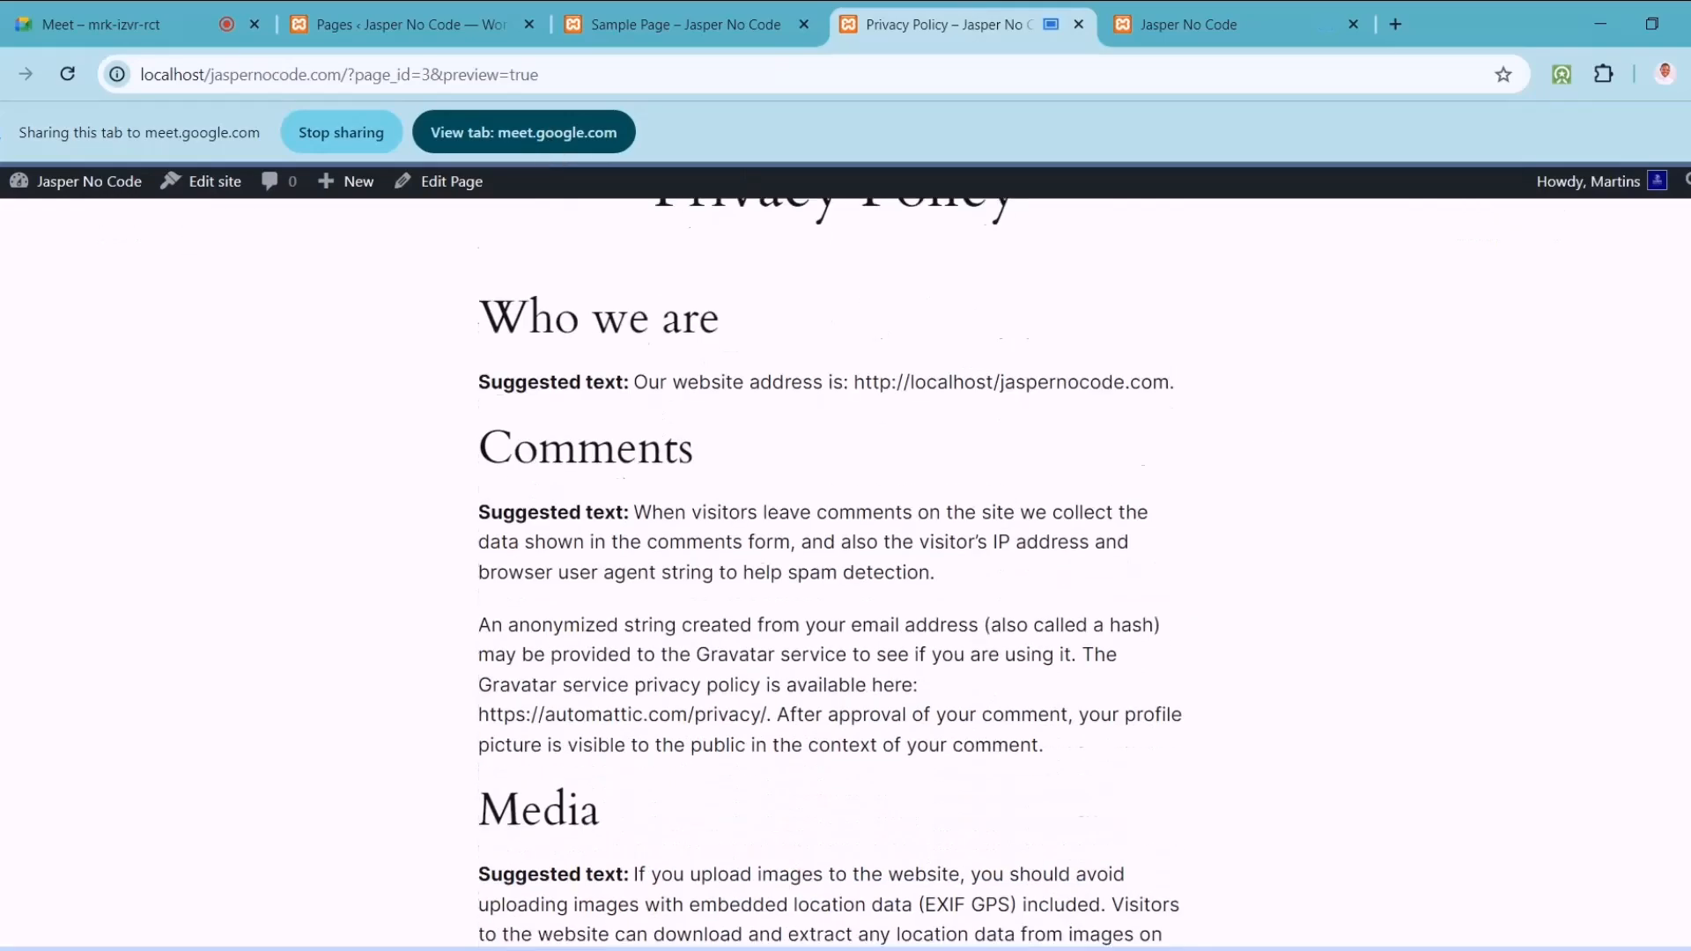
pyautogui.scroll(-15, 836, 572)
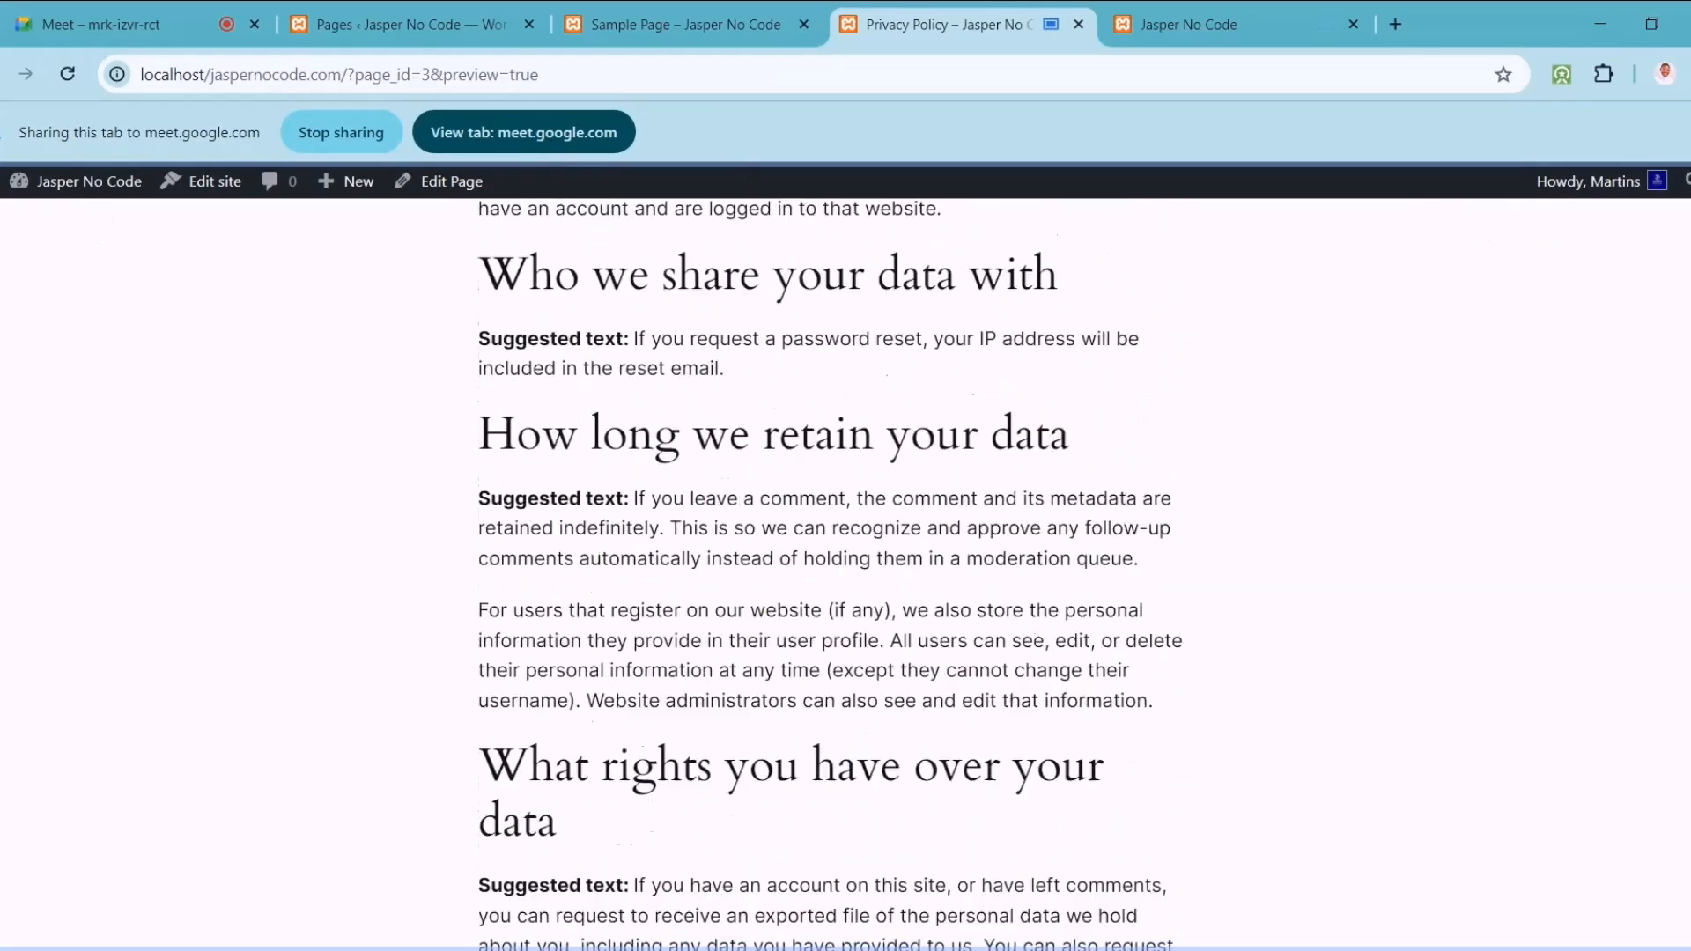
pyautogui.scroll(-5, 836, 572)
pyautogui.scroll(12, 835, 572)
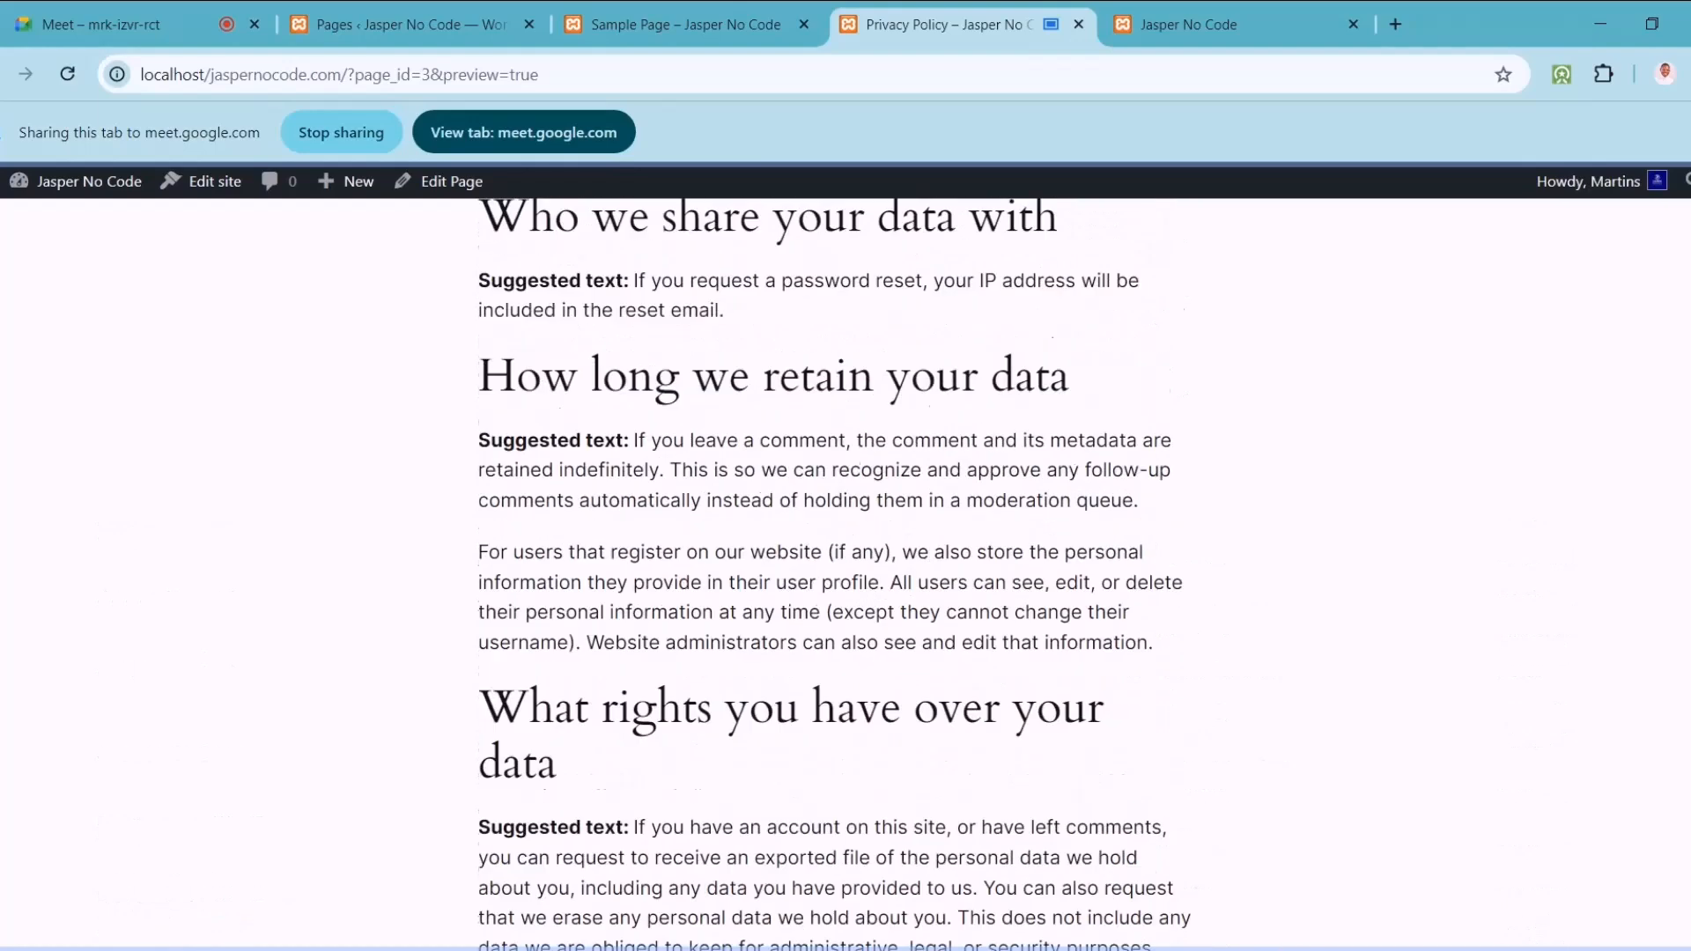
pyautogui.scroll(7, 836, 572)
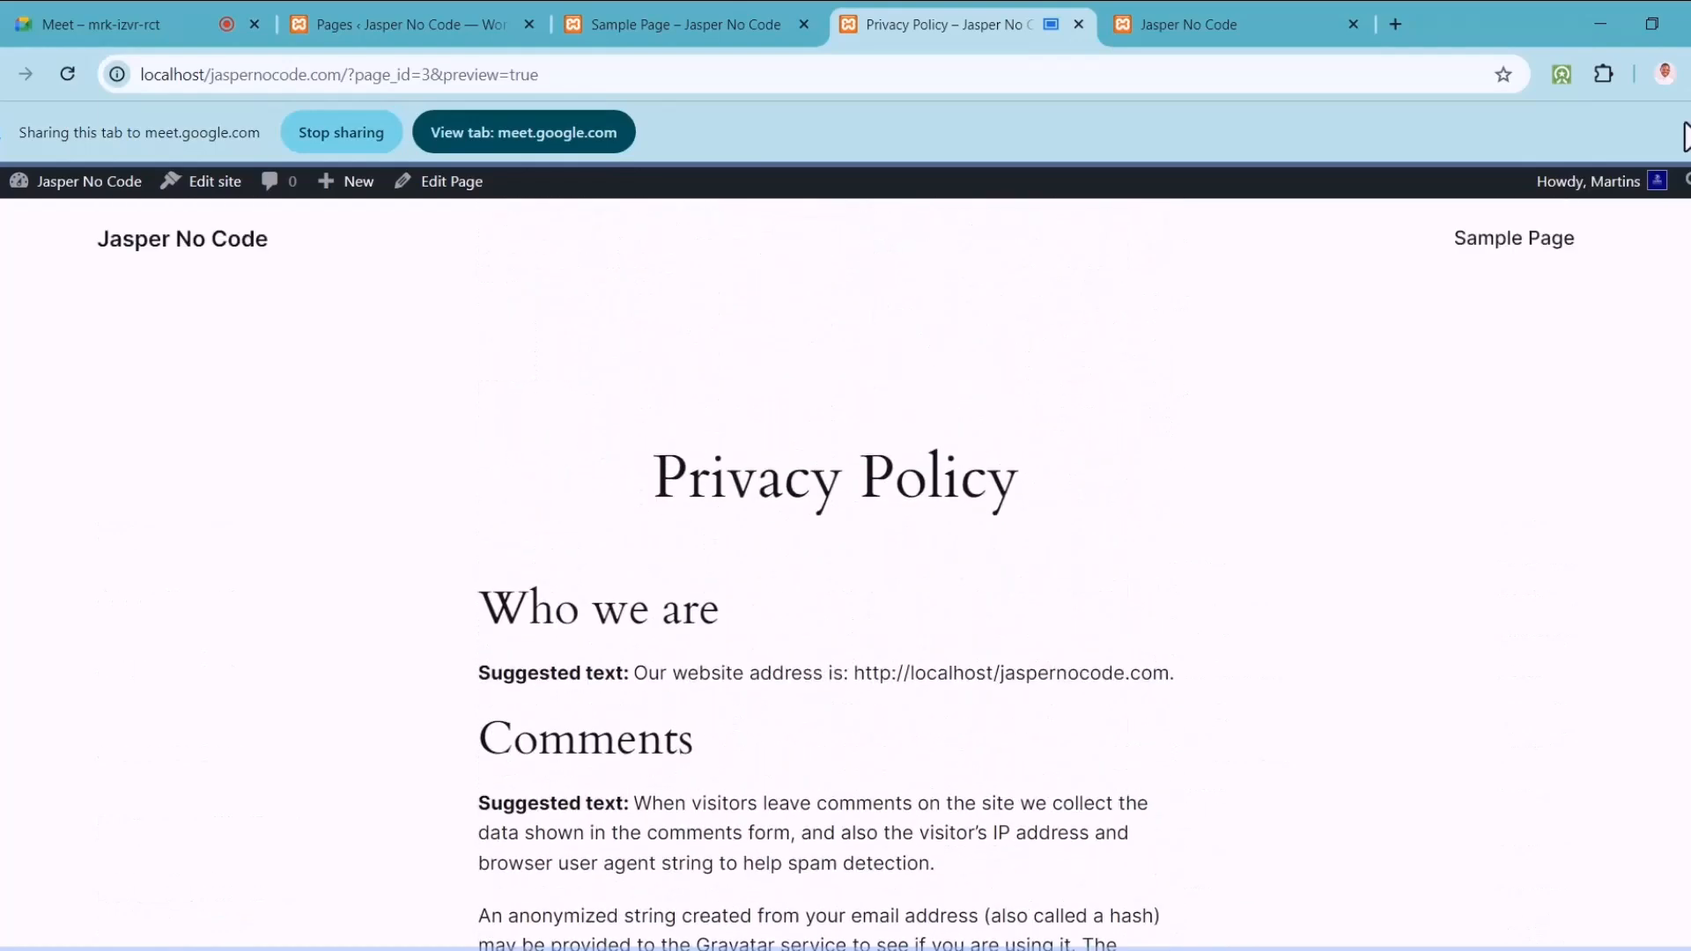
# Step: Cycle through the tabs and share the Pages admin list in the meeting
pyautogui.click(1203, 30)
pyautogui.click(758, 35)
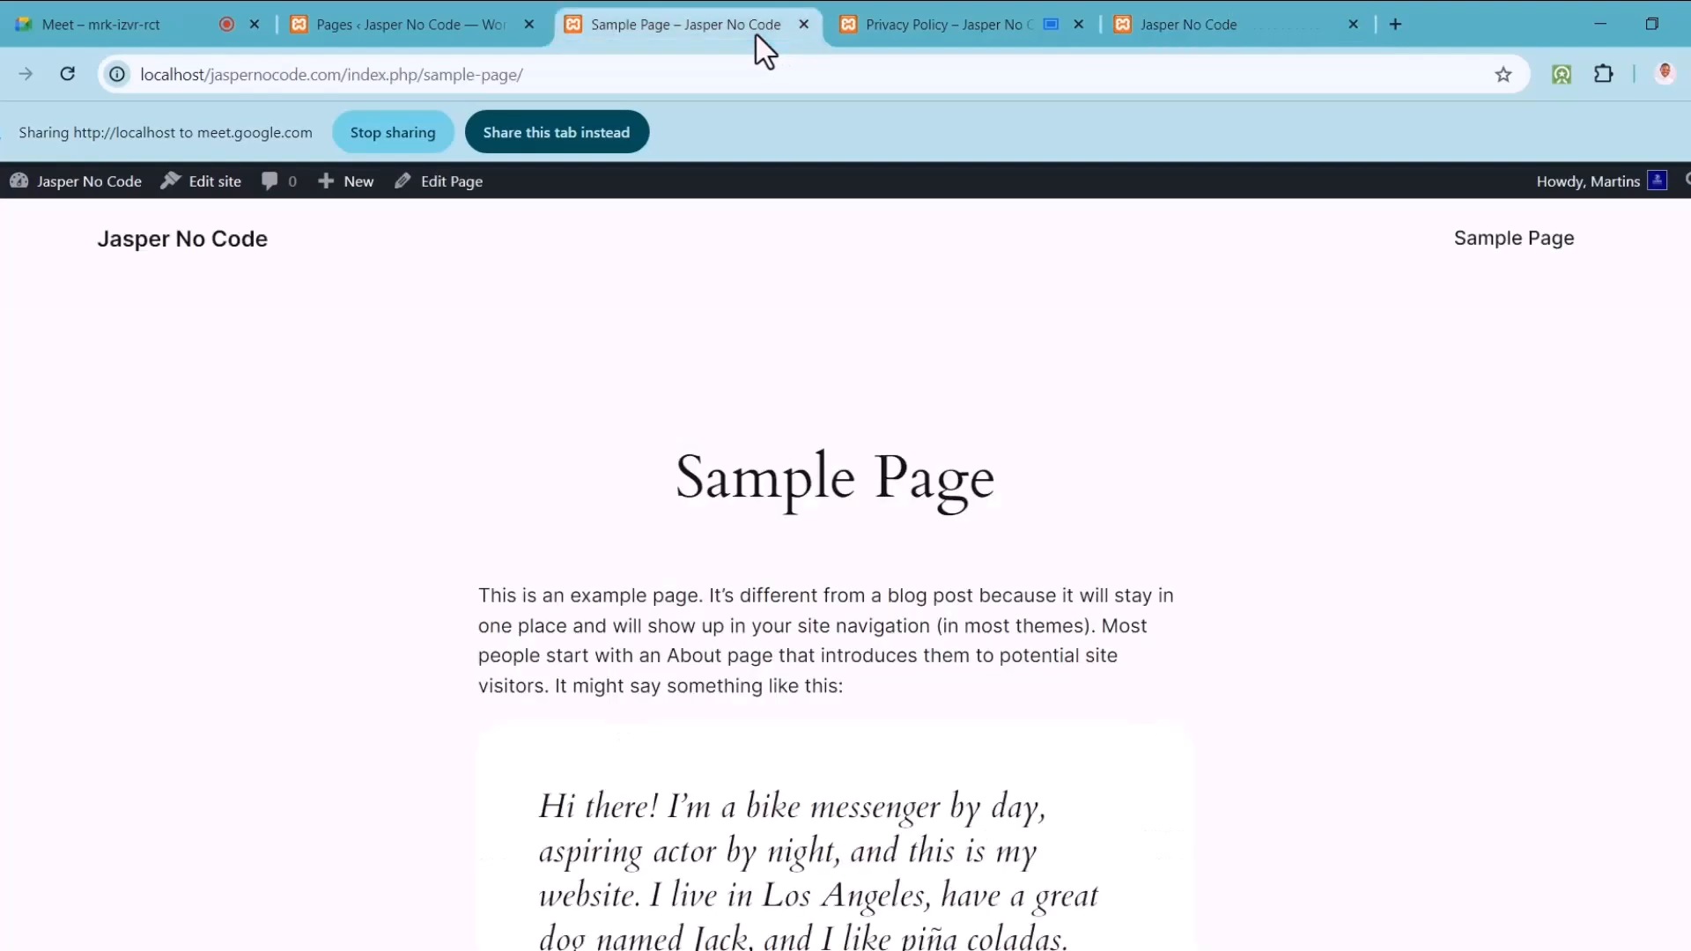
pyautogui.click(388, 12)
pyautogui.click(555, 130)
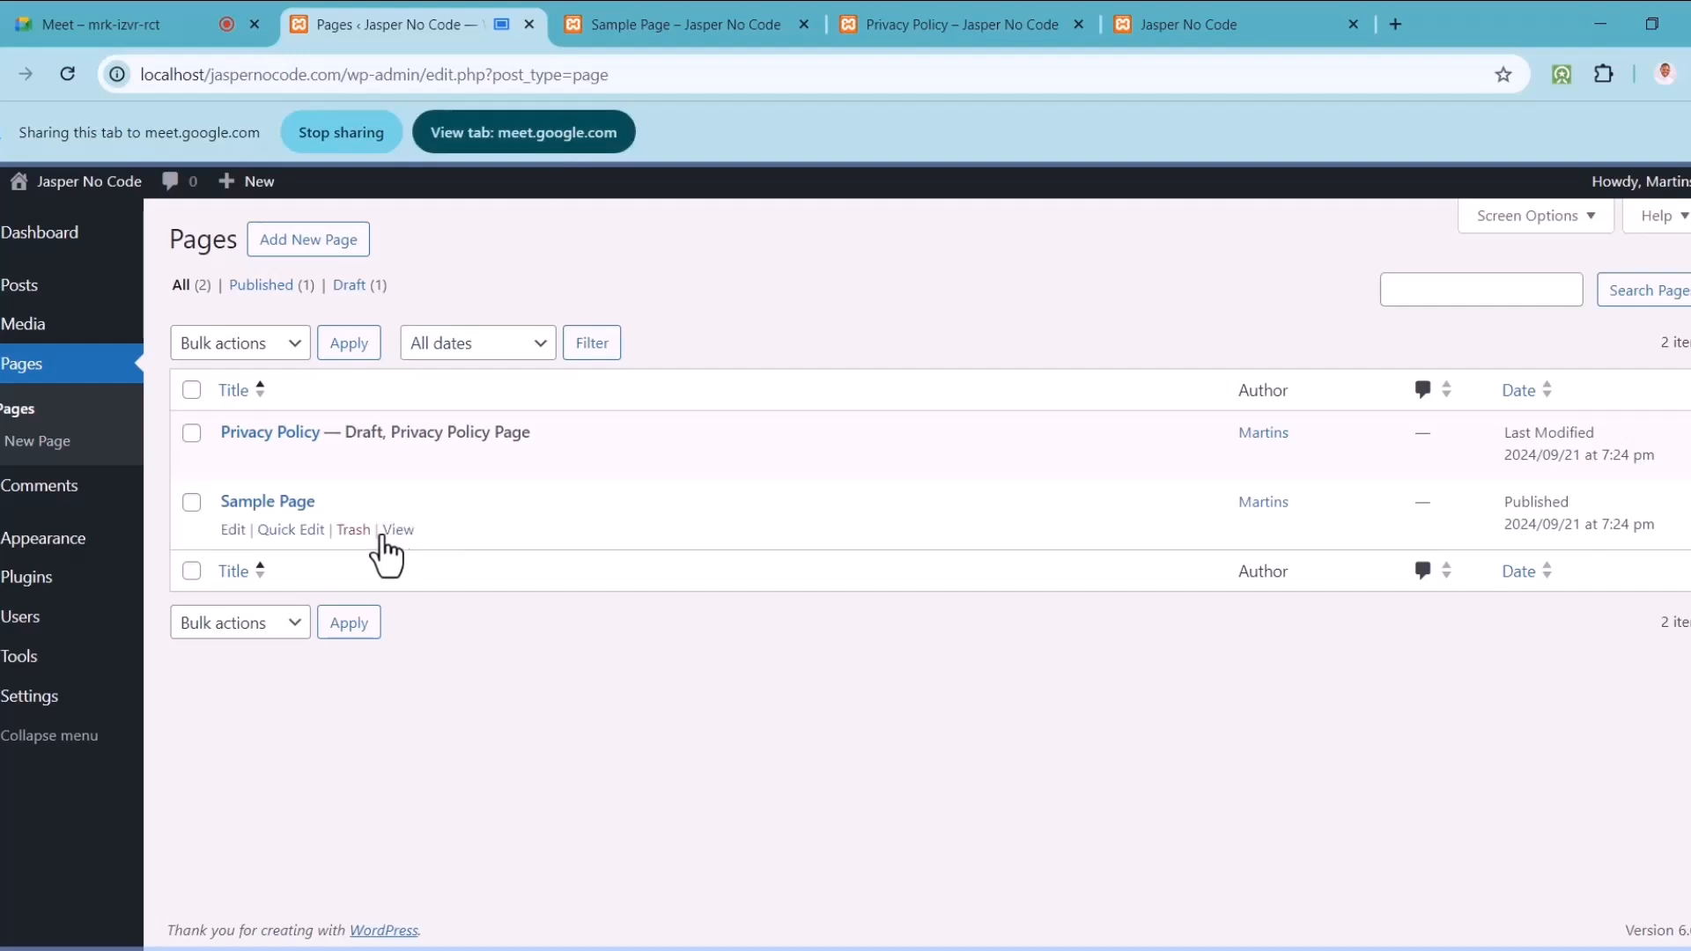
# Step: Trash the Sample Page and Privacy Policy pages, then begin a new page
pyautogui.click(353, 531)
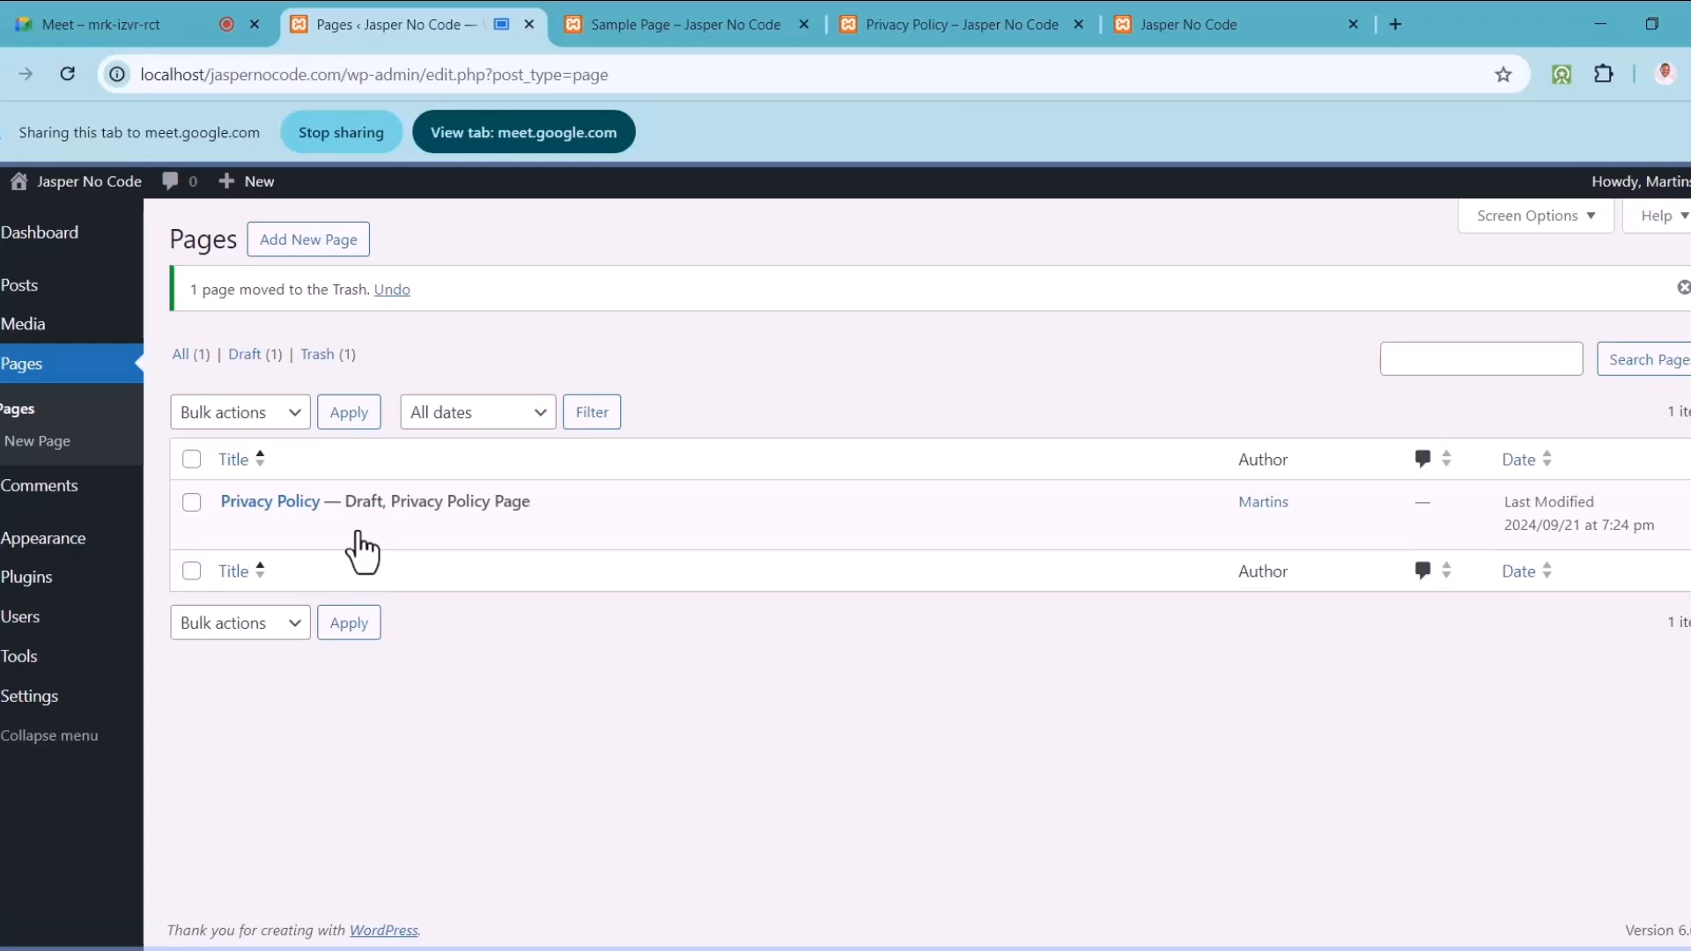
pyautogui.click(356, 531)
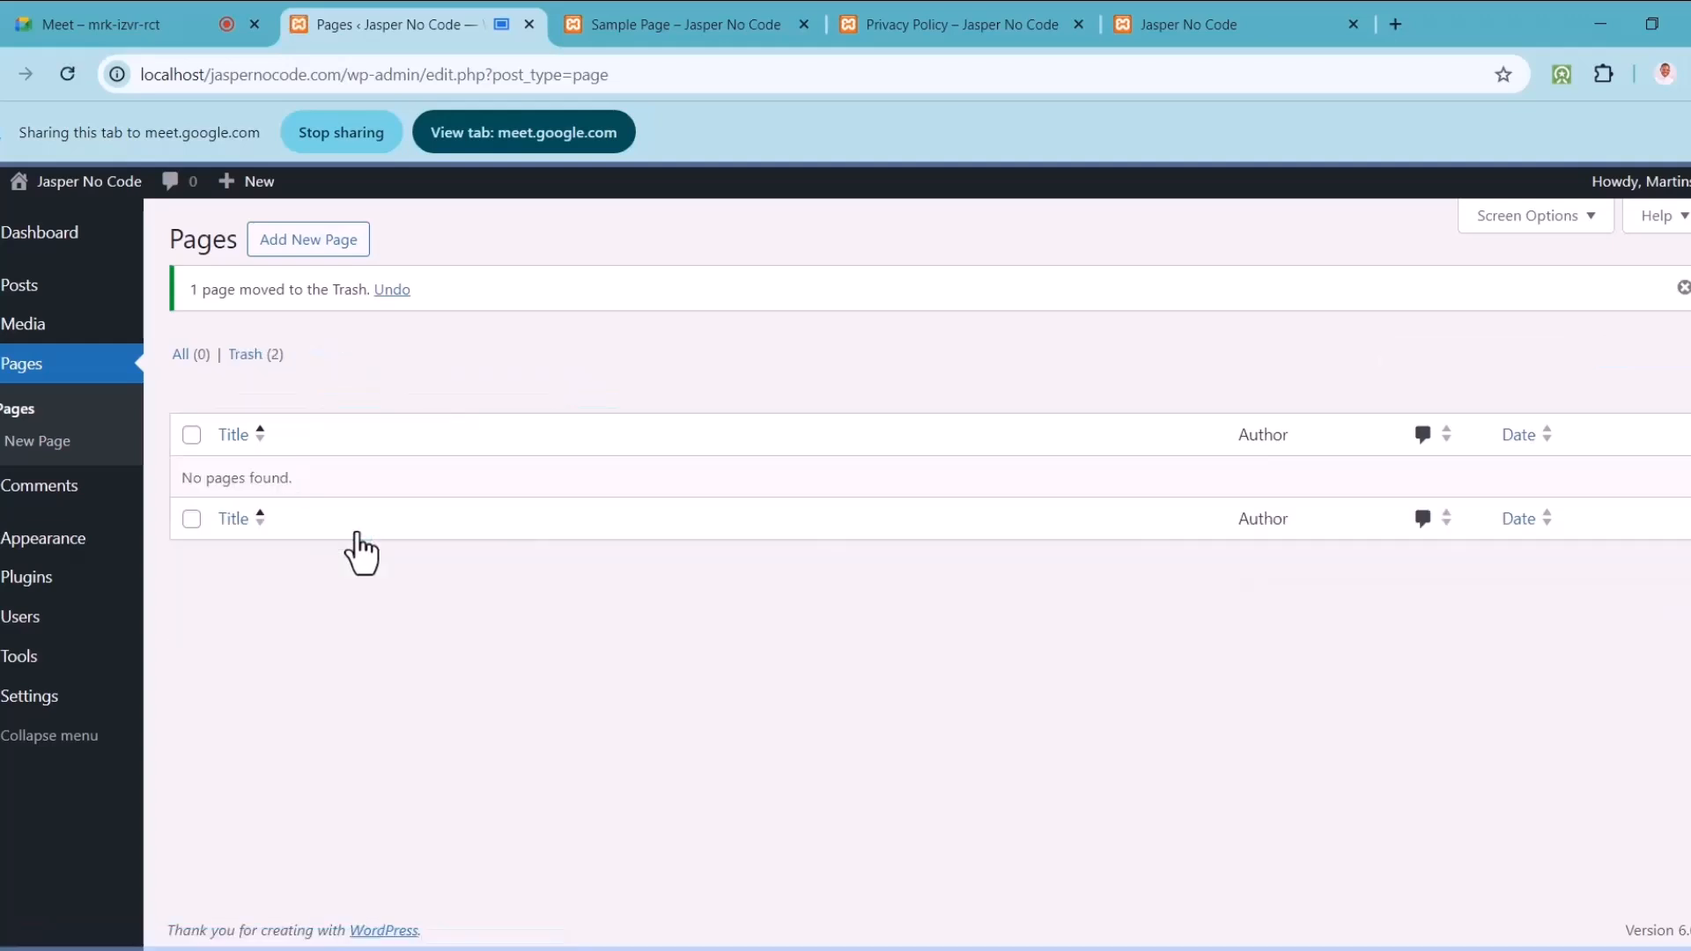
pyautogui.click(313, 252)
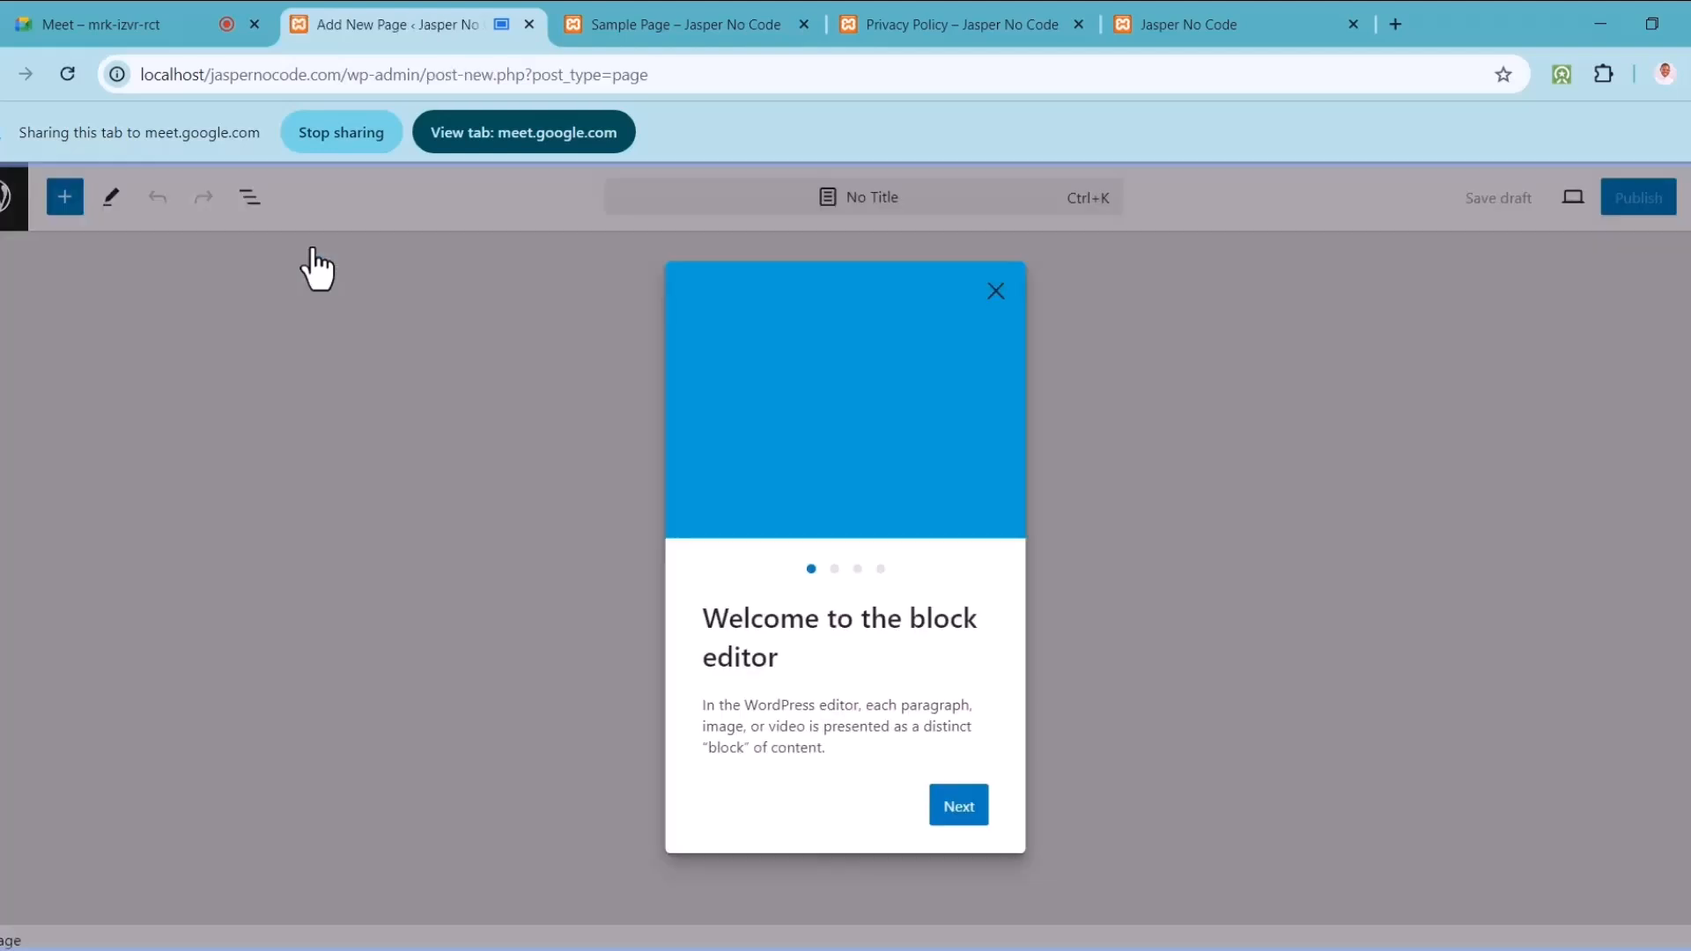
# Step: Dismiss the welcome guide and title the new page 'Home'
pyautogui.click(996, 291)
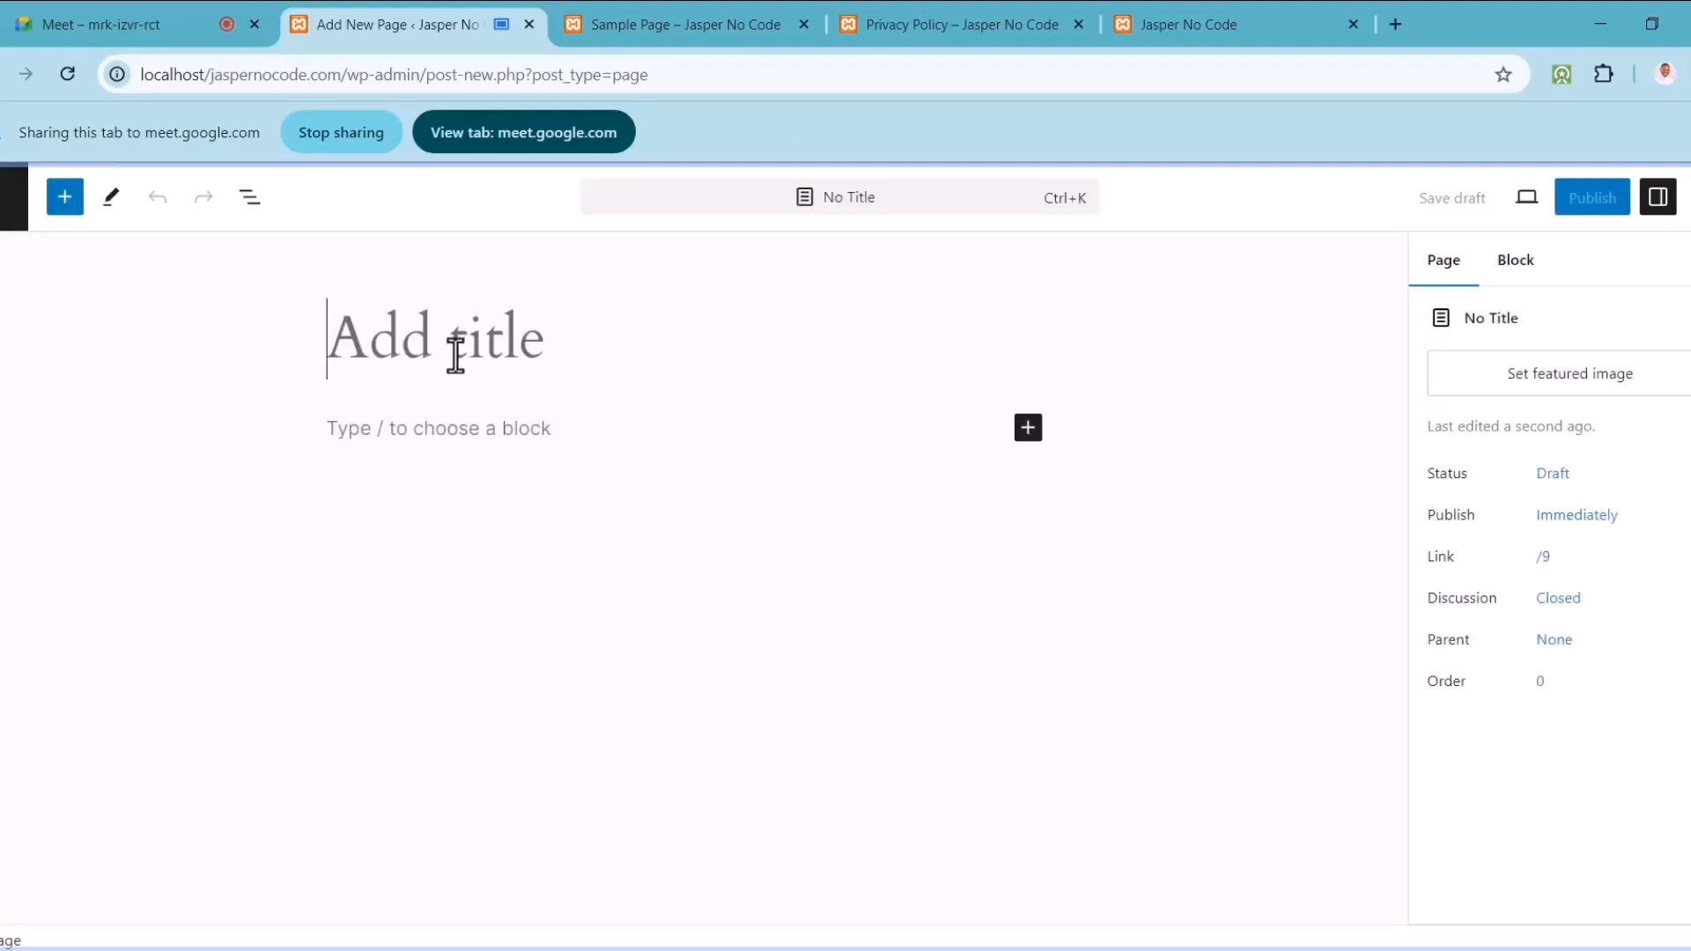
pyautogui.write('Home')
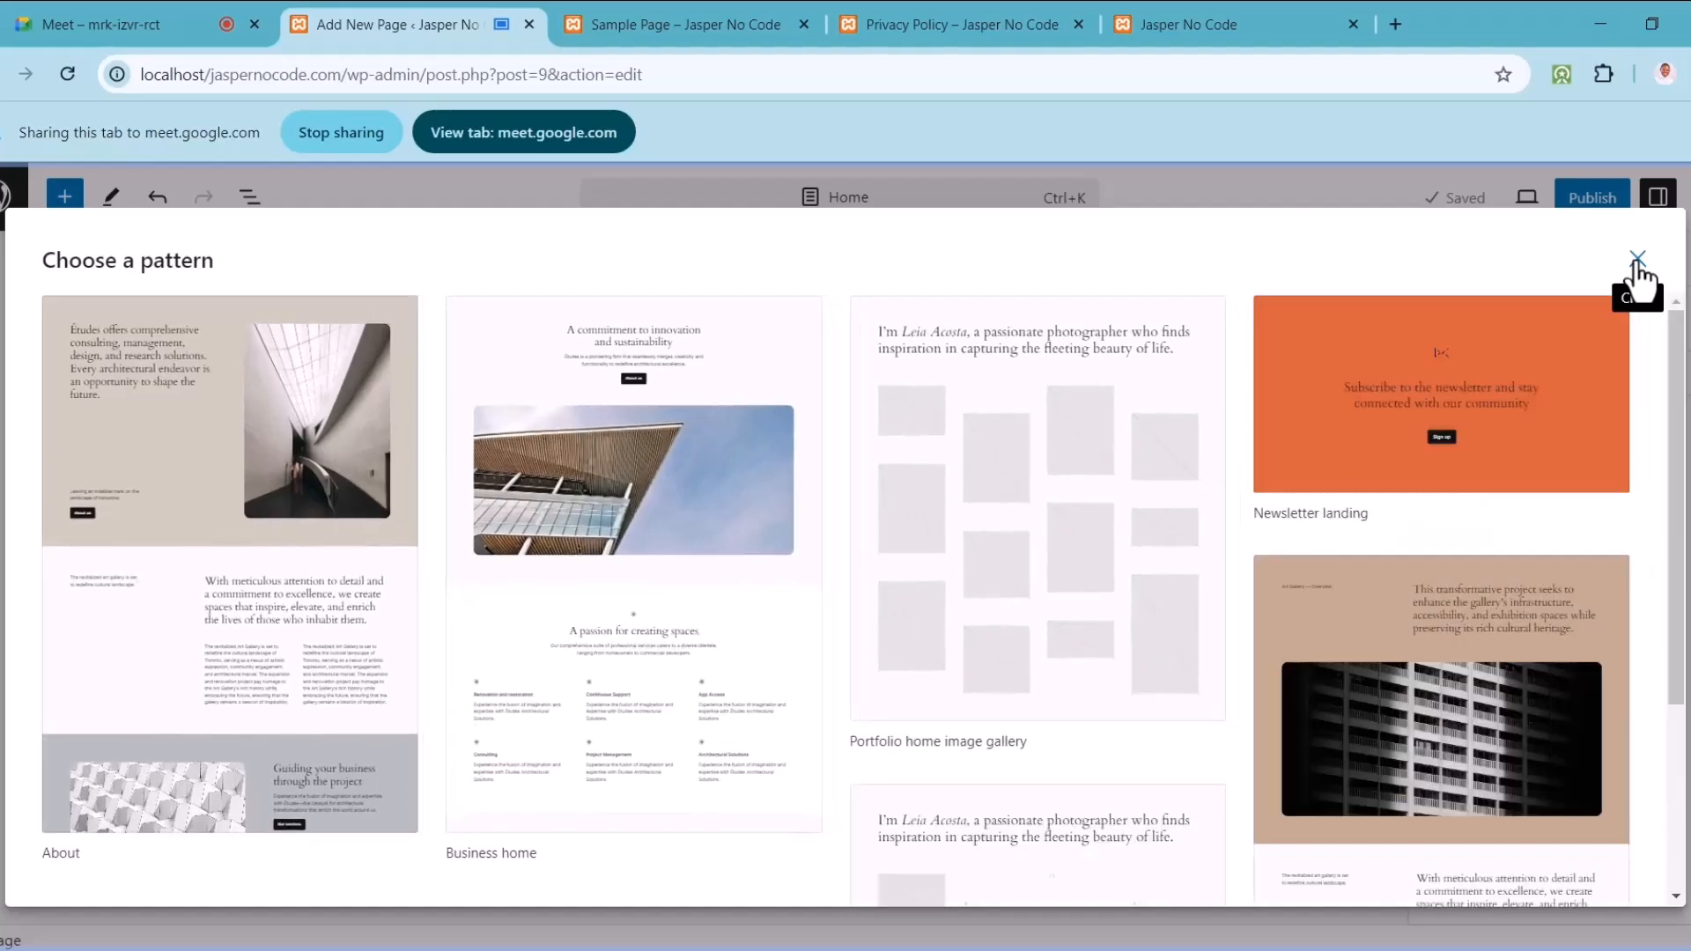
# Step: Close the pattern chooser, publish the Home page, and start another blank page
pyautogui.click(1637, 259)
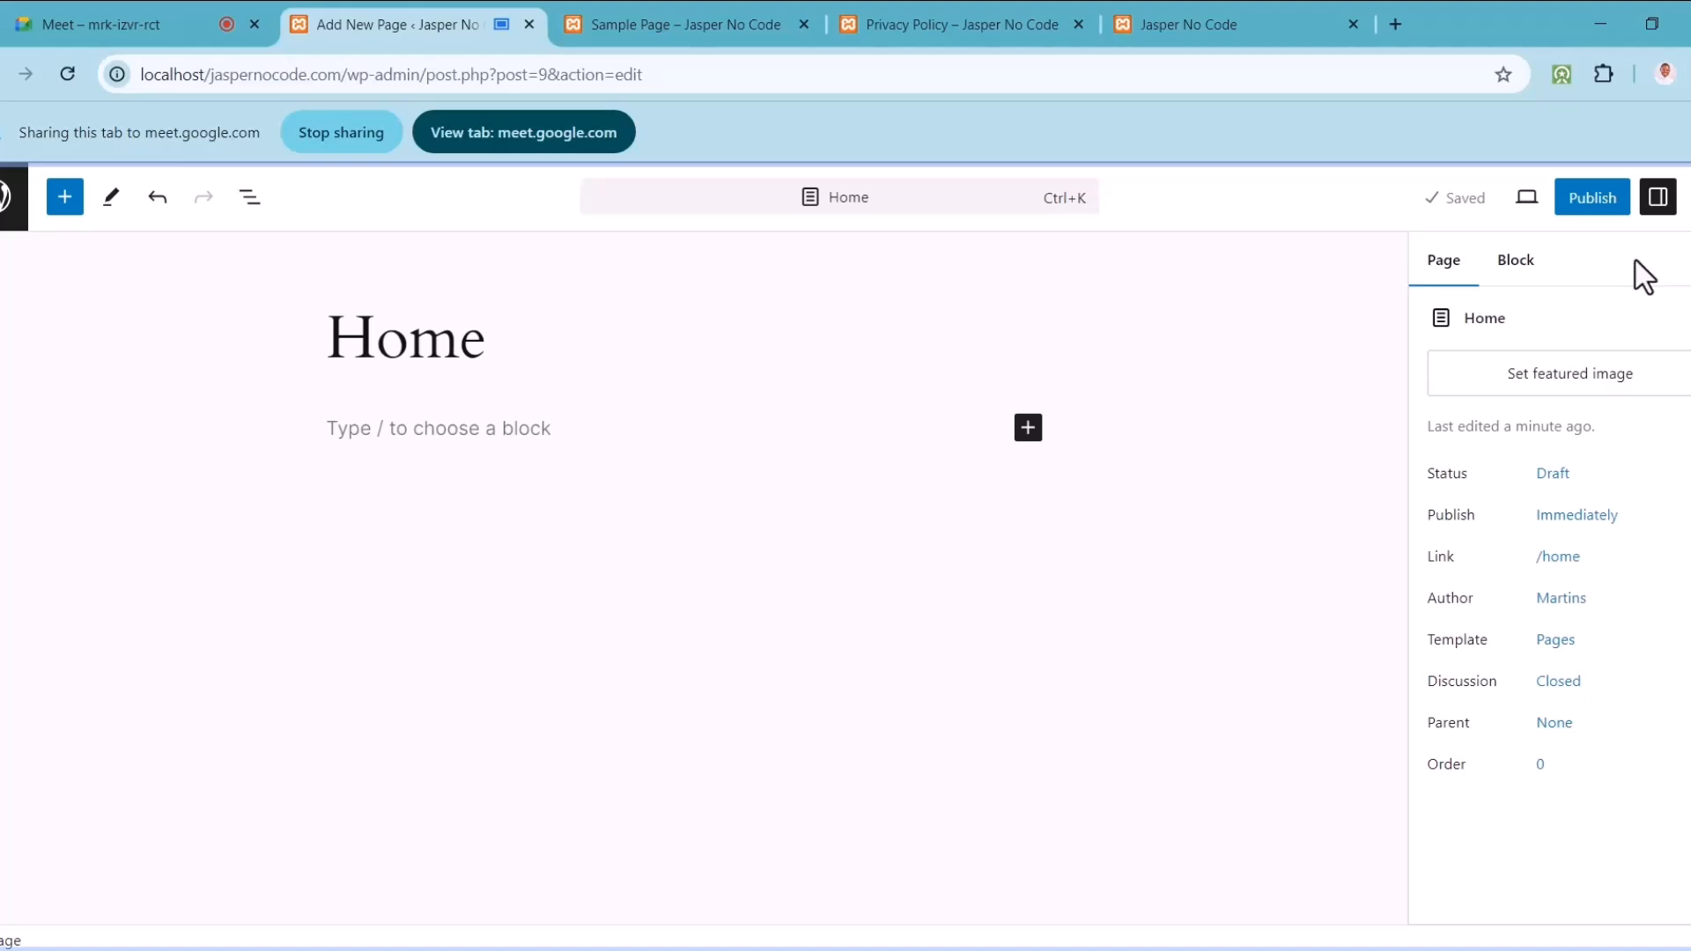
pyautogui.click(1599, 201)
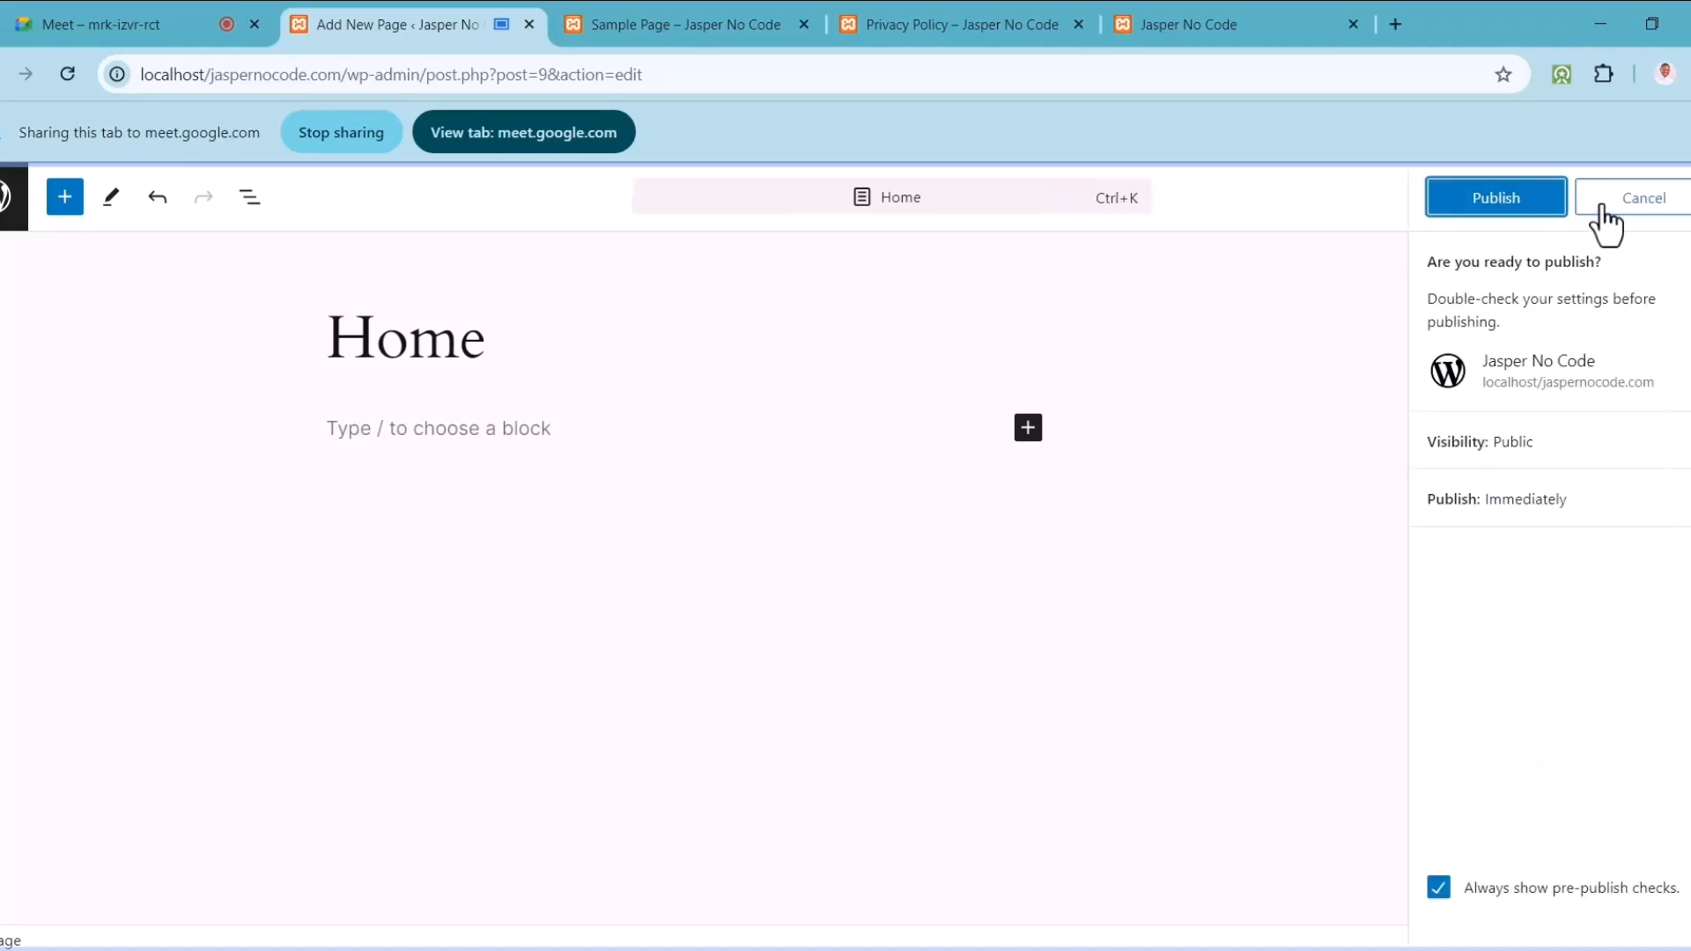
pyautogui.click(1498, 208)
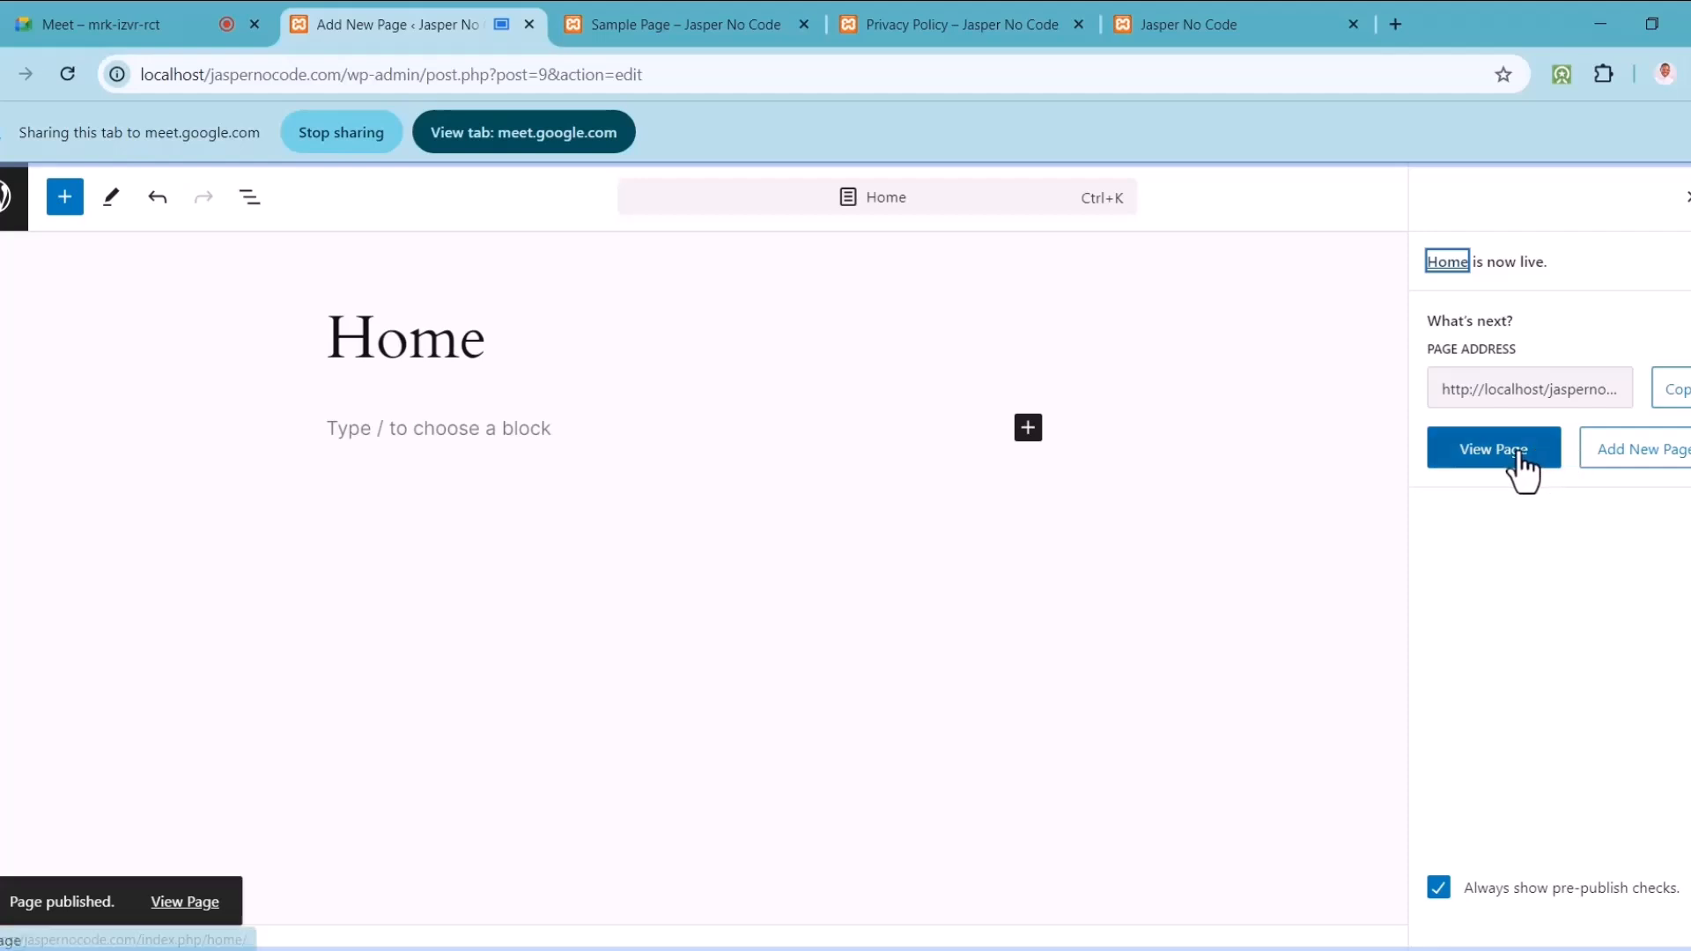
pyautogui.click(1644, 466)
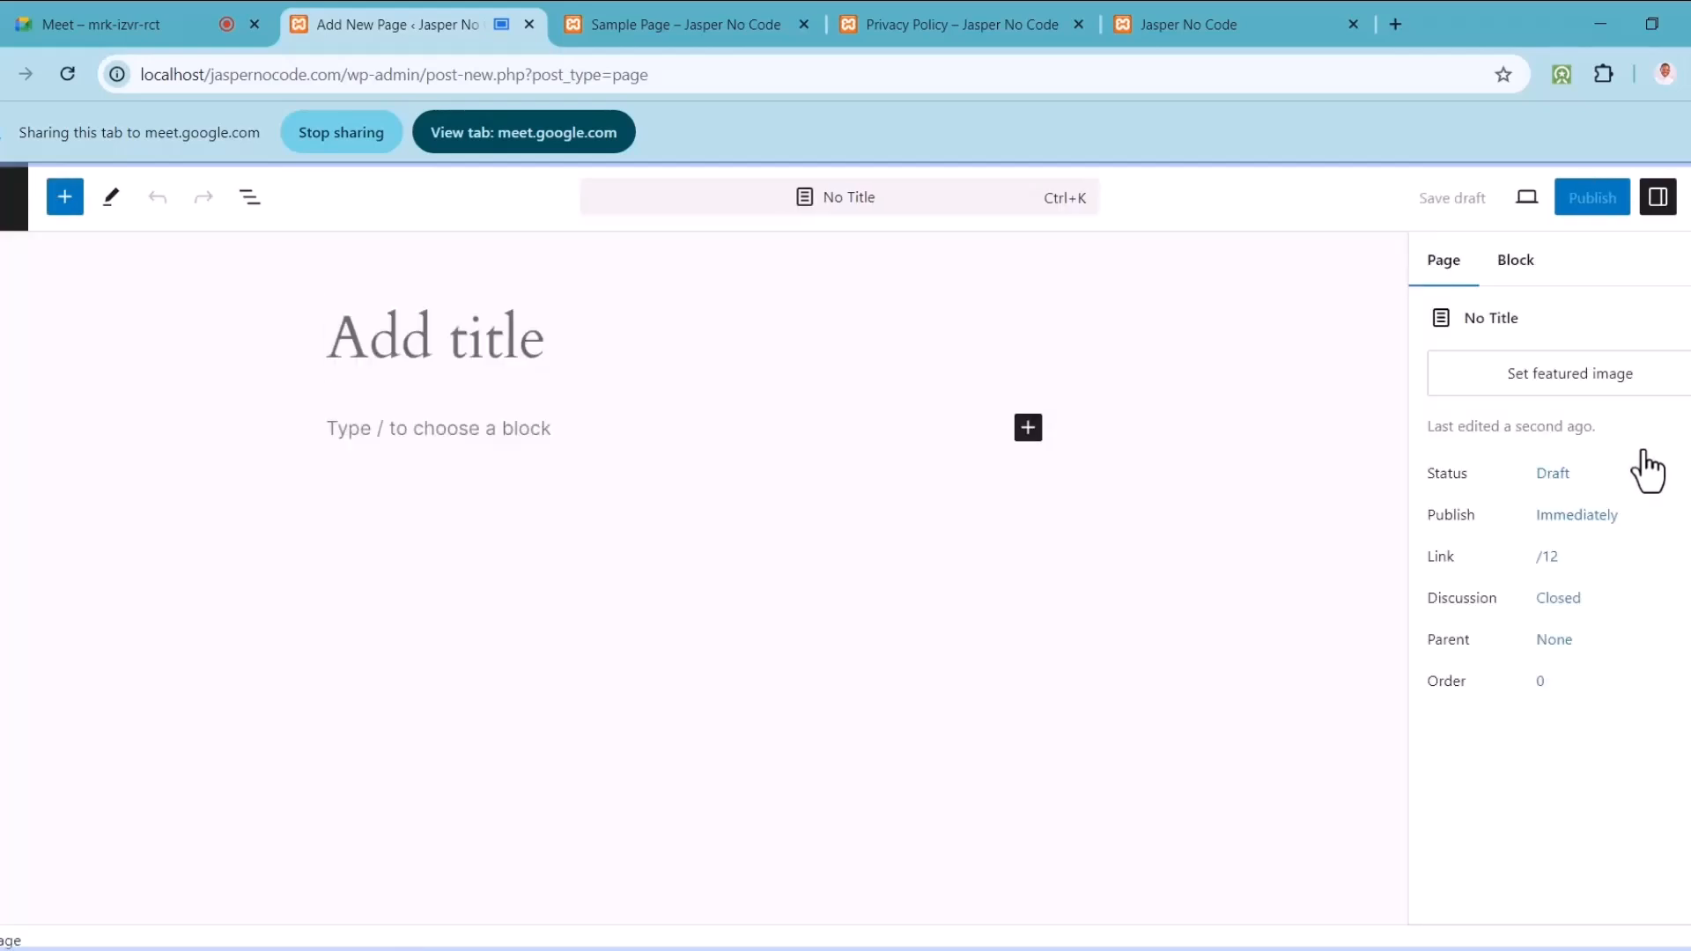
# Step: Title a page 'About' and publish it
pyautogui.write('About')
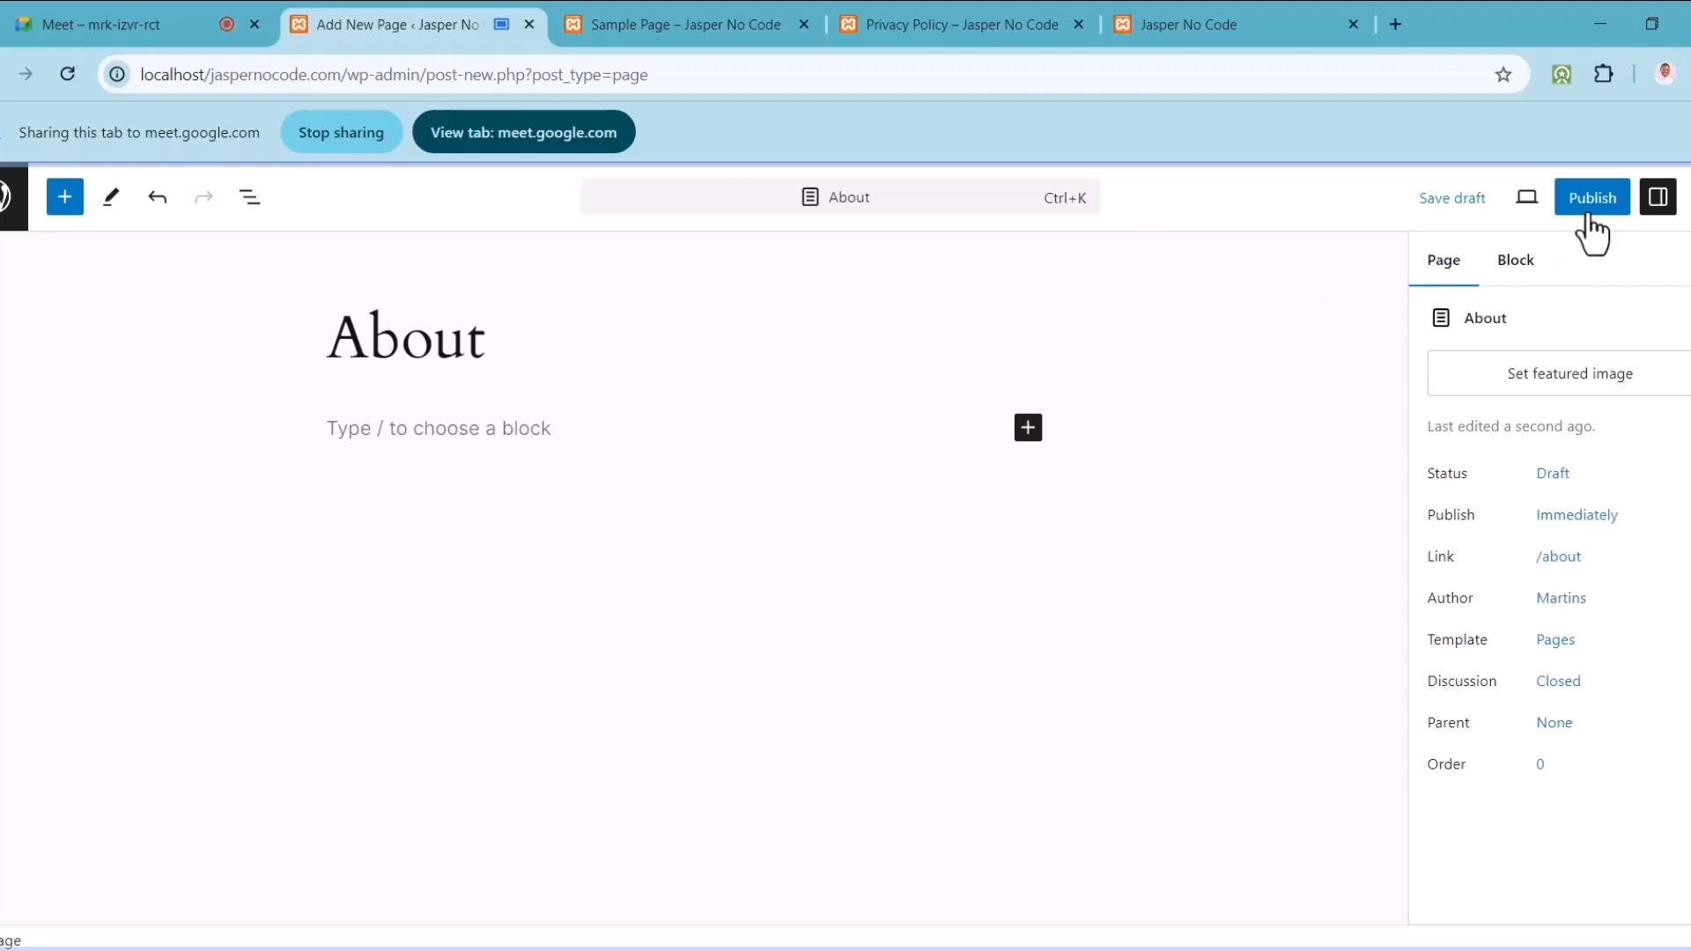
pyautogui.click(1585, 211)
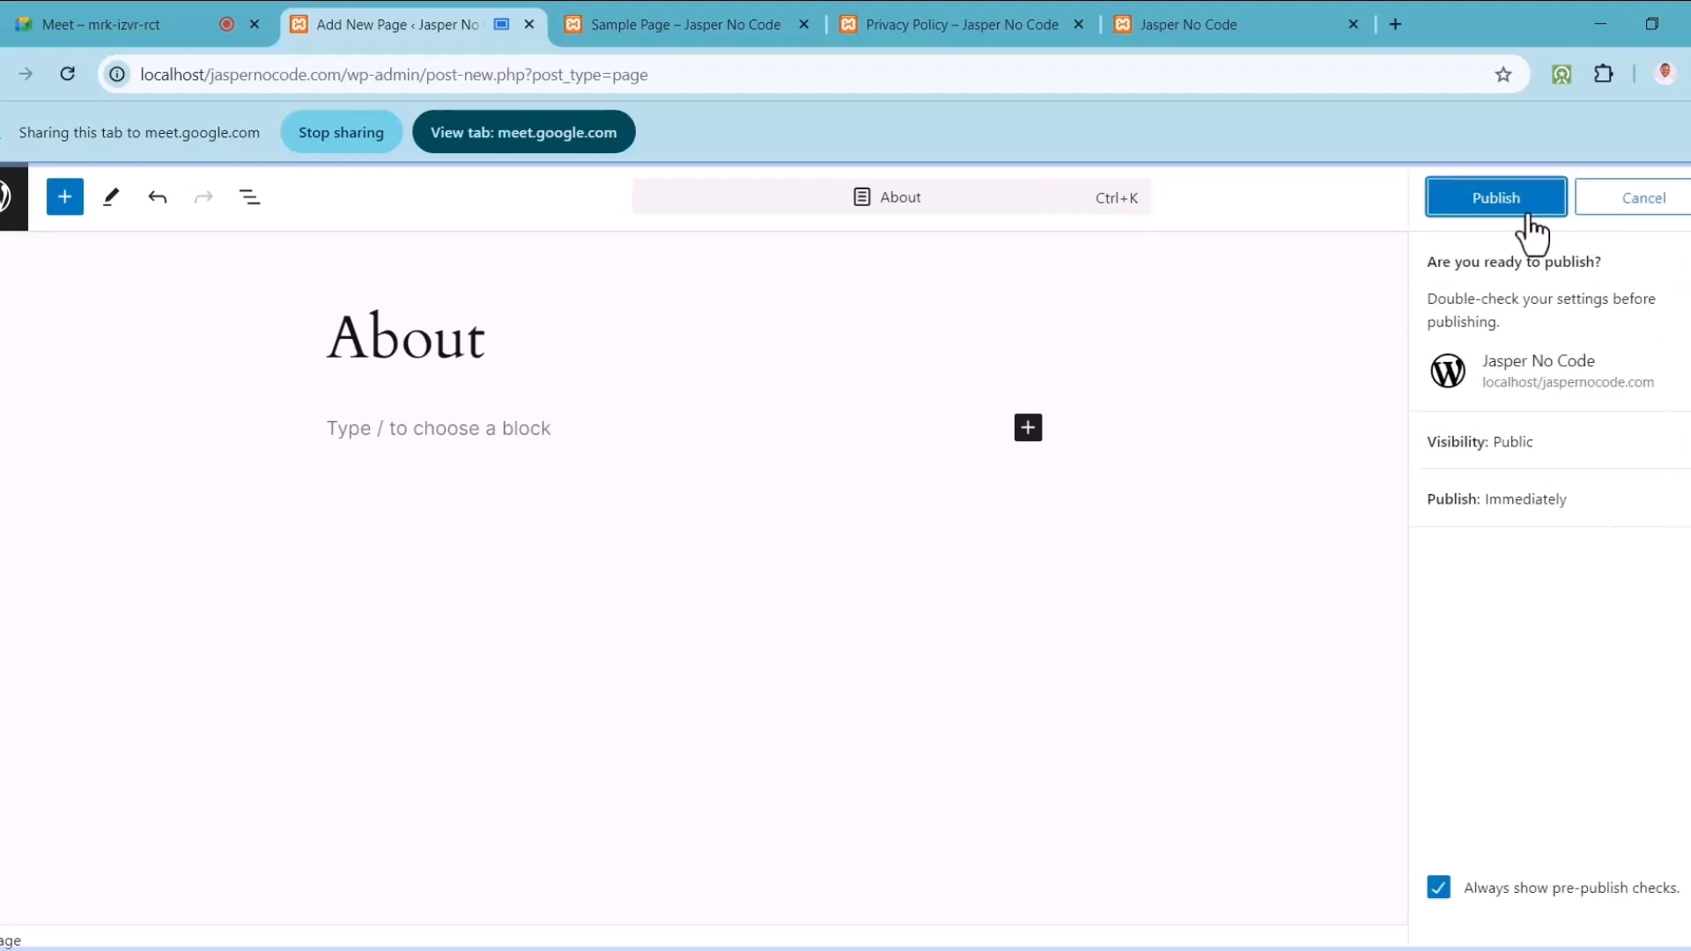
pyautogui.click(1526, 225)
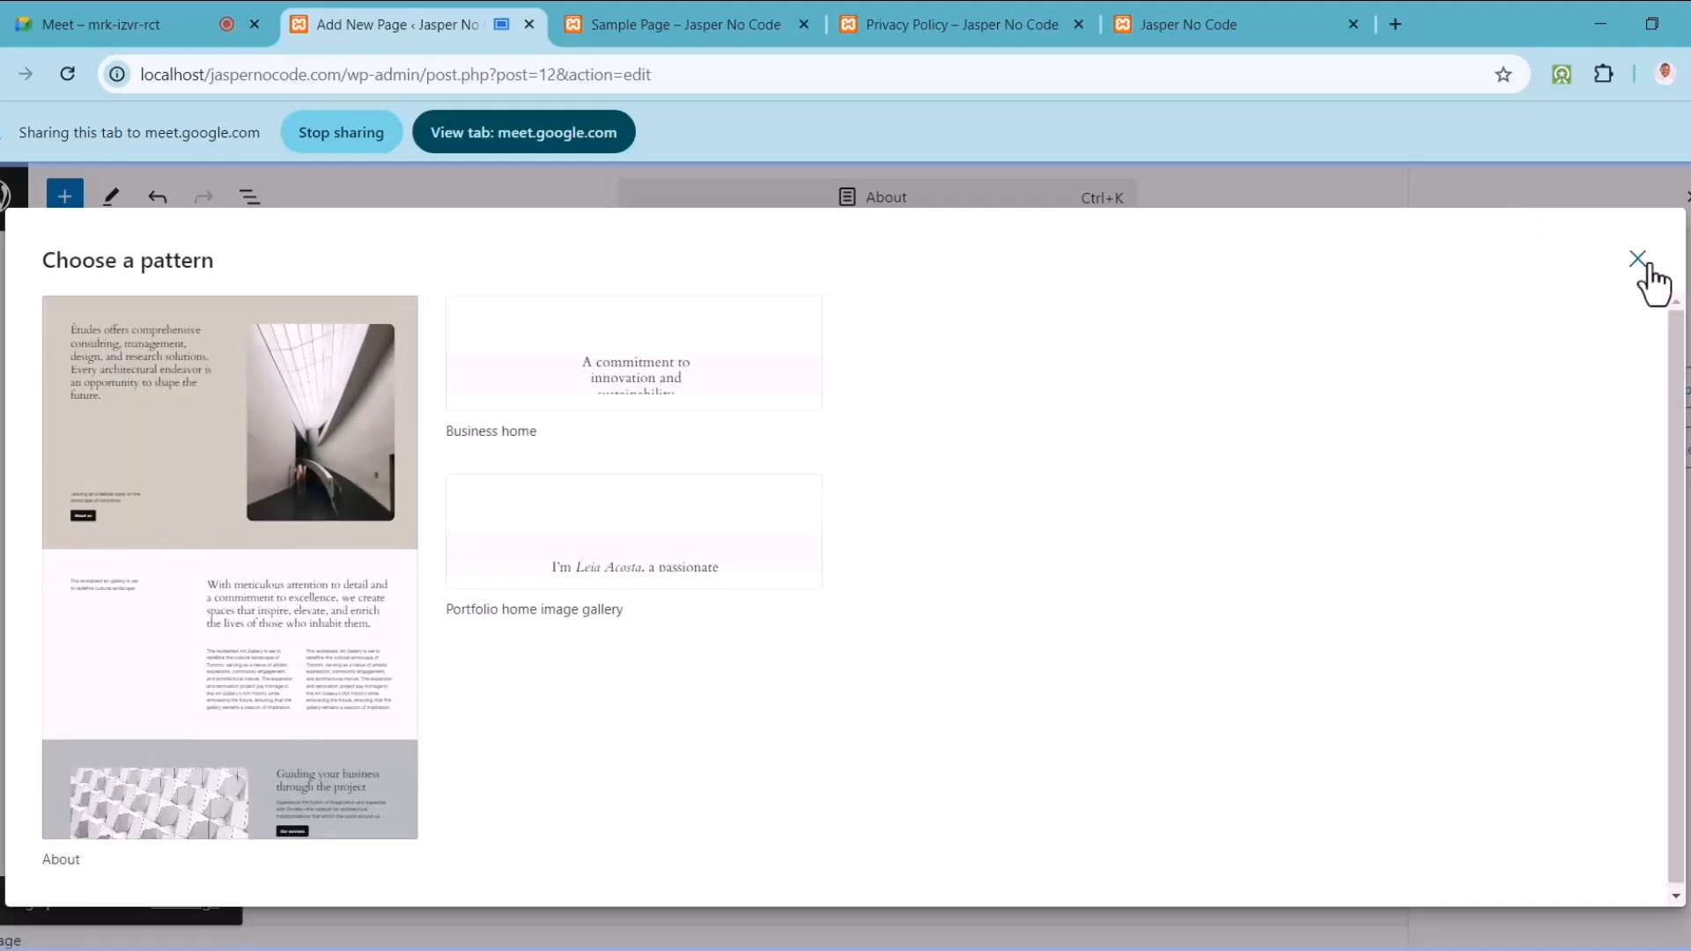
pyautogui.click(1638, 262)
pyautogui.click(1643, 451)
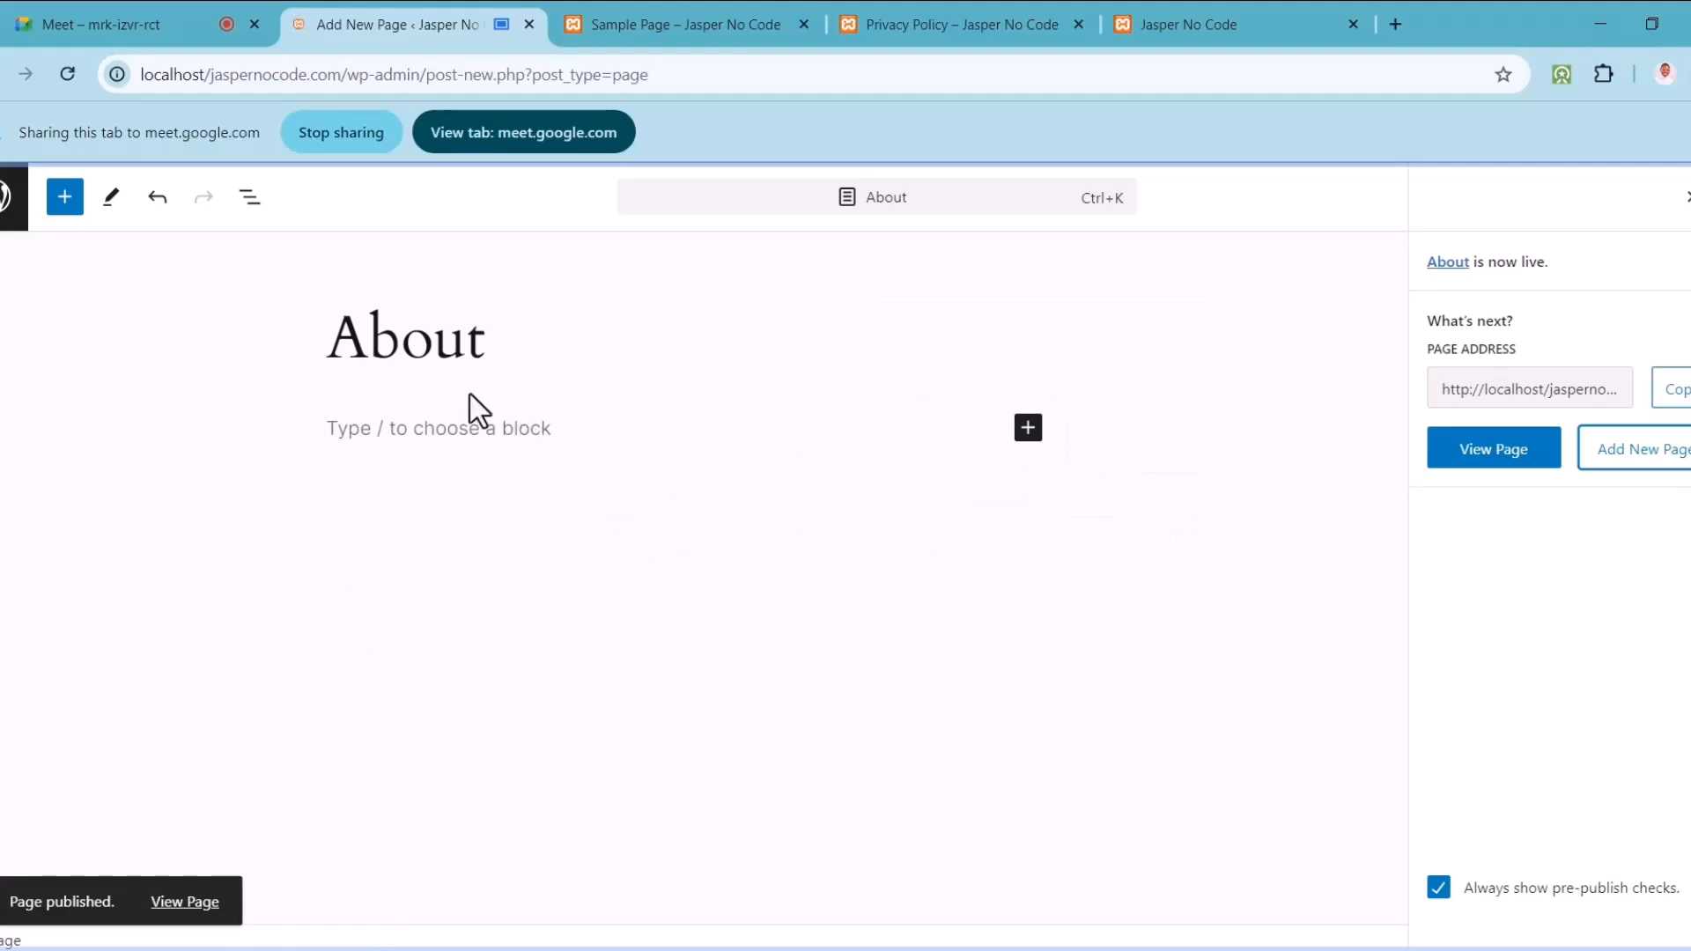
# Step: Title the next page 'Contact', publish it, and open another blank page
pyautogui.write('Contact')
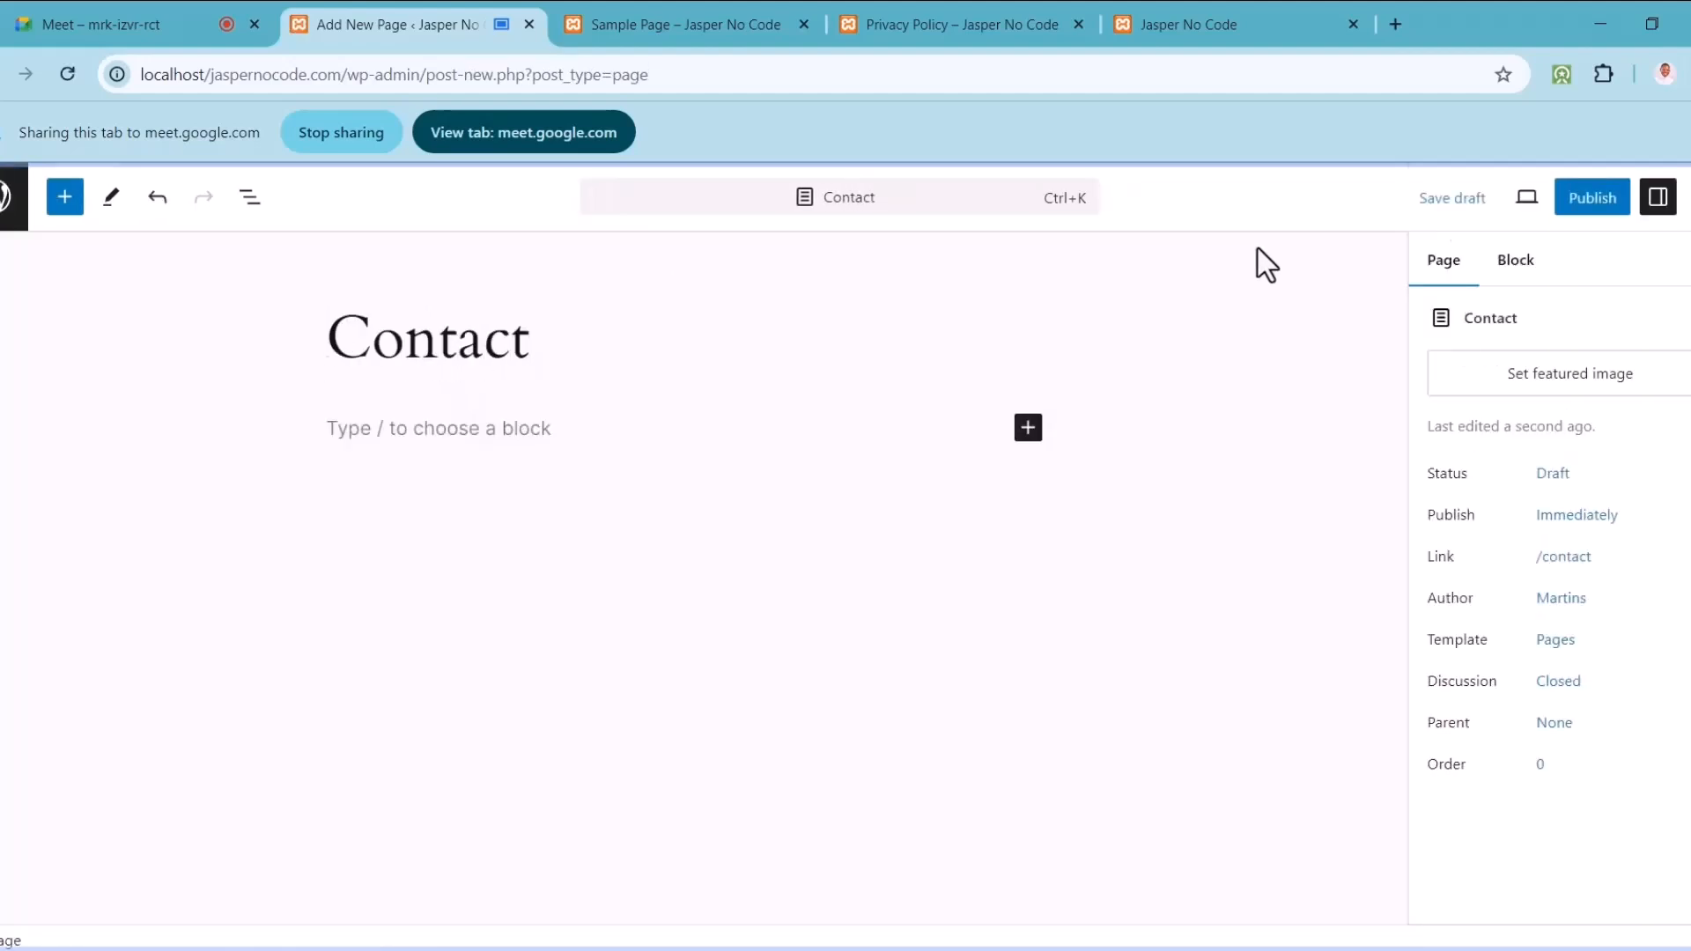
pyautogui.click(1586, 205)
pyautogui.click(1535, 205)
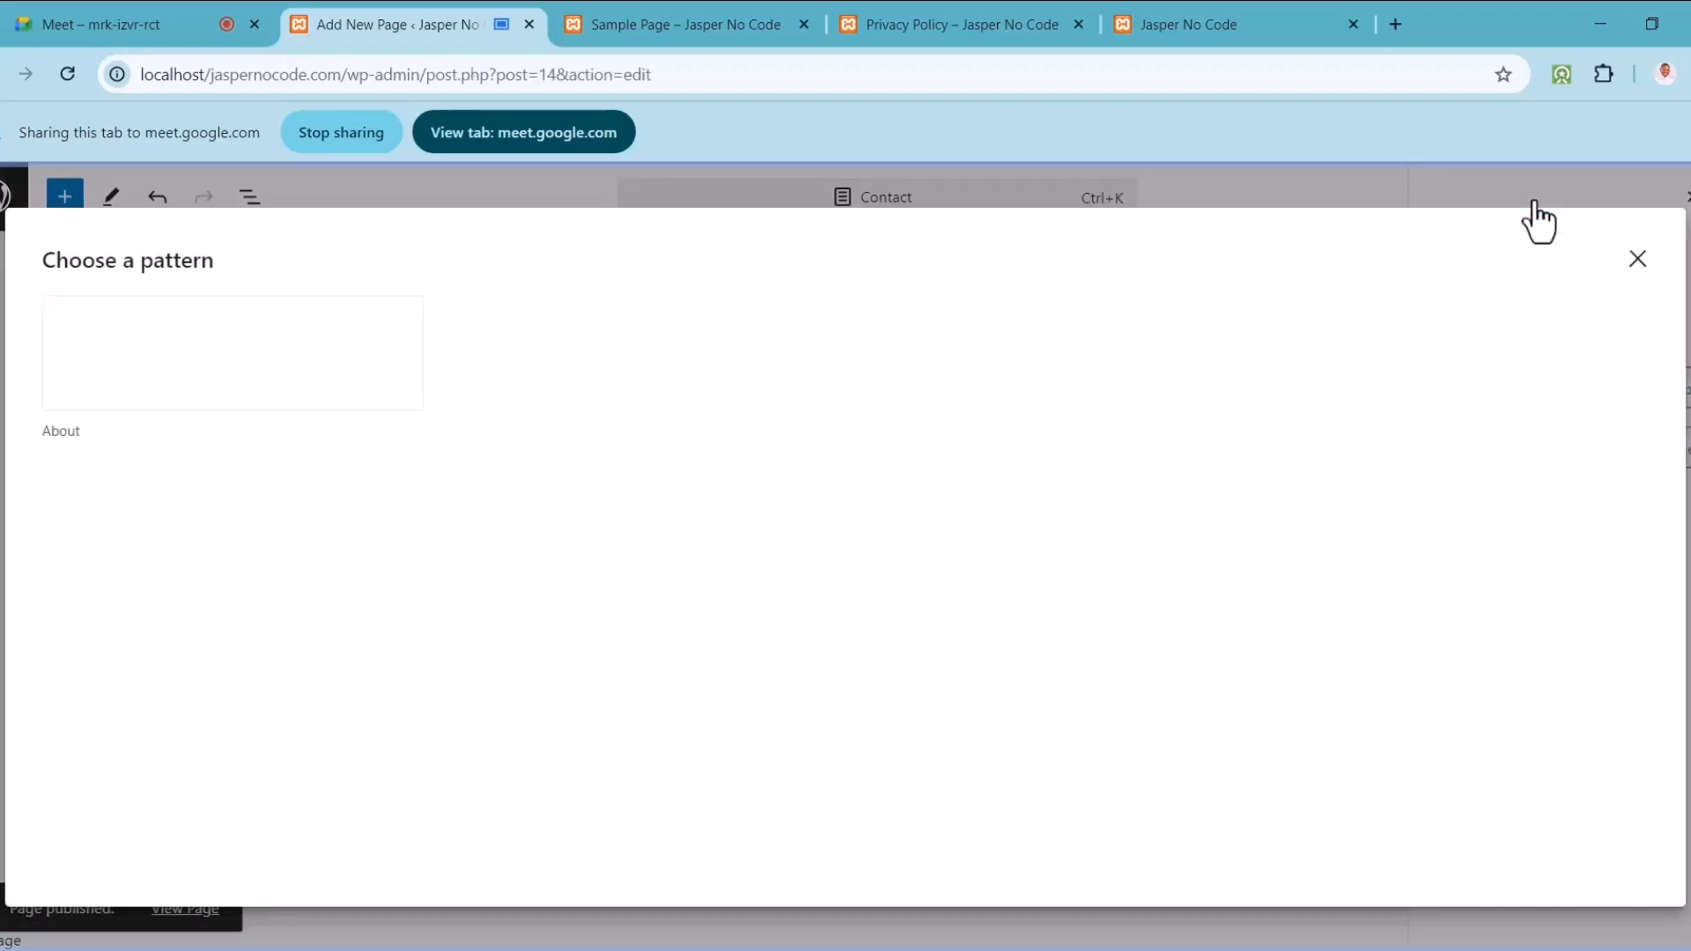
pyautogui.click(1638, 261)
pyautogui.click(1647, 464)
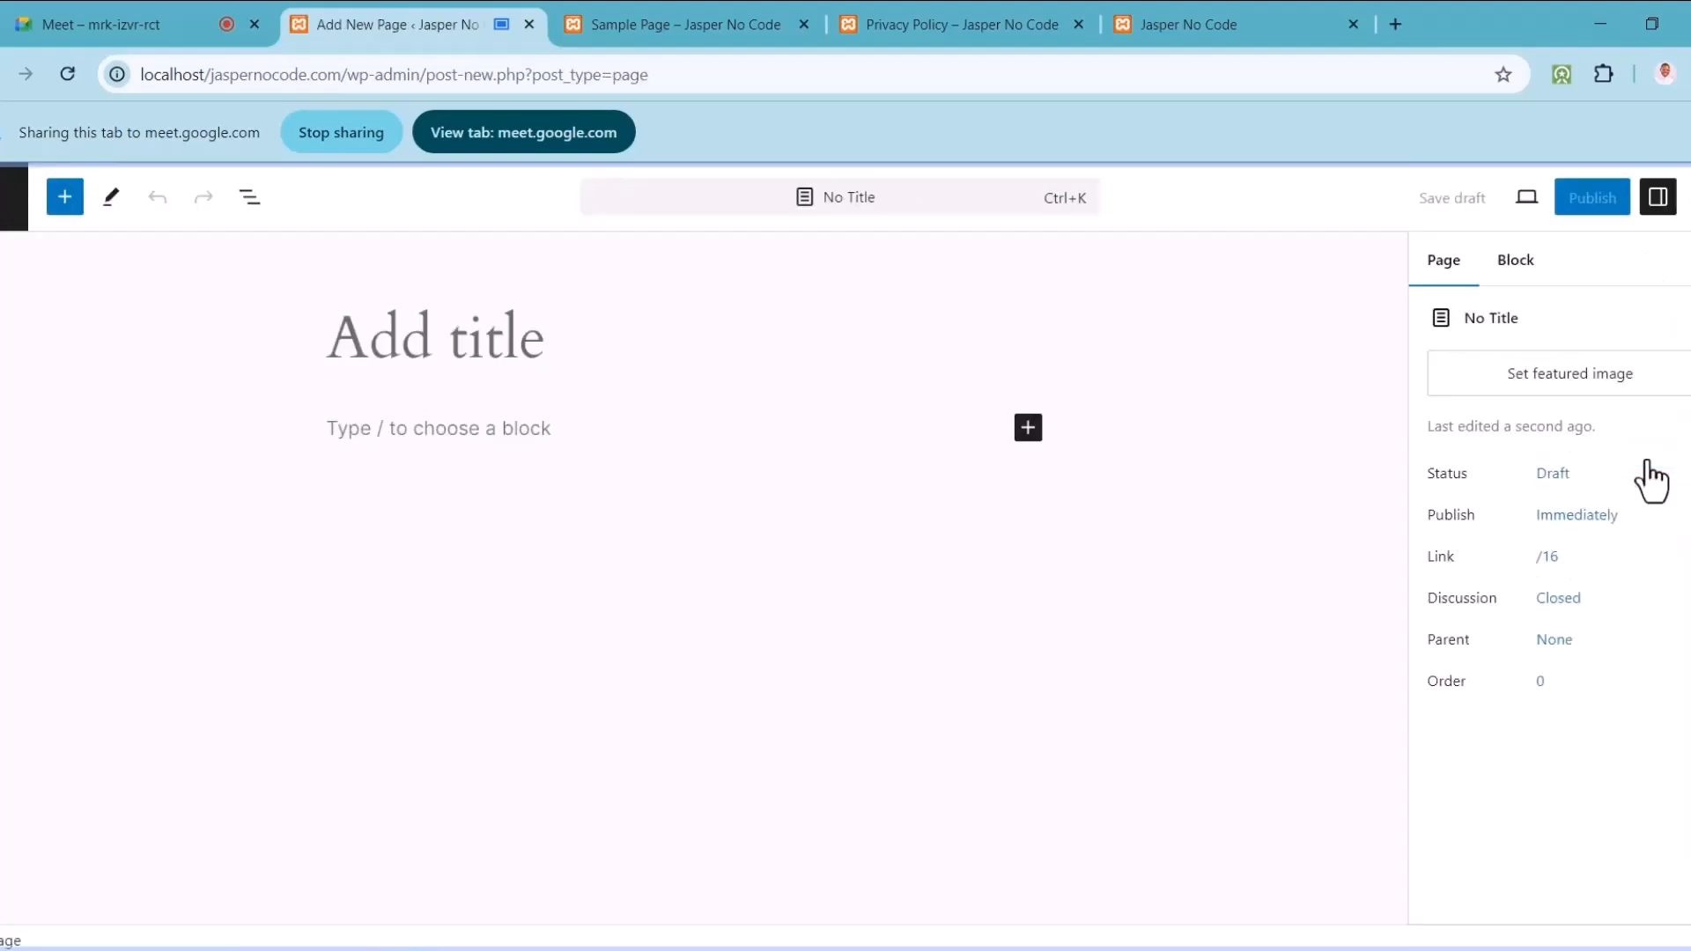
# Step: Title a page 'Blog' and publish it
pyautogui.click(543, 315)
pyautogui.write('Blog')
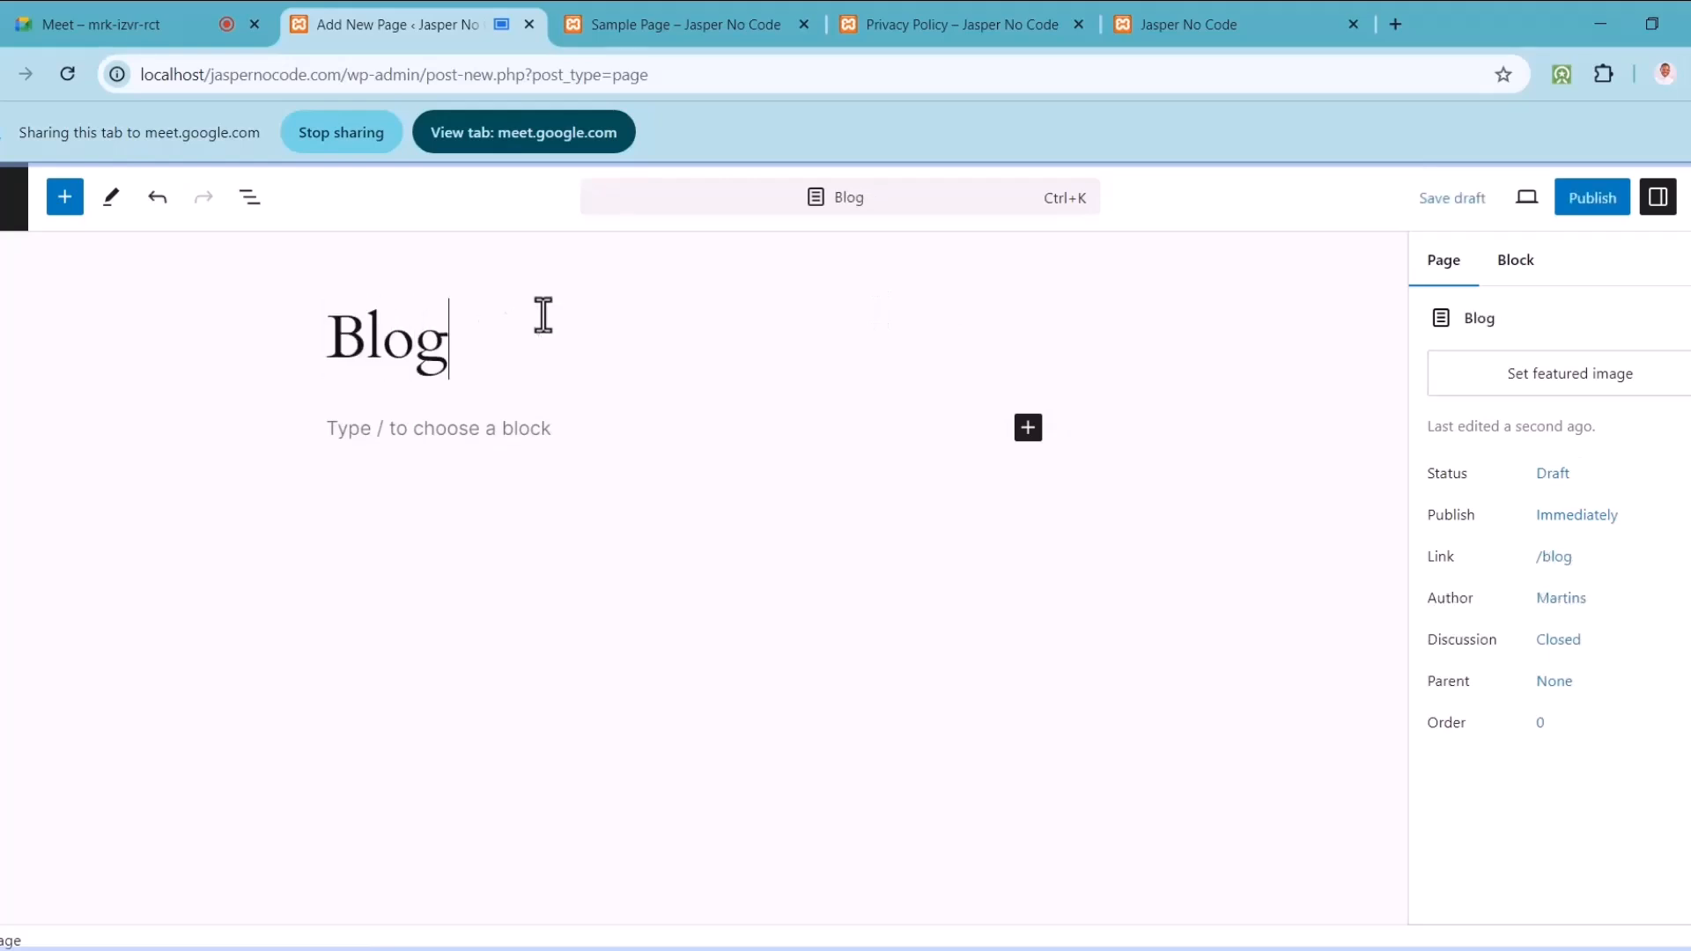
pyautogui.click(1584, 203)
pyautogui.click(1485, 212)
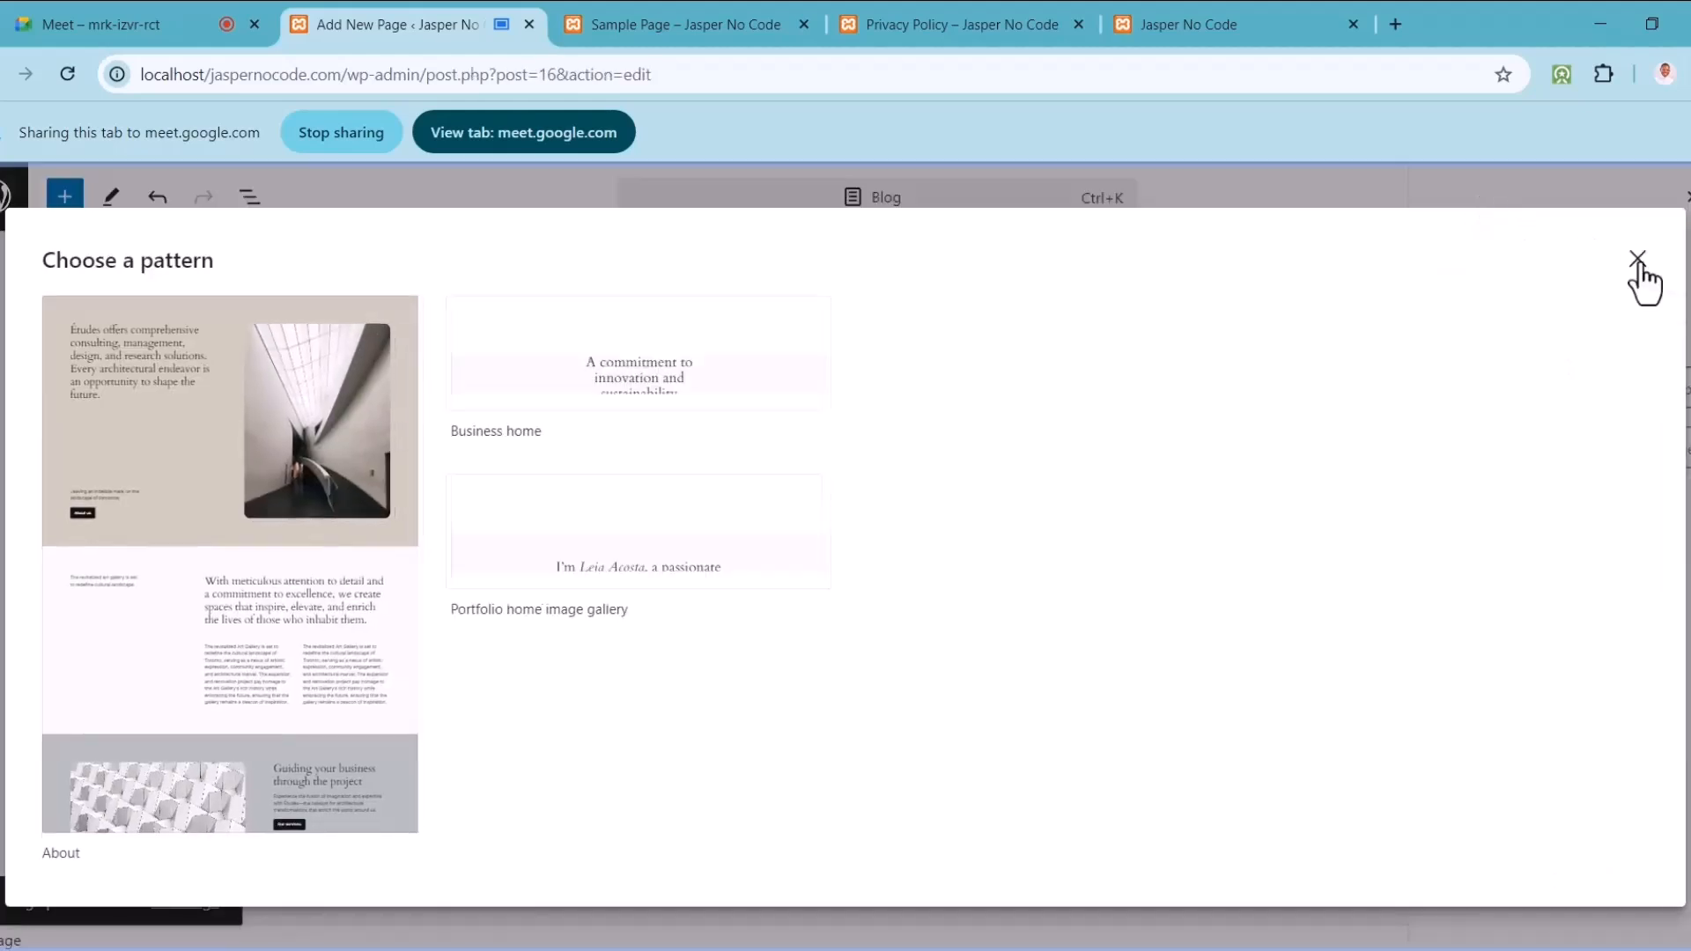
pyautogui.click(1638, 260)
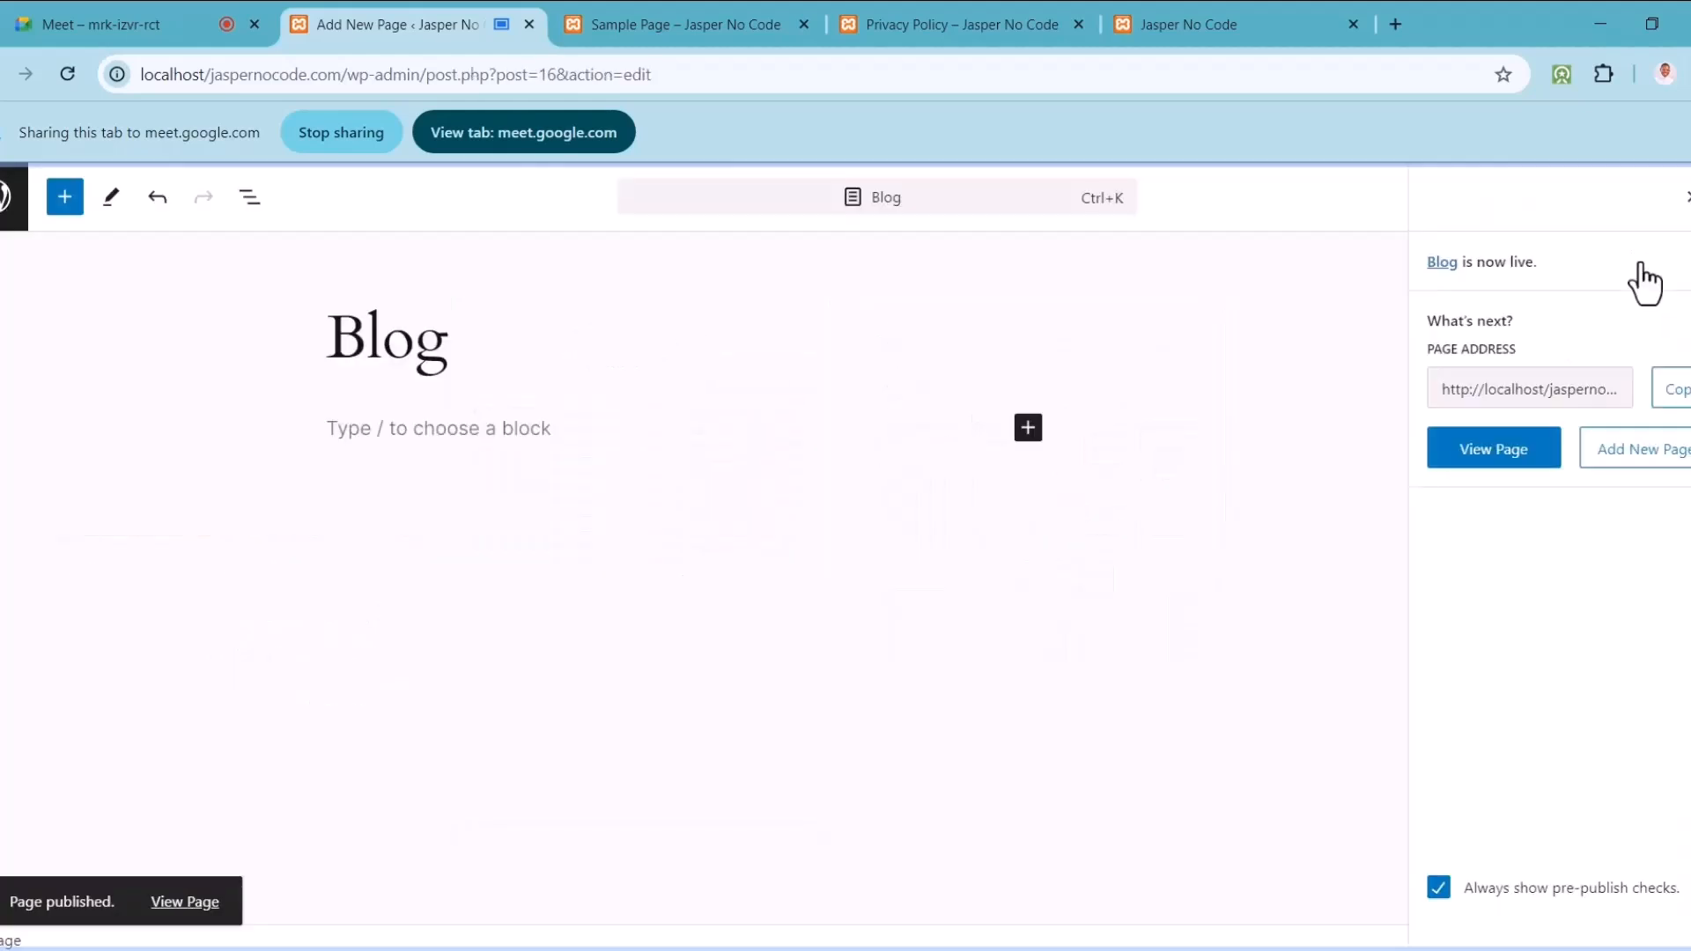
pyautogui.click(1625, 459)
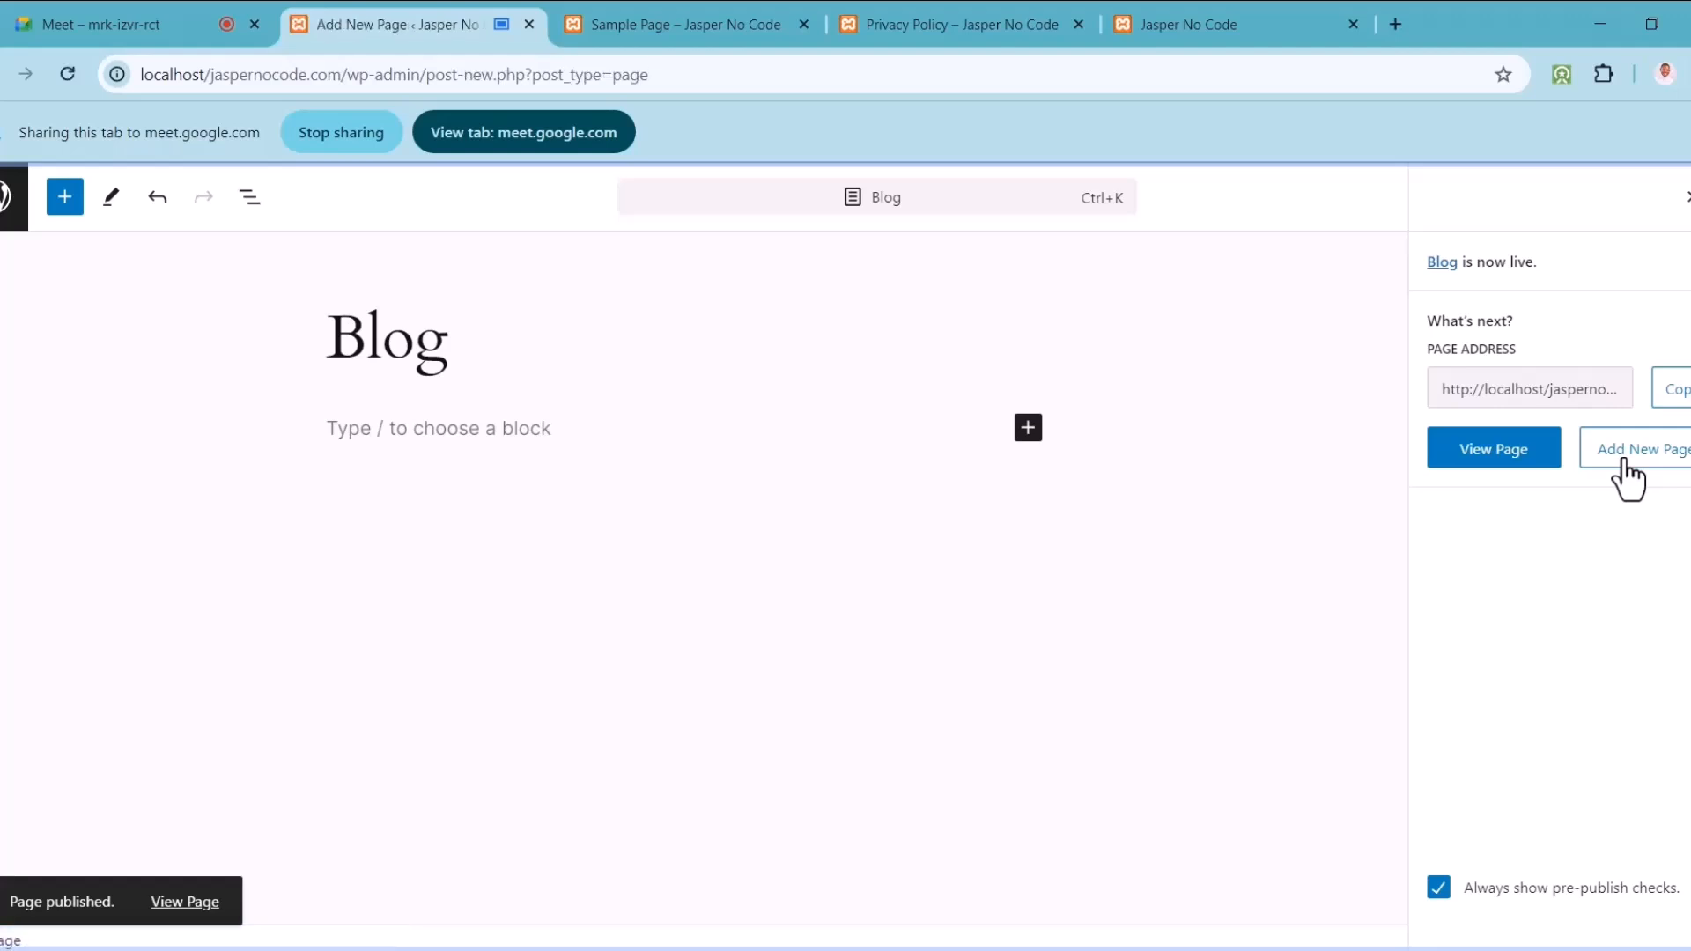
# Step: Publish a page titled 'Services' and return to the Pages list
pyautogui.write('Cou')
pyautogui.press('BackSpace')
pyautogui.press('BackSpace')
pyautogui.press('BackSpace')
pyautogui.write('Services')
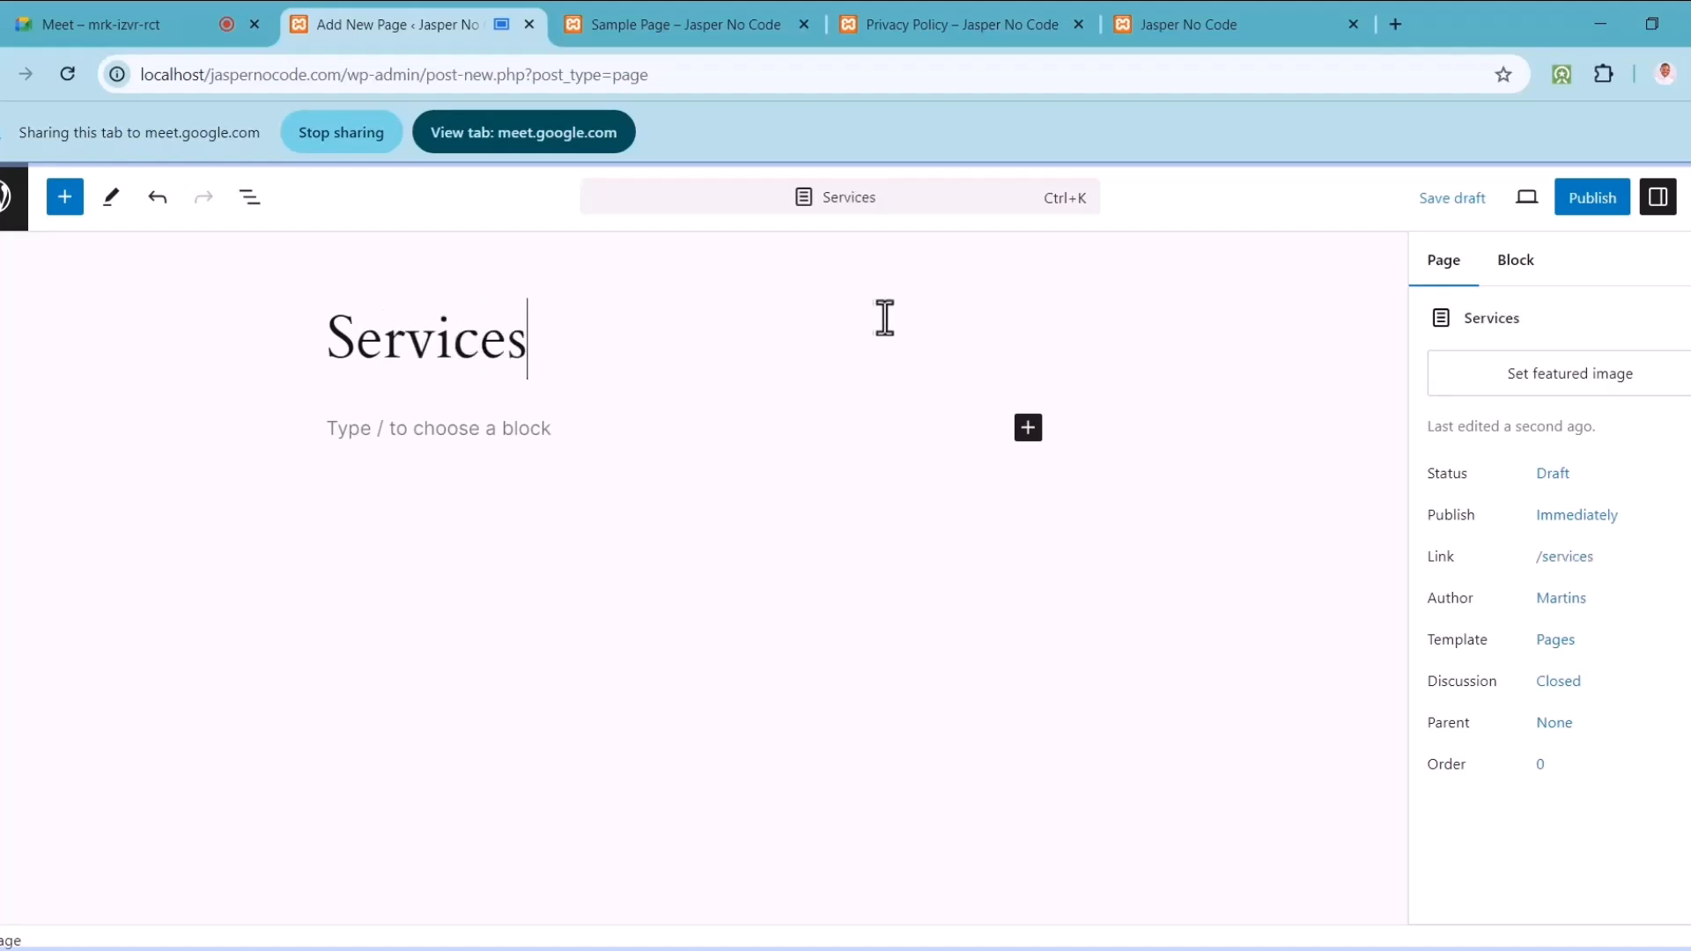
pyautogui.click(1594, 201)
pyautogui.click(1507, 203)
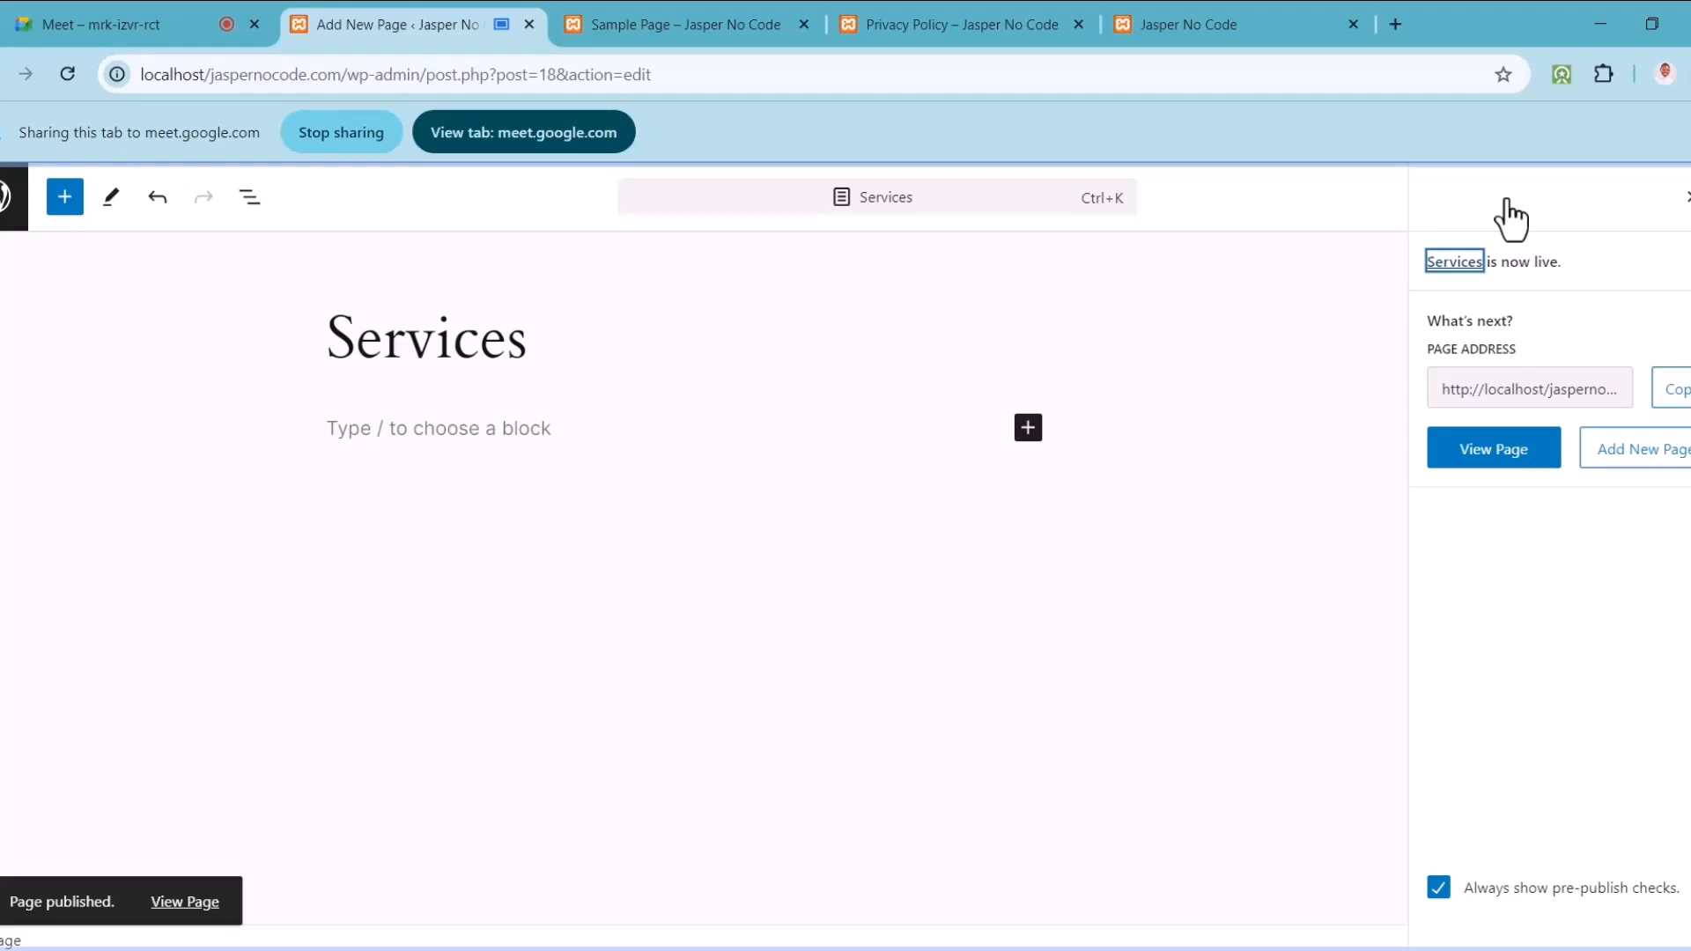
pyautogui.click(1685, 198)
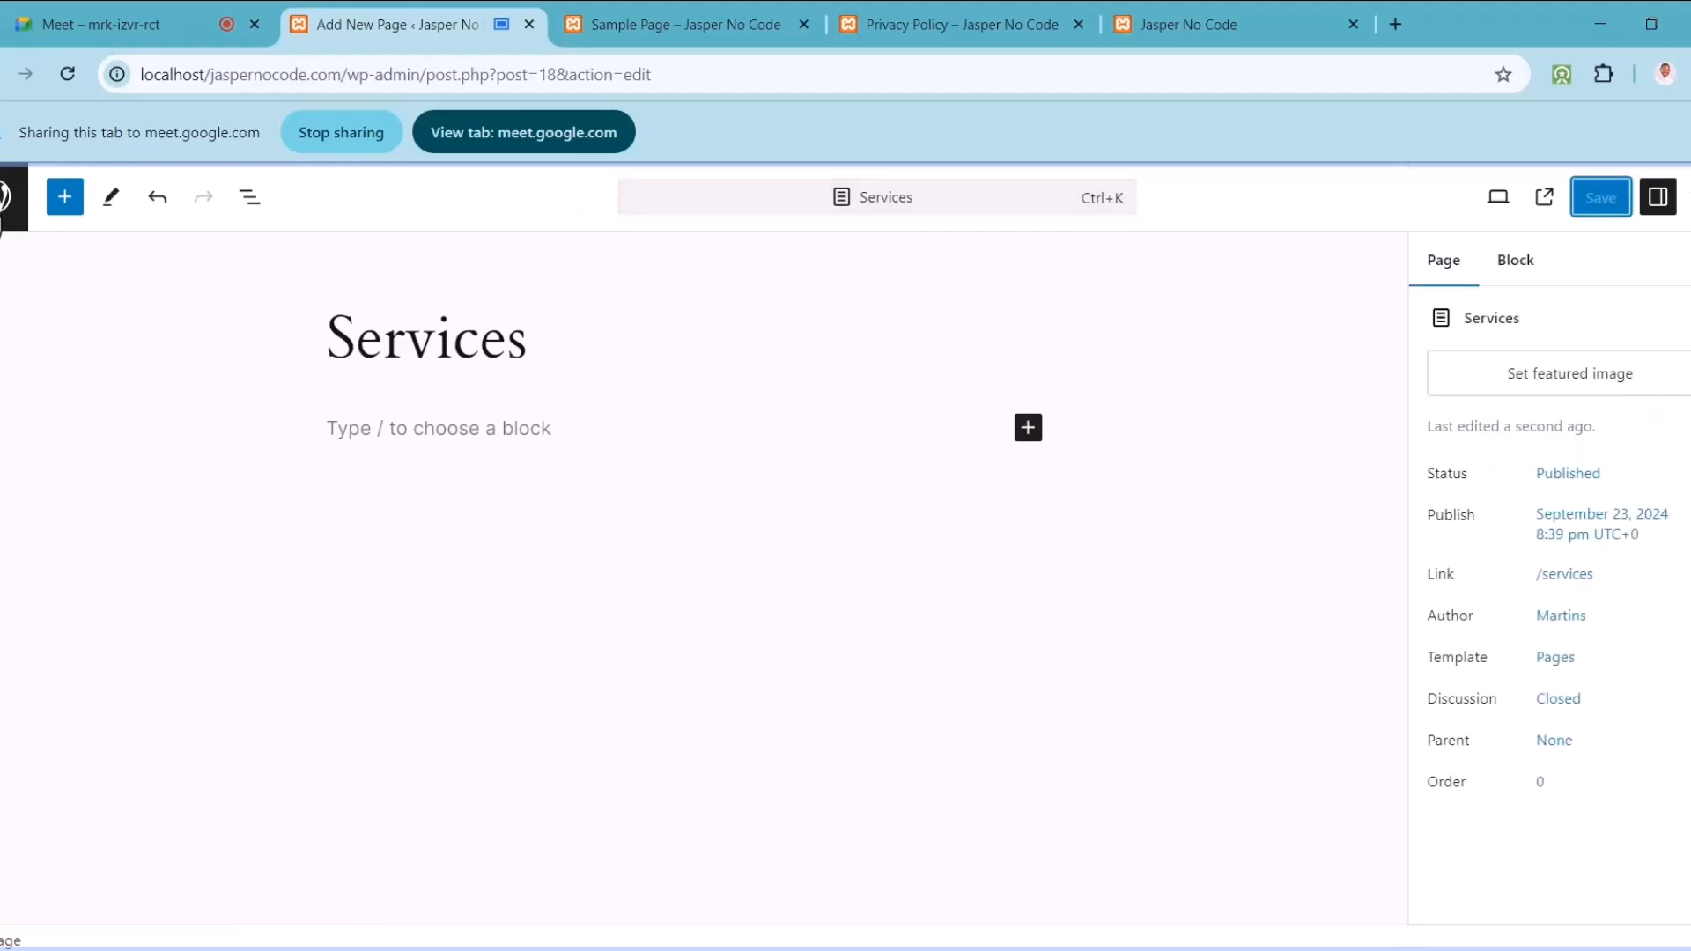
pyautogui.click(7, 207)
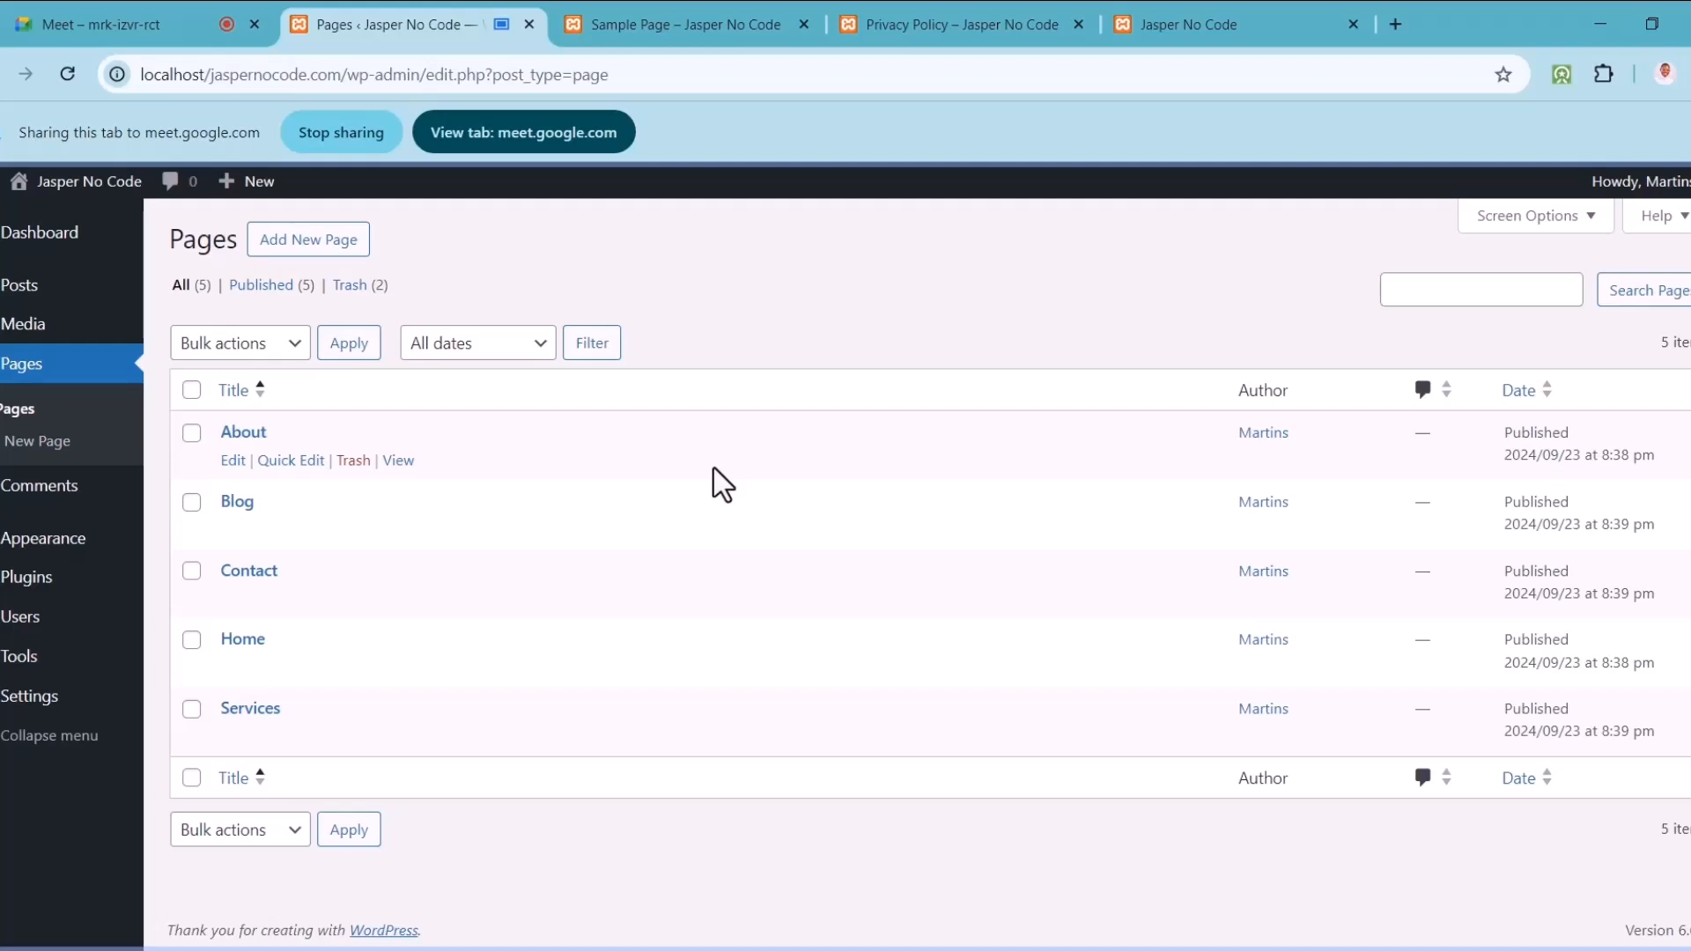
# Step: Share and scroll the Sample Page tab, then share the 'Pages ‹ Jasper No Code' tab instead
pyautogui.click(726, 12)
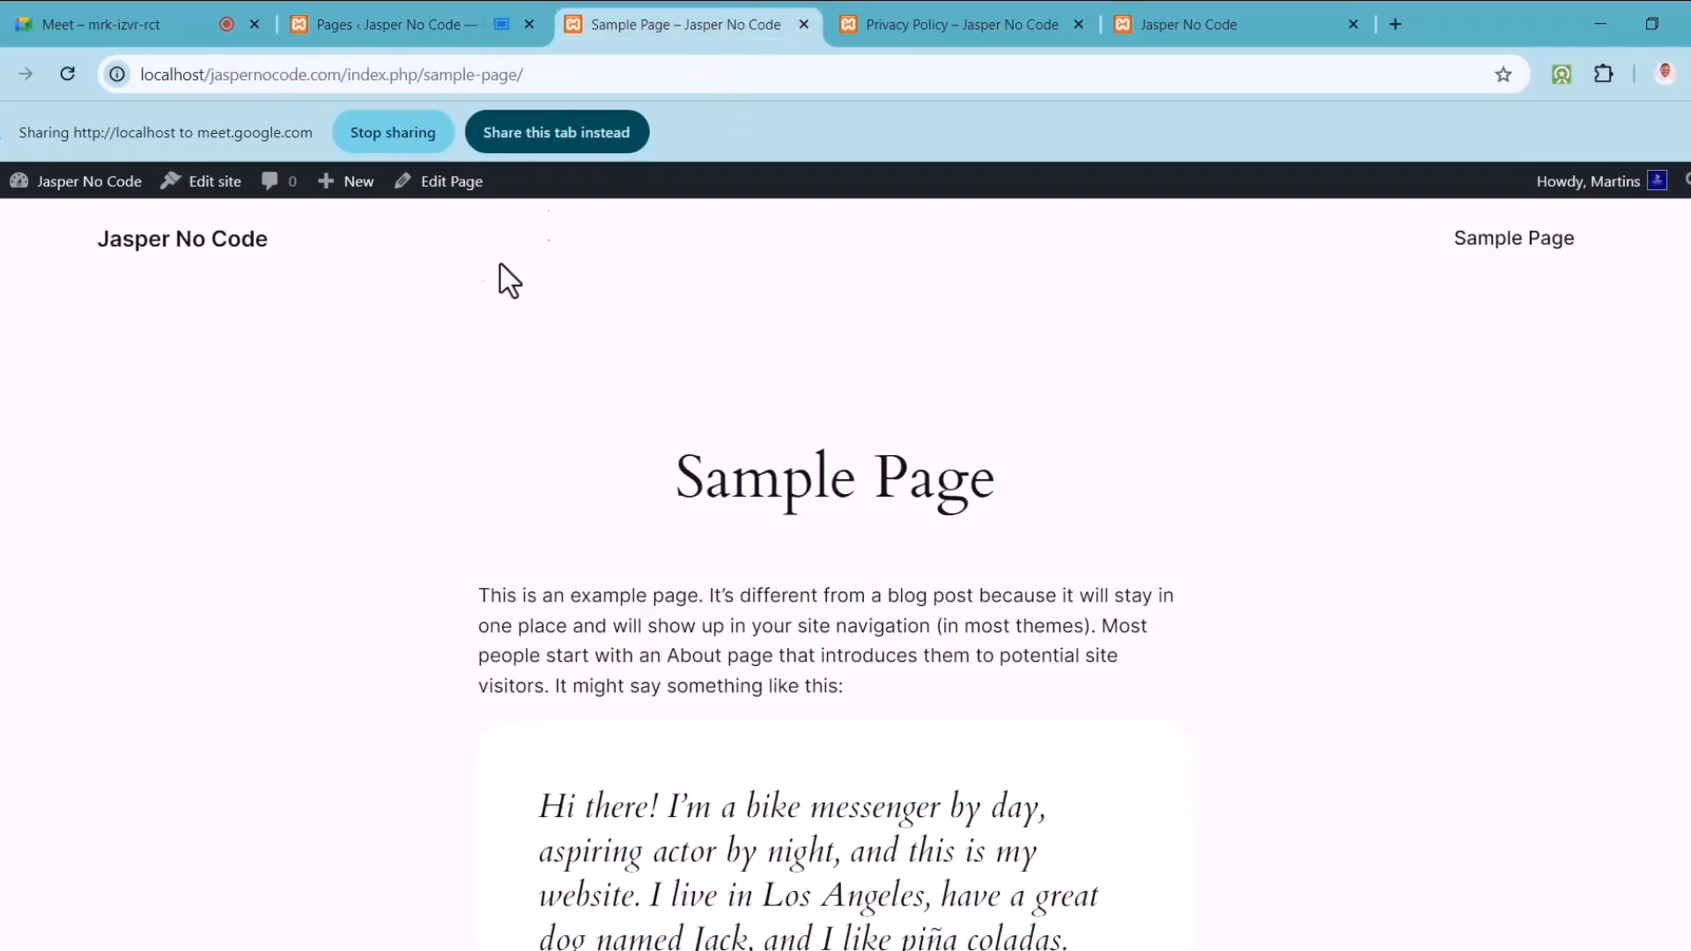
pyautogui.click(604, 131)
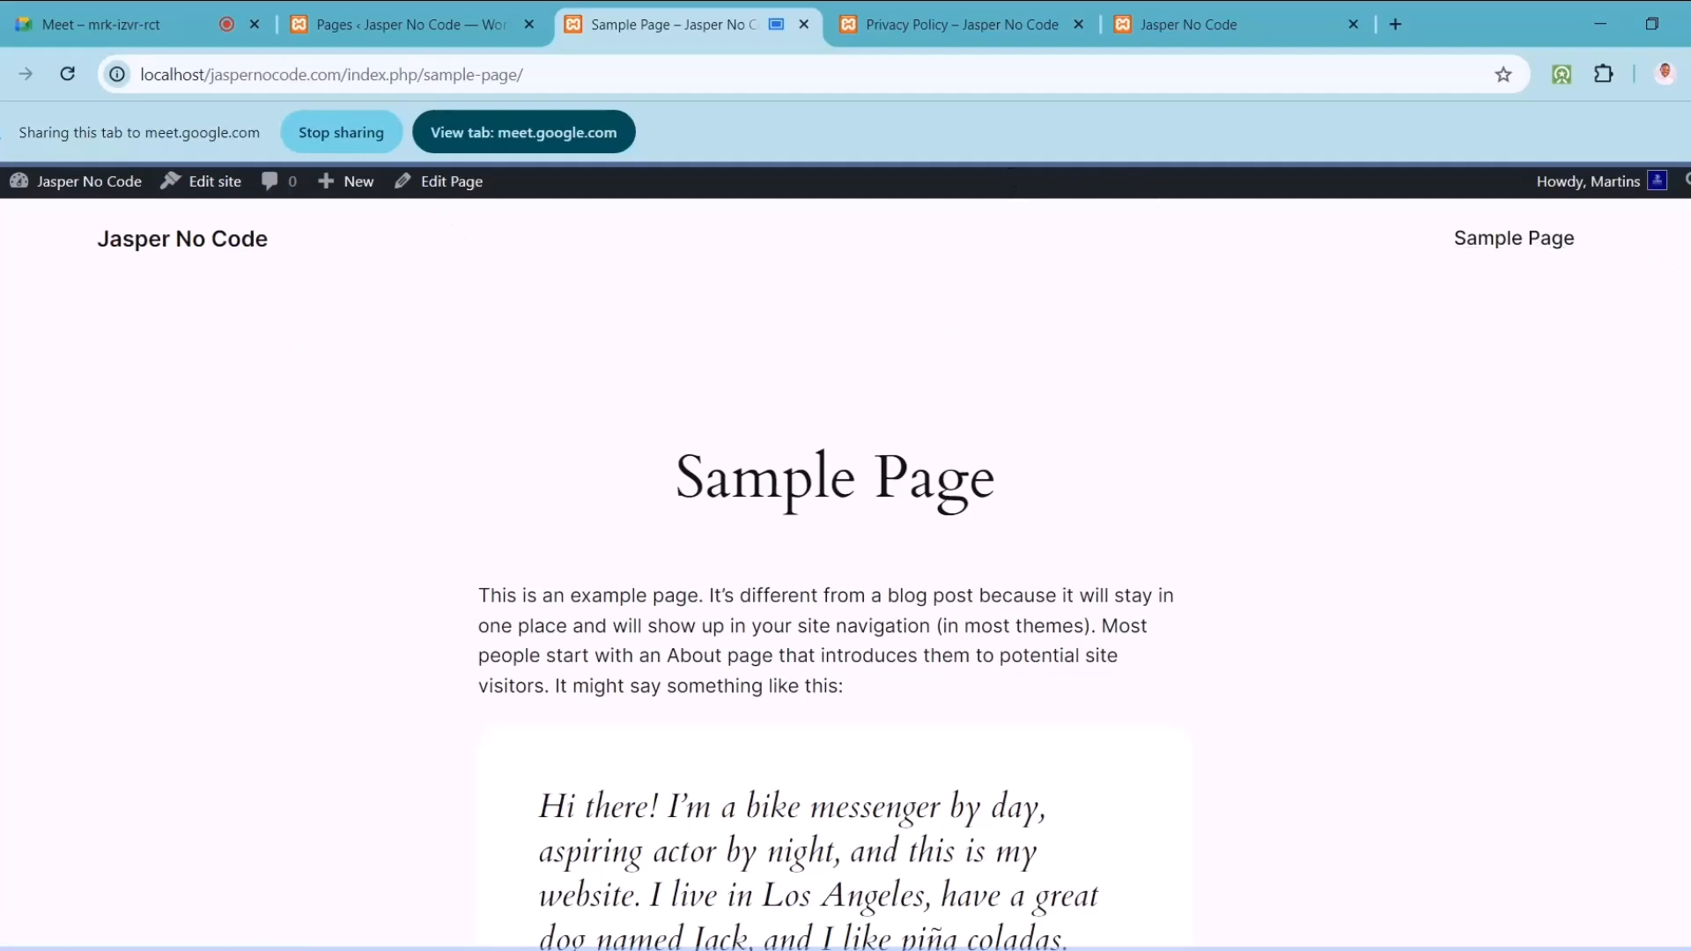
pyautogui.scroll(-10, 845, 572)
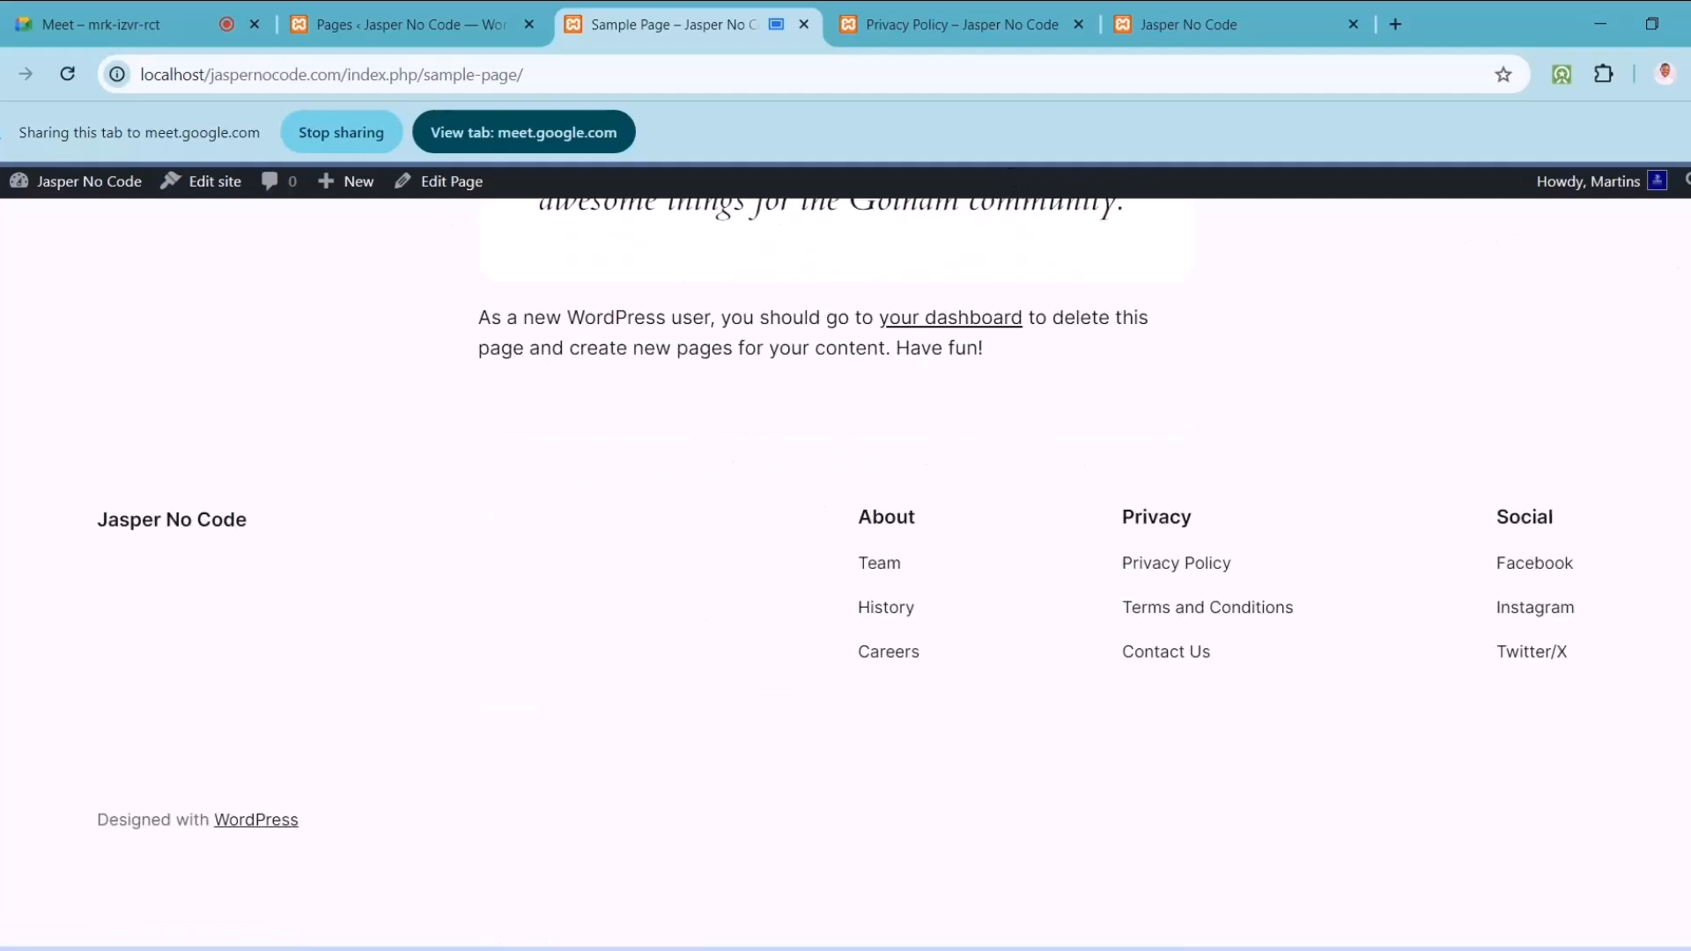
pyautogui.scroll(12, 1687, 332)
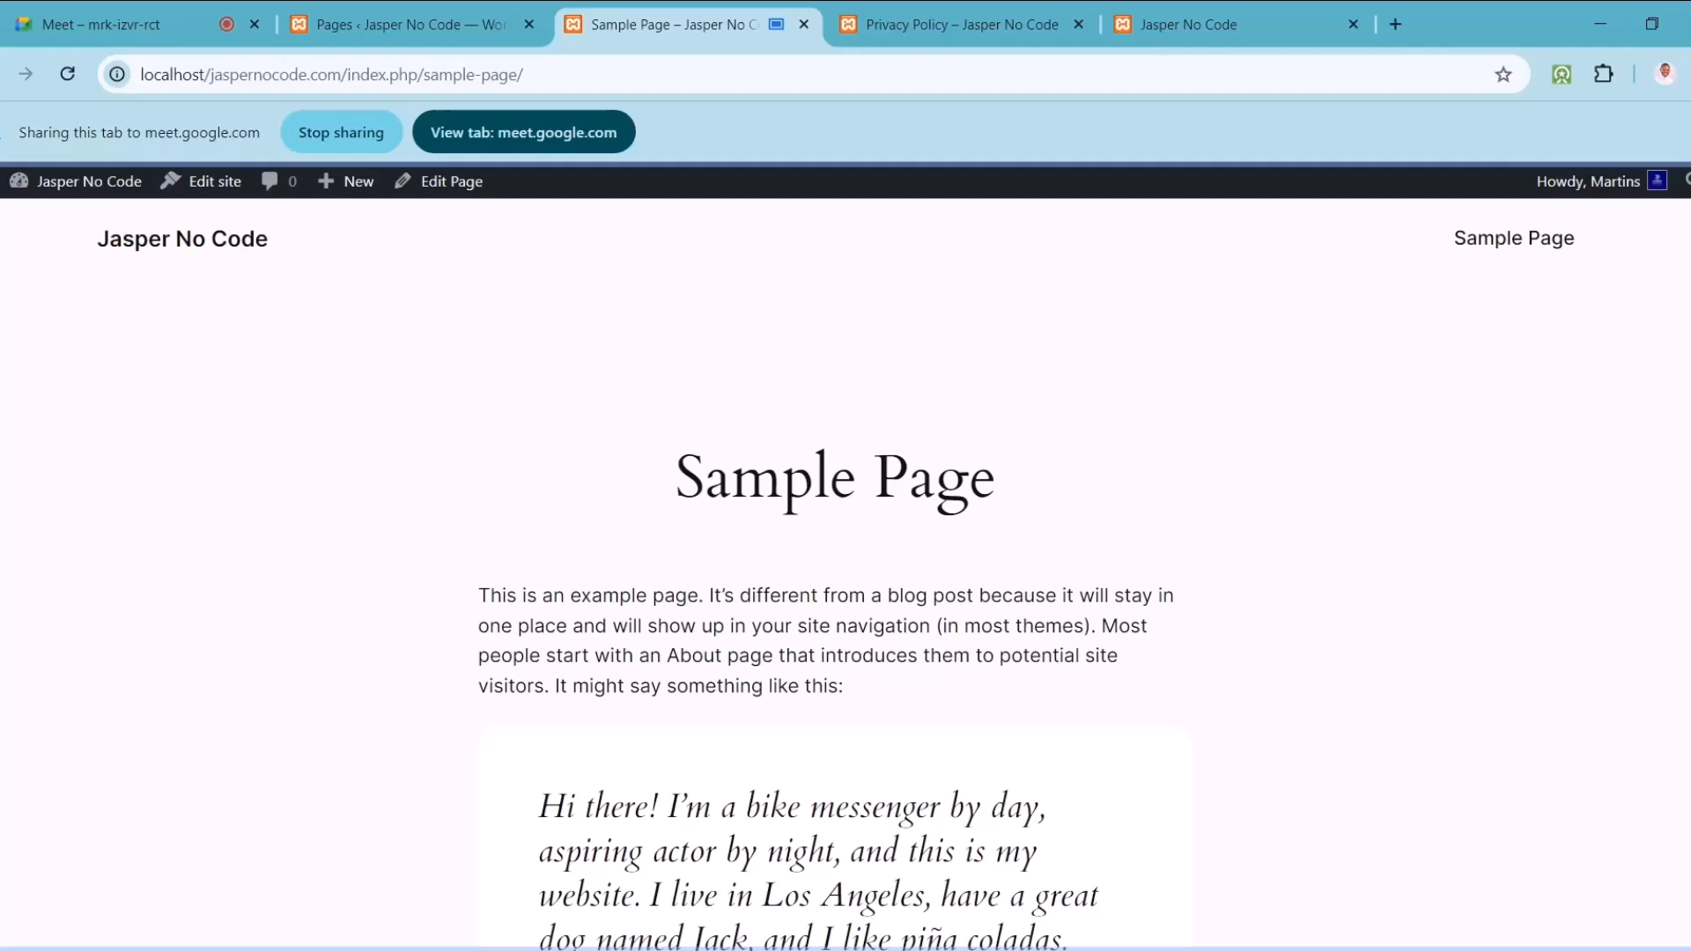
pyautogui.click(432, 9)
pyautogui.click(554, 132)
# Step: Open Appearance › Themes and reload the Sample Page tab
pyautogui.click(79, 539)
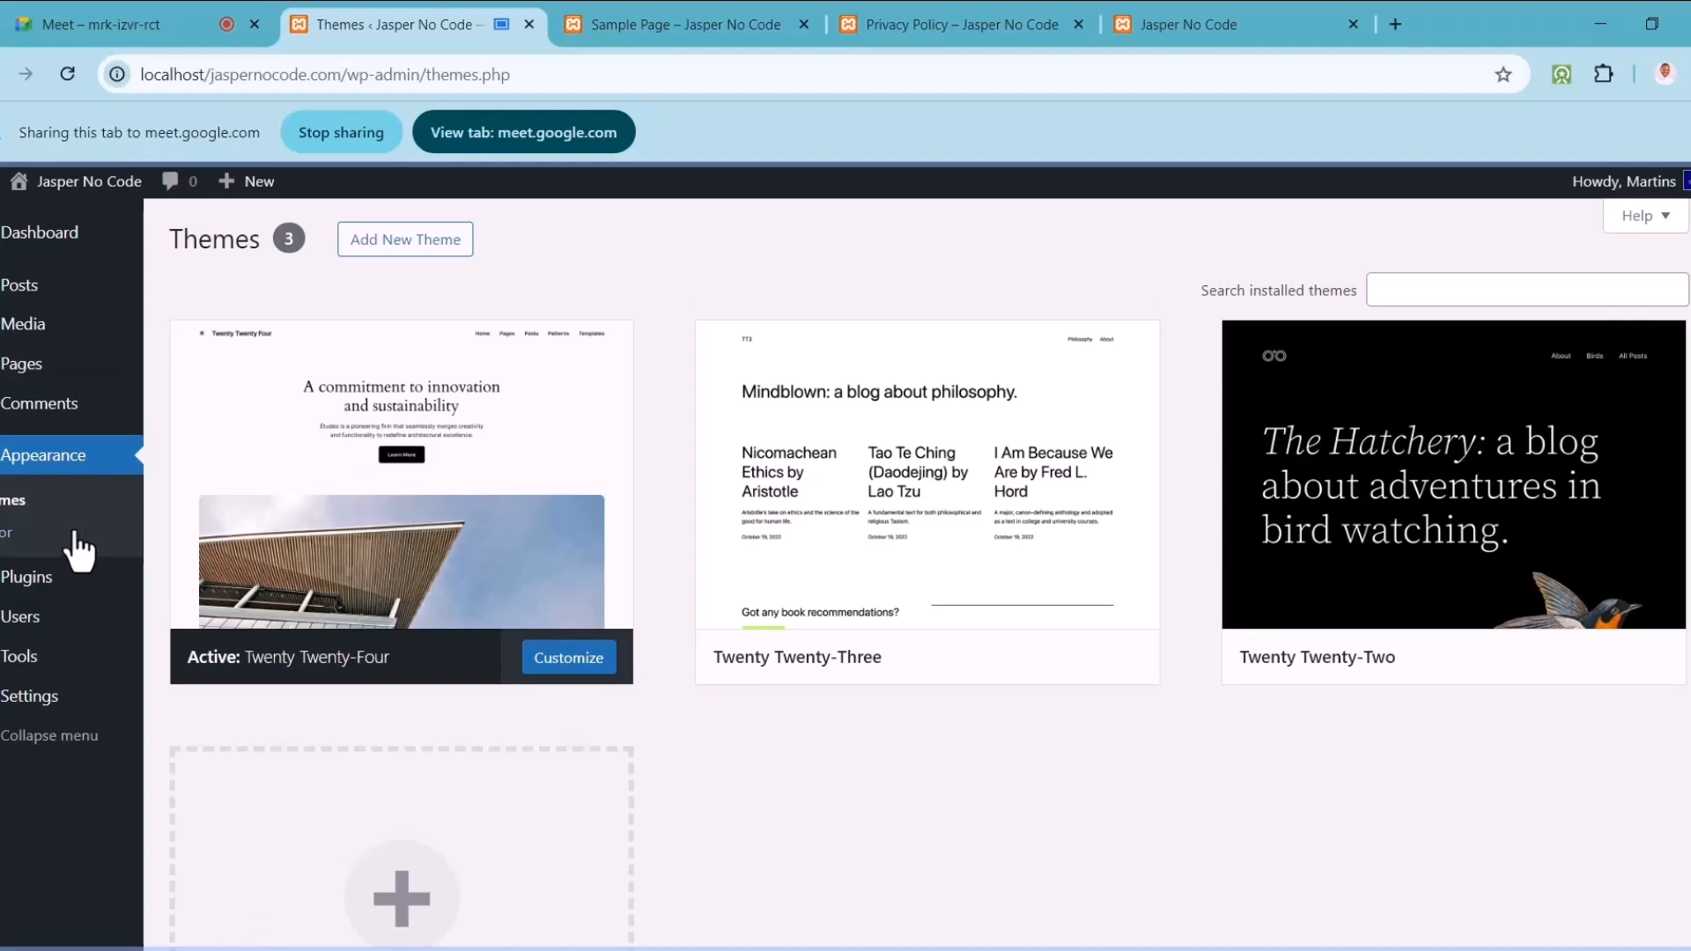
pyautogui.moveTo(36, 669)
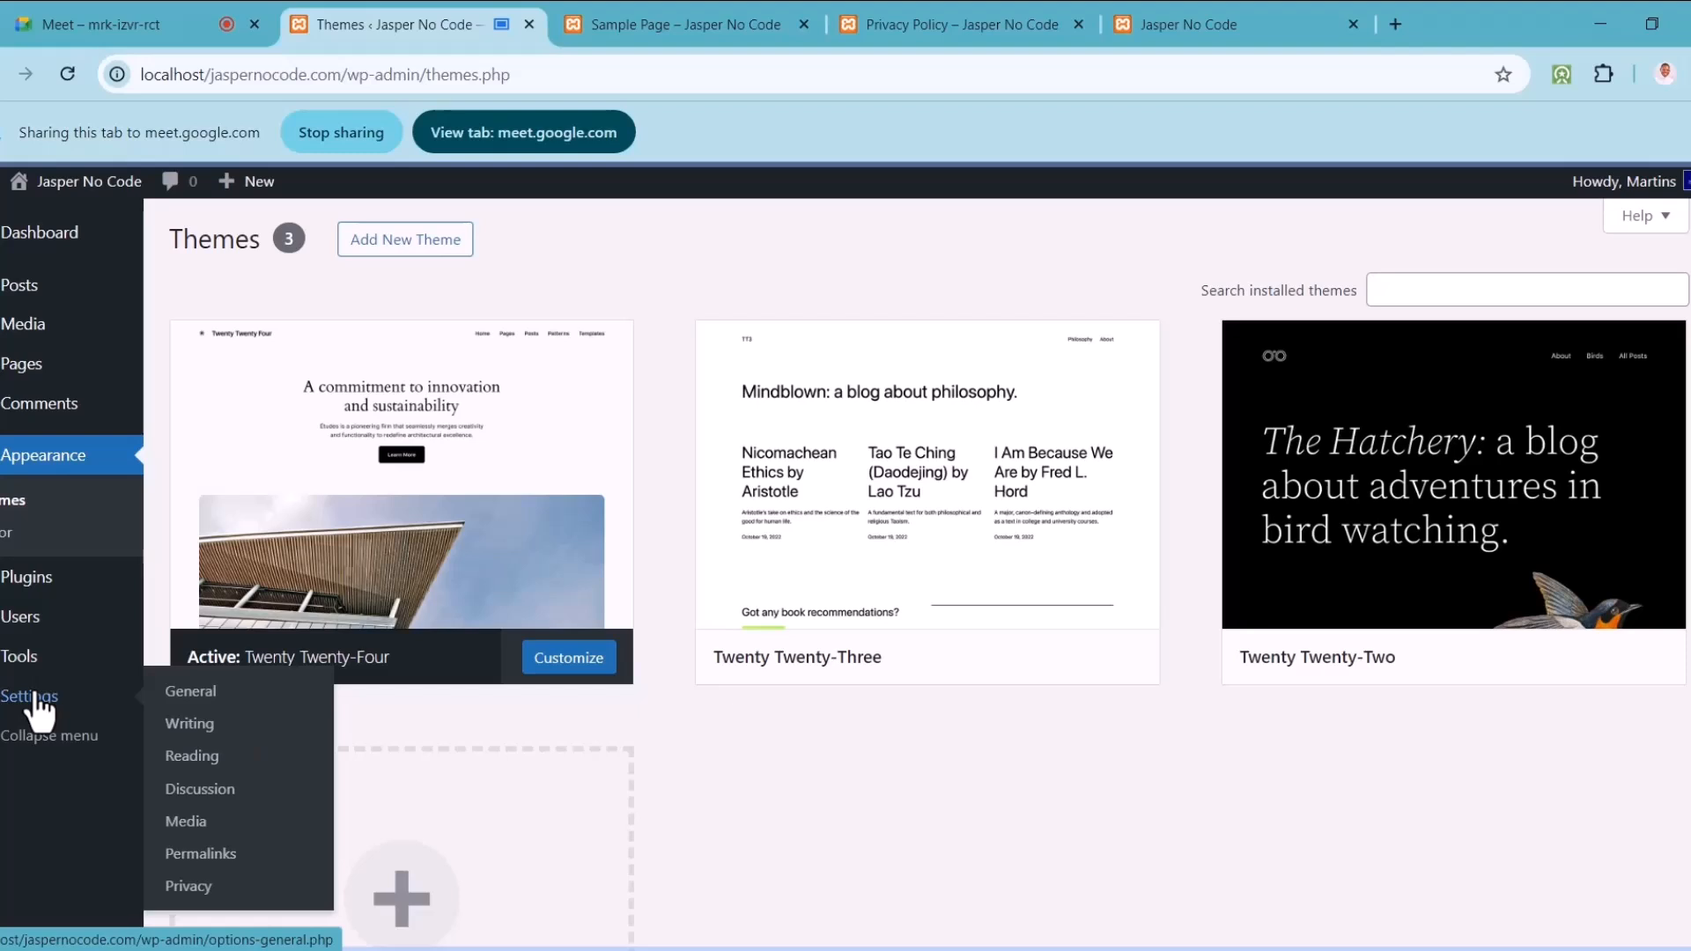
pyautogui.click(701, 21)
pyautogui.click(69, 74)
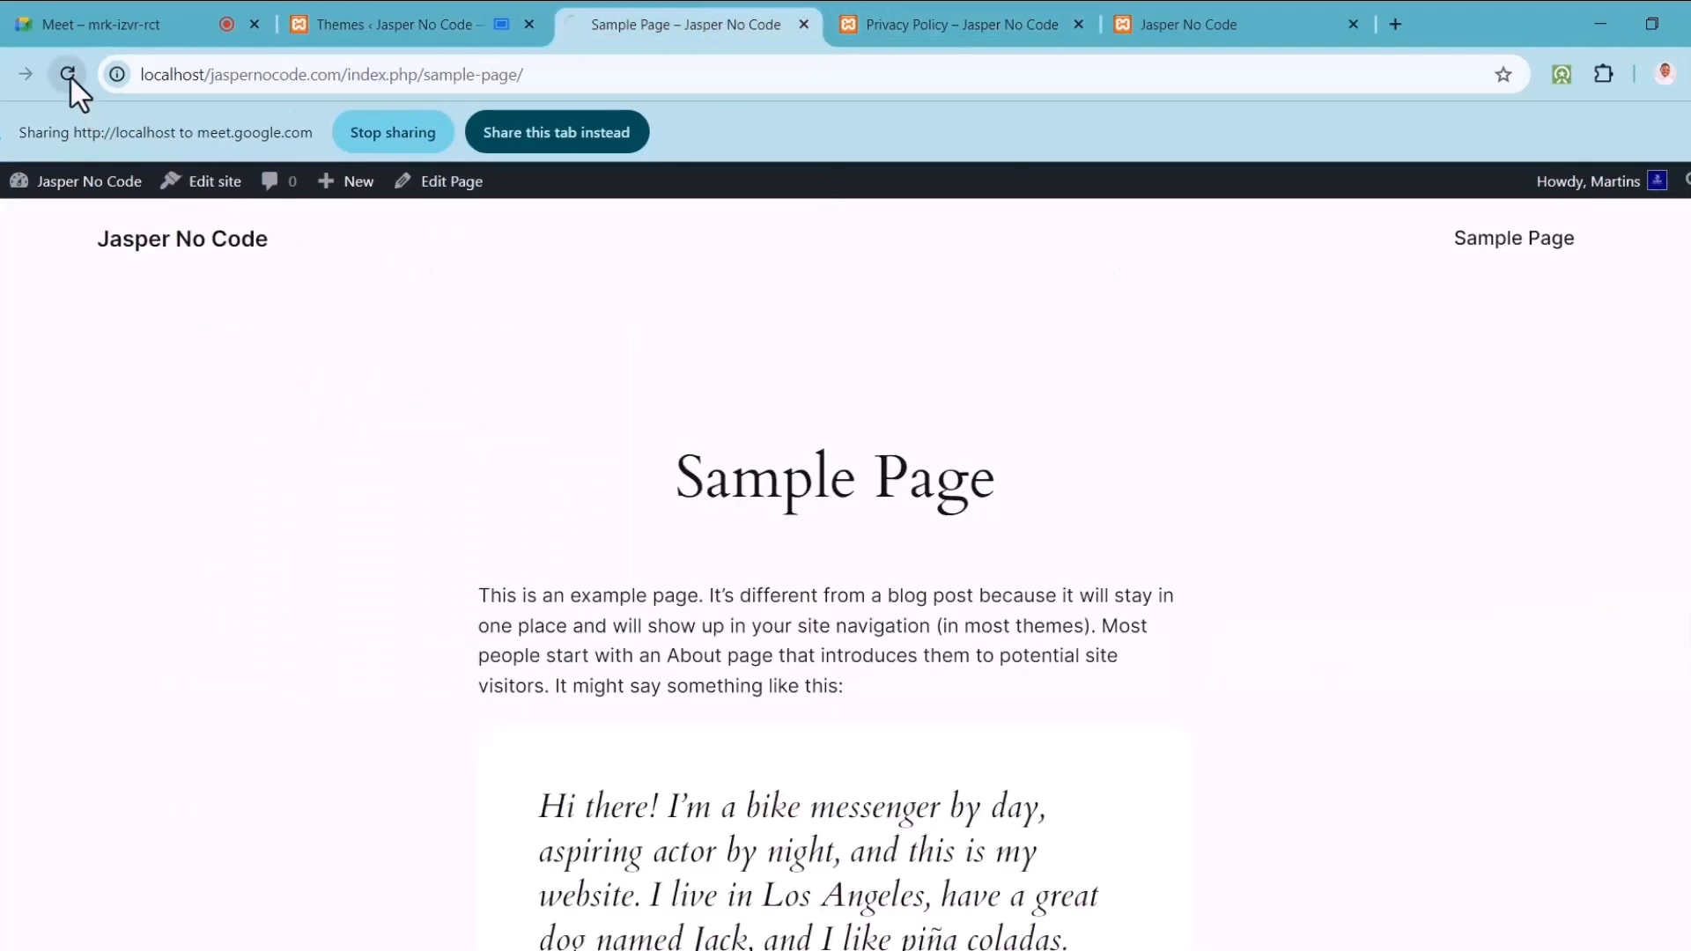
pyautogui.click(433, 19)
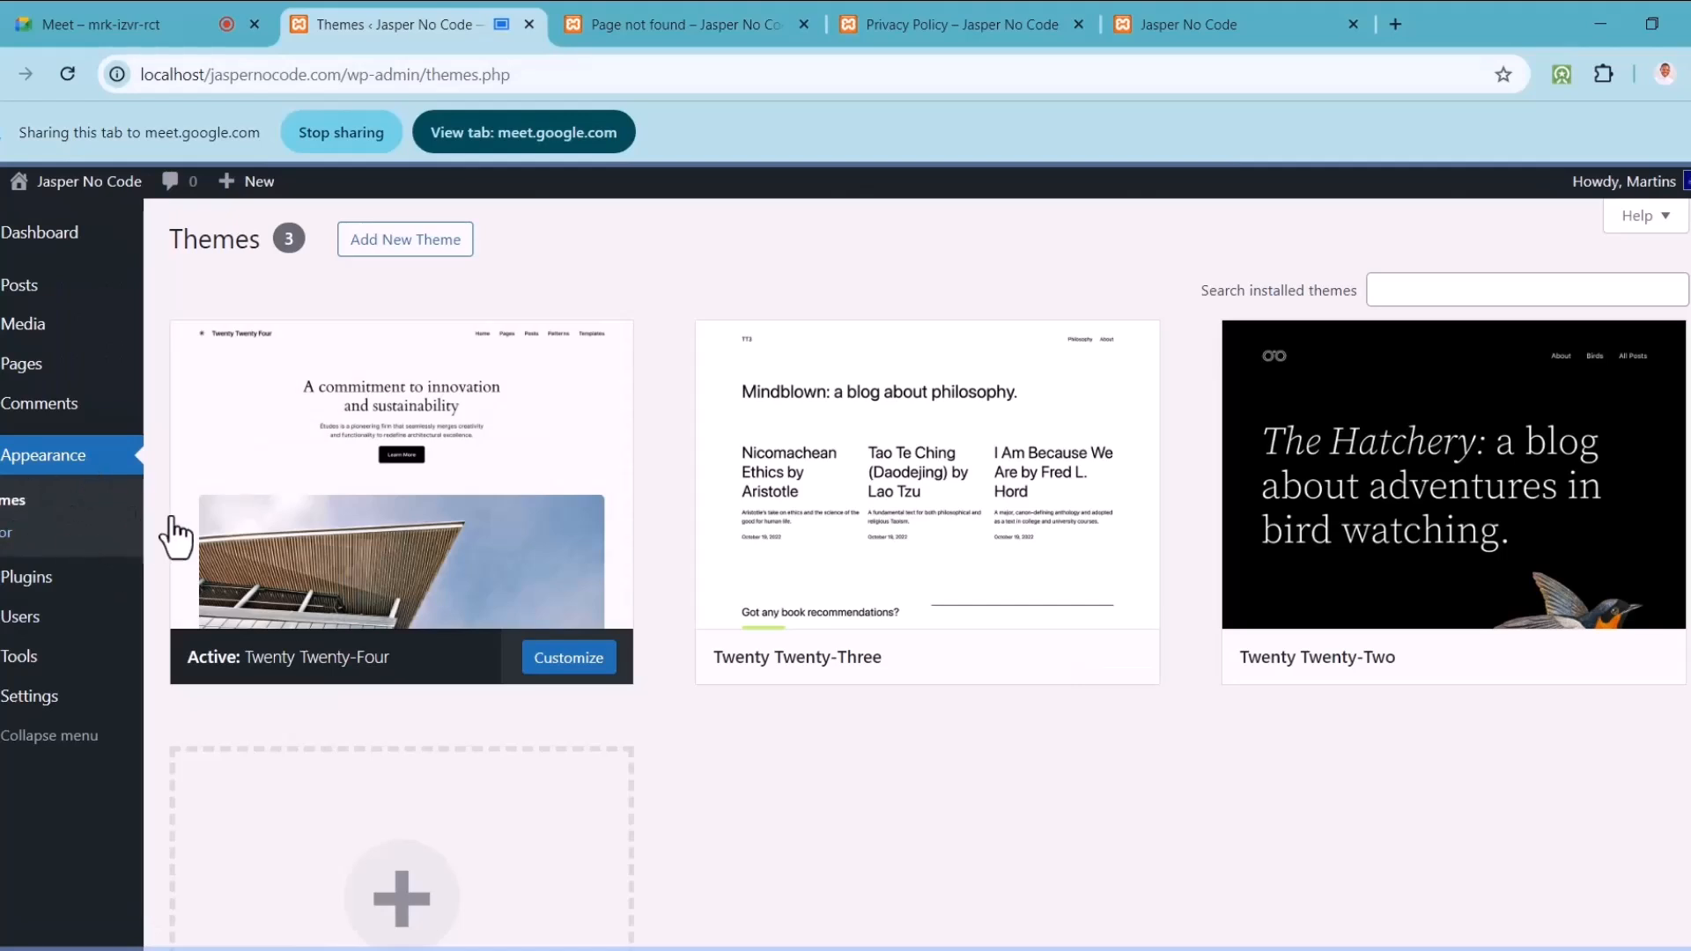
# Step: Reload and share the front-end tab, scrolling its Page Not Found page
pyautogui.click(690, 19)
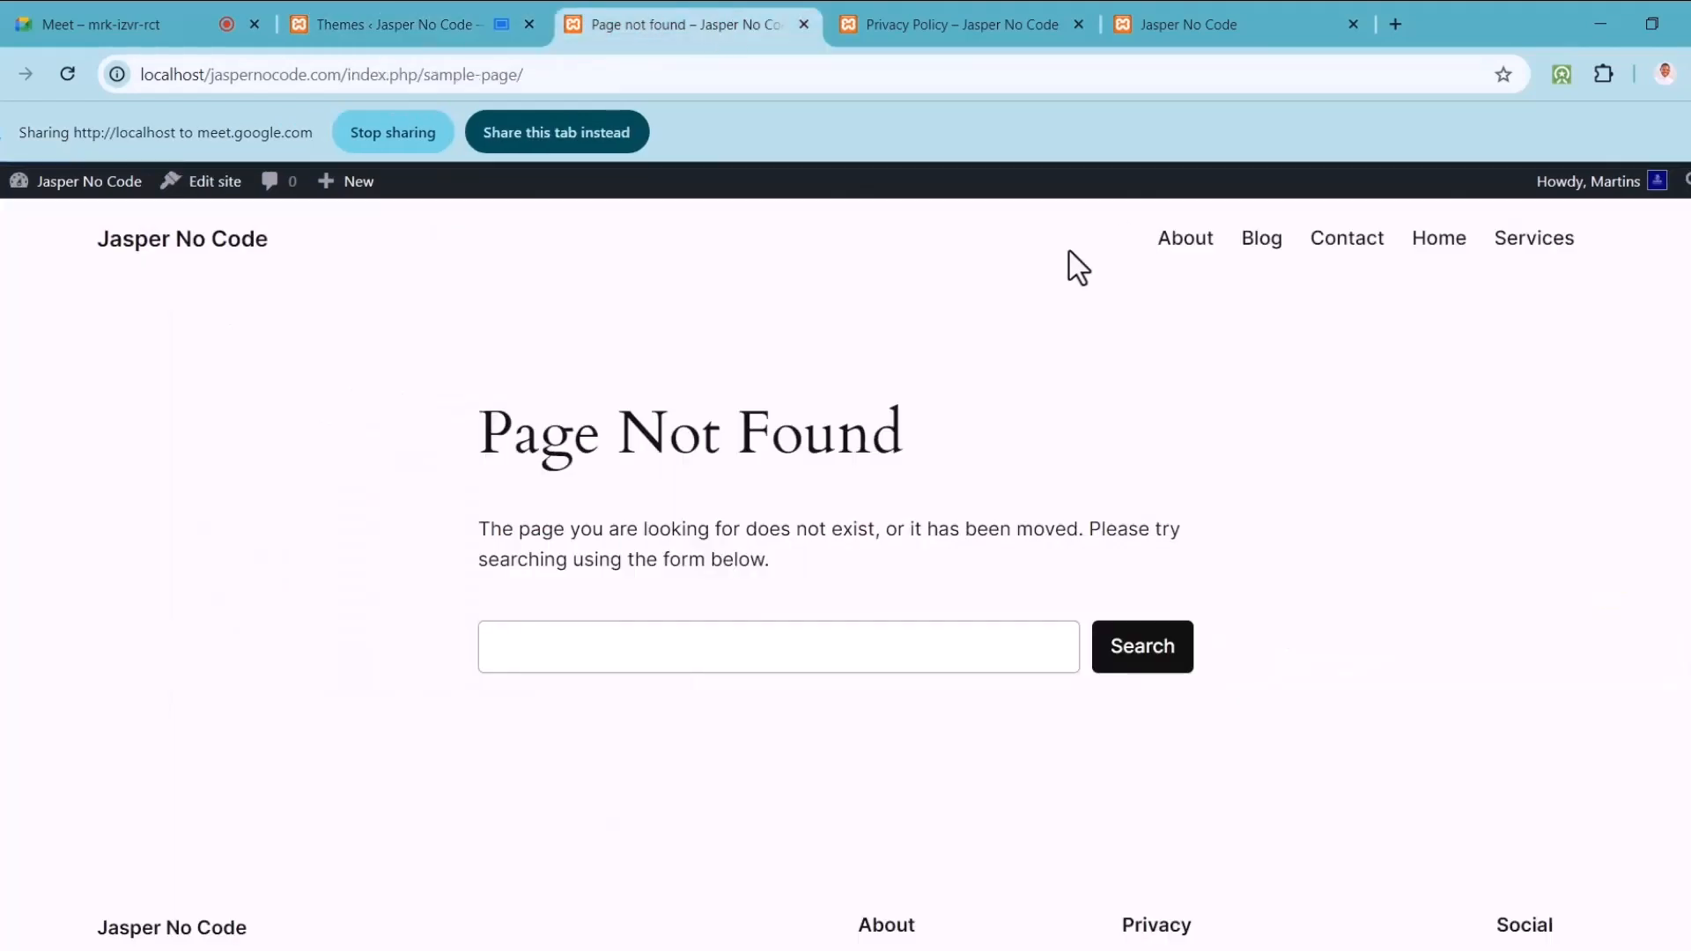
pyautogui.click(70, 69)
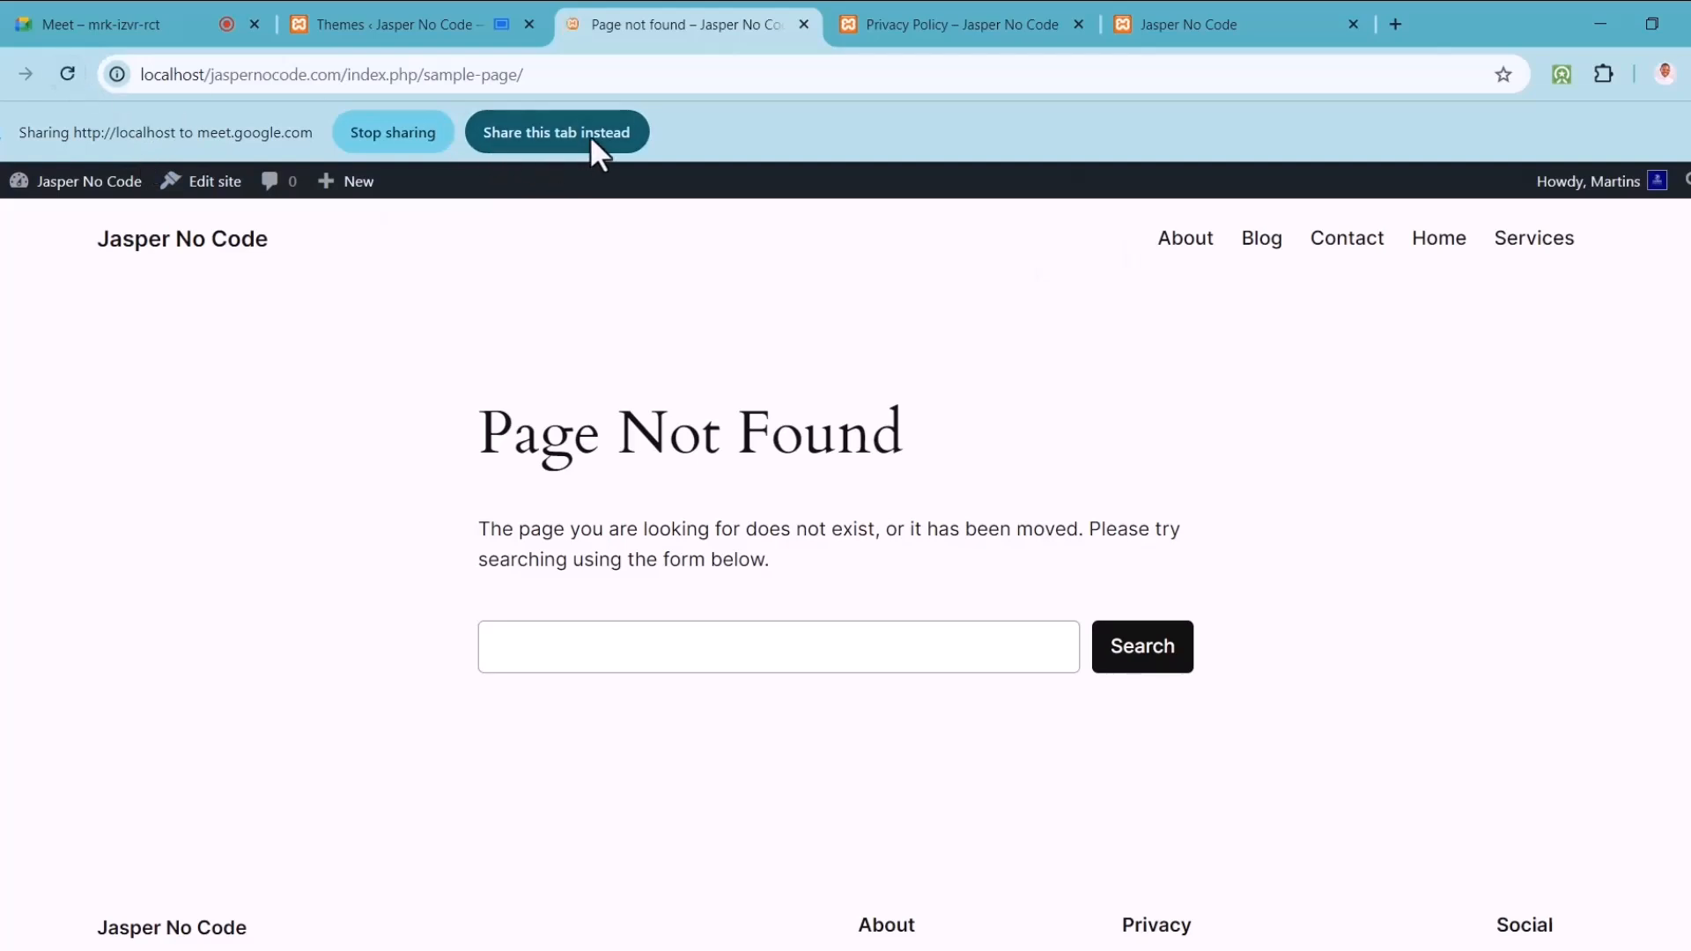
pyautogui.click(589, 135)
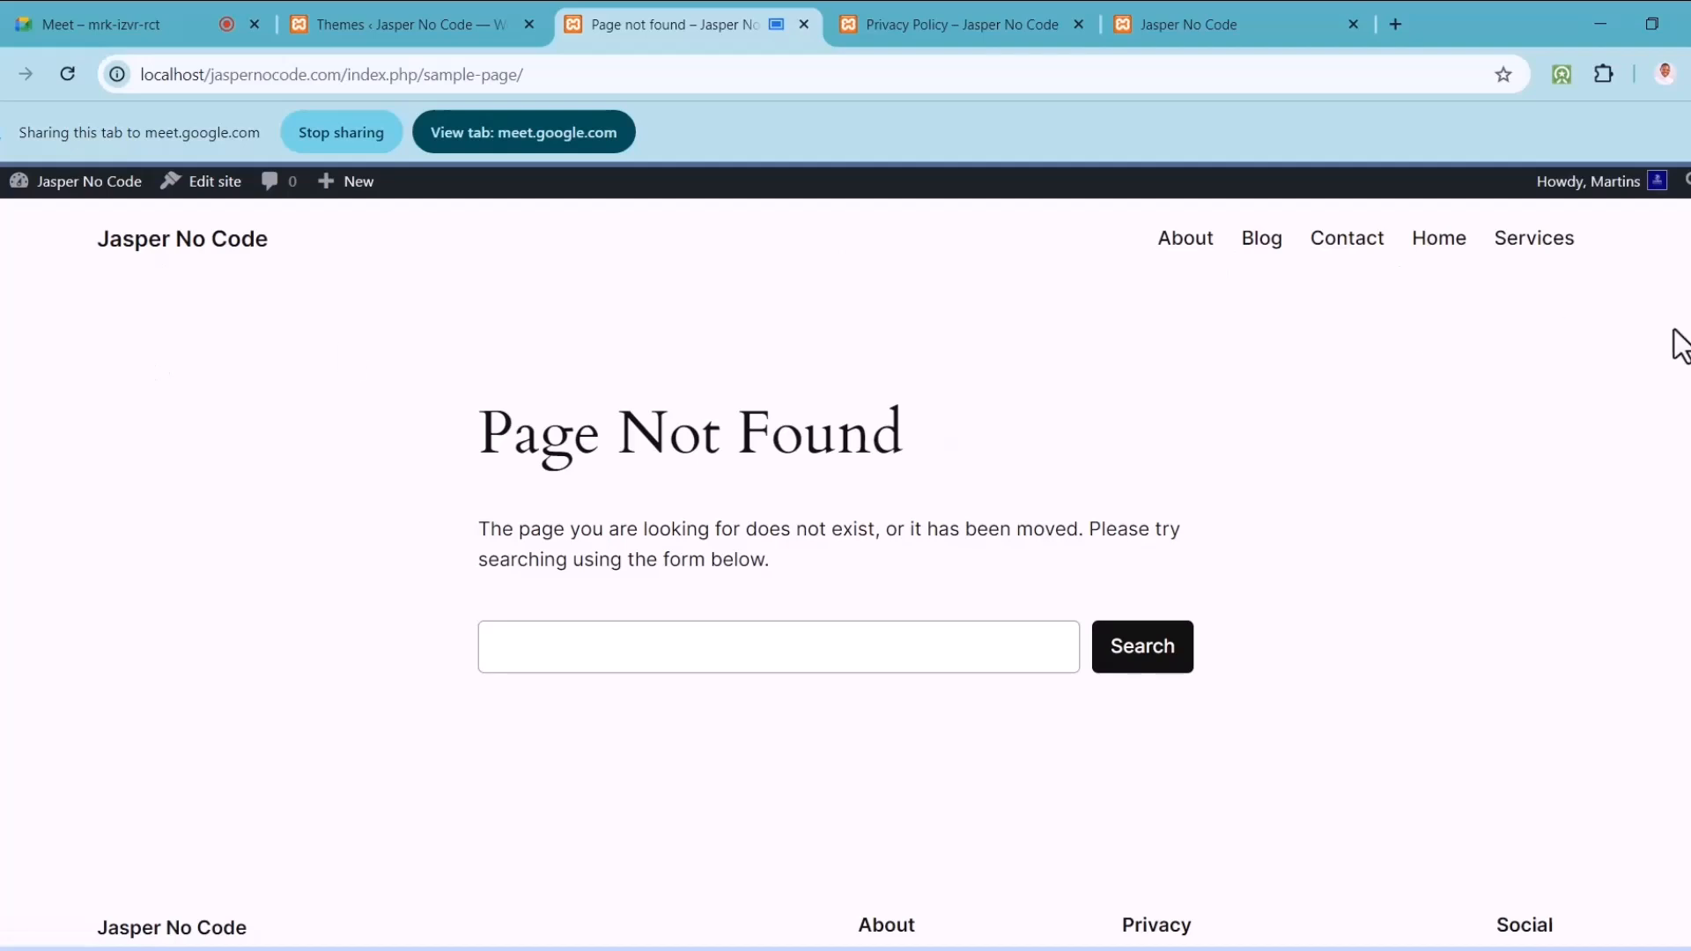
pyautogui.scroll(-5, 845, 573)
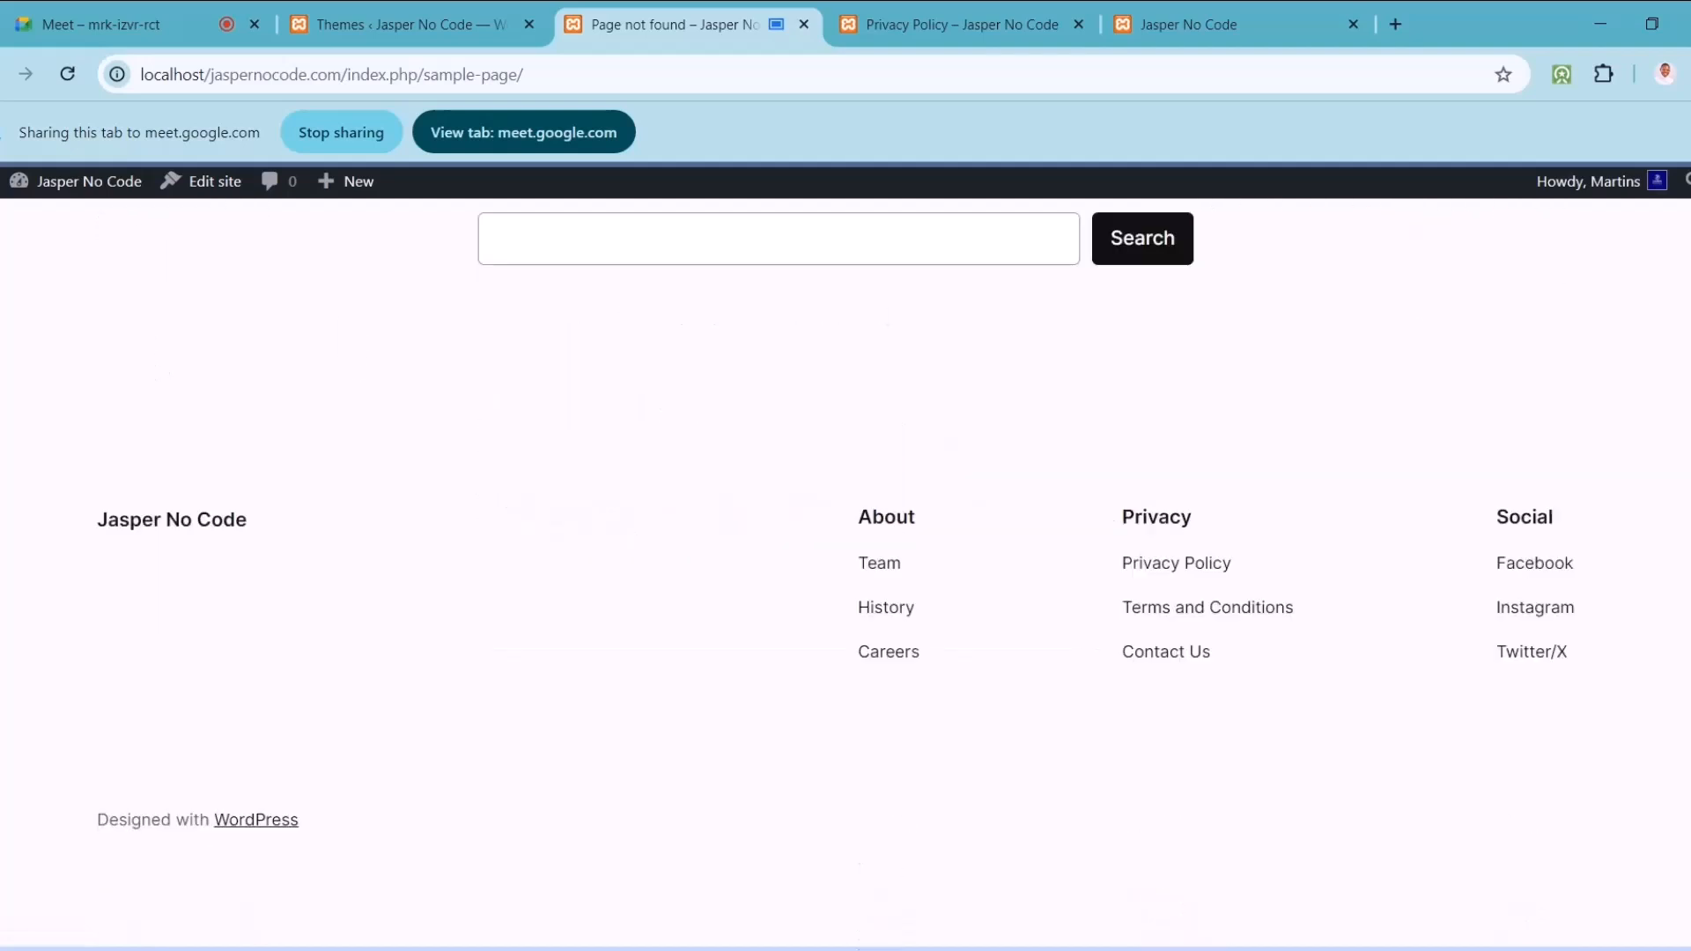
pyautogui.scroll(5, 1682, 229)
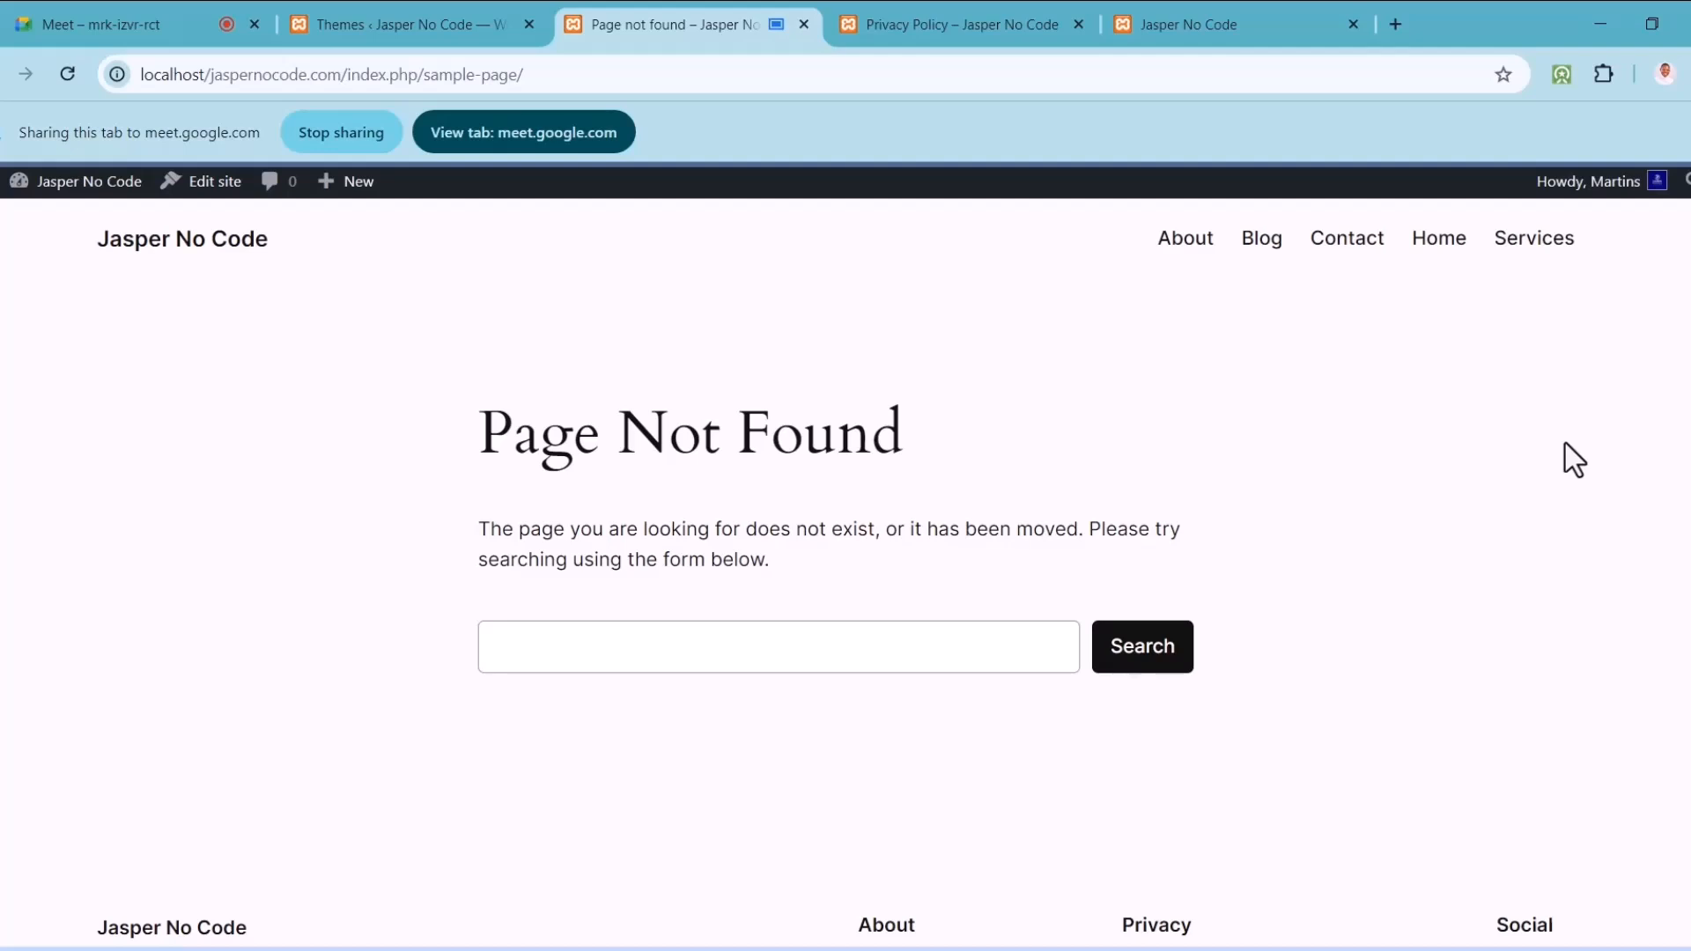
# Step: Share the Themes screen and browse popular themes under Add New Theme, including Hello Elementor
pyautogui.click(439, 28)
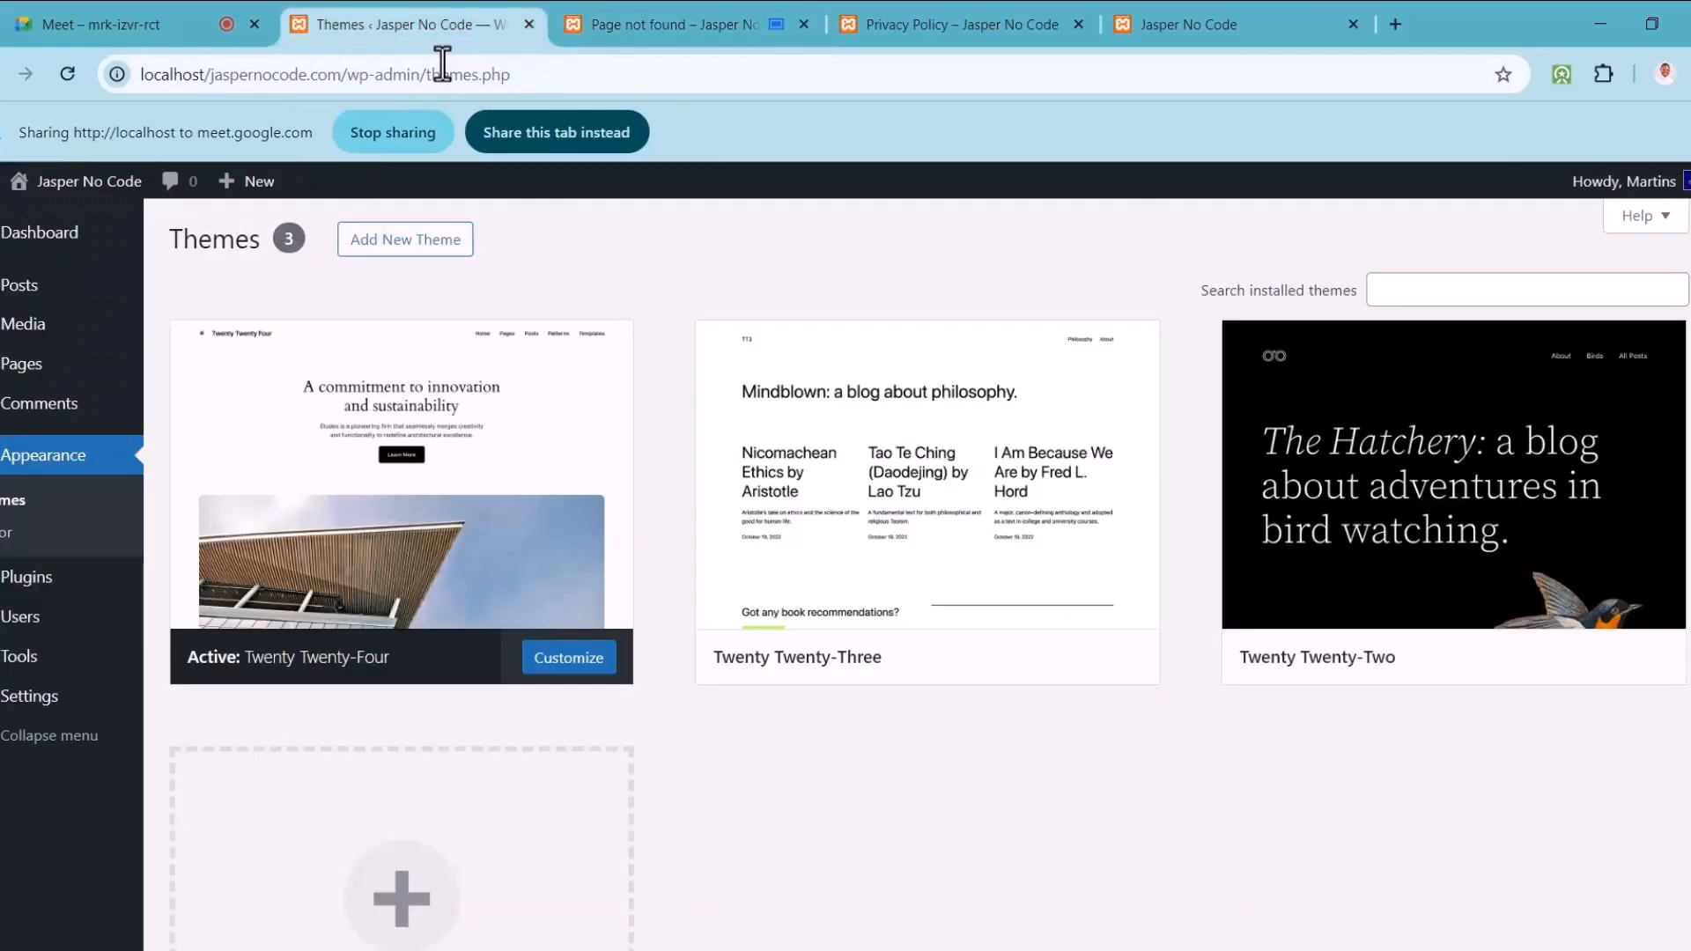
pyautogui.click(539, 132)
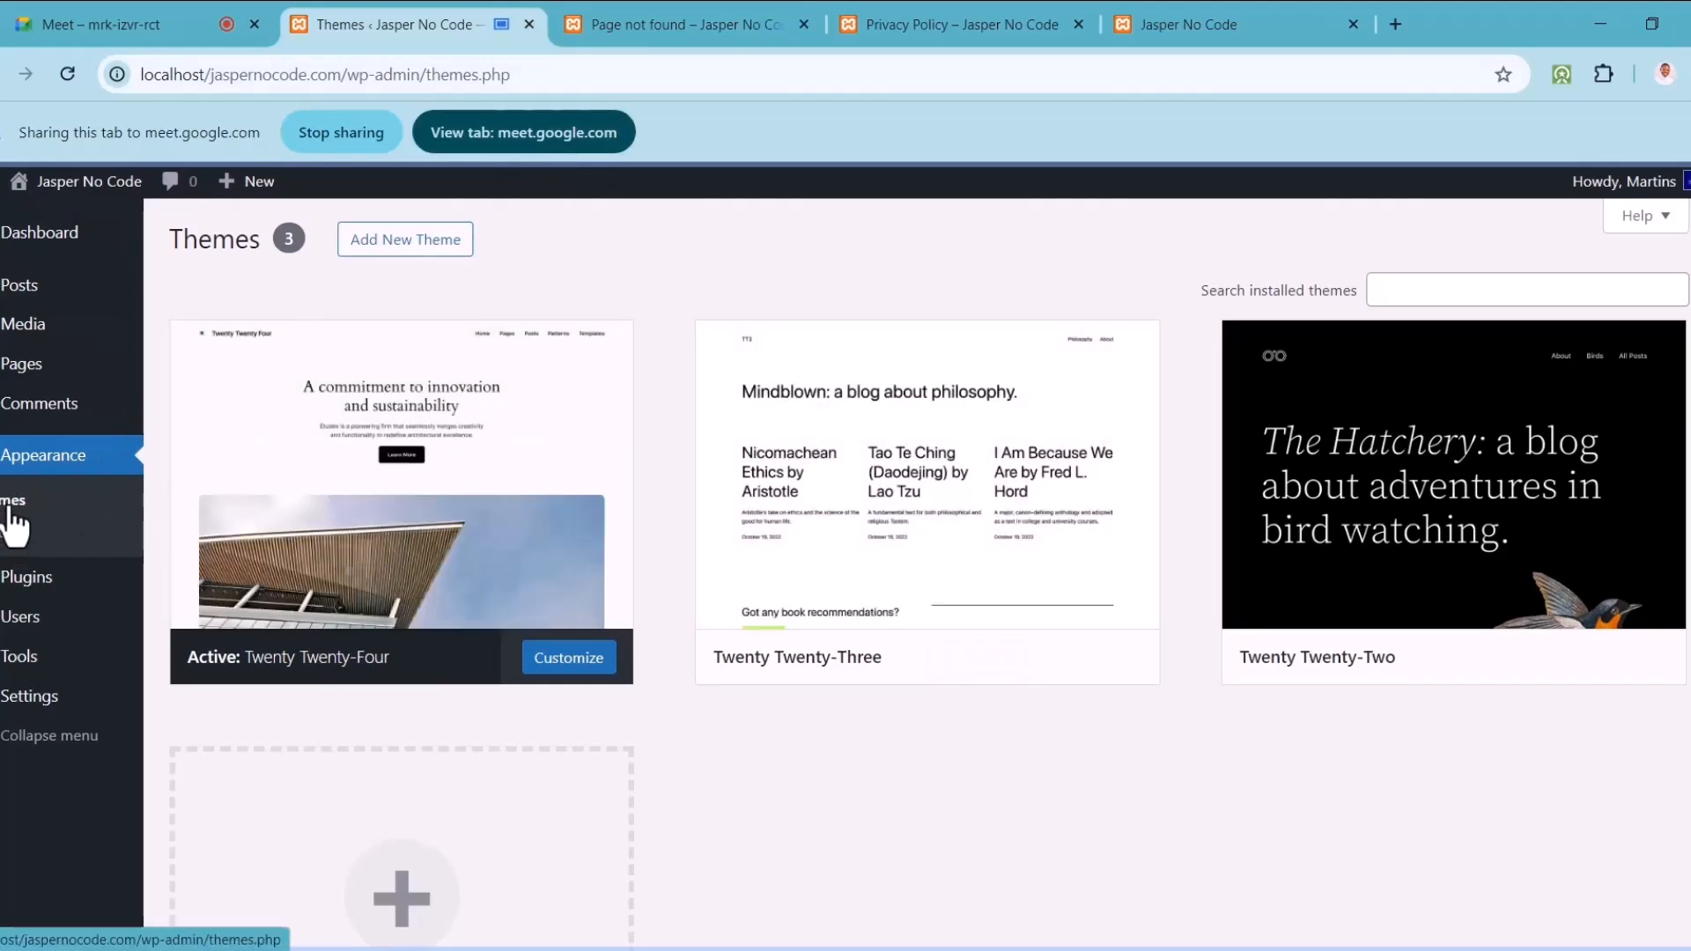
pyautogui.moveTo(424, 623)
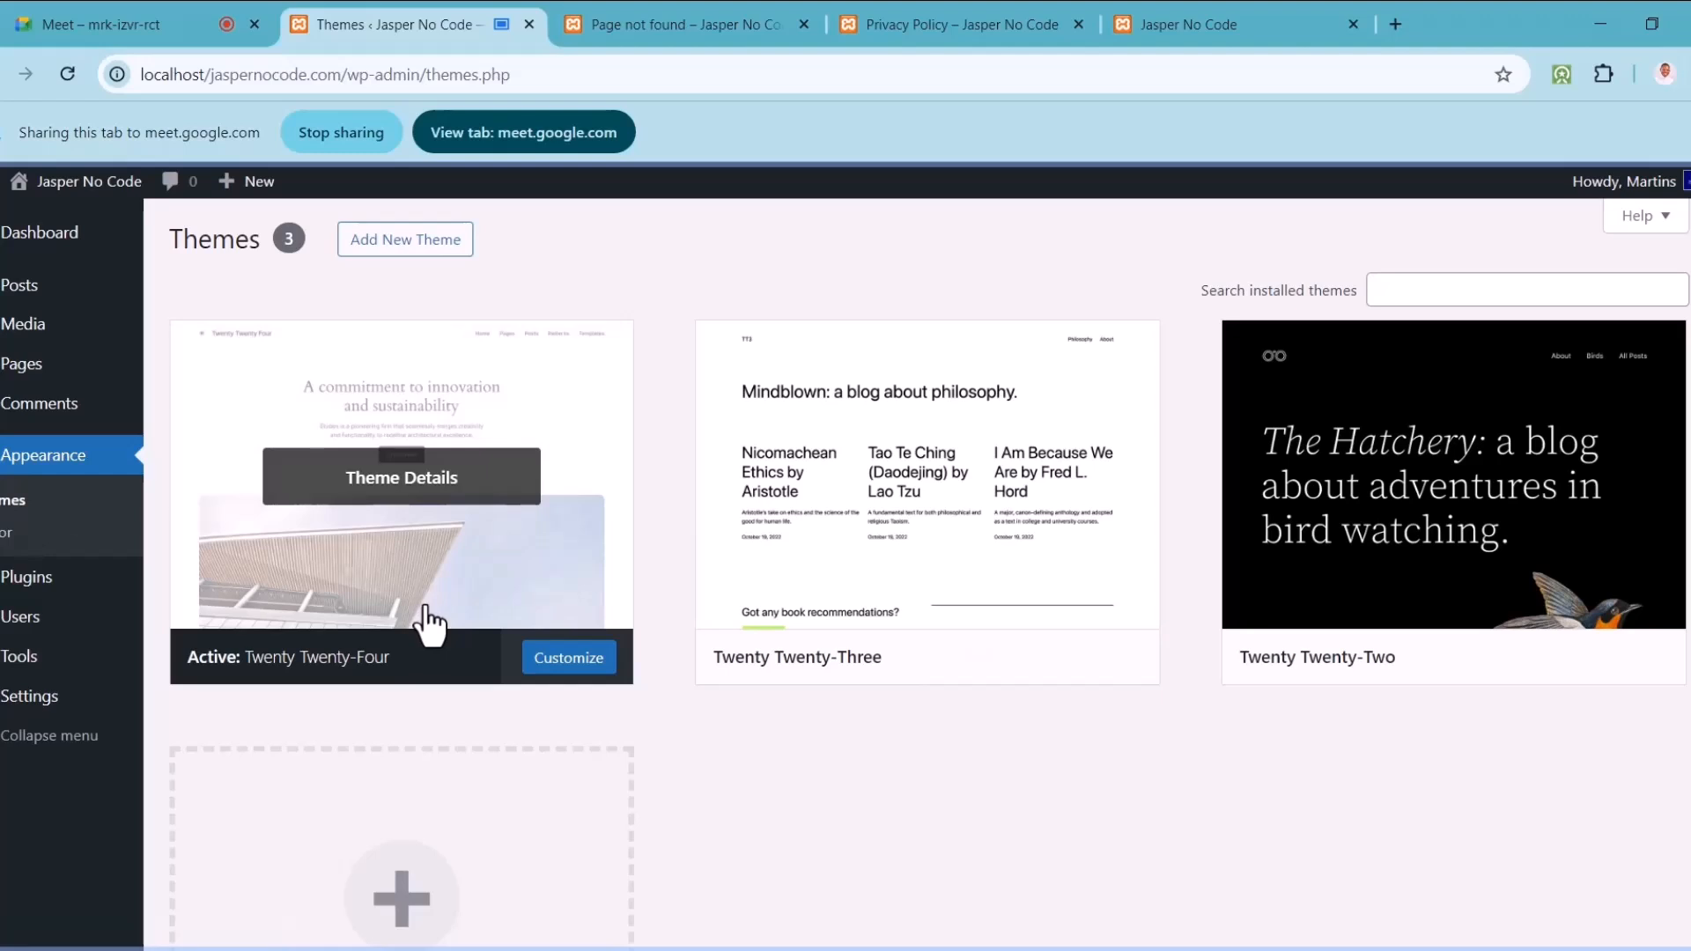
pyautogui.click(426, 260)
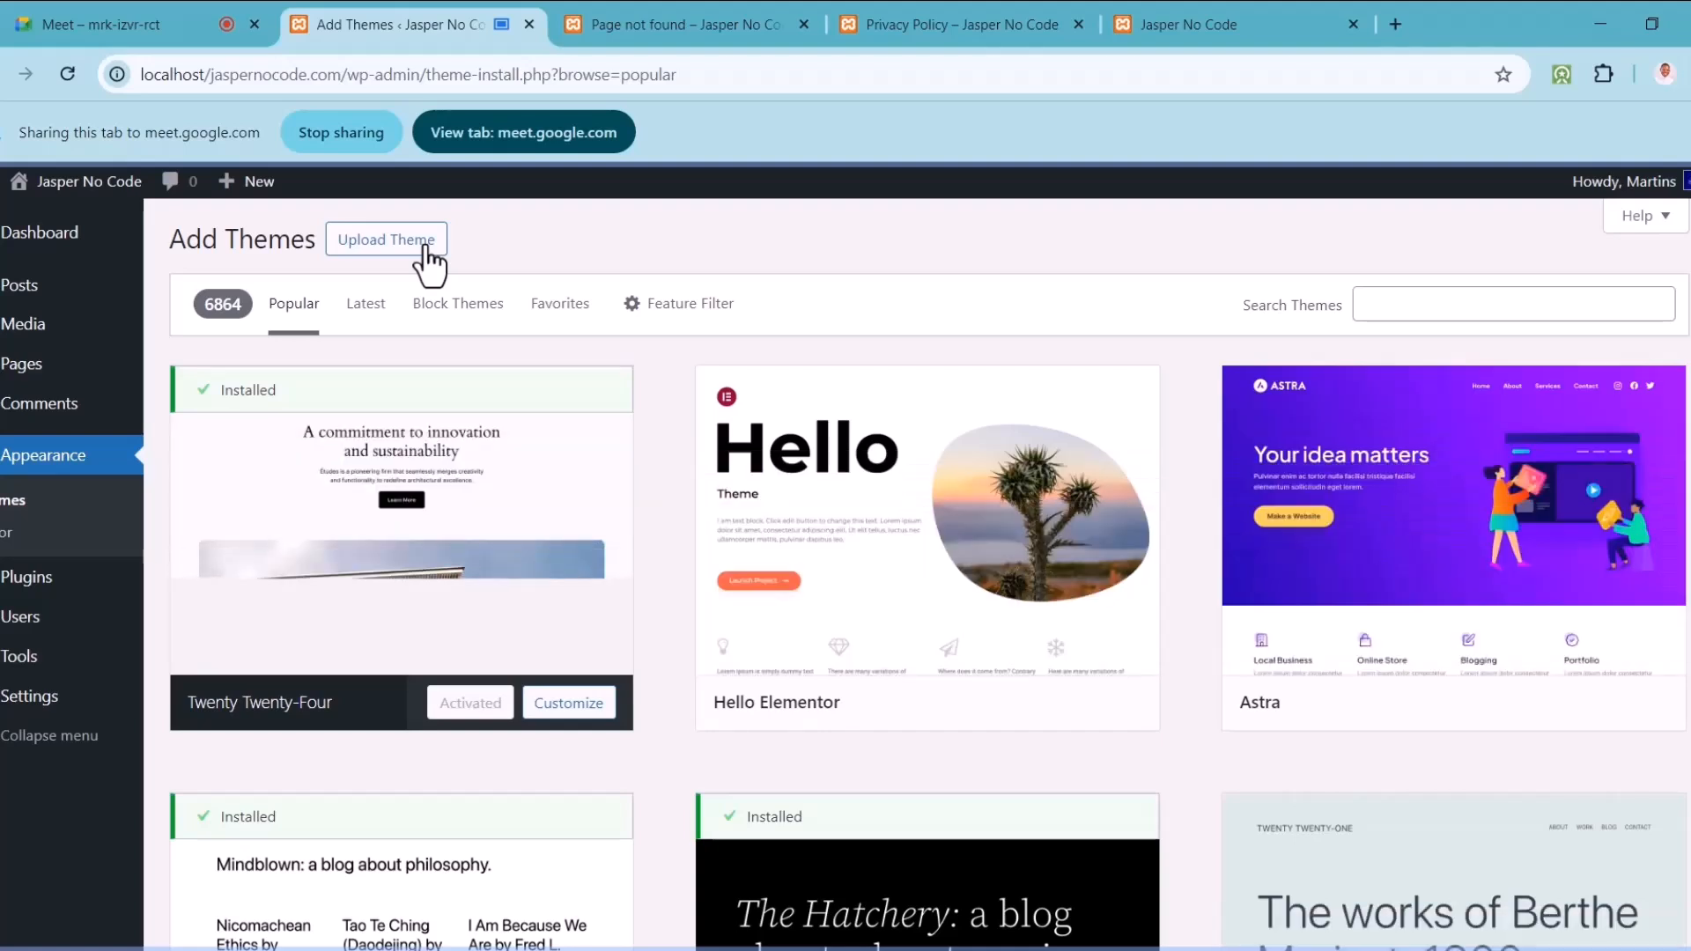
pyautogui.moveTo(972, 701)
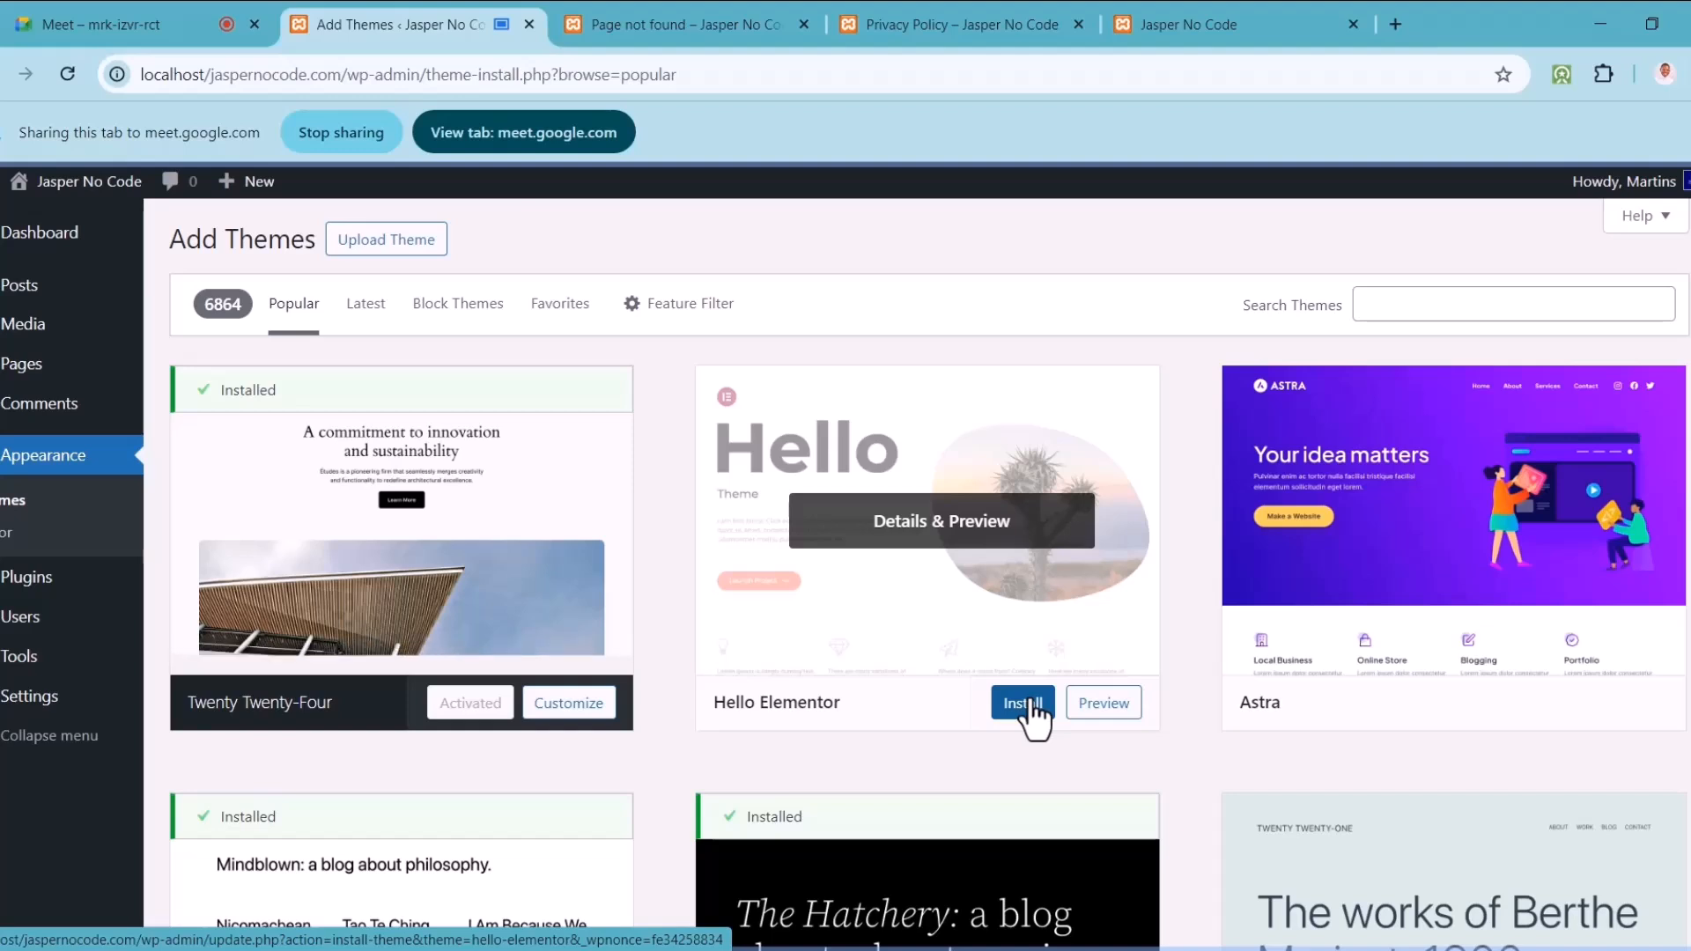
# Step: Load wordpress.org in a new browser tab and share it
pyautogui.click(1214, 26)
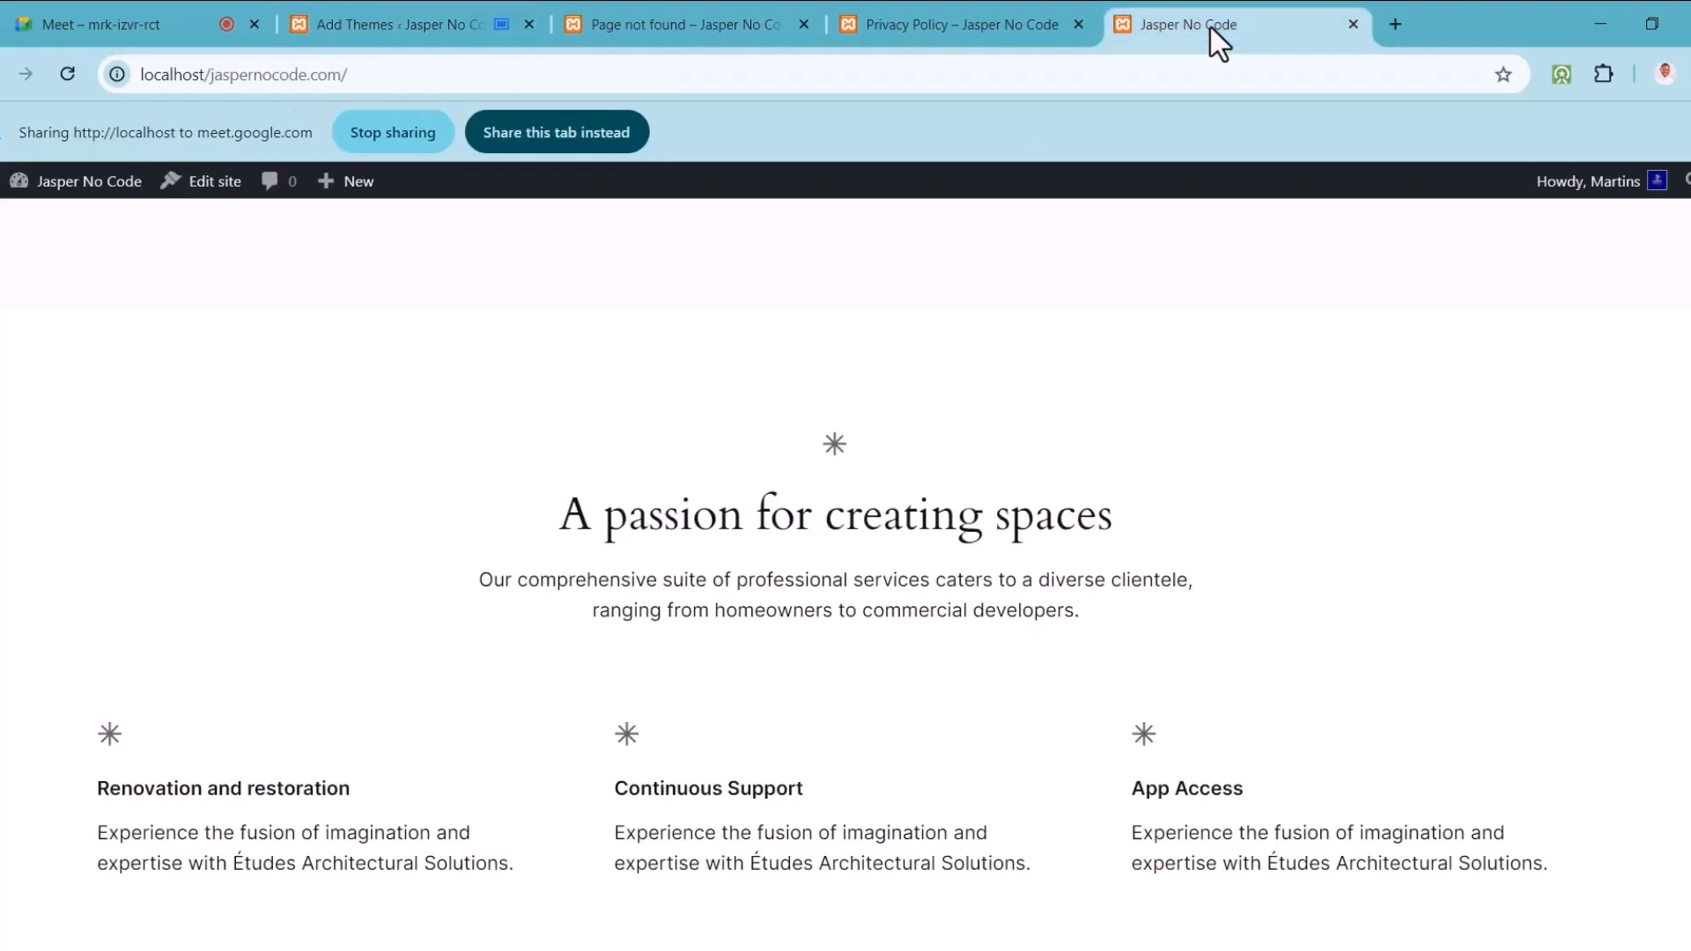
pyautogui.click(1402, 23)
pyautogui.write('word')
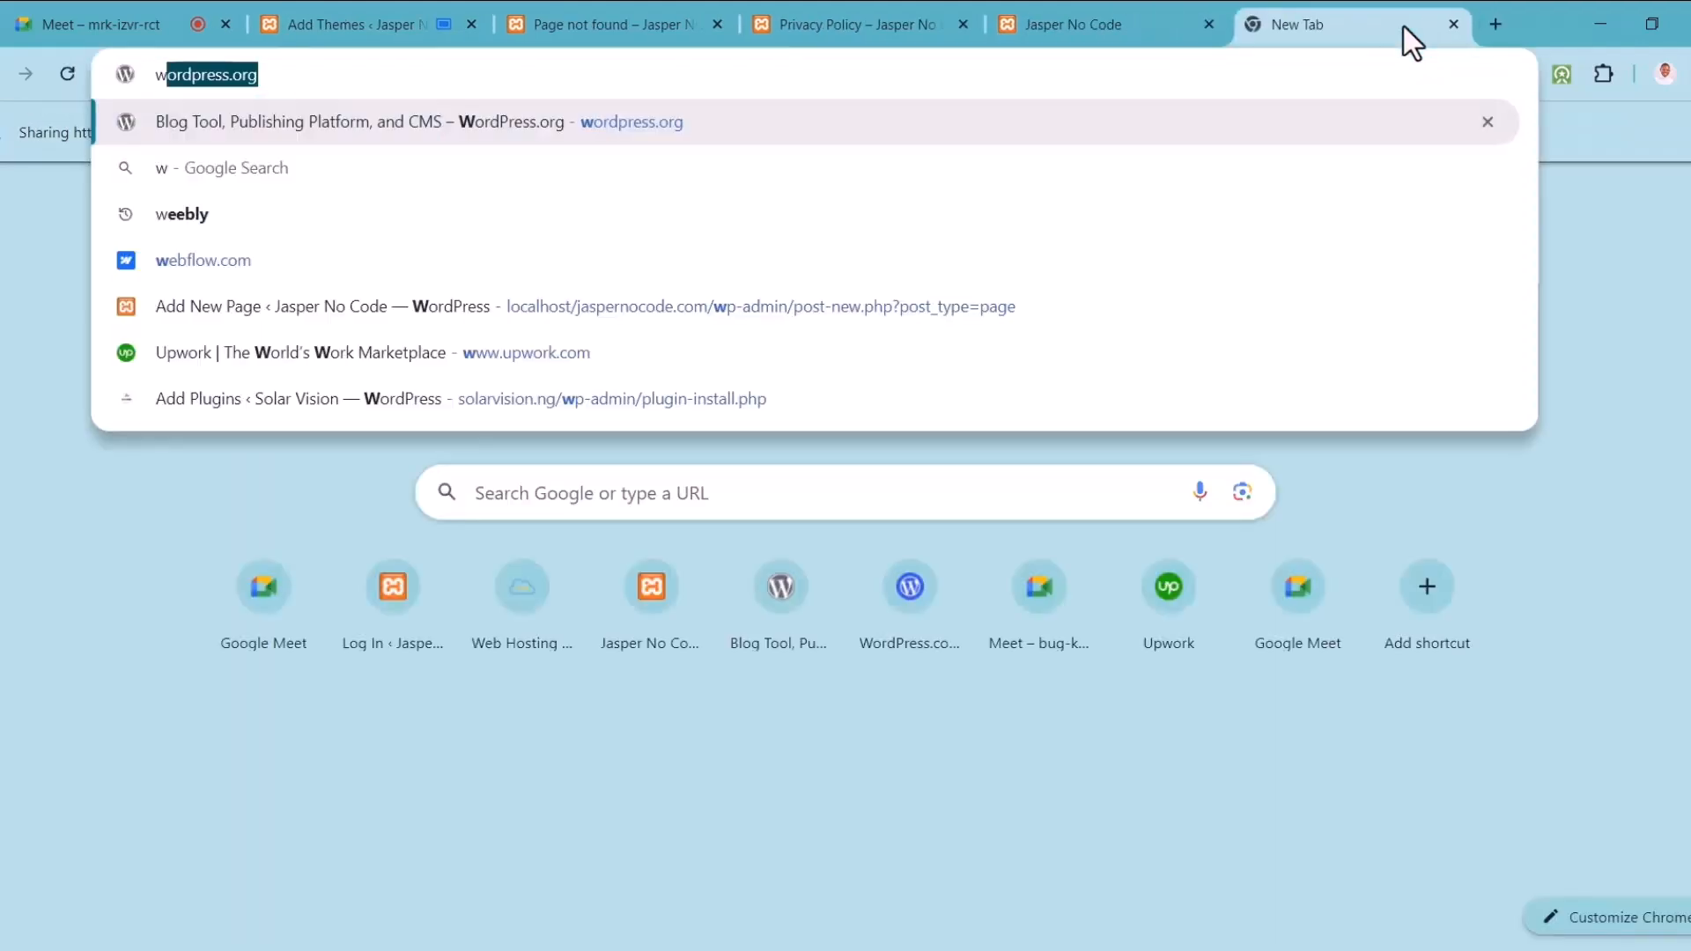
pyautogui.write('press.org')
pyautogui.press('Return')
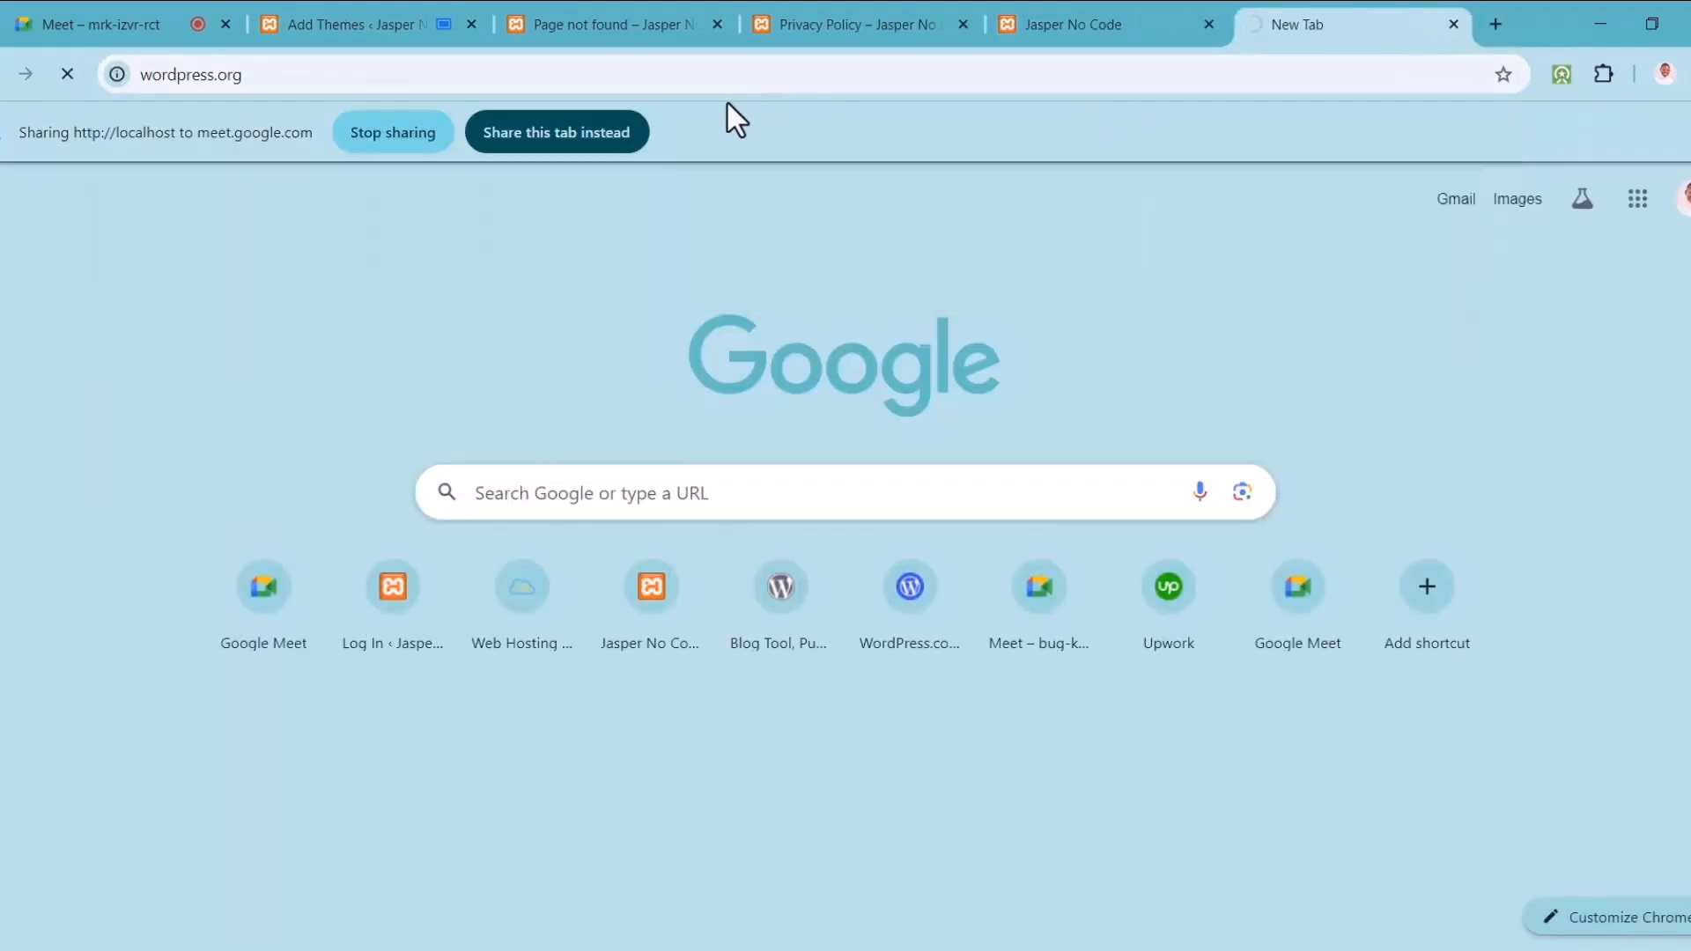
pyautogui.click(592, 143)
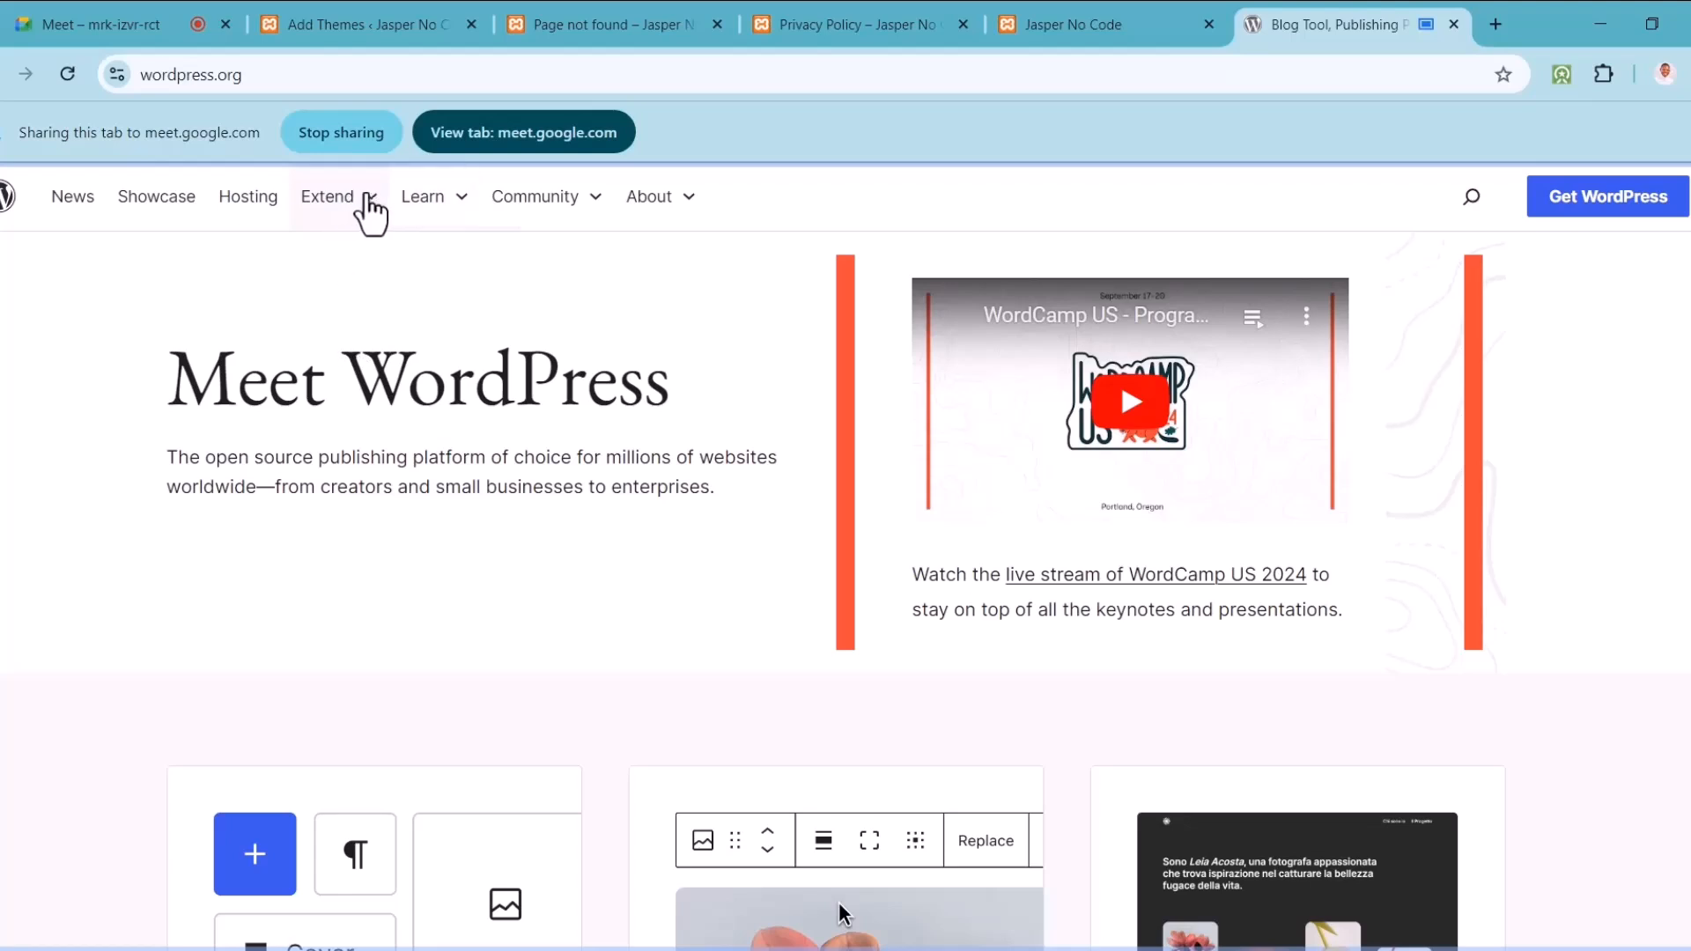
# Step: Go to the Themes directory via the Extend › Themes menu
pyautogui.click(371, 209)
pyautogui.click(371, 210)
pyautogui.click(373, 211)
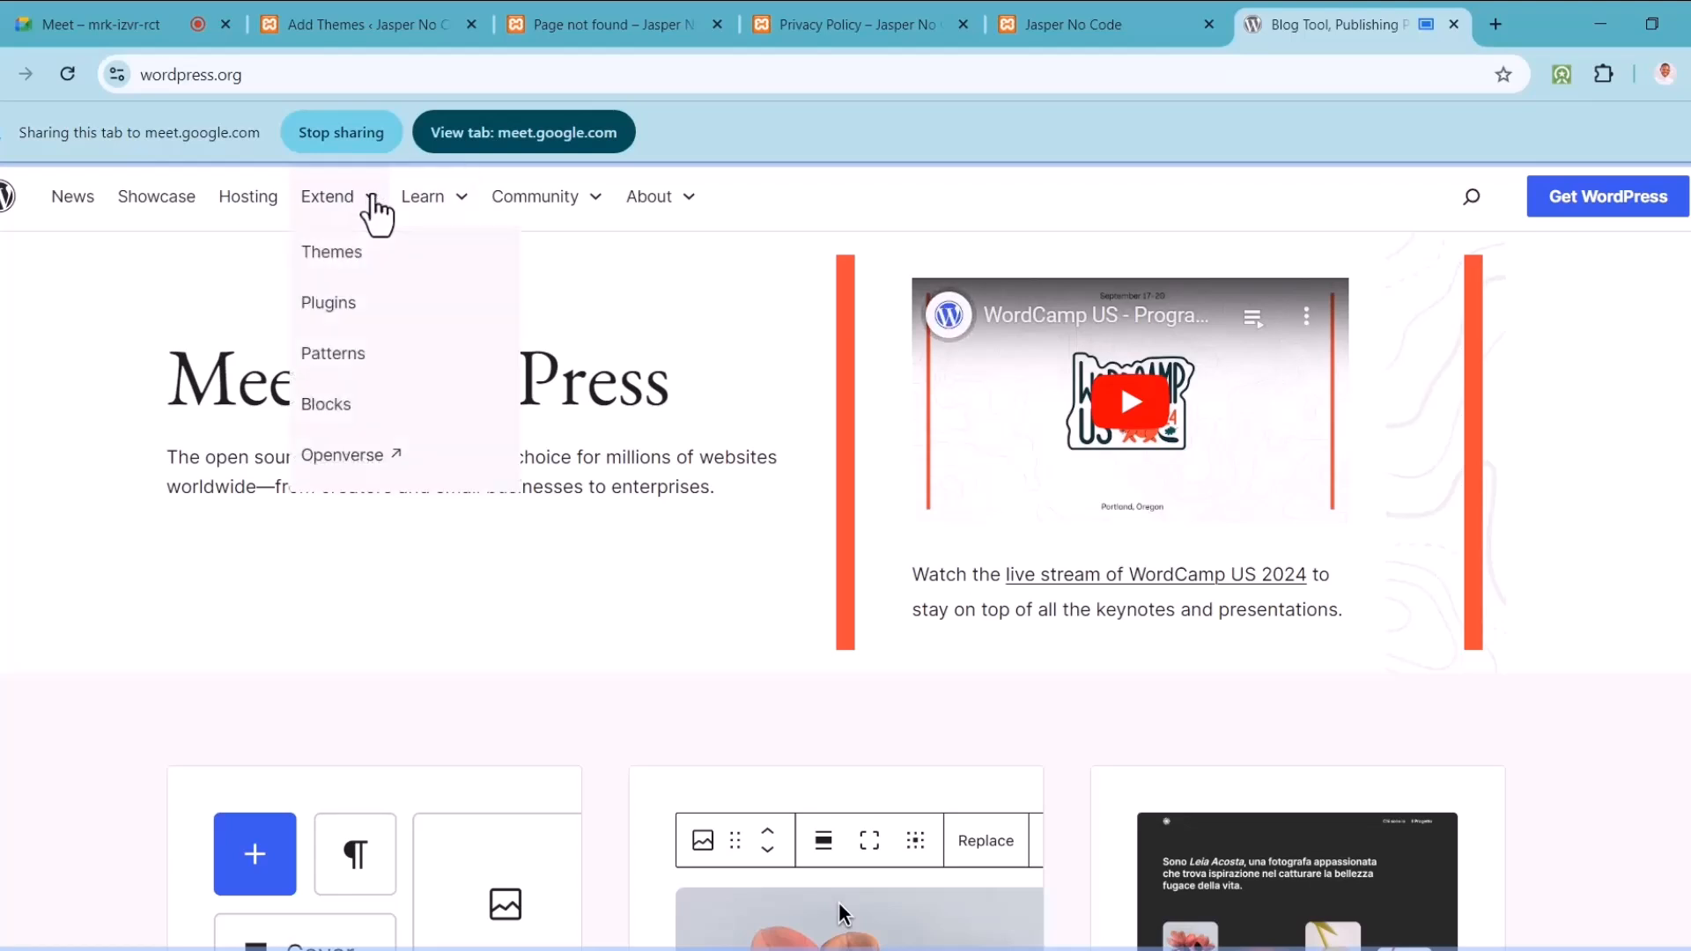
pyautogui.click(340, 259)
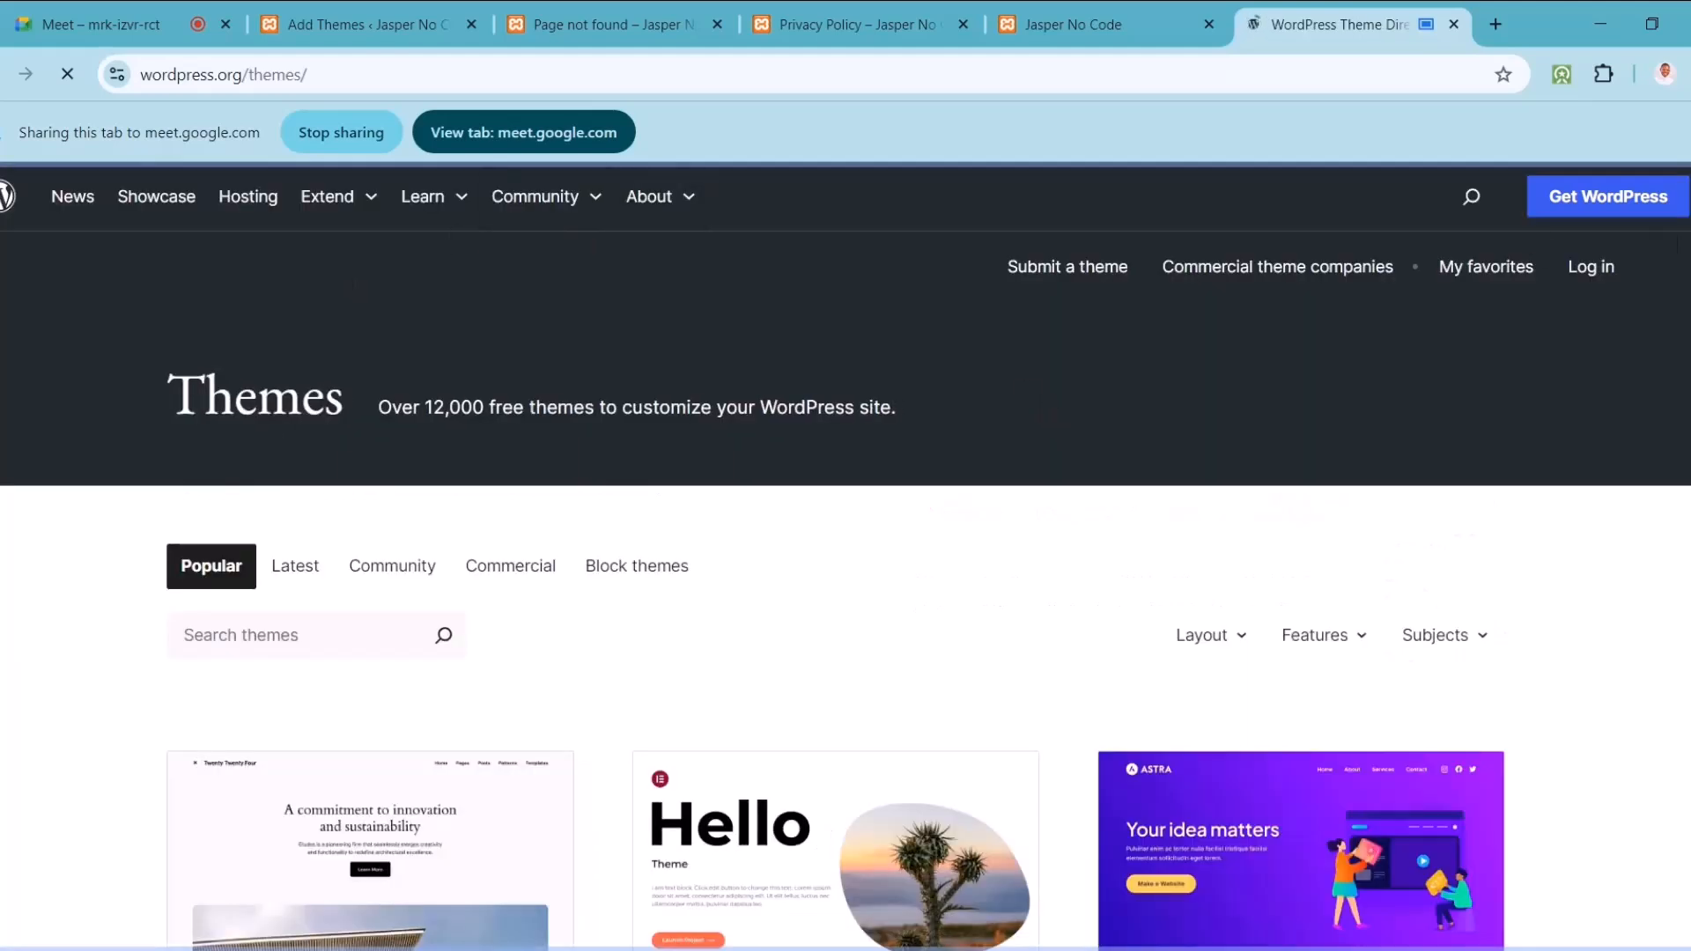
# Step: Switch between the admin Add Themes page and the wordpress.org themes directory, sharing each
pyautogui.scroll(-3, 846, 555)
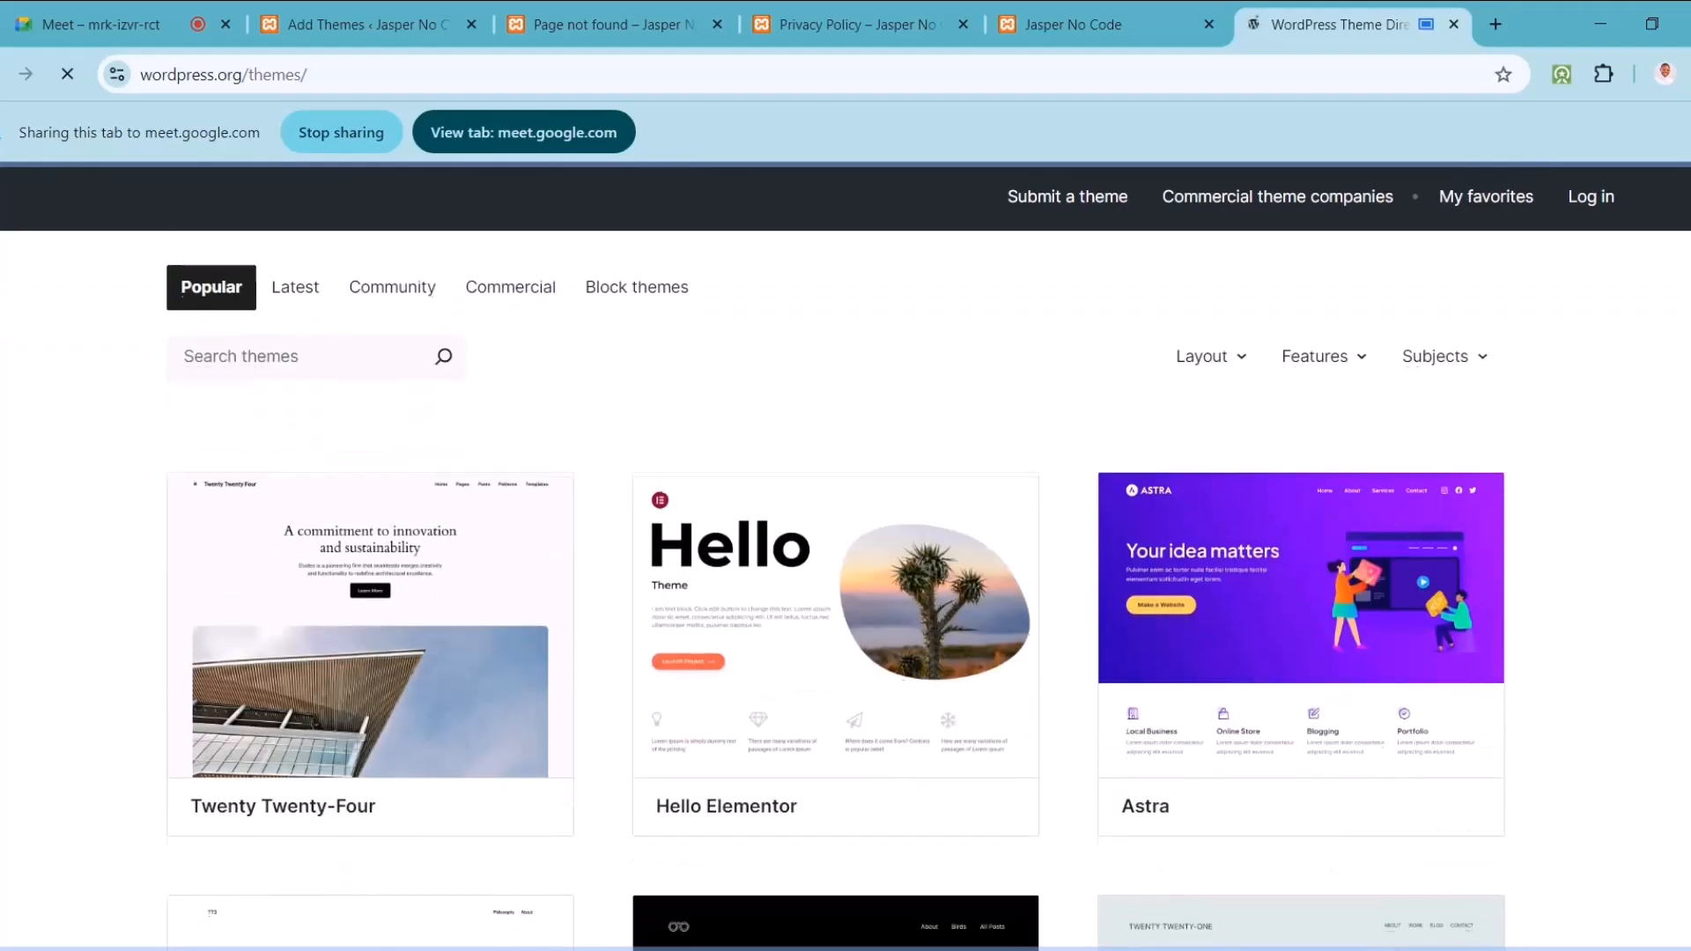
pyautogui.click(363, 26)
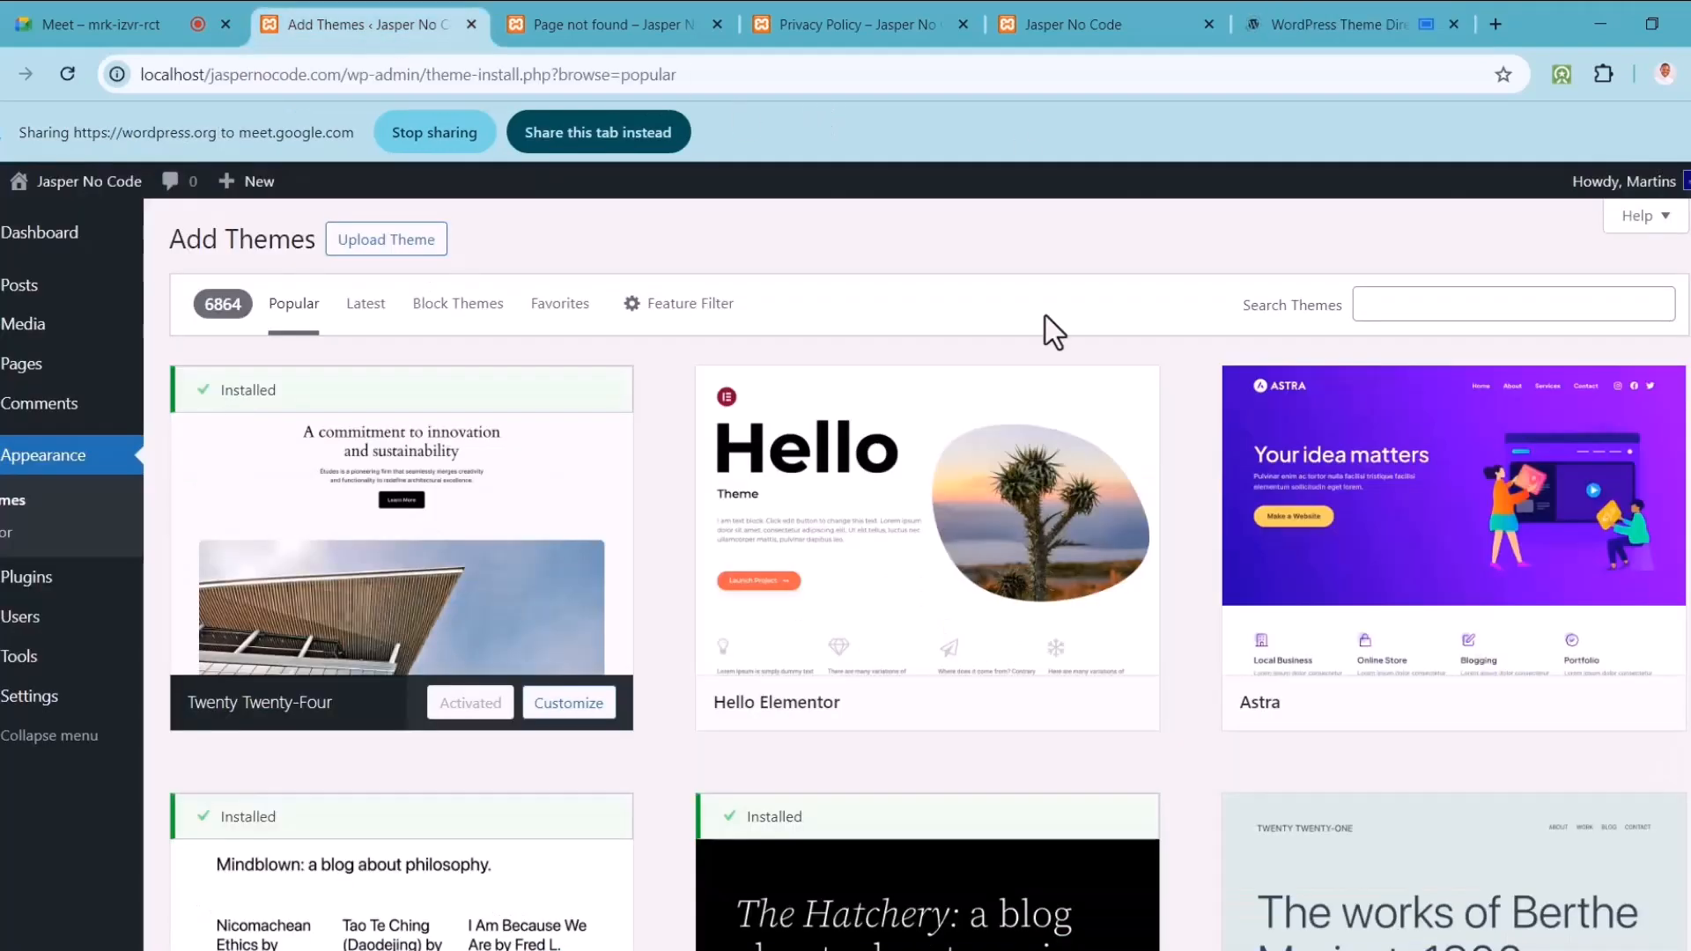
pyautogui.click(622, 141)
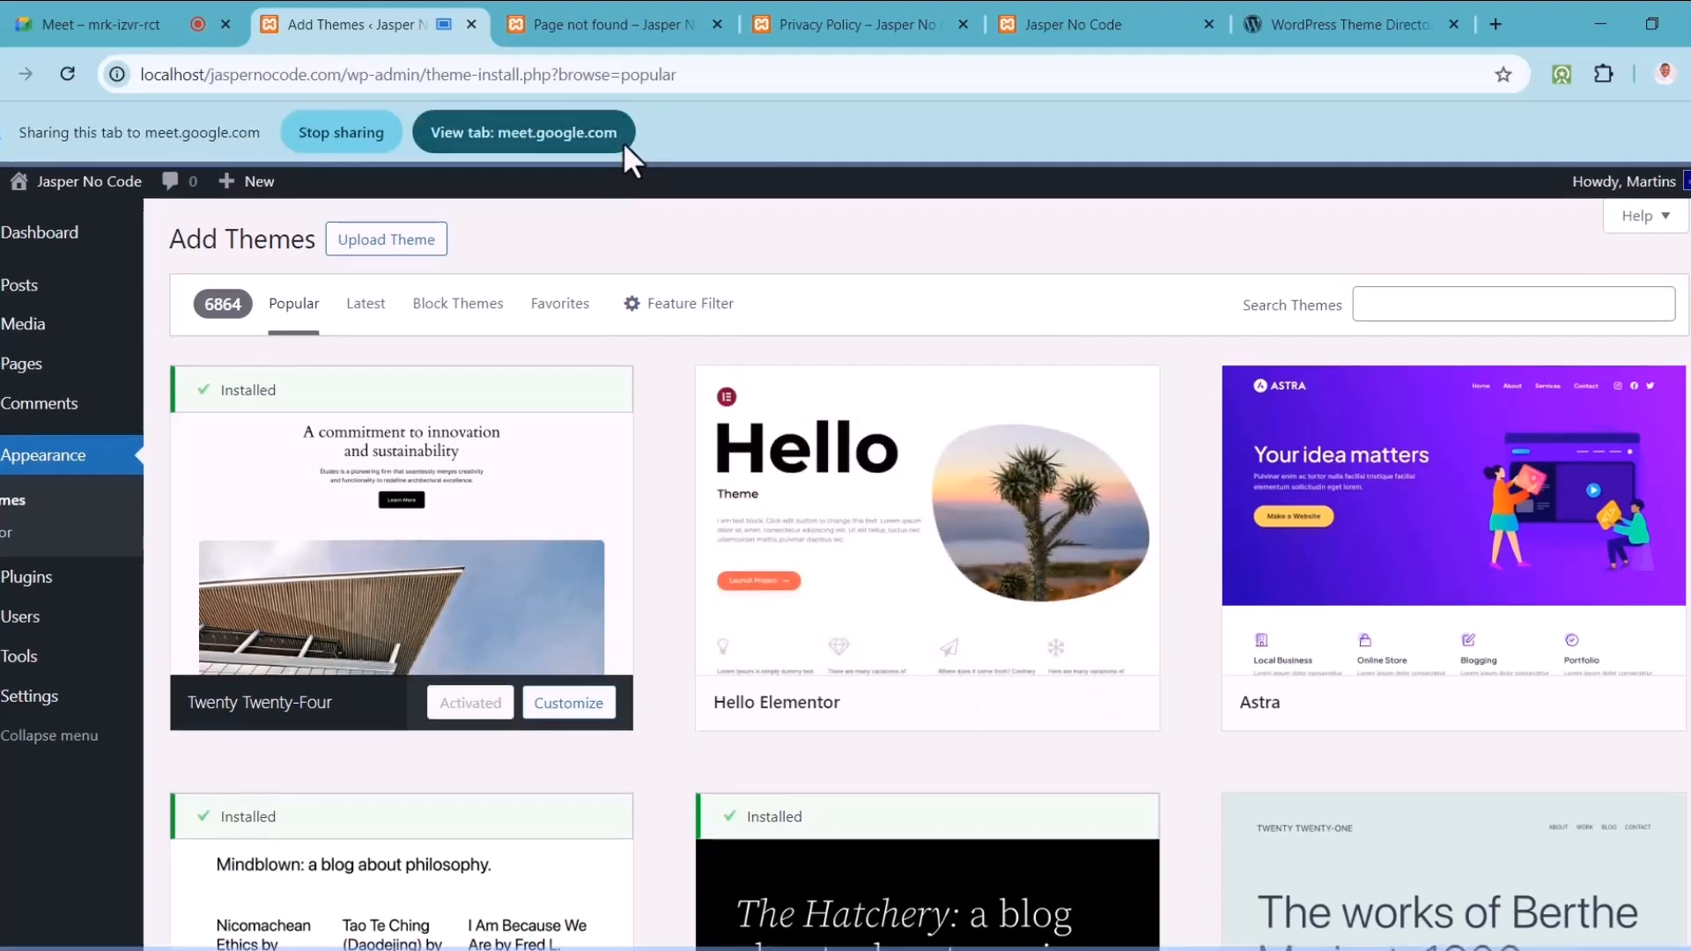
pyautogui.click(1340, 18)
pyautogui.click(558, 139)
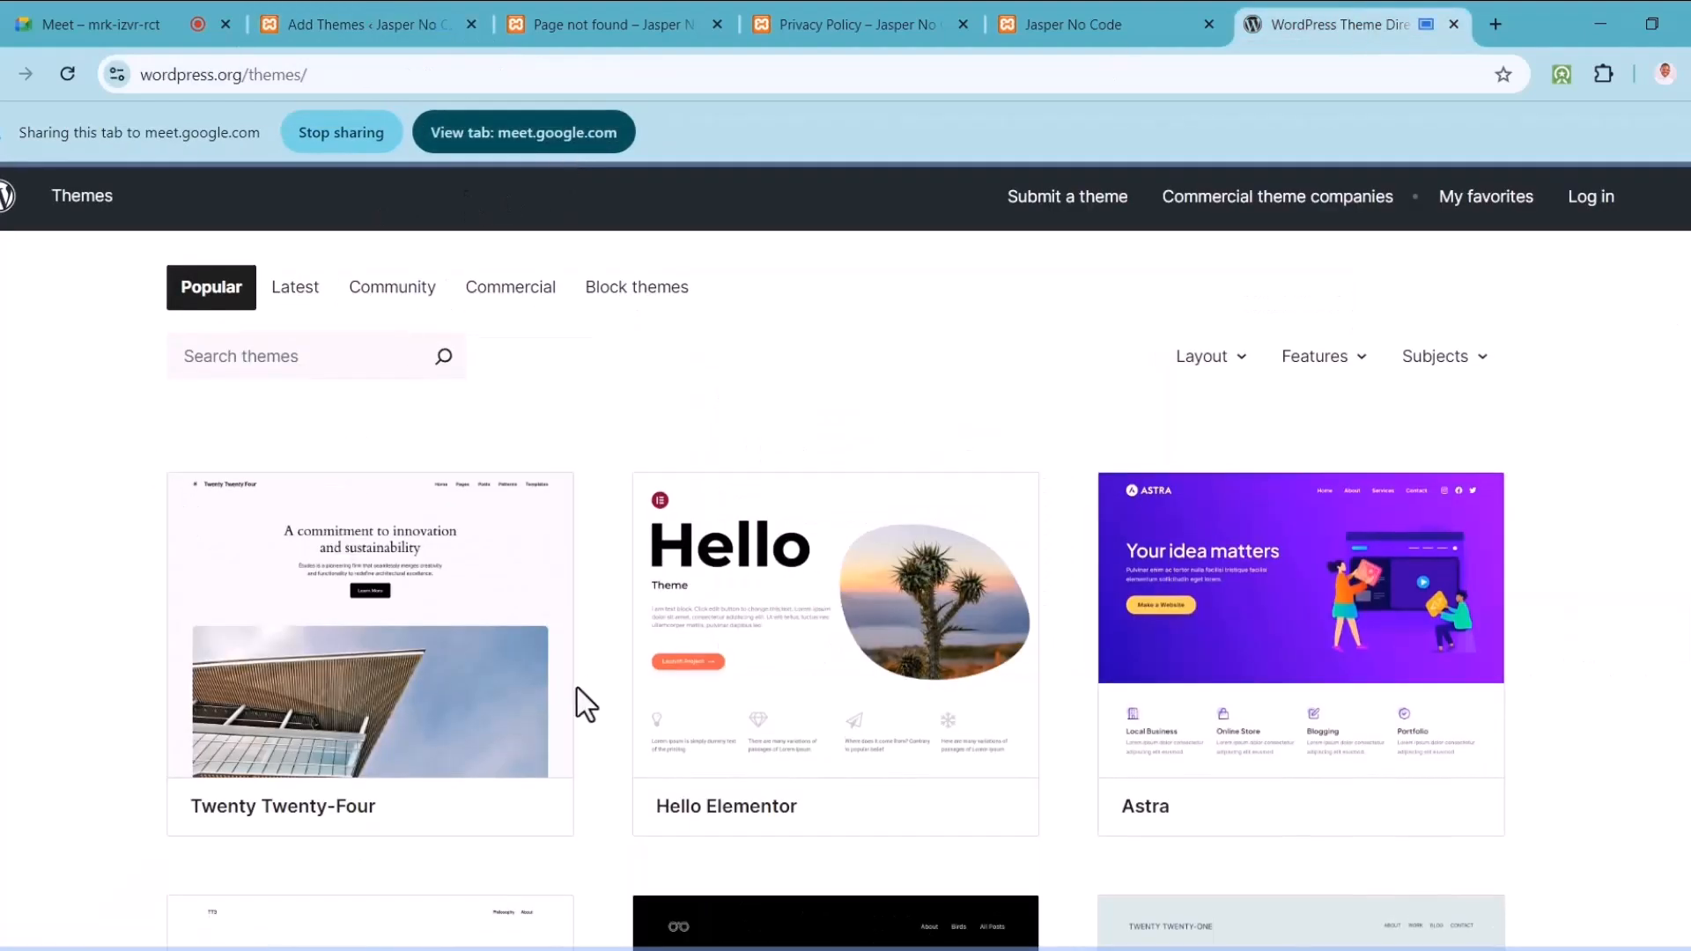
pyautogui.click(347, 27)
pyautogui.moveTo(1248, 476)
pyautogui.click(1344, 40)
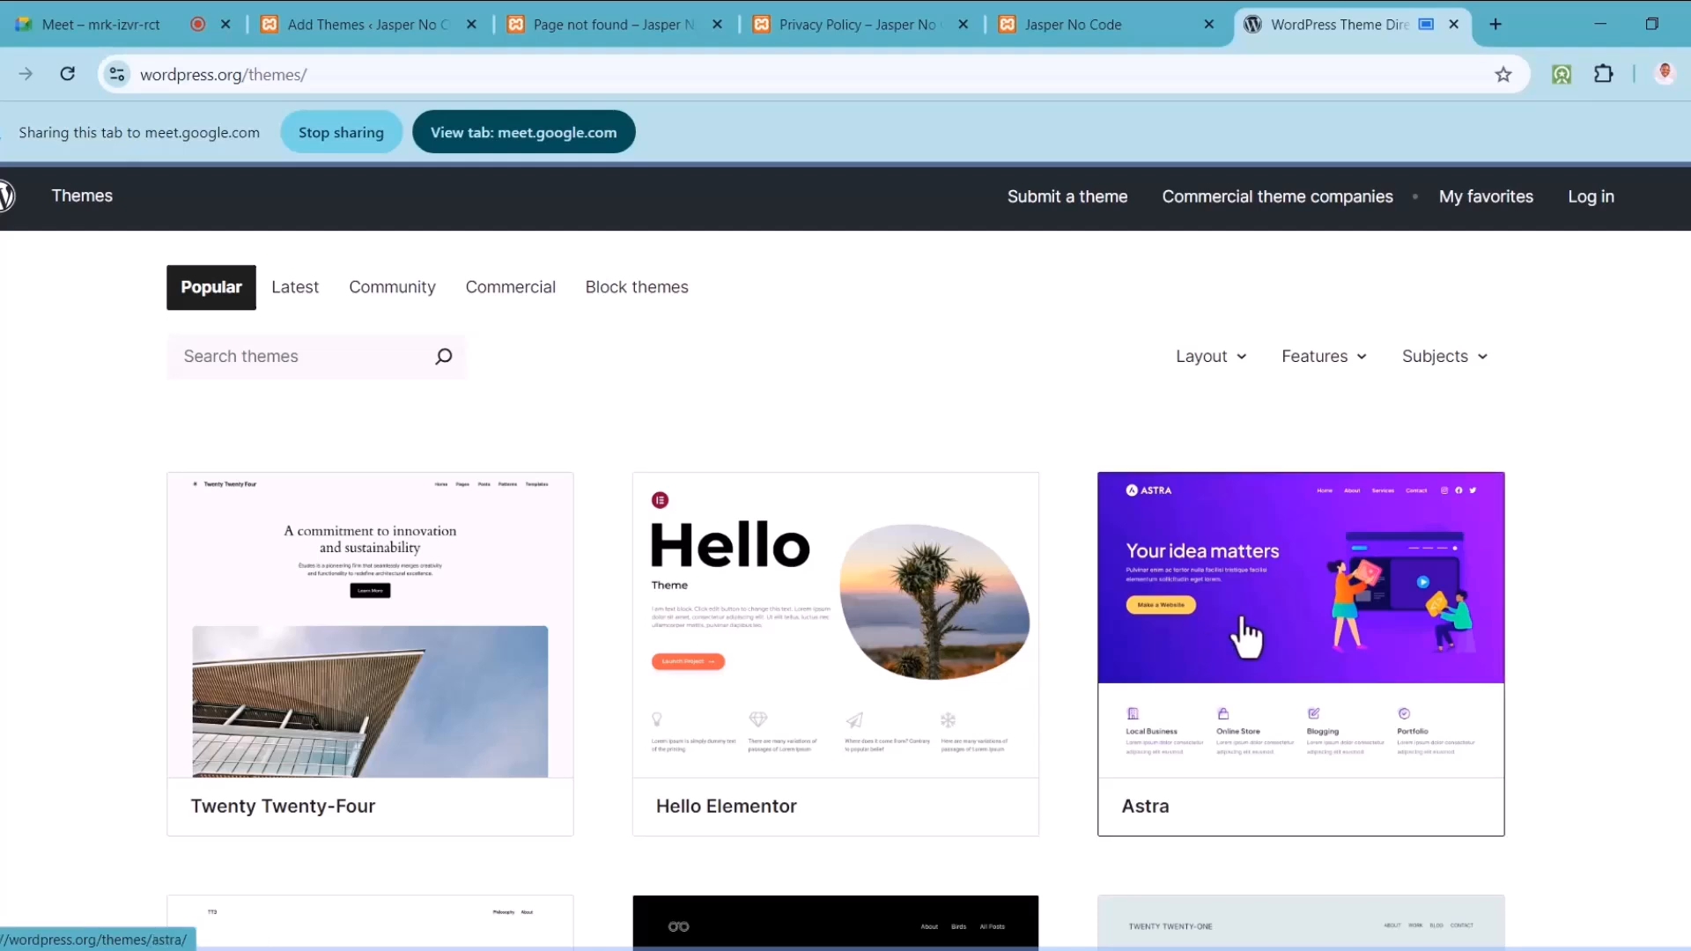
# Step: Scroll down the Popular themes list and back up to the header and search box
pyautogui.scroll(-8, 836, 590)
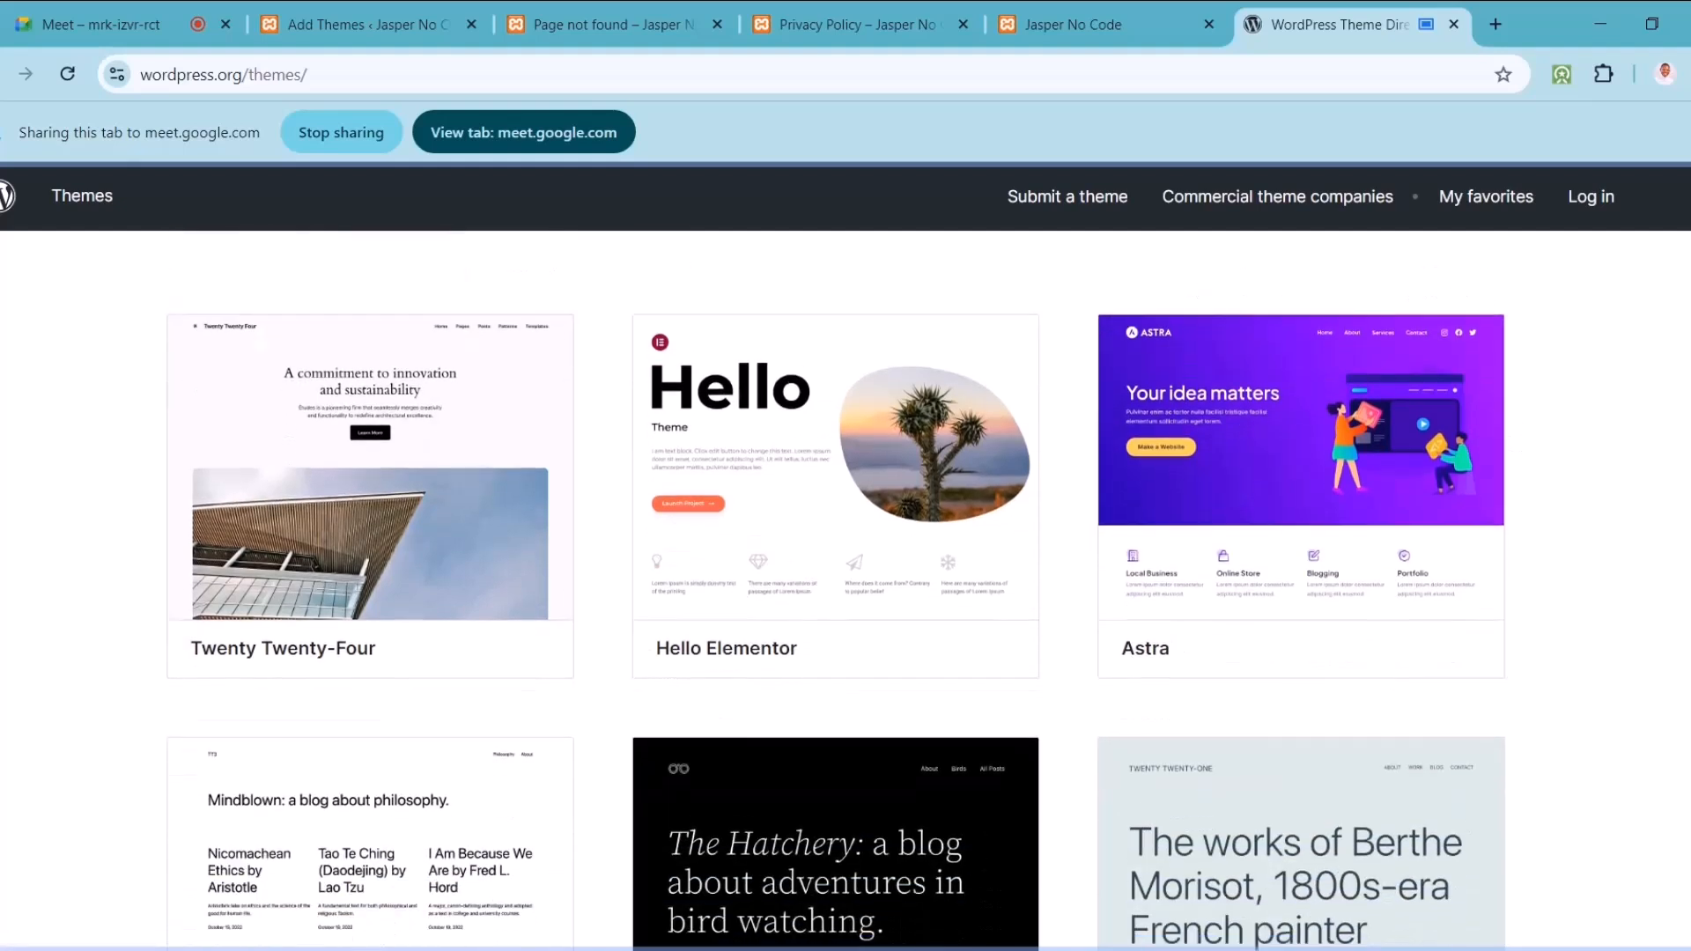
pyautogui.scroll(-3, 837, 590)
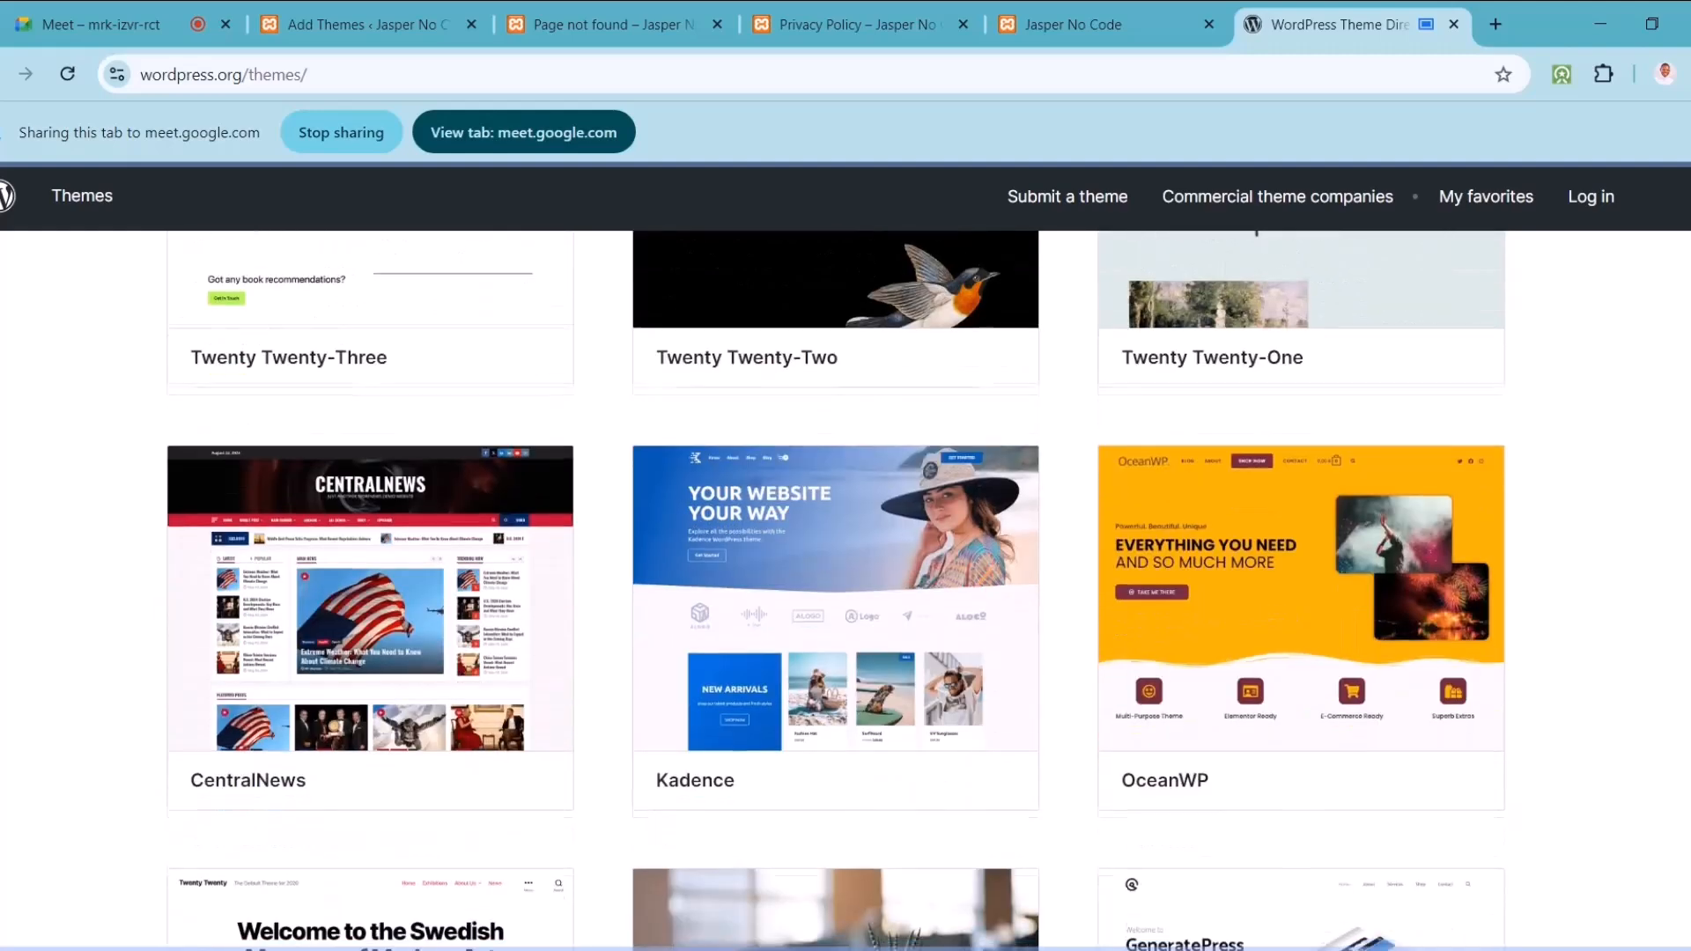
pyautogui.scroll(-5, 837, 590)
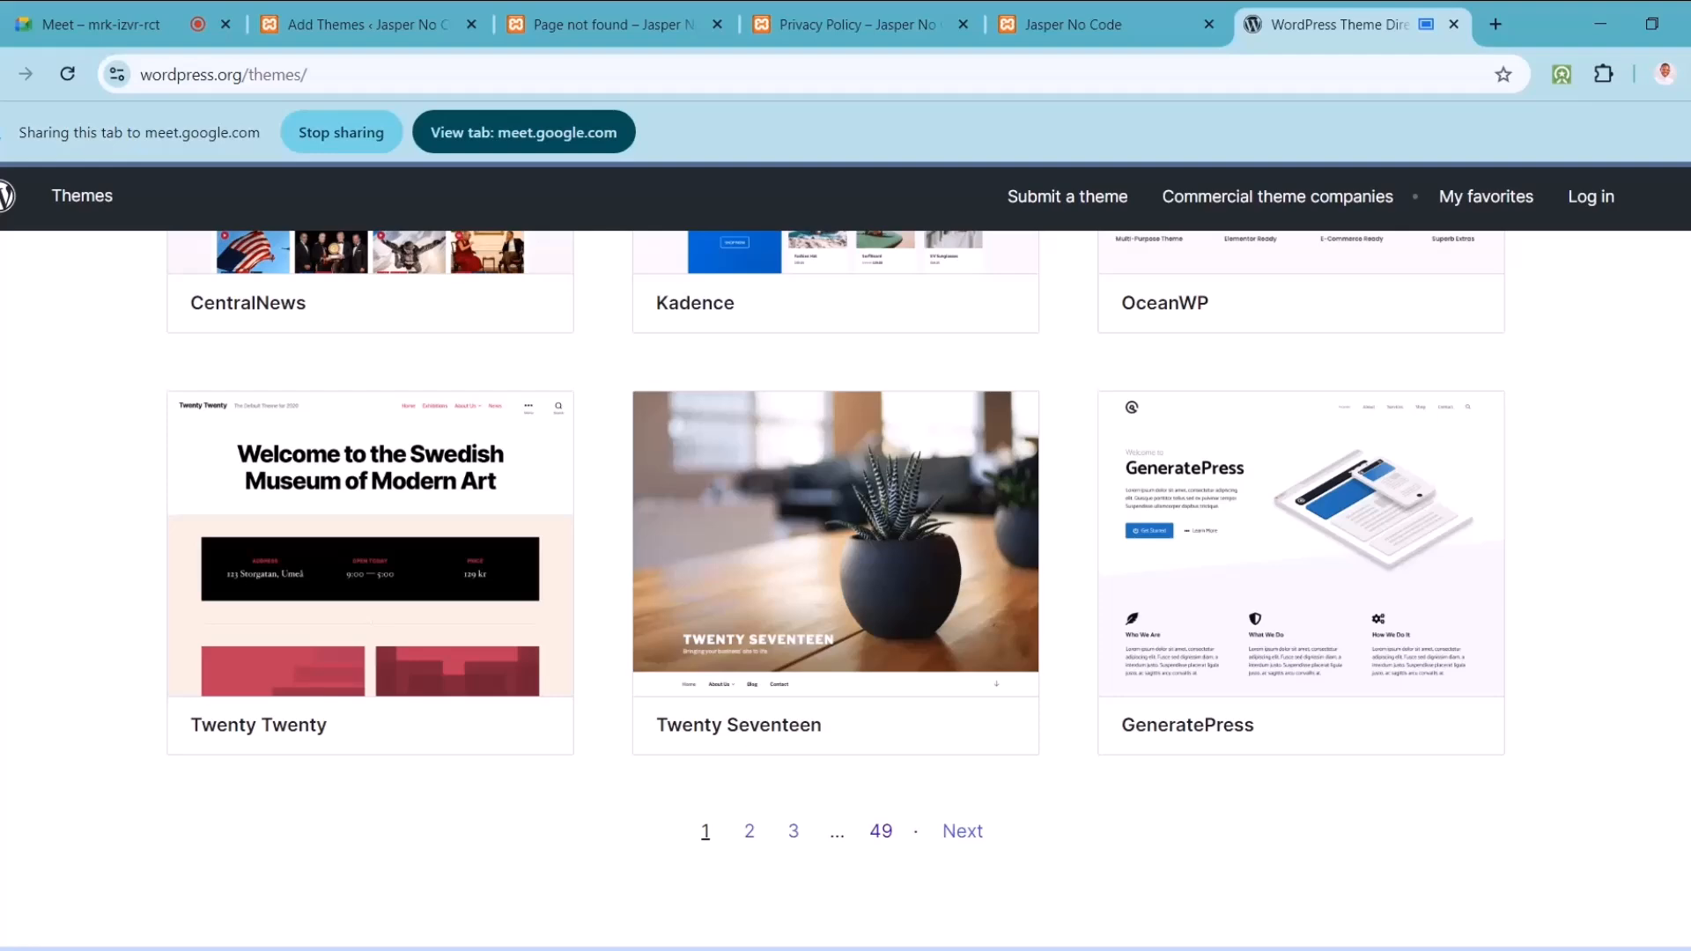
pyautogui.scroll(15, 846, 590)
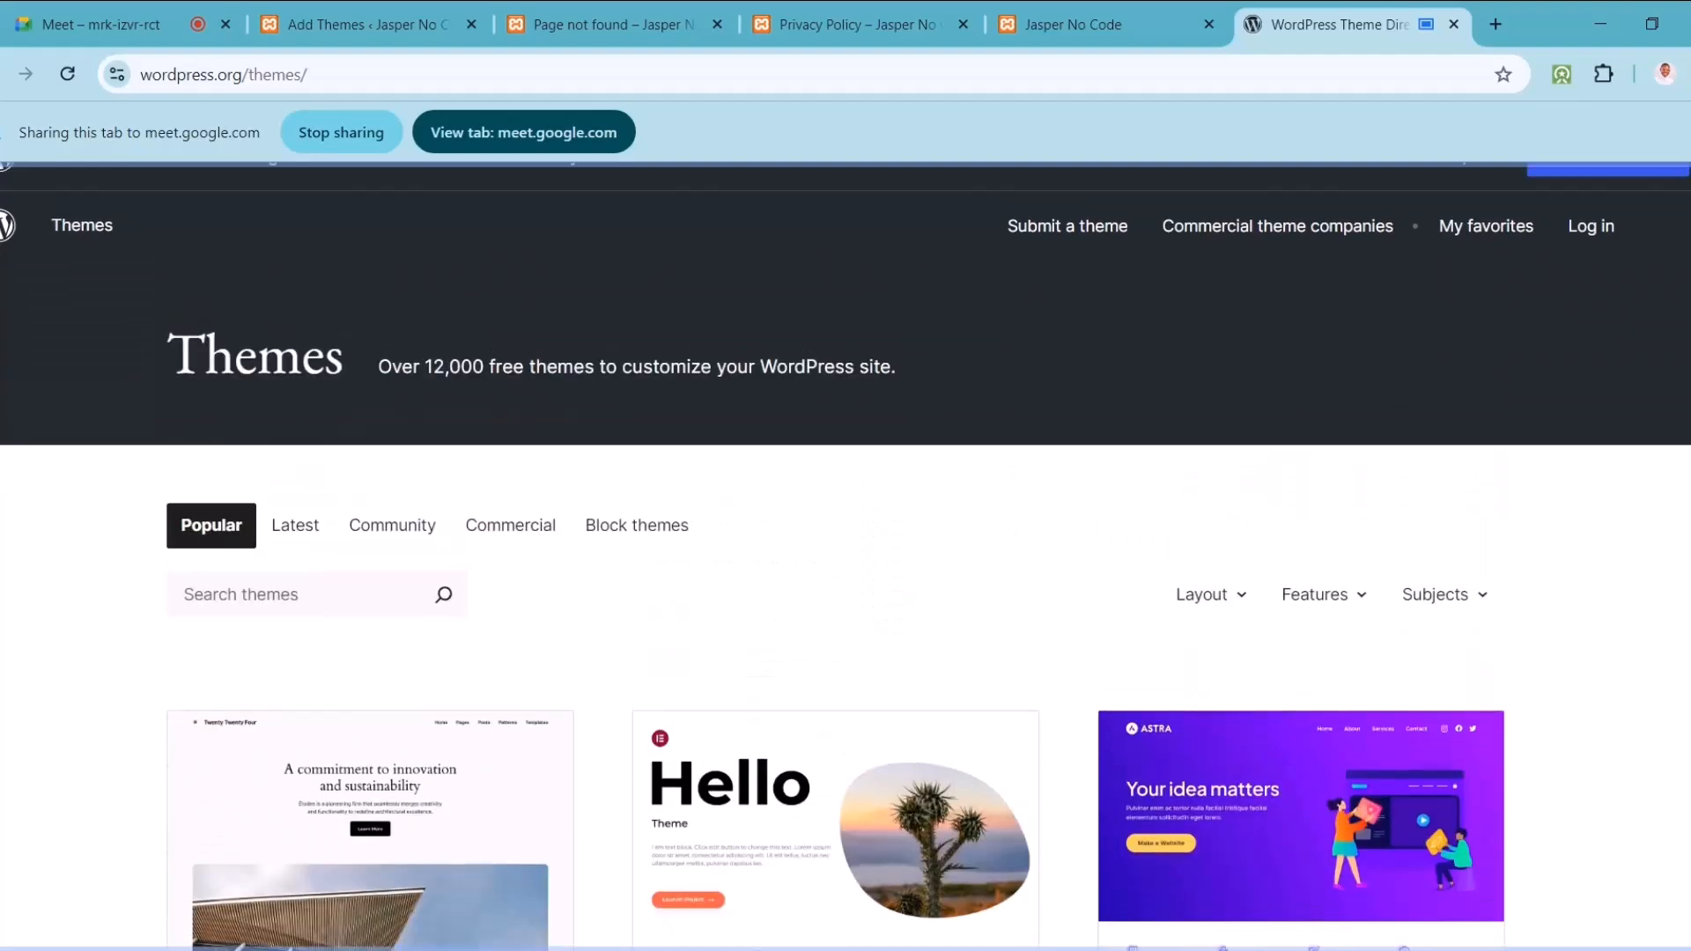
pyautogui.scroll(1, 846, 555)
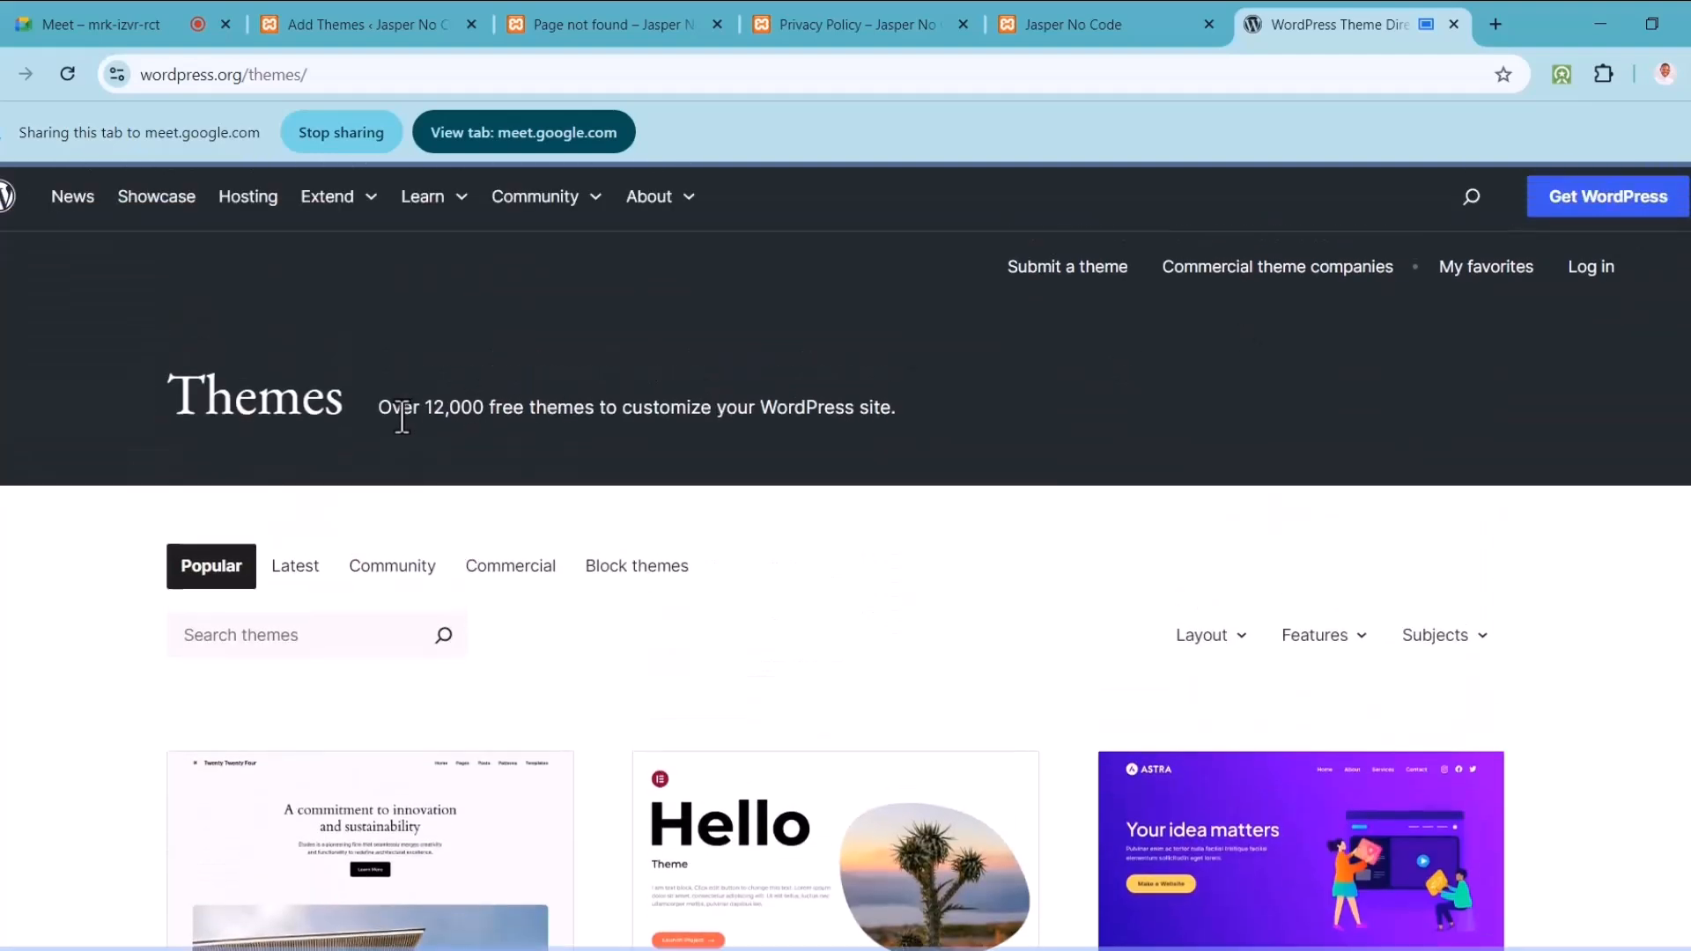
pyautogui.moveTo(387, 406); pyautogui.dragTo(605, 414)
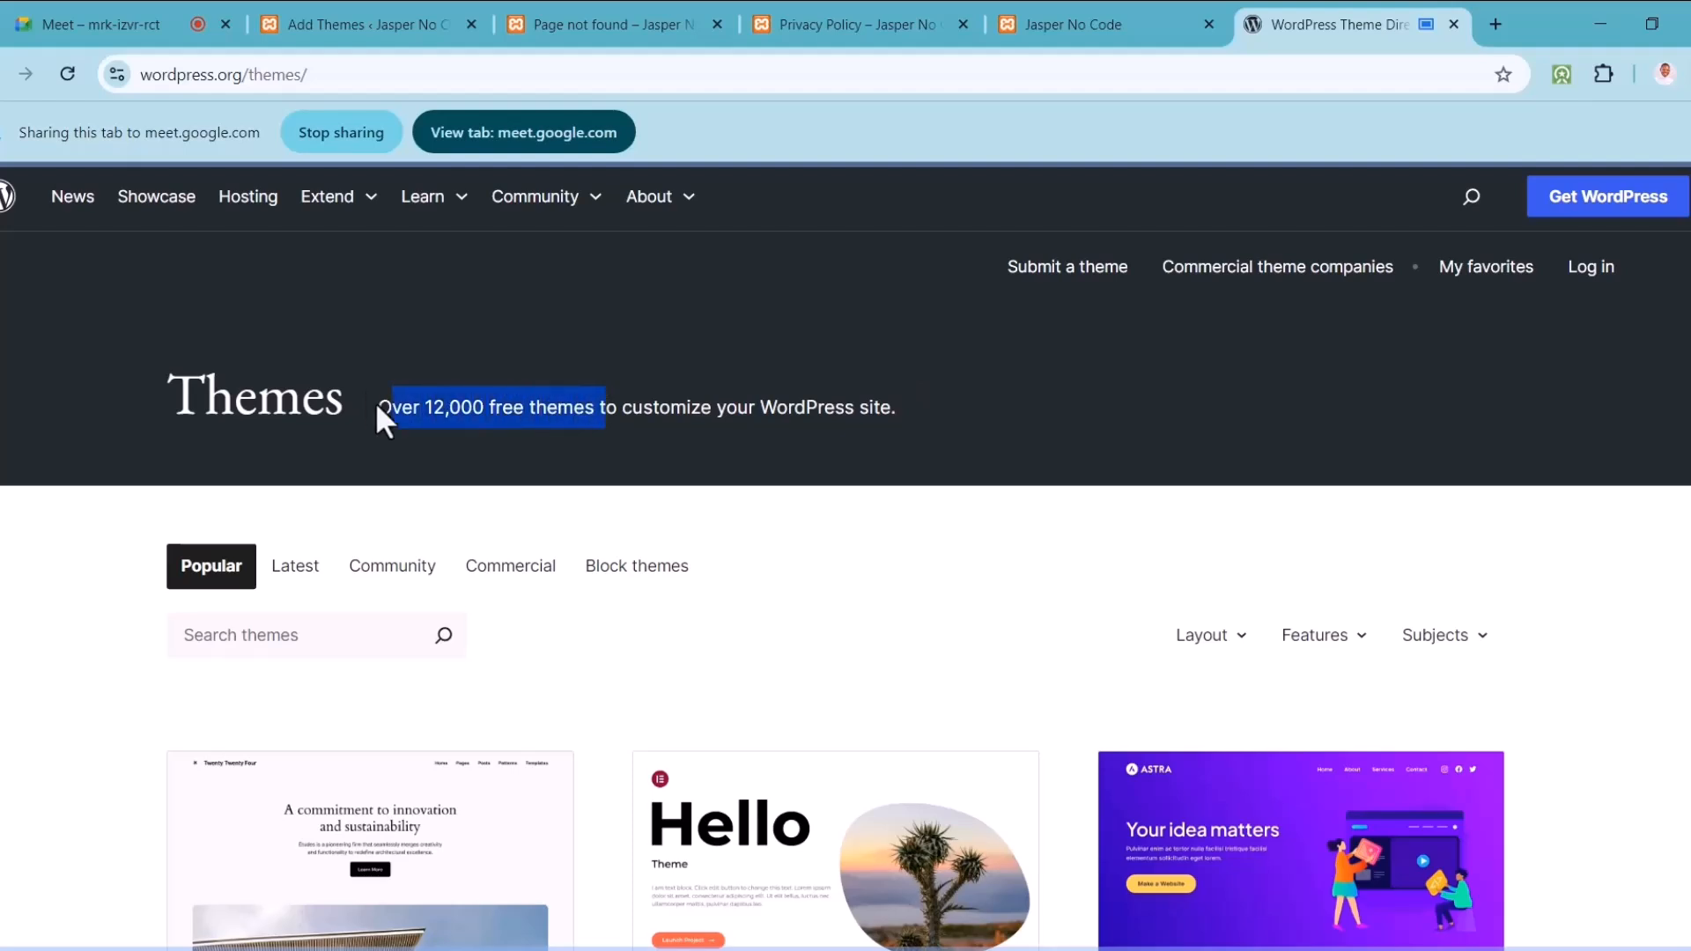
pyautogui.moveTo(381, 415); pyautogui.dragTo(592, 425)
pyautogui.click(759, 518)
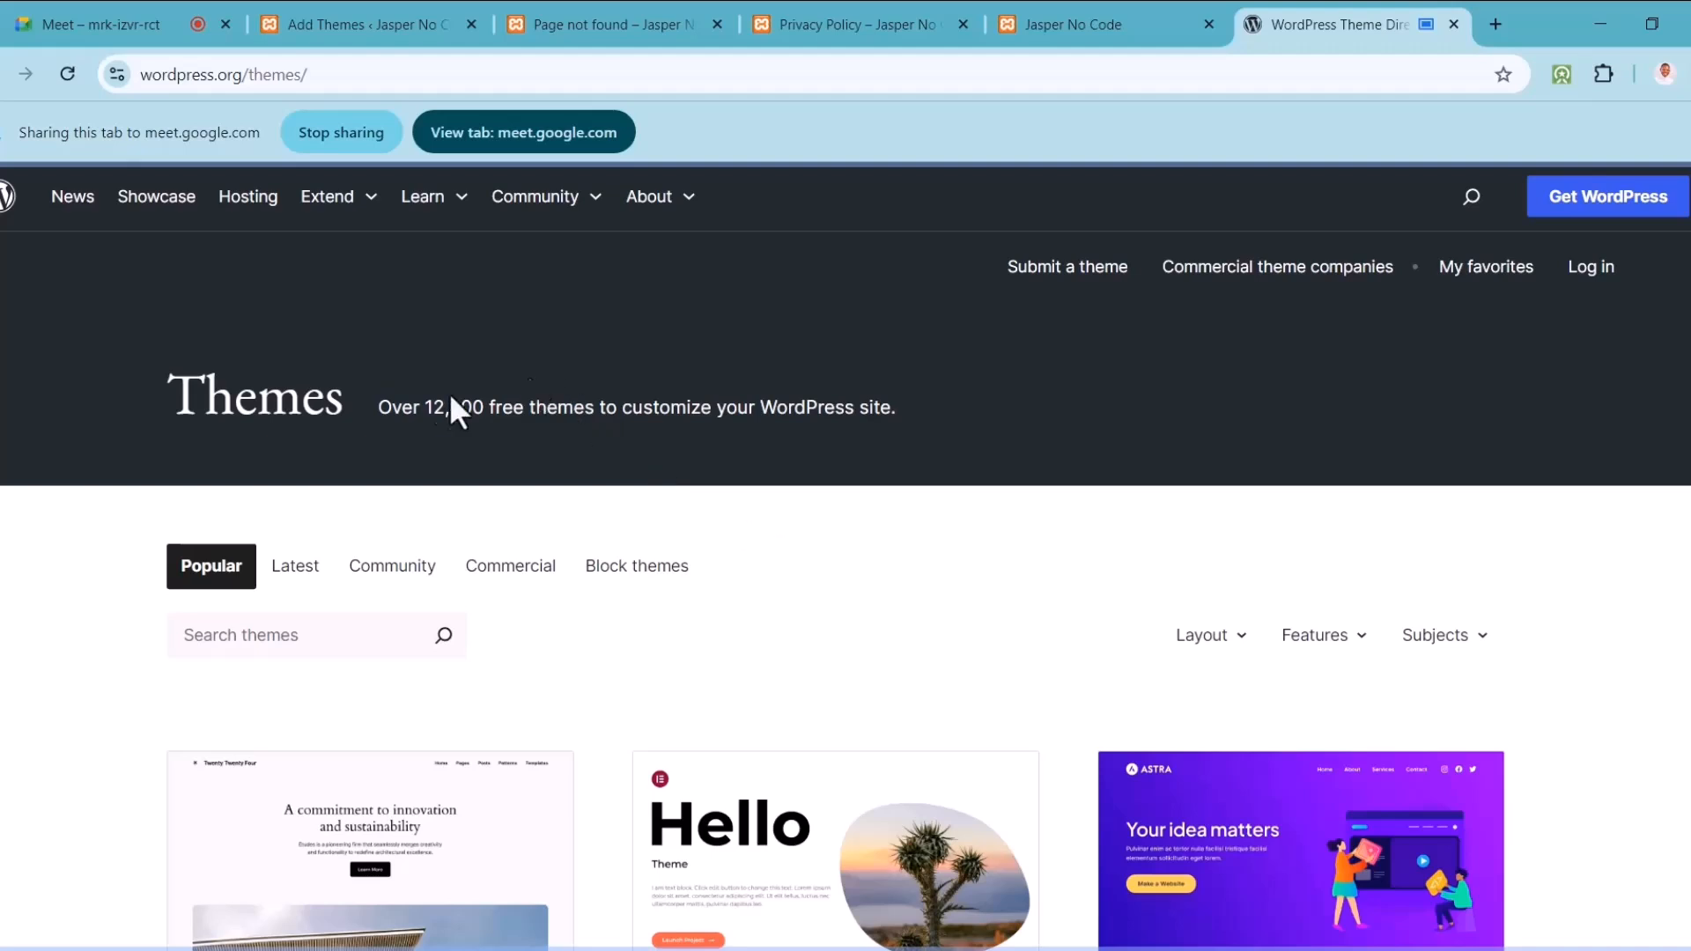
pyautogui.moveTo(420, 407); pyautogui.dragTo(487, 408)
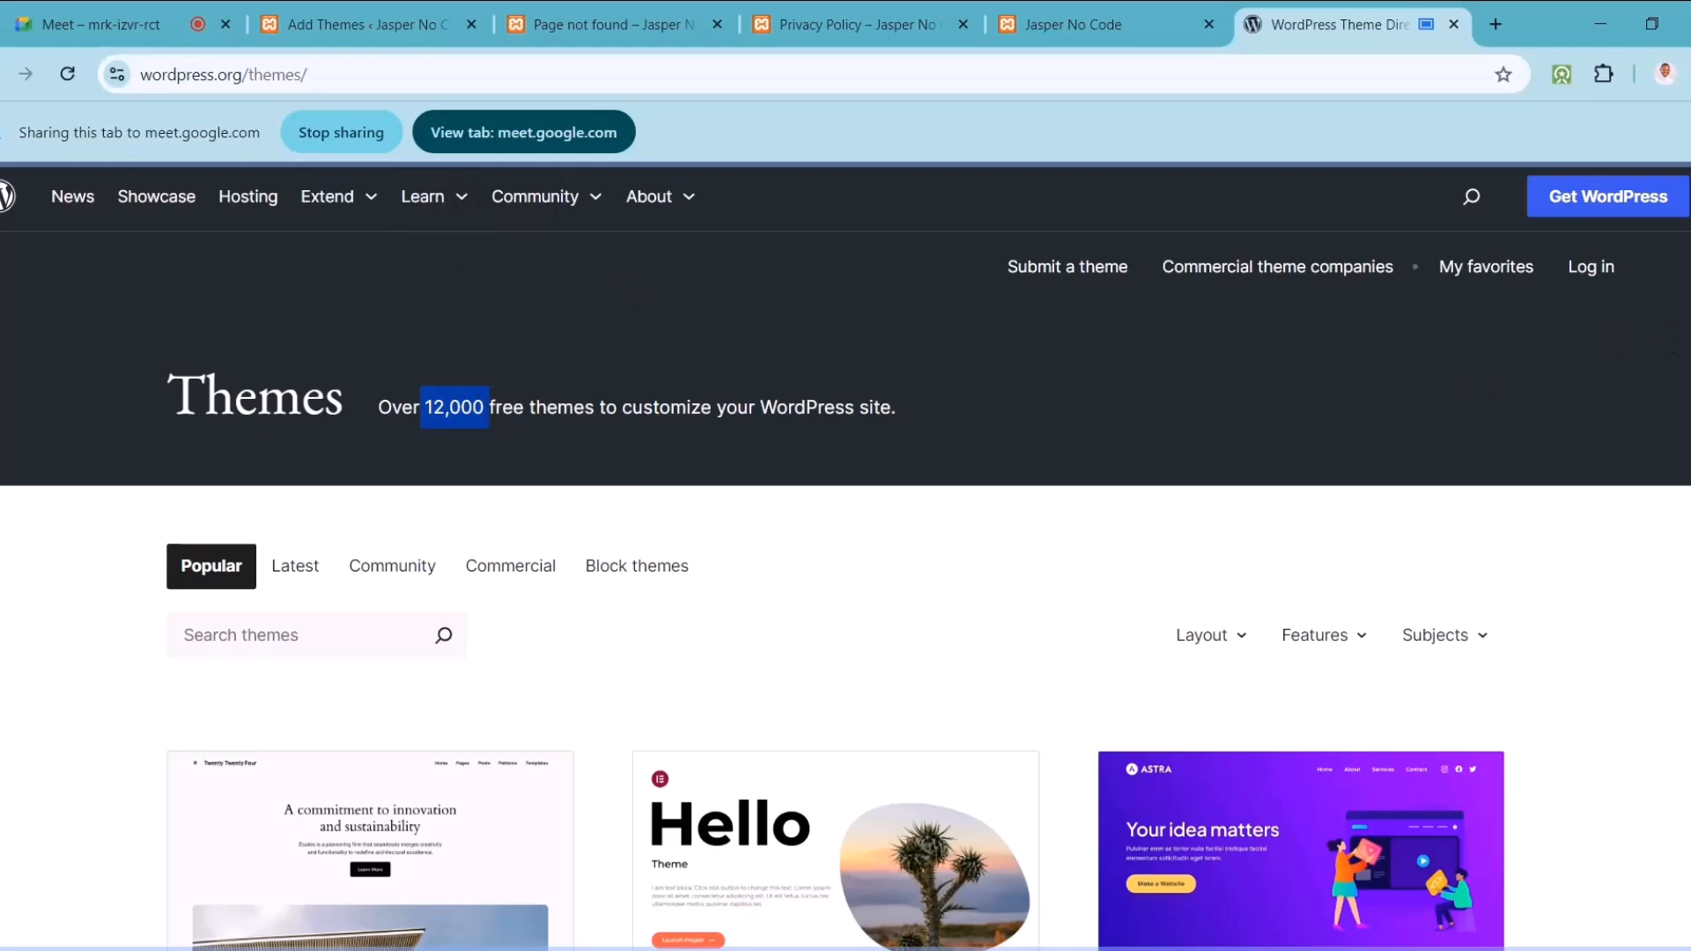
pyautogui.scroll(-3, 1630, 415)
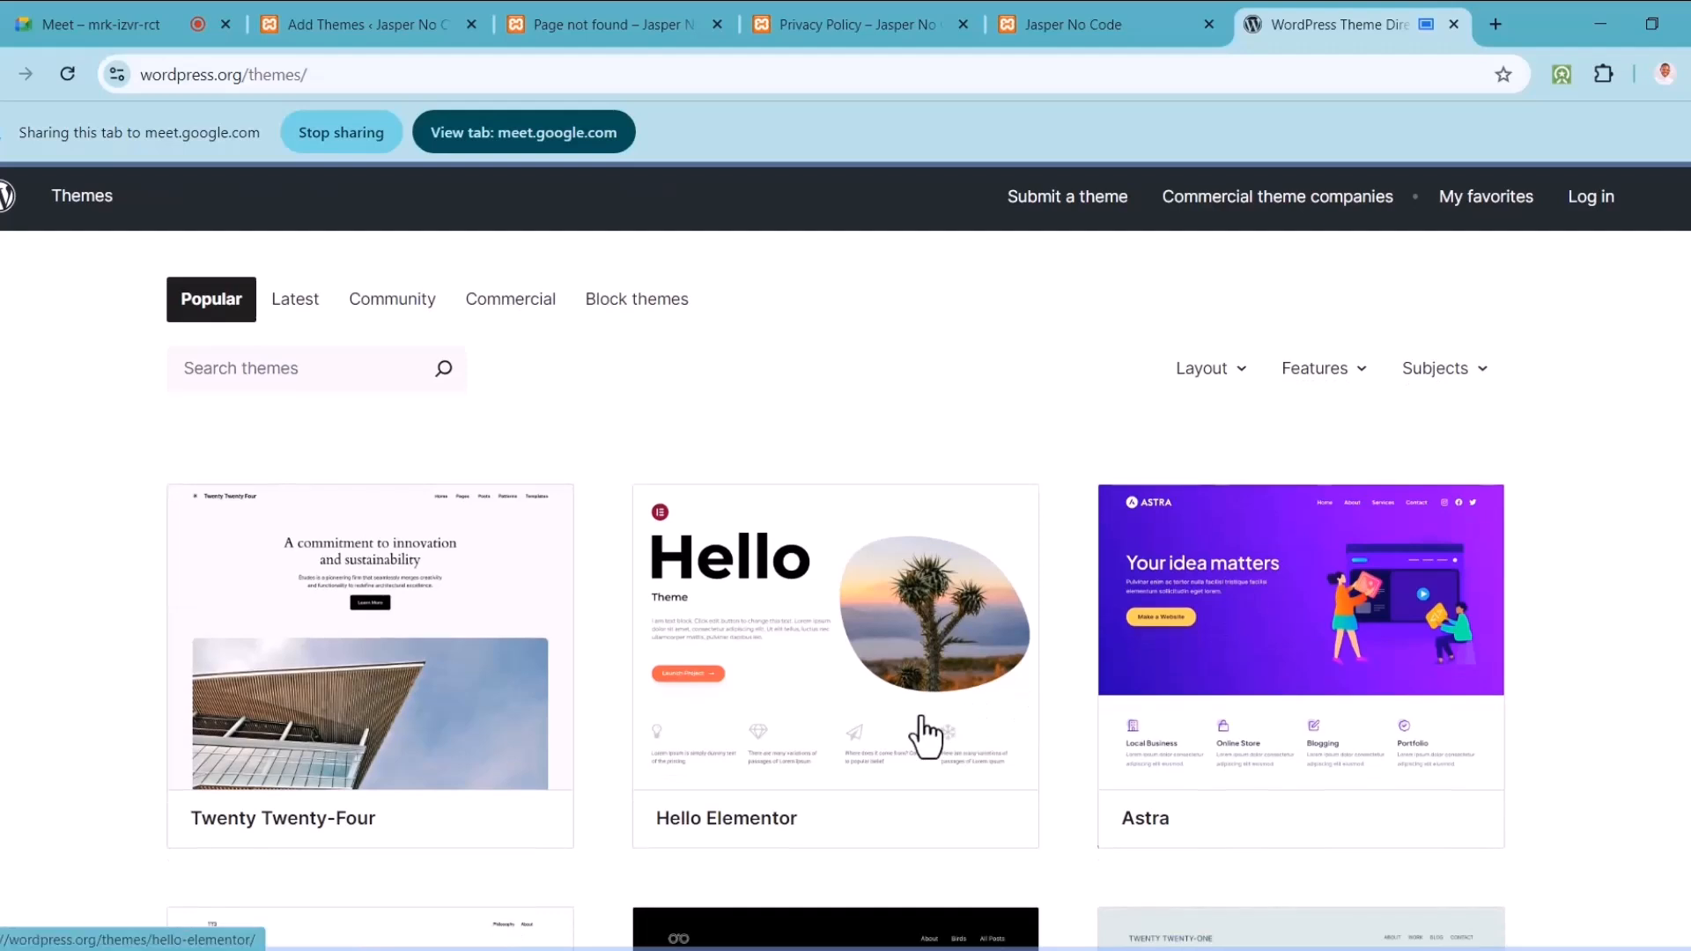
# Step: View the Hello Elementor page, then return to the directory and download the Astra theme zip
pyautogui.click(894, 687)
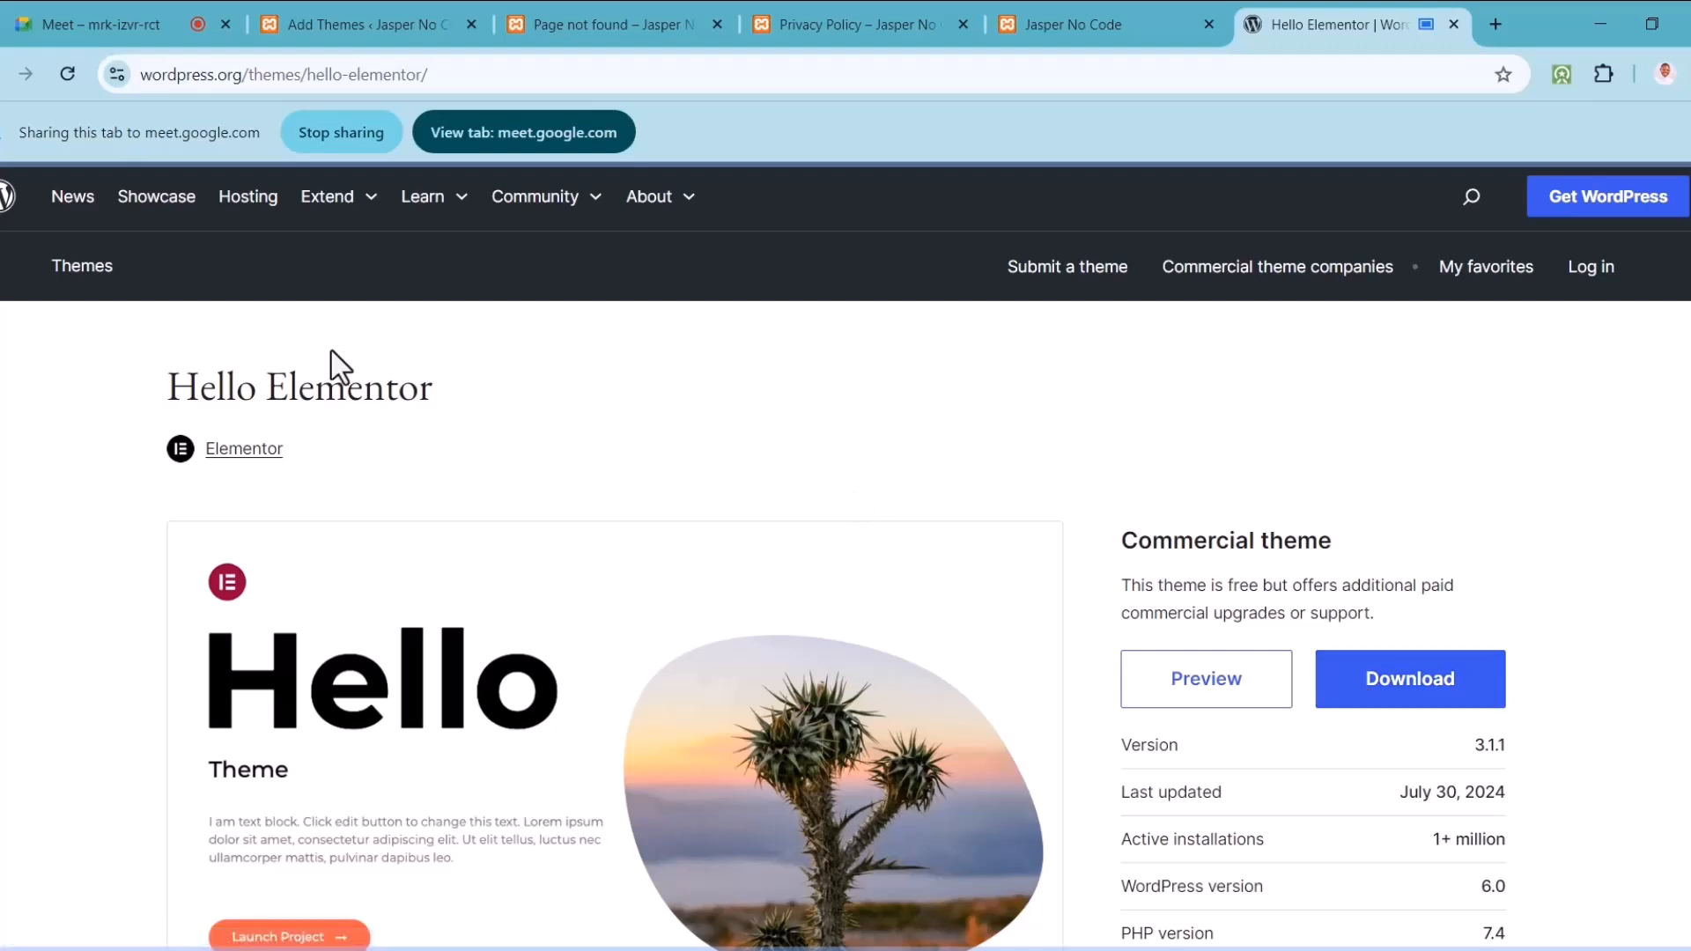
pyautogui.moveTo(355, 216)
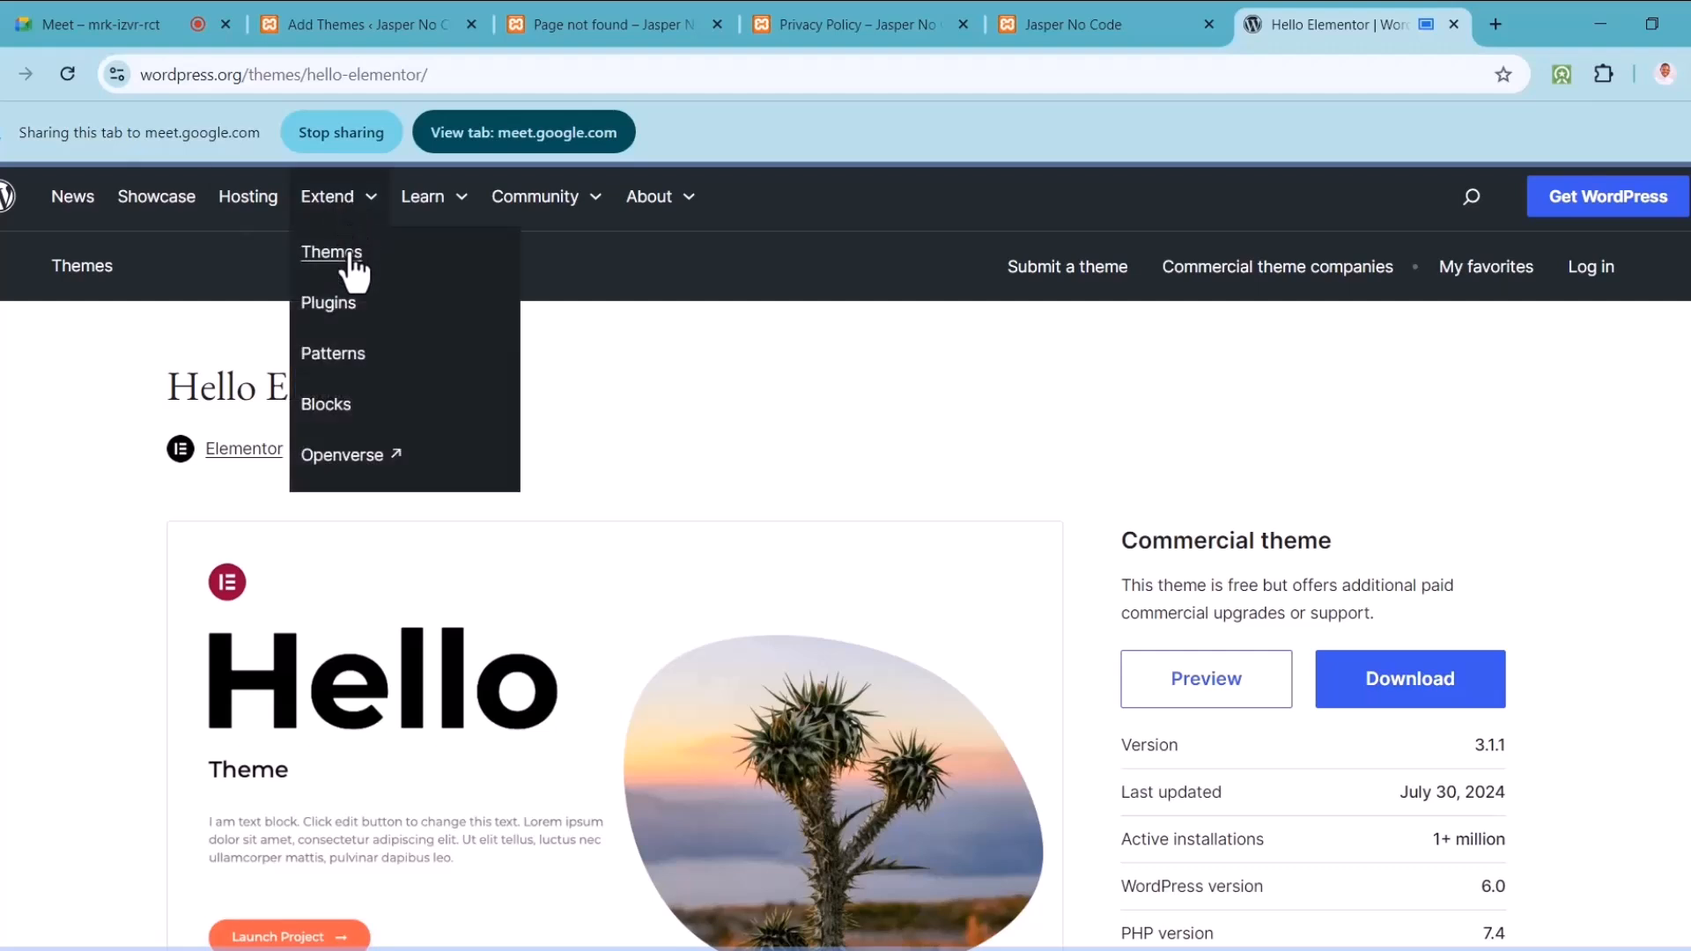
pyautogui.click(353, 257)
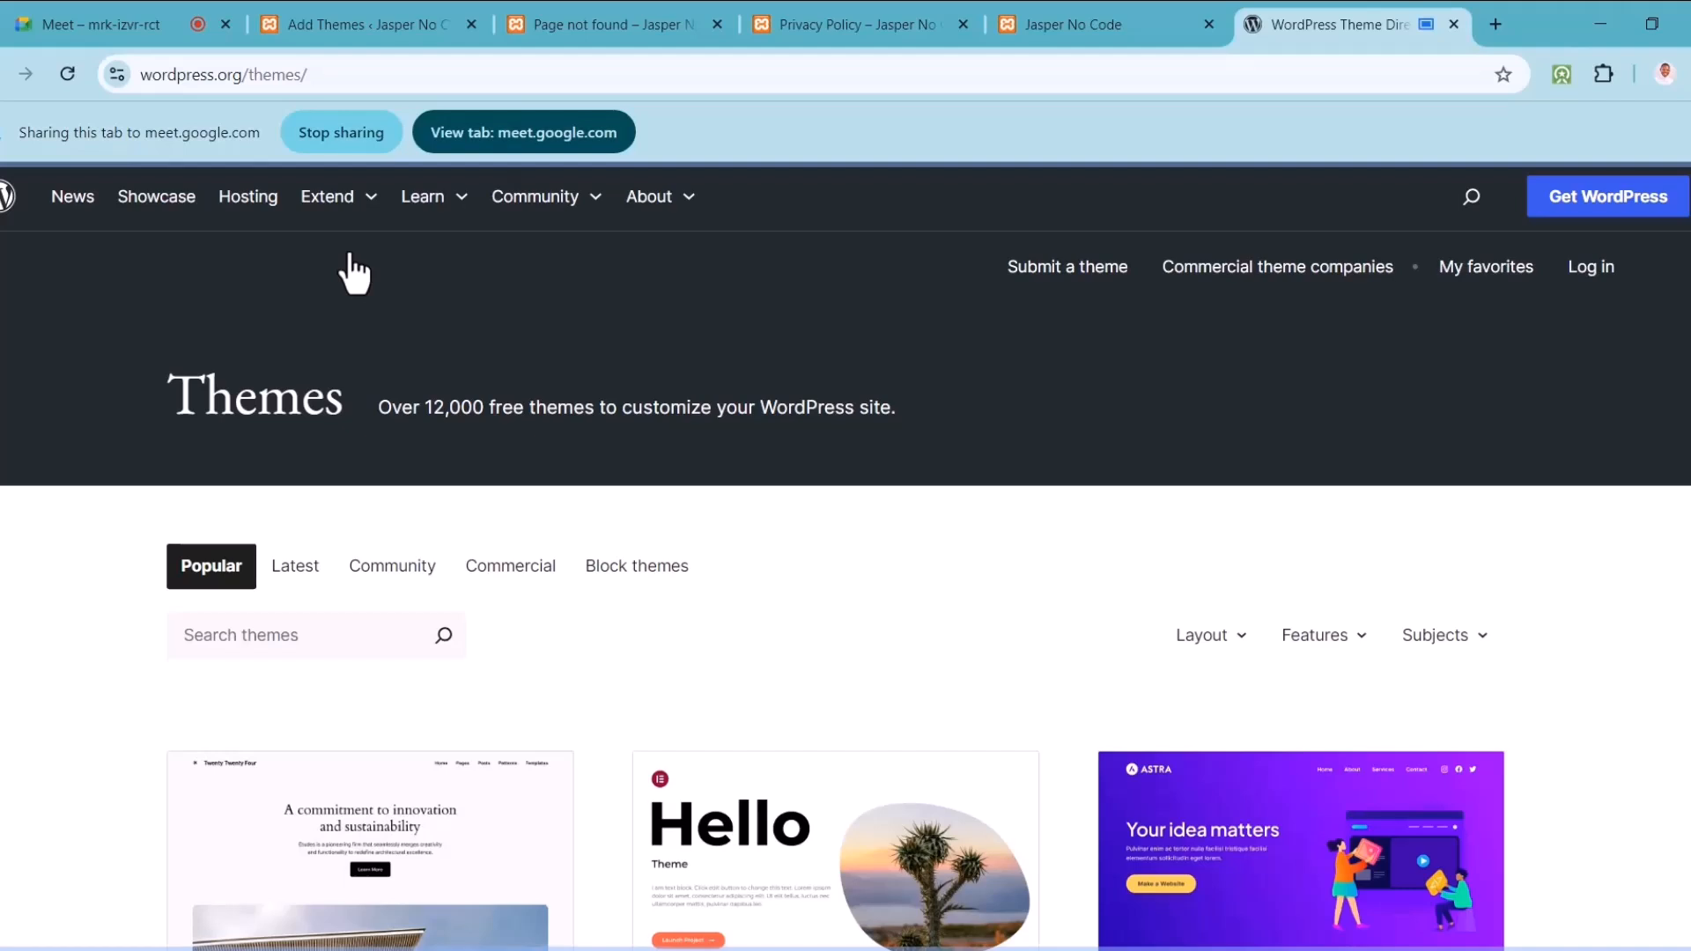
pyautogui.scroll(-4, 845, 563)
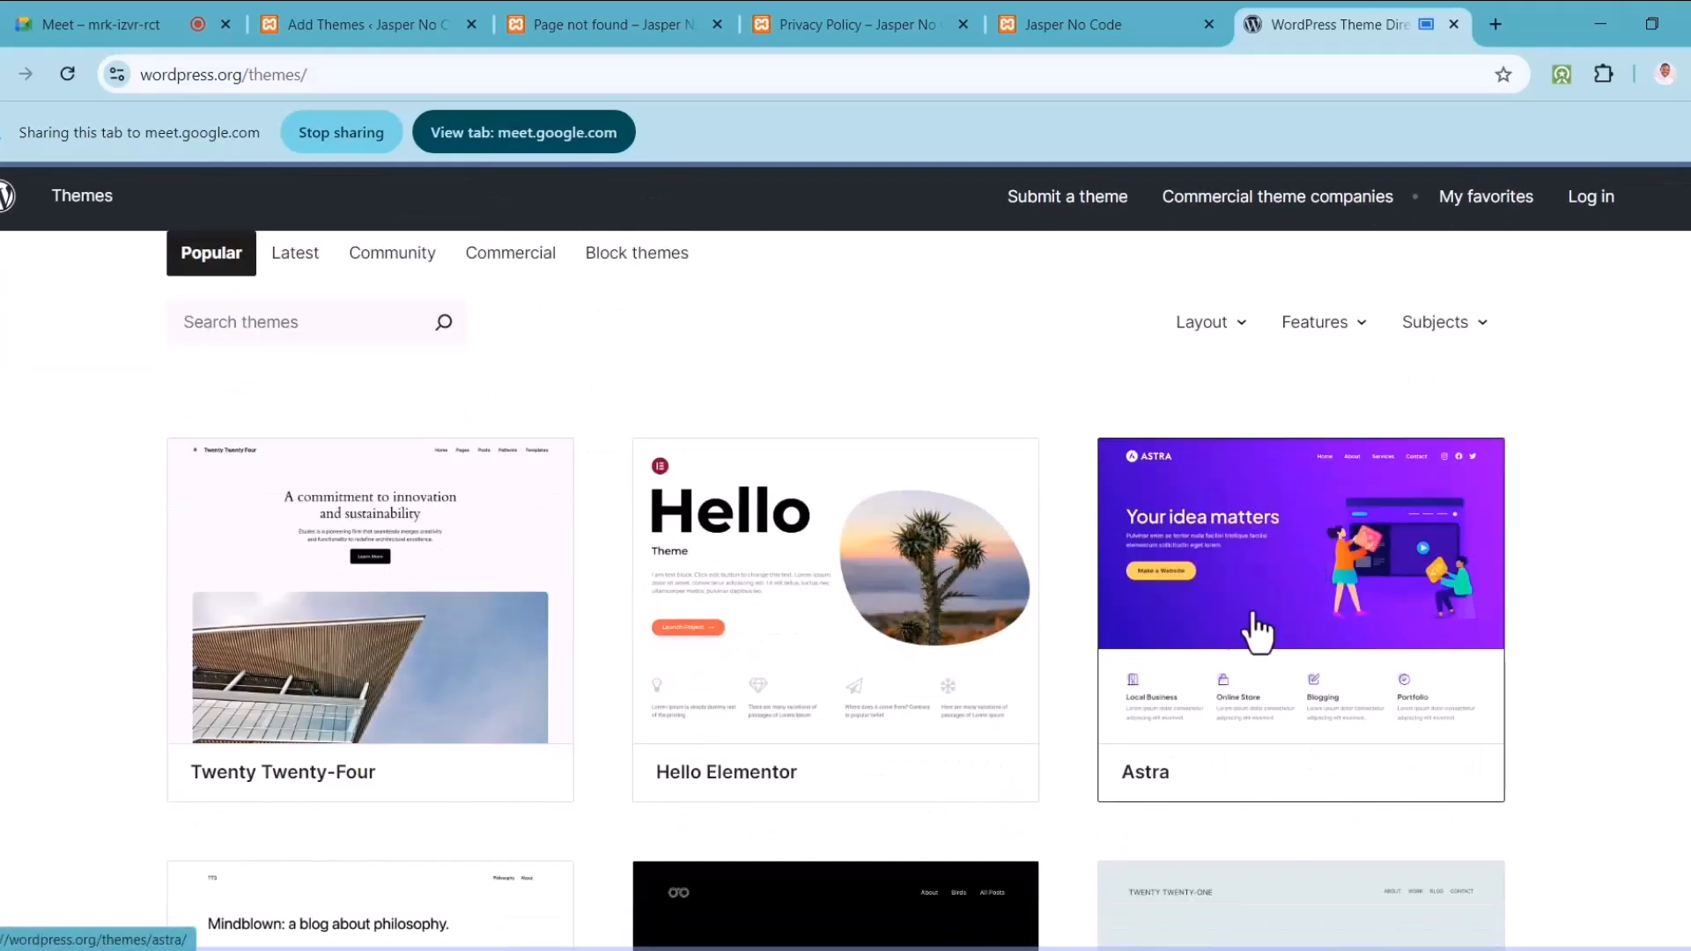
pyautogui.click(1257, 662)
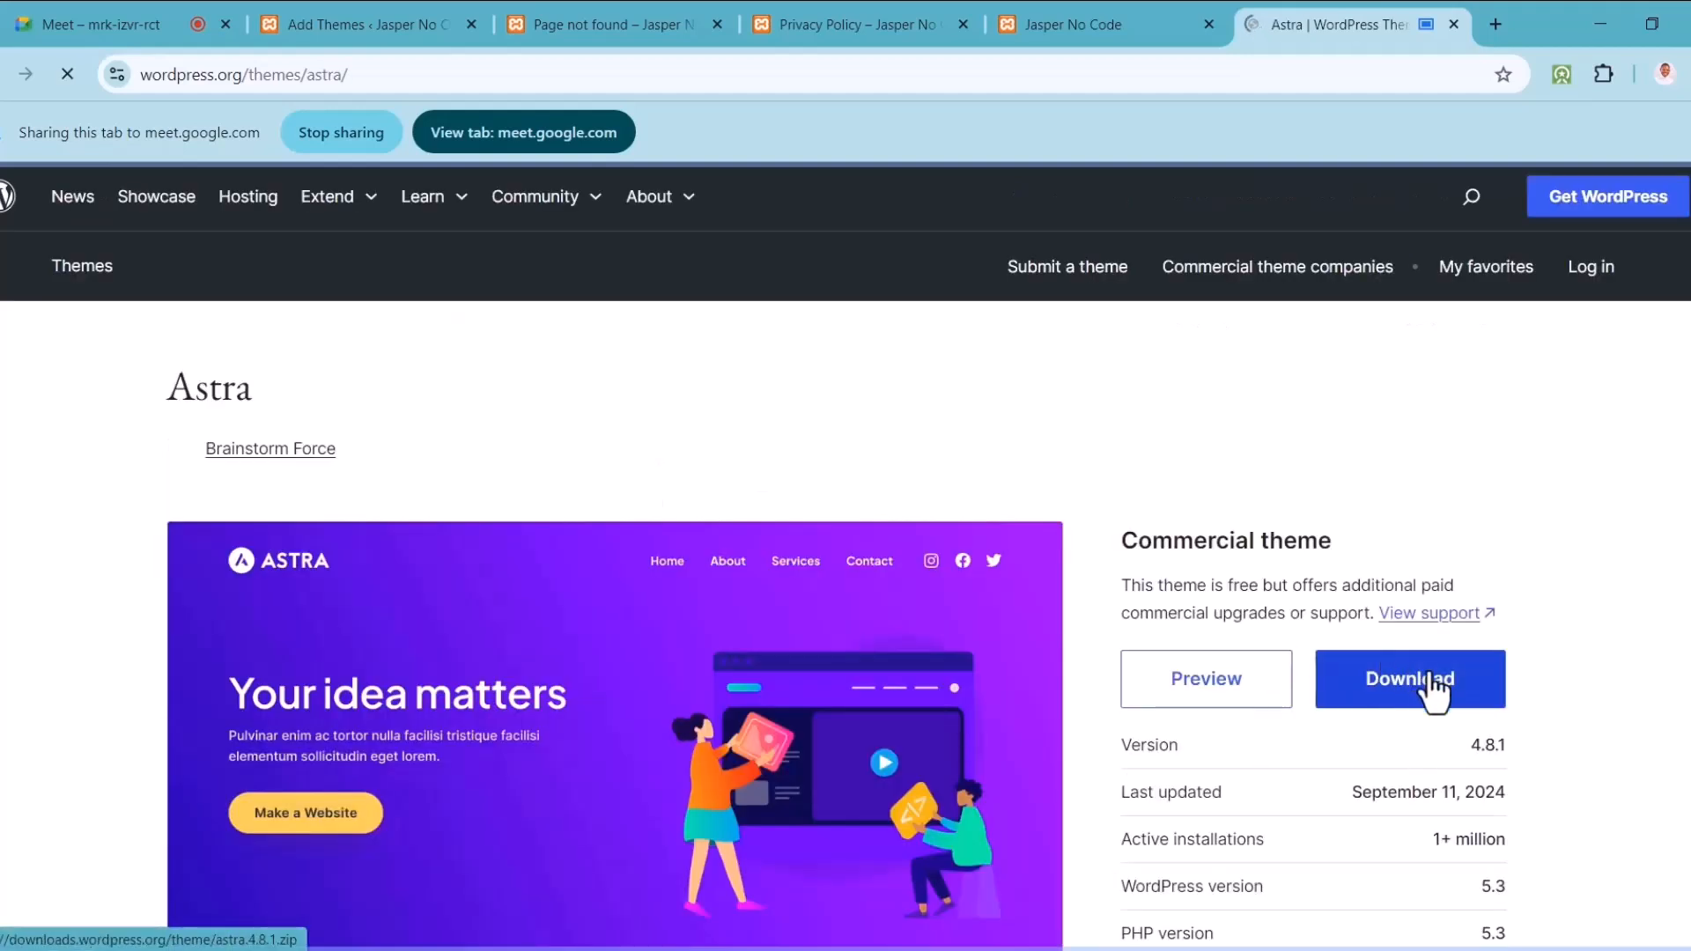
pyautogui.click(1432, 676)
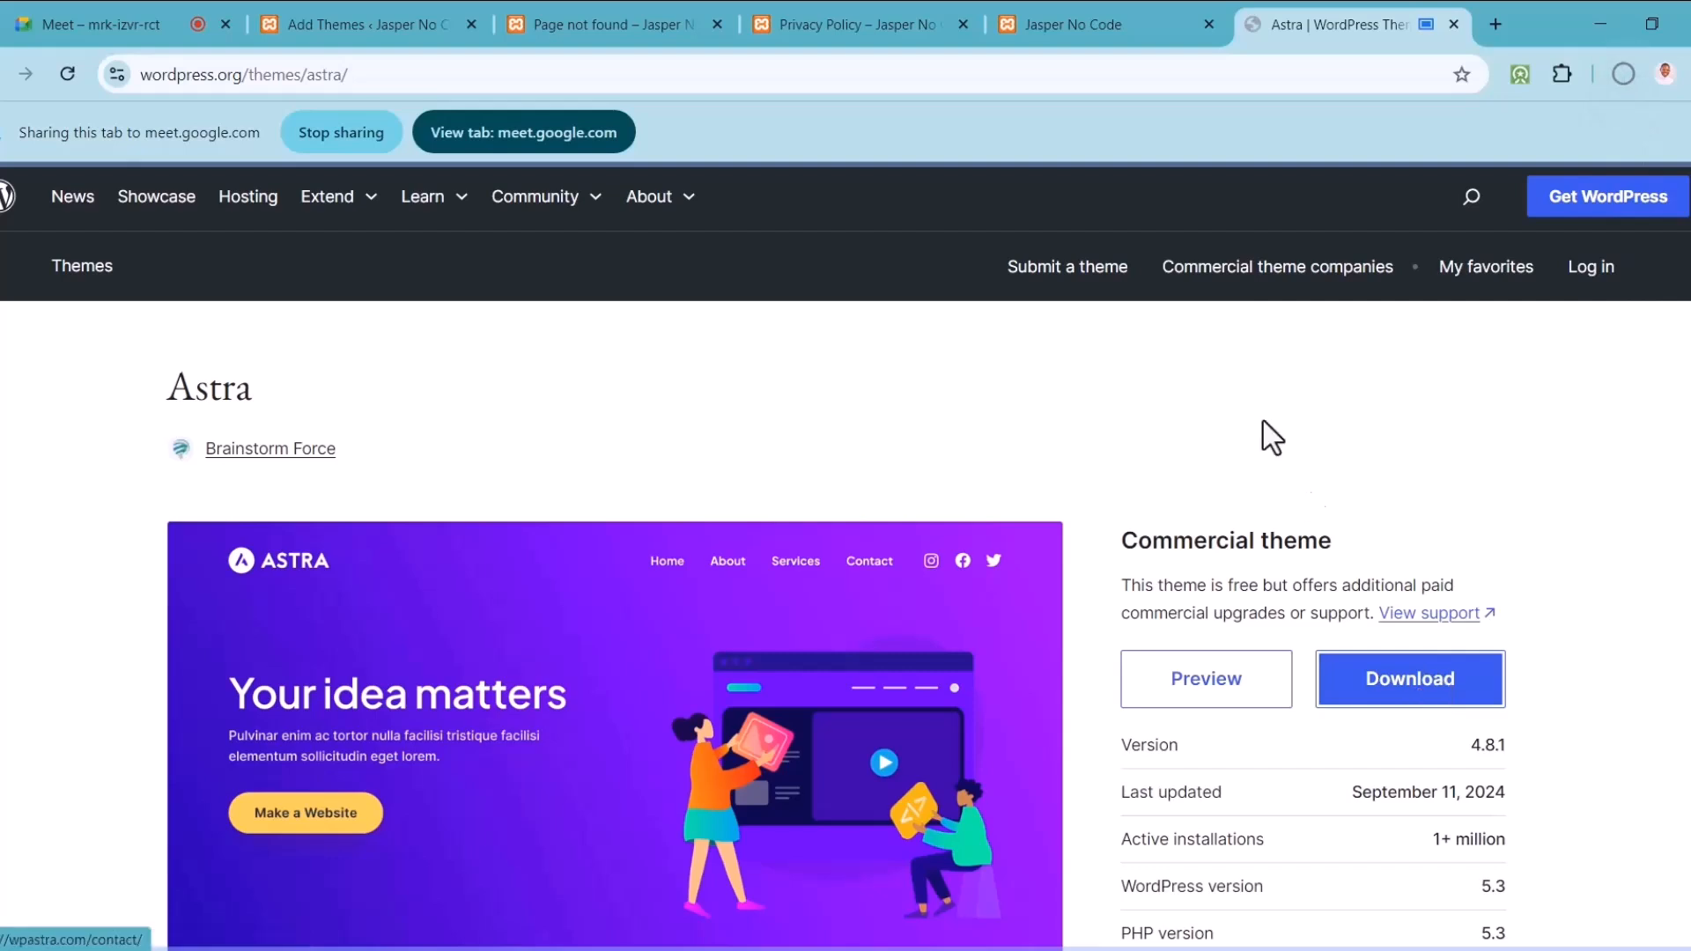
# Step: Download the Hello Elementor theme zip, check its progress, and switch to the Meet call
pyautogui.click(2, 81)
pyautogui.click(808, 616)
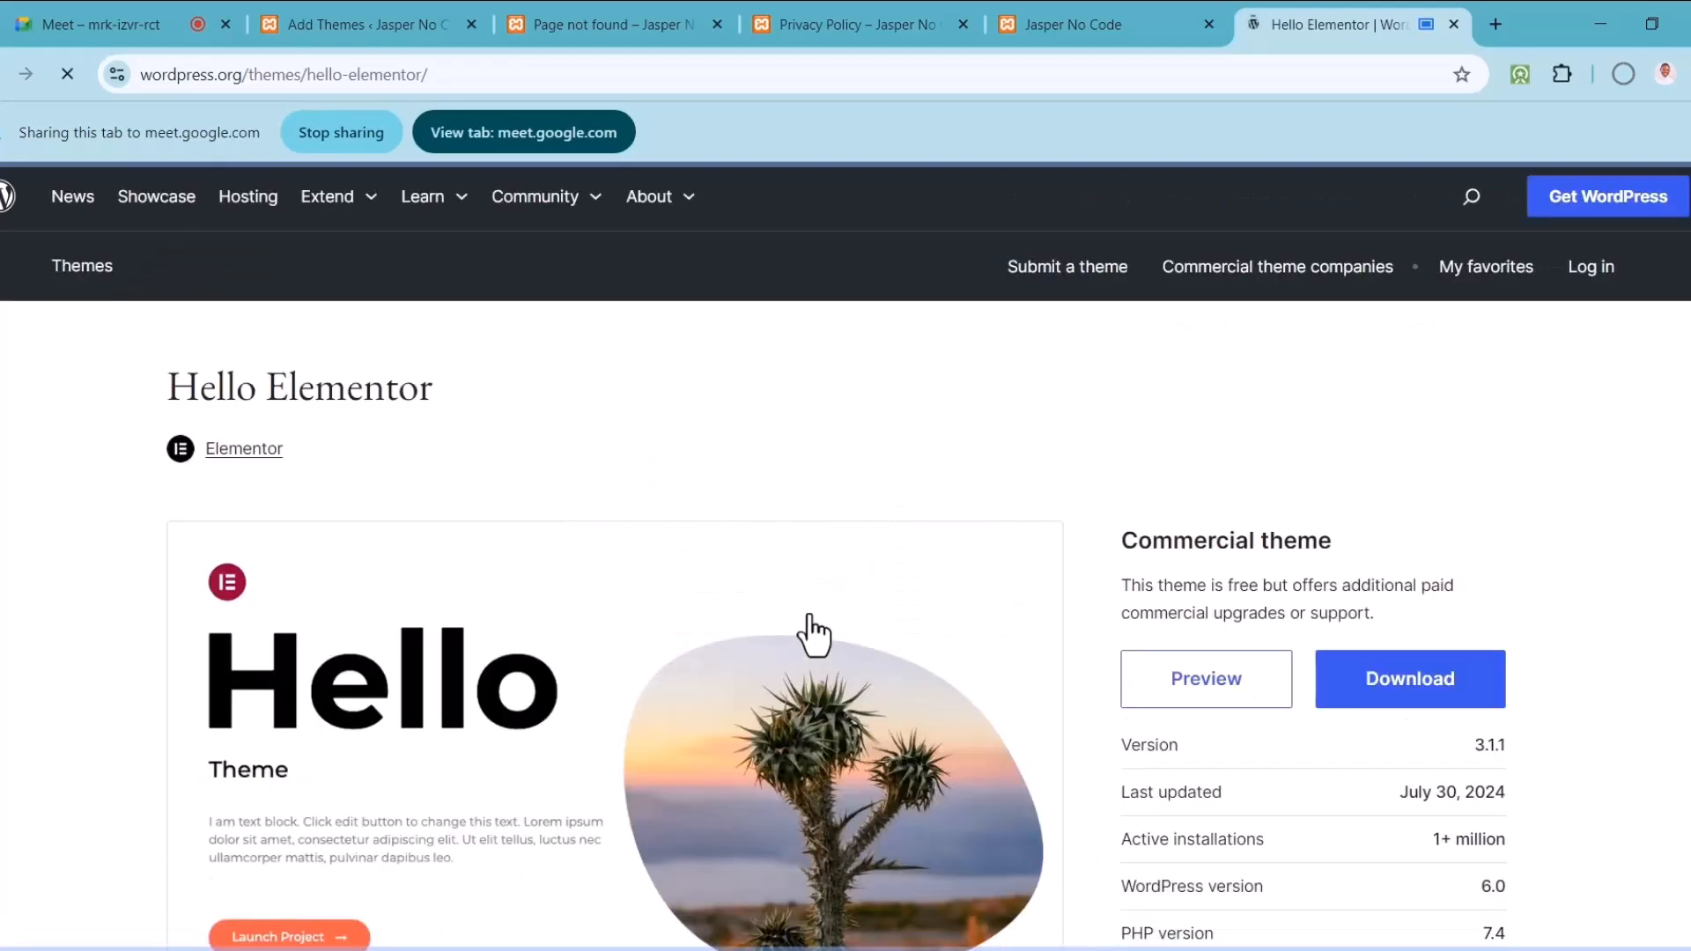
pyautogui.click(1420, 681)
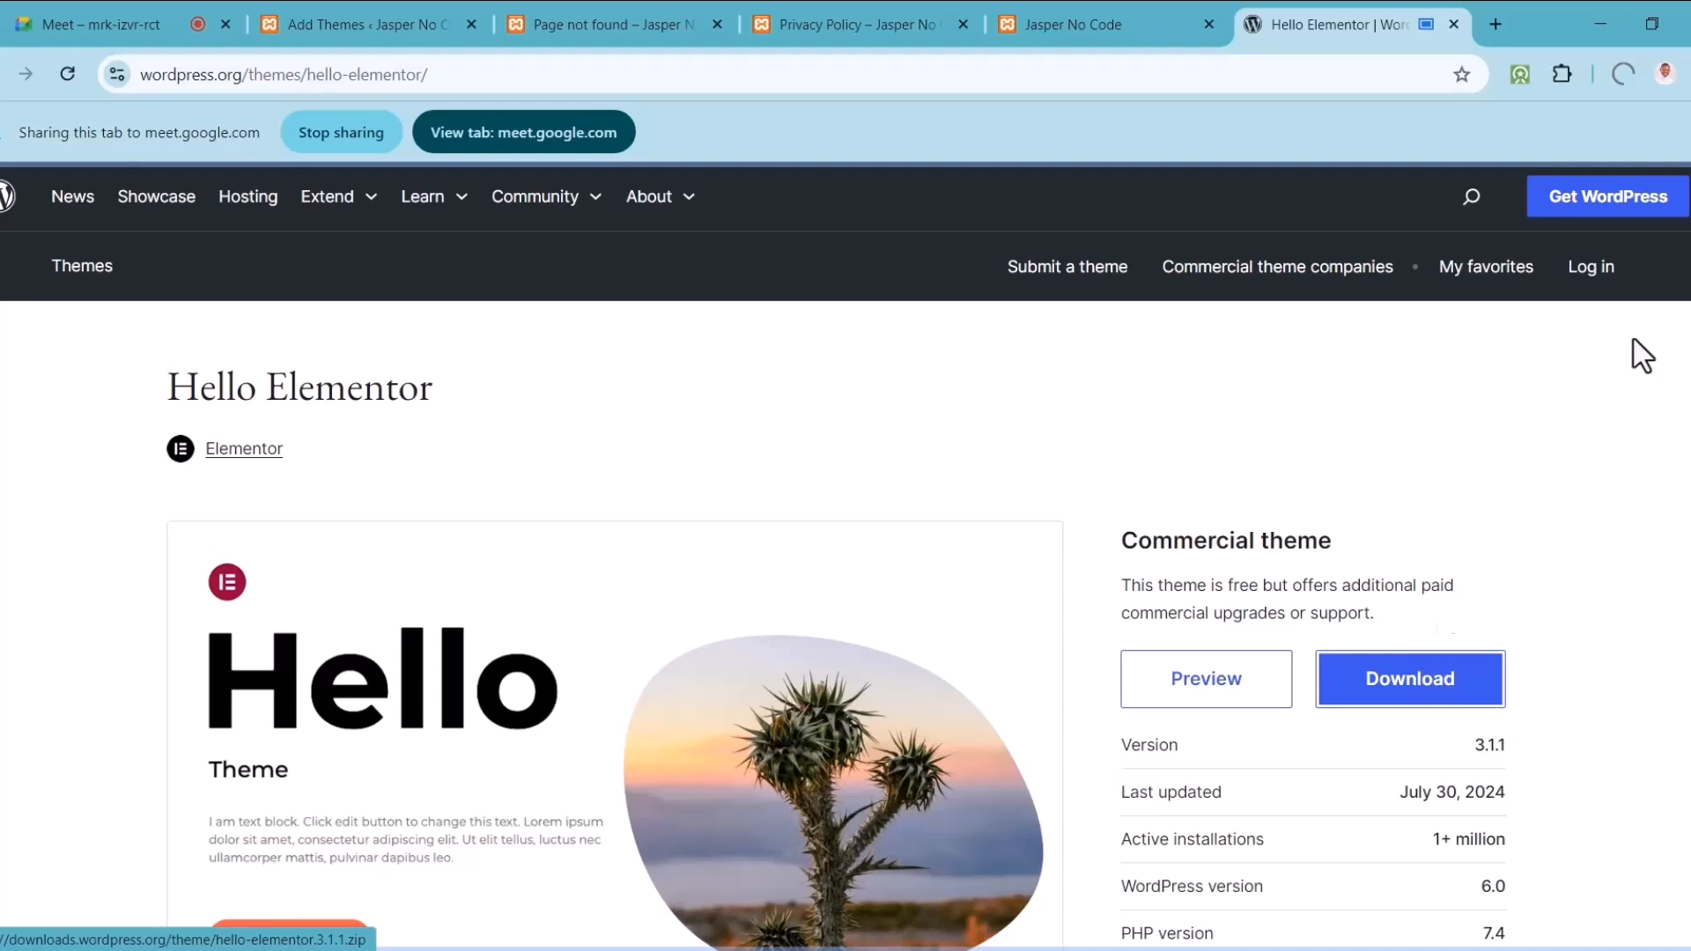
pyautogui.click(1620, 76)
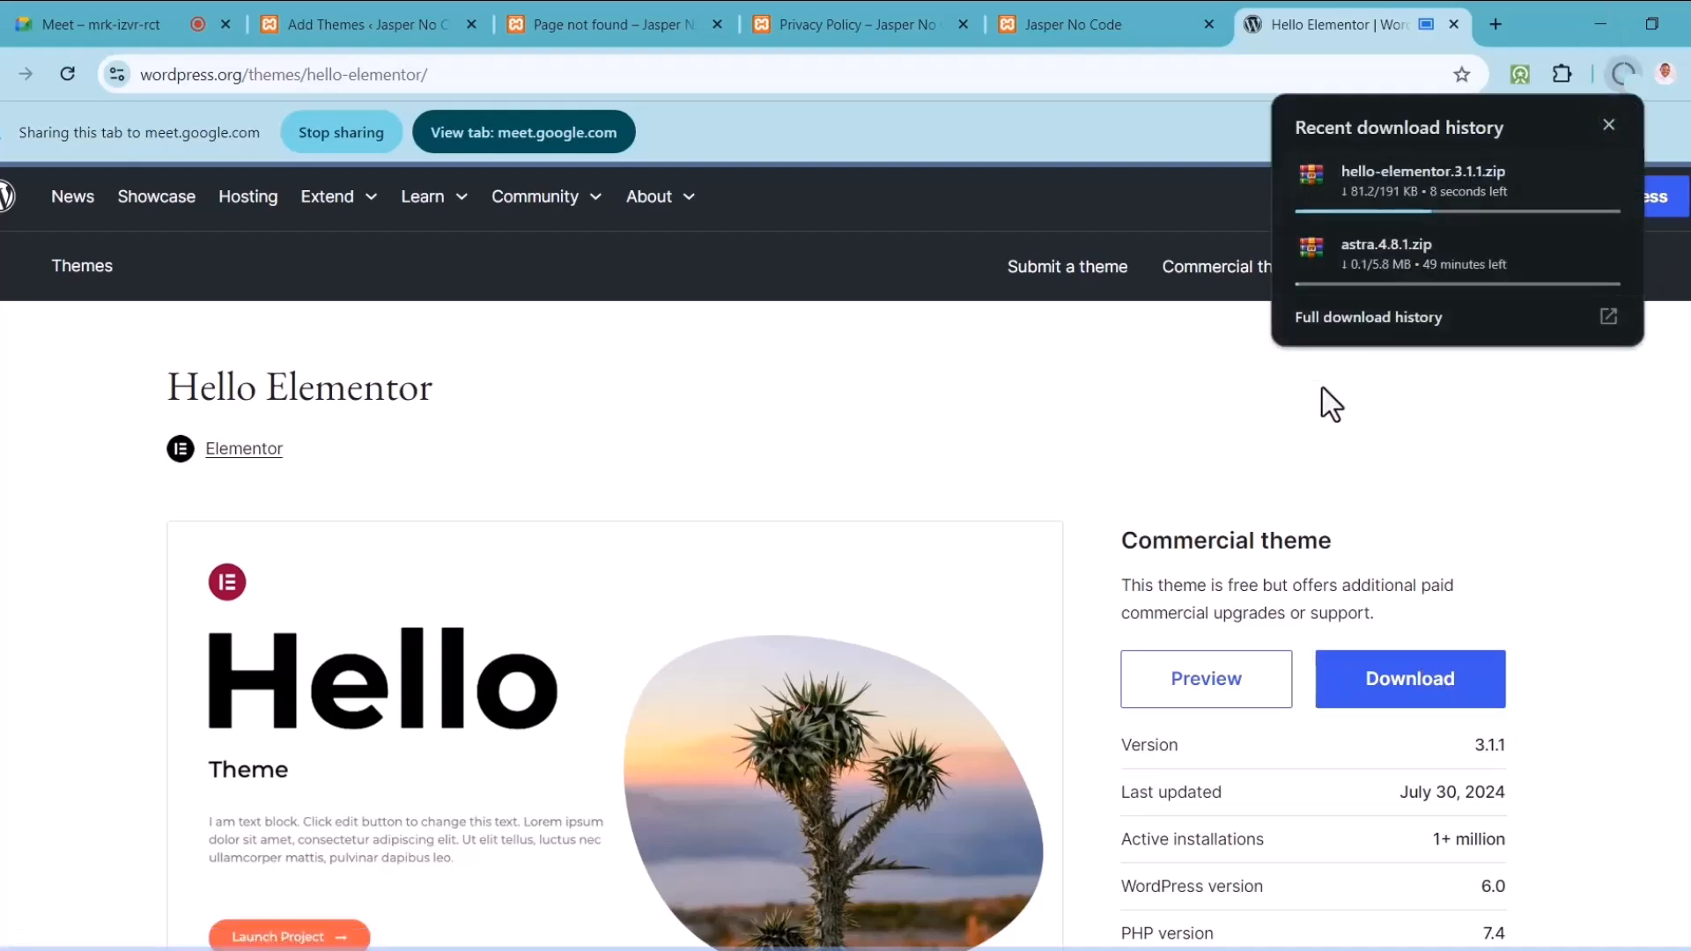
pyautogui.click(121, 14)
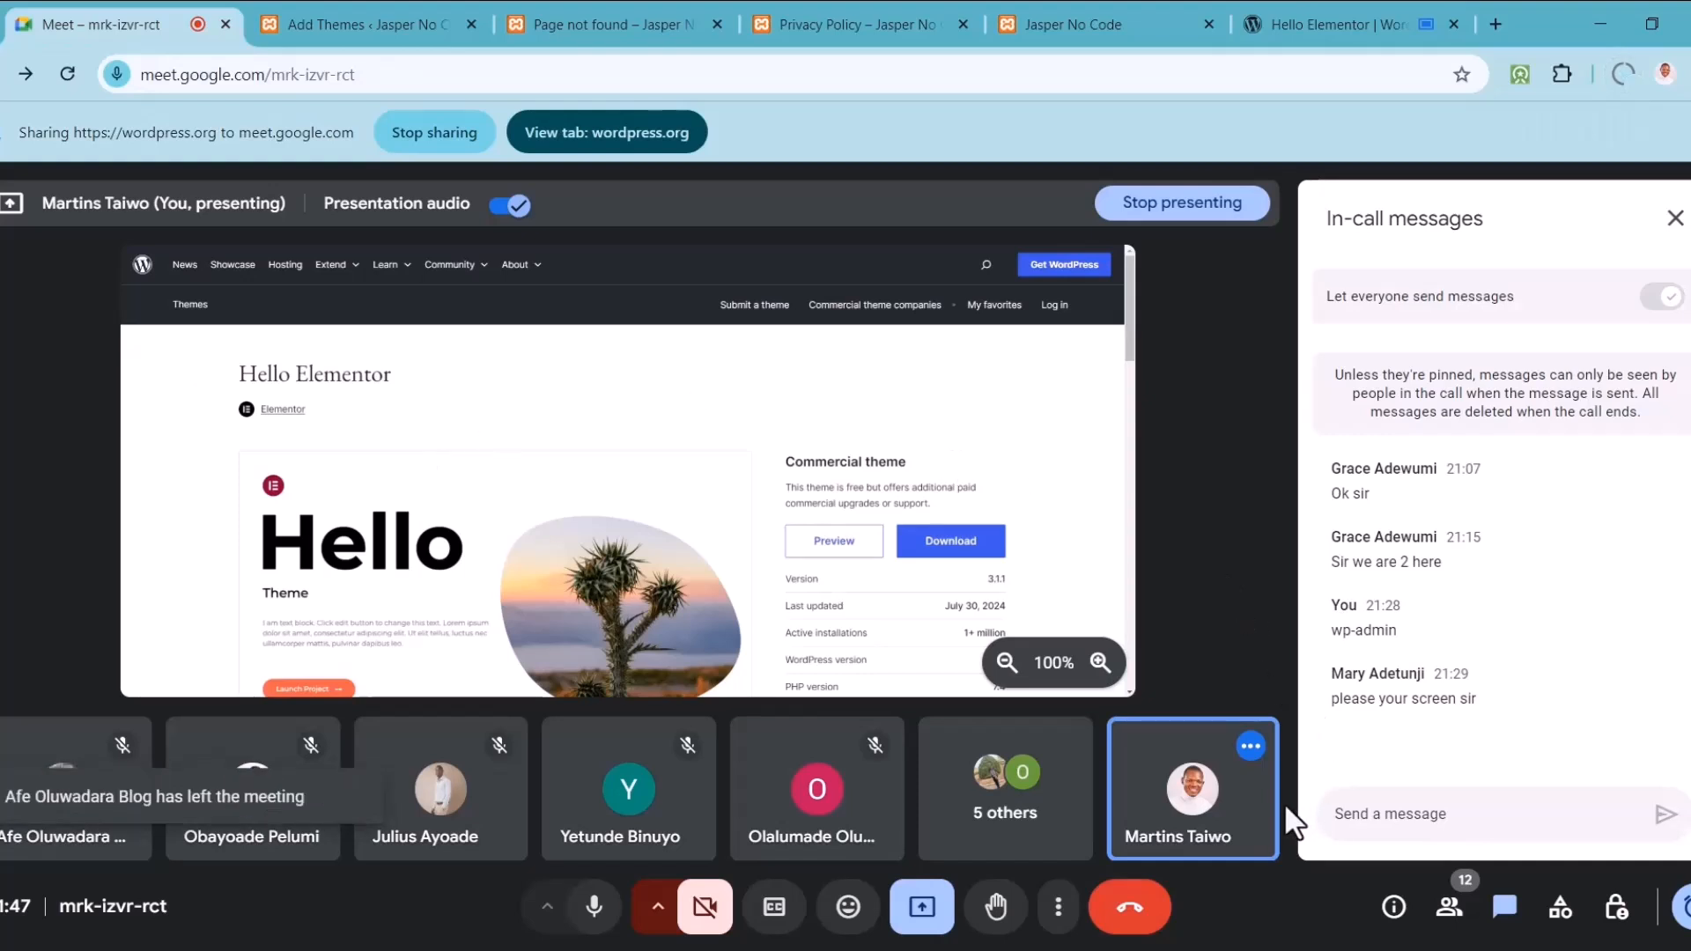
# Step: Close the In-call messages panel in Google Meet
pyautogui.moveTo(1242, 804)
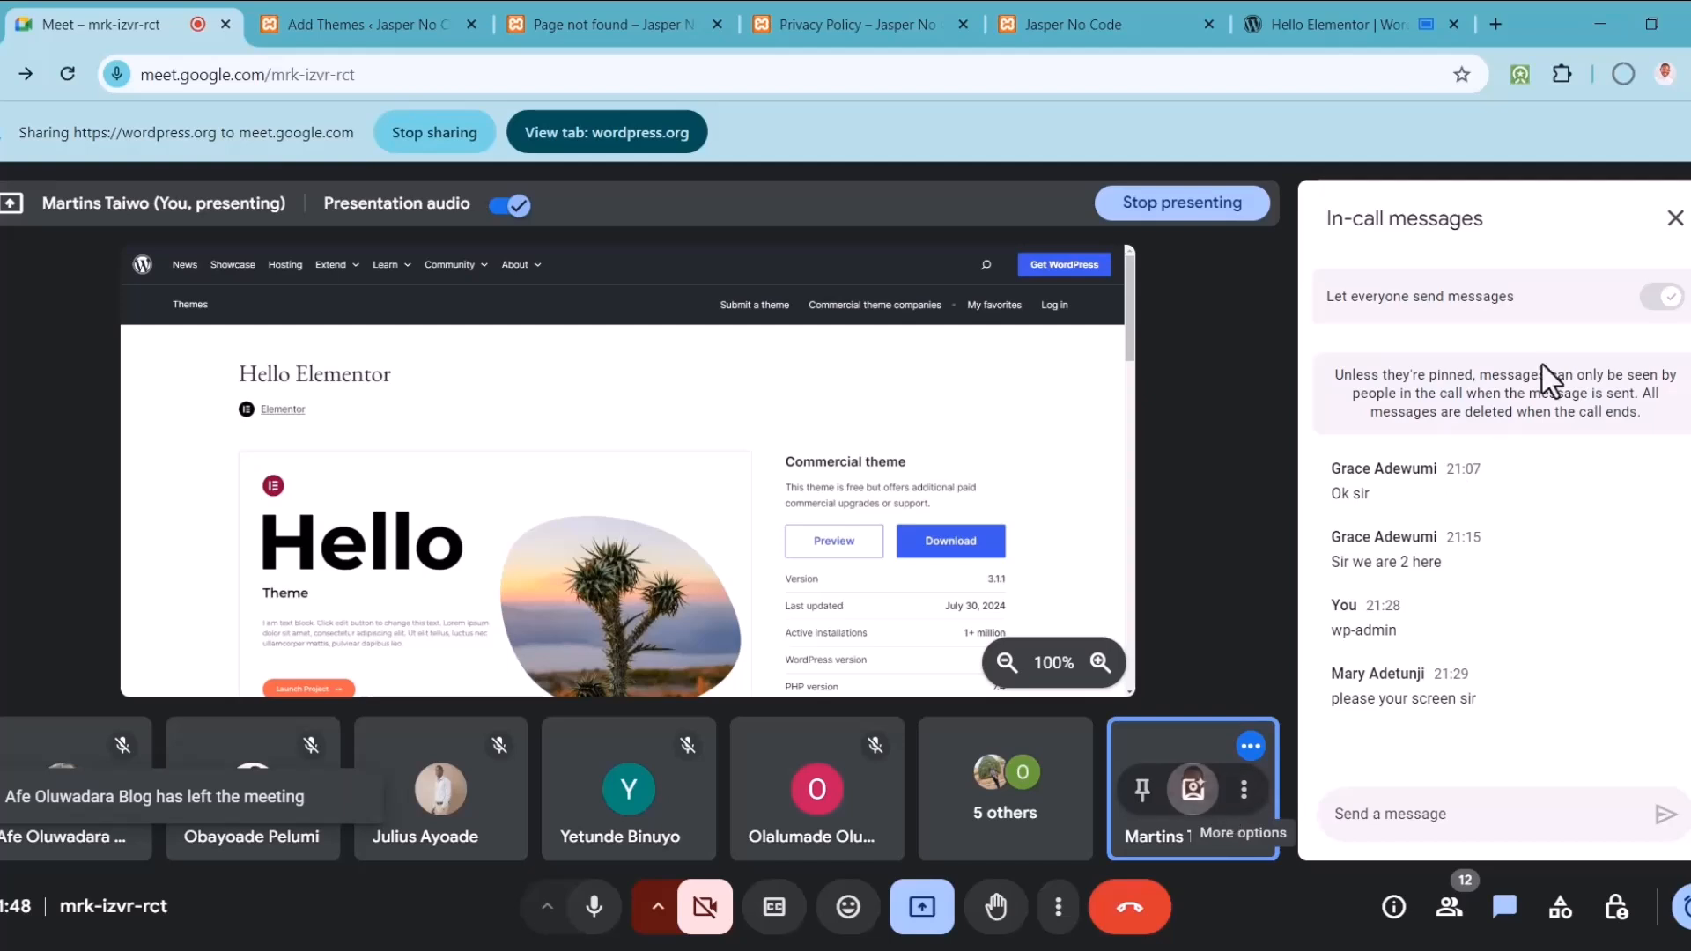
pyautogui.click(1675, 220)
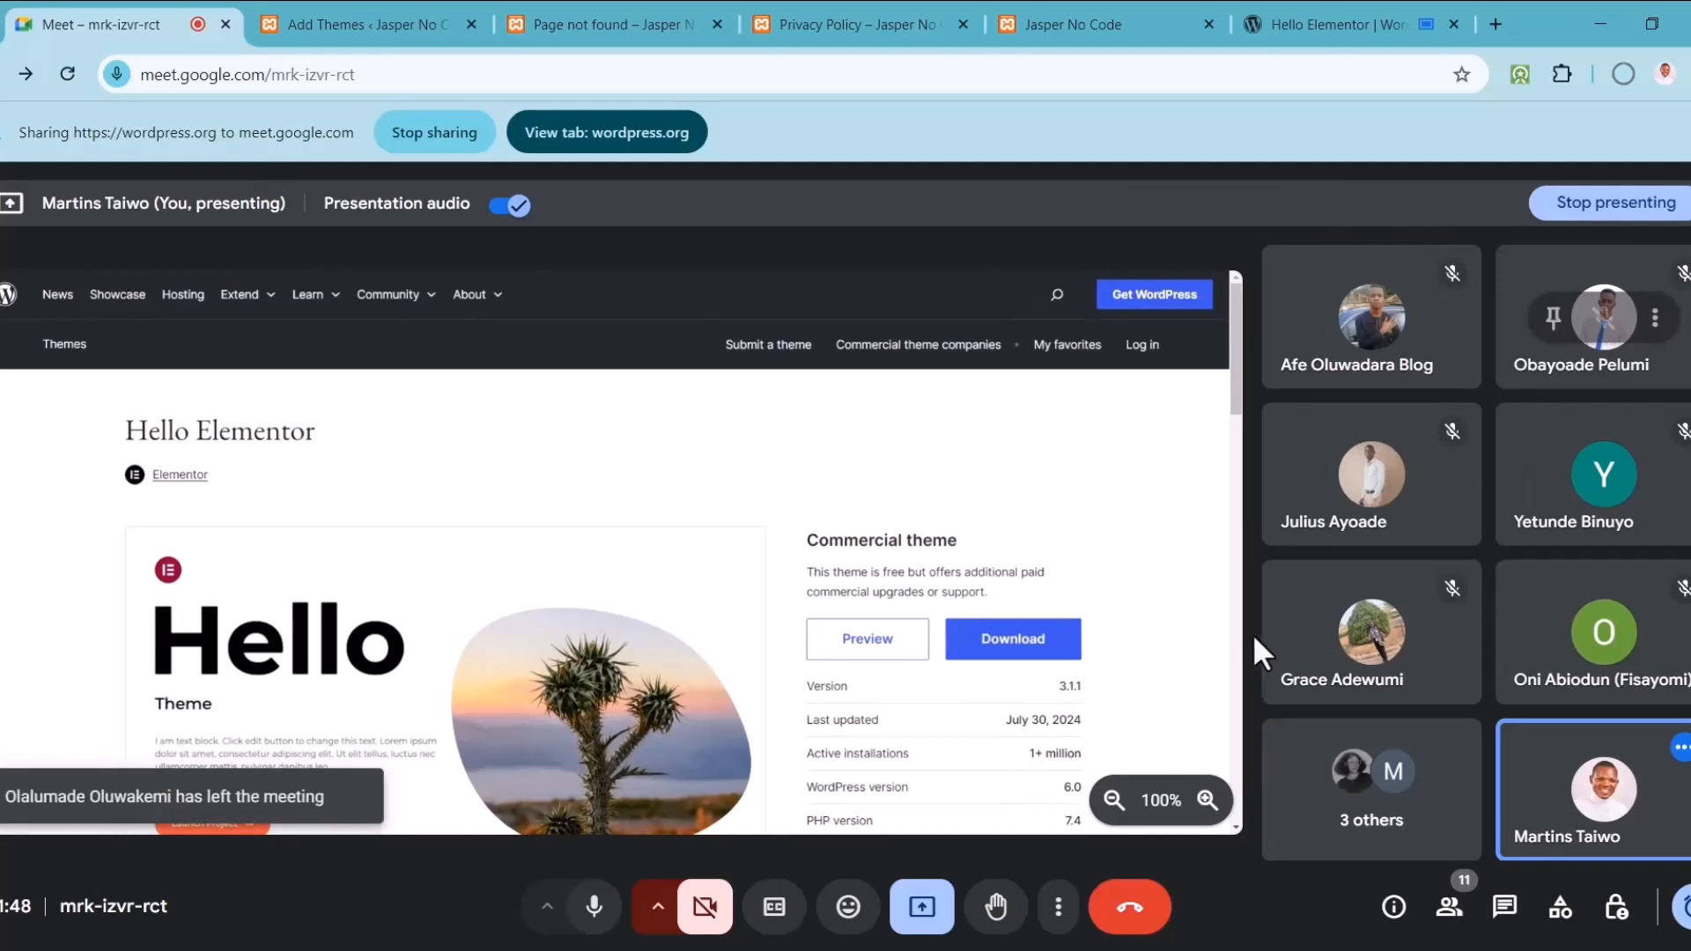
# Step: Confirm in Chrome's downloads that the Hello Elementor zip finished, then dismiss the list
pyautogui.click(1324, 36)
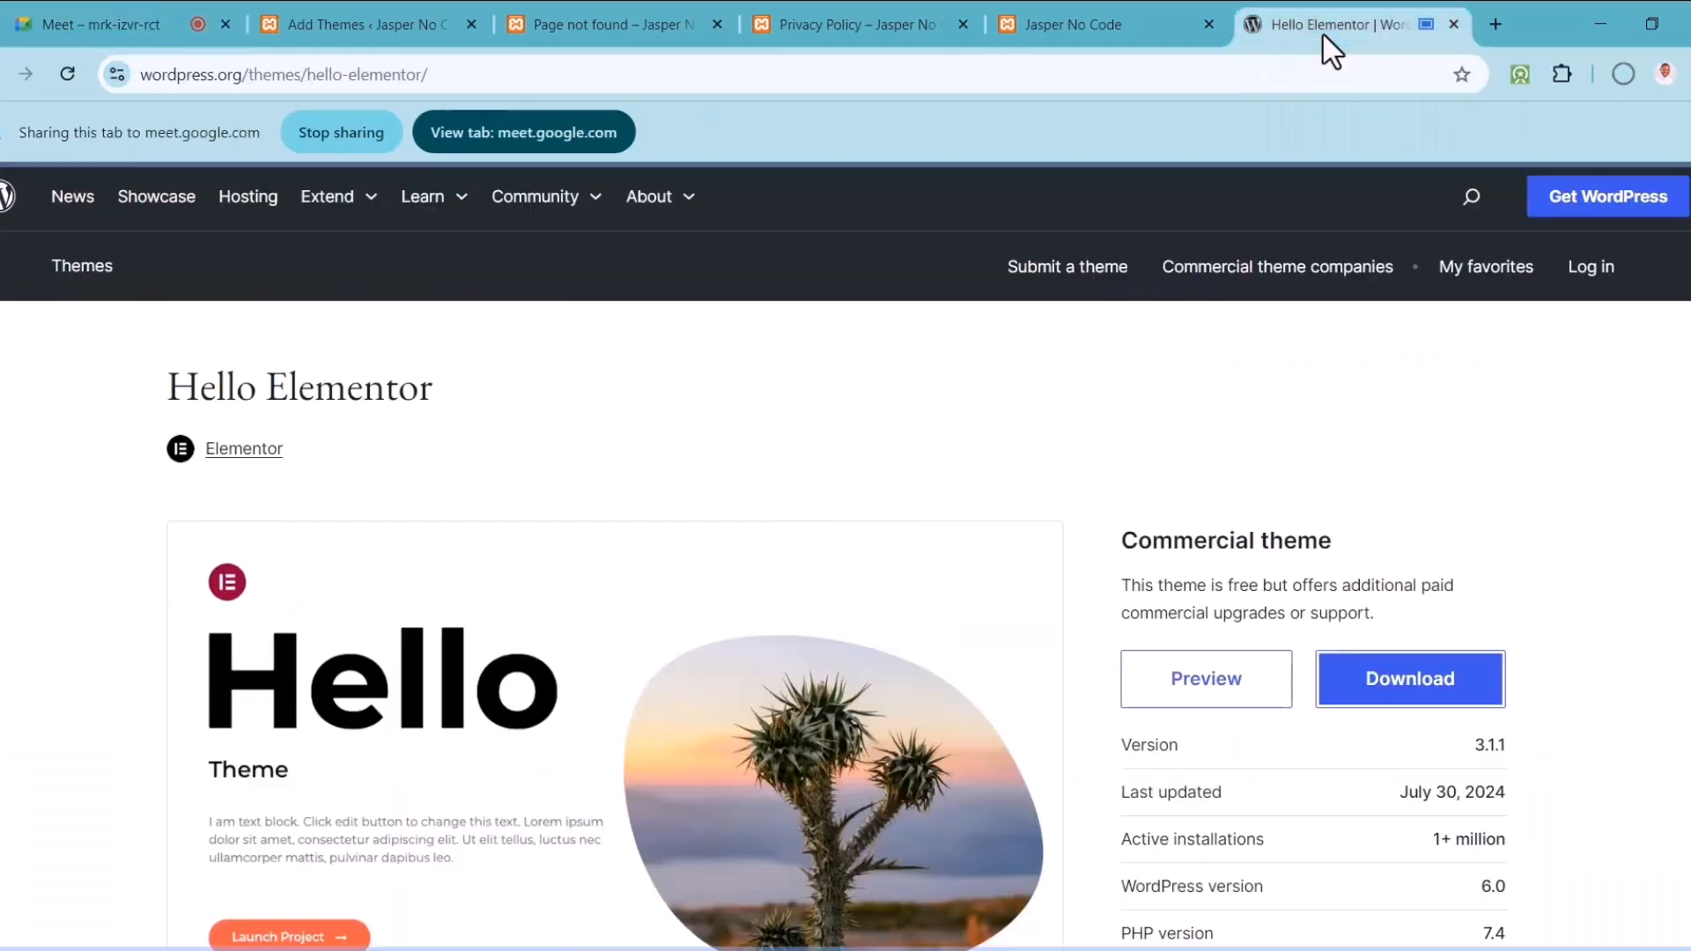
pyautogui.click(1621, 77)
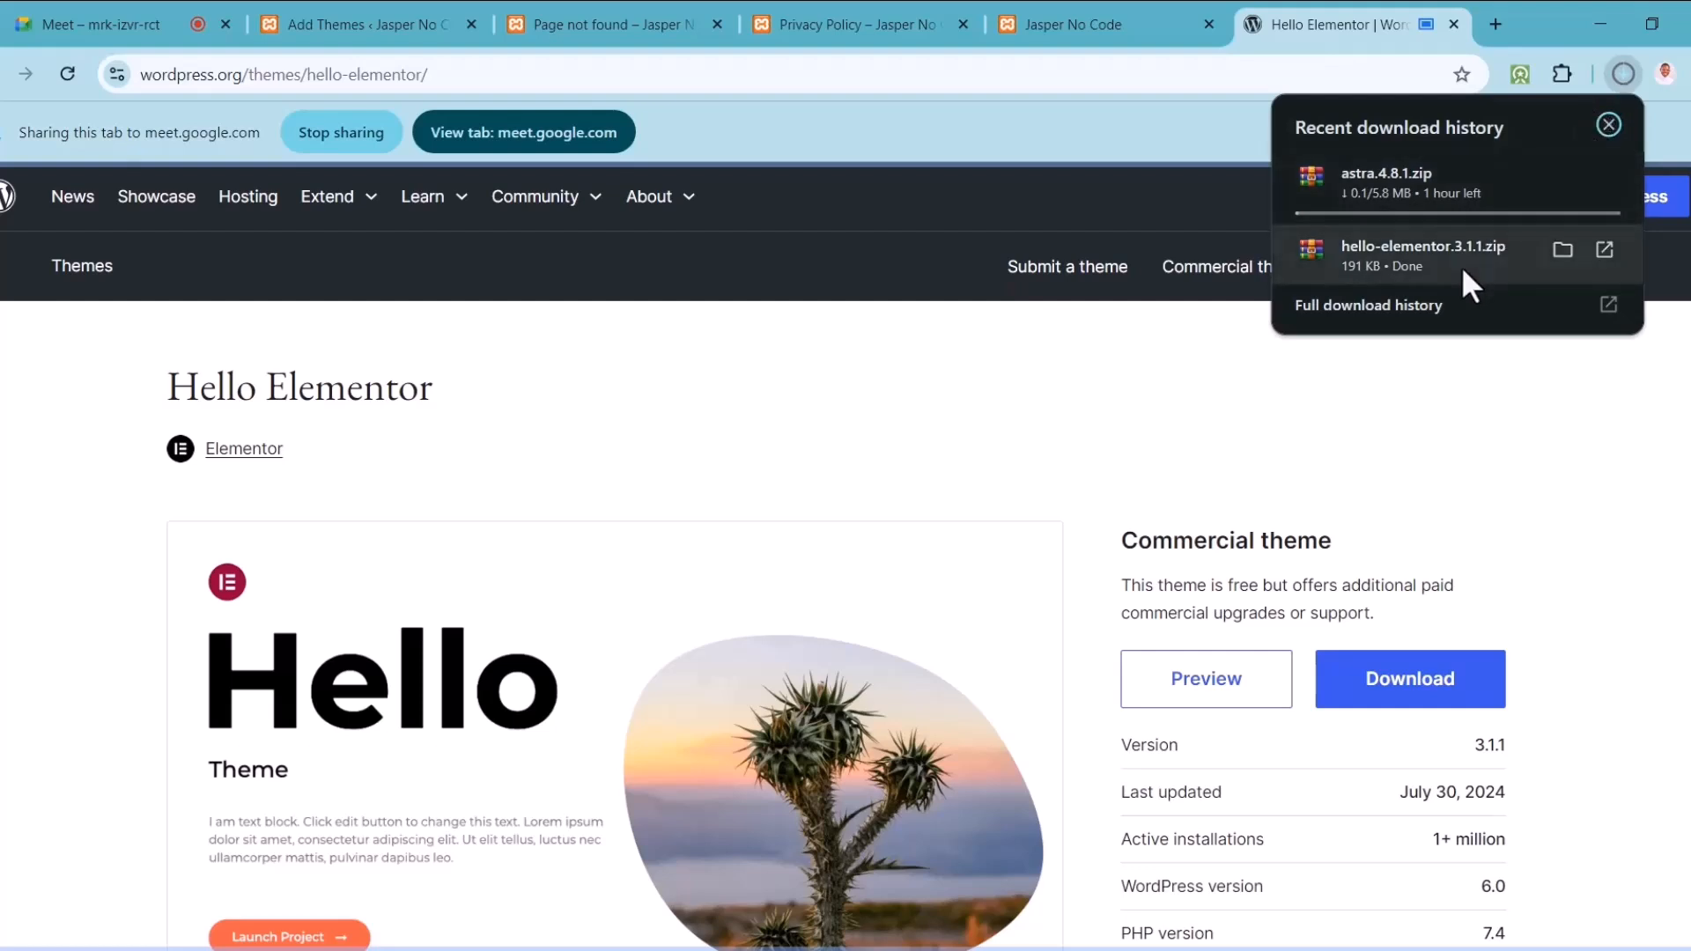
pyautogui.click(1562, 247)
pyautogui.click(1050, 453)
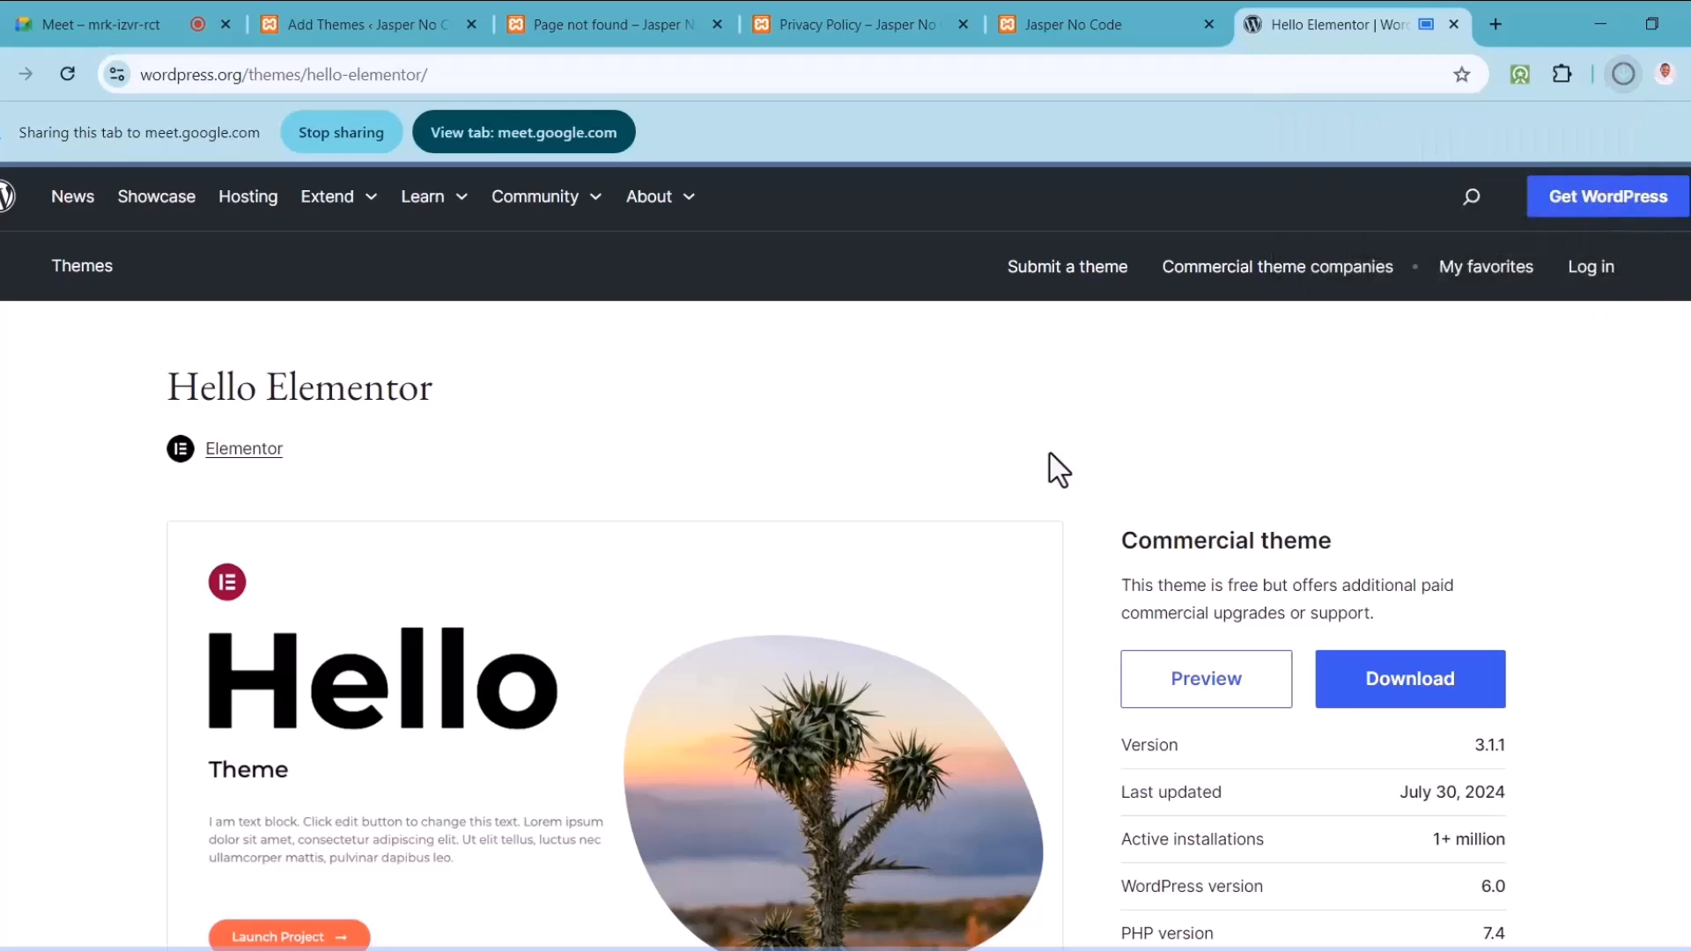
pyautogui.scroll(-1, 1050, 452)
pyautogui.scroll(-3, 1050, 452)
pyautogui.scroll(4, 1344, 177)
# Step: Present the localhost Add Themes tab in the meeting instead and recheck the downloads
pyautogui.click(378, 9)
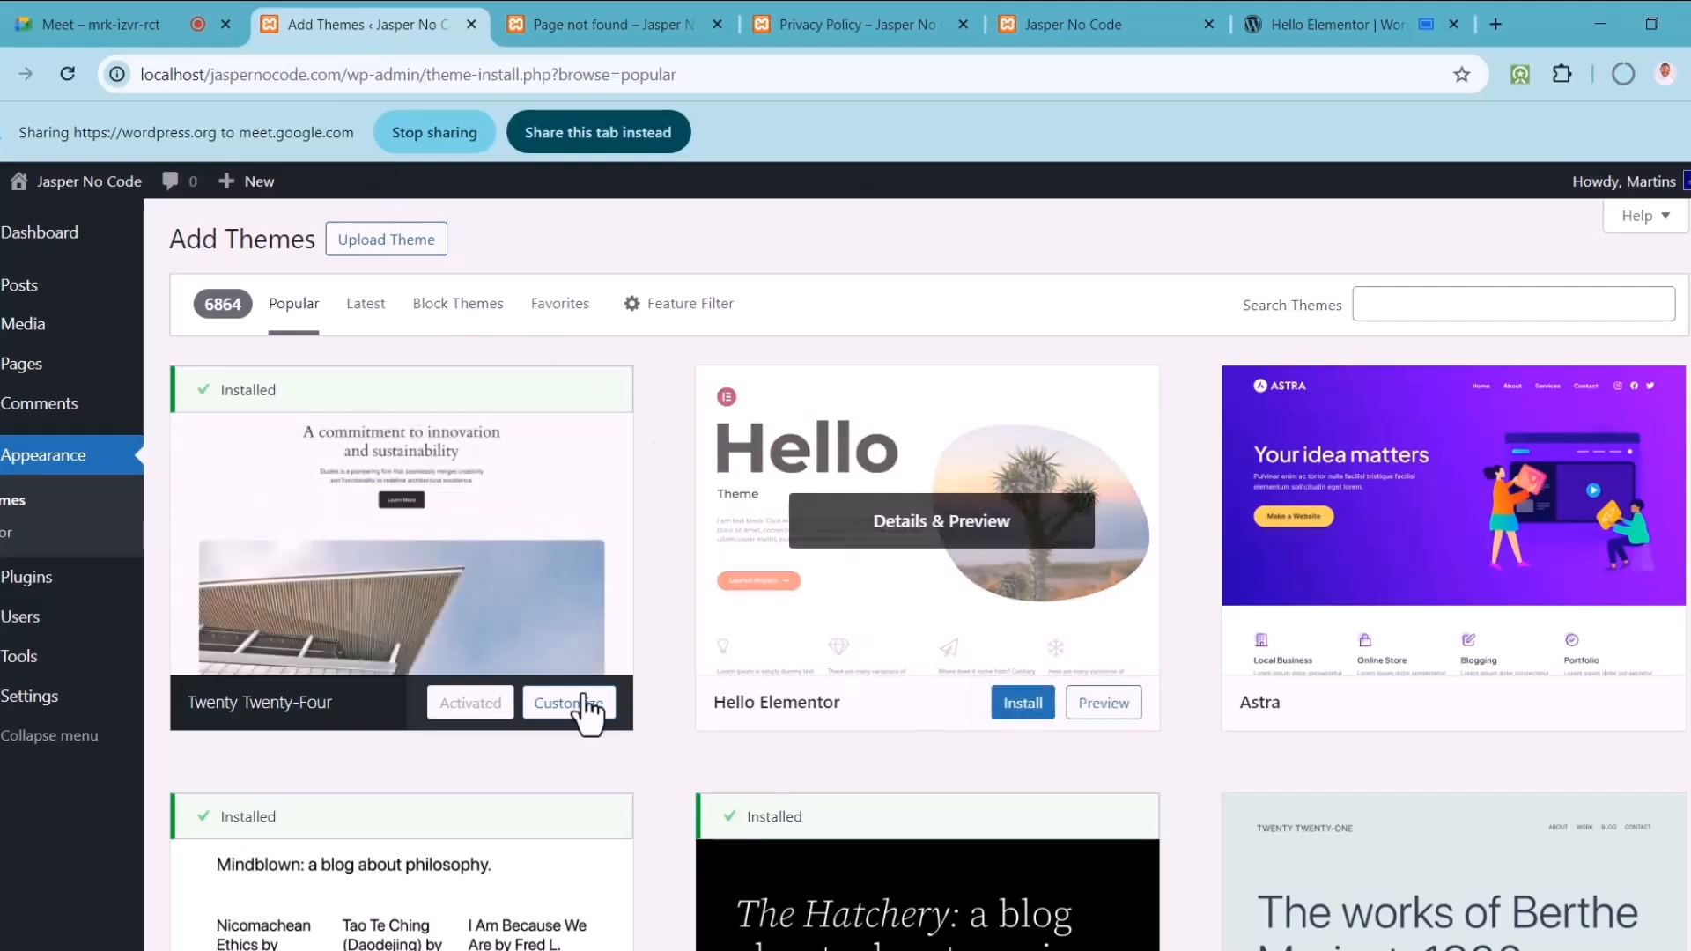
pyautogui.click(582, 134)
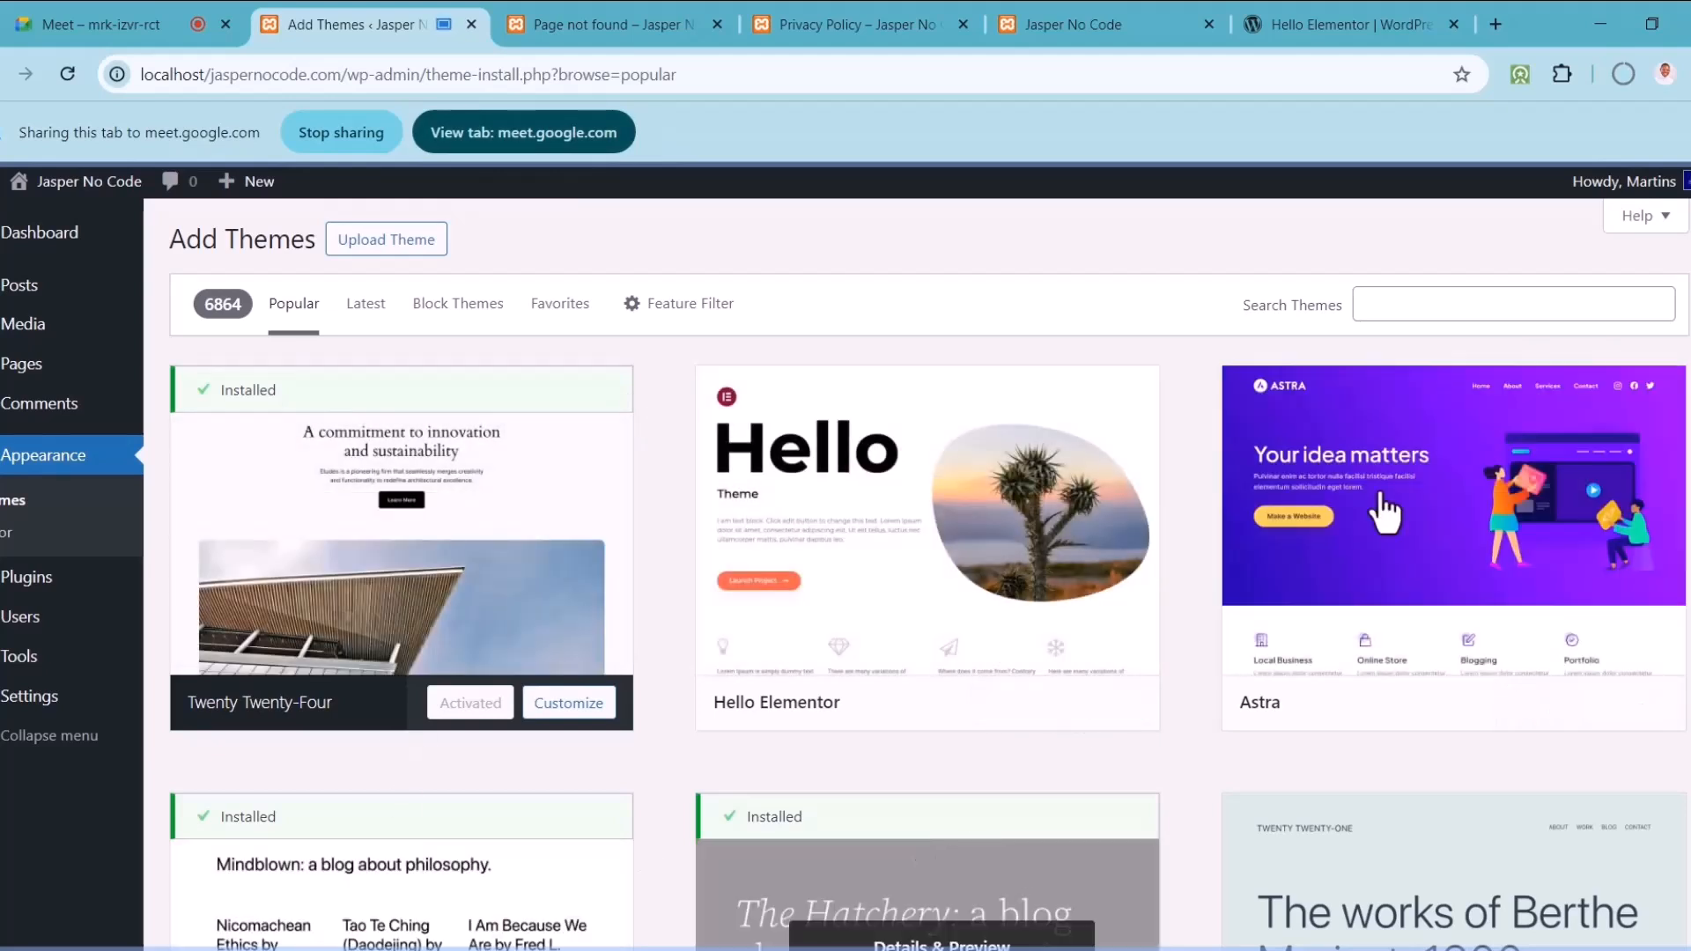
pyautogui.scroll(-6, 930, 575)
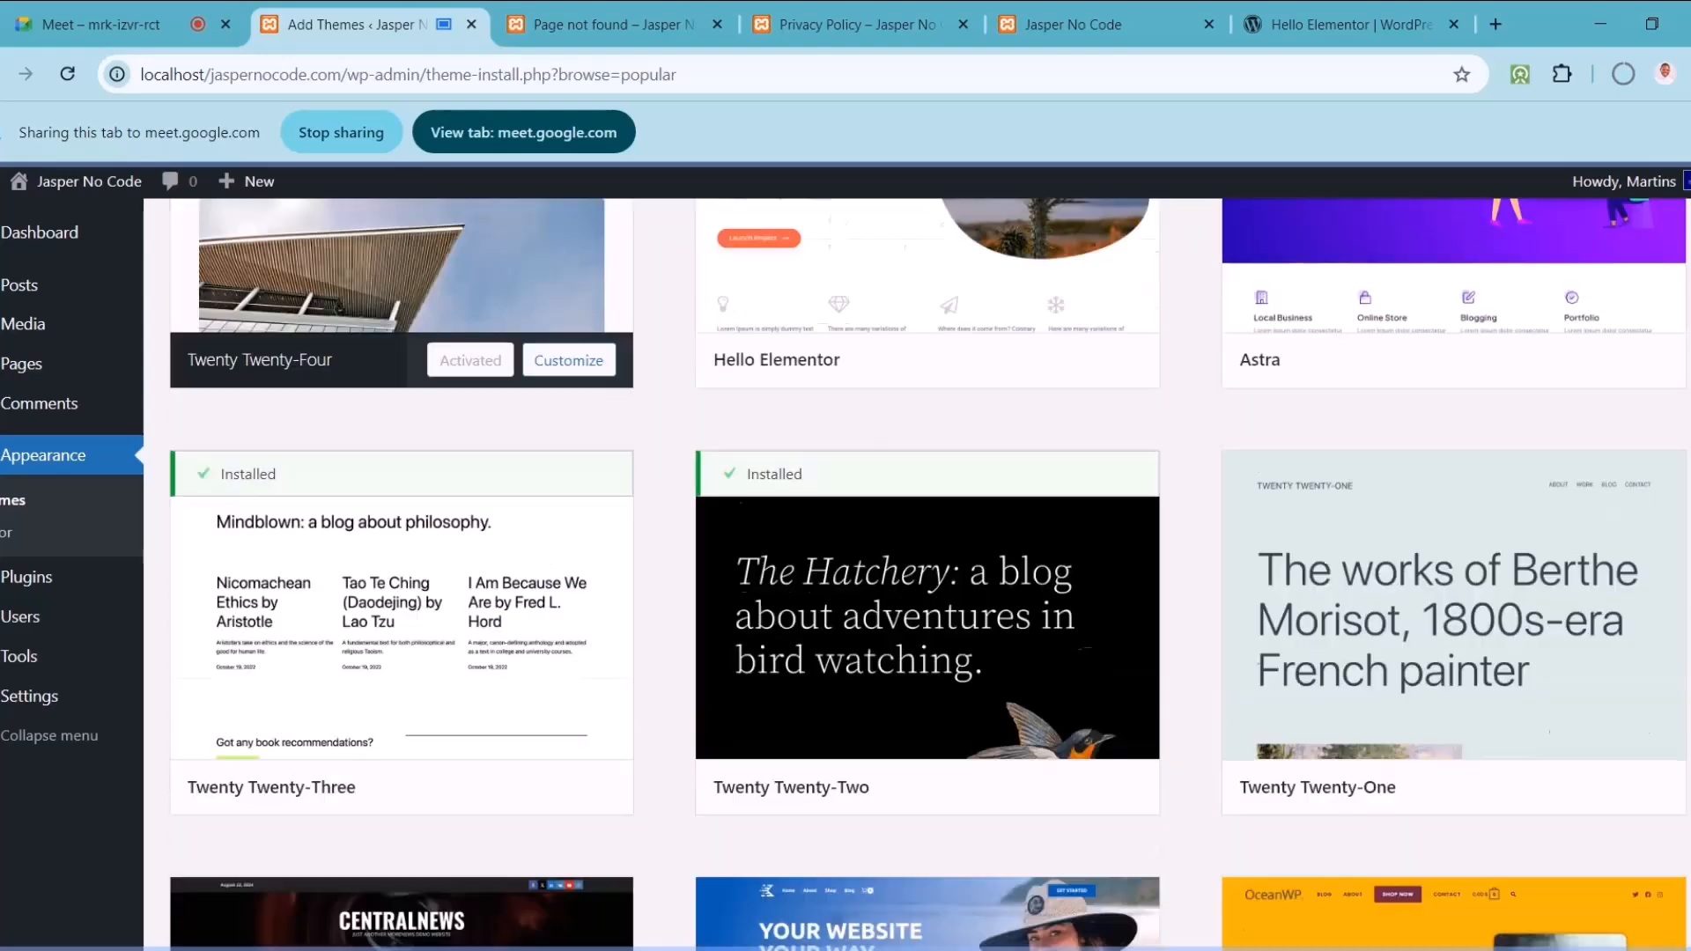
pyautogui.scroll(6, 930, 575)
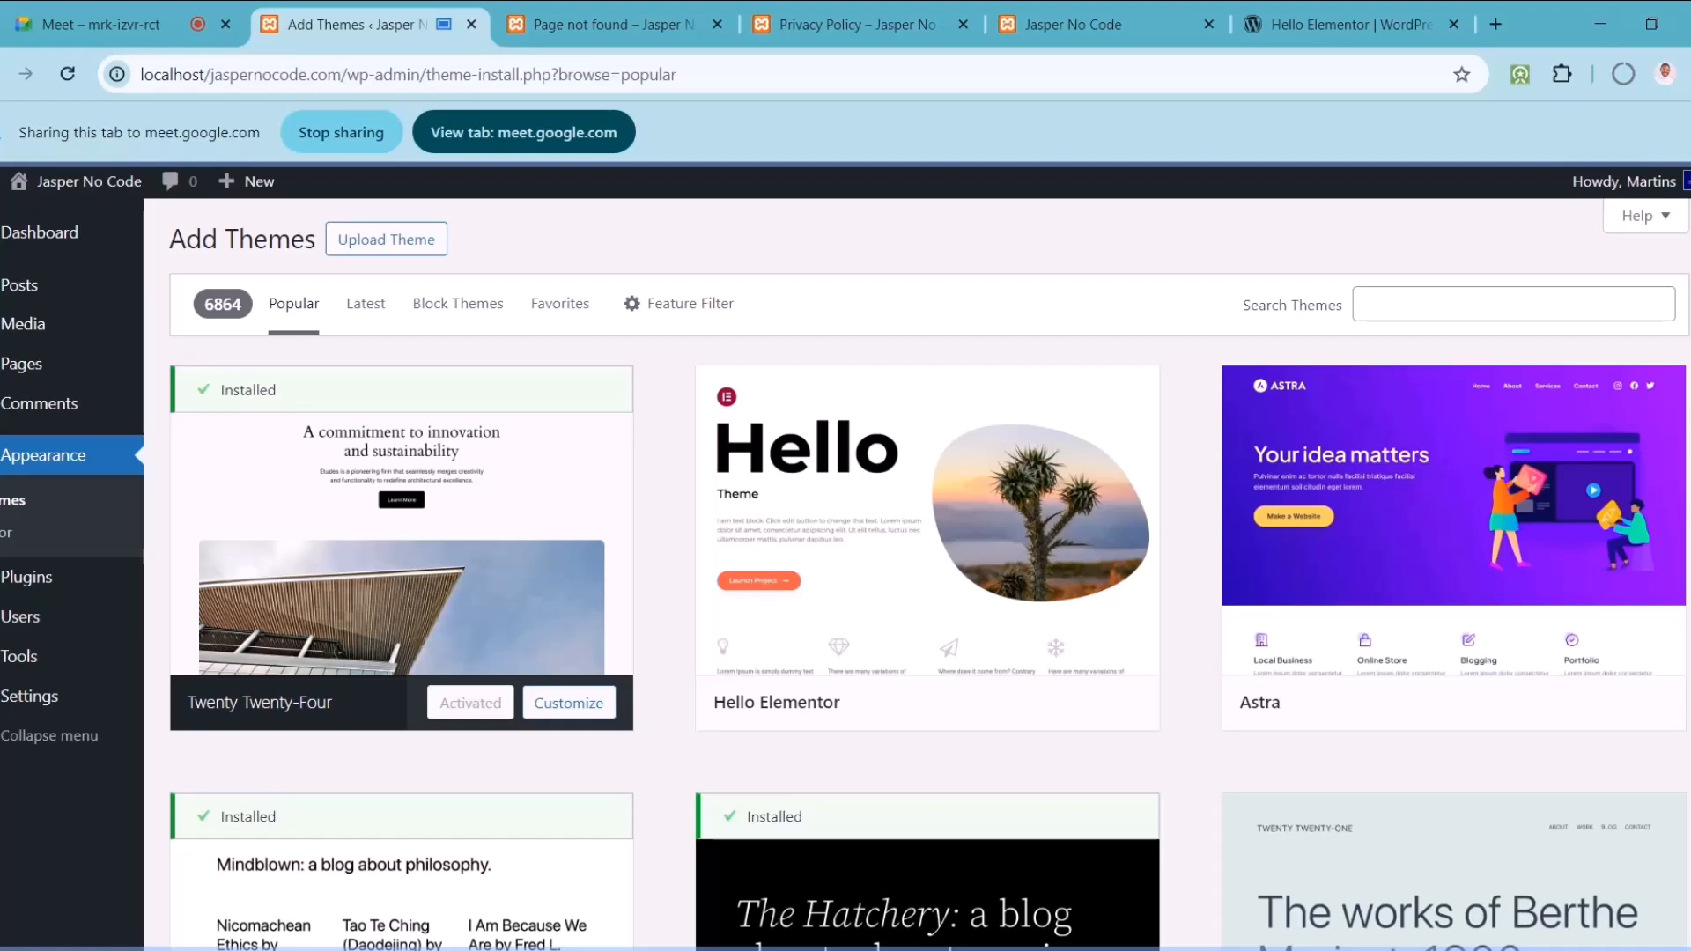
pyautogui.click(1631, 81)
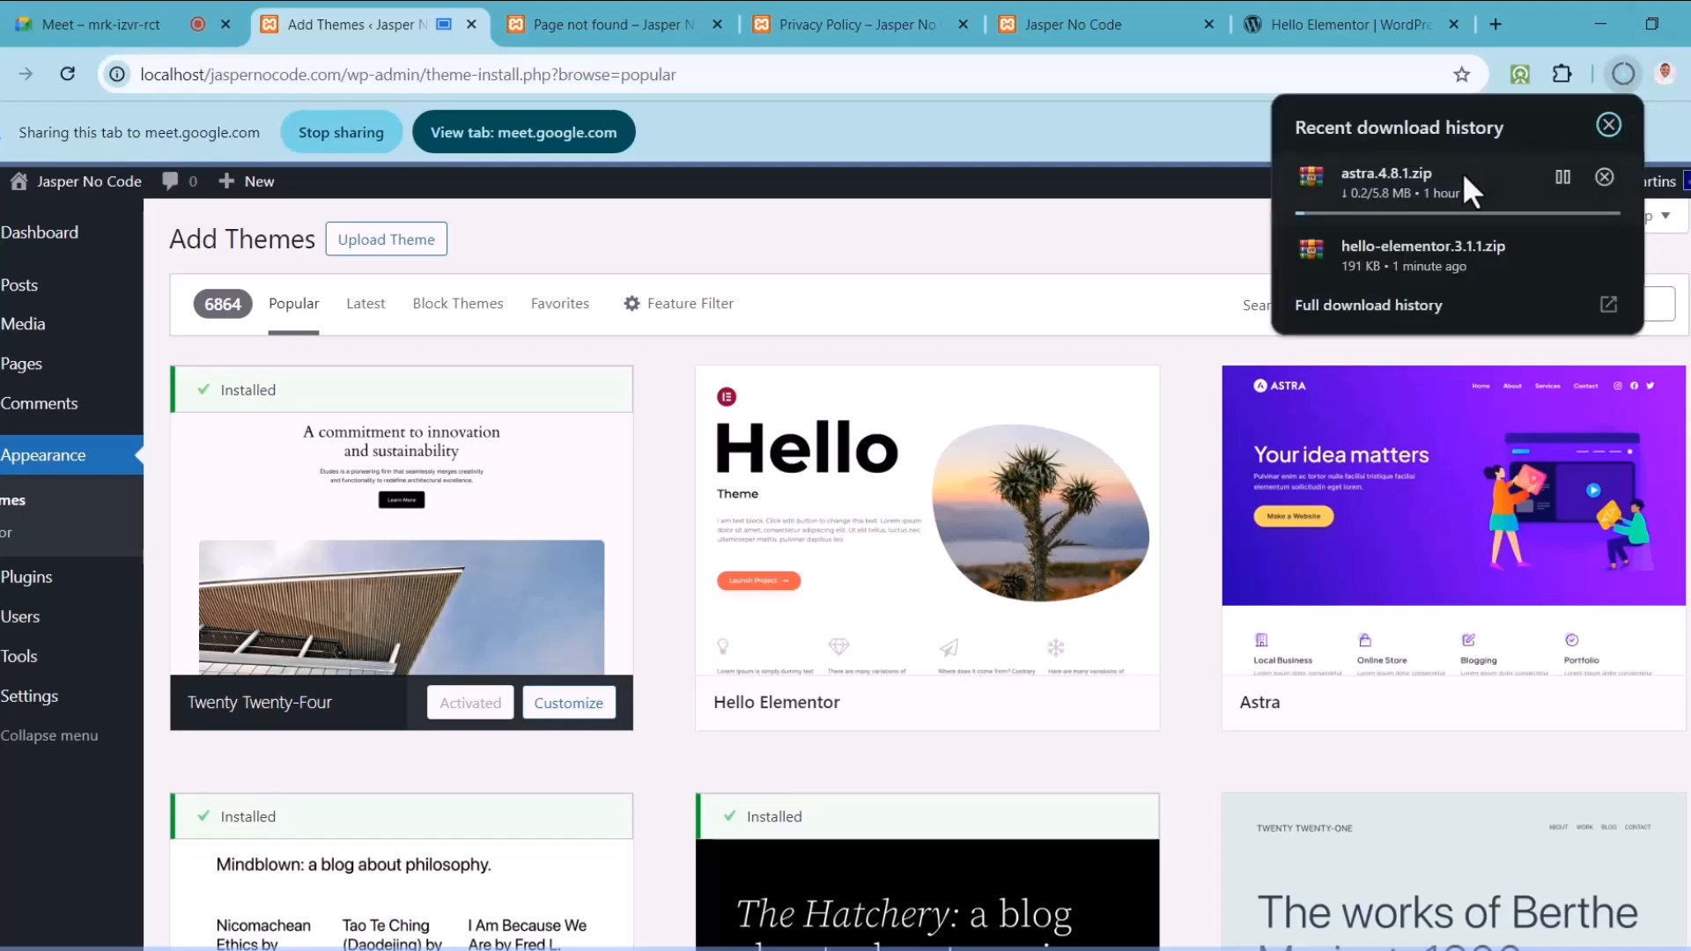
pyautogui.click(1181, 215)
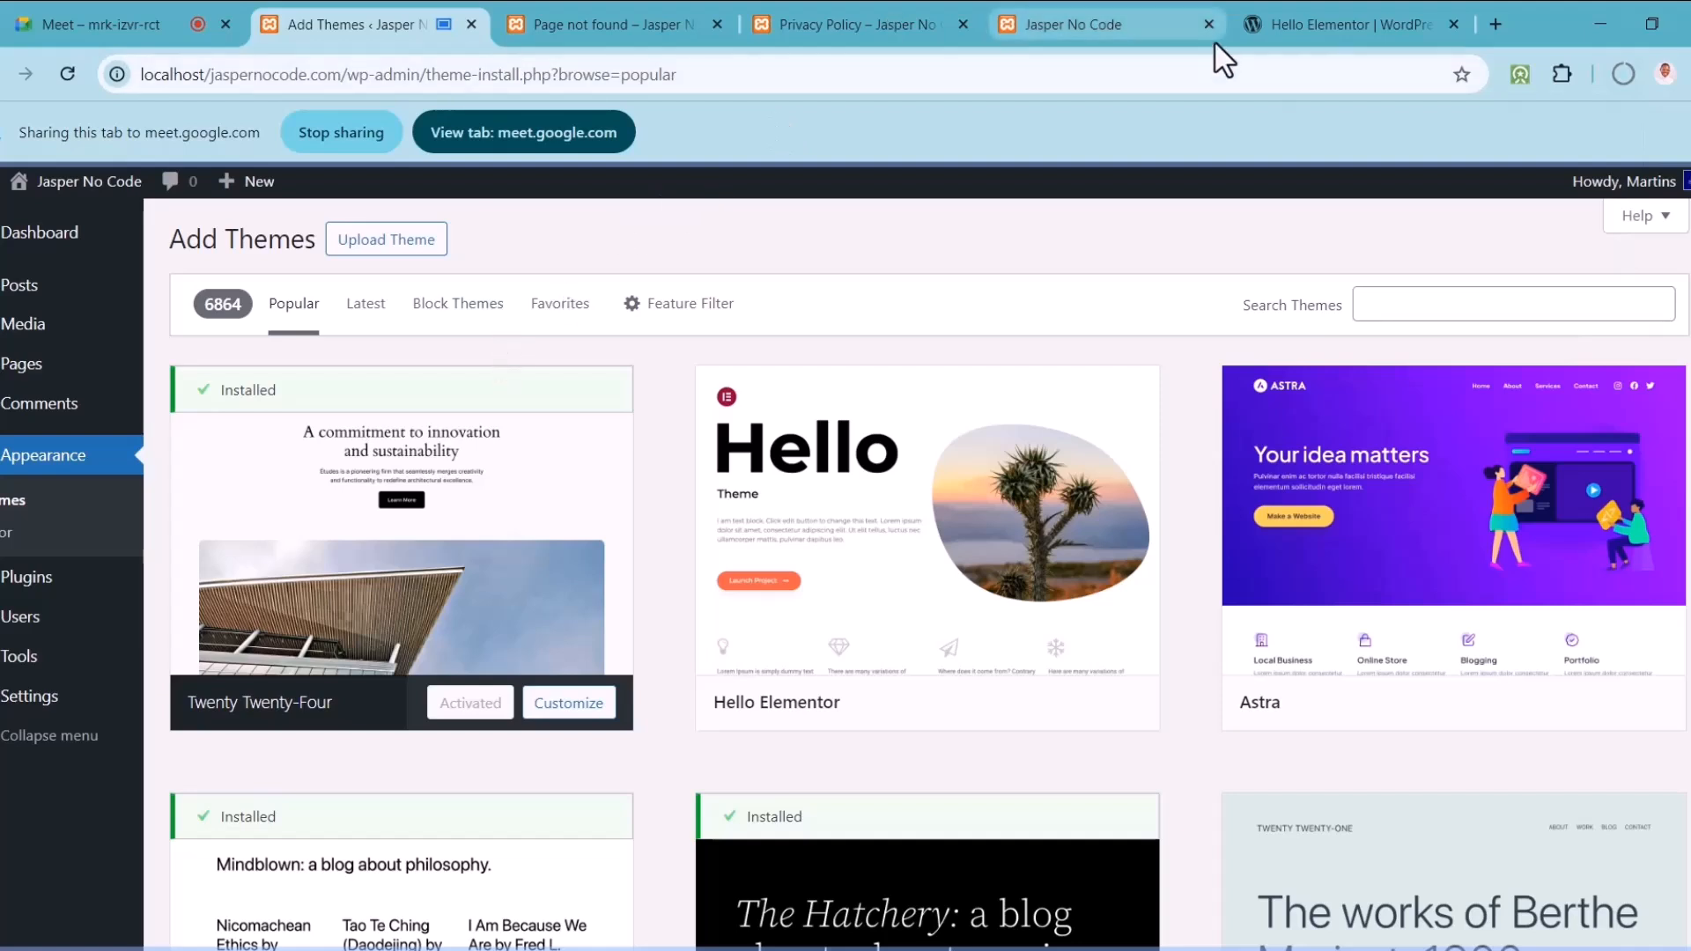
# Step: Pick hello-elementor.3.1.1.zip in the Upload Theme form, then bring back the Hello Elementor page
pyautogui.click(409, 251)
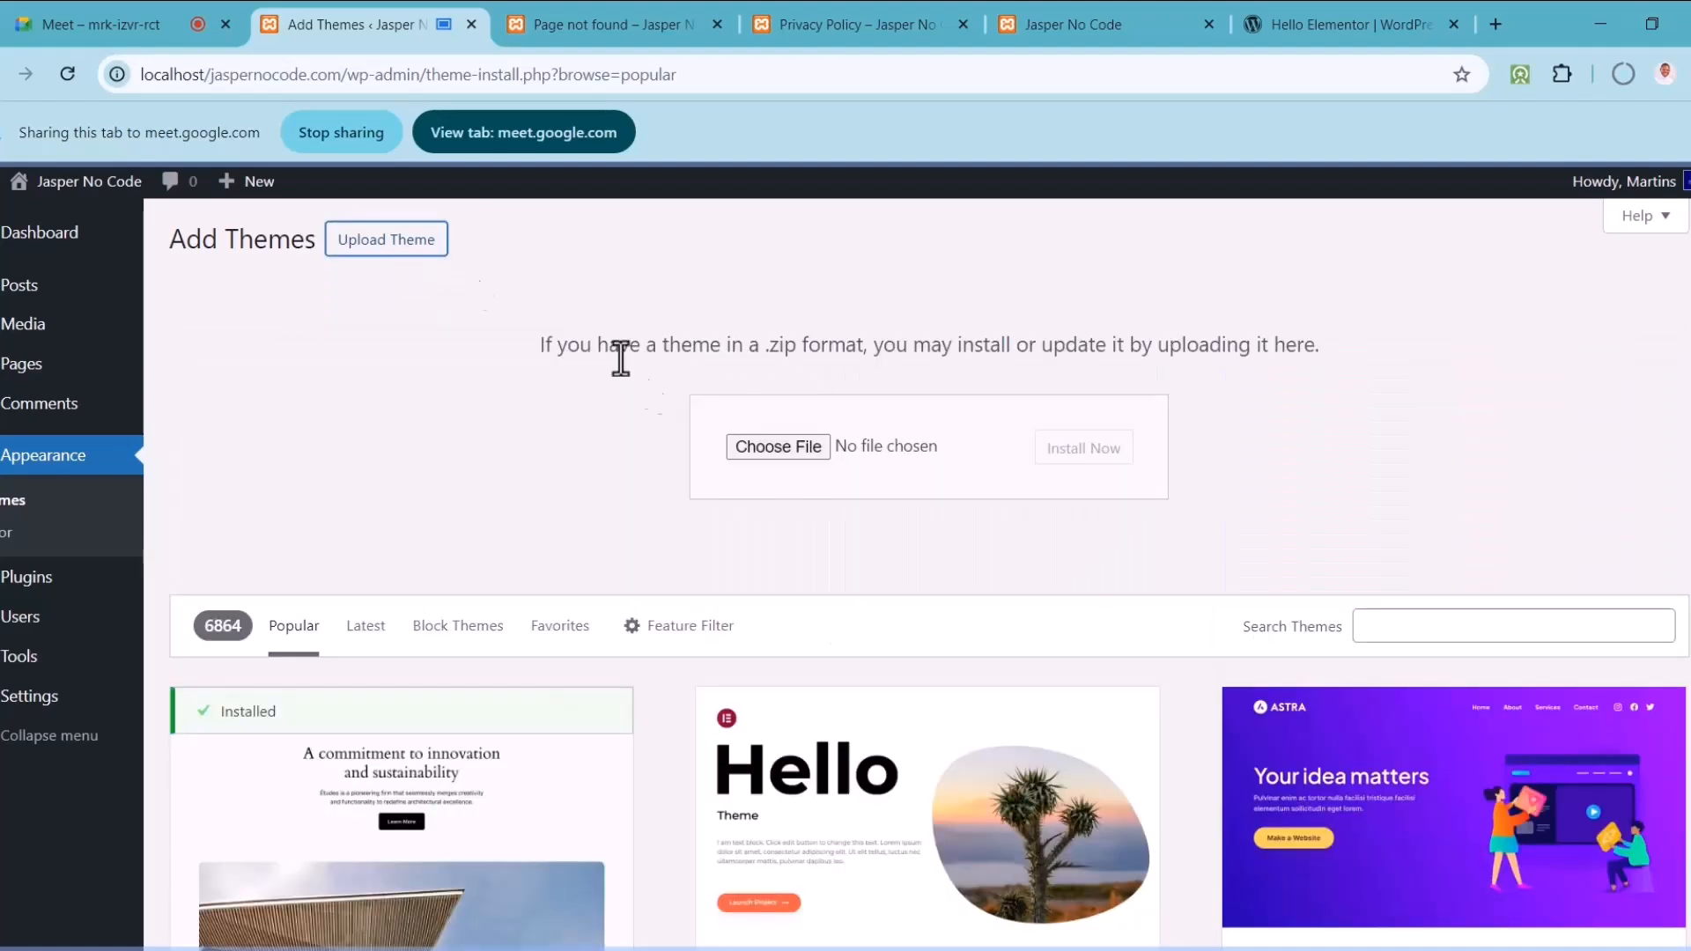
pyautogui.click(789, 450)
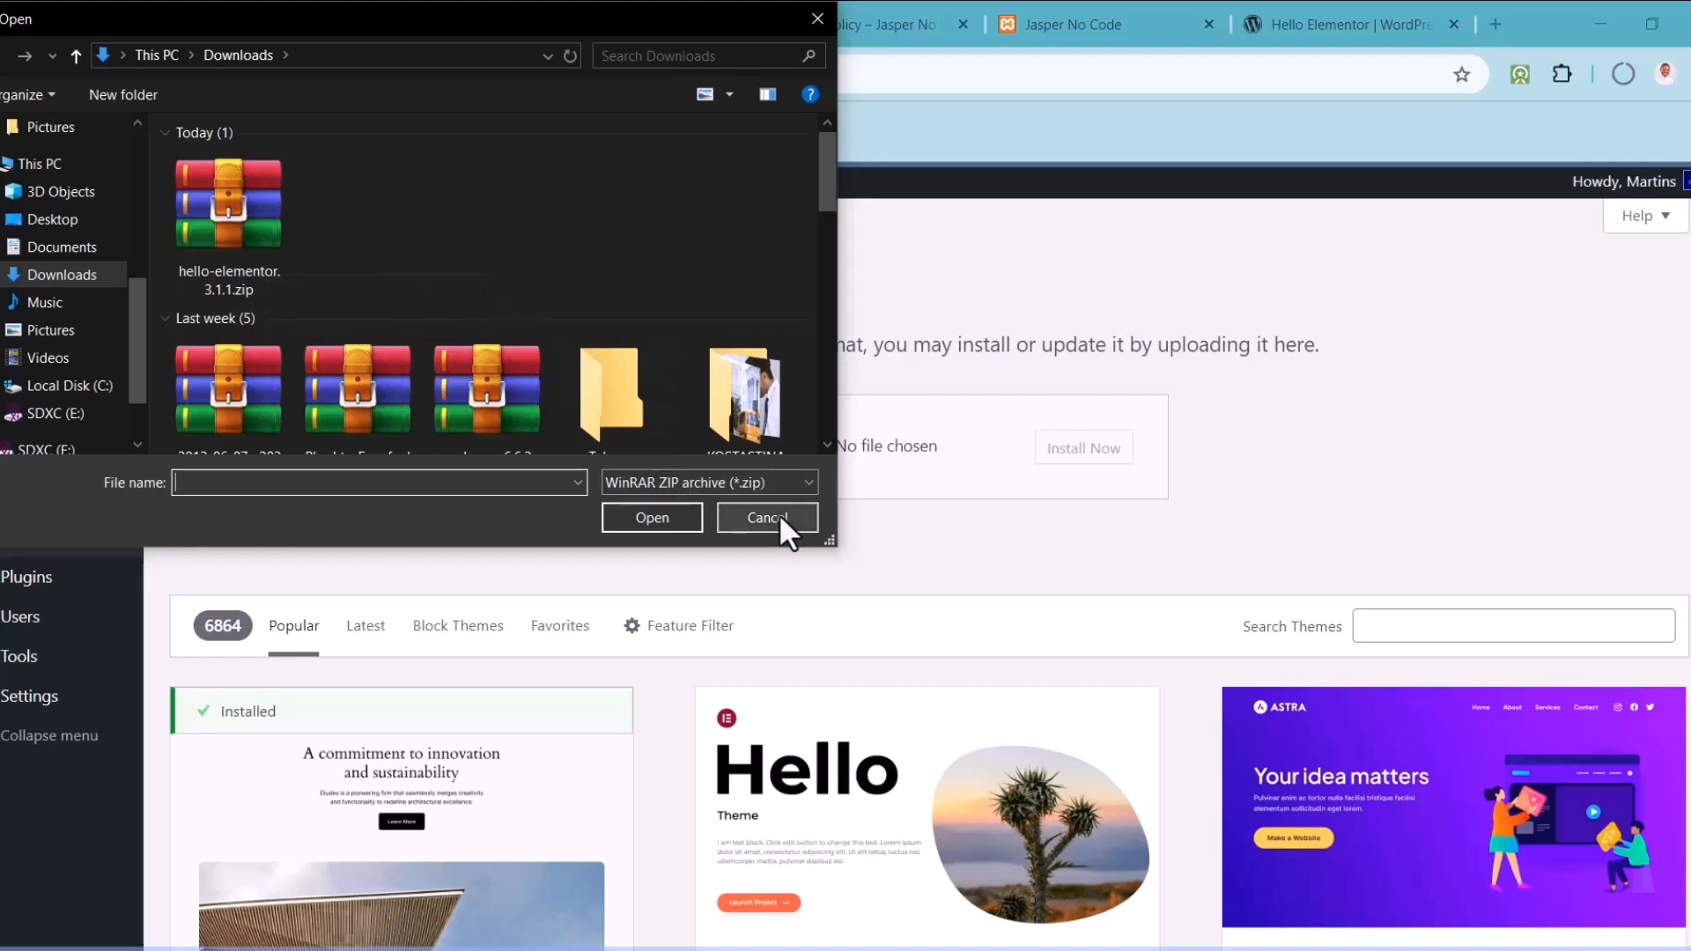
pyautogui.click(231, 259)
pyautogui.click(654, 518)
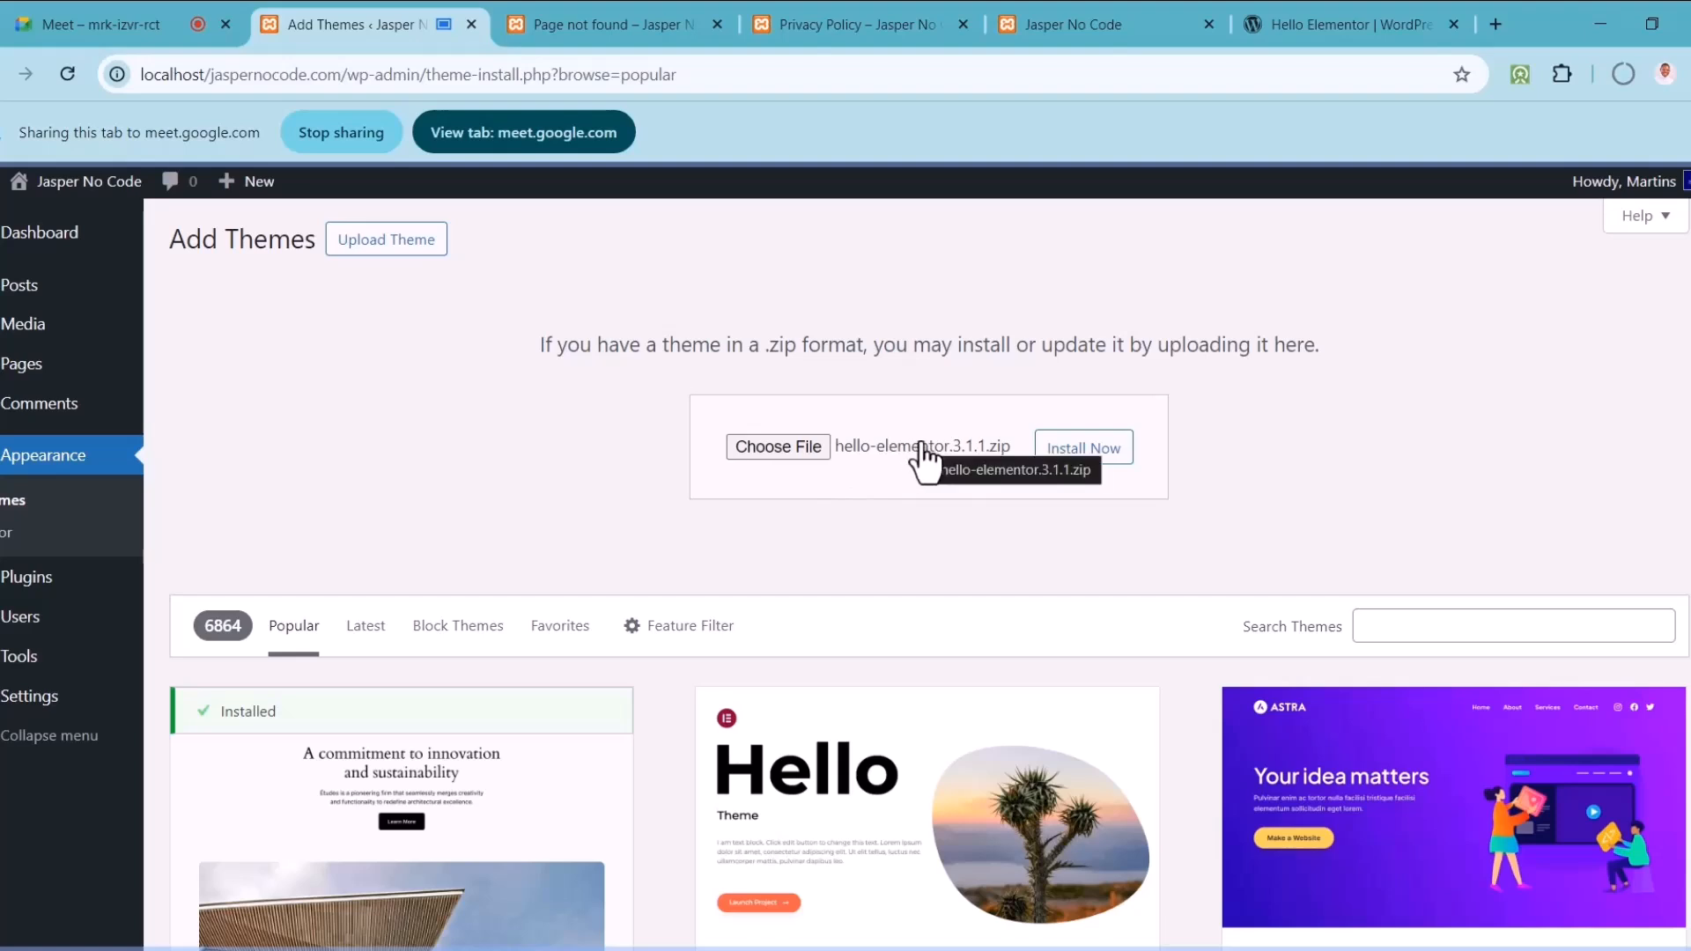
pyautogui.click(1345, 35)
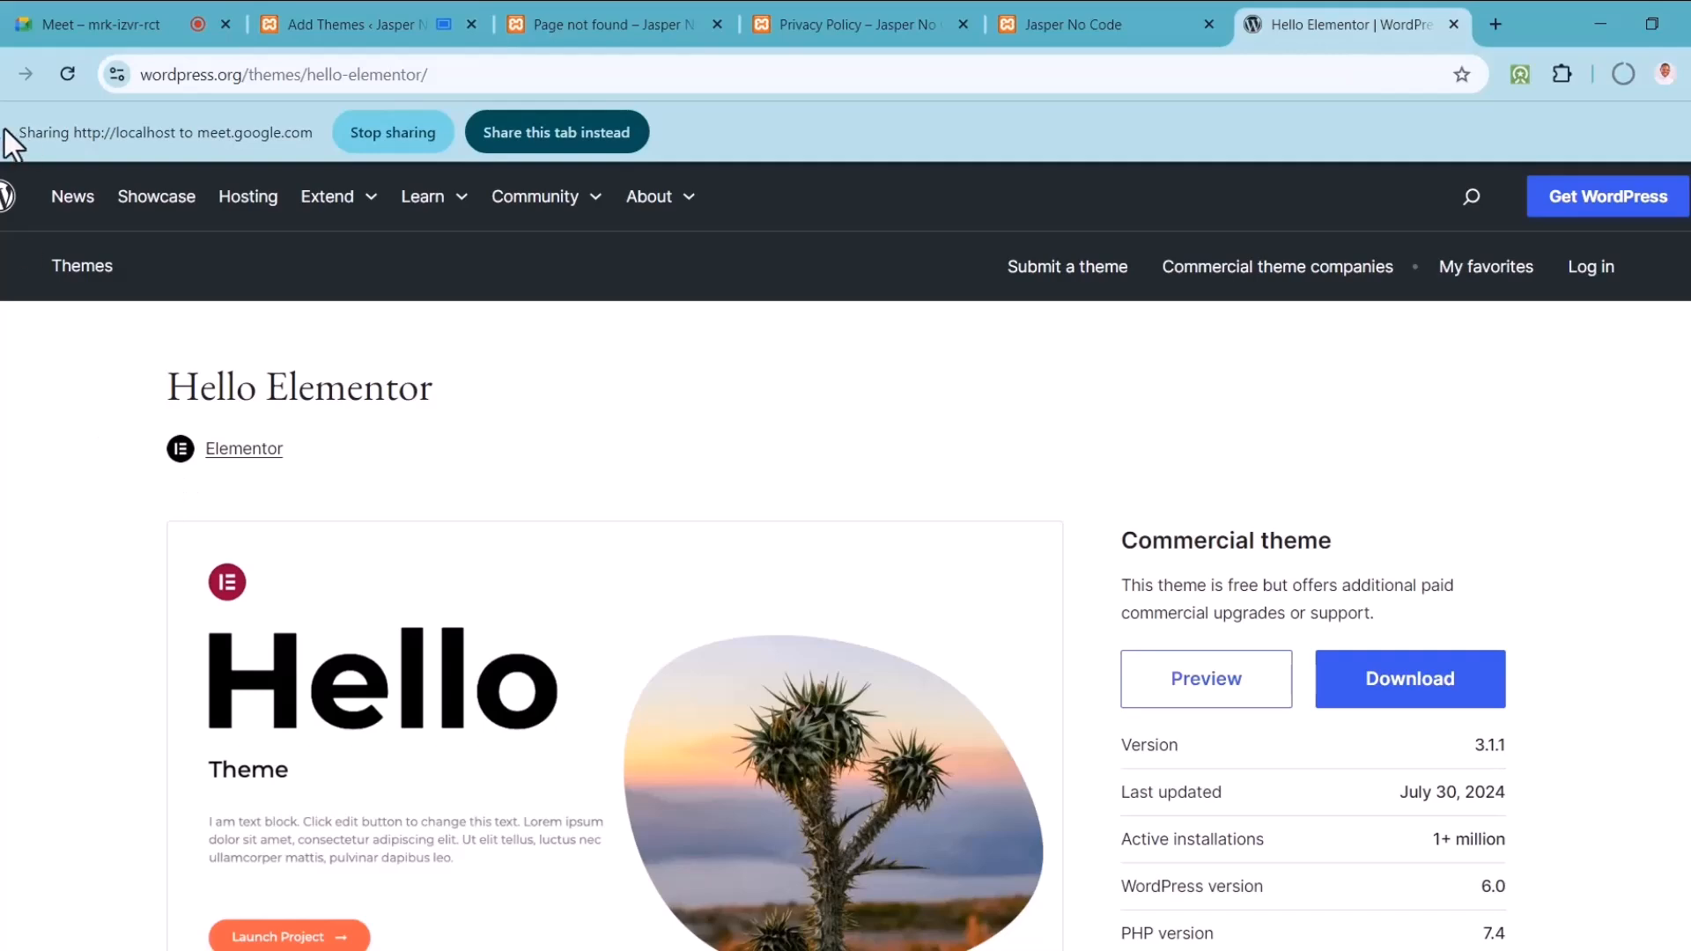
# Step: Return to the WordPress.org themes list and share this tab in the meeting
pyautogui.click(25, 74)
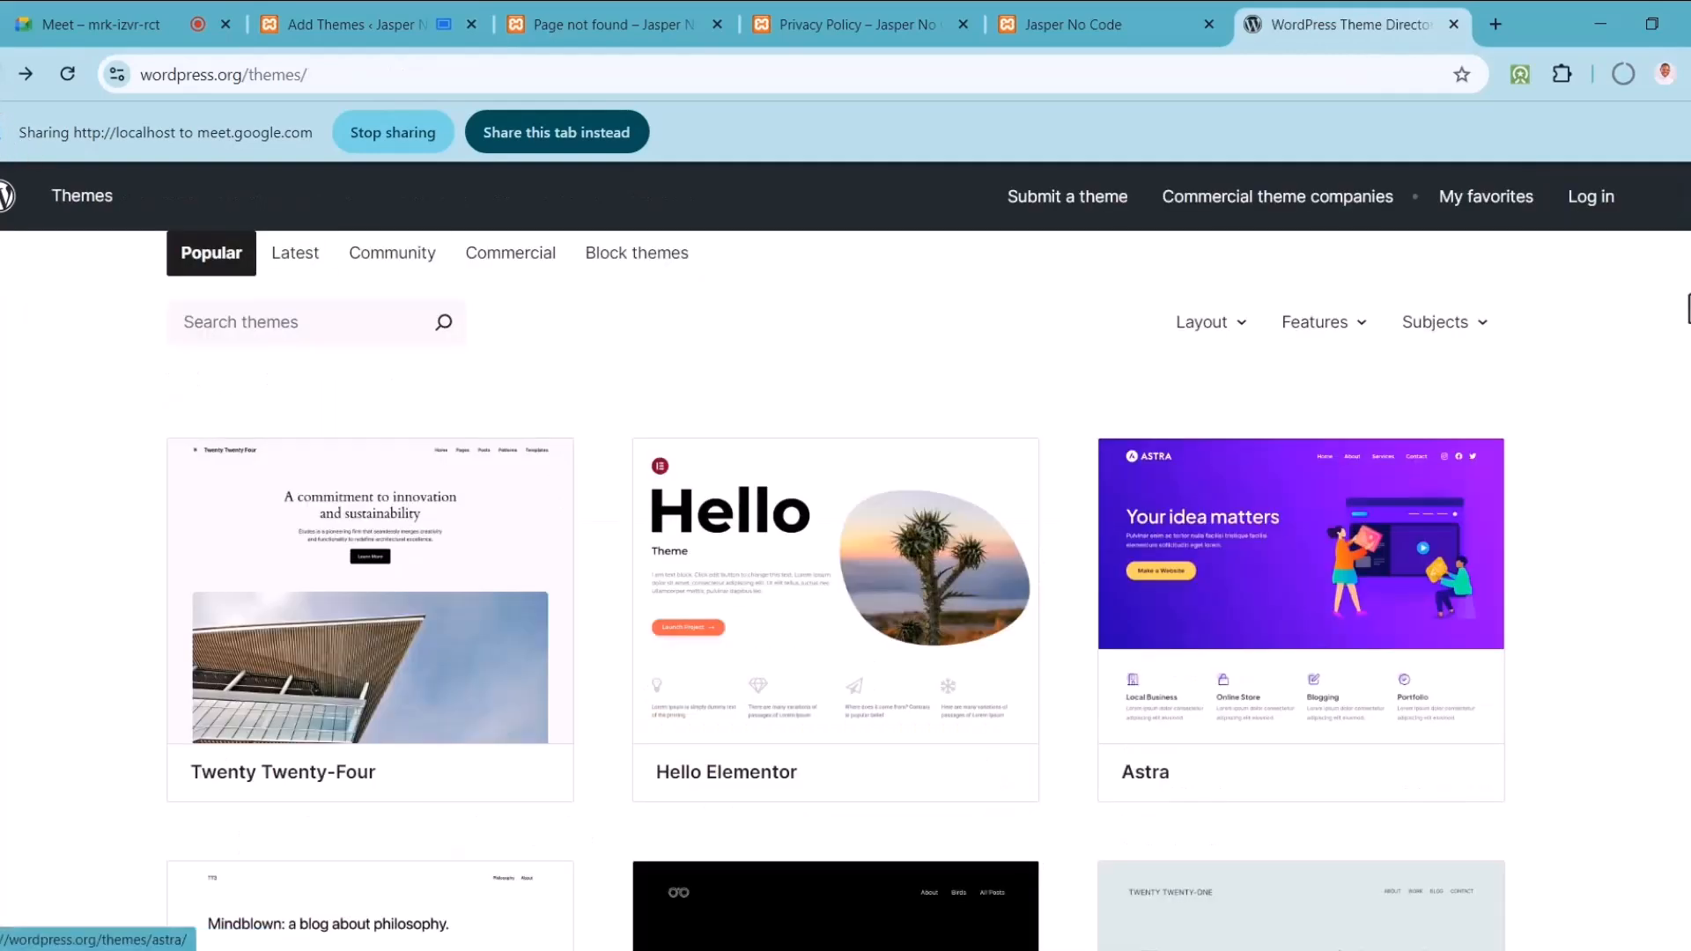
pyautogui.scroll(-6, 1099, 528)
pyautogui.scroll(-5, 836, 591)
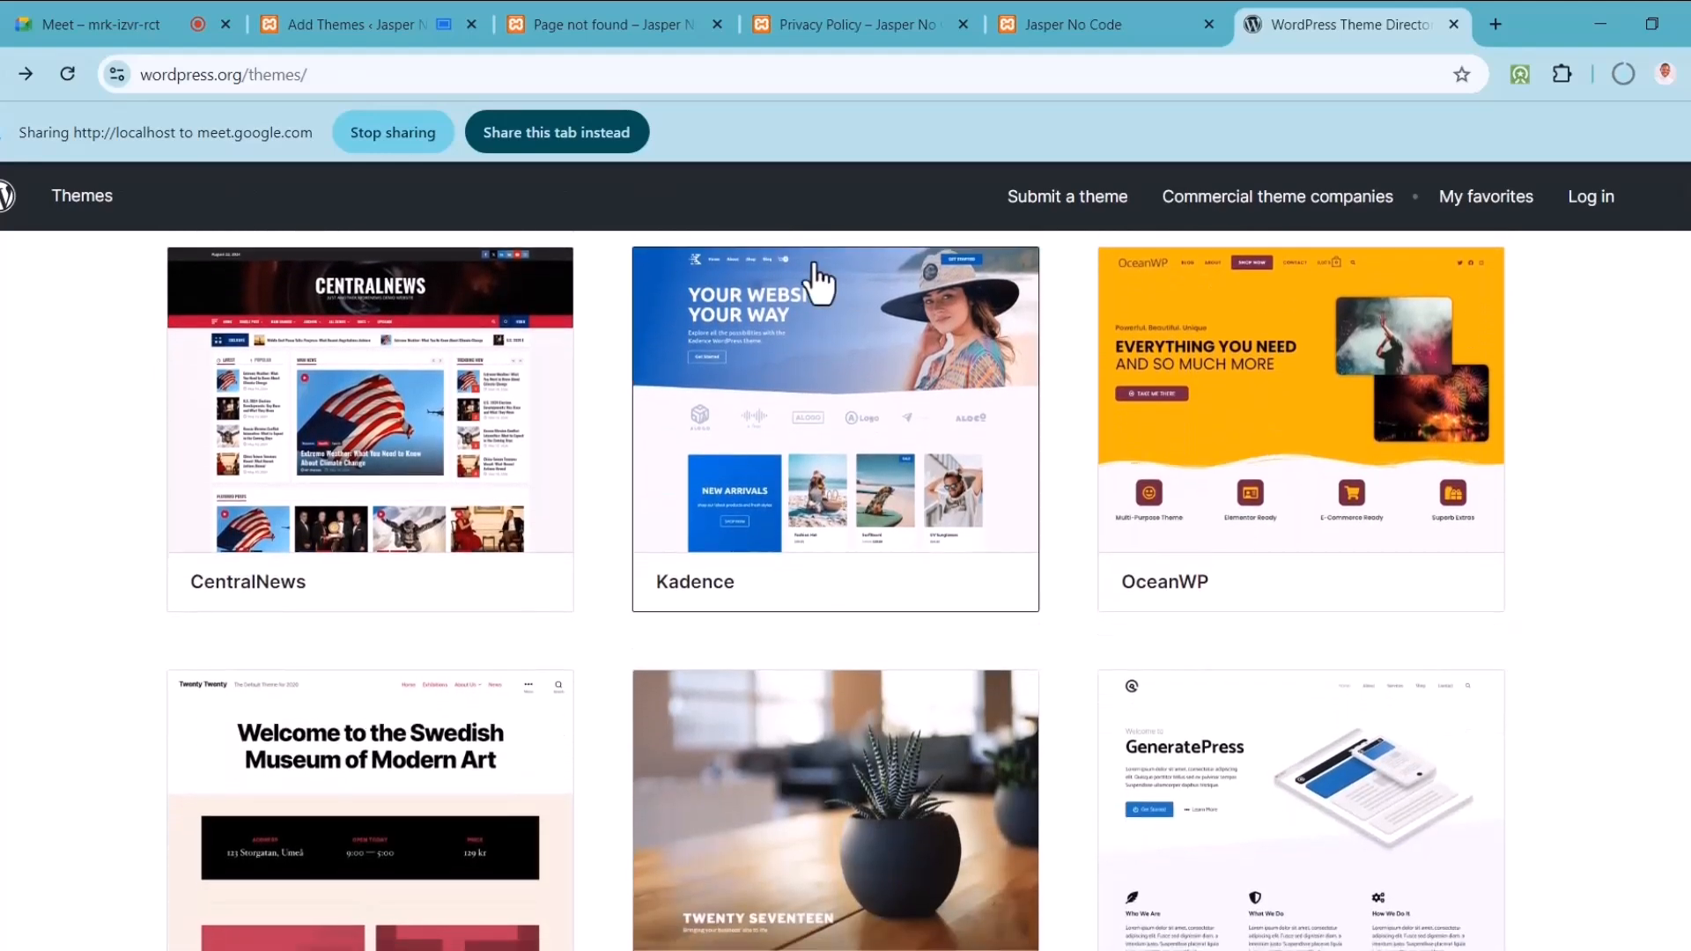
pyautogui.click(560, 131)
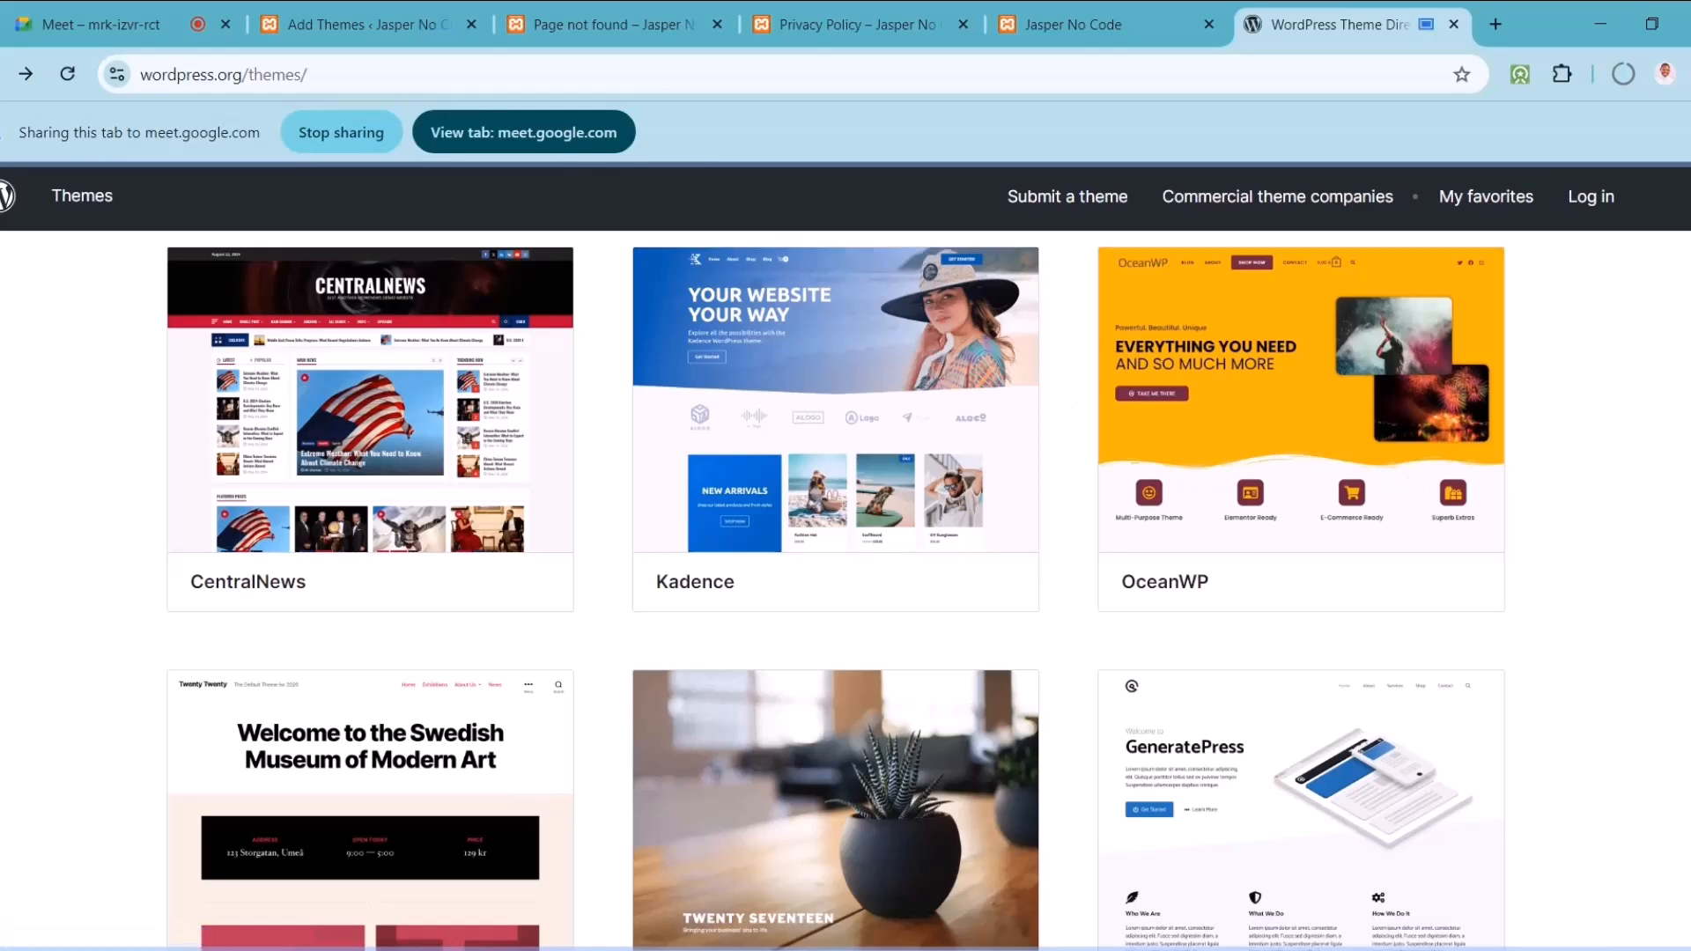
# Step: Open GeneratePress and download generatepress.3.5.1.zip, checking its download progress
pyautogui.scroll(-2, 836, 590)
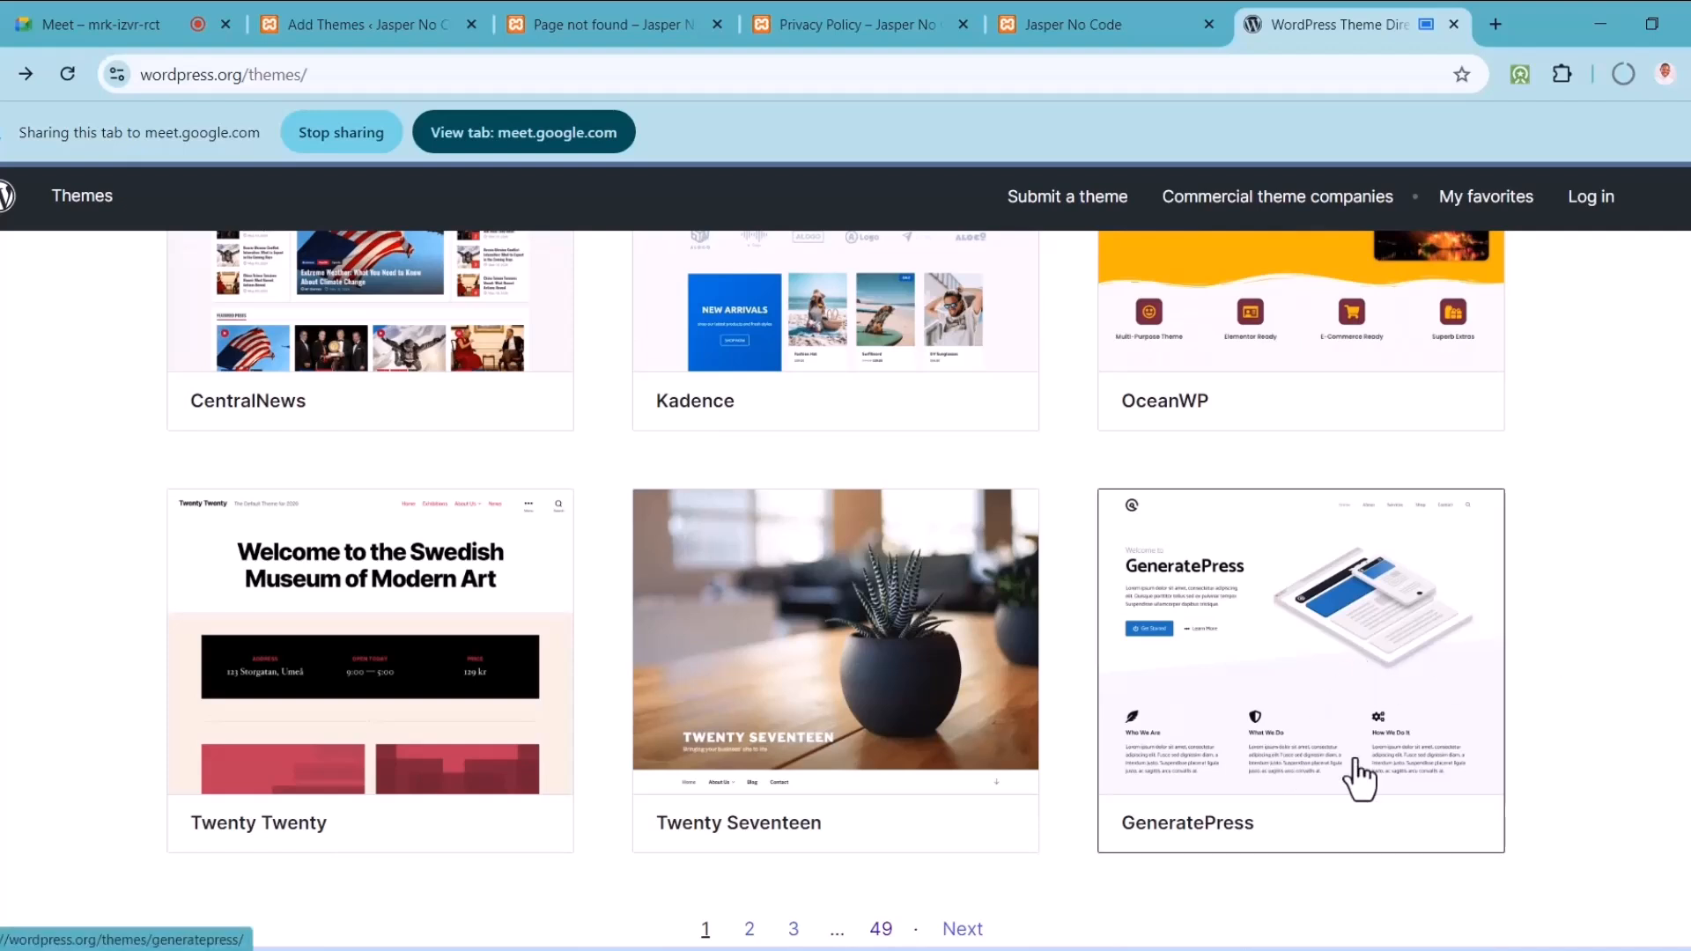
pyautogui.scroll(-2, 837, 586)
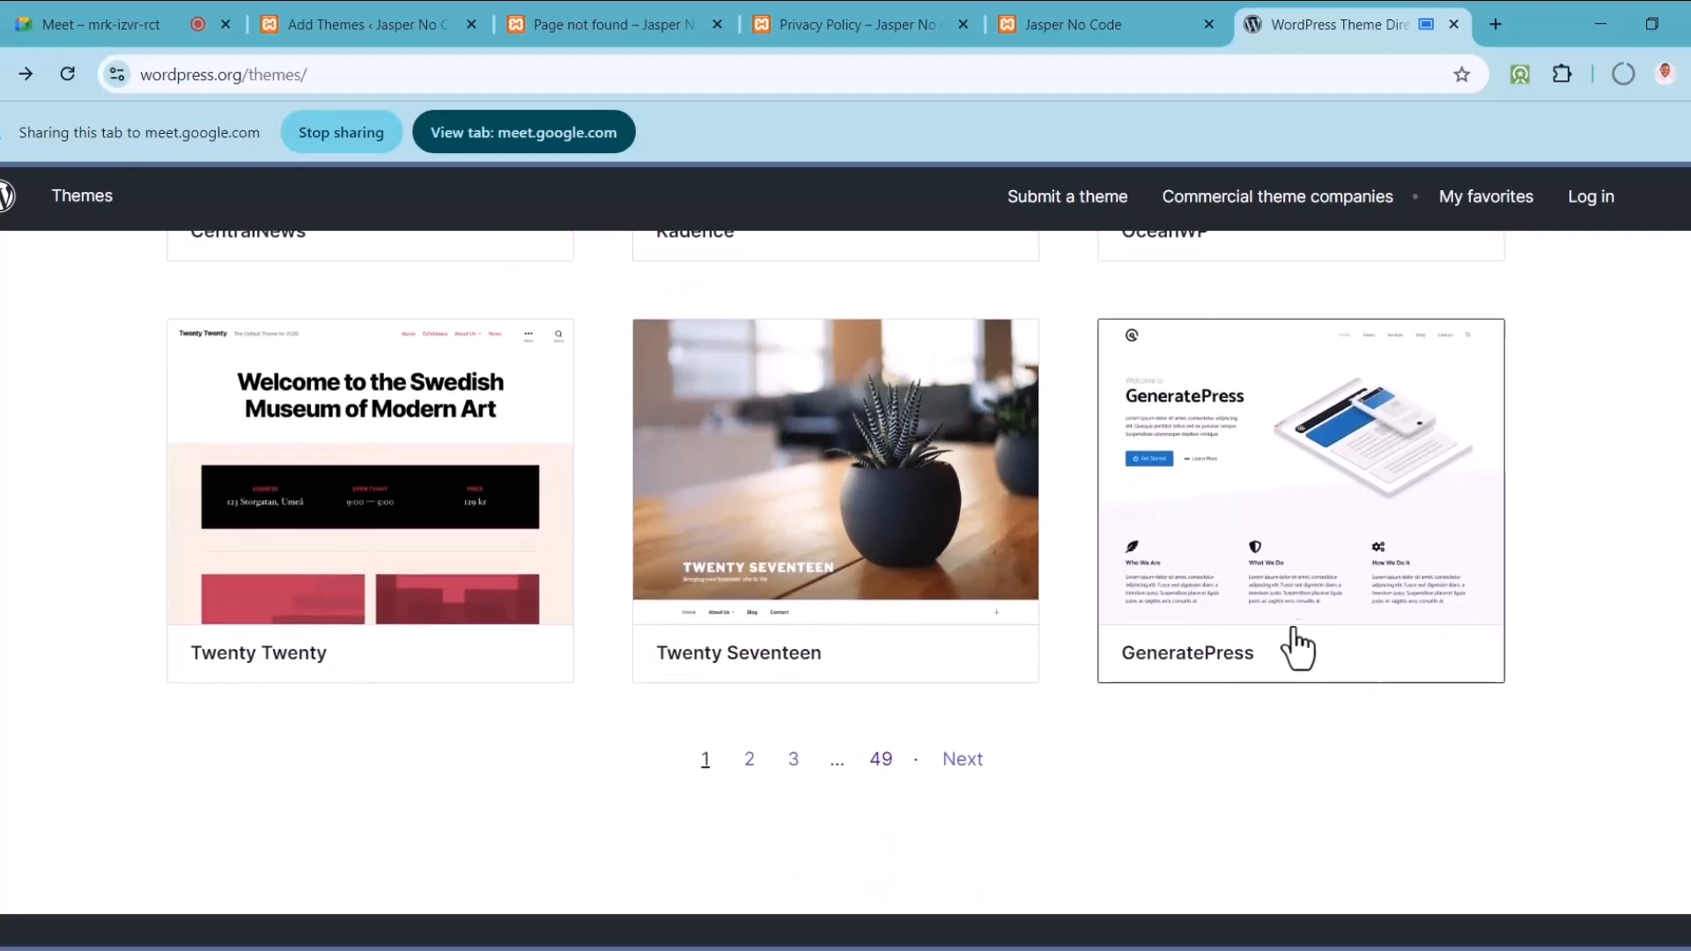
pyautogui.click(1278, 583)
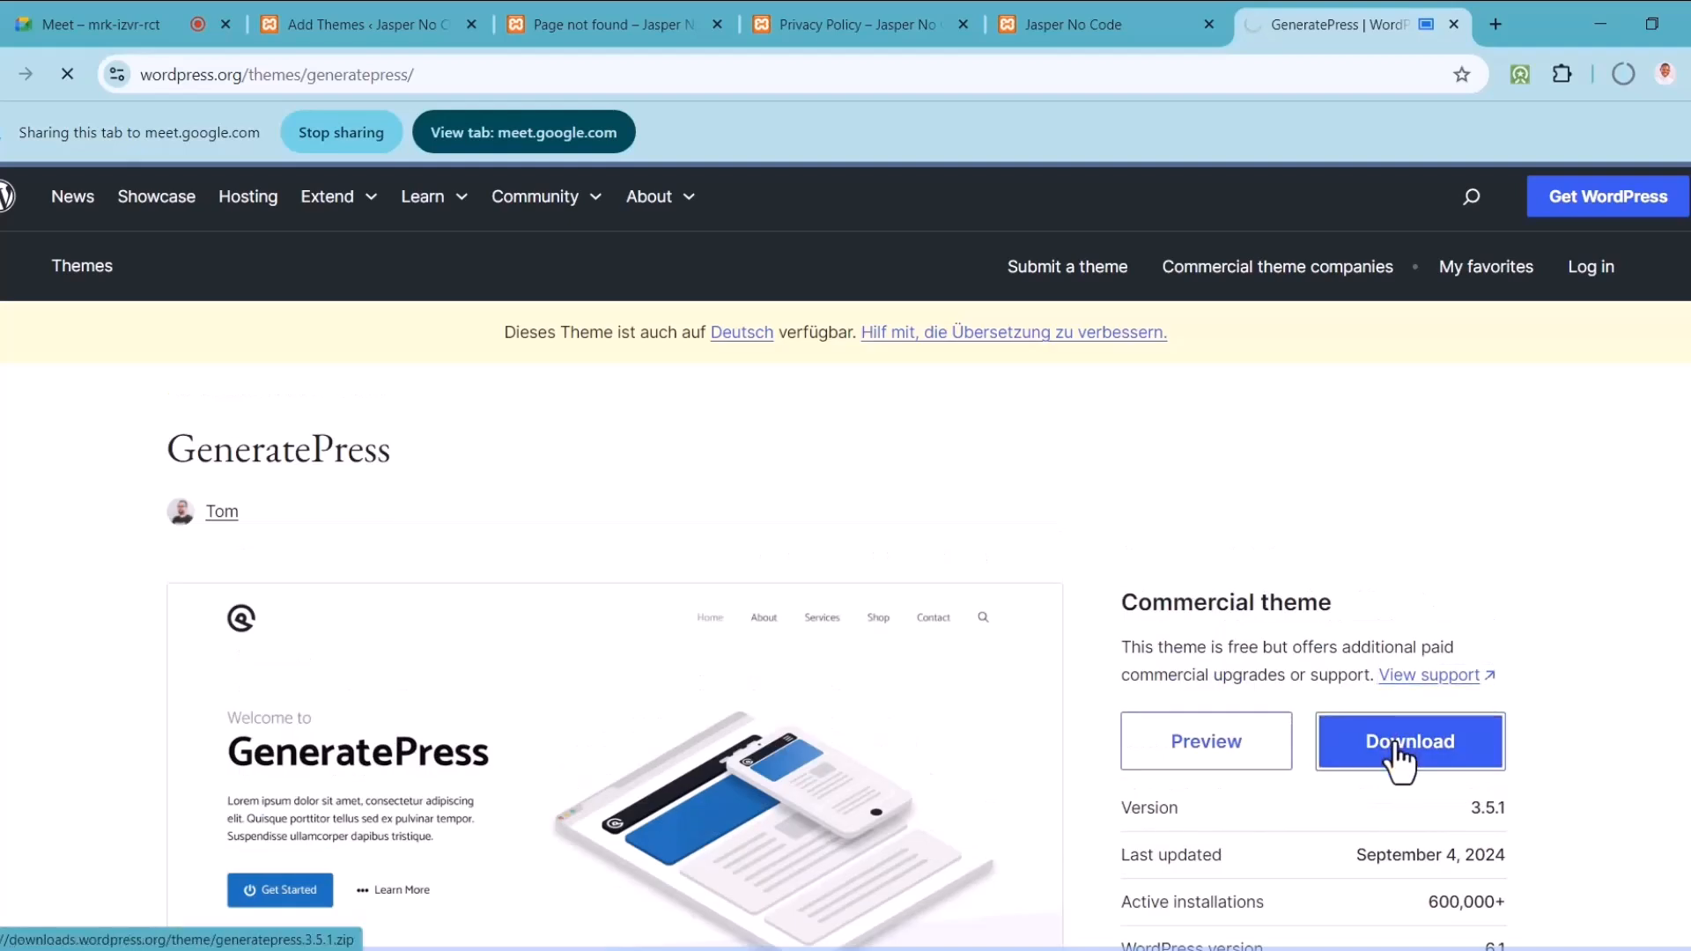
pyautogui.click(1400, 749)
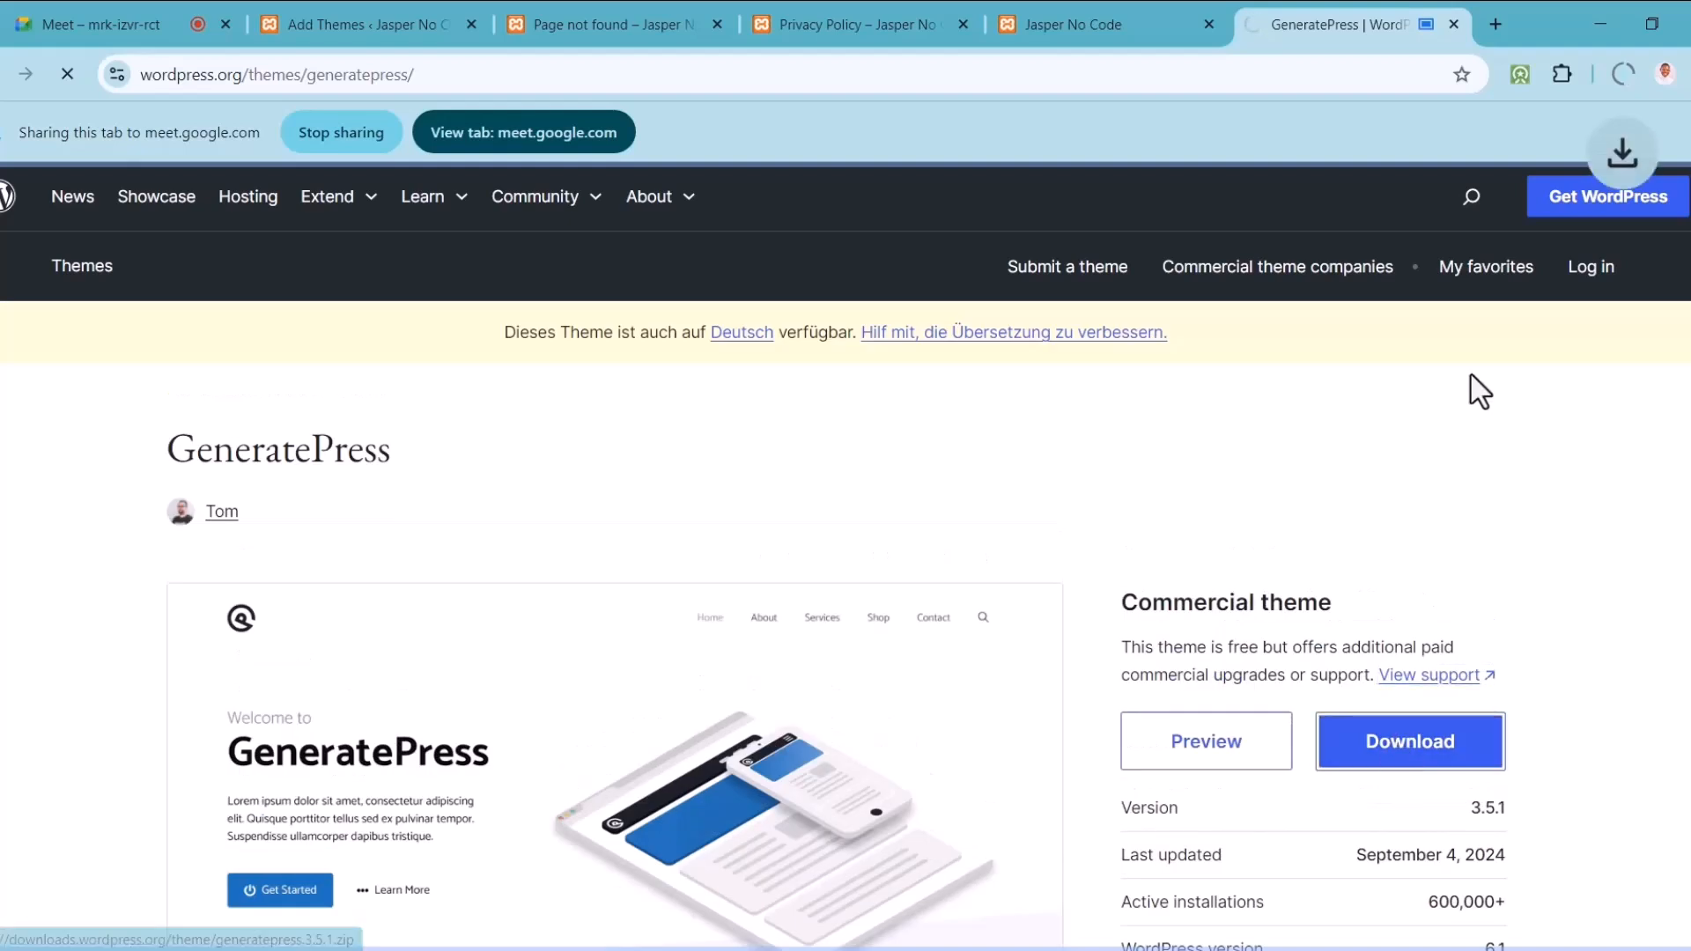
pyautogui.click(1623, 75)
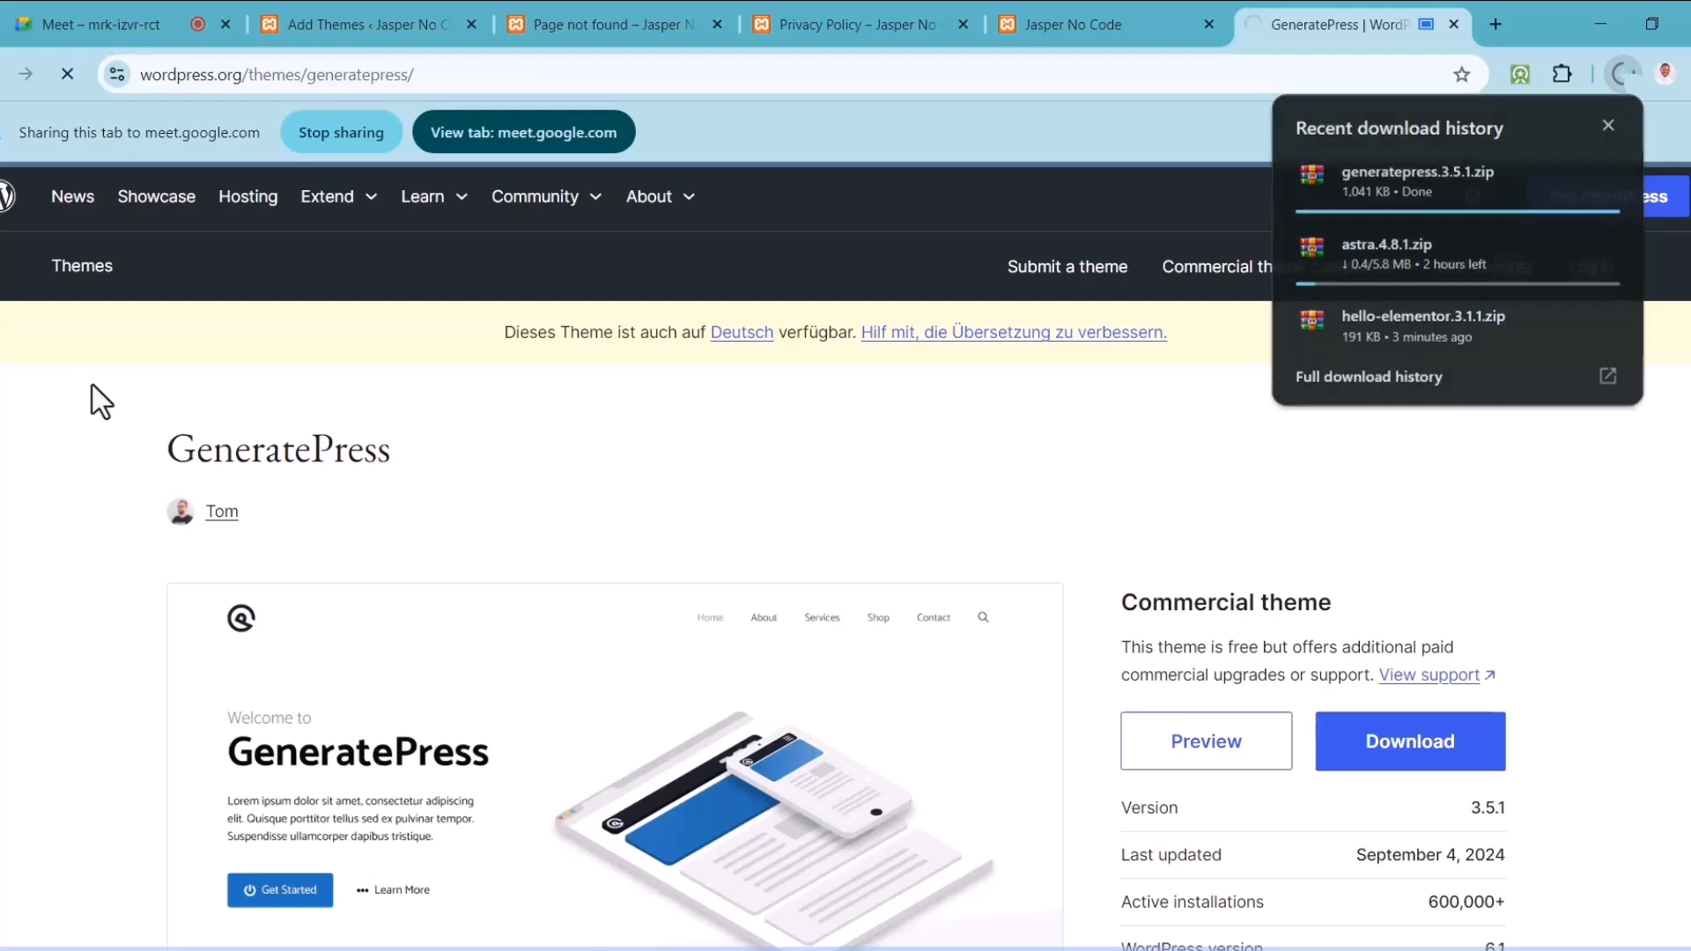
# Step: Upload generatepress.3.5.1.zip on Add Themes, install it, and activate GeneratePress
pyautogui.click(369, 27)
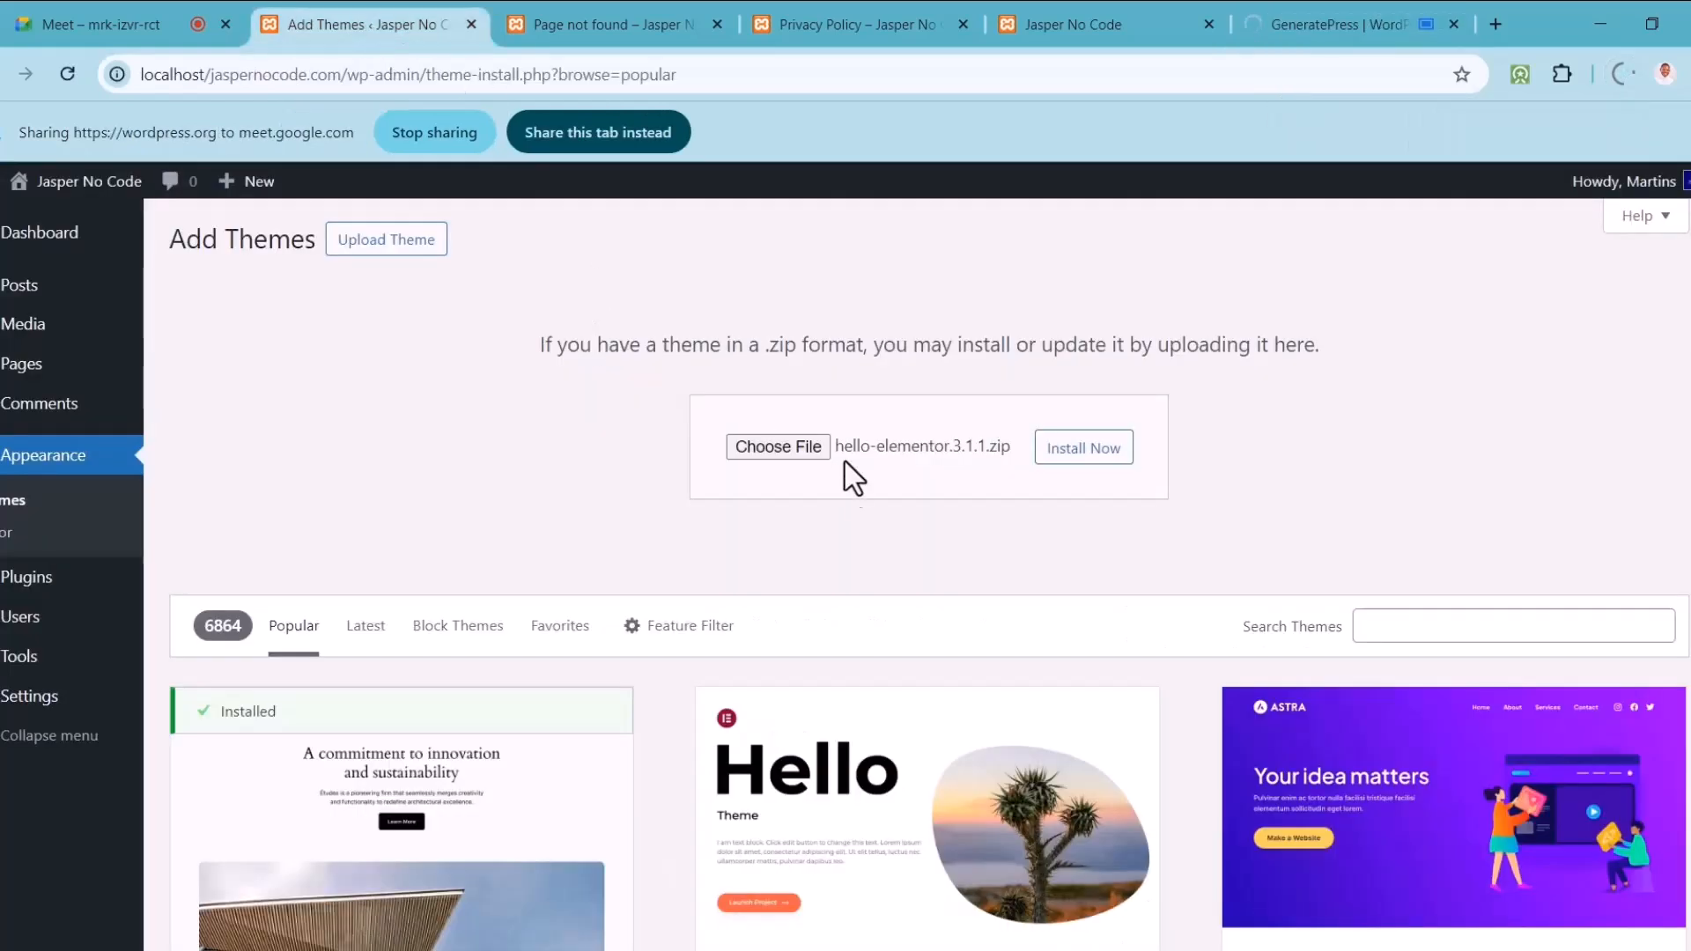
pyautogui.click(774, 447)
pyautogui.click(226, 207)
pyautogui.click(663, 511)
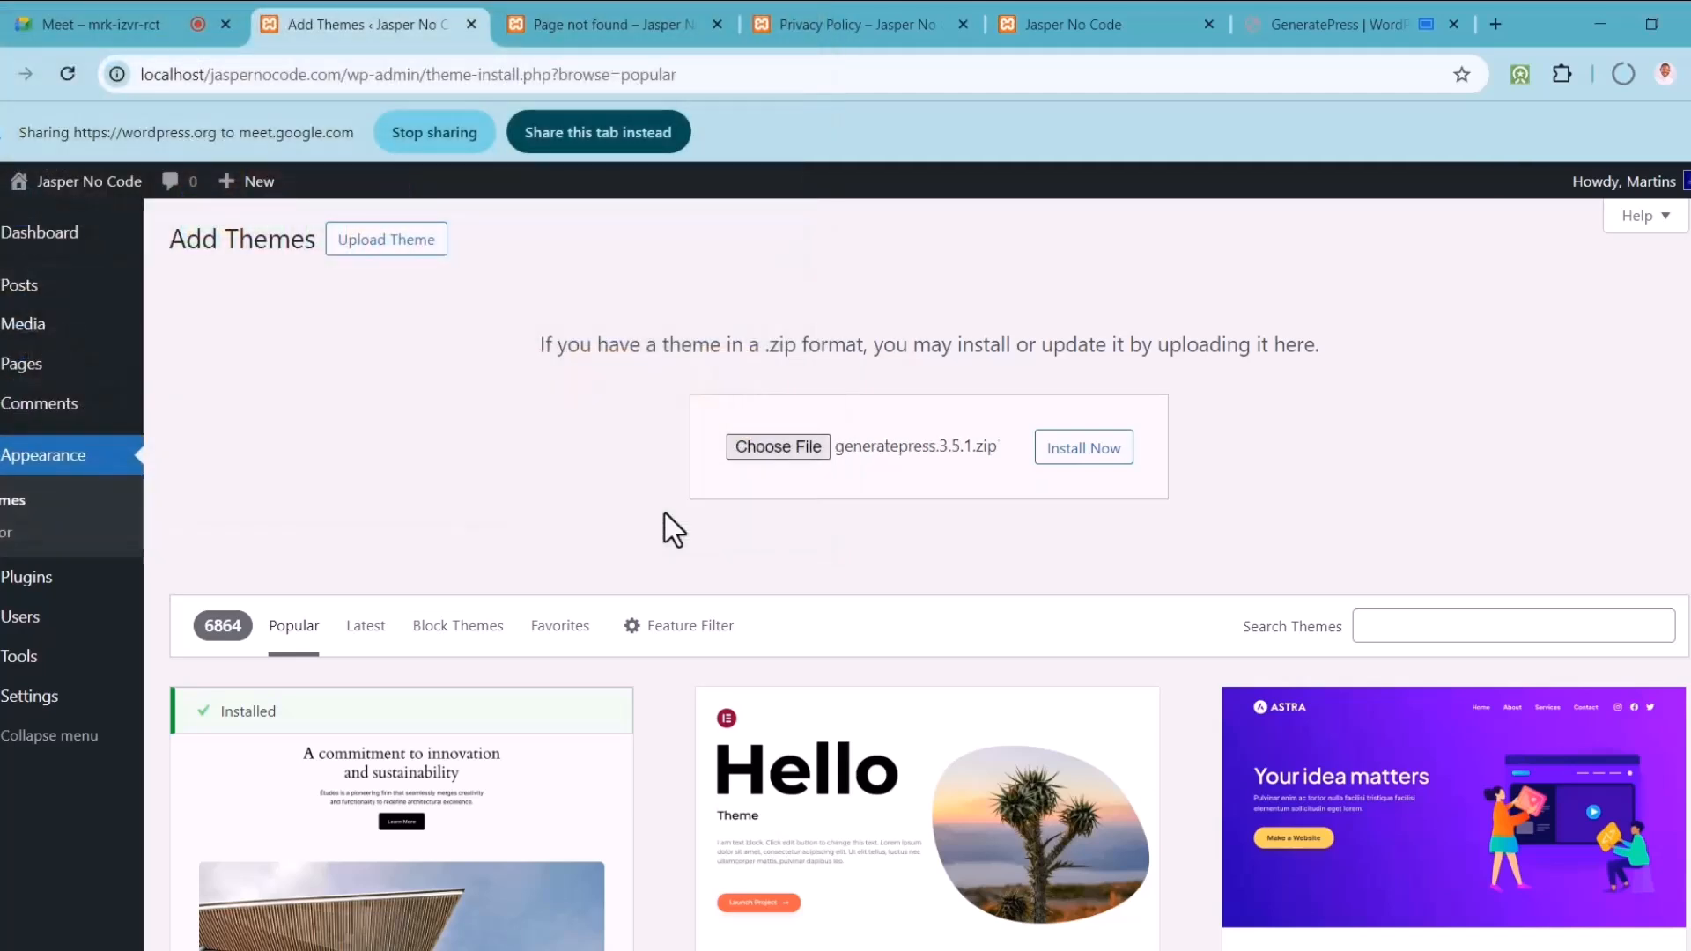
pyautogui.click(1108, 473)
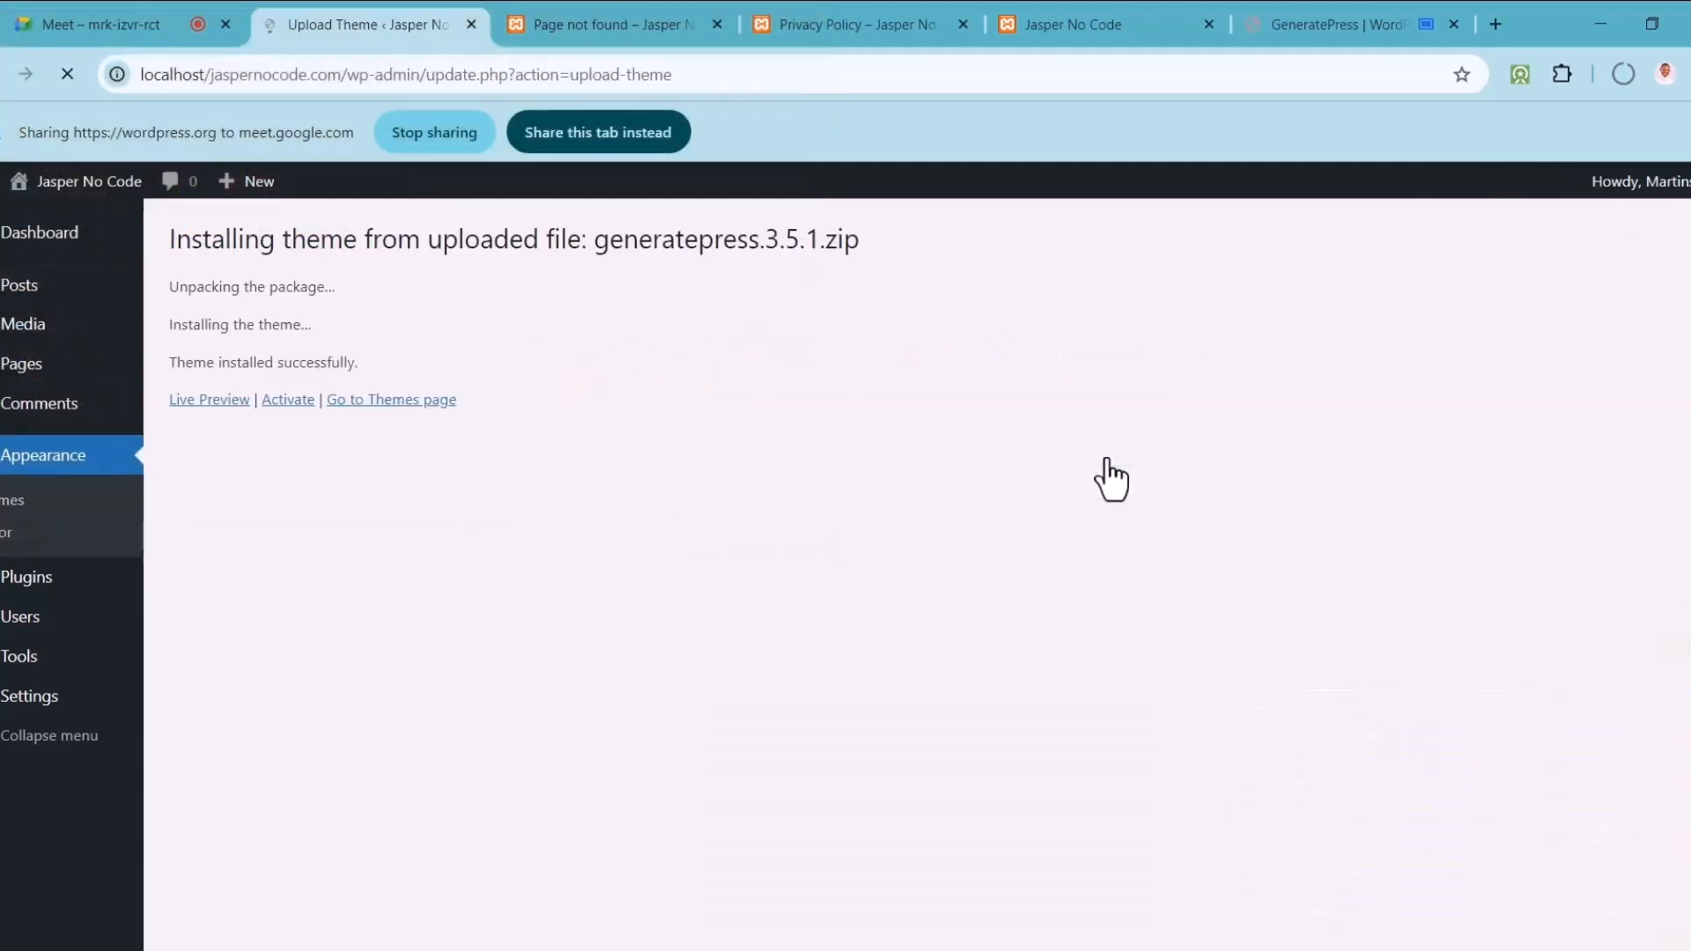
pyautogui.click(290, 399)
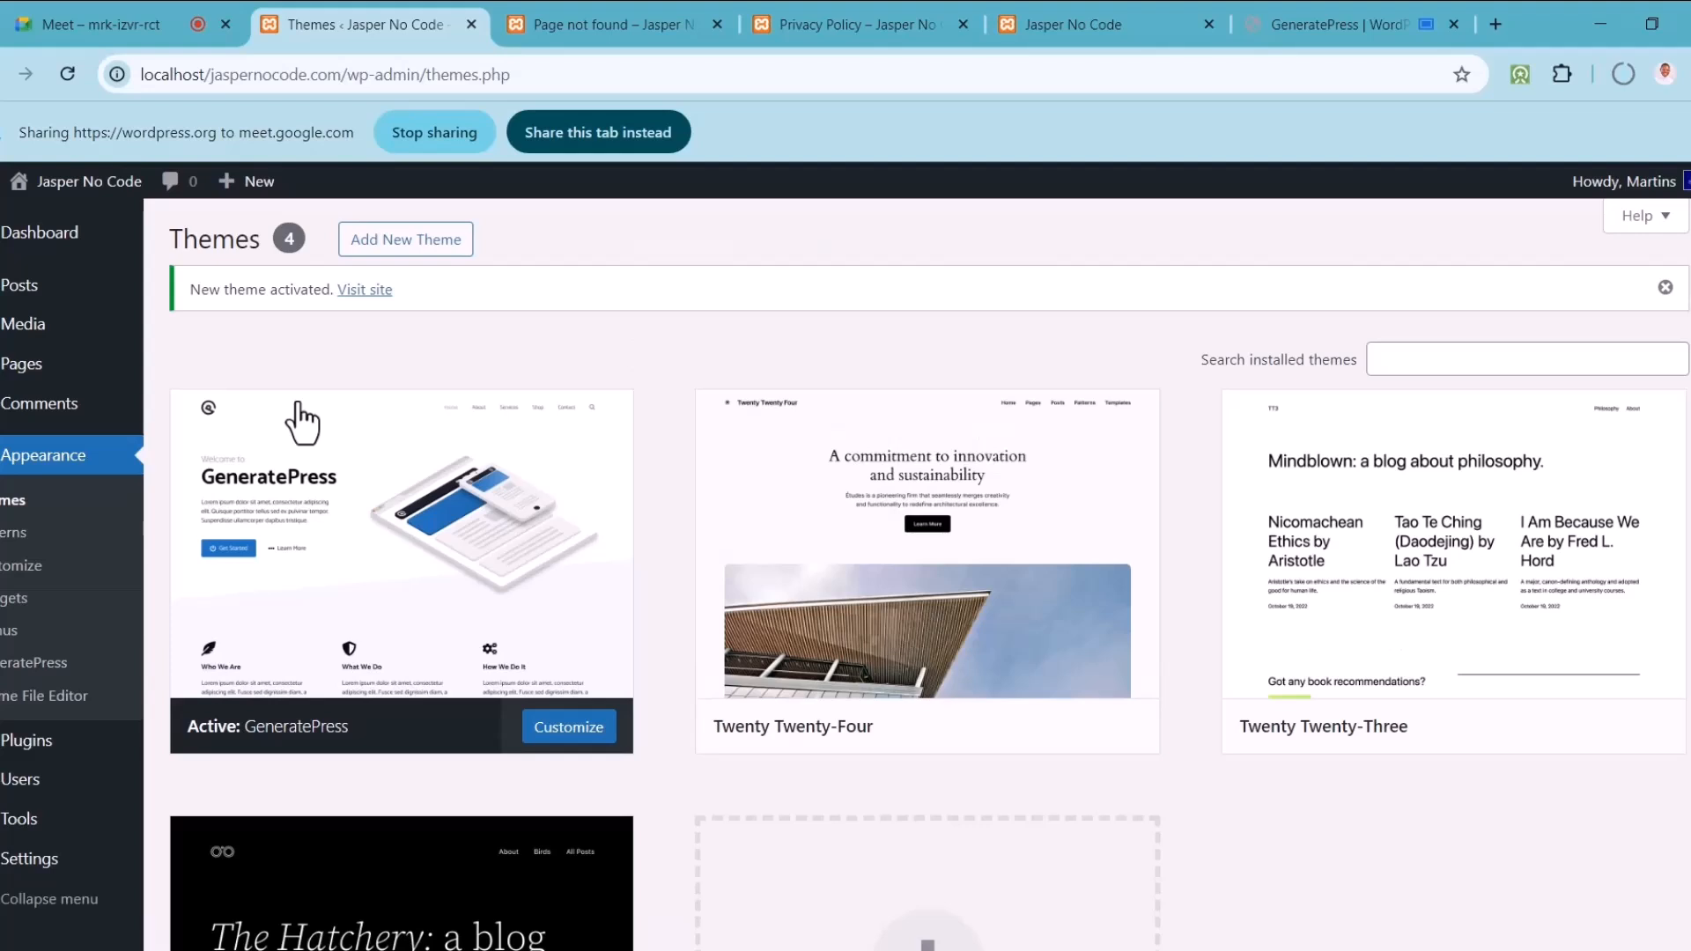
# Step: Open Visit Site in a new tab, close Page not found, and share the live site
pyautogui.moveTo(53, 186)
pyautogui.rightClick(51, 222)
pyautogui.click(128, 240)
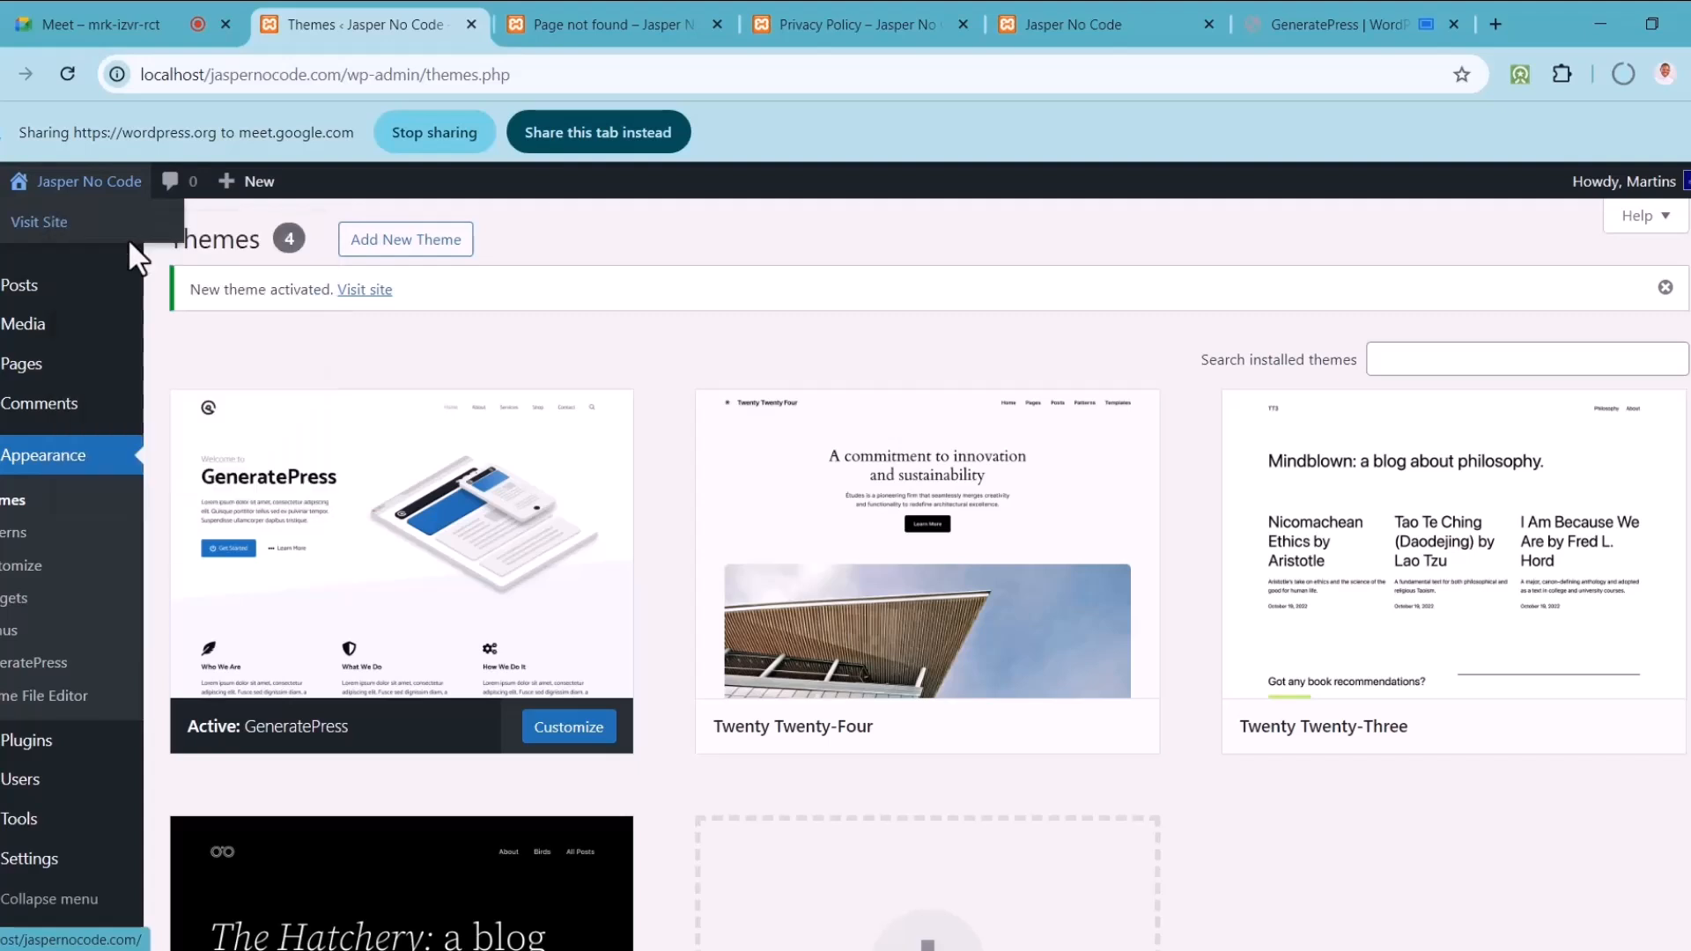
pyautogui.click(807, 13)
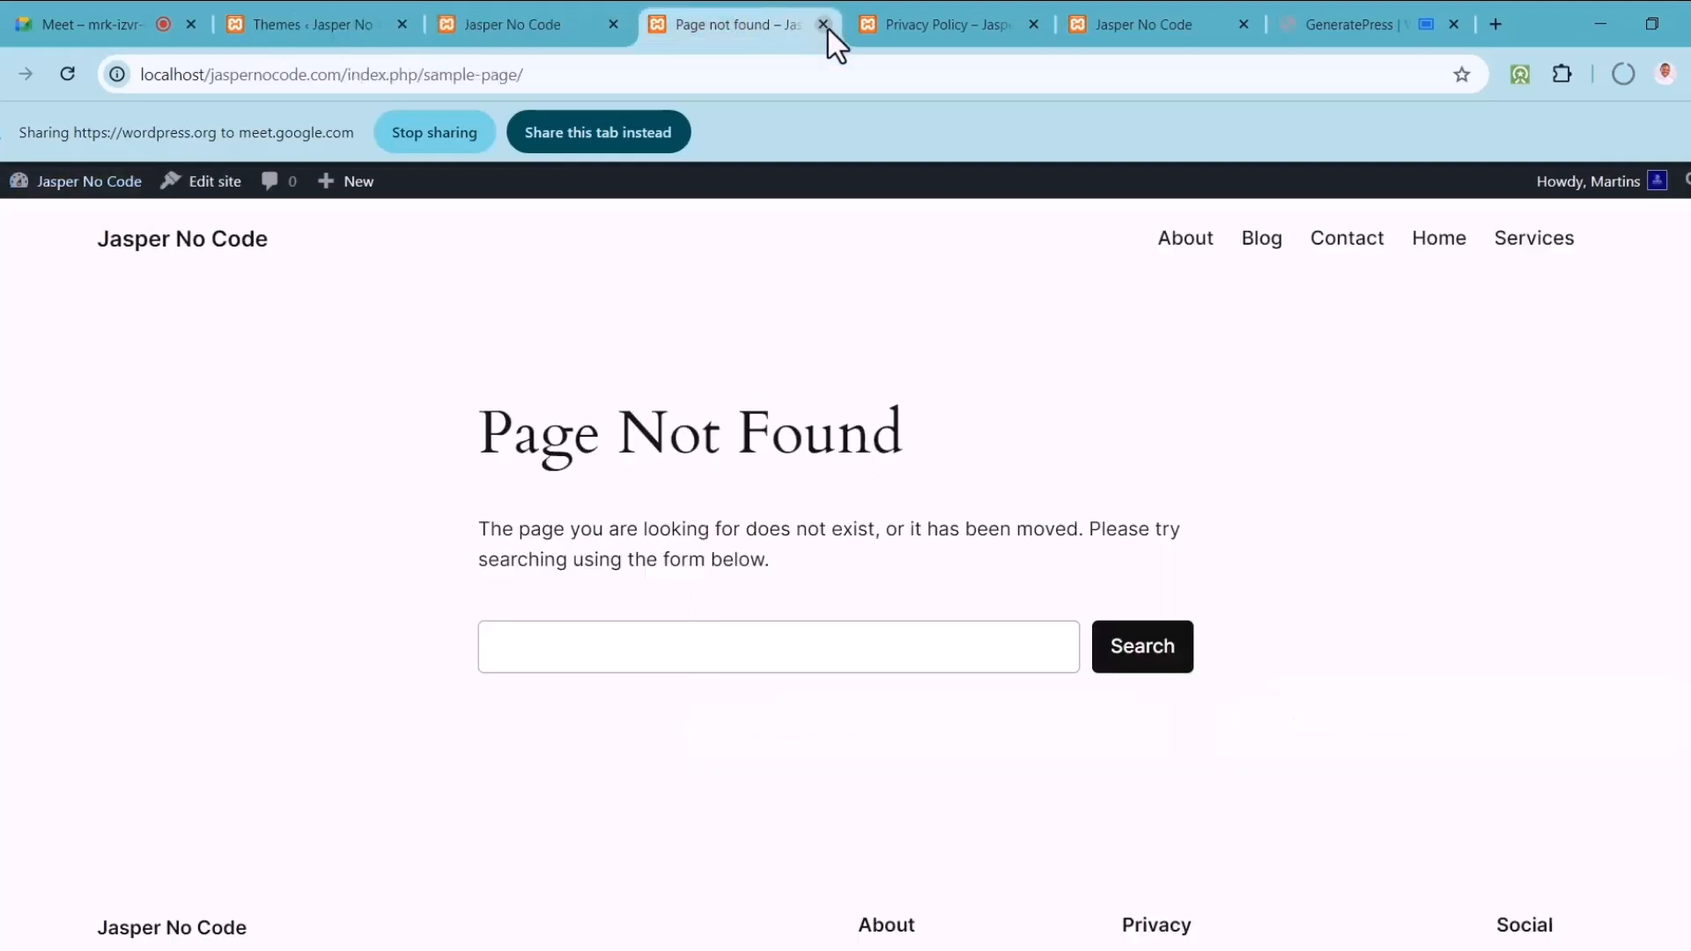
pyautogui.click(825, 25)
pyautogui.click(556, 12)
pyautogui.click(592, 134)
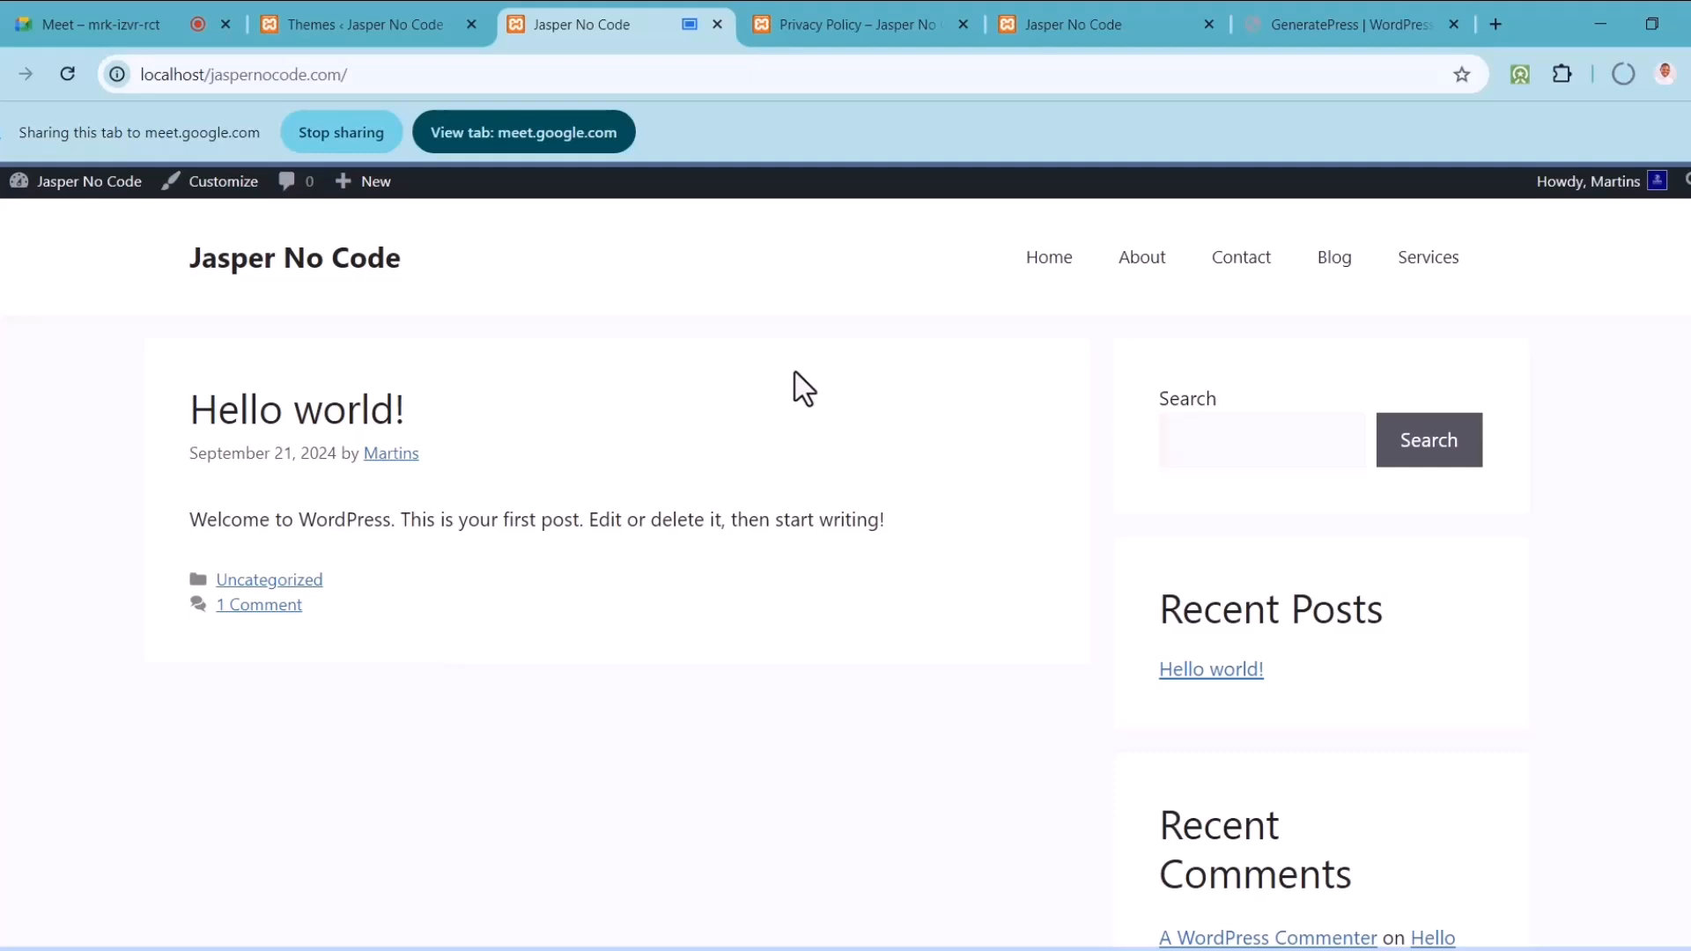
# Step: Check the Privacy Policy and older homepage tabs, share the homepage, then return to Themes
pyautogui.click(823, 9)
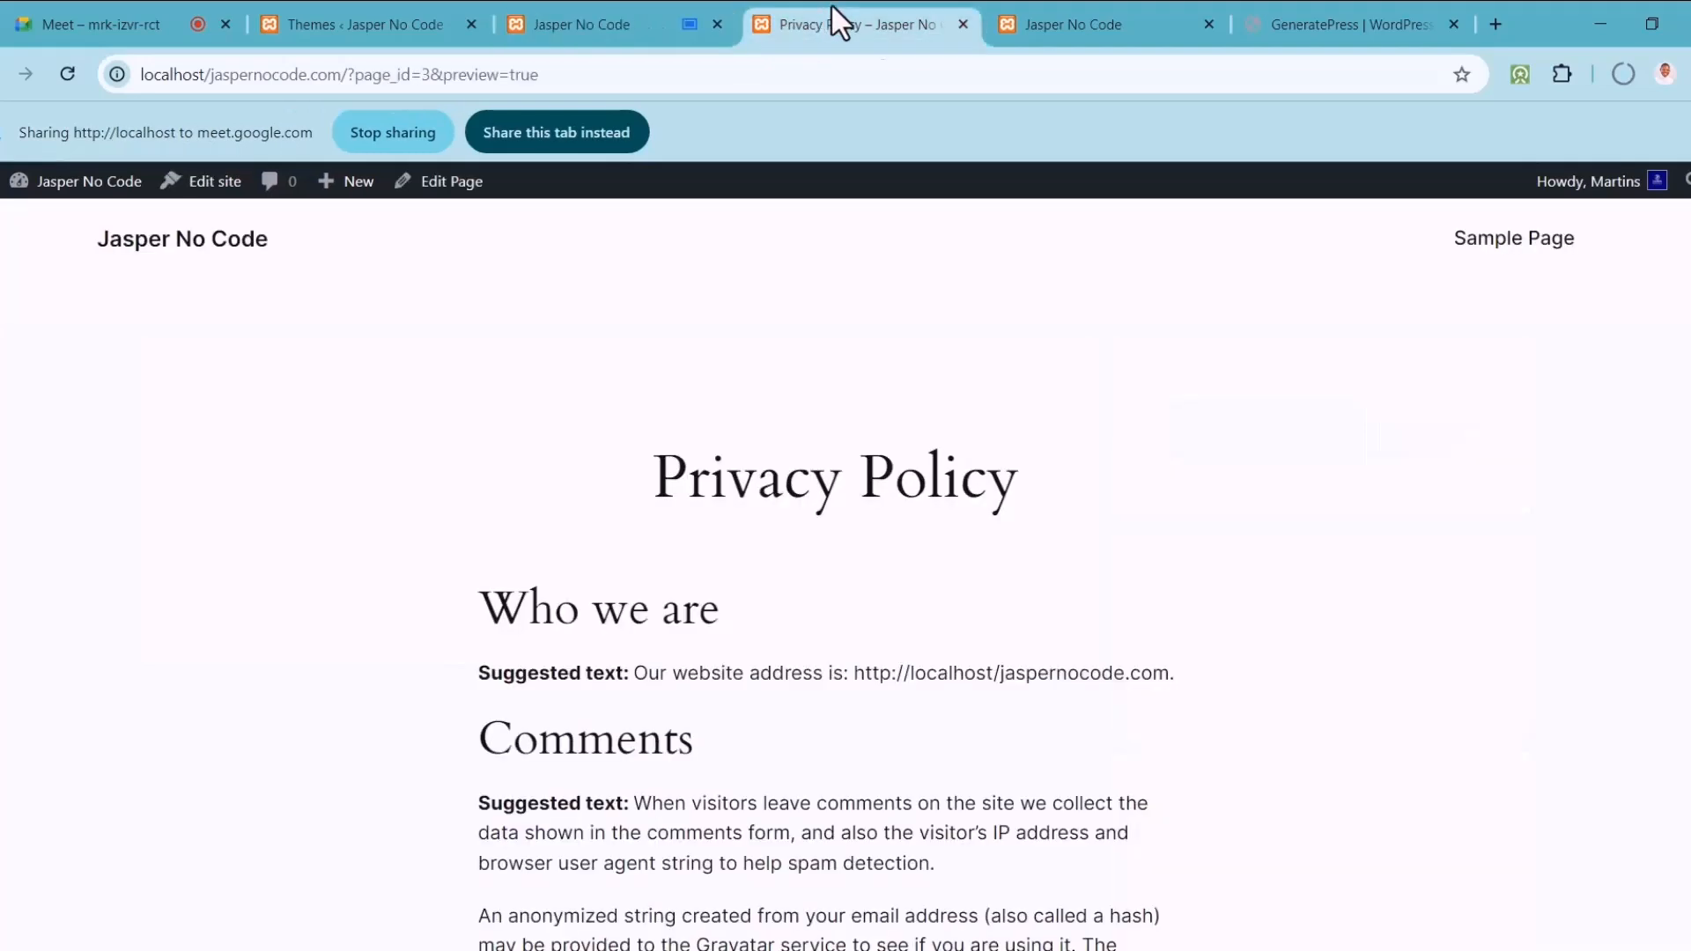
pyautogui.click(1049, 26)
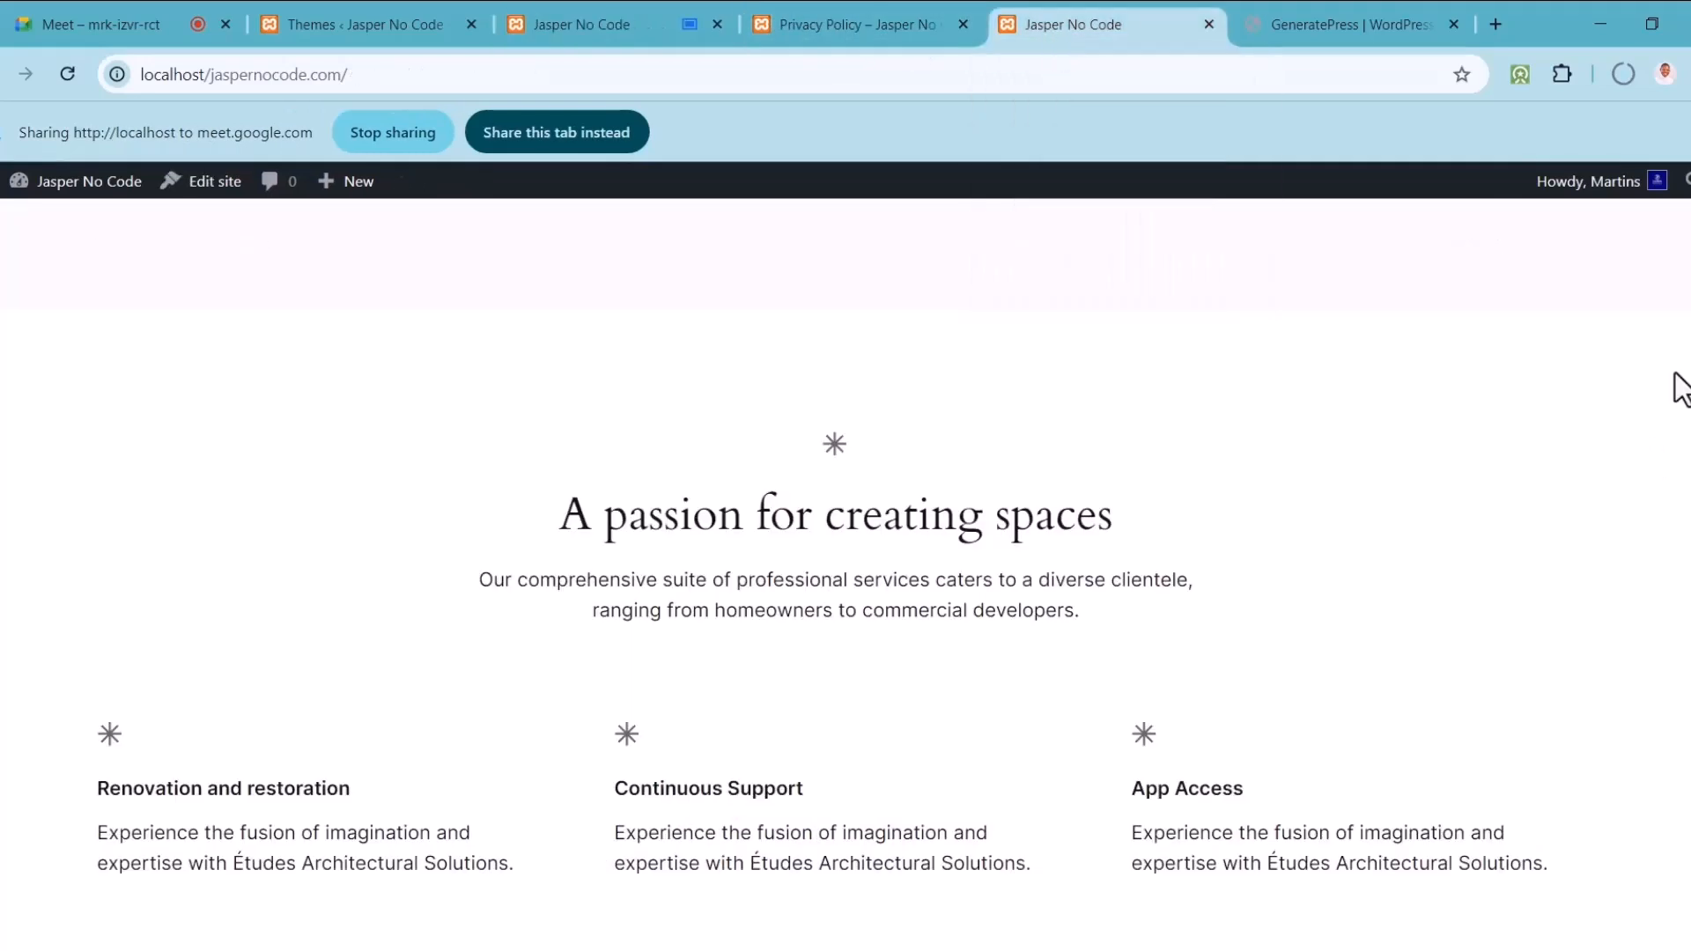
pyautogui.scroll(10, 1650, 452)
pyautogui.scroll(1, 836, 574)
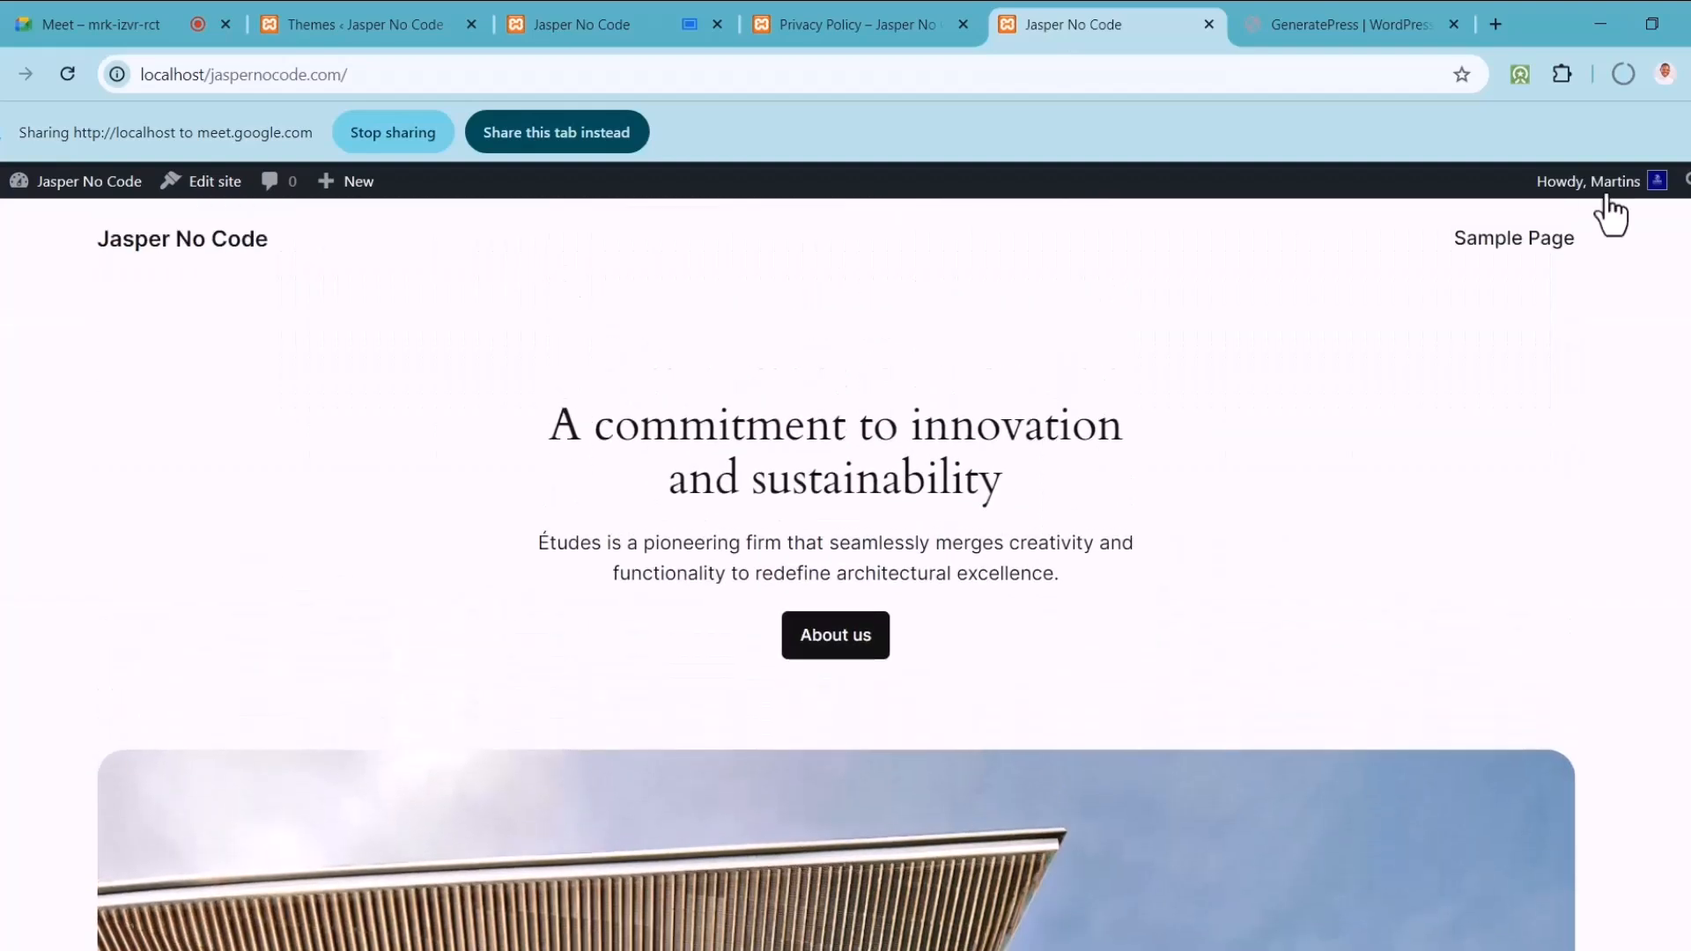
pyautogui.click(581, 132)
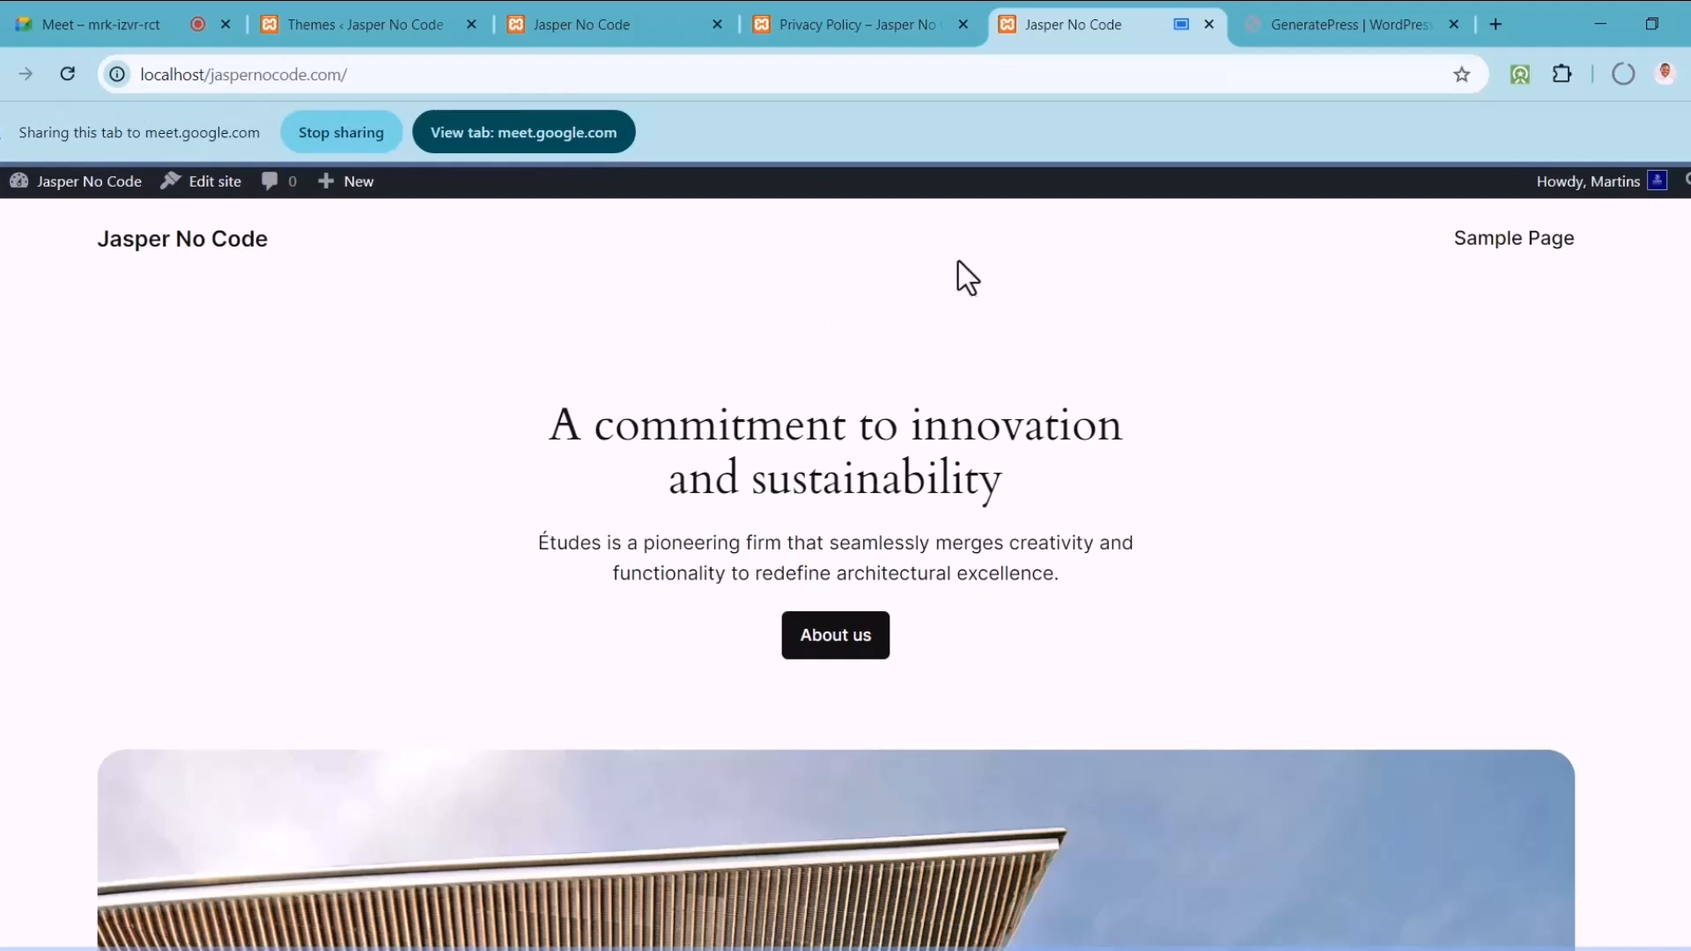
pyautogui.click(599, 132)
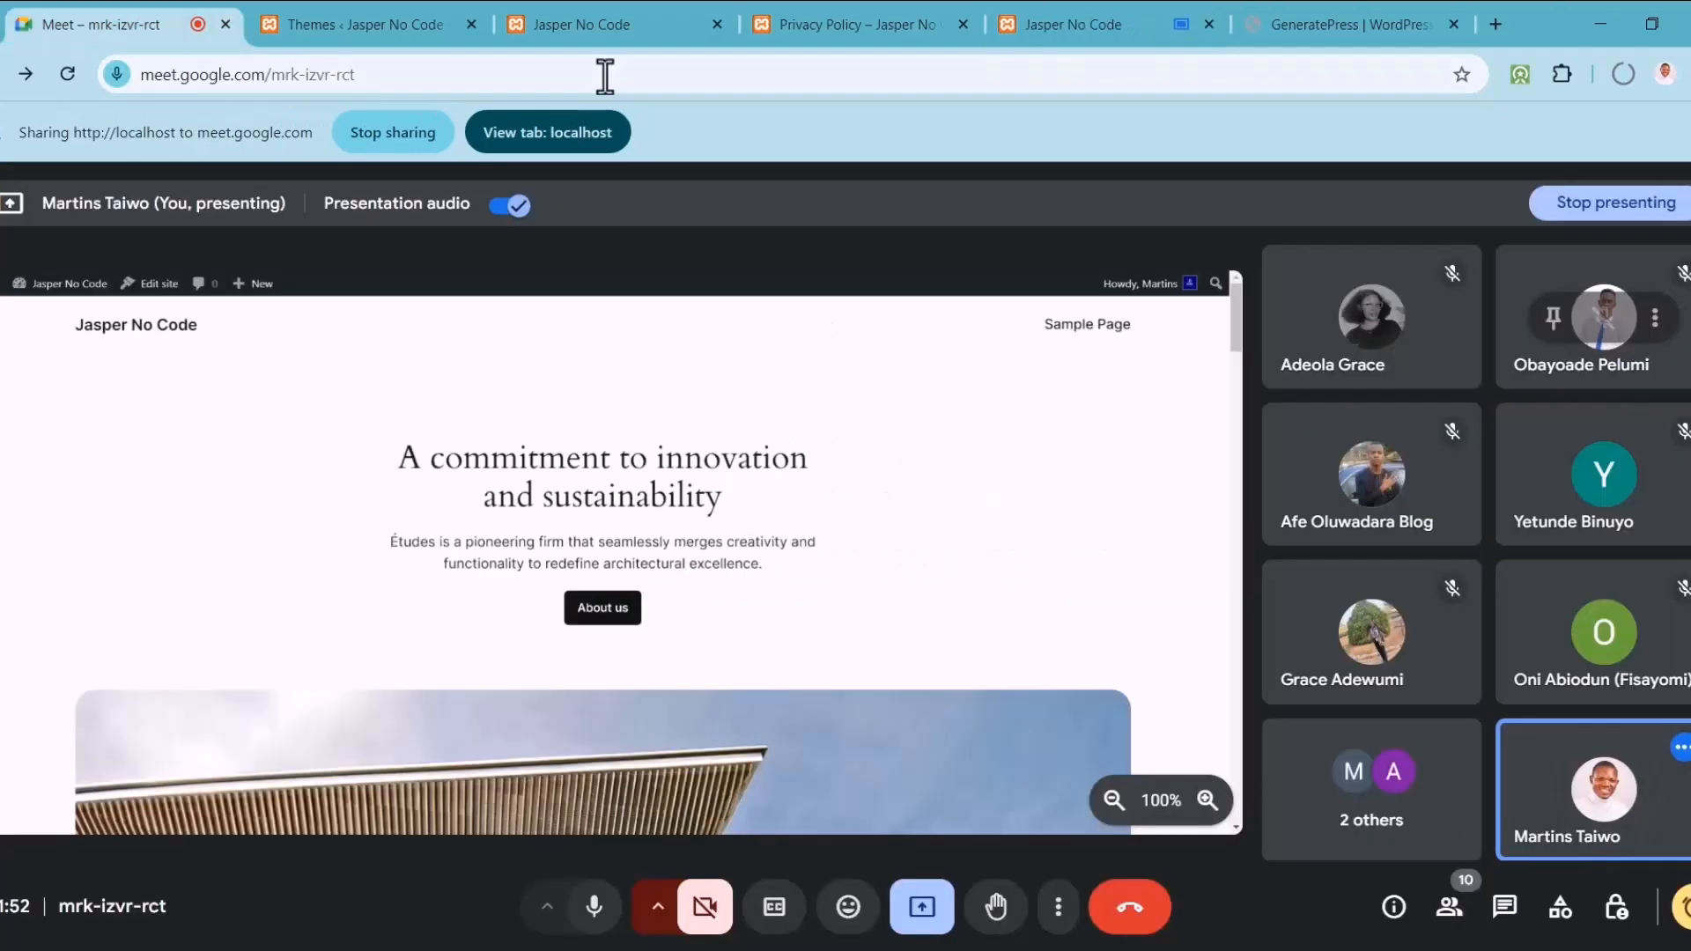
pyautogui.click(578, 19)
pyautogui.click(383, 24)
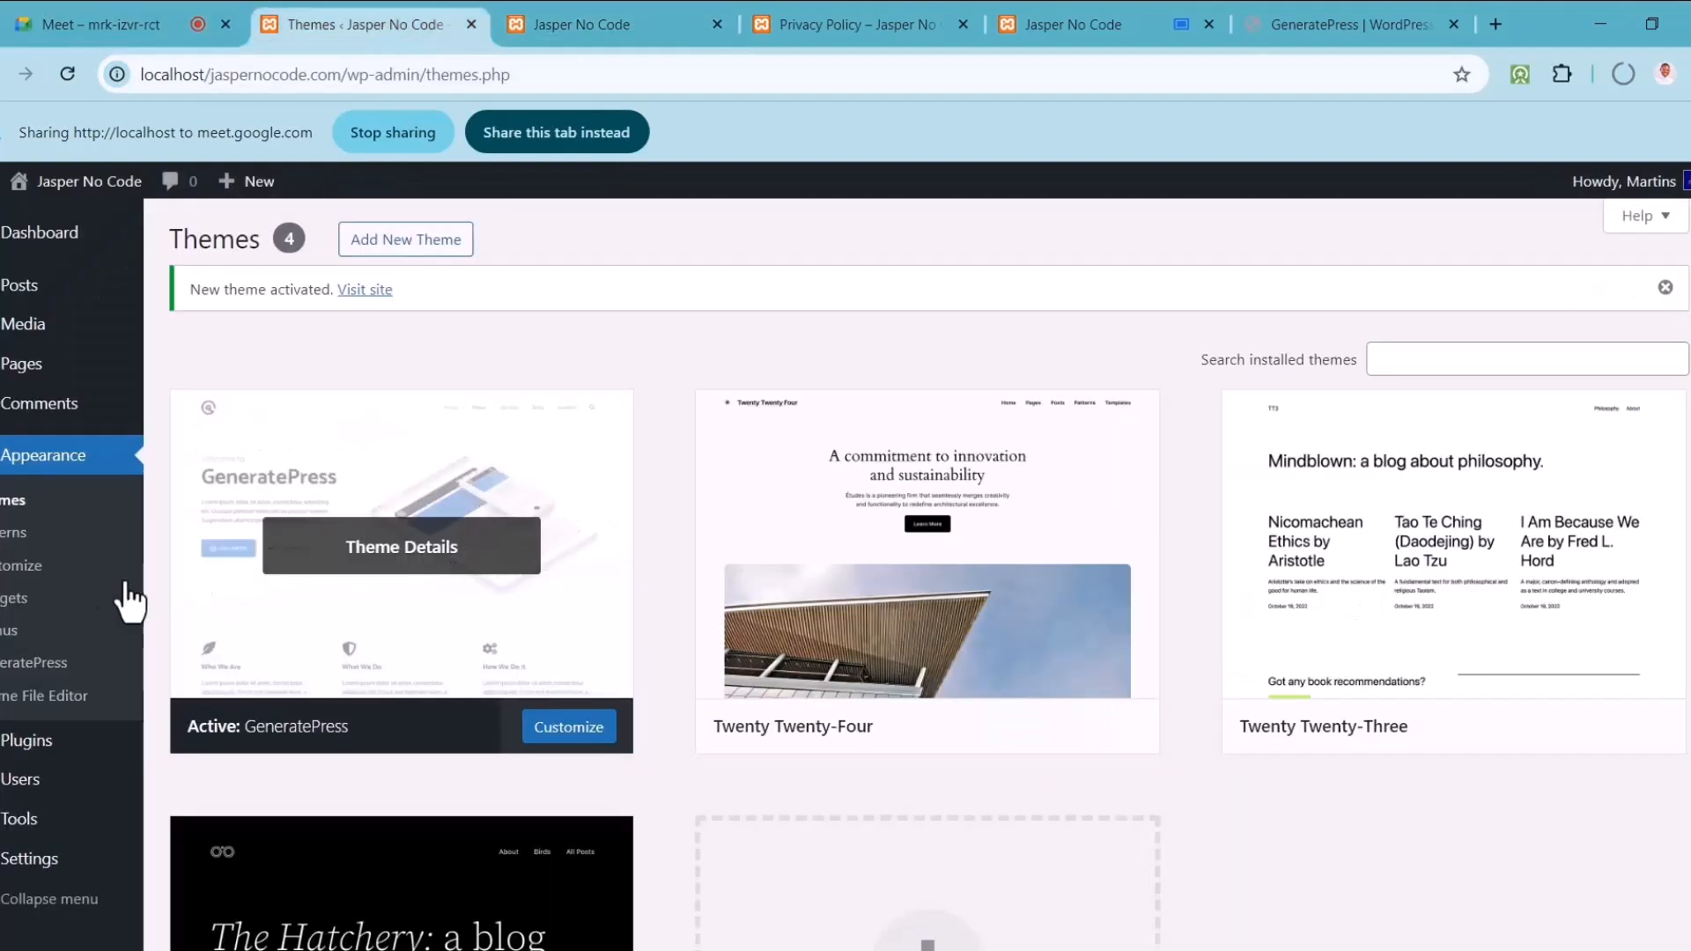
# Step: Open Appearance > Menus, share the tab, and review Menu 1's items
pyautogui.click(7, 642)
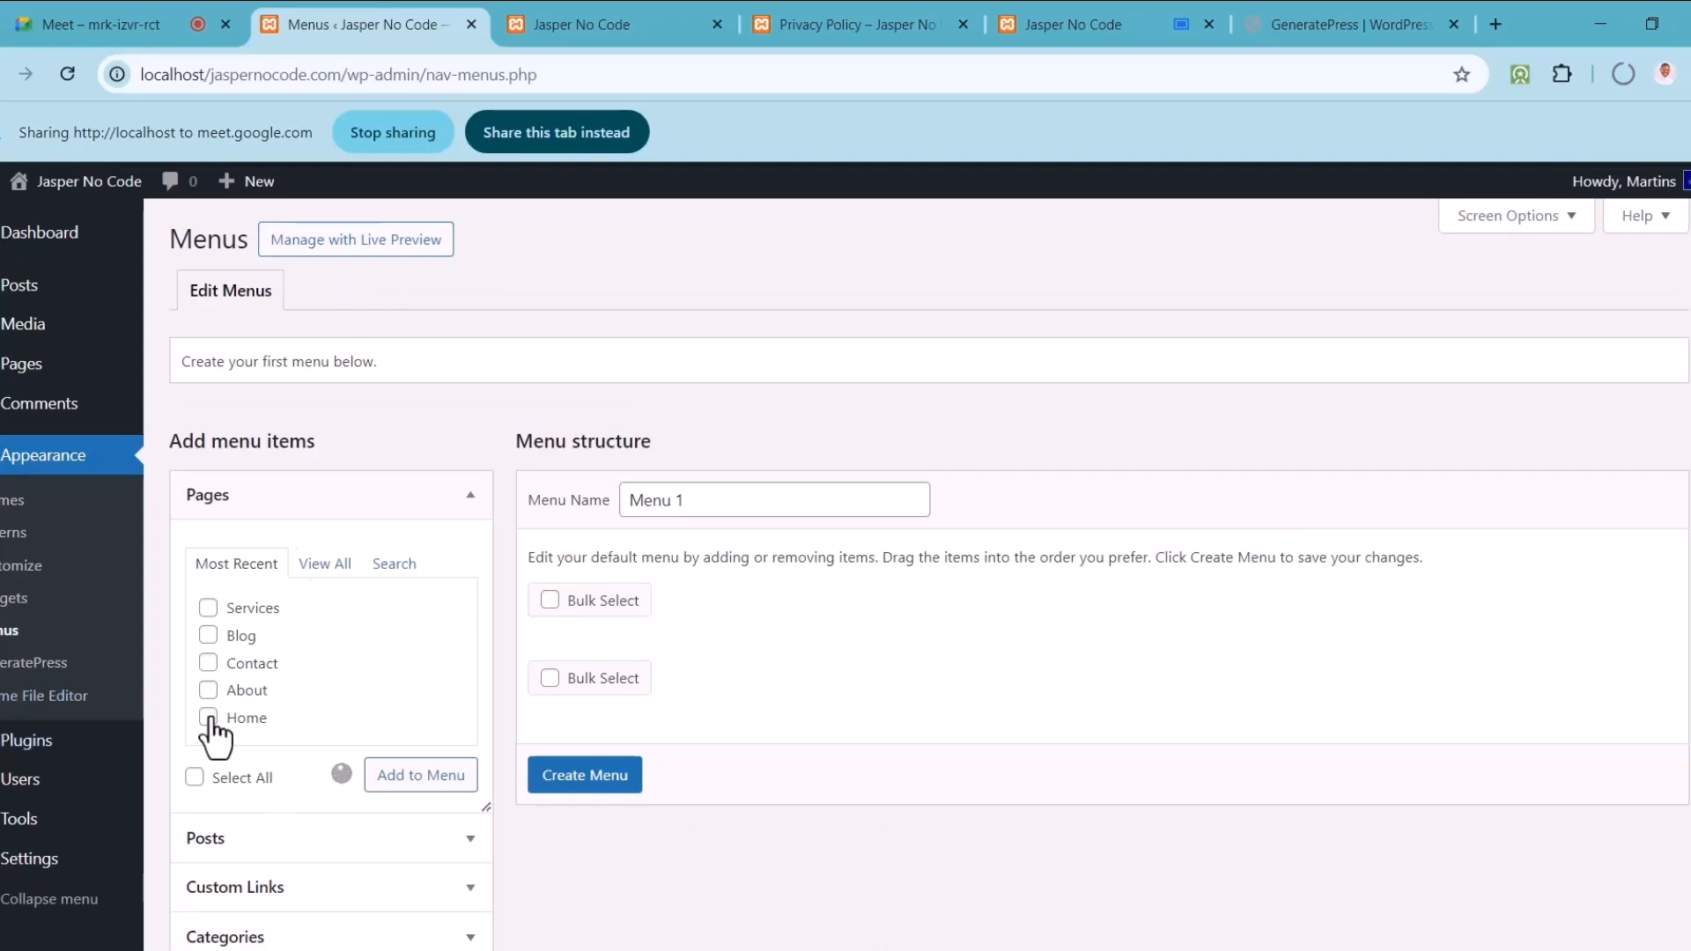
pyautogui.click(554, 132)
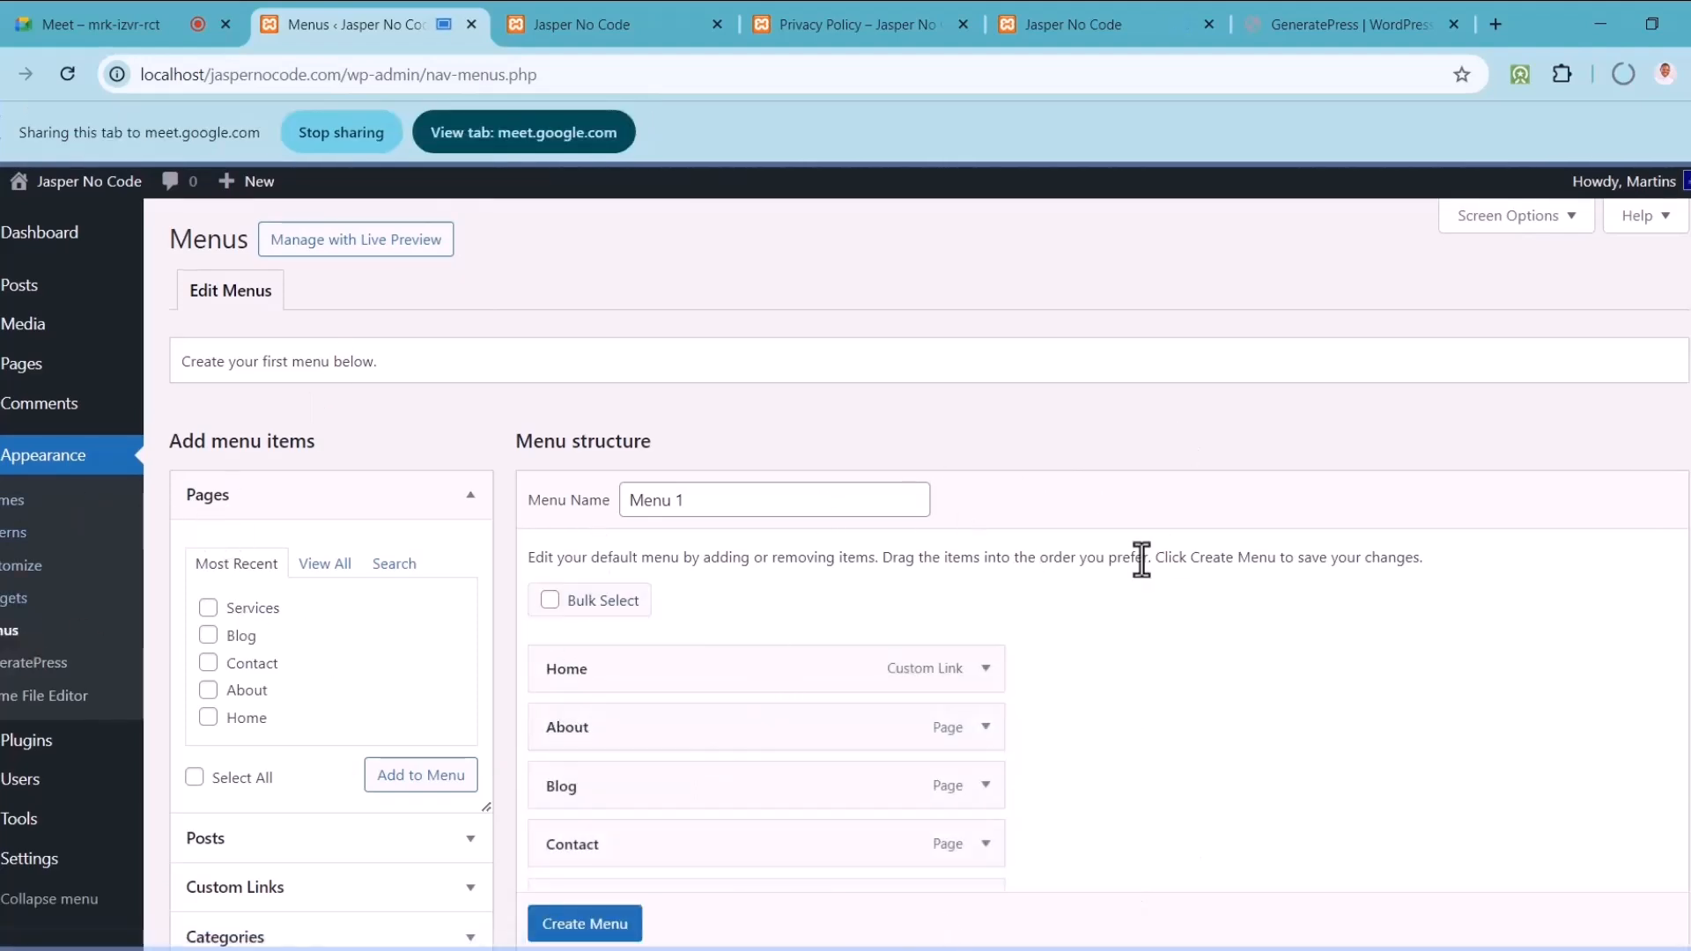
pyautogui.scroll(-1, 1142, 559)
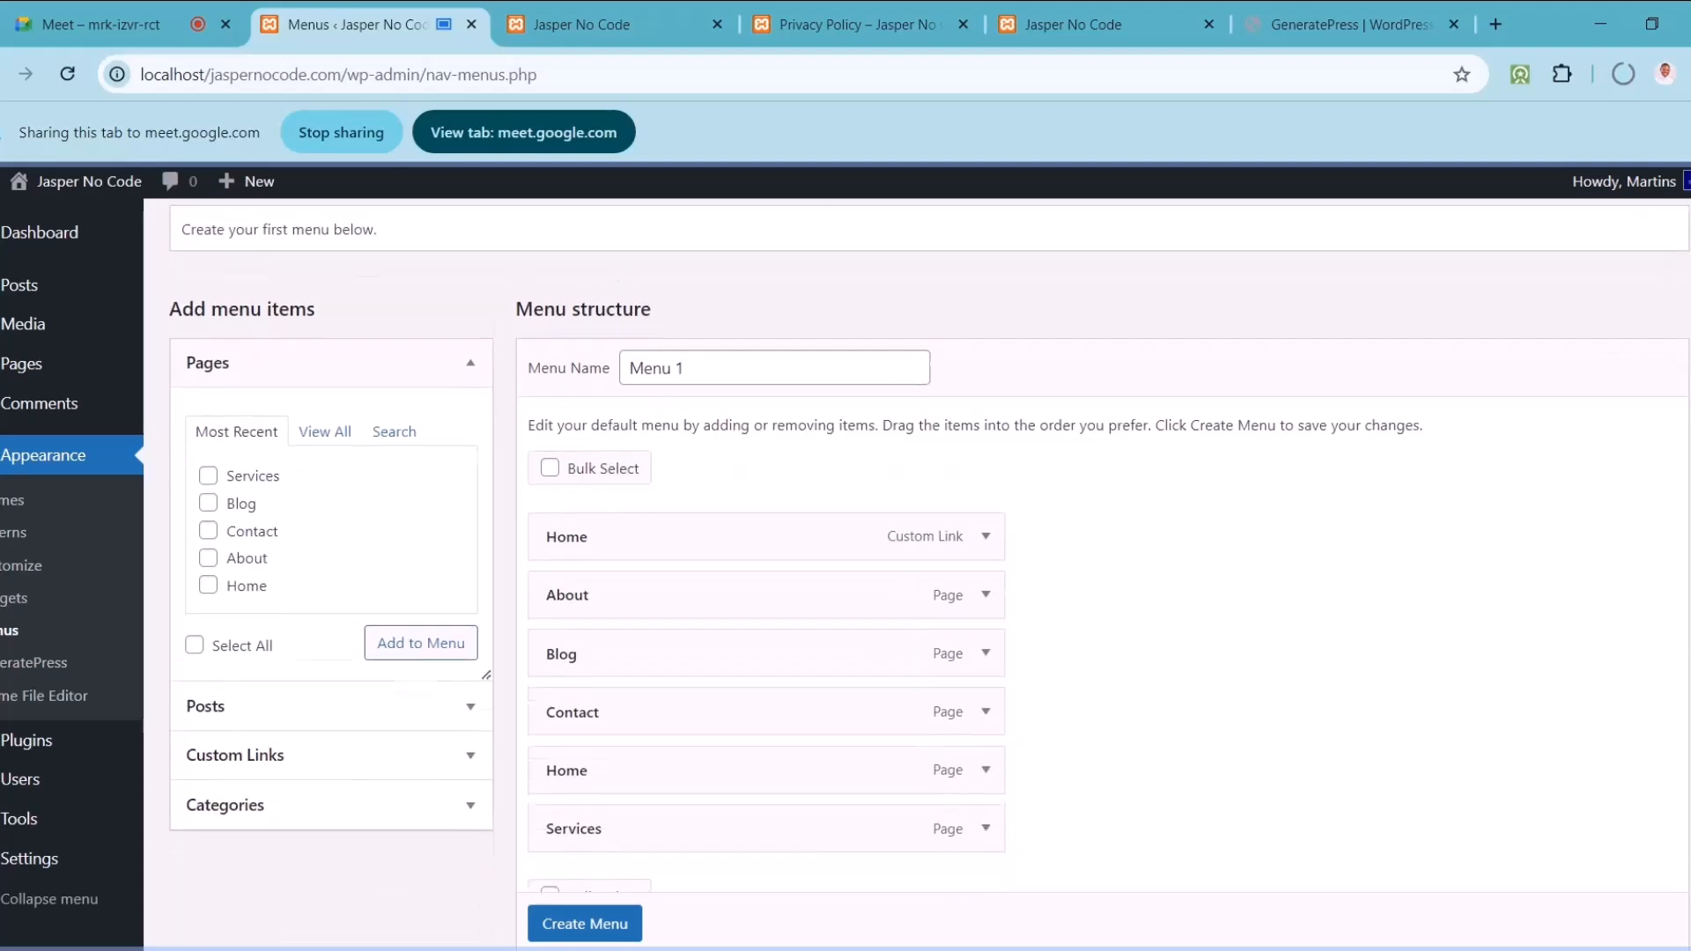
pyautogui.scroll(-1, 1101, 572)
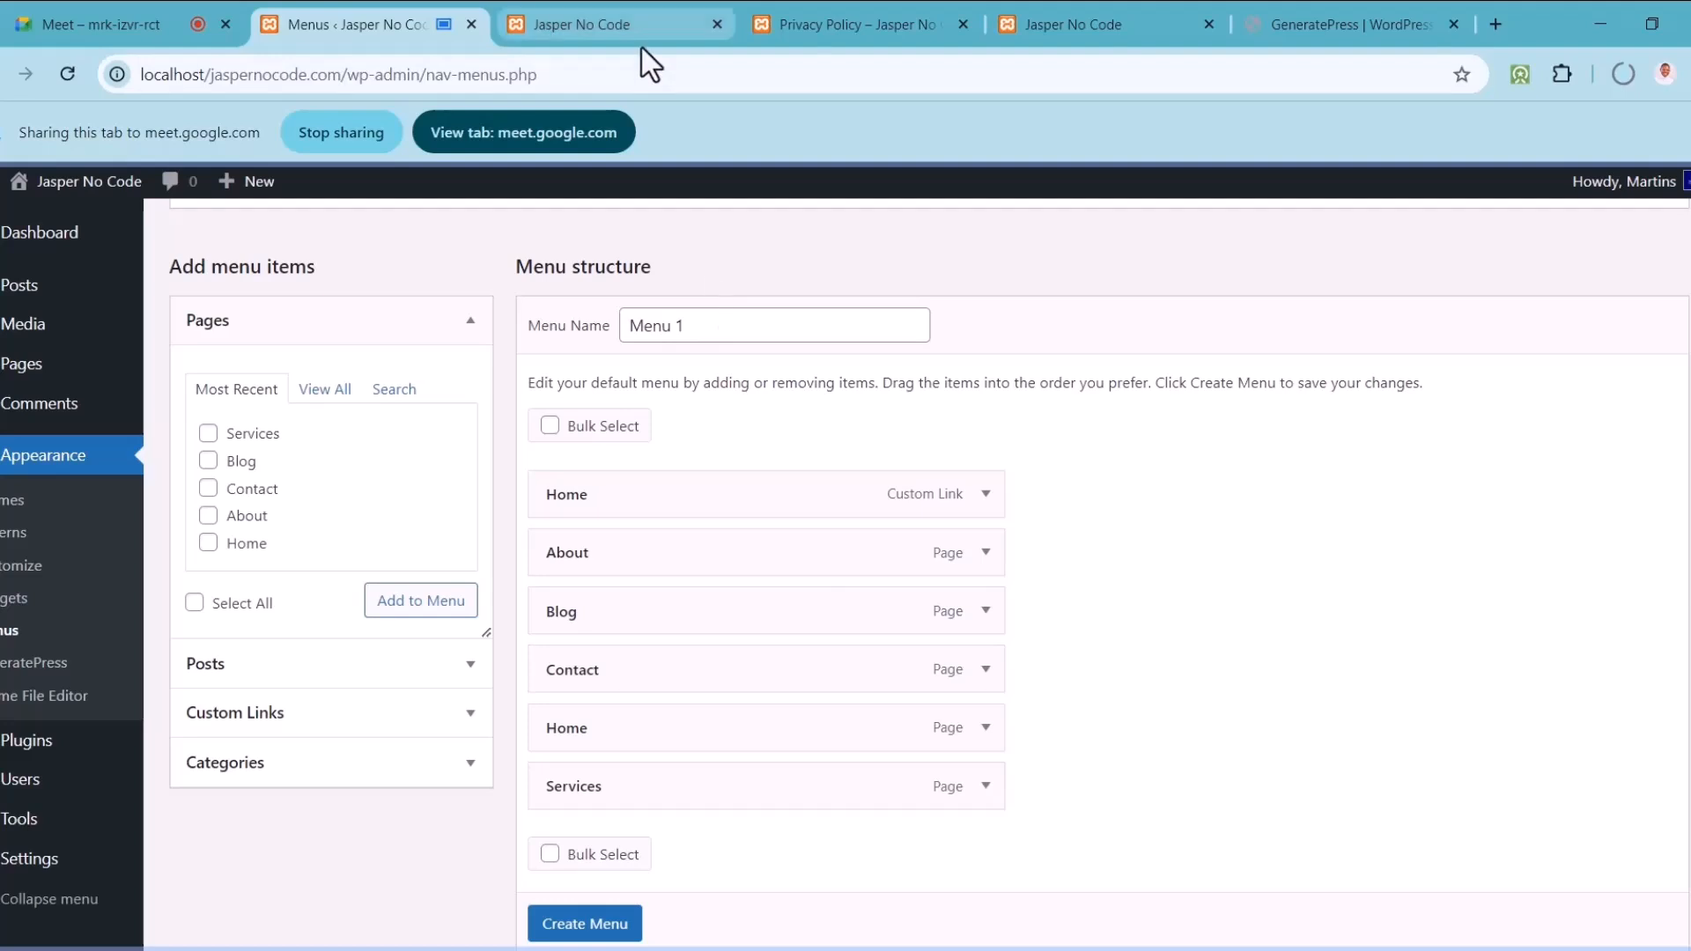
pyautogui.click(627, 24)
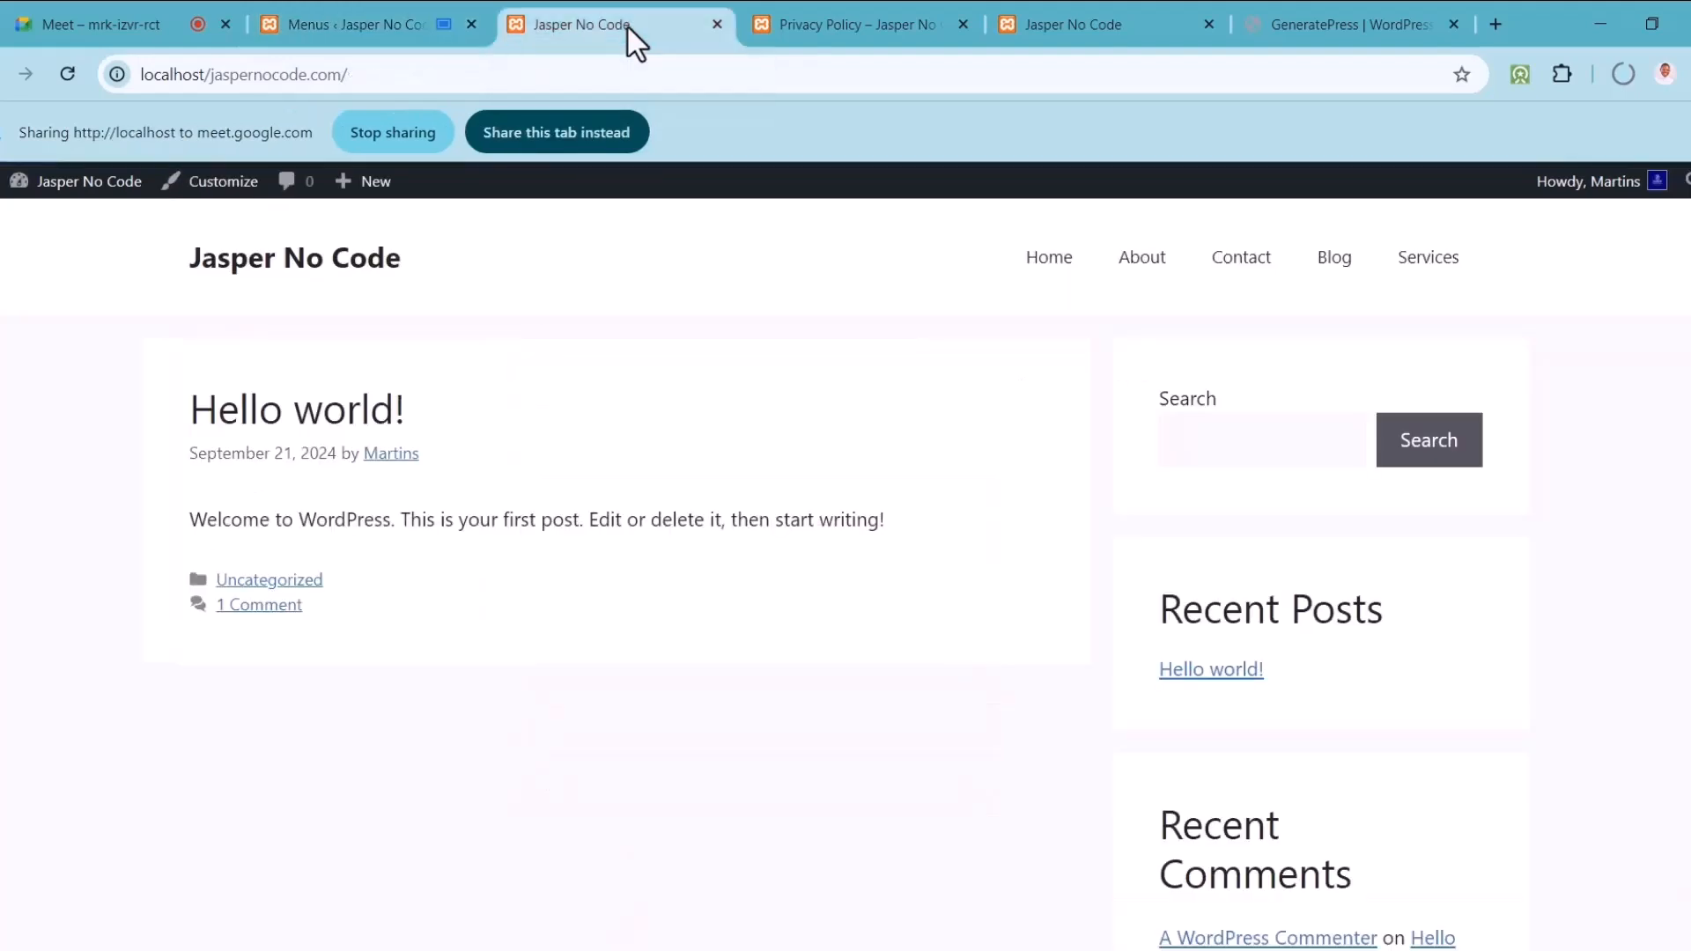
pyautogui.click(595, 140)
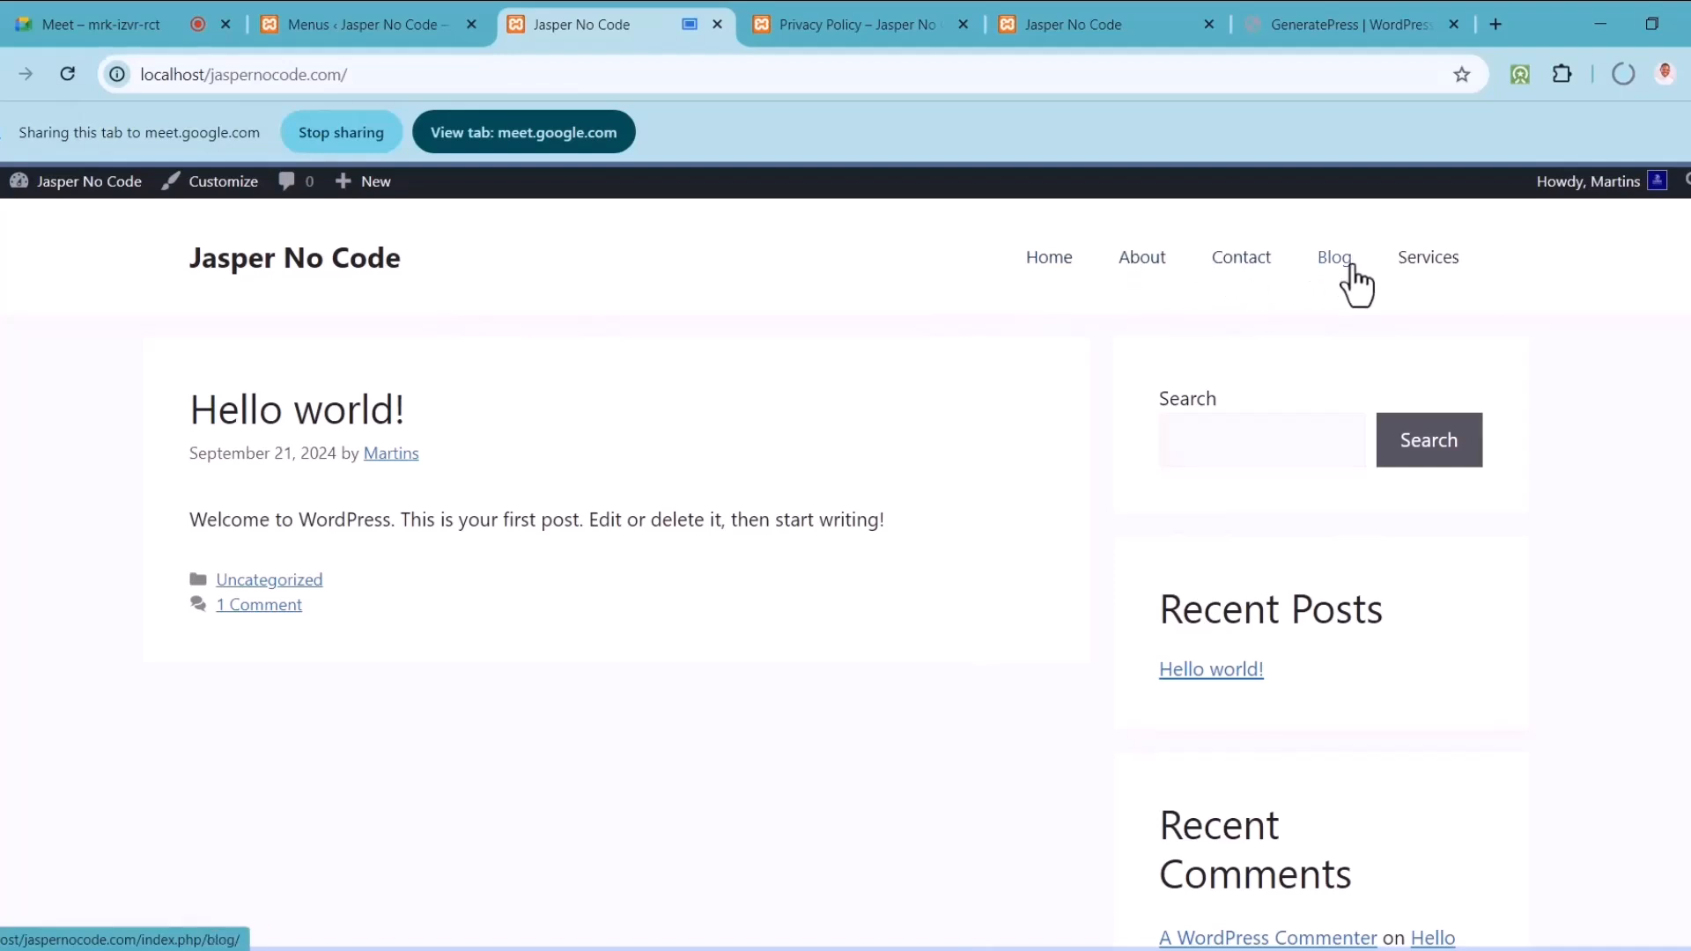
pyautogui.click(391, 32)
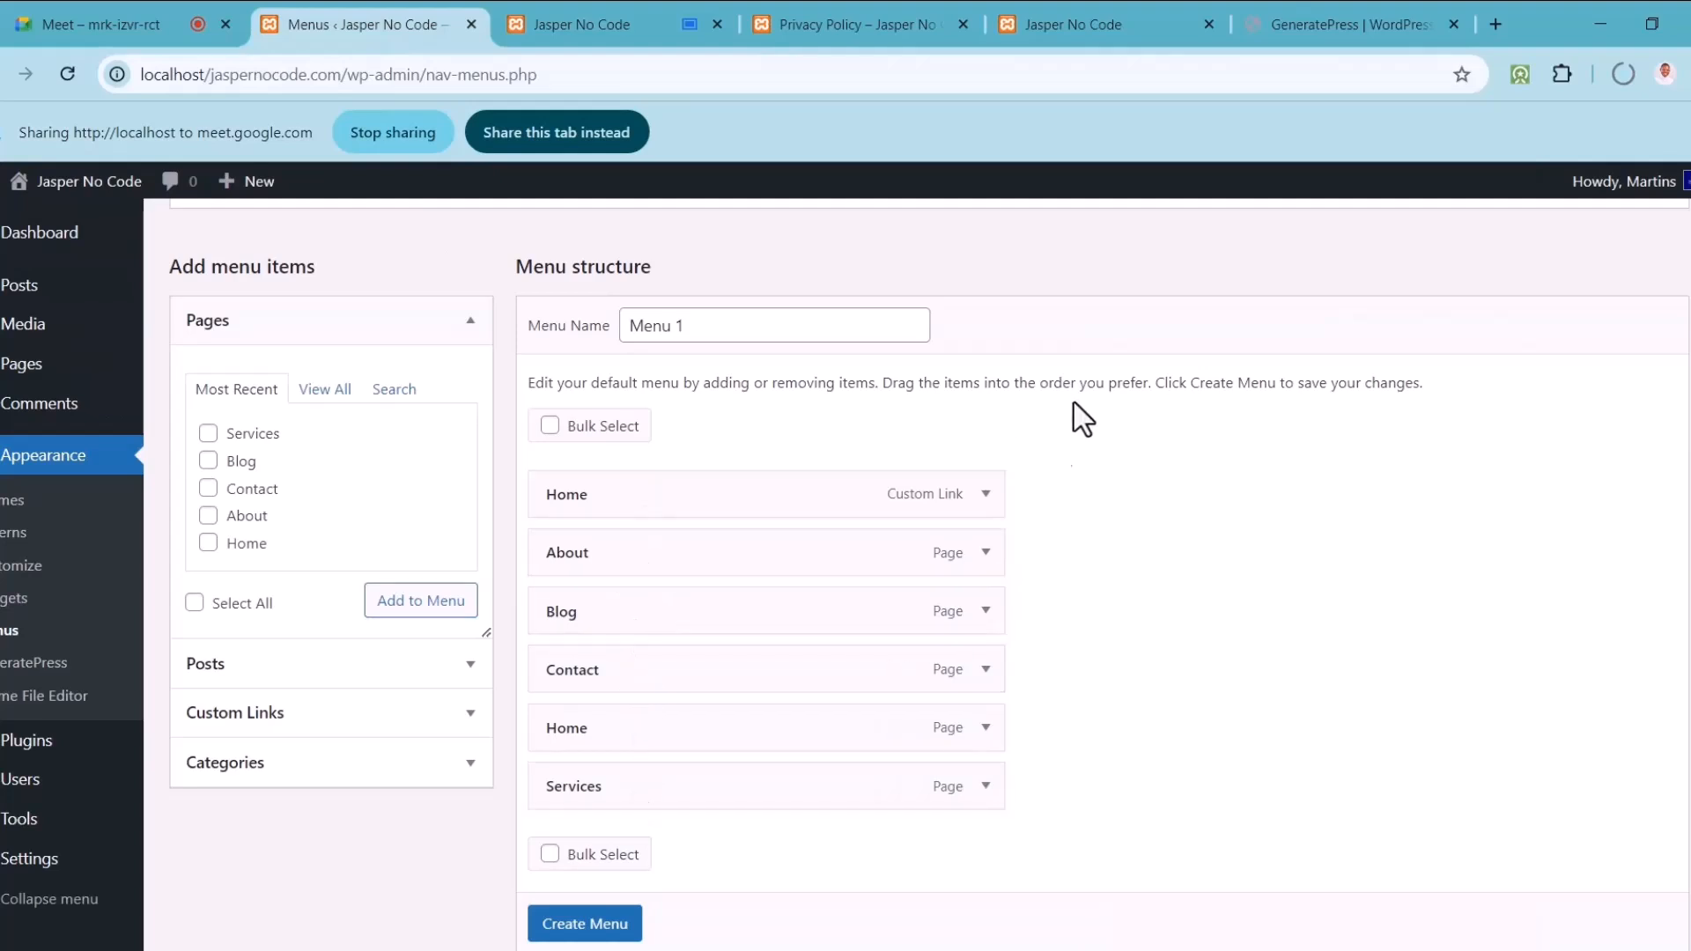
pyautogui.click(984, 495)
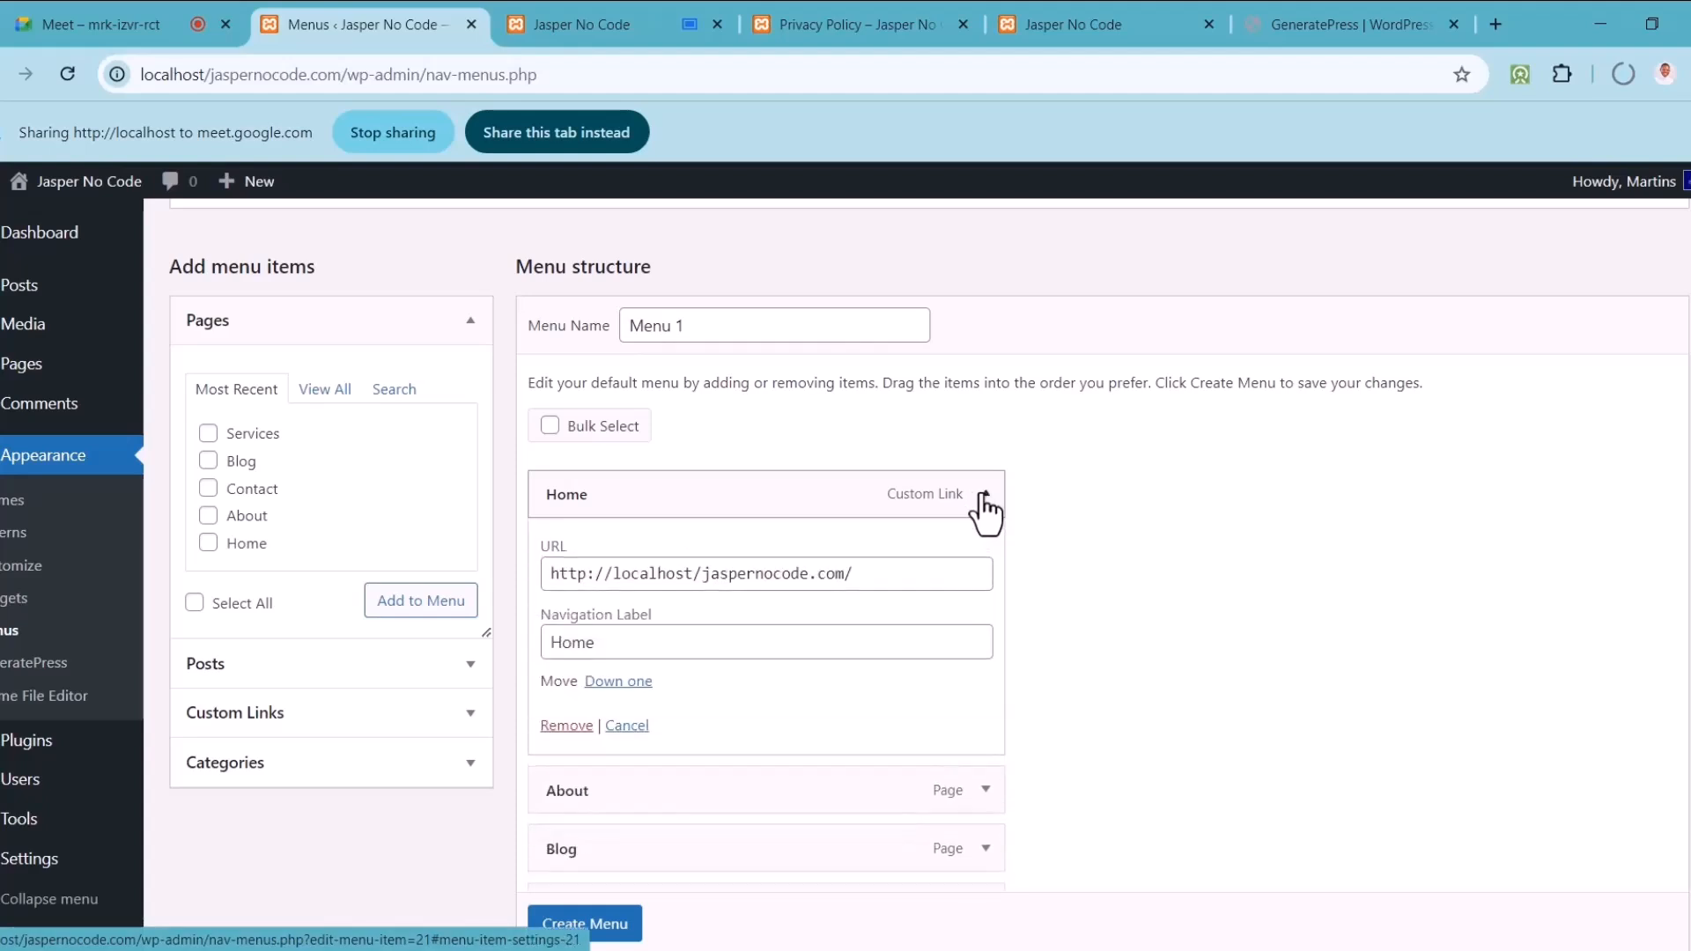
pyautogui.click(984, 495)
pyautogui.click(986, 729)
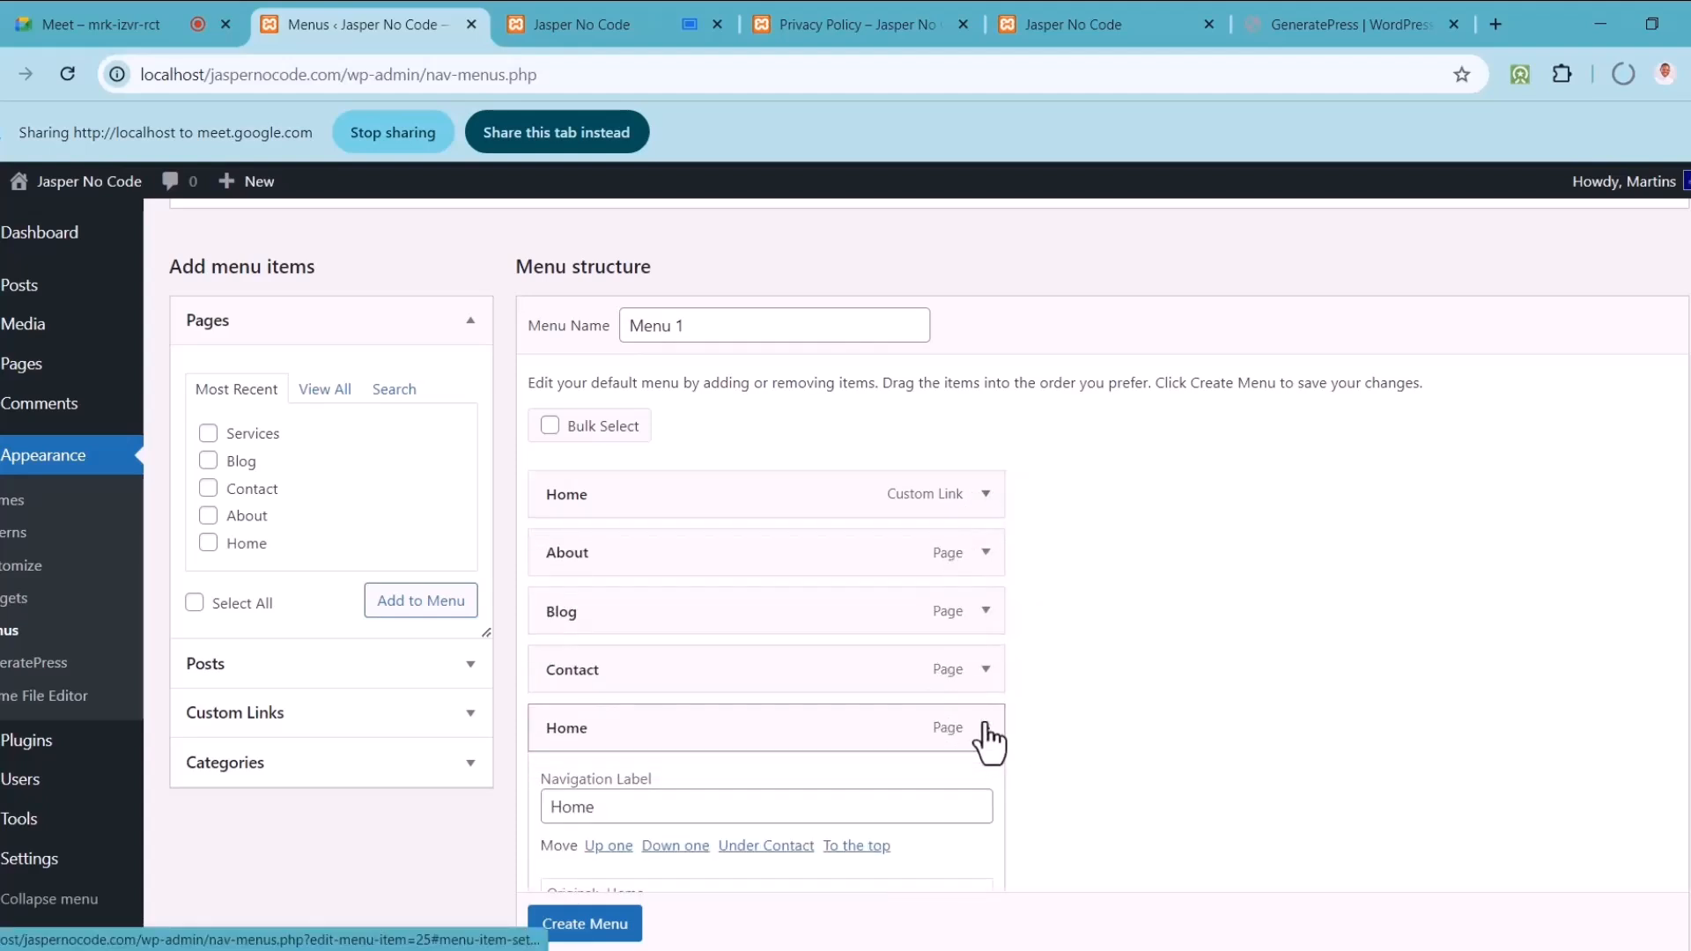
pyautogui.click(986, 729)
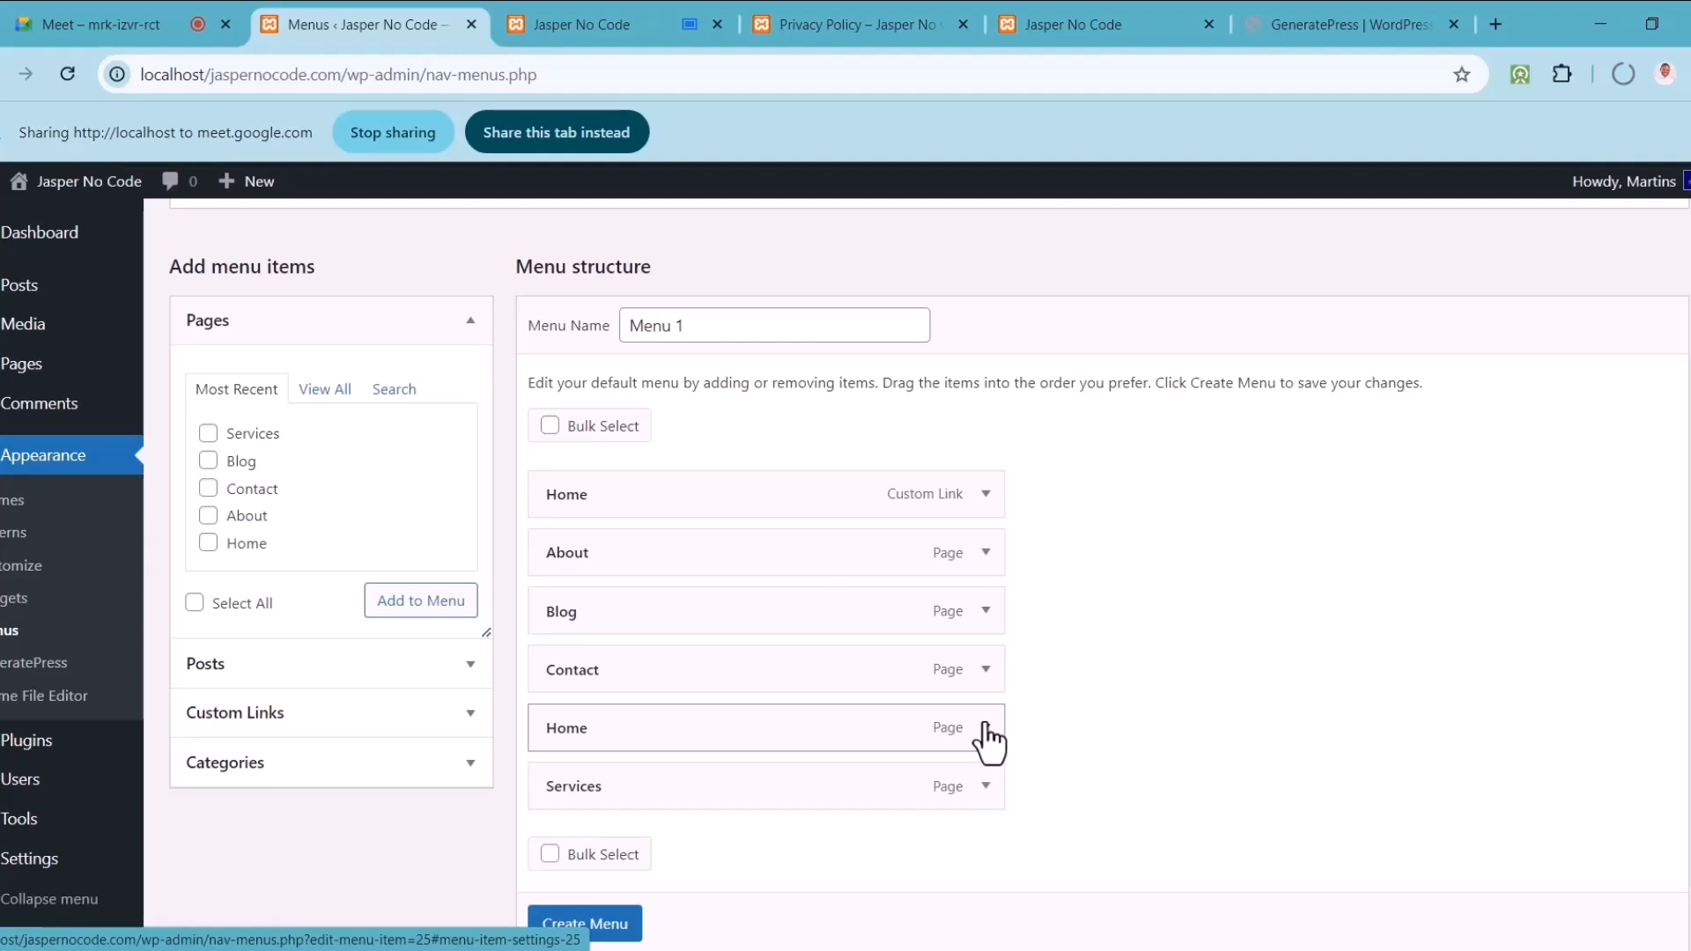
pyautogui.click(986, 726)
pyautogui.click(986, 726)
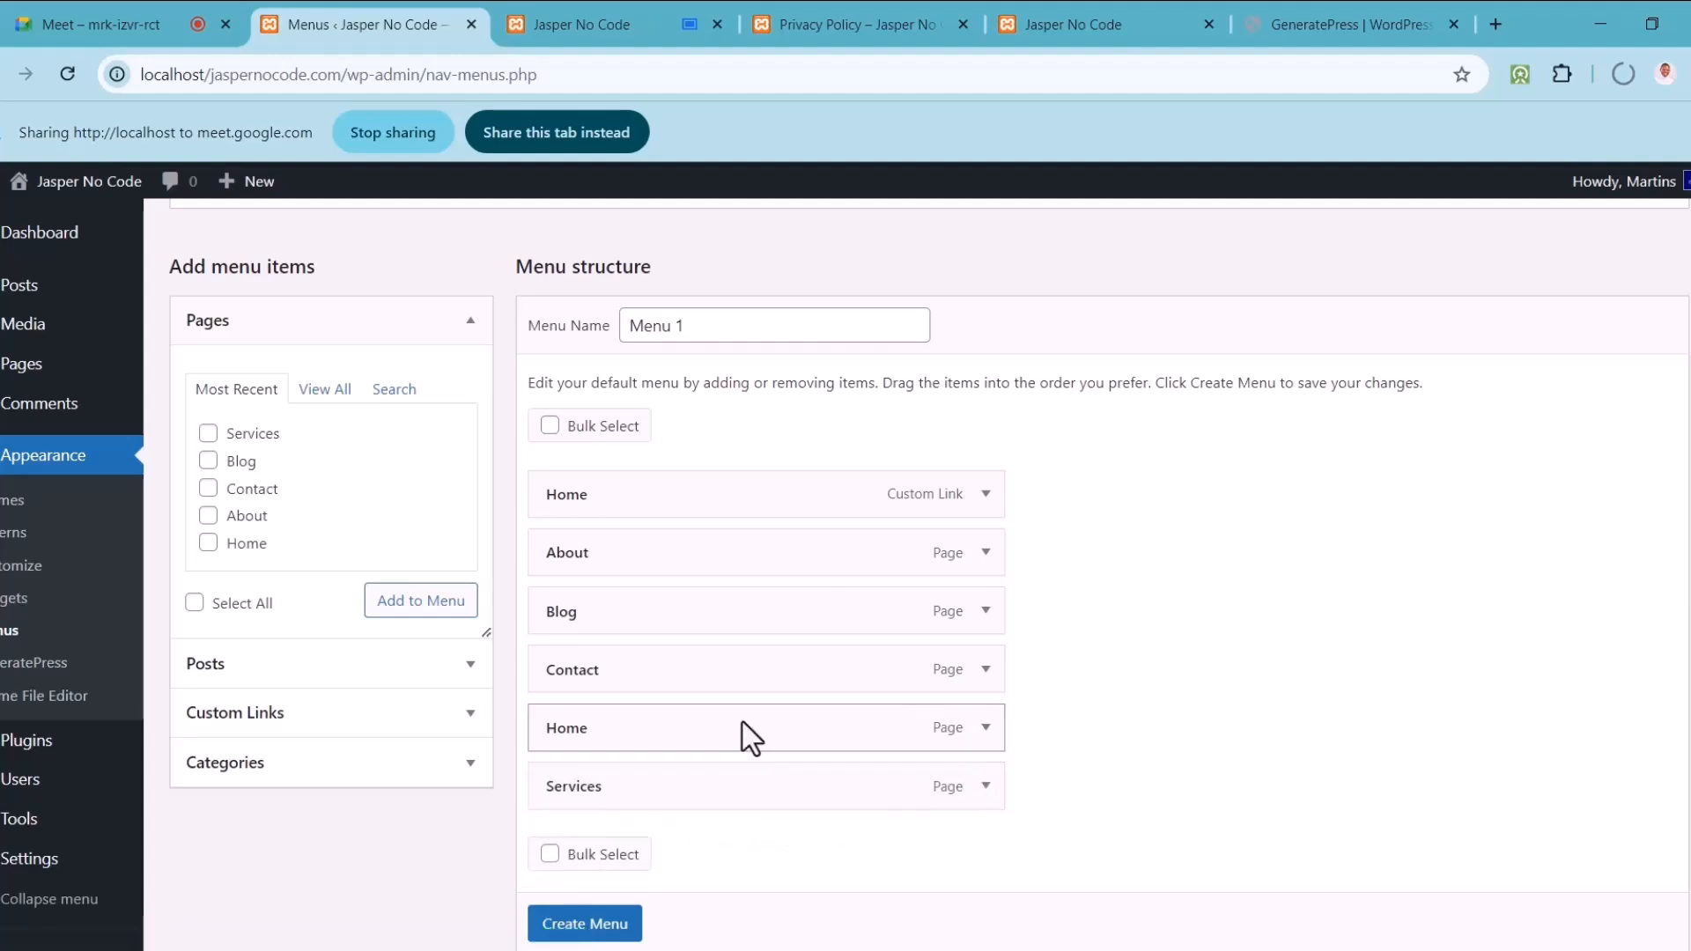
pyautogui.click(983, 494)
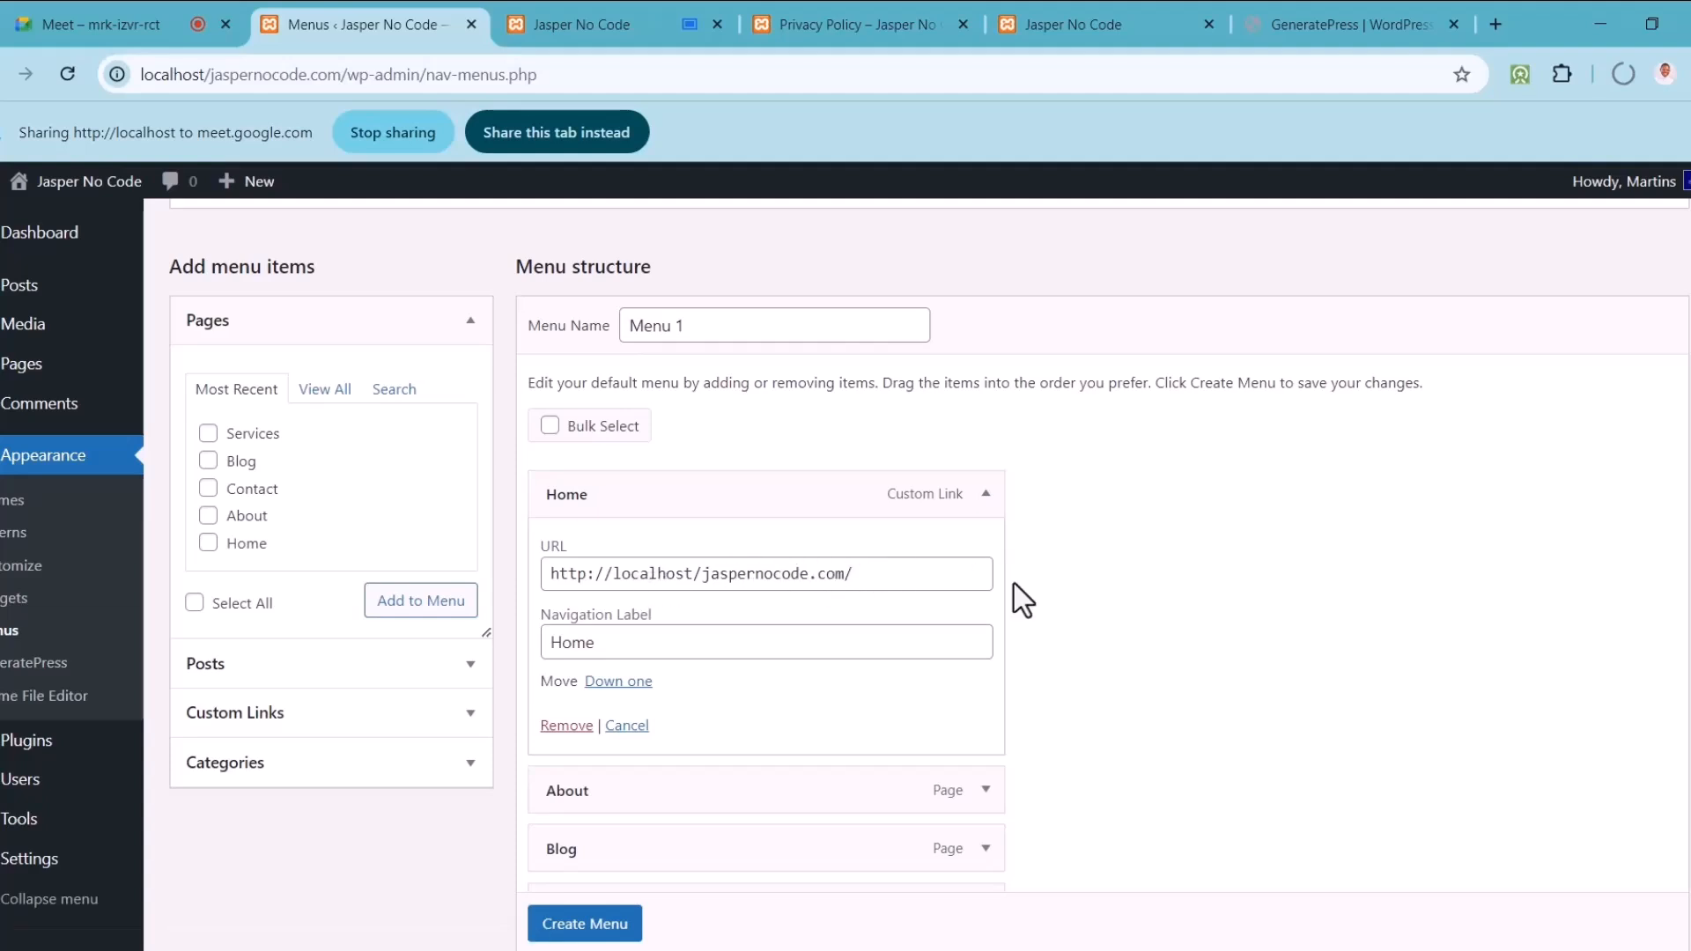
pyautogui.click(984, 496)
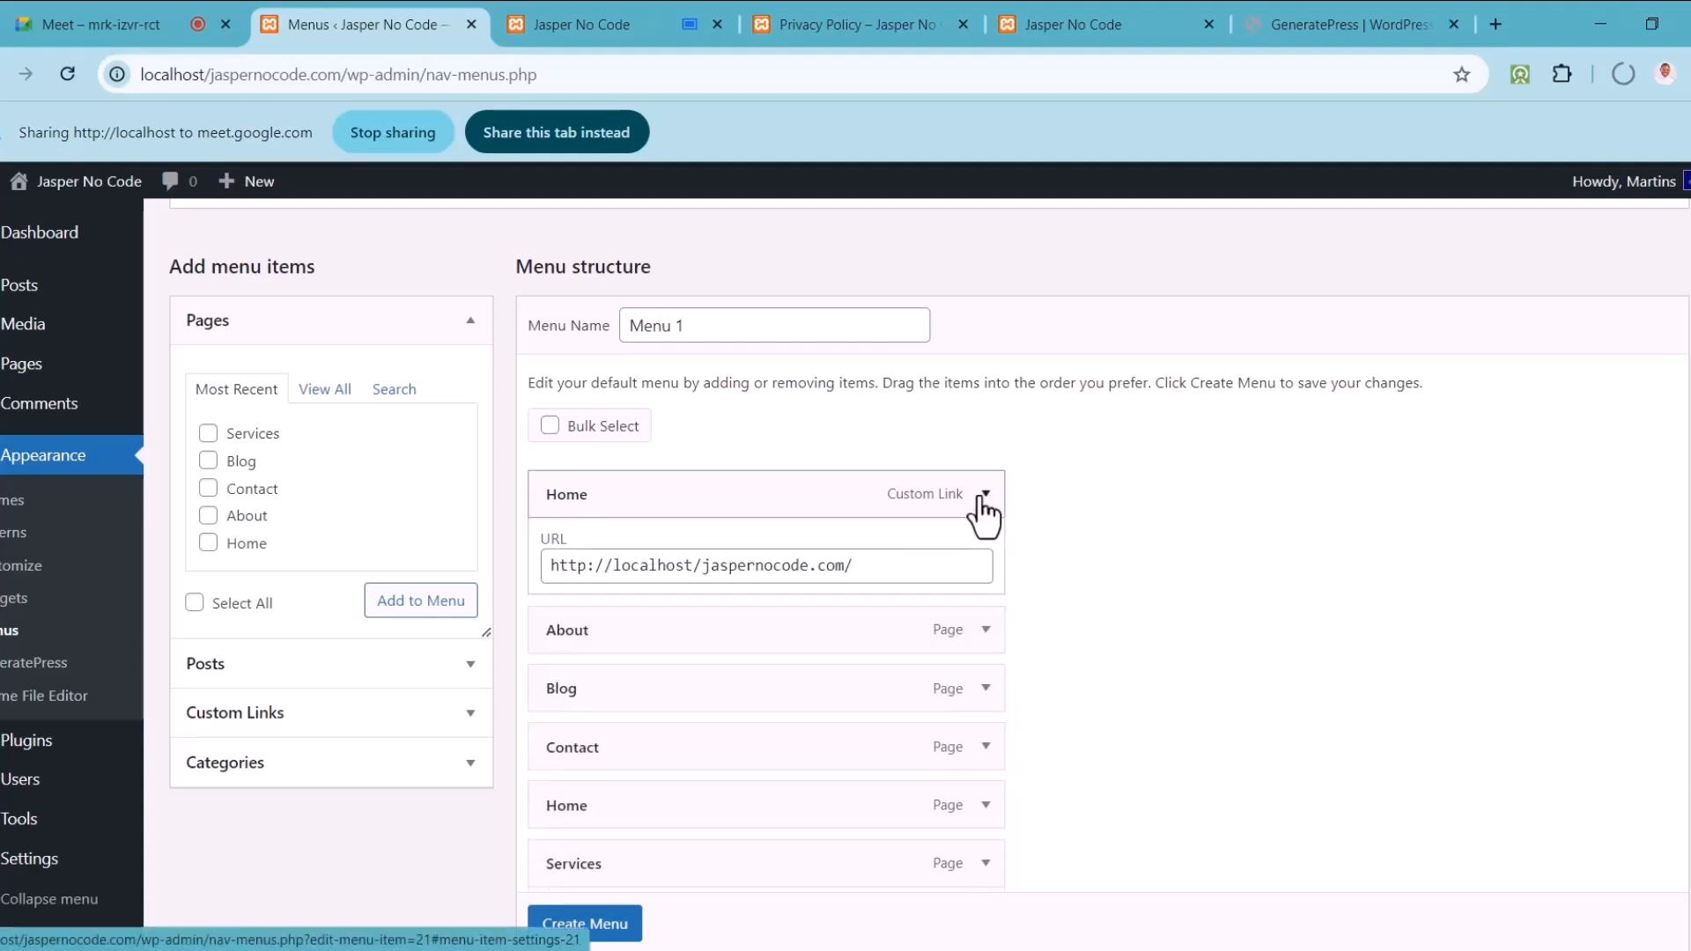
# Step: On the Jasper No Code front end, open Home from the header menu and scroll the page
pyautogui.click(631, 7)
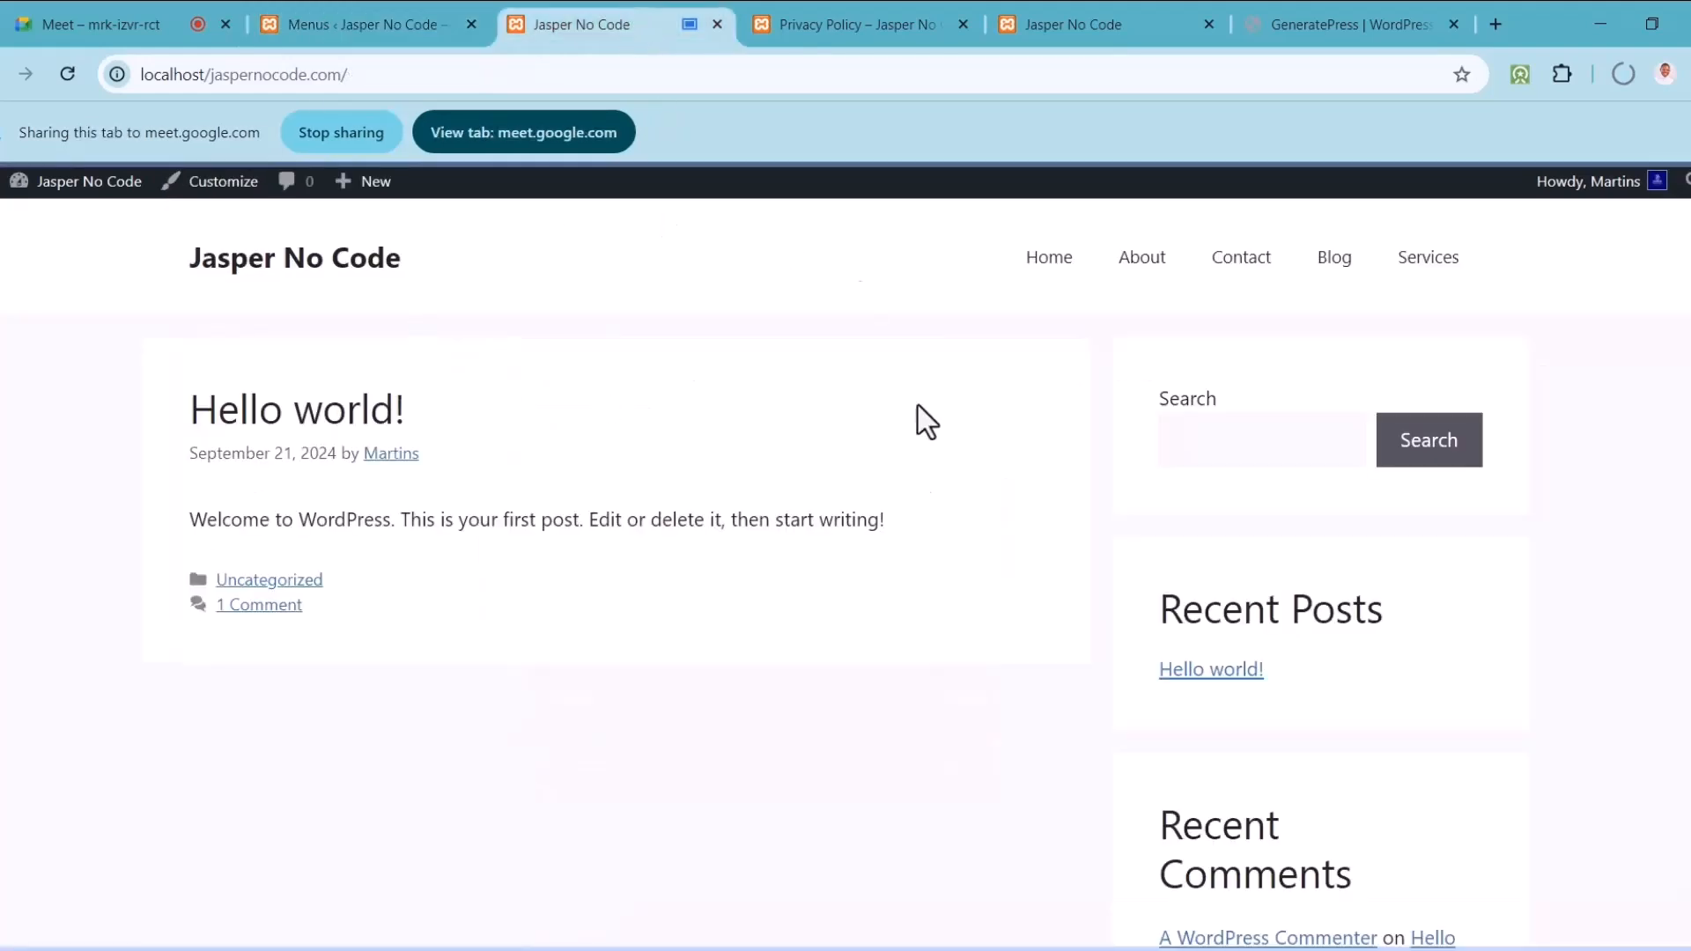
pyautogui.click(1045, 262)
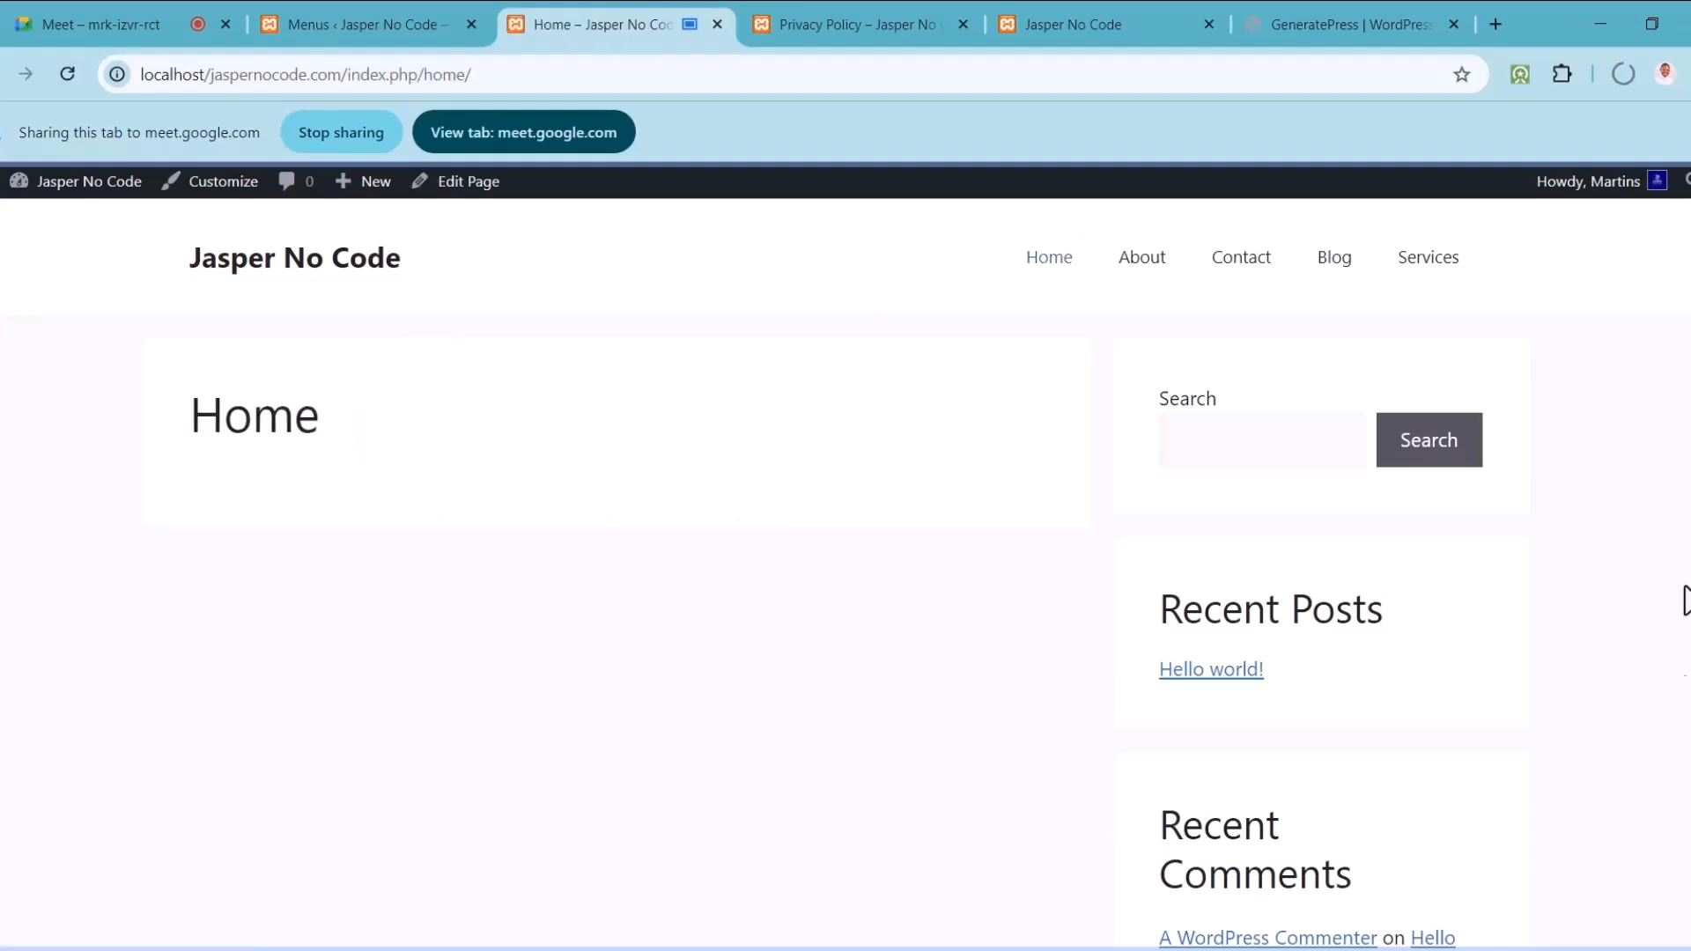
pyautogui.scroll(-2, 281, 694)
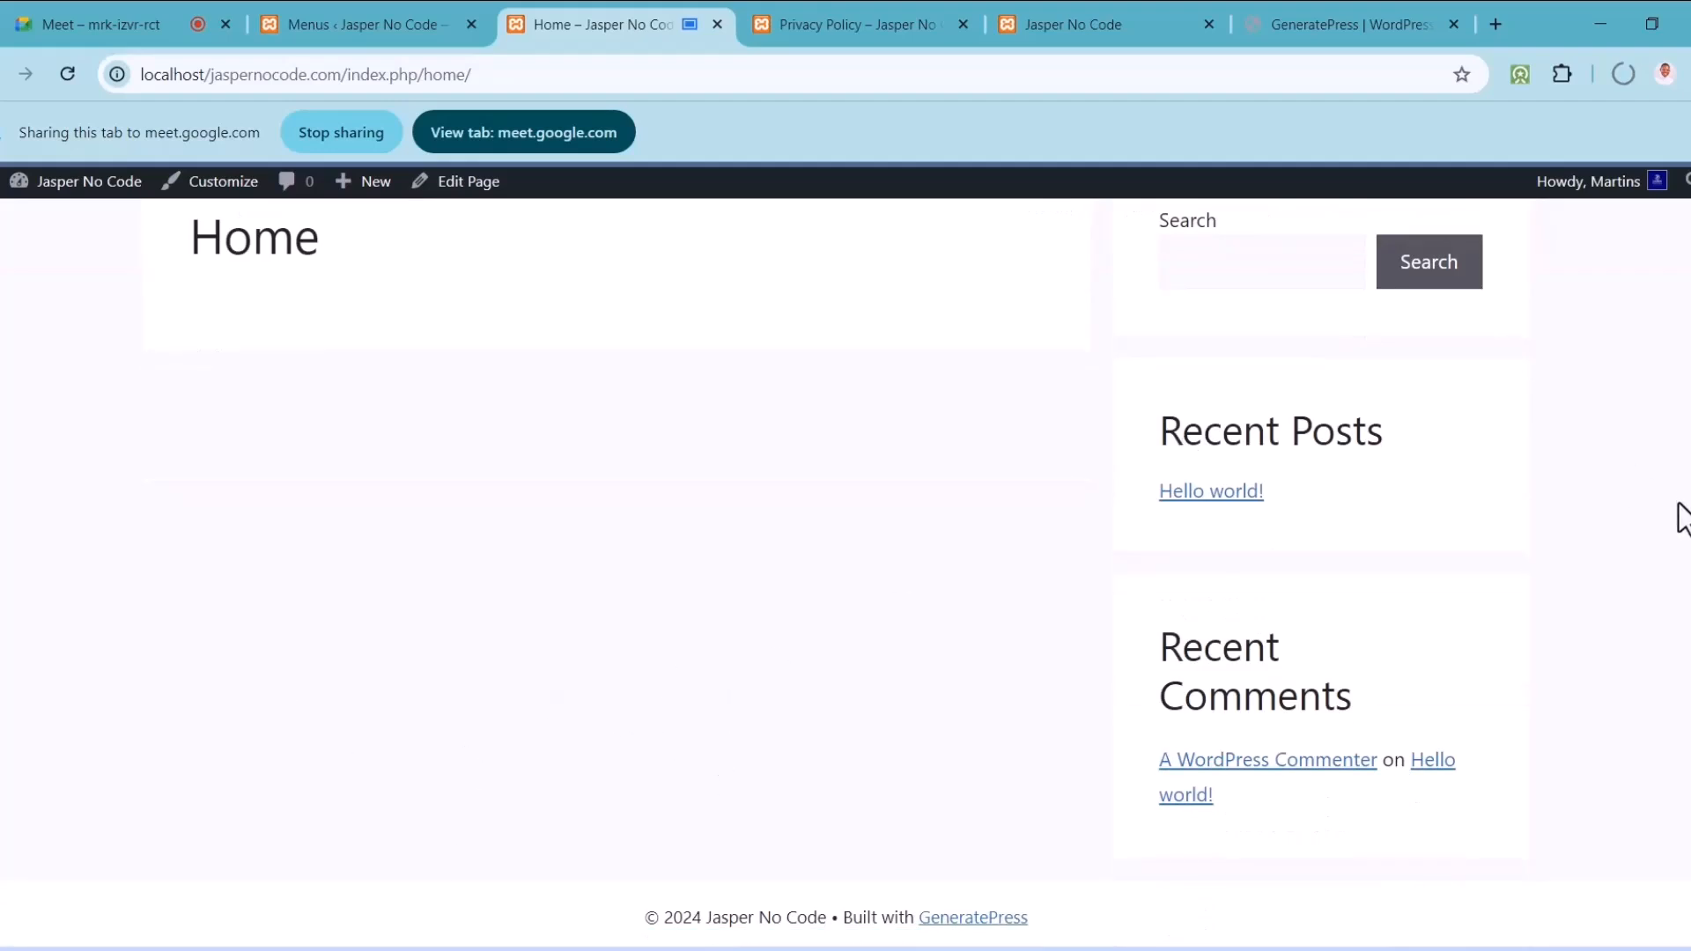
pyautogui.scroll(2, 1397, 352)
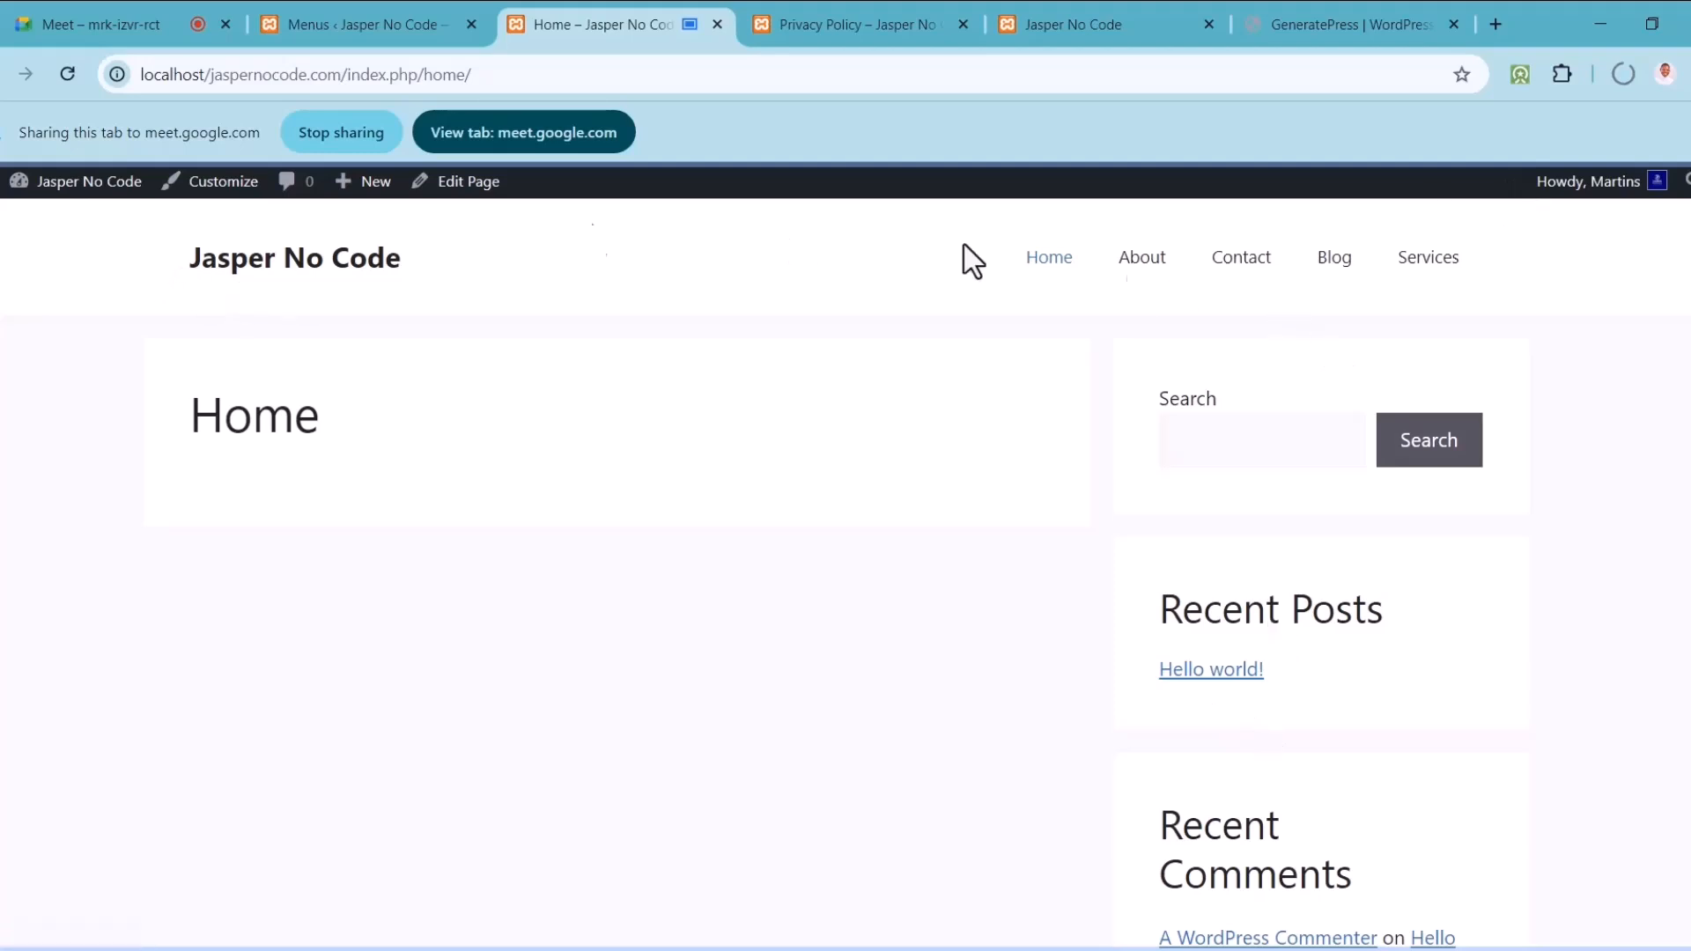
pyautogui.scroll(-2, 836, 573)
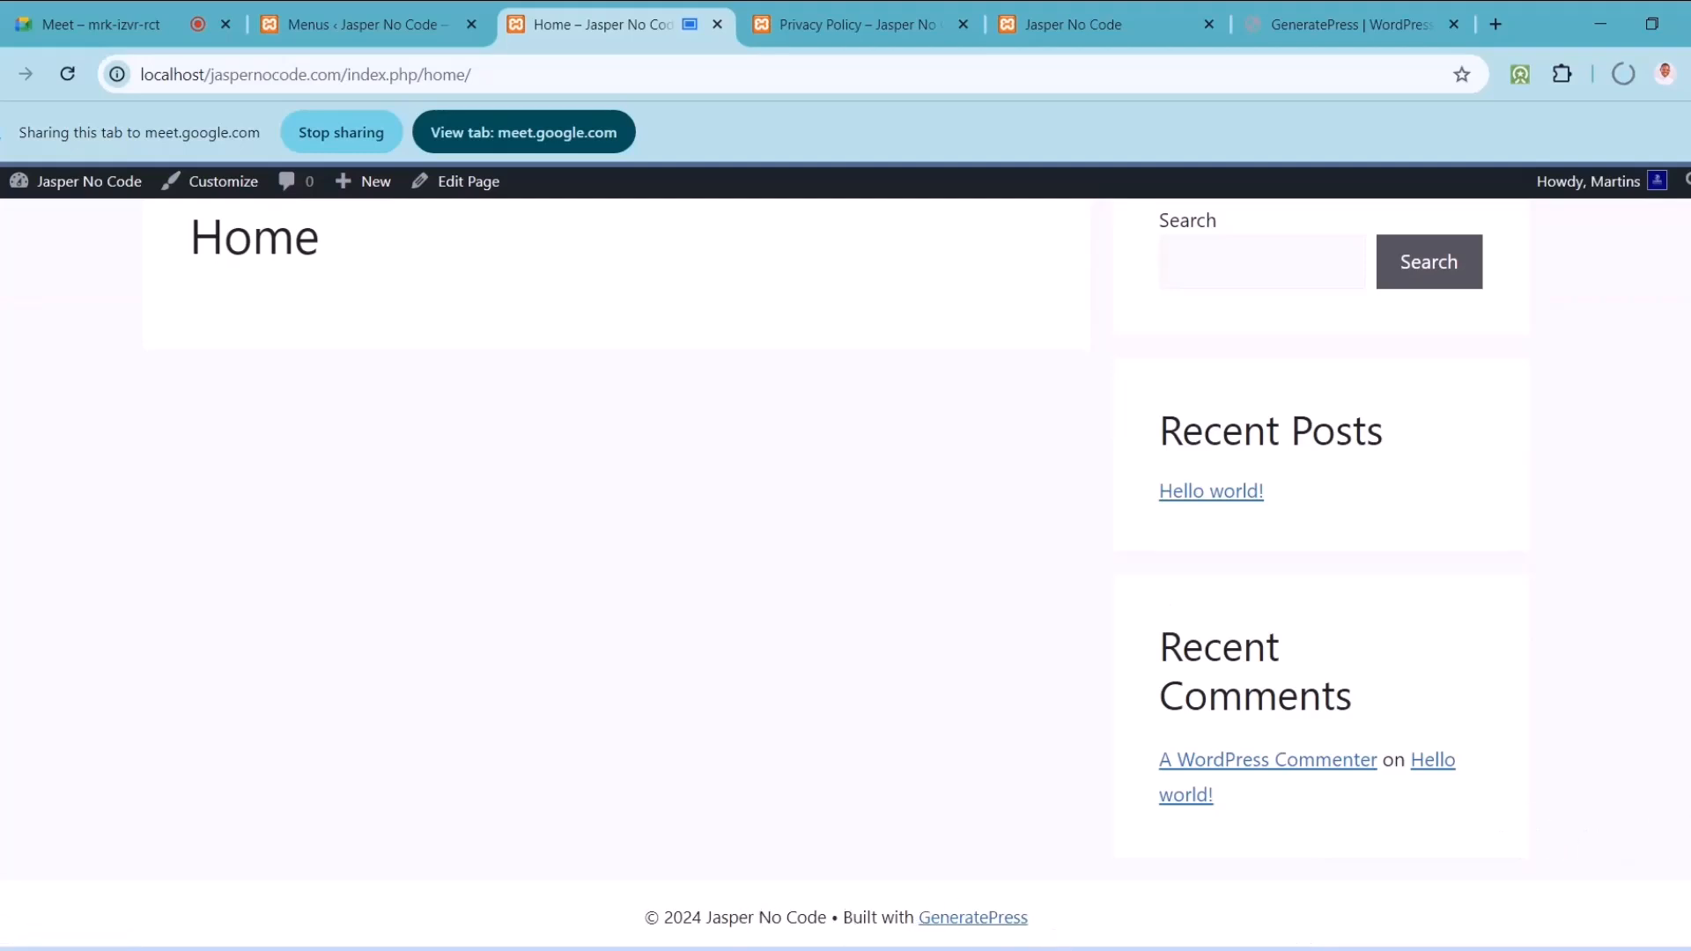
pyautogui.scroll(2, 837, 572)
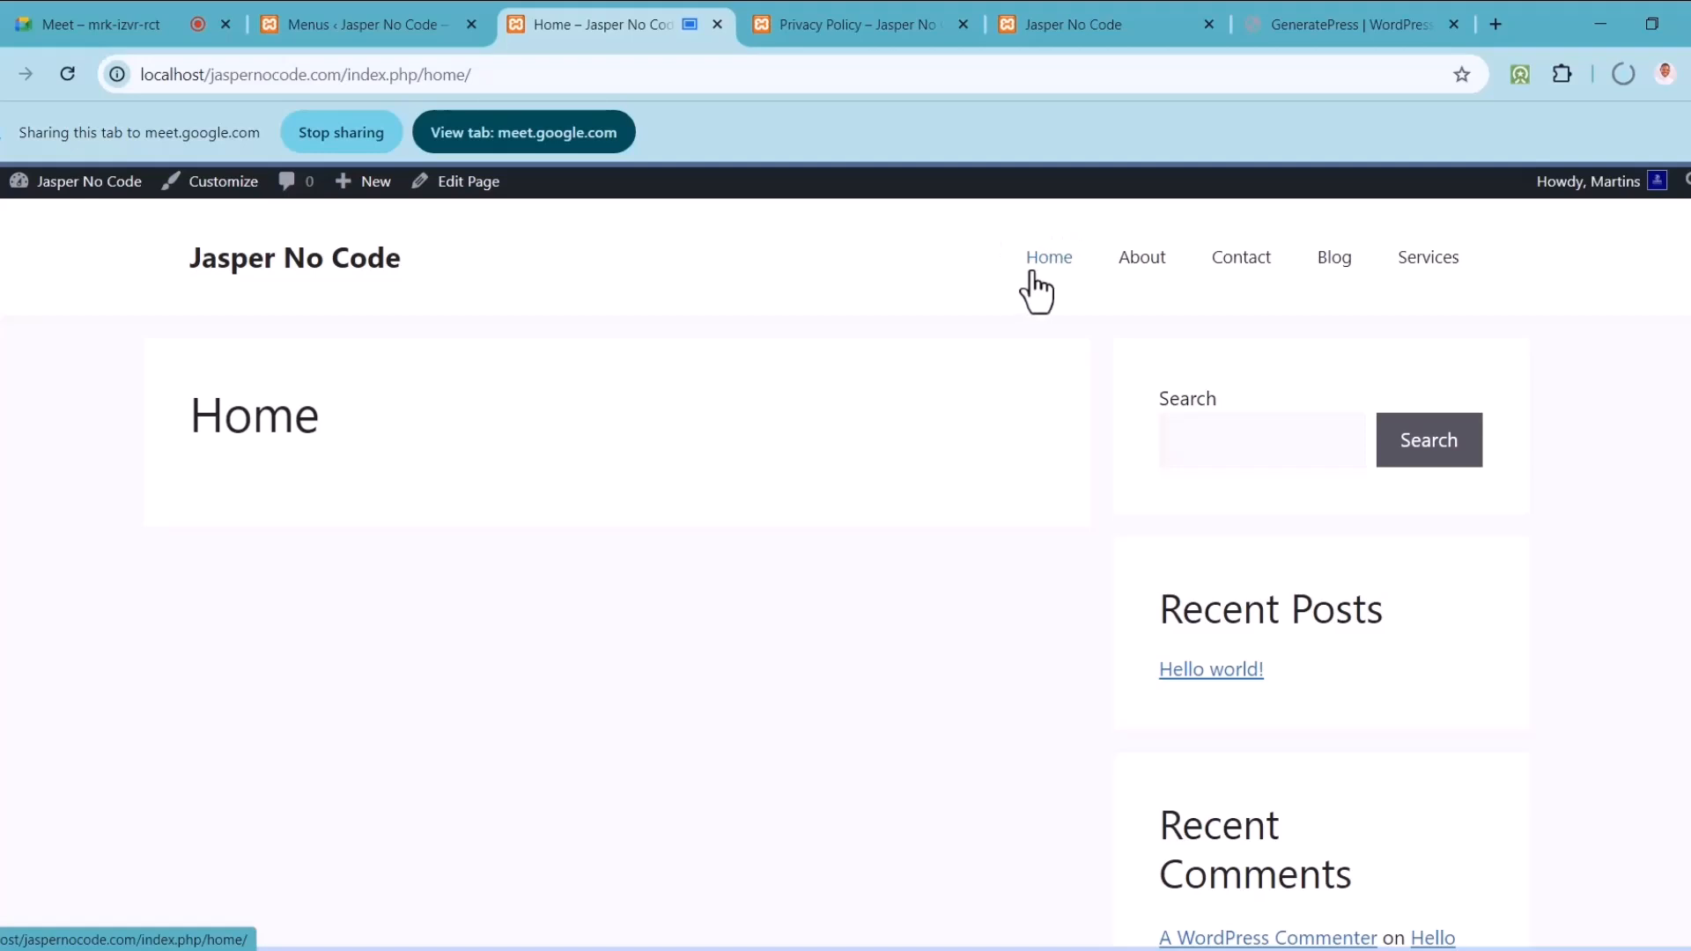
# Step: Open Customize's Homepage Settings, showing latest posts versus static page, then return to the Meet call
pyautogui.click(225, 182)
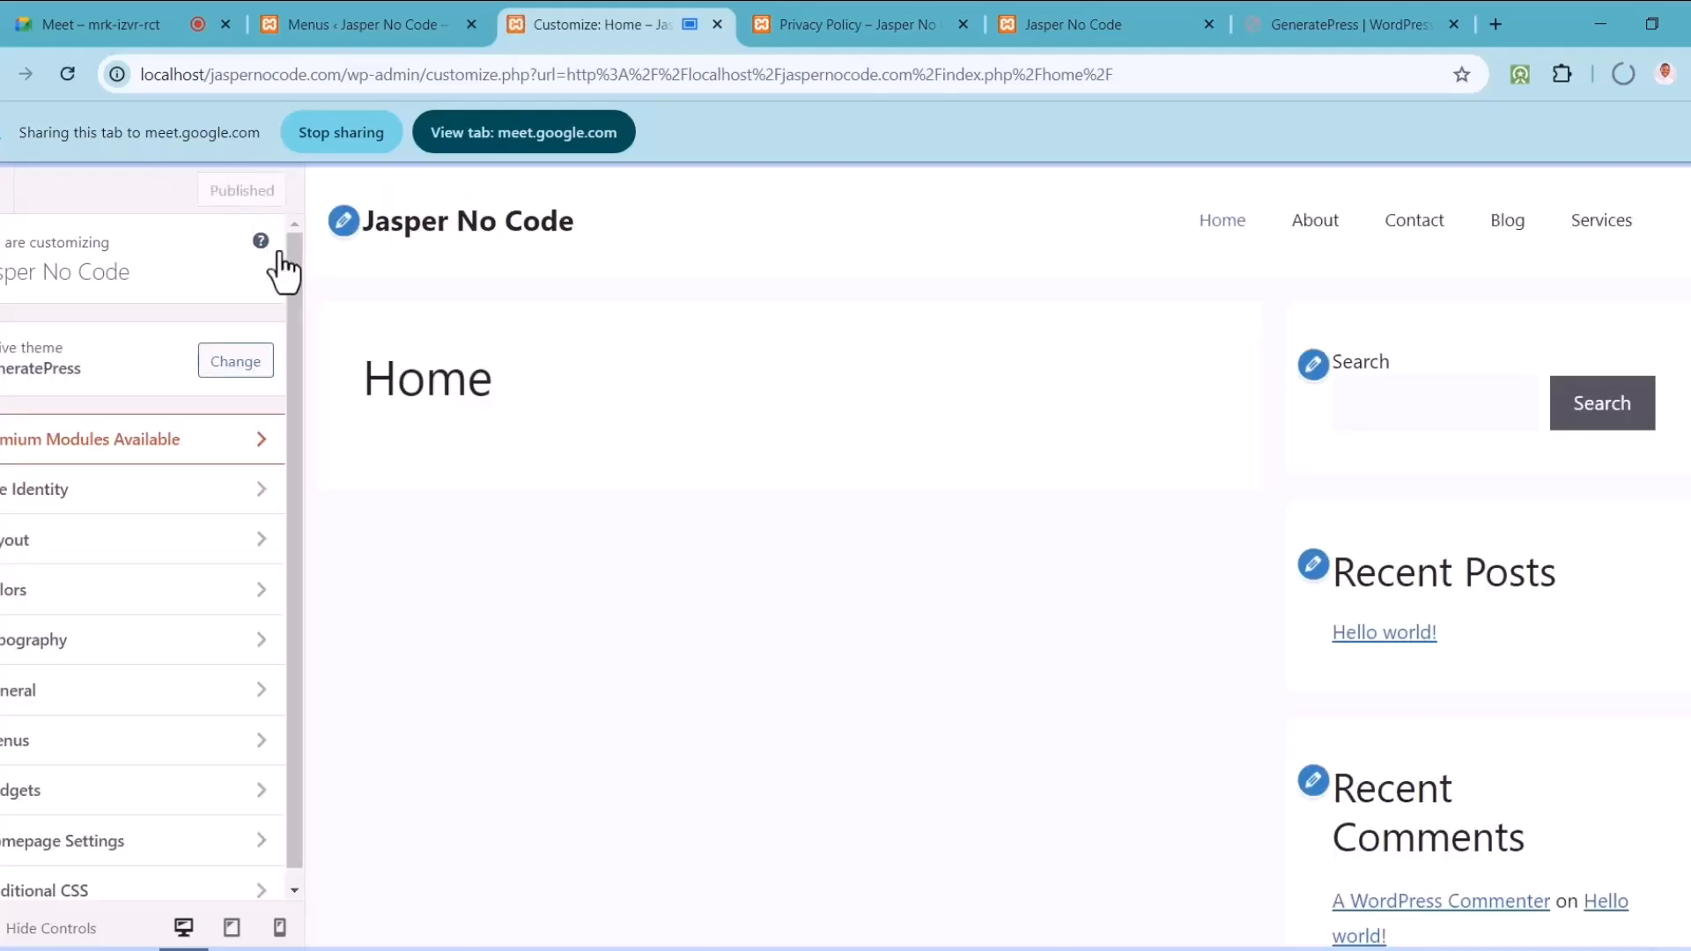
pyautogui.scroll(-1, 299, 352)
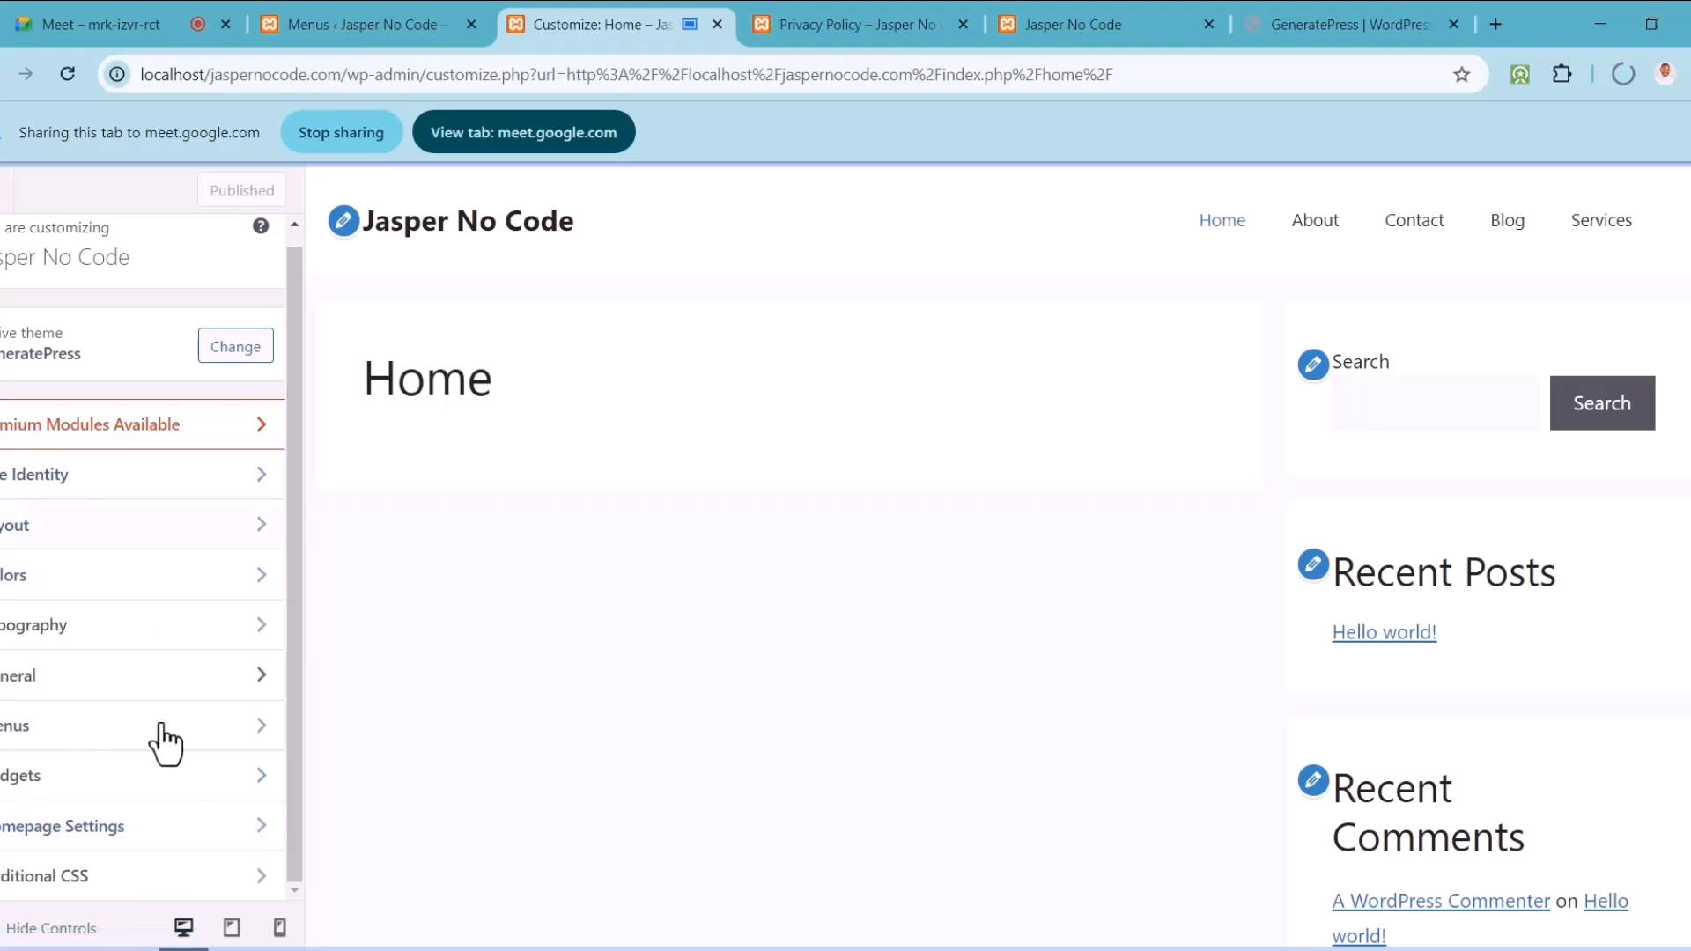
pyautogui.click(181, 838)
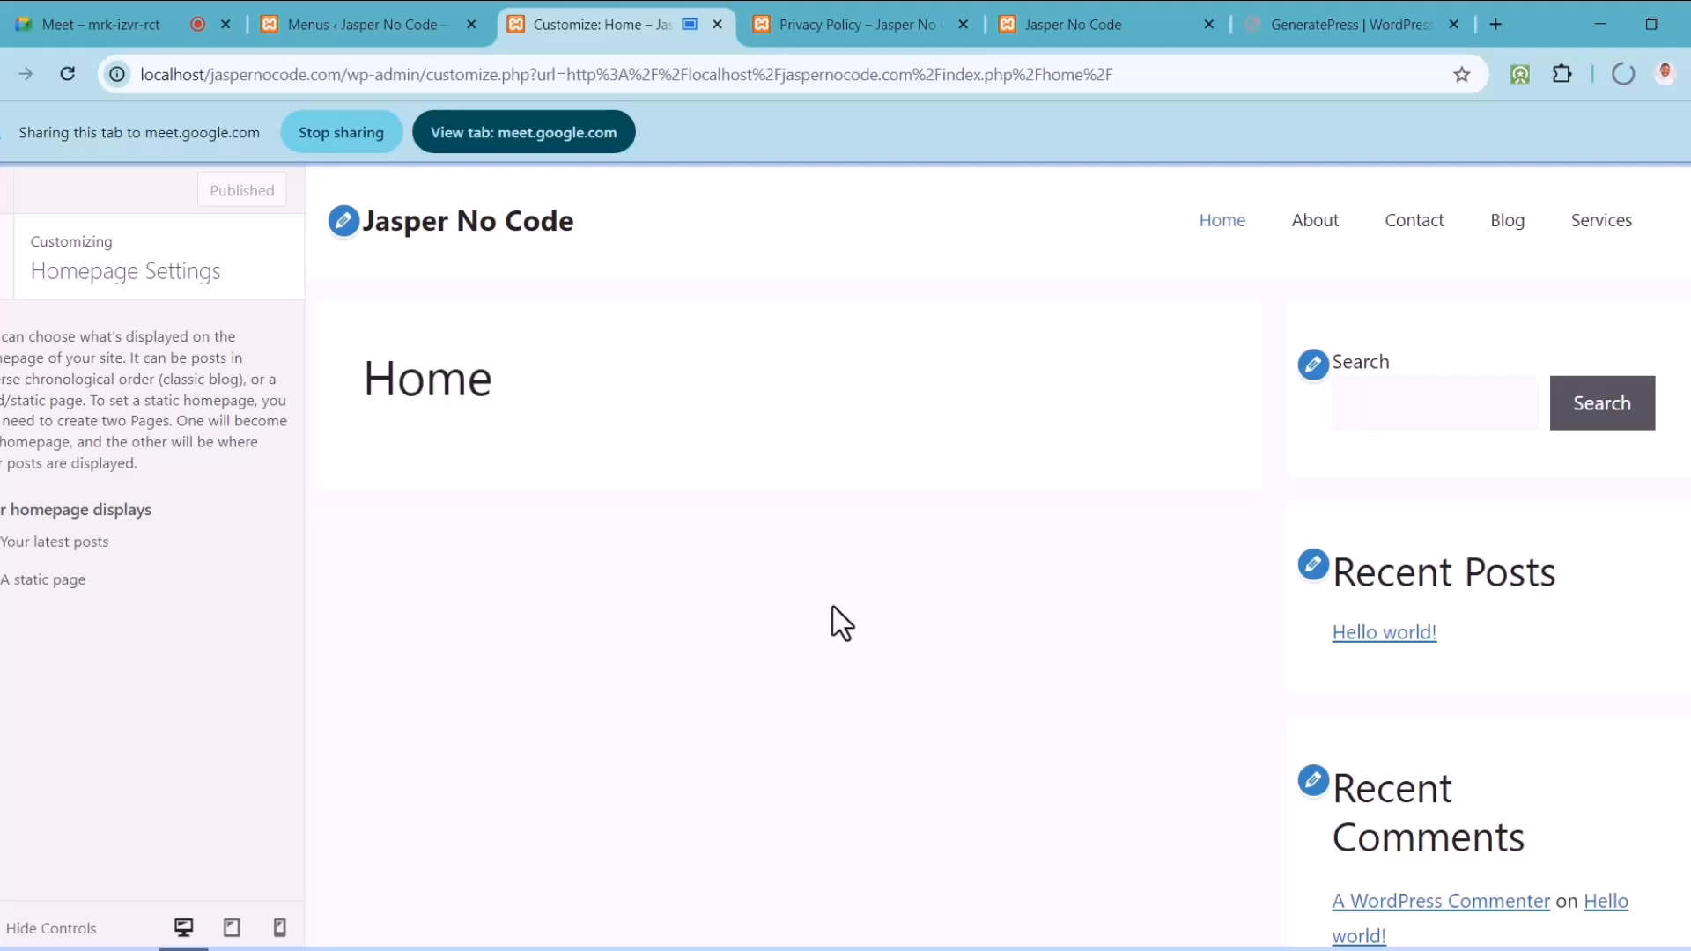
pyautogui.click(92, 18)
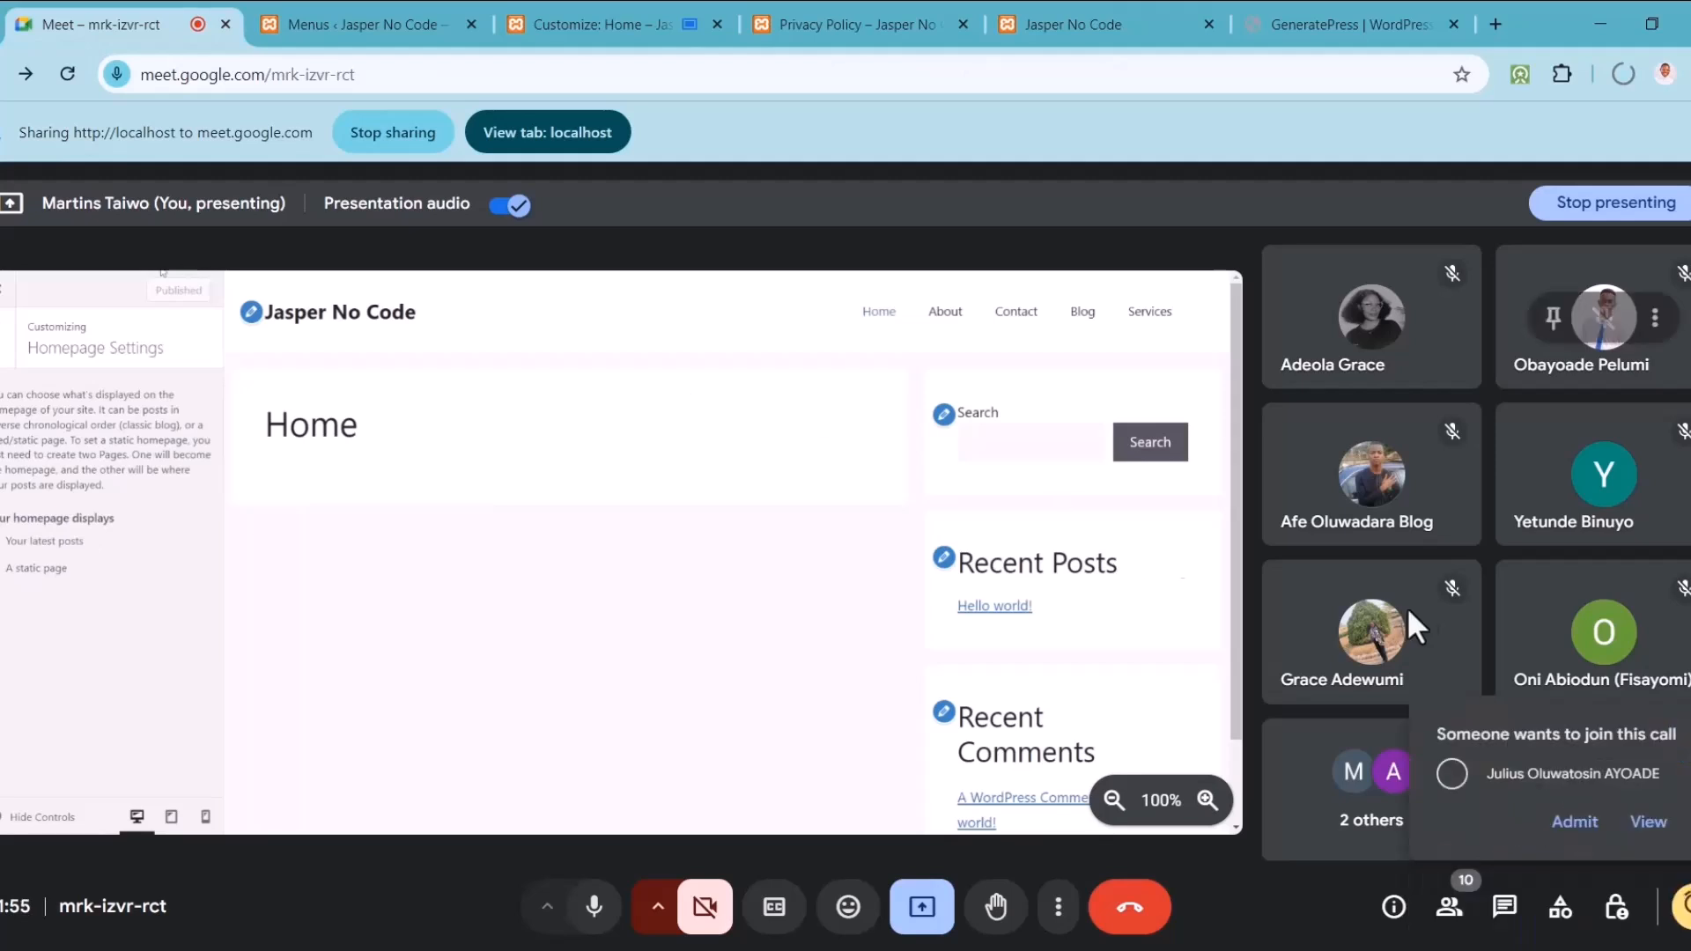
# Step: Admit the waiting participant to the Google Meet call and return to the WordPress Customizer tab
pyautogui.click(1577, 823)
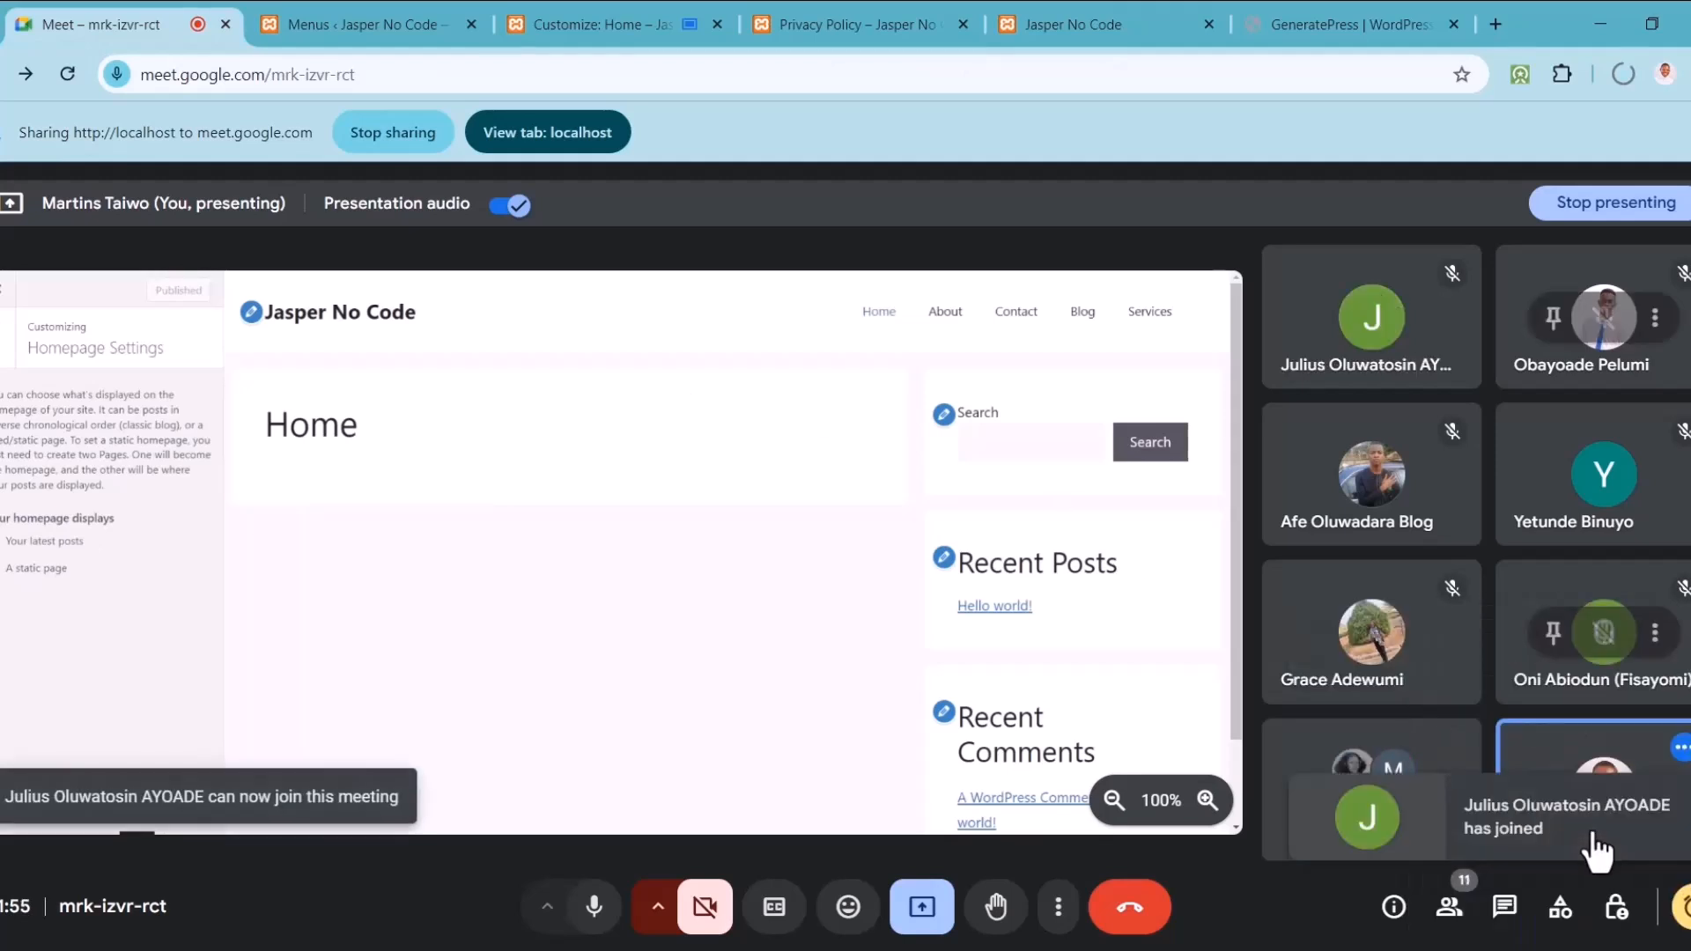
pyautogui.click(643, 16)
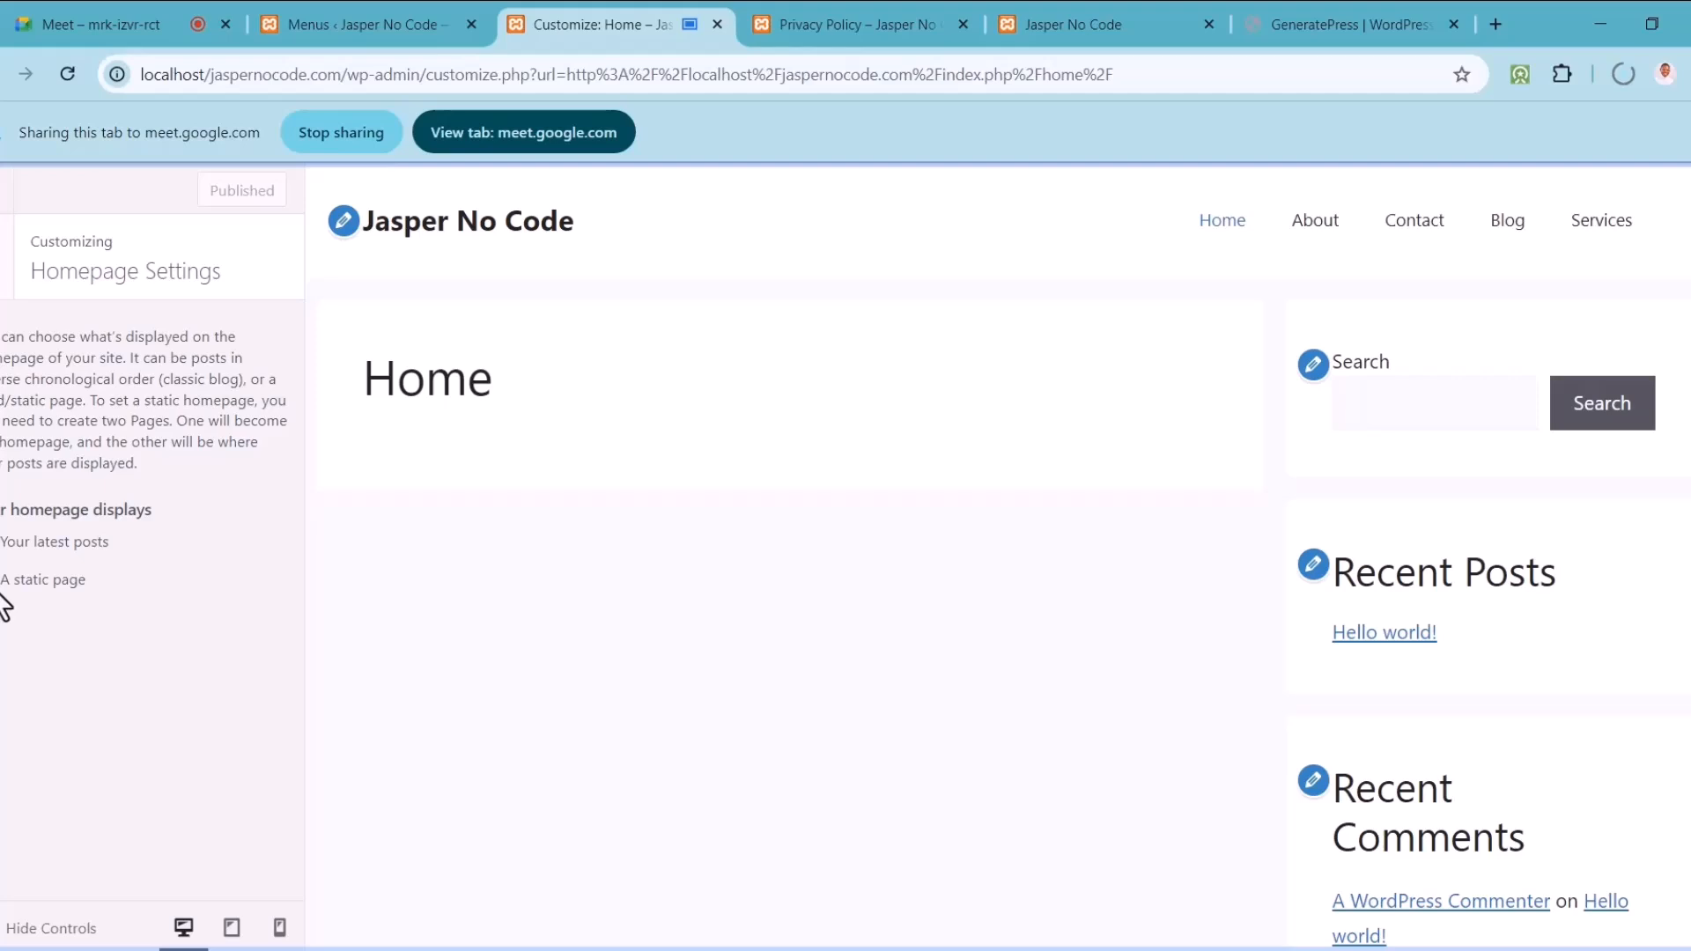
# Step: Make the homepage display the static Home page and publish it
pyautogui.click(26, 580)
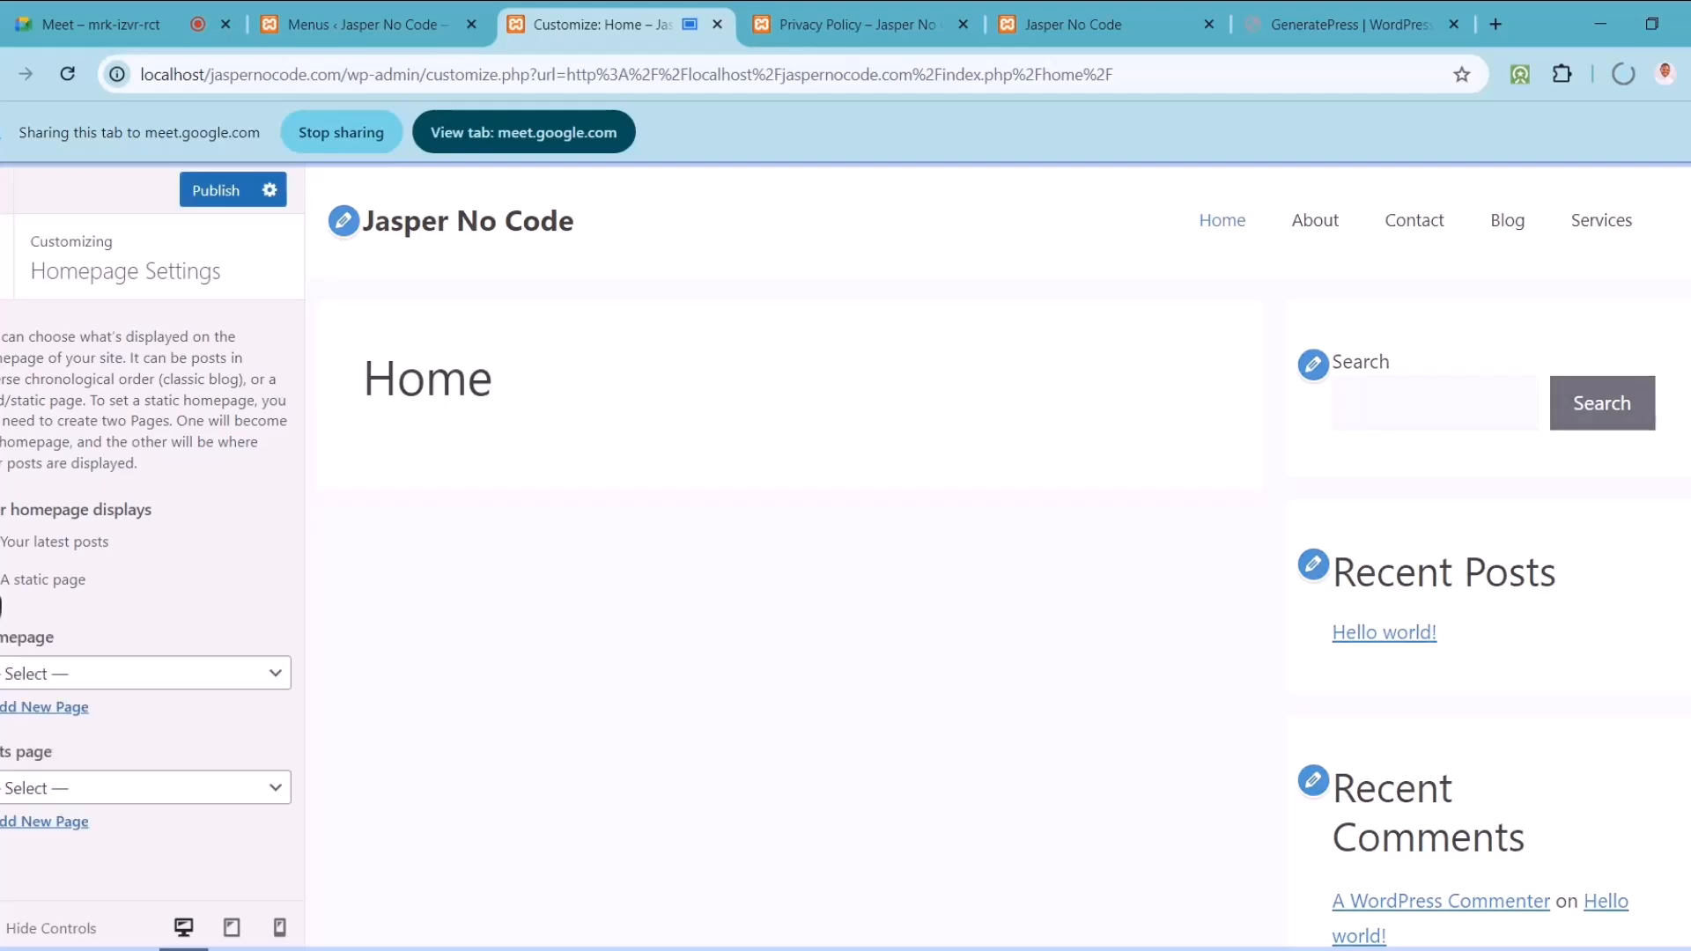
pyautogui.click(97, 682)
pyautogui.click(68, 819)
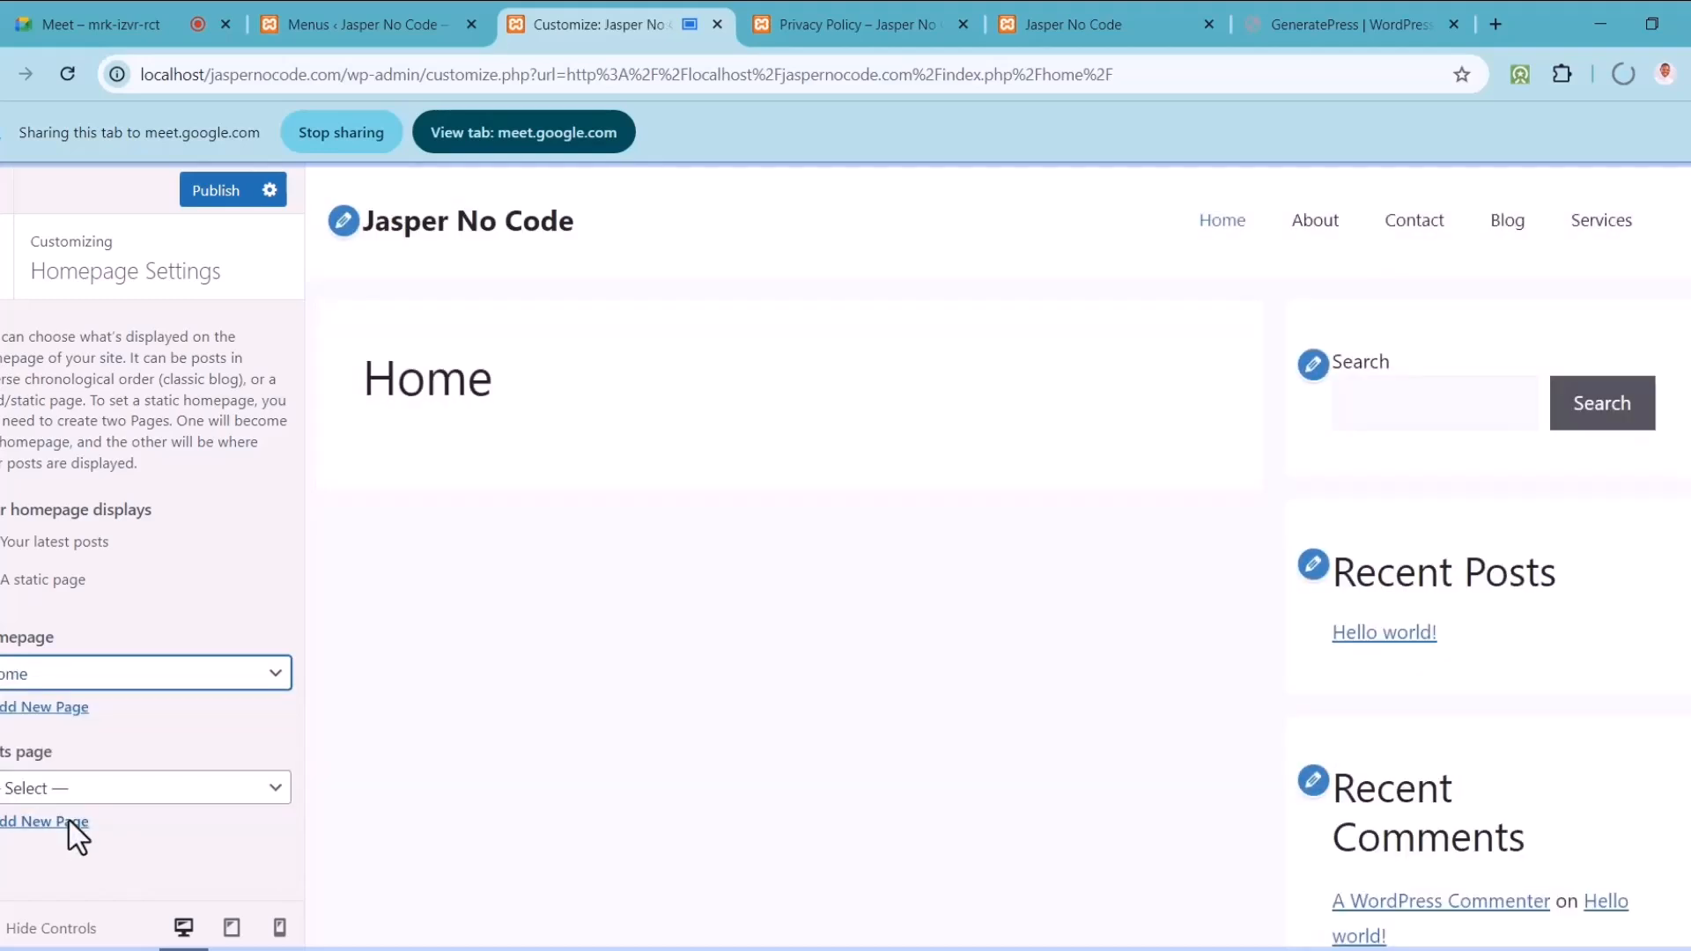
pyautogui.click(225, 201)
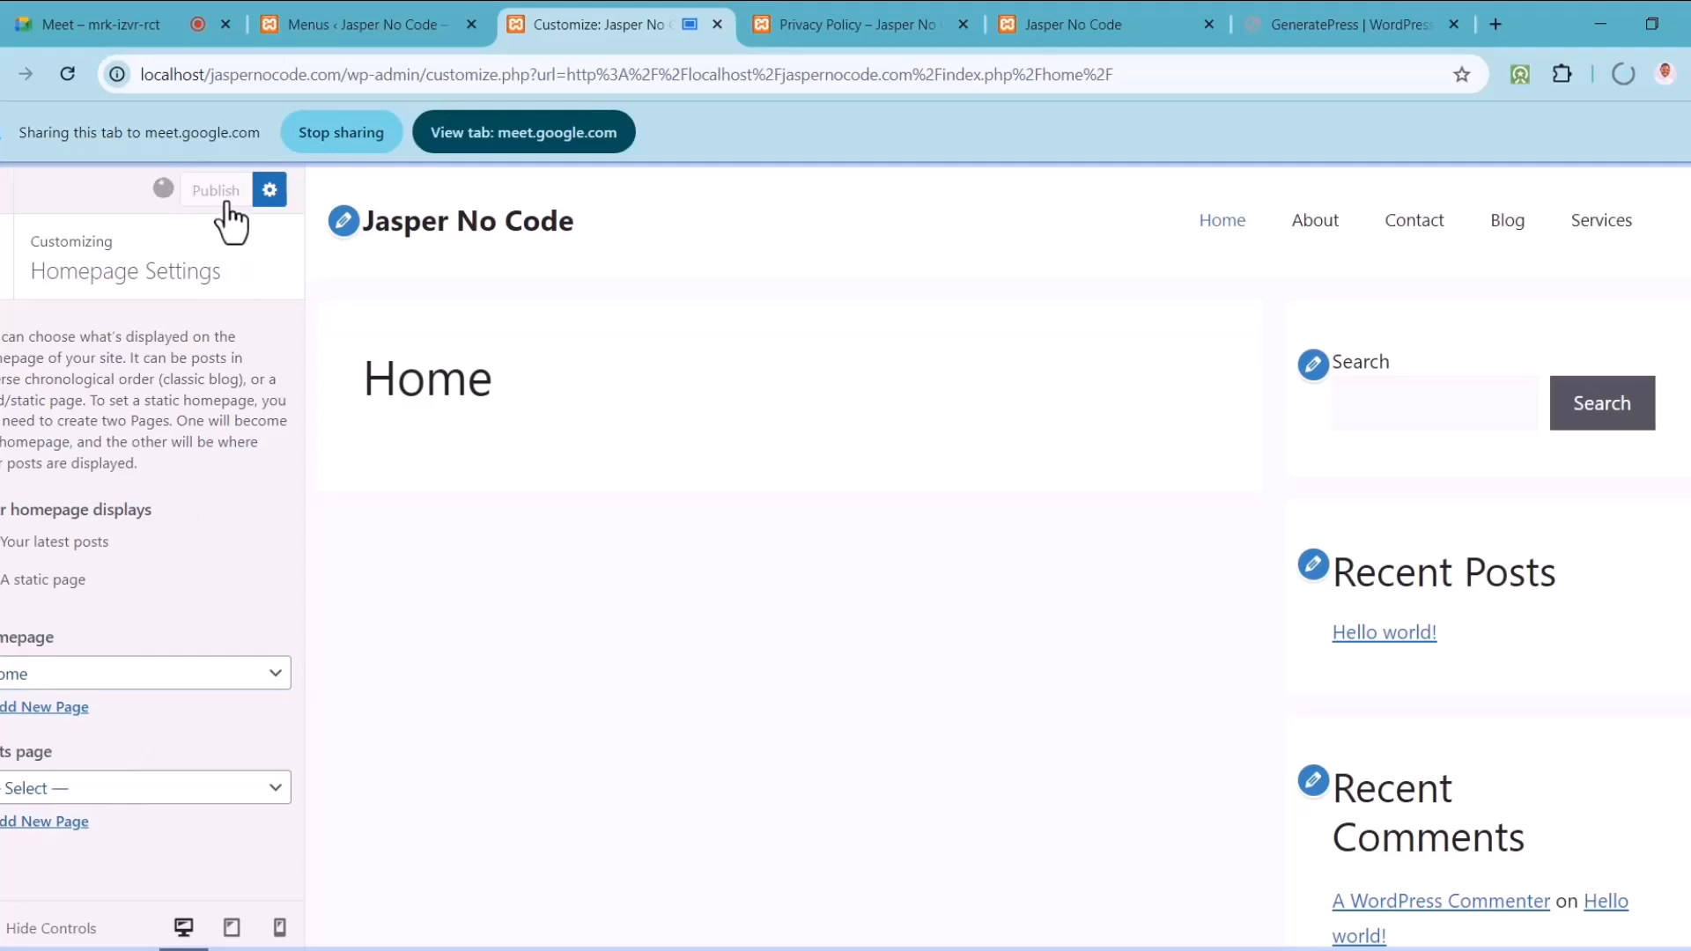
# Step: Set Blog as the posts page, publish, and close the Customizer
pyautogui.click(163, 788)
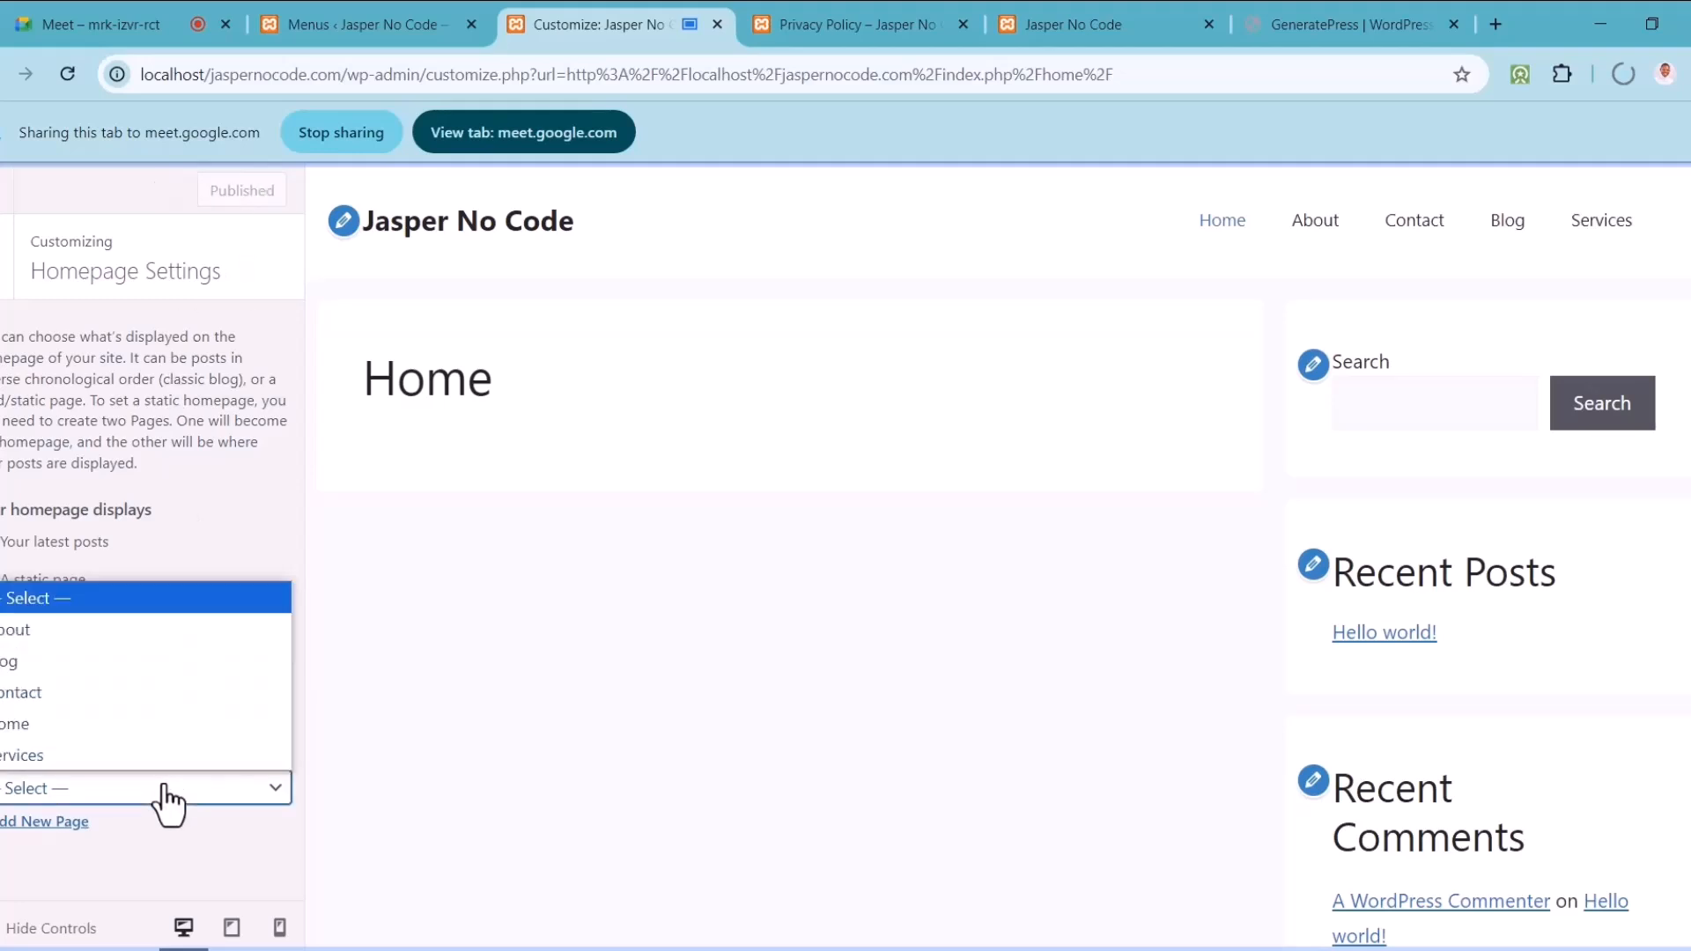
pyautogui.click(78, 663)
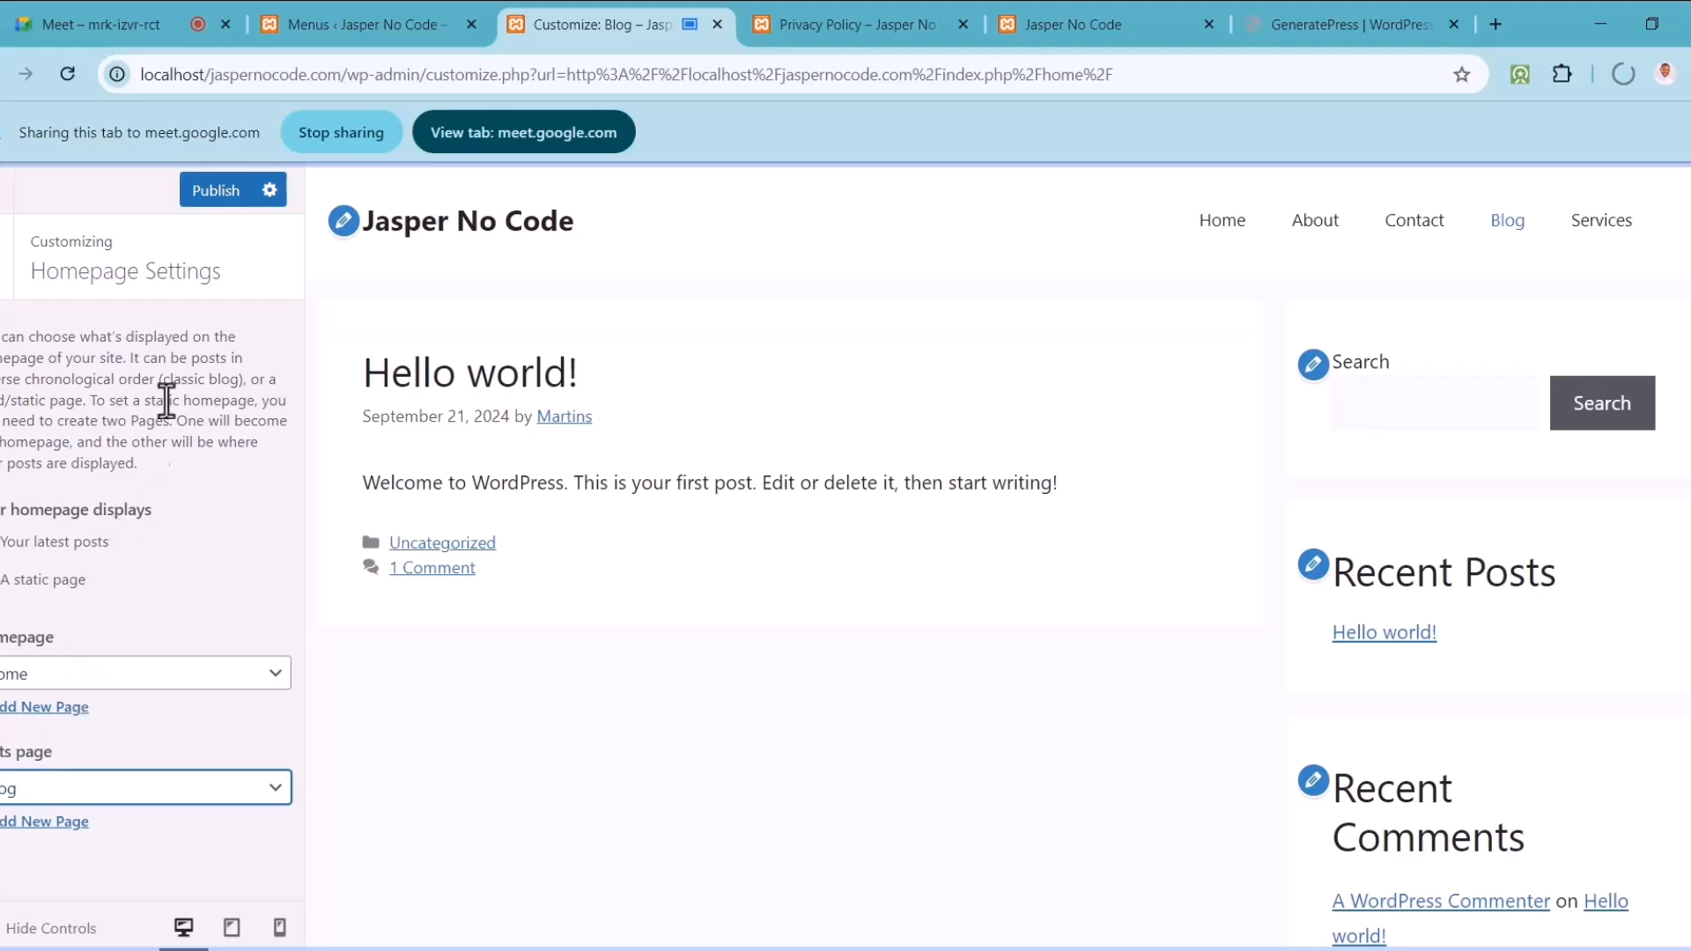
pyautogui.click(216, 190)
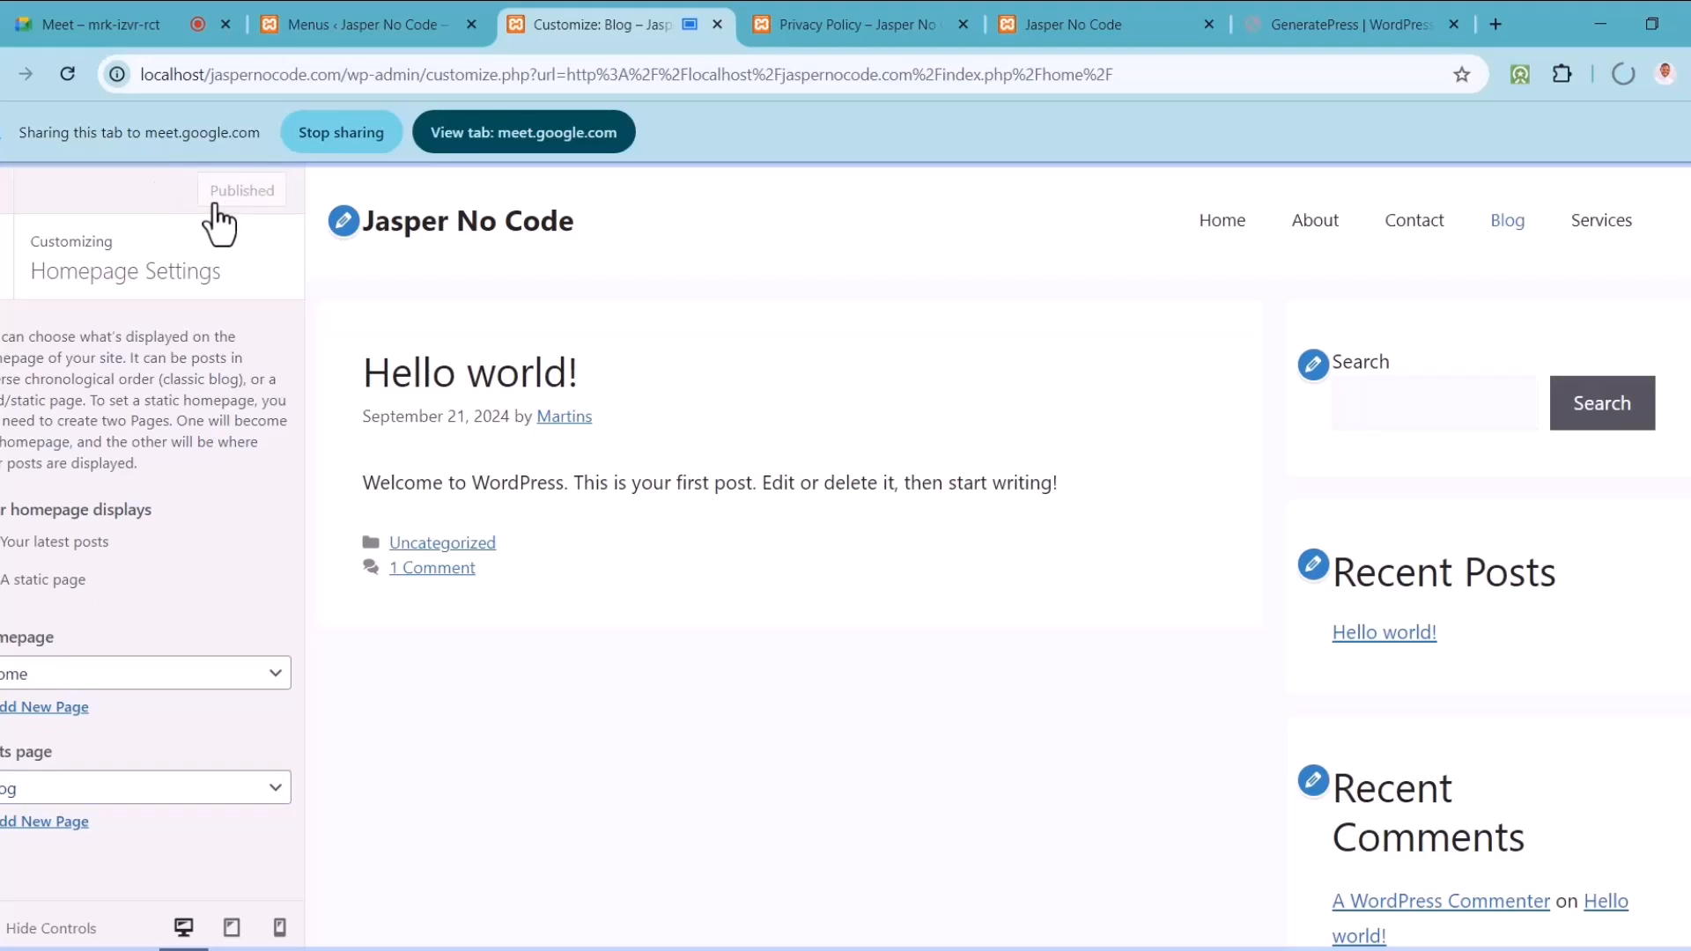
pyautogui.click(4, 206)
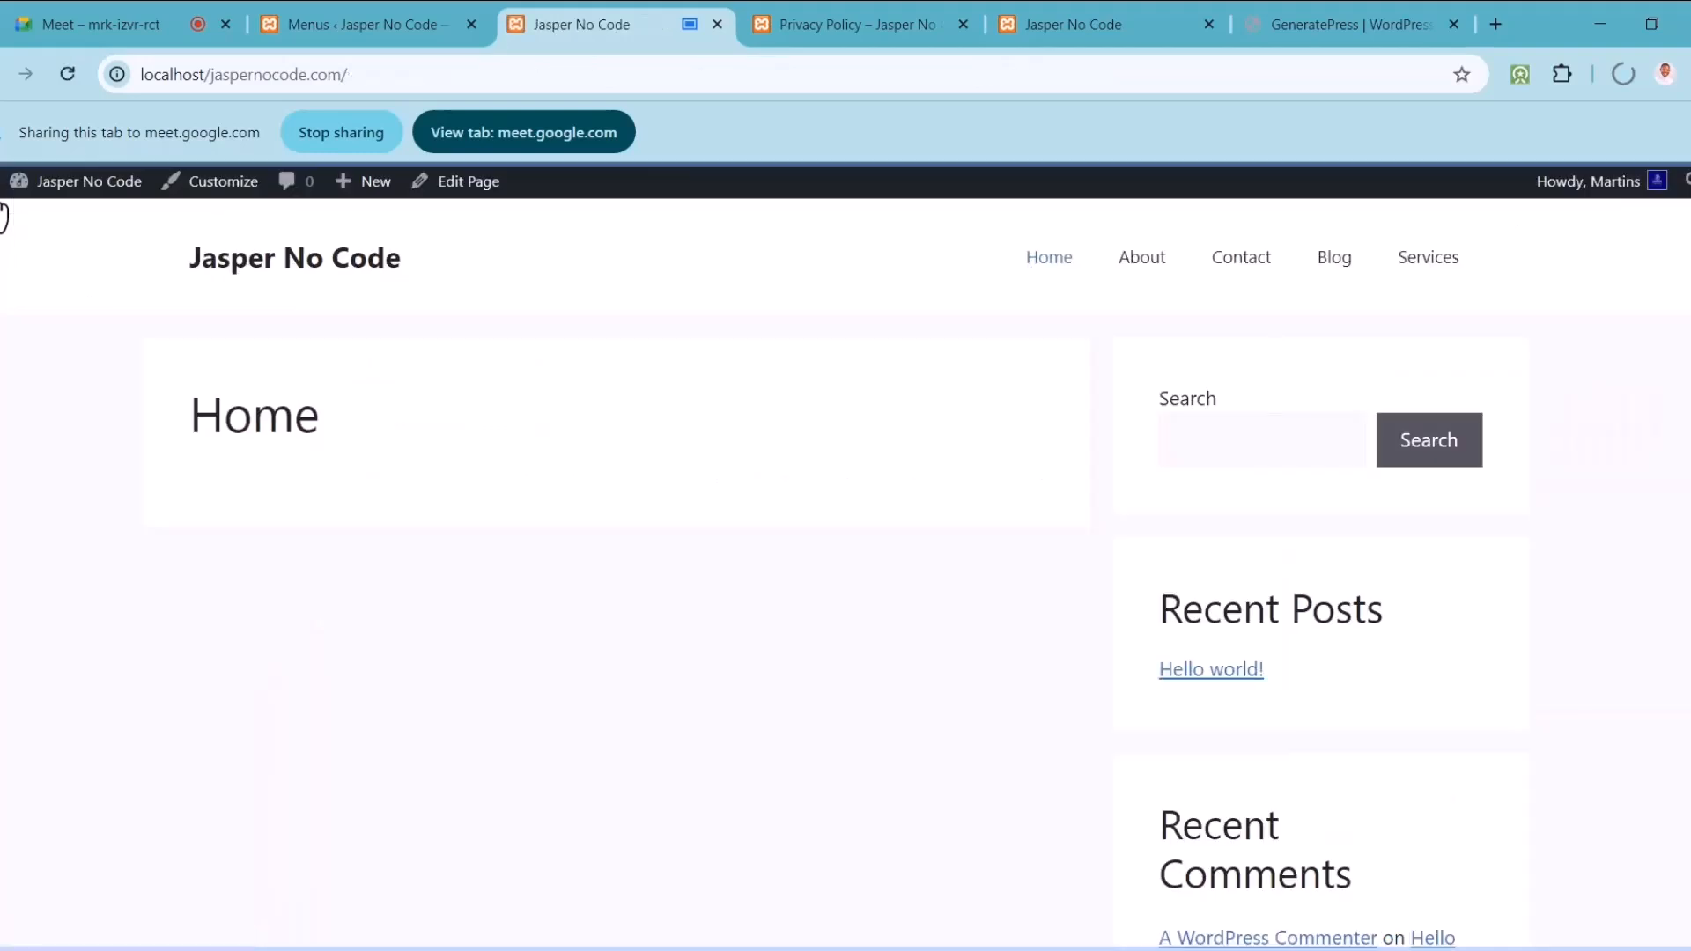
# Step: Switch to the Menus admin page and share that tab in the meeting instead
pyautogui.click(287, 280)
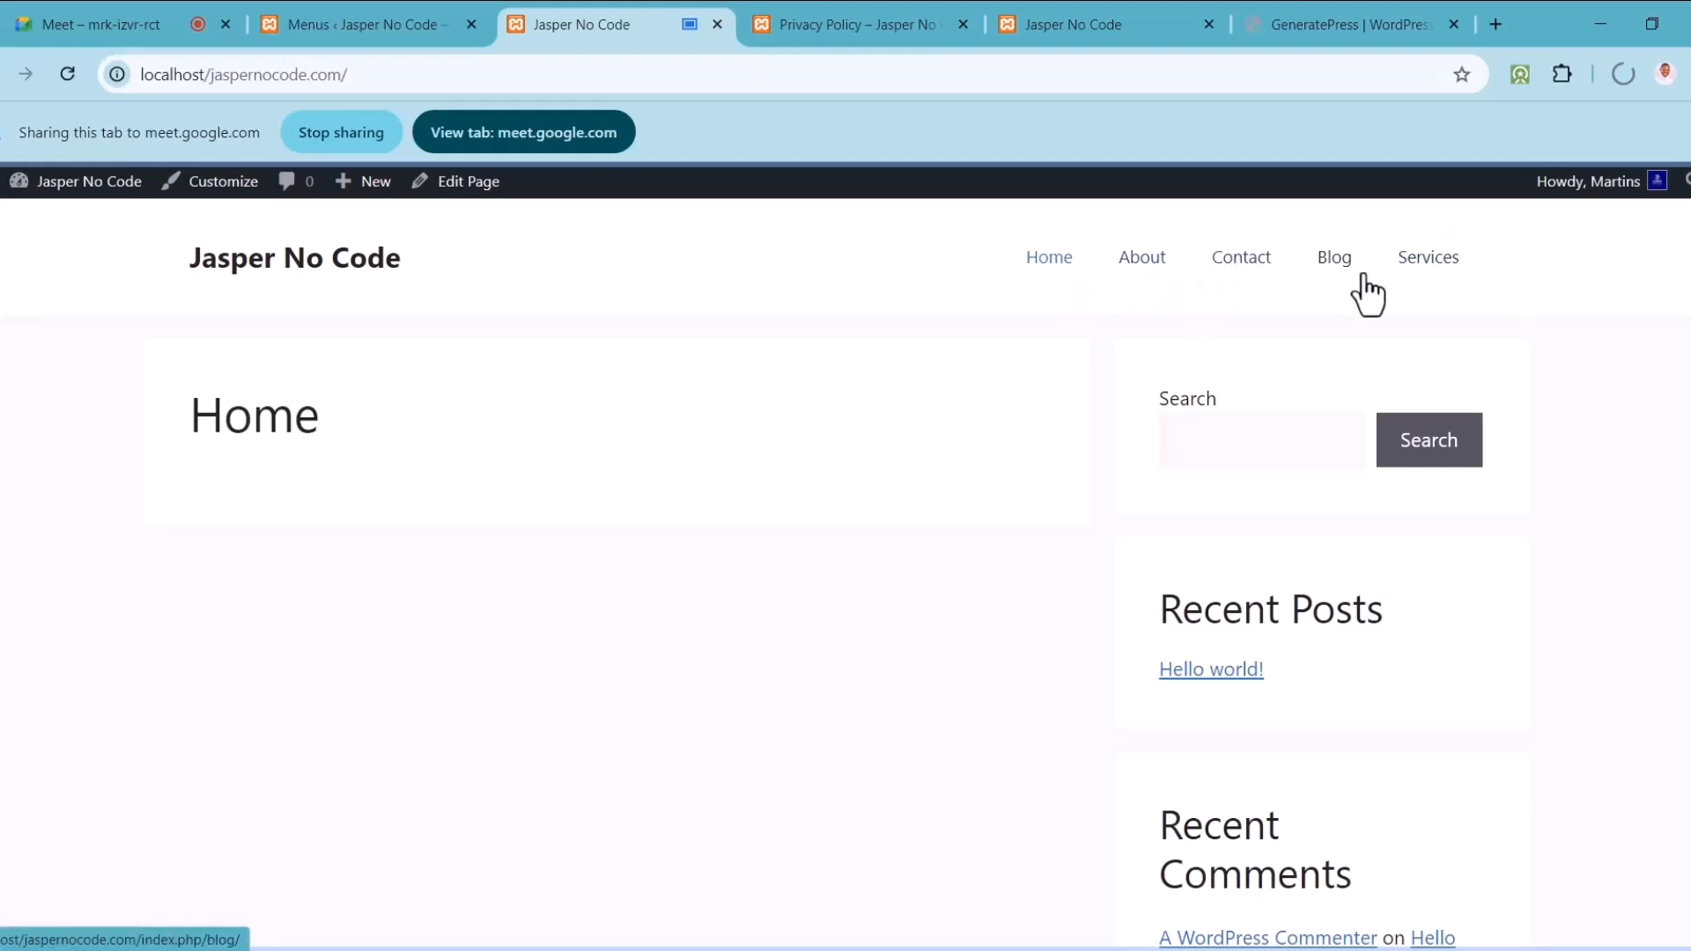
pyautogui.click(386, 12)
pyautogui.click(561, 127)
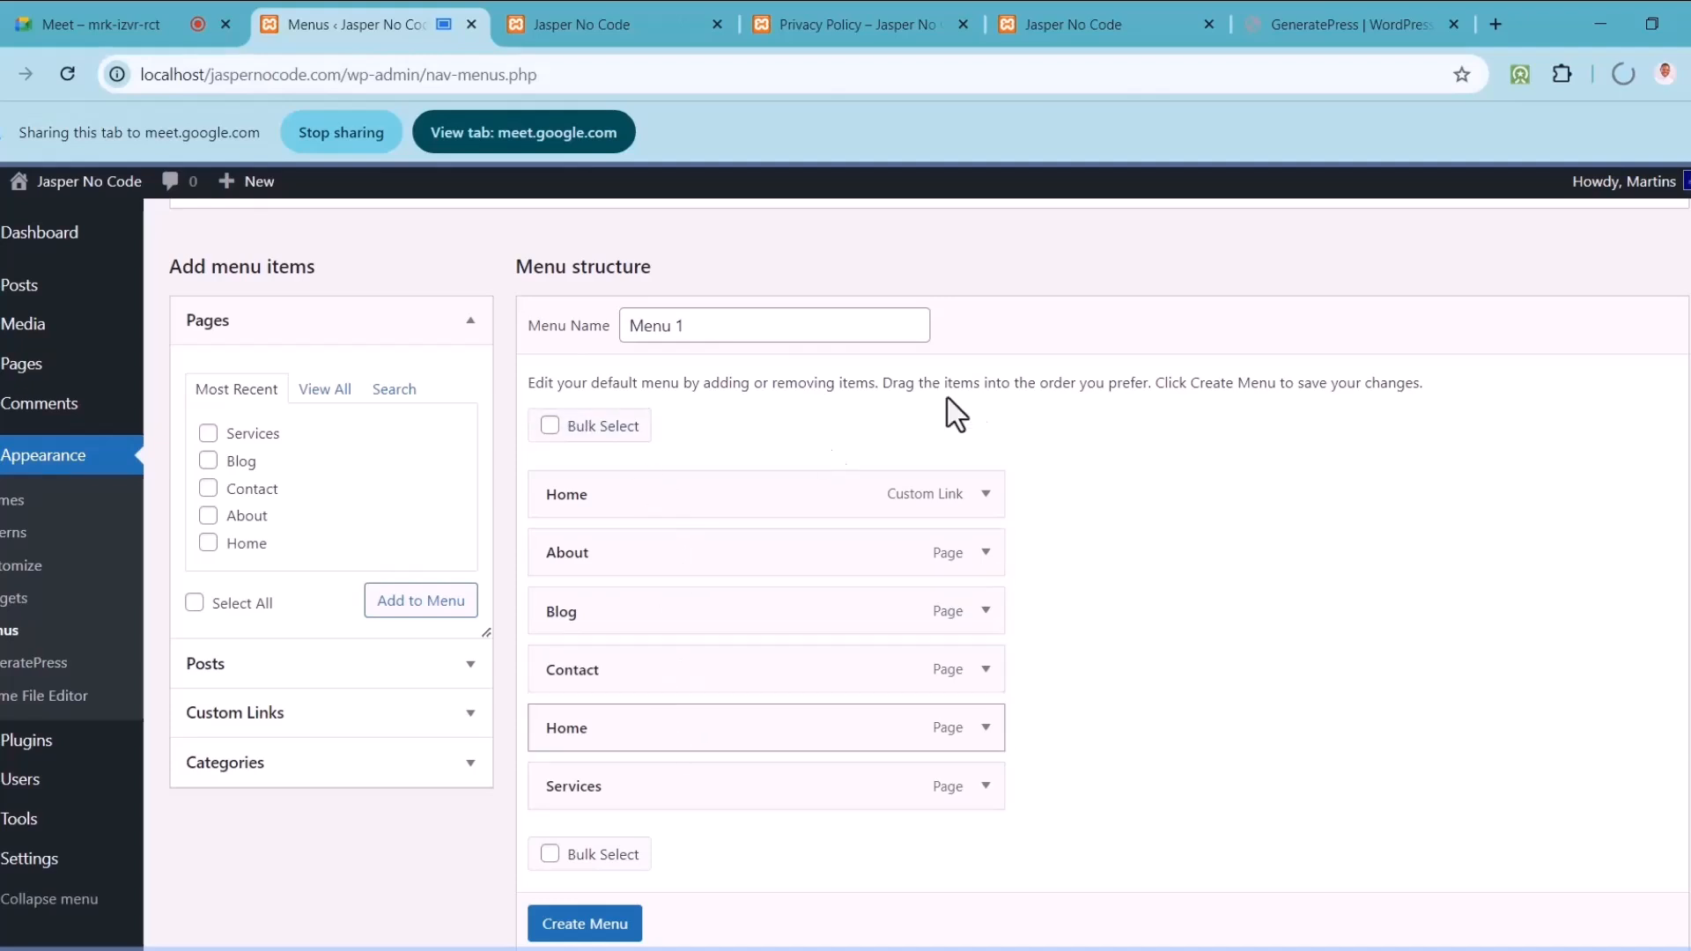
# Step: Delete the duplicate Home link, move Home to the top, and nest Services under About
pyautogui.click(992, 509)
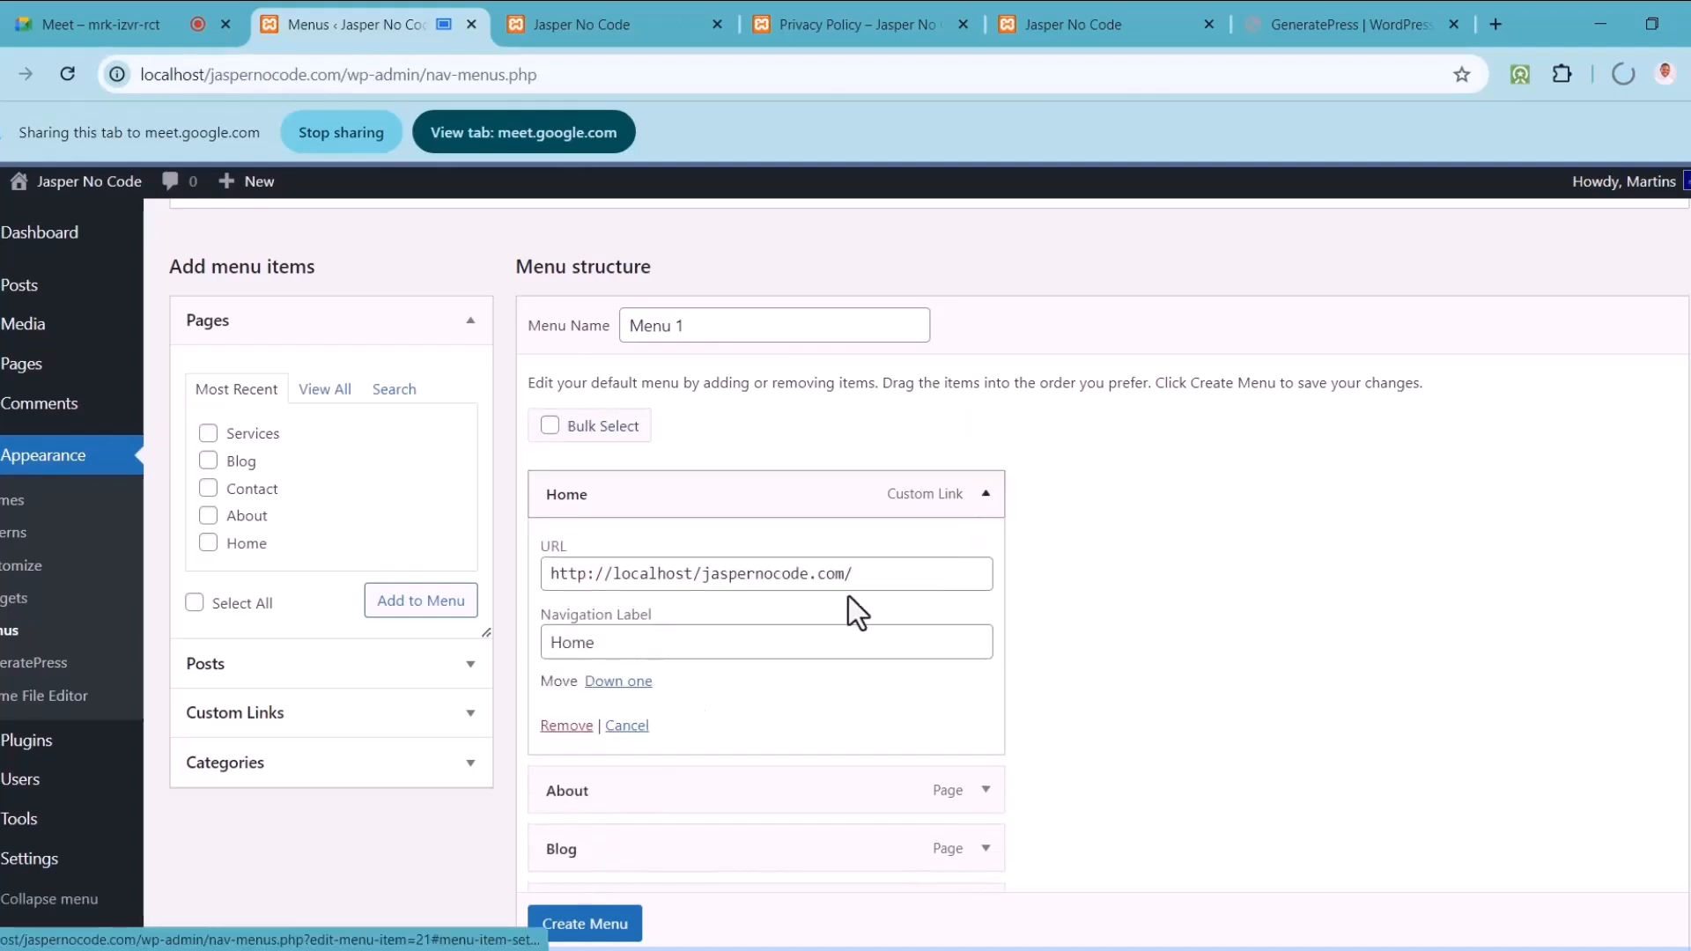
pyautogui.click(560, 727)
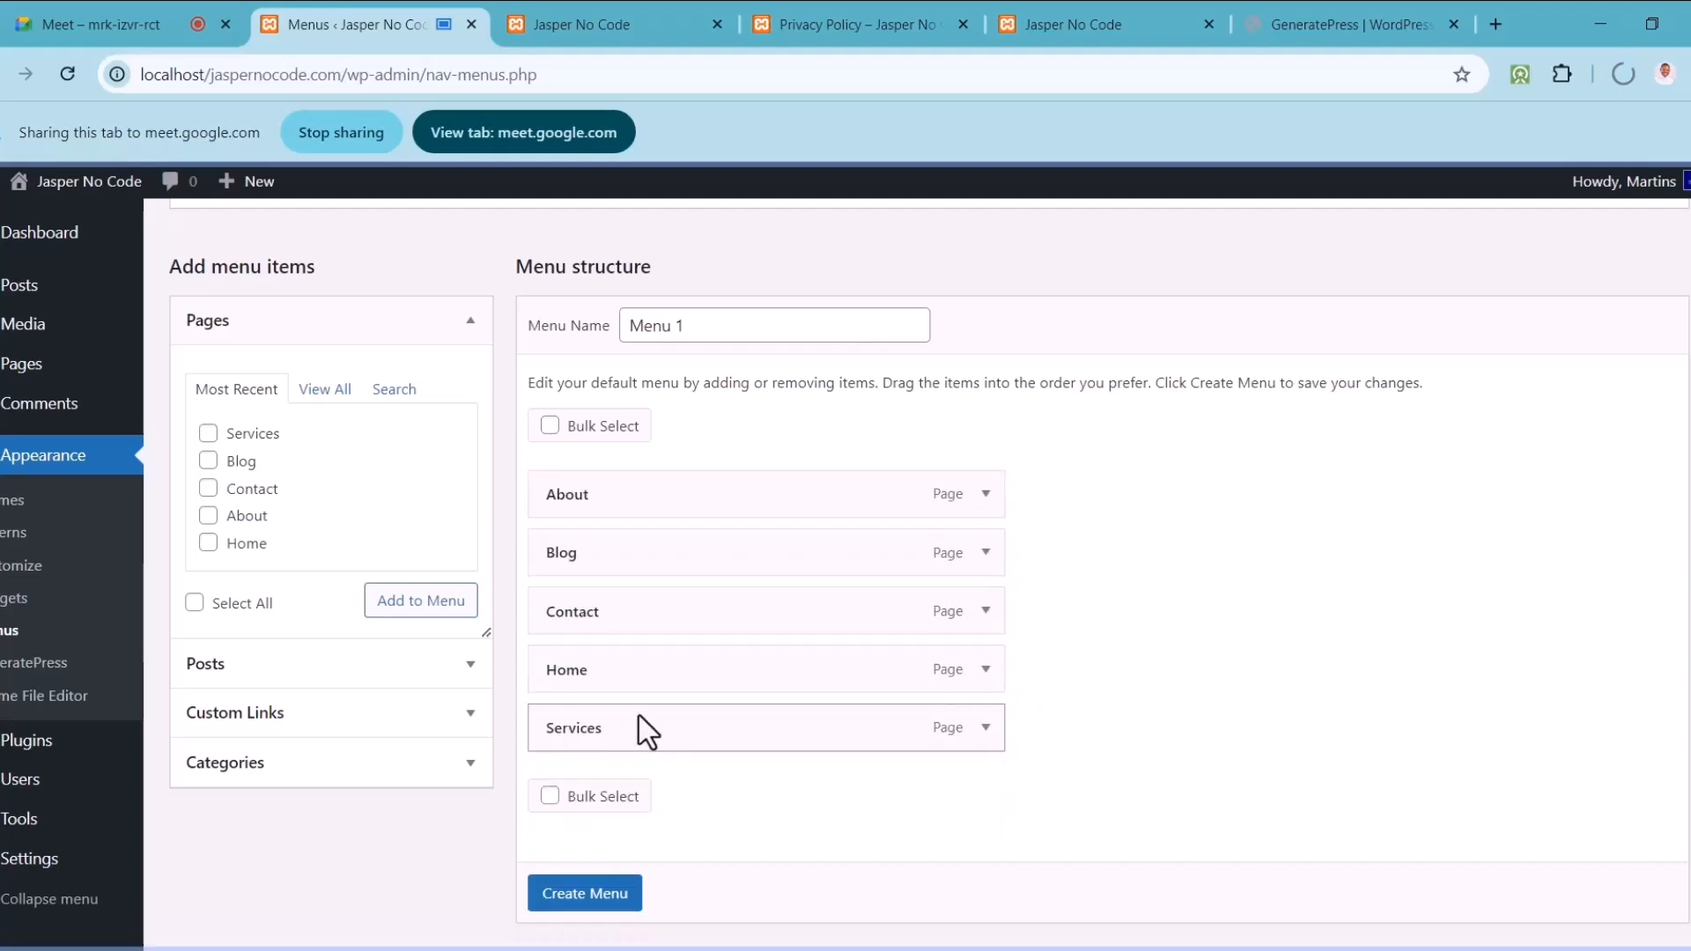
pyautogui.moveTo(652, 686); pyautogui.dragTo(654, 520)
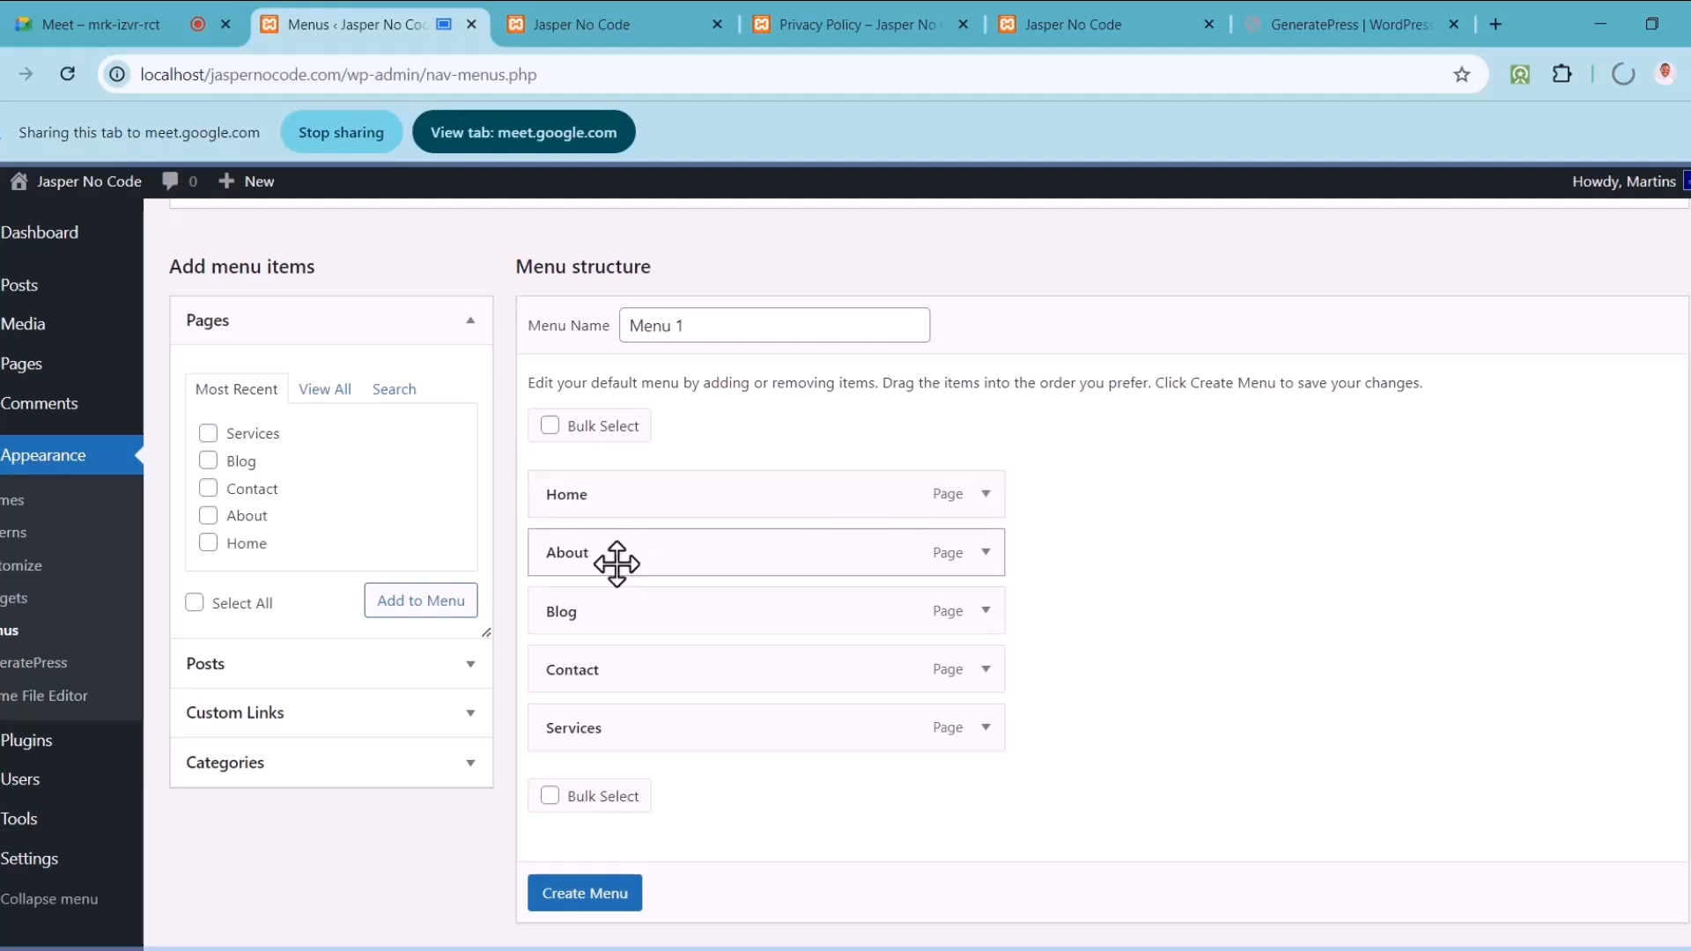
pyautogui.moveTo(612, 732); pyautogui.dragTo(574, 636)
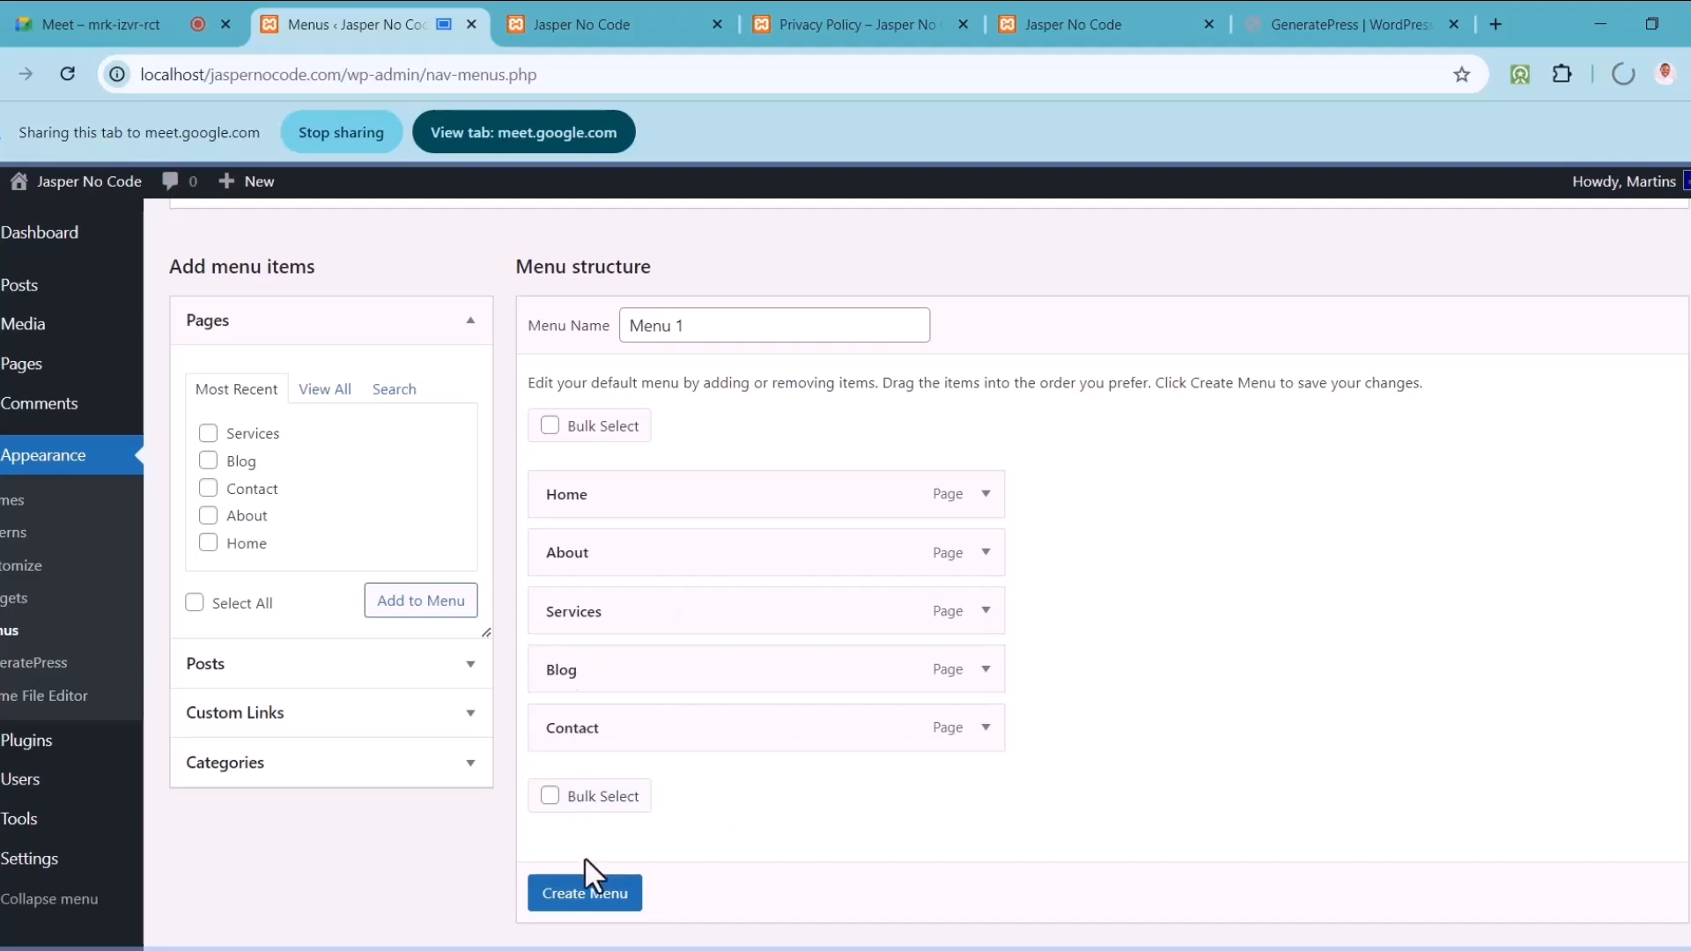
# Step: Save Menu 1 with its five pages and assign it to the Primary Menu location
pyautogui.click(585, 893)
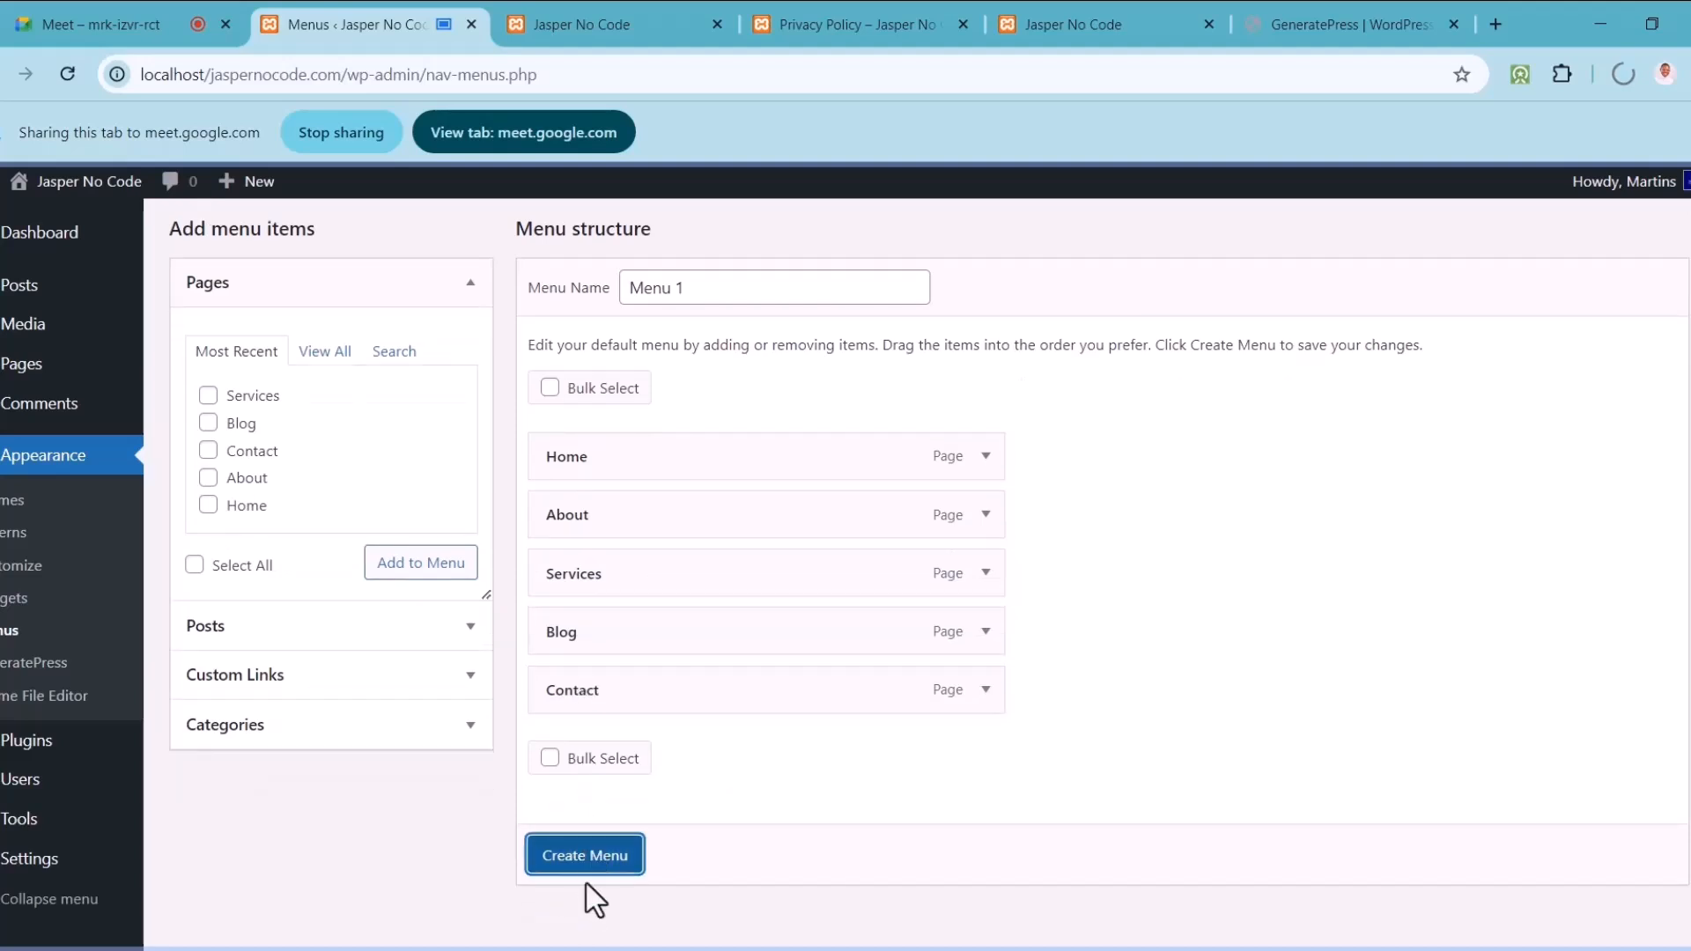
pyautogui.click(584, 867)
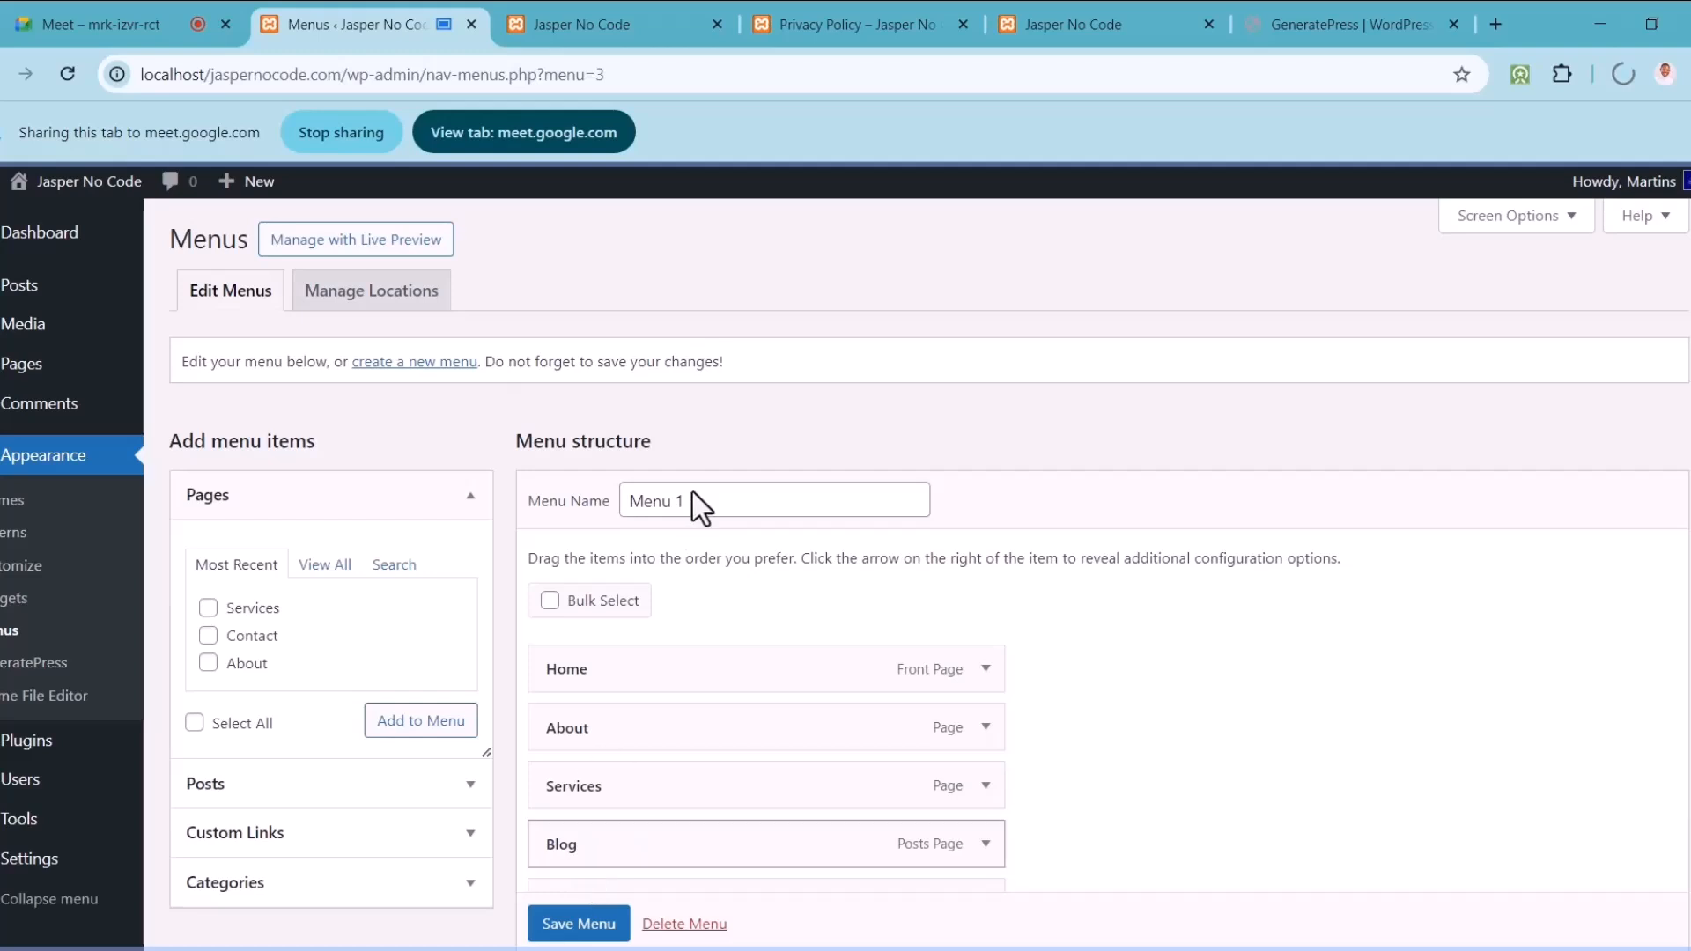
pyautogui.scroll(-2, 1596, 469)
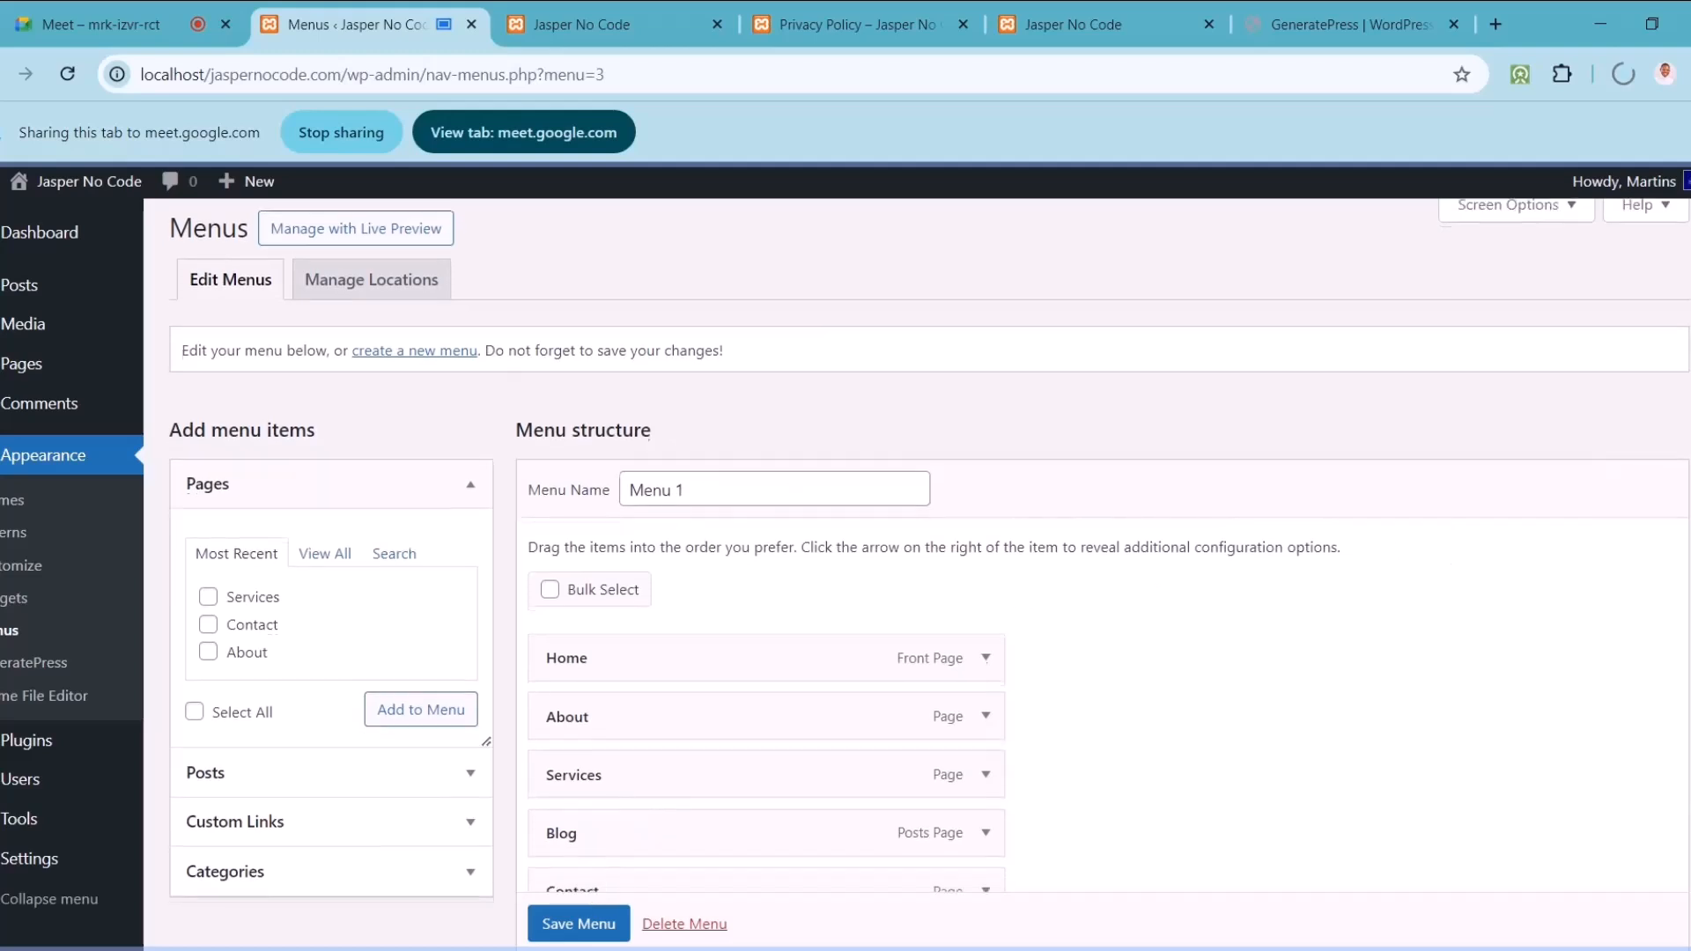
pyautogui.scroll(-3, 1506, 674)
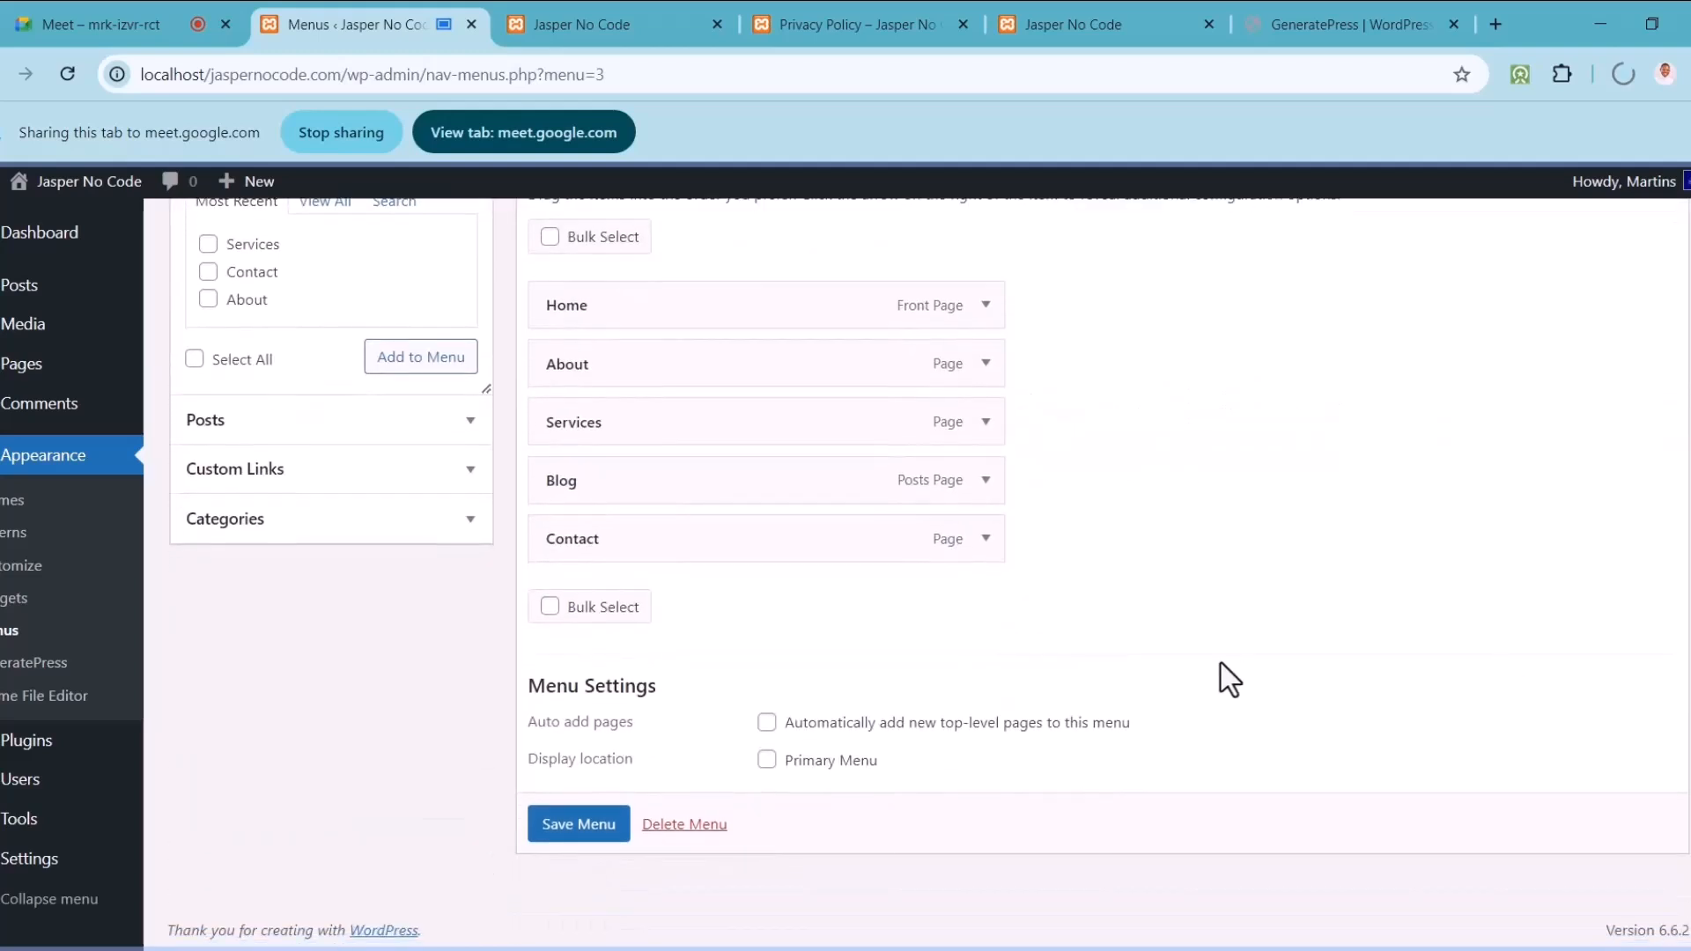
pyautogui.click(767, 760)
pyautogui.click(582, 827)
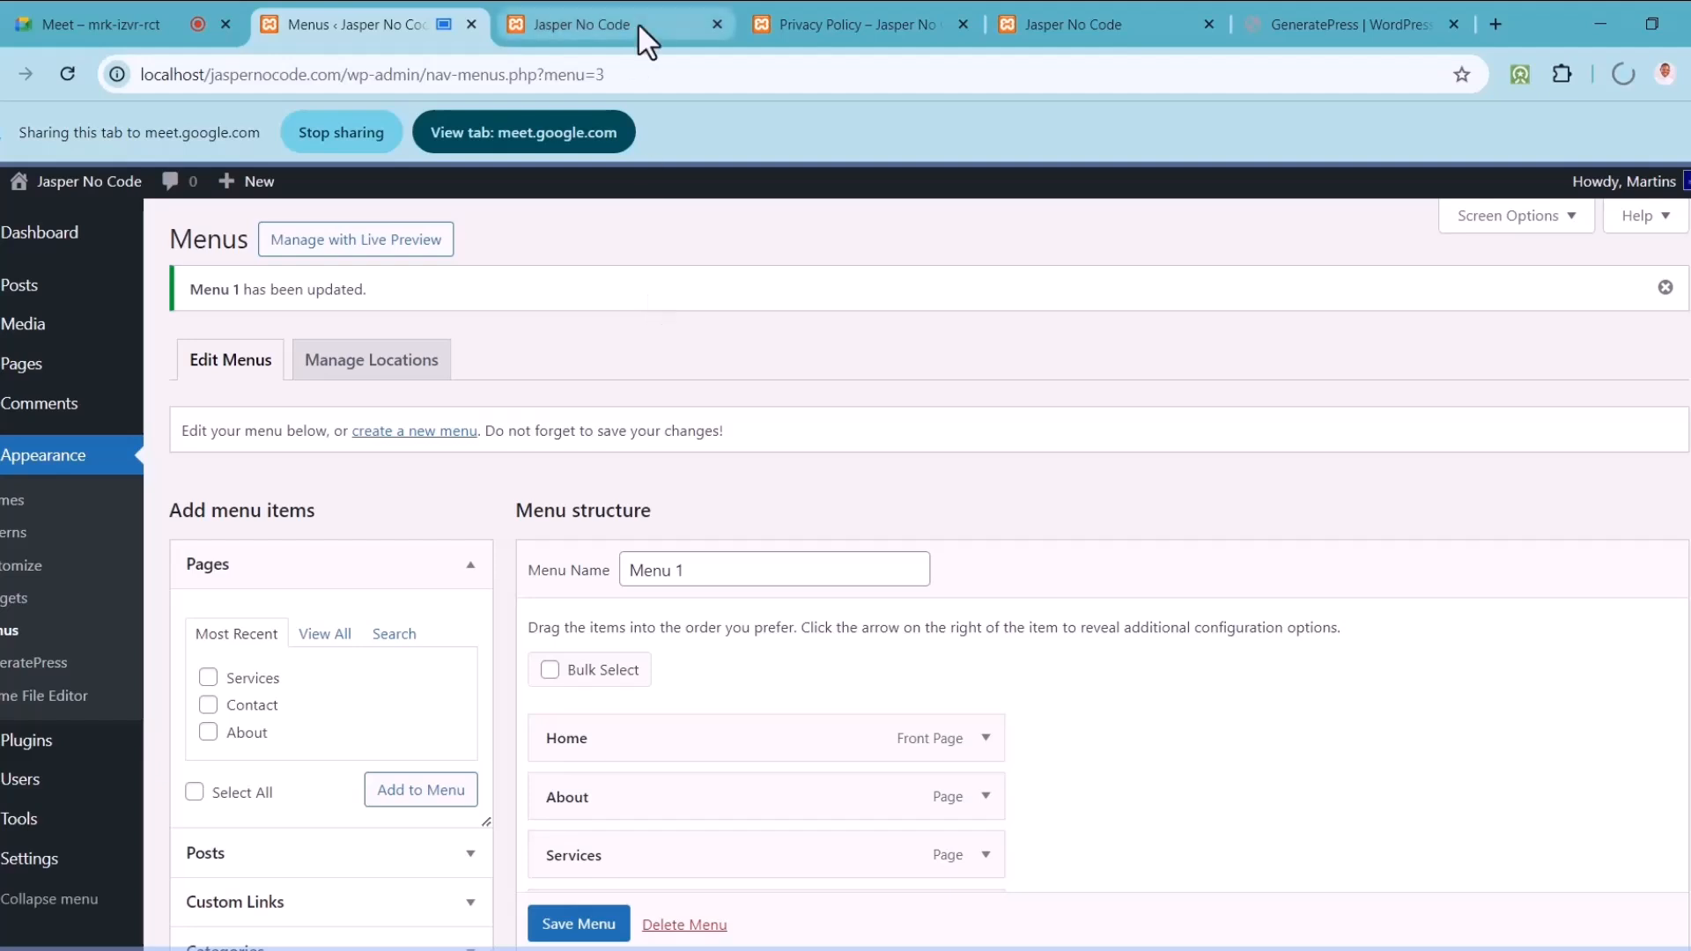
# Step: Reload the Jasper No Code home page and scroll to check the new menu and footer
pyautogui.click(638, 23)
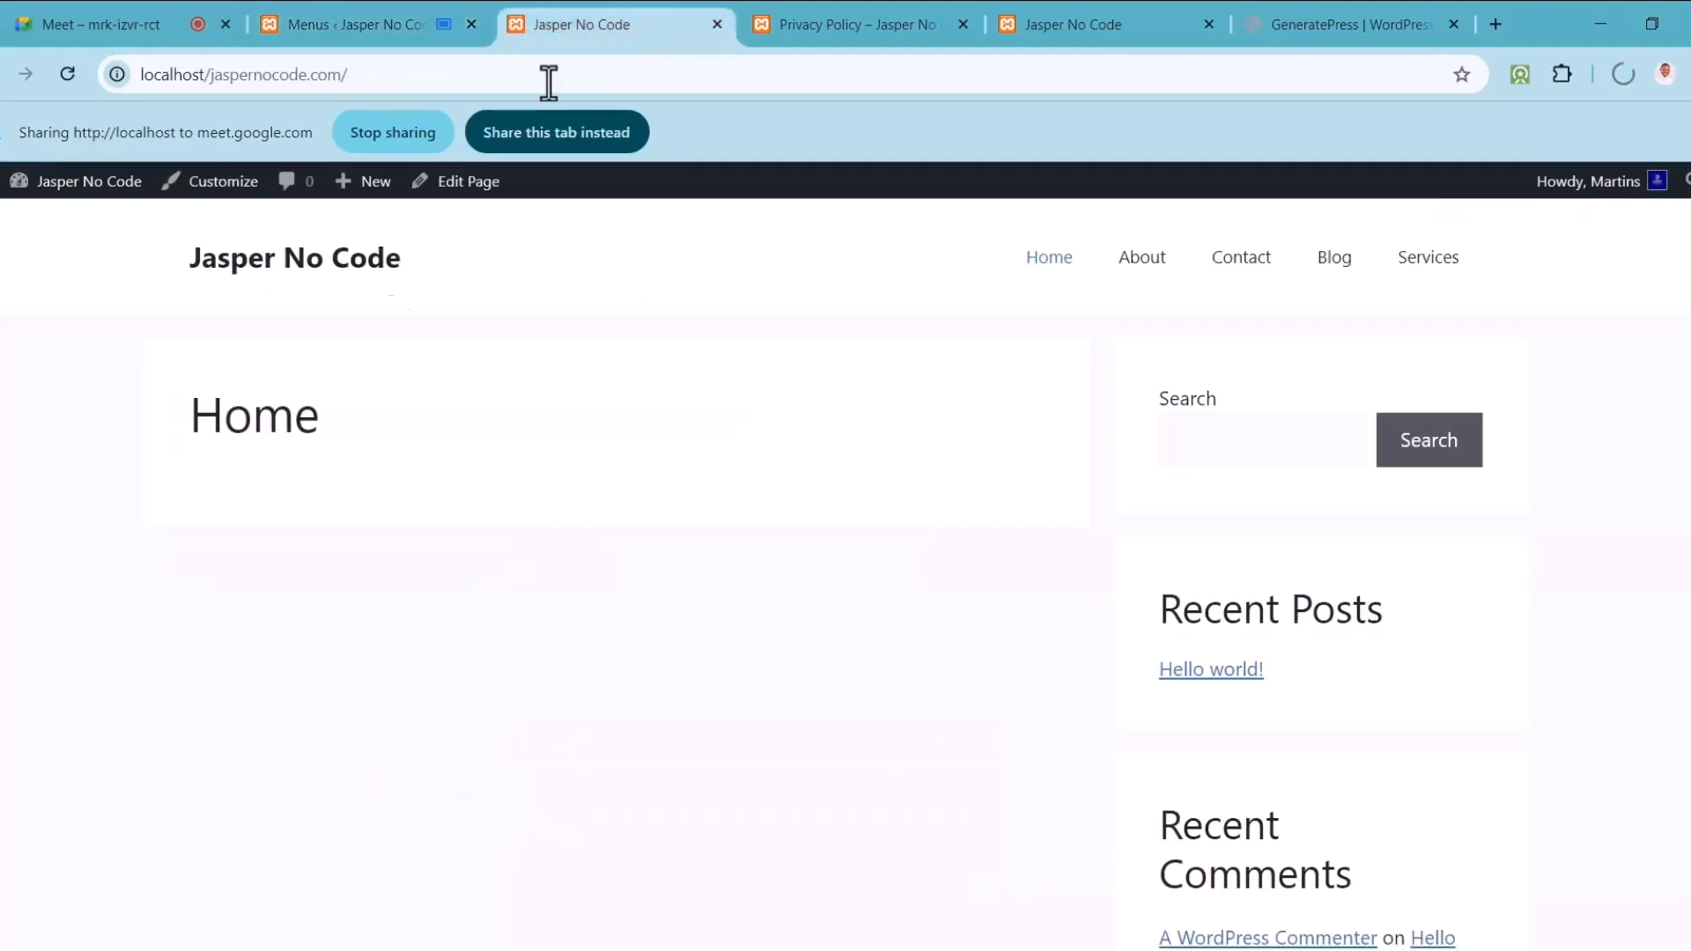
pyautogui.click(70, 76)
pyautogui.scroll(-2, 846, 573)
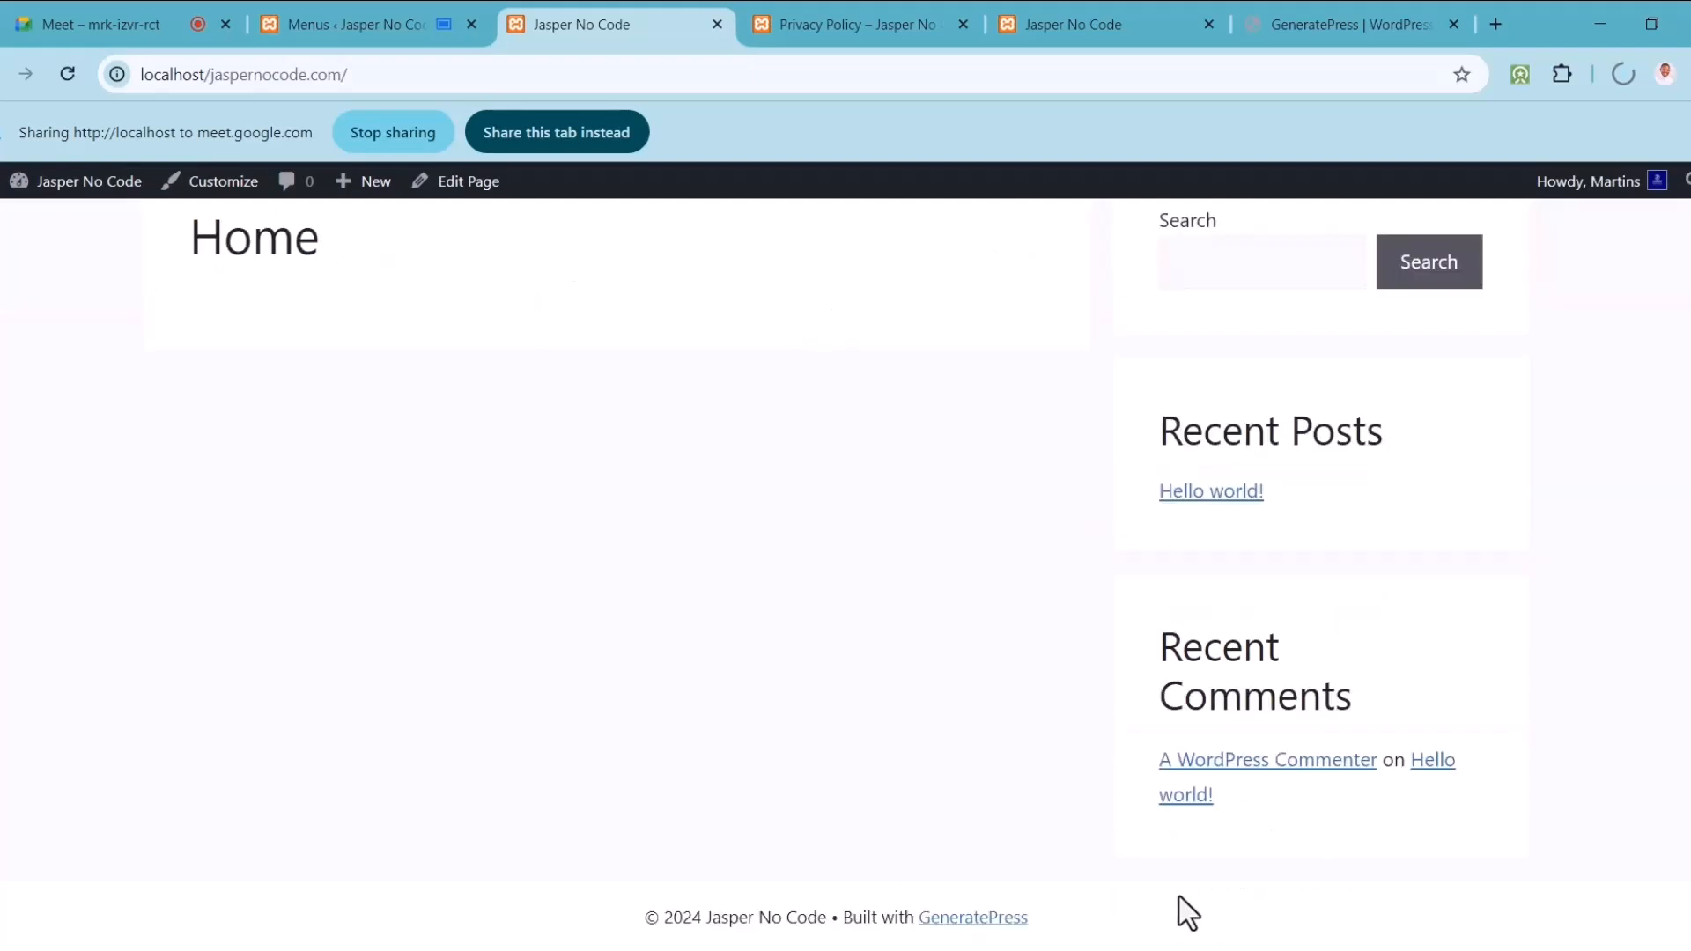
pyautogui.scroll(2, 1684, 297)
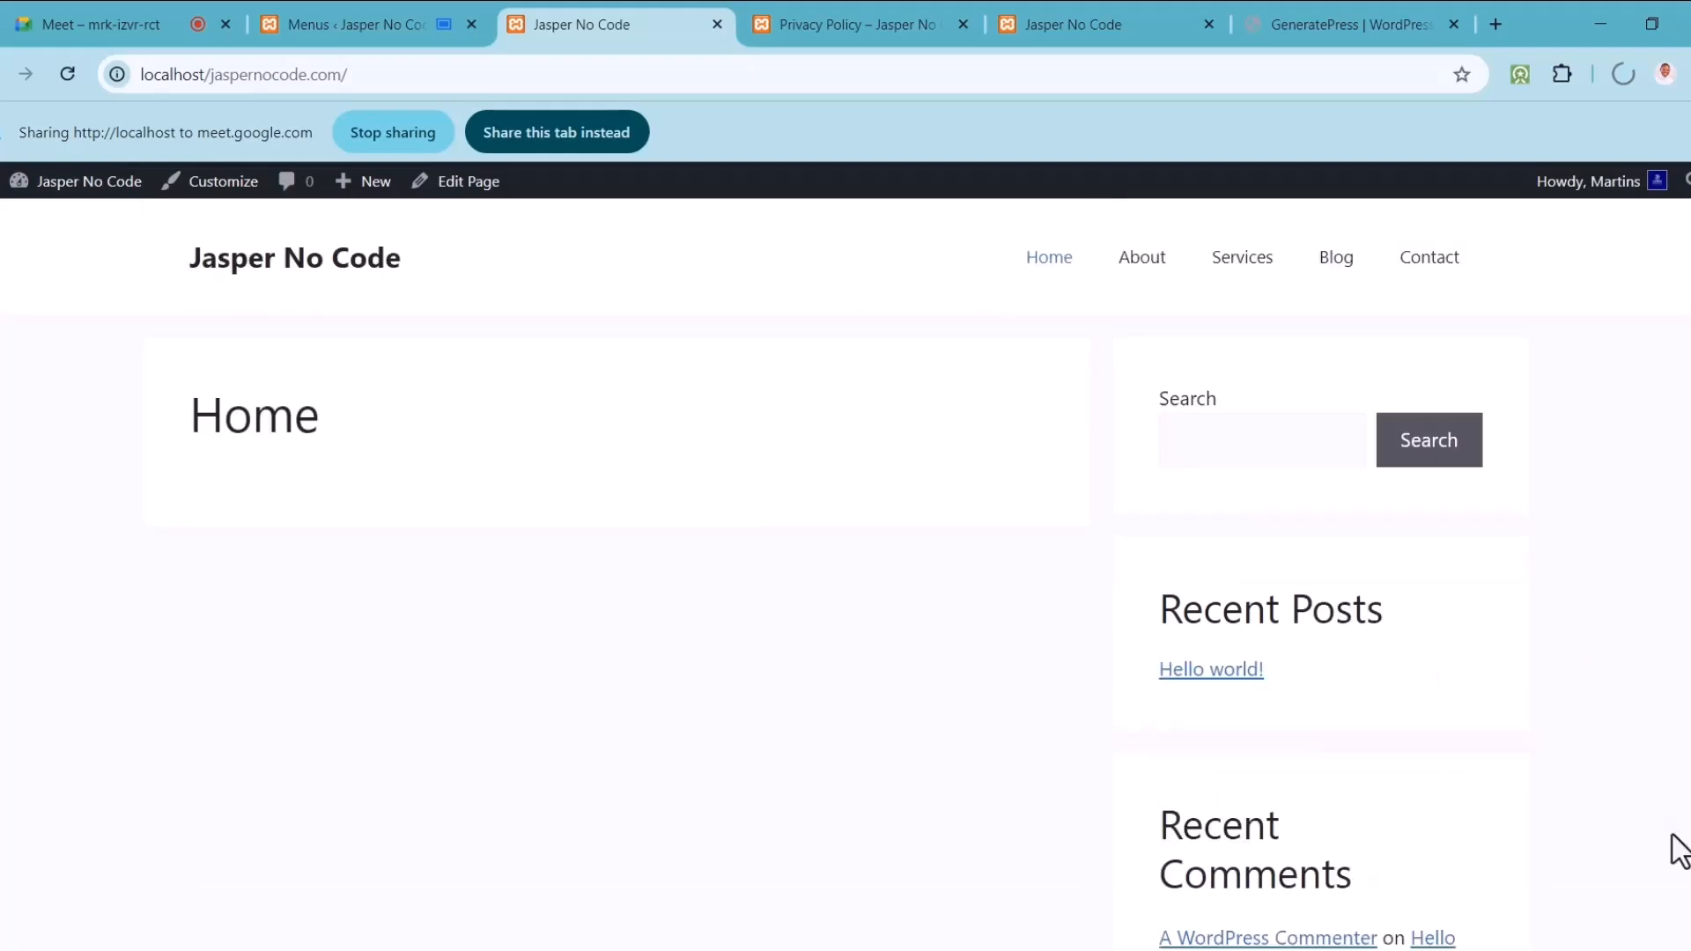
pyautogui.scroll(-2, 1143, 916)
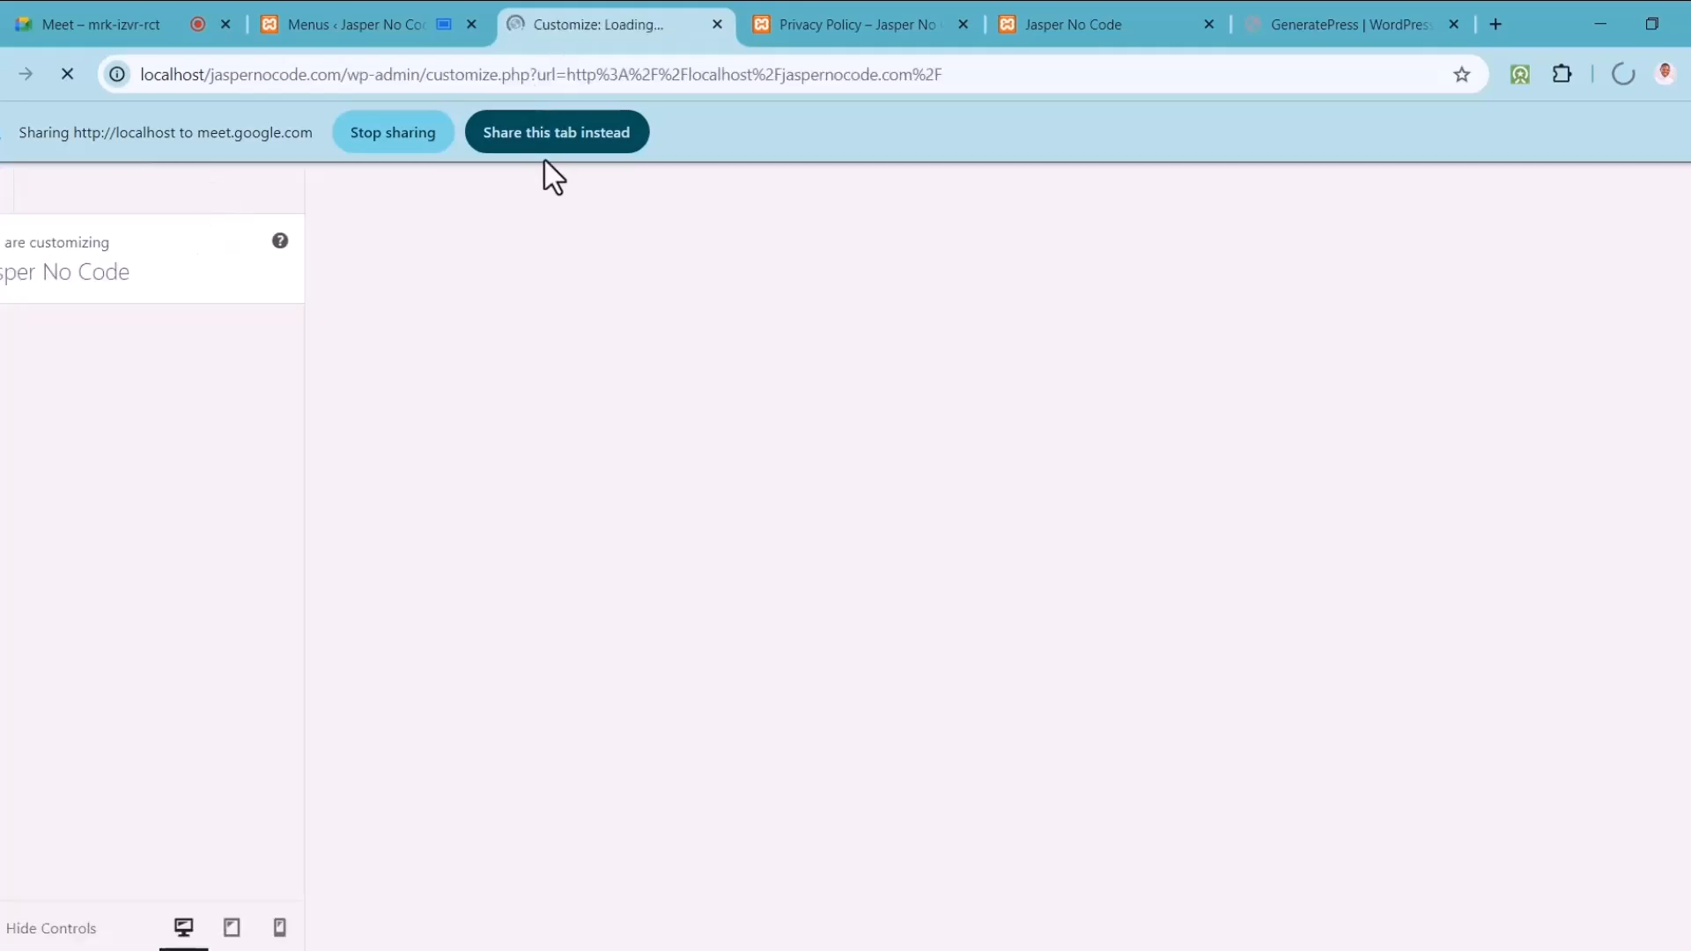
# Step: Share this tab in the meeting and open the Customizer's Site Identity settings
pyautogui.click(547, 132)
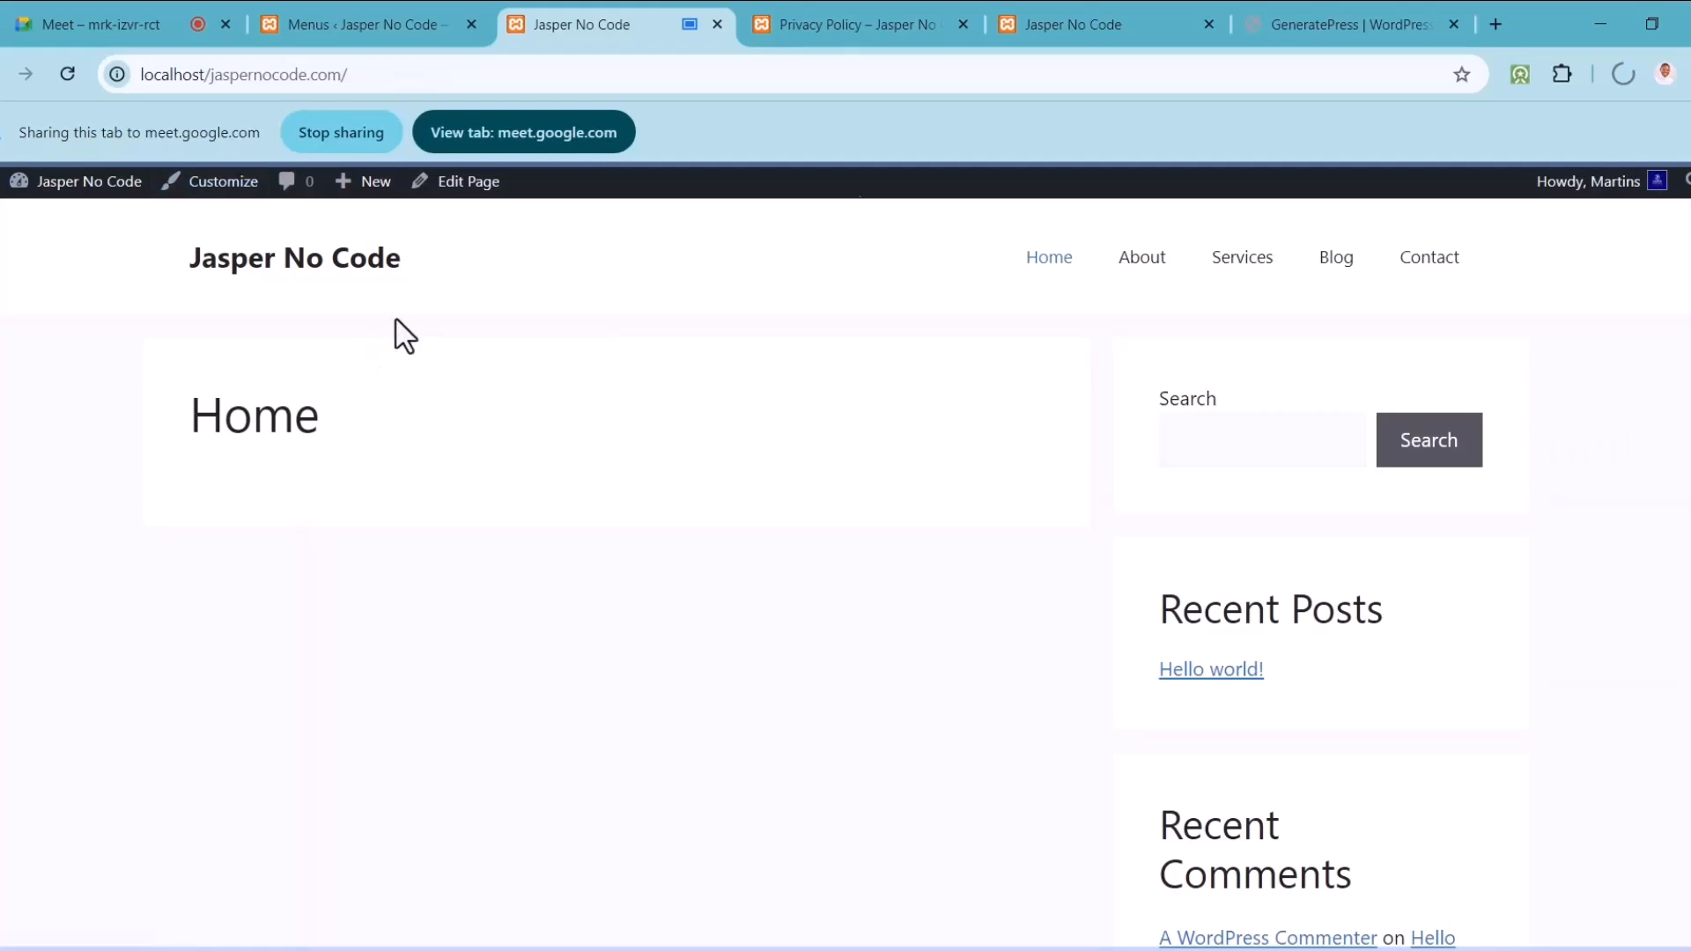
pyautogui.click(212, 185)
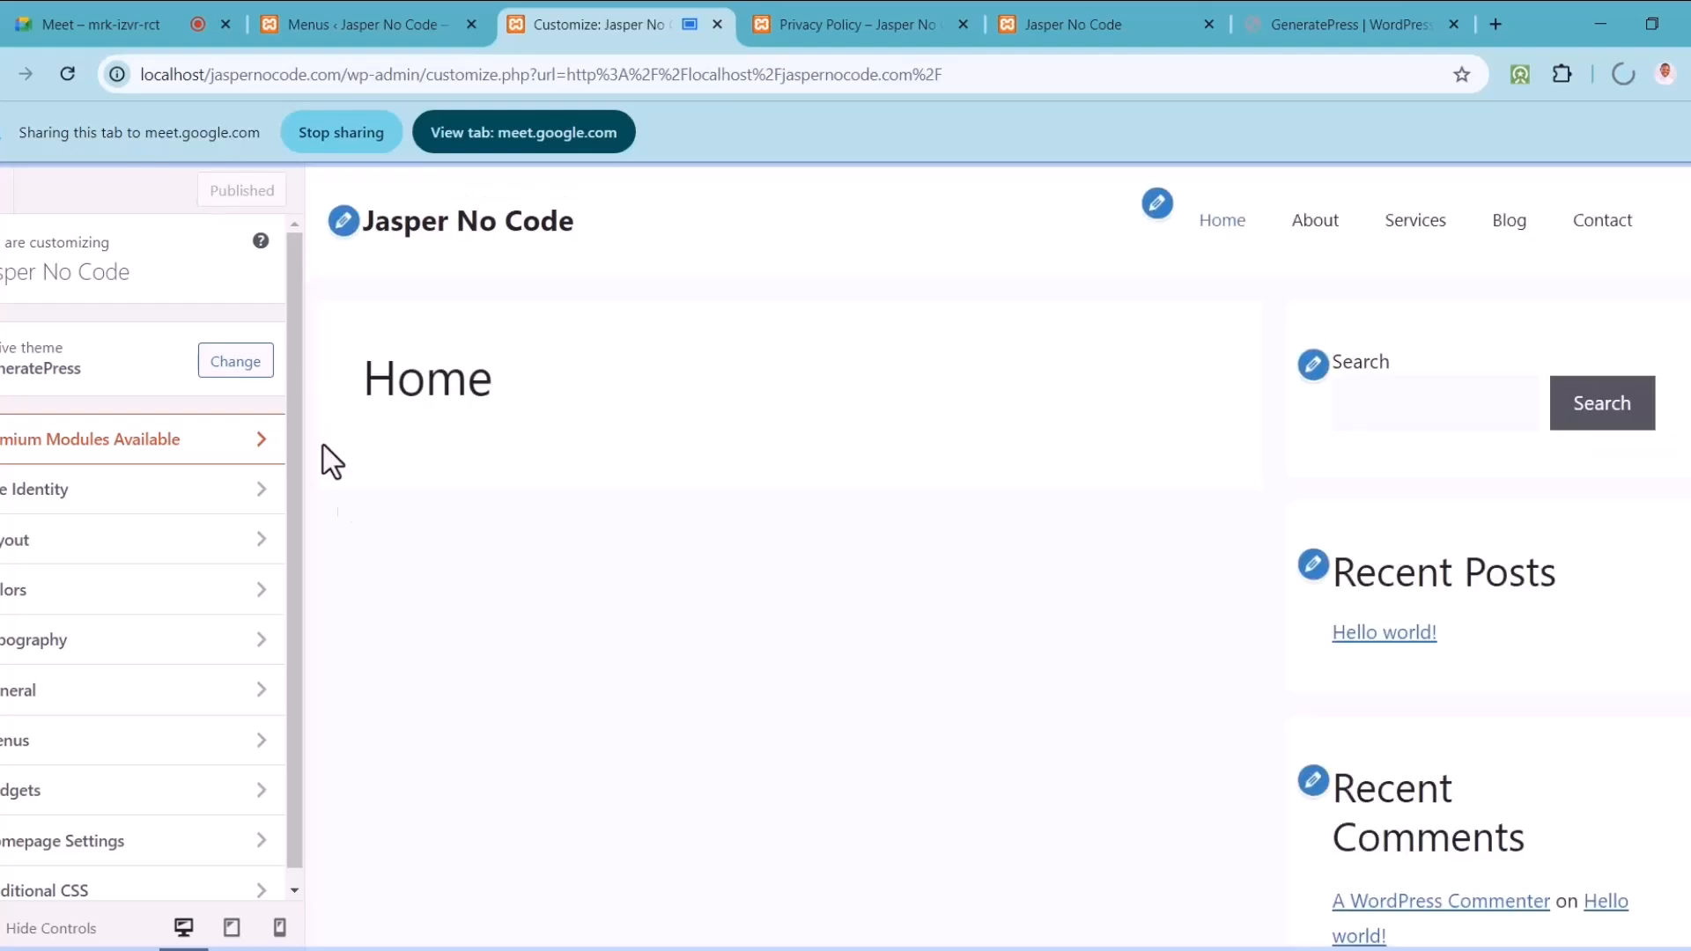
pyautogui.click(357, 227)
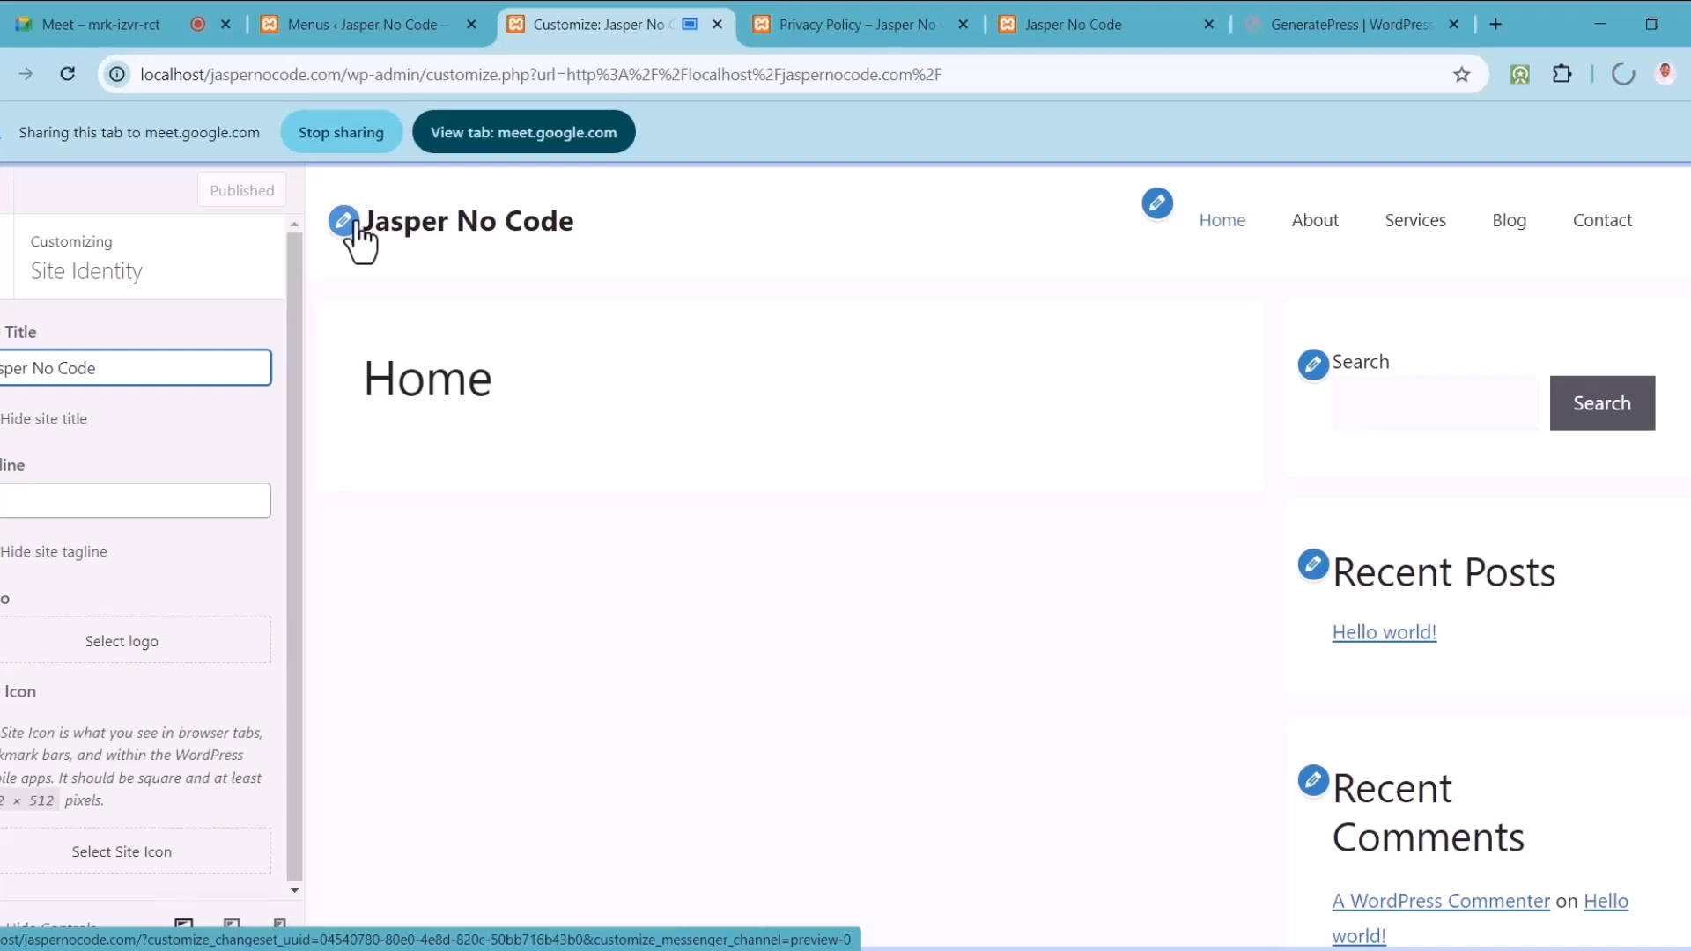
# Step: Upload JP W logo.png from the Documents JP folder and set it as the uncropped site logo
pyautogui.click(132, 650)
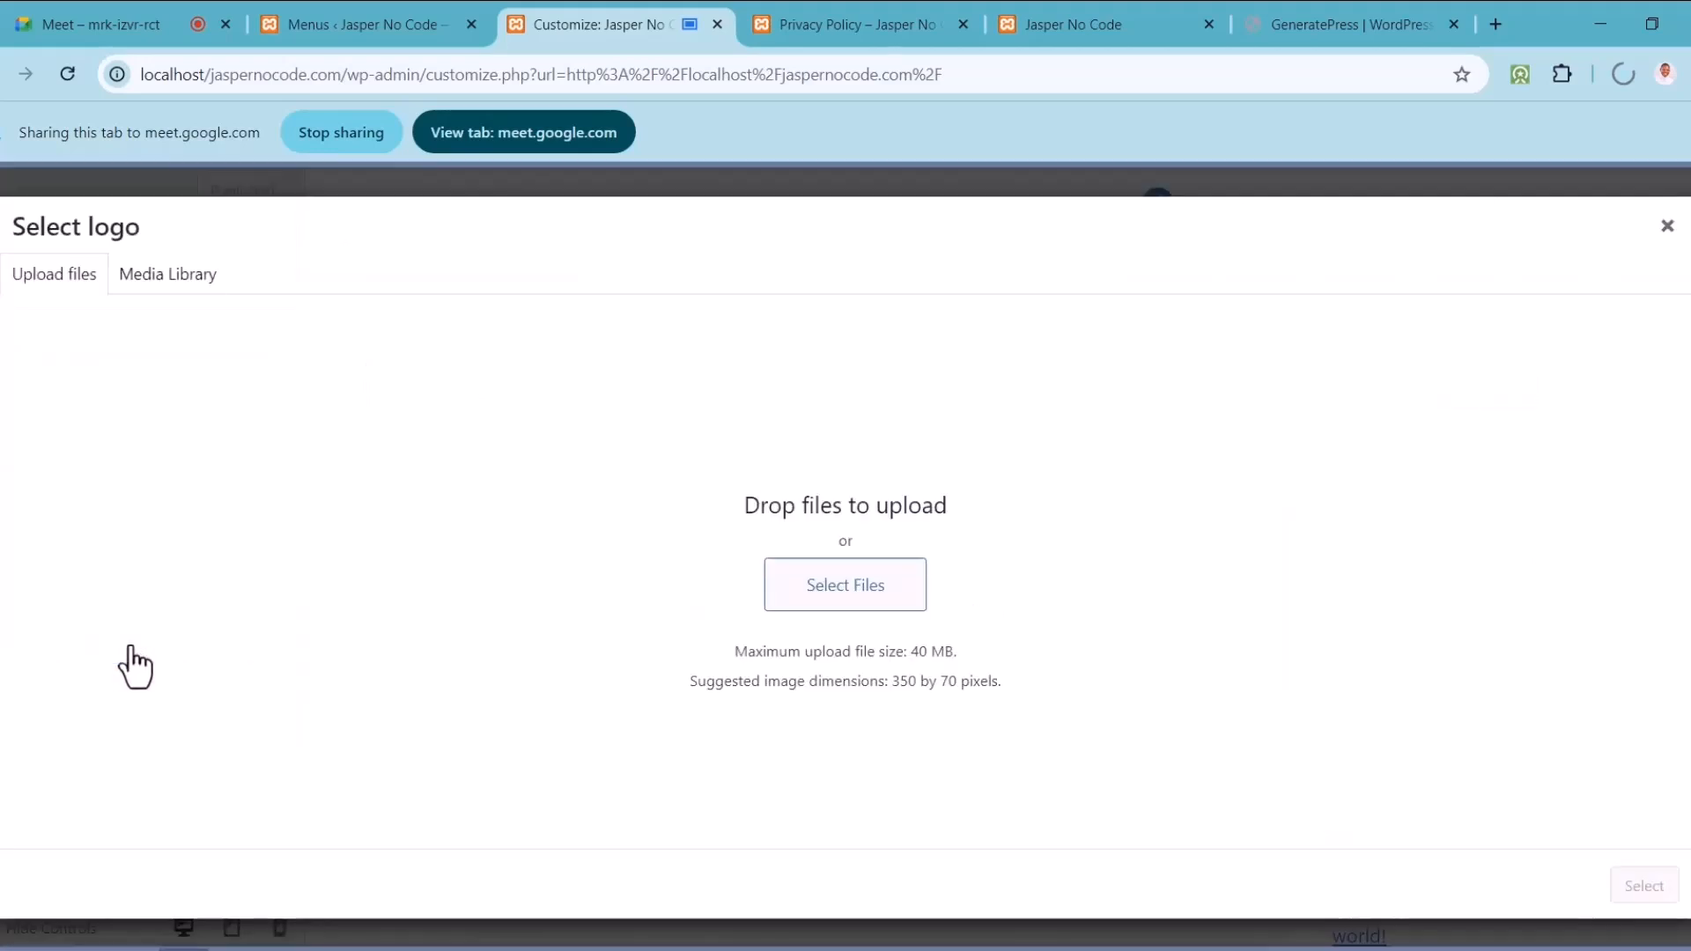
pyautogui.click(868, 588)
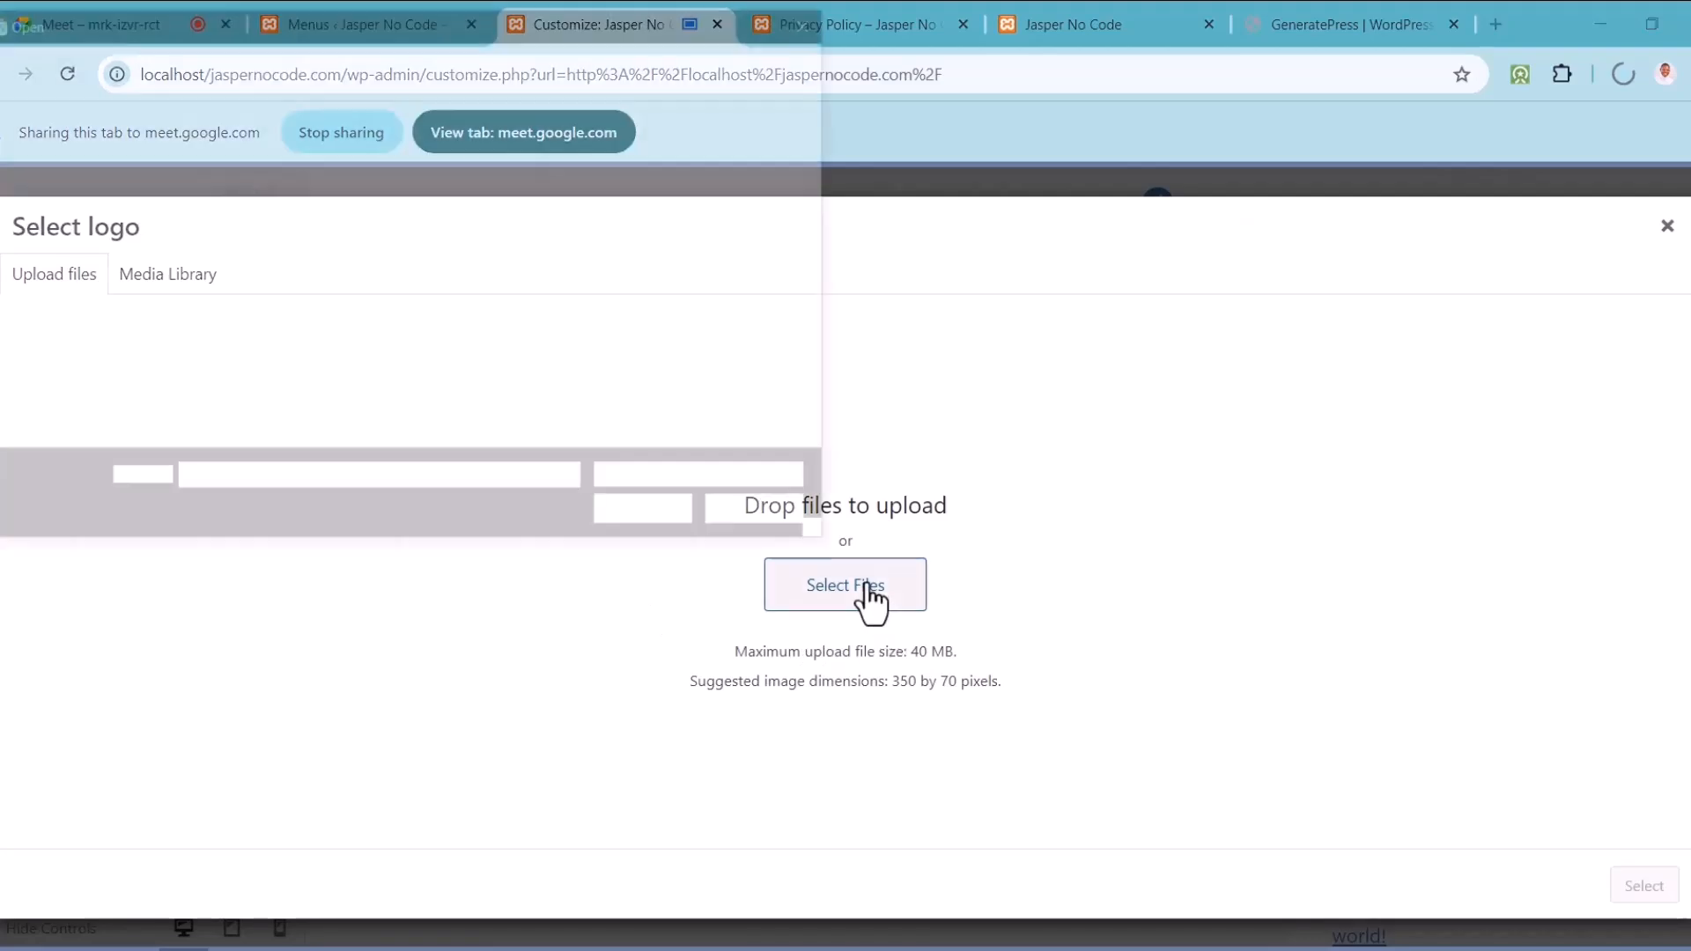
pyautogui.moveTo(134, 294); pyautogui.dragTo(137, 141)
pyautogui.click(82, 186)
pyautogui.scroll(-5, 341, 258)
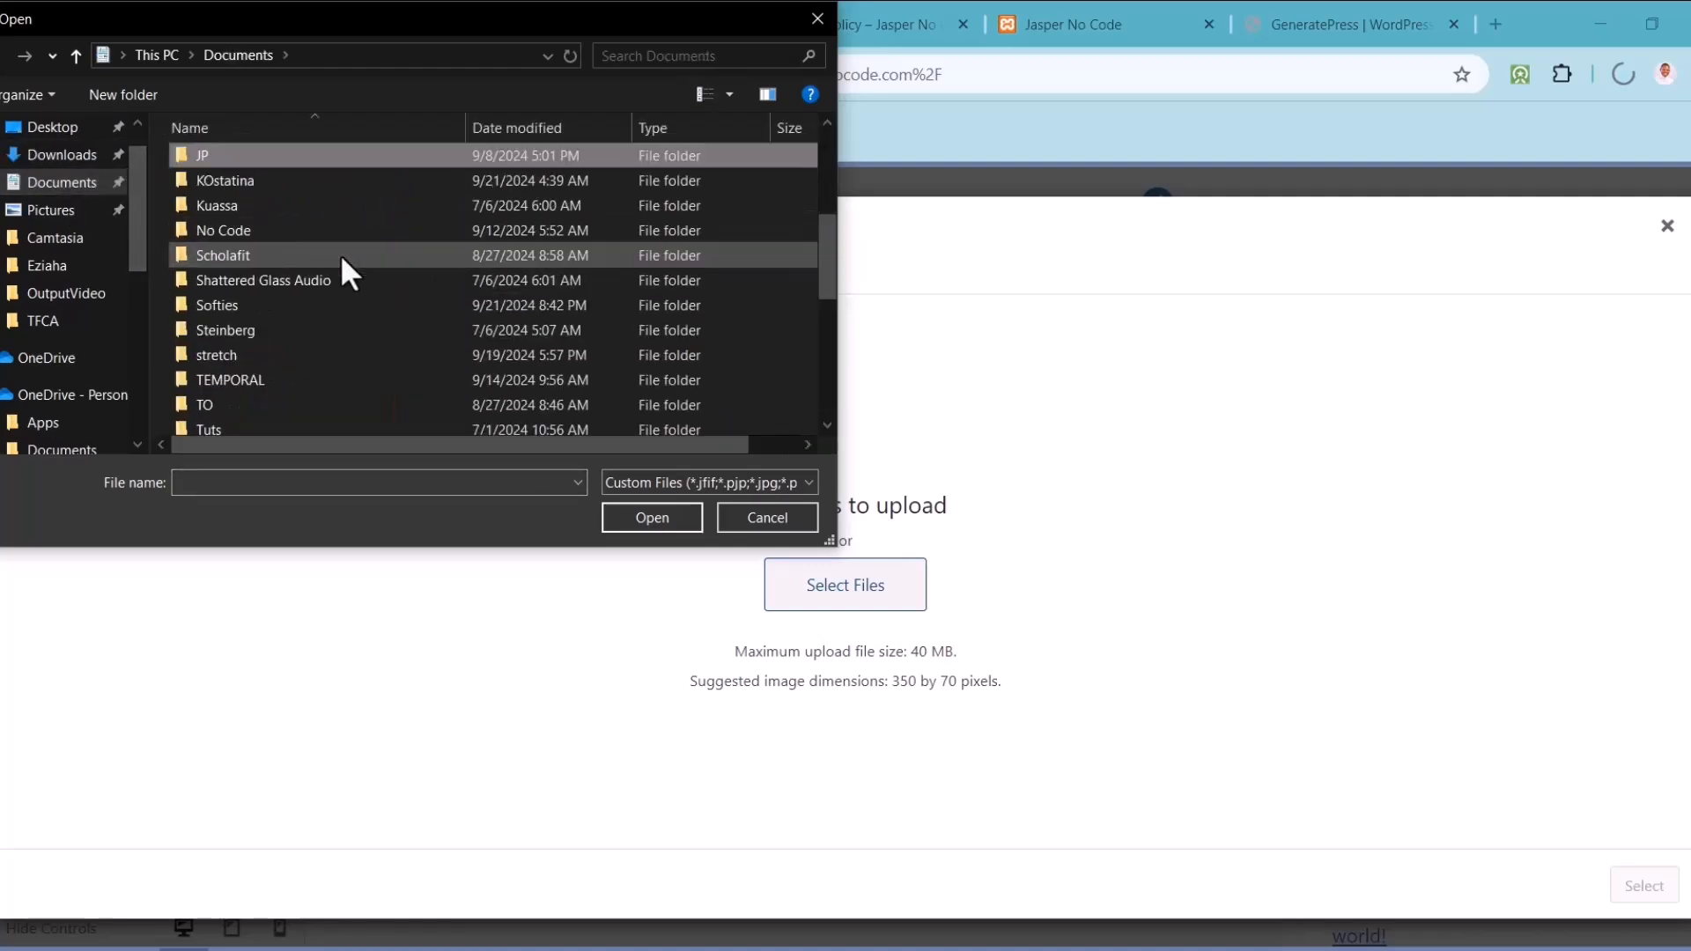
pyautogui.press('Return')
pyautogui.click(659, 187)
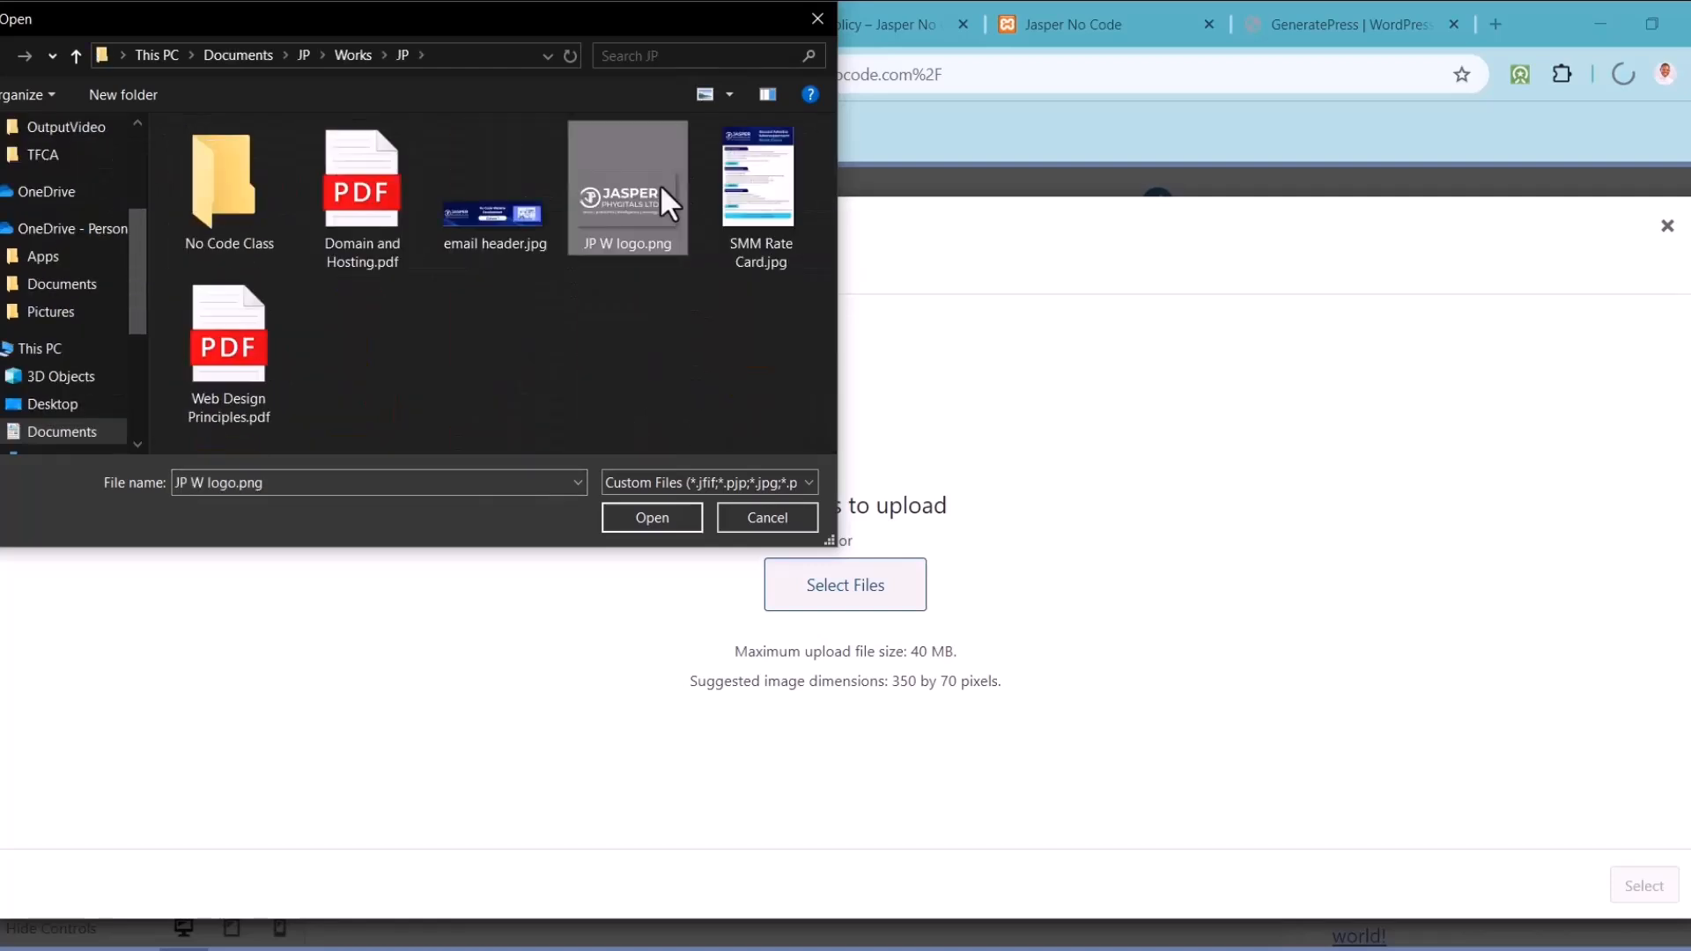
pyautogui.click(684, 510)
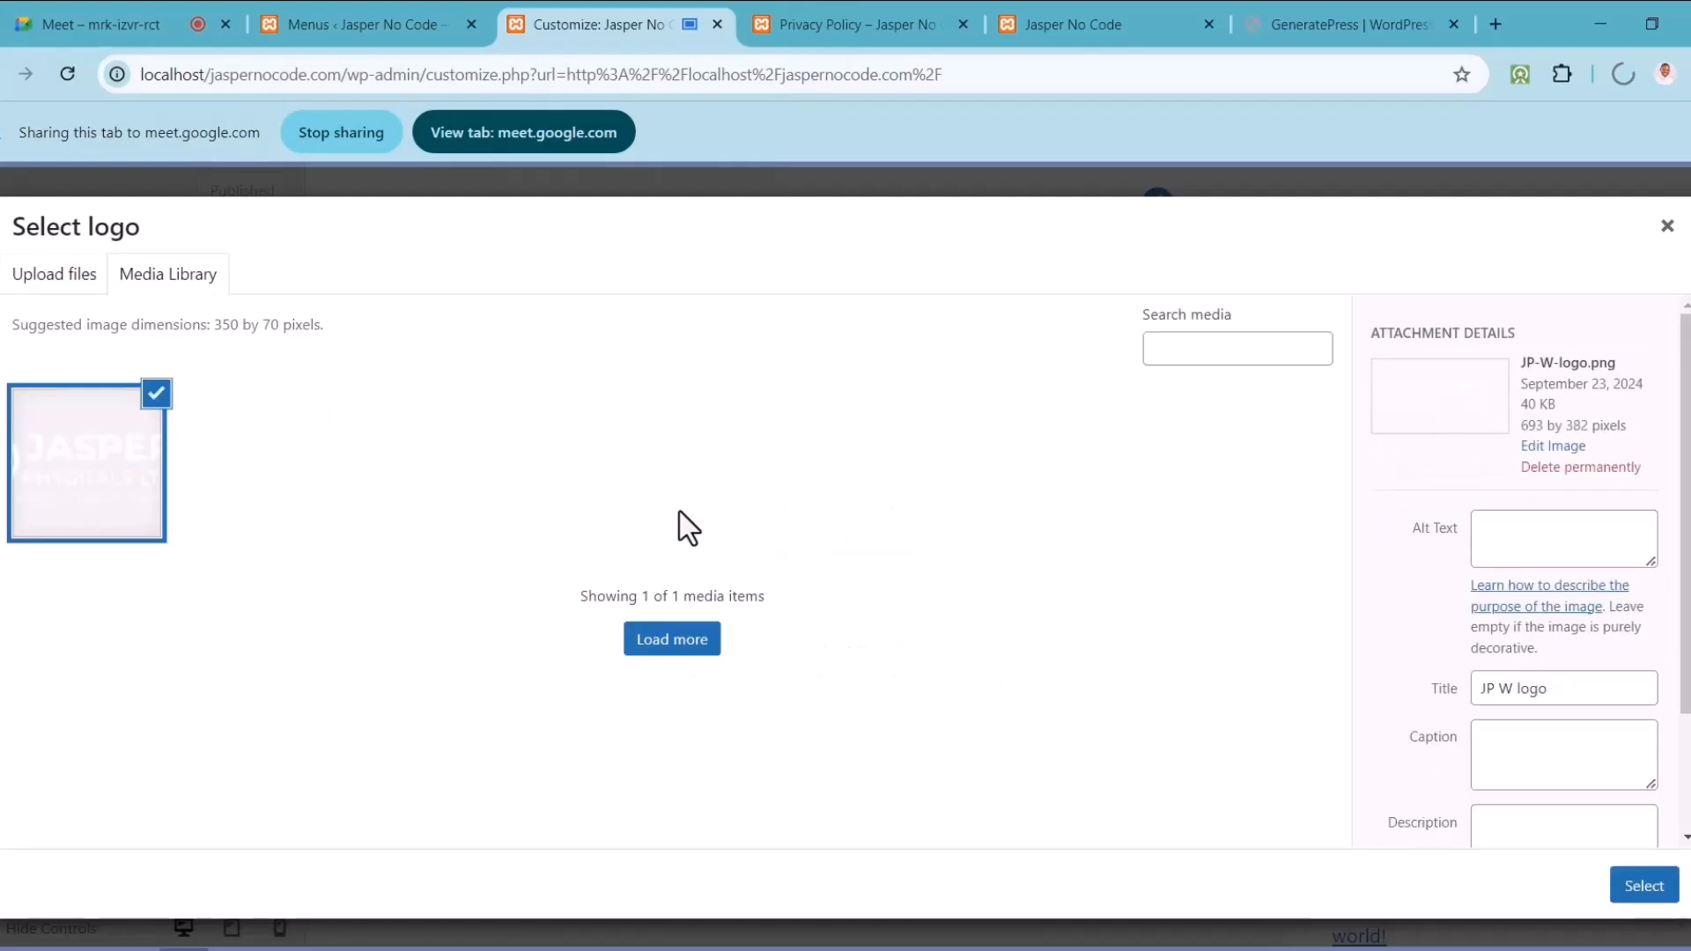
pyautogui.click(1640, 887)
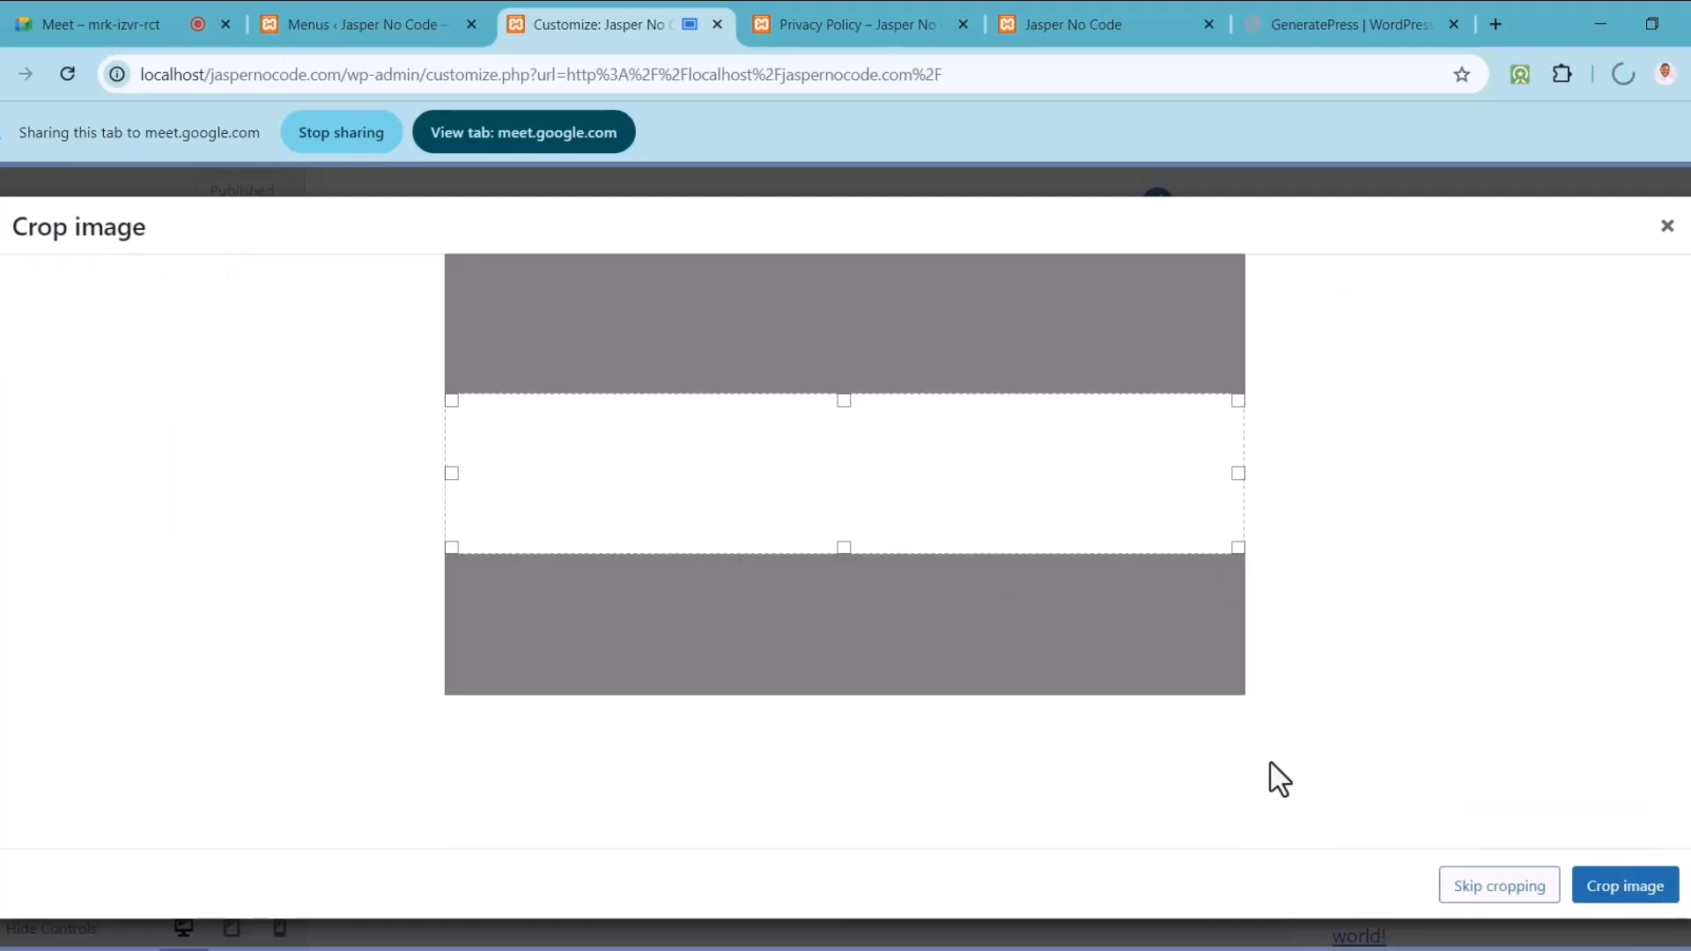
pyautogui.click(1517, 897)
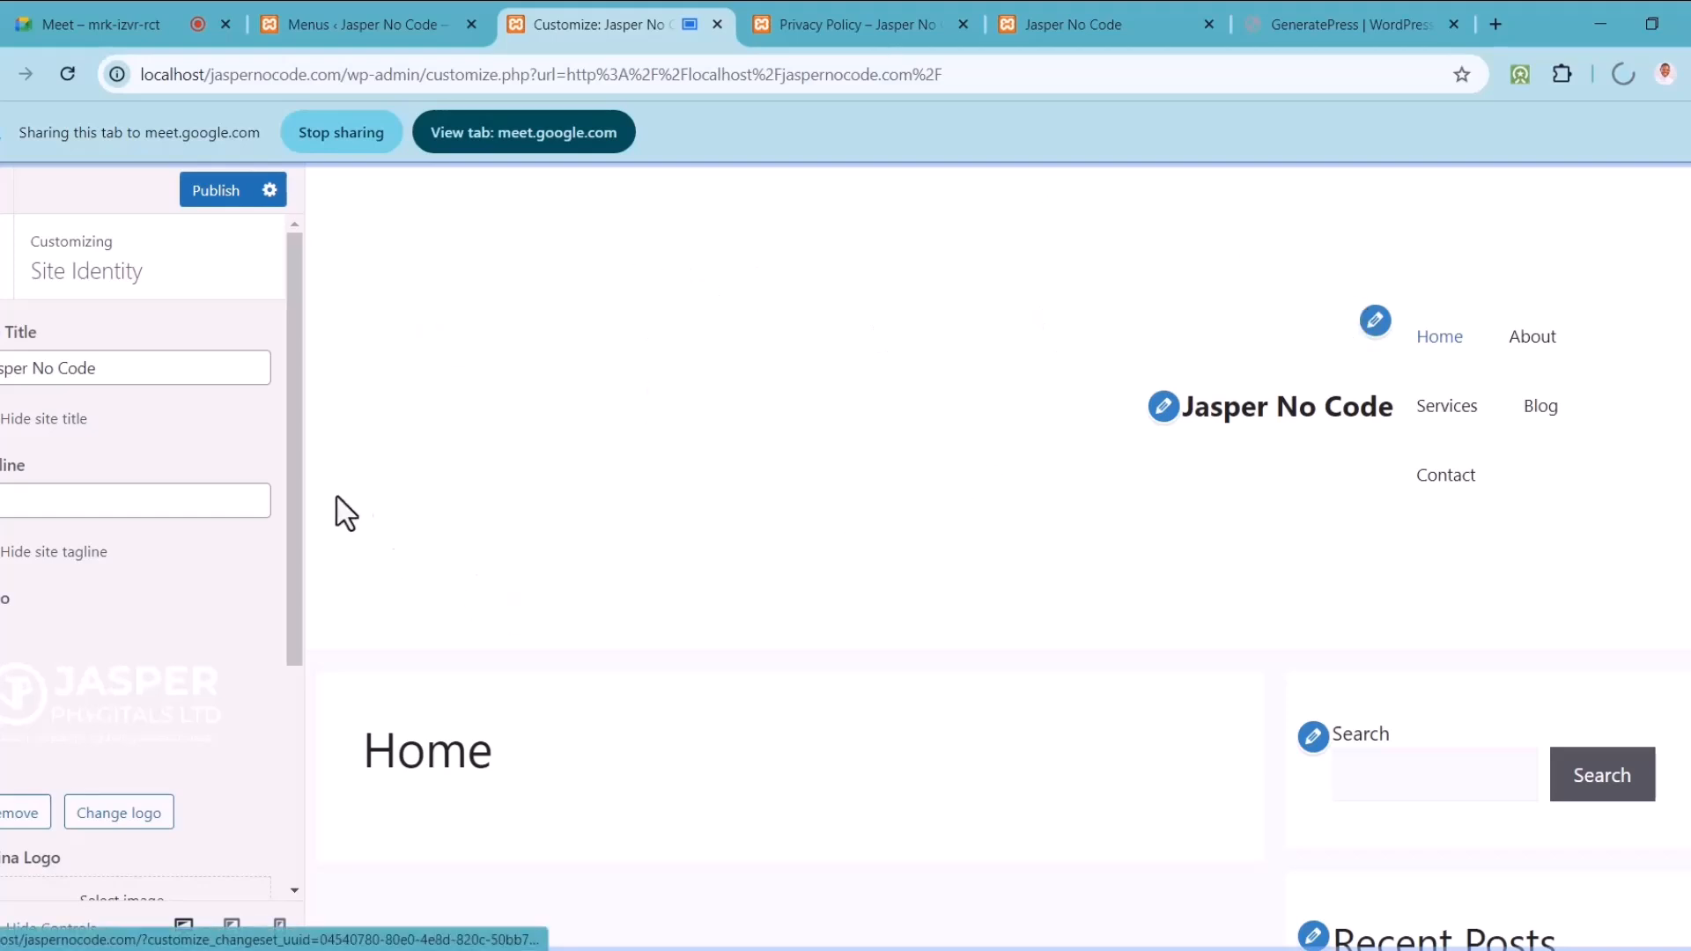
# Step: Reload the preview and browse the Layout > Header presets without changing anything
pyautogui.moveTo(294, 608); pyautogui.dragTo(346, 342)
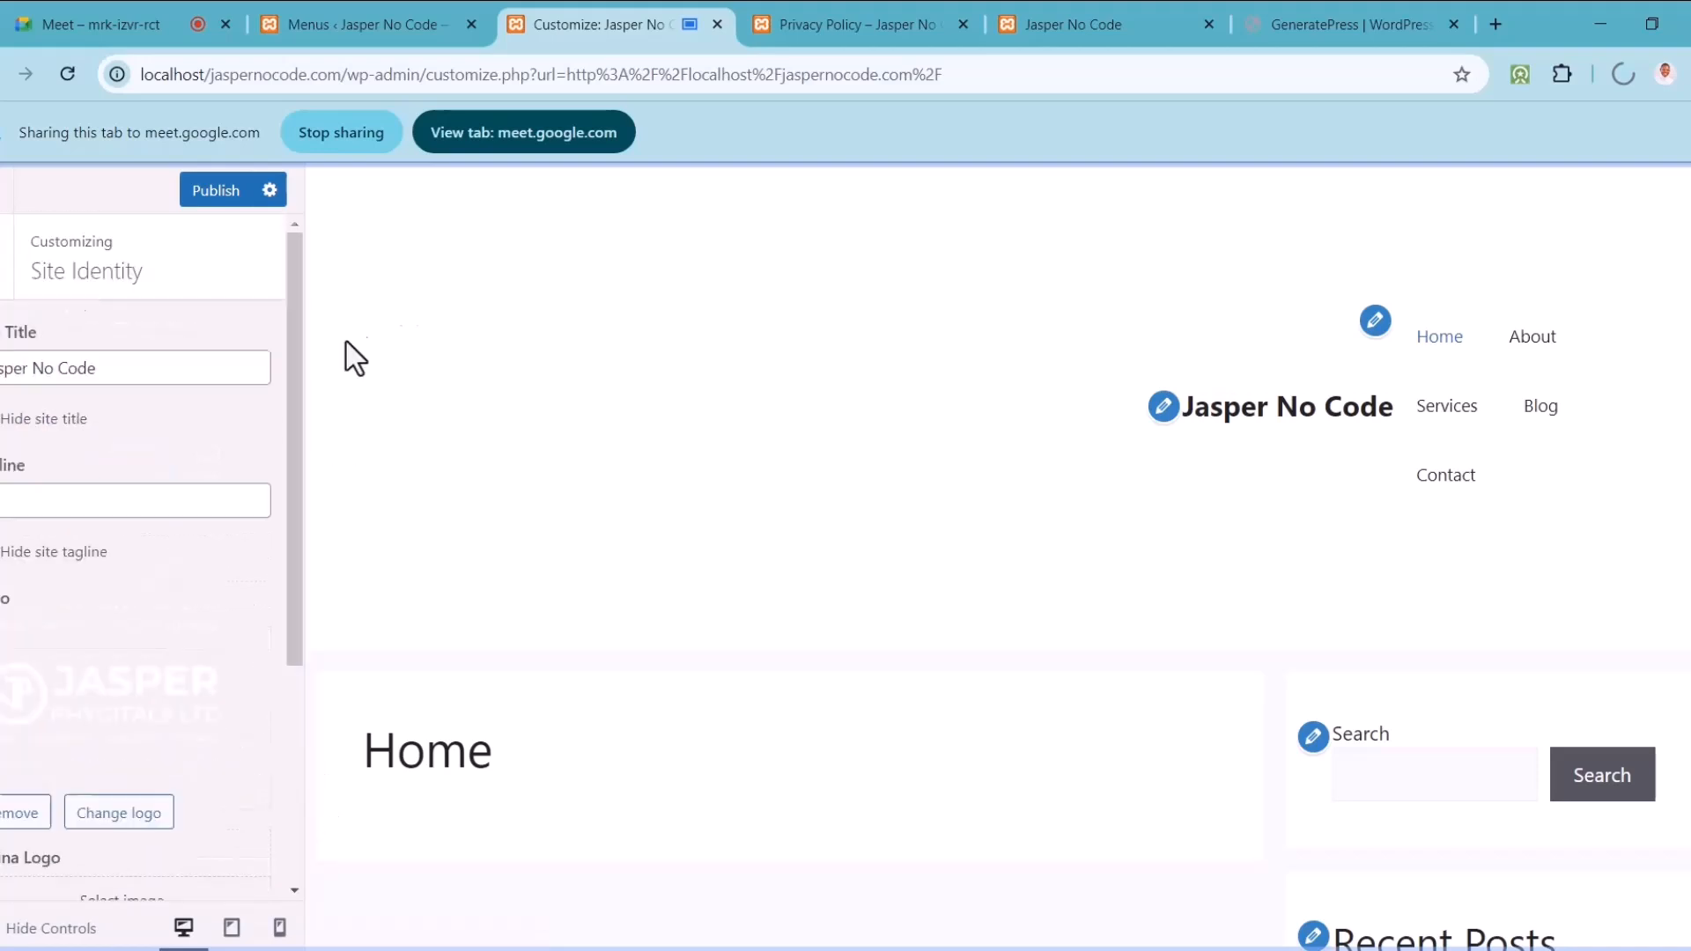
pyautogui.click(530, 237)
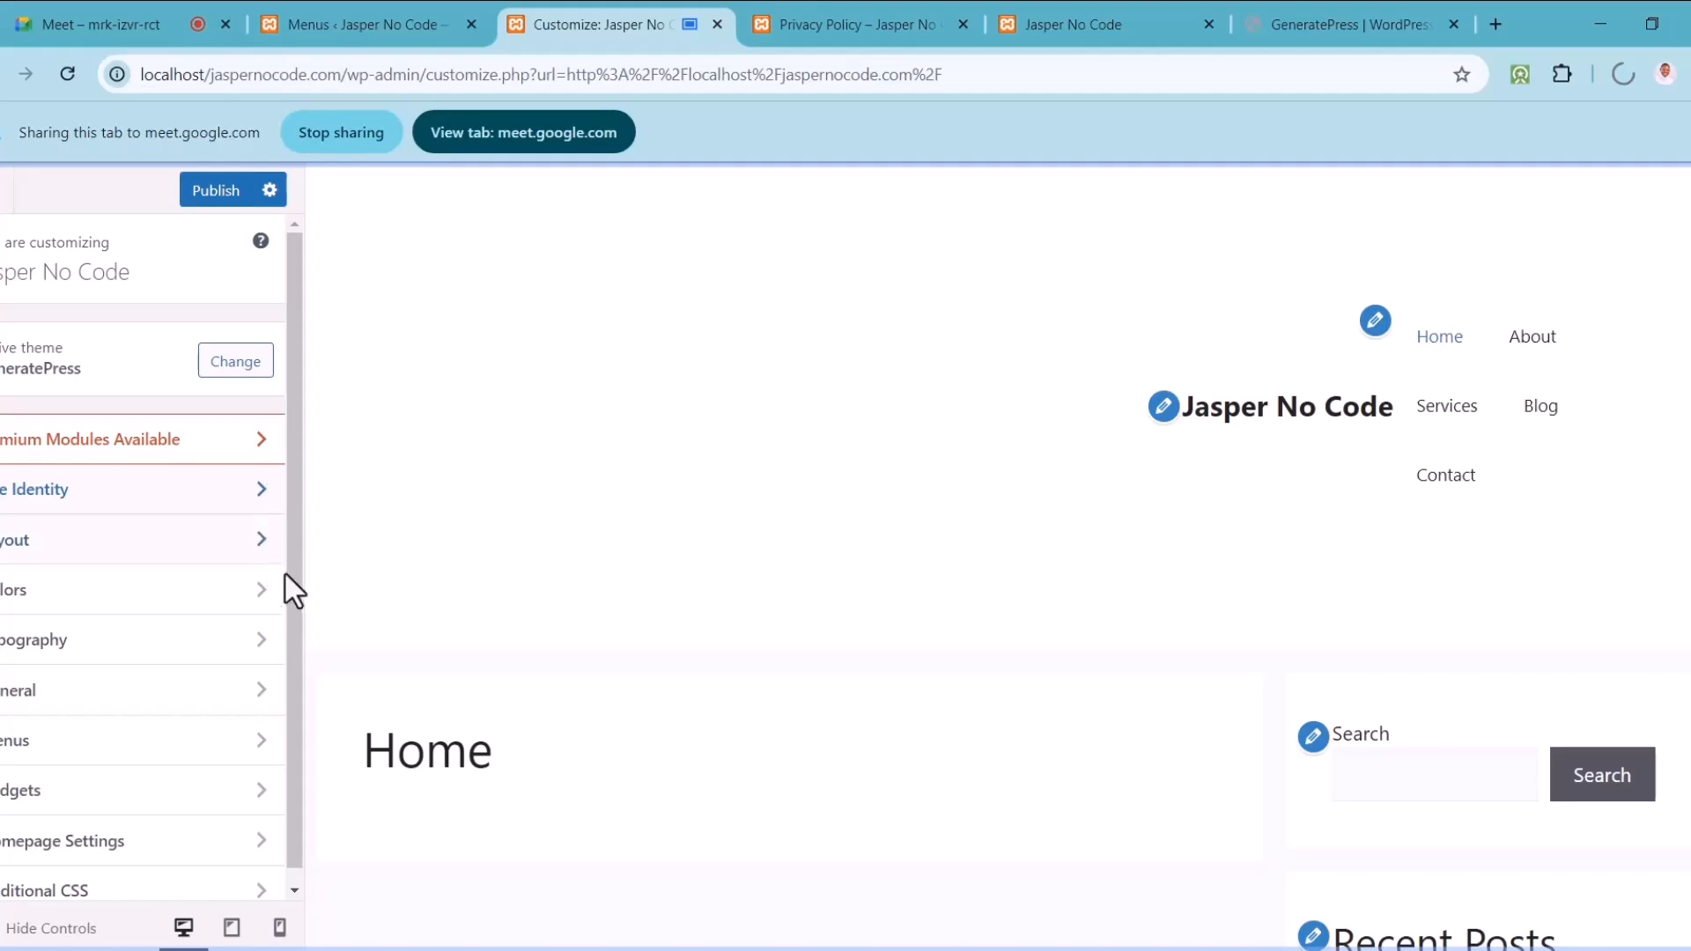
pyautogui.click(222, 560)
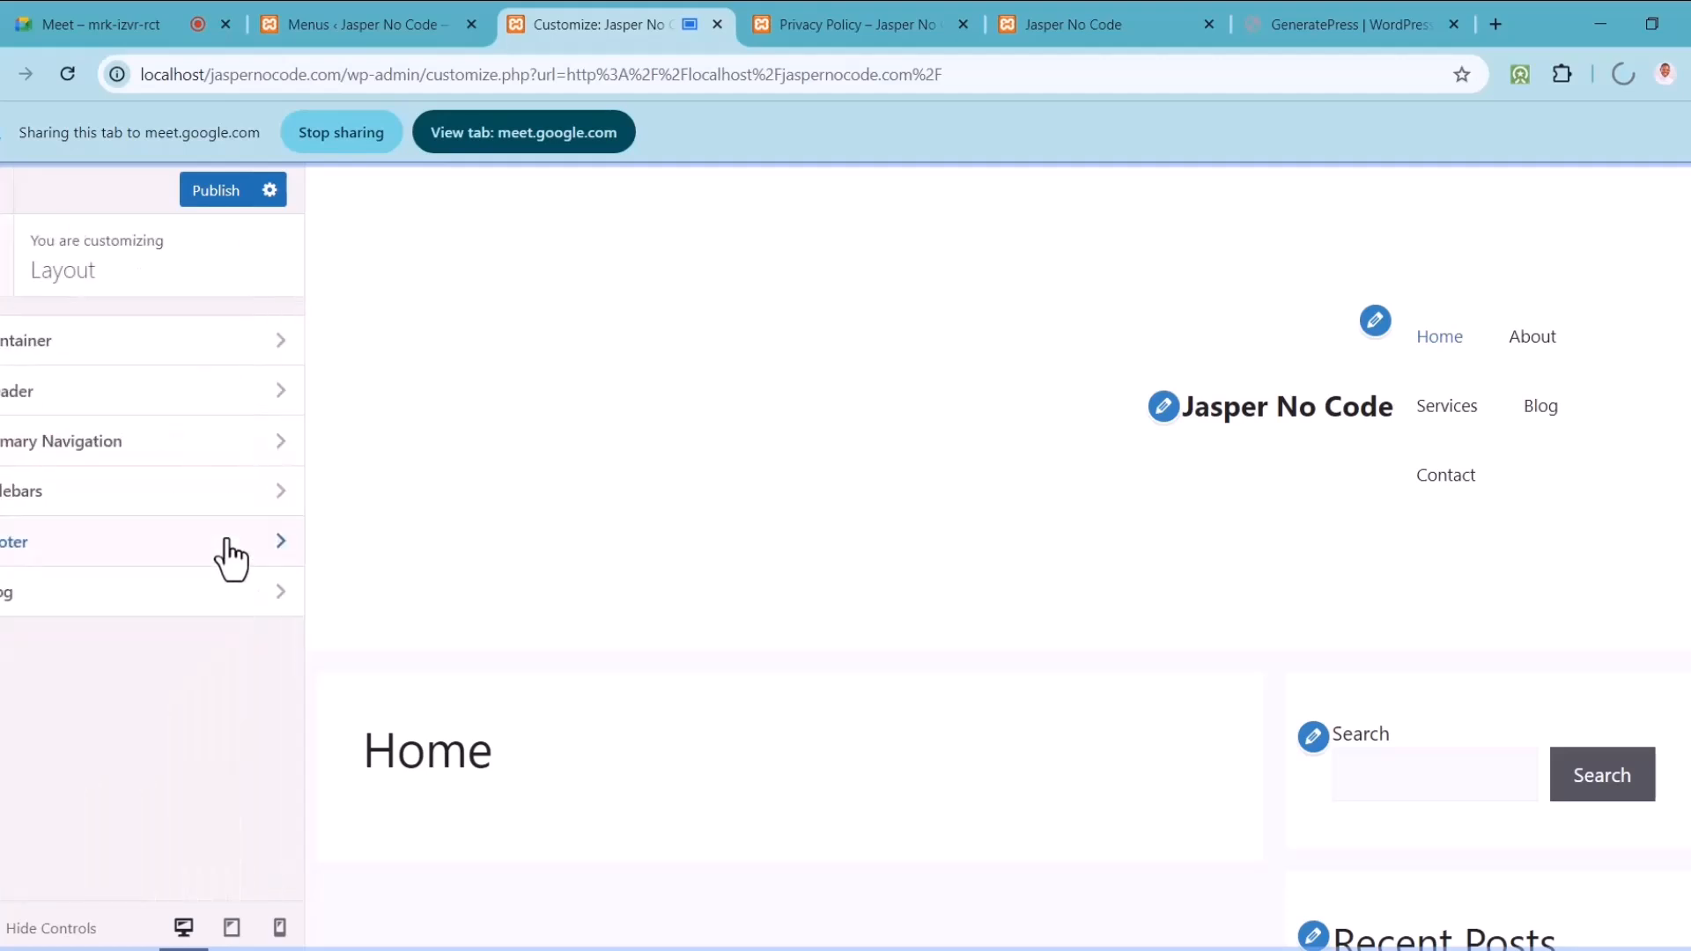
pyautogui.click(275, 398)
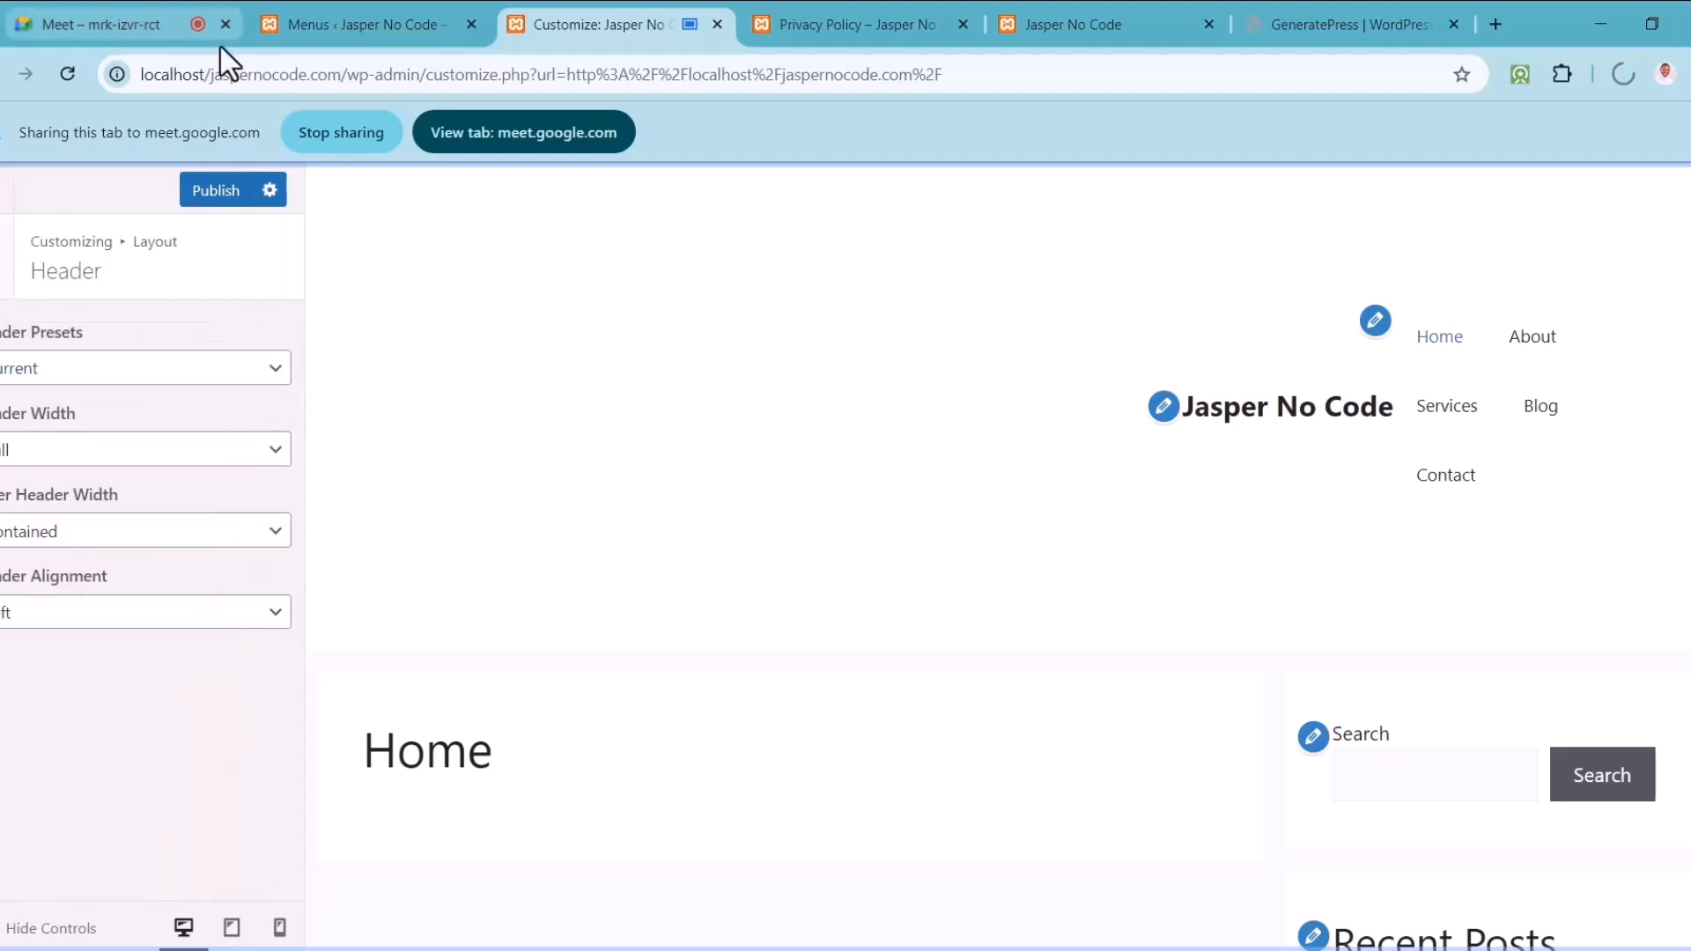
pyautogui.click(186, 372)
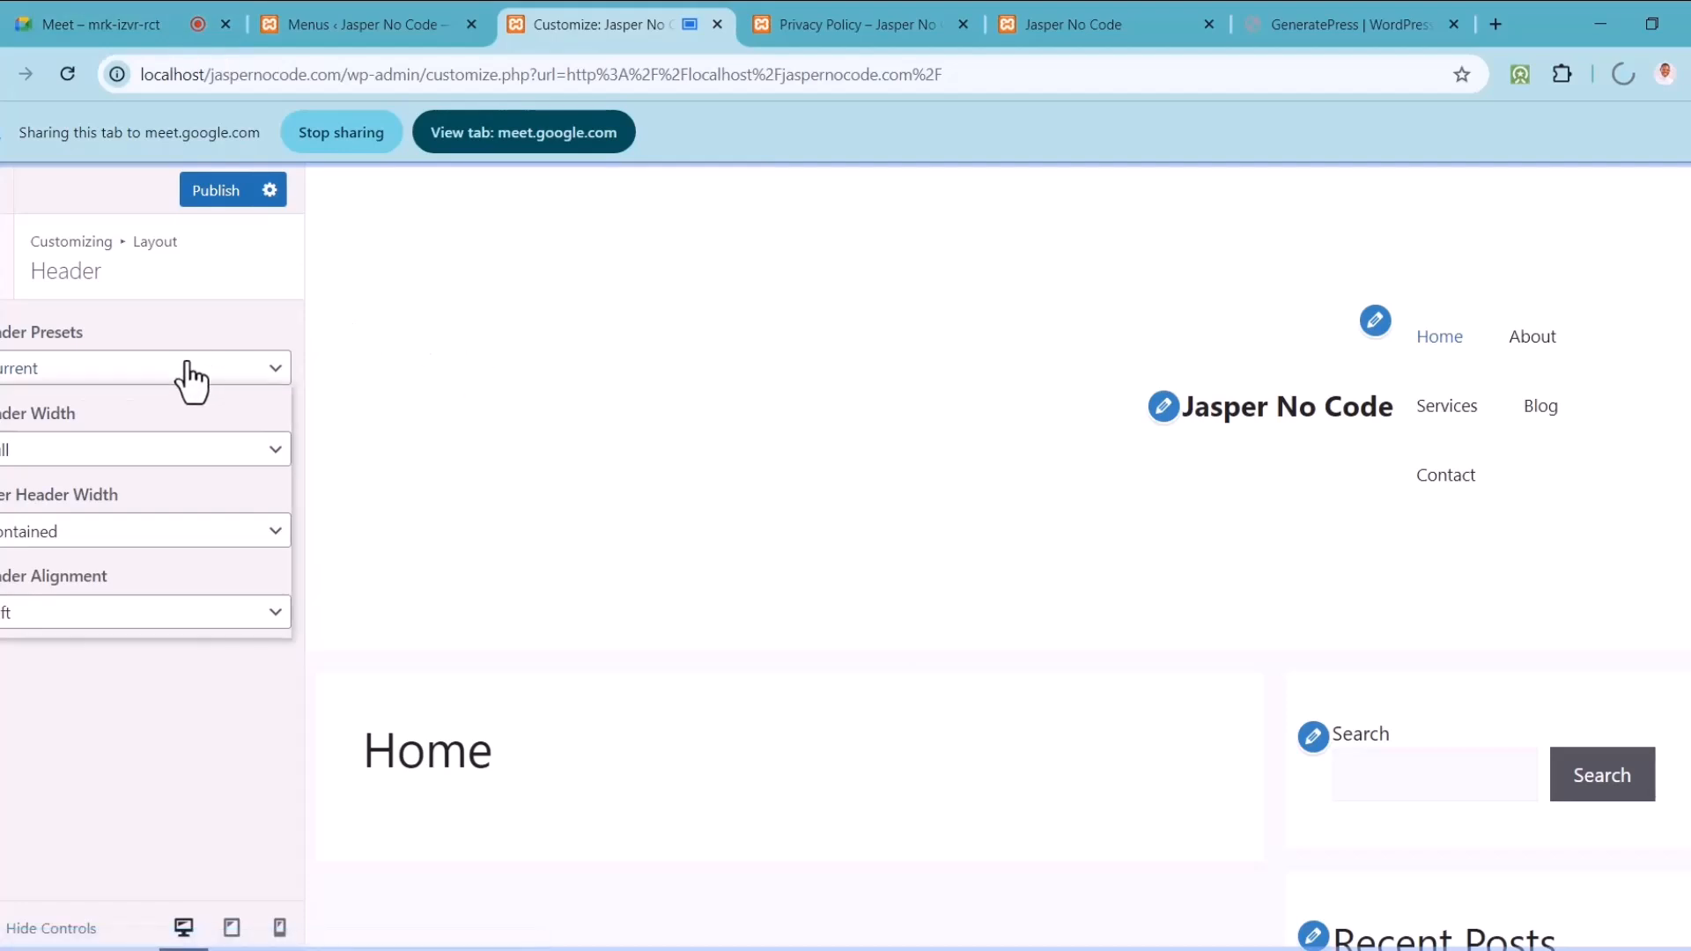
pyautogui.click(188, 377)
pyautogui.click(7, 280)
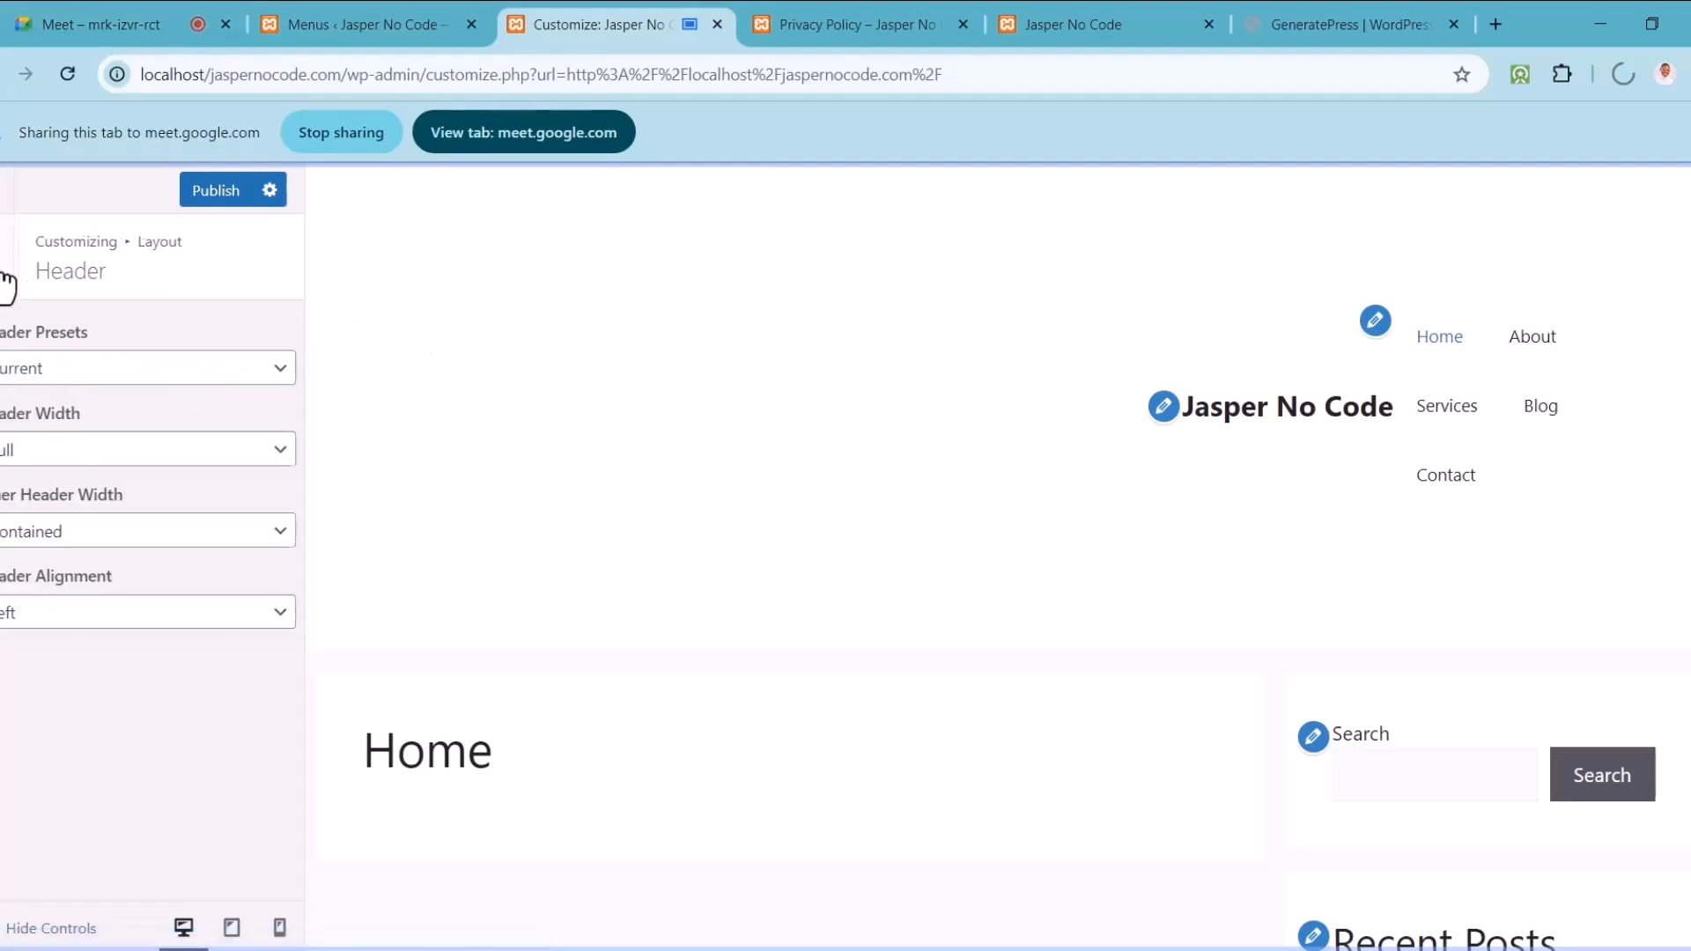
pyautogui.click(7, 282)
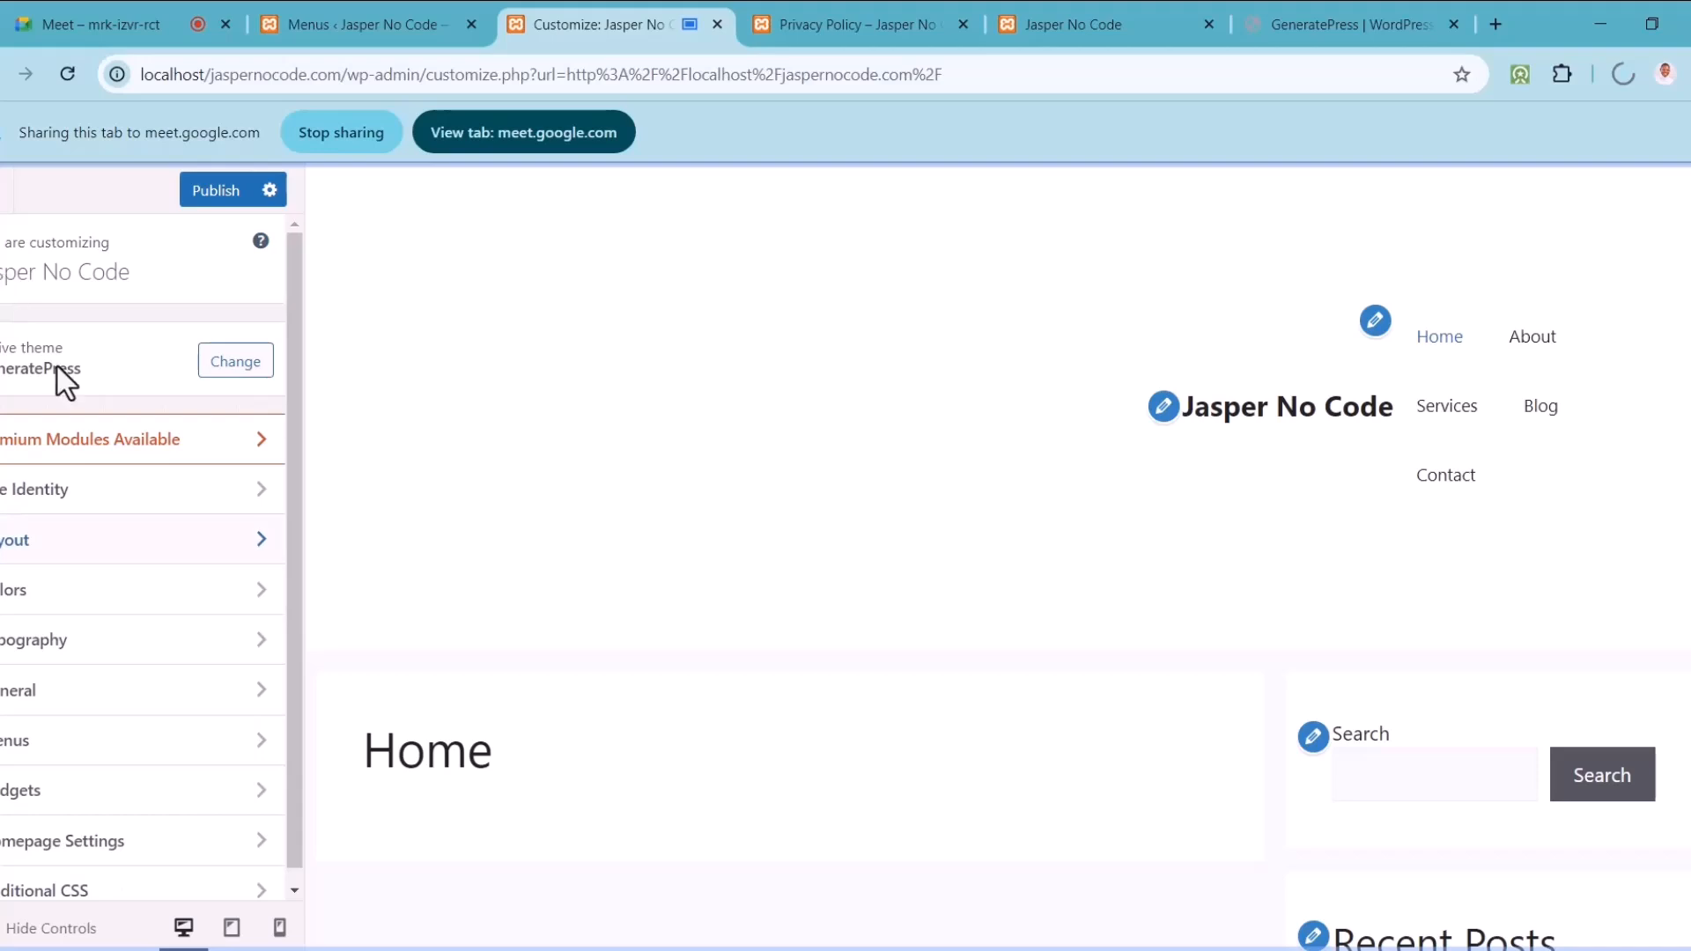
# Step: Check the Menus panel, then open and close the GeneratePress premium modules page
pyautogui.moveTo(289, 485); pyautogui.dragTo(292, 558)
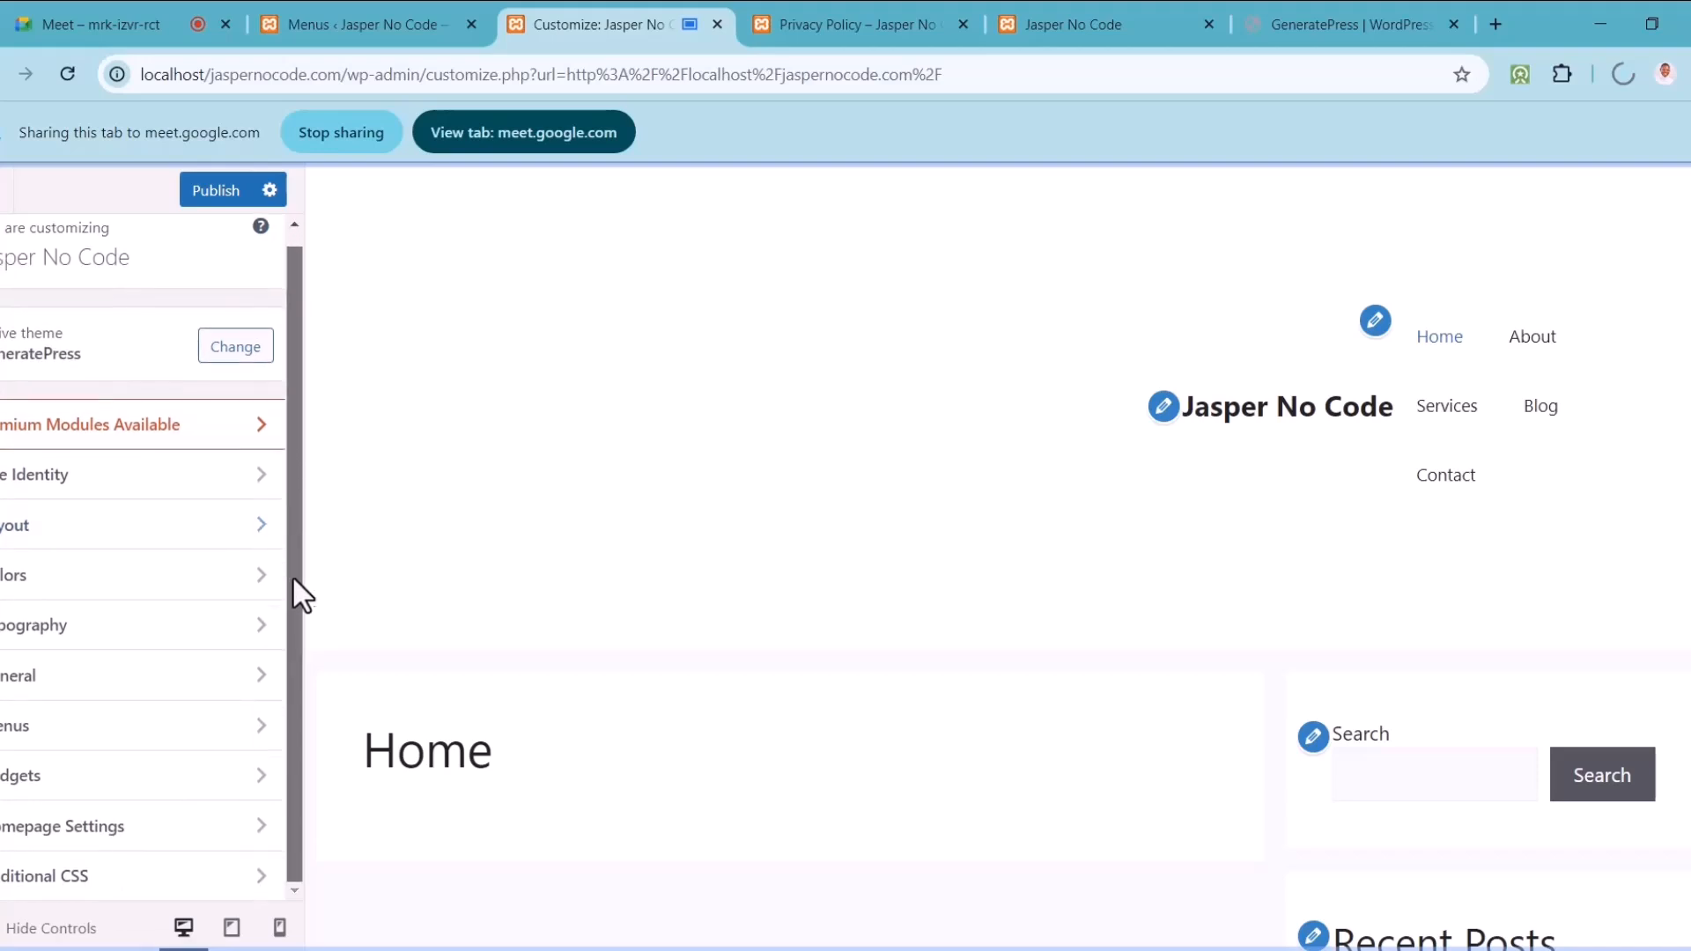
pyautogui.click(224, 724)
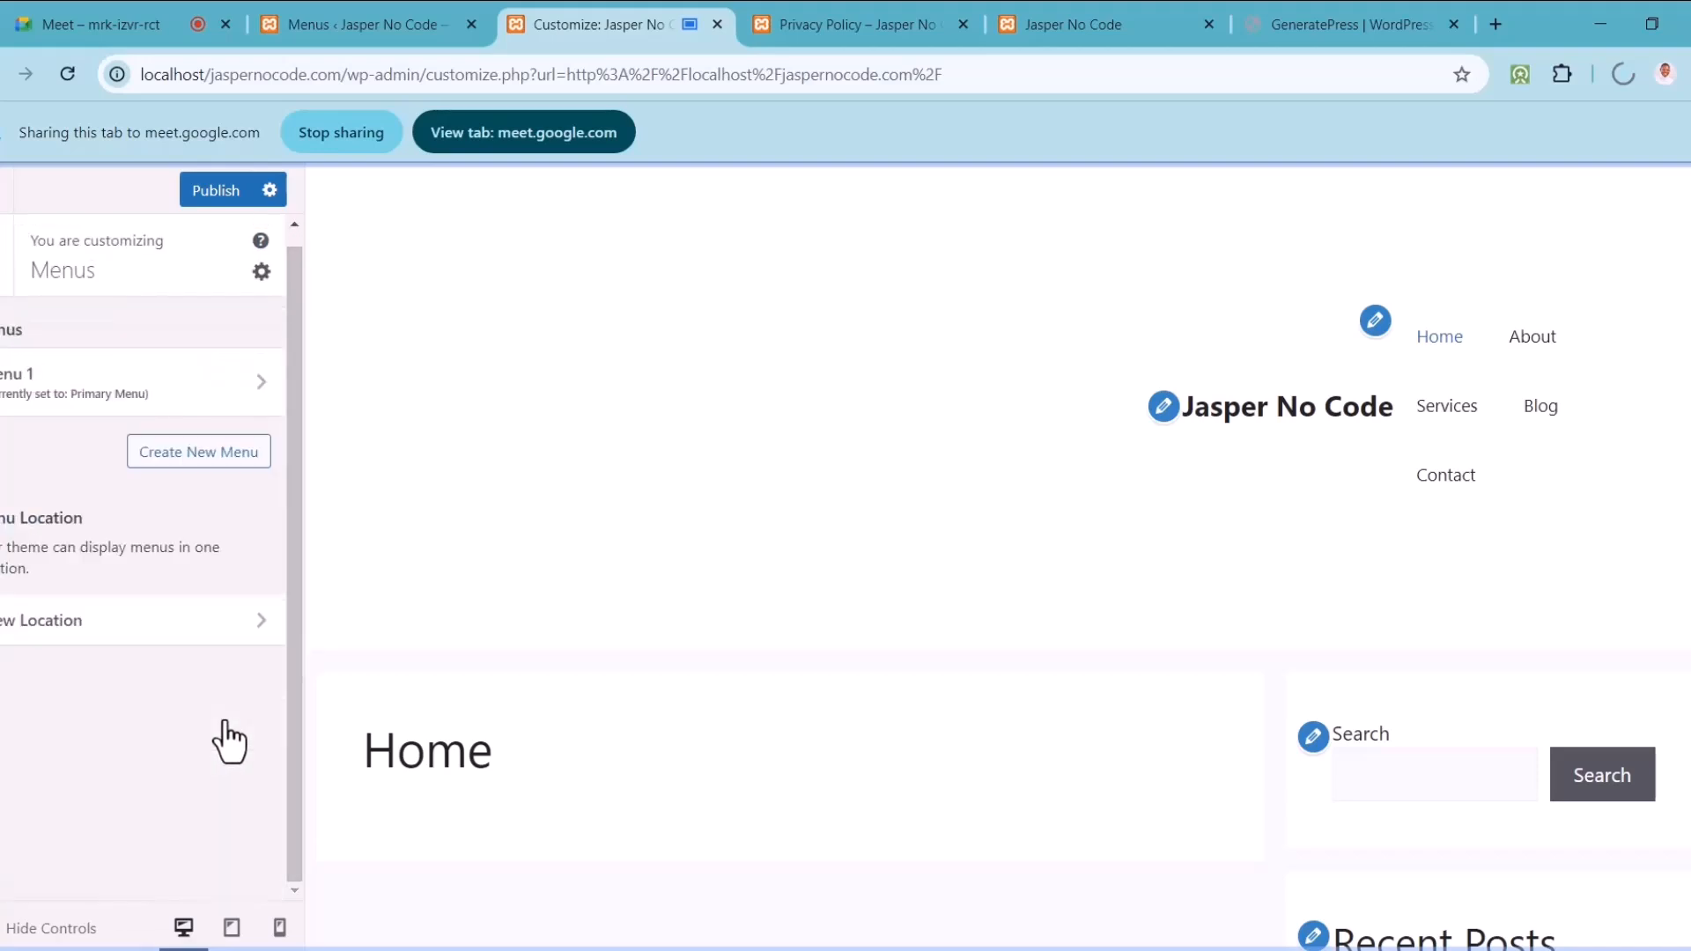
pyautogui.click(5, 269)
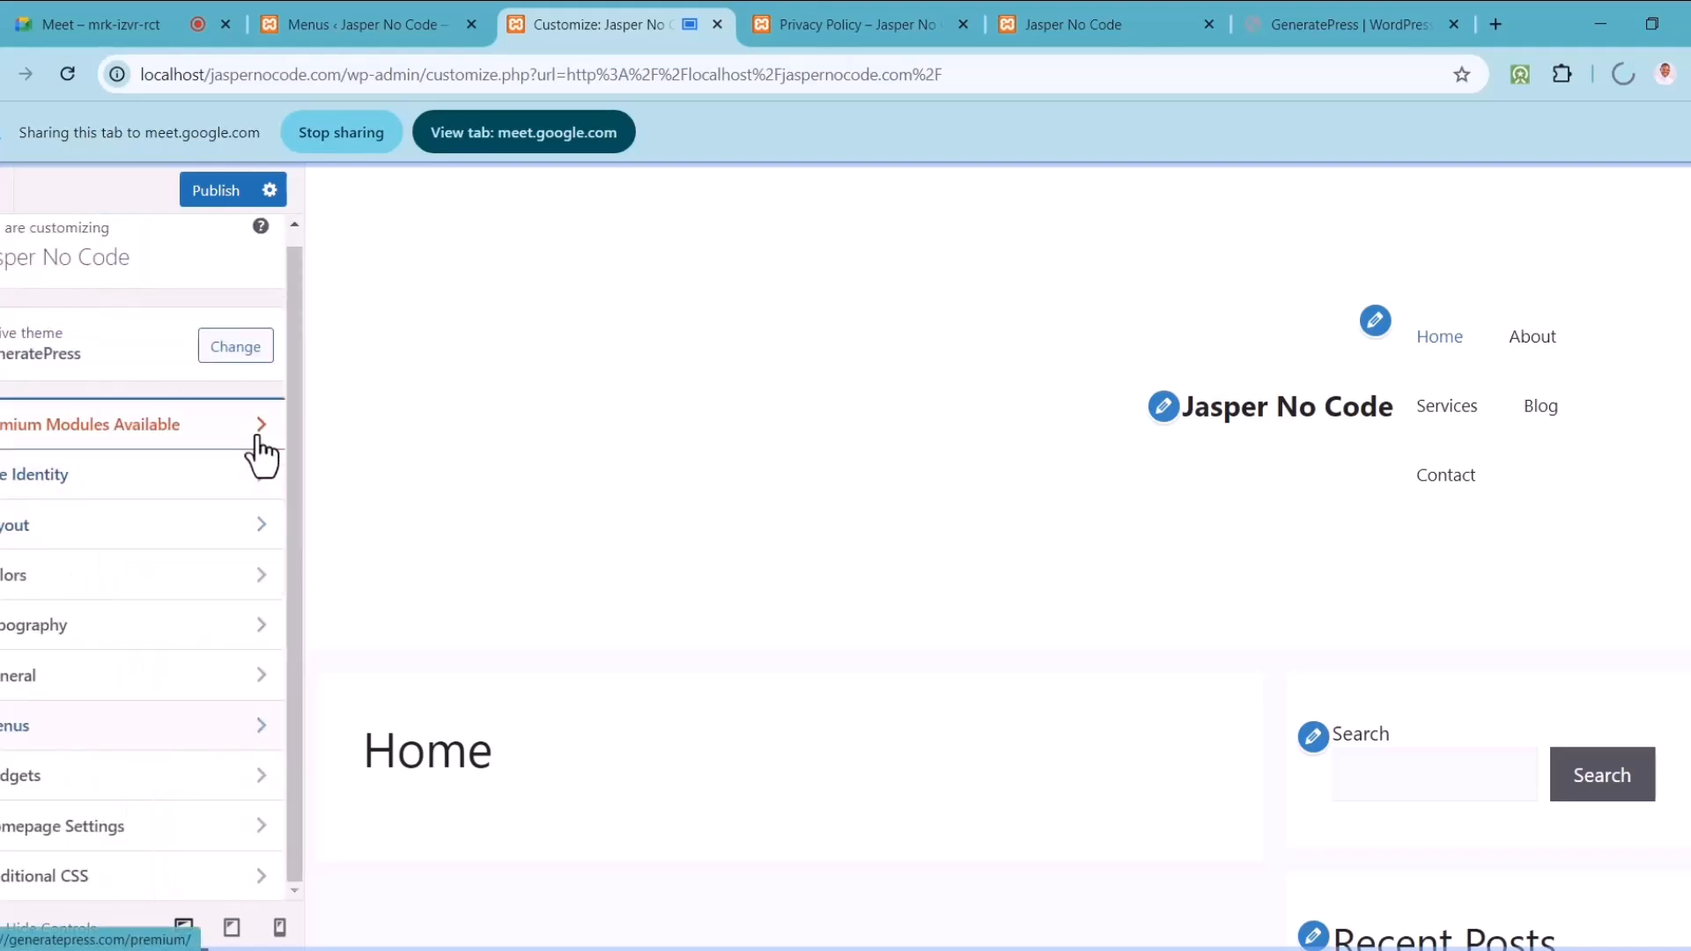
pyautogui.click(257, 436)
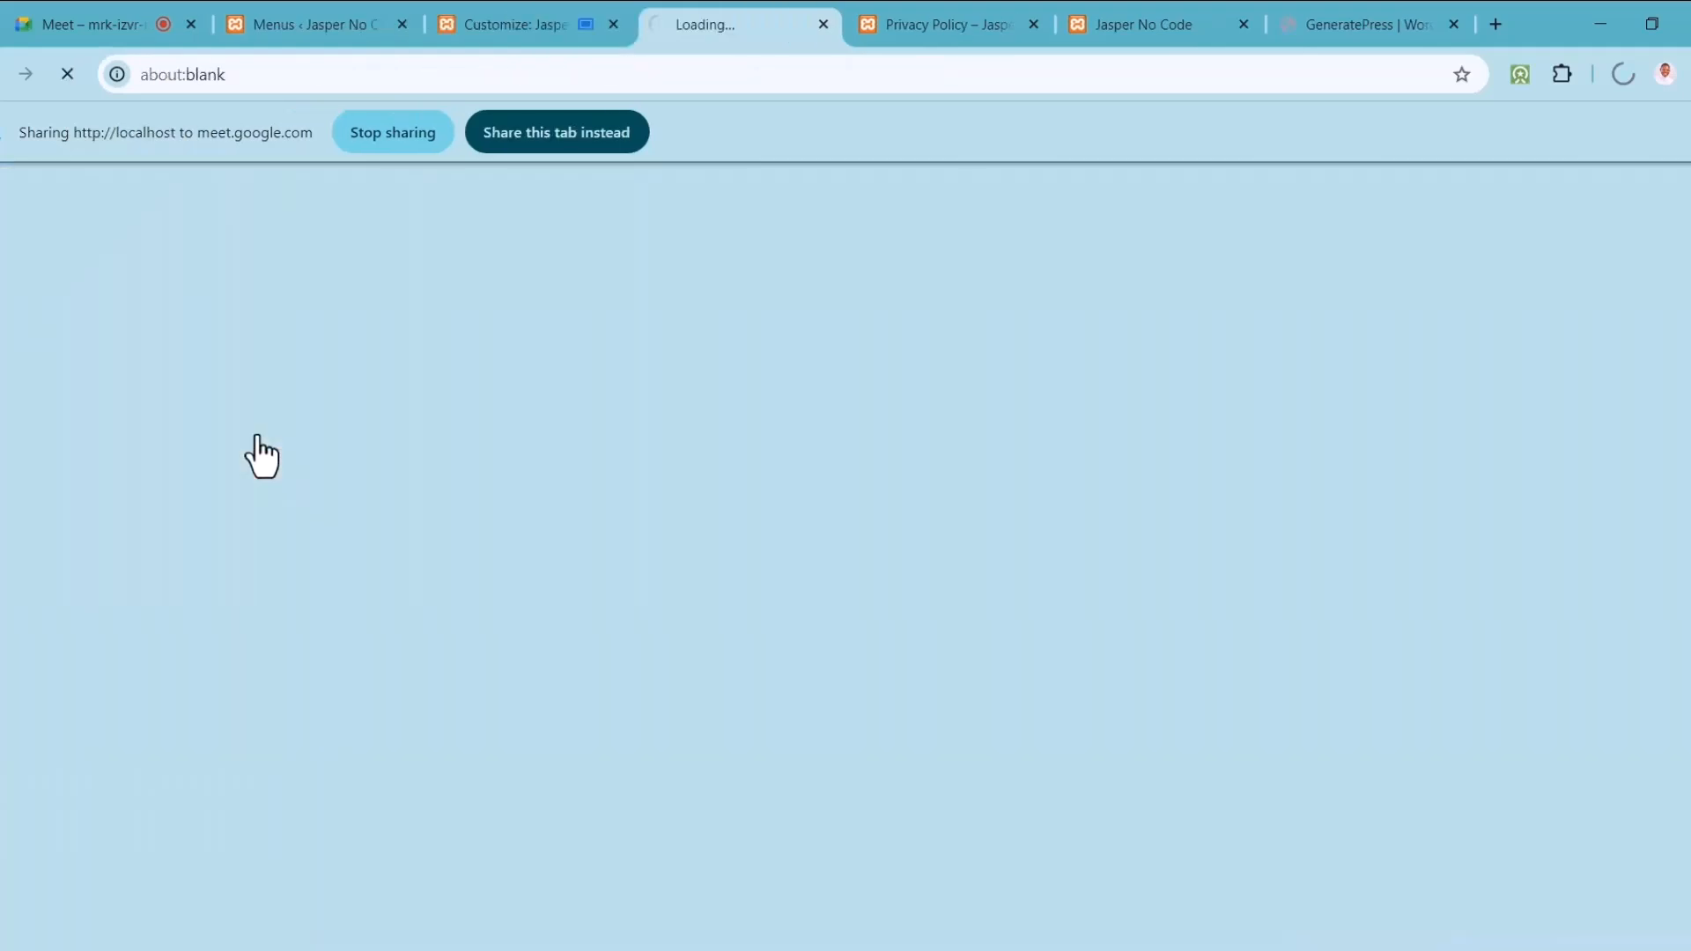
pyautogui.click(825, 28)
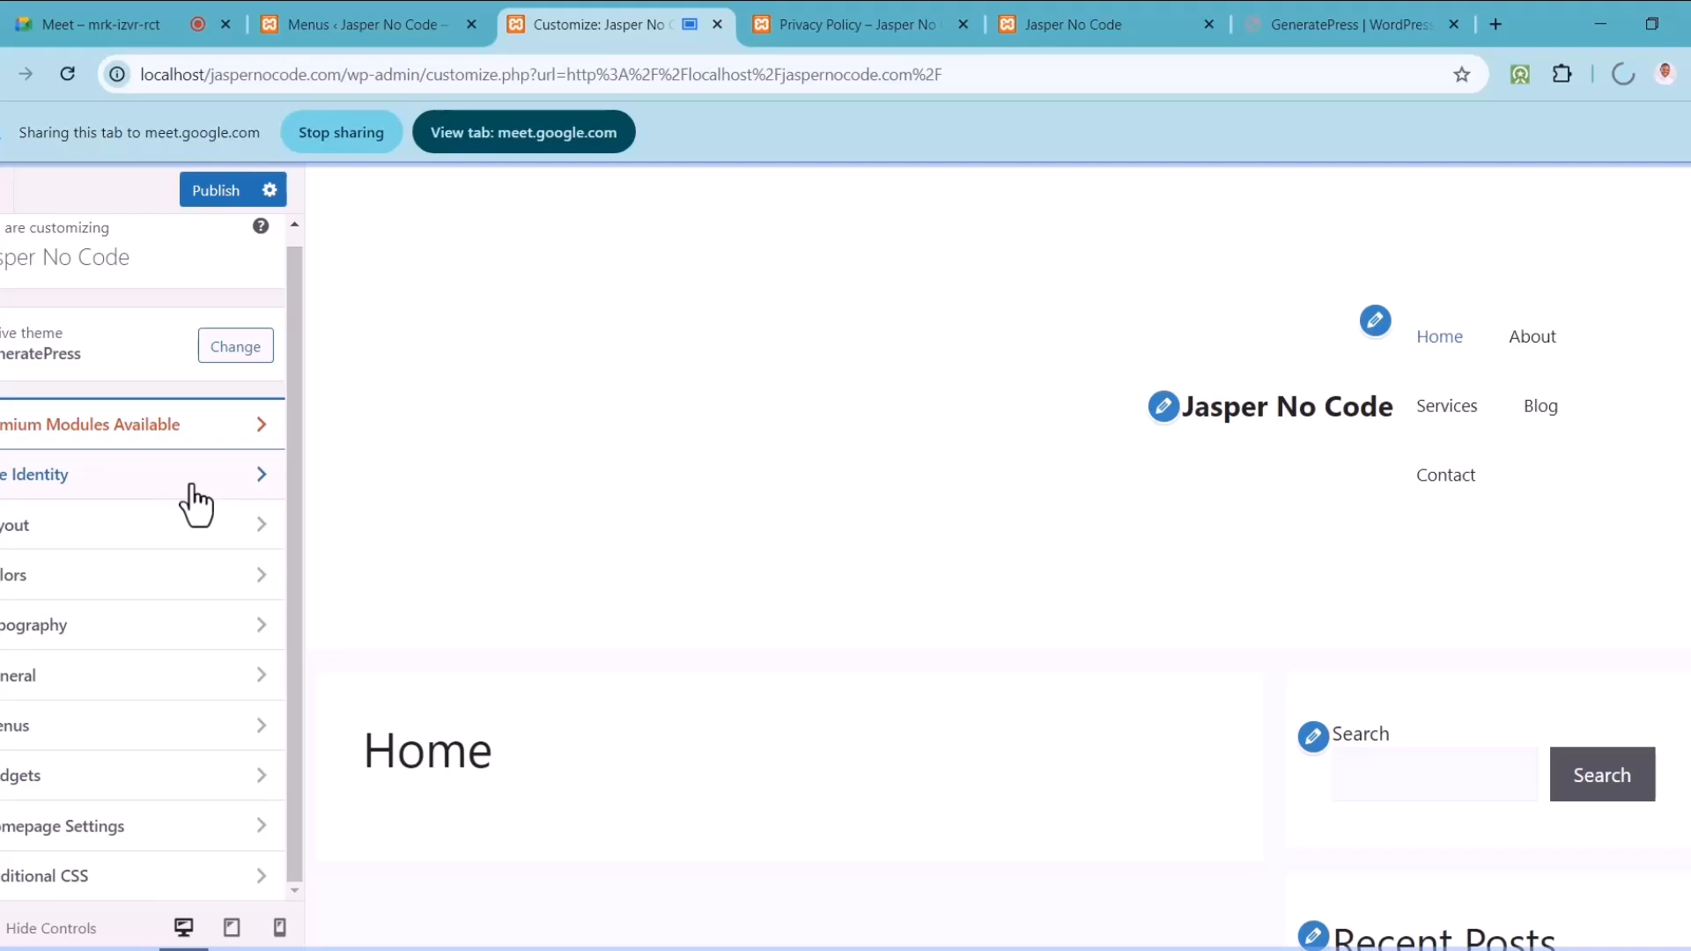
# Step: Set the Colors > Header background to a dark, muted blue
pyautogui.click(268, 581)
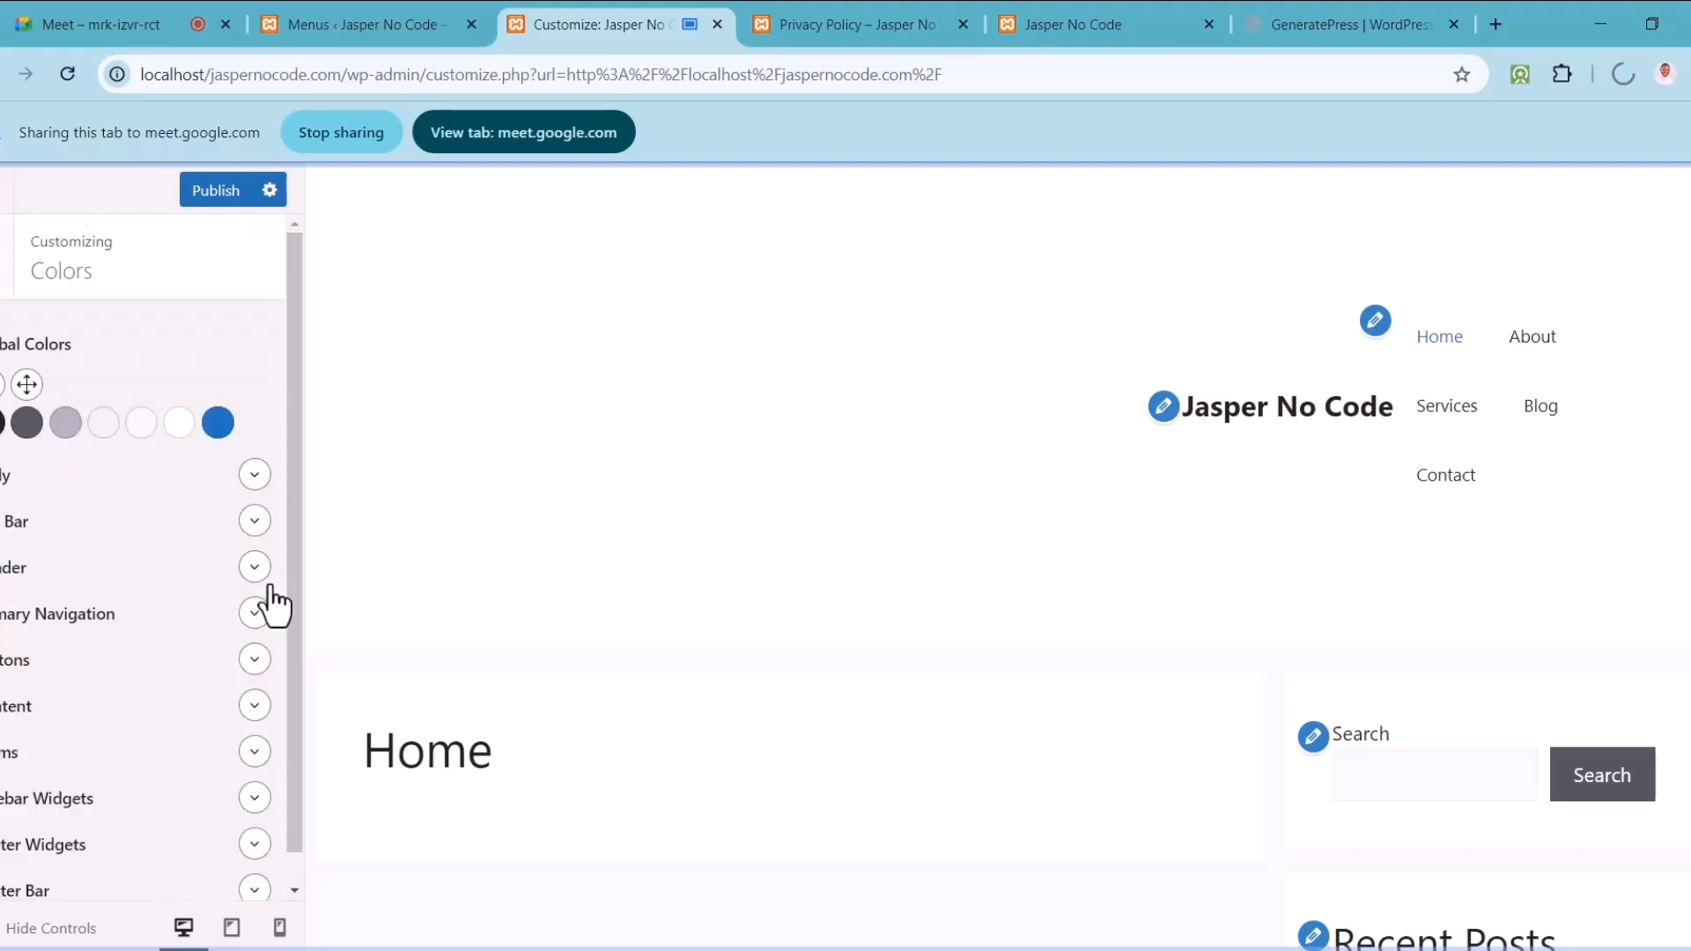
pyautogui.click(254, 568)
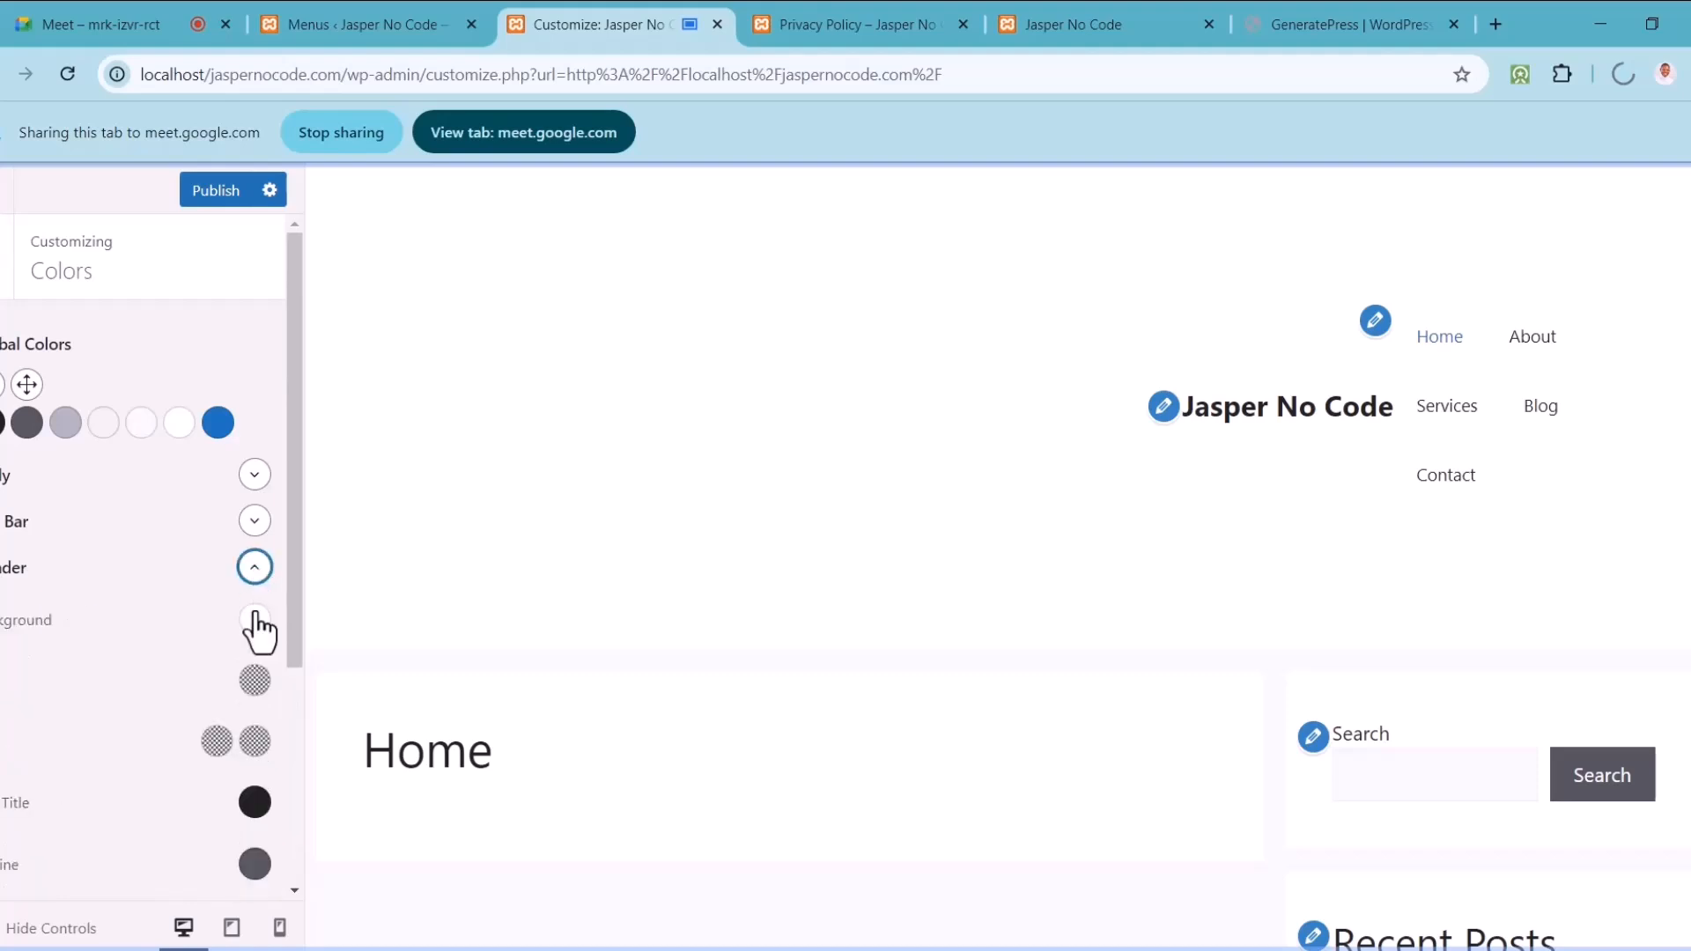
pyautogui.click(255, 619)
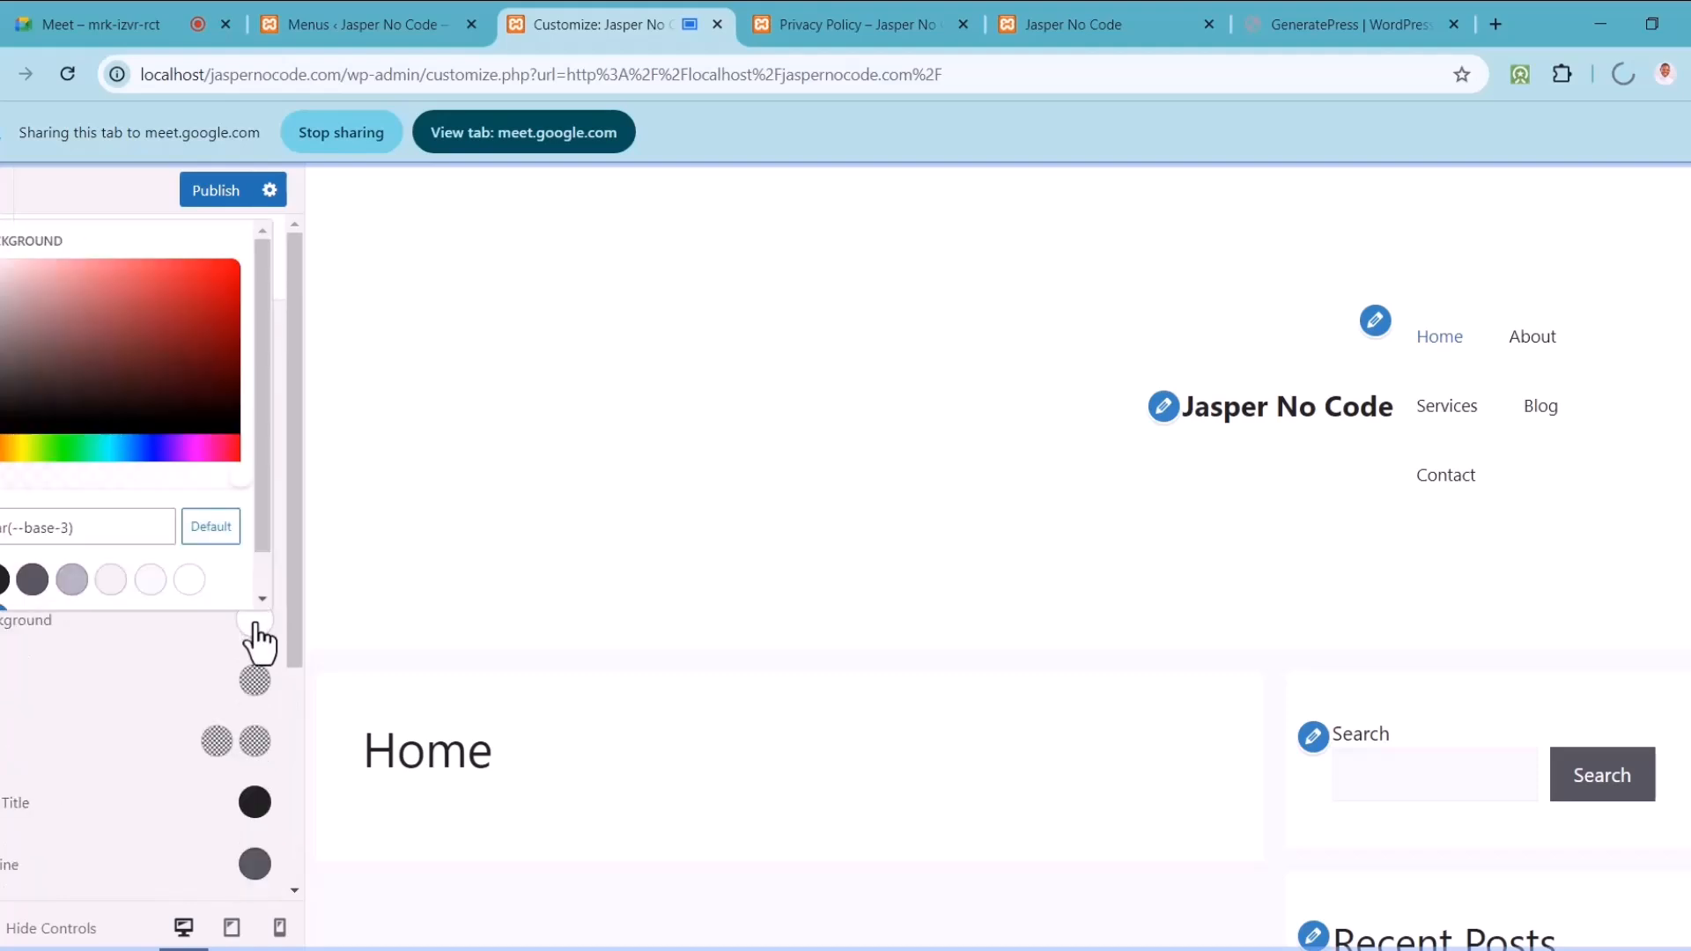
pyautogui.click(157, 458)
pyautogui.click(213, 275)
pyautogui.click(227, 288)
pyautogui.click(221, 289)
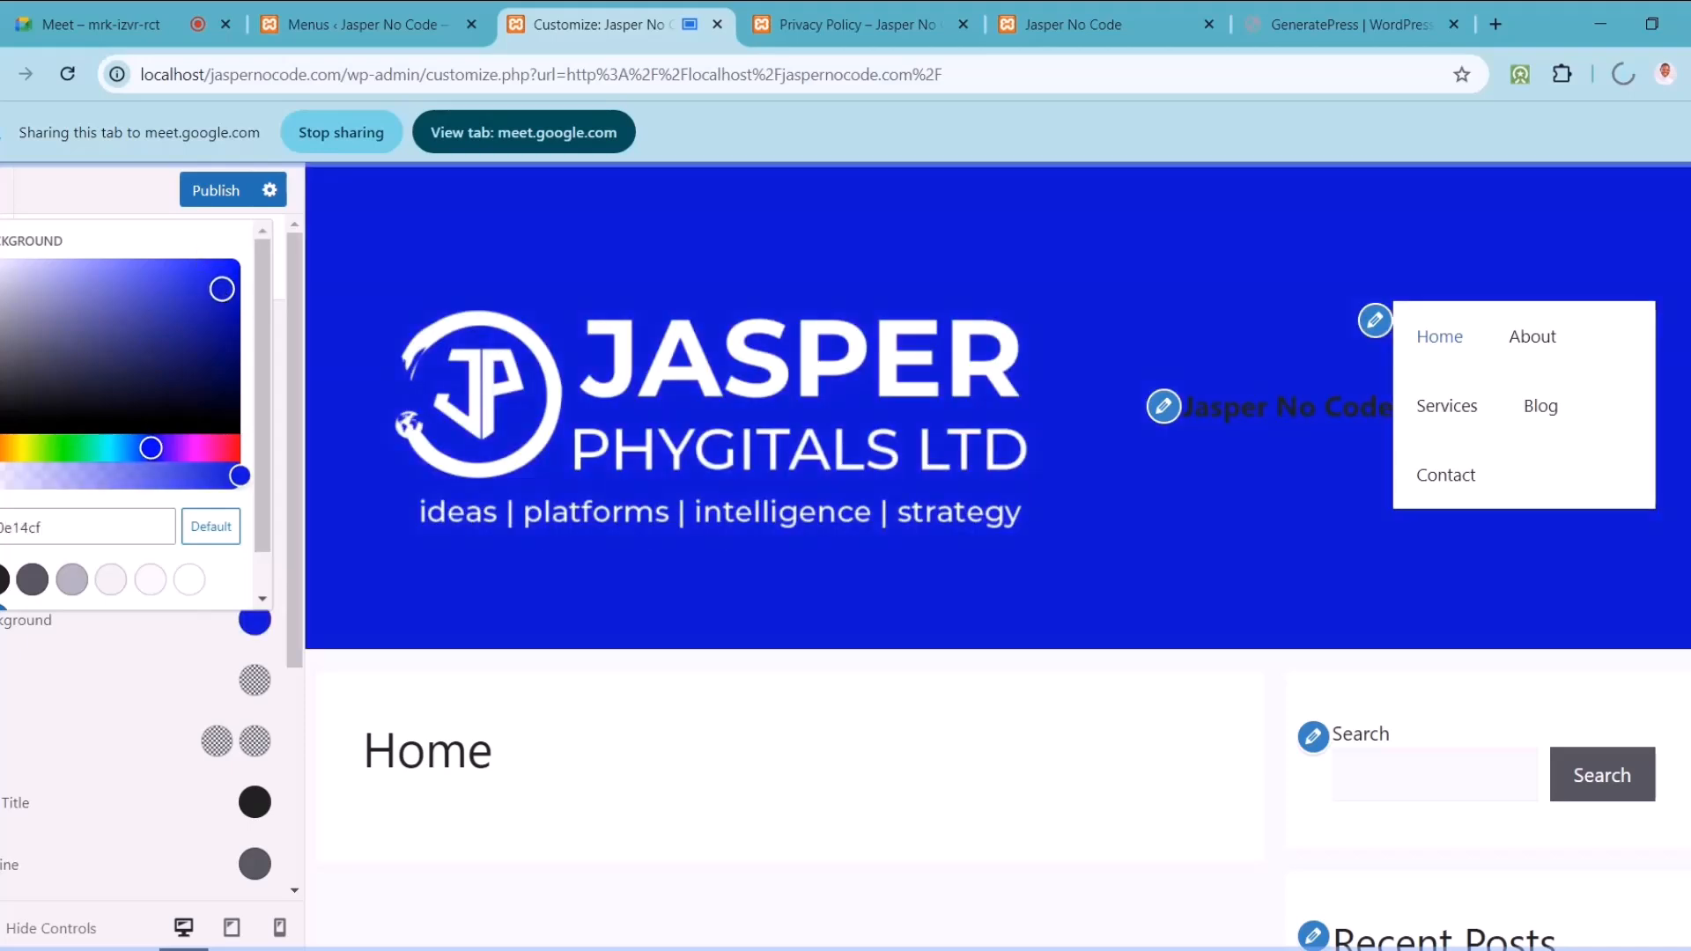
pyautogui.moveTo(199, 287); pyautogui.dragTo(183, 325)
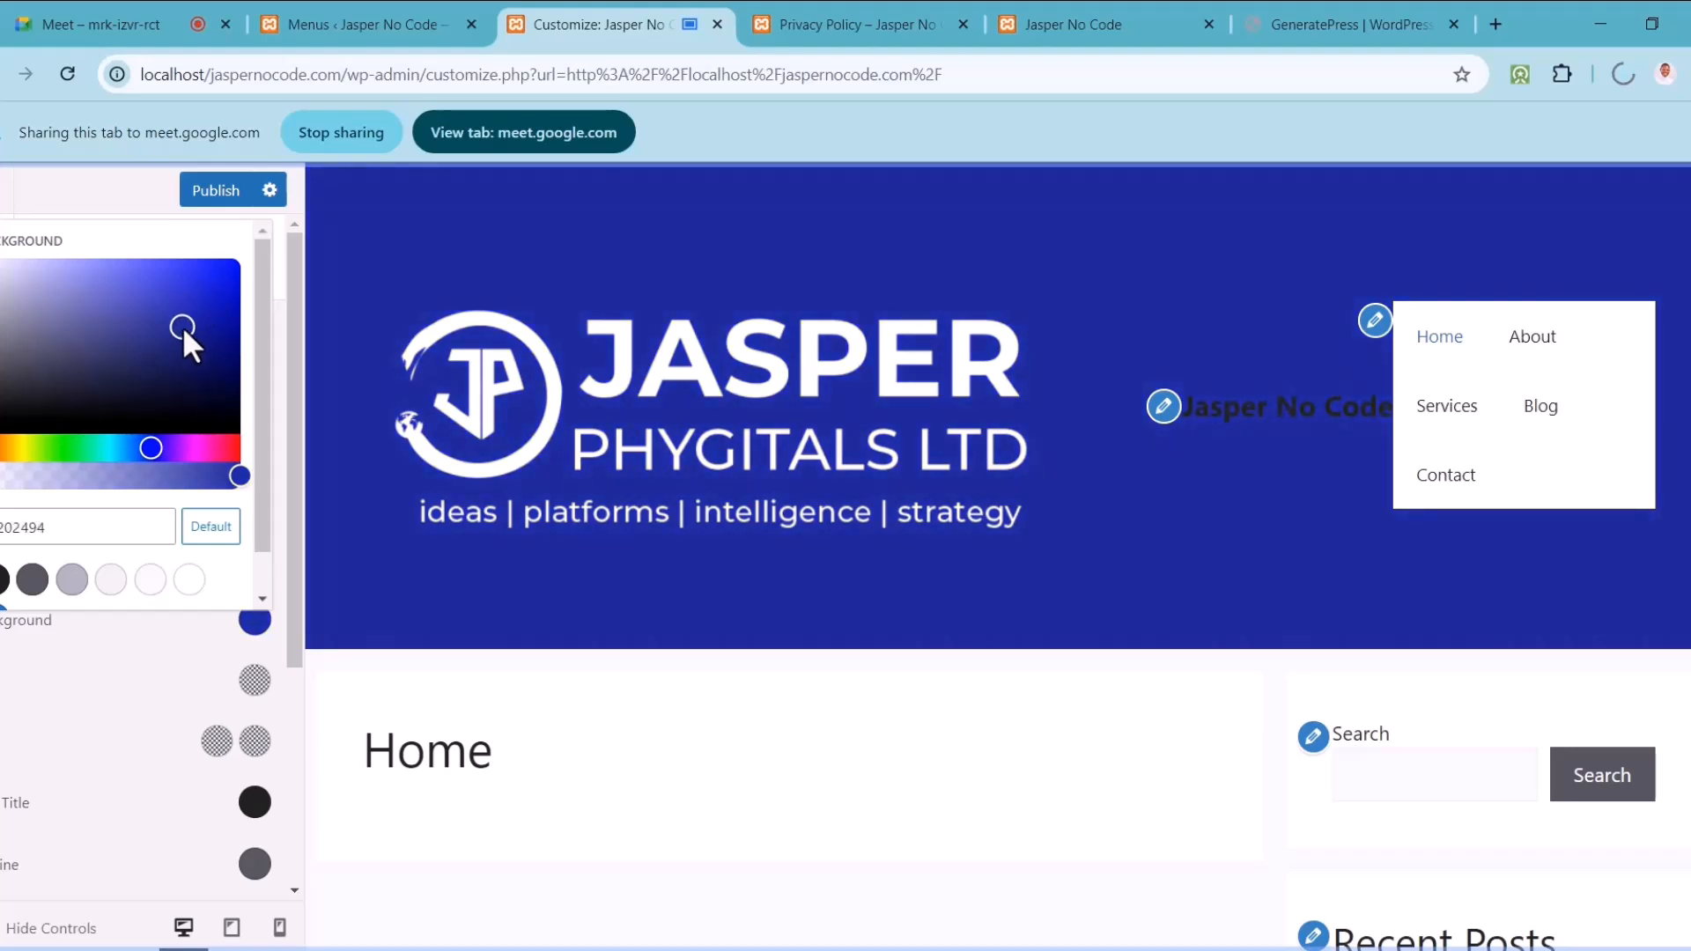
pyautogui.click(185, 661)
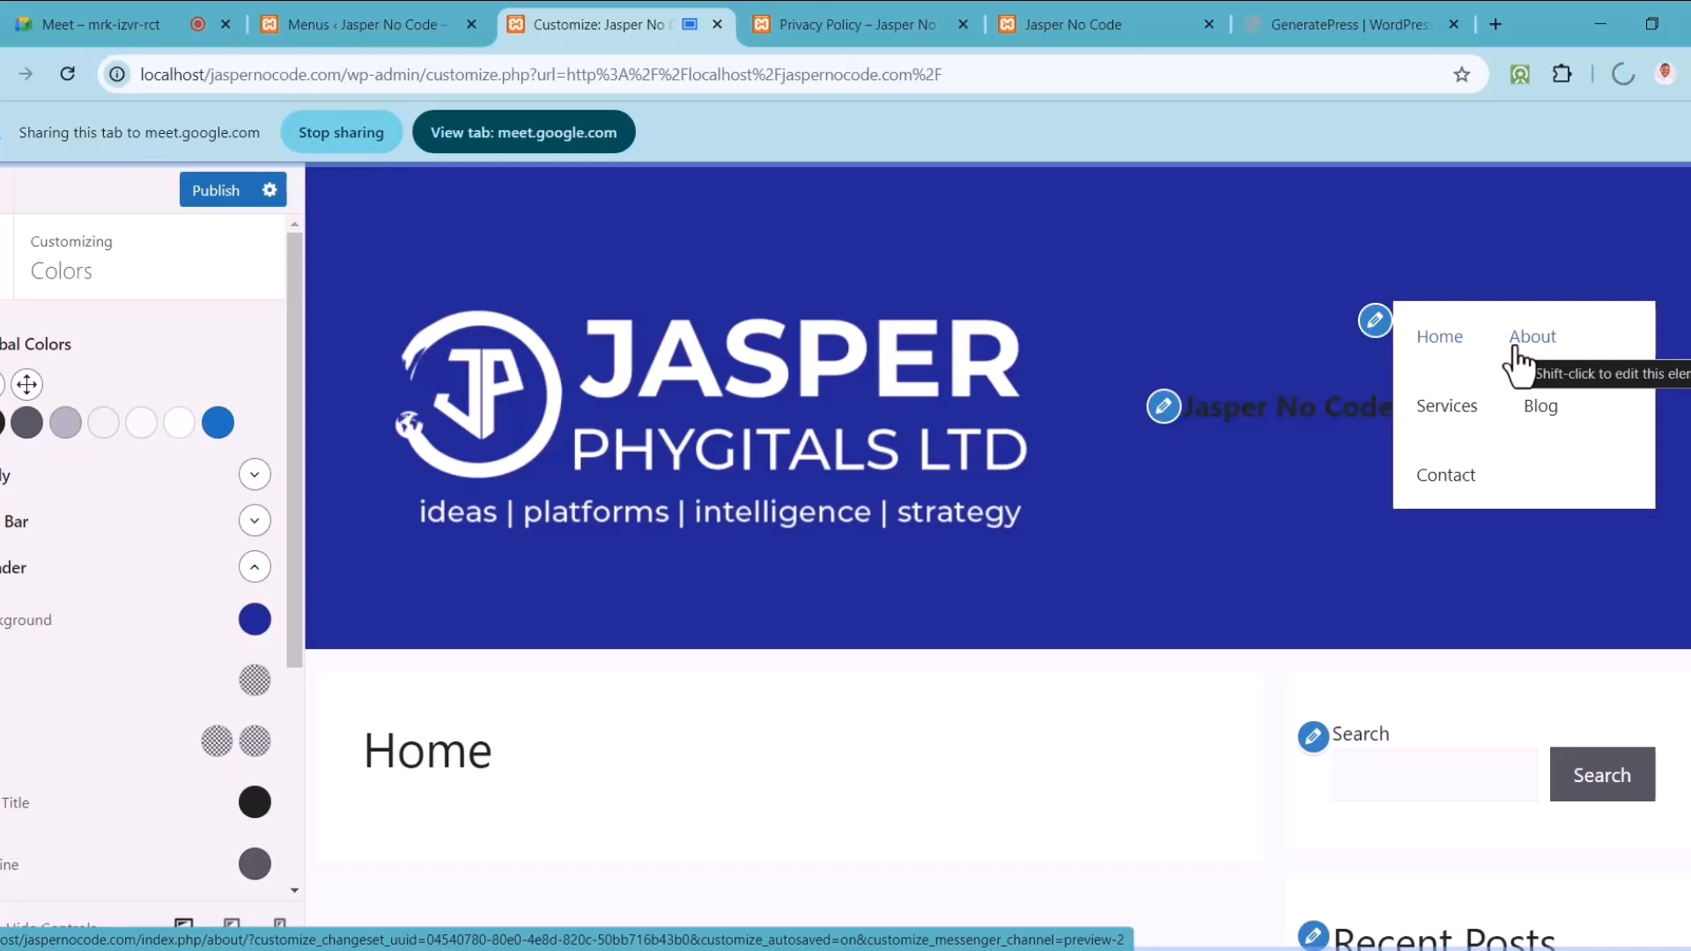
# Step: In Site Identity, set the logo width to 160 px and hide the site title
pyautogui.click(4, 292)
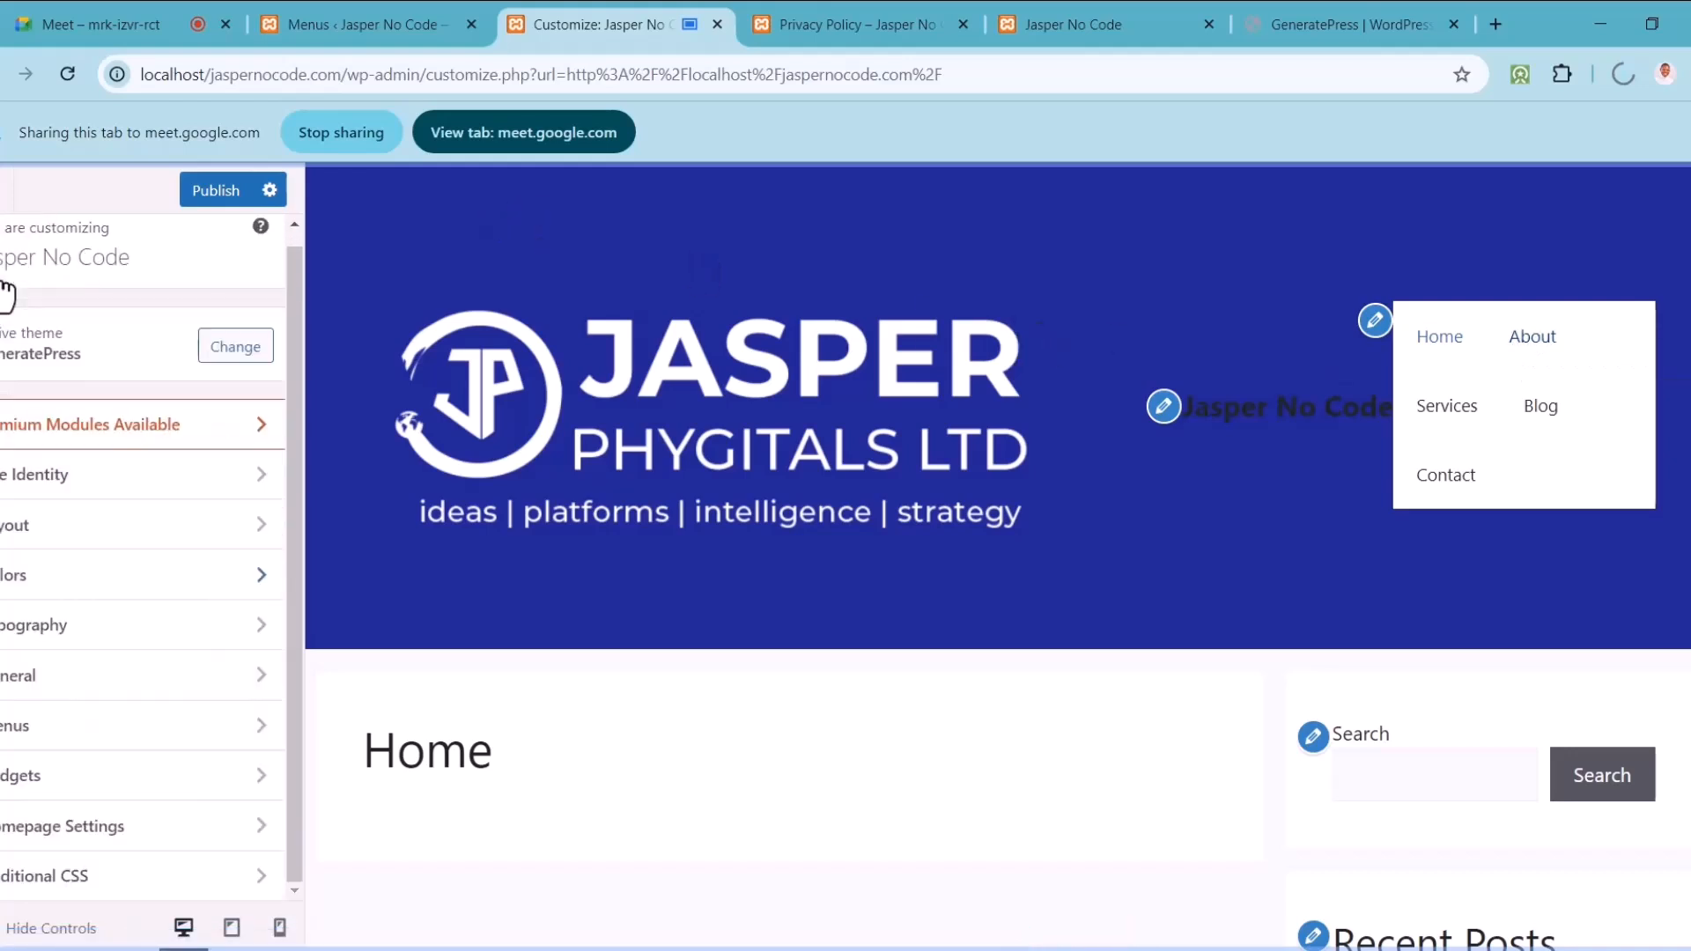
pyautogui.click(64, 480)
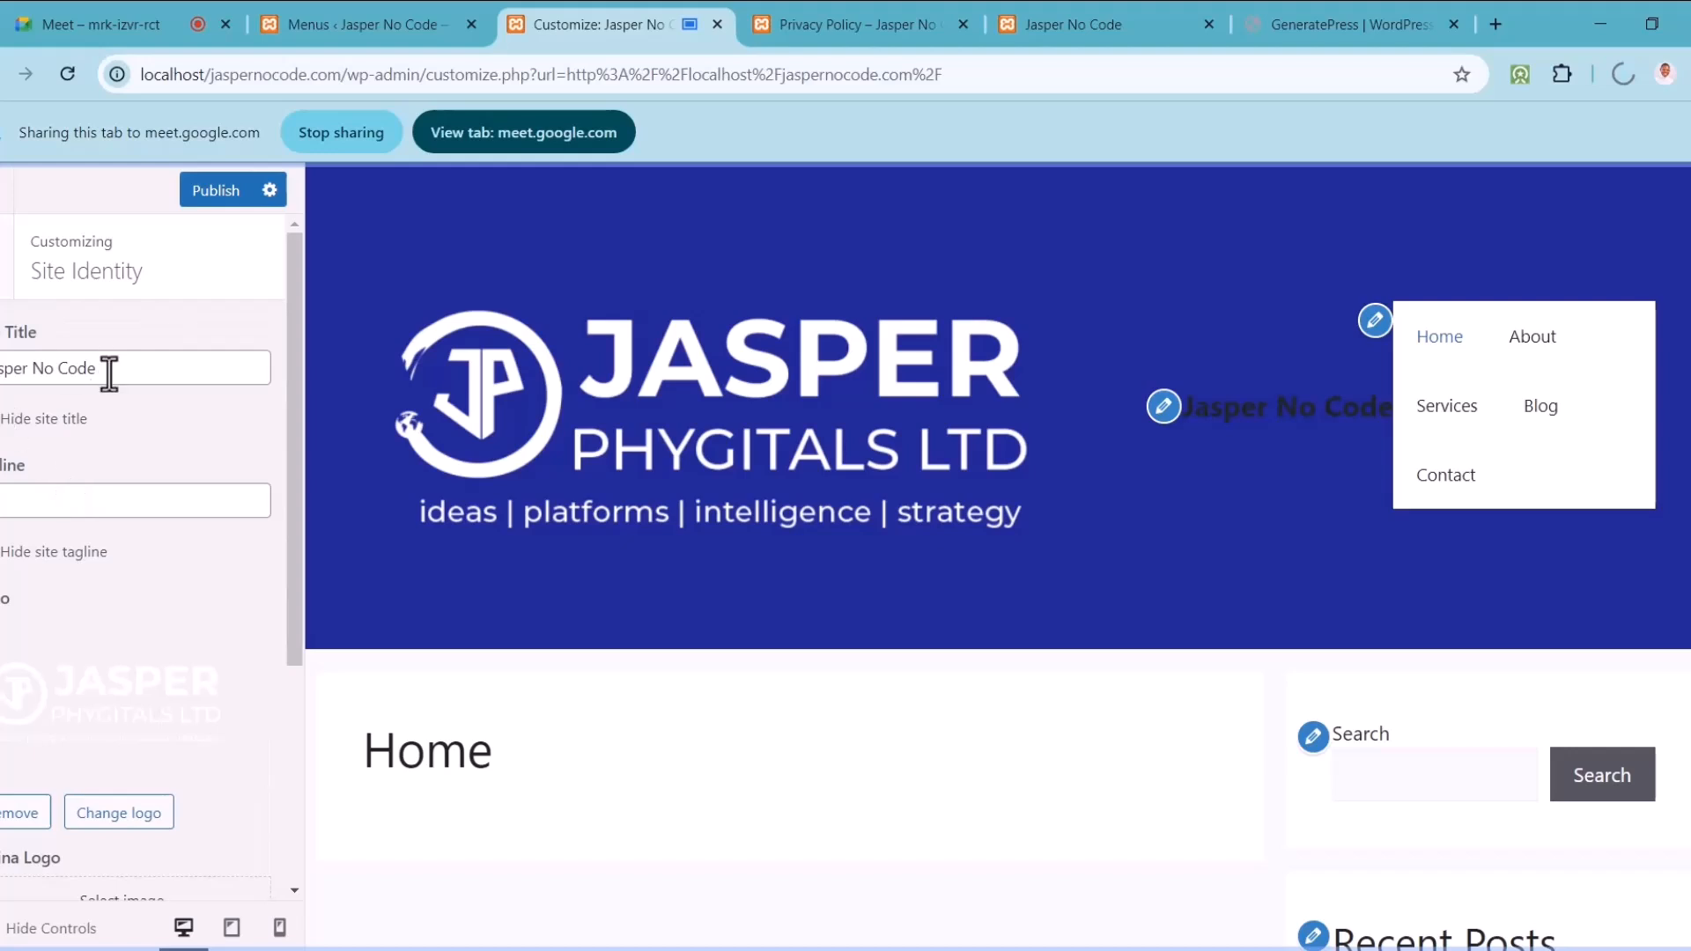
pyautogui.moveTo(290, 658); pyautogui.dragTo(288, 748)
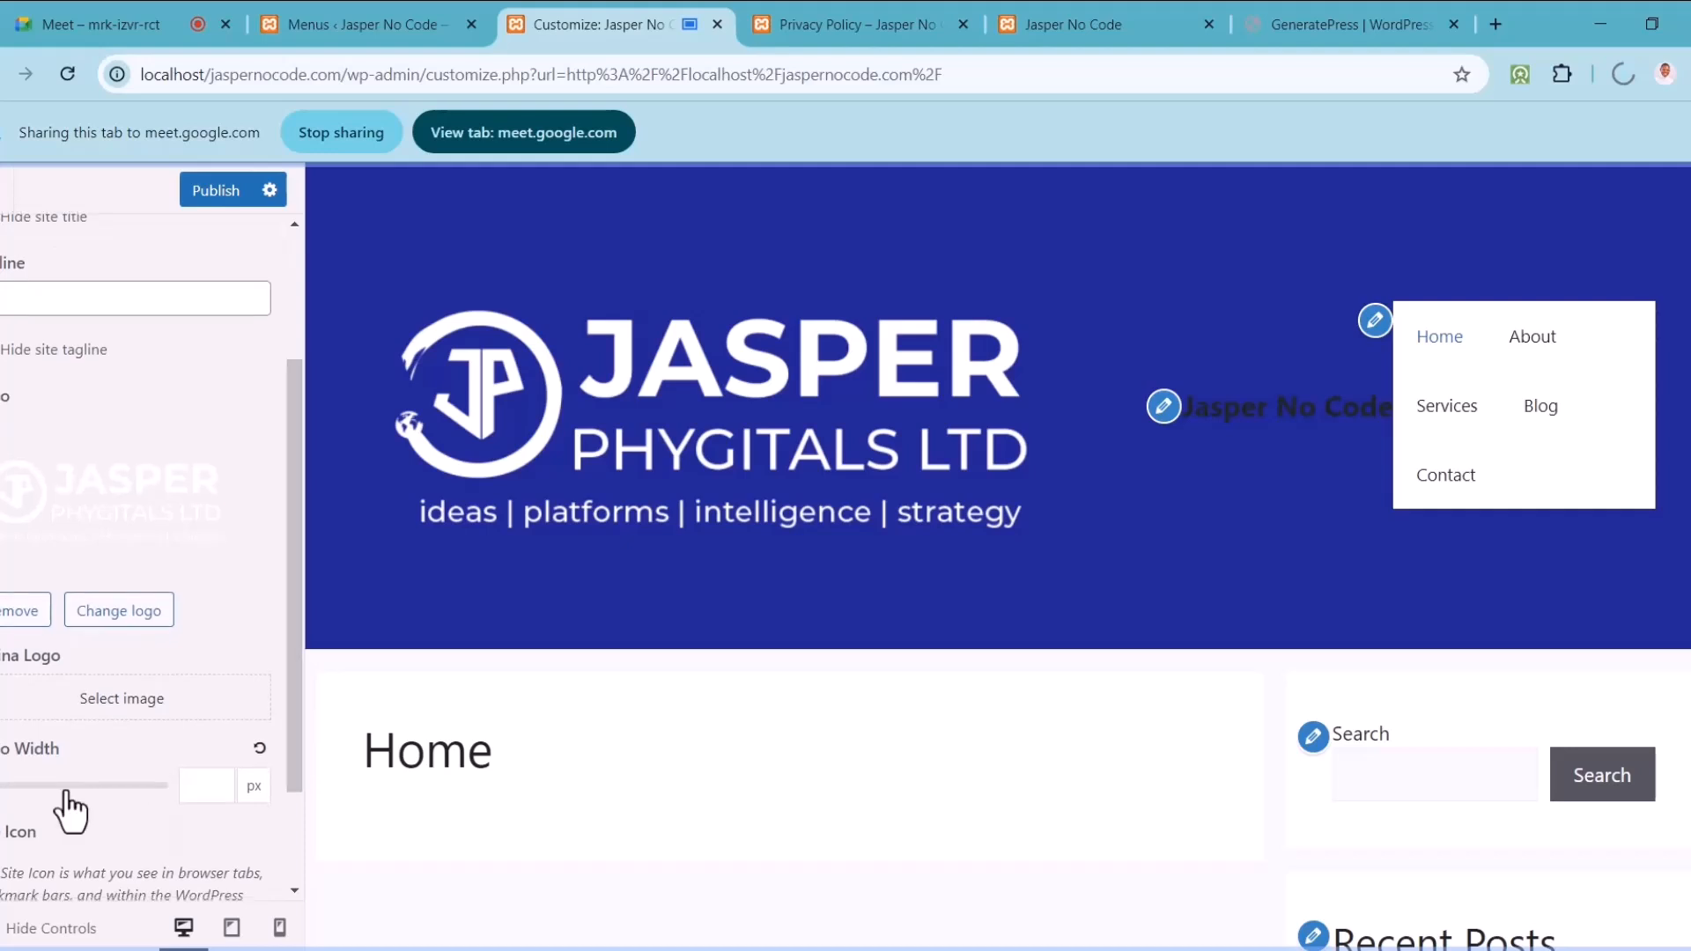
pyautogui.moveTo(5, 801); pyautogui.dragTo(7, 796)
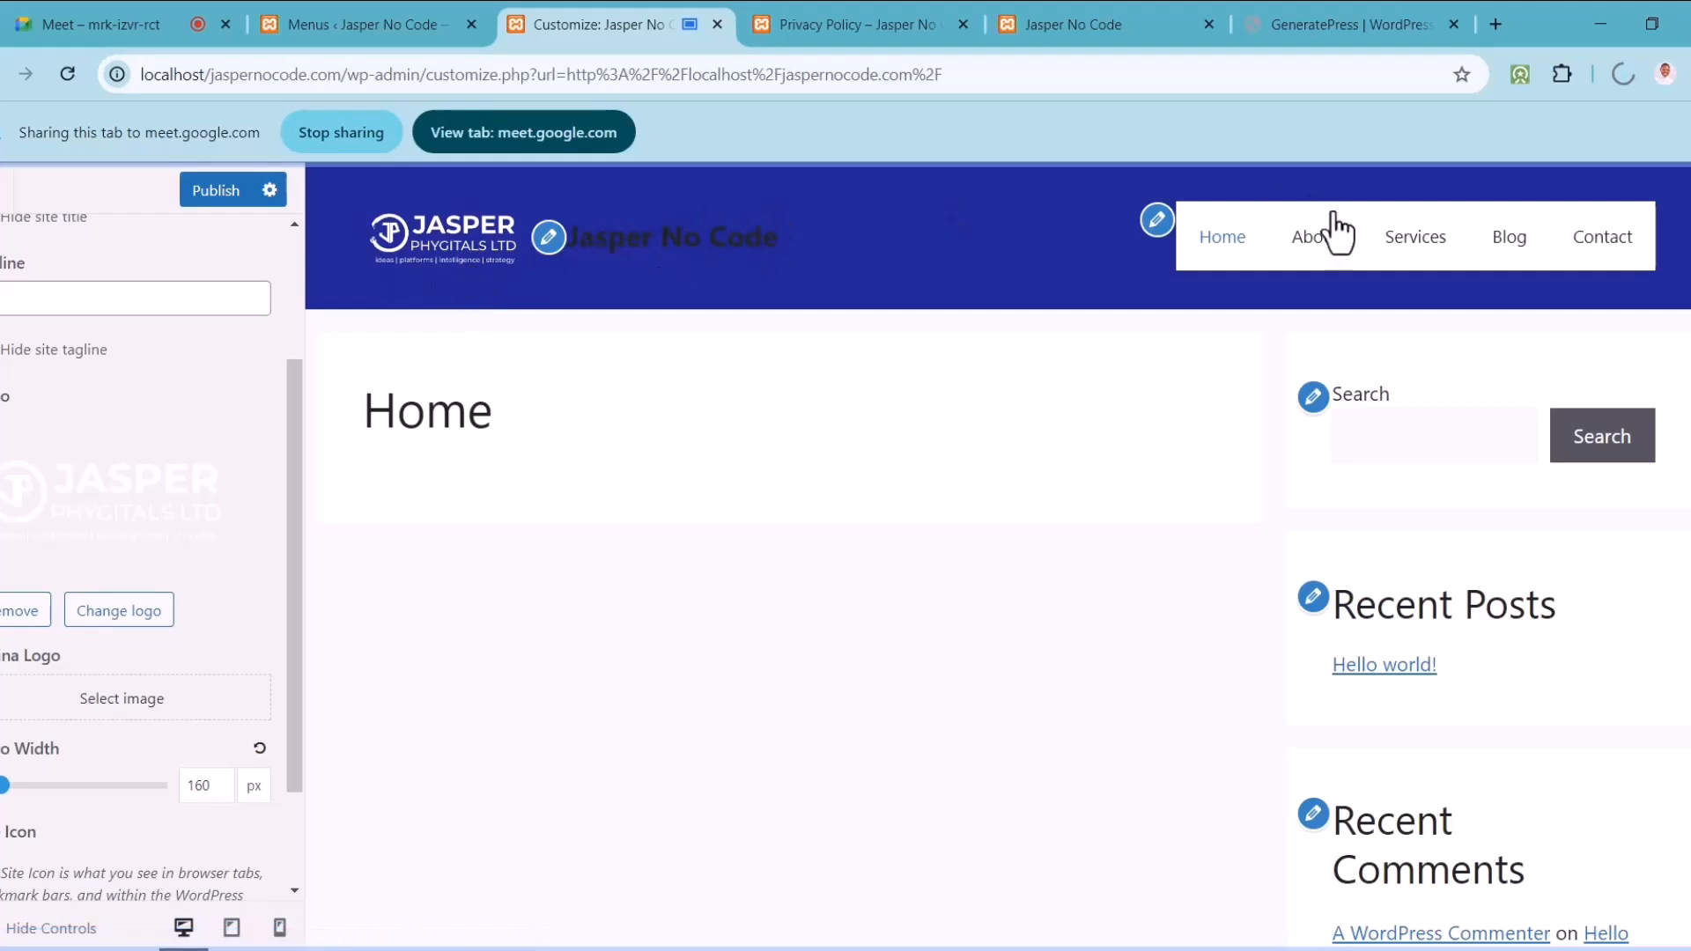
pyautogui.moveTo(298, 576); pyautogui.dragTo(294, 430)
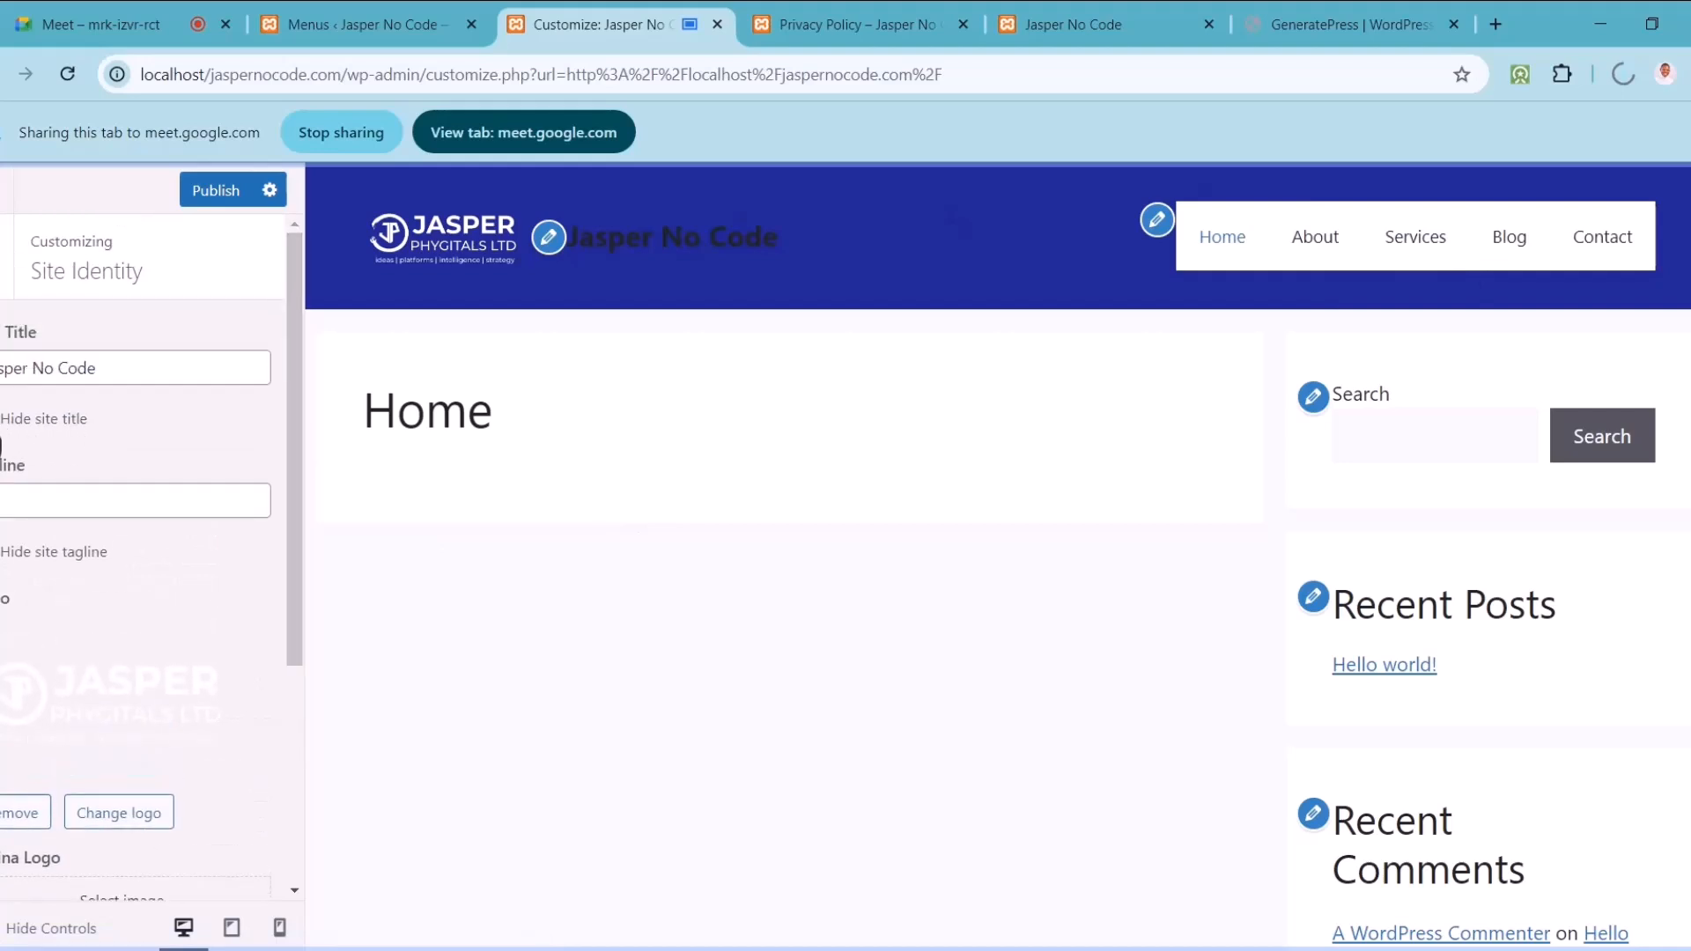
pyautogui.click(0, 420)
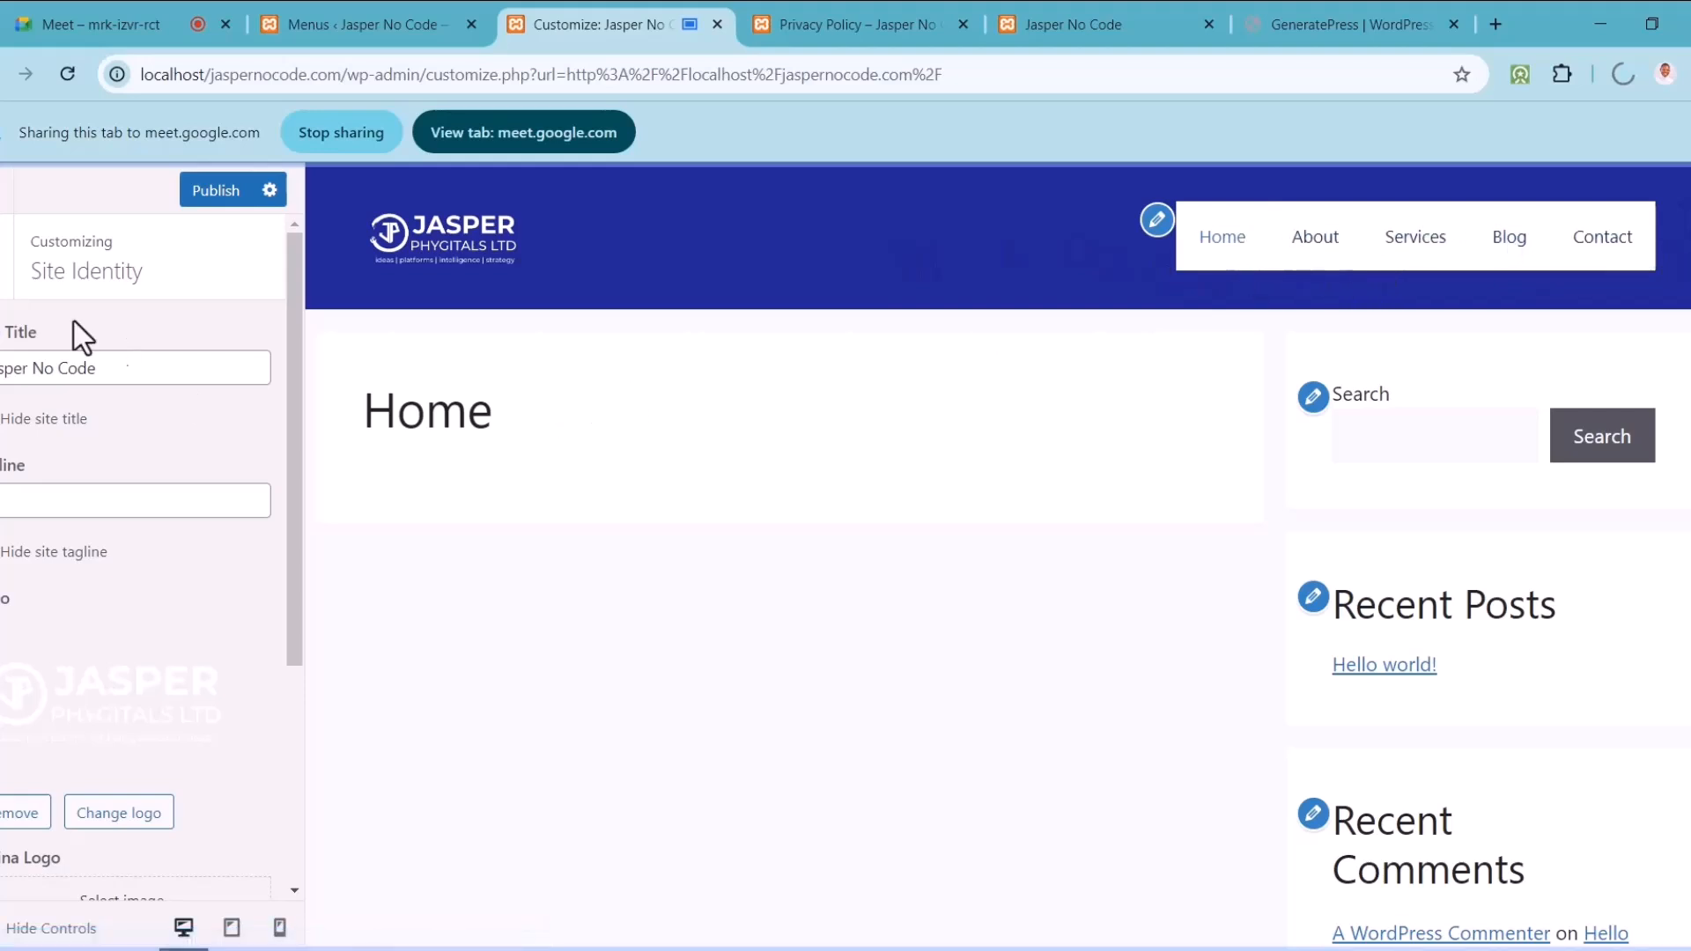
# Step: Open Colors, briefly visit the primary navigation menu panel, then return to the main list
pyautogui.click(9, 283)
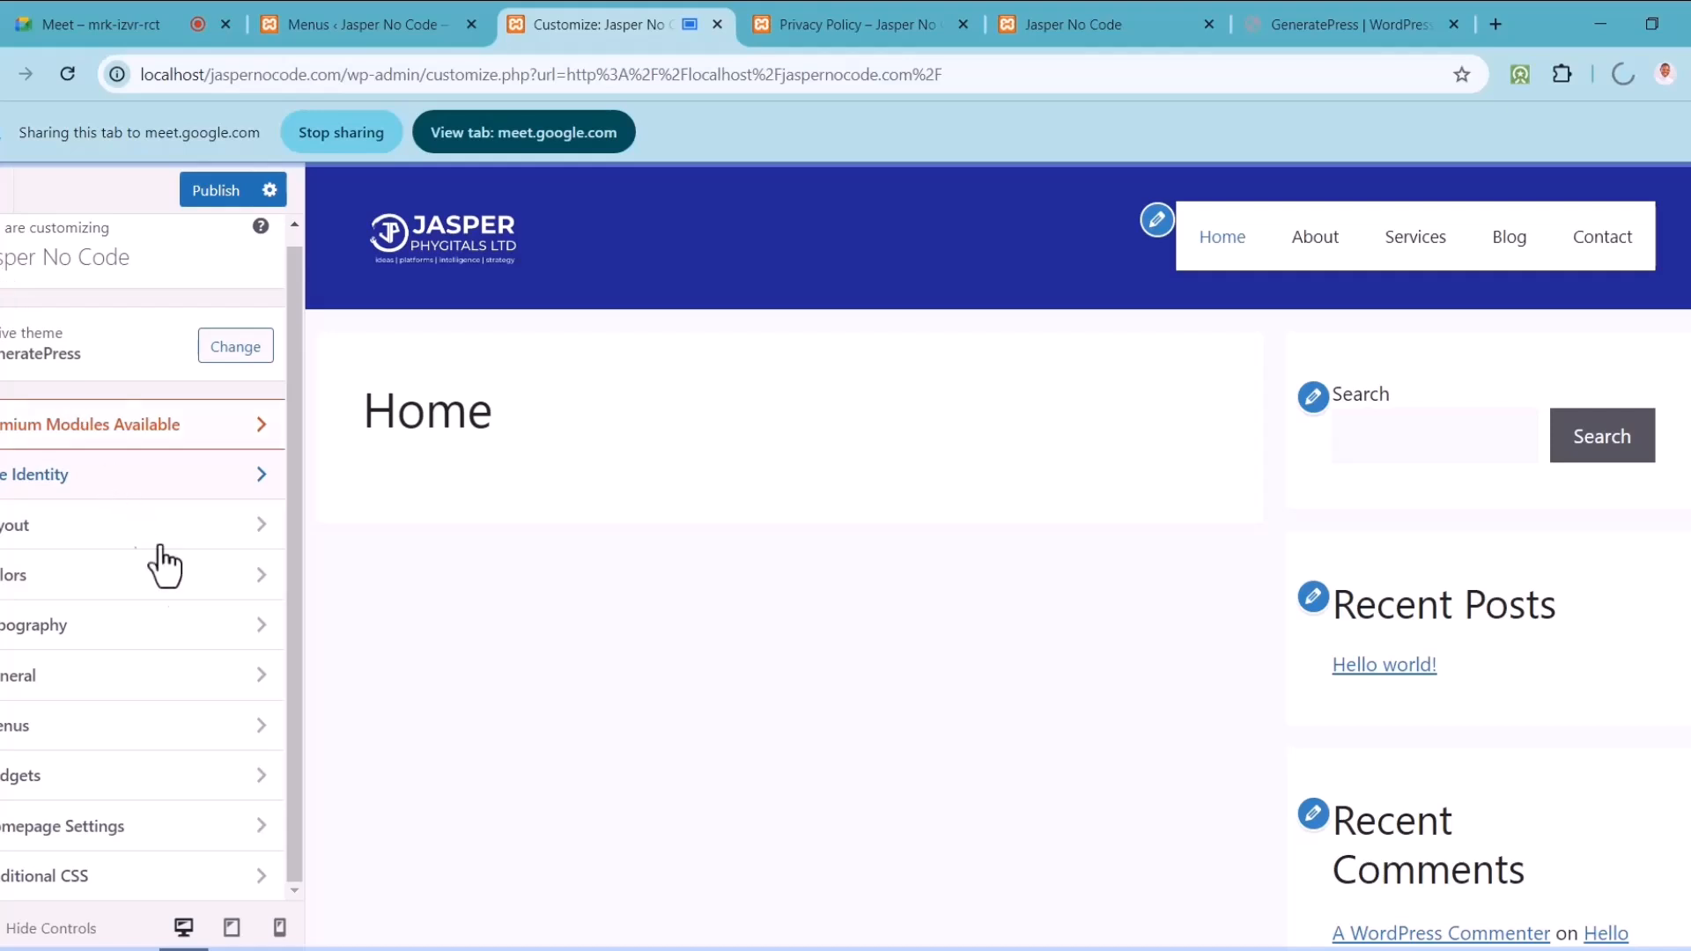
pyautogui.click(185, 599)
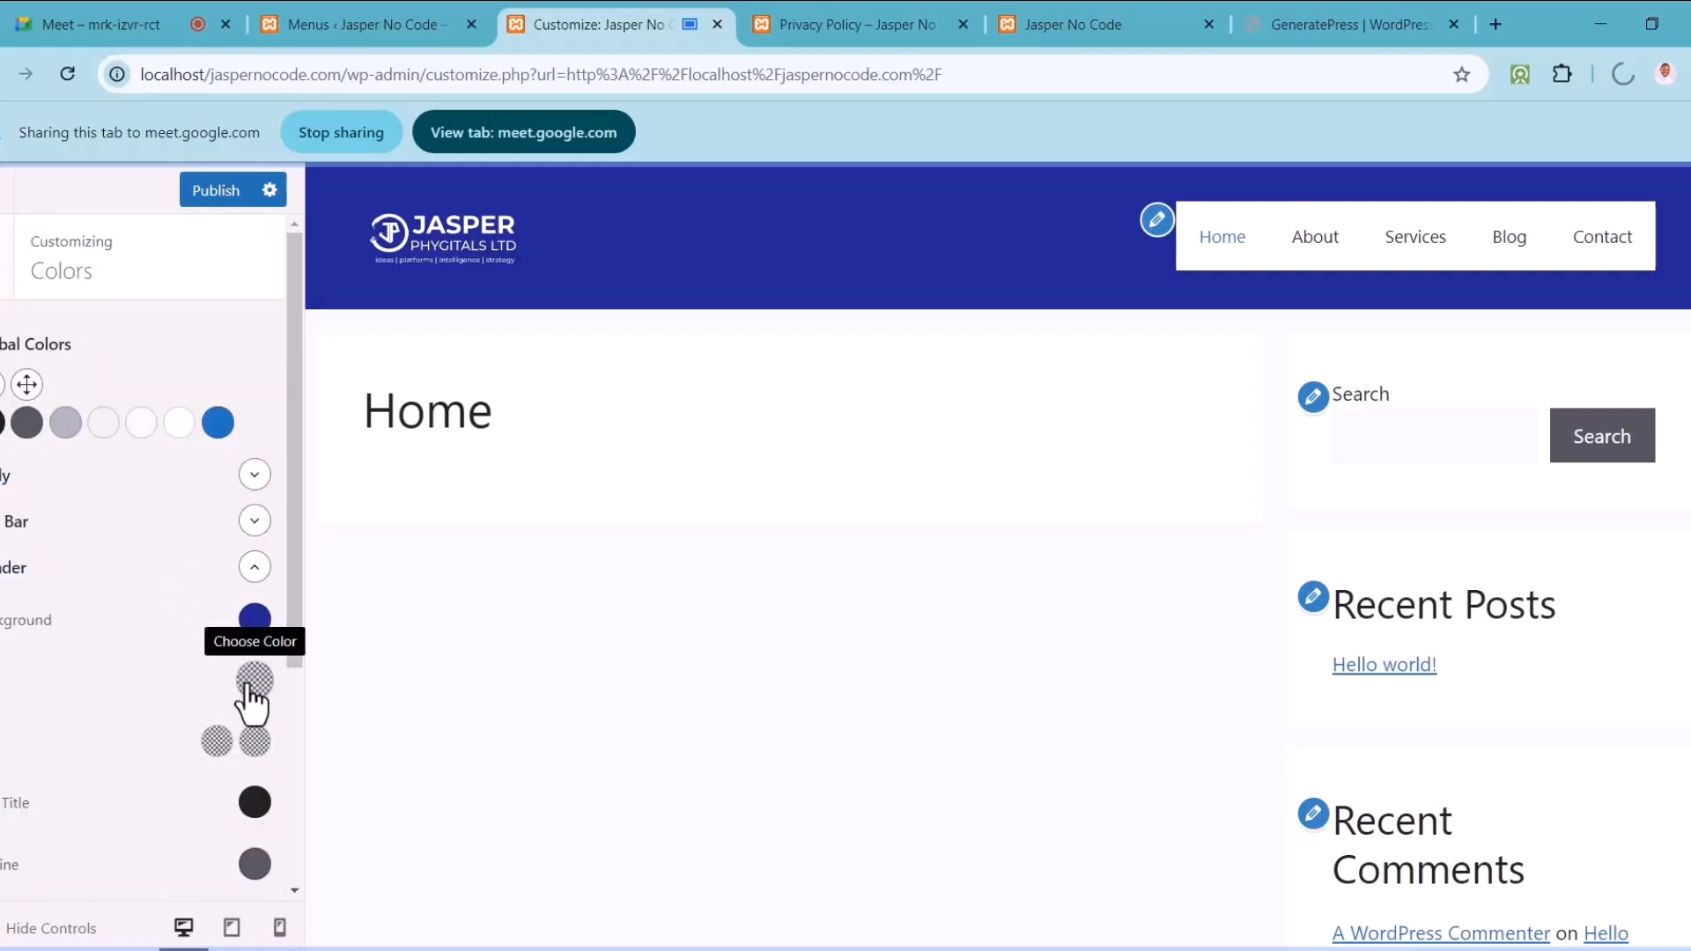
pyautogui.moveTo(294, 552); pyautogui.dragTo(294, 595)
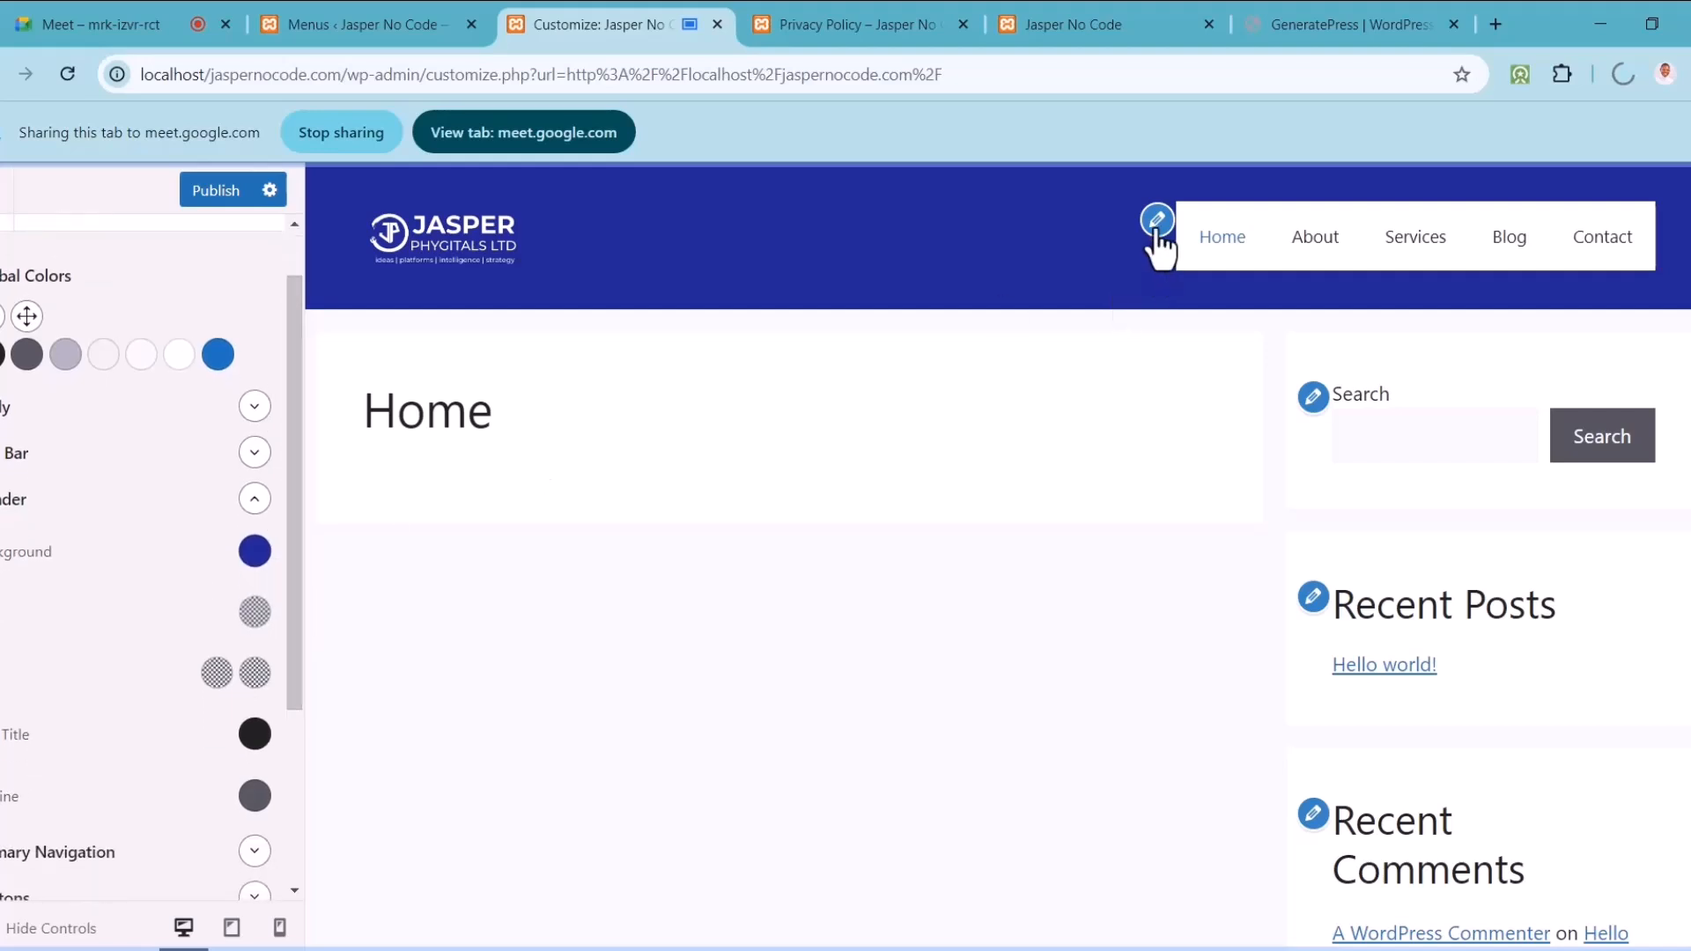
pyautogui.click(1156, 219)
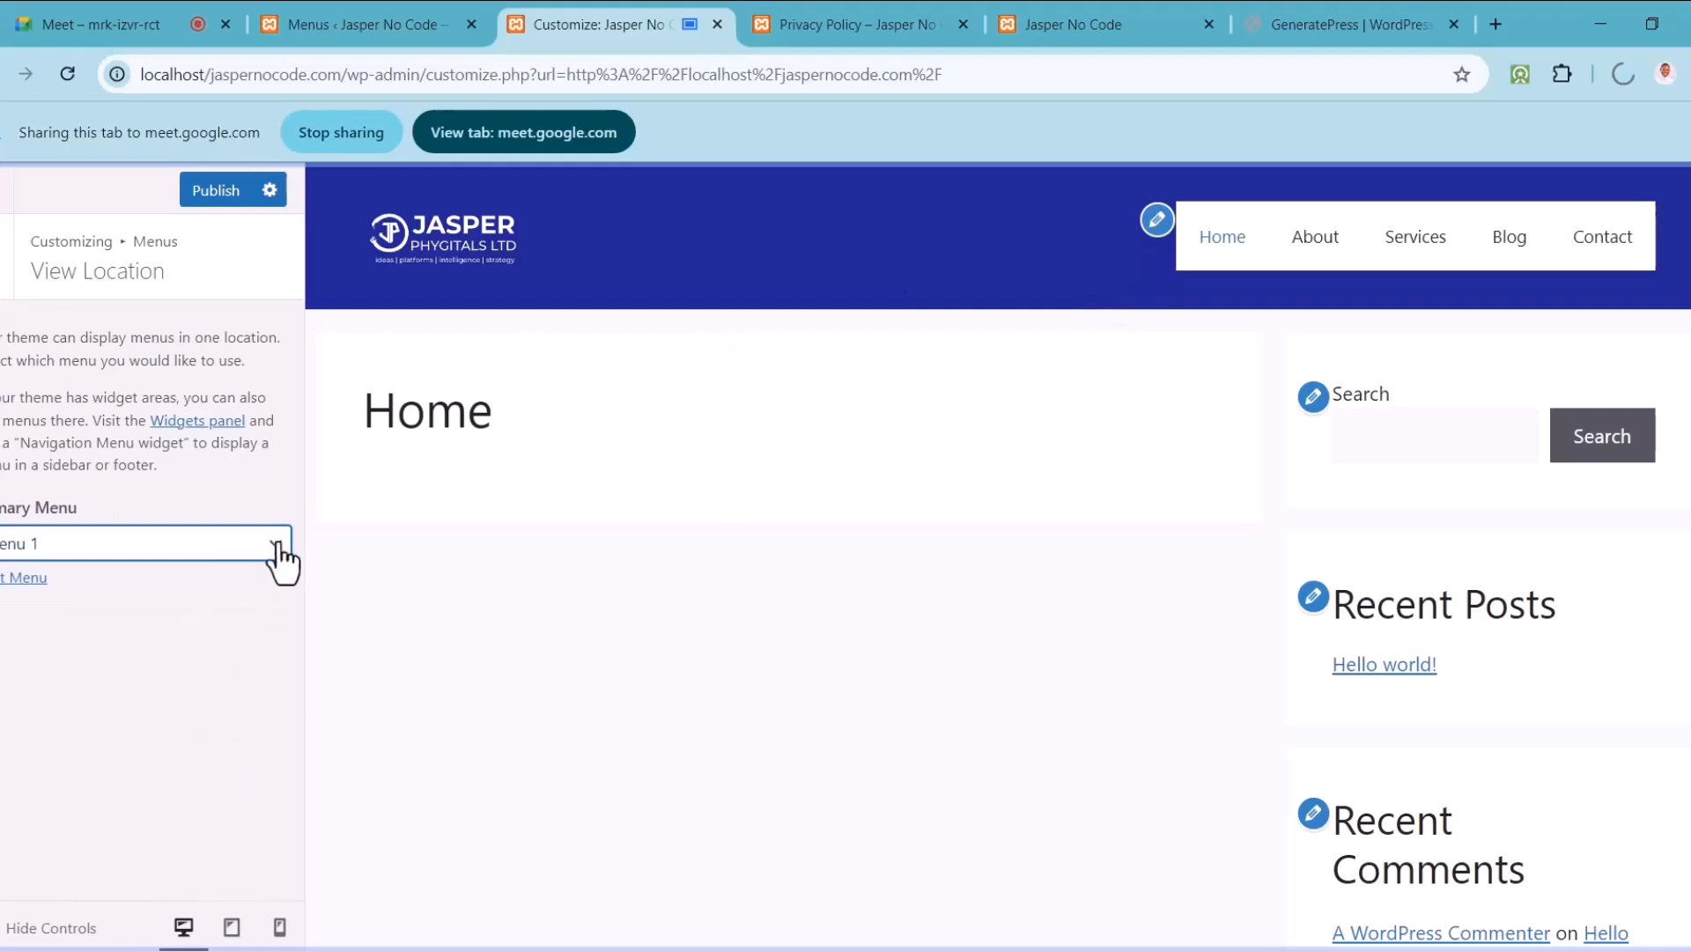
pyautogui.click(4, 287)
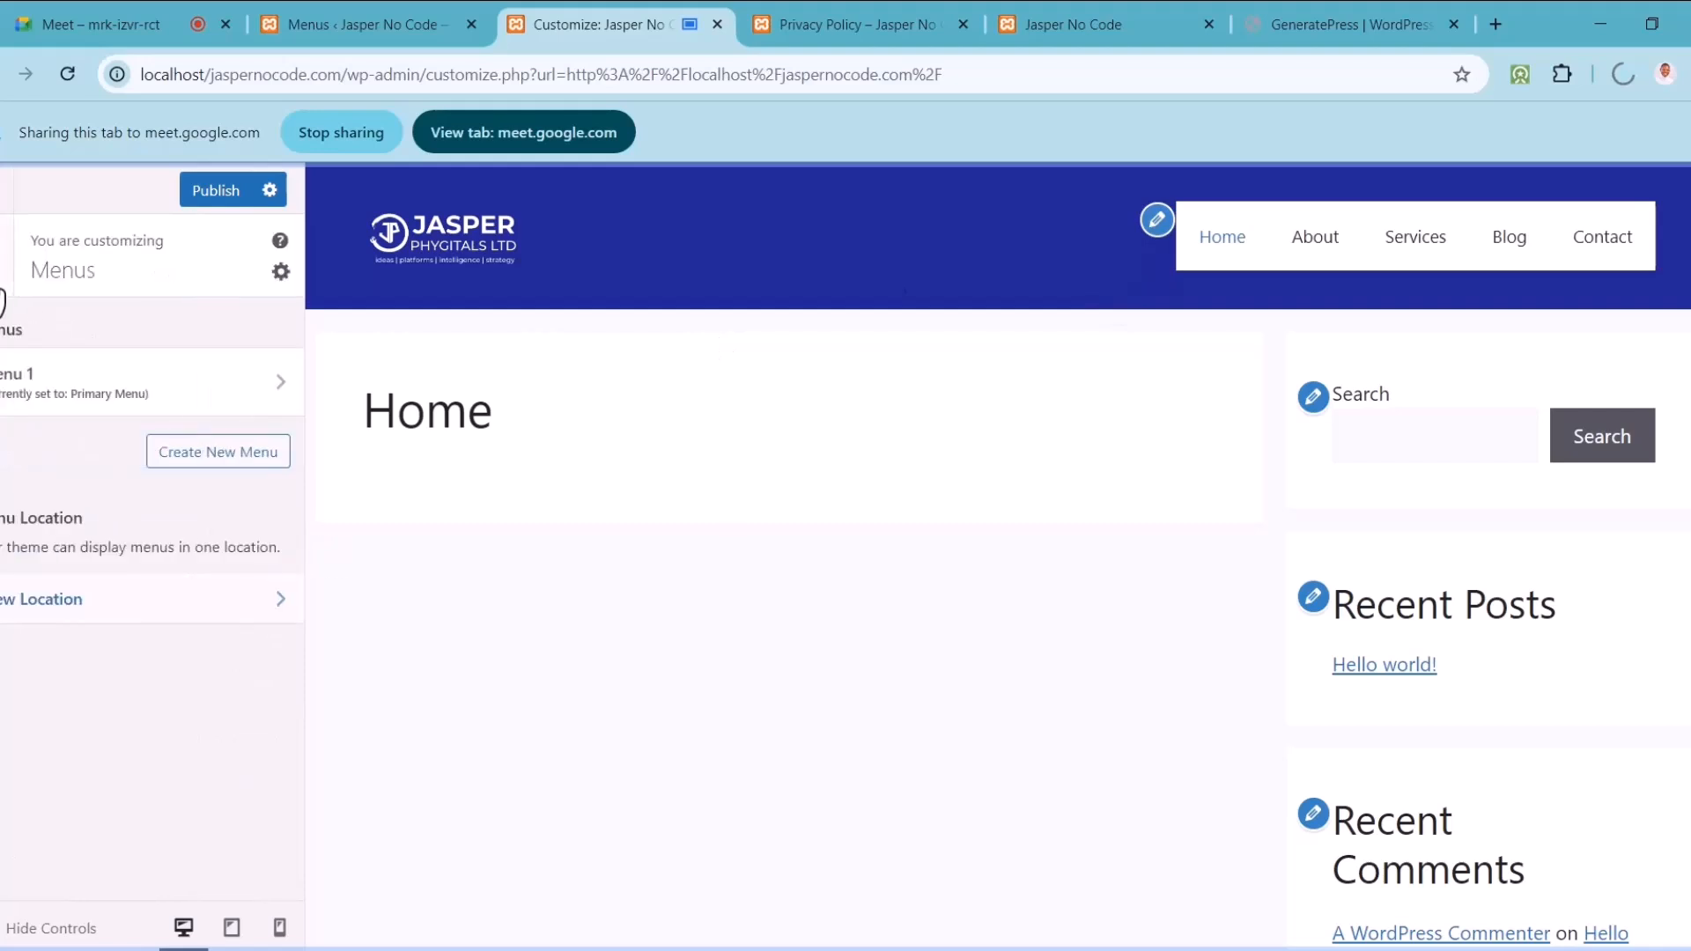
pyautogui.click(4, 299)
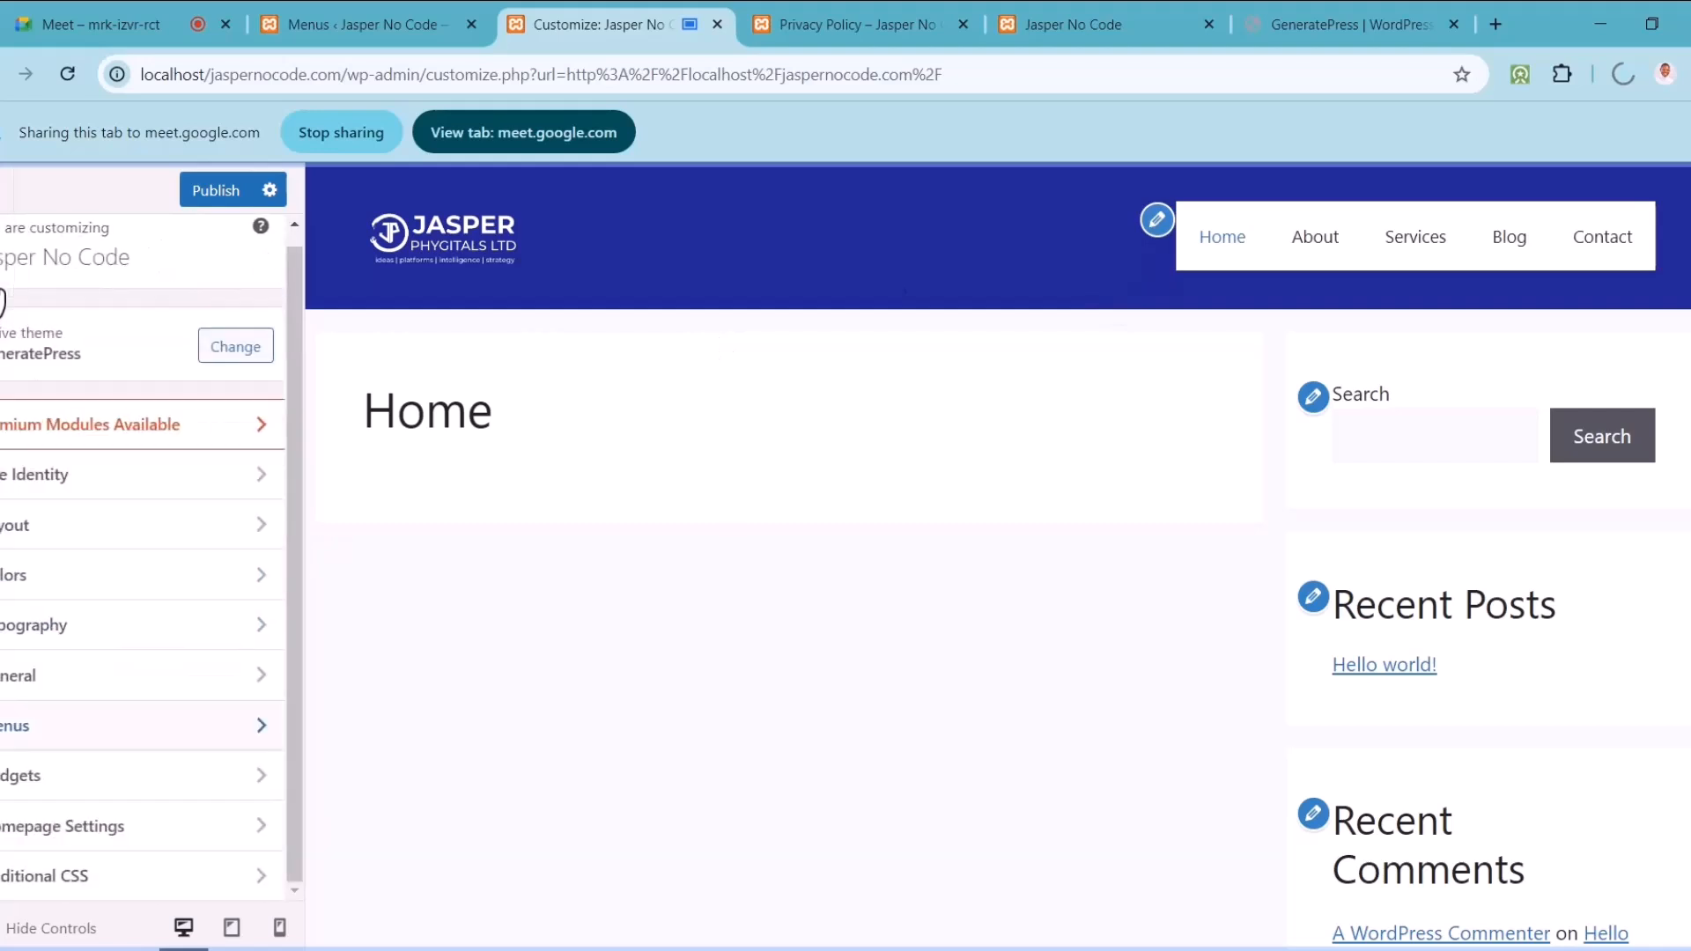
# Step: Reopen Colors and re-expand the Header options showing the dark blue background
pyautogui.click(173, 581)
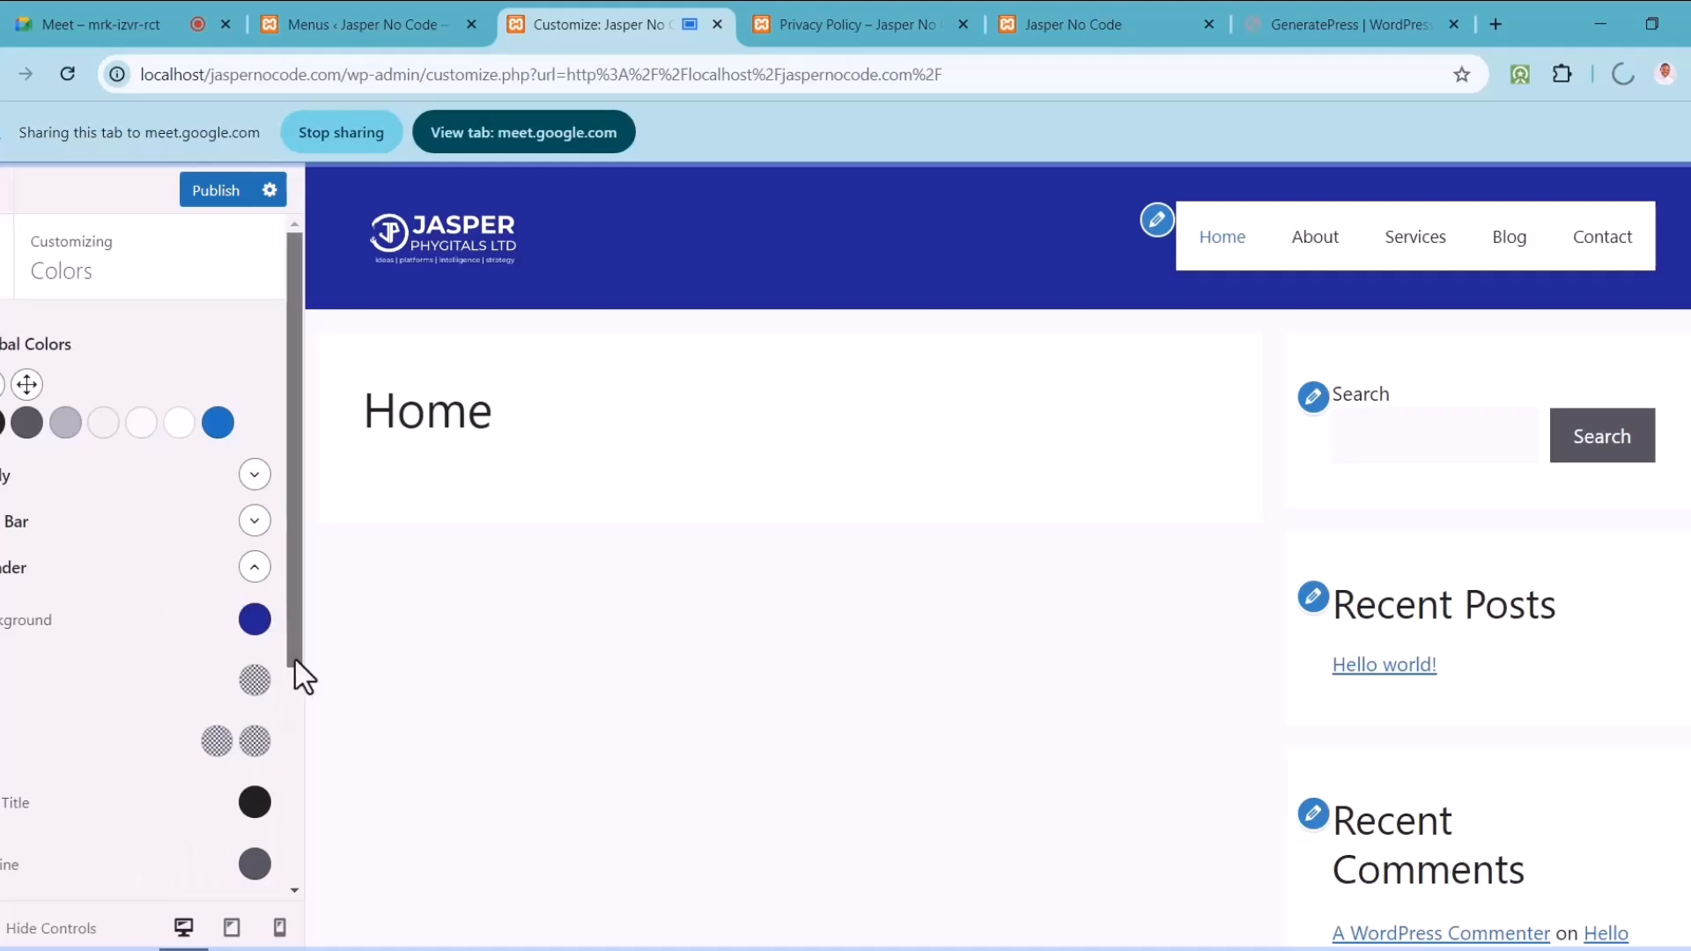
pyautogui.moveTo(289, 611); pyautogui.dragTo(305, 738)
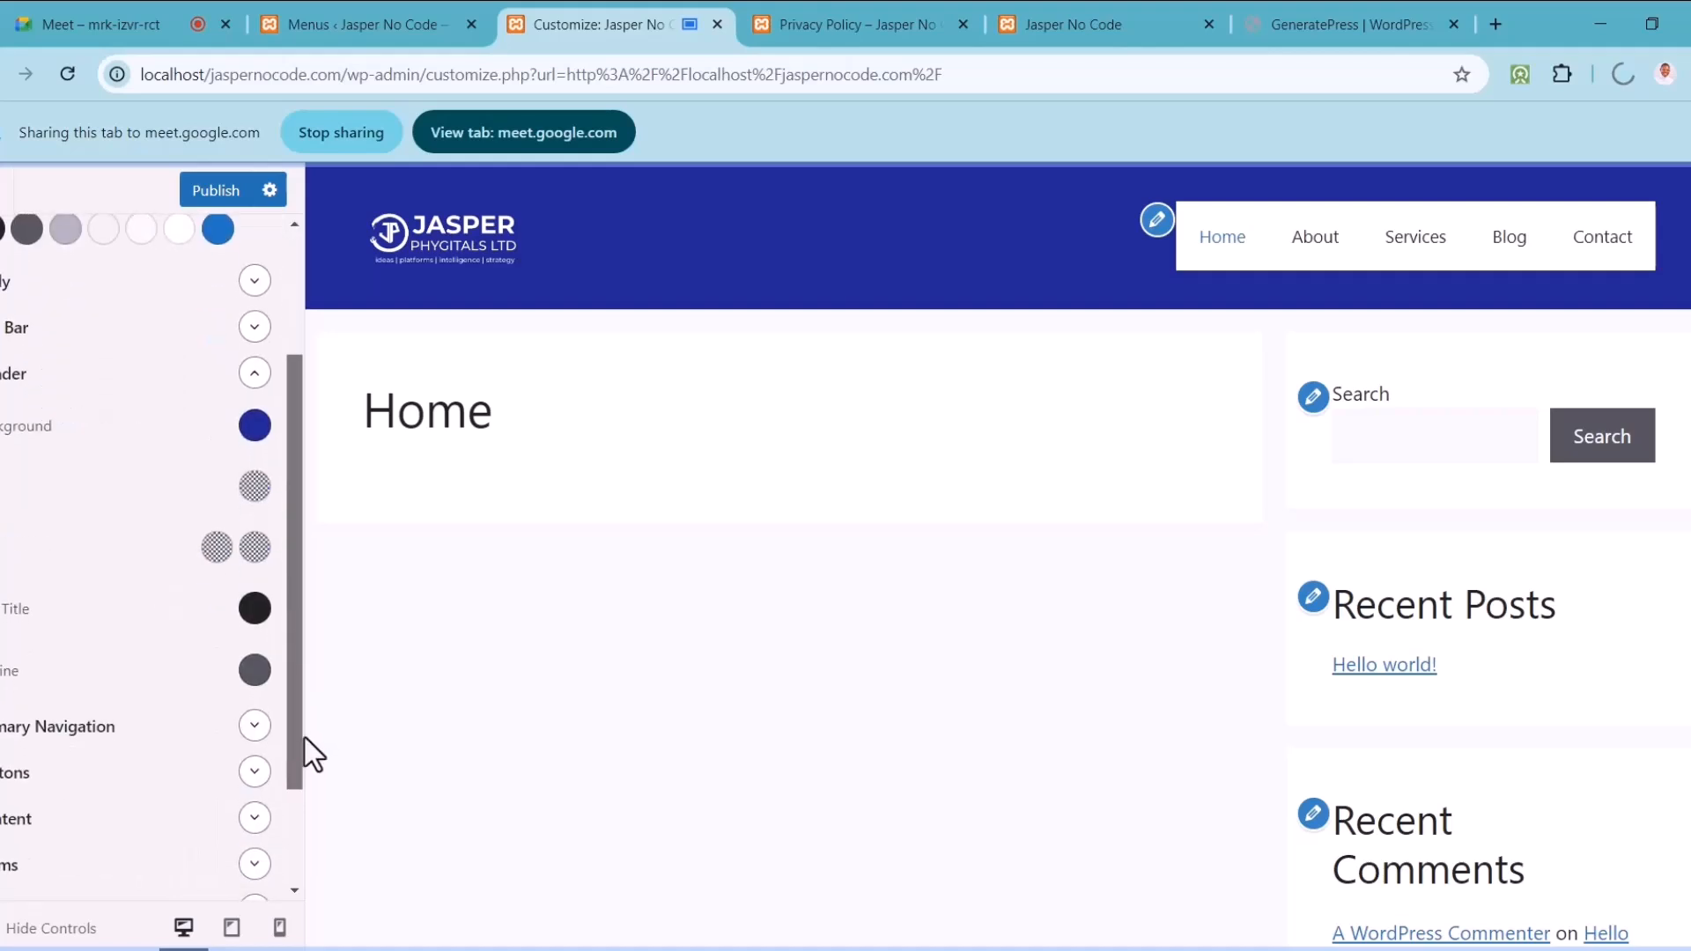
pyautogui.moveTo(305, 733); pyautogui.dragTo(294, 610)
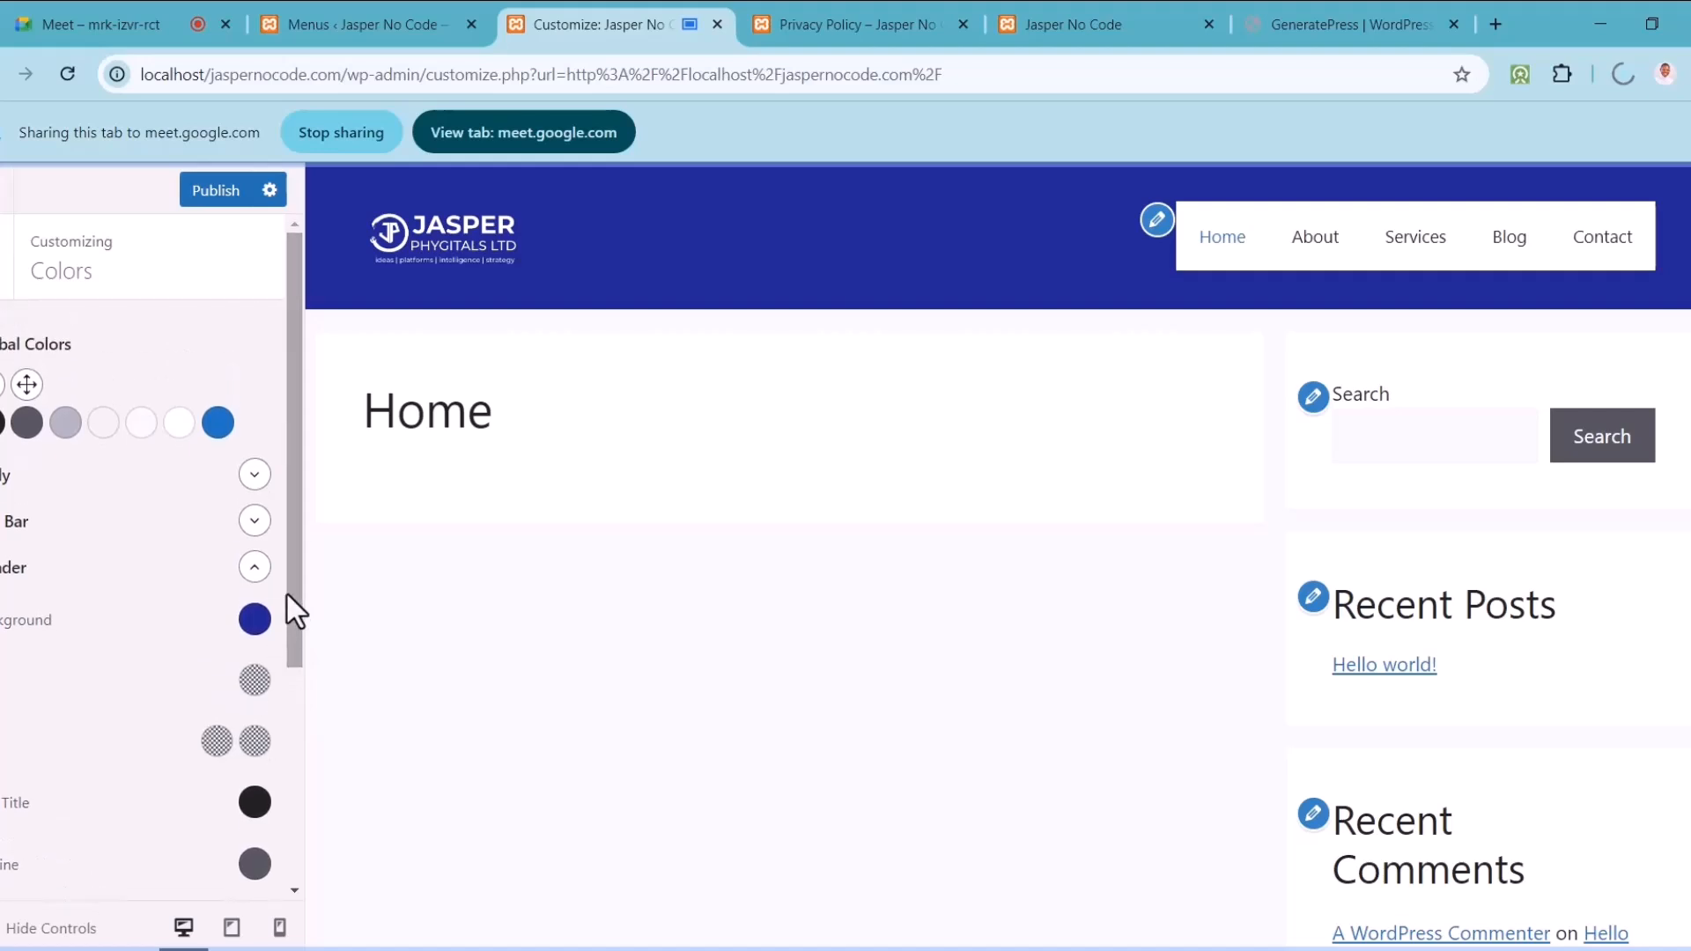
pyautogui.click(254, 568)
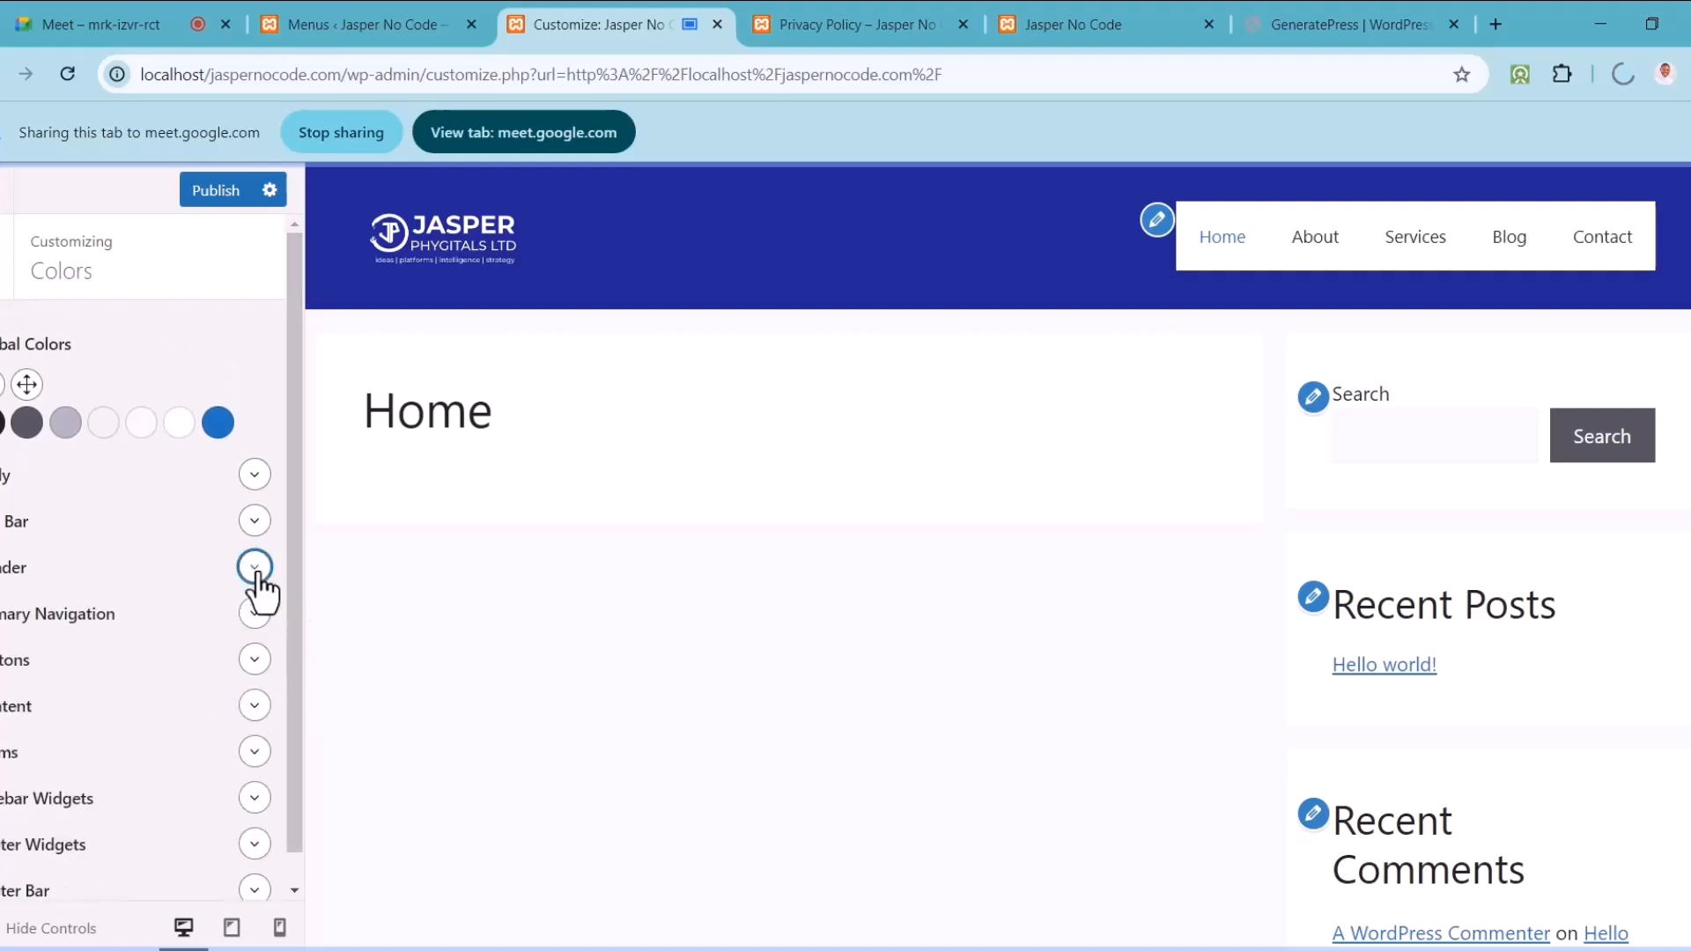
pyautogui.click(256, 571)
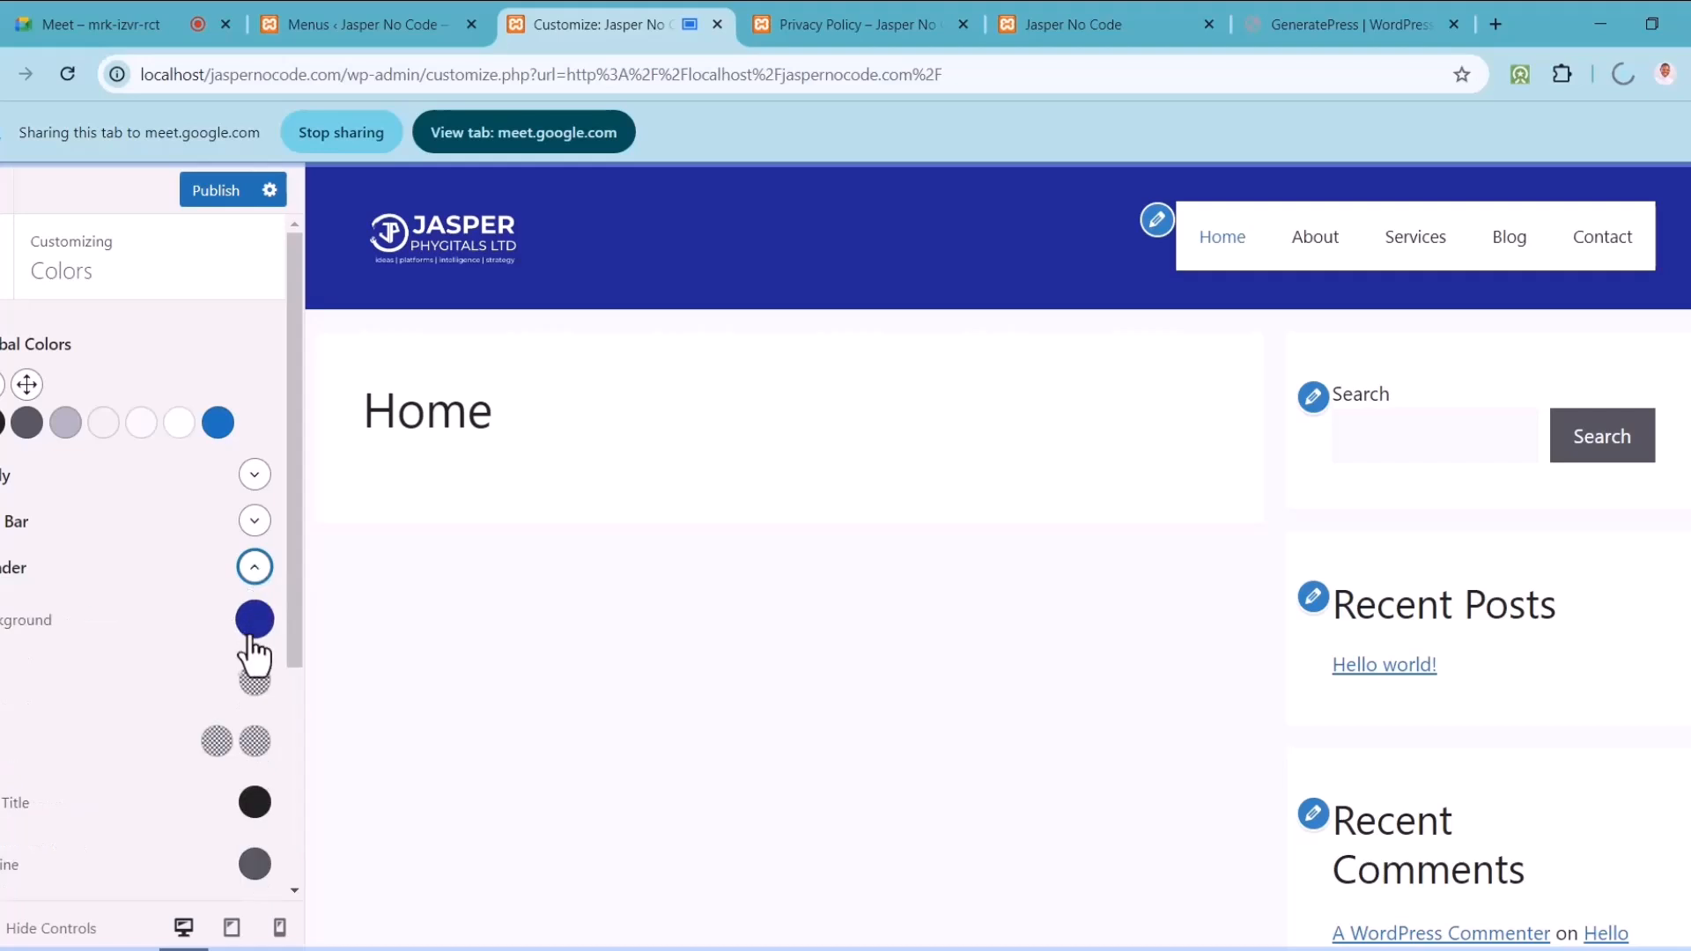
pyautogui.moveTo(290, 647); pyautogui.dragTo(291, 653)
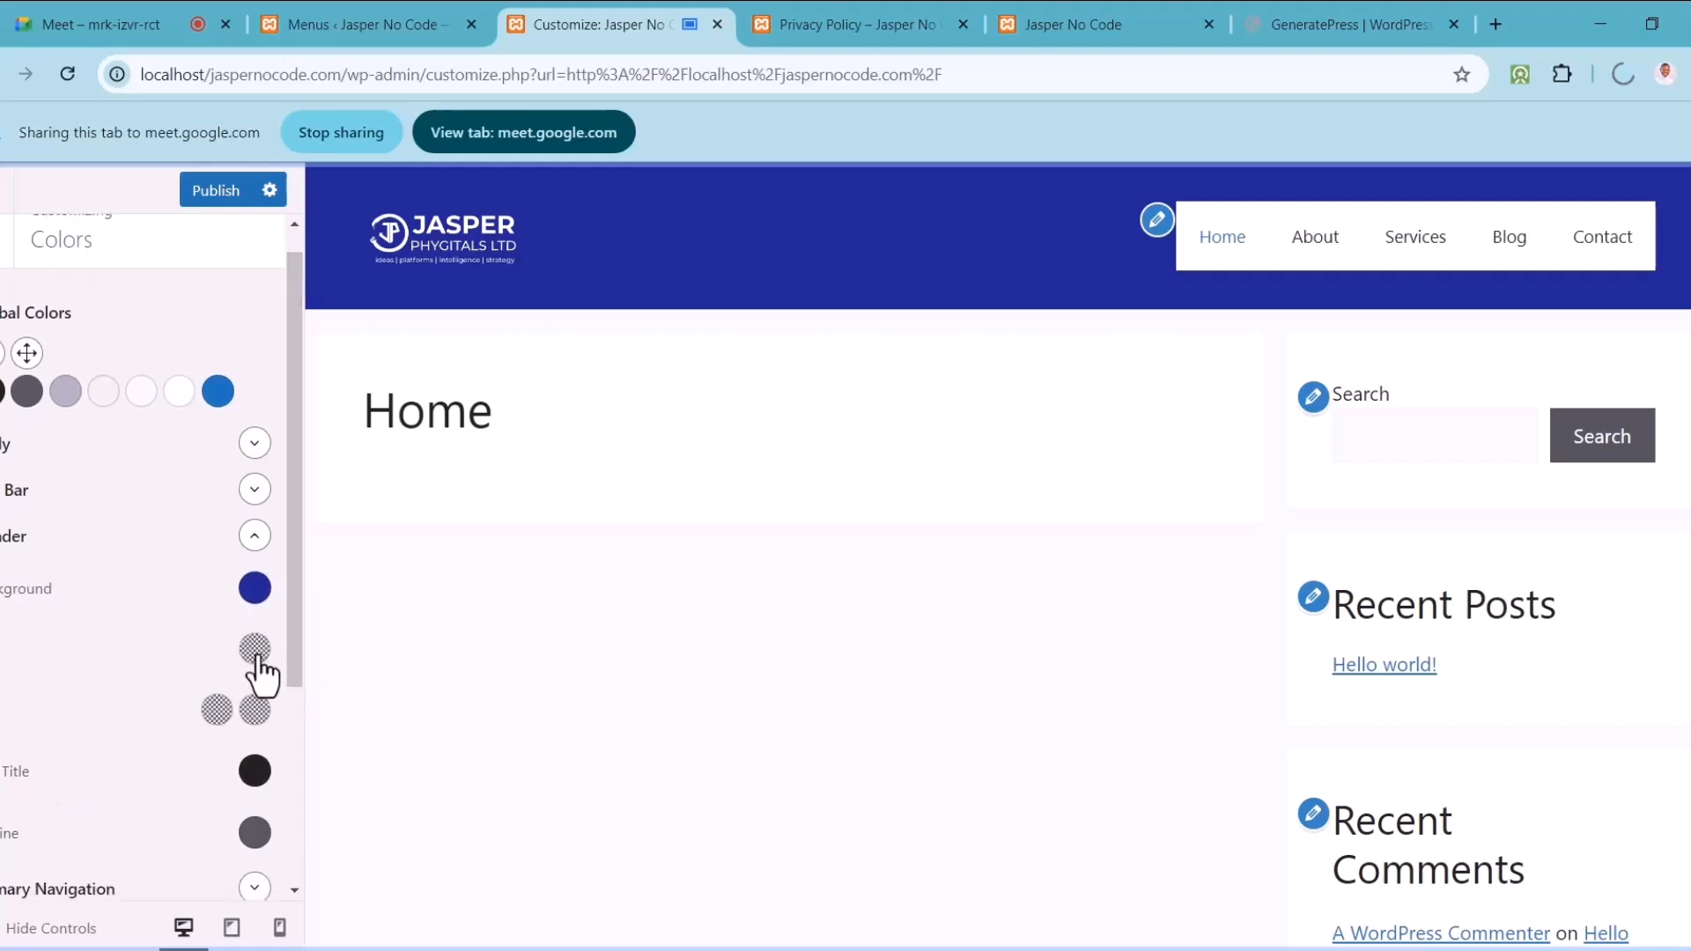
pyautogui.click(254, 656)
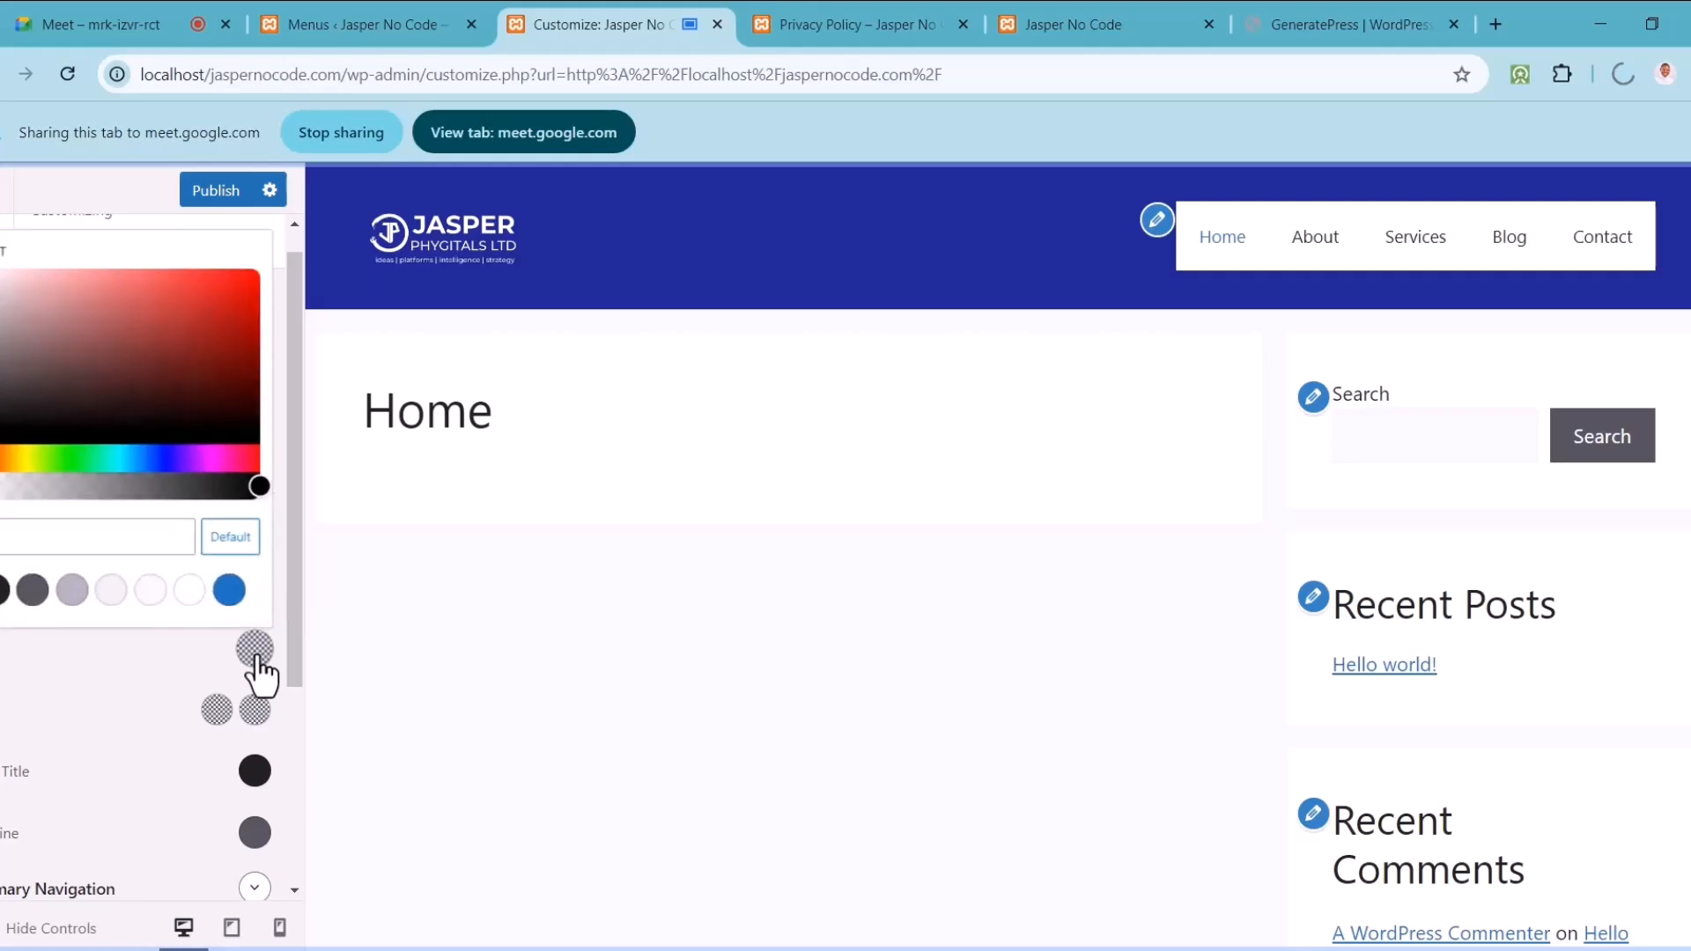
pyautogui.click(255, 657)
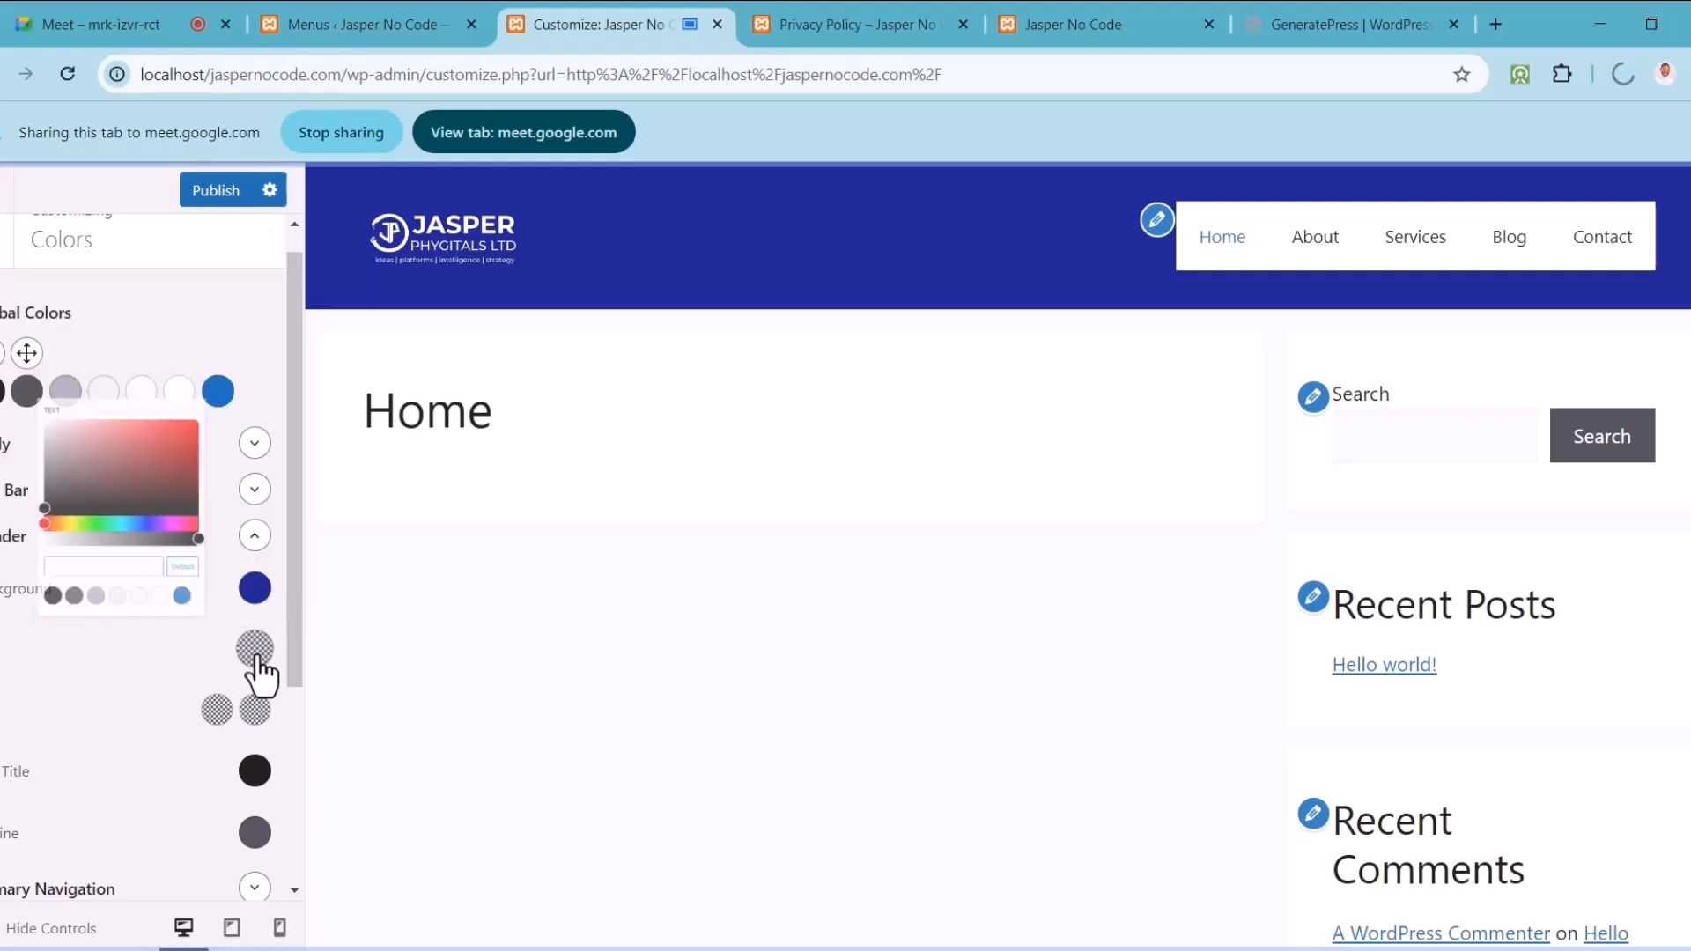
pyautogui.moveTo(300, 663); pyautogui.dragTo(296, 757)
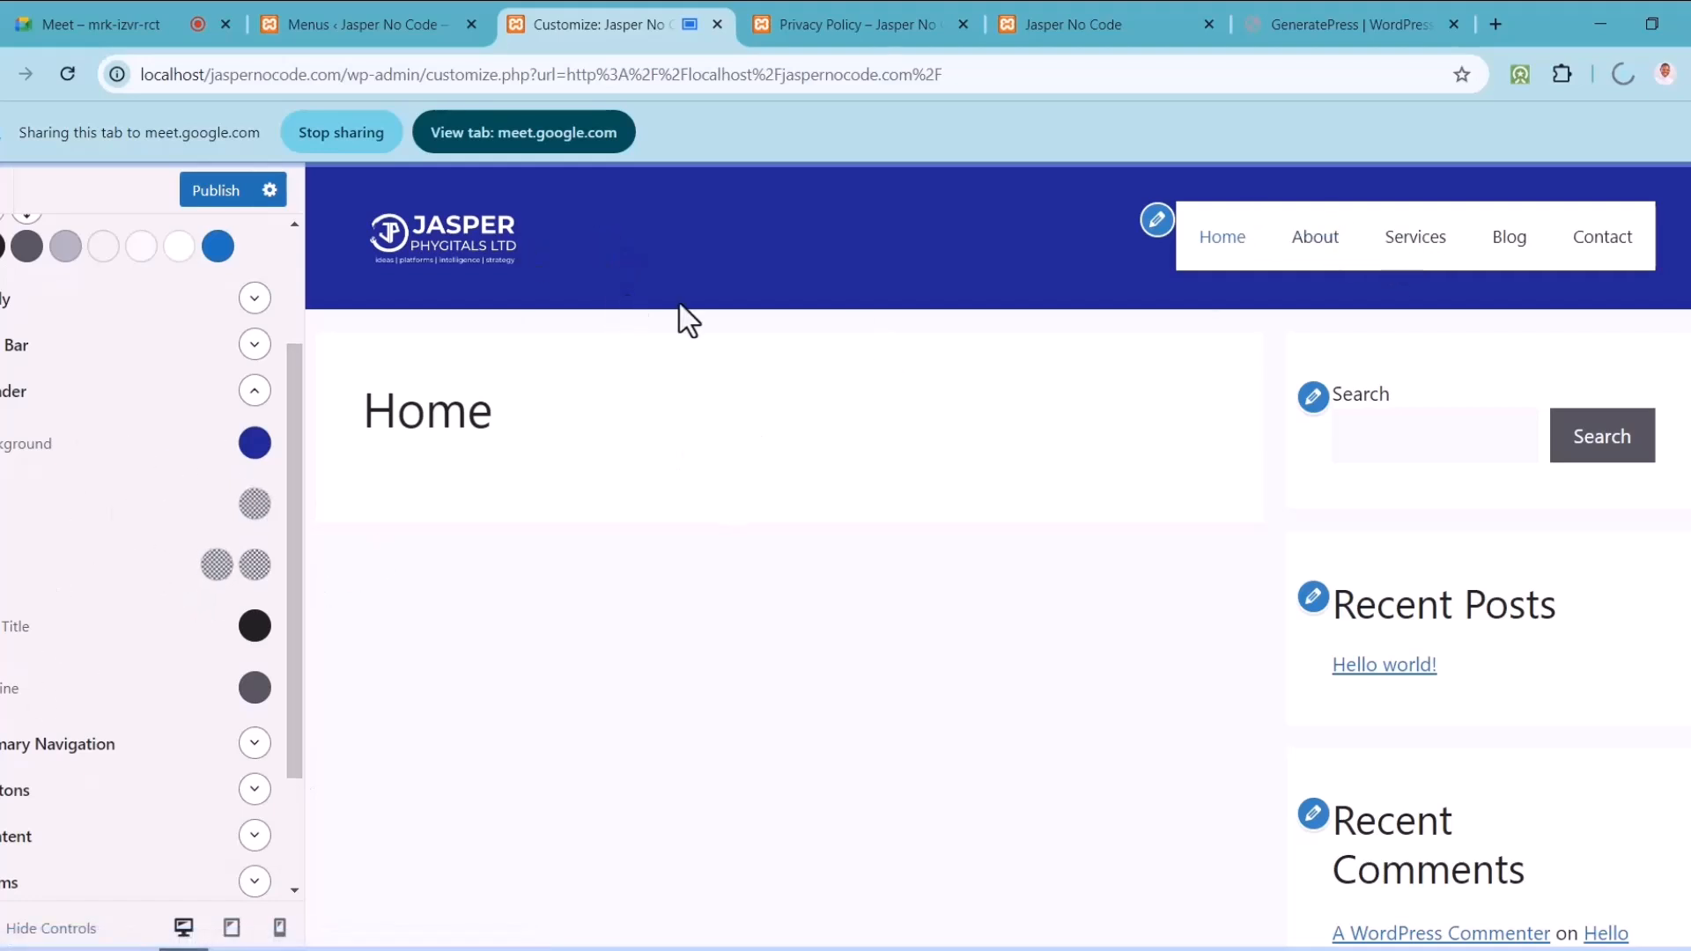
pyautogui.moveTo(299, 461)
pyautogui.mouseDown()
pyautogui.moveTo(297, 373)
pyautogui.moveTo(298, 428)
pyautogui.mouseUp()
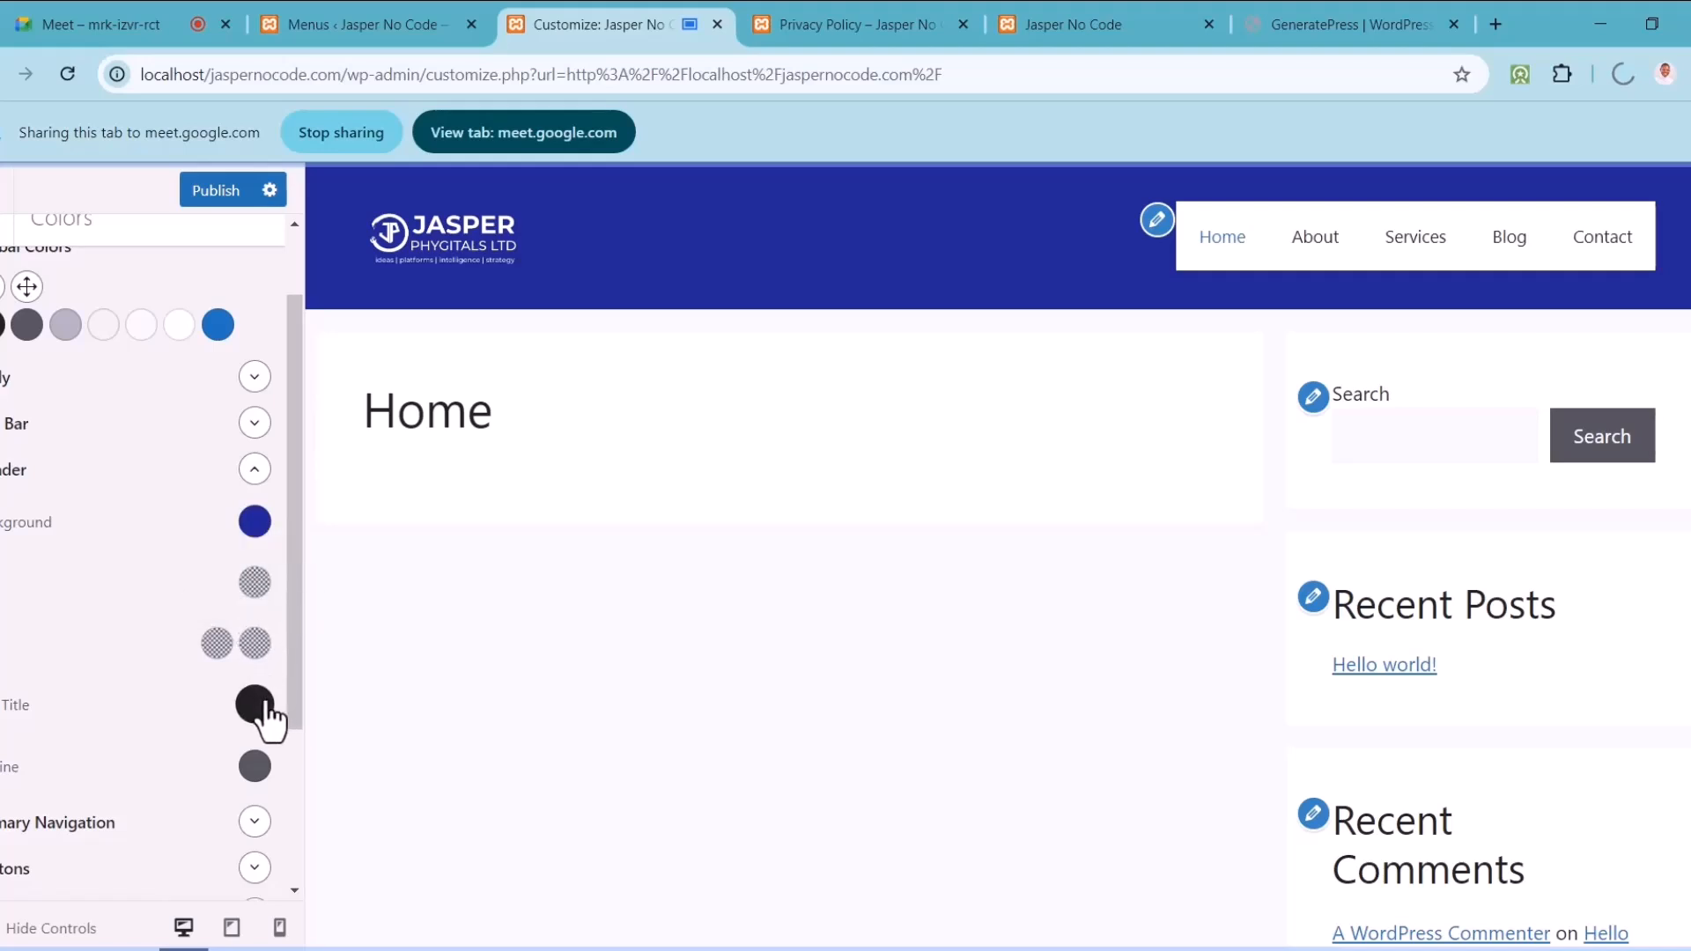
pyautogui.moveTo(298, 625); pyautogui.dragTo(294, 700)
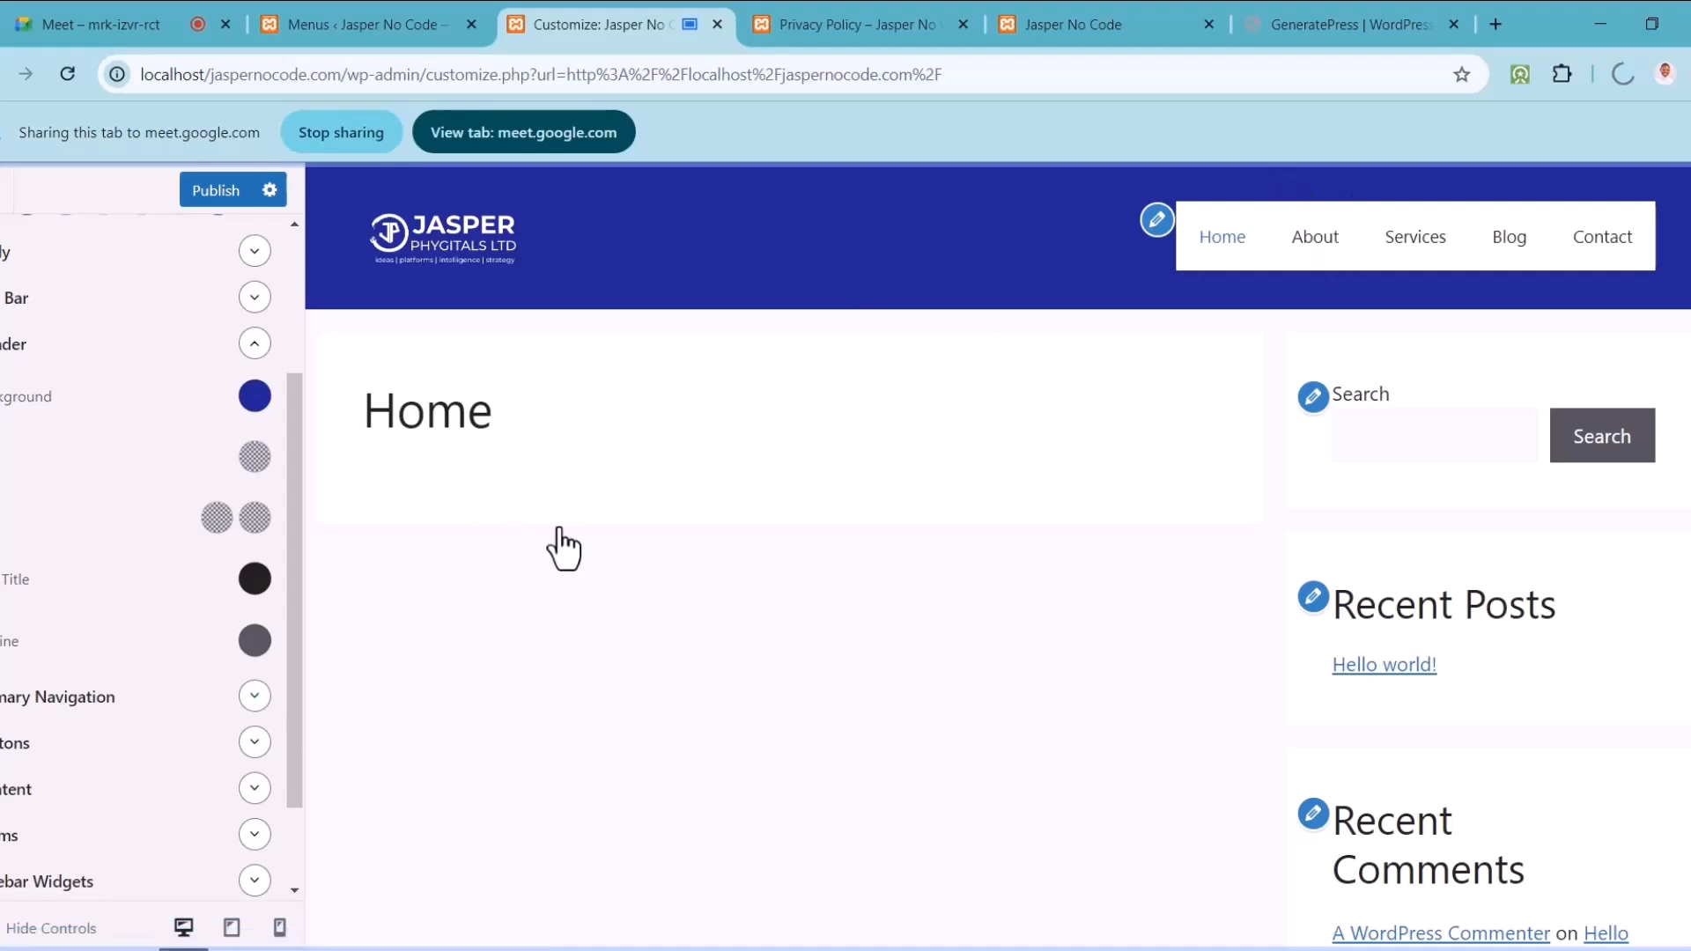
# Step: Make the Primary Navigation background fully transparent by setting its alpha to 0
pyautogui.click(252, 699)
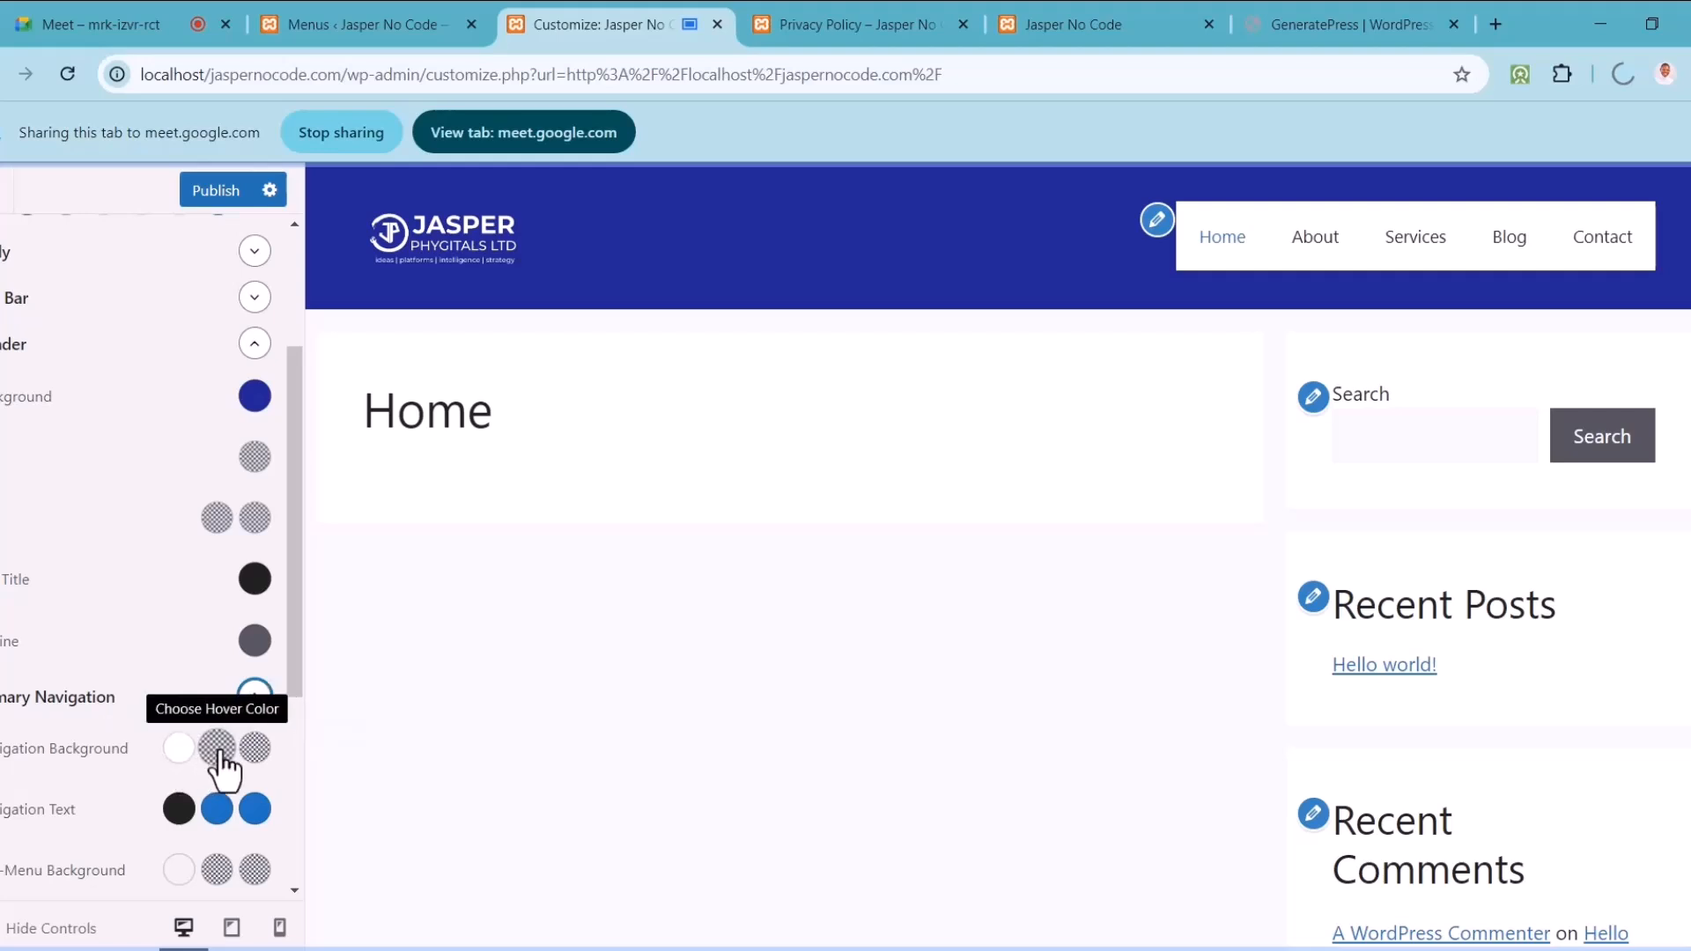
pyautogui.click(182, 755)
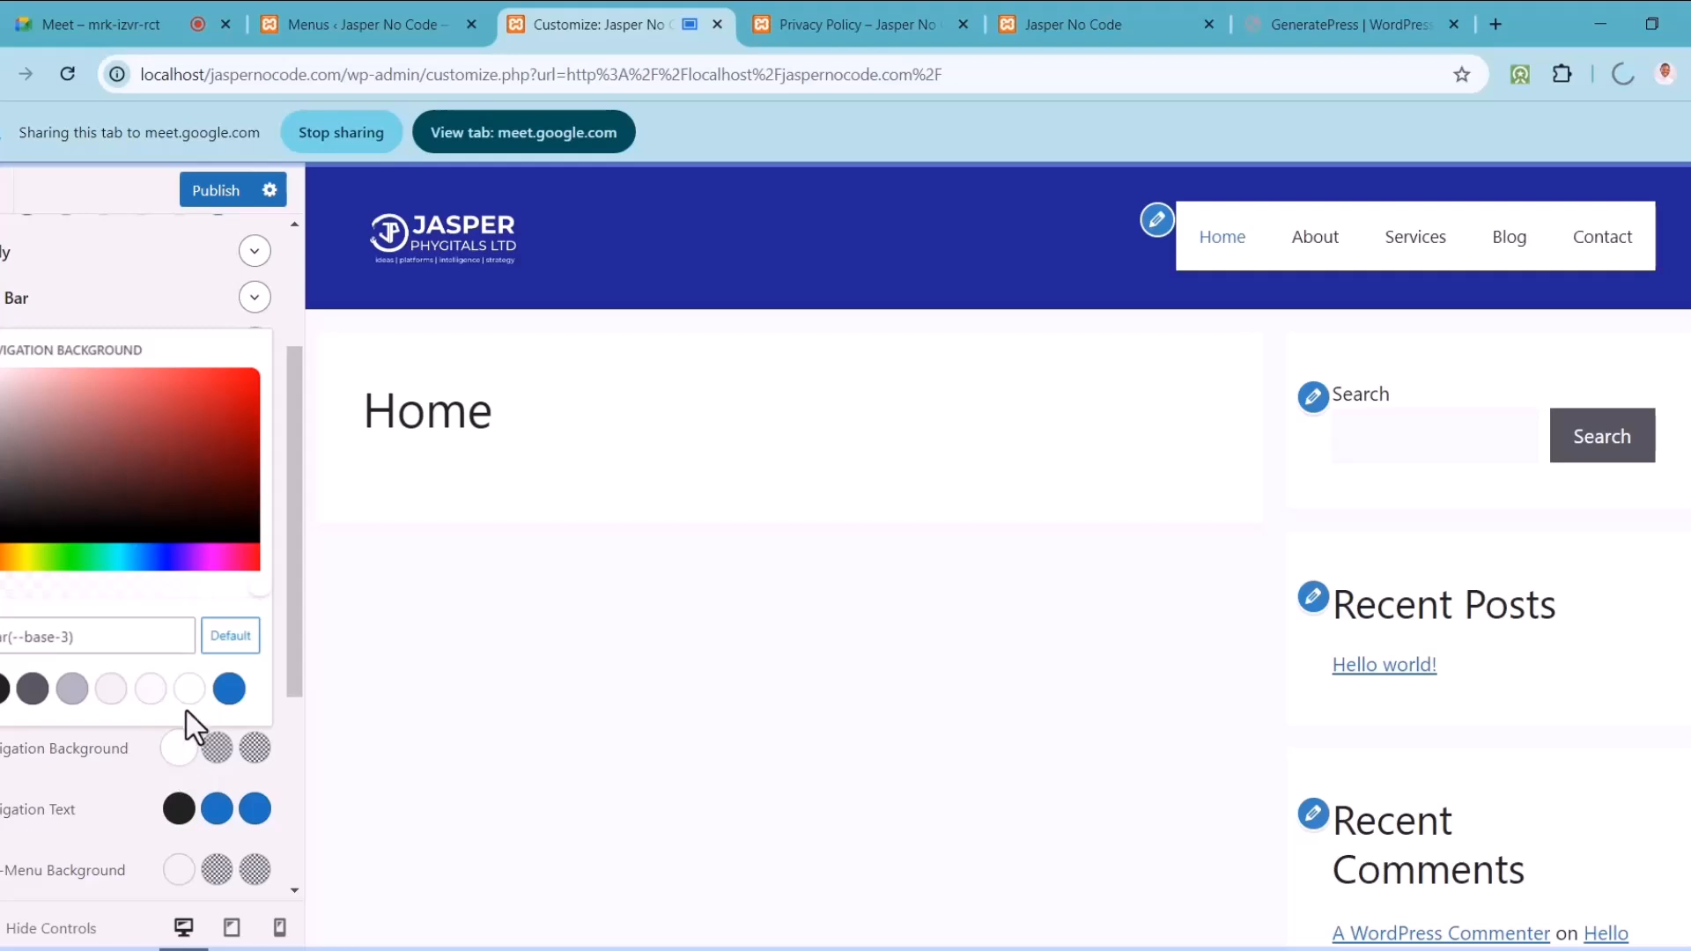
pyautogui.click(257, 596)
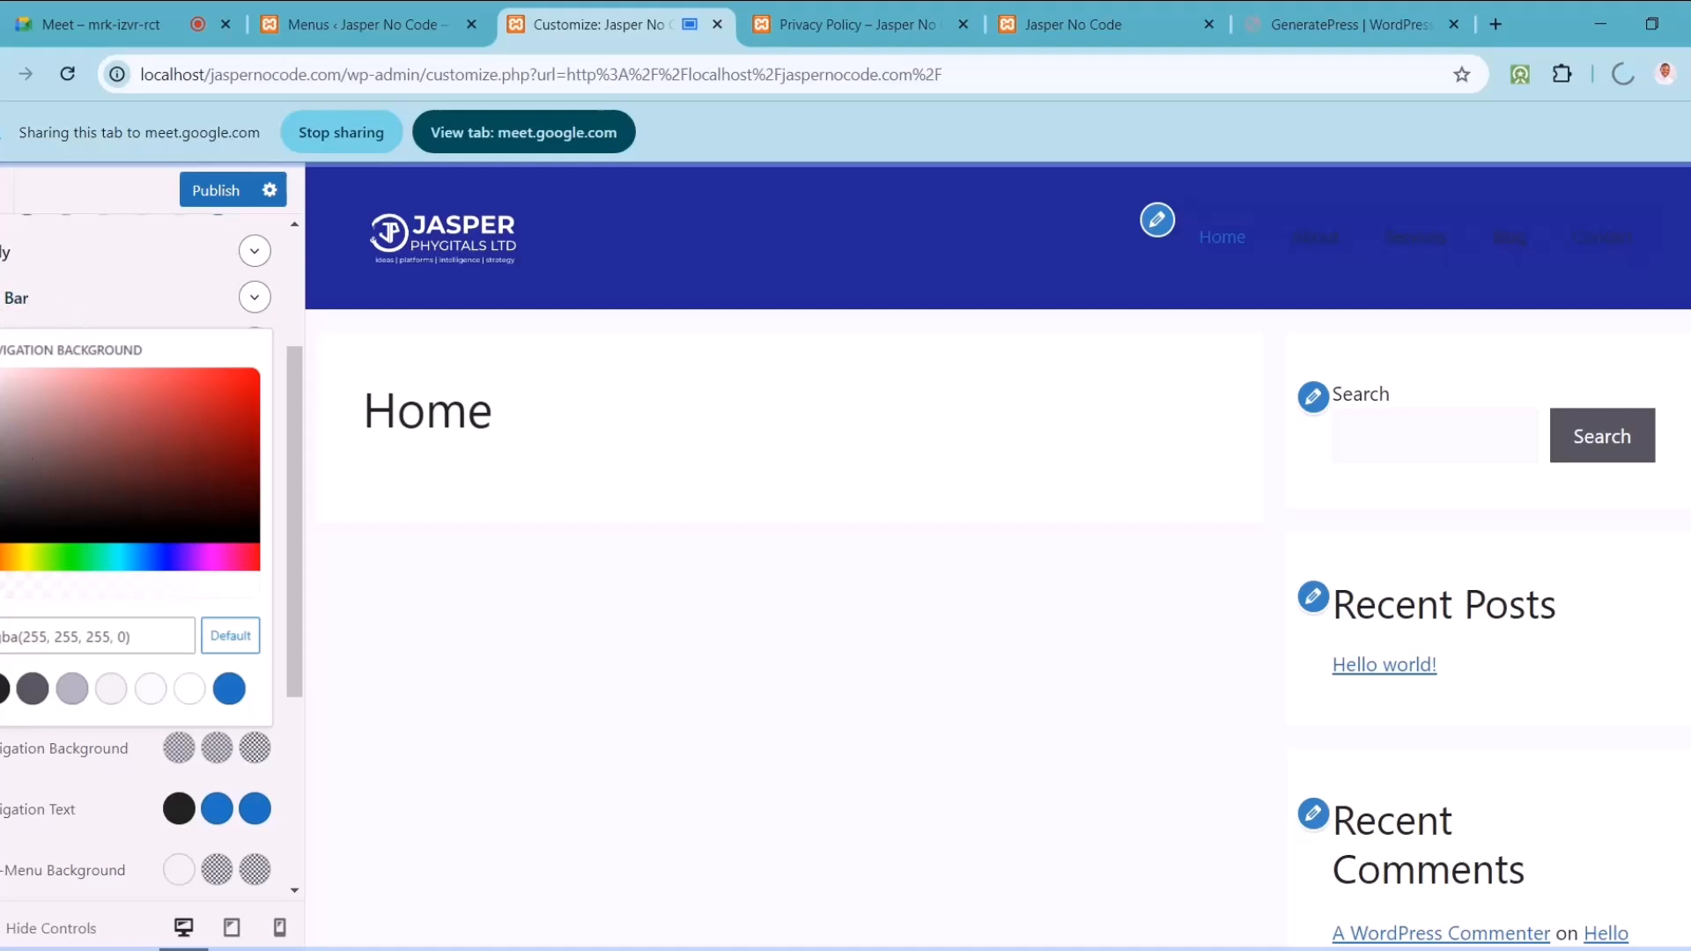
pyautogui.press('Escape')
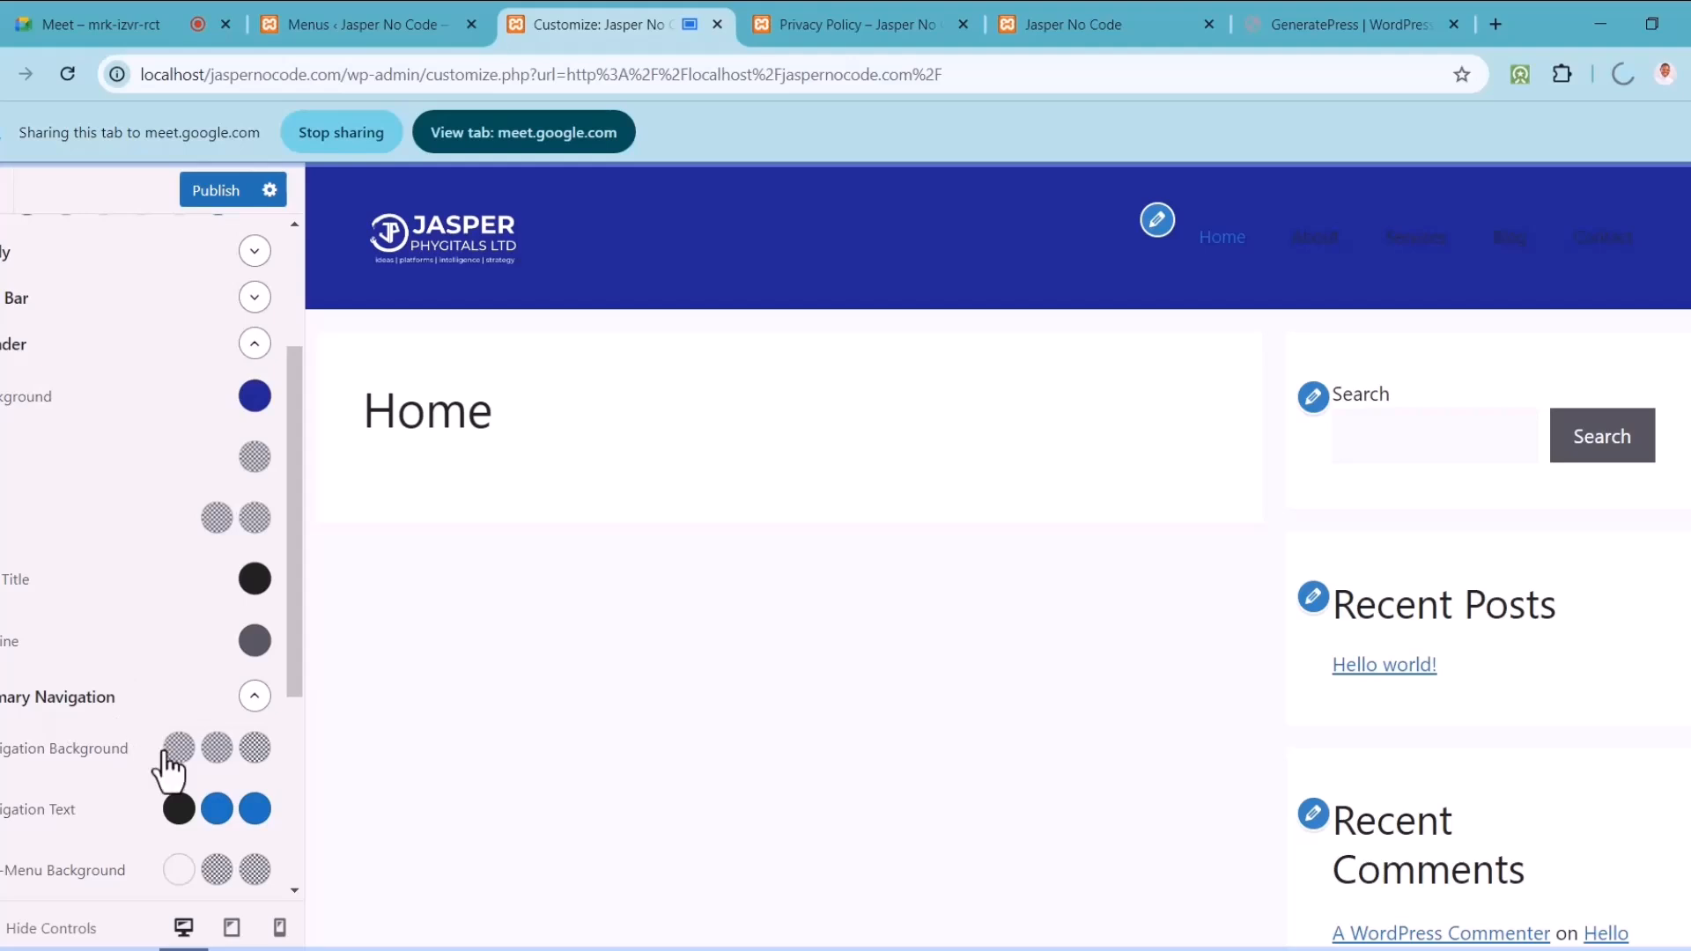
# Step: Set the Navigation Text colour to white (#ffffff)
pyautogui.click(180, 810)
pyautogui.click(47, 502)
pyautogui.moveTo(47, 502); pyautogui.dragTo(0, 429)
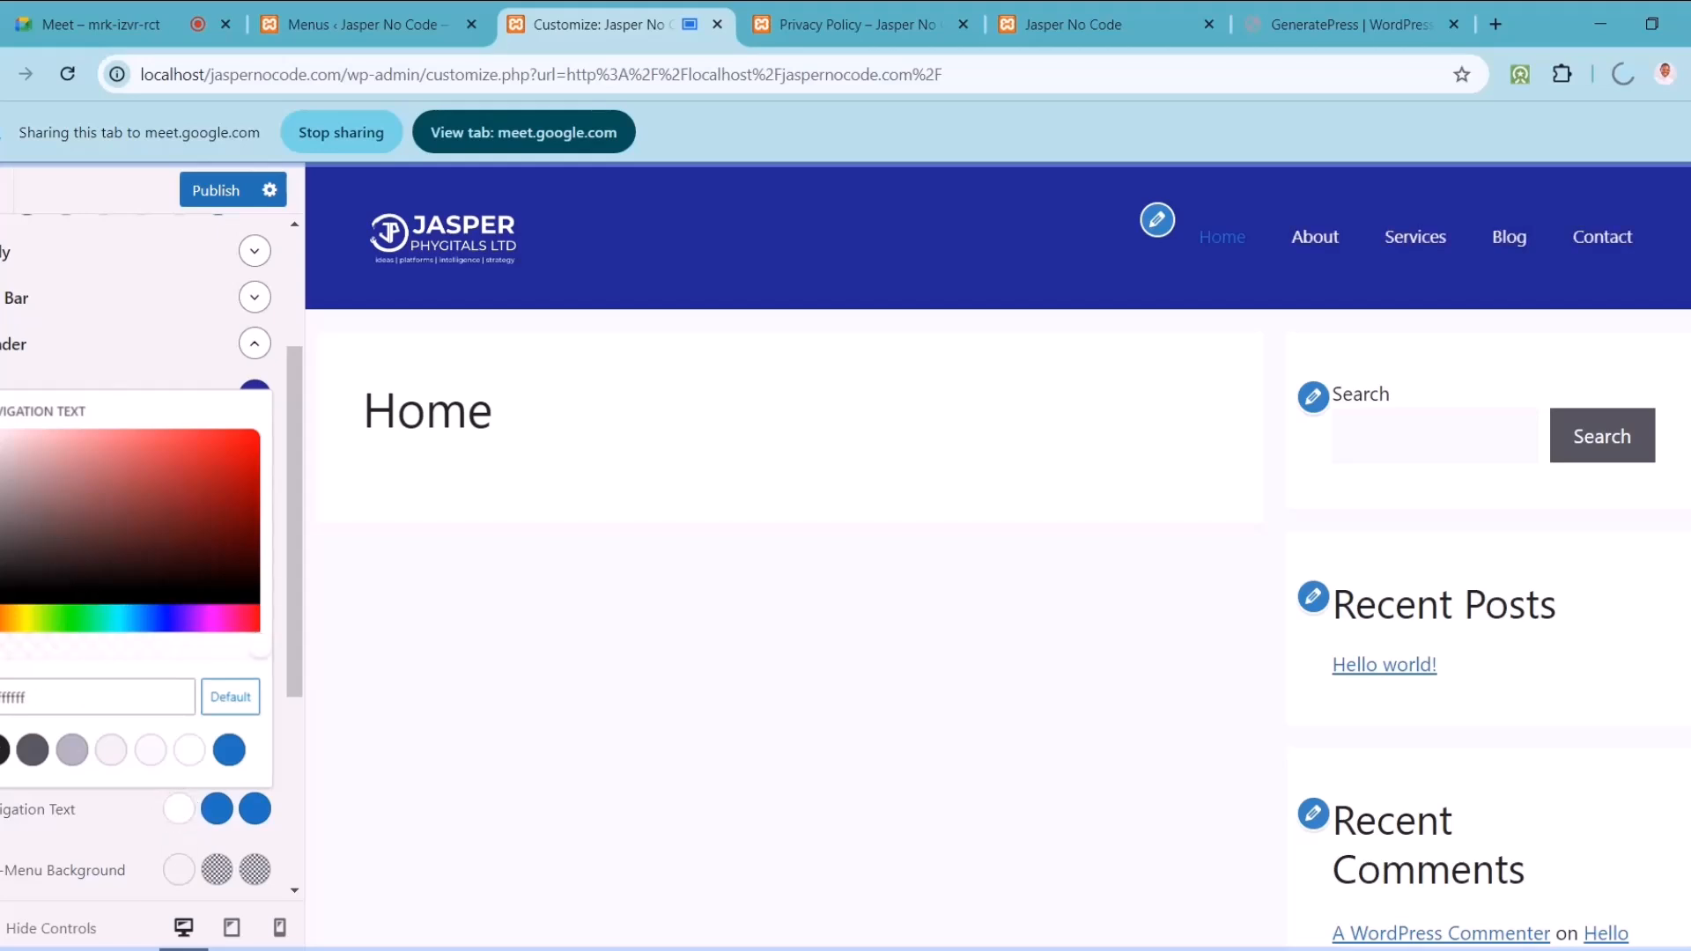
pyautogui.press('Escape')
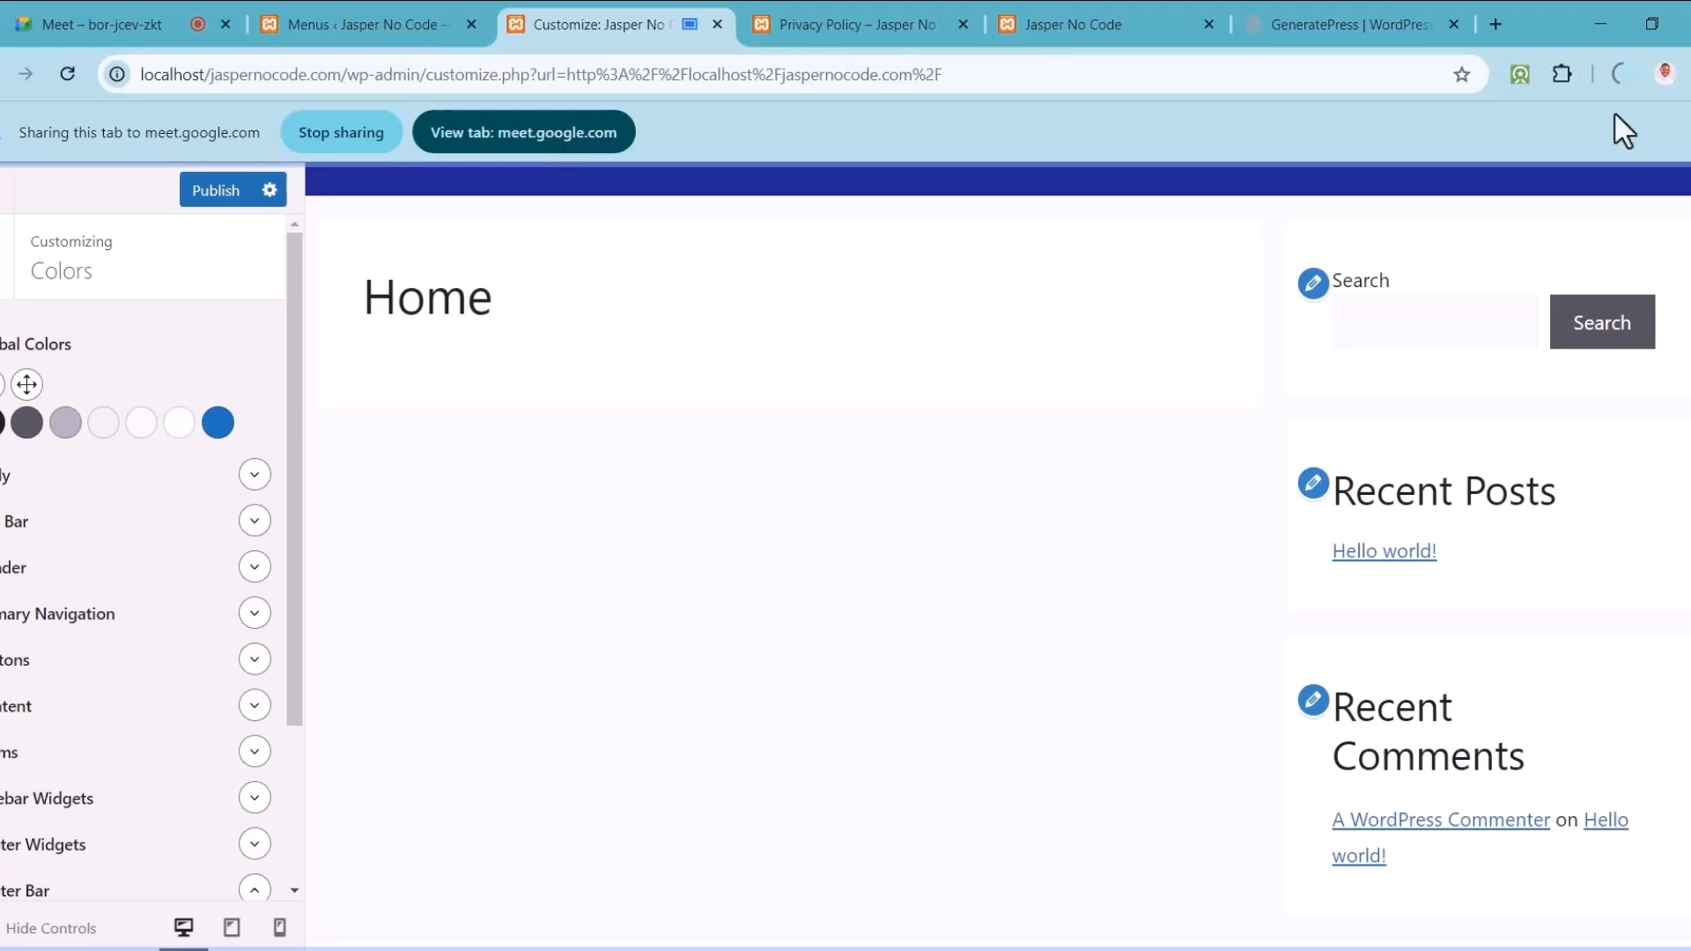
pyautogui.scroll(2, 998, 555)
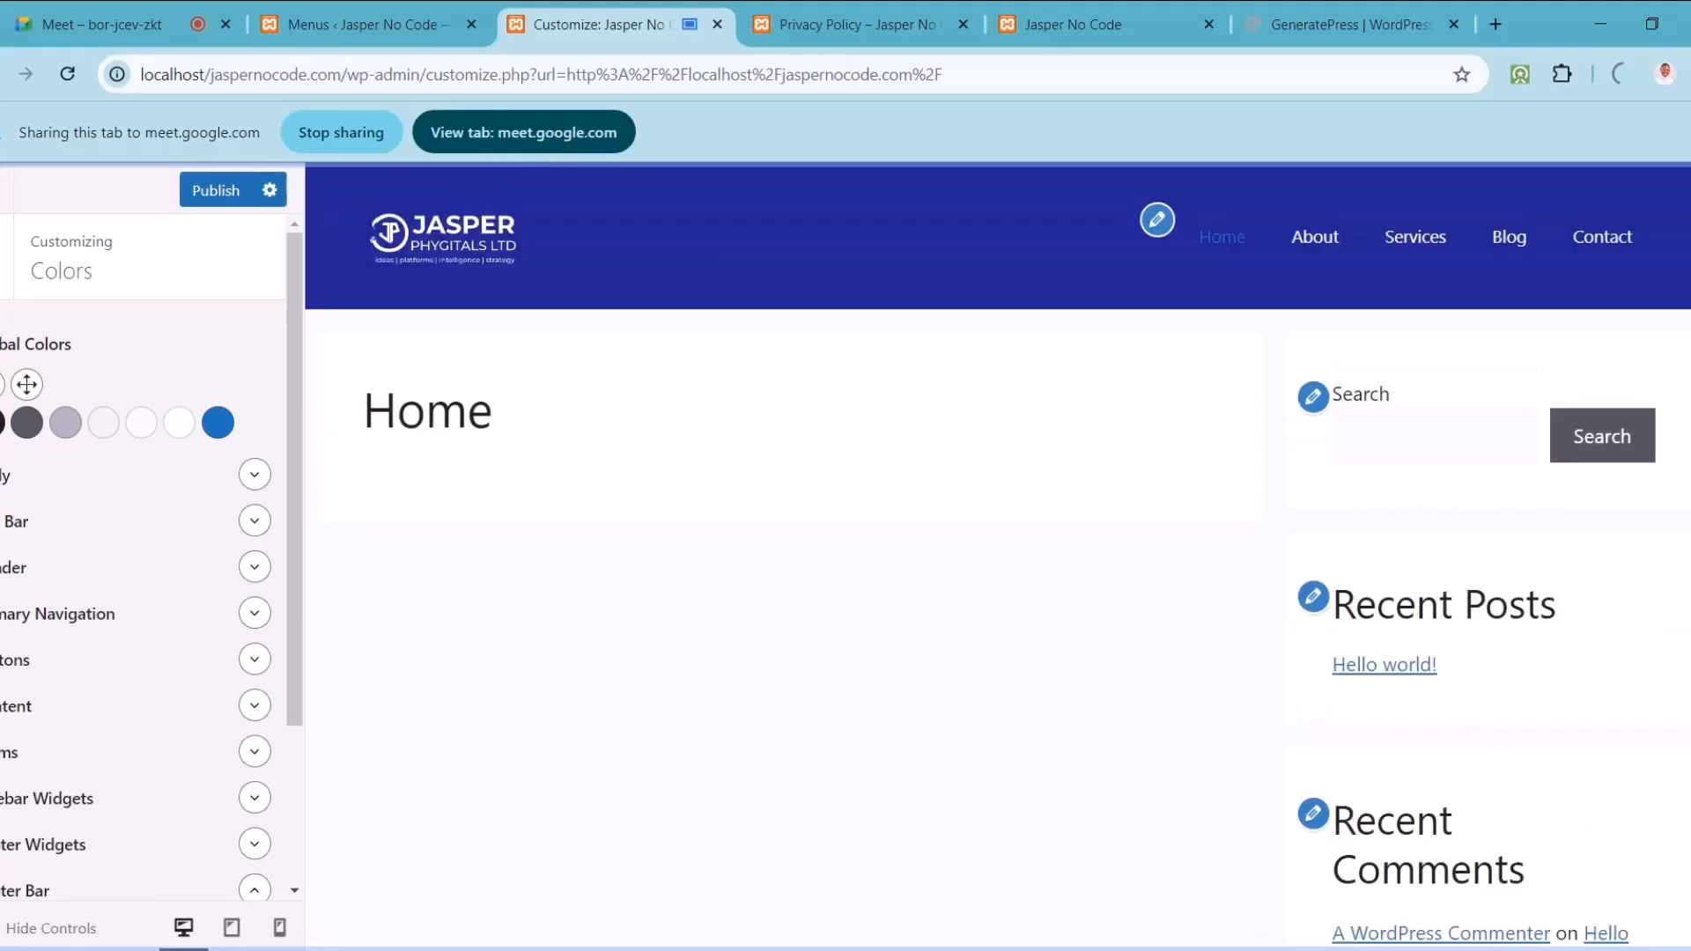
pyautogui.scroll(-2, 997, 555)
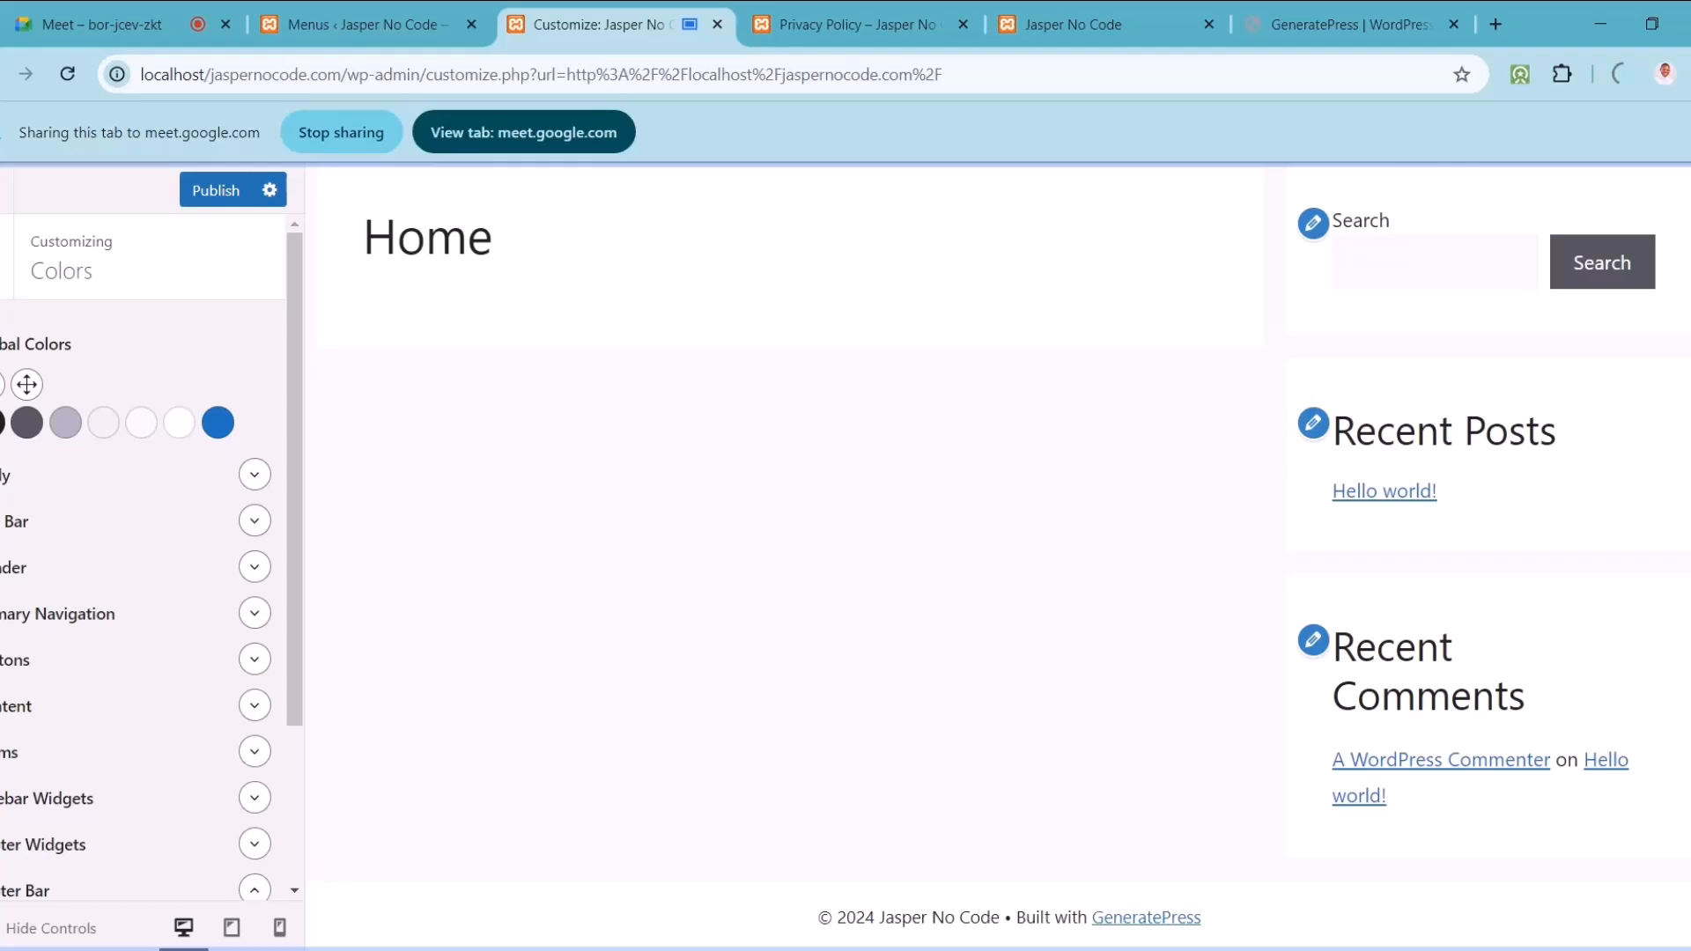
pyautogui.scroll(2, 998, 555)
pyautogui.scroll(-2, 998, 555)
# Step: Admit the waiting participant into the Google Meet call, then return to the Customizer tab
pyautogui.click(104, 17)
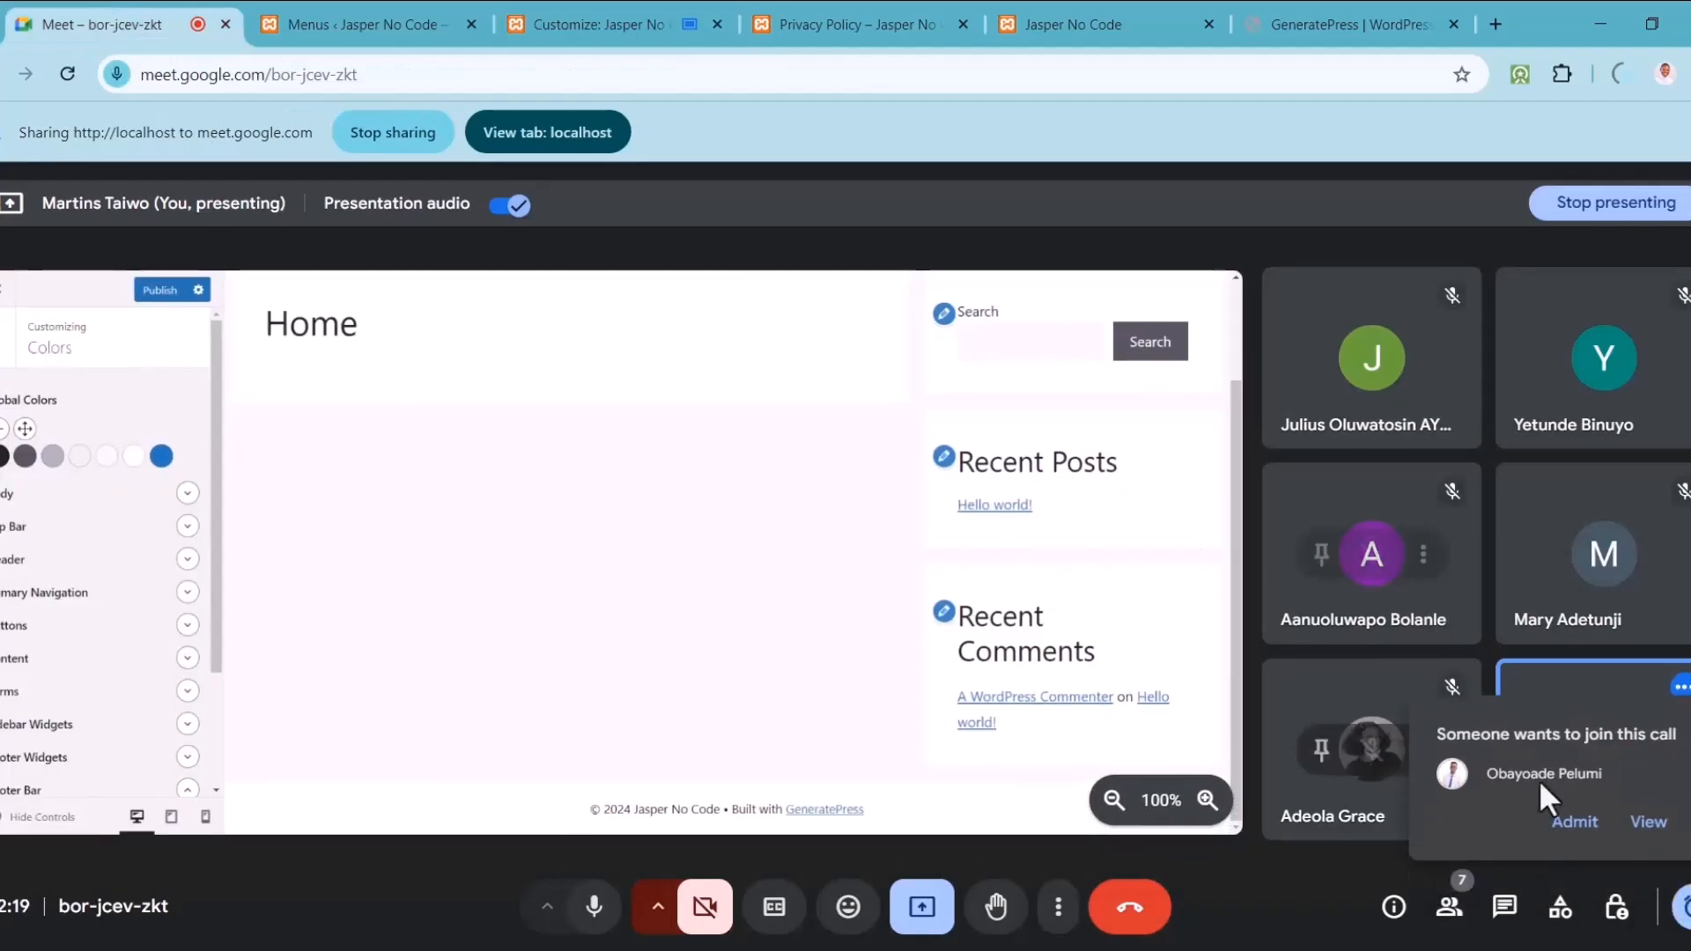
pyautogui.click(1575, 822)
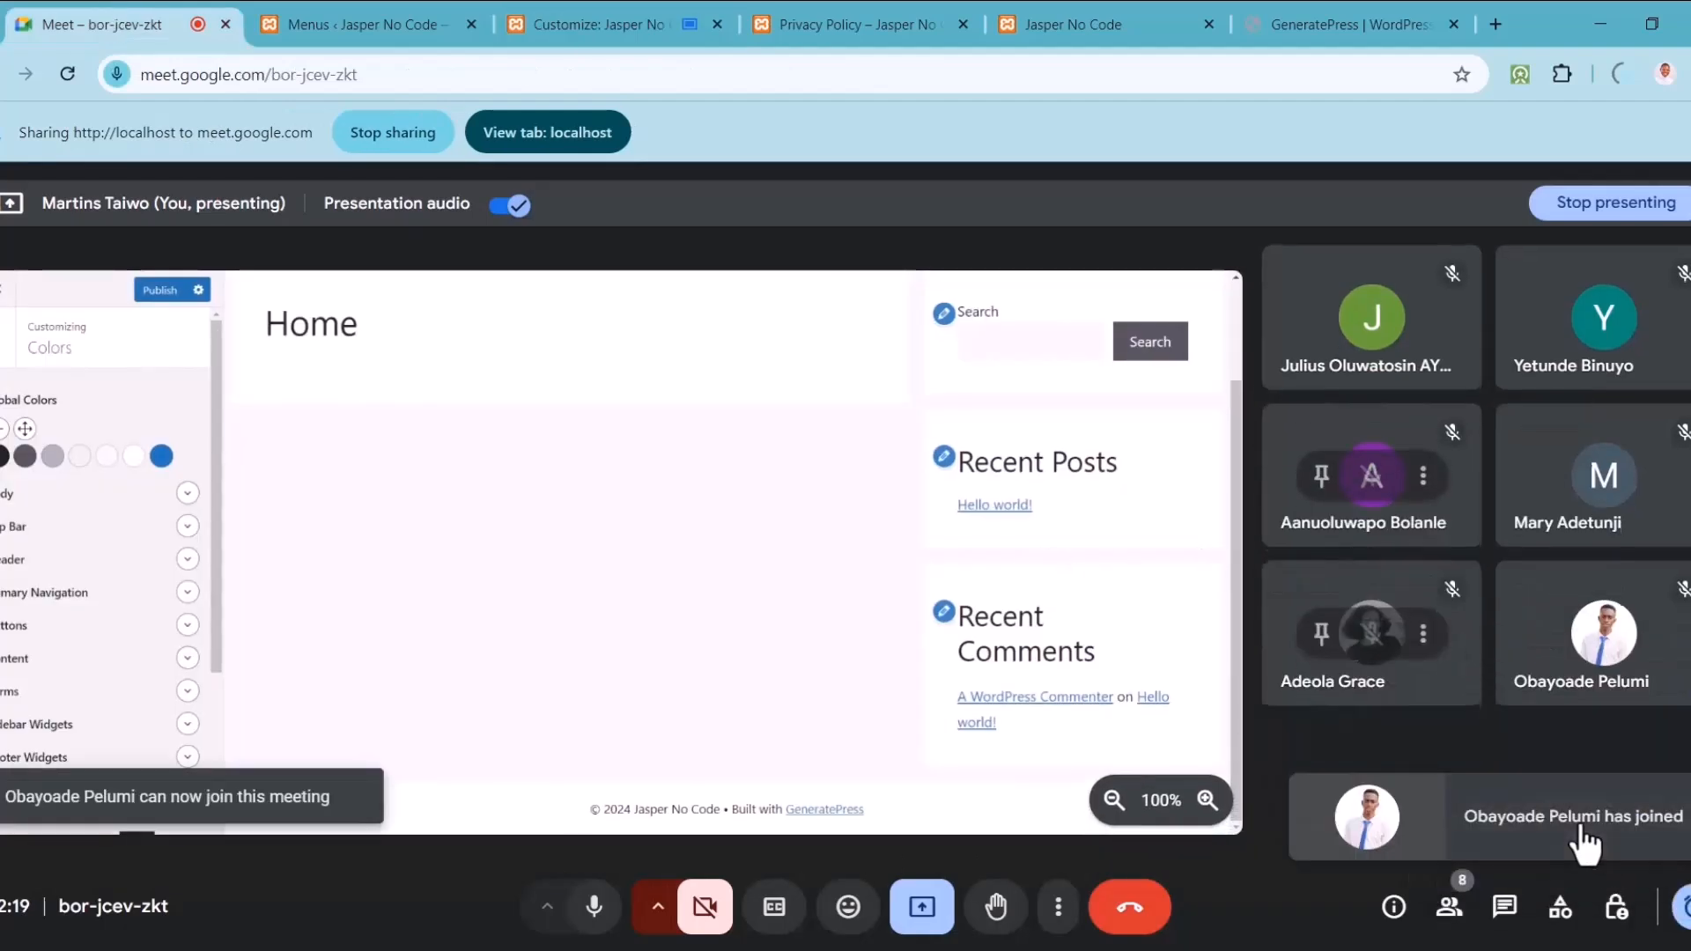
pyautogui.click(647, 24)
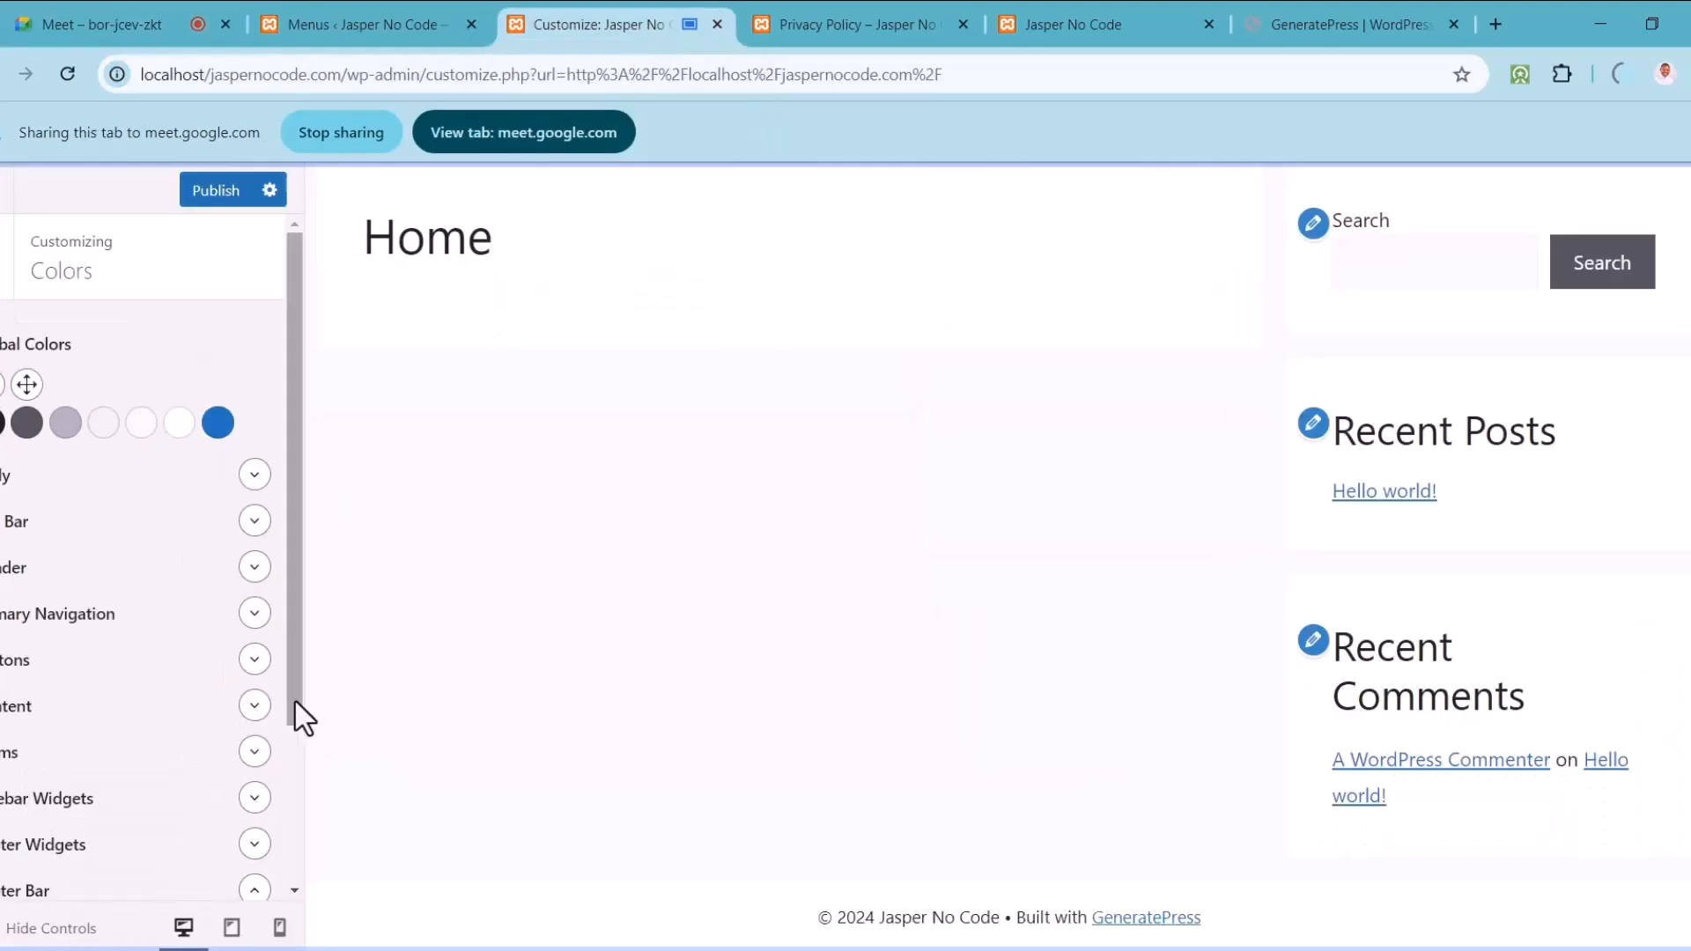
# Step: Expand the Footer Bar colour settings in the Customizer Colors section
pyautogui.scroll(-2, 304, 766)
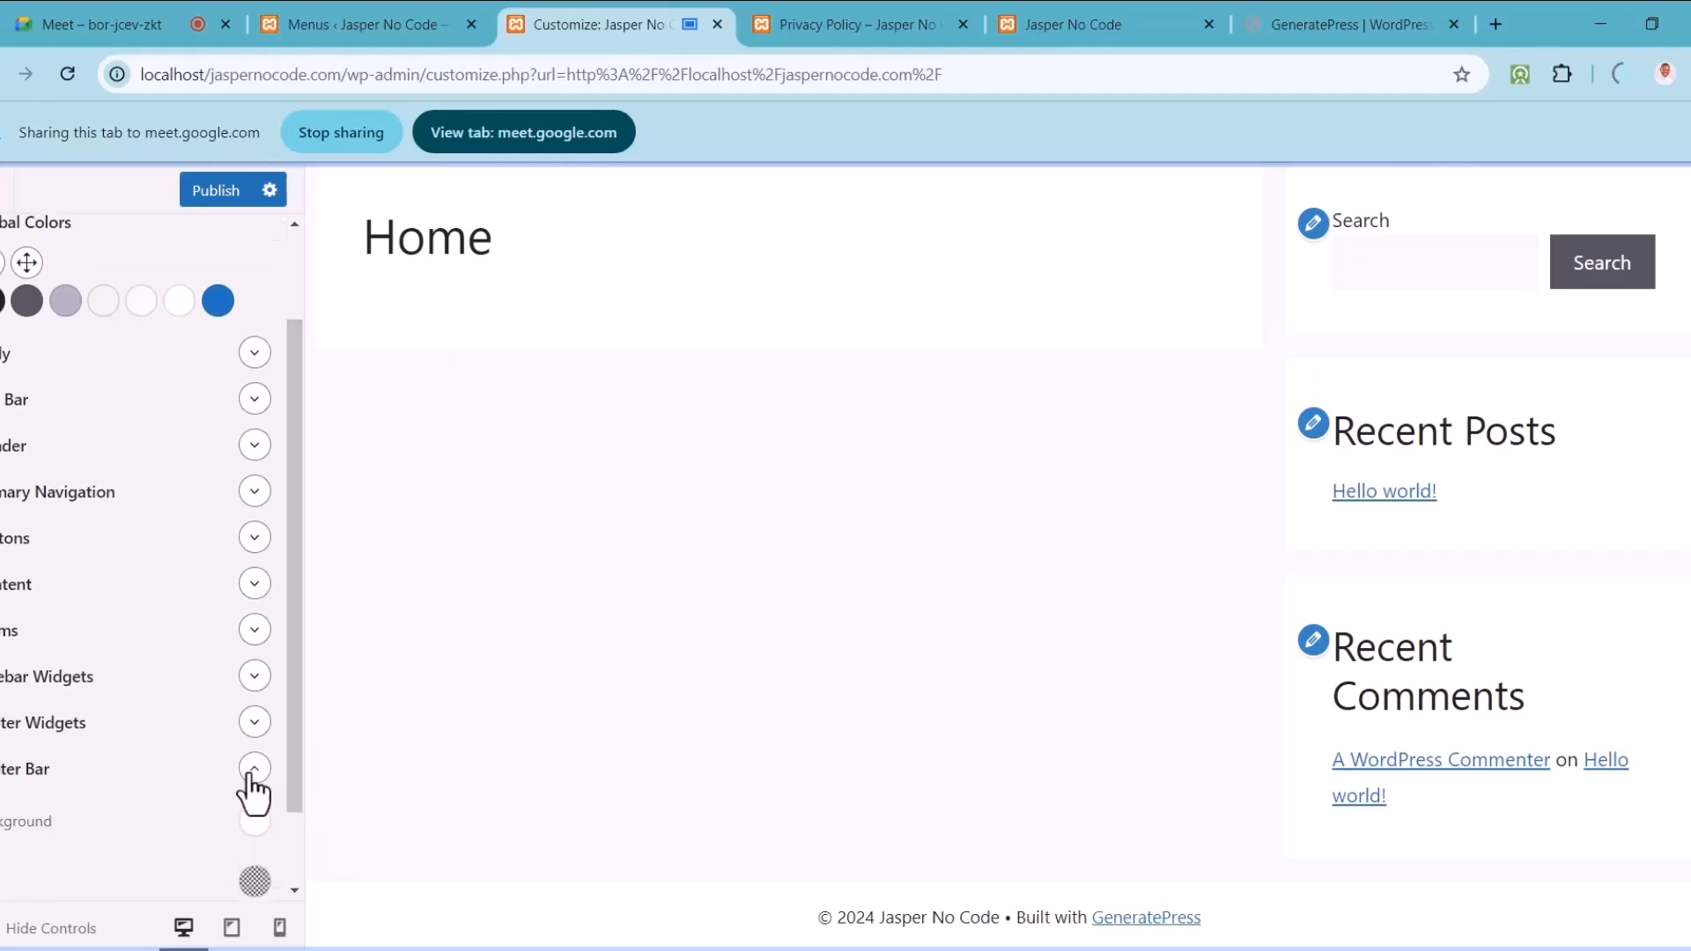
pyautogui.click(253, 775)
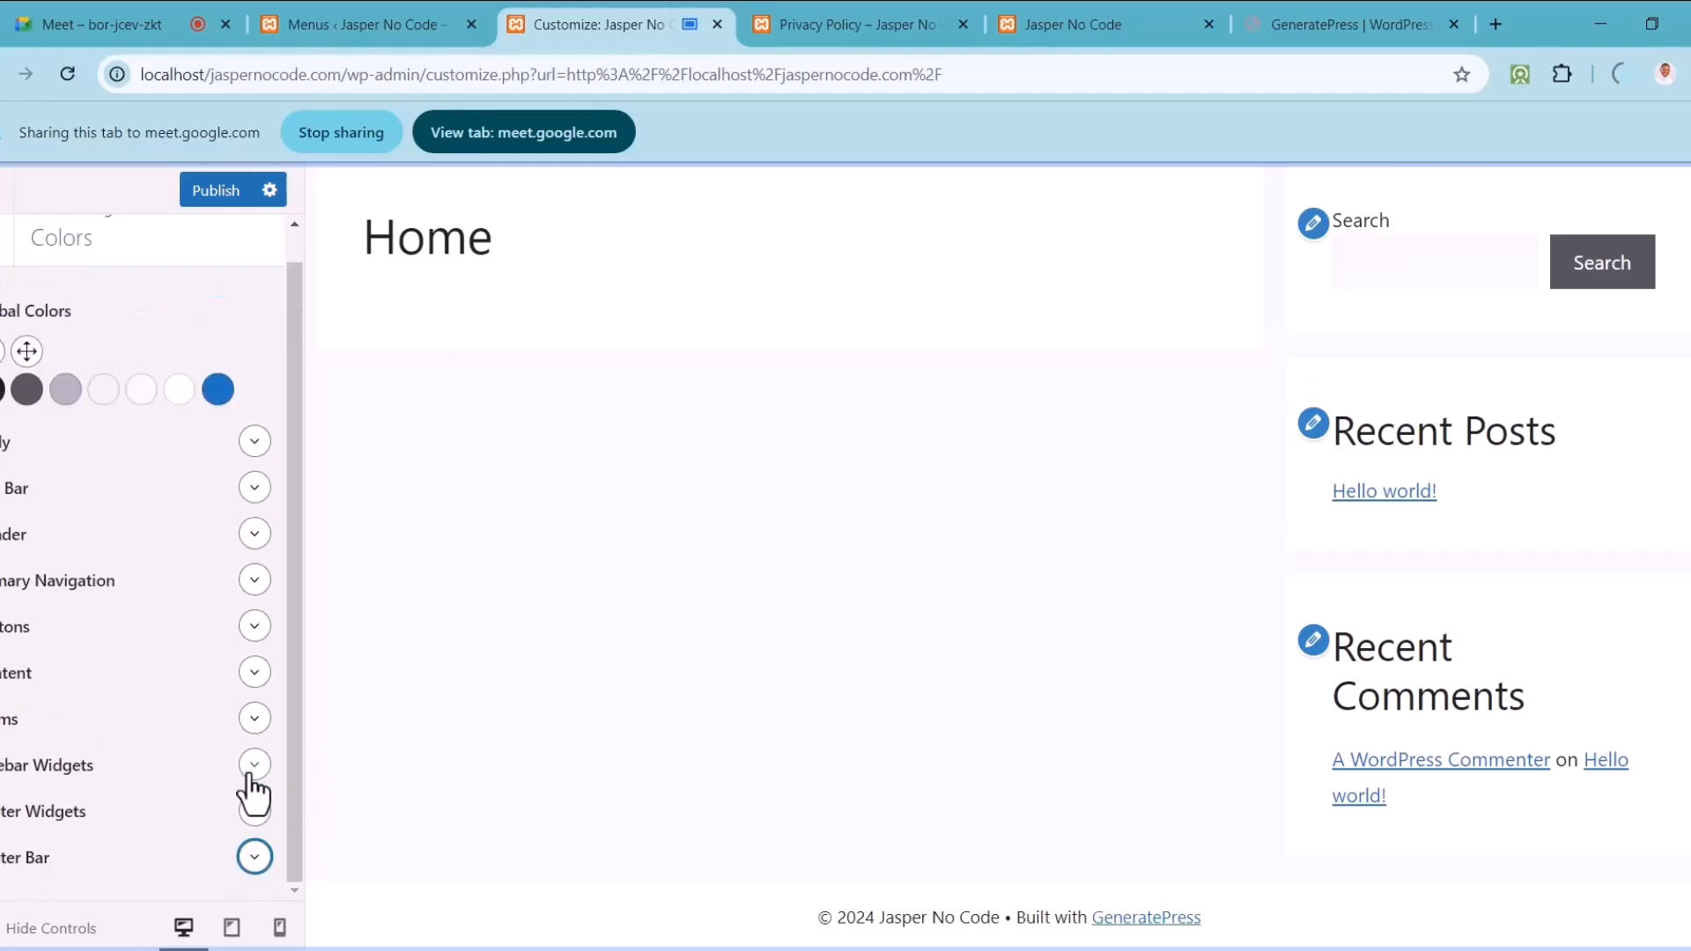
pyautogui.click(254, 856)
pyautogui.scroll(-1, 296, 748)
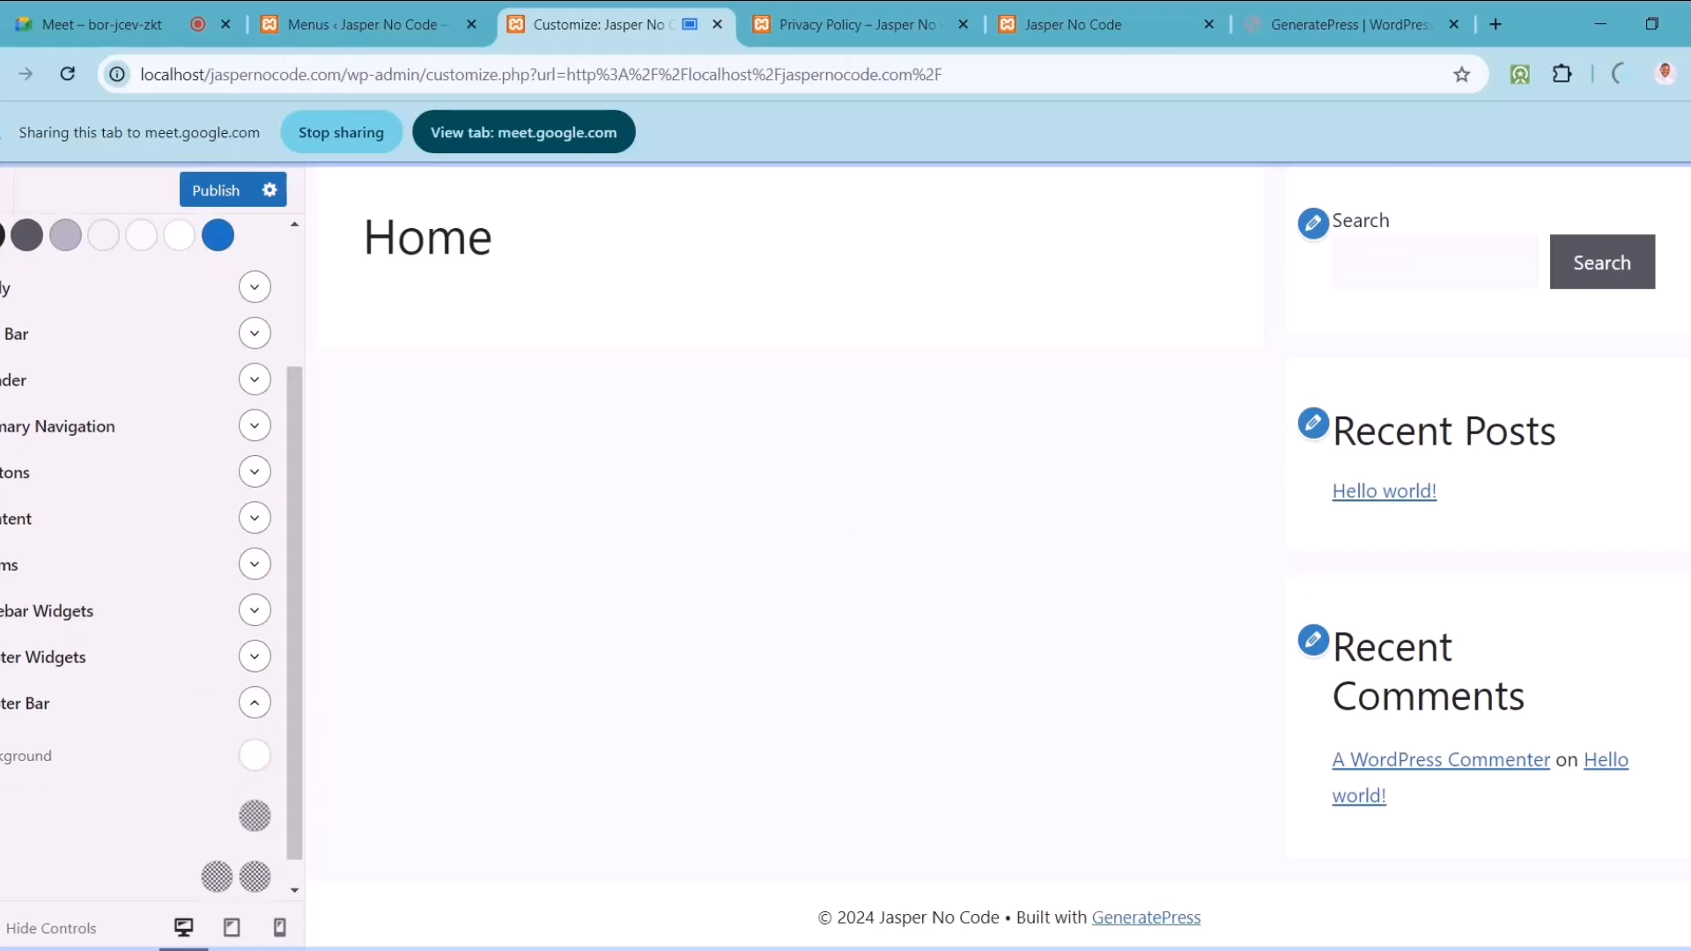
pyautogui.scroll(2, 997, 557)
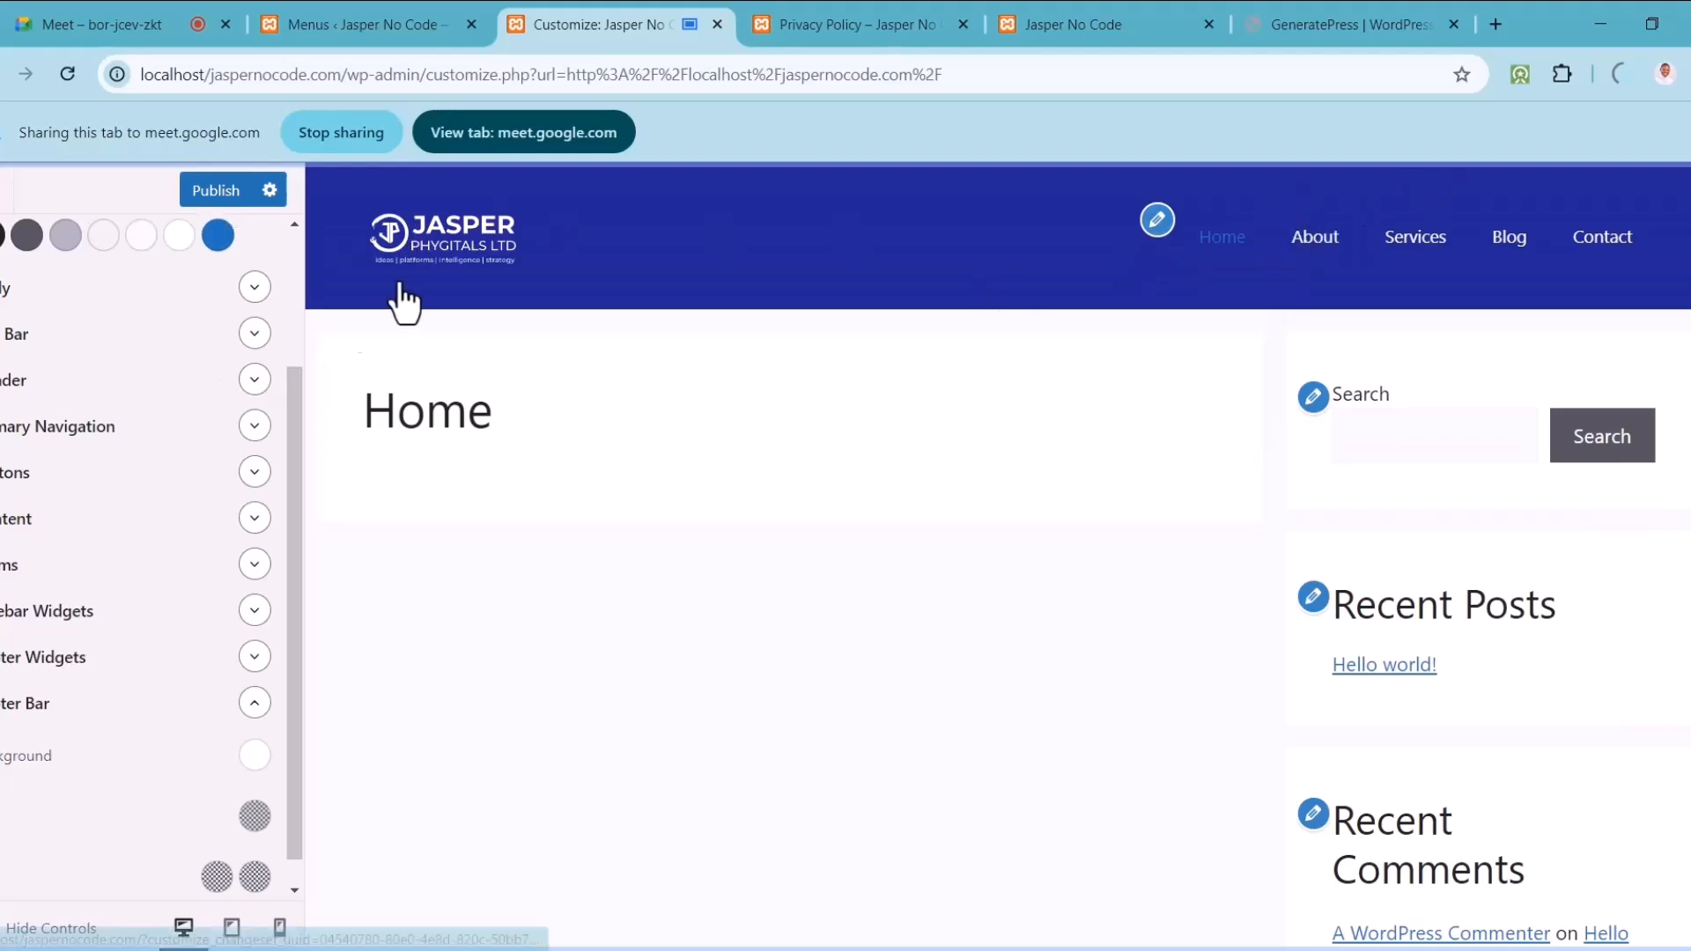
pyautogui.scroll(-1, 251, 749)
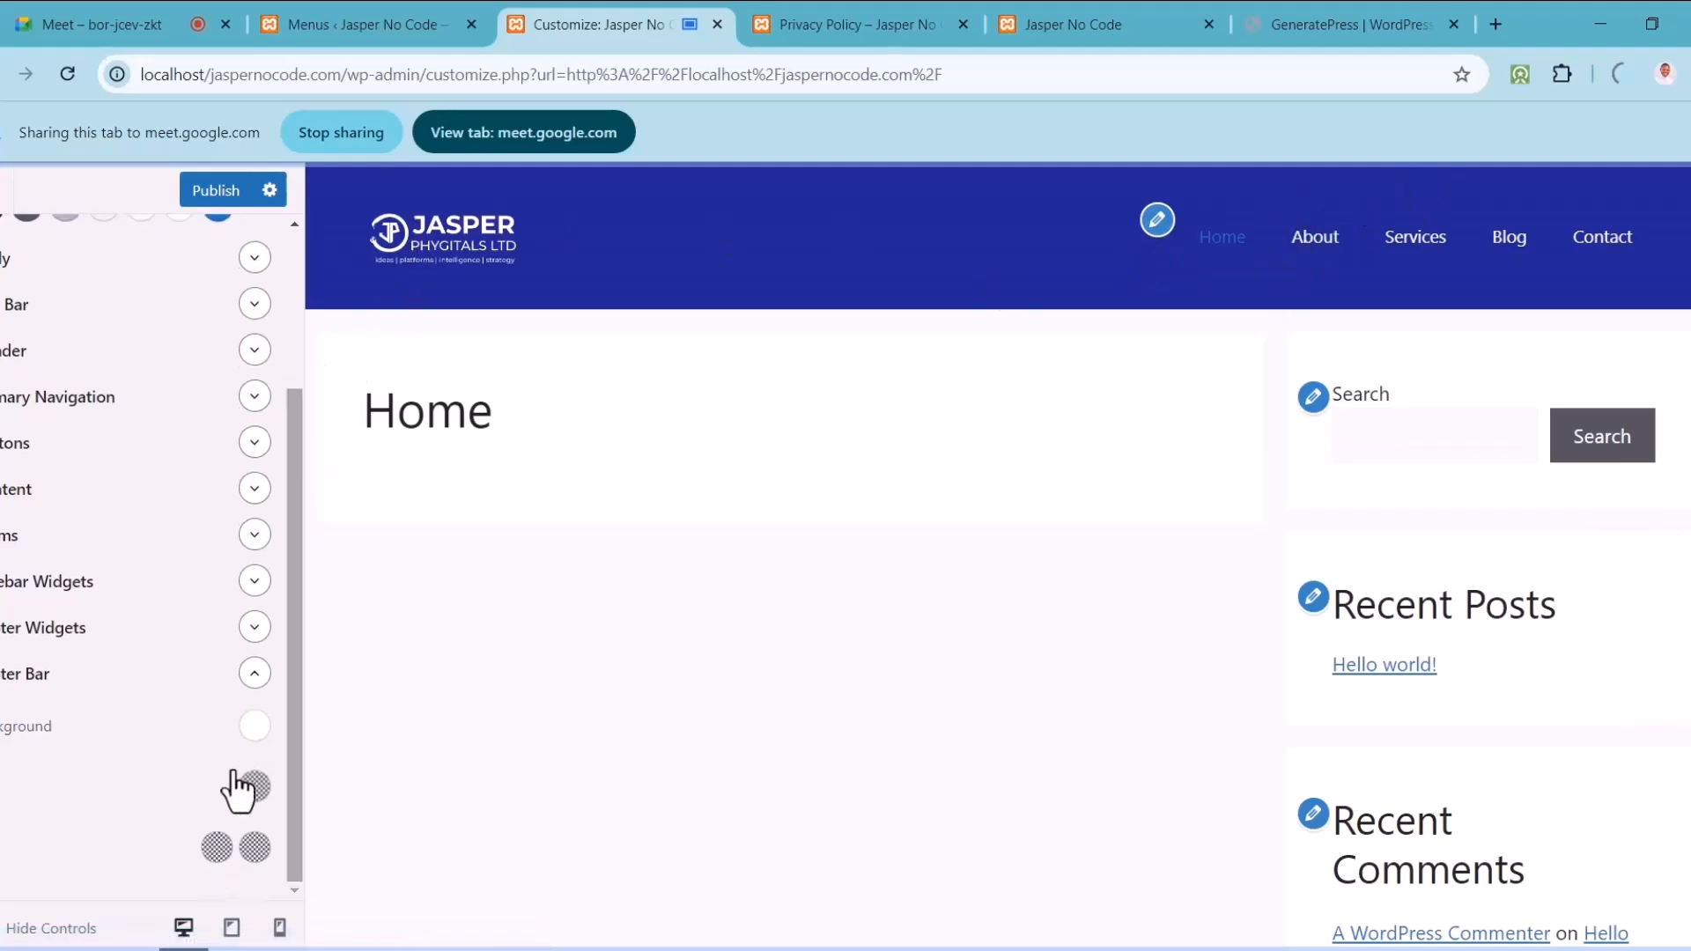
# Step: Set the footer bar background colour to bright blue #1c18ee
pyautogui.click(253, 727)
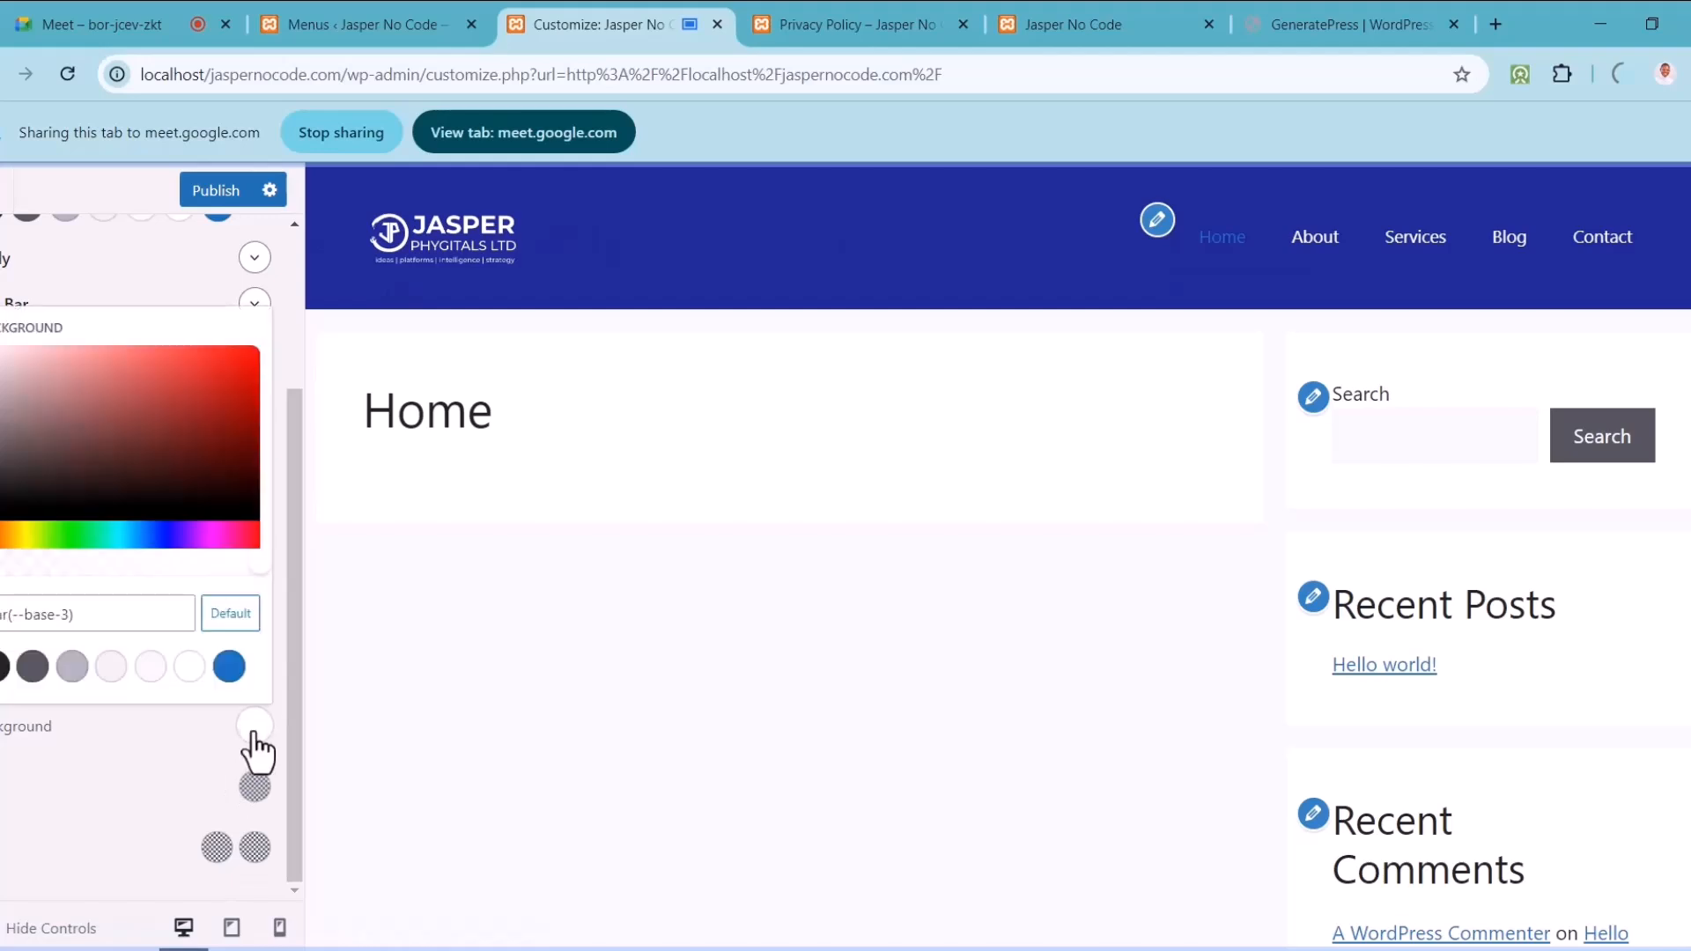
pyautogui.click(168, 541)
pyautogui.click(231, 356)
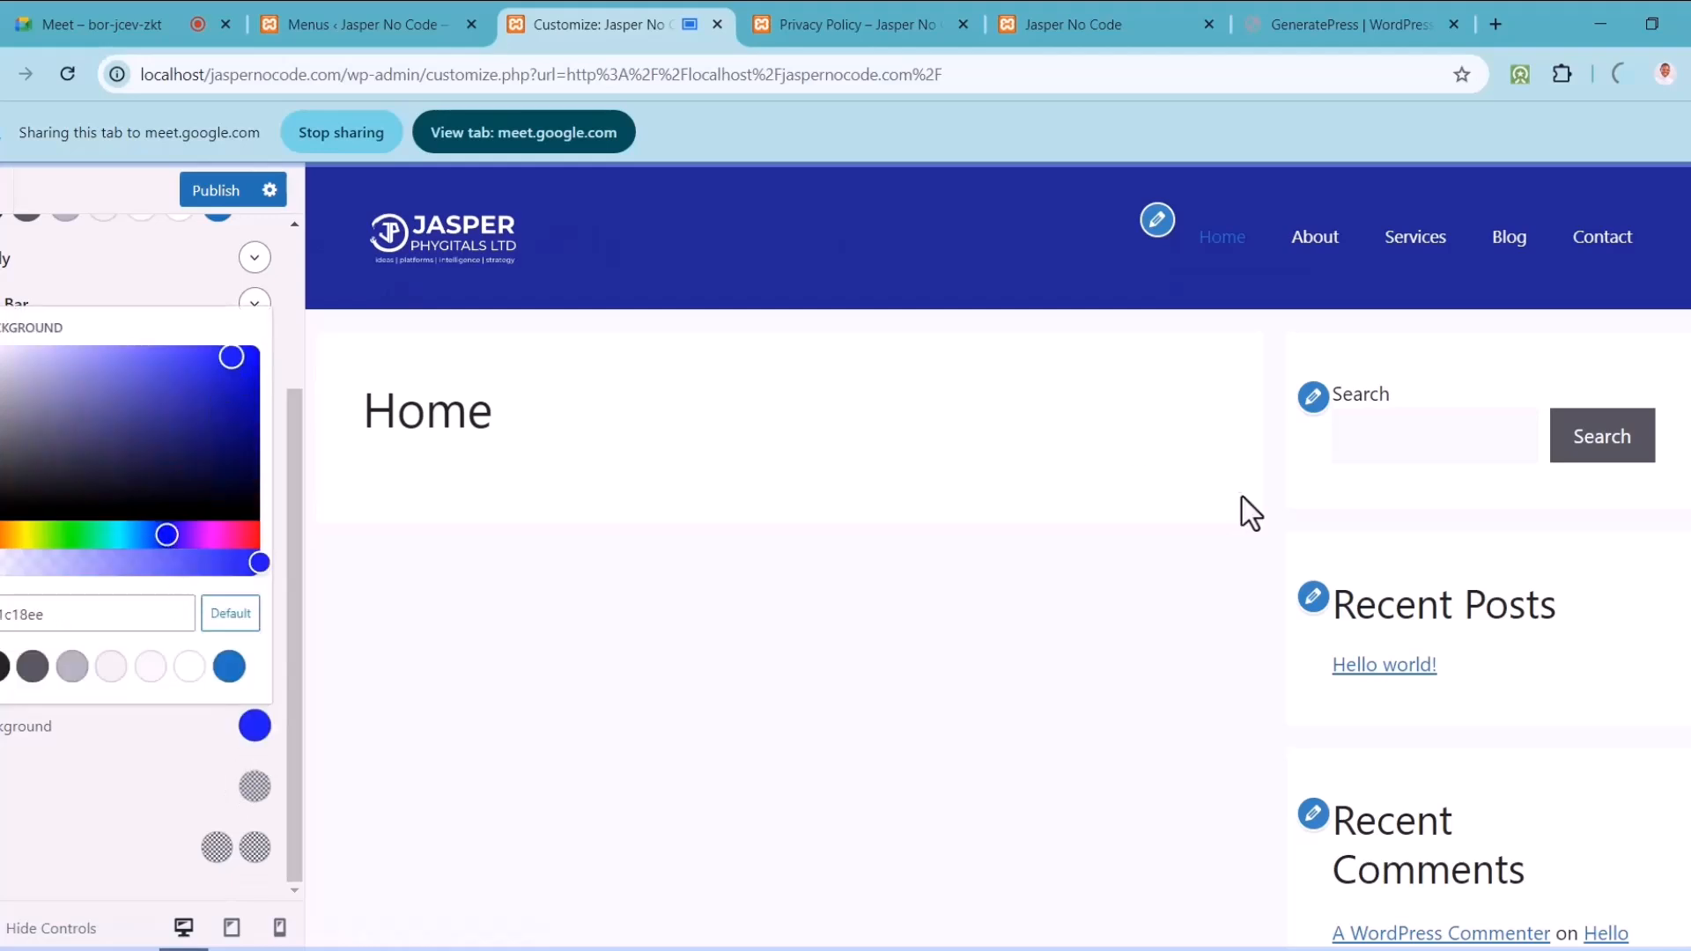
pyautogui.scroll(-2, 997, 554)
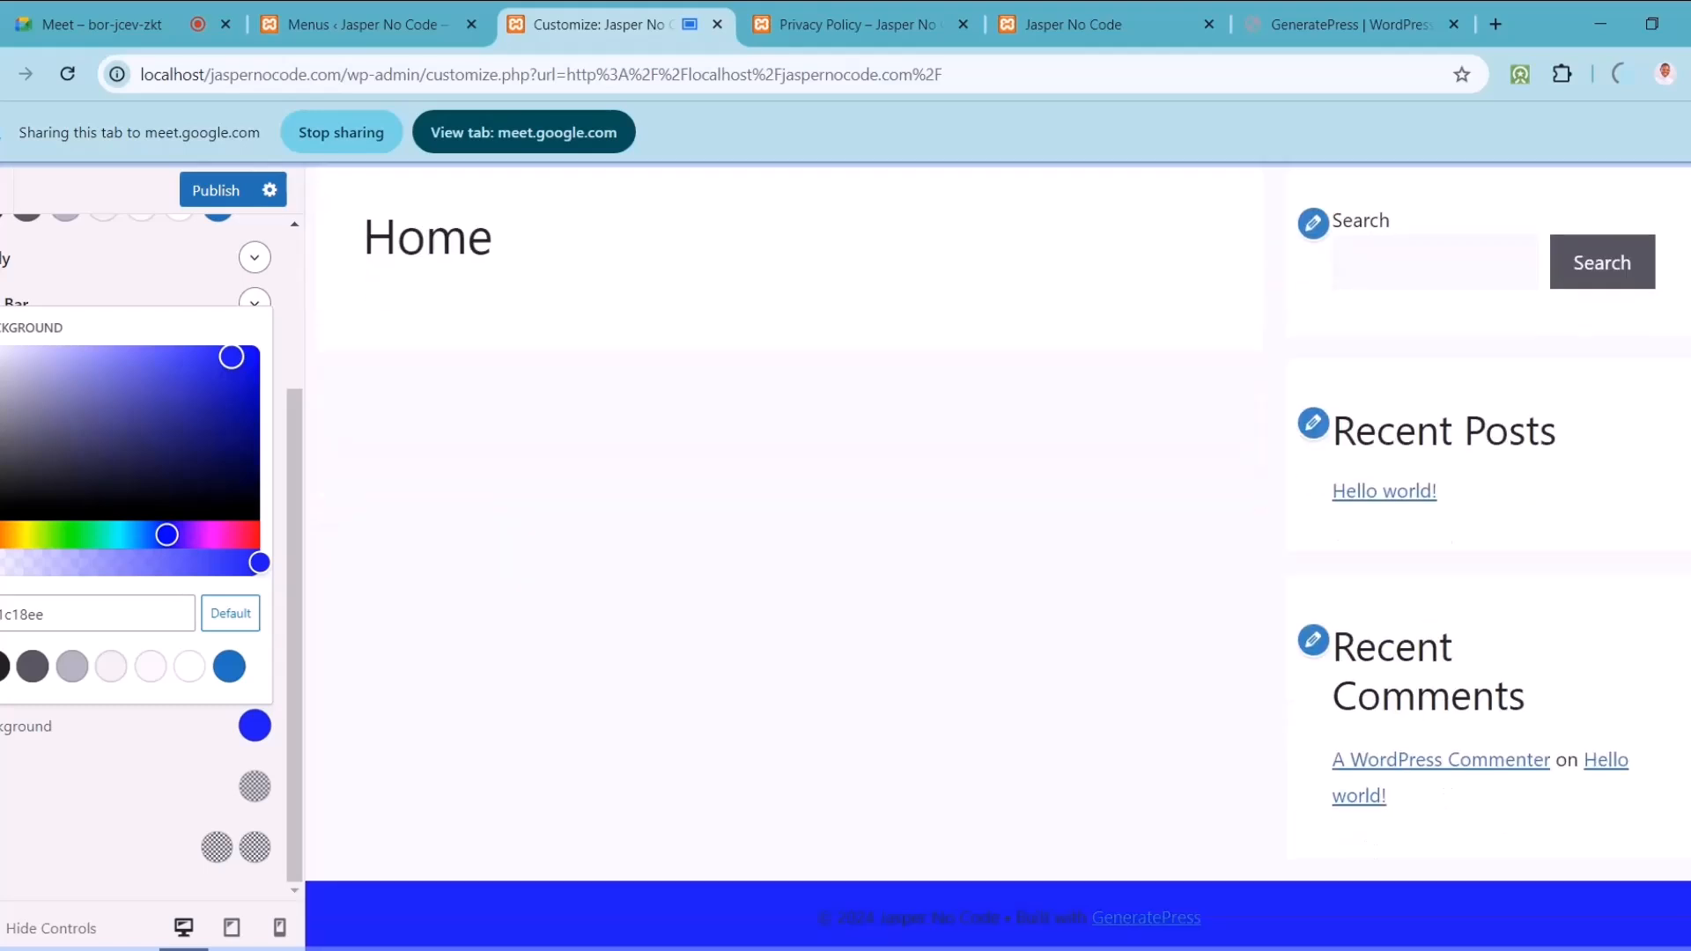
pyautogui.scroll(2, 997, 555)
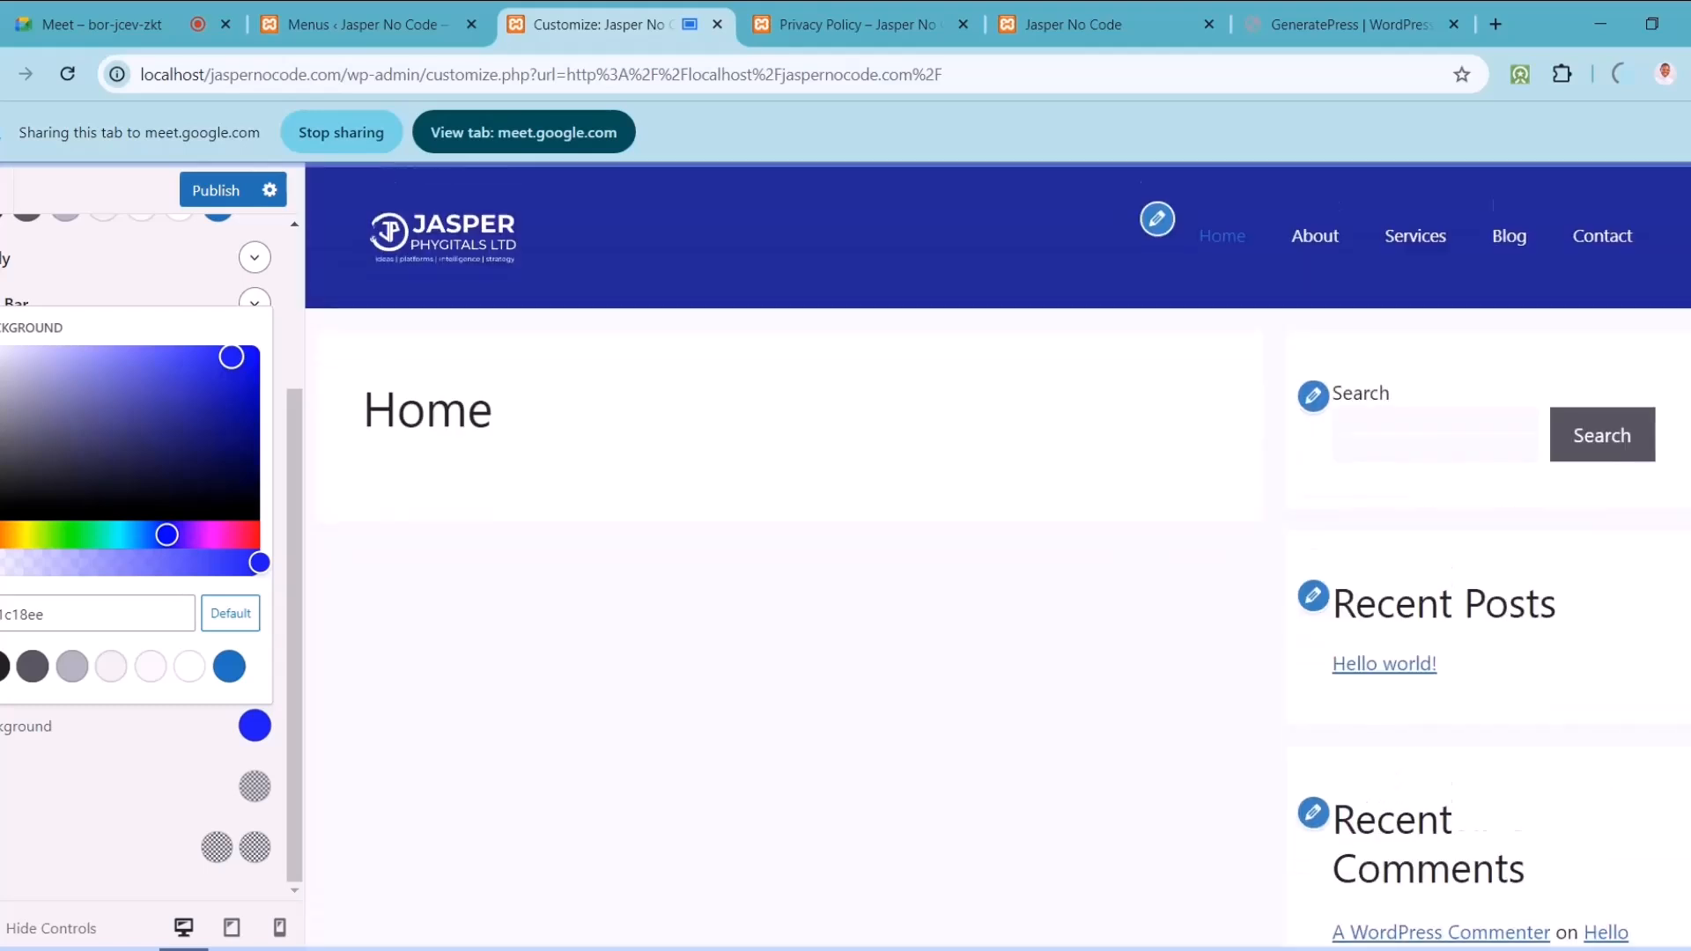
pyautogui.scroll(-2, 997, 555)
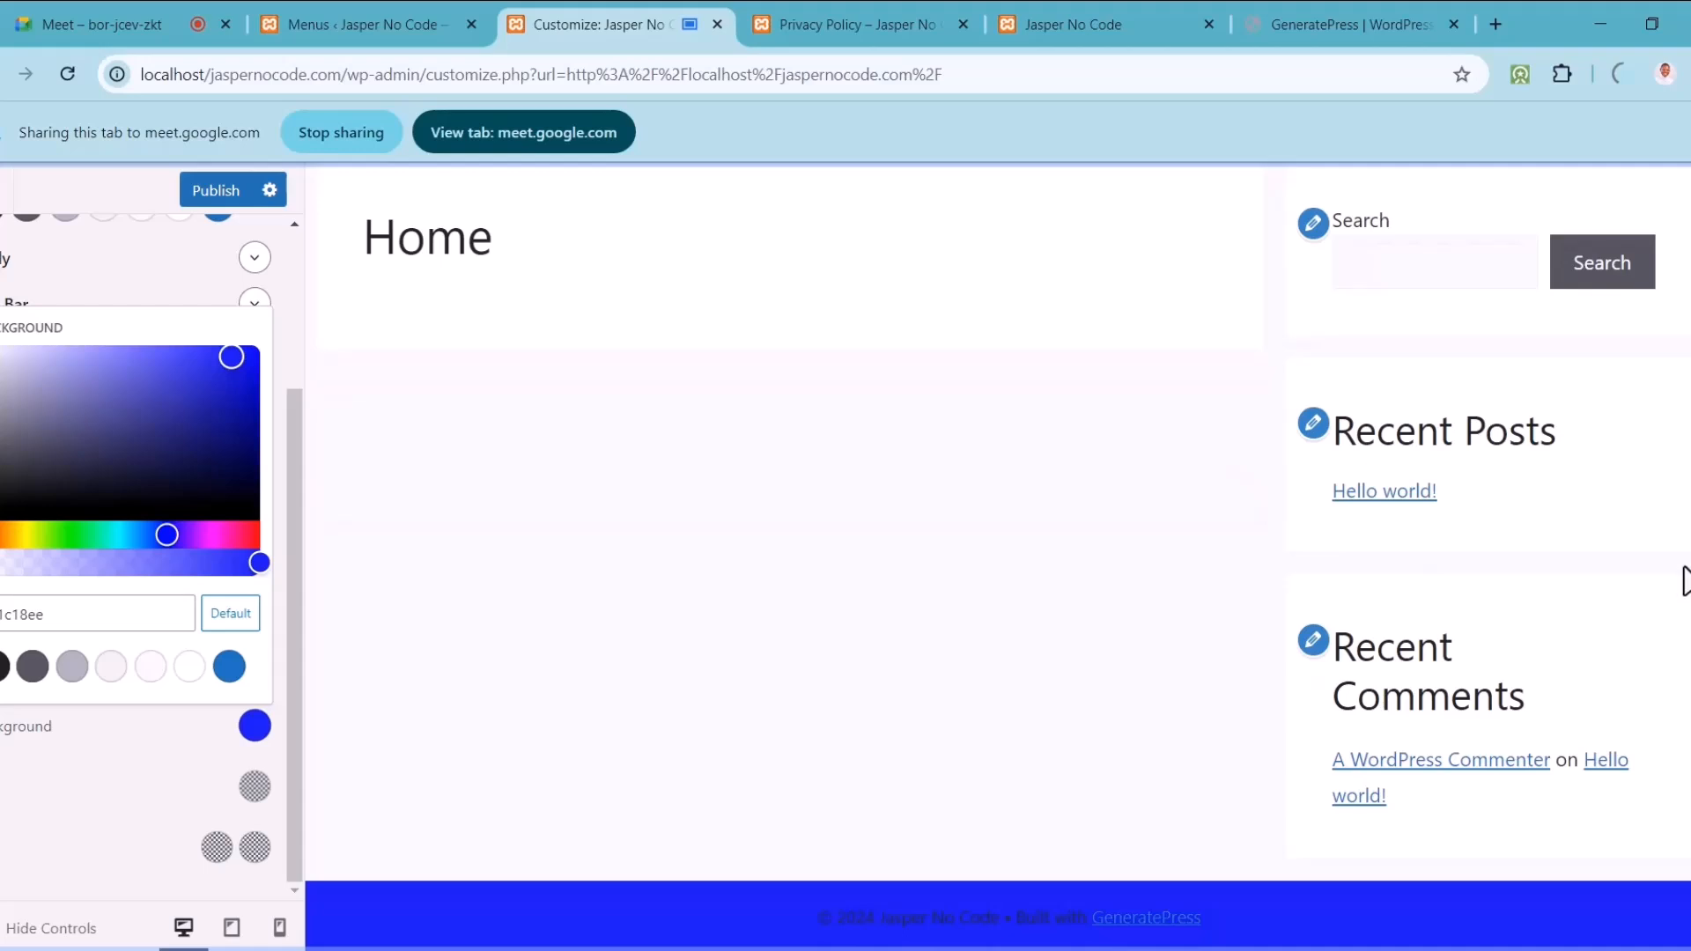
pyautogui.scroll(2, 997, 555)
pyautogui.scroll(-2, 997, 555)
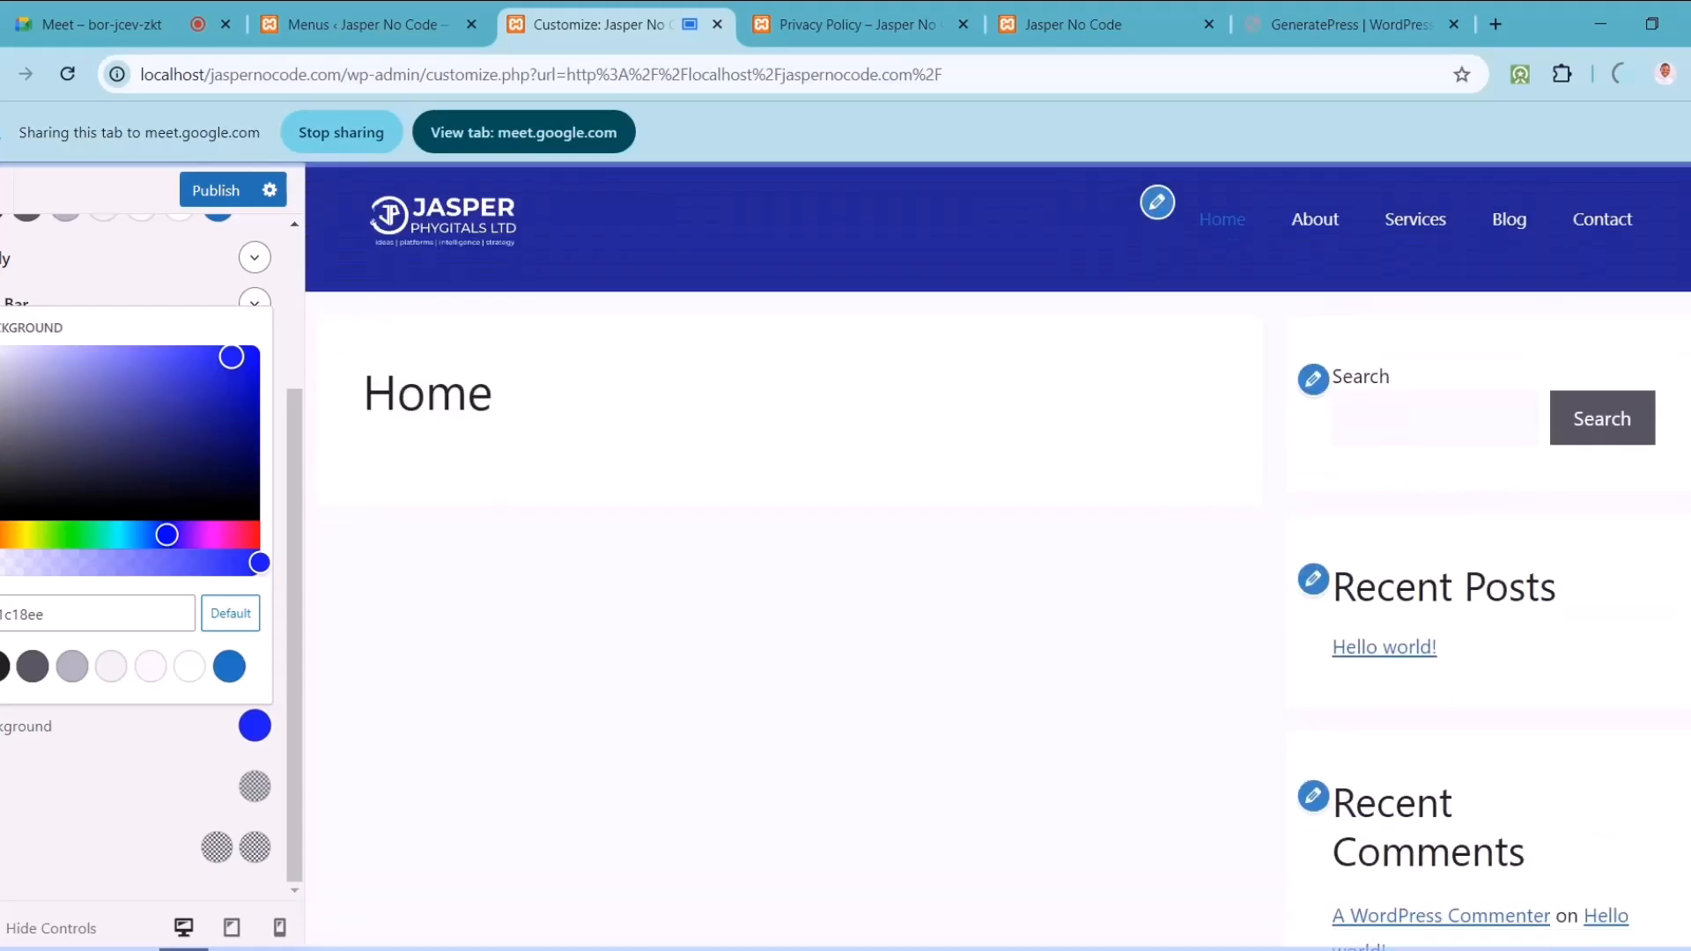
pyautogui.click(86, 277)
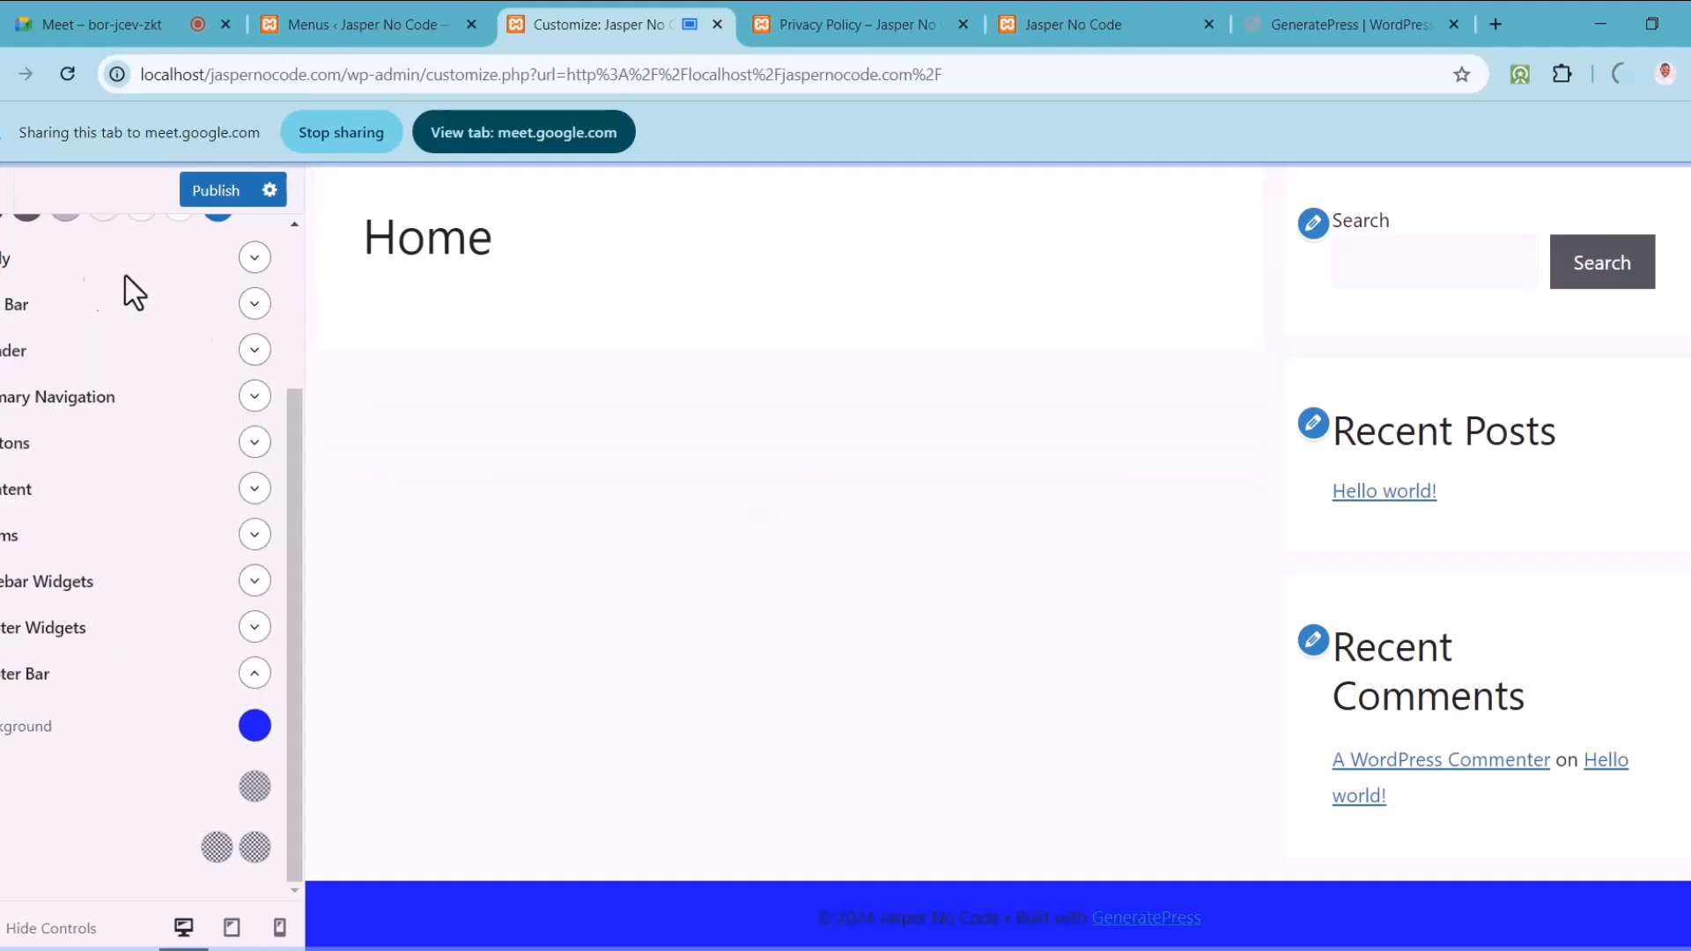
pyautogui.moveTo(287, 458); pyautogui.dragTo(288, 313)
pyautogui.scroll(2, 287, 308)
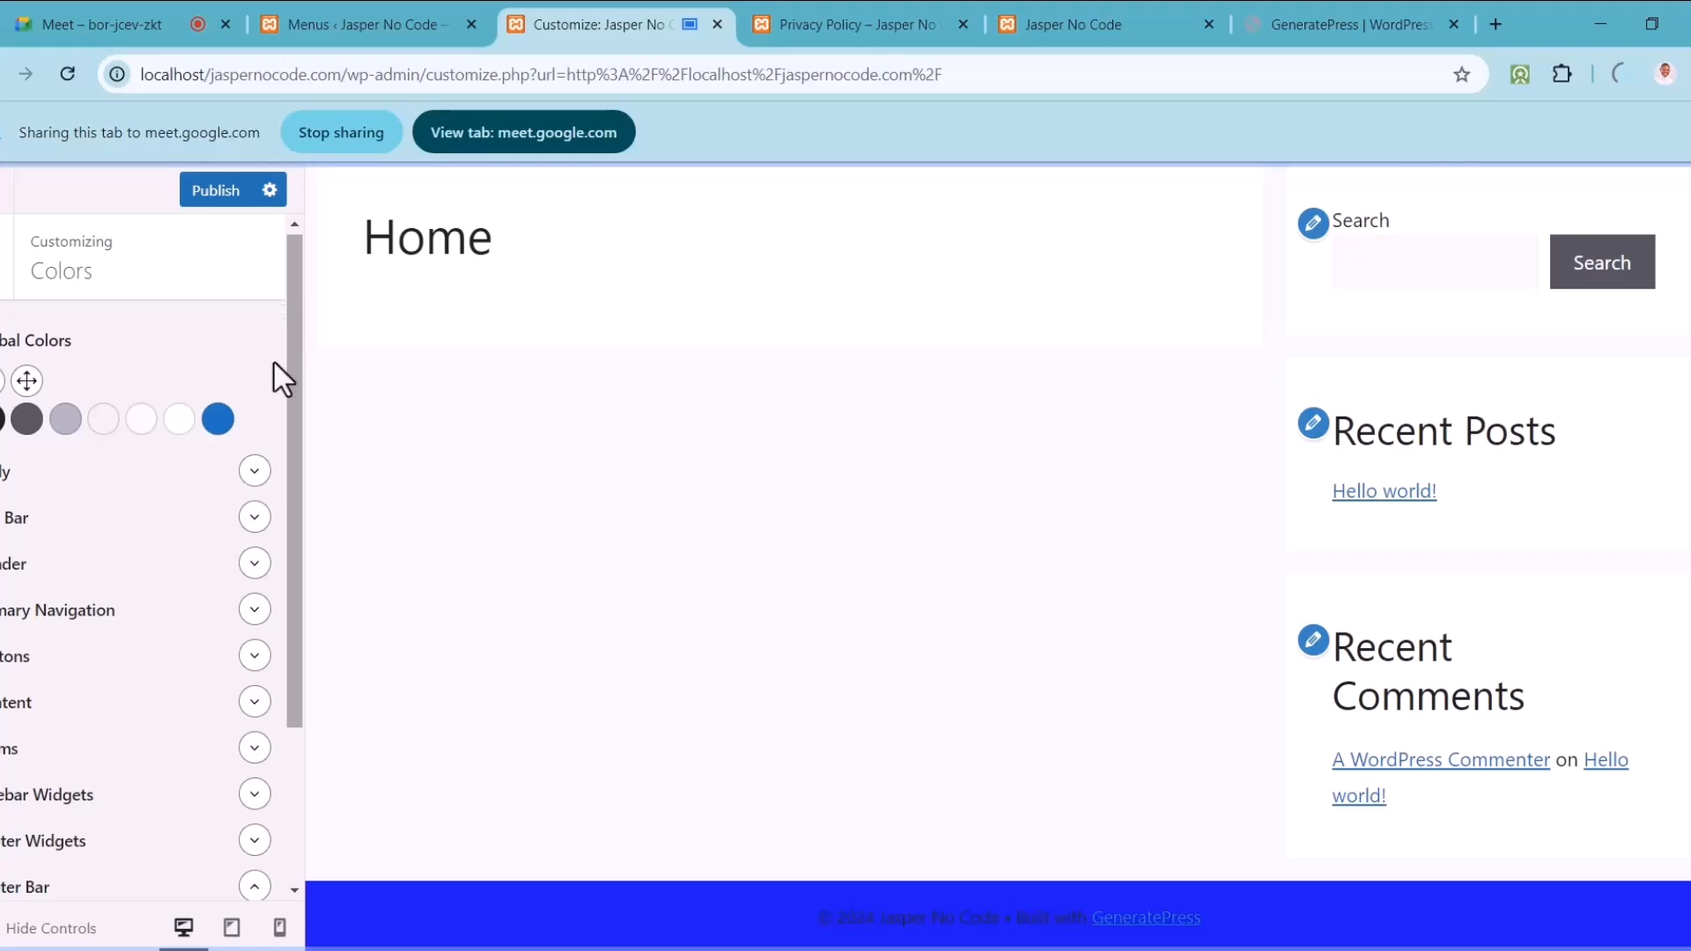
# Step: Copy the header background hex 202494 and paste it over the footer bar background's 1c18ee
pyautogui.click(254, 563)
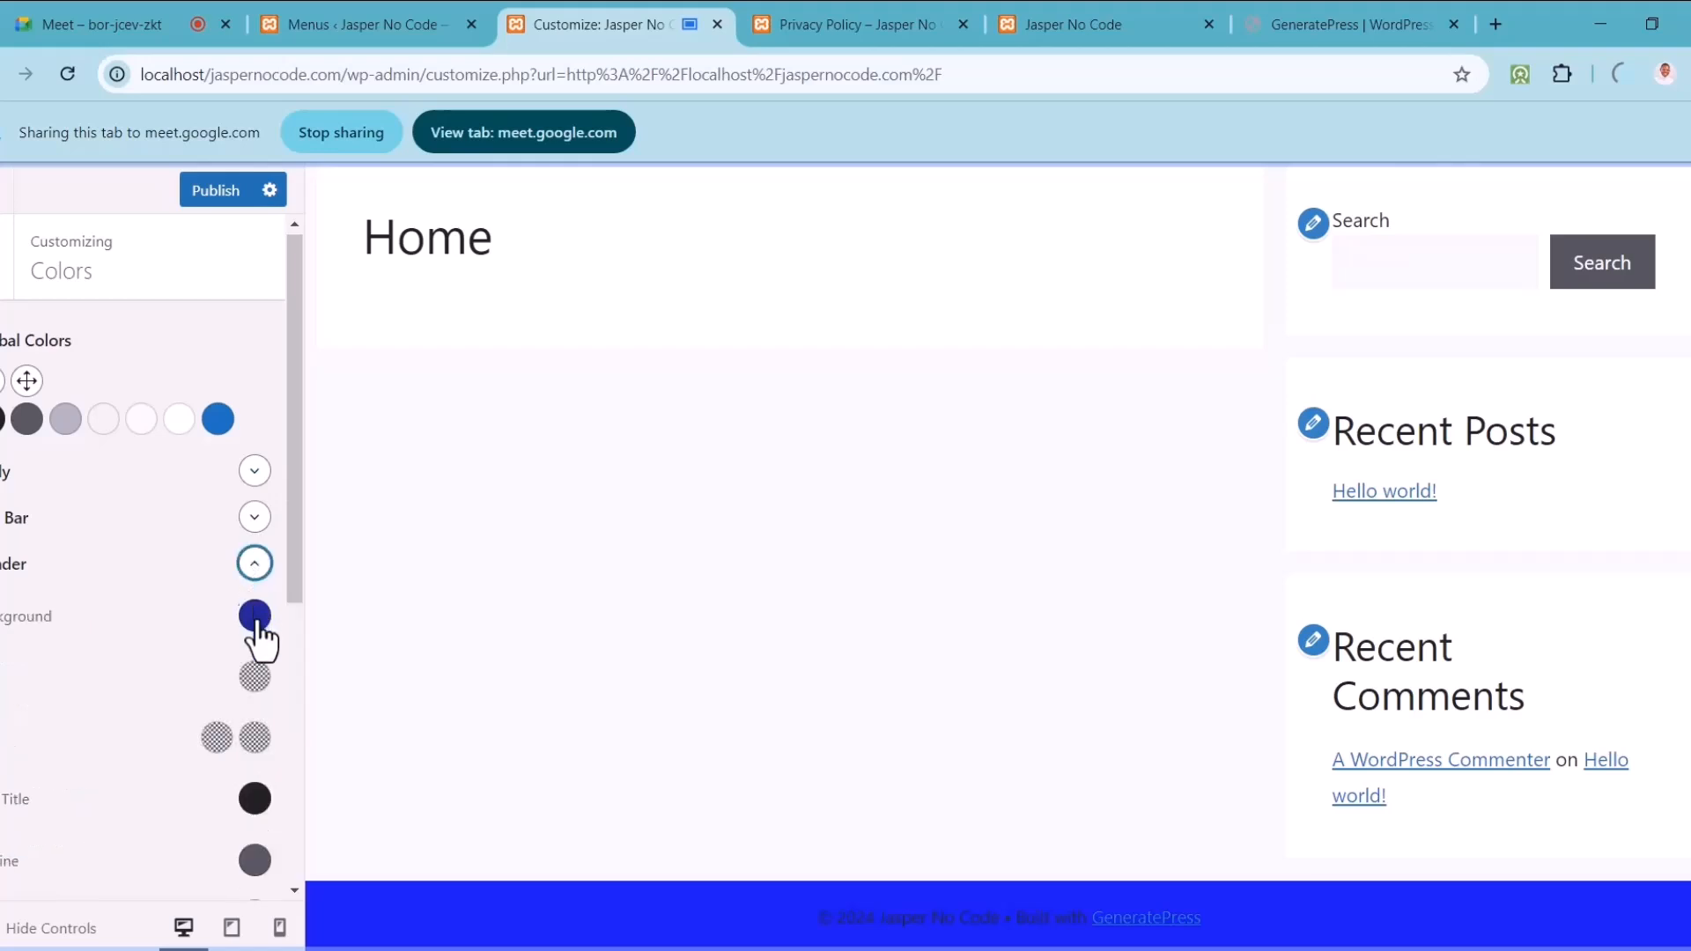
pyautogui.click(255, 618)
pyautogui.click(117, 527)
pyautogui.moveTo(116, 527); pyautogui.dragTo(0, 527)
pyautogui.hotkey('ctrl', 'c')
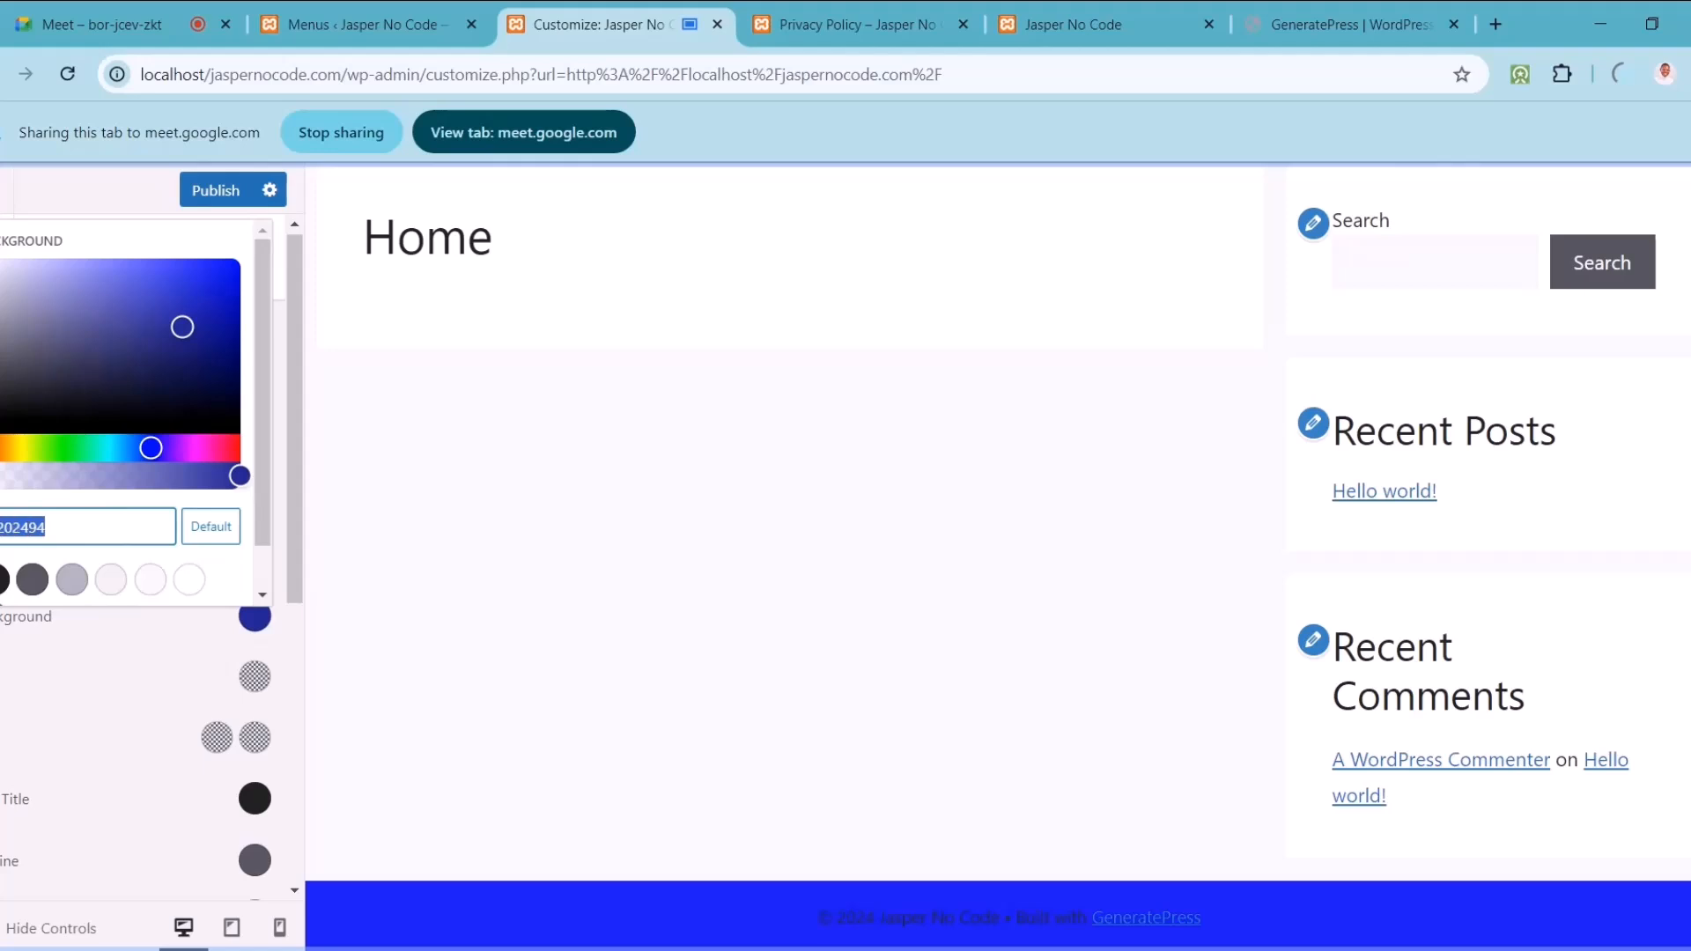
pyautogui.click(125, 703)
pyautogui.moveTo(292, 581); pyautogui.dragTo(290, 819)
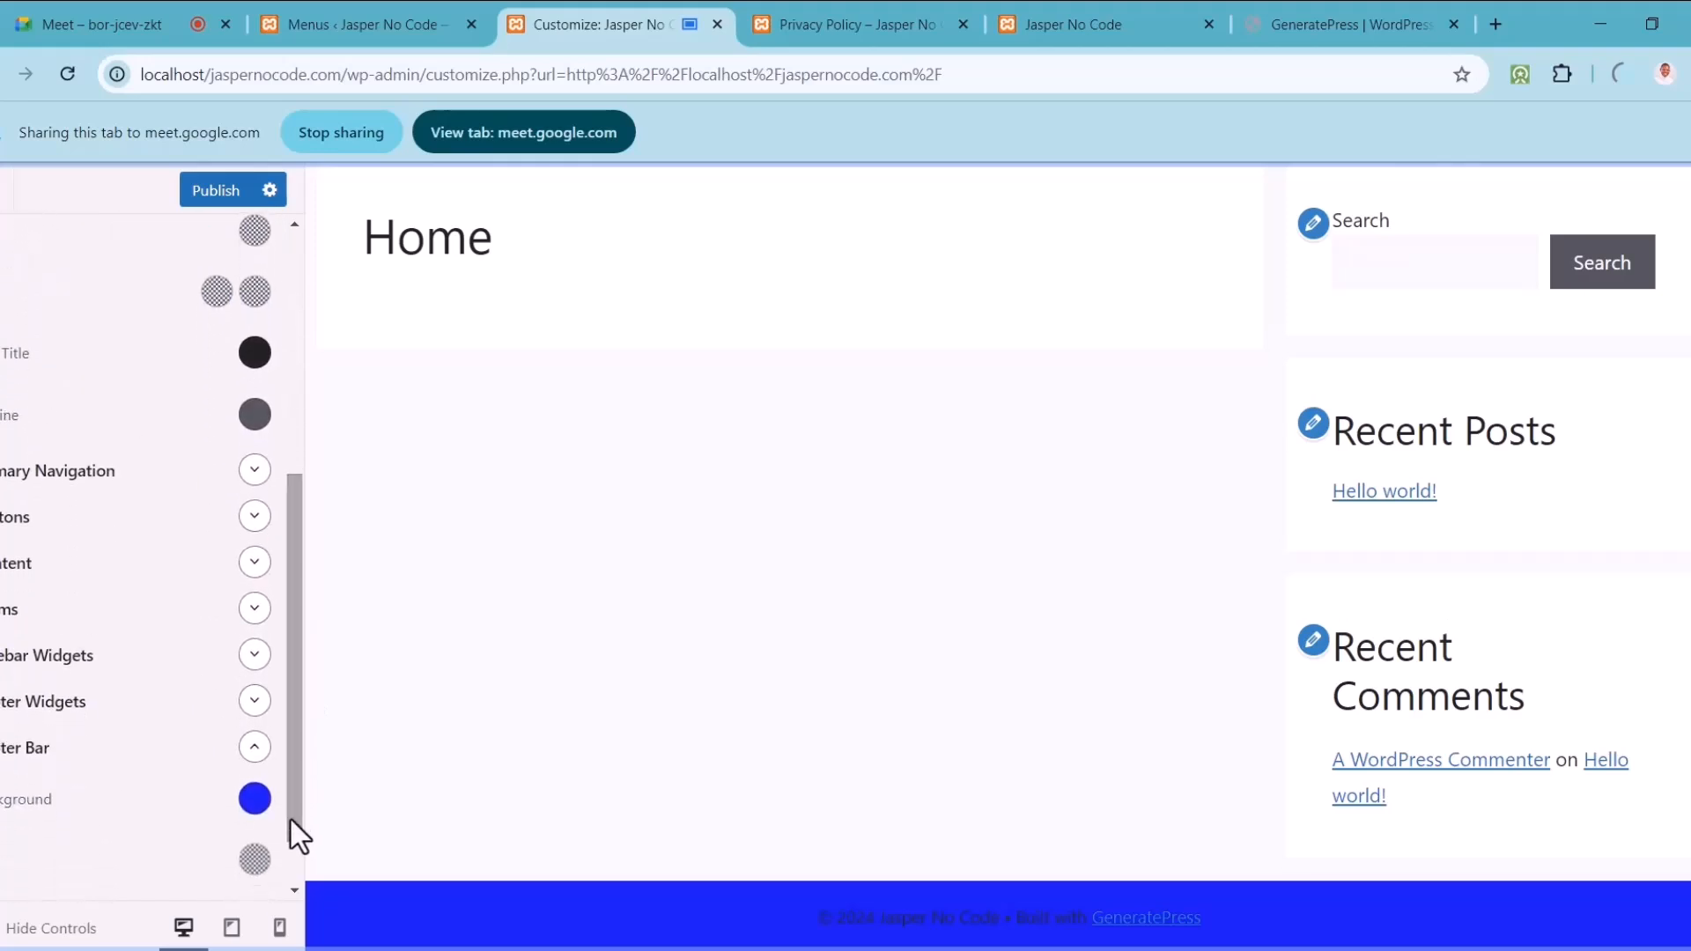
pyautogui.click(255, 803)
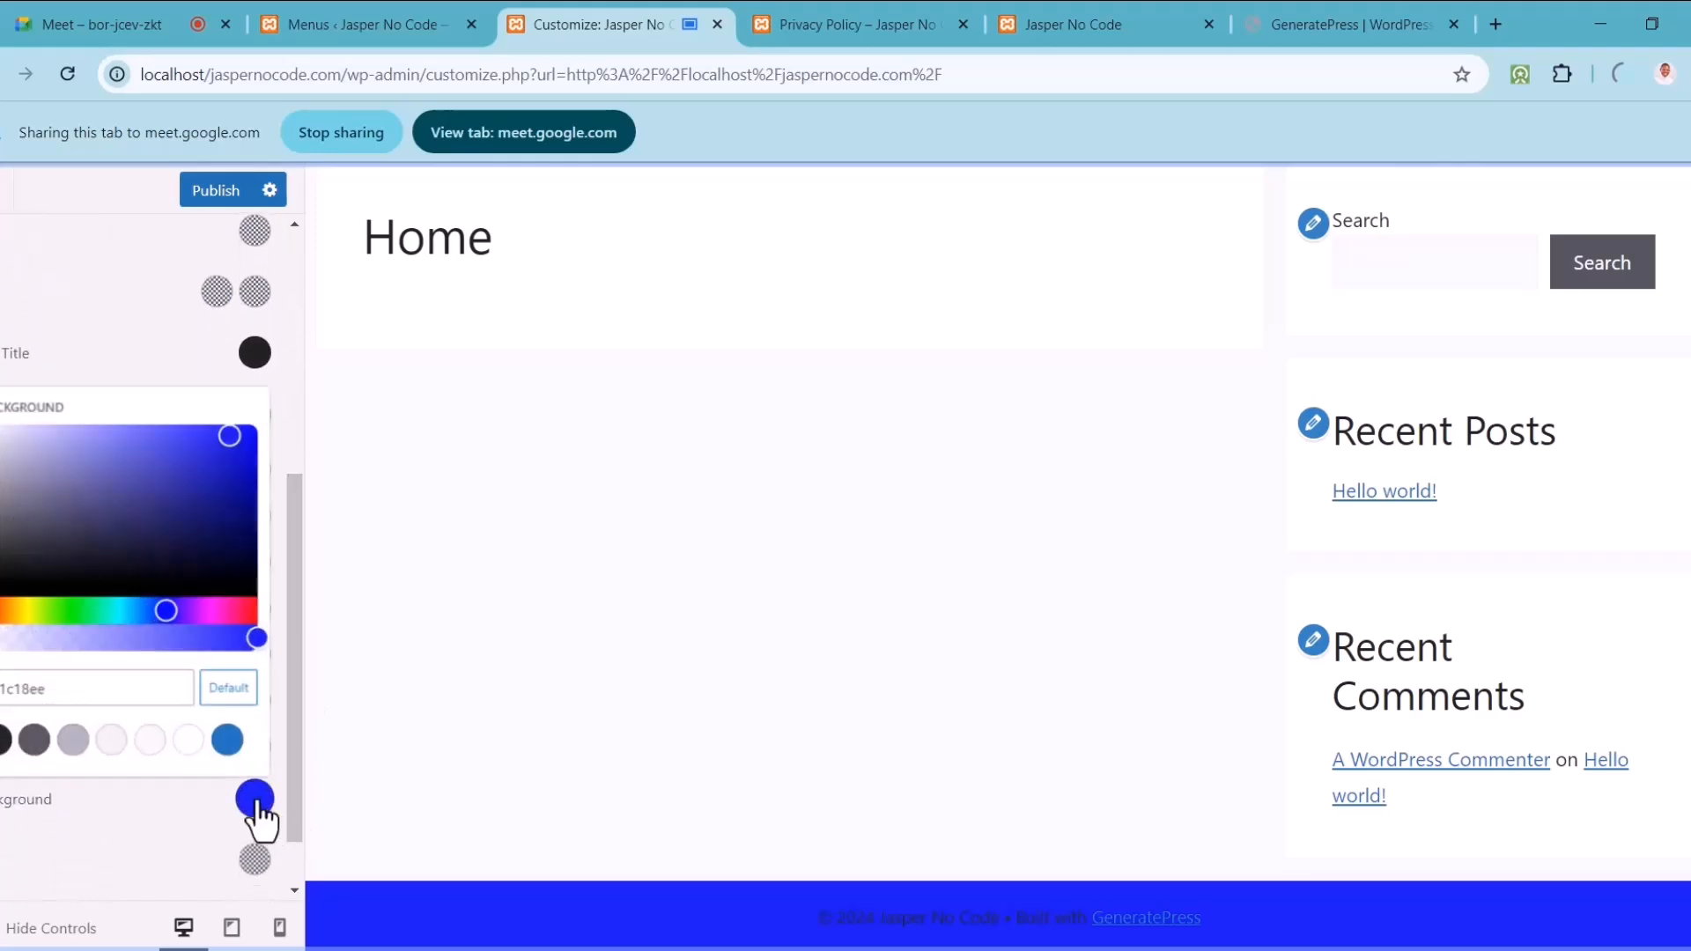
pyautogui.doubleClick(79, 687)
pyautogui.press('BackSpace')
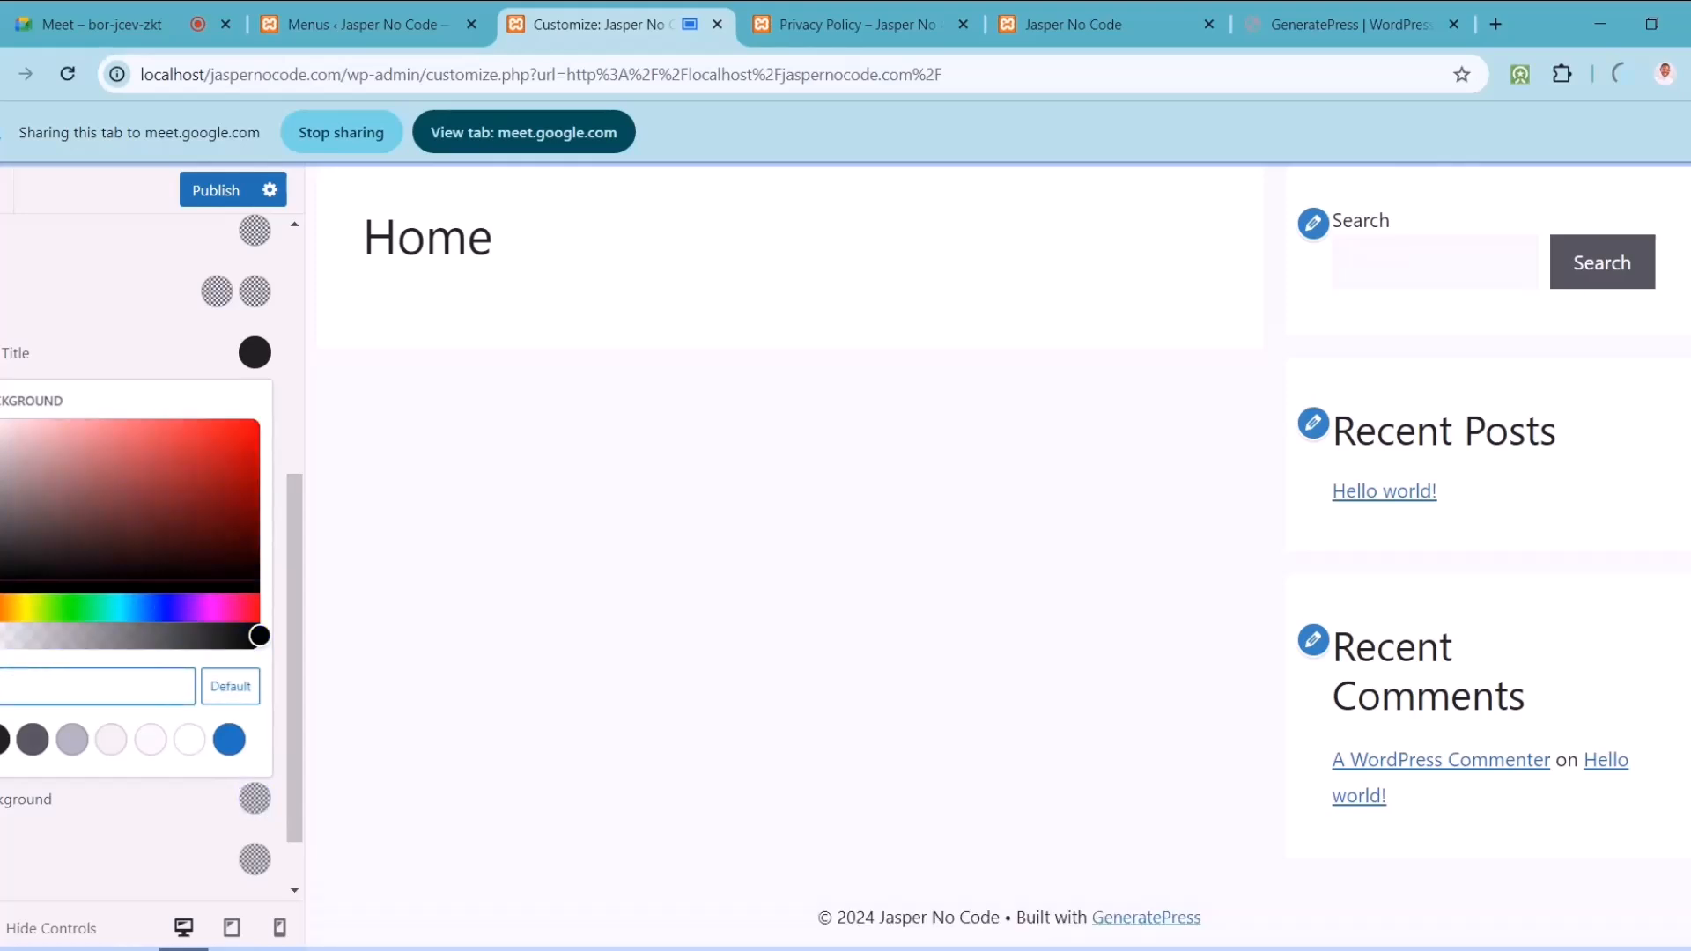
pyautogui.hotkey('ctrl', 'v')
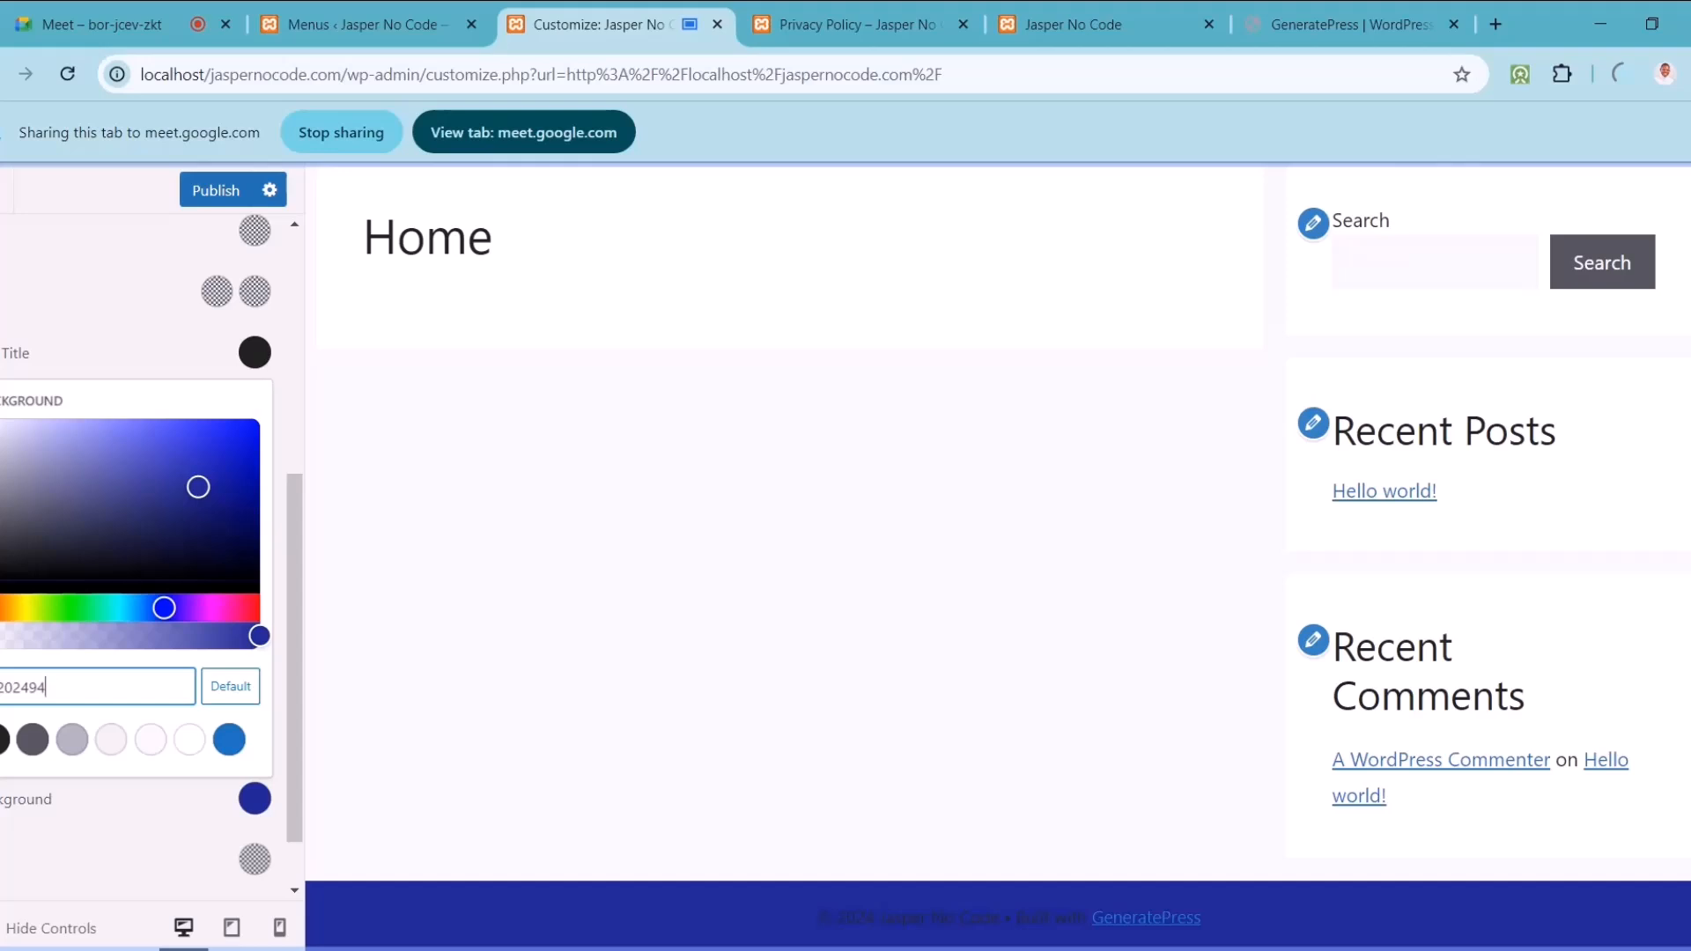
# Step: Set the footer bar text colour to white ffffff
pyautogui.click(40, 332)
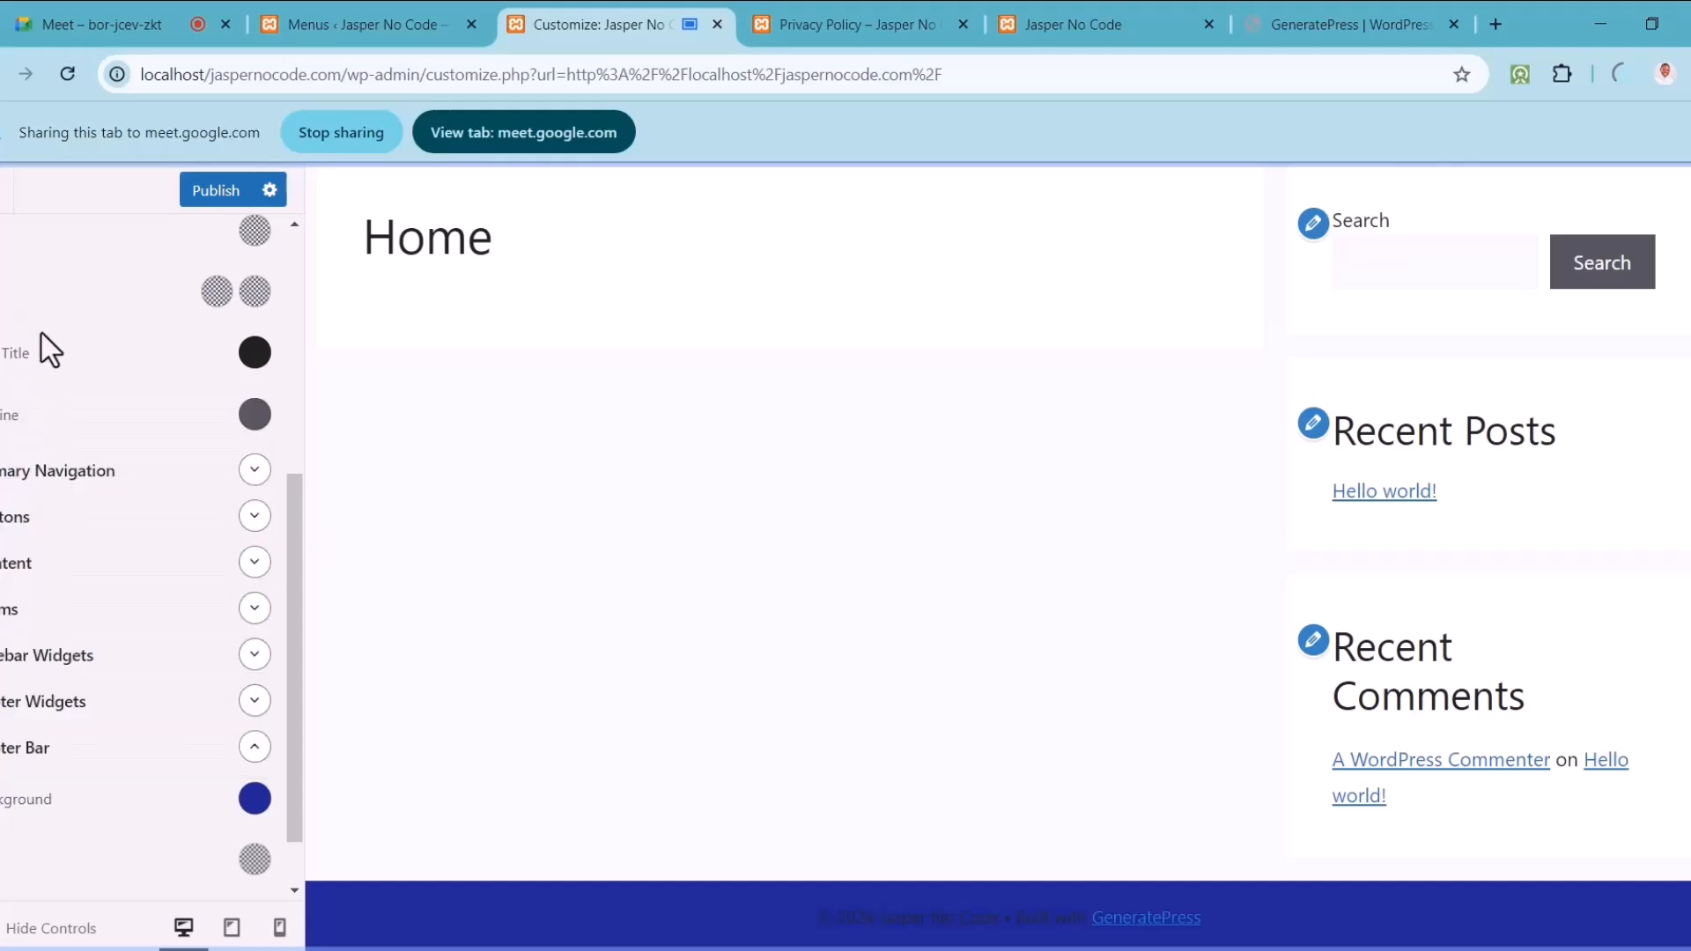
pyautogui.moveTo(289, 802); pyautogui.dragTo(294, 853)
pyautogui.click(255, 797)
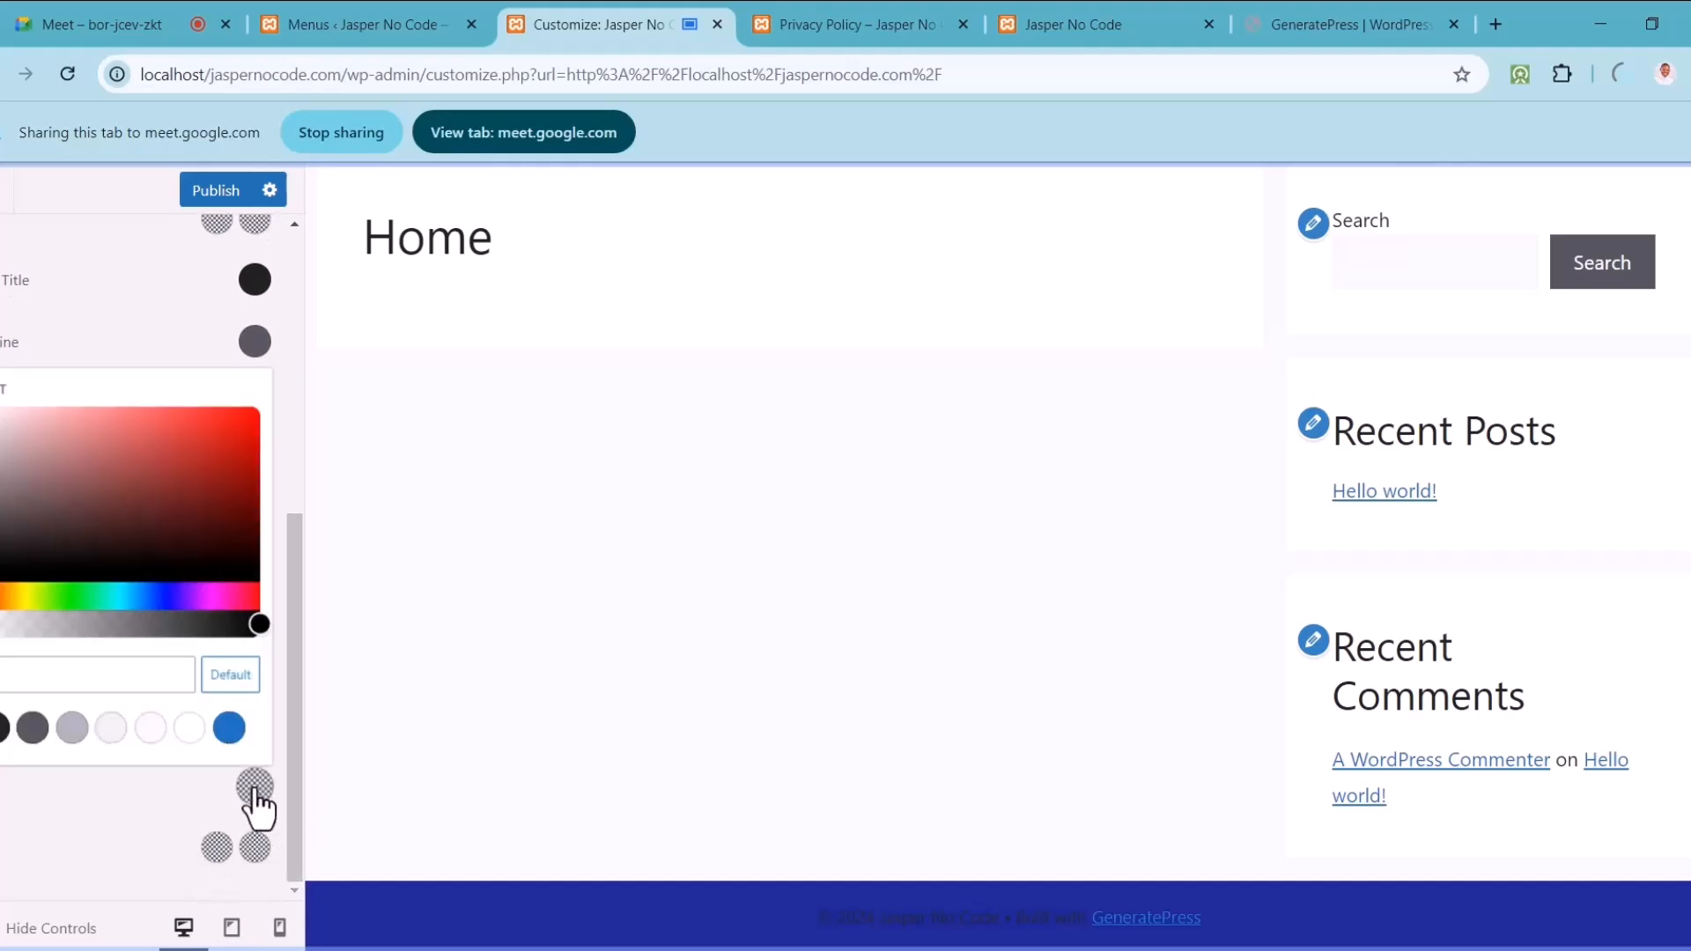
pyautogui.moveTo(48, 522); pyautogui.dragTo(0, 408)
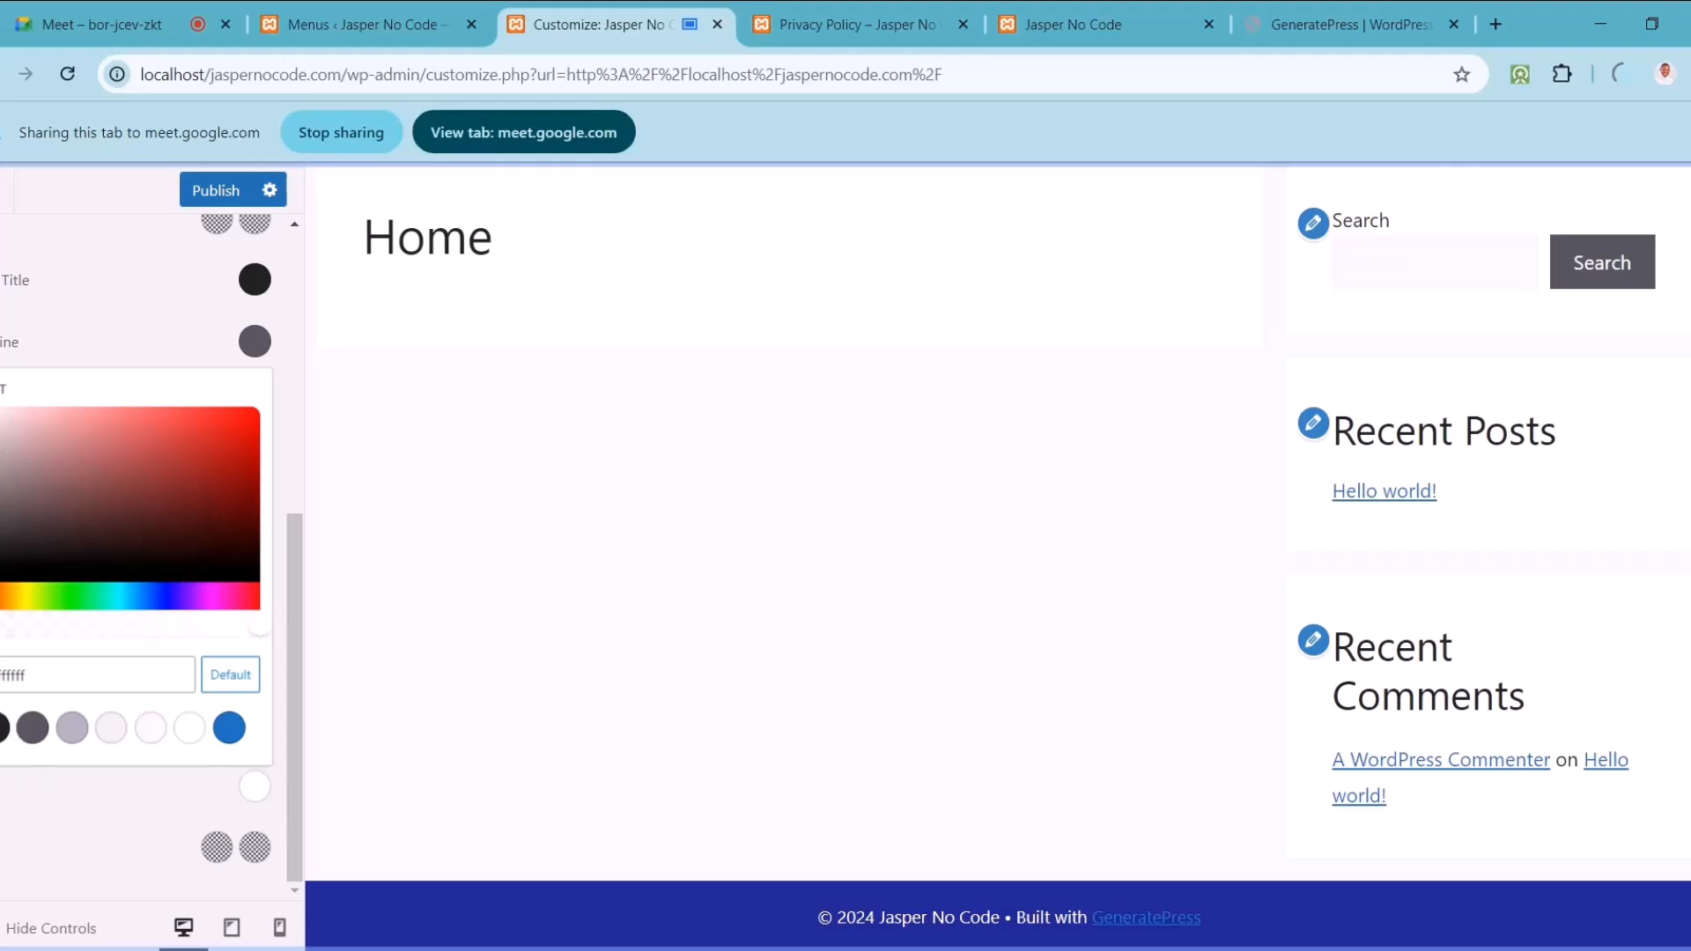
pyautogui.click(2, 830)
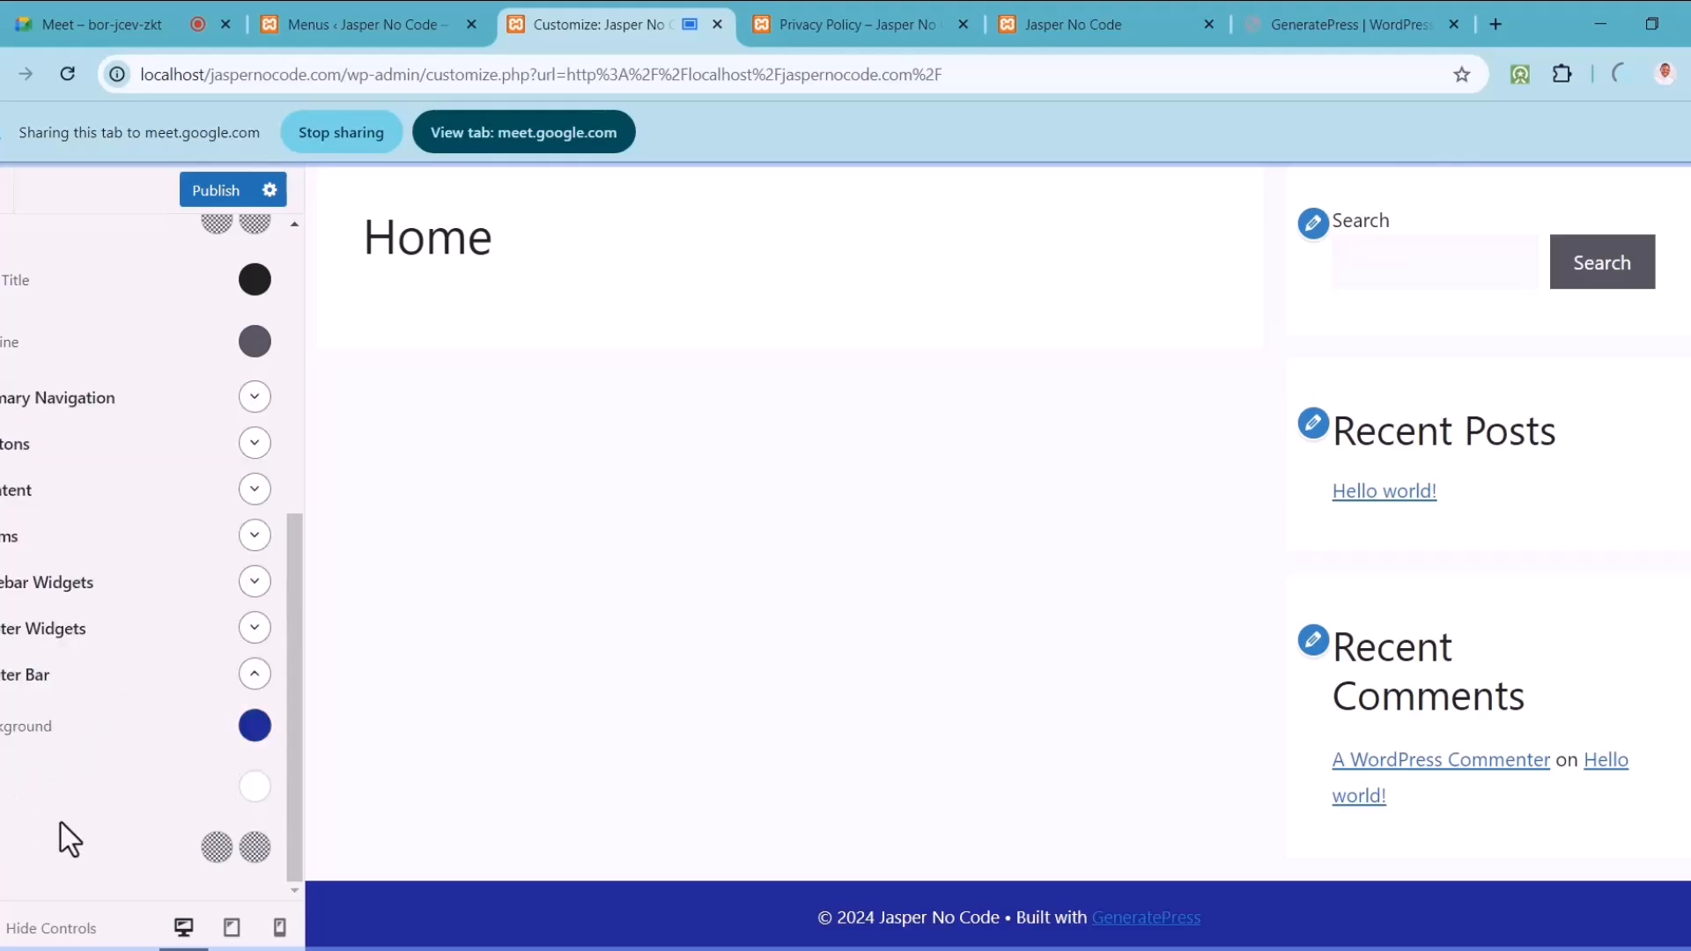
# Step: Set the footer bar link colour to cyan 00f5e0
pyautogui.click(216, 847)
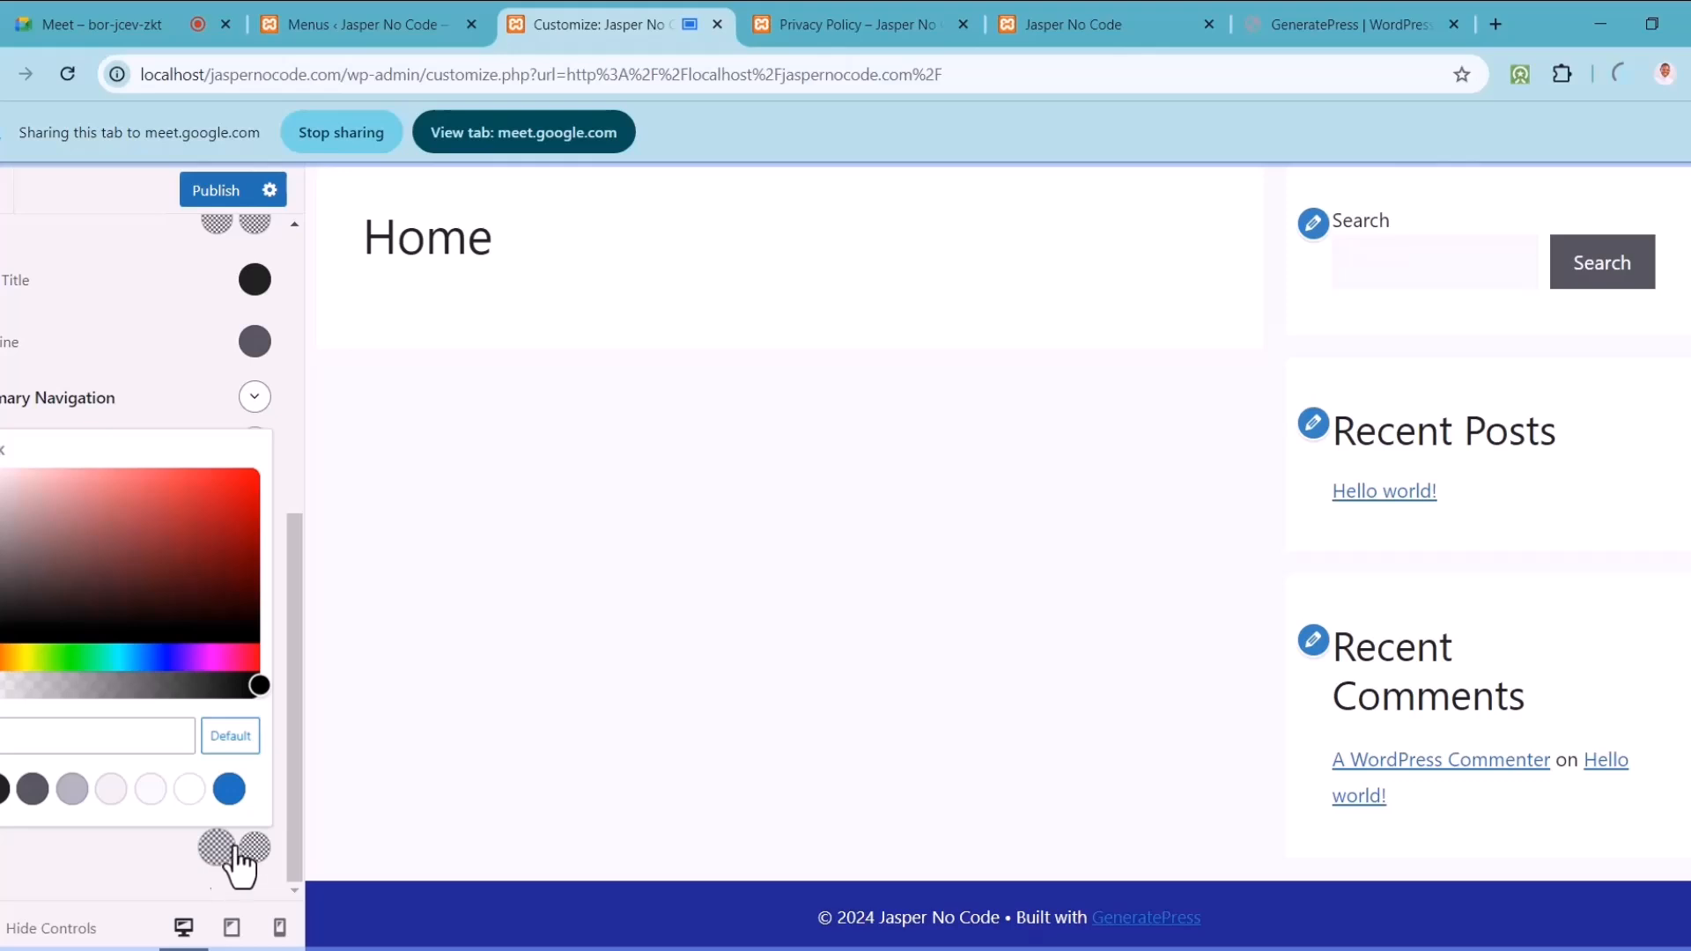
pyautogui.click(123, 657)
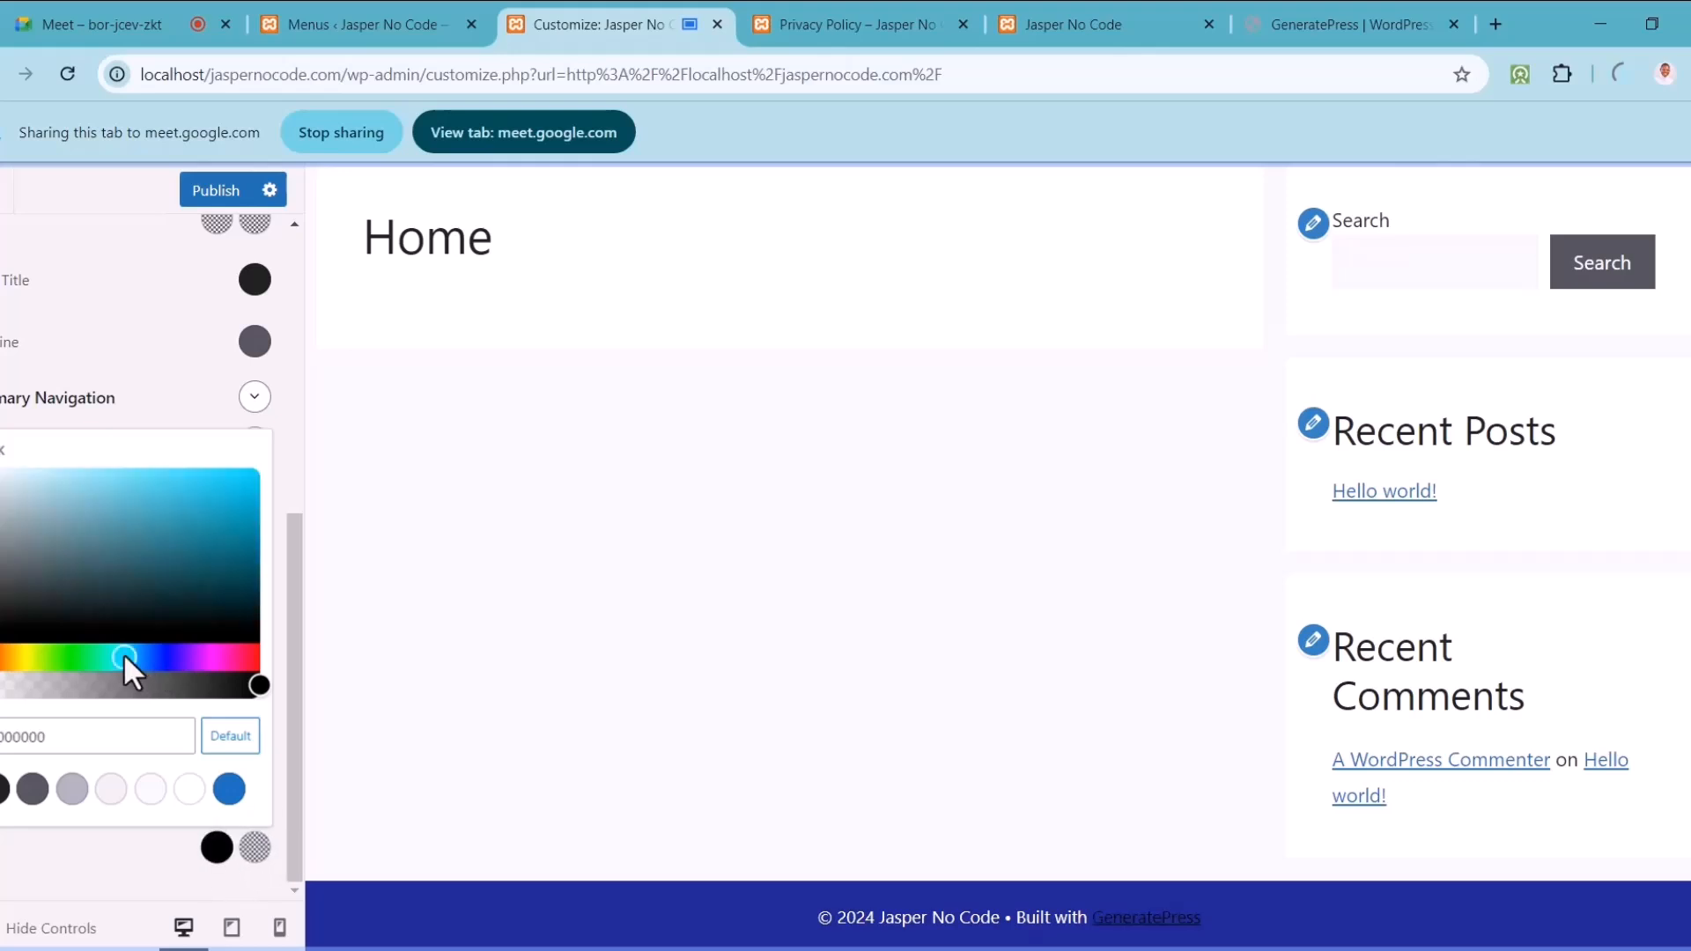
pyautogui.click(207, 515)
pyautogui.click(239, 487)
pyautogui.moveTo(255, 478); pyautogui.dragTo(263, 473)
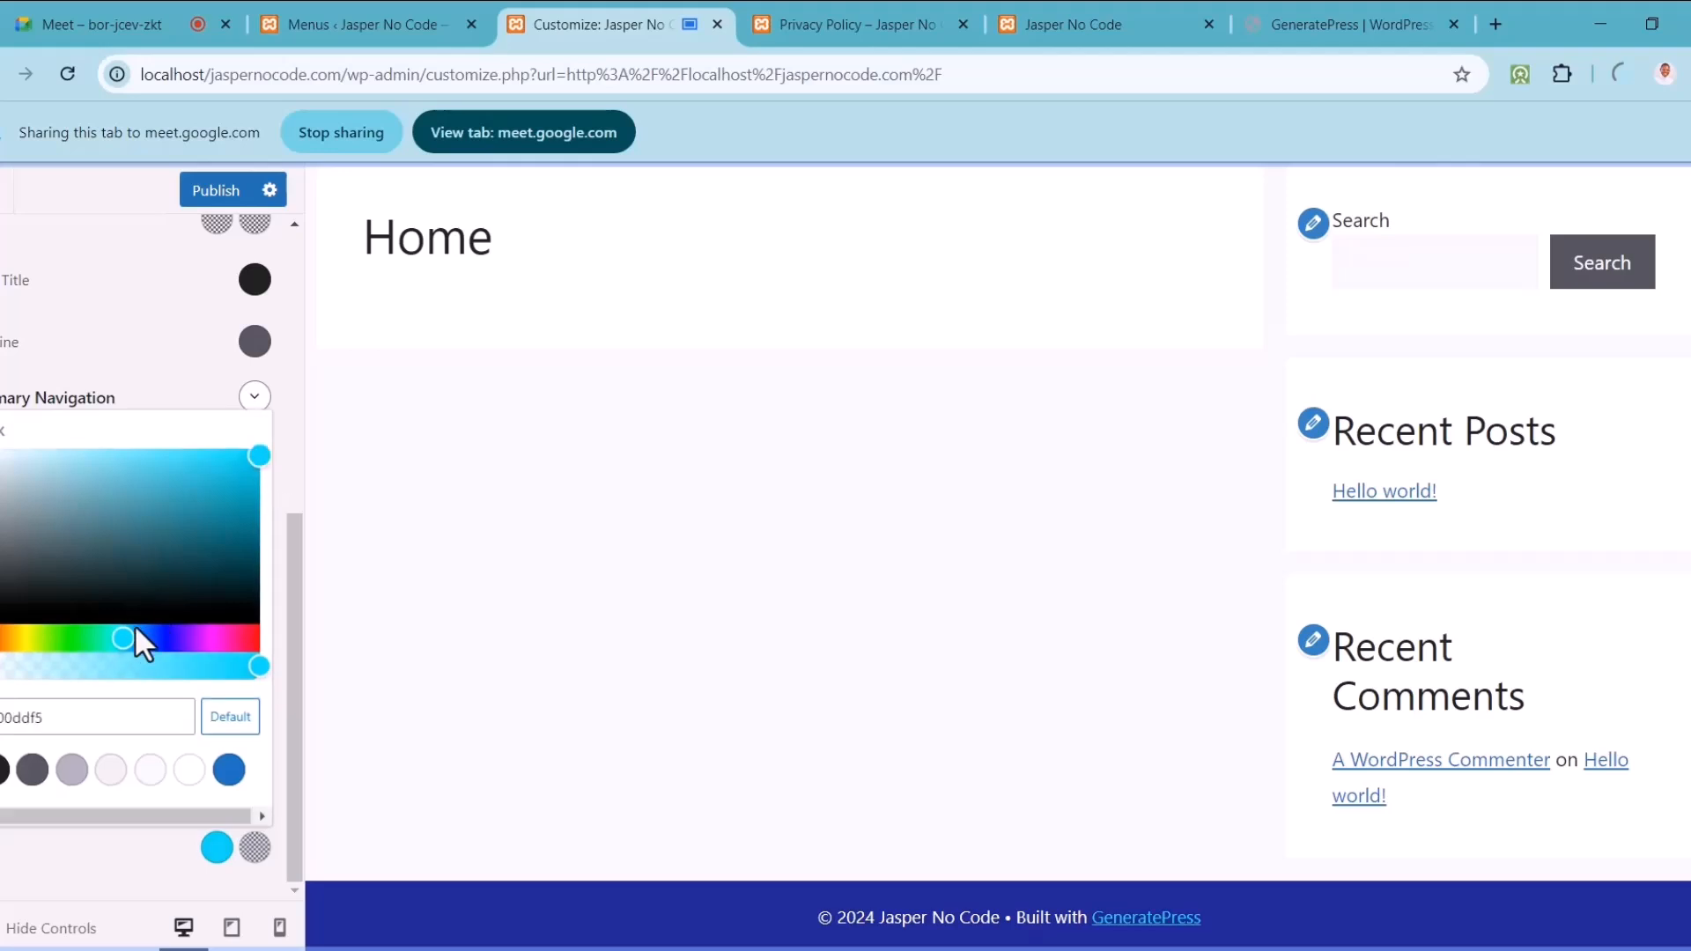
pyautogui.click(115, 642)
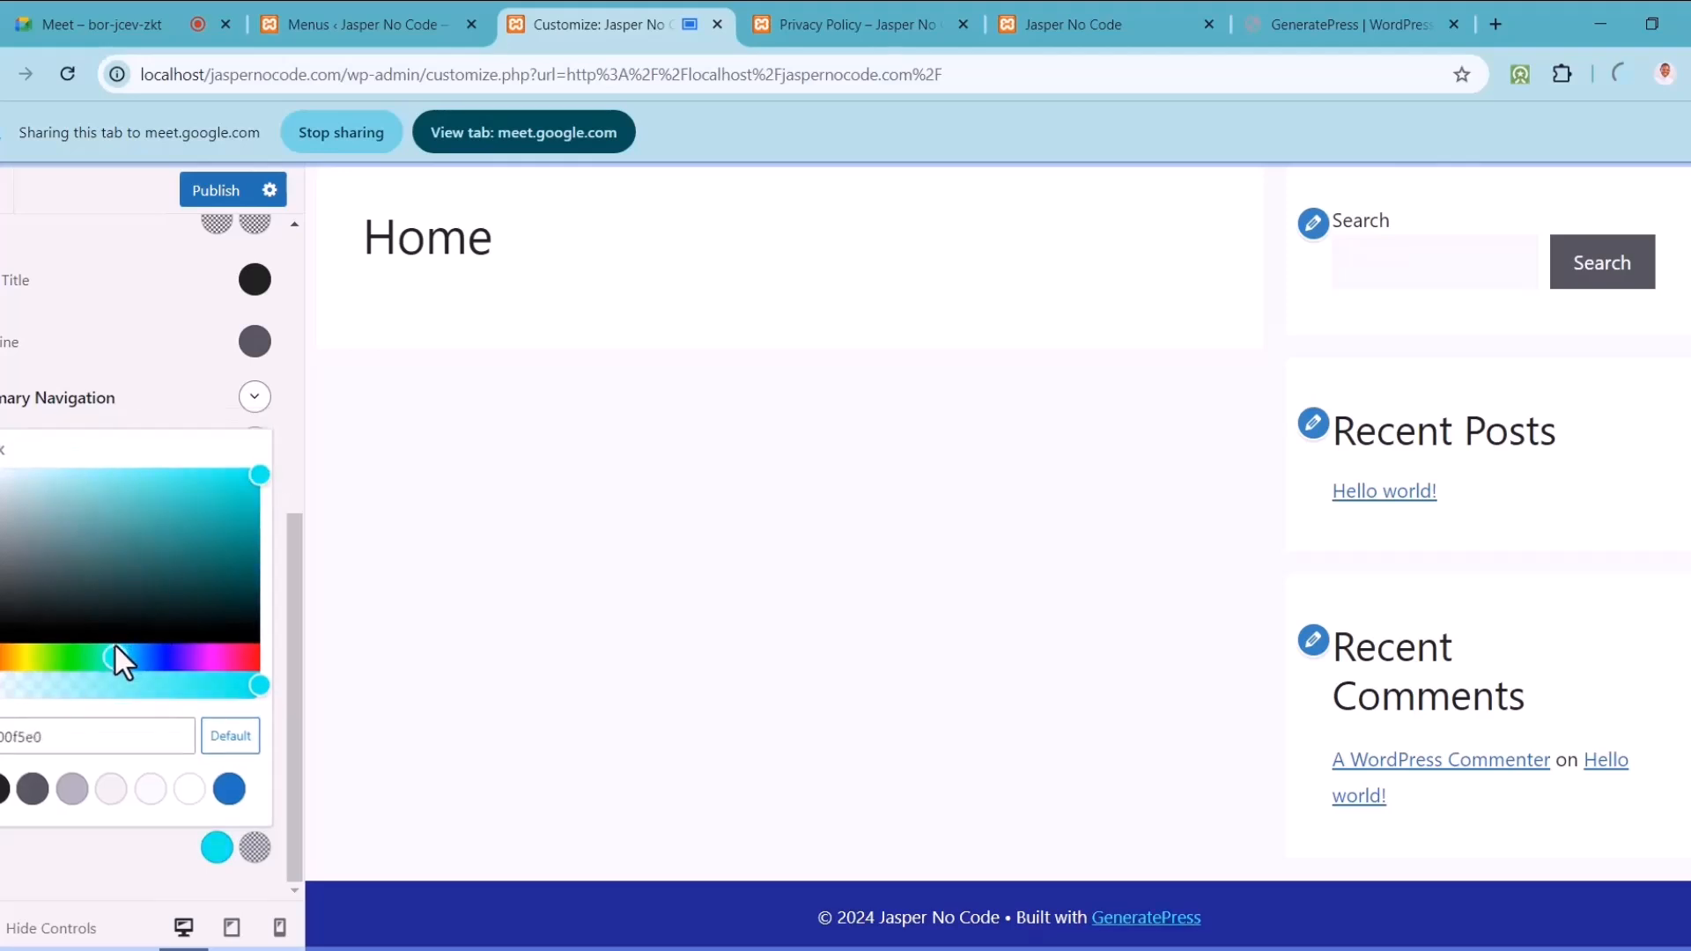
pyautogui.click(216, 847)
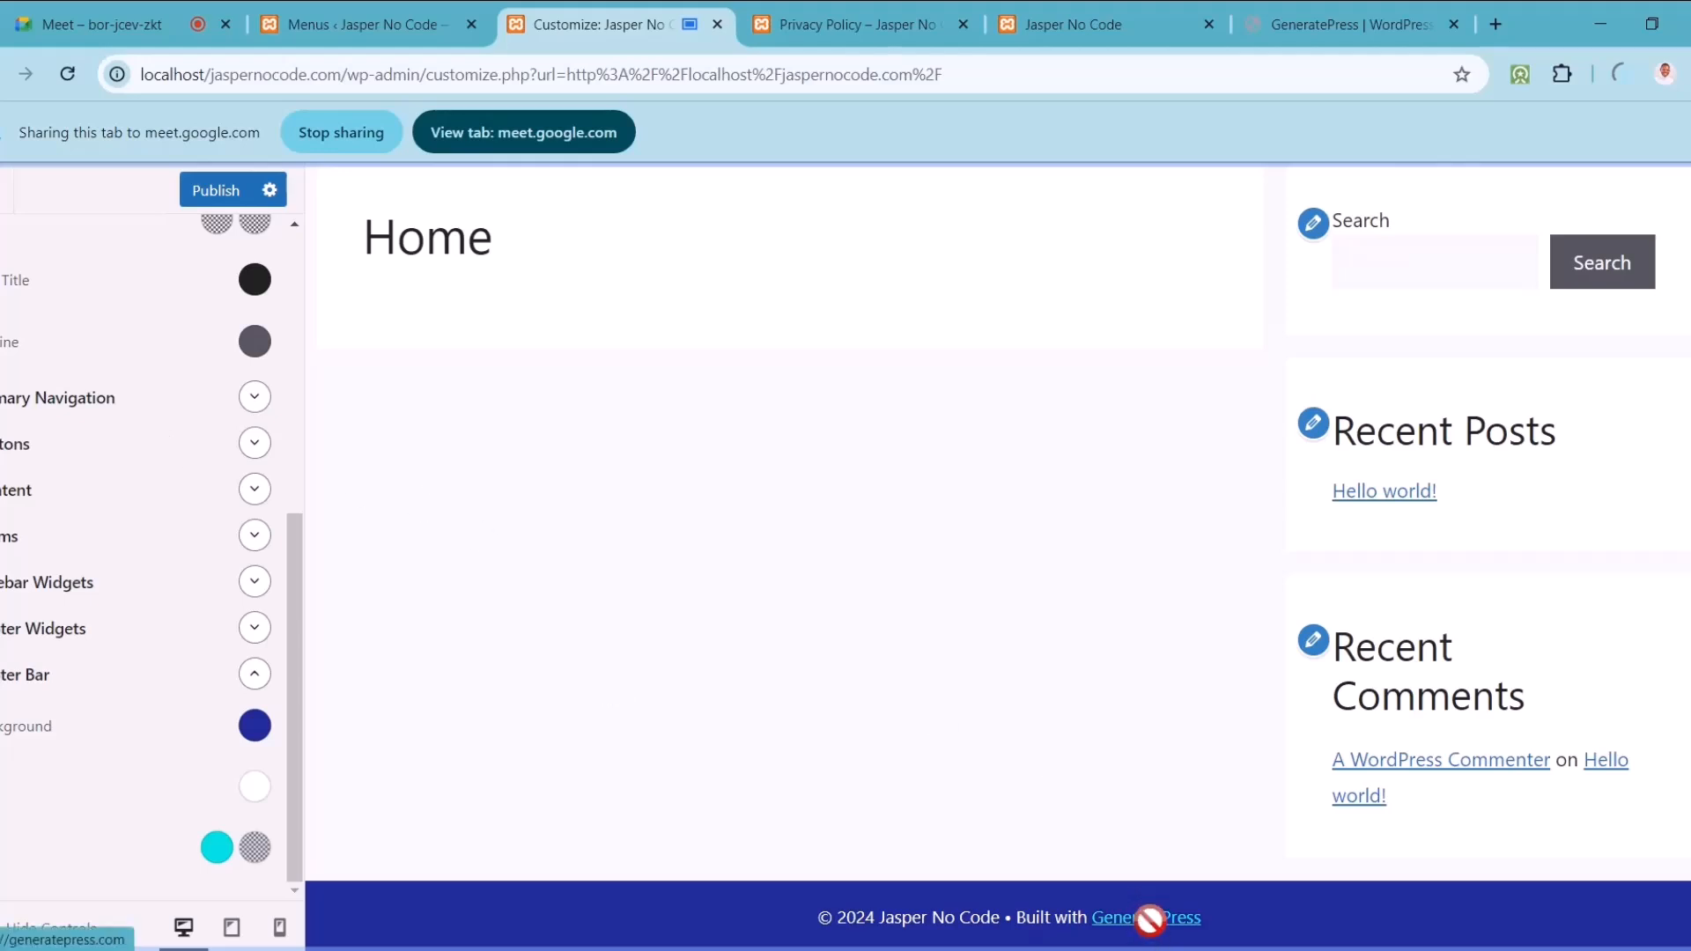
# Step: Set the footer bar link hover colour to light blue 54d7ff and copy its hex value
pyautogui.click(254, 848)
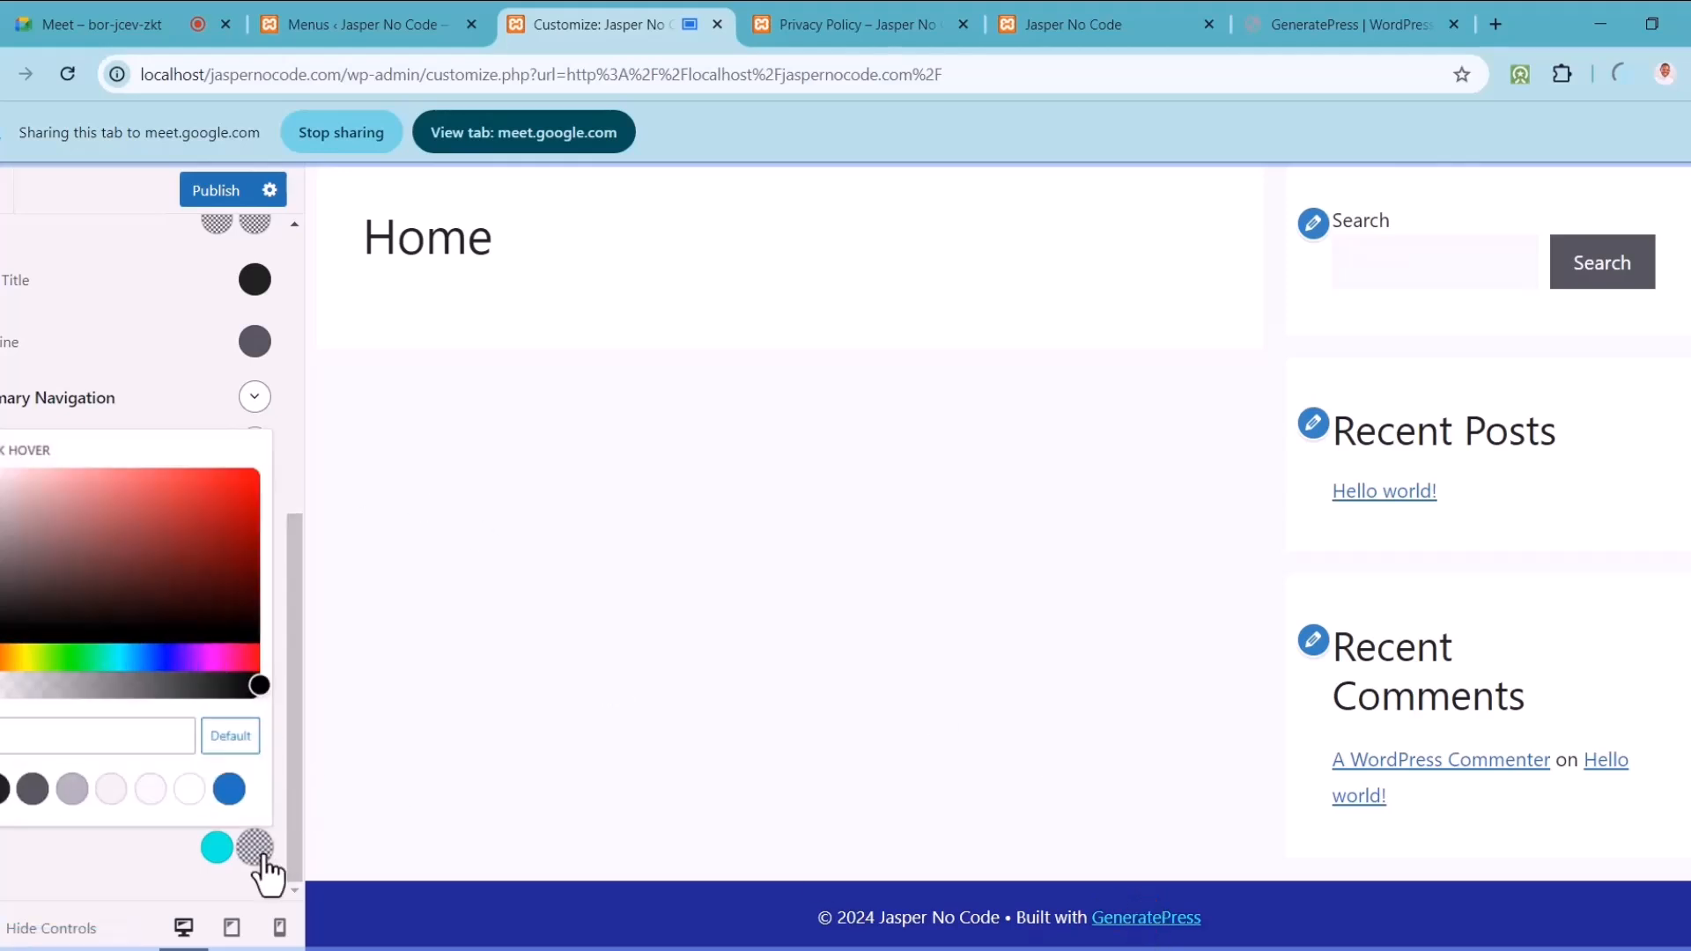
pyautogui.click(128, 657)
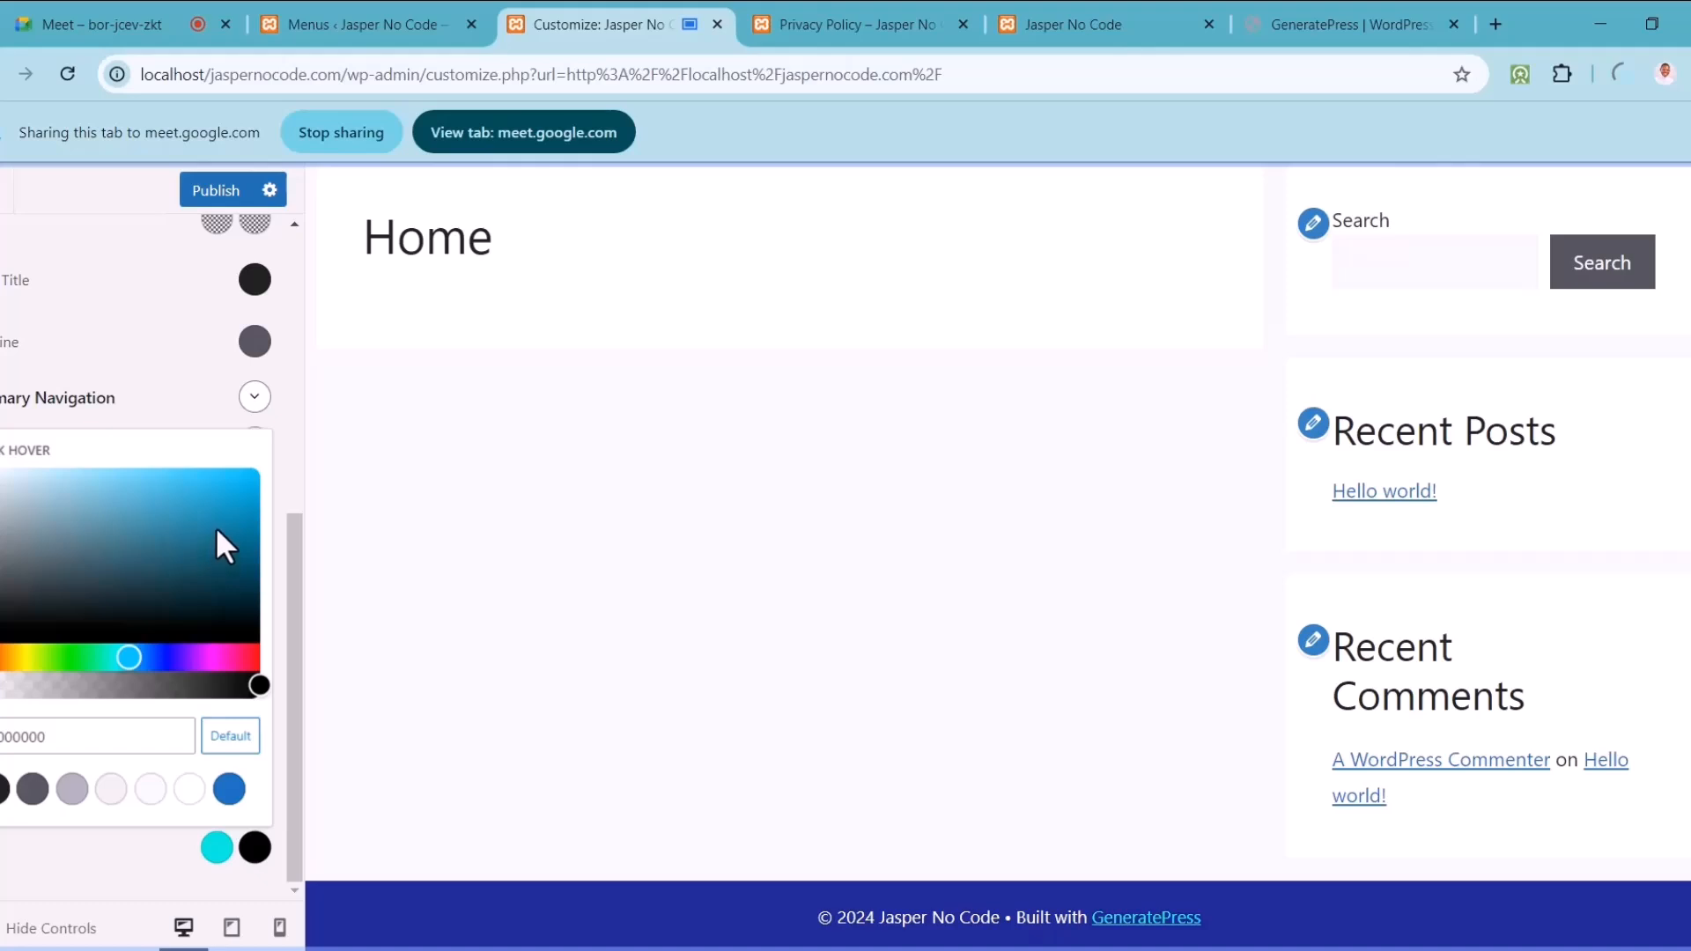
pyautogui.moveTo(215, 526); pyautogui.dragTo(165, 458)
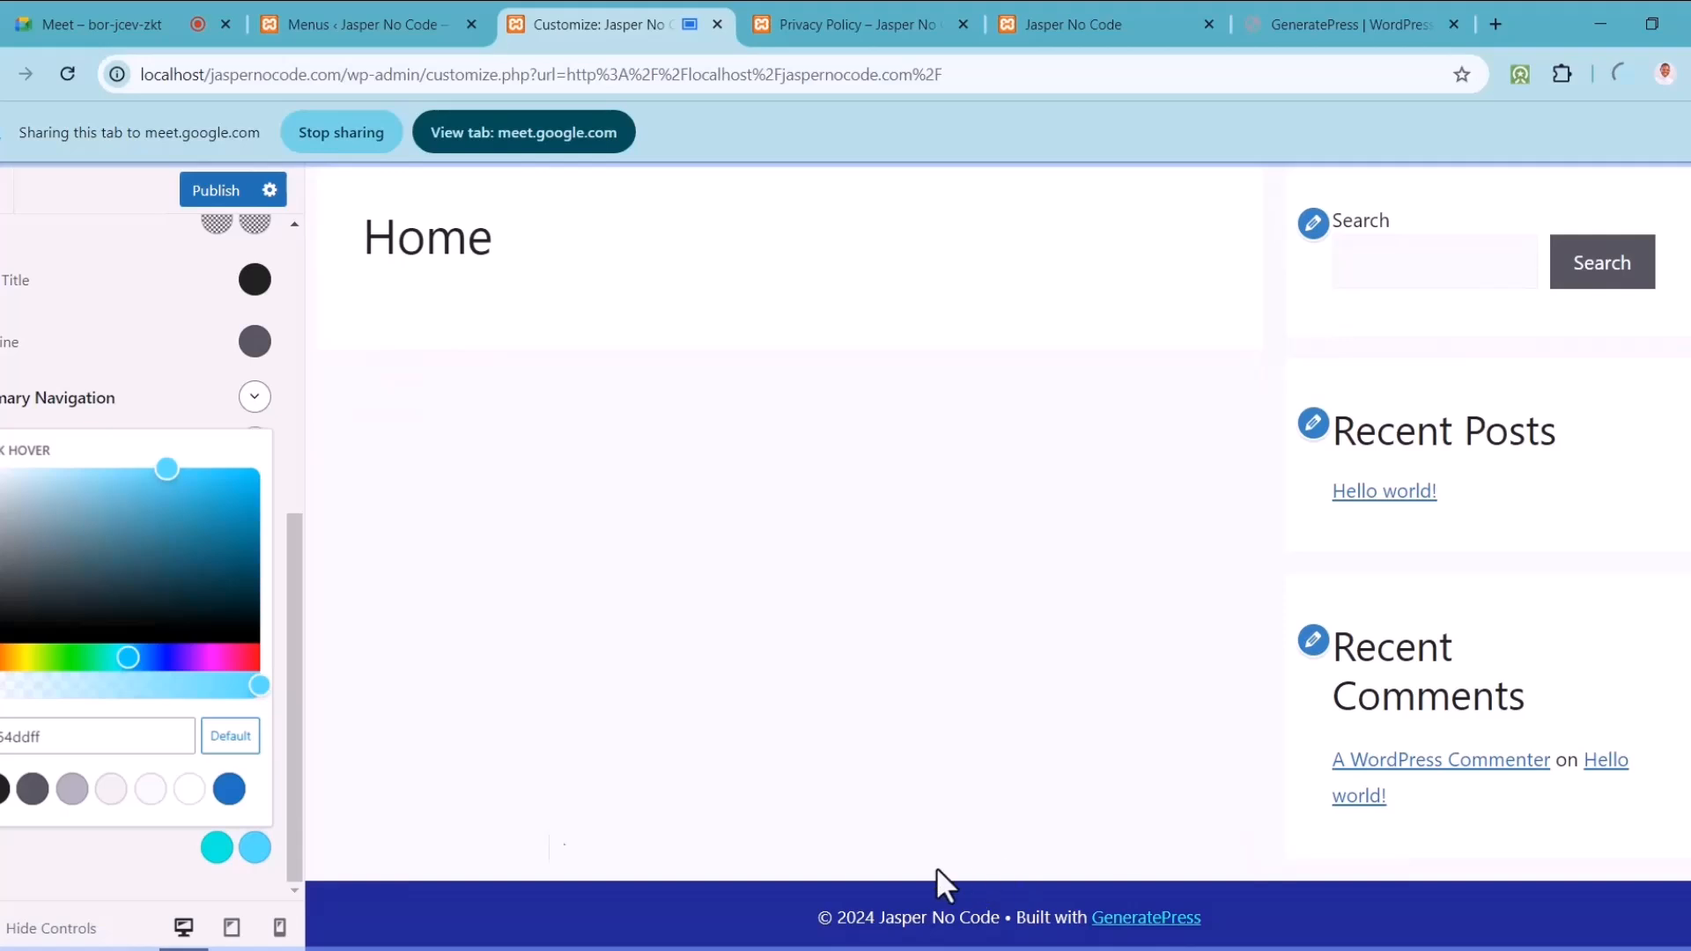
pyautogui.click(118, 659)
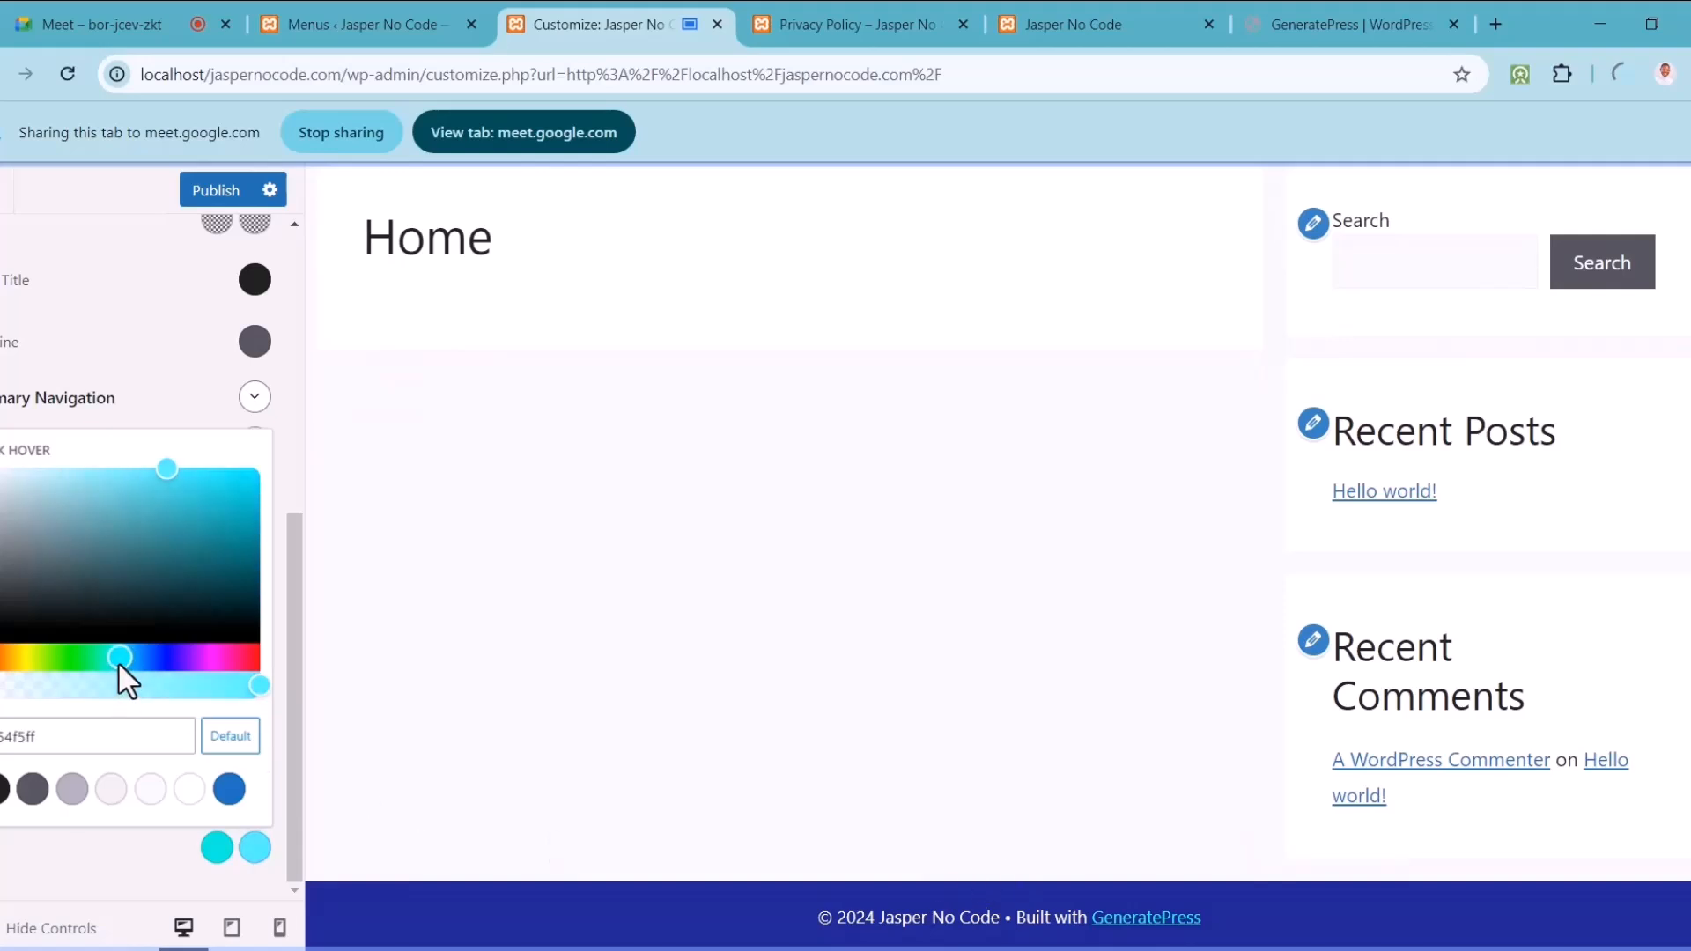
pyautogui.click(128, 660)
pyautogui.click(130, 660)
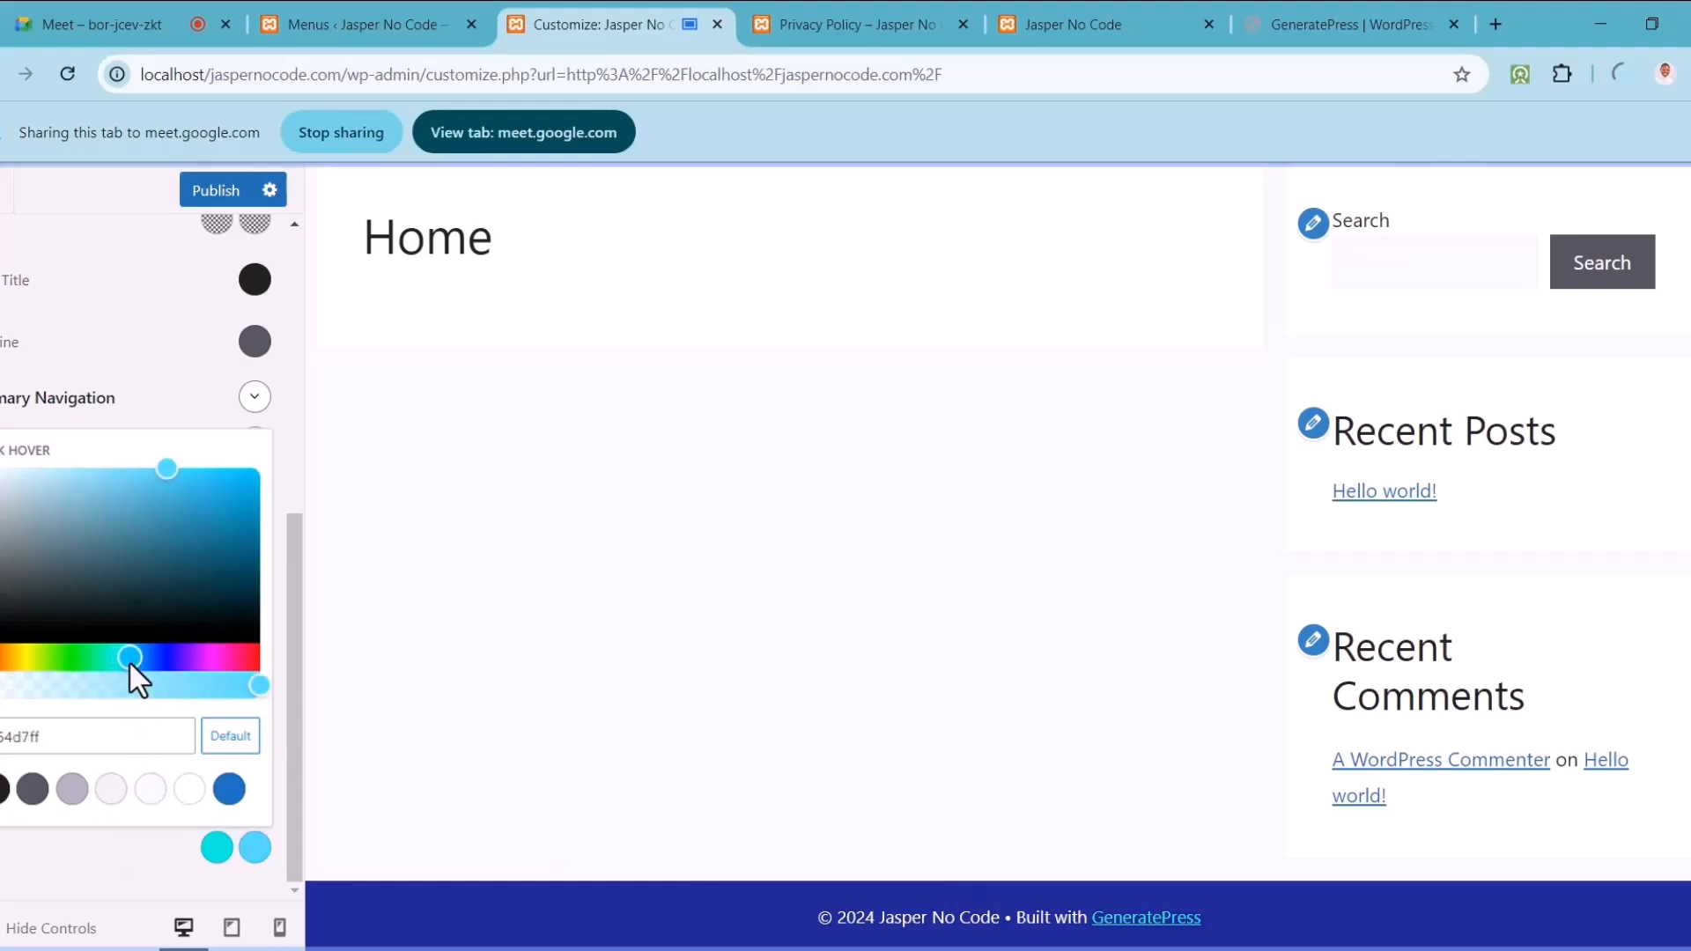
pyautogui.click(124, 882)
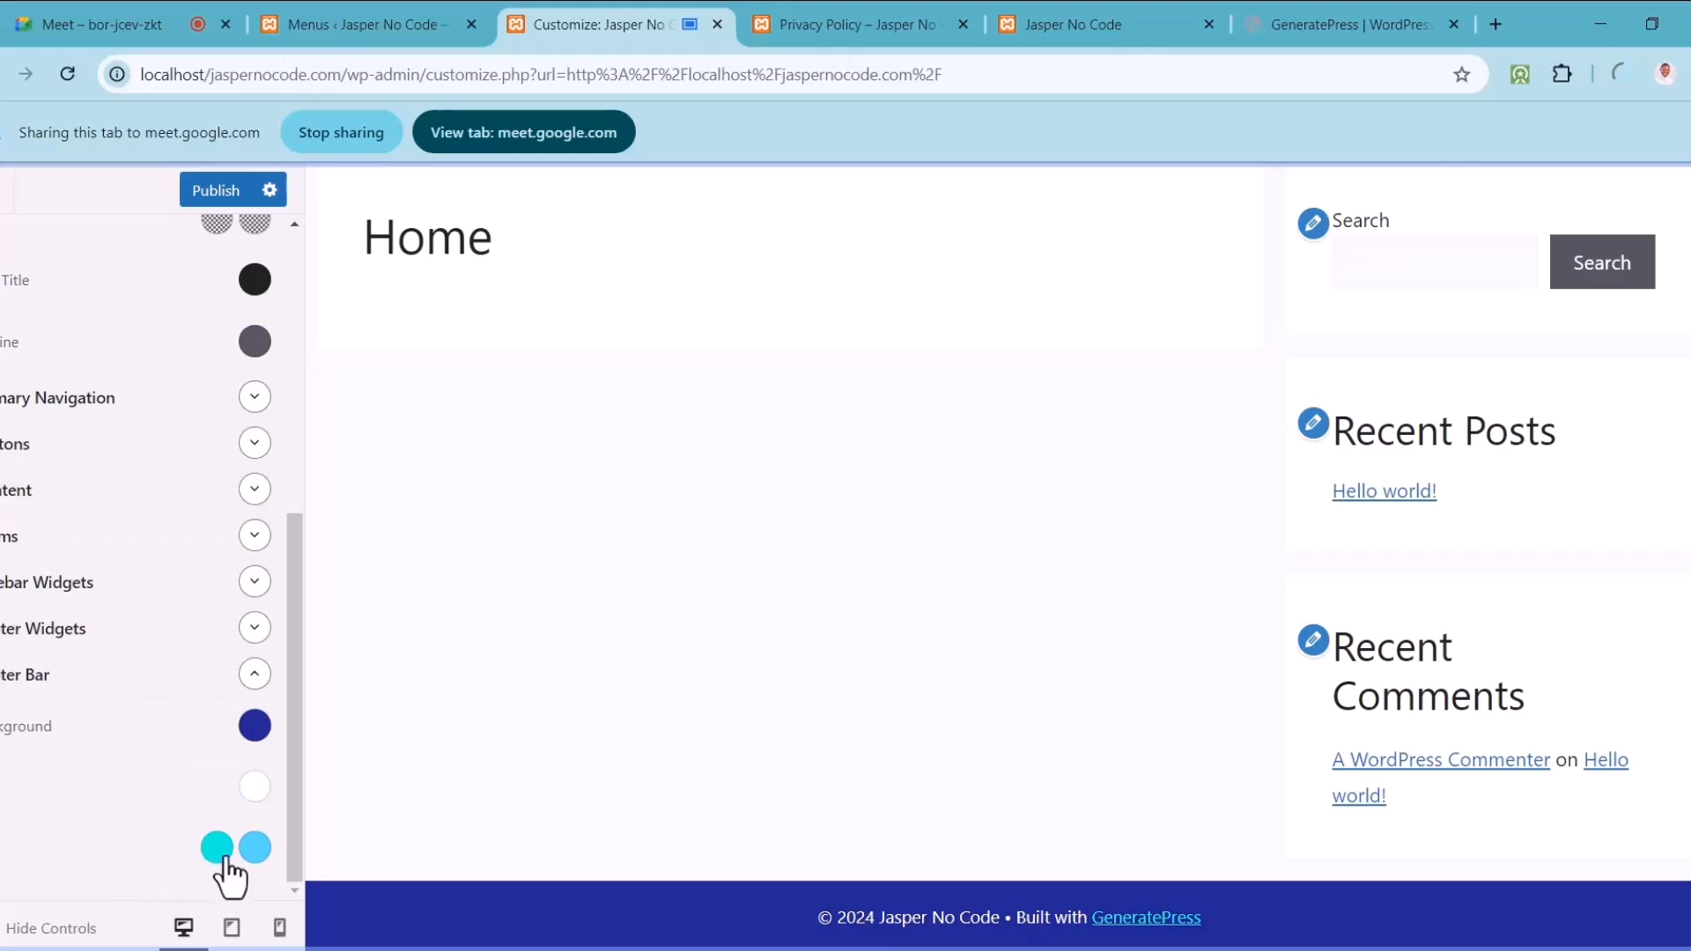
pyautogui.click(257, 847)
pyautogui.doubleClick(91, 736)
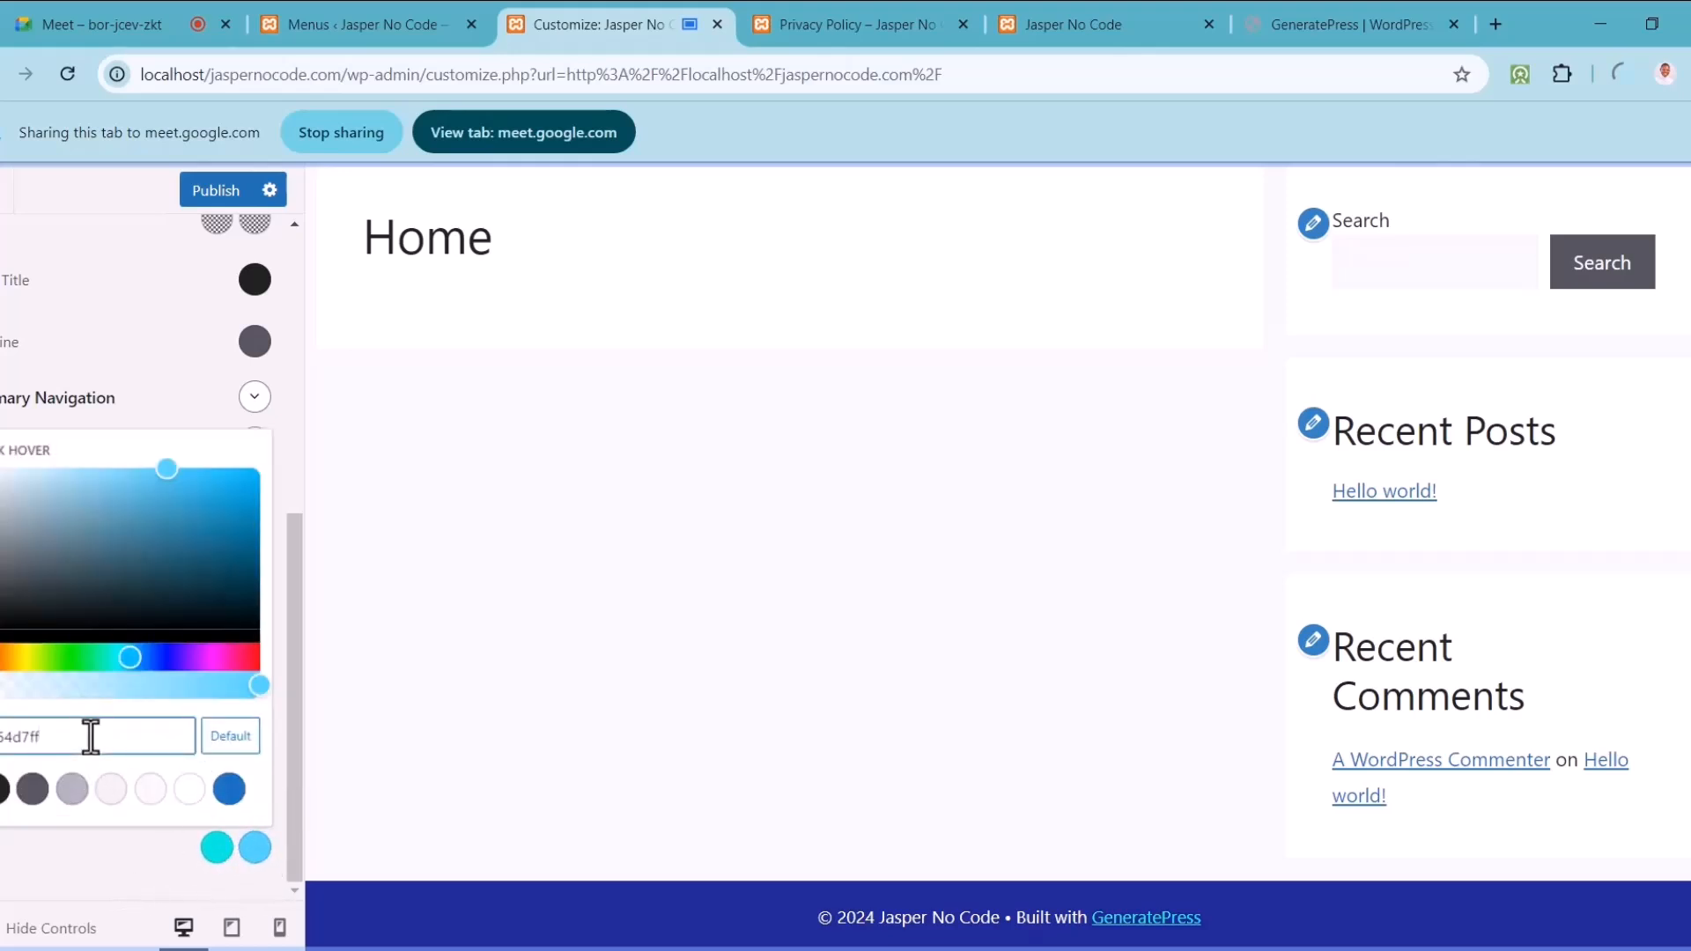
pyautogui.click(79, 300)
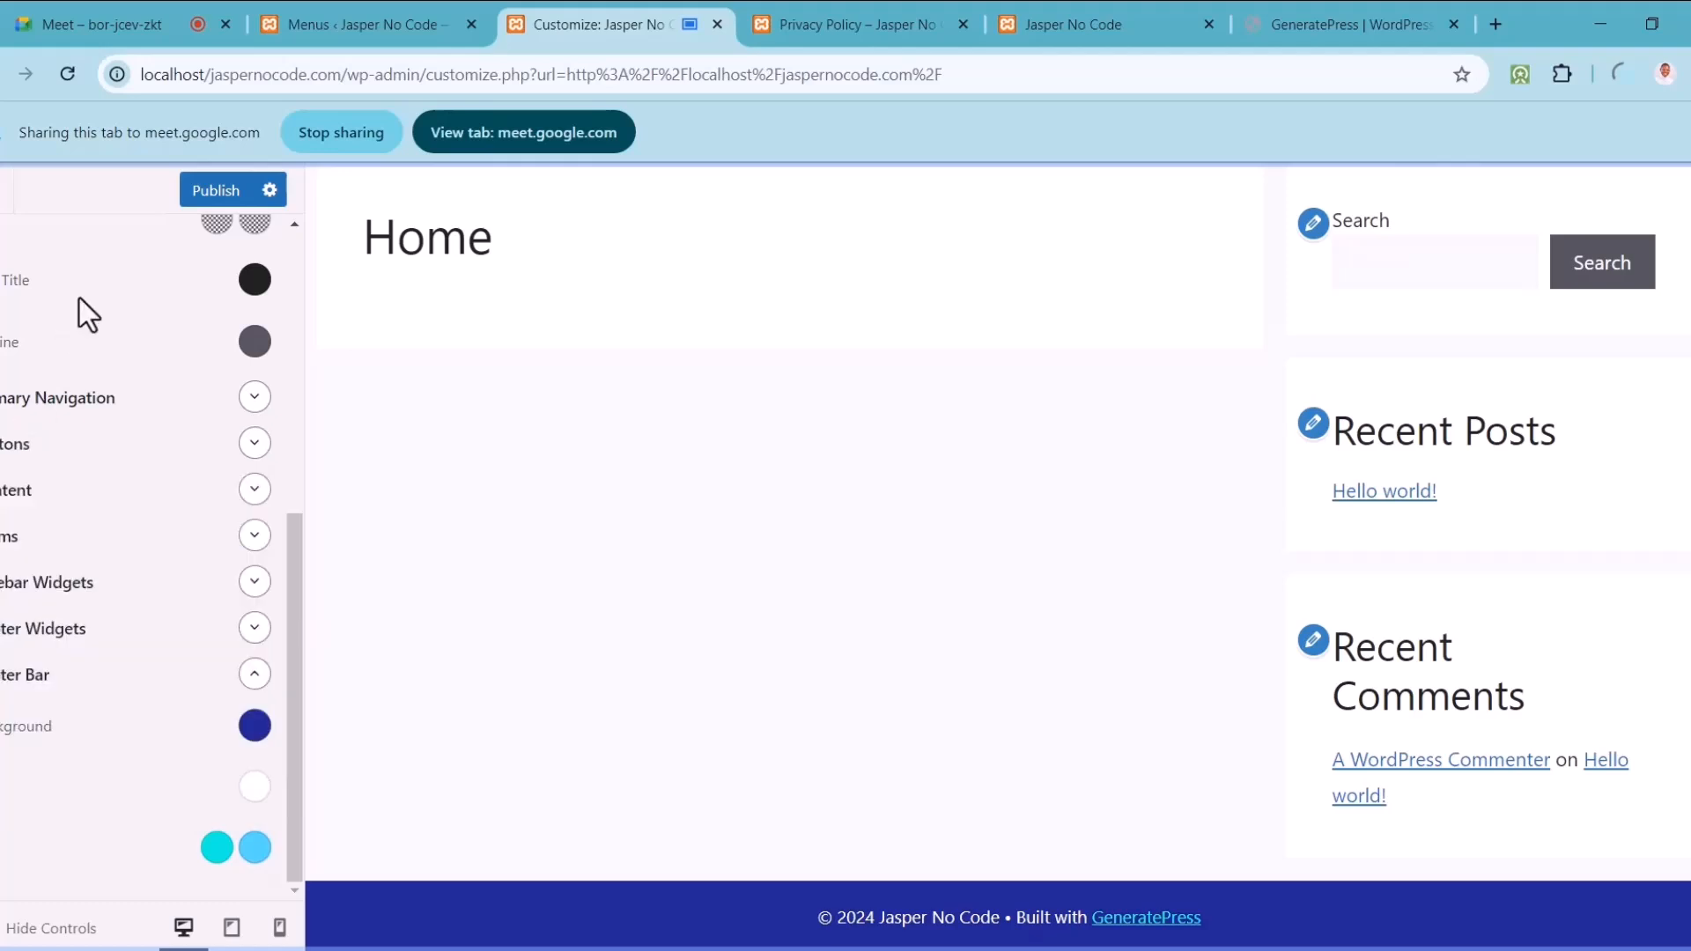
# Step: Paste light blue 54d7ff in as the header link hover colour
pyautogui.moveTo(291, 534); pyautogui.dragTo(295, 379)
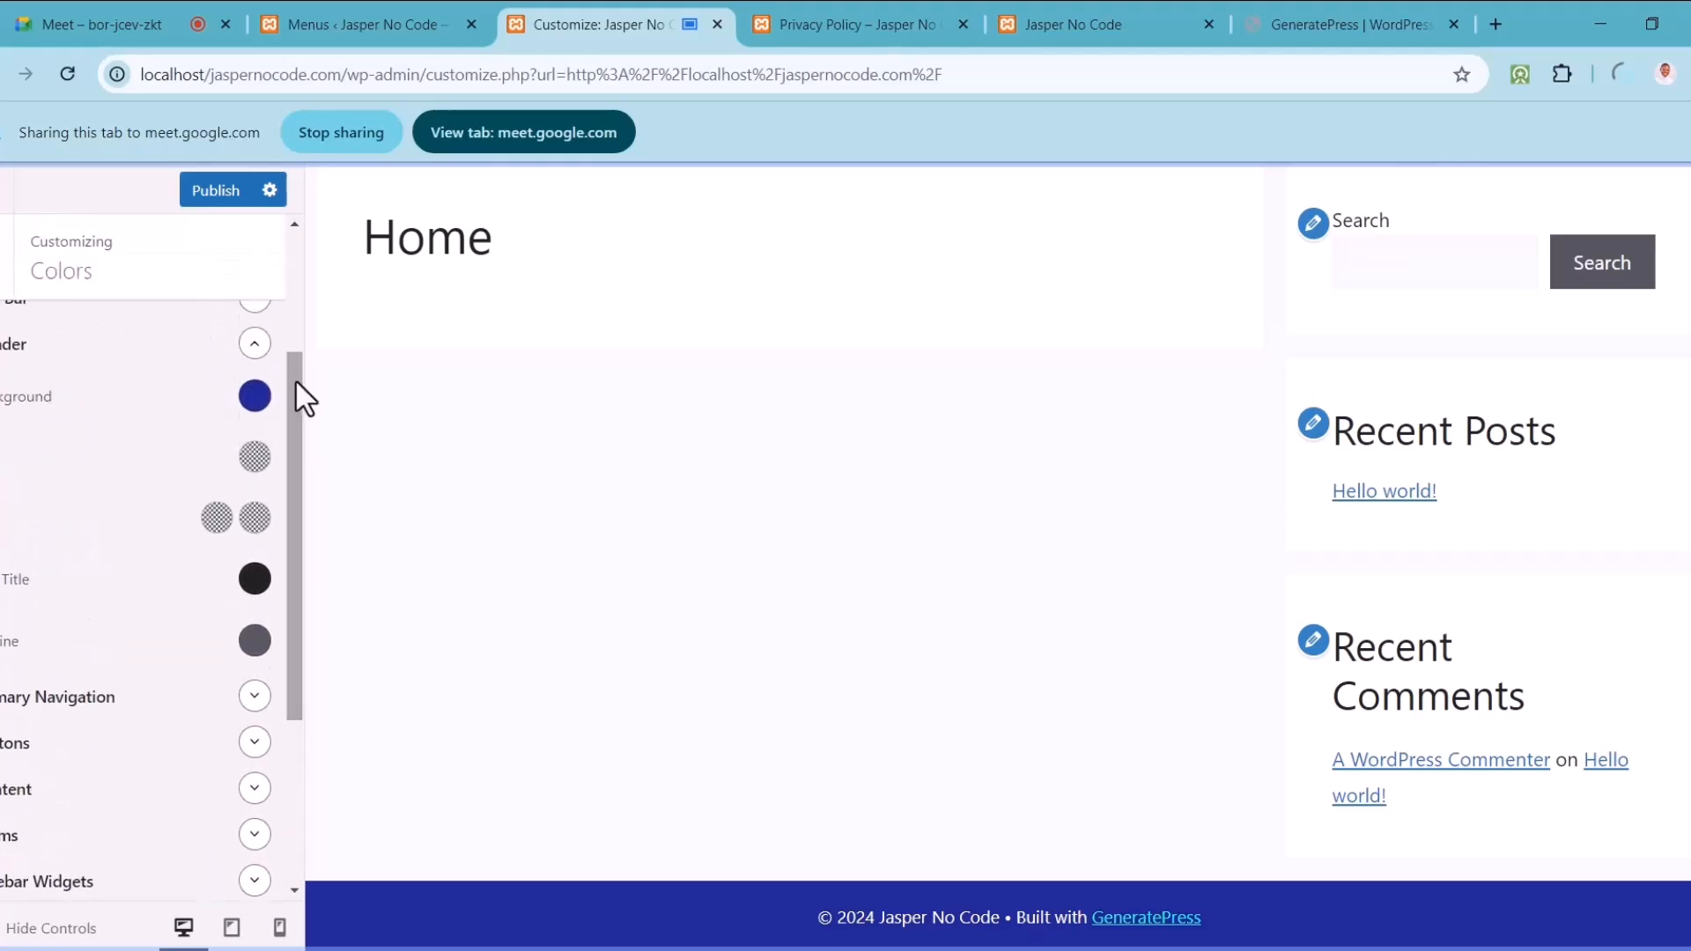
pyautogui.click(253, 520)
pyautogui.click(89, 835)
pyautogui.hotkey('ctrl', 'v')
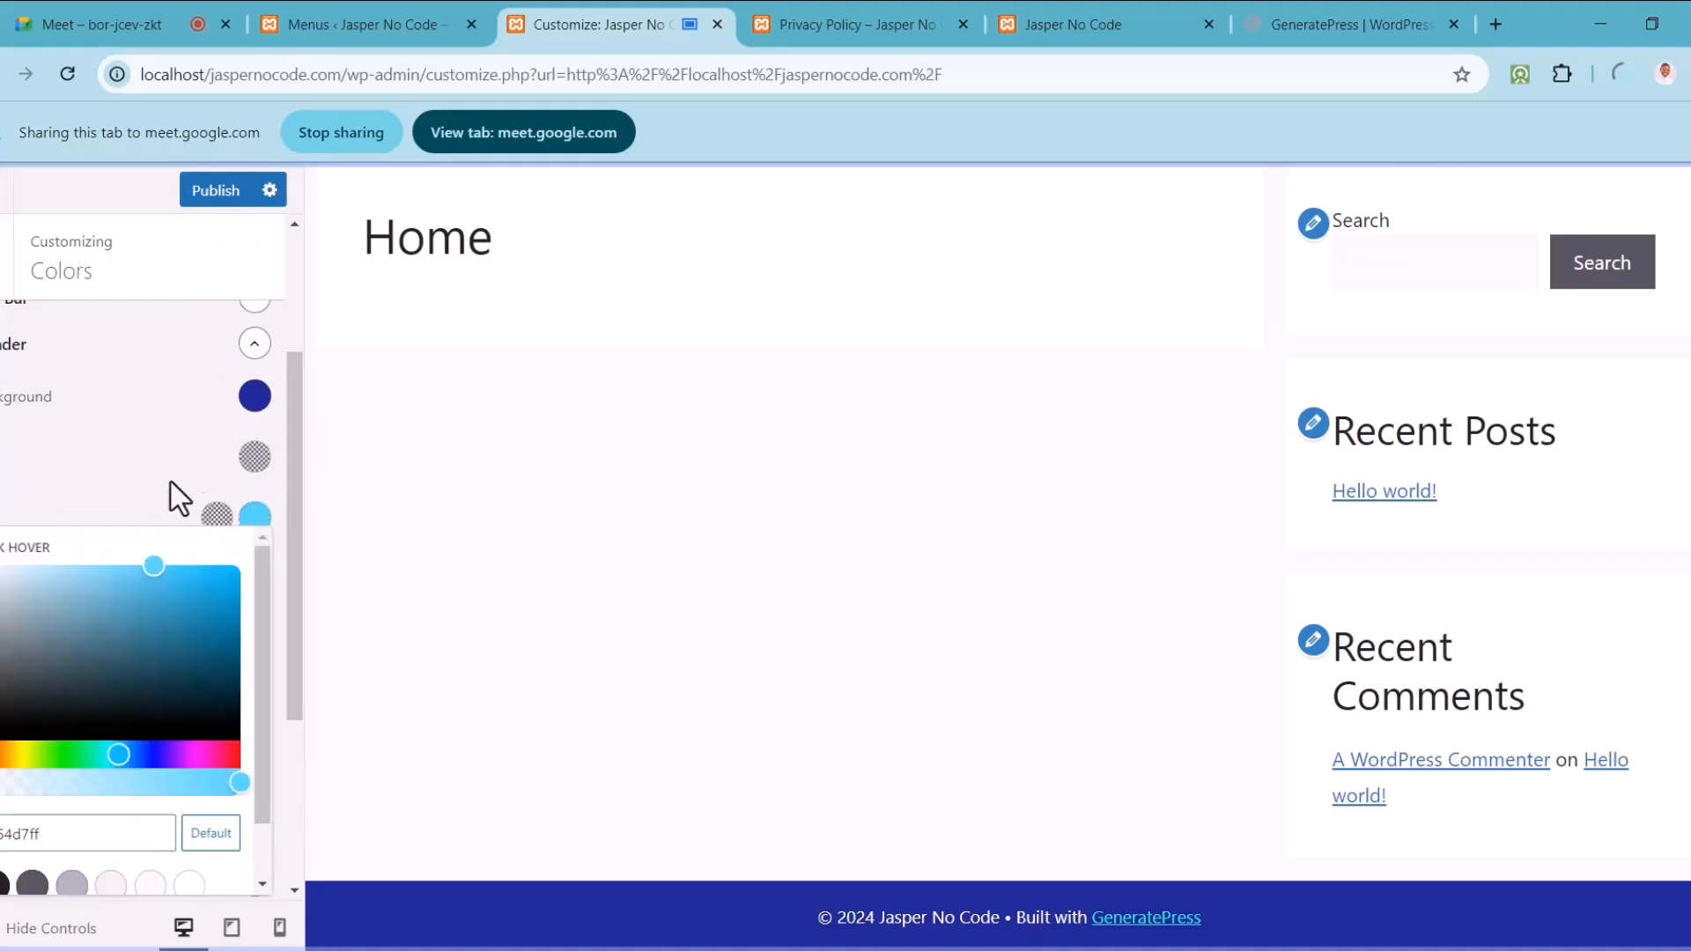
pyautogui.click(144, 479)
# Step: Copy the footer link colour 00f5e0 into the header link colour
pyautogui.moveTo(292, 535); pyautogui.dragTo(301, 774)
pyautogui.click(217, 848)
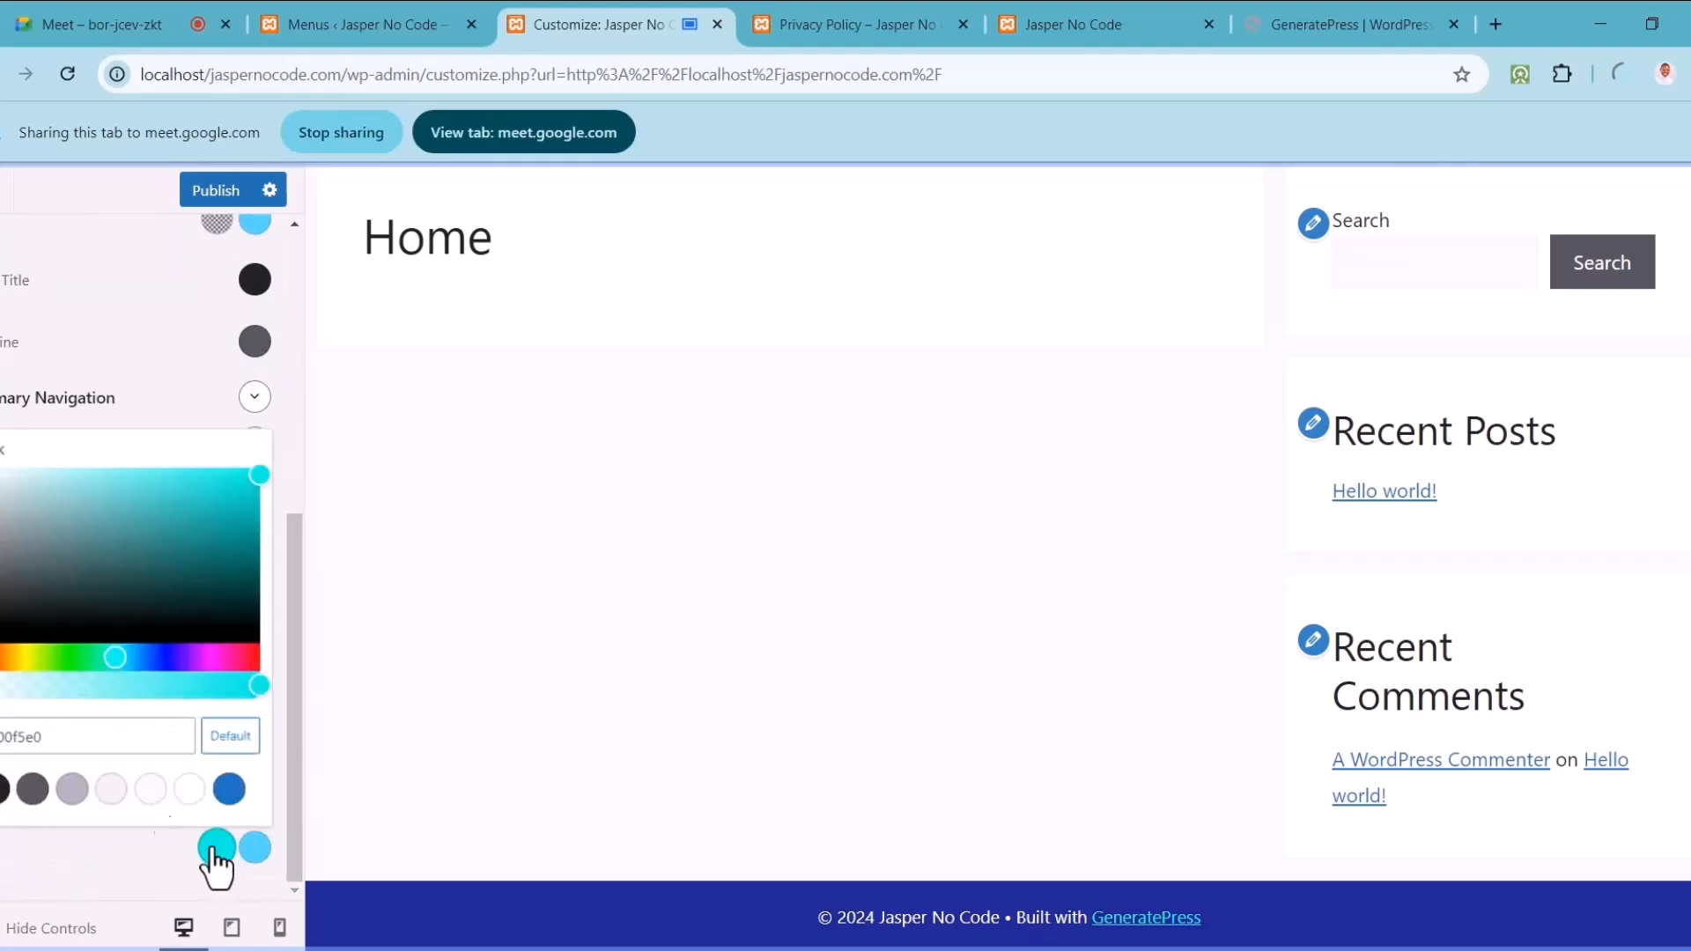
pyautogui.click(116, 749)
pyautogui.hotkey('ctrl', 'a')
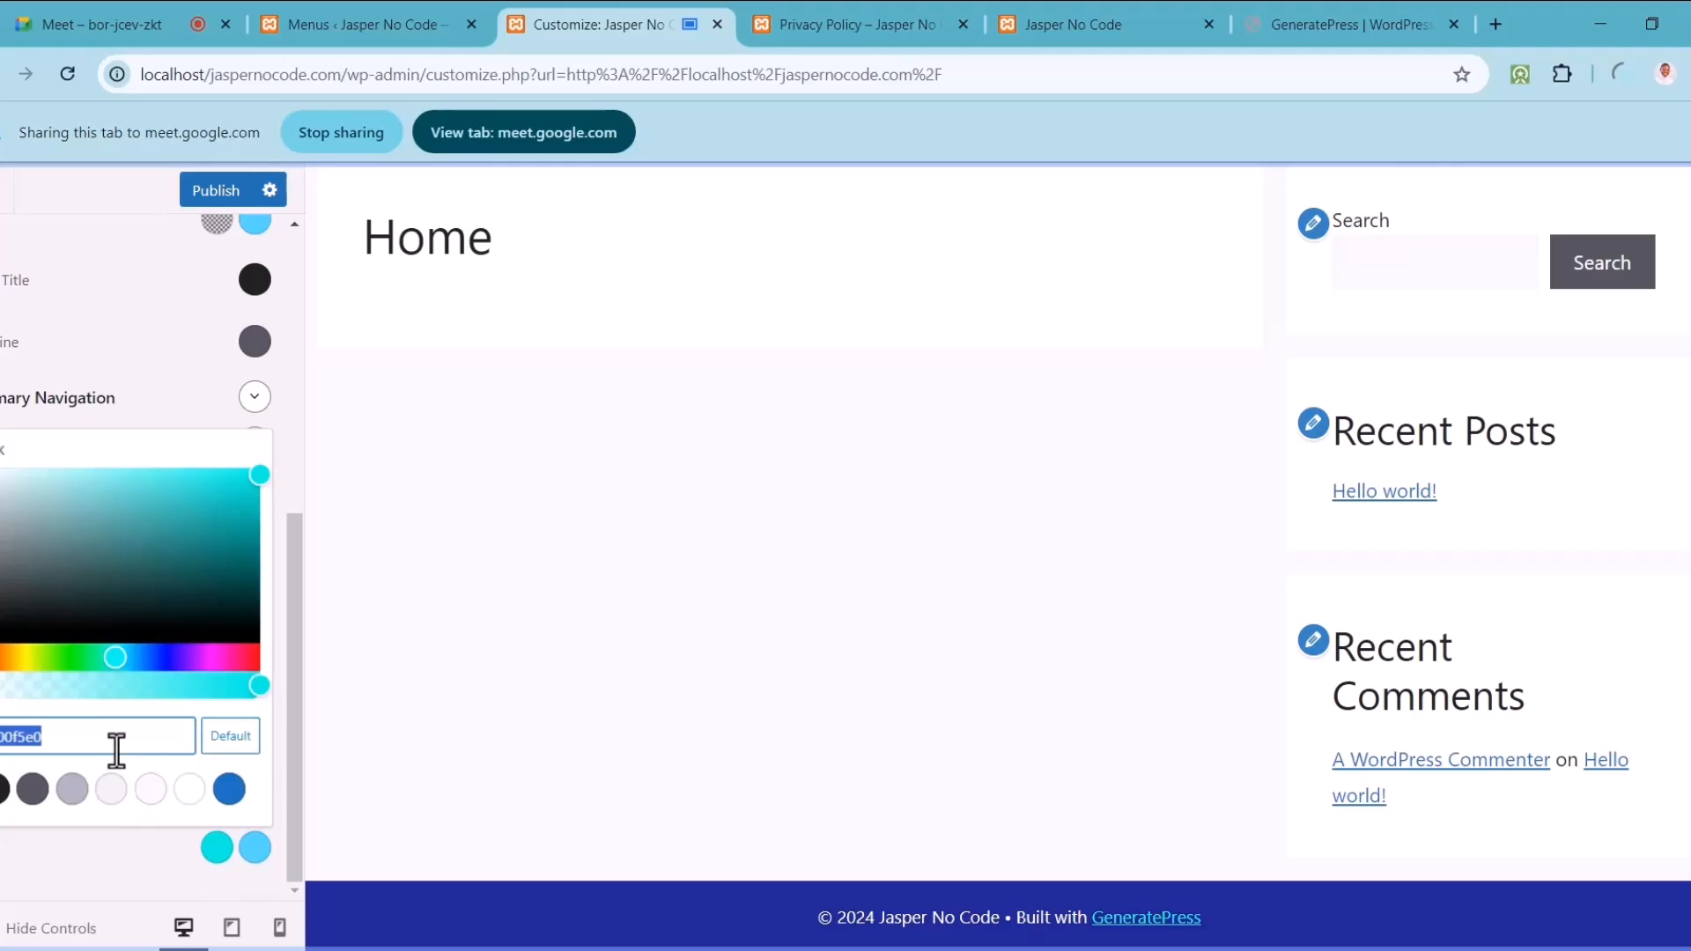
pyautogui.click(213, 228)
pyautogui.click(84, 546)
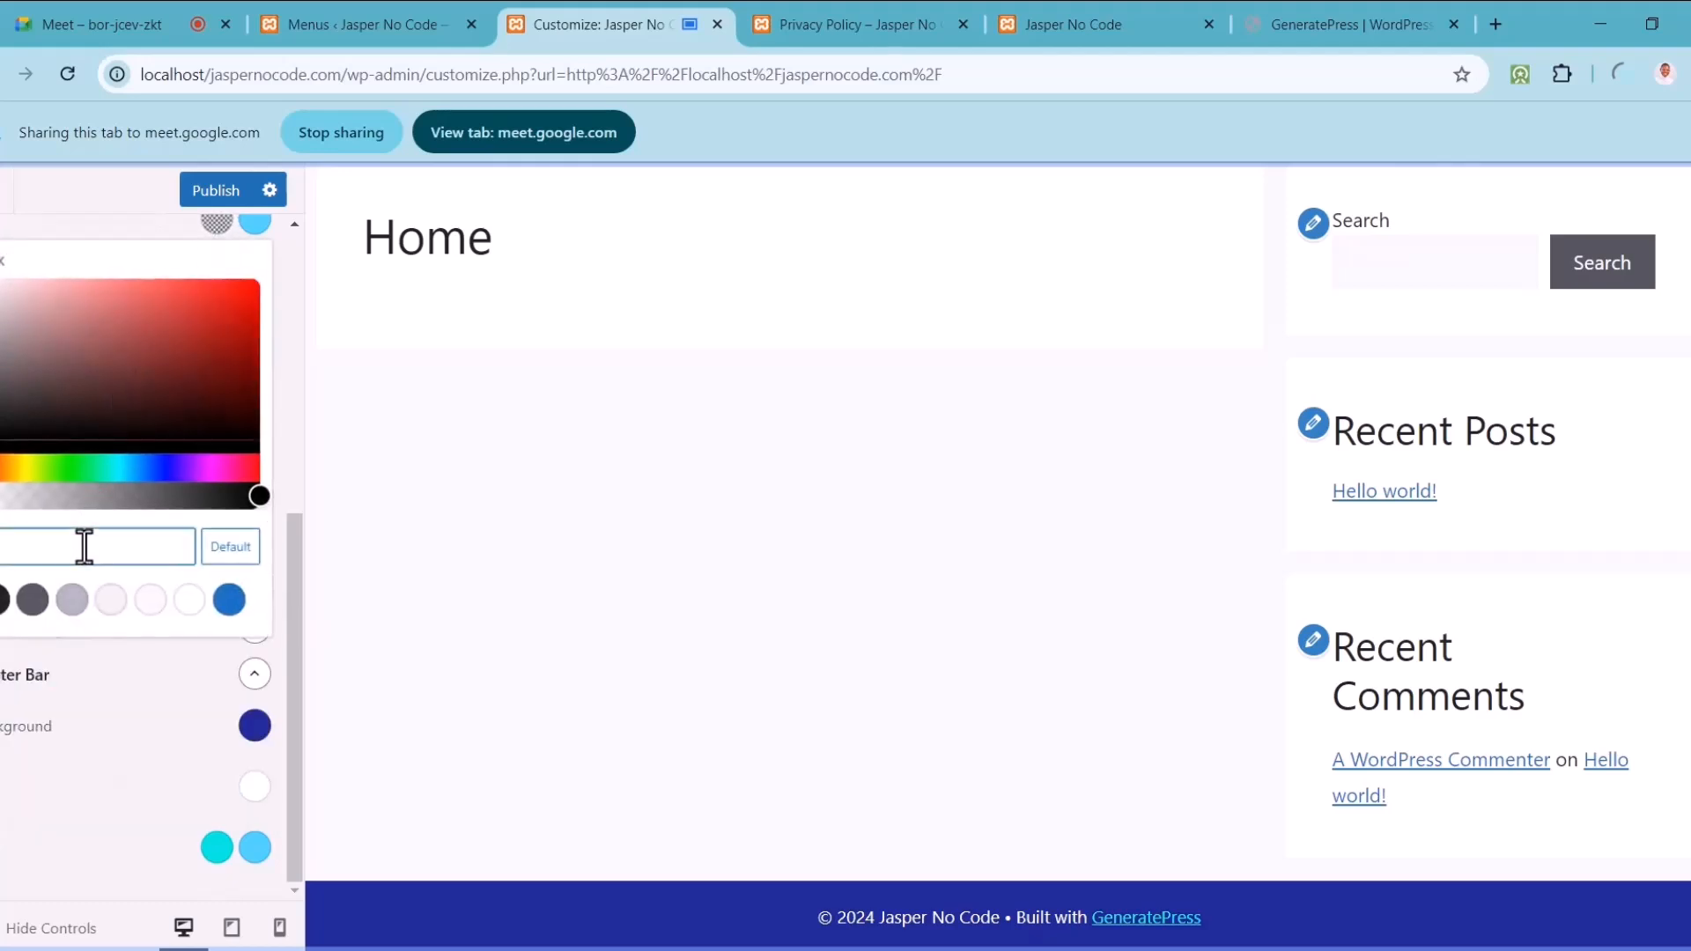
pyautogui.write('#00f5e0')
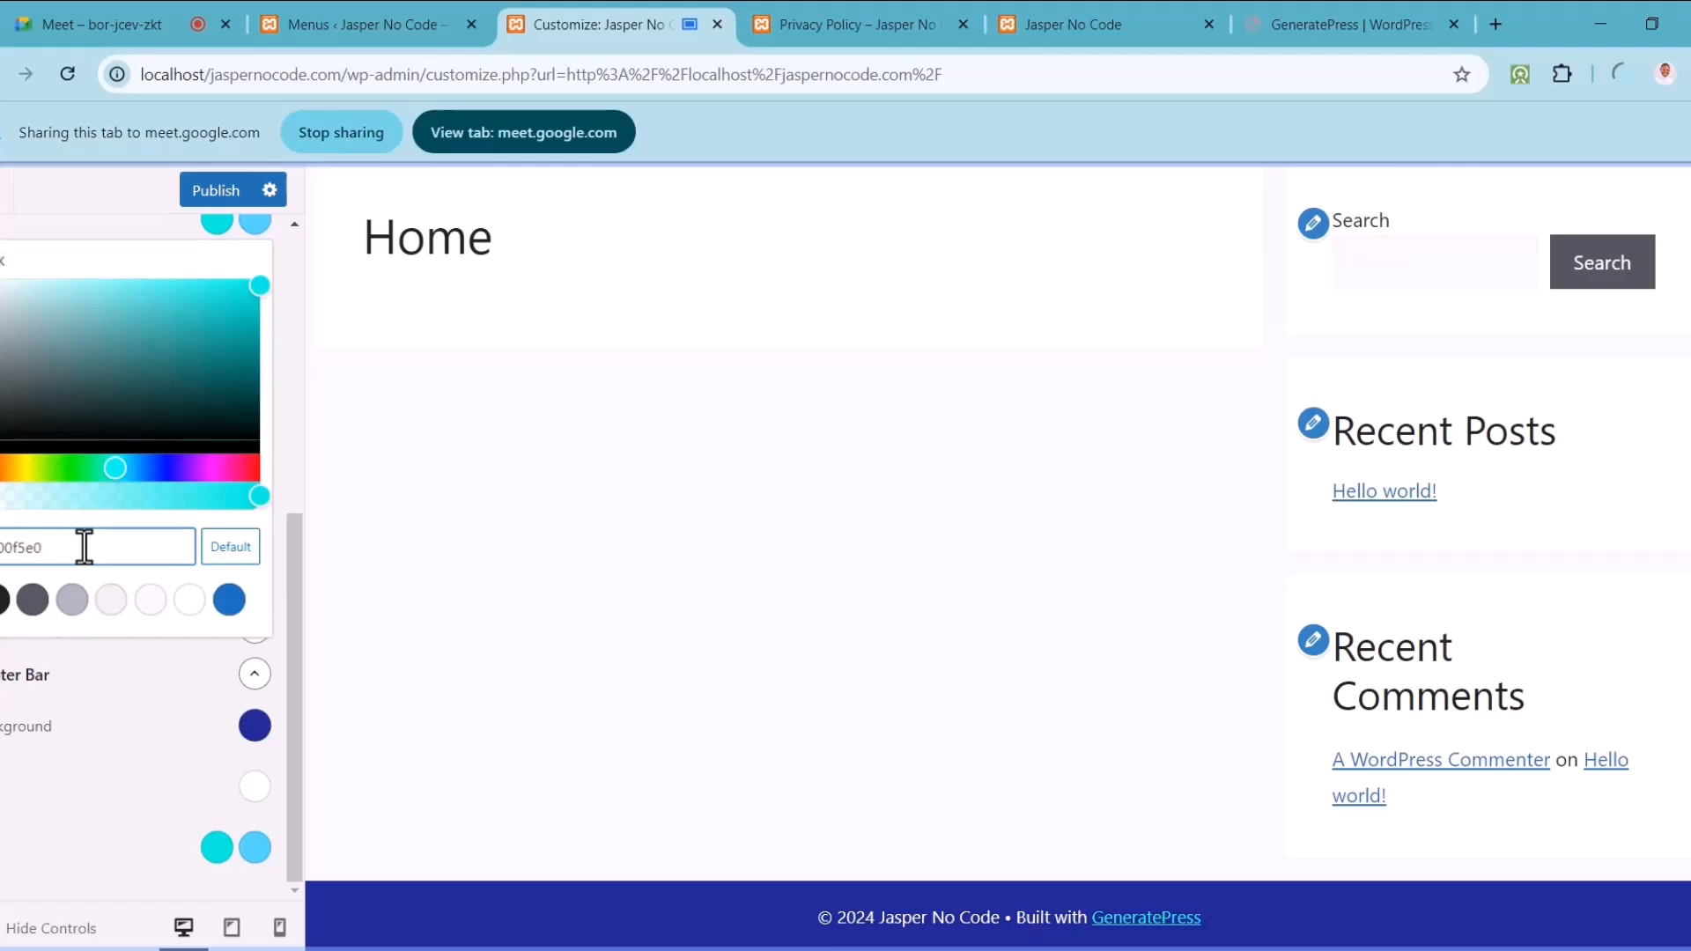
pyautogui.click(116, 224)
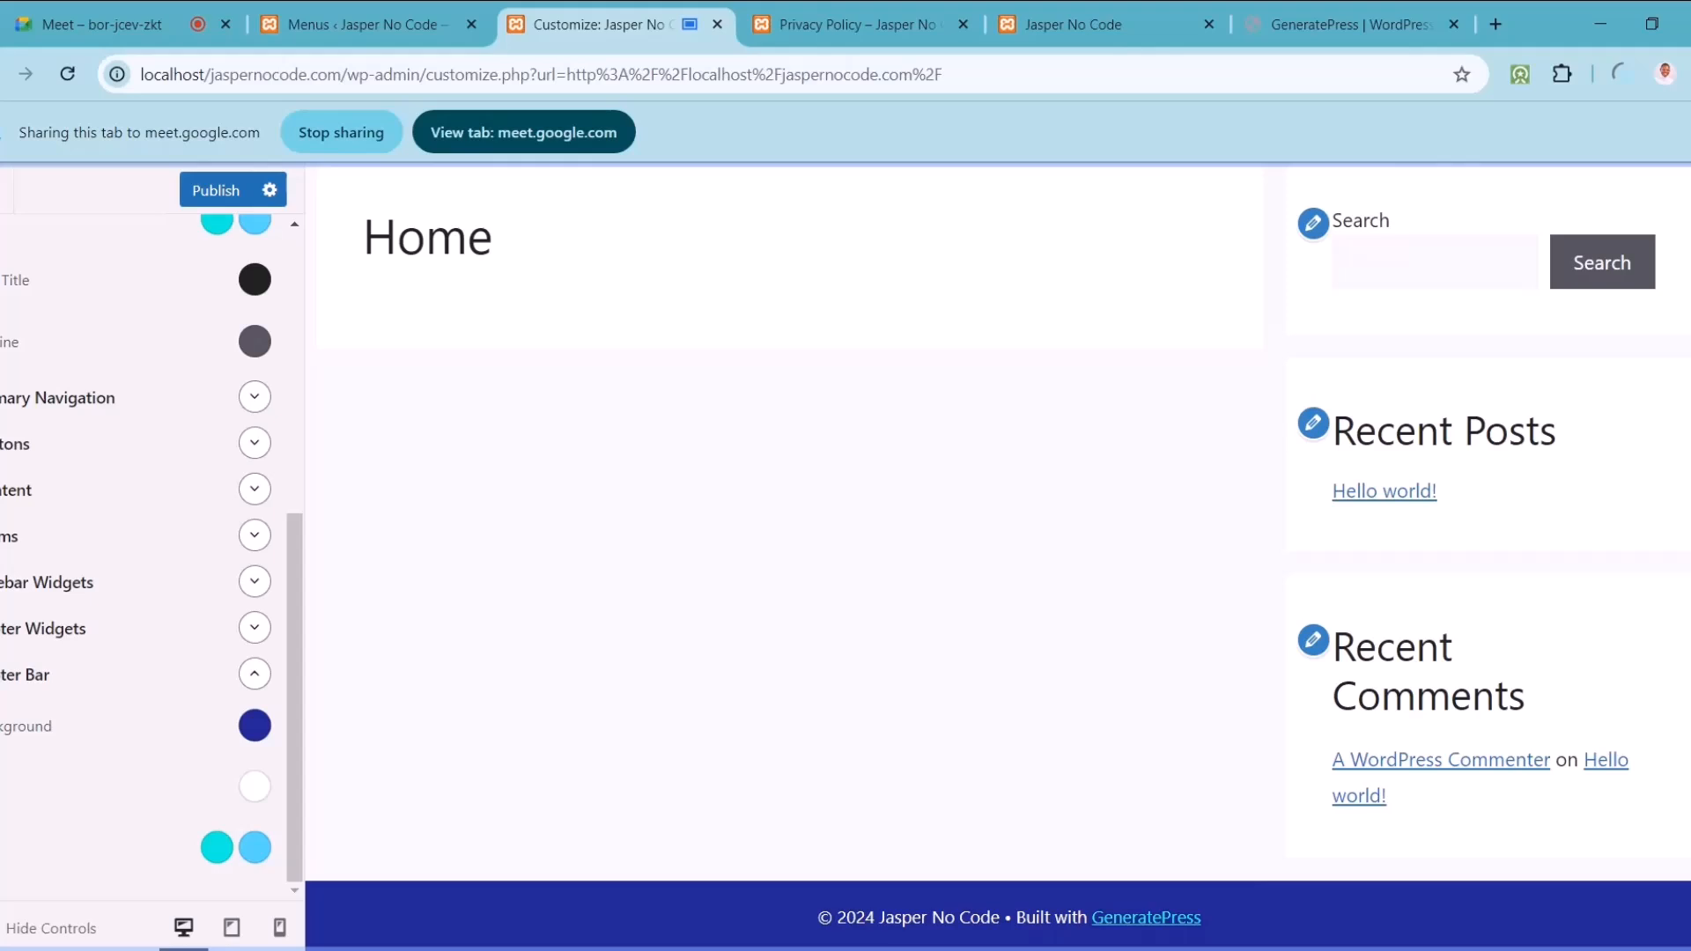
# Step: Publish the Customizer colour changes
pyautogui.scroll(2, 998, 556)
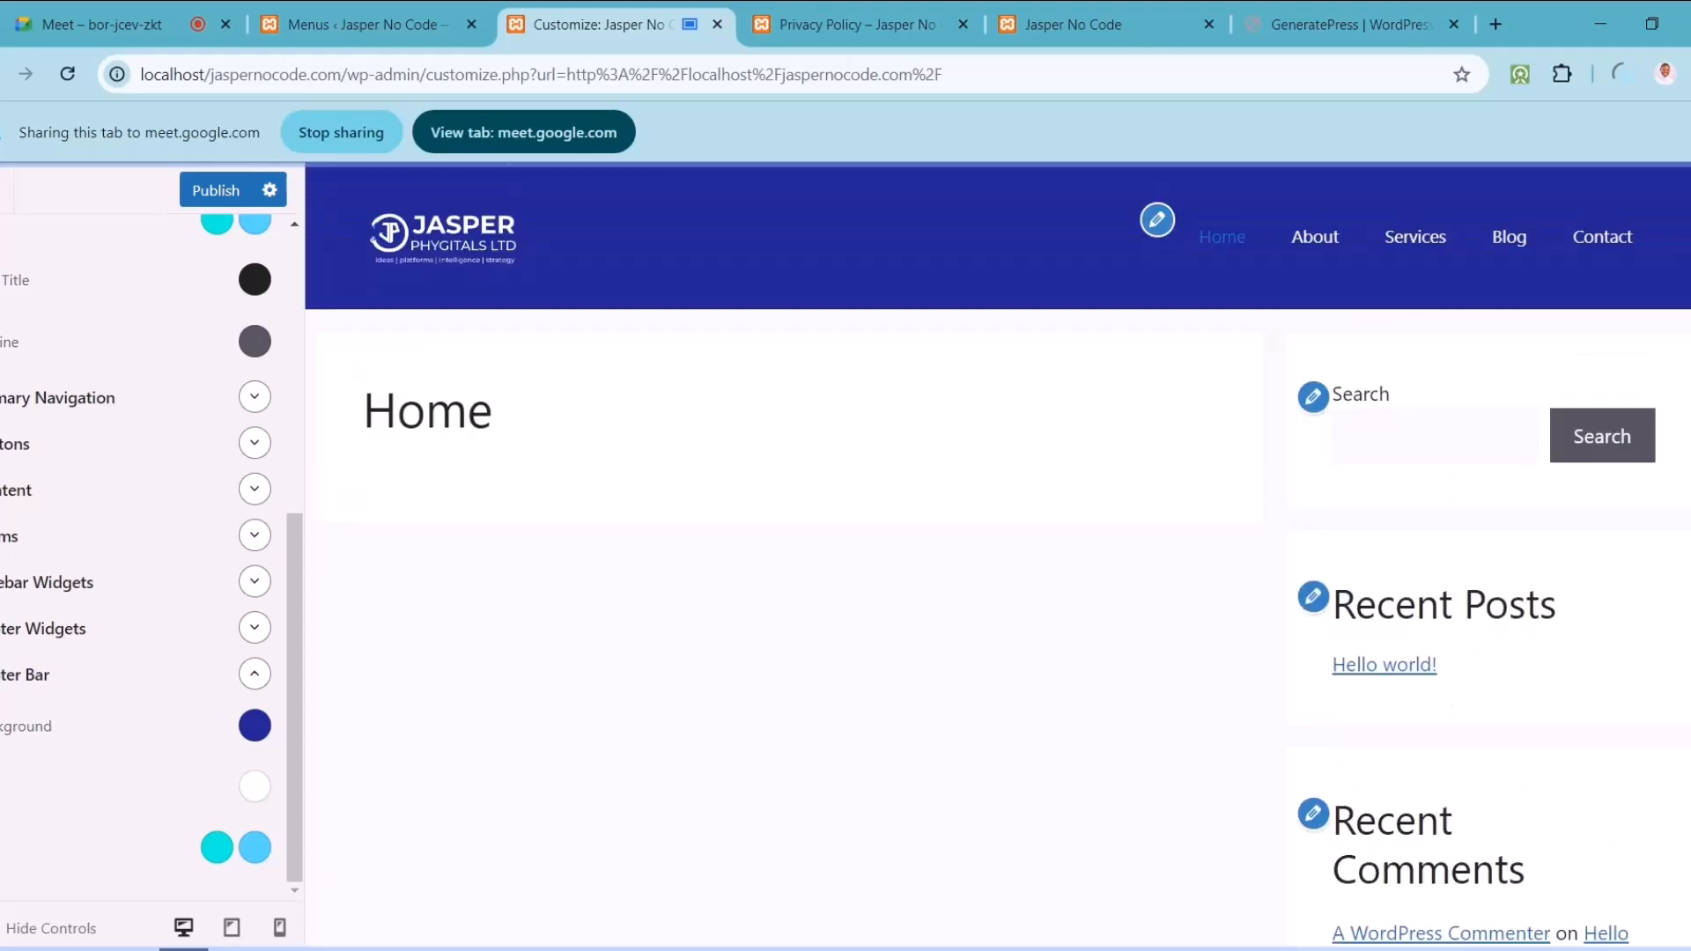
pyautogui.scroll(-2, 1433, 740)
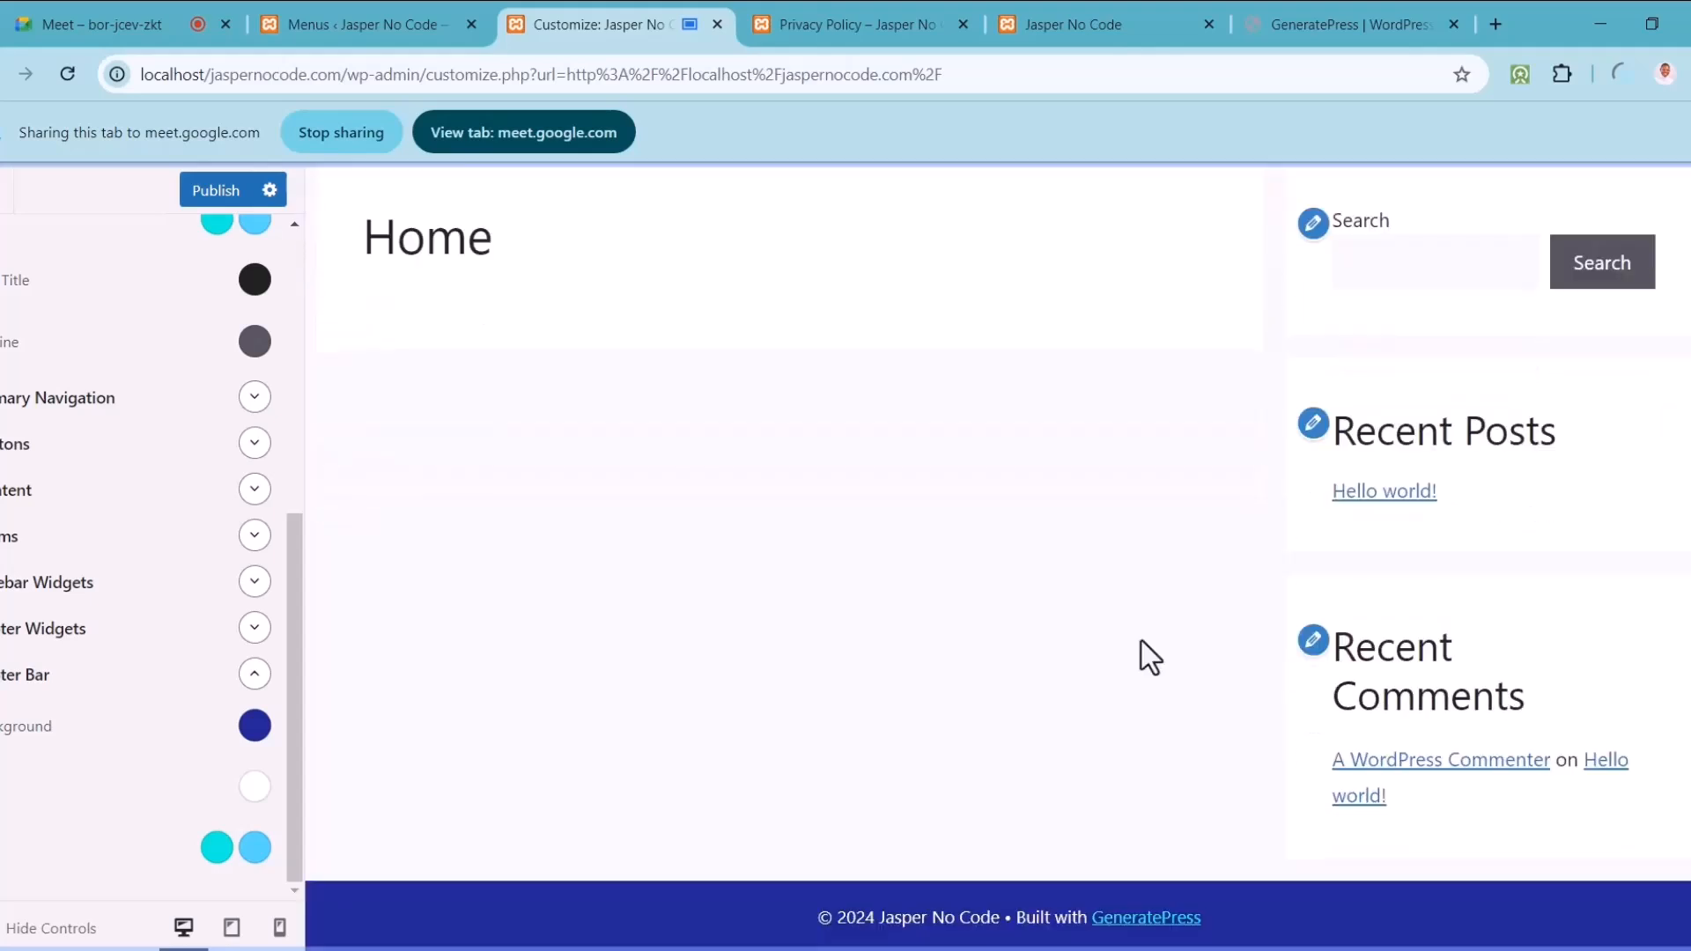
pyautogui.click(221, 192)
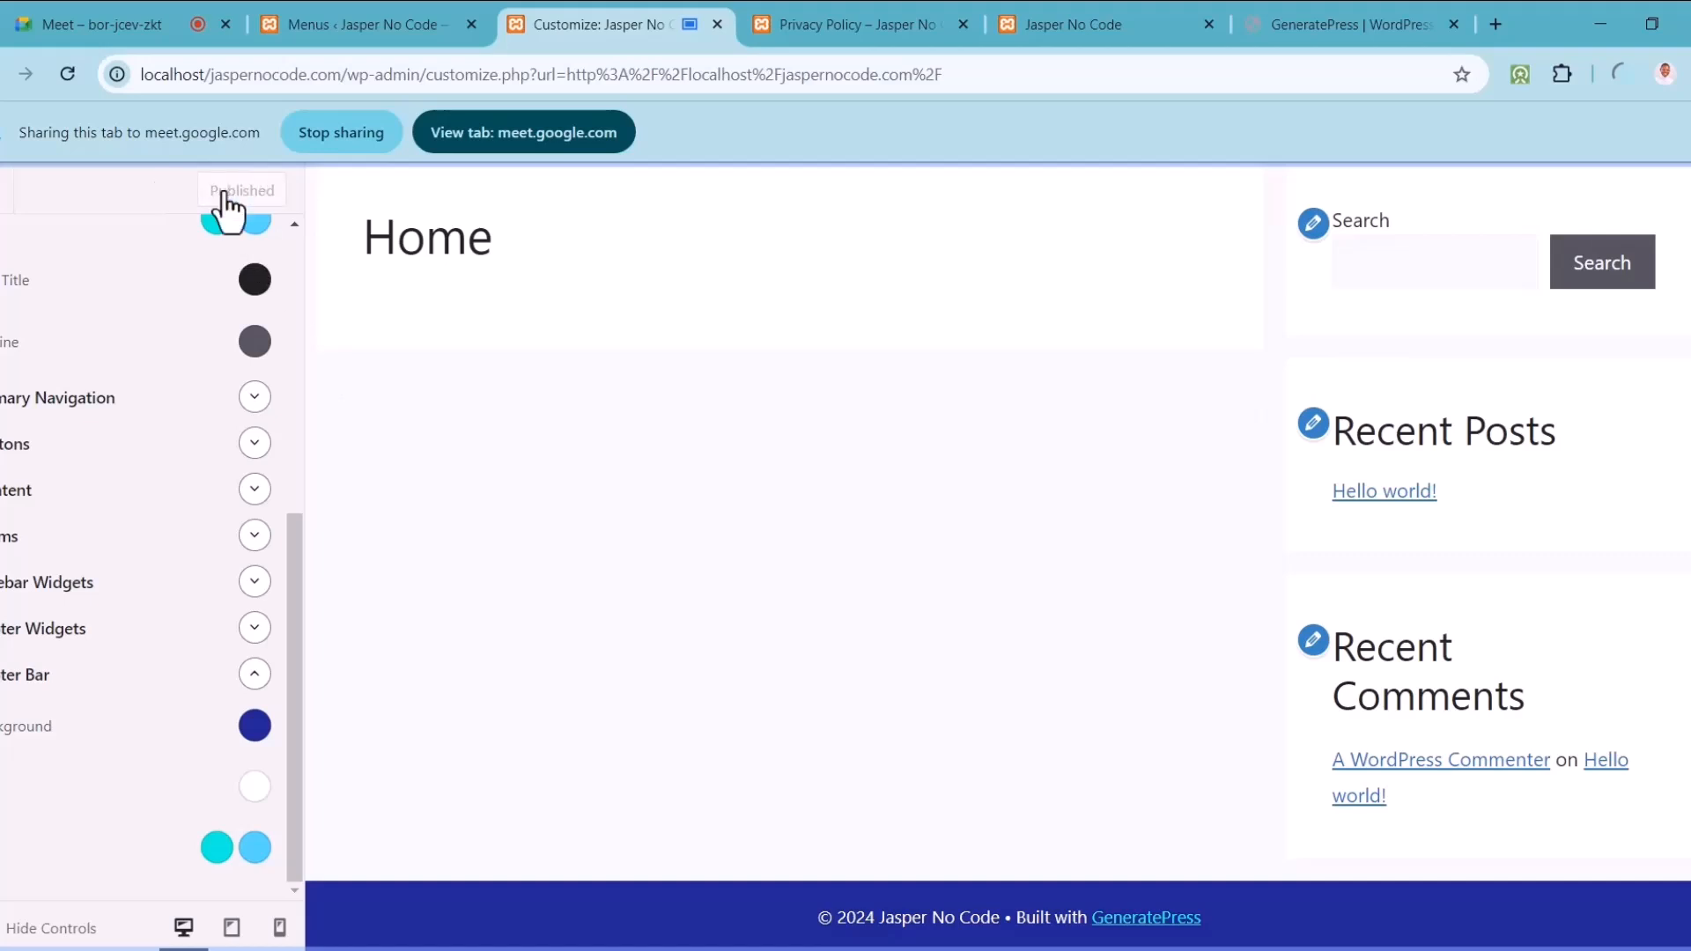
# Step: Exit the Customizer and scroll through the live Home page to review the new colours
pyautogui.click(1, 208)
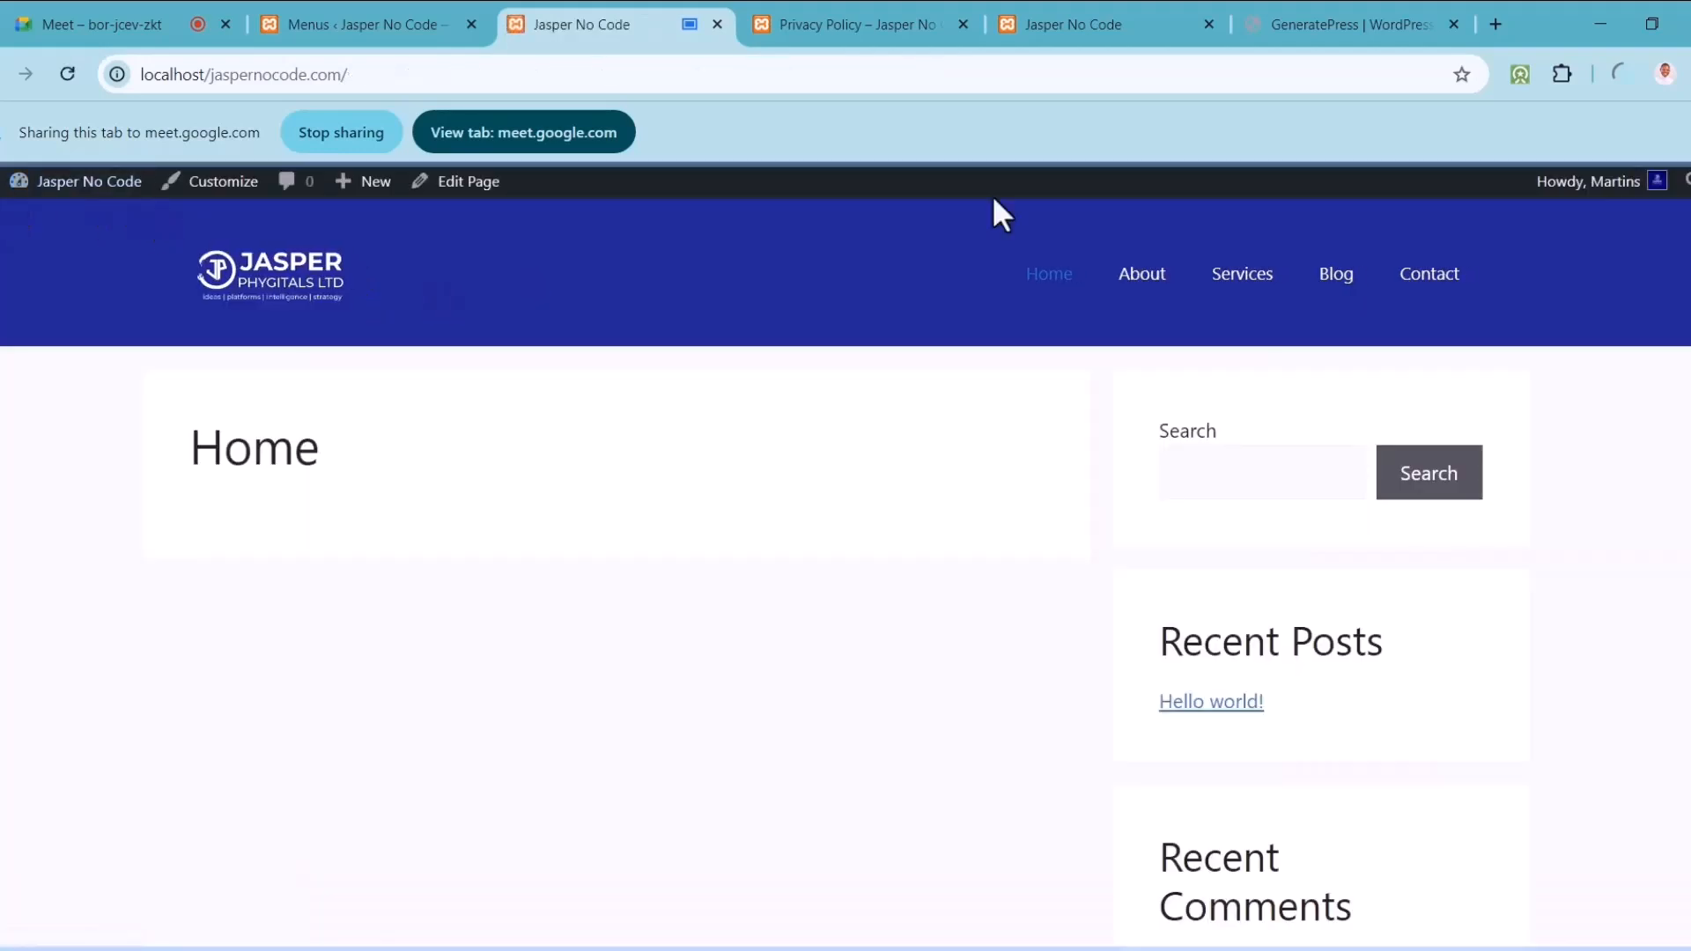
pyautogui.scroll(-3, 1064, 764)
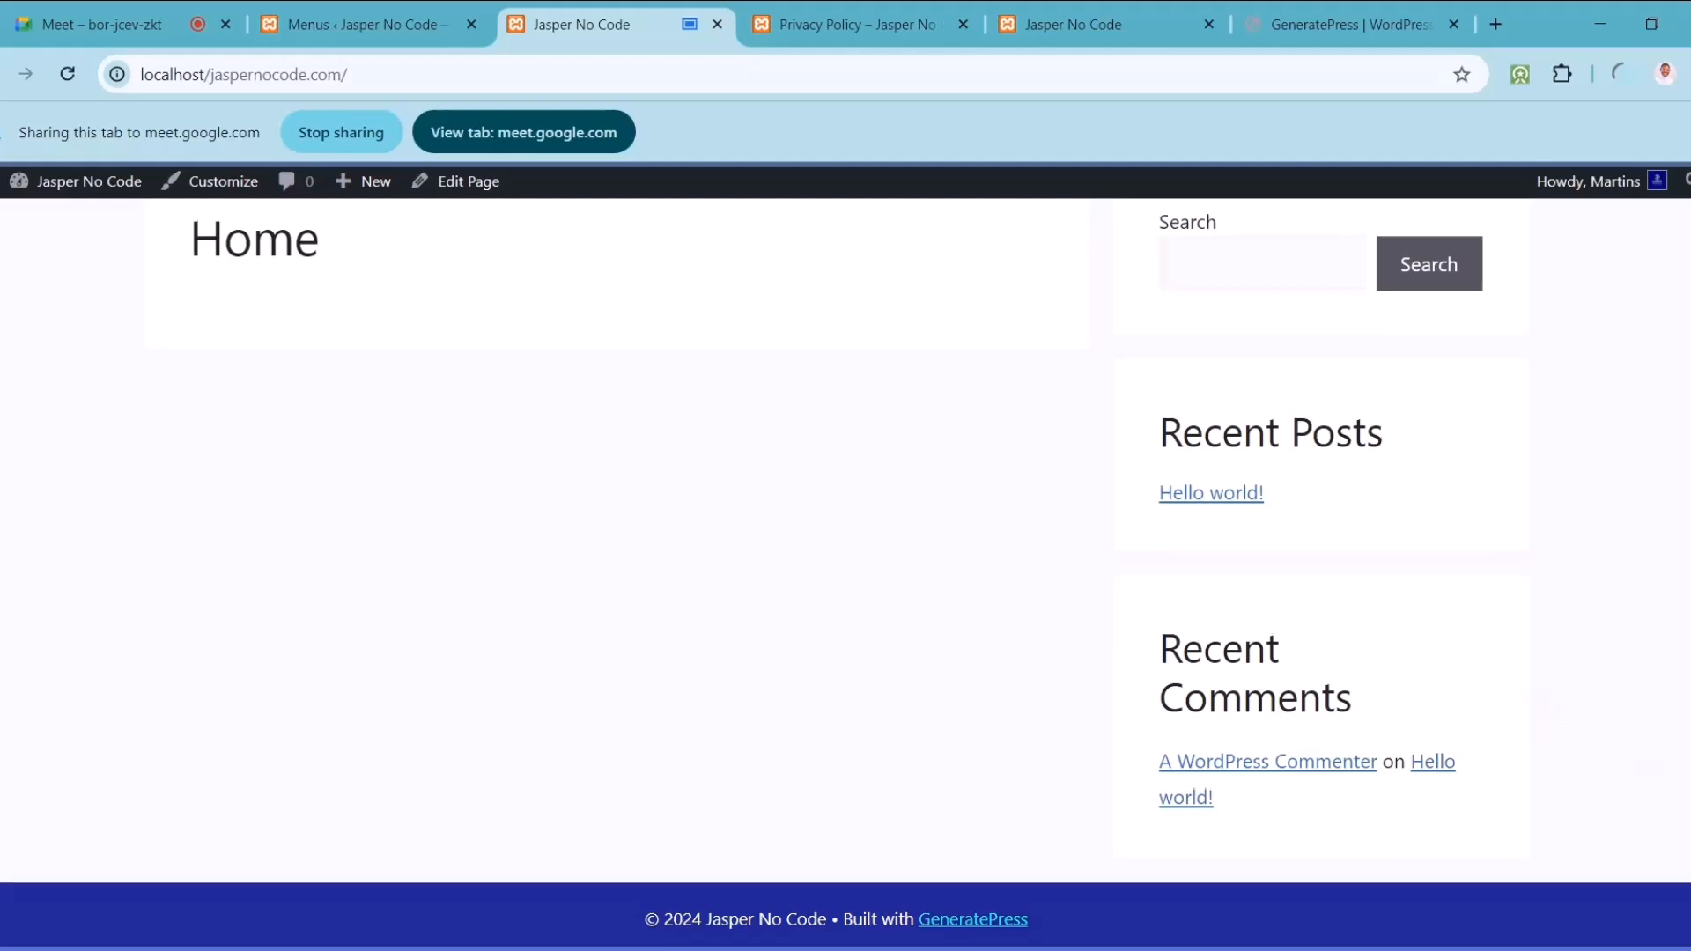
pyautogui.scroll(3, 1106, 506)
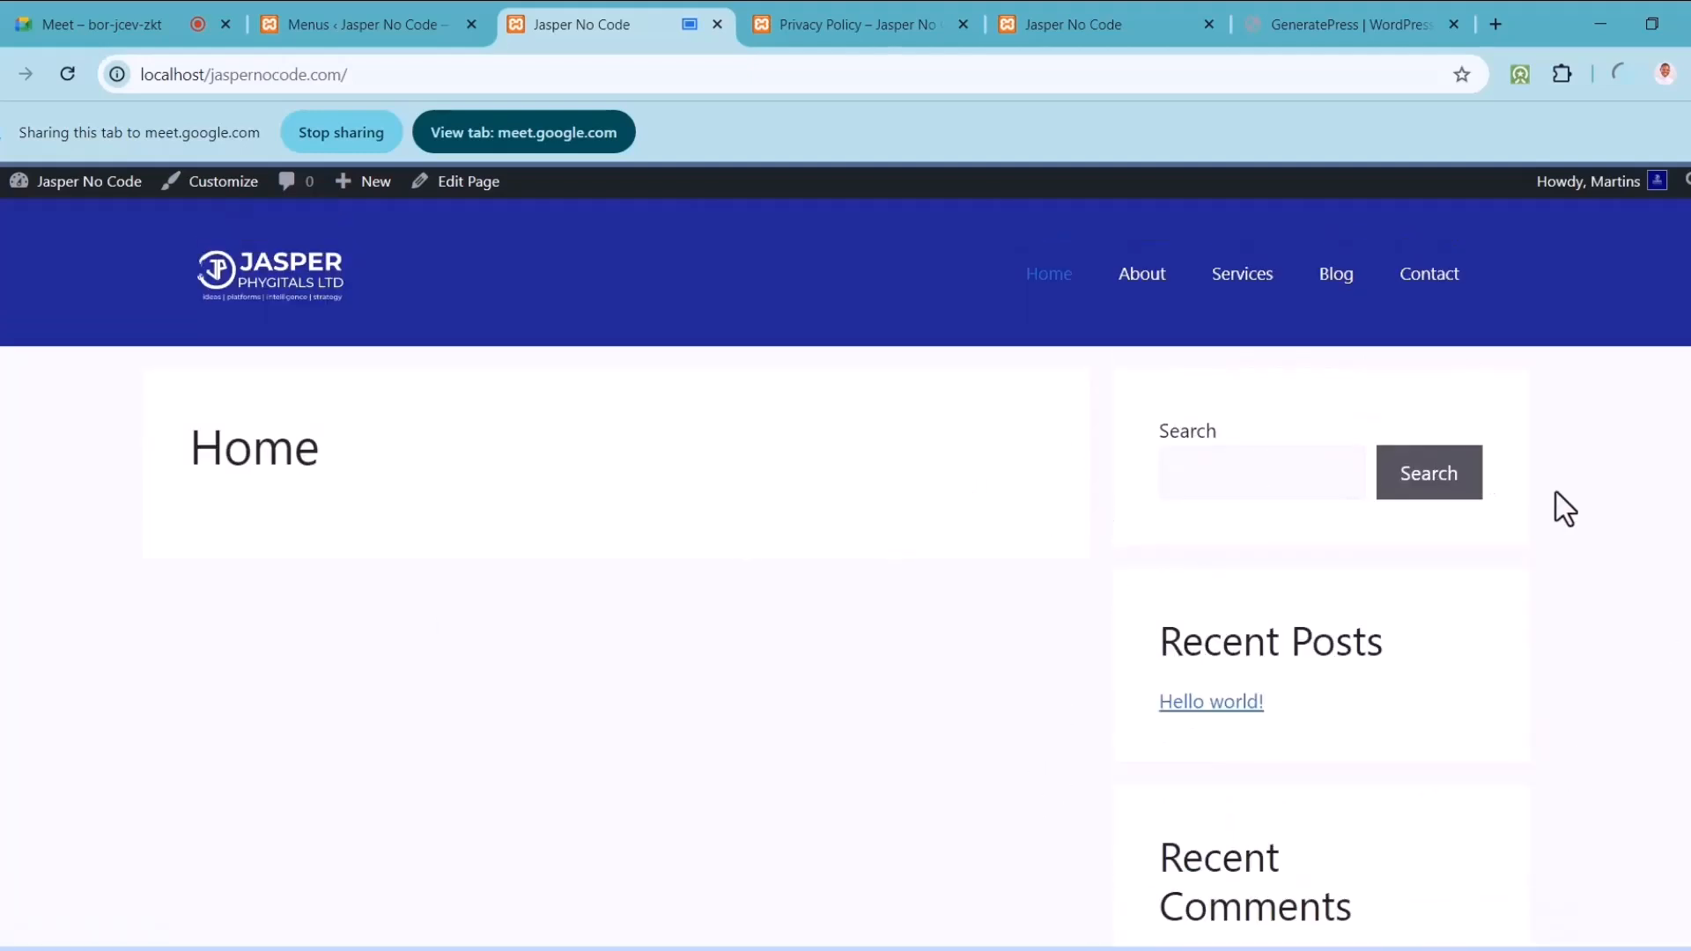
pyautogui.scroll(-3, 845, 572)
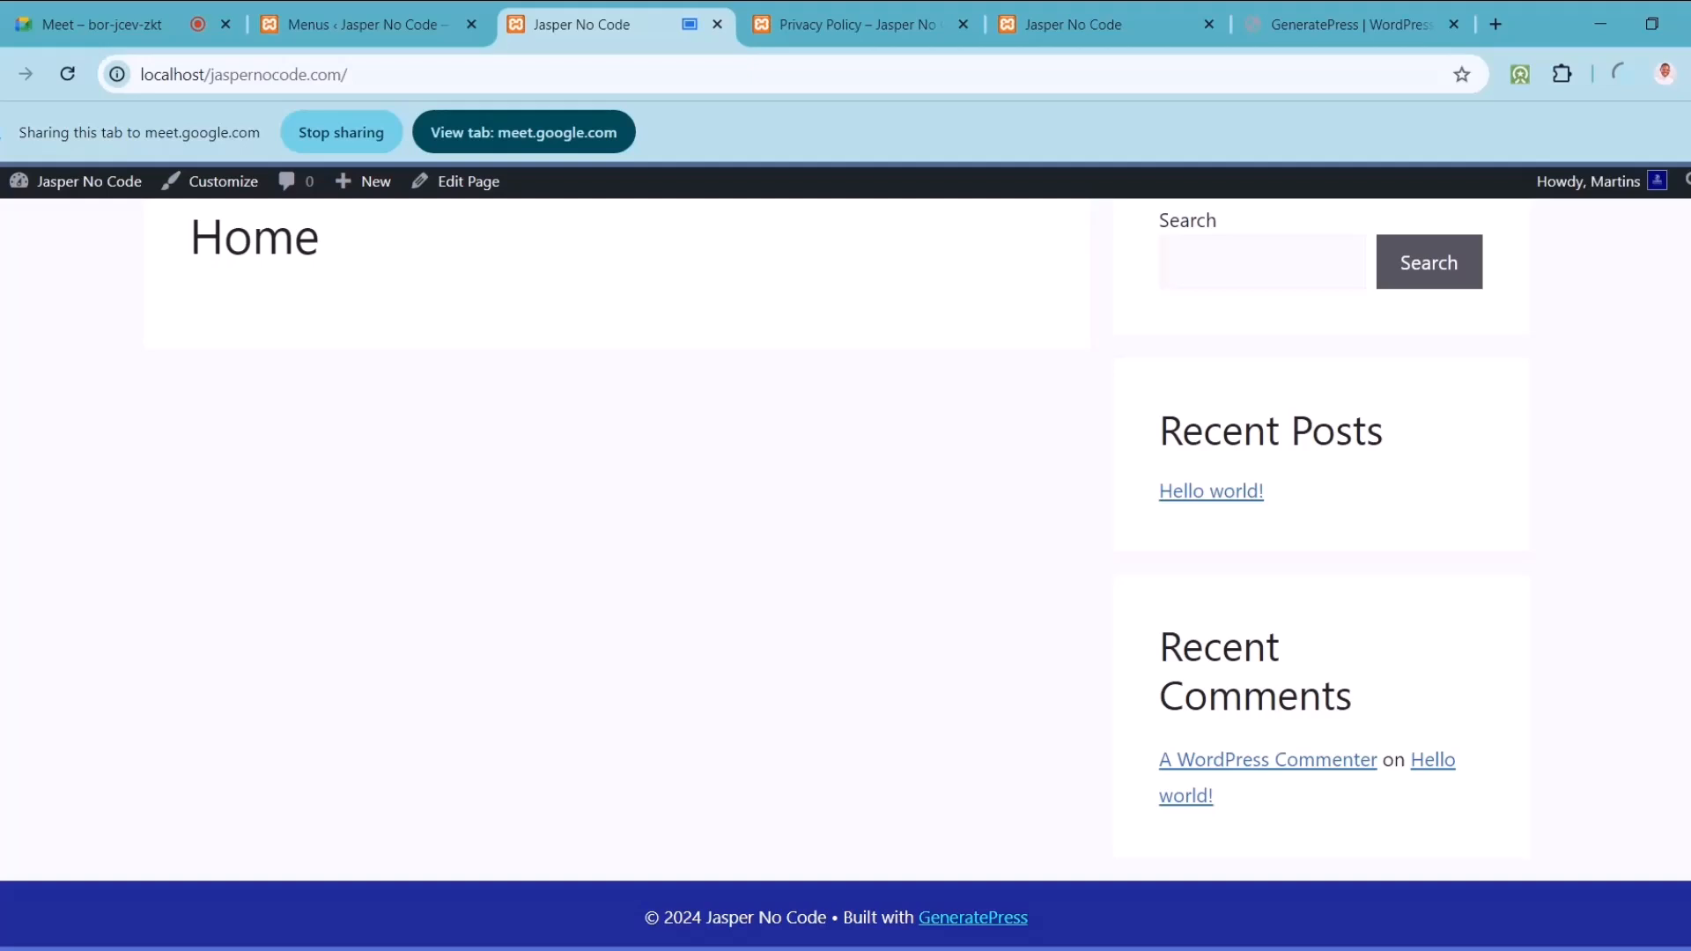
pyautogui.scroll(3, 845, 573)
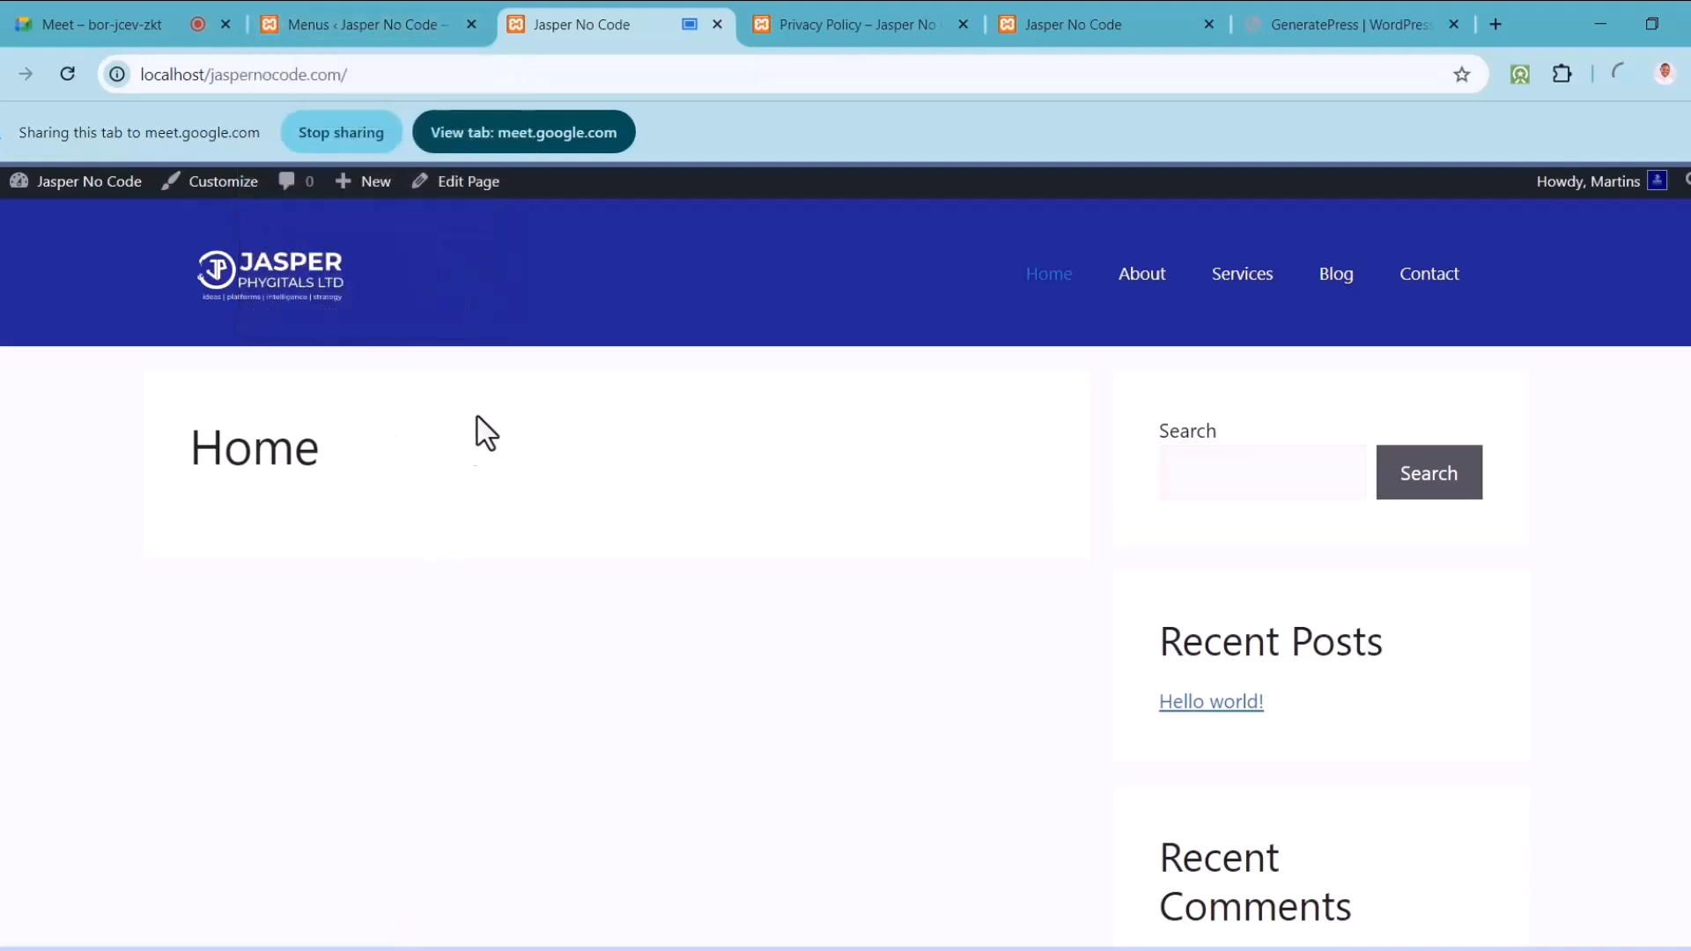
# Step: Edit the Home page and, after trying right and left sidebars, set Sidebar Layout to No Sidebars
pyautogui.click(467, 185)
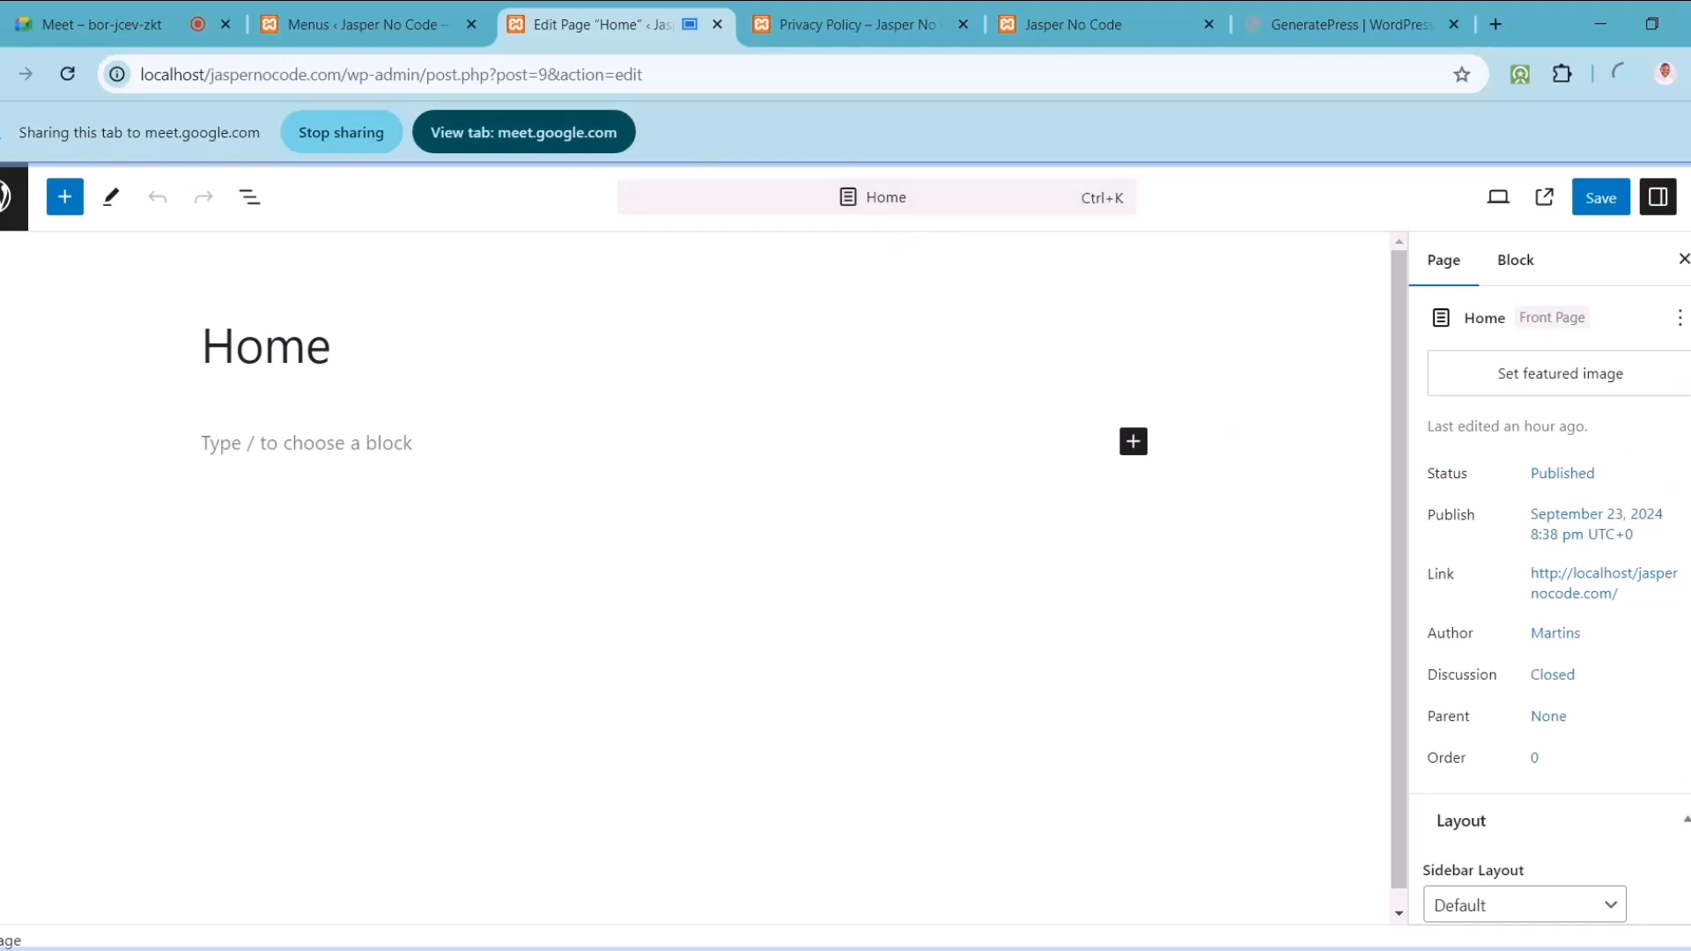
pyautogui.scroll(-3, 1550, 607)
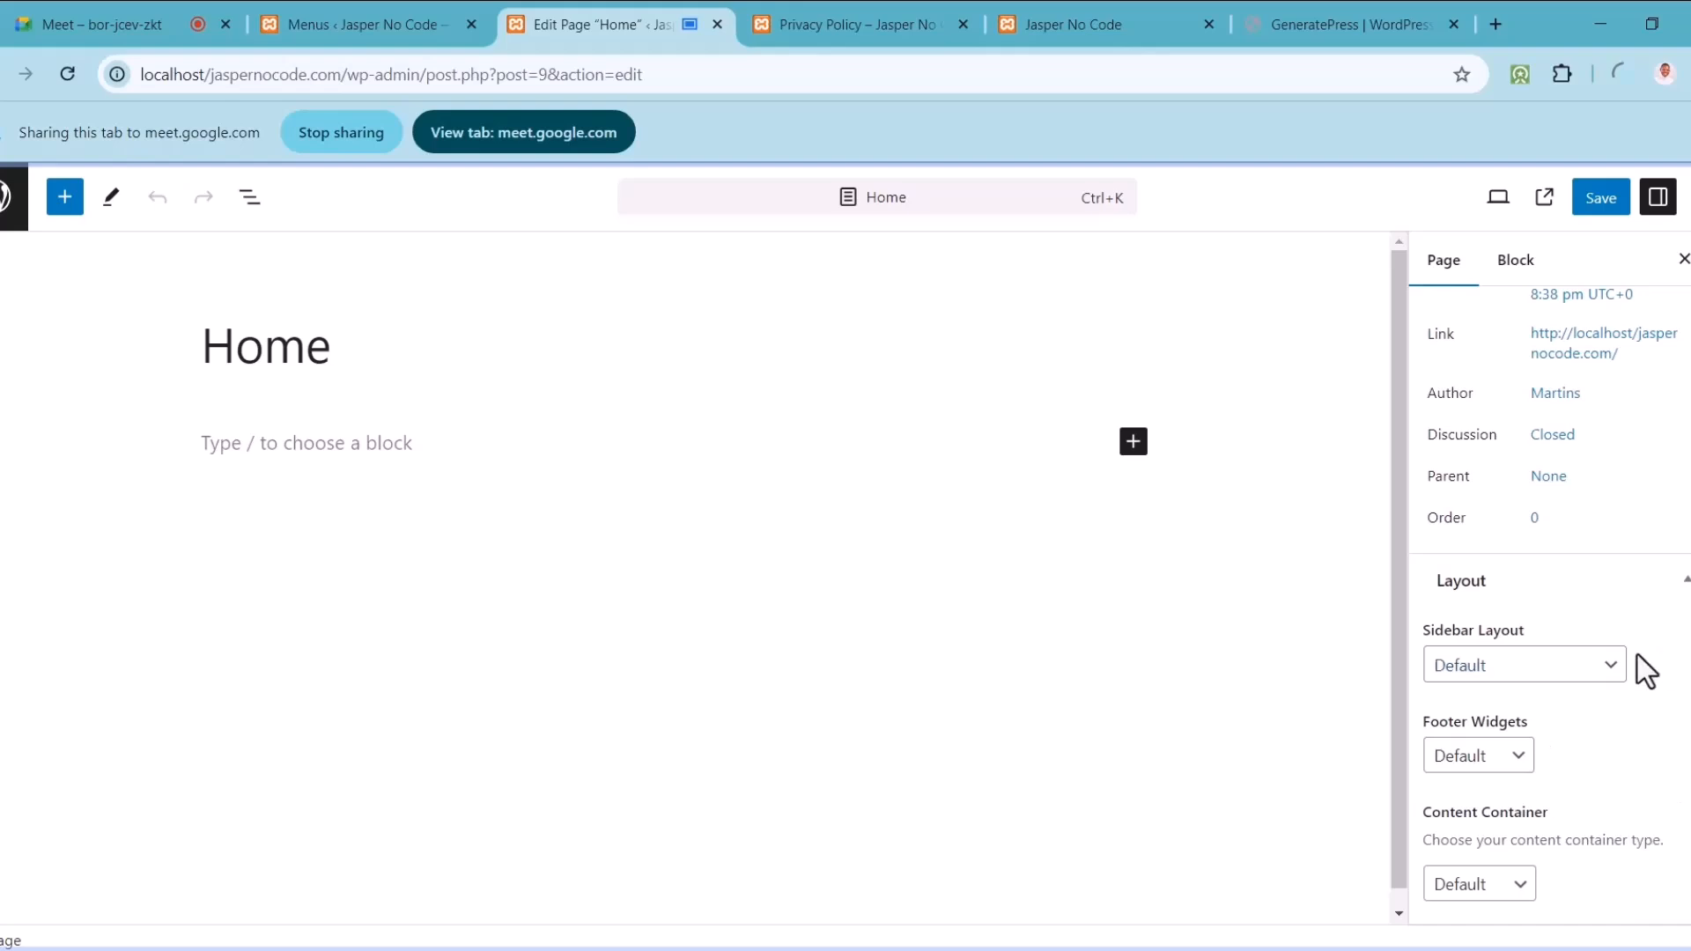
pyautogui.click(1590, 671)
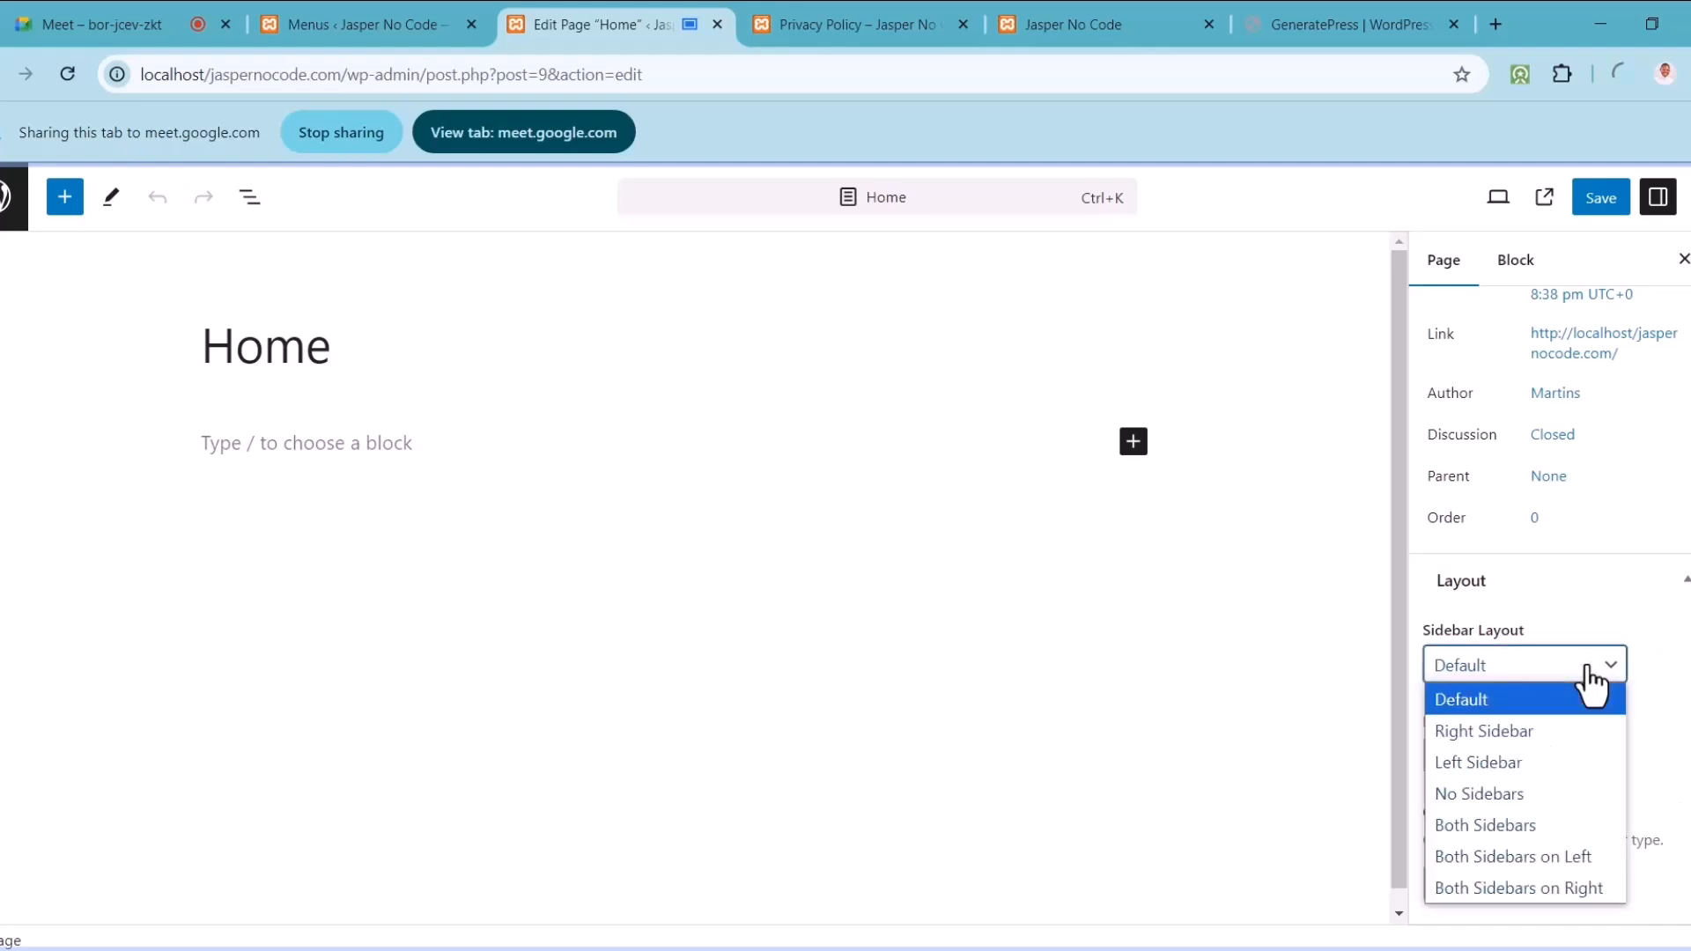
pyautogui.click(1481, 798)
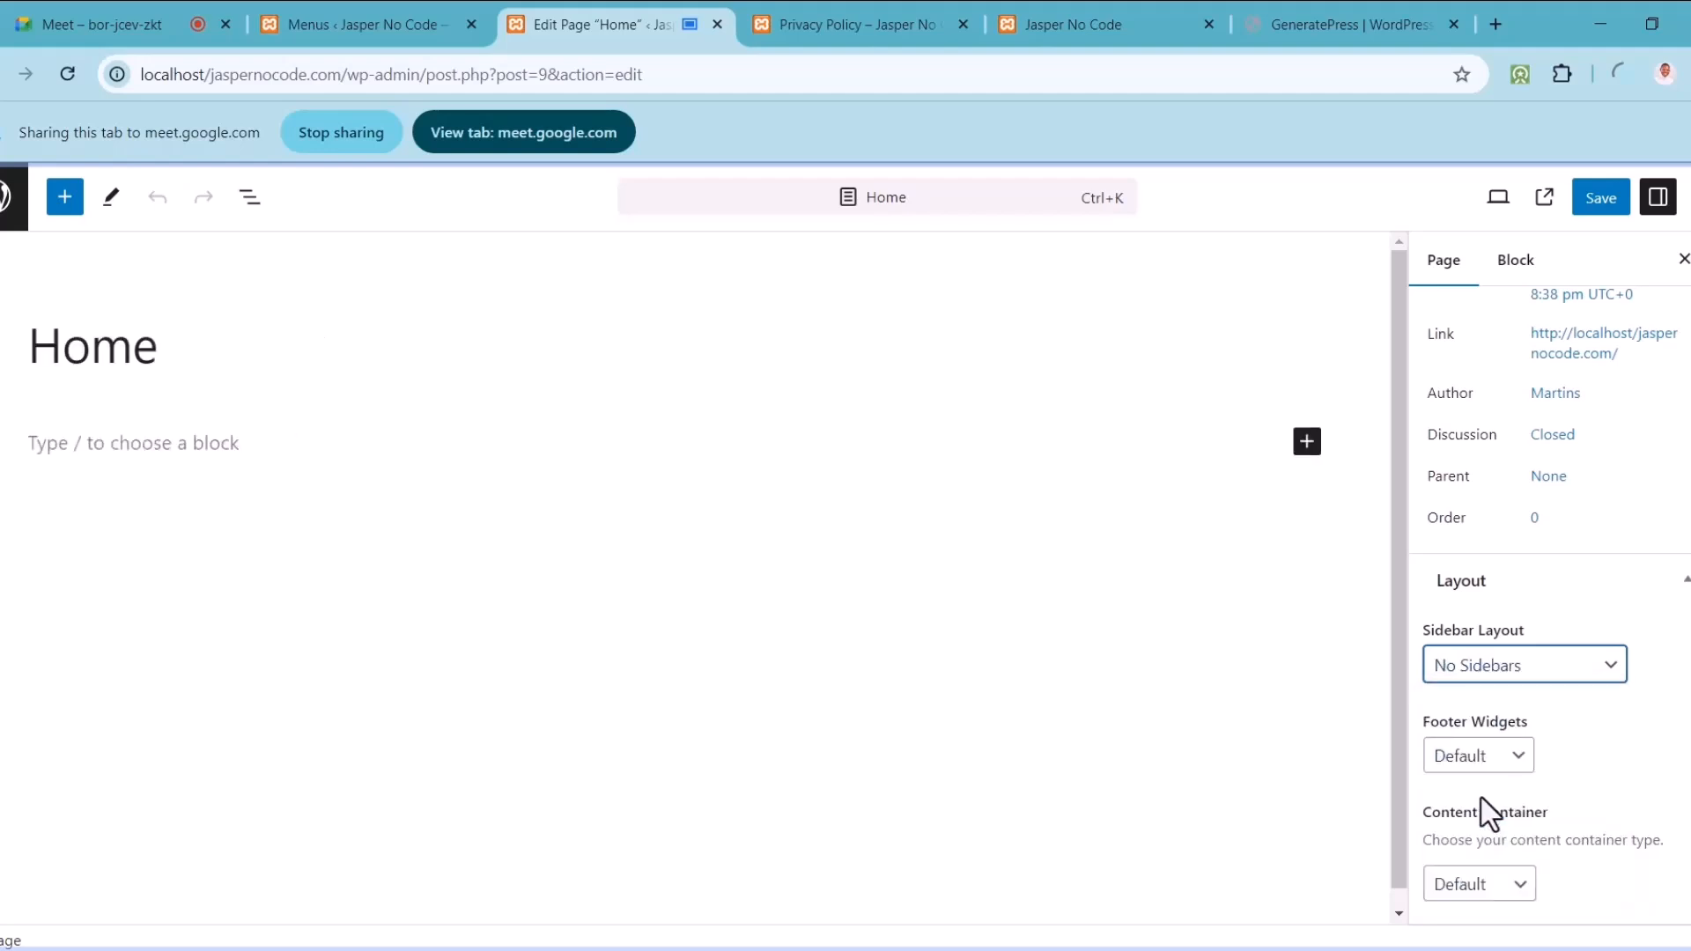
pyautogui.click(1497, 680)
pyautogui.click(1494, 731)
pyautogui.moveTo(1397, 425); pyautogui.dragTo(1365, 367)
pyautogui.moveTo(1384, 266); pyautogui.dragTo(1386, 267)
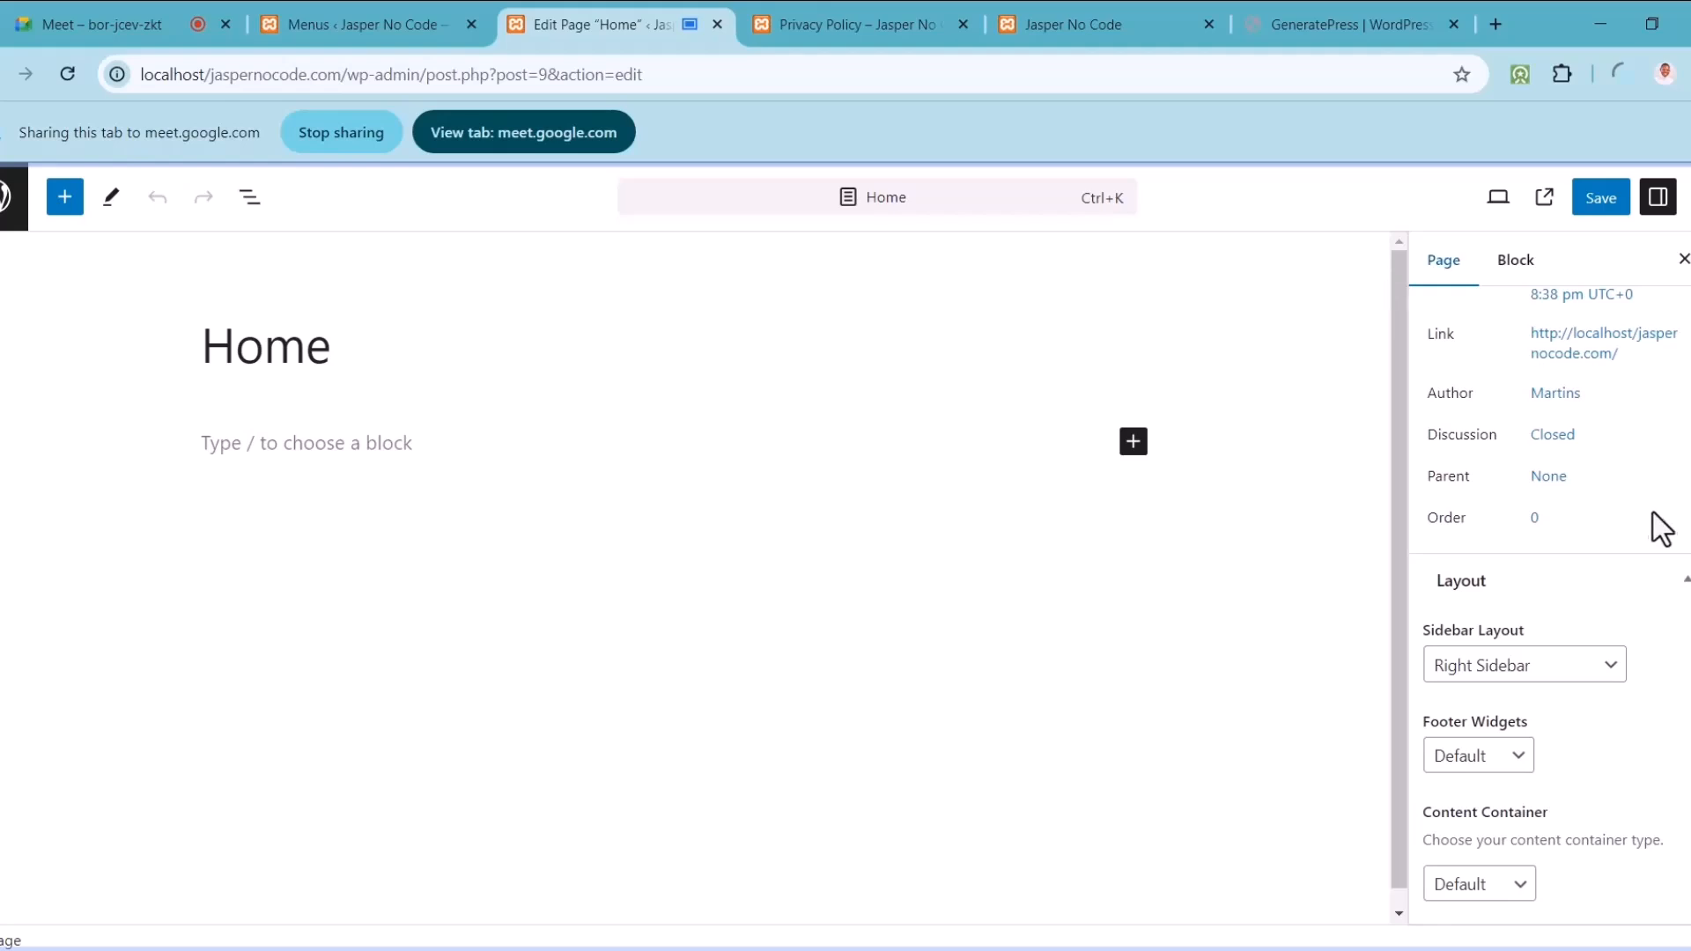
pyautogui.click(1603, 671)
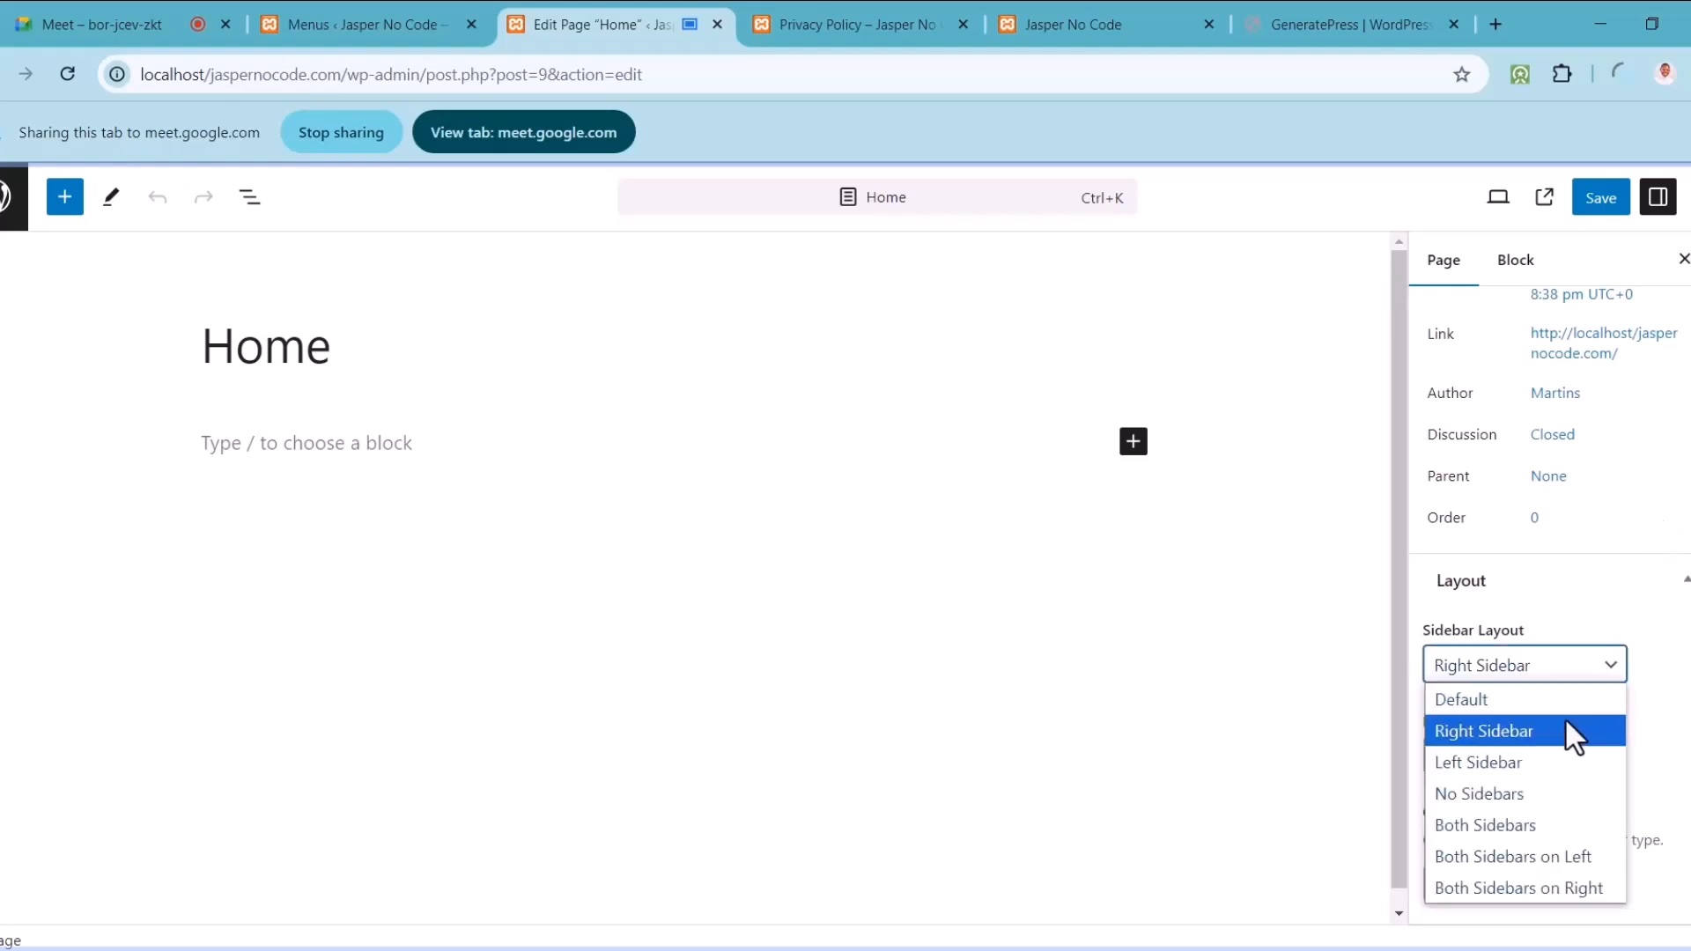
pyautogui.click(1539, 763)
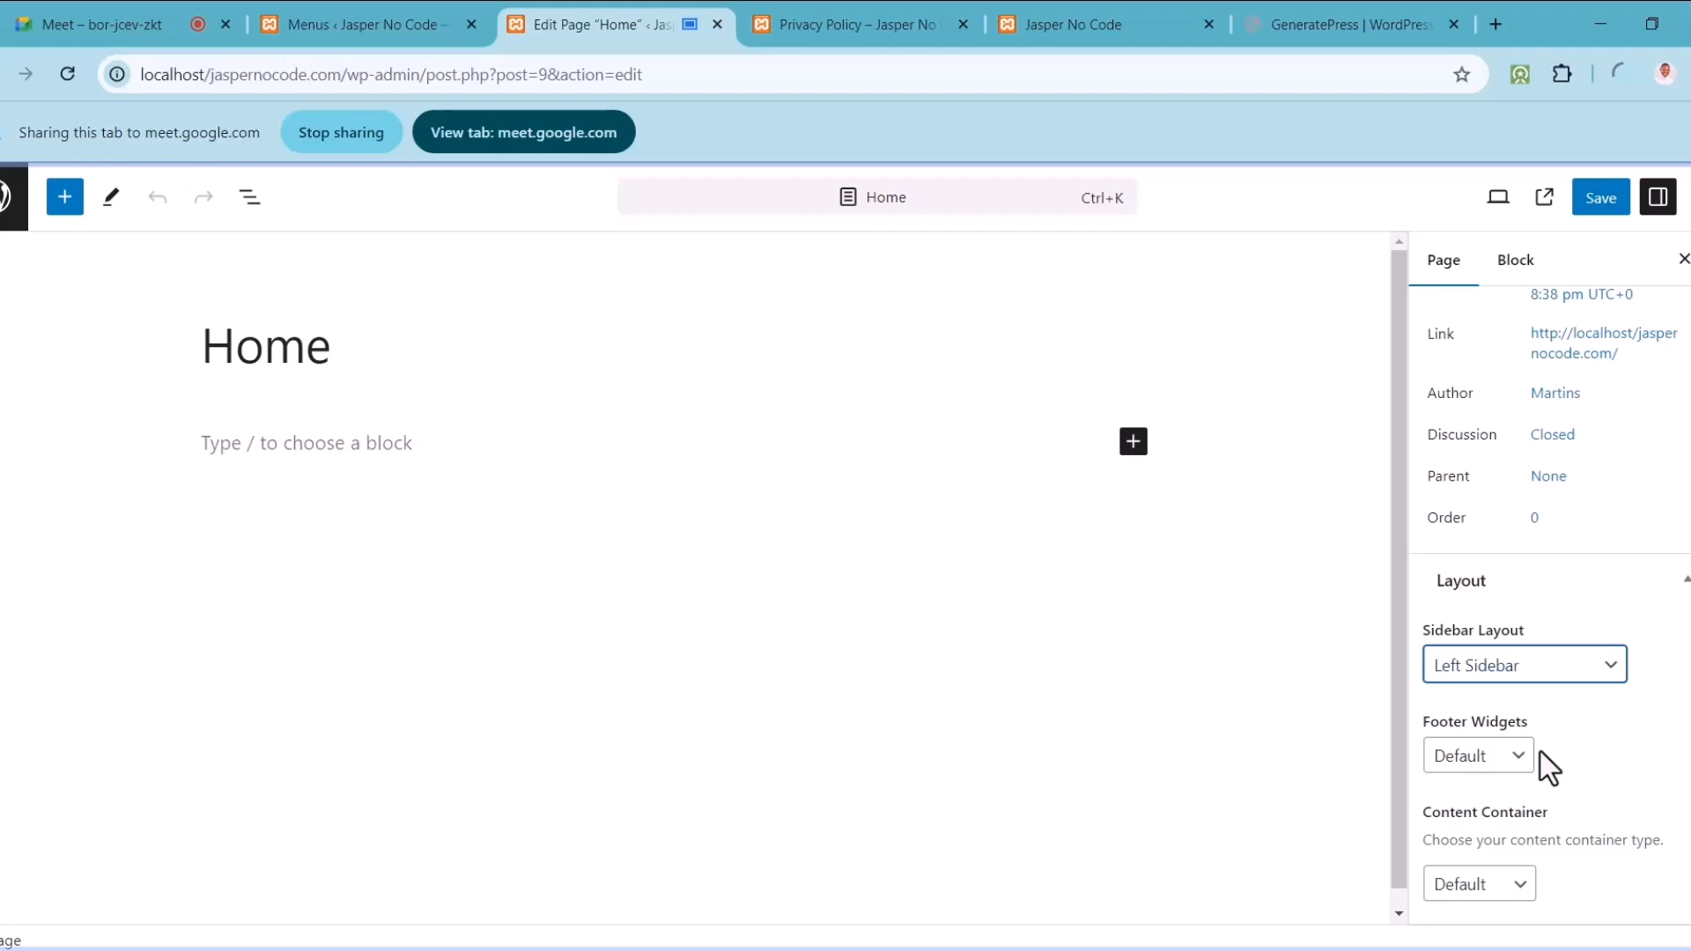
pyautogui.click(1539, 674)
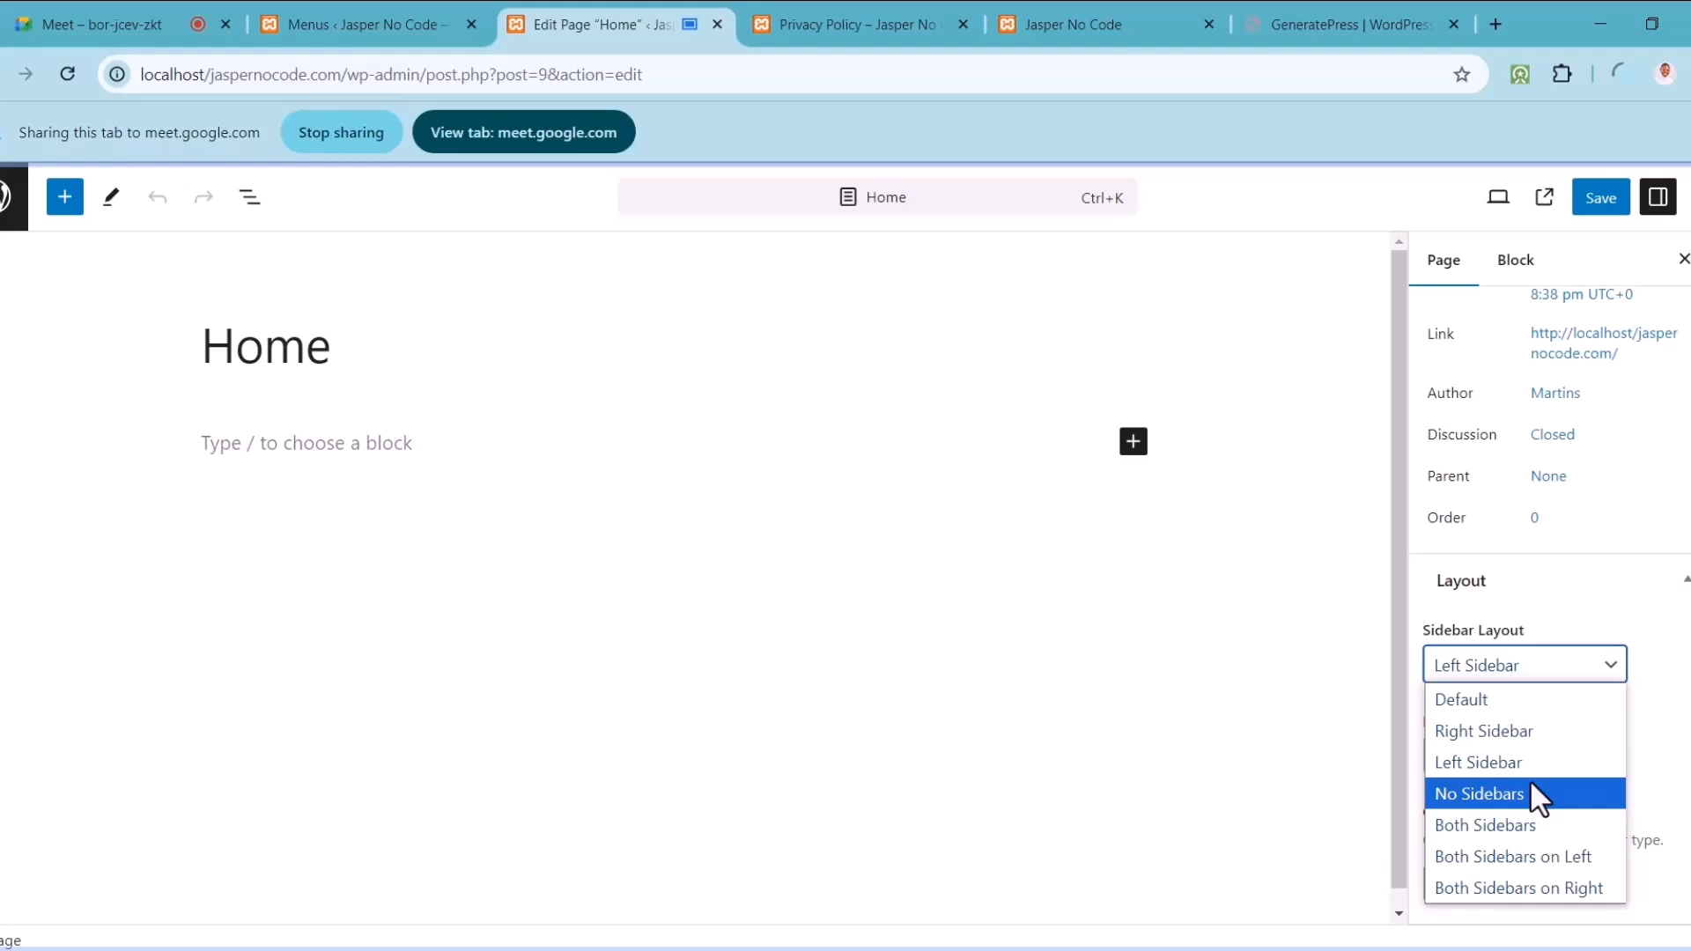
pyautogui.click(1519, 798)
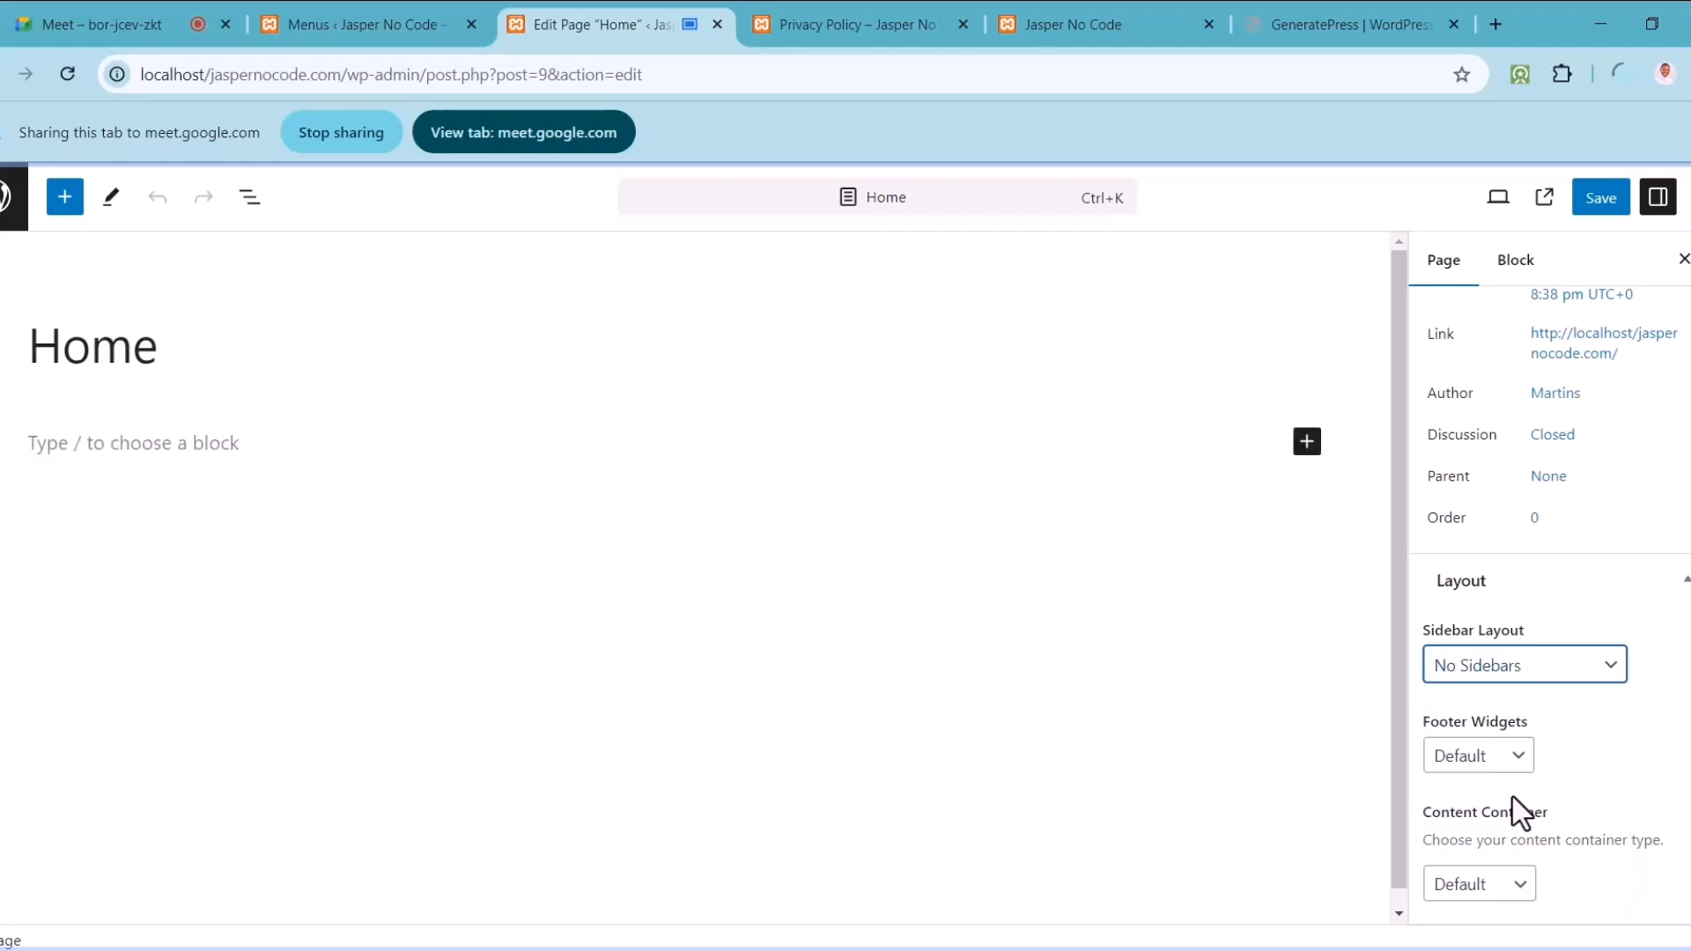
pyautogui.scroll(-2, 1678, 713)
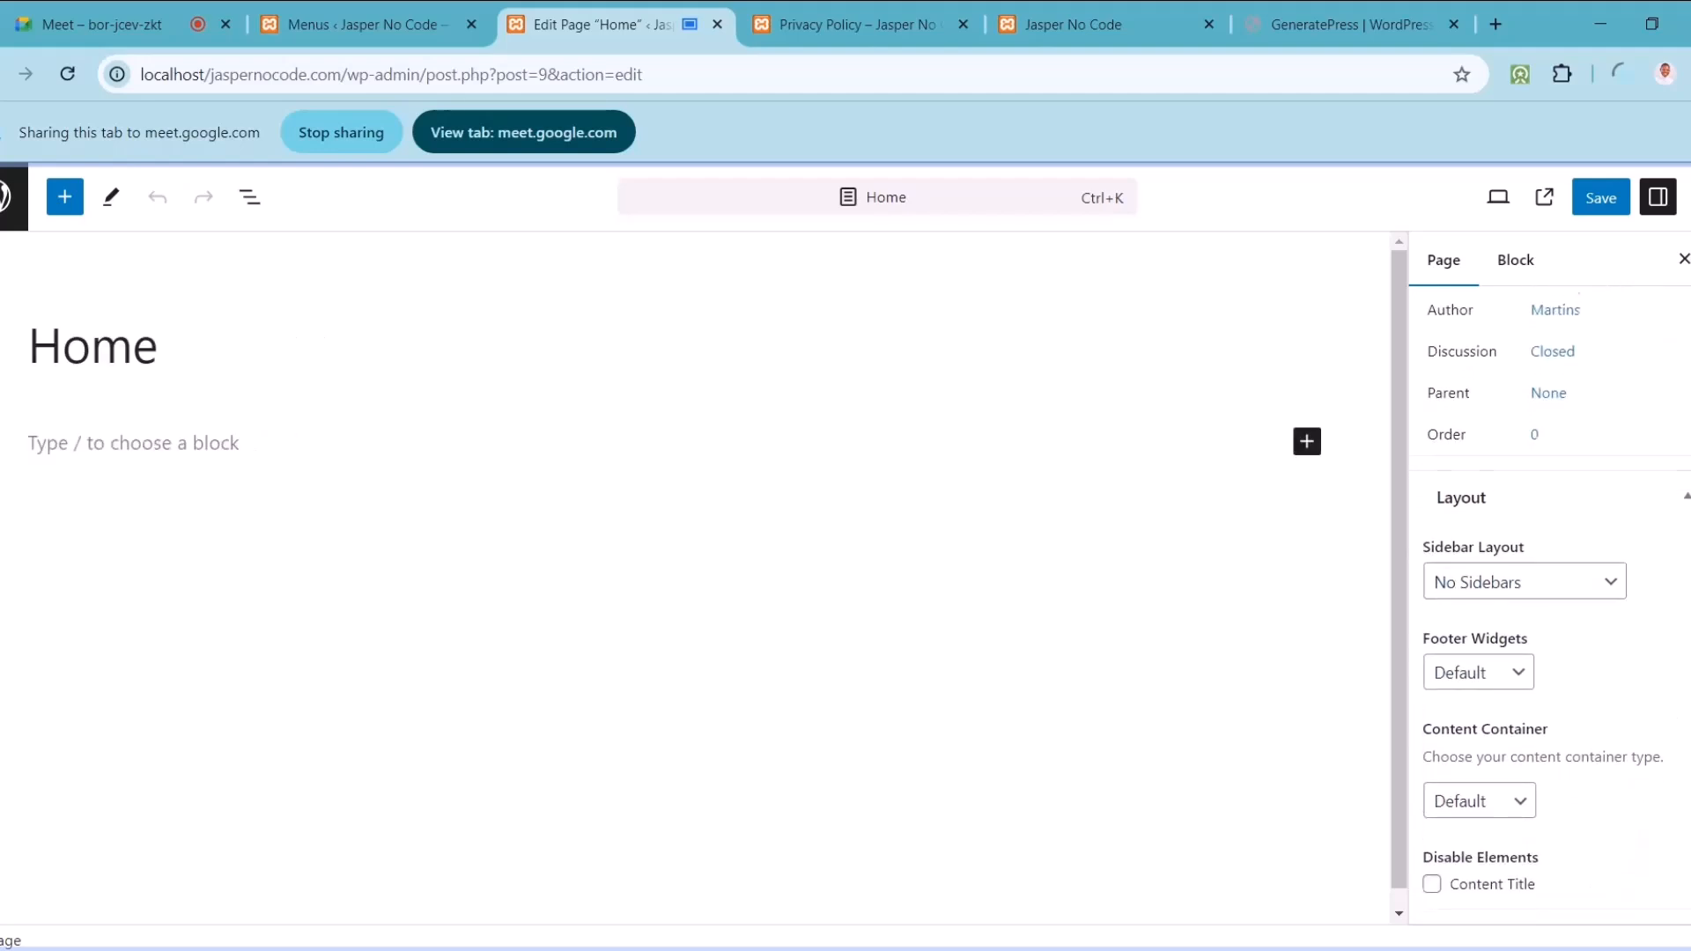
pyautogui.click(1508, 768)
pyautogui.click(1475, 833)
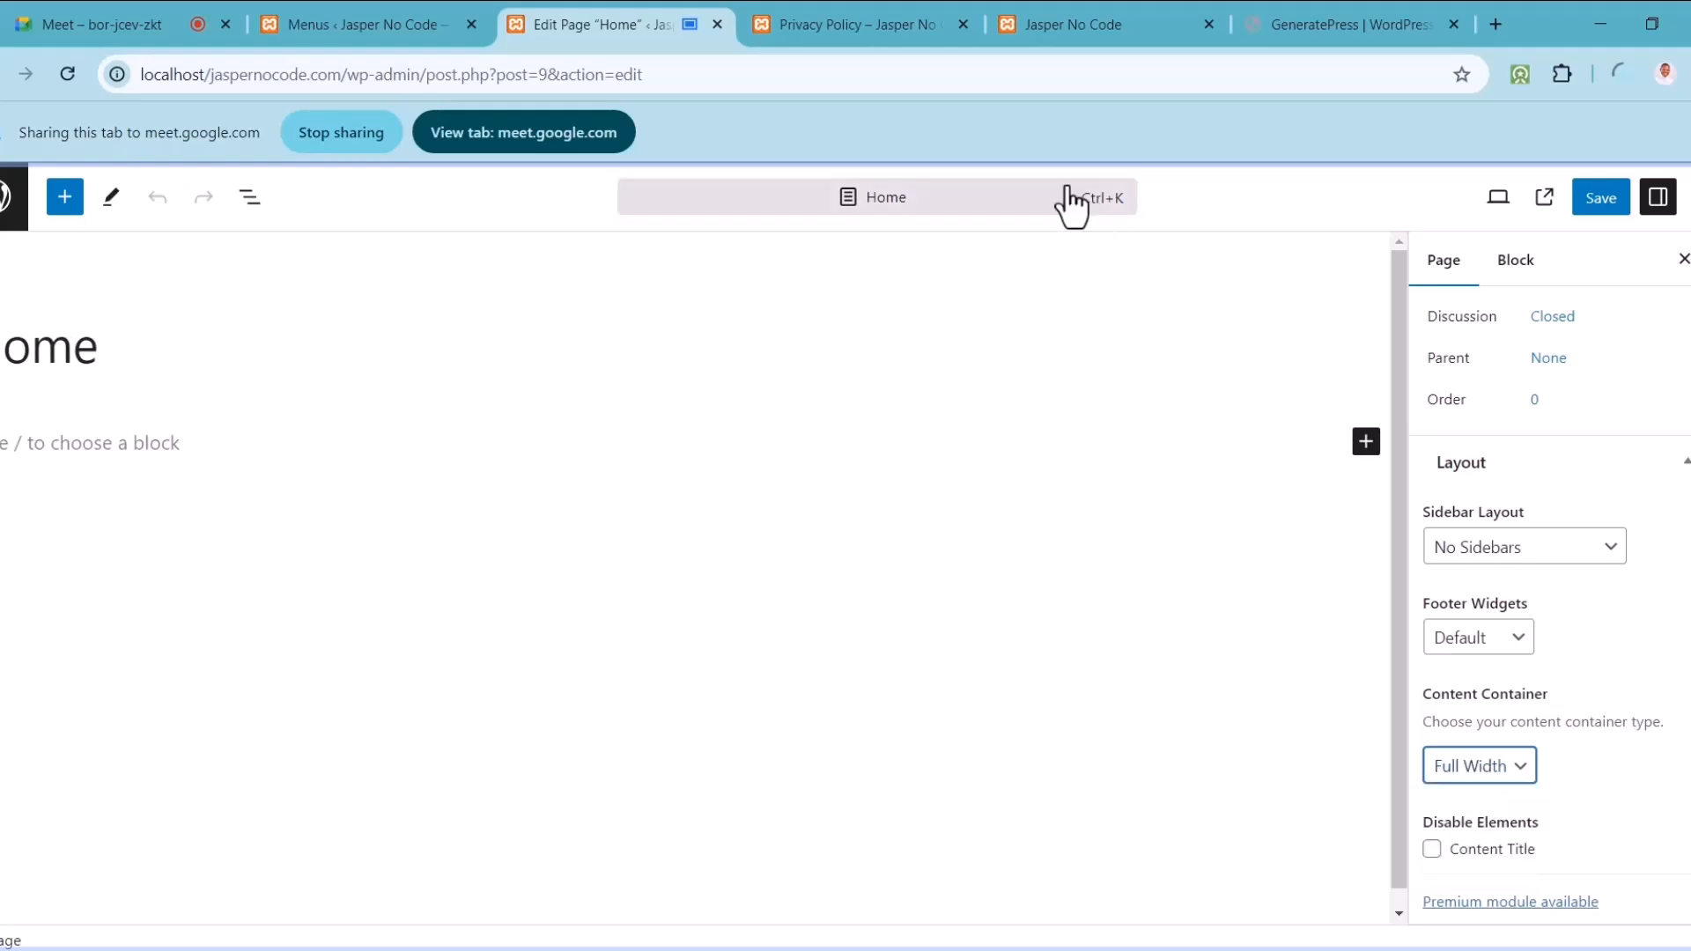
pyautogui.click(889, 18)
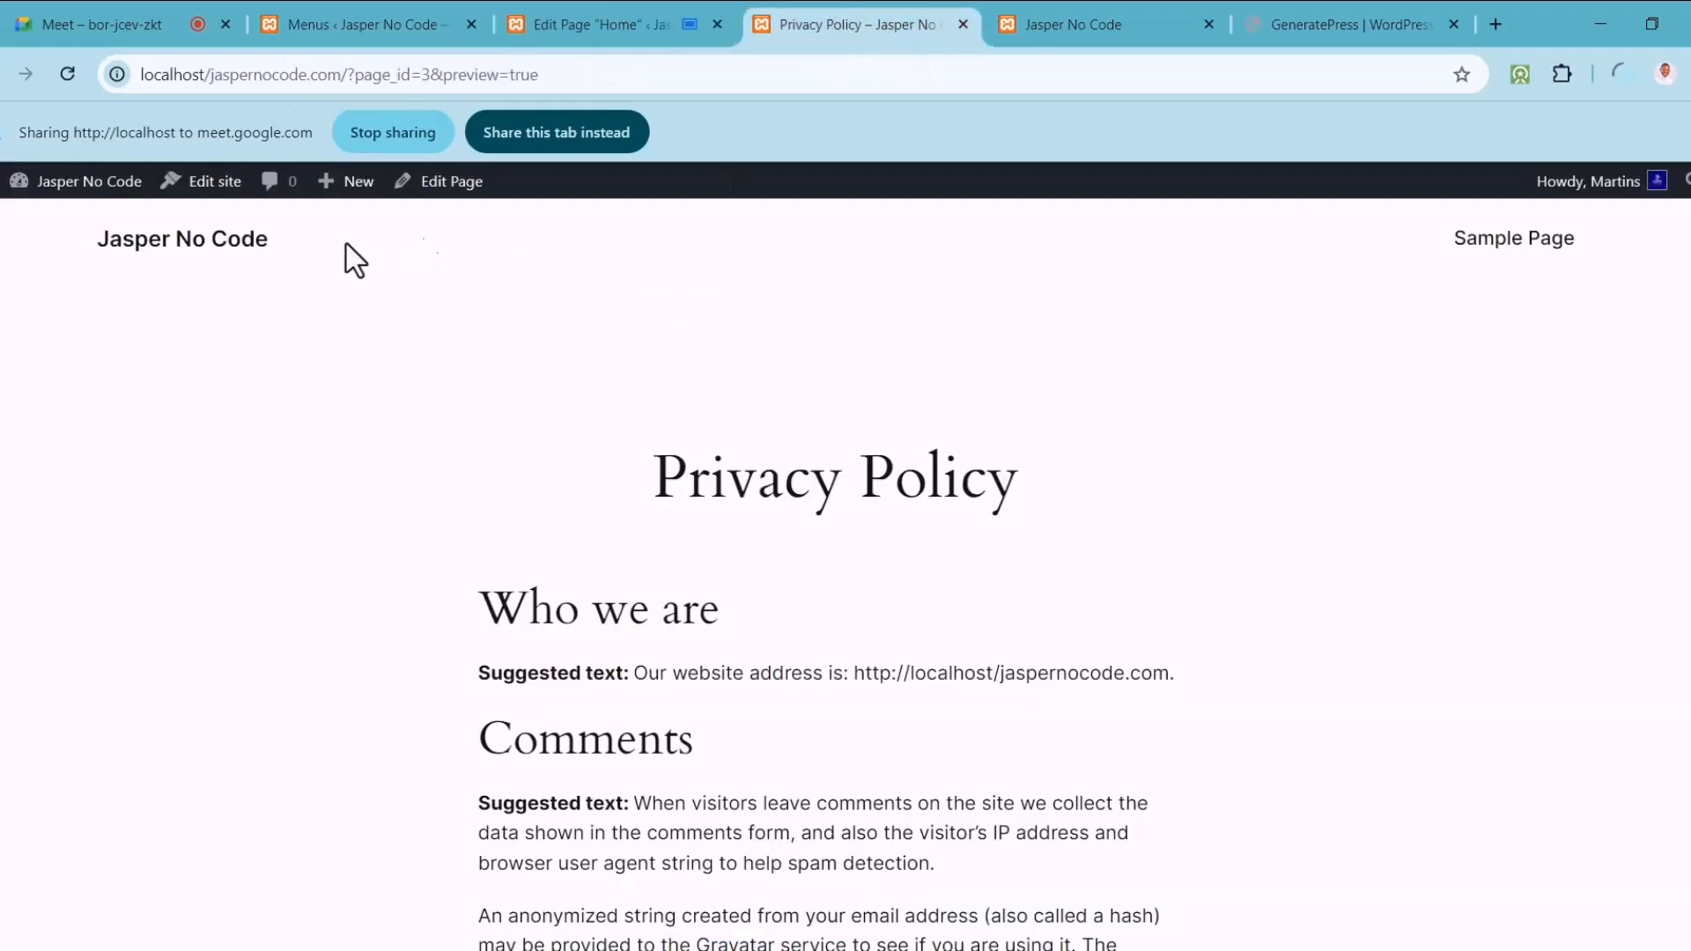
pyautogui.click(610, 18)
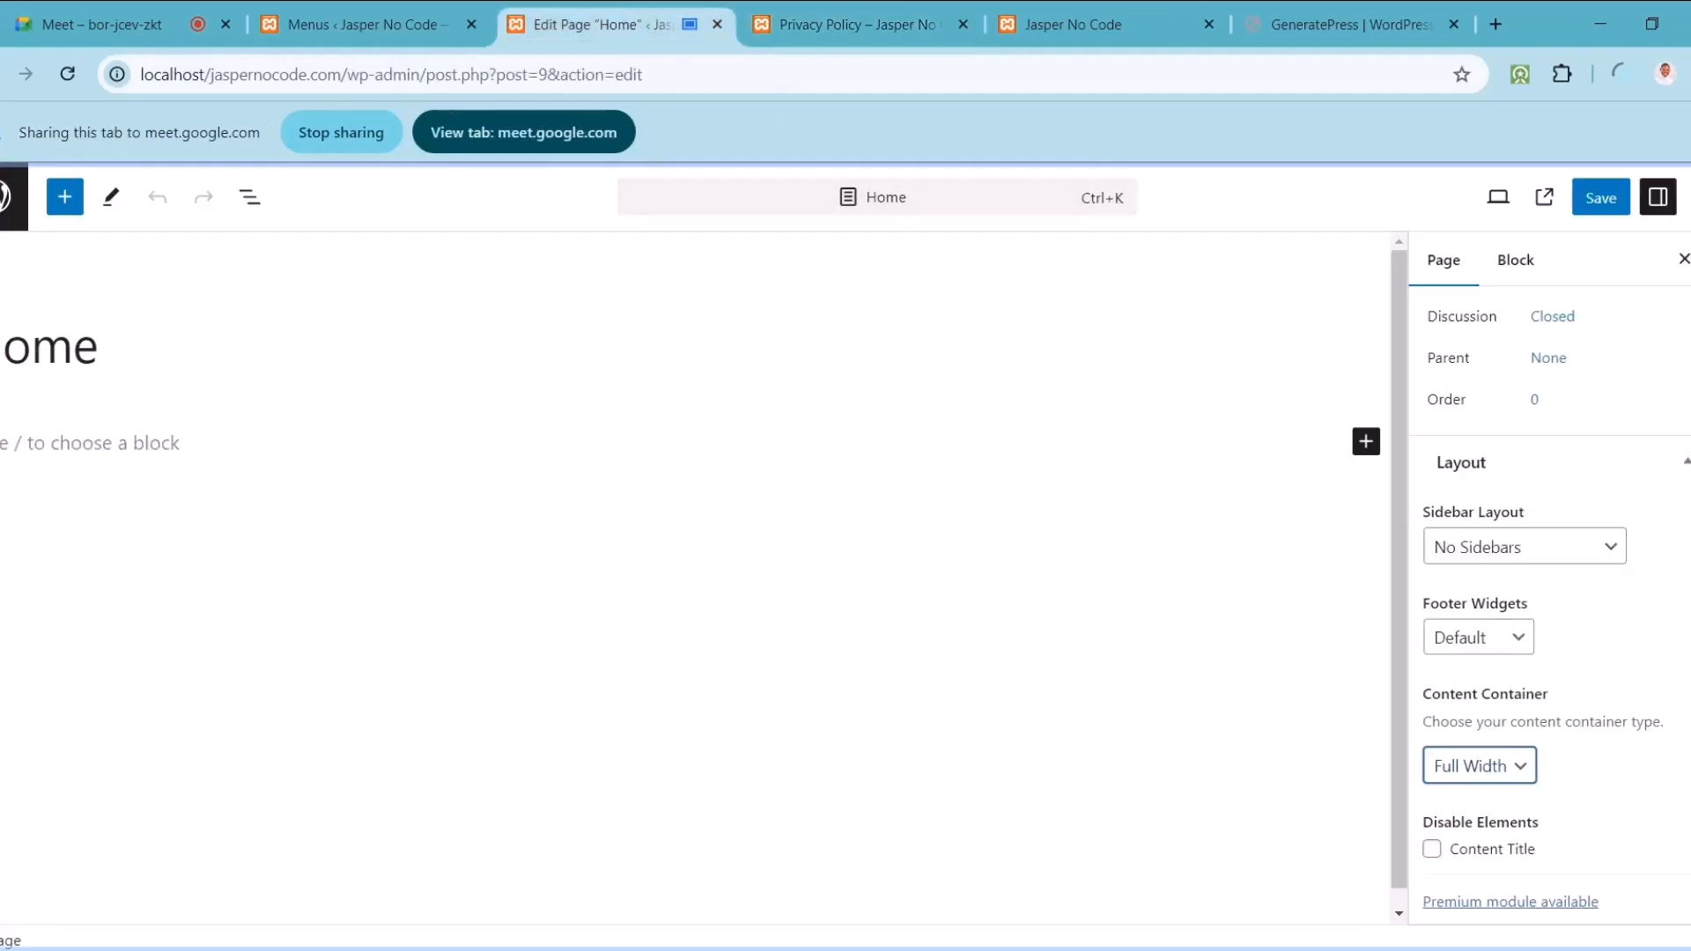
pyautogui.click(1480, 768)
pyautogui.click(1467, 799)
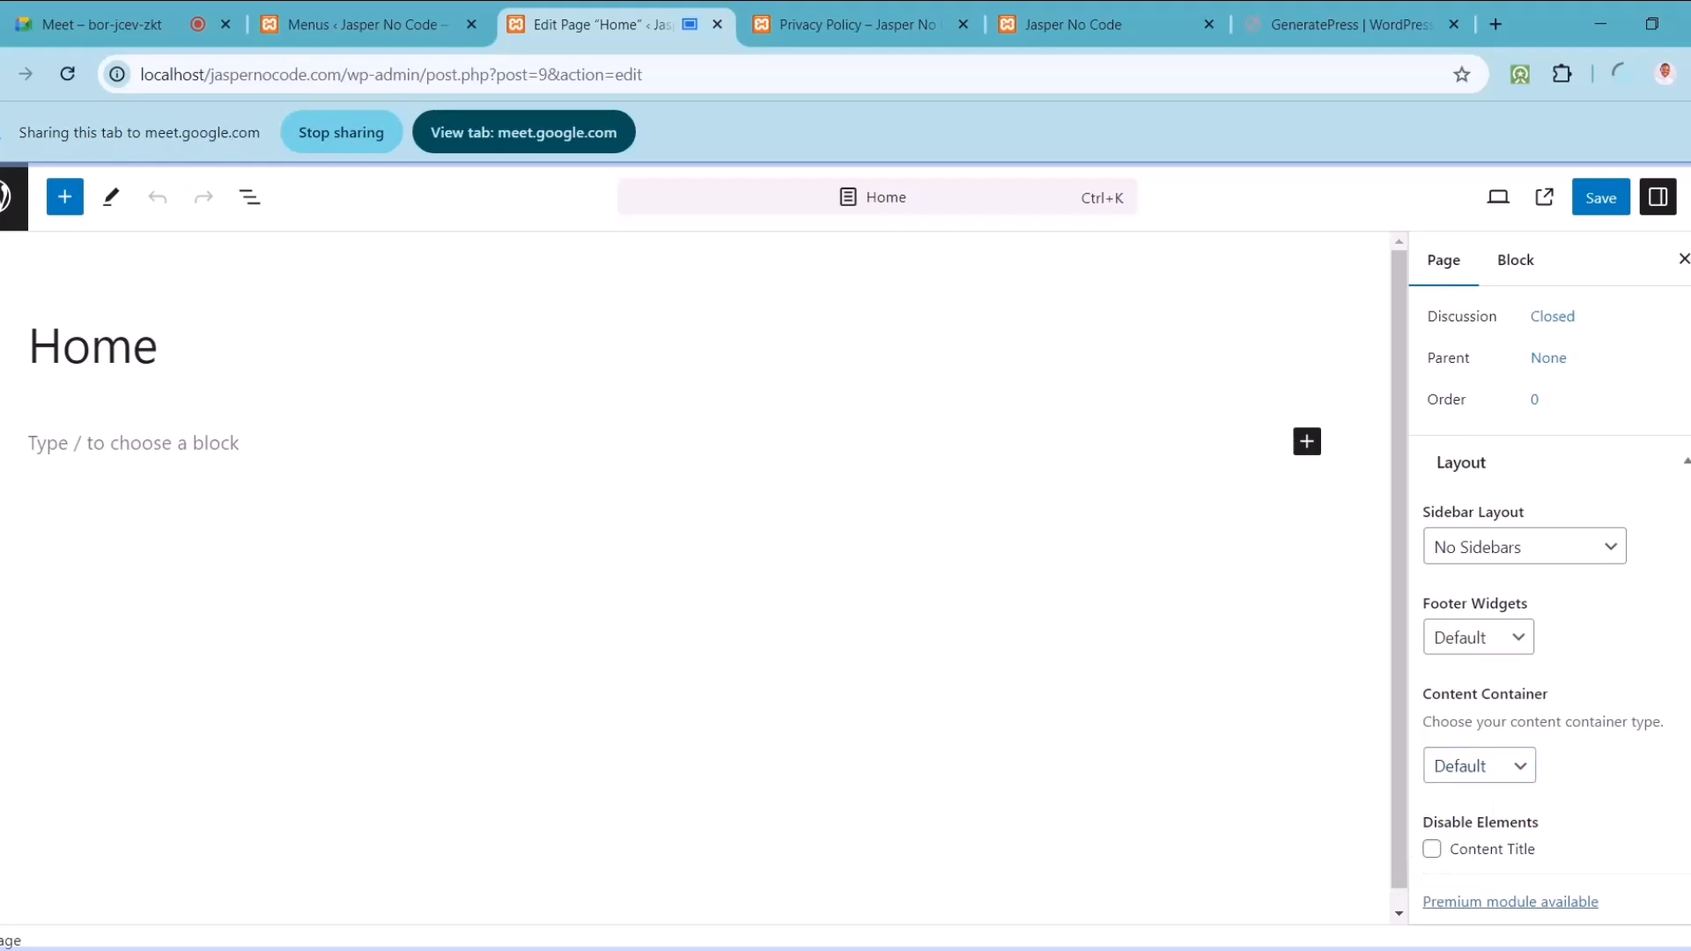
pyautogui.scroll(4, 1551, 608)
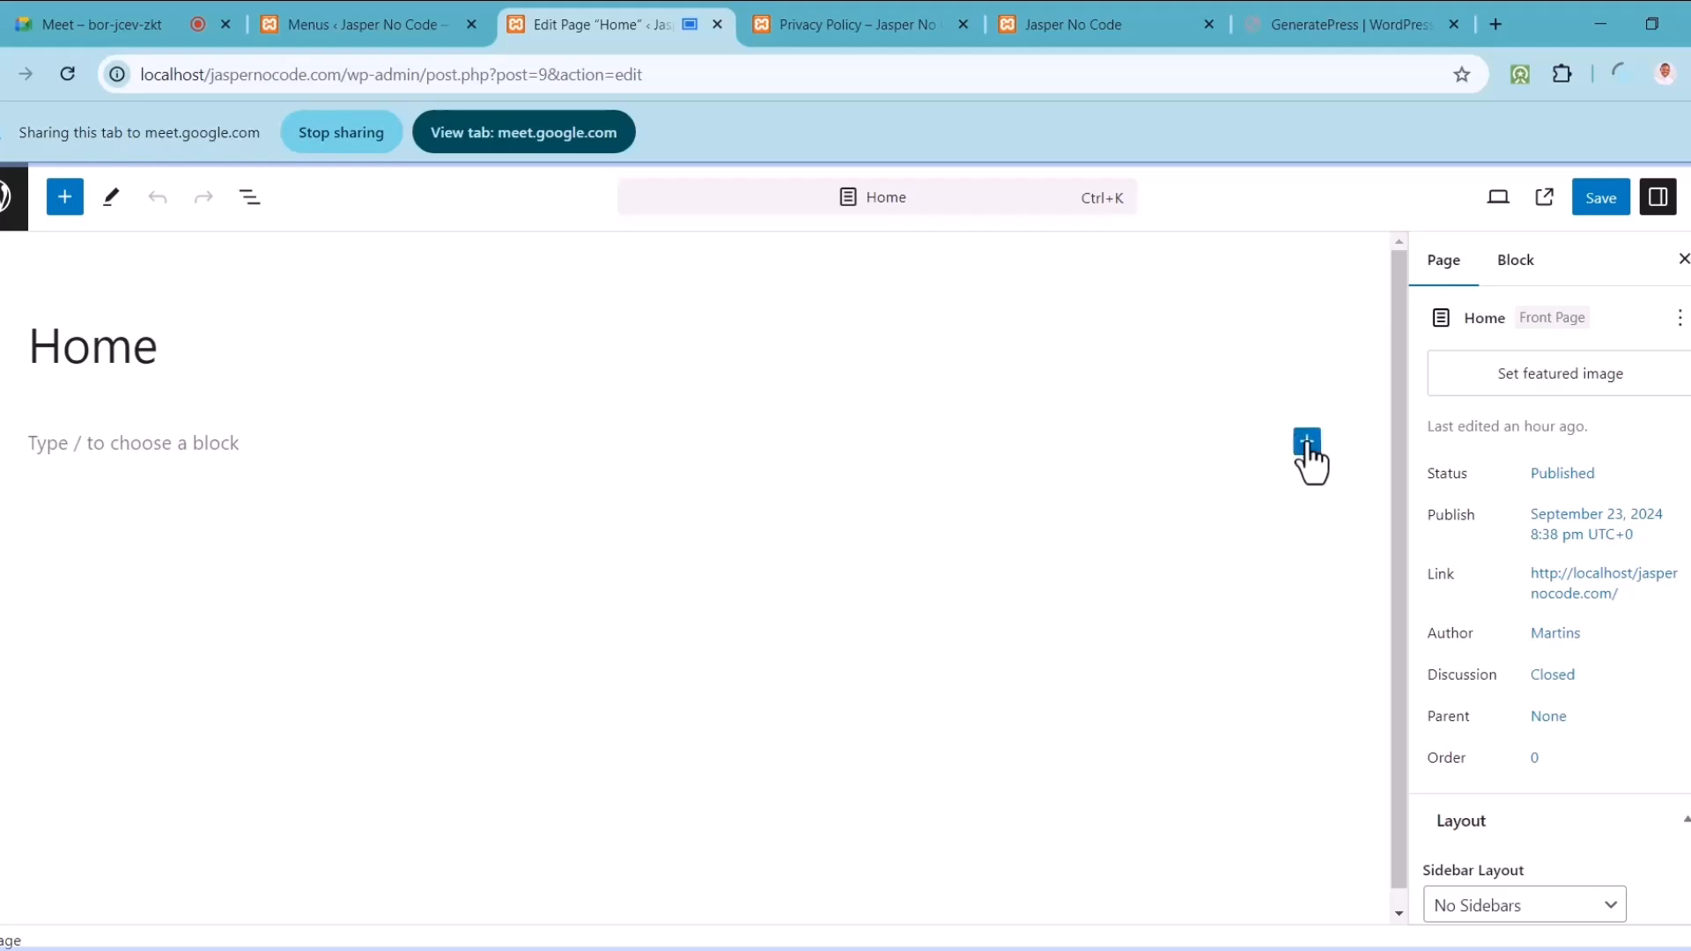
# Step: Insert a Columns block with two equal-width columns on the Home page
pyautogui.click(1307, 442)
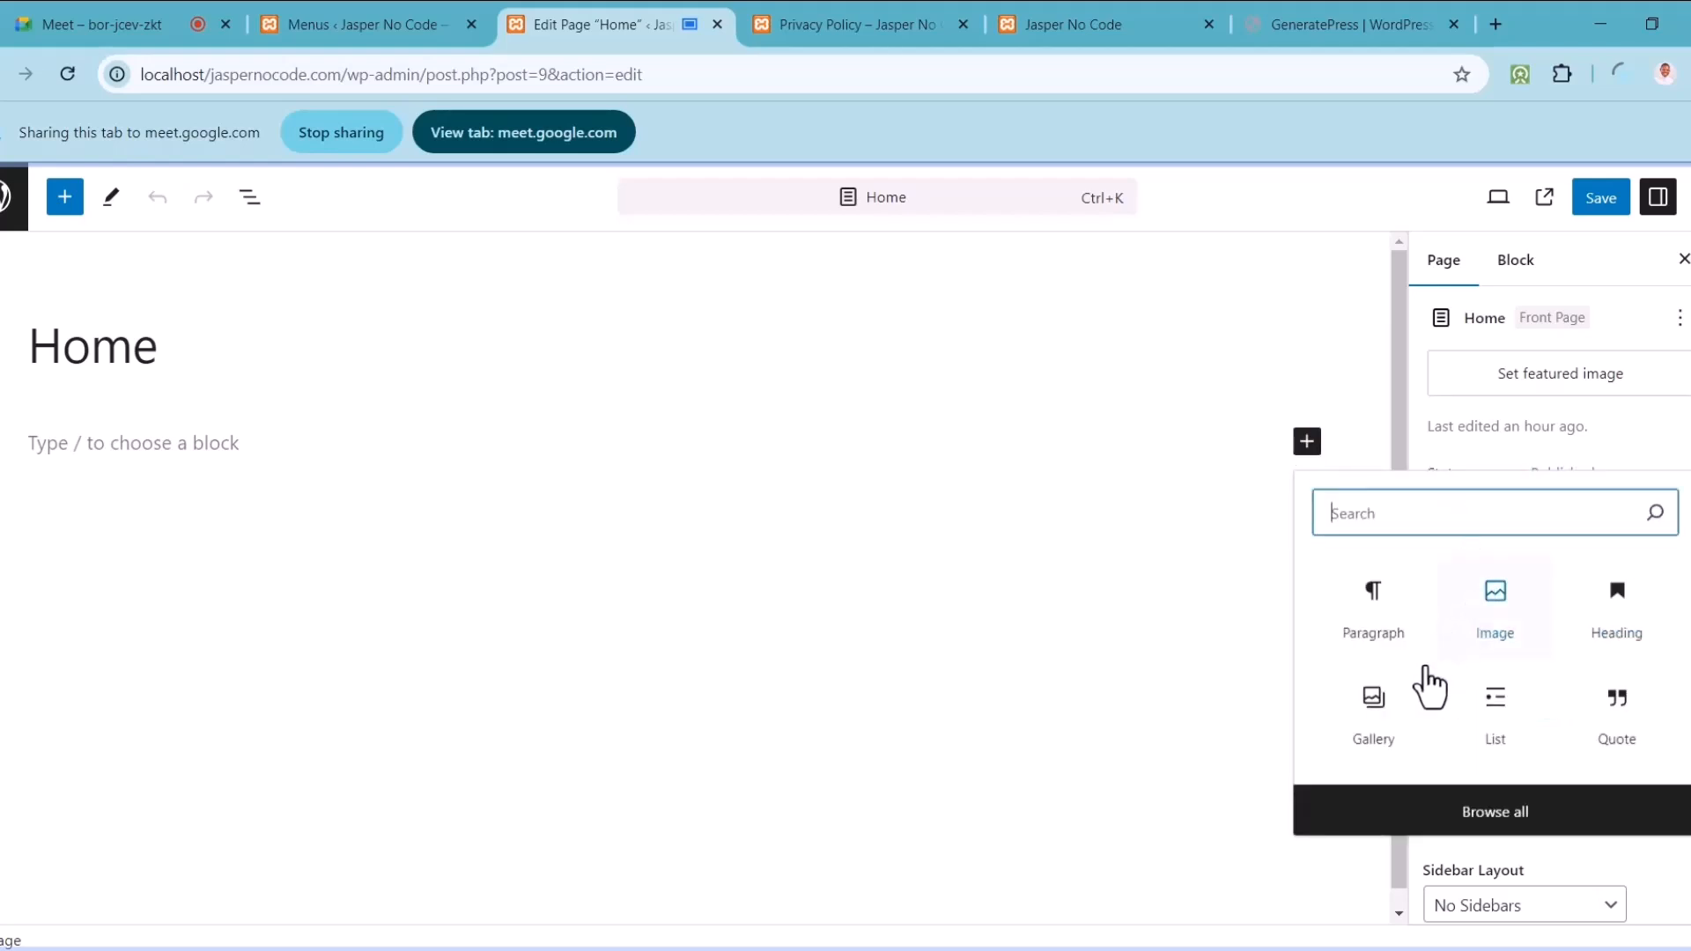
pyautogui.write('colu')
pyautogui.click(1381, 602)
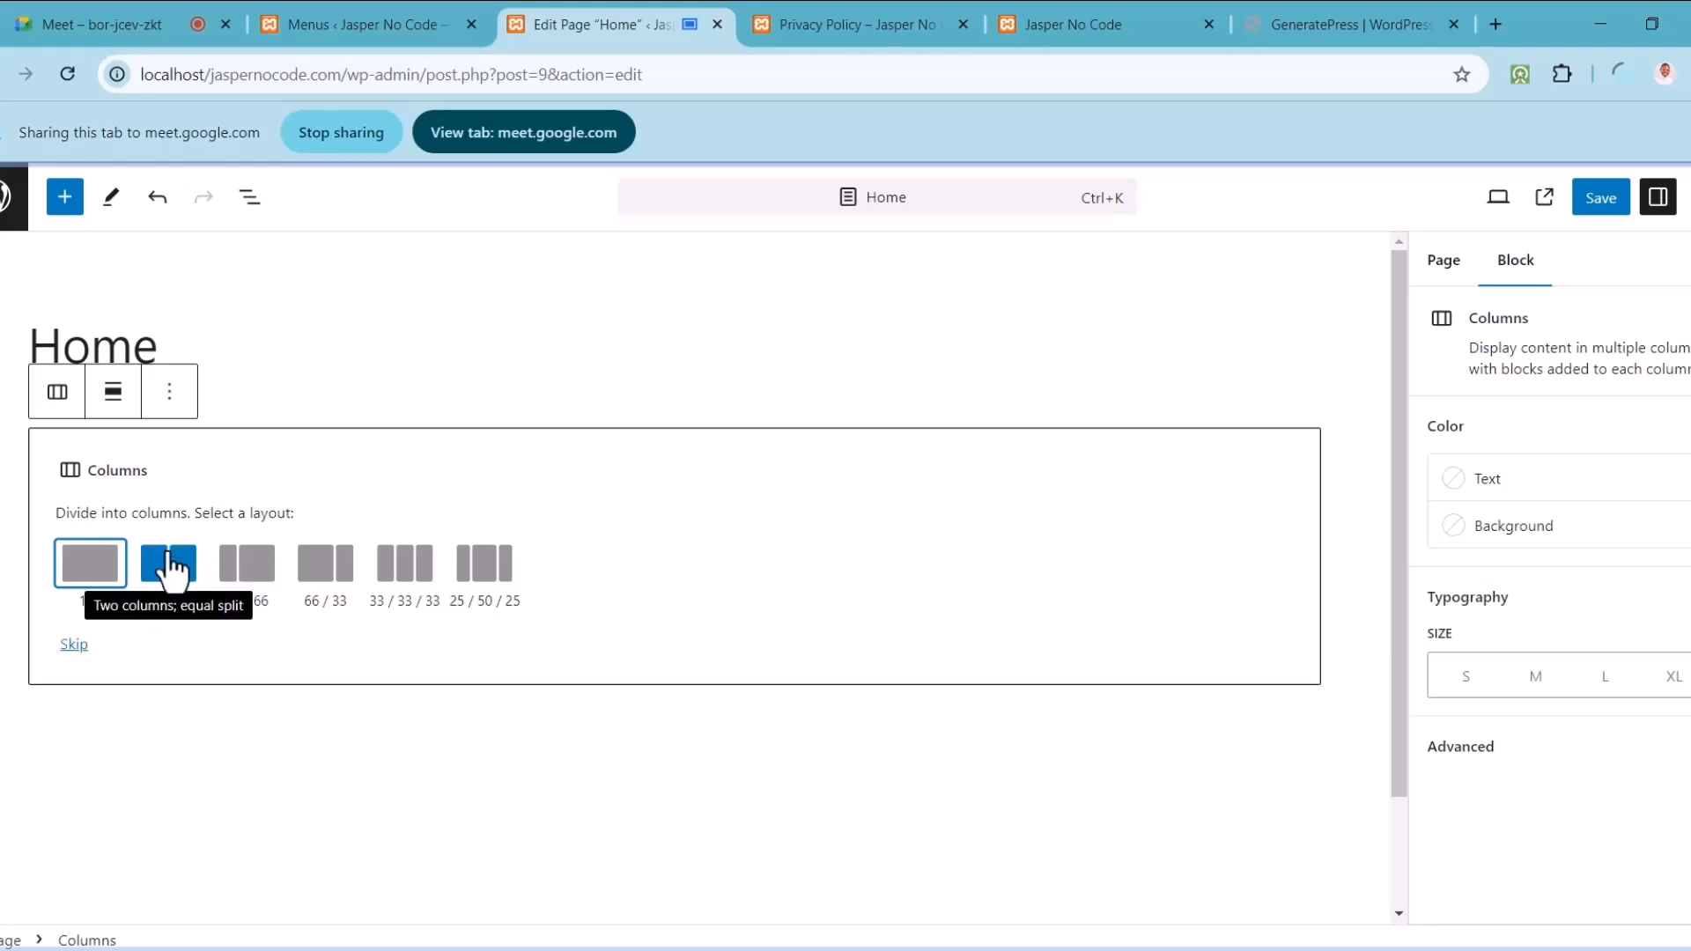
pyautogui.click(177, 574)
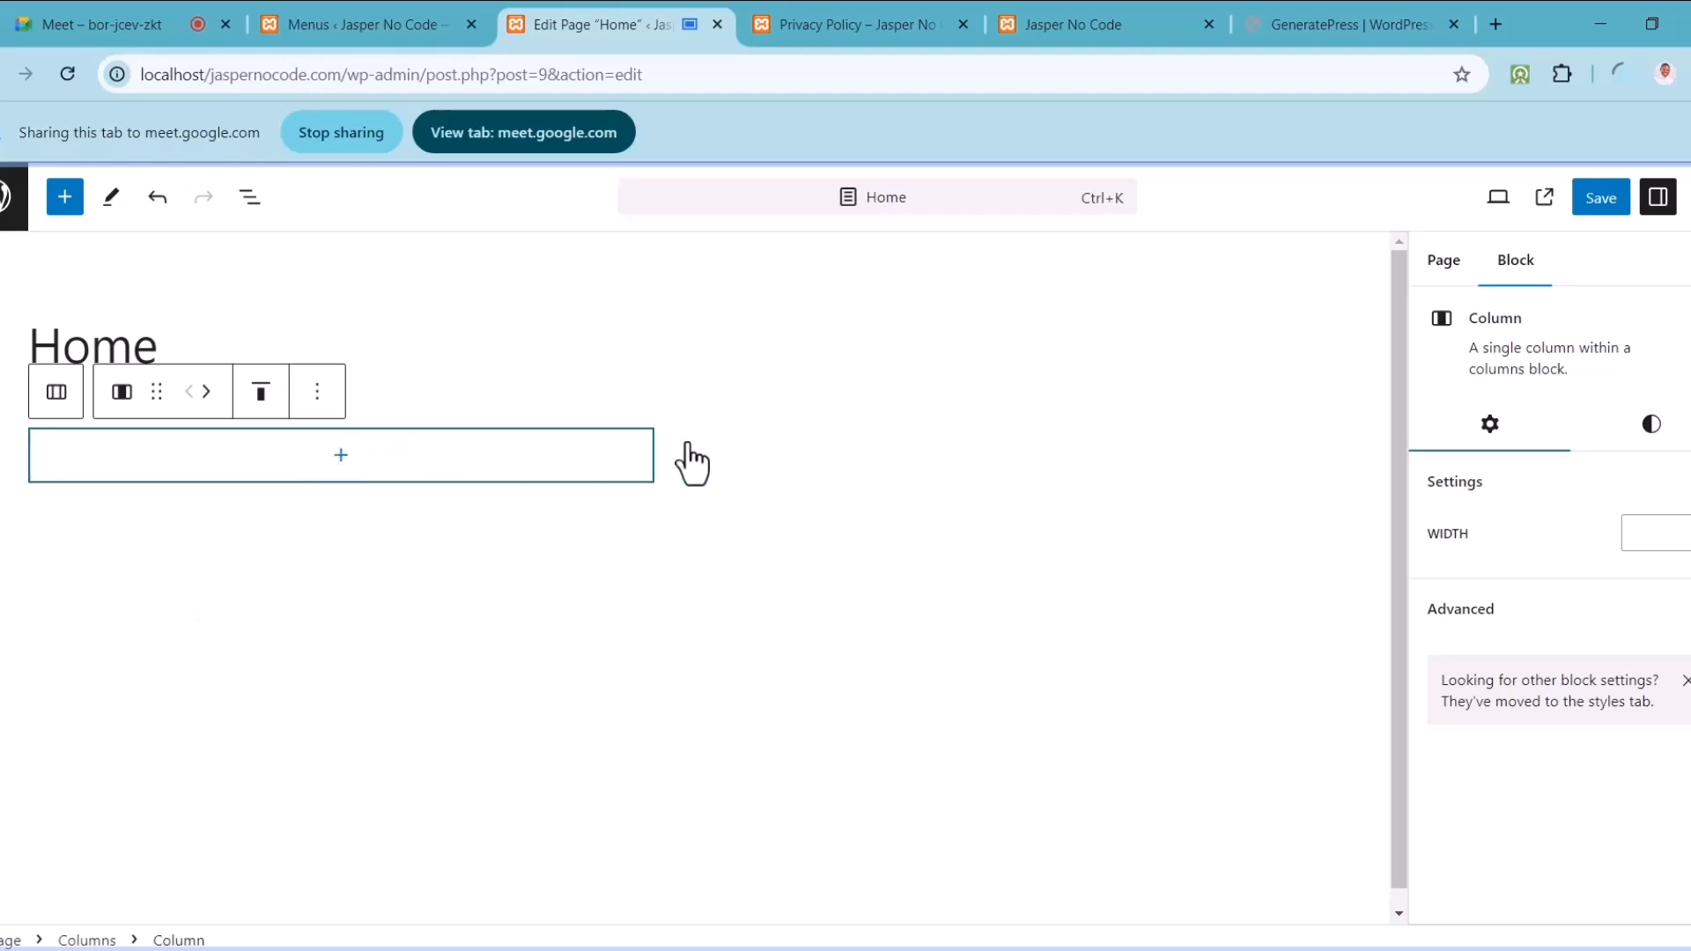
# Step: Add an Image block into the left column
pyautogui.click(831, 480)
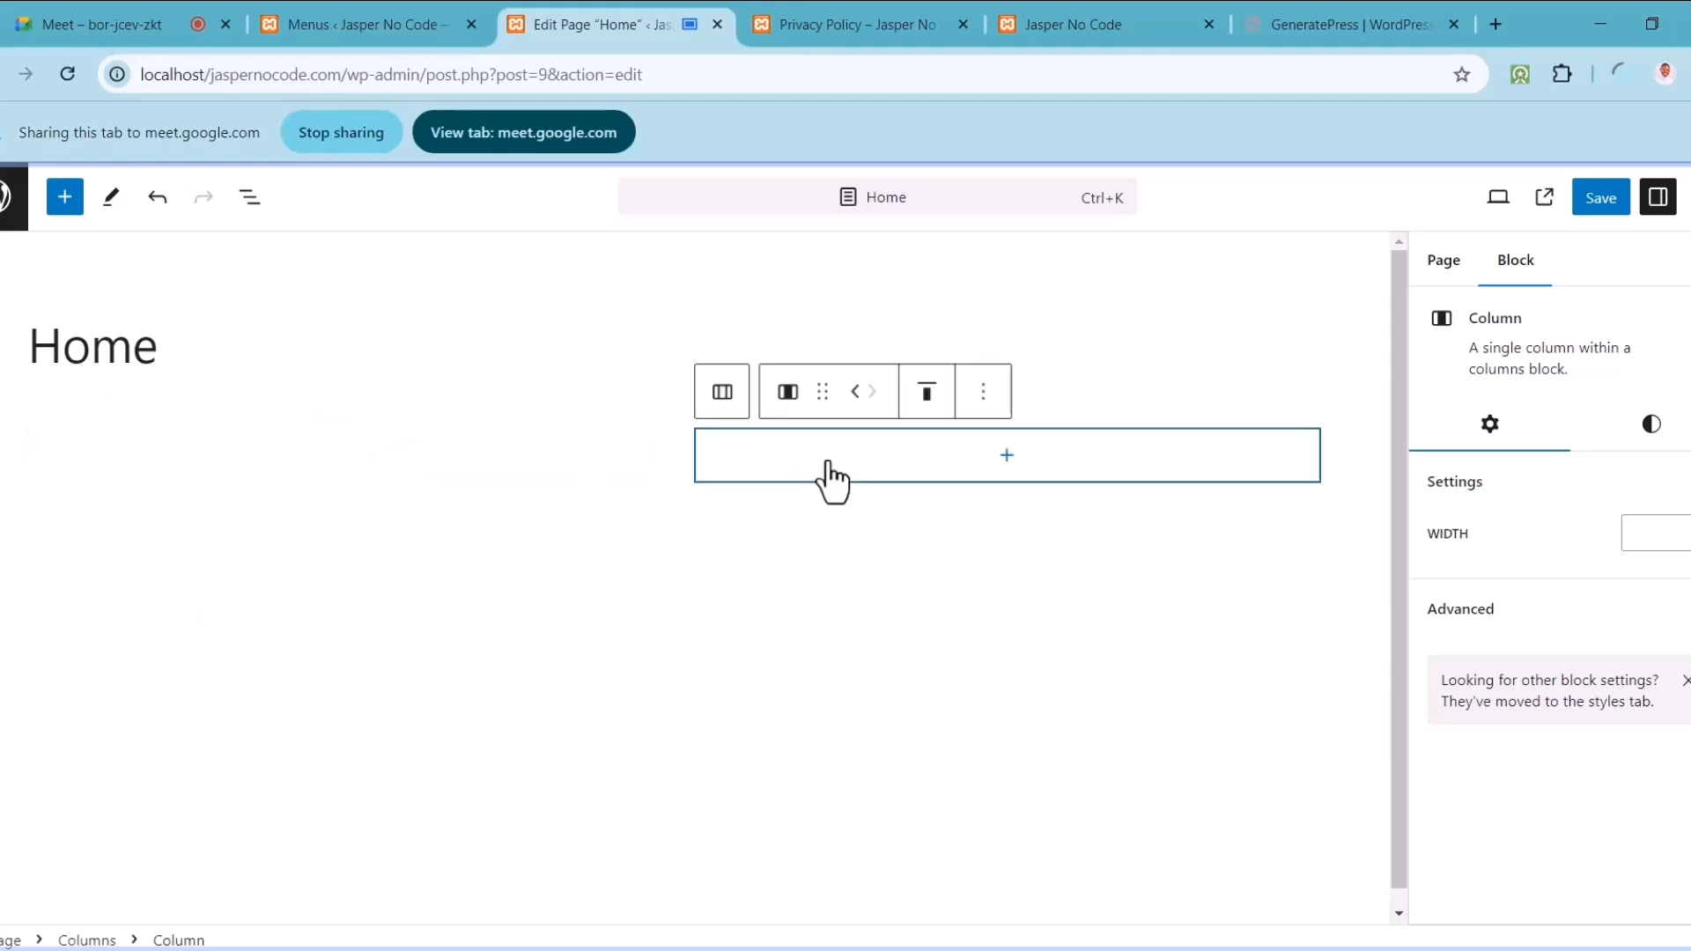
pyautogui.click(377, 457)
pyautogui.click(341, 456)
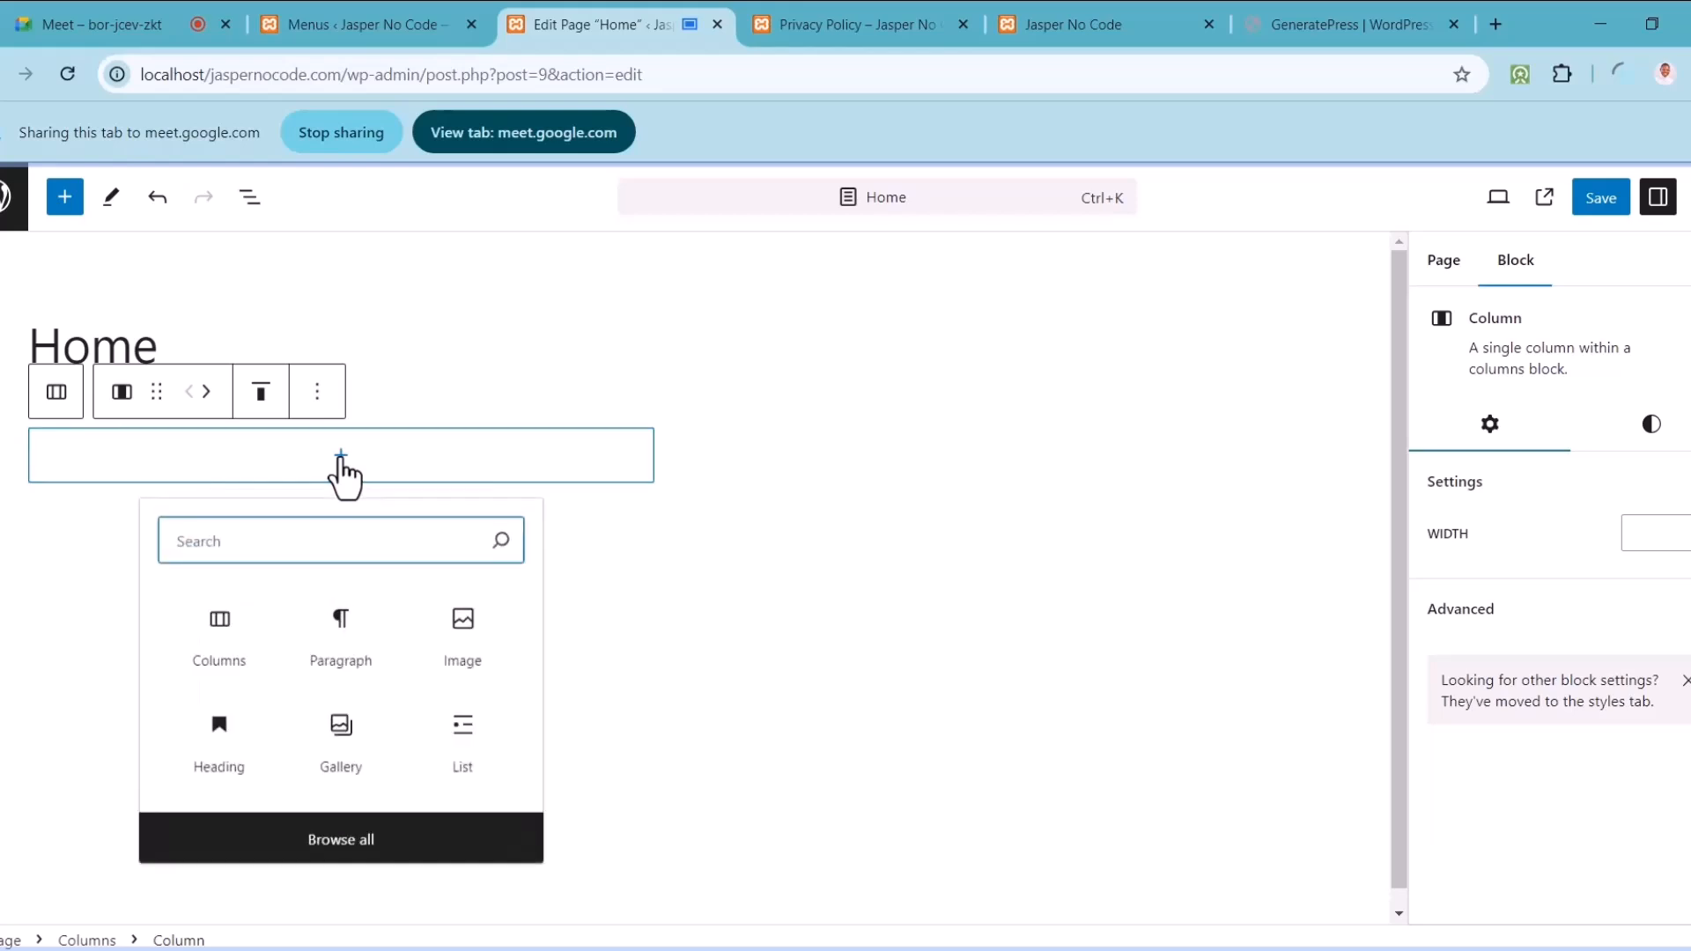
pyautogui.click(465, 629)
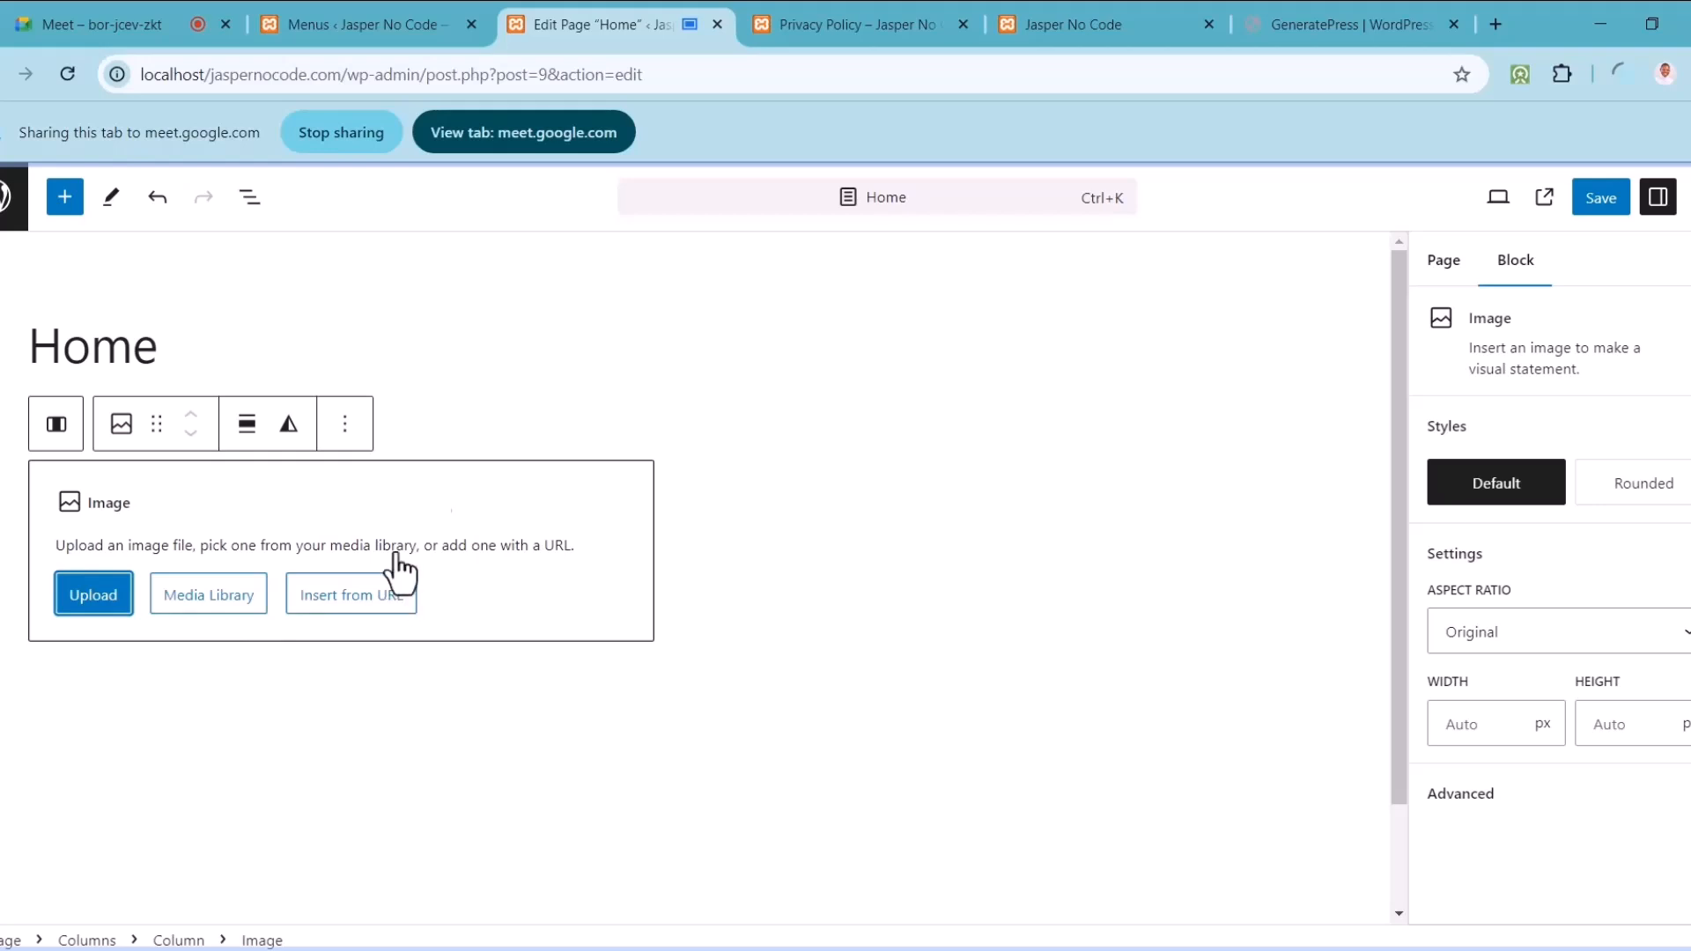
# Step: Share the Privacy Policy tab in the meeting and navigate it to pixabay.com
pyautogui.click(919, 7)
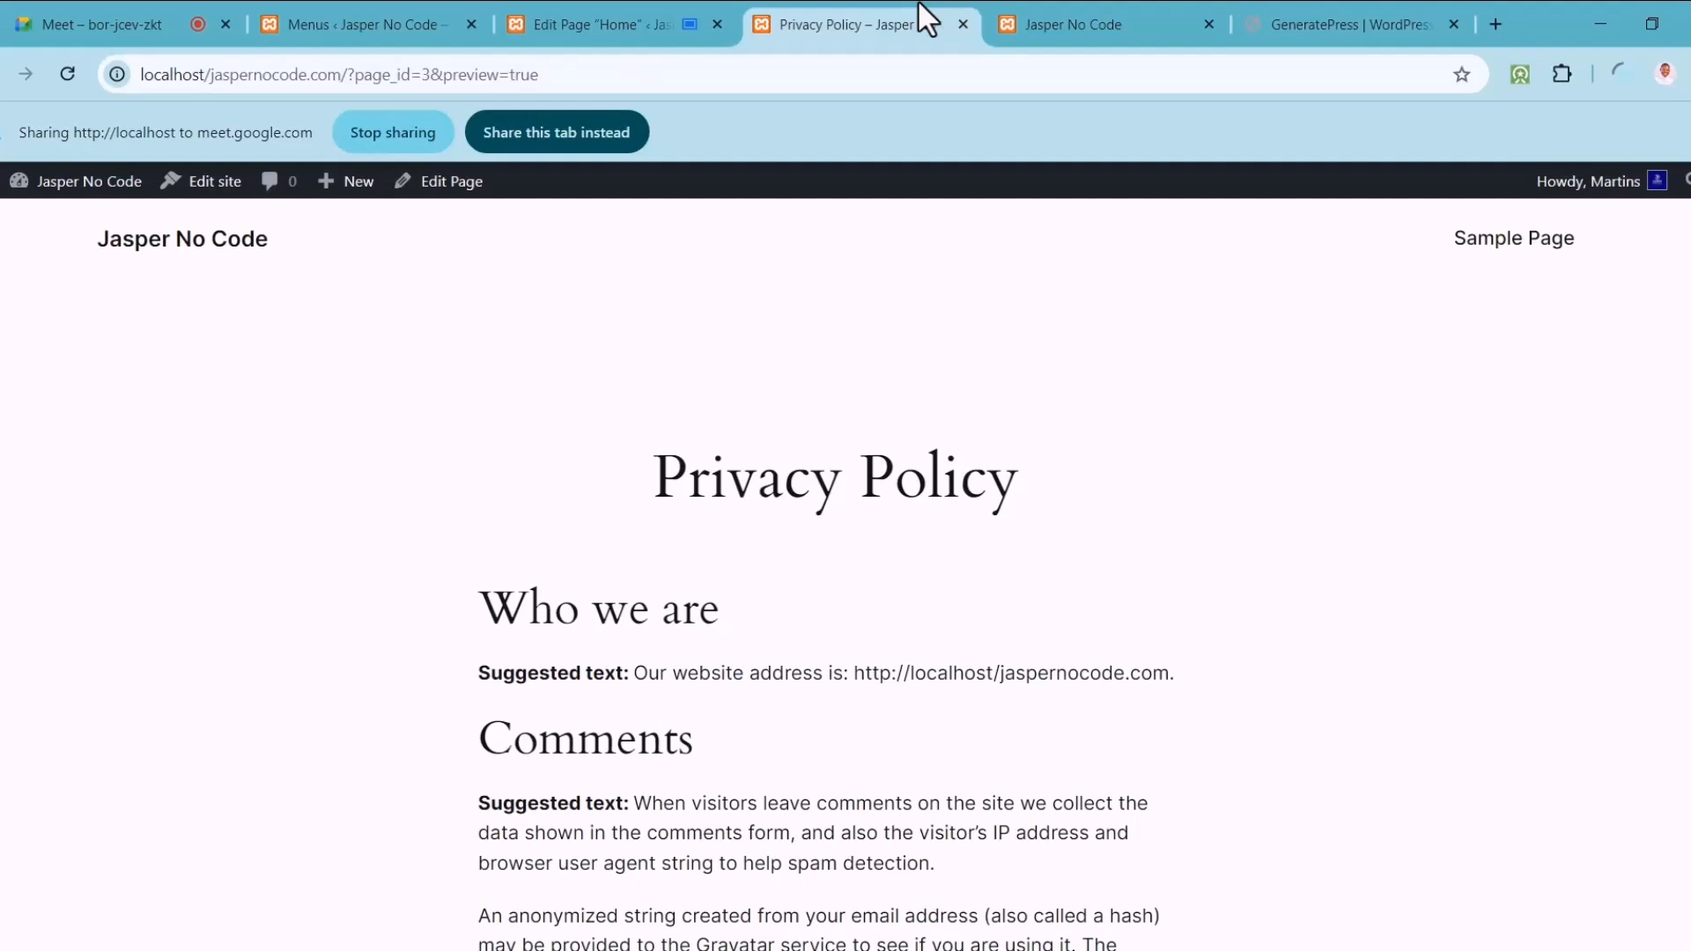
pyautogui.click(588, 123)
pyautogui.click(553, 78)
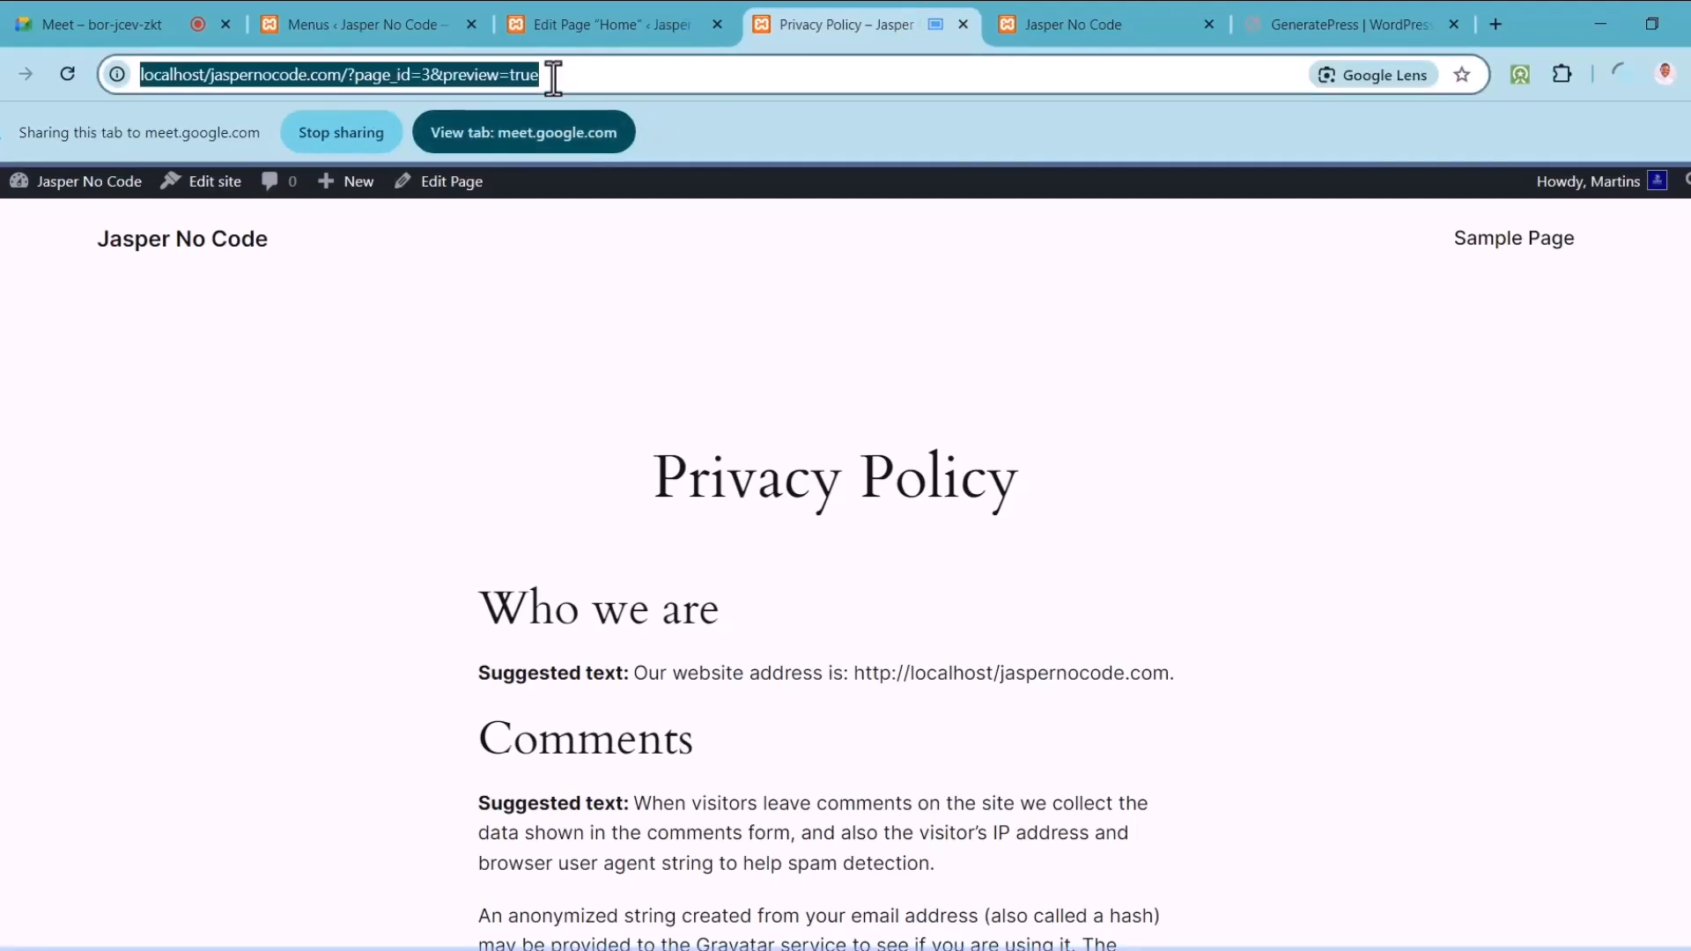
pyautogui.write('pixabay.com')
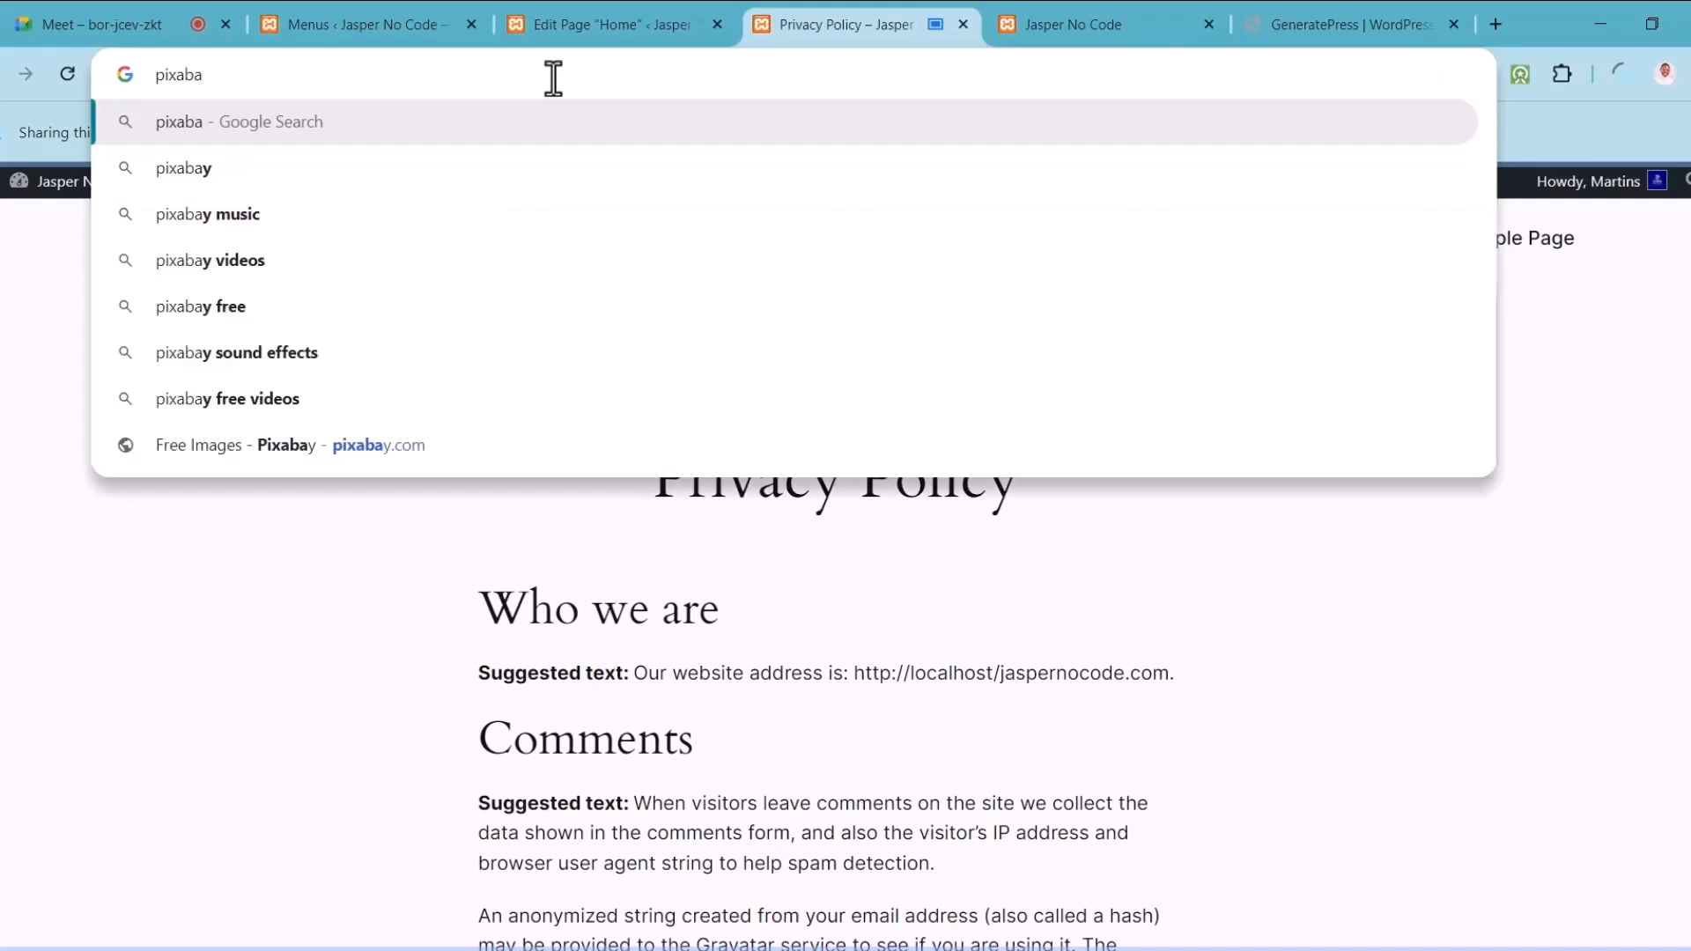
pyautogui.press('Return')
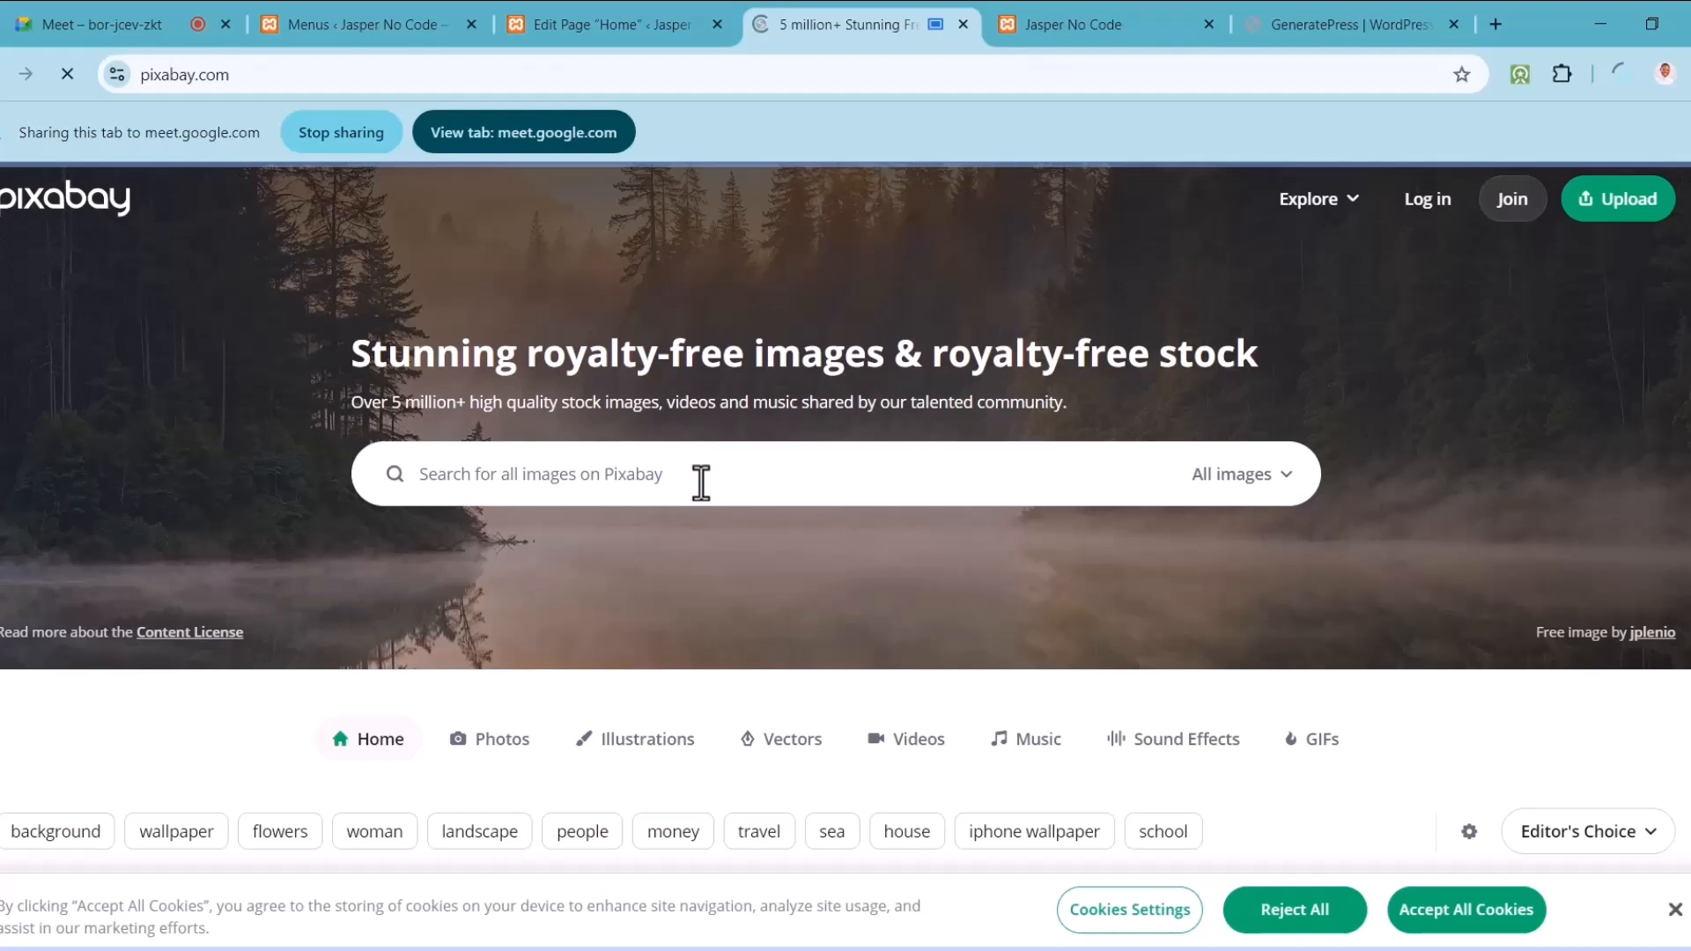
# Step: Search Pixabay for 'laptop' and scroll through the results
pyautogui.write('laptop')
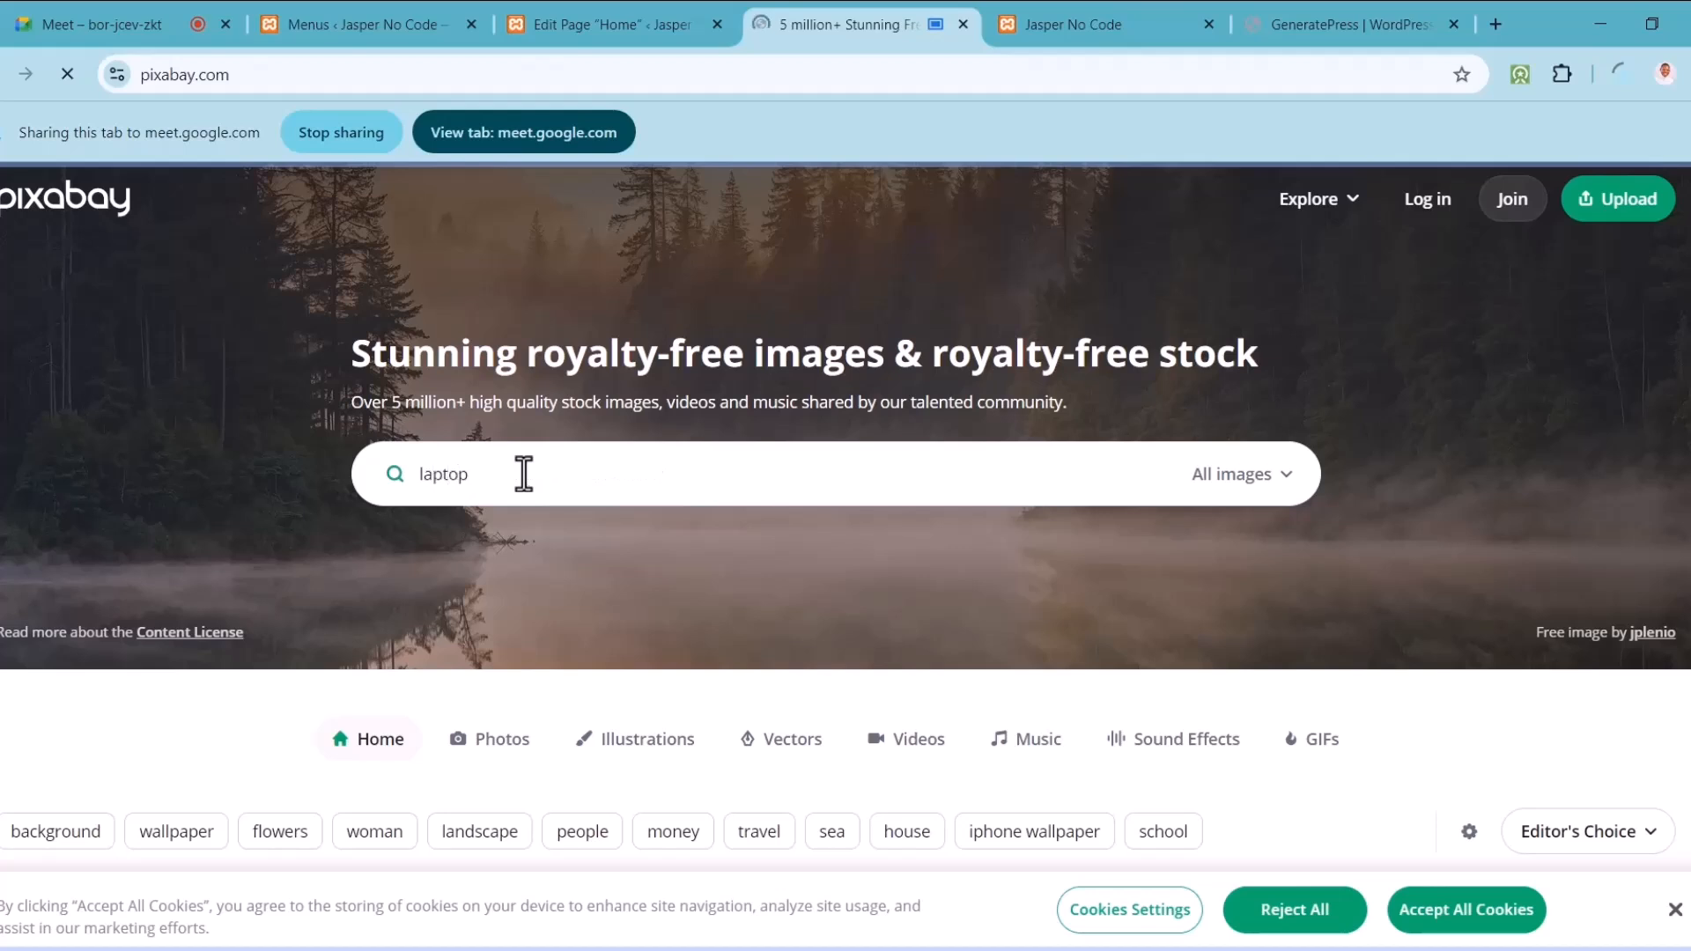
pyautogui.press('Return')
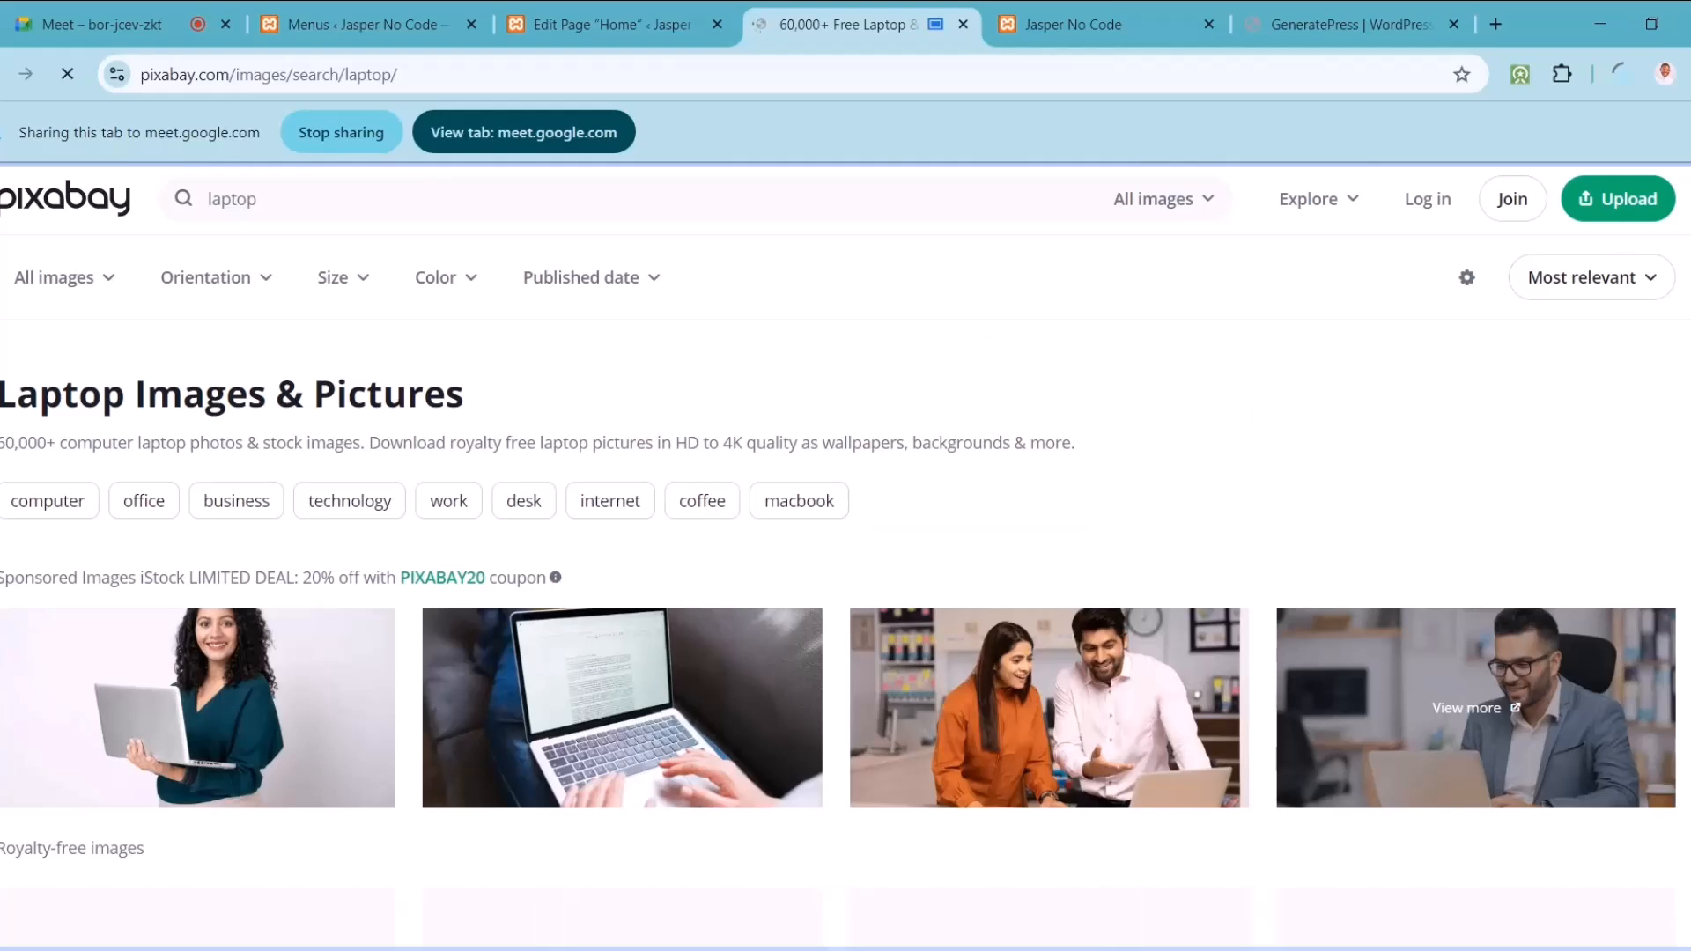
pyautogui.scroll(-6, 846, 546)
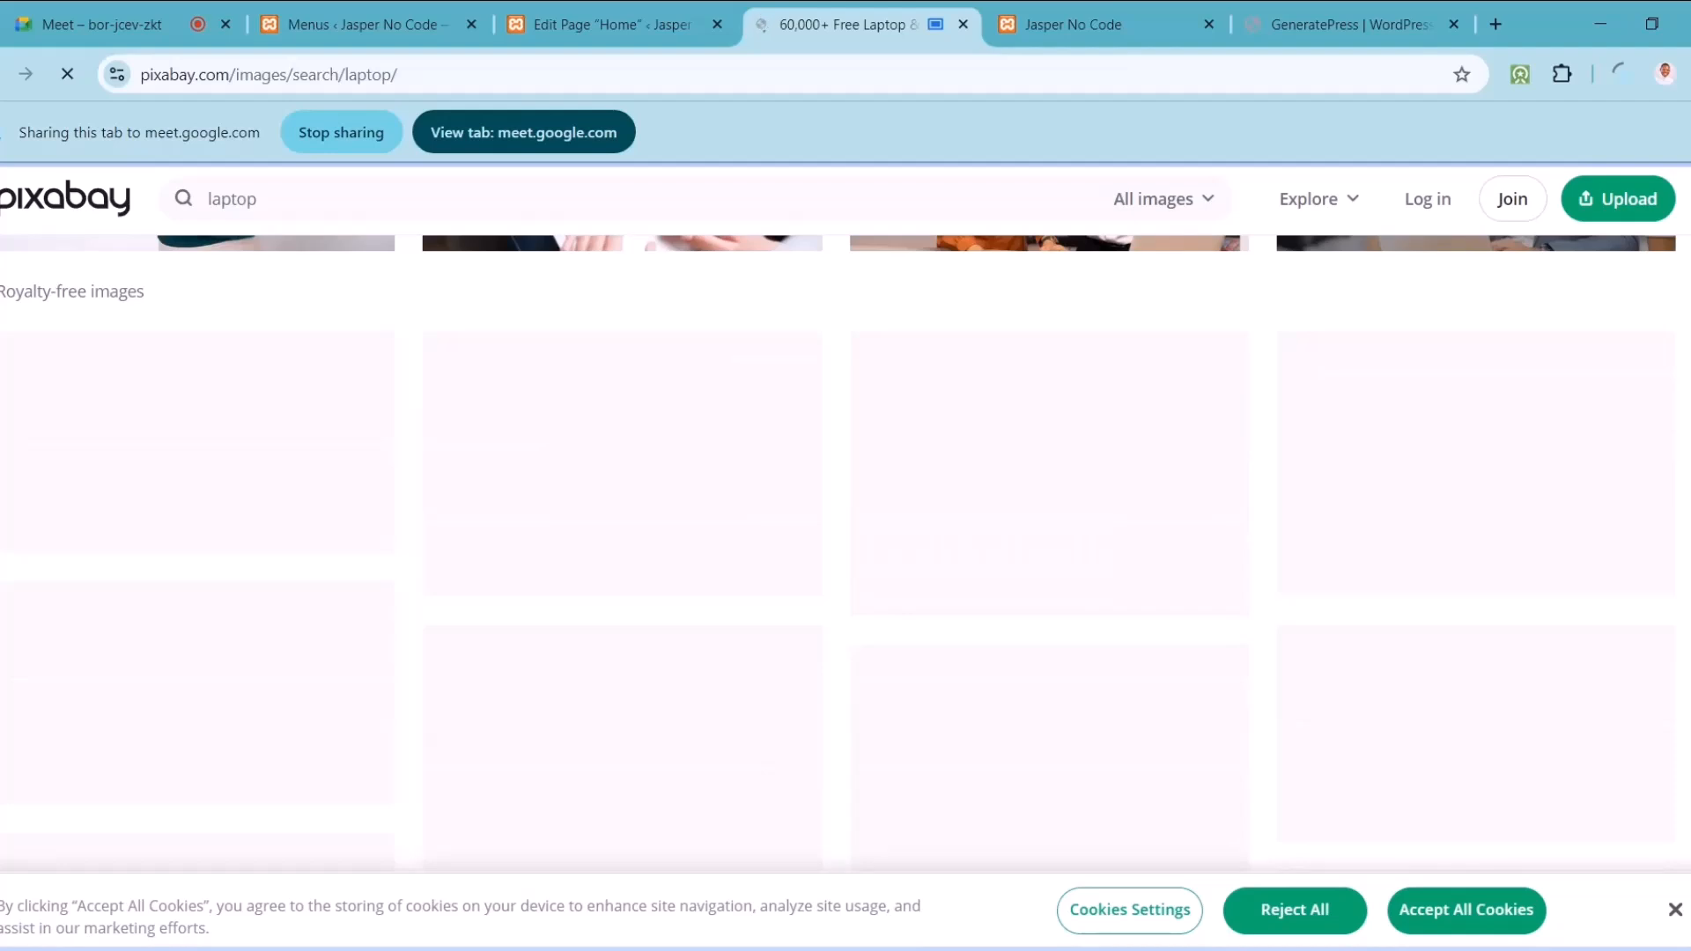
pyautogui.scroll(-1, 845, 547)
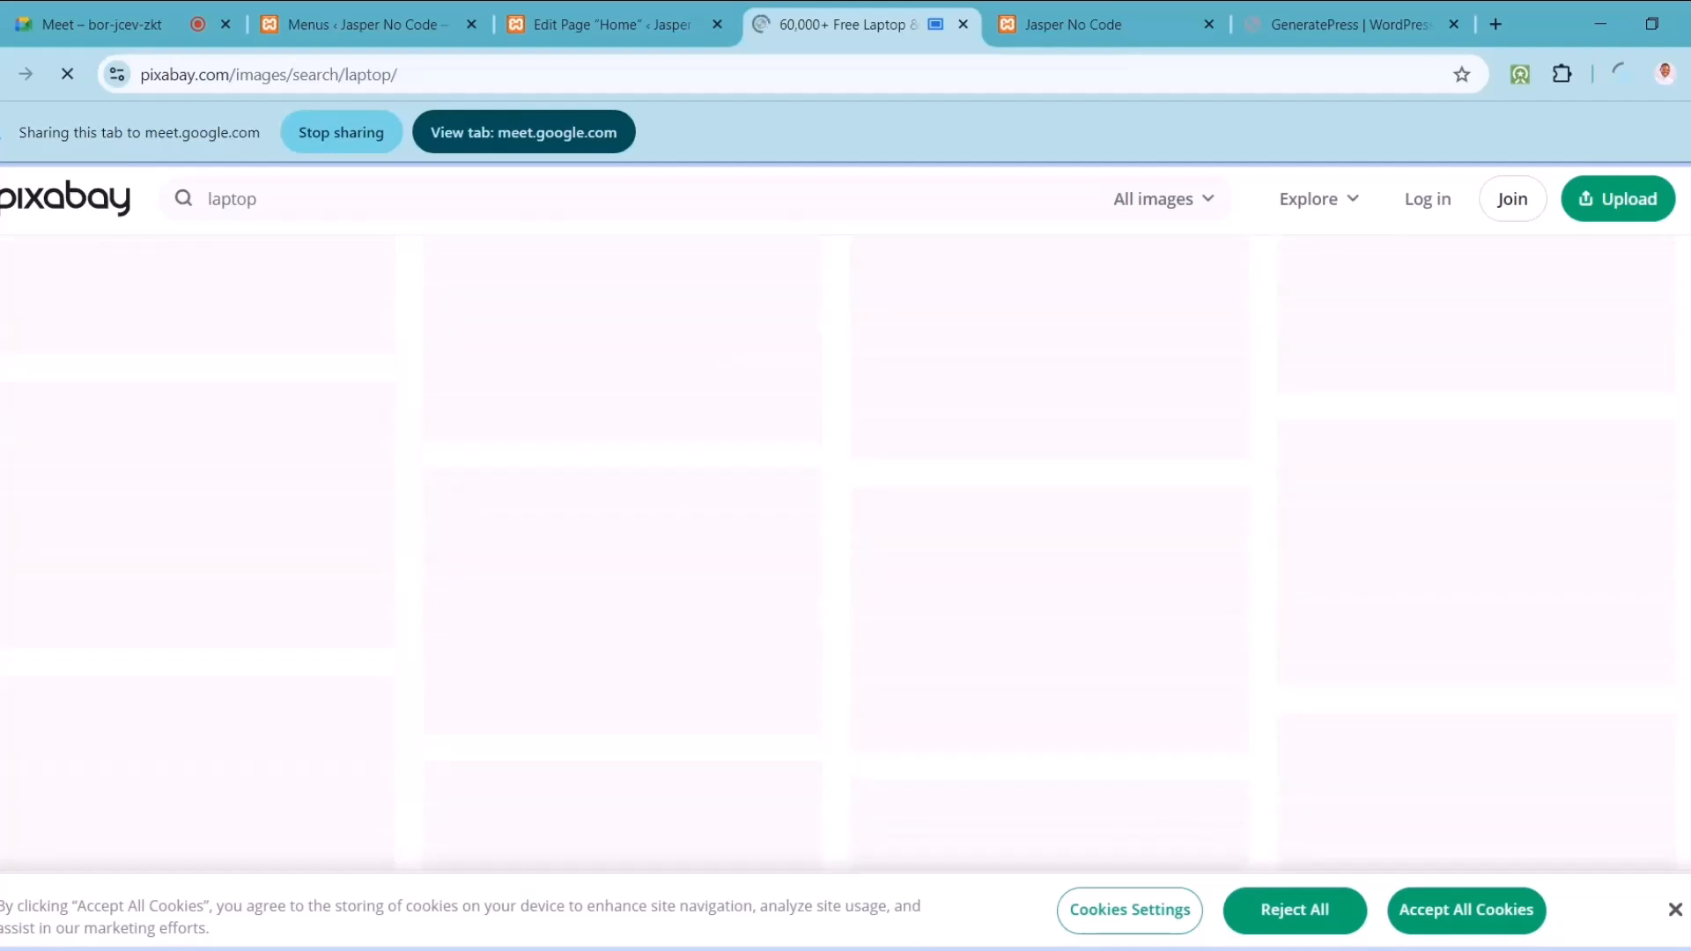
# Step: Open the first sponsored iStock laptop image in a new tab, view it, then return to results
pyautogui.rightClick(282, 650)
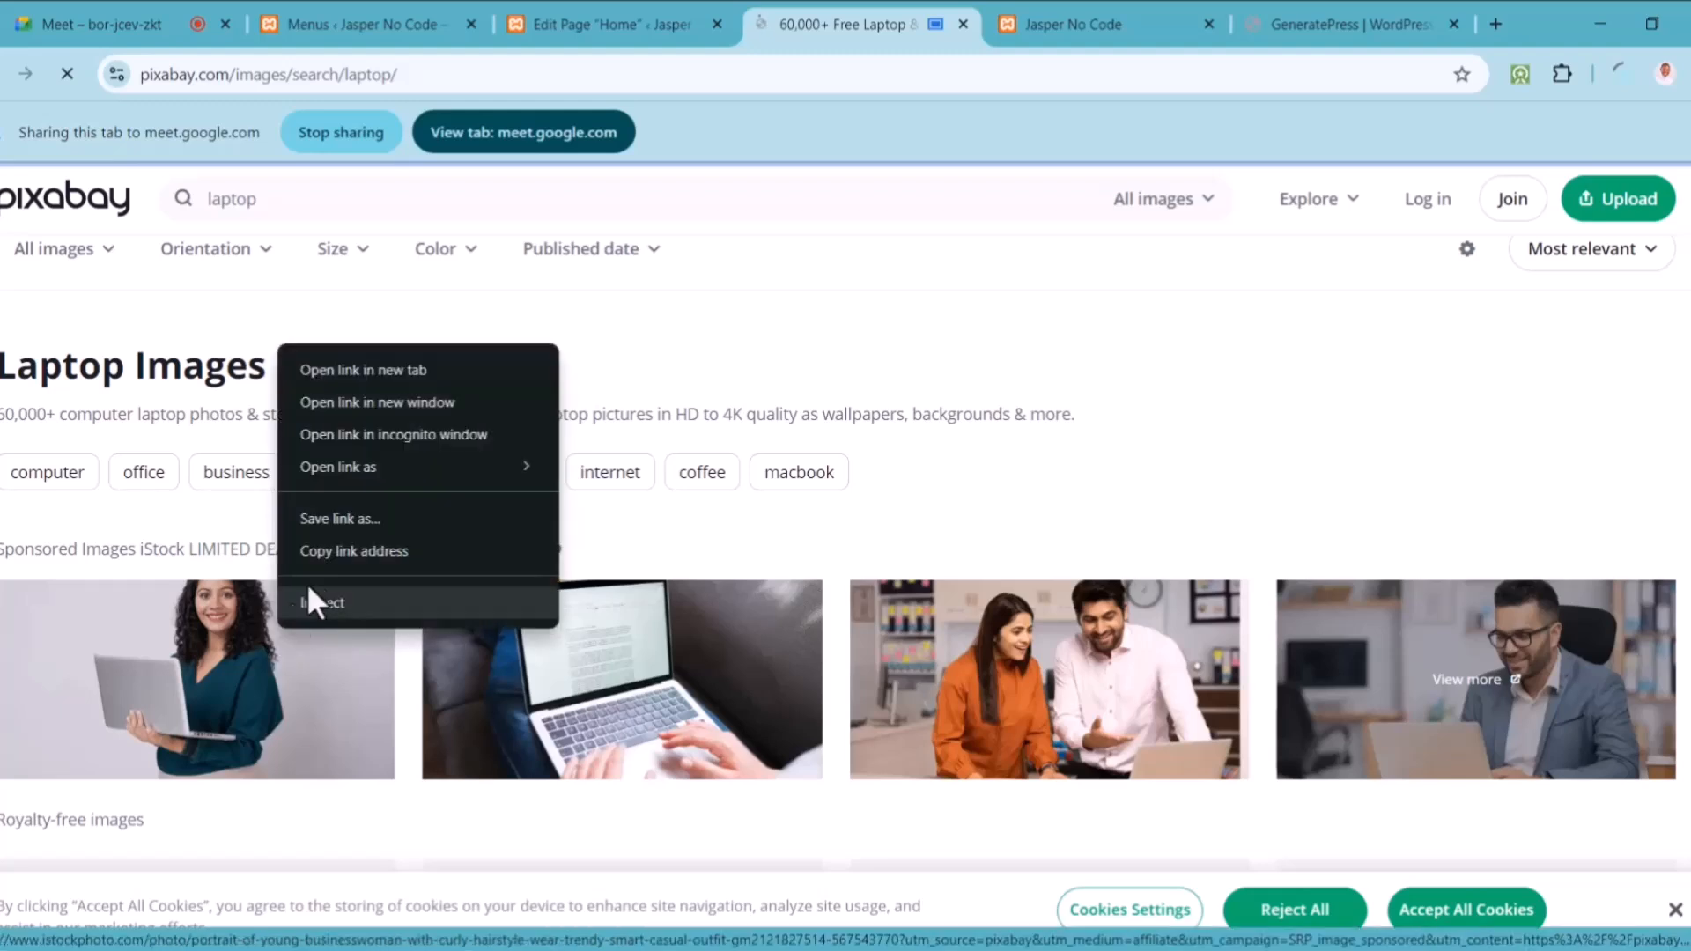
pyautogui.click(240, 706)
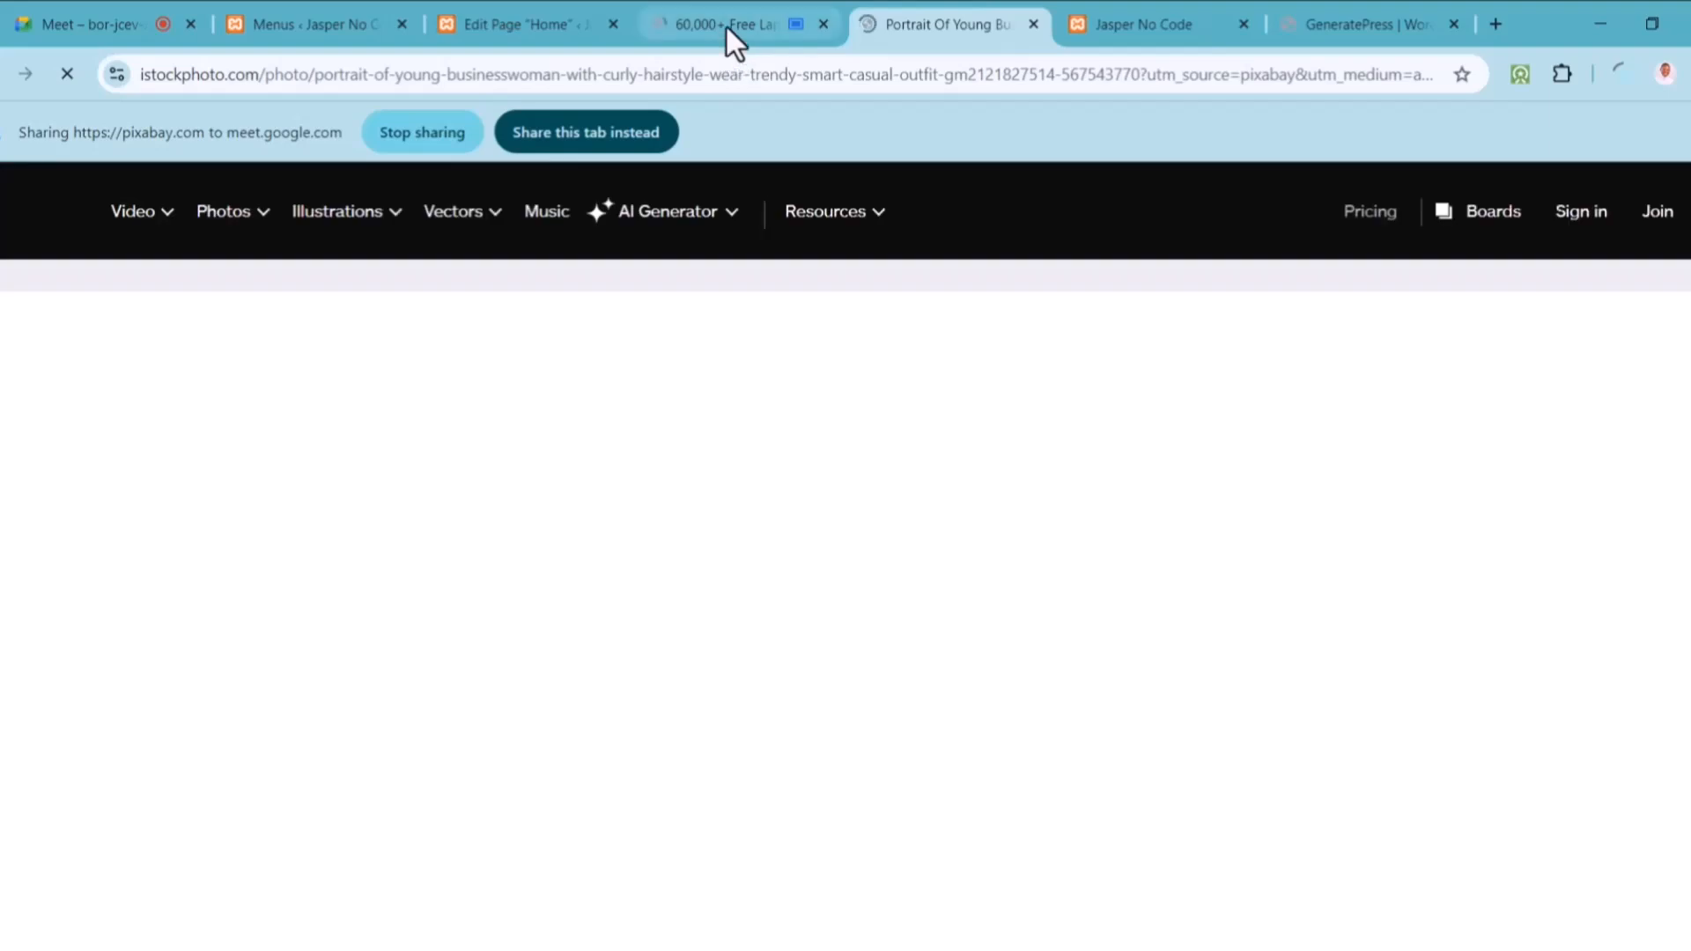
pyautogui.click(725, 25)
pyautogui.click(965, 8)
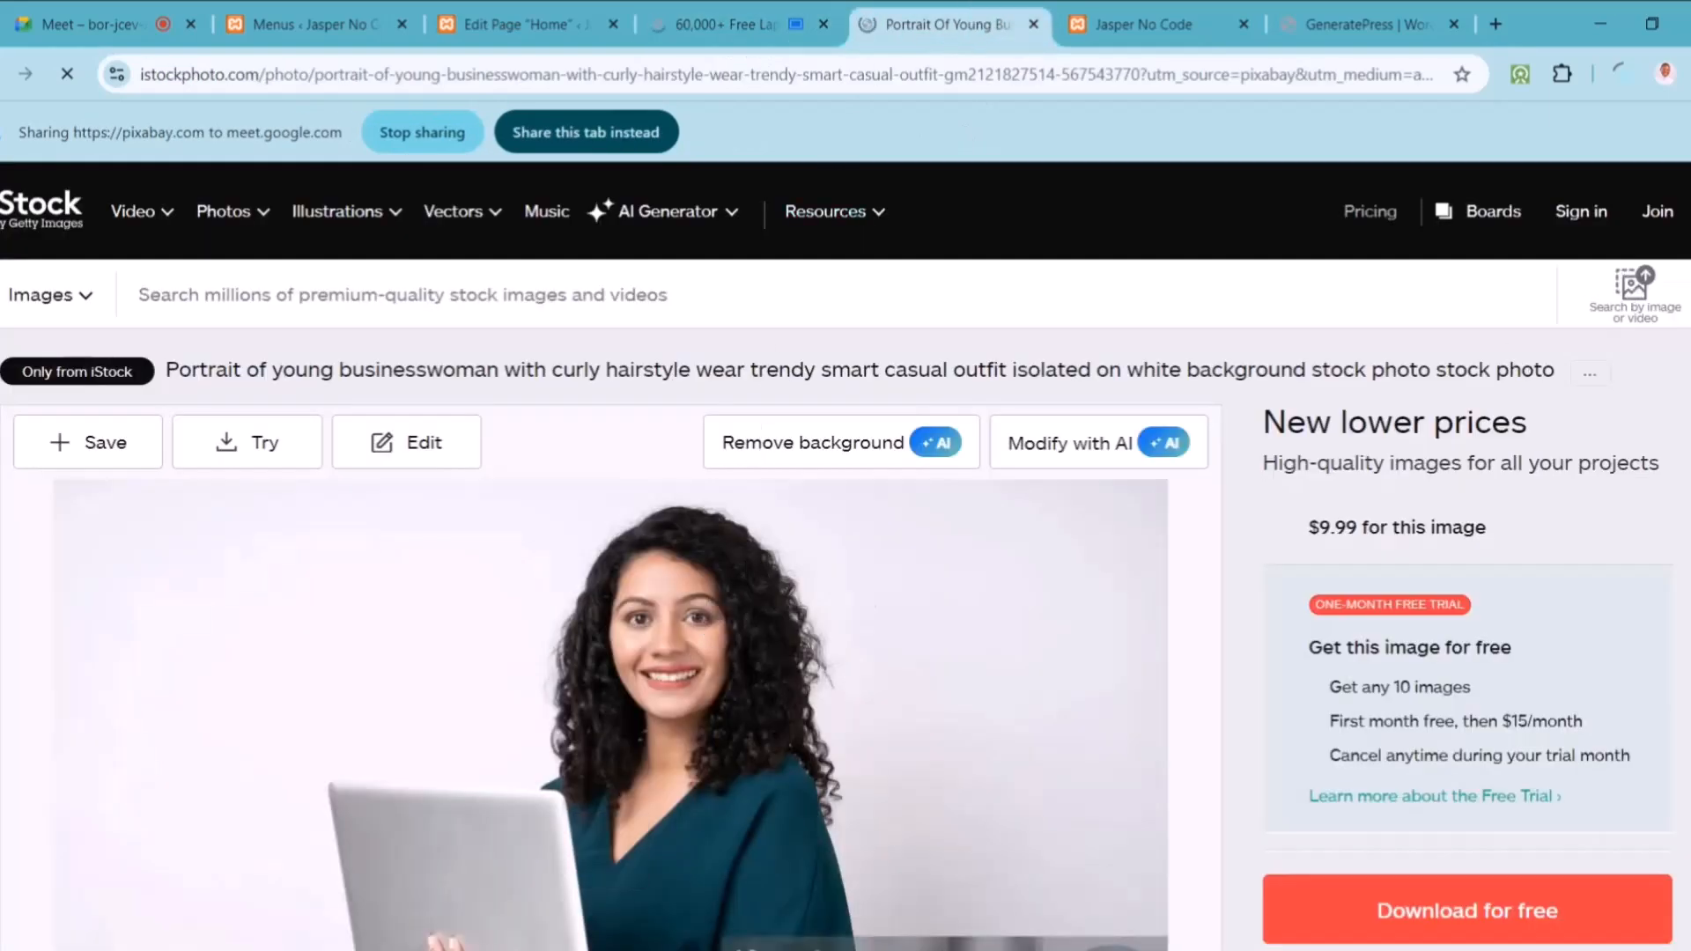
pyautogui.scroll(-3, 845, 546)
pyautogui.scroll(-6, 610, 555)
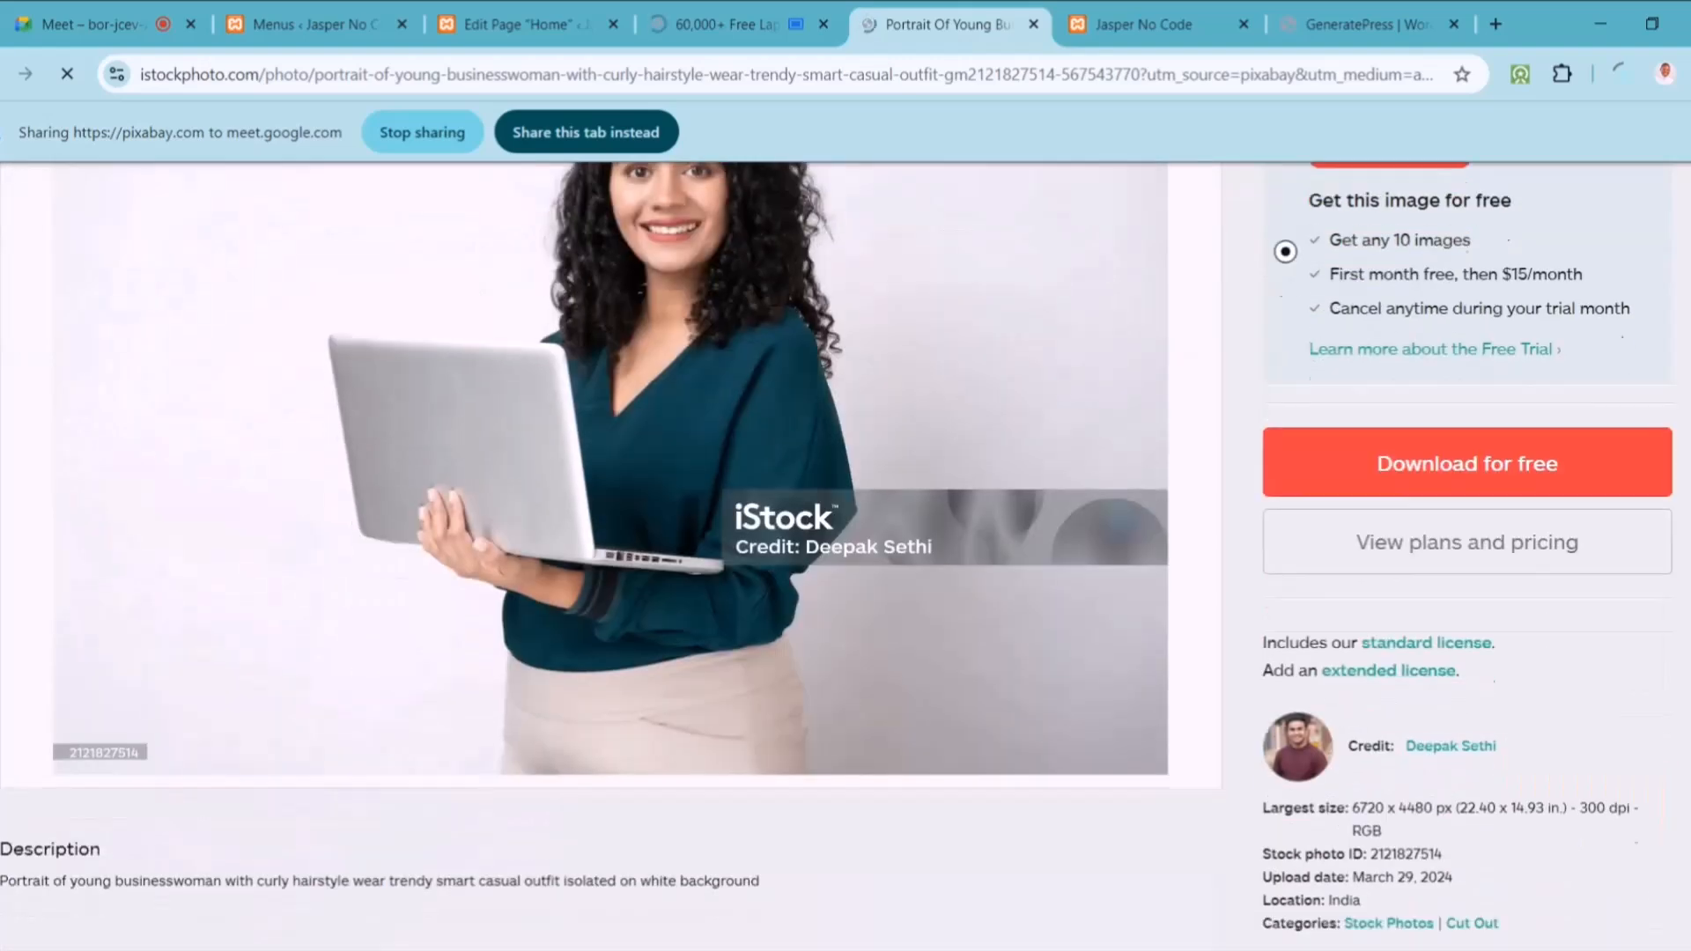
pyautogui.scroll(5, 610, 555)
pyautogui.scroll(2, 611, 555)
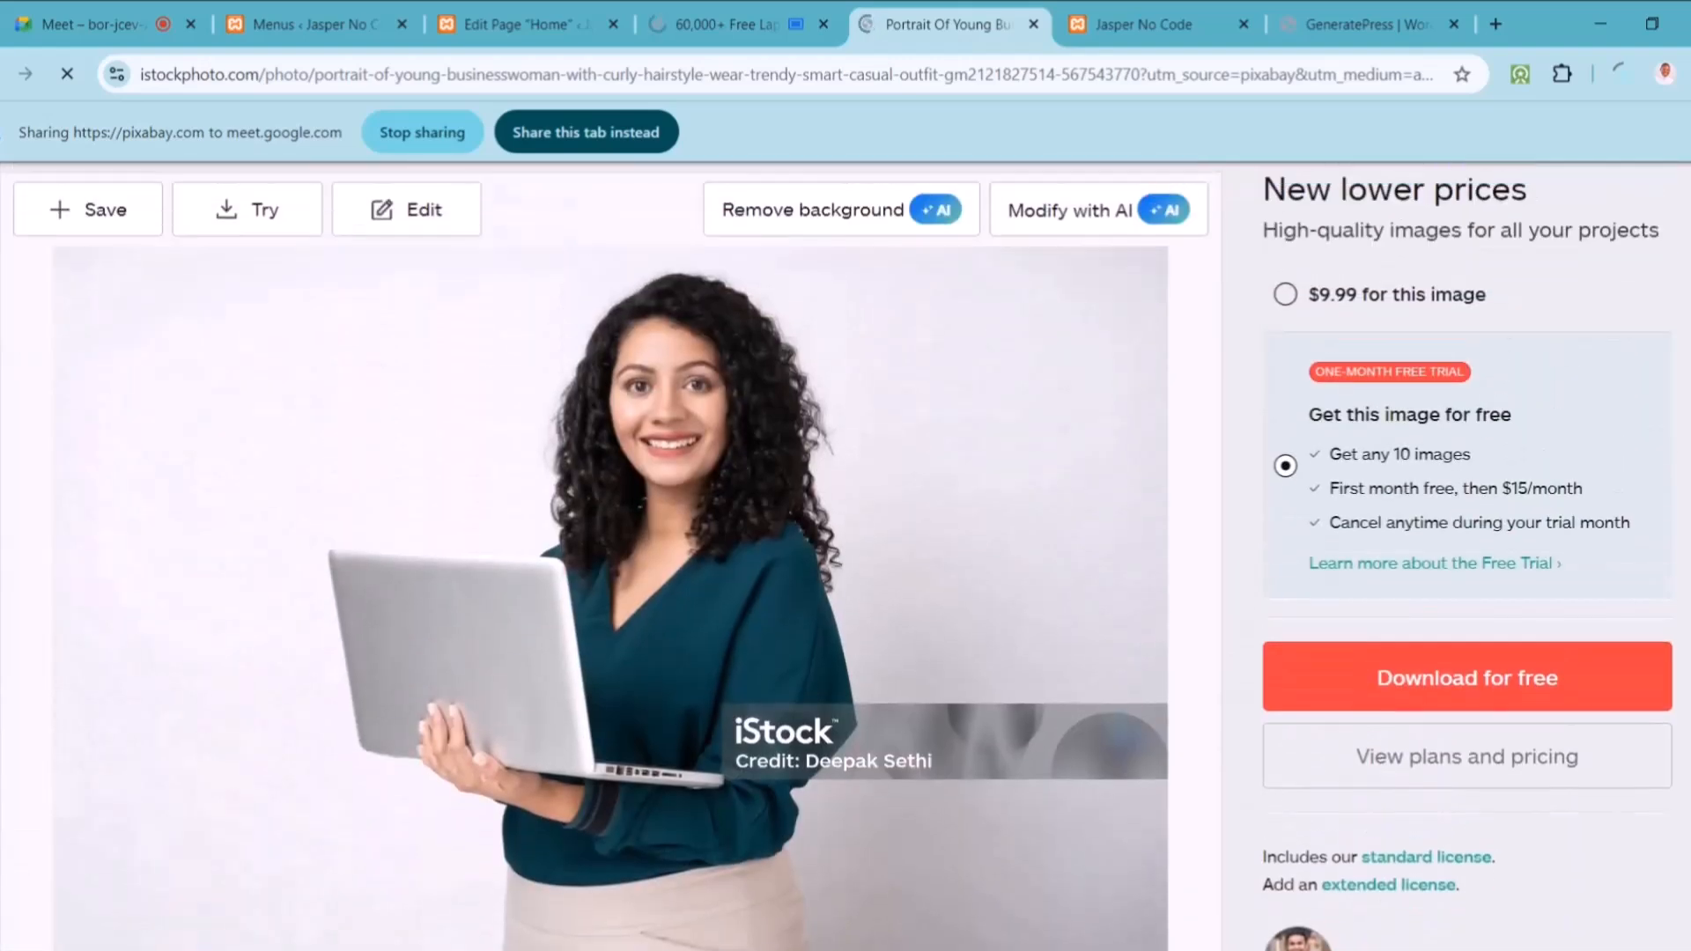
pyautogui.click(735, 24)
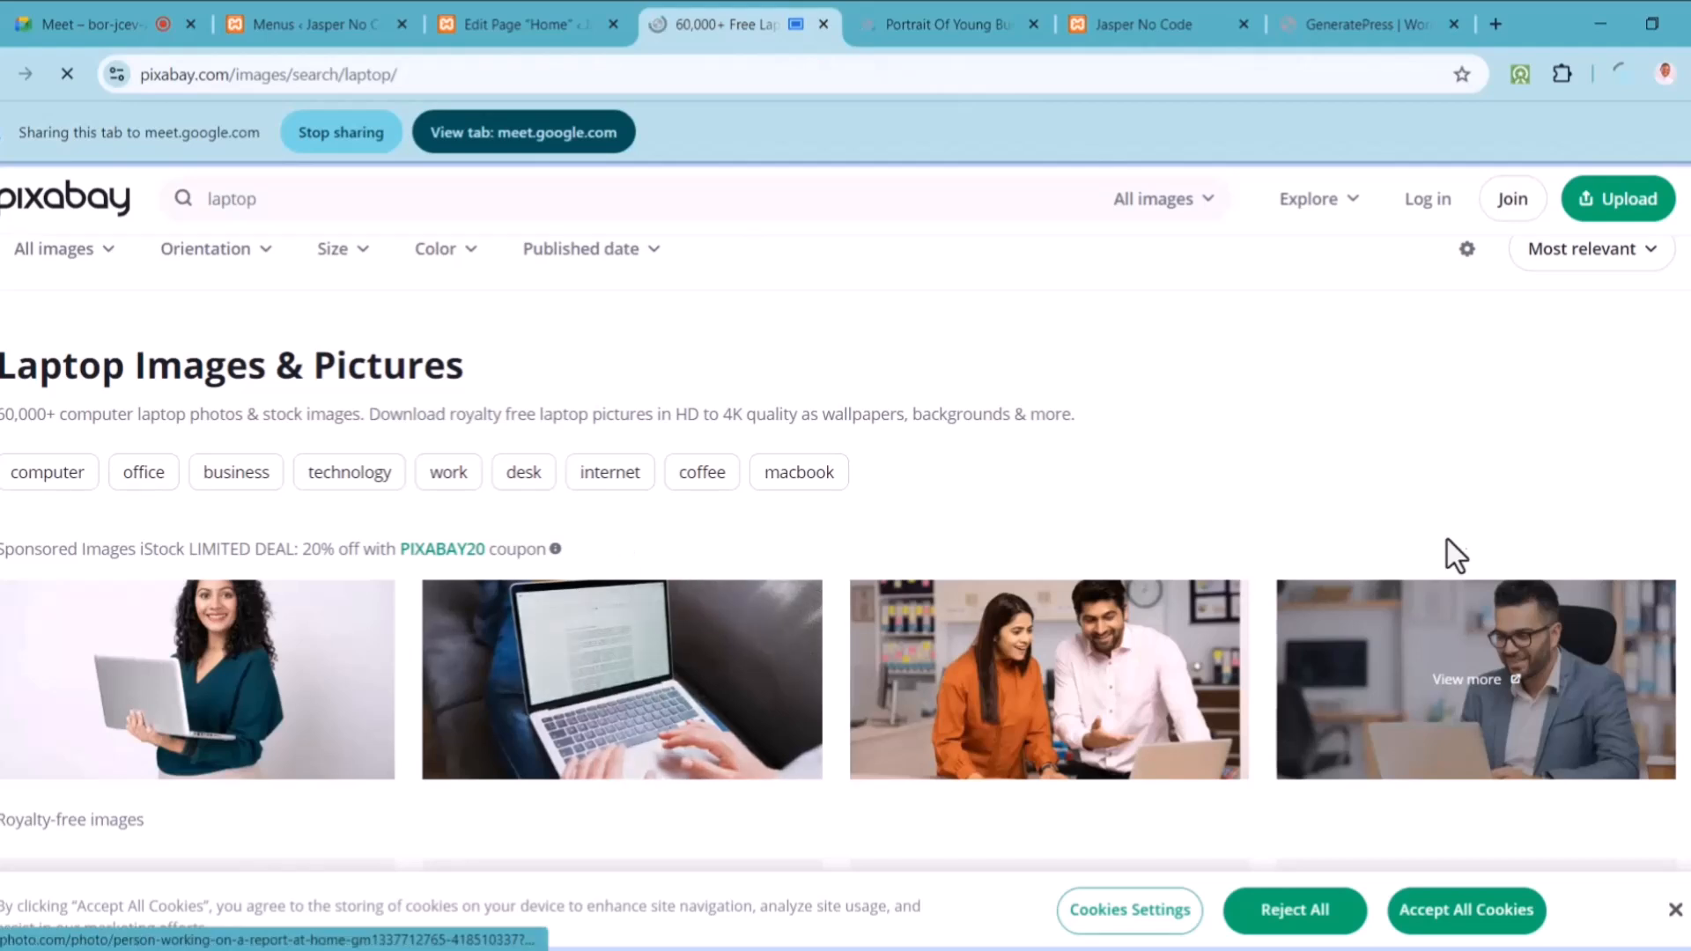
pyautogui.scroll(-8, 1462, 629)
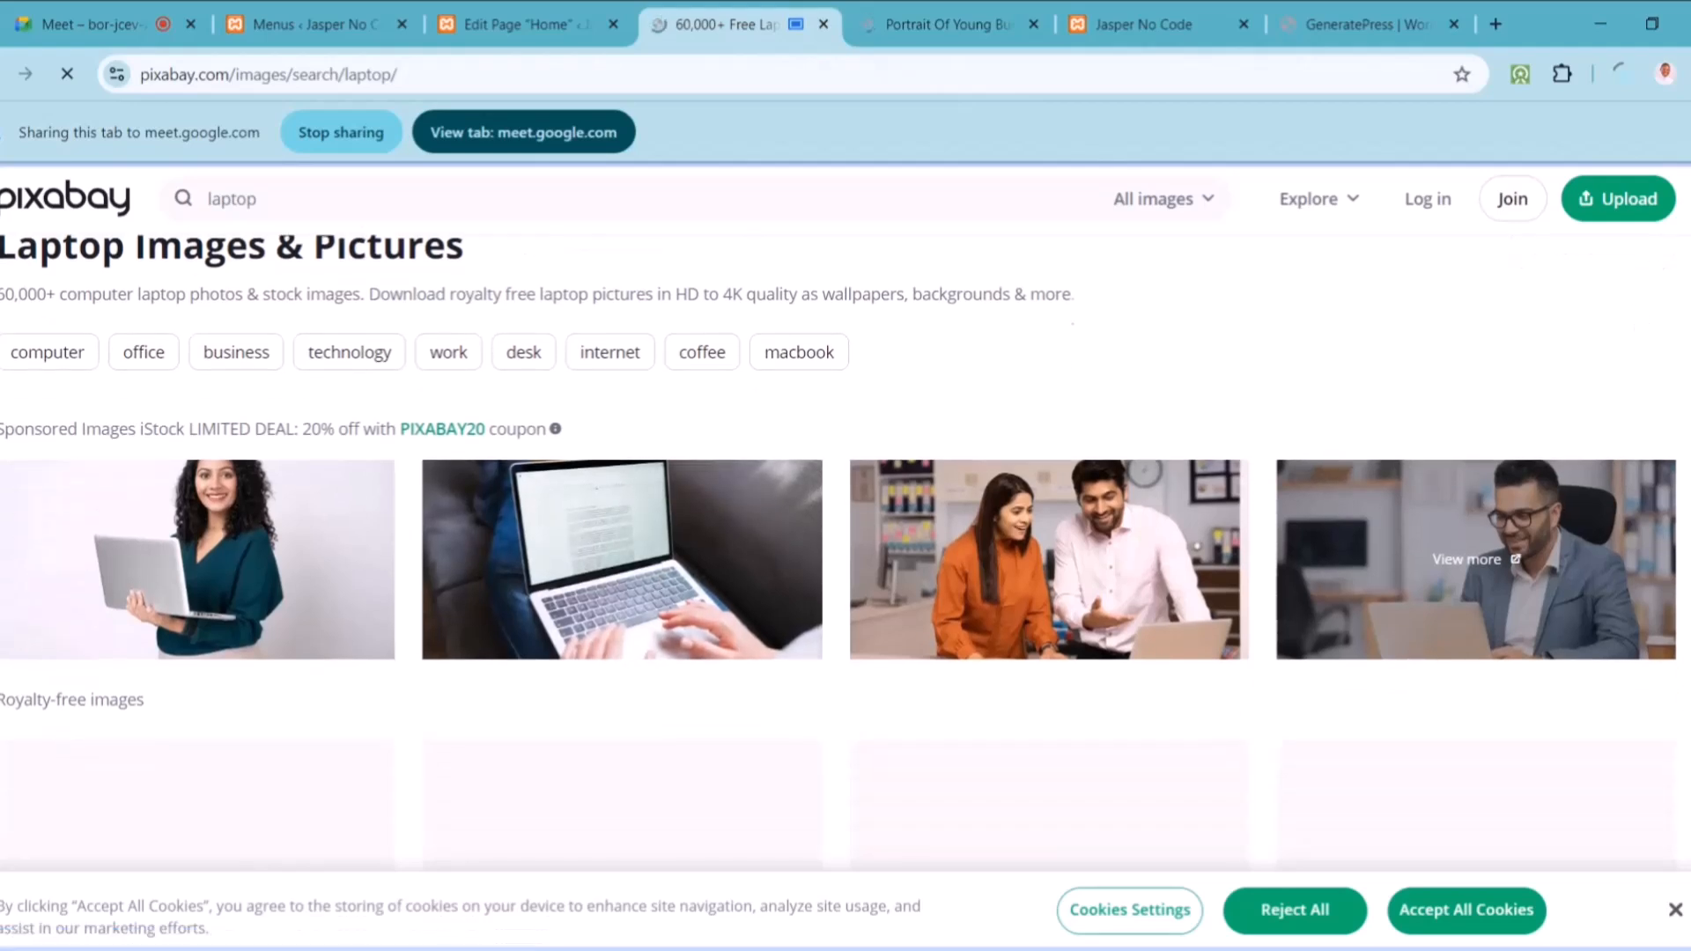
pyautogui.scroll(2, 616, 432)
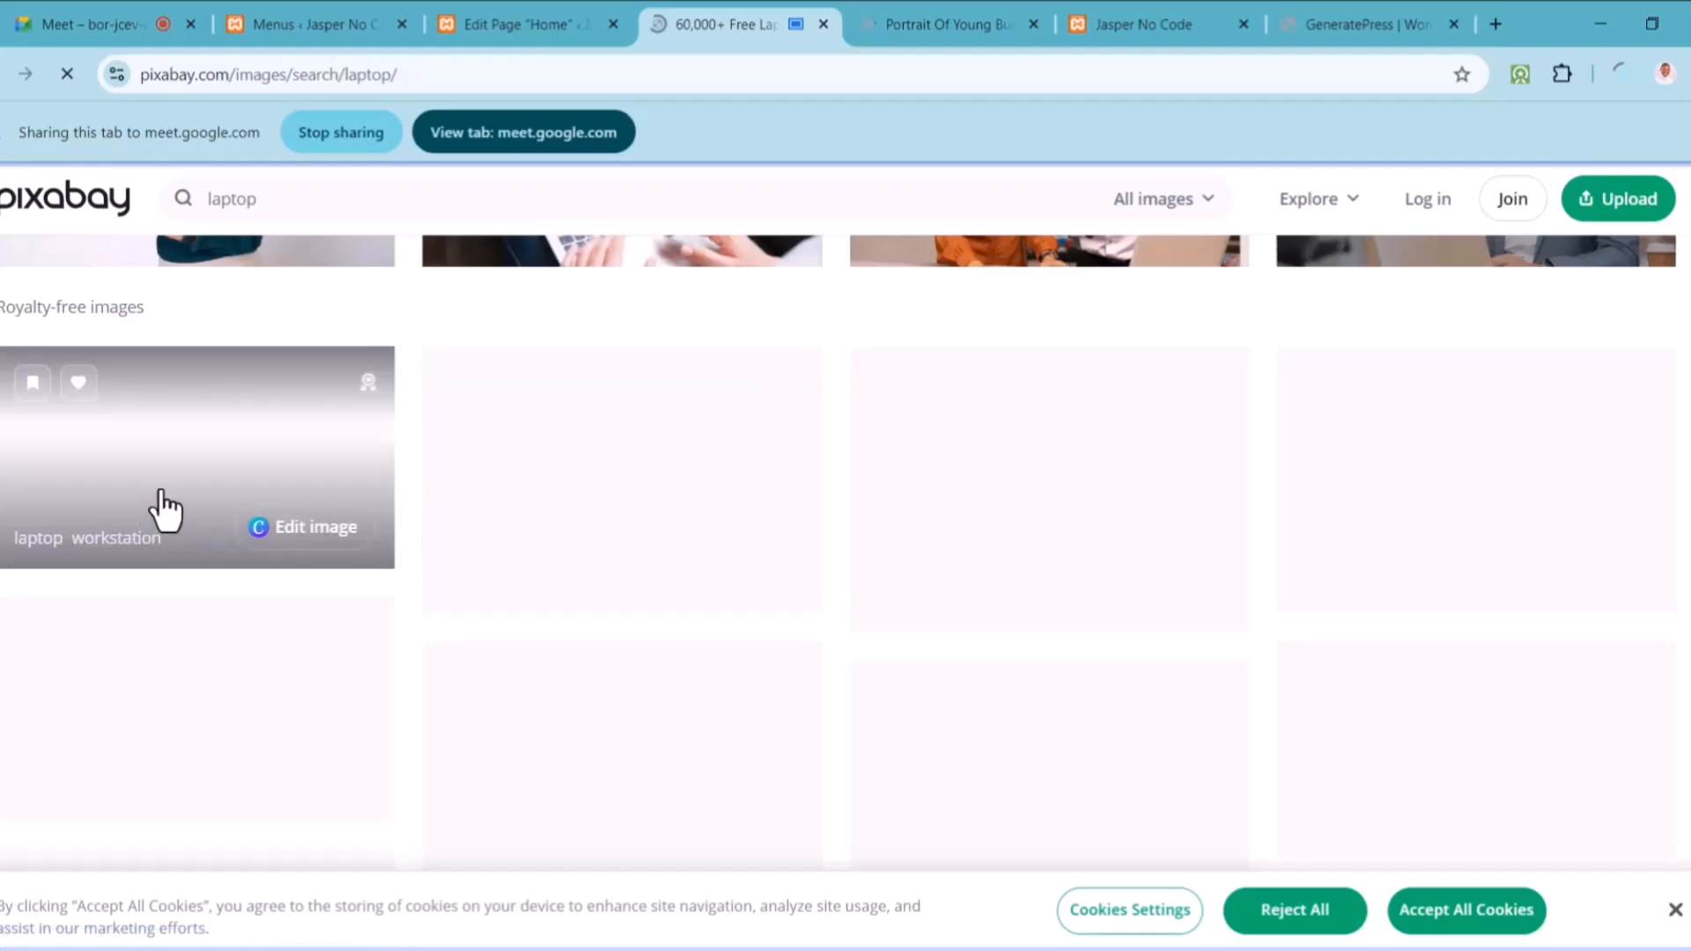
# Step: Download the laptop workstation photo at 1280×714, then switch back to the Google Meet call
pyautogui.click(164, 509)
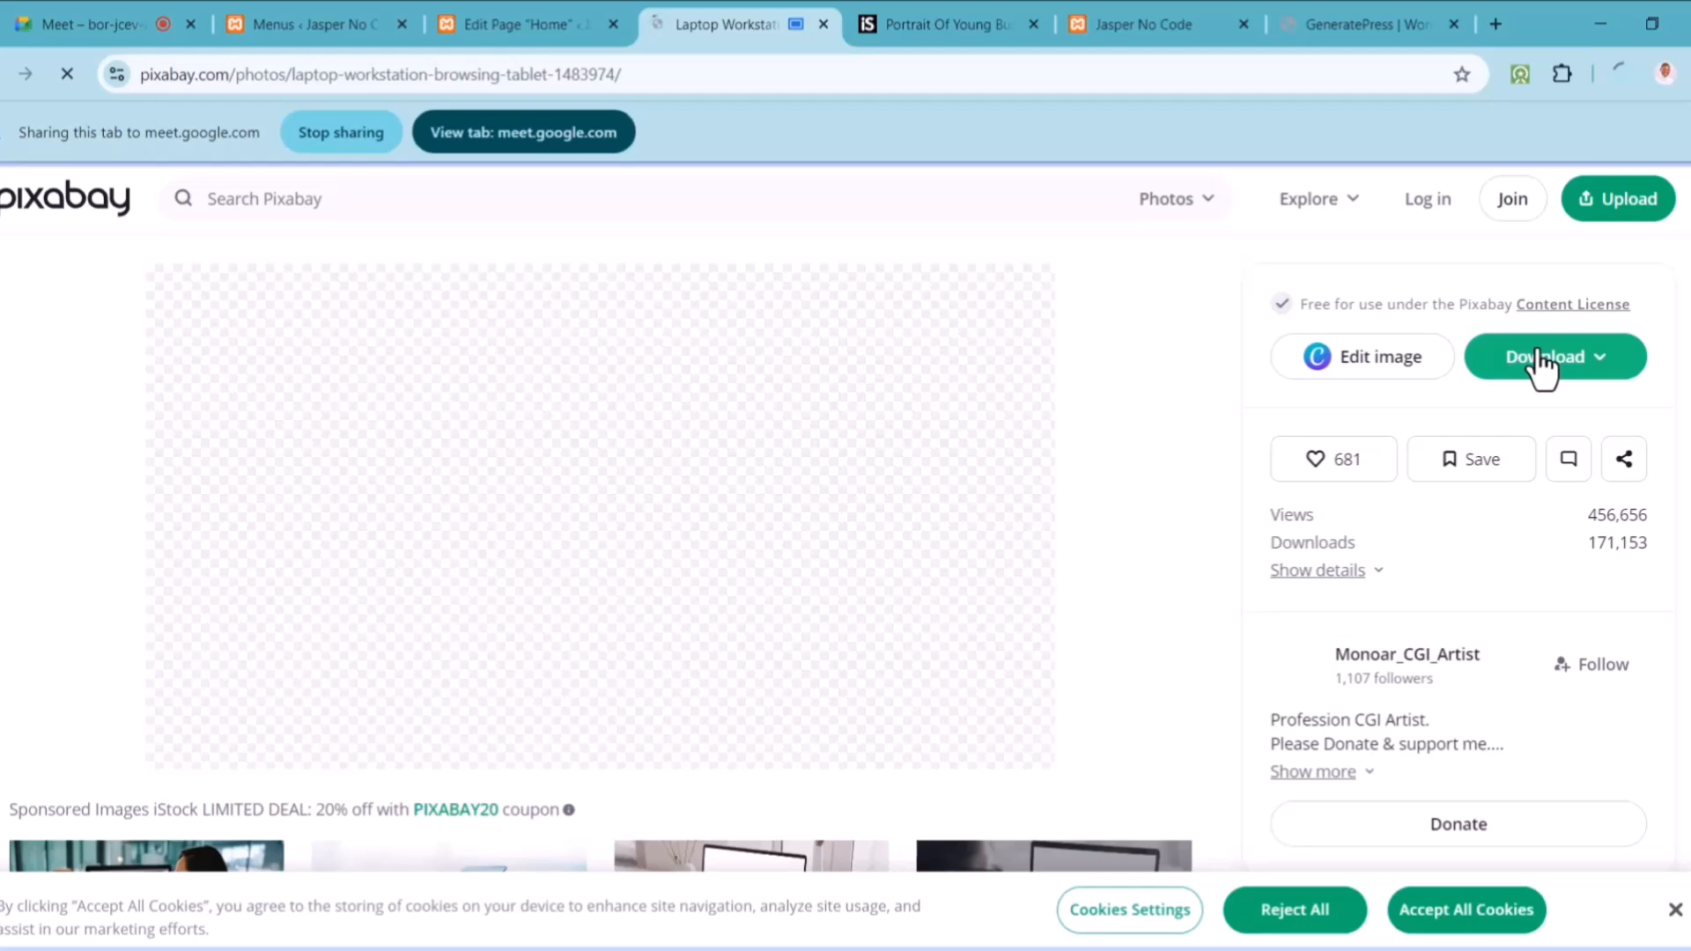
pyautogui.click(1620, 68)
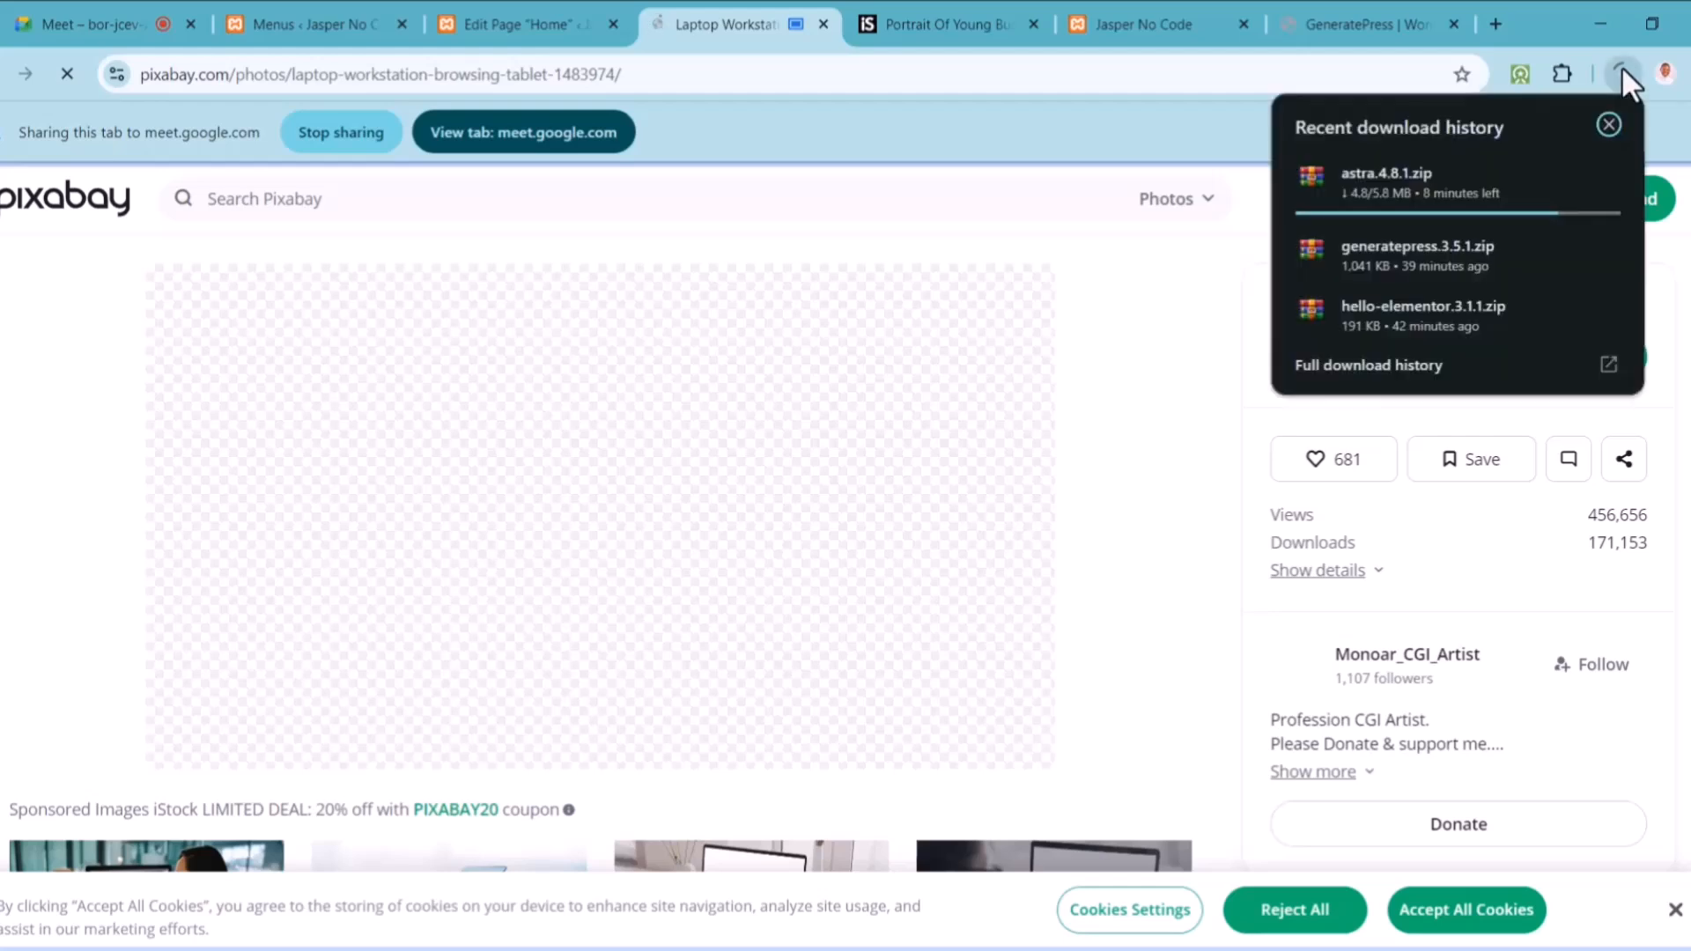
pyautogui.click(1162, 280)
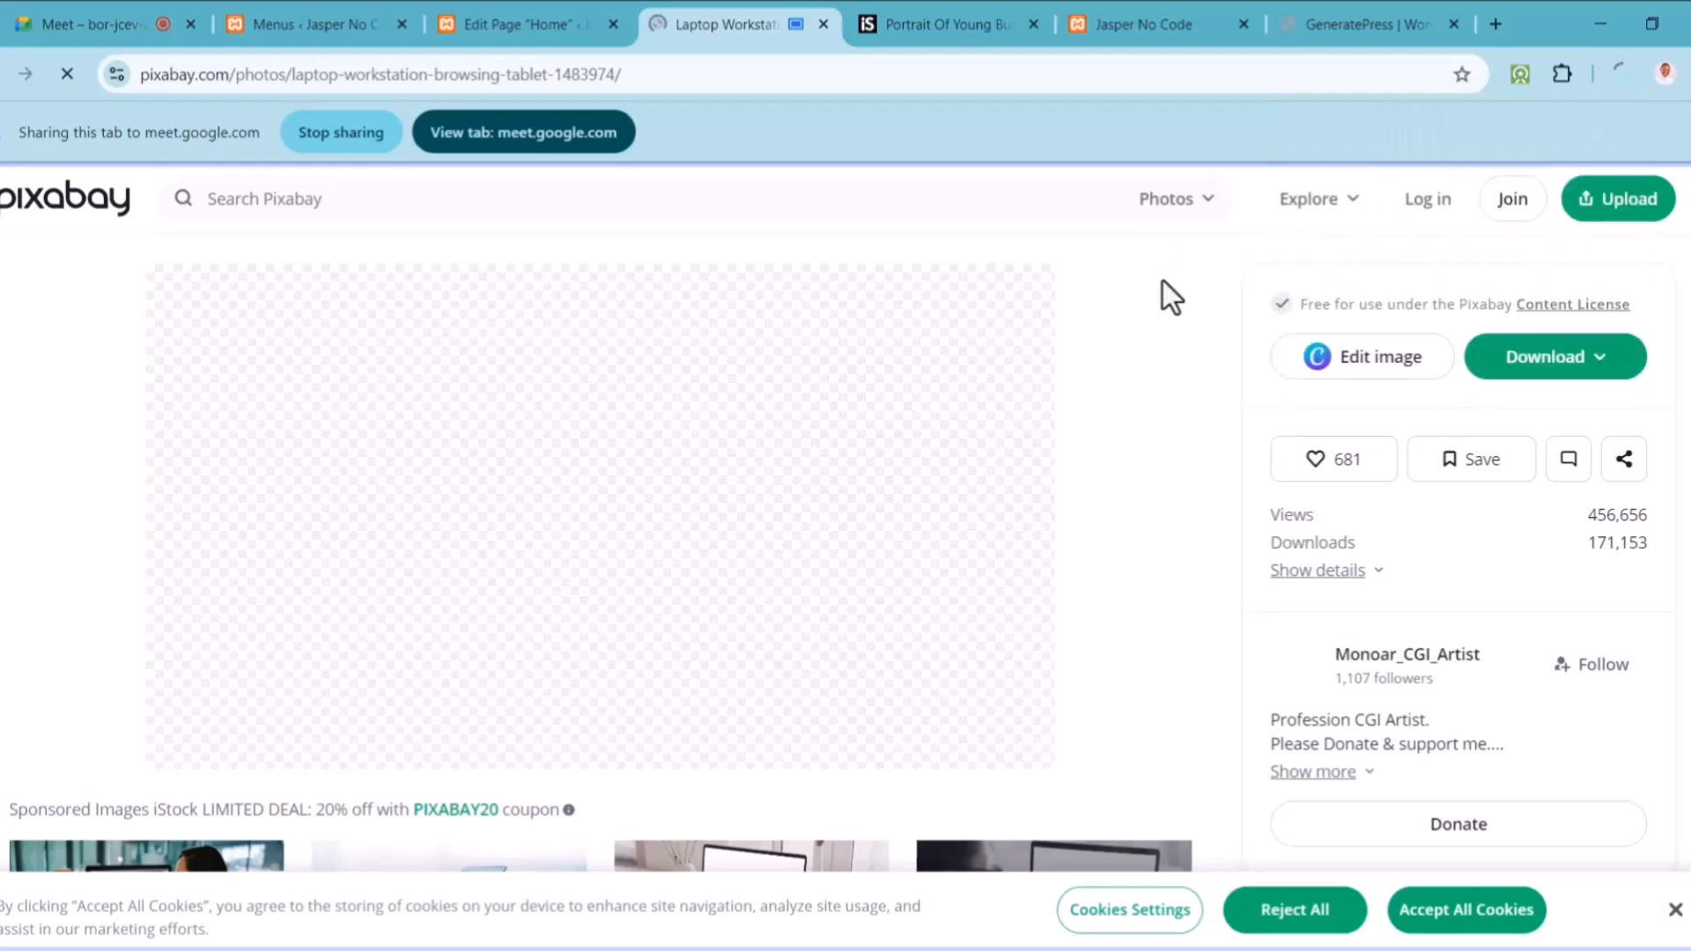
pyautogui.click(1578, 363)
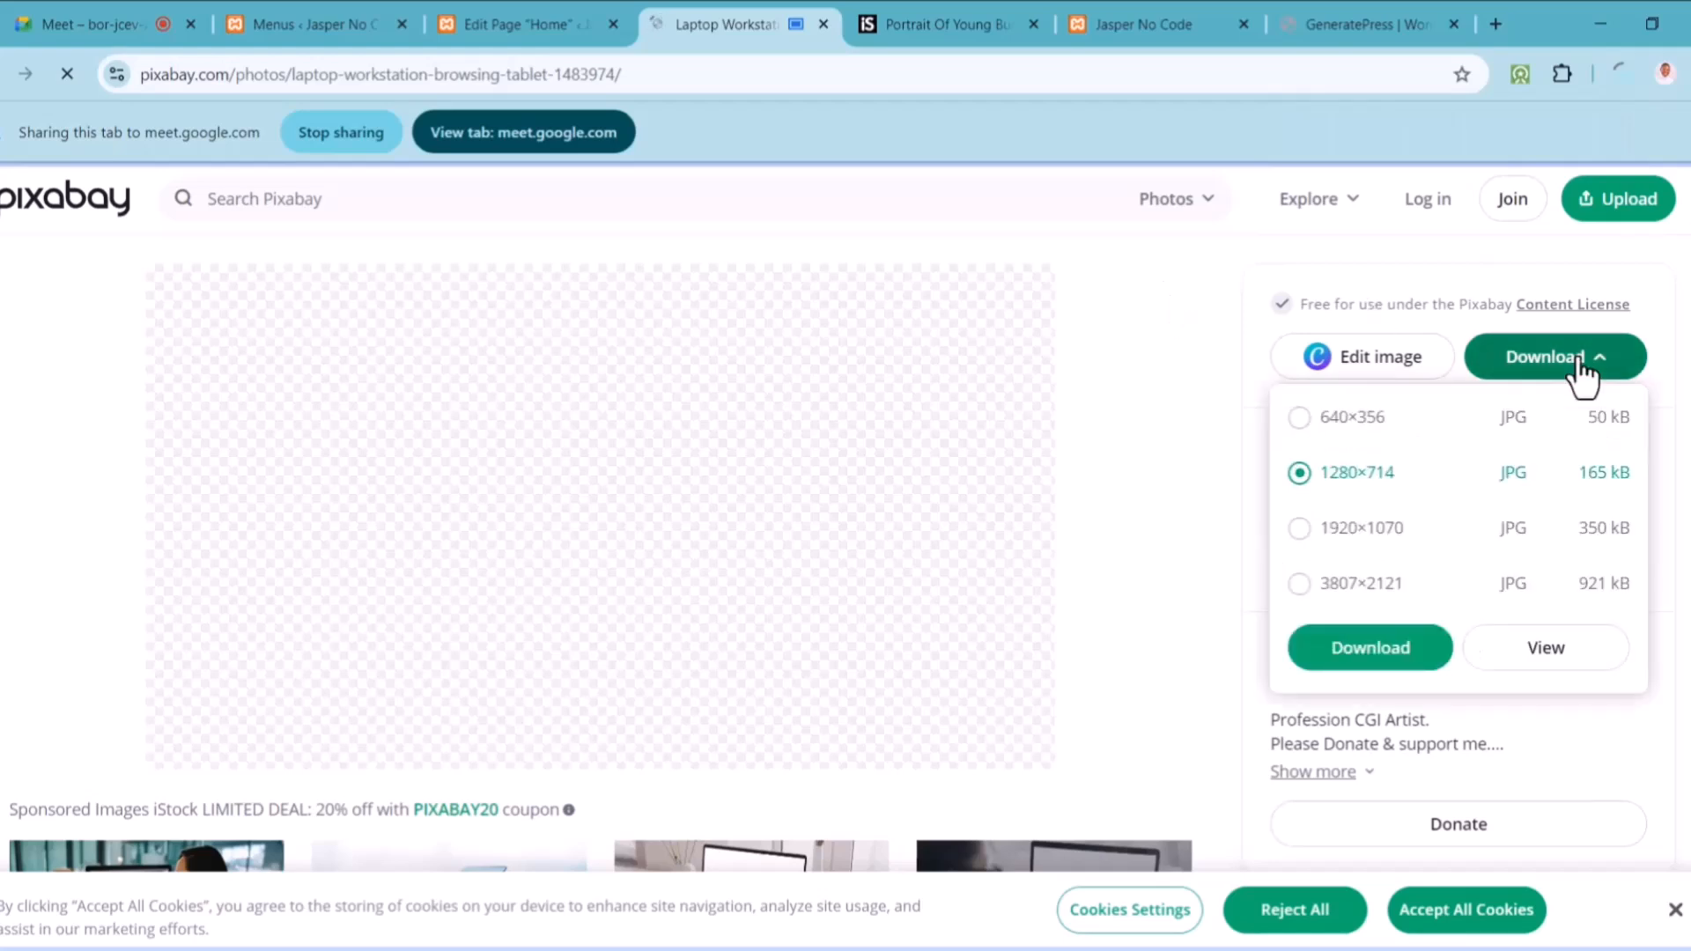
pyautogui.click(1365, 651)
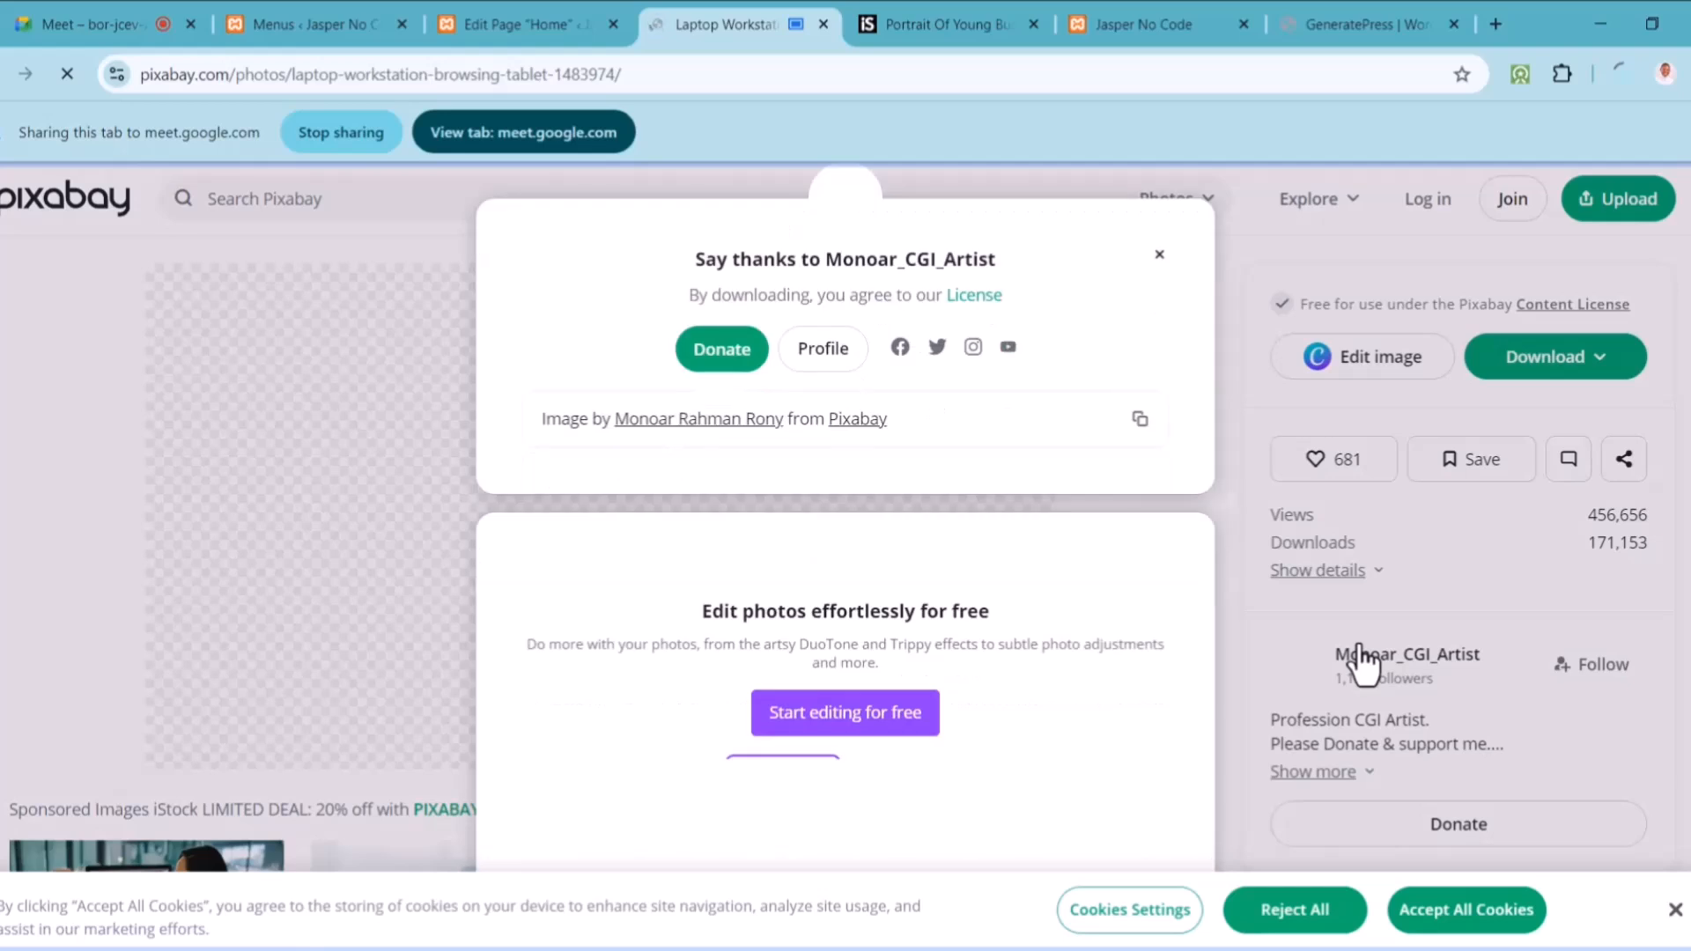
pyautogui.click(92, 25)
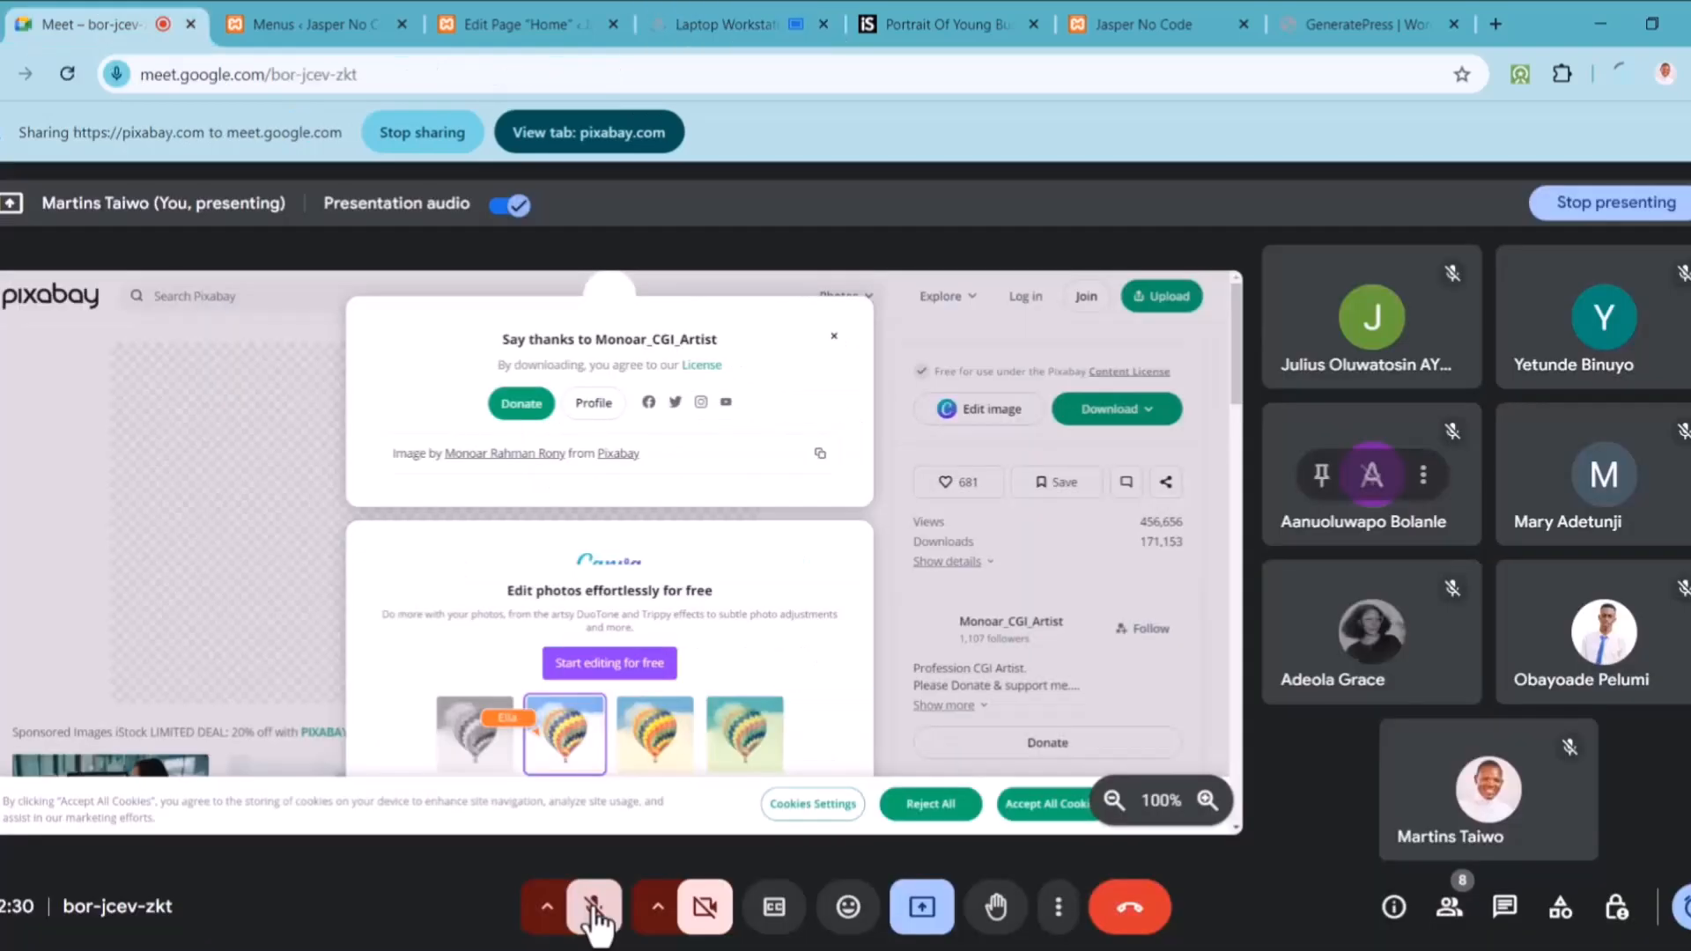
# Step: Unmute the microphone in the Google Meet call and check the browser's recent downloads
pyautogui.click(593, 909)
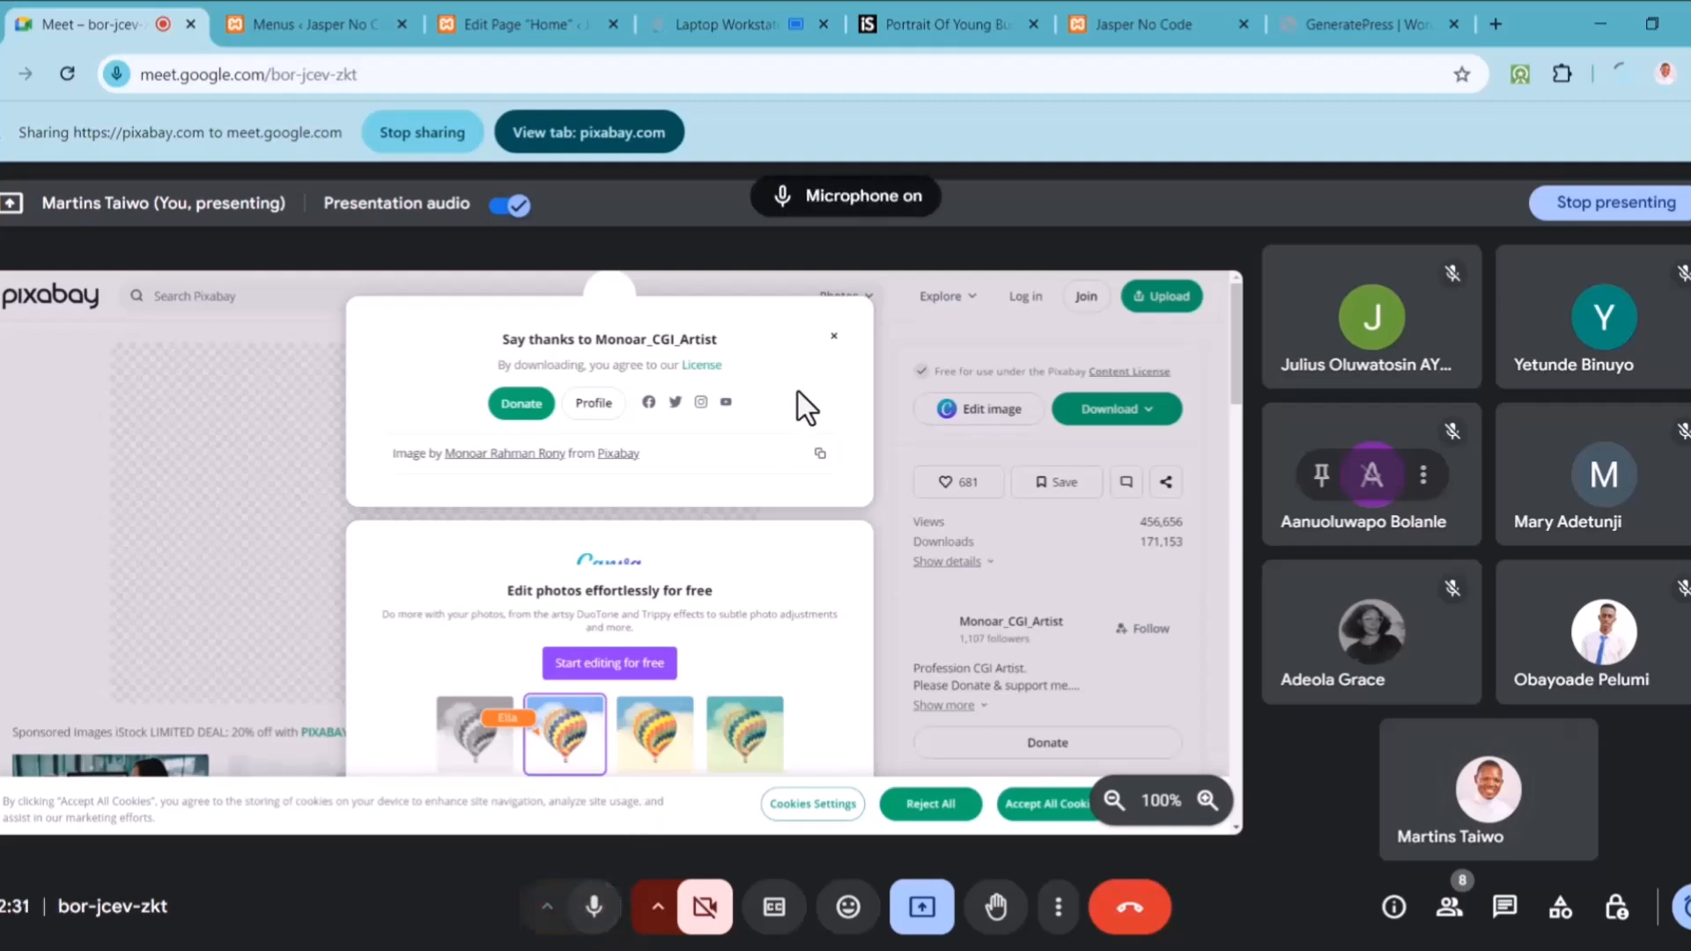
pyautogui.click(1617, 71)
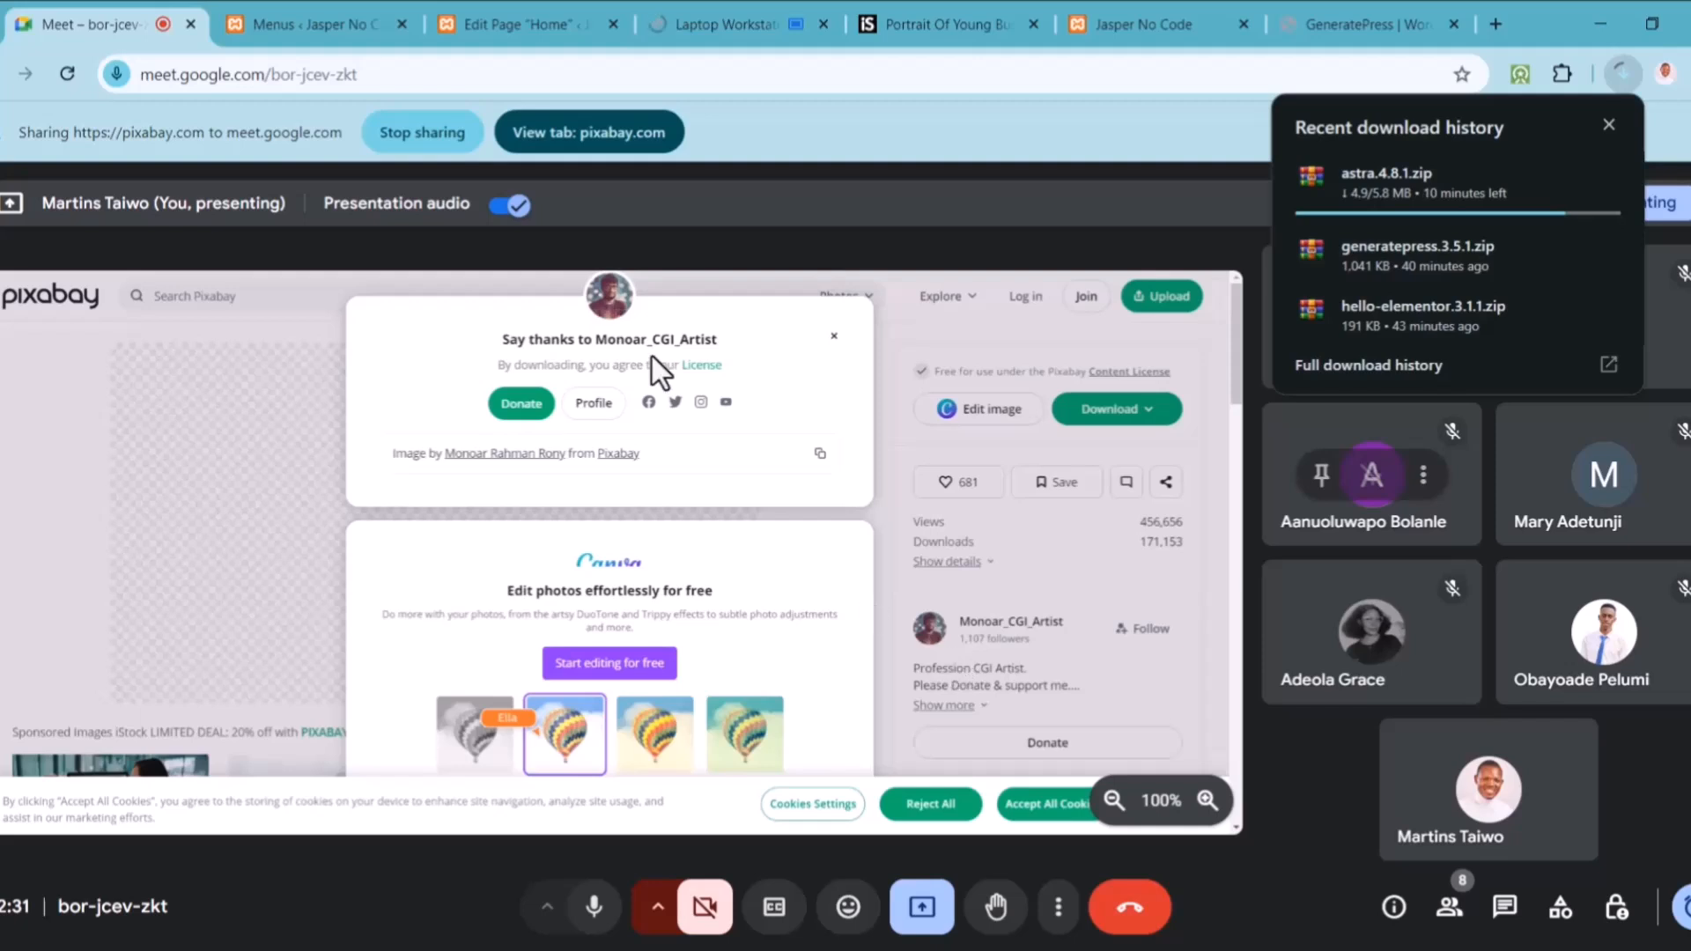
# Step: Return to the Home page editor and check the laptop photo's download progress
pyautogui.click(335, 39)
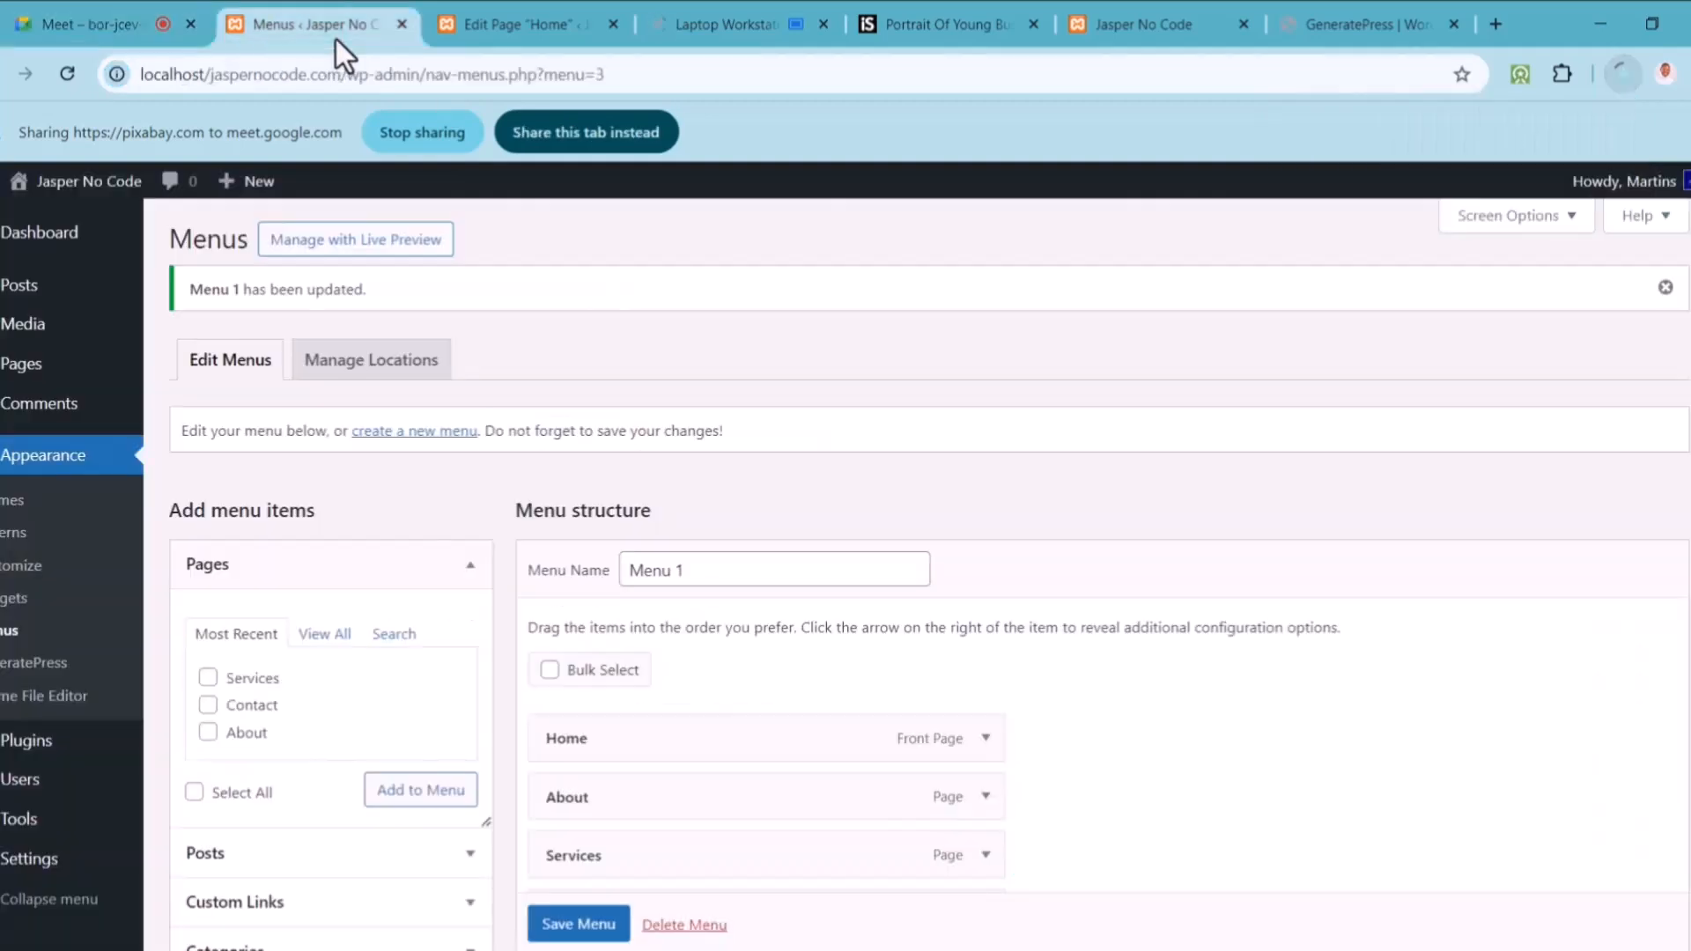
pyautogui.click(527, 39)
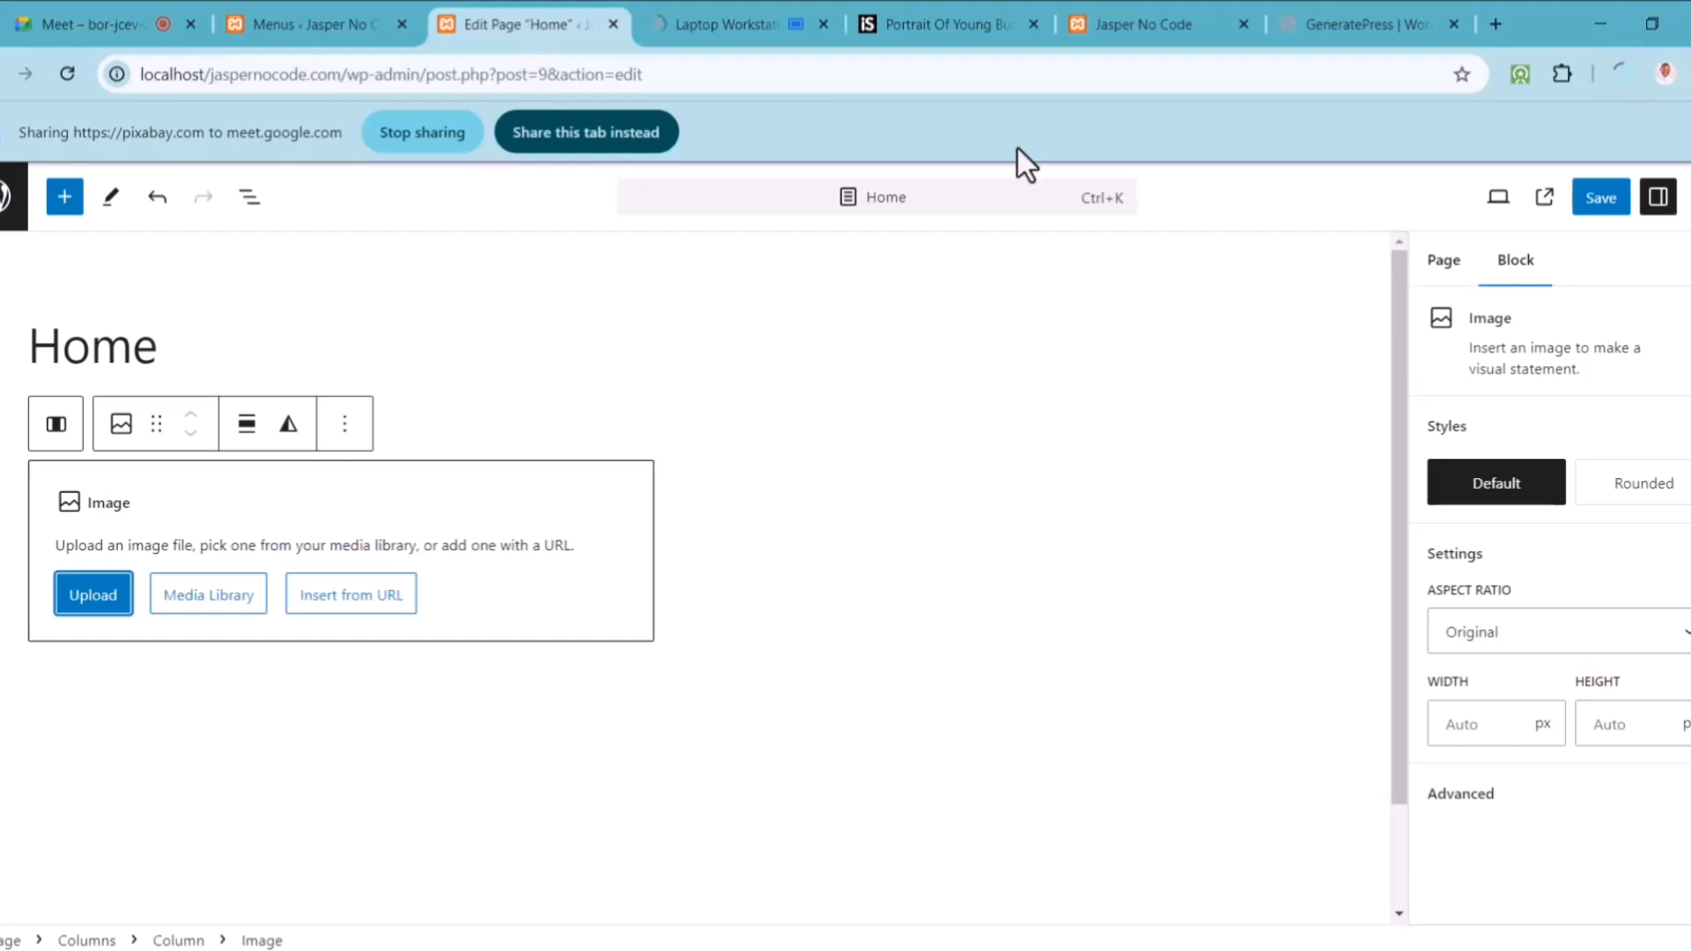
pyautogui.click(1620, 63)
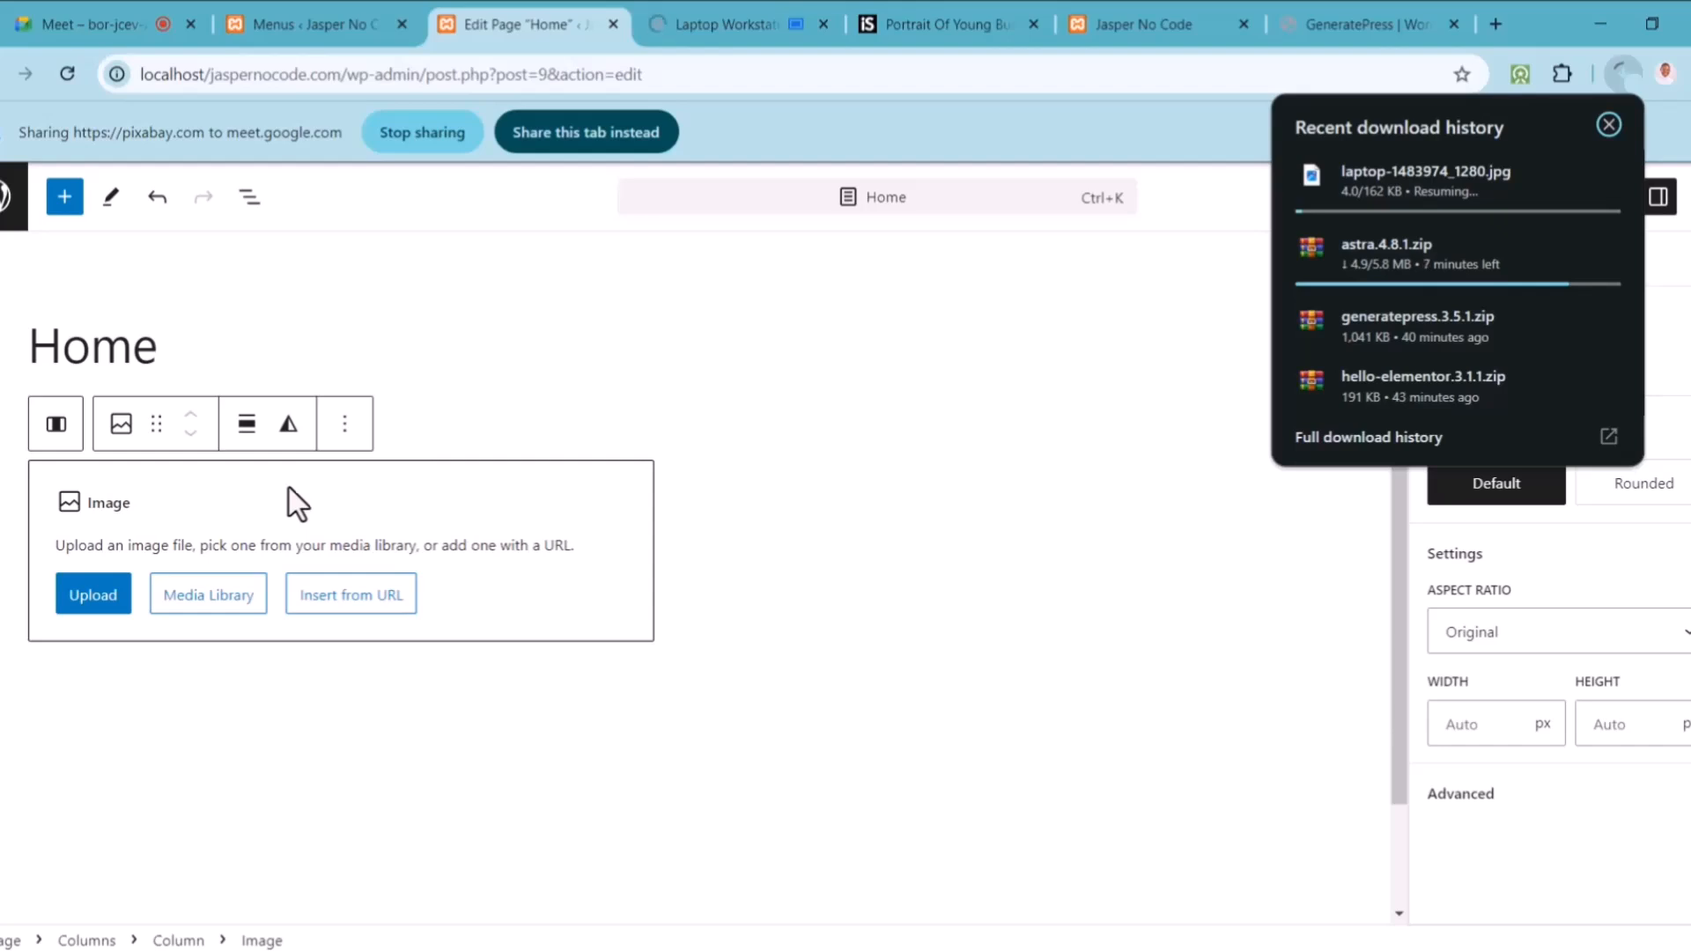
# Step: Upload laptop-1483974_1280.jpg from Downloads into the left column's Image block
pyautogui.click(130, 606)
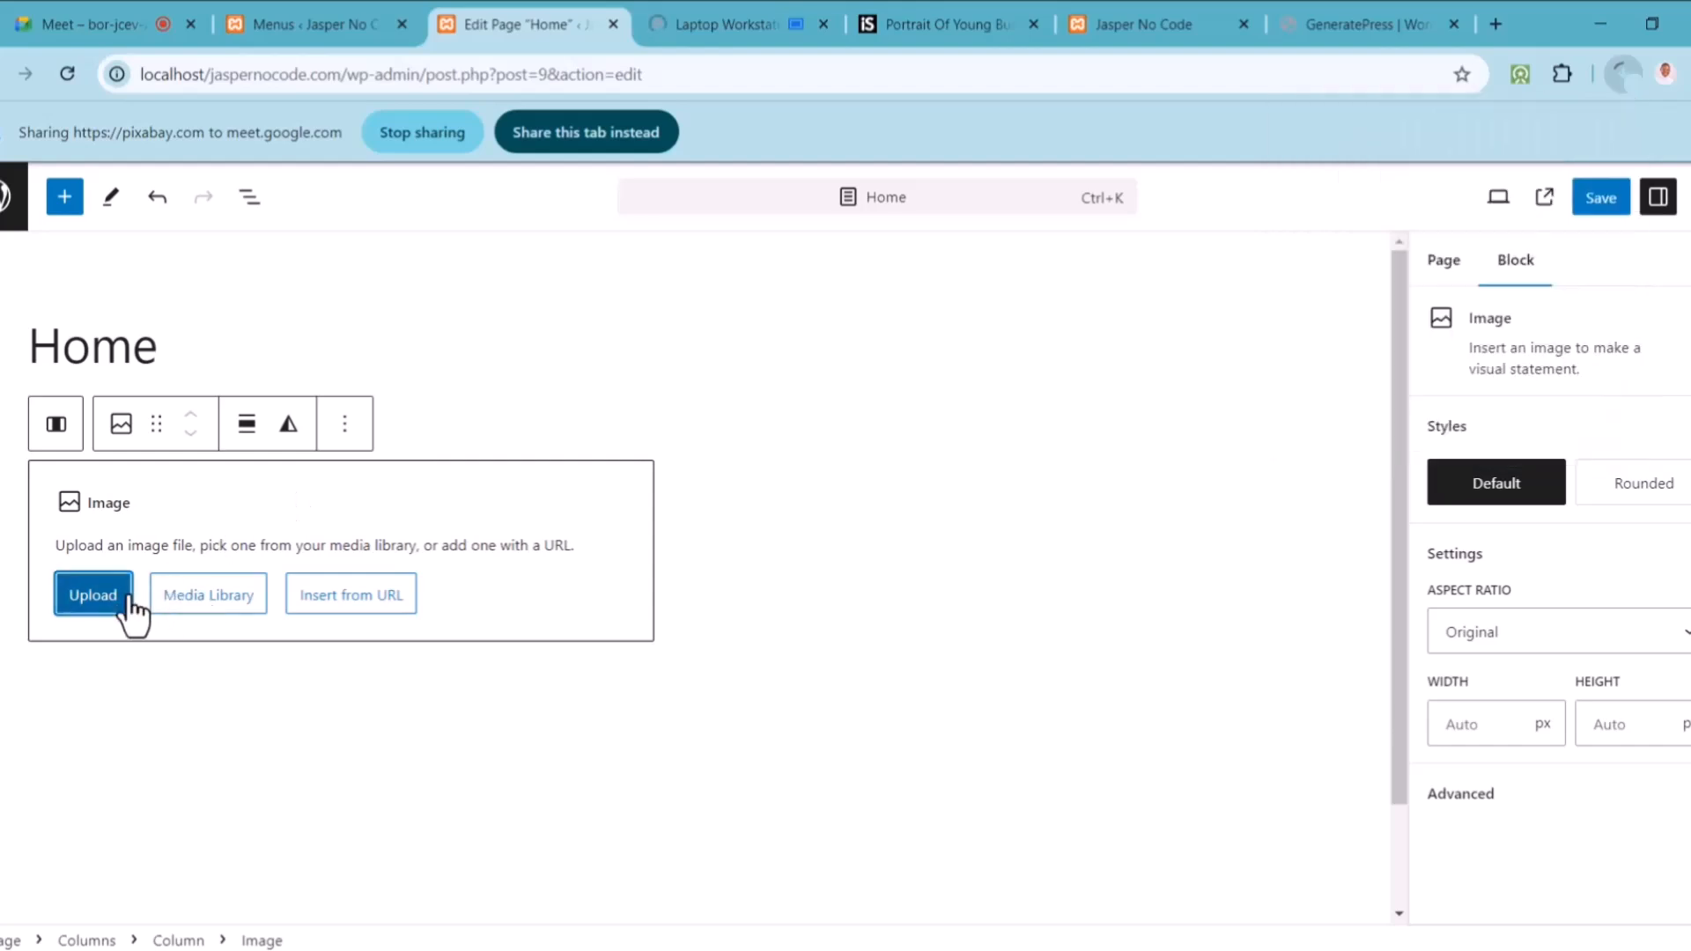
pyautogui.click(62, 274)
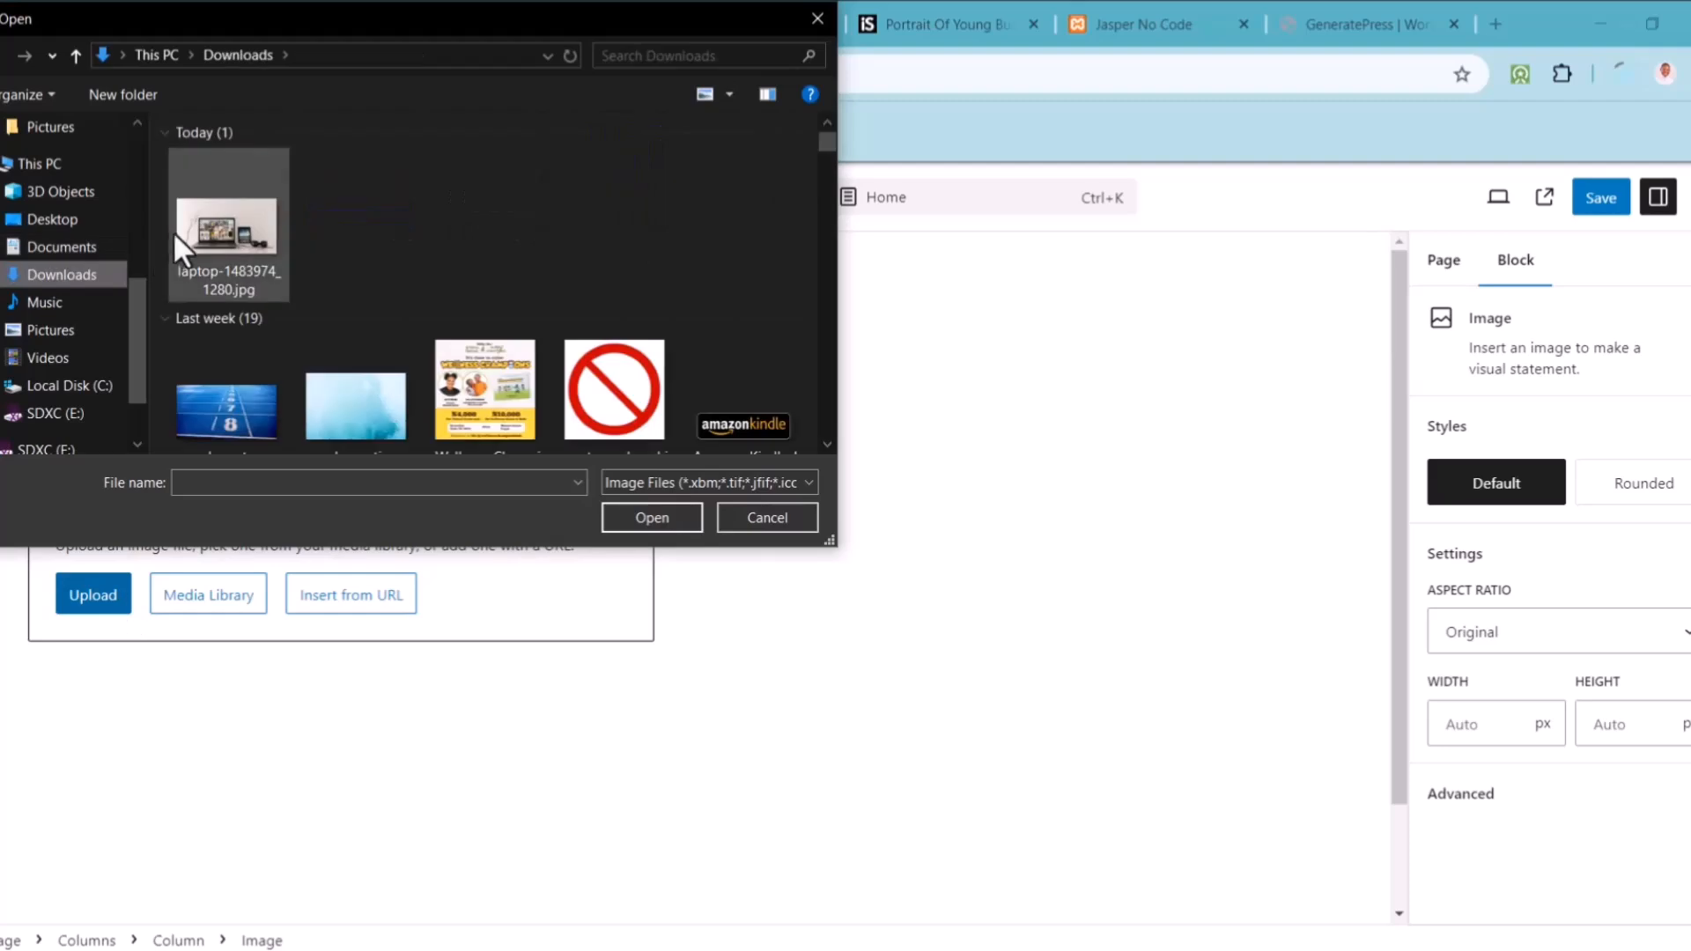
pyautogui.click(222, 231)
pyautogui.click(646, 516)
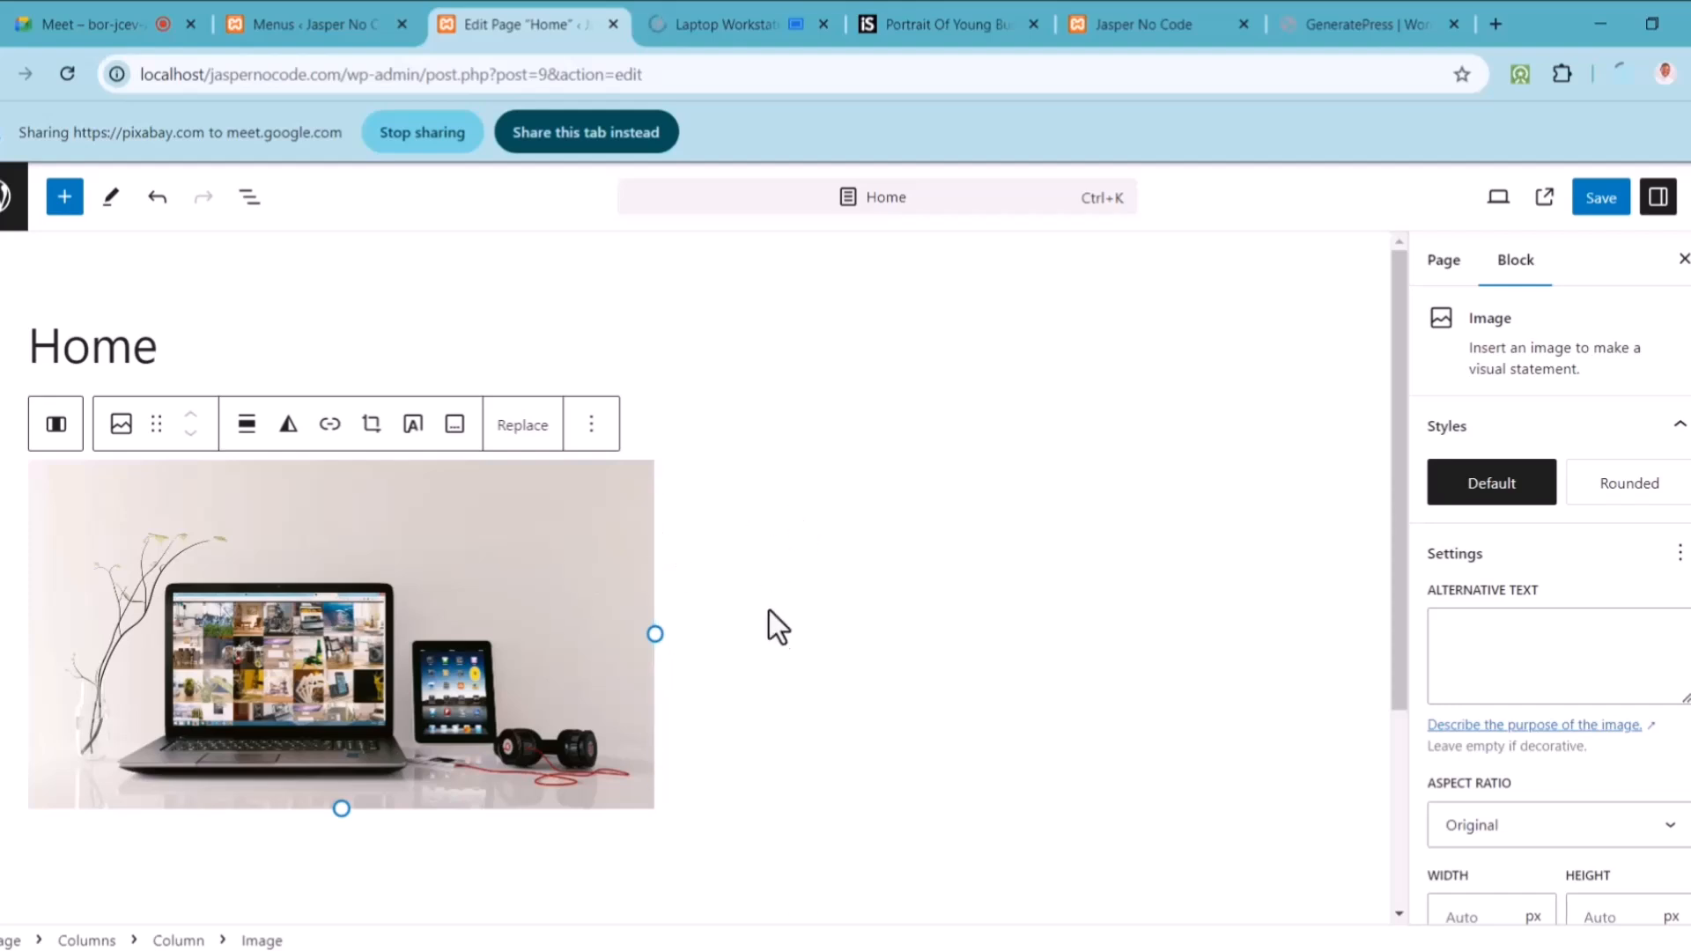
pyautogui.click(947, 557)
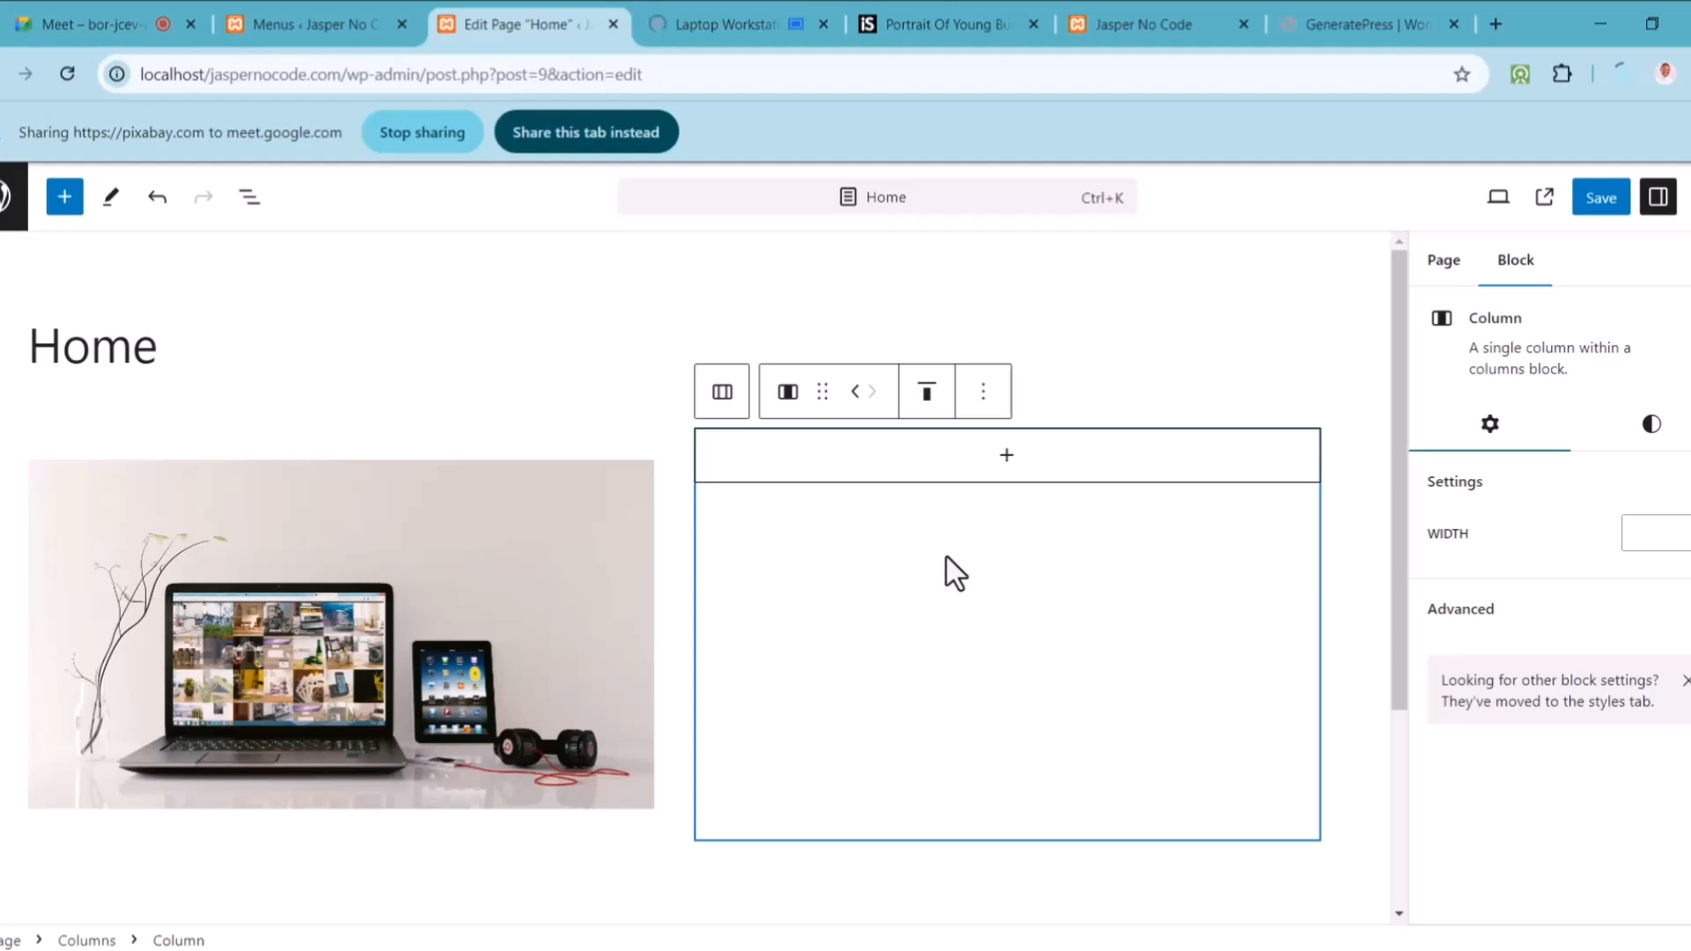
# Step: Add a 'No Code Development' heading to the empty right column
pyautogui.click(1011, 468)
pyautogui.click(891, 740)
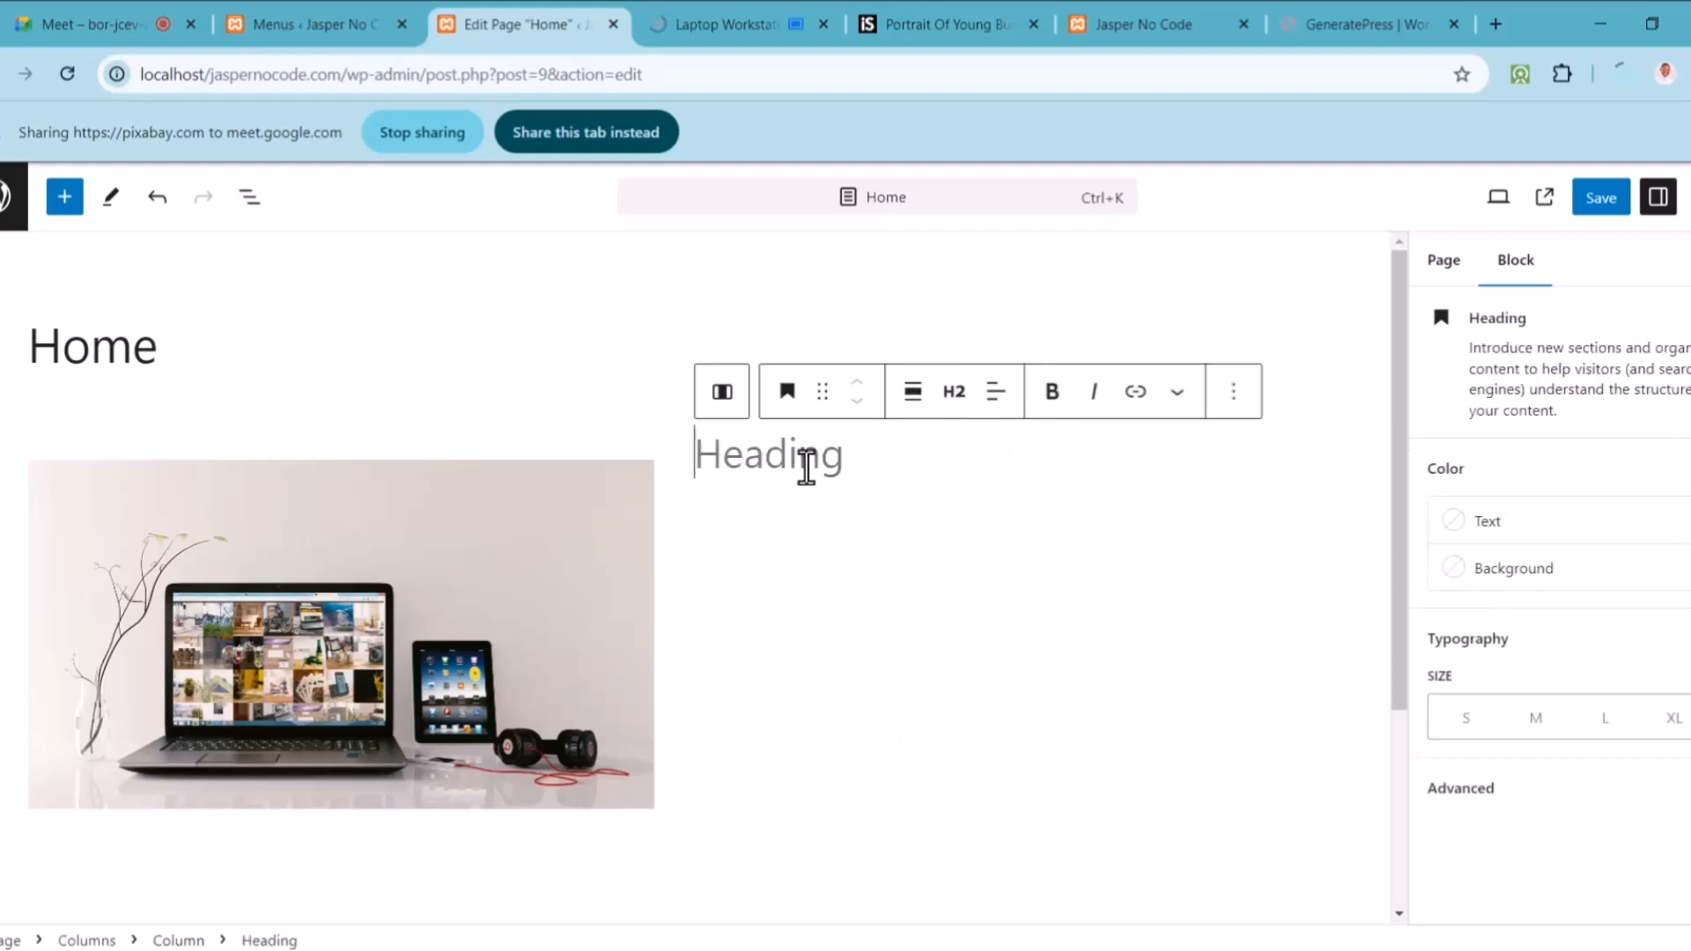
pyautogui.write('No Code ')
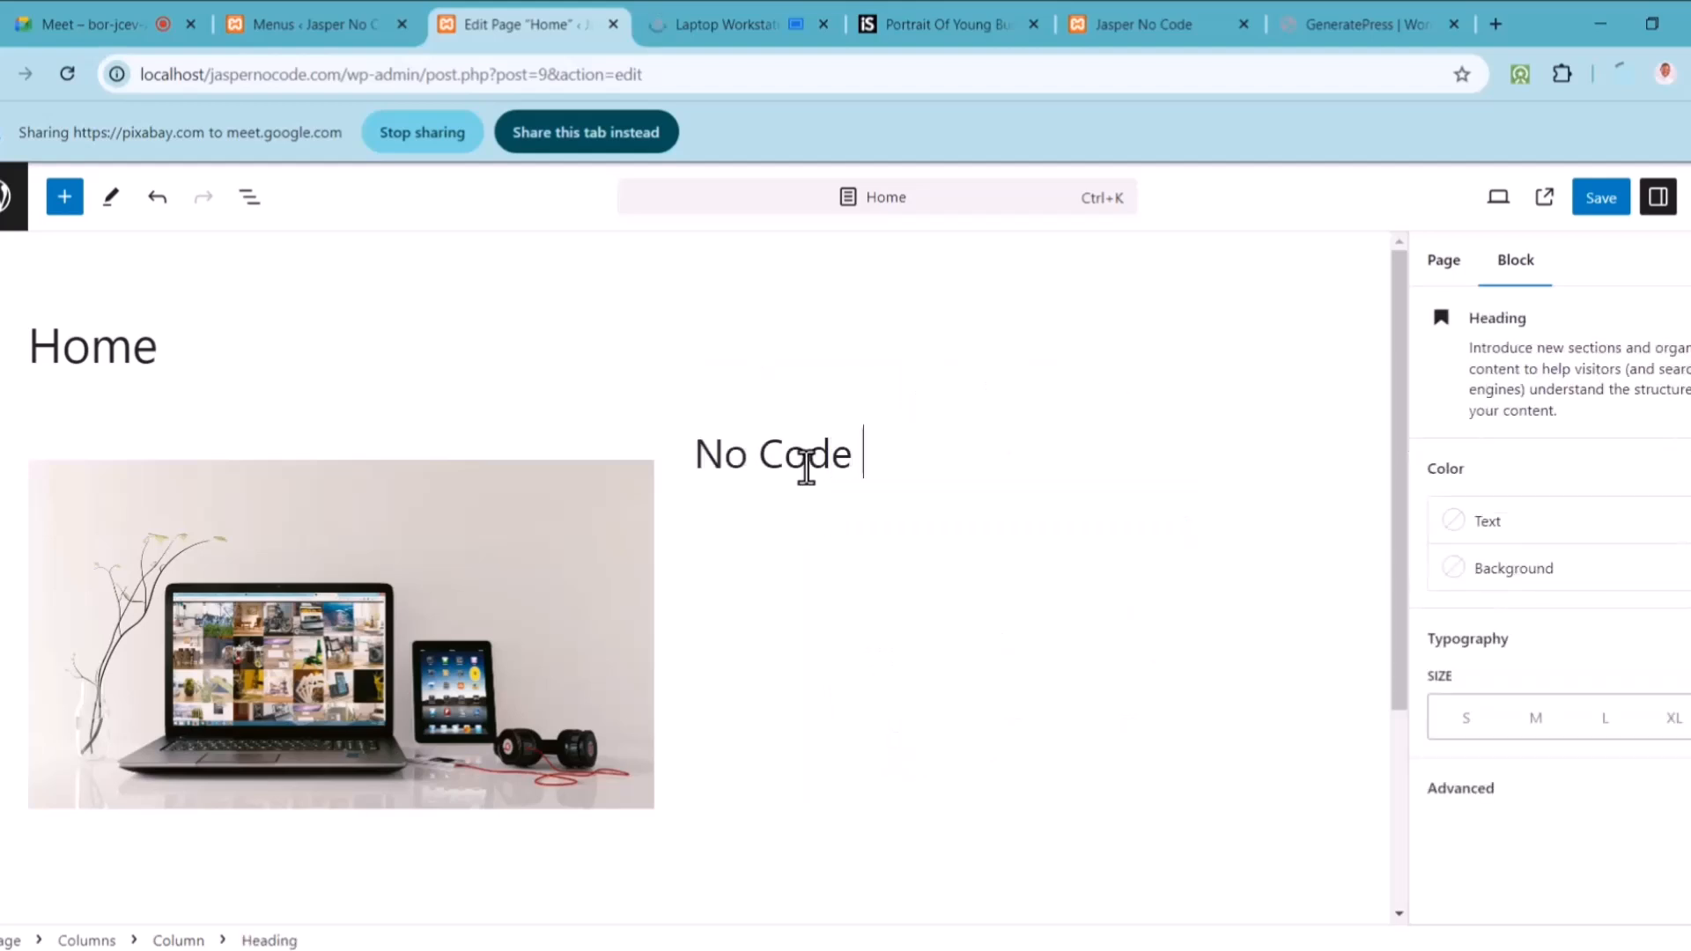
pyautogui.write('Development')
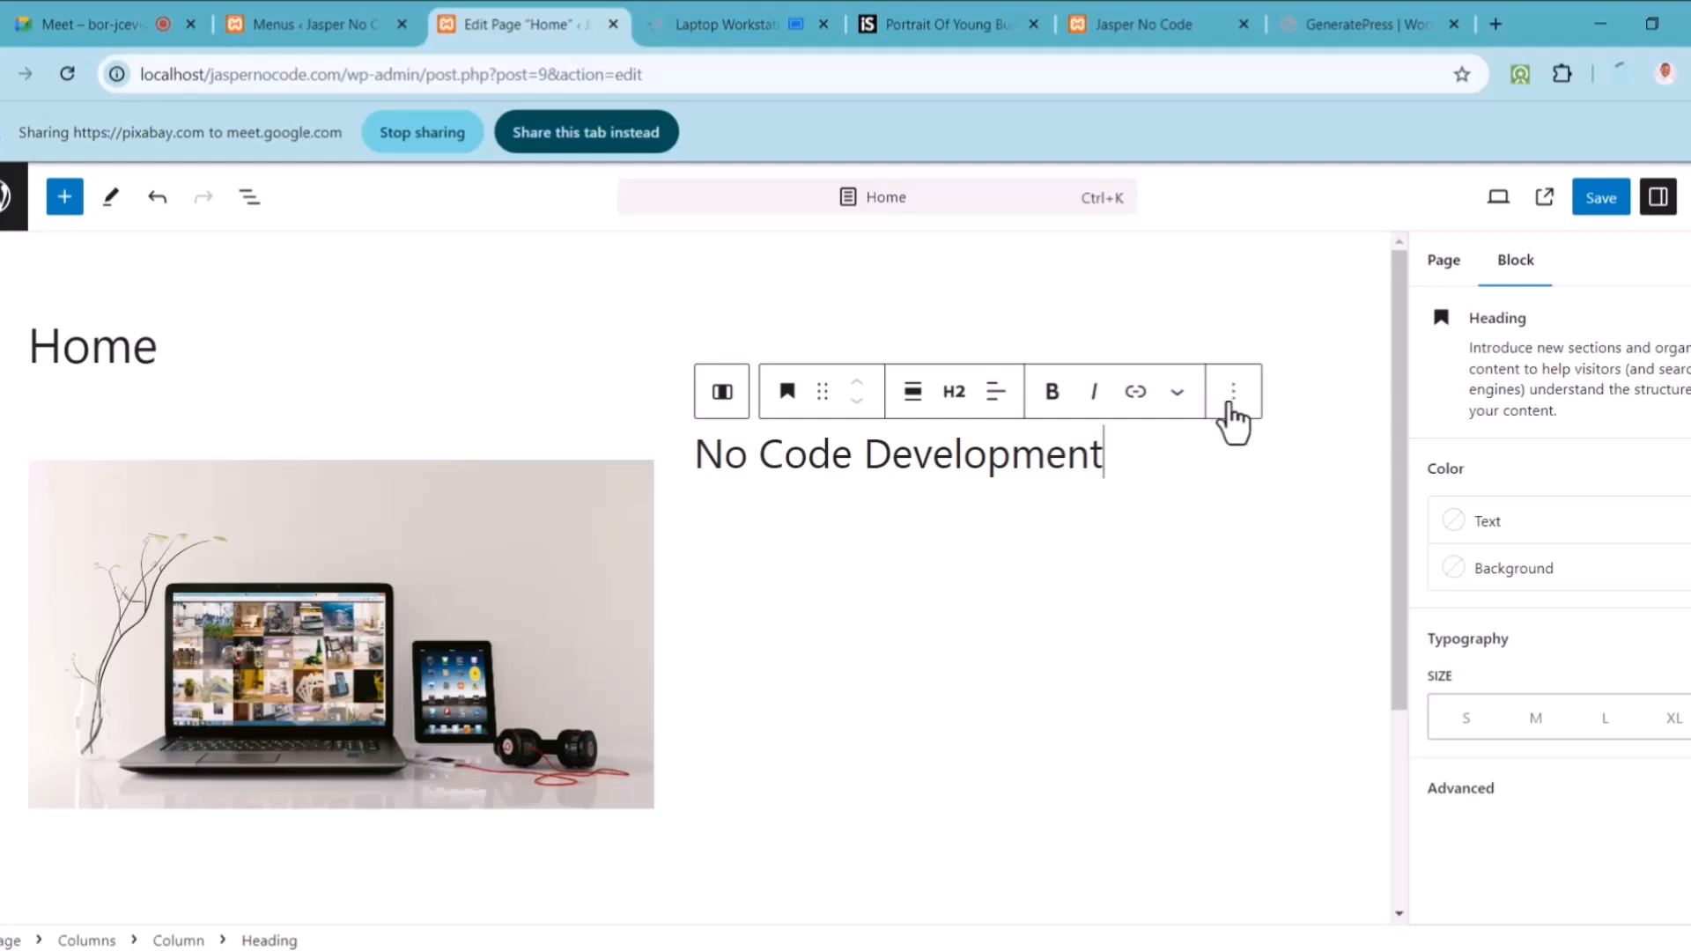
# Step: Review the heading's alignment and extra actions, leaving it left-aligned
pyautogui.click(844, 551)
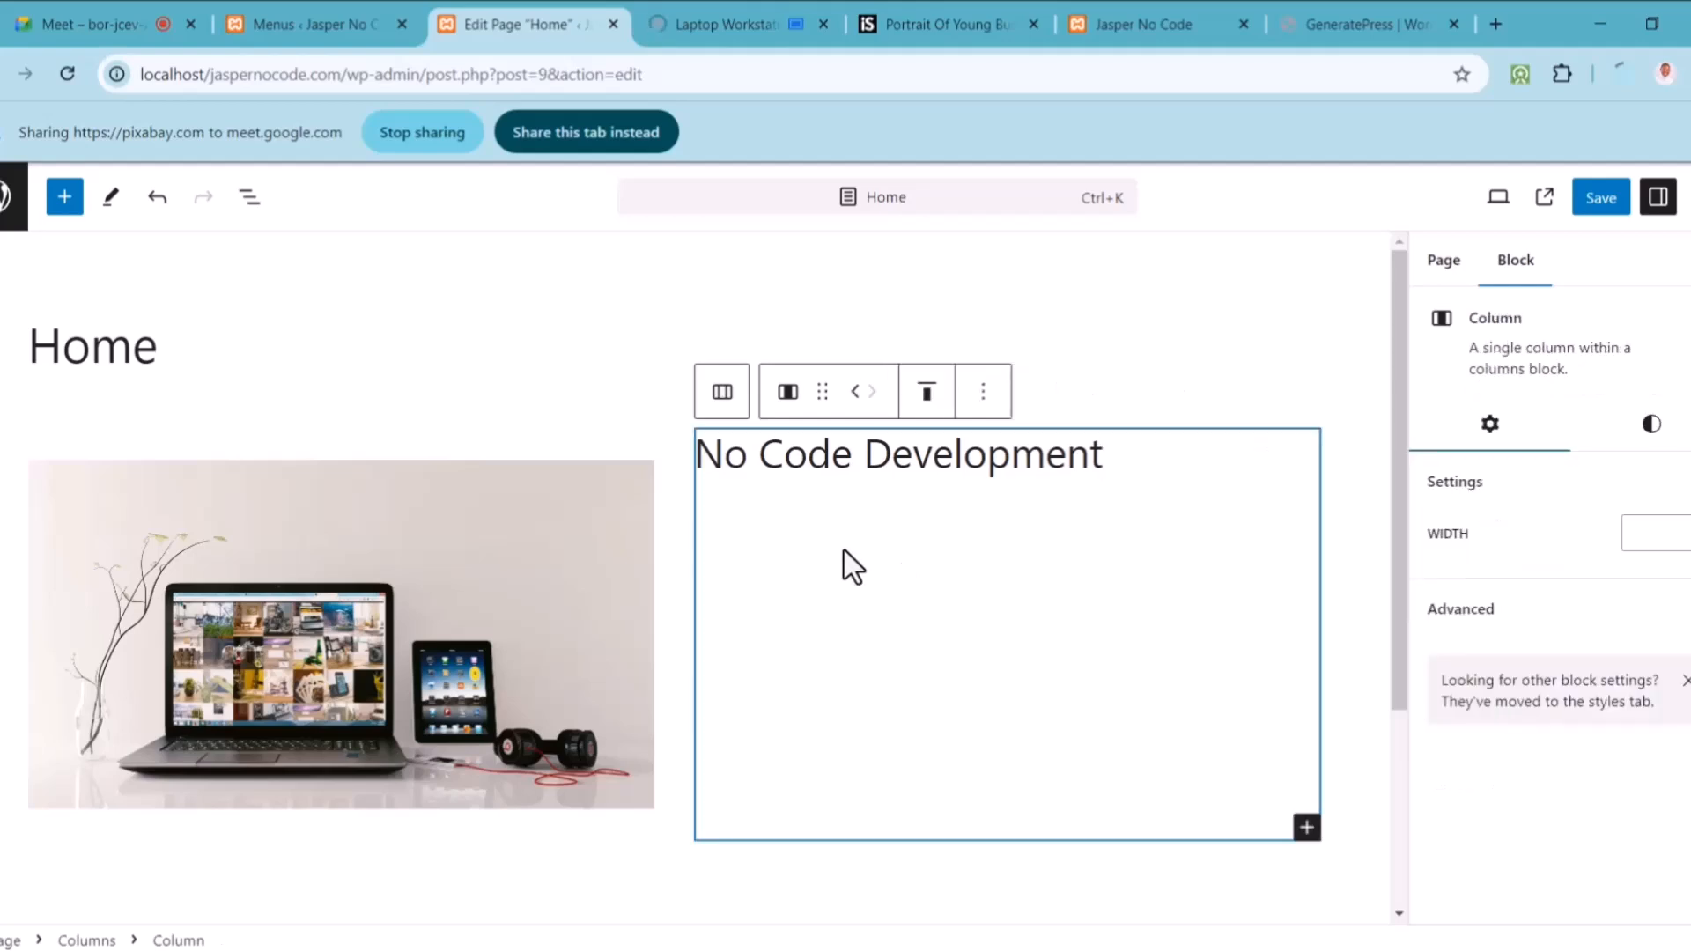
pyautogui.click(989, 471)
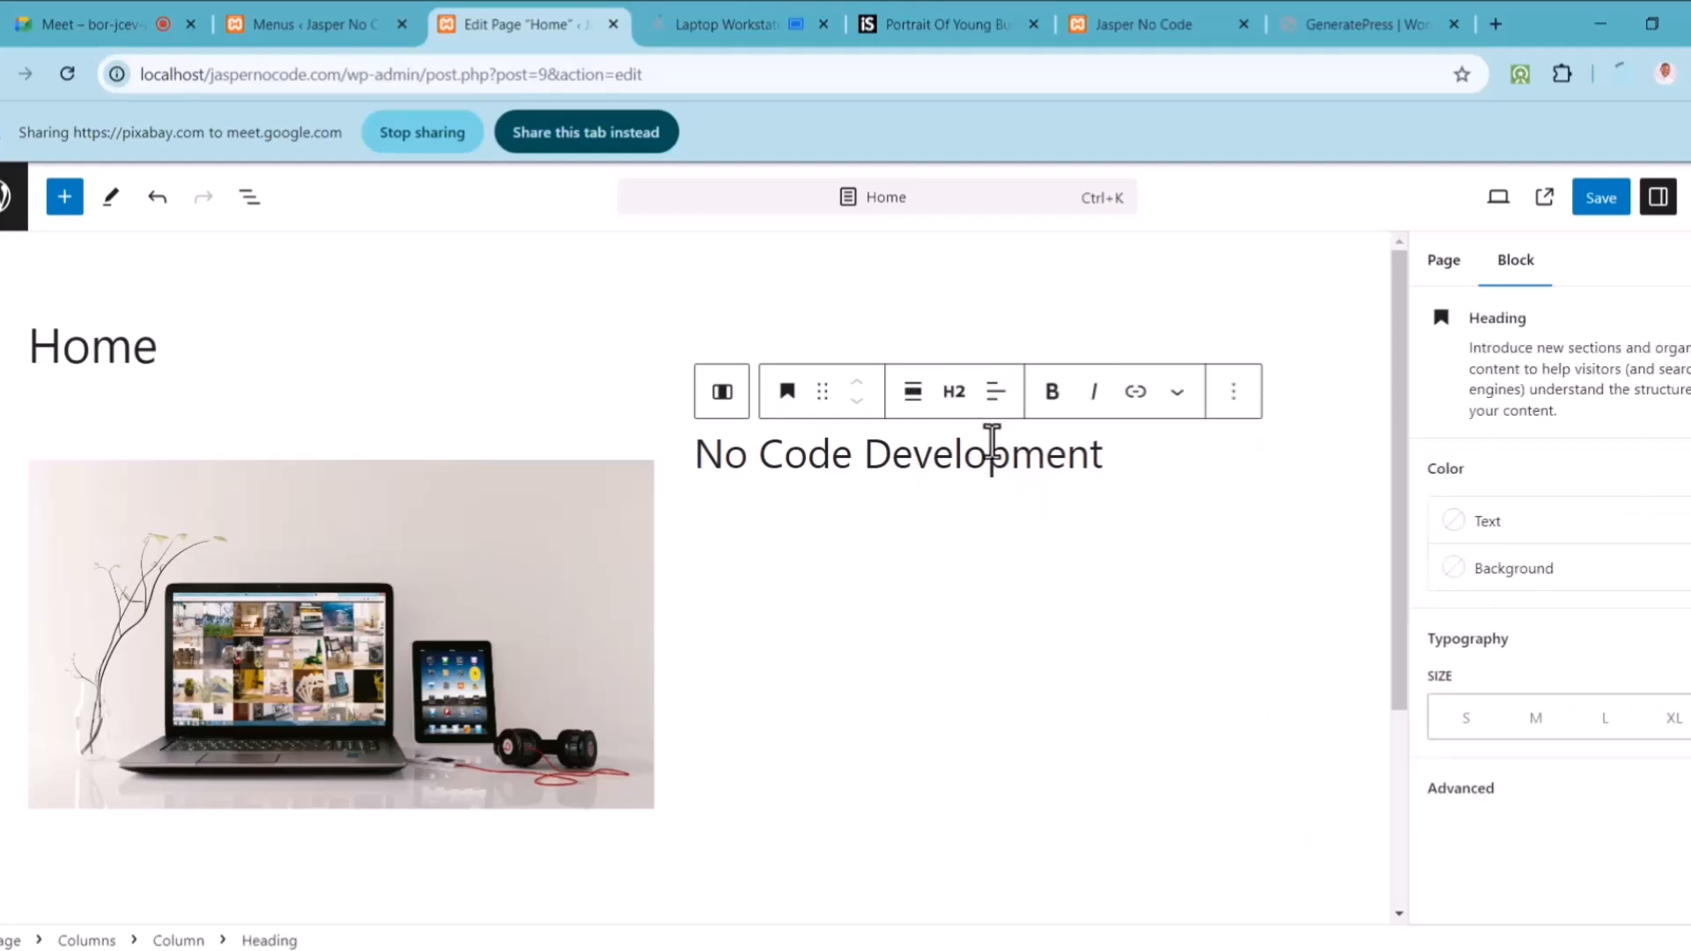
pyautogui.click(997, 394)
pyautogui.click(946, 488)
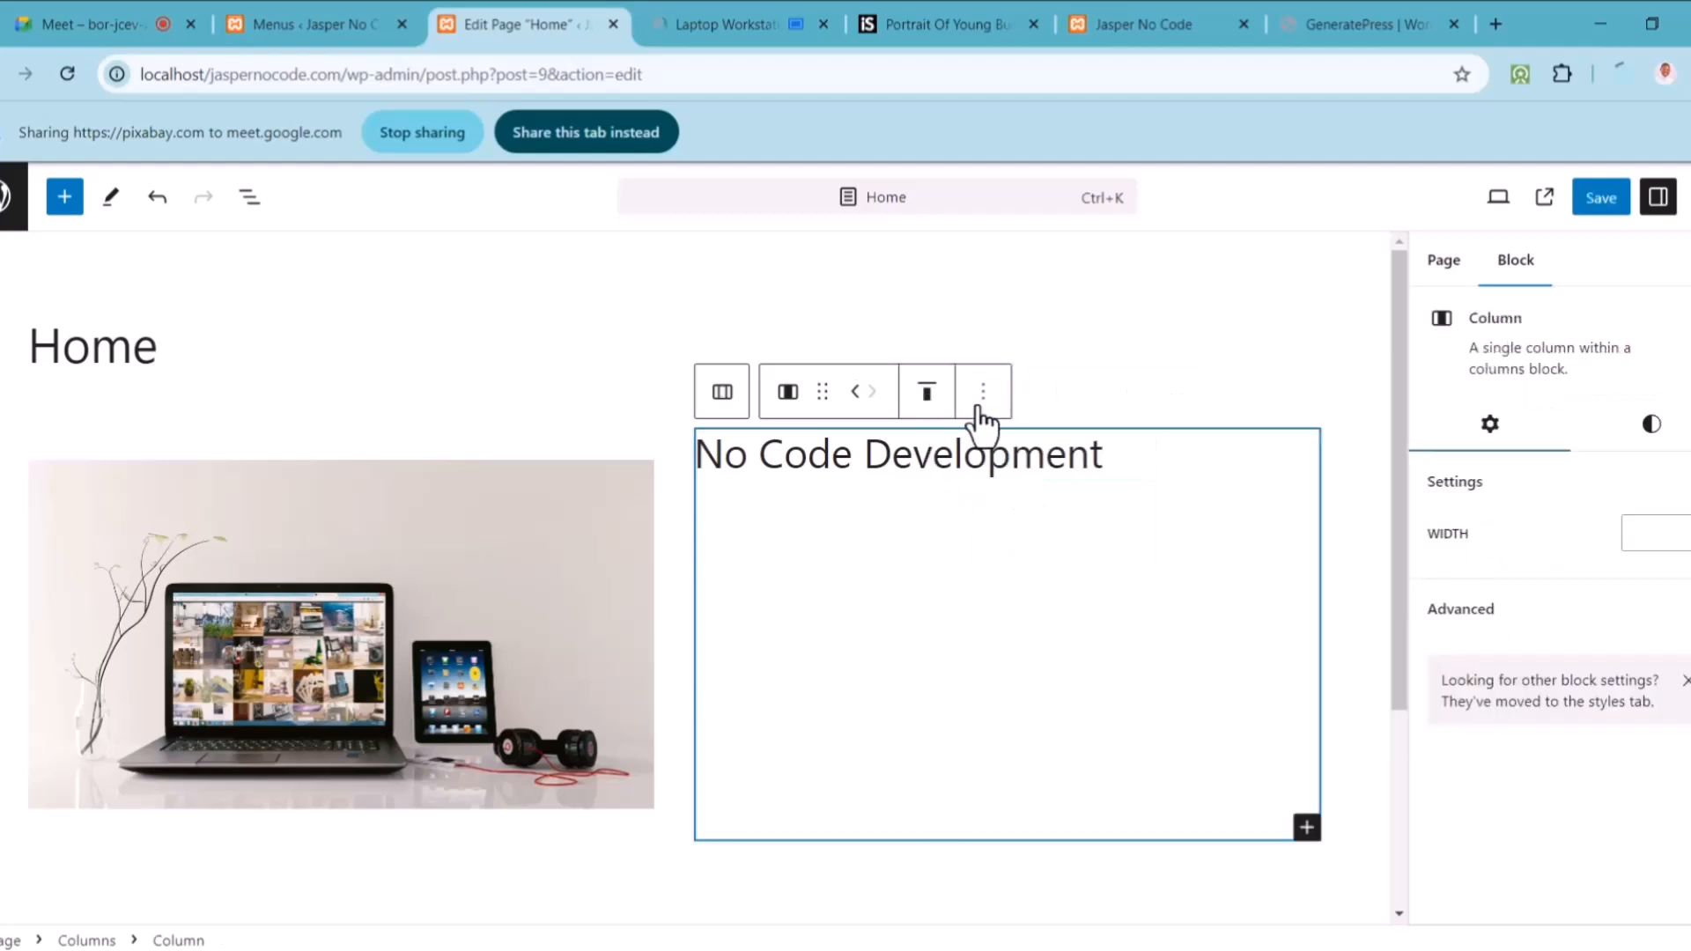
pyautogui.click(928, 466)
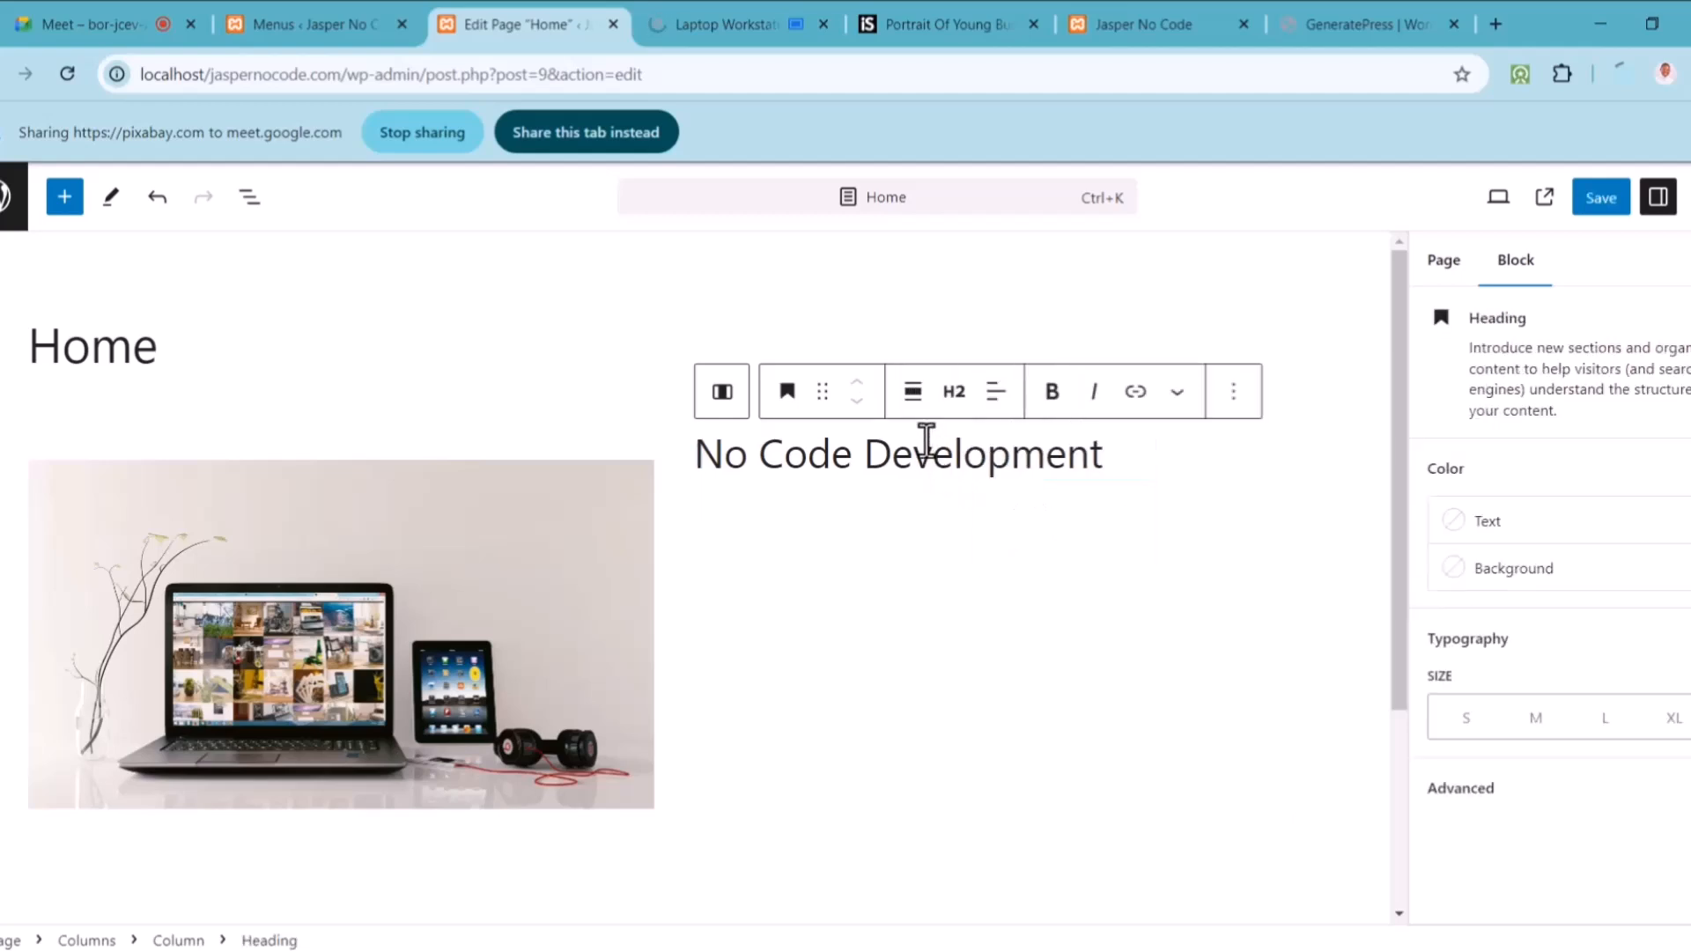
pyautogui.click(994, 398)
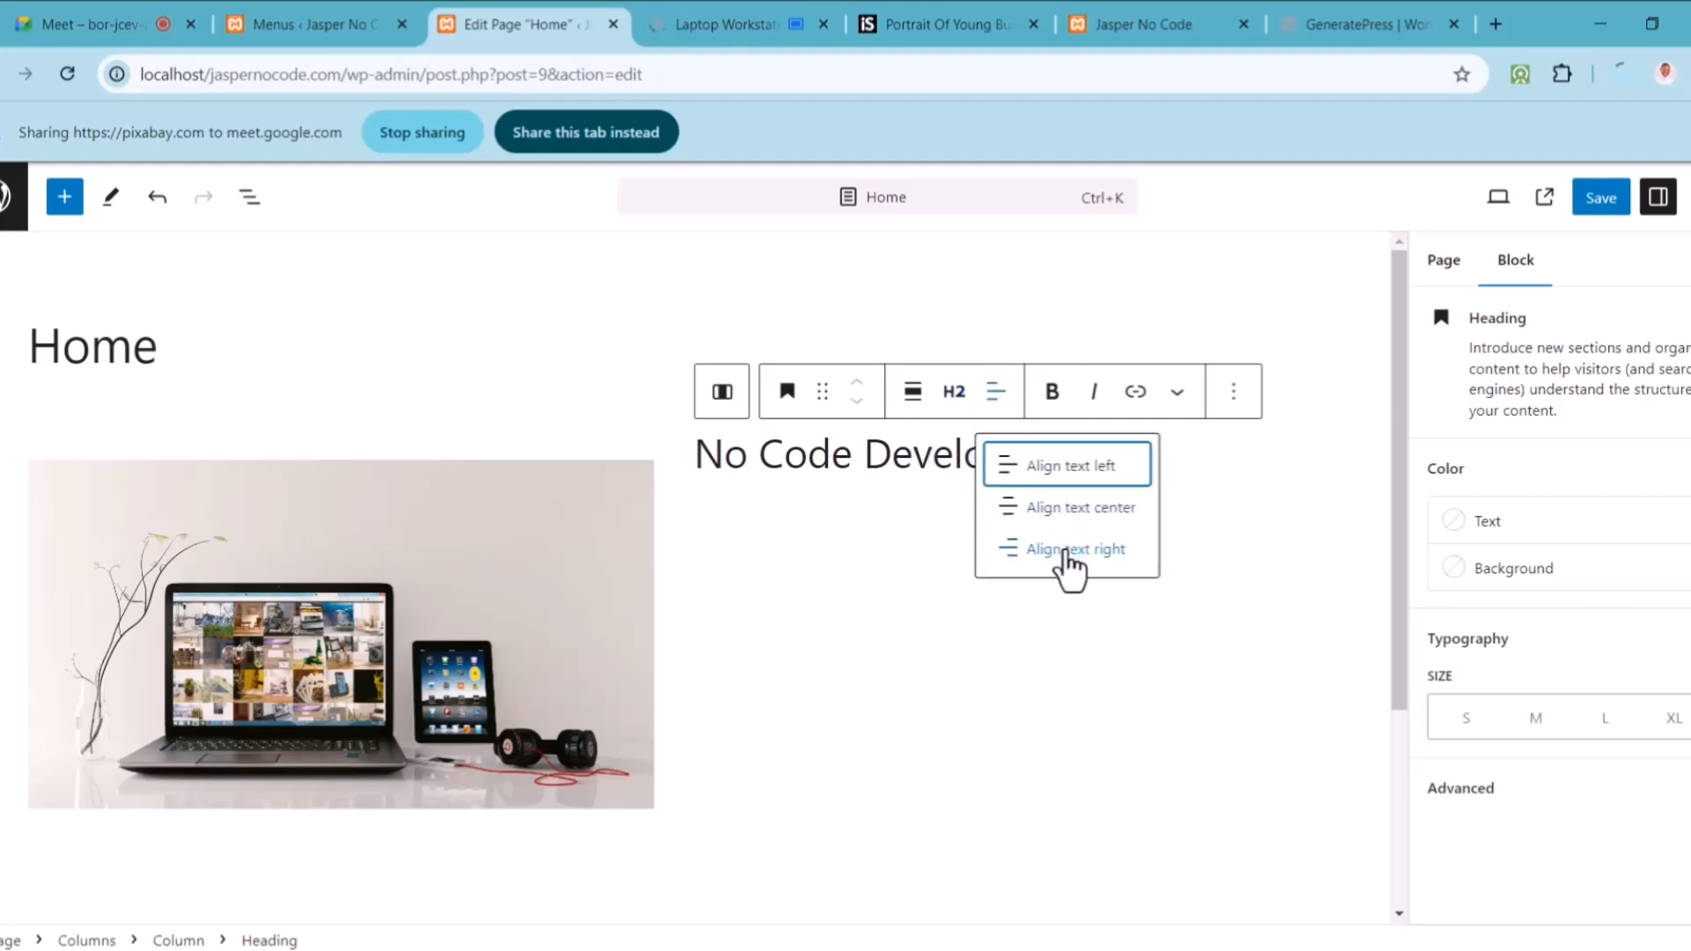
pyautogui.click(728, 468)
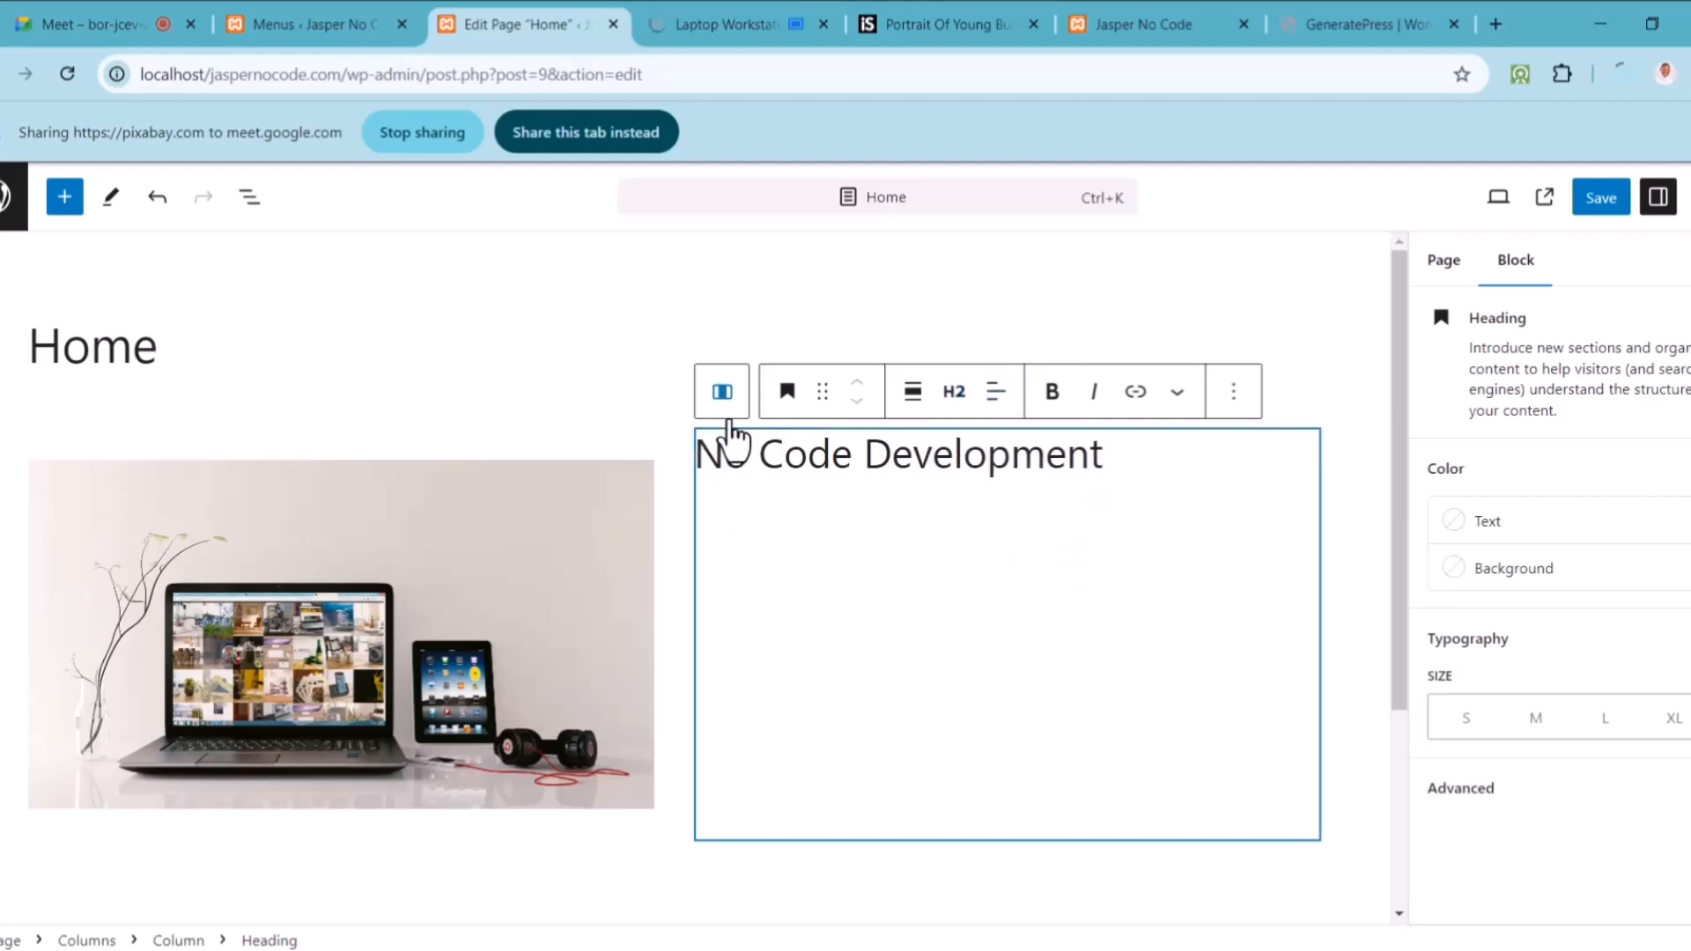
pyautogui.click(1238, 403)
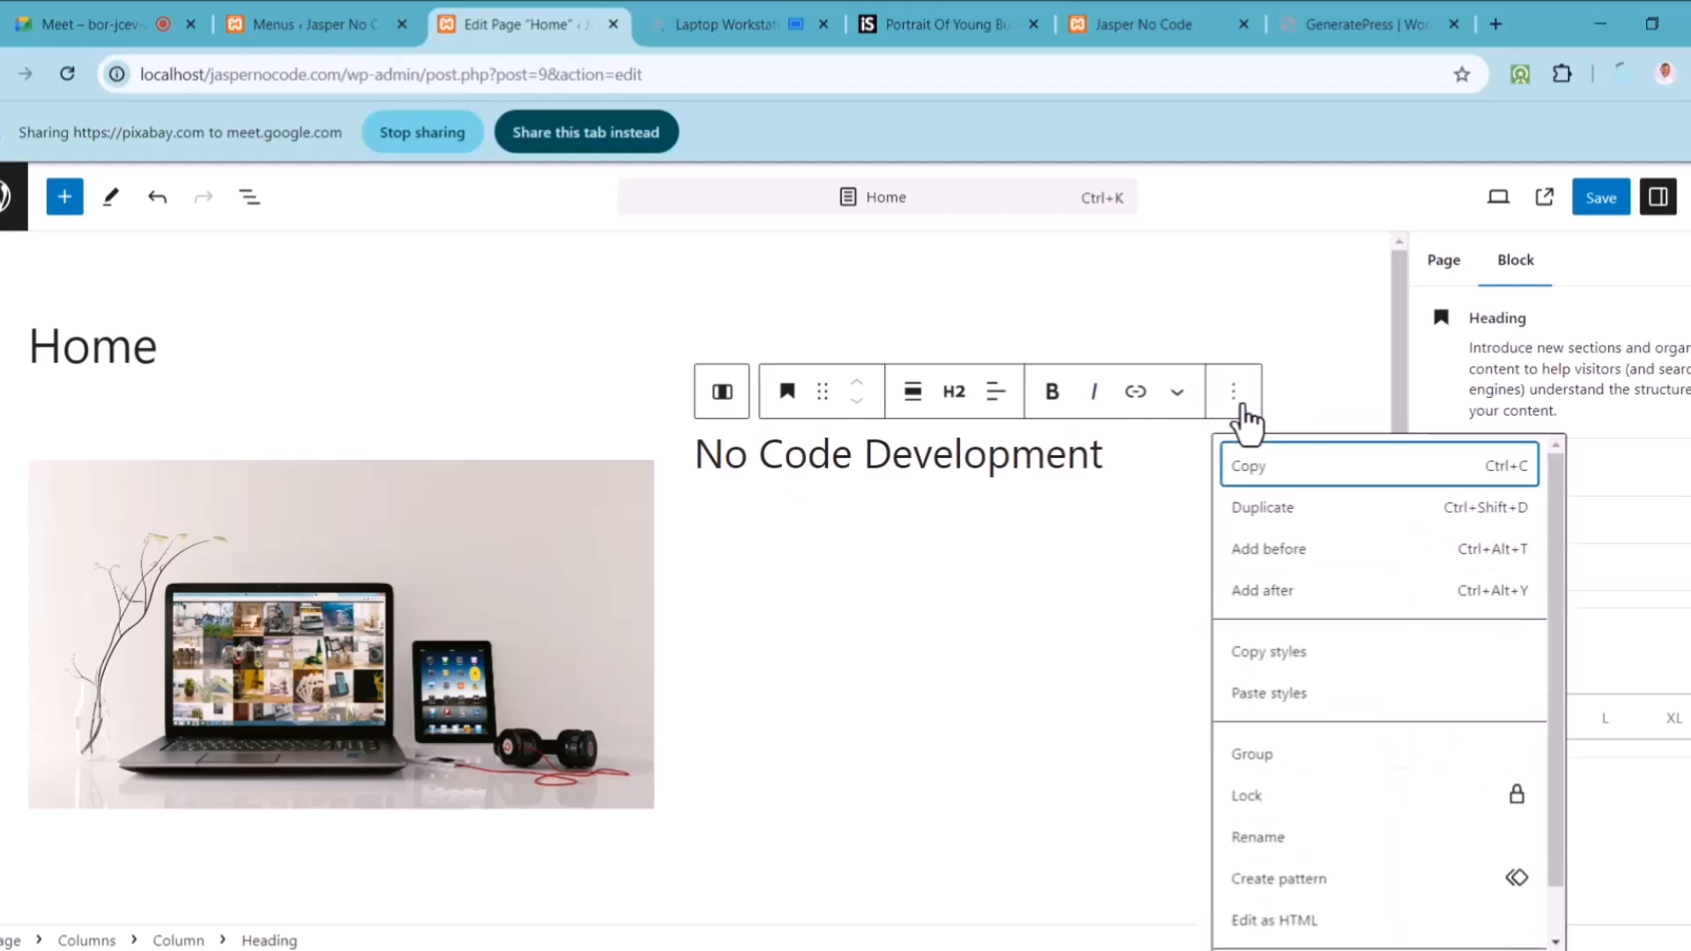
pyautogui.click(1039, 501)
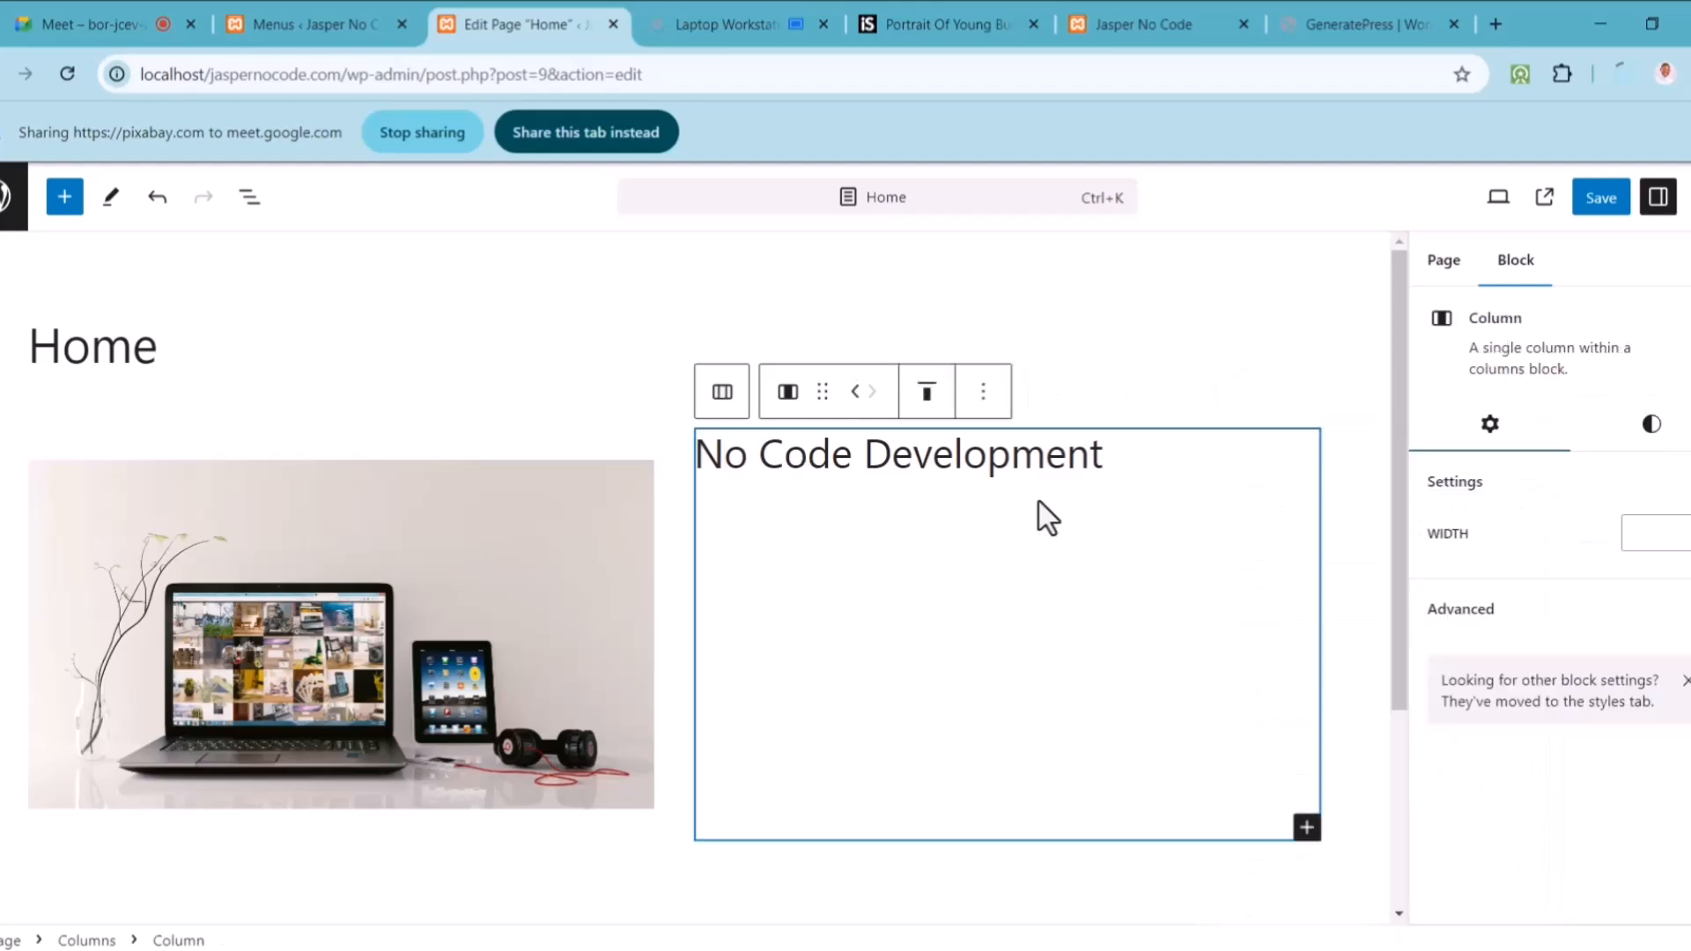
# Step: Add a paragraph repeating 'This is a website dedicated to no-code website development.'
pyautogui.click(1307, 828)
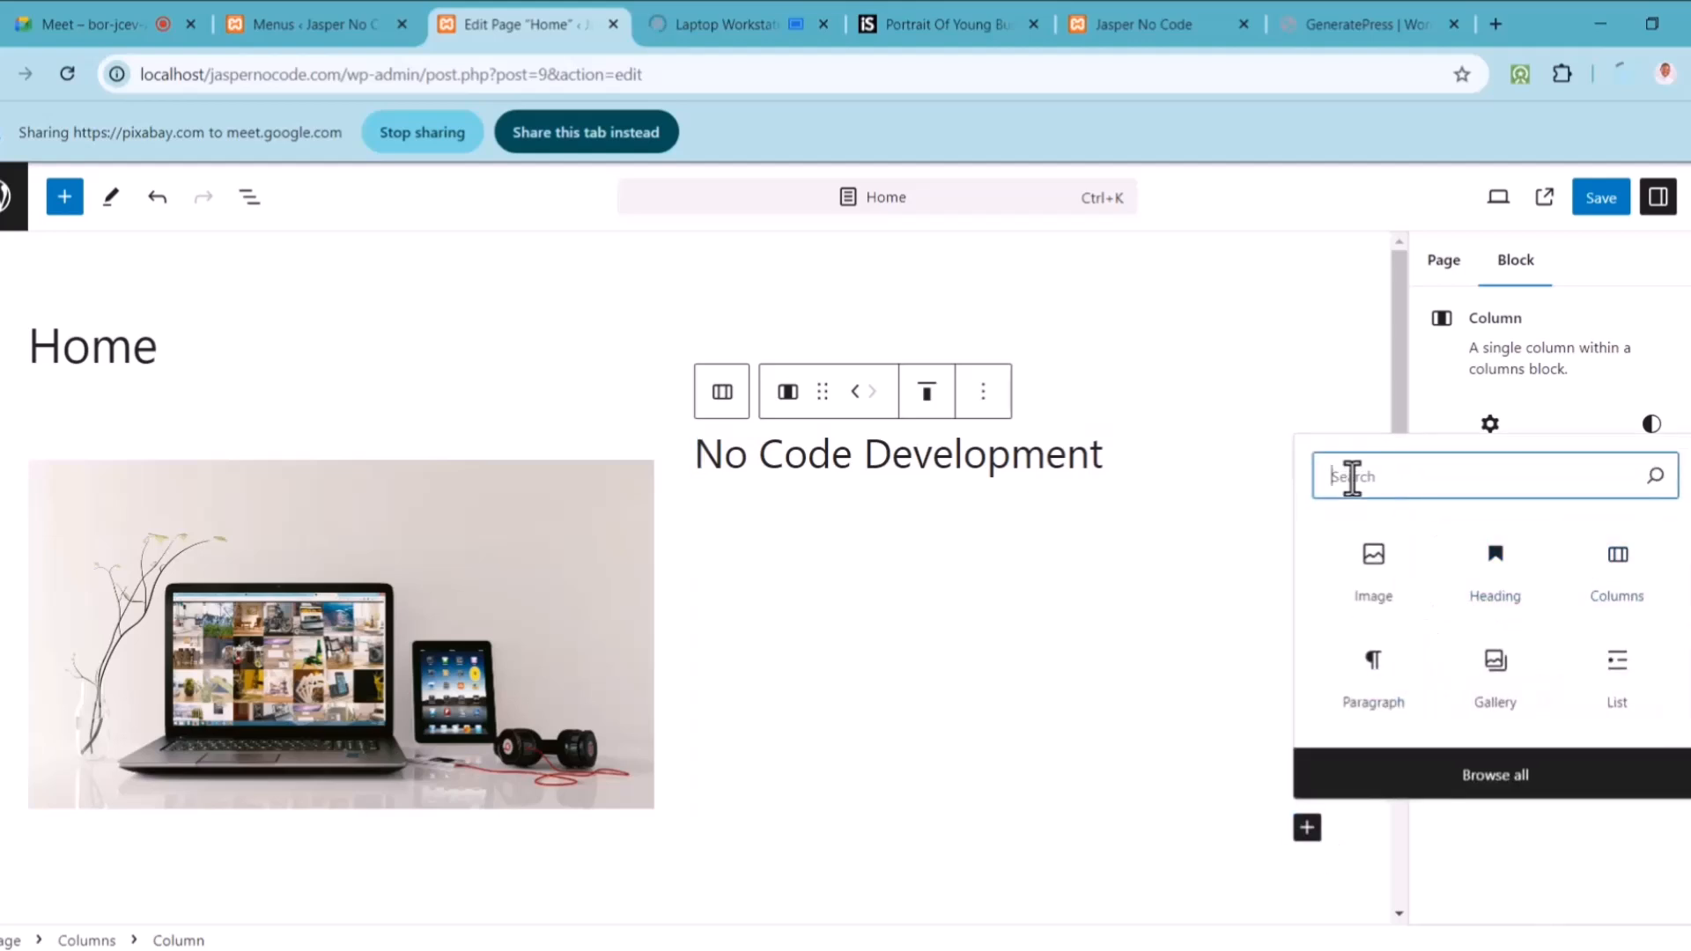
pyautogui.write('text')
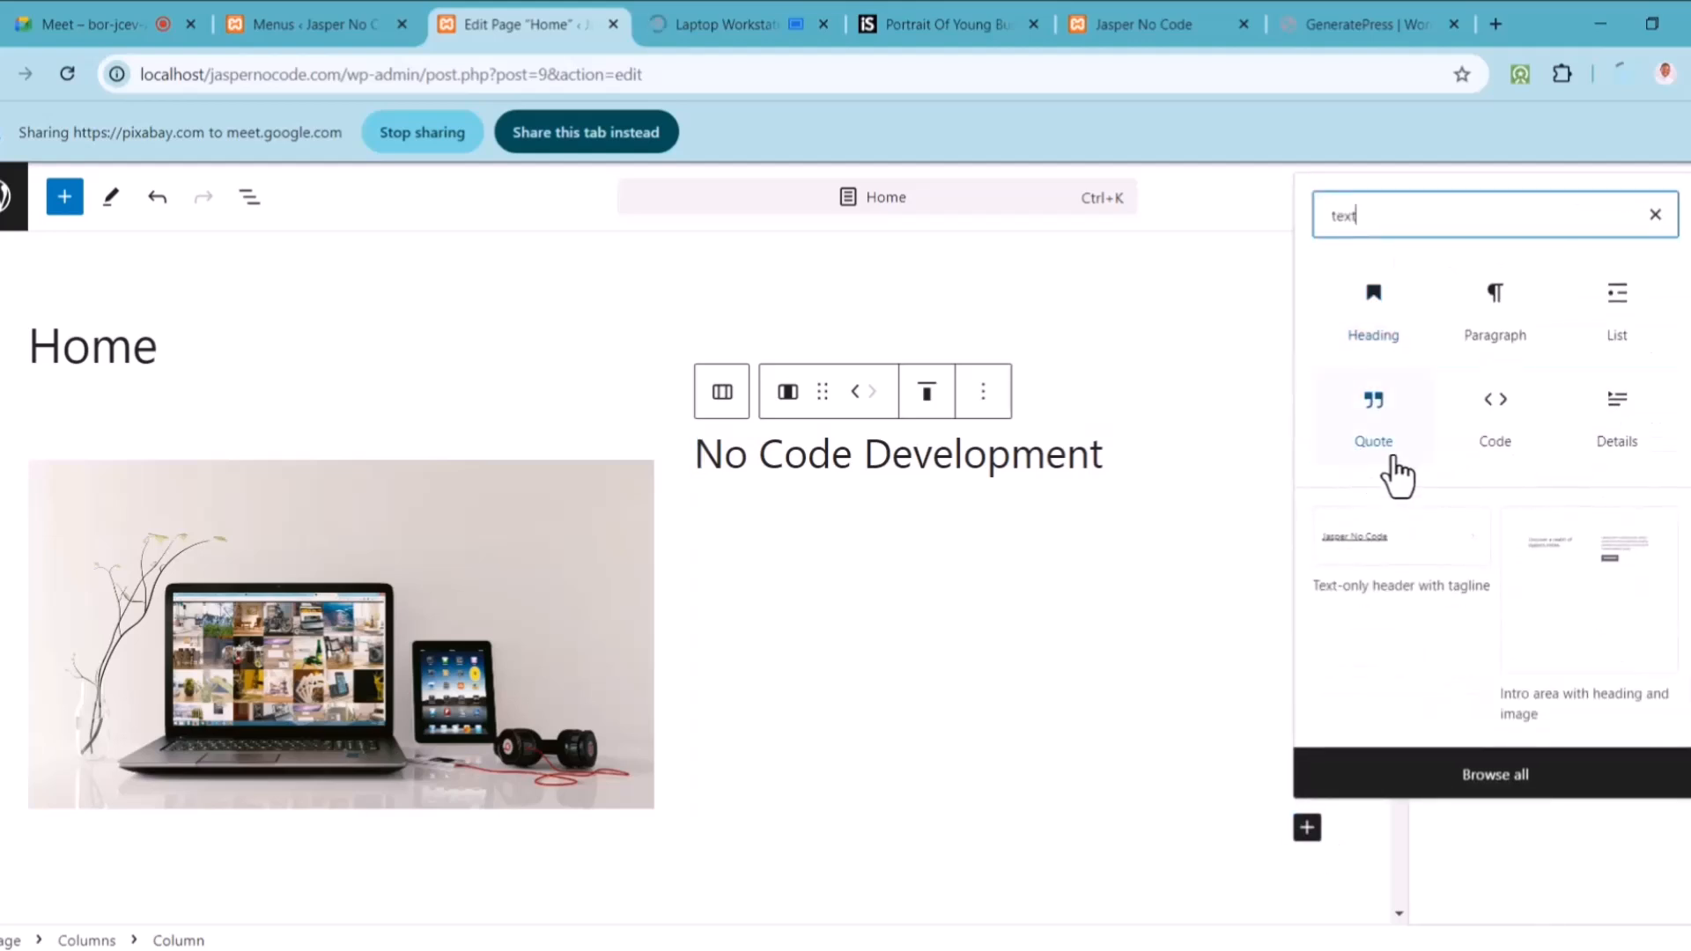
pyautogui.click(1505, 327)
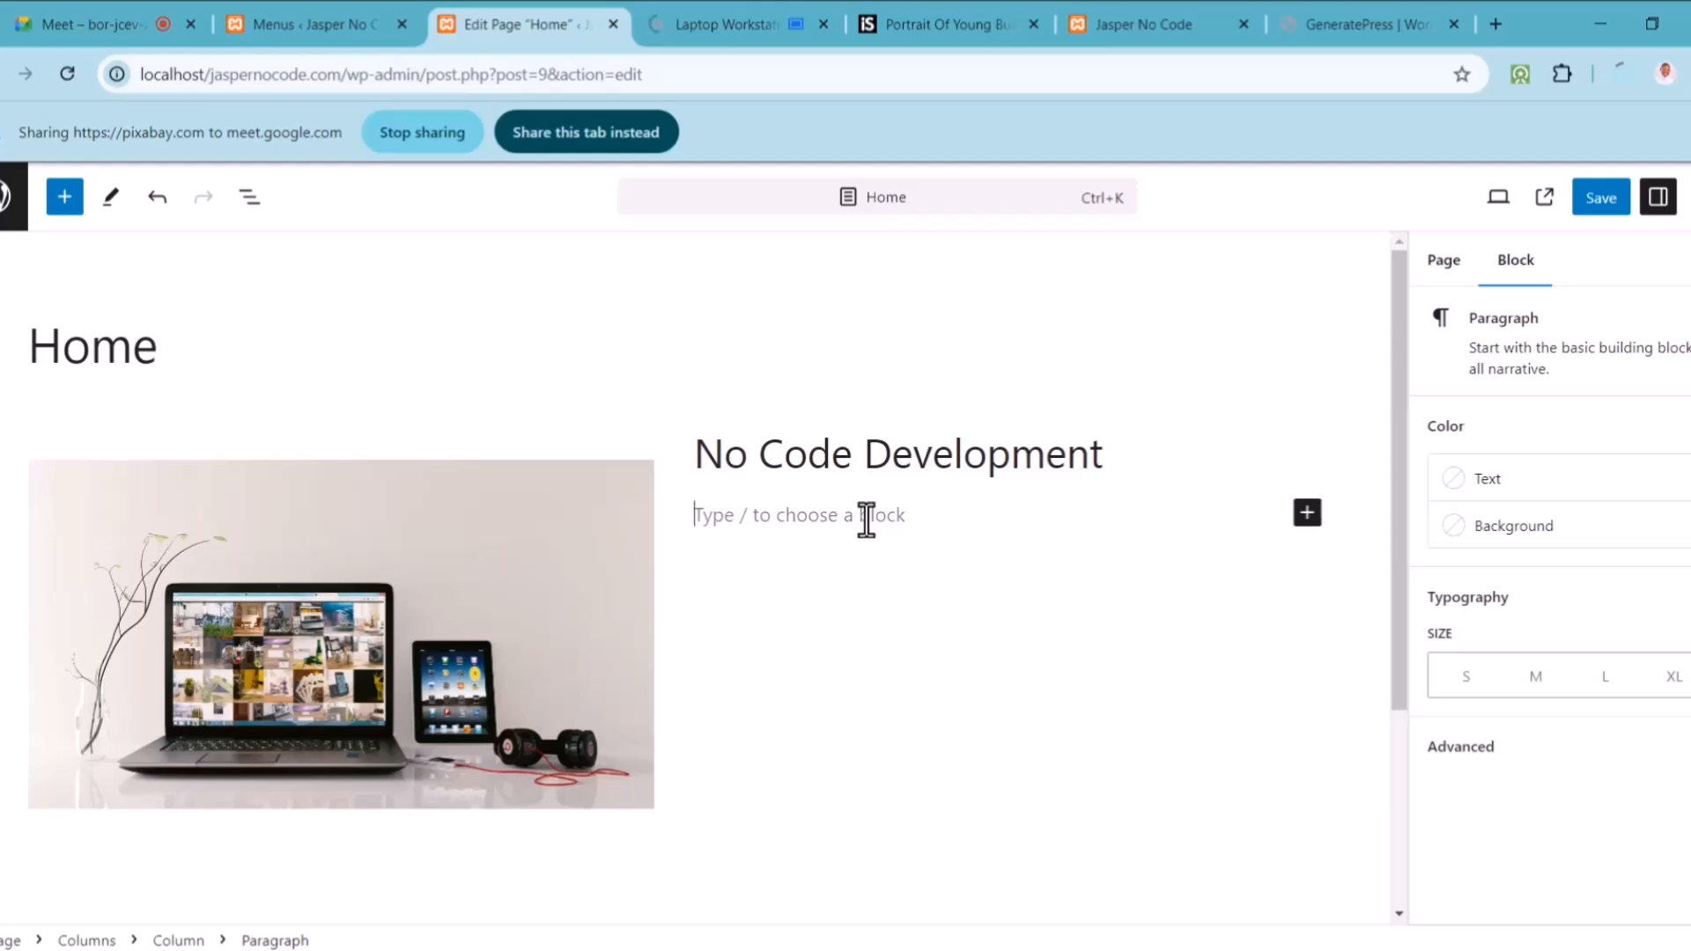
pyautogui.write('This is ')
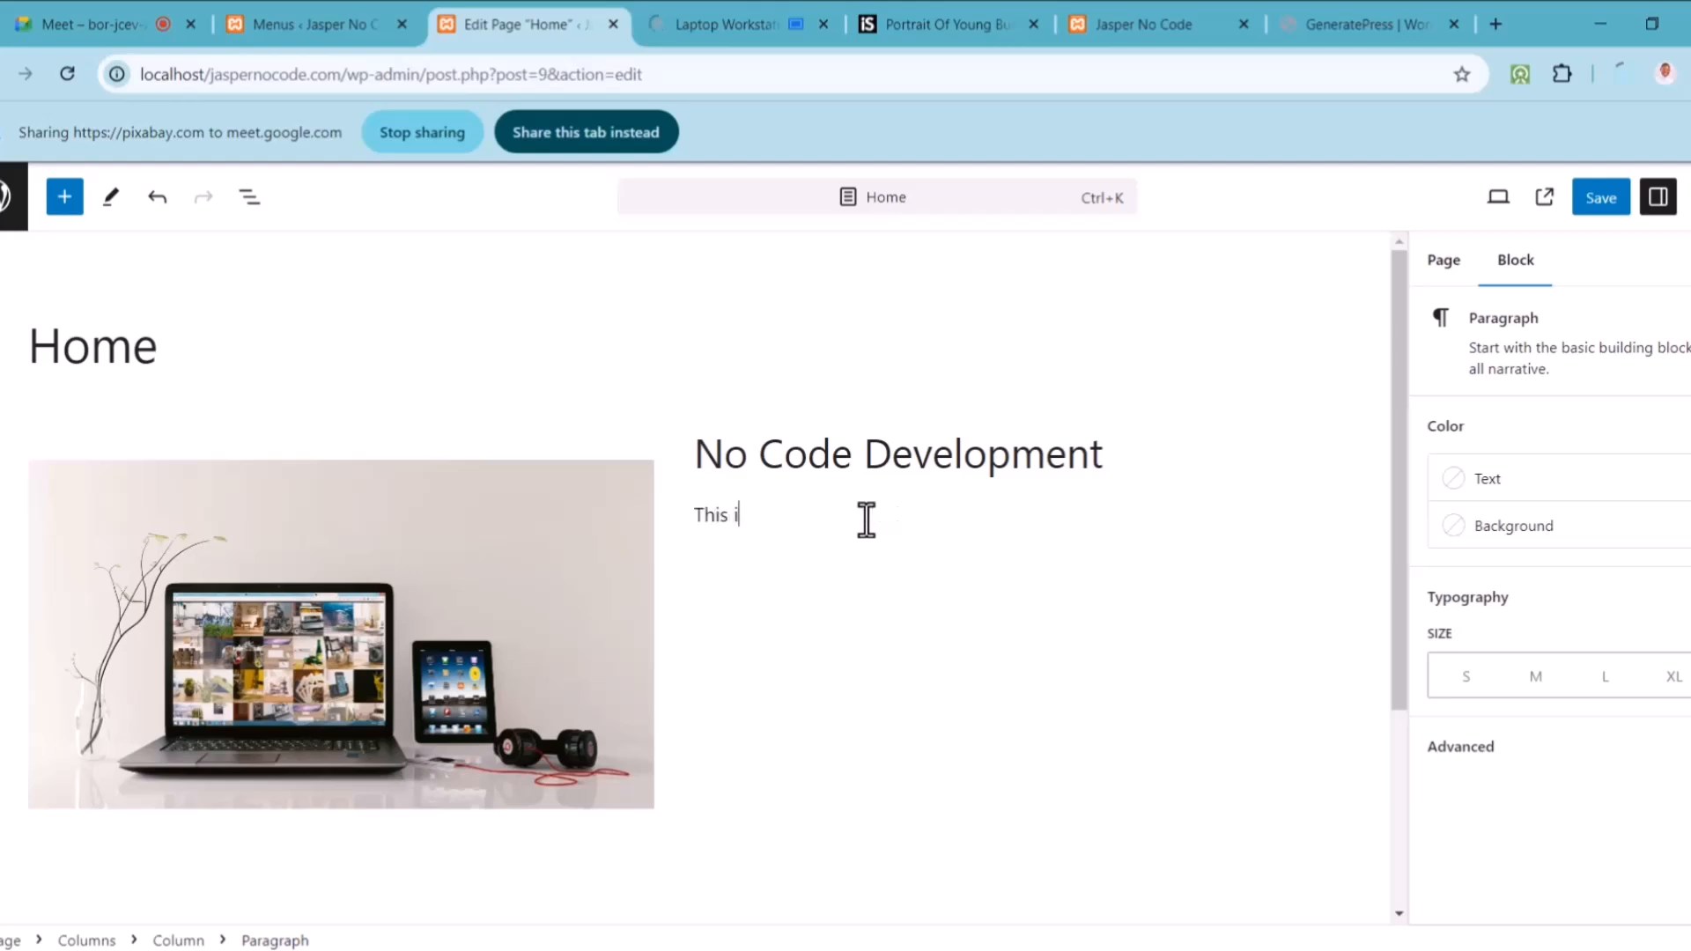
pyautogui.write('for No Co')
pyautogui.write('de')
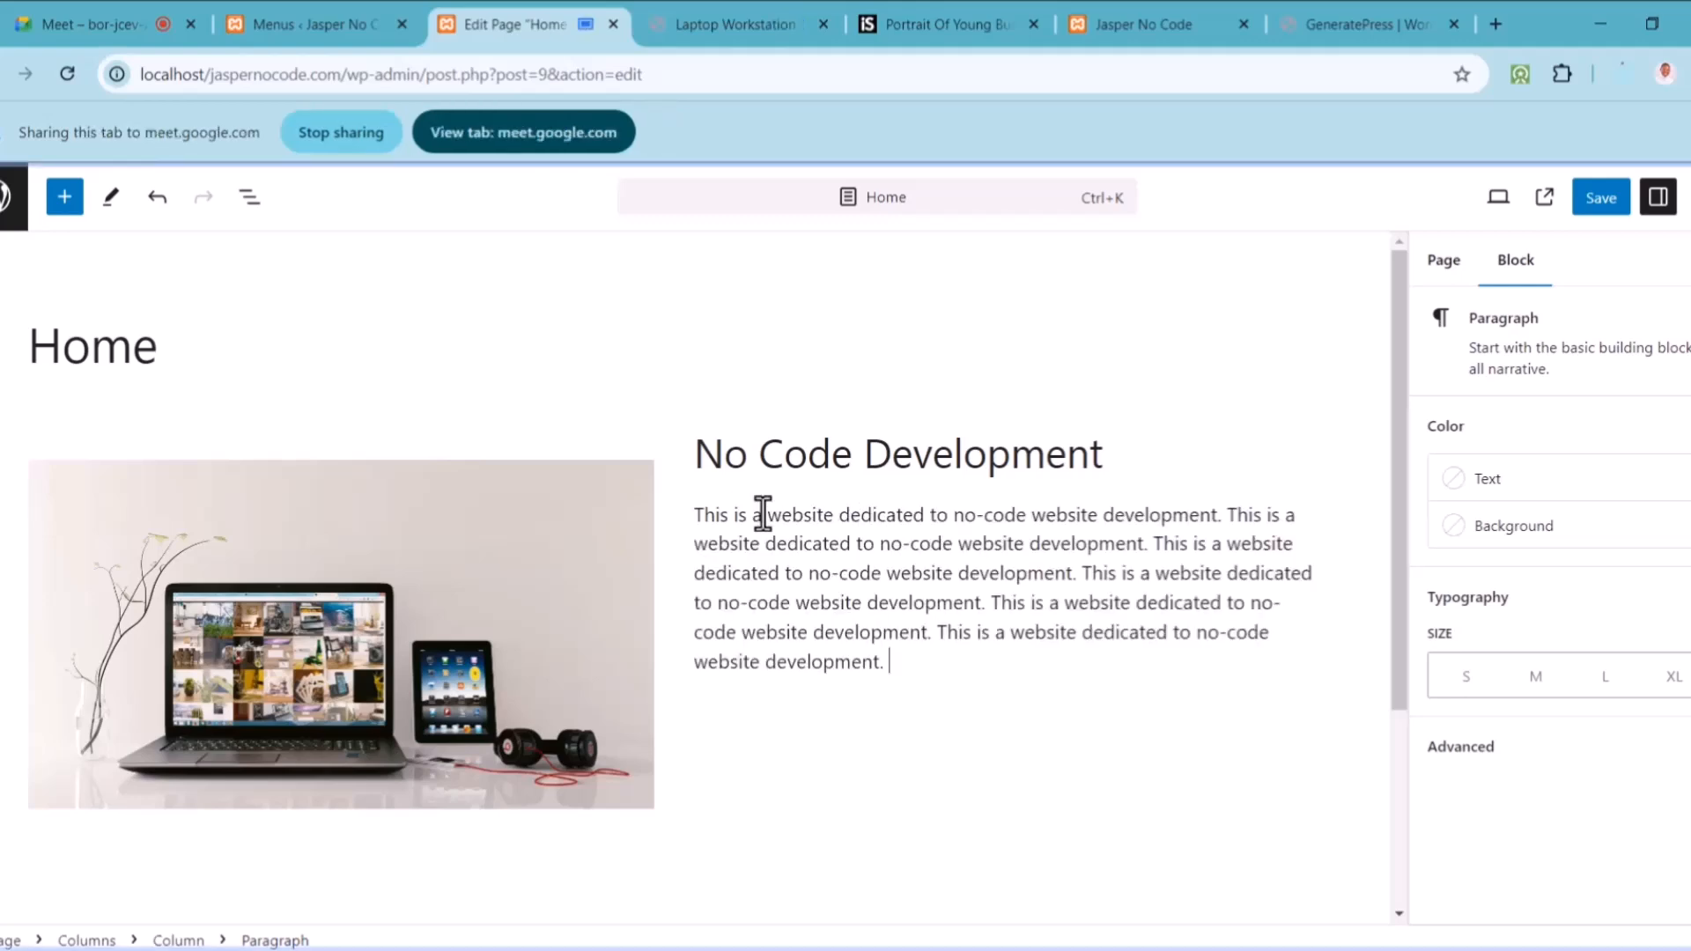
pyautogui.hotkey('ctrl', 'v')
pyautogui.hotkey('ctrl', 'v')
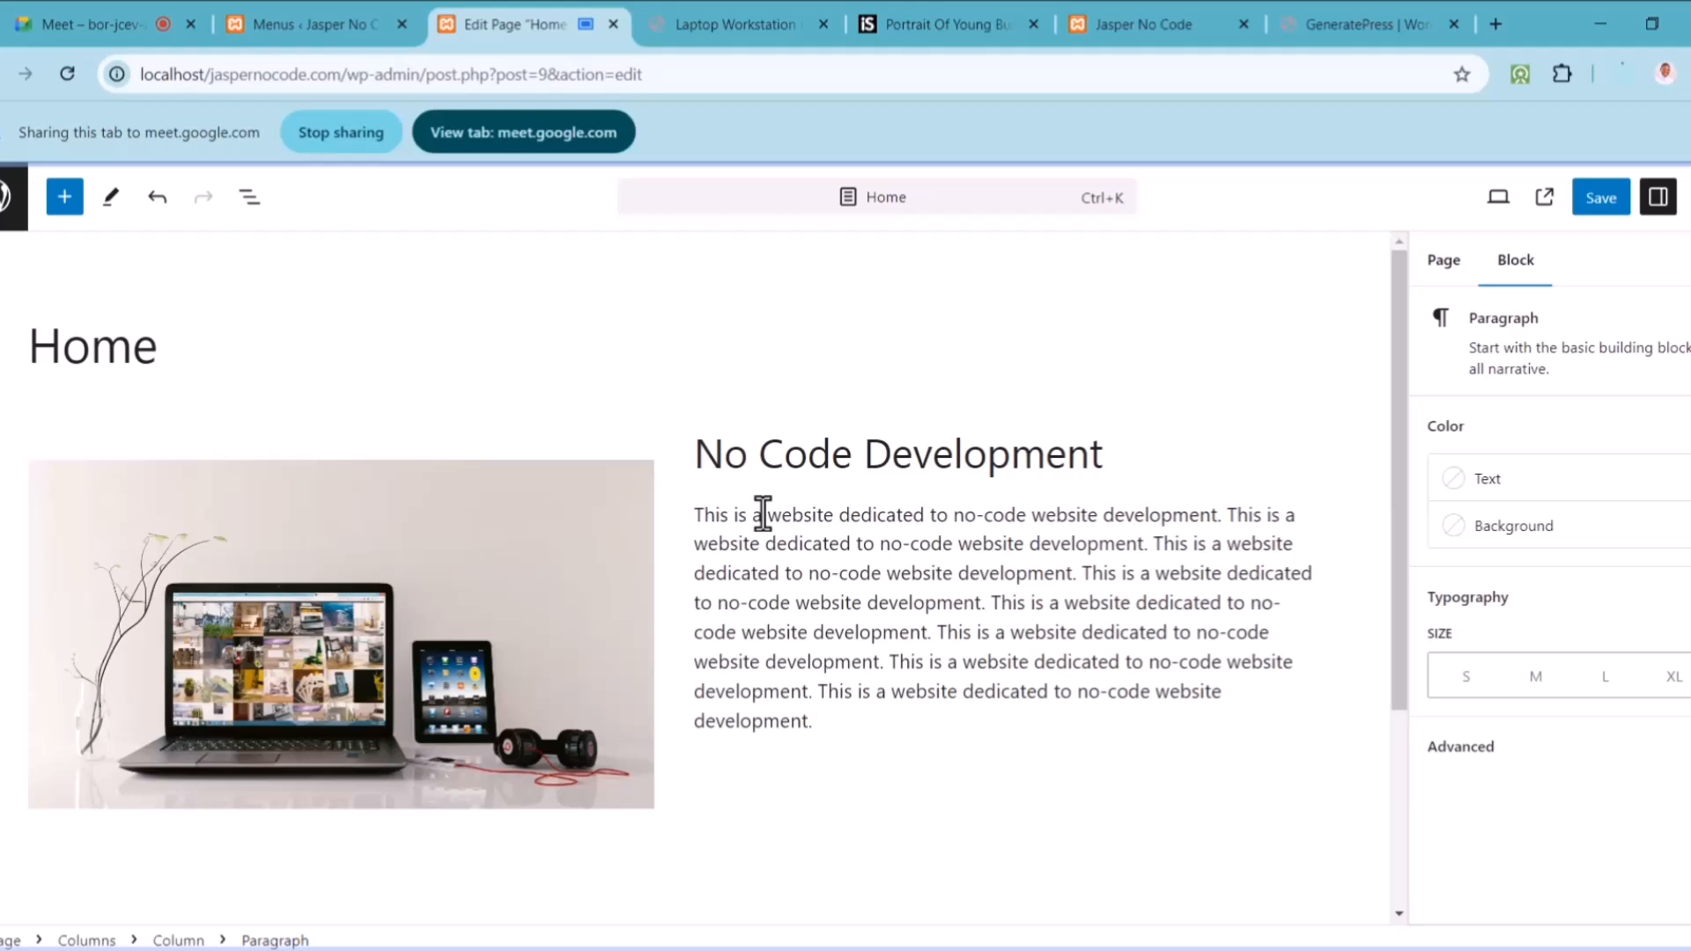
pyautogui.write('This is a website dedicated to no-code website development.')
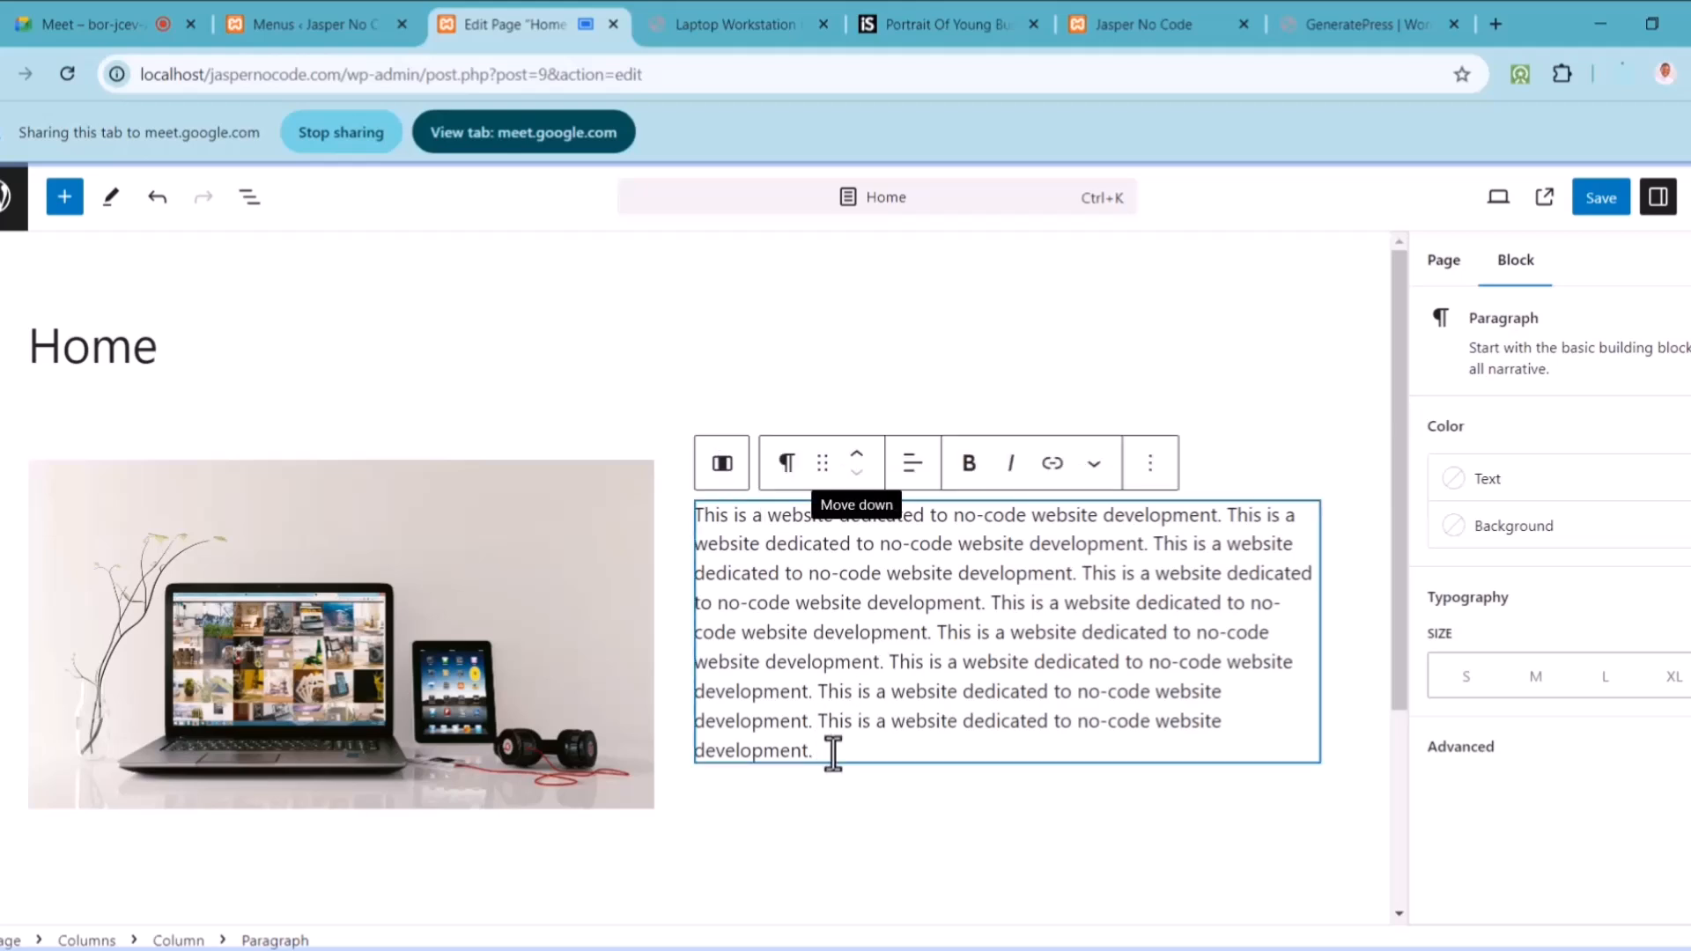
pyautogui.click(833, 791)
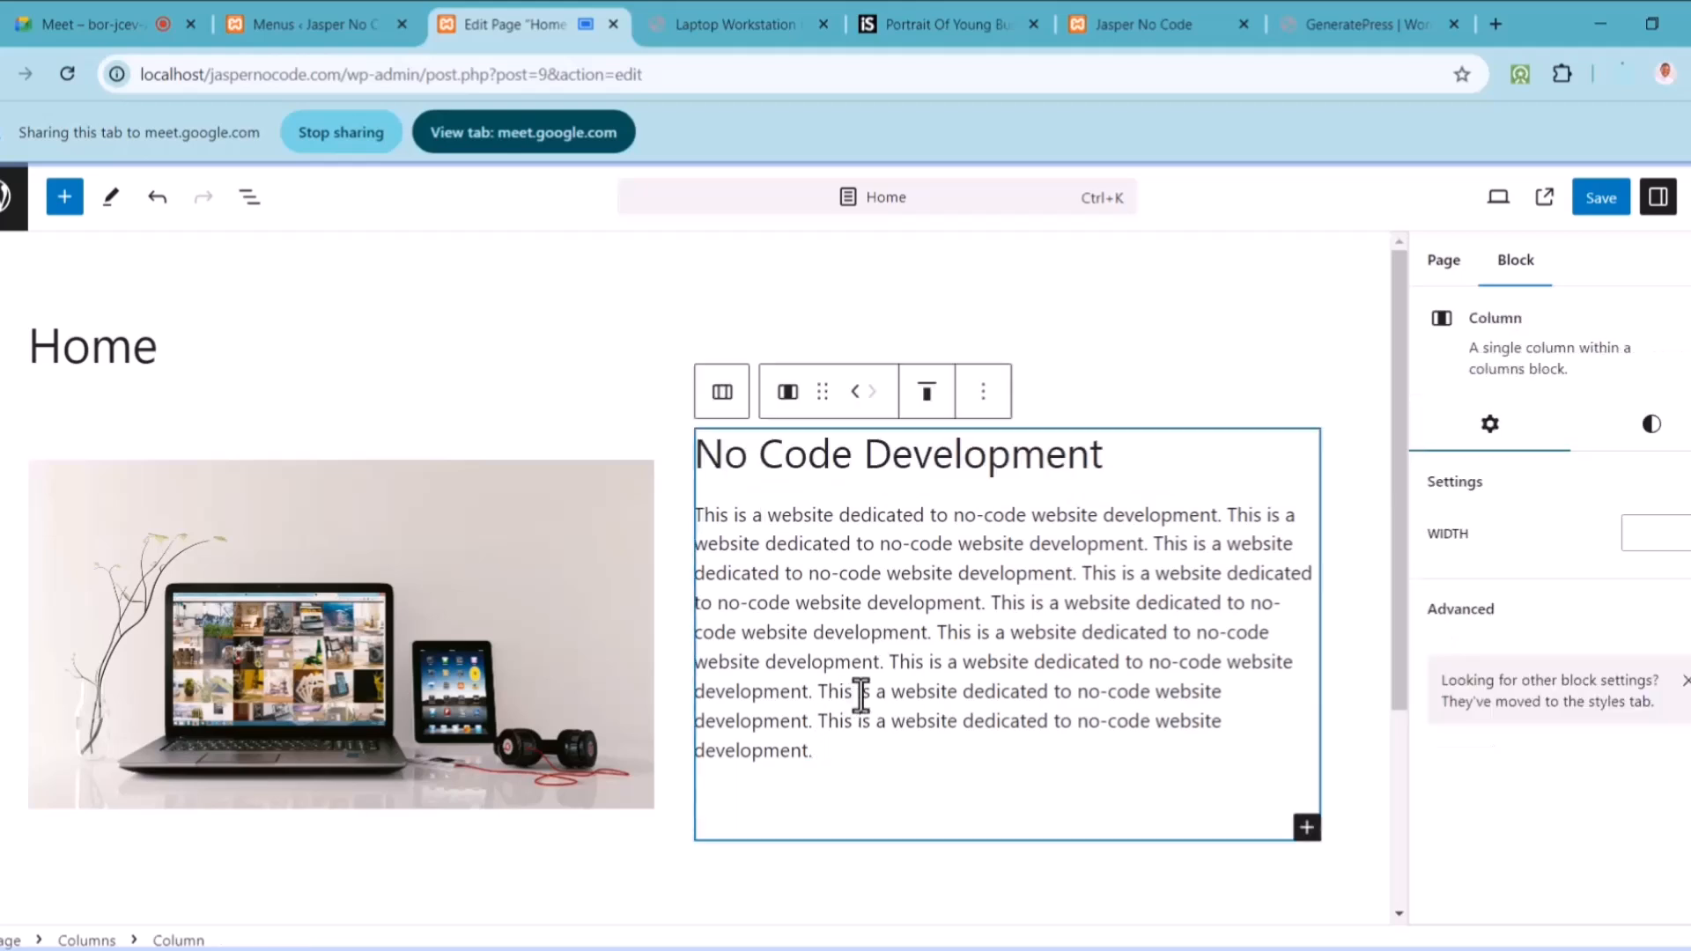
# Step: Insert a Buttons block below the paragraph and review its Advanced settings
pyautogui.click(1307, 830)
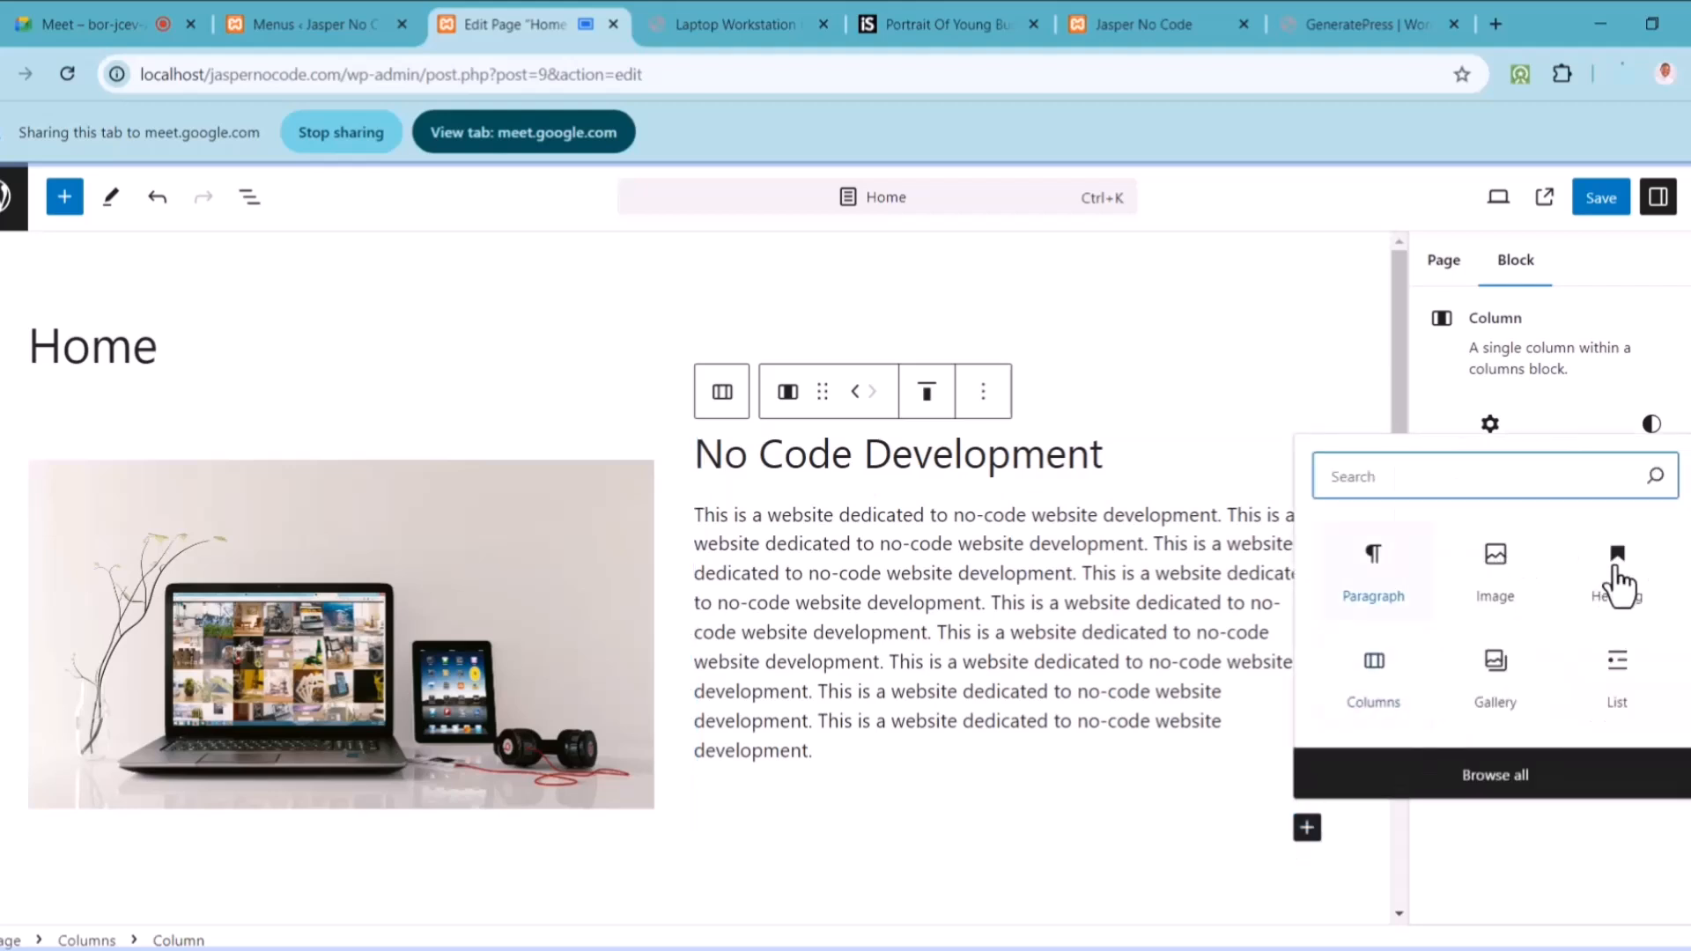
pyautogui.write('button')
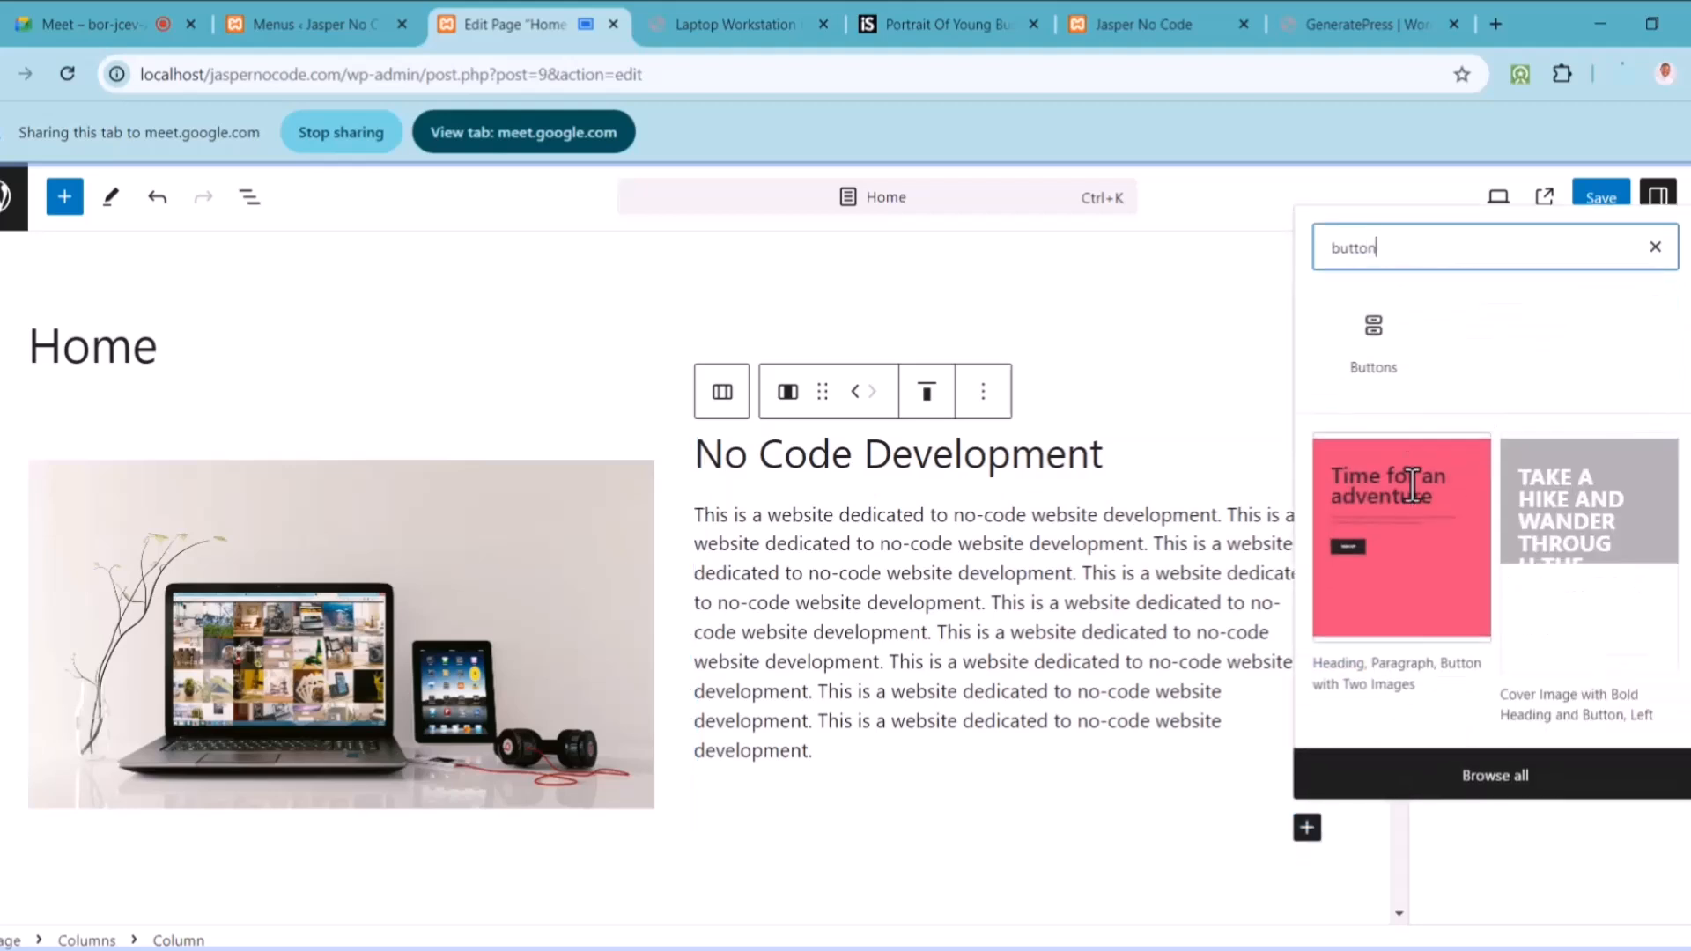
pyautogui.click(1372, 333)
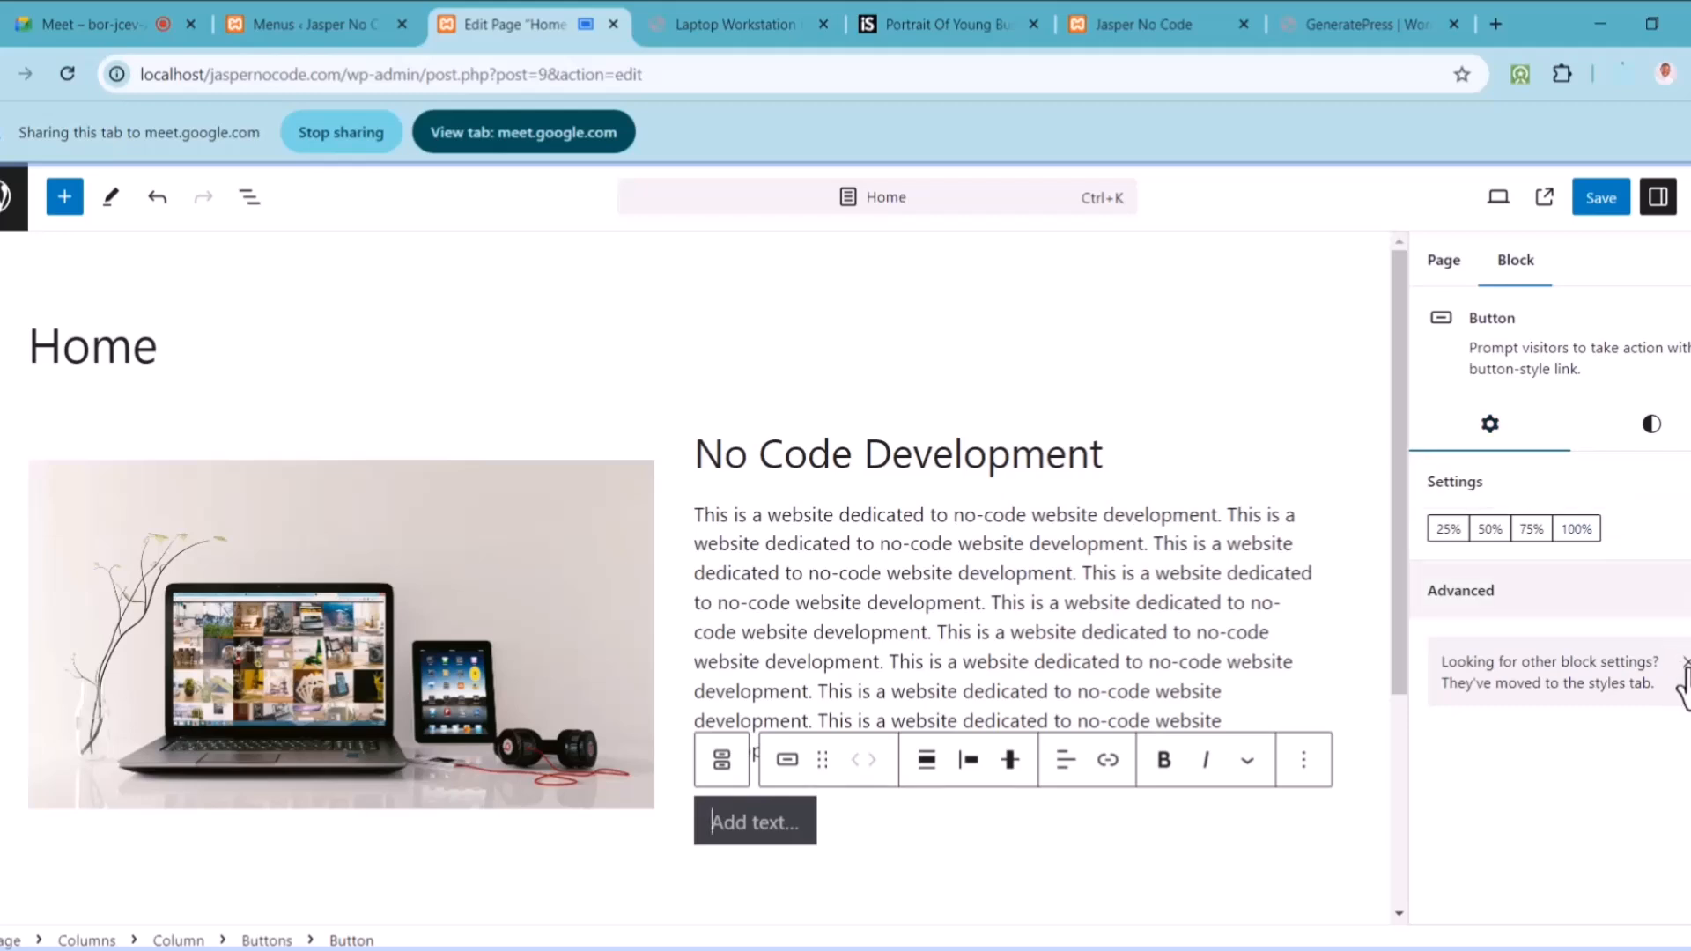
pyautogui.click(1680, 592)
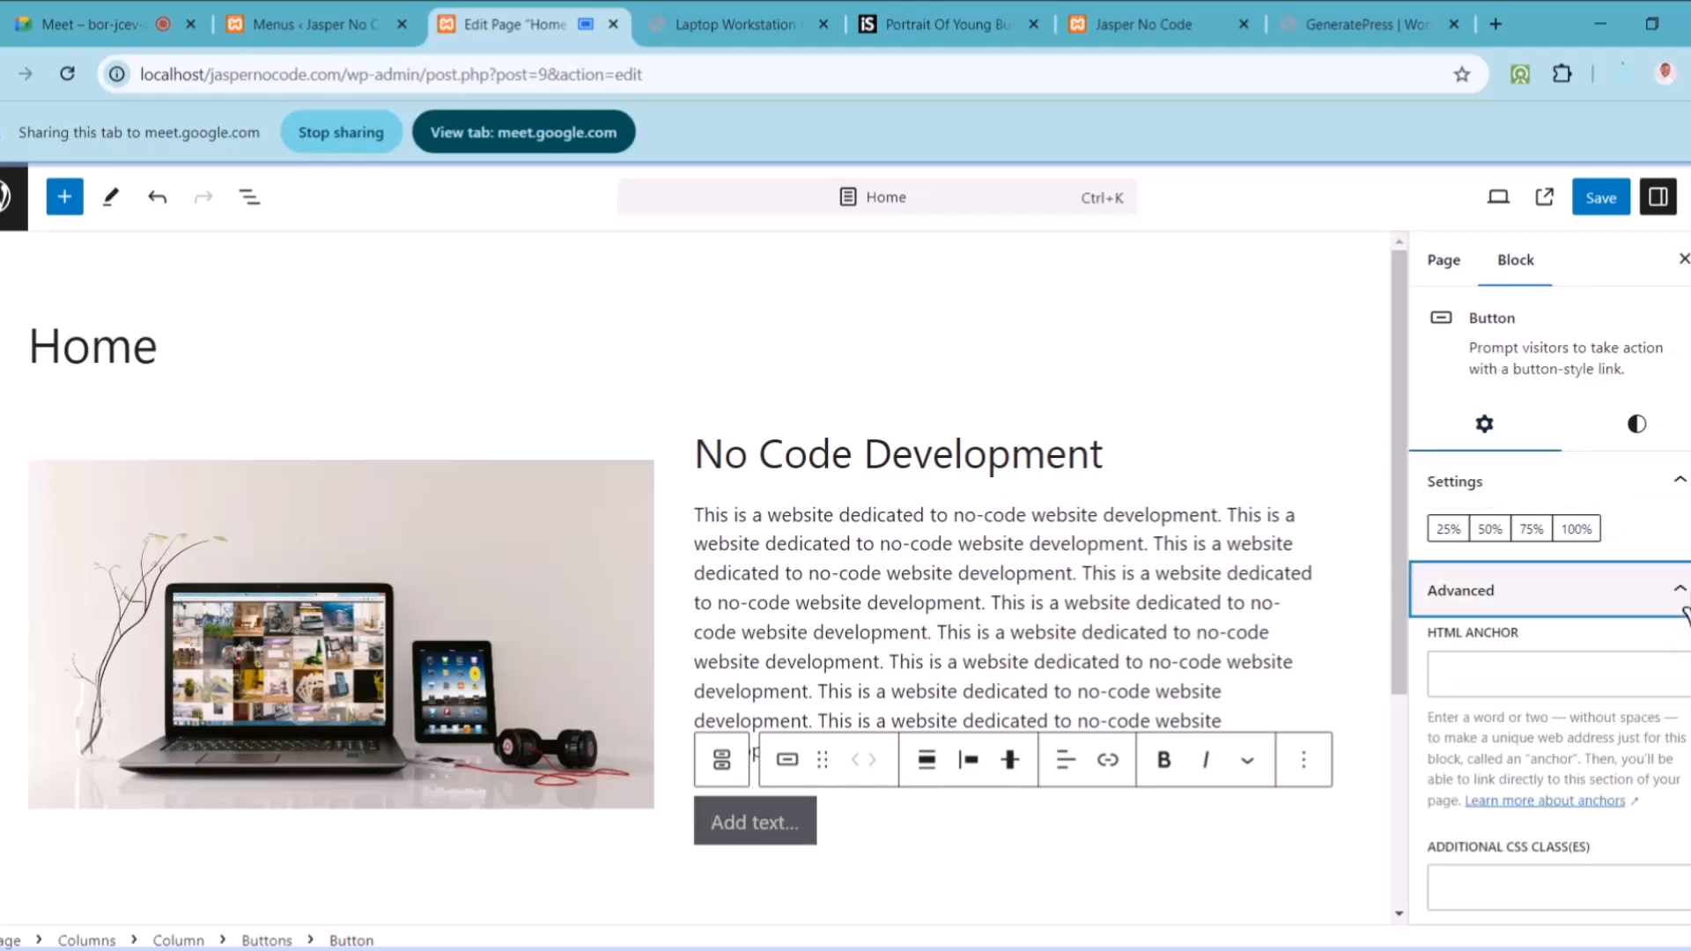
pyautogui.scroll(-3, 1550, 610)
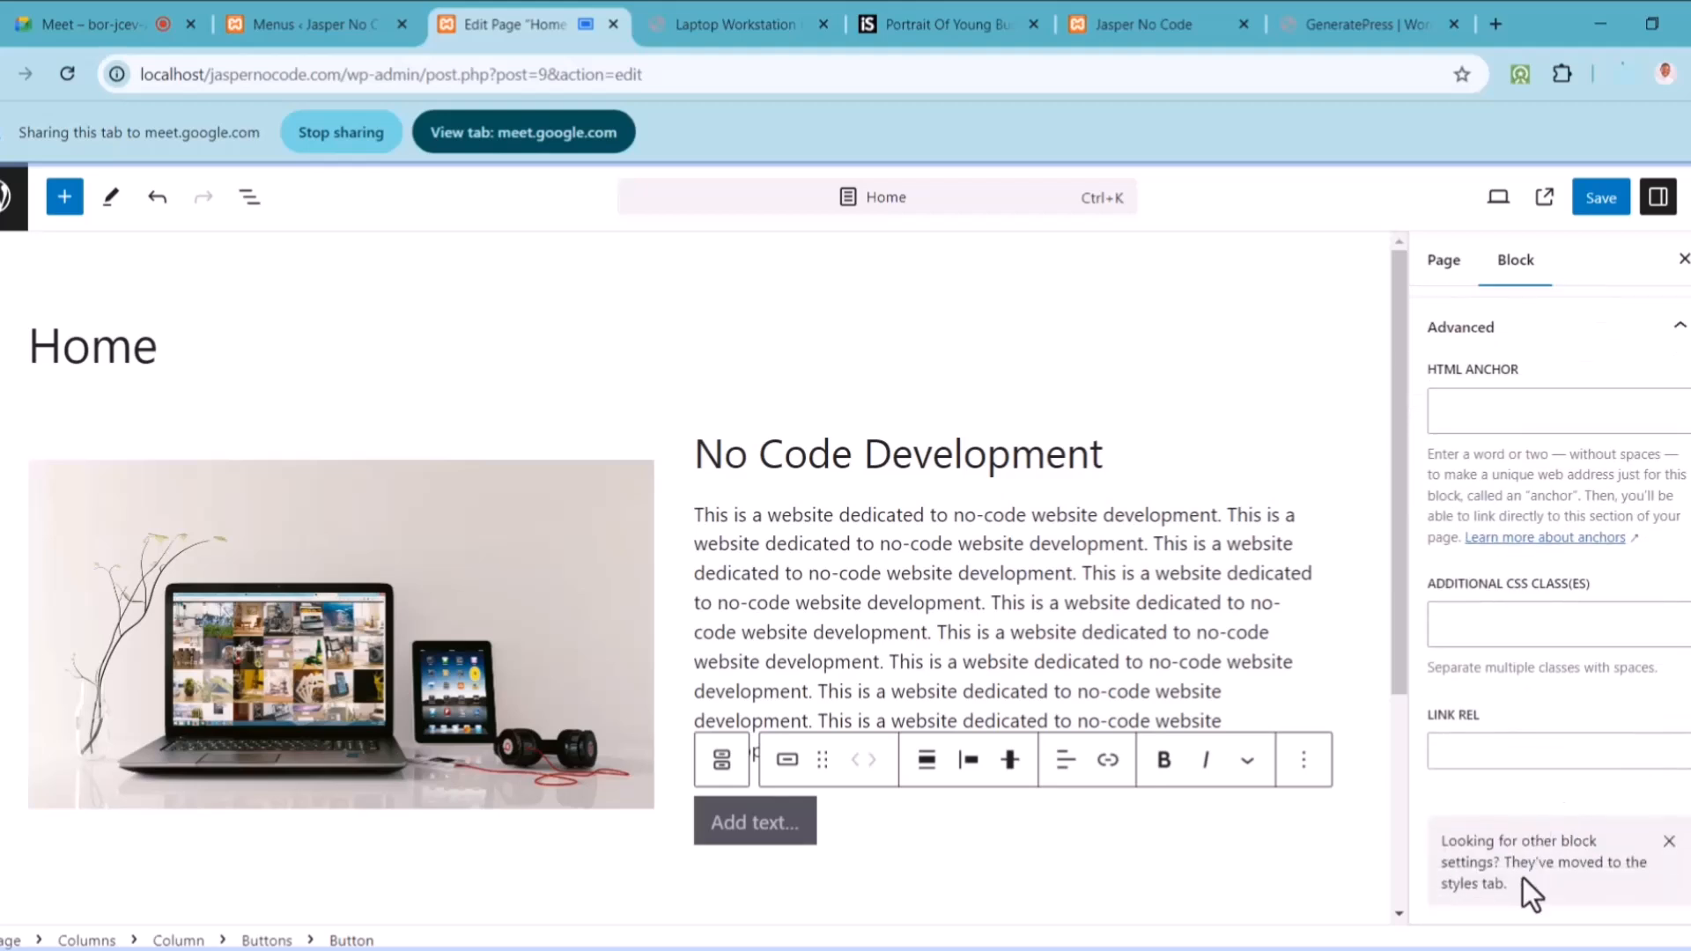
pyautogui.click(1670, 841)
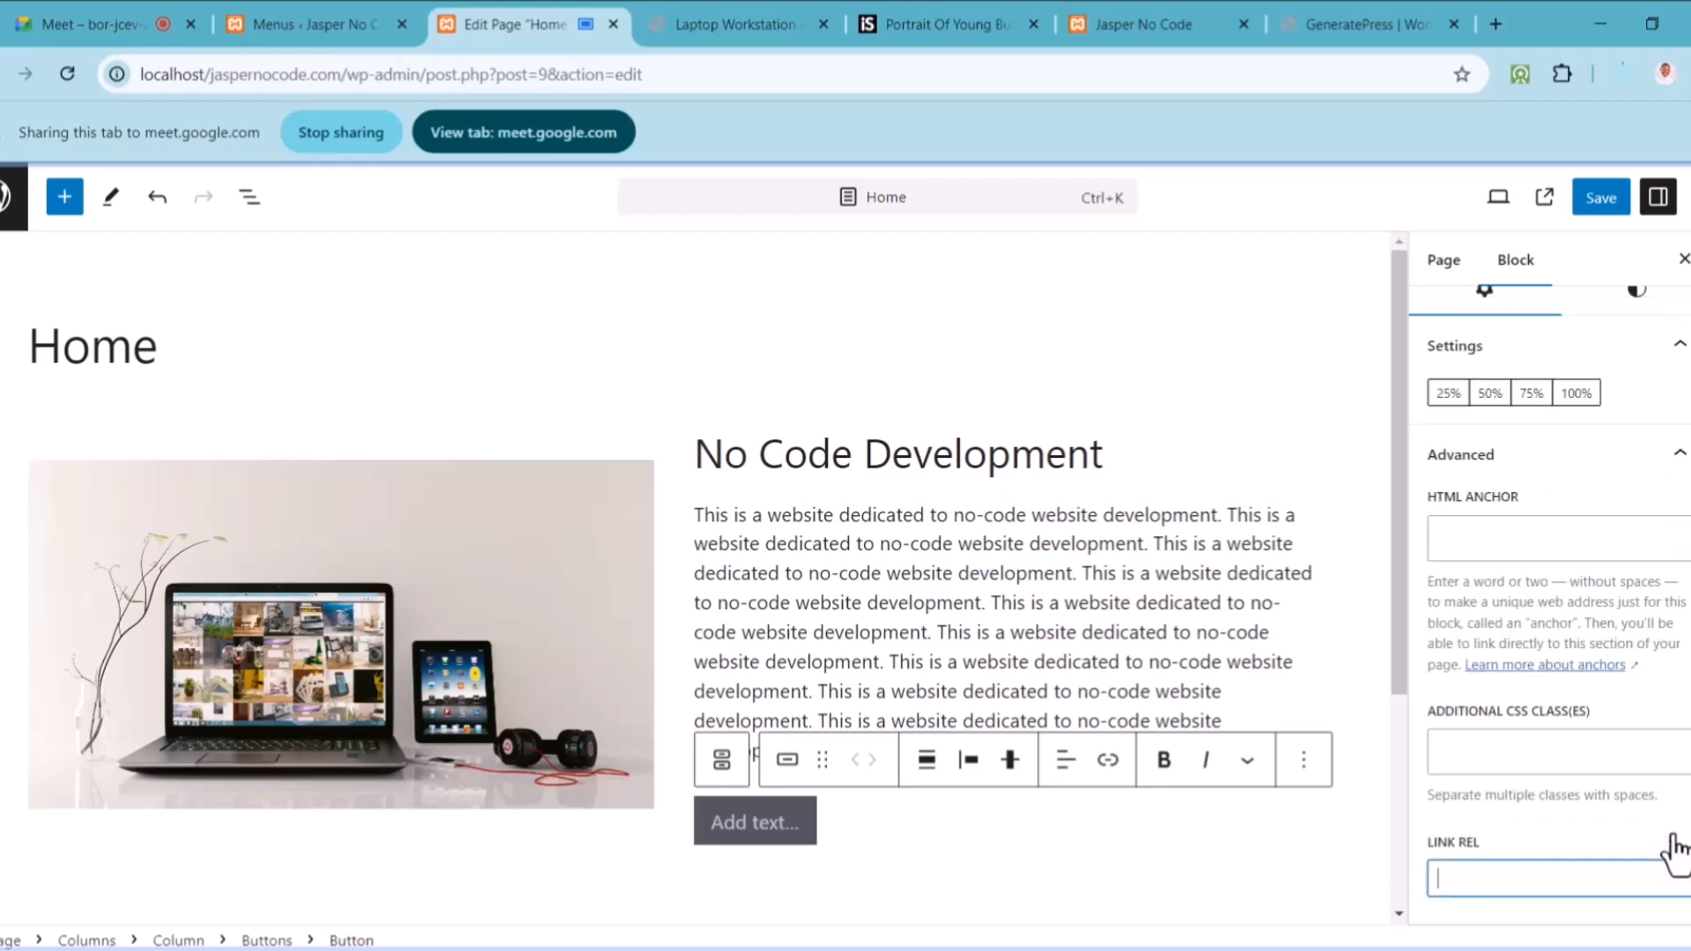
pyautogui.scroll(2, 1614, 476)
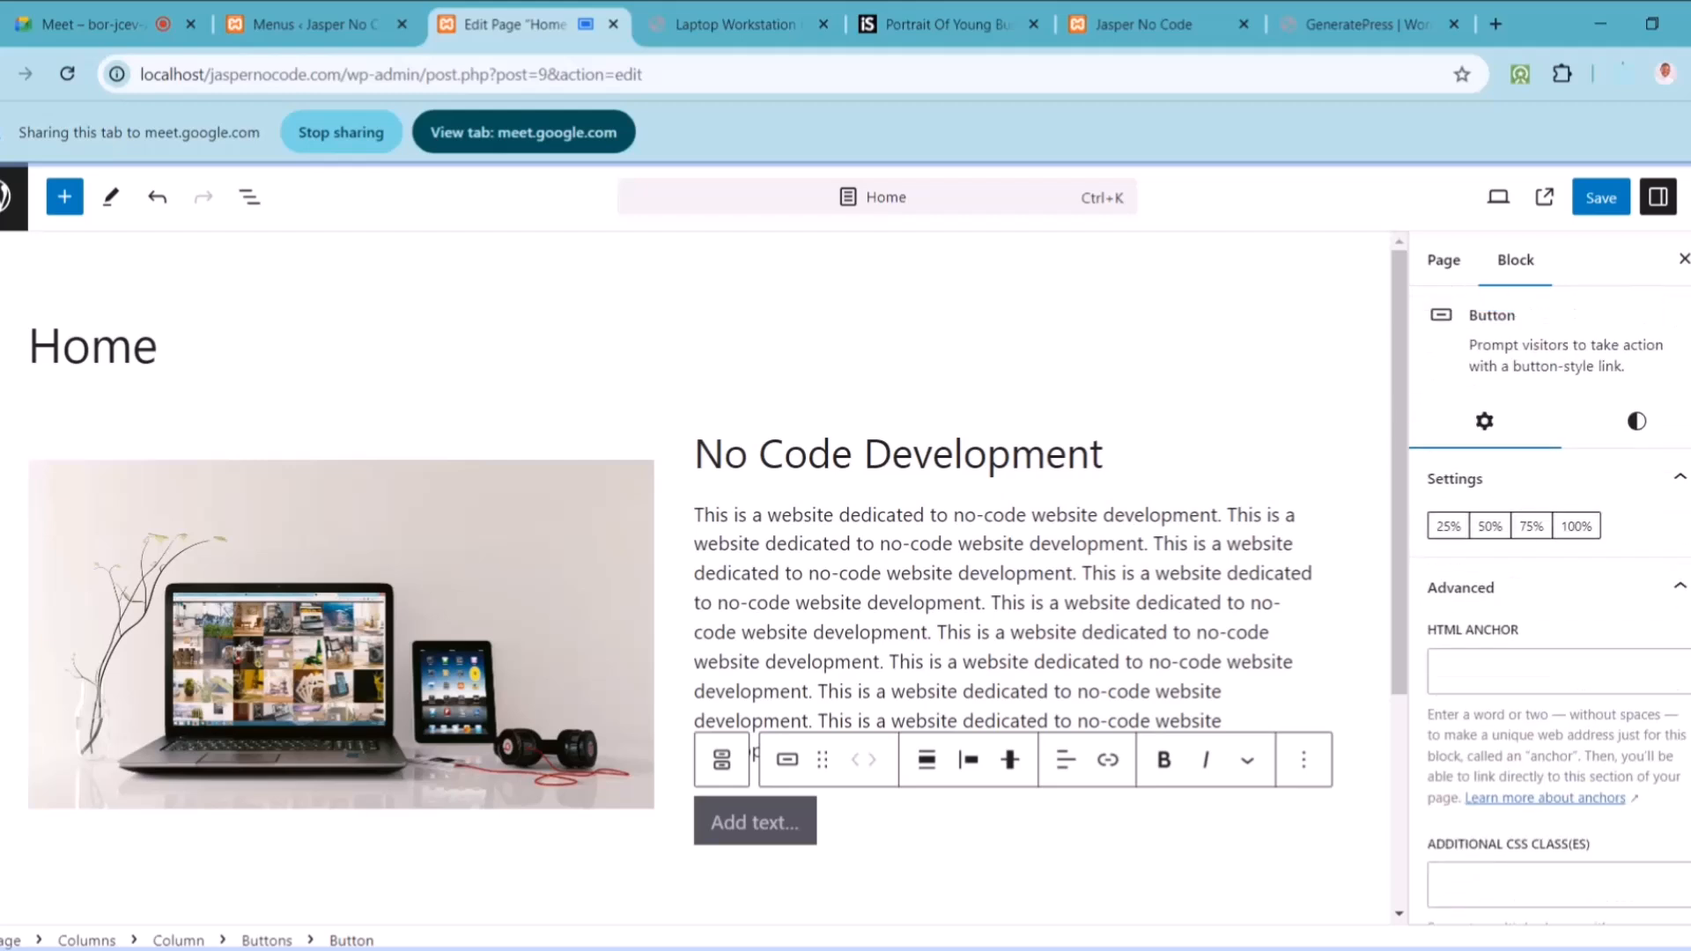
# Step: Give the button Fill style with a custom bright blue background, #0029E0
pyautogui.click(1632, 438)
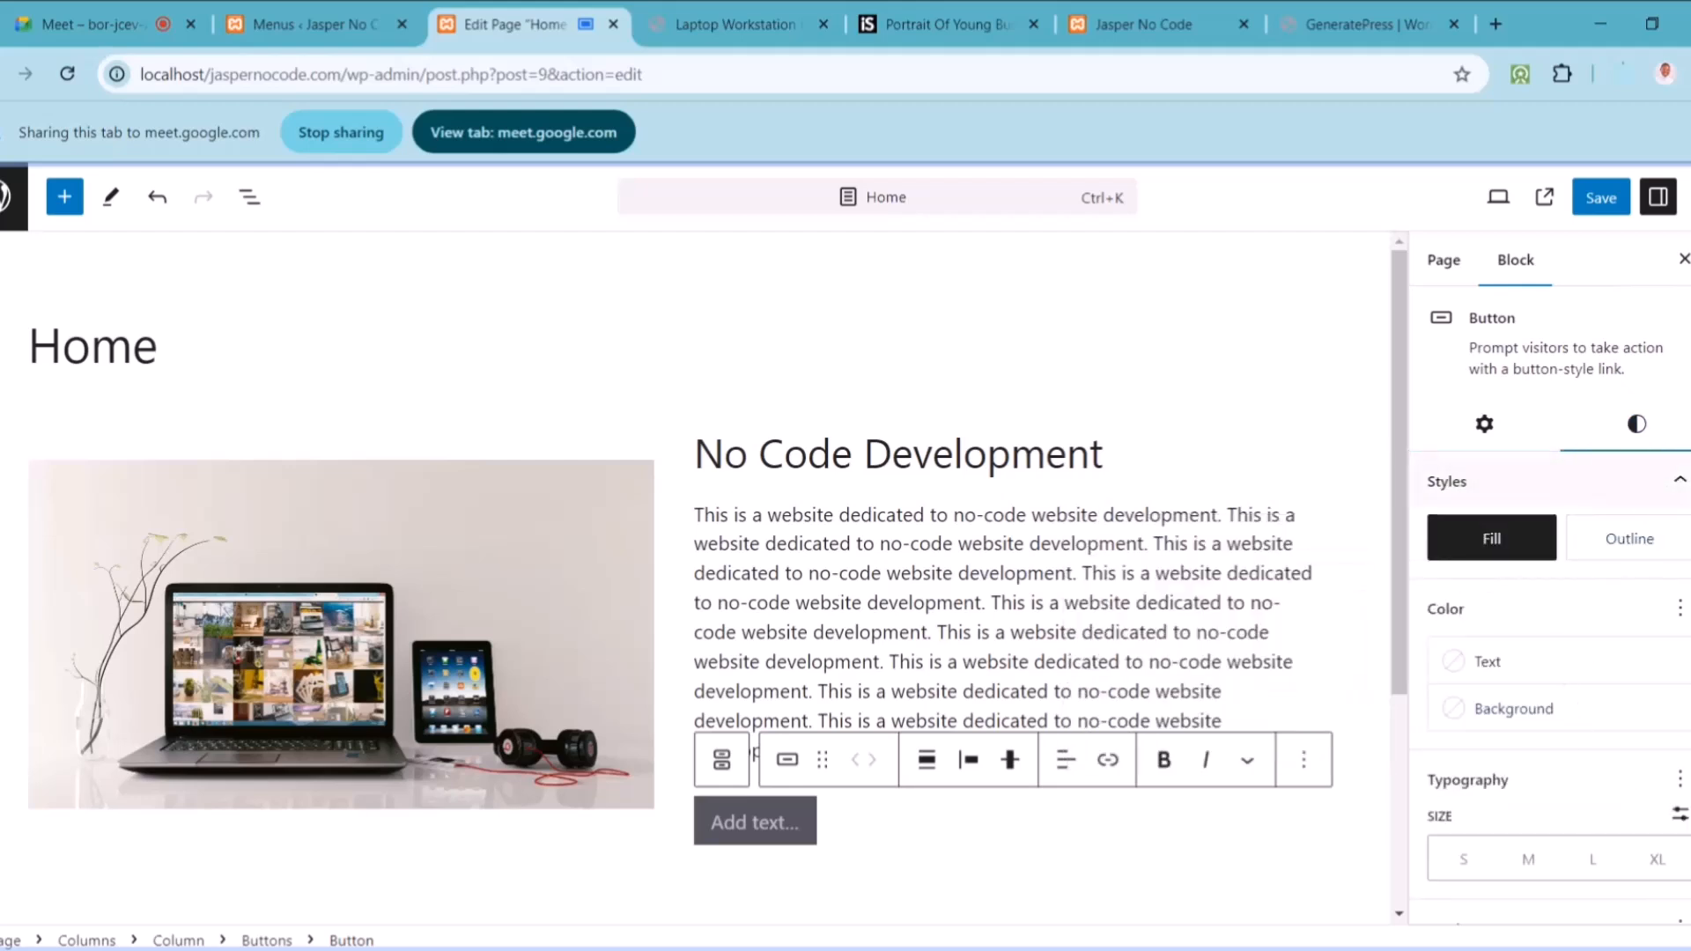
pyautogui.click(1528, 568)
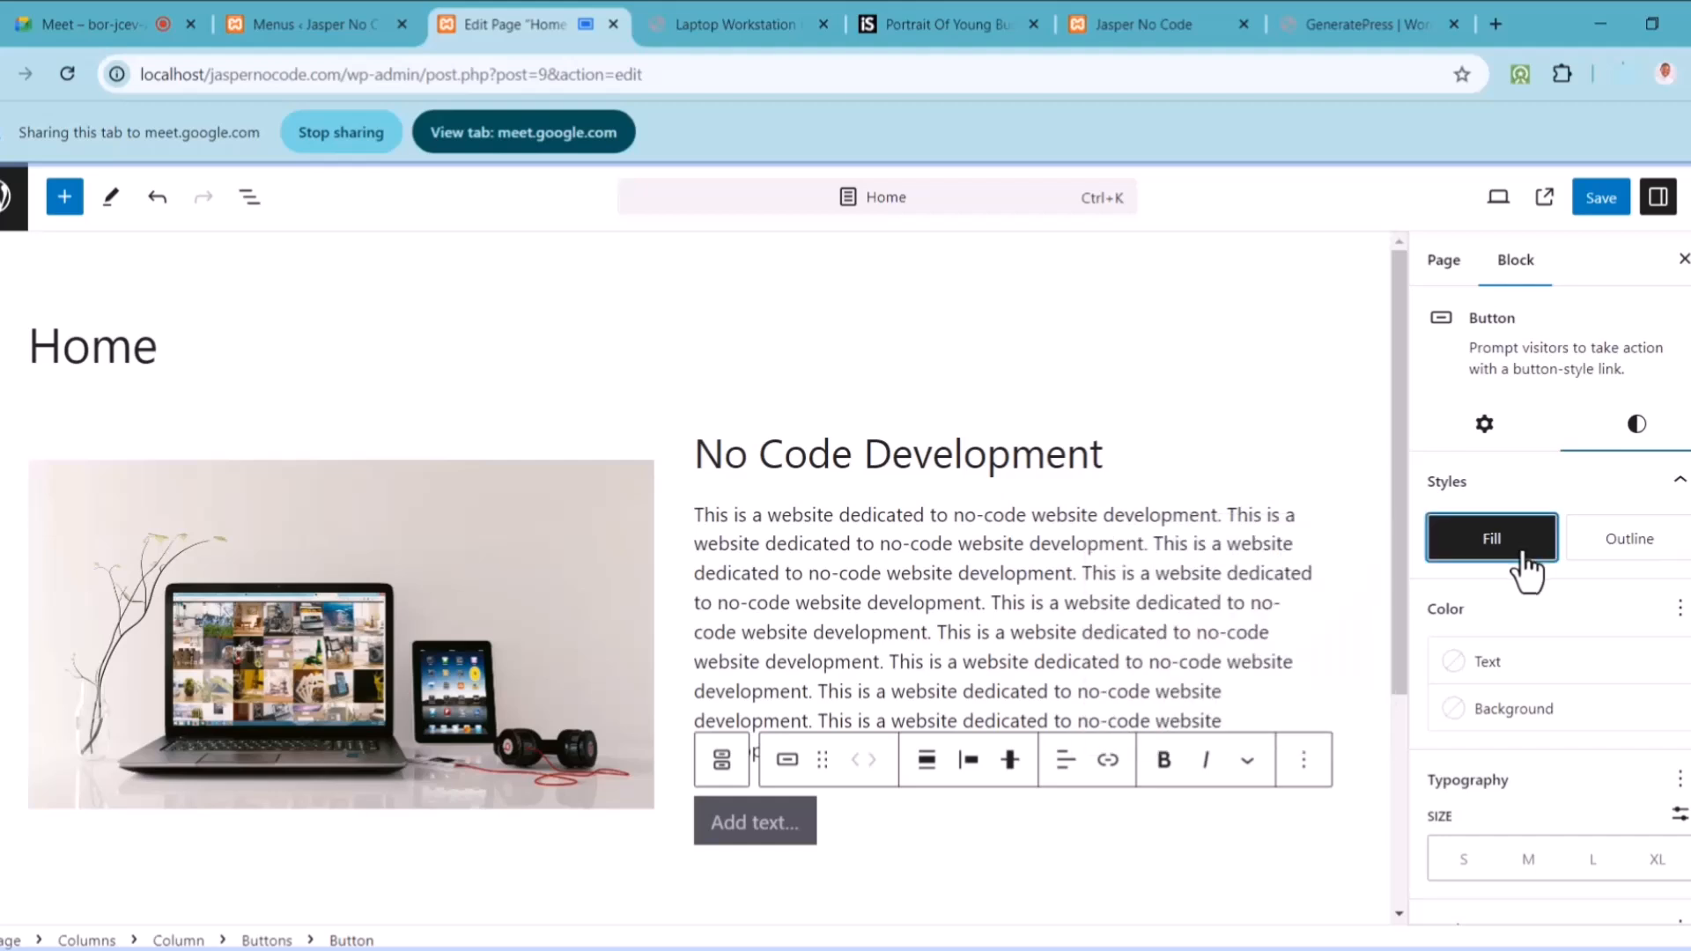
pyautogui.click(1499, 718)
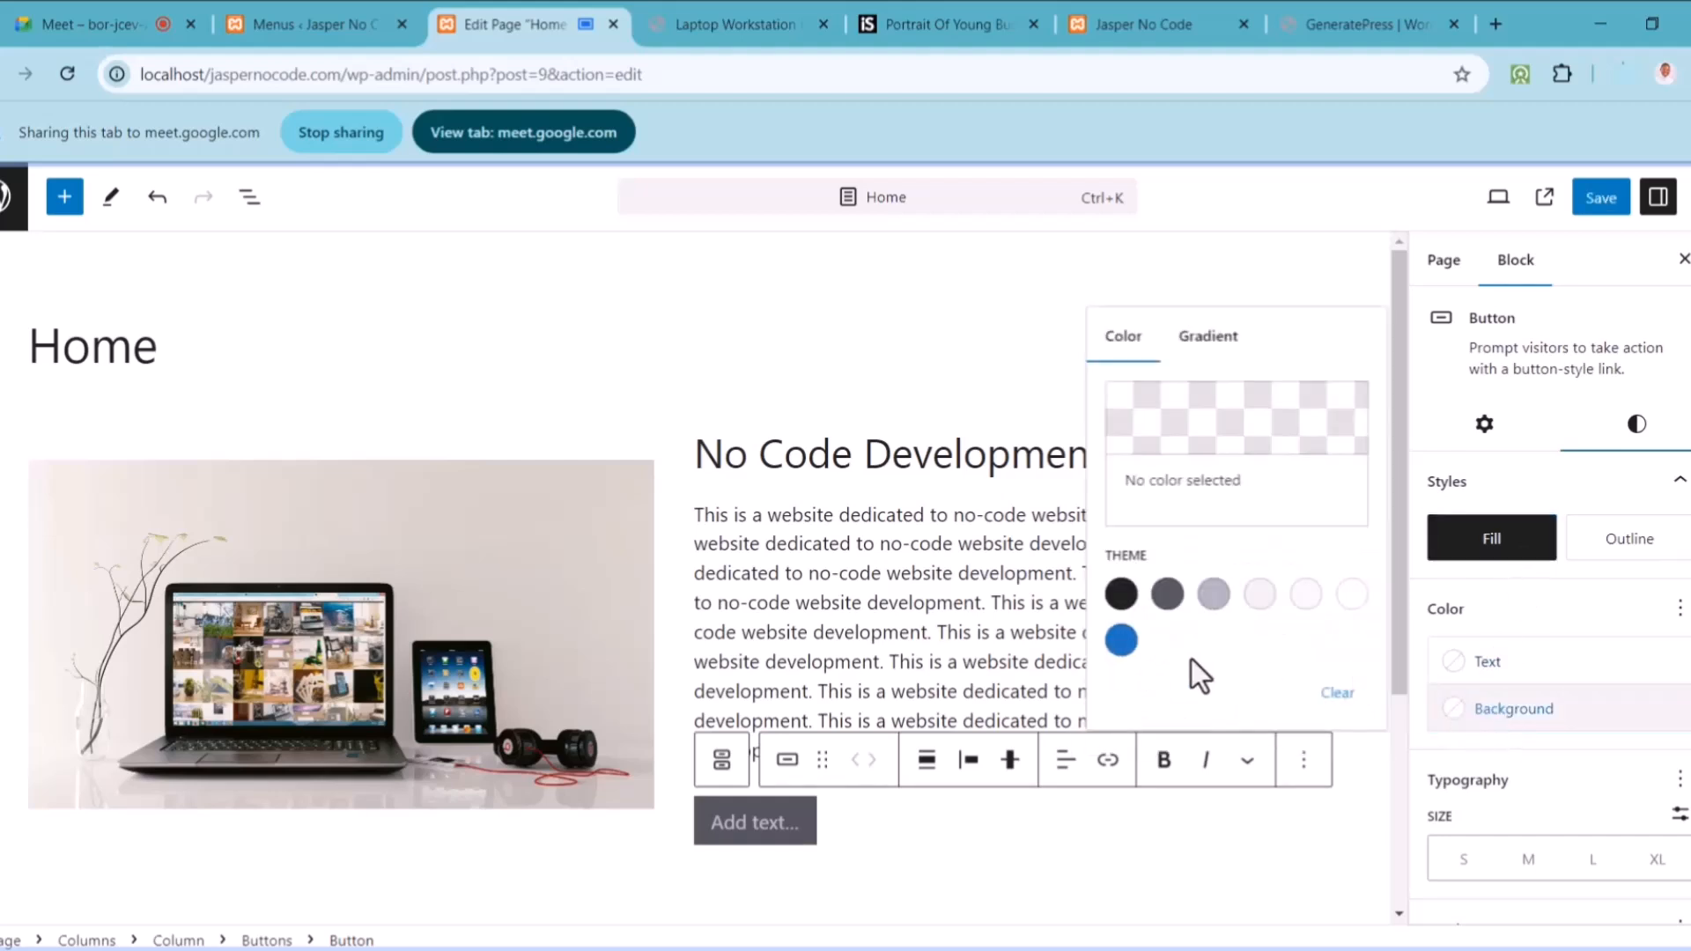
pyautogui.click(1120, 646)
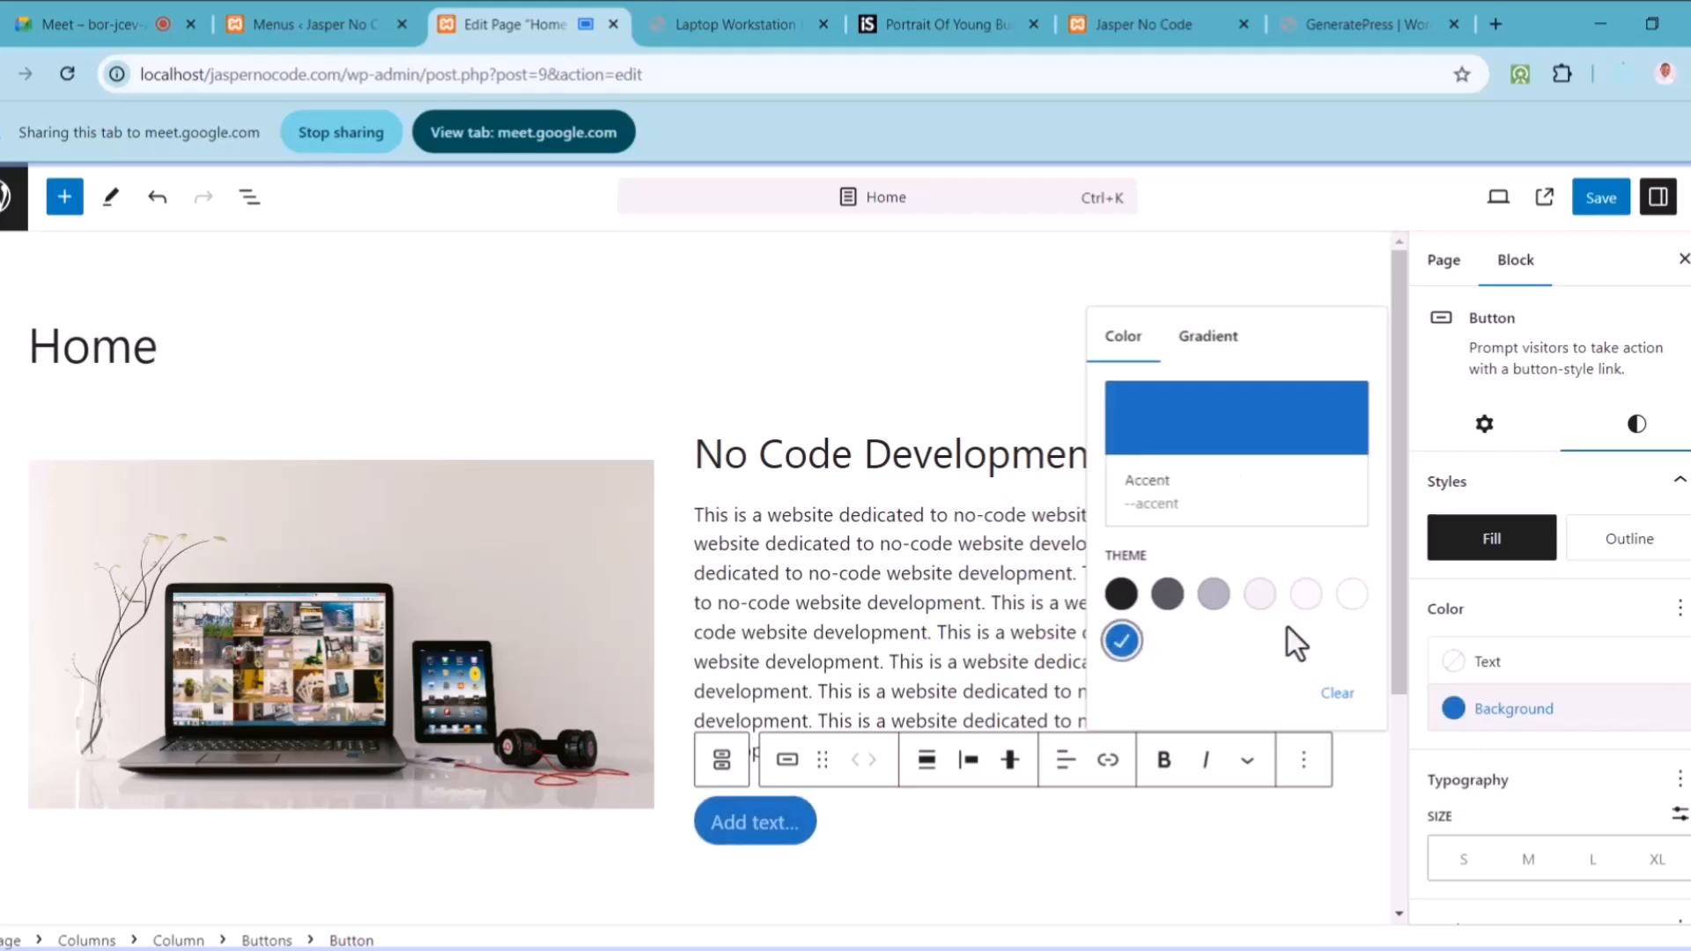
pyautogui.click(1233, 445)
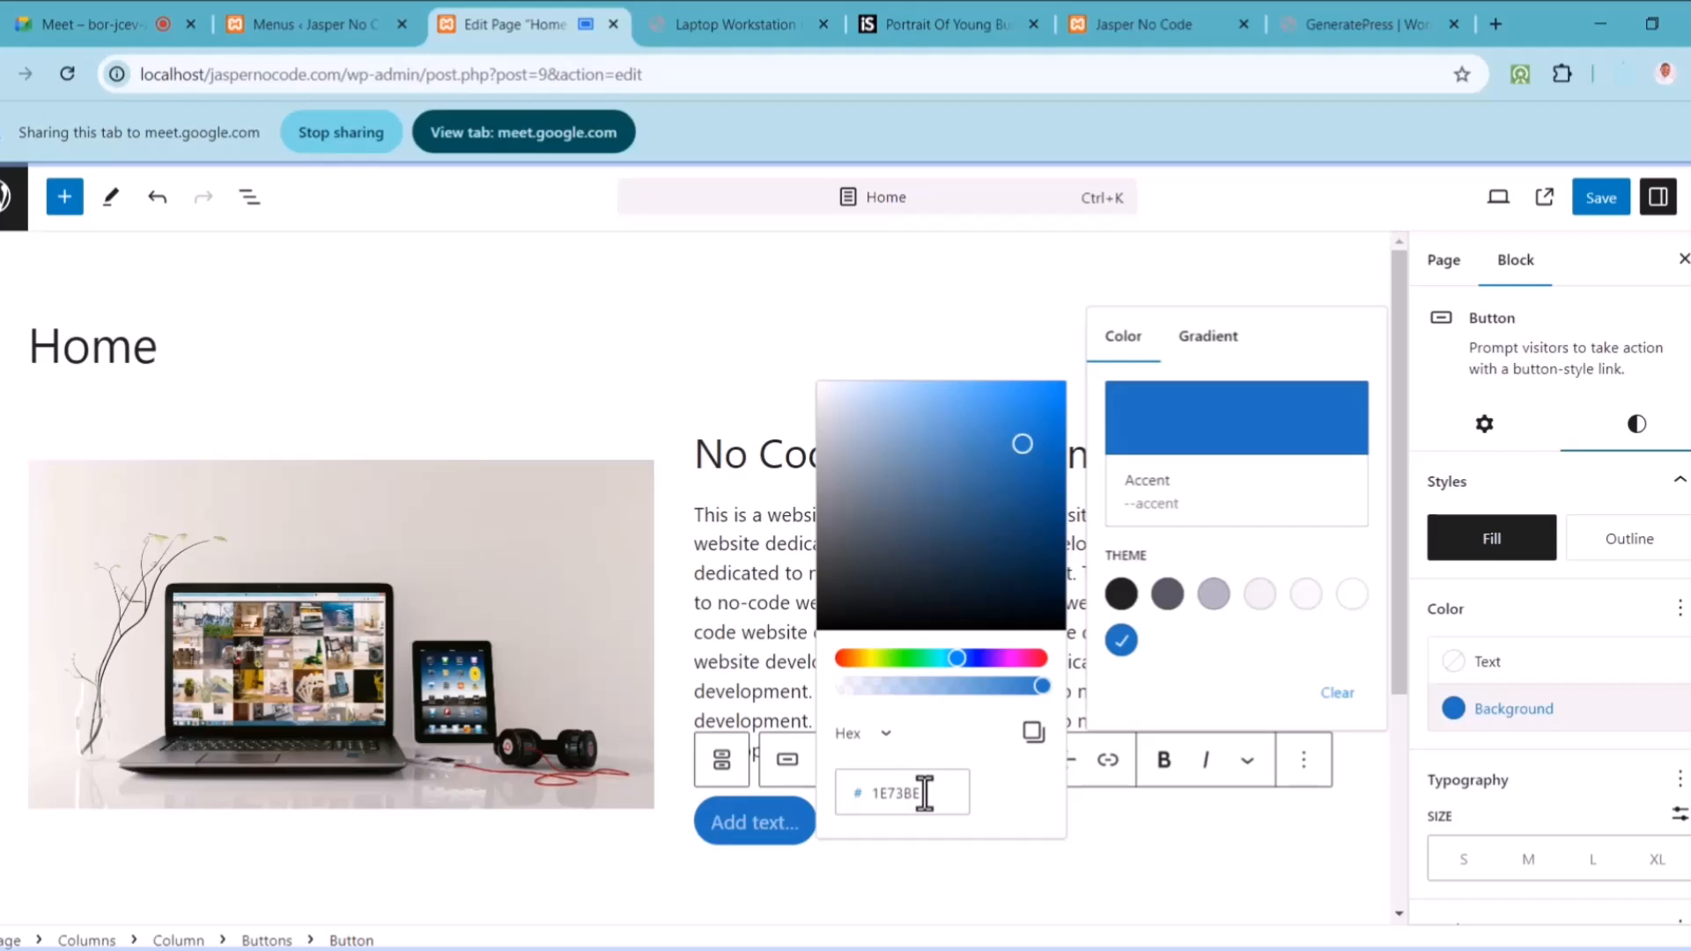
pyautogui.moveTo(964, 660); pyautogui.dragTo(969, 664)
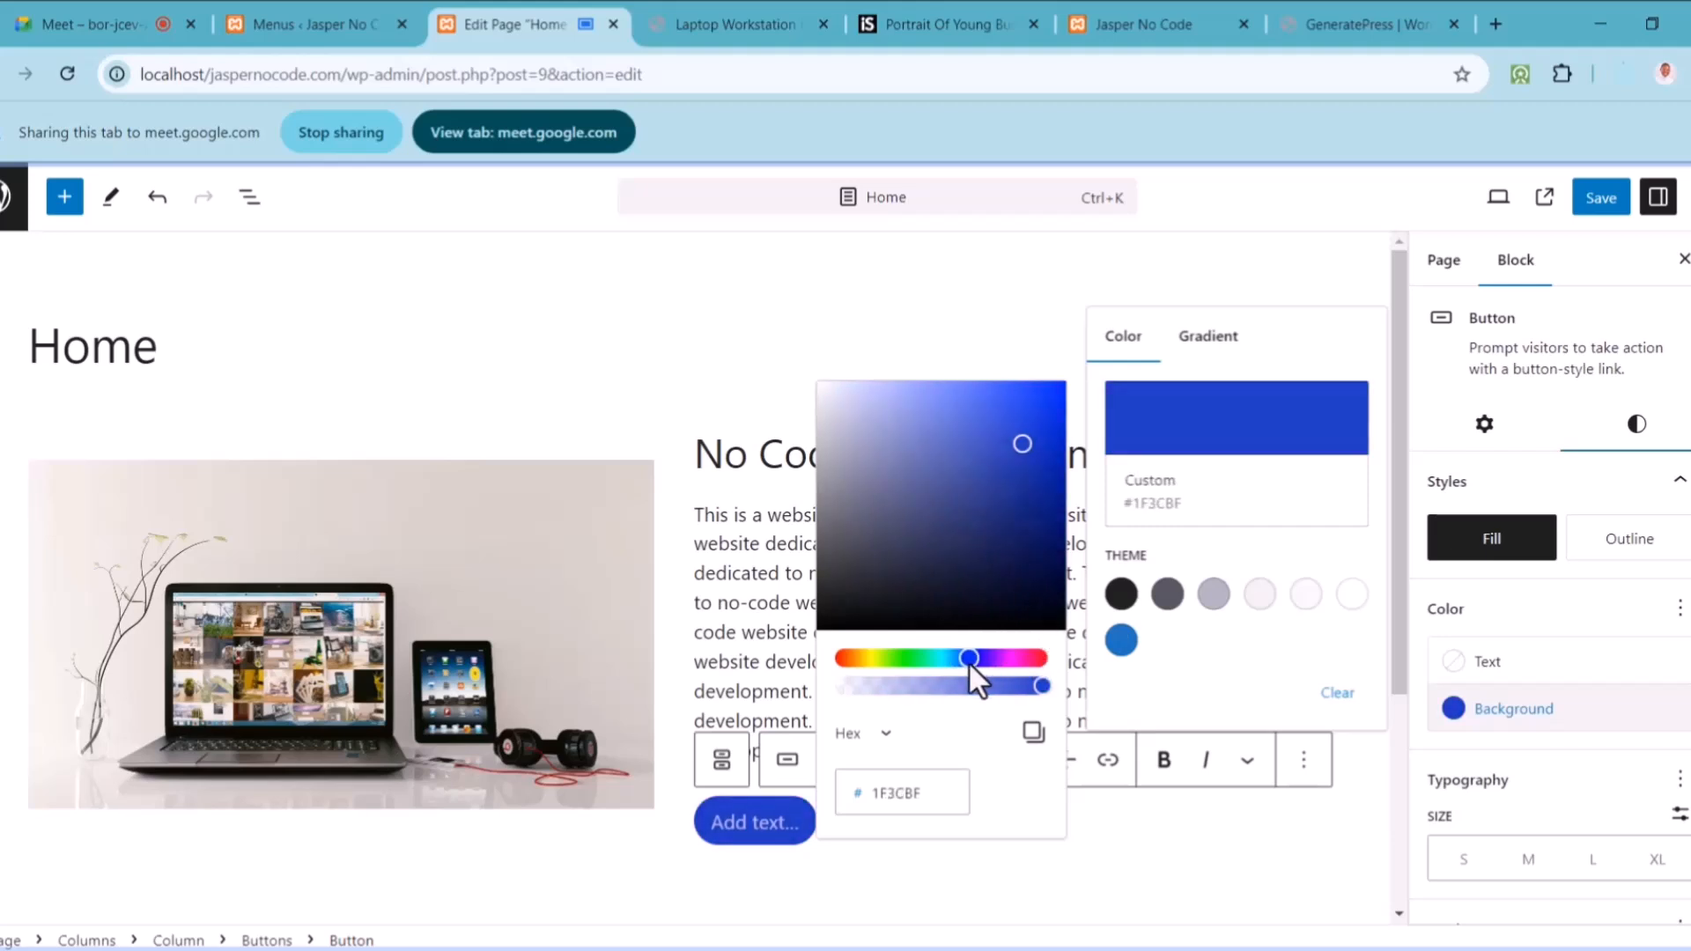
pyautogui.moveTo(1022, 437); pyautogui.dragTo(1063, 414)
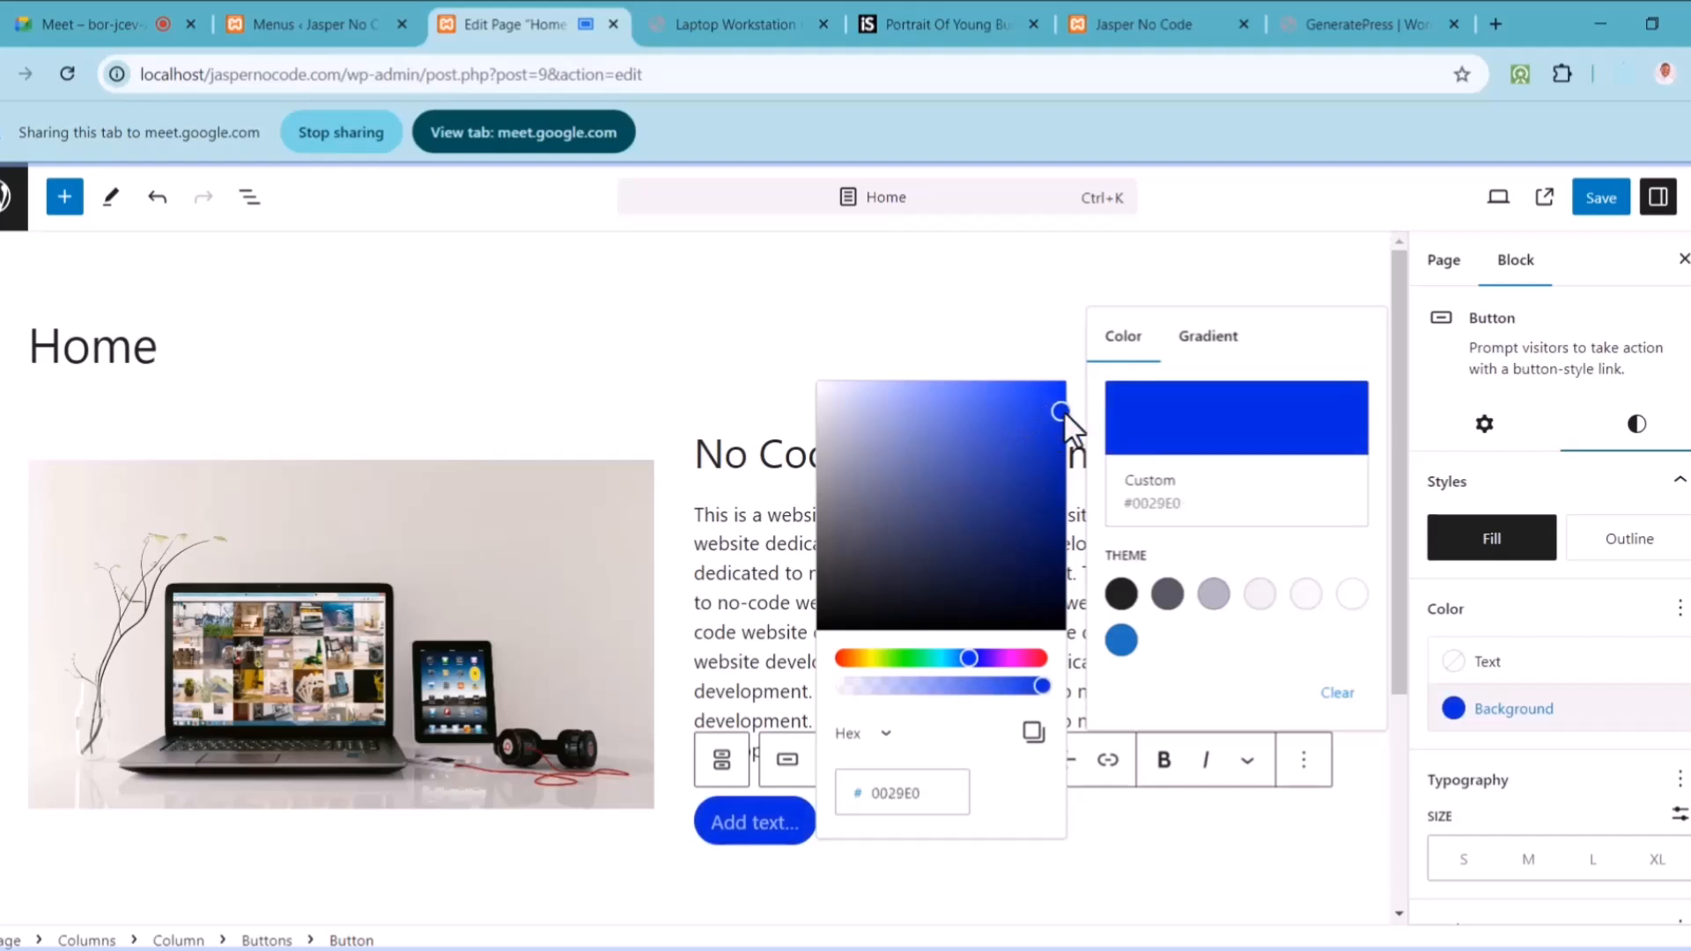
pyautogui.click(816, 326)
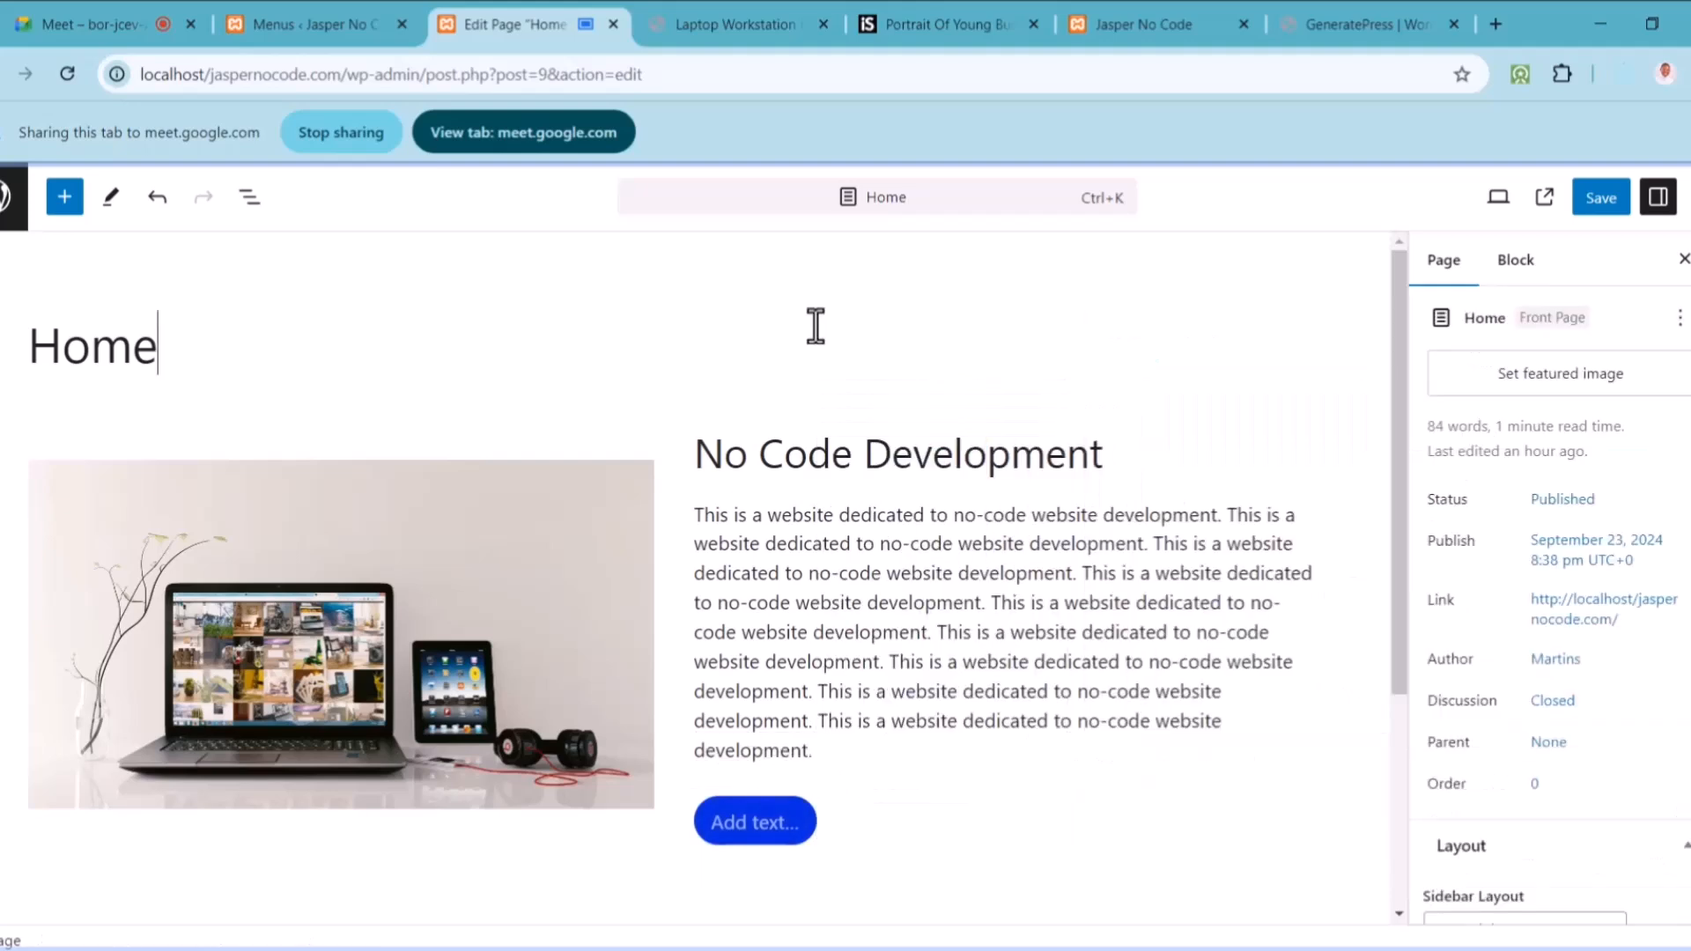
# Step: Label the blue button 'Sign Up'
pyautogui.click(771, 820)
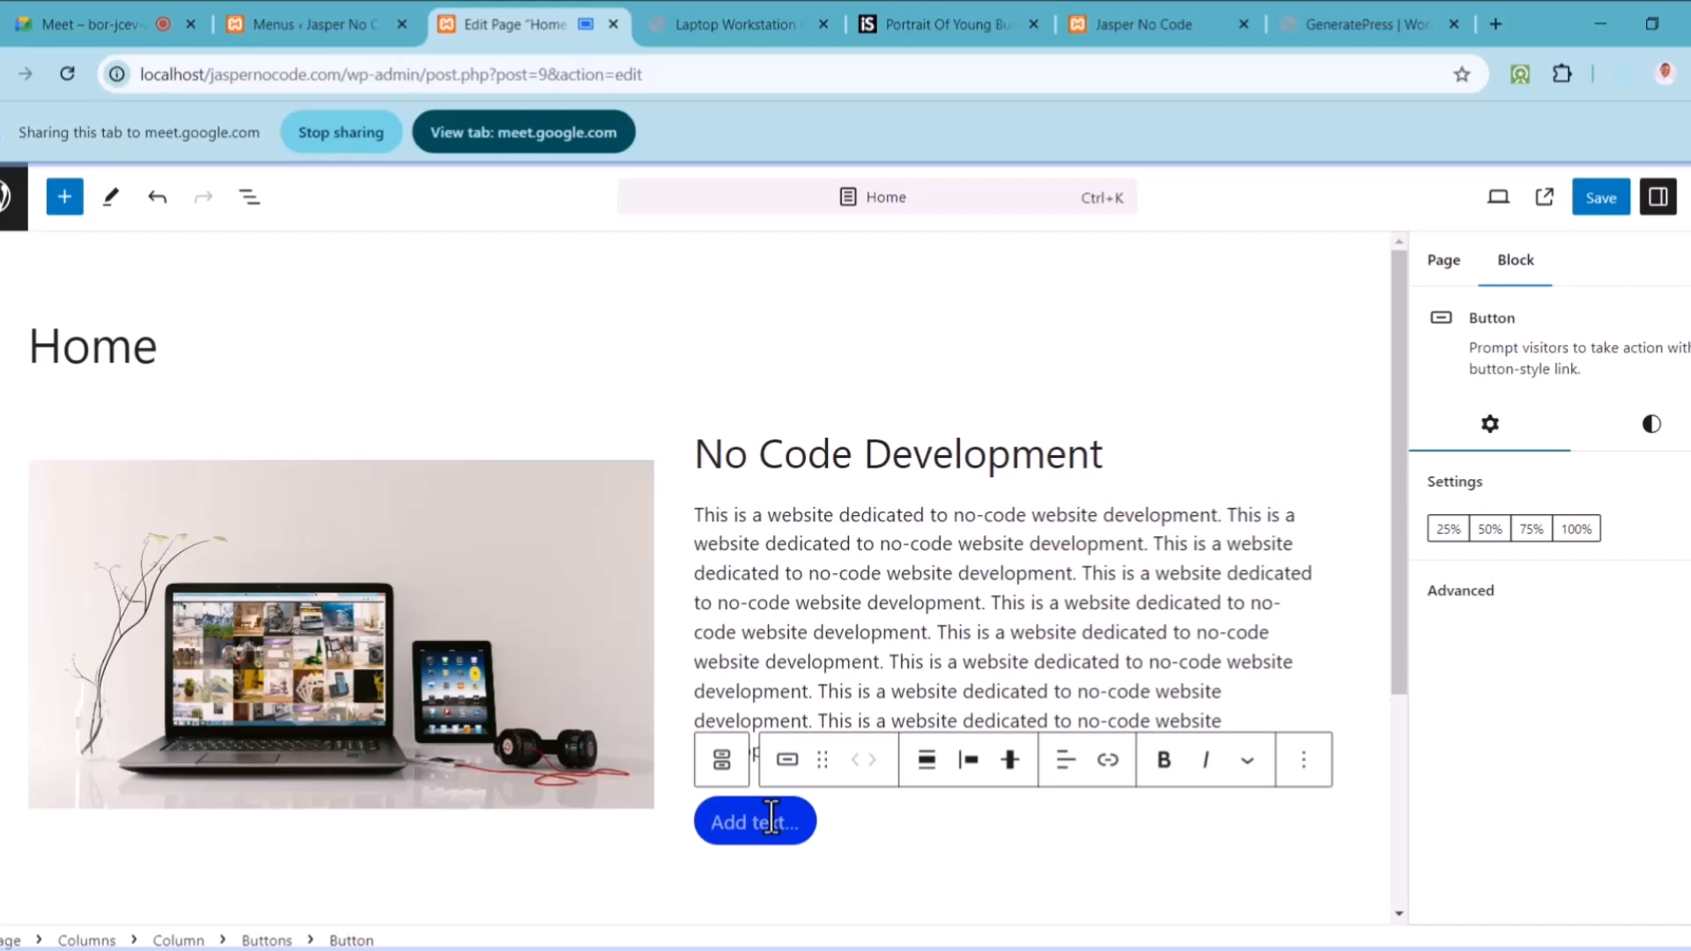
pyautogui.write('Sign Up')
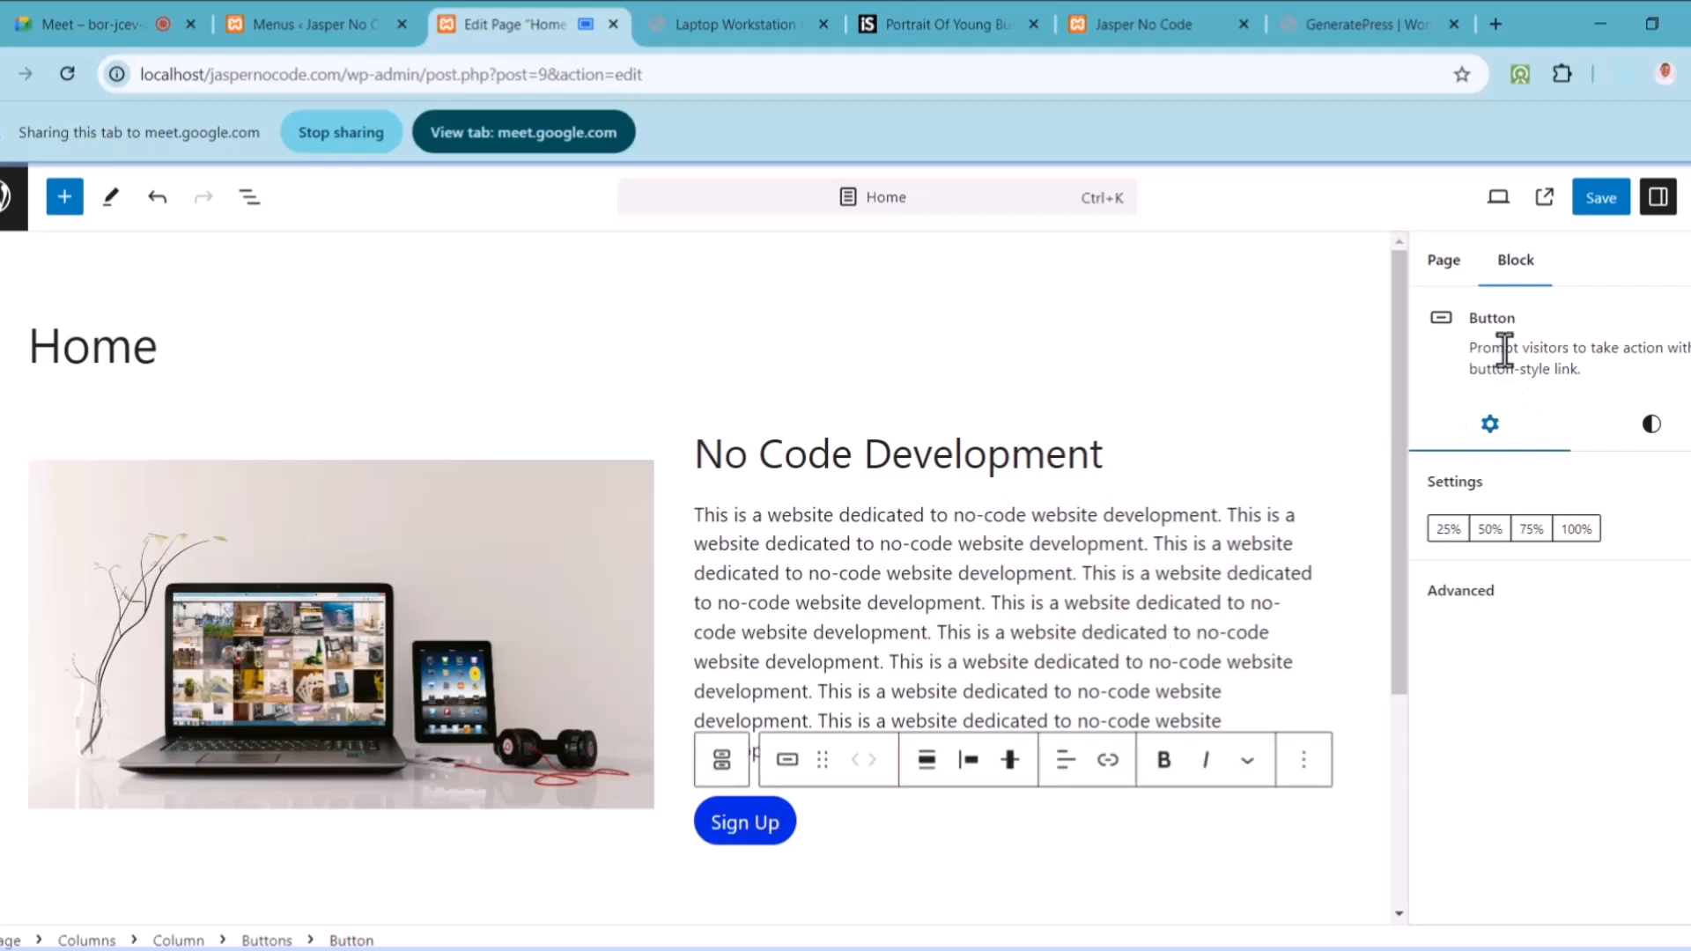
pyautogui.click(1667, 431)
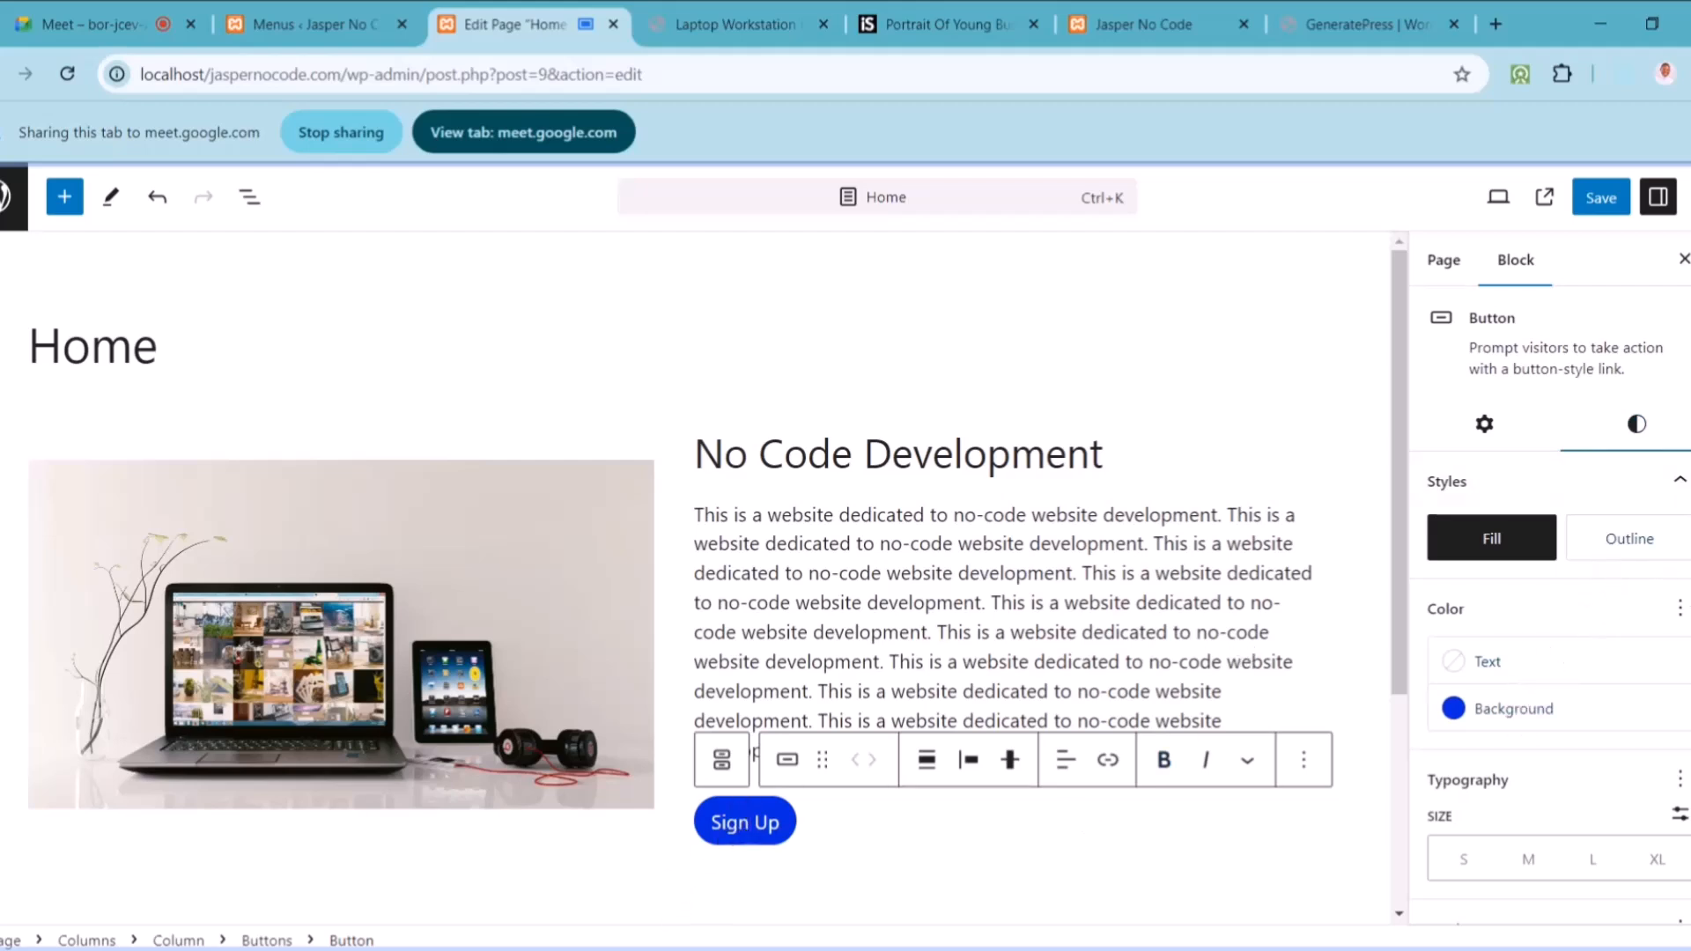
# Step: Deselect the blocks and save the Home page until 'Page updated' appears
pyautogui.scroll(-2, 1550, 599)
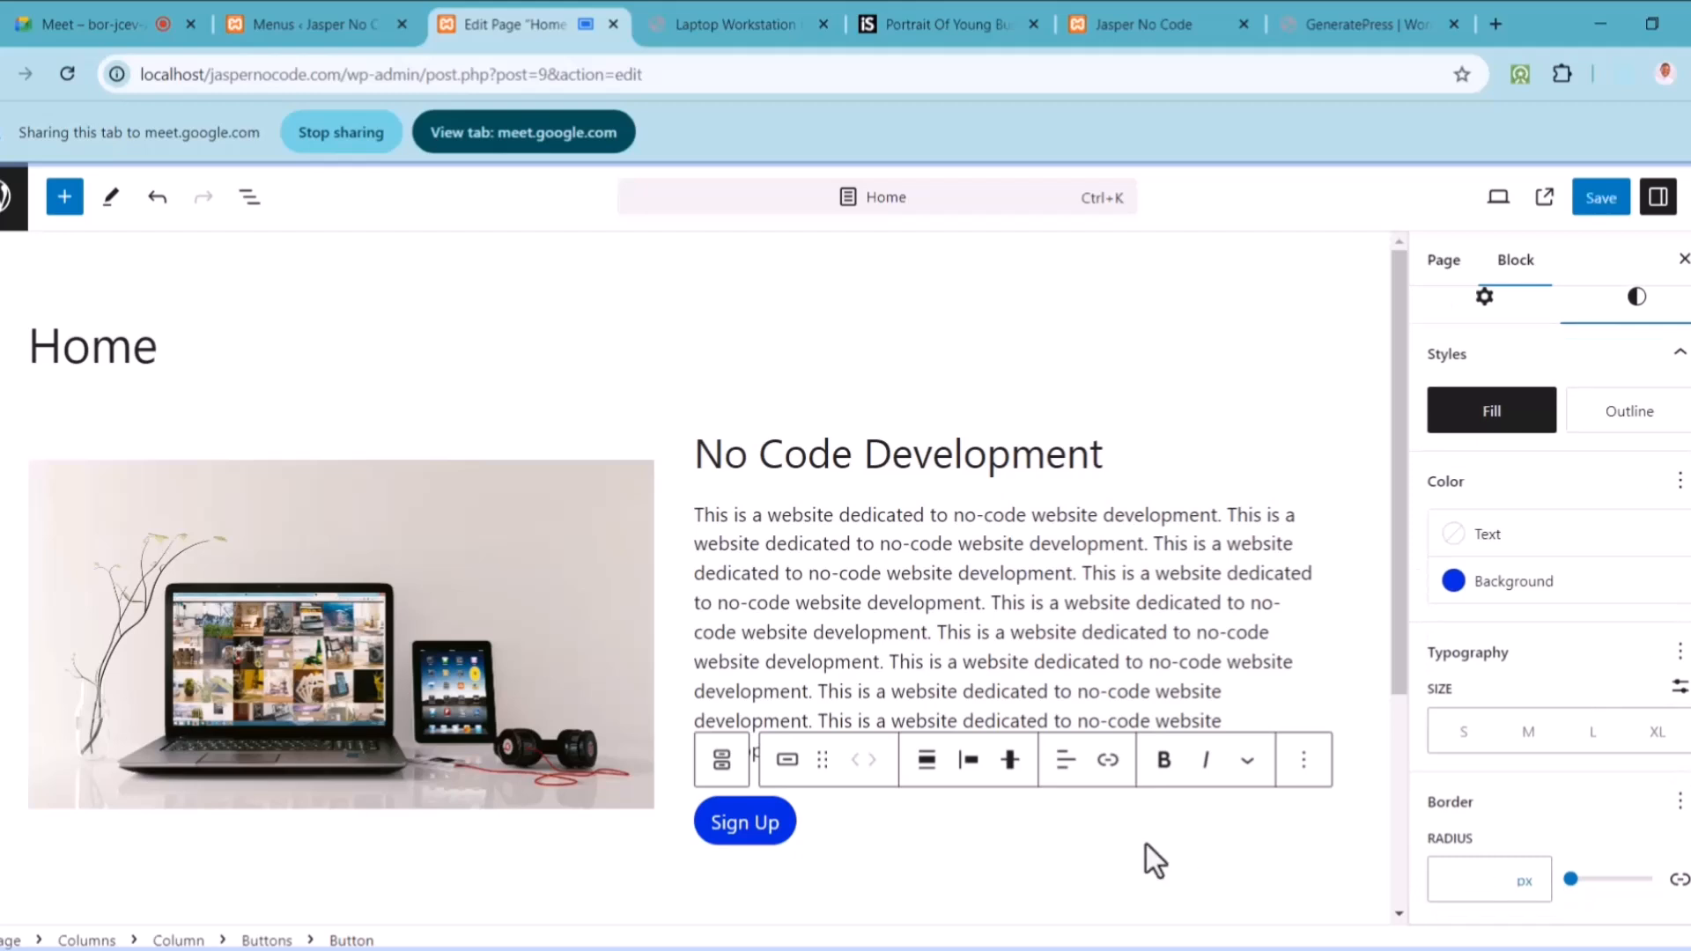
pyautogui.click(950, 574)
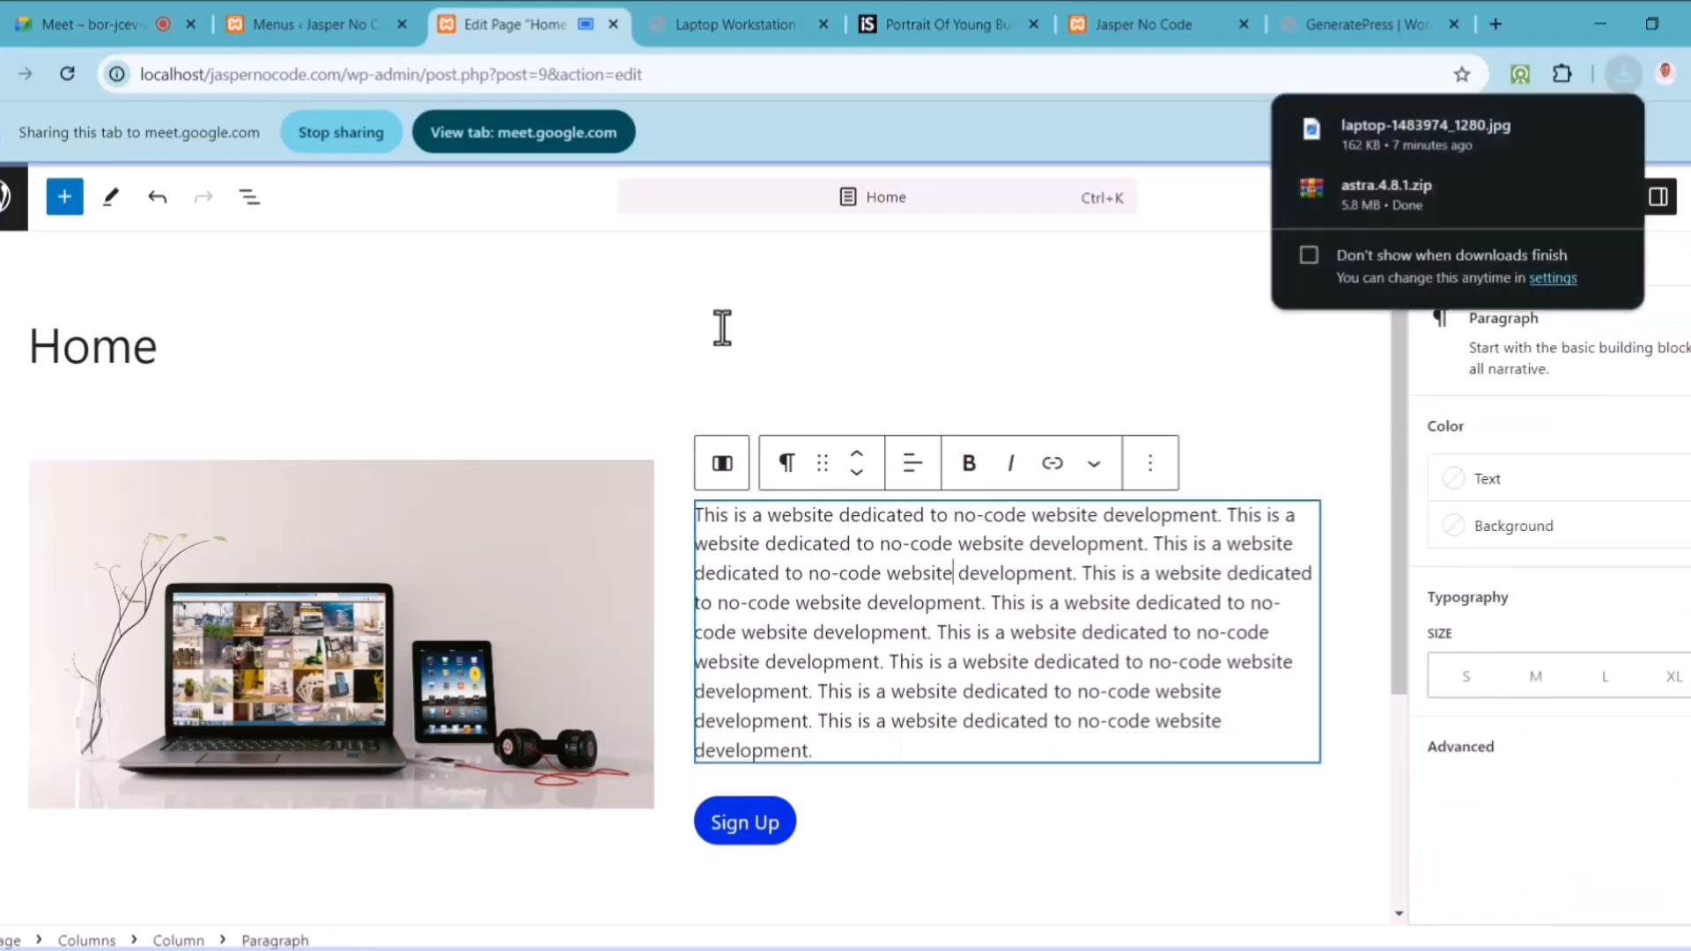
pyautogui.click(1299, 394)
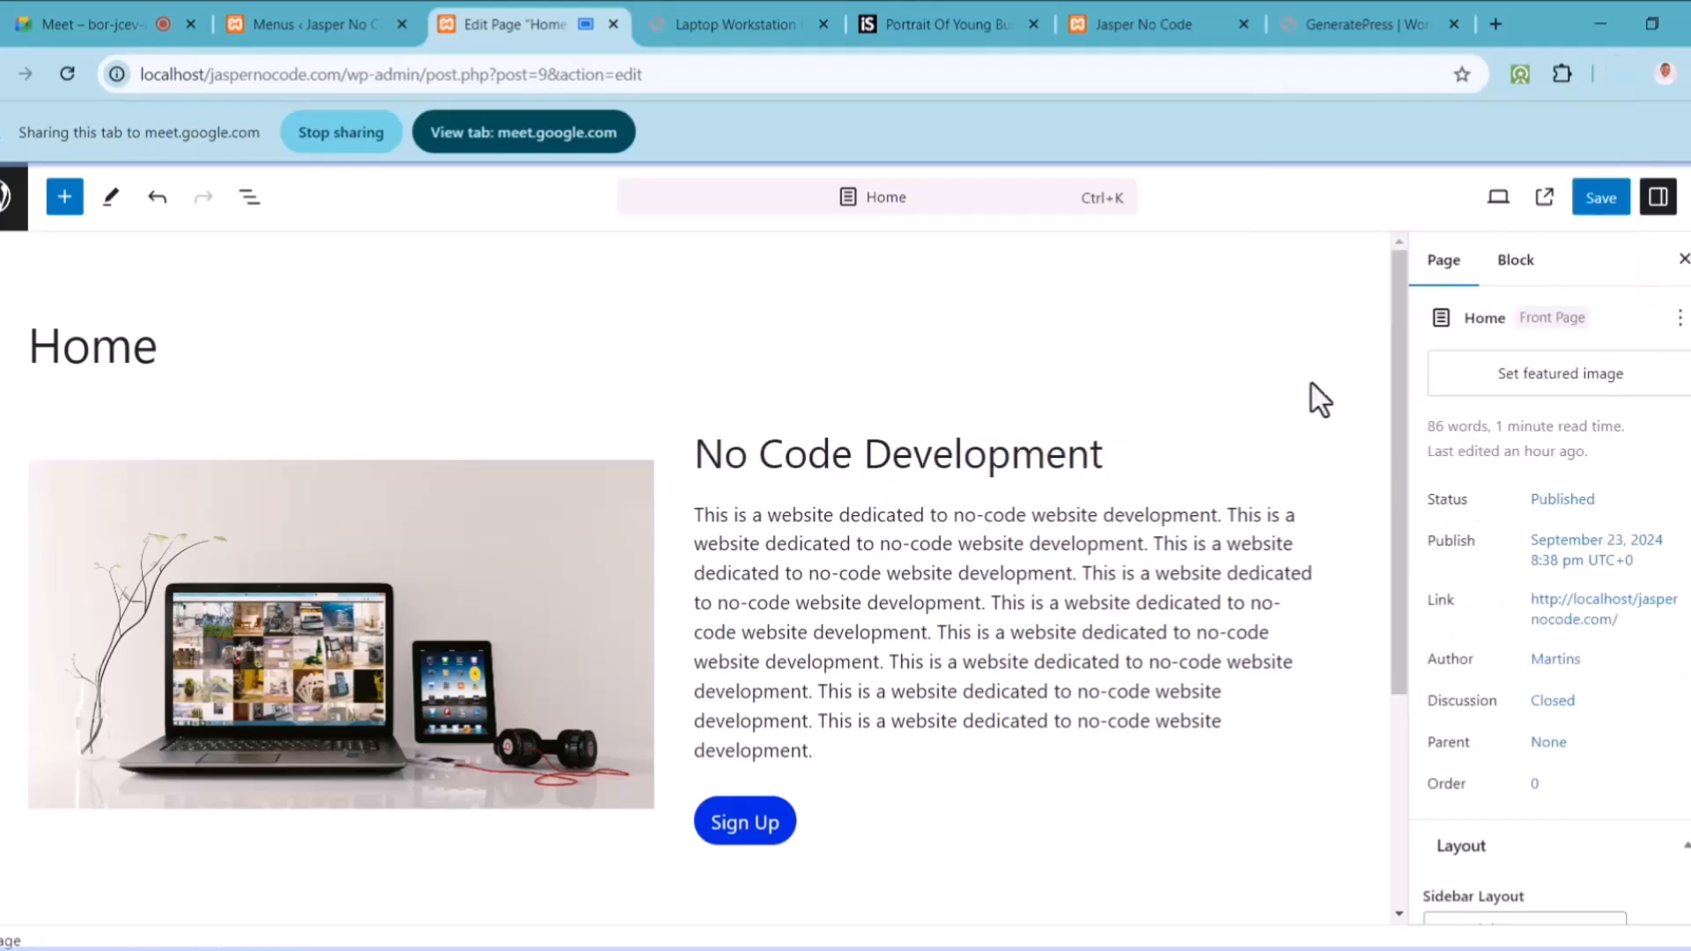
pyautogui.click(1601, 199)
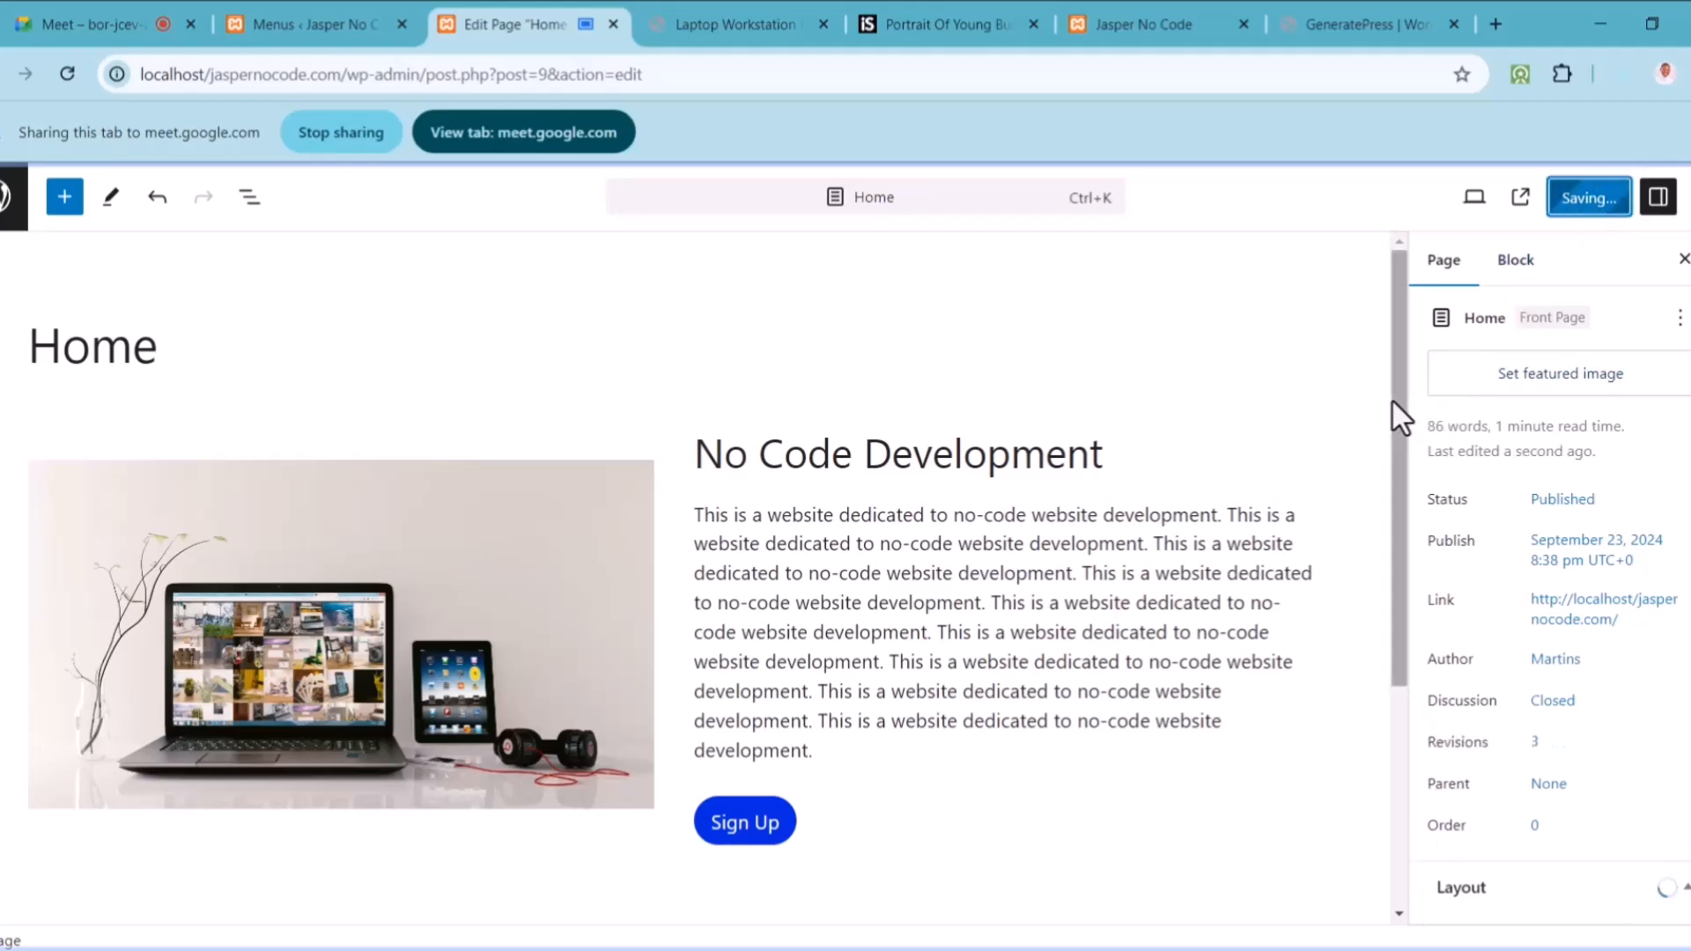
pyautogui.moveTo(1404, 550); pyautogui.dragTo(1399, 753)
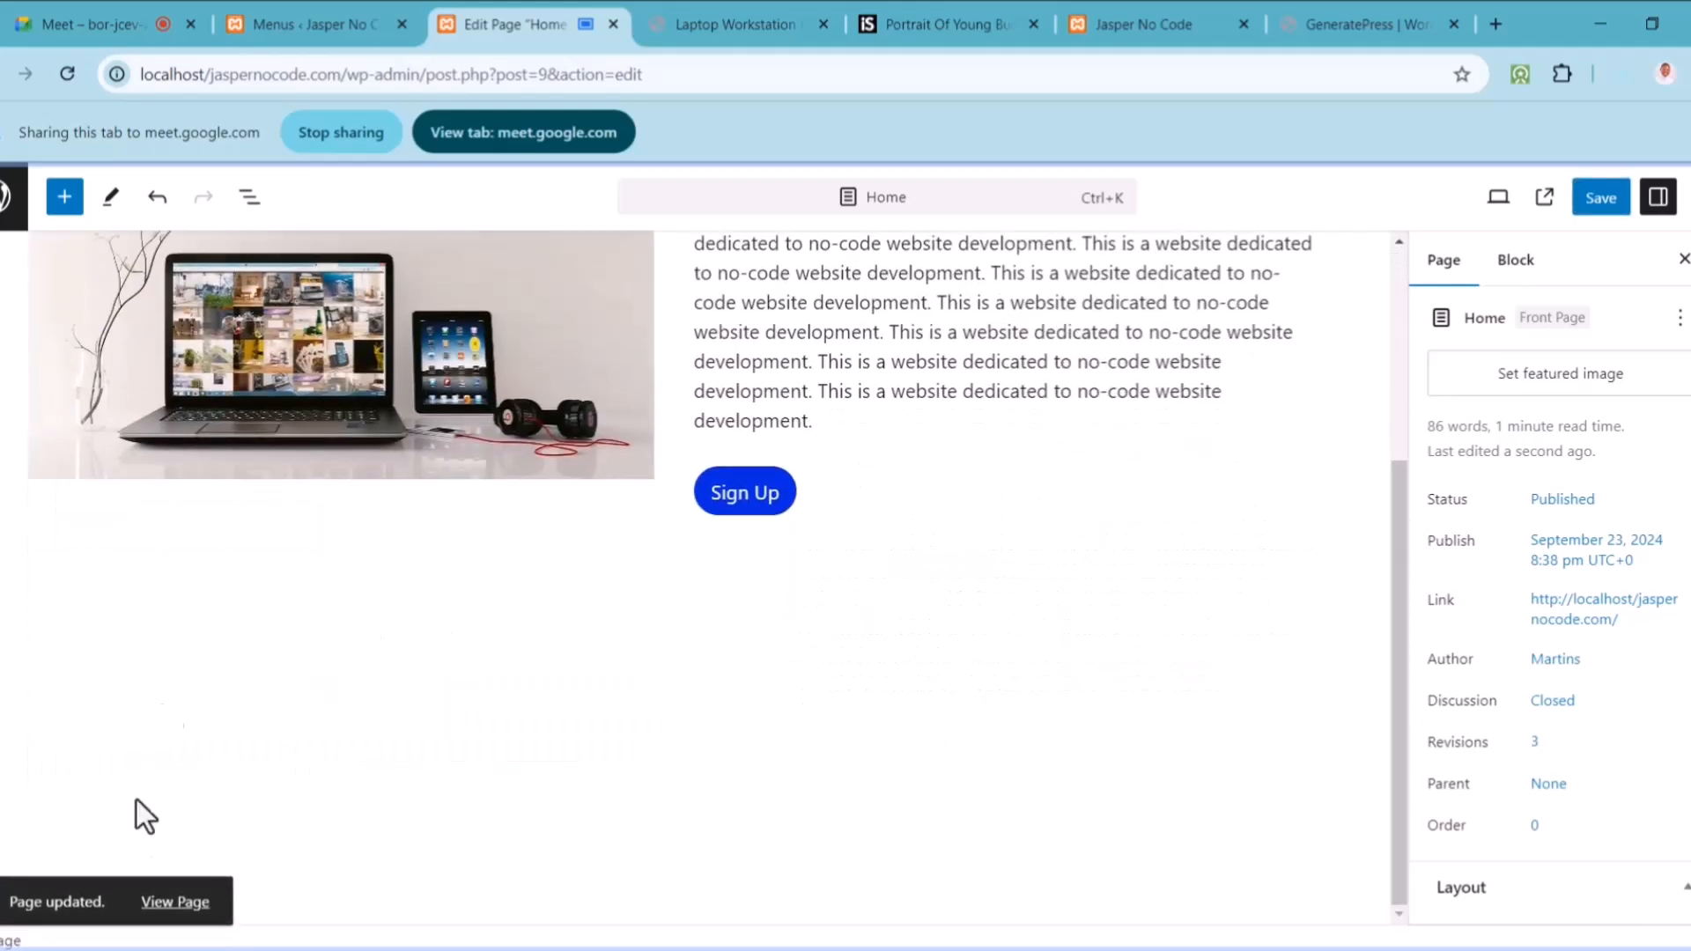
# Step: Add an empty block below the columns and open the full block library
pyautogui.click(160, 692)
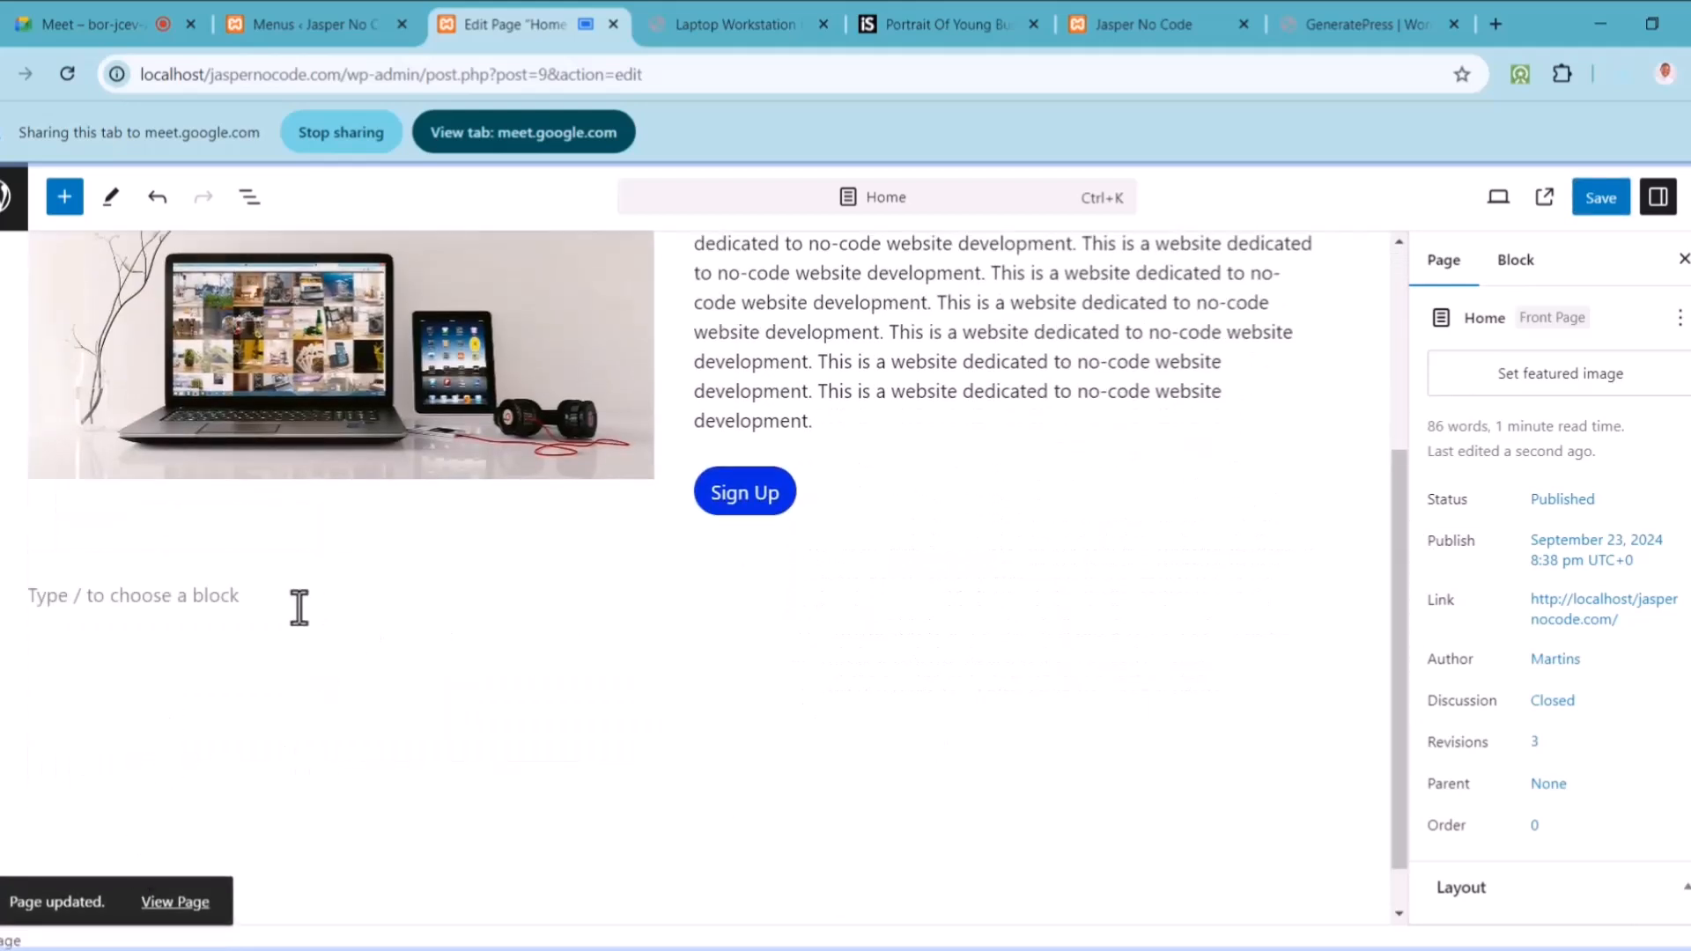
pyautogui.click(205, 604)
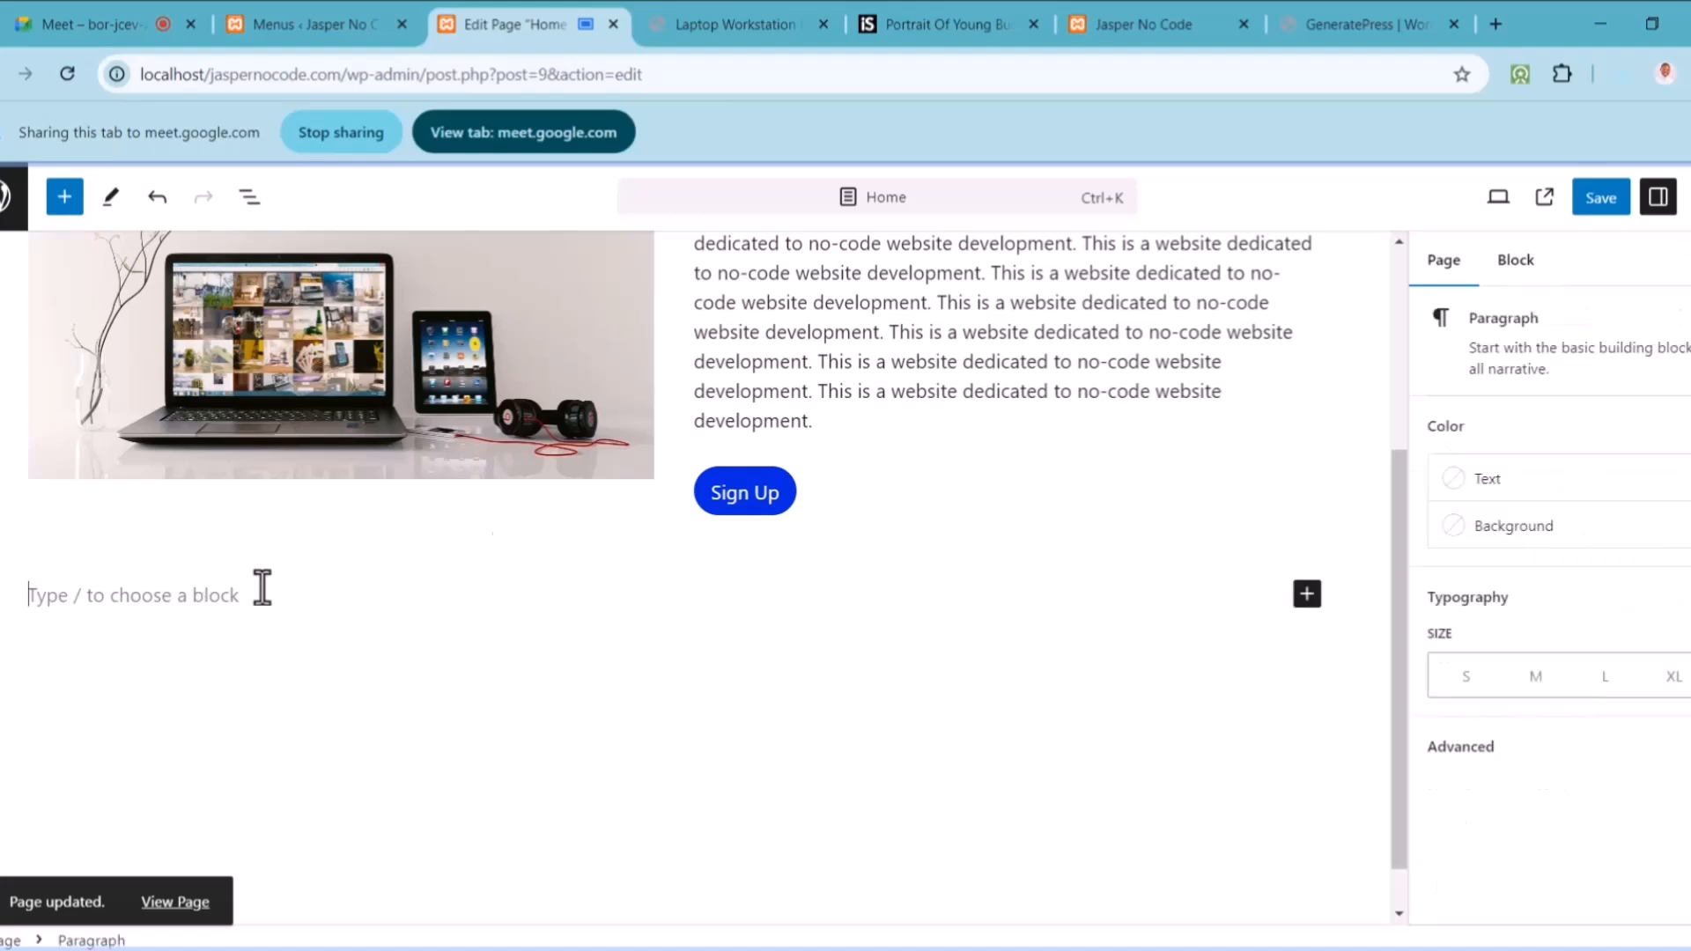
pyautogui.click(1309, 596)
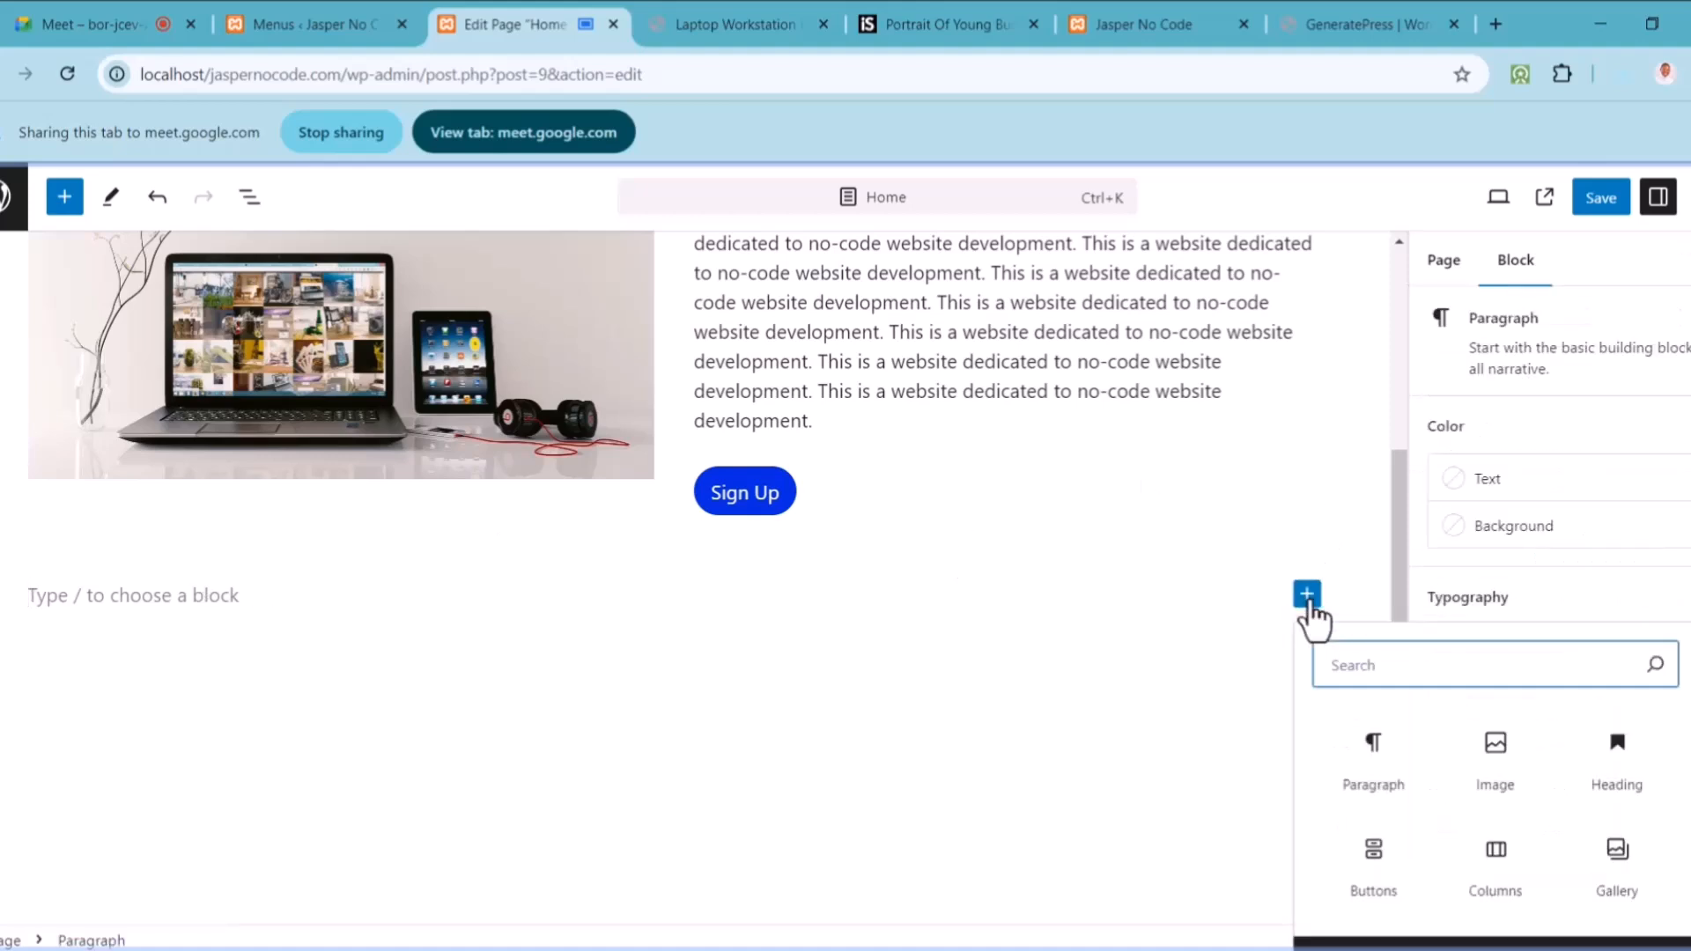
pyautogui.moveTo(1690, 757); pyautogui.dragTo(1690, 801)
pyautogui.click(1519, 932)
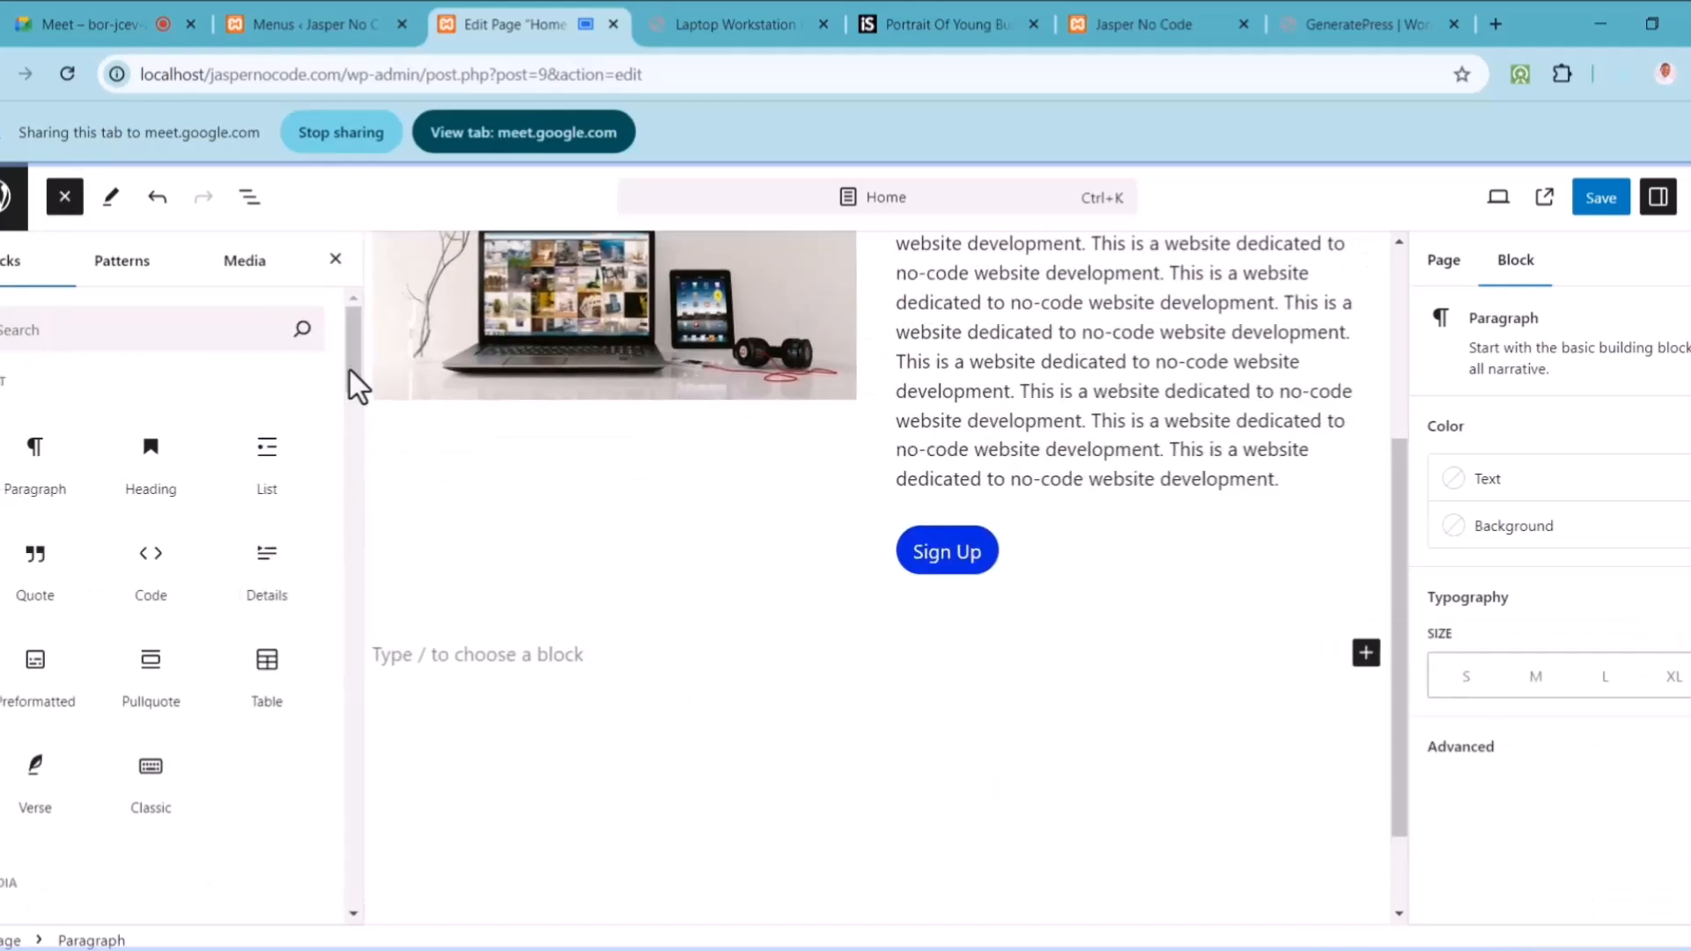
# Step: Search the library for 'video' and insert a YouTube embed block
pyautogui.moveTo(351, 363); pyautogui.dragTo(352, 394)
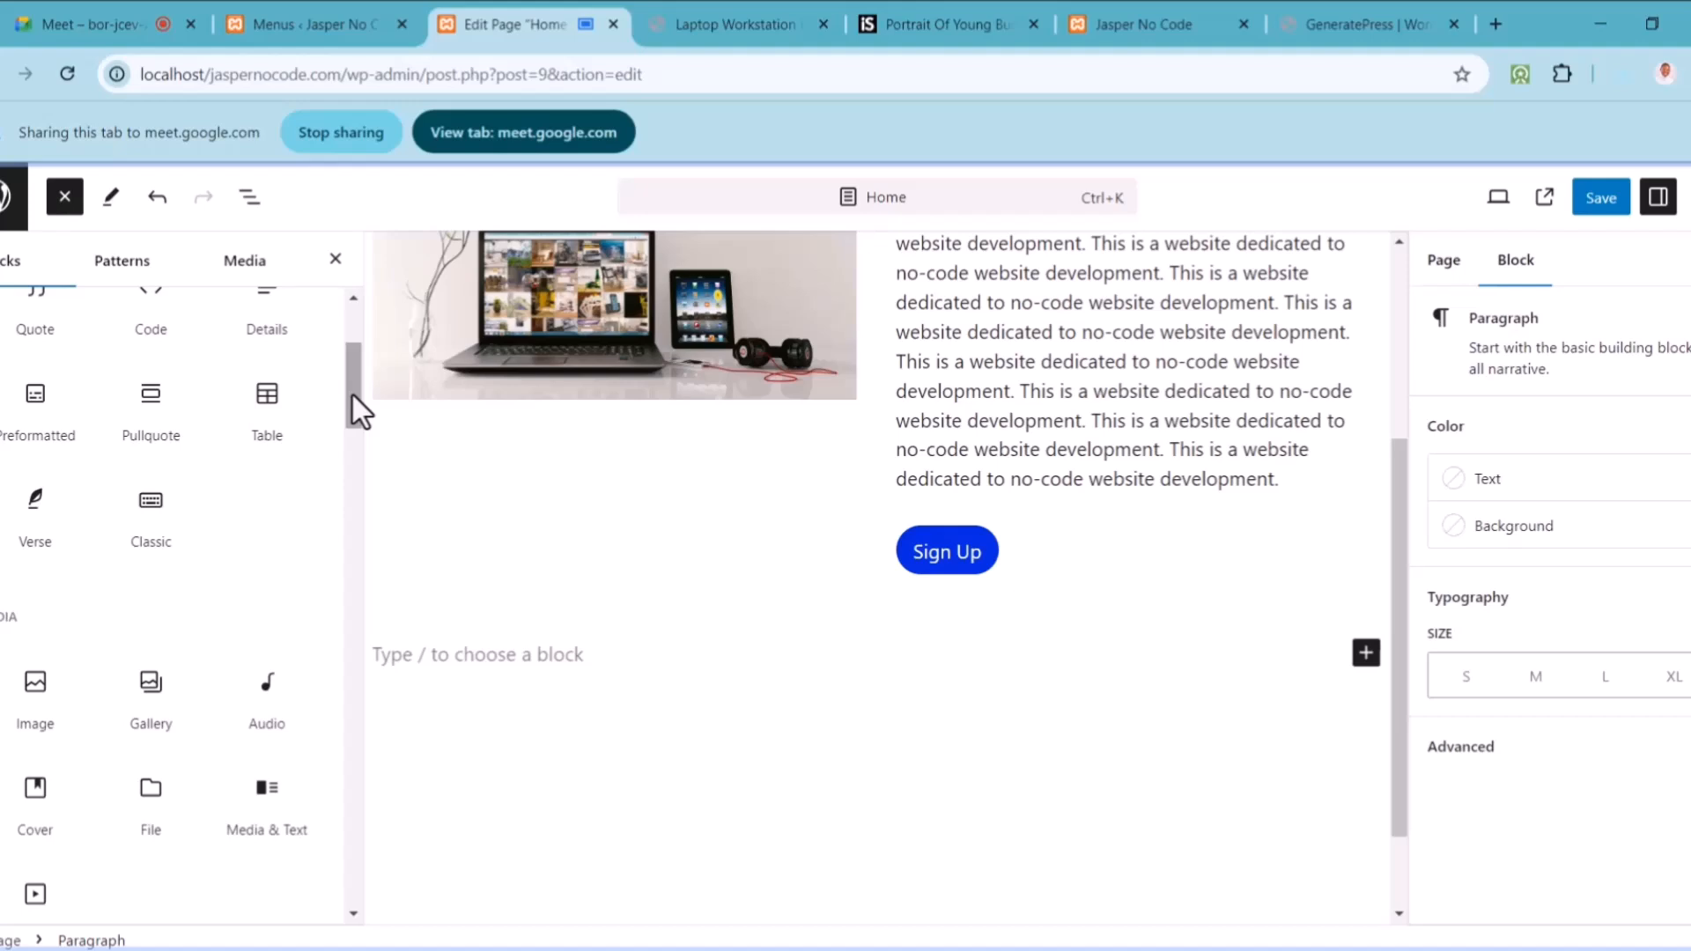
pyautogui.moveTo(352, 395); pyautogui.dragTo(264, 370)
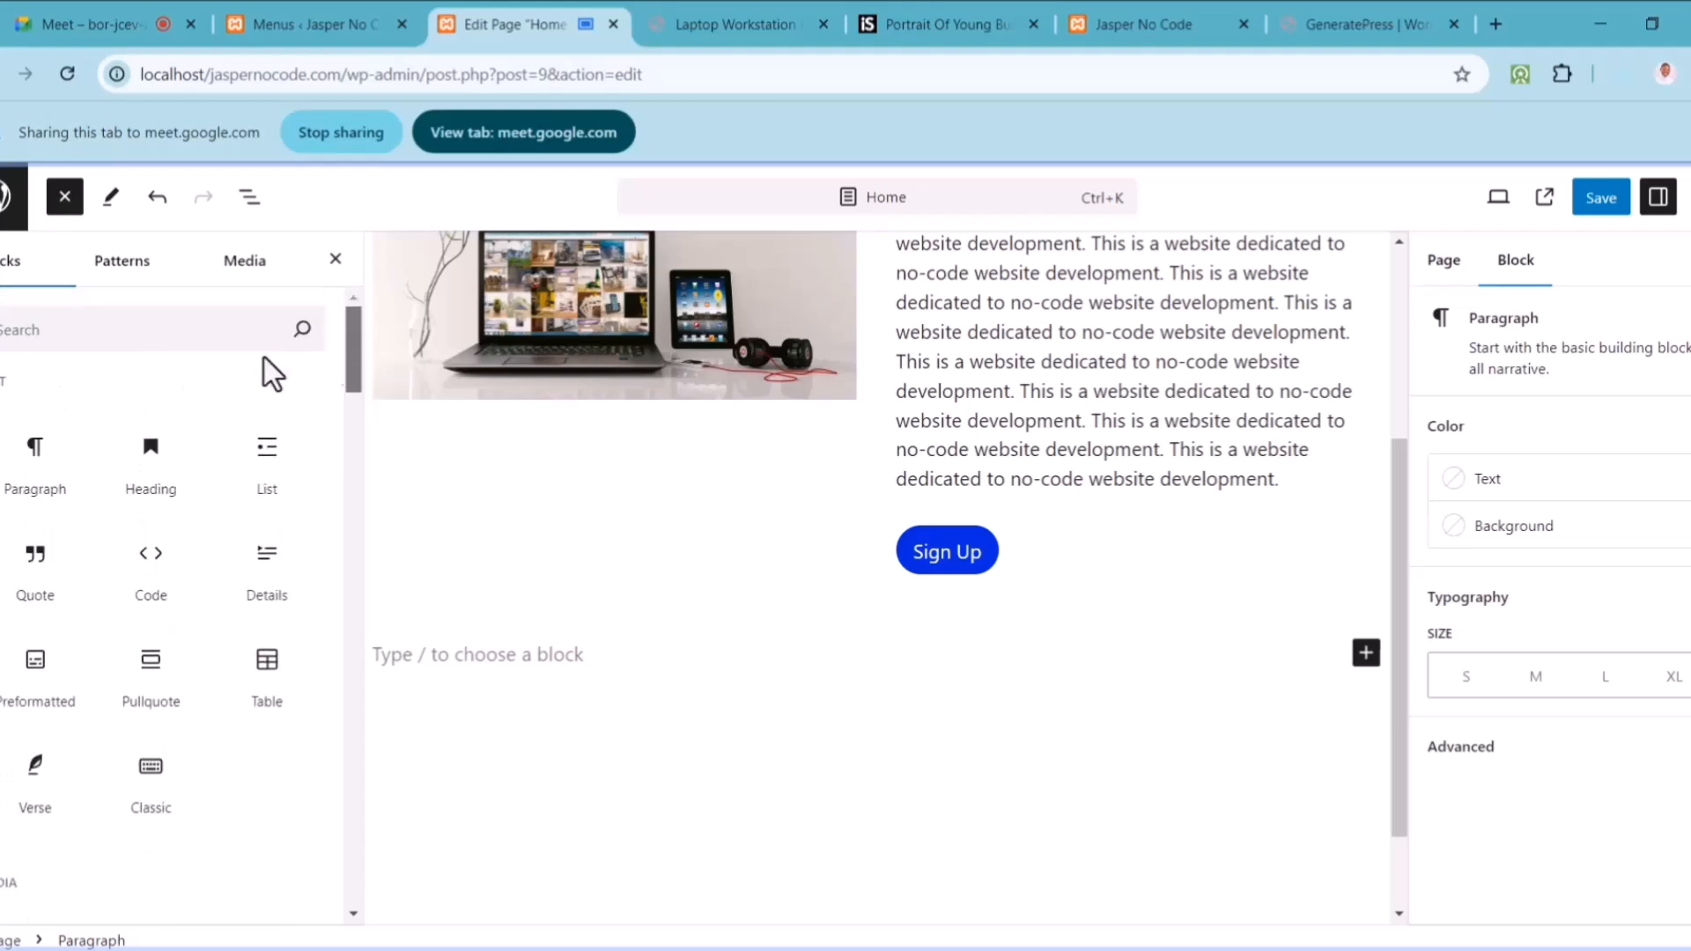
pyautogui.click(176, 341)
pyautogui.write('video')
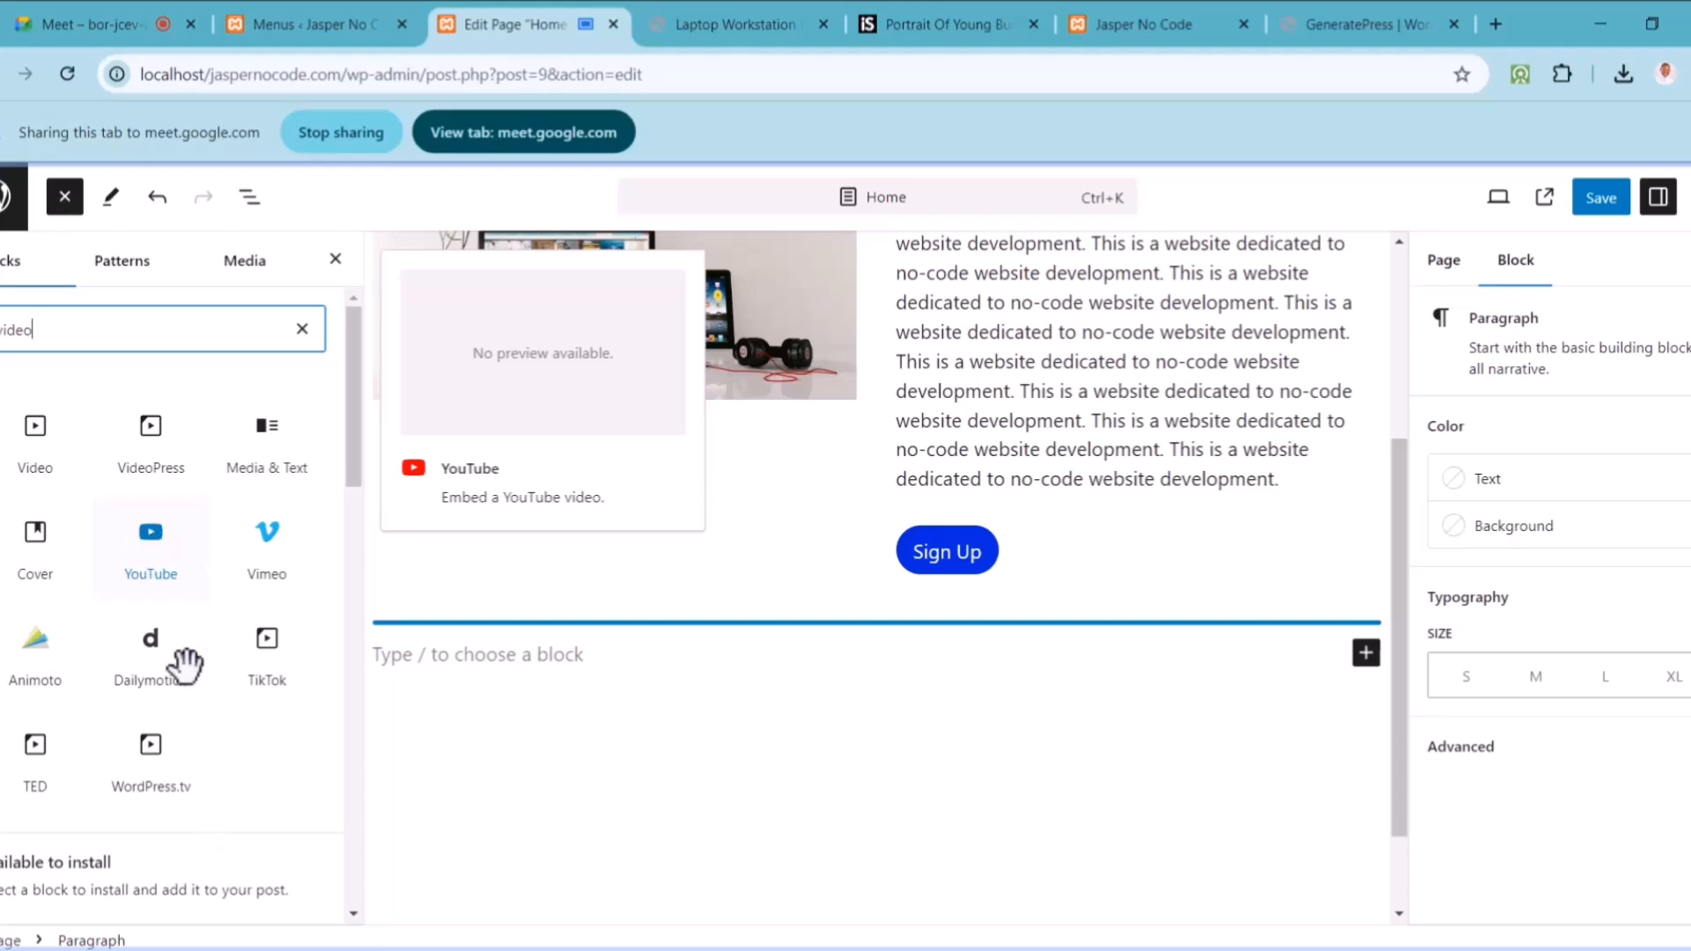
pyautogui.click(156, 542)
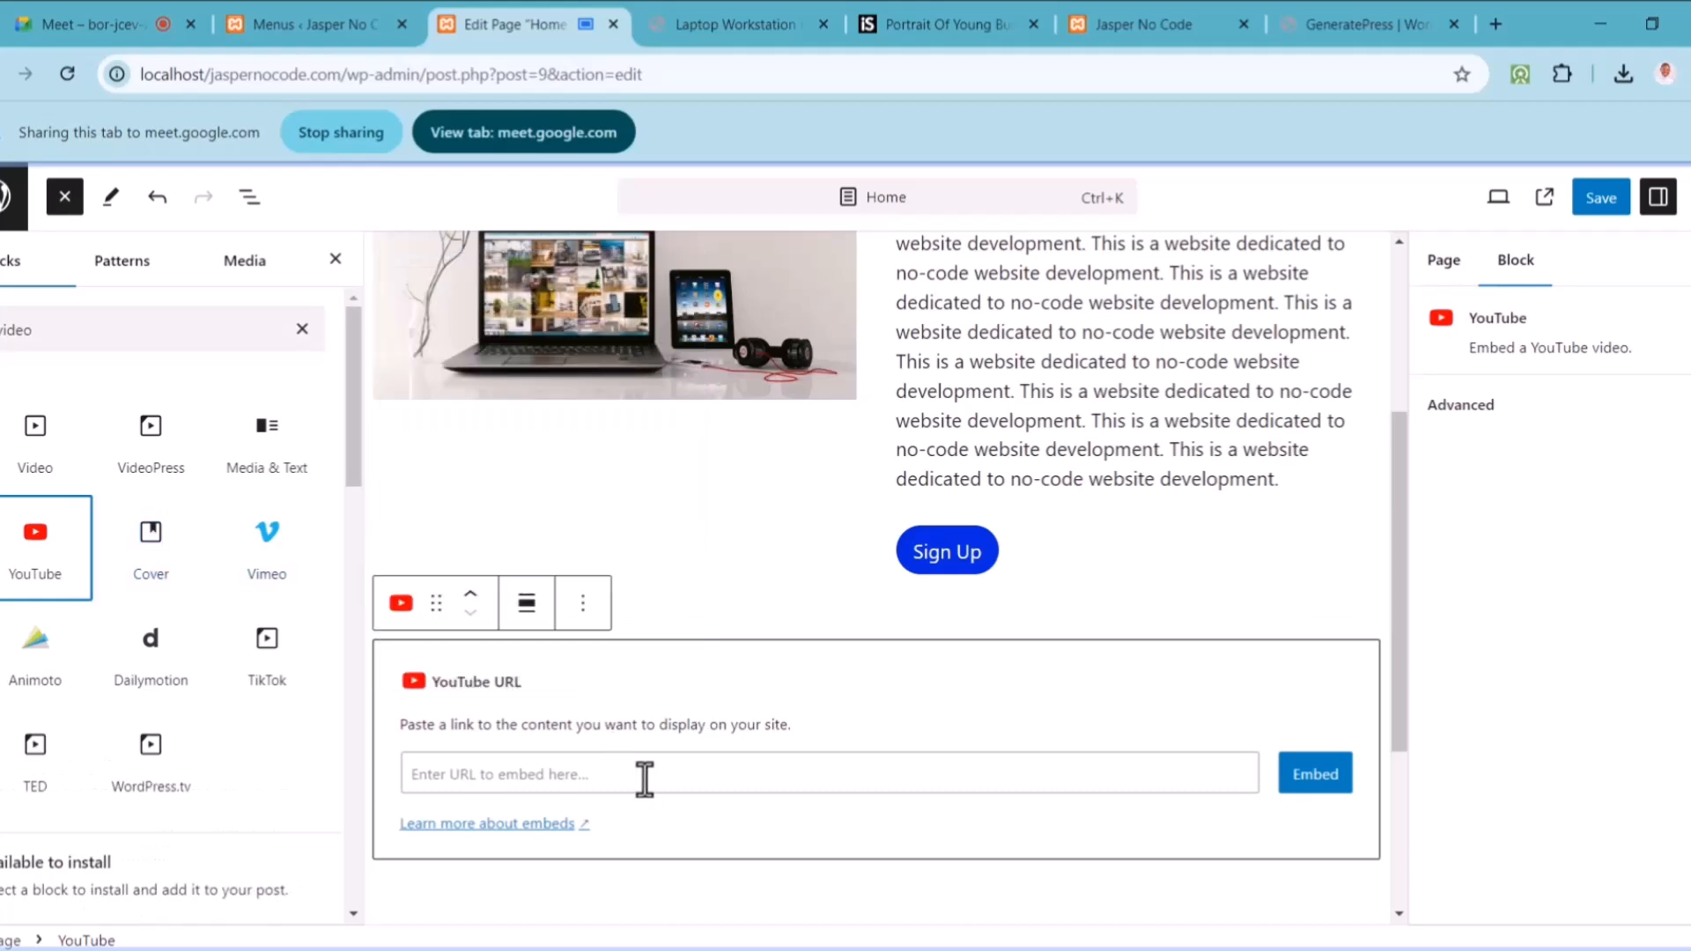
pyautogui.click(1401, 20)
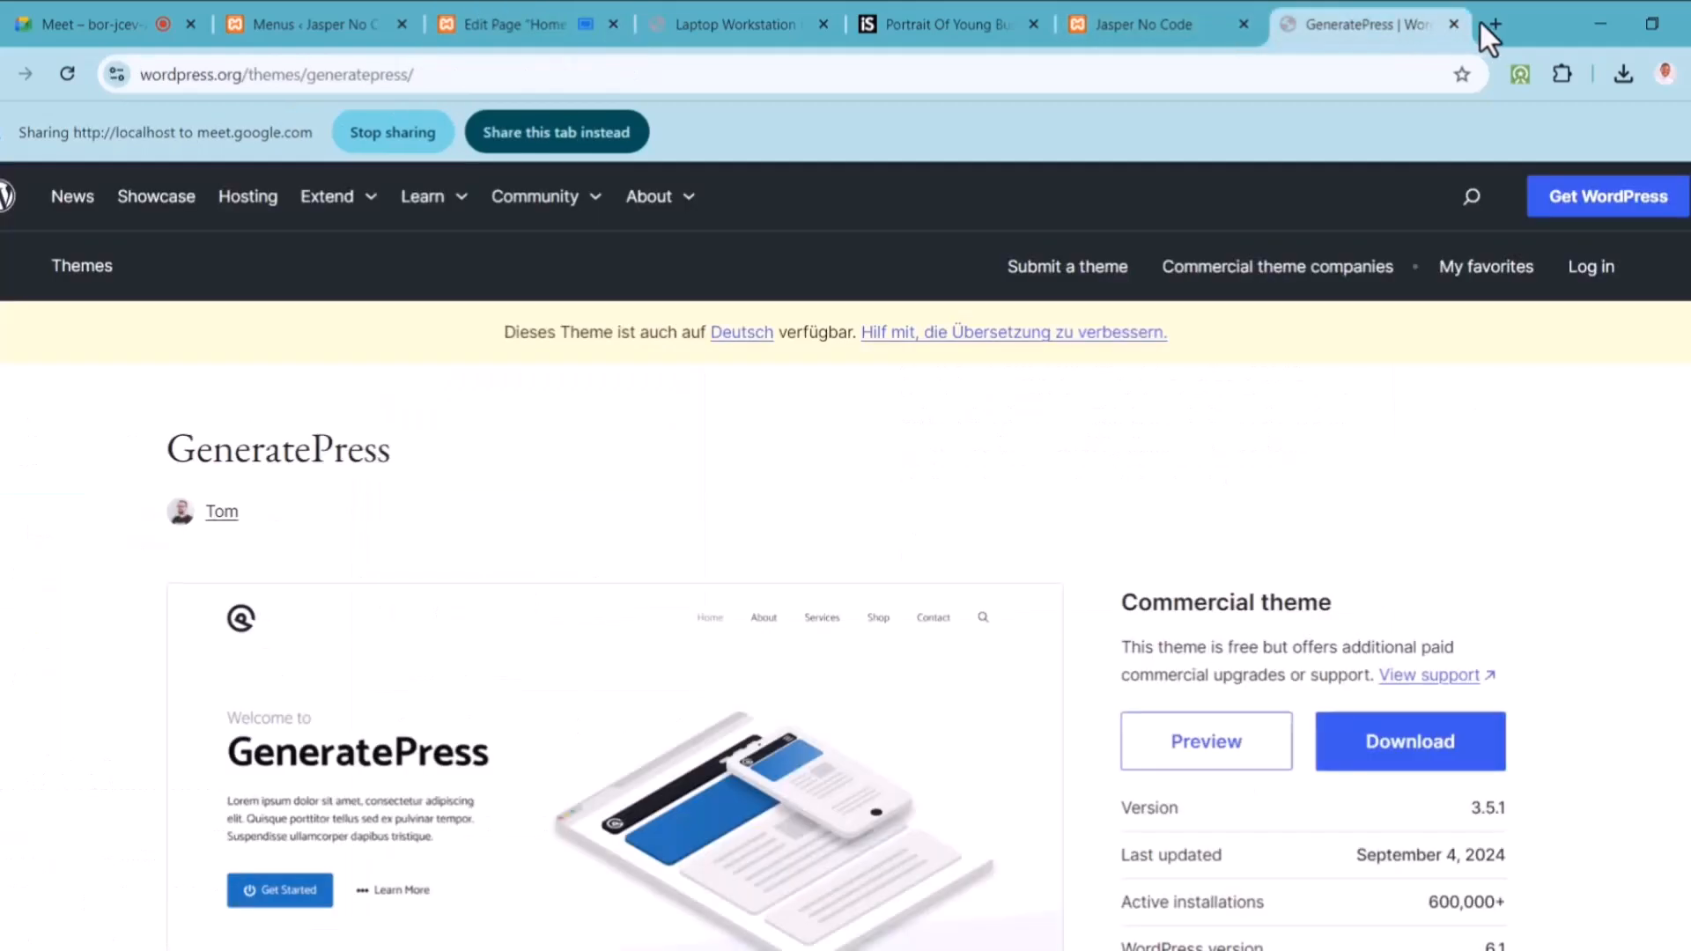
# Step: Open YouTube in a new browser tab
pyautogui.click(1495, 24)
pyautogui.write('youtube.com')
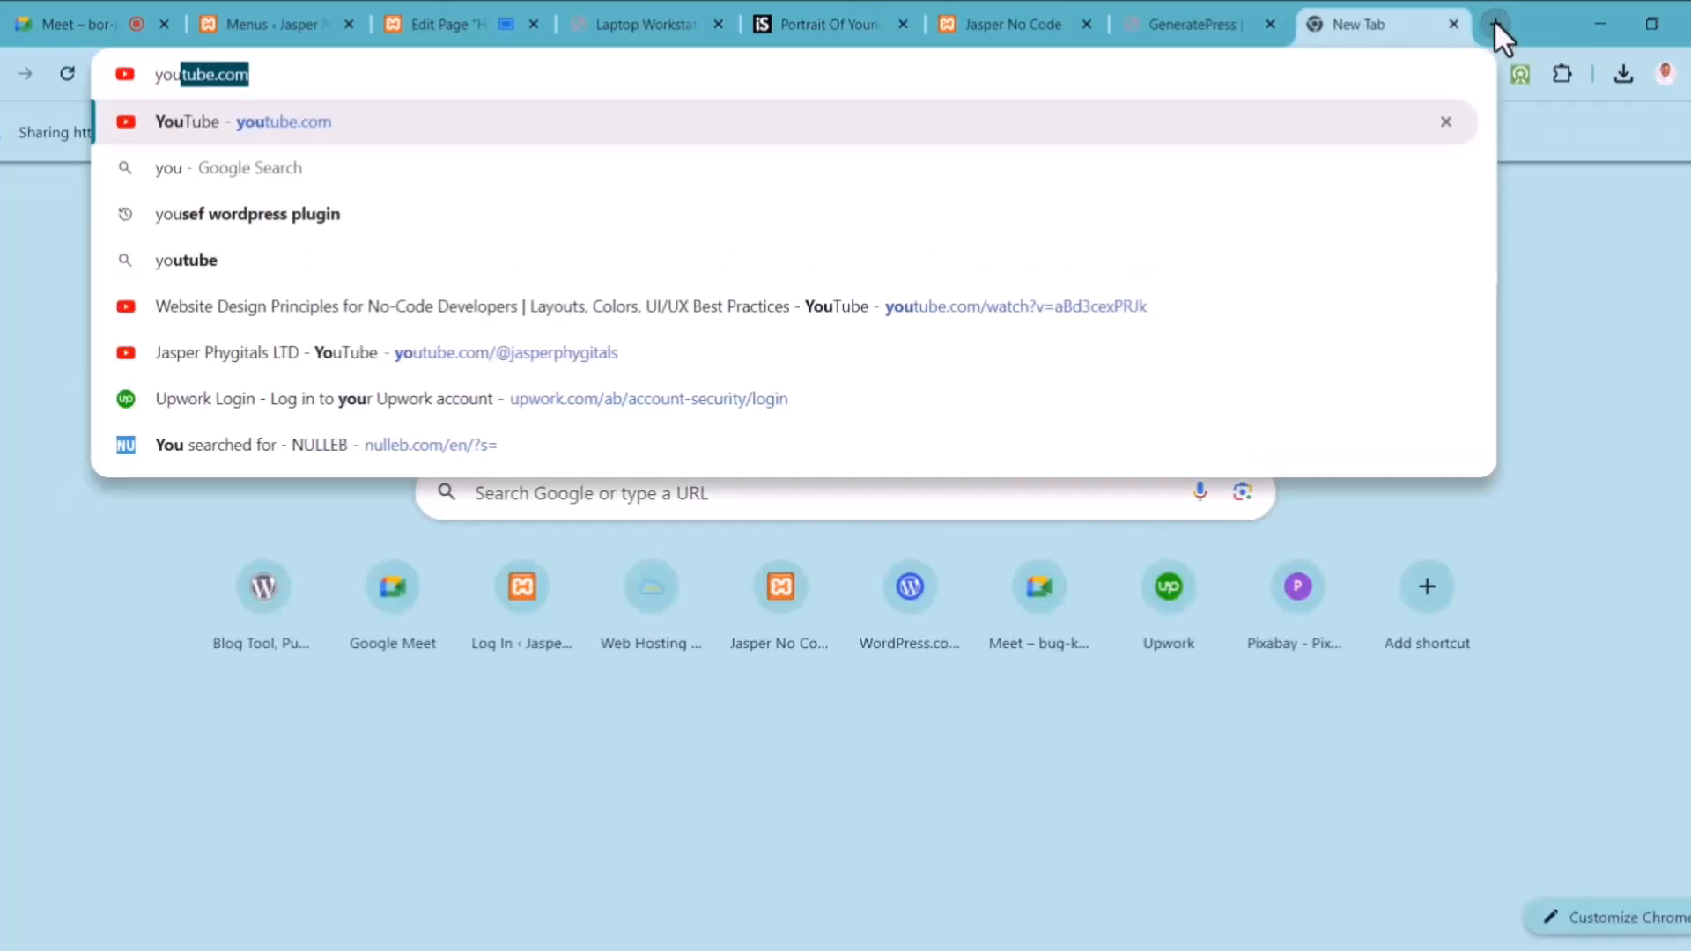
pyautogui.press('Right')
pyautogui.press('Return')
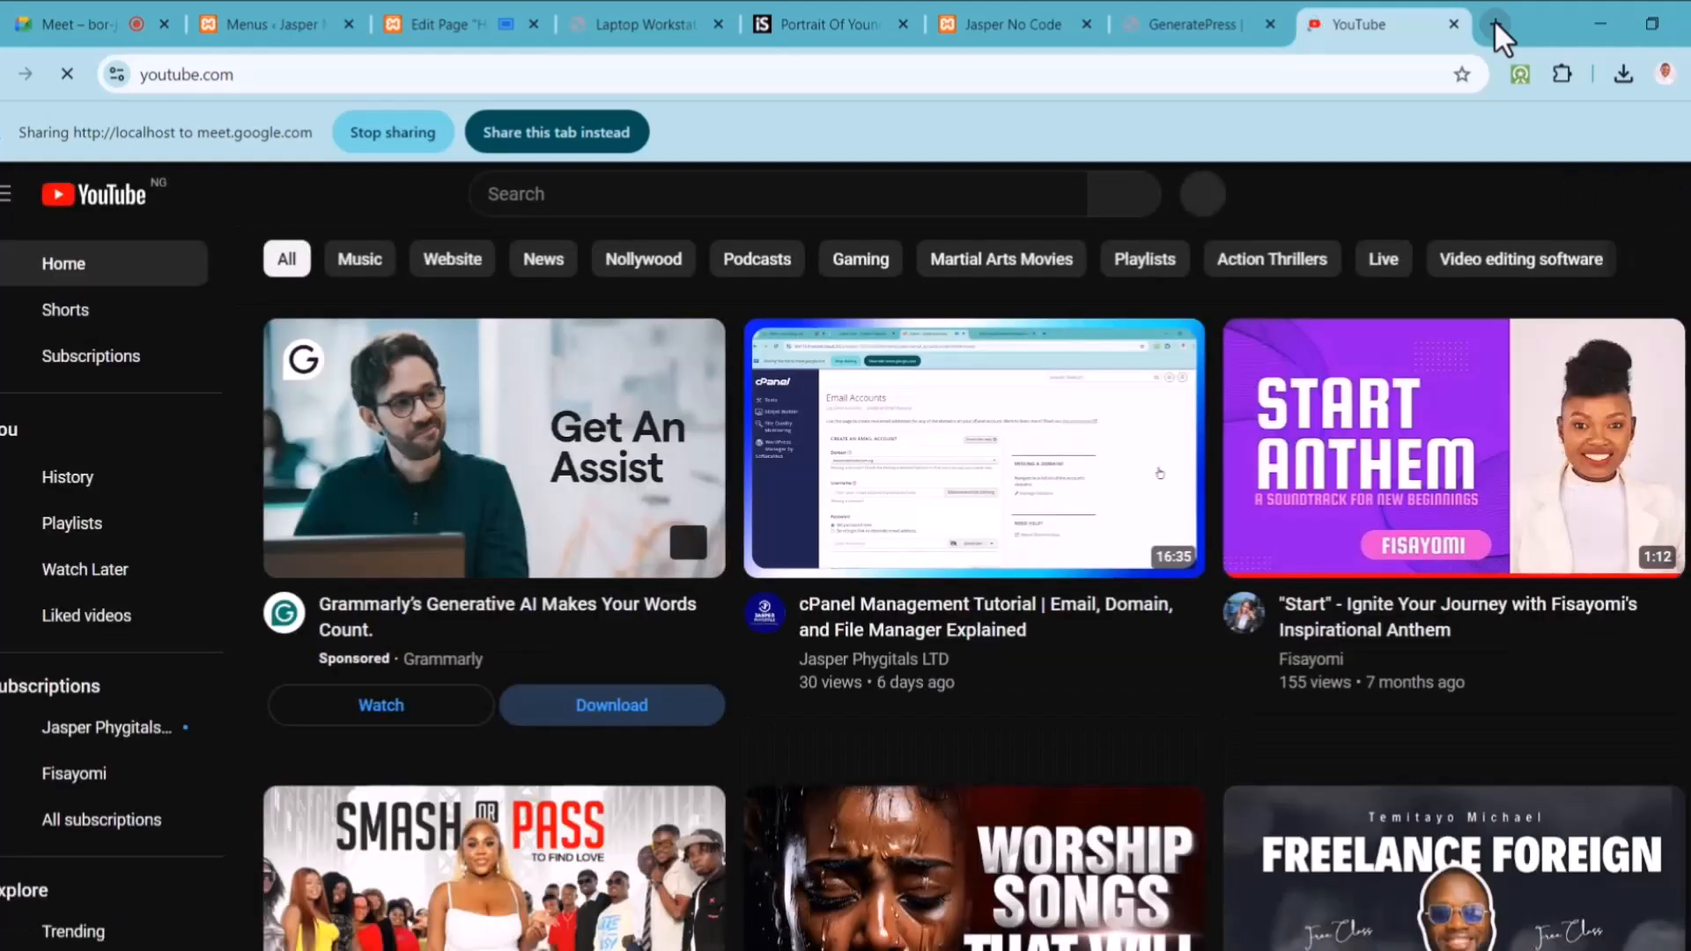
# Step: Copy the practical no-code guide video's URL from the subscribed channel, pause it, and return to WordPress
pyautogui.click(80, 741)
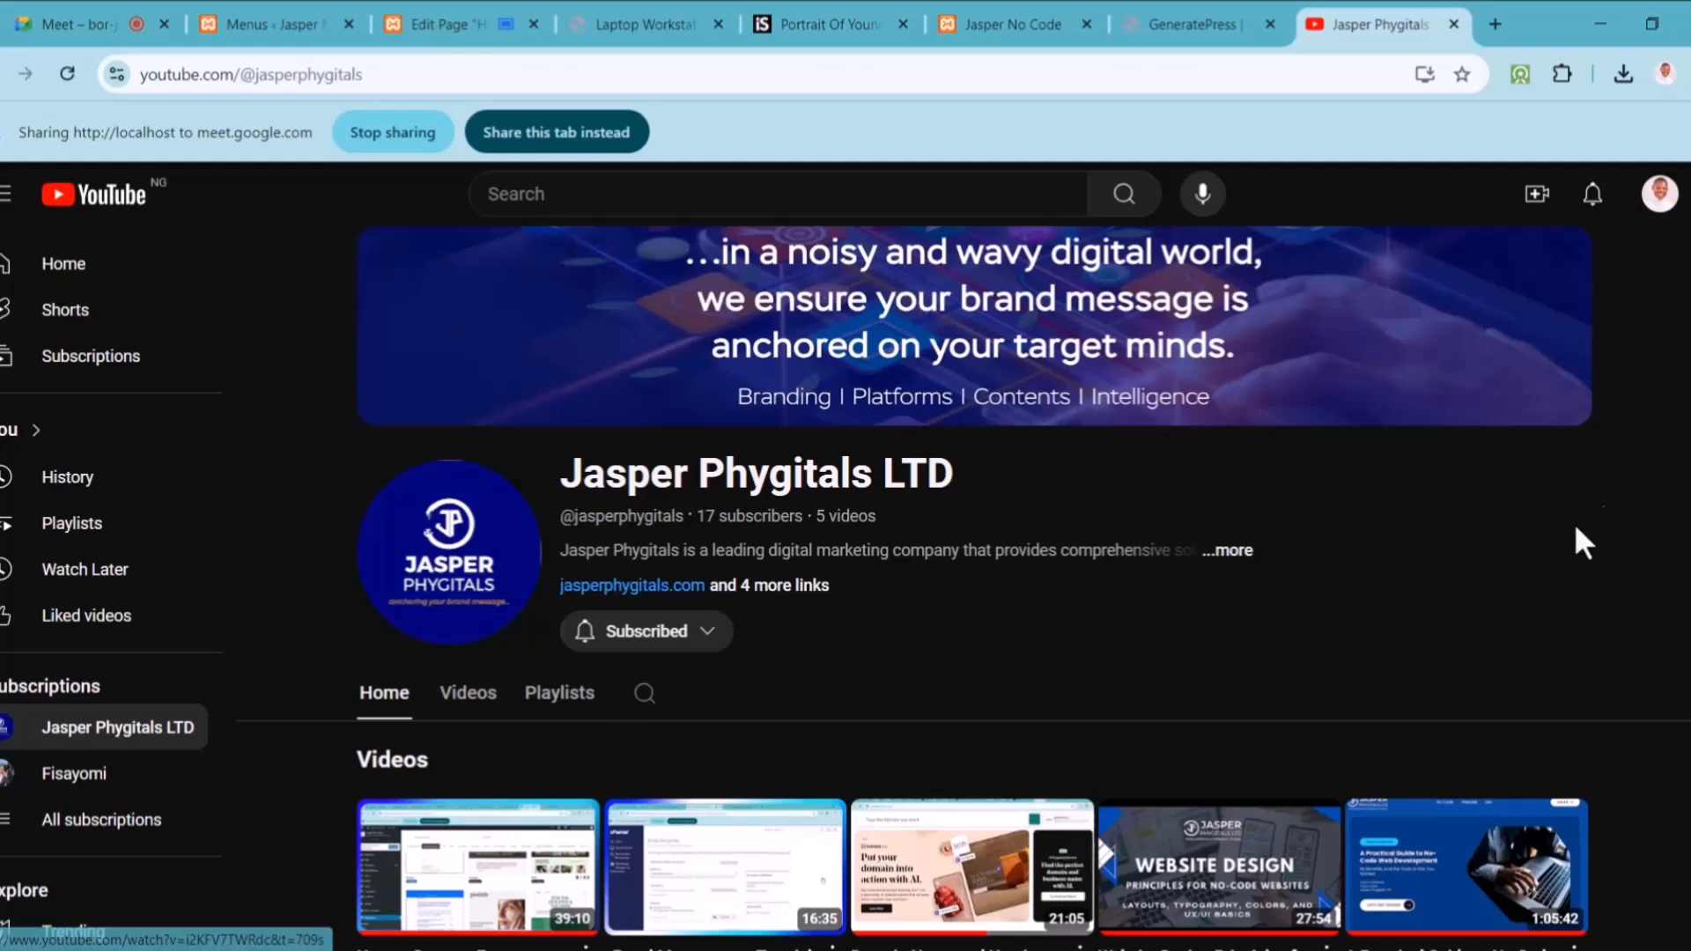
pyautogui.scroll(-1, 1466, 793)
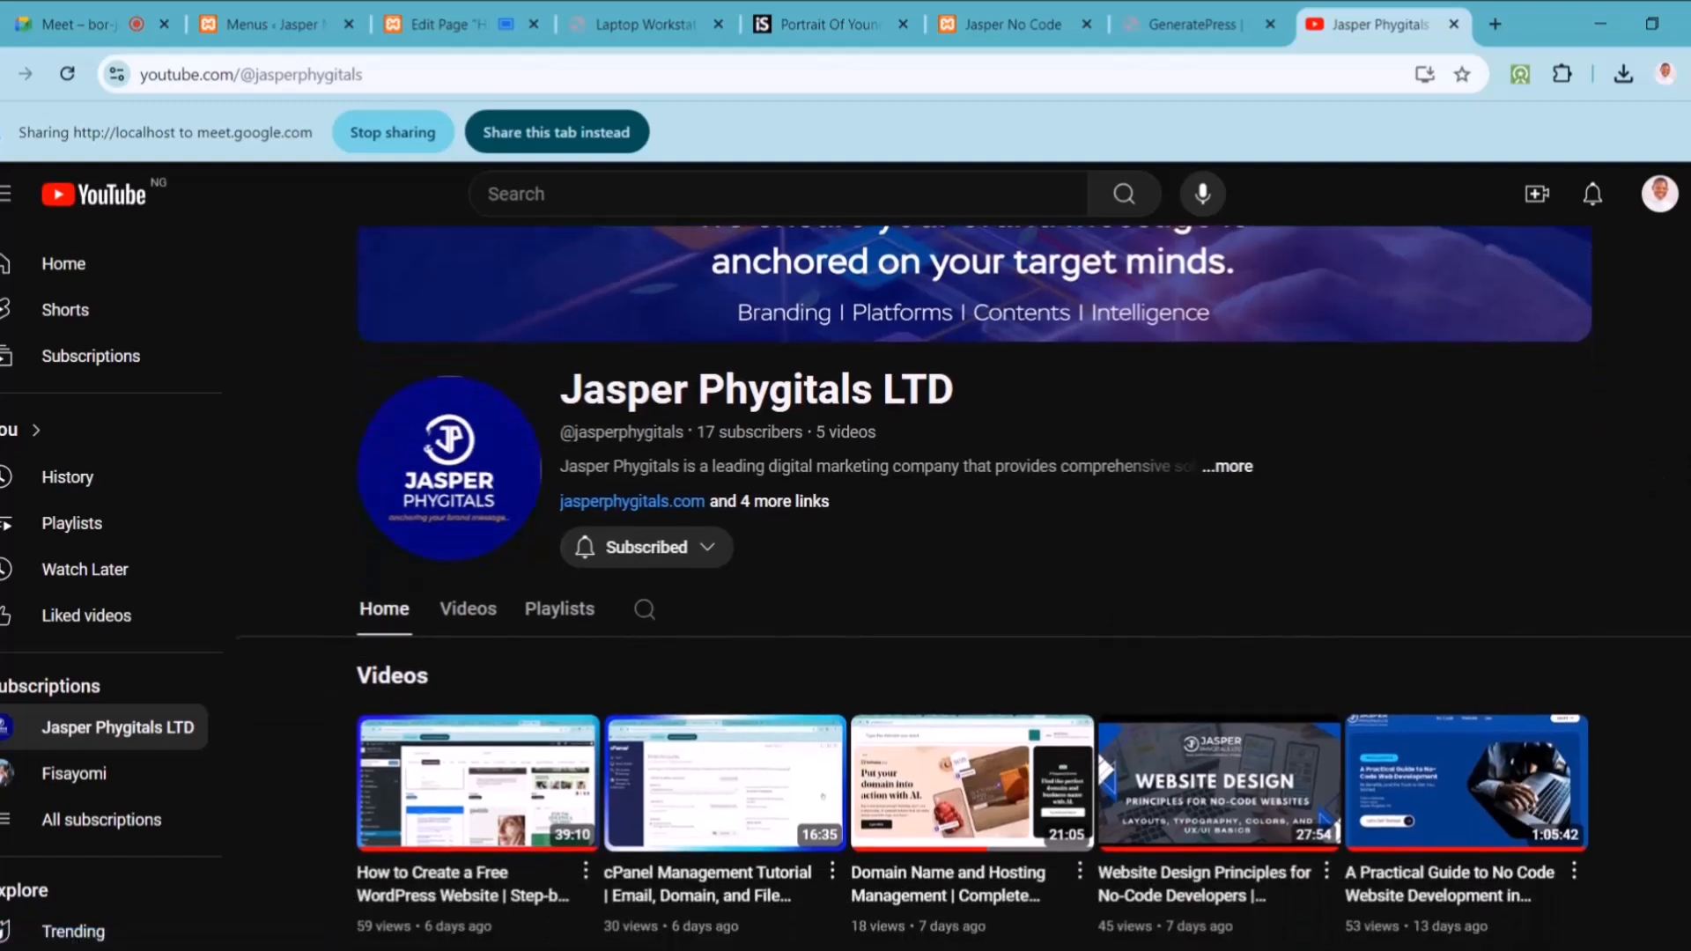
pyautogui.click(1467, 824)
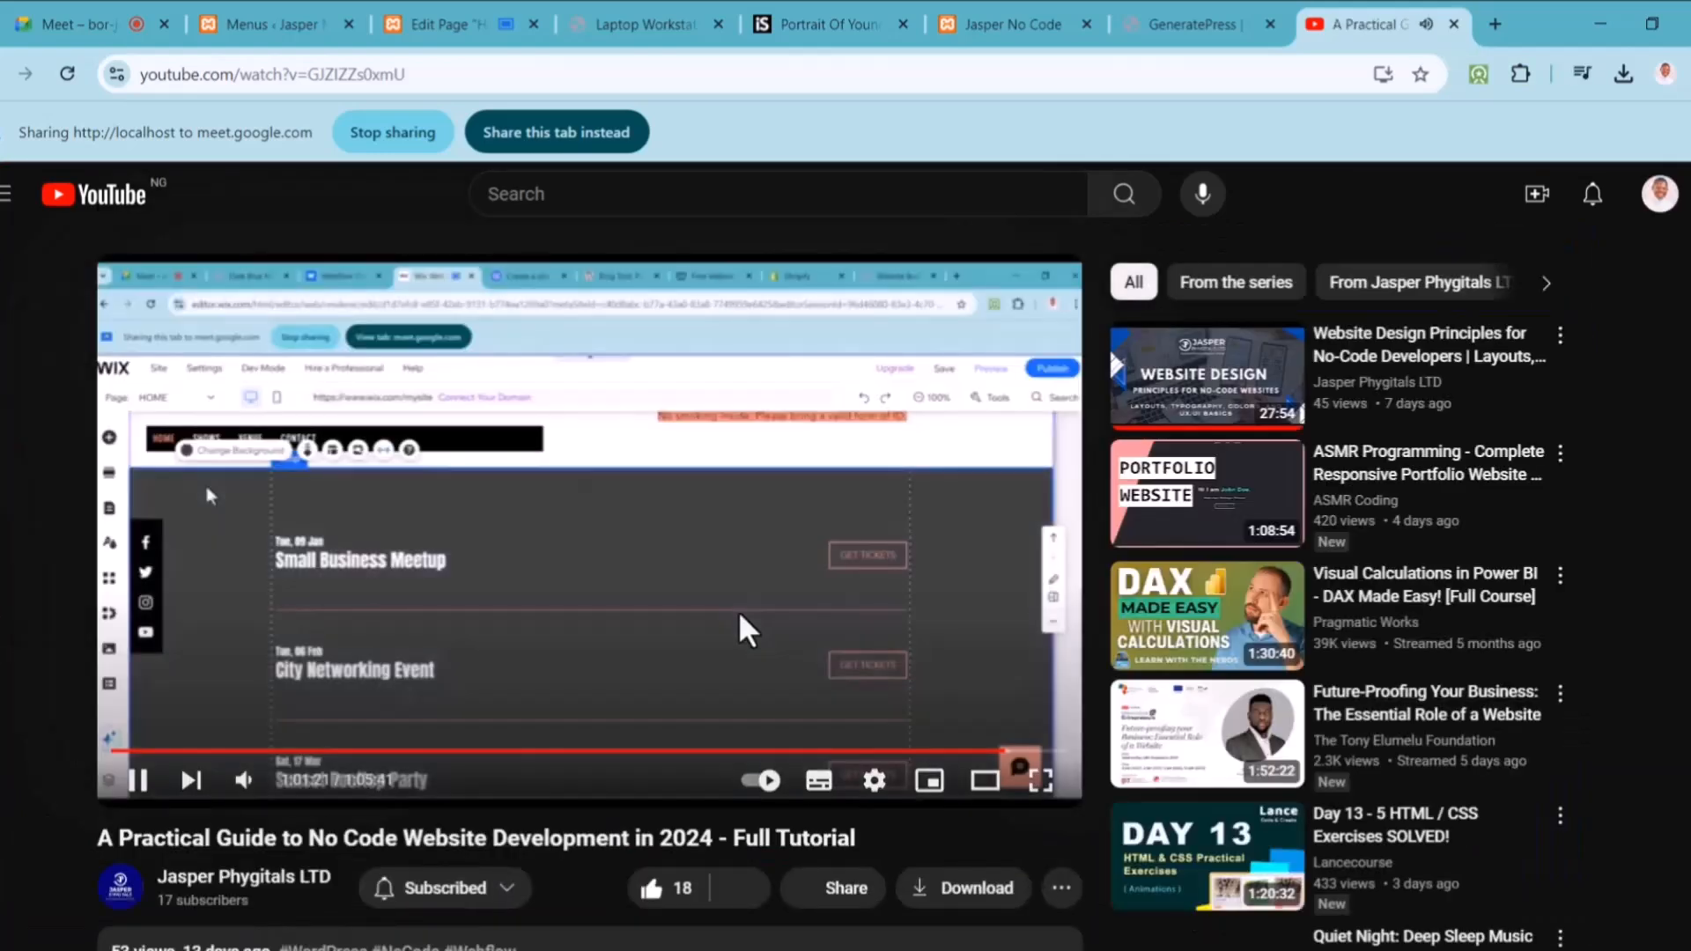
pyautogui.rightClick(747, 631)
pyautogui.click(867, 688)
pyautogui.click(658, 642)
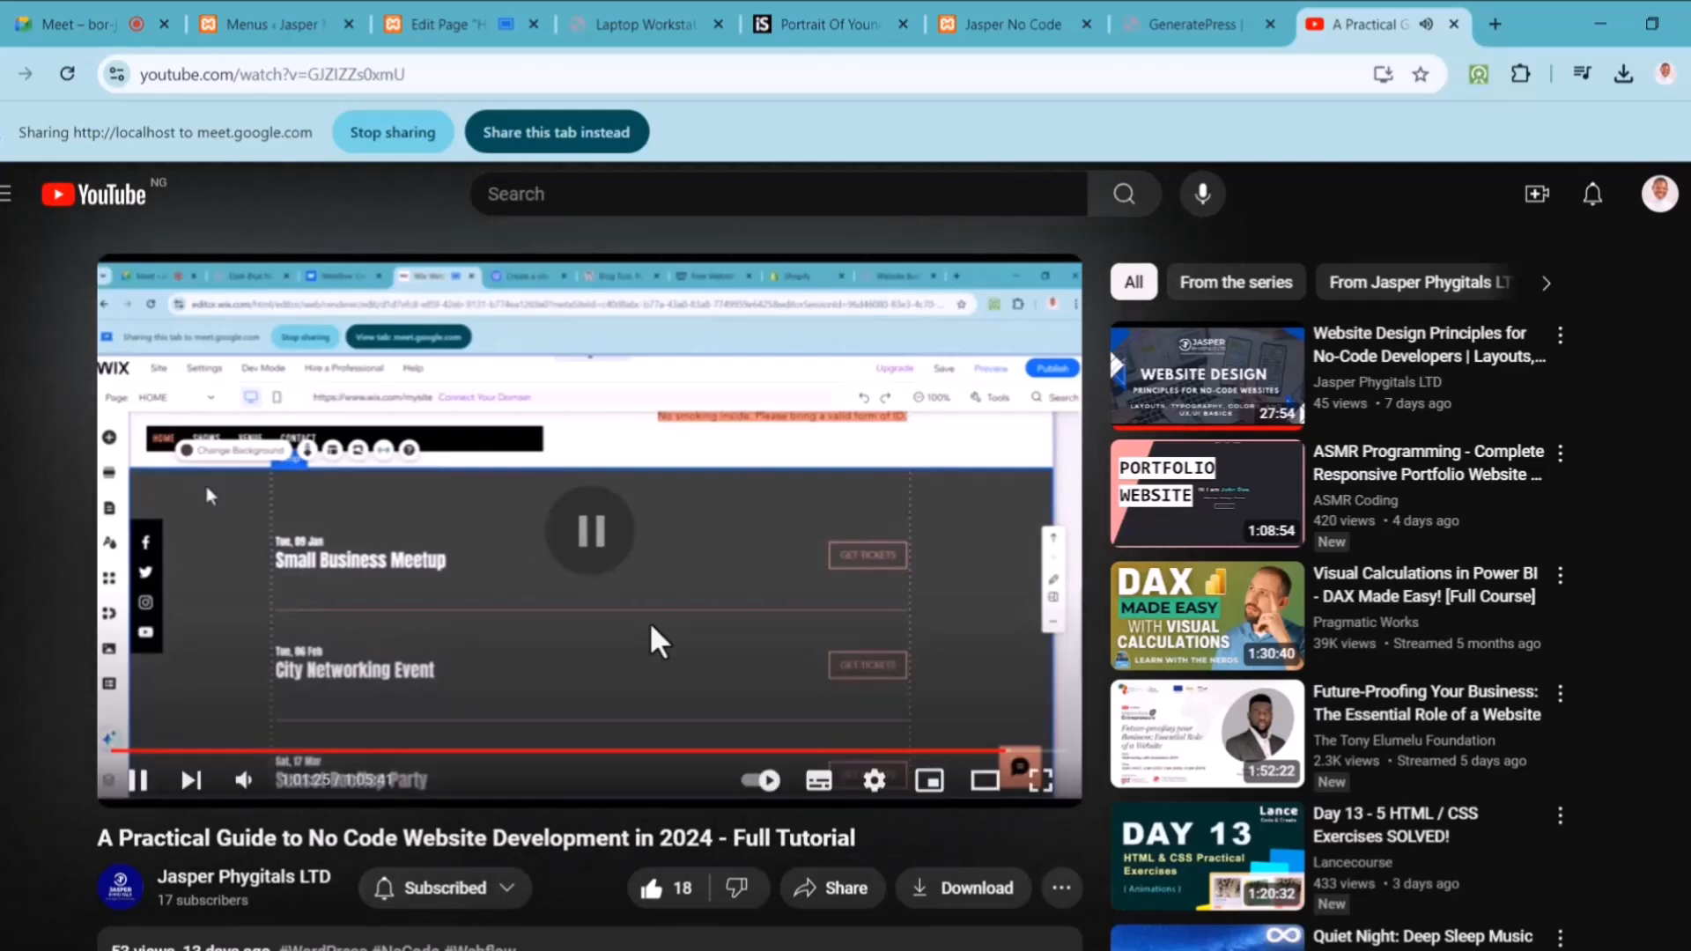
pyautogui.click(446, 27)
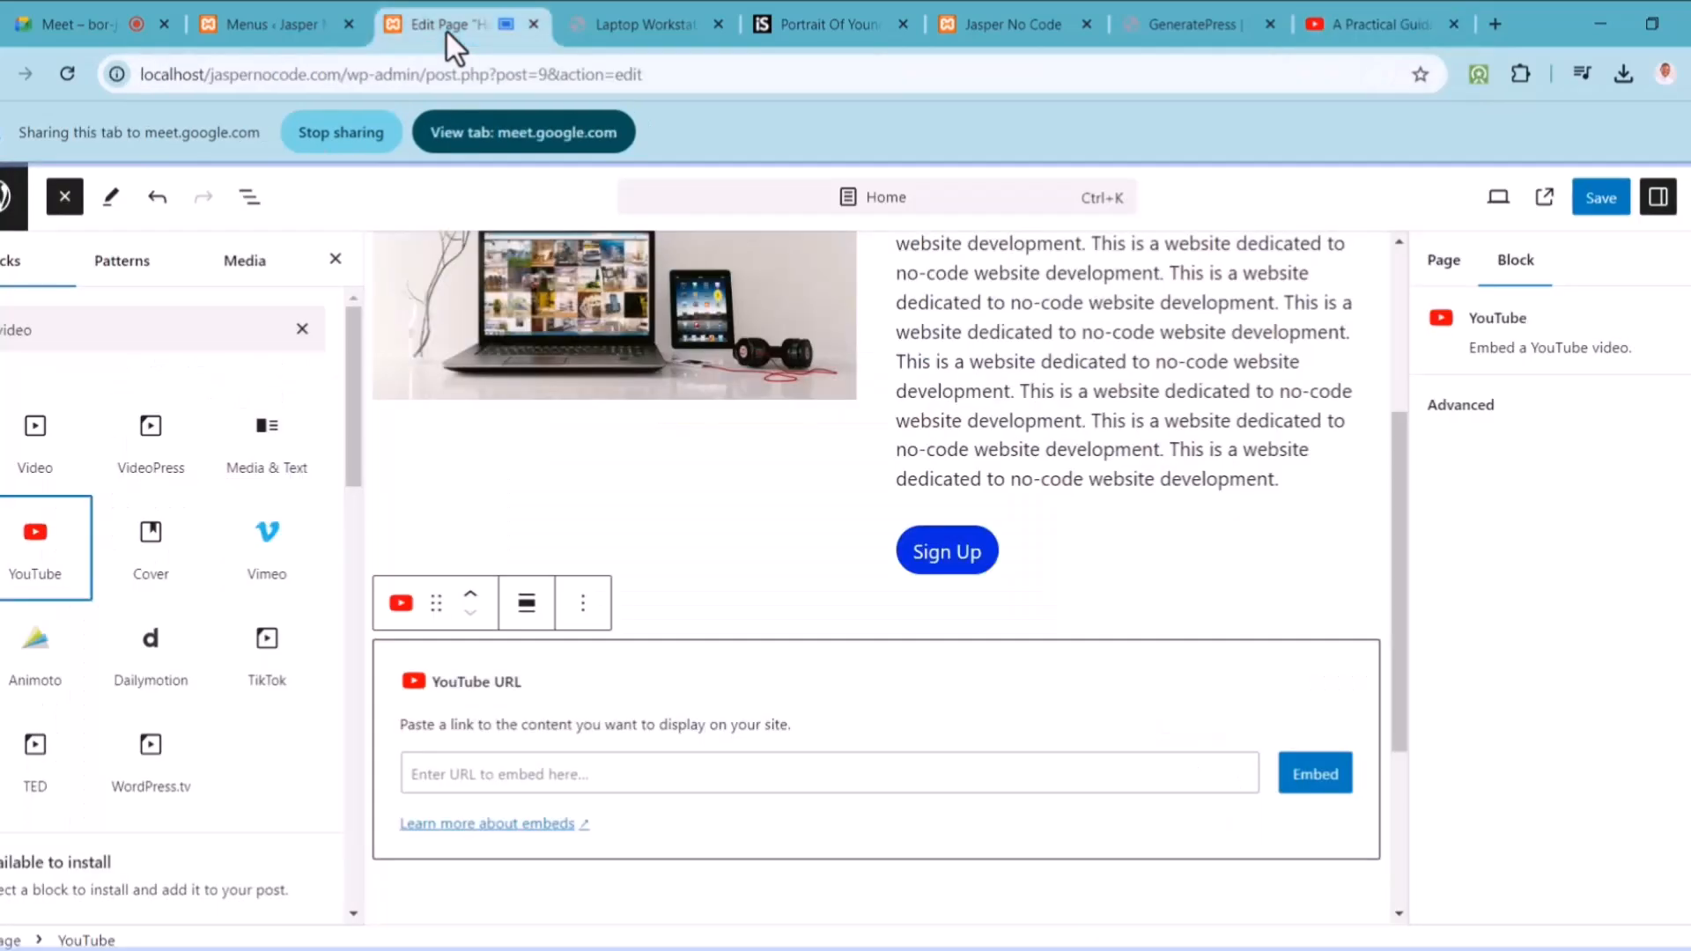
# Step: Paste the copied tutorial link into the YouTube block and embed the video
pyautogui.click(559, 771)
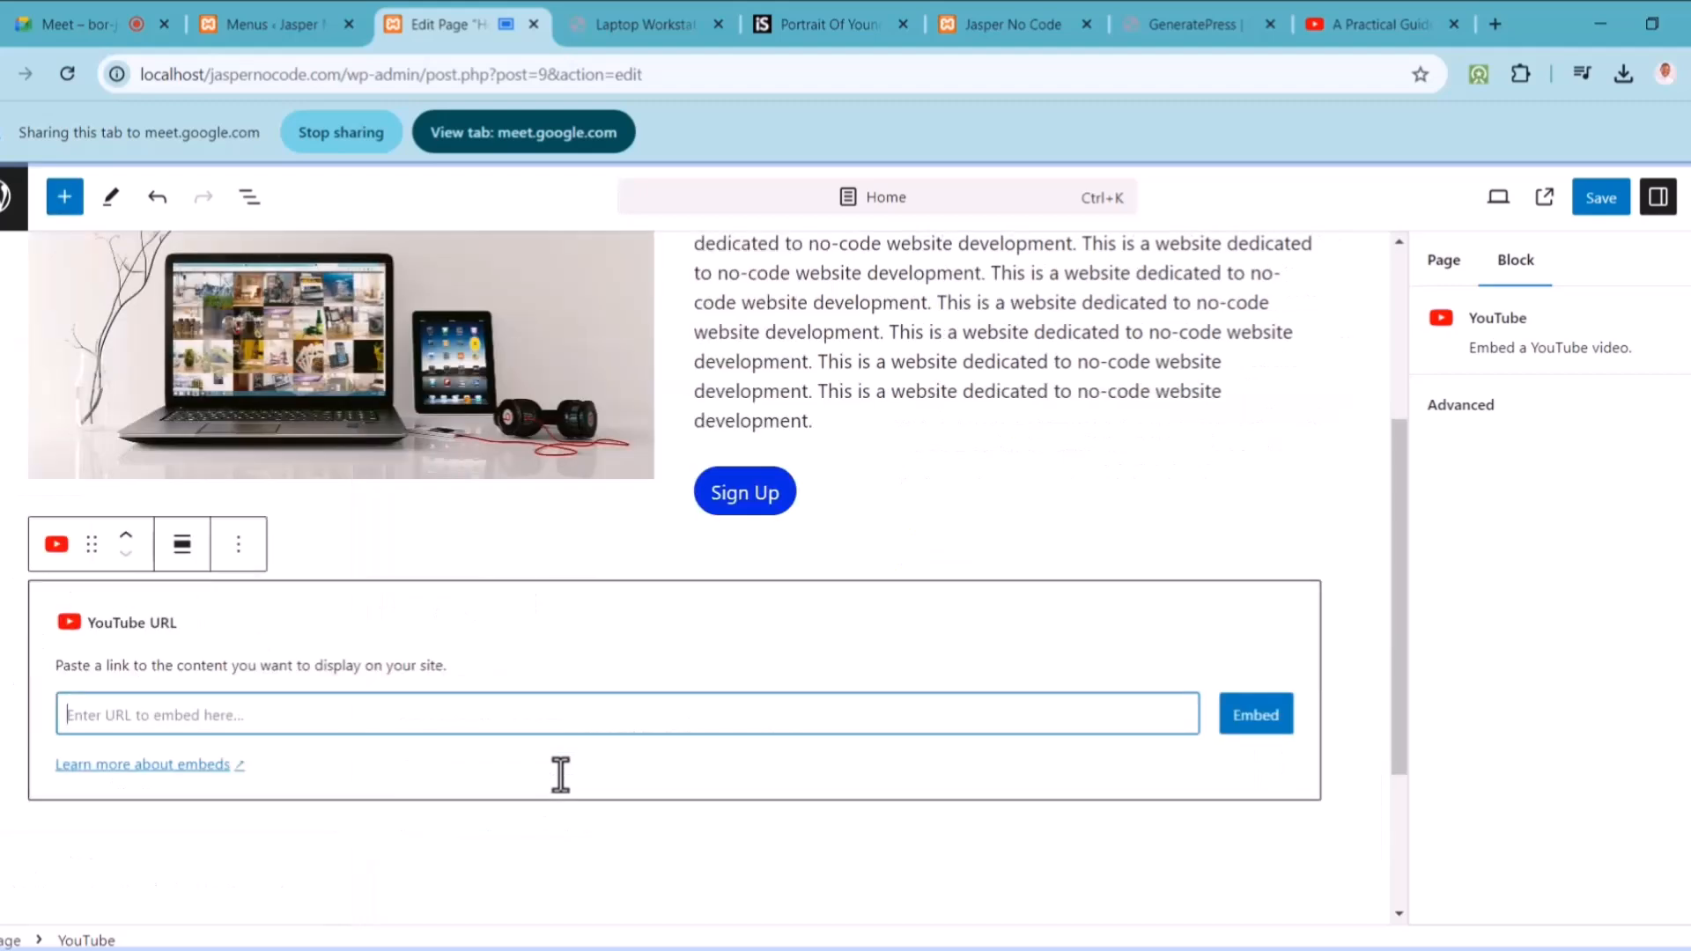
pyautogui.hotkey('ctrl', 'v')
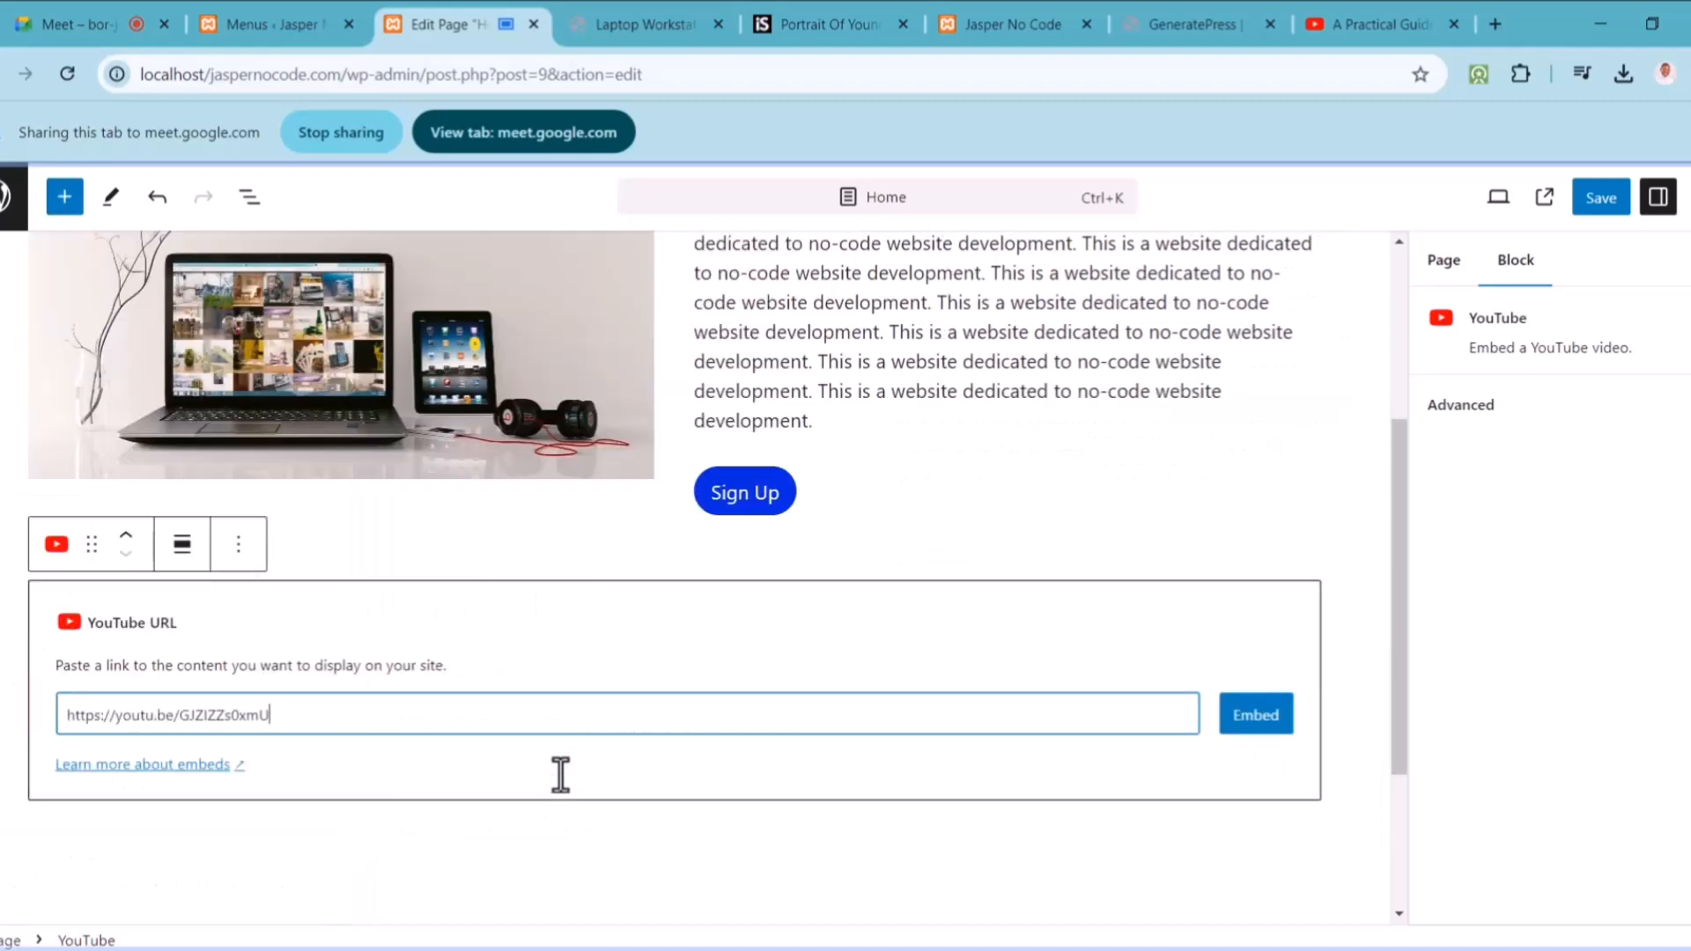
pyautogui.click(1275, 721)
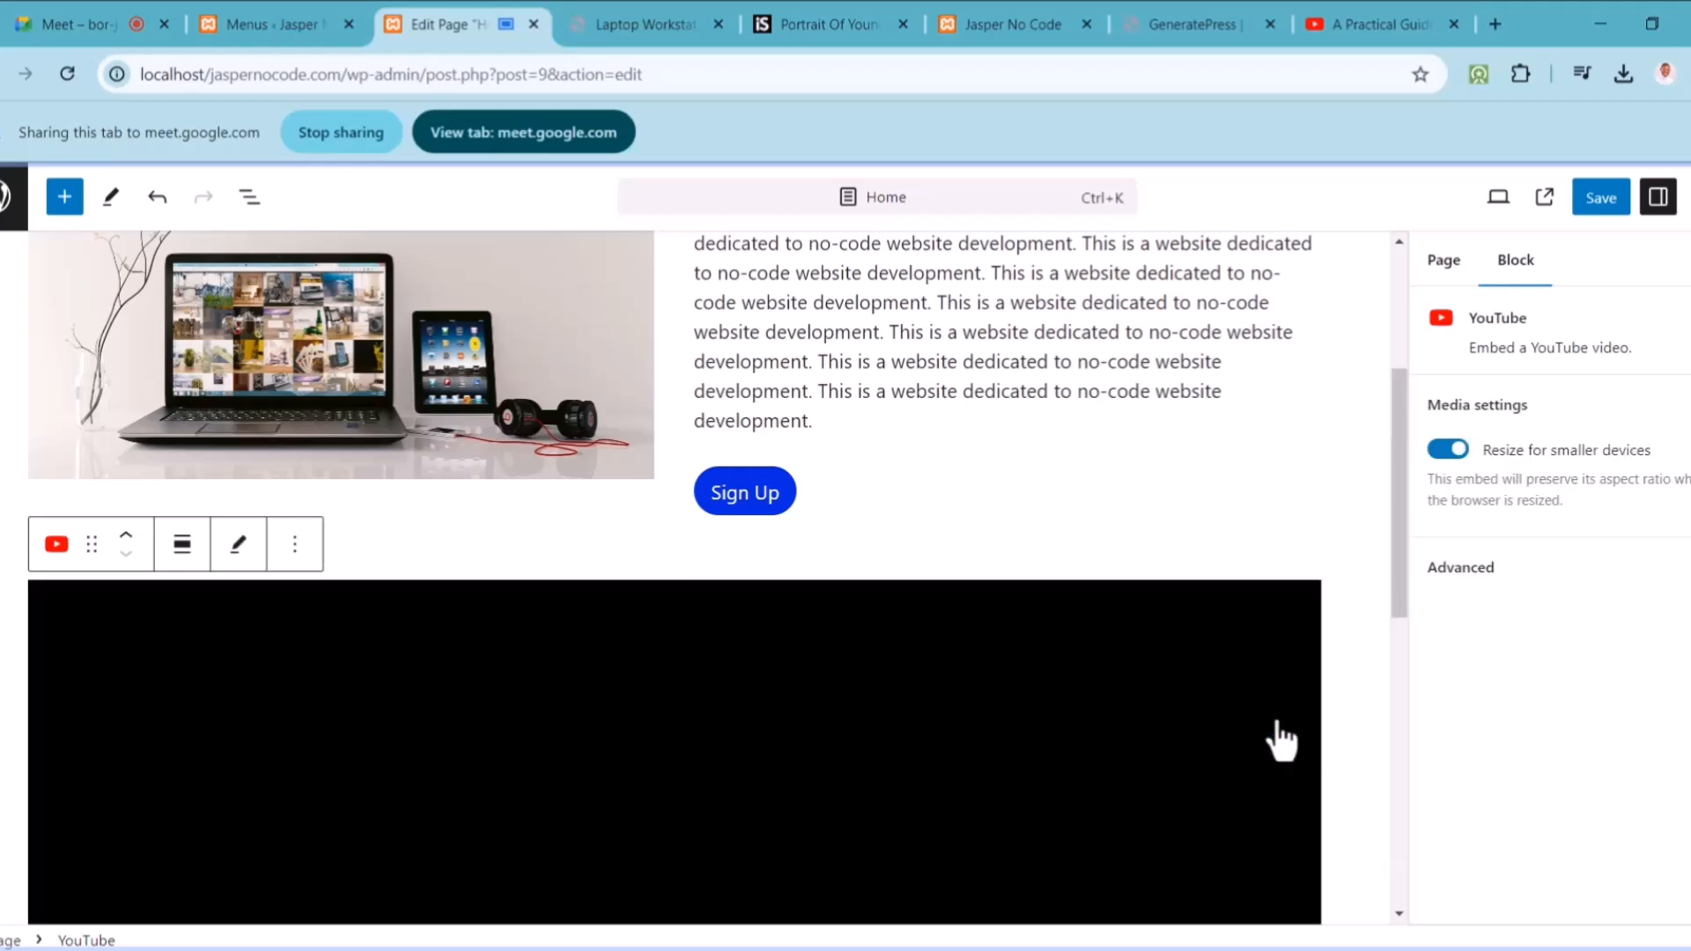
pyautogui.moveTo(1404, 512); pyautogui.dragTo(1392, 557)
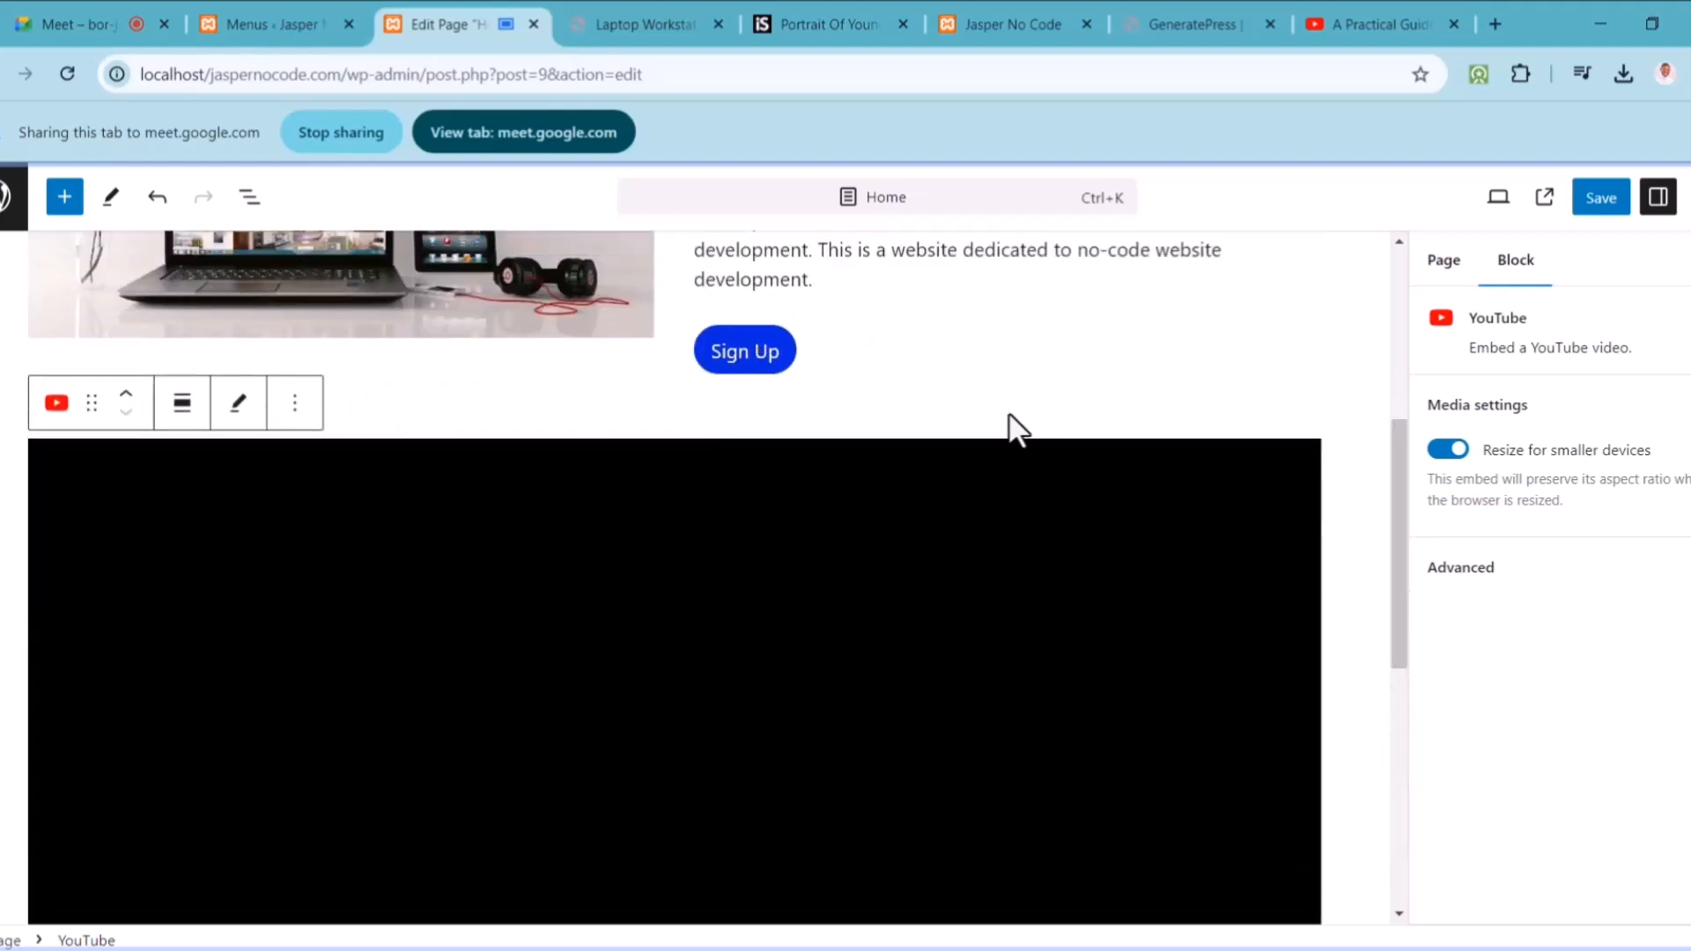
pyautogui.click(1009, 431)
pyautogui.moveTo(674, 426)
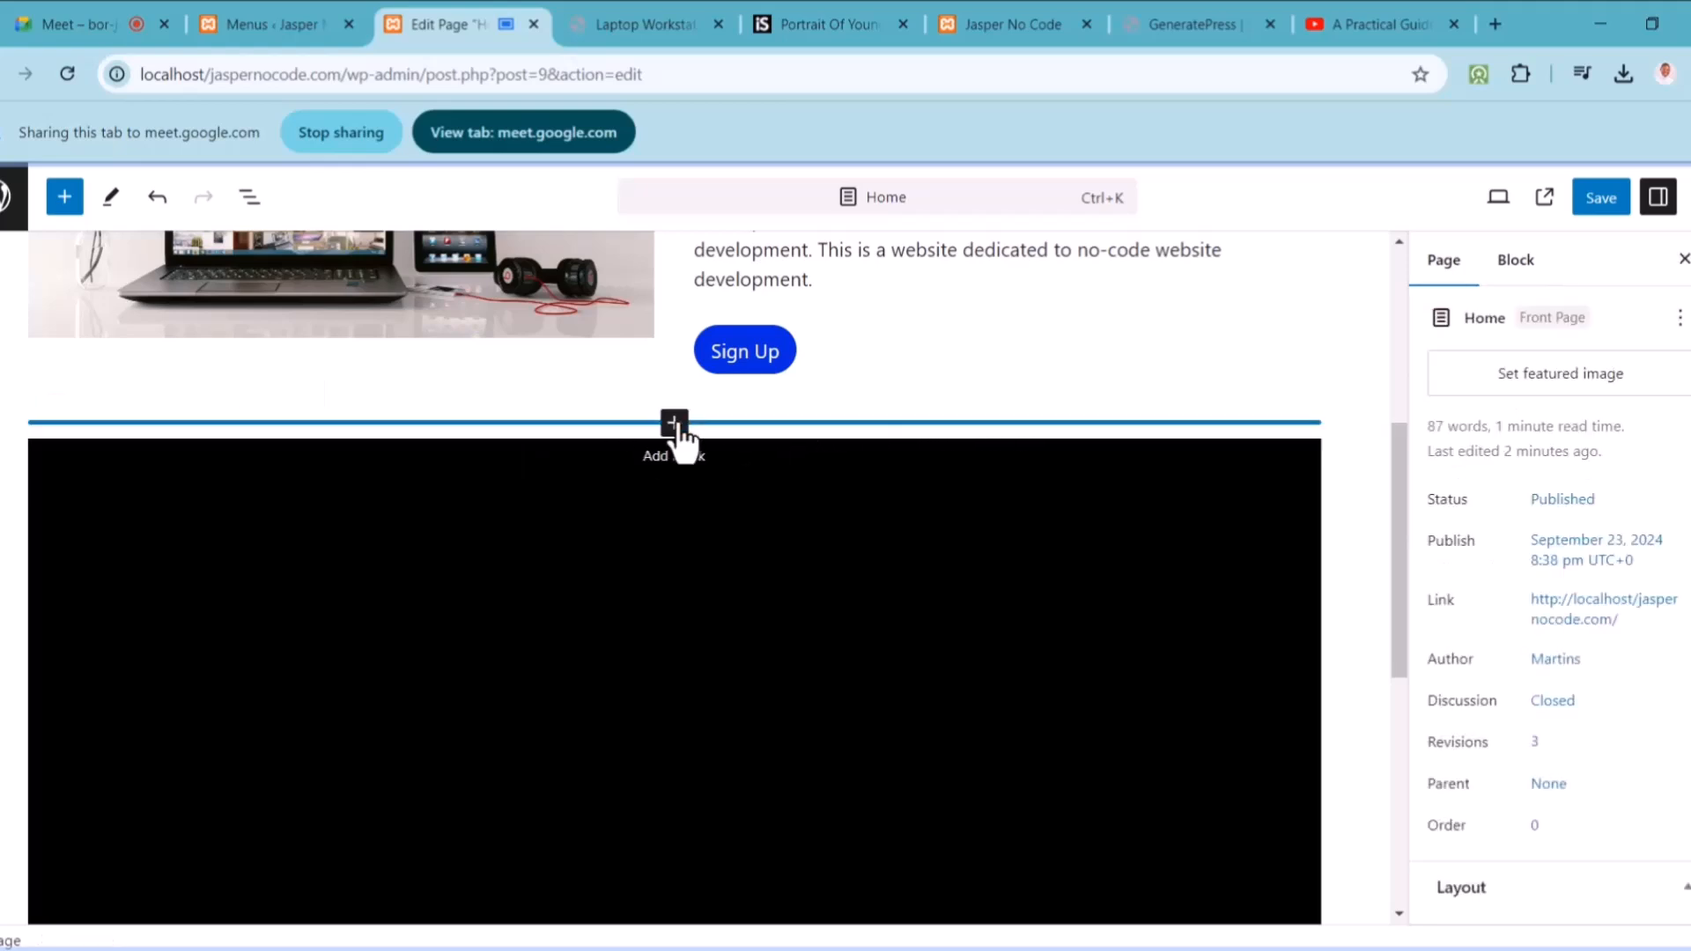
# Step: Insert a centre-aligned 'No Code Introduction Class' heading above the embedded video
pyautogui.click(675, 424)
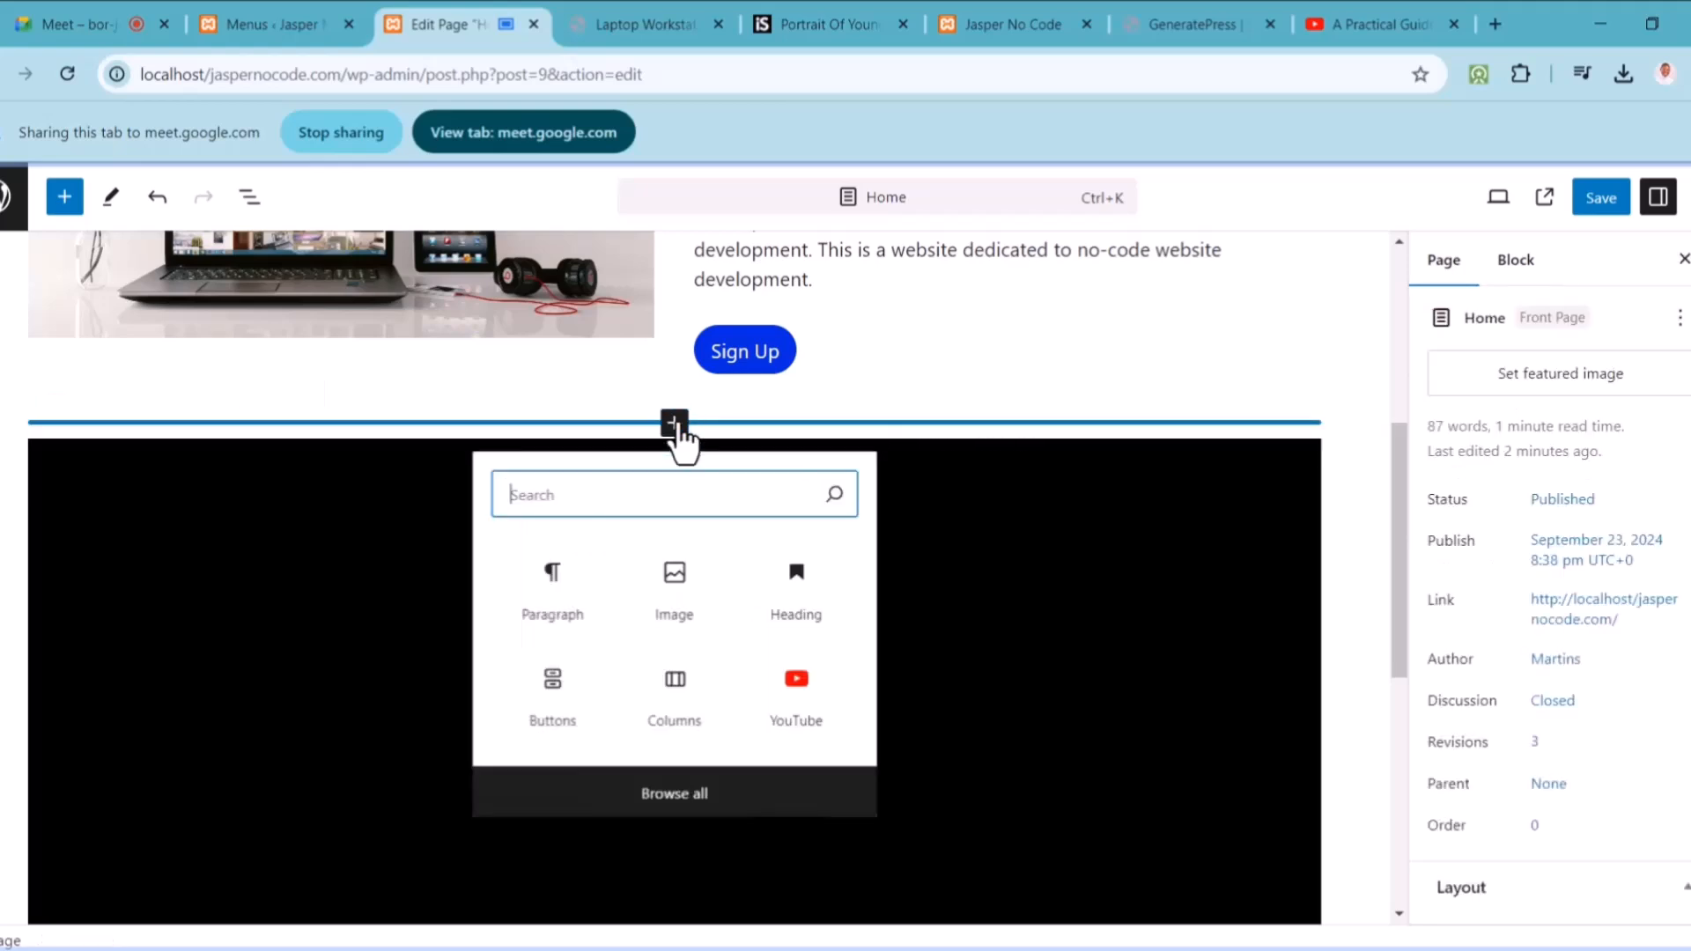
pyautogui.click(796, 588)
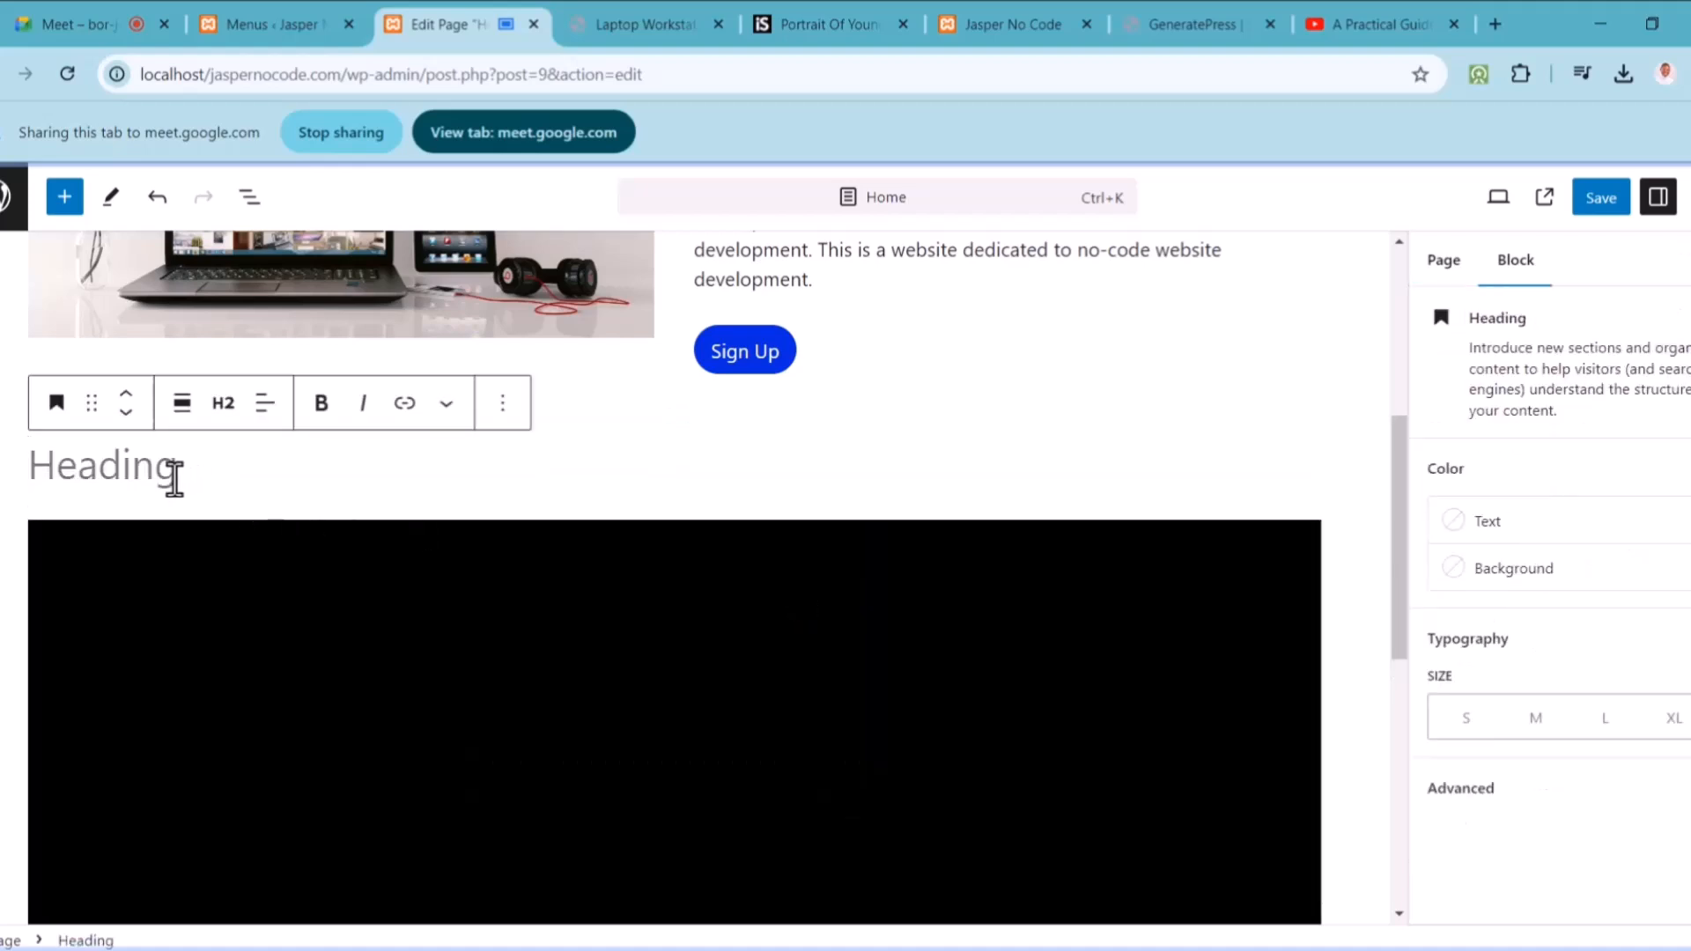
pyautogui.write('No Code Introduc')
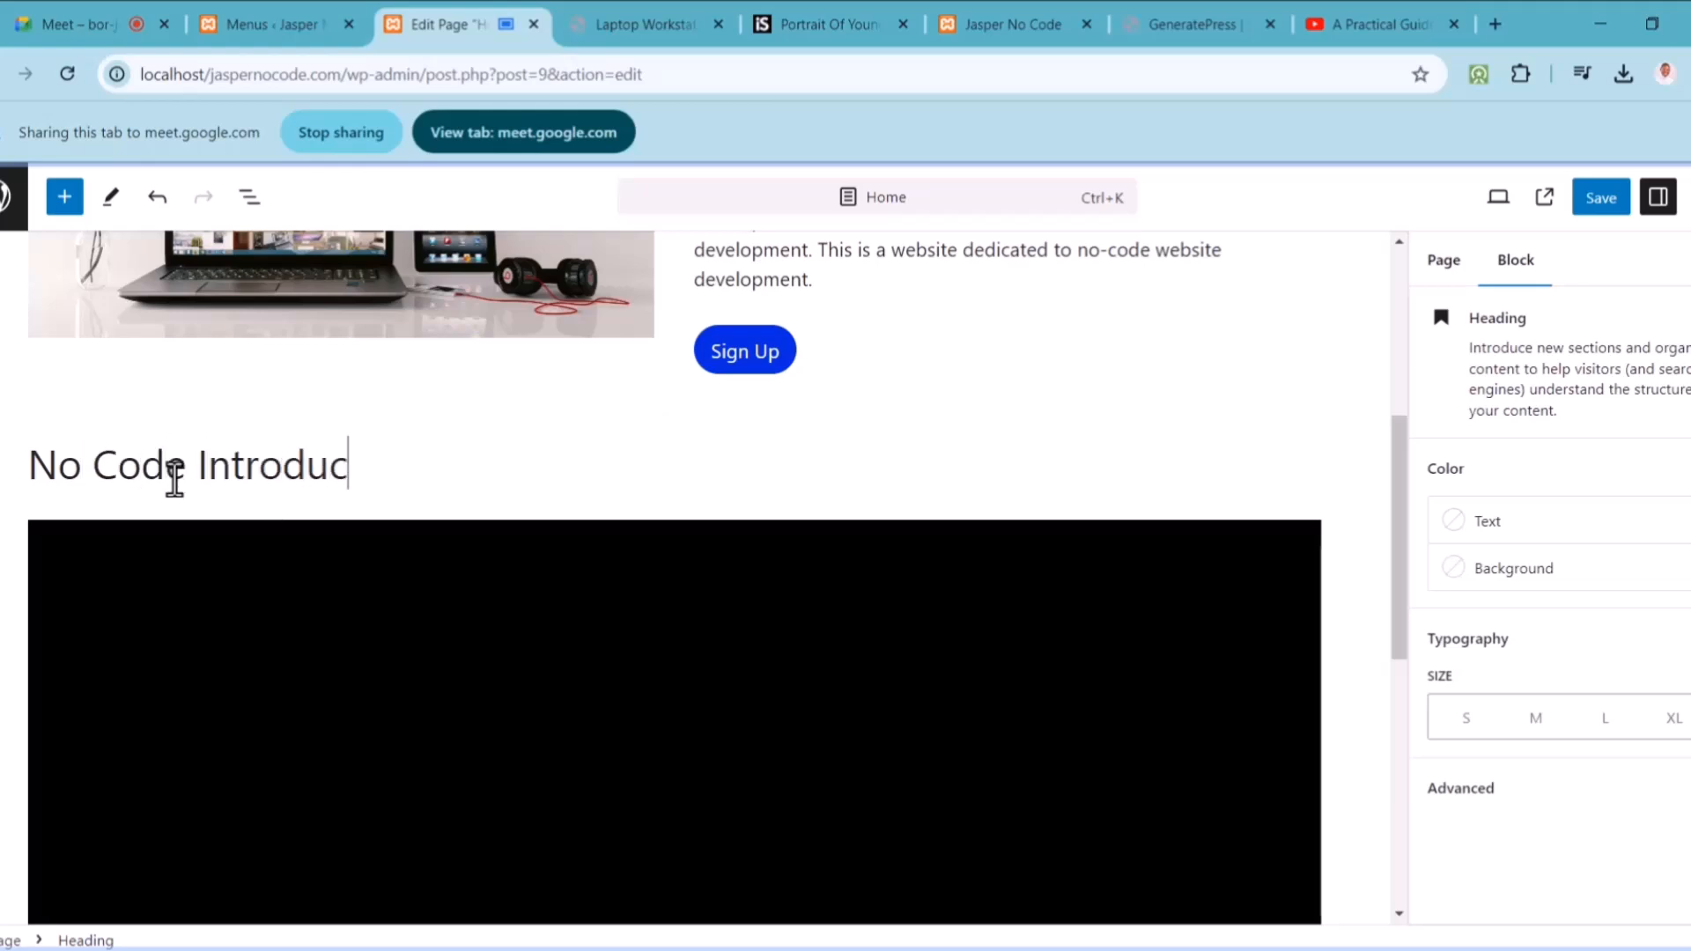
pyautogui.write('tion Class')
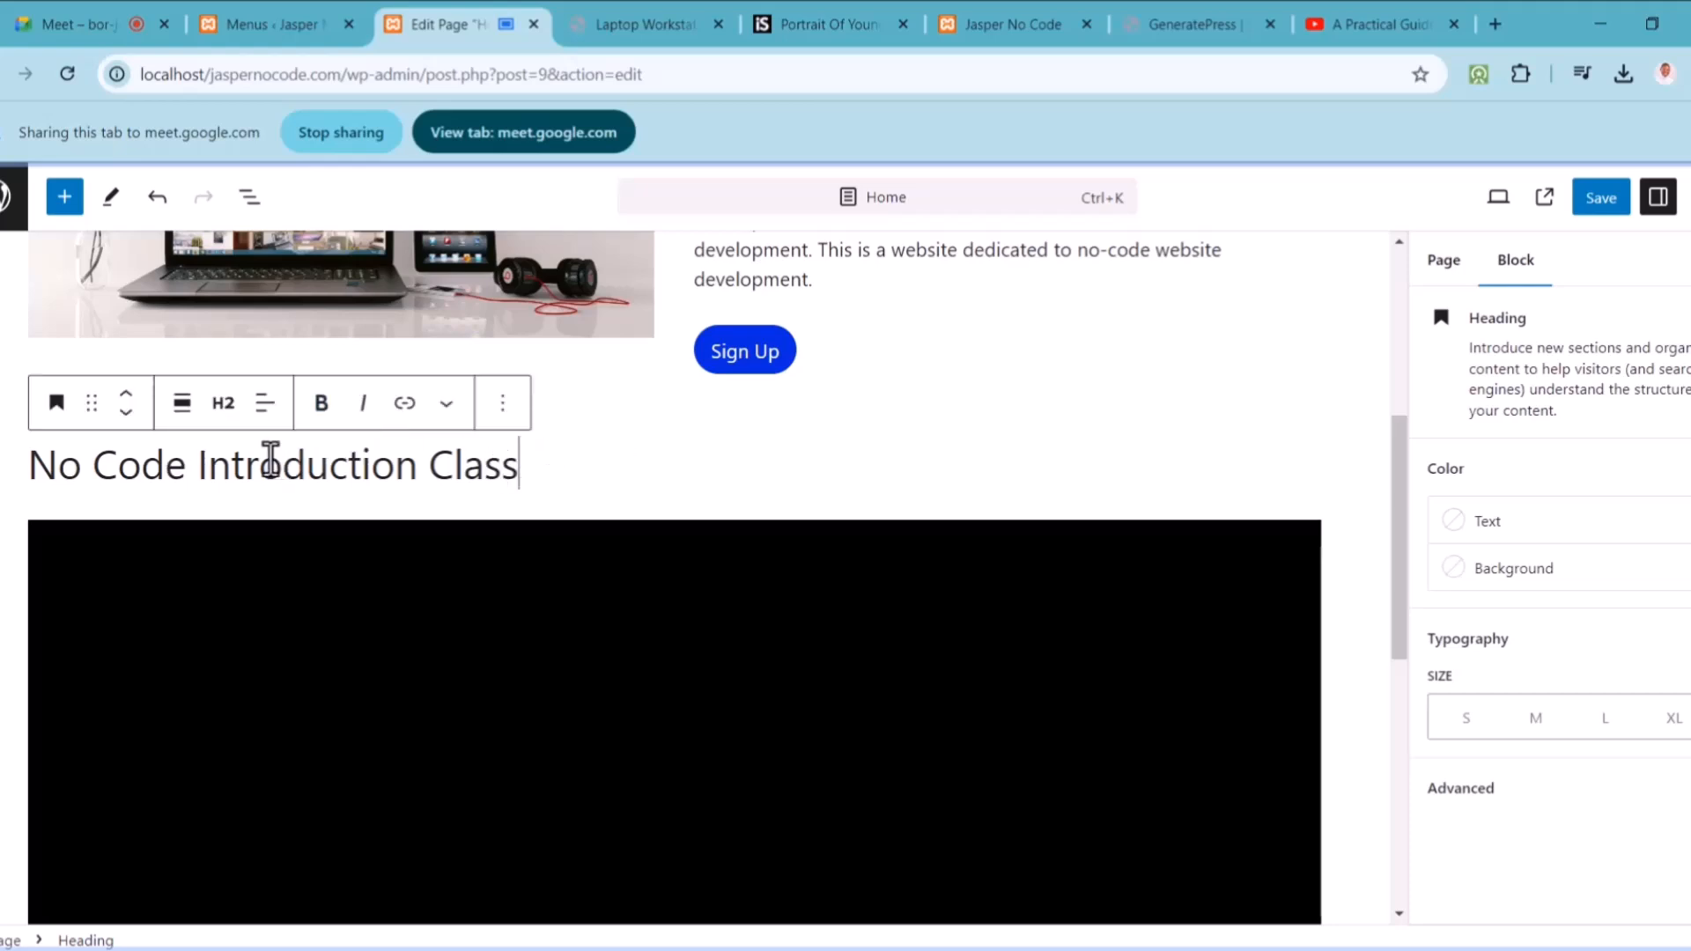
pyautogui.click(264, 414)
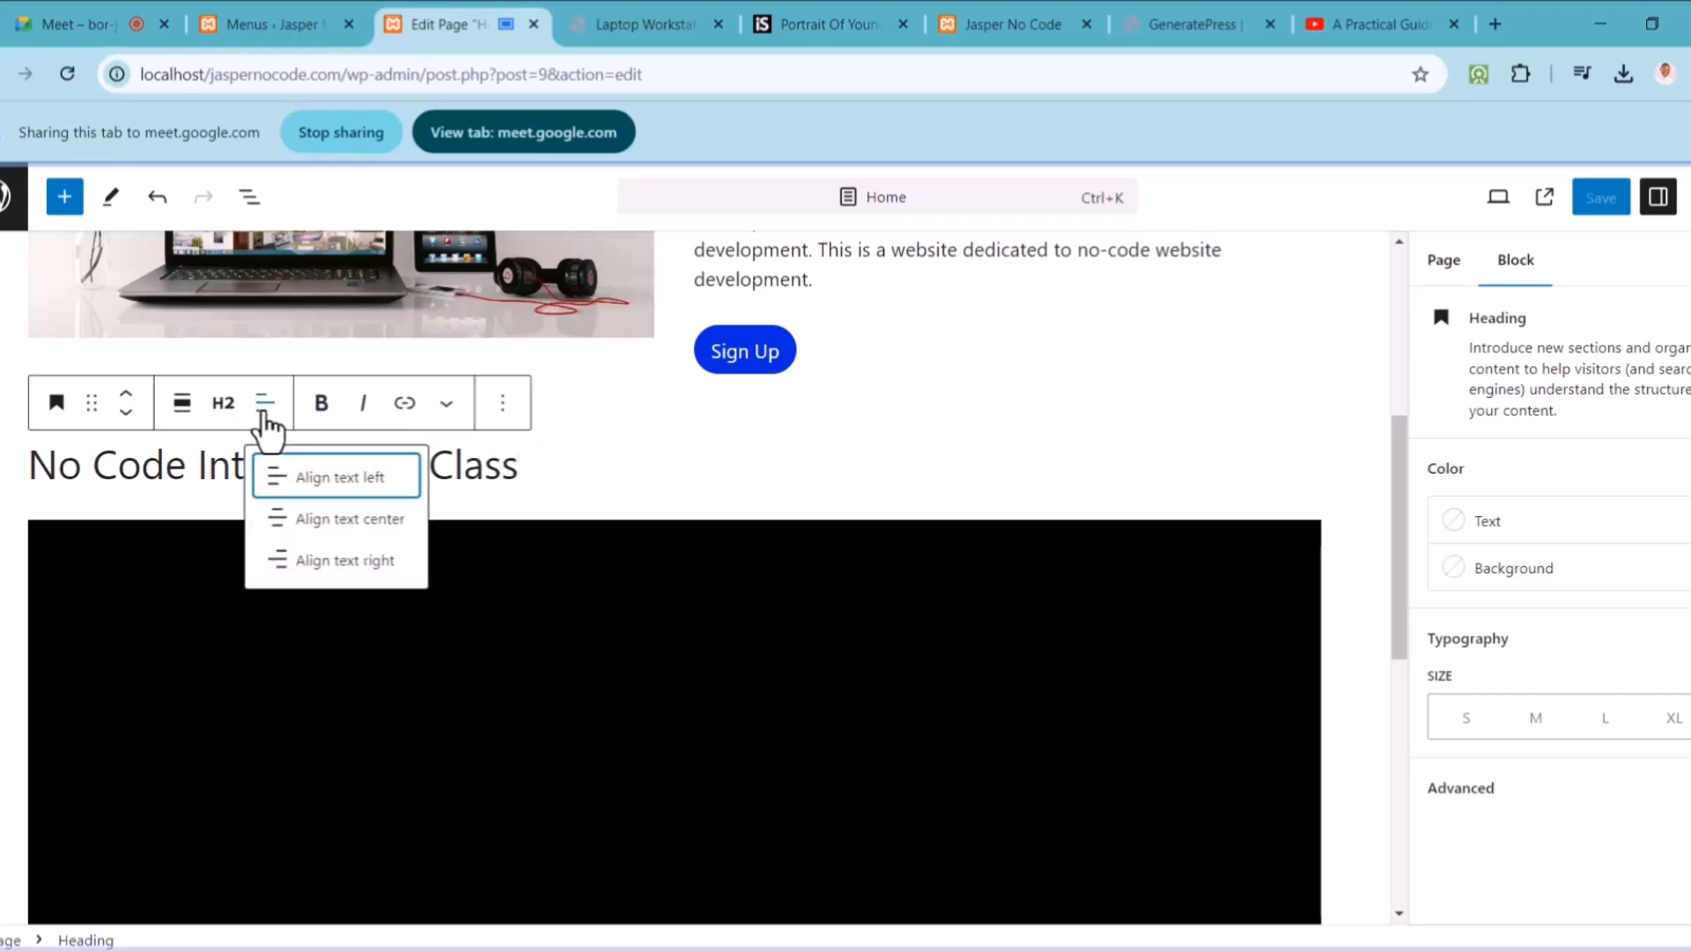
pyautogui.click(379, 521)
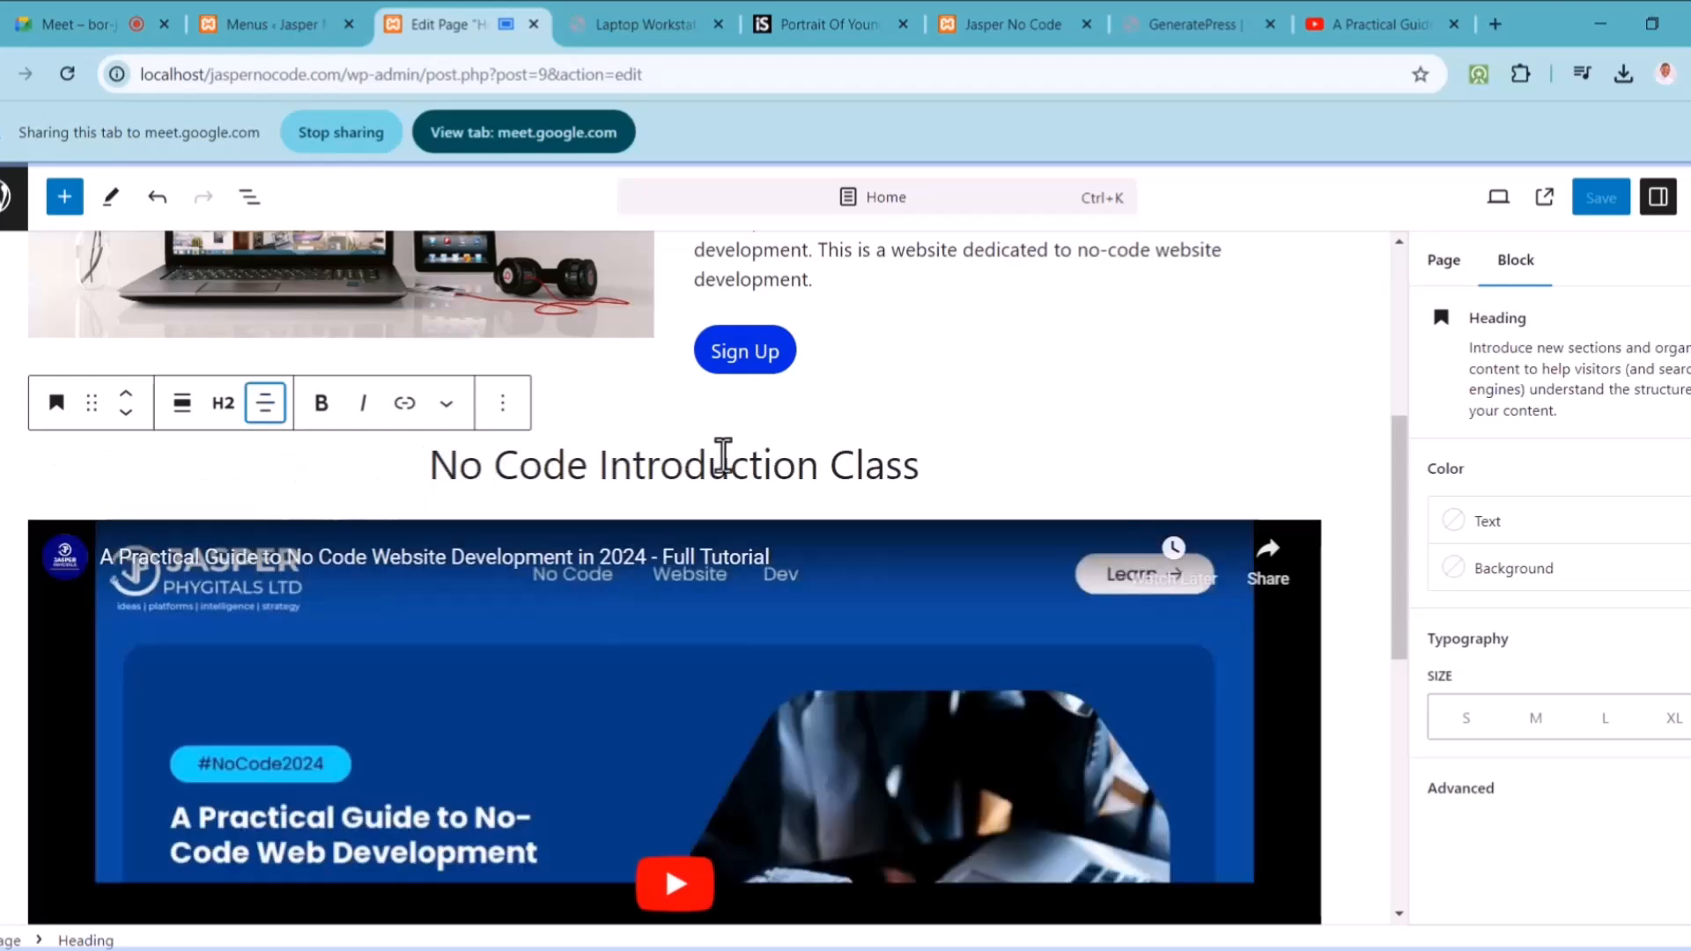
pyautogui.moveTo(1403, 467); pyautogui.dragTo(1404, 758)
# Step: Insert a Buttons block in the empty block below the video, labelled 'Sign Up Now'
pyautogui.click(617, 594)
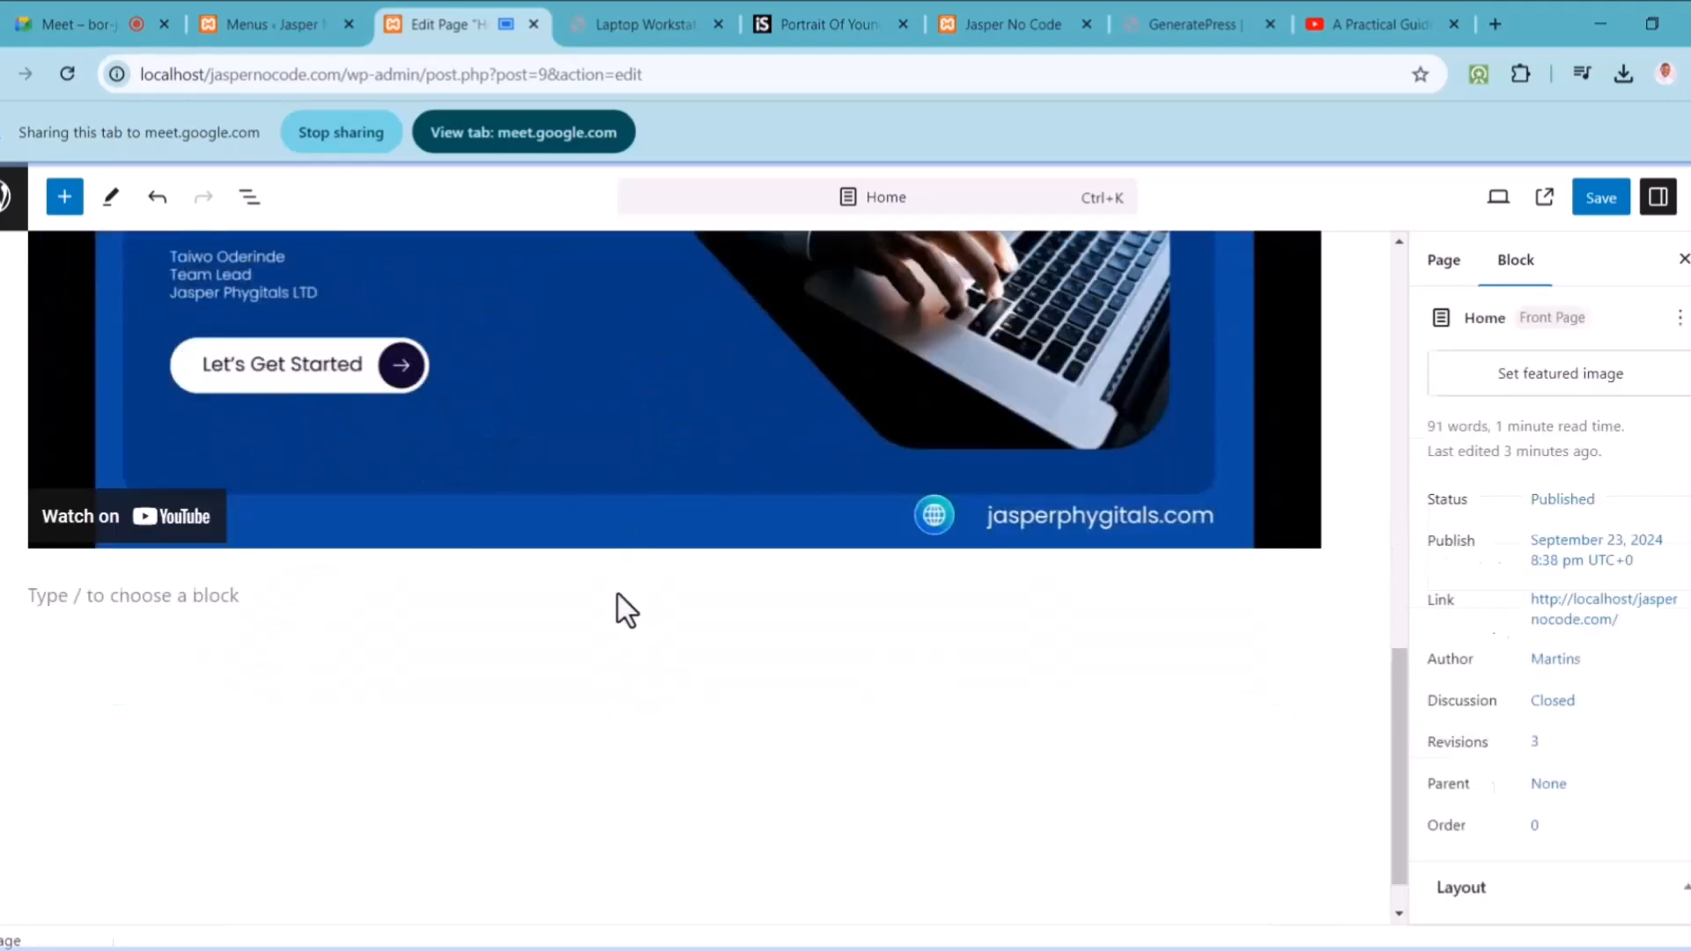
pyautogui.click(328, 599)
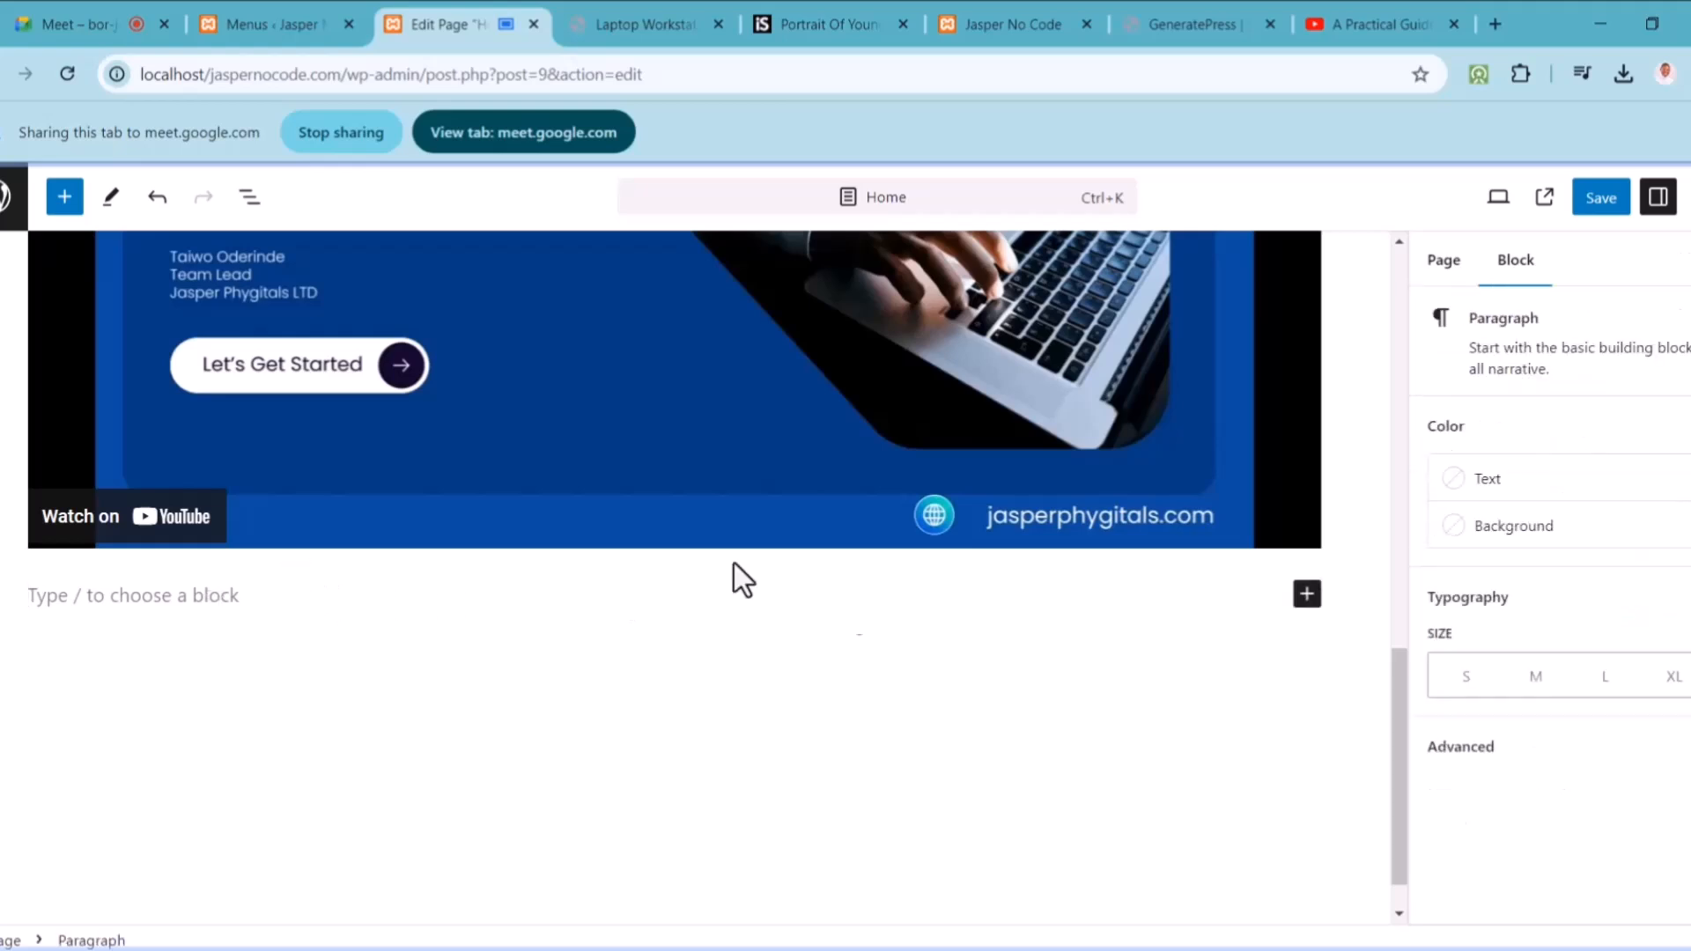
pyautogui.click(1310, 605)
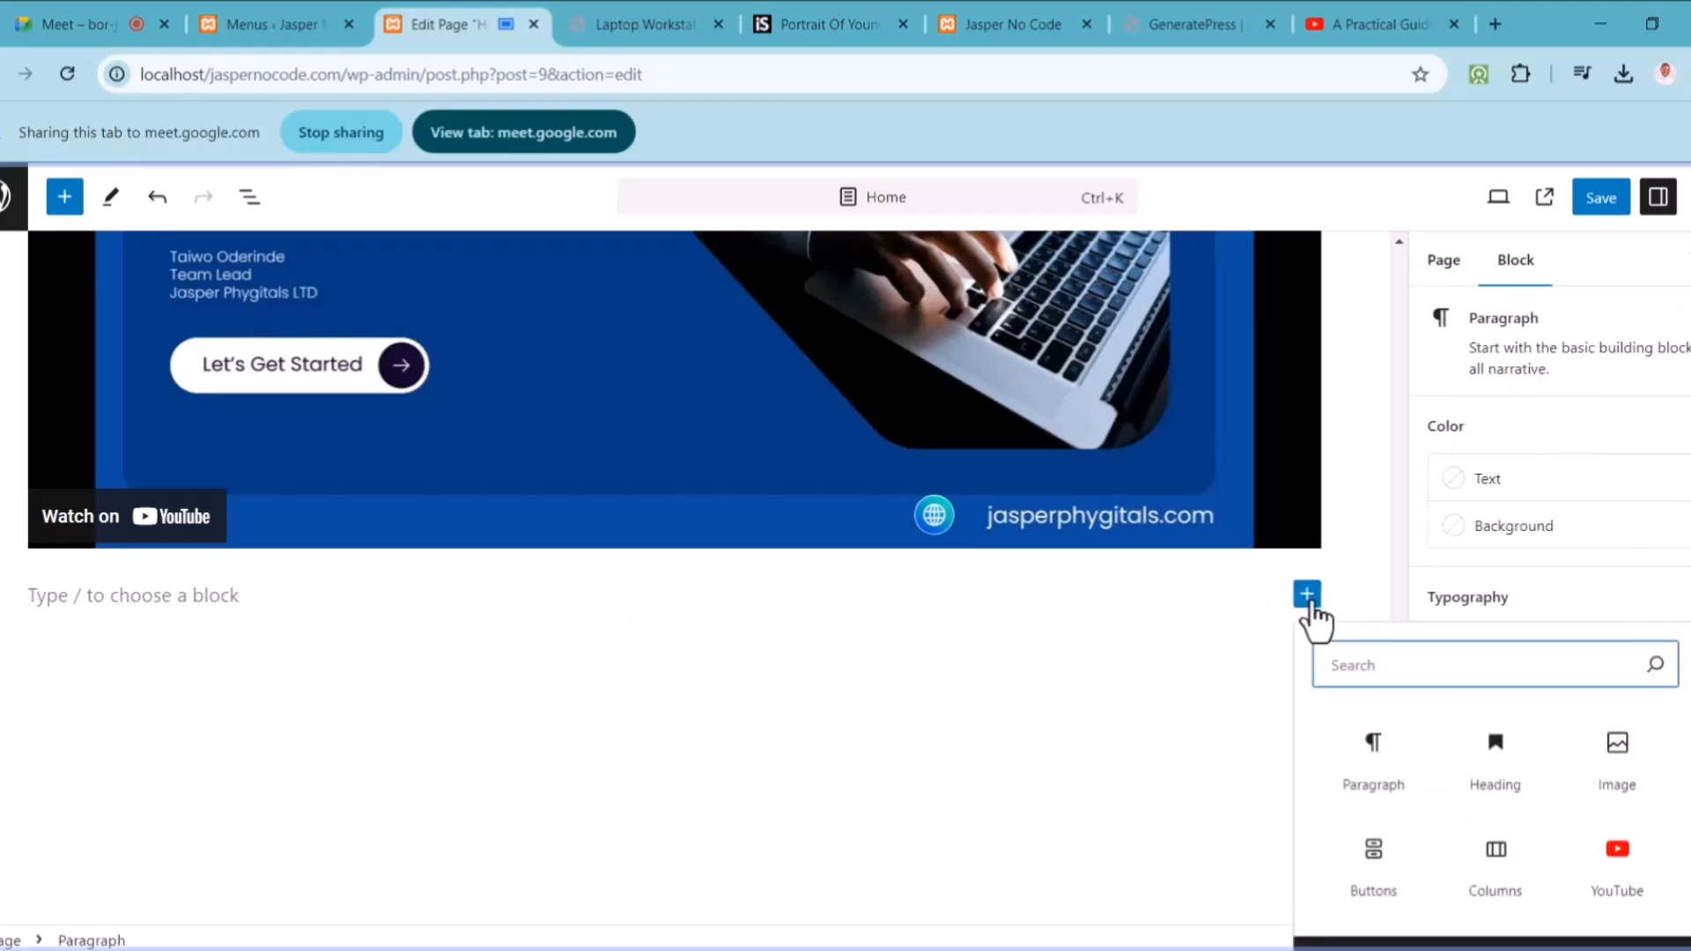
pyautogui.write('b')
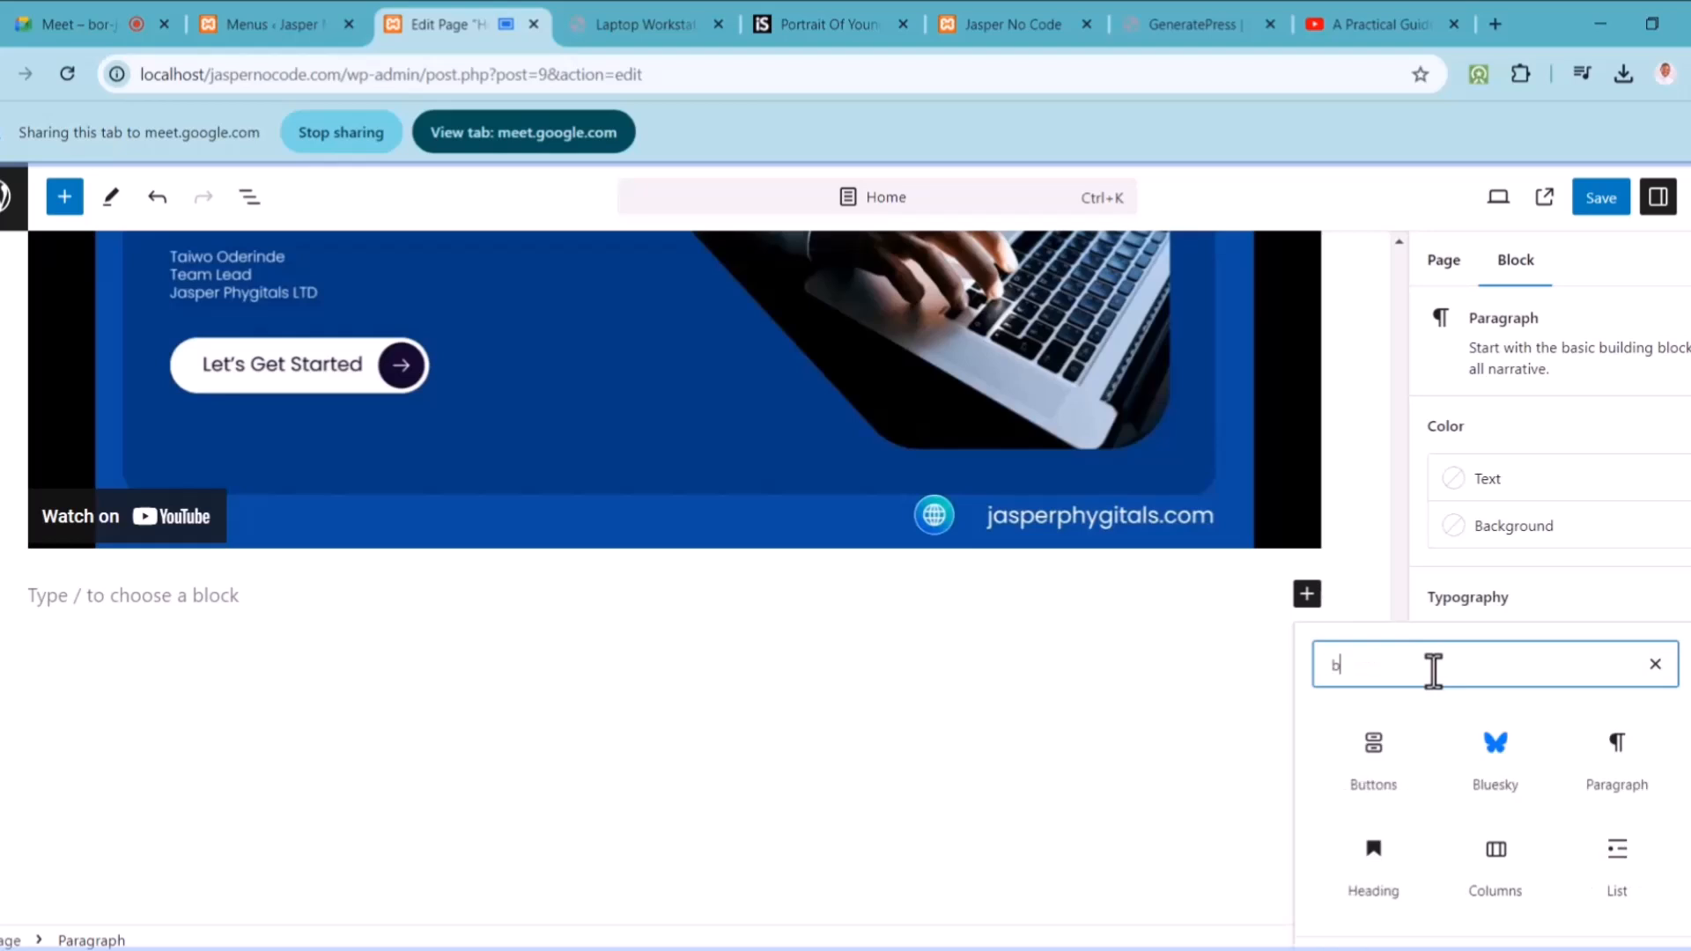
pyautogui.write('utton')
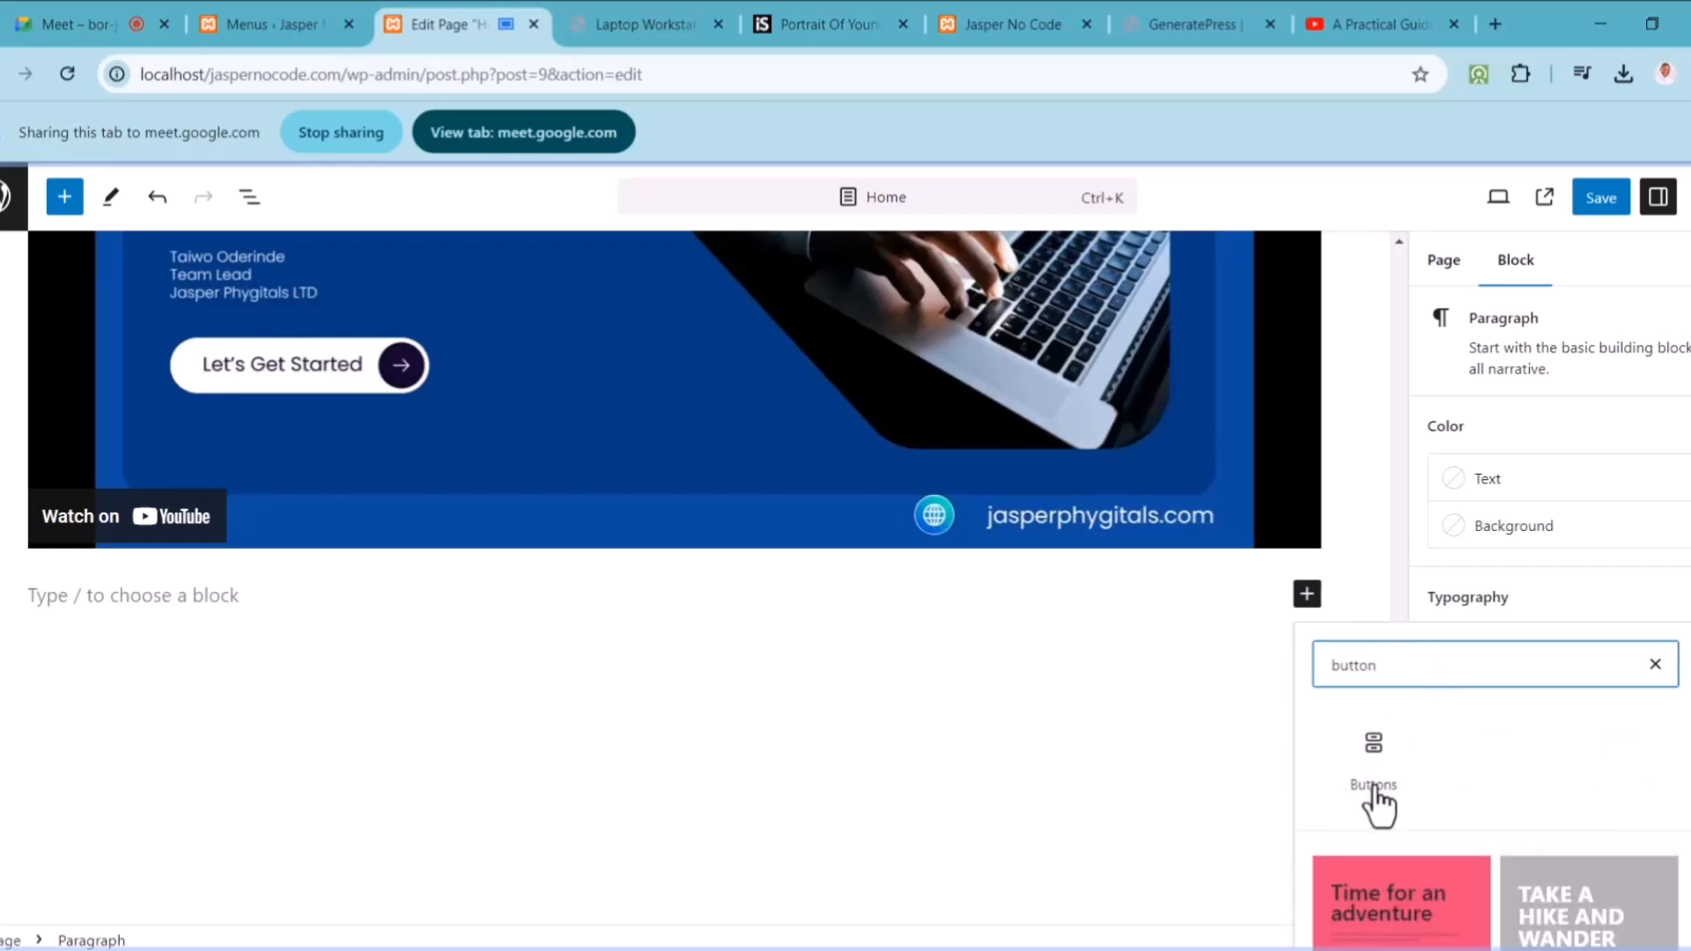
pyautogui.click(1373, 771)
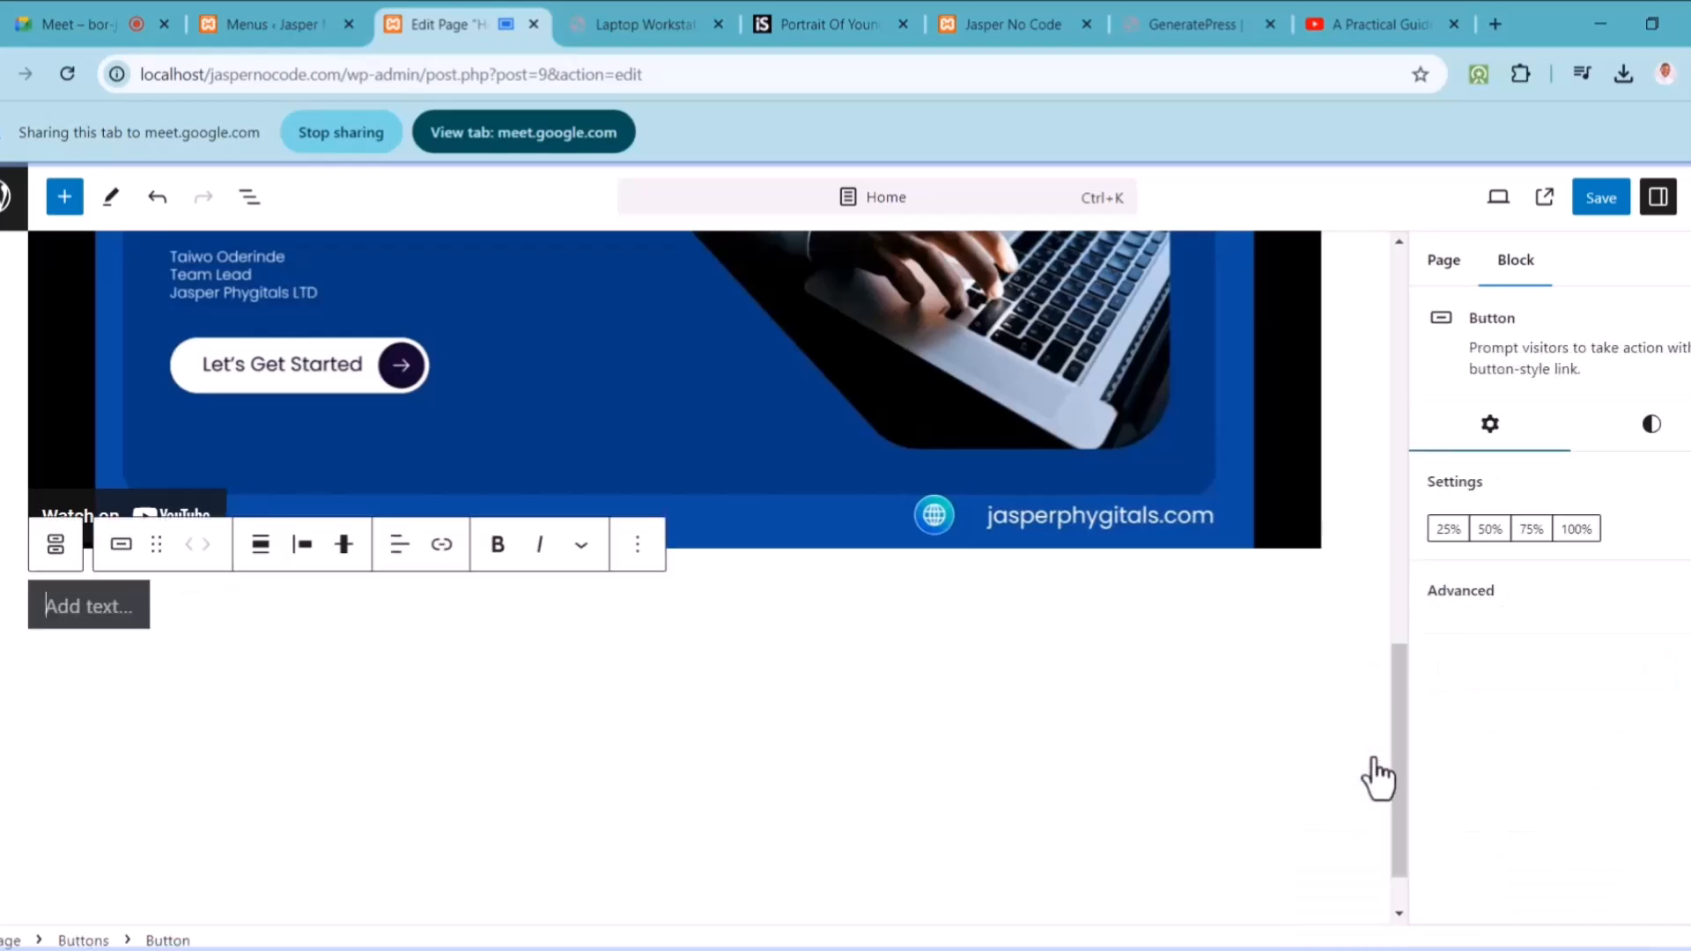
pyautogui.write('Sign')
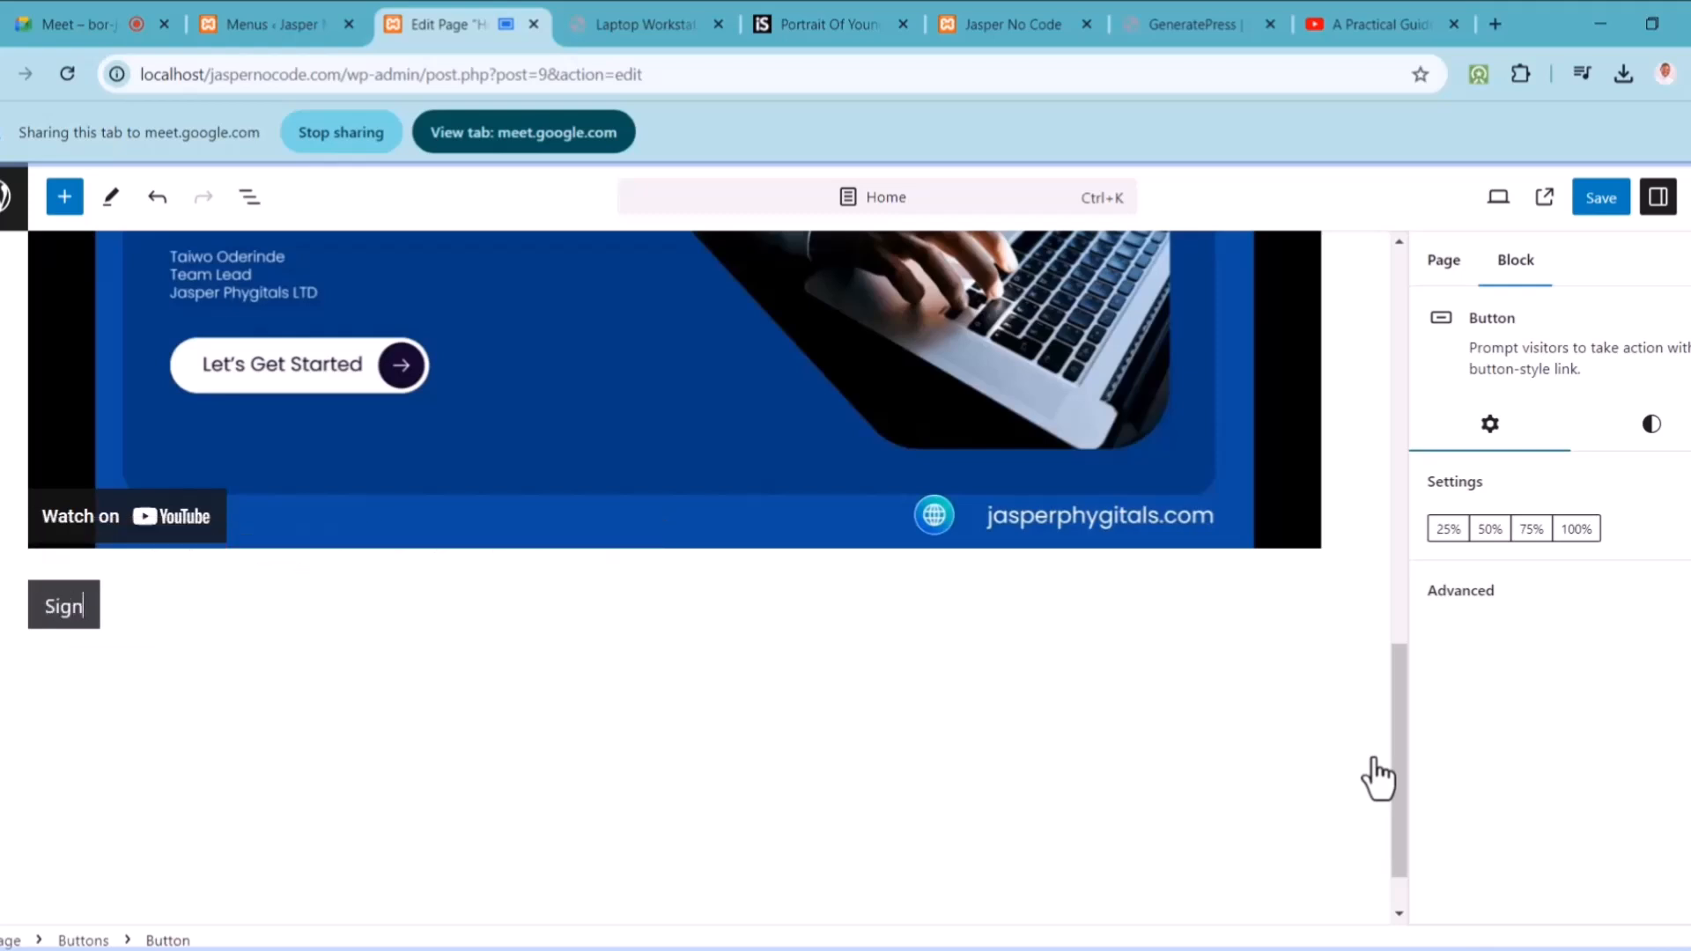
pyautogui.write(' Up Now')
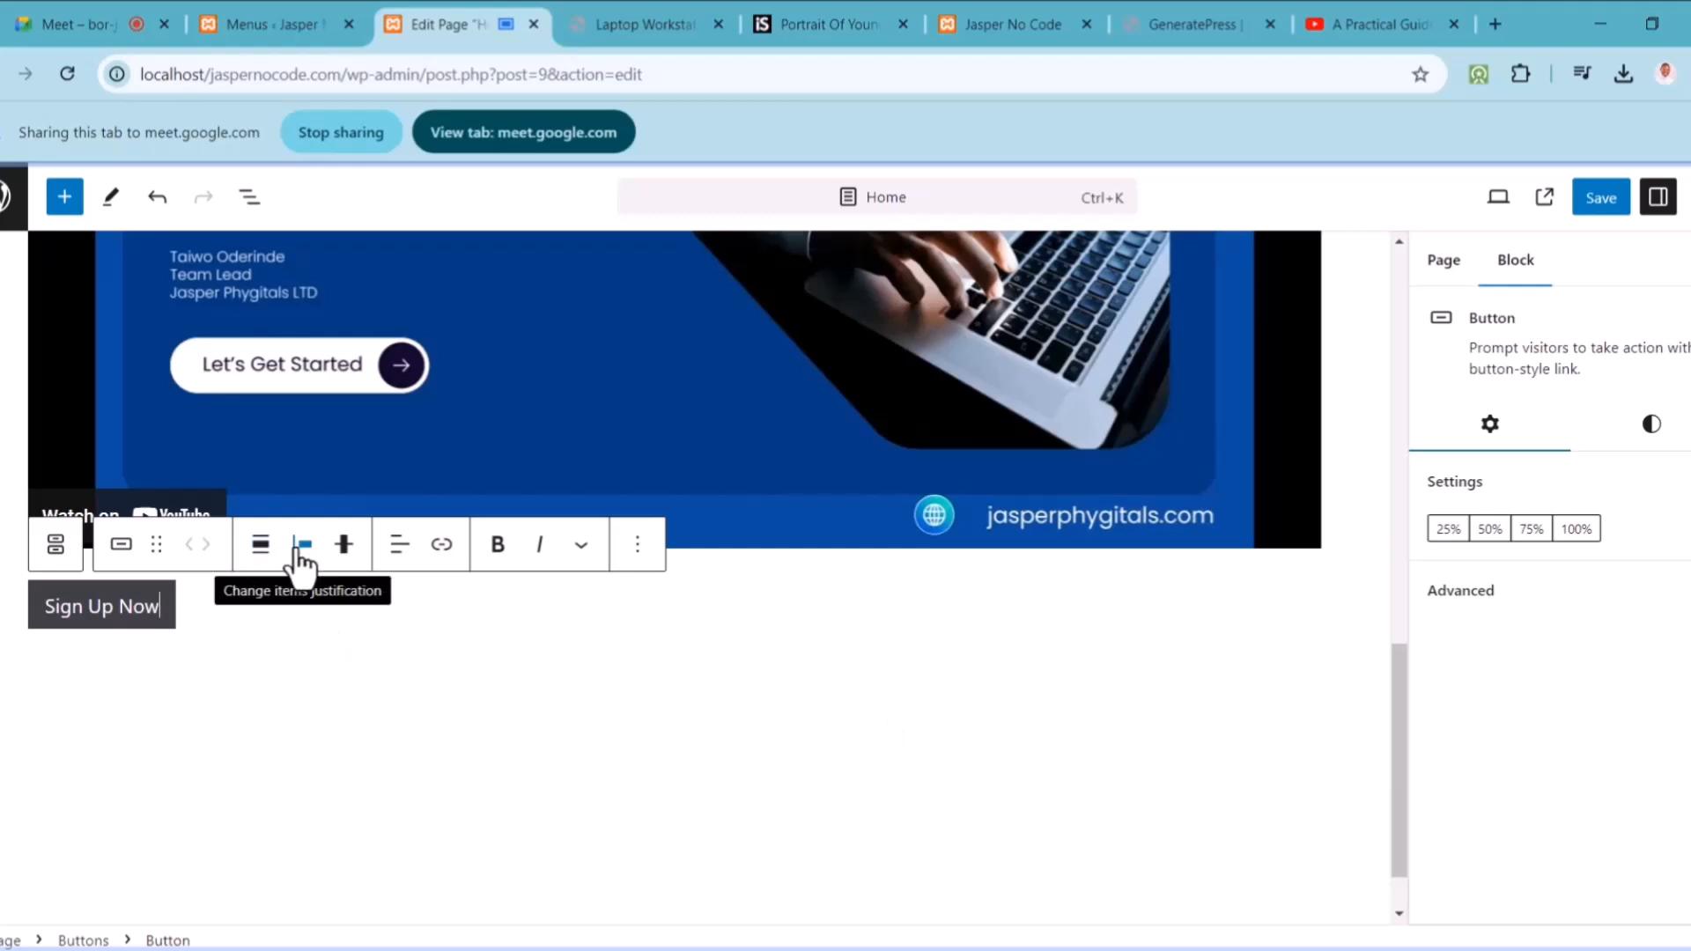
pyautogui.click(261, 553)
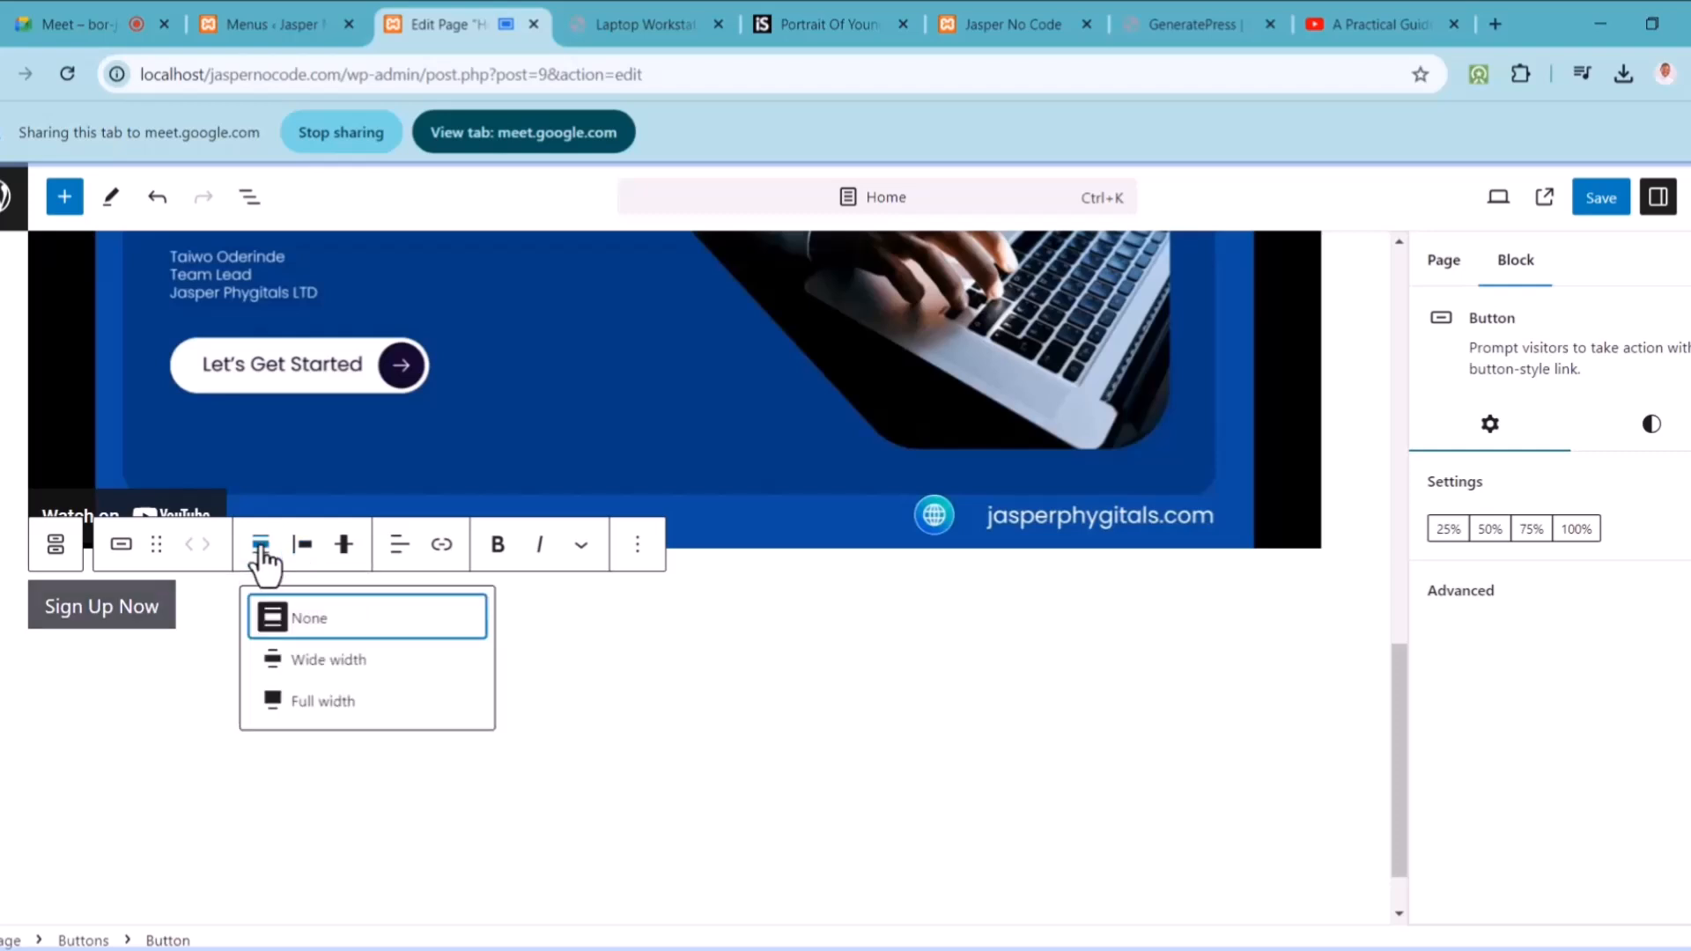
# Step: Centre-justify the Sign Up Now button and set its block alignment to wide width
pyautogui.click(304, 702)
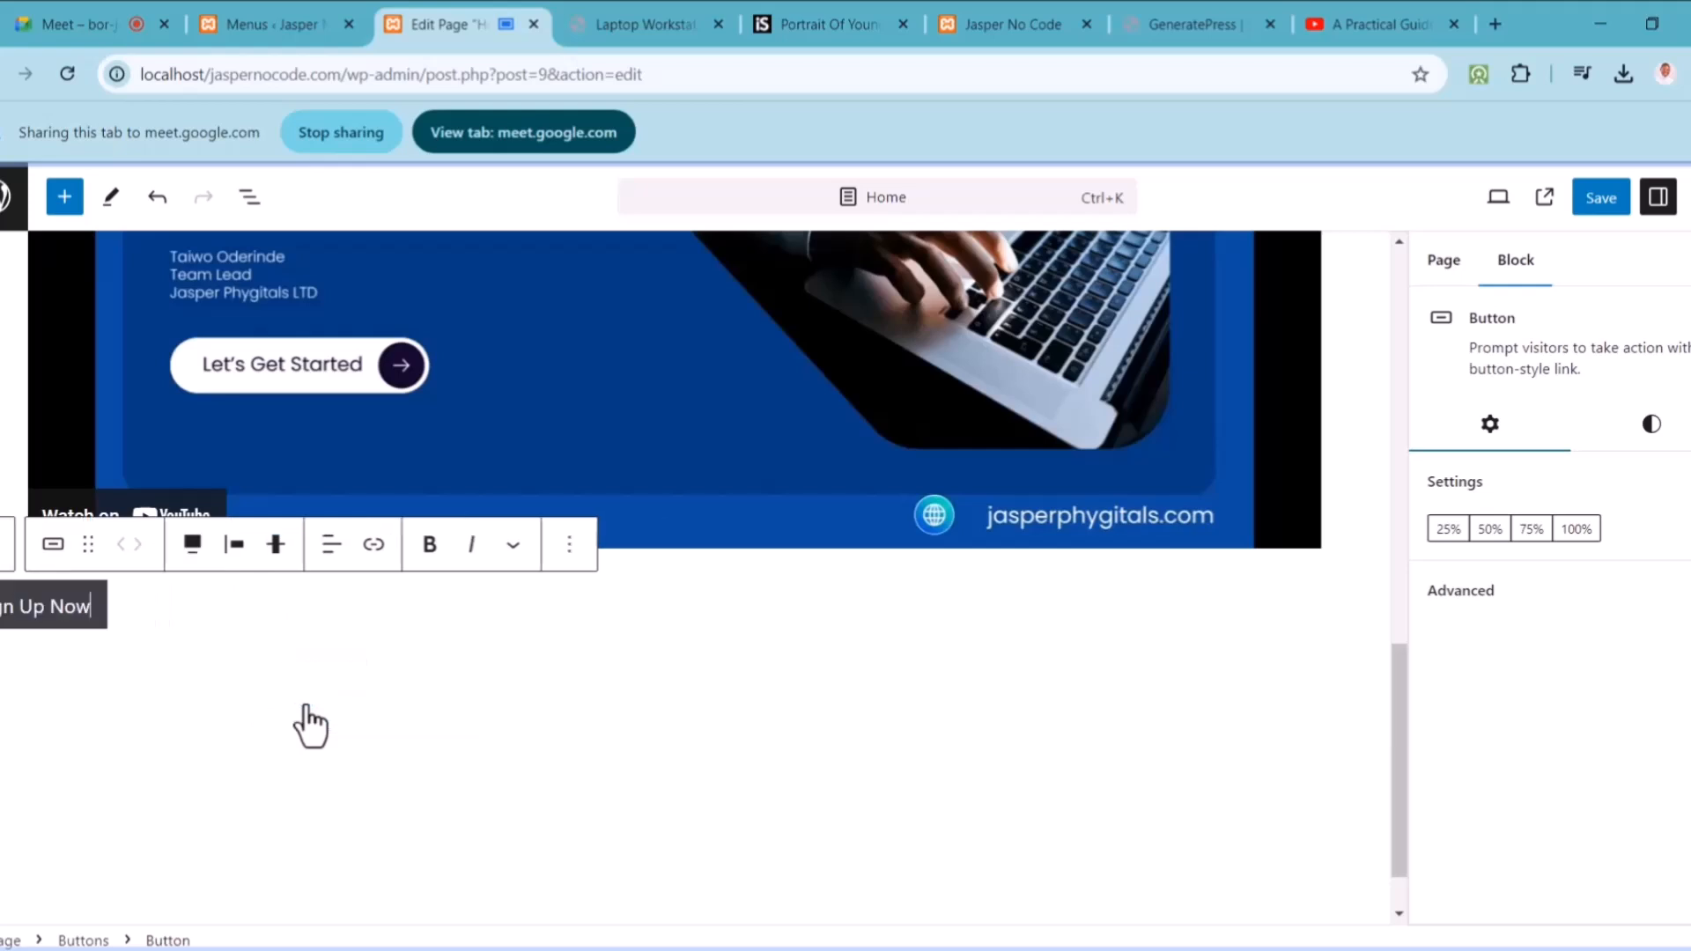
pyautogui.click(276, 551)
pyautogui.click(238, 554)
pyautogui.click(237, 556)
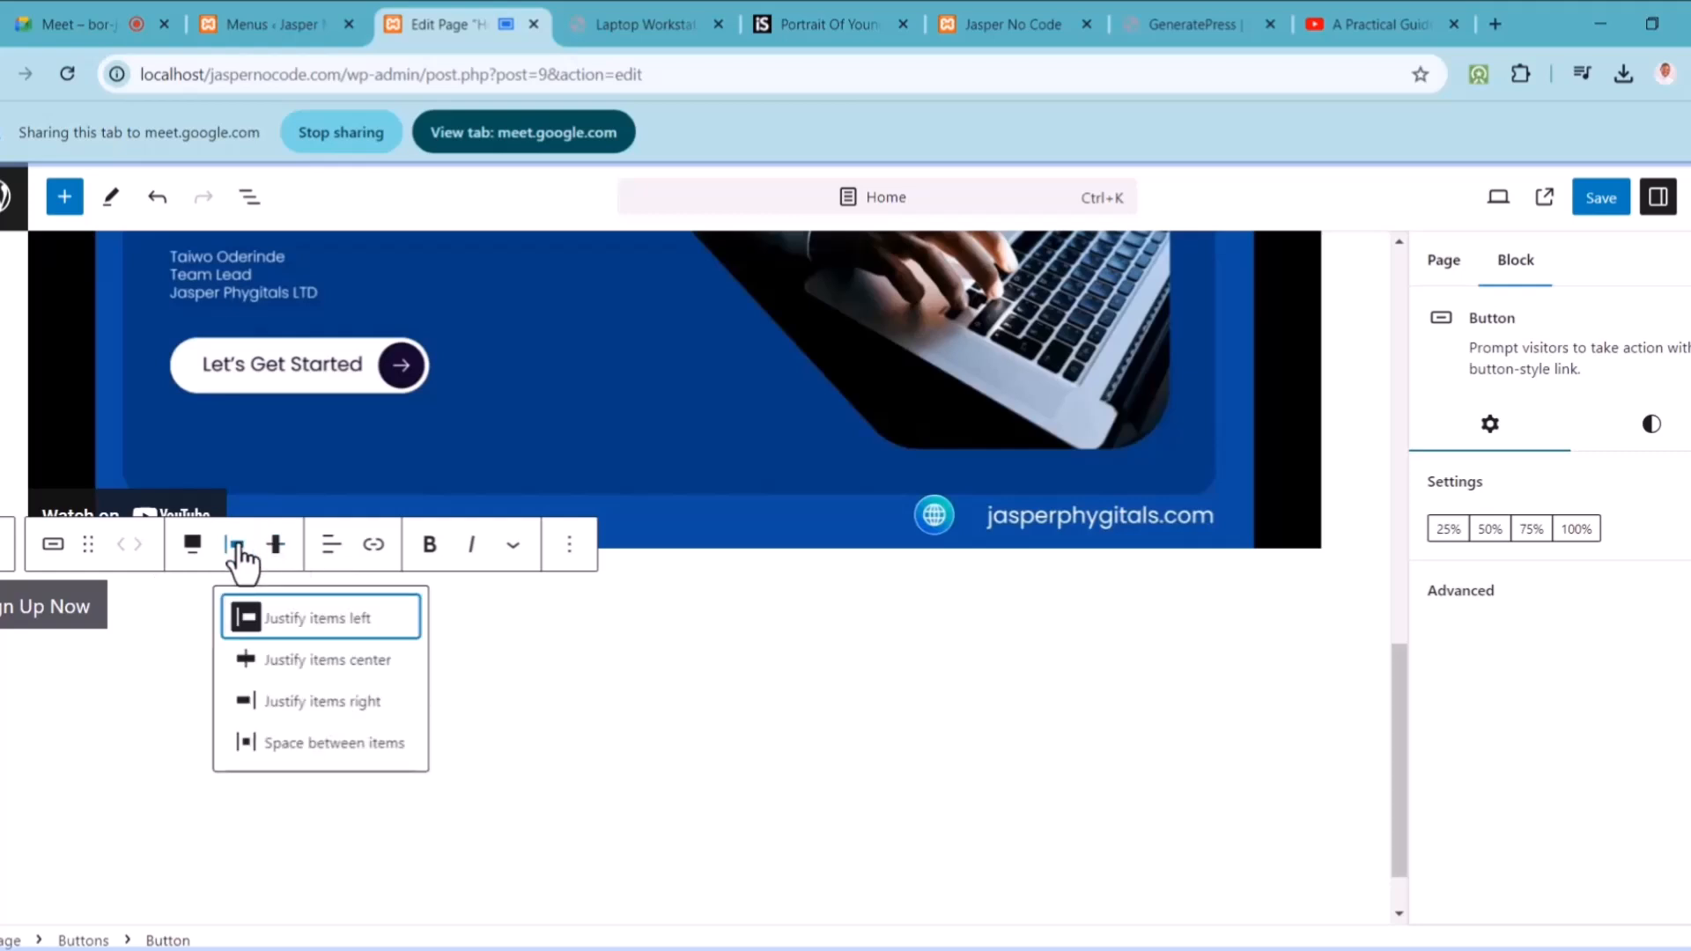
pyautogui.click(295, 665)
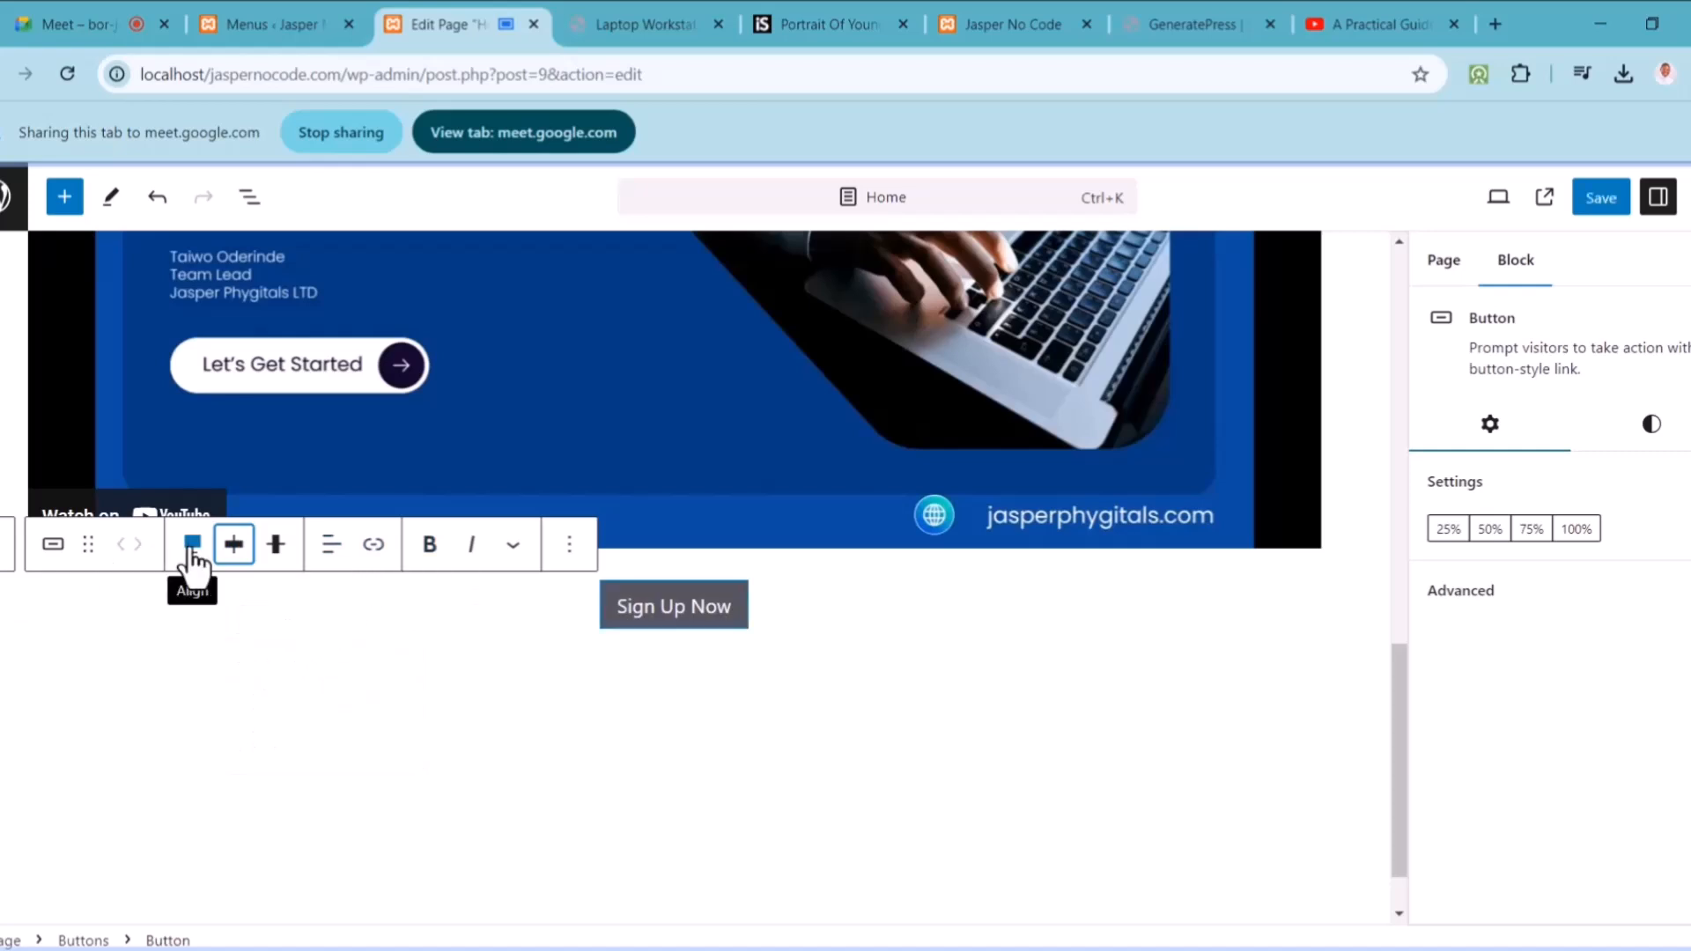
pyautogui.click(191, 546)
pyautogui.click(265, 662)
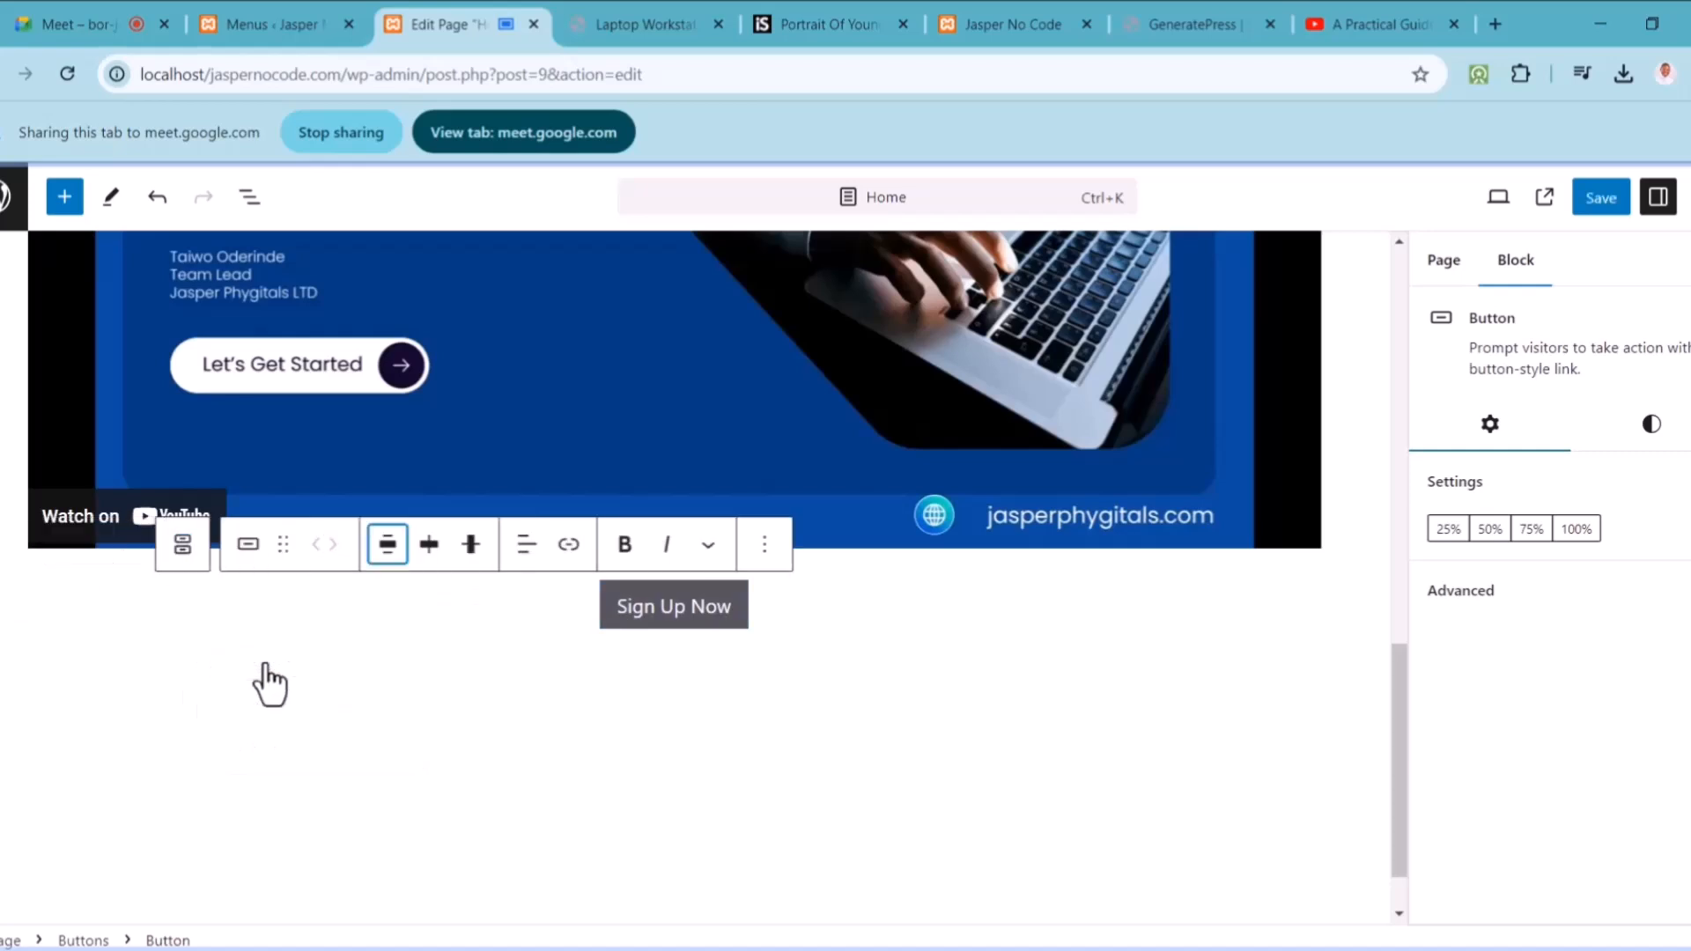
pyautogui.click(463, 583)
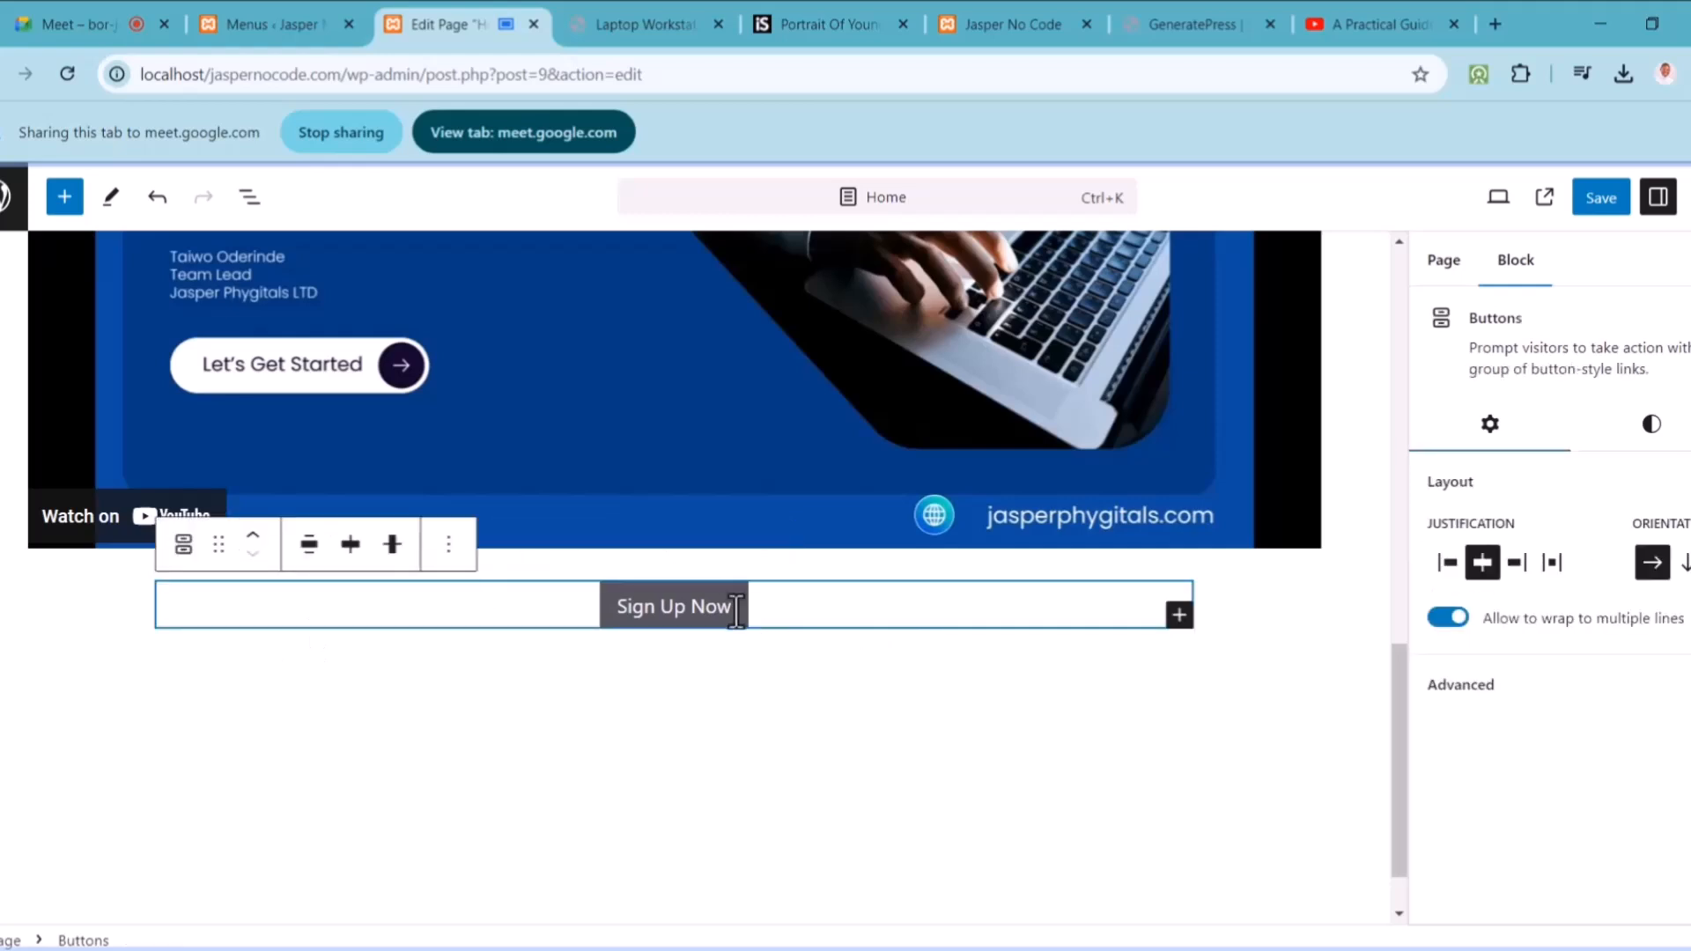
# Step: Give the Sign Up Now button a solid fill style with the blue Accent background
pyautogui.click(700, 606)
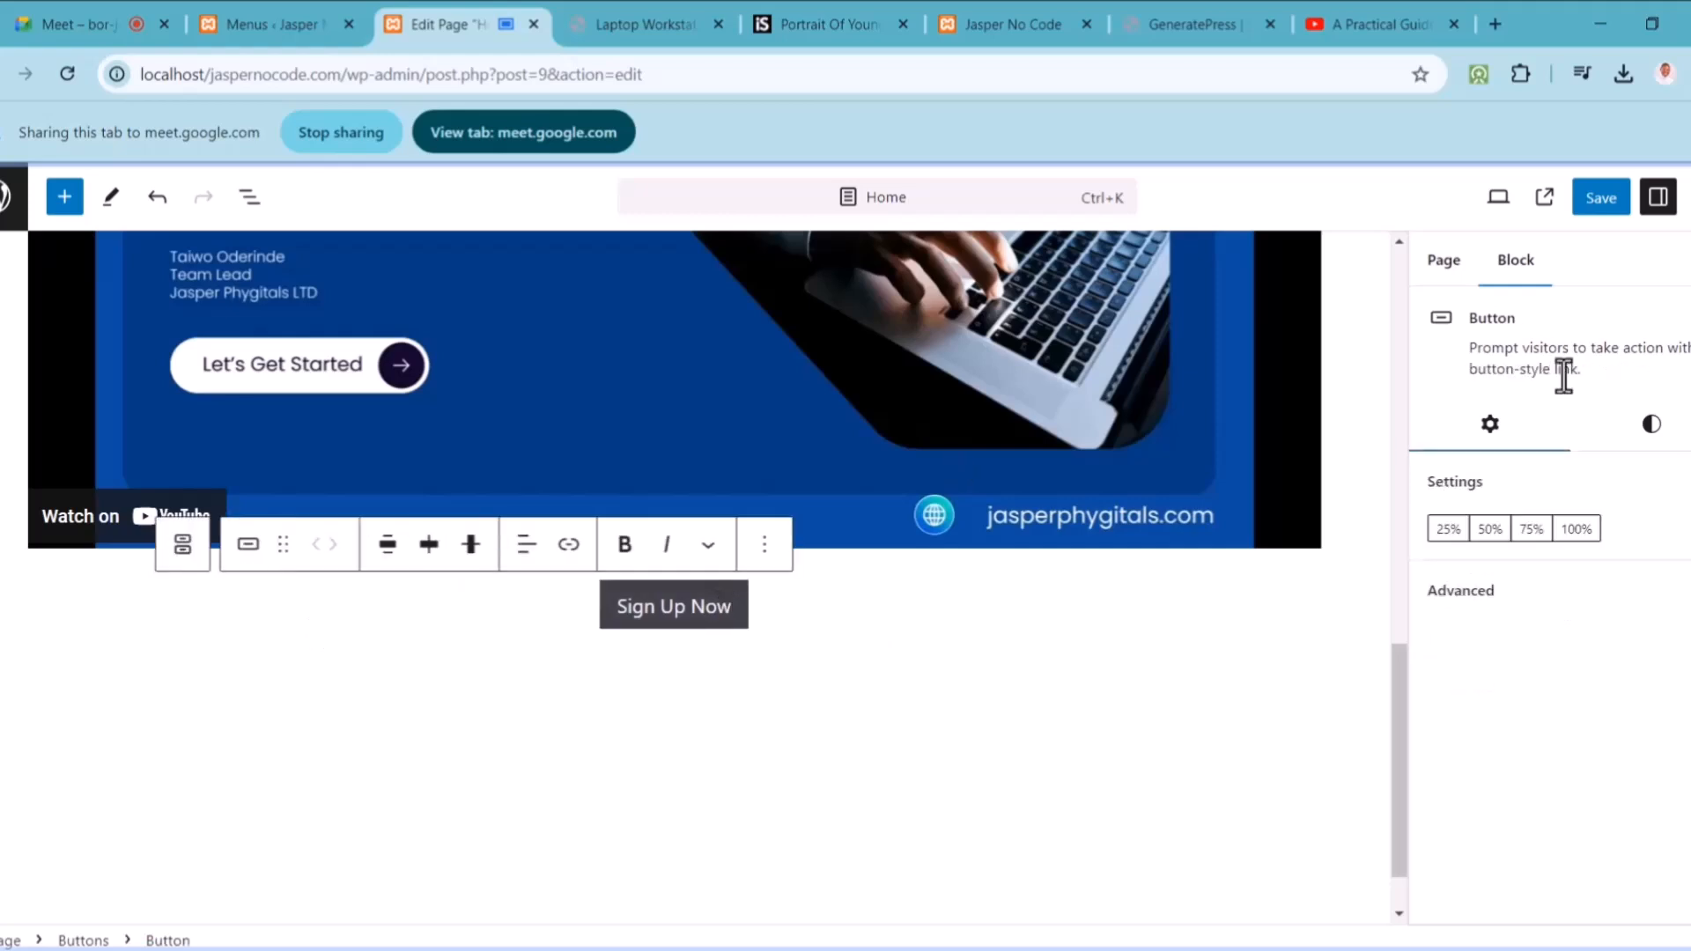
pyautogui.click(1654, 430)
pyautogui.click(1533, 556)
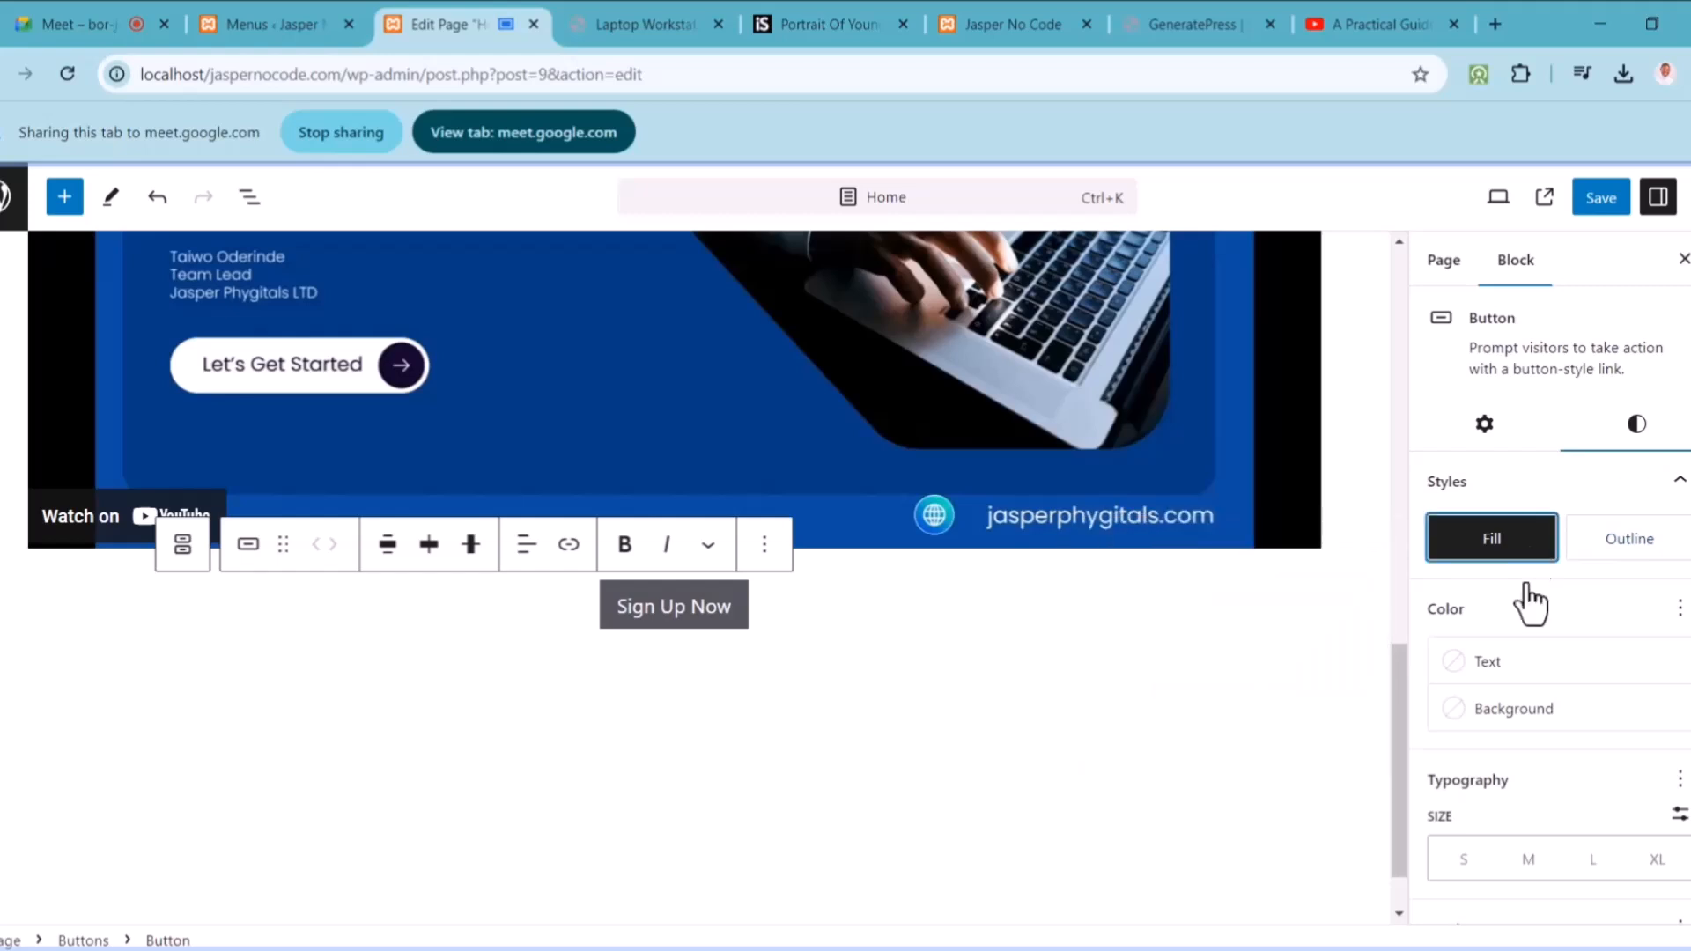
pyautogui.click(1519, 704)
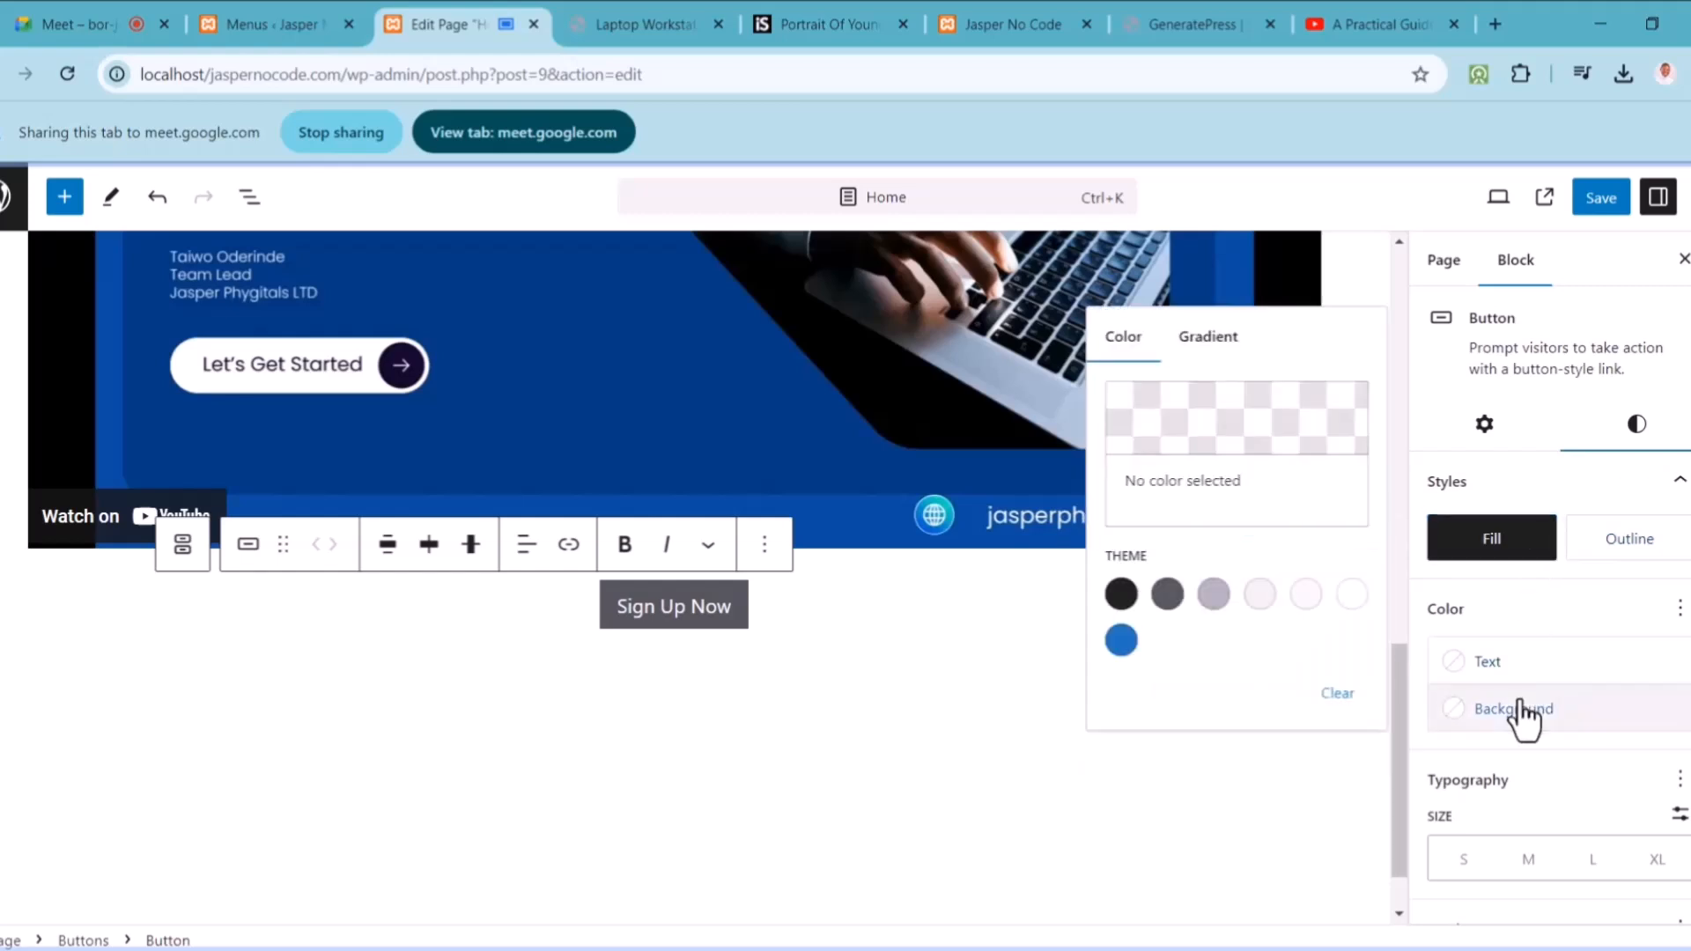
pyautogui.click(1118, 645)
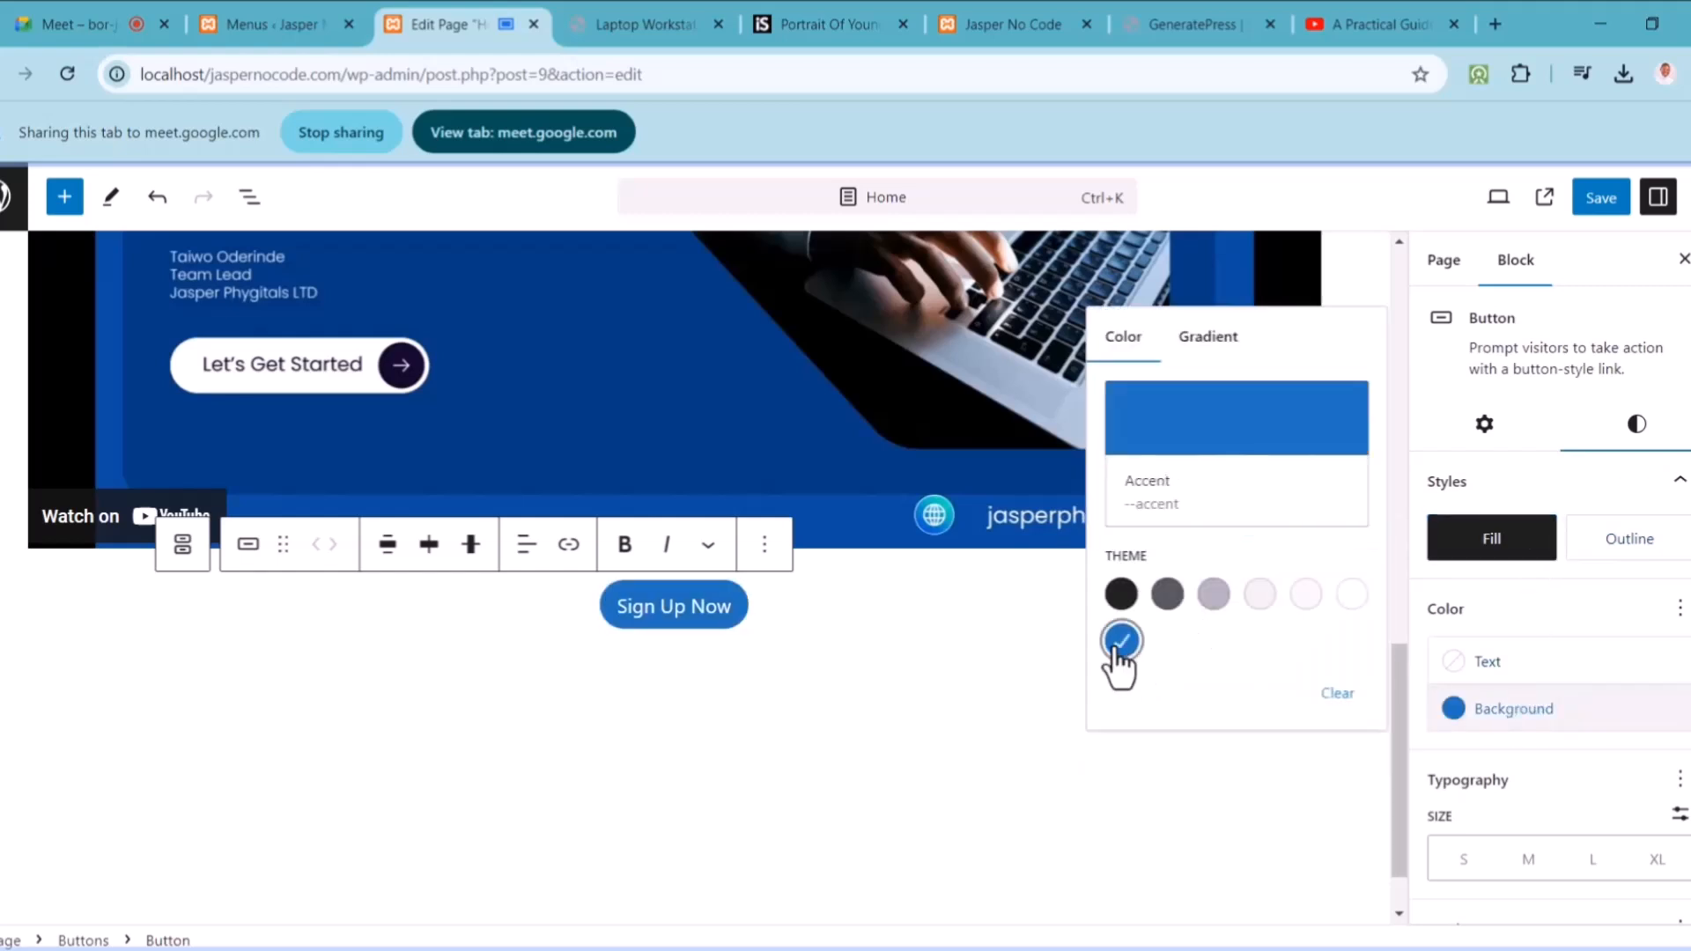
pyautogui.click(865, 719)
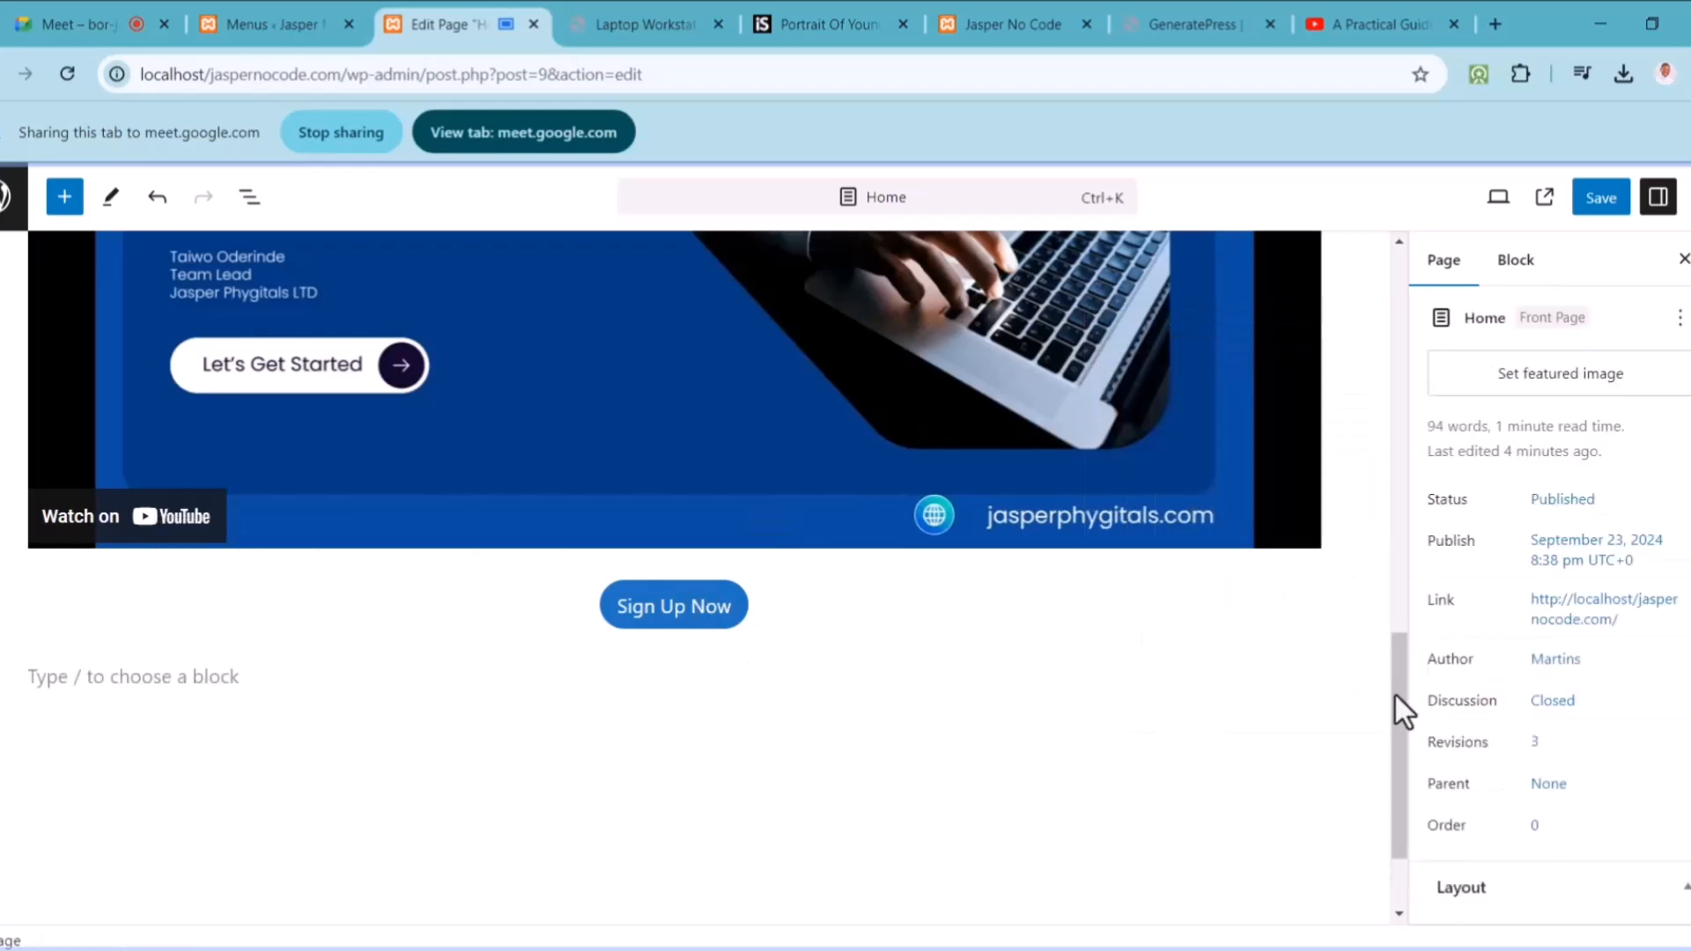
pyautogui.scroll(8, 1377, 463)
pyautogui.scroll(4, 1370, 353)
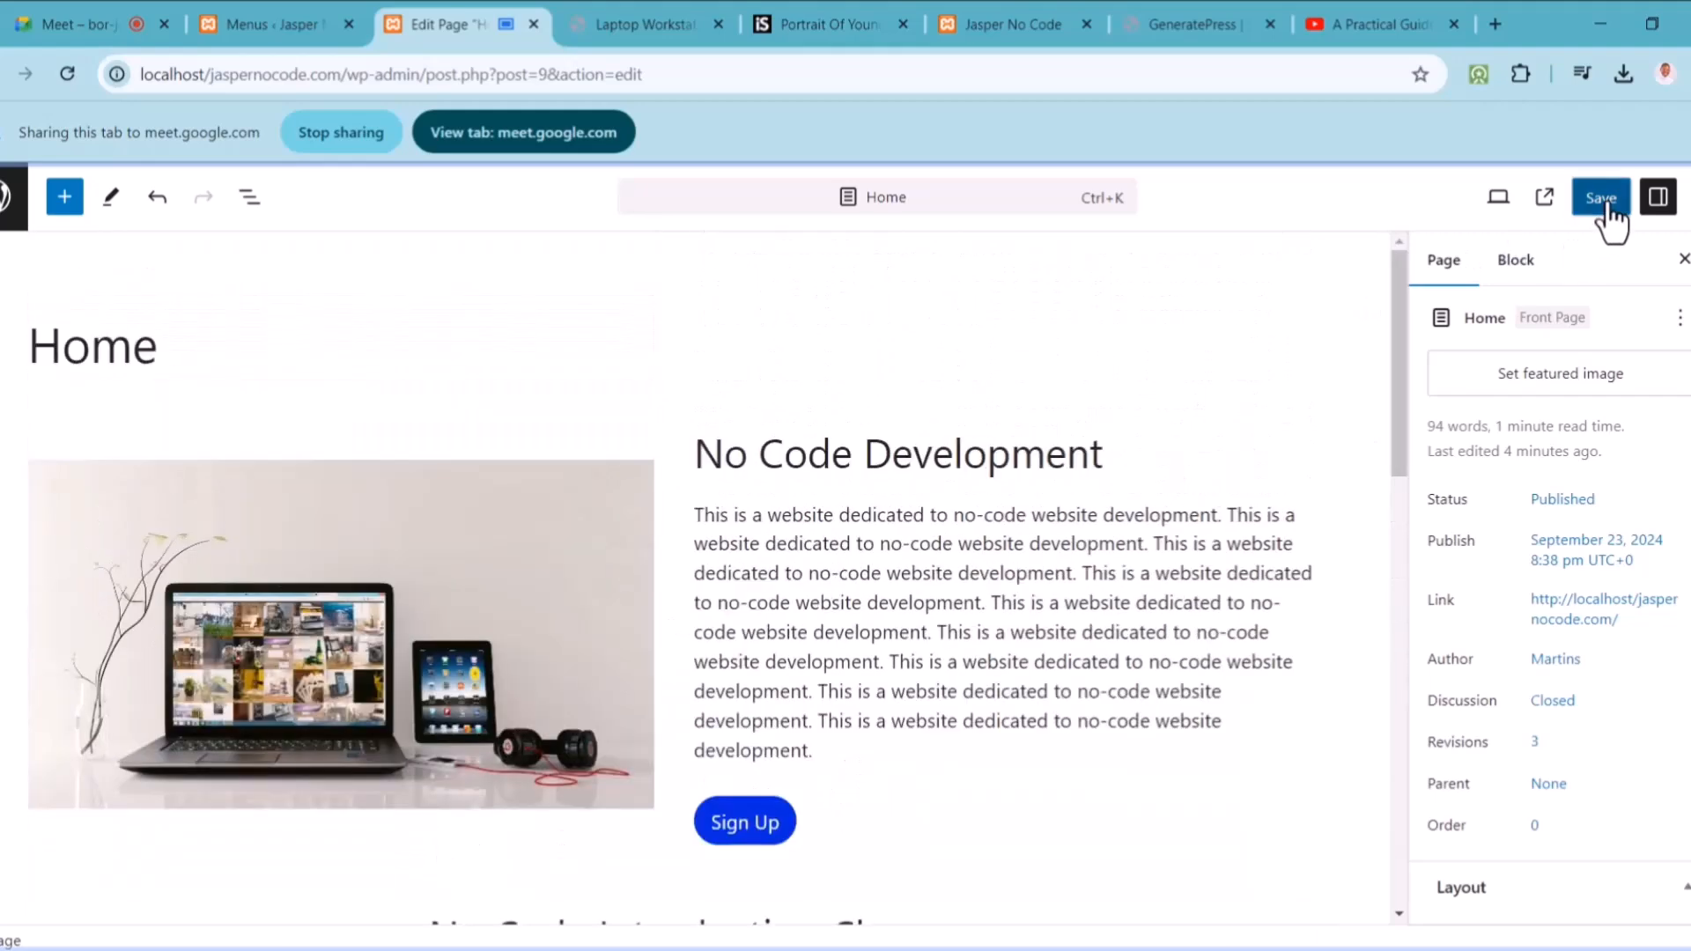
# Step: Save the Home page and switch to the Pixabay laptop photo tab
pyautogui.click(1603, 199)
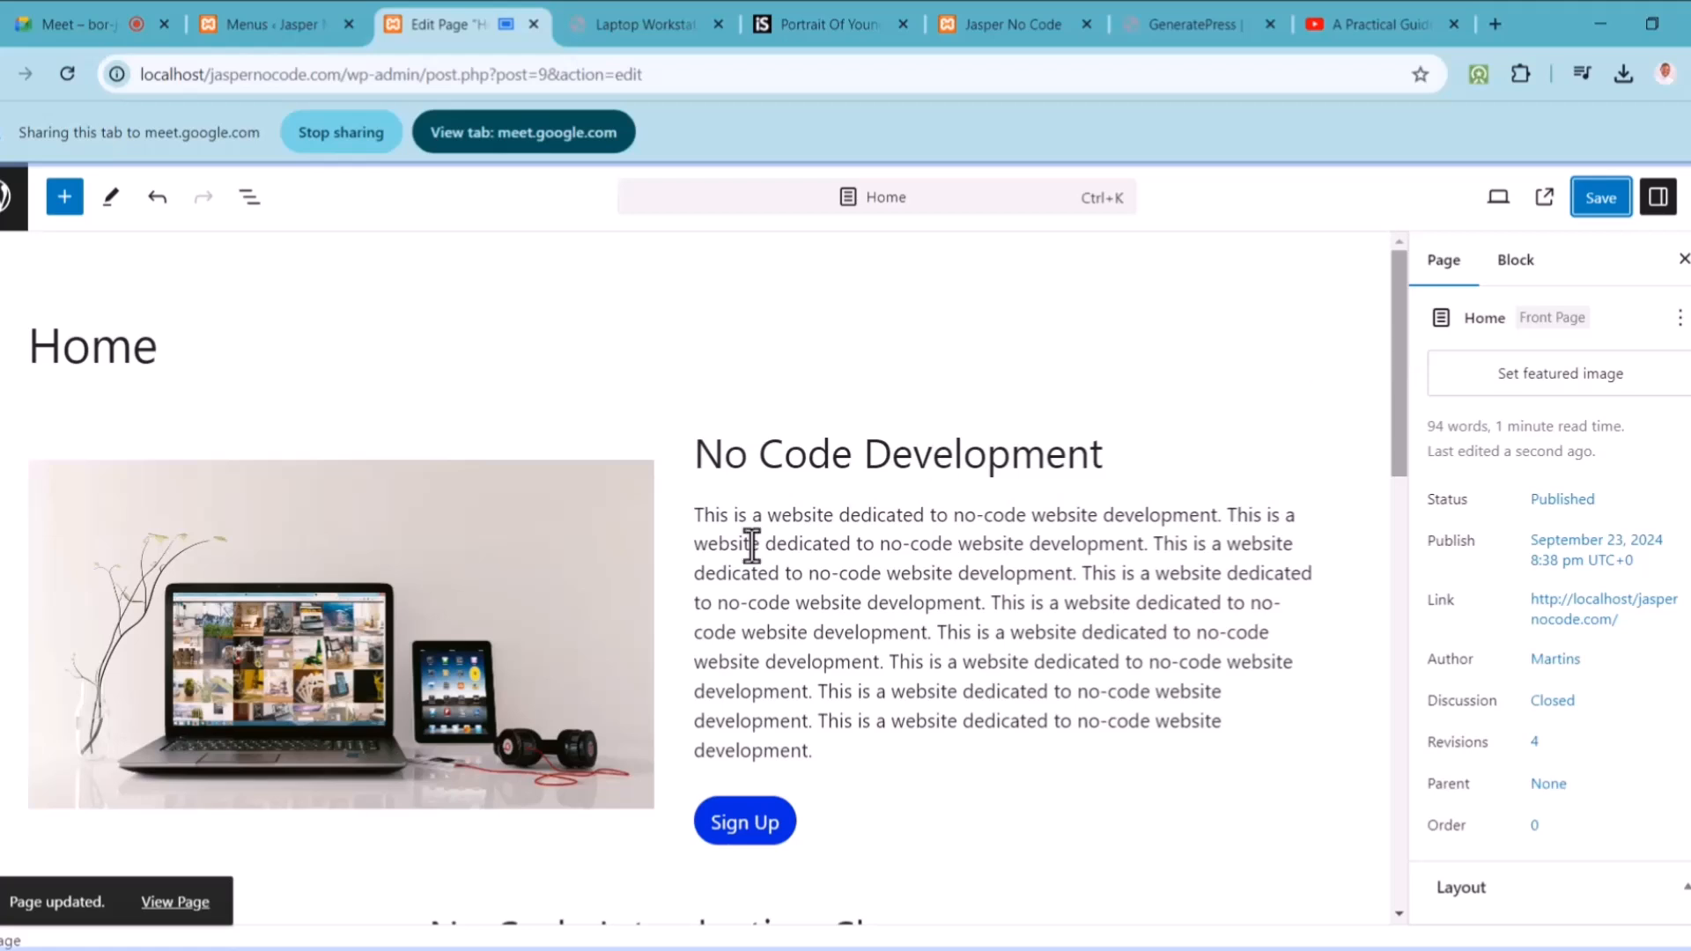
pyautogui.click(627, 19)
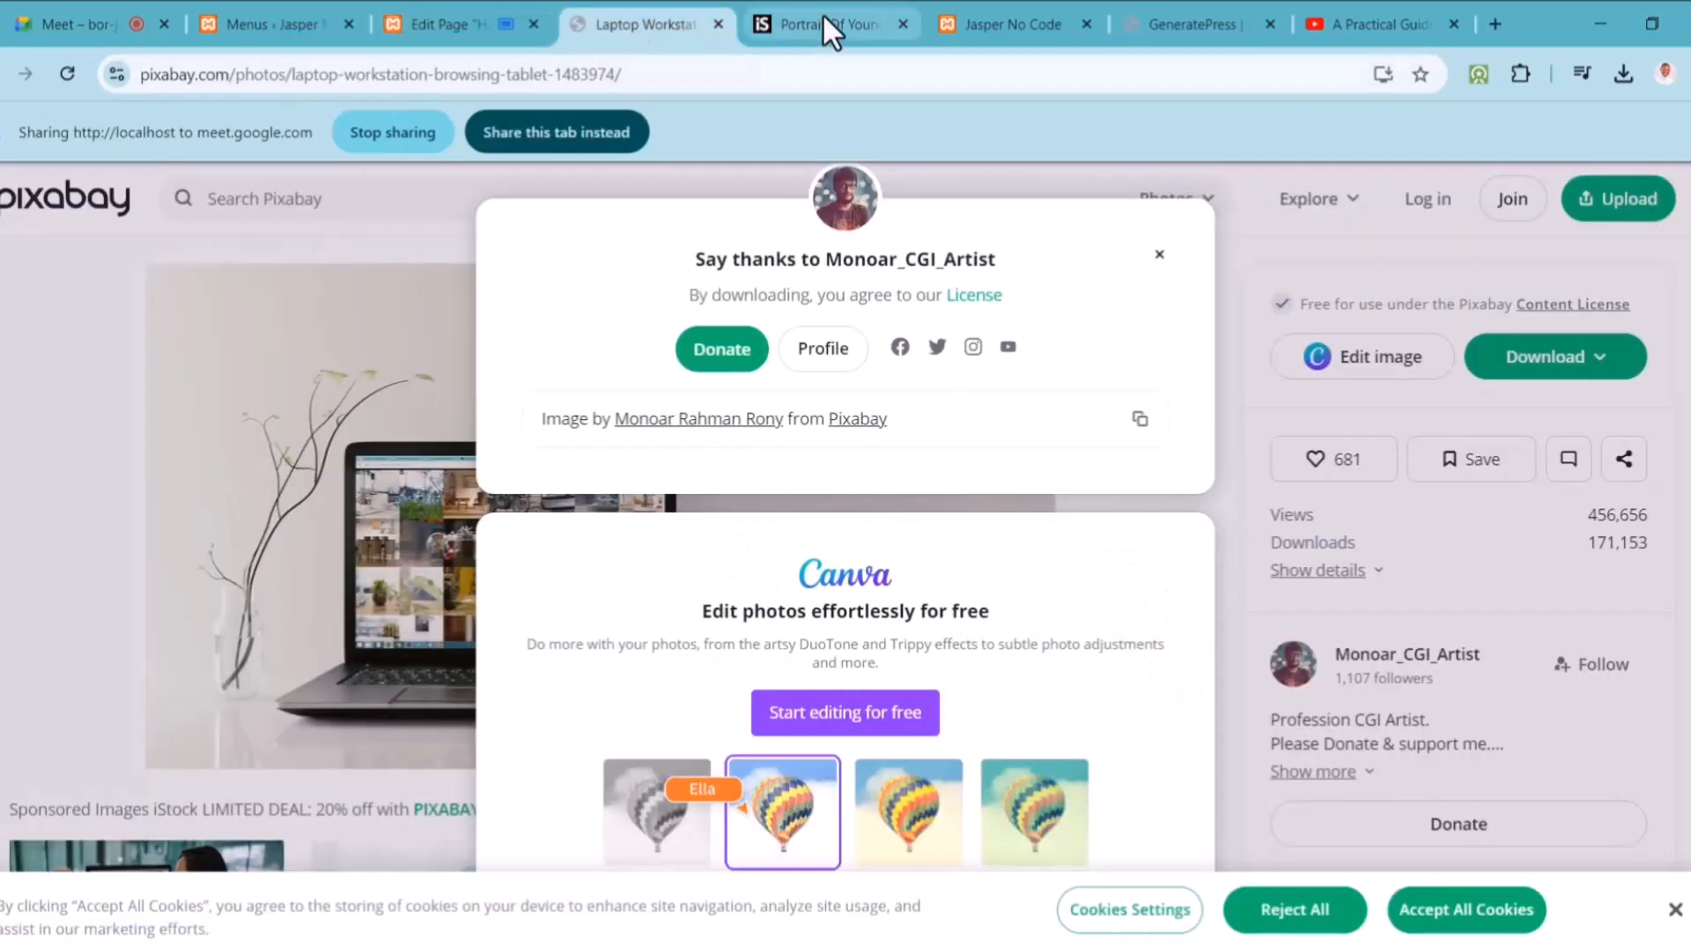
# Step: Close the Pixabay and iStock photo tabs and share the live site tab instead
pyautogui.click(717, 24)
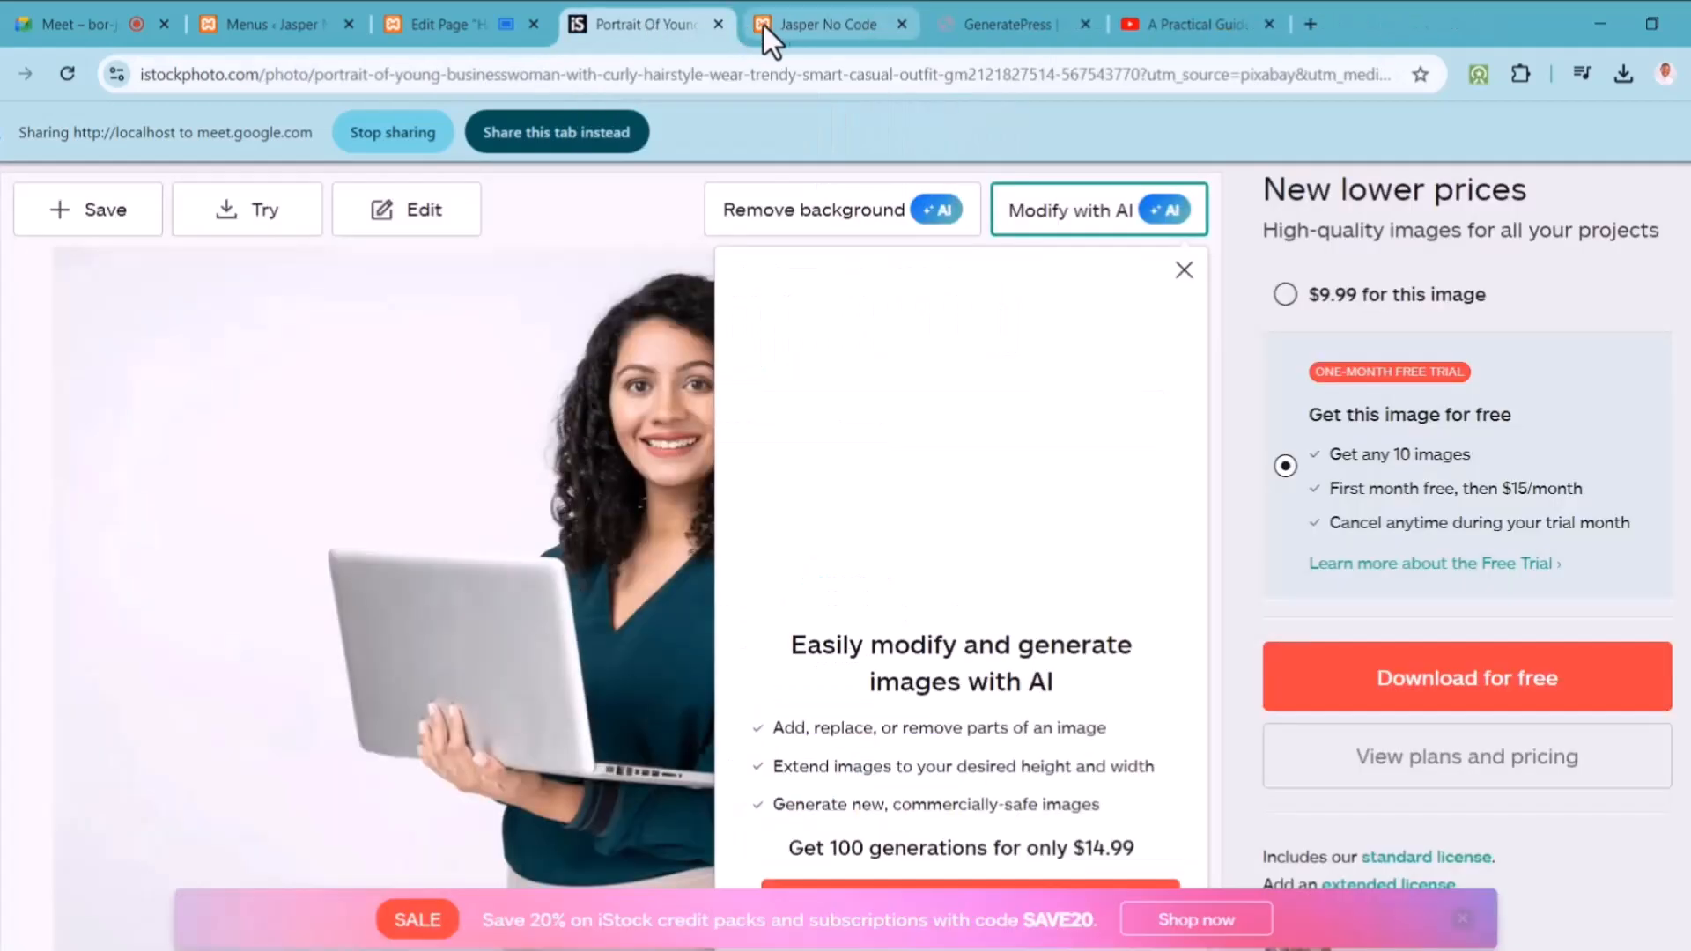
pyautogui.click(717, 25)
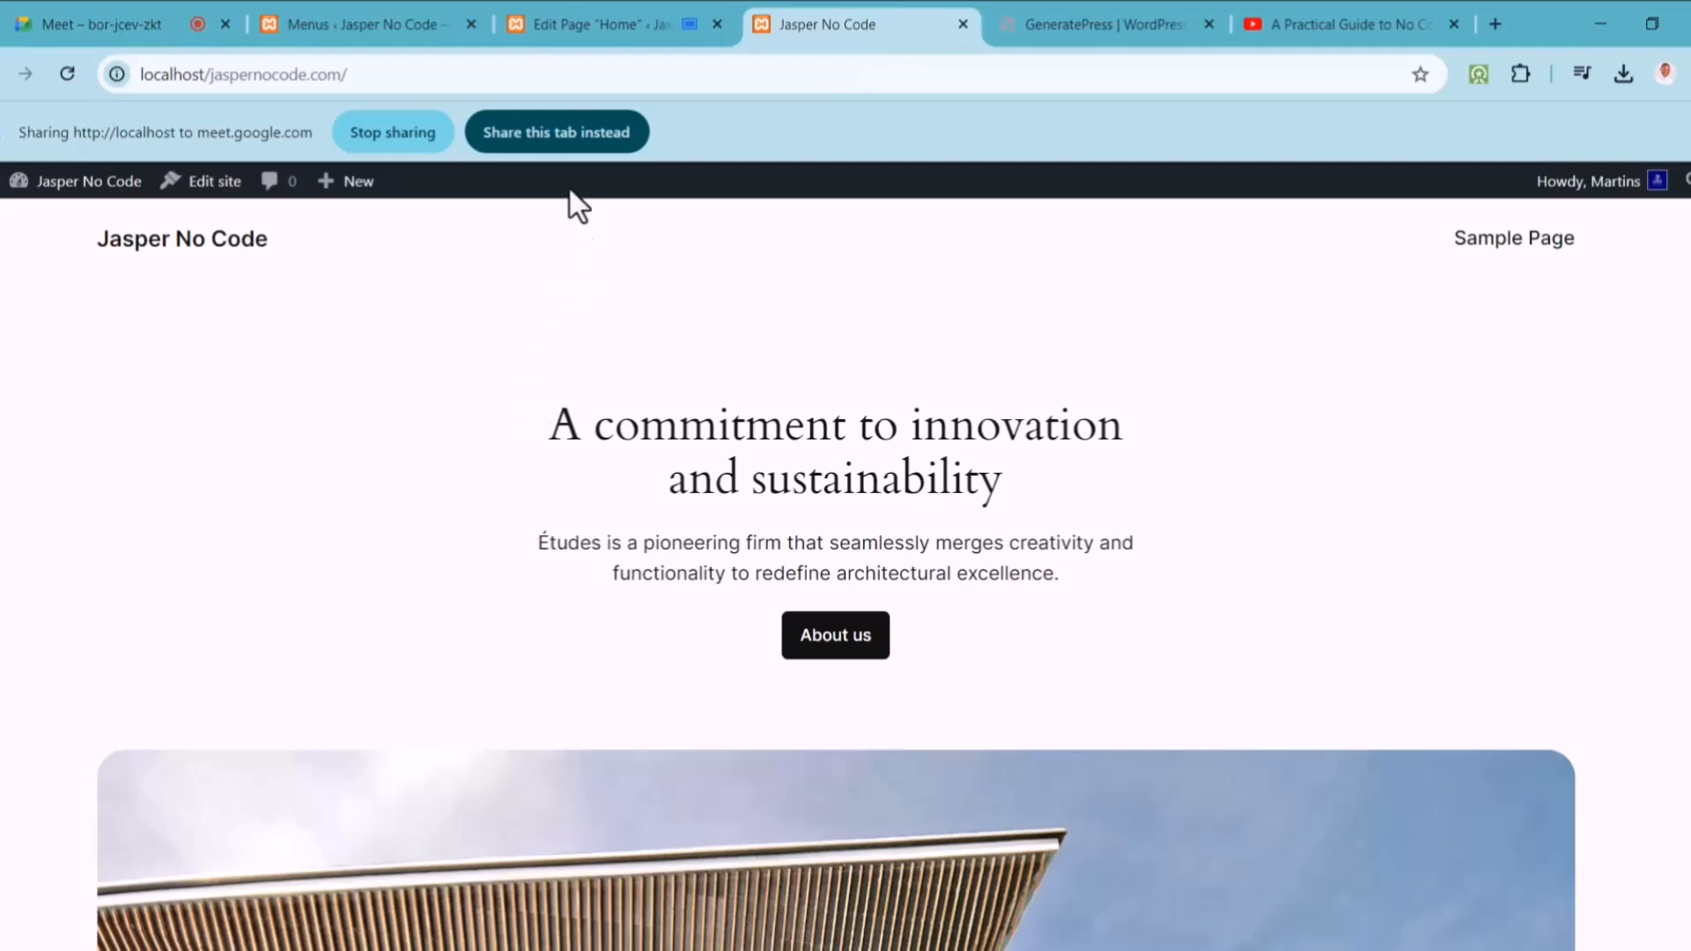
pyautogui.click(557, 137)
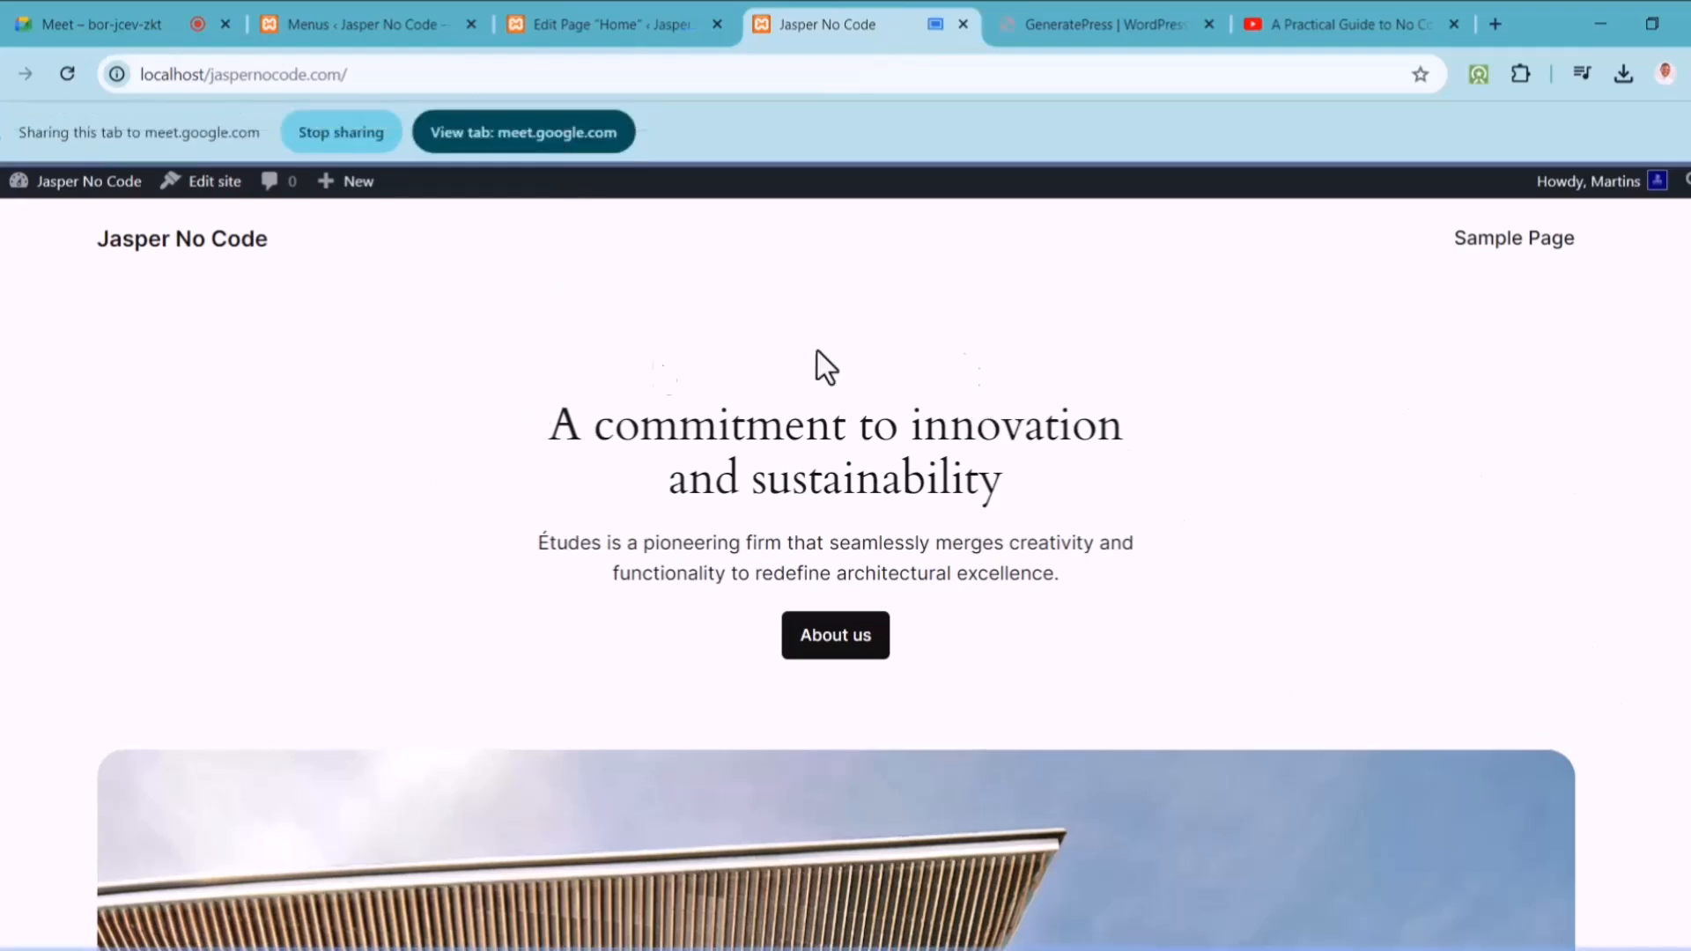
# Step: Reload the live site and locate the video, which appears only as a plain YouTube link
pyautogui.click(182, 253)
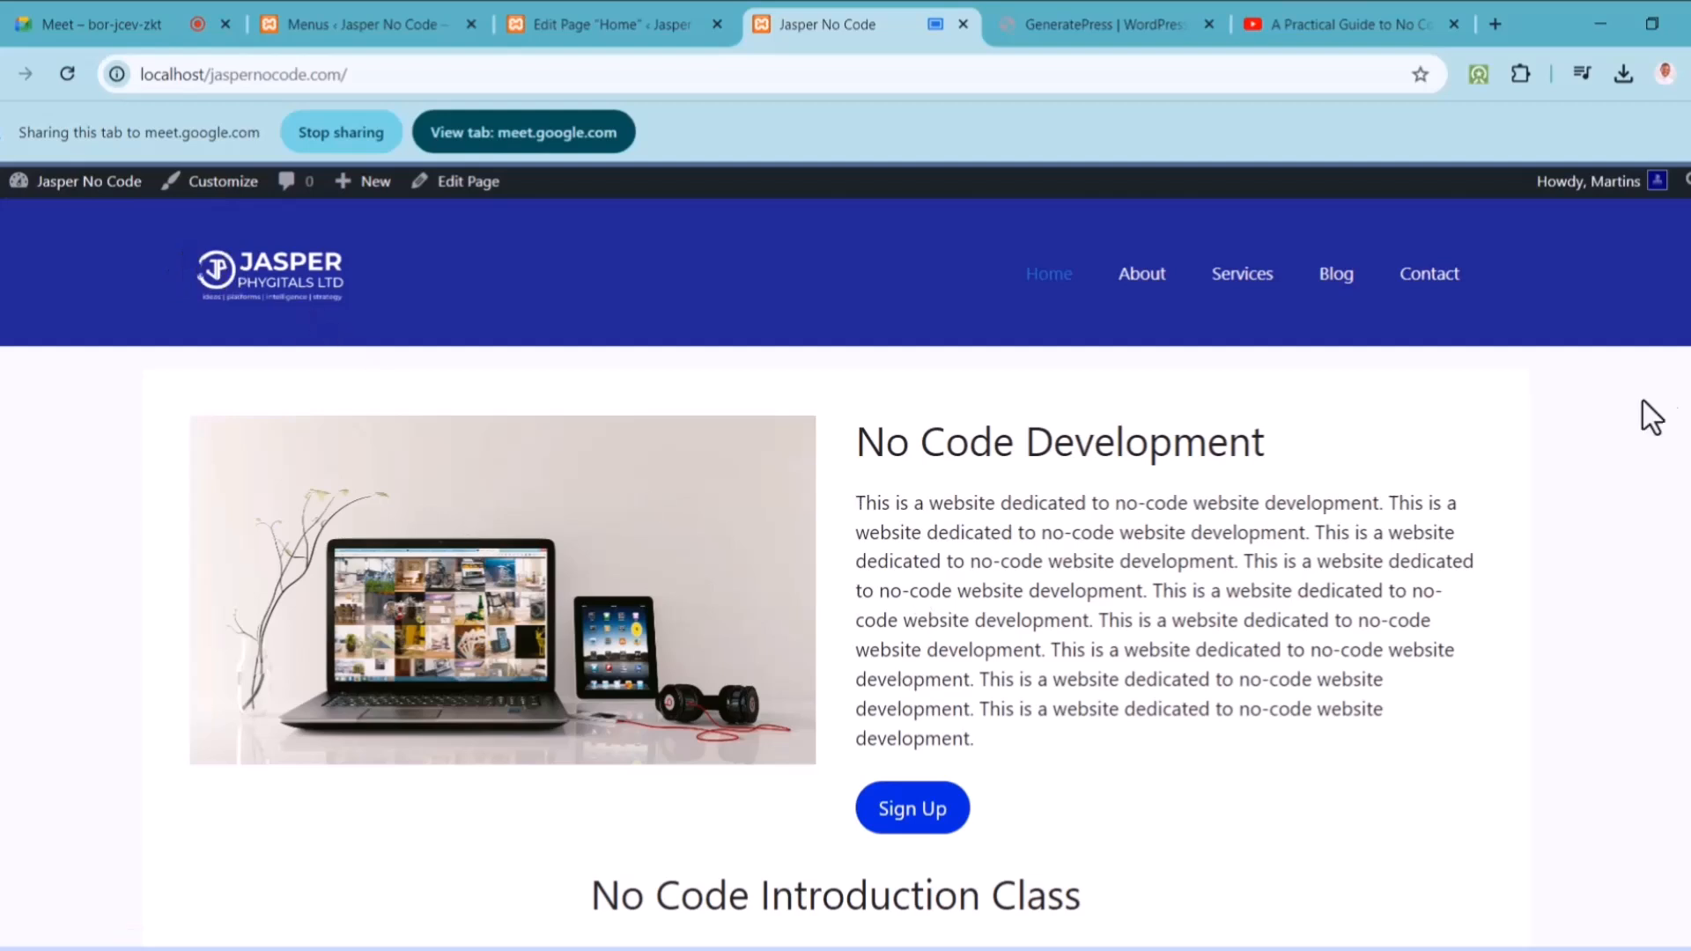
pyautogui.scroll(-10, 846, 572)
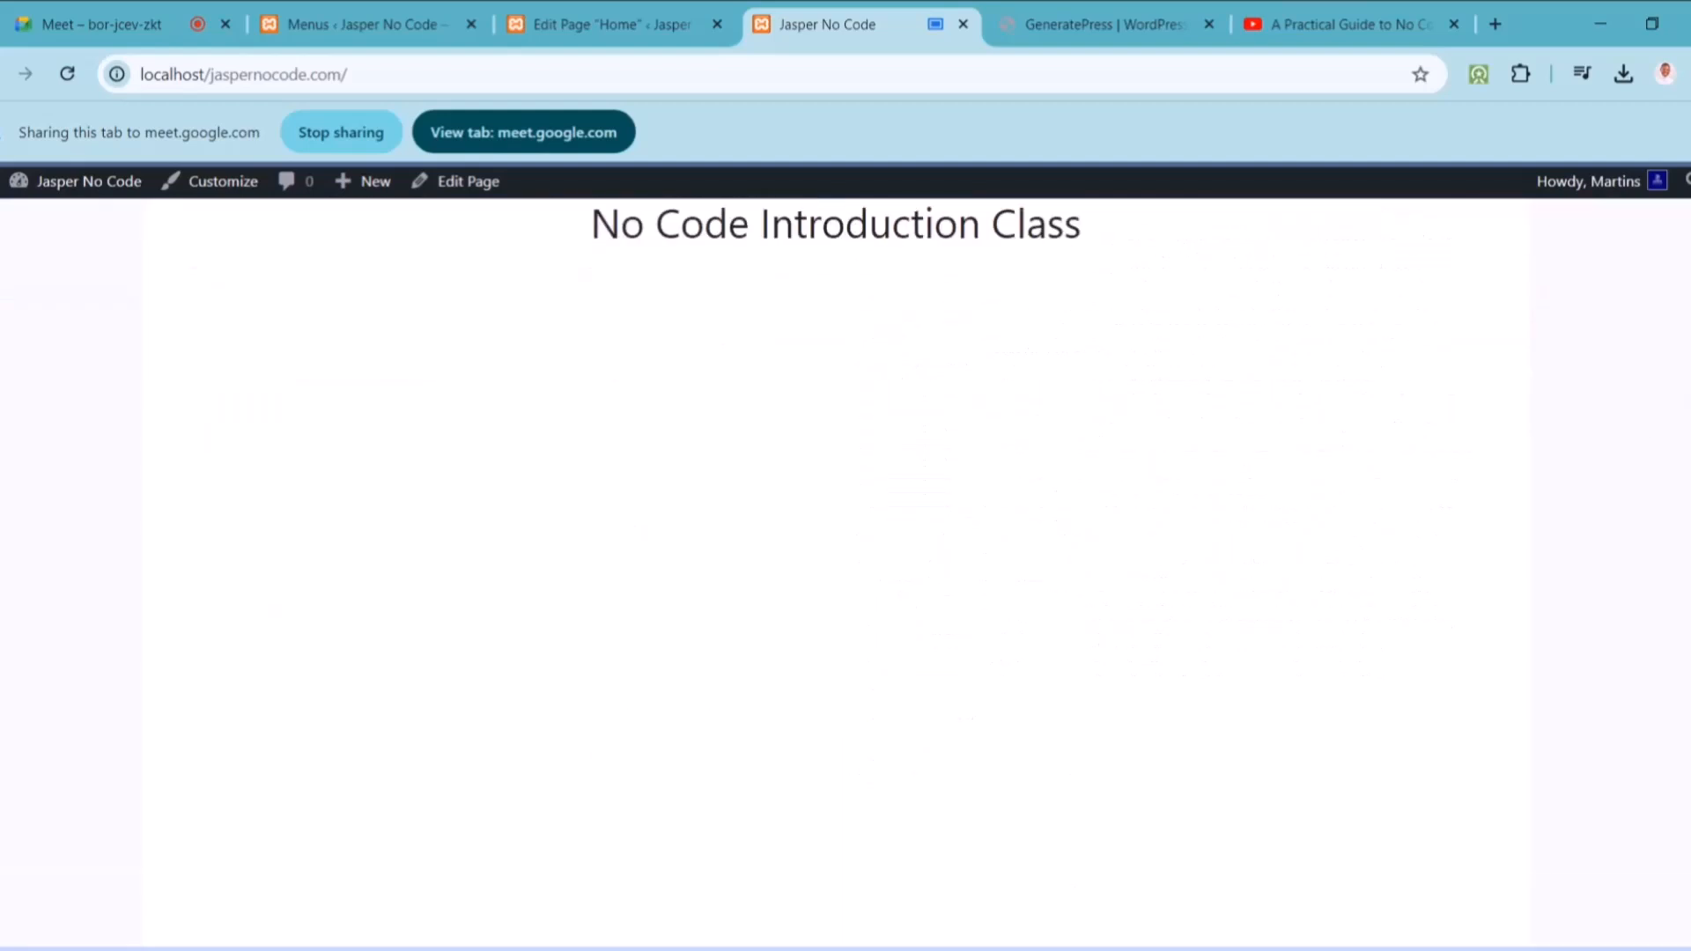
pyautogui.scroll(2, 845, 572)
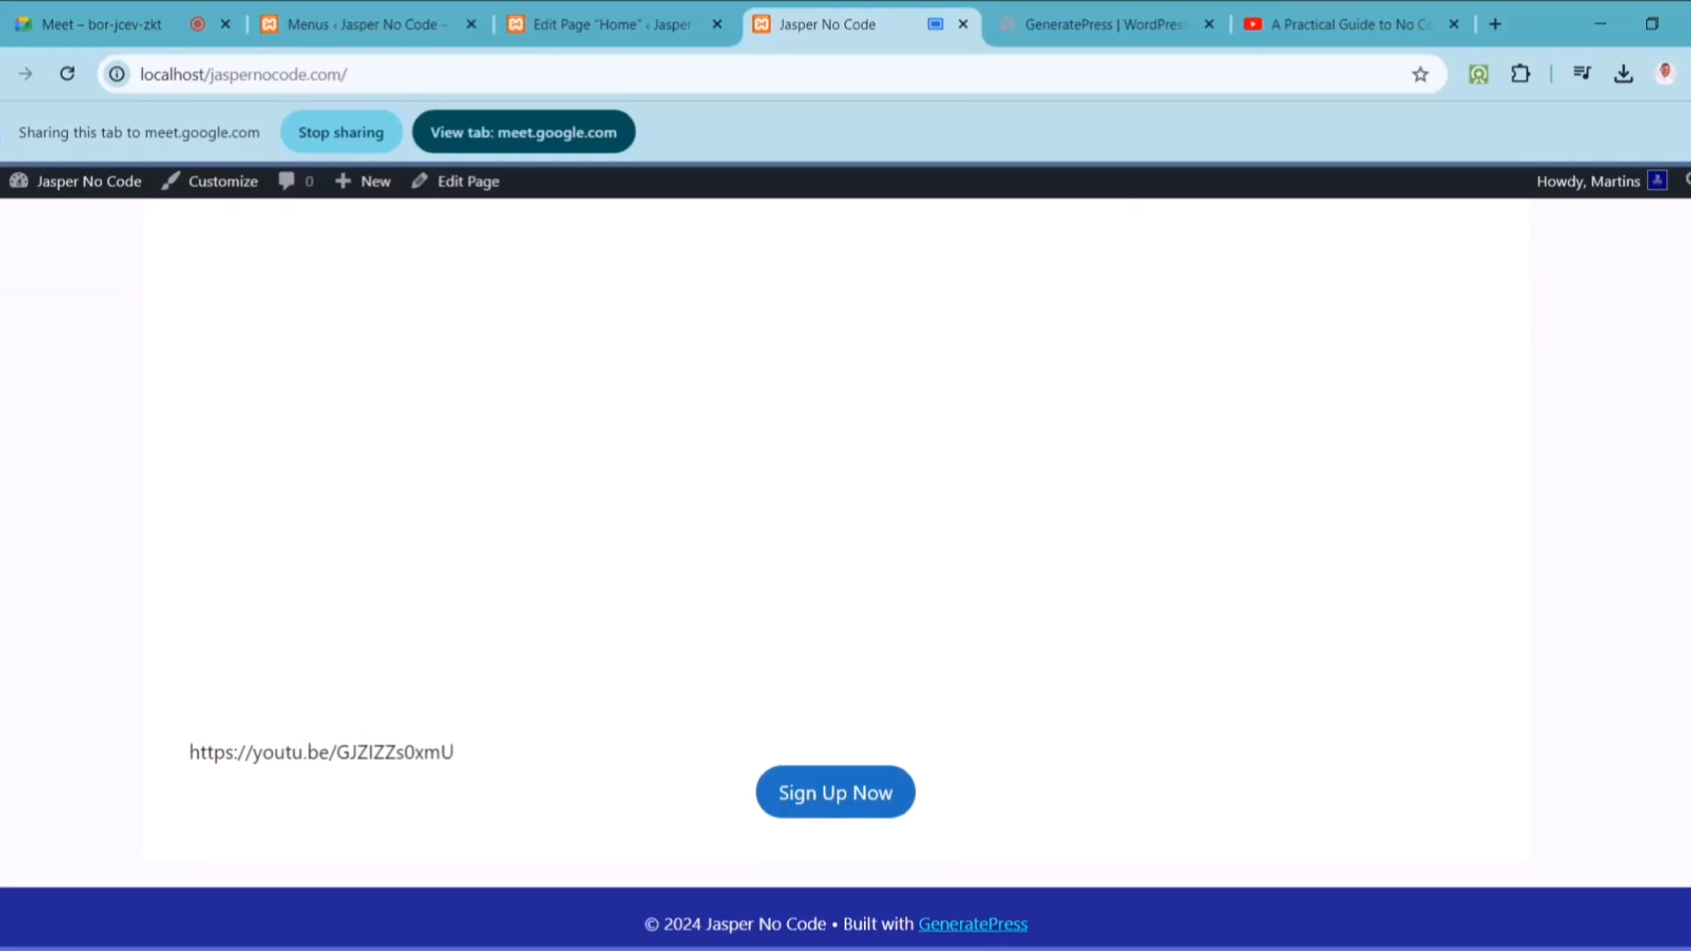
pyautogui.scroll(5, 845, 573)
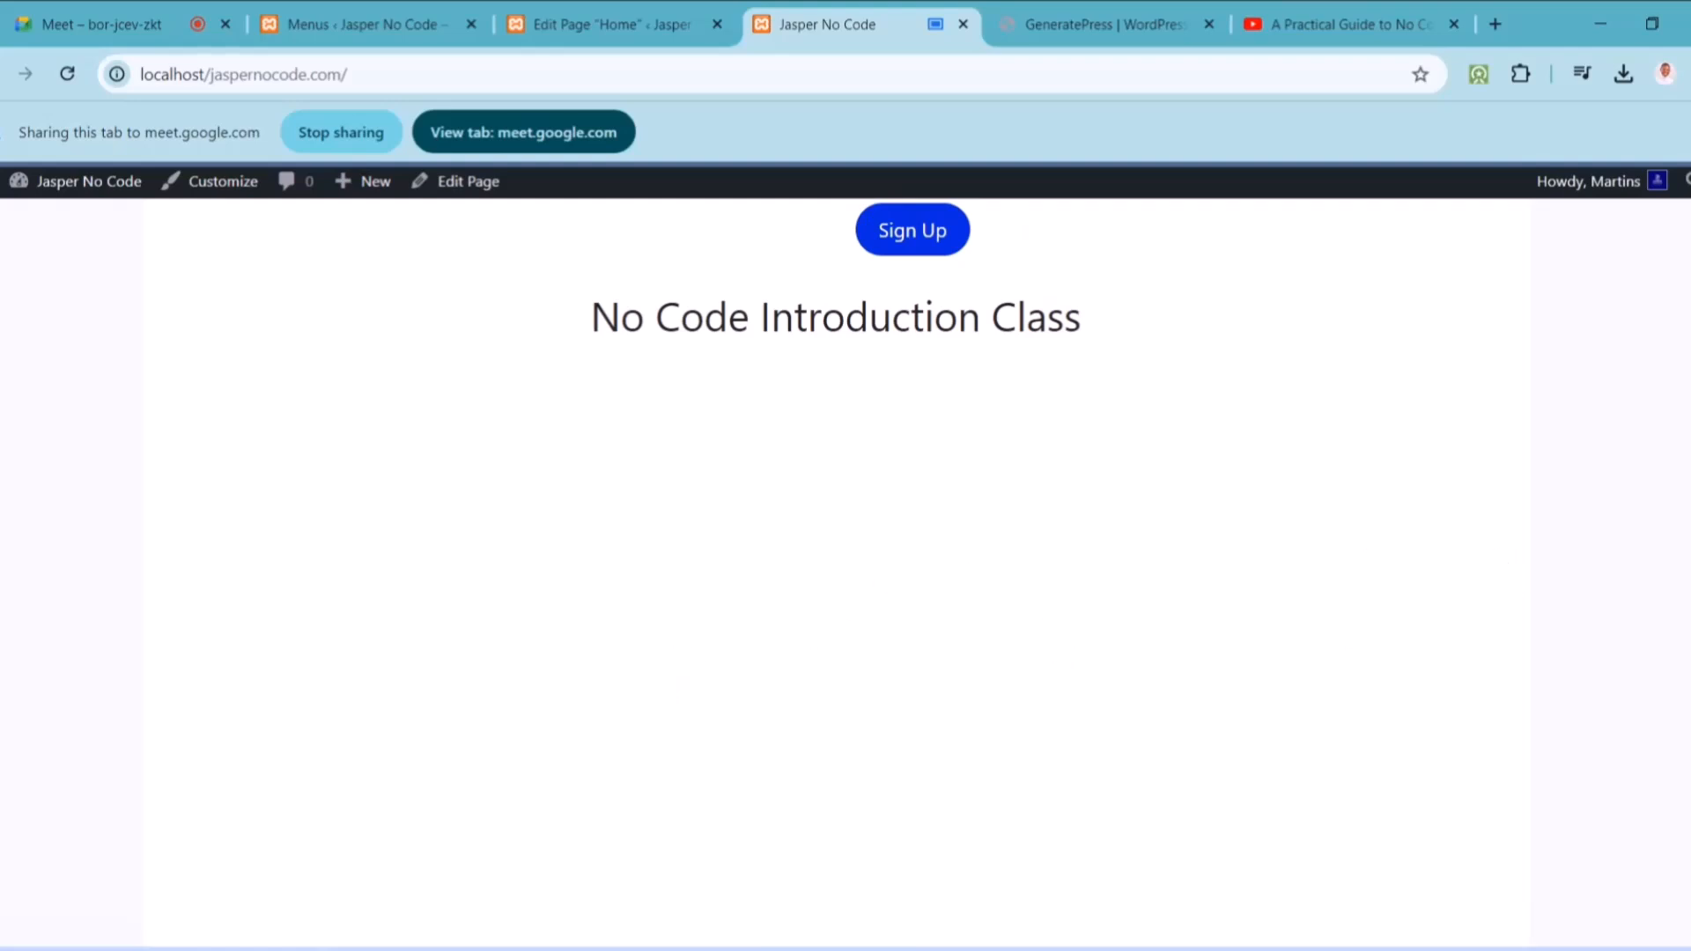
pyautogui.scroll(-5, 845, 573)
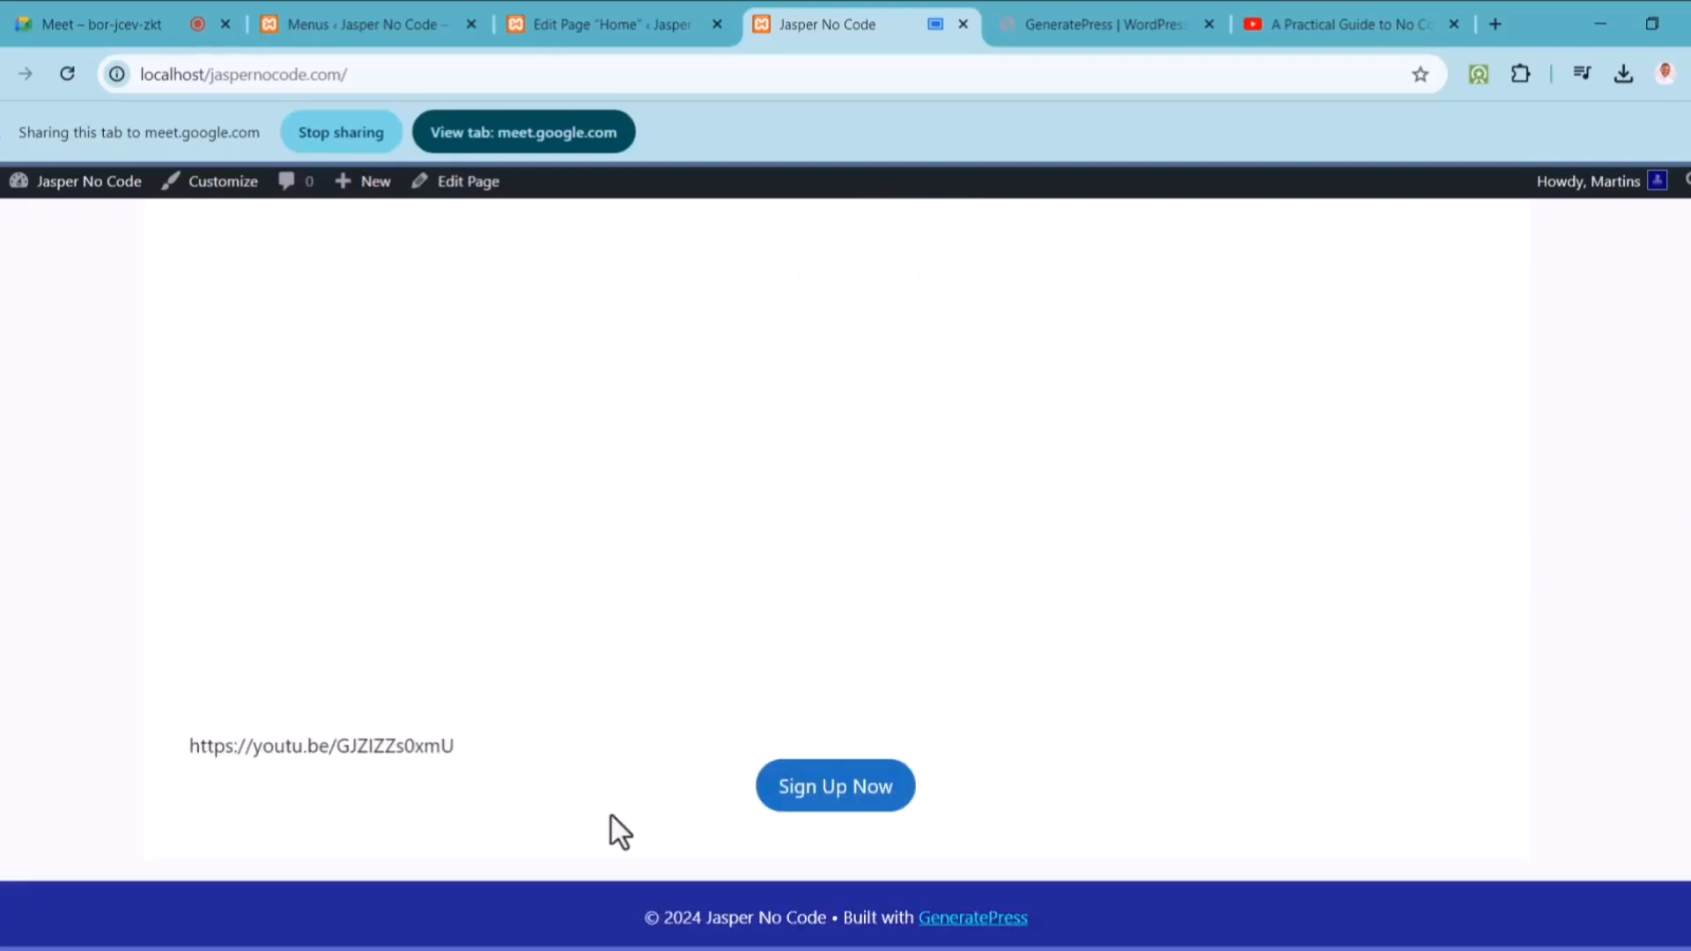
pyautogui.moveTo(457, 746); pyautogui.dragTo(108, 748)
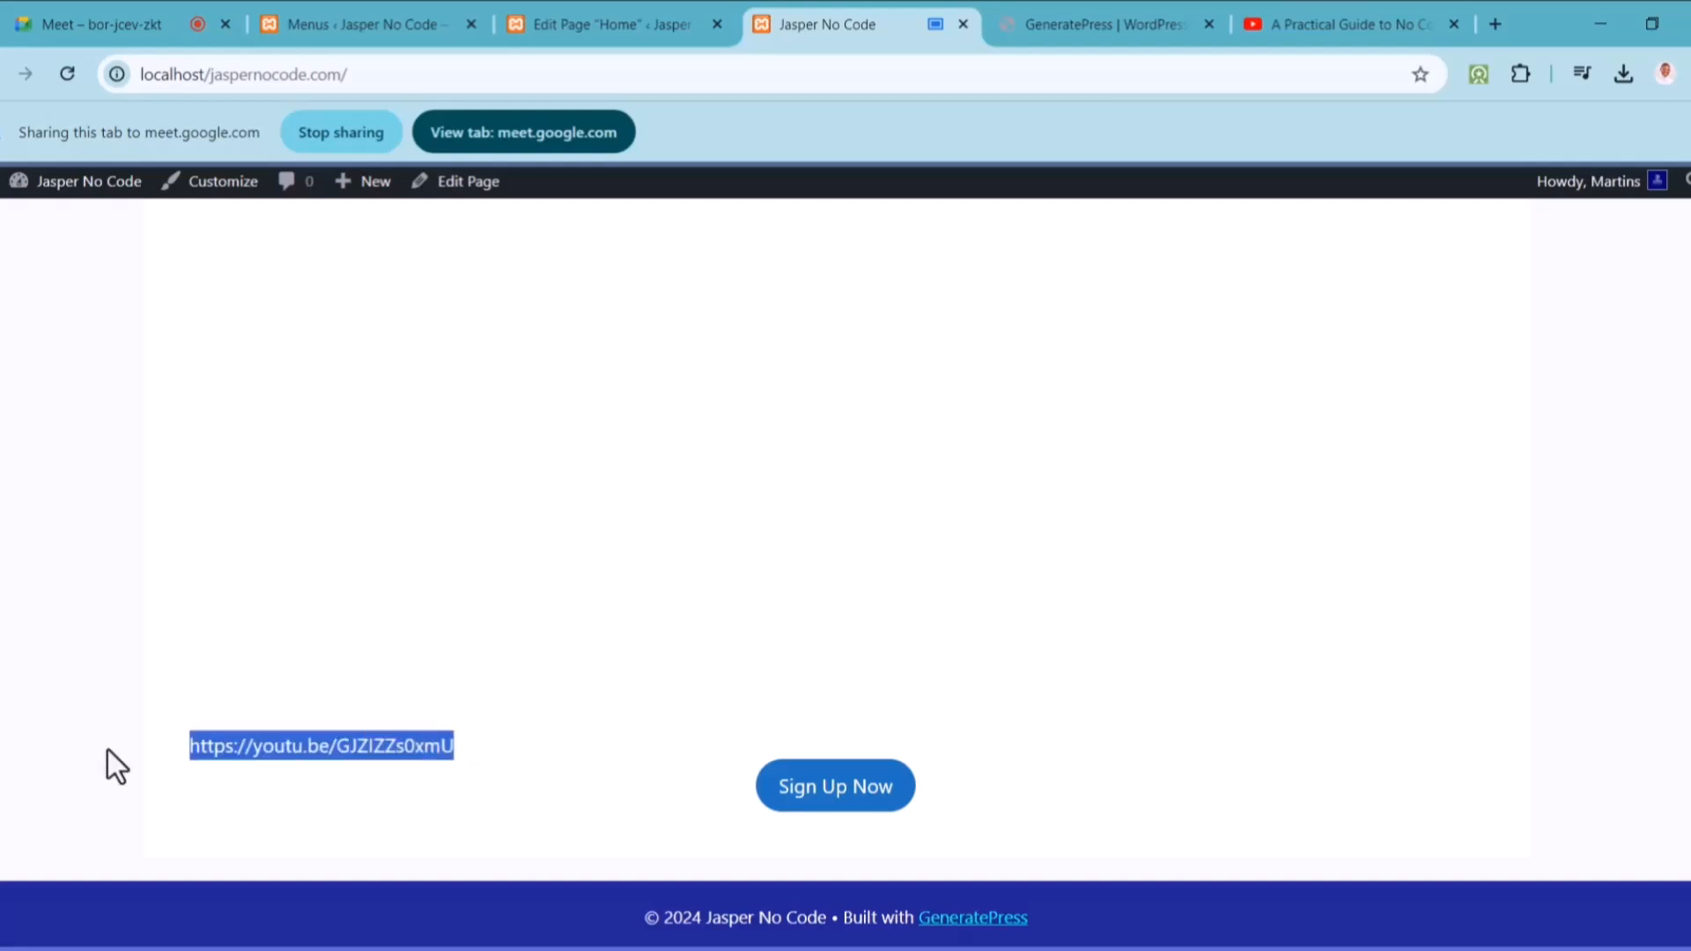
pyautogui.click(452, 720)
pyautogui.click(589, 24)
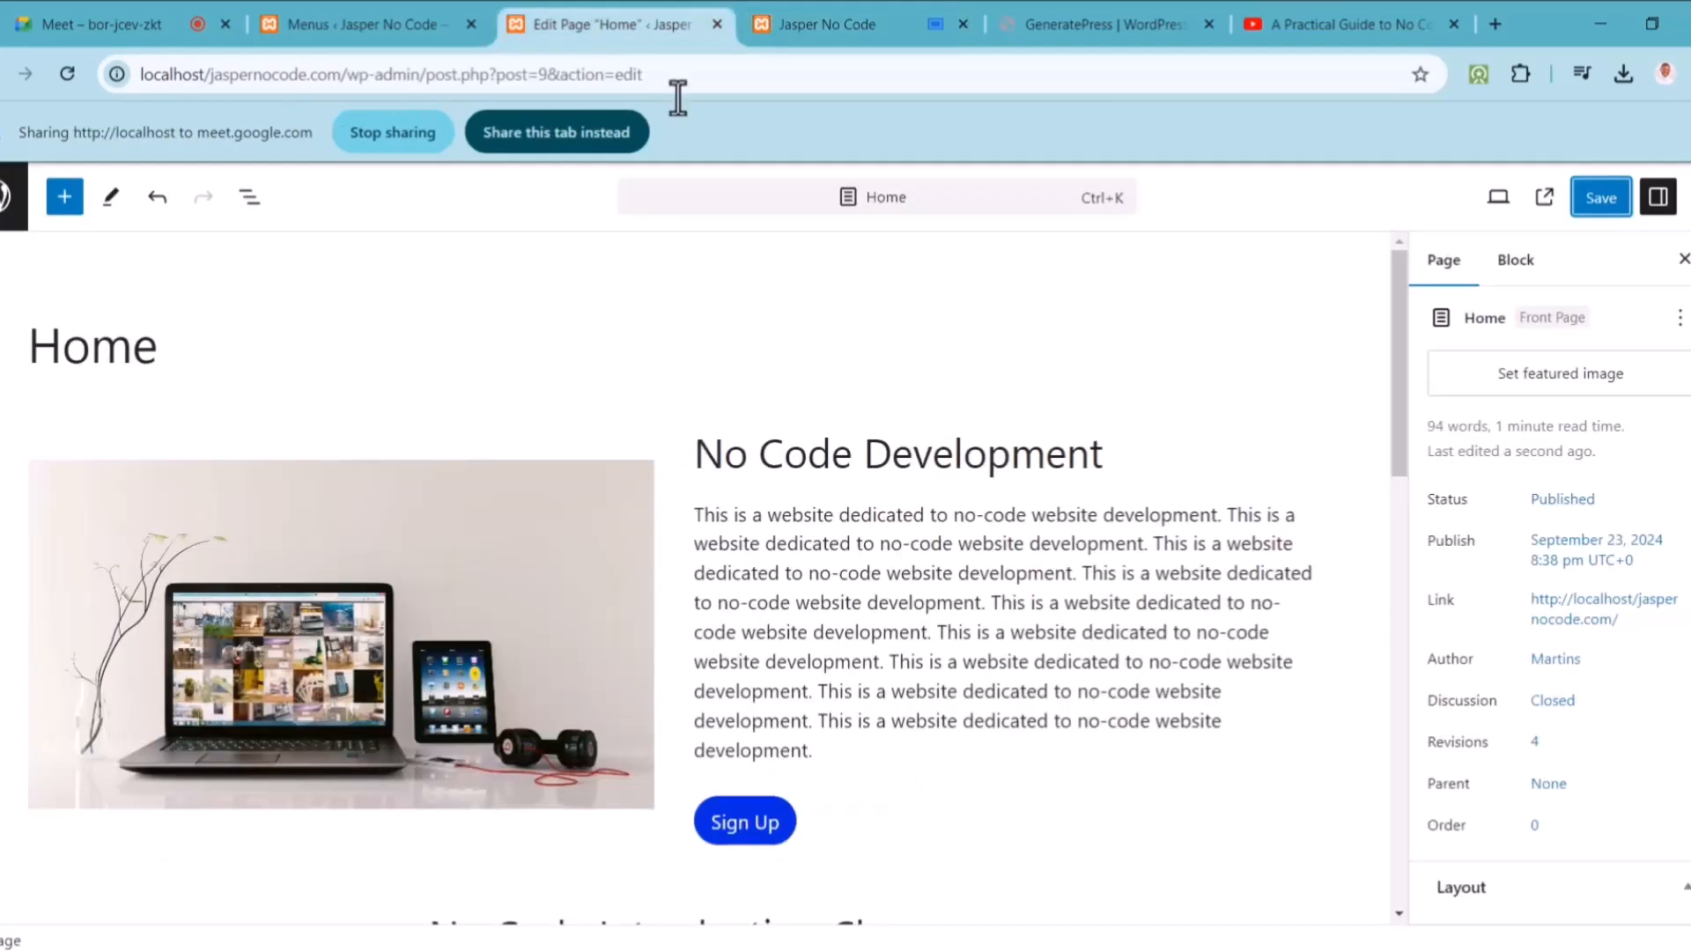
pyautogui.moveTo(1398, 358); pyautogui.dragTo(1409, 515)
pyautogui.click(558, 136)
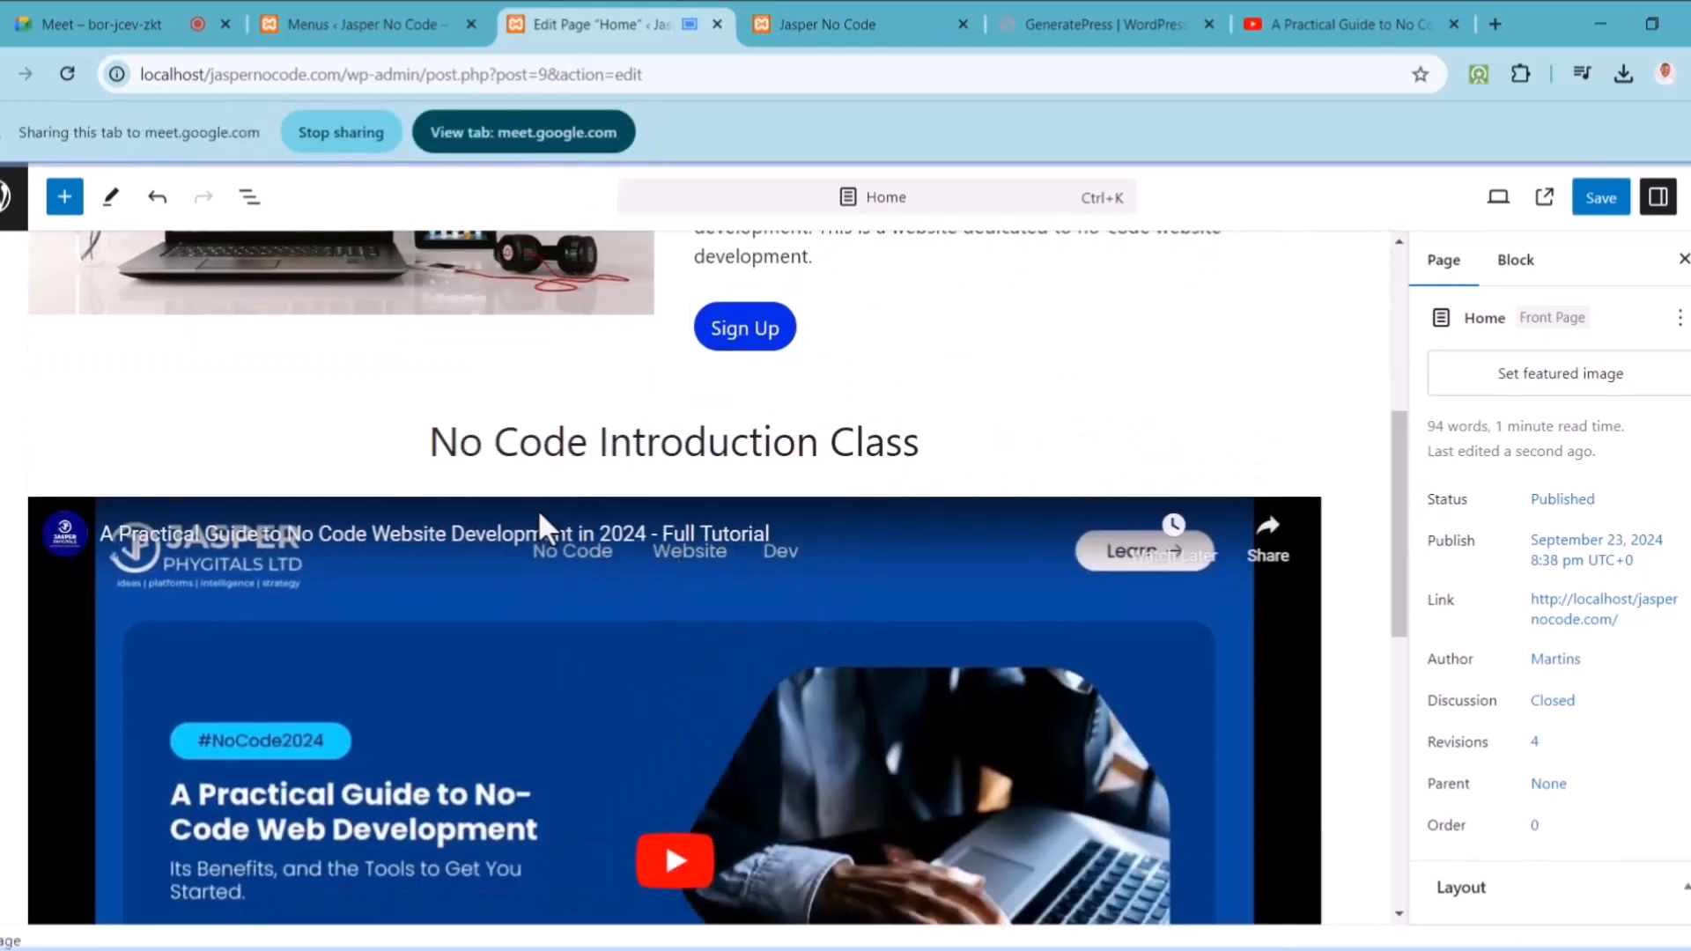
pyautogui.moveTo(1400, 566); pyautogui.dragTo(1141, 382)
pyautogui.click(826, 19)
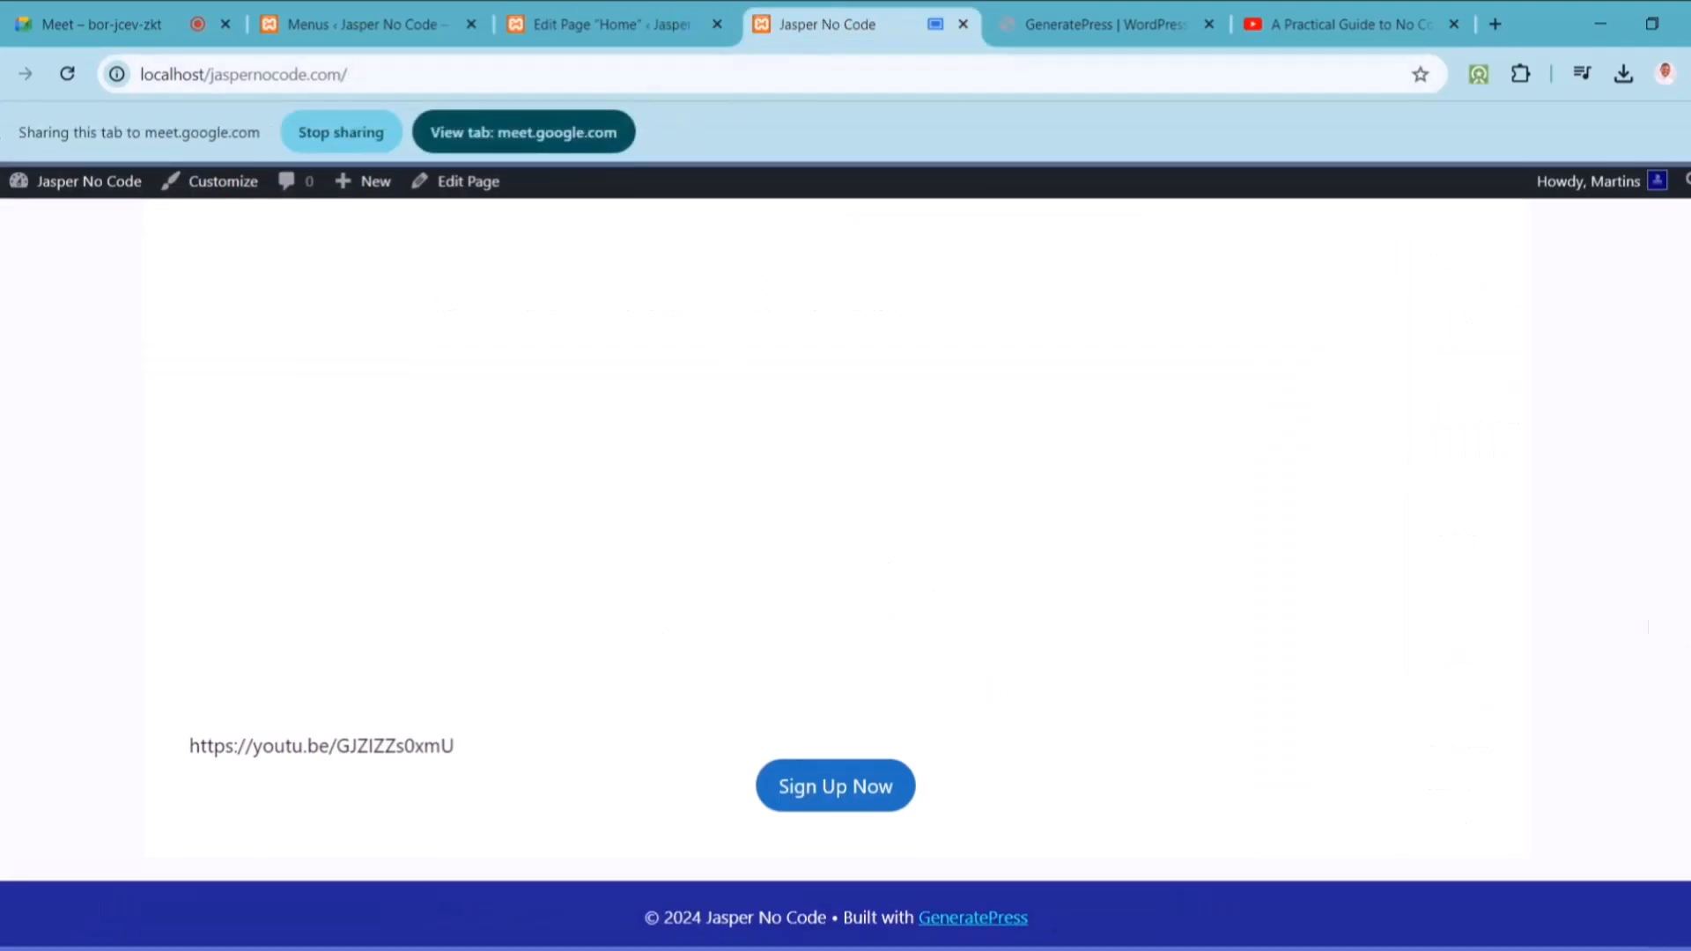
pyautogui.scroll(10, 845, 529)
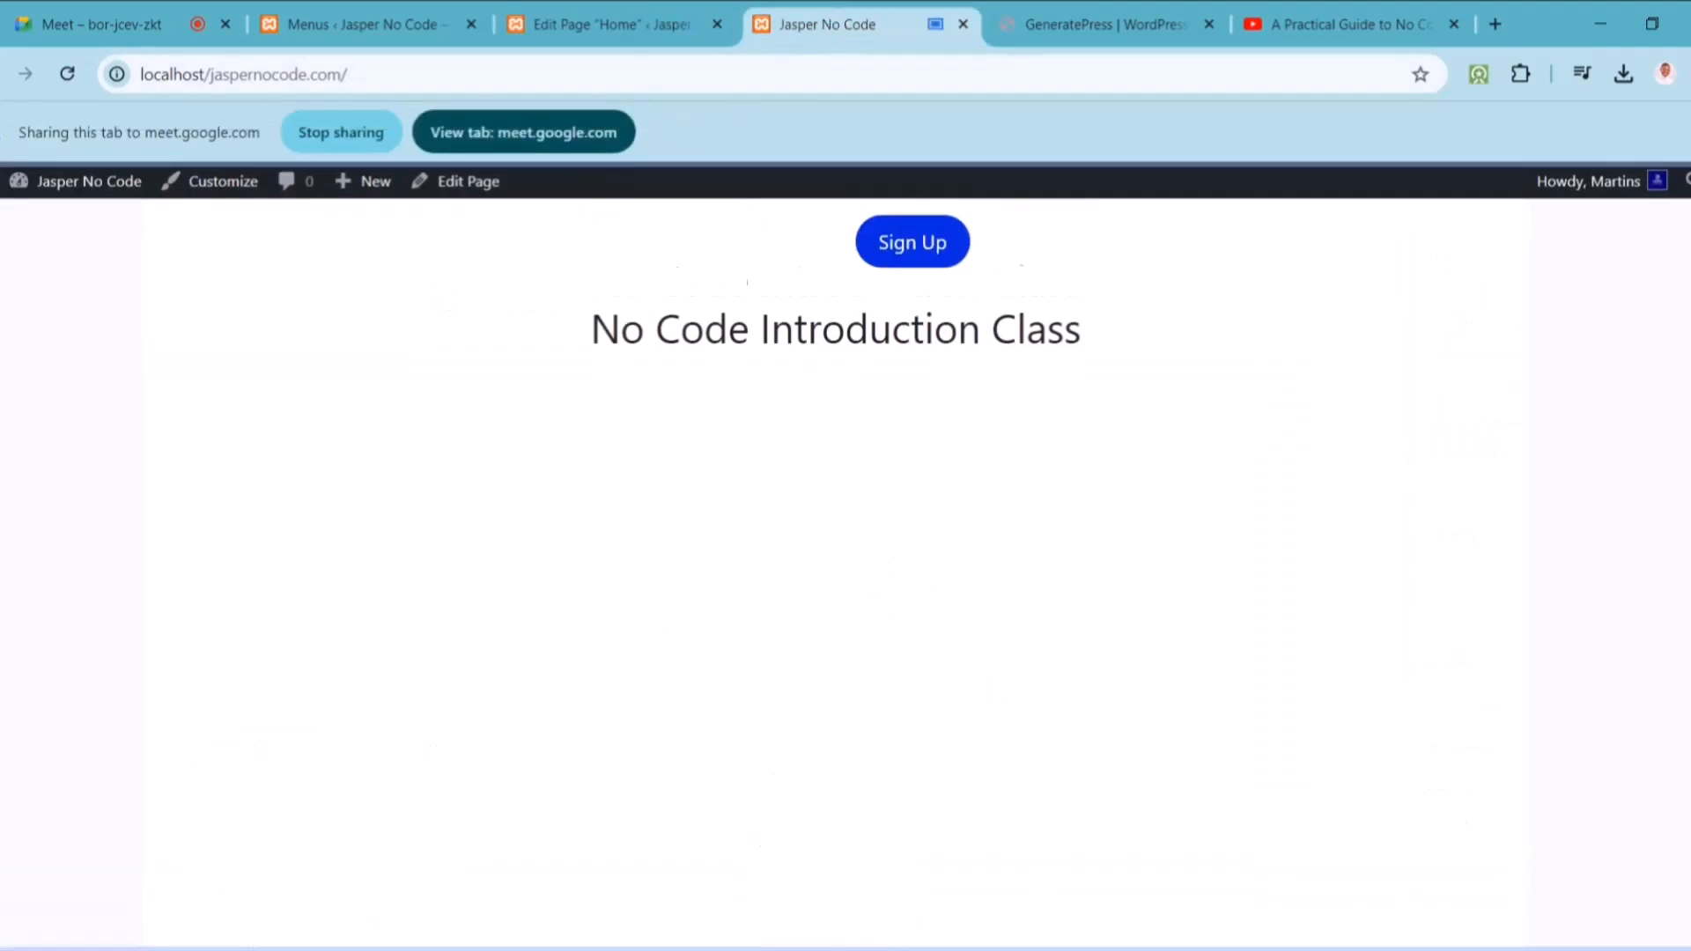
pyautogui.scroll(5, 801, 253)
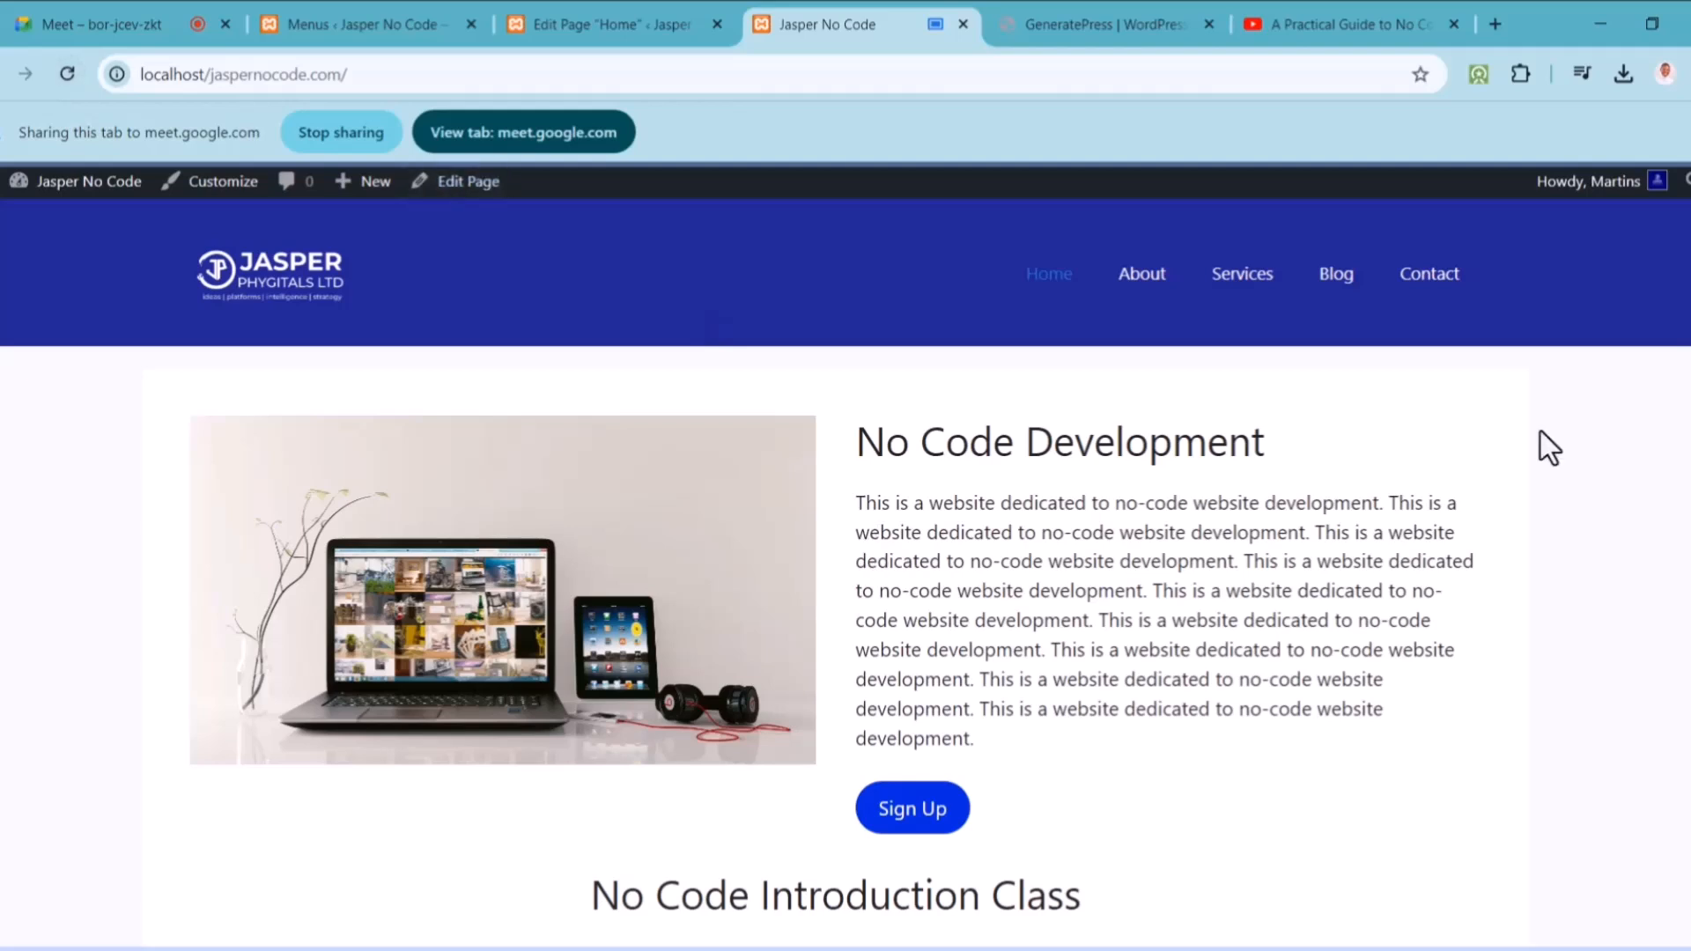
pyautogui.scroll(-6, 846, 573)
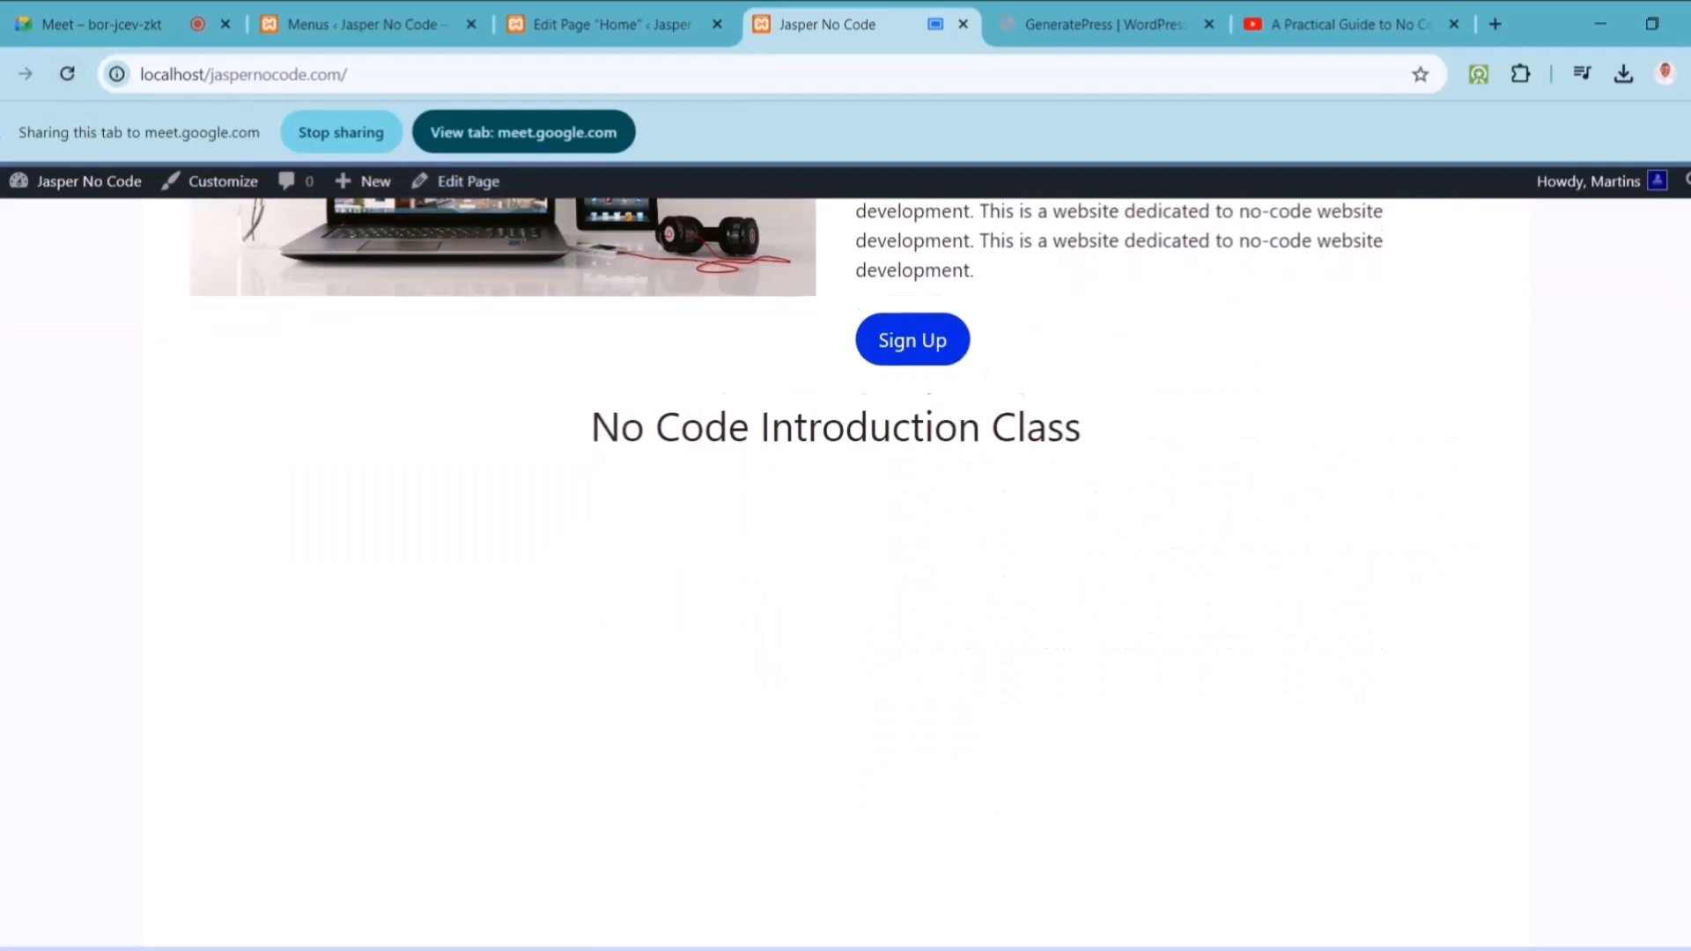
pyautogui.scroll(-2, 1680, 514)
pyautogui.scroll(5, 1680, 513)
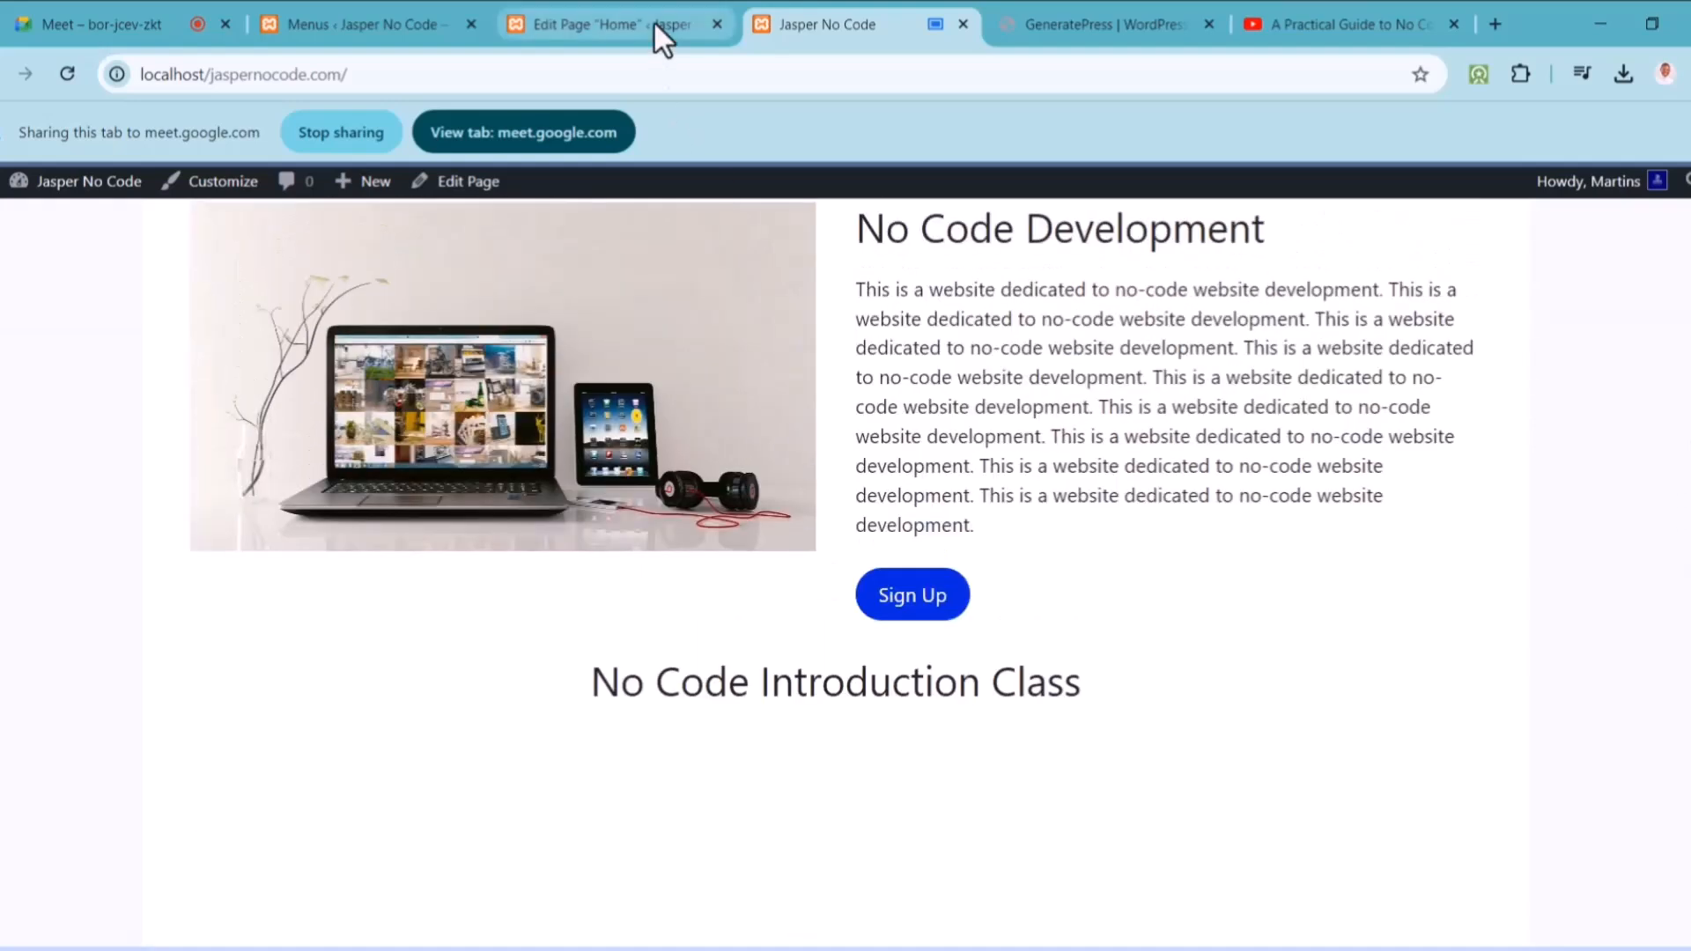
pyautogui.click(653, 23)
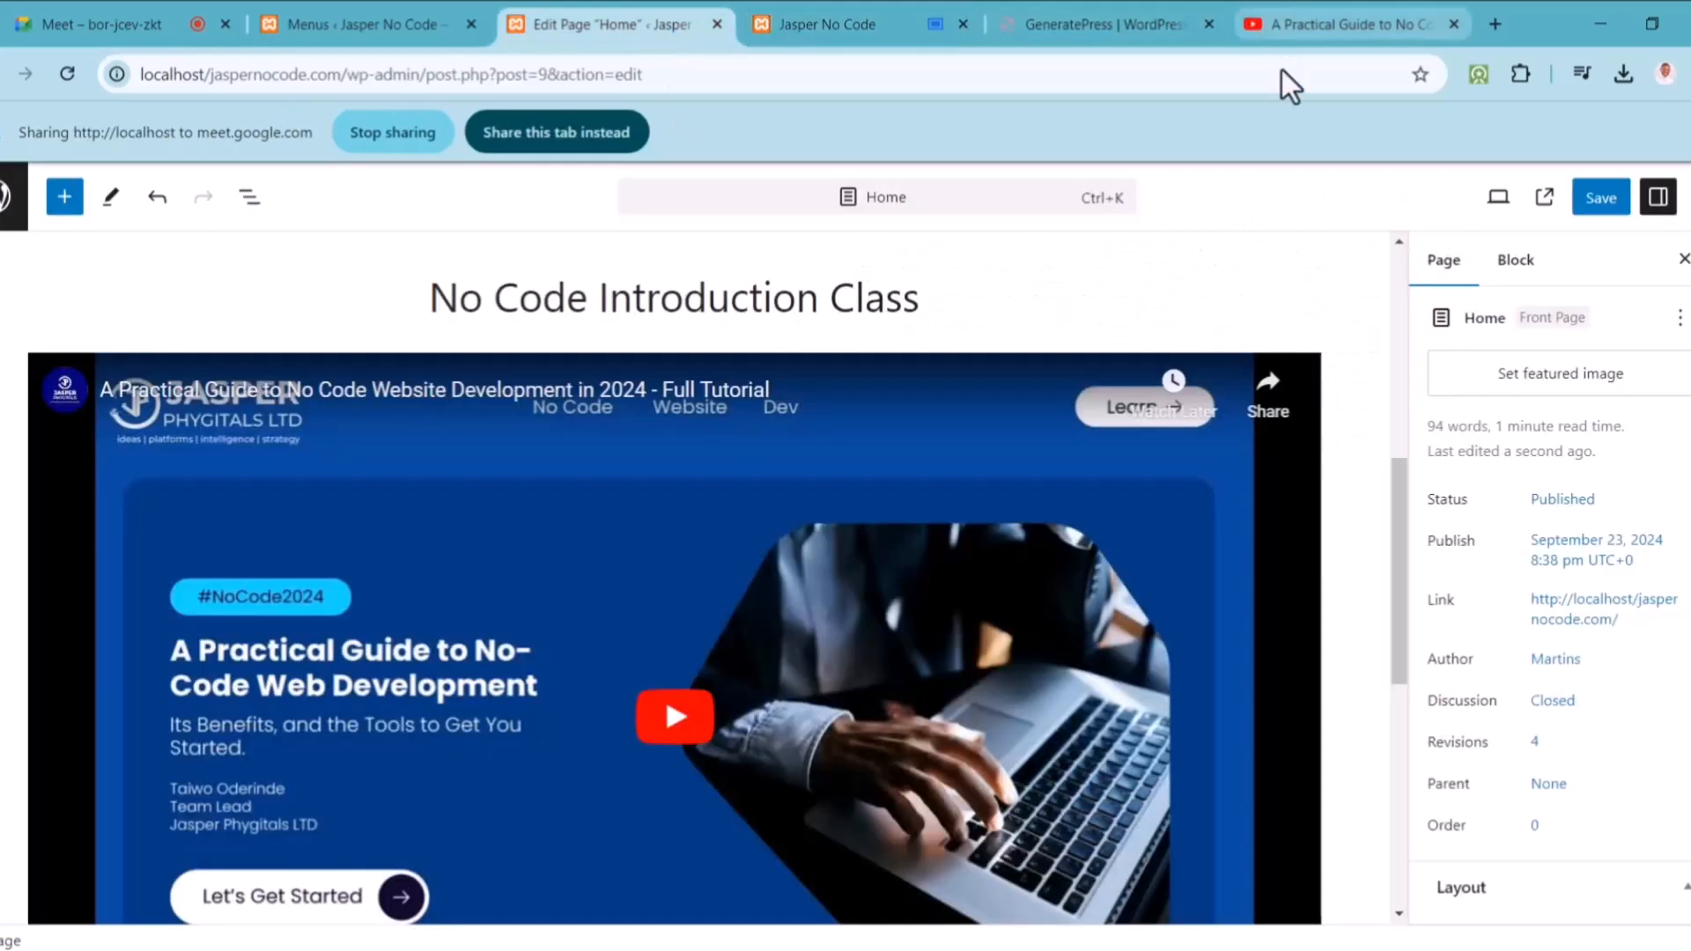
# Step: Delete the YouTube embed and insert a Video block under the heading
pyautogui.click(1060, 655)
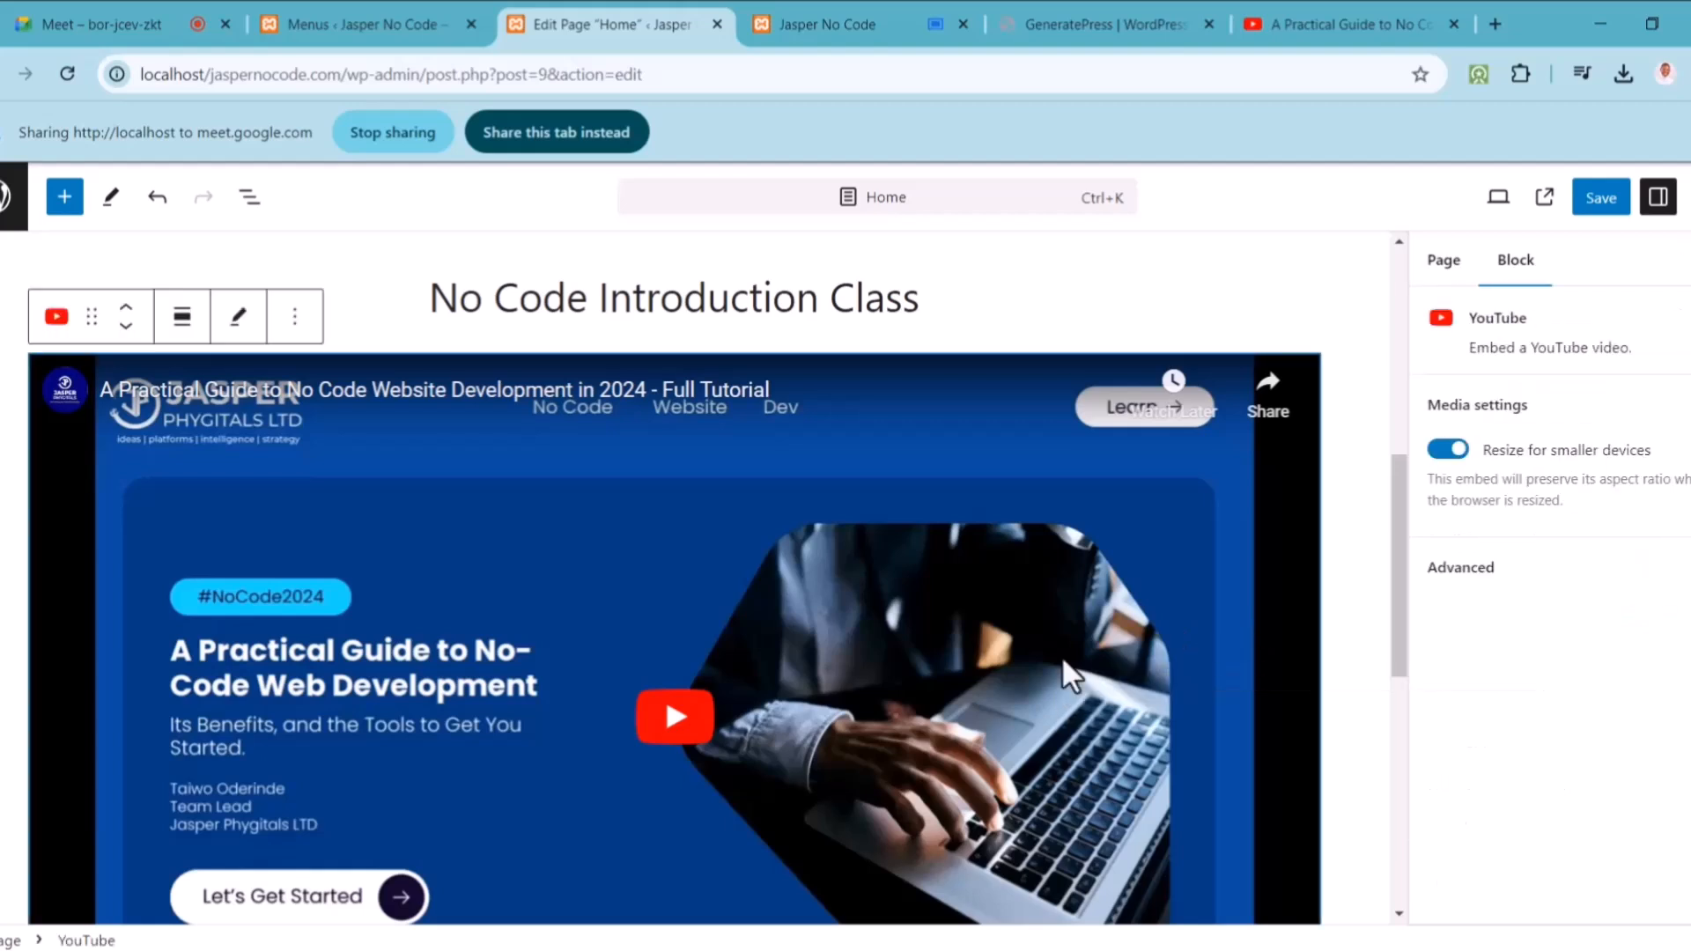
pyautogui.press('Delete')
pyautogui.press('Return')
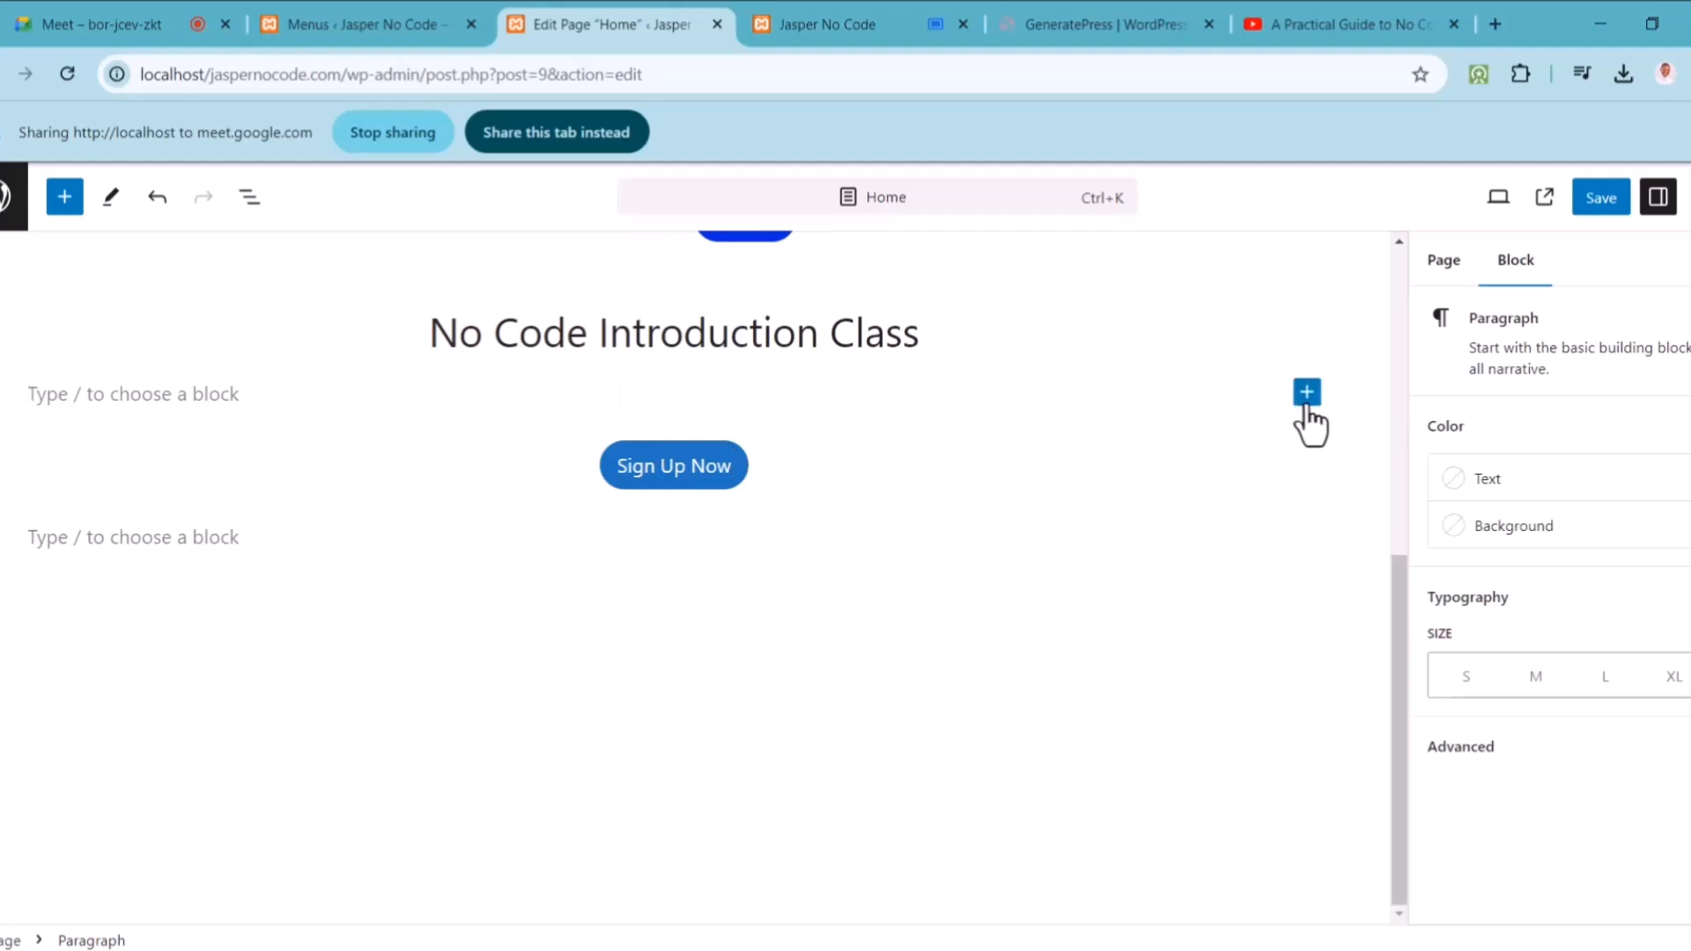
pyautogui.click(1306, 395)
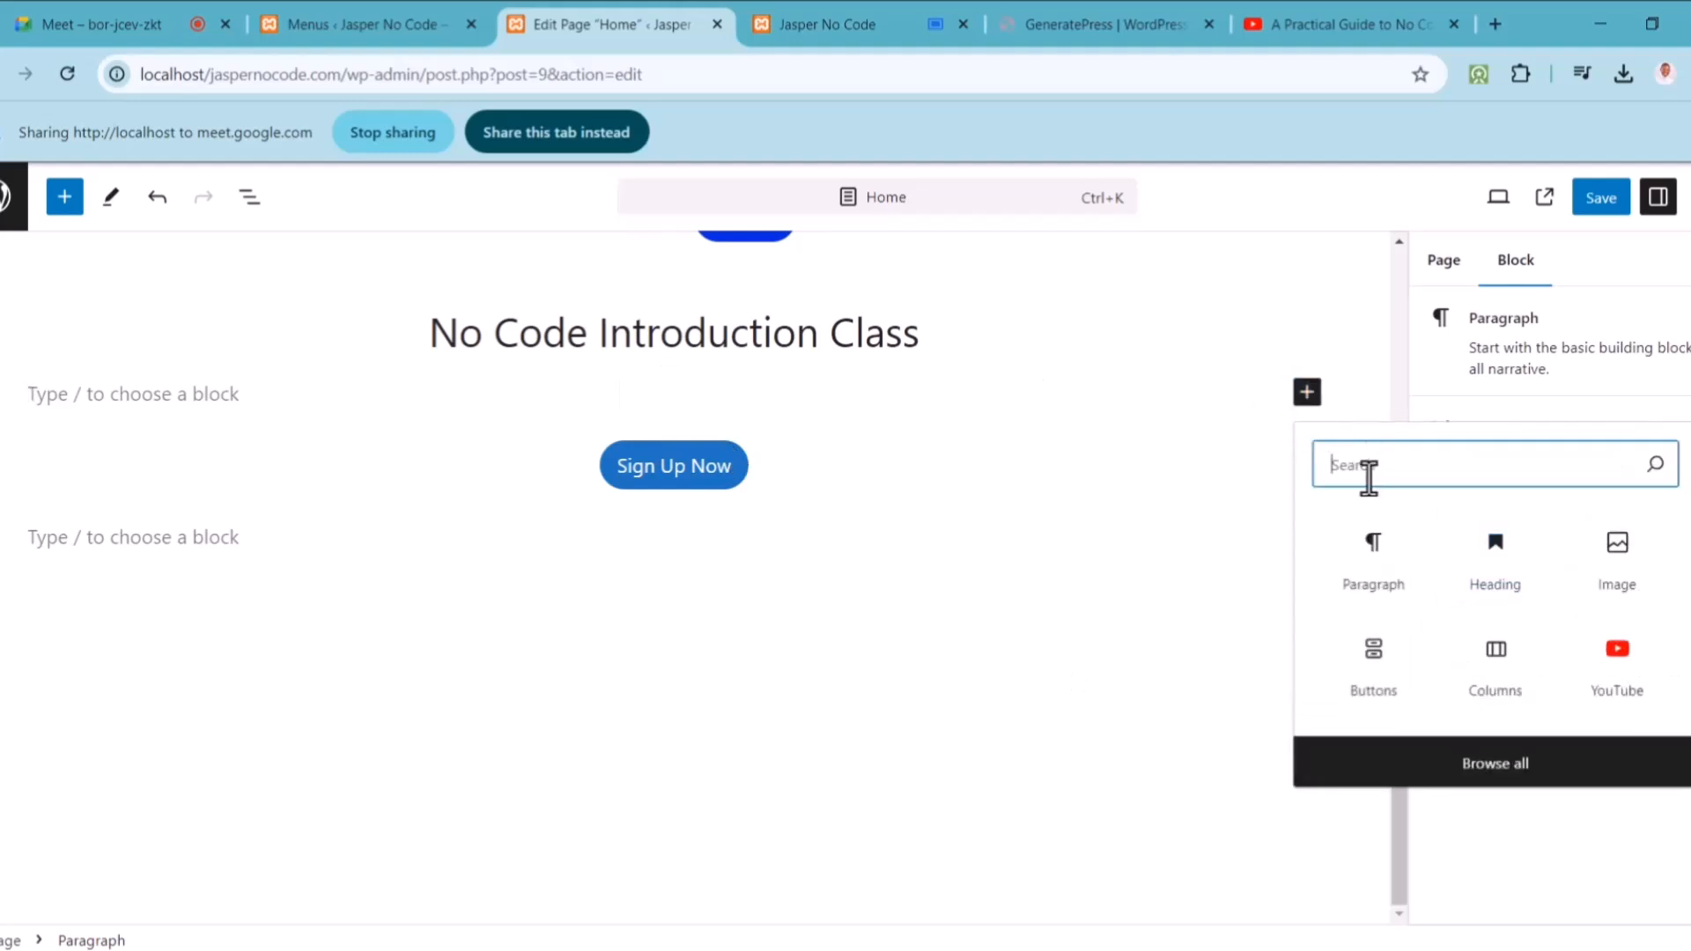
pyautogui.write('vi')
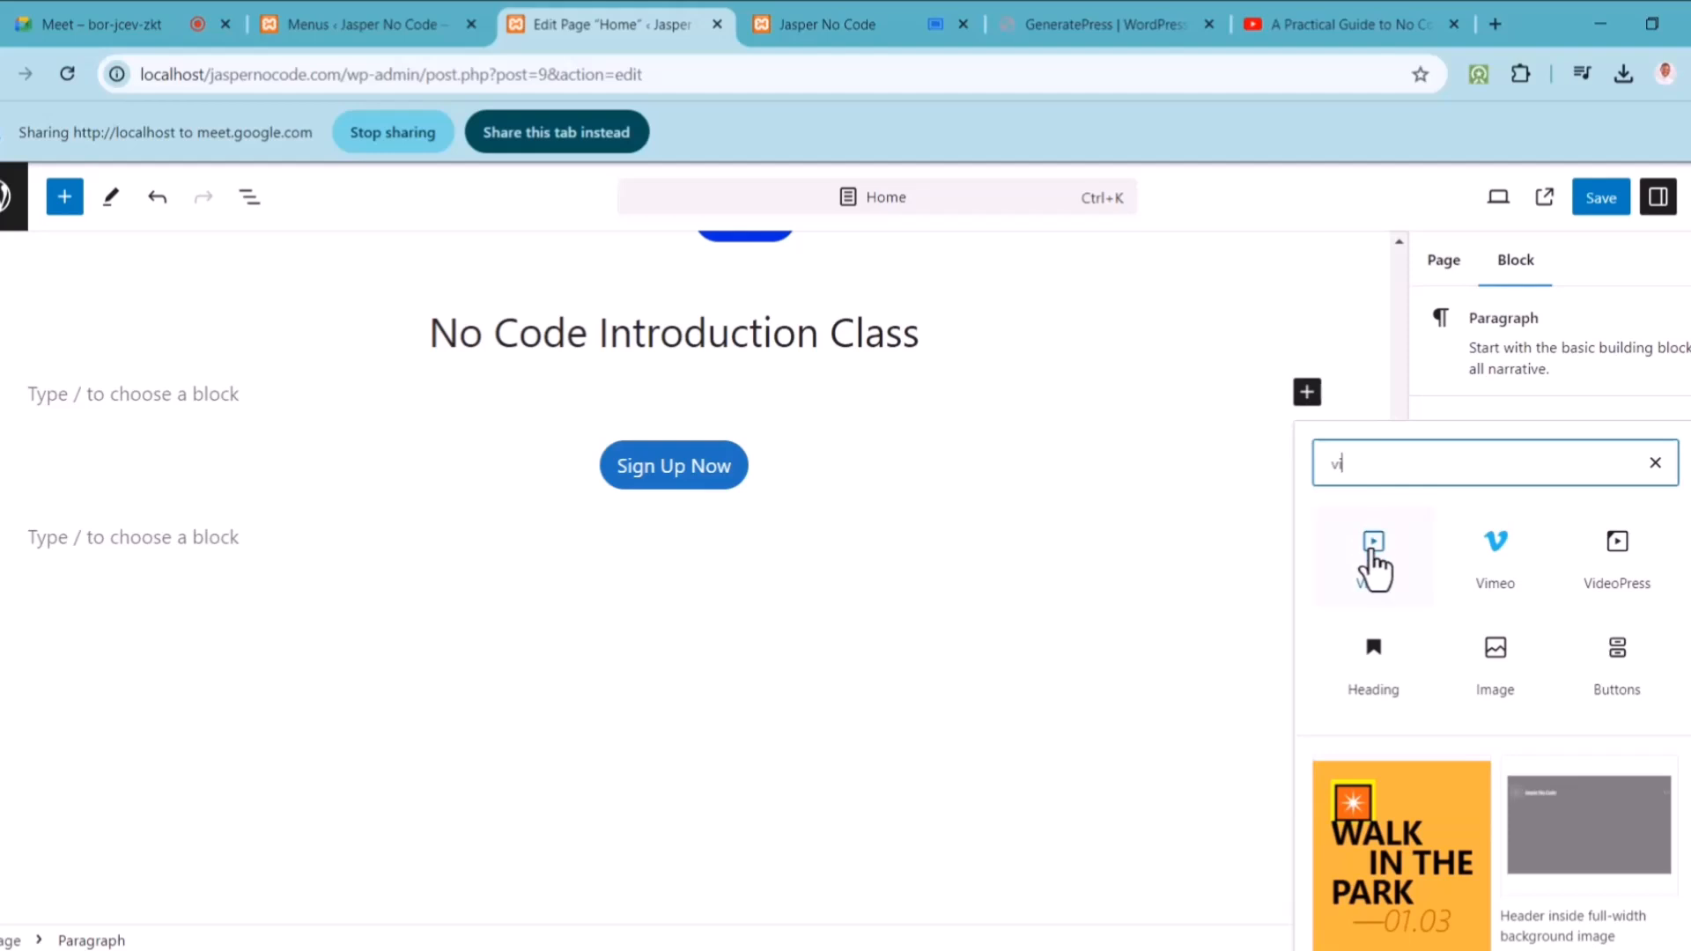
pyautogui.click(1374, 563)
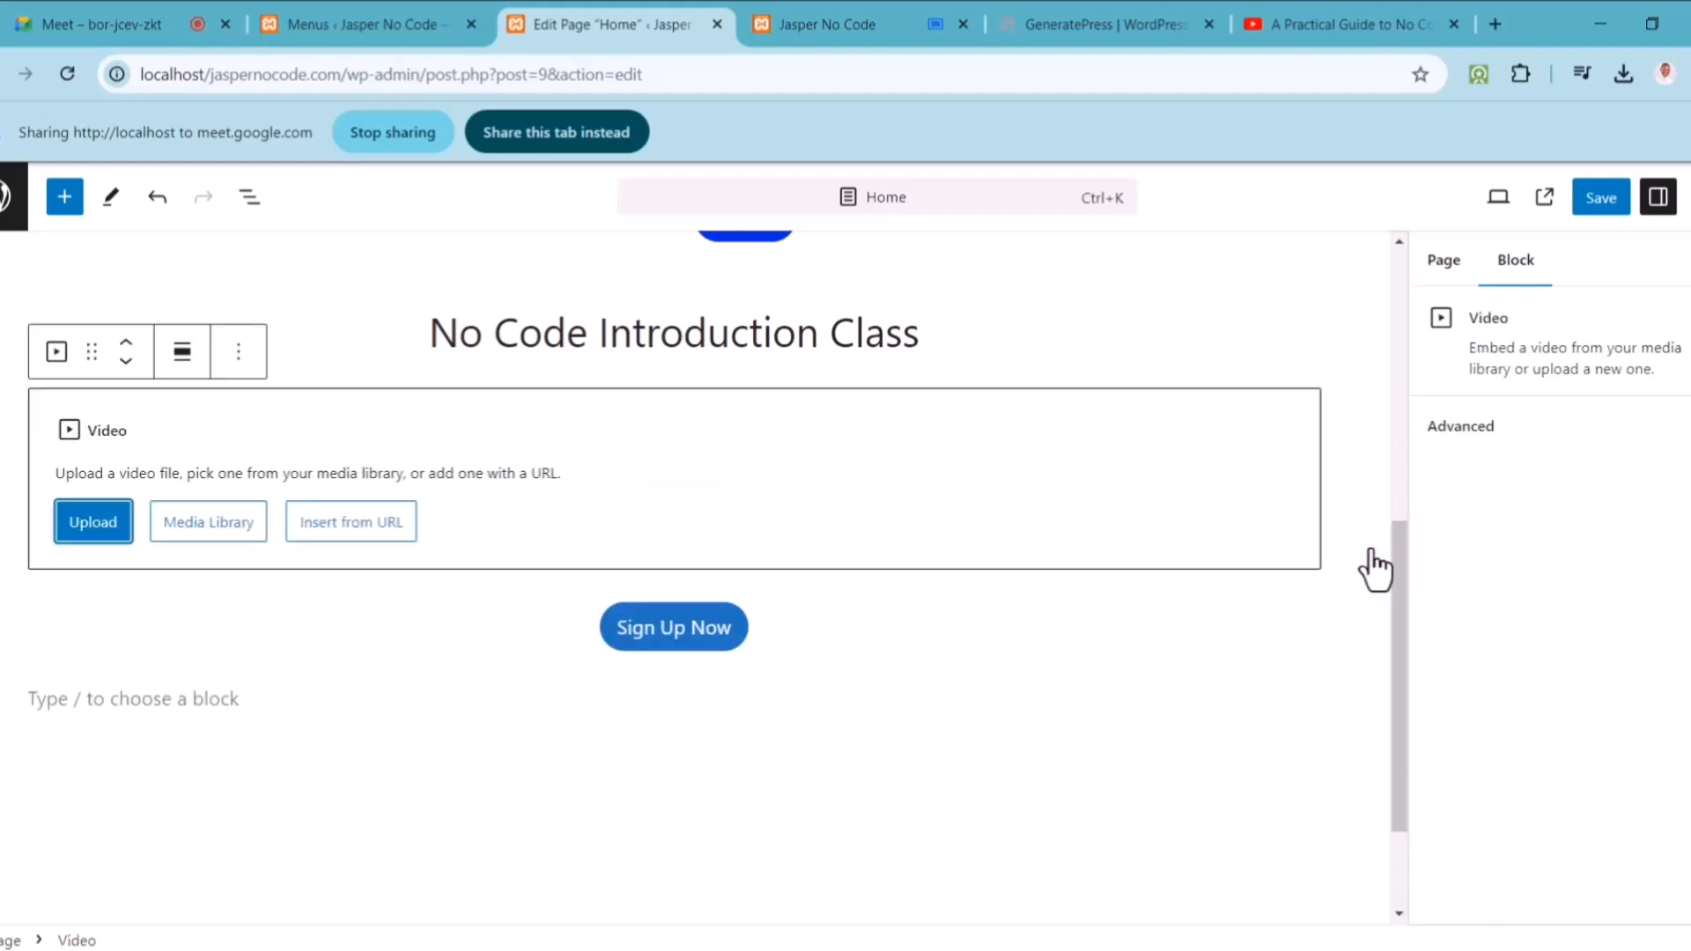
# Step: Embed the tutorial in the Video block from its pasted YouTube URL and save
pyautogui.click(379, 531)
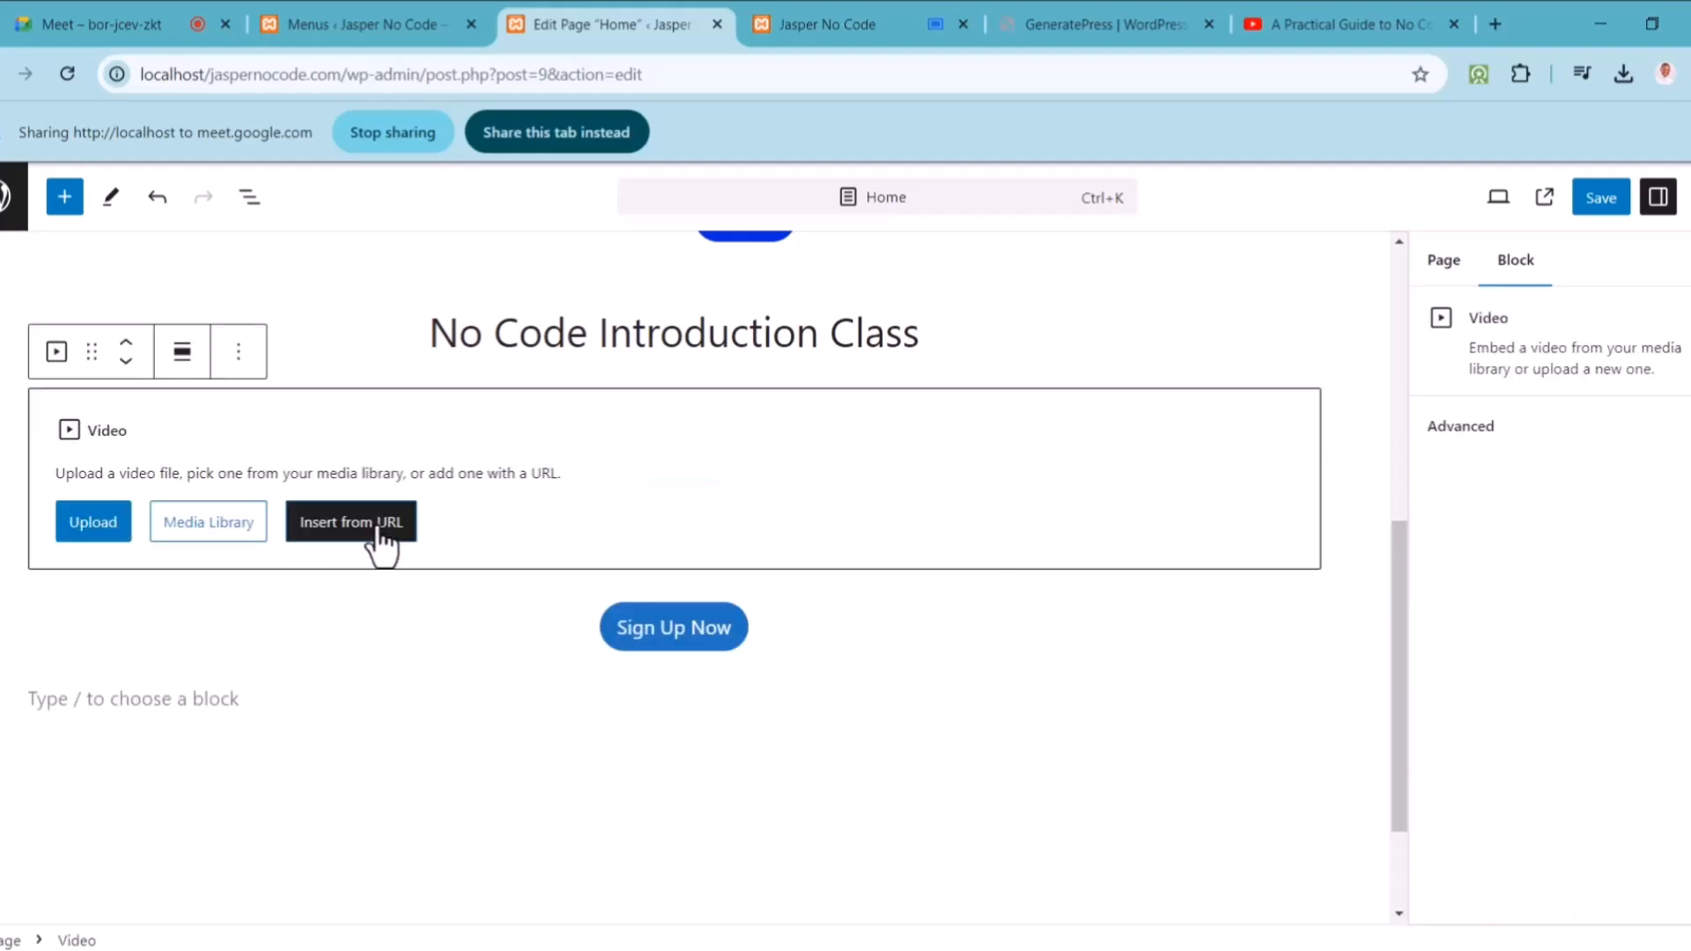
pyautogui.hotkey('ctrl', 'v')
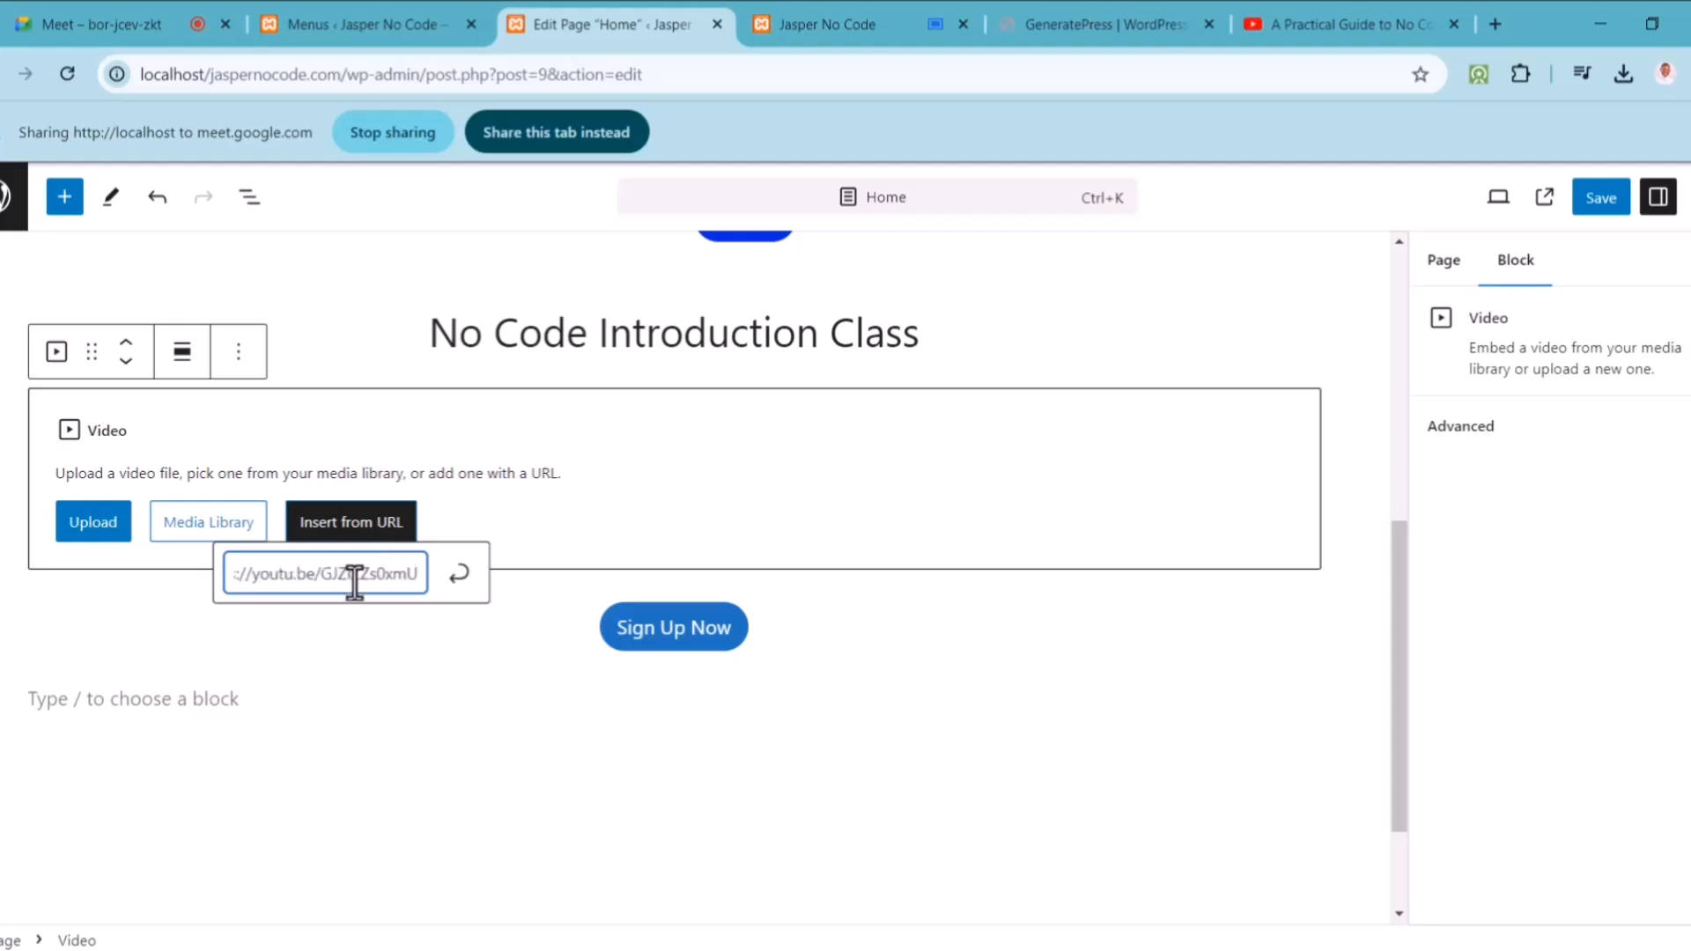
pyautogui.click(458, 574)
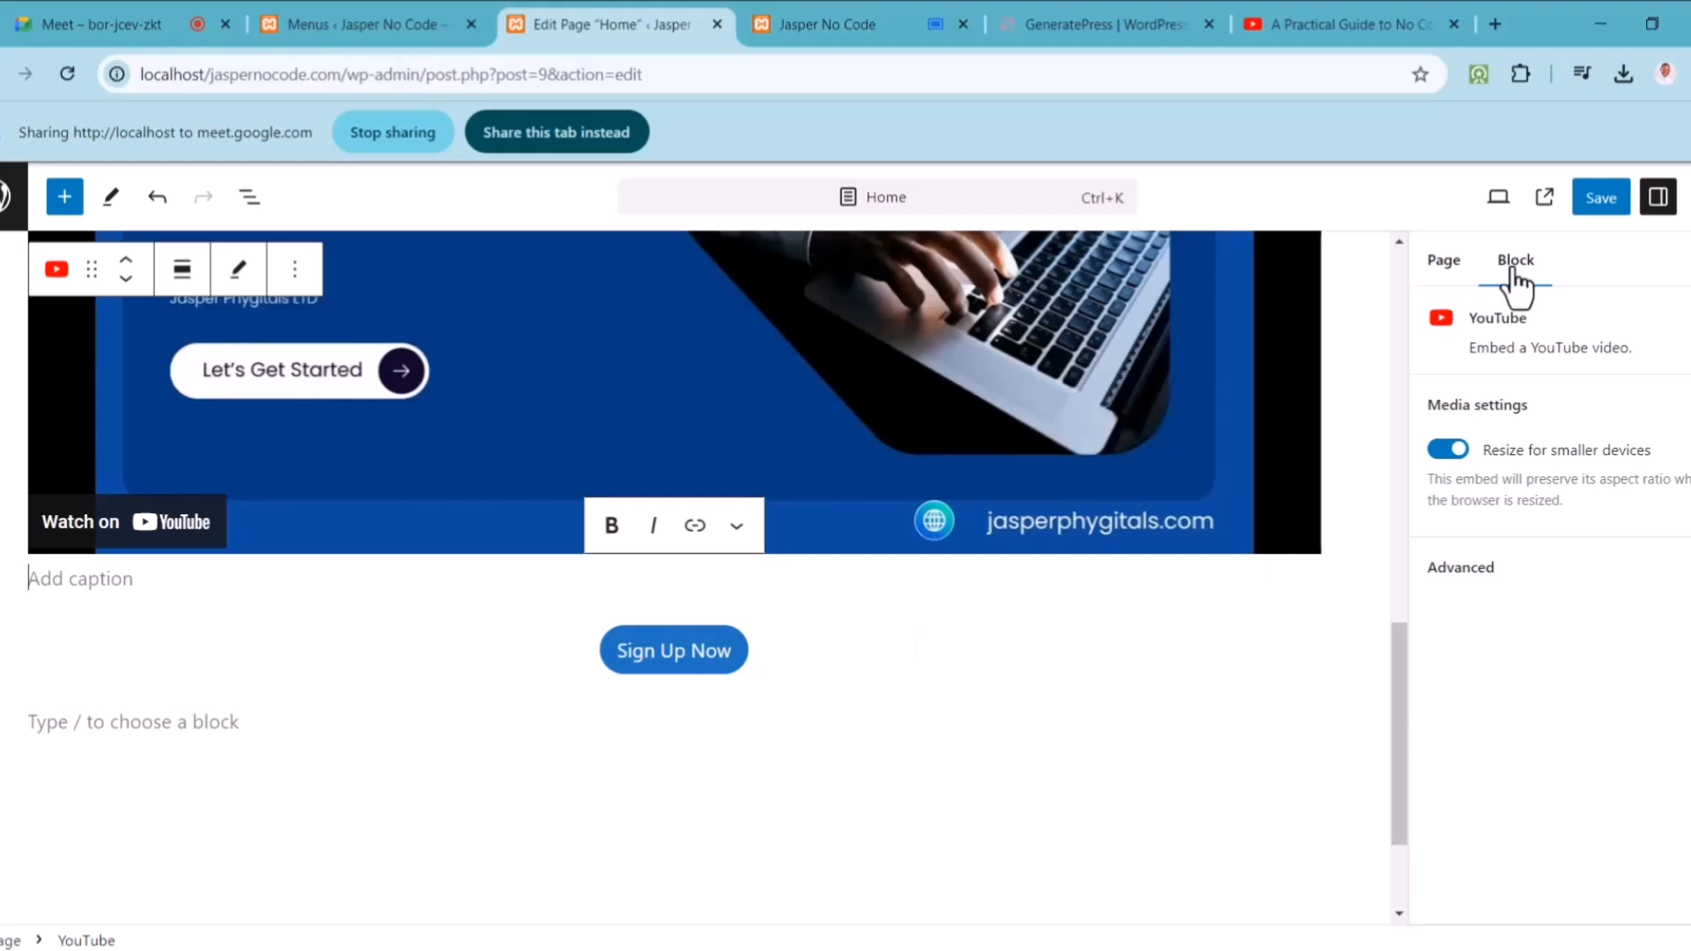
pyautogui.click(1620, 199)
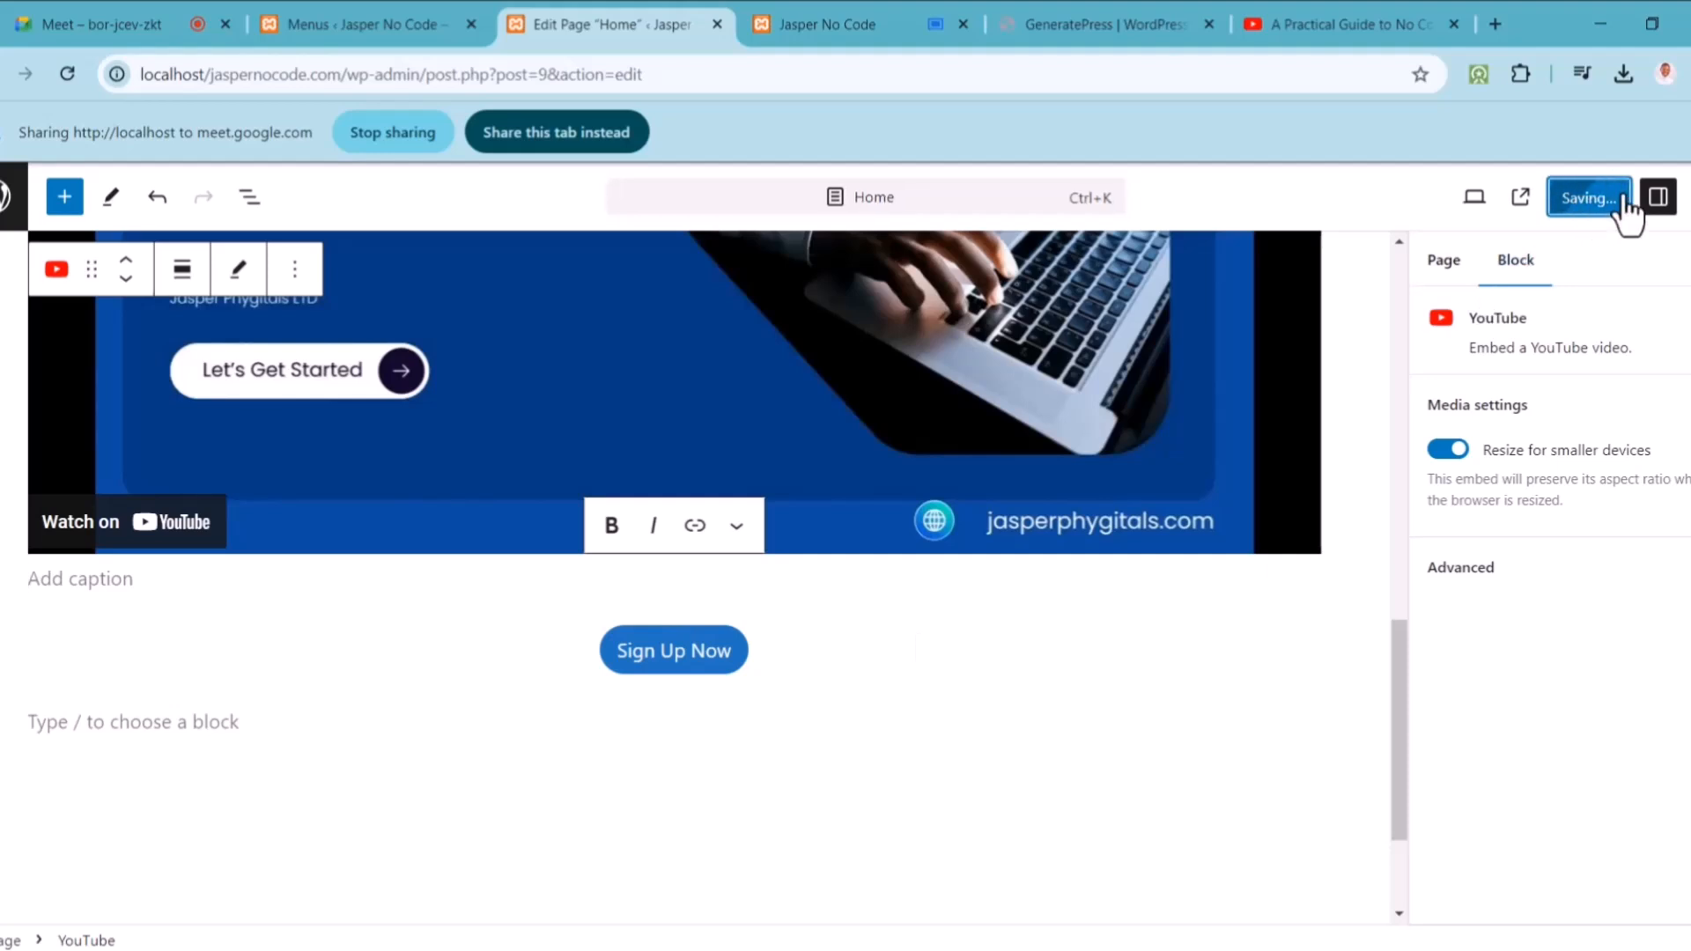
# Step: Reload the live homepage to check the video, then go back to the Home page editor
pyautogui.click(837, 16)
pyautogui.click(67, 74)
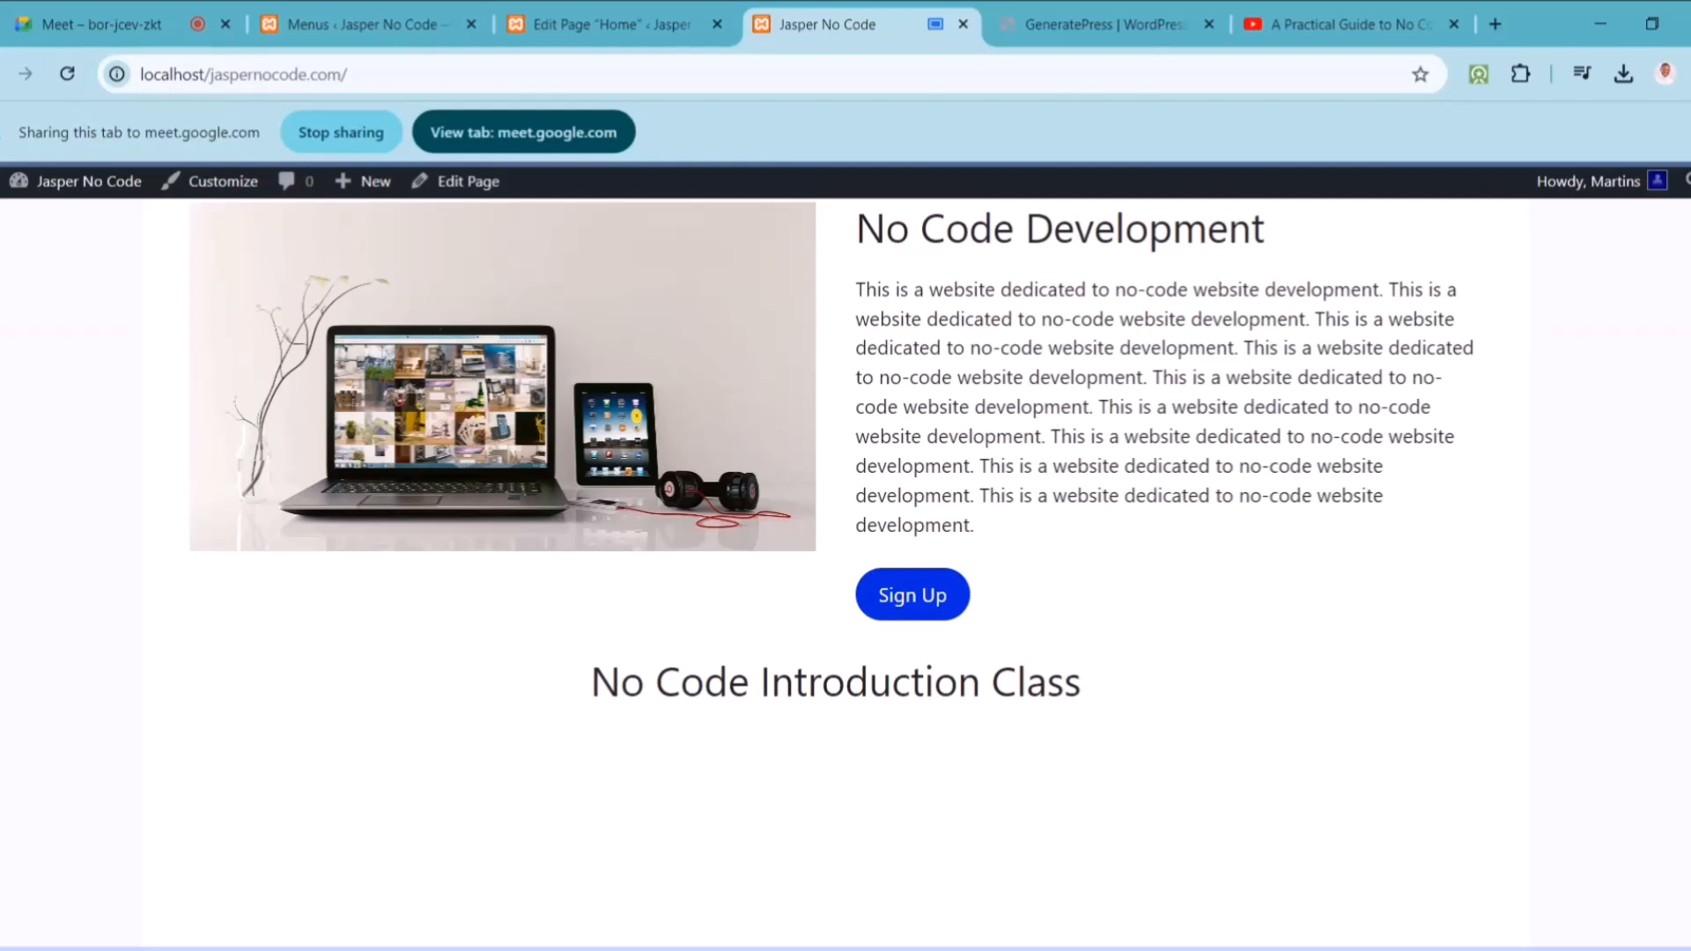
pyautogui.scroll(-10, 846, 528)
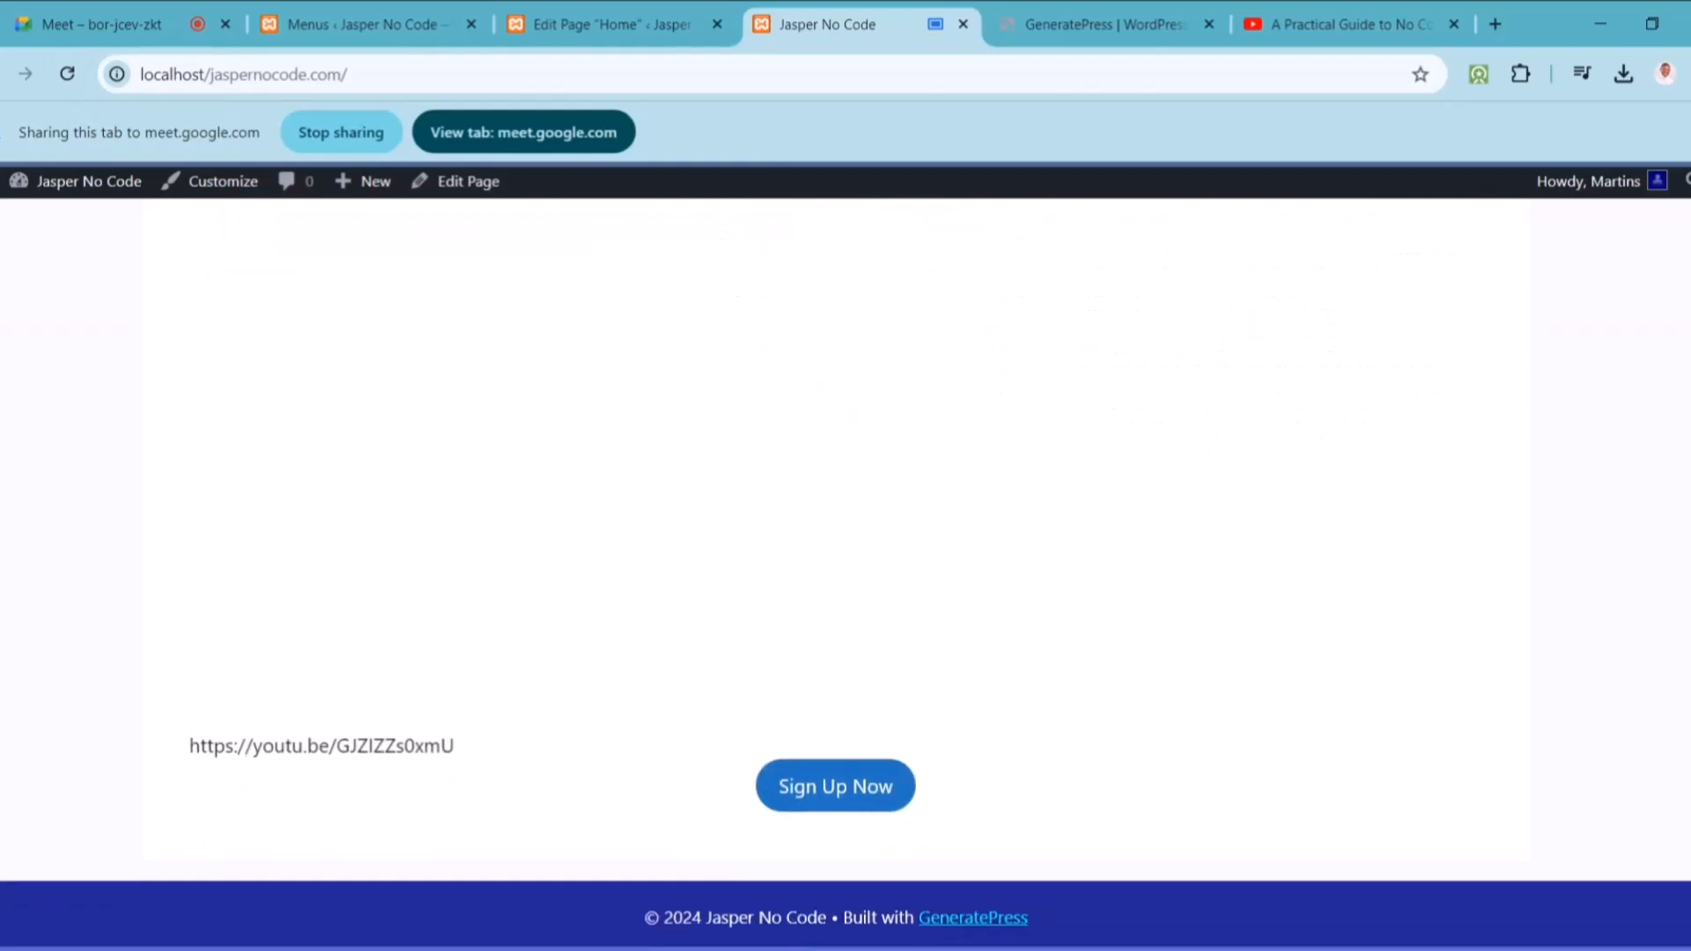
pyautogui.scroll(6, 845, 528)
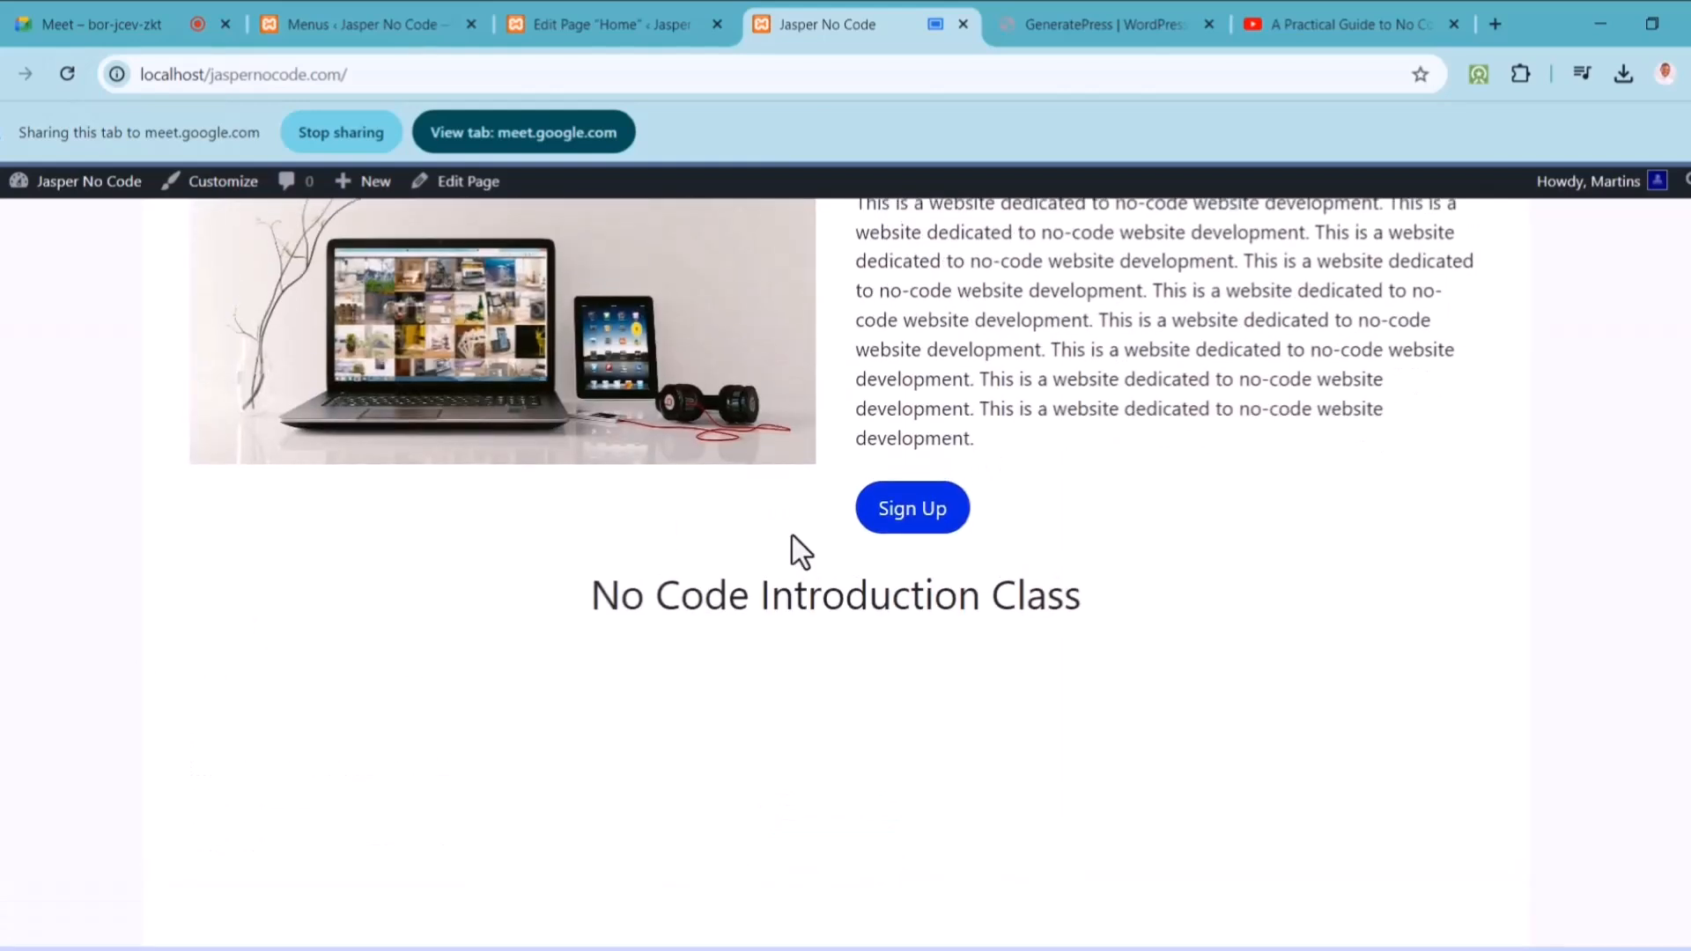
pyautogui.click(600, 17)
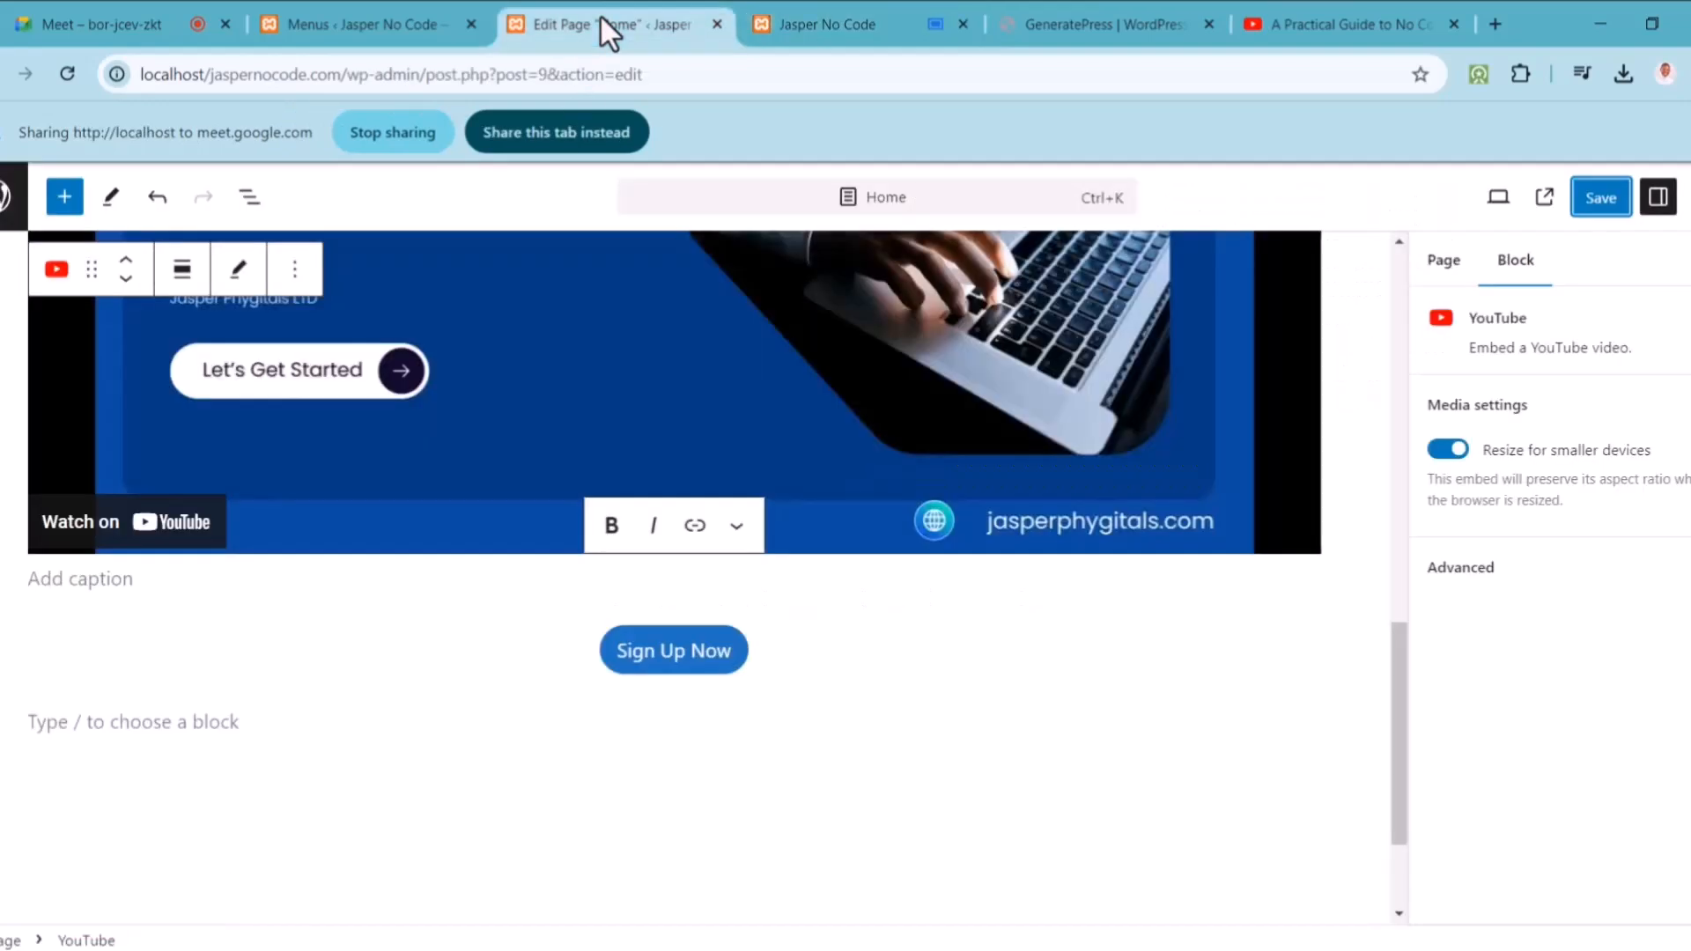
# Step: Rewind the YouTube tutorial, copy its embed code, and return to the Home page editor
pyautogui.click(1341, 18)
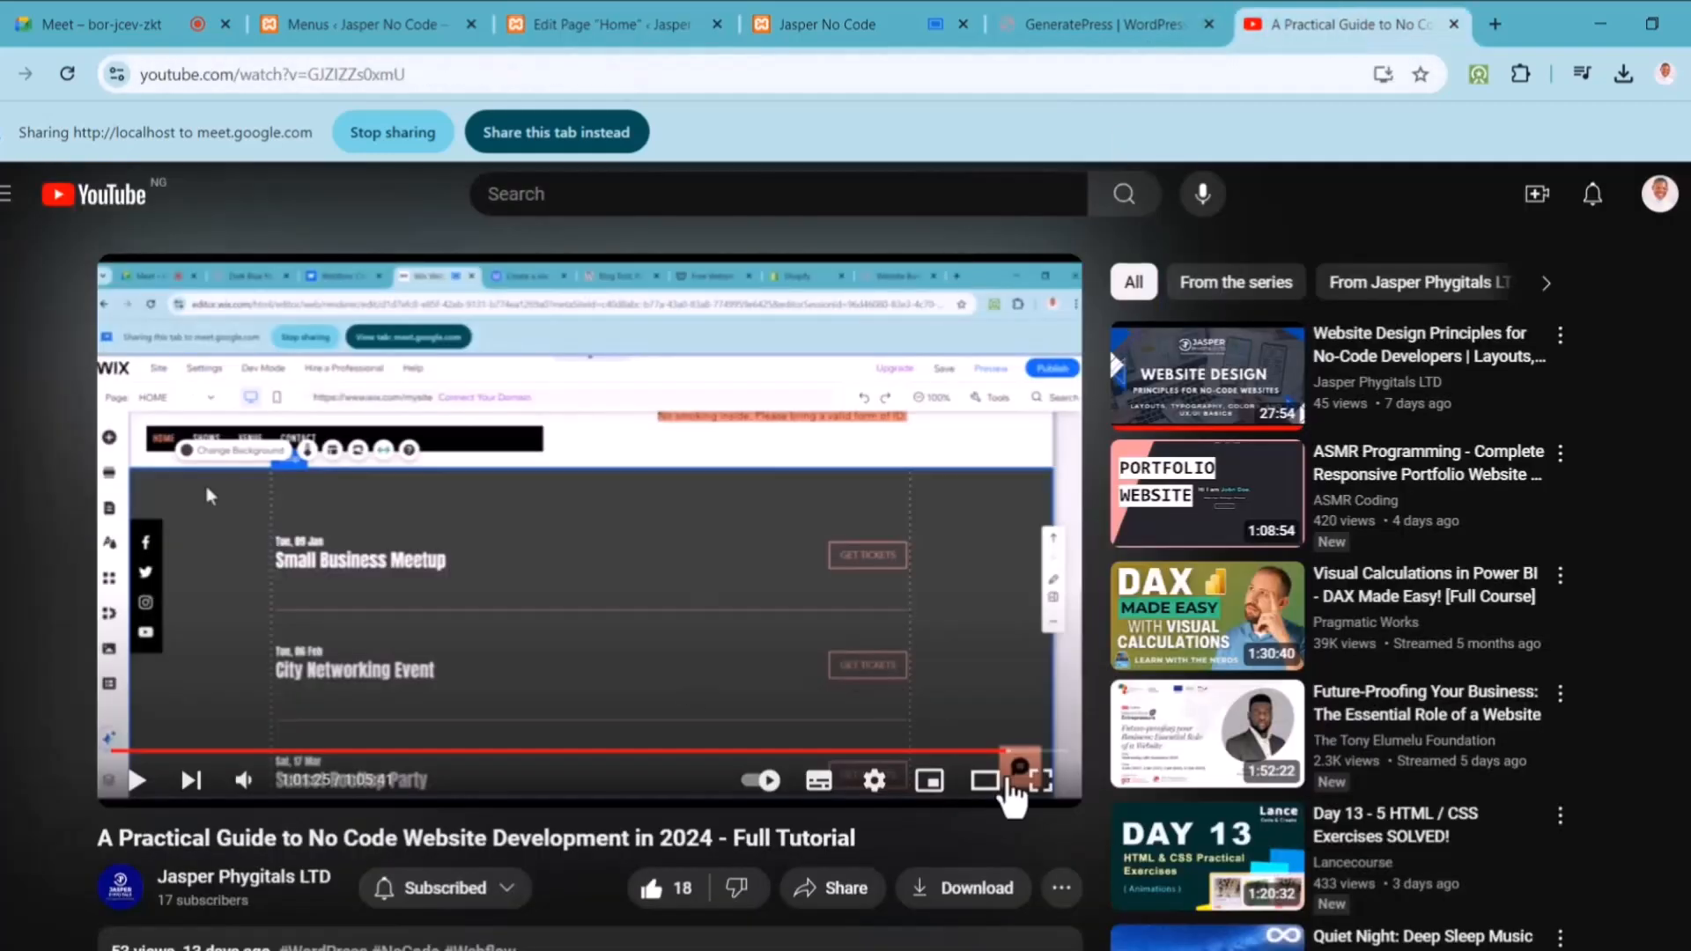
pyautogui.moveTo(1012, 771); pyautogui.dragTo(26, 744)
pyautogui.rightClick(631, 440)
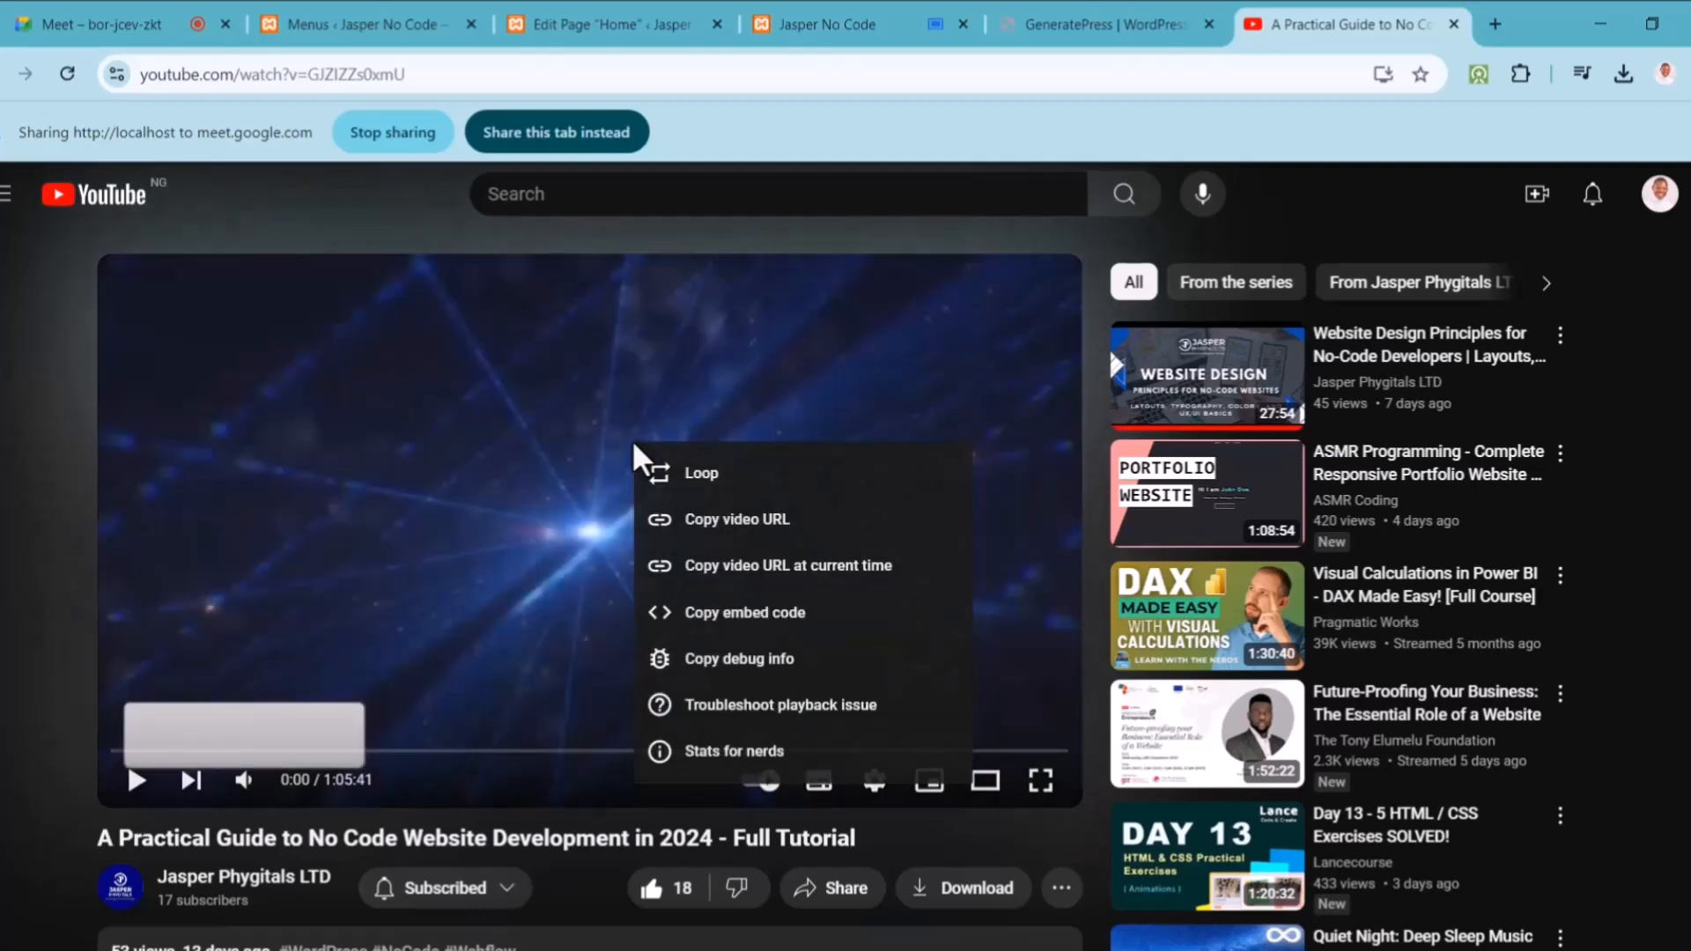
pyautogui.click(711, 620)
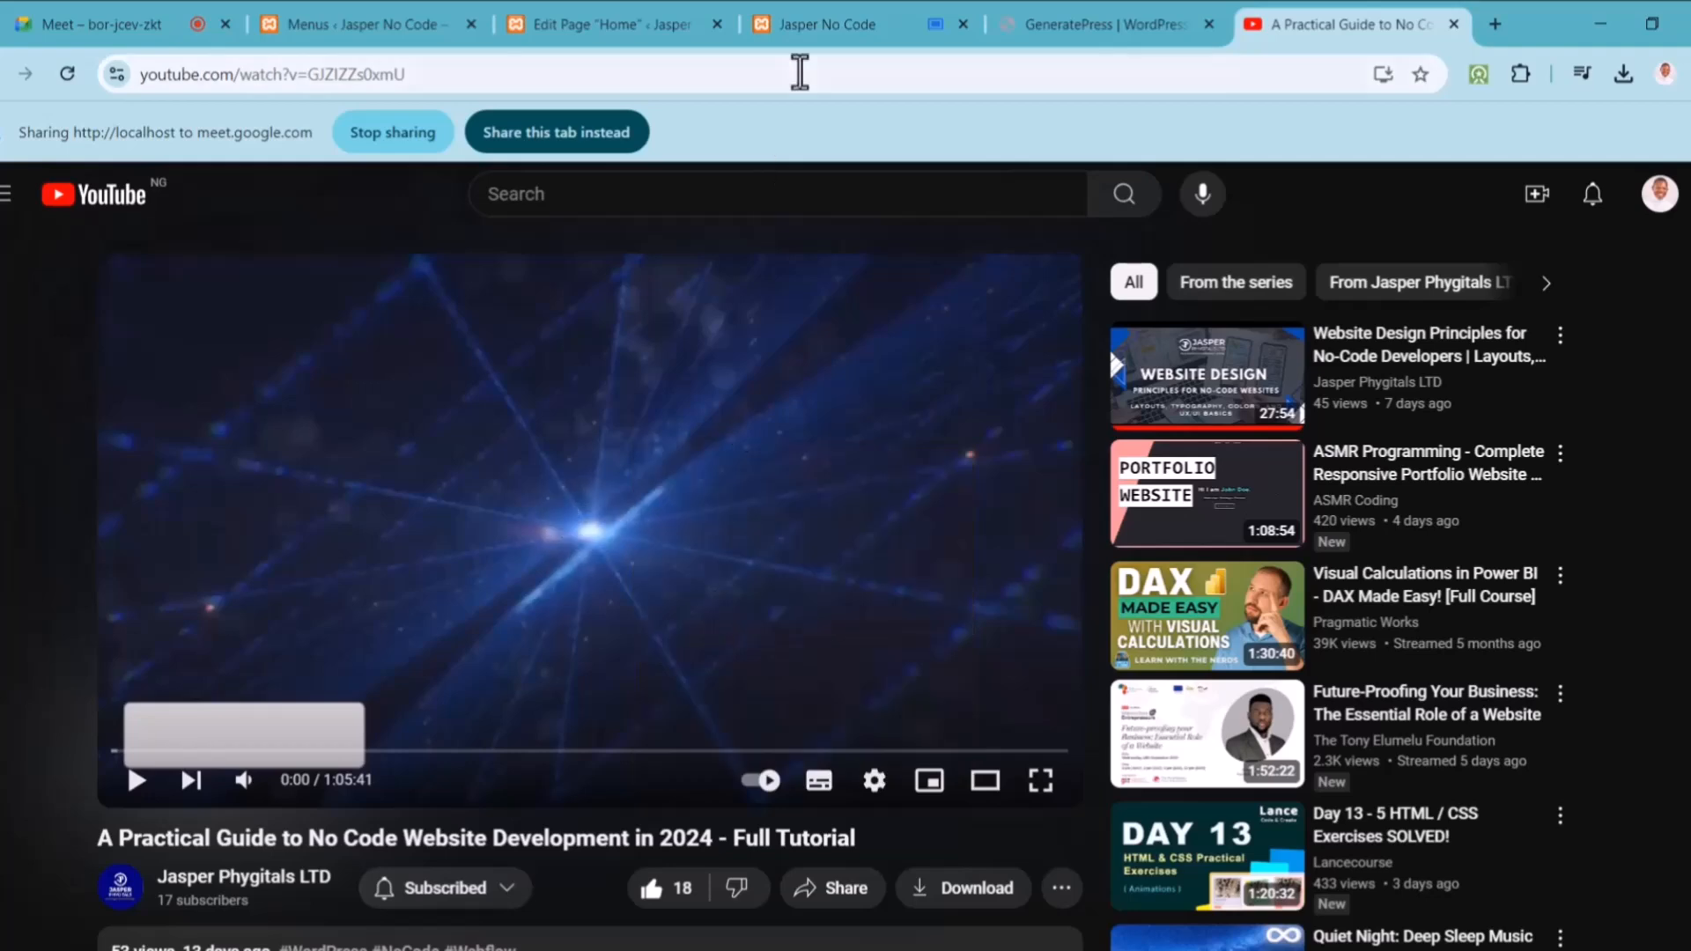
pyautogui.click(815, 31)
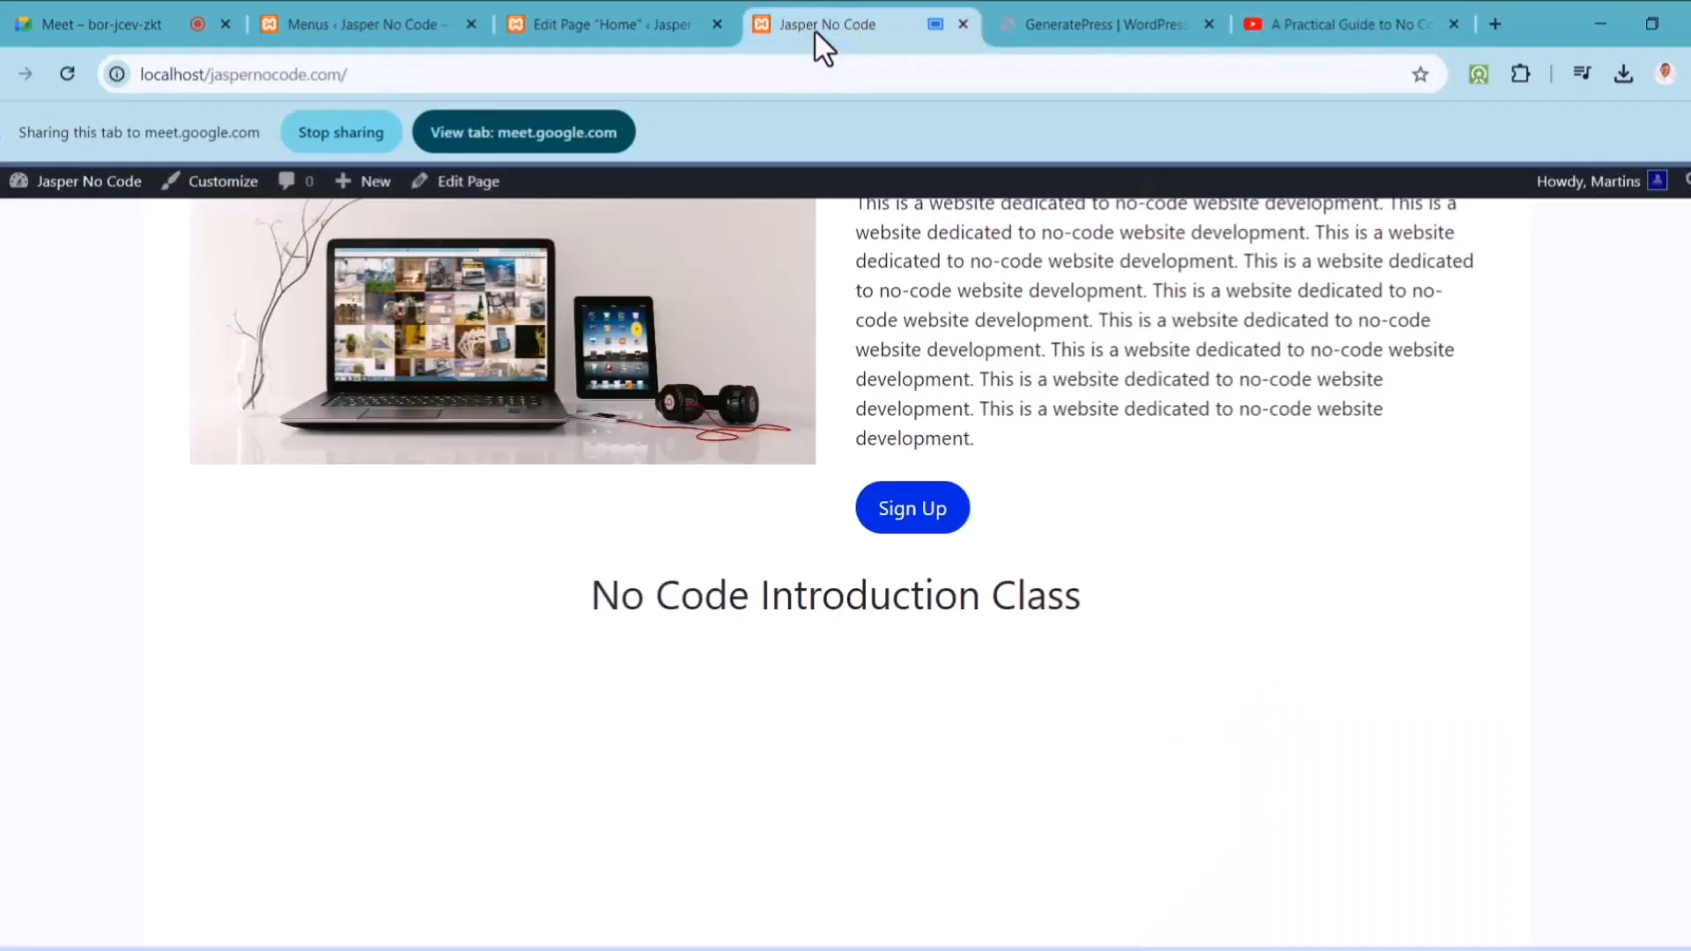
pyautogui.click(620, 14)
pyautogui.moveTo(1397, 654); pyautogui.dragTo(1392, 502)
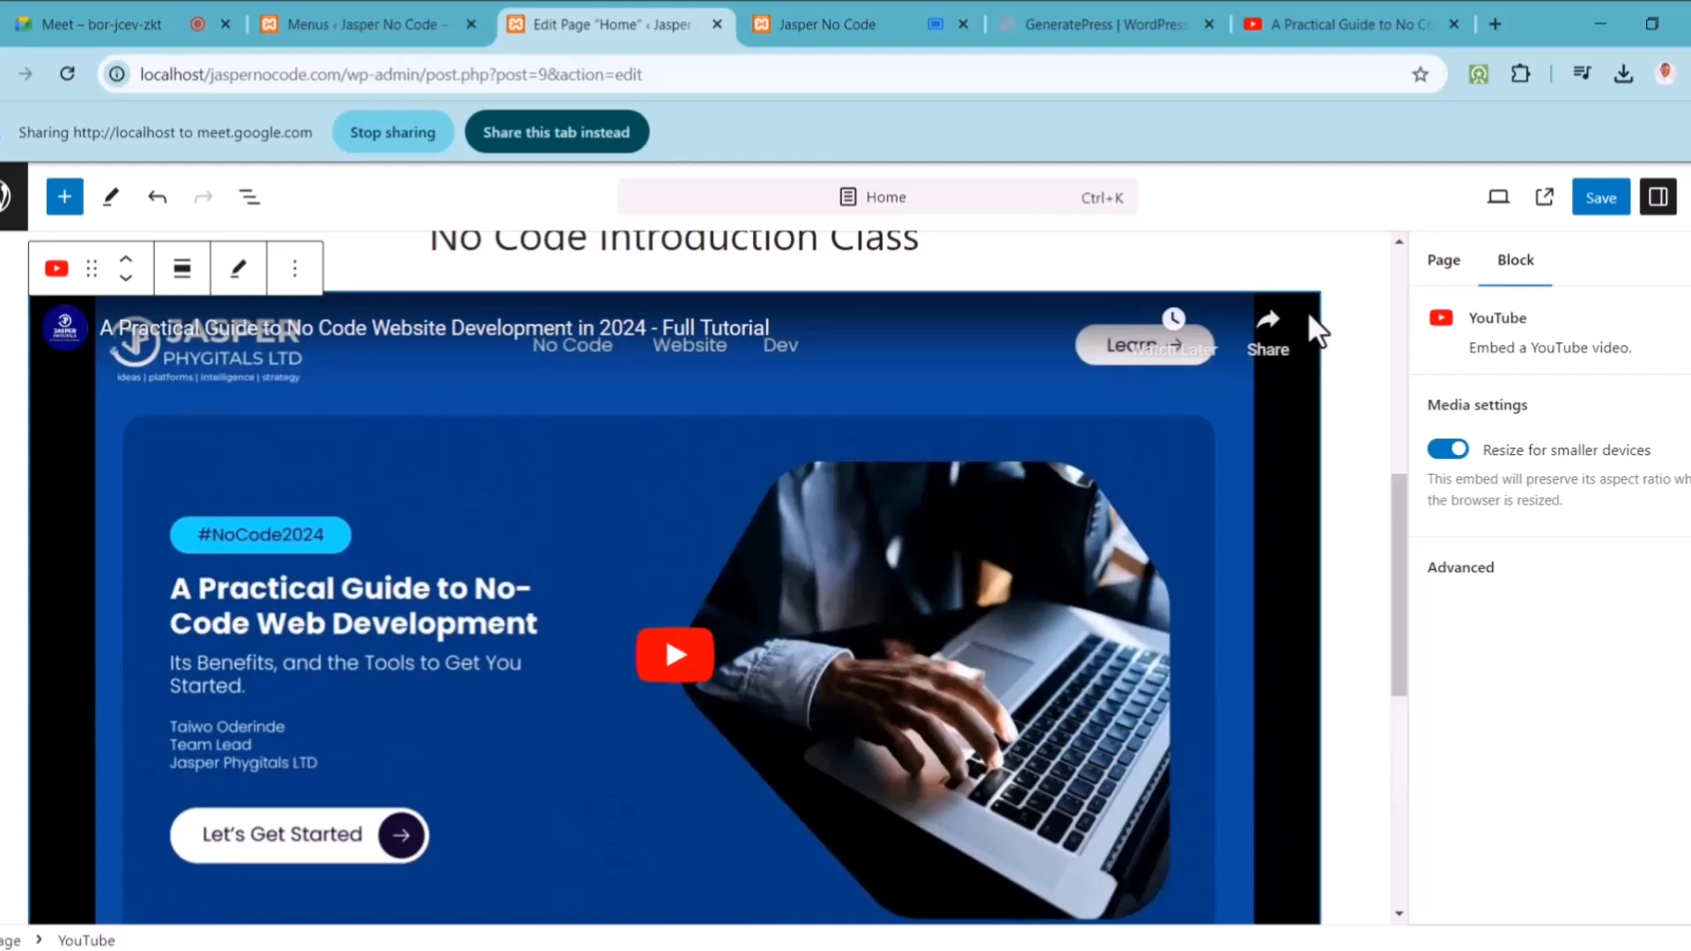
# Step: Delete the YouTube embed block and add an empty block below the heading
pyautogui.click(240, 269)
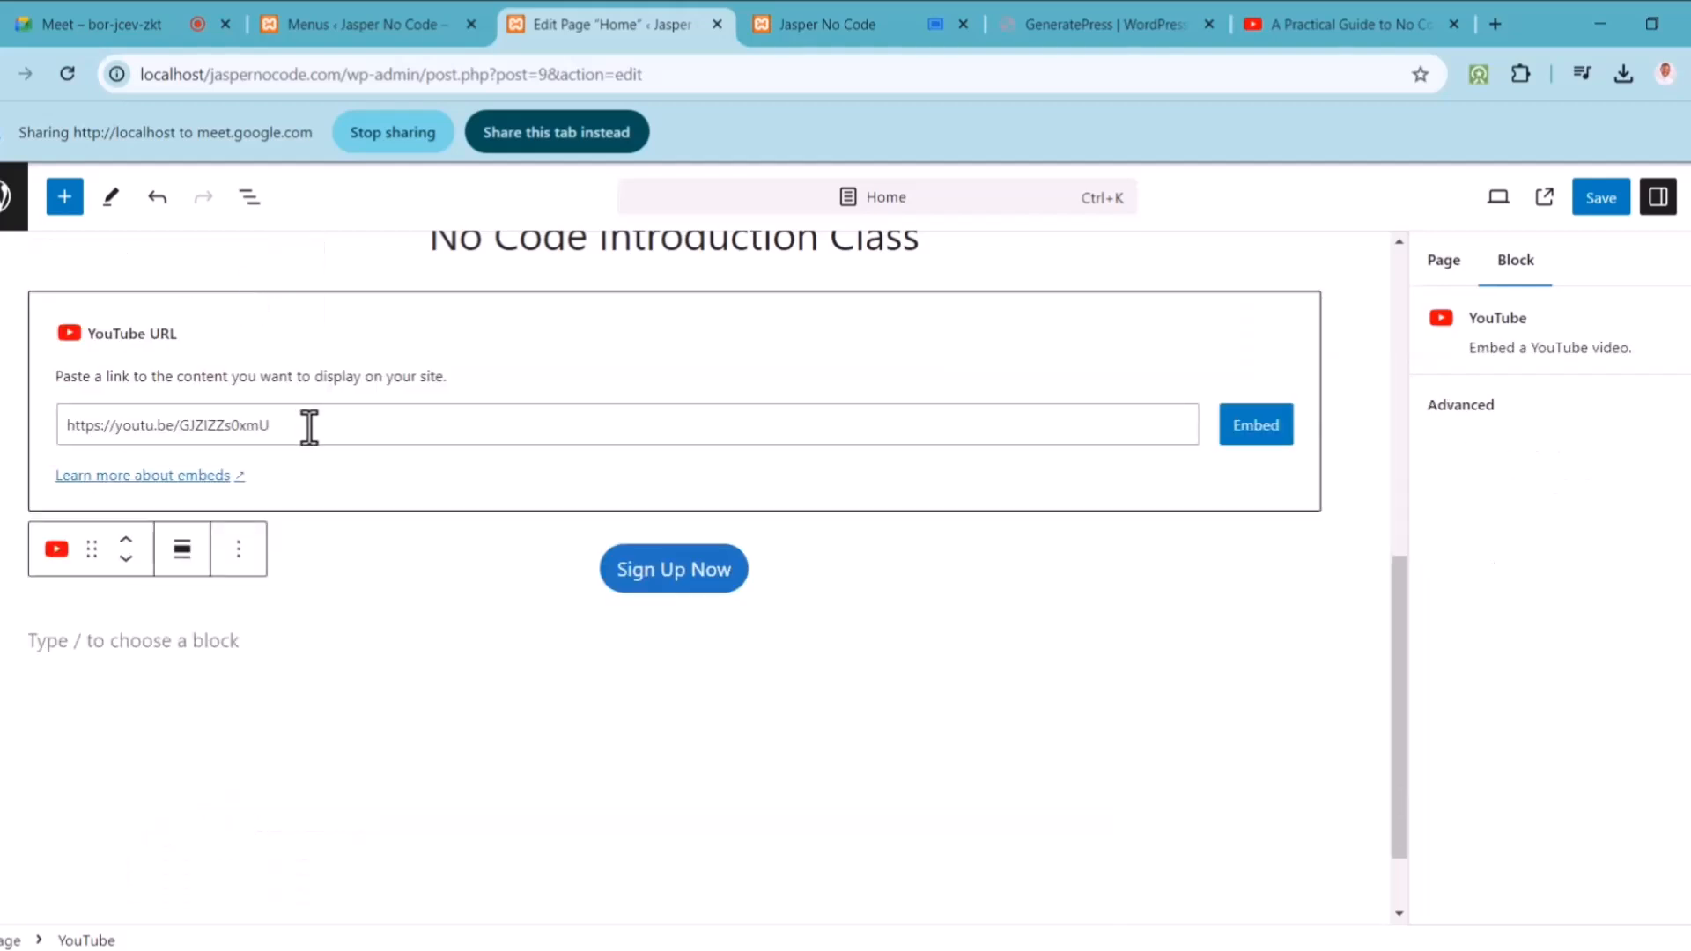
pyautogui.press('Delete')
pyautogui.click(784, 498)
pyautogui.click(936, 604)
pyautogui.press('Return')
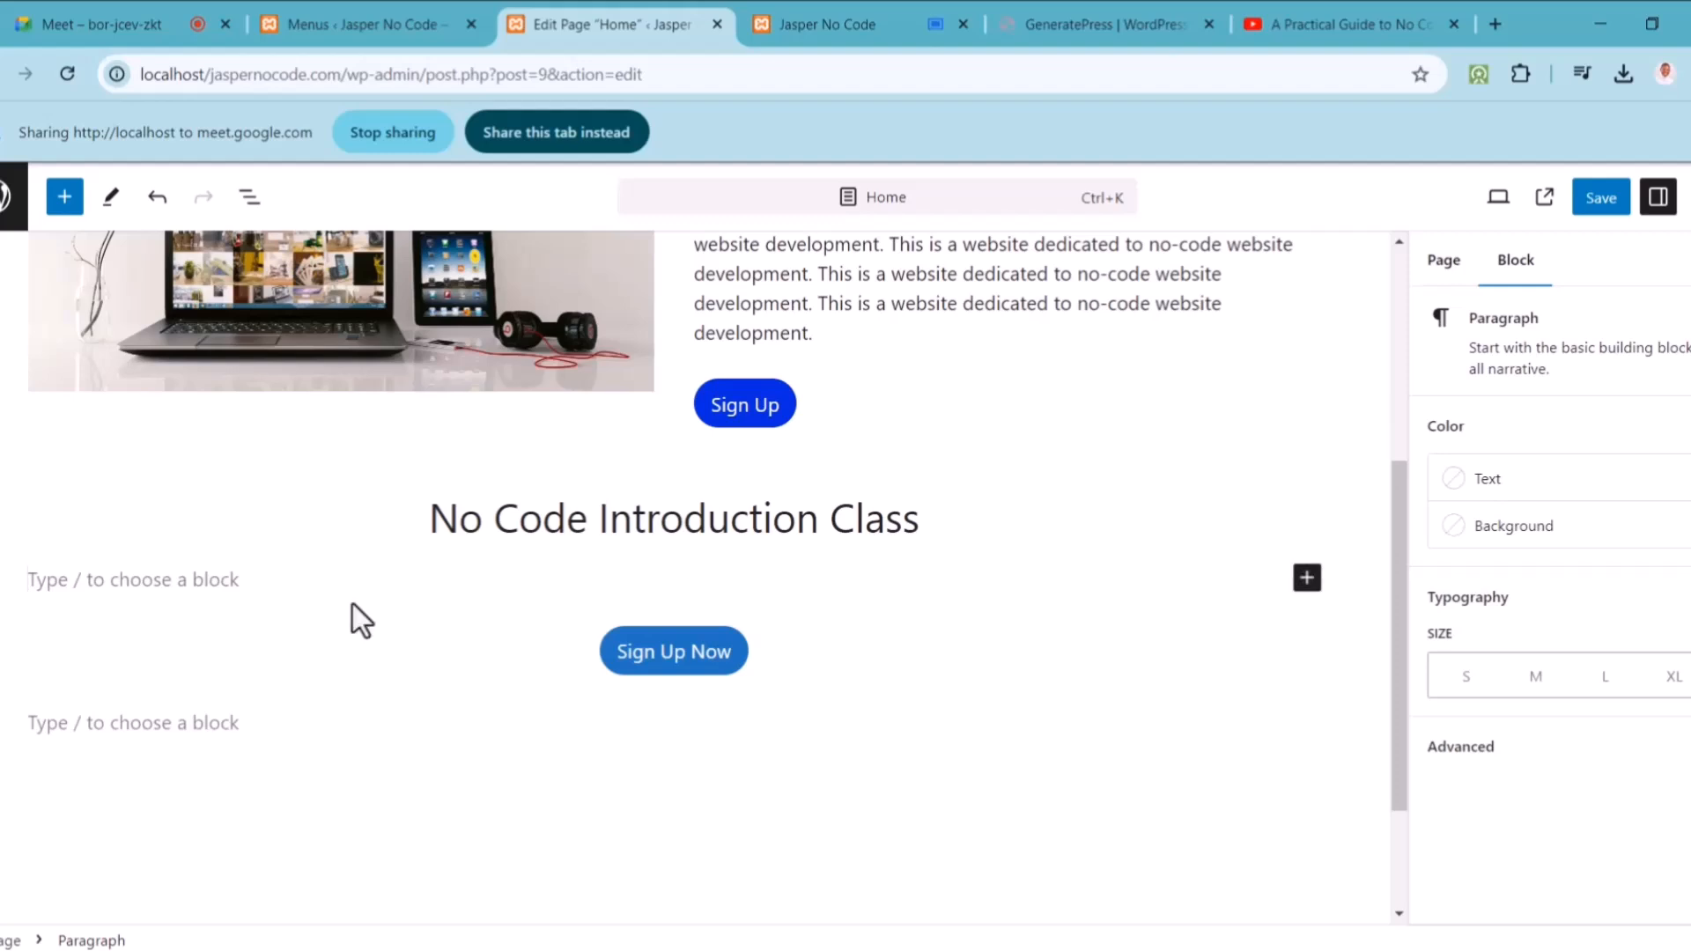
# Step: Insert a Code block and paste the YouTube iframe embed code into it
pyautogui.click(1307, 578)
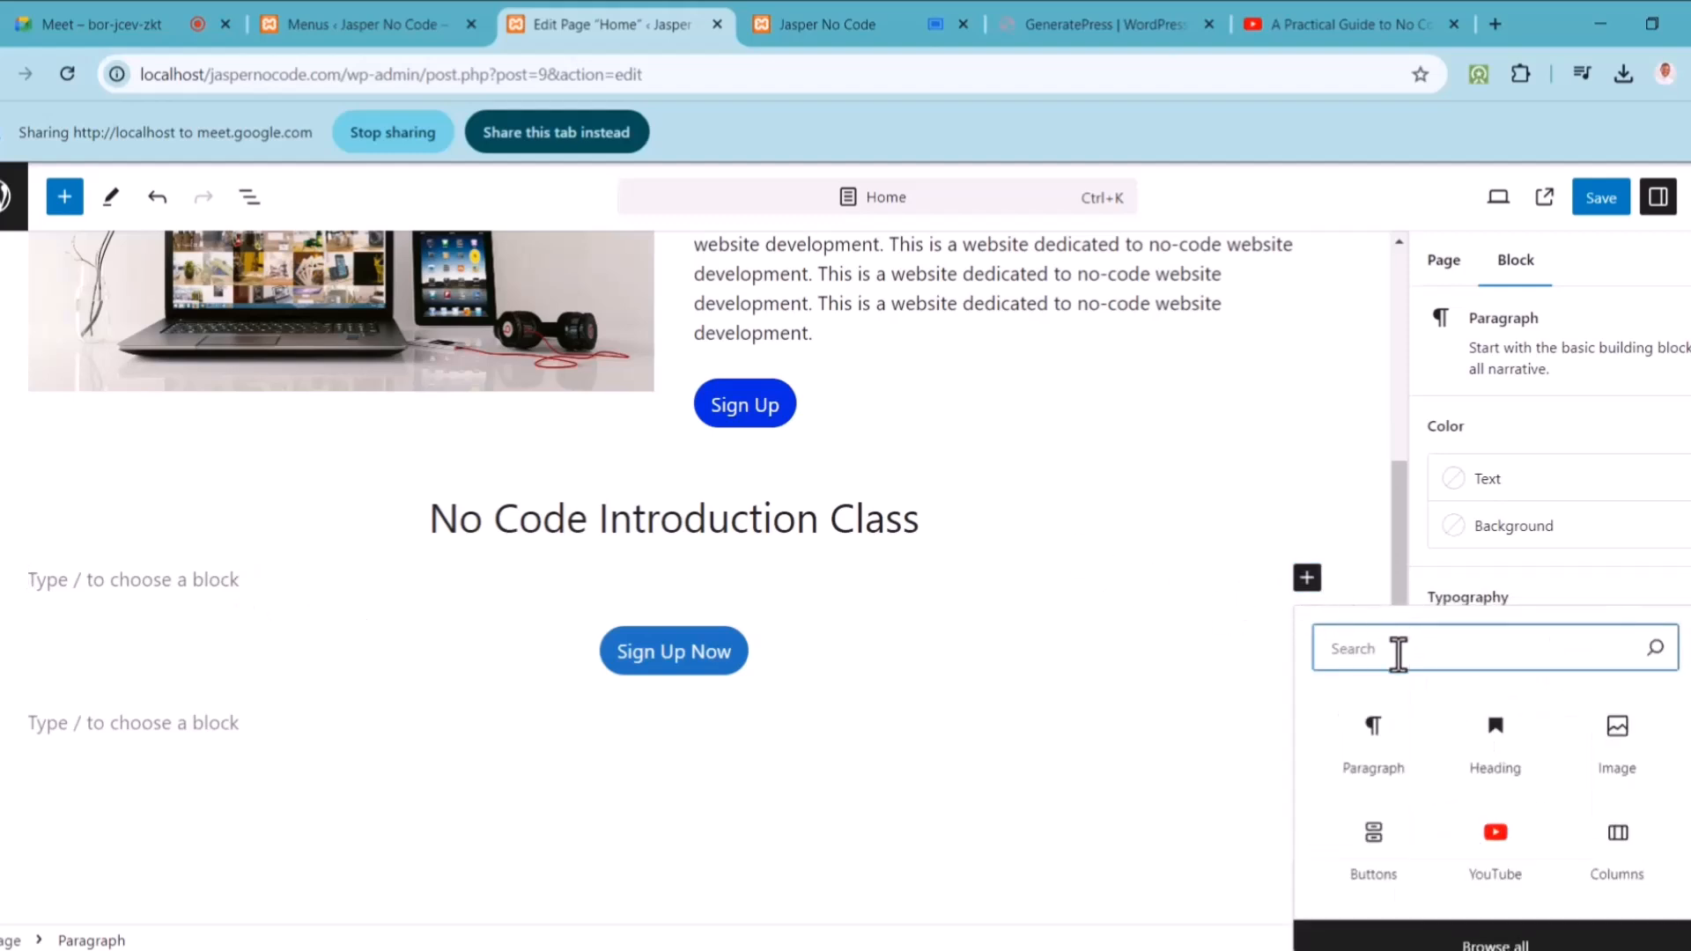
pyautogui.write('code')
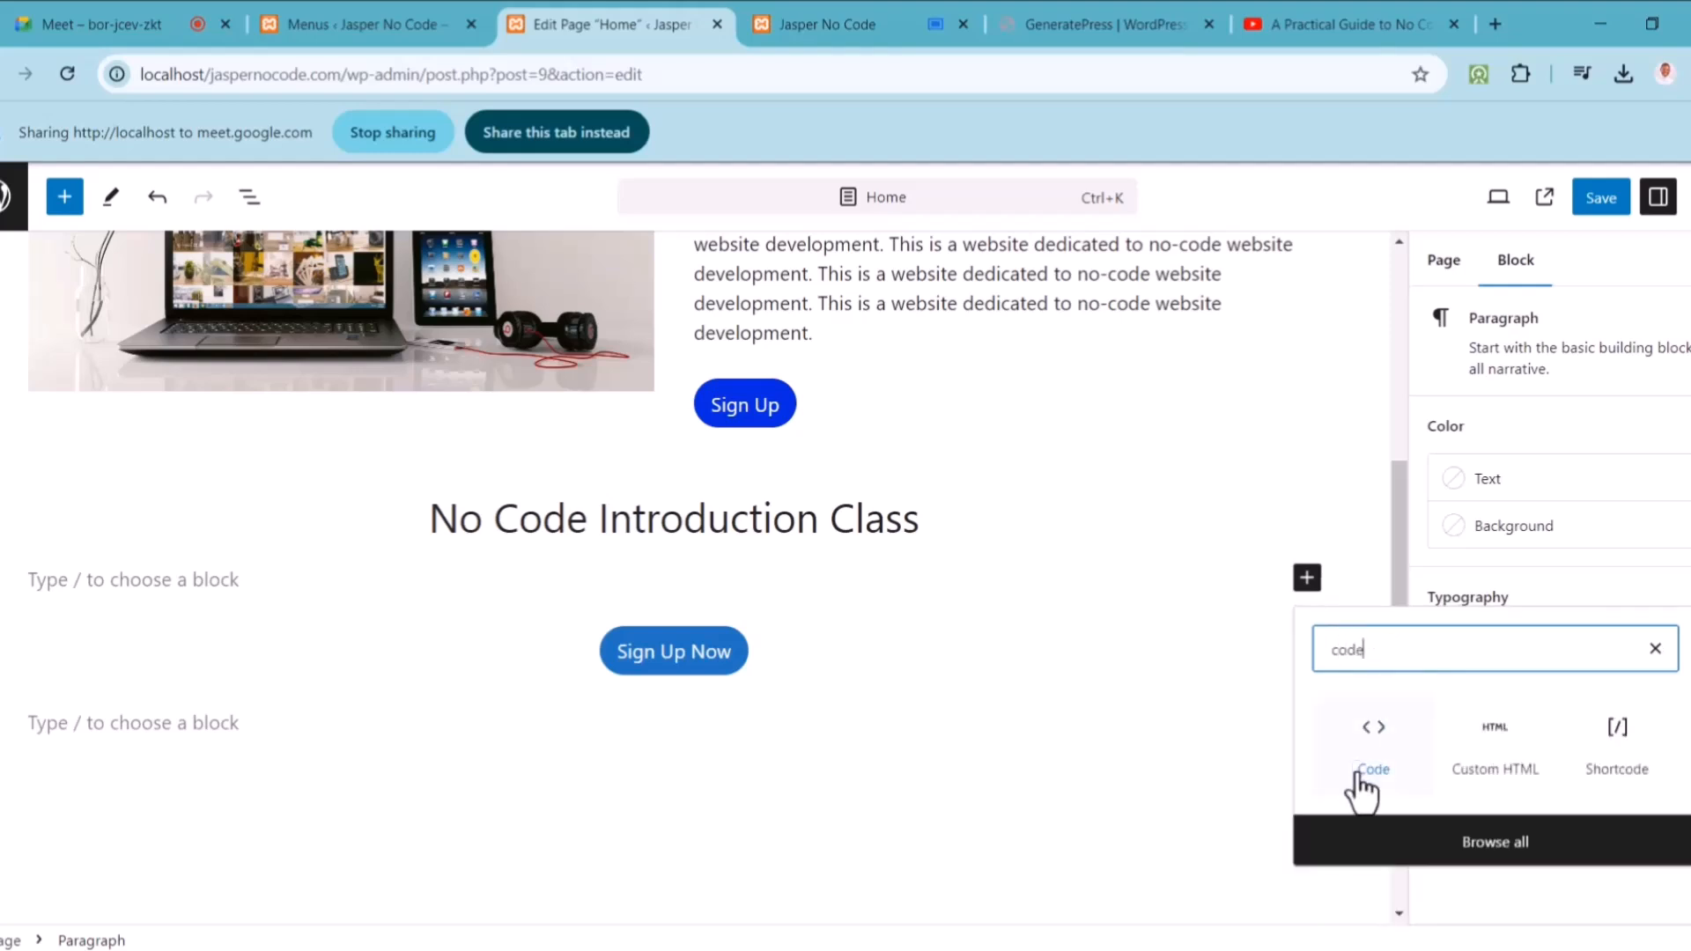
pyautogui.click(1372, 756)
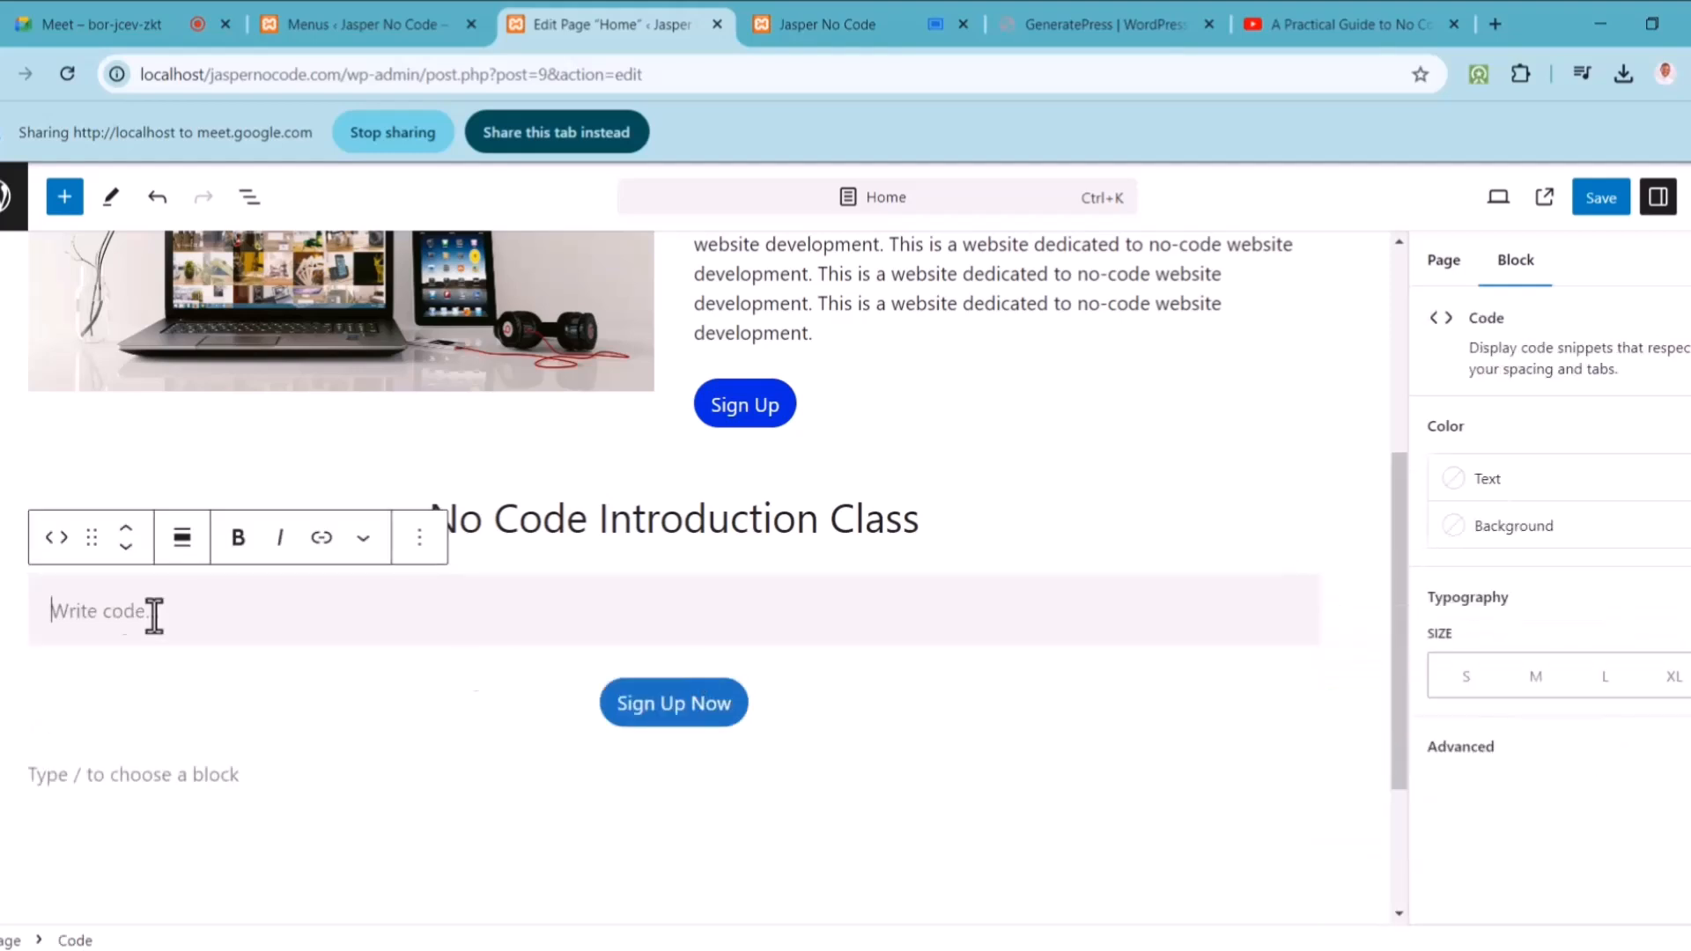
pyautogui.scroll(-1, 122, 614)
pyautogui.write('<iframe width="853" height="480" src="https://www.youtube.com/embed/GJZIZZs0xmU" title="A Practical Guide to No Code Website Development in 2024 - Full Tutorial" frameborder="0" allow="accelerometer; autoplay; clipboard-write; encrypted-media; gyroscope; picture-in-picture; web-share" referrerpolicy="strict-origin-when-cross-origin" allowfullscreen></iframe>')
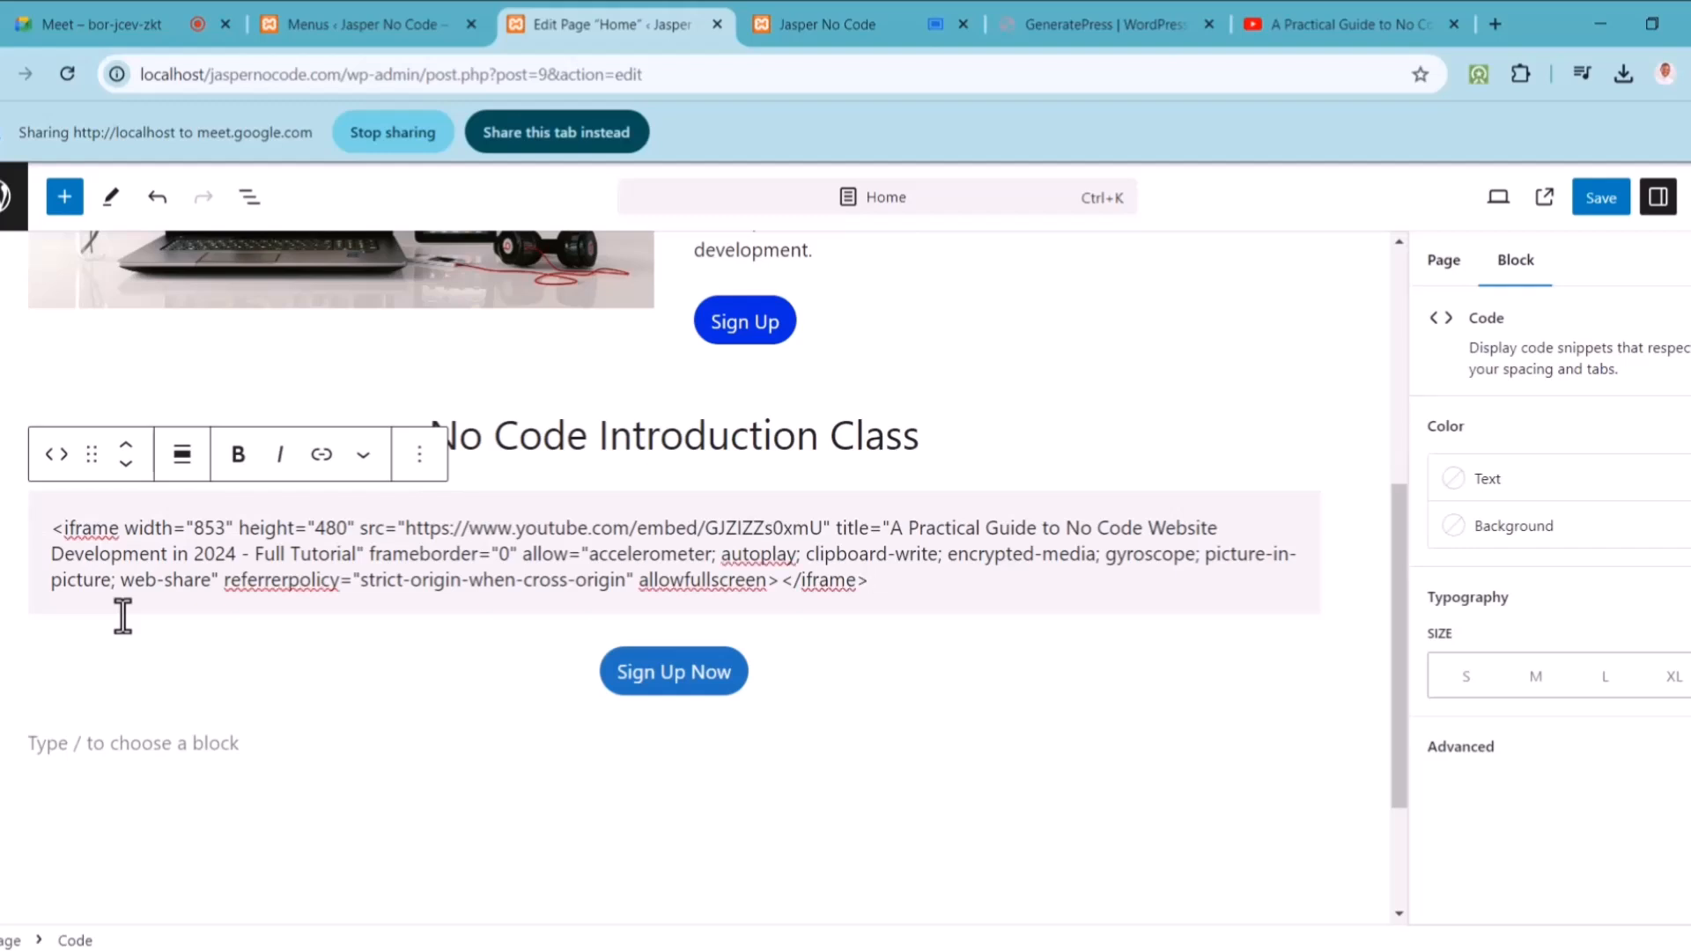
# Step: Share the editor tab in the meeting and recheck the YouTube player's embed options
pyautogui.click(1304, 7)
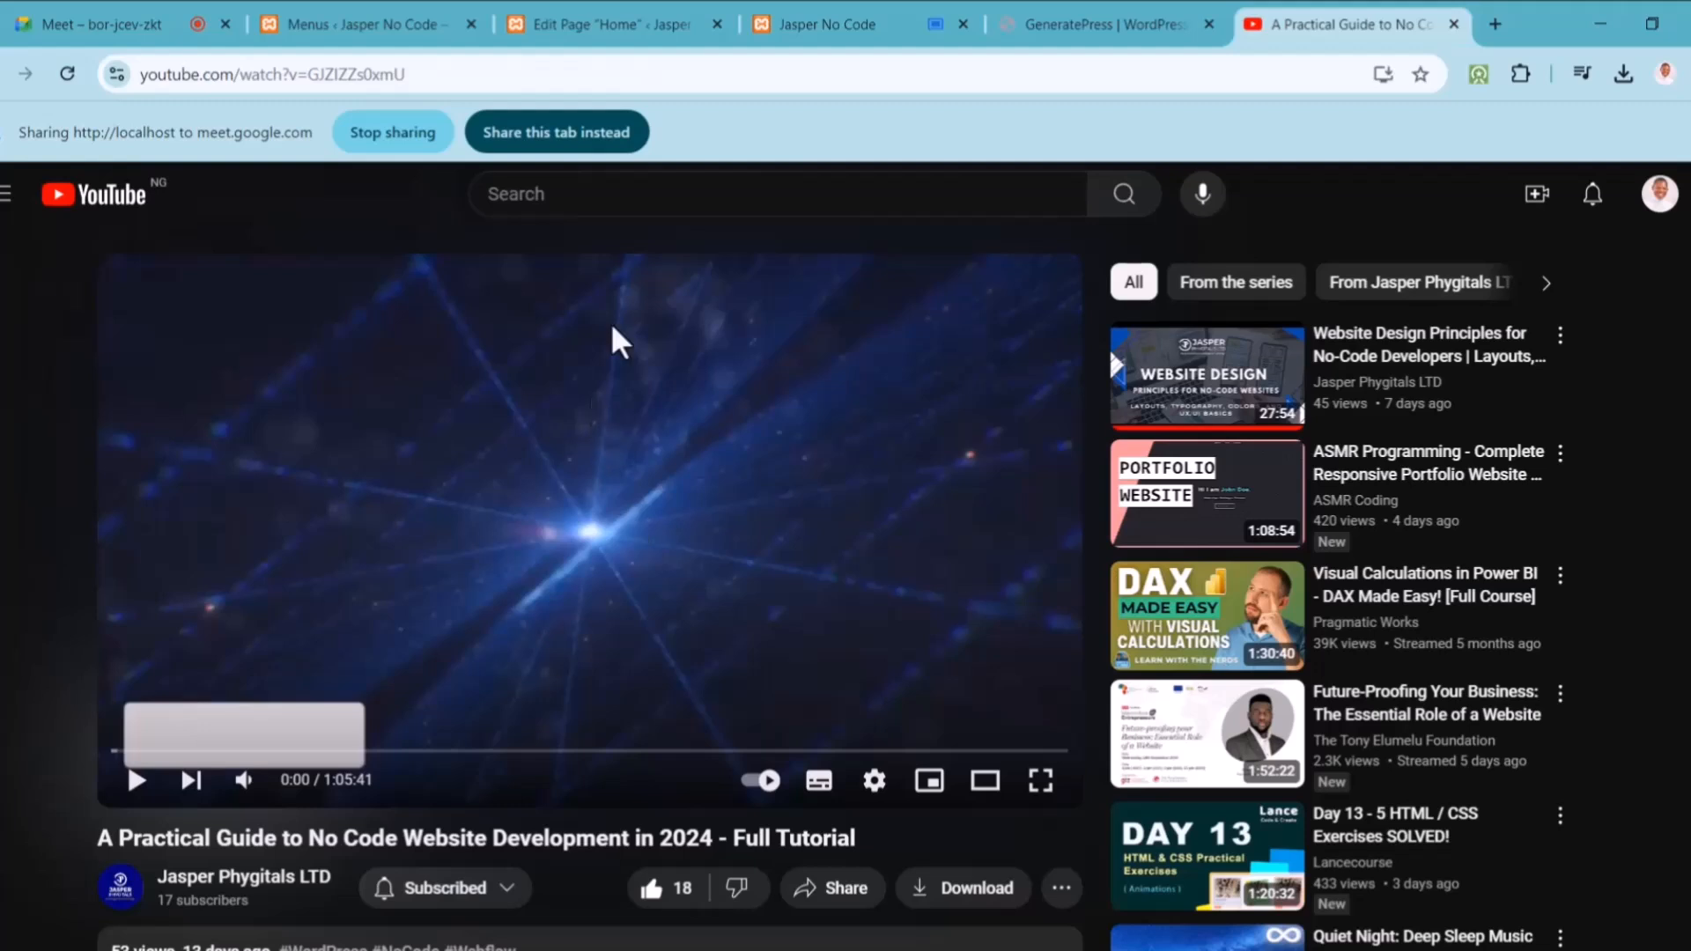
pyautogui.click(623, 18)
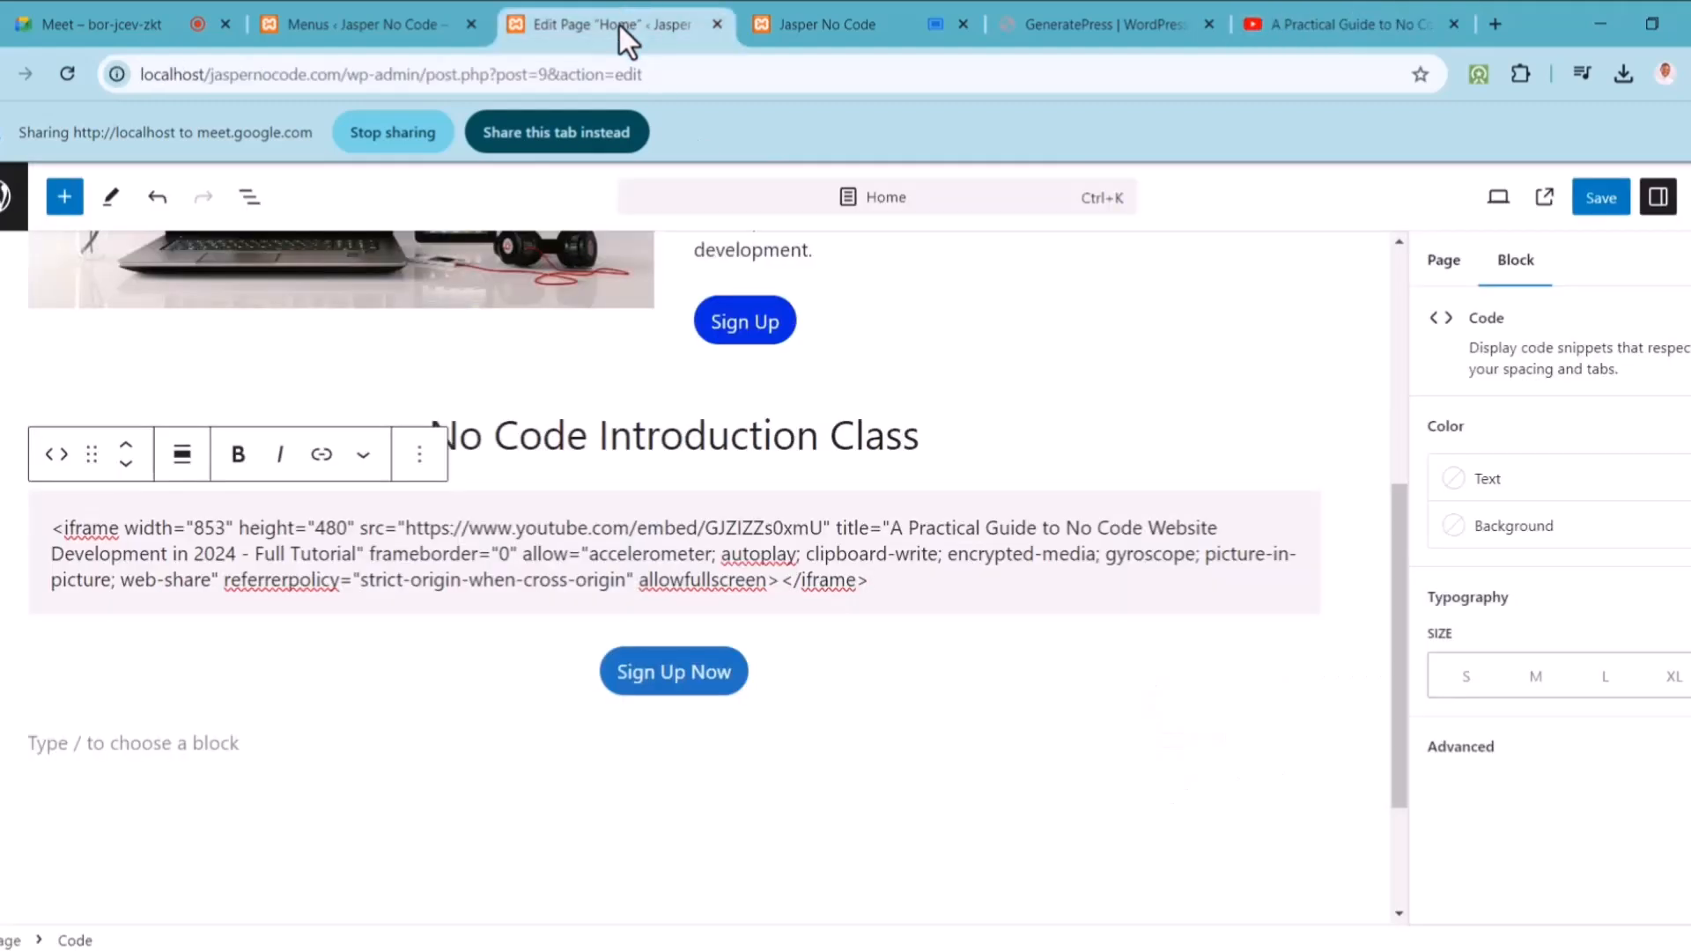
pyautogui.click(585, 137)
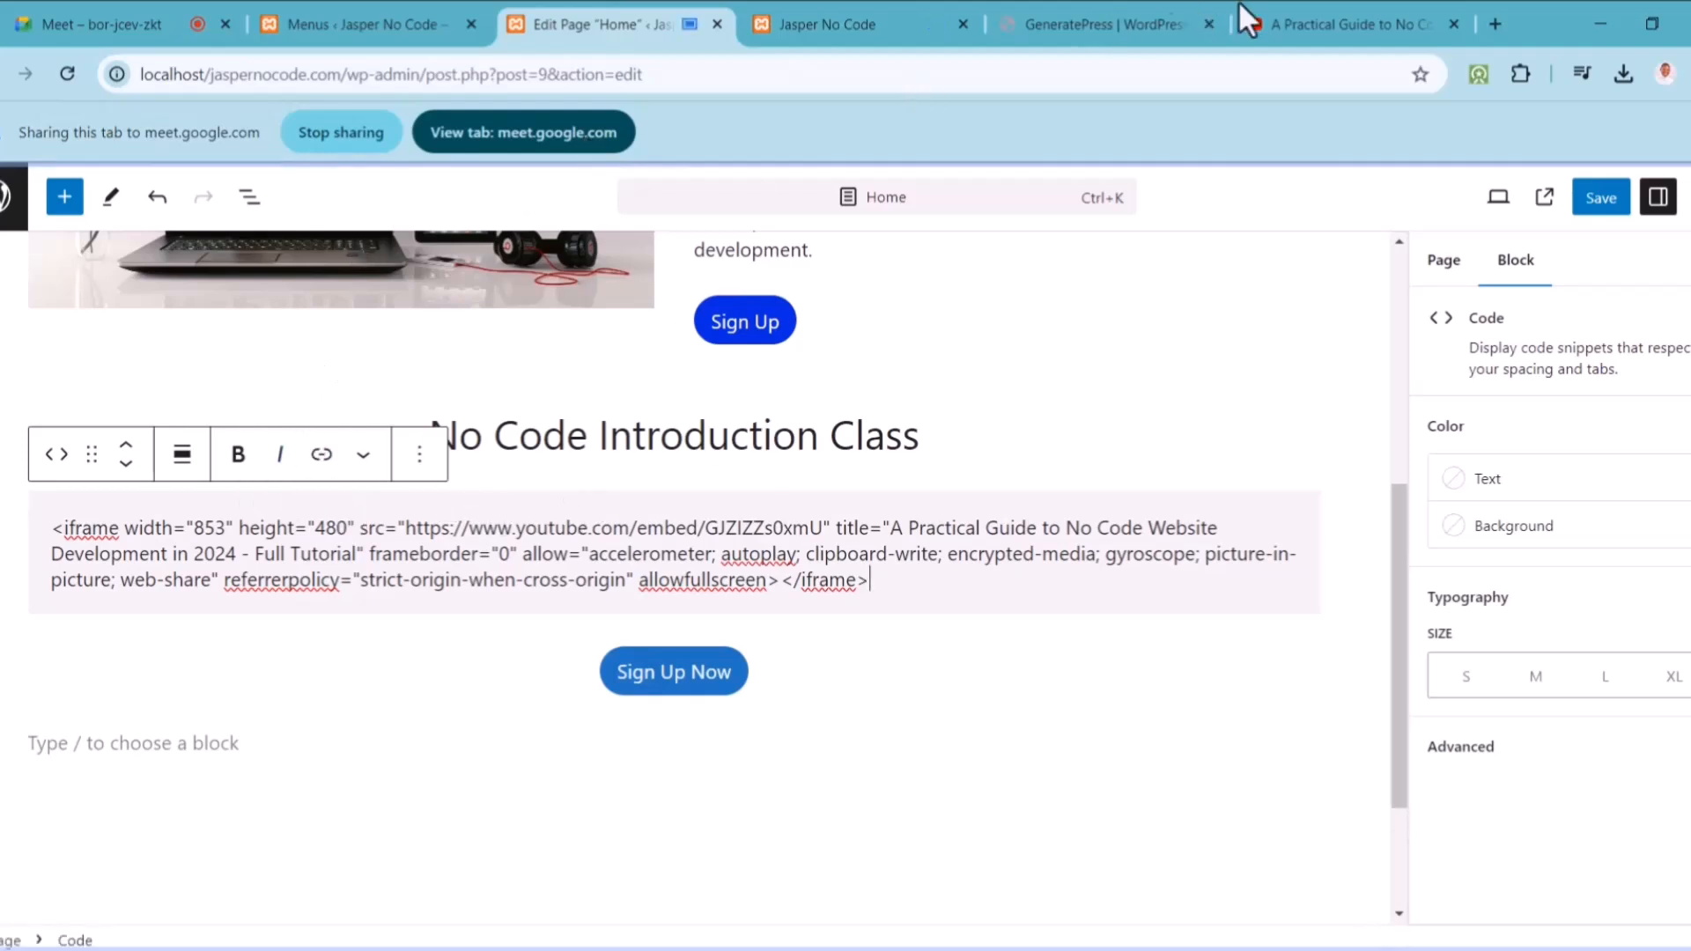
pyautogui.click(1308, 16)
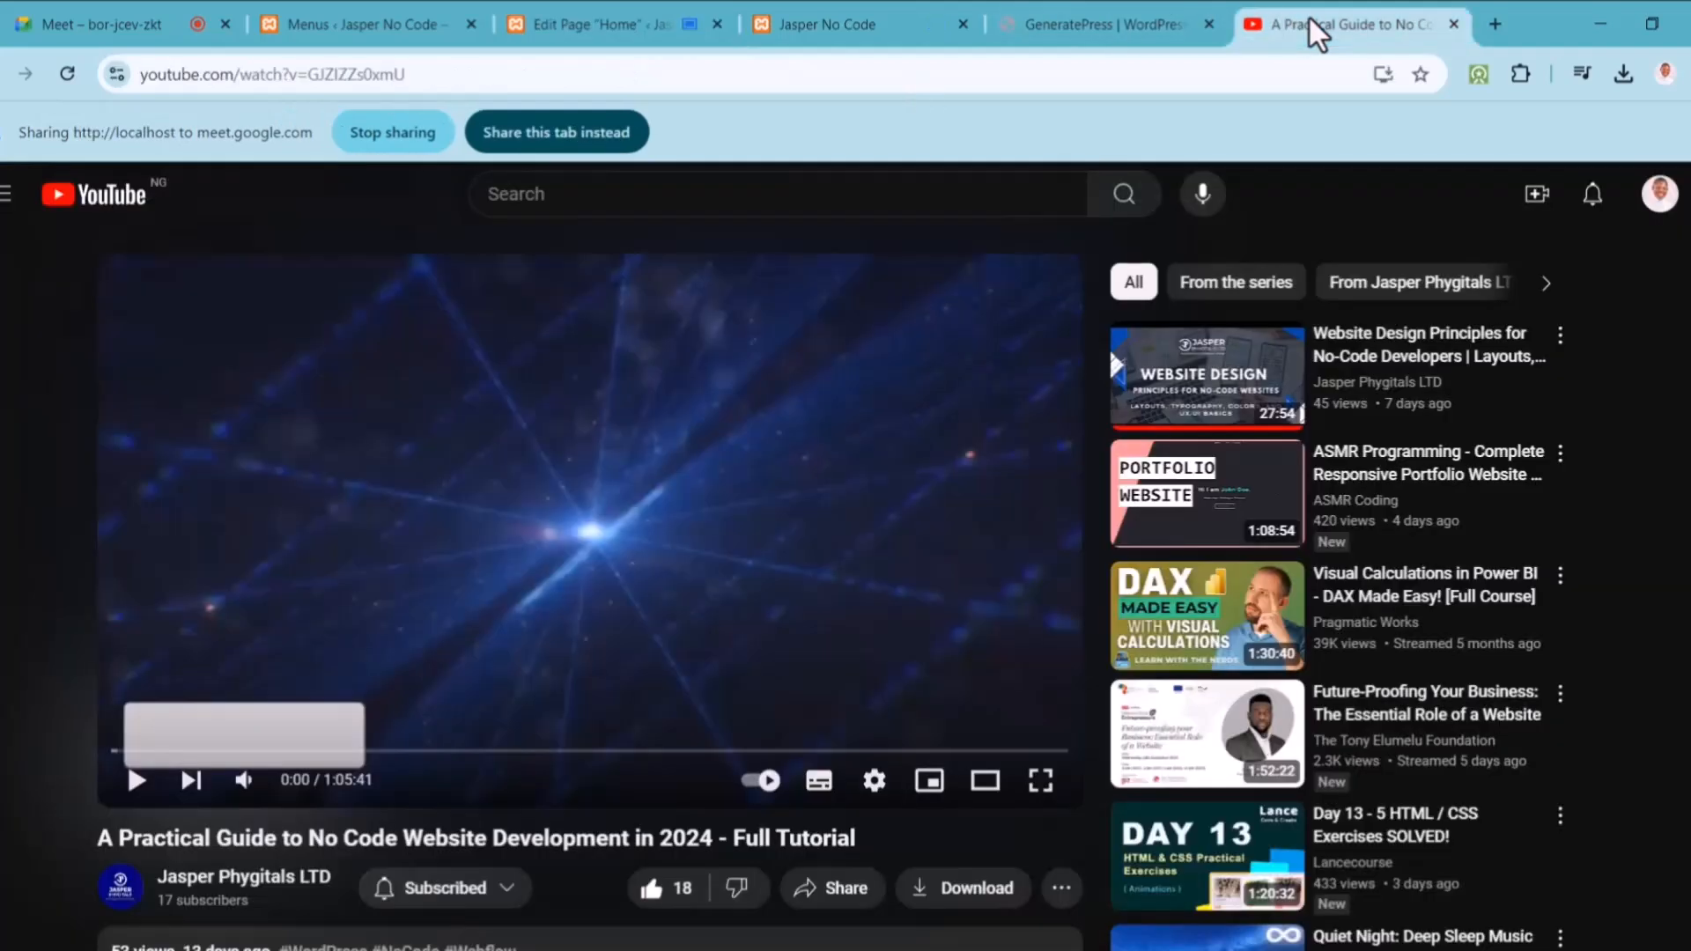
pyautogui.click(574, 30)
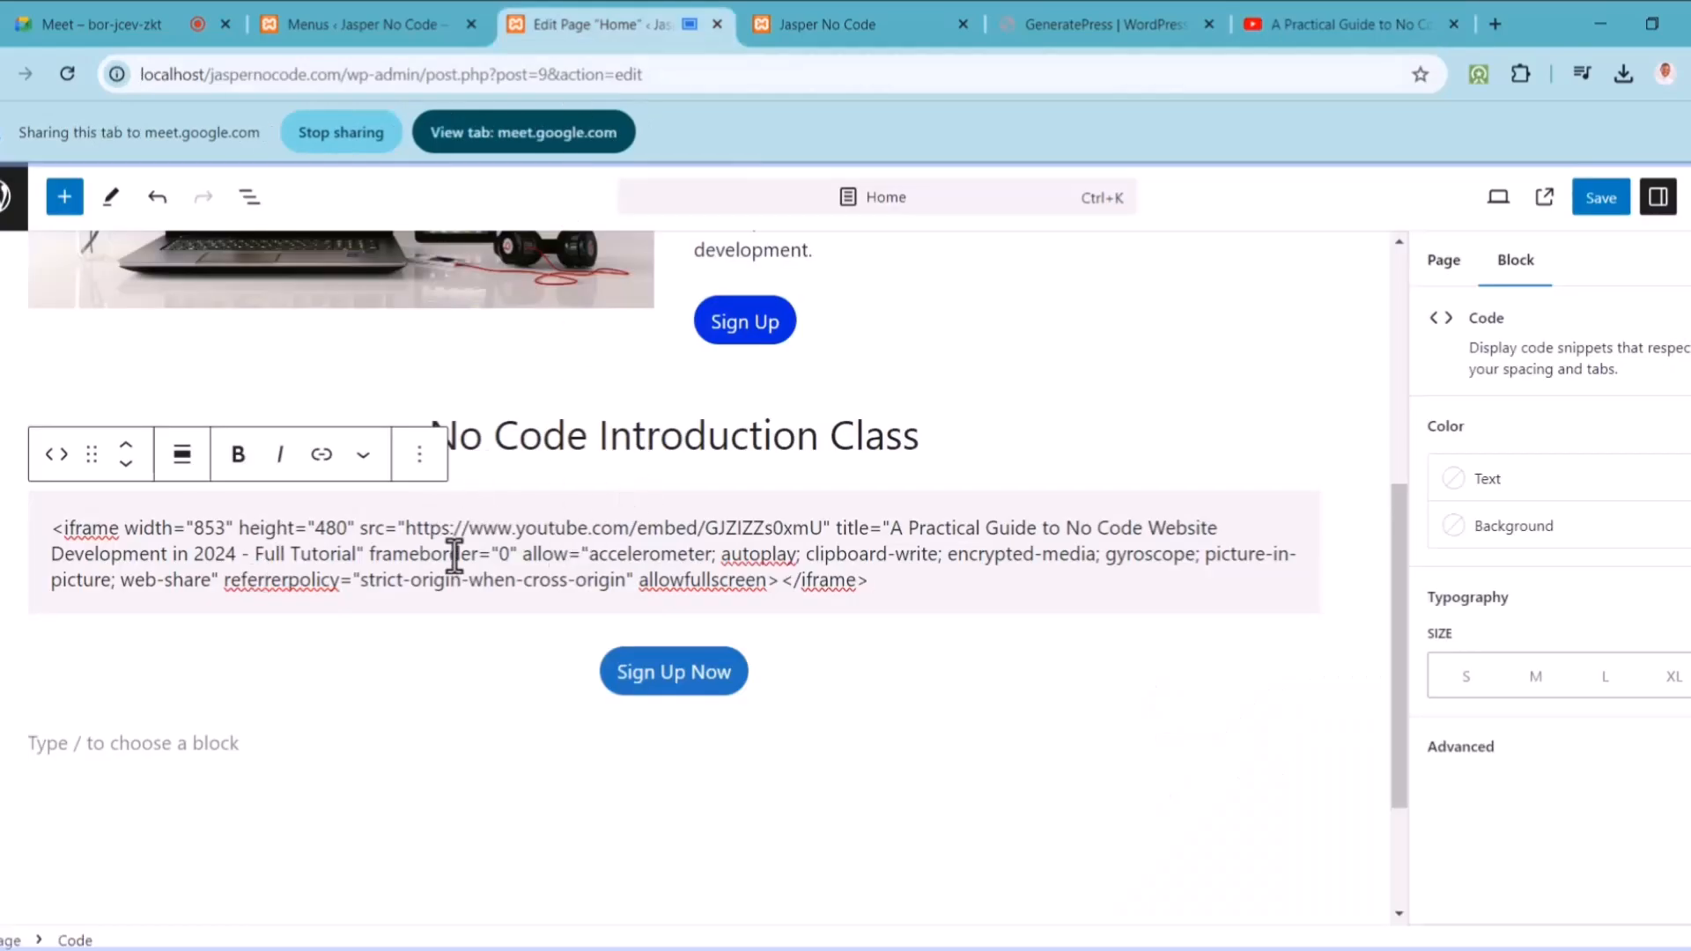
pyautogui.click(1328, 16)
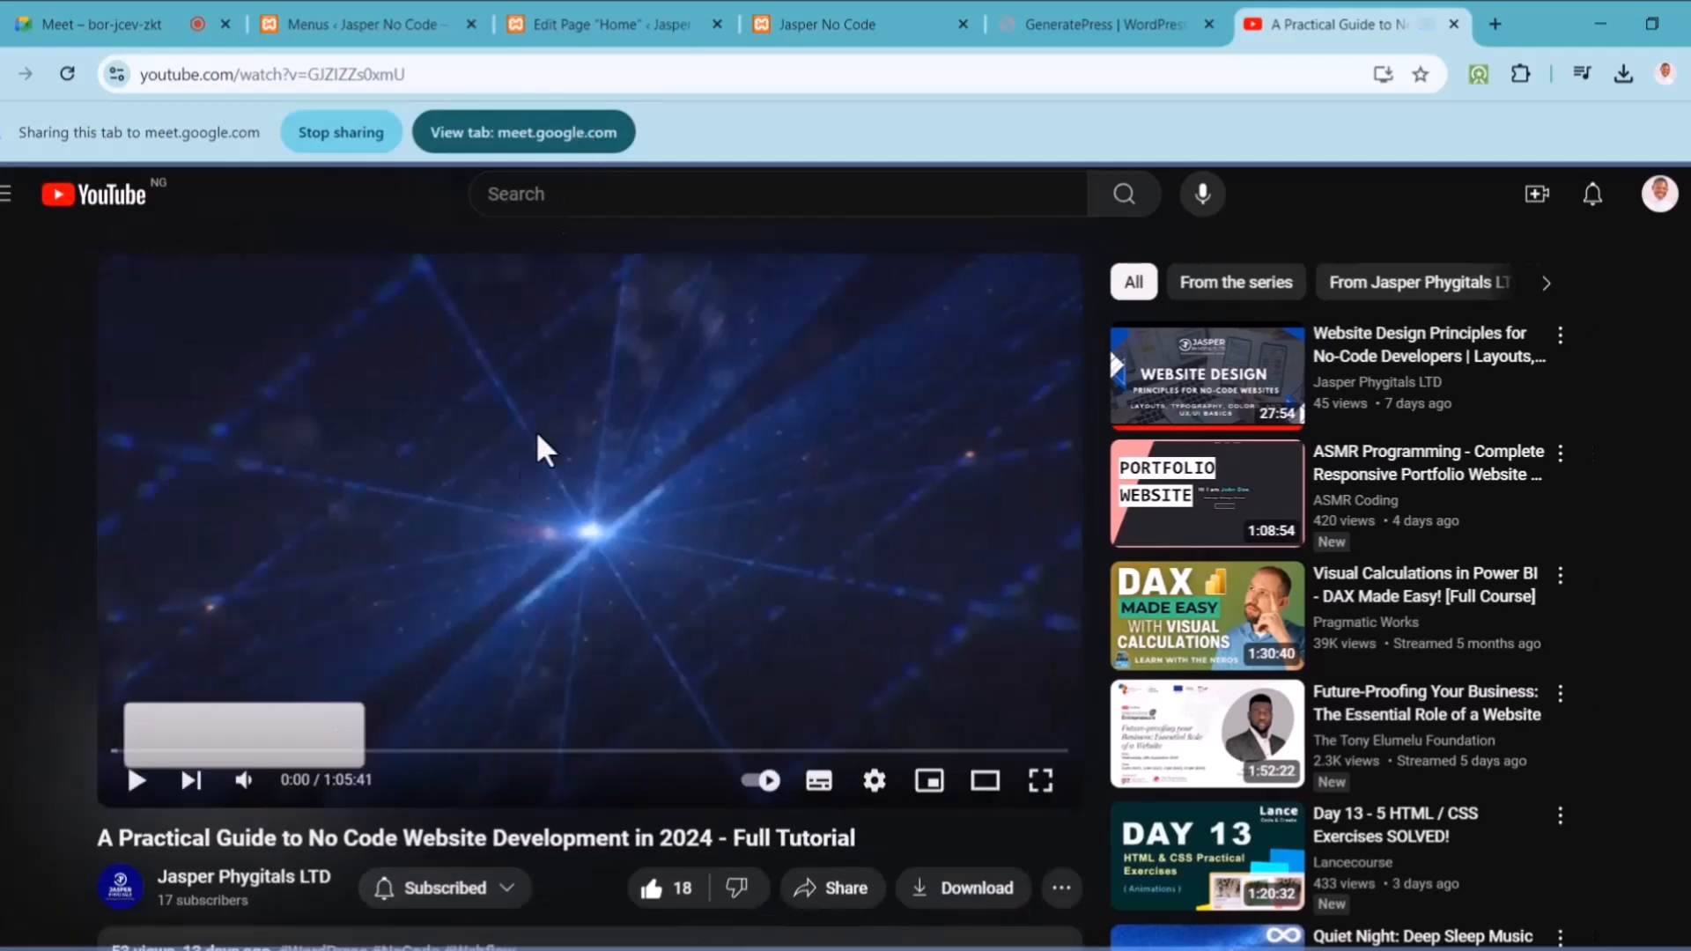
pyautogui.rightClick(524, 388)
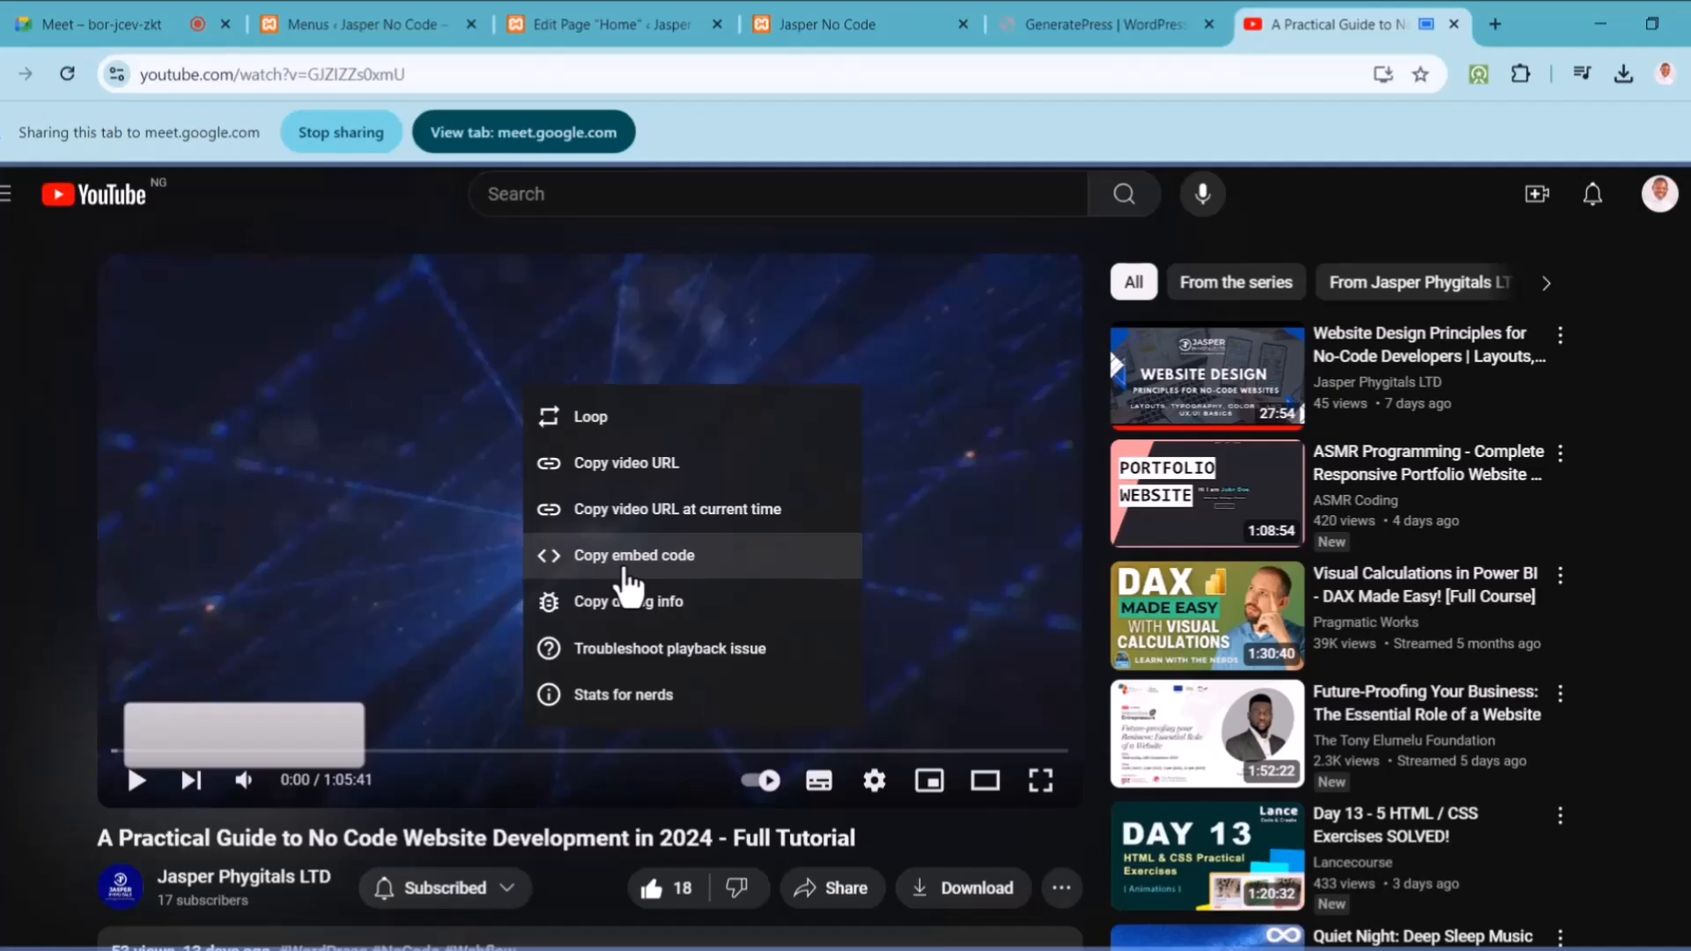
pyautogui.click(570, 23)
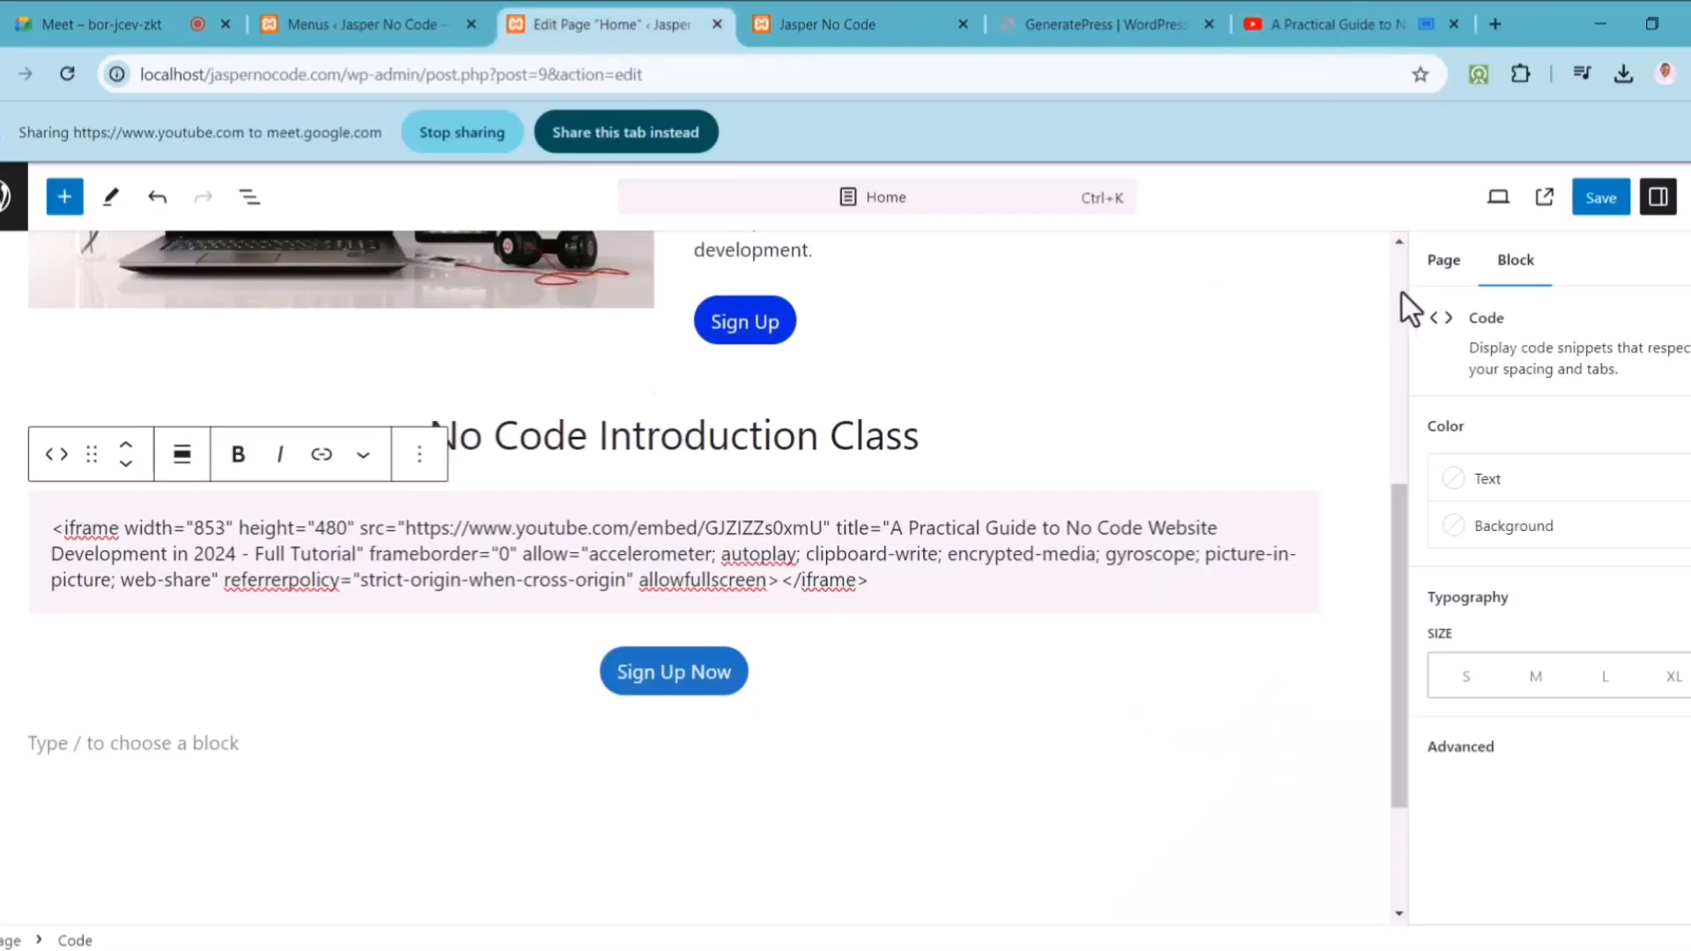
# Step: Save the Home page with the new Code block
pyautogui.click(1593, 209)
pyautogui.click(675, 128)
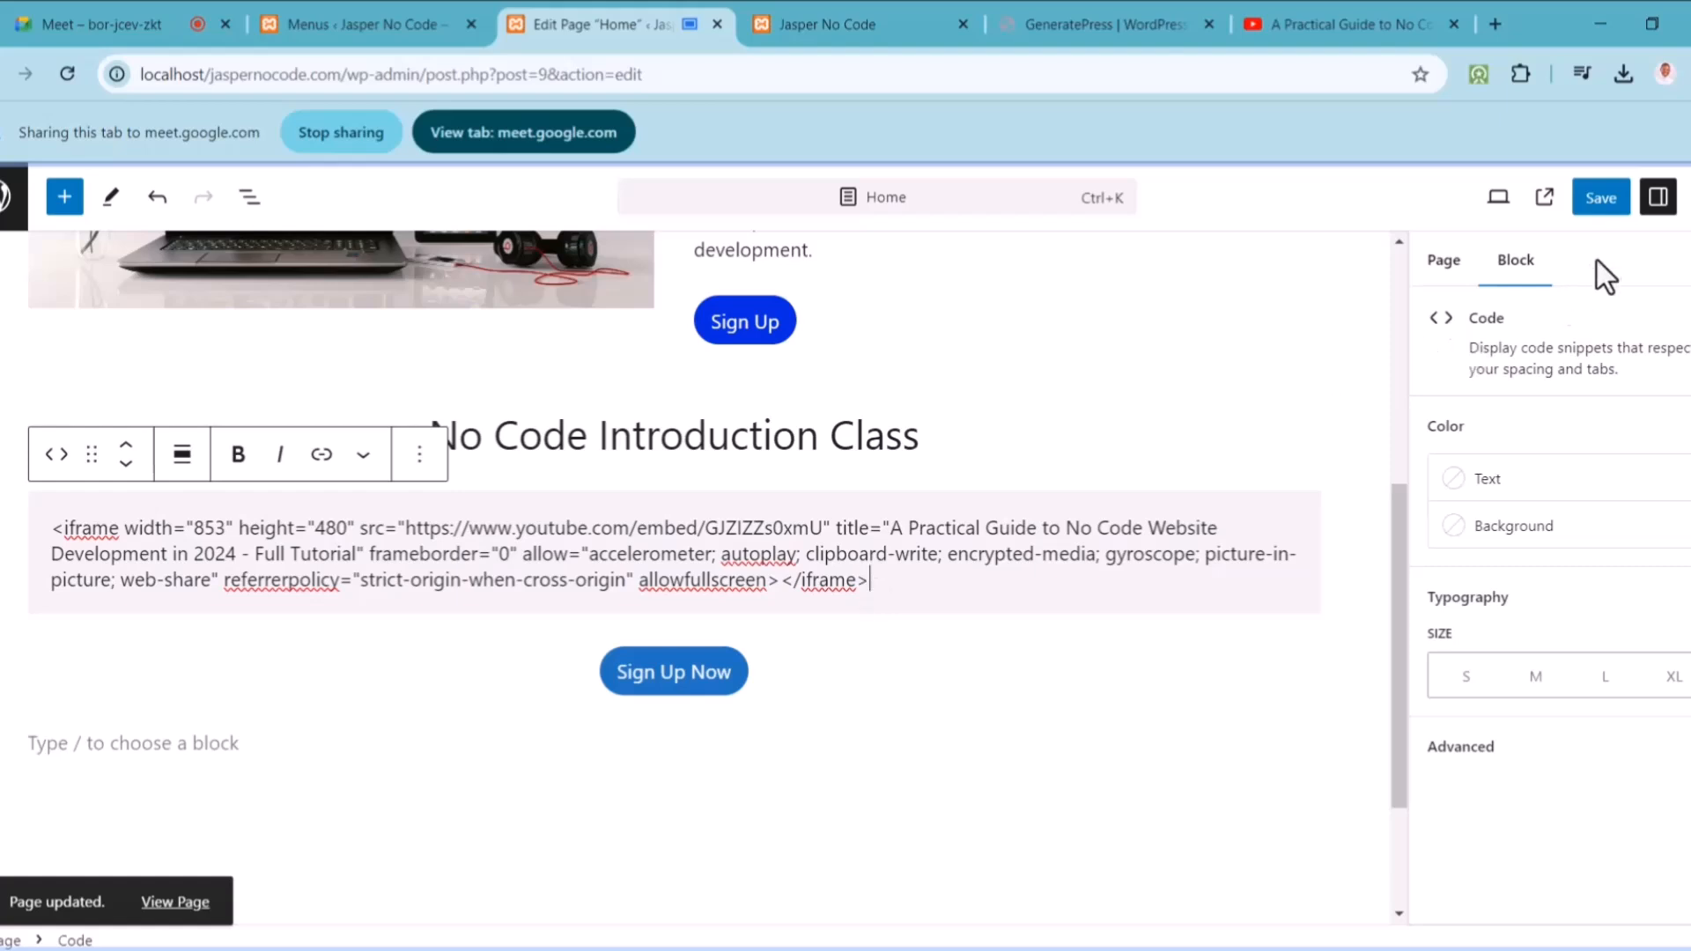
pyautogui.click(1601, 202)
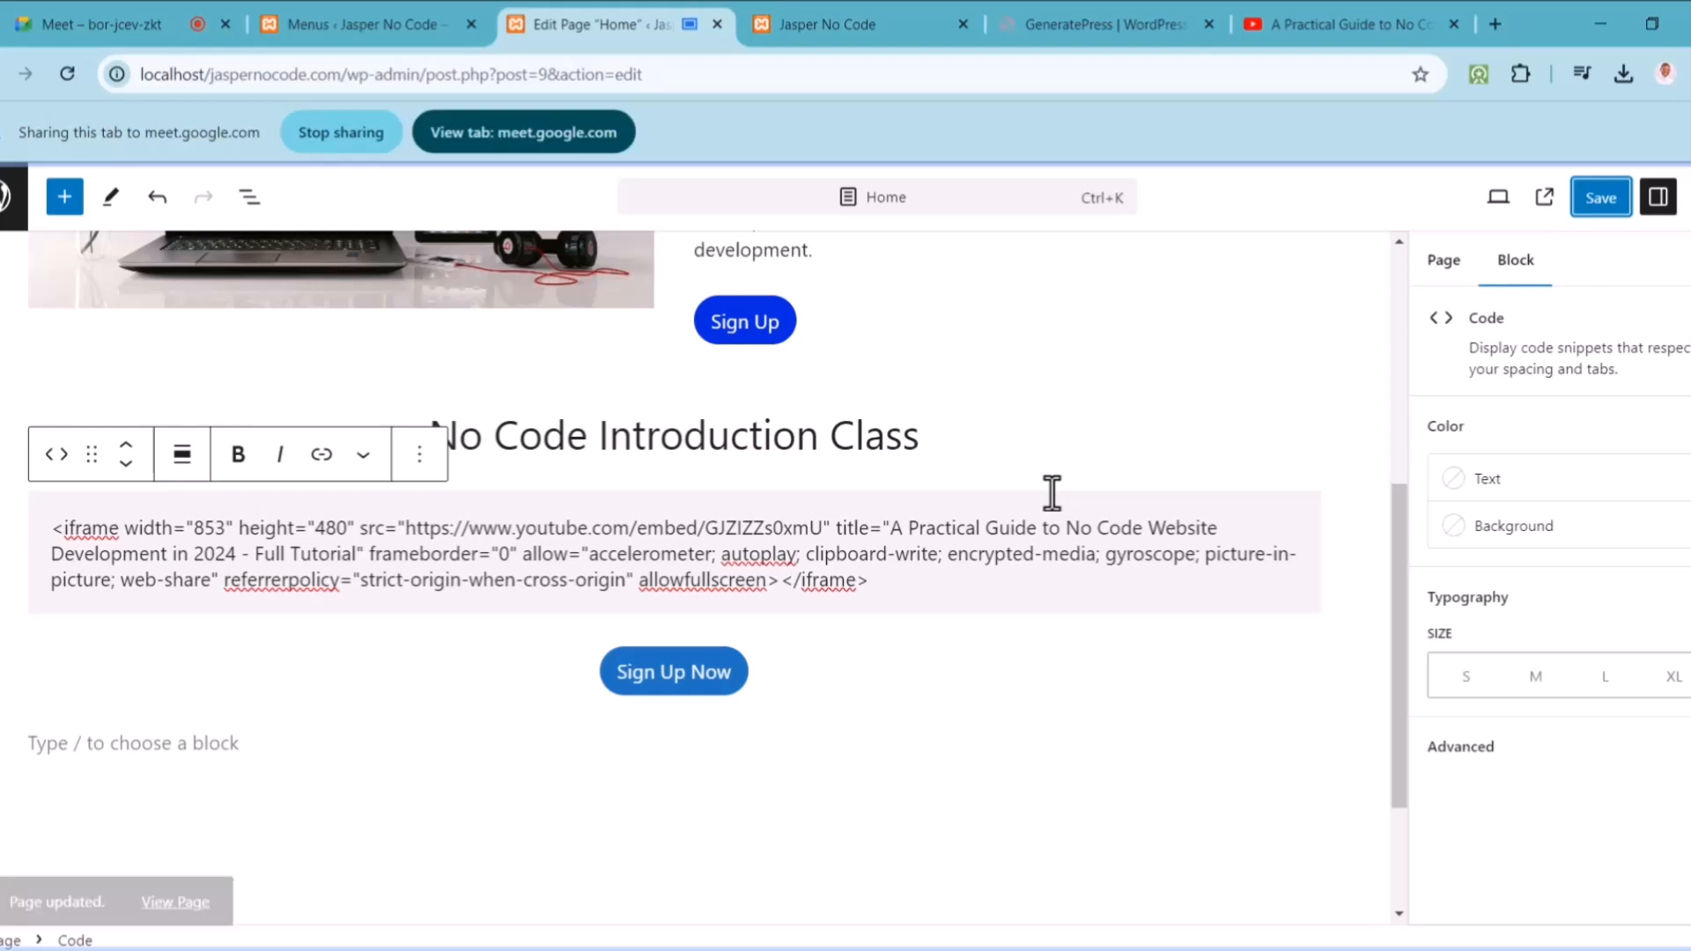
# Step: Share the live home page in the meeting and select the iframe code shown as plain text
pyautogui.click(833, 18)
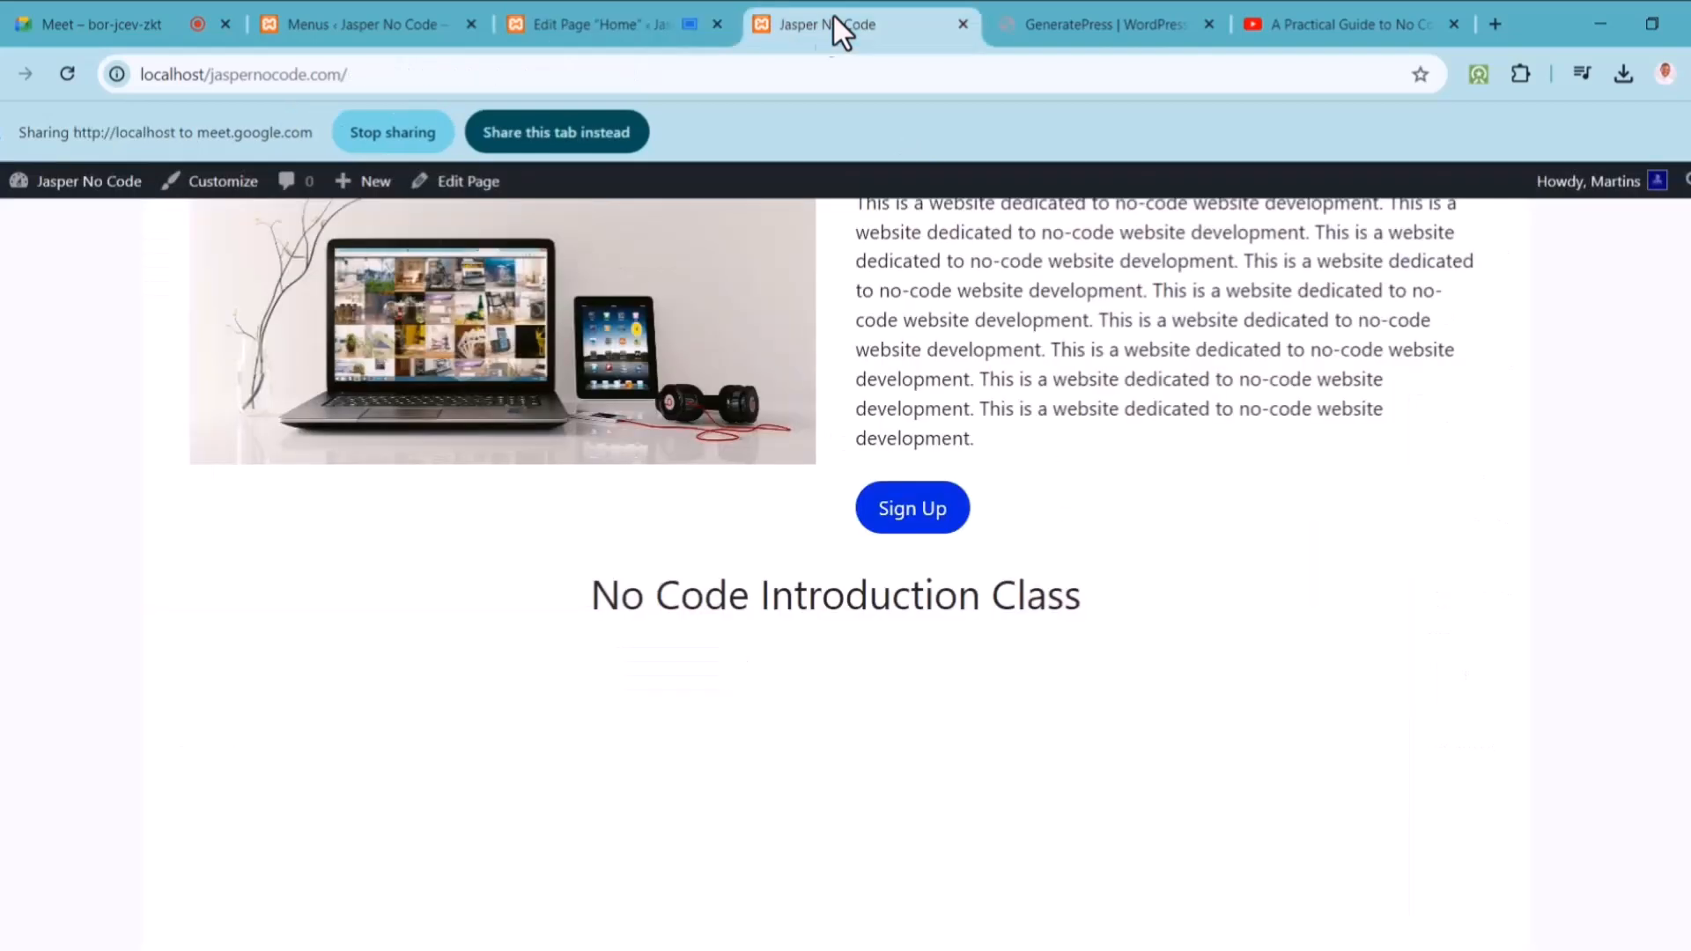
pyautogui.scroll(3, 845, 484)
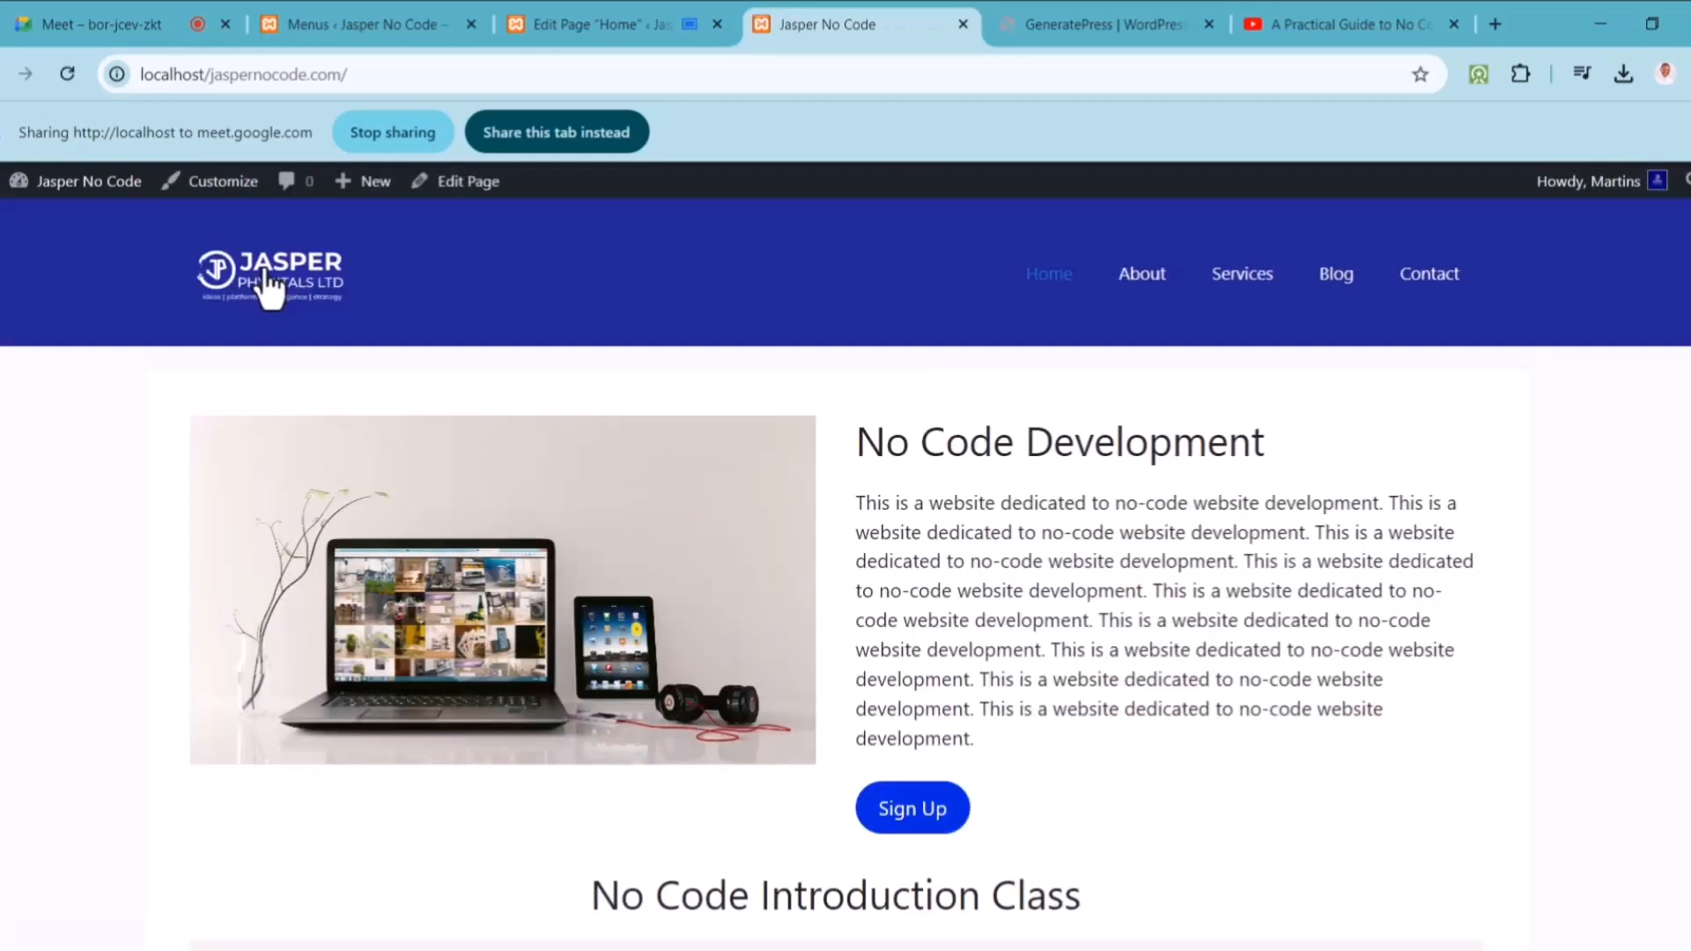
pyautogui.scroll(-3, 1348, 483)
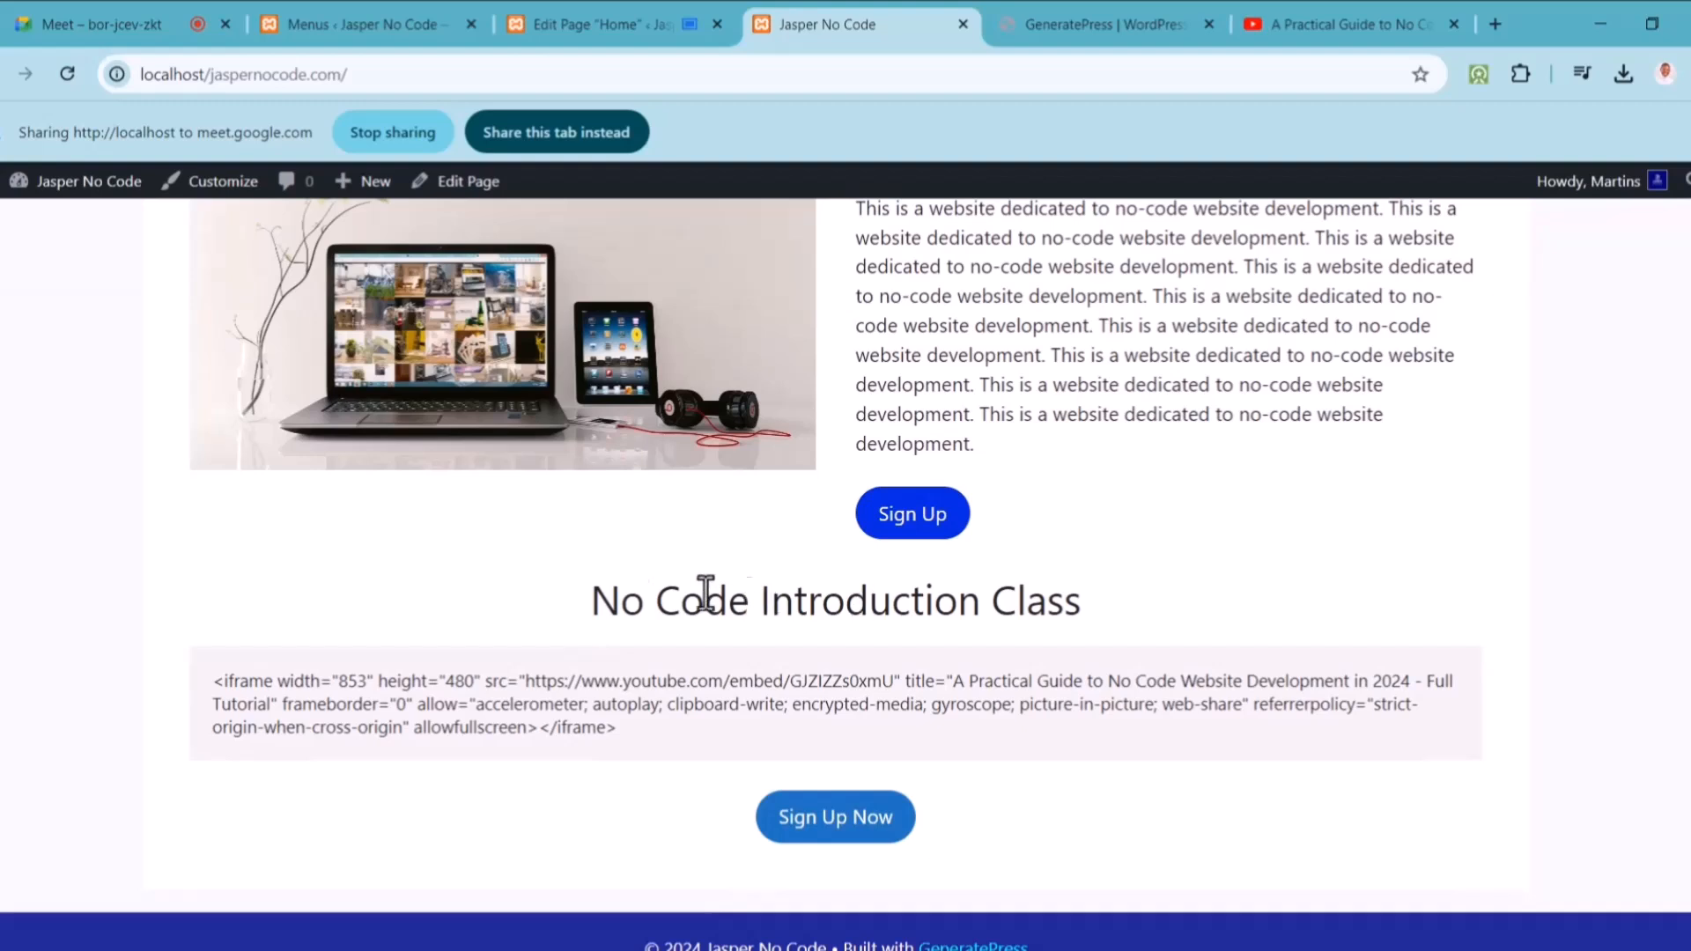
pyautogui.click(603, 13)
pyautogui.click(823, 21)
pyautogui.click(579, 130)
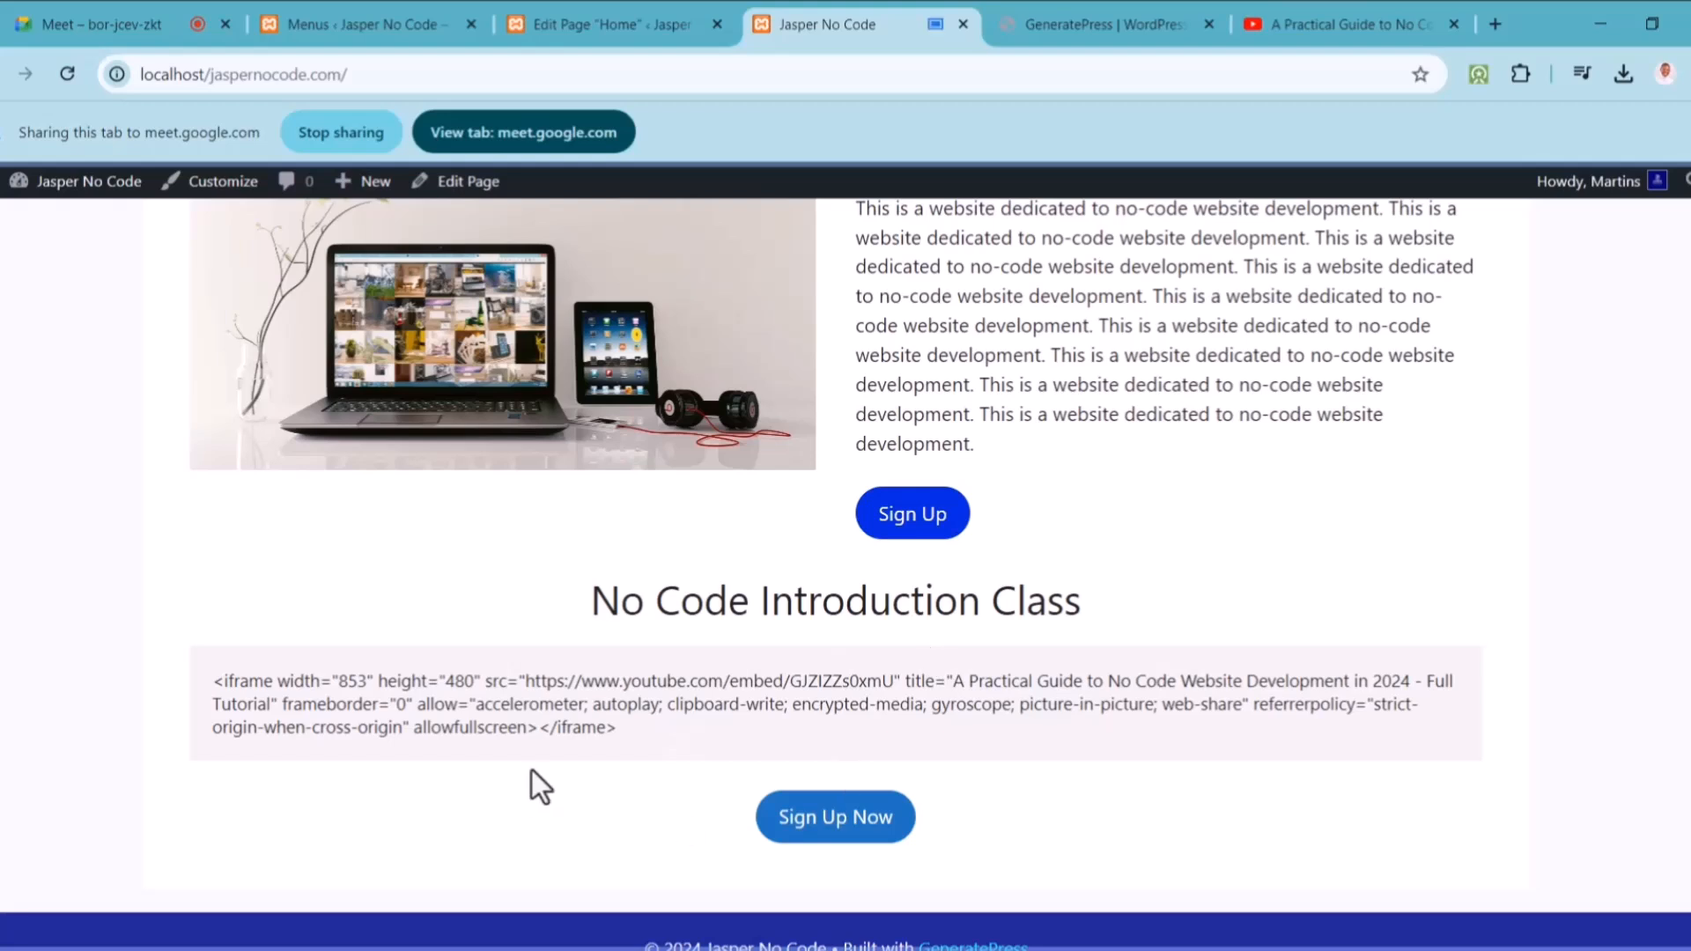
pyautogui.moveTo(613, 729); pyautogui.dragTo(216, 679)
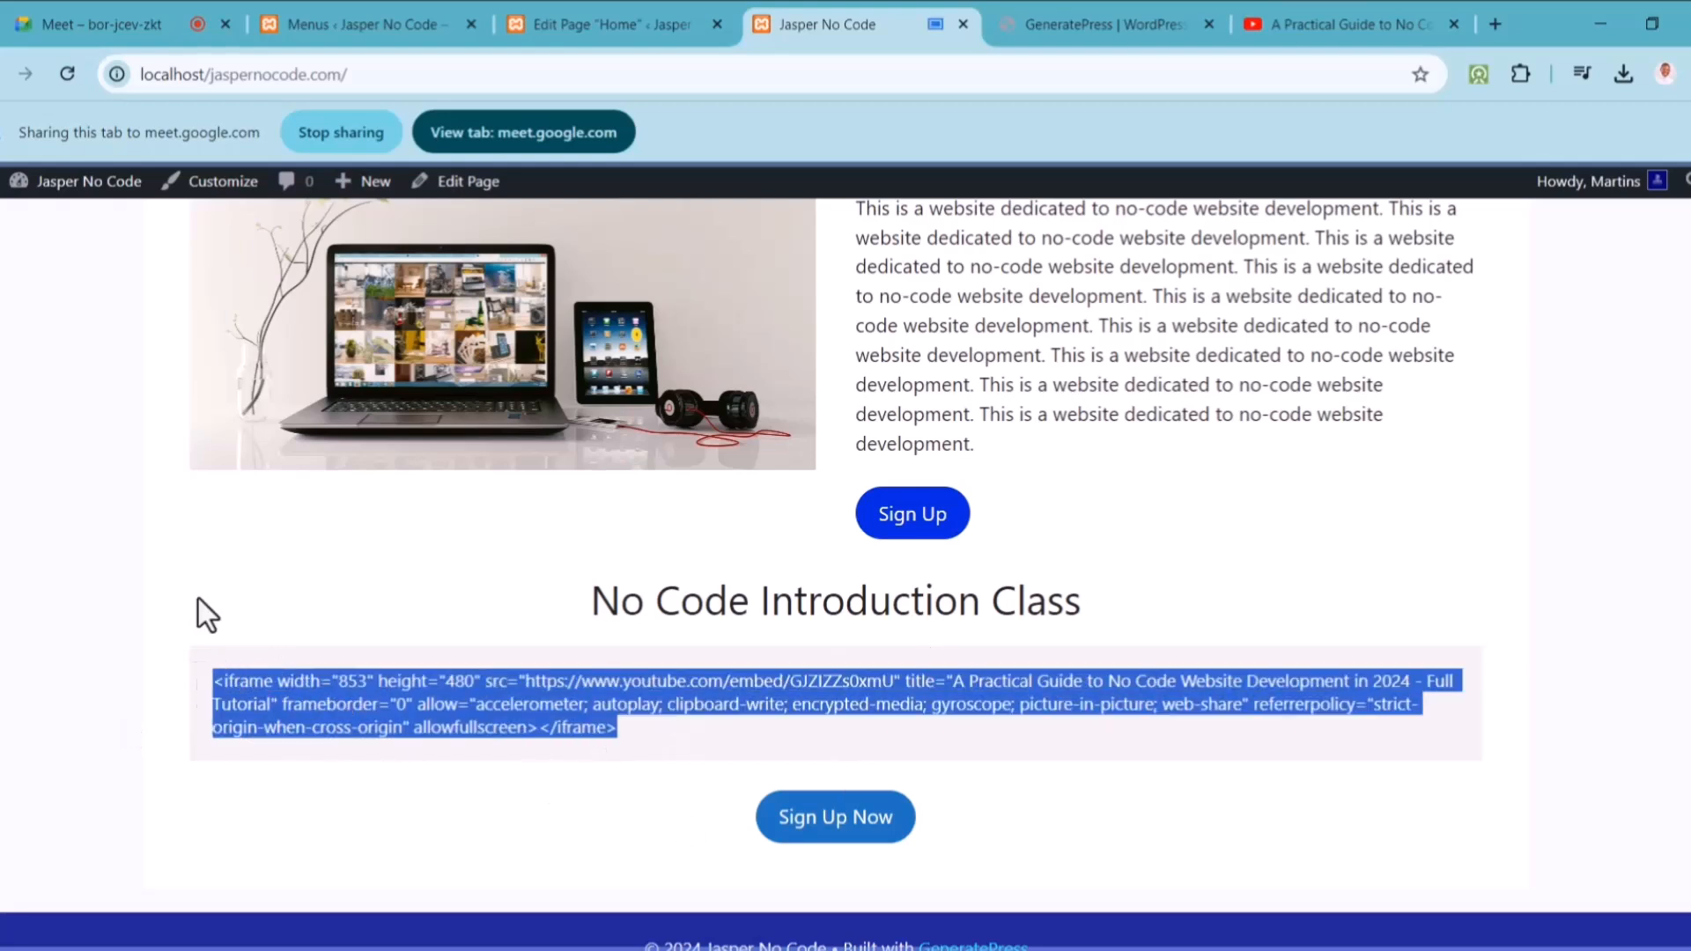
pyautogui.click(620, 24)
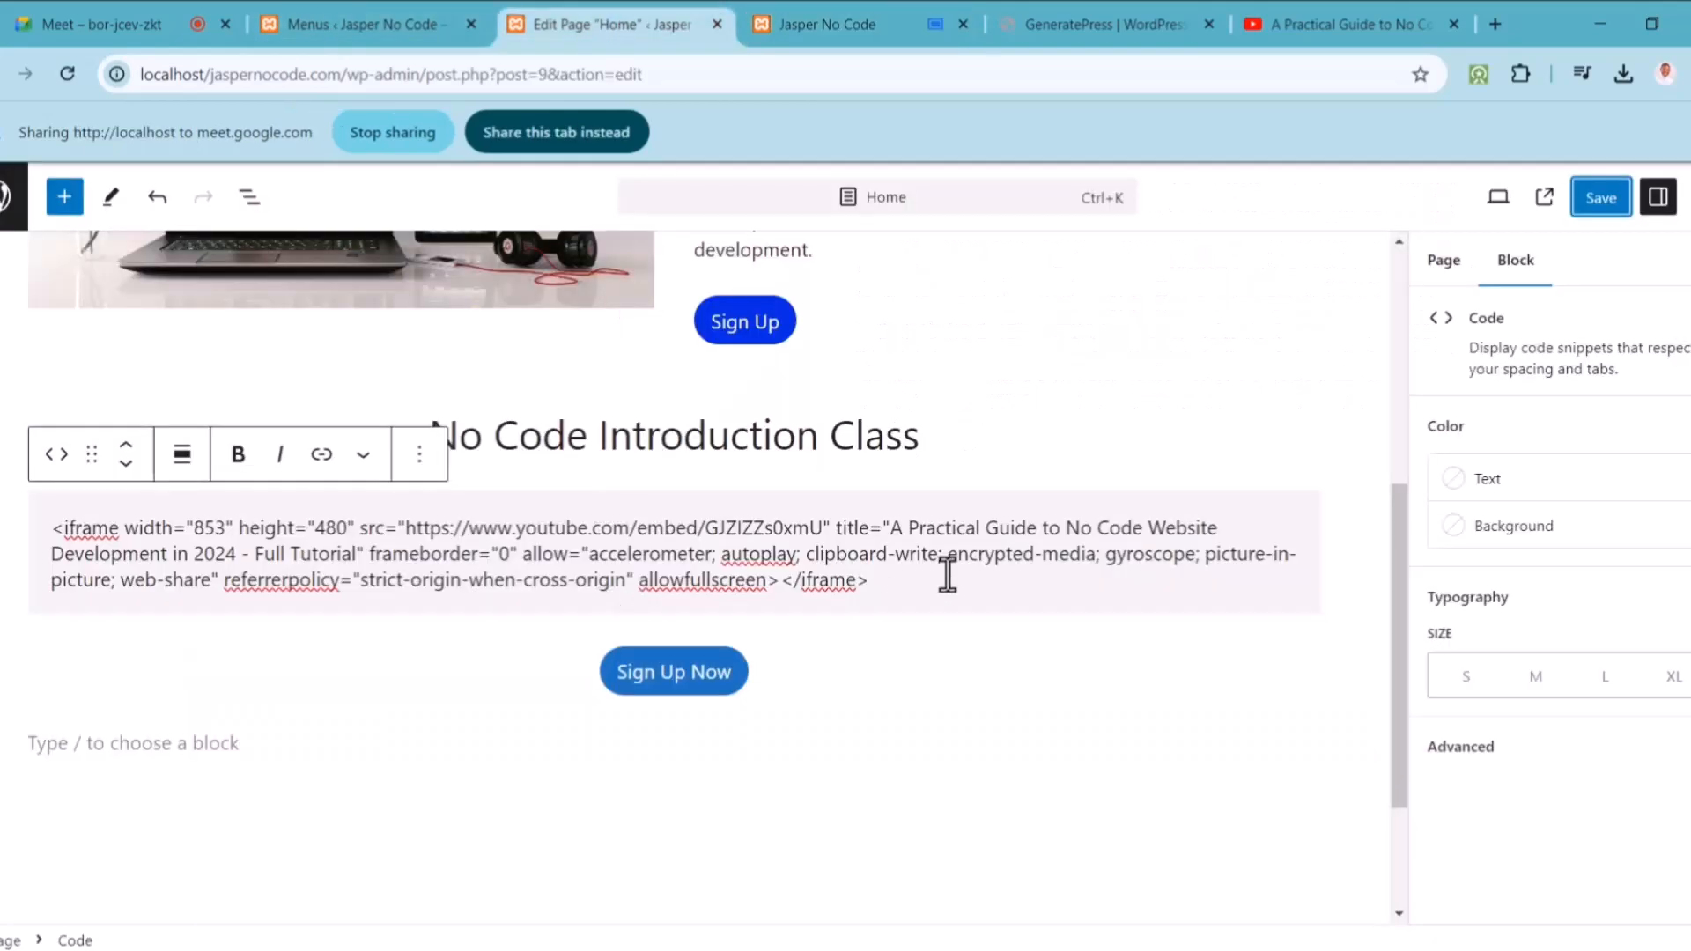
# Step: Clear the iframe code, remove the Code block, and add an empty block under the heading
pyautogui.hotkey('ctrl', 'a')
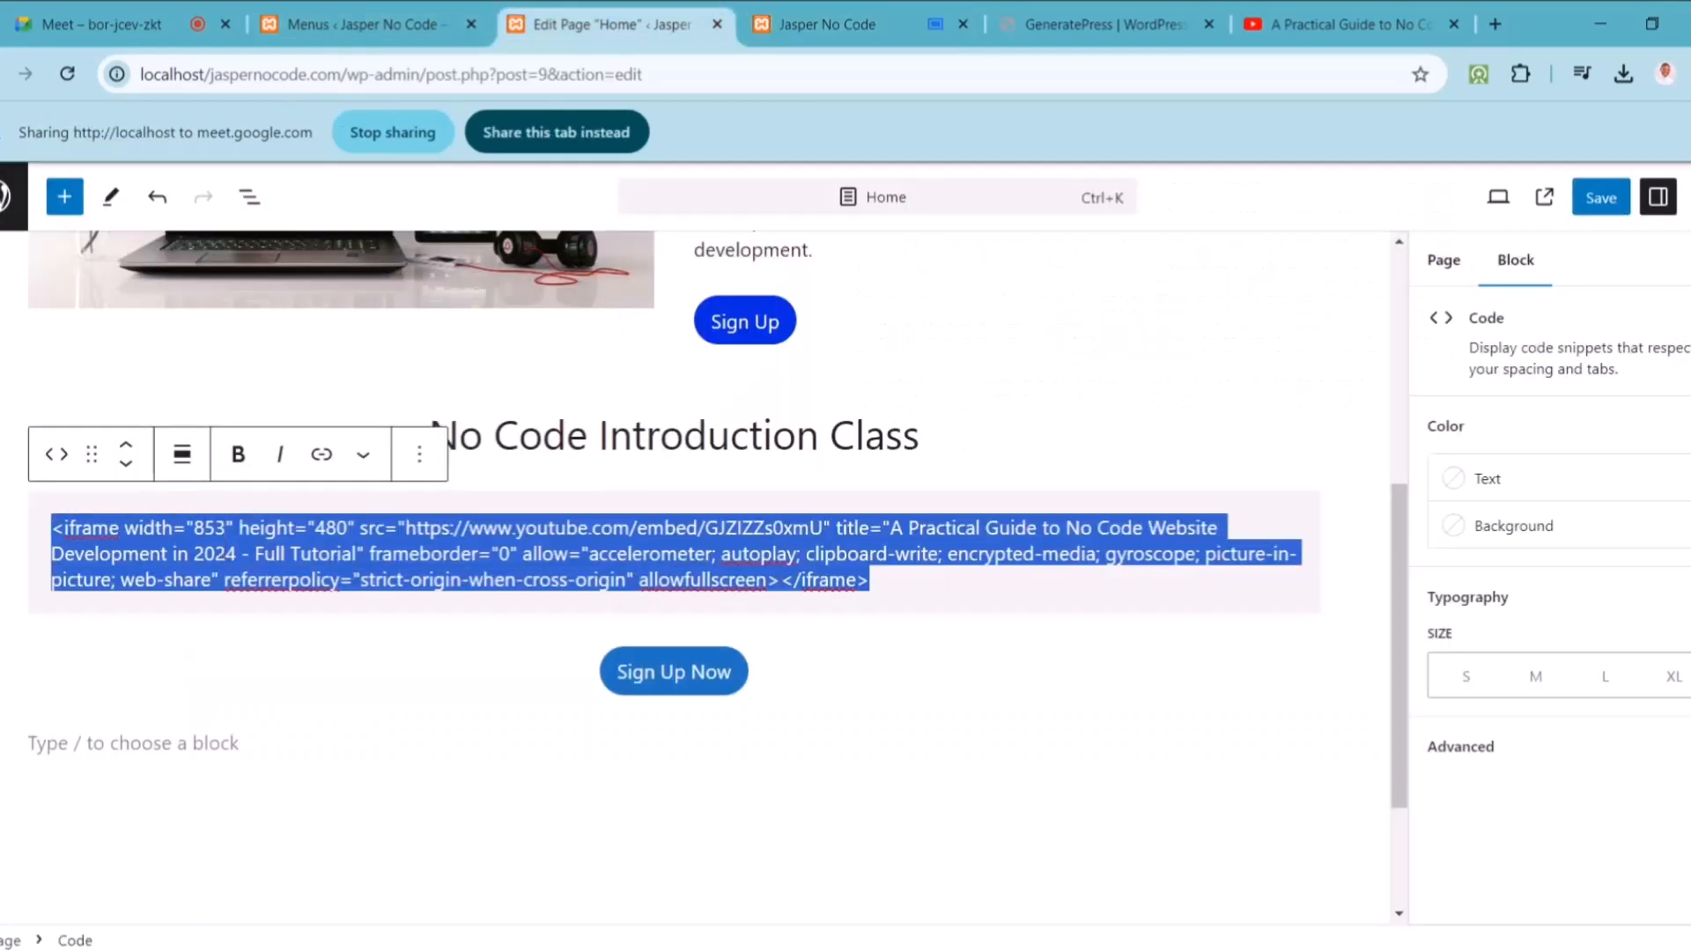
pyautogui.press('BackSpace')
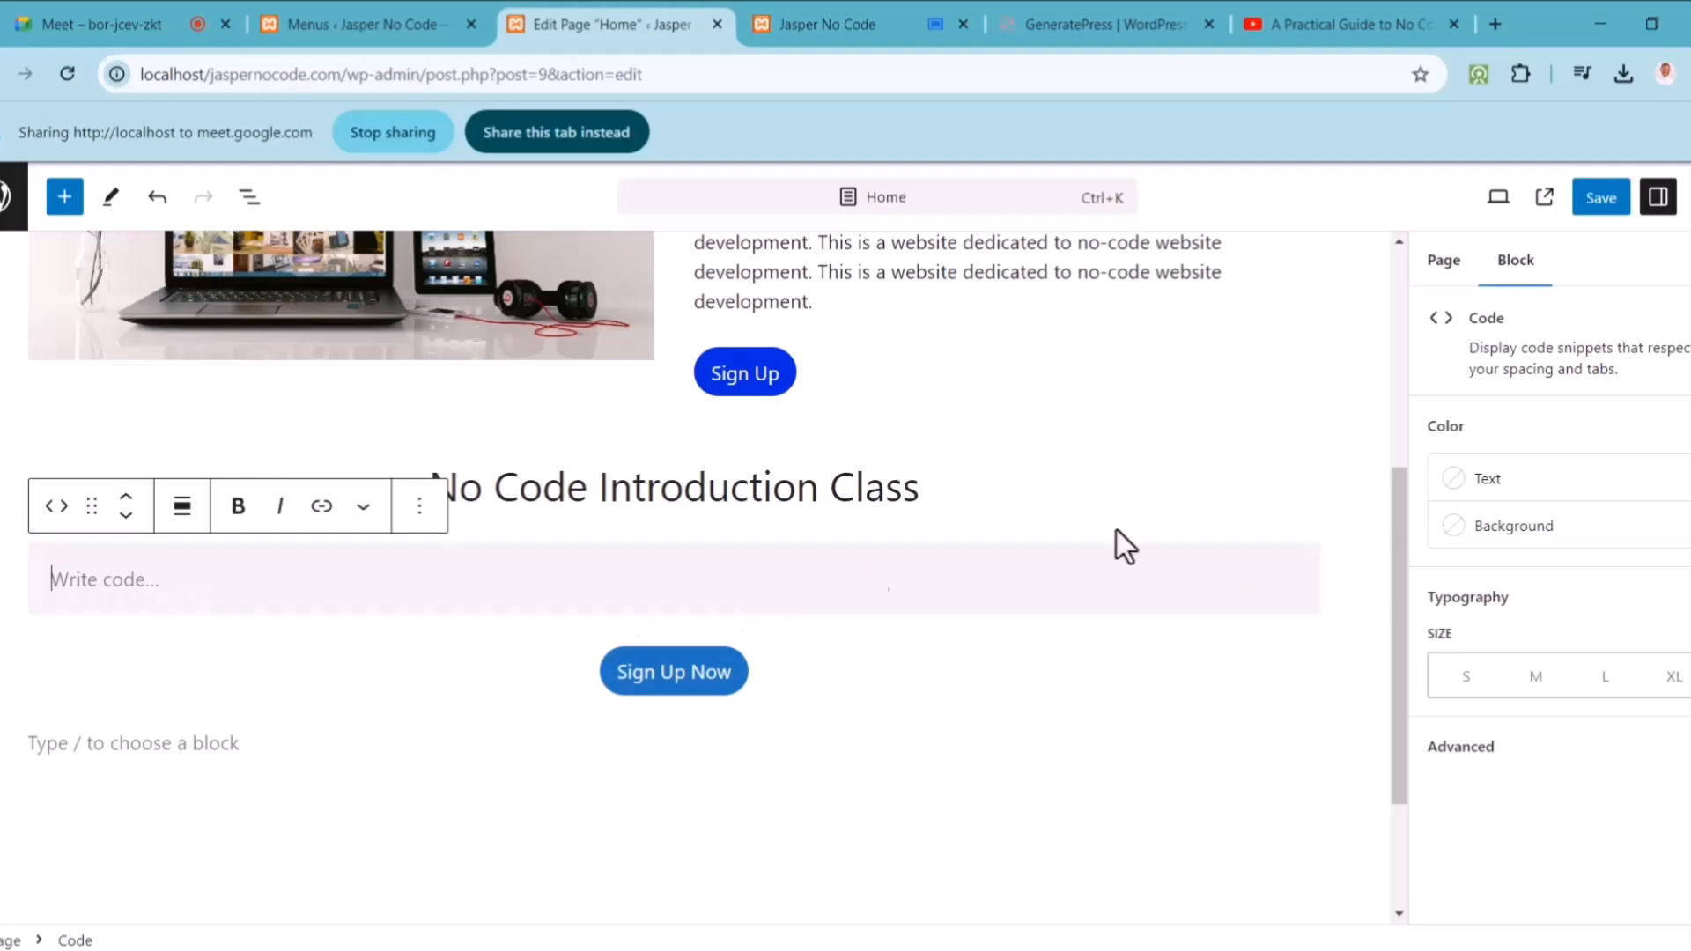
pyautogui.press('BackSpace')
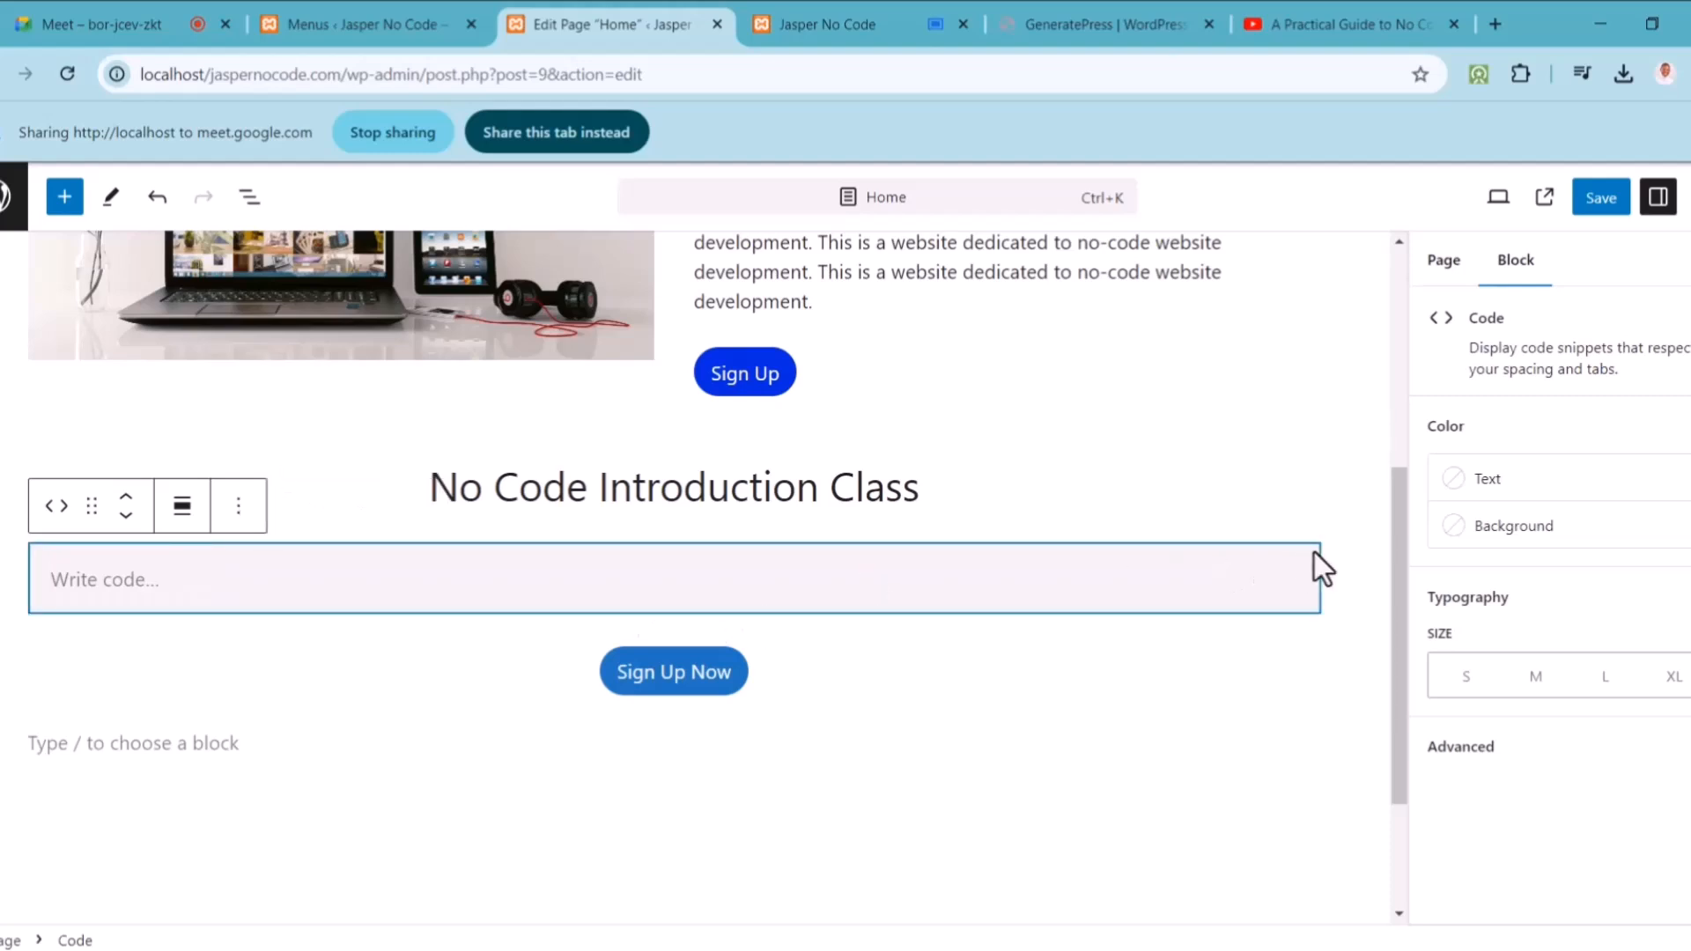
pyautogui.press('BackSpace')
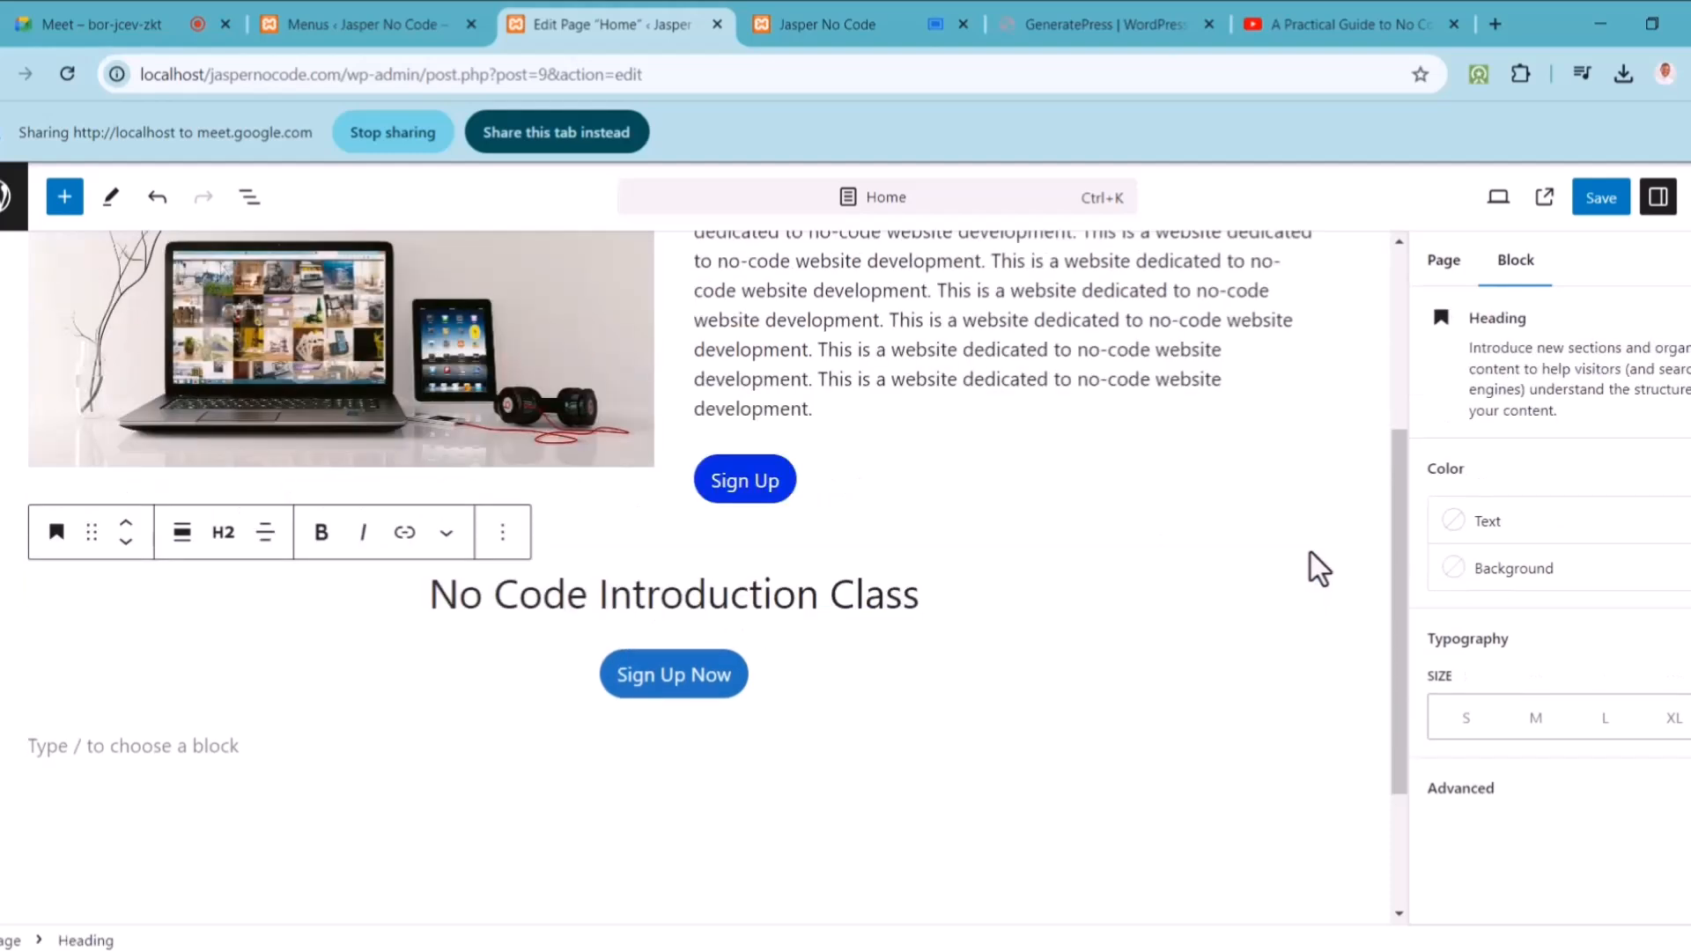
pyautogui.press('Return')
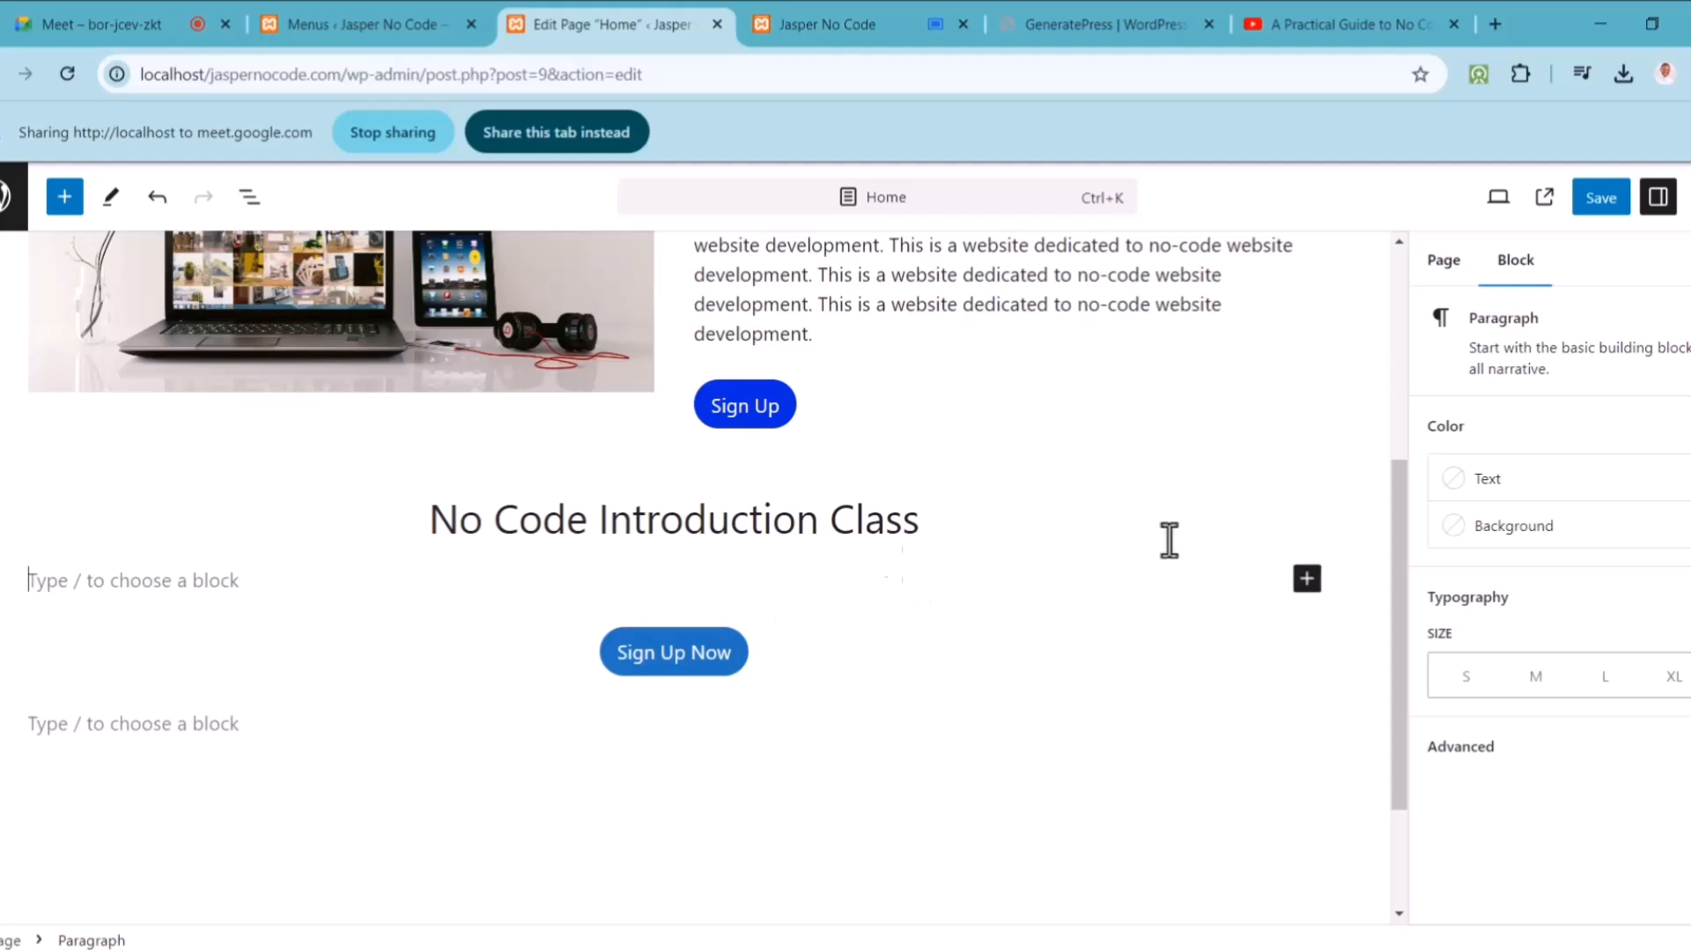
# Step: Insert a Custom HTML block, paste the YouTube iframe code, and save the page
pyautogui.click(1307, 579)
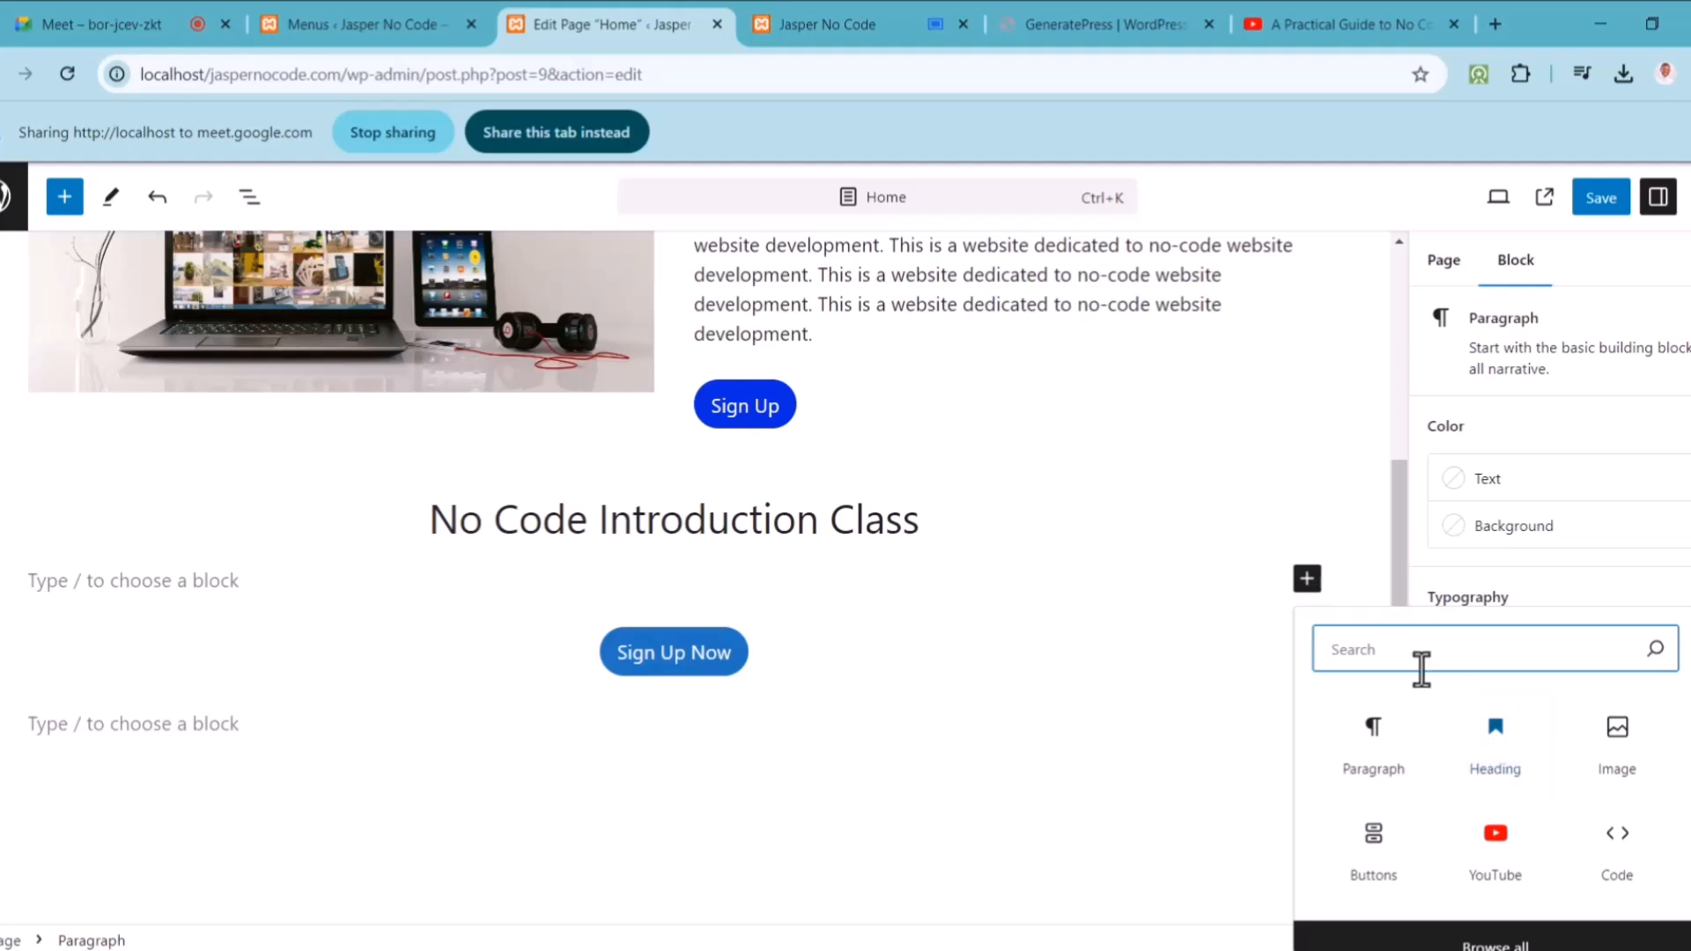
pyautogui.write('htm')
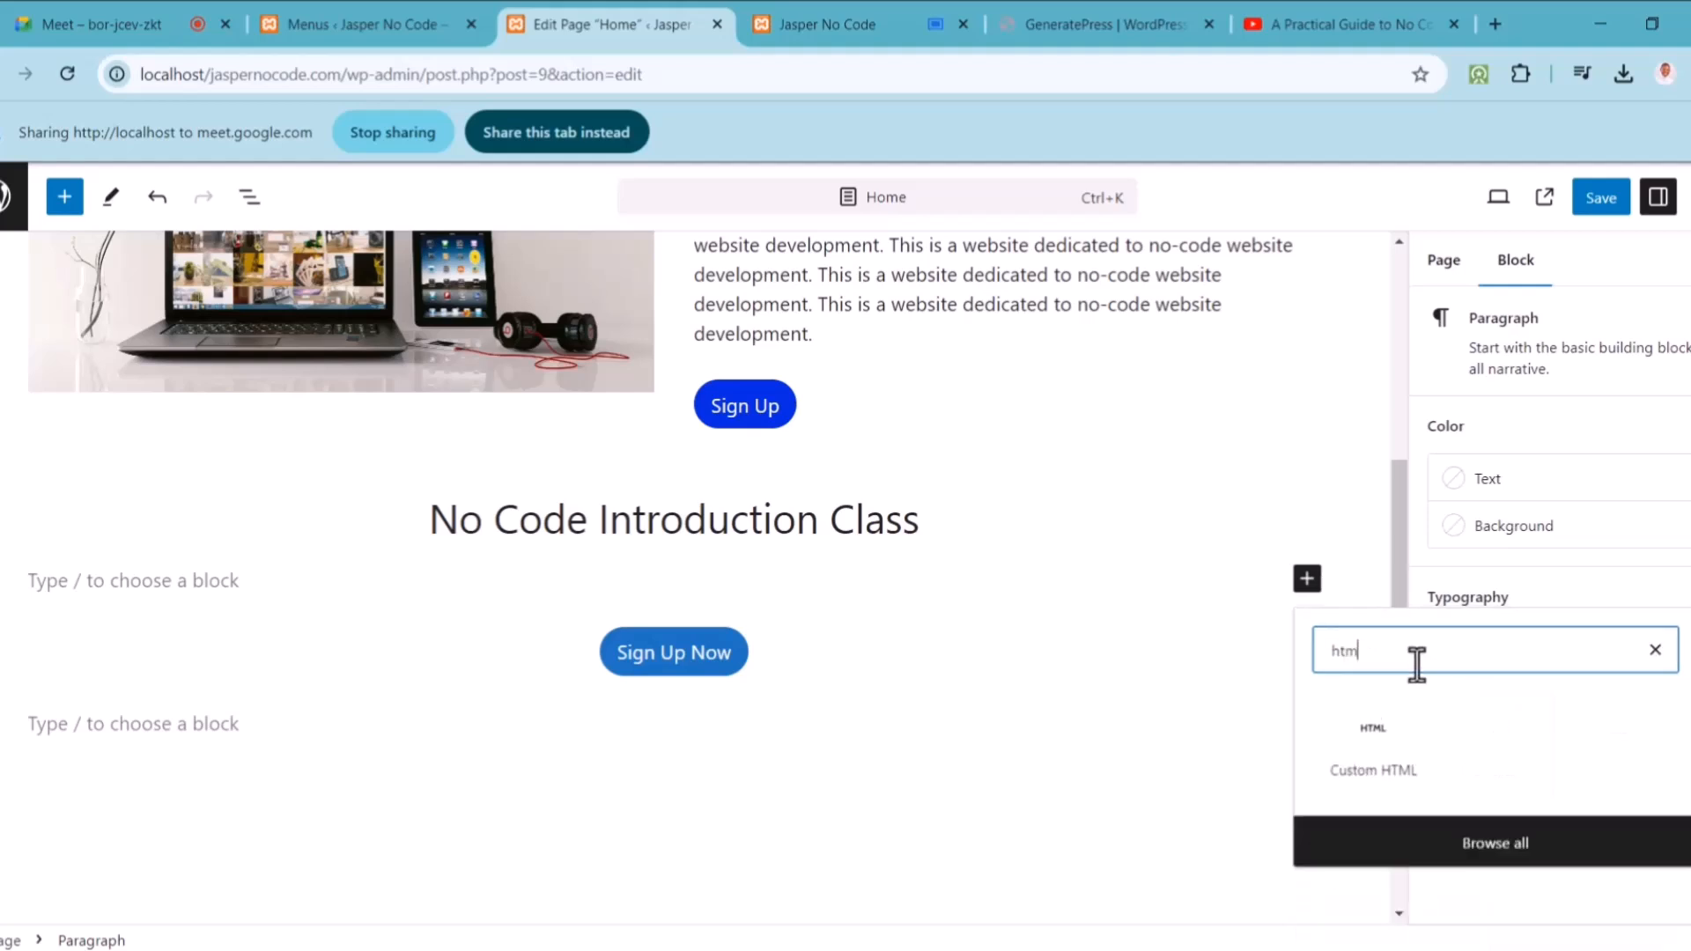
pyautogui.click(1384, 761)
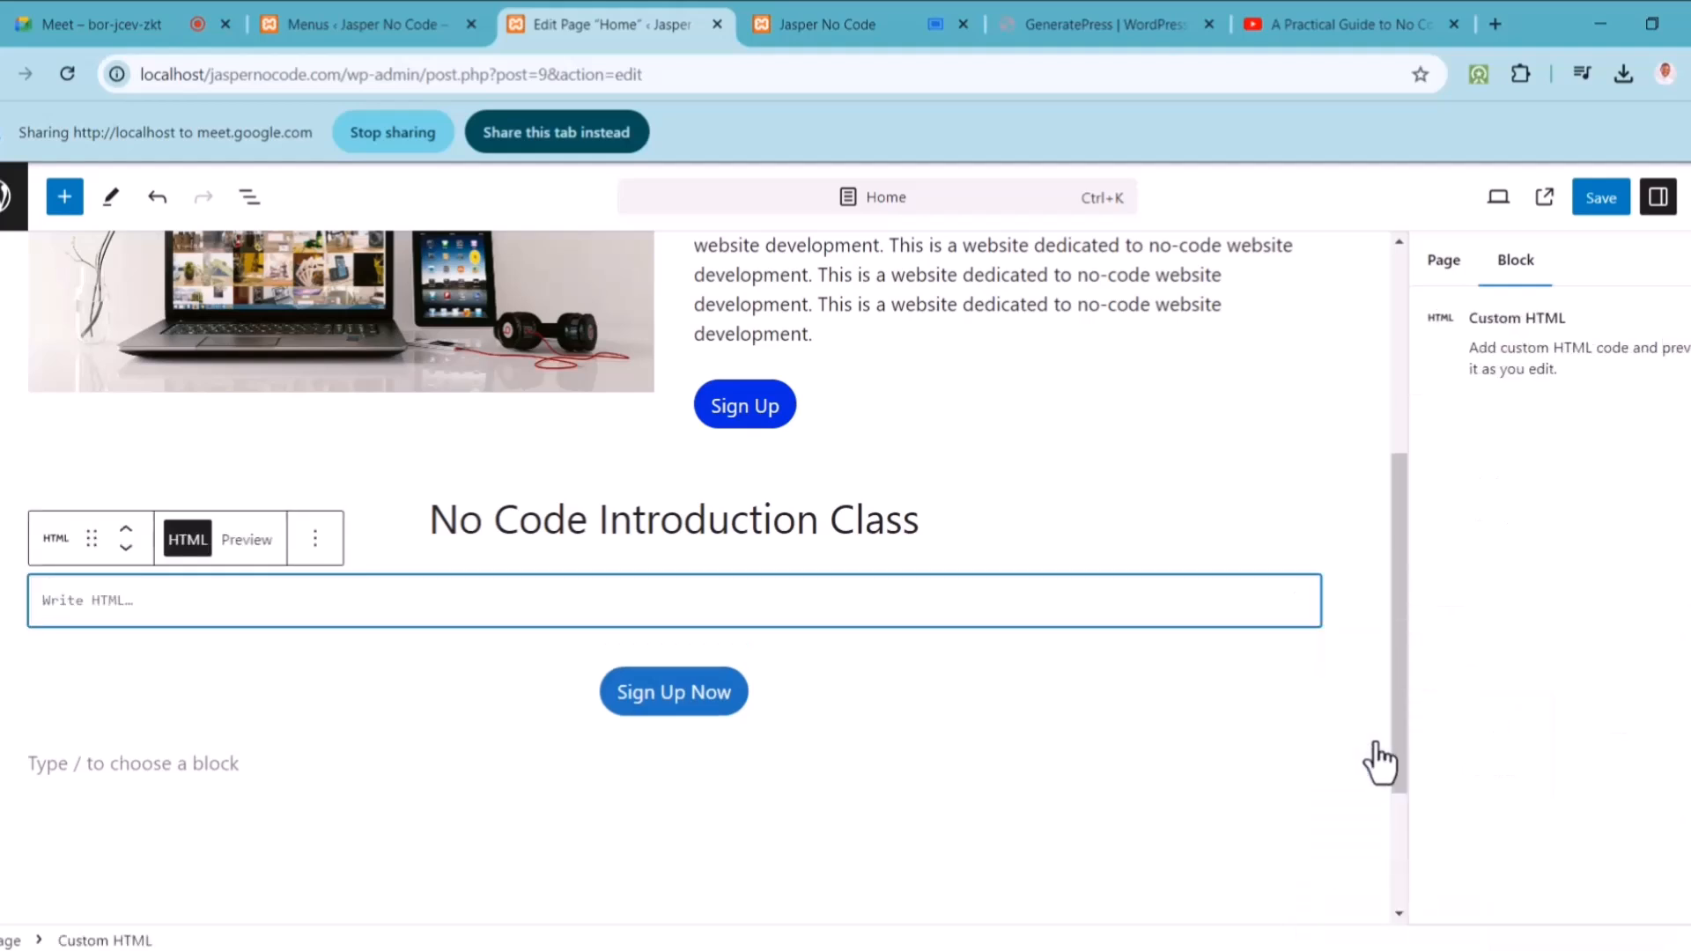
pyautogui.write('<iframe width="853" height="480" src="https://www.youtube.com/embed/GJZIZZs0xmU" title="A Practical Guide to No Code Website Development in 2024 - Full Tutorial" frameborder="0" allow="accelerometer; autoplay; clipboard-write; encrypted-media; gyroscope; picture-in-picture; web-share" referrerpolicy="strict-origin-when-cross-origin" allowfullscreen></iframe>')
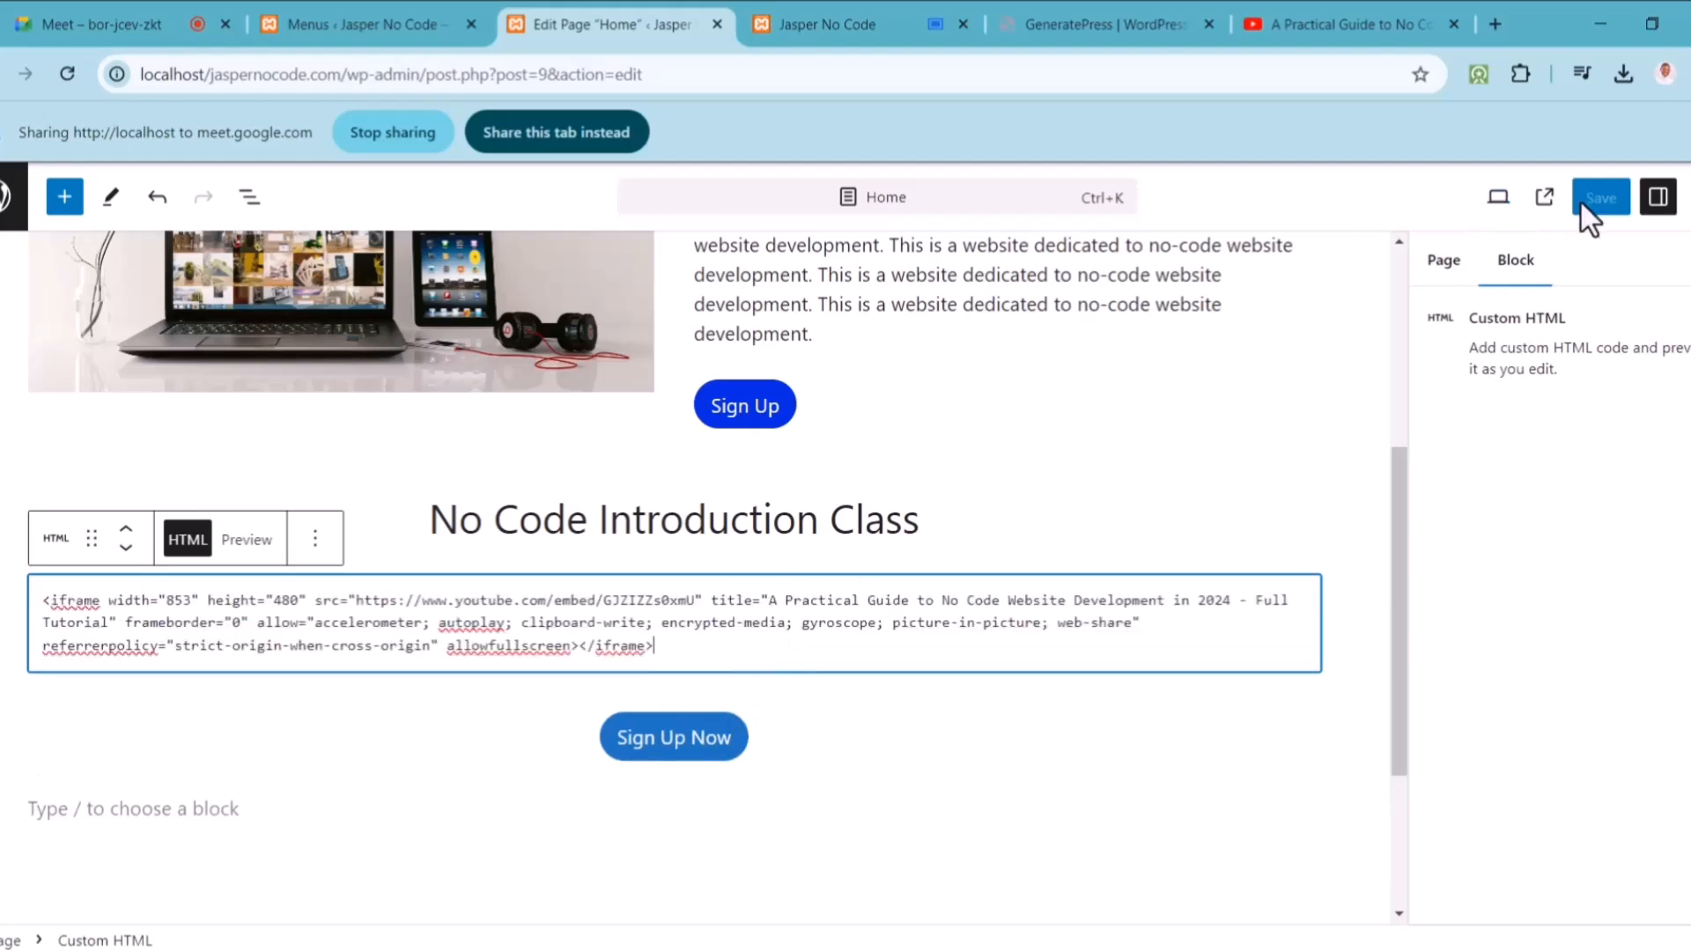
pyautogui.click(1606, 200)
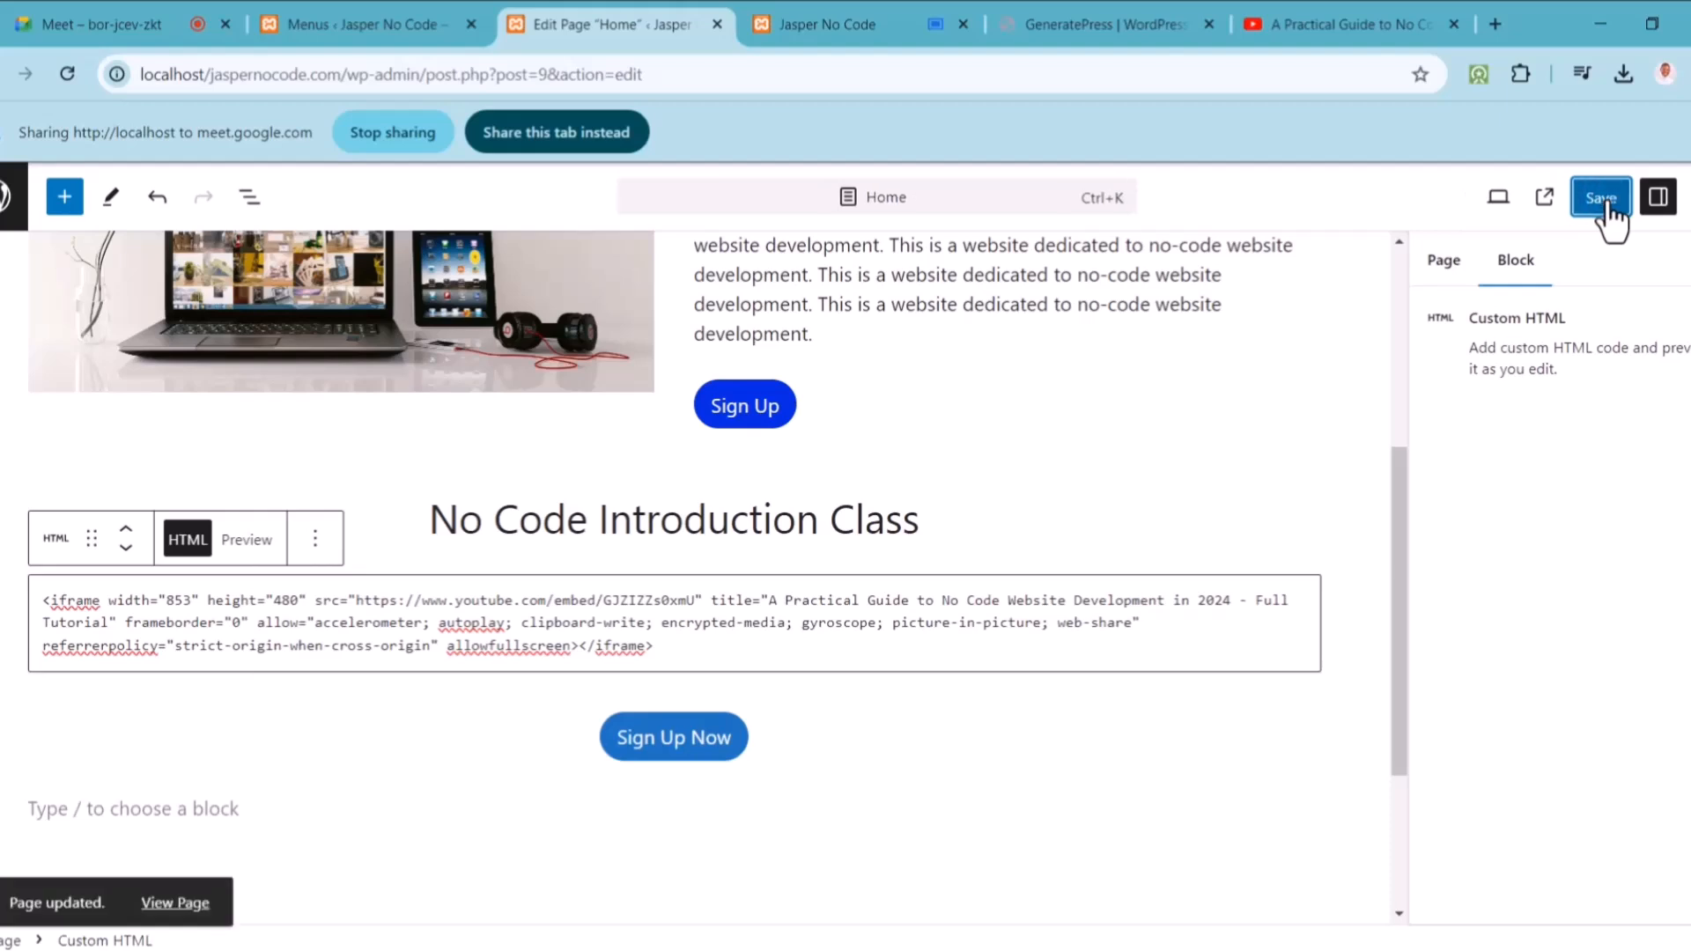
# Step: Share the editor tab in the meeting and delete all embed code from the Custom HTML block
pyautogui.click(874, 11)
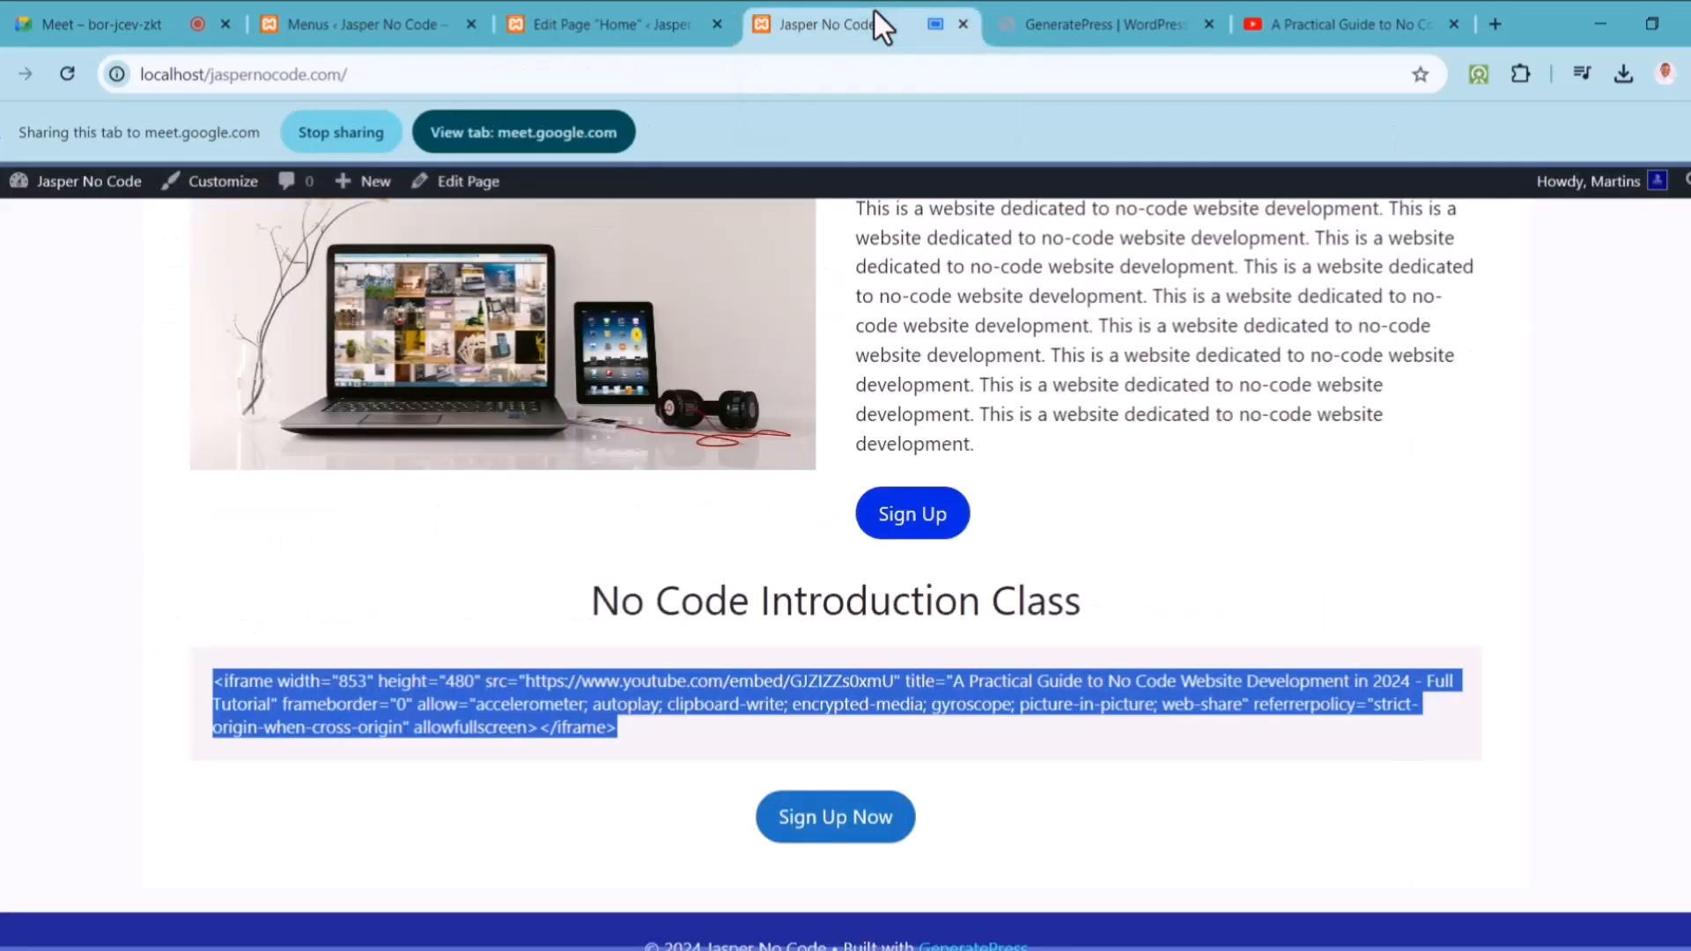
pyautogui.click(632, 21)
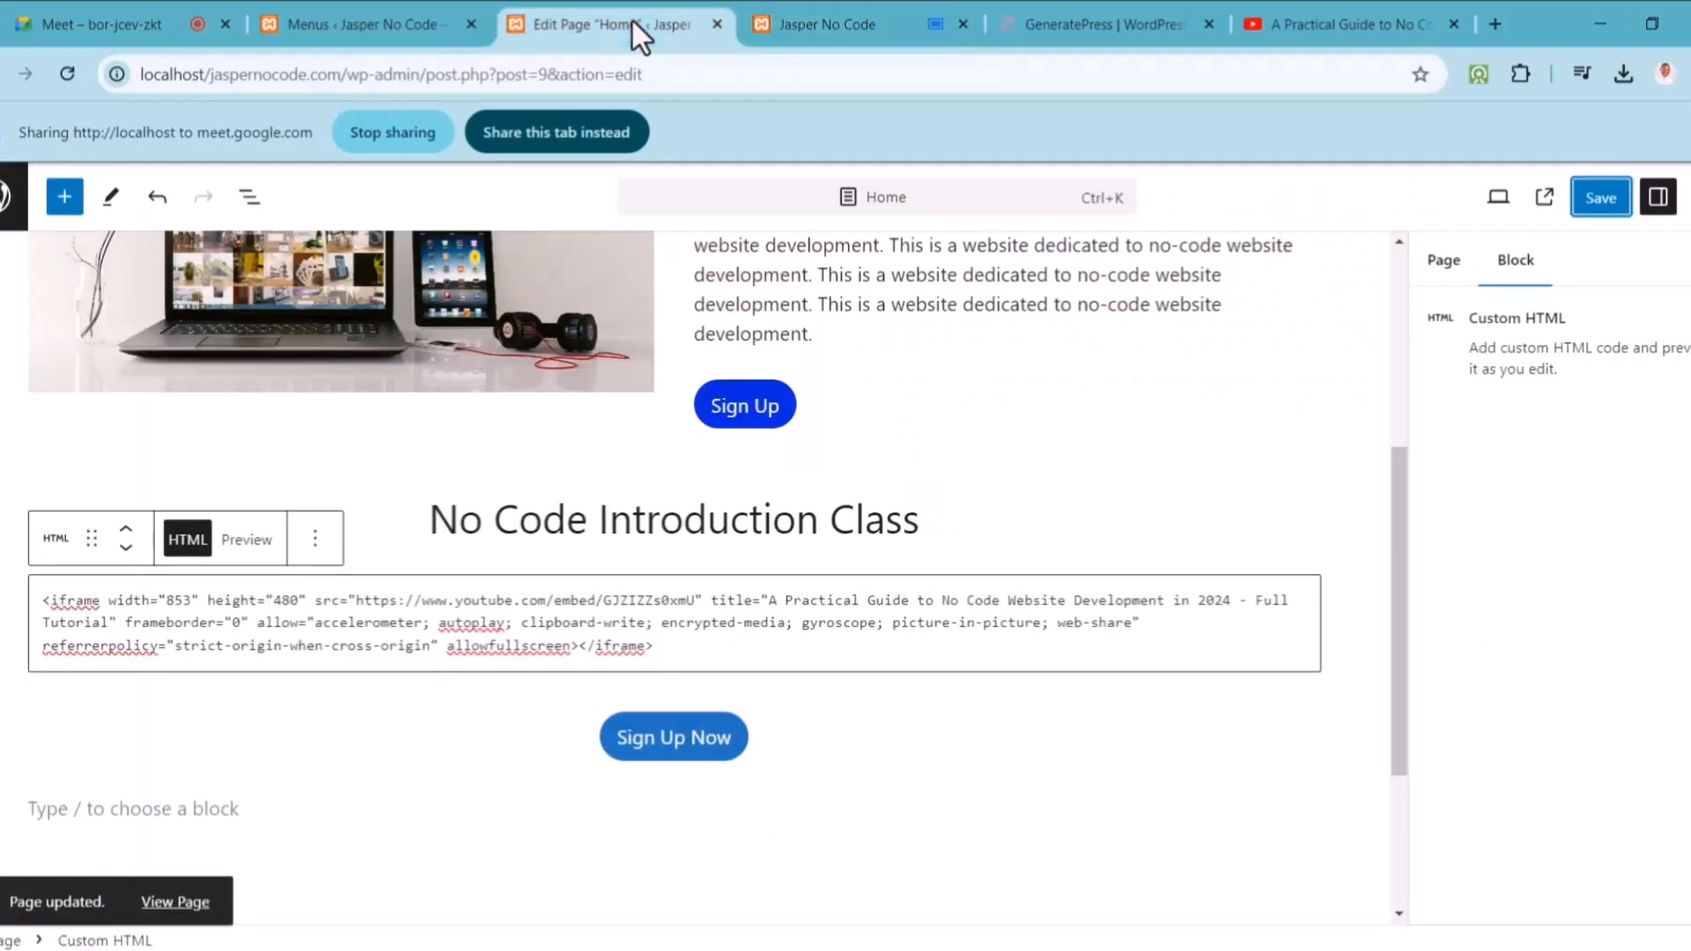
pyautogui.click(555, 130)
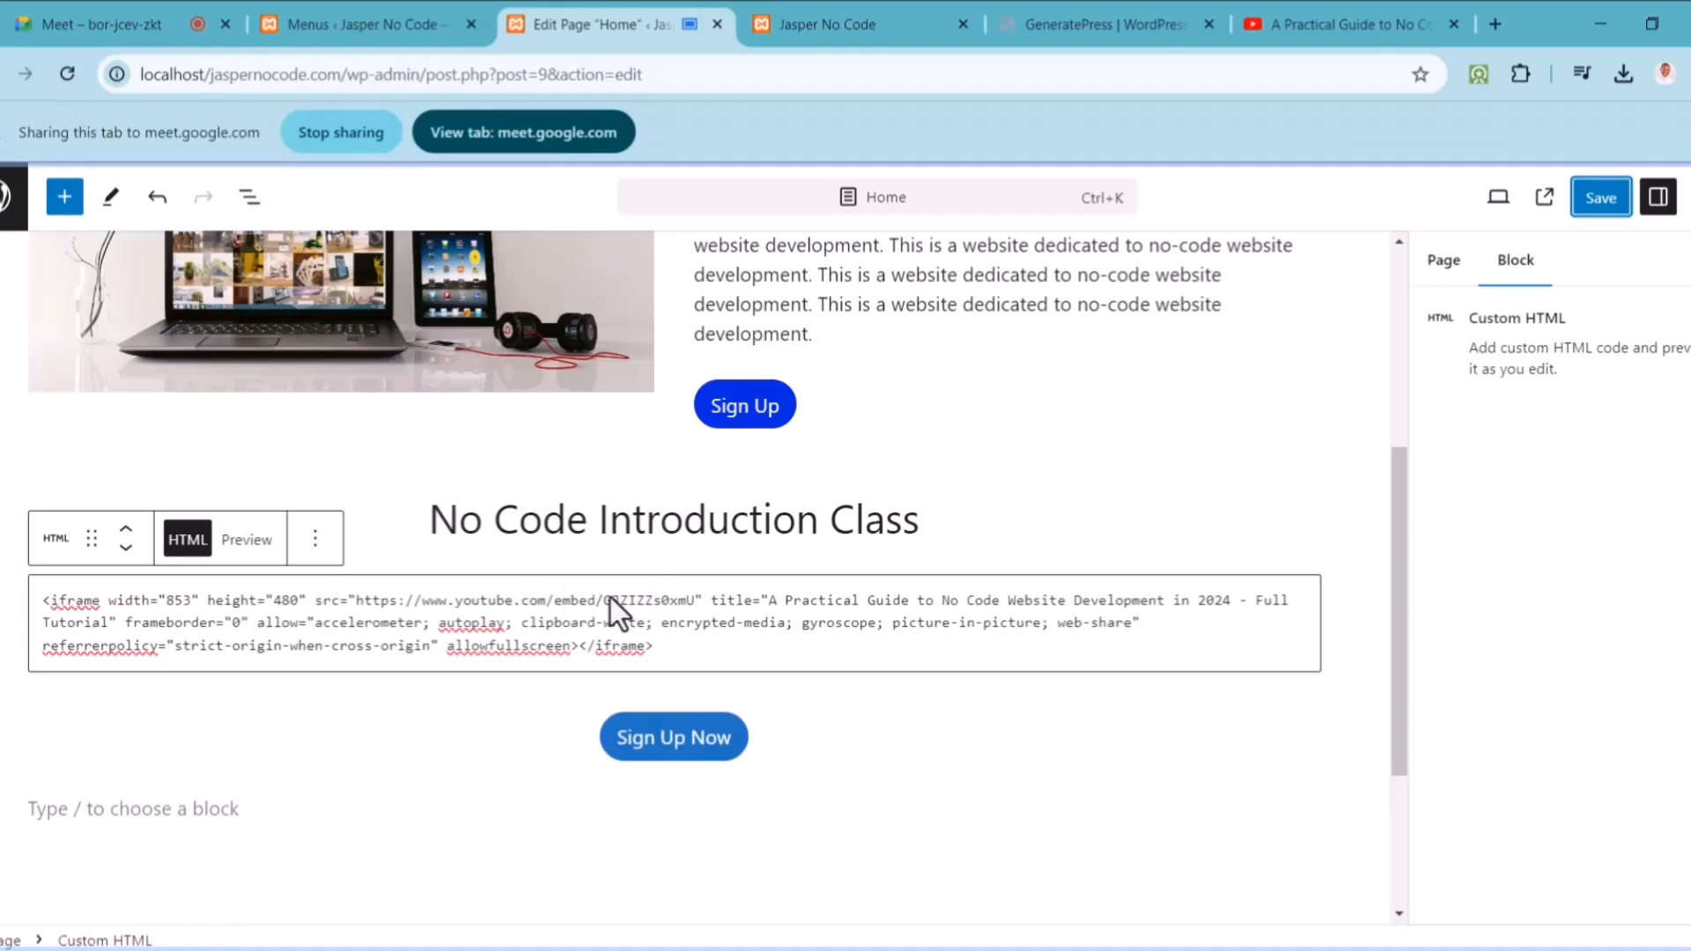
pyautogui.click(31, 592)
pyautogui.hotkey('ctrl', 'a')
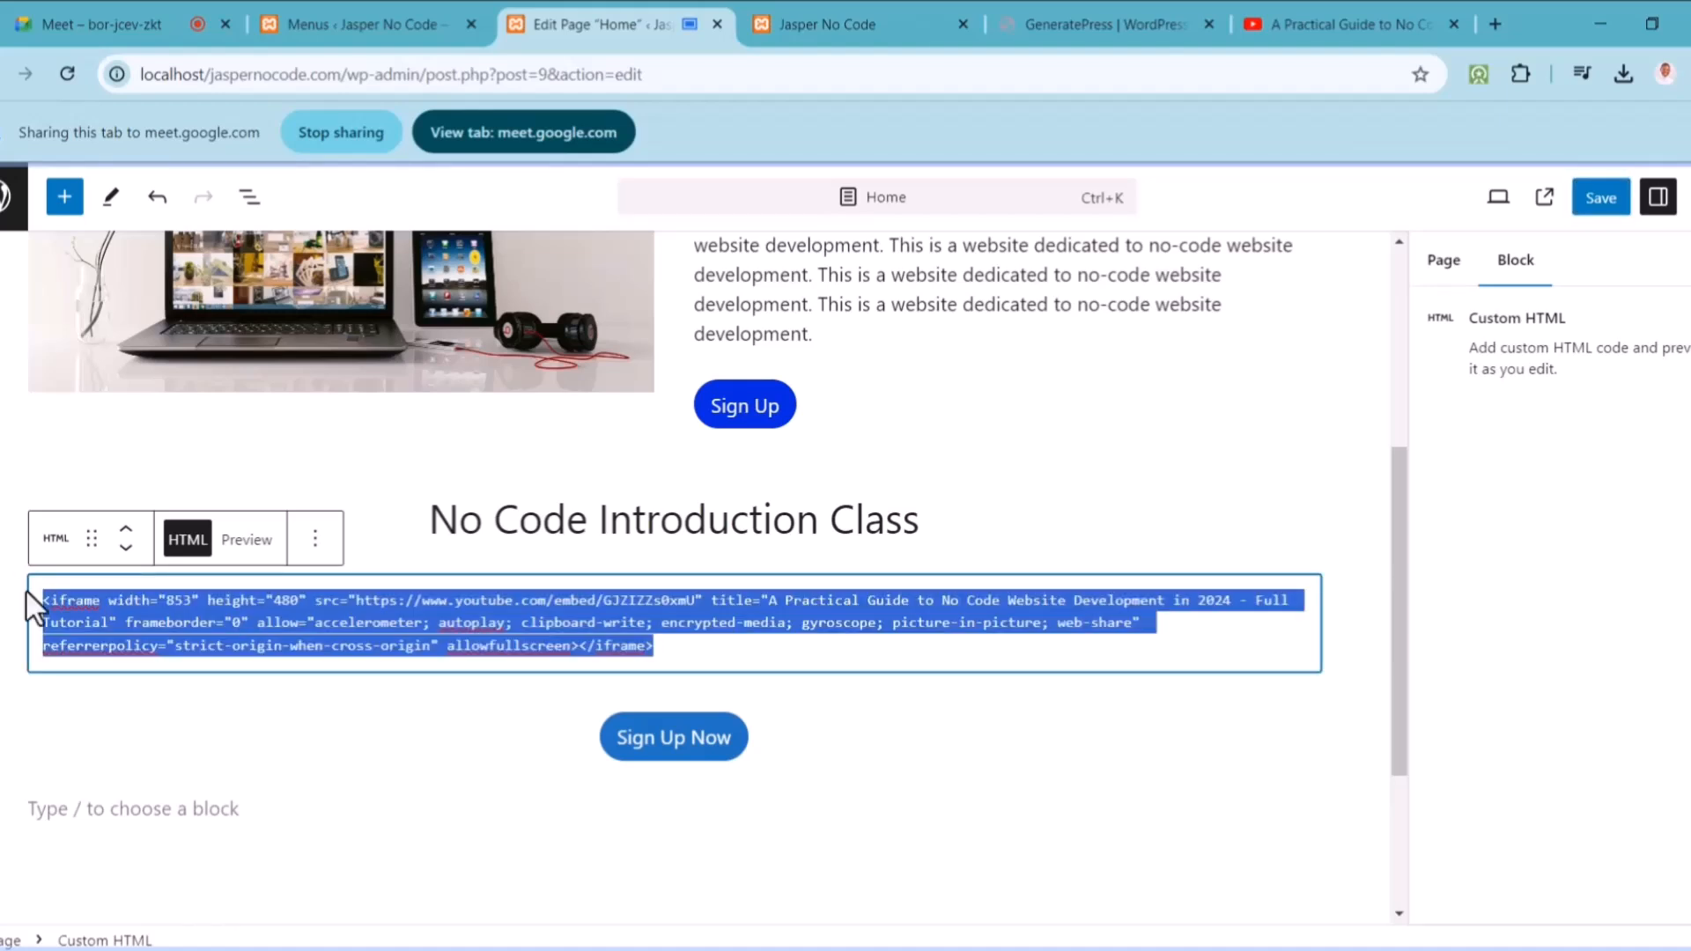
pyautogui.press('BackSpace')
# Step: Delete the empty Custom HTML block under the heading
pyautogui.click(314, 541)
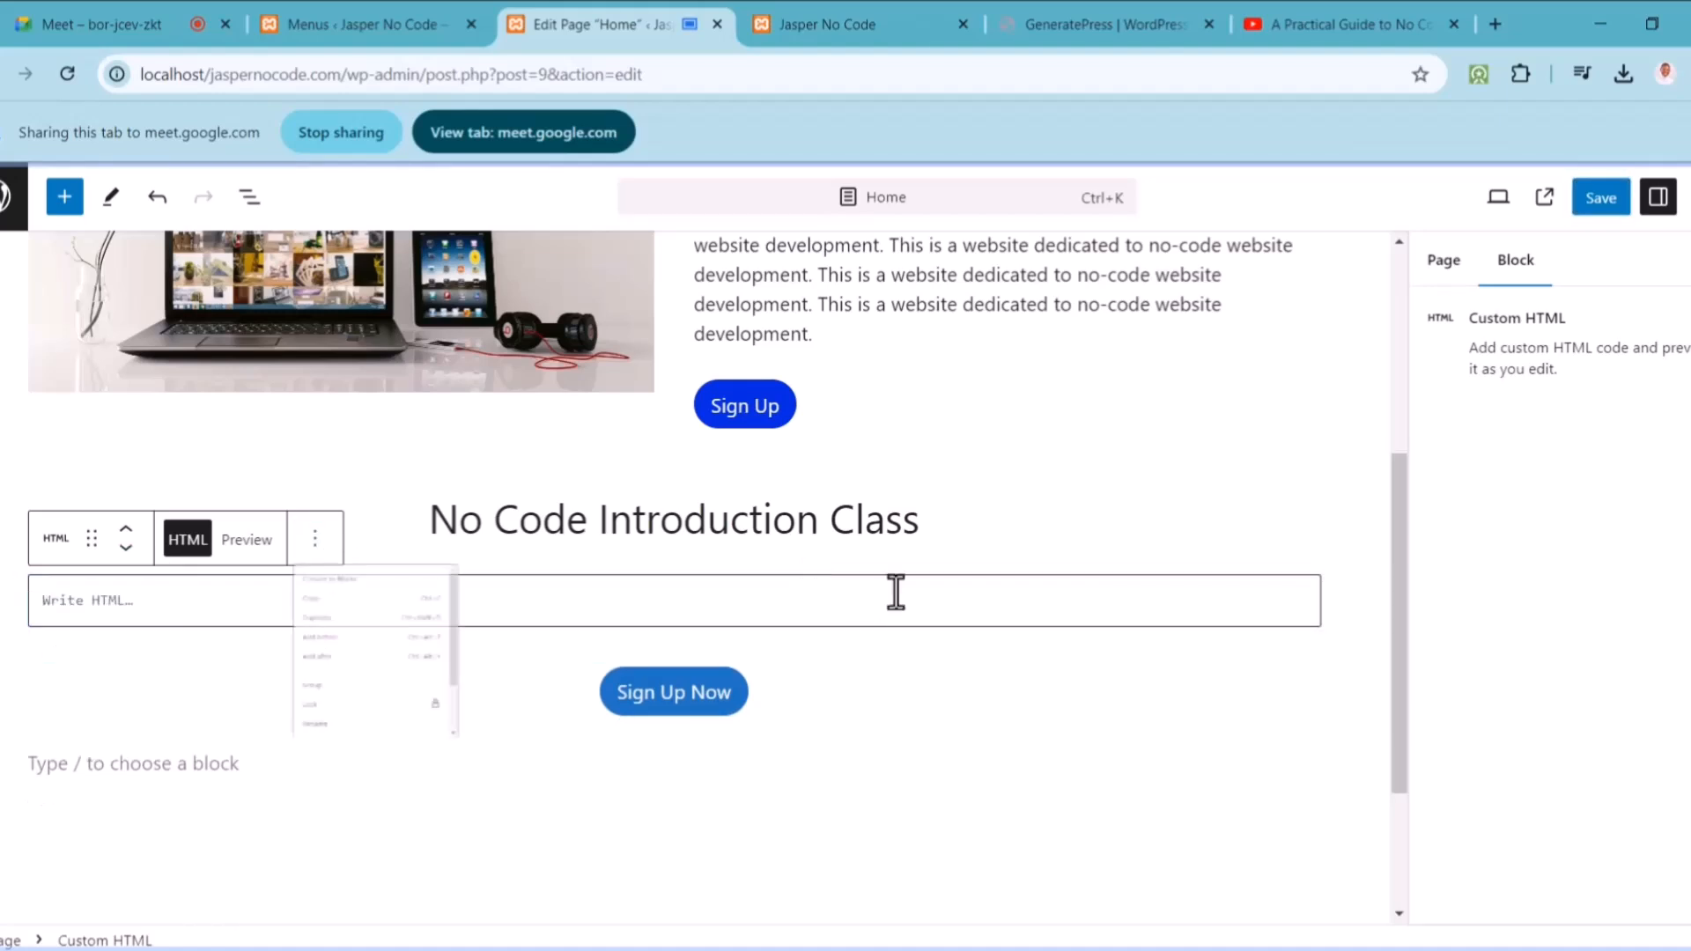
pyautogui.click(1138, 571)
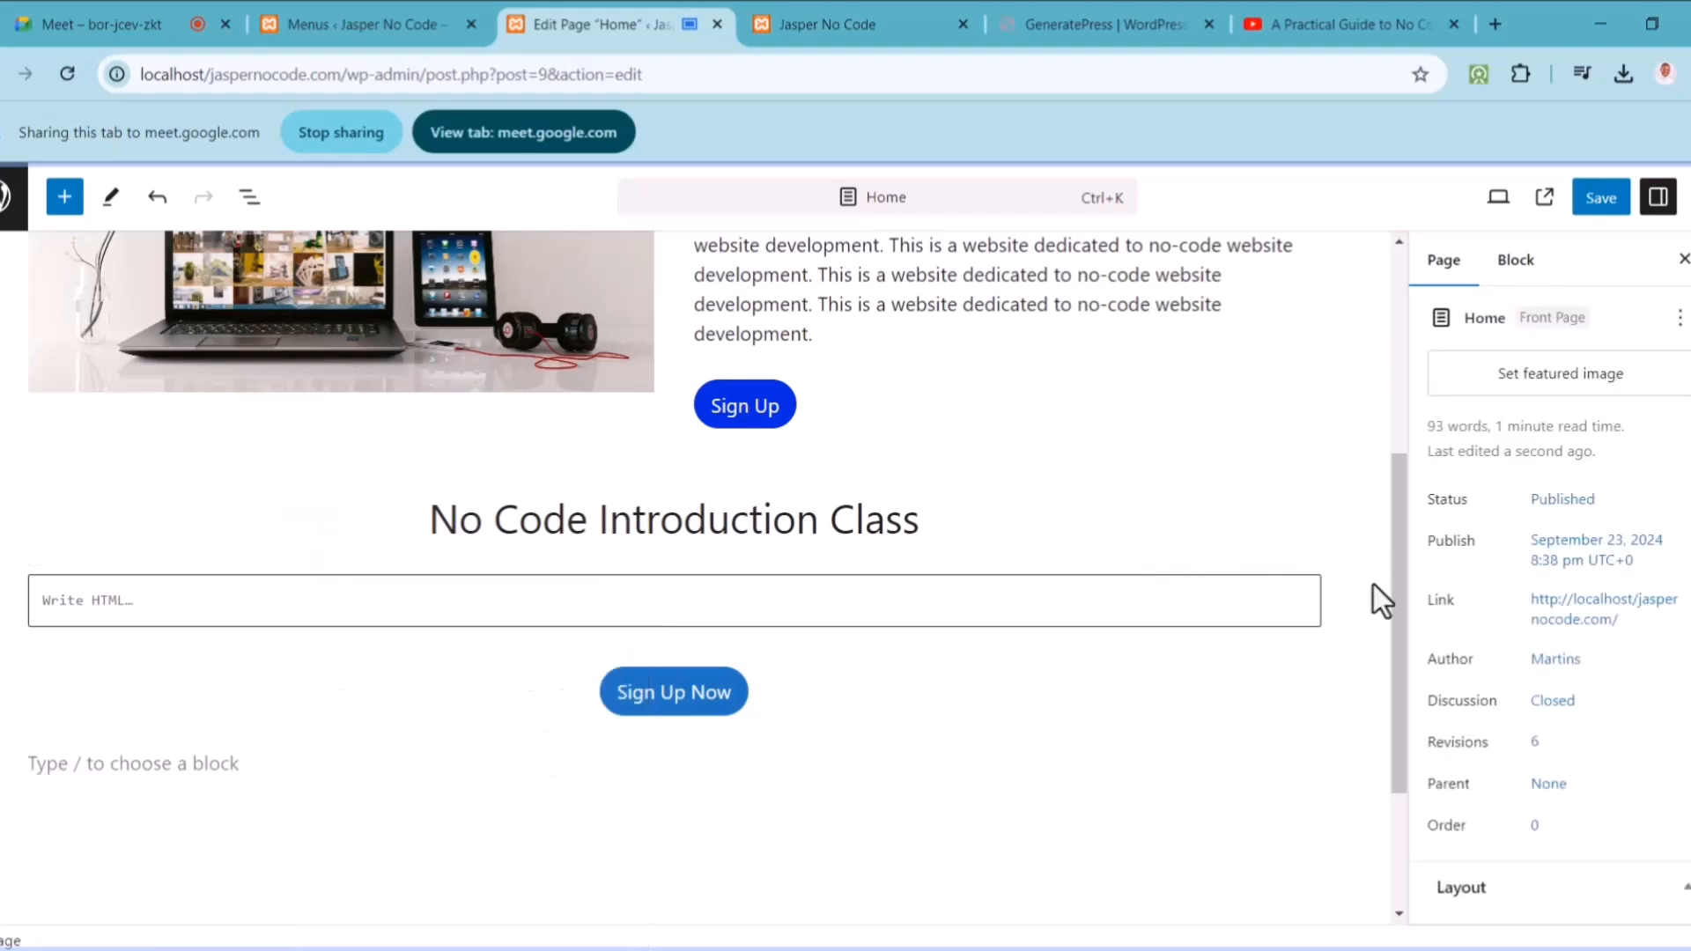
pyautogui.click(1310, 616)
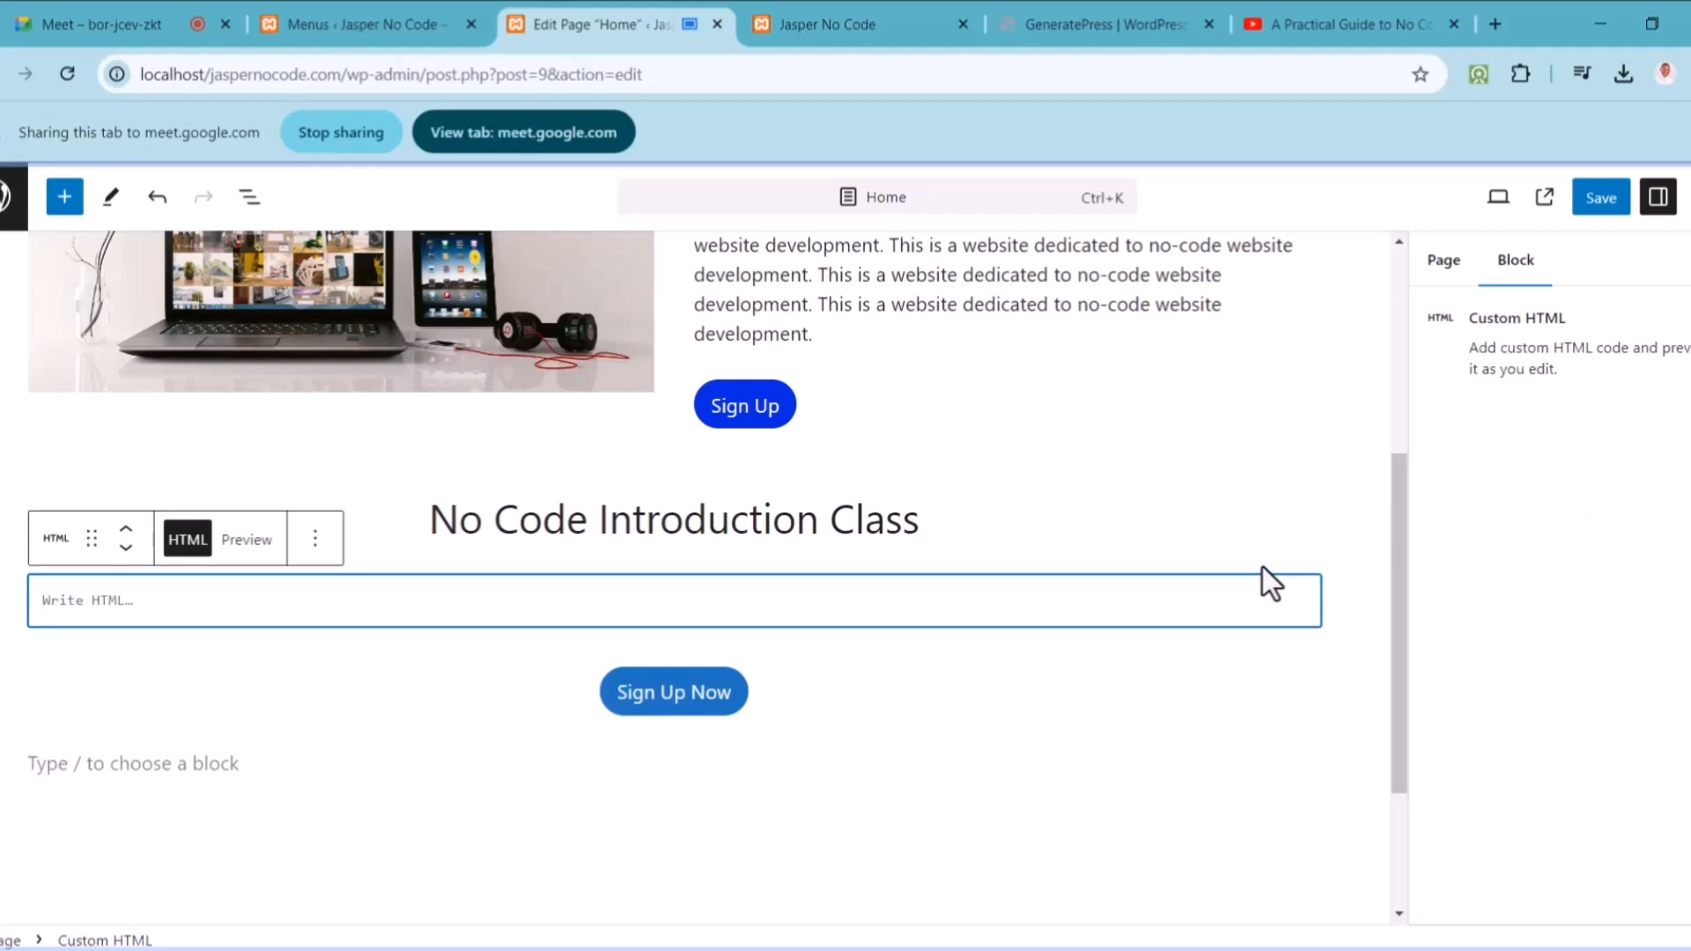
pyautogui.click(326, 548)
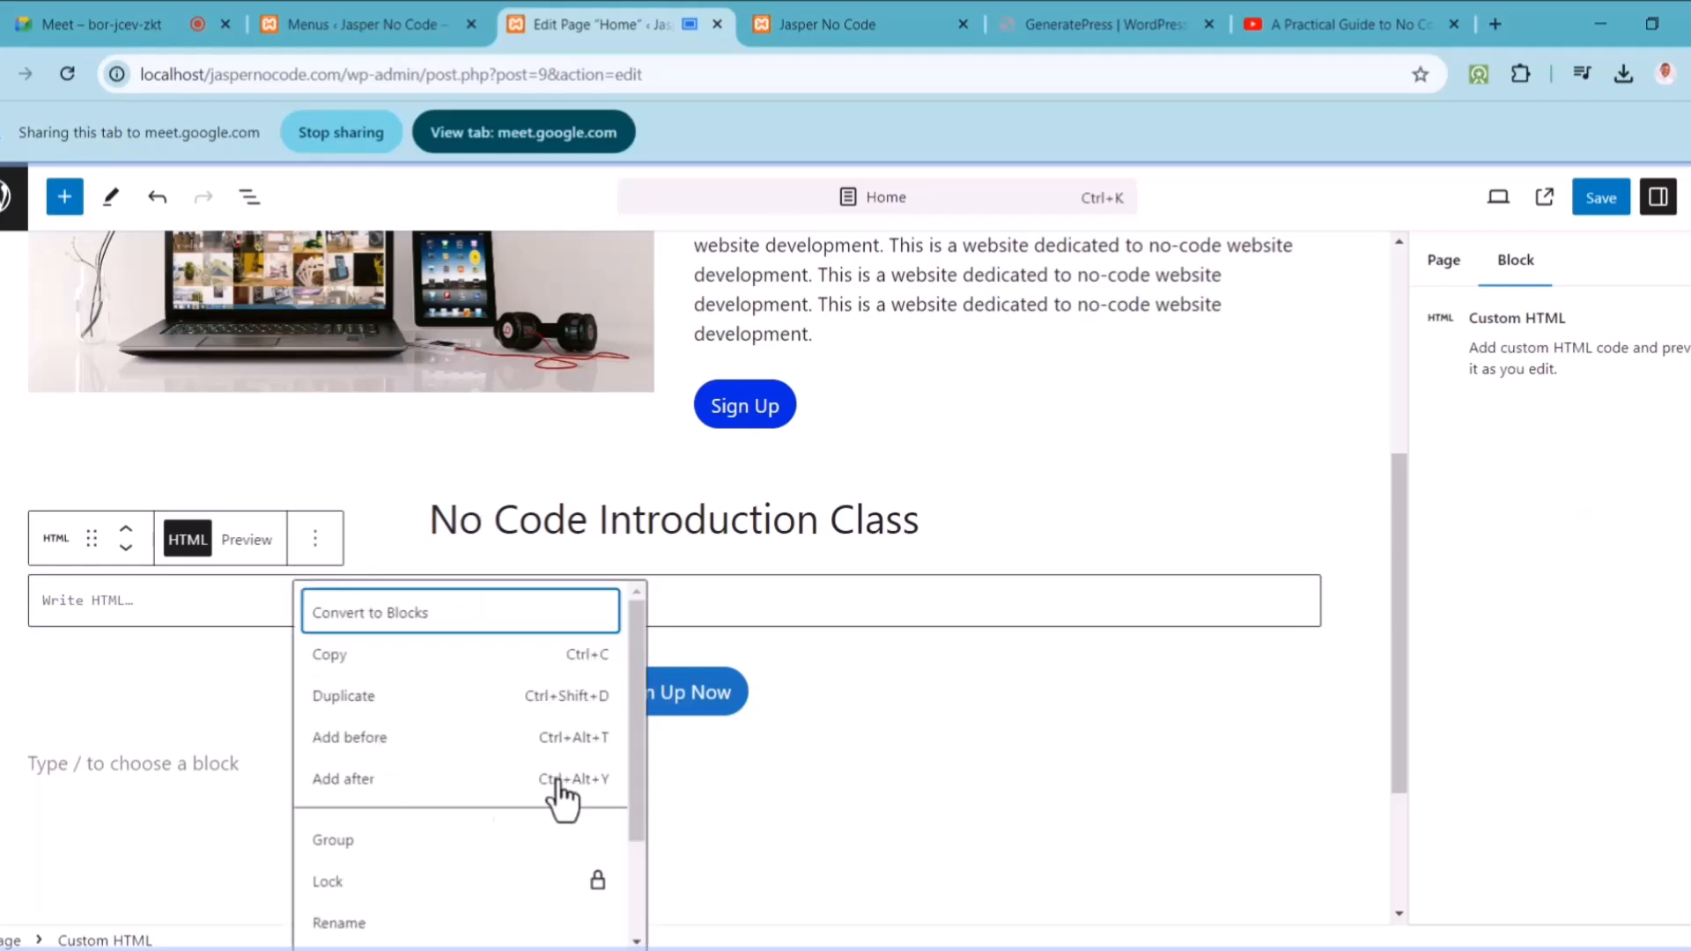
pyautogui.click(634, 890)
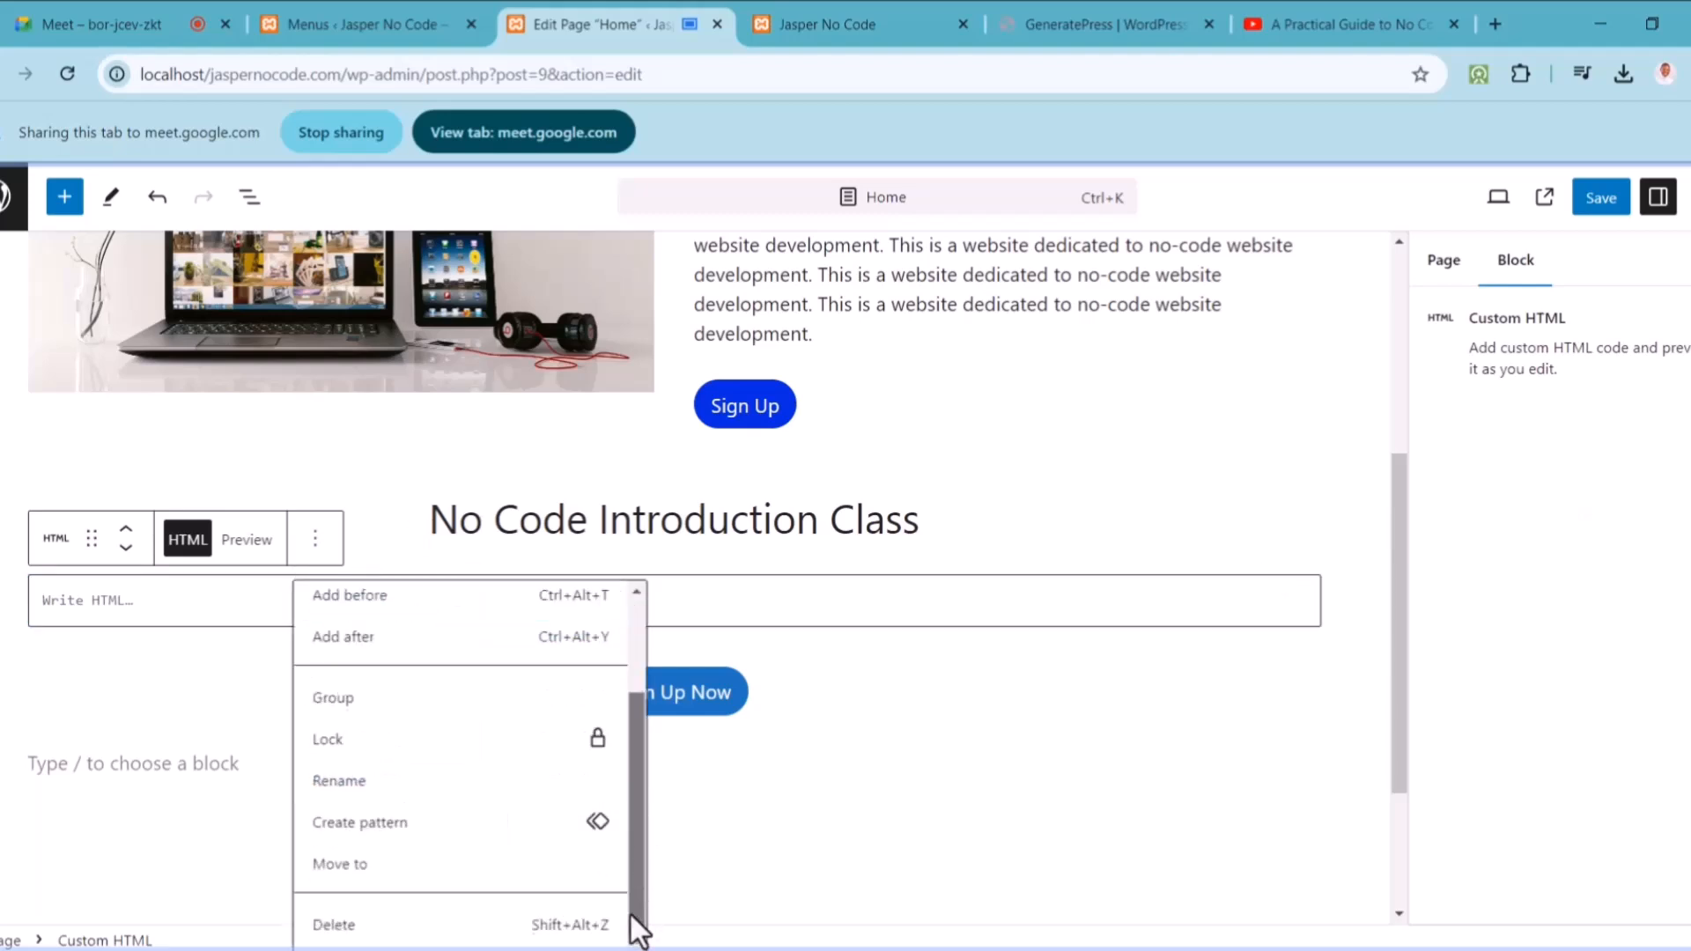
pyautogui.click(502, 925)
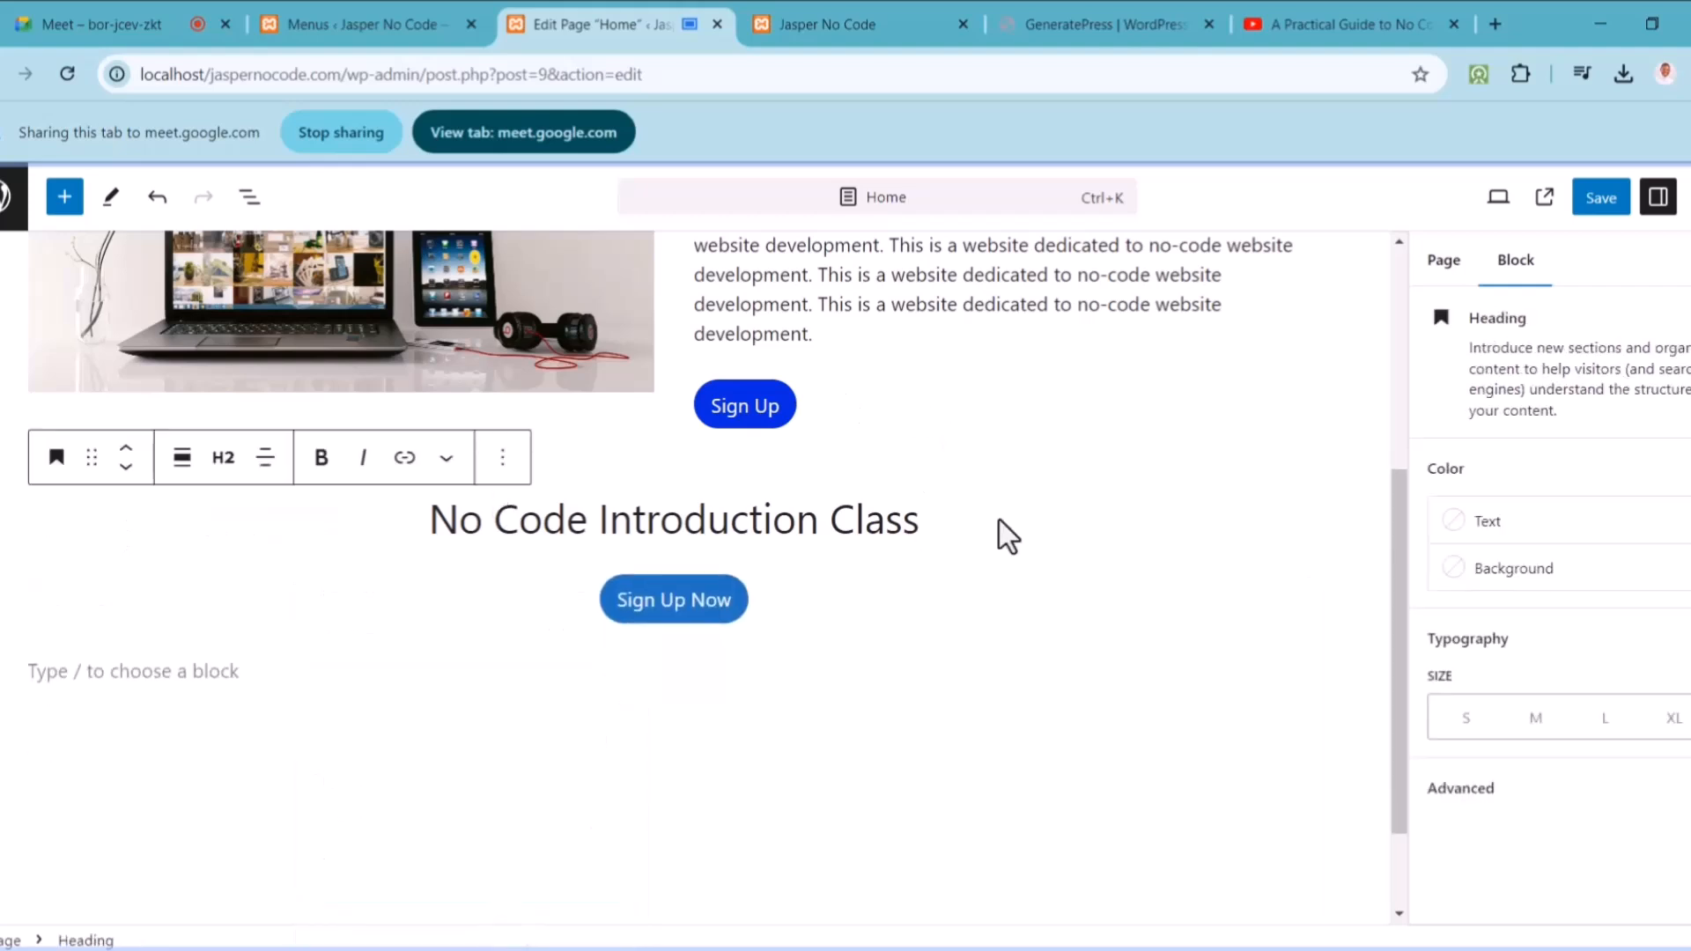
# Step: Add a fresh Custom HTML block with the pasted YouTube iframe code, save, and view the live site
pyautogui.press('Return')
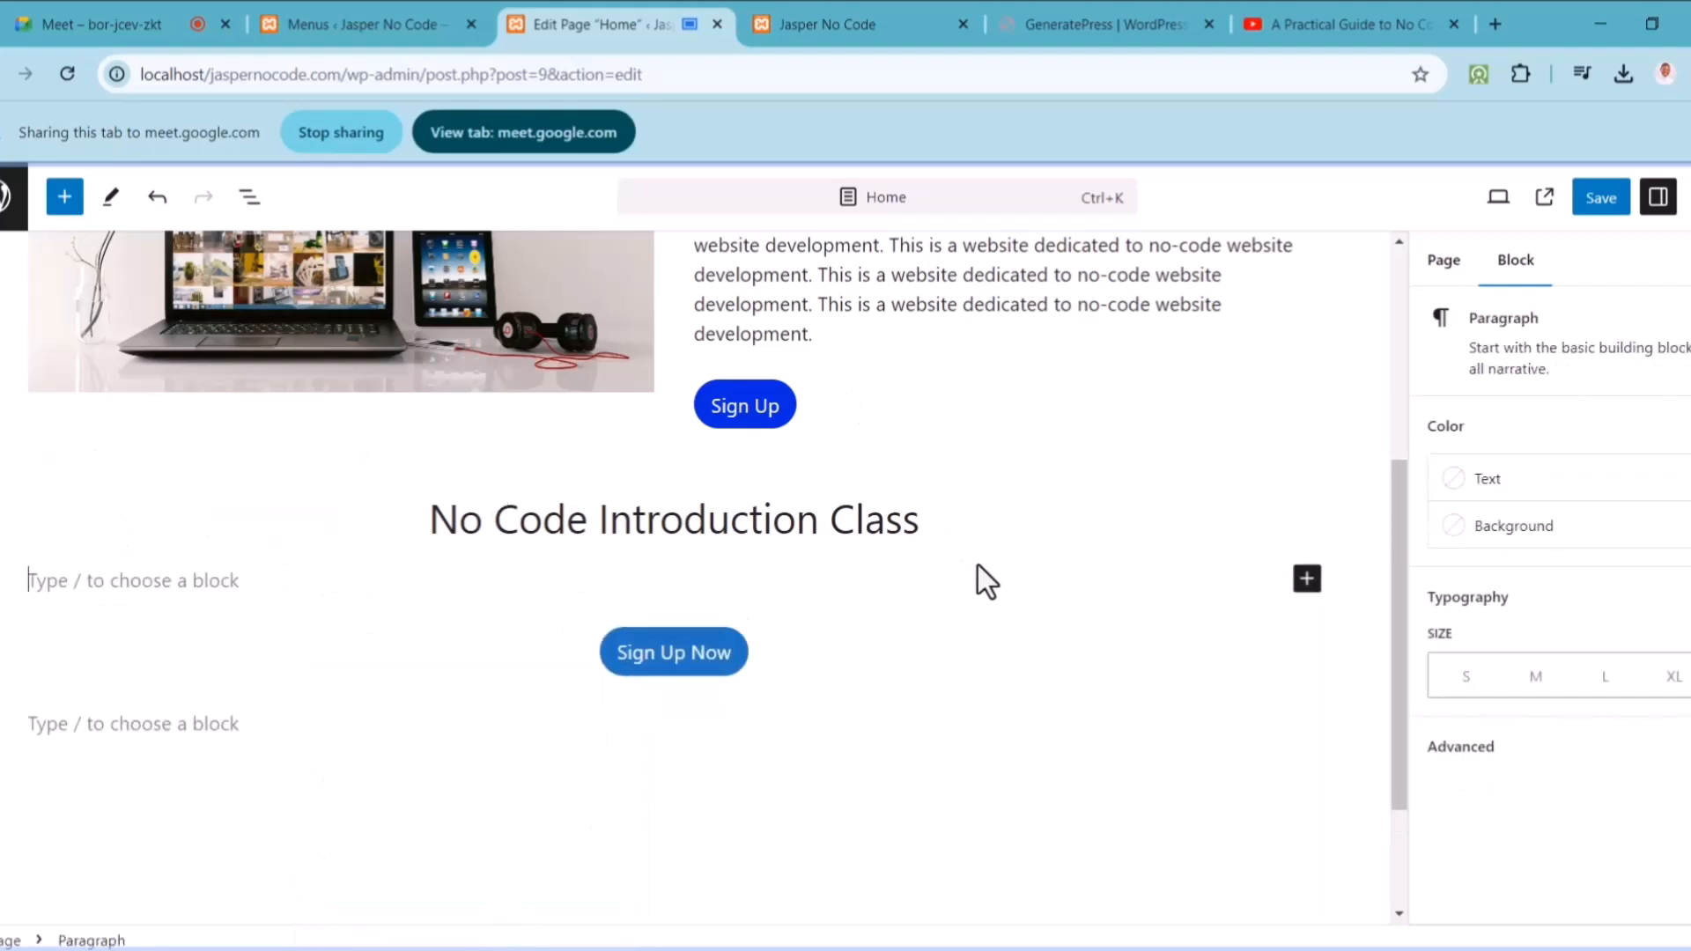
pyautogui.click(1306, 581)
pyautogui.write('html')
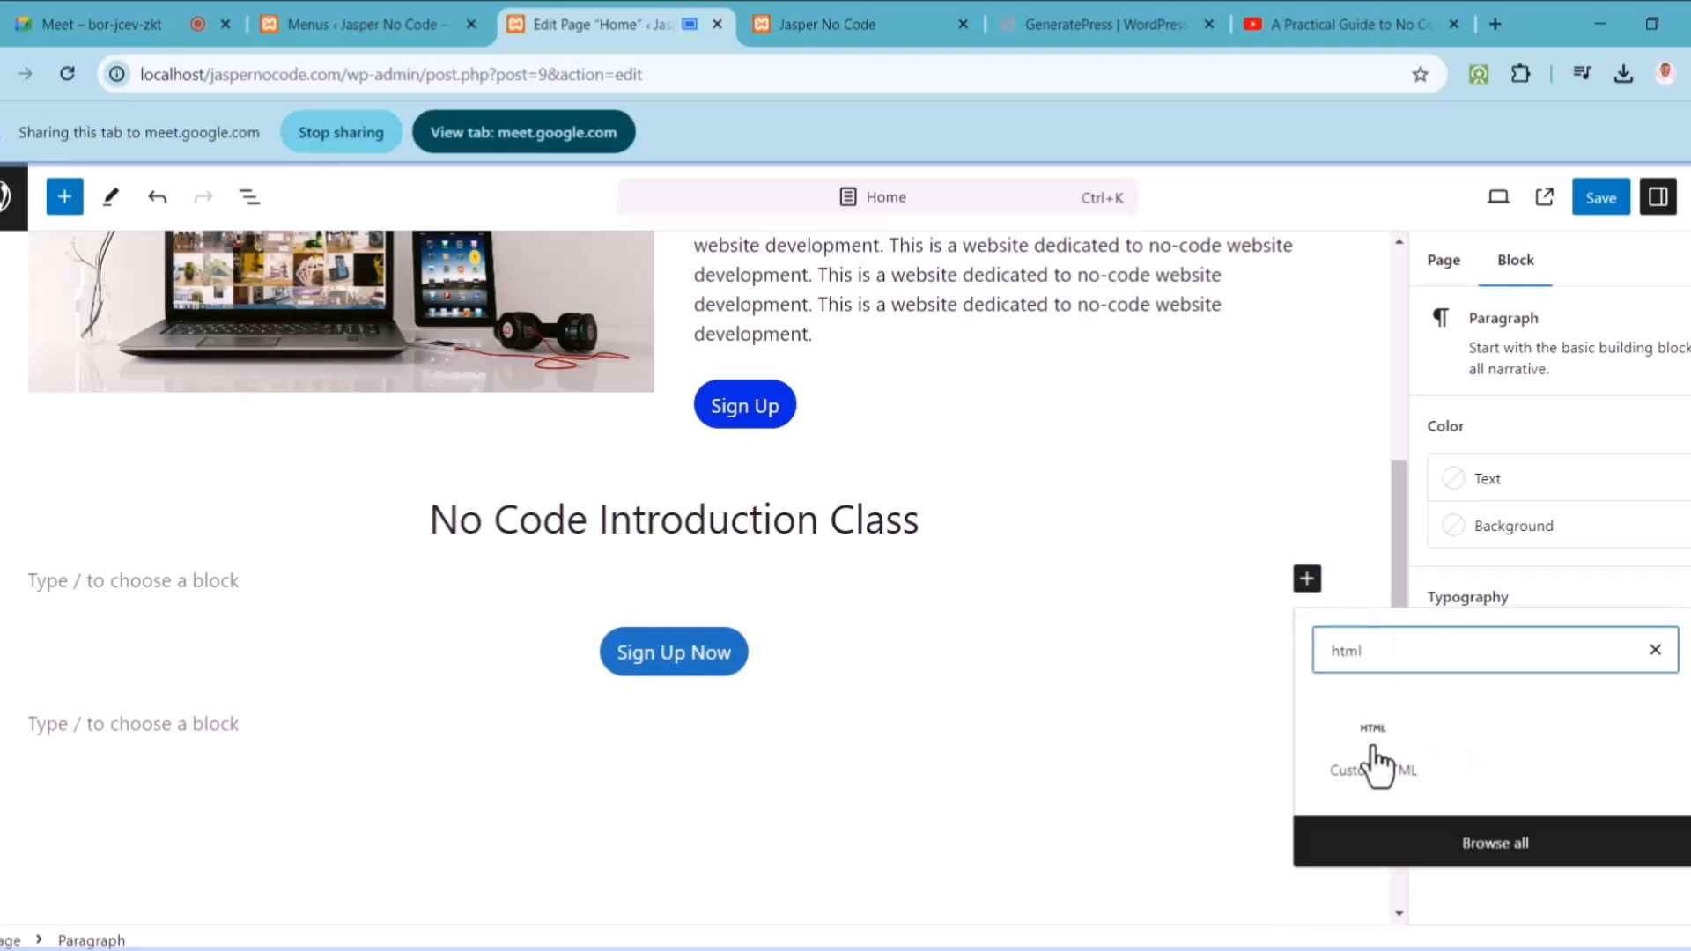
pyautogui.click(1374, 748)
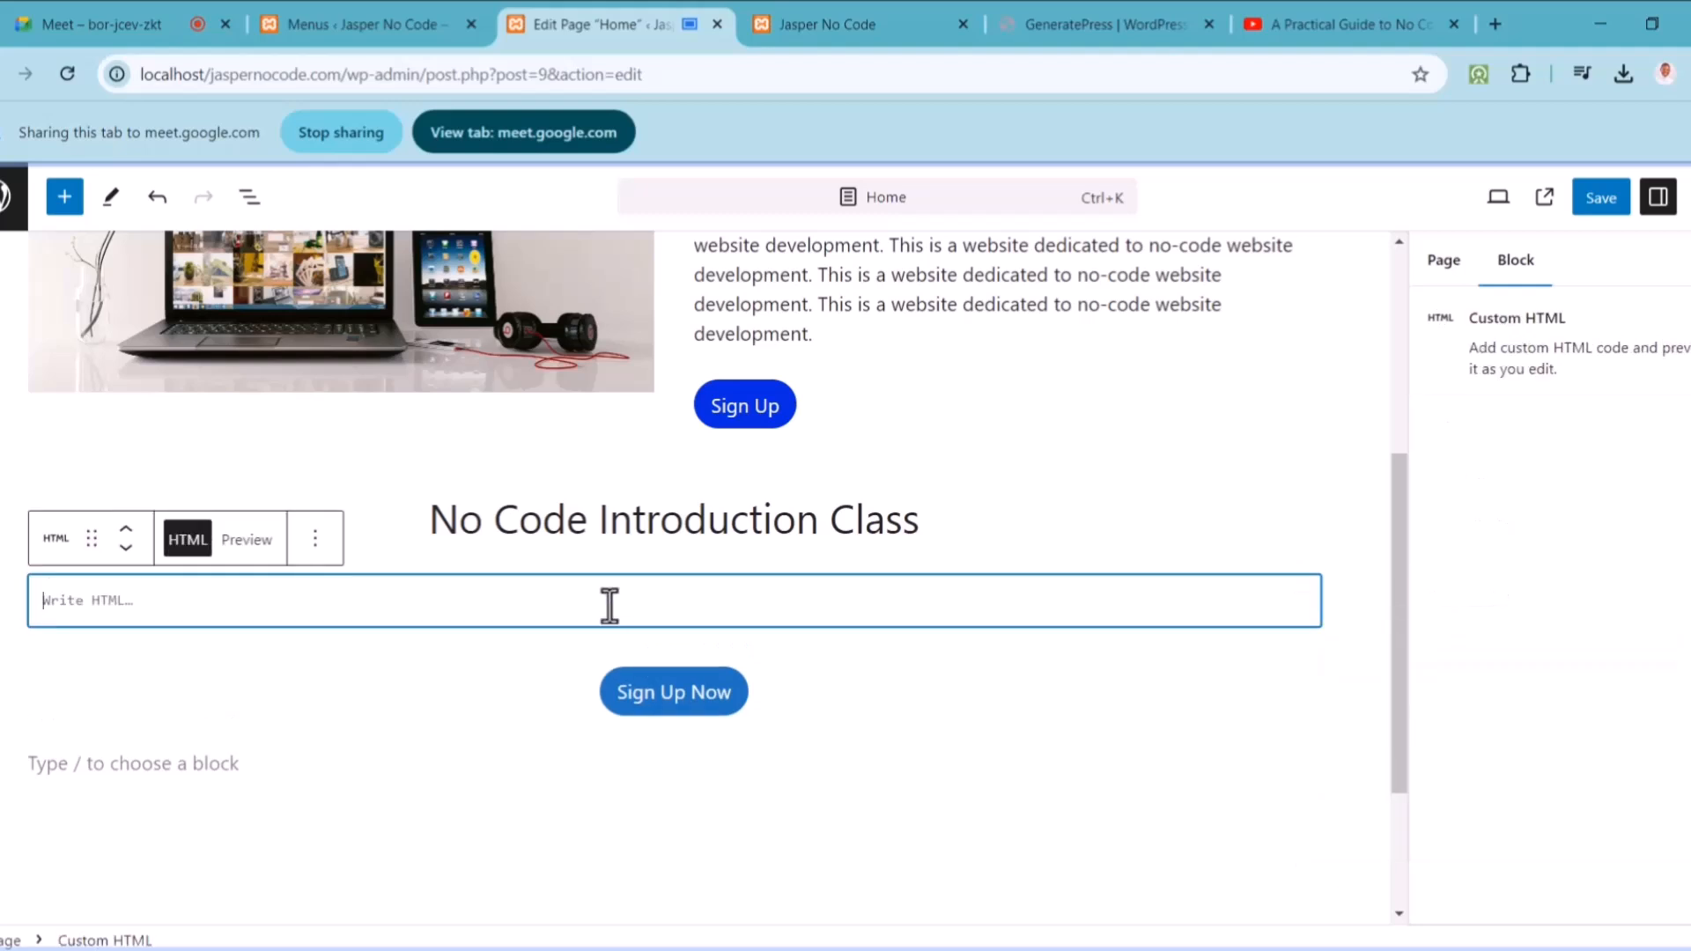
pyautogui.write('<iframe width="853" height="480" src="https://www.youtube.com/embed/OZIZZs0xmU" title="A Practical Guide to No Code Website Development in 2024 - Full Tutorial" frameborder="0" allow="accelerometer; autoplay; clipboard-write; encrypted-media; gyroscope; picture-in-picture; web-share" referrerpolicy="strict-origin-when-cross-origin" allowfullscreen></iframe>')
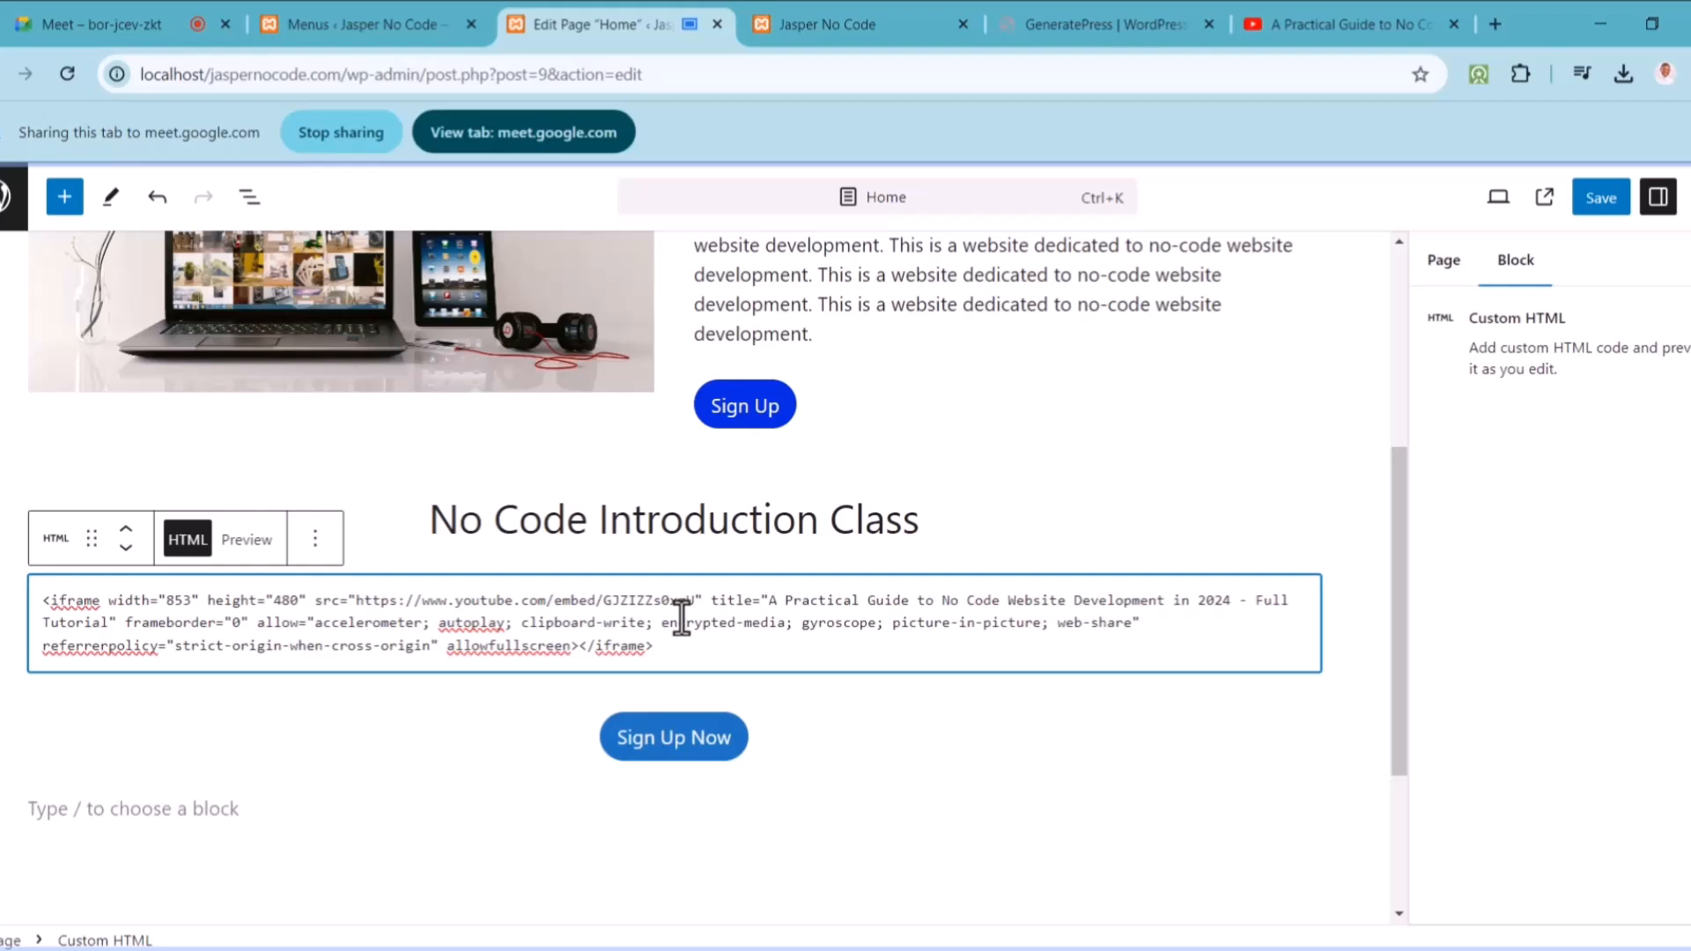
pyautogui.click(1611, 204)
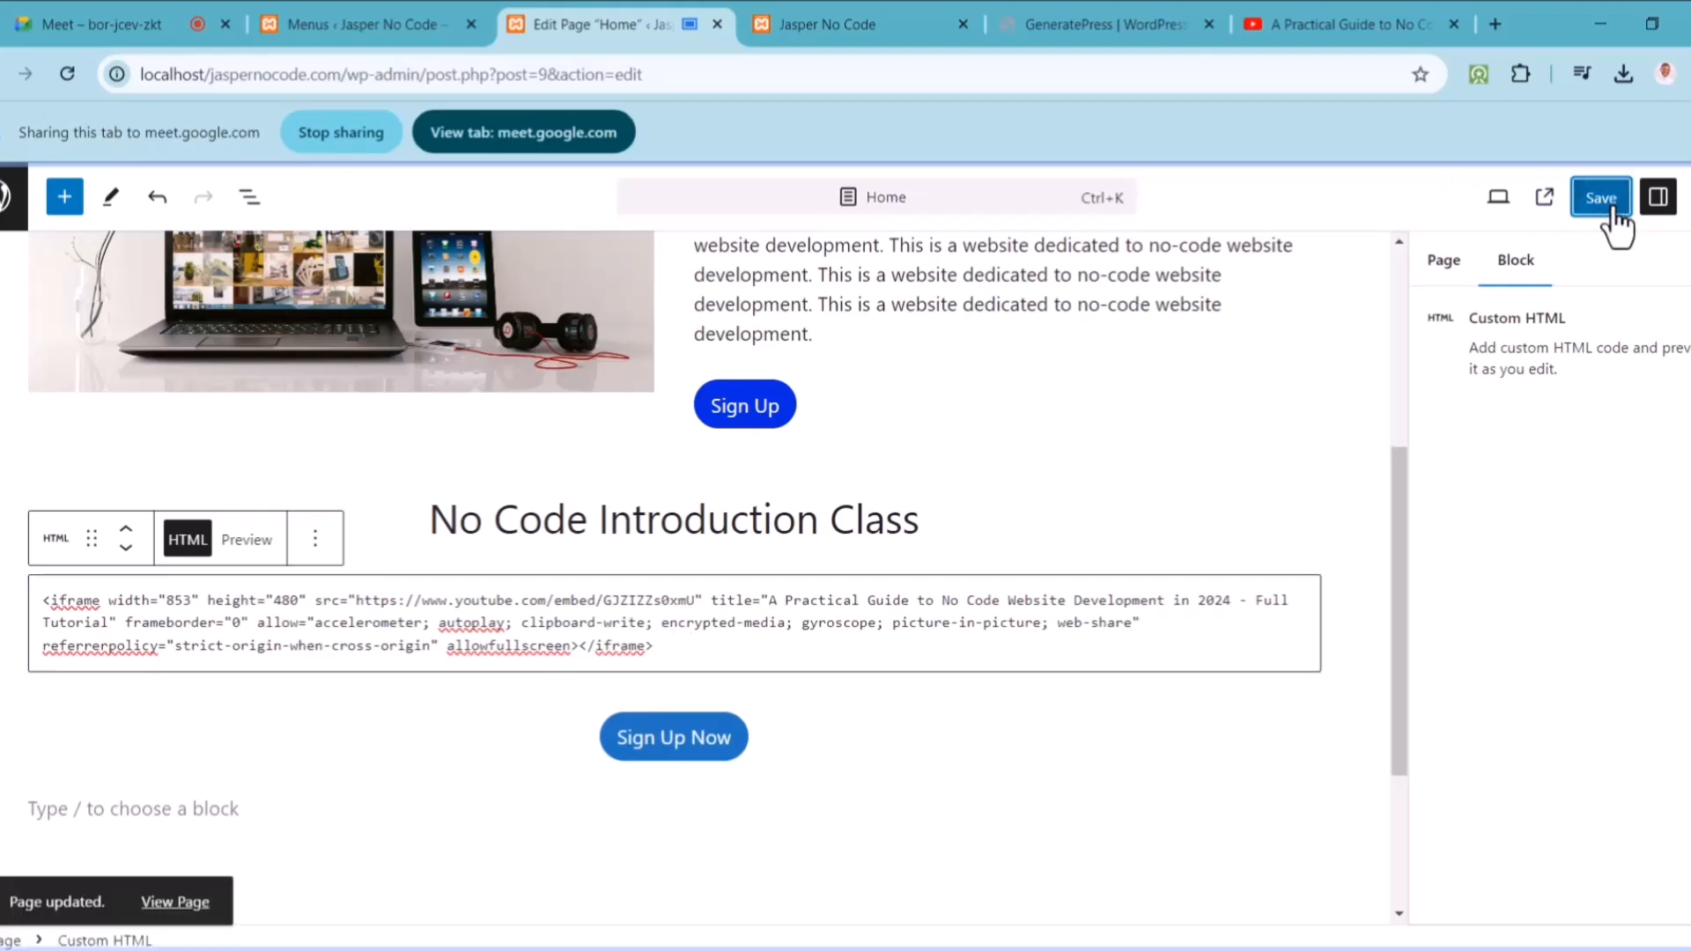
pyautogui.click(827, 24)
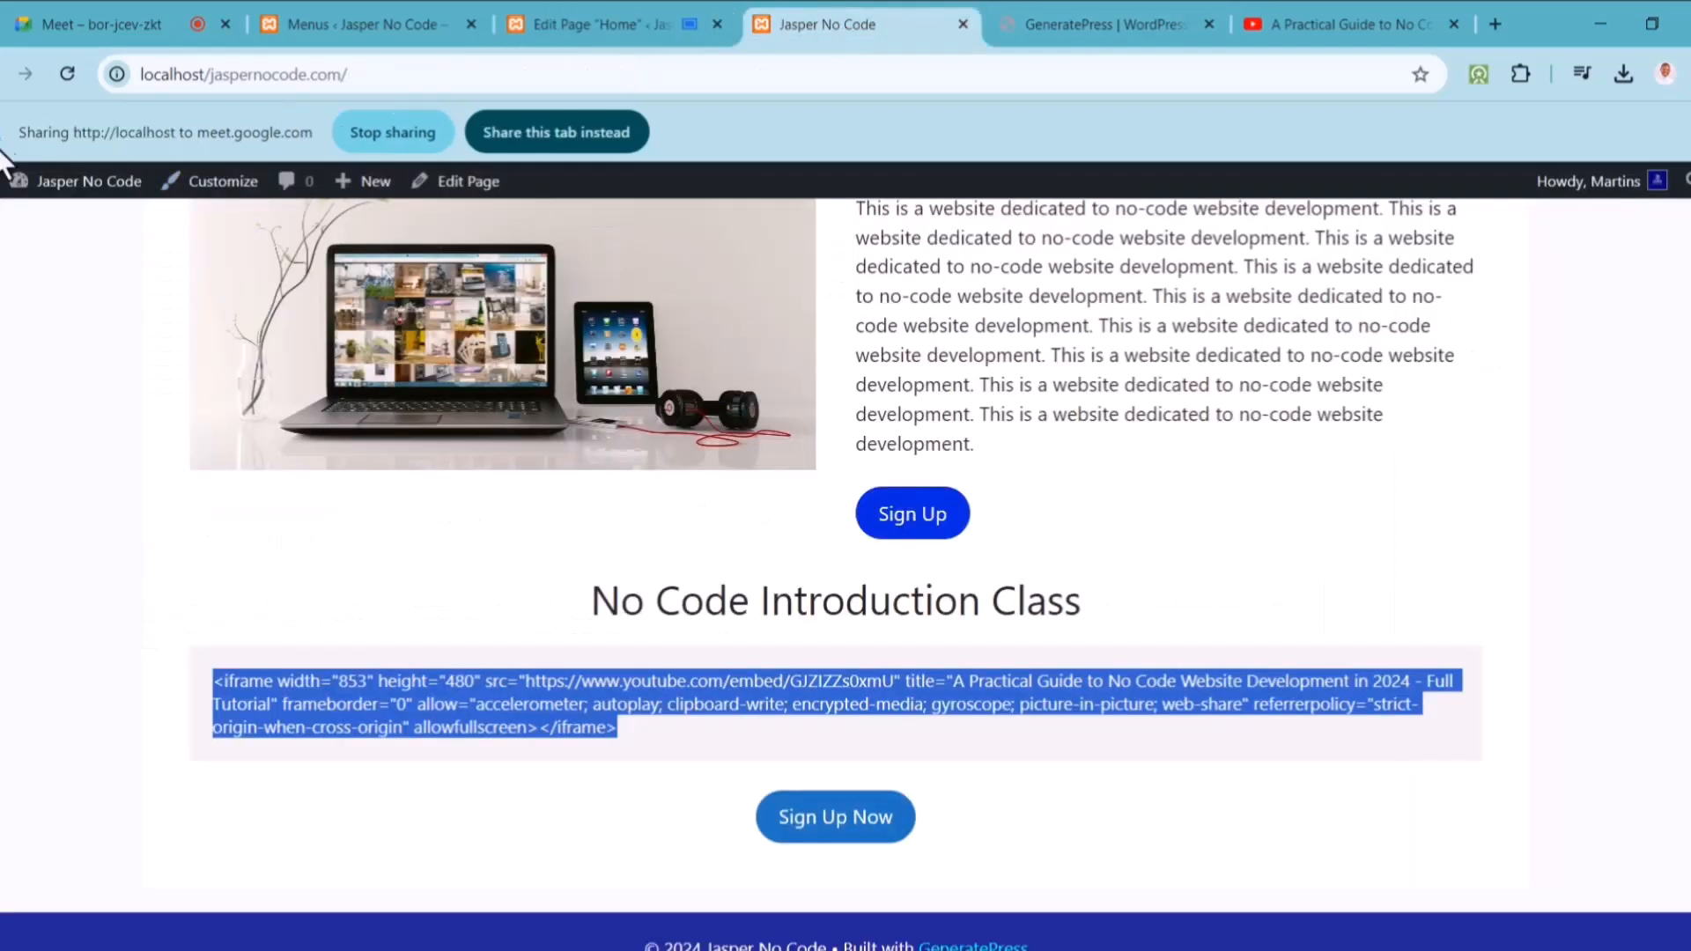
# Step: Reload the live home page and scroll to confirm the embedded YouTube player and Sign Up Now button
pyautogui.click(62, 76)
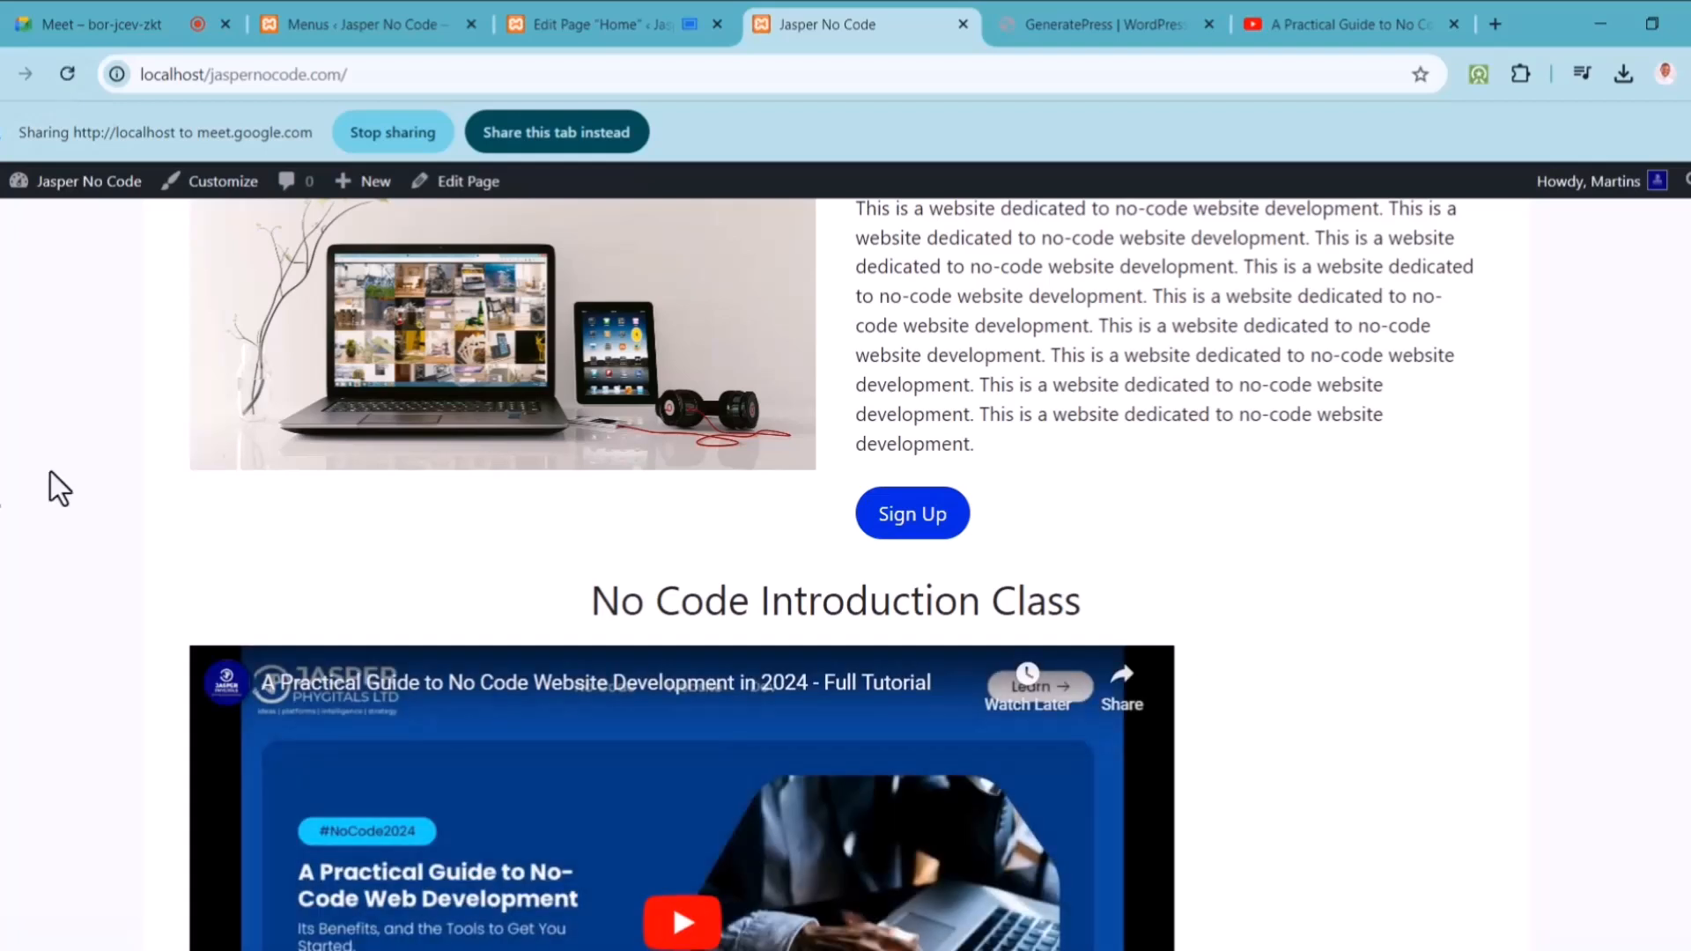
pyautogui.scroll(-3, 682, 573)
pyautogui.scroll(-2, 682, 572)
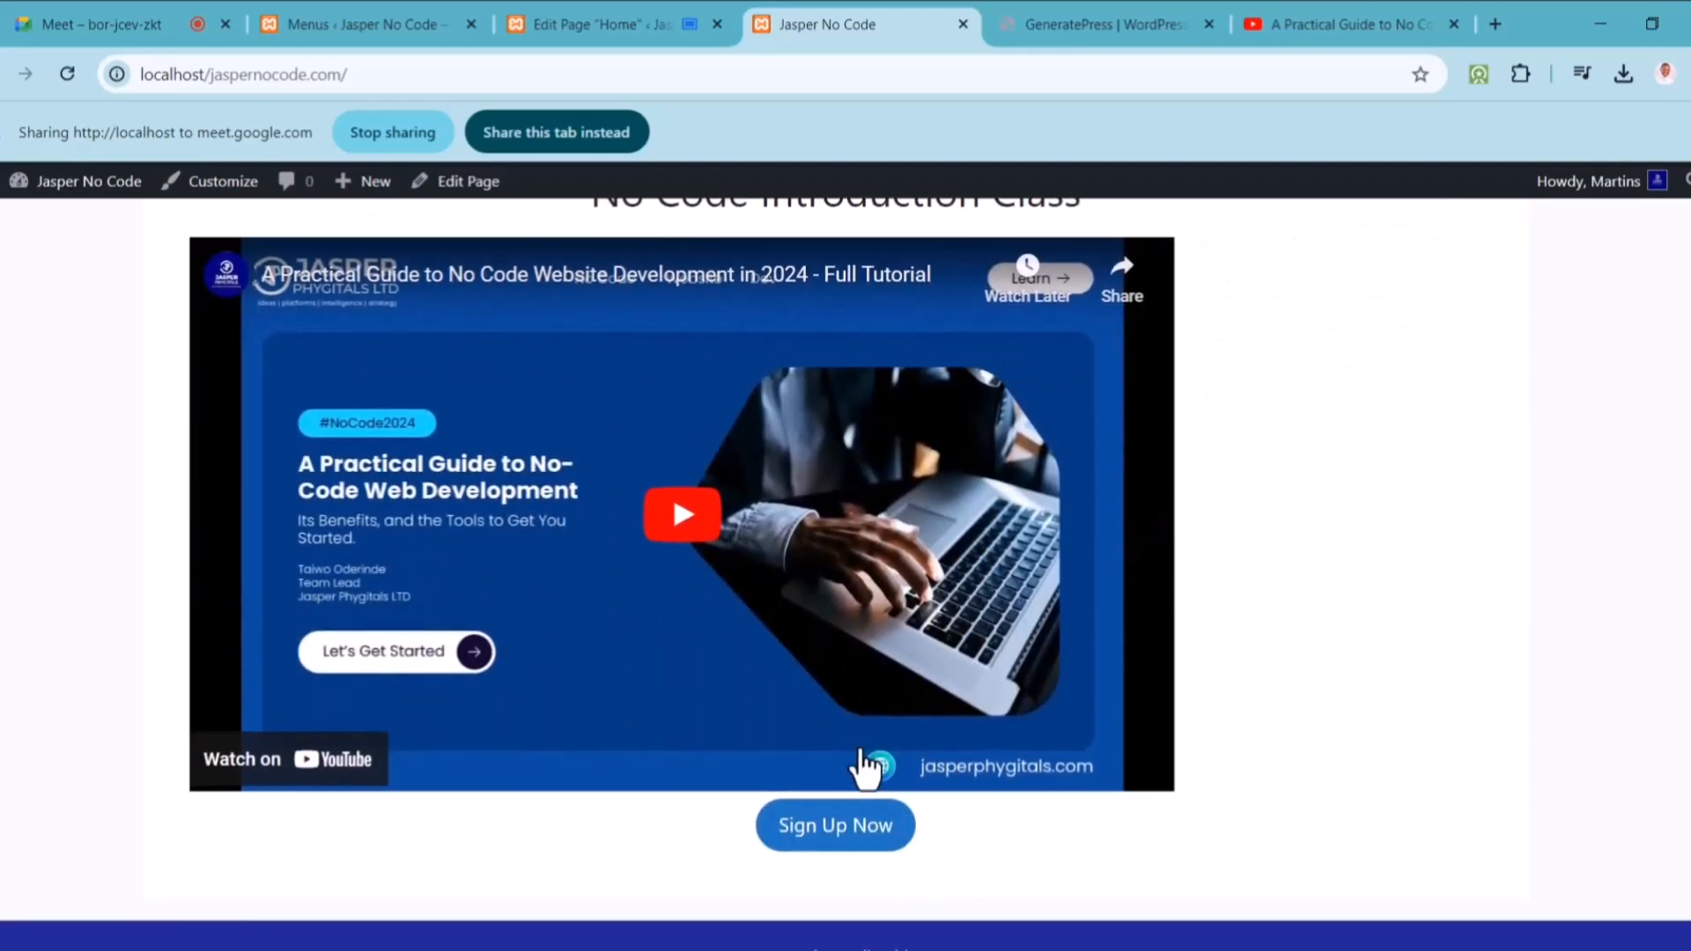
pyautogui.scroll(7, 835, 846)
pyautogui.scroll(1, 835, 845)
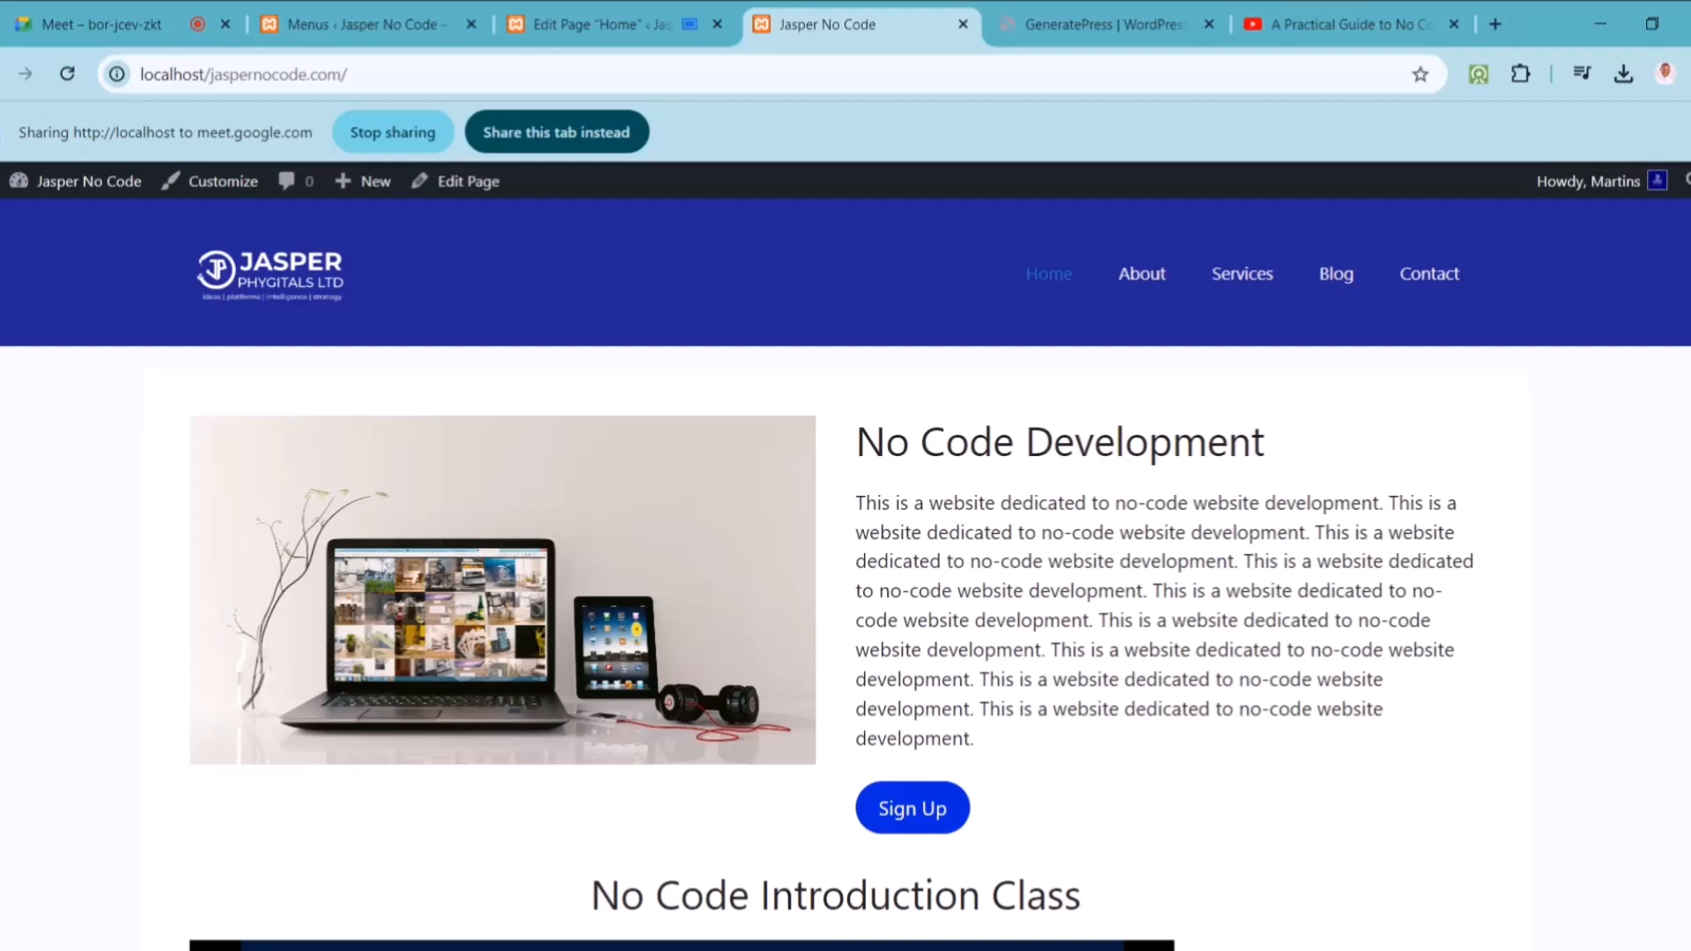
pyautogui.scroll(-10, 671, 451)
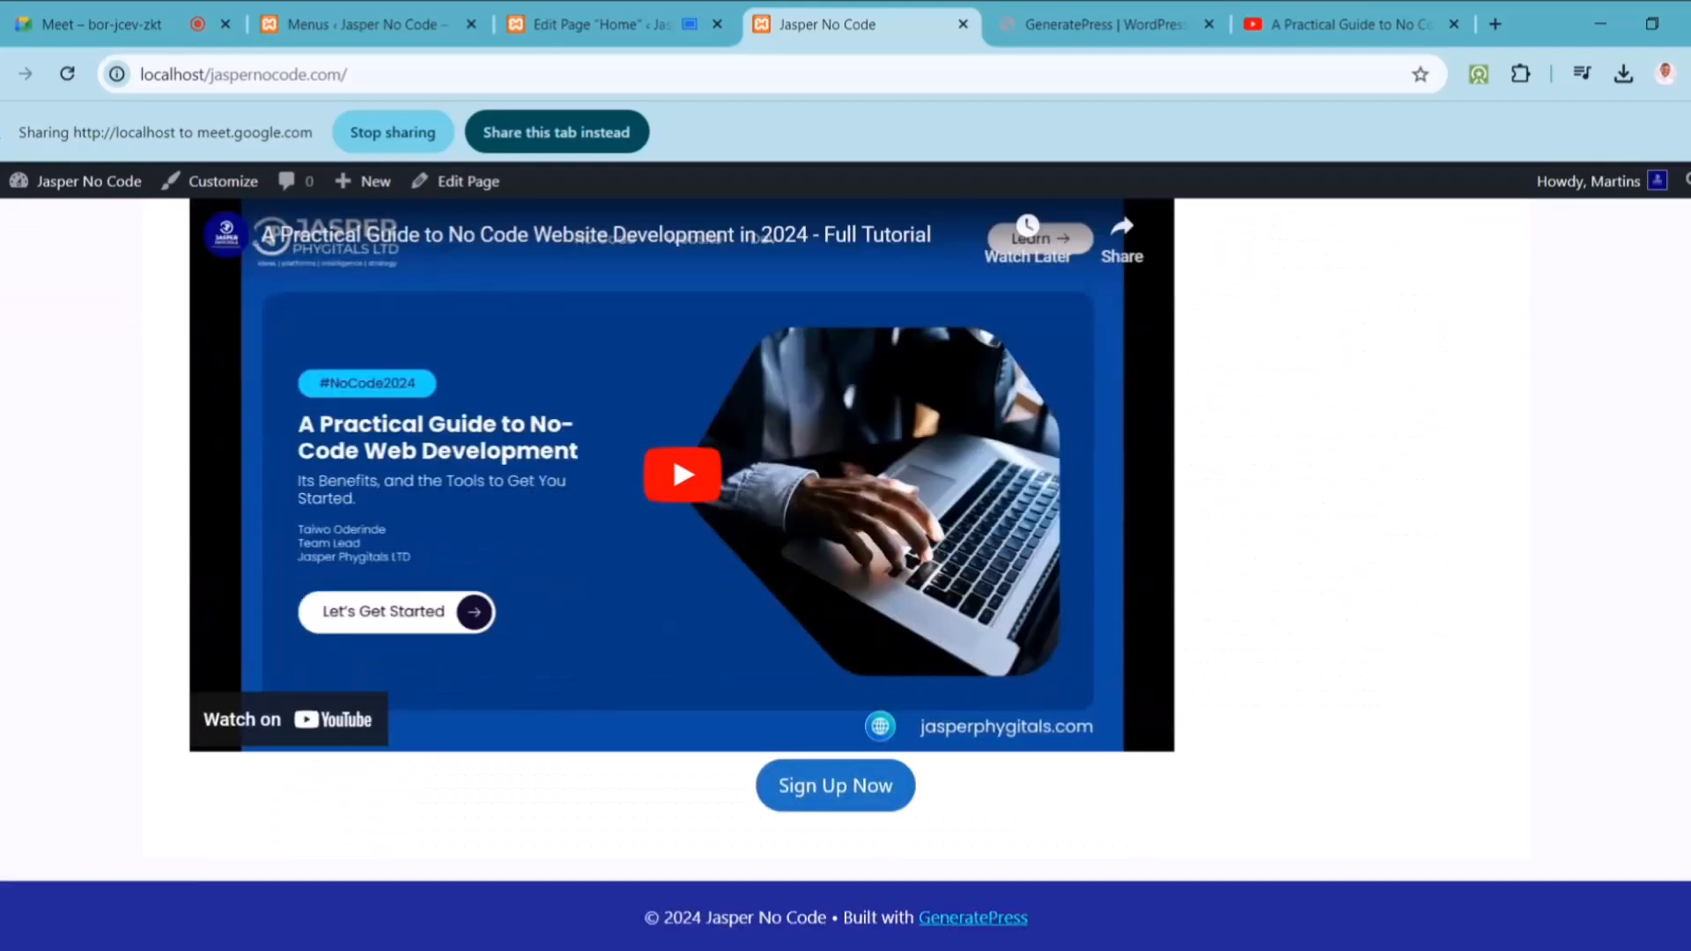
pyautogui.scroll(10, 671, 451)
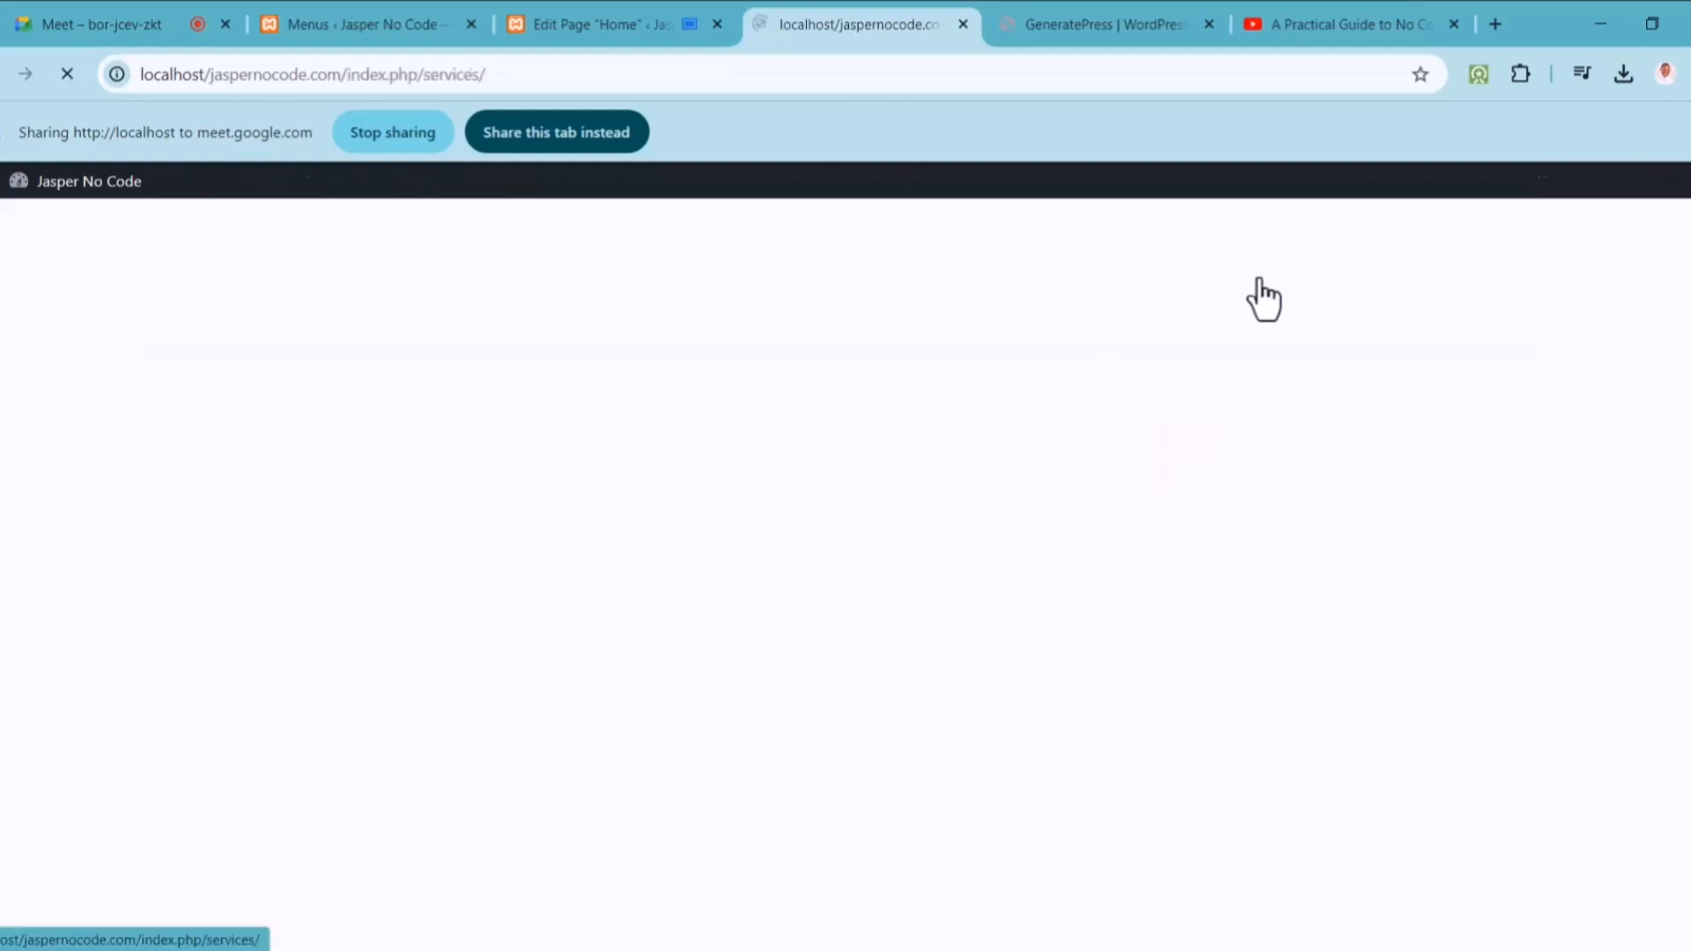
# Step: Open the Blog and Contact pages, return Home, and share this tab in the meeting
pyautogui.click(1328, 294)
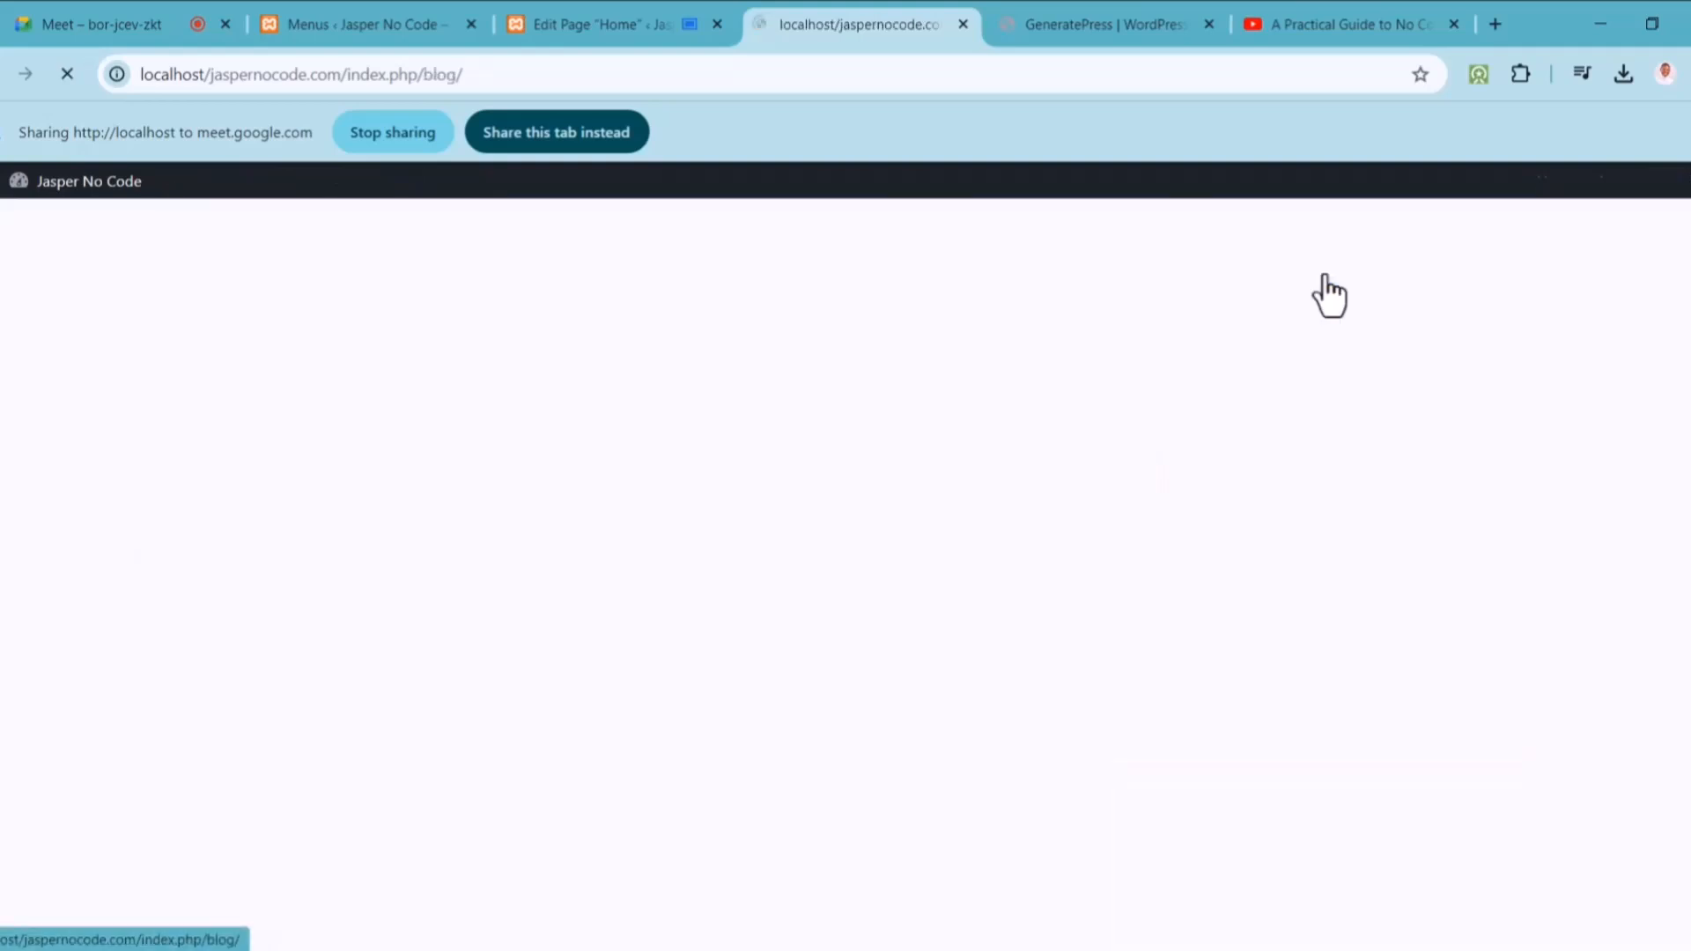
pyautogui.click(1430, 278)
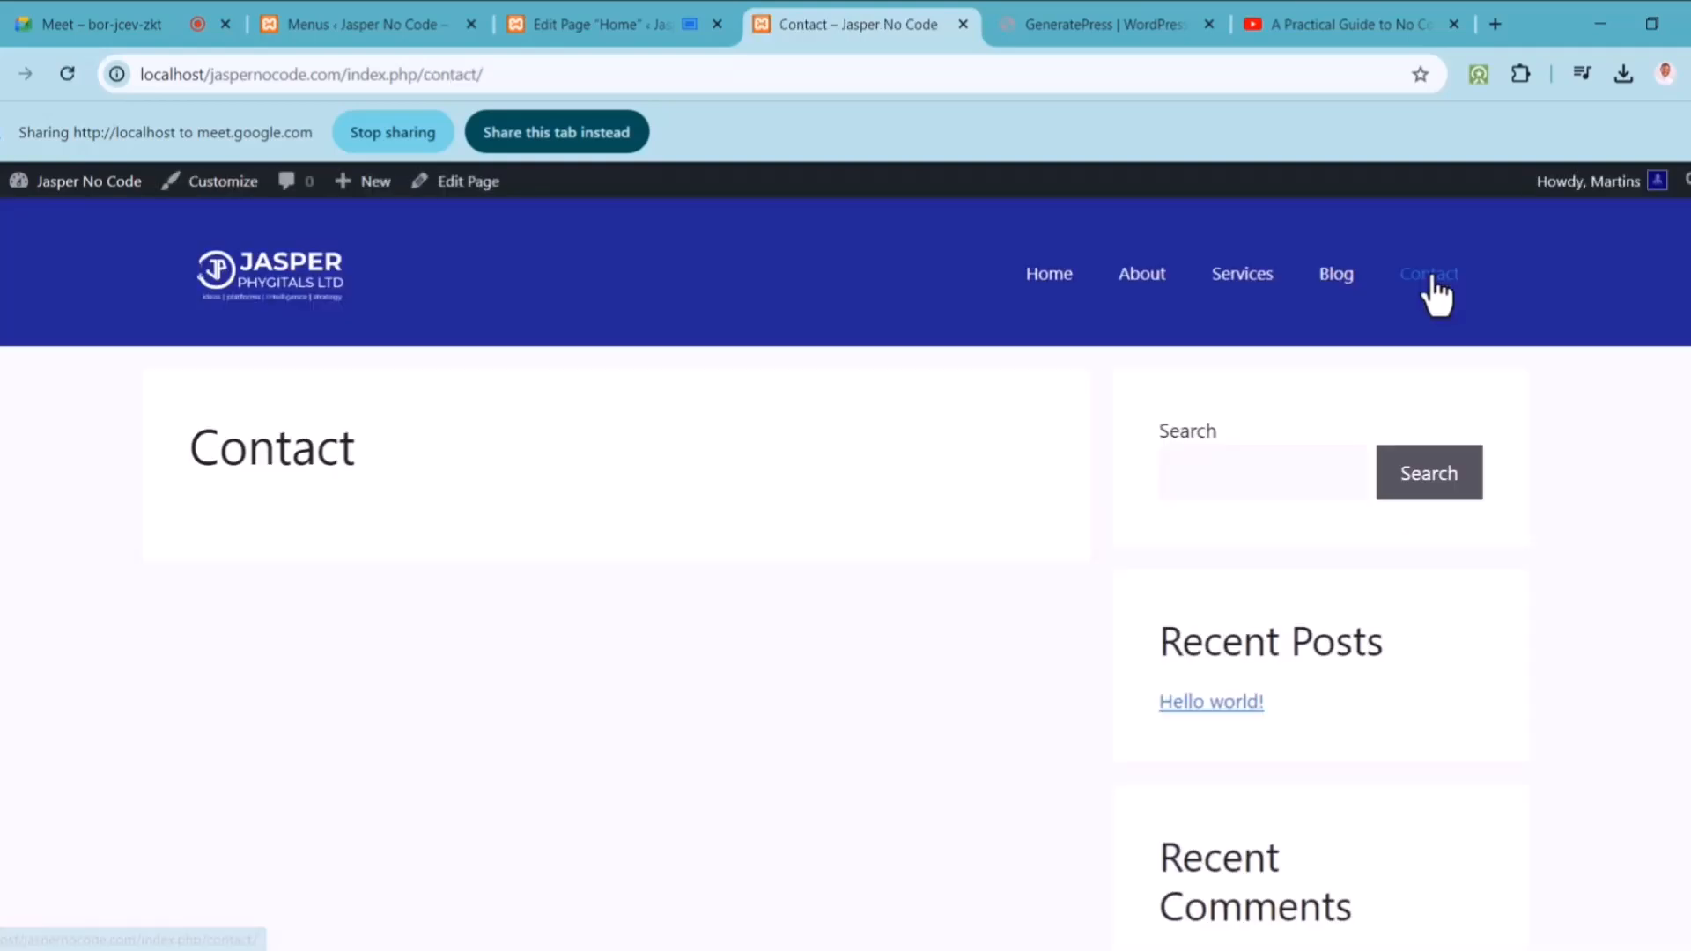
pyautogui.click(1068, 286)
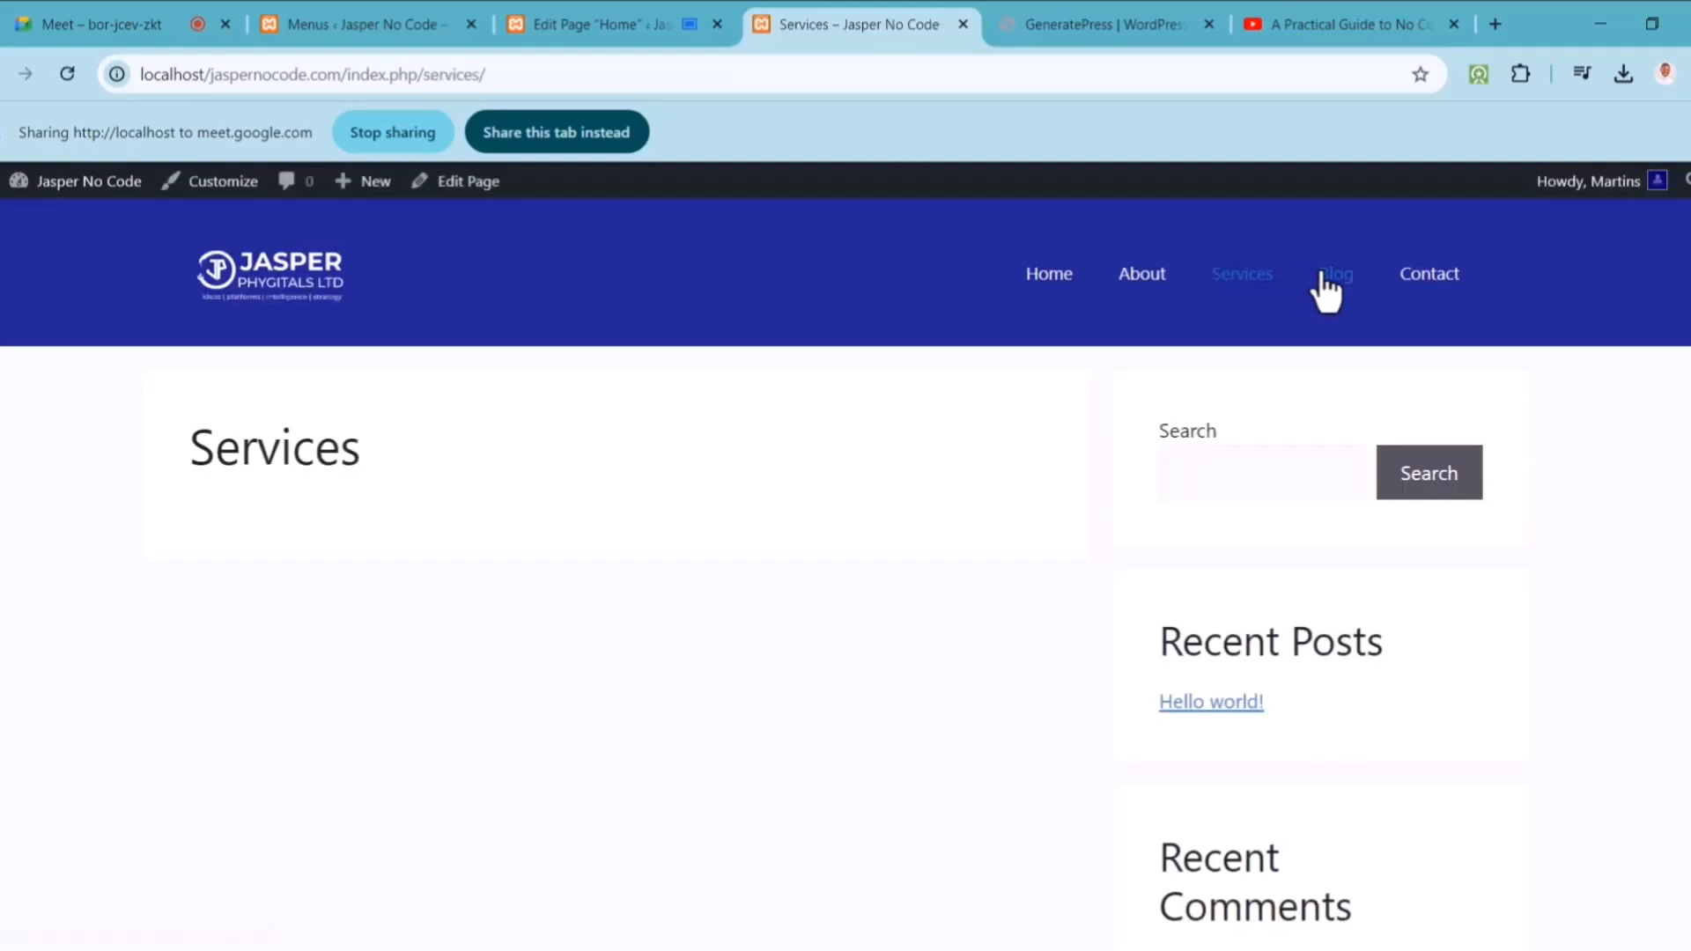
pyautogui.click(576, 133)
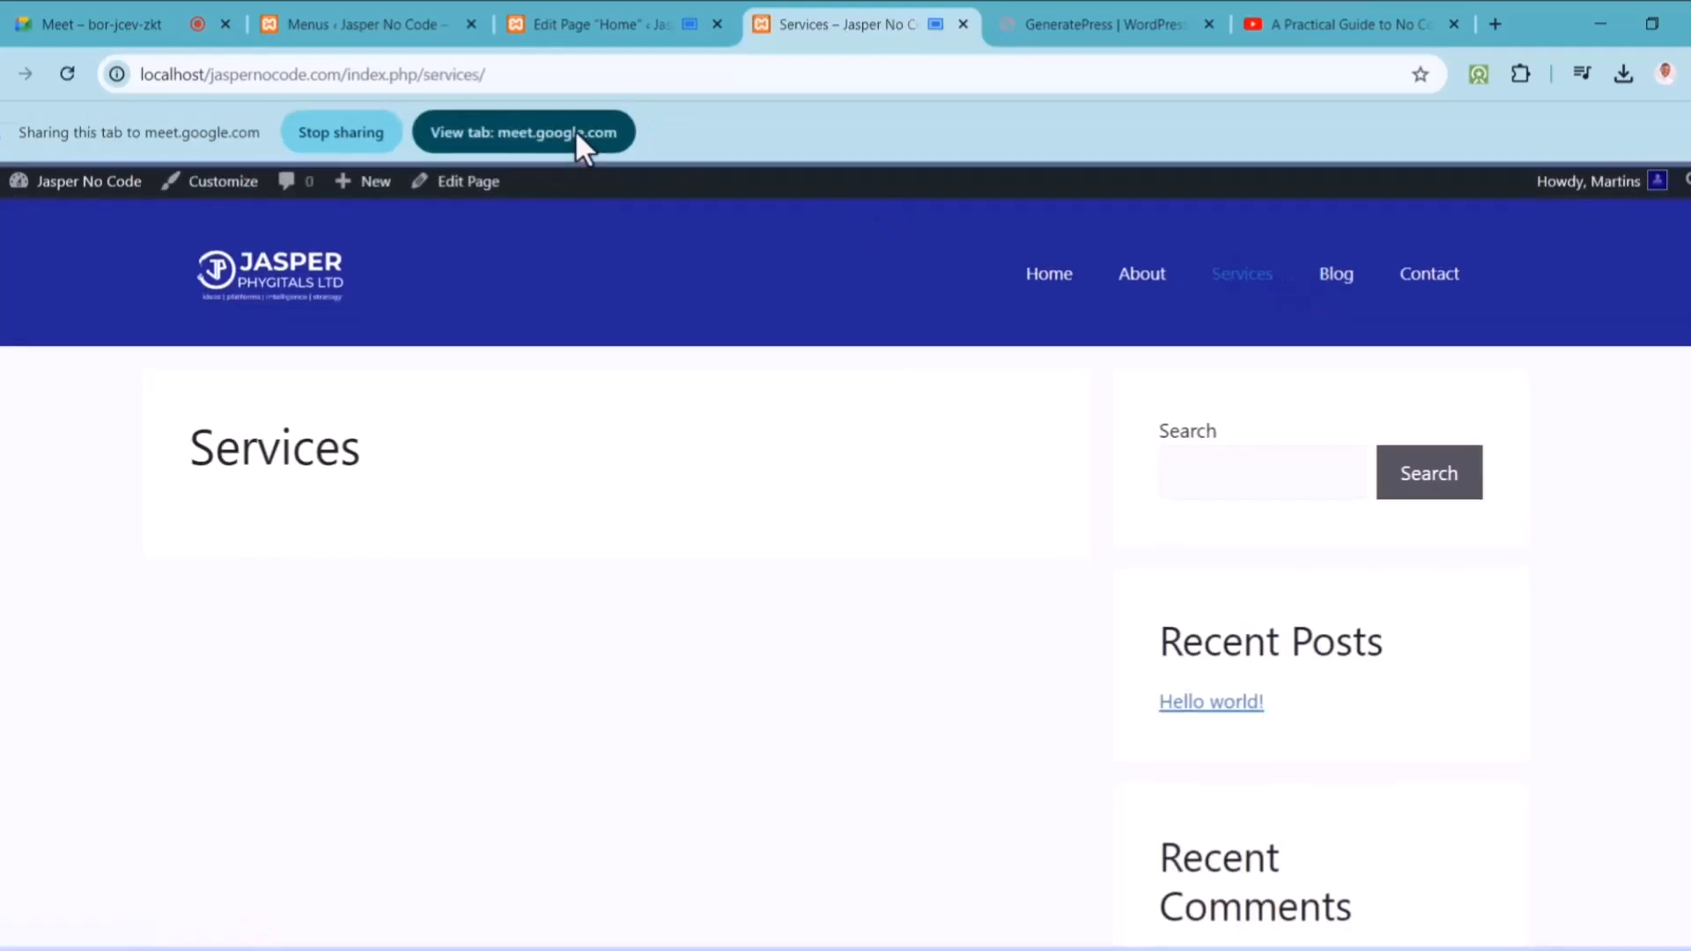
pyautogui.click(1042, 280)
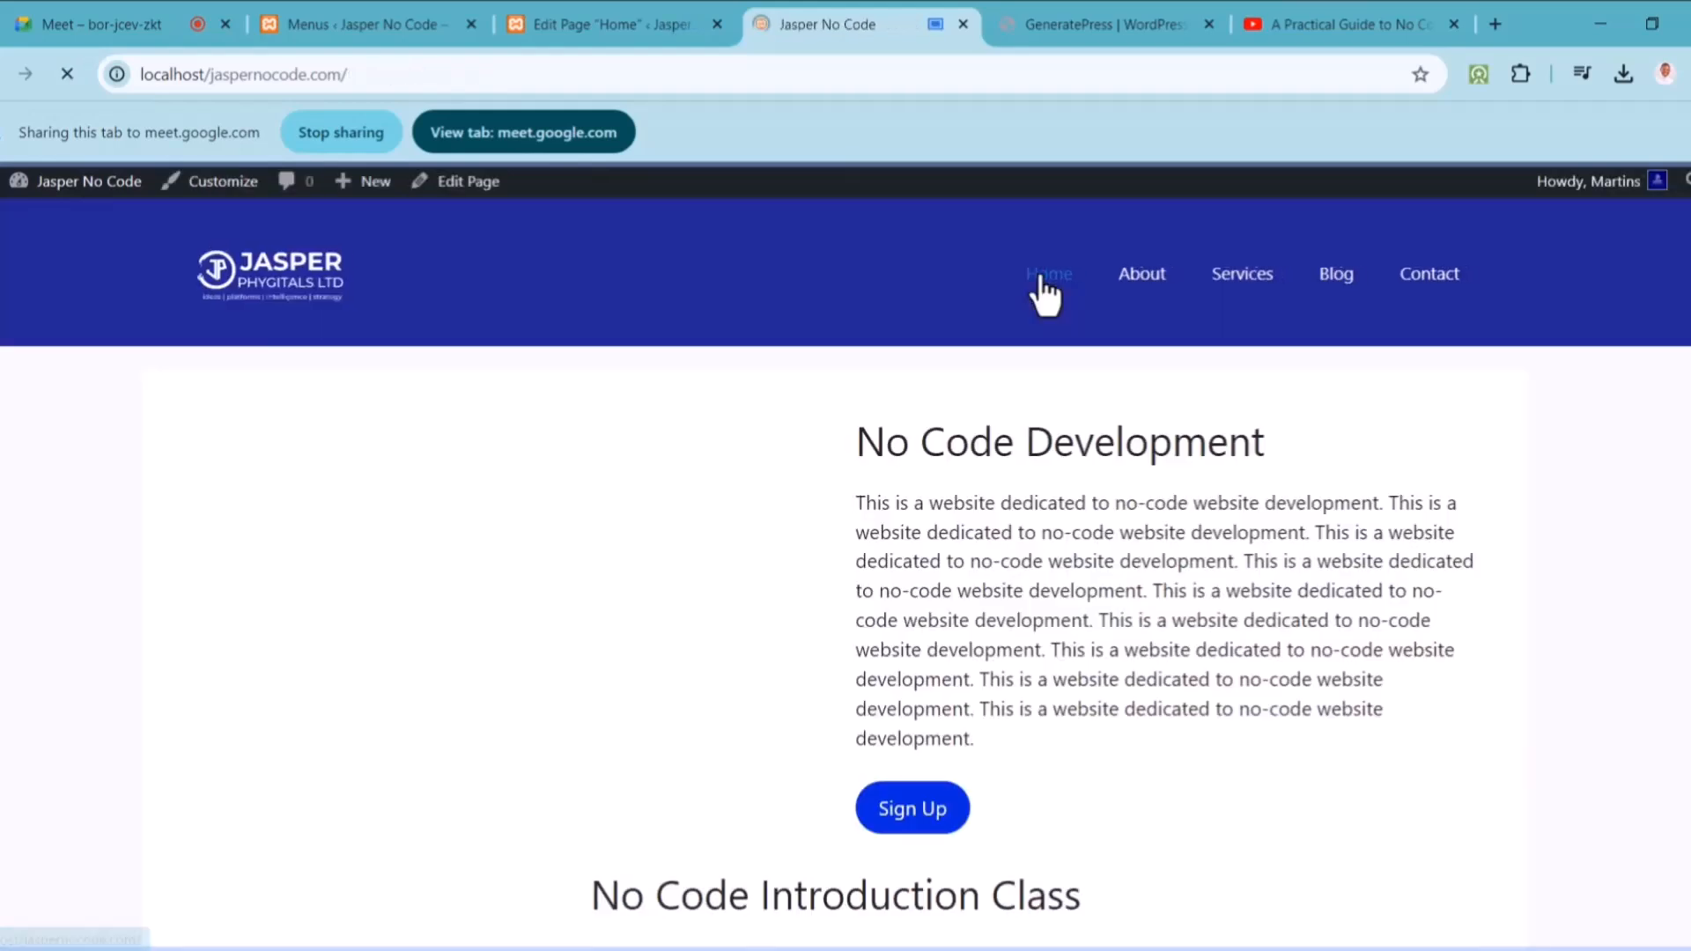
pyautogui.scroll(-8, 1633, 419)
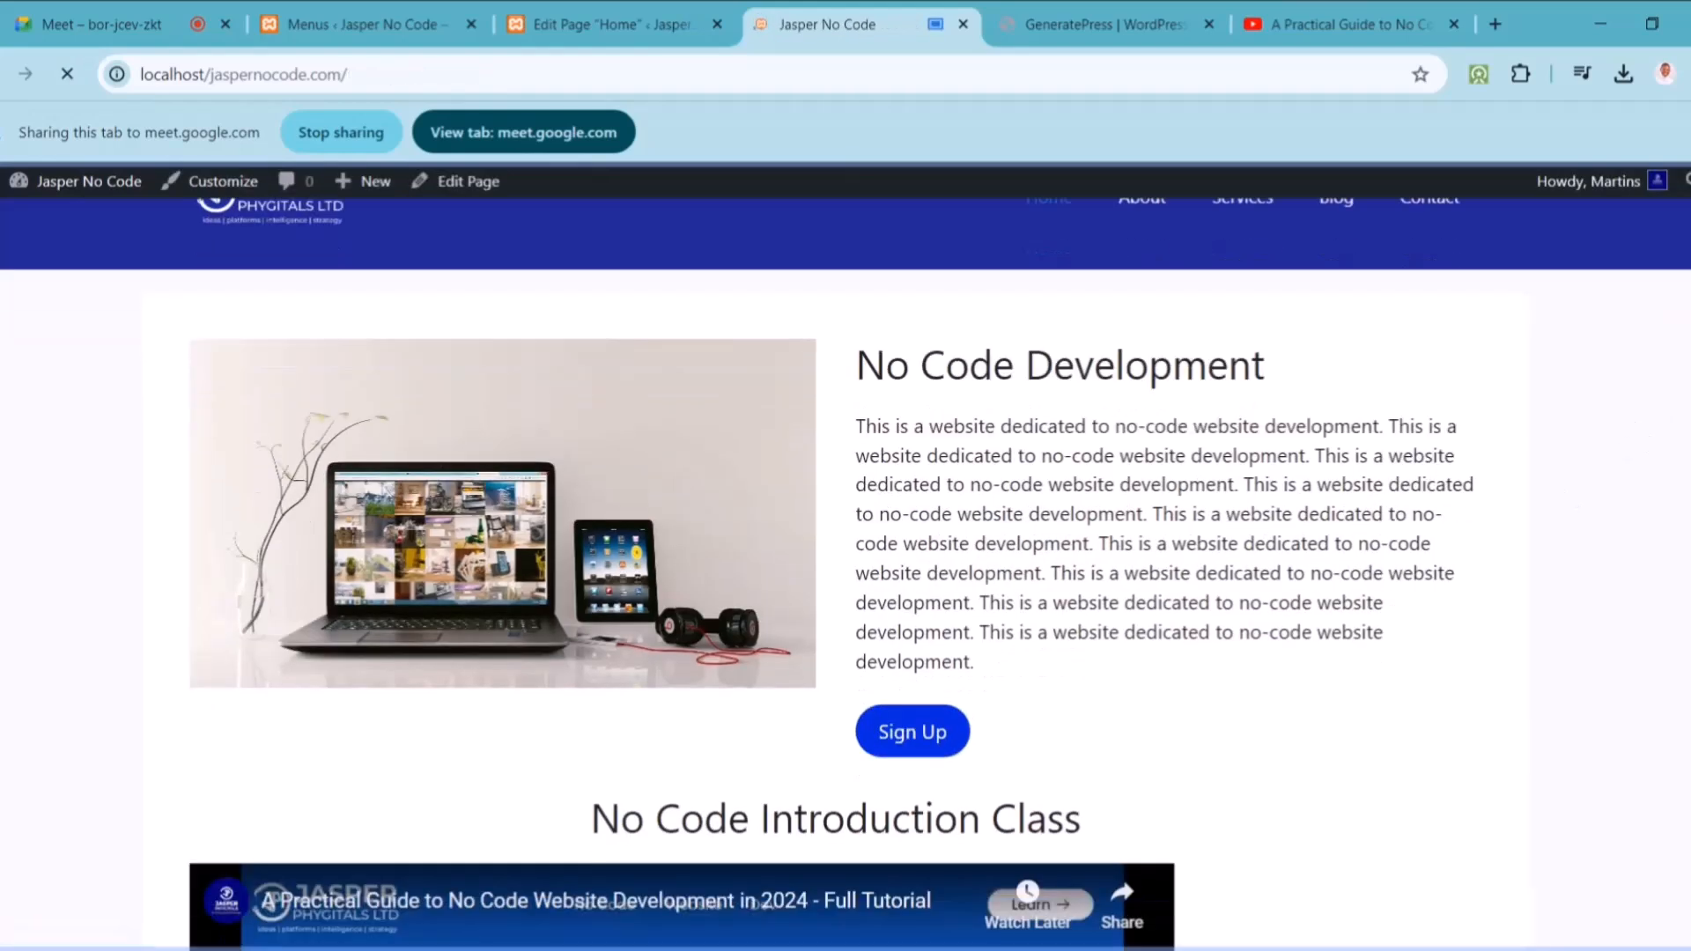
pyautogui.scroll(3, 845, 572)
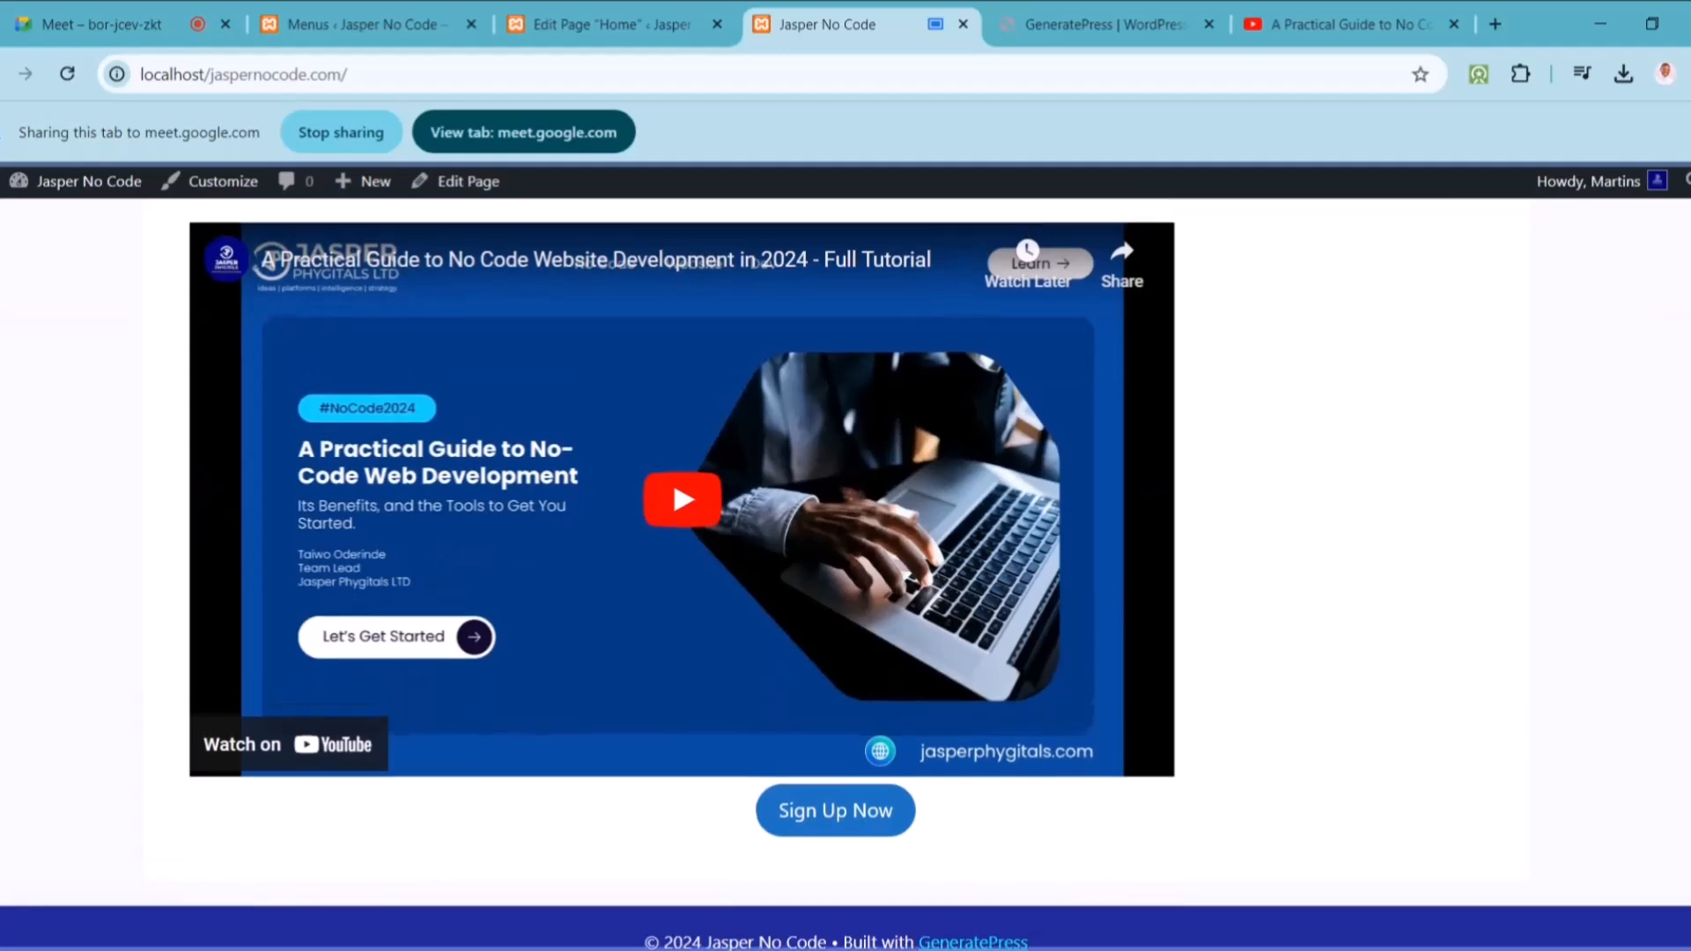
pyautogui.scroll(5, 846, 572)
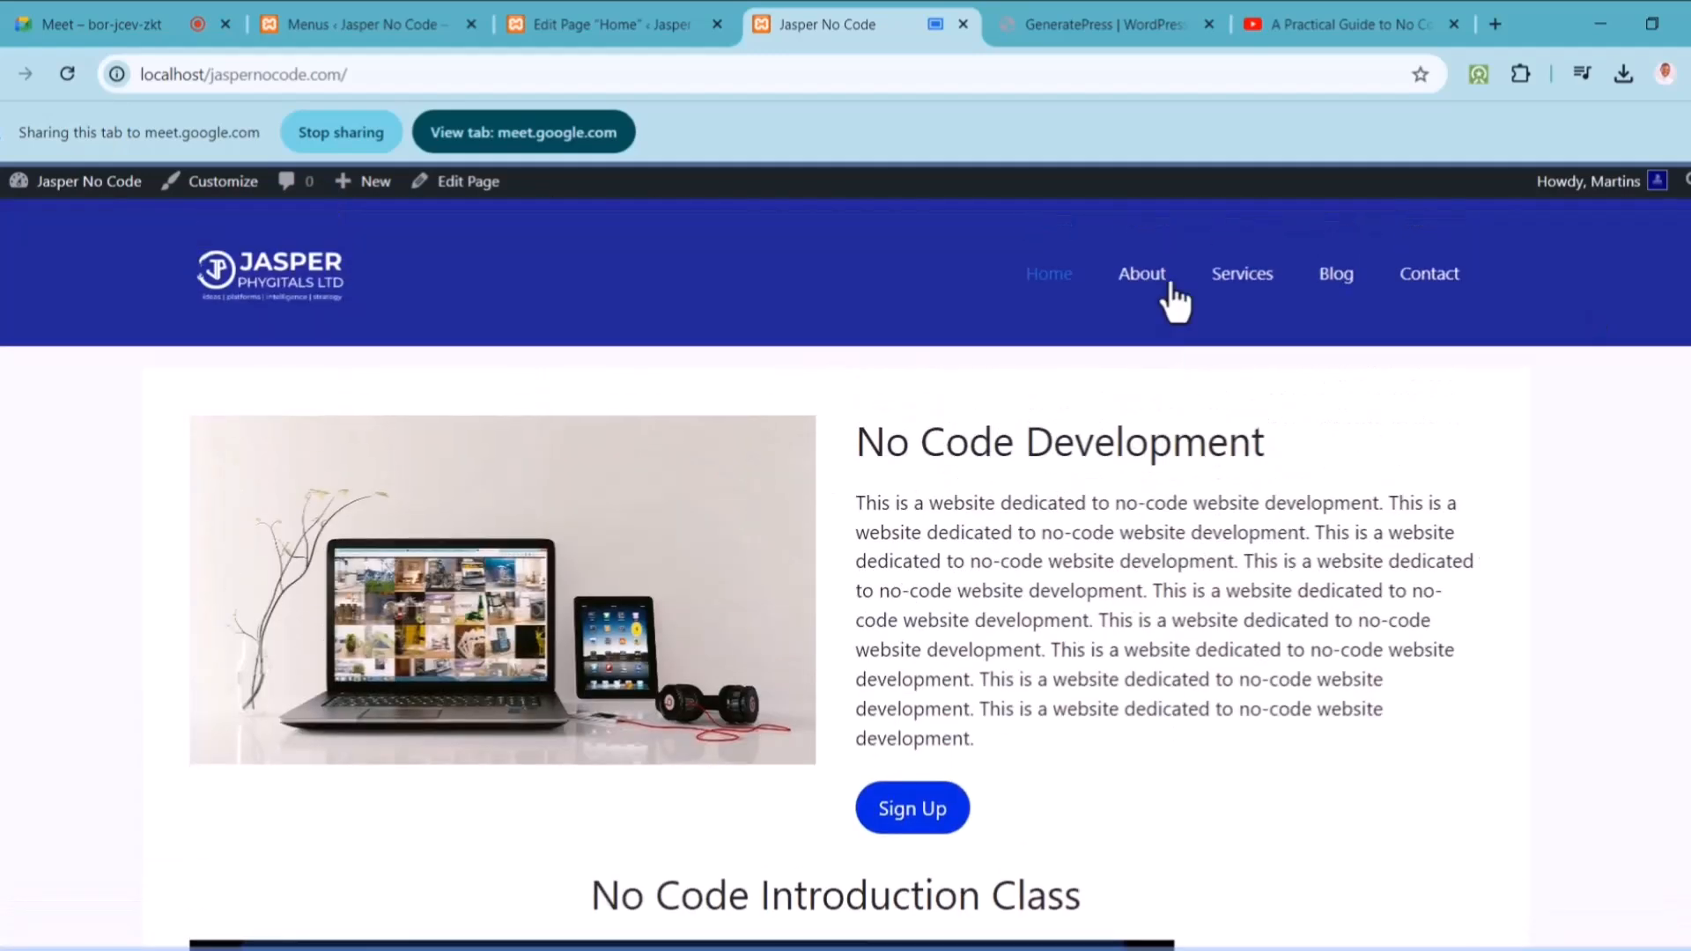
# Step: Open the About, Services, Blog and Contact menu pages in turn
pyautogui.click(1142, 275)
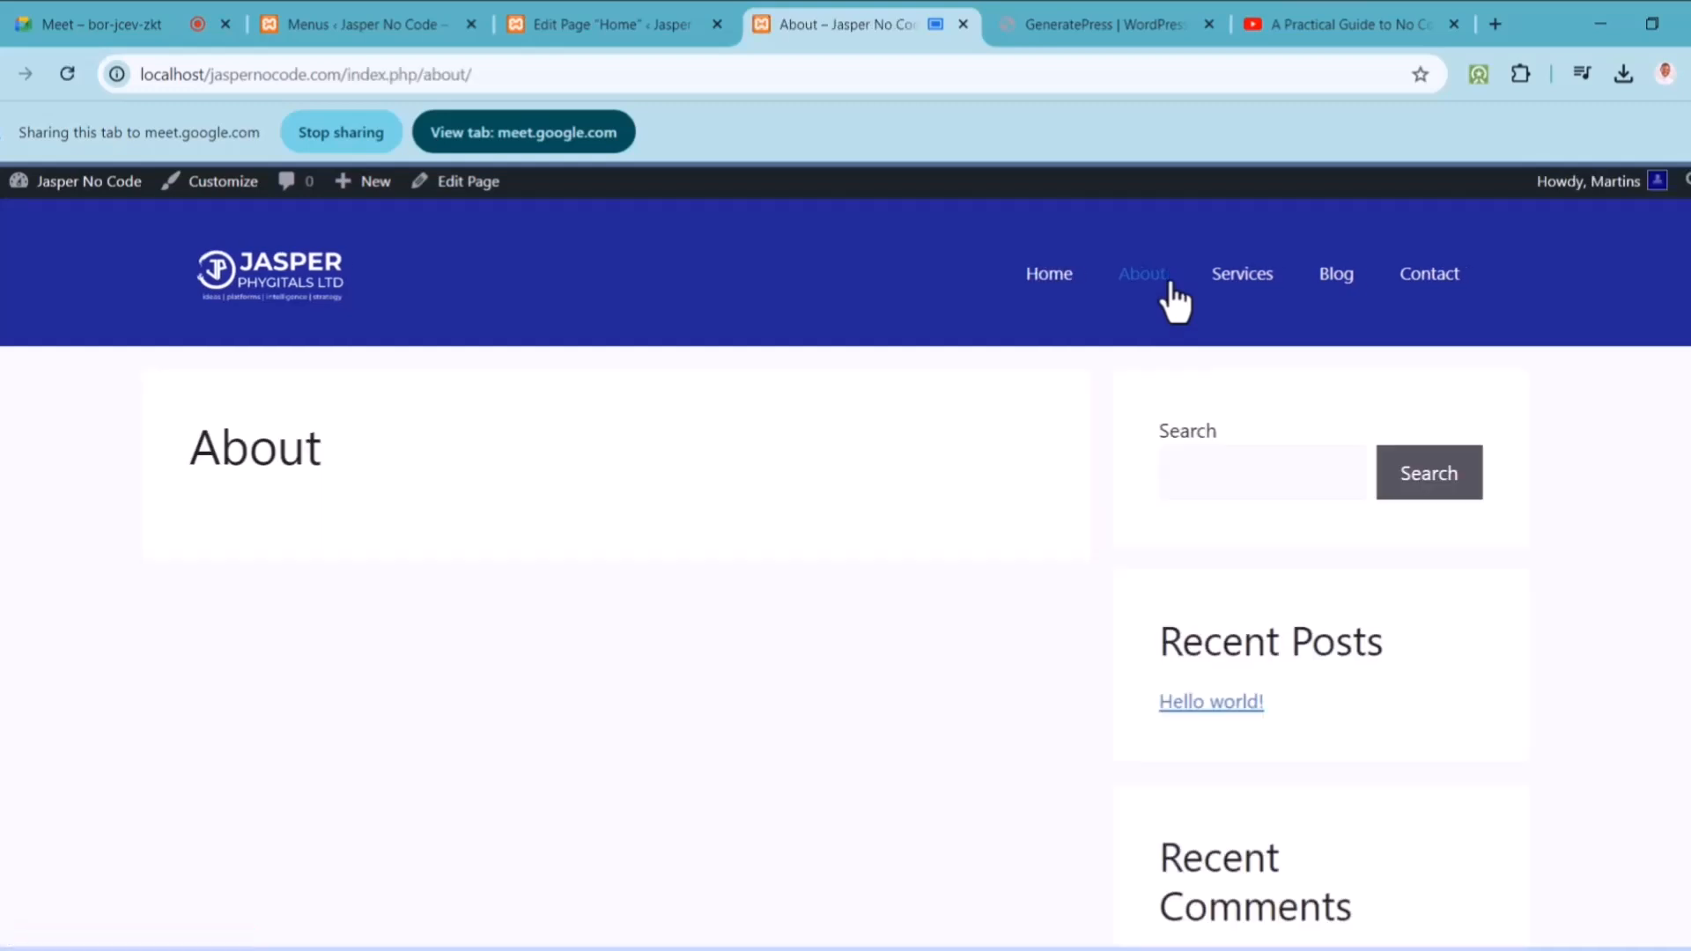
pyautogui.click(1245, 294)
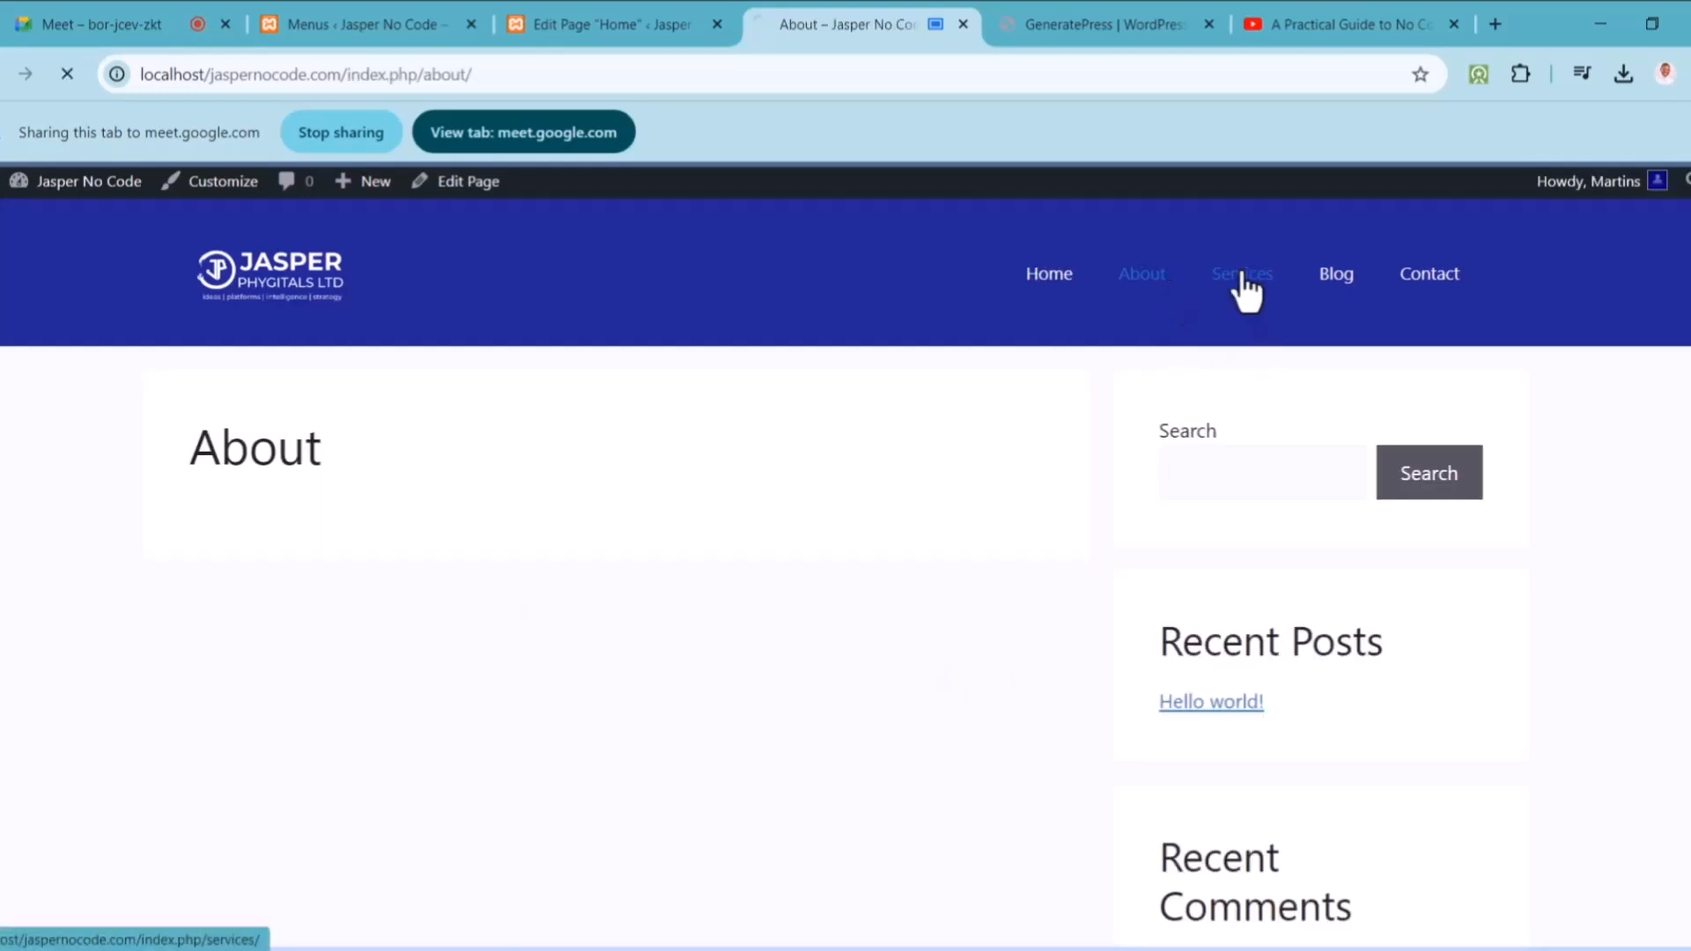
pyautogui.click(1327, 283)
pyautogui.click(1429, 280)
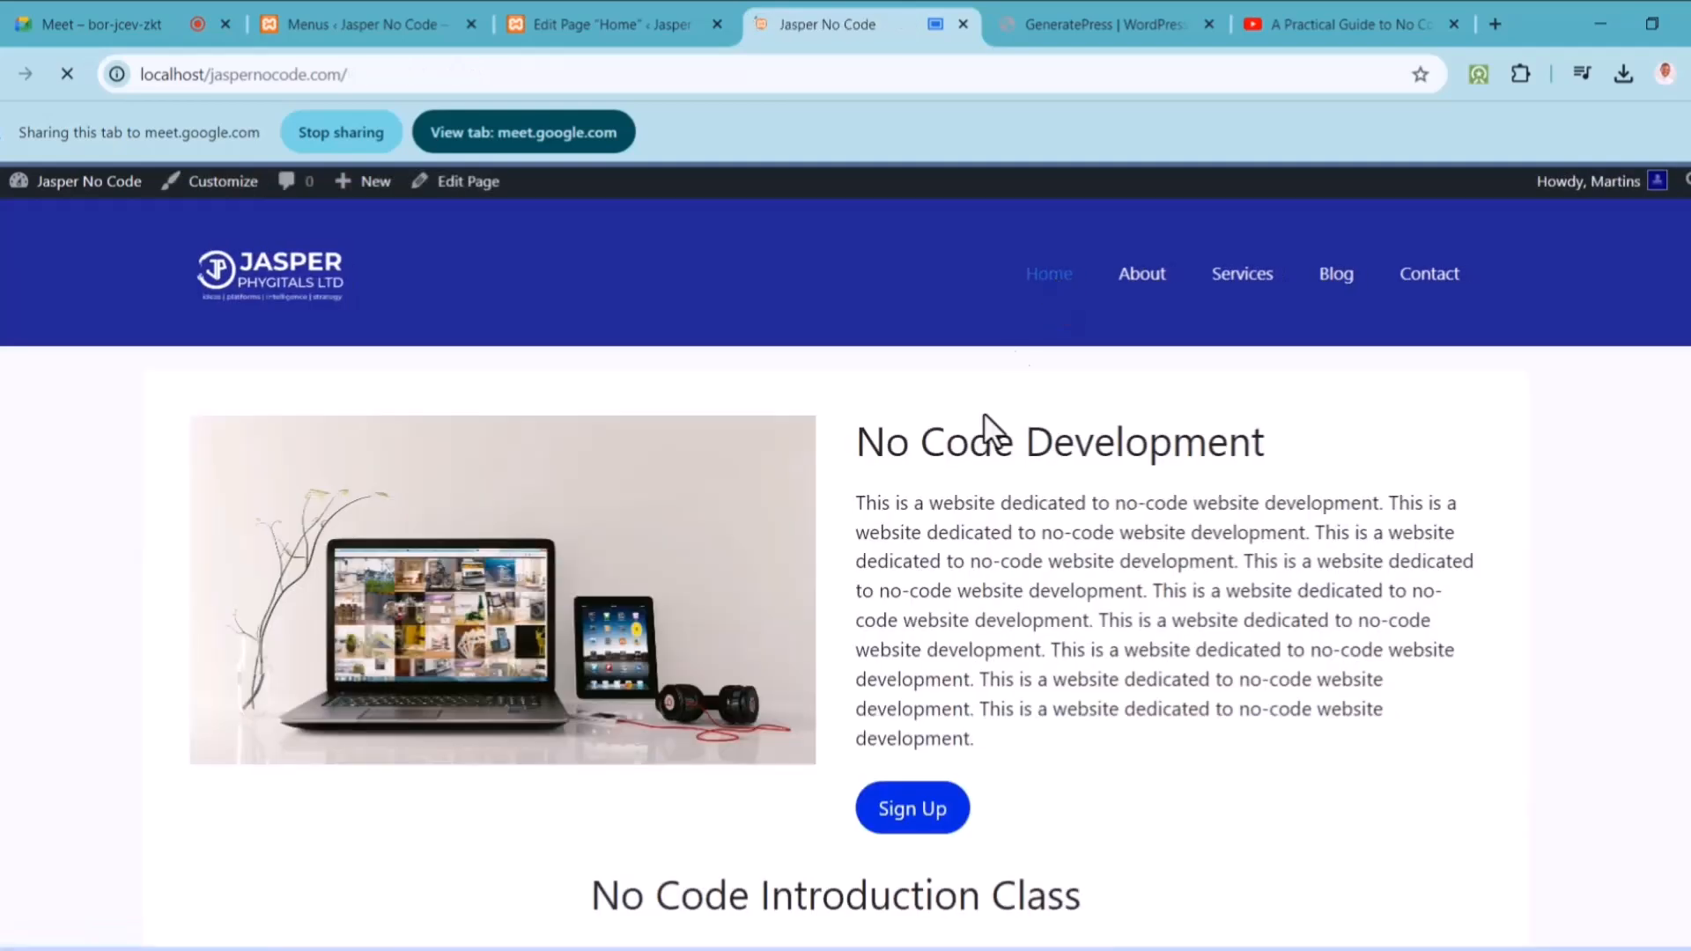
pyautogui.scroll(-5, 1529, 483)
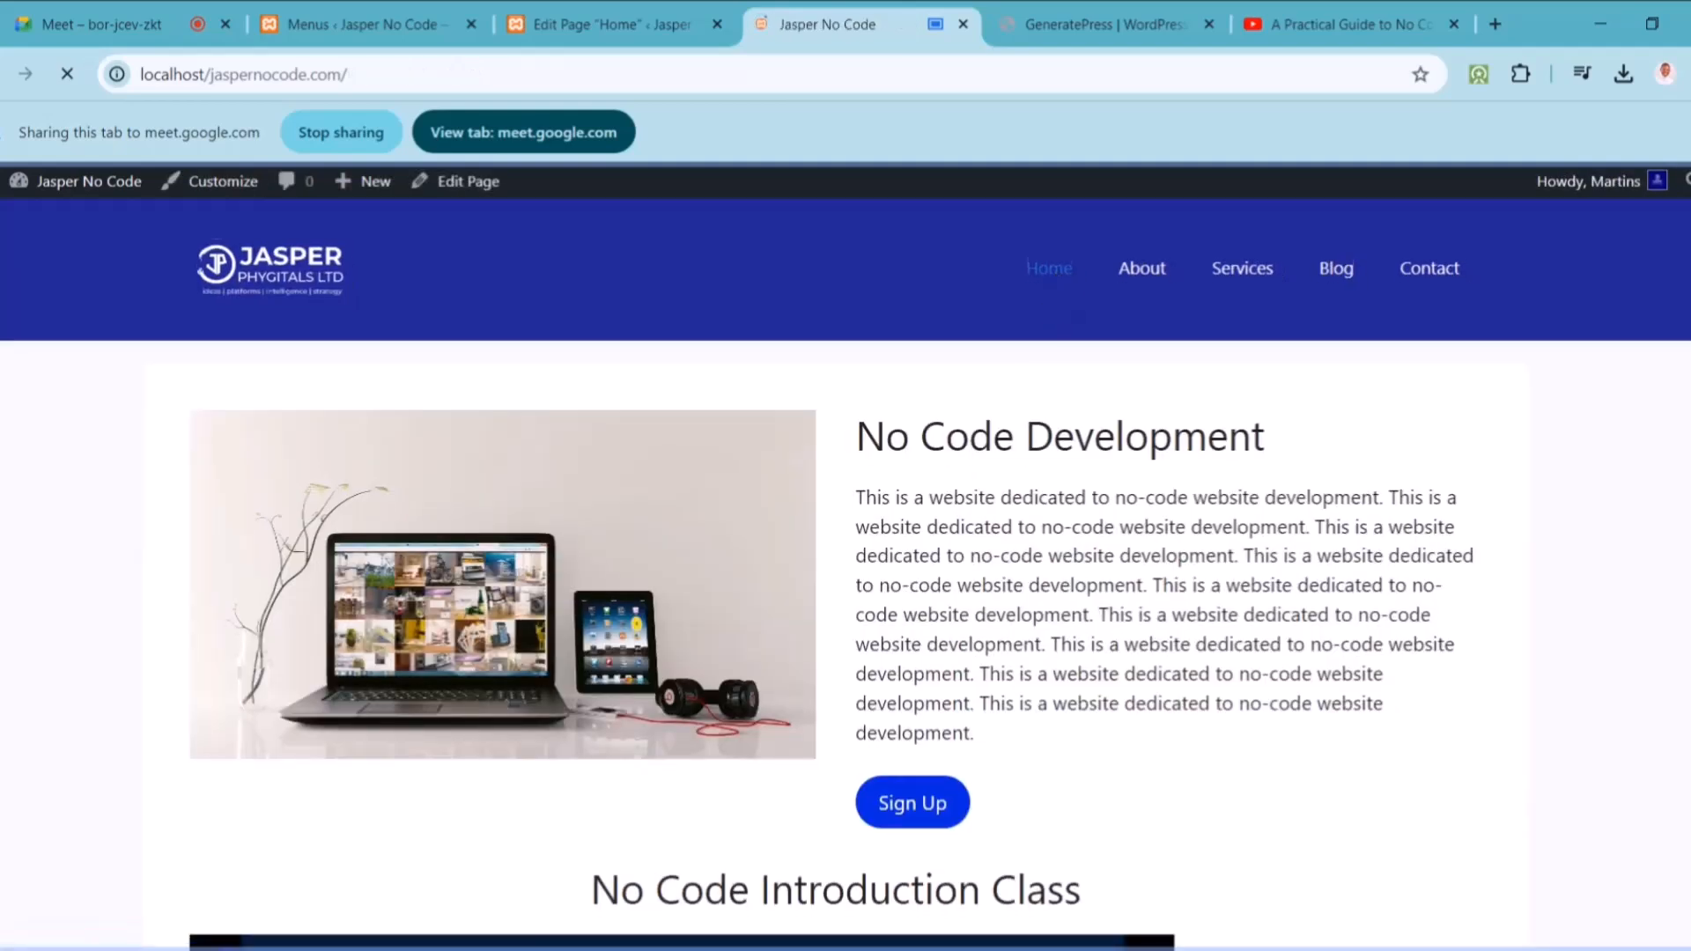
pyautogui.scroll(-3, 1603, 474)
pyautogui.scroll(8, 1603, 474)
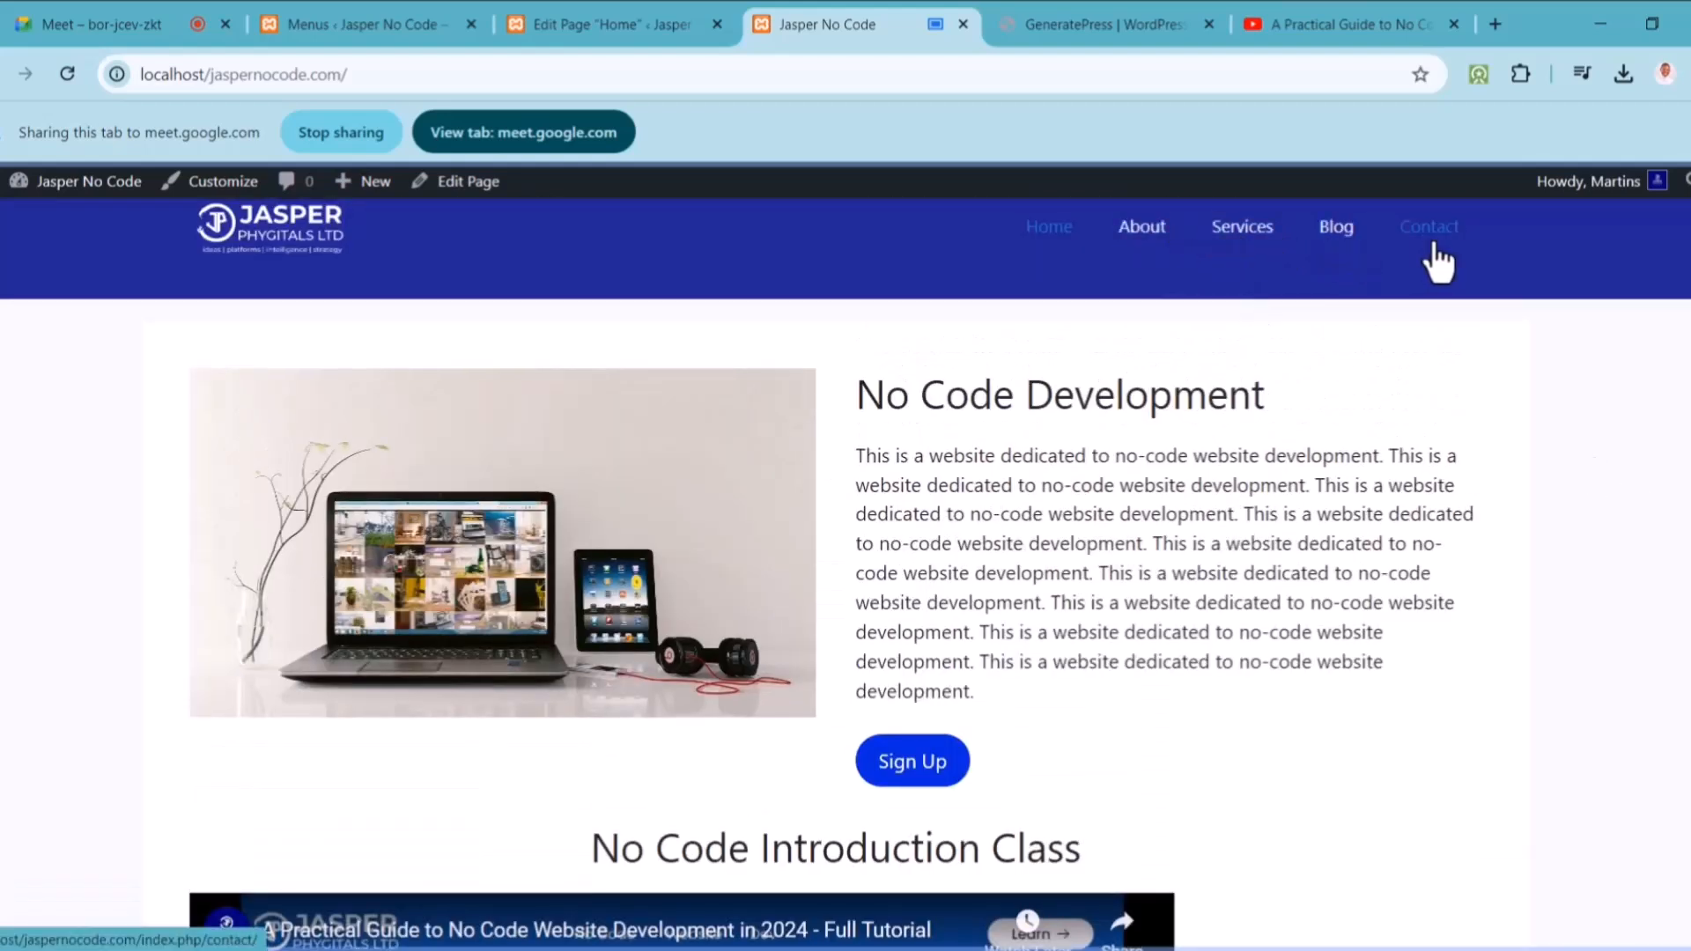
# Step: Cycle through the Meet, Menus and Edit Page tabs back to the live Jasper No Code site
pyautogui.click(140, 23)
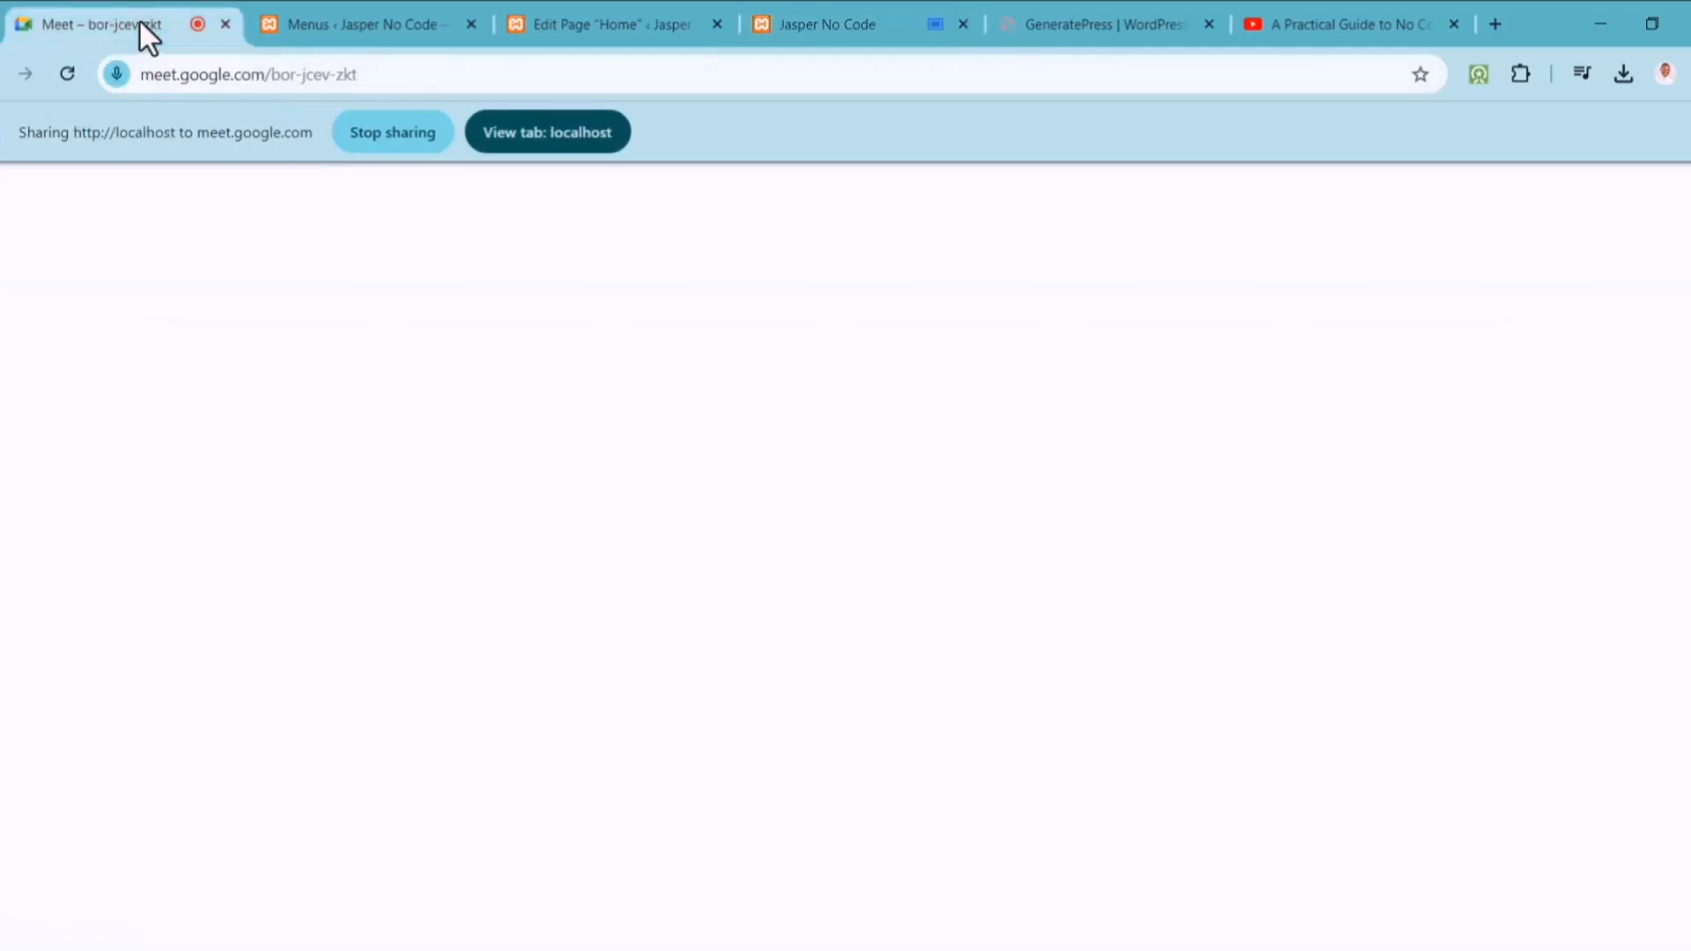
pyautogui.click(388, 18)
pyautogui.click(583, 23)
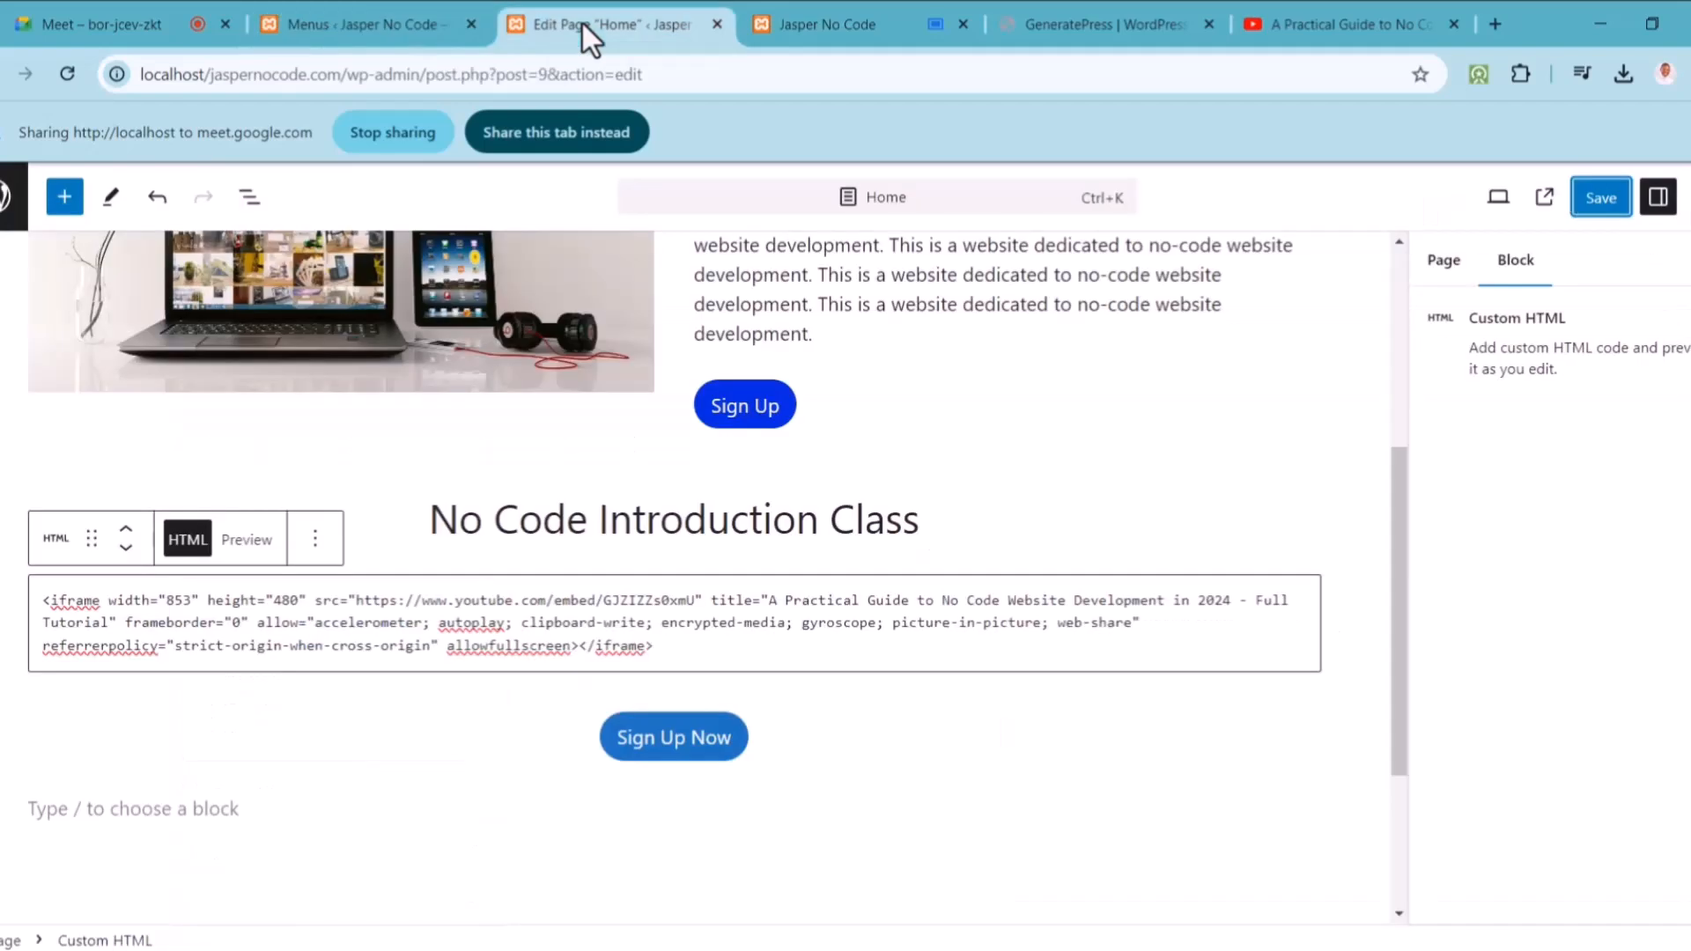
pyautogui.click(802, 24)
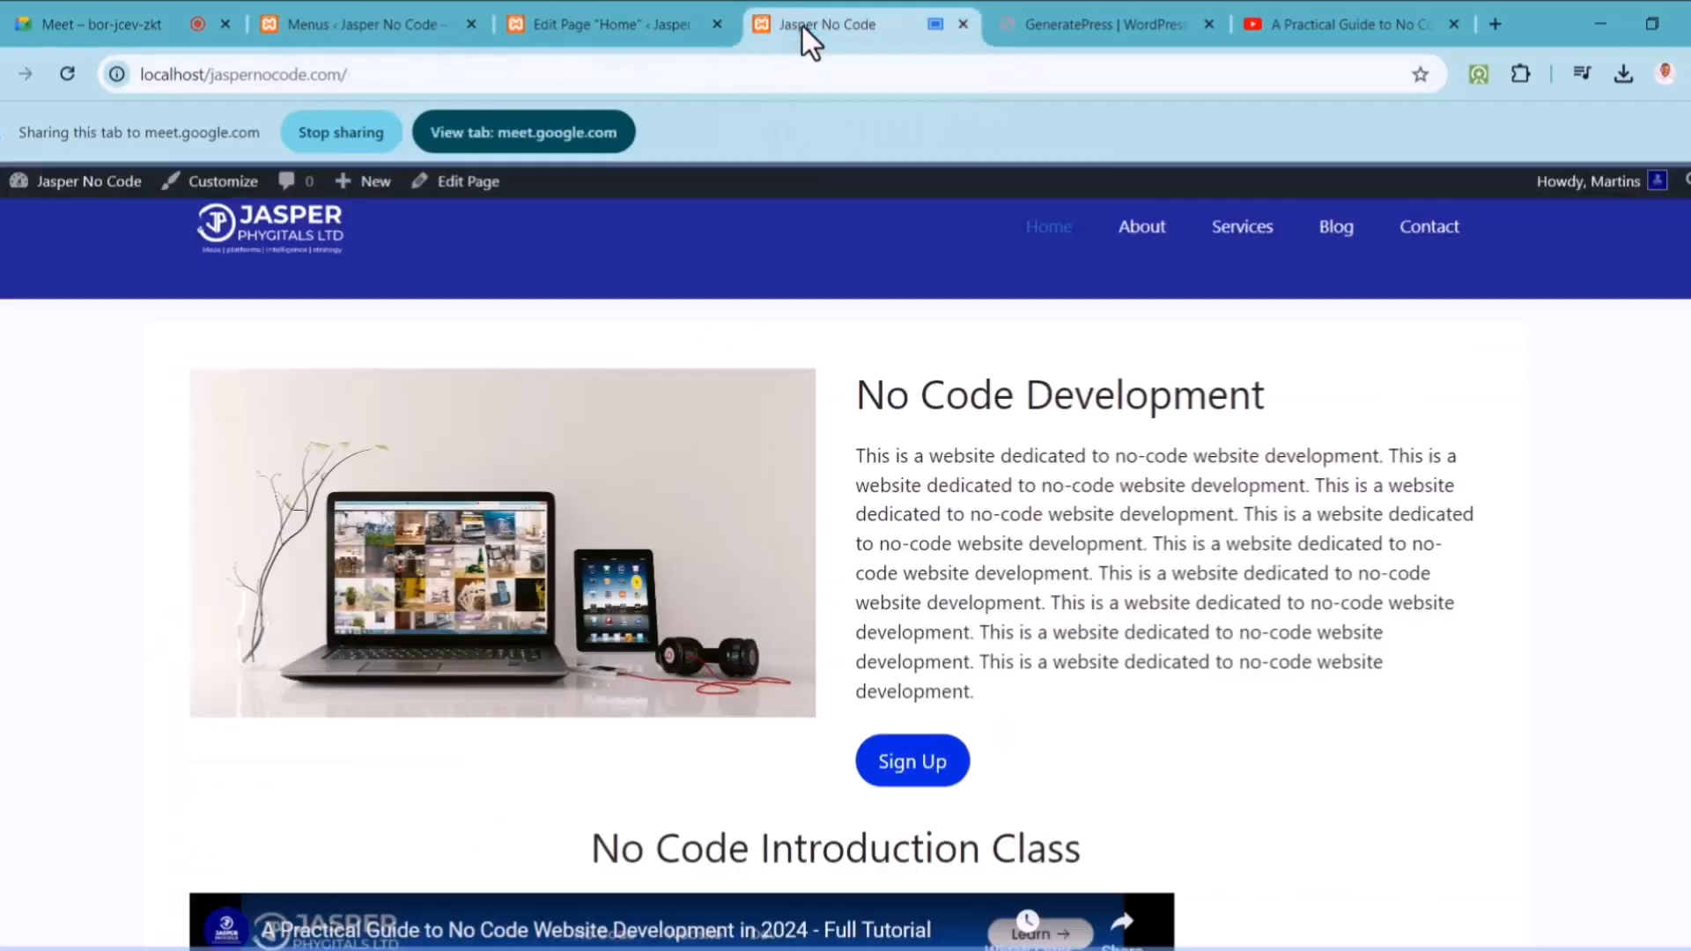
# Step: Go to the admin Dashboard from the site-name menu, then choose Posts > All Posts
pyautogui.moveTo(36, 185)
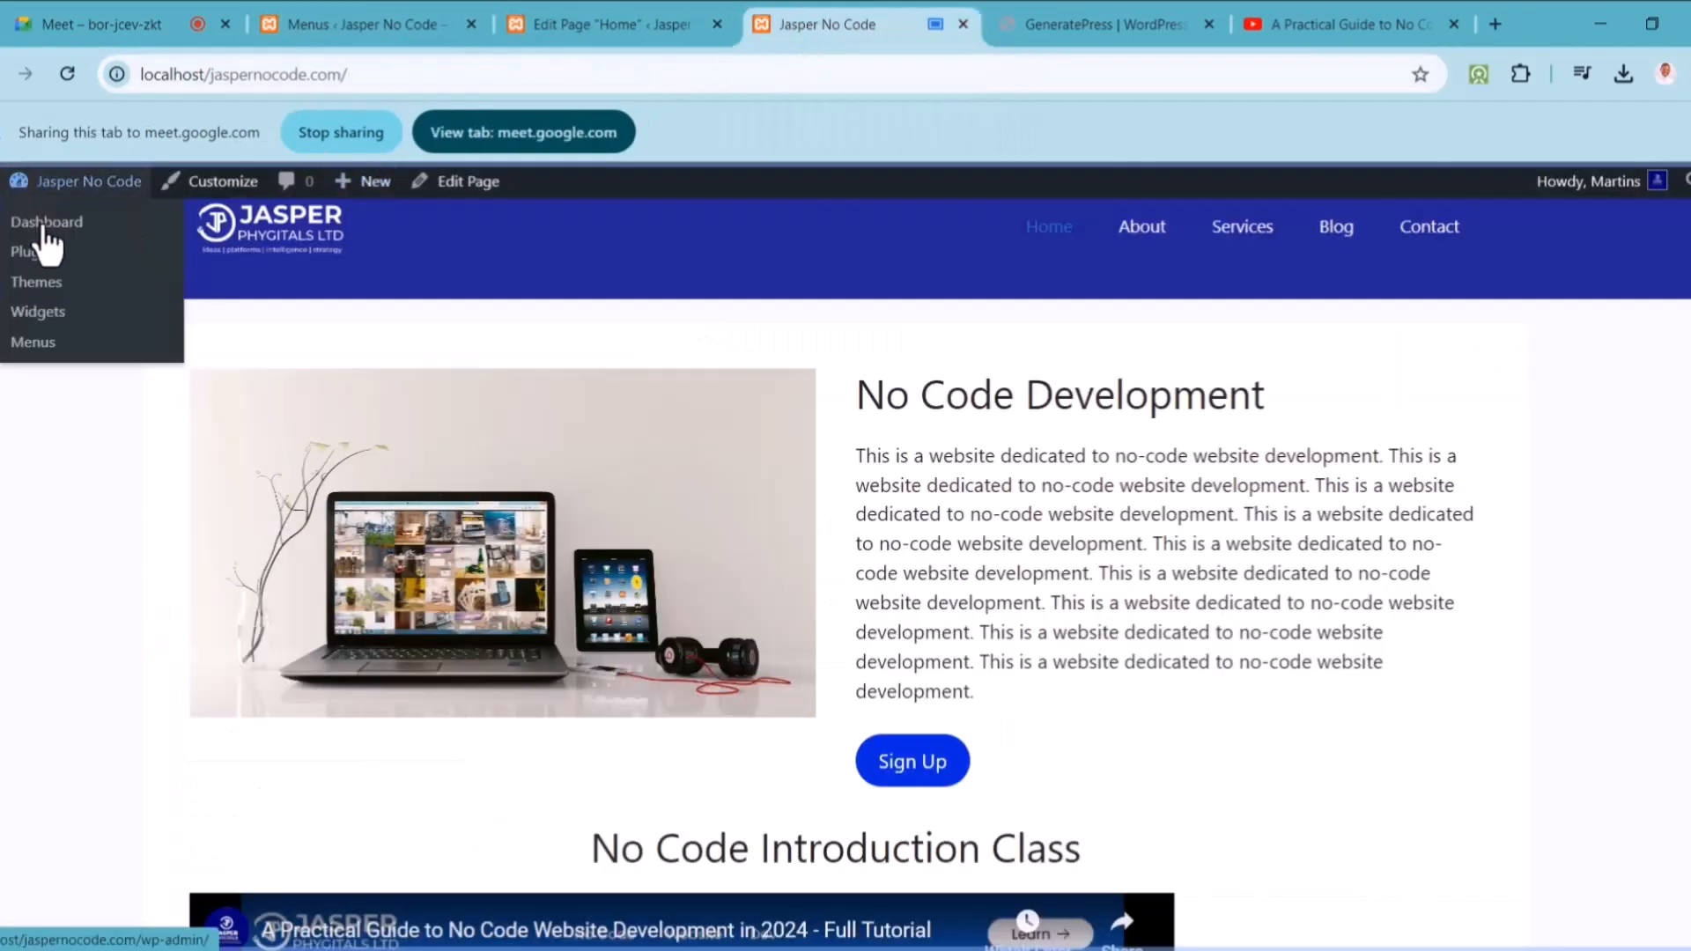
pyautogui.click(42, 227)
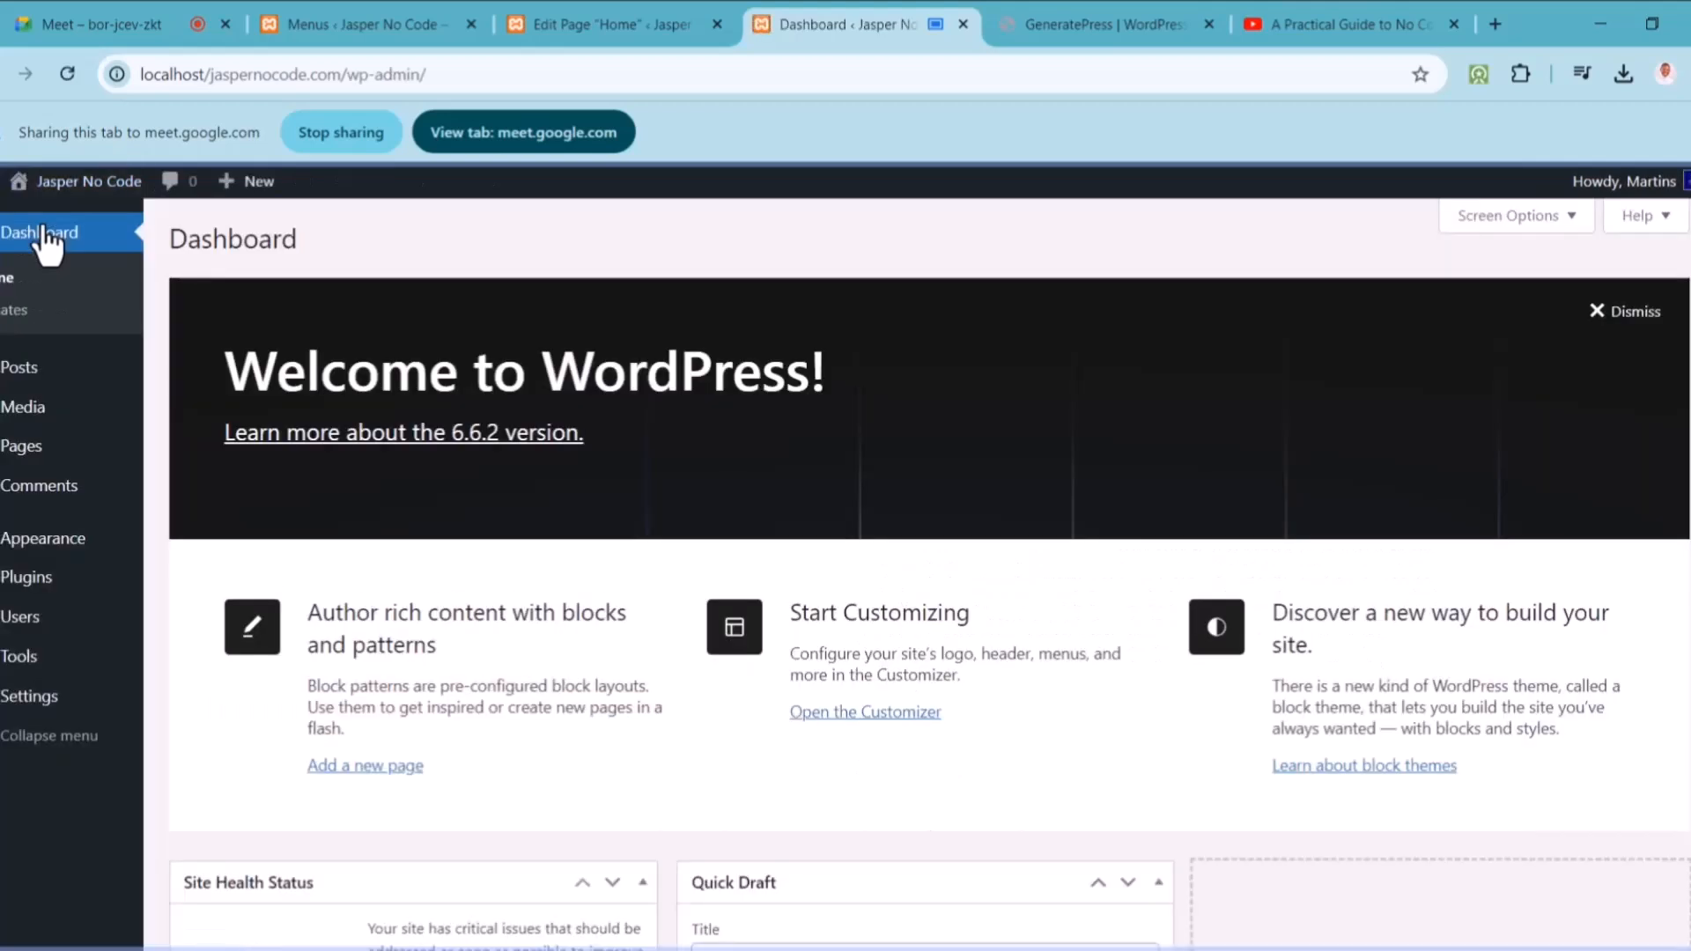
pyautogui.moveTo(18, 370)
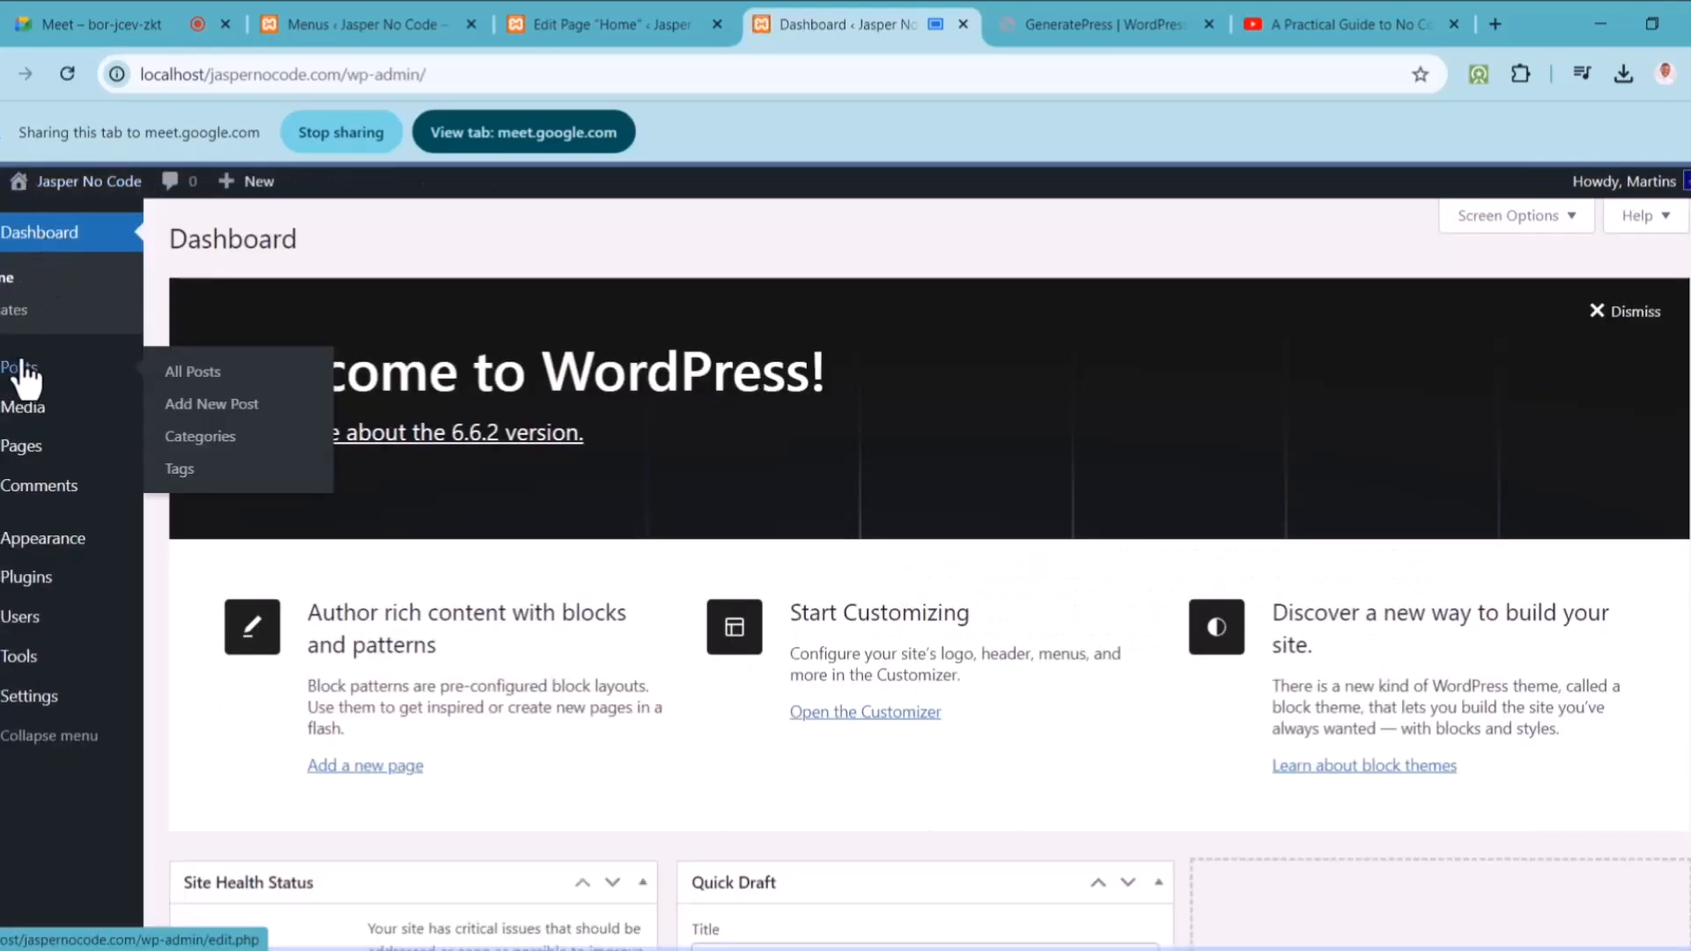
pyautogui.click(181, 378)
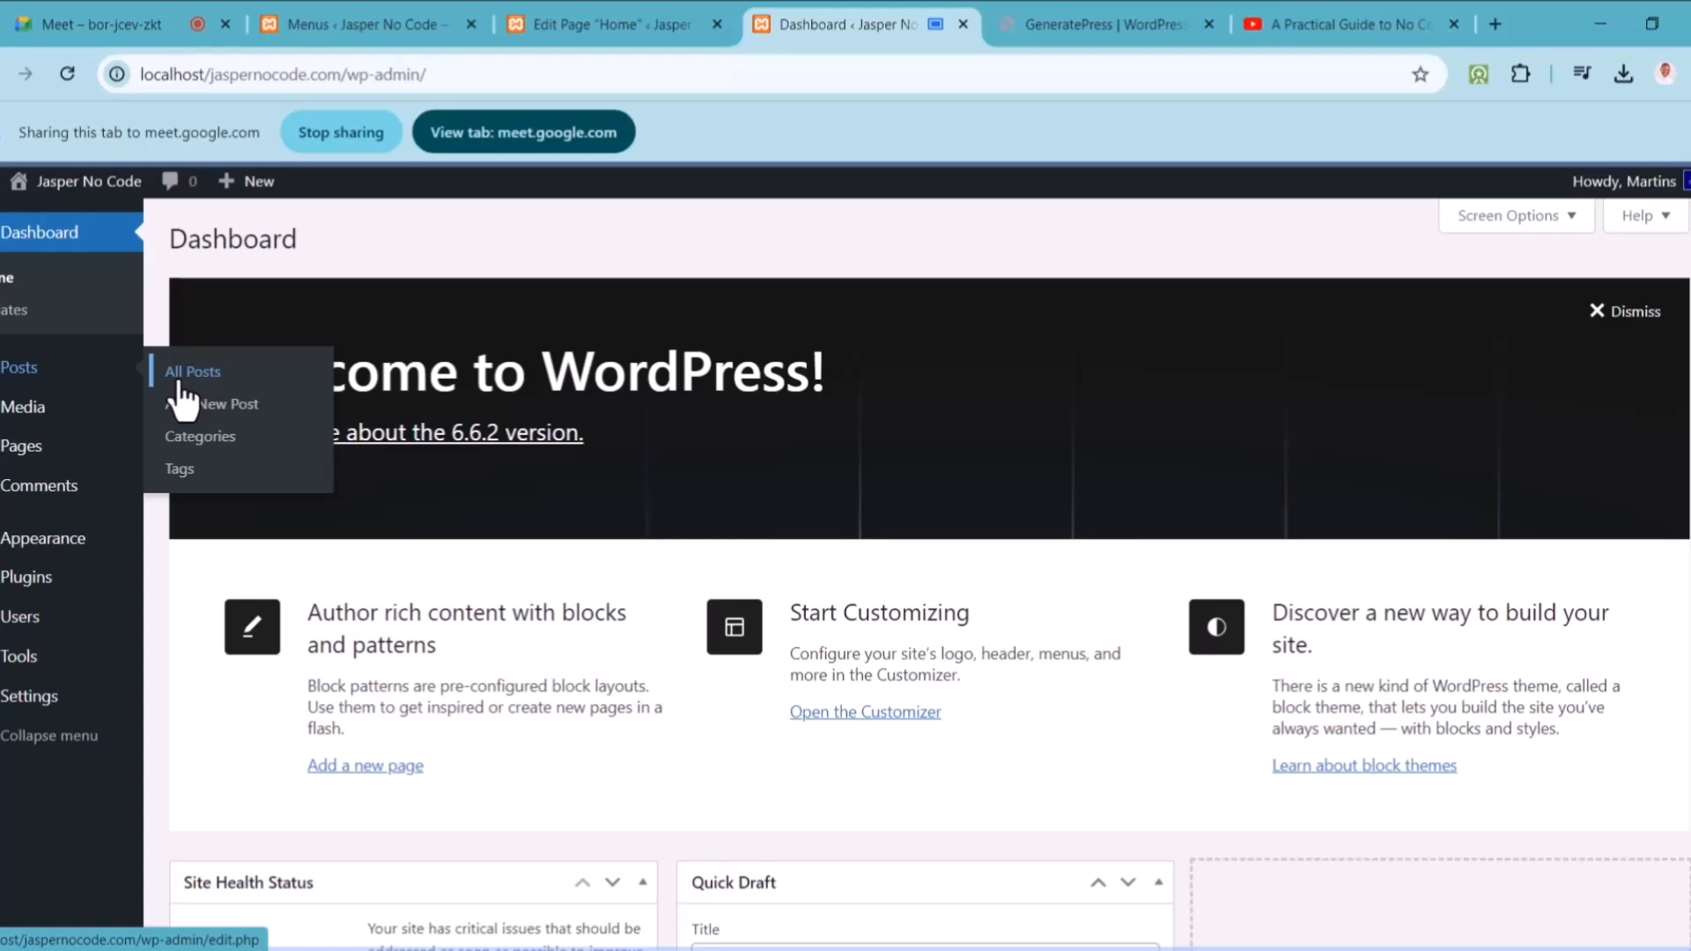
# Step: View All Posts, showing only Hello world!, then go to the post Categories page
pyautogui.click(205, 375)
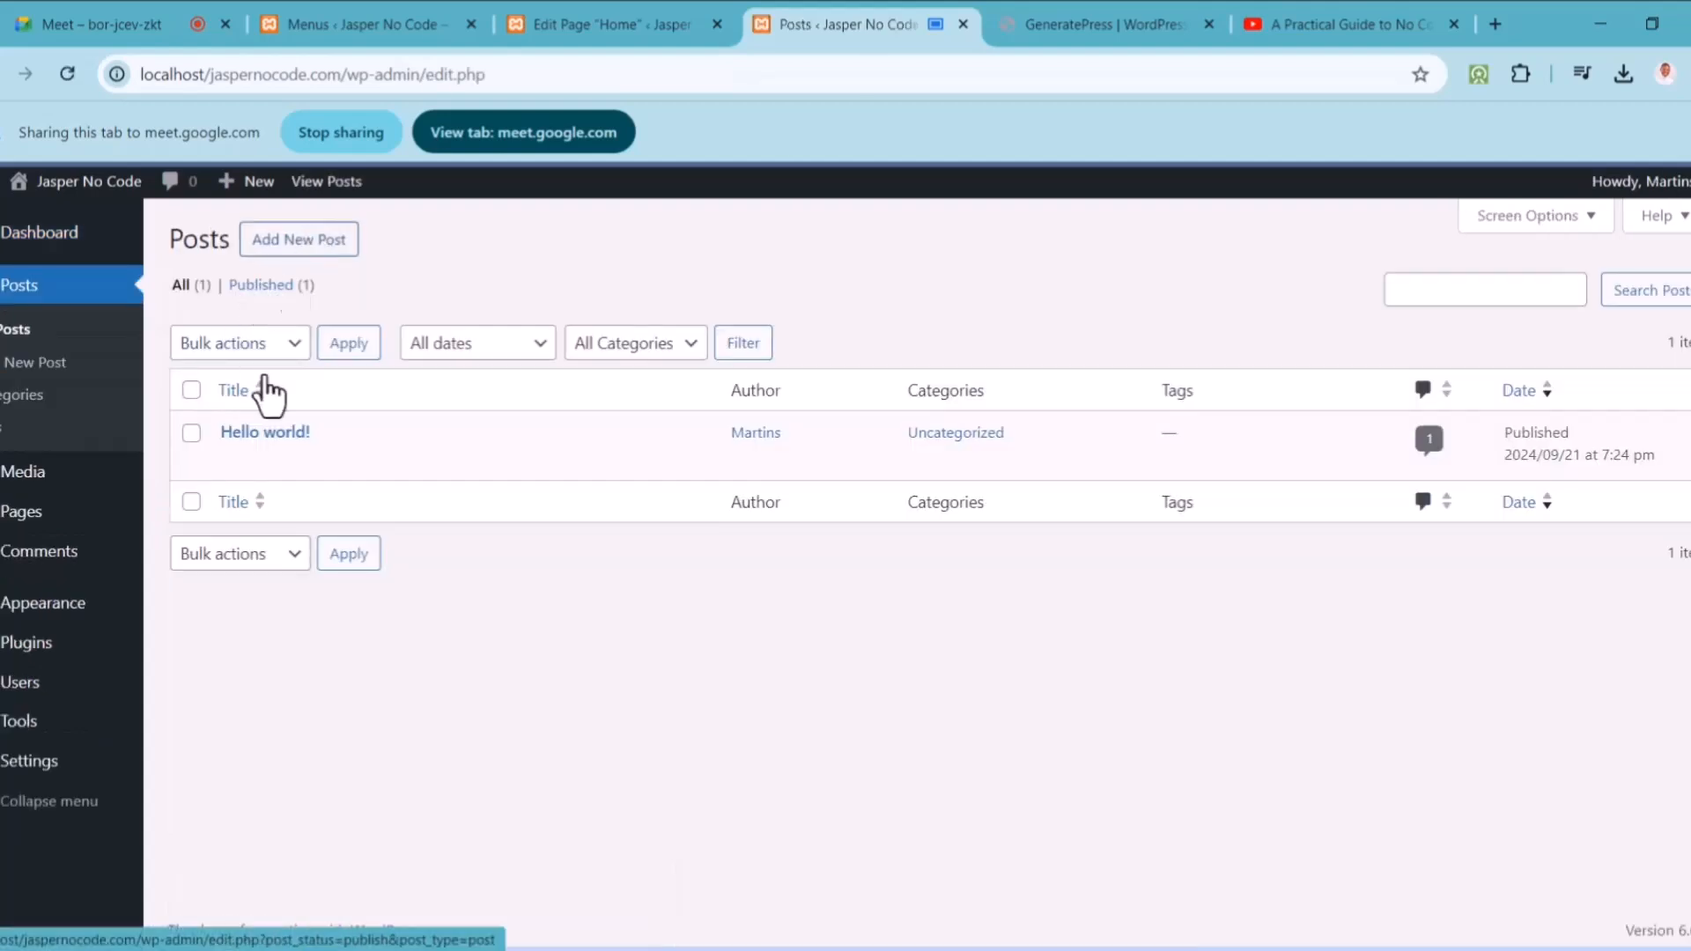
pyautogui.click(51, 396)
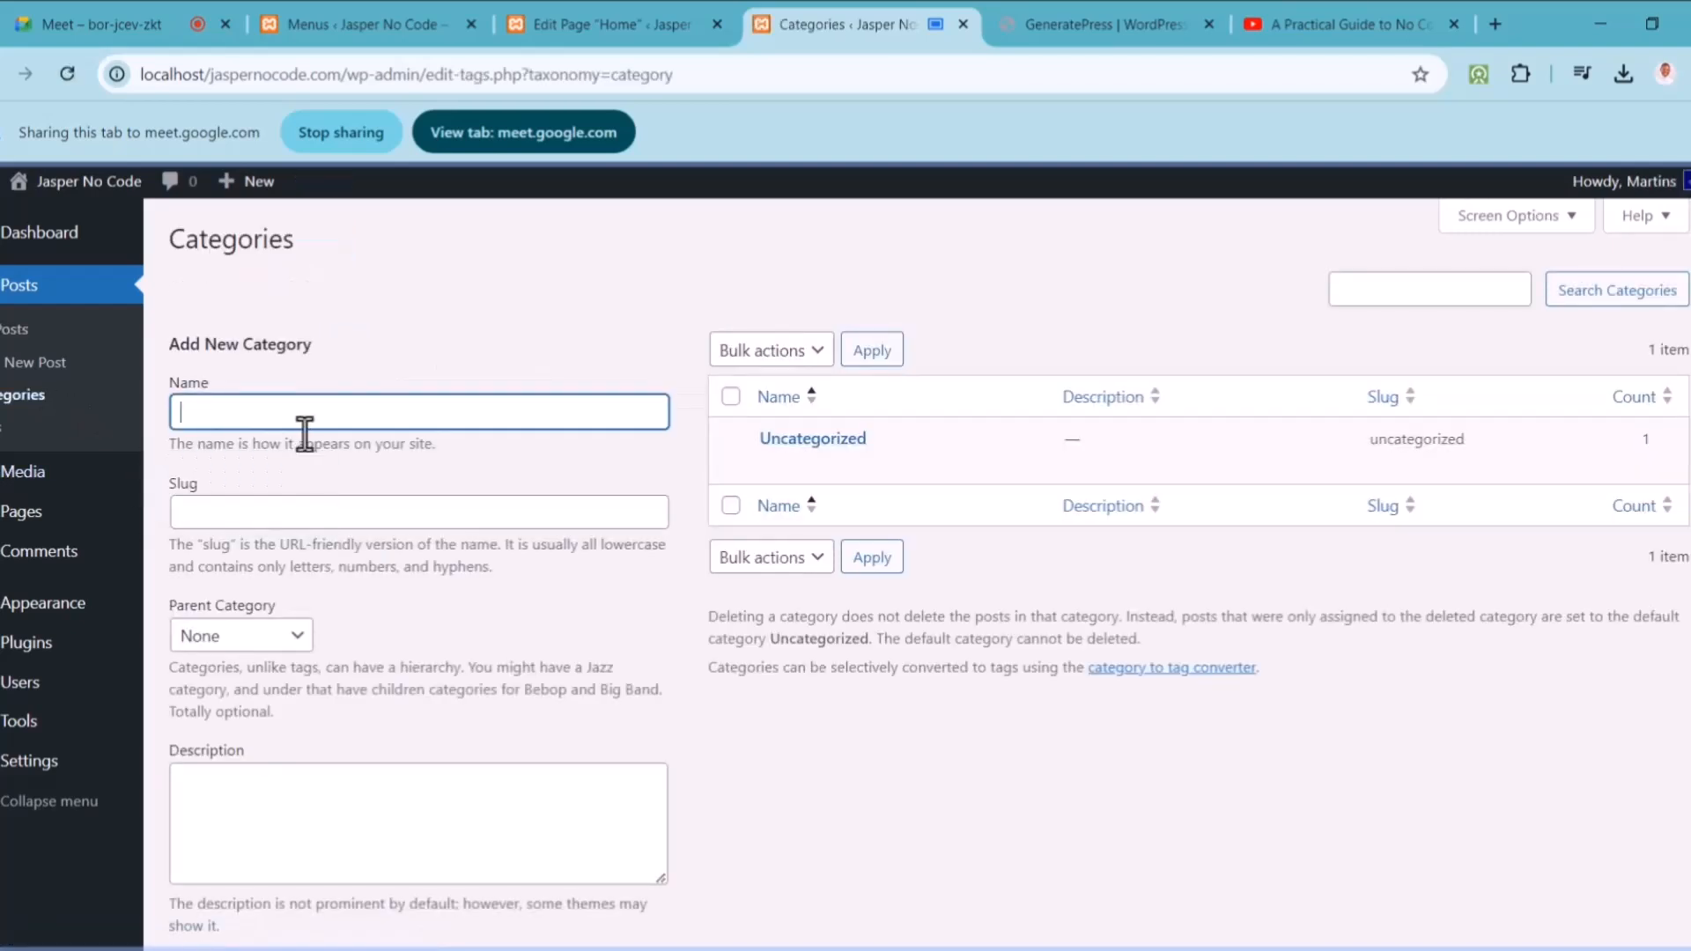
# Step: Add the WordPress and Wix post categories
pyautogui.write('WordPress')
pyautogui.scroll(-3, 538, 793)
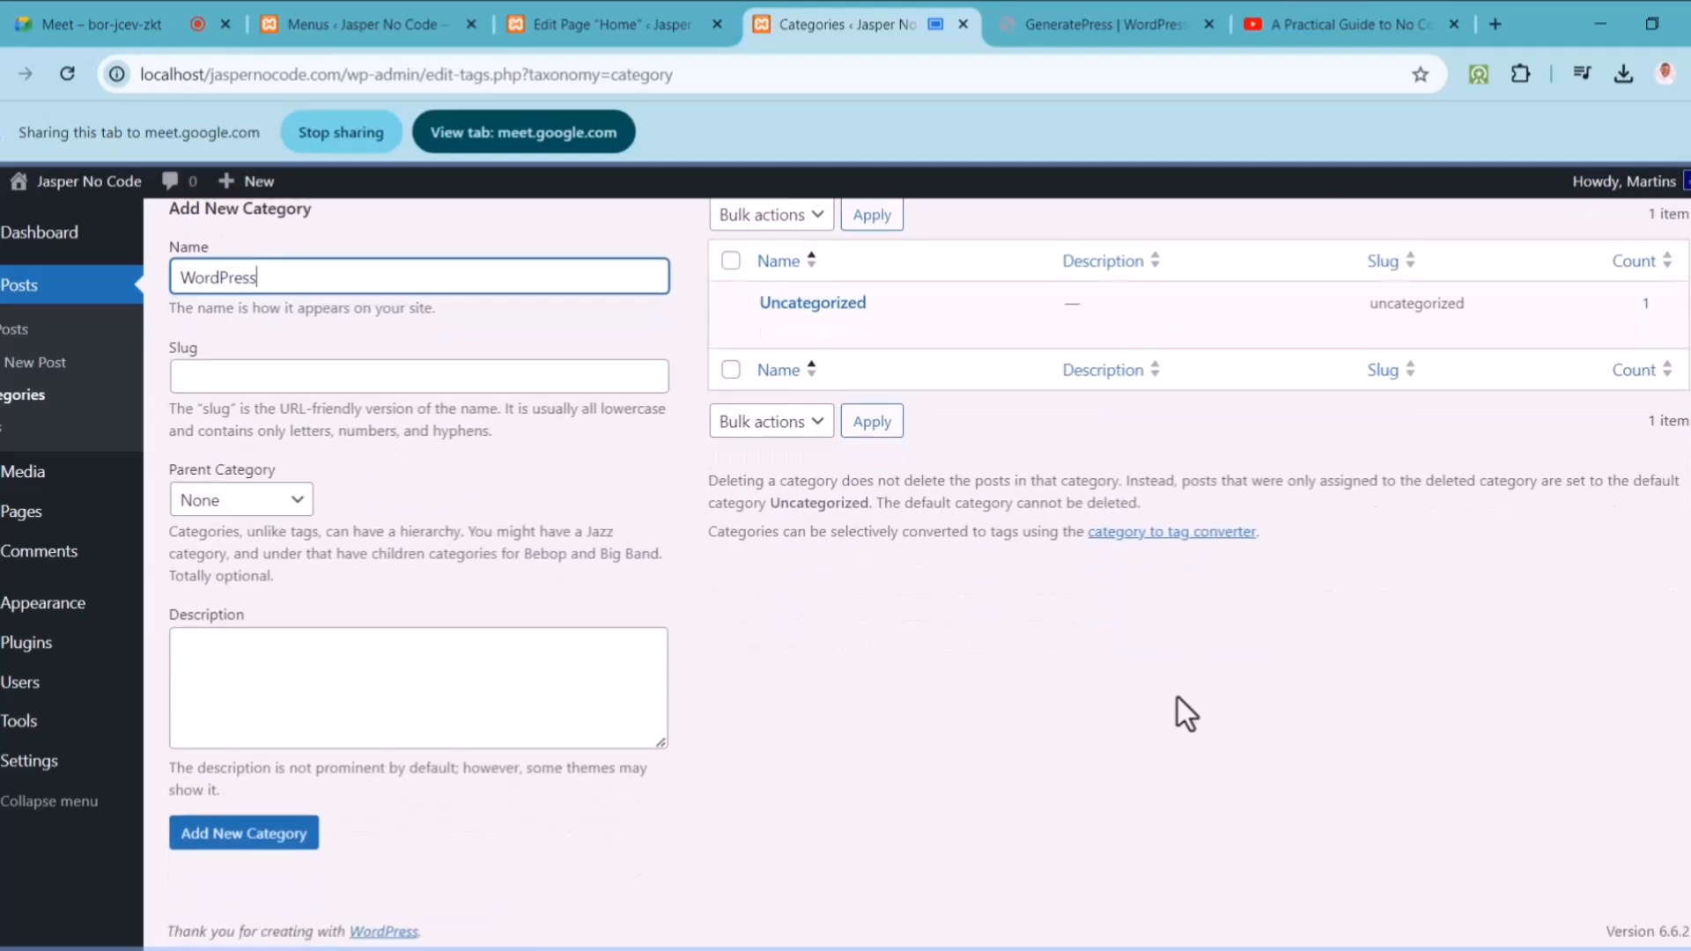
pyautogui.click(275, 847)
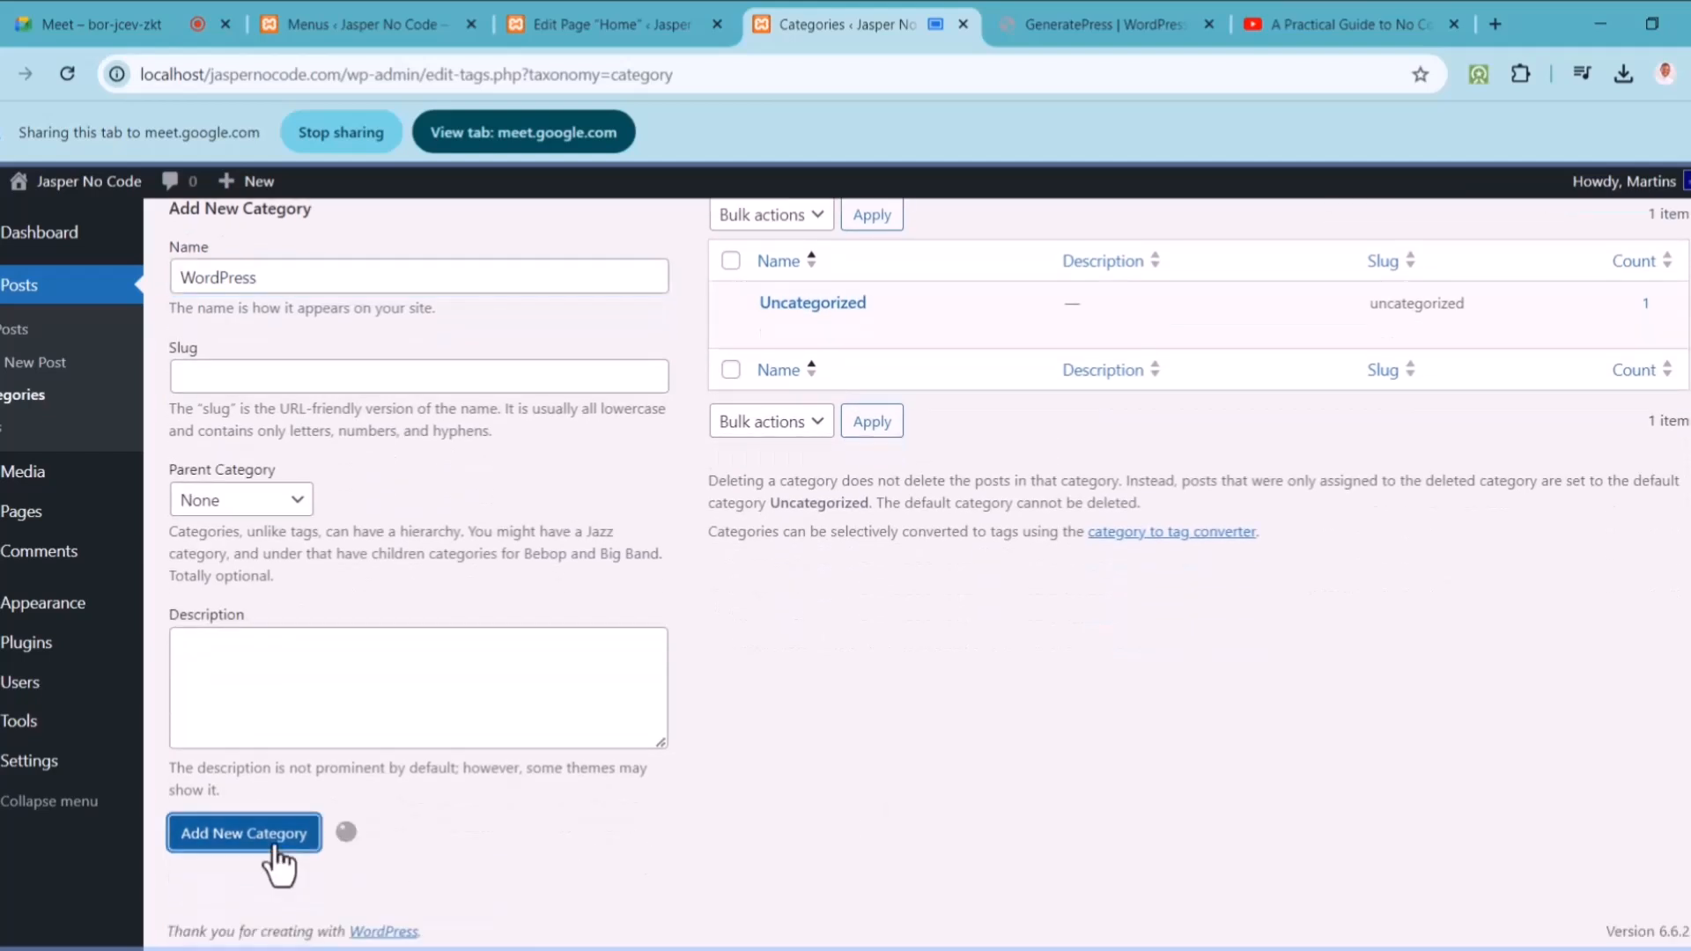
pyautogui.click(321, 278)
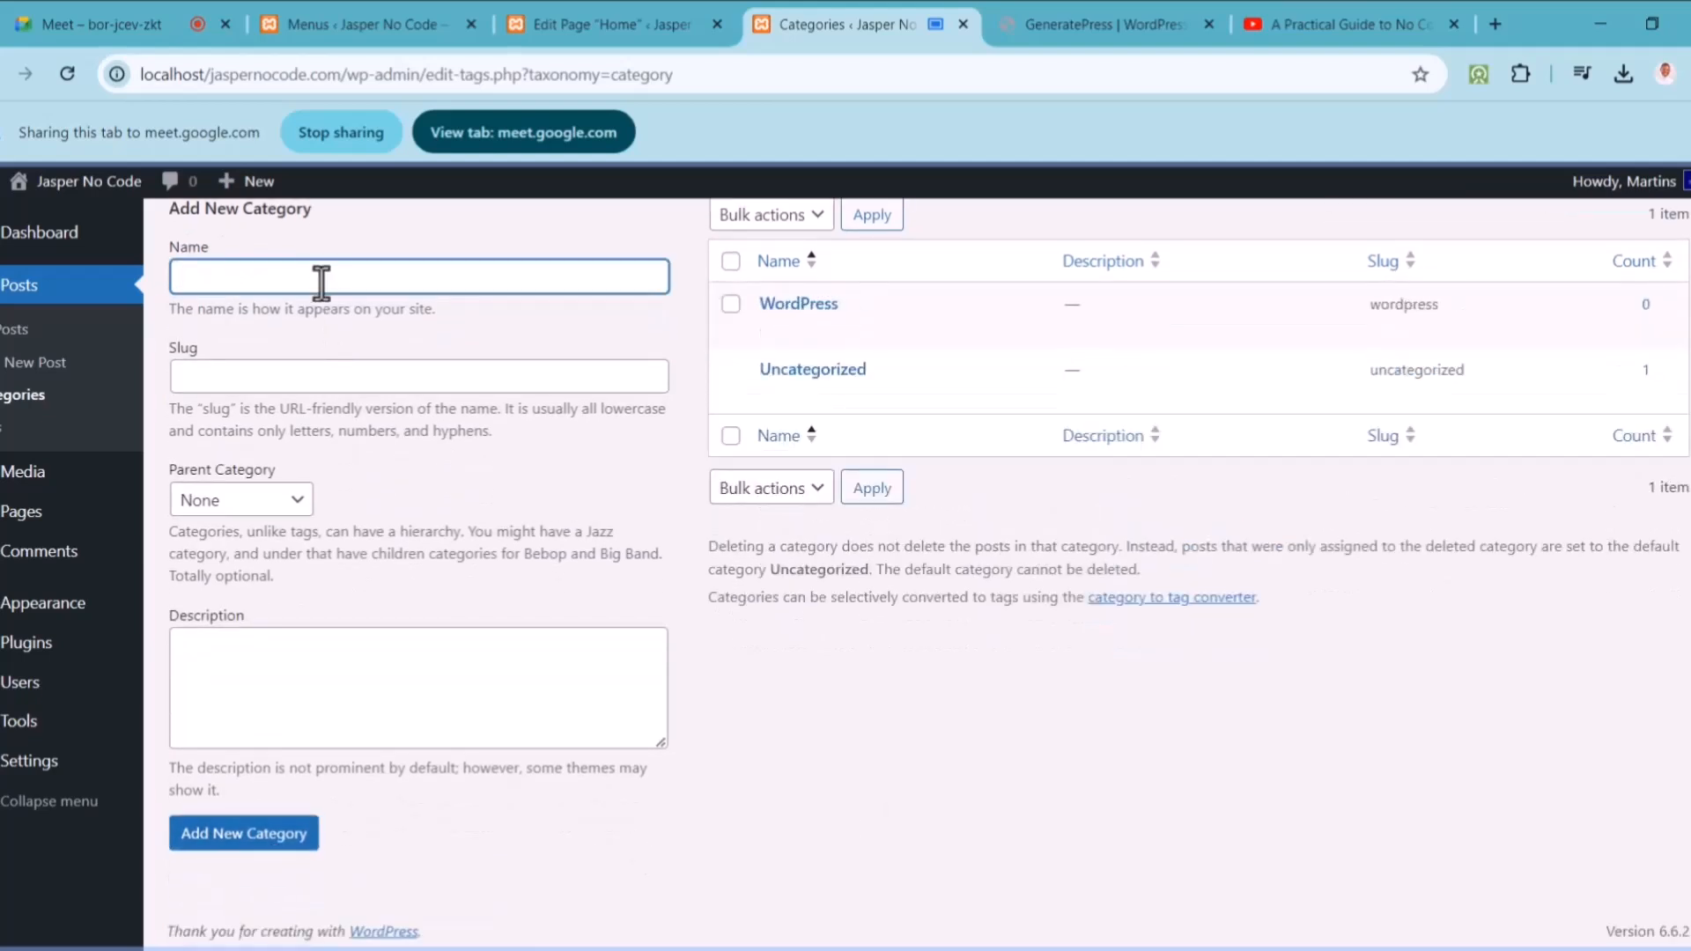
pyautogui.write('Wix')
pyautogui.click(260, 841)
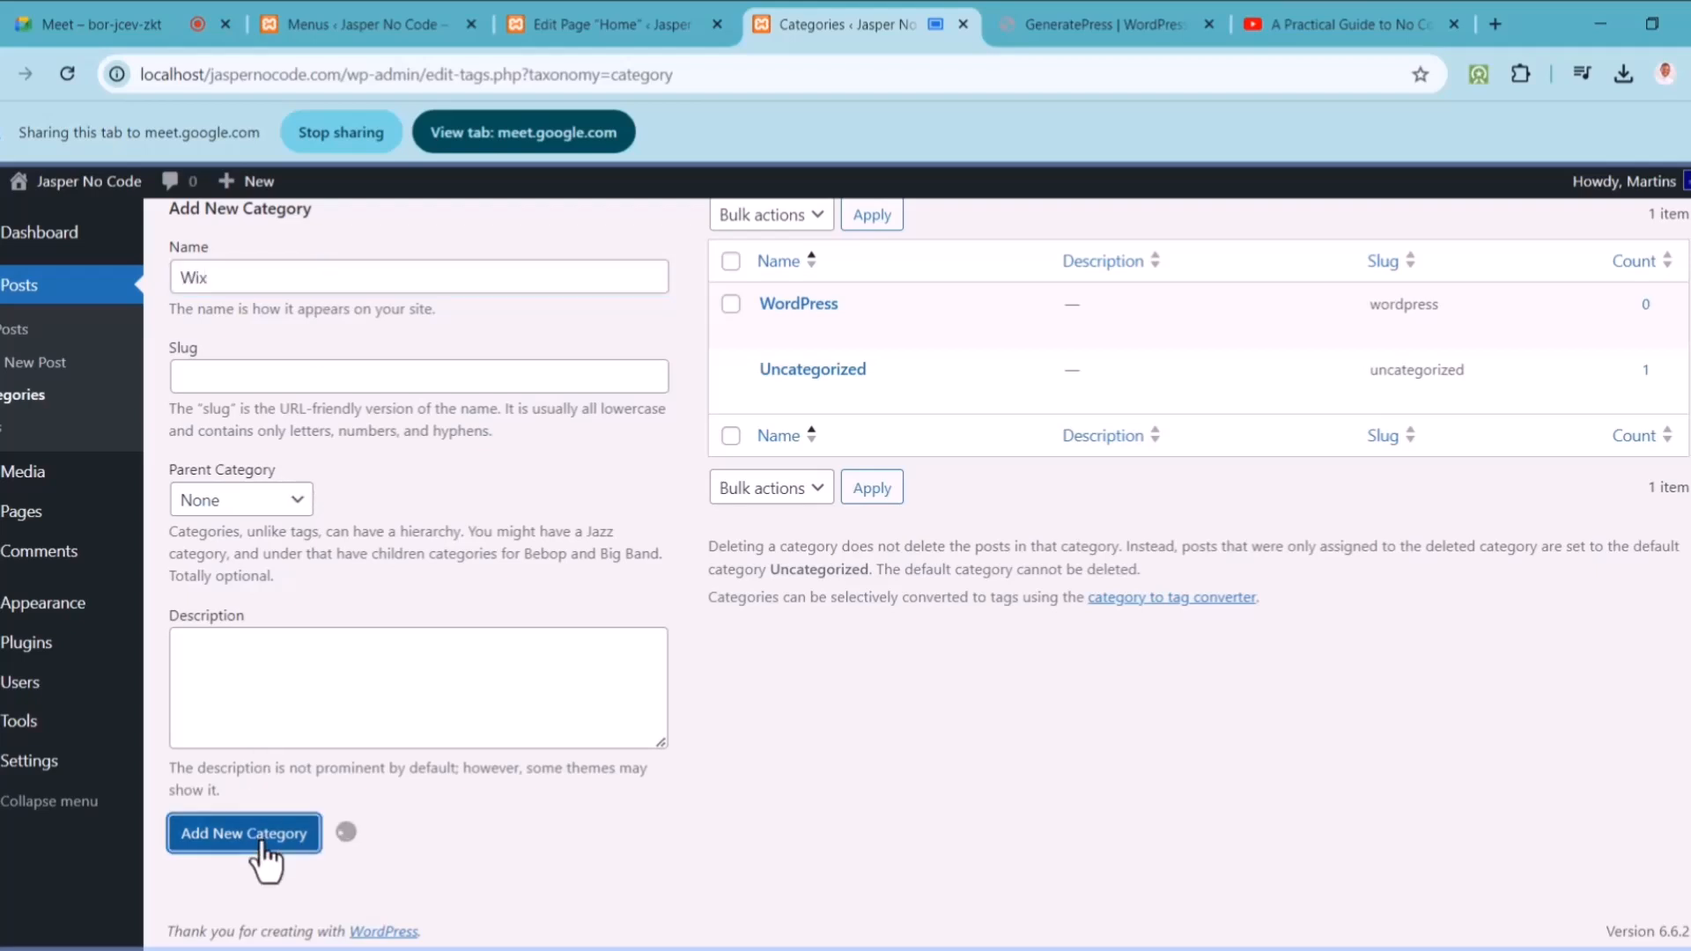
# Step: Add the Webflow and Design Principles post categories
pyautogui.click(301, 269)
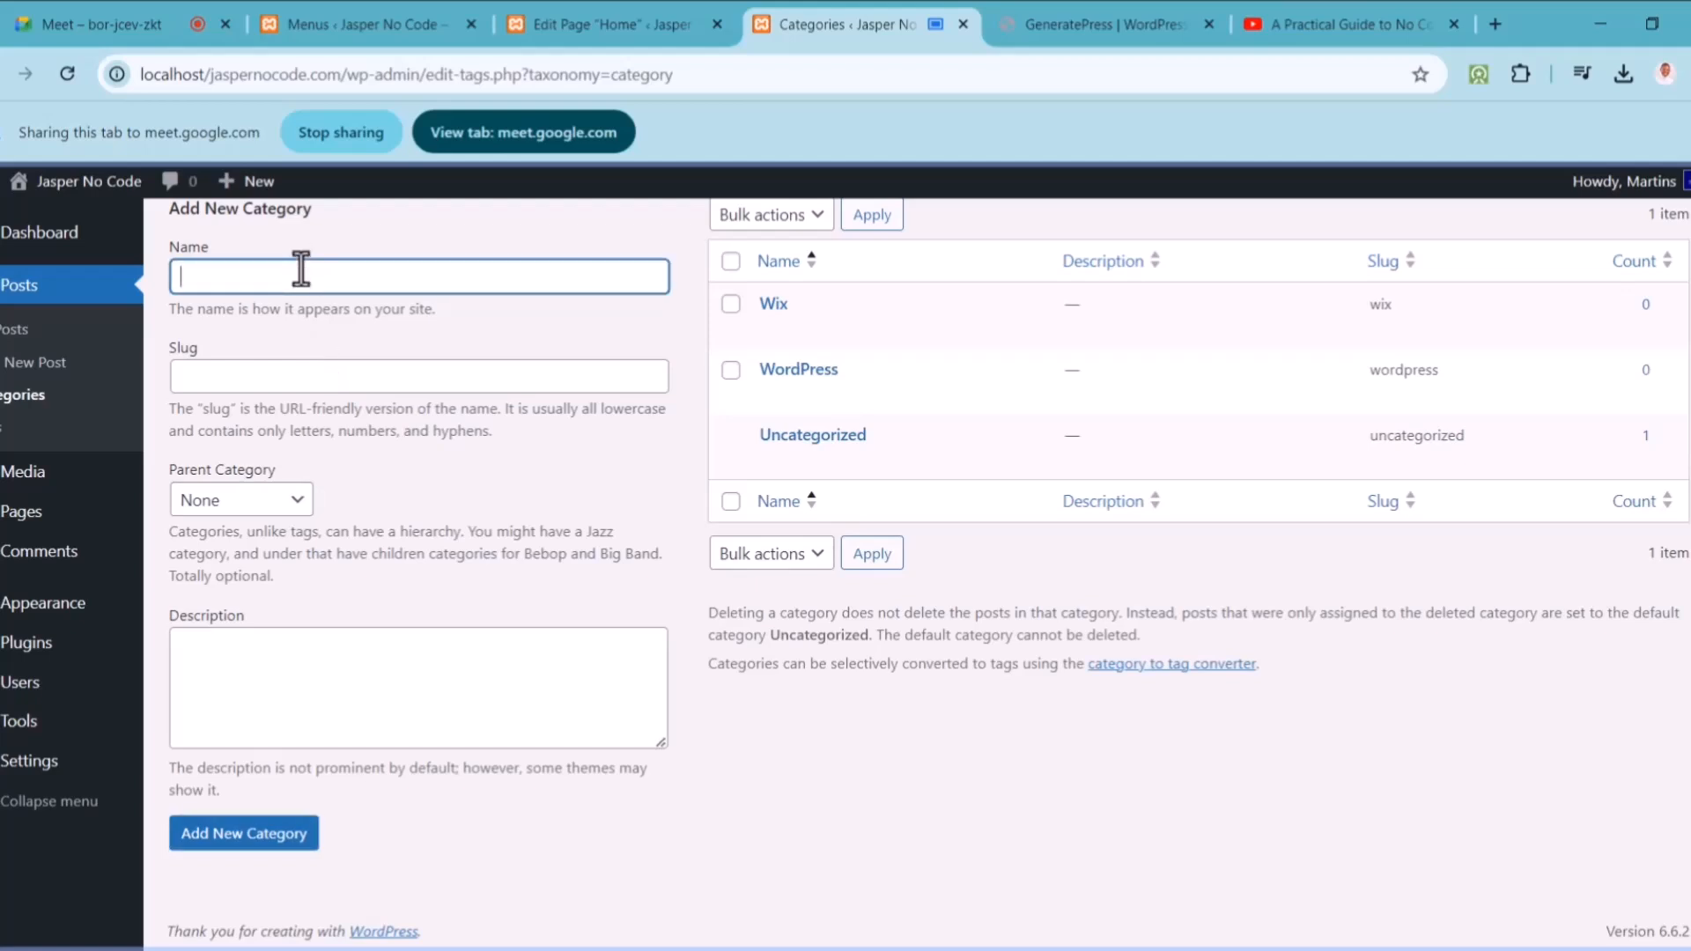
pyautogui.write('Webflow')
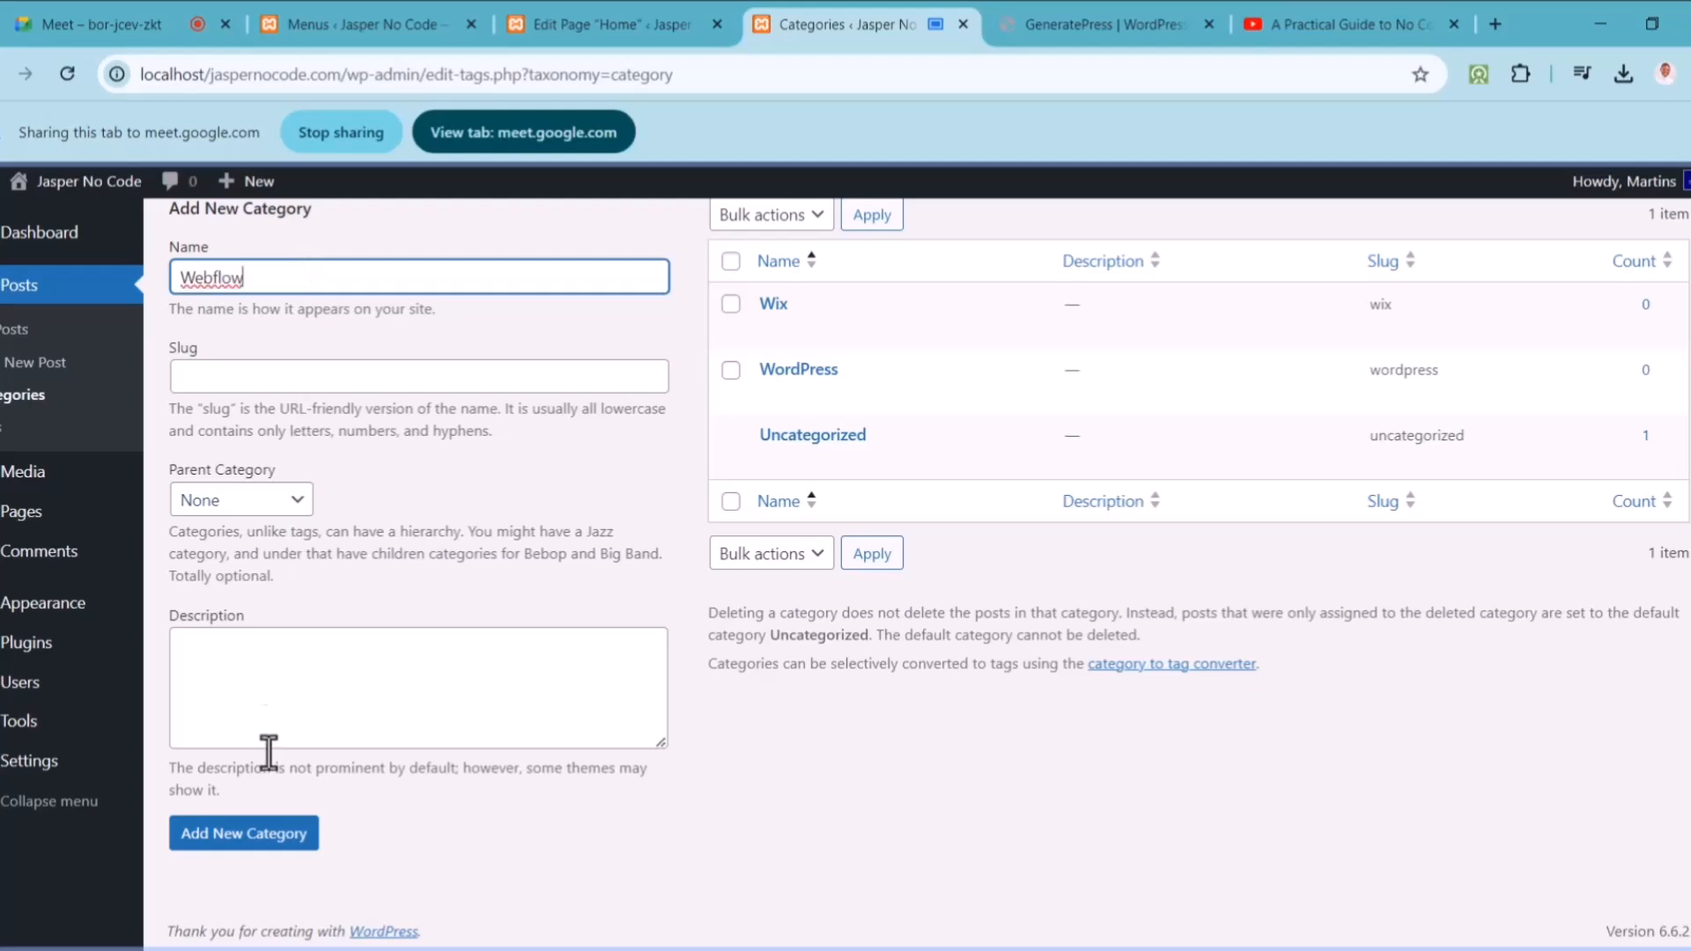
pyautogui.click(267, 832)
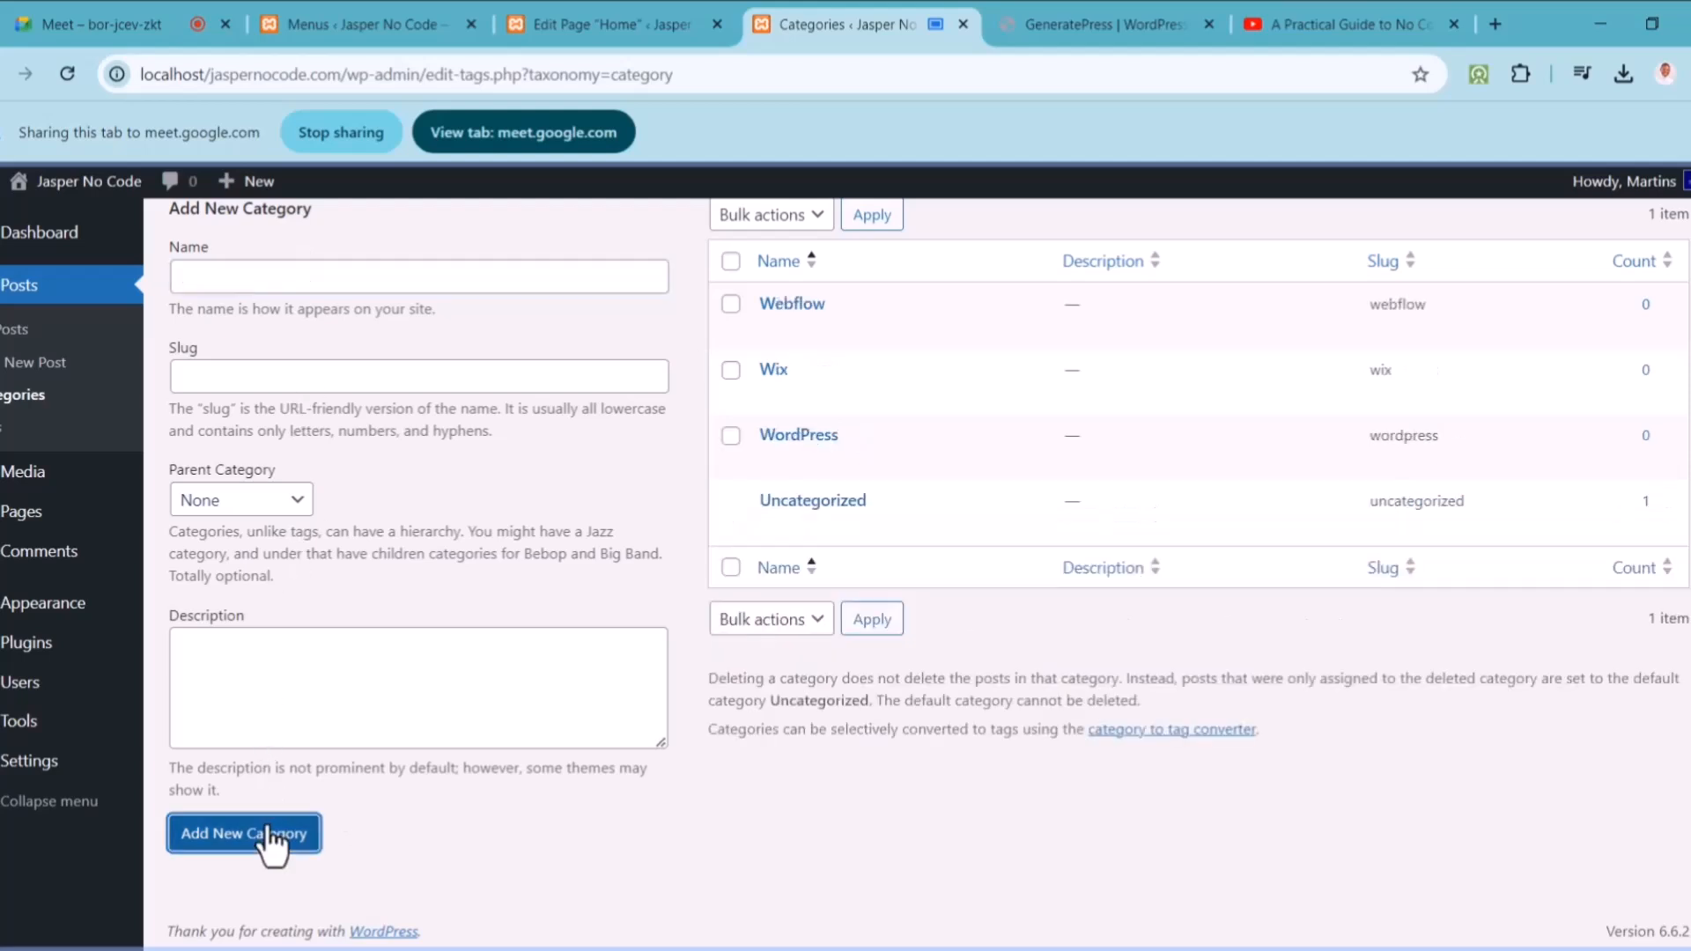
pyautogui.click(292, 282)
pyautogui.write('Design Principles')
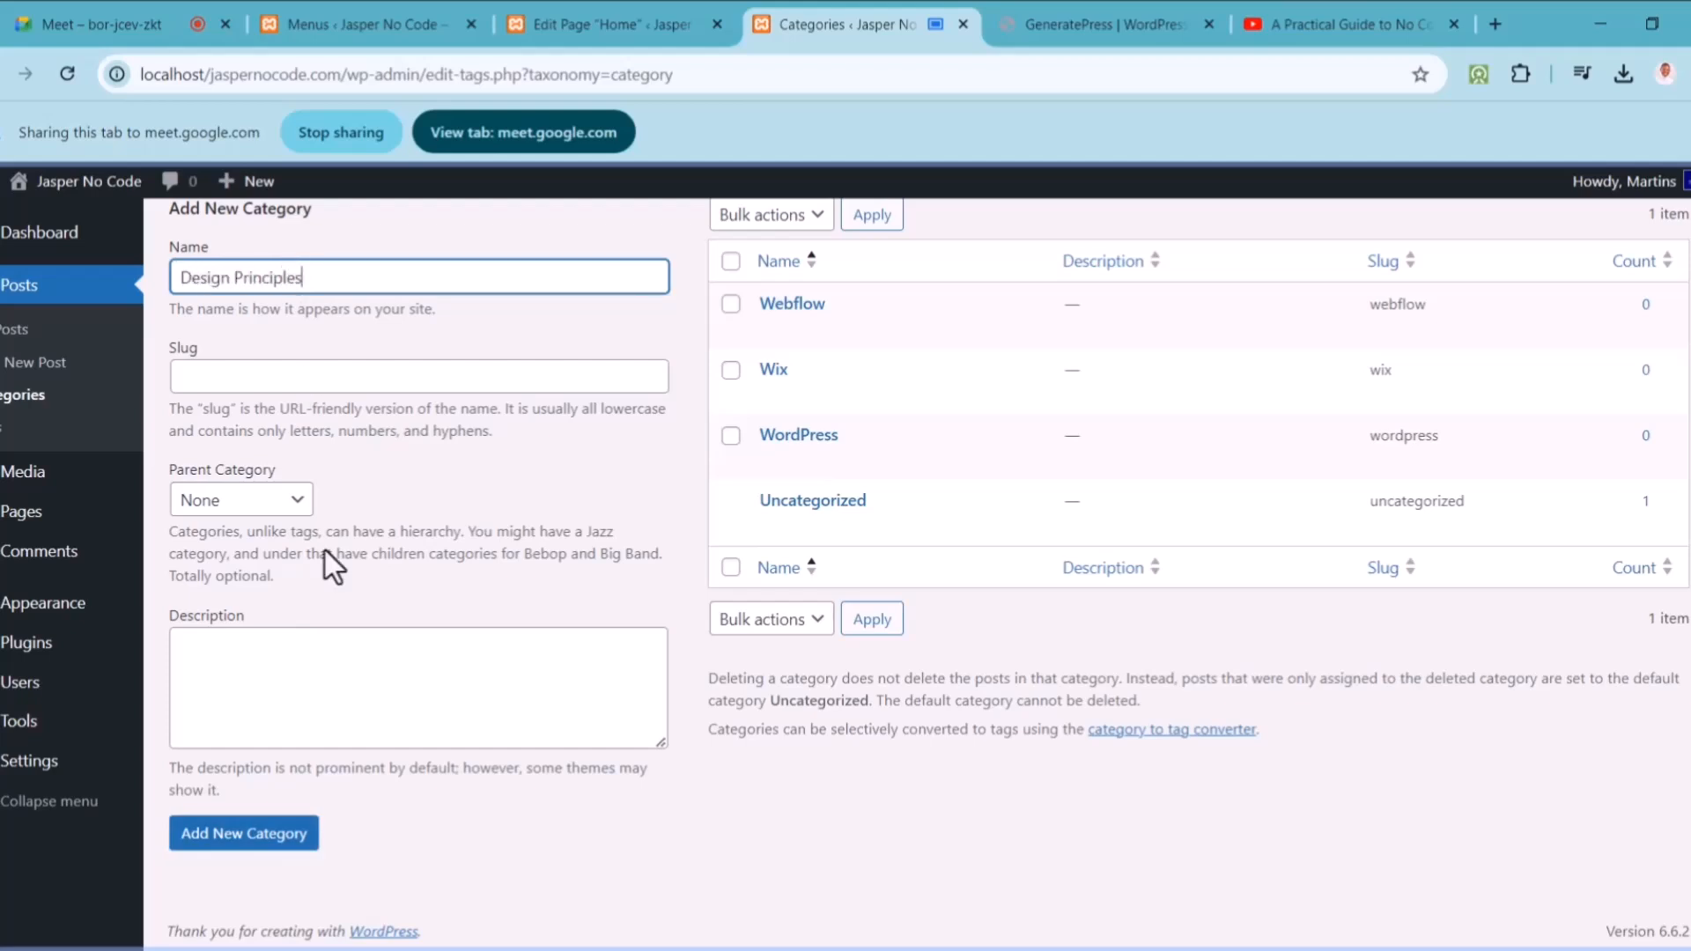
pyautogui.click(273, 832)
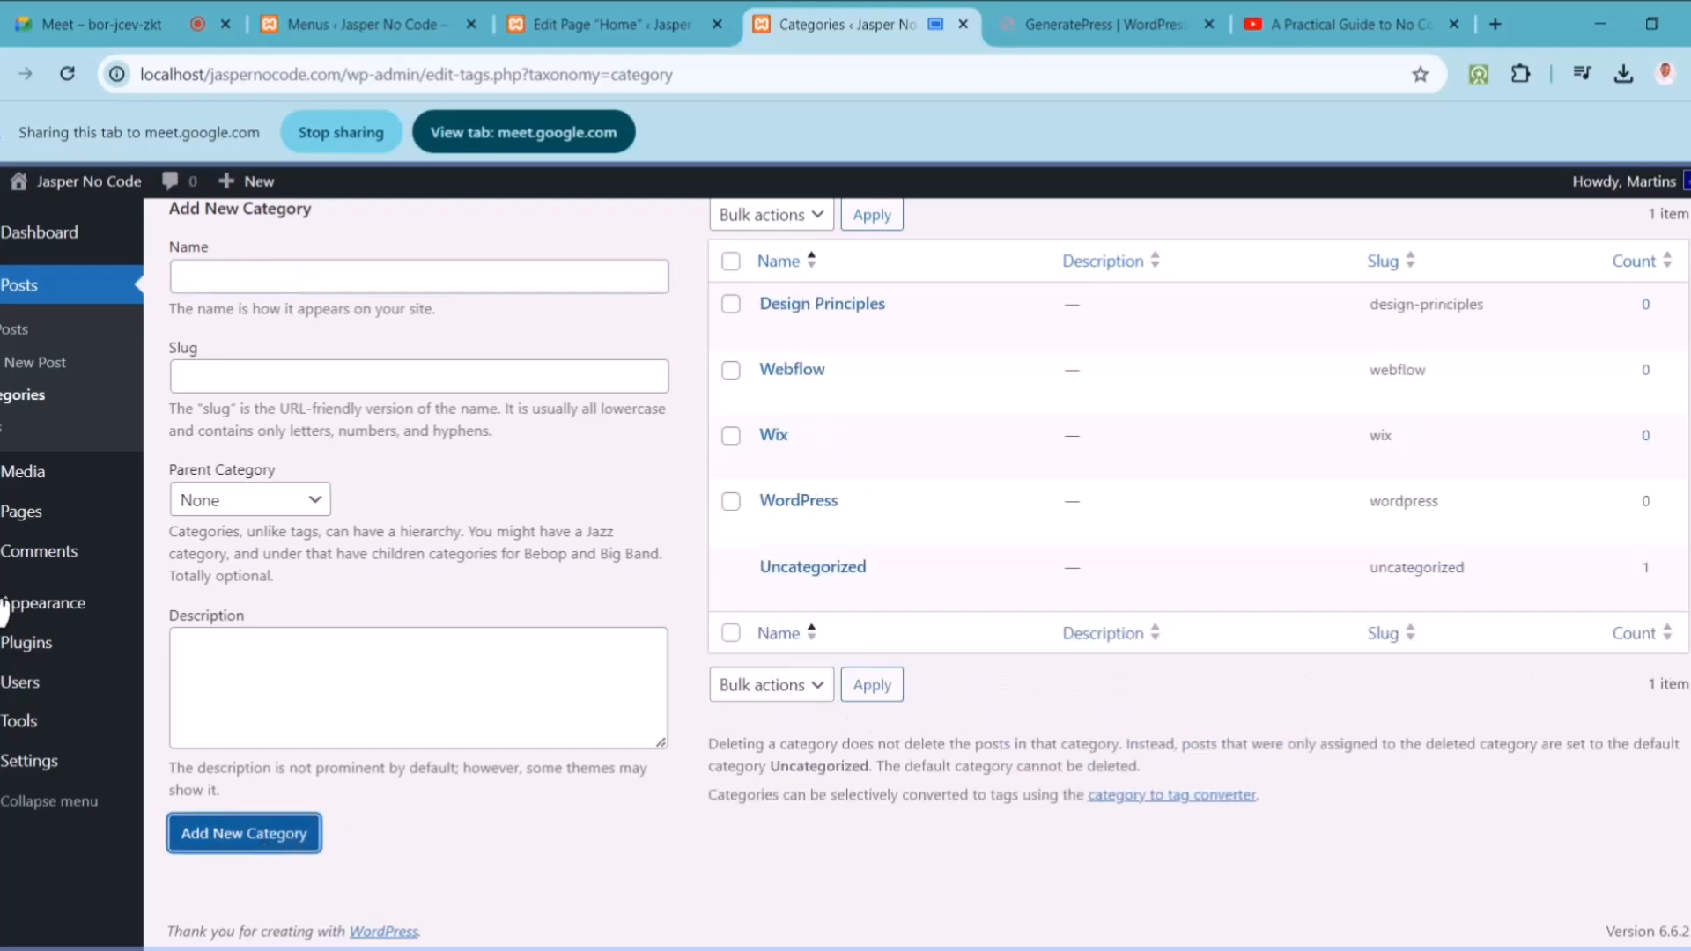
pyautogui.click(8, 369)
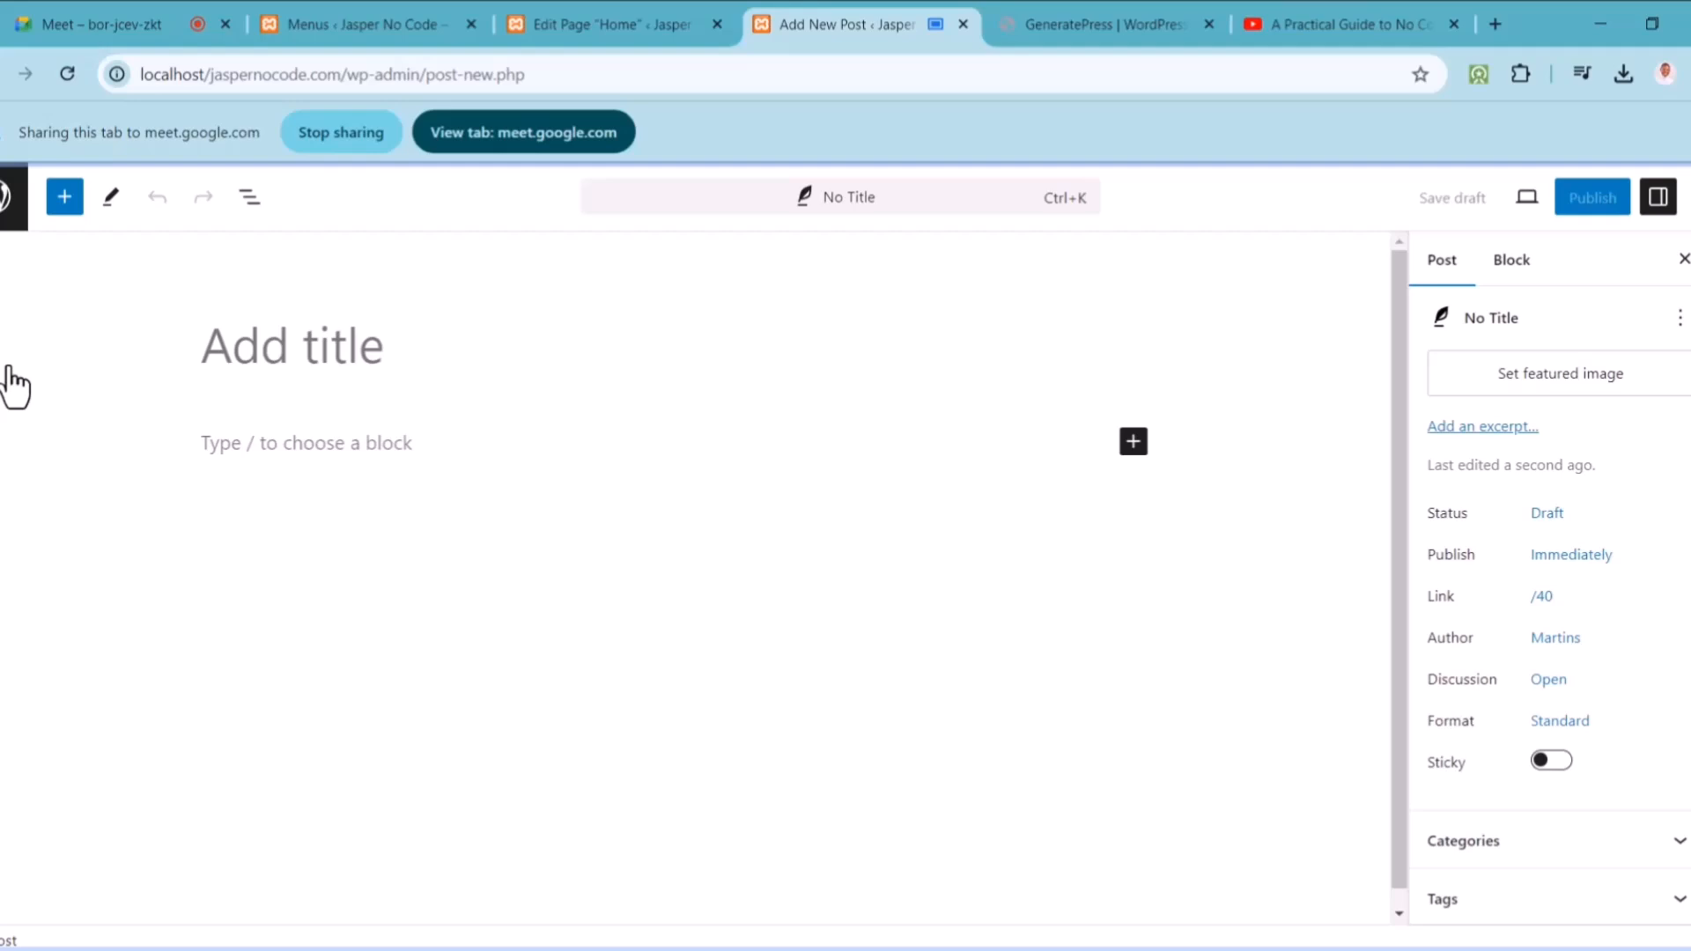
# Step: Title the new post 'No Code Advanced Class Overview'
pyautogui.click(324, 366)
pyautogui.write('What Adb')
pyautogui.press('BackSpace')
pyautogui.write('vance')
pyautogui.press('BackSpace')
pyautogui.press('BackSpace')
pyautogui.press('BackSpace')
pyautogui.press('BackSpace')
pyautogui.press('BackSpace')
pyautogui.press('BackSpace')
pyautogui.press('BackSpace')
pyautogui.press('BackSpace')
pyautogui.press('BackSpace')
pyautogui.press('BackSpace')
pyautogui.press('BackSpace')
pyautogui.press('BackSpace')
pyautogui.write('No Code')
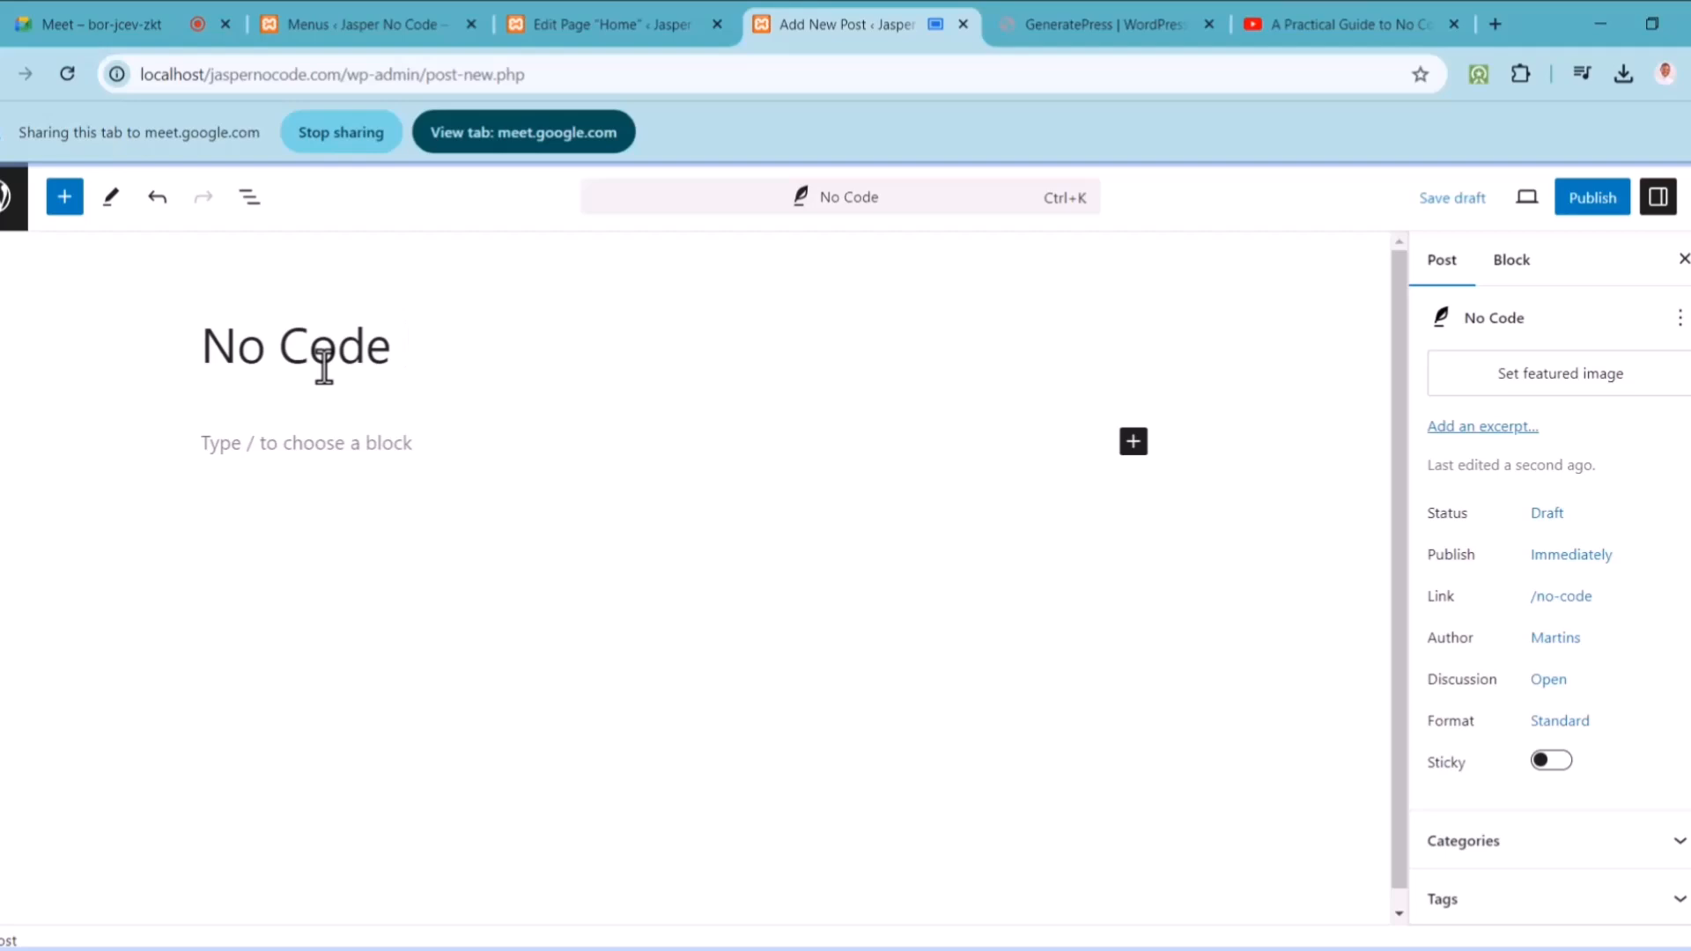
pyautogui.write(' Advanced Cl')
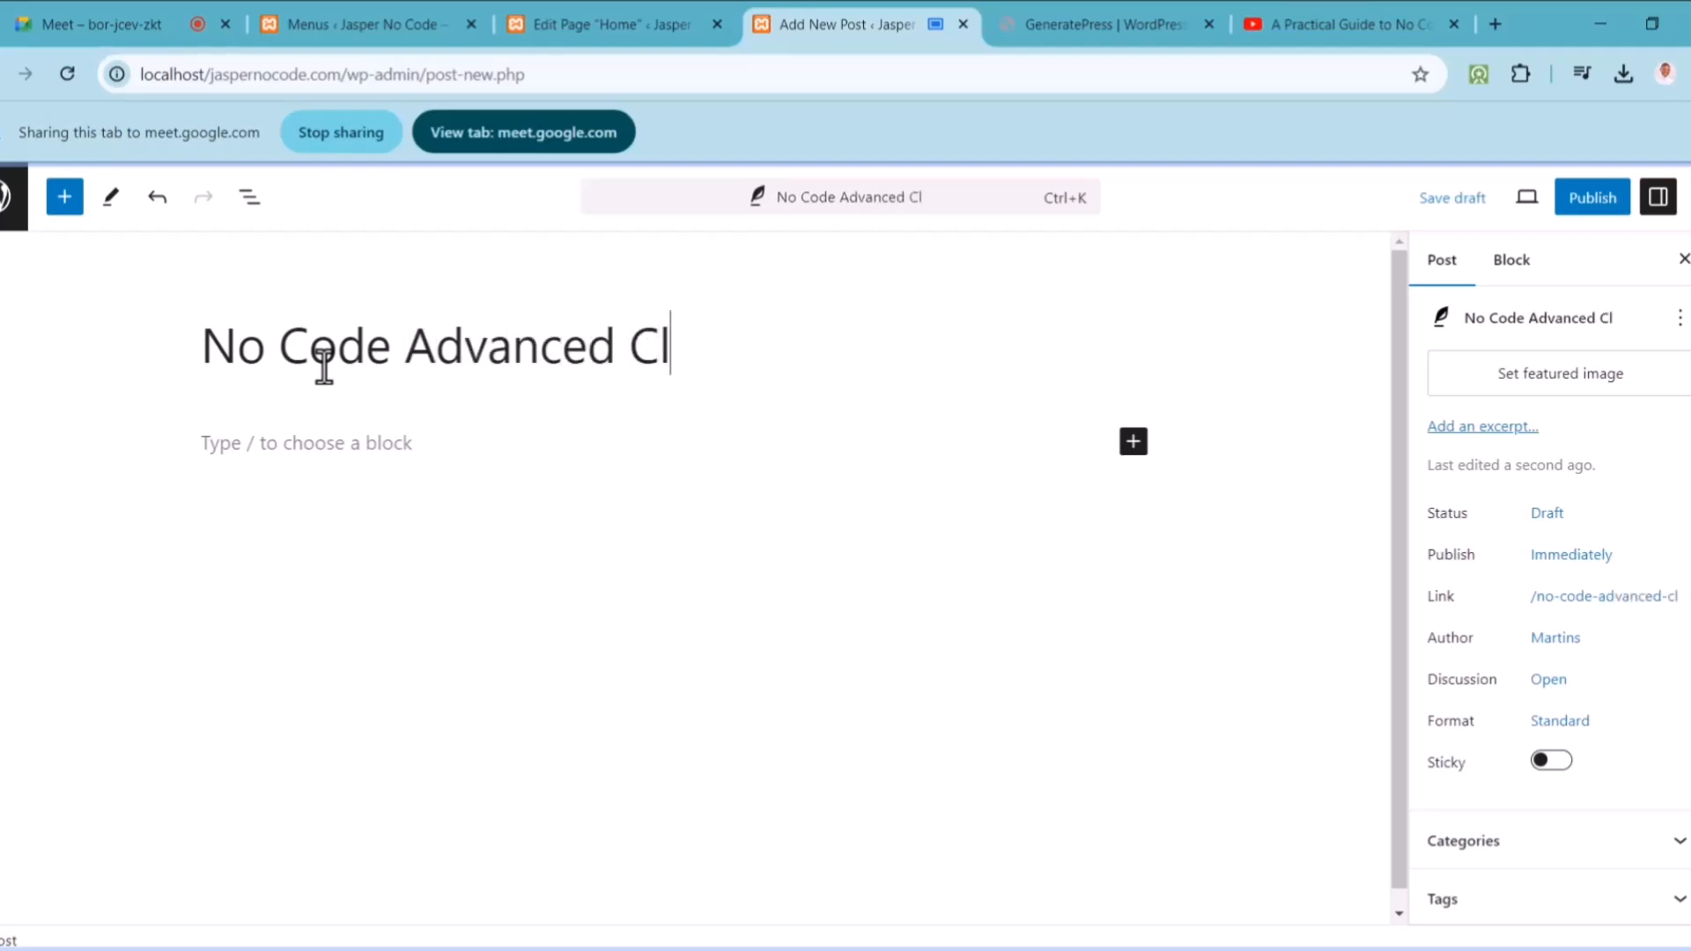
pyautogui.write('ass Overvi')
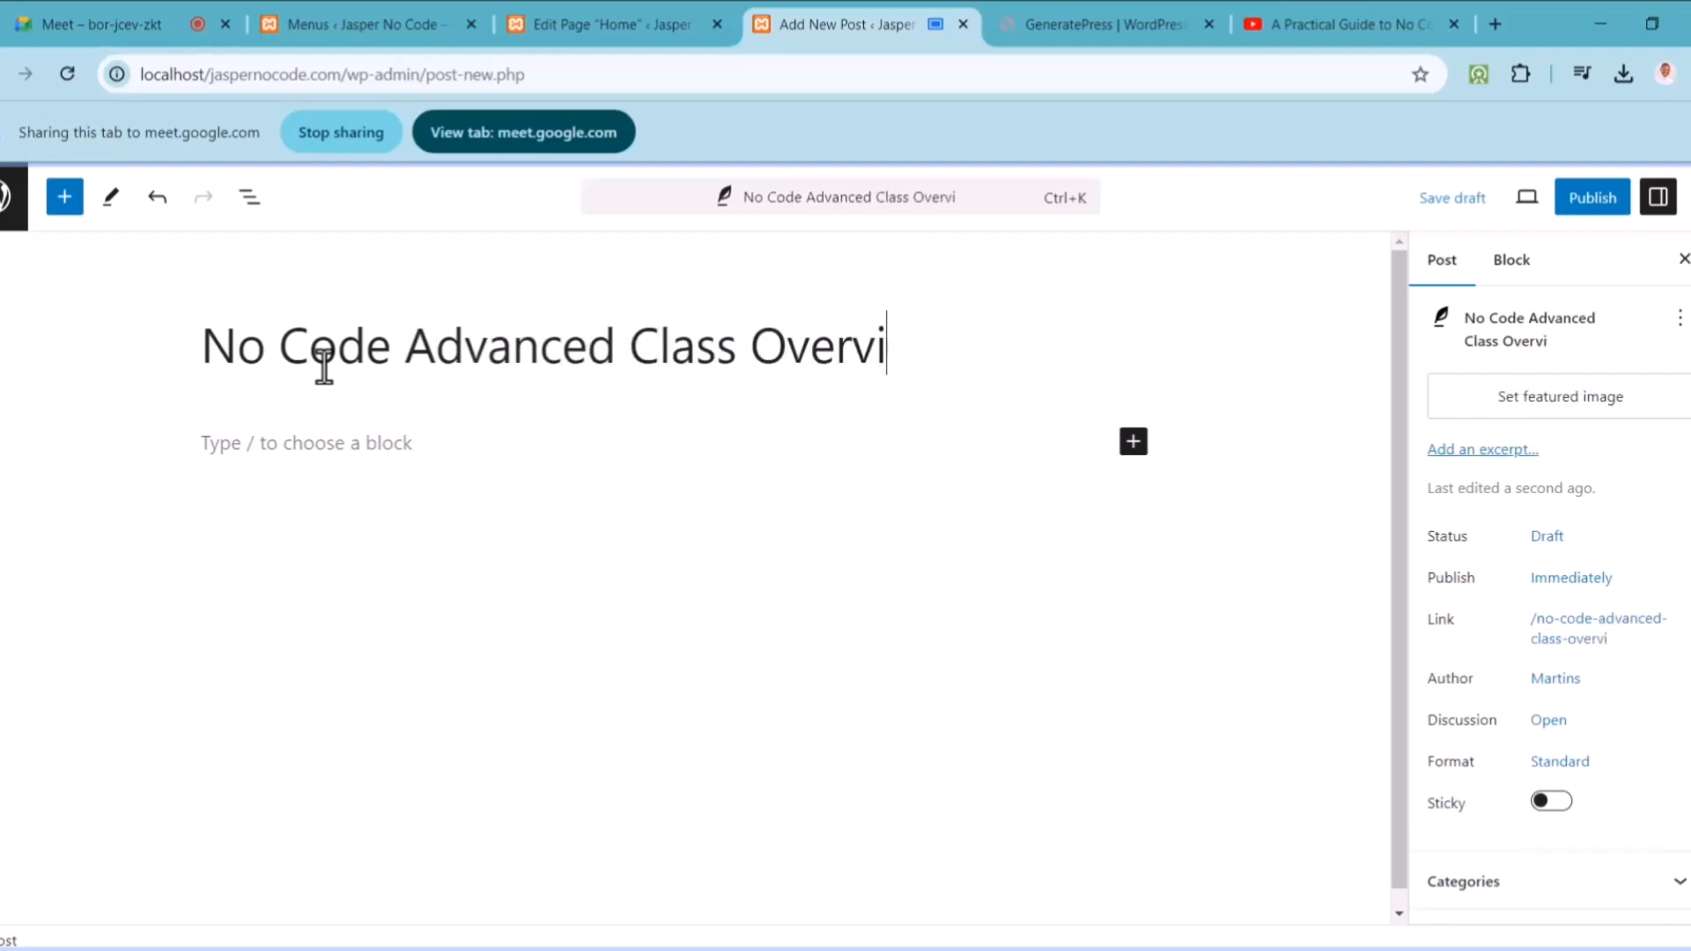
pyautogui.write('ew')
# Step: Fill the body with a filler sentence pasted several times, leaving an empty block below
pyautogui.press('Return')
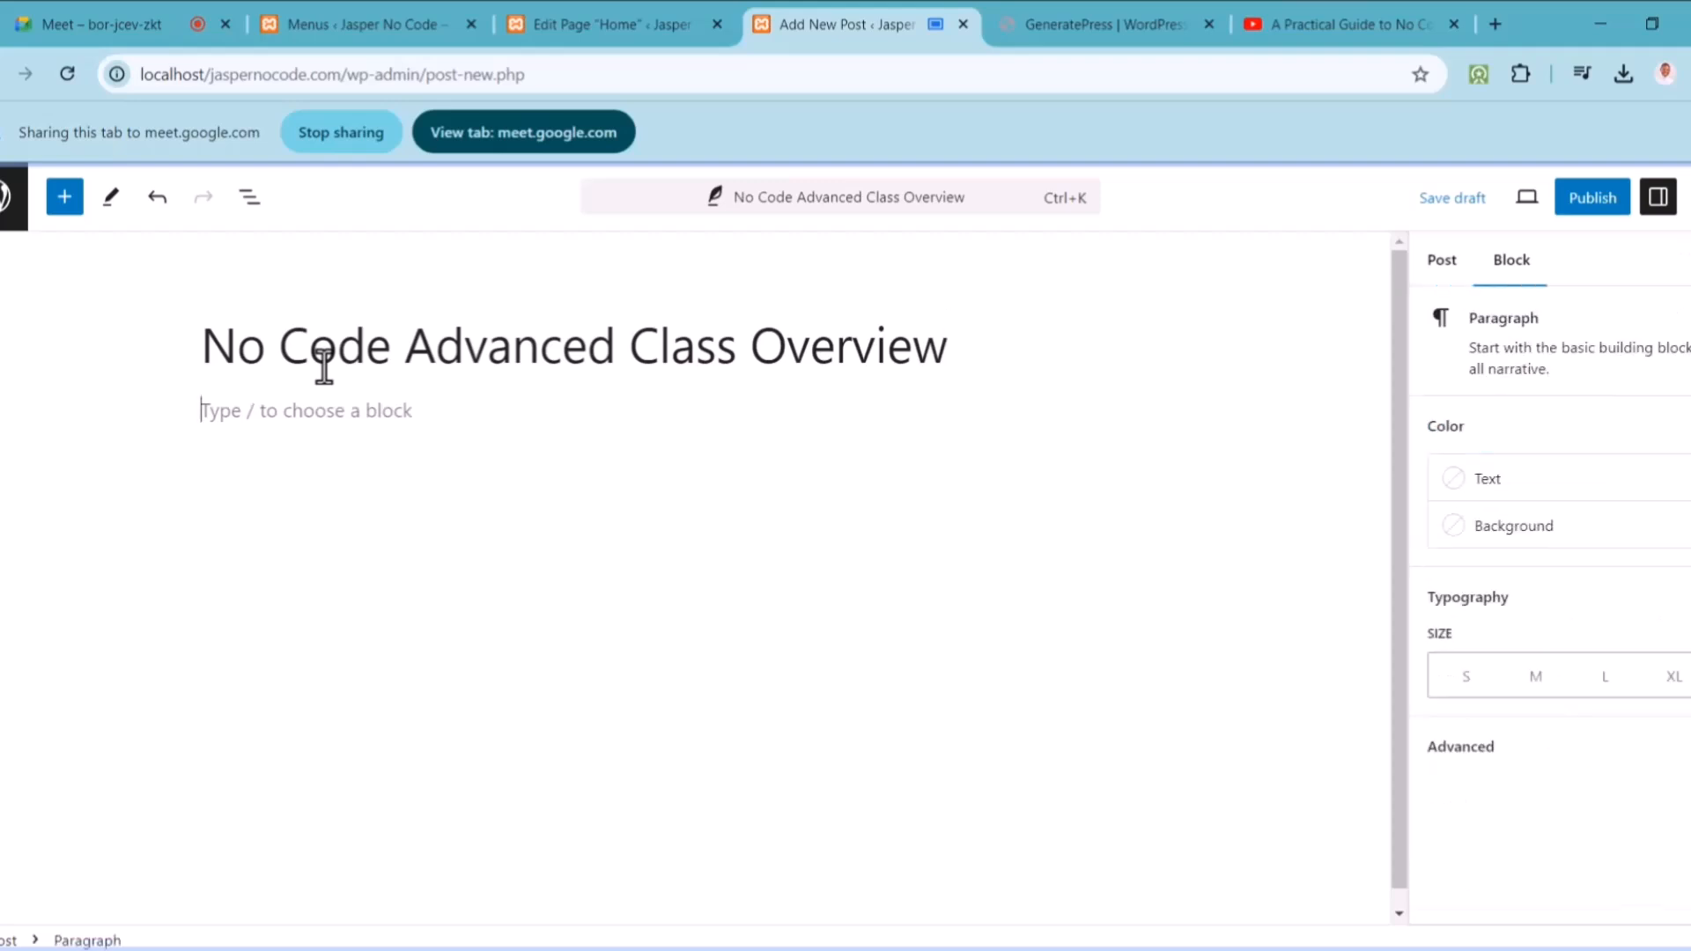
pyautogui.write('nkdndnjk jsc.ccnjkcjxjk.znc.jxnj i;hivhdivhxcv iodhiohvidihd.')
pyautogui.hotkey('ctrl', 'a')
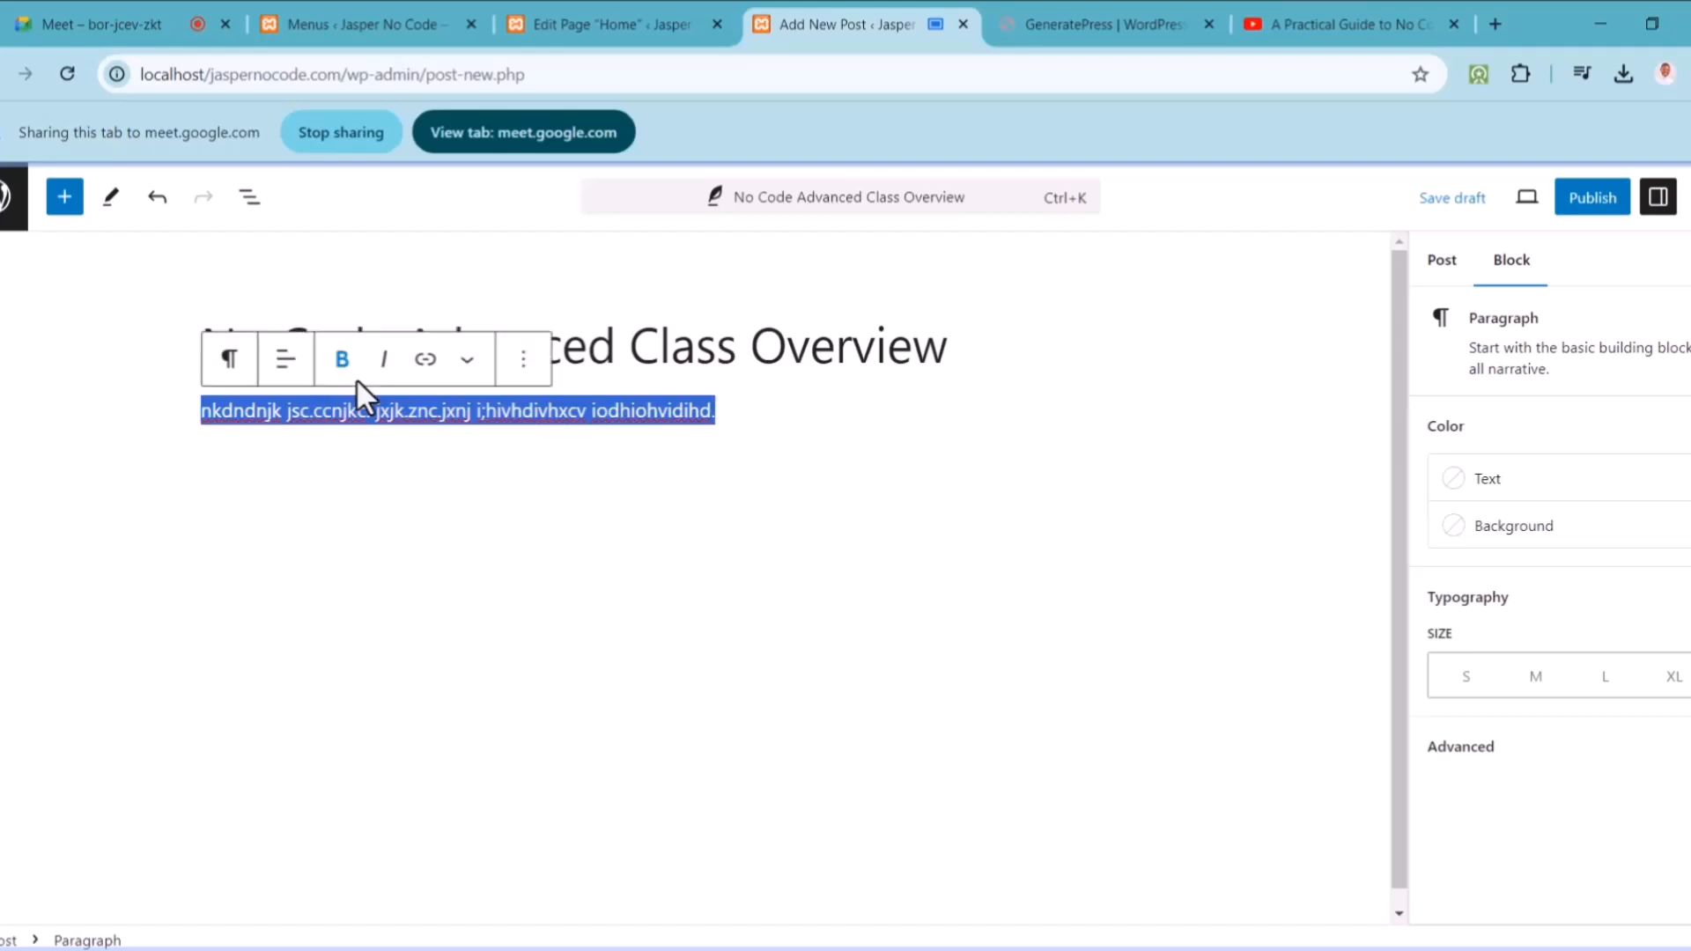
pyautogui.hotkey('ctrl', 'c')
pyautogui.press('Right')
pyautogui.hotkey('ctrl', 'v')
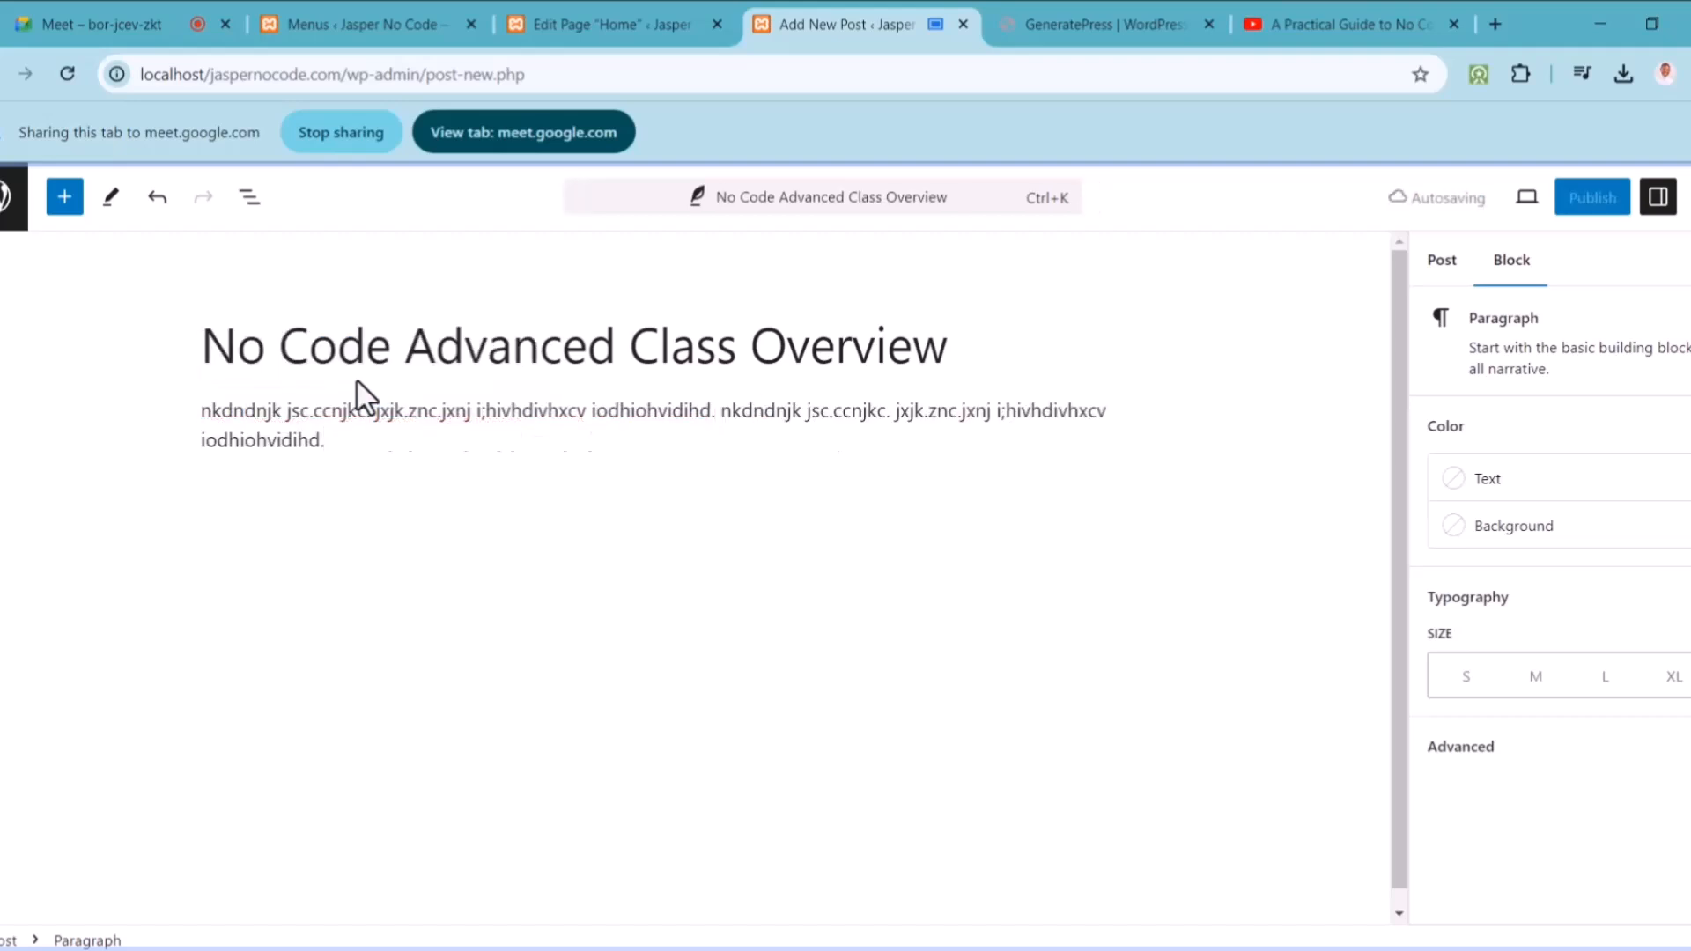
pyautogui.hotkey('ctrl', 'v')
pyautogui.hotkey('ctrl', 'v')
pyautogui.hotkey('ctrl', 'v')
pyautogui.hotkey('ctrl', 'v')
pyautogui.click(608, 539)
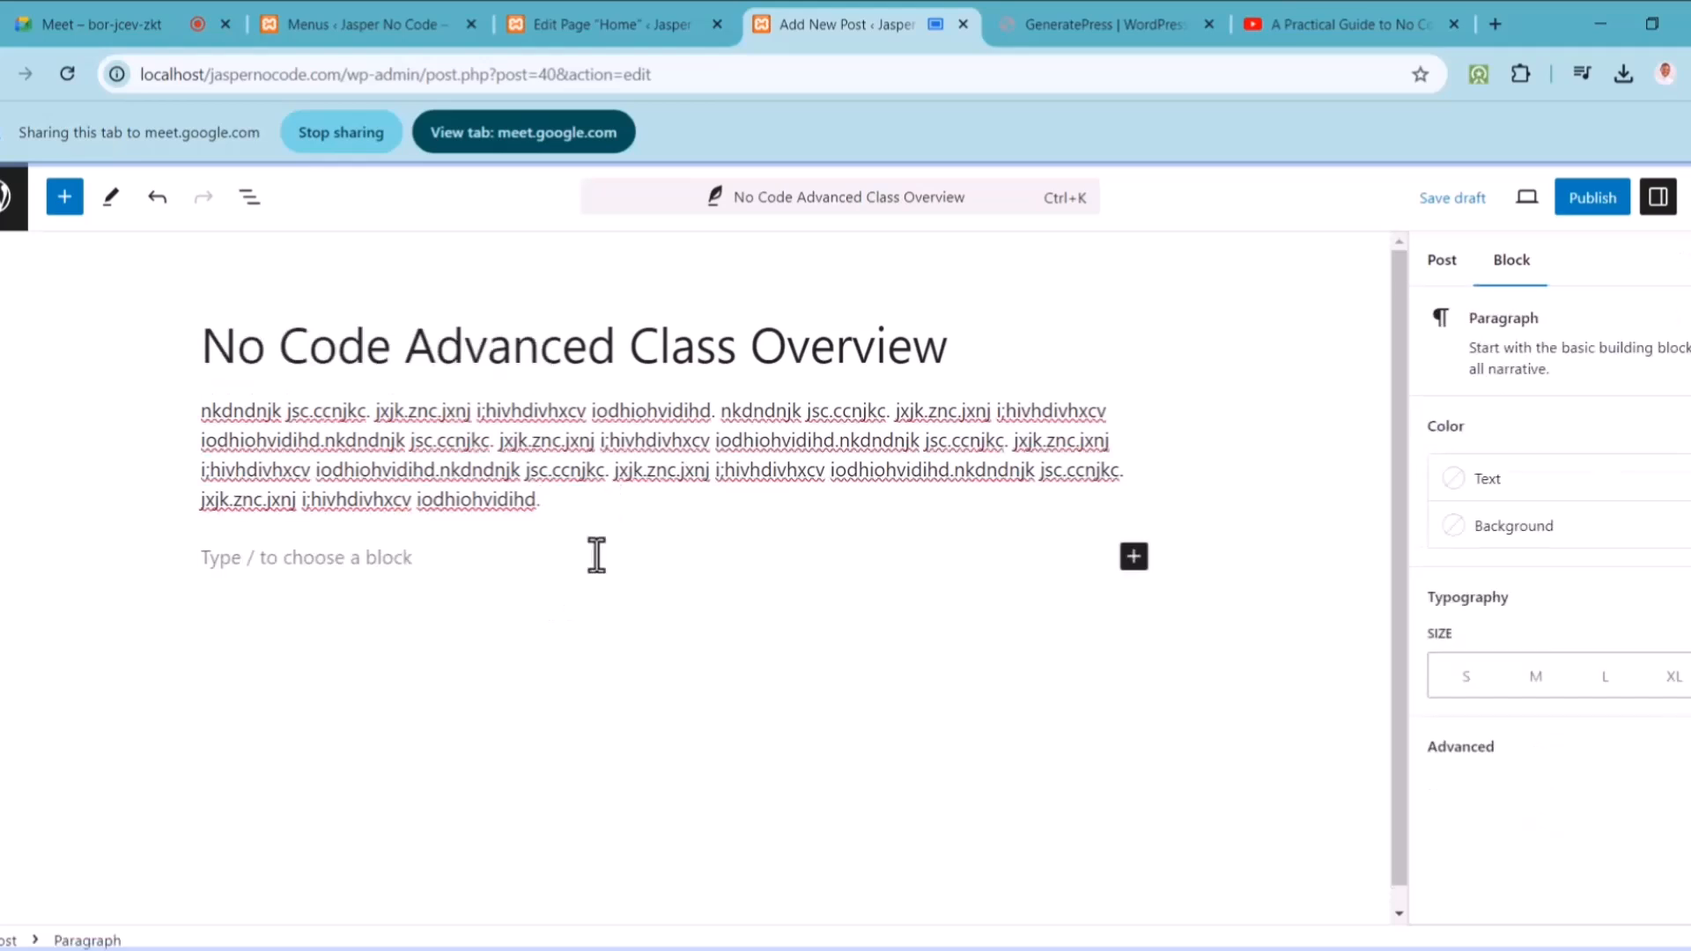
# Step: Browse the full block library, then publish 'No Code Advanced Class Overview' through the pre-publish panel
pyautogui.click(1139, 562)
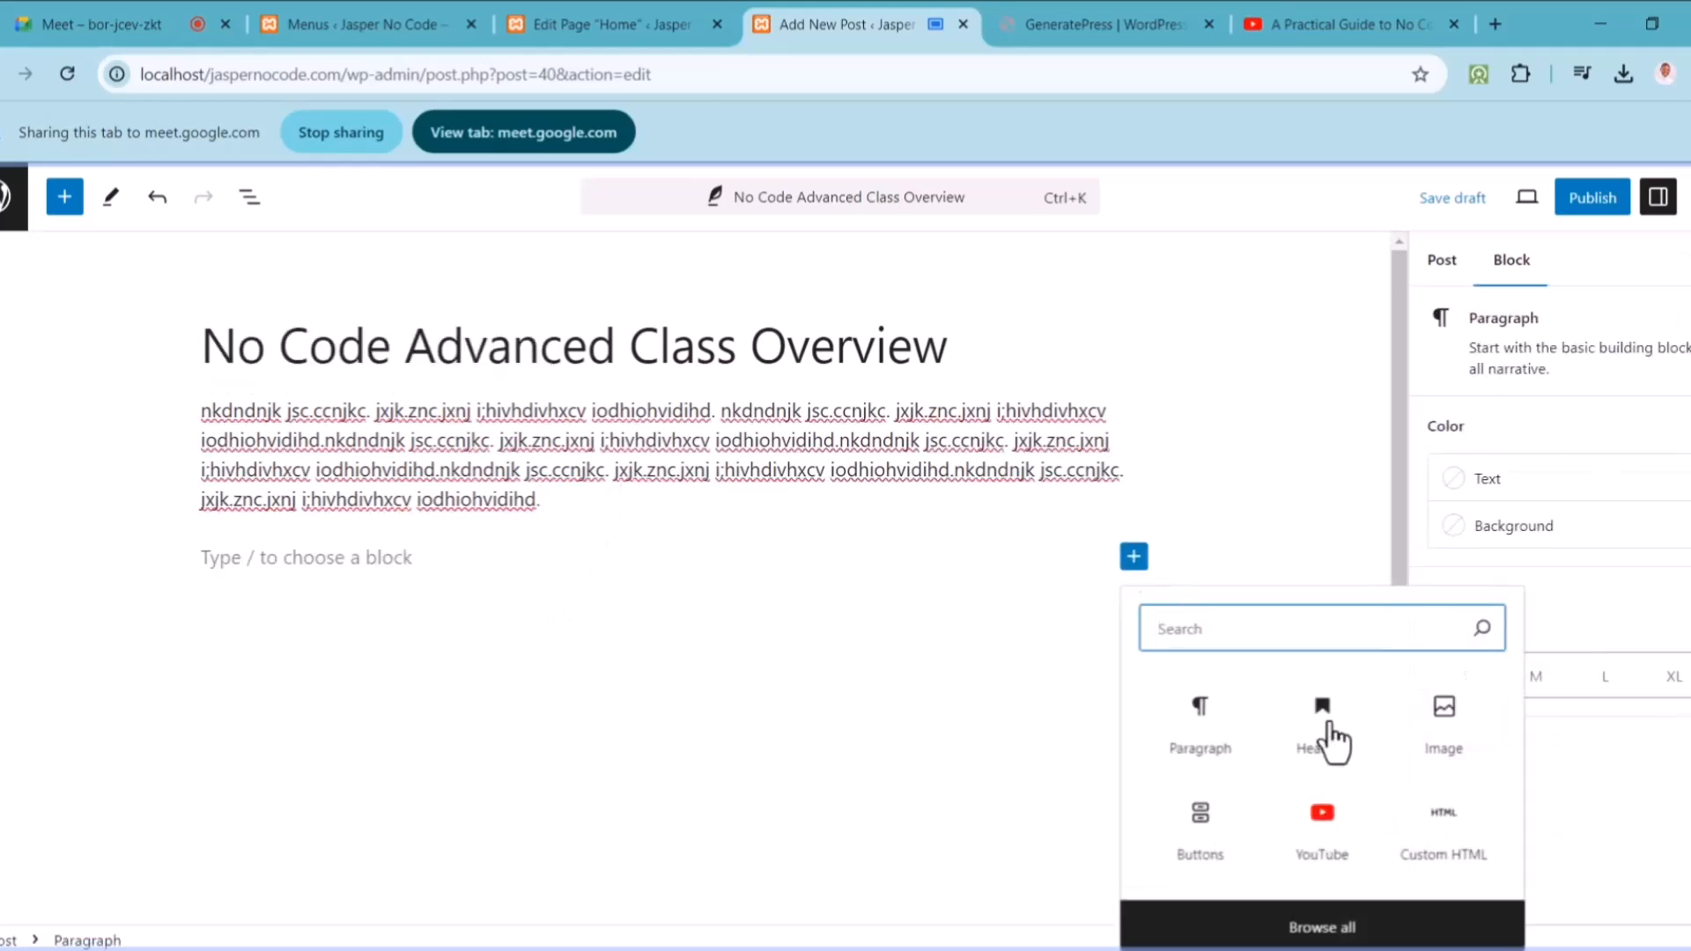
pyautogui.click(1304, 930)
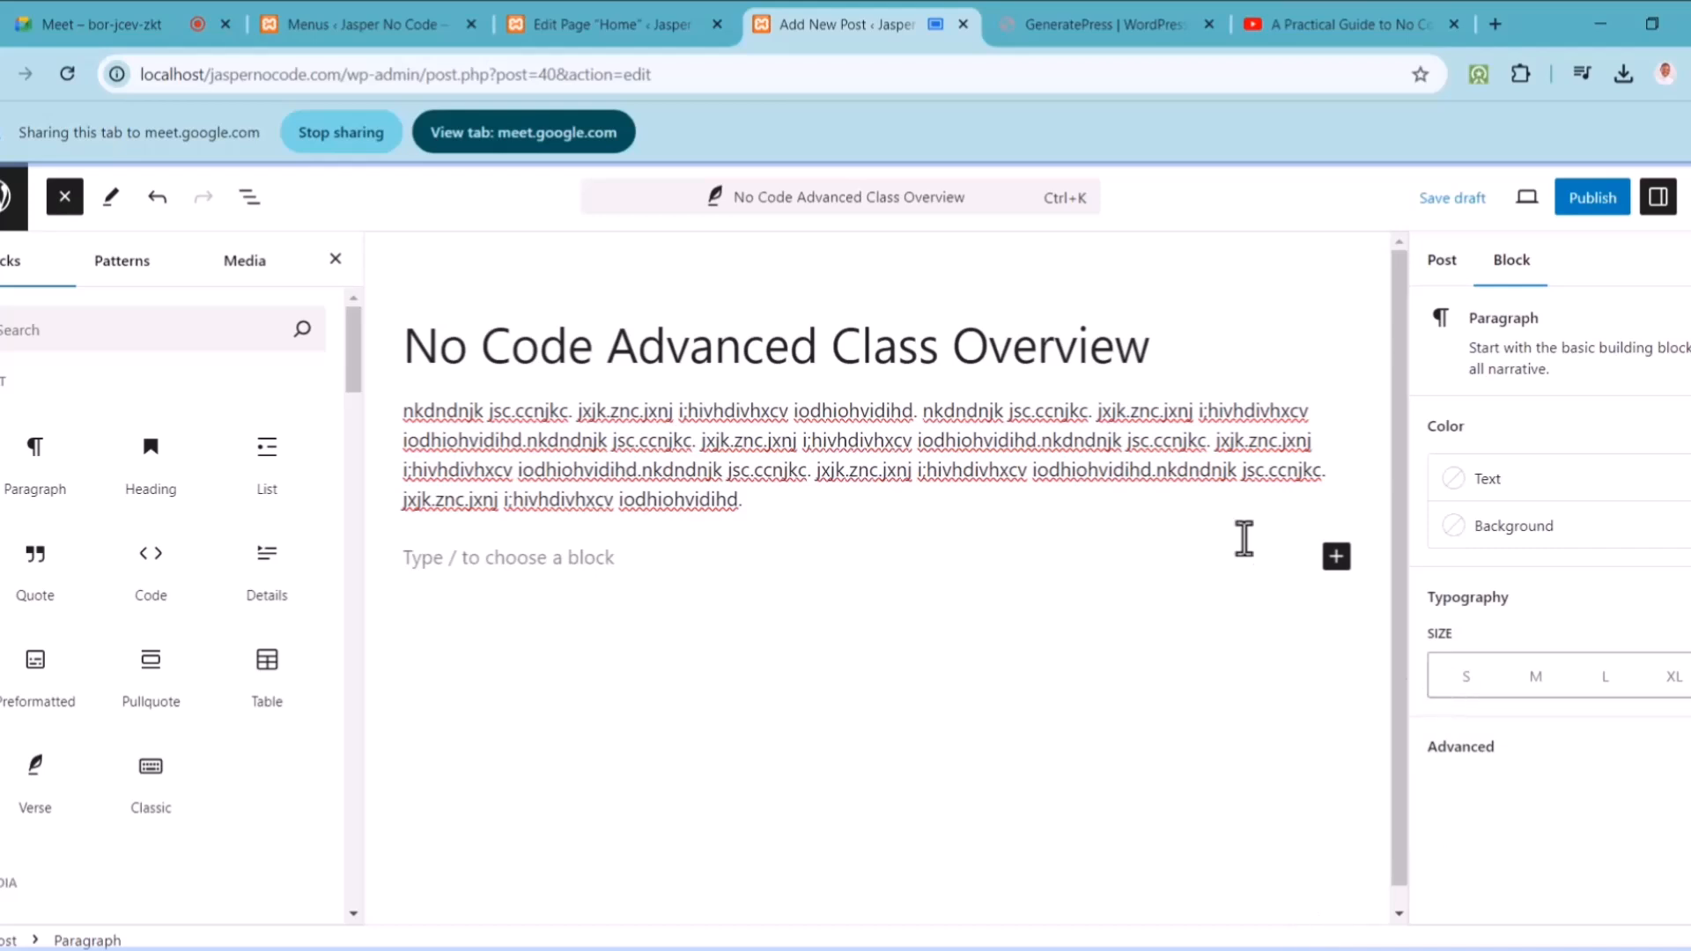
pyautogui.click(1607, 218)
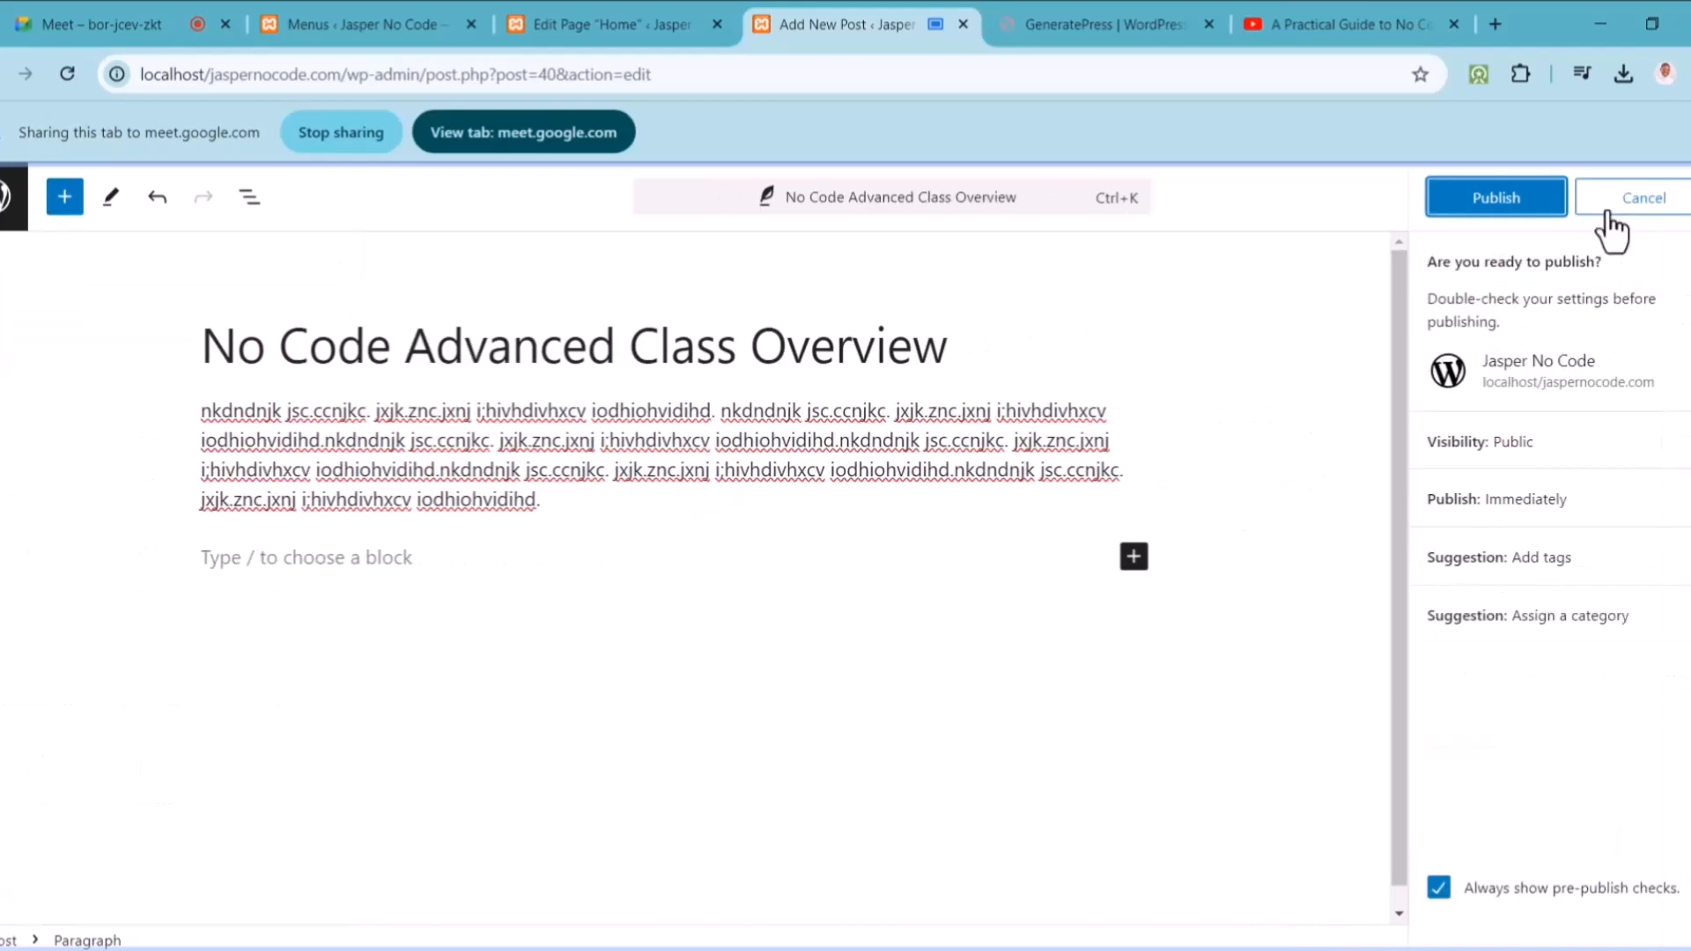
pyautogui.click(1541, 216)
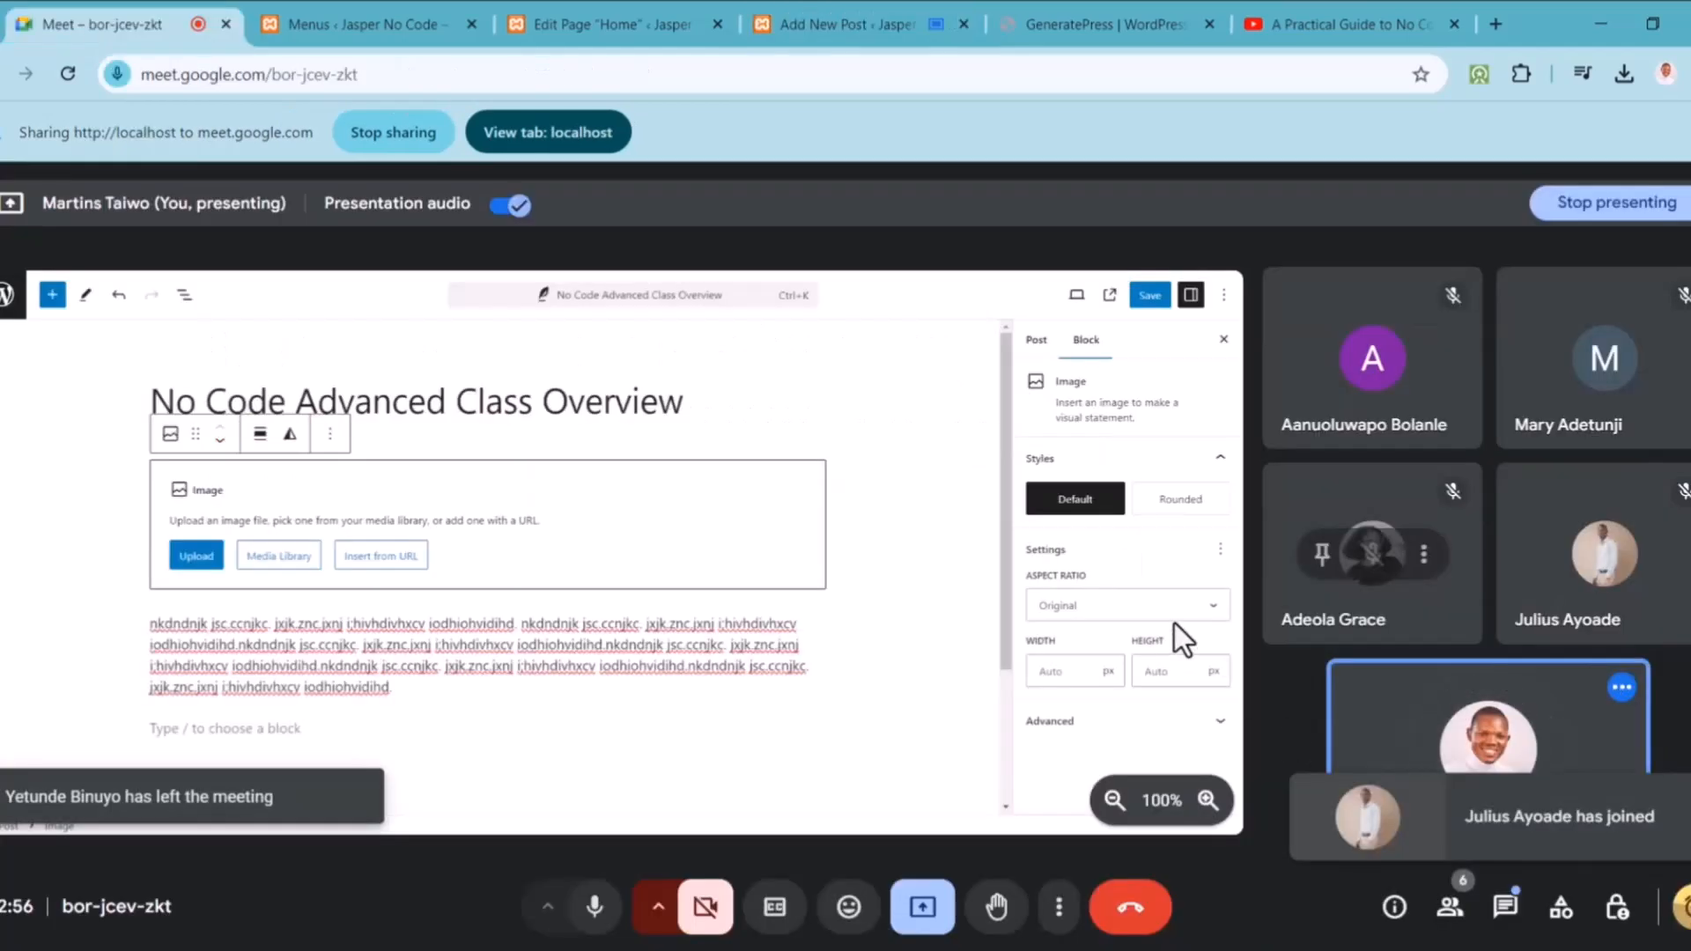
# Step: Insert laptop-1483974_1280.jpg from the Media Library into the post's image block
pyautogui.click(656, 16)
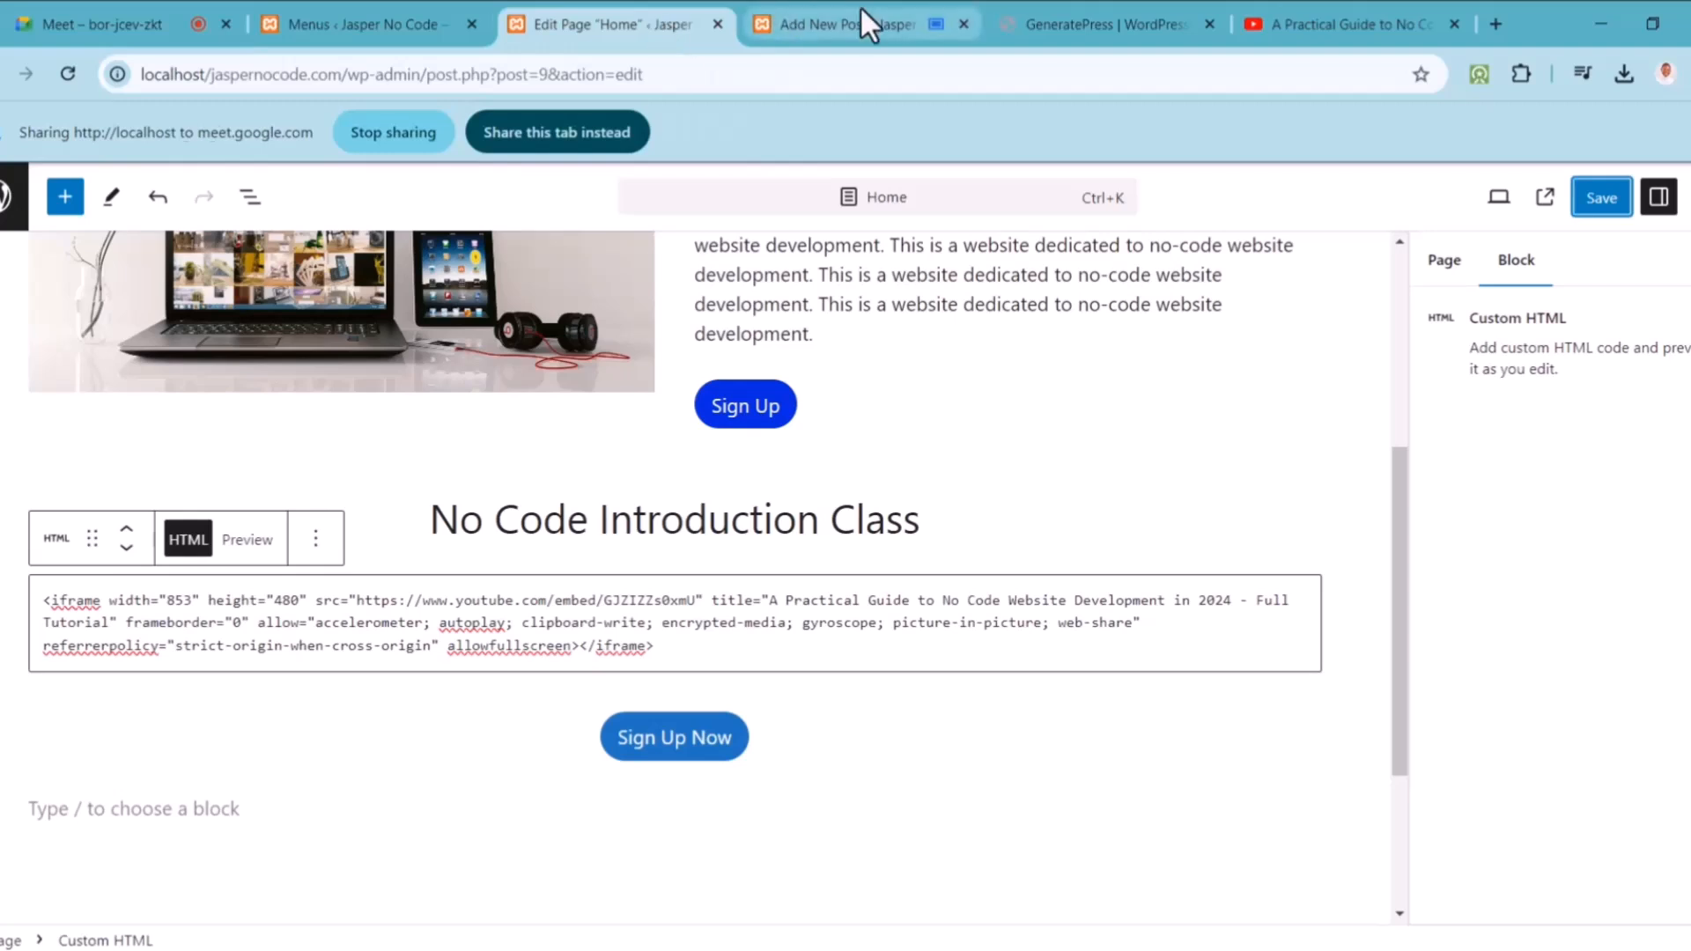
pyautogui.click(860, 18)
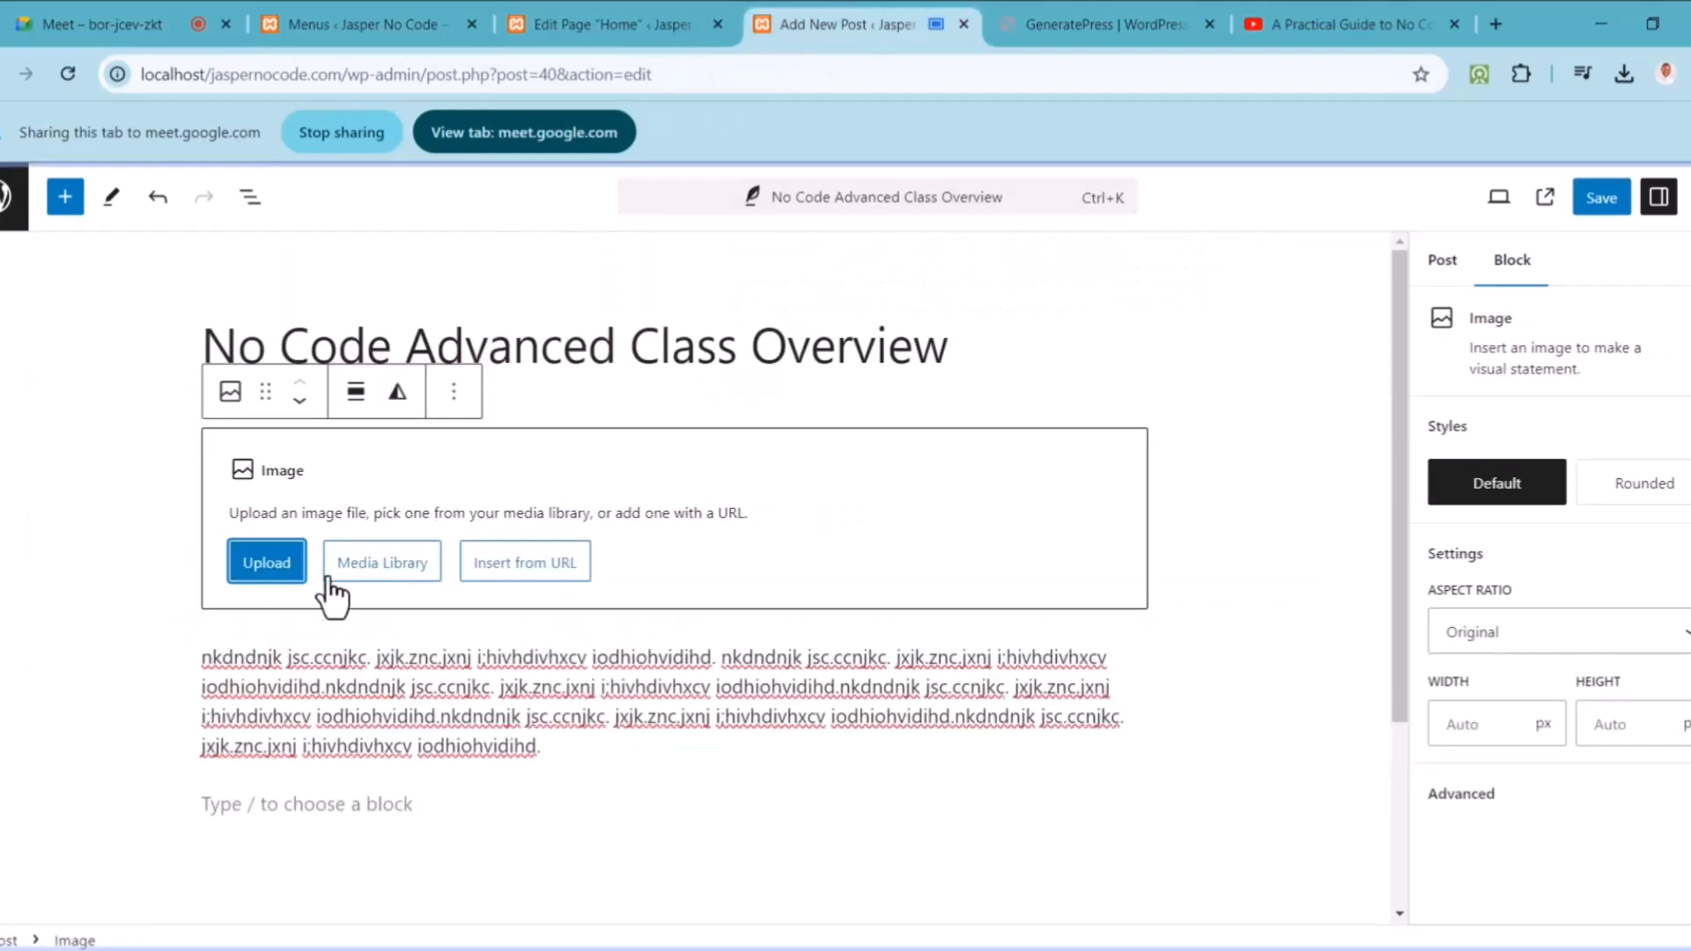
pyautogui.click(426, 575)
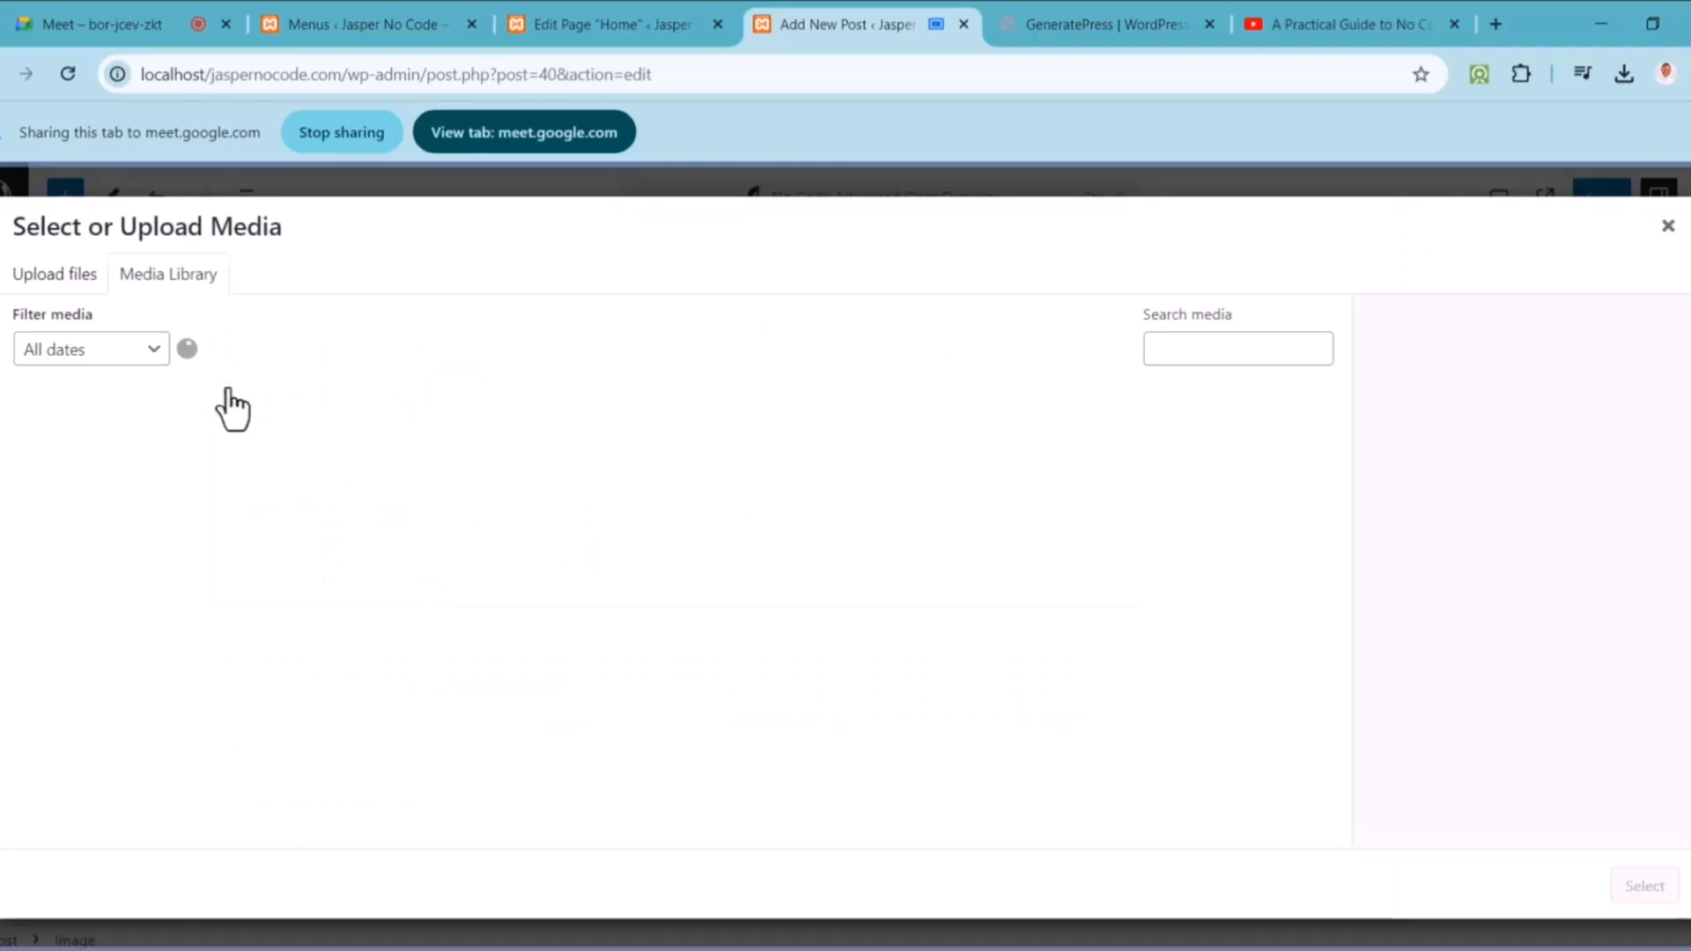
pyautogui.click(134, 478)
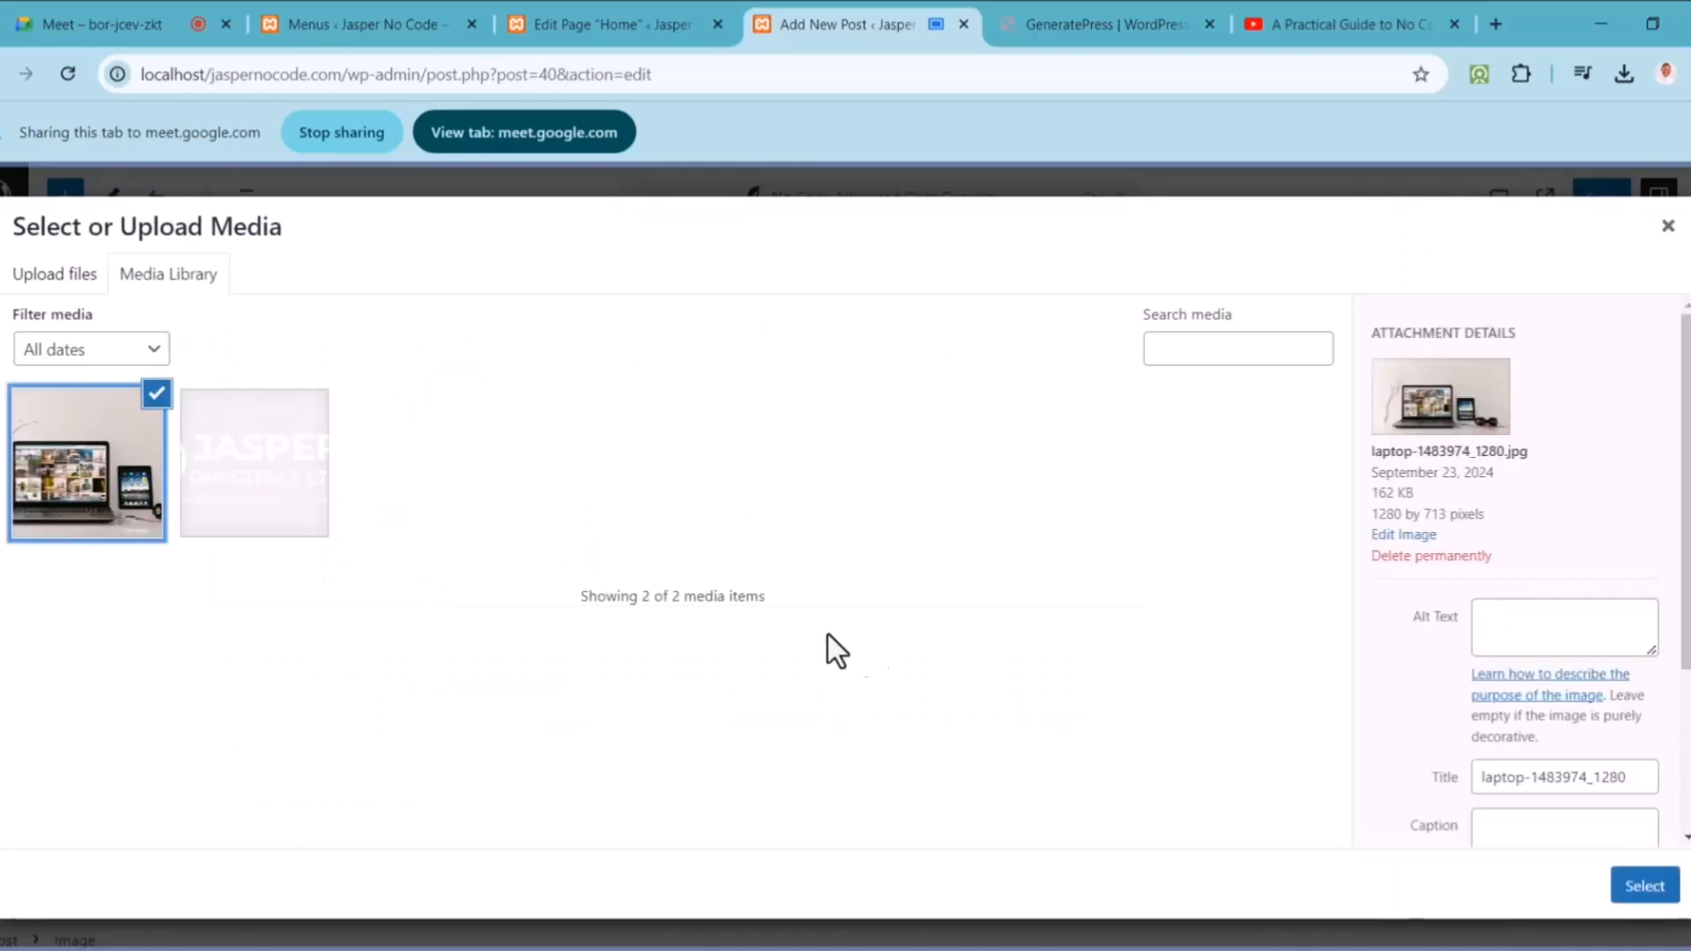
pyautogui.click(1644, 888)
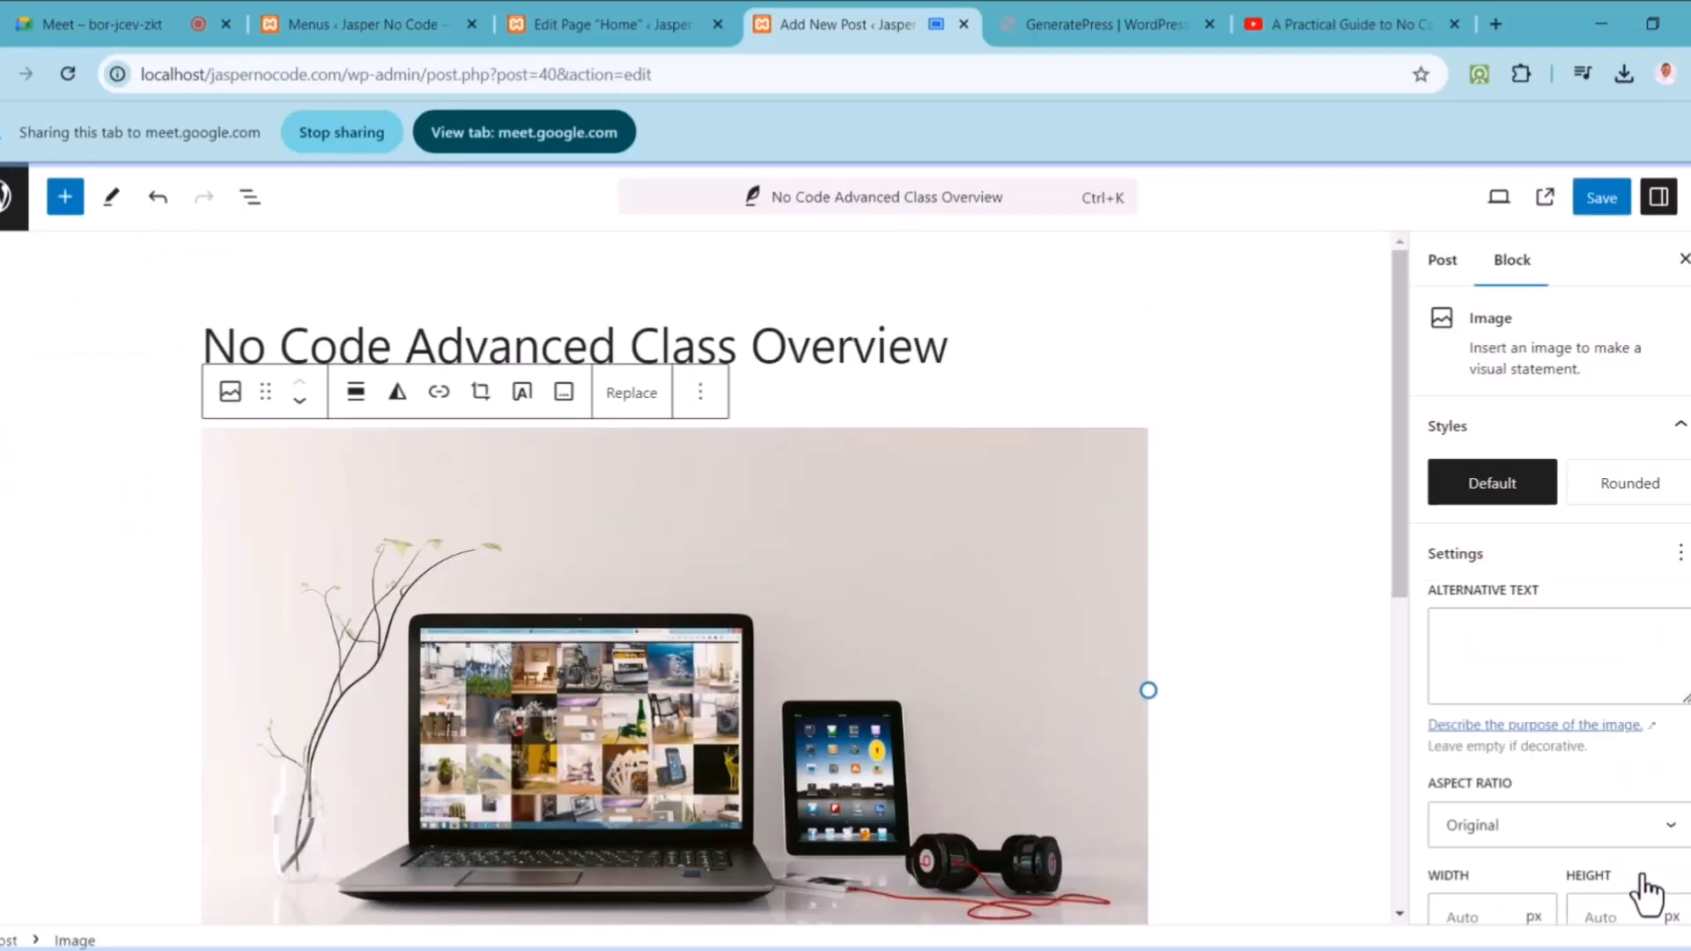
pyautogui.moveTo(1397, 567); pyautogui.dragTo(1385, 716)
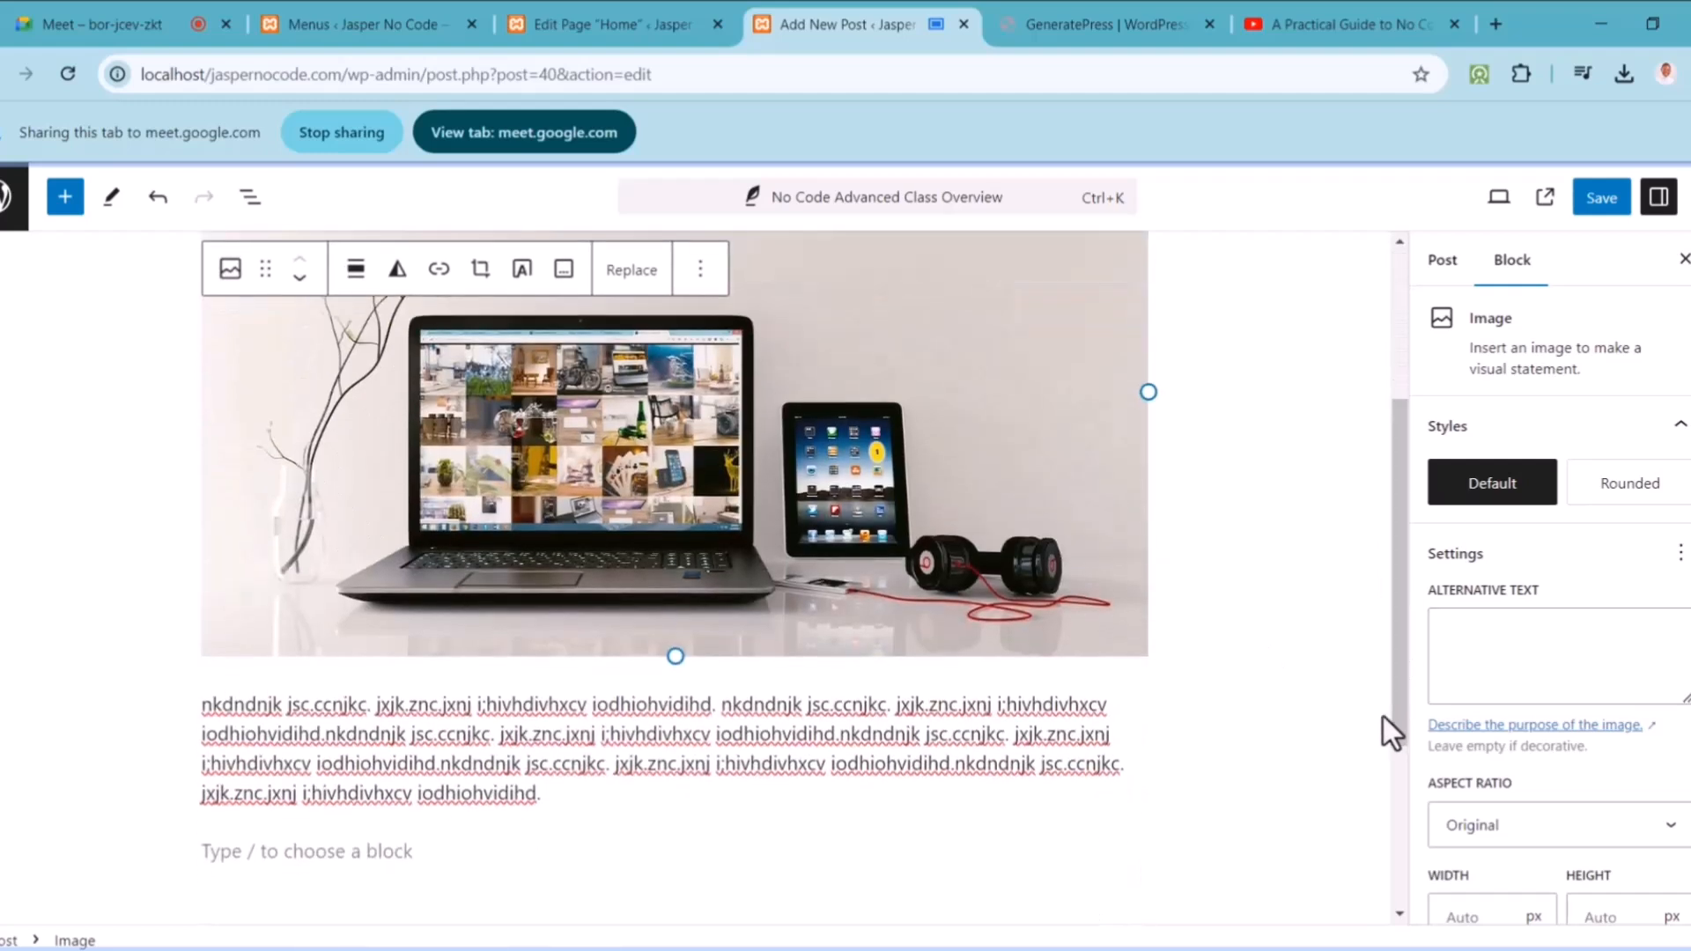
# Step: Duplicate the filler paragraph block below the laptop photo
pyautogui.click(1090, 710)
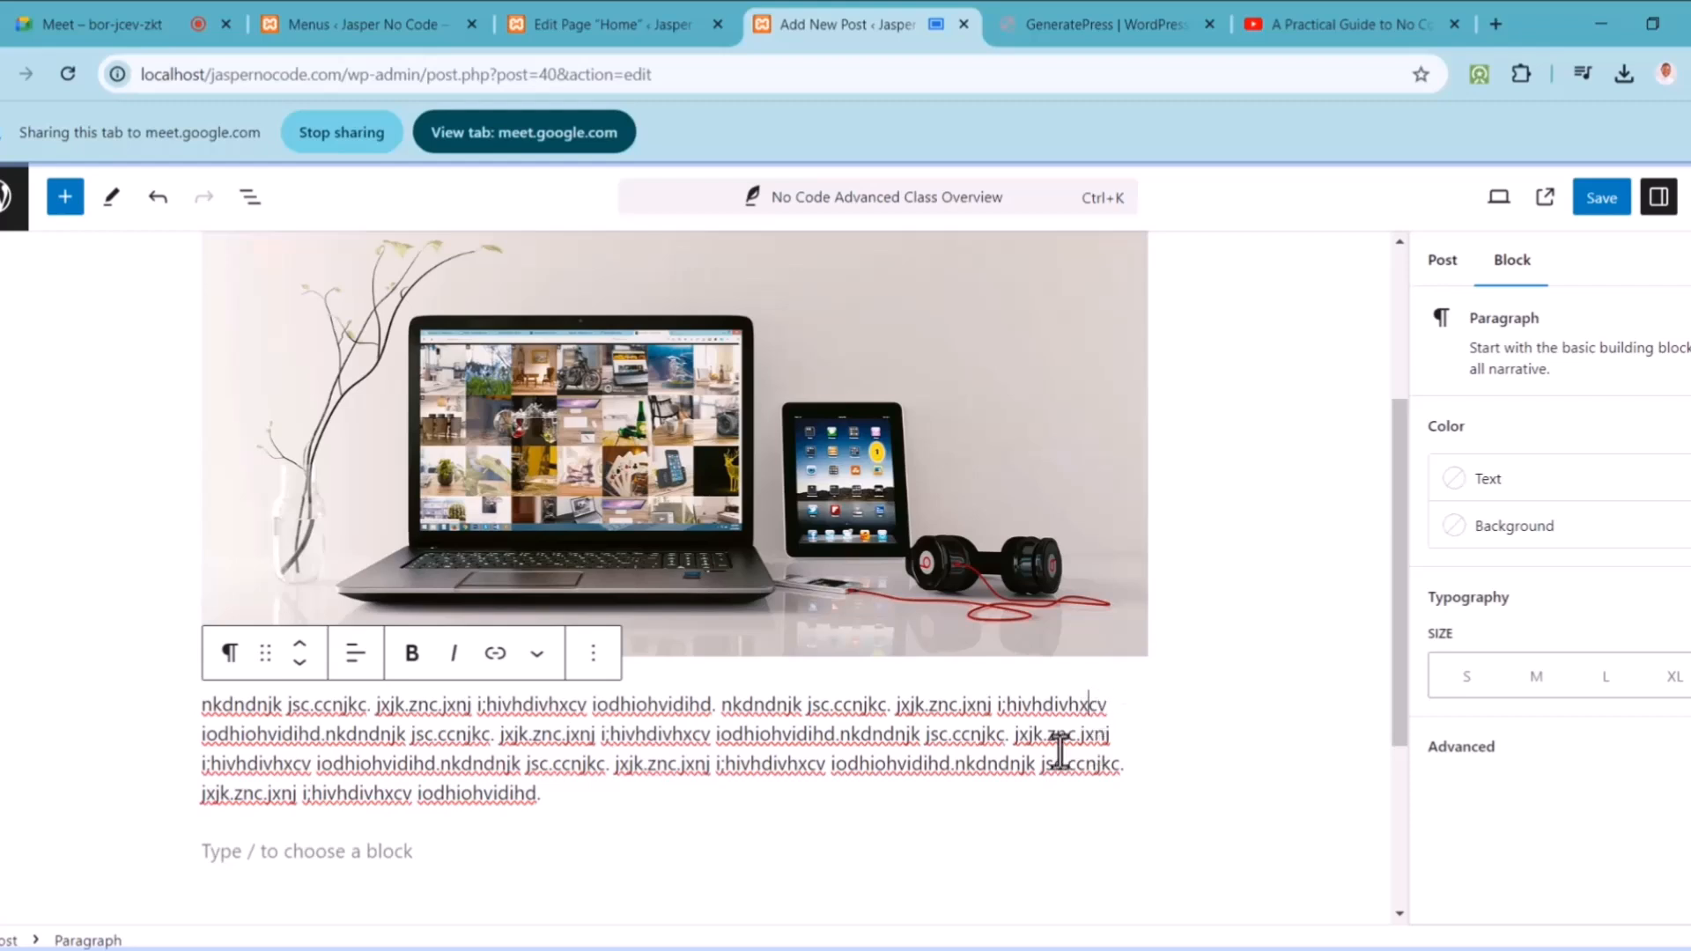
pyautogui.rightClick(594, 674)
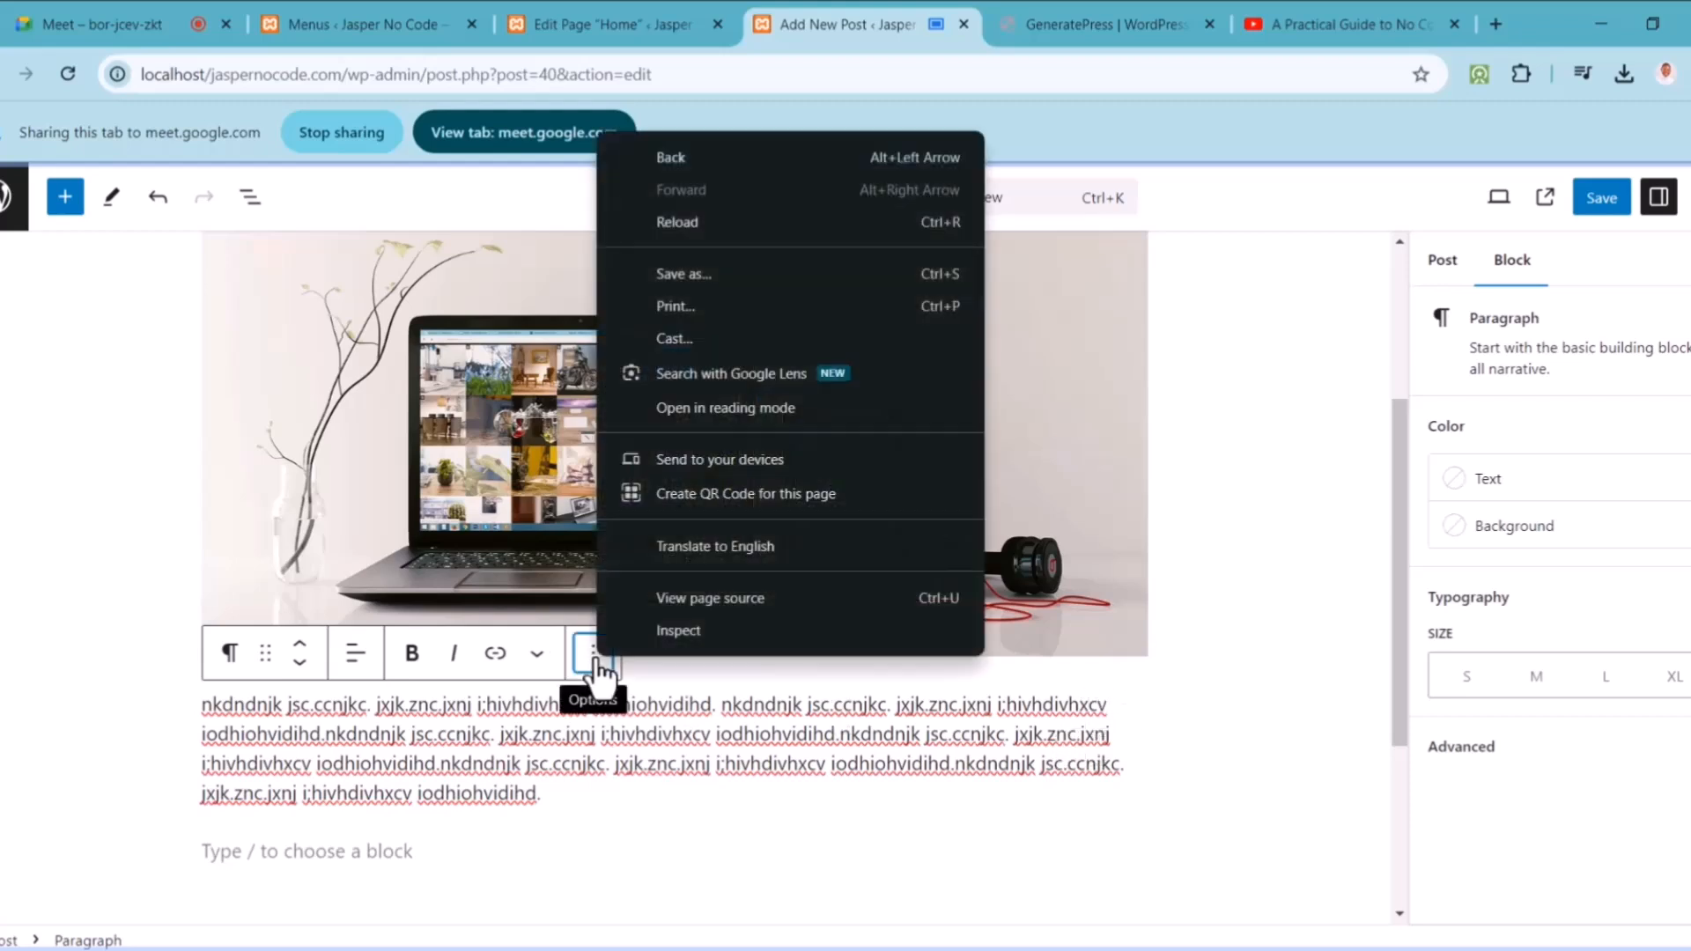
pyautogui.press('Escape')
pyautogui.click(592, 656)
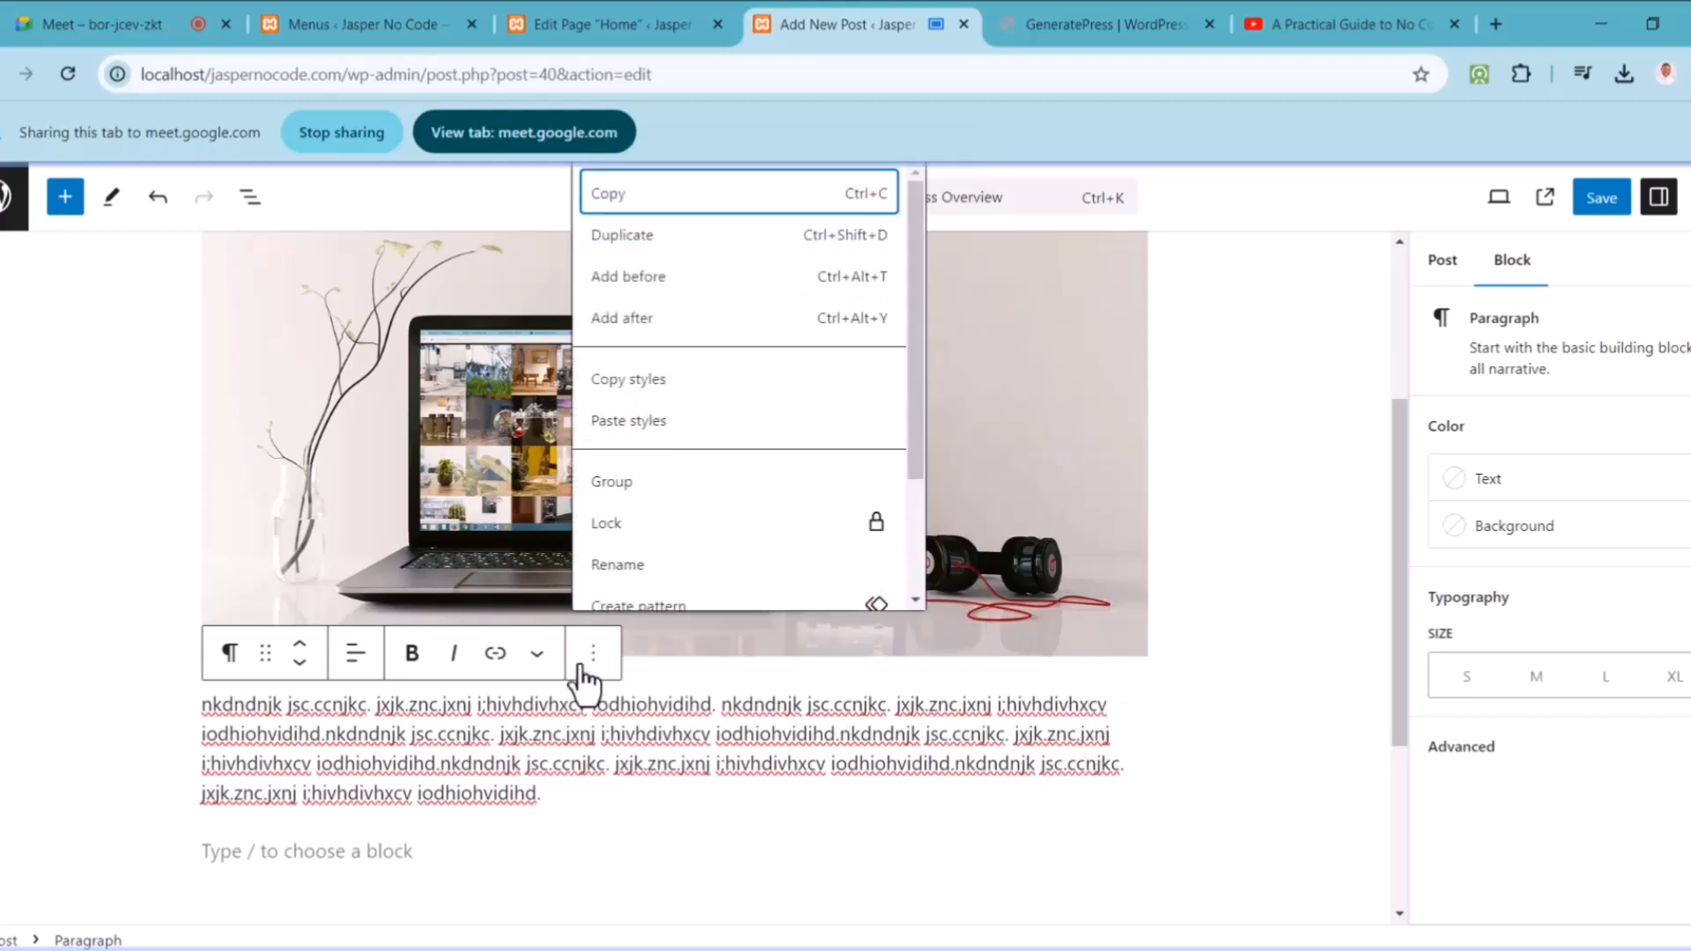
pyautogui.click(678, 262)
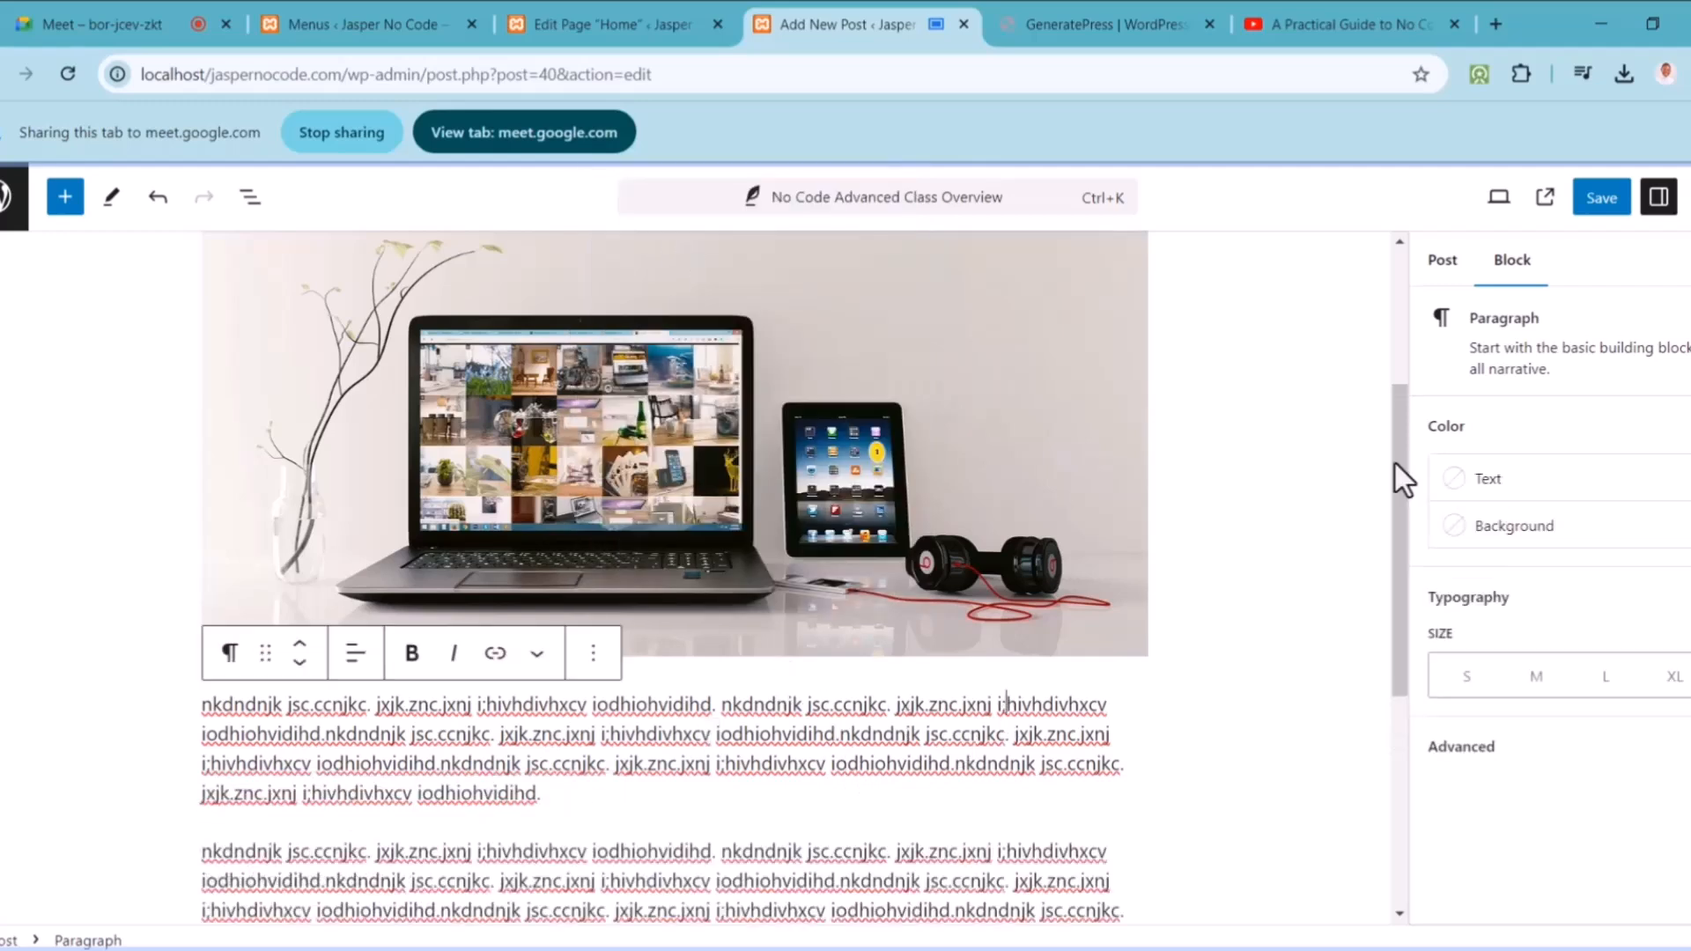
# Step: Give the first paragraph the blue theme background colour and save the post
pyautogui.click(1492, 533)
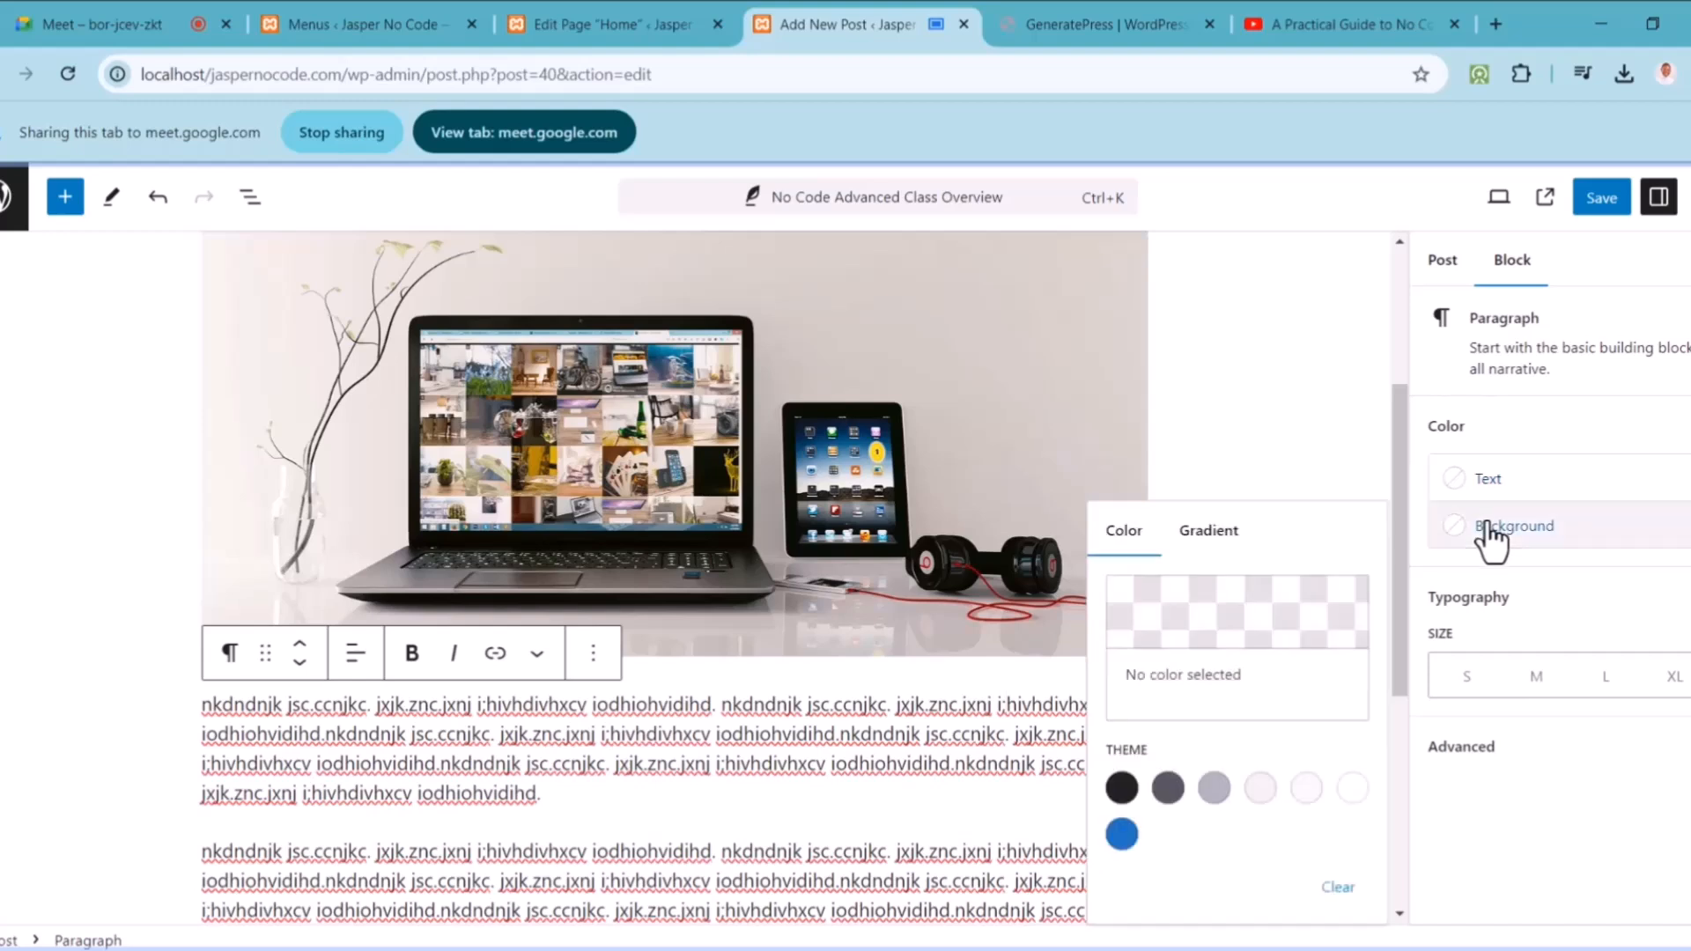
pyautogui.click(1122, 833)
pyautogui.click(1260, 414)
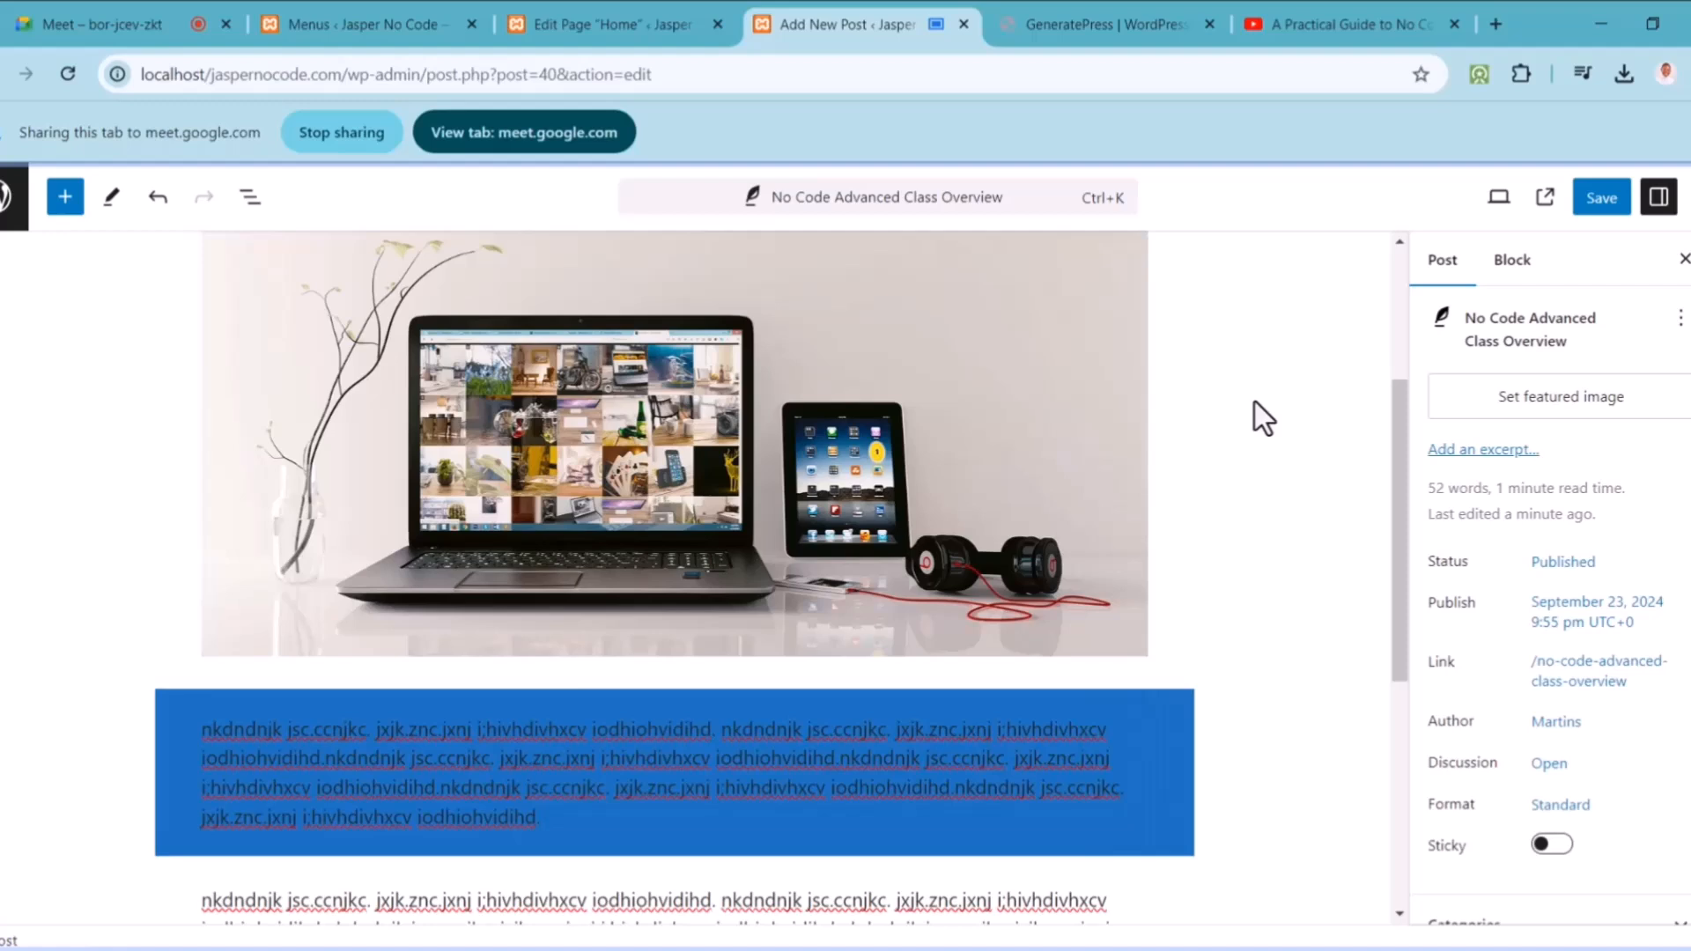
pyautogui.moveTo(1397, 513); pyautogui.dragTo(1393, 407)
pyautogui.click(1601, 211)
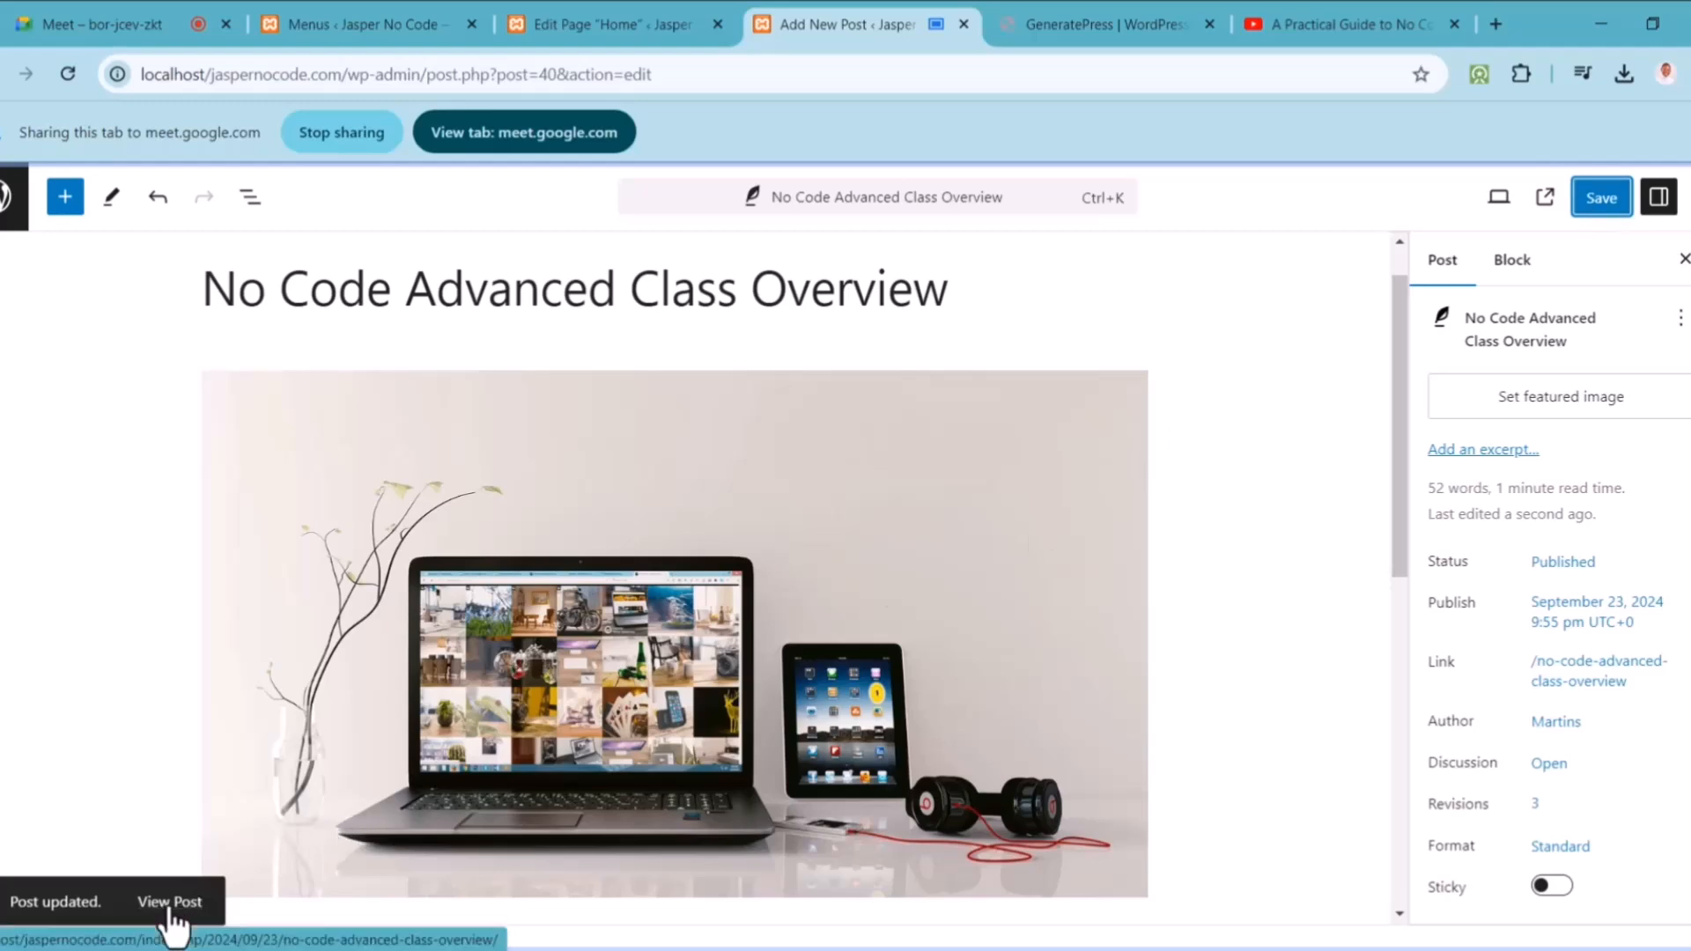
# Step: View the published post and scroll through it to check the blue paragraph
pyautogui.click(170, 907)
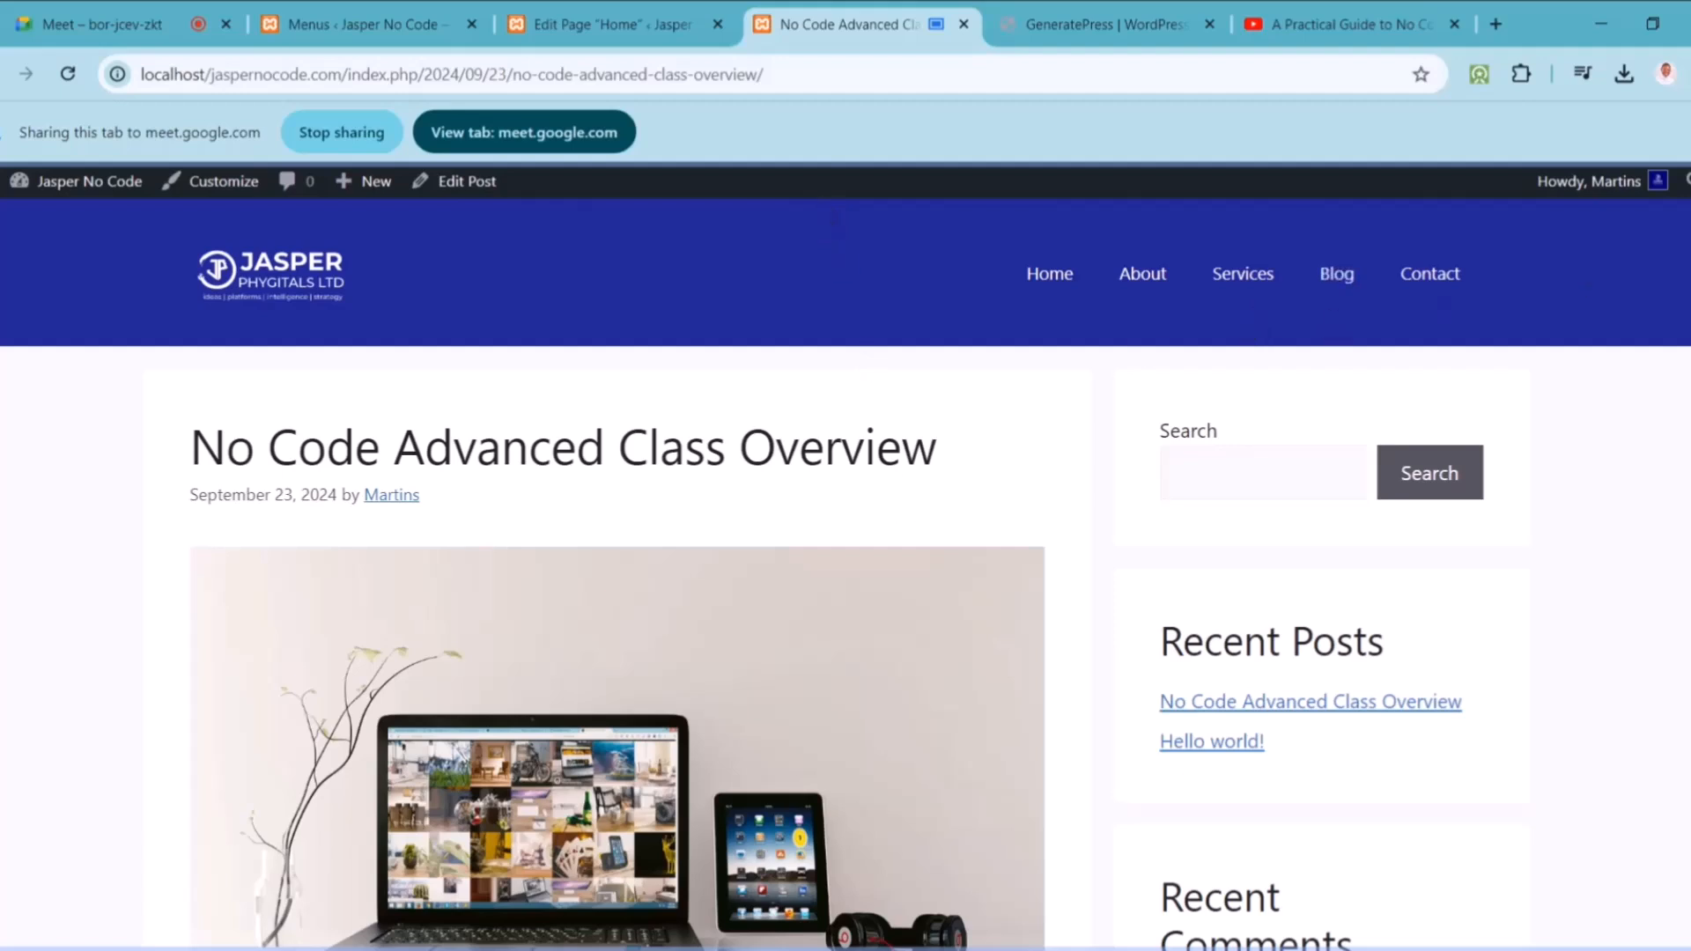
pyautogui.scroll(-5, 897, 488)
pyautogui.scroll(-4, 846, 572)
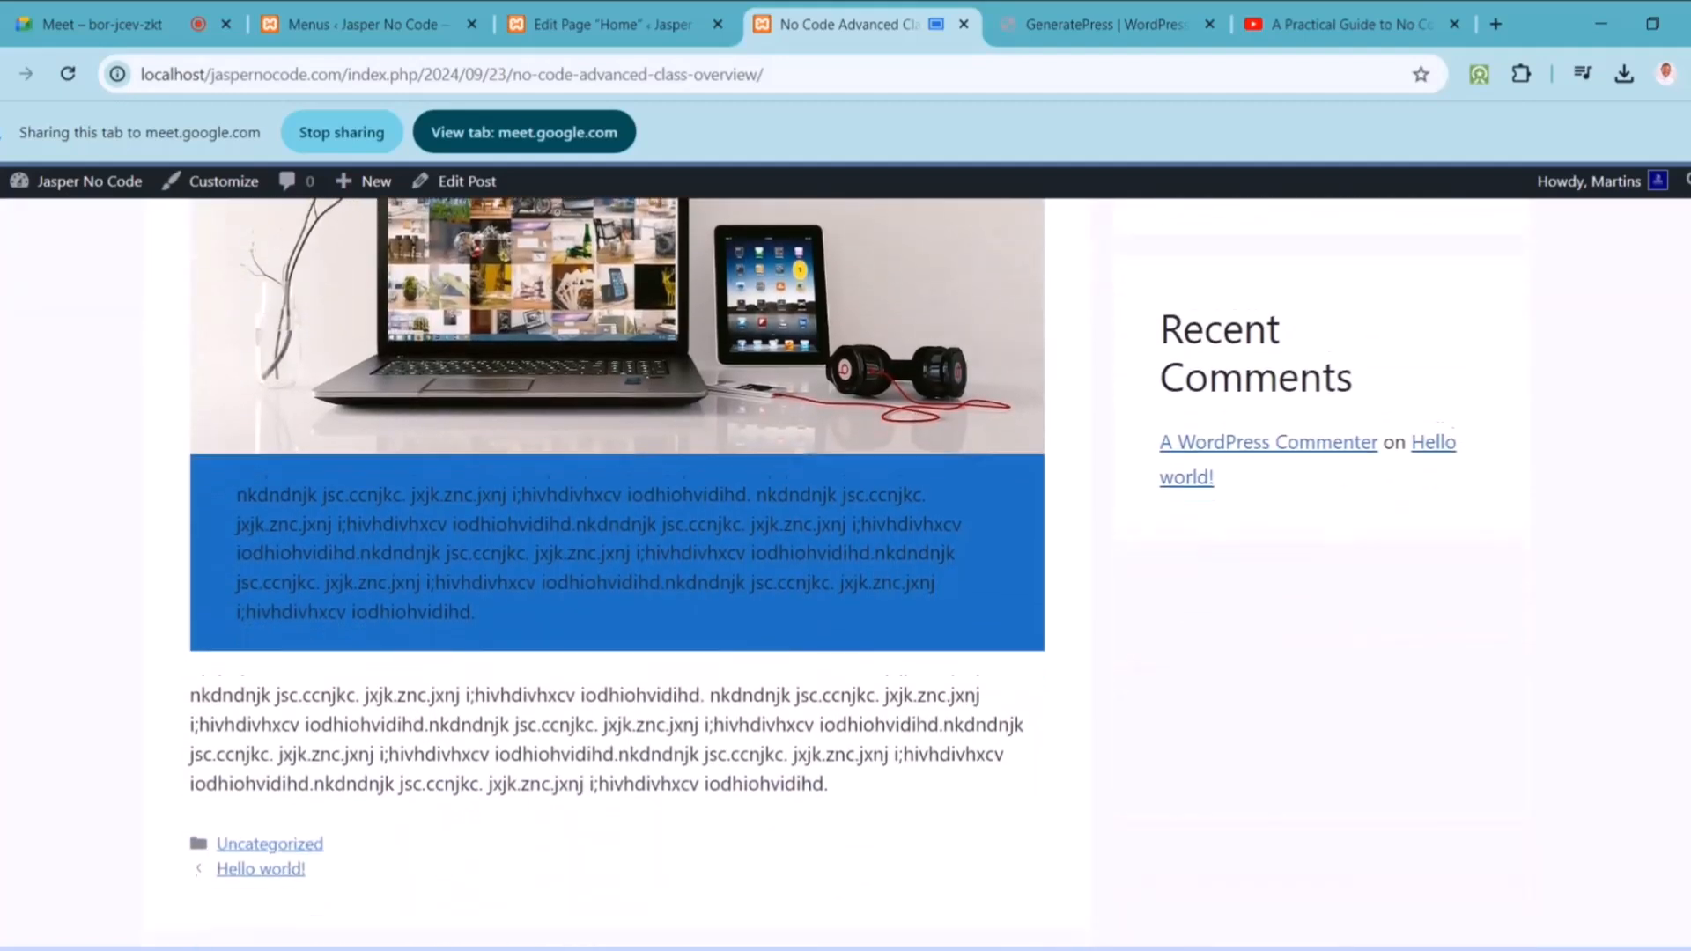
pyautogui.scroll(-5, 845, 573)
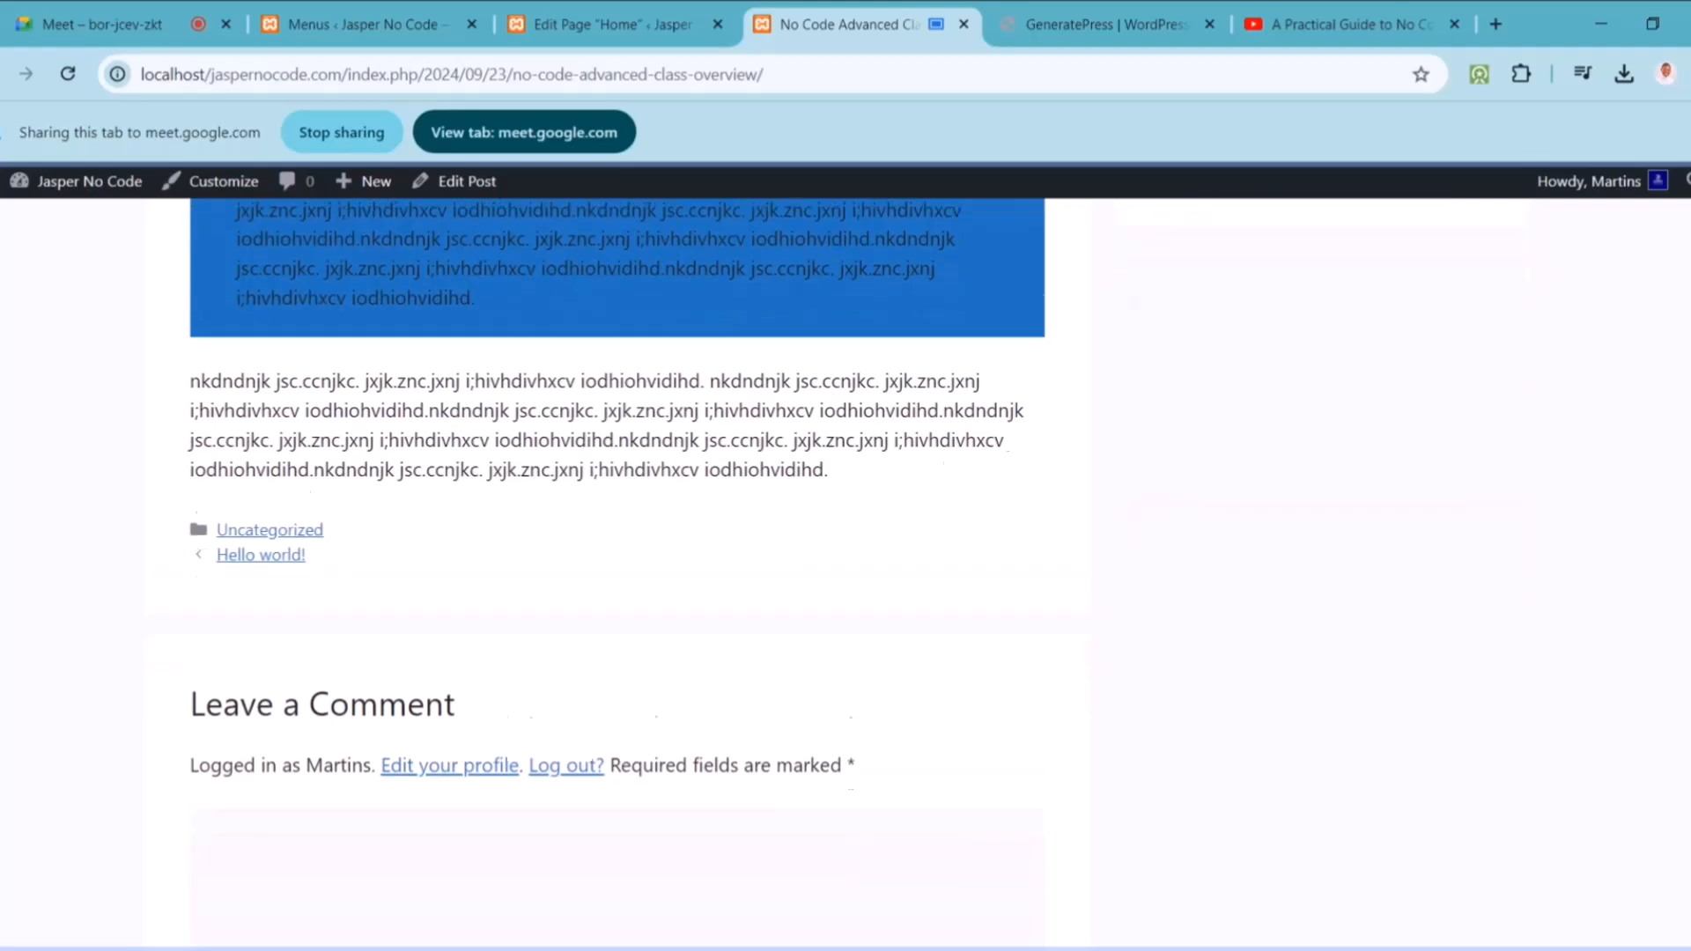
pyautogui.scroll(-1, 812, 744)
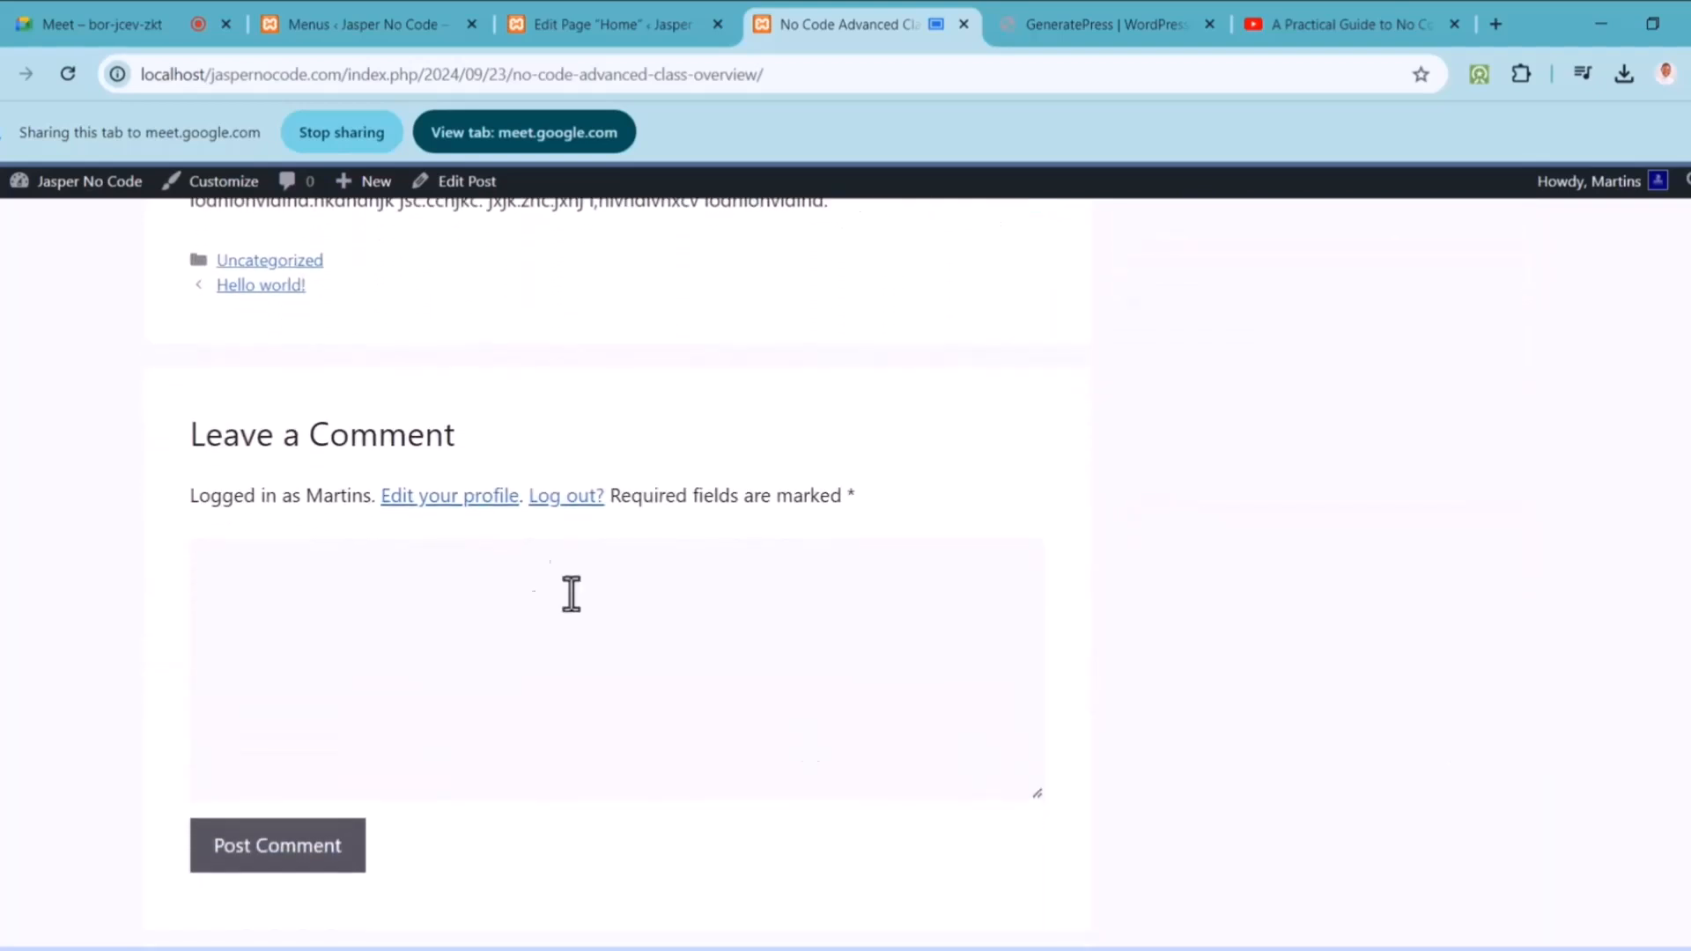
pyautogui.click(538, 578)
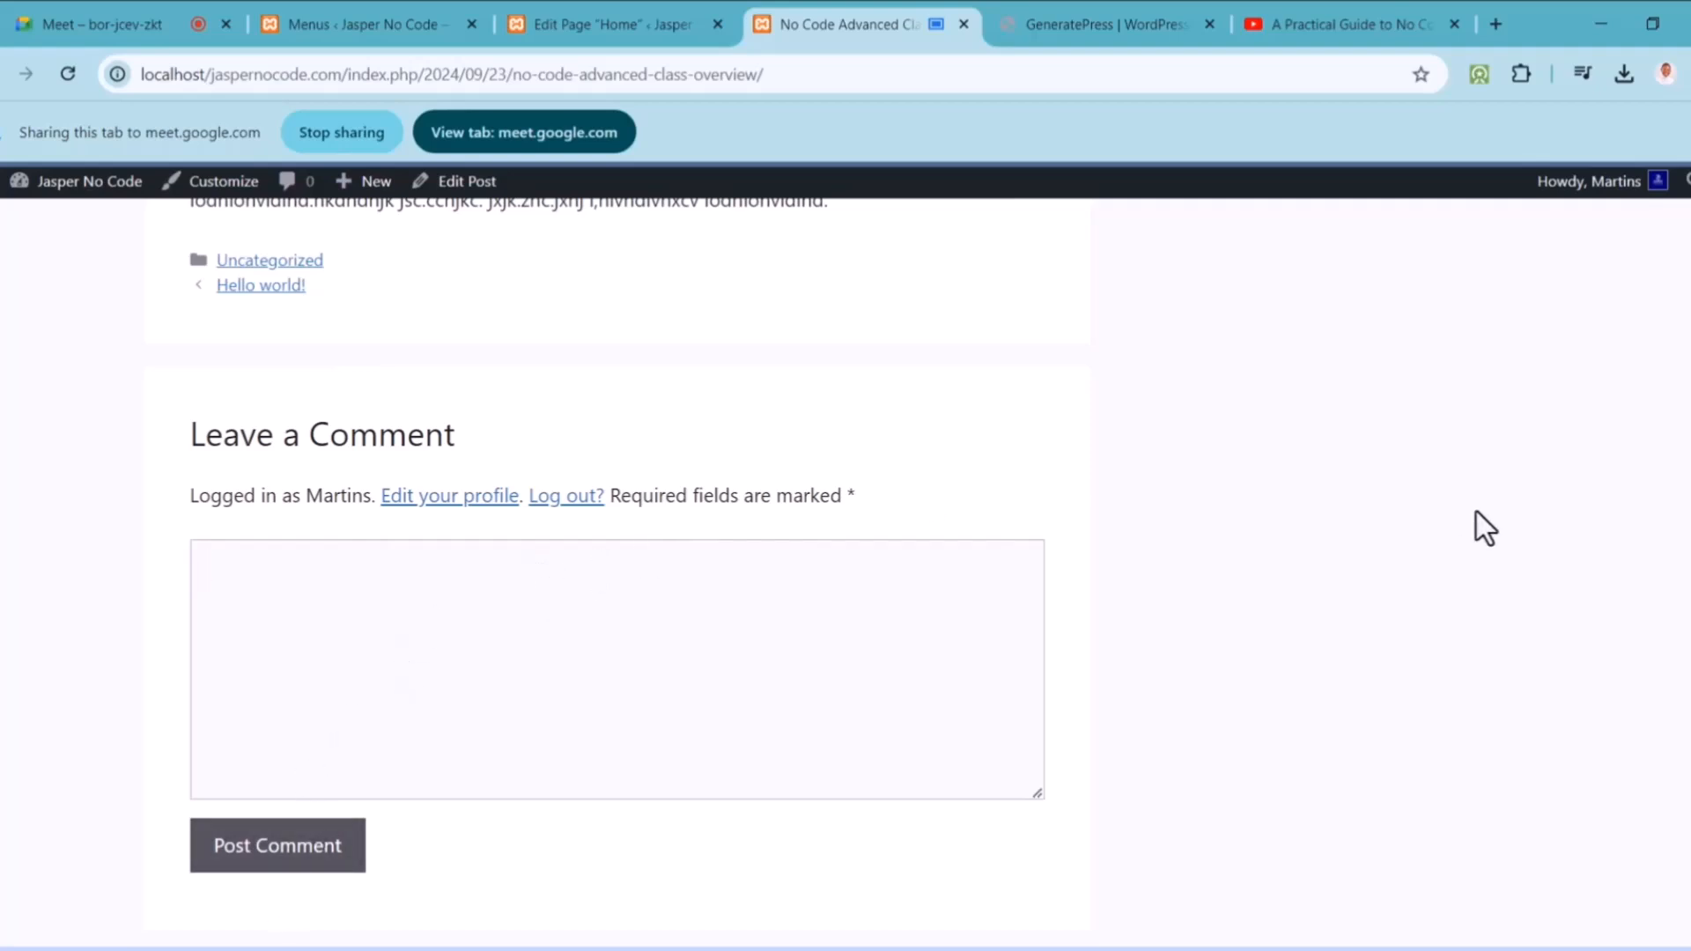
pyautogui.scroll(5, 328, 653)
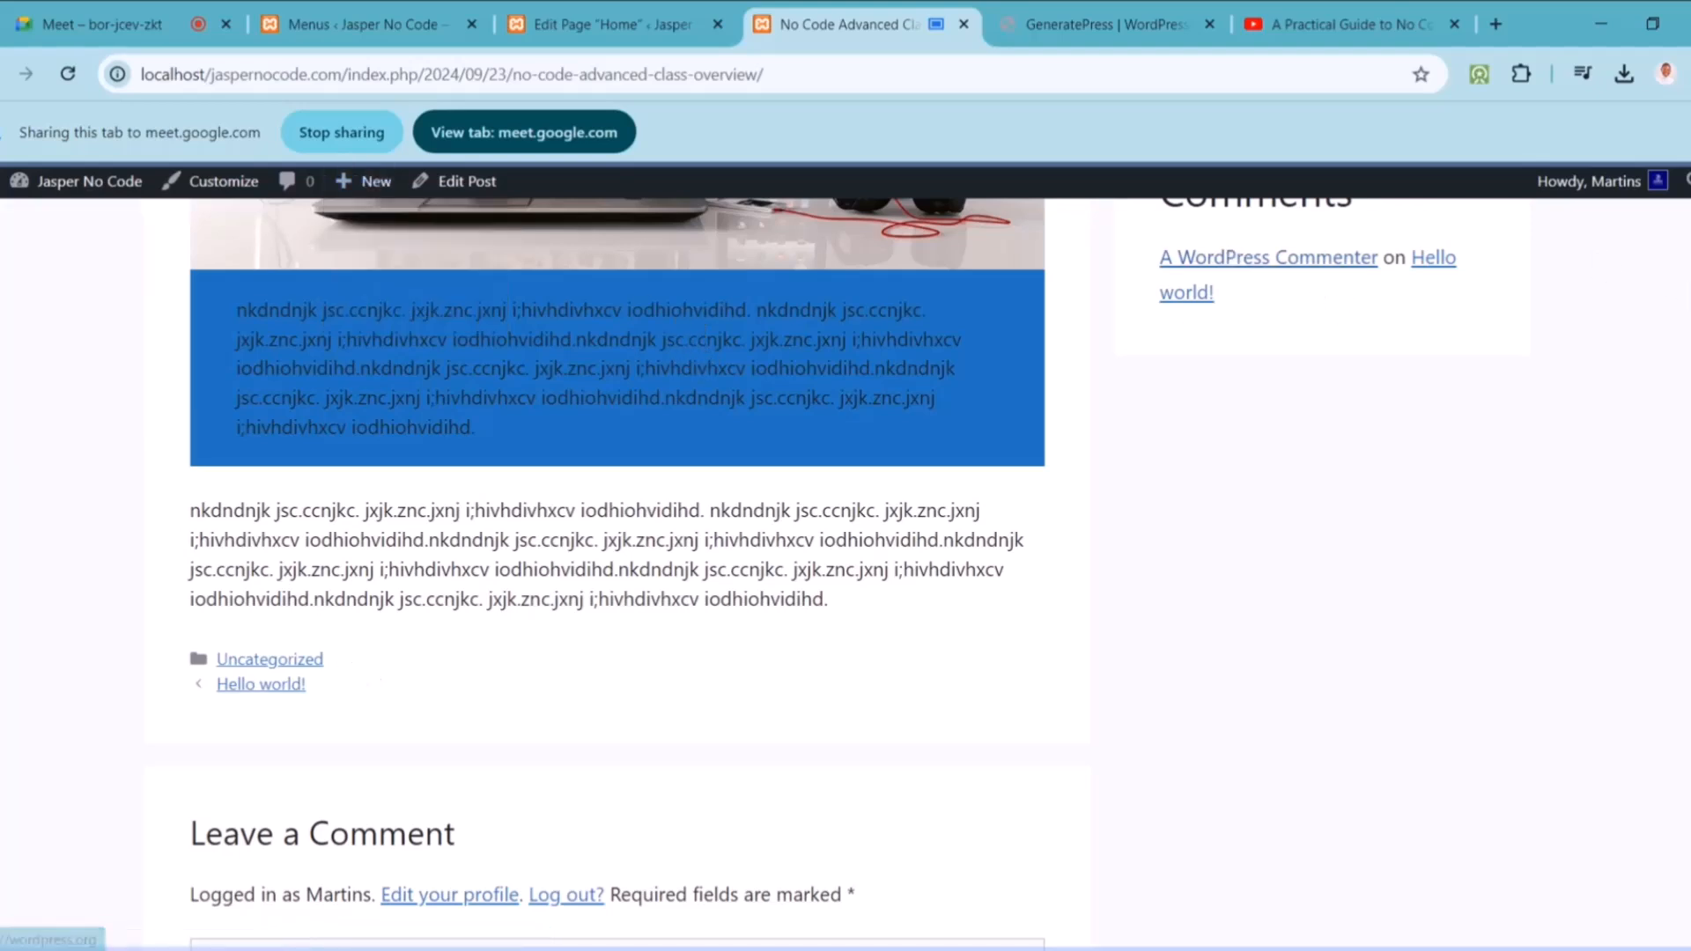
pyautogui.scroll(10, 790, 311)
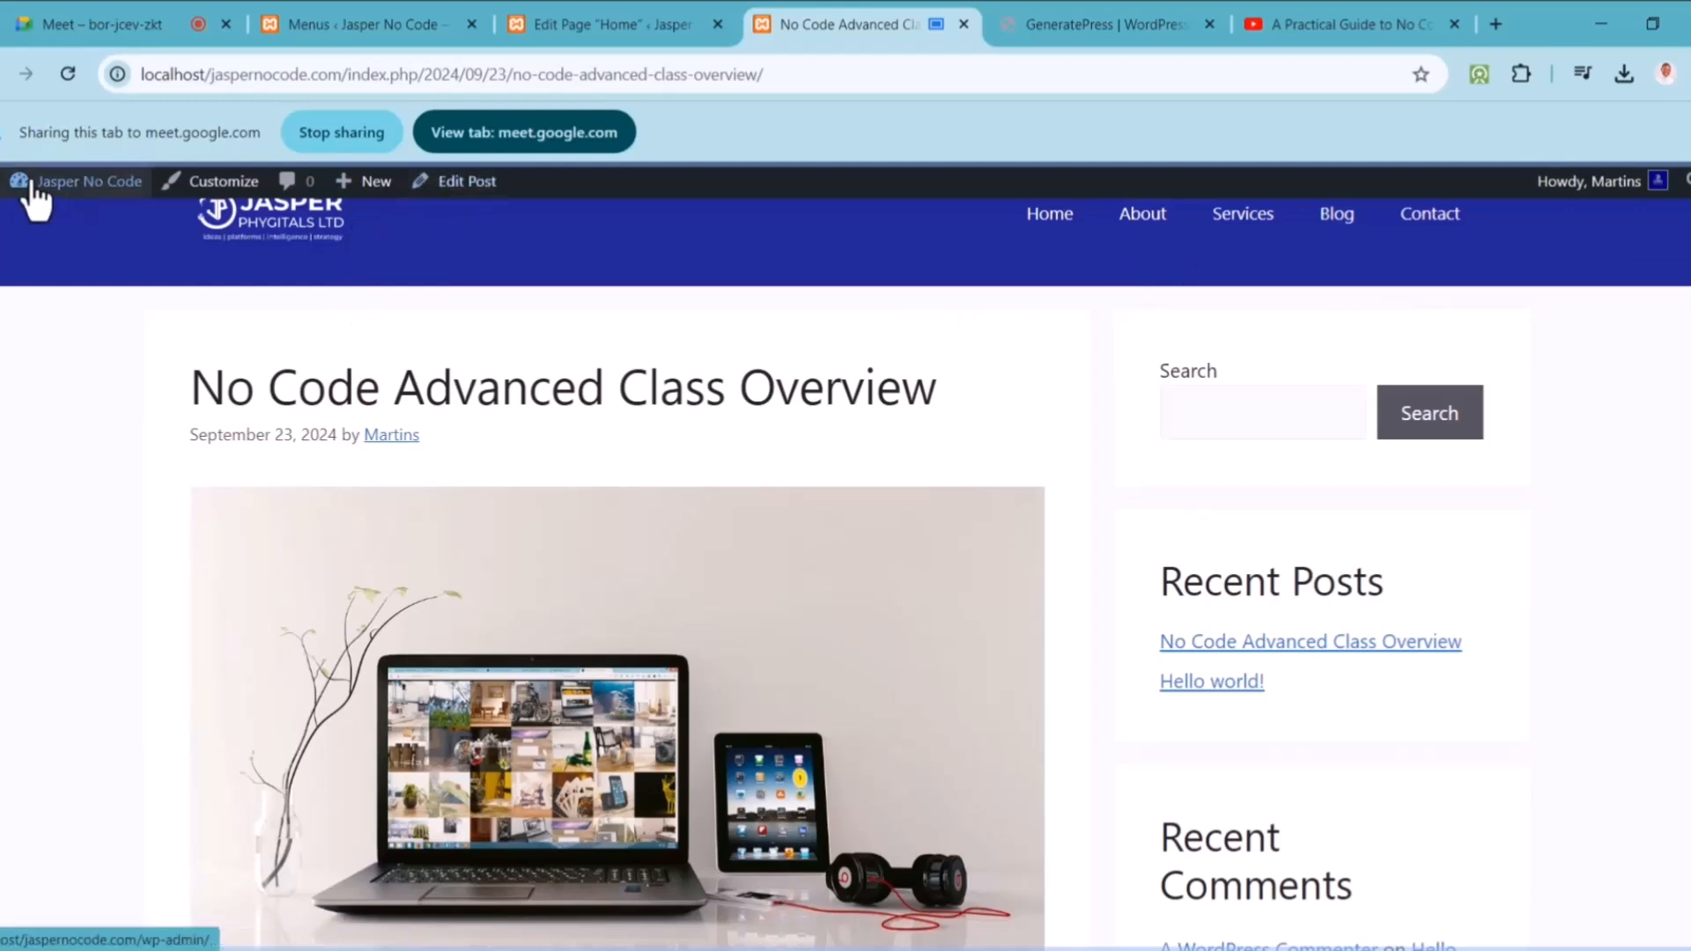
# Step: Open Media > Add New Media File from the admin dashboard
pyautogui.click(40, 224)
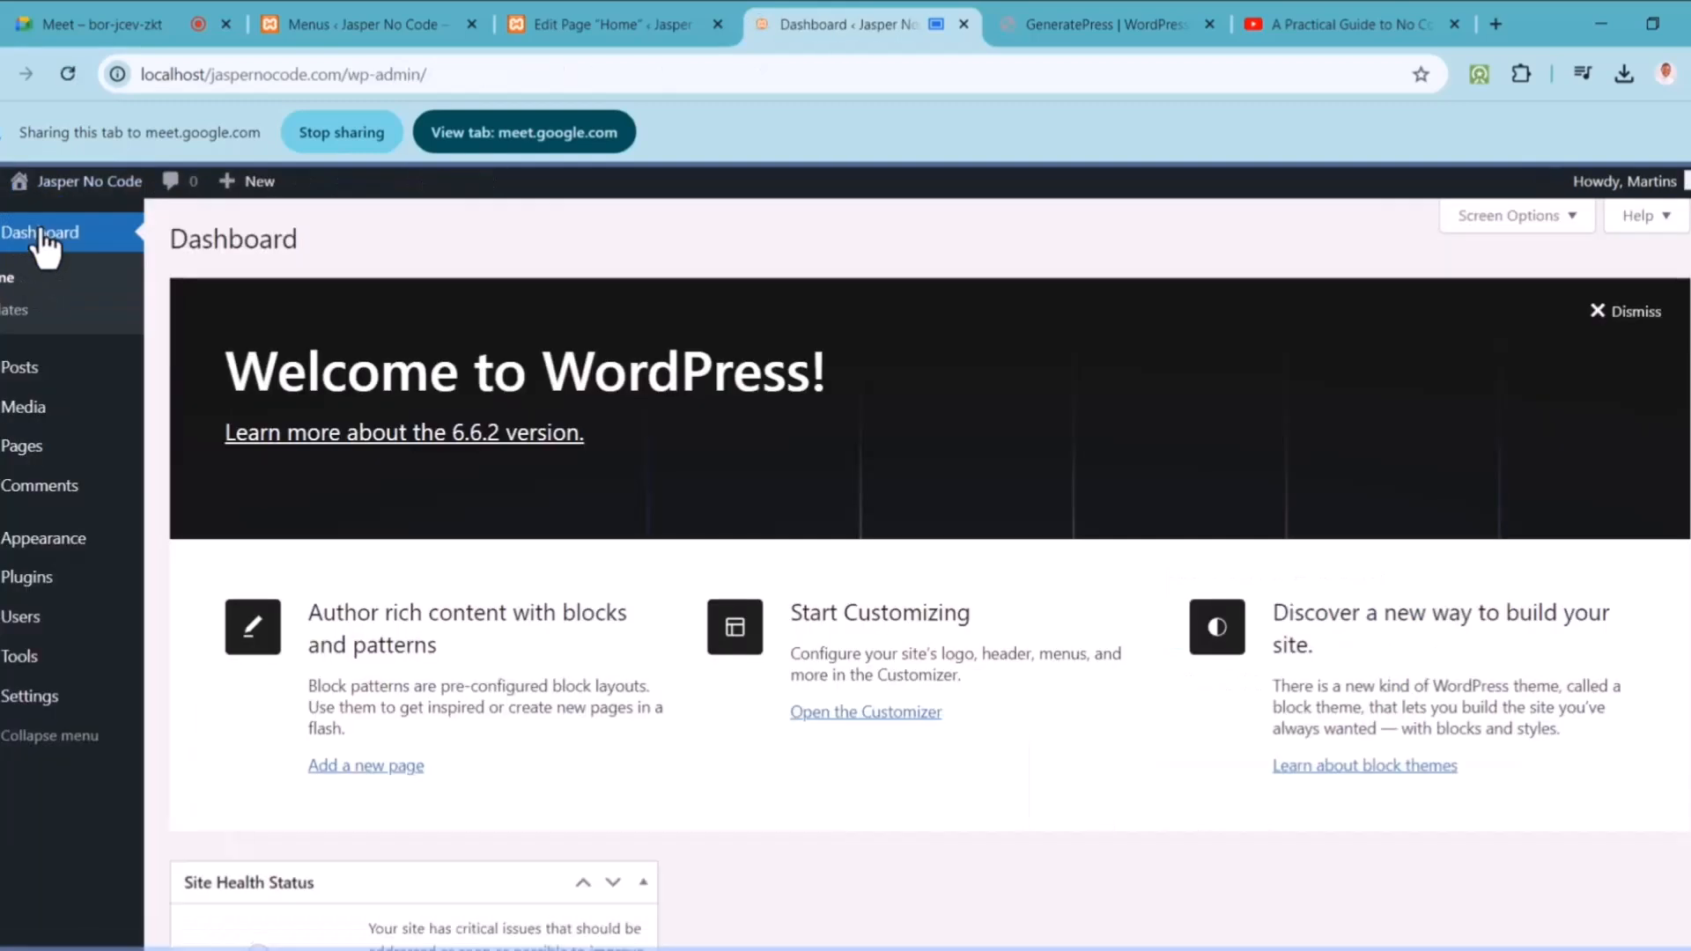
pyautogui.moveTo(27, 402)
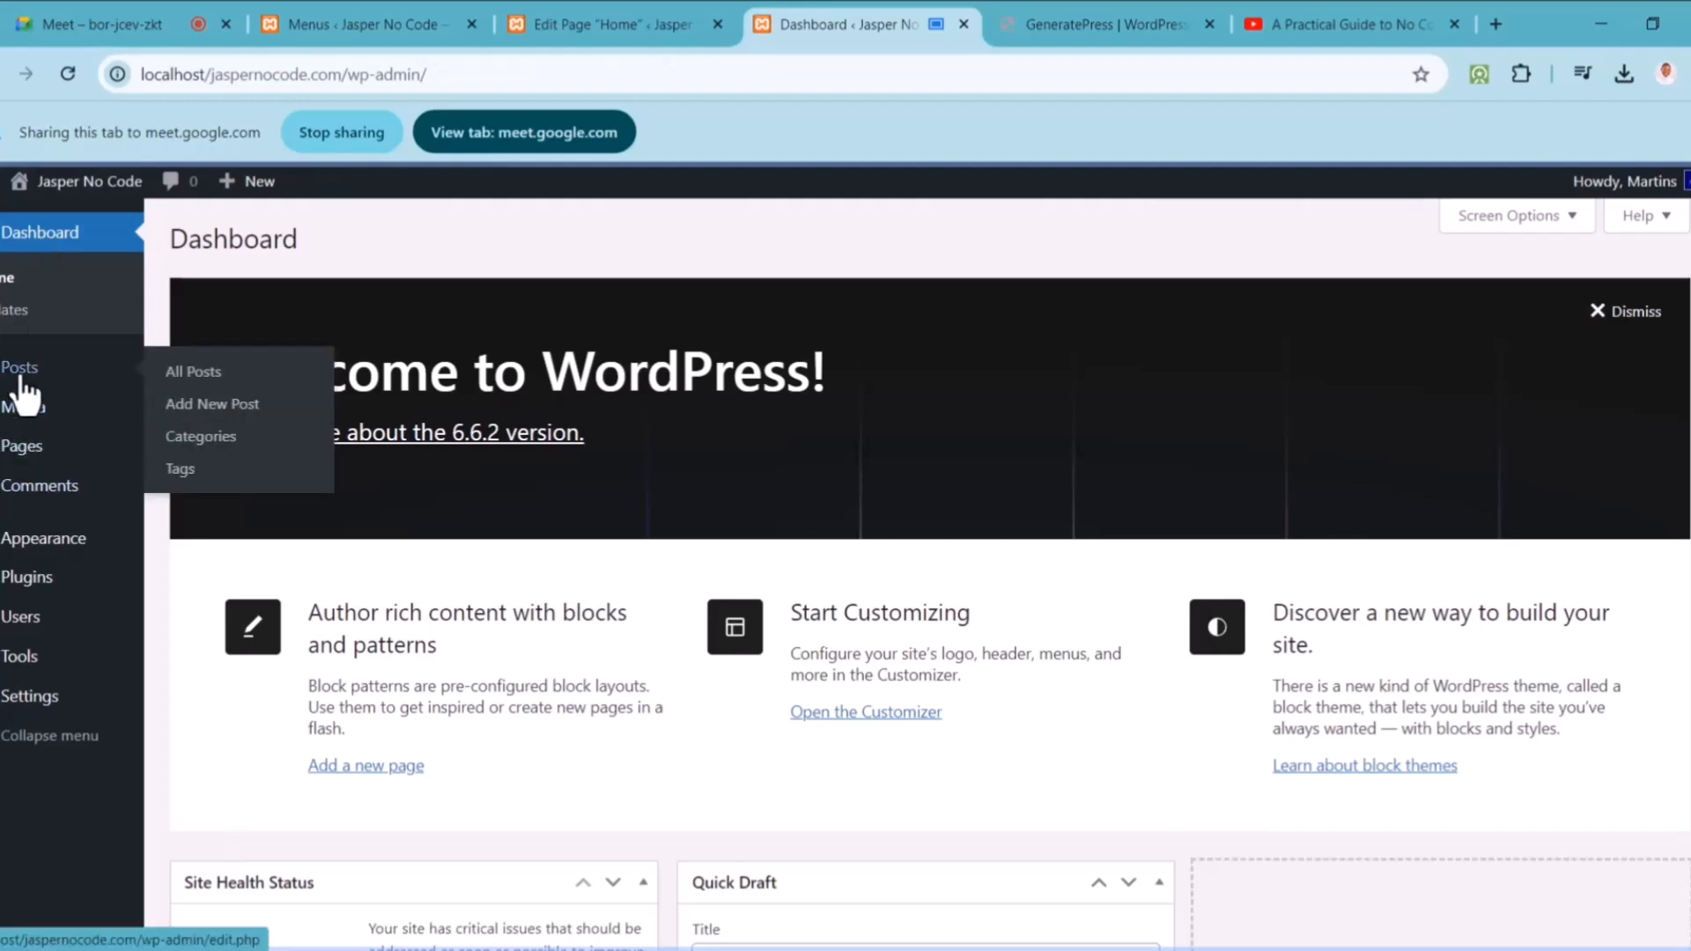
pyautogui.click(190, 446)
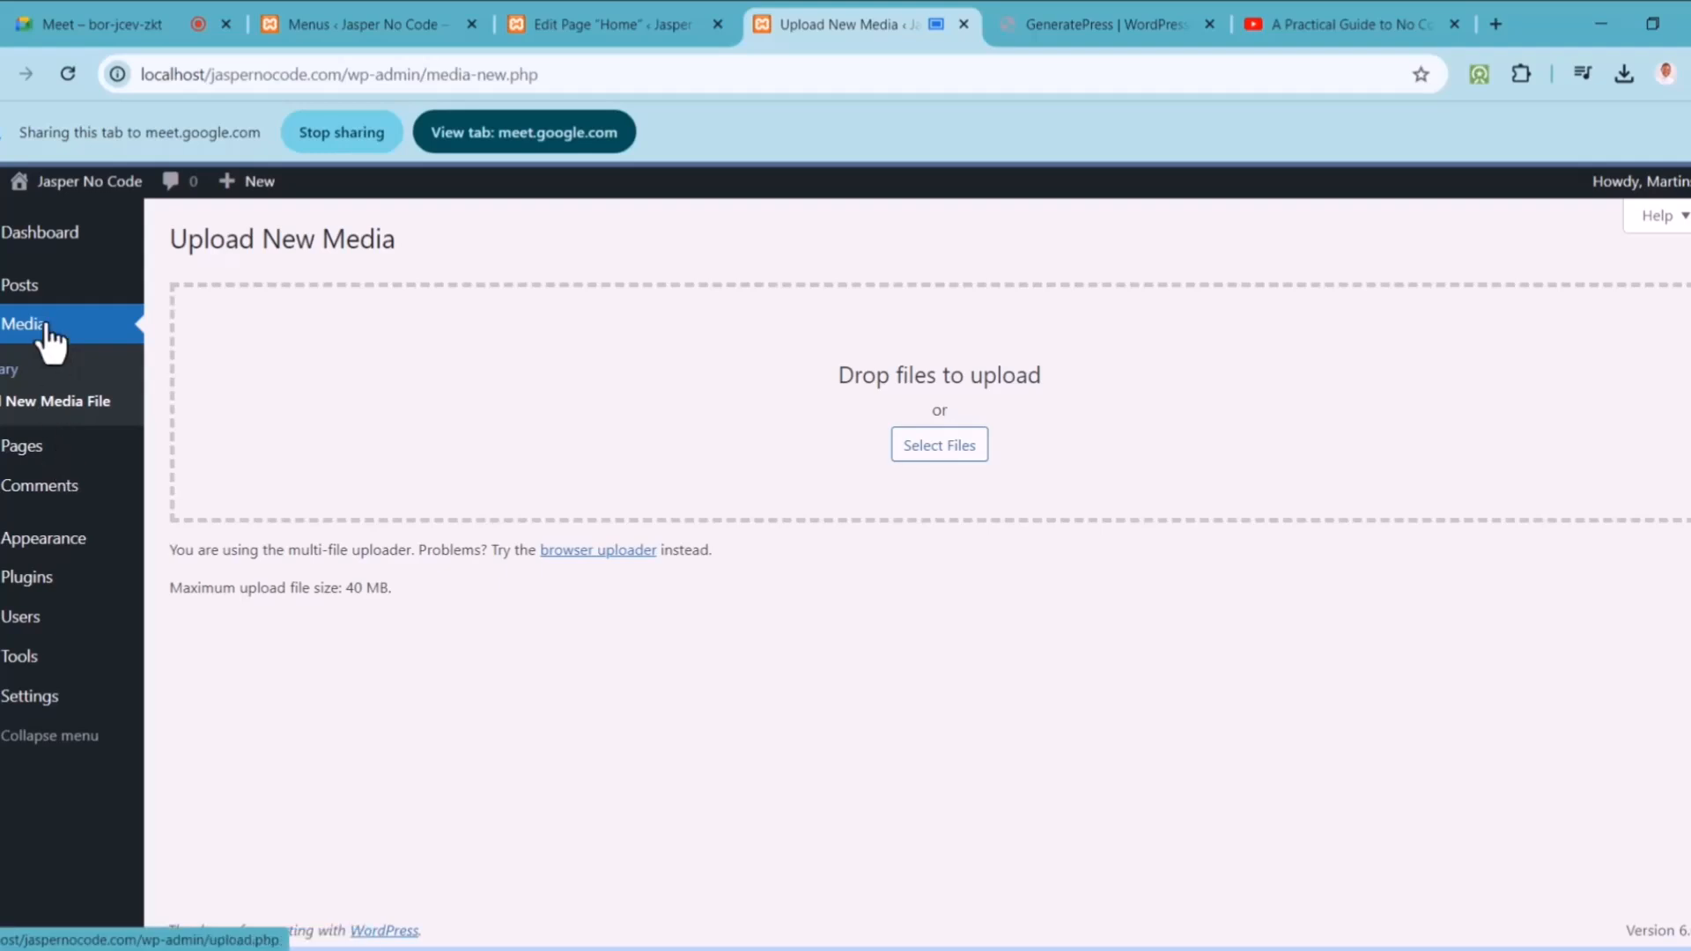
# Step: Edit the Uncategorized category, changing its name to General and slug to general
pyautogui.moveTo(107, 301)
pyautogui.click(202, 355)
pyautogui.moveTo(782, 532)
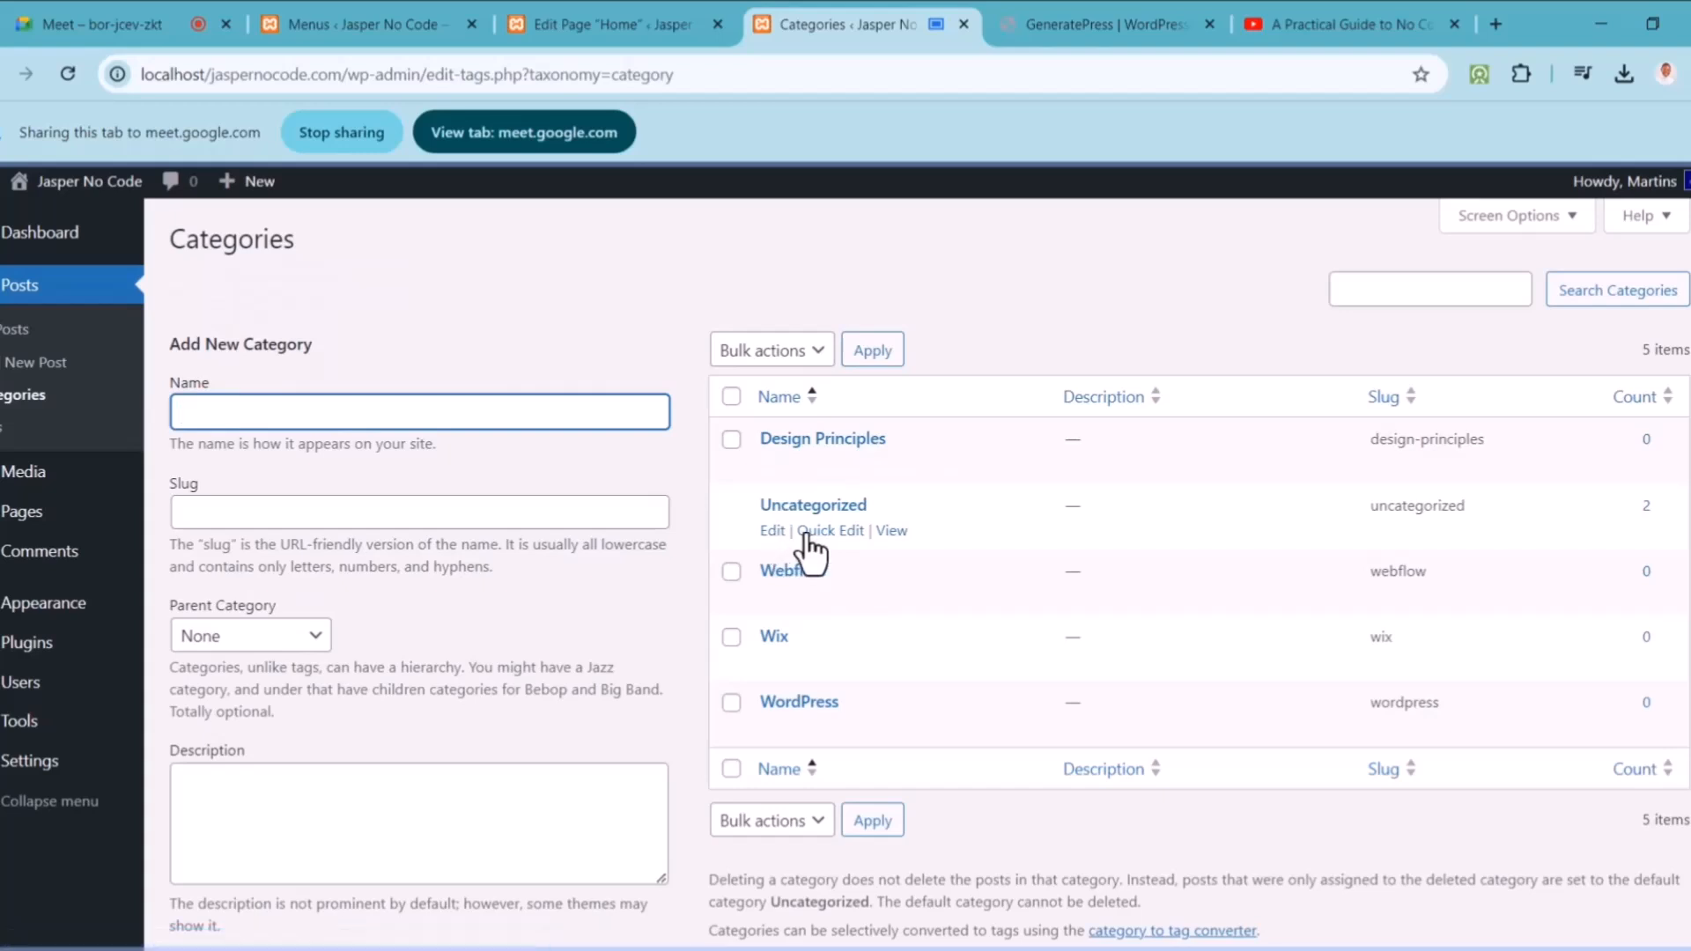
pyautogui.click(773, 531)
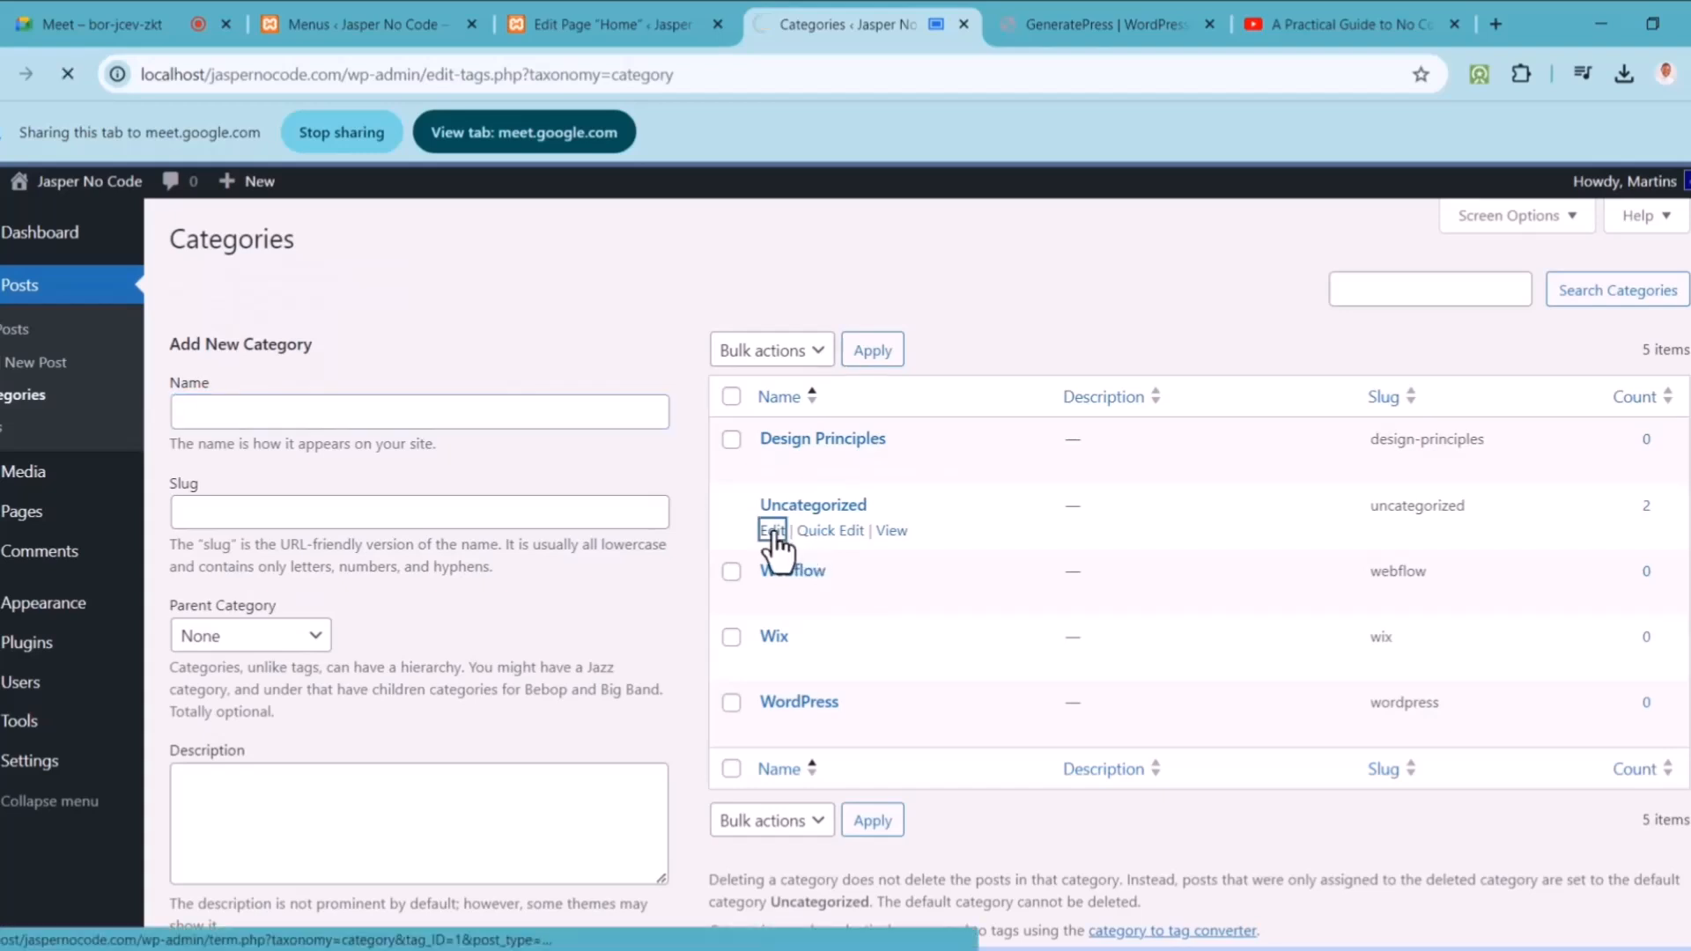
pyautogui.moveTo(583, 304); pyautogui.dragTo(358, 299)
pyautogui.write('General')
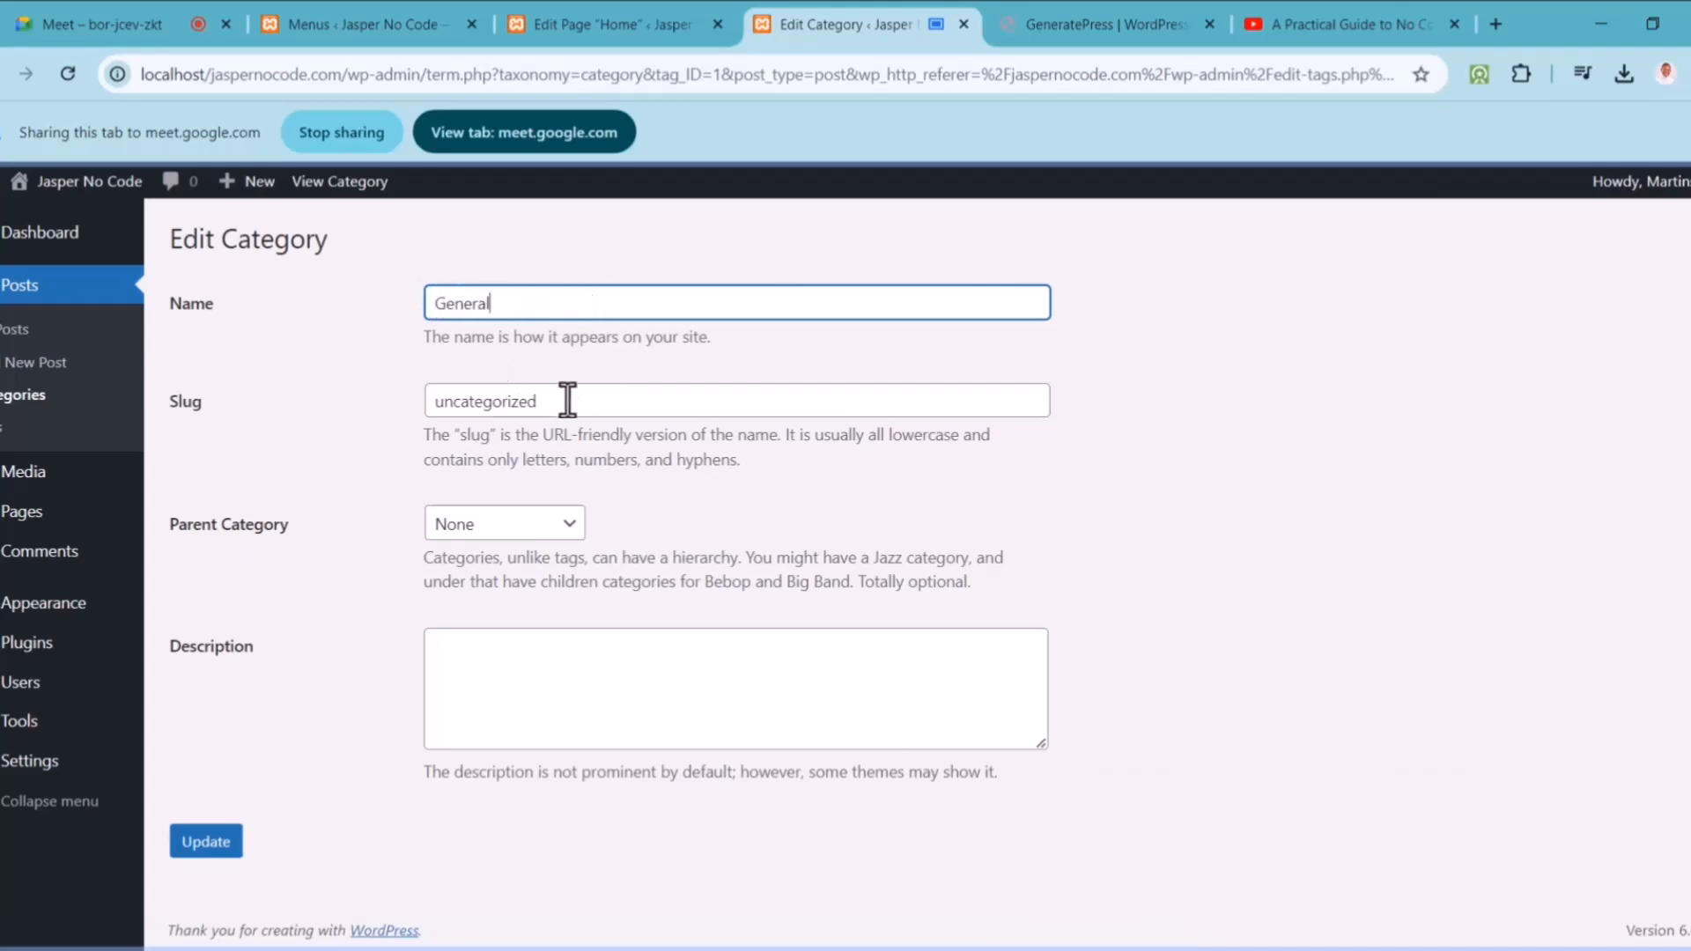
pyautogui.moveTo(567, 401); pyautogui.dragTo(293, 399)
pyautogui.write('general')
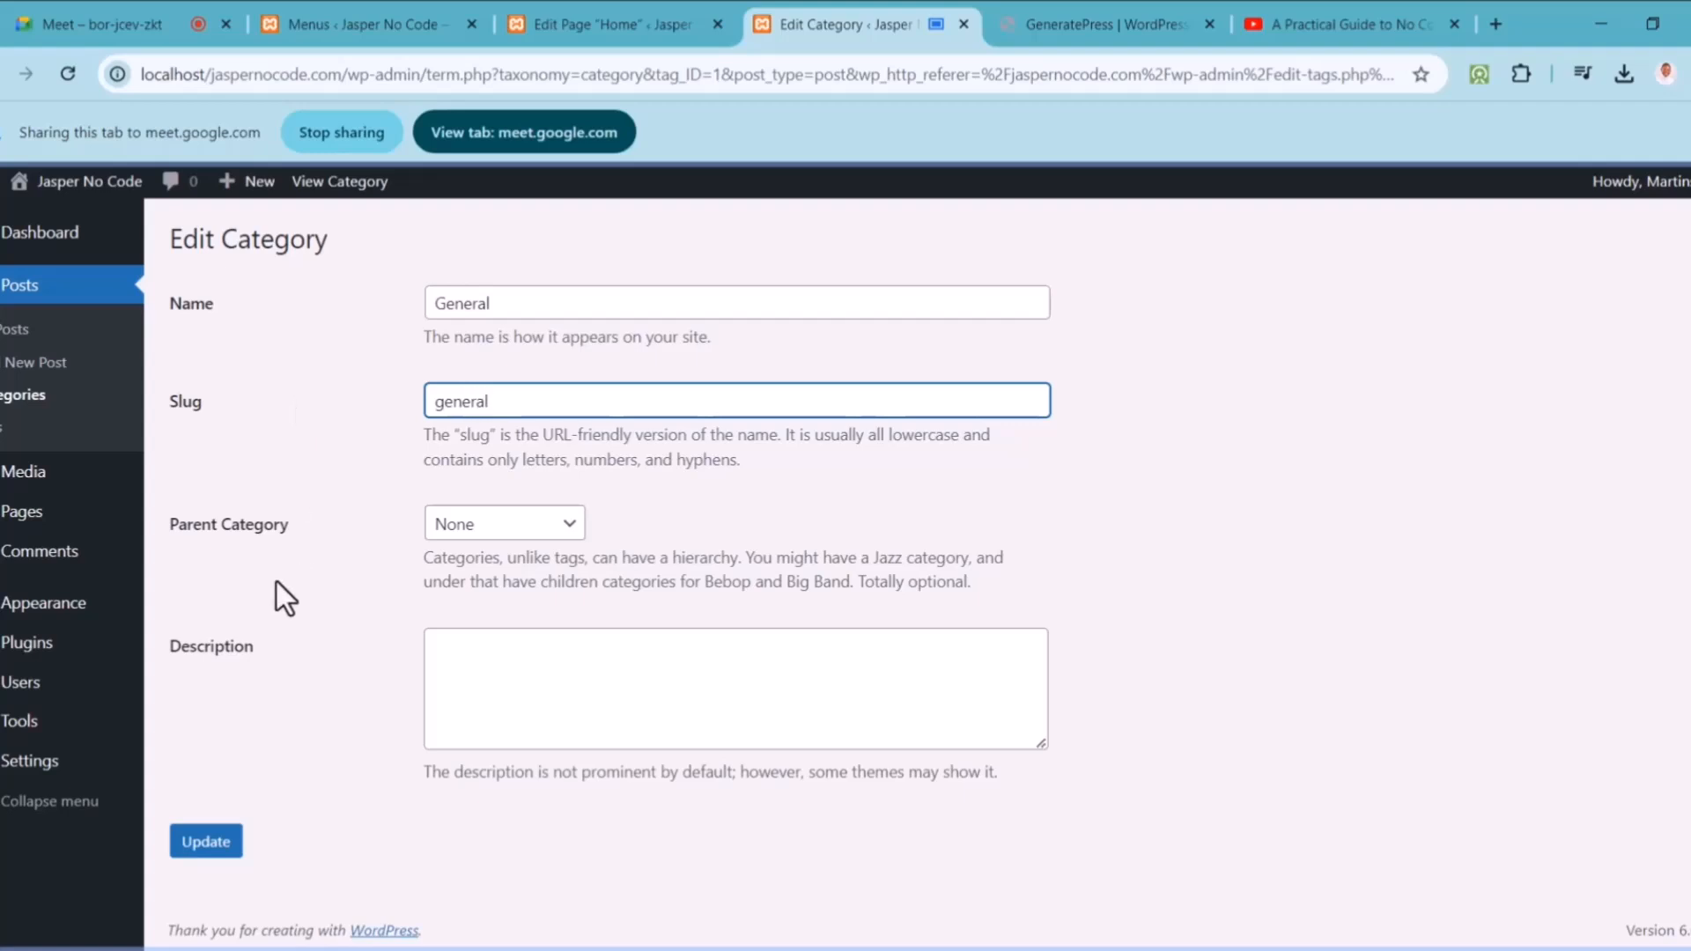
pyautogui.click(211, 844)
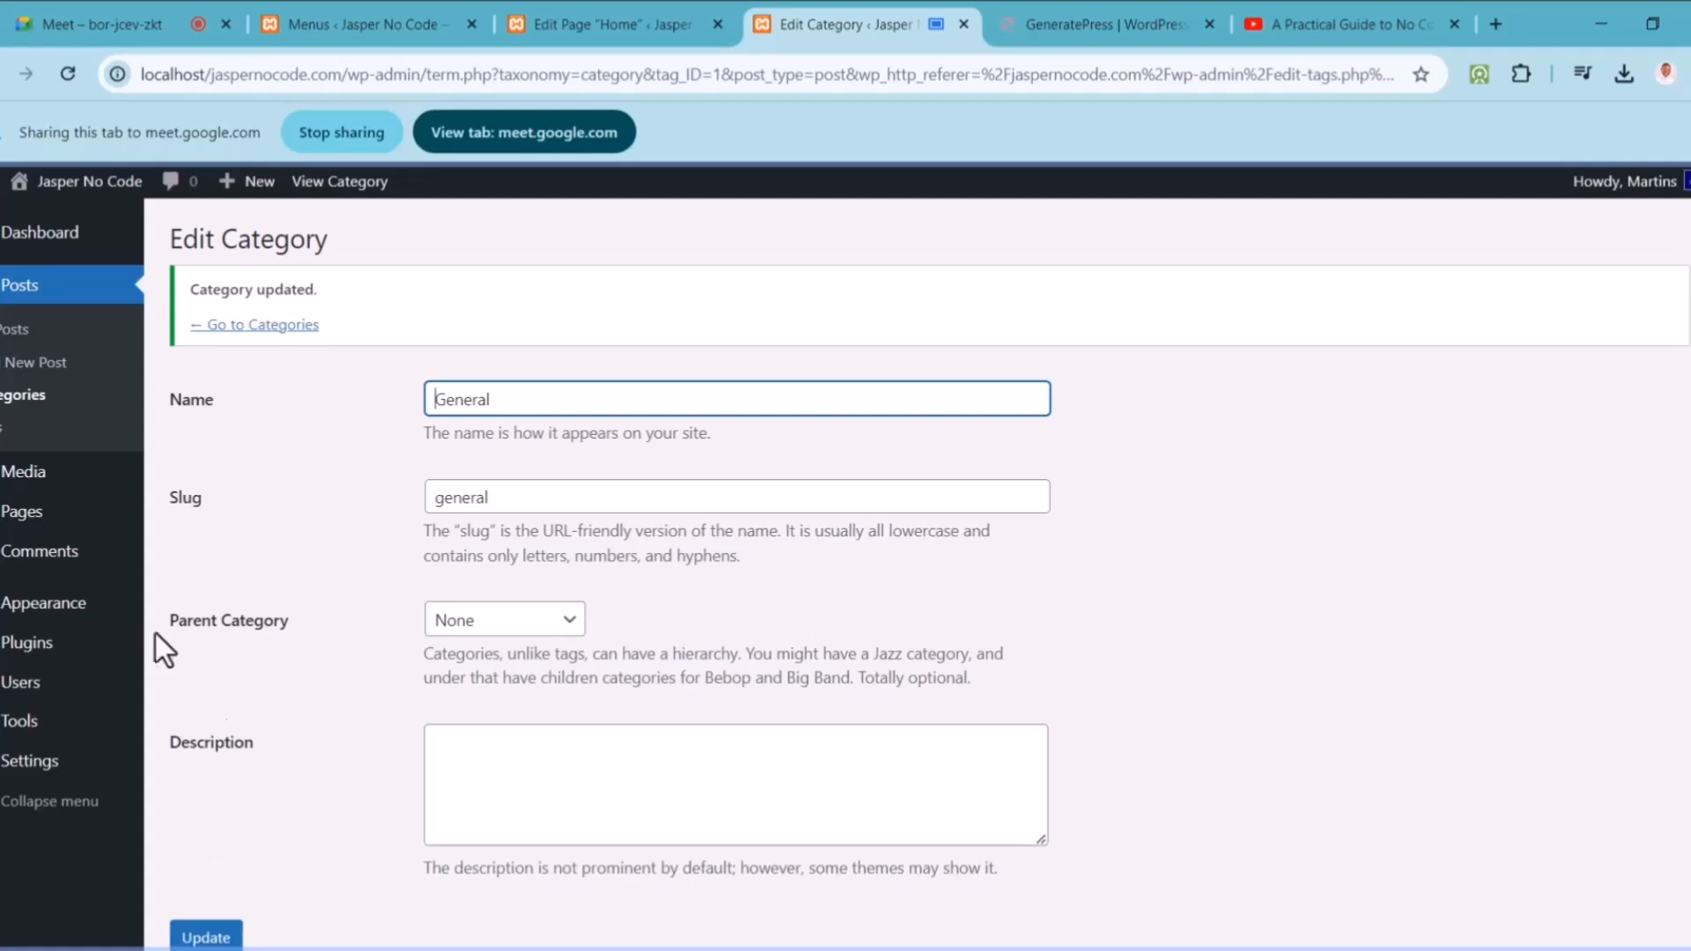
pyautogui.click(30, 401)
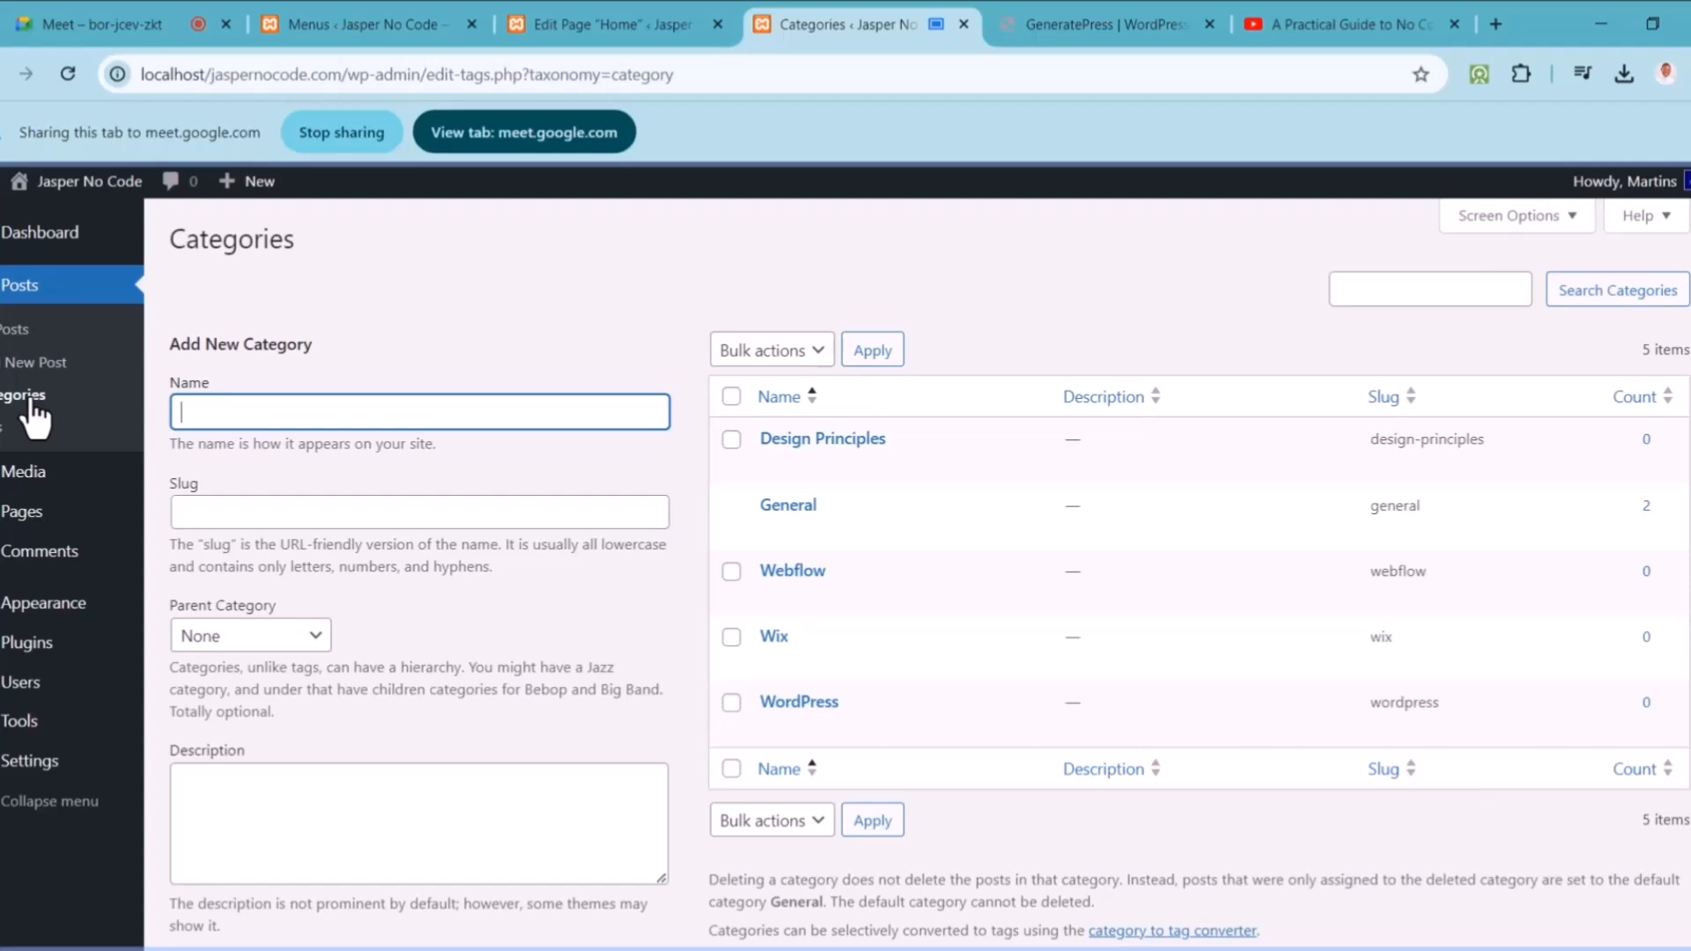
# Step: Create a 'WP Themes' category with WordPress as its parent category
pyautogui.write('WP Themes')
pyautogui.click(262, 656)
pyautogui.click(247, 838)
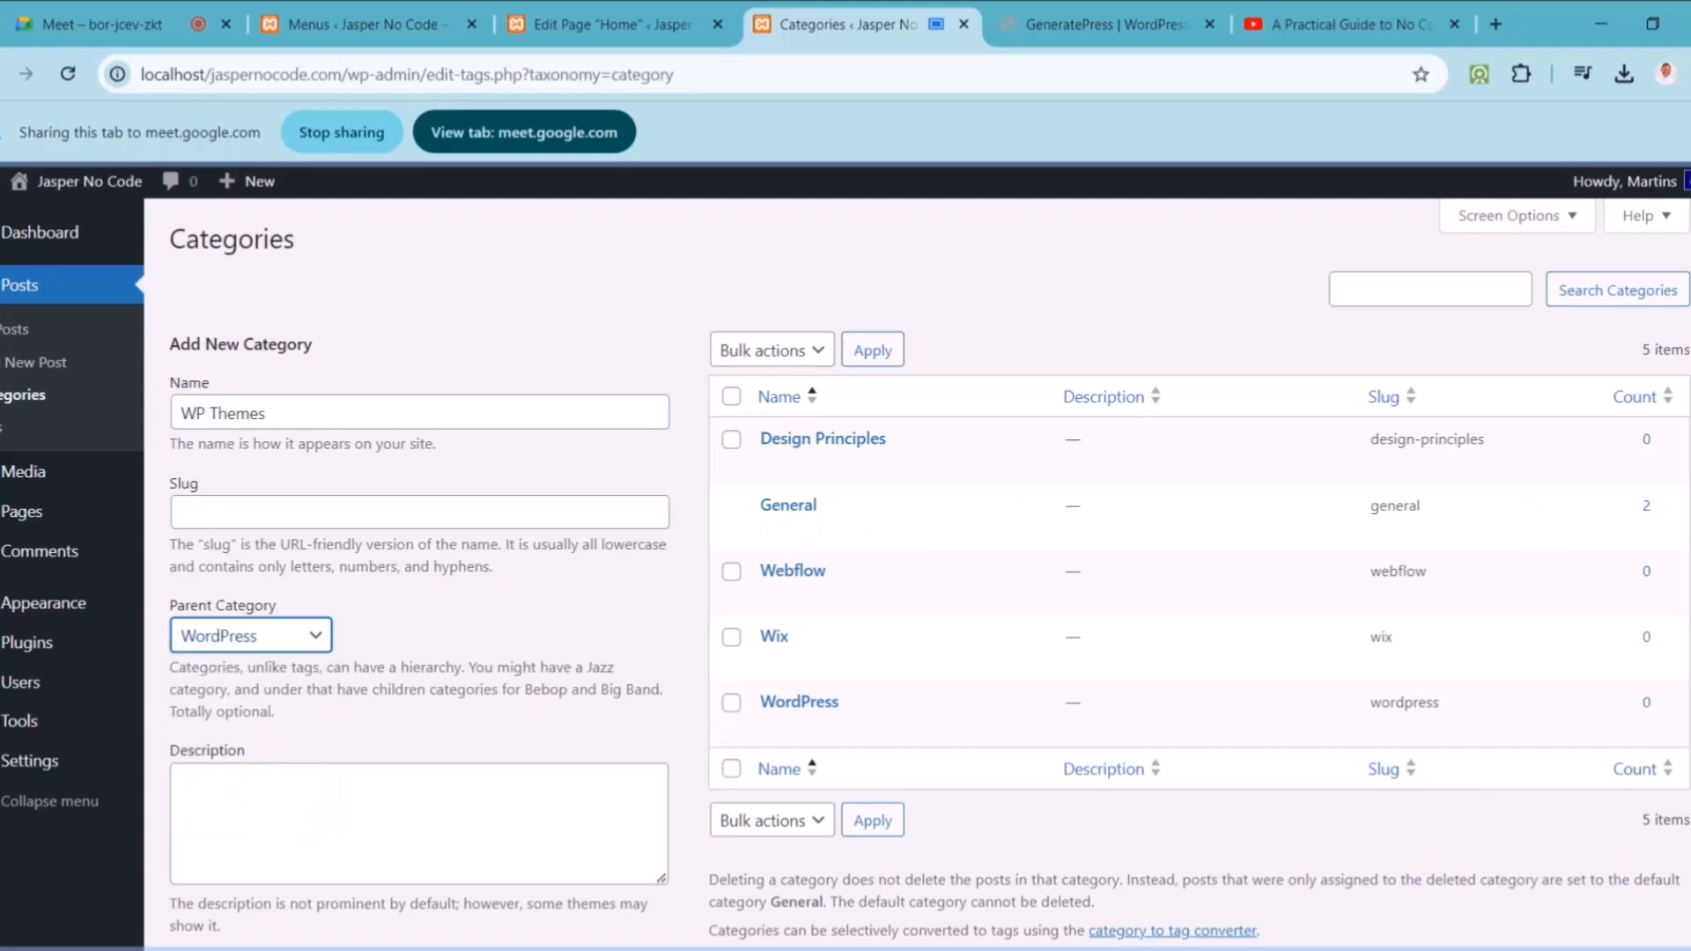
pyautogui.scroll(-2, 1333, 728)
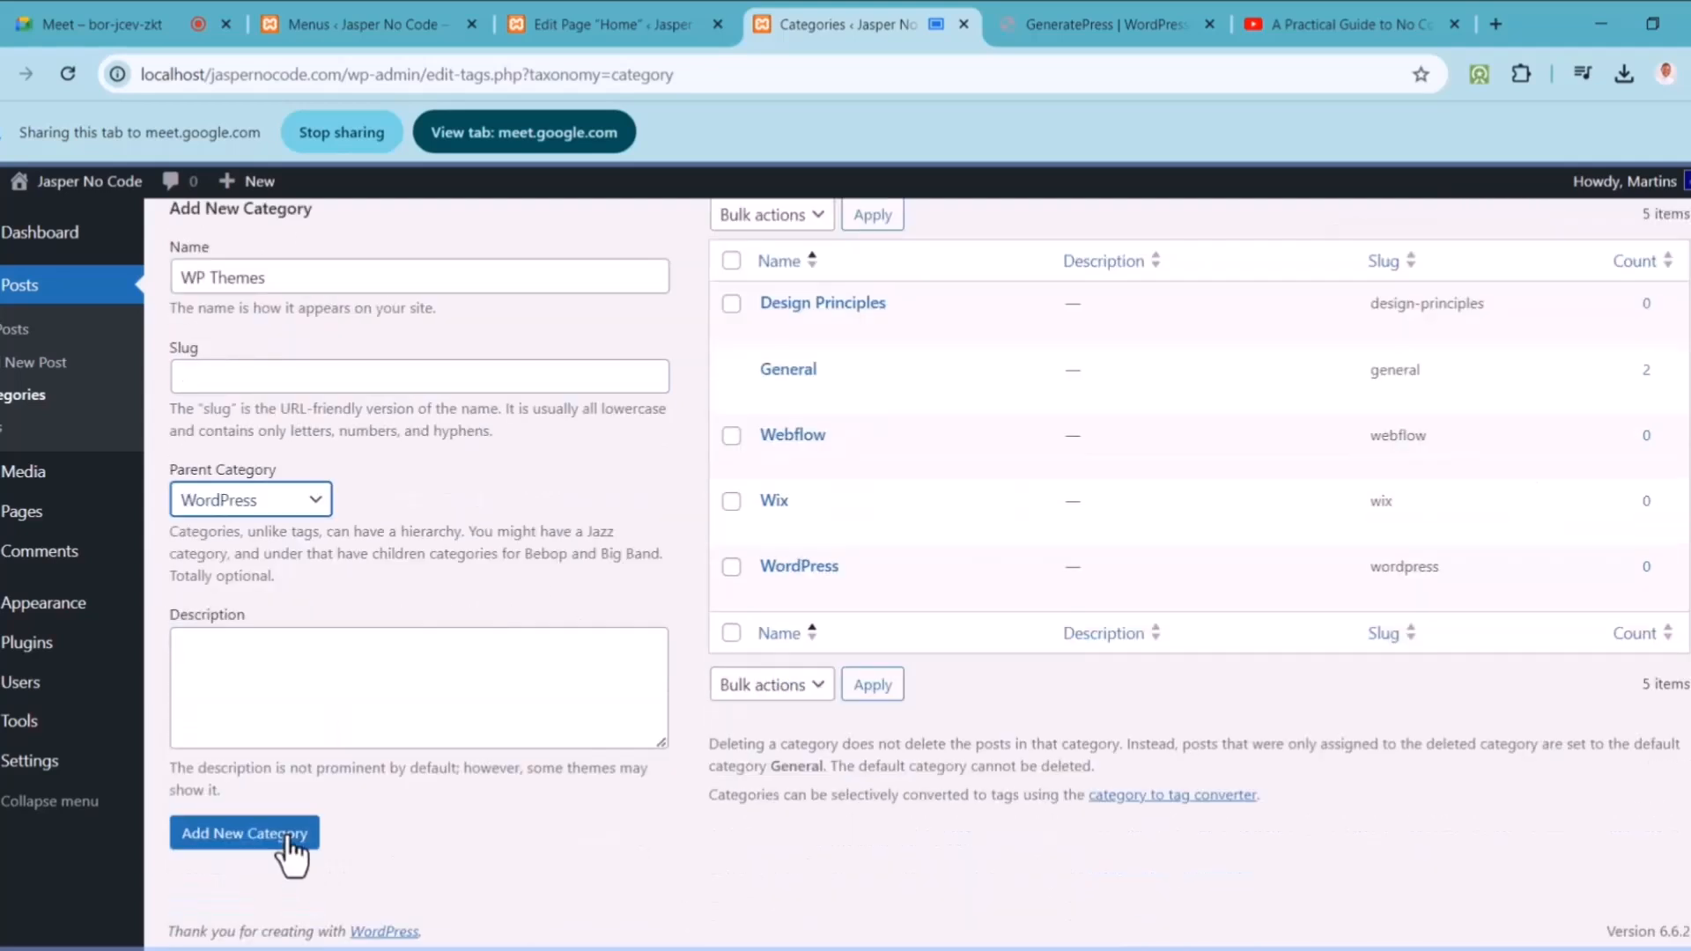
pyautogui.click(290, 837)
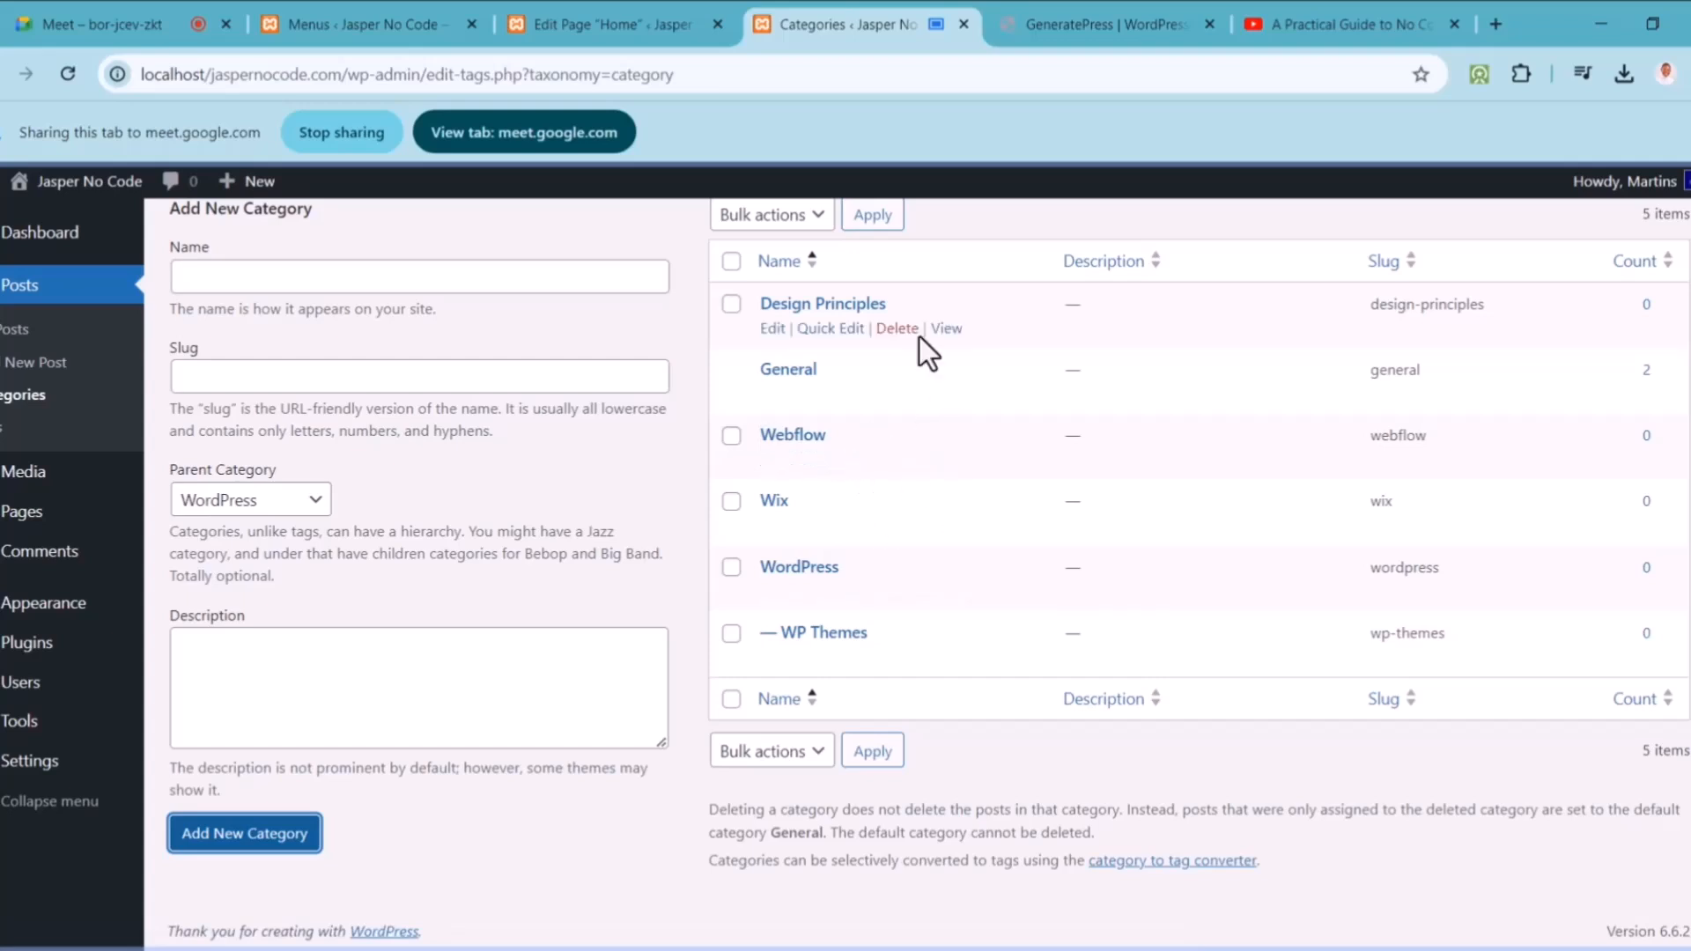
# Step: Share the GeneratePress theme page on WordPress.org in the meeting instead of the admin tab
pyautogui.click(1106, 11)
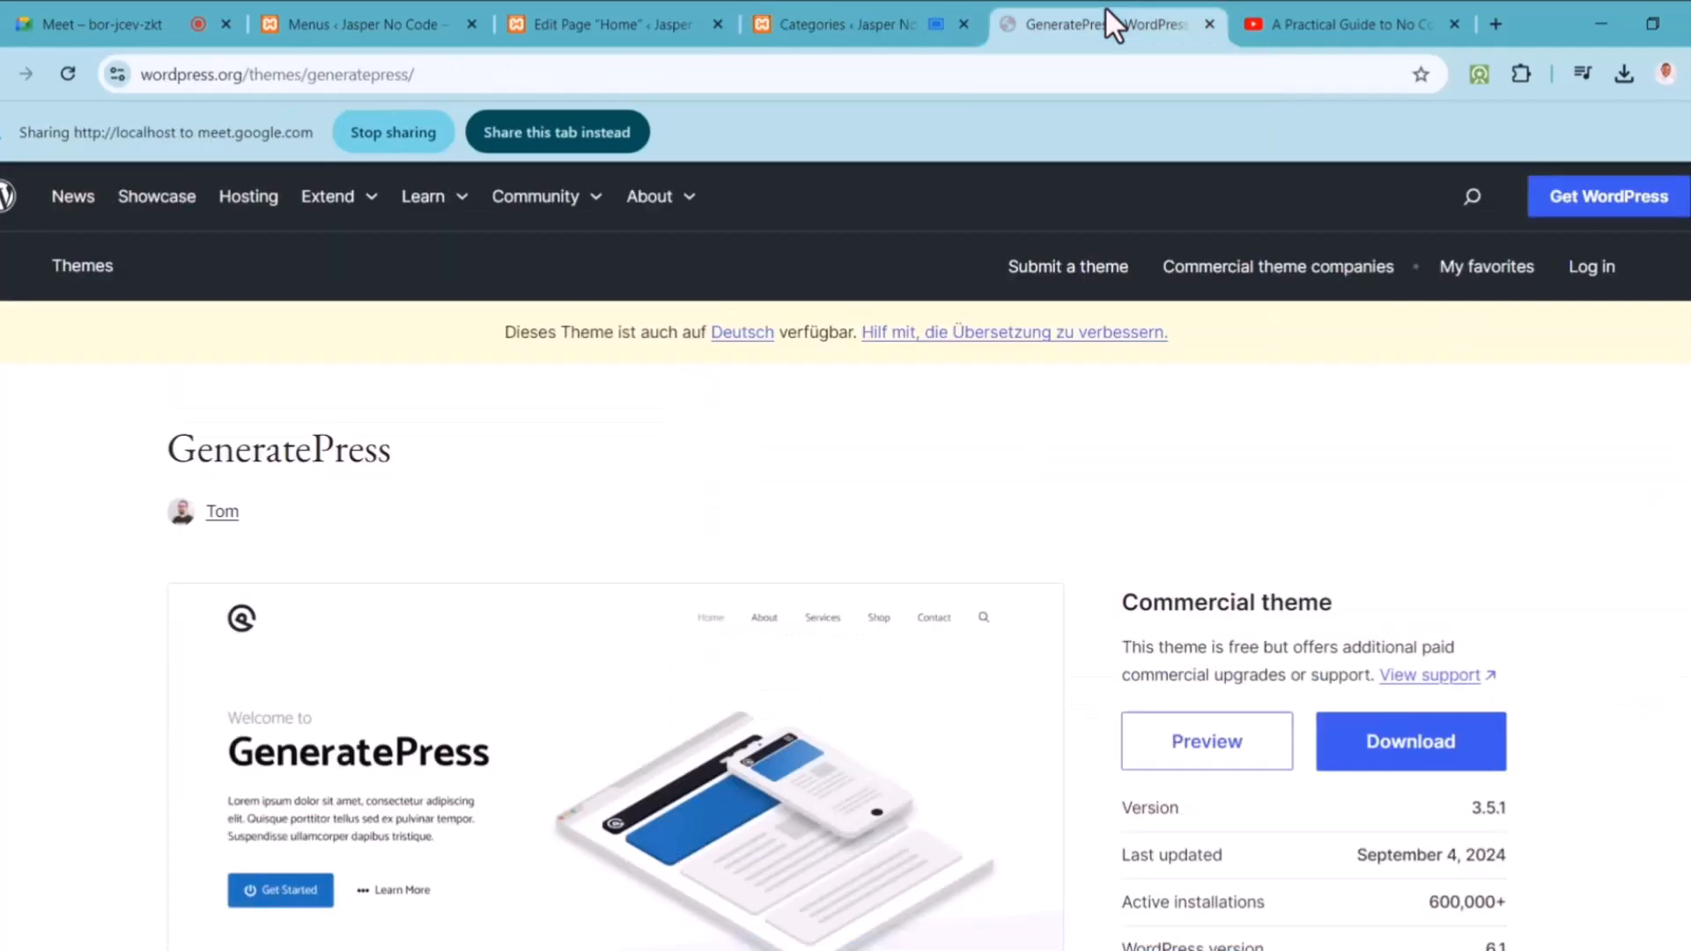
pyautogui.click(824, 16)
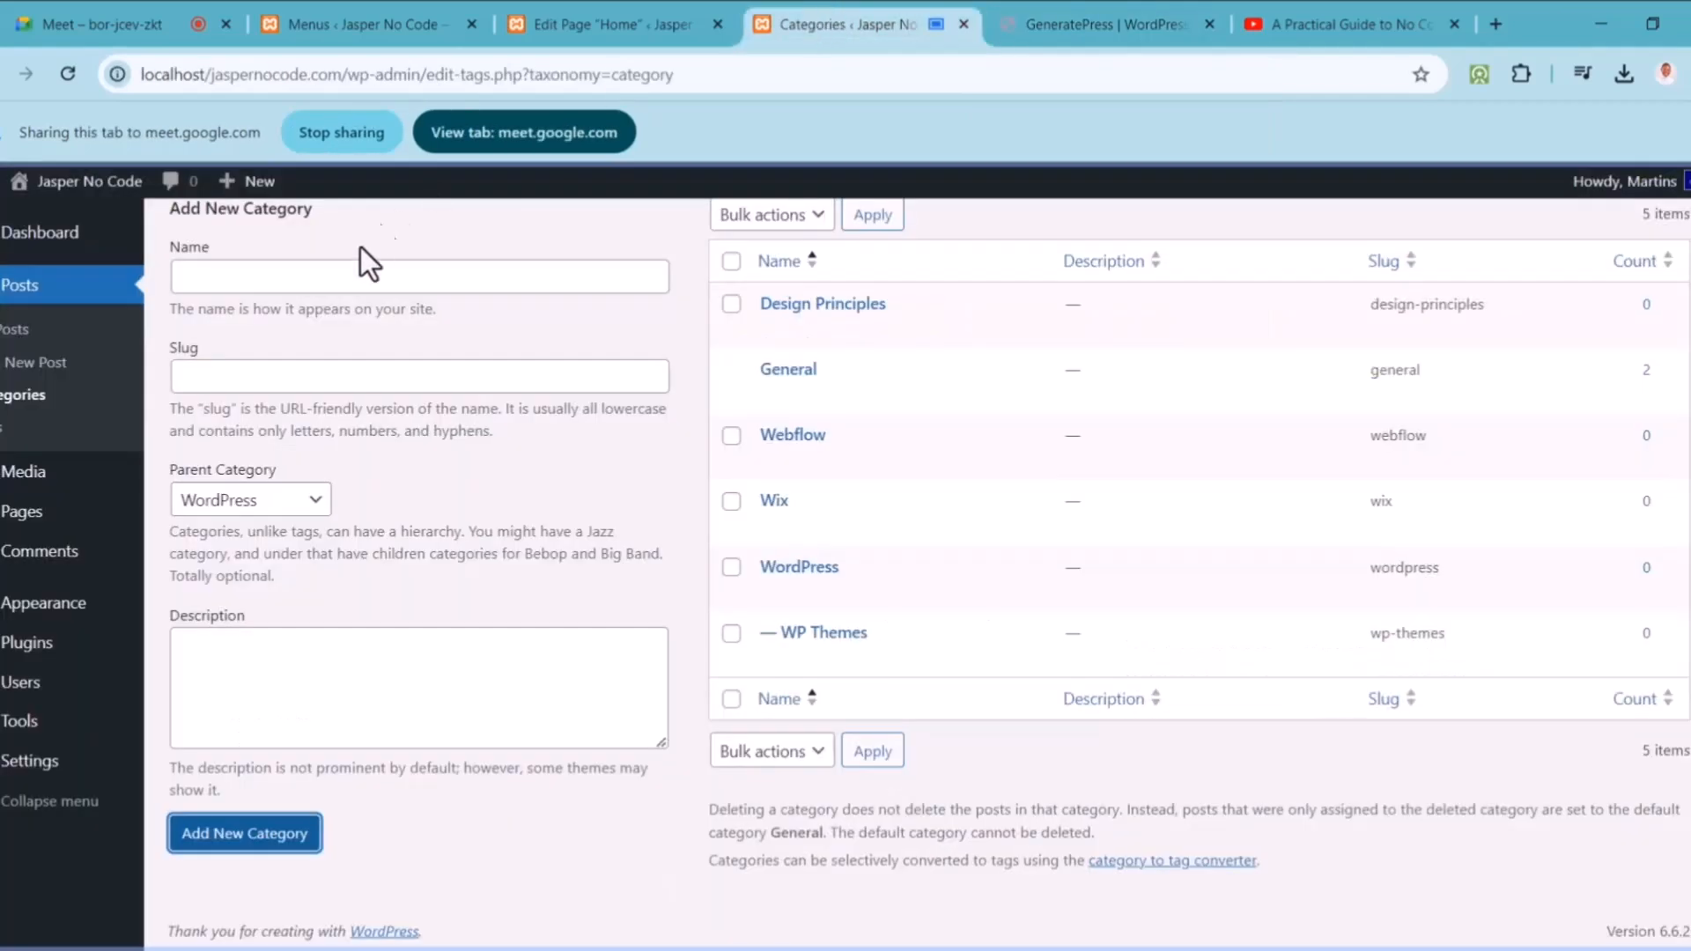
pyautogui.moveTo(61, 192)
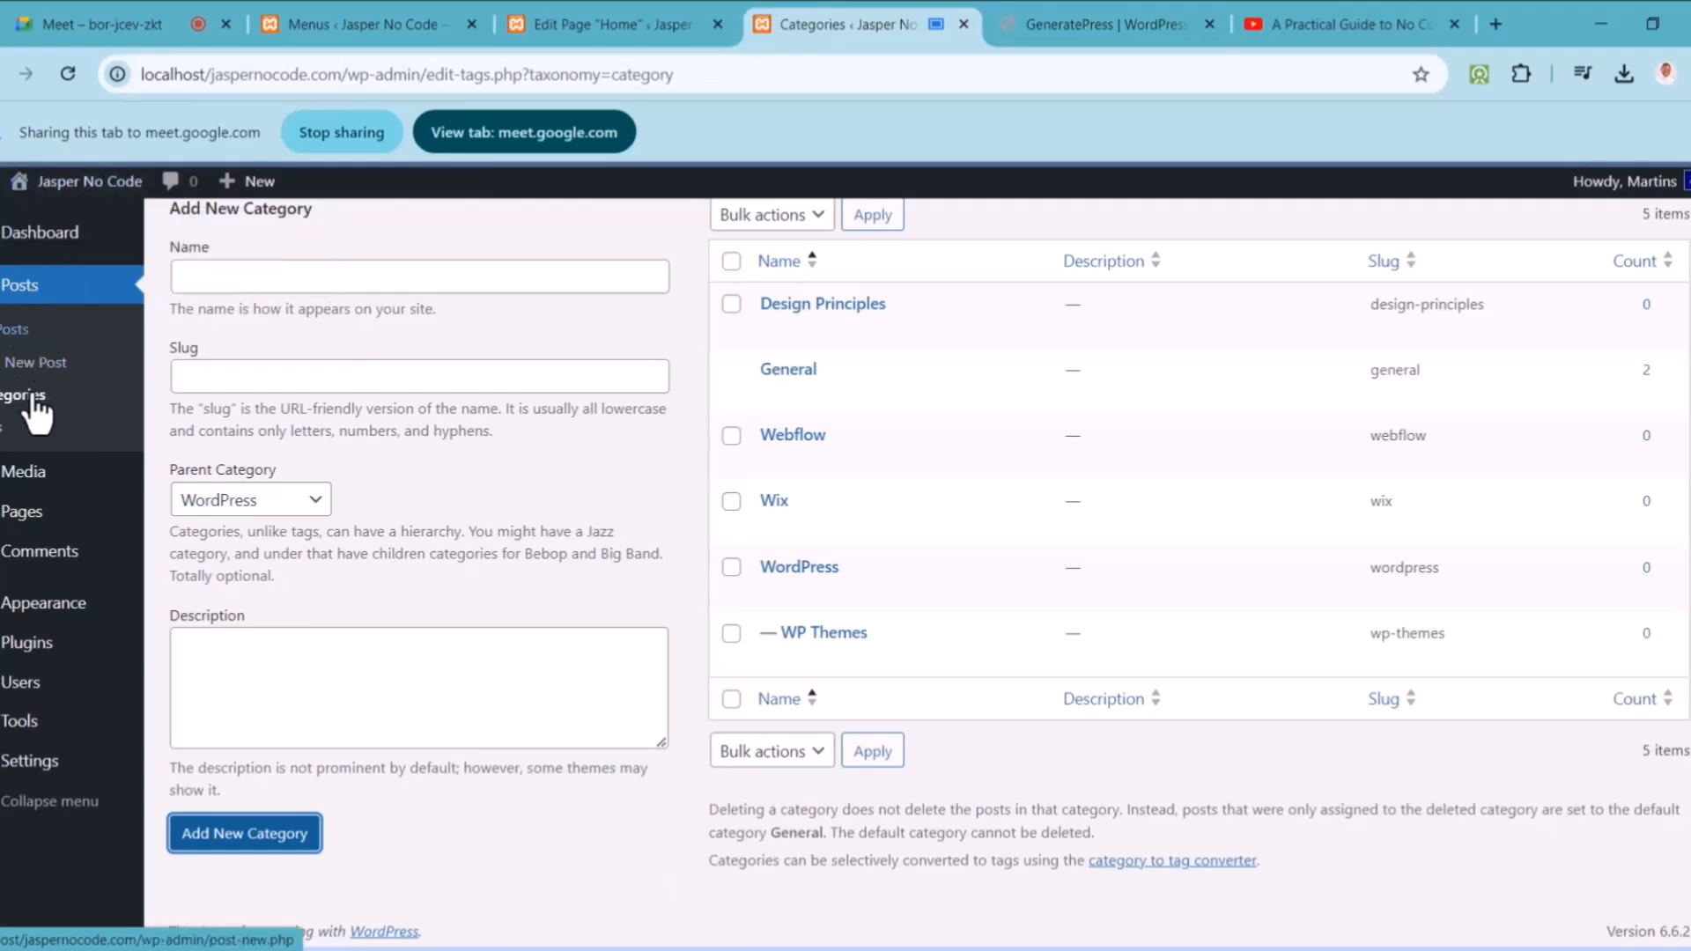
pyautogui.moveTo(32, 506)
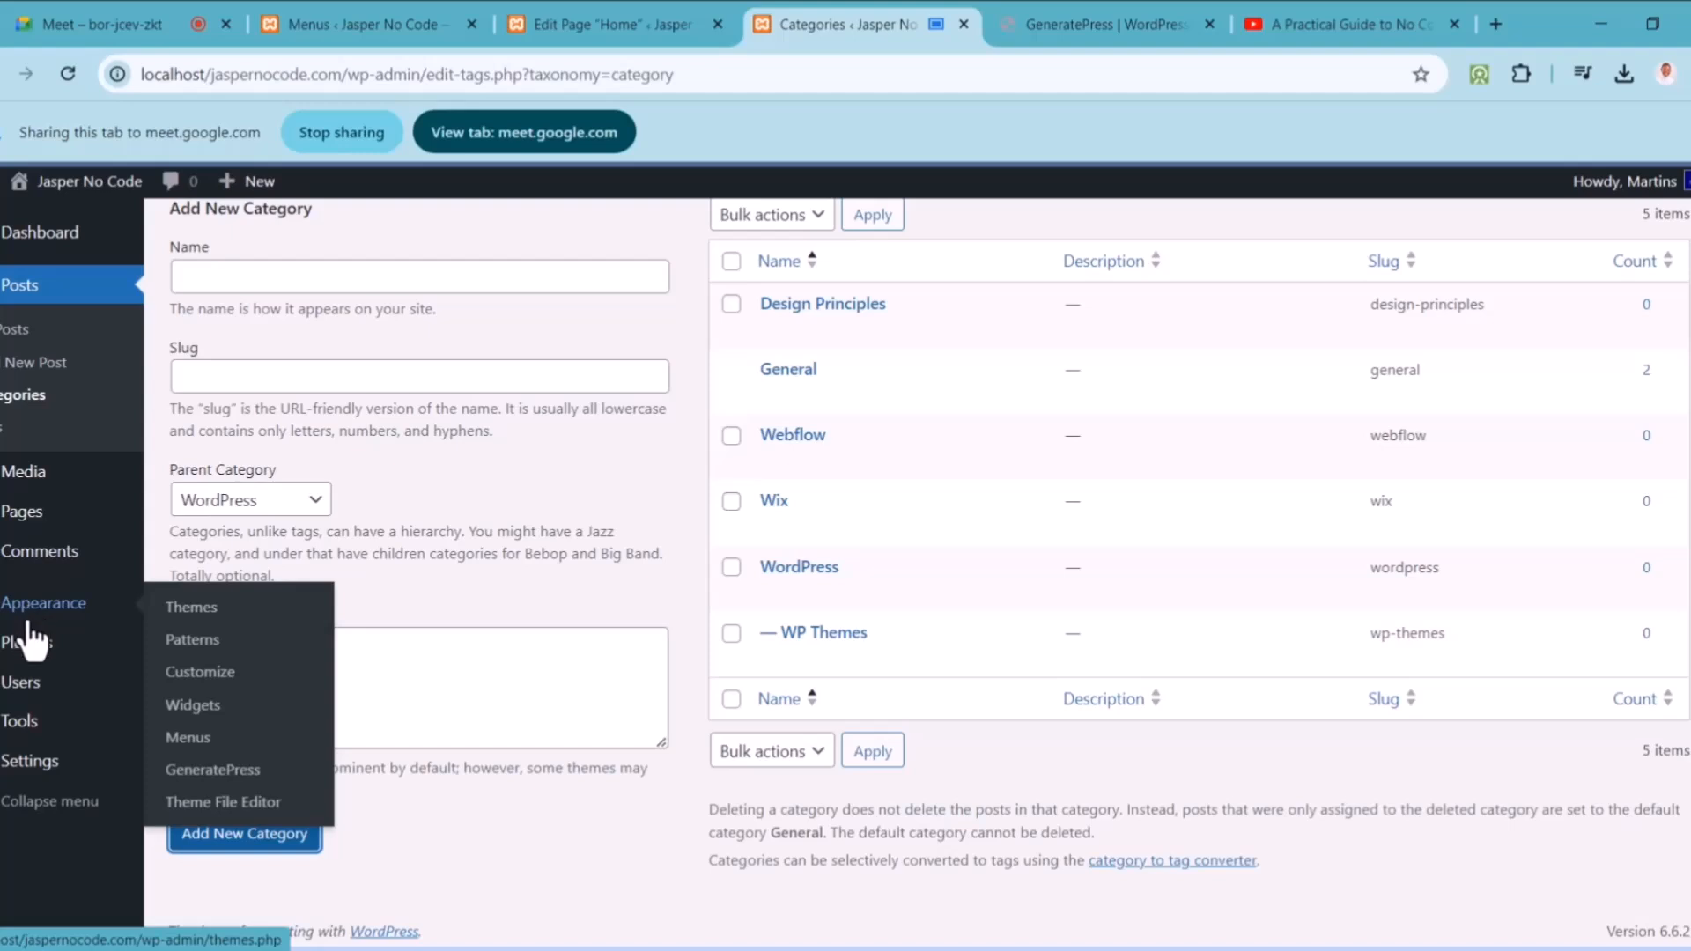
pyautogui.moveTo(29, 653)
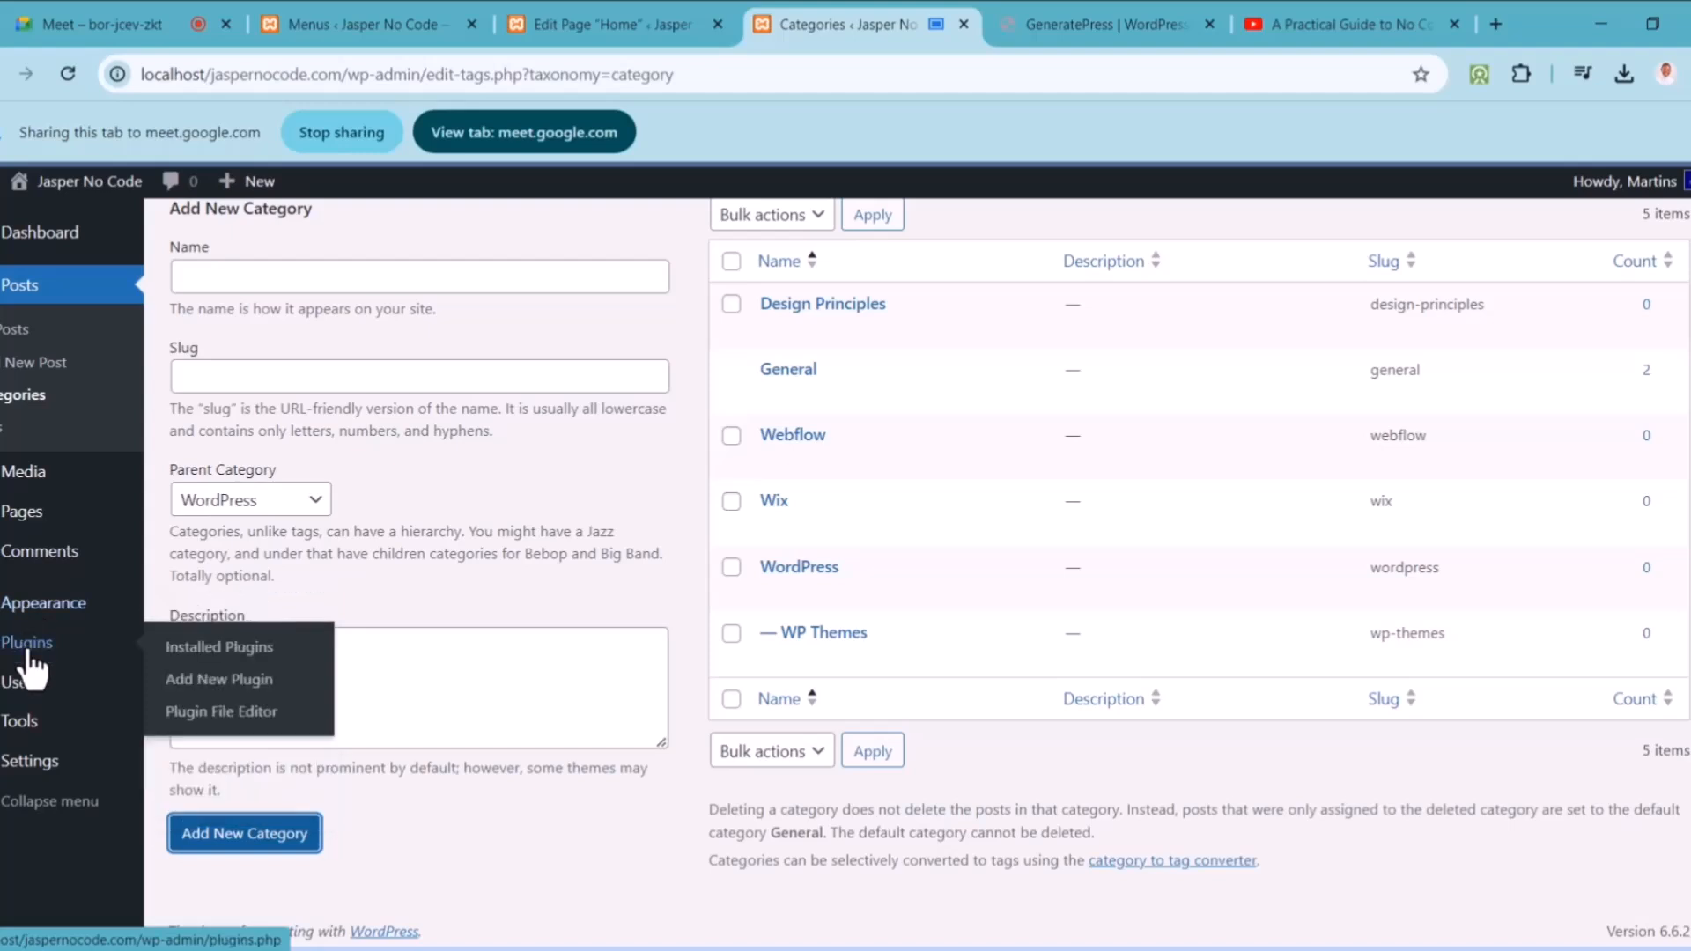
pyautogui.click(1129, 14)
pyautogui.click(558, 130)
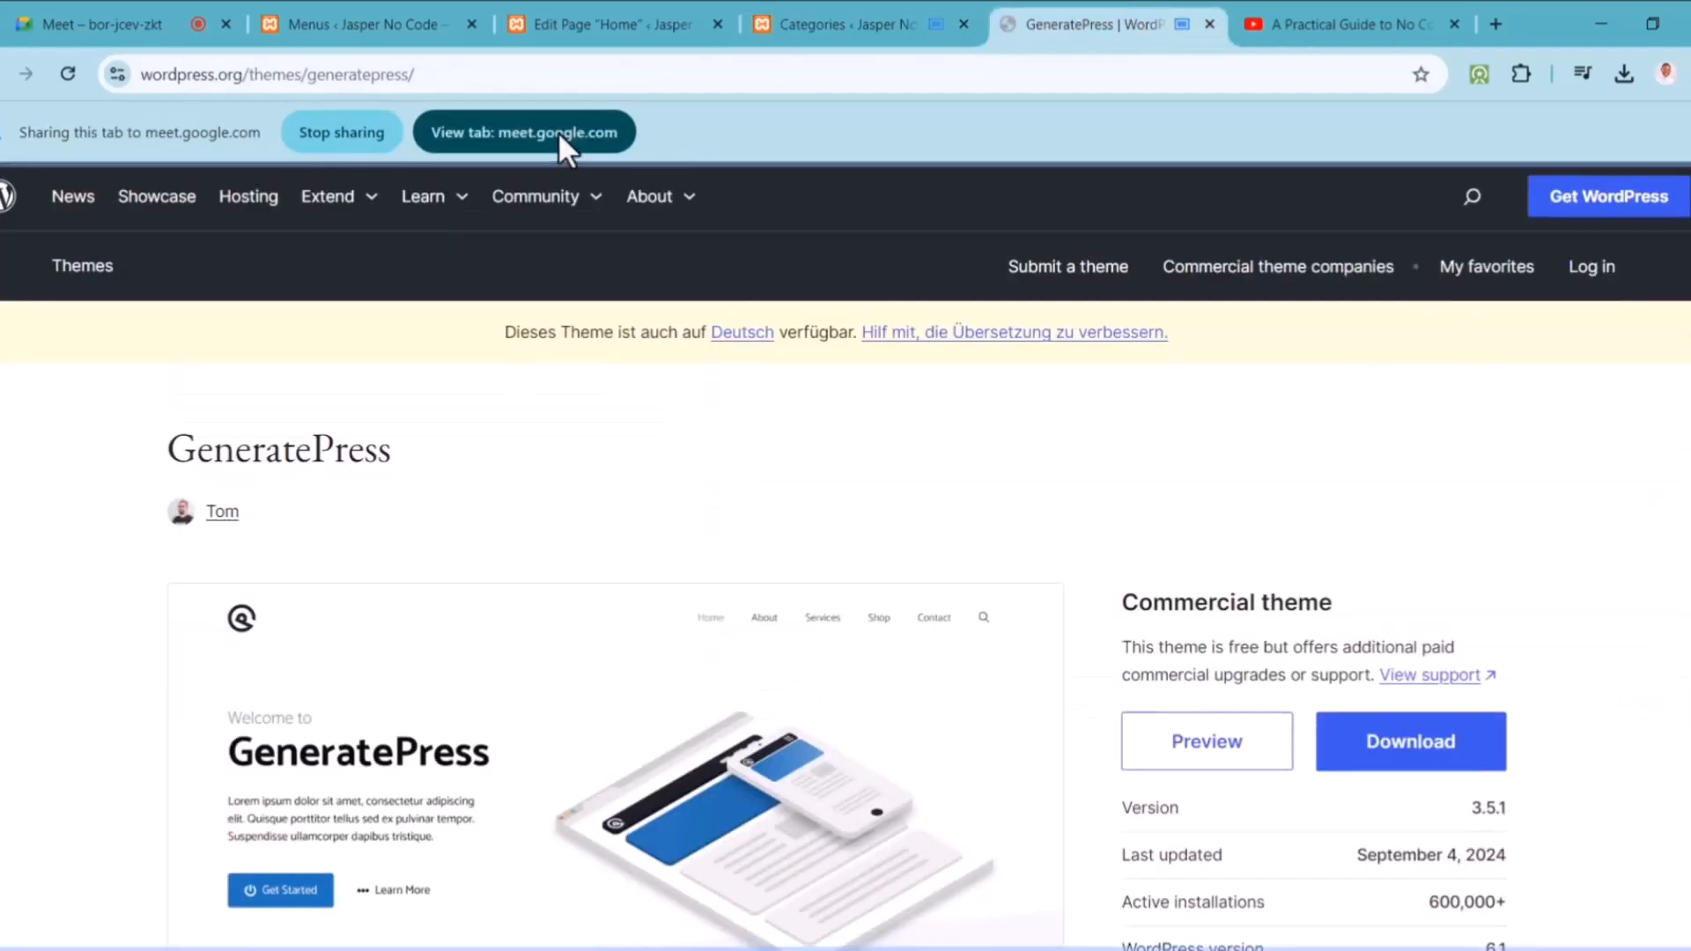
# Step: Search the WordPress.org Plugin Directory for 'social media' plugins
pyautogui.click(2, 202)
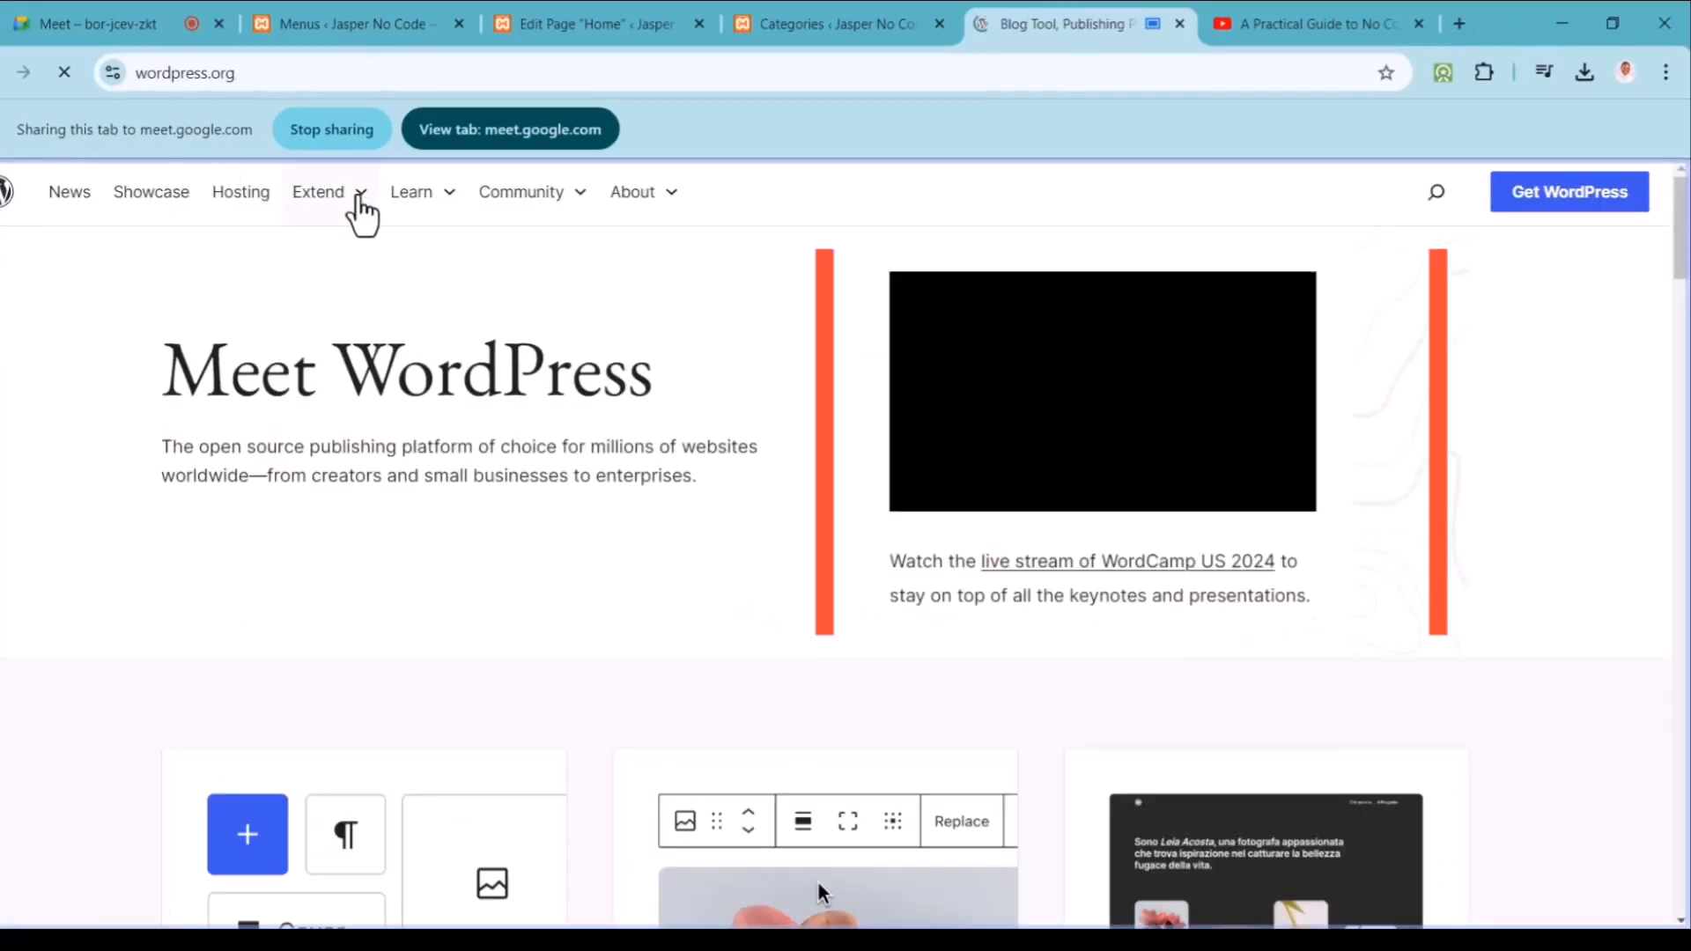
pyautogui.click(362, 196)
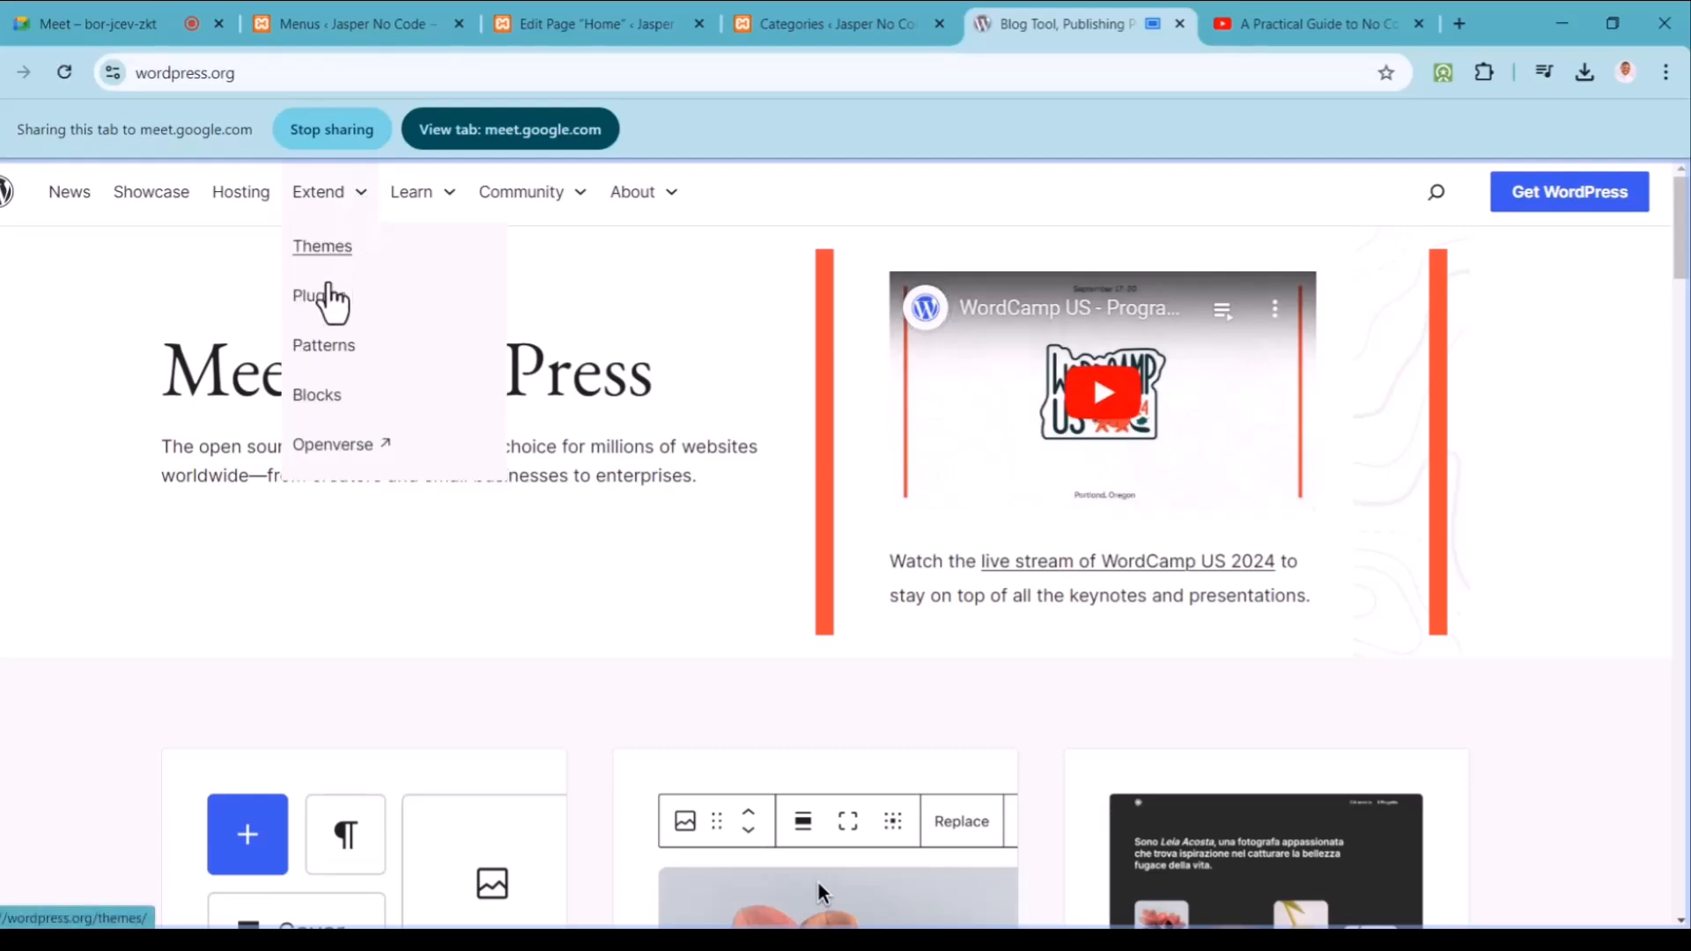
pyautogui.click(325, 300)
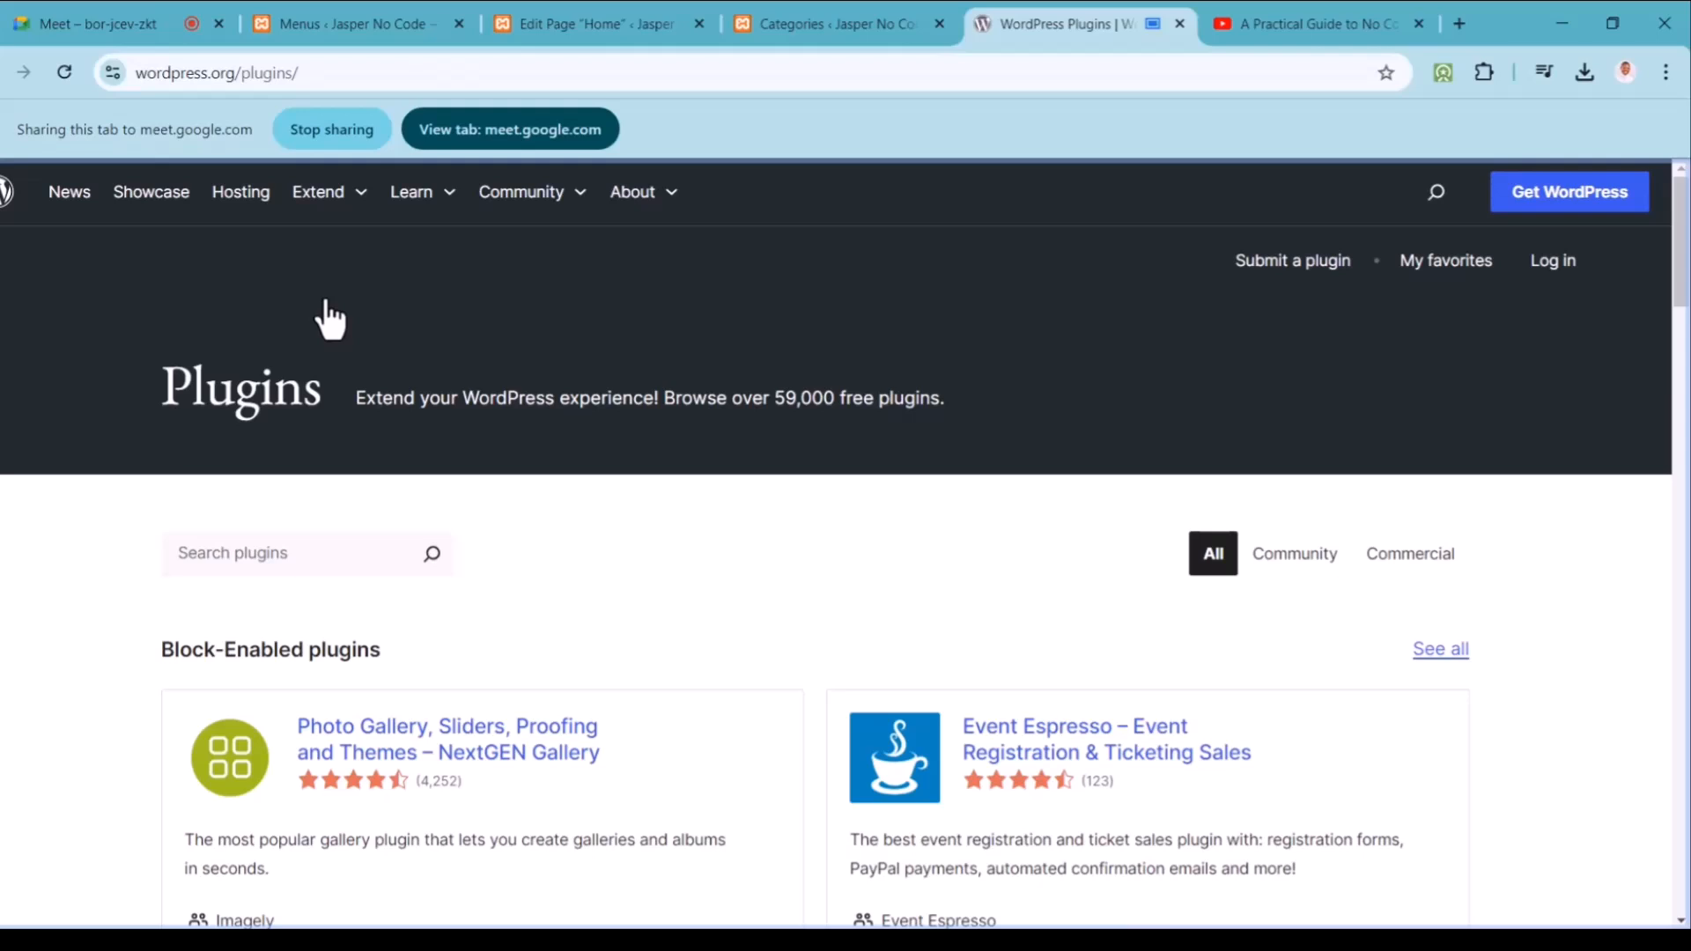
pyautogui.click(318, 550)
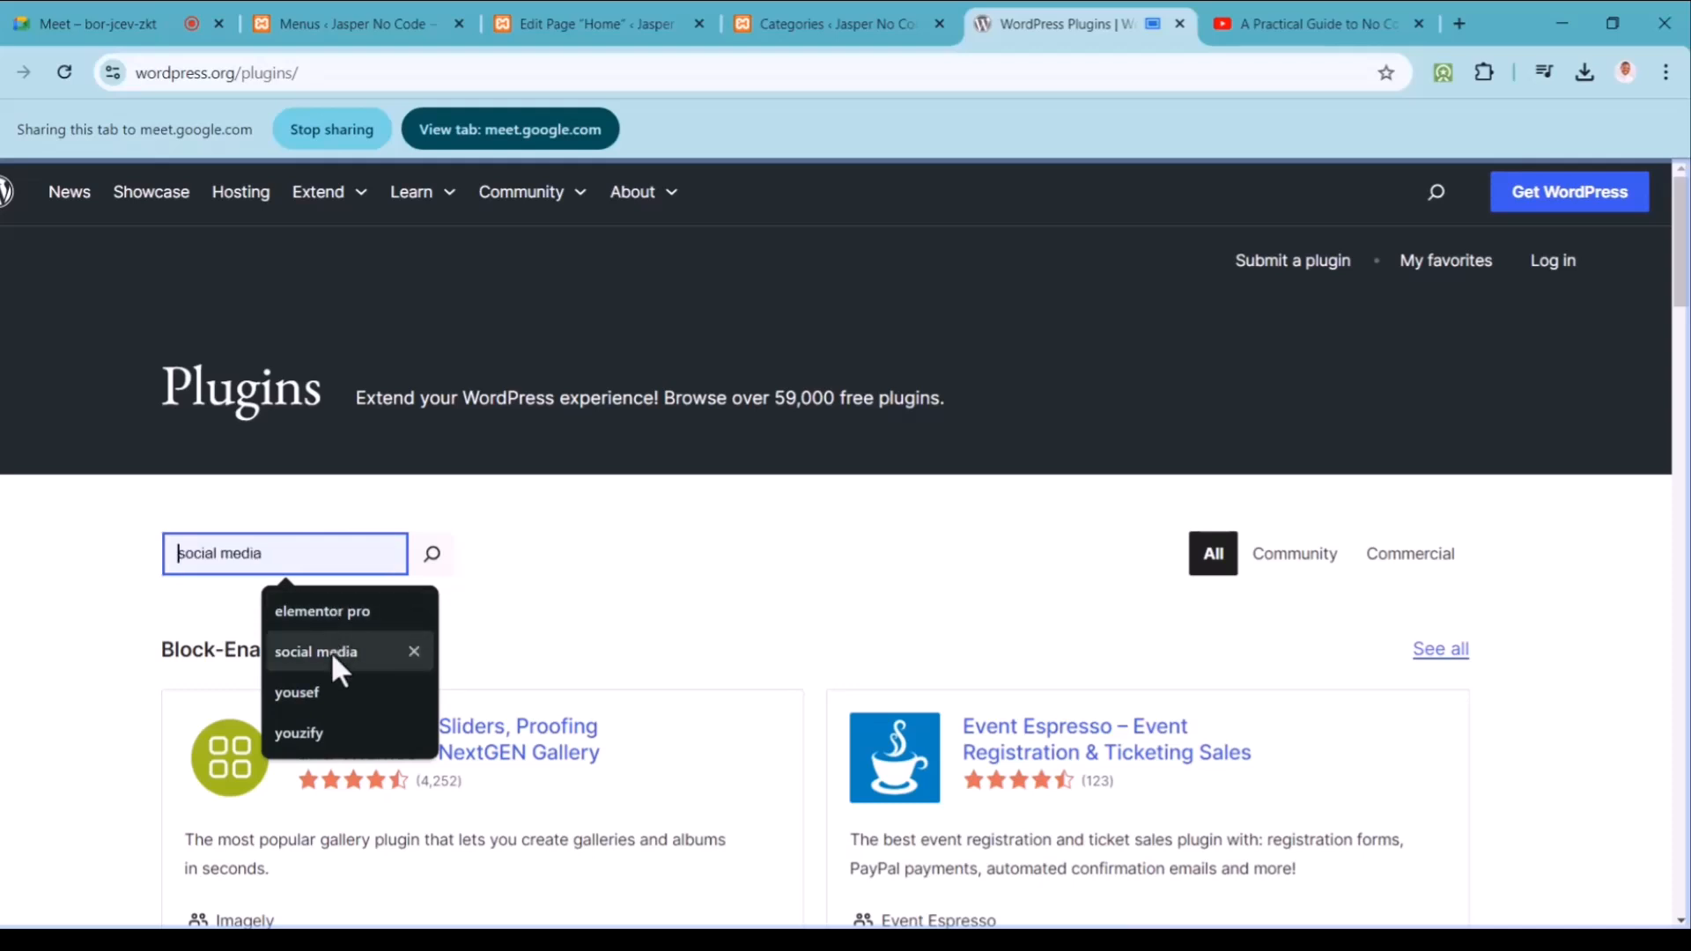
pyautogui.click(330, 652)
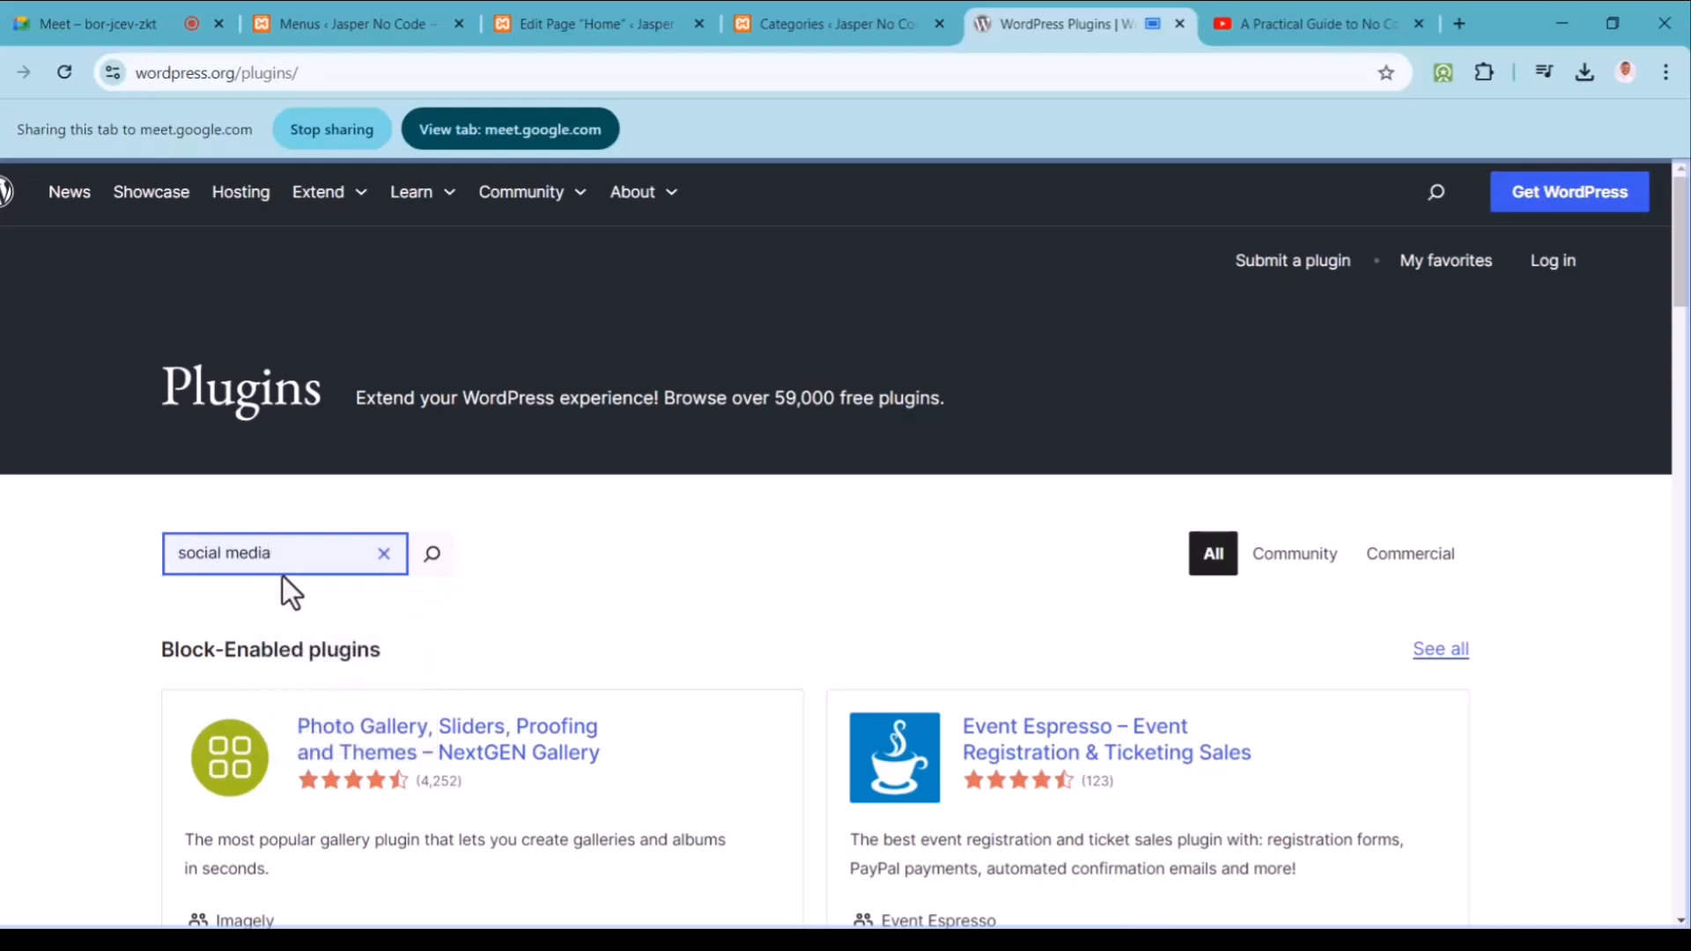
pyautogui.press('Return')
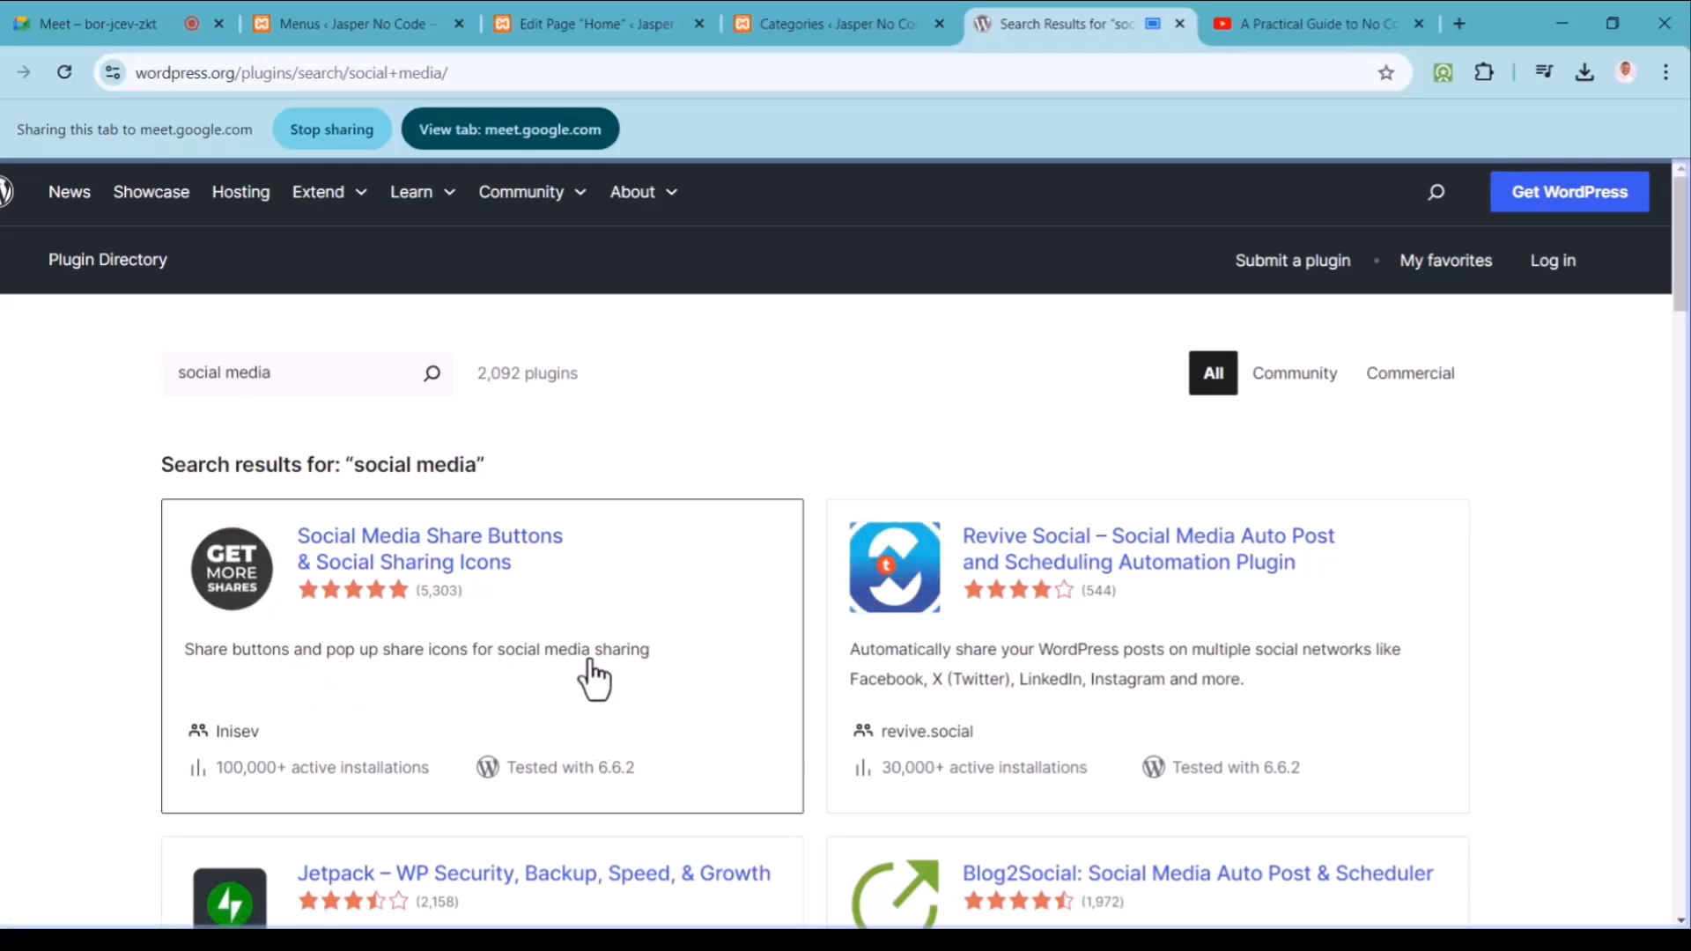
# Step: Download the Social Media Share Buttons & Social Sharing Icons 2.9.2 zip and confirm it is downloading
pyautogui.click(445, 568)
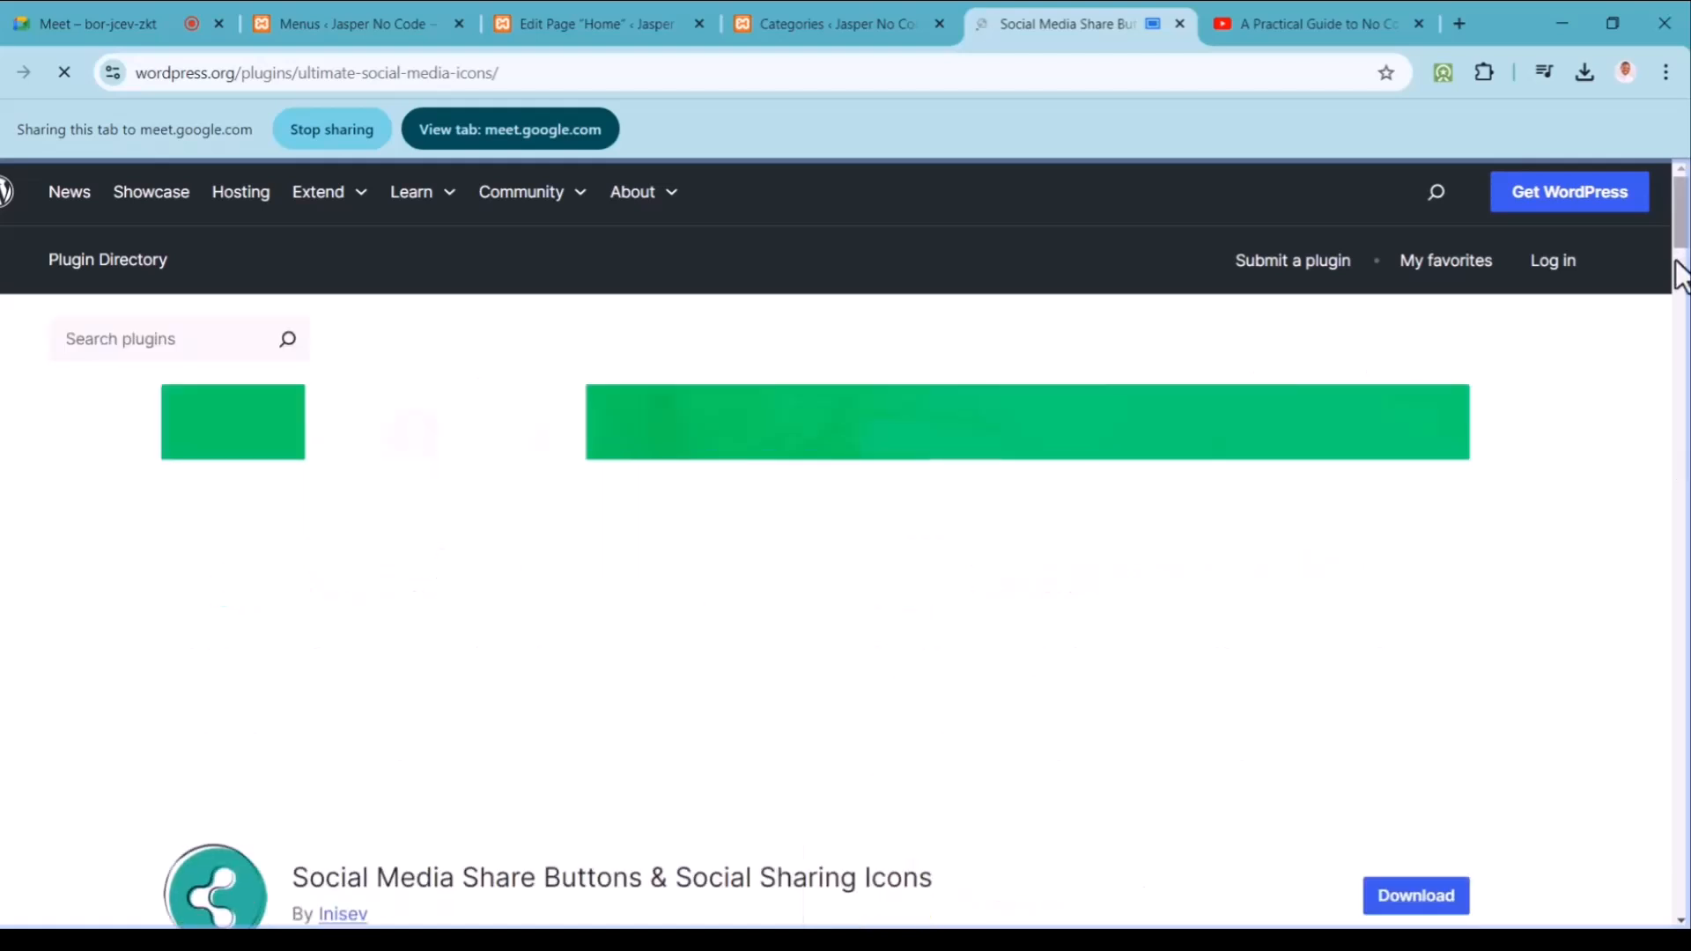
pyautogui.scroll(-4, 1665, 302)
pyautogui.click(1418, 577)
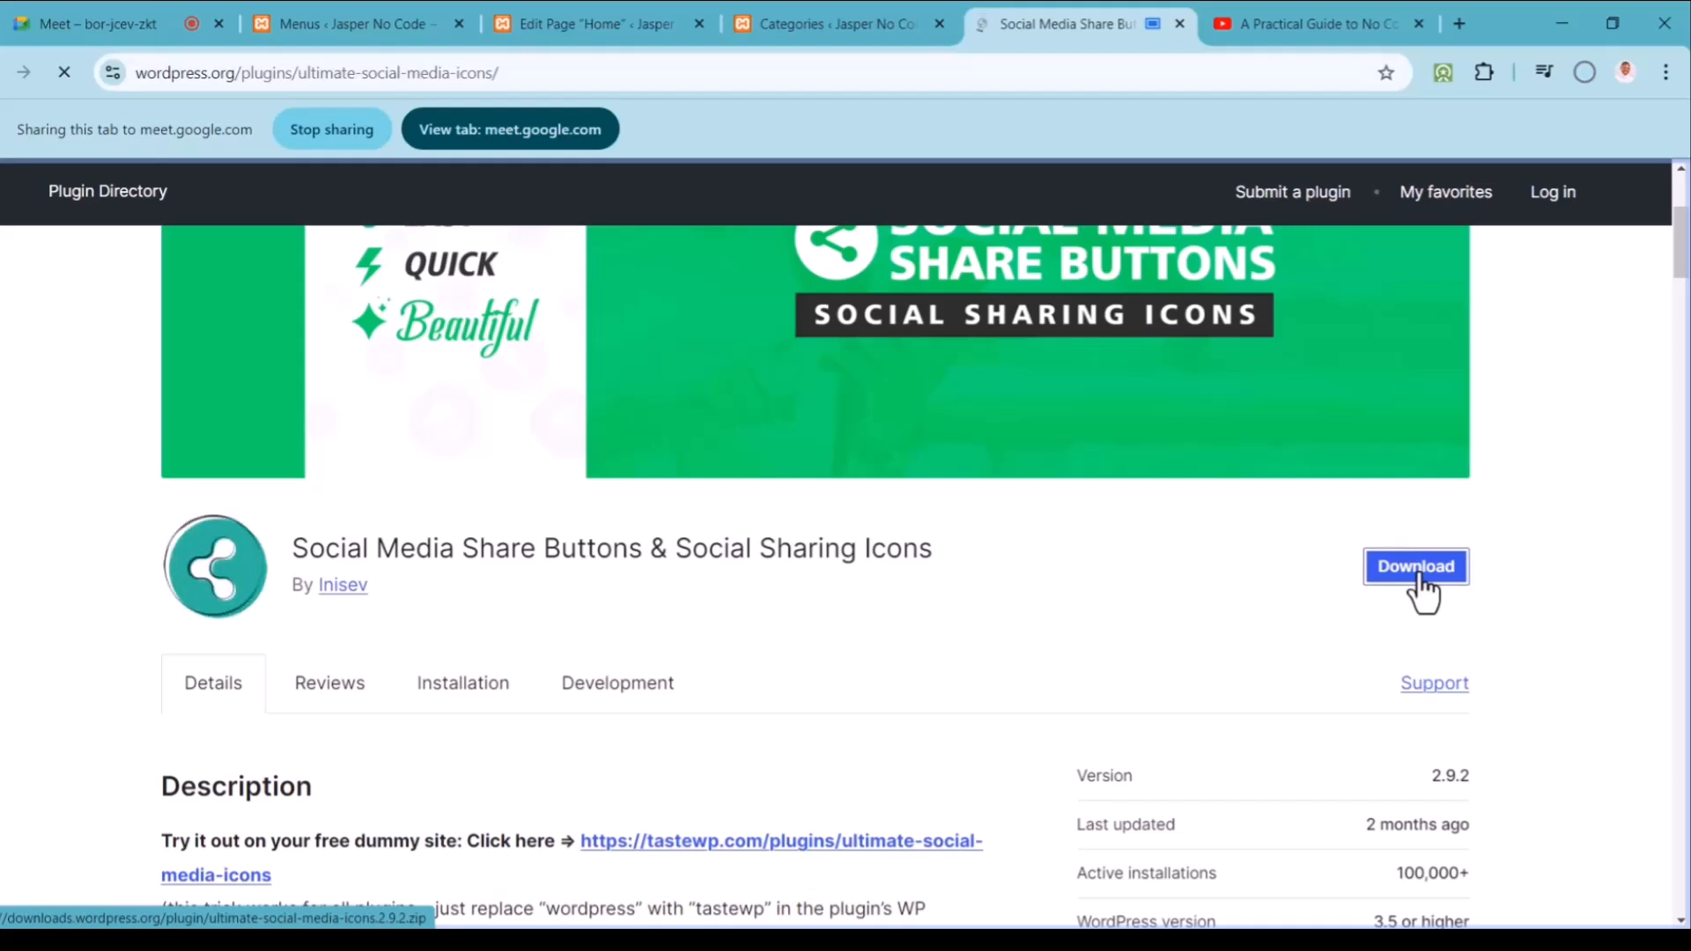
pyautogui.click(1588, 77)
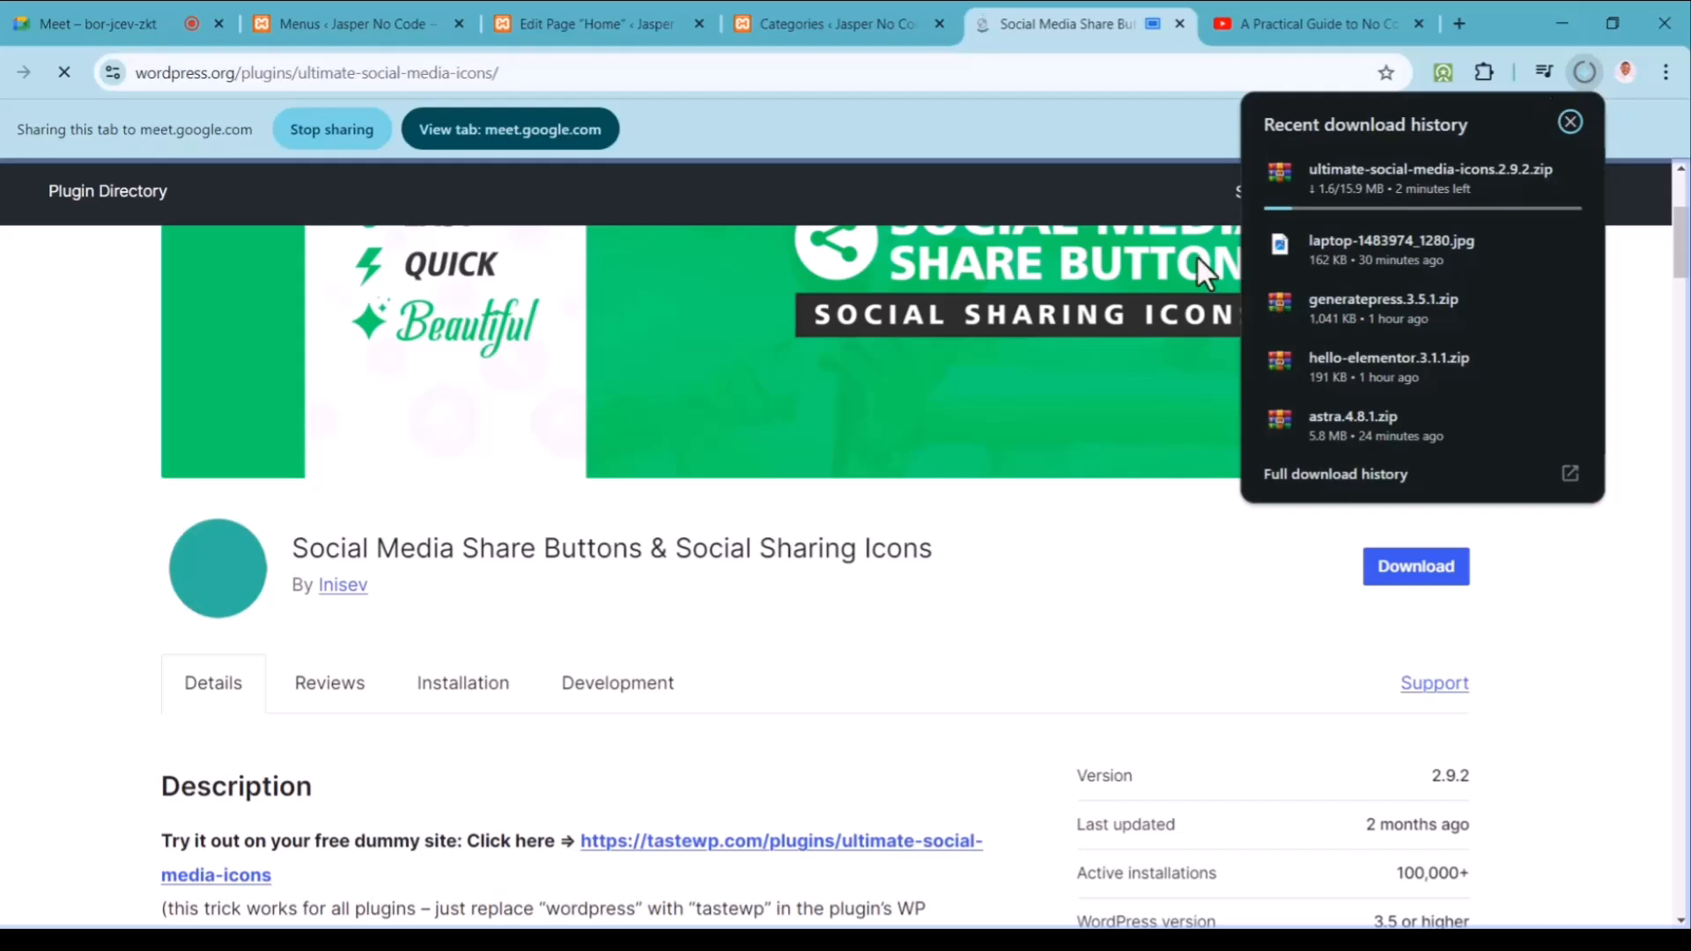
pyautogui.click(60, 597)
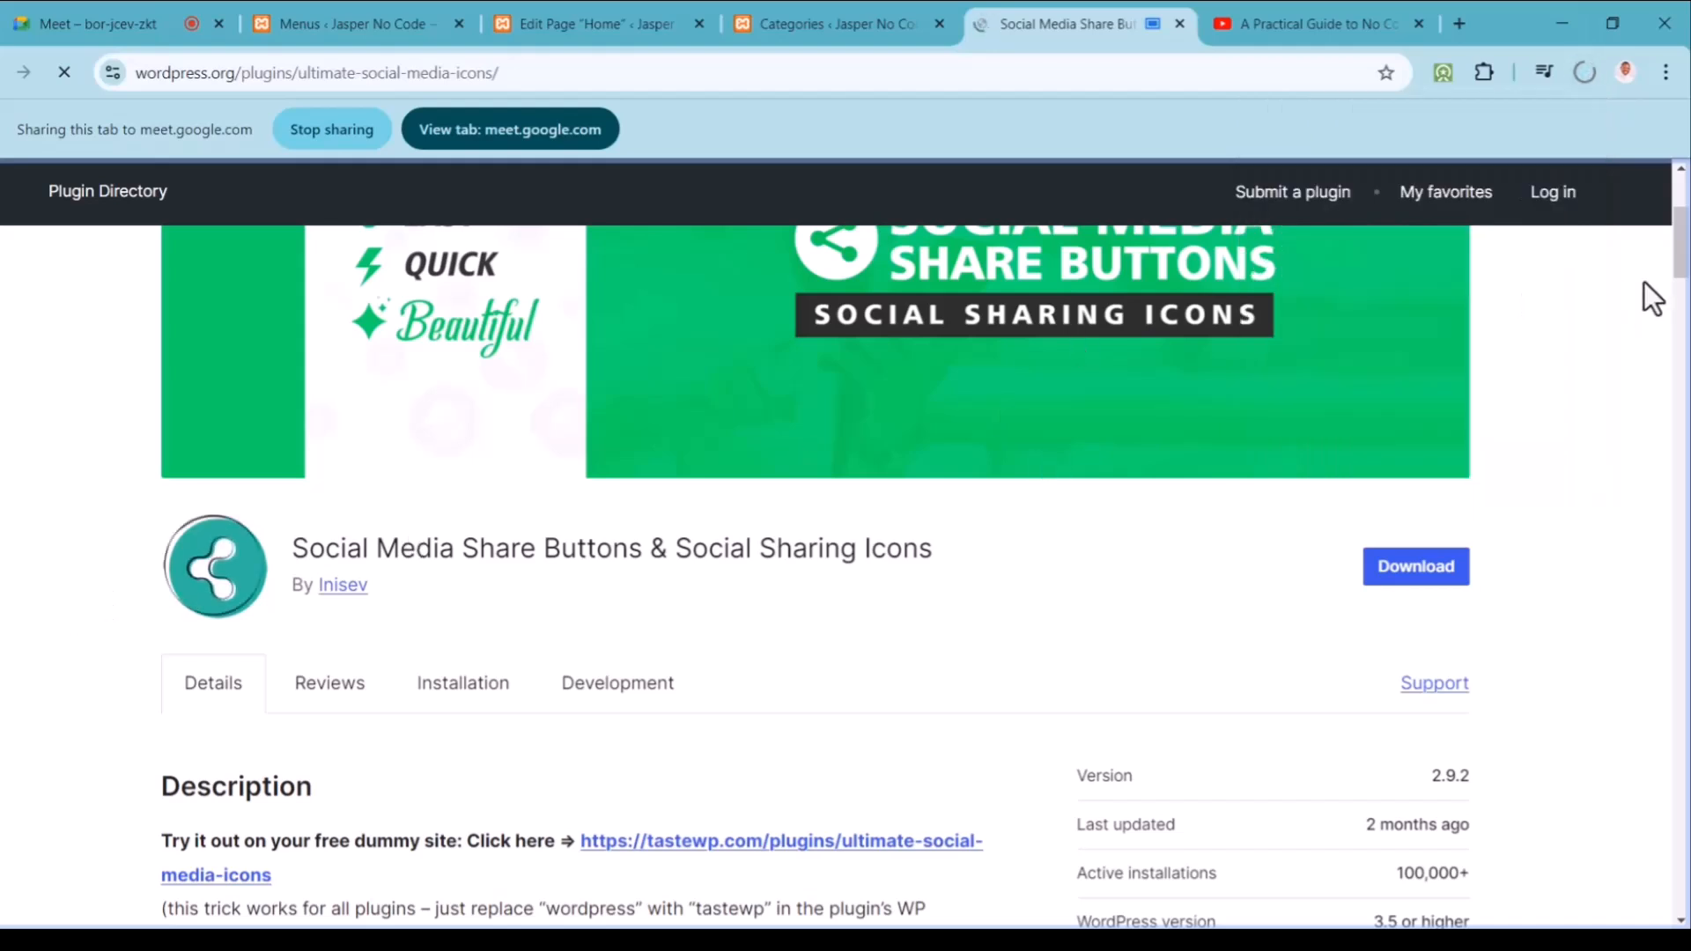
pyautogui.moveTo(1682, 264); pyautogui.dragTo(1681, 201)
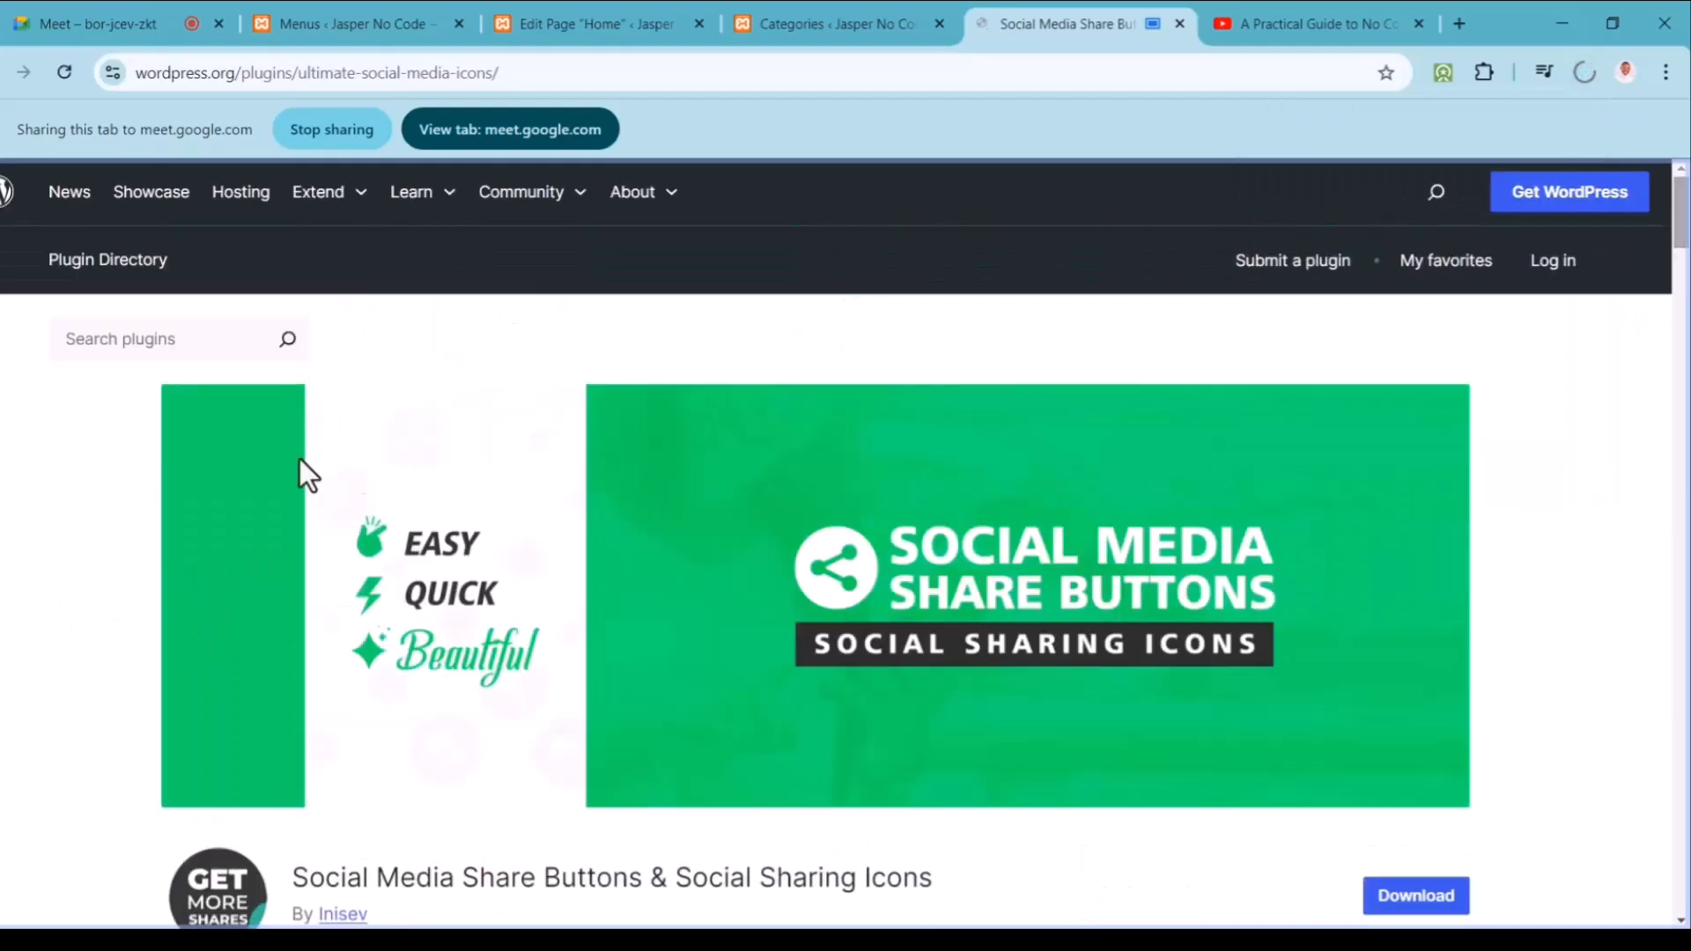
pyautogui.click(249, 335)
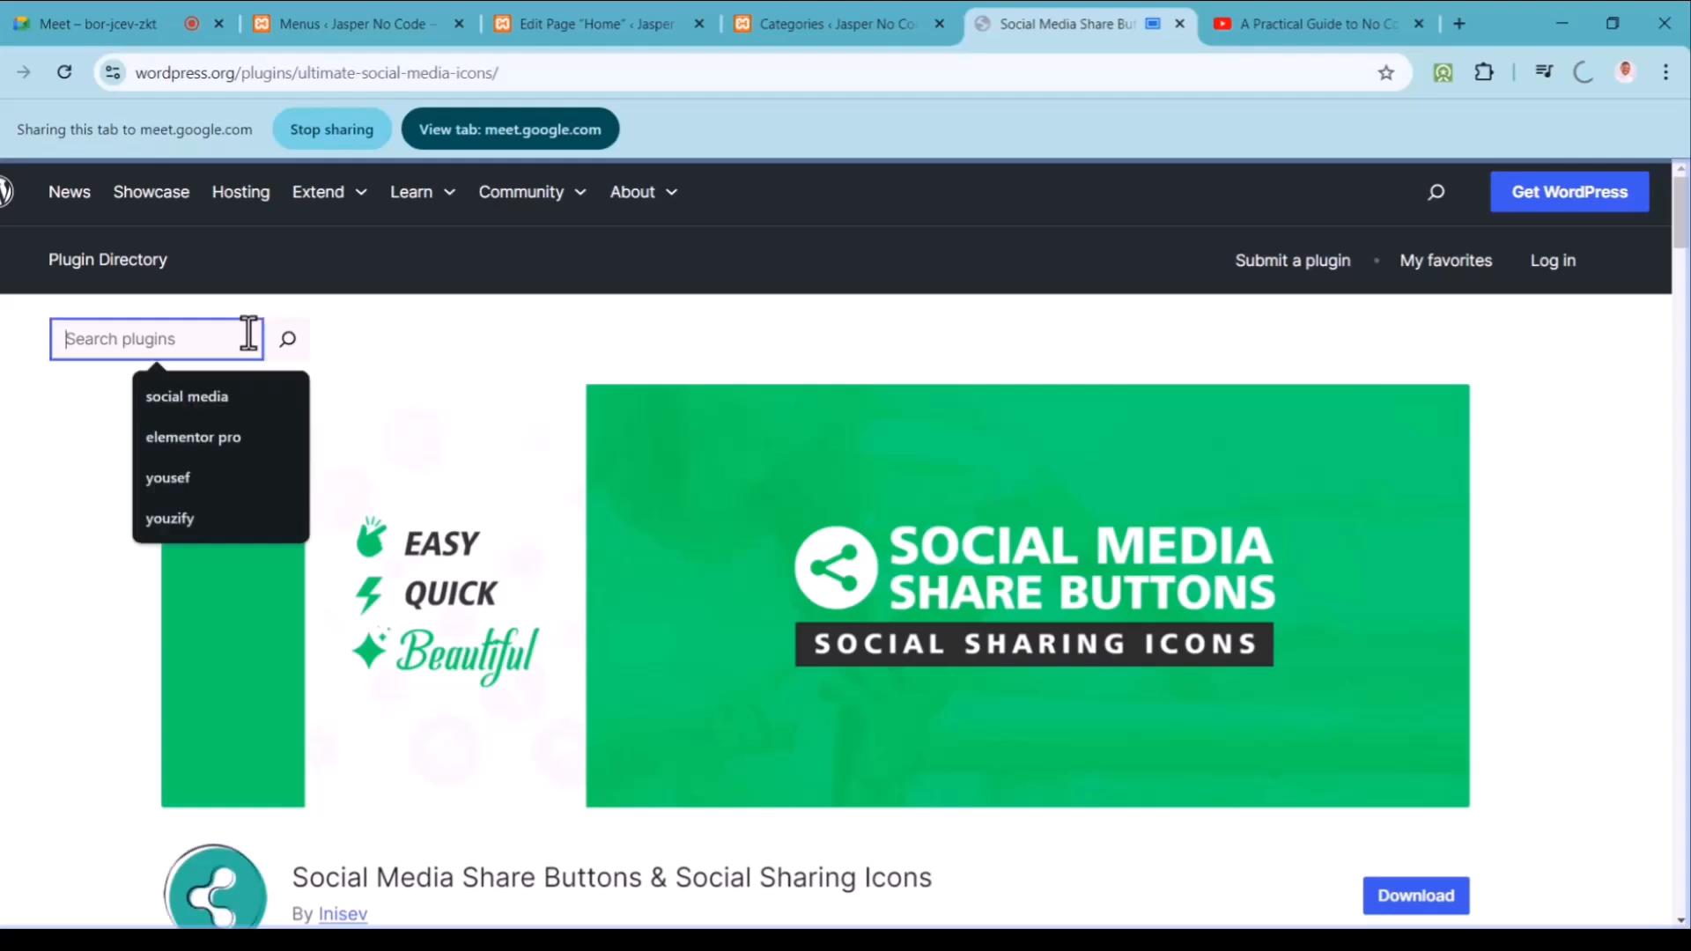
# Step: Search 'all in one' and download the All-in-One WP Migration and Backup plugin
pyautogui.write('all in one')
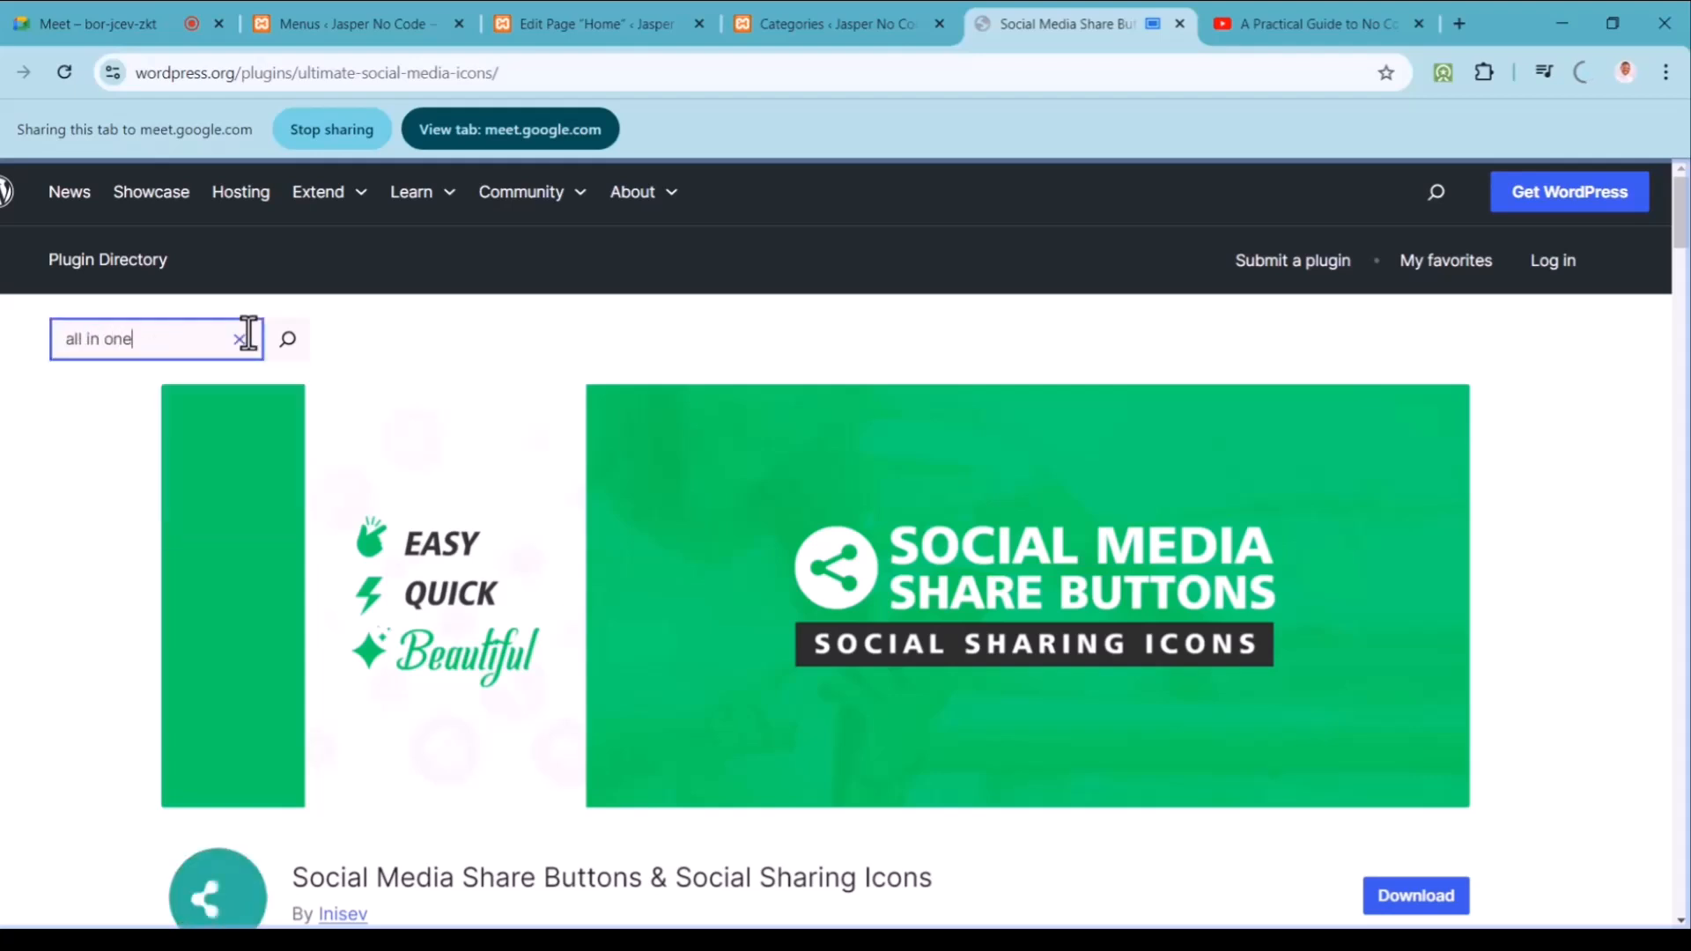
pyautogui.press('Return')
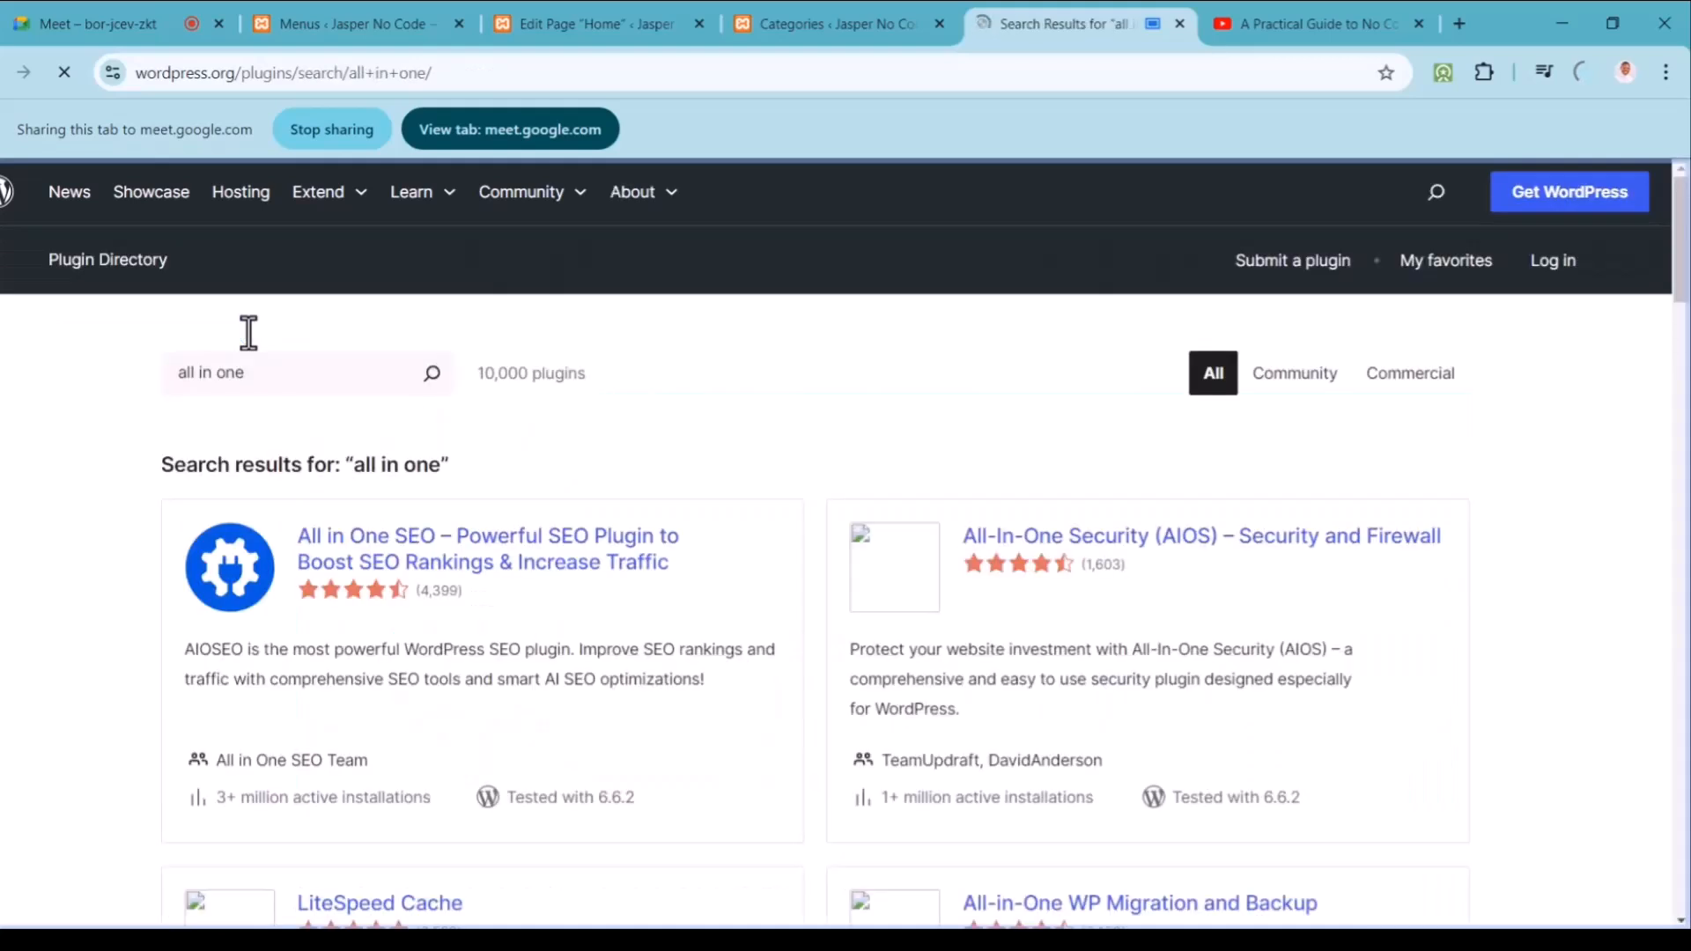
pyautogui.moveTo(1682, 295); pyautogui.dragTo(1682, 354)
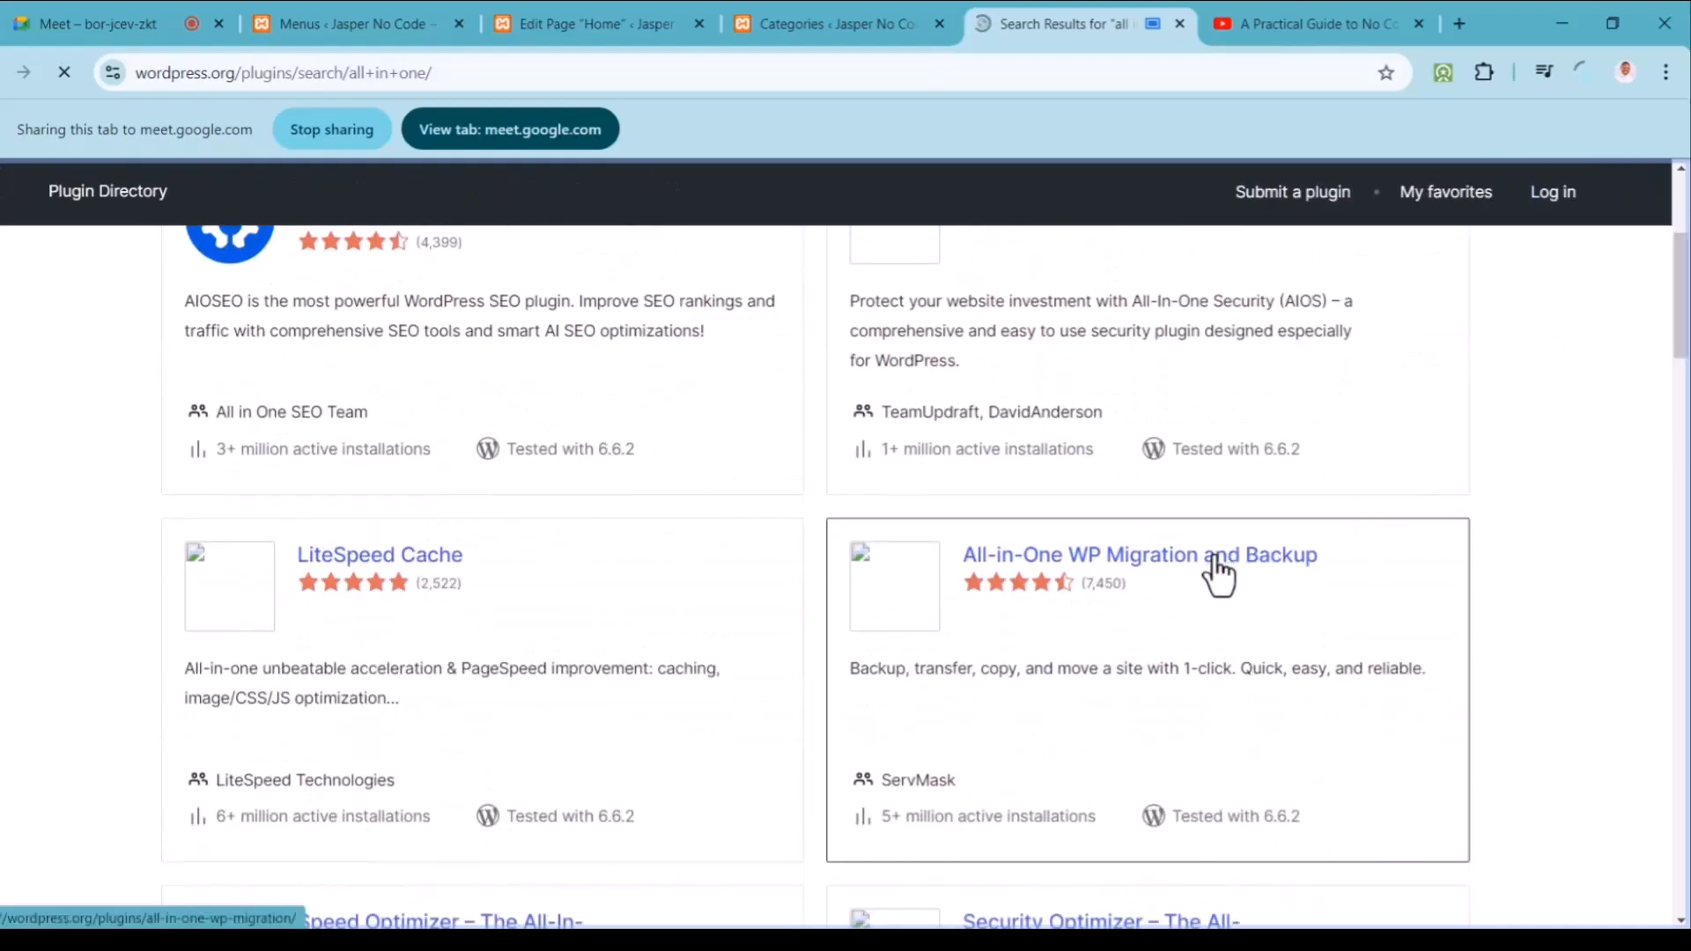
pyautogui.click(1220, 573)
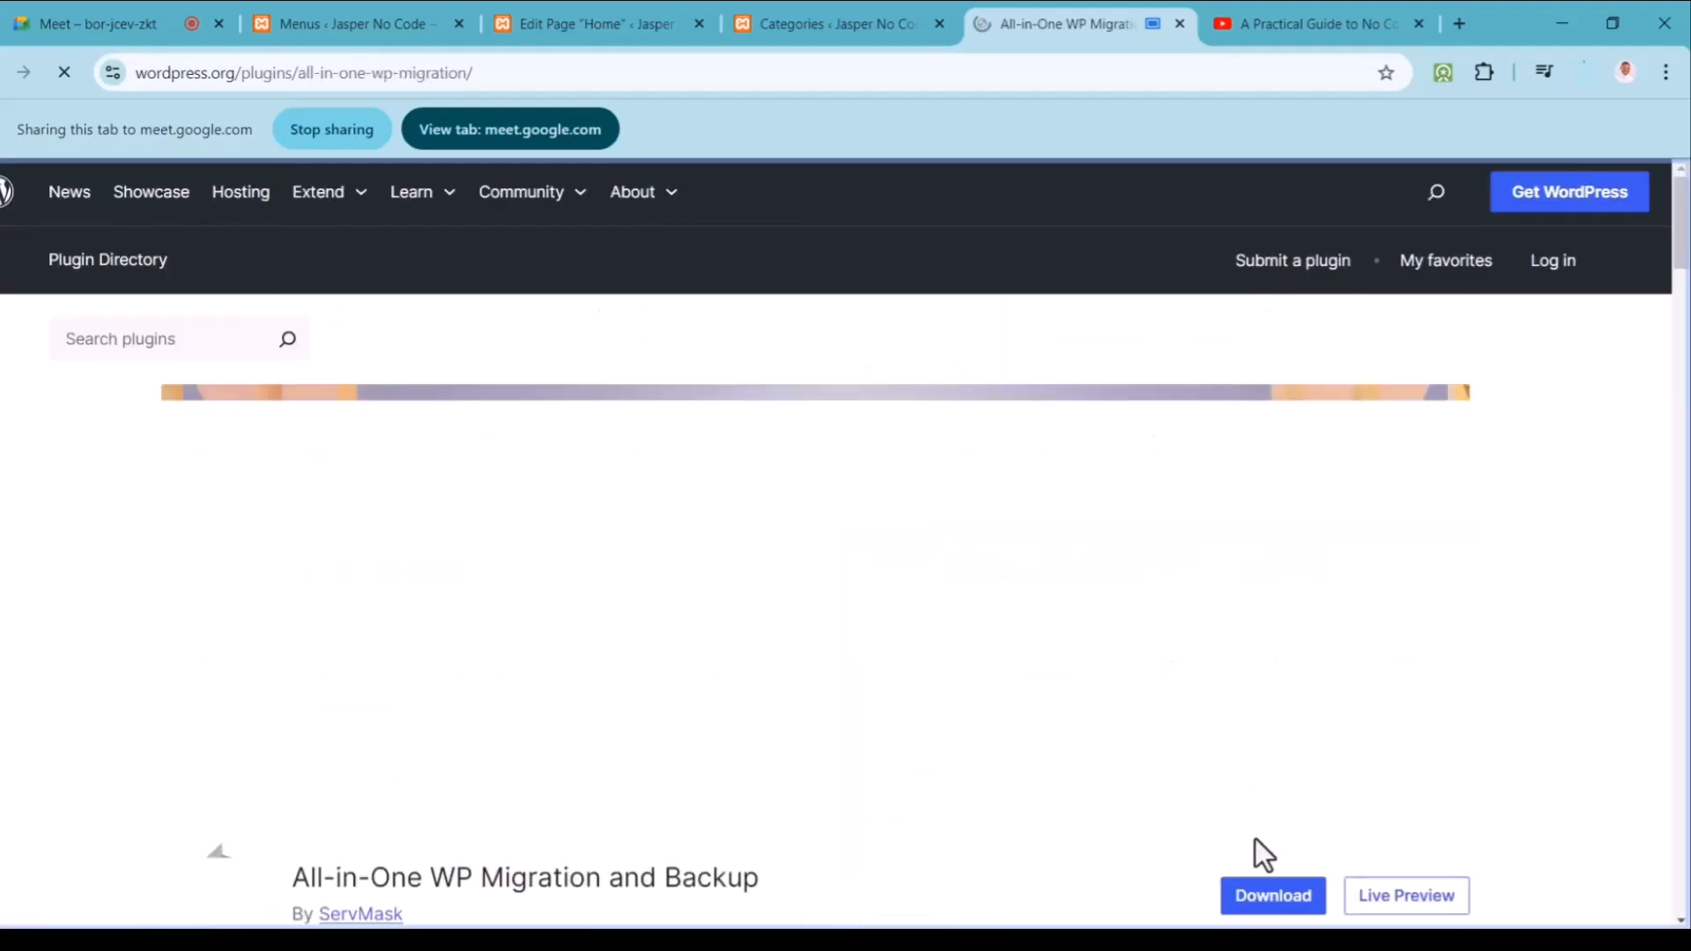
pyautogui.click(1268, 898)
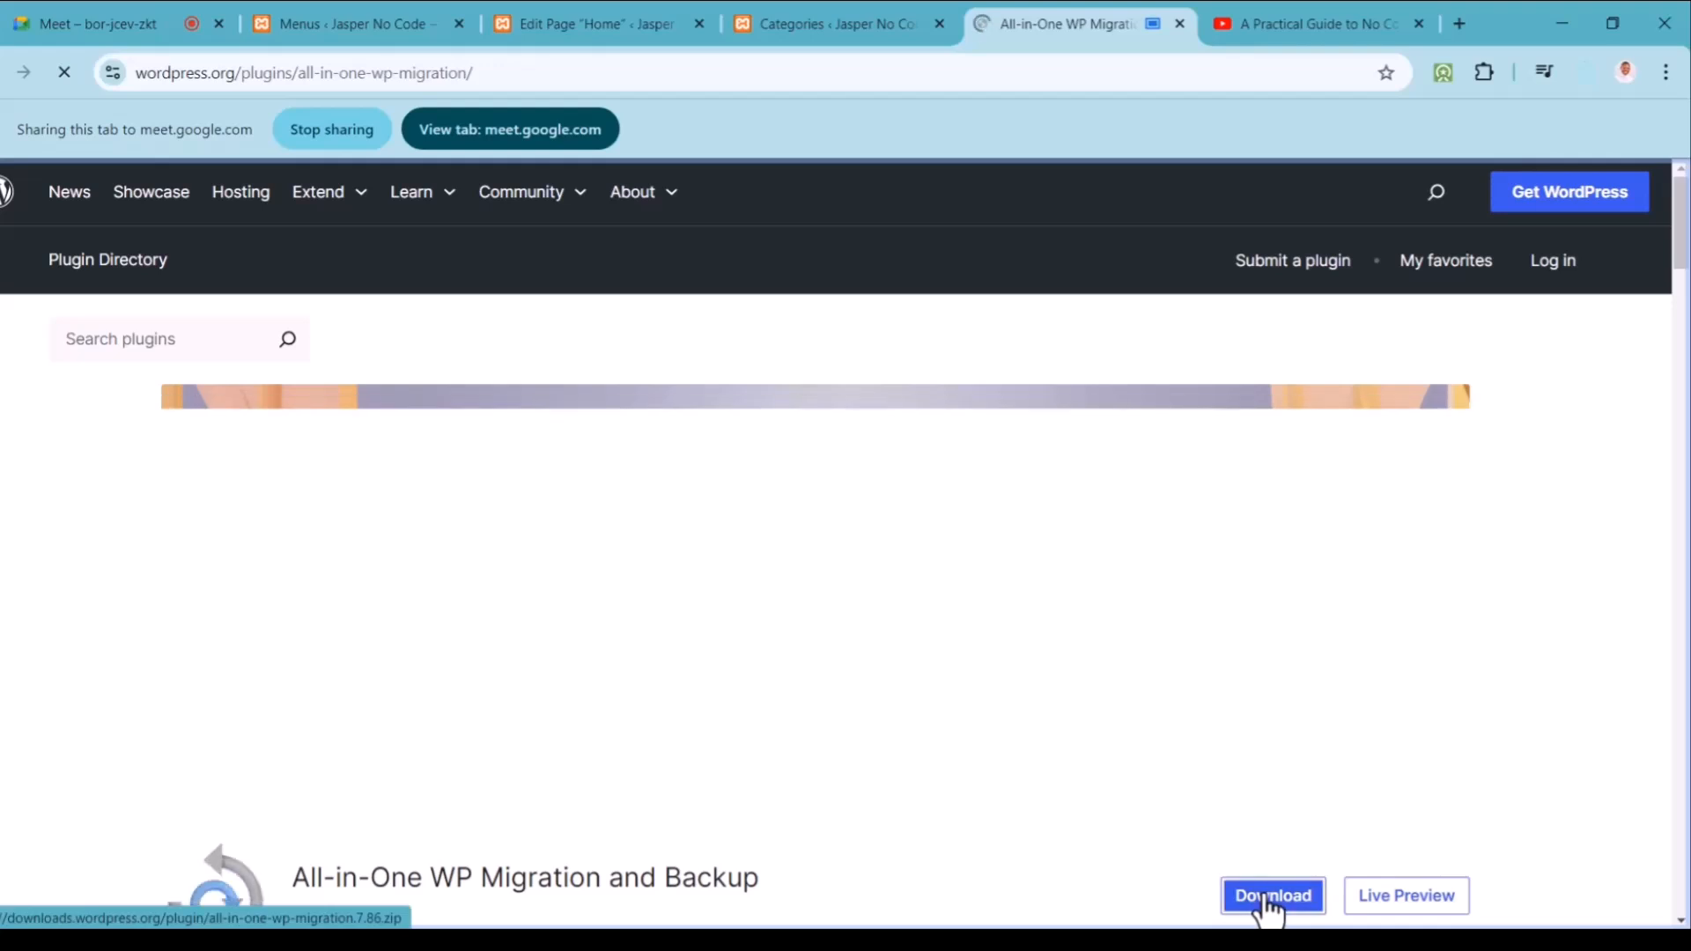
# Step: Dismiss the call warning, confirm the 7.86 zip downloaded, and share the Menus admin page
pyautogui.click(83, 36)
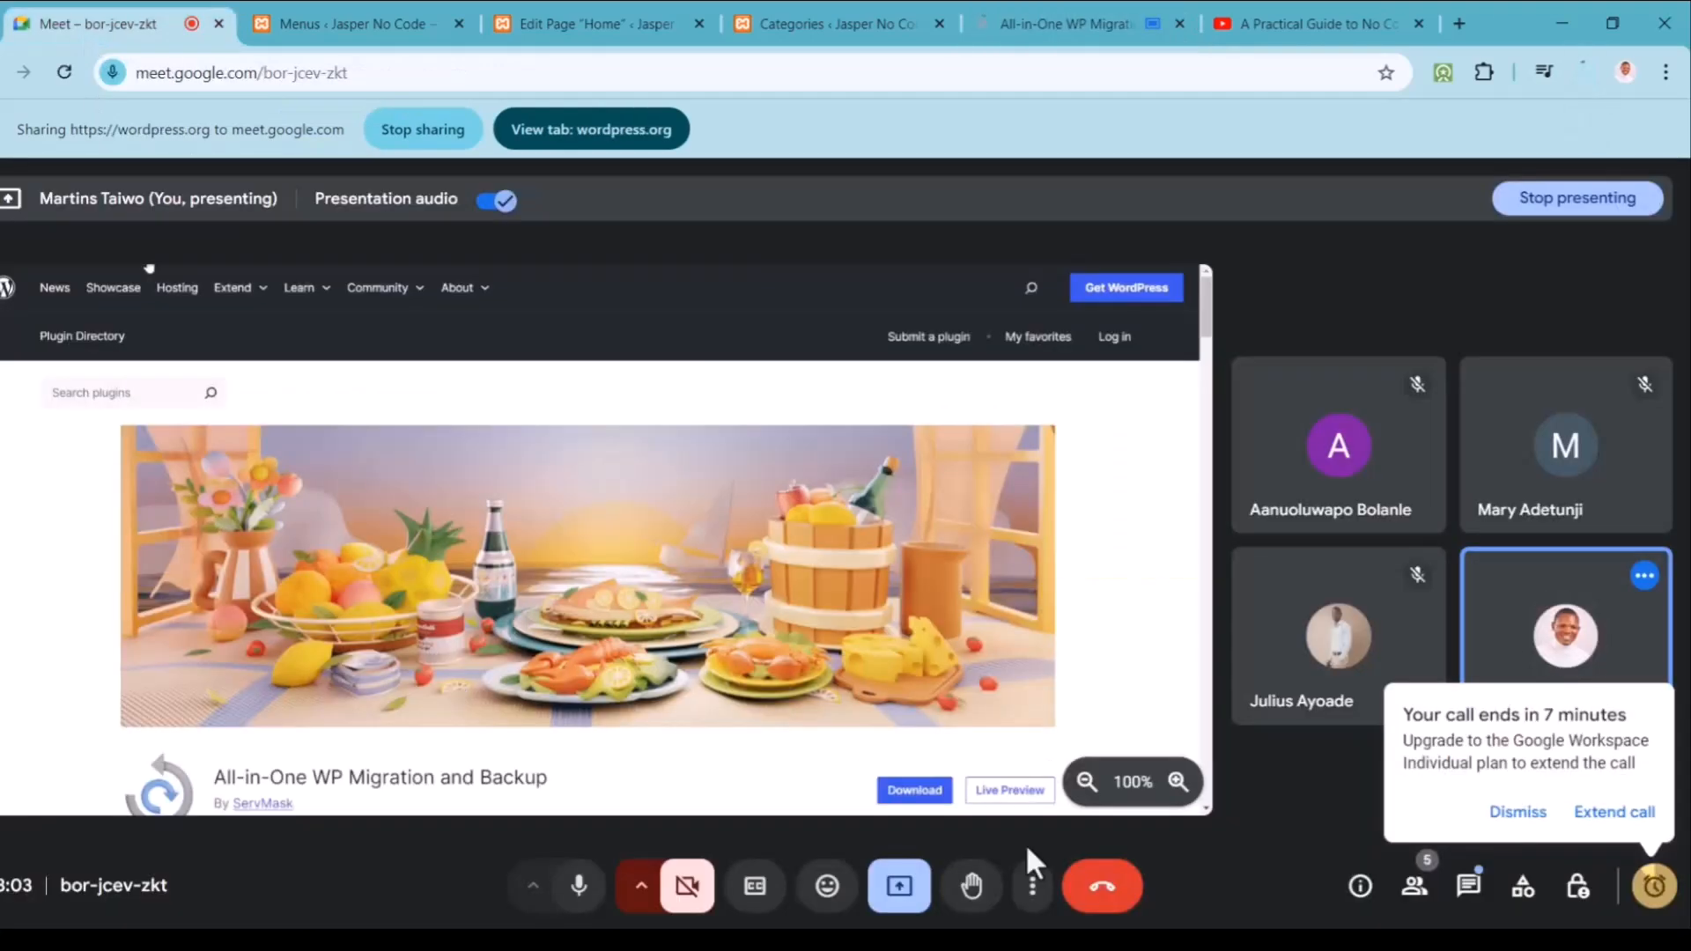
pyautogui.click(1512, 812)
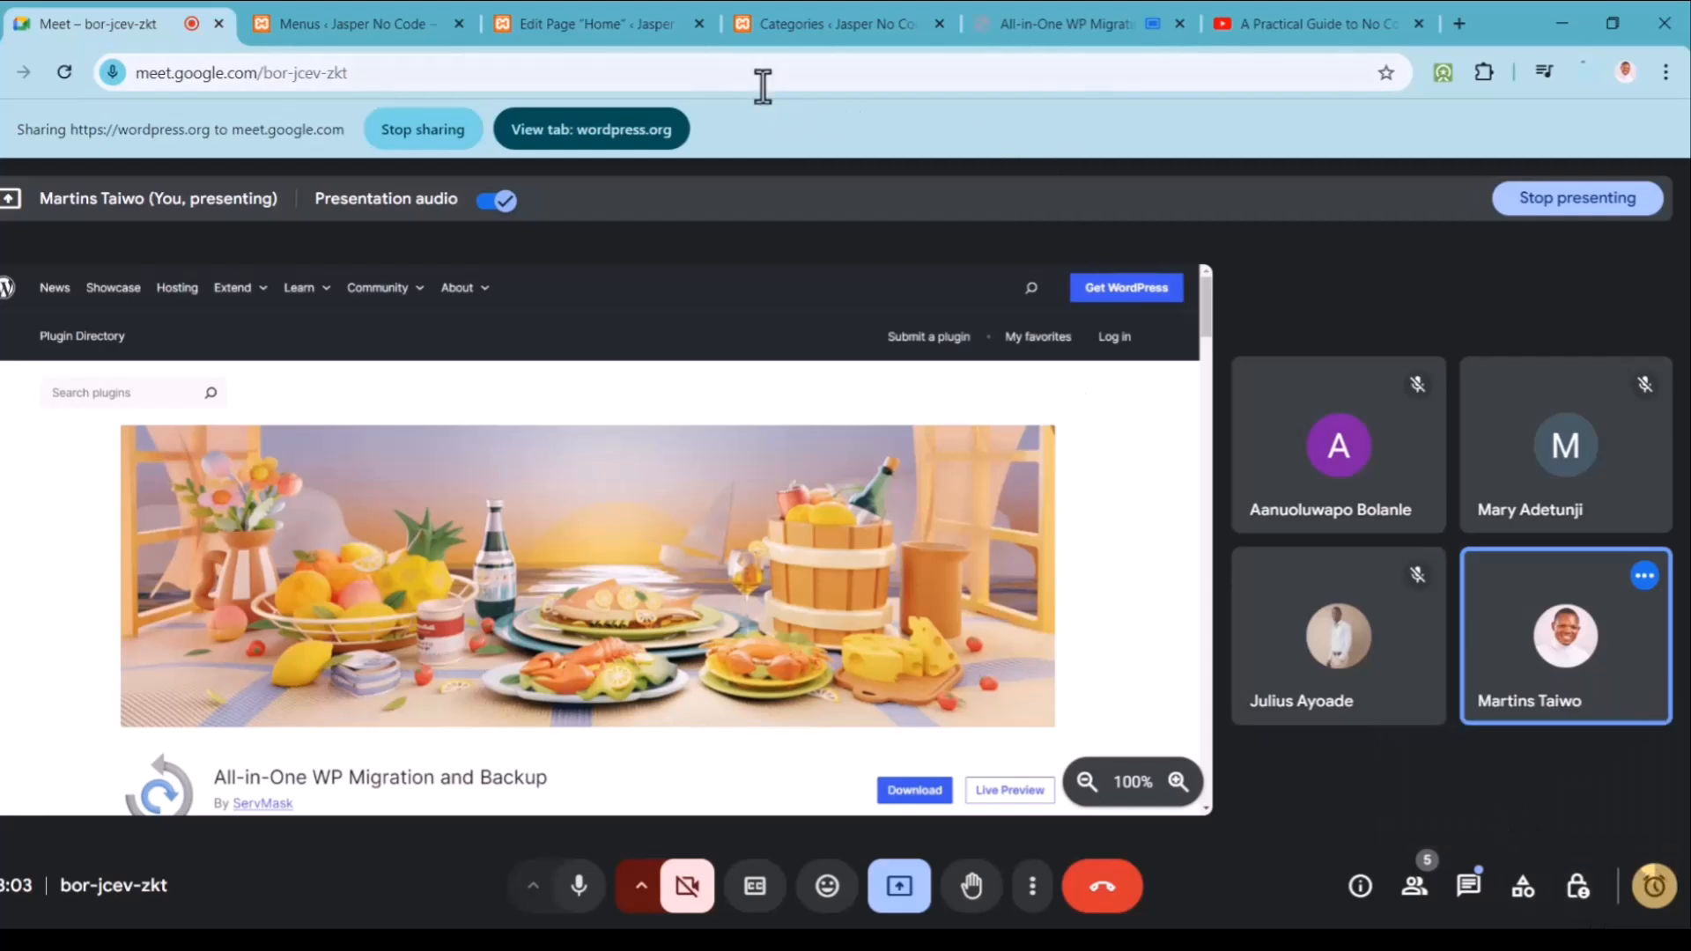
pyautogui.click(1109, 7)
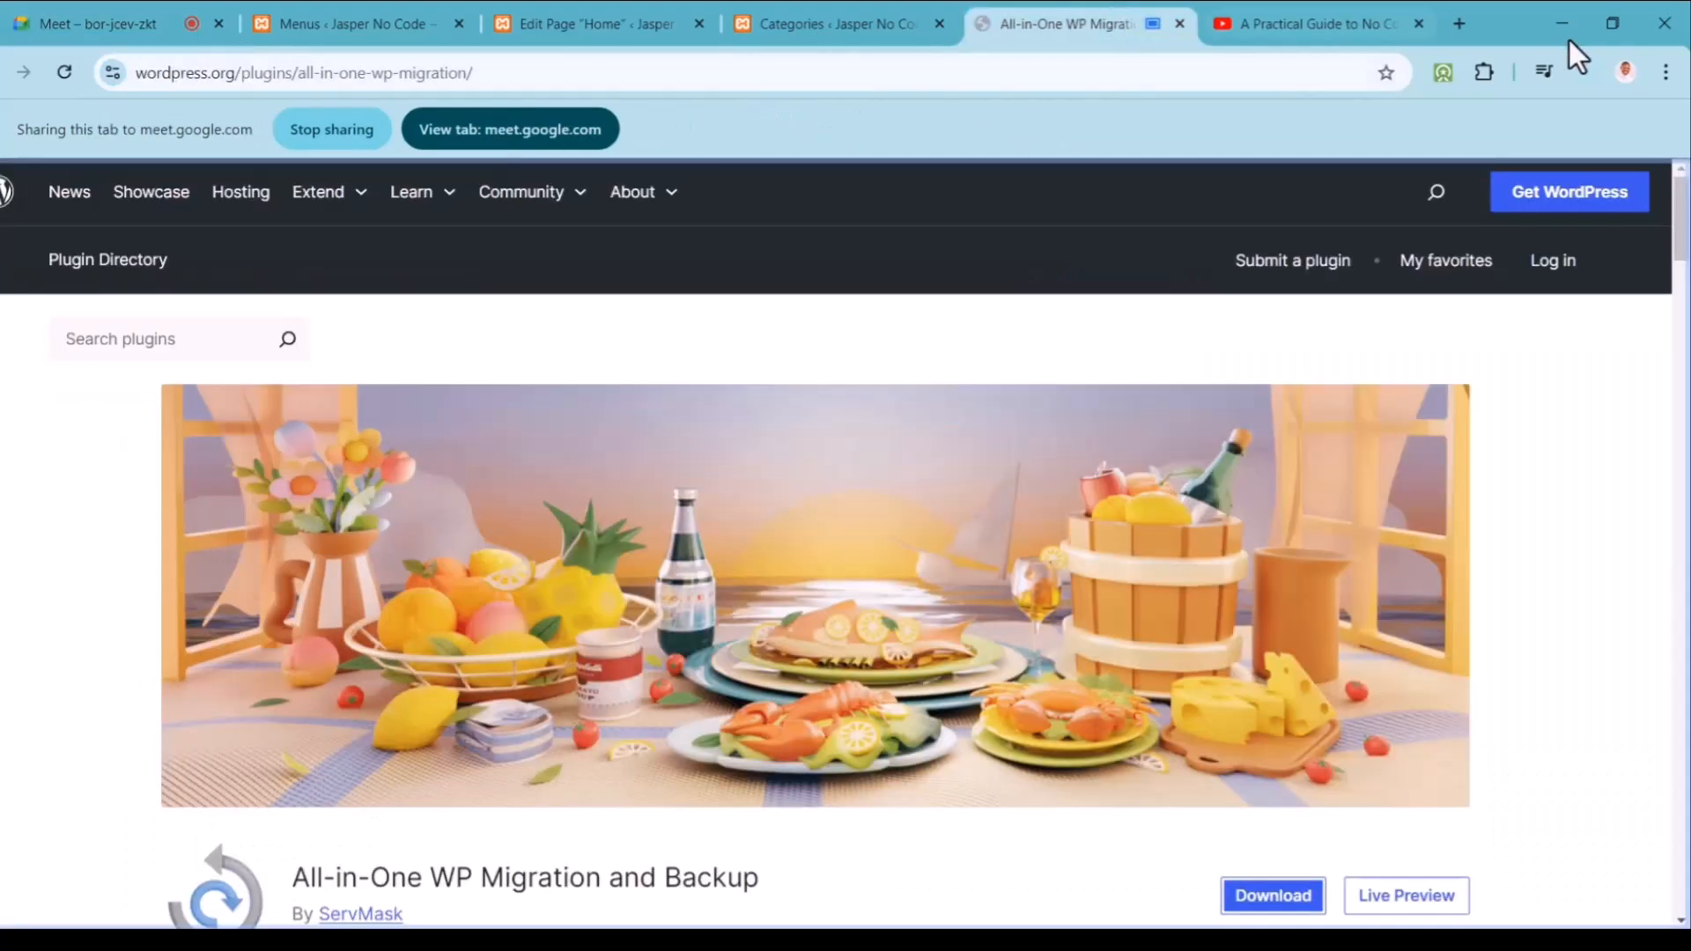
pyautogui.click(1586, 69)
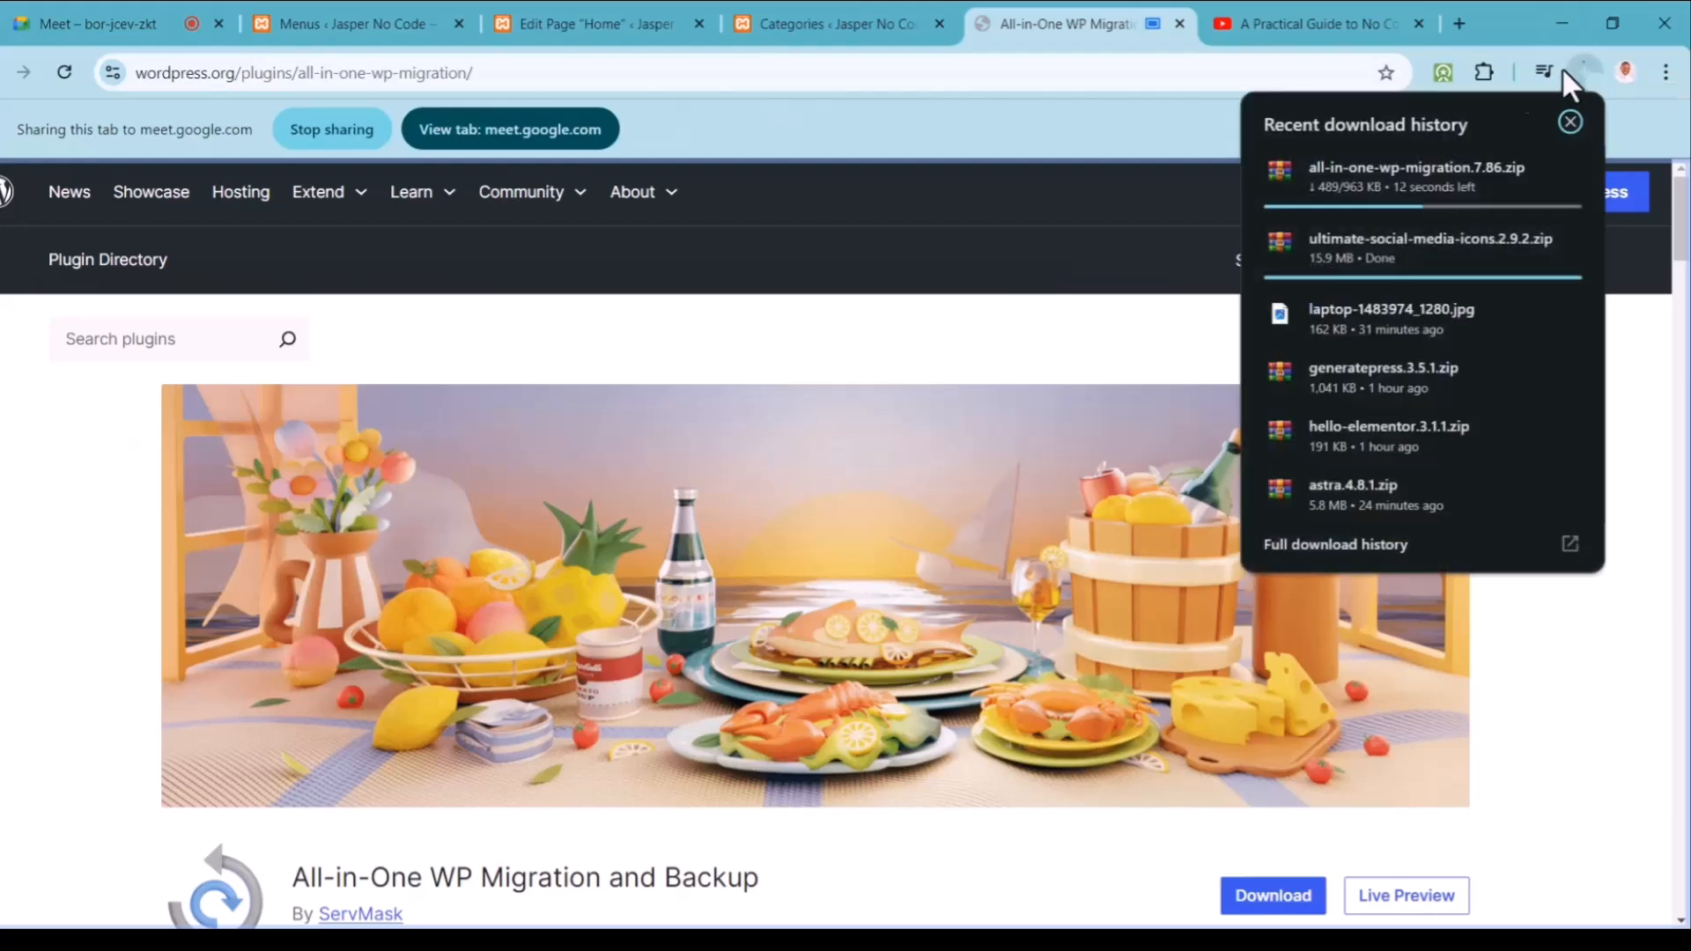
pyautogui.click(370, 24)
pyautogui.click(572, 136)
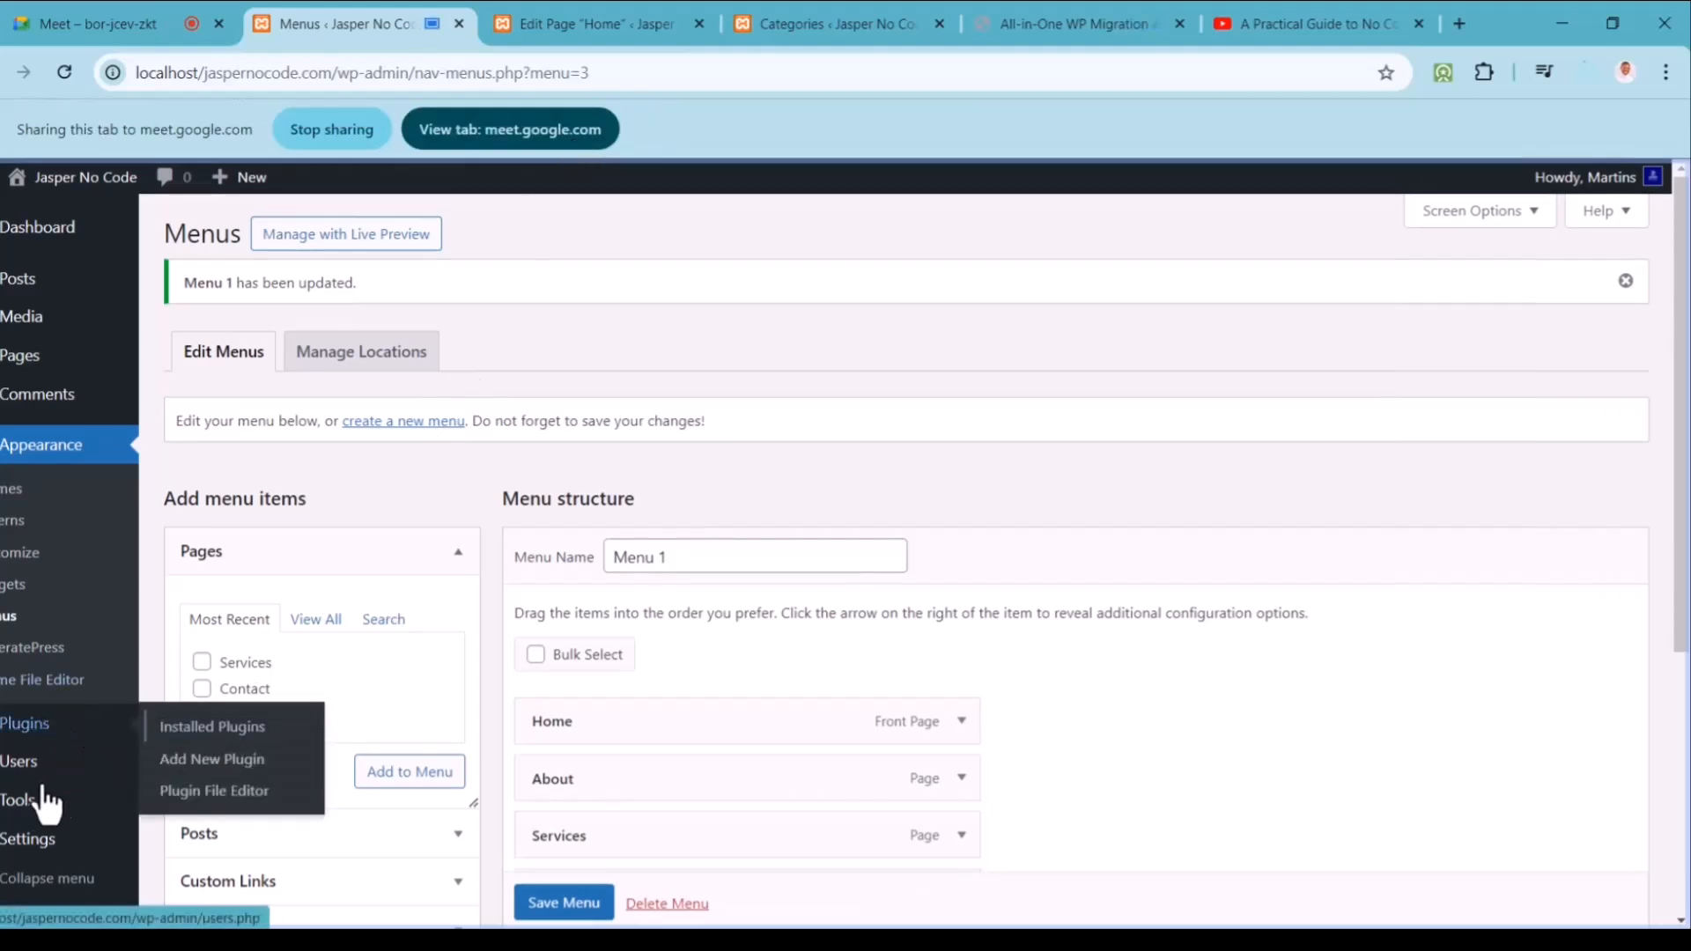
# Step: Open Permalink Settings and compare the structures, settling on Post name
pyautogui.moveTo(17, 775)
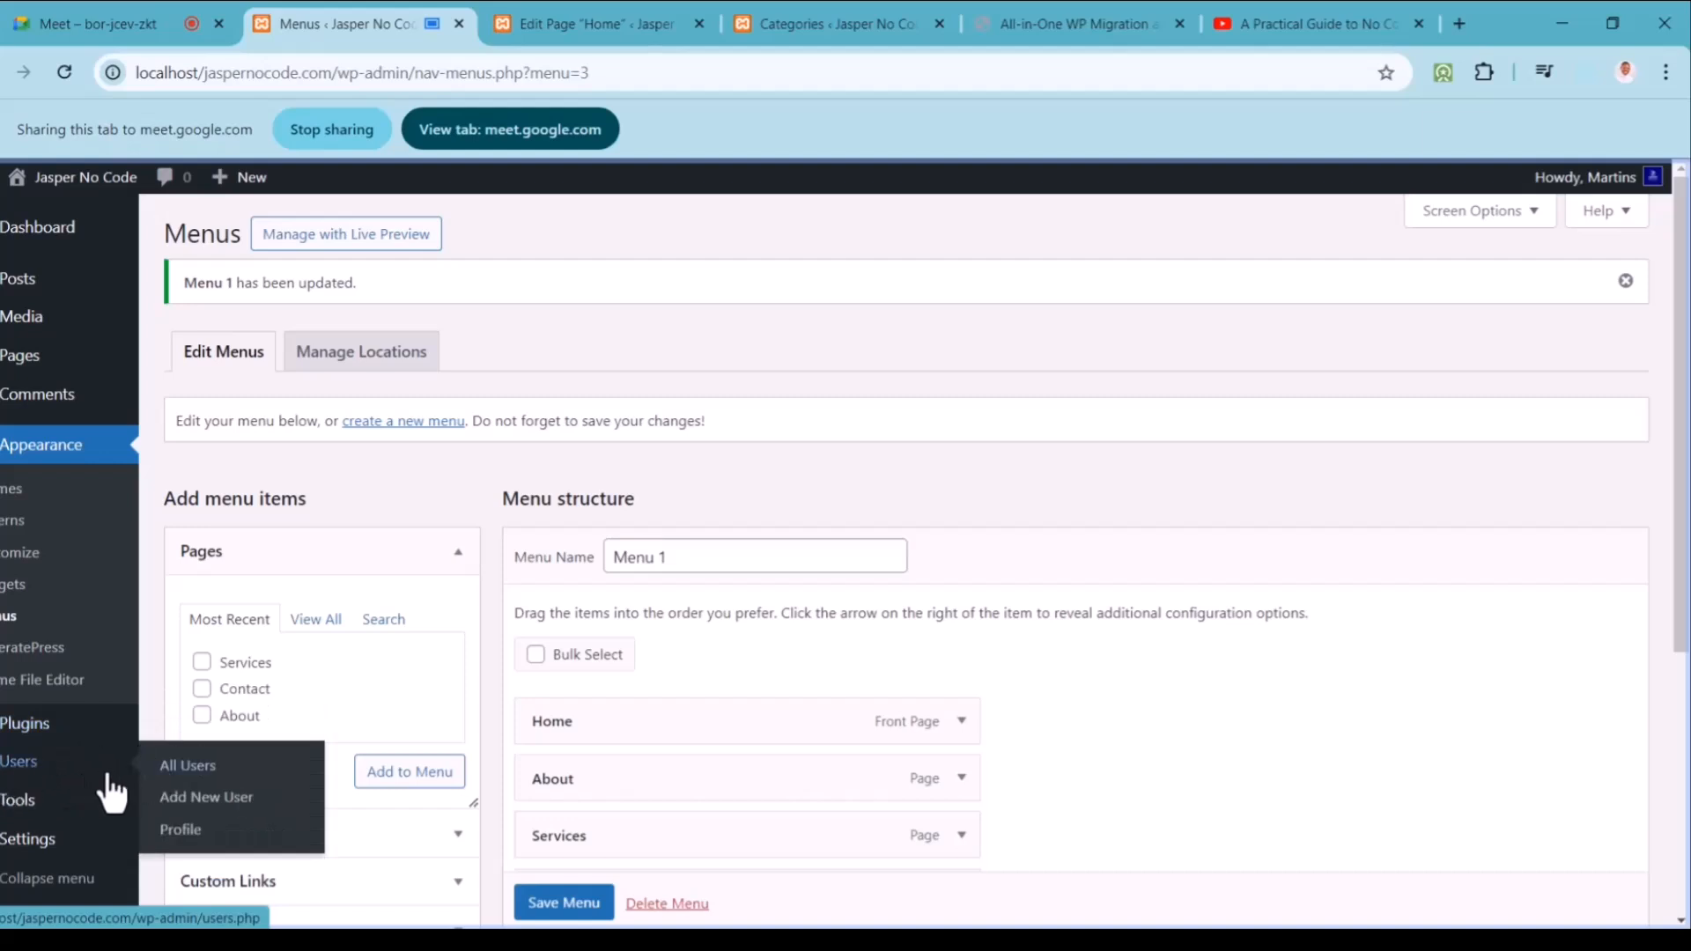
pyautogui.moveTo(57, 854)
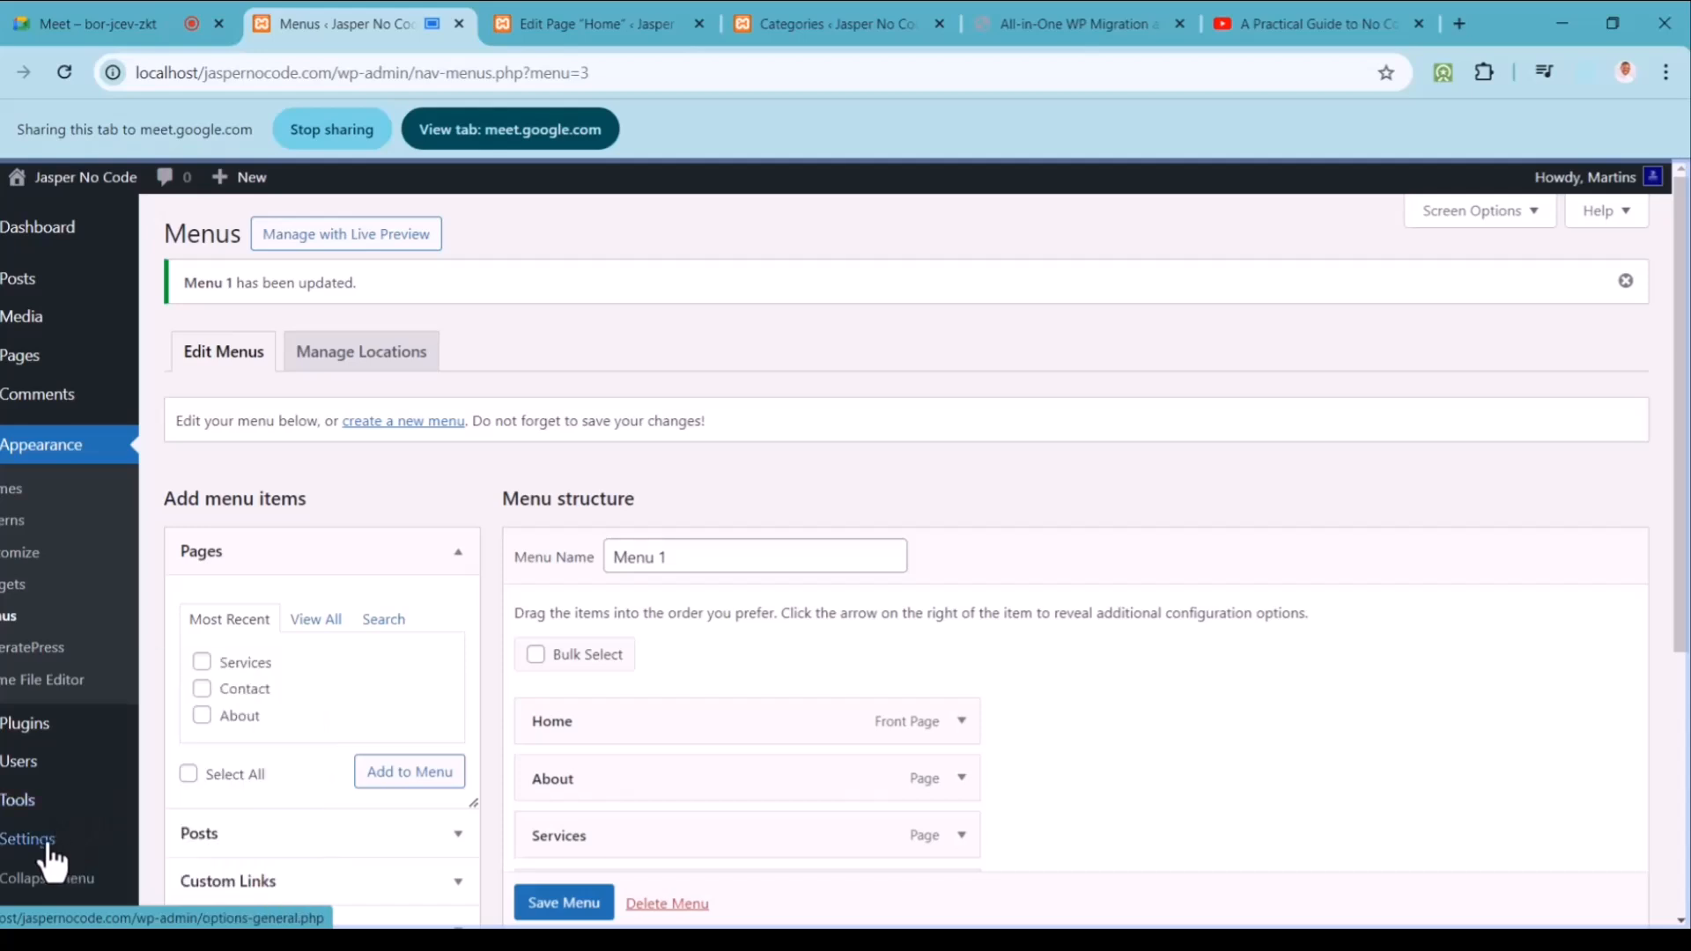
pyautogui.click(32, 853)
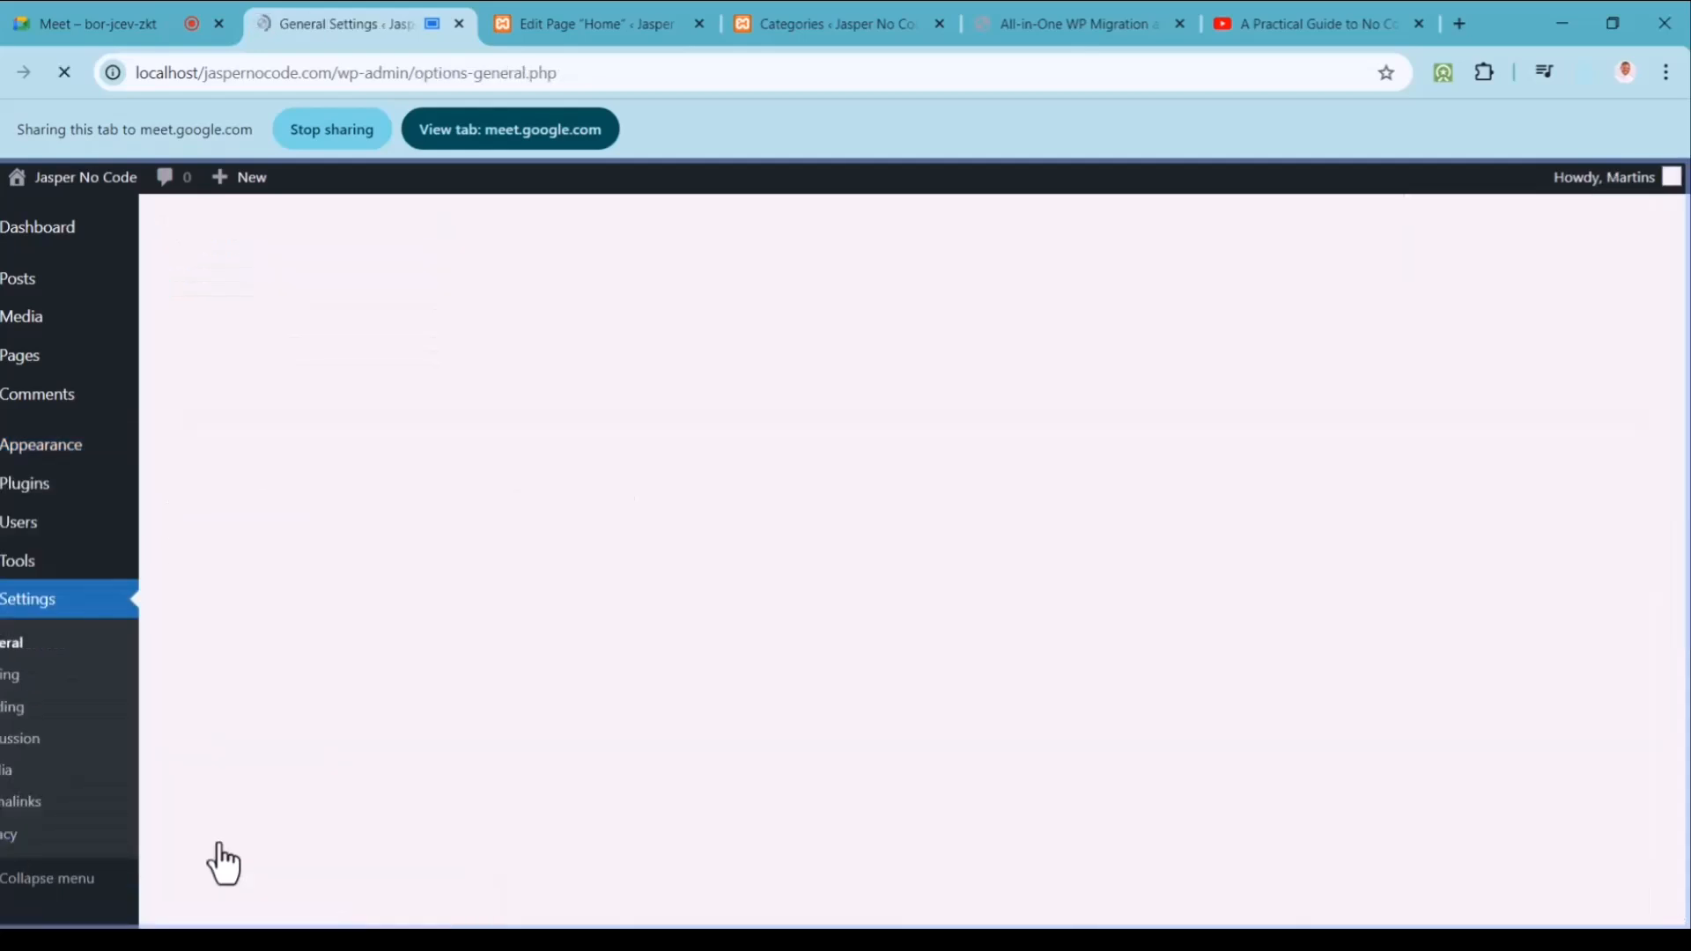
pyautogui.click(31, 819)
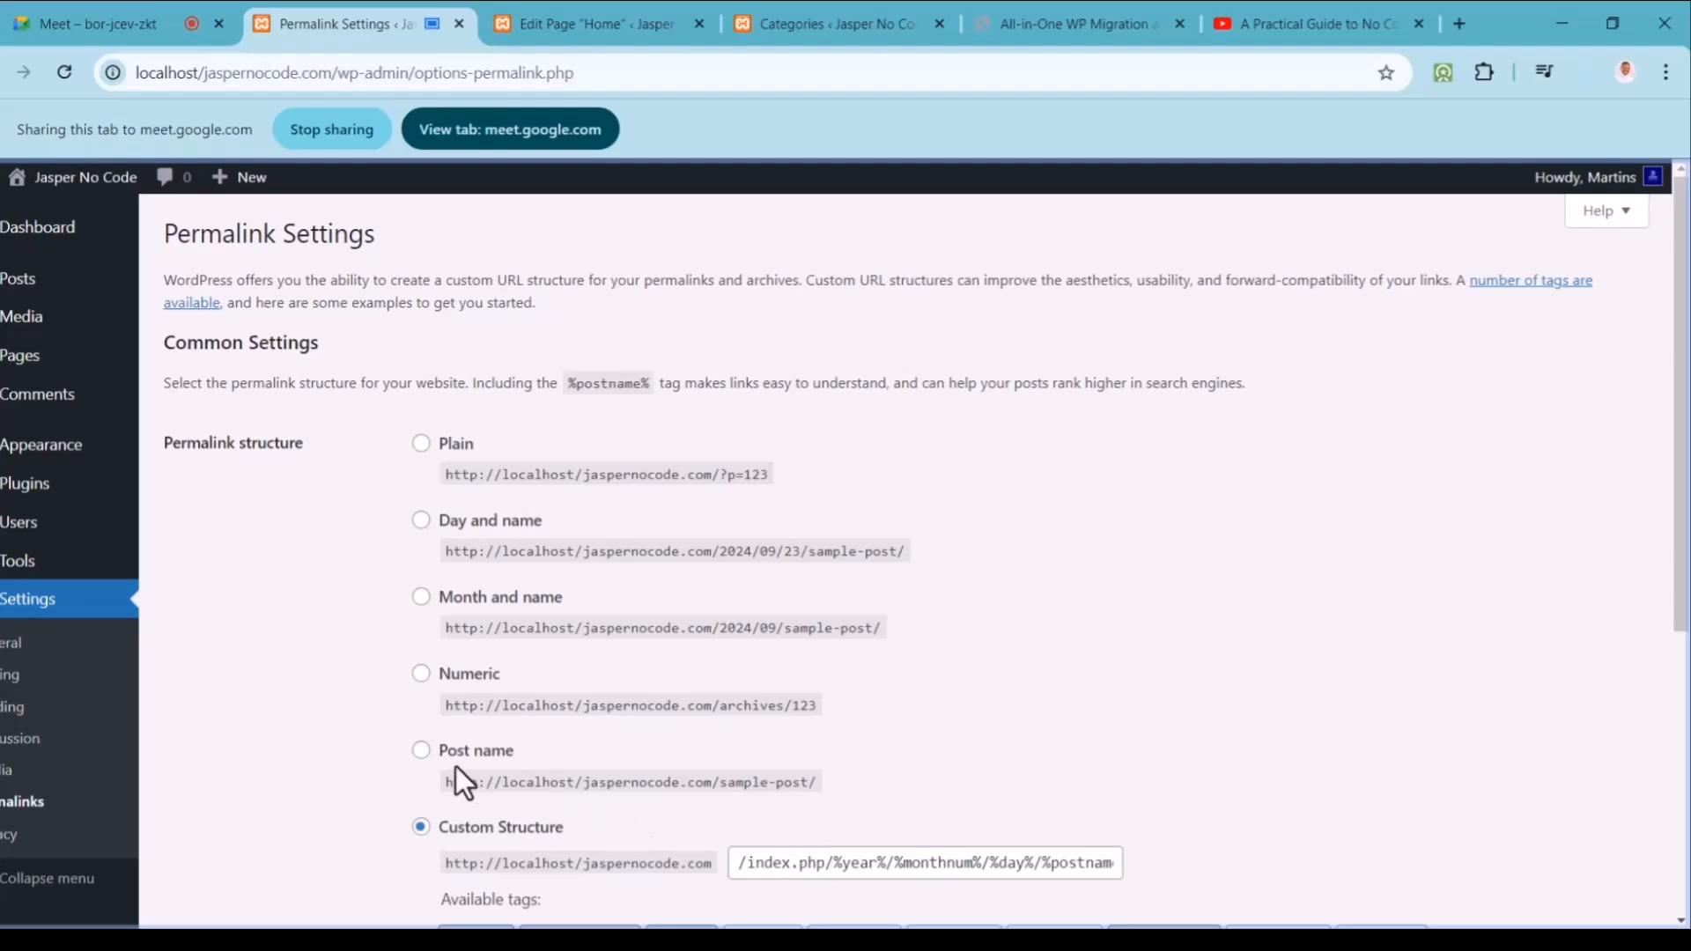
pyautogui.click(420, 751)
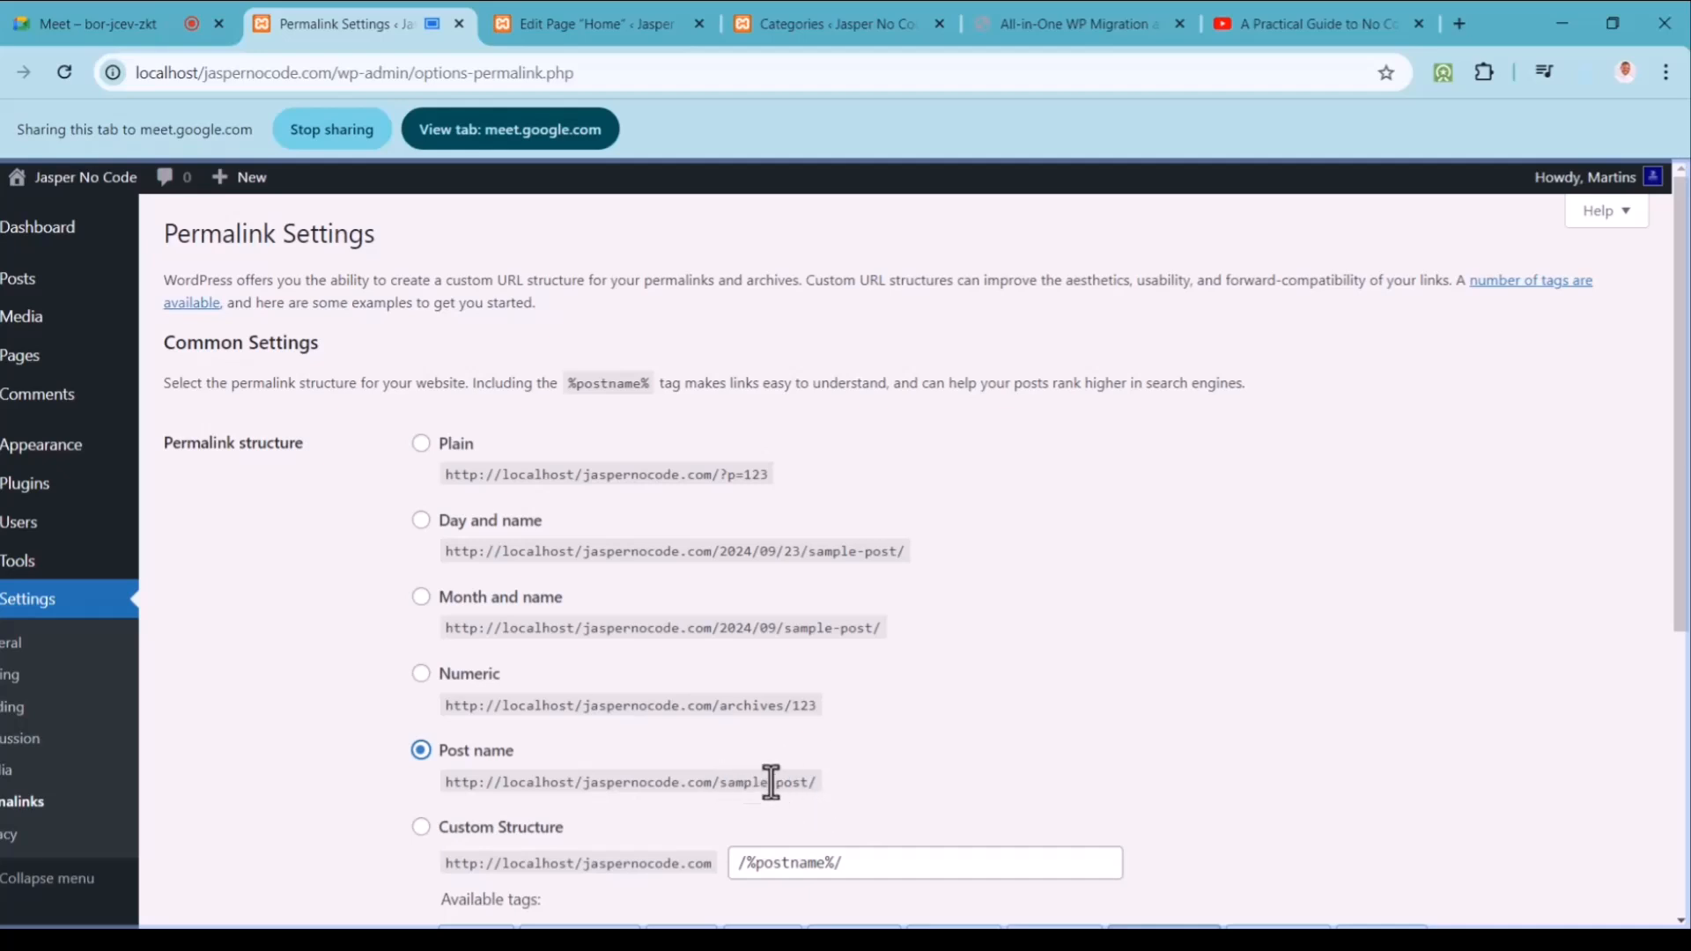
pyautogui.click(422, 598)
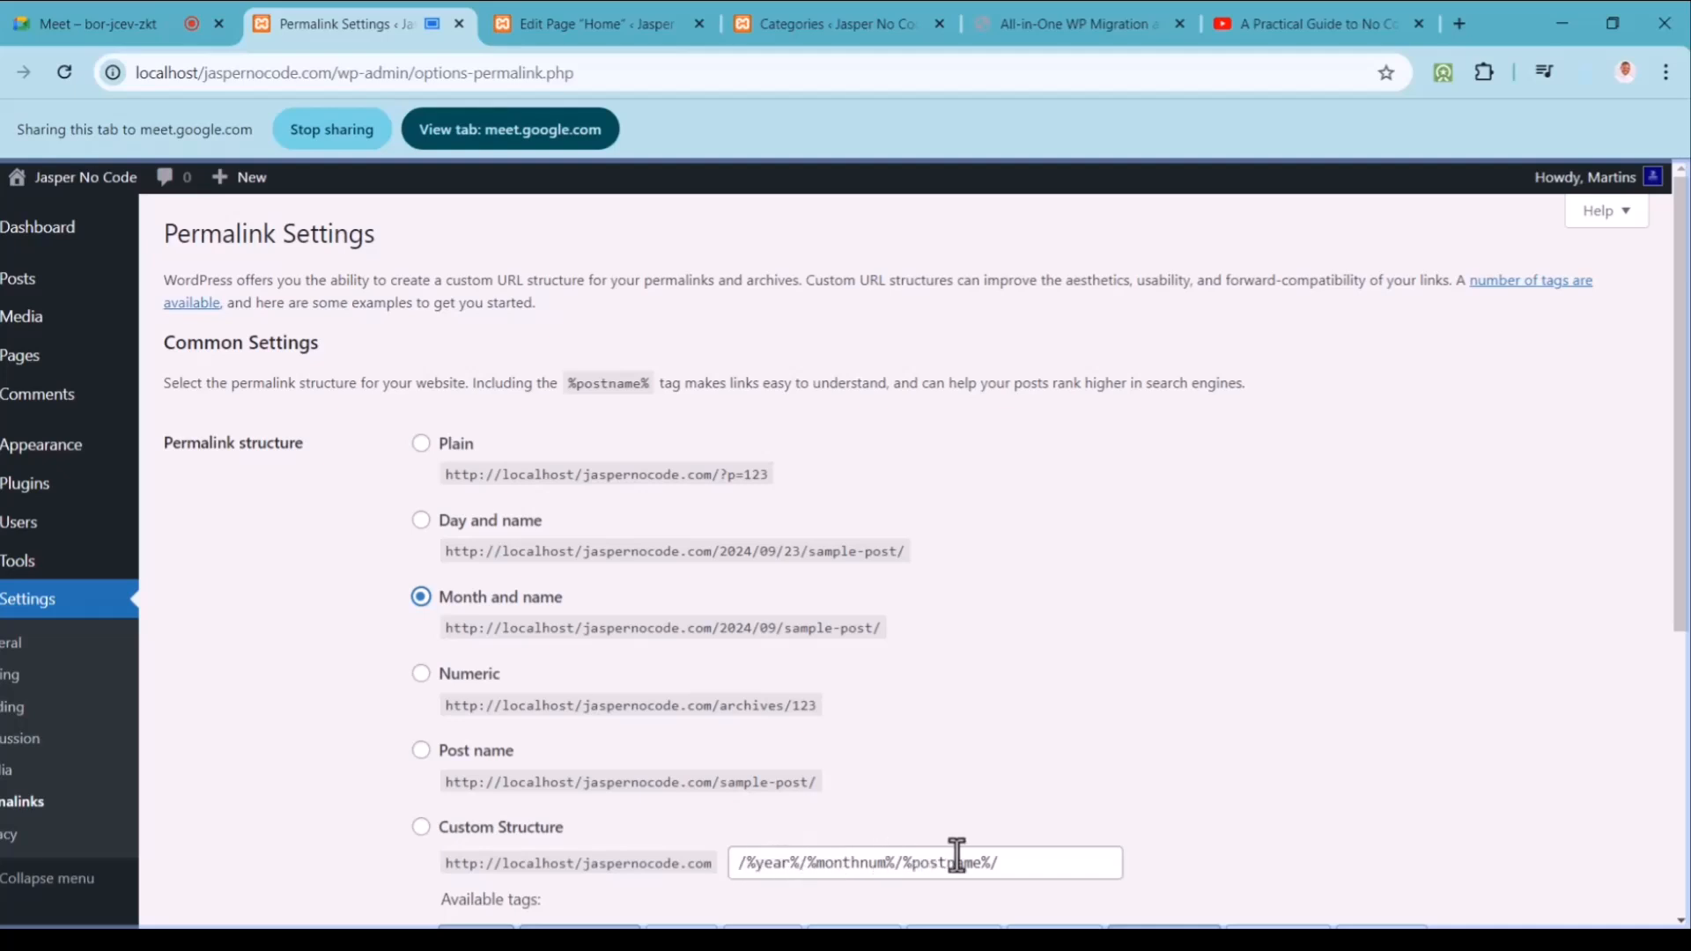
pyautogui.click(423, 526)
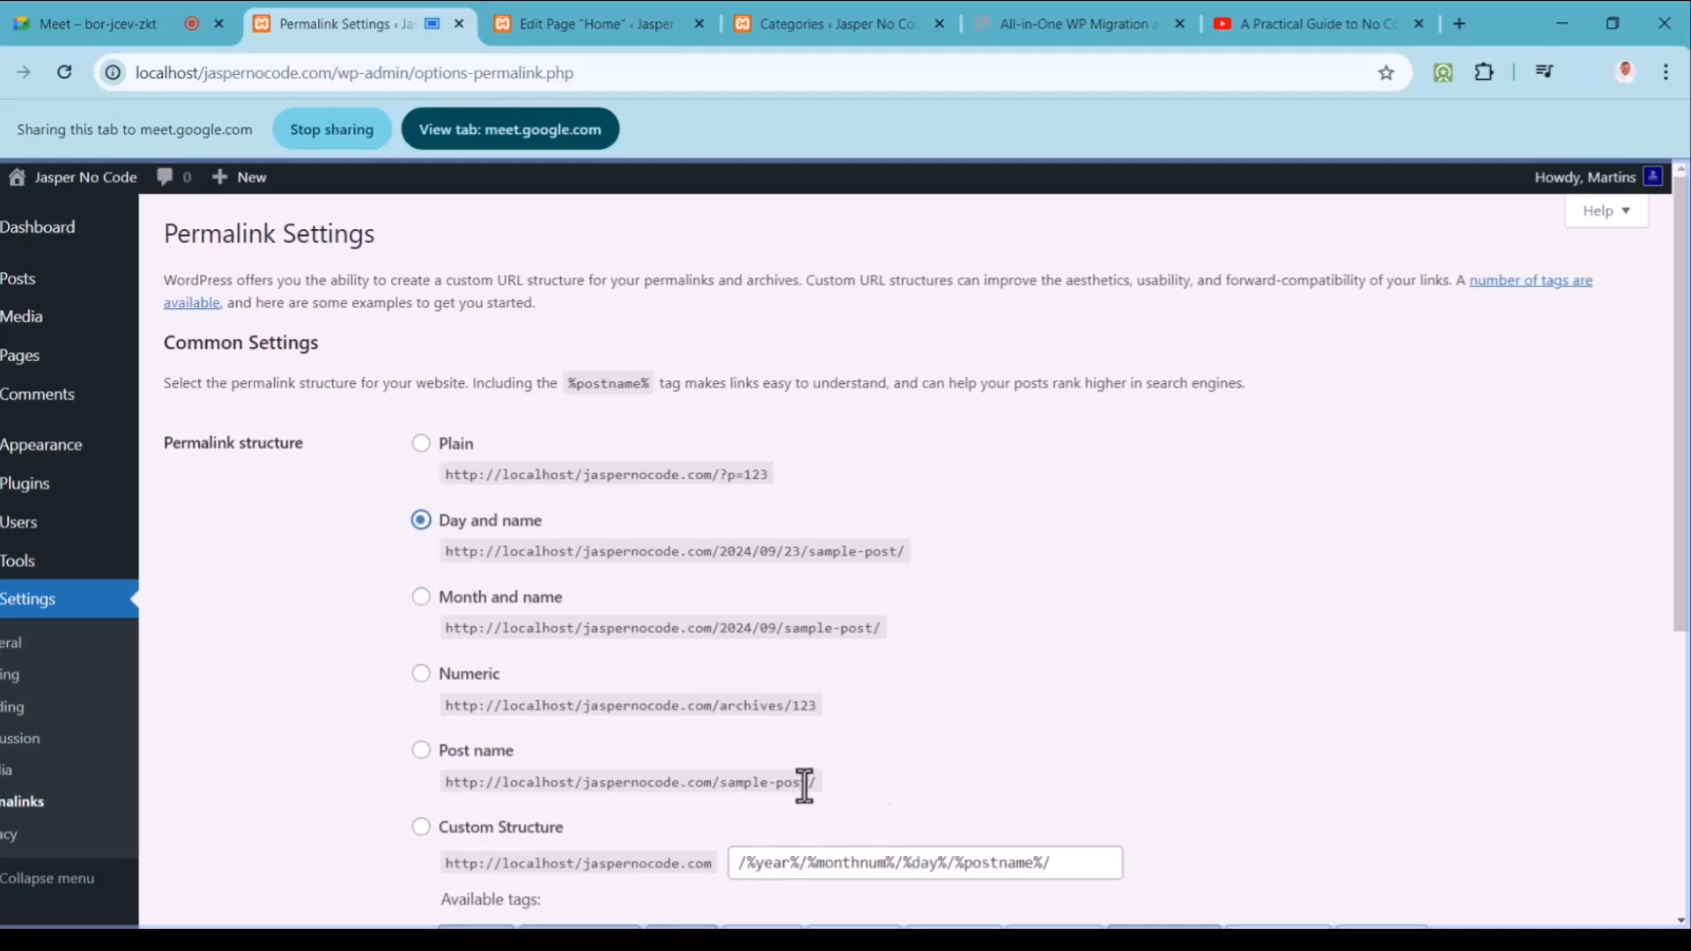
pyautogui.click(421, 443)
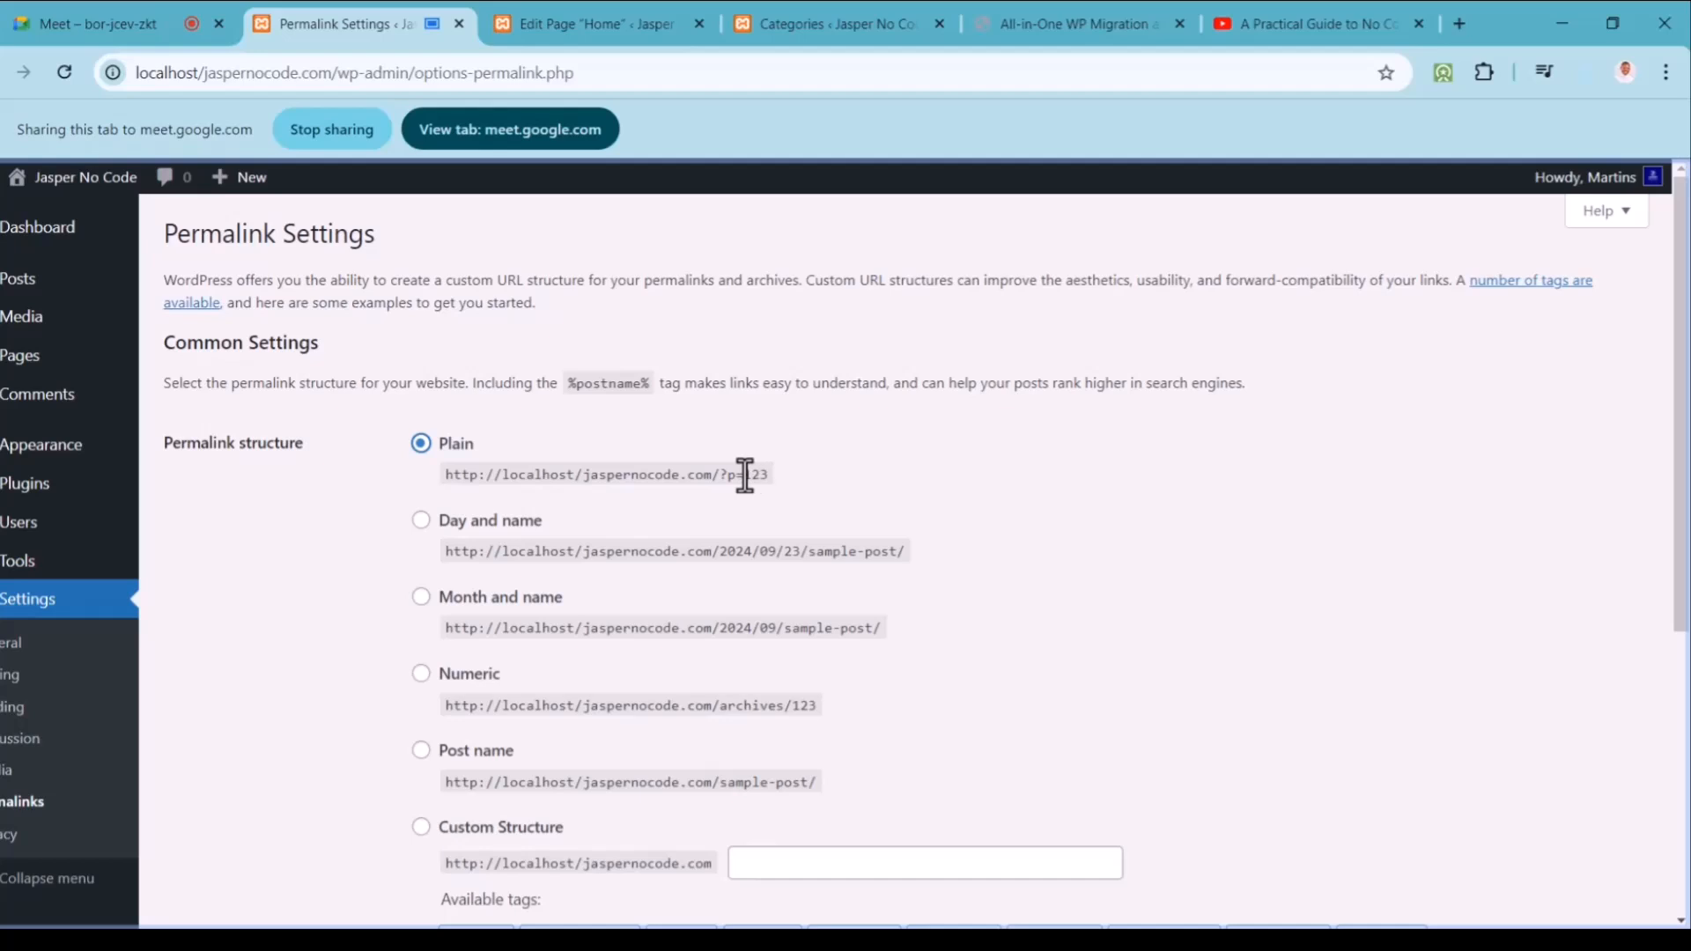
pyautogui.click(422, 753)
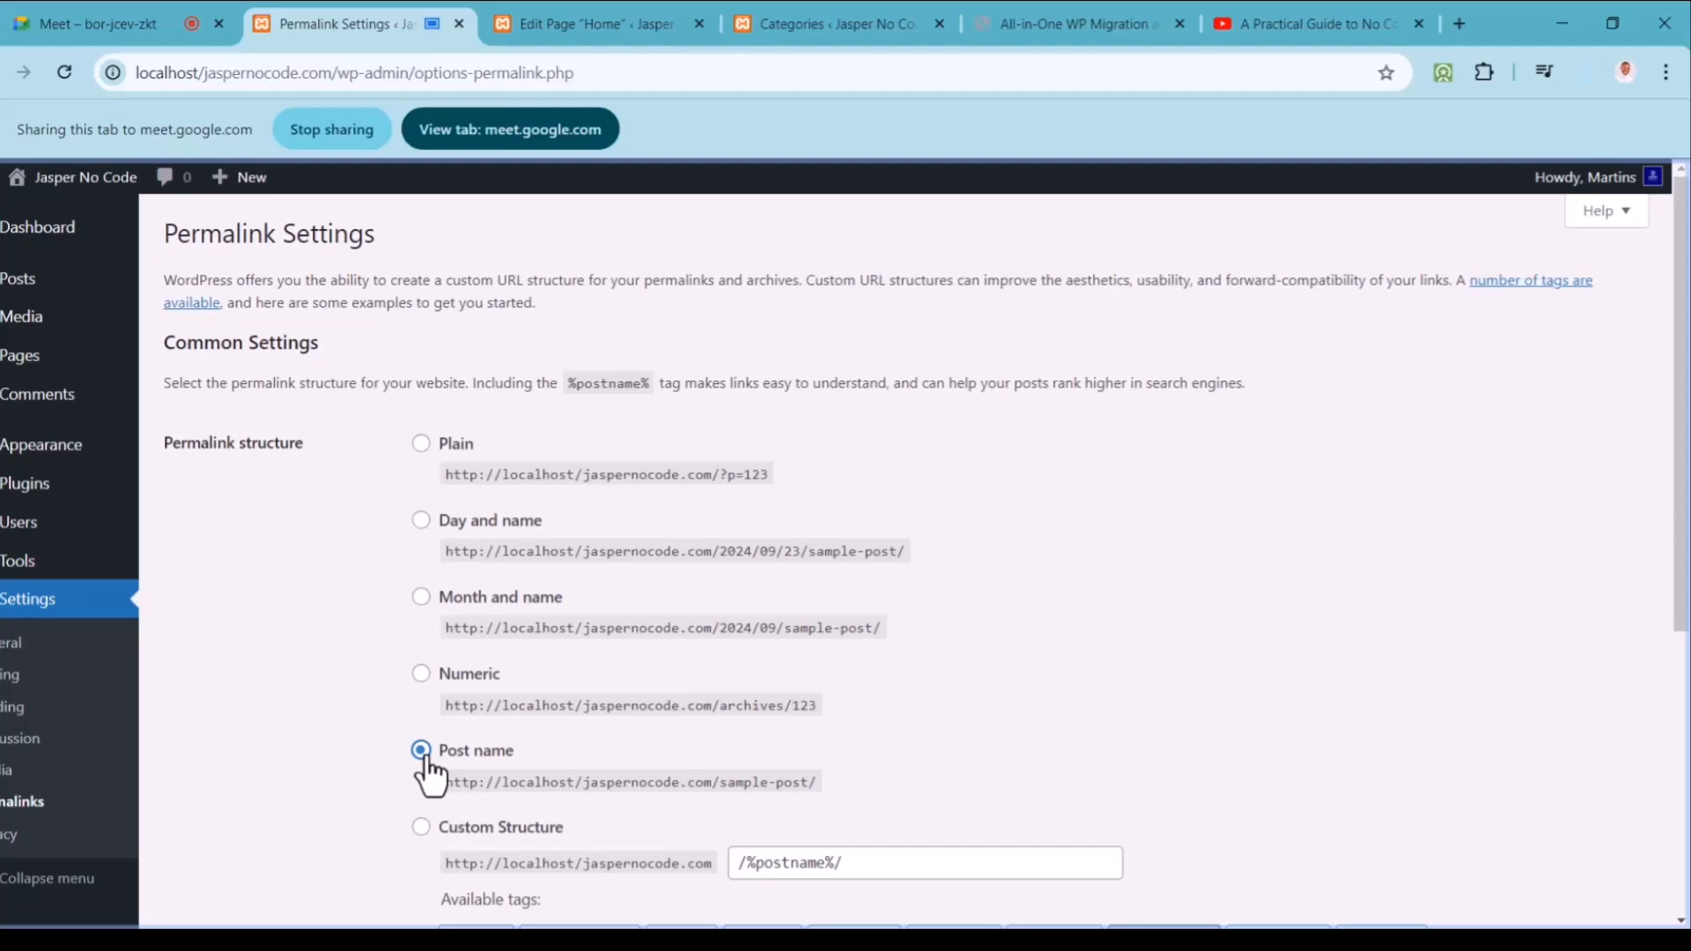
# Step: Save the Post name permalink structure and open the installed Plugins list
pyautogui.scroll(-2, 1686, 678)
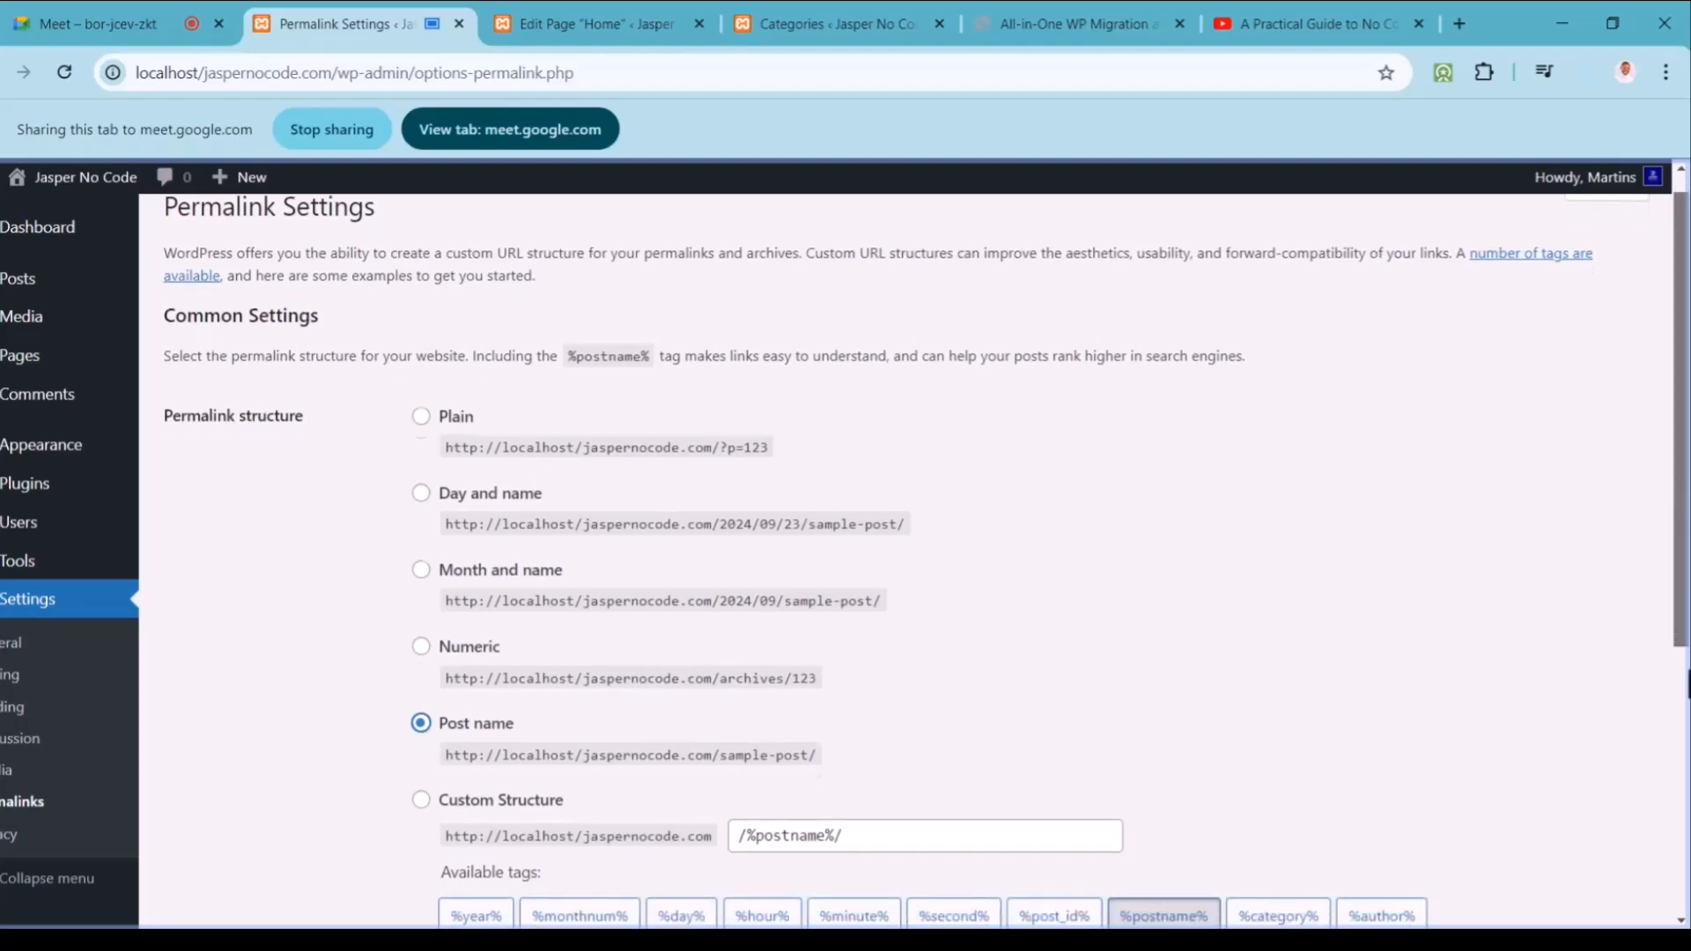
pyautogui.scroll(-5, 1686, 704)
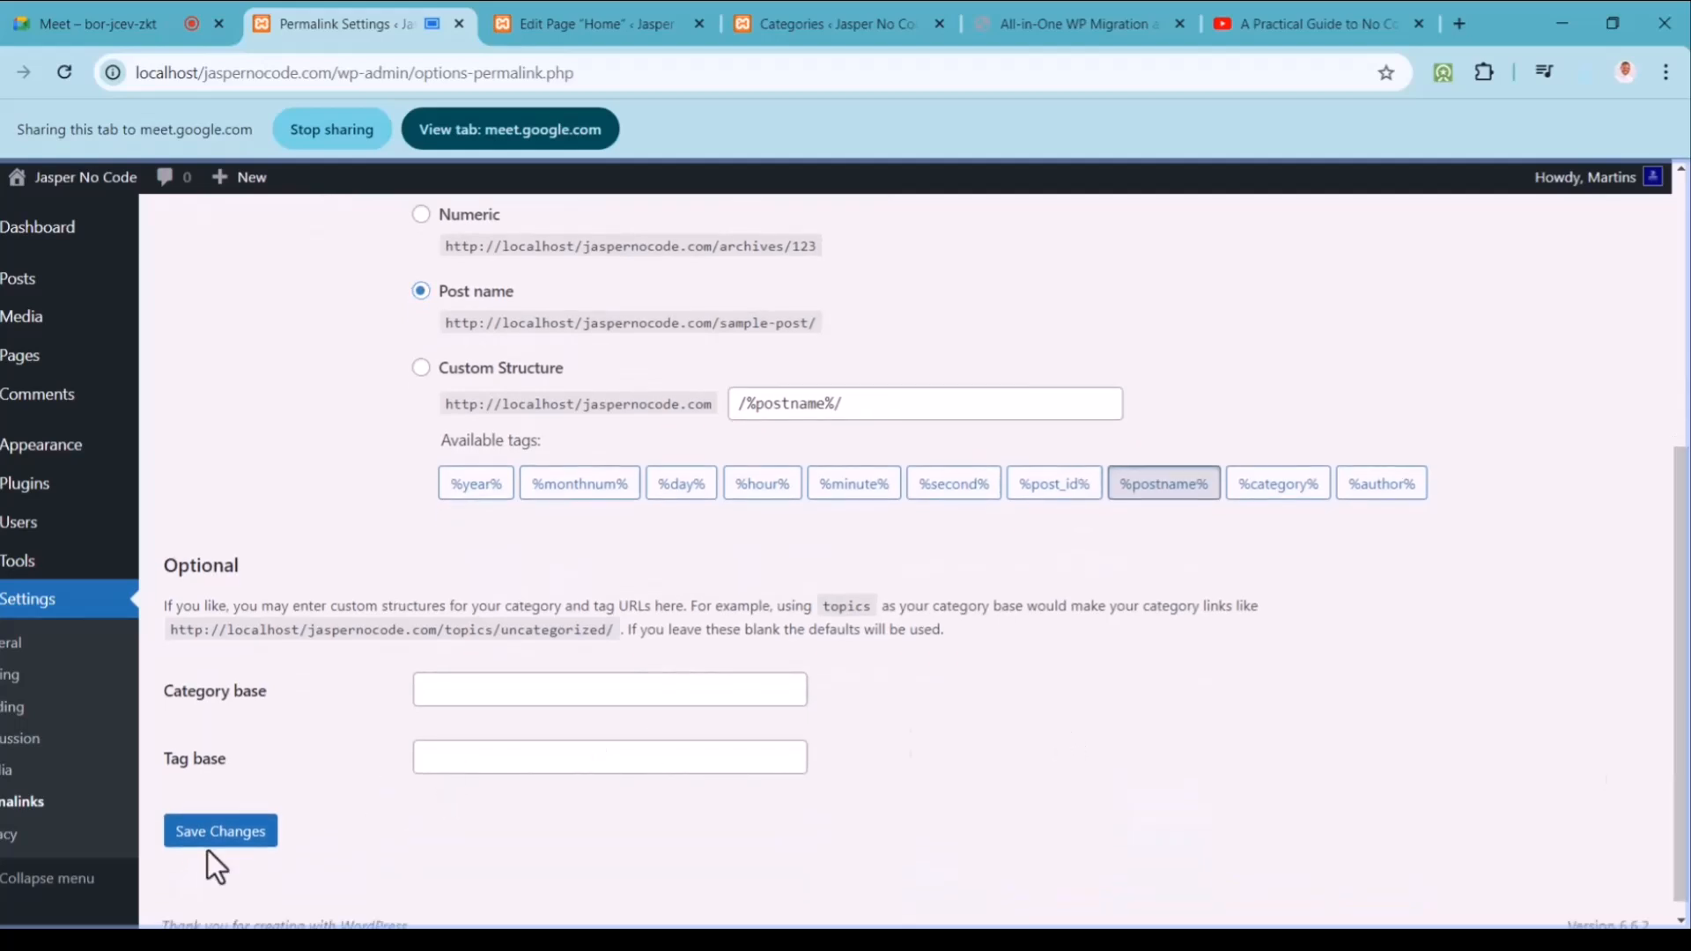
pyautogui.click(222, 832)
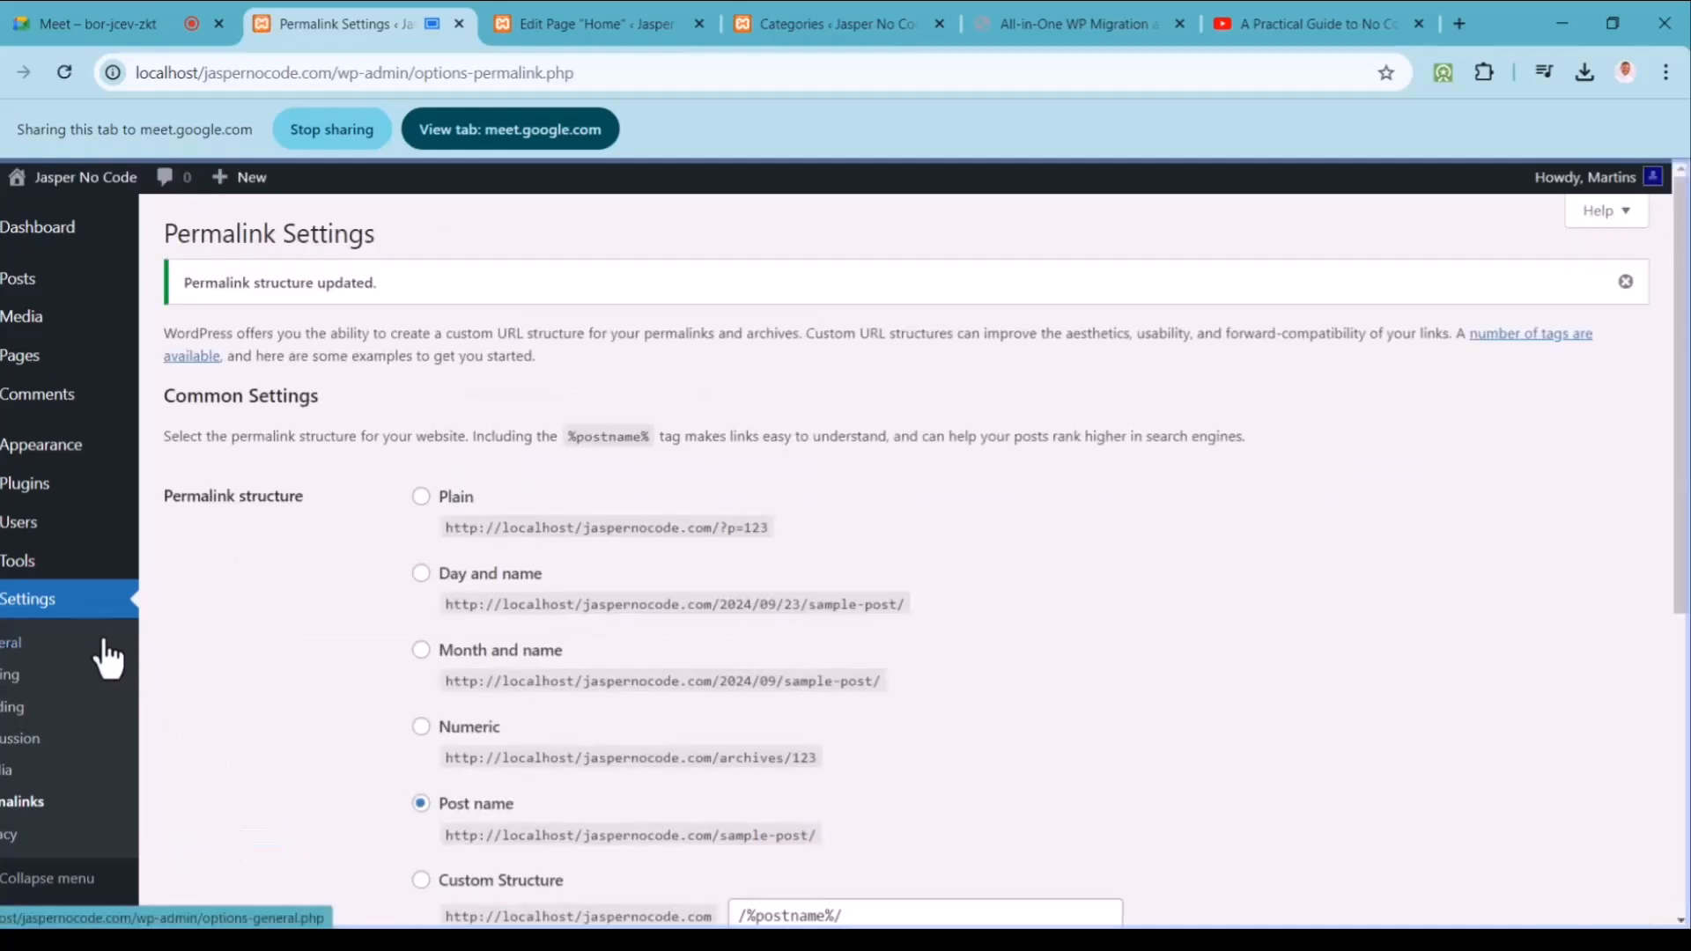
pyautogui.click(49, 501)
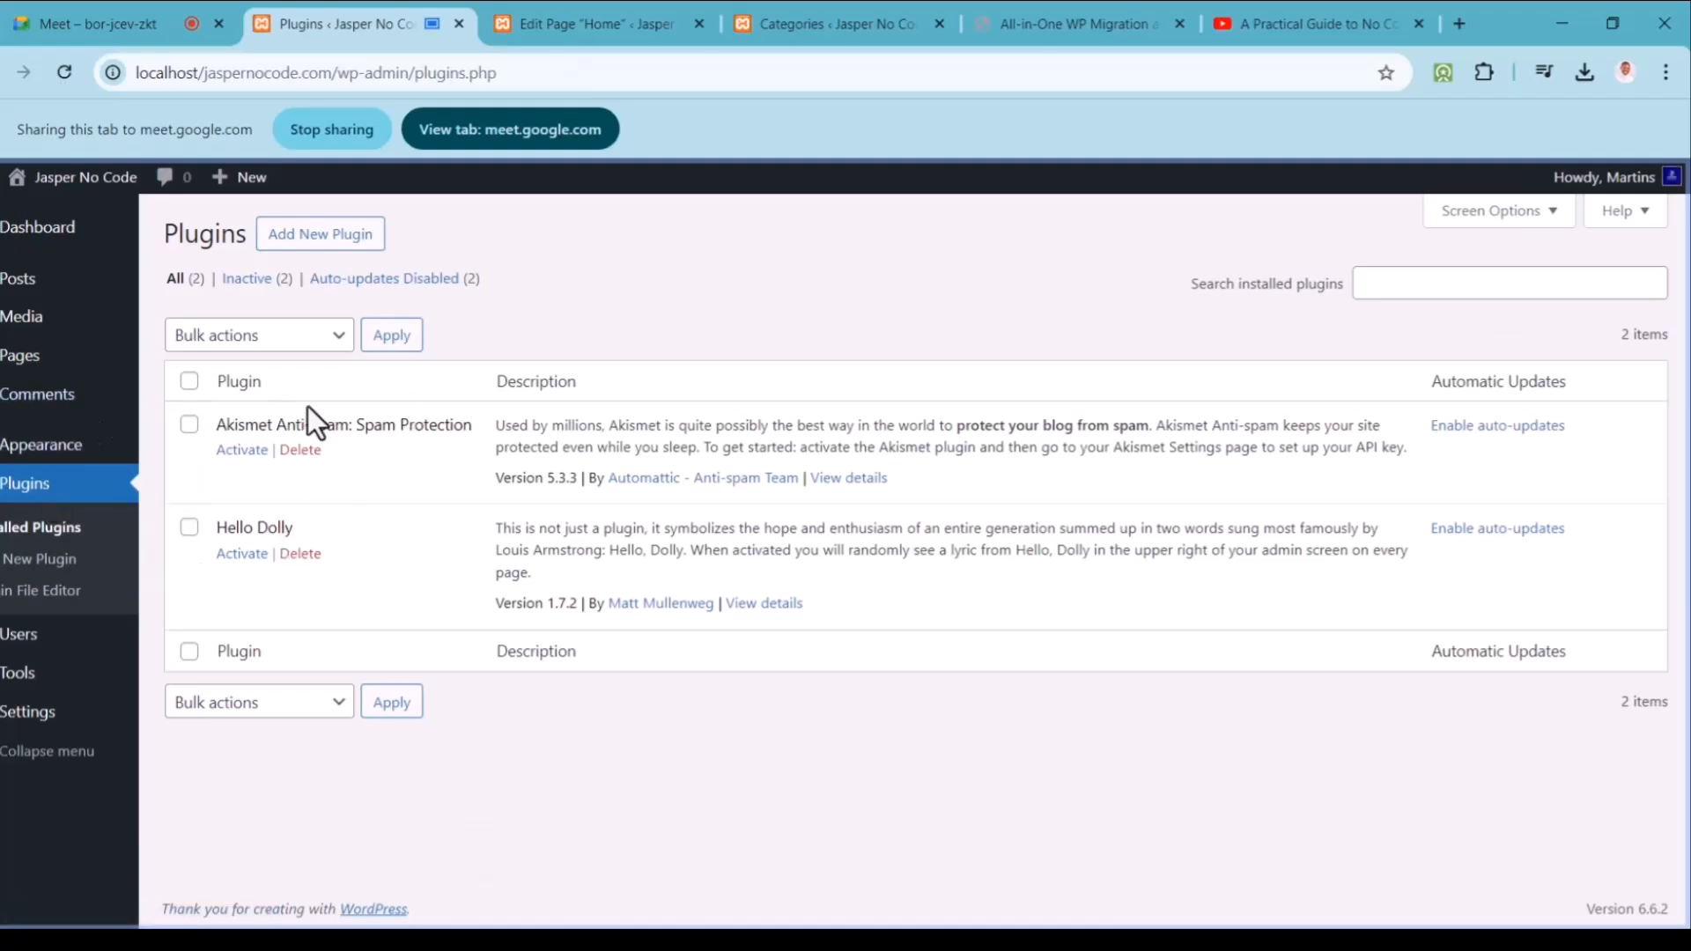
# Step: Upload and install ultimate-social-media-icons.2.9.2.zip through Add New Plugin
pyautogui.click(355, 251)
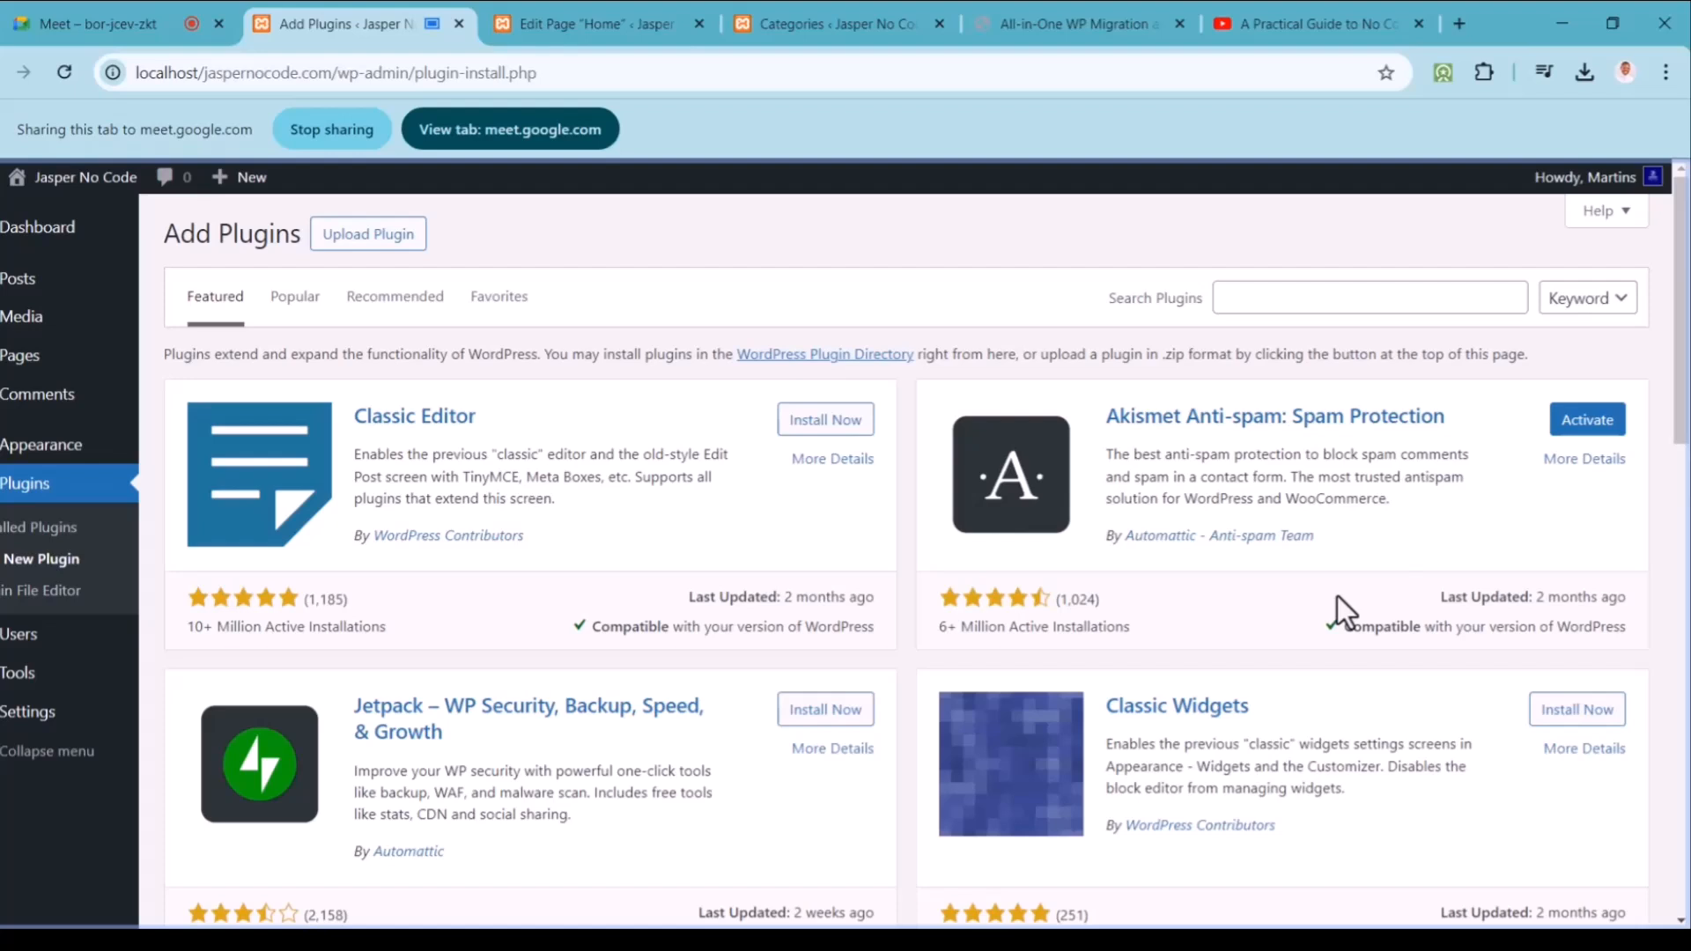
pyautogui.click(378, 235)
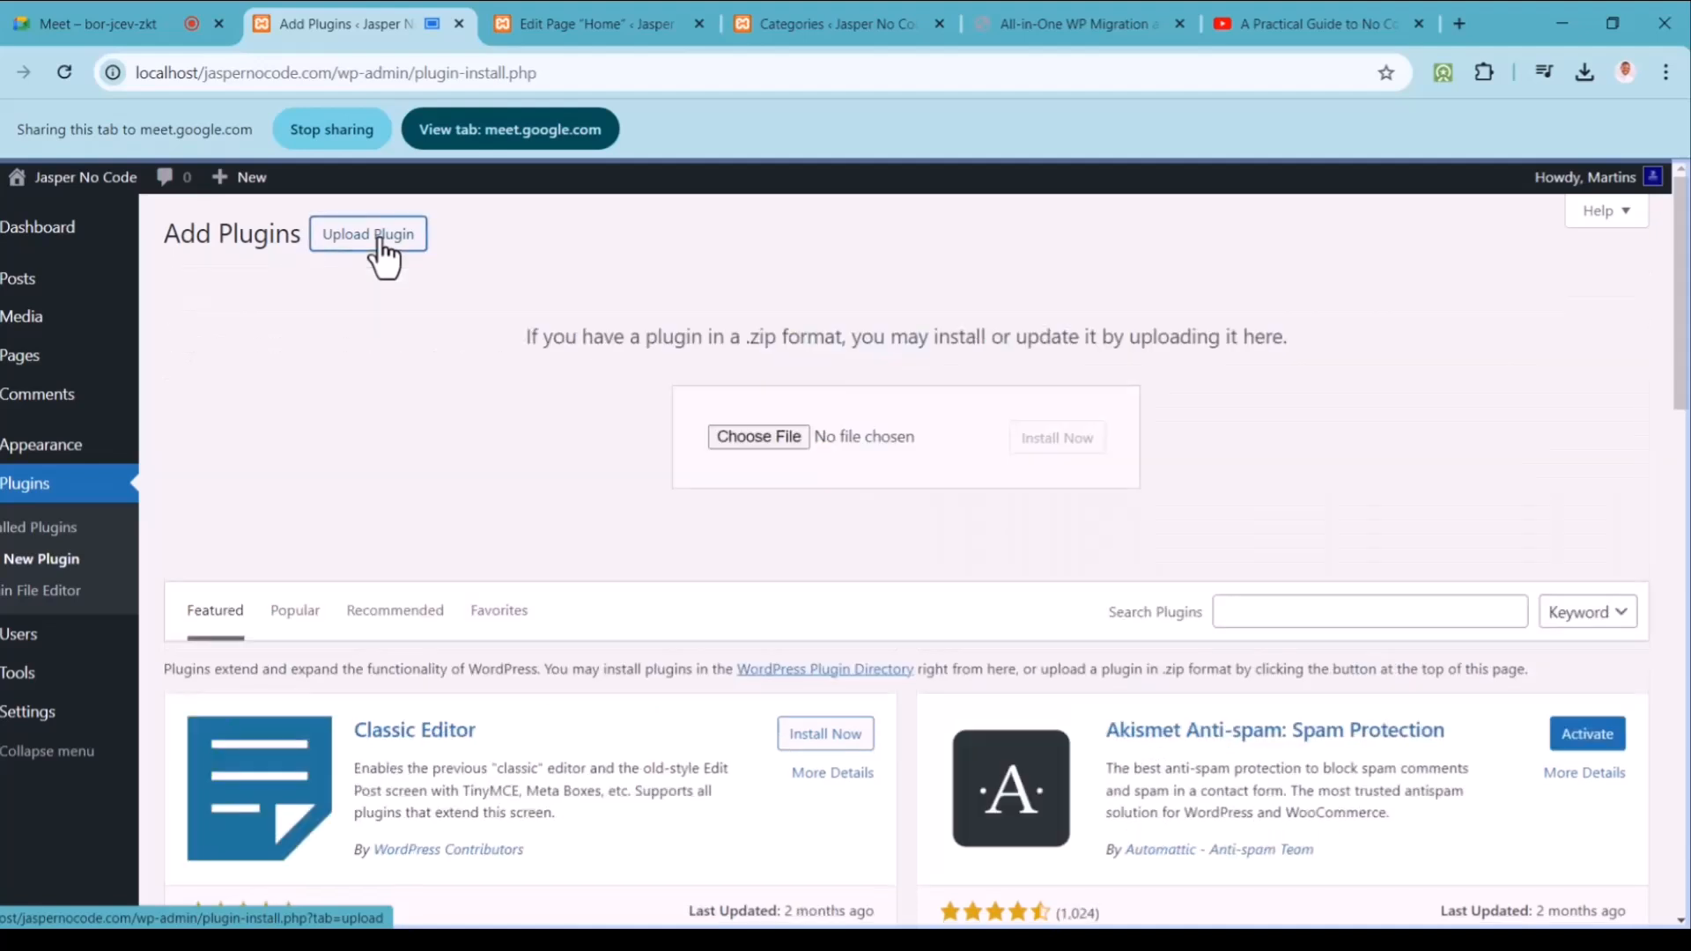
pyautogui.click(763, 438)
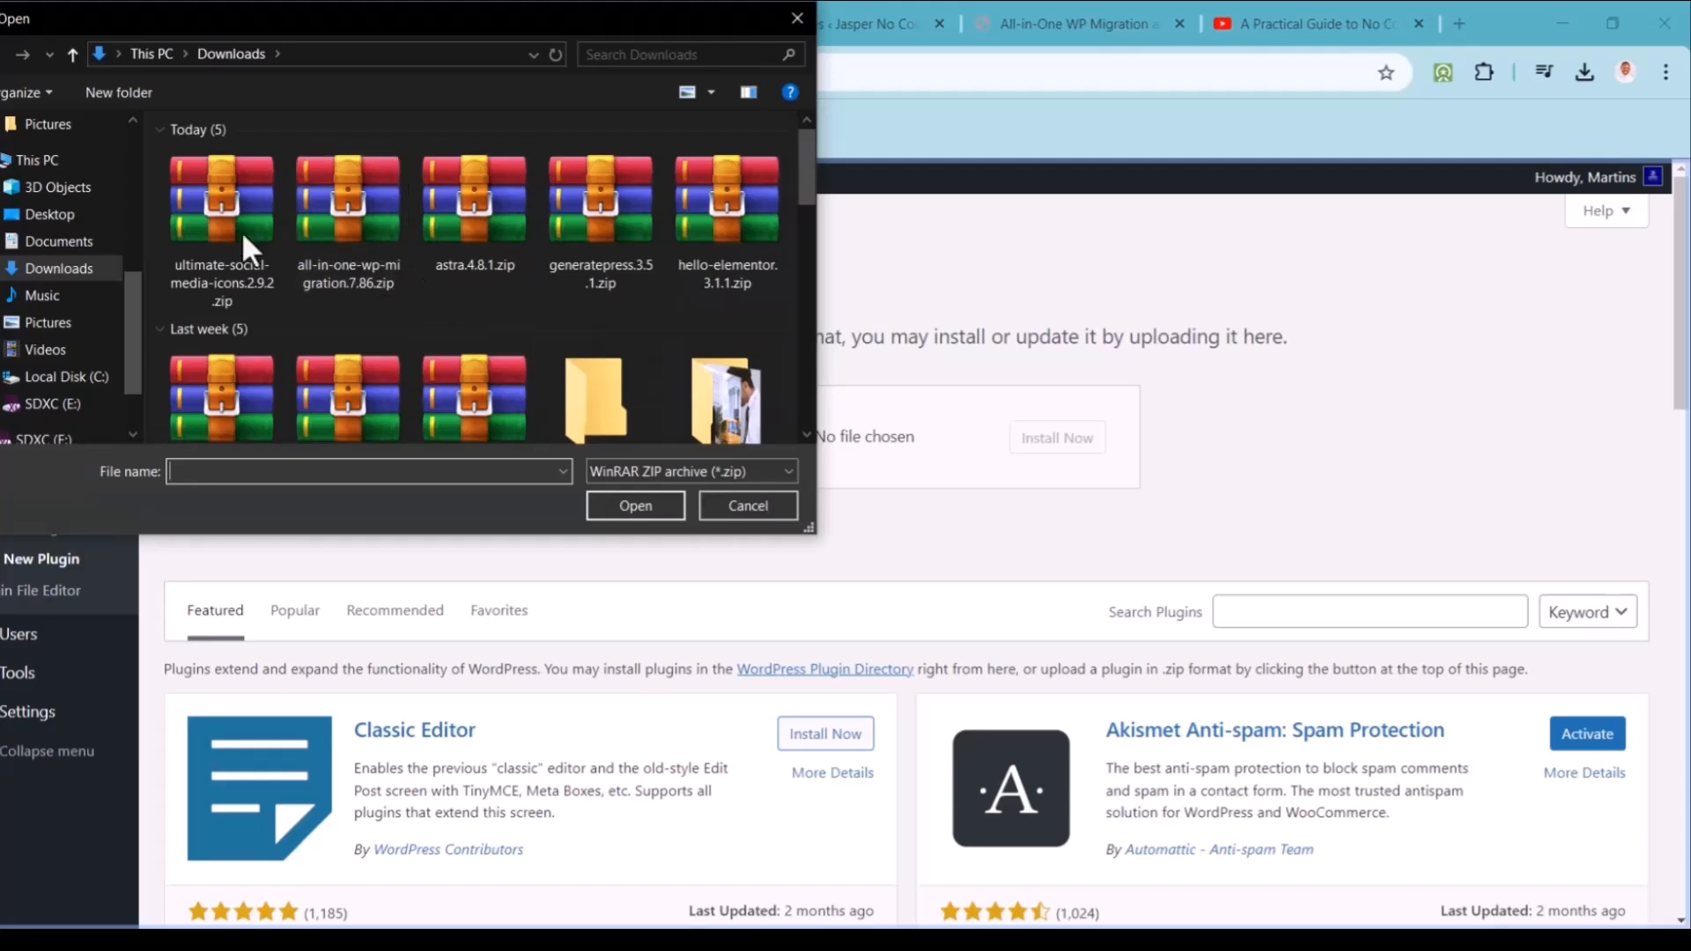
pyautogui.click(213, 227)
pyautogui.click(630, 506)
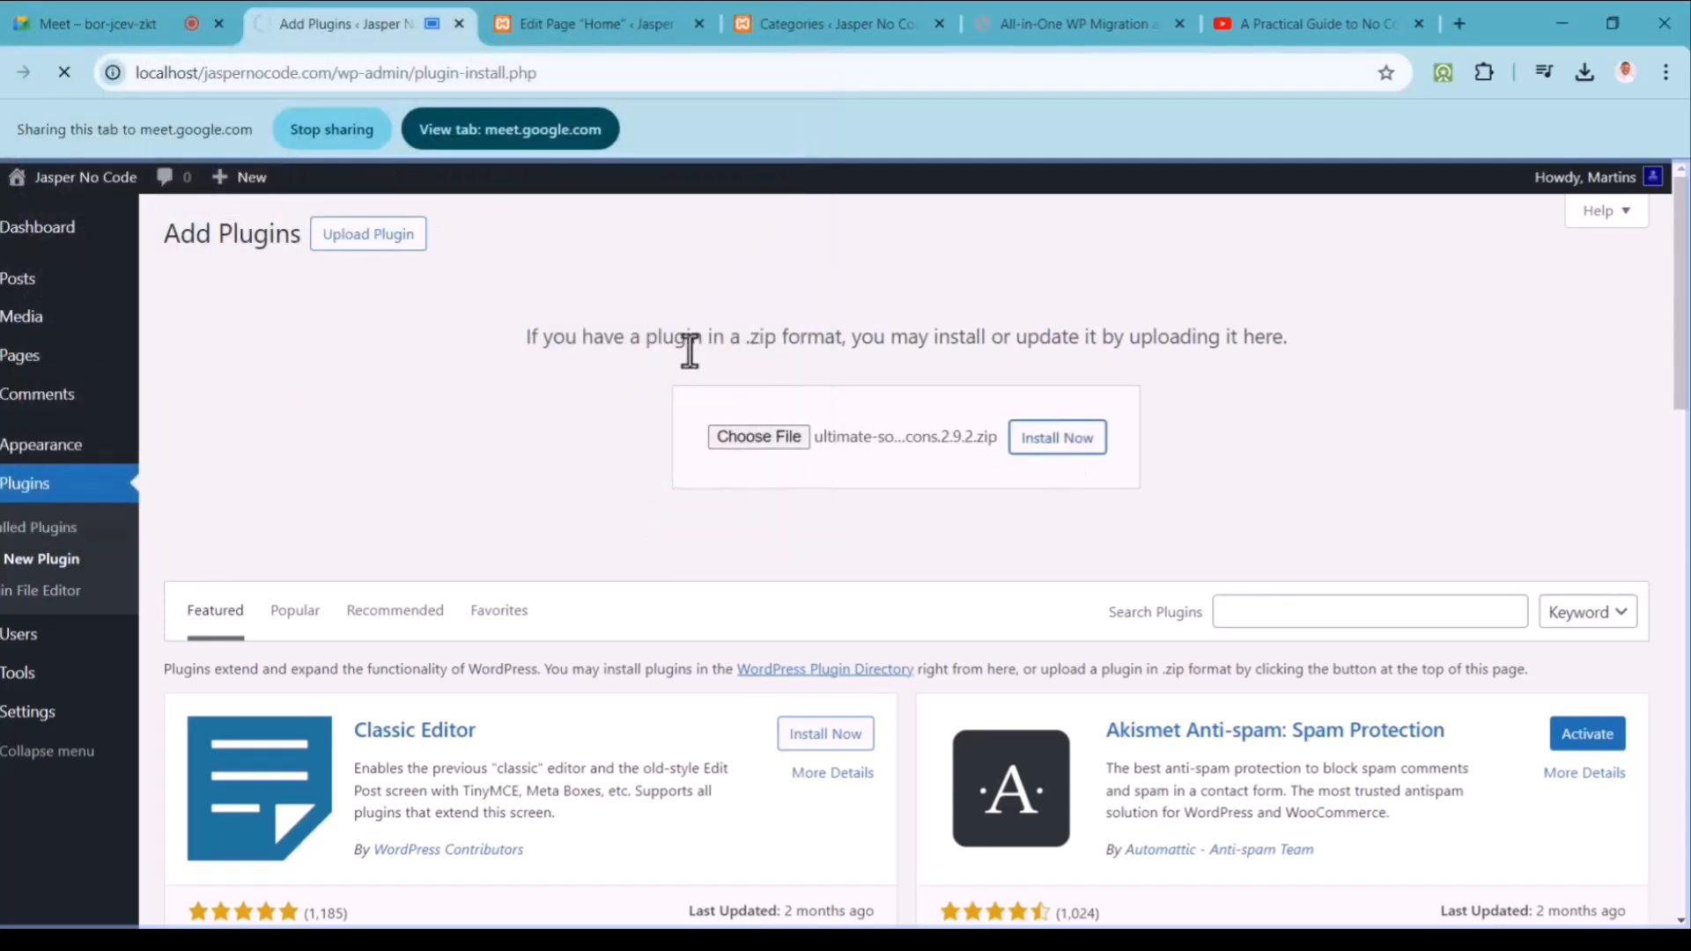
# Step: Activate the newly installed Ultimate Social Media Icons plugin
pyautogui.click(60, 19)
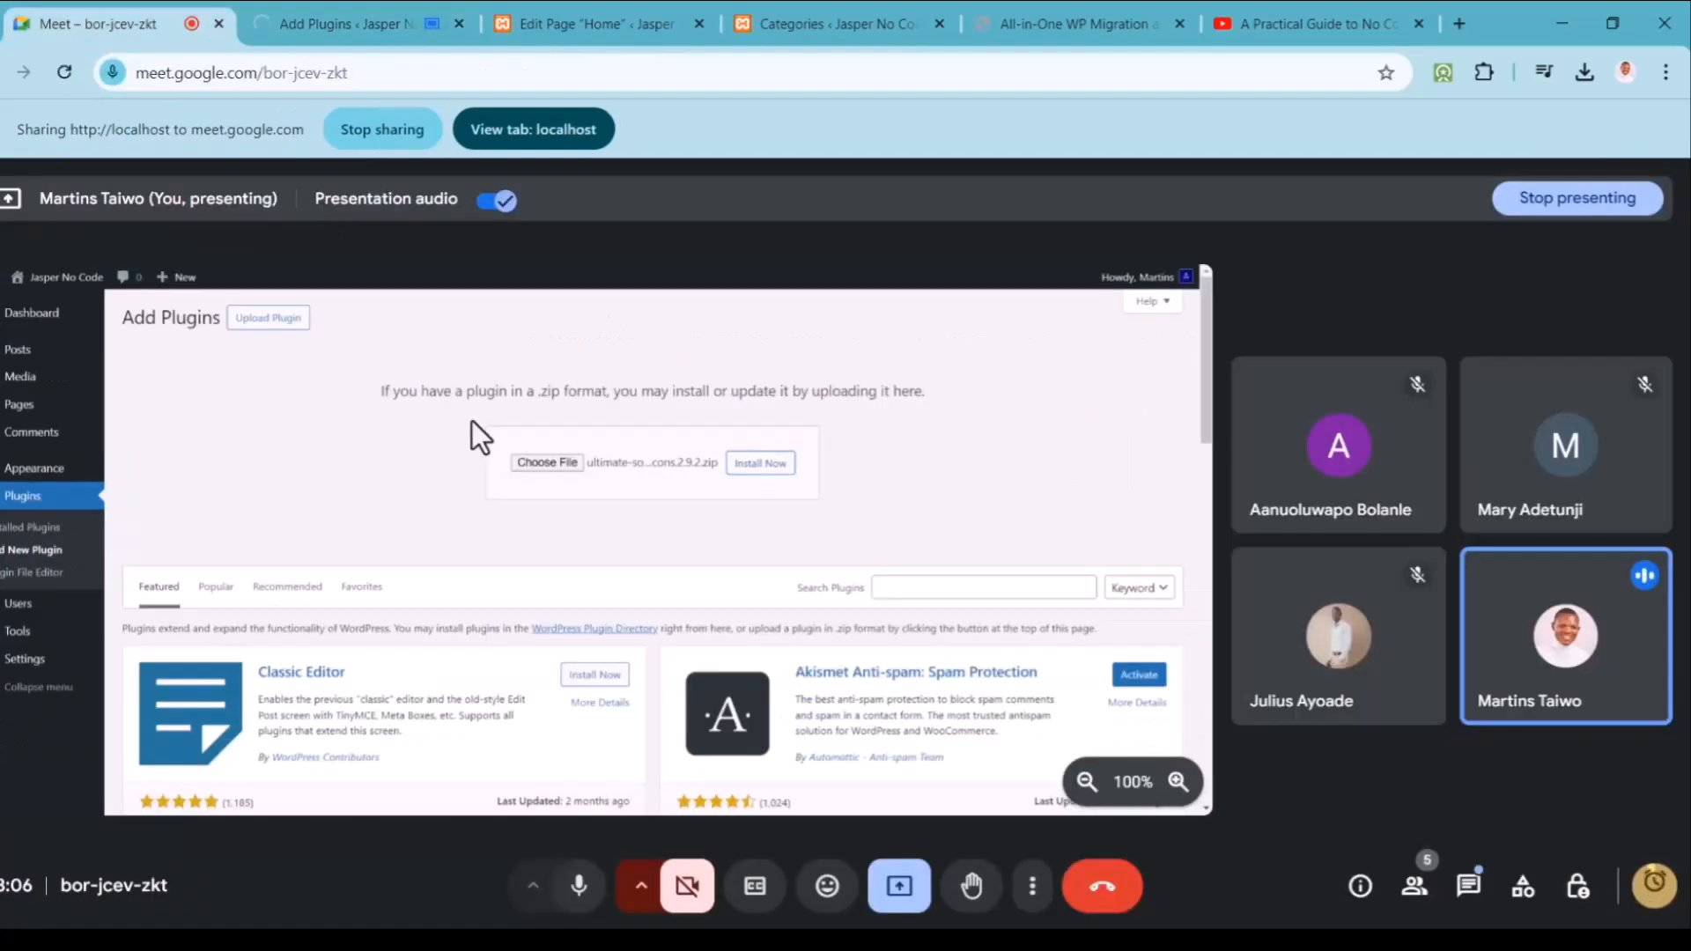
pyautogui.click(1655, 887)
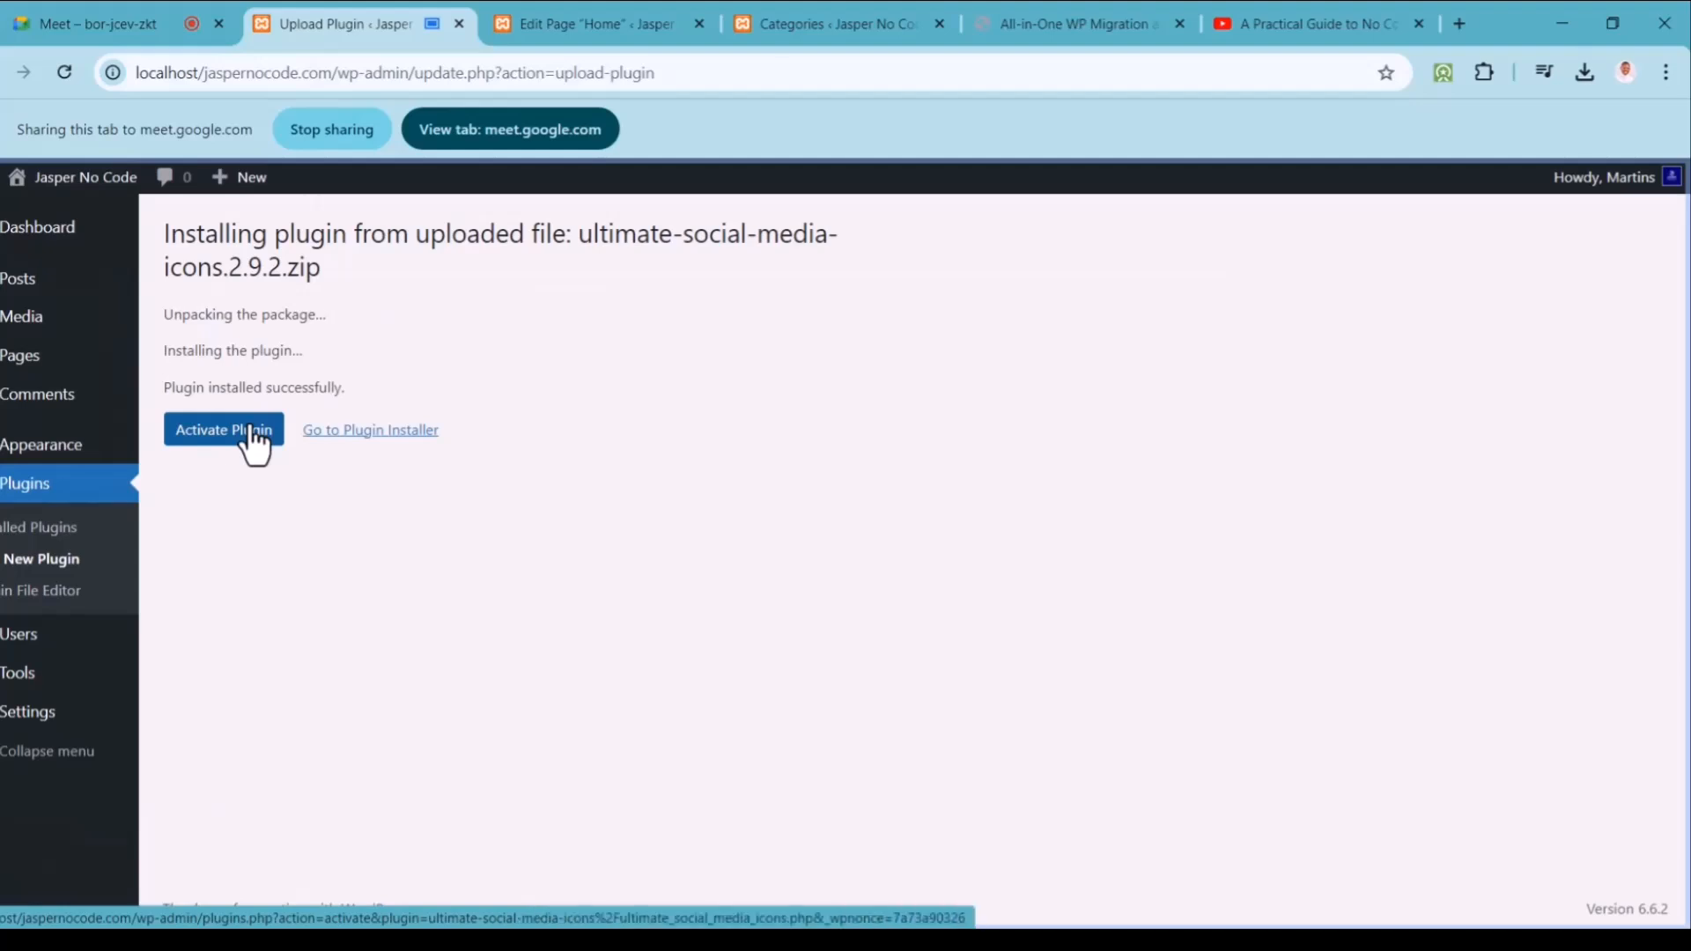
pyautogui.click(255, 440)
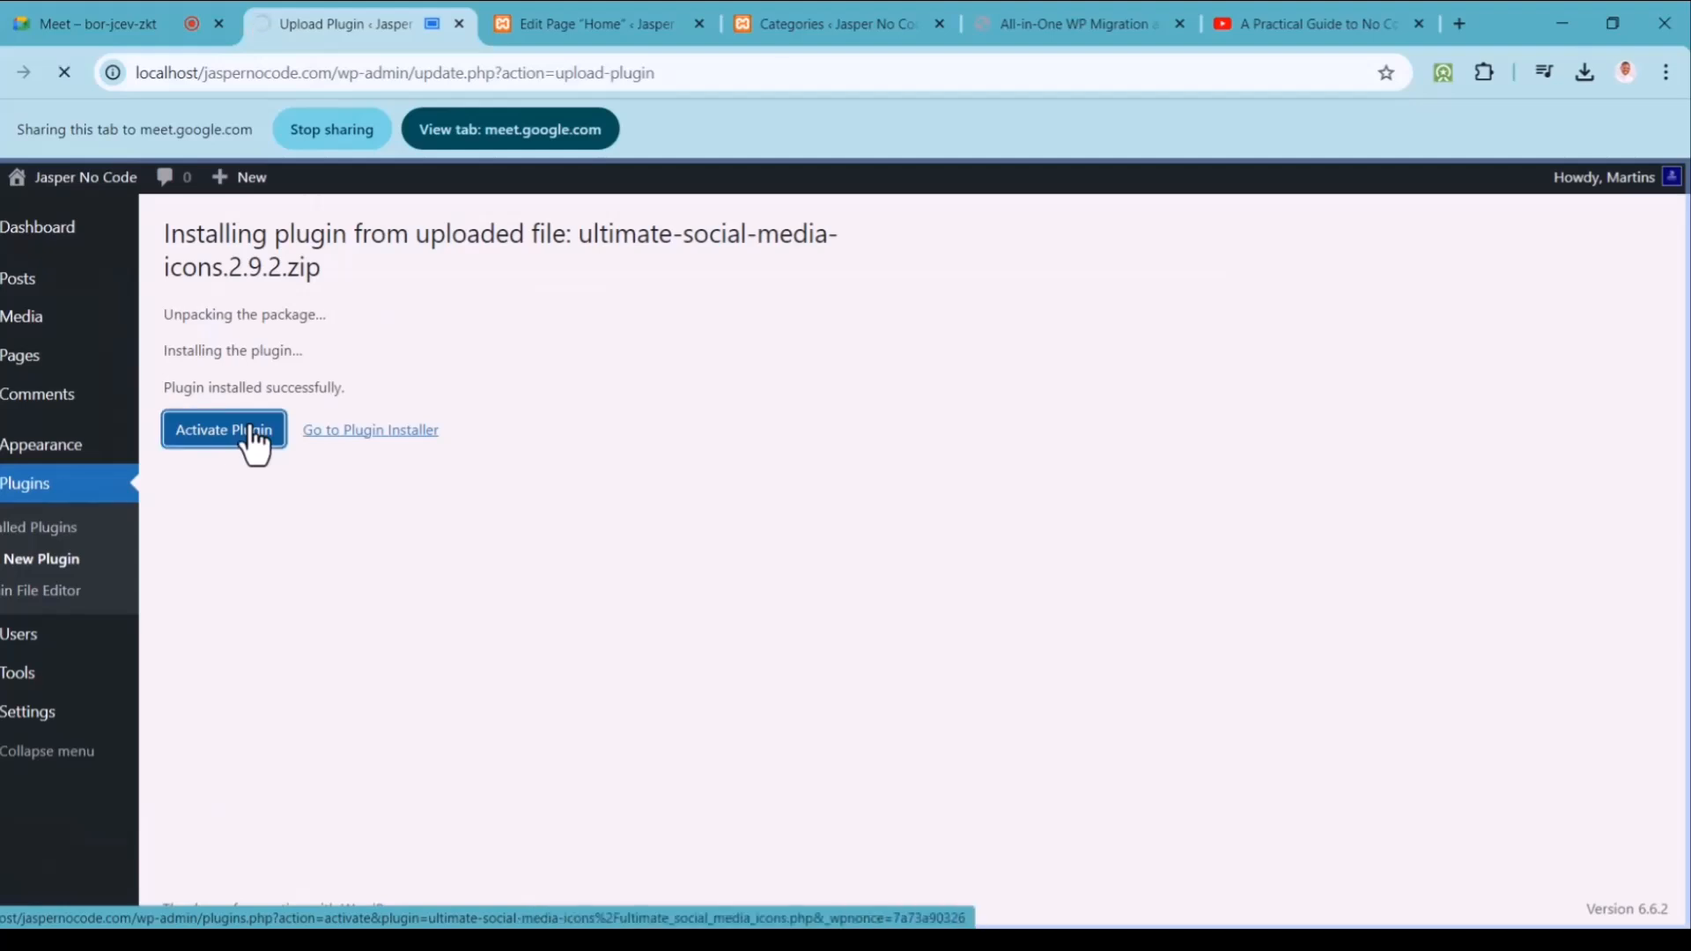
pyautogui.click(92, 27)
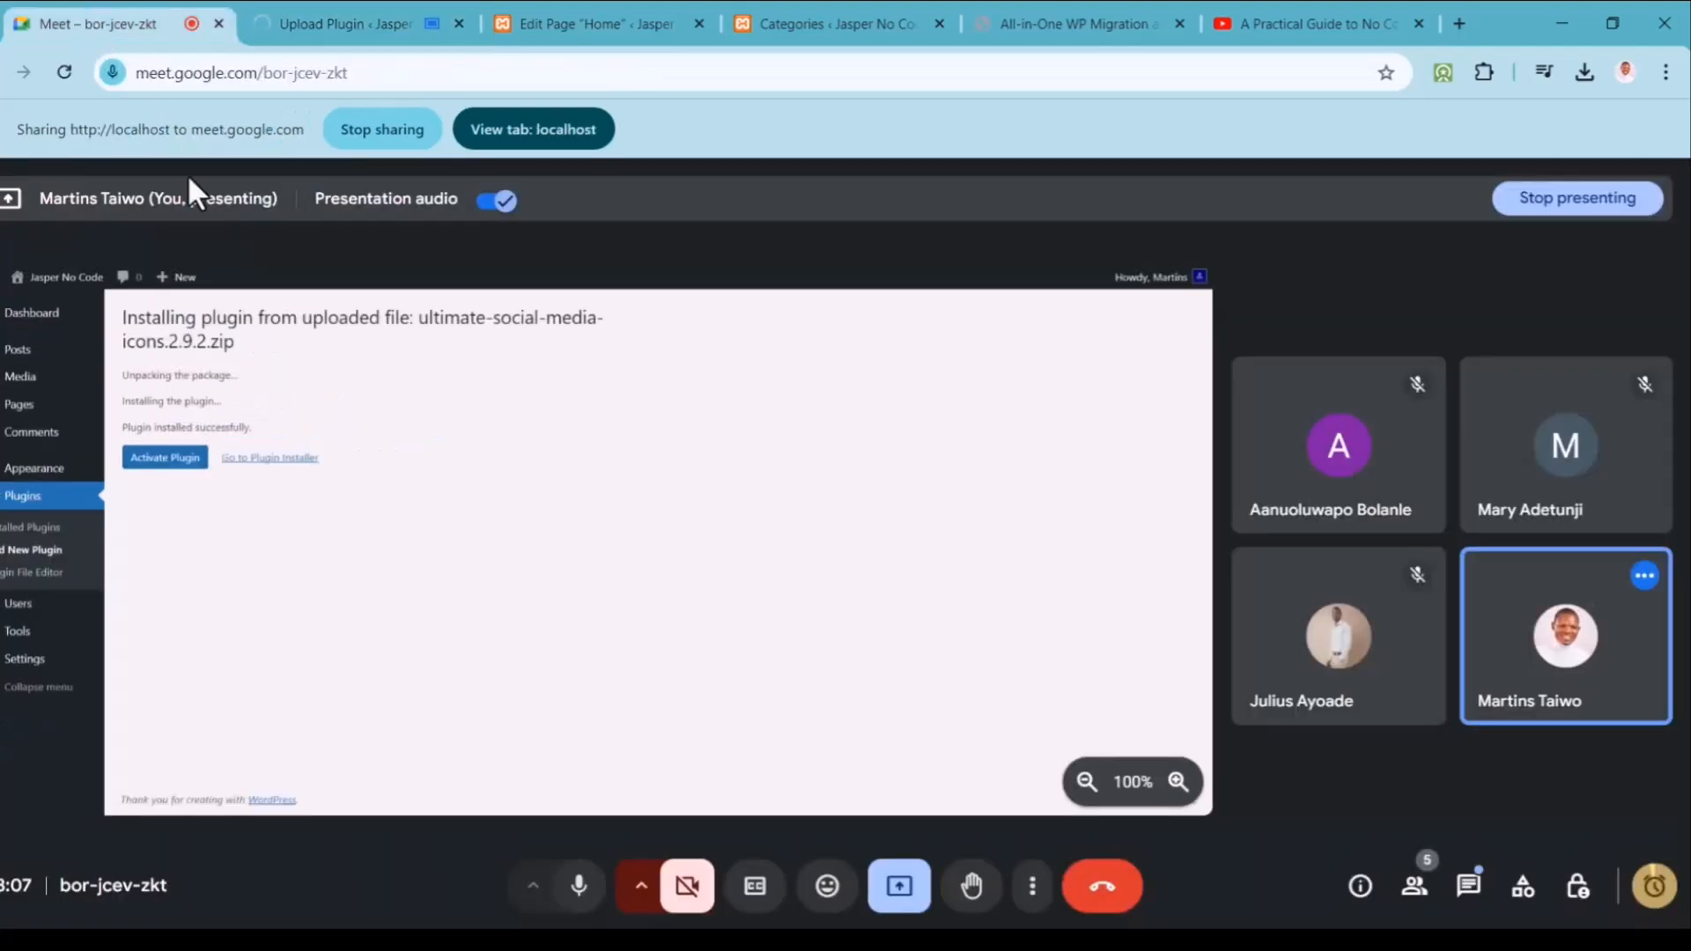
pyautogui.click(349, 5)
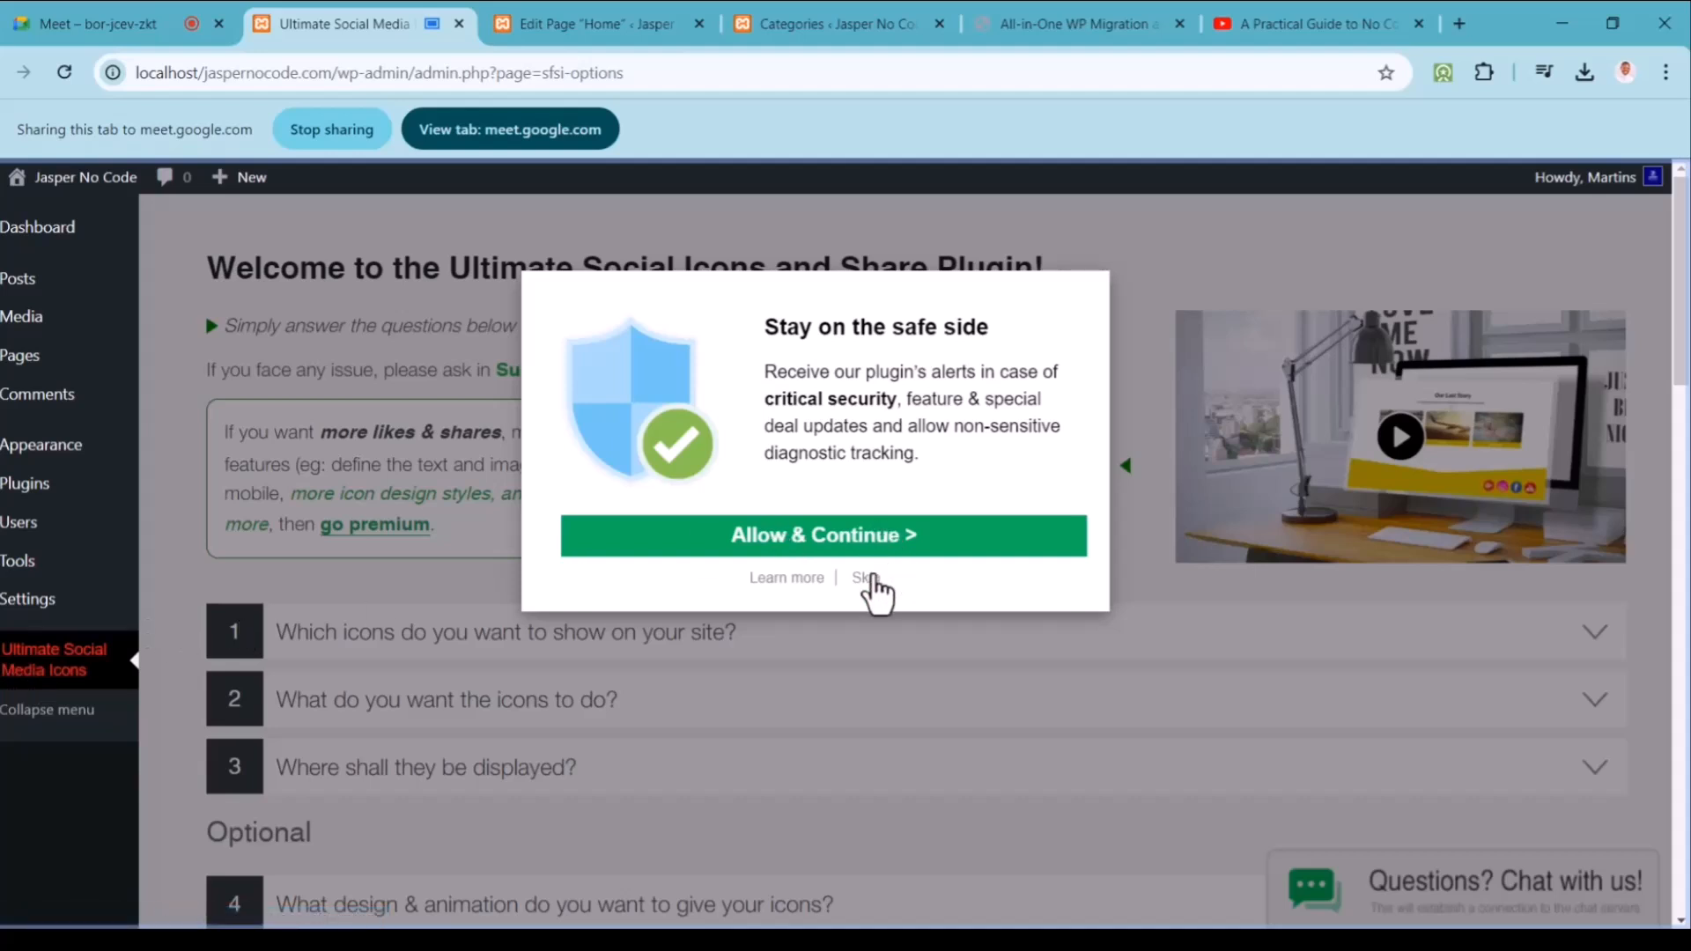
# Step: Skip the security-alerts prompt and review the 'Which icons do you want to show on your site?' checkboxes
pyautogui.click(863, 579)
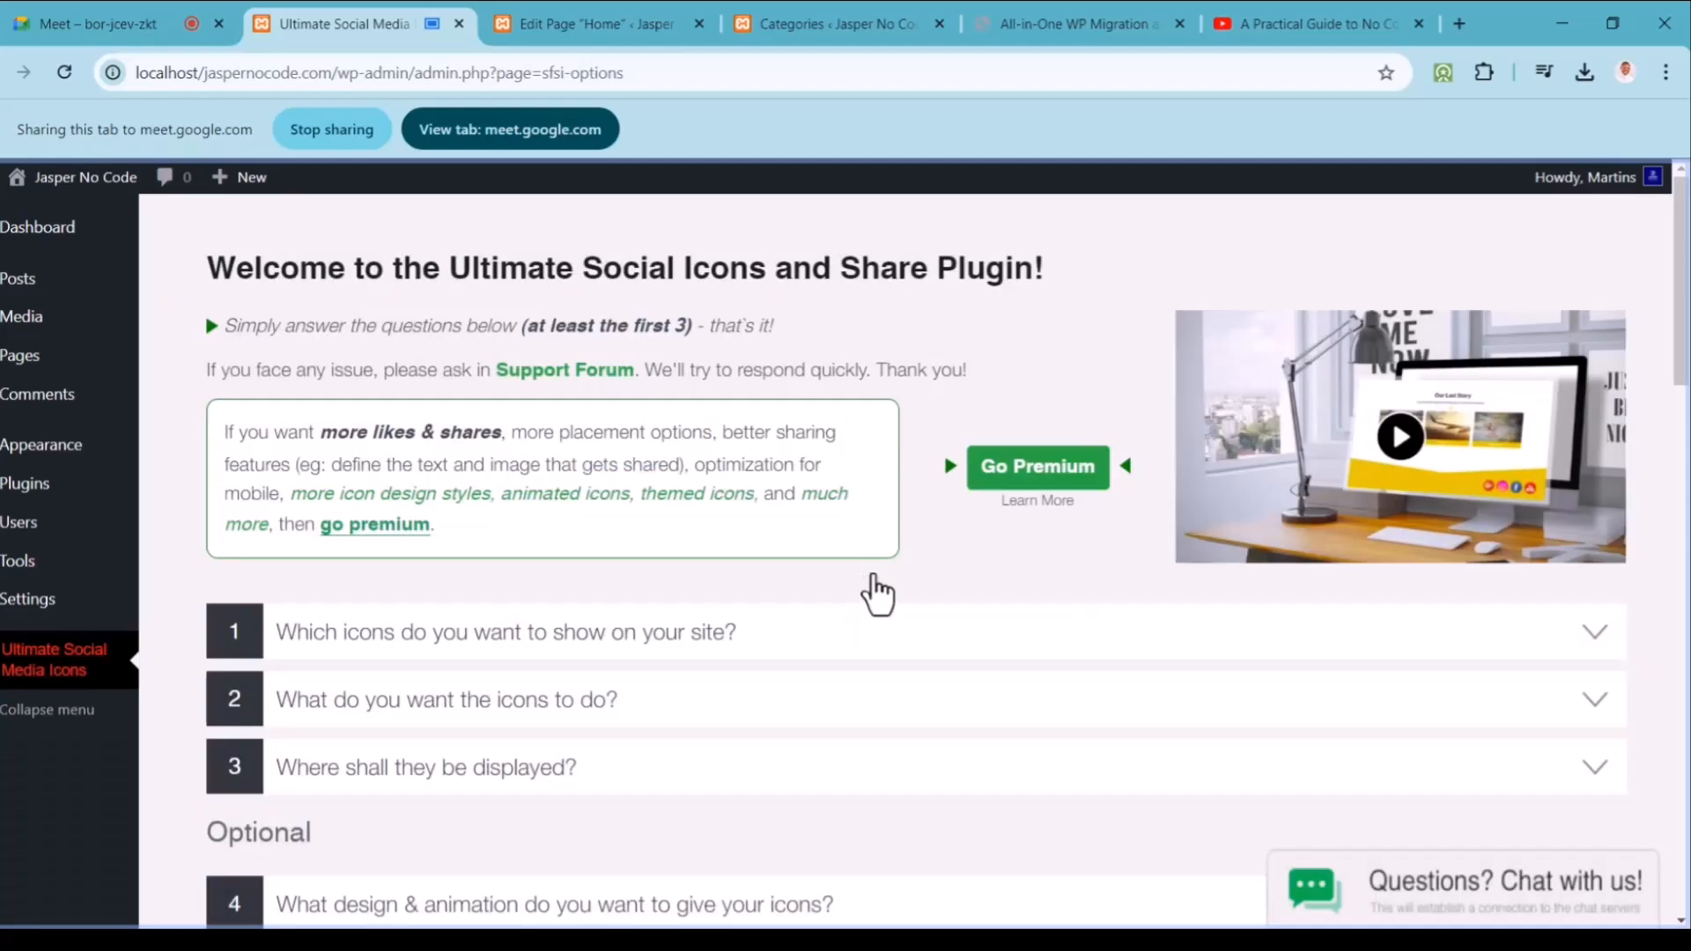
pyautogui.moveTo(1683, 352); pyautogui.dragTo(1664, 441)
pyautogui.click(1596, 315)
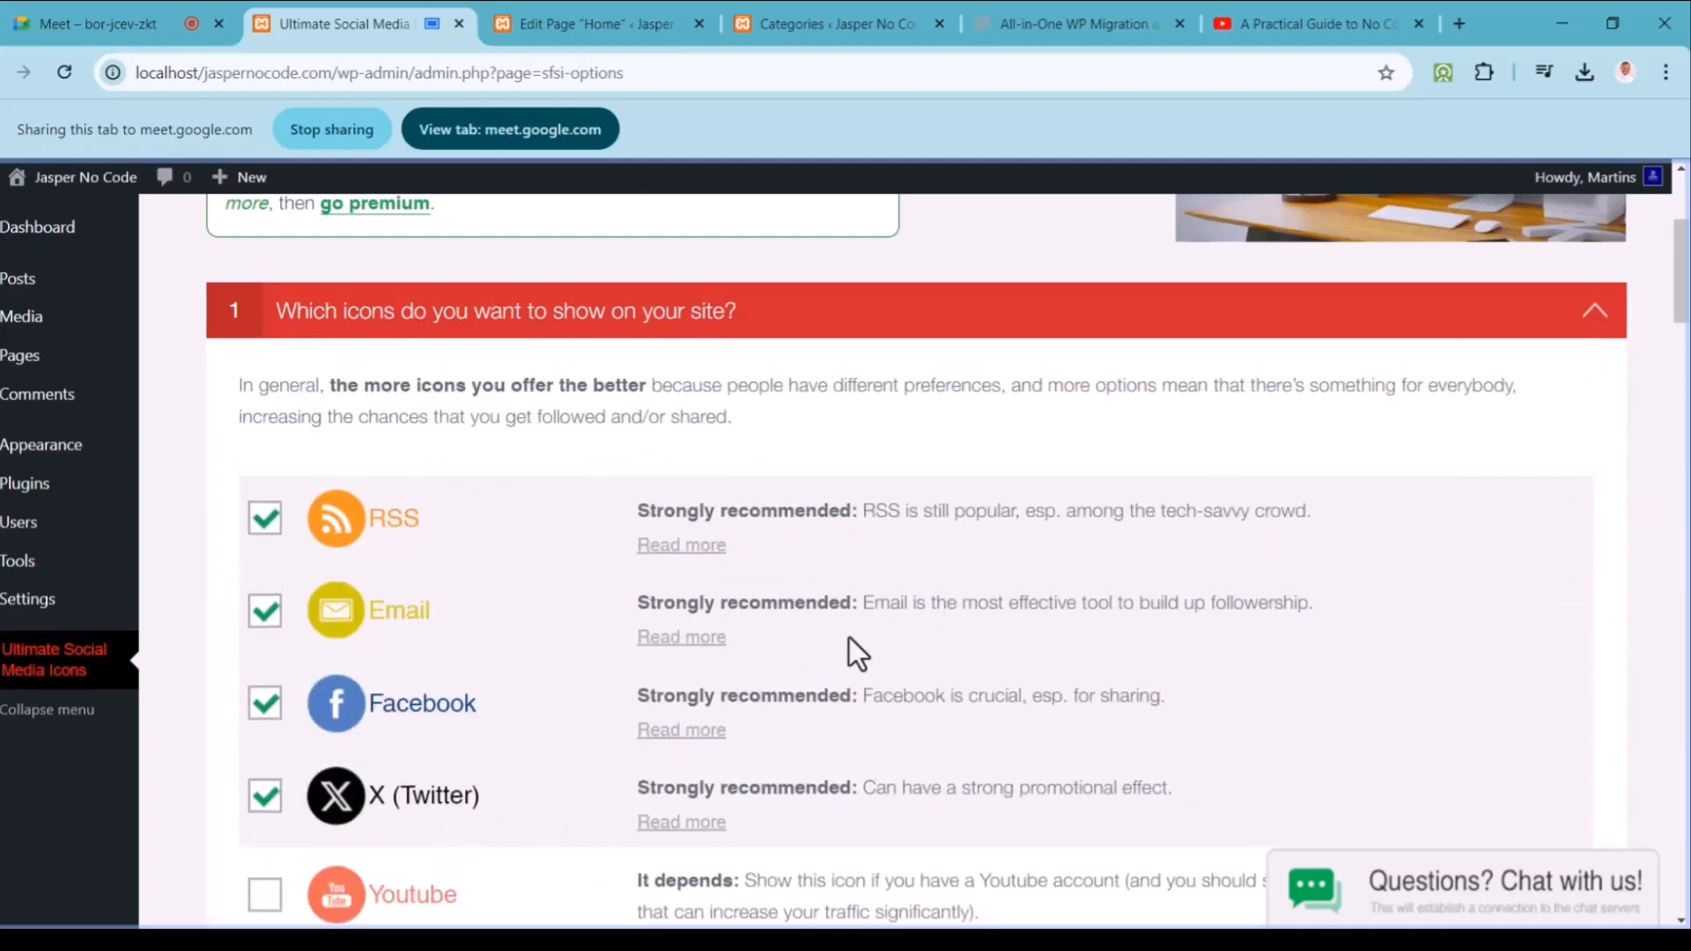
pyautogui.moveTo(1684, 310); pyautogui.dragTo(1683, 338)
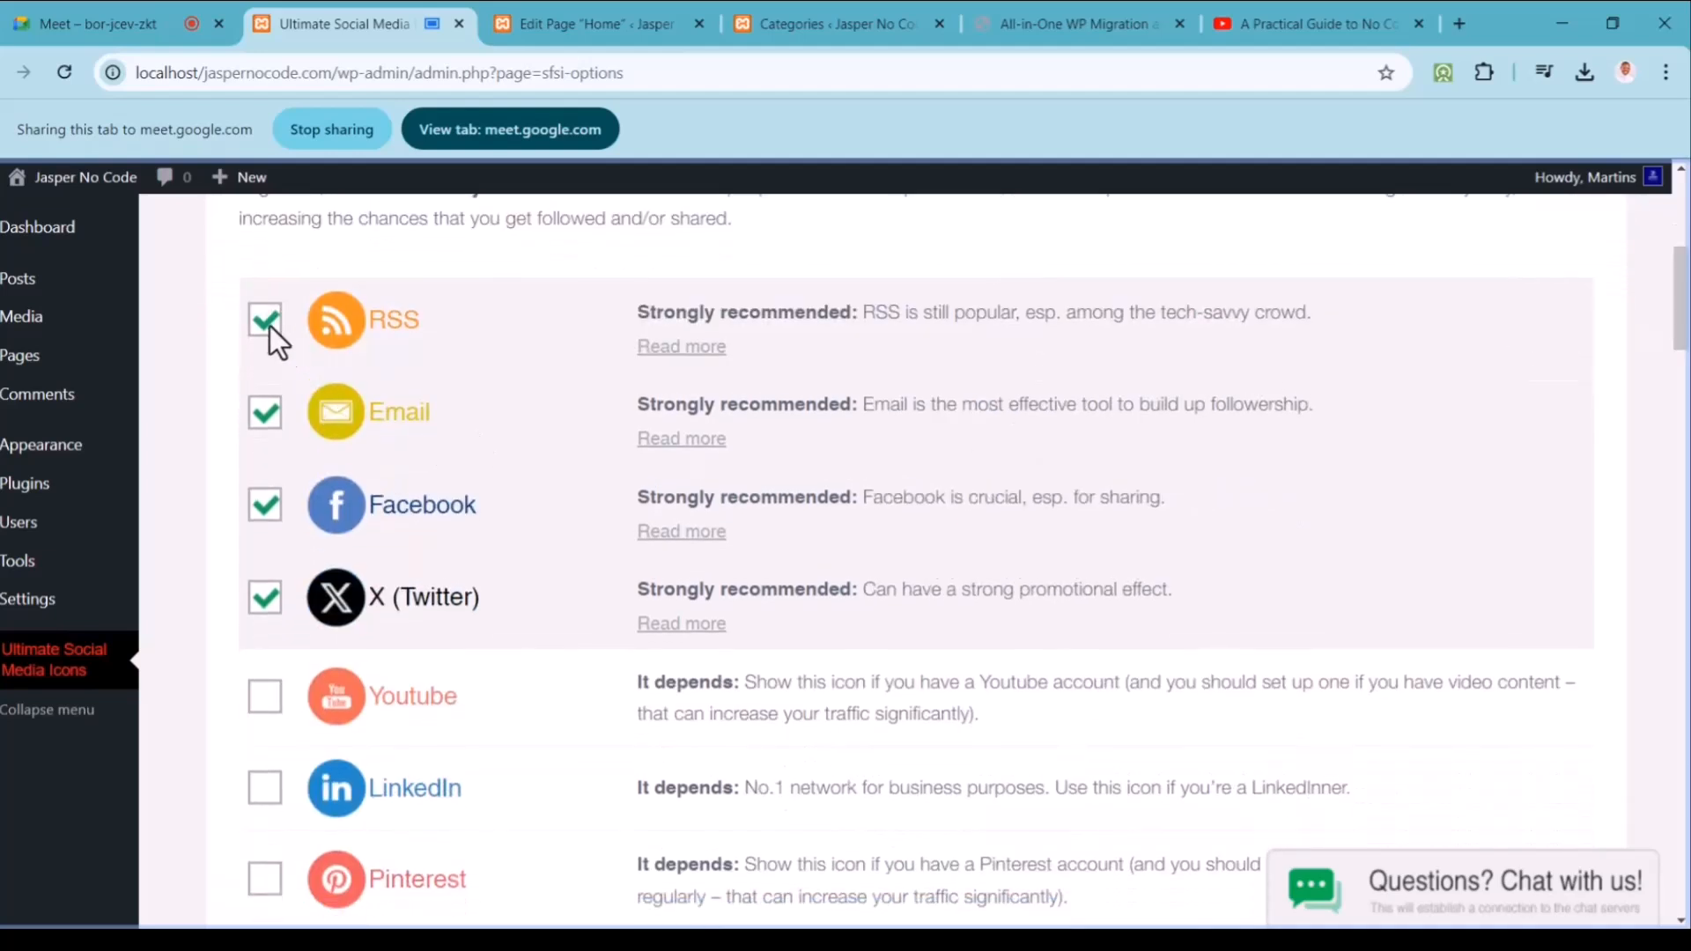
pyautogui.moveTo(1684, 292); pyautogui.dragTo(1678, 405)
pyautogui.scroll(2, 853, 445)
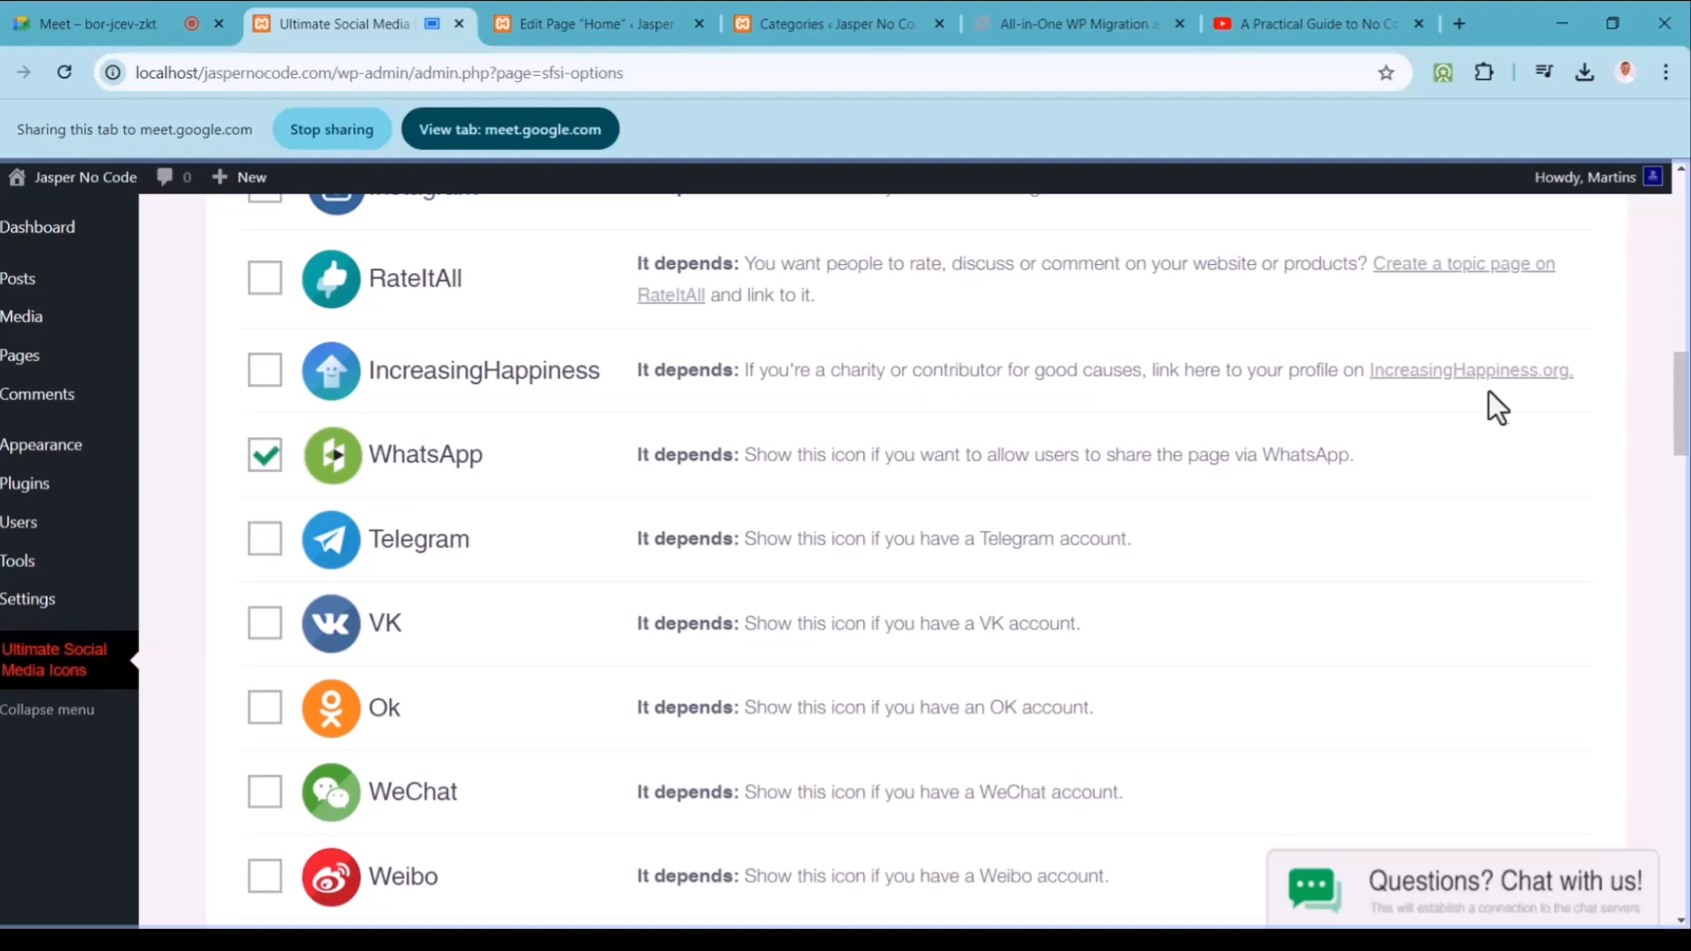
pyautogui.scroll(9, 1676, 377)
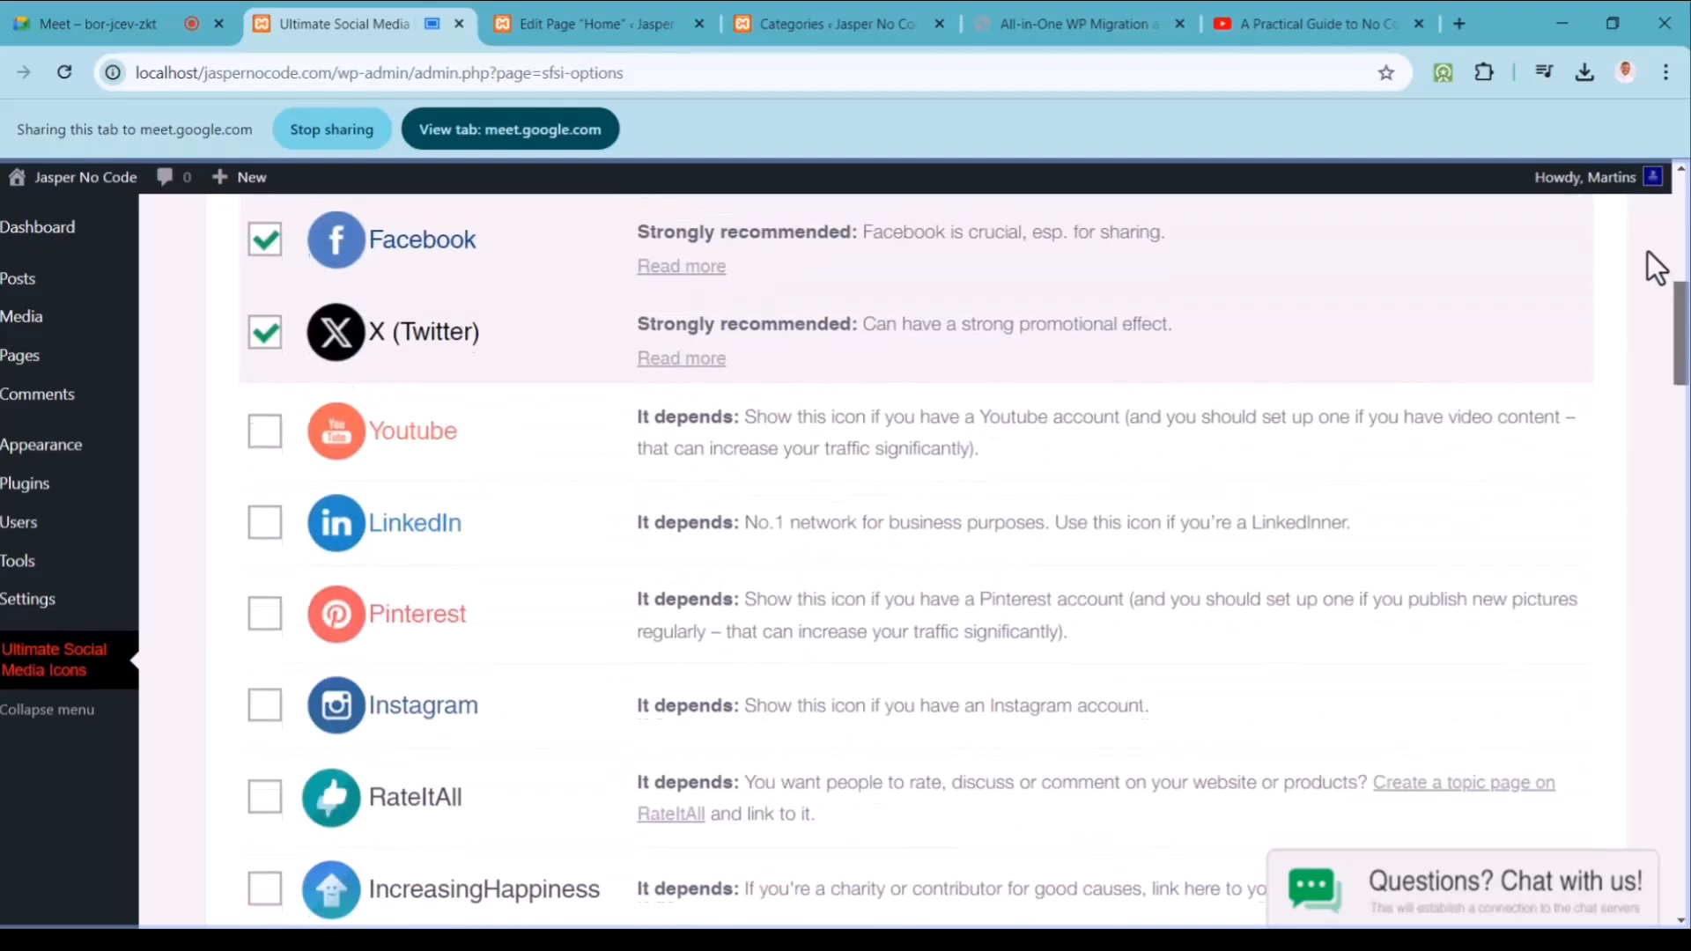
pyautogui.scroll(5, 1650, 218)
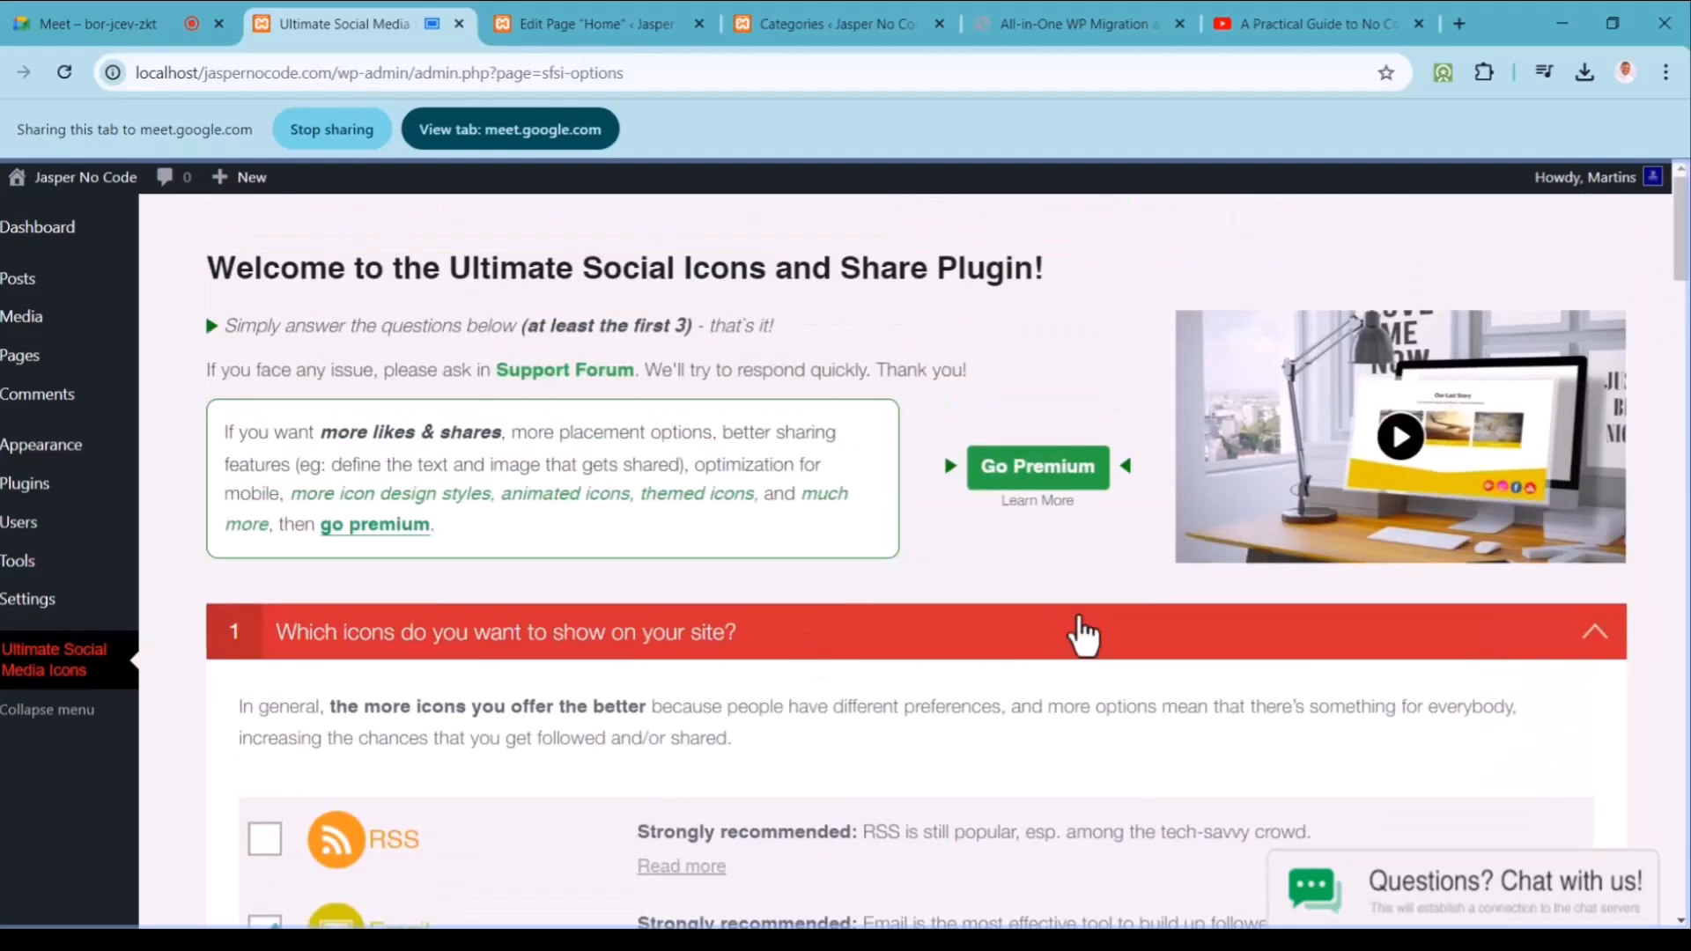
# Step: Review the icon selection and icon action sections, then save all Ultimate Social Media Icons settings
pyautogui.click(1081, 634)
pyautogui.click(795, 724)
pyautogui.click(996, 702)
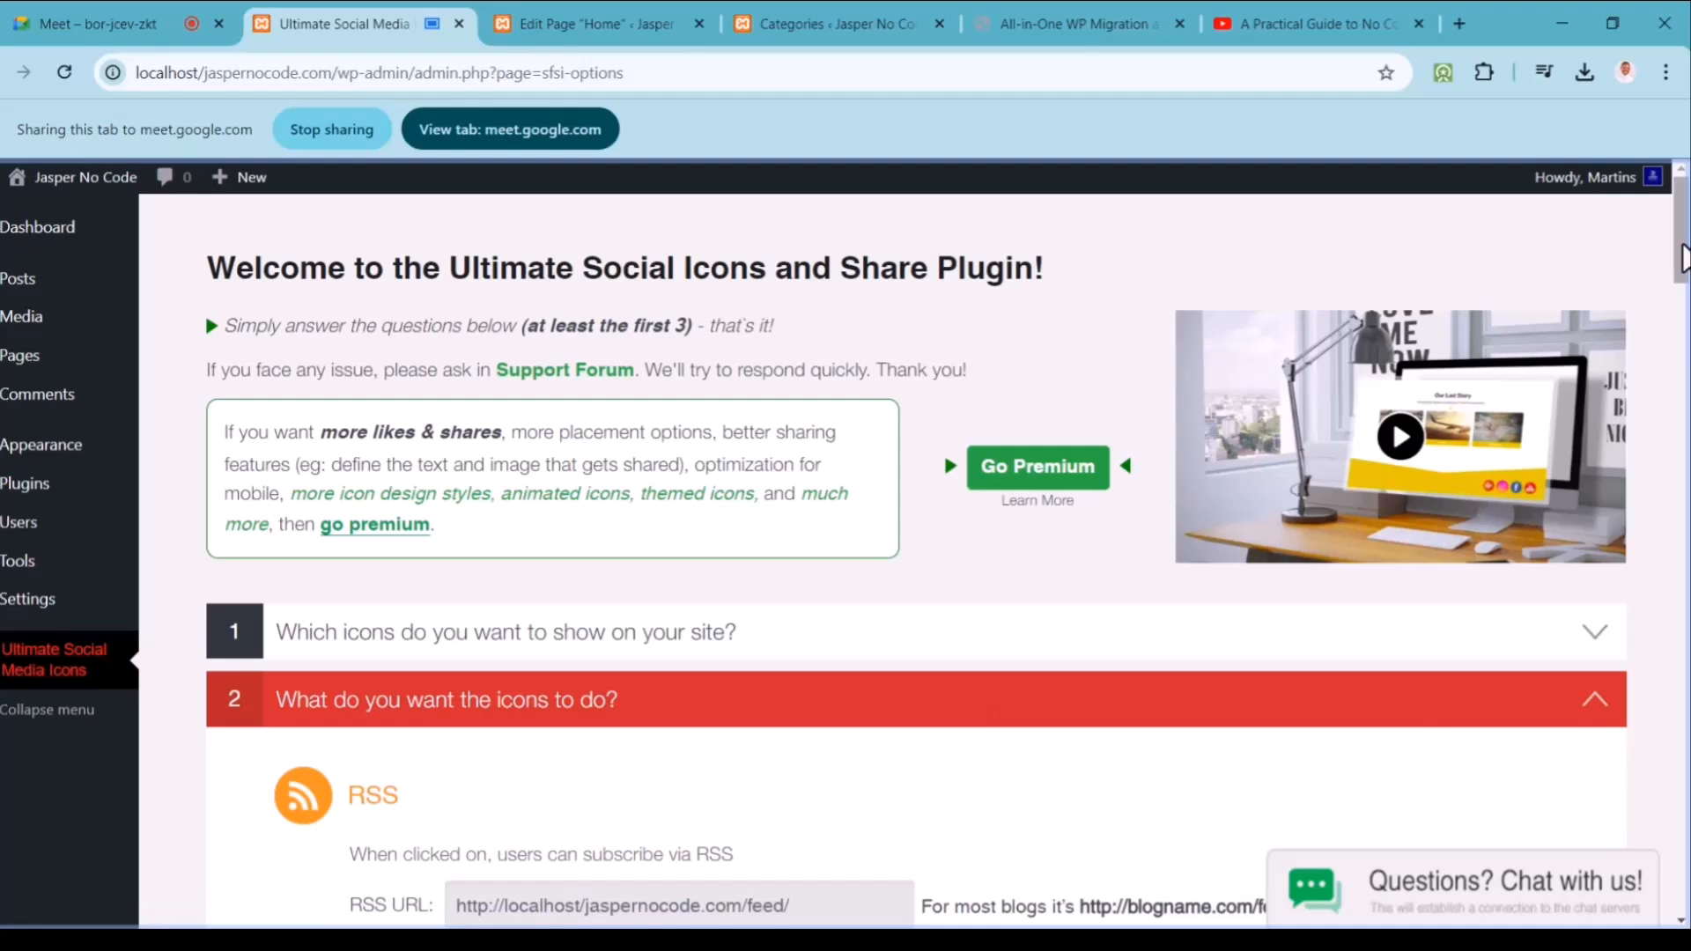
pyautogui.moveTo(1682, 286); pyautogui.dragTo(1685, 407)
pyautogui.scroll(-5, 1669, 249)
pyautogui.scroll(5, 1669, 248)
pyautogui.moveTo(1661, 232); pyautogui.dragTo(1665, 215)
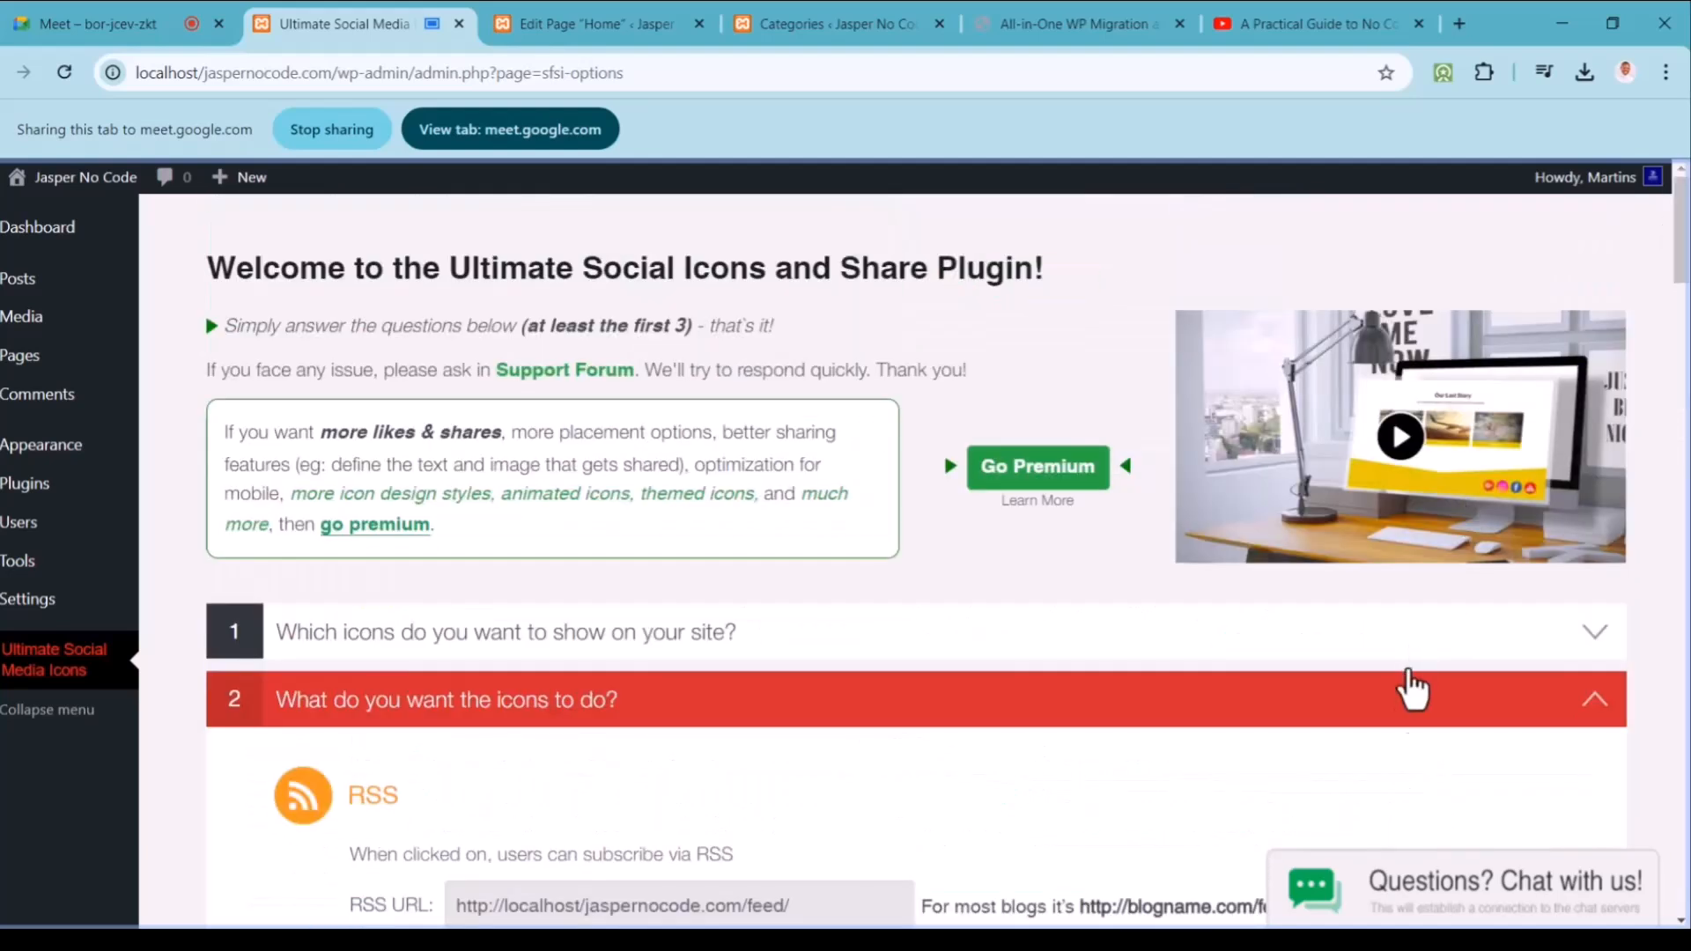
pyautogui.click(1408, 709)
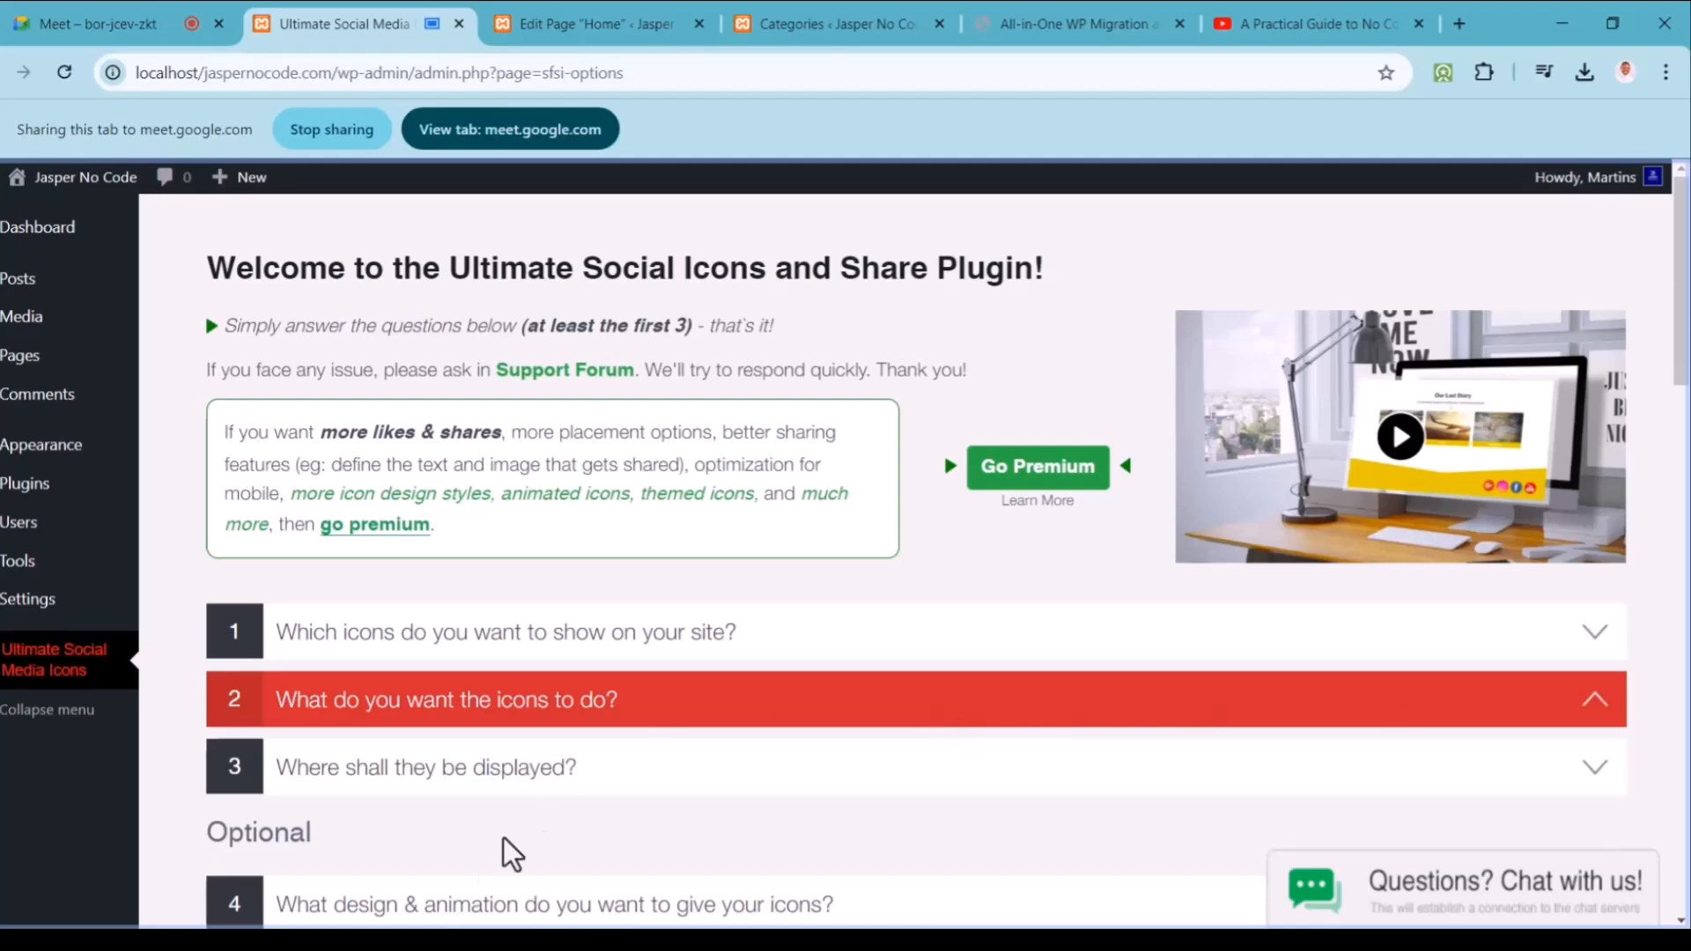
pyautogui.moveTo(1680, 339); pyautogui.dragTo(1646, 574)
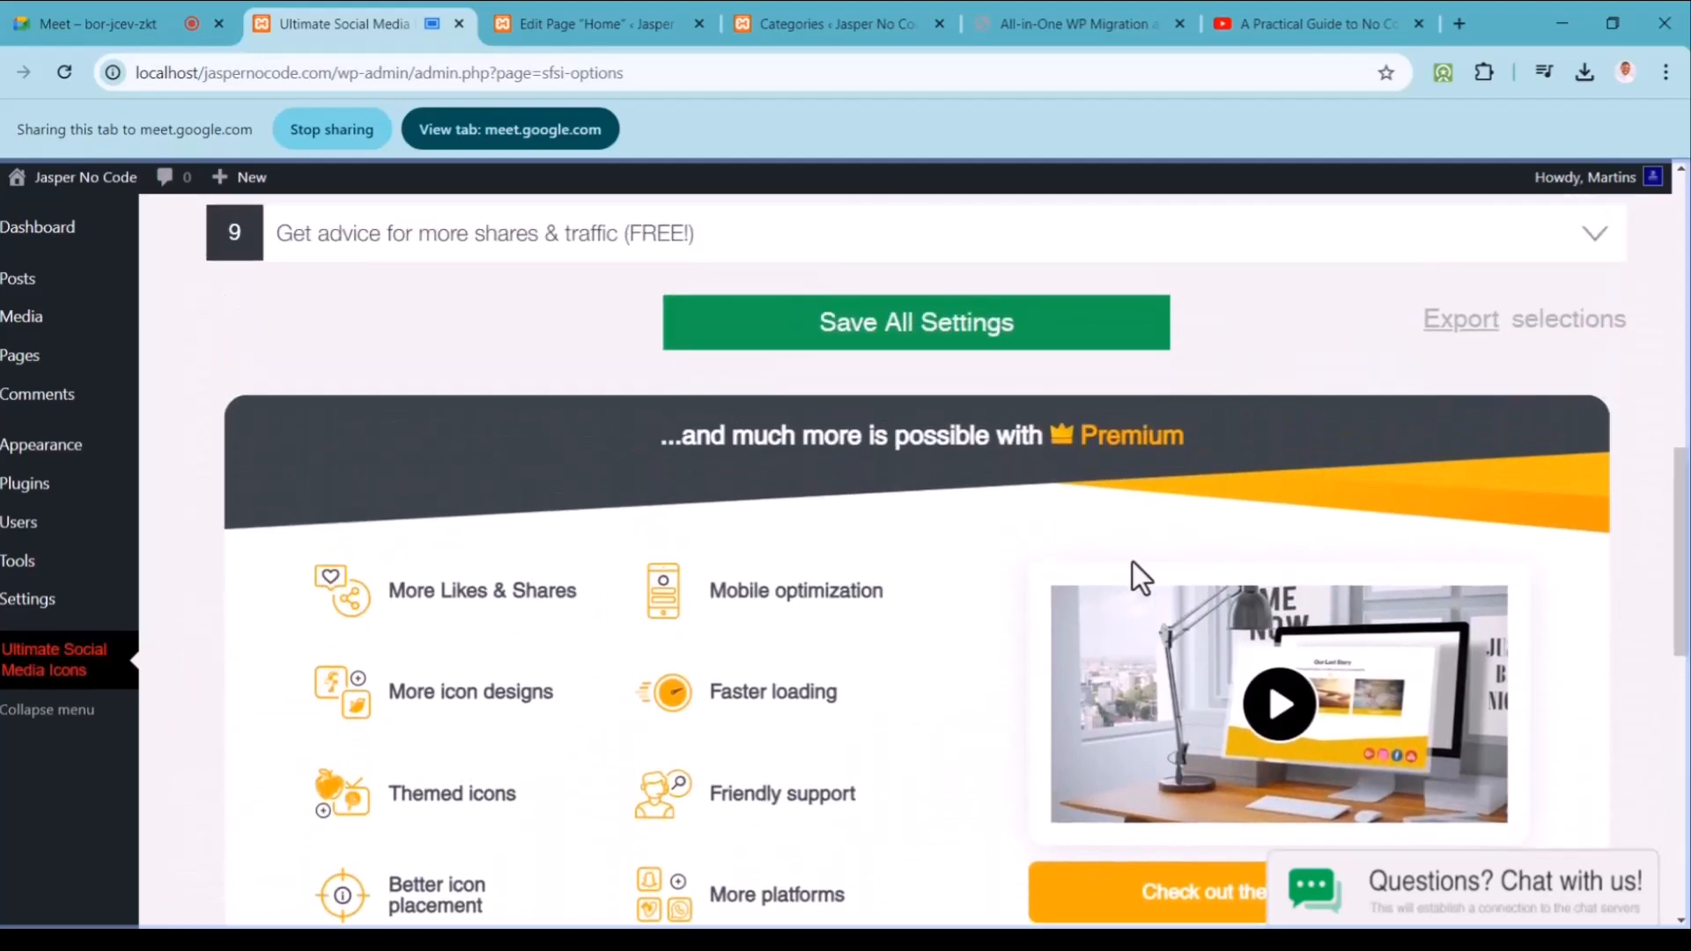
pyautogui.click(872, 325)
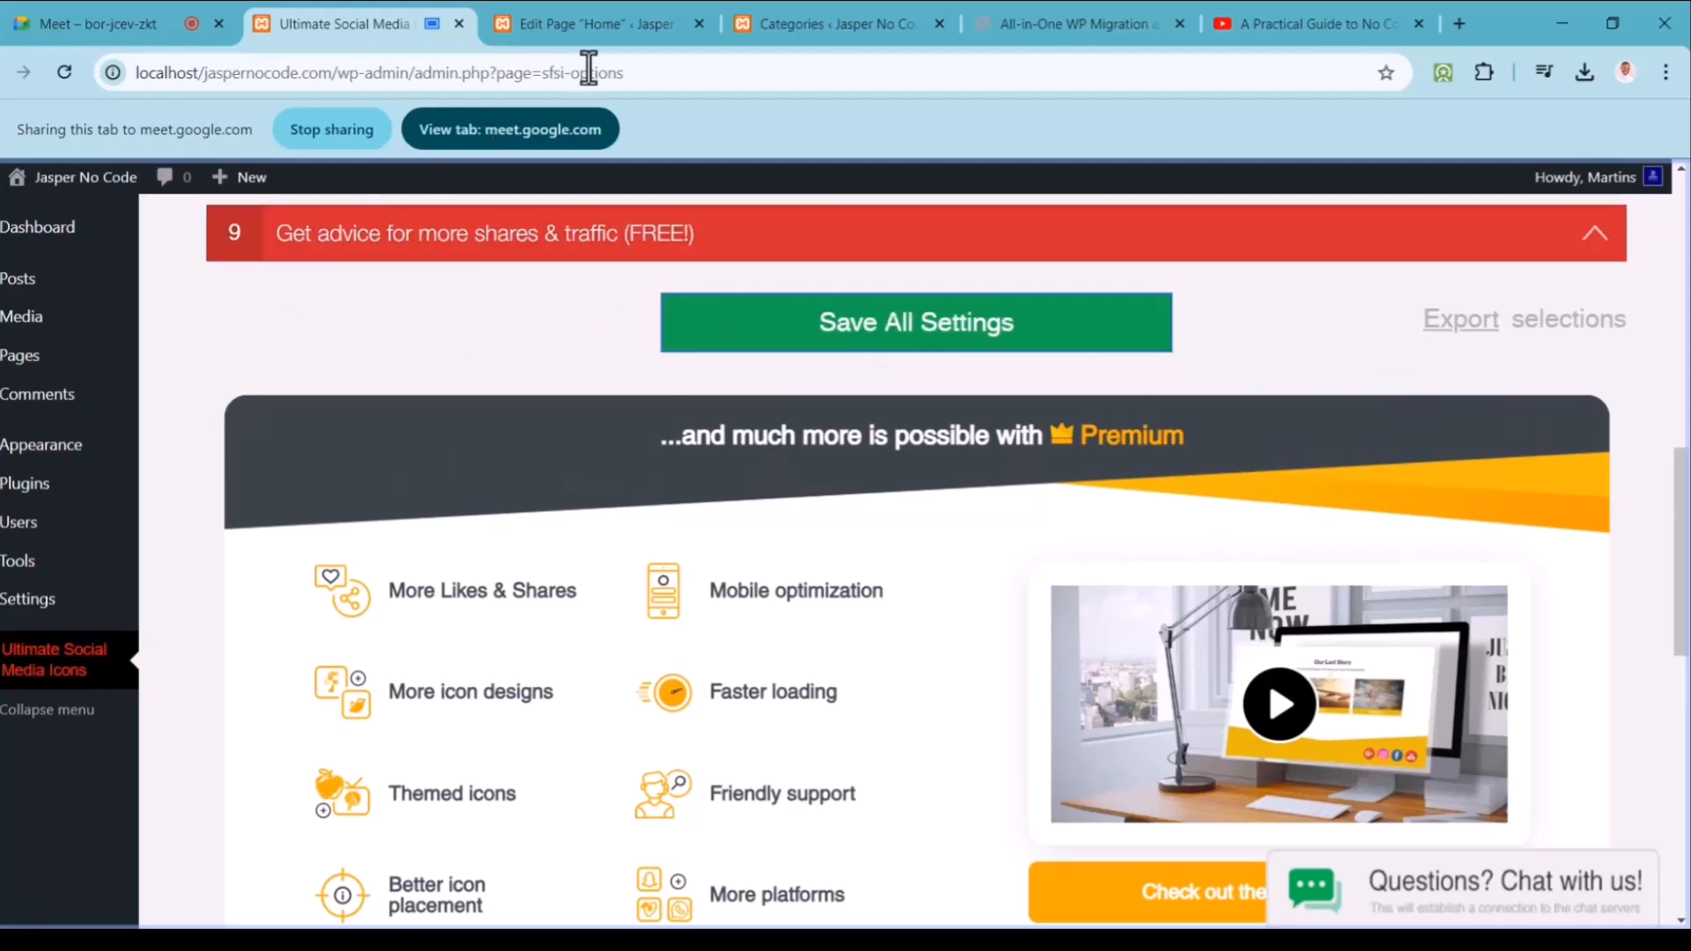
# Step: From All Posts, view the No Code Advanced Class Overview post on the live site
pyautogui.click(837, 16)
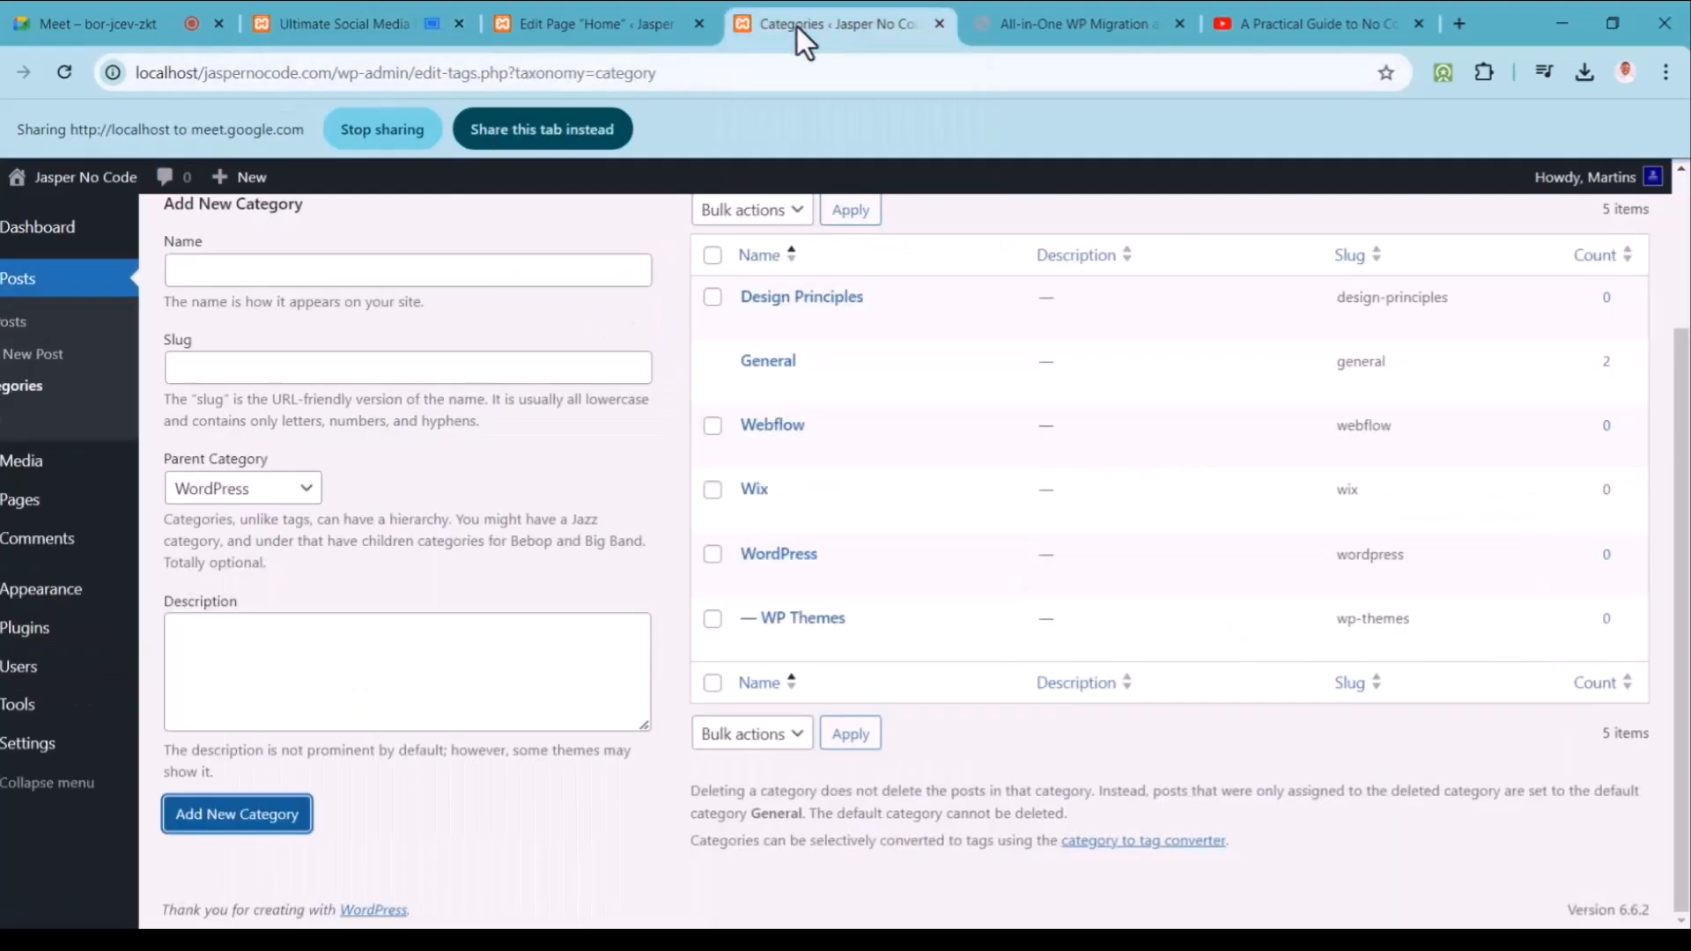
pyautogui.click(40, 324)
pyautogui.click(567, 135)
pyautogui.click(368, 113)
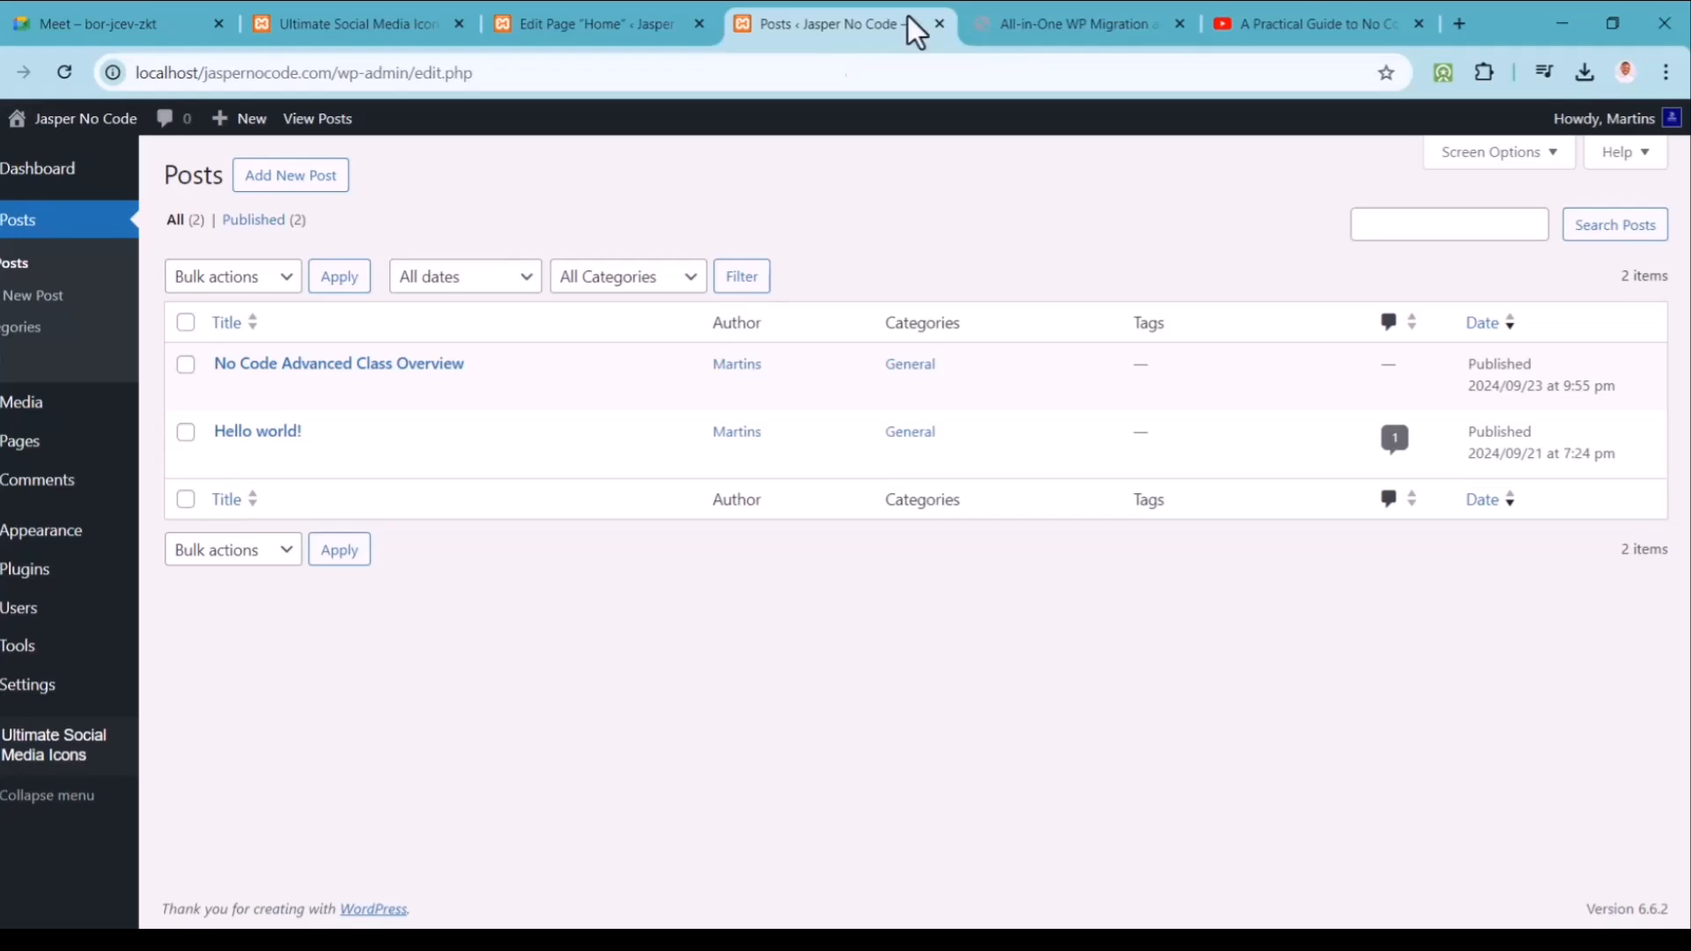
pyautogui.click(1055, 16)
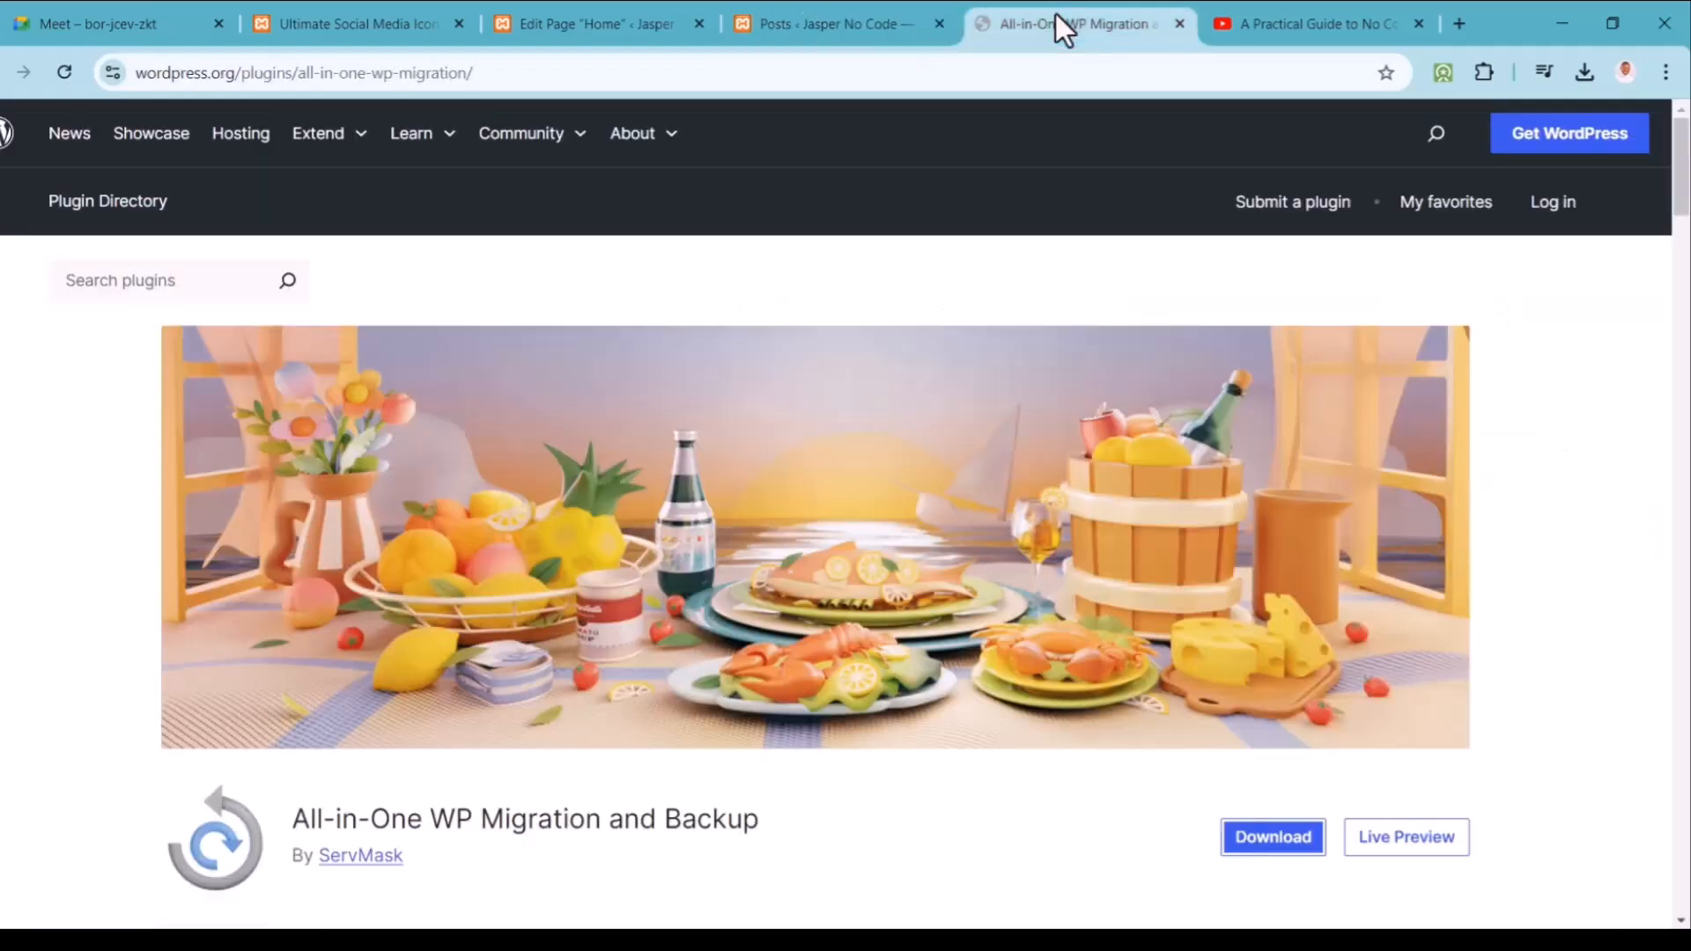
pyautogui.click(879, 9)
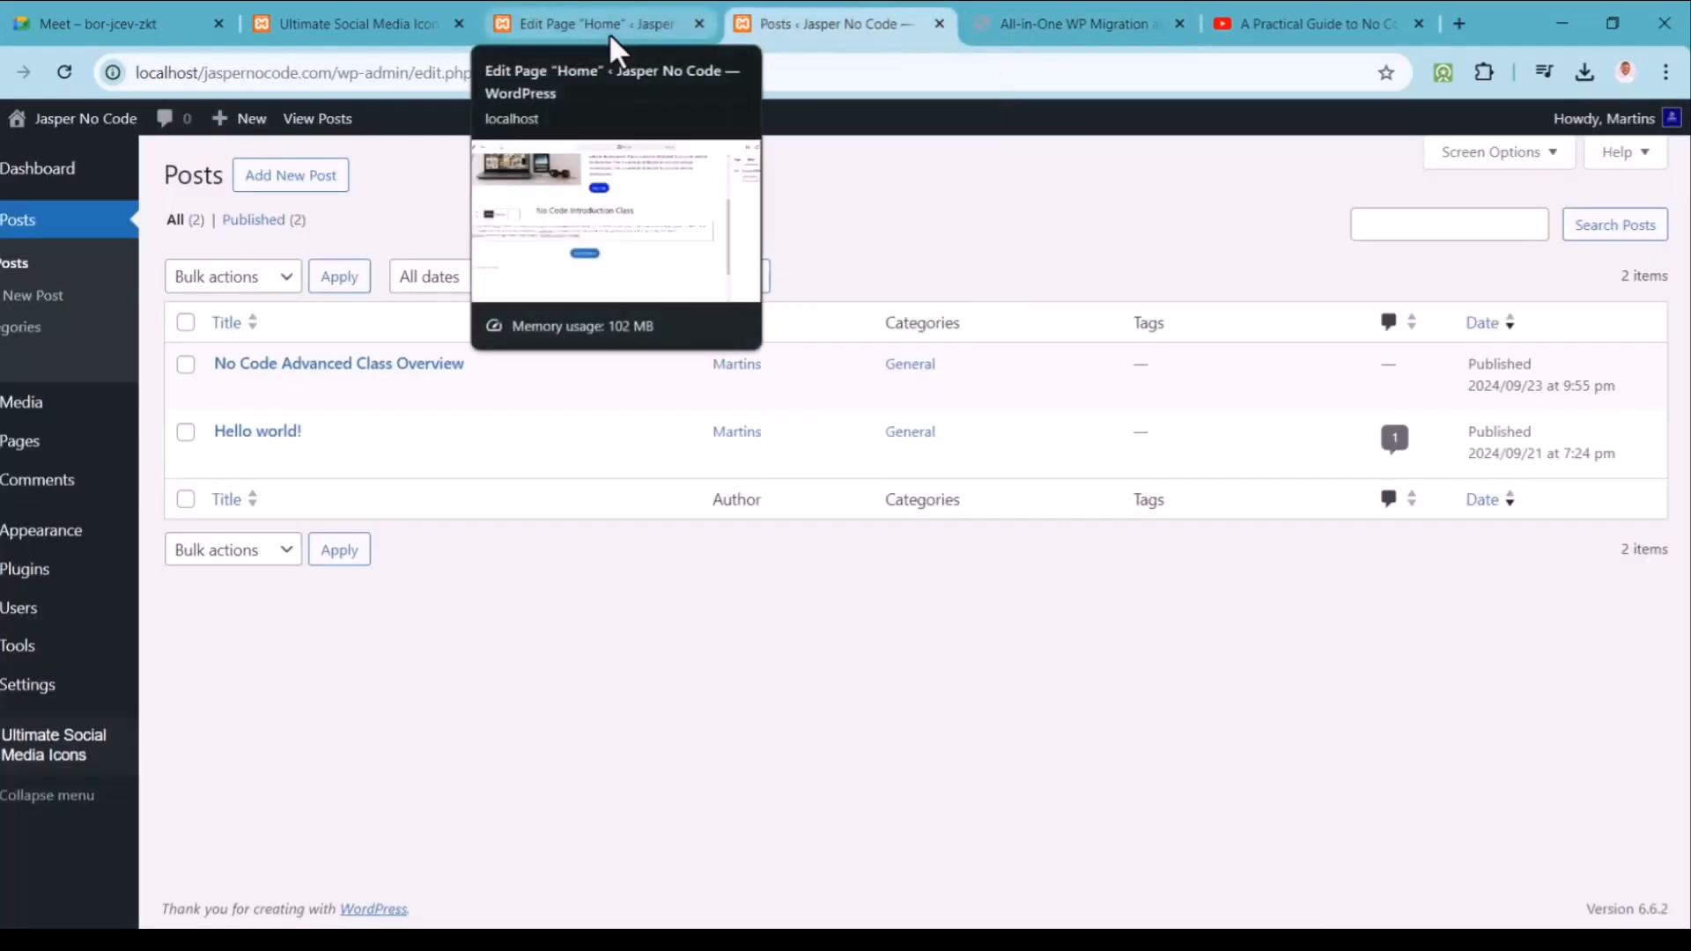
pyautogui.click(614, 48)
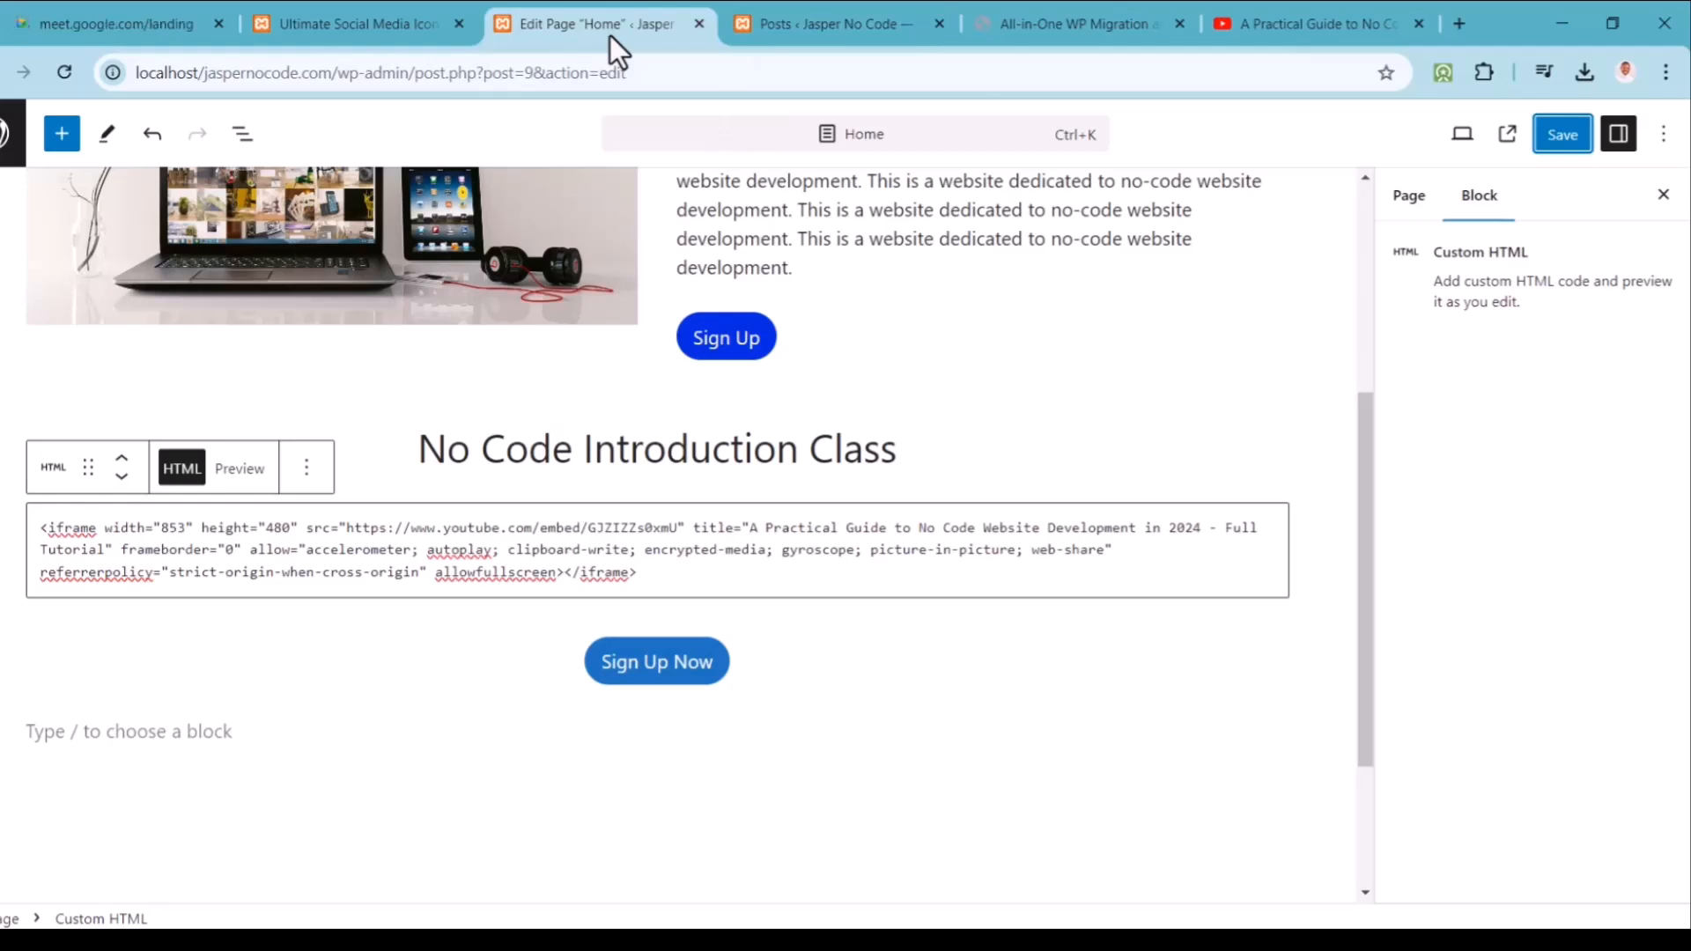
pyautogui.click(1099, 13)
pyautogui.click(872, 19)
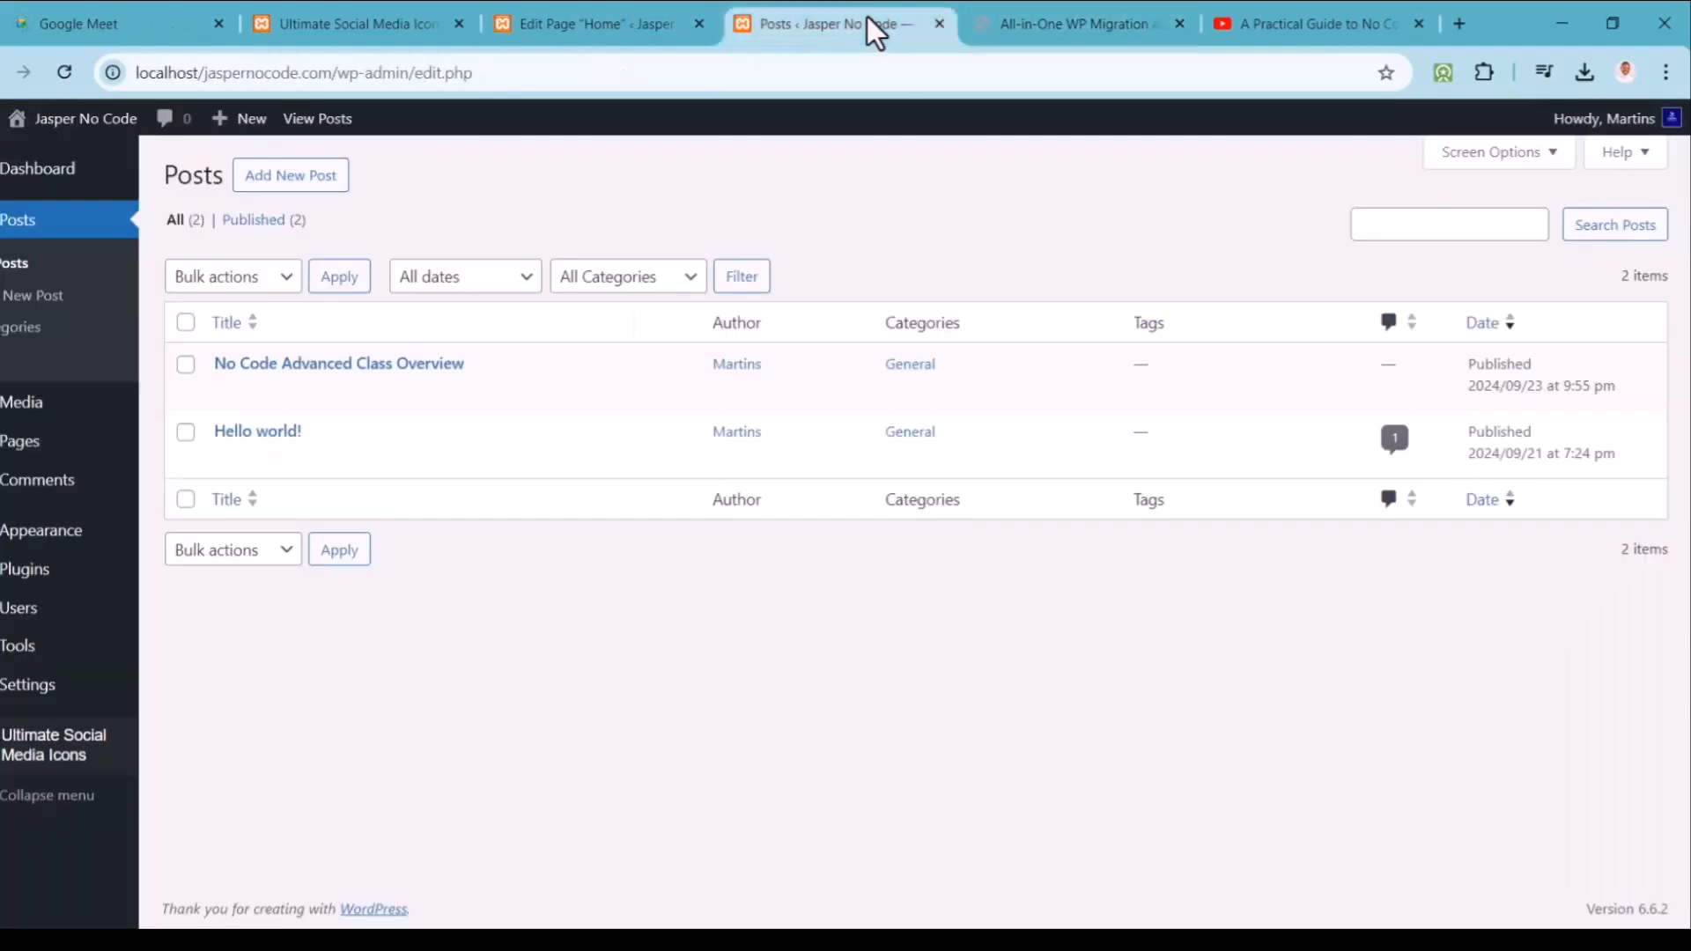
pyautogui.click(387, 392)
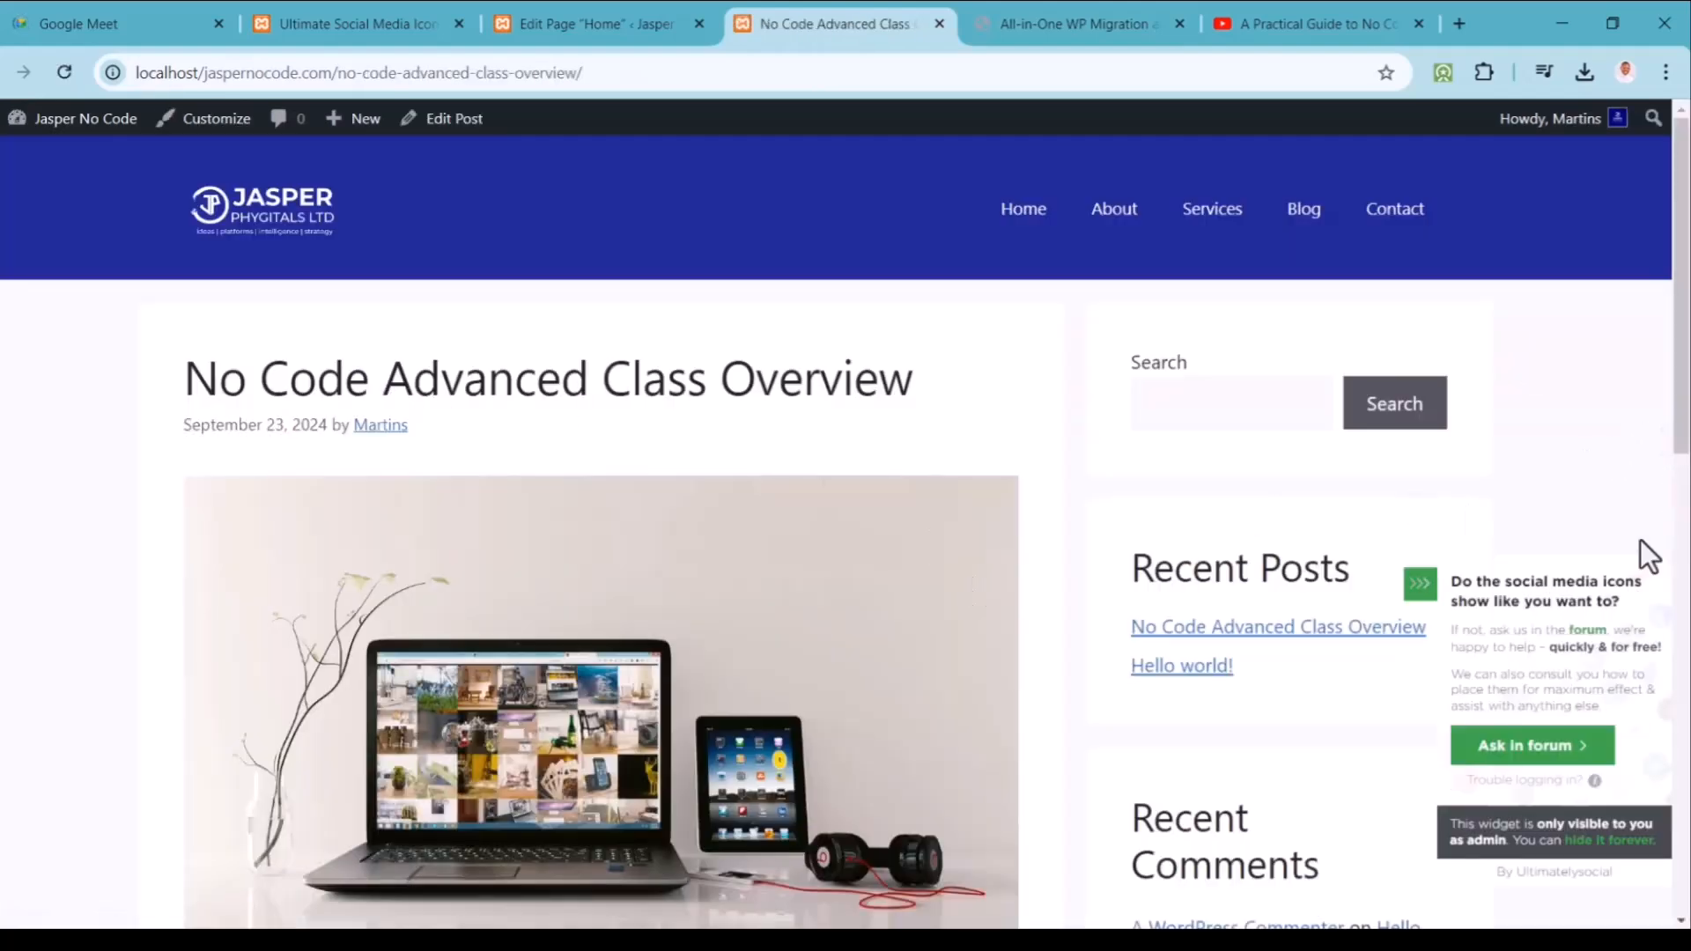
# Step: Permanently hide the social icons help widget on the post, then return to the plugin settings
pyautogui.click(1598, 841)
pyautogui.moveTo(1679, 420); pyautogui.dragTo(1682, 526)
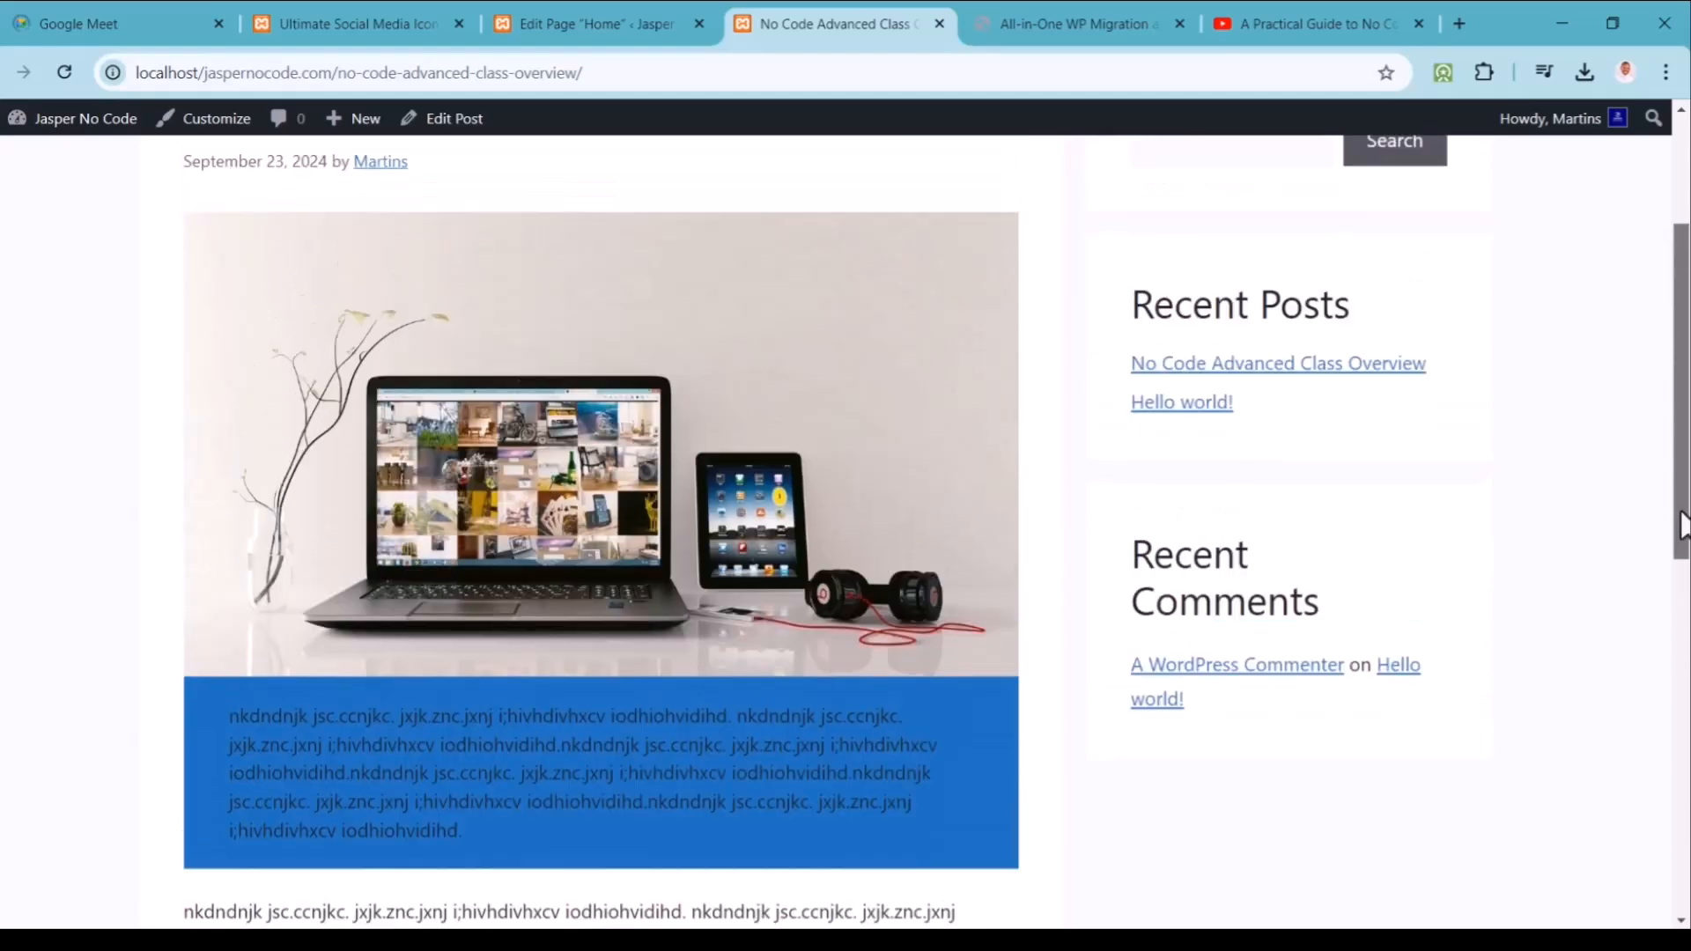
pyautogui.scroll(3, 1682, 525)
pyautogui.scroll(-5, 1686, 535)
pyautogui.scroll(2, 1687, 643)
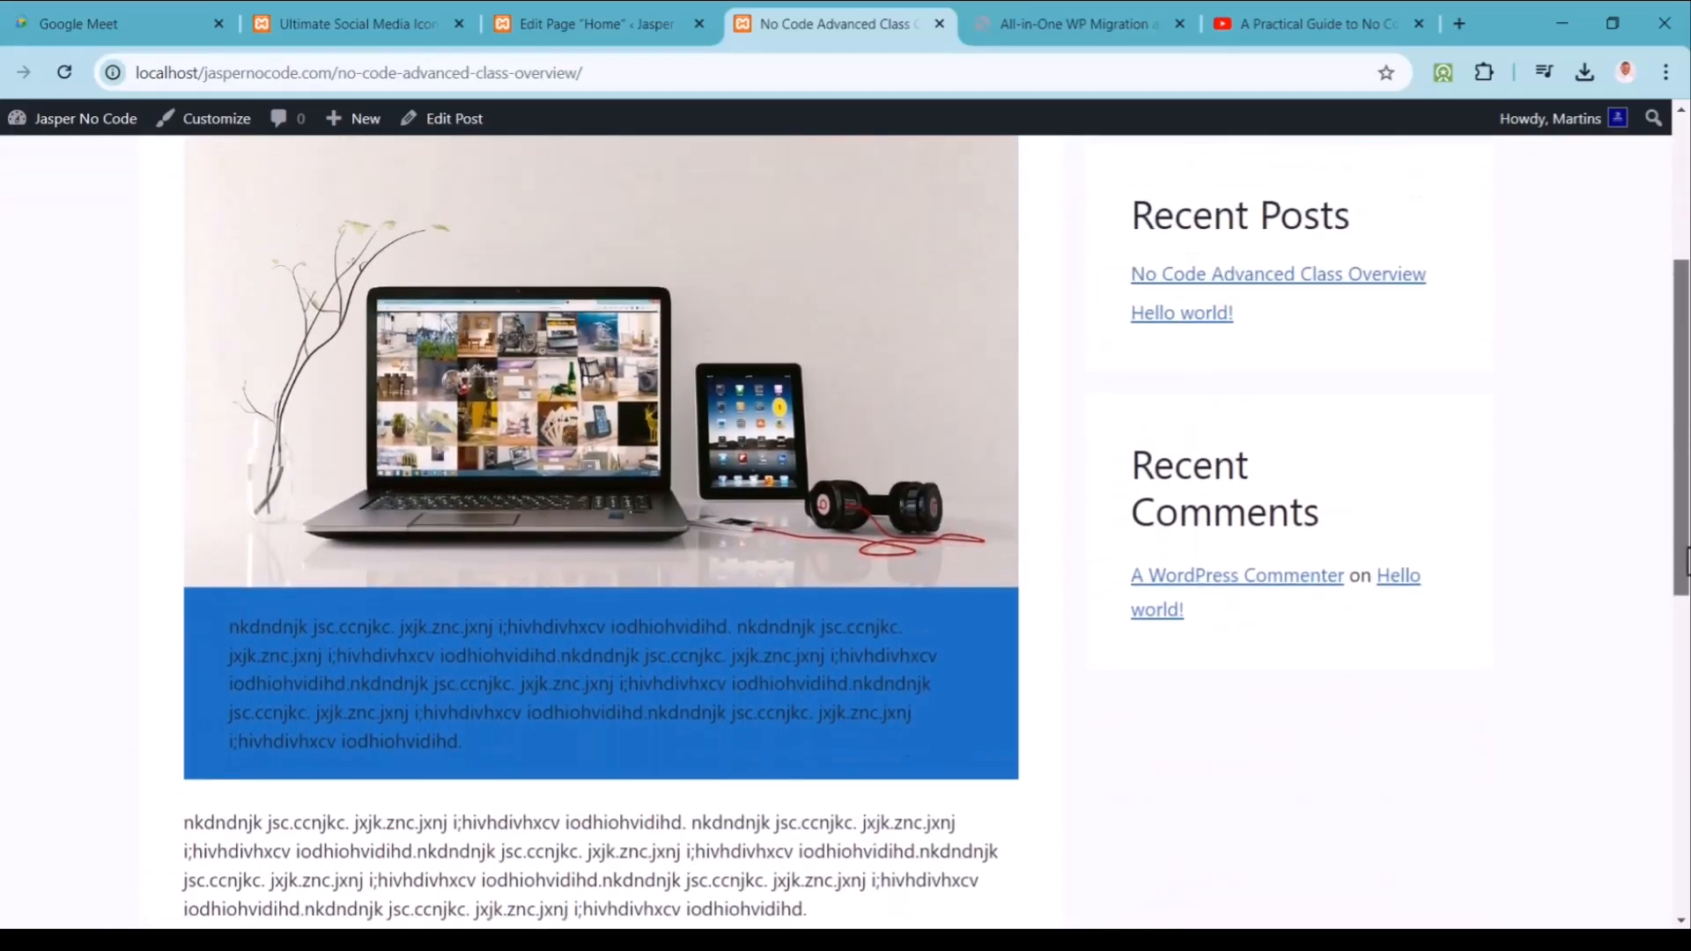
pyautogui.click(340, 23)
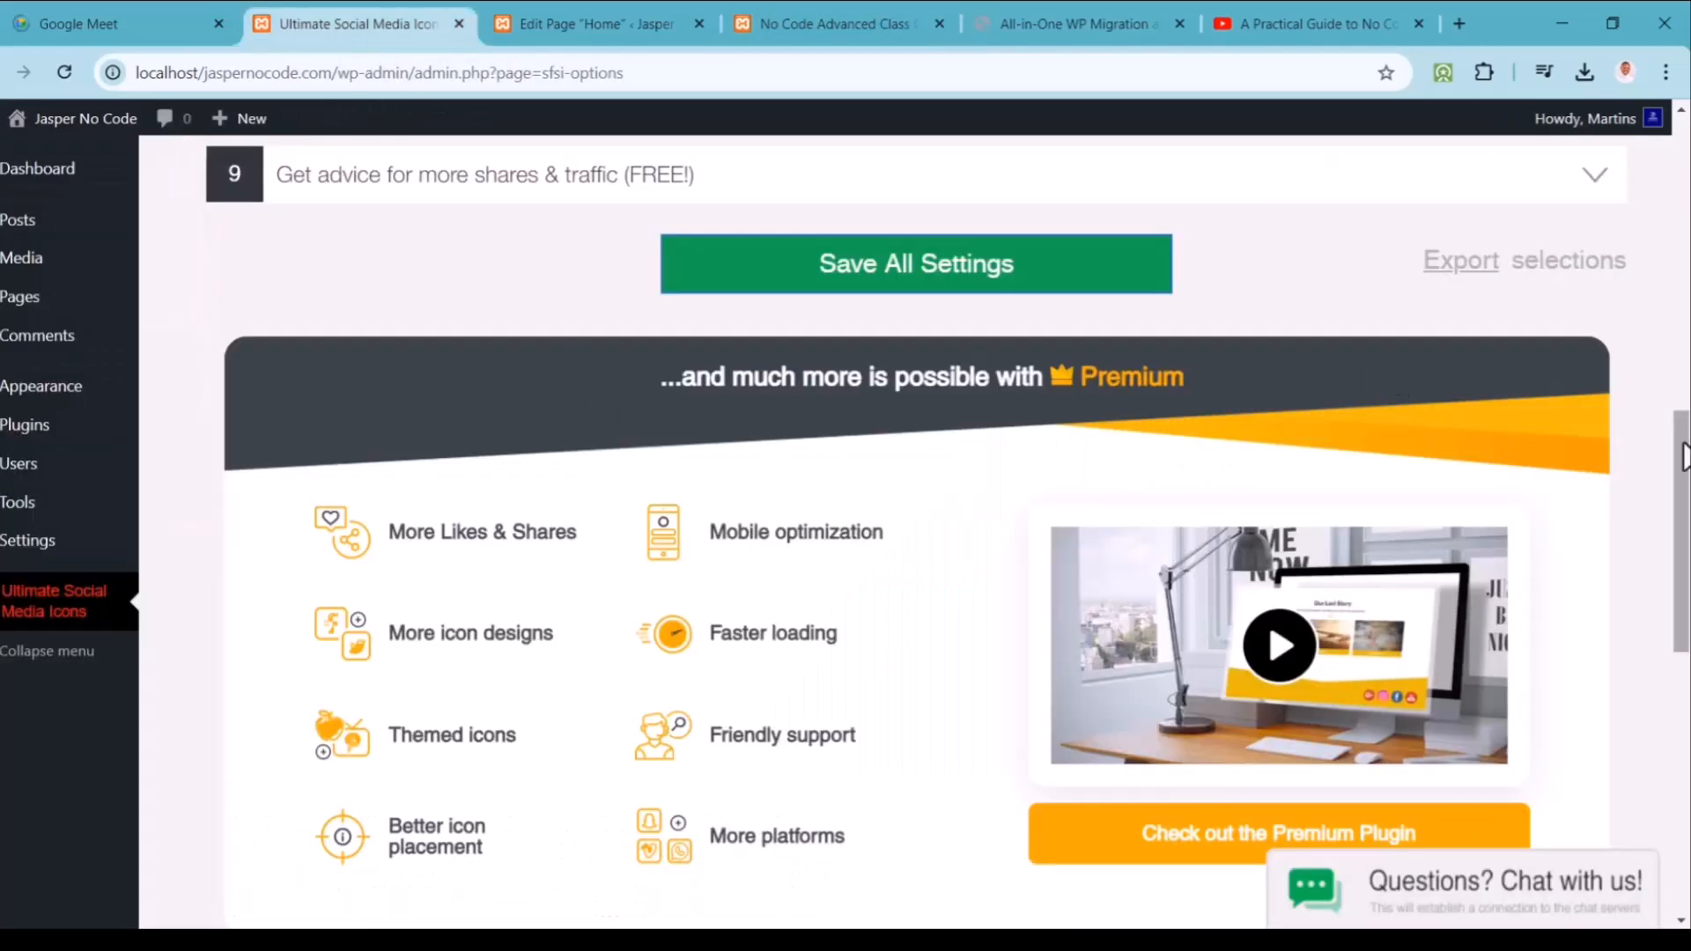
# Step: Expand 'What do you want the icons to do?' and review the Email, X (Twitter) and WhatsApp actions
pyautogui.scroll(-7, 1684, 617)
pyautogui.moveTo(1686, 647); pyautogui.dragTo(1686, 275)
pyautogui.click(1399, 263)
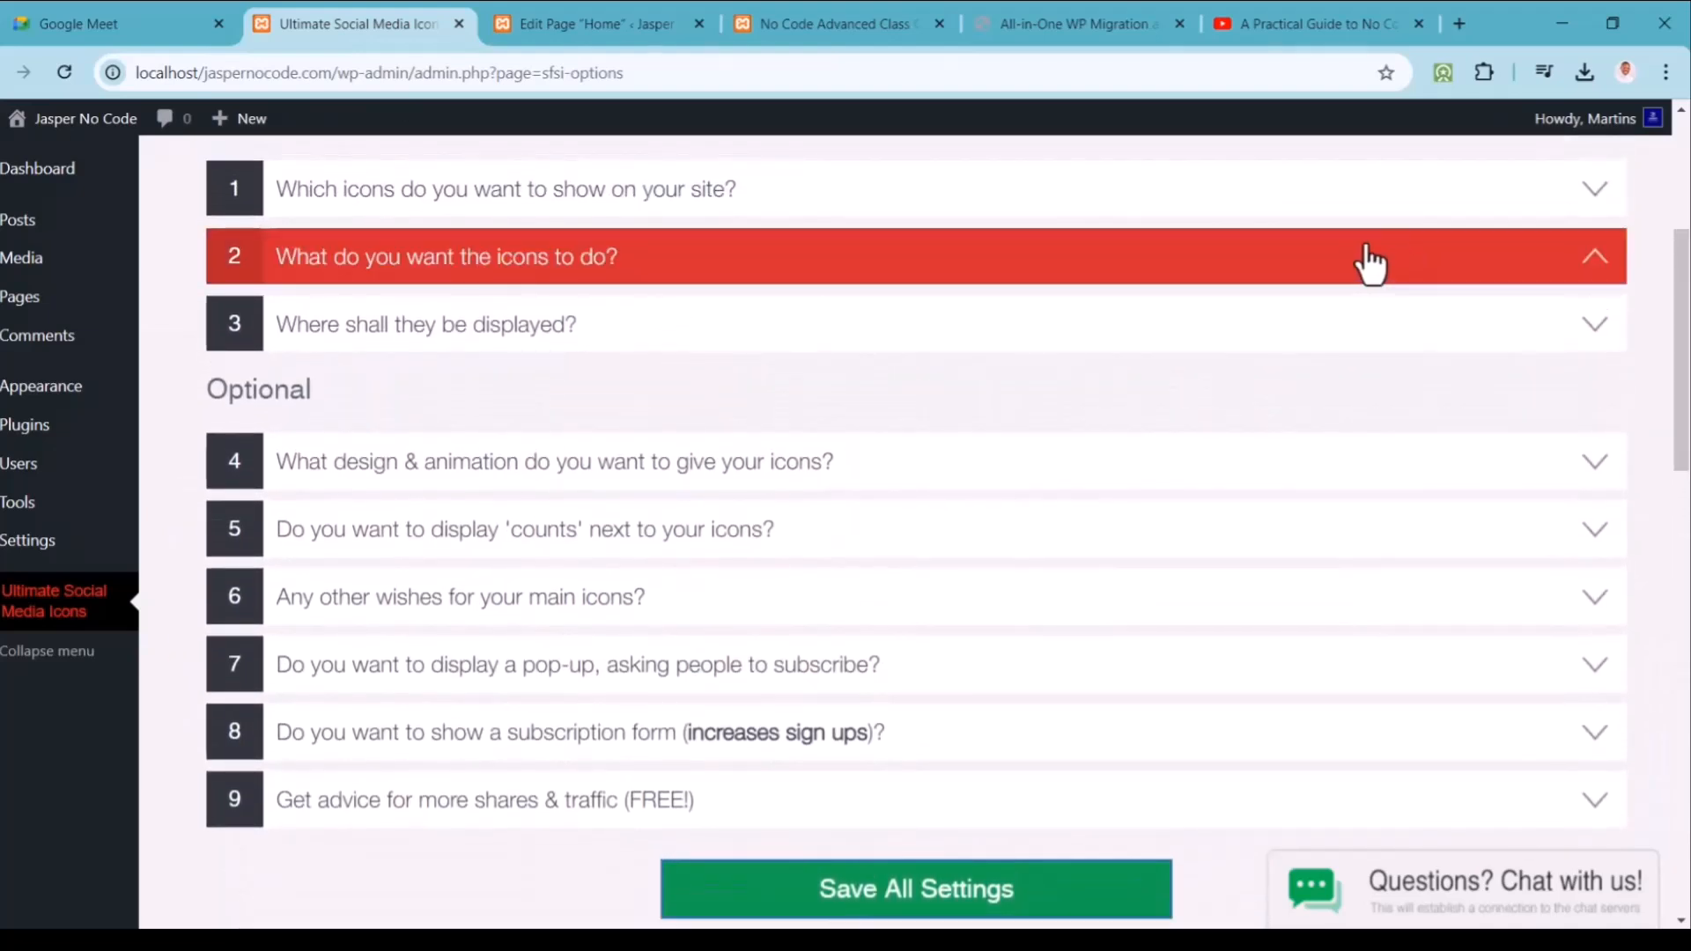
pyautogui.click(1374, 269)
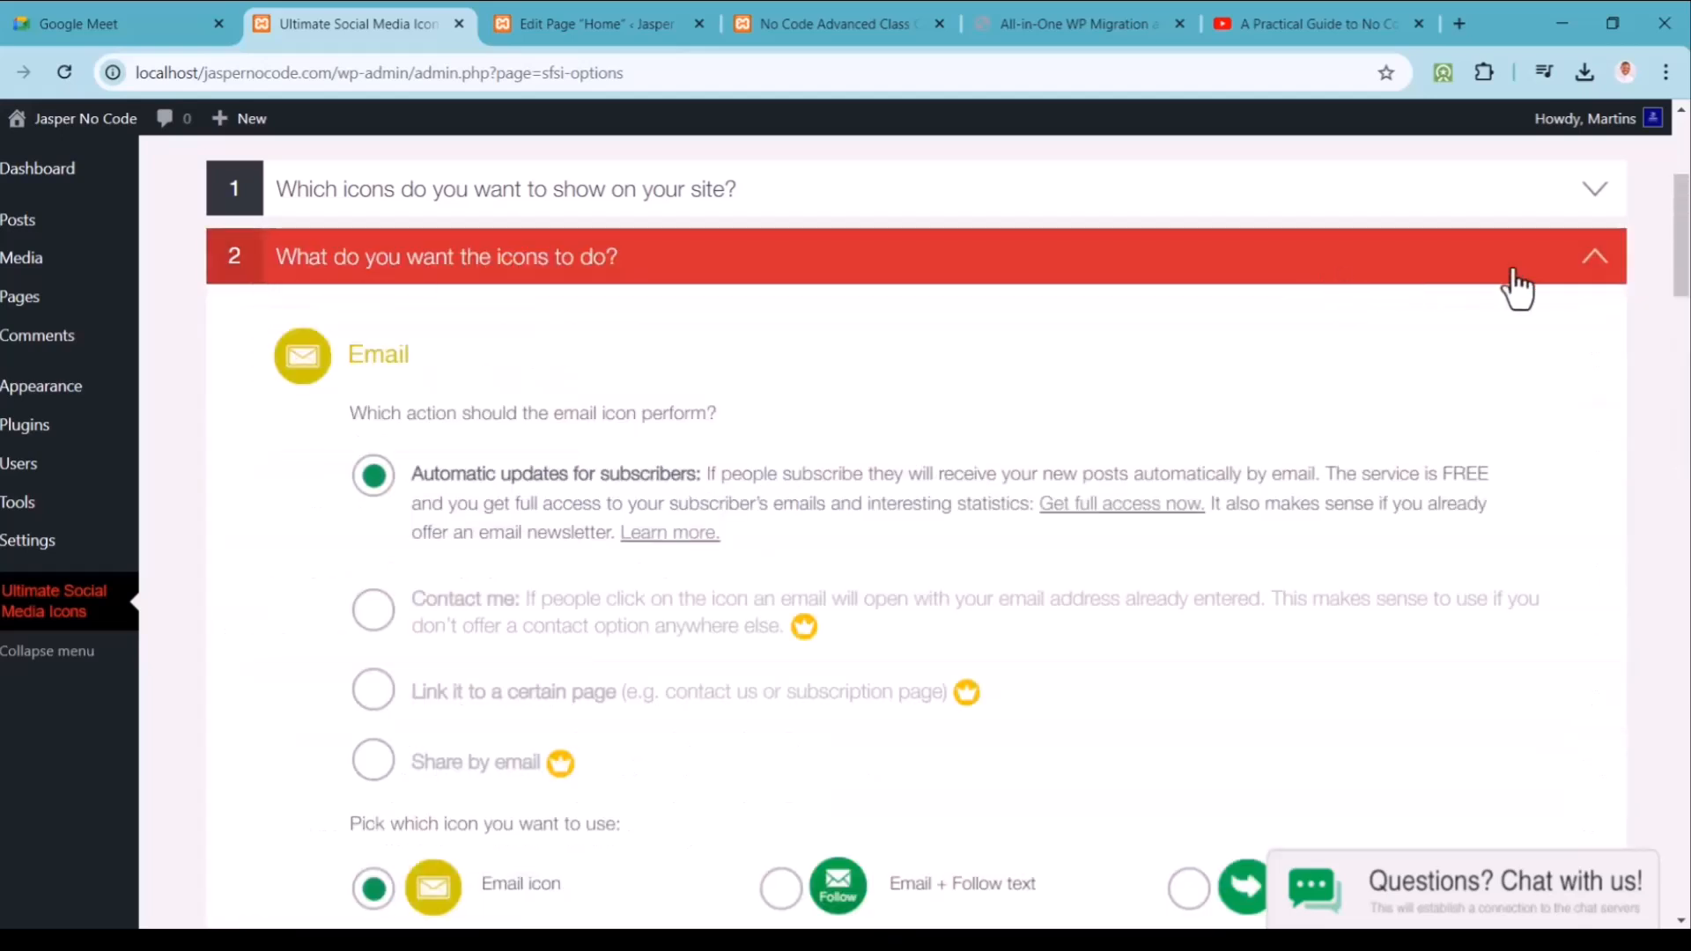
pyautogui.moveTo(1679, 249); pyautogui.dragTo(1687, 511)
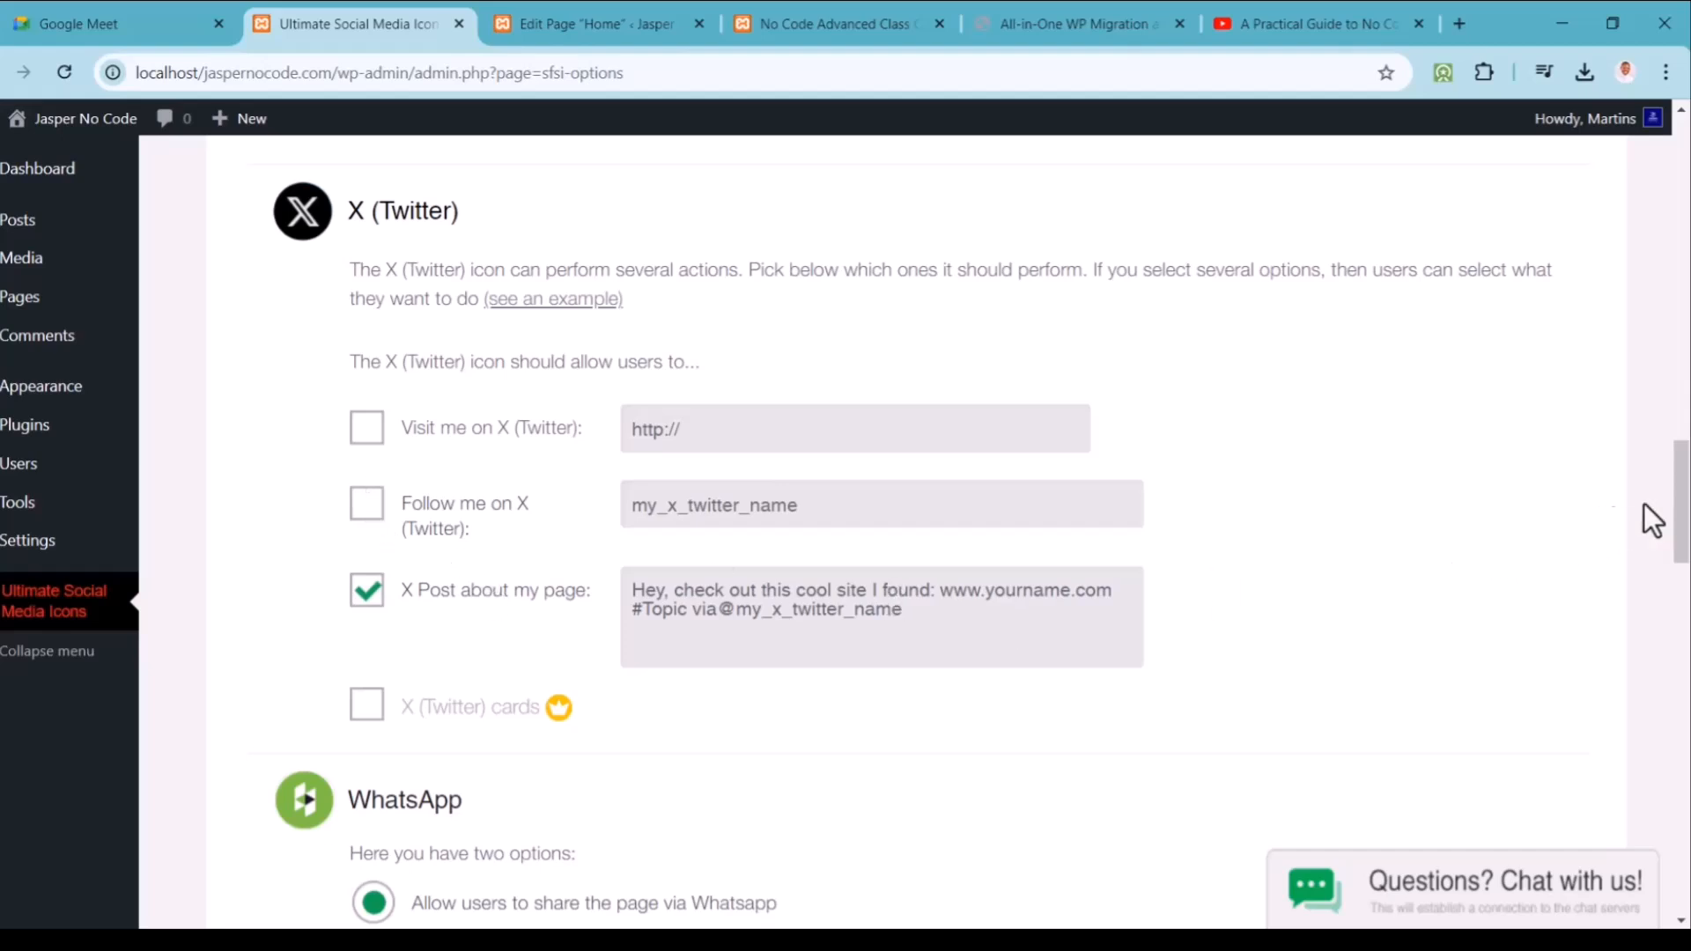
pyautogui.moveTo(1683, 507); pyautogui.dragTo(1682, 621)
pyautogui.moveTo(1686, 622); pyautogui.dragTo(1686, 618)
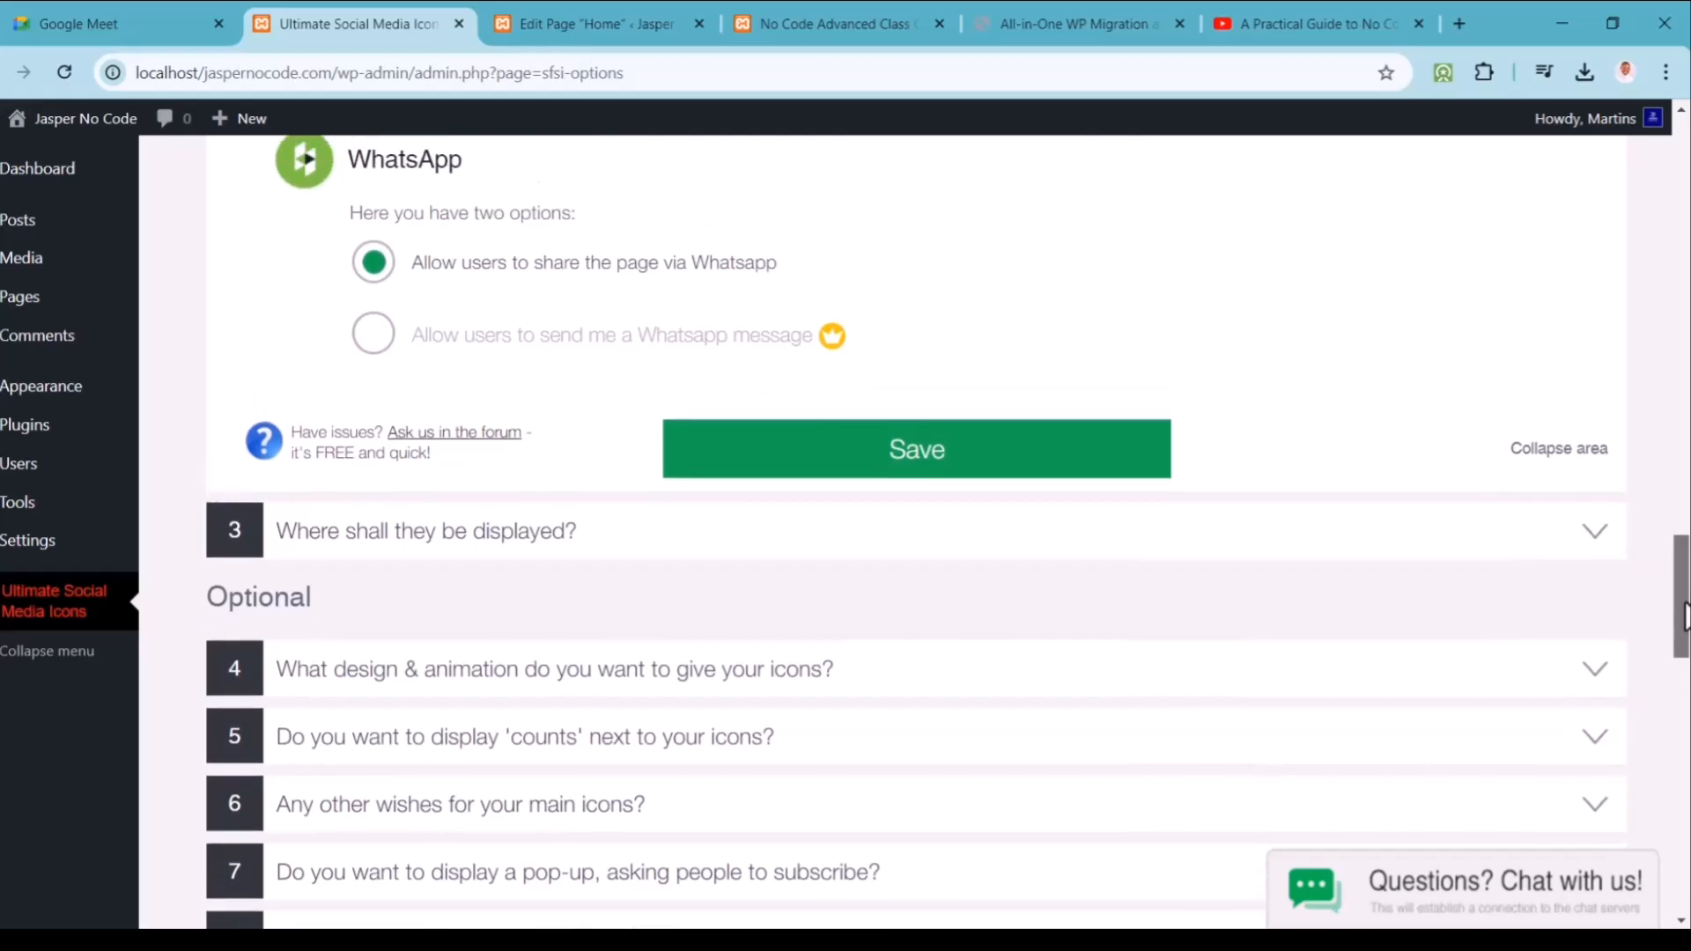
# Step: Tick 'Floating over your website's pages' and 'Show icons after posts', then expand question 4
pyautogui.click(1593, 555)
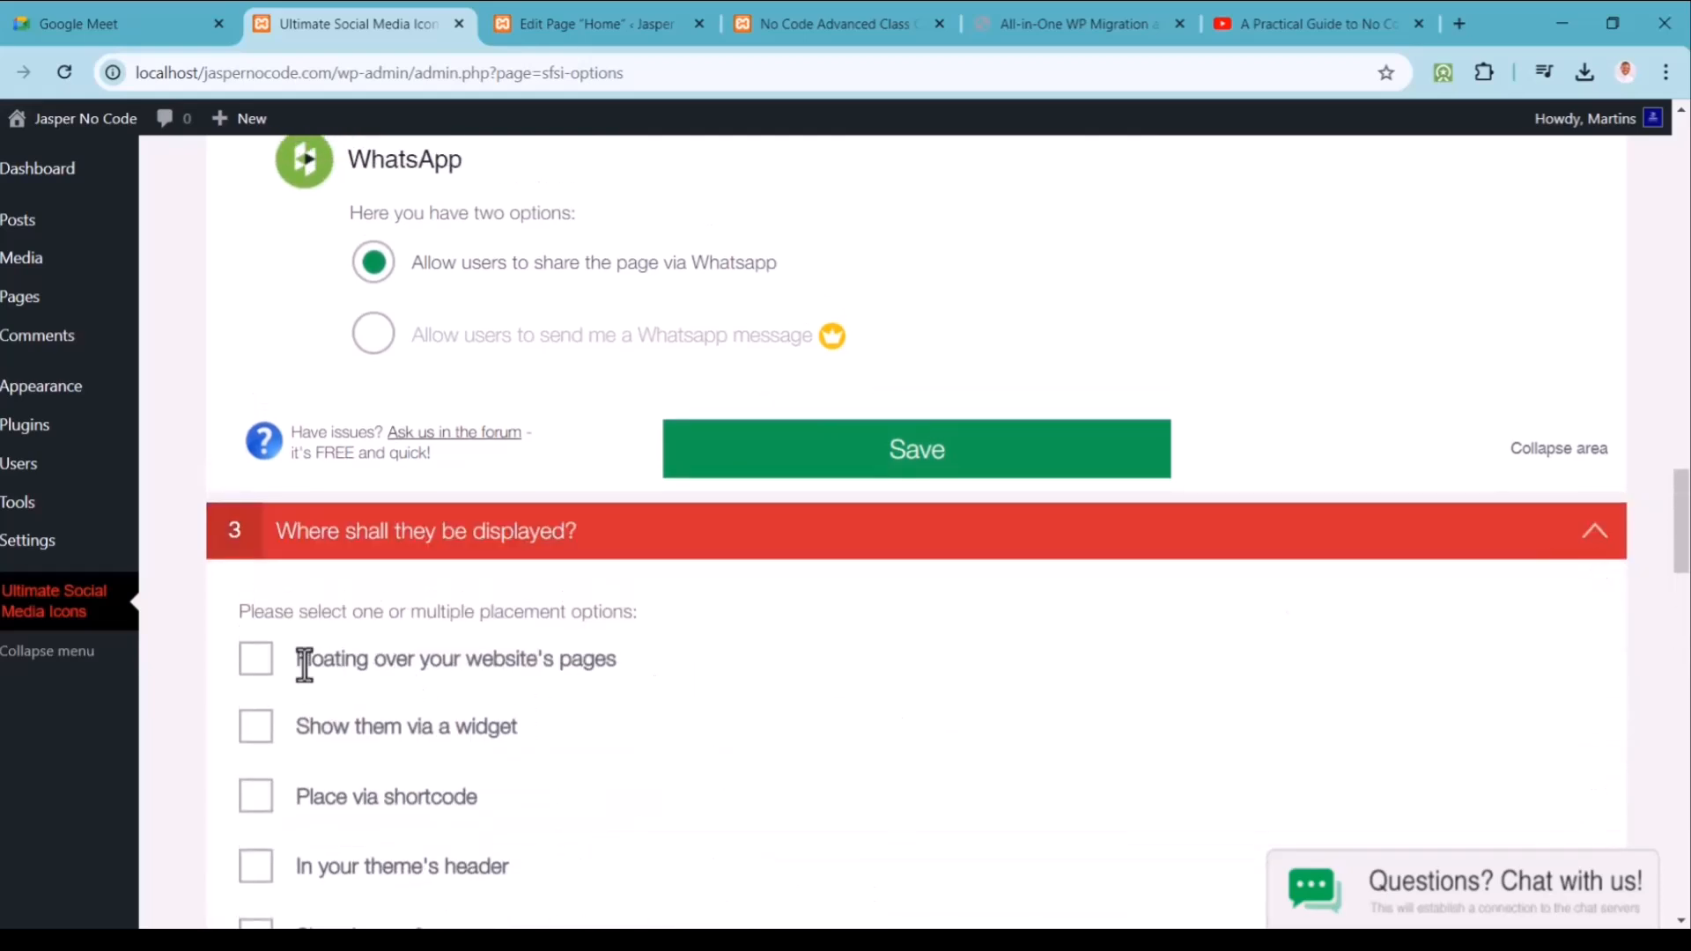
pyautogui.click(258, 660)
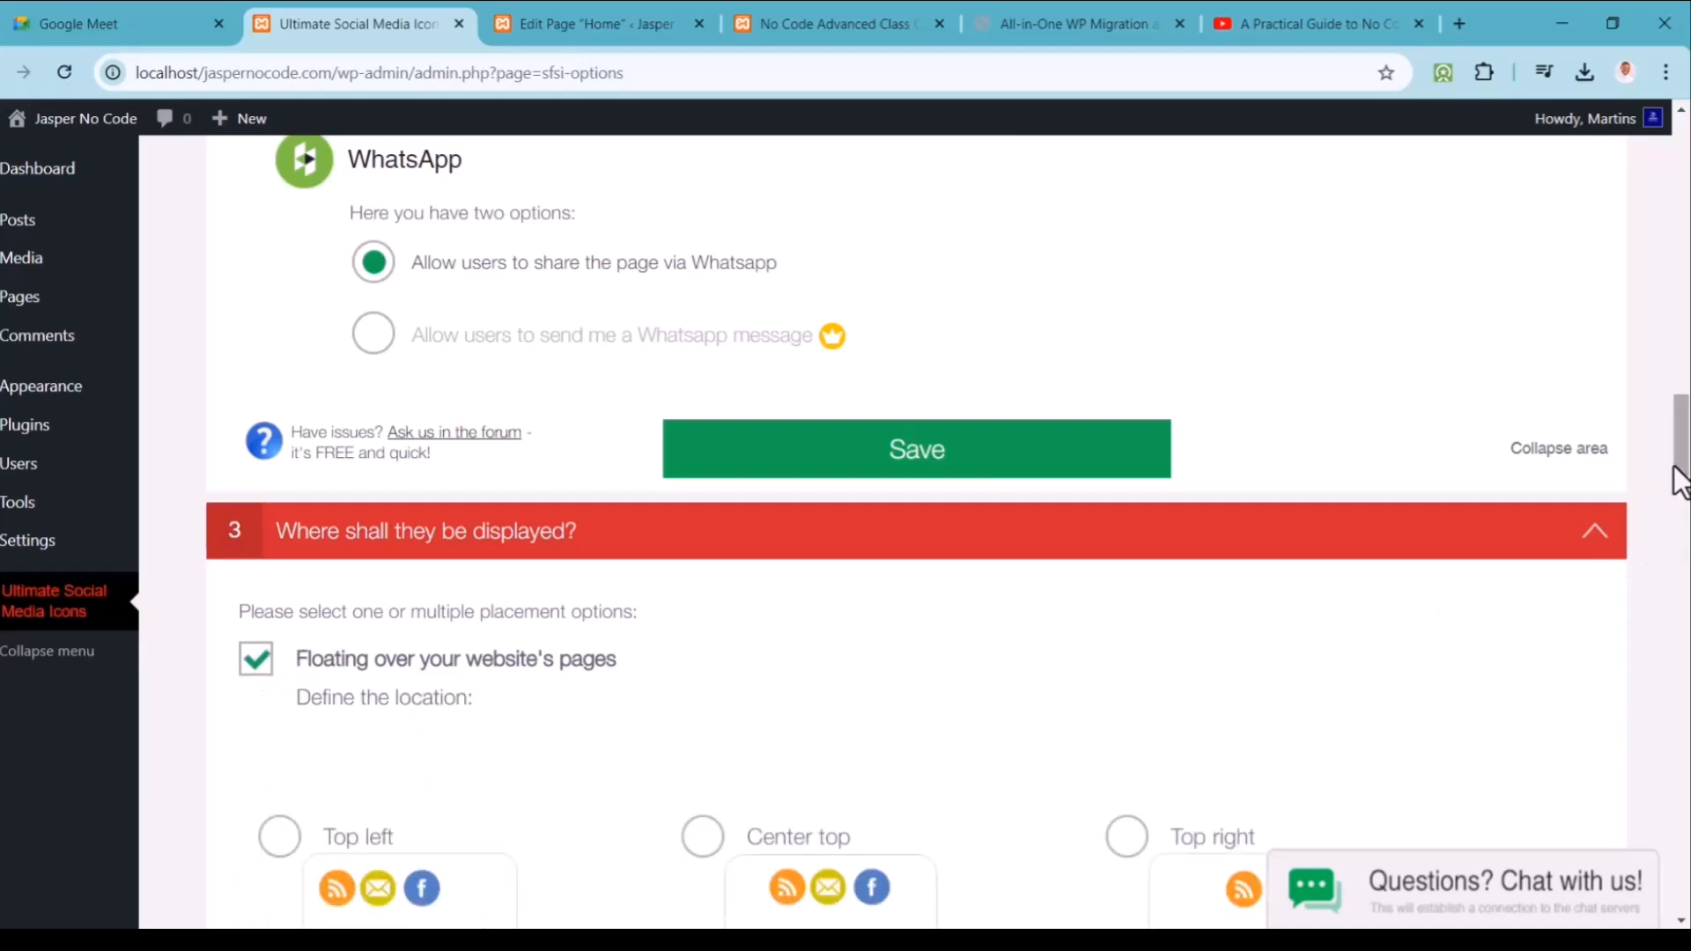
pyautogui.moveTo(1680, 471); pyautogui.dragTo(1682, 515)
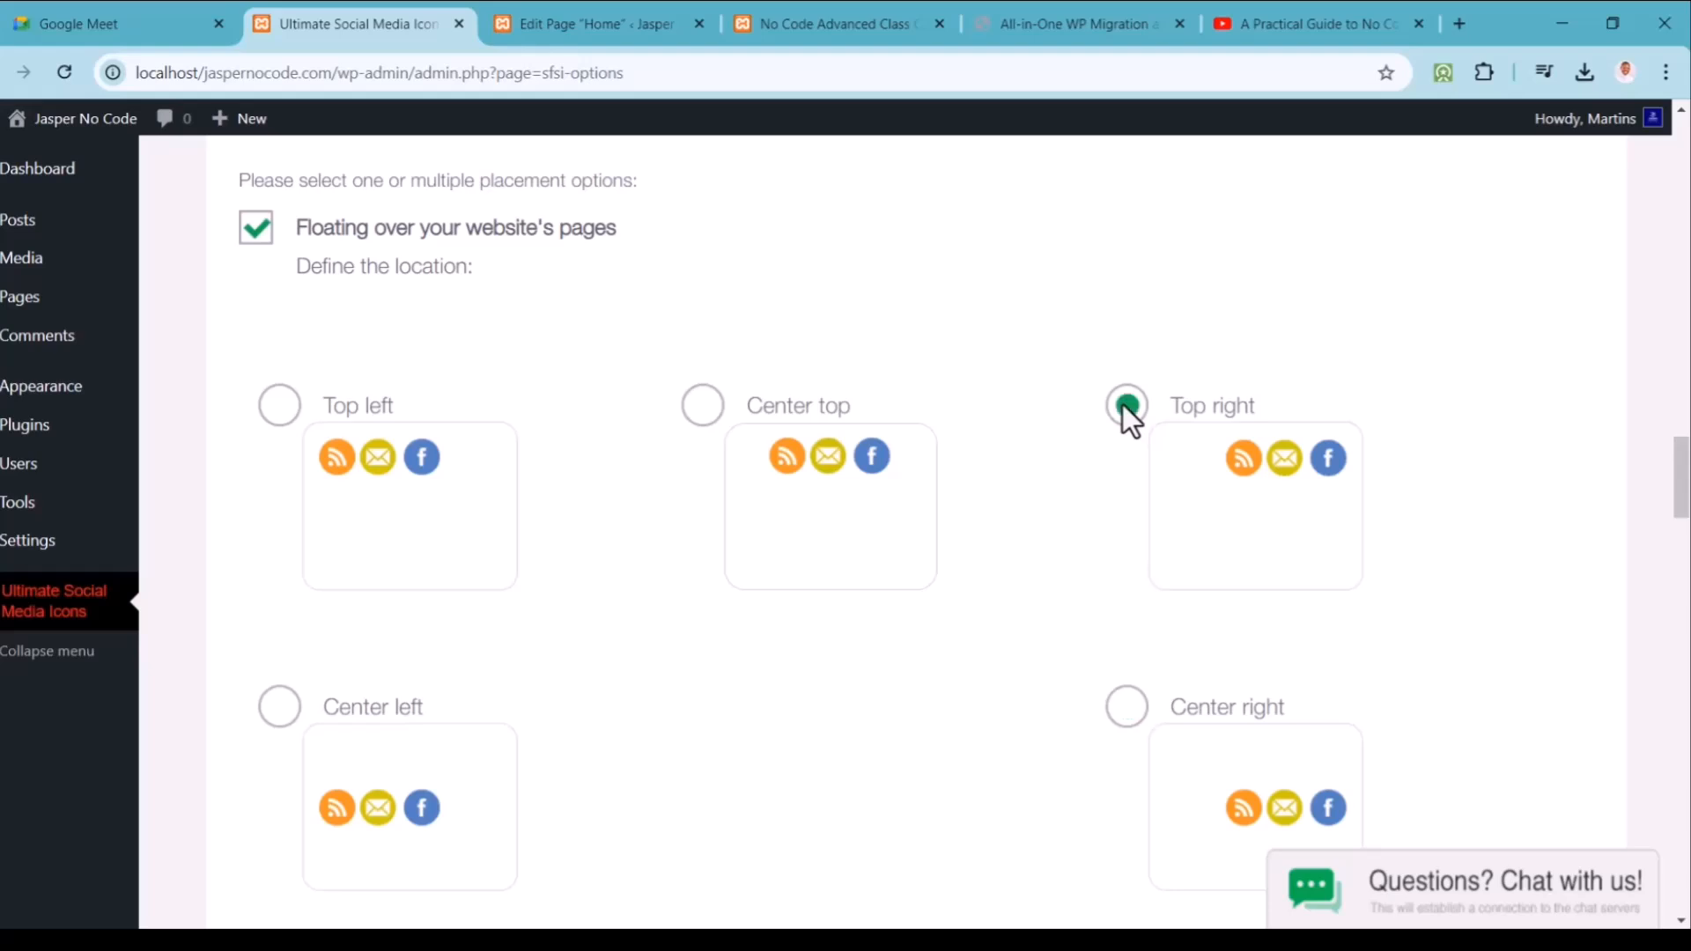
pyautogui.moveTo(1679, 480); pyautogui.dragTo(1684, 644)
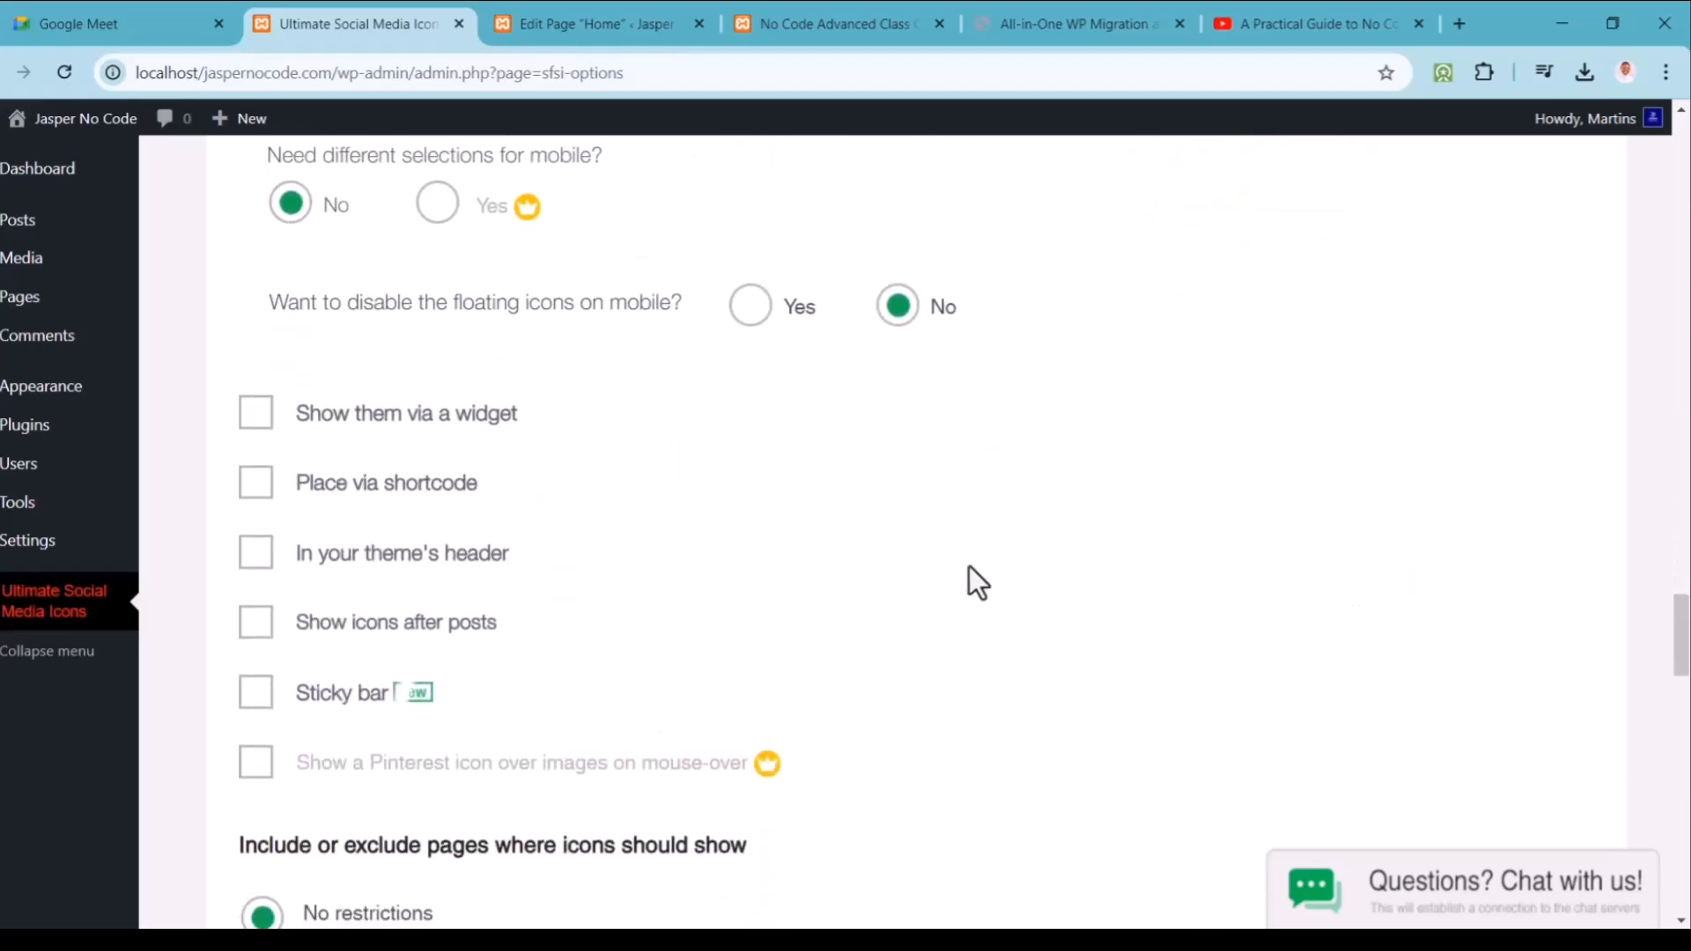
pyautogui.click(257, 624)
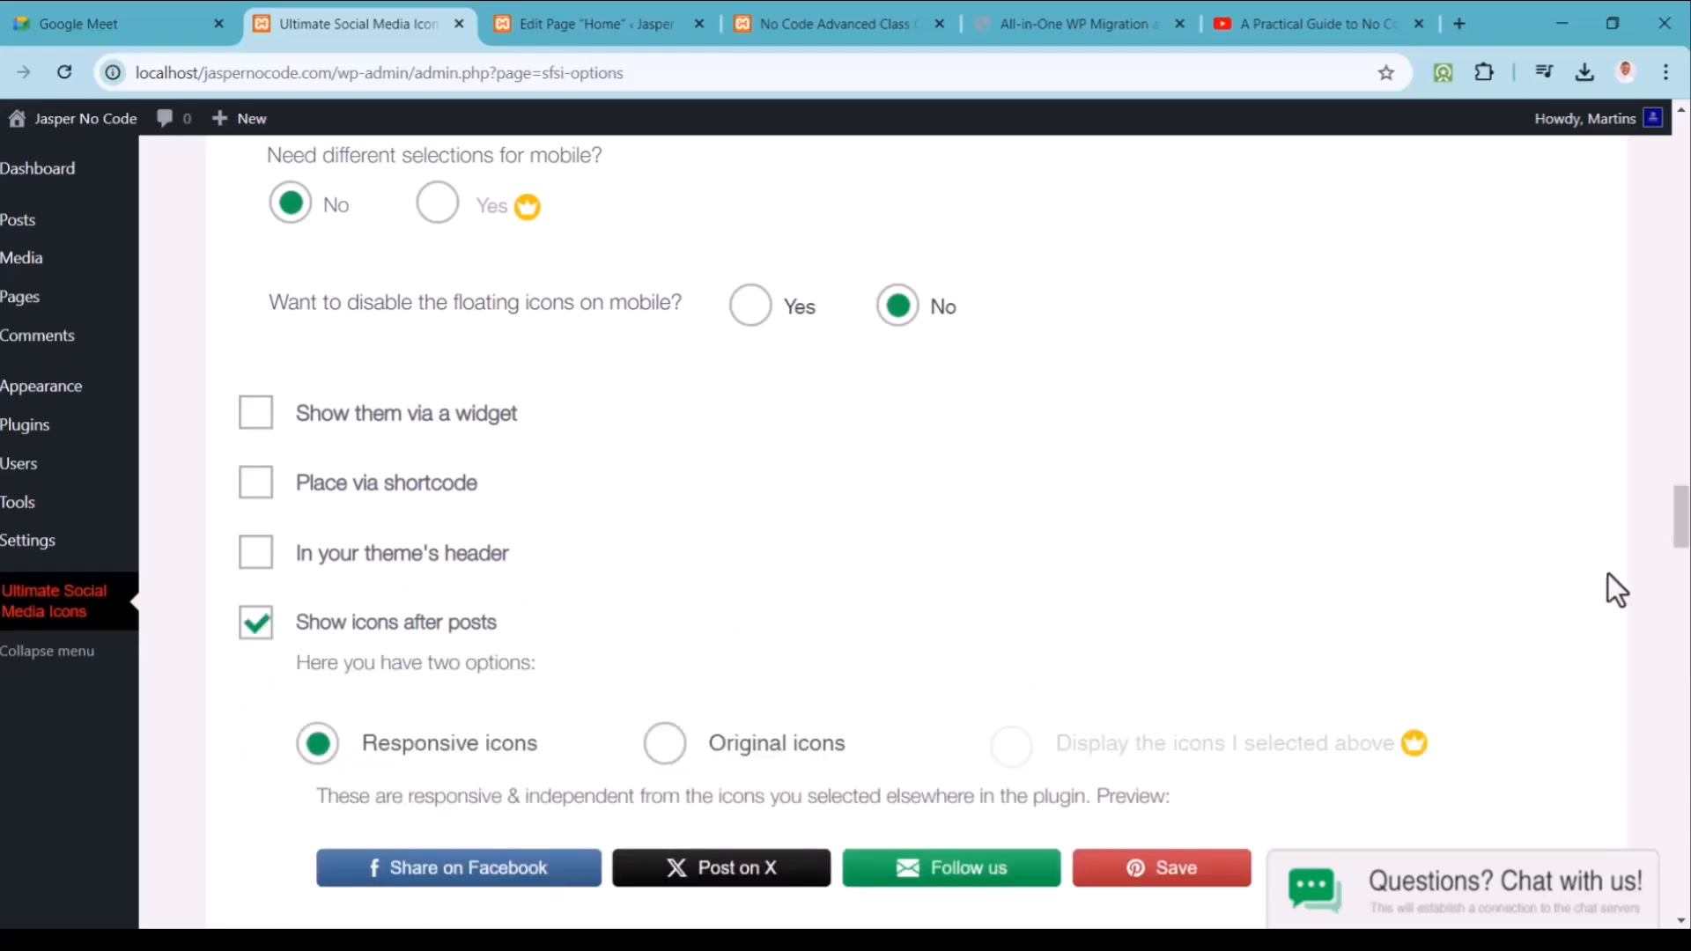
pyautogui.moveTo(1683, 533); pyautogui.dragTo(1684, 735)
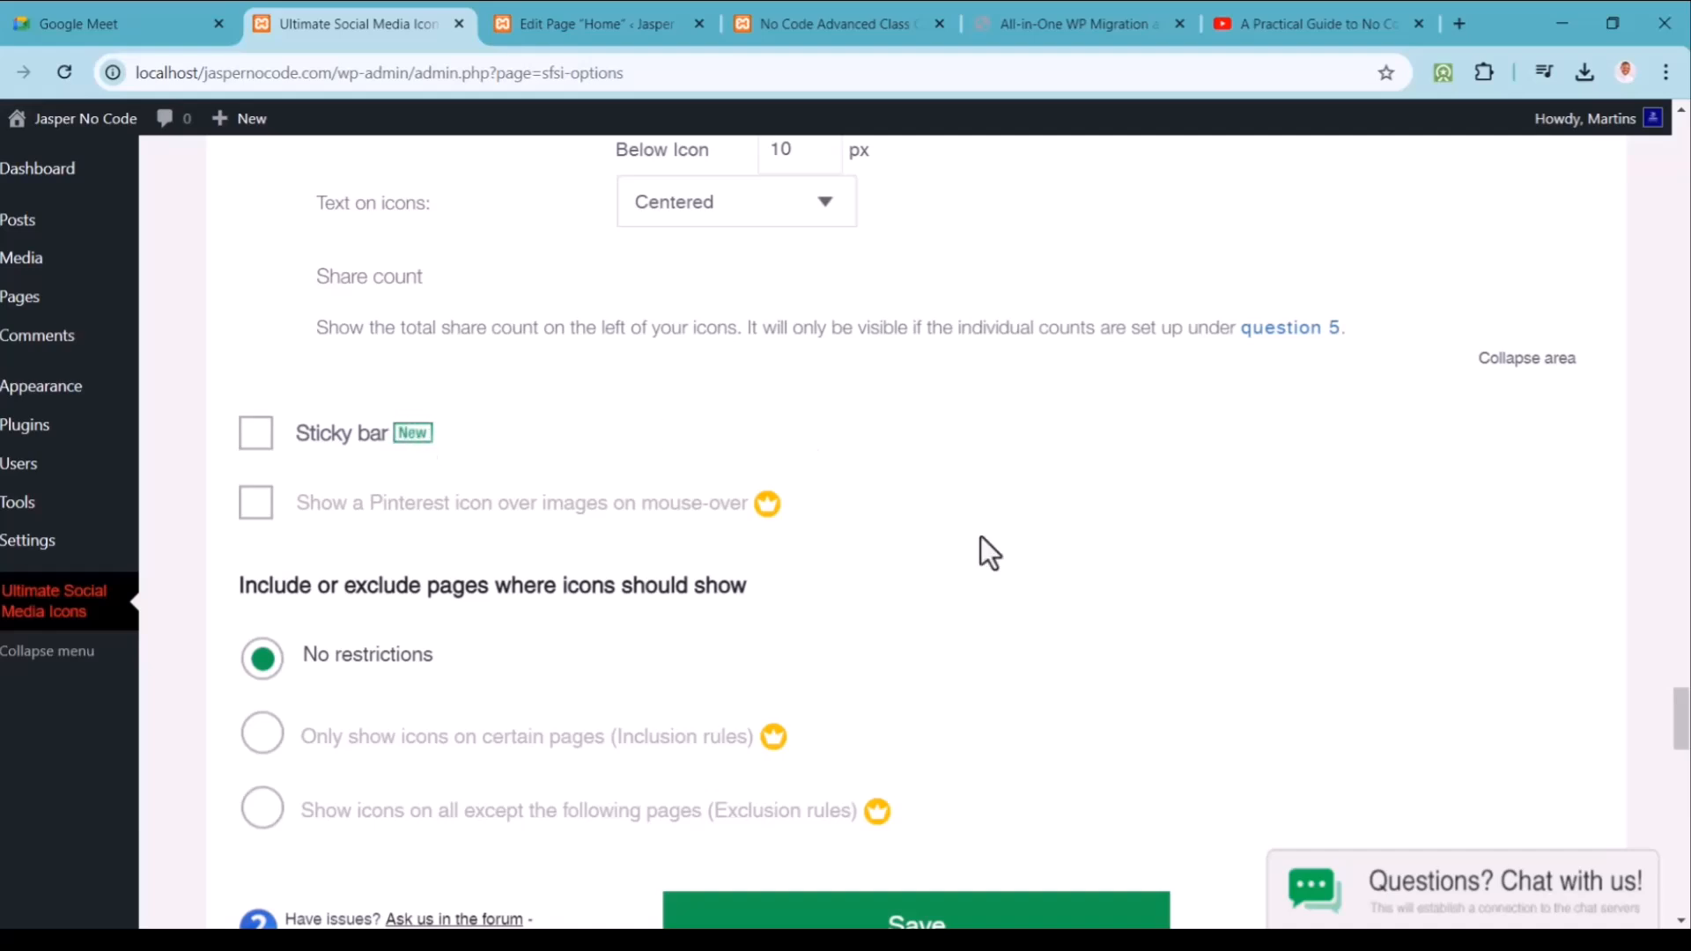
pyautogui.moveTo(1683, 712); pyautogui.dragTo(1683, 757)
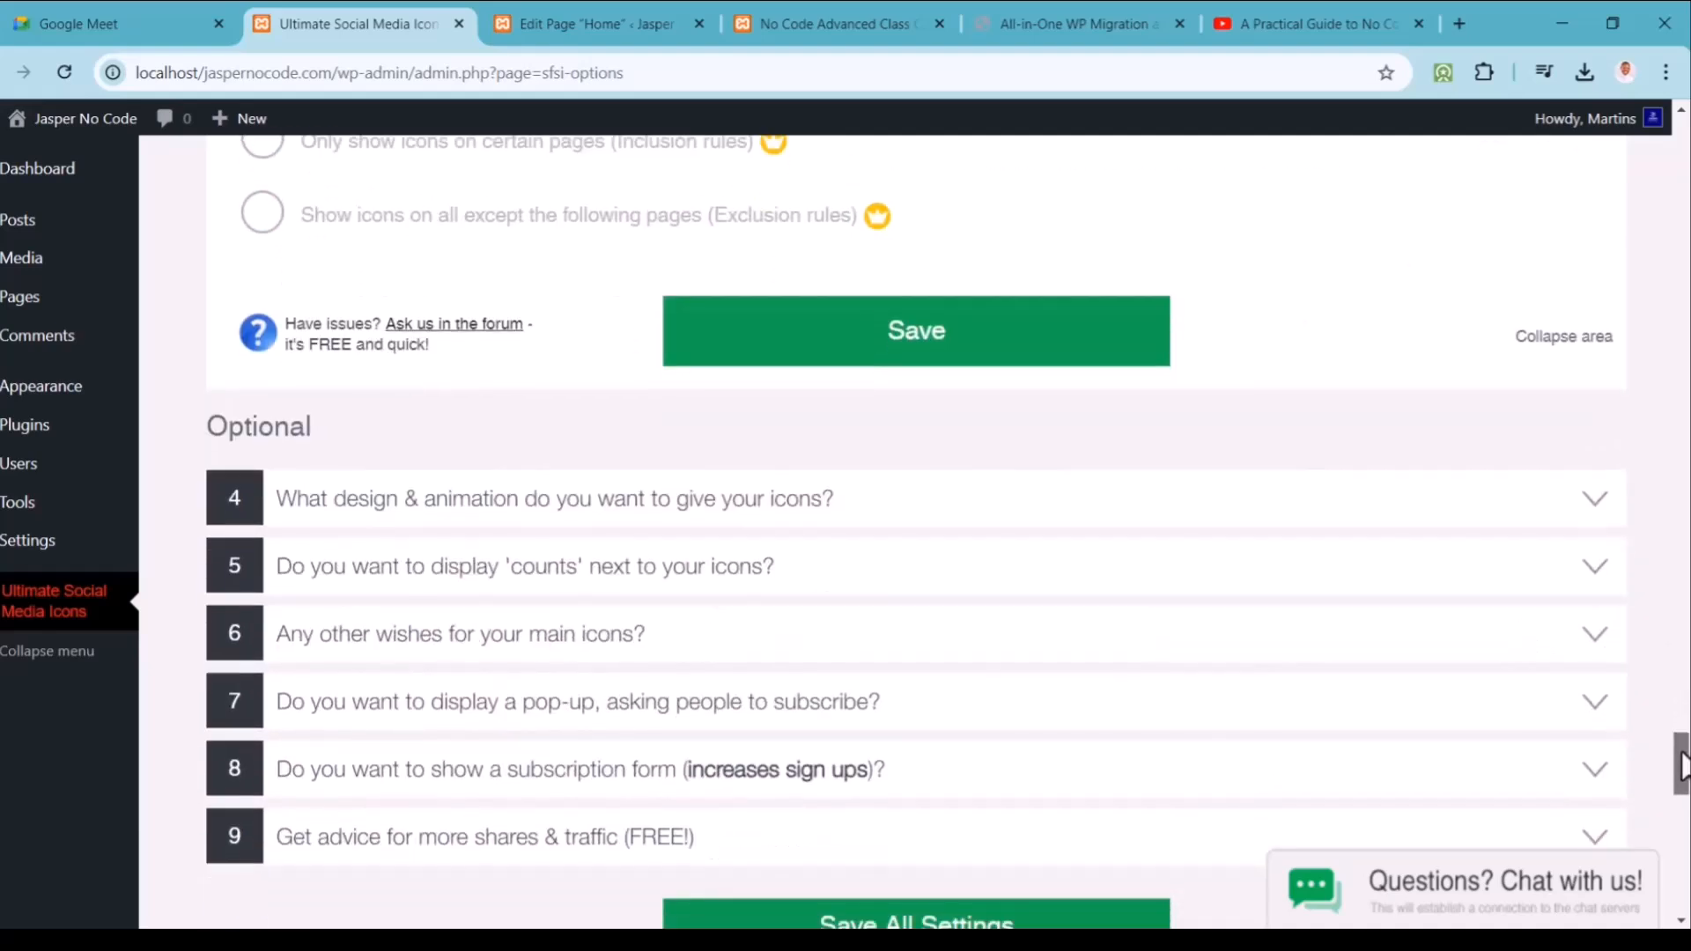
pyautogui.click(888, 521)
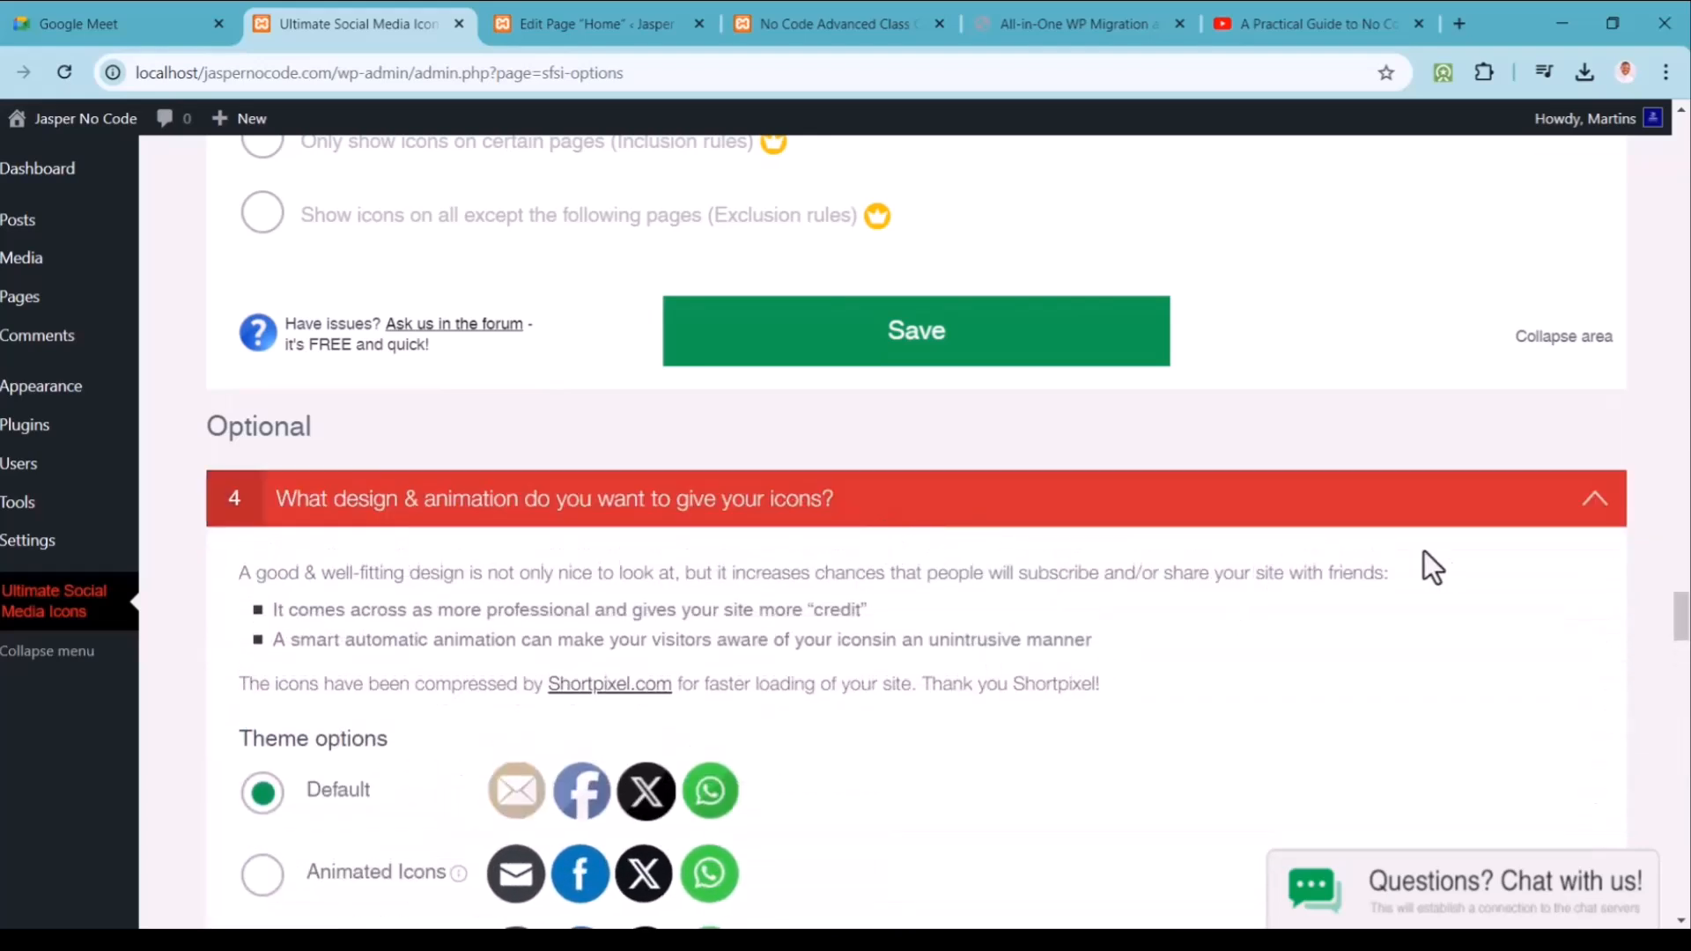
# Step: Expand question 5 and choose Yes to display counts next to the icons
pyautogui.moveTo(1683, 619); pyautogui.dragTo(1682, 794)
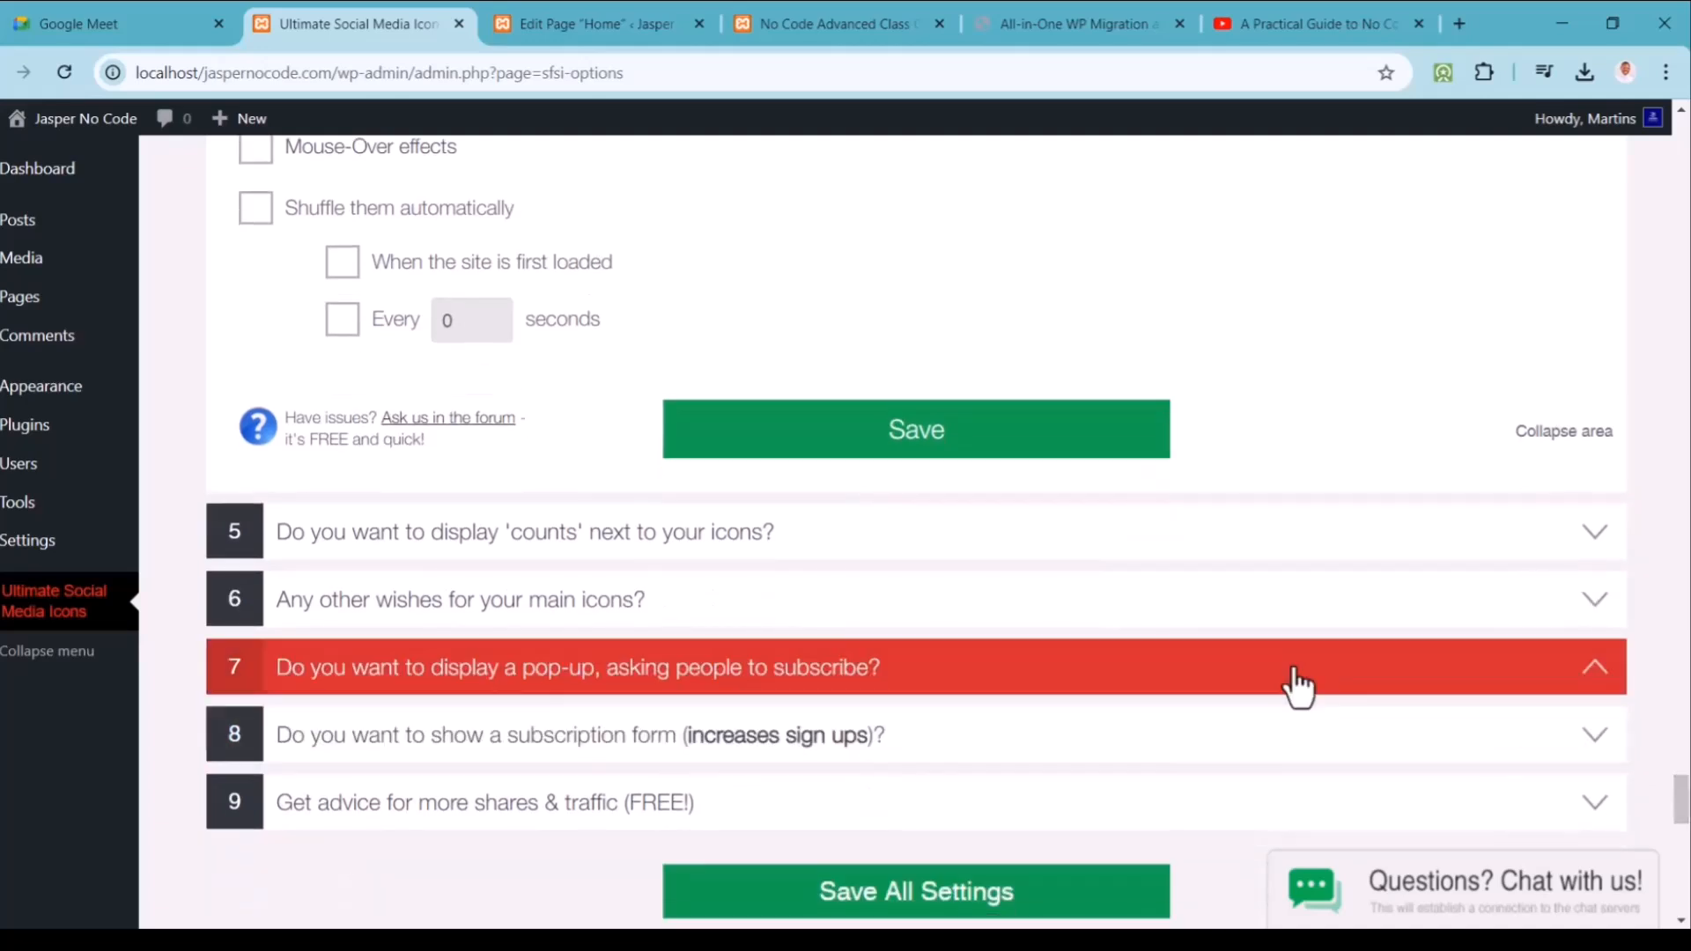
pyautogui.click(1141, 555)
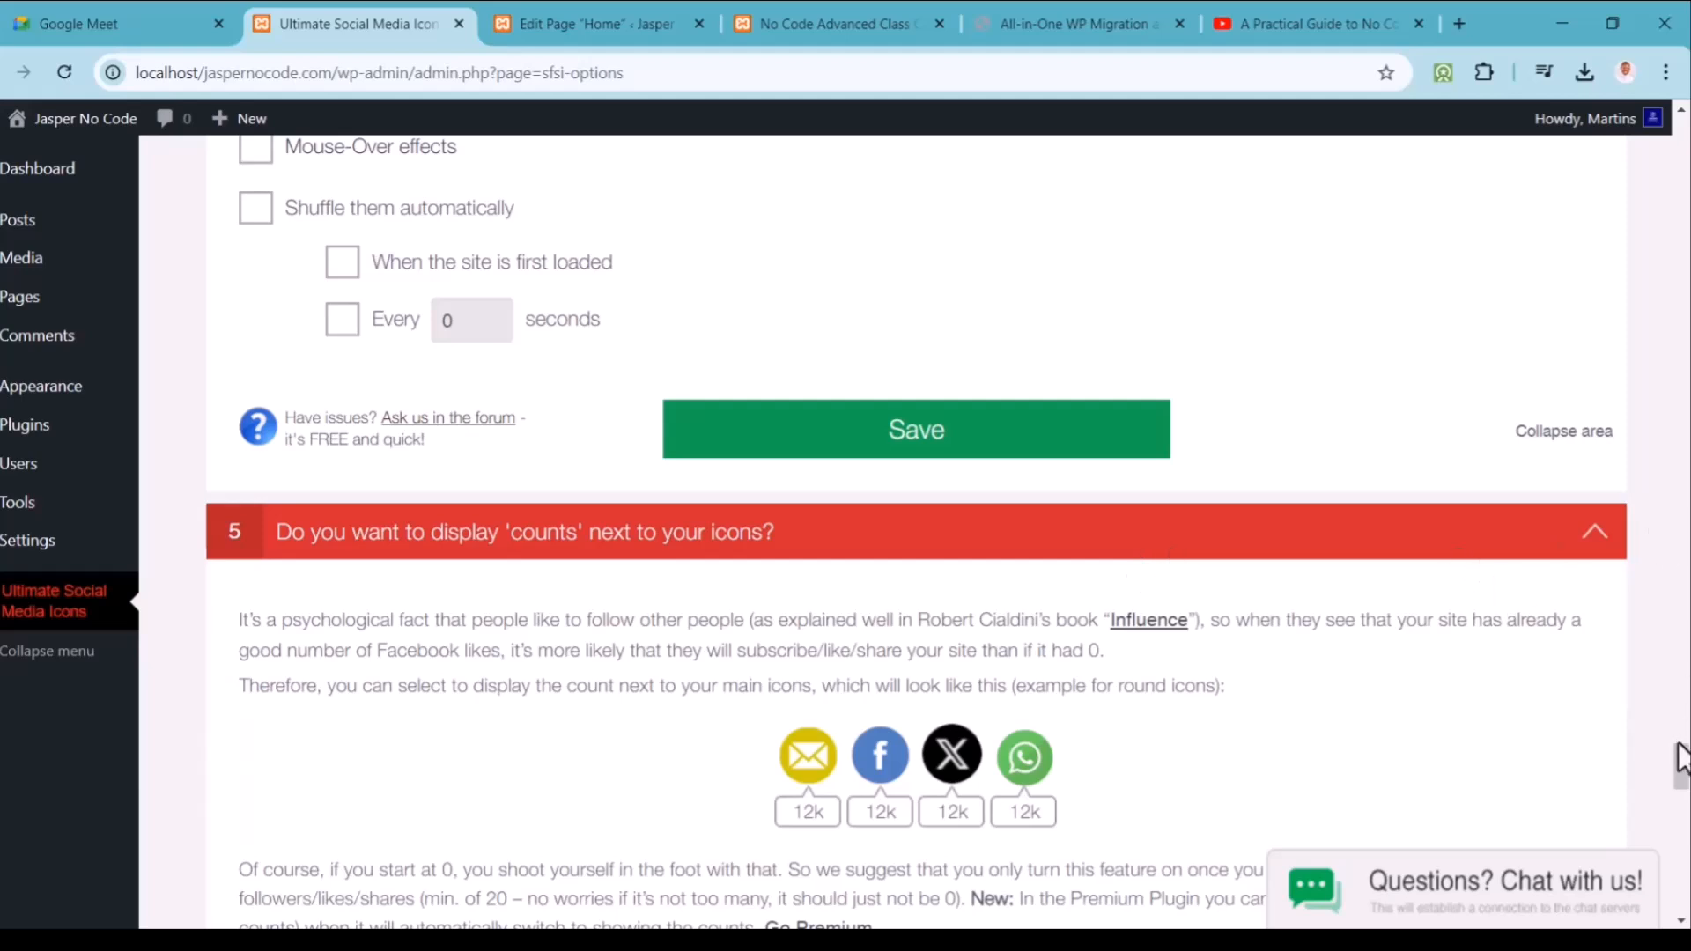
pyautogui.moveTo(1682, 763); pyautogui.dragTo(1682, 784)
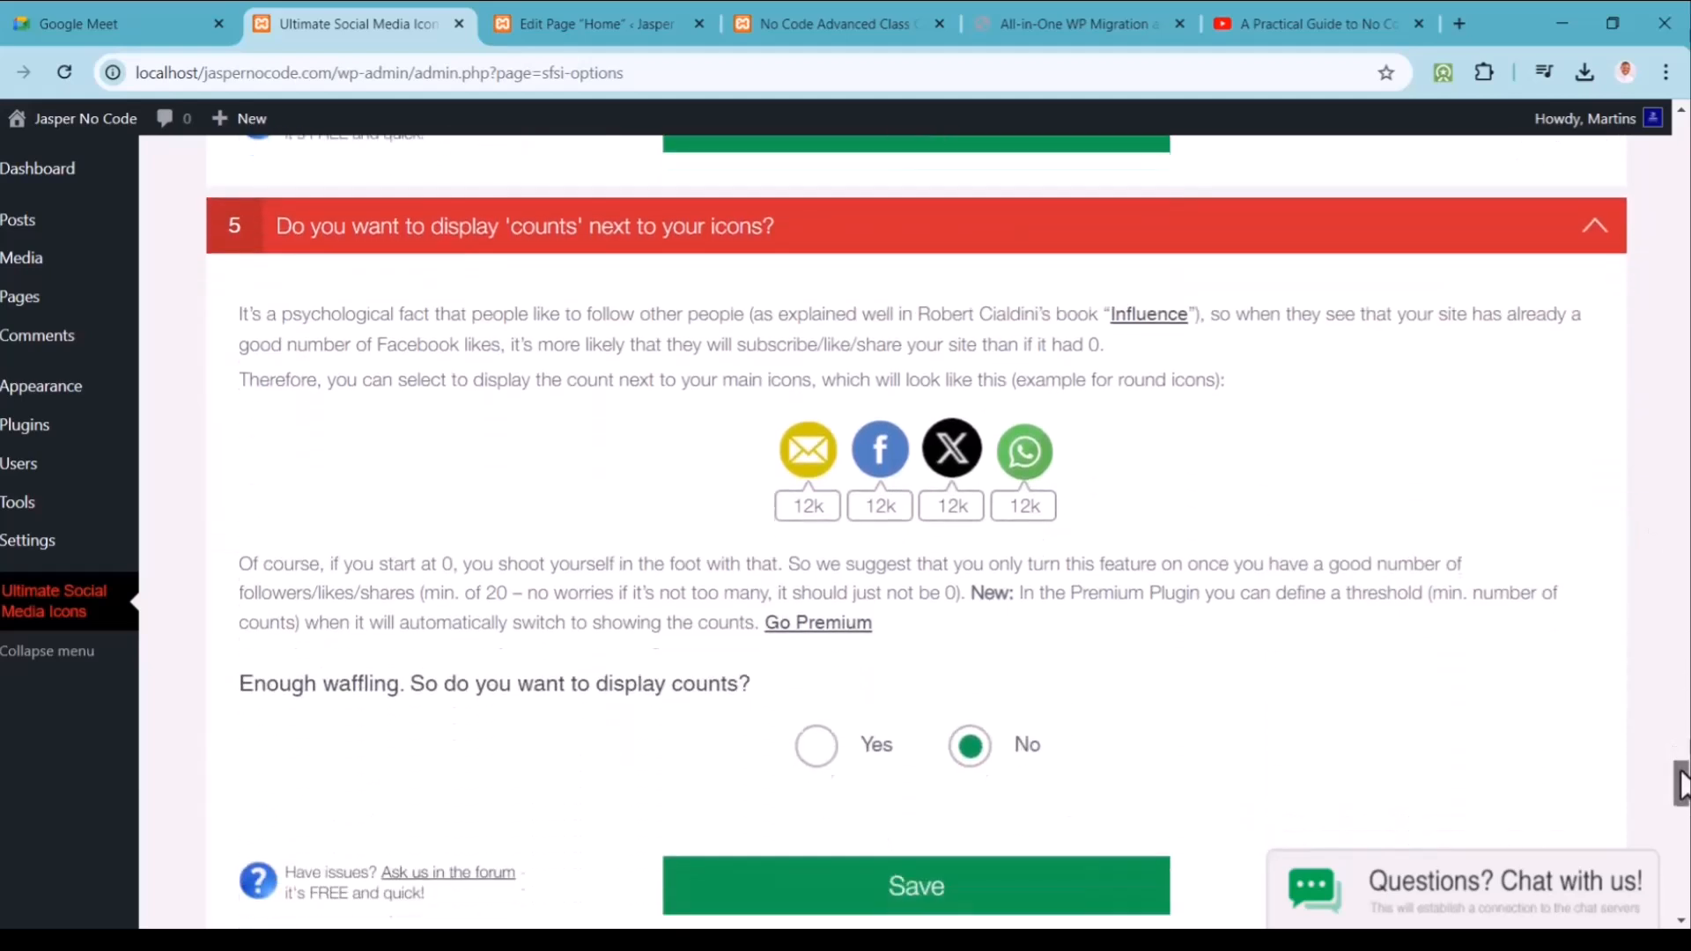
pyautogui.click(817, 748)
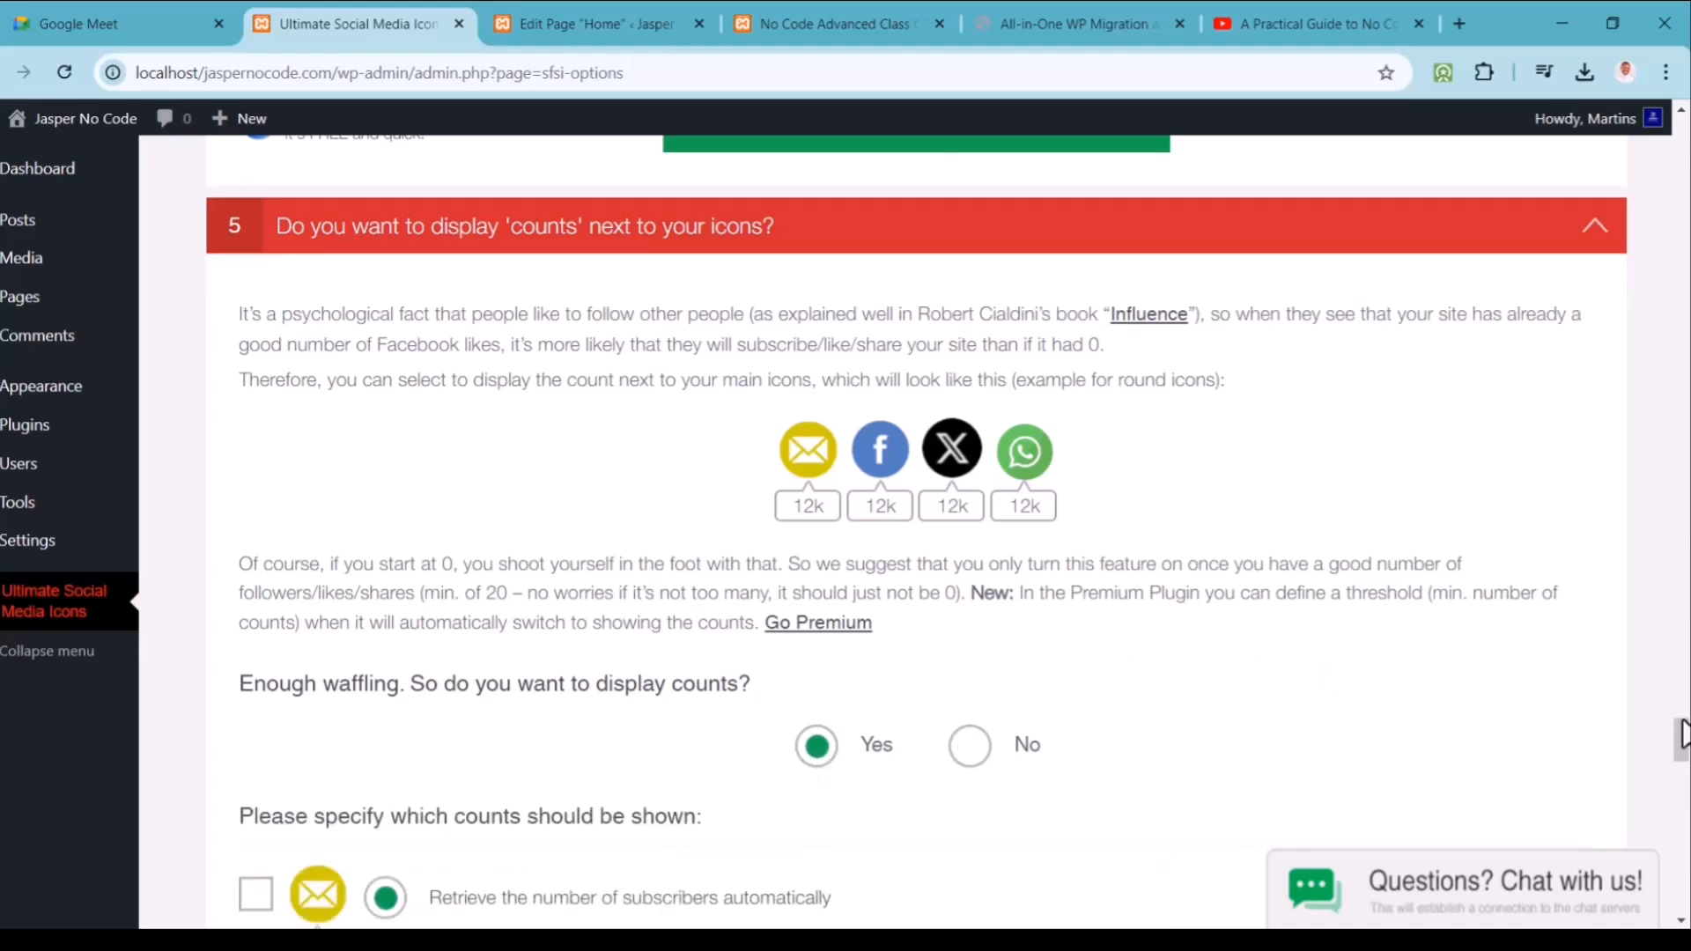
# Step: Save all the Ultimate Social Media Icons settings
pyautogui.moveTo(1684, 724); pyautogui.dragTo(1684, 821)
pyautogui.click(1024, 656)
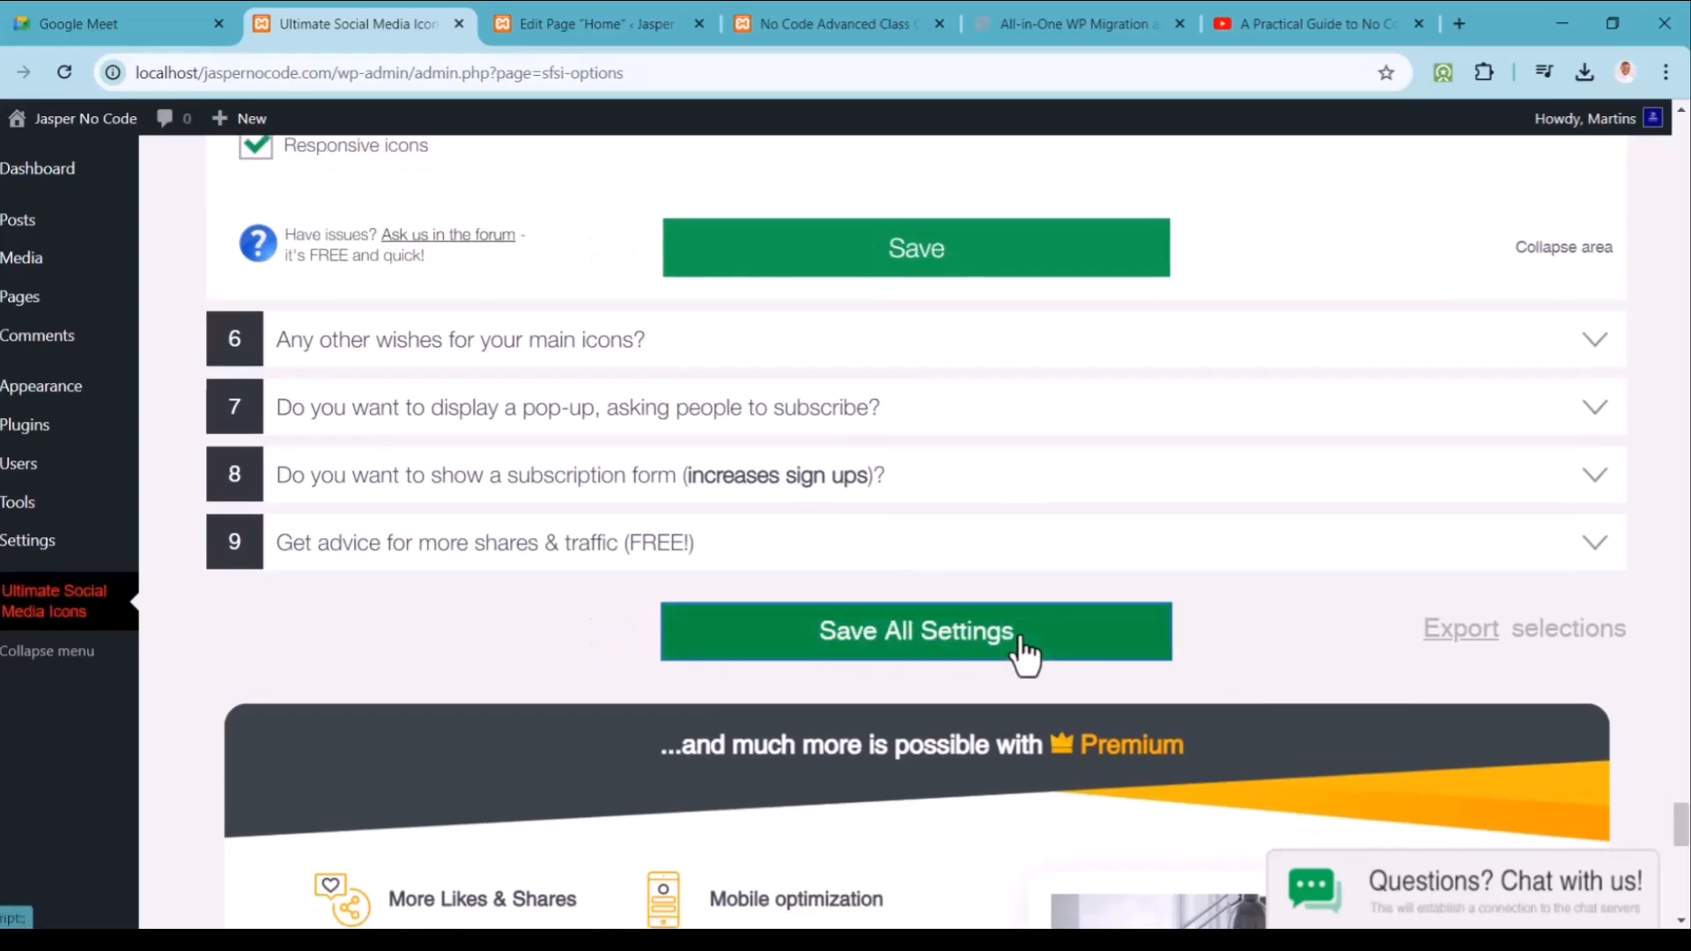
pyautogui.scroll(-10, 1024, 656)
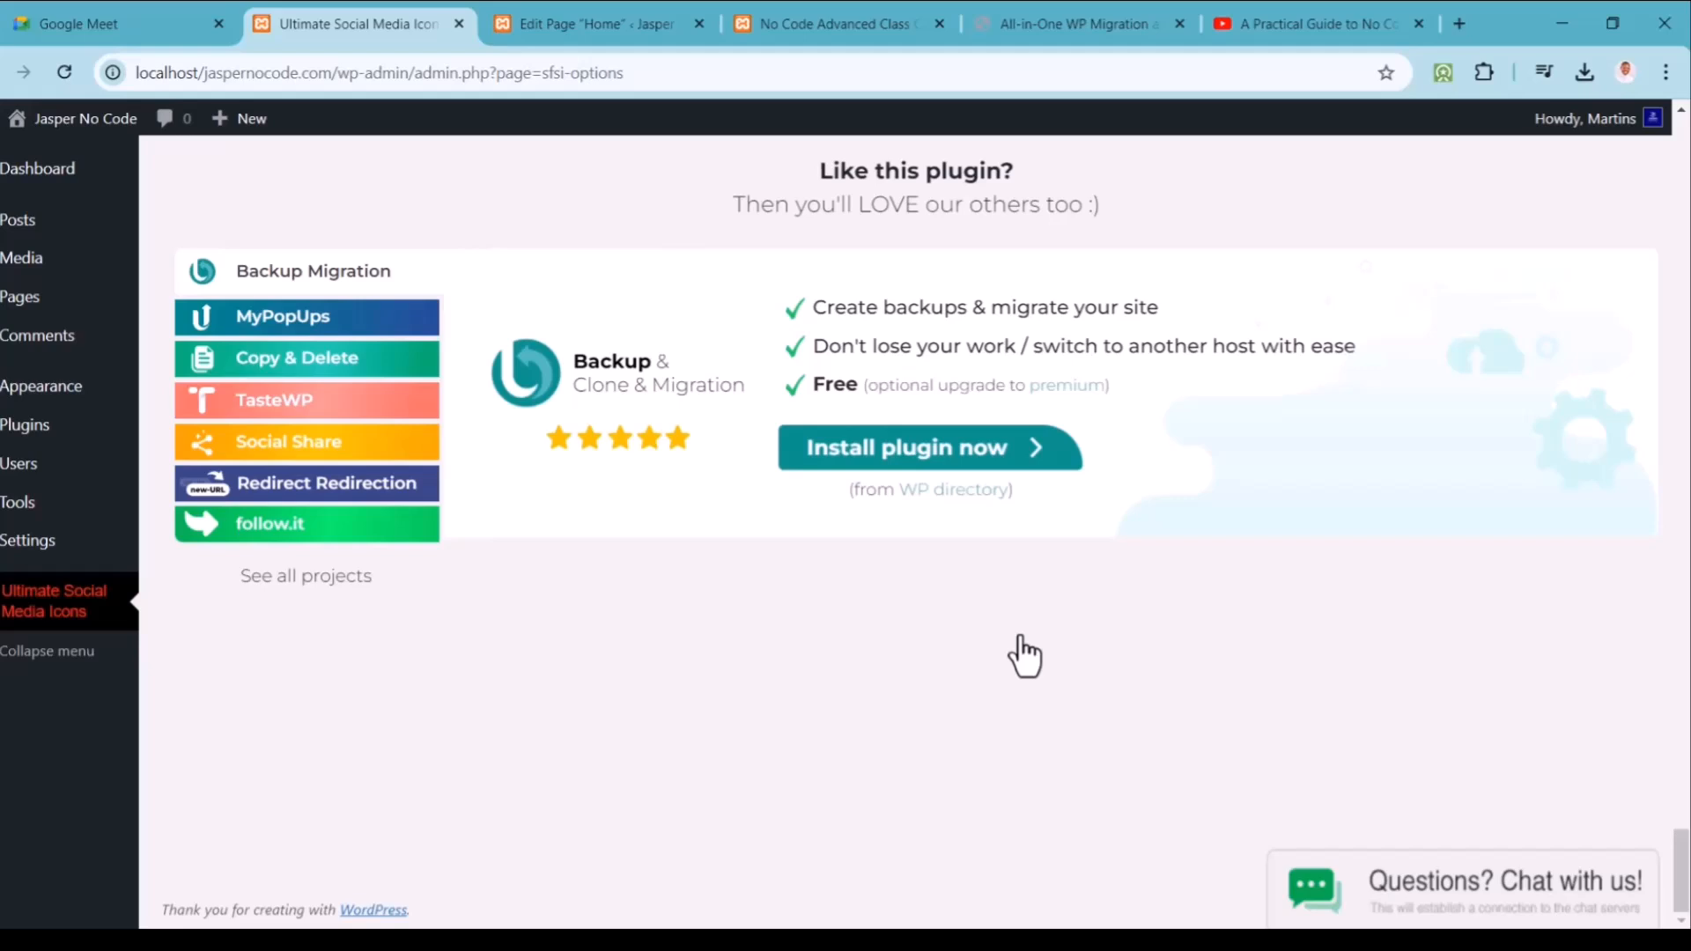
pyautogui.click(805, 27)
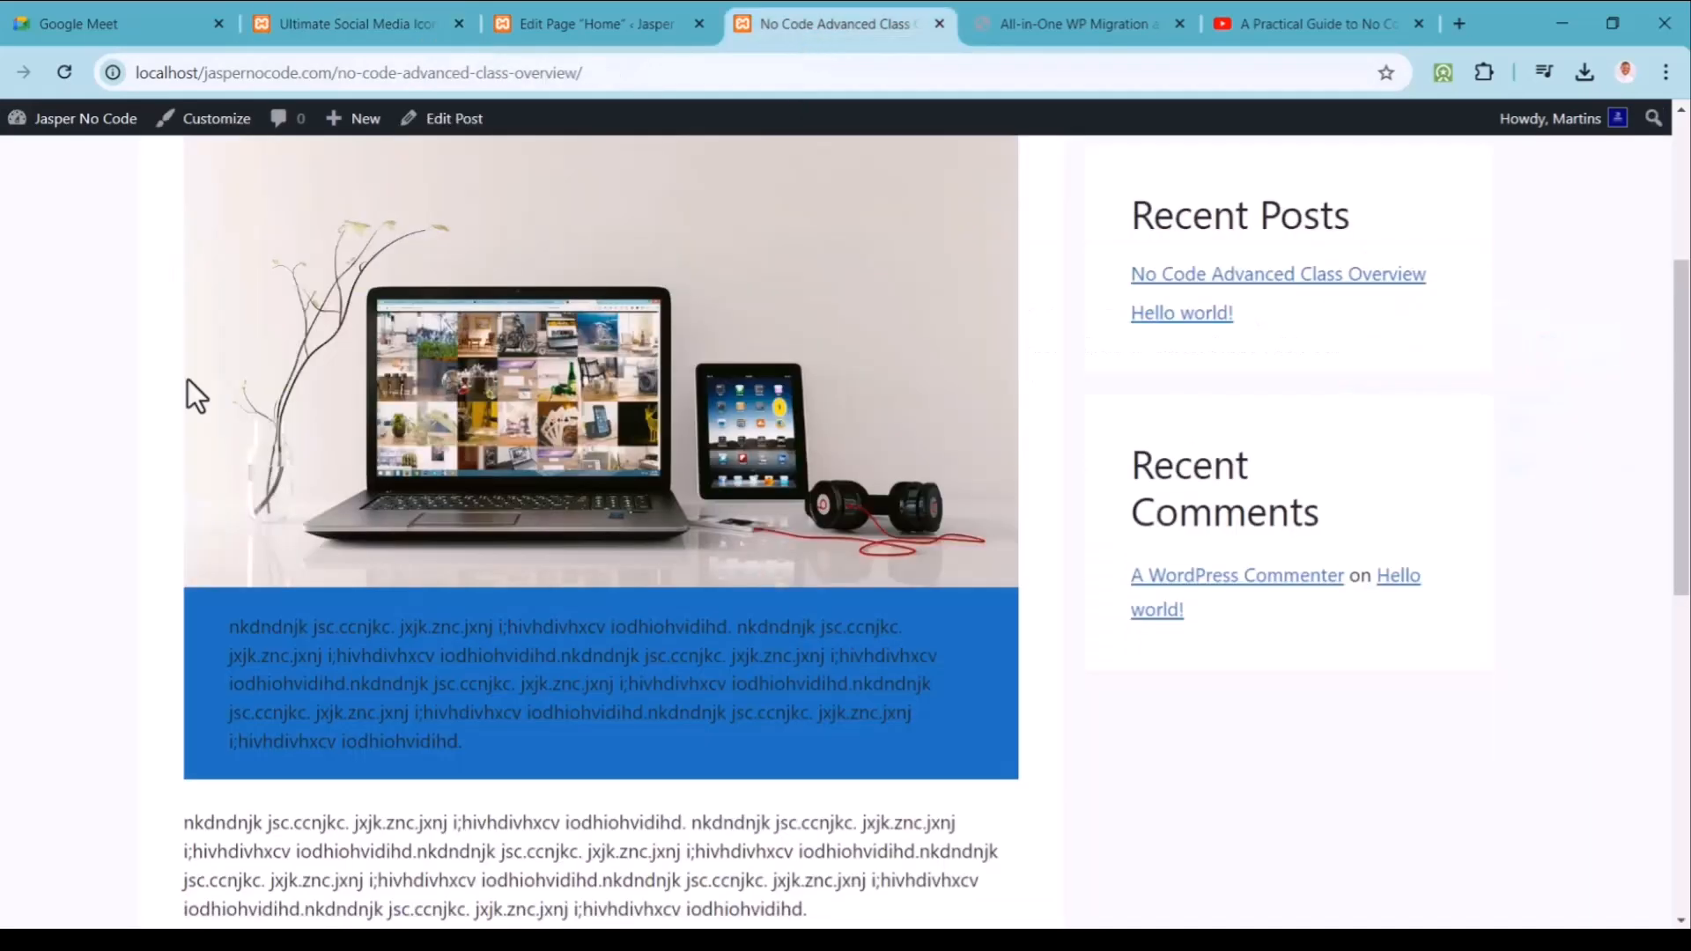
pyautogui.click(65, 74)
pyautogui.moveTo(1679, 344); pyautogui.dragTo(1687, 190)
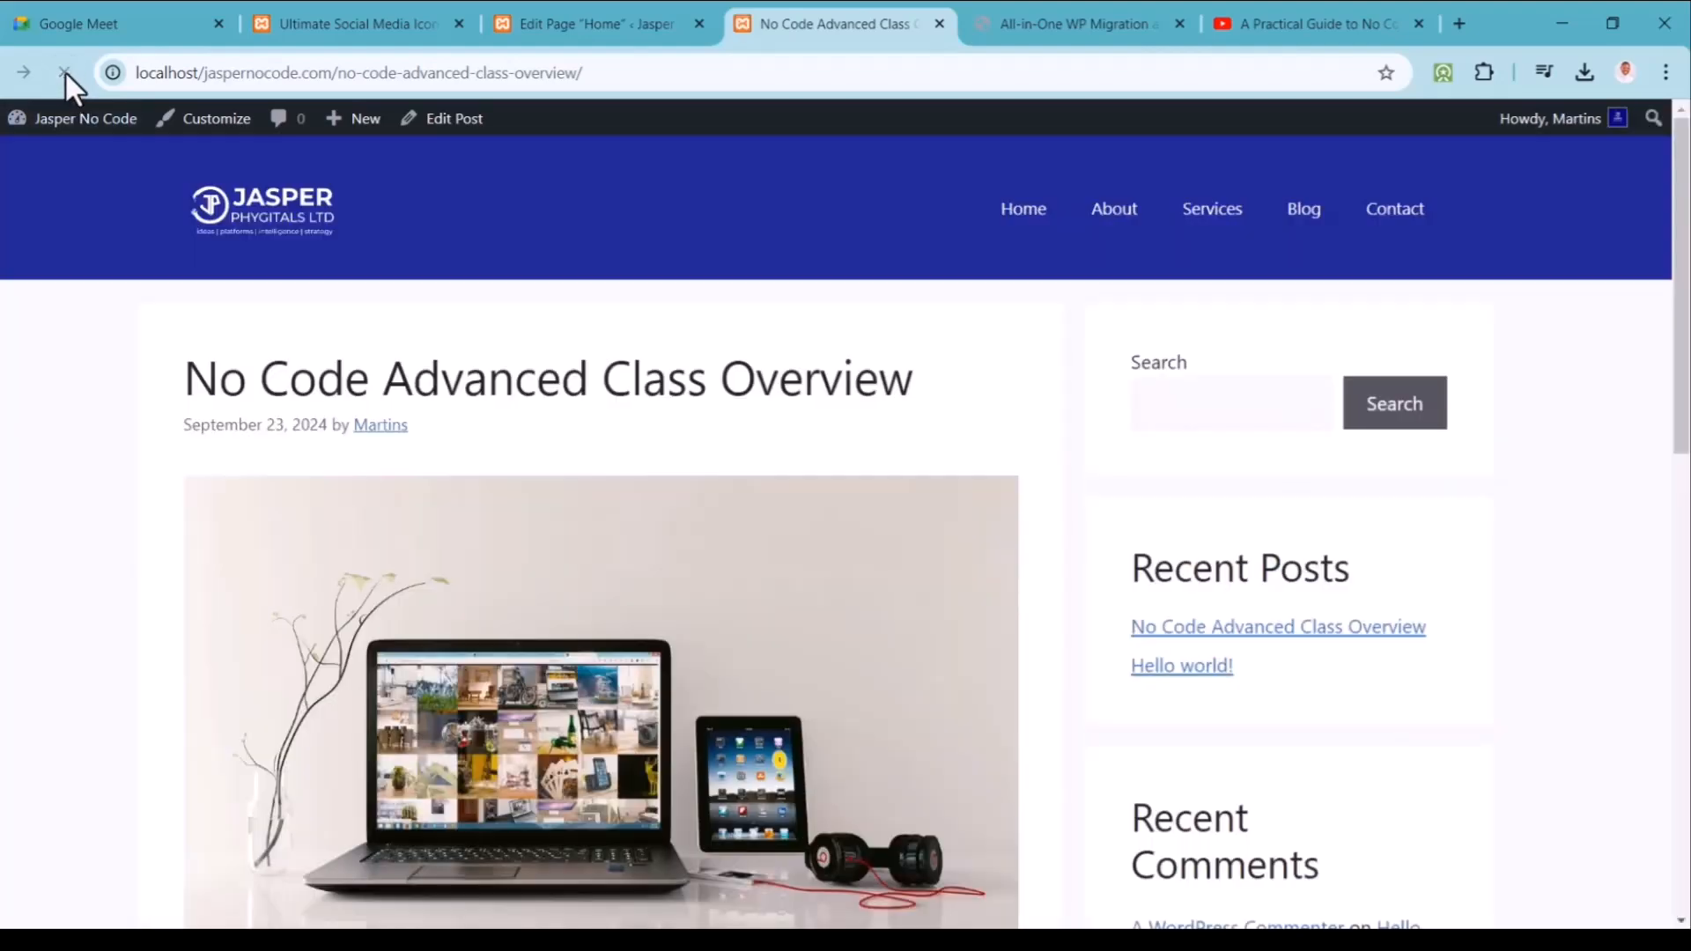
pyautogui.moveTo(1684, 407); pyautogui.dragTo(1682, 326)
pyautogui.click(1212, 633)
# Step: Switch the after-post icons to the Original style and save that placement section
pyautogui.click(328, 27)
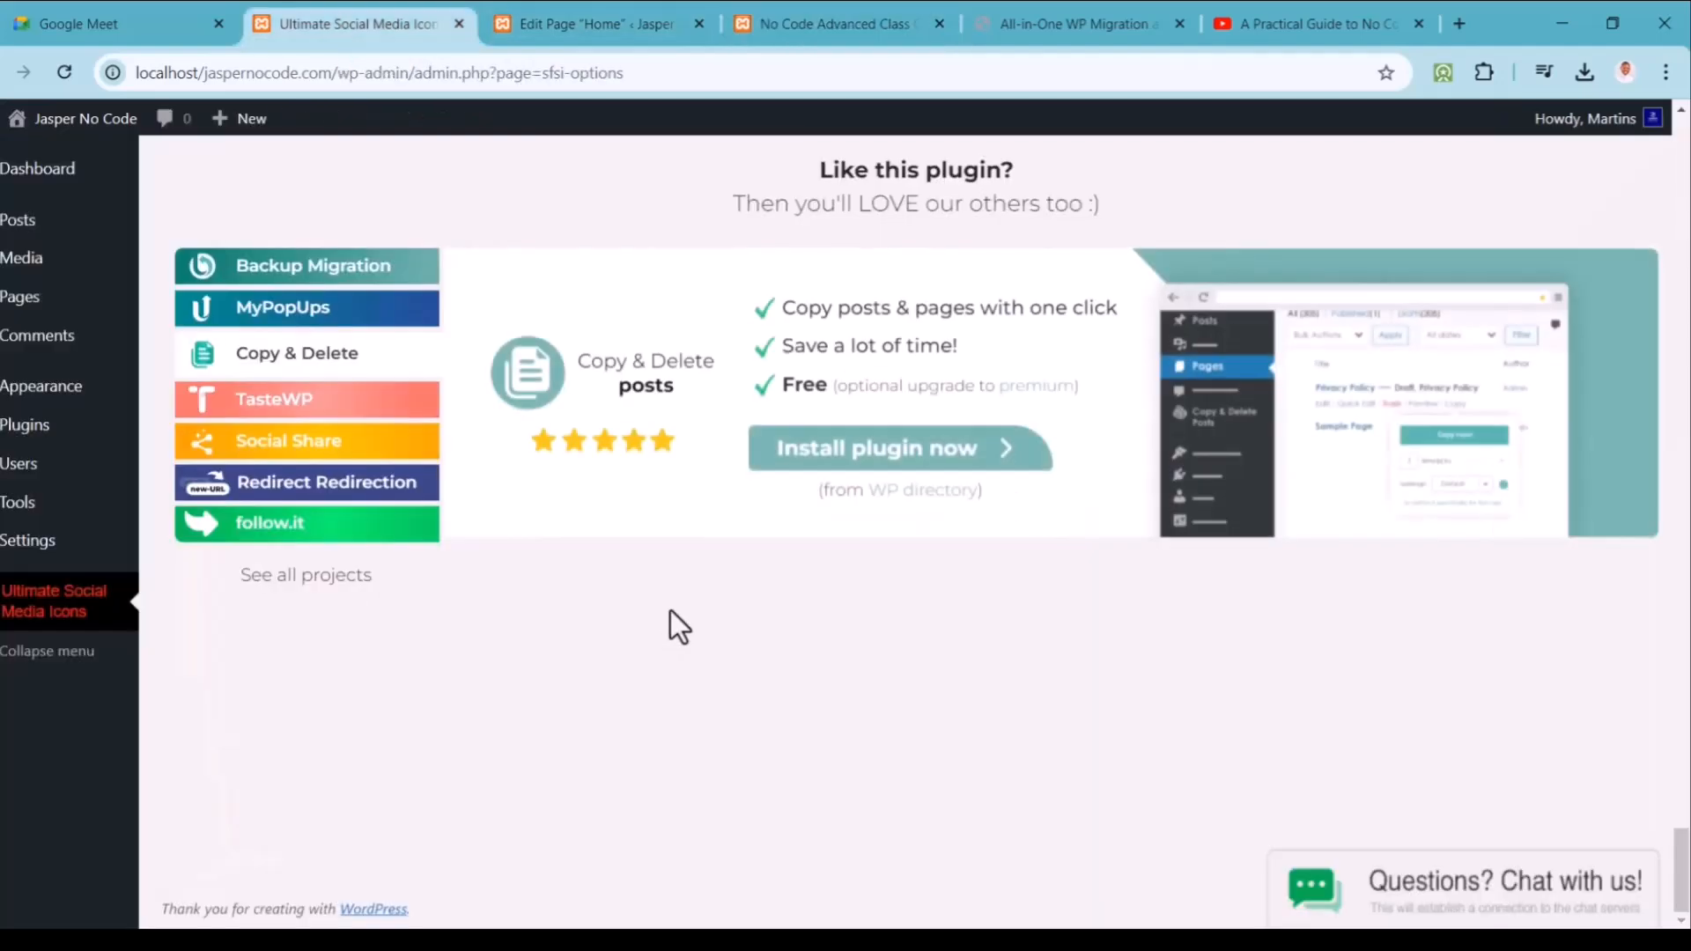
pyautogui.moveTo(1681, 872); pyautogui.dragTo(1682, 731)
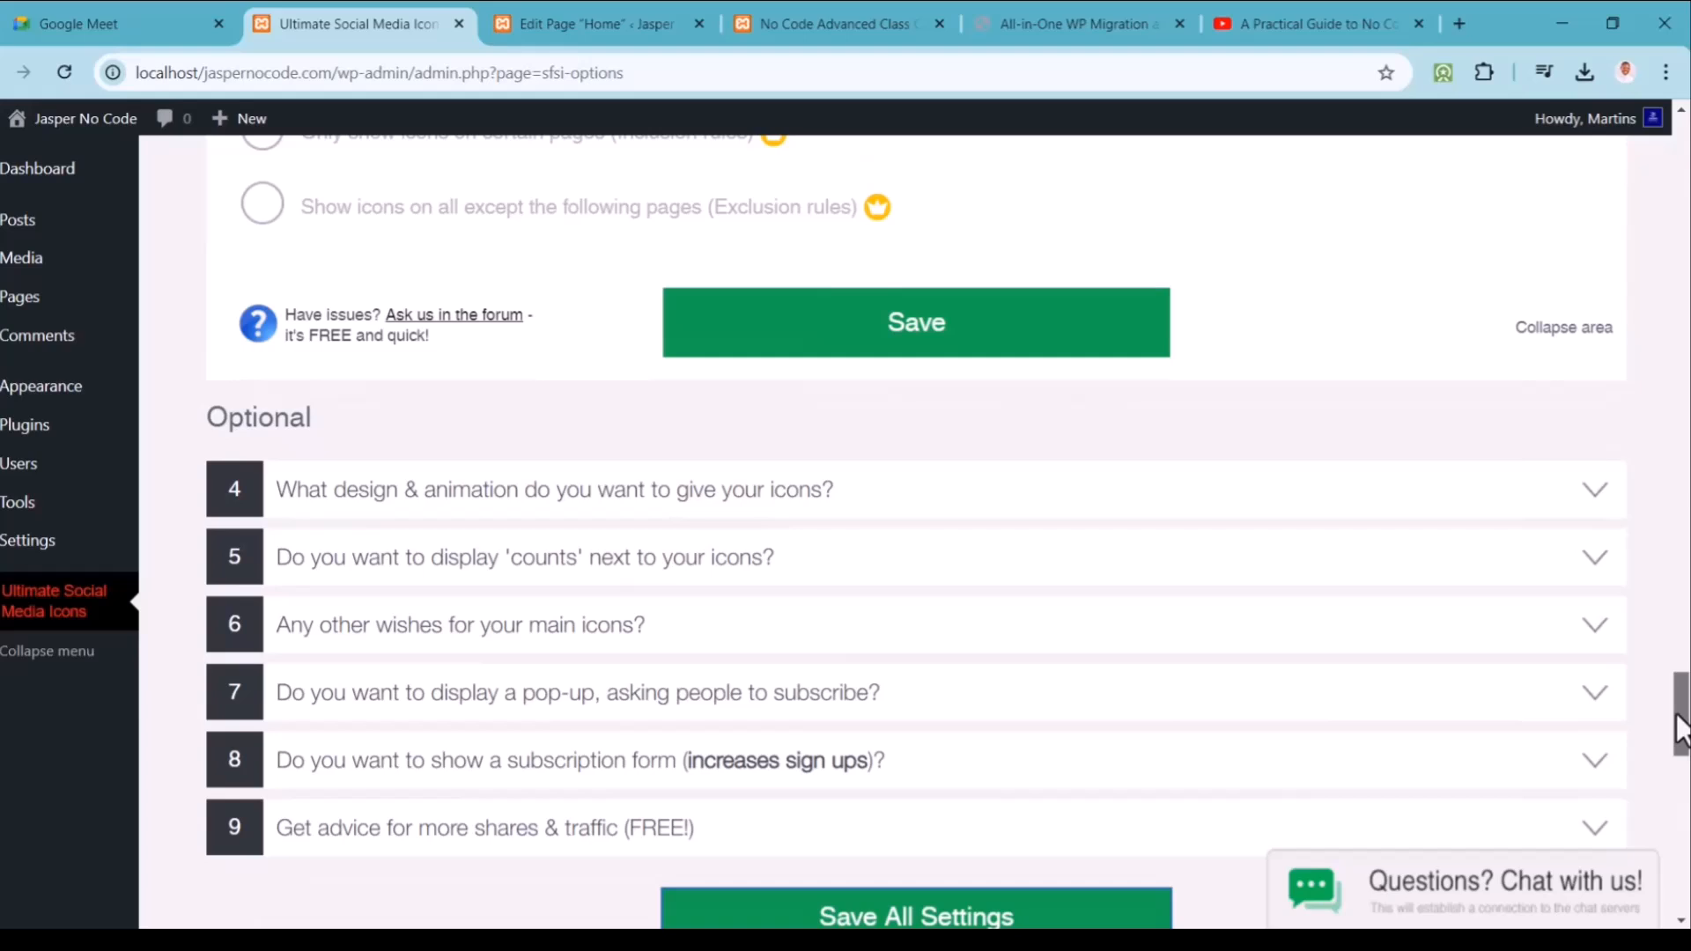
pyautogui.moveTo(1682, 731); pyautogui.dragTo(1666, 404)
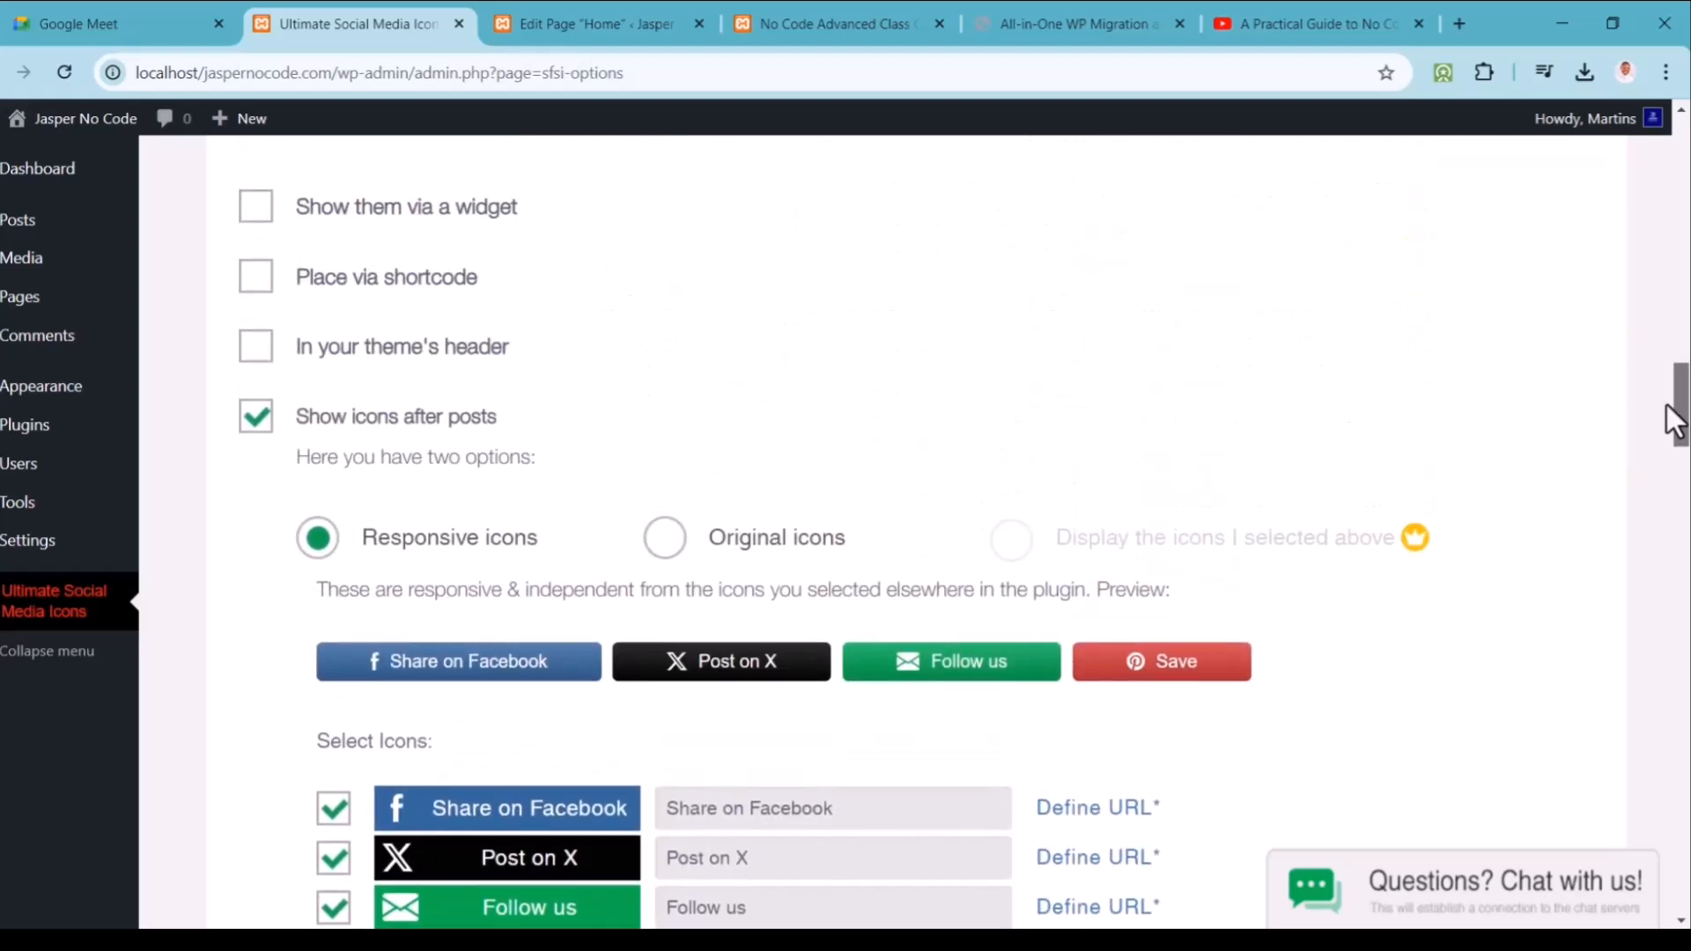
pyautogui.click(667, 538)
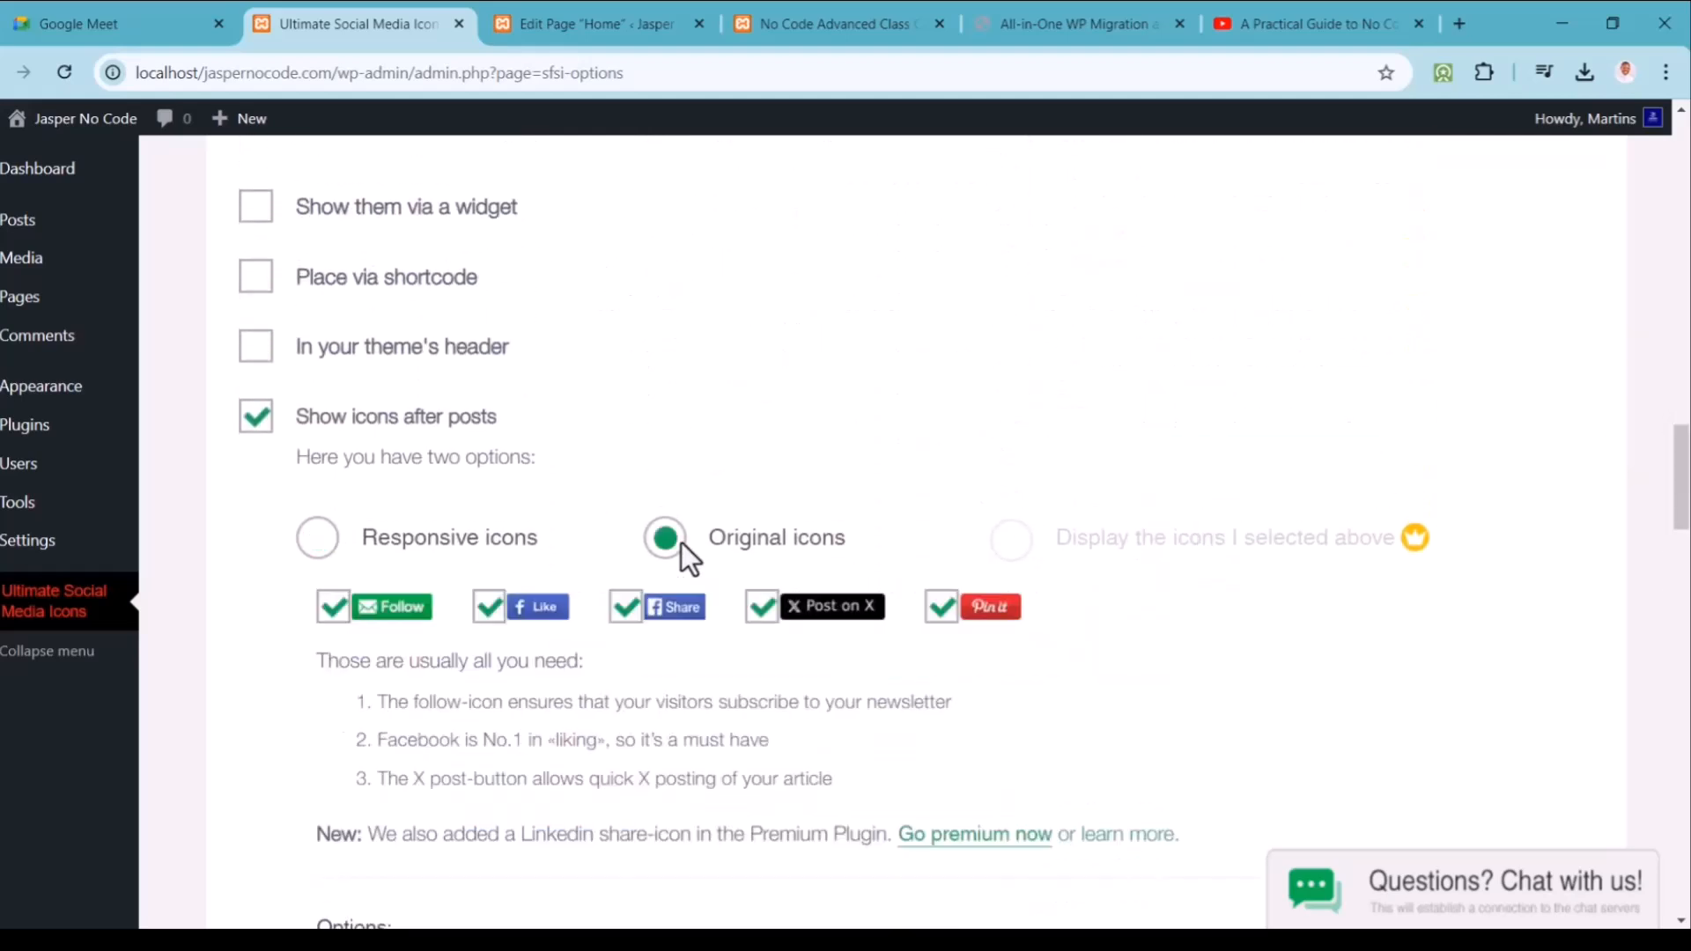
pyautogui.scroll(-15, 904, 648)
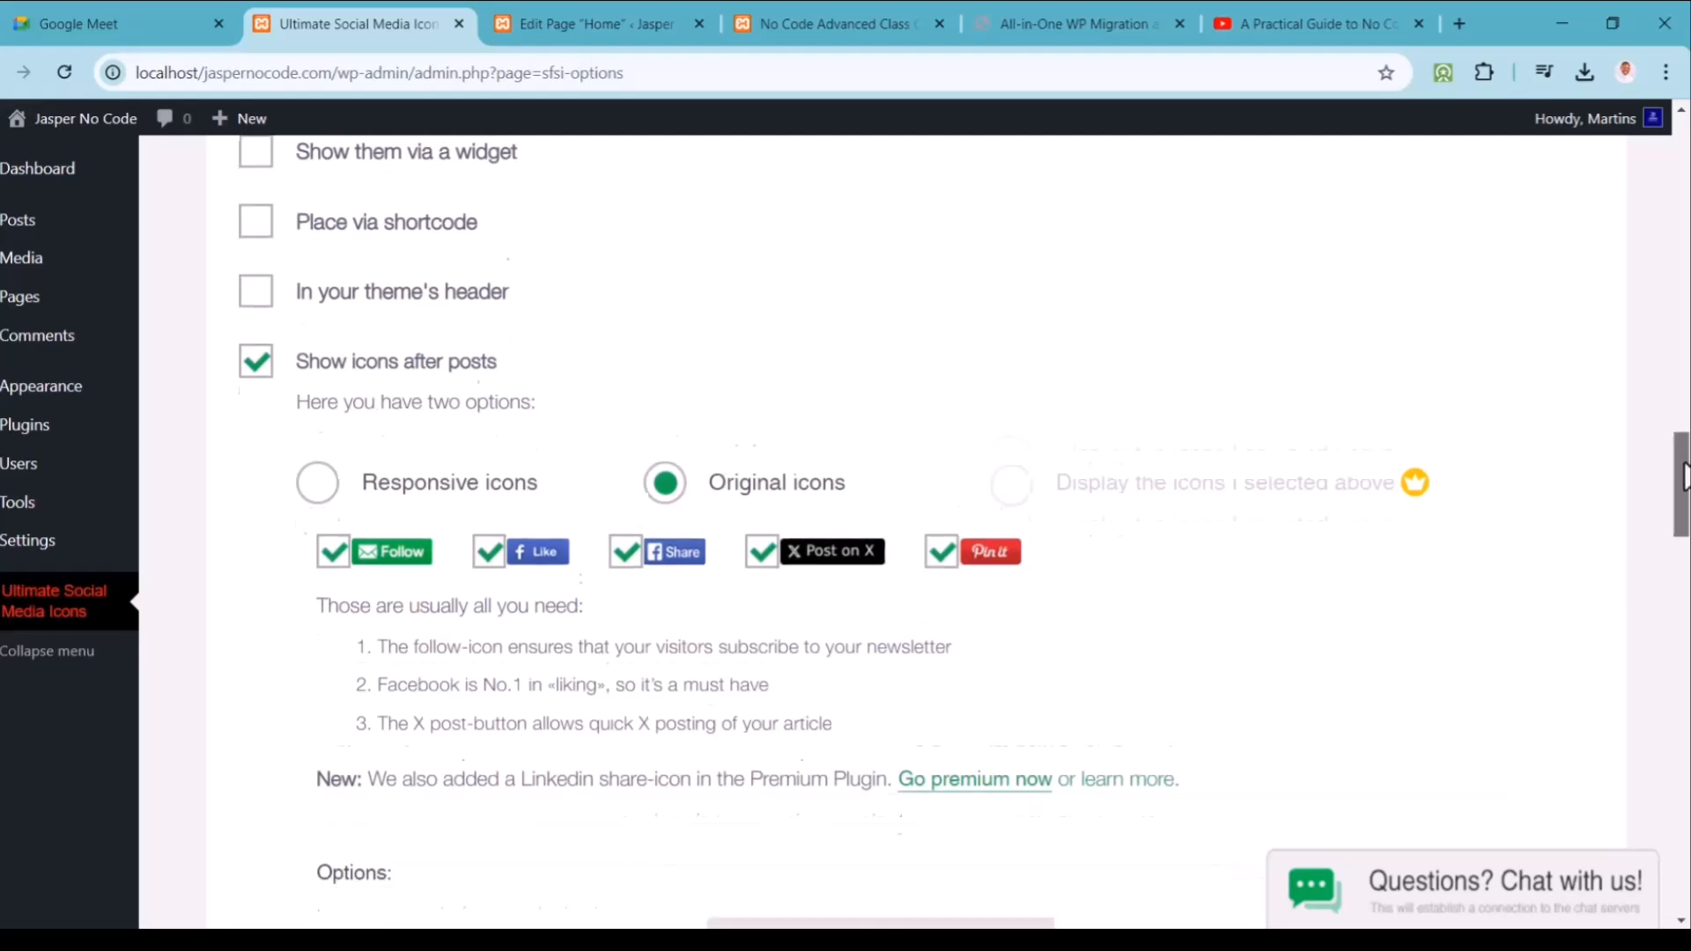
pyautogui.click(923, 537)
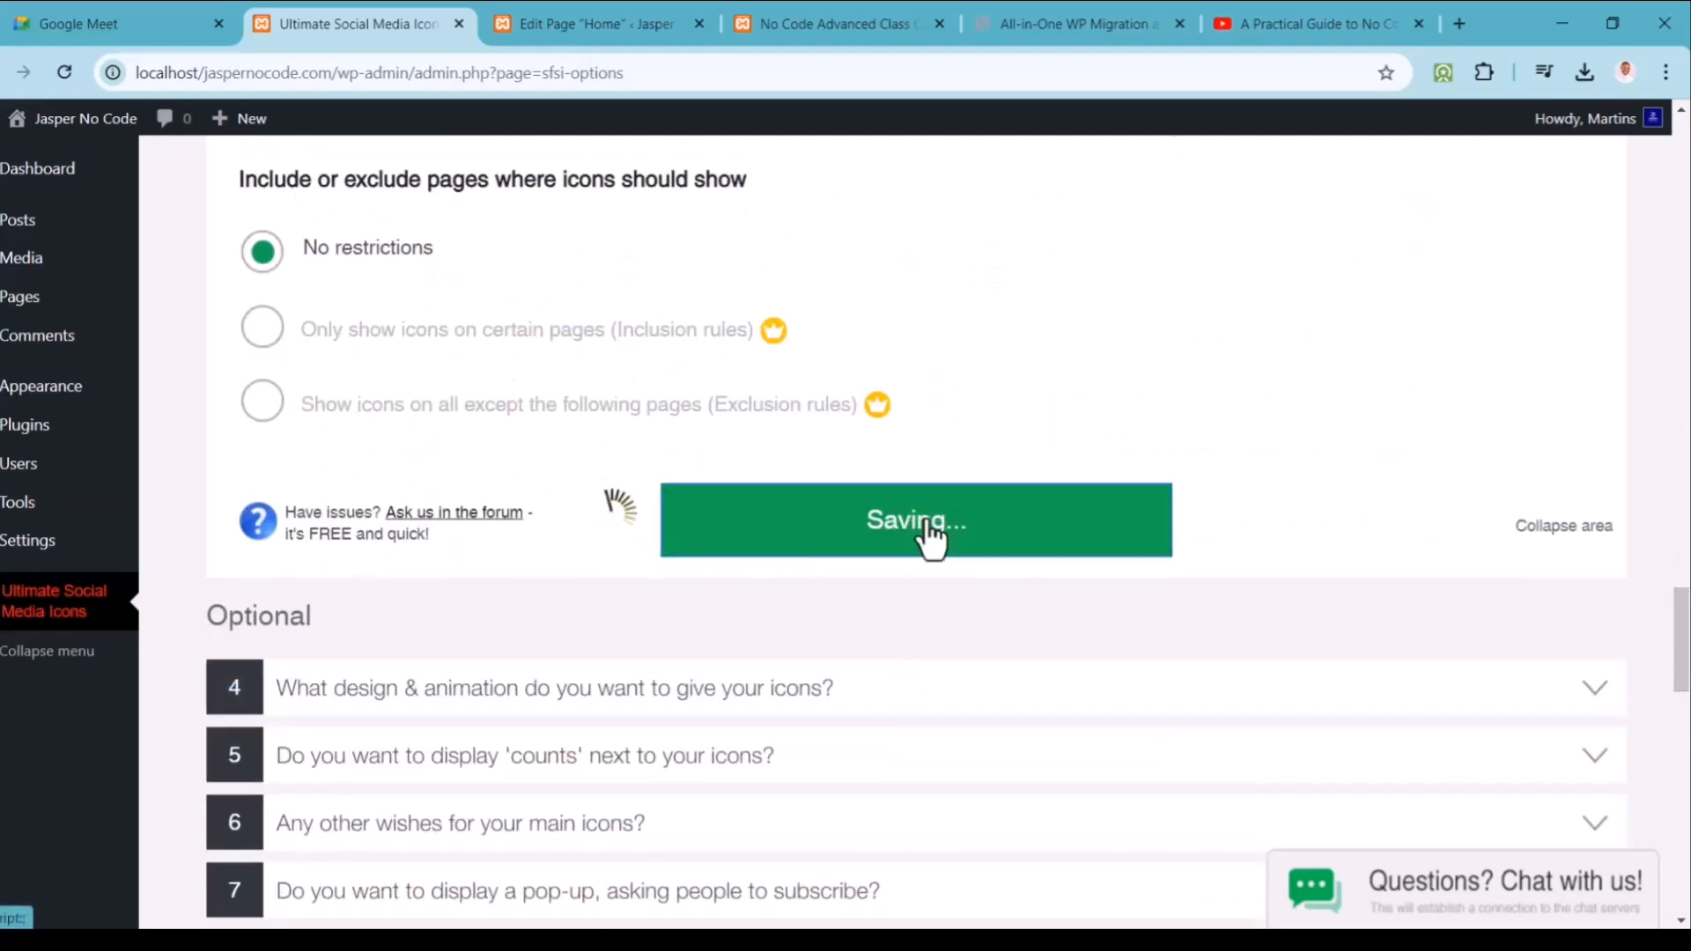
pyautogui.scroll(-5, 916, 528)
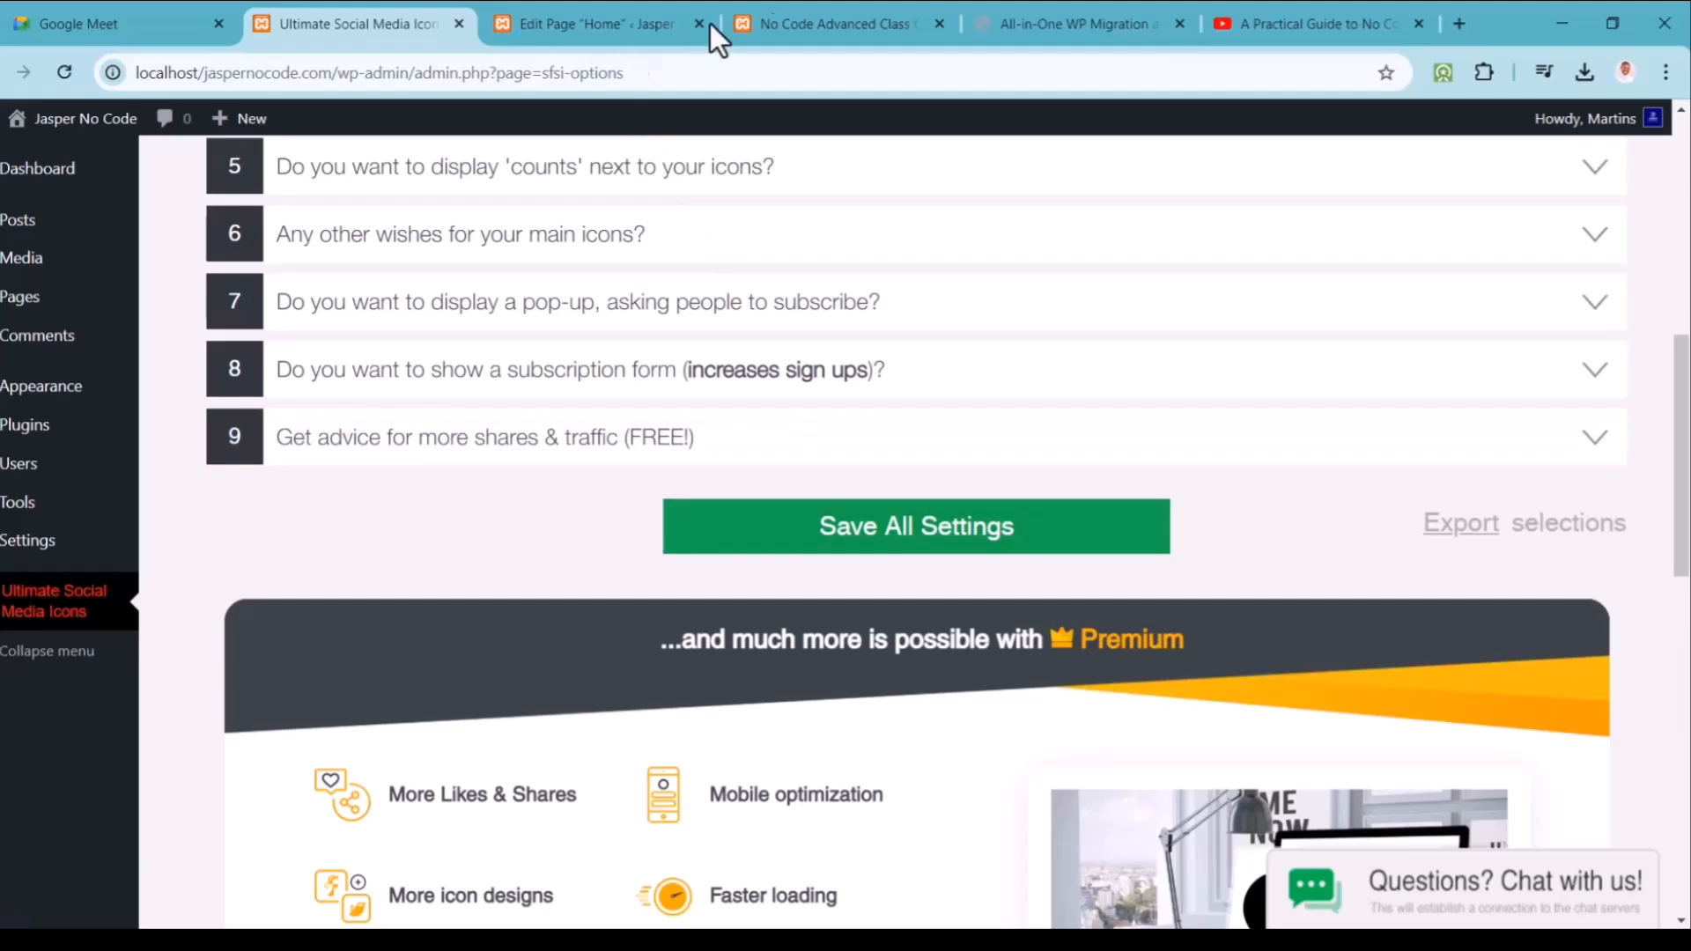
pyautogui.click(835, 18)
# Step: Reload the post, scroll to 'Please follow and like us' and hit Facebook Share
pyautogui.click(64, 70)
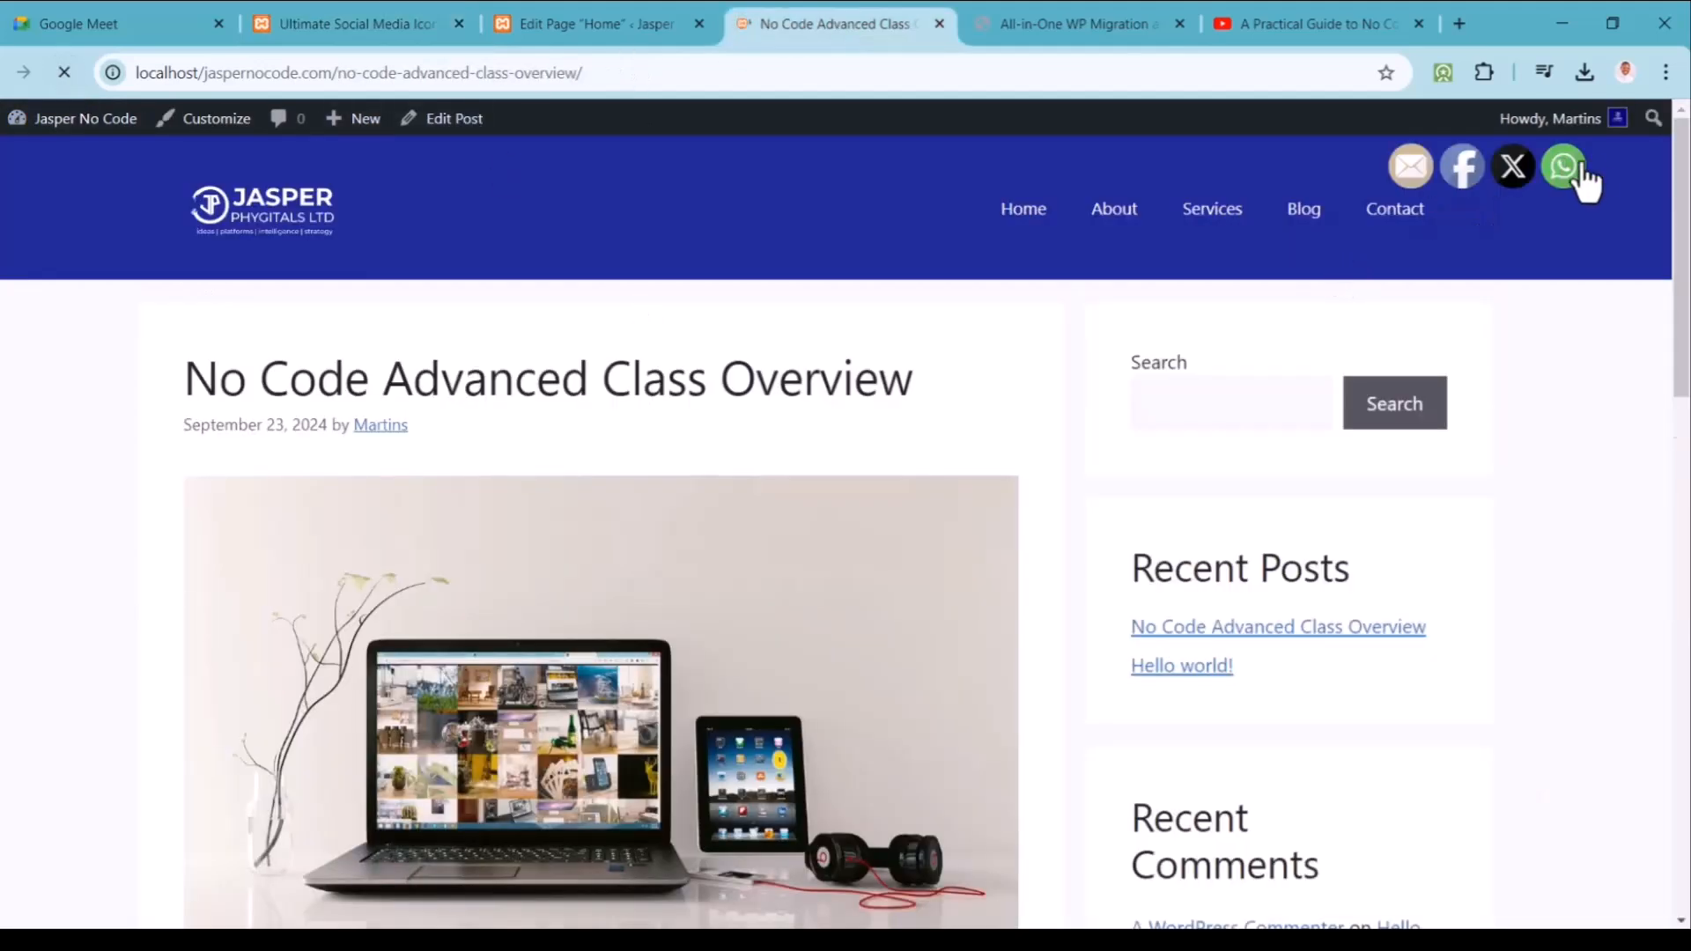
pyautogui.moveTo(1508, 187)
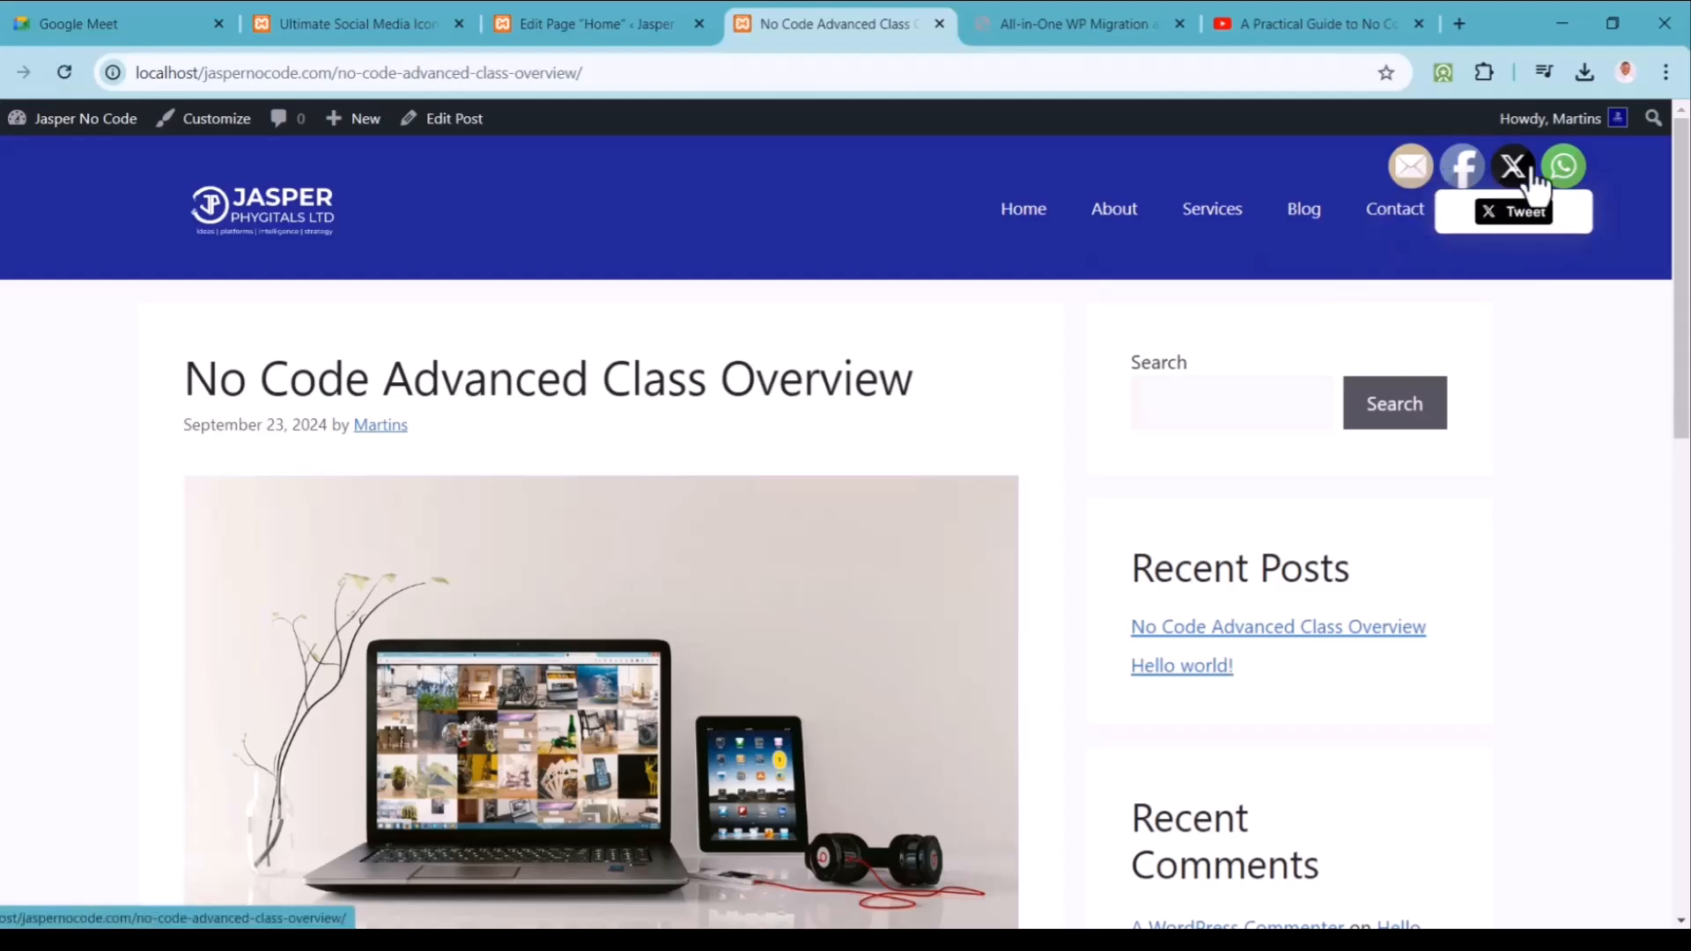
pyautogui.moveTo(1677, 195); pyautogui.dragTo(1684, 510)
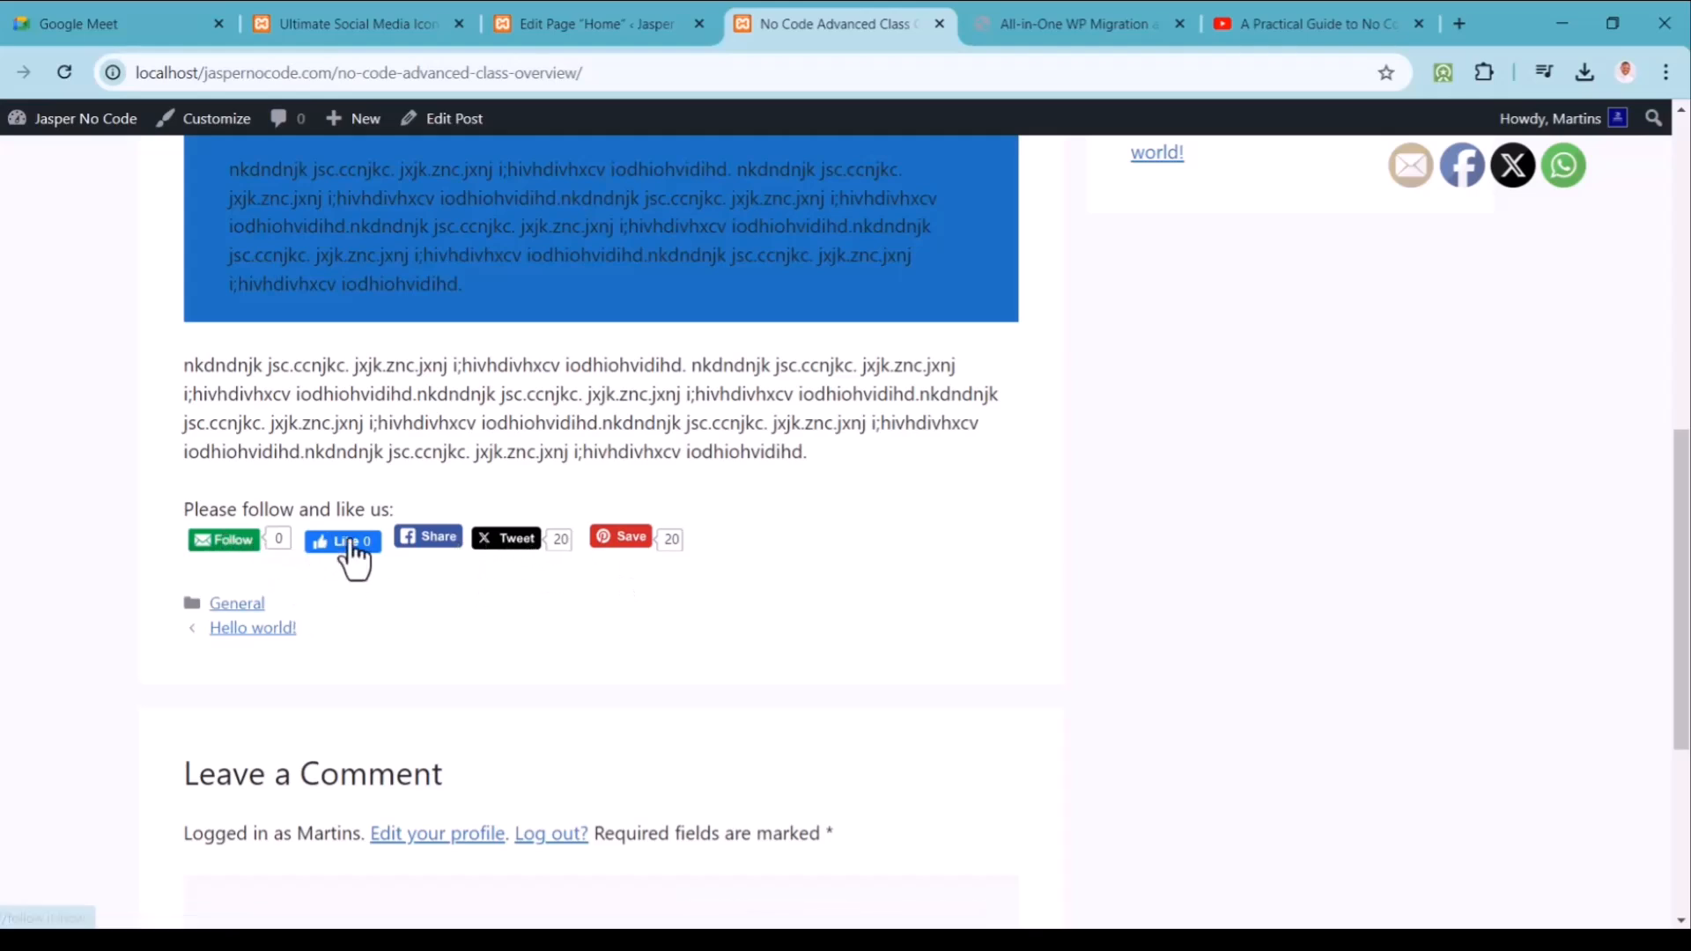
pyautogui.click(429, 539)
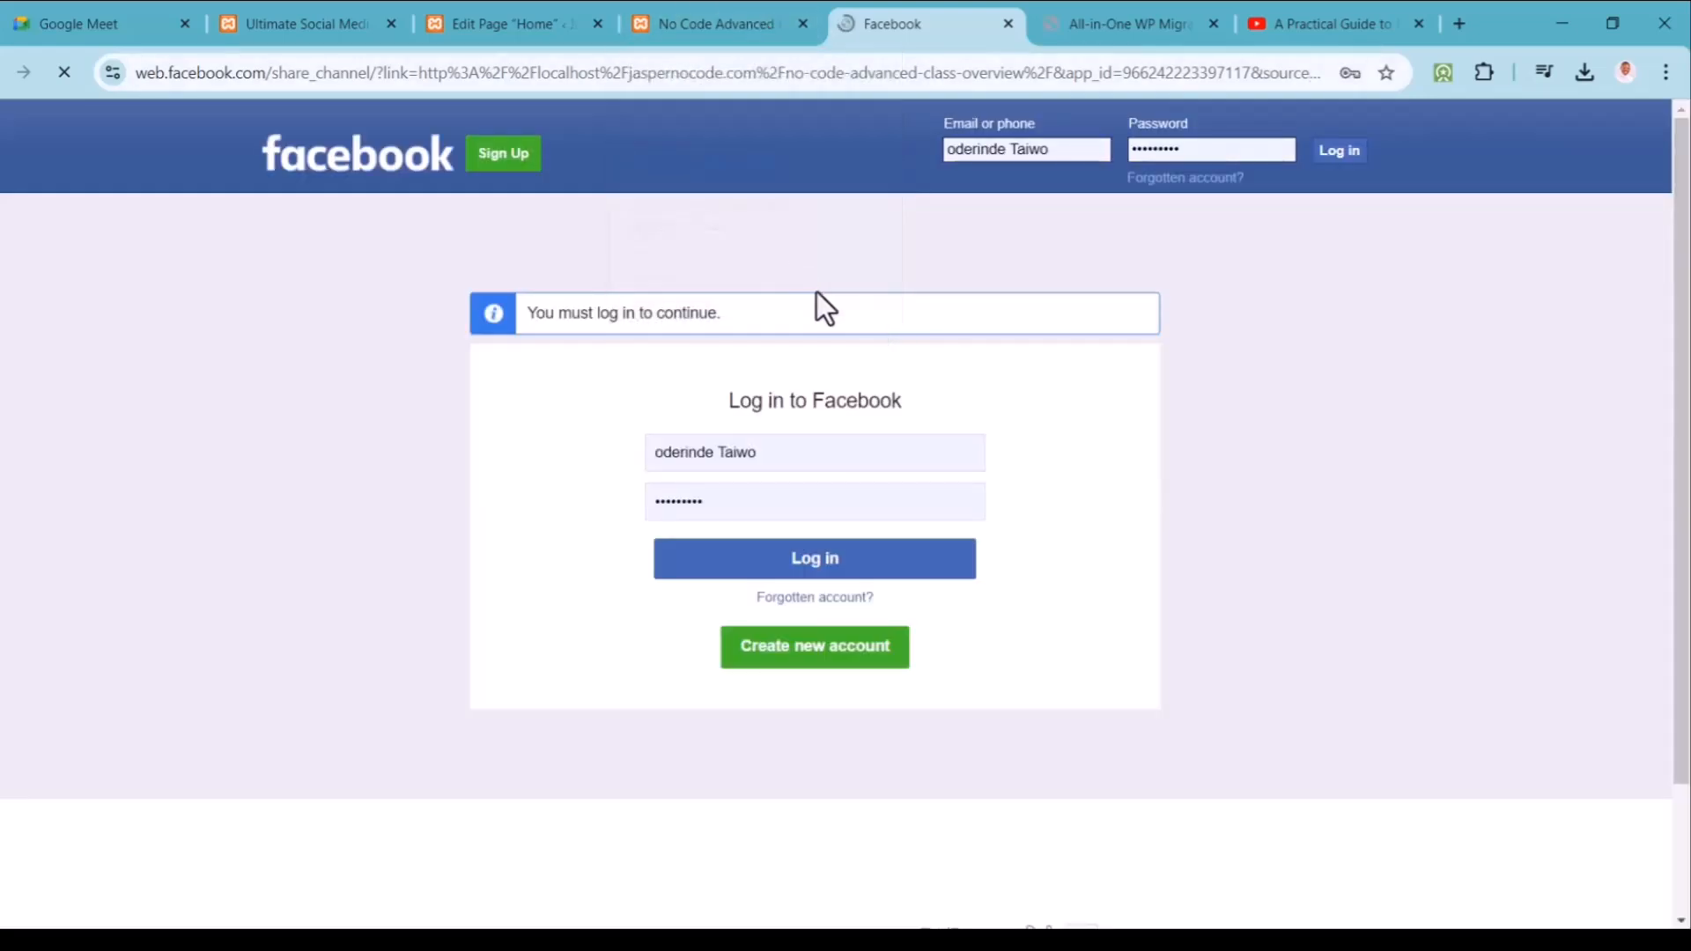
# Step: Close the Facebook login tab to get back to the post
pyautogui.click(1008, 24)
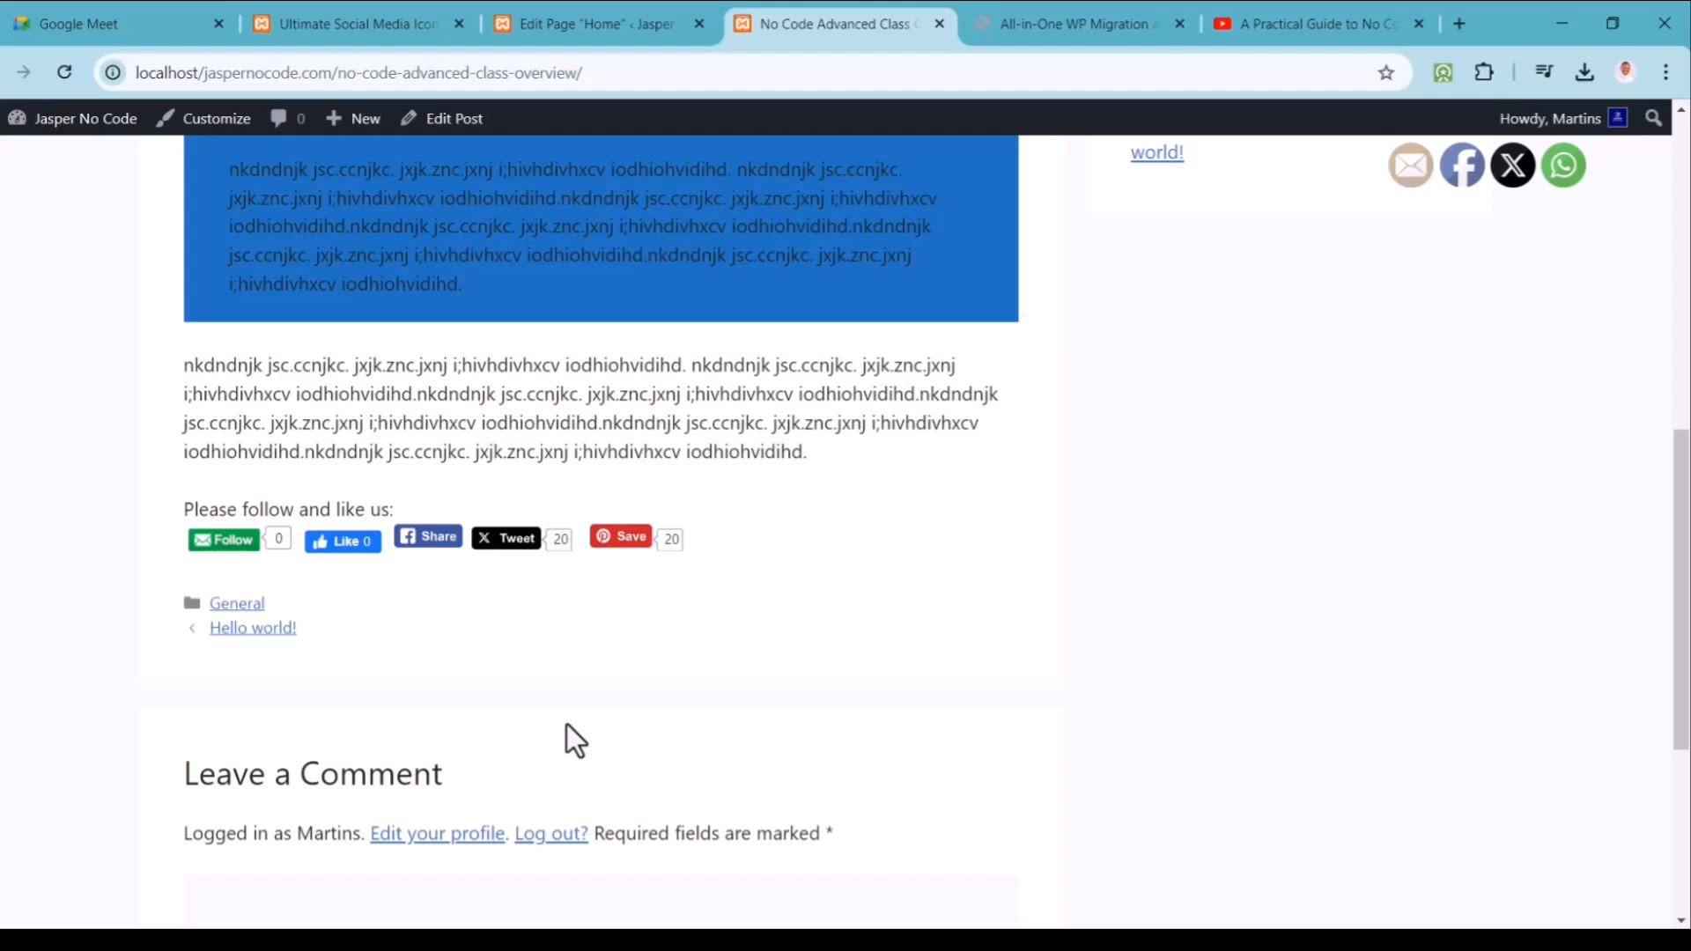
# Step: Go from the admin tab to Plugins > Installed Plugins, then Add New Plugin
pyautogui.click(354, 26)
pyautogui.moveTo(82, 440)
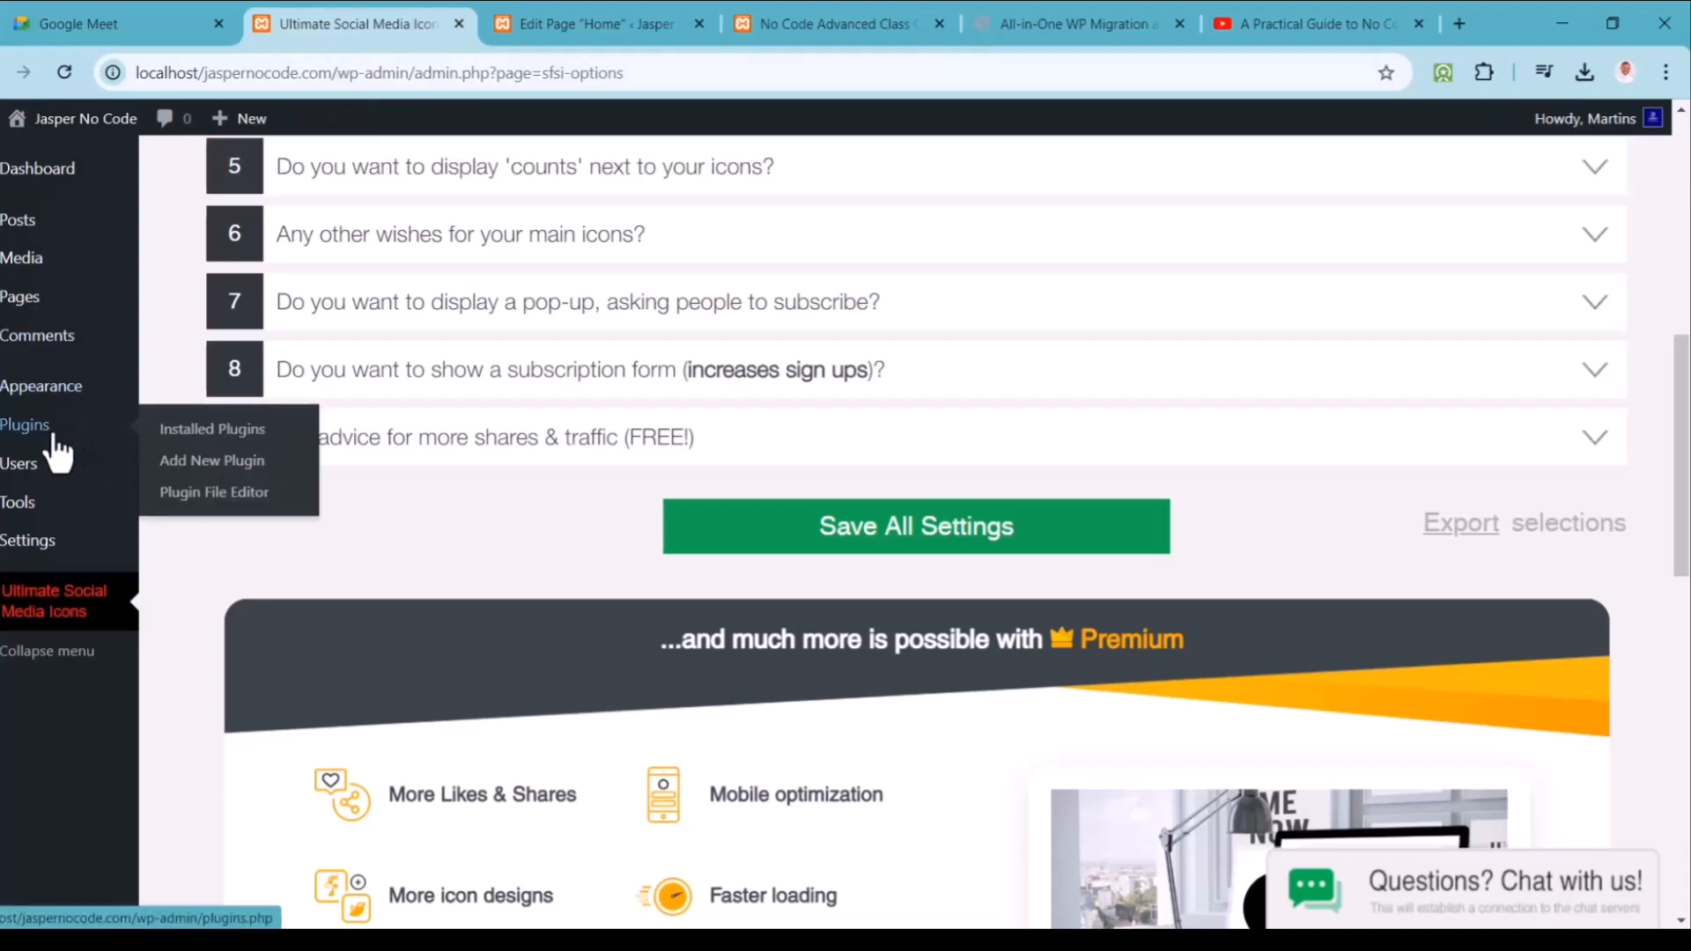
pyautogui.click(196, 436)
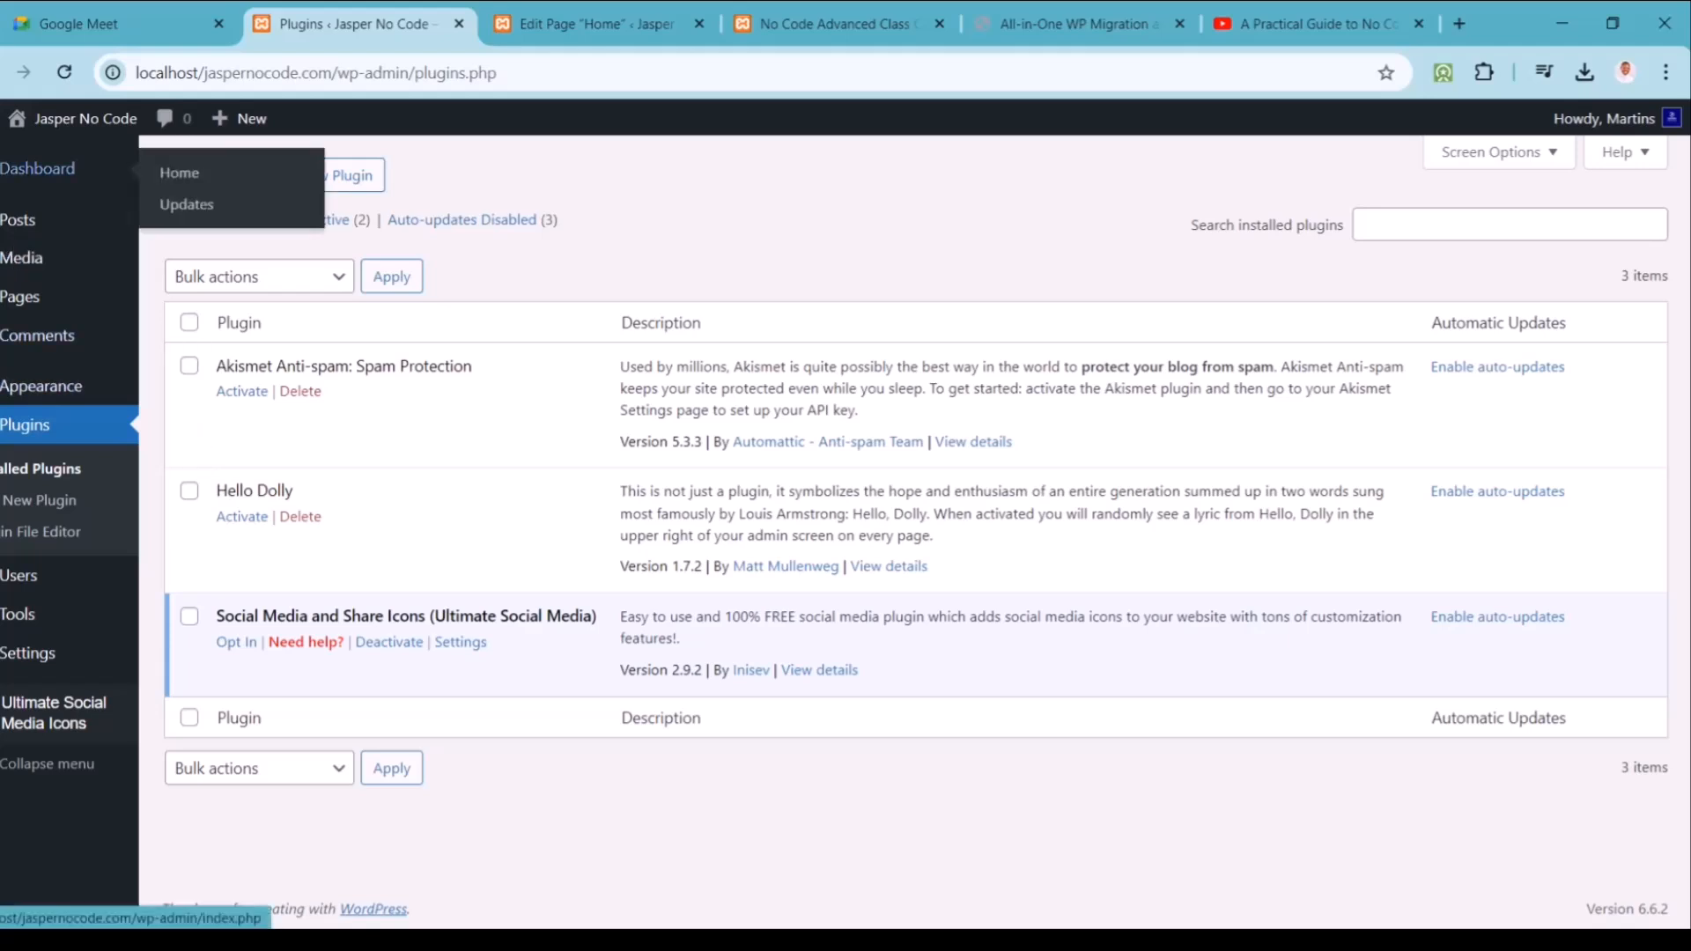
pyautogui.click(35, 500)
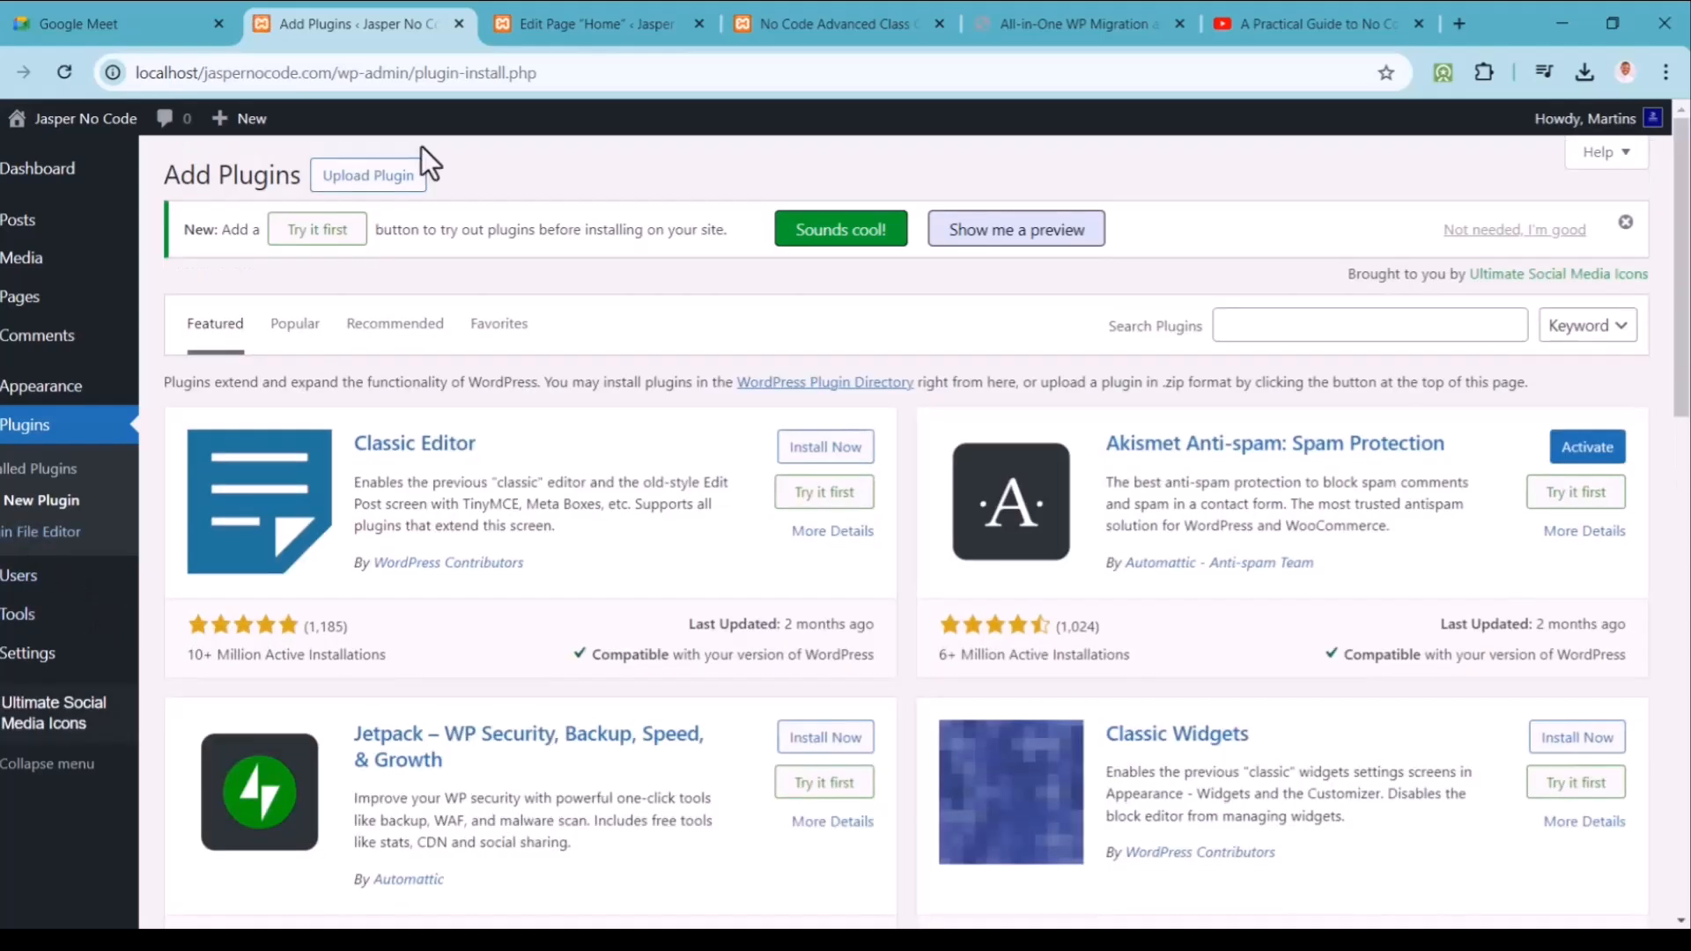
# Step: Upload all-in-one-wp-migration.7.86.zip as a plugin, install it and activate it
pyautogui.click(403, 179)
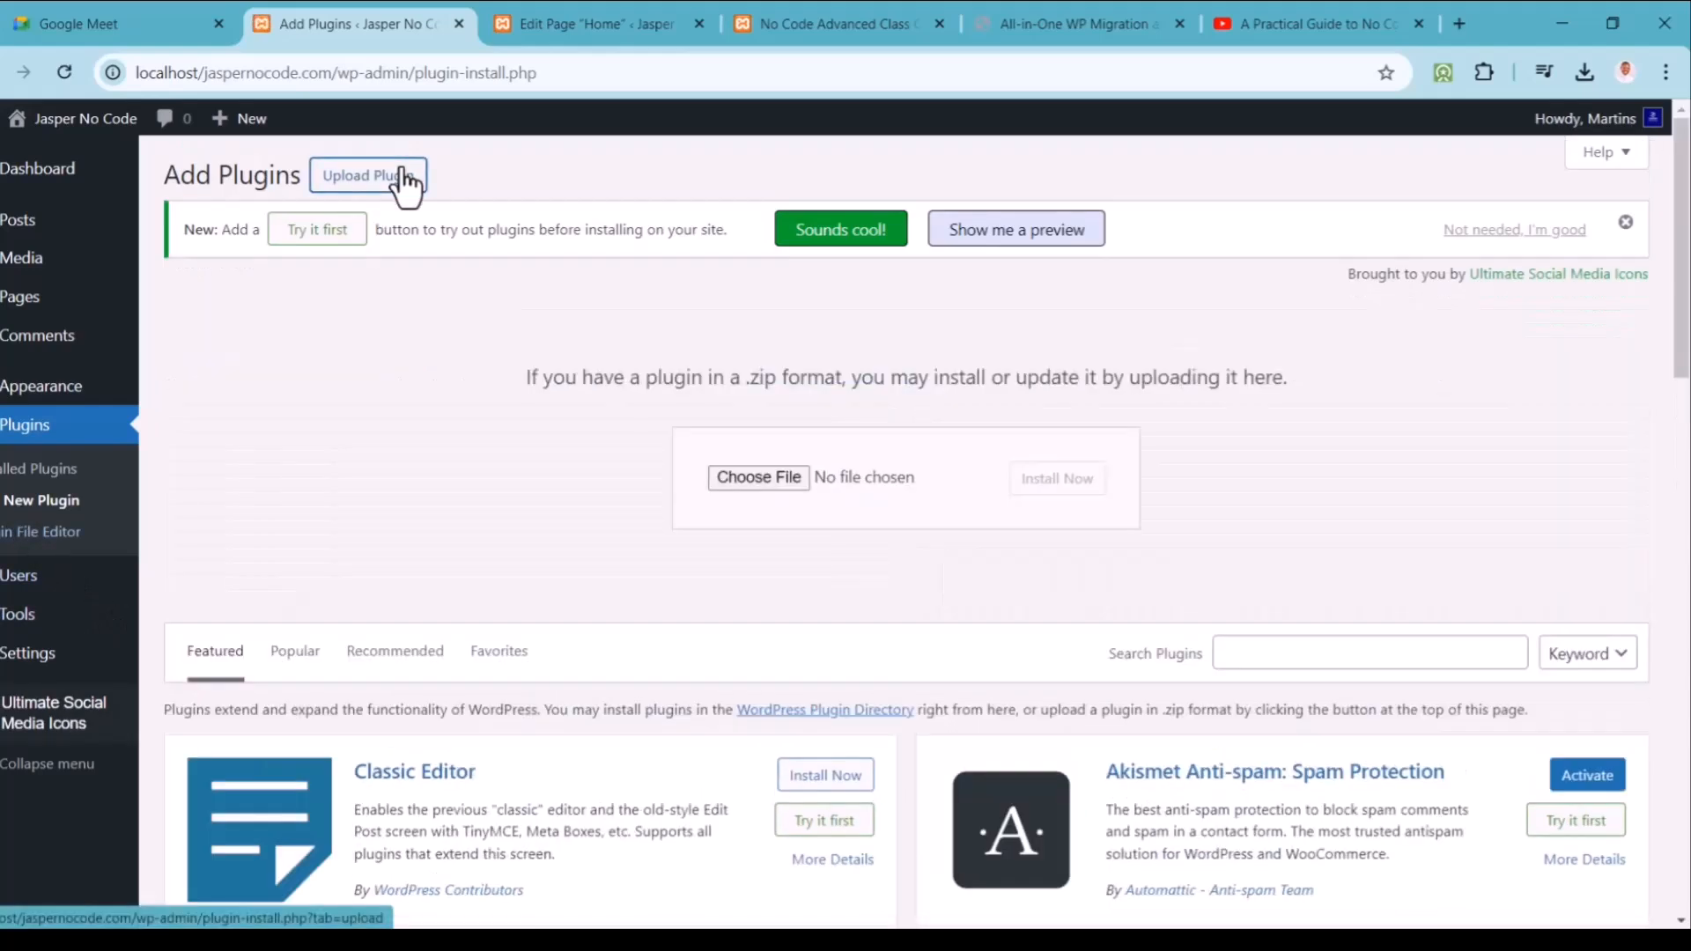
pyautogui.click(747, 475)
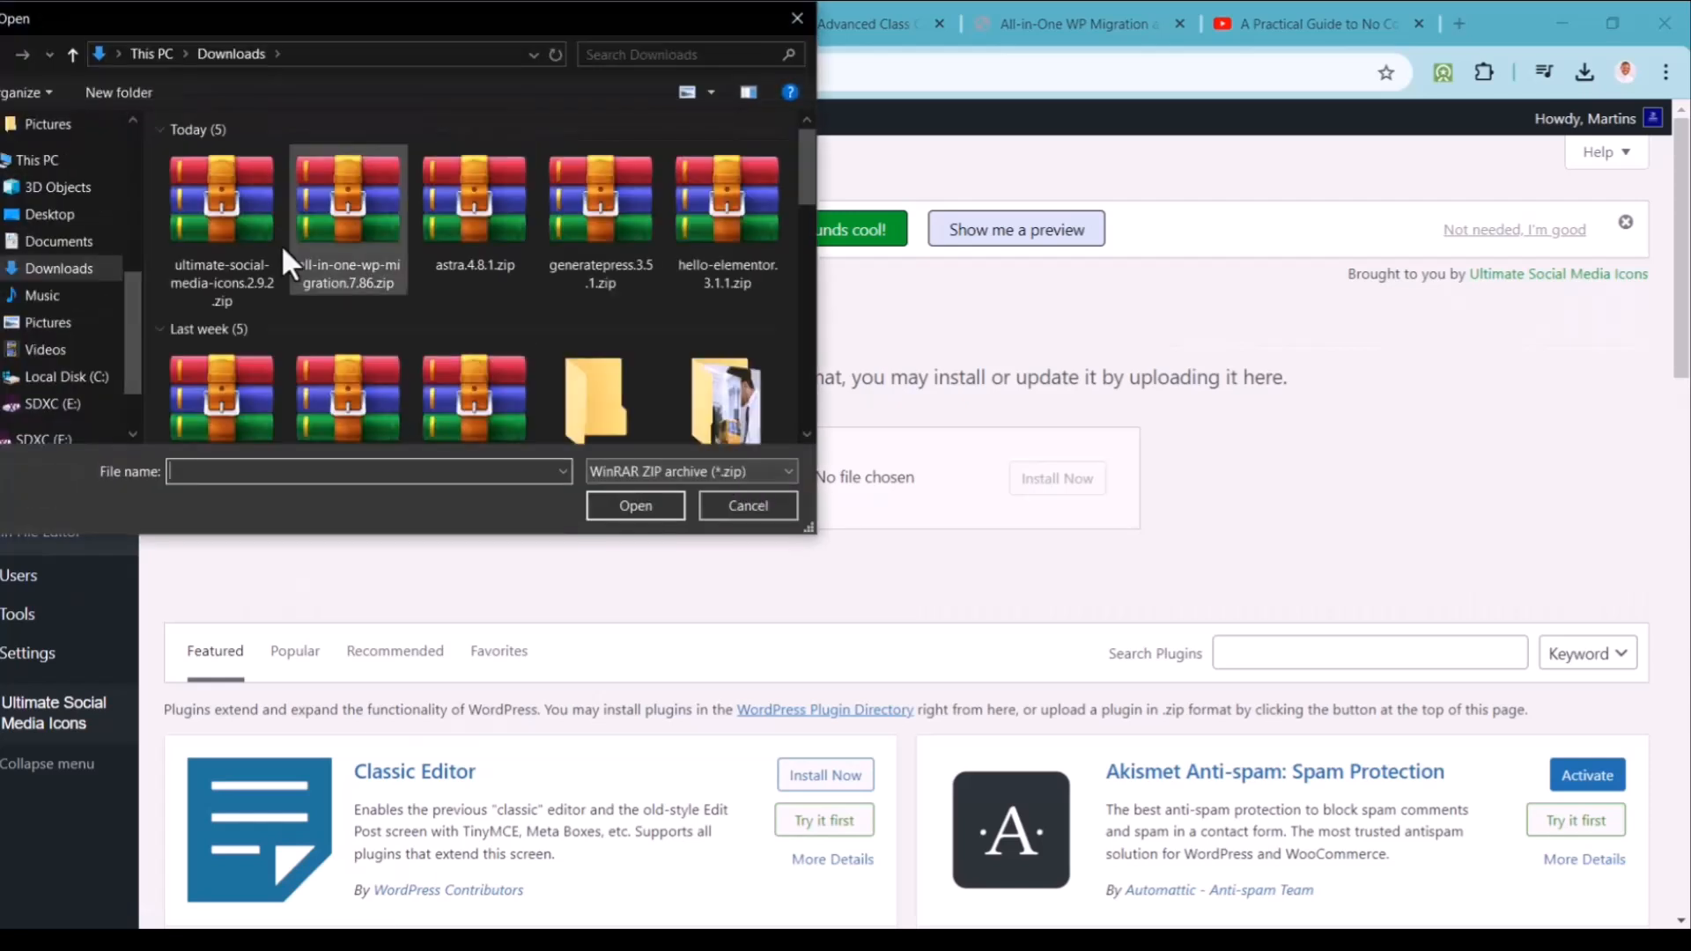
pyautogui.click(303, 222)
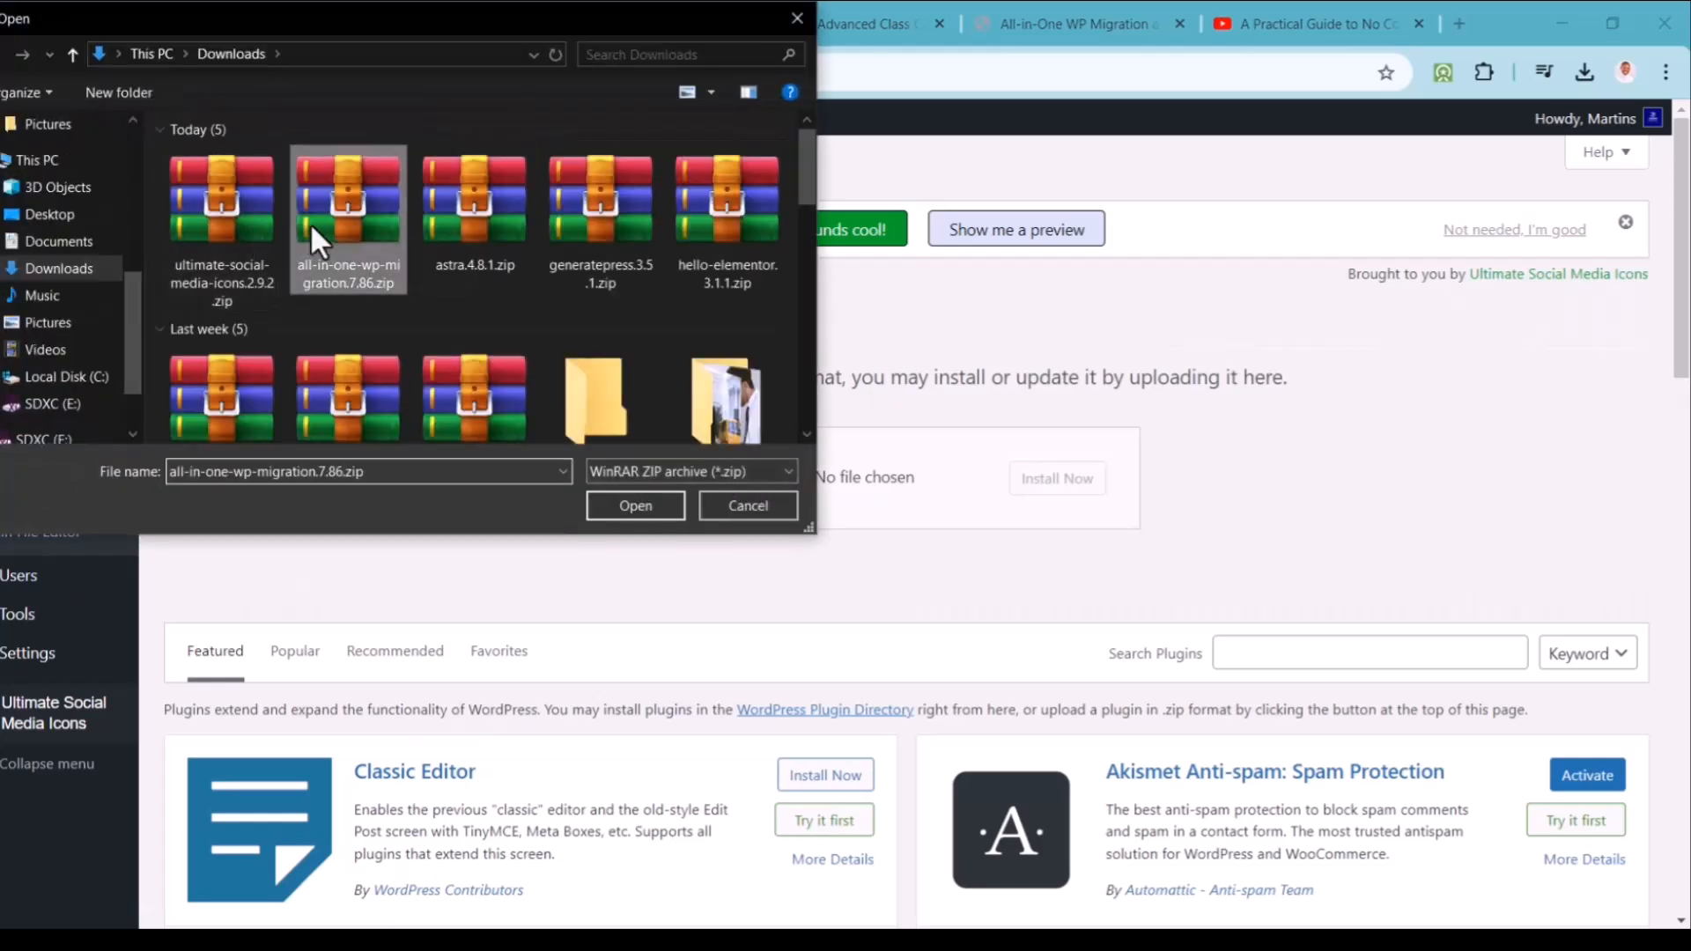
pyautogui.click(653, 494)
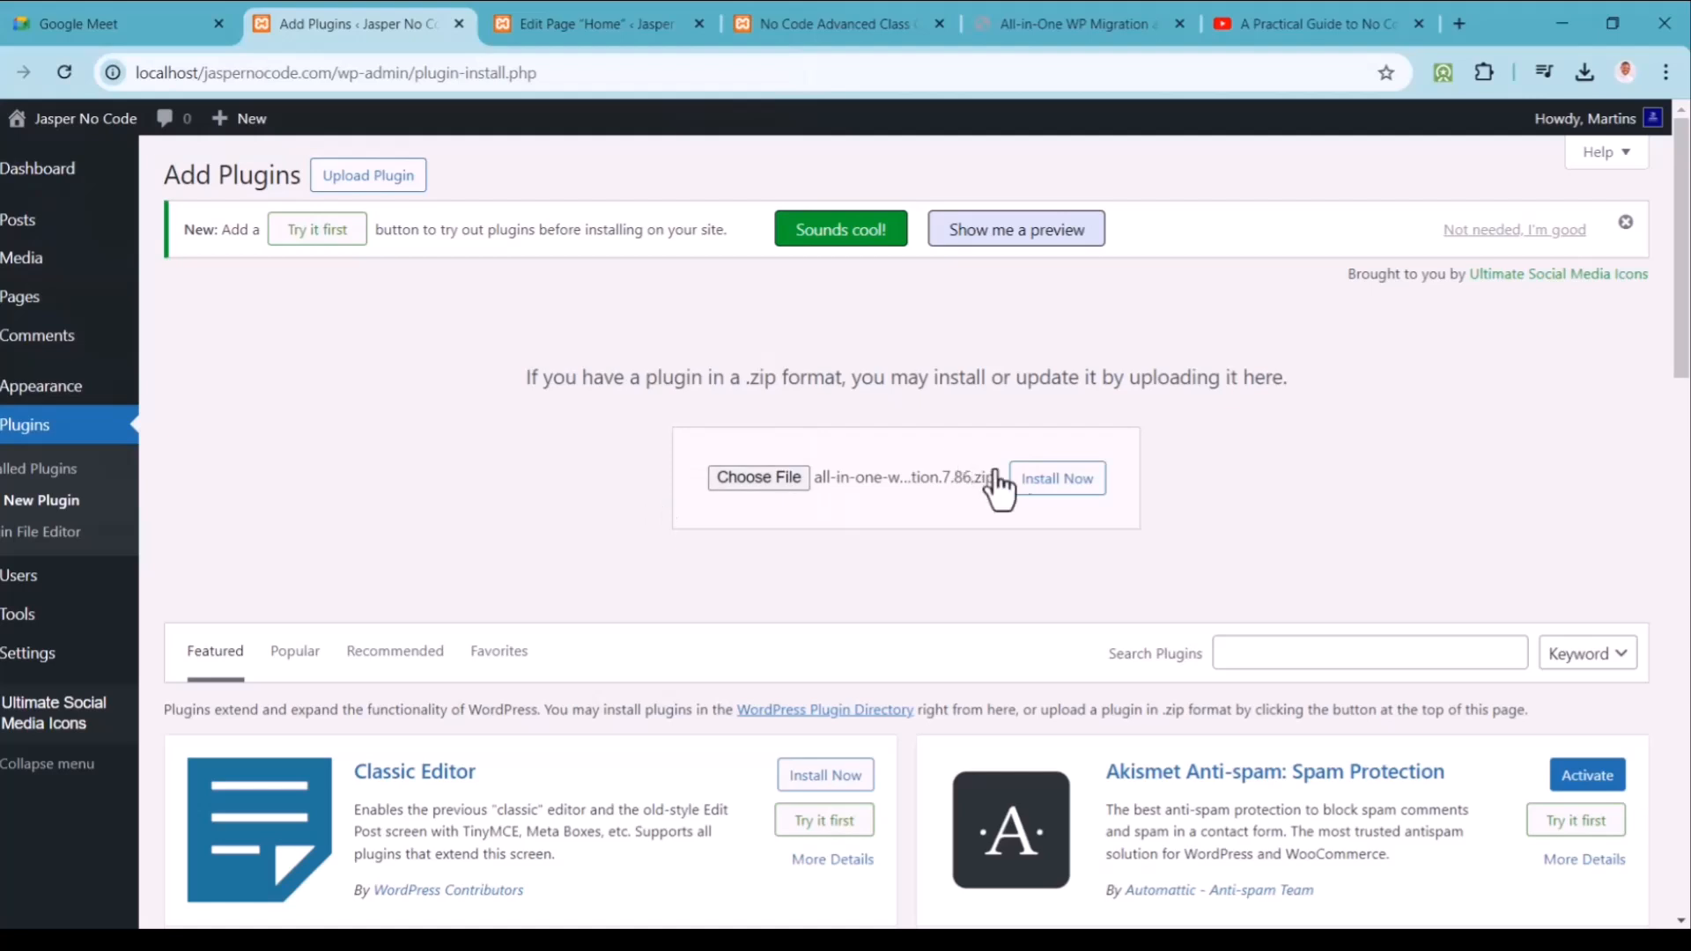
pyautogui.click(1039, 485)
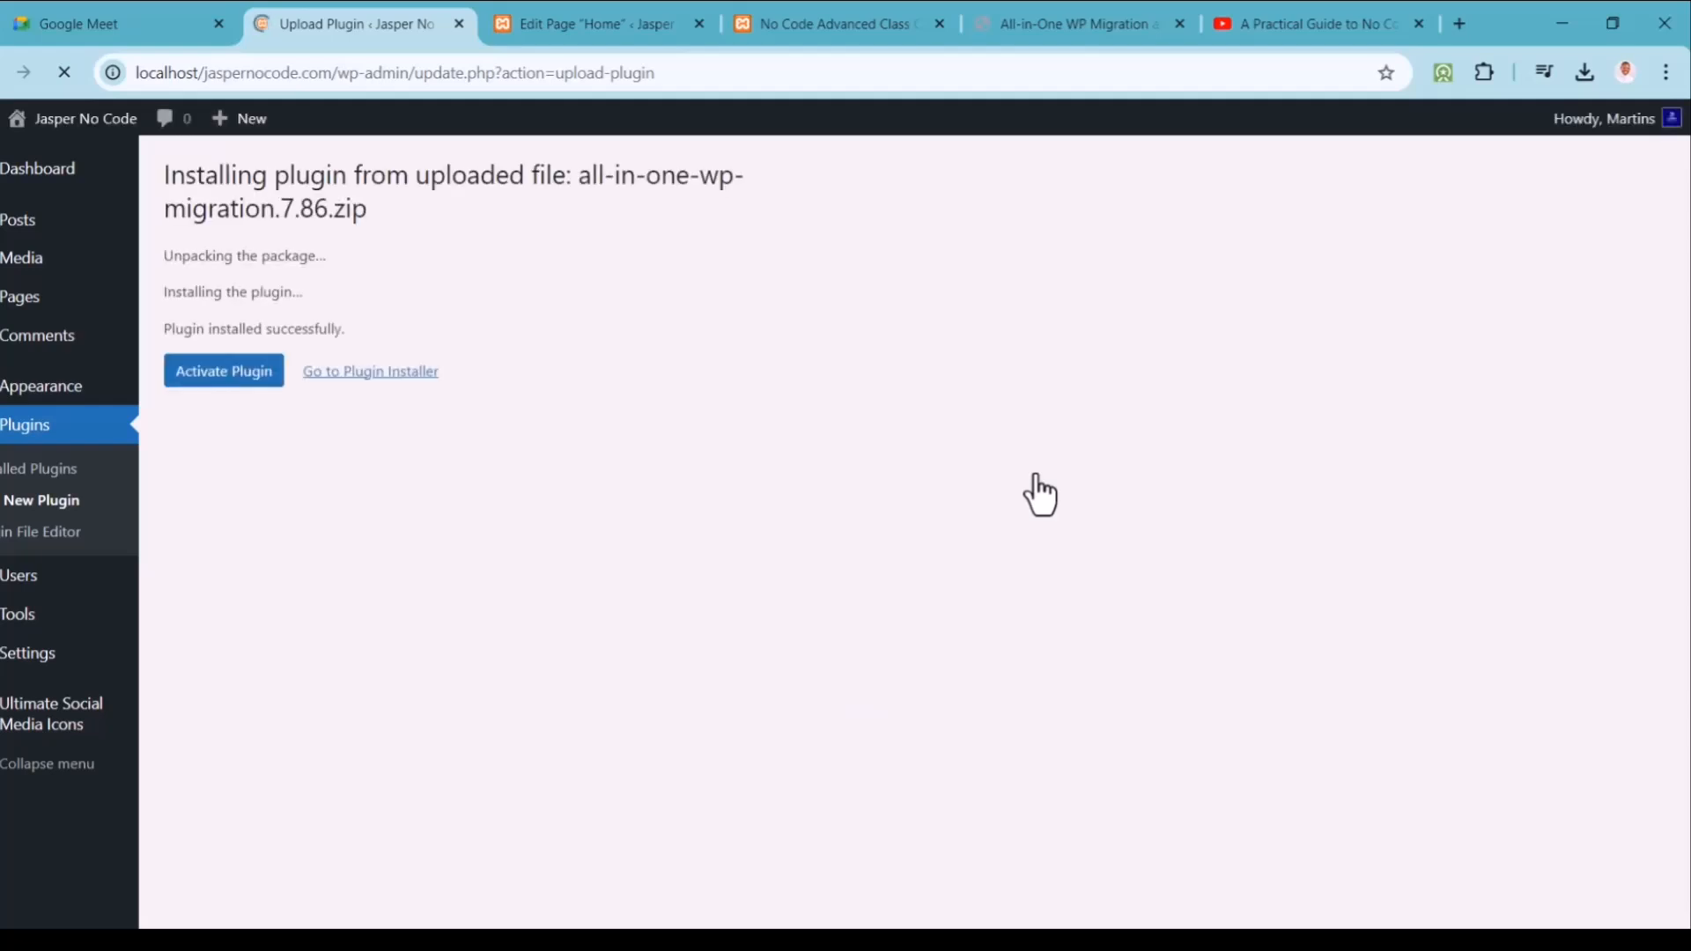
pyautogui.click(215, 377)
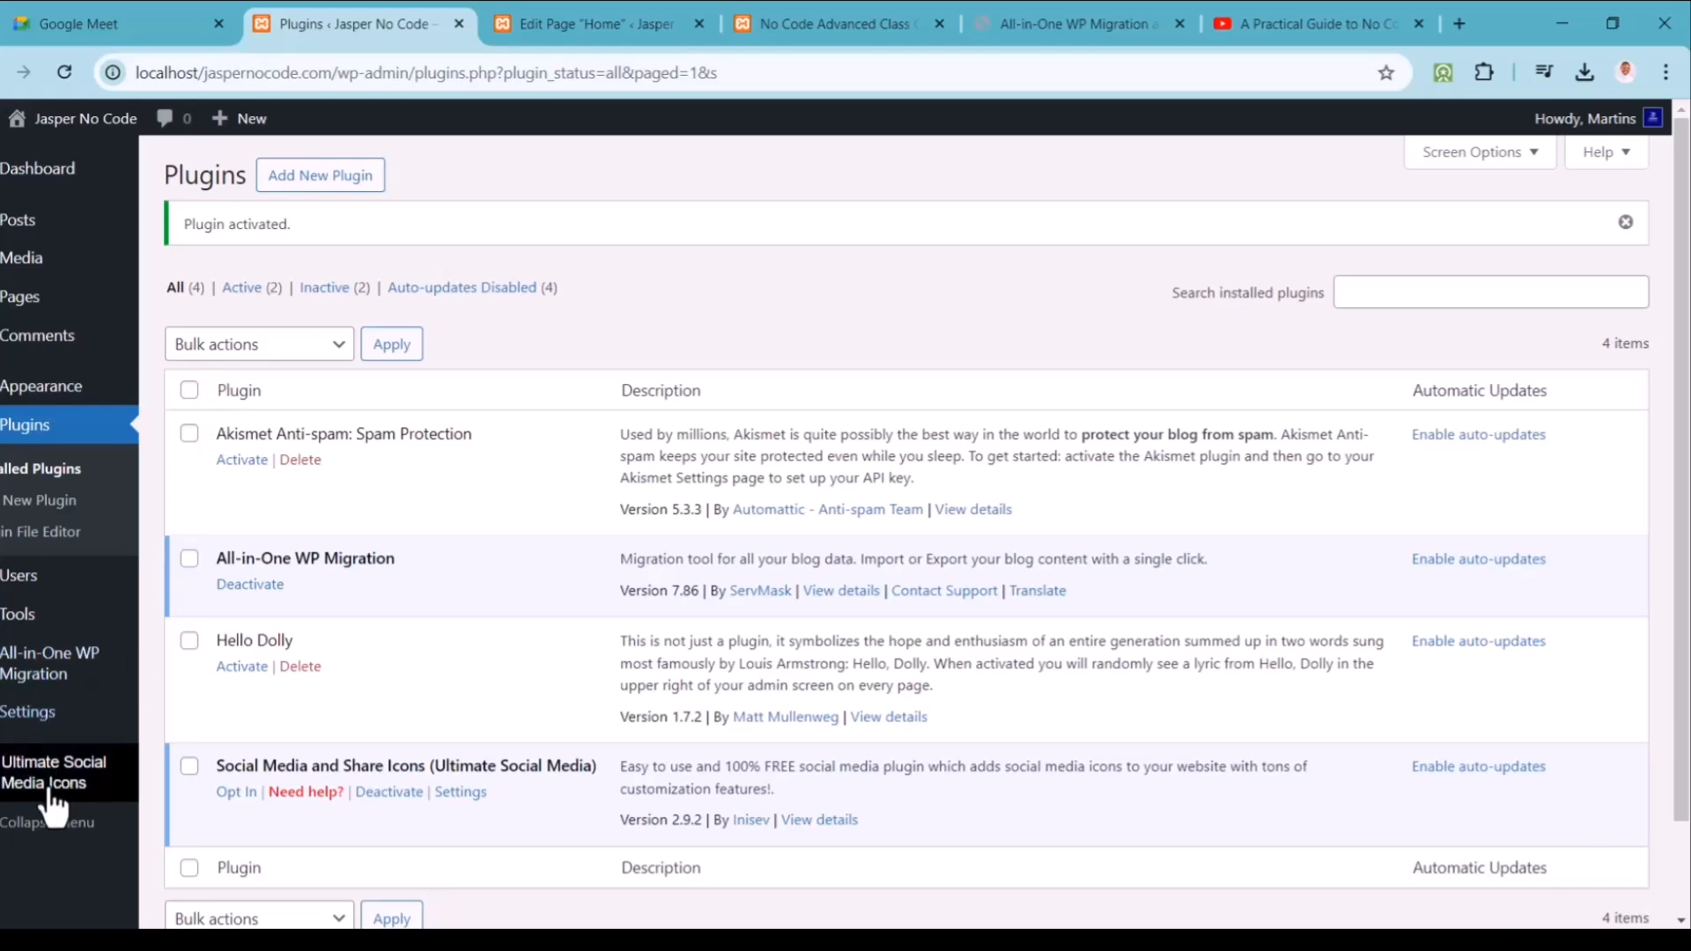
pyautogui.moveTo(66, 678)
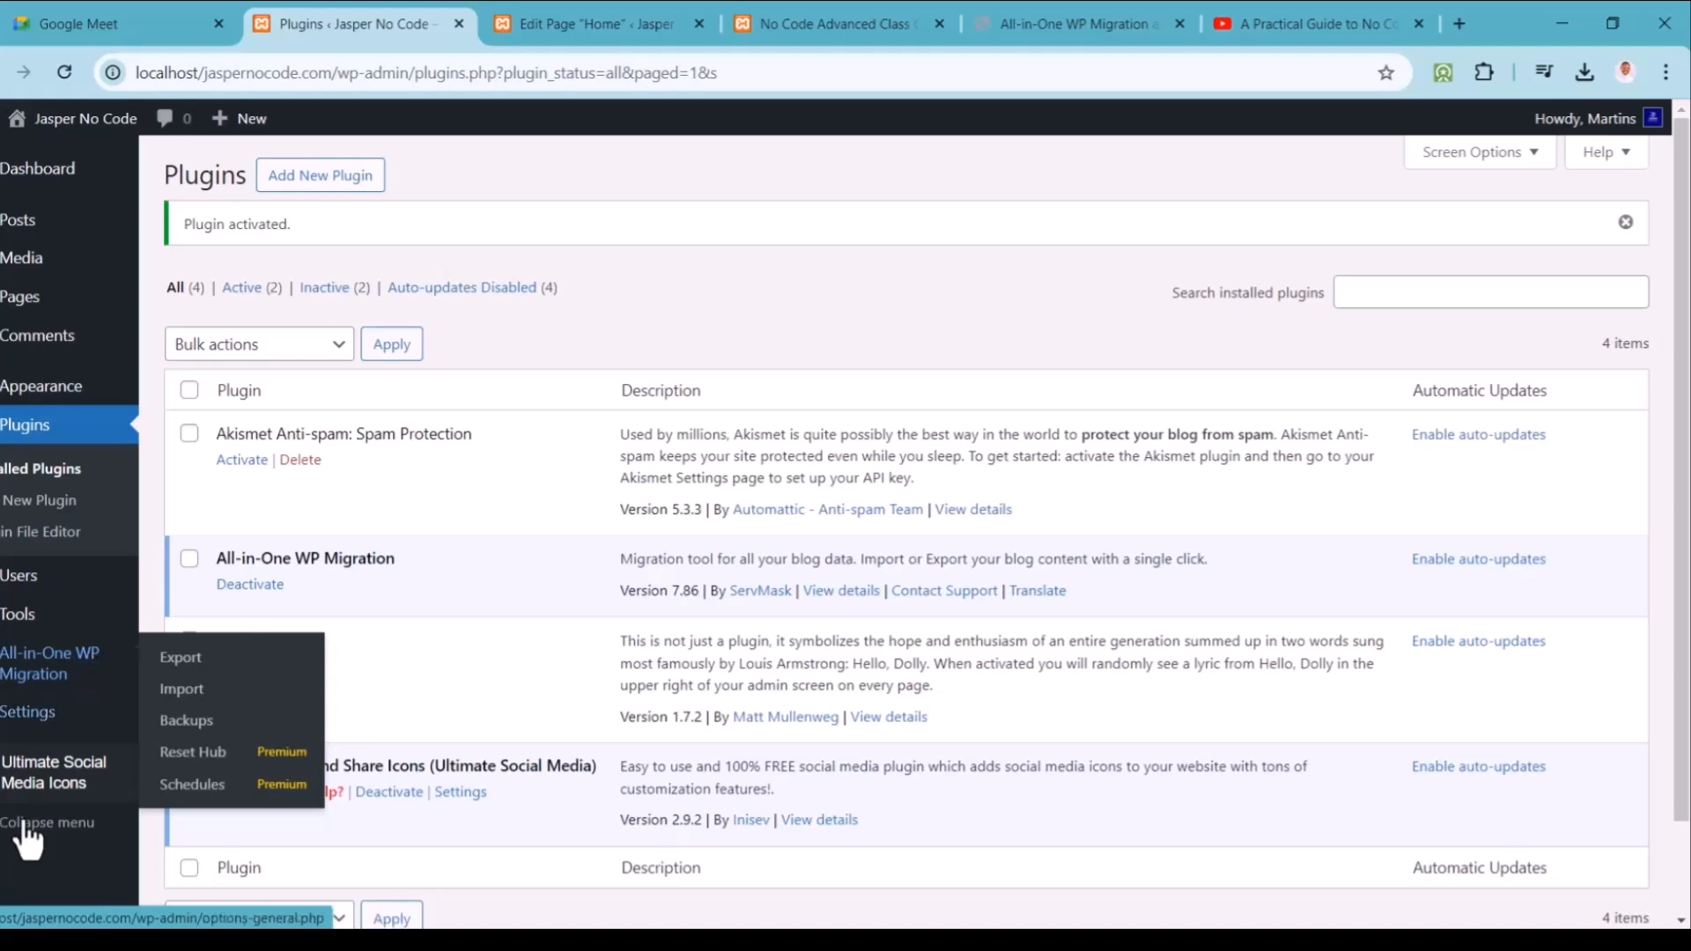
pyautogui.moveTo(70, 621)
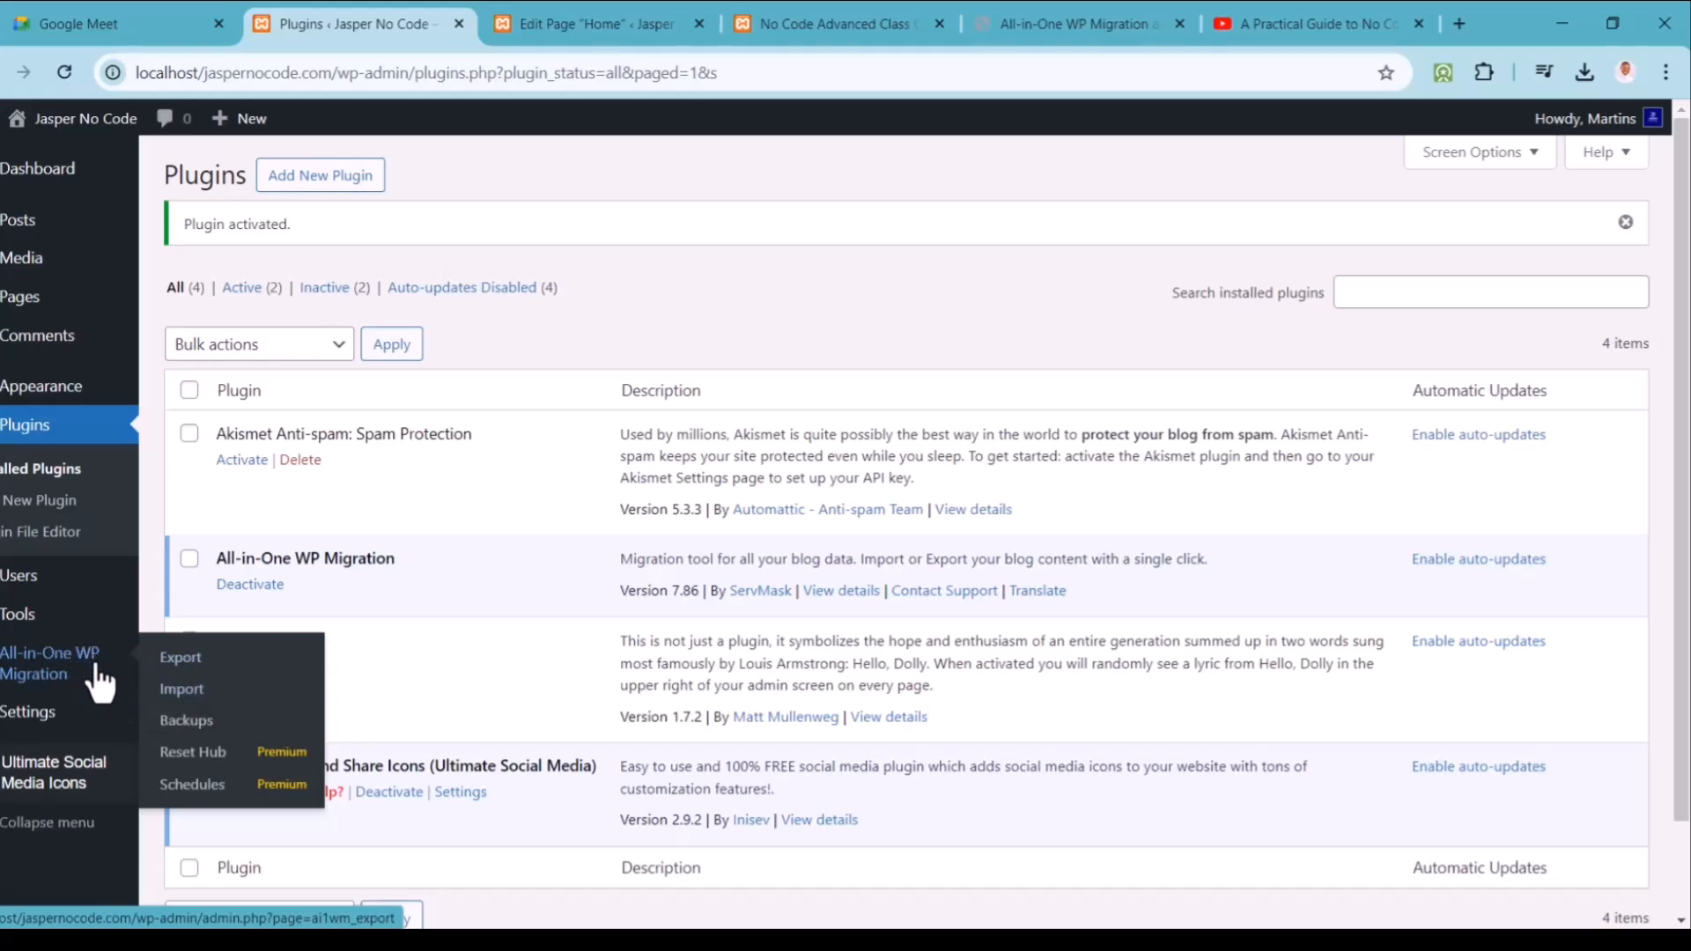
# Step: Export the site to File with All-in-One WP Migration and download the 47.6 MB .wpress
pyautogui.click(196, 672)
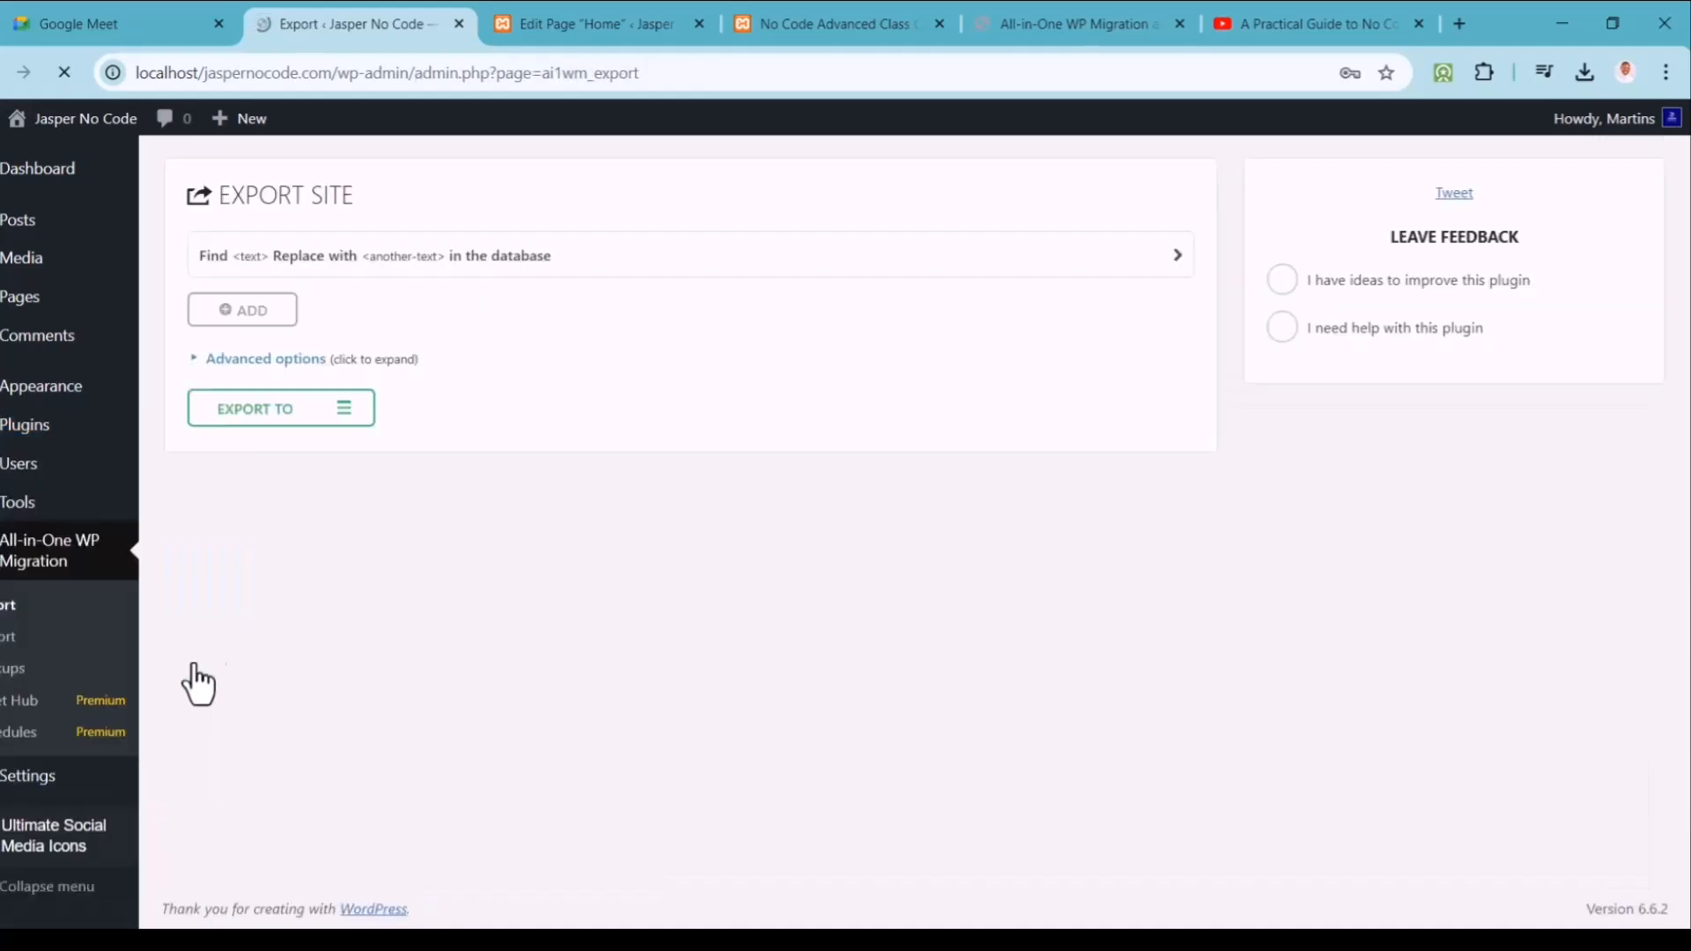
pyautogui.click(344, 409)
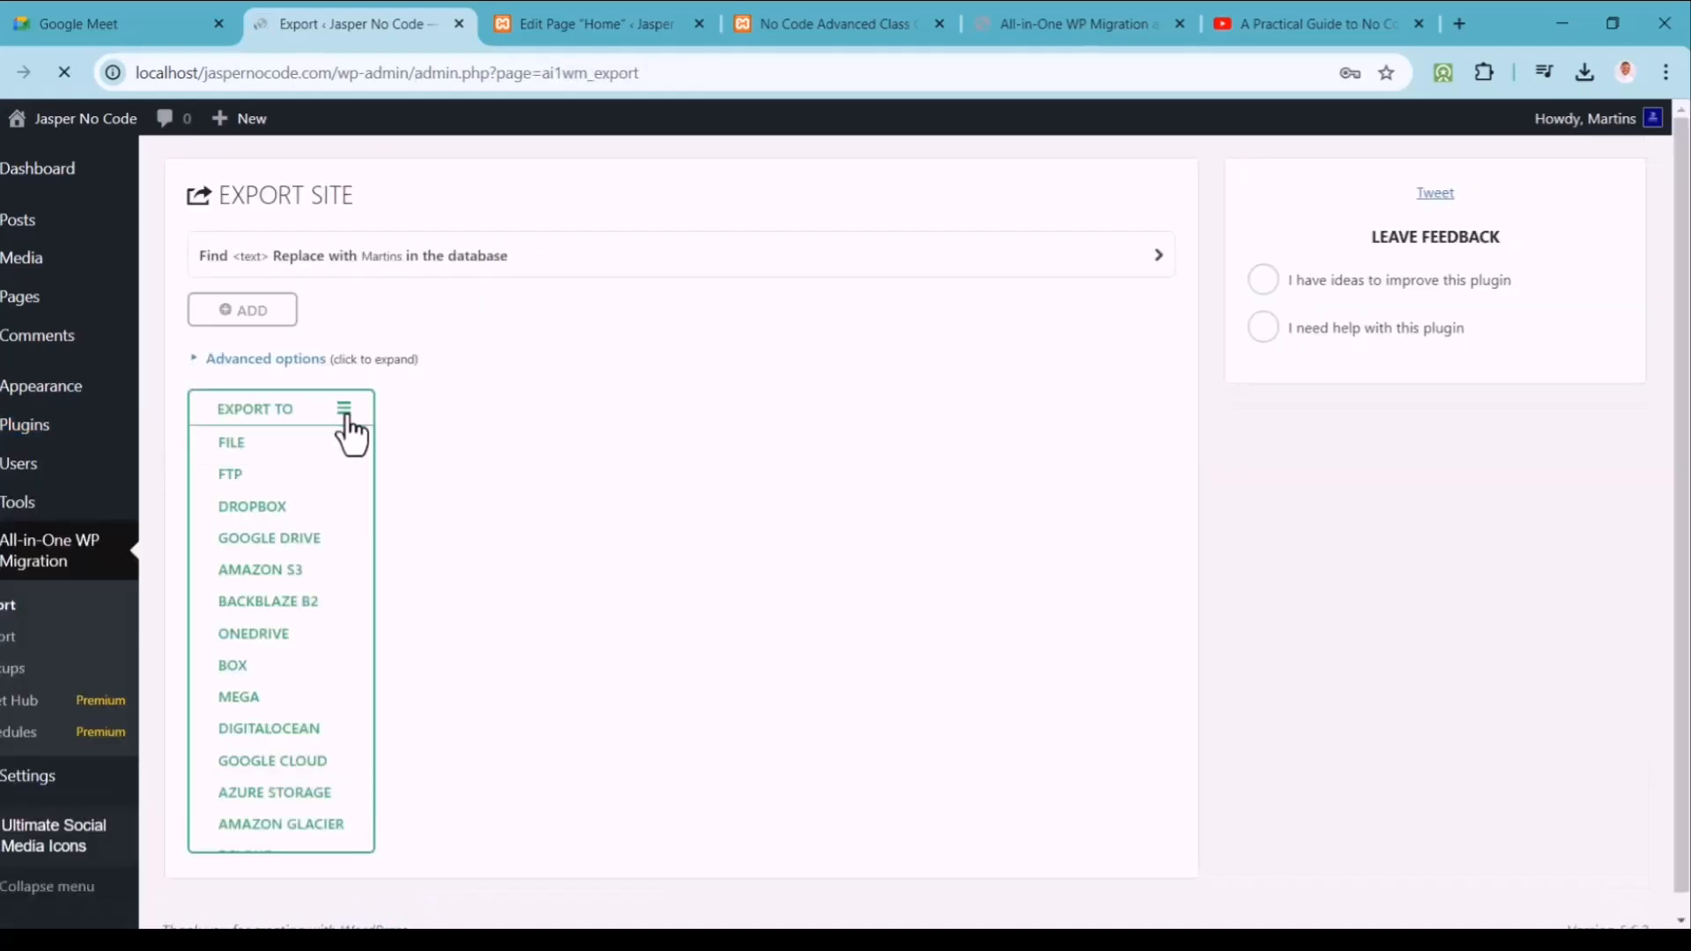
pyautogui.click(301, 447)
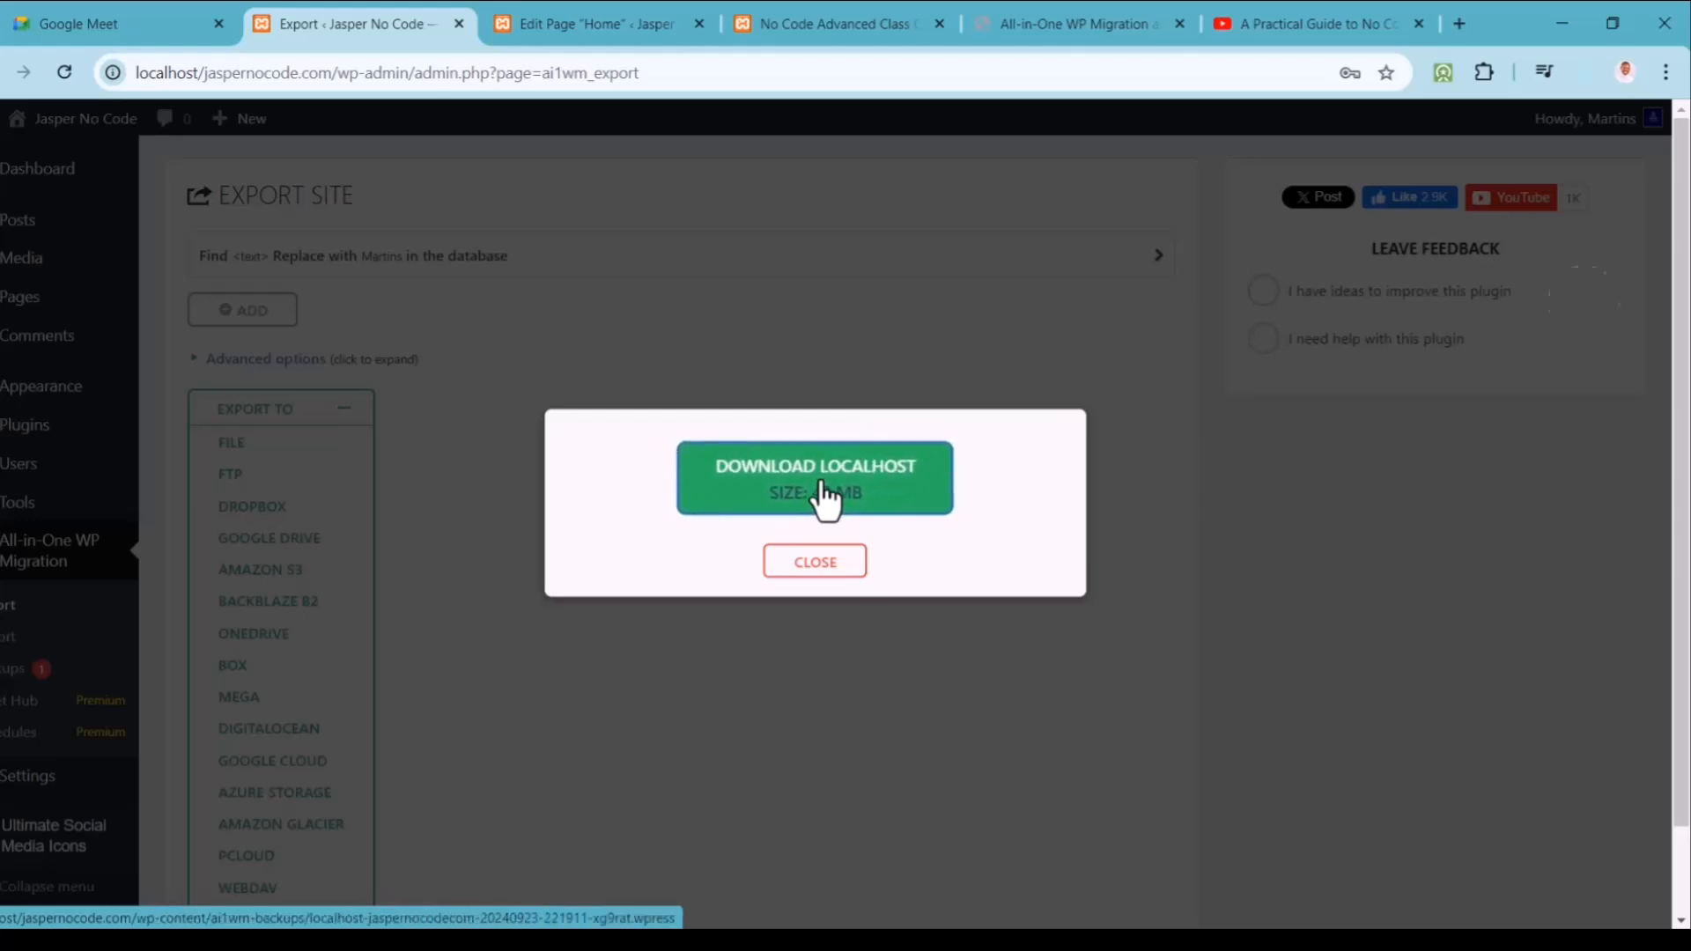
pyautogui.click(826, 497)
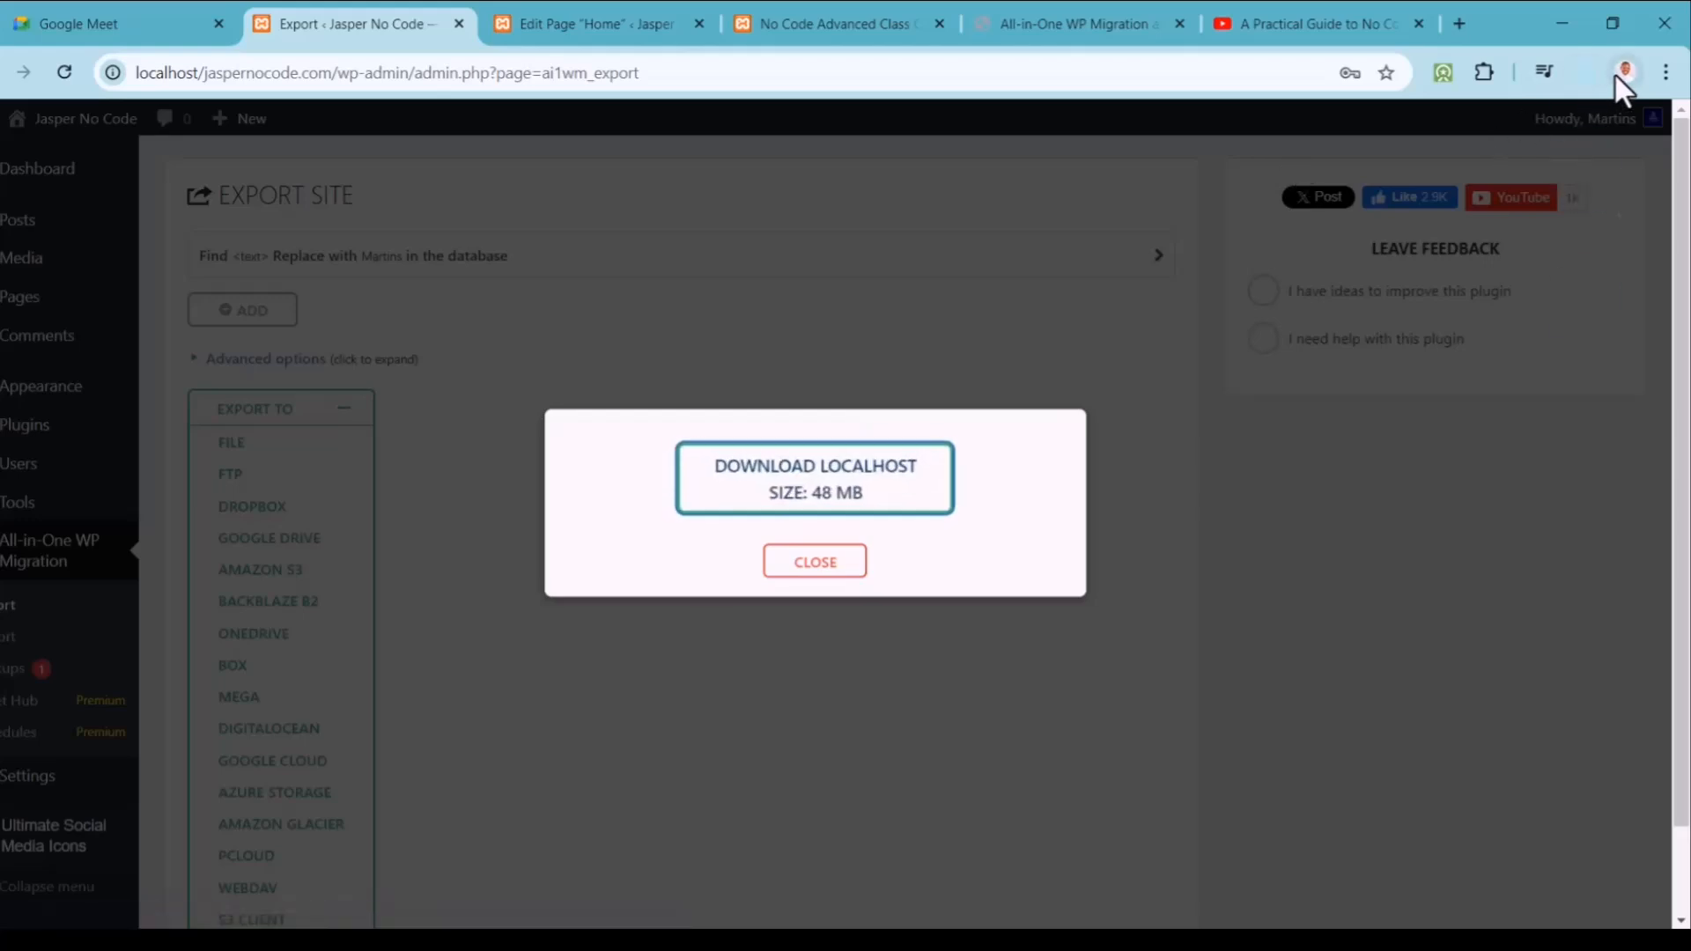
pyautogui.click(1588, 74)
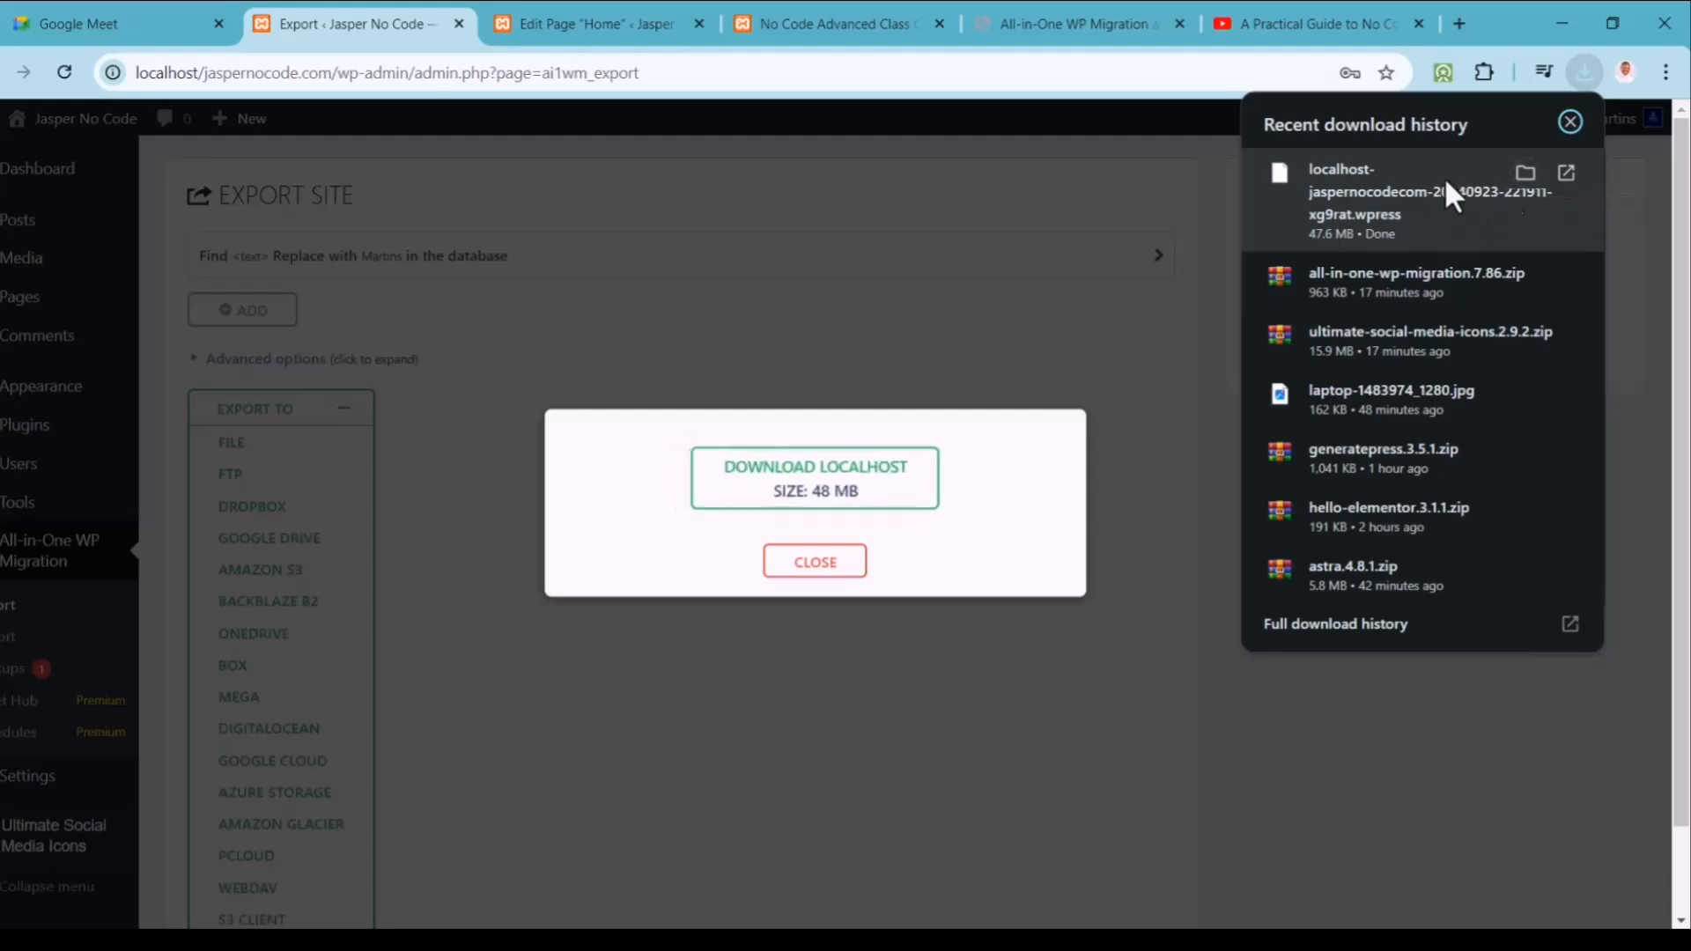
pyautogui.click(832, 565)
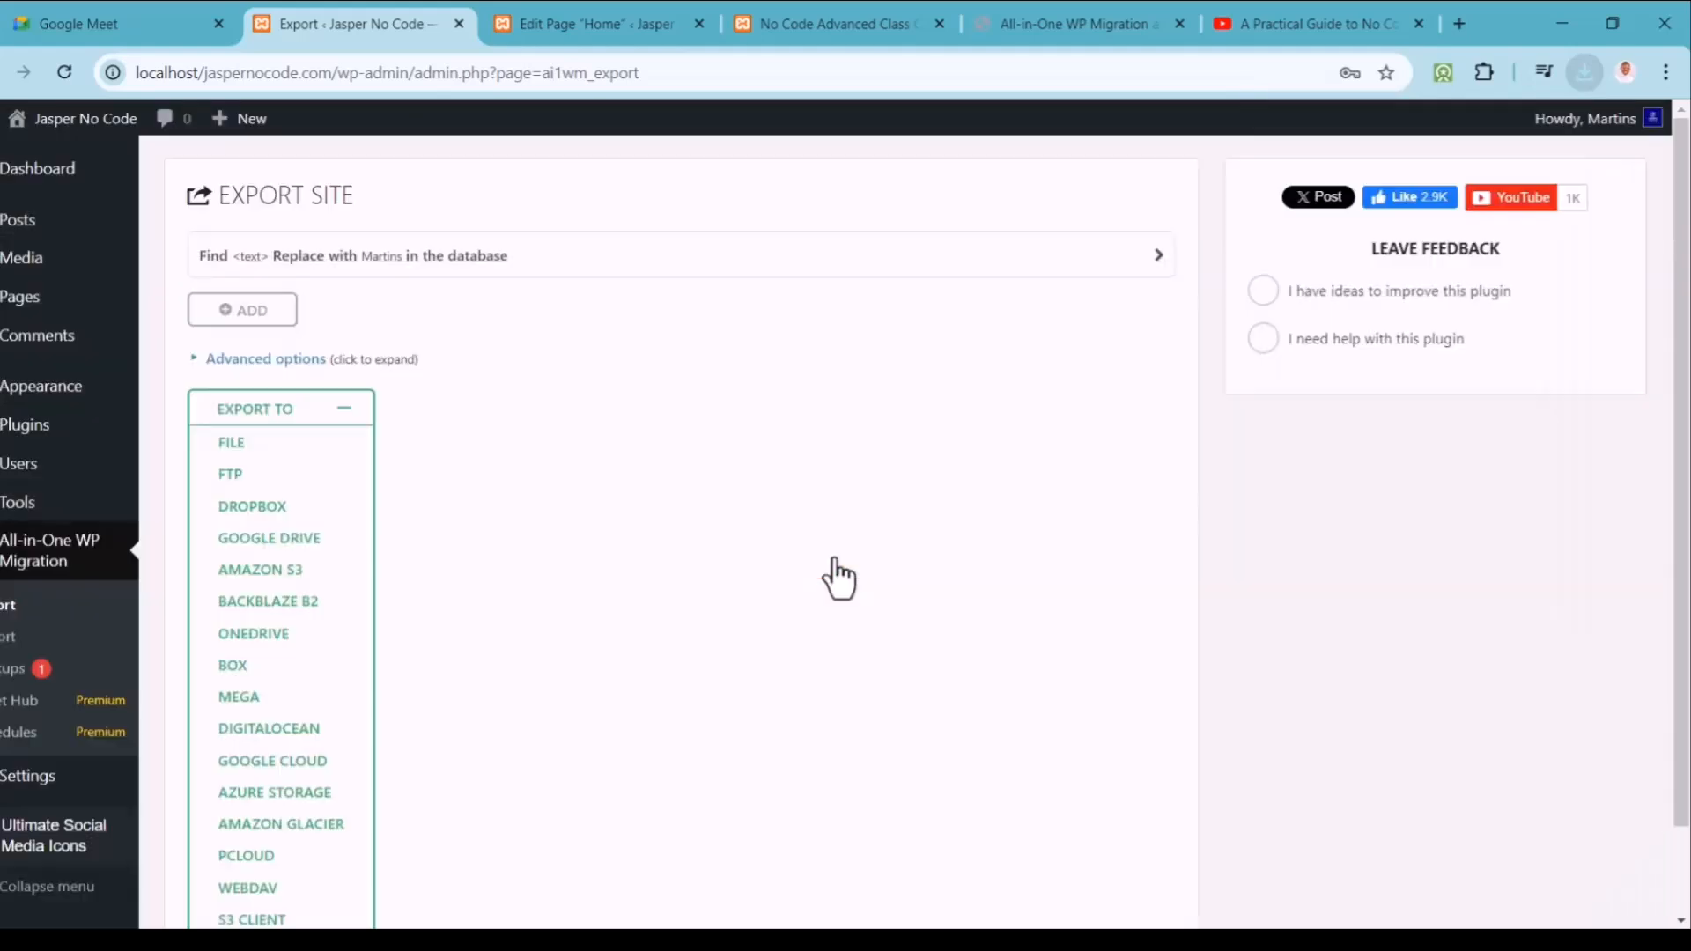
pyautogui.click(350, 419)
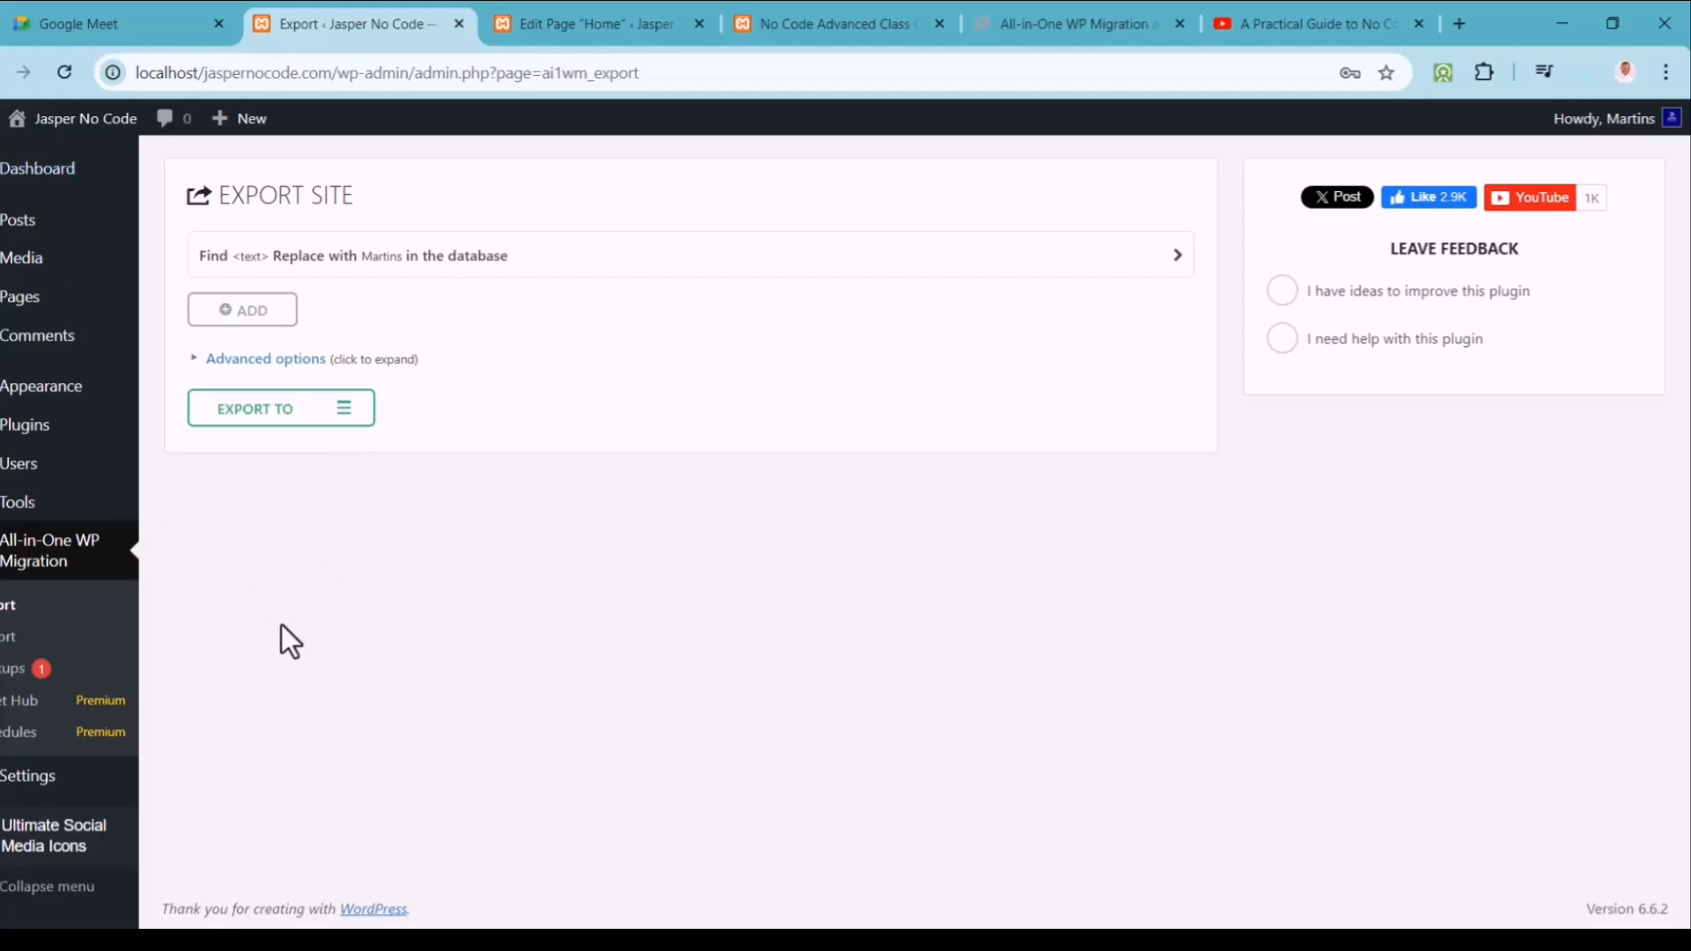
# Step: Import the localhost .wpress backup from File and dismiss the upload size error
pyautogui.click(8, 642)
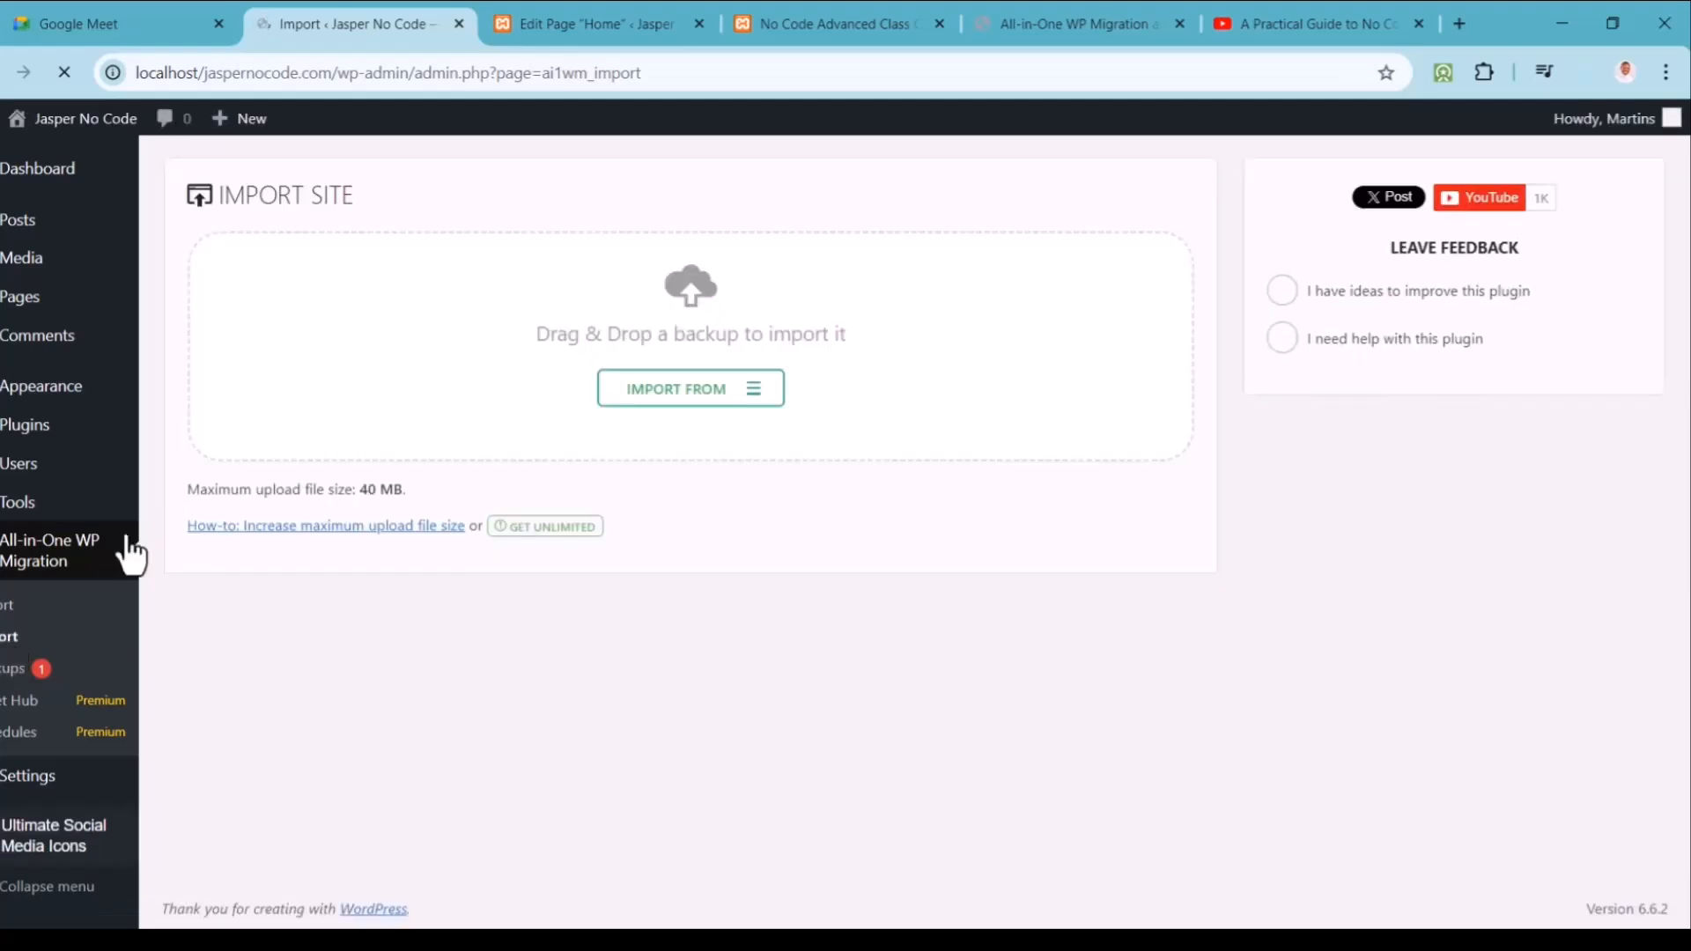
pyautogui.click(759, 392)
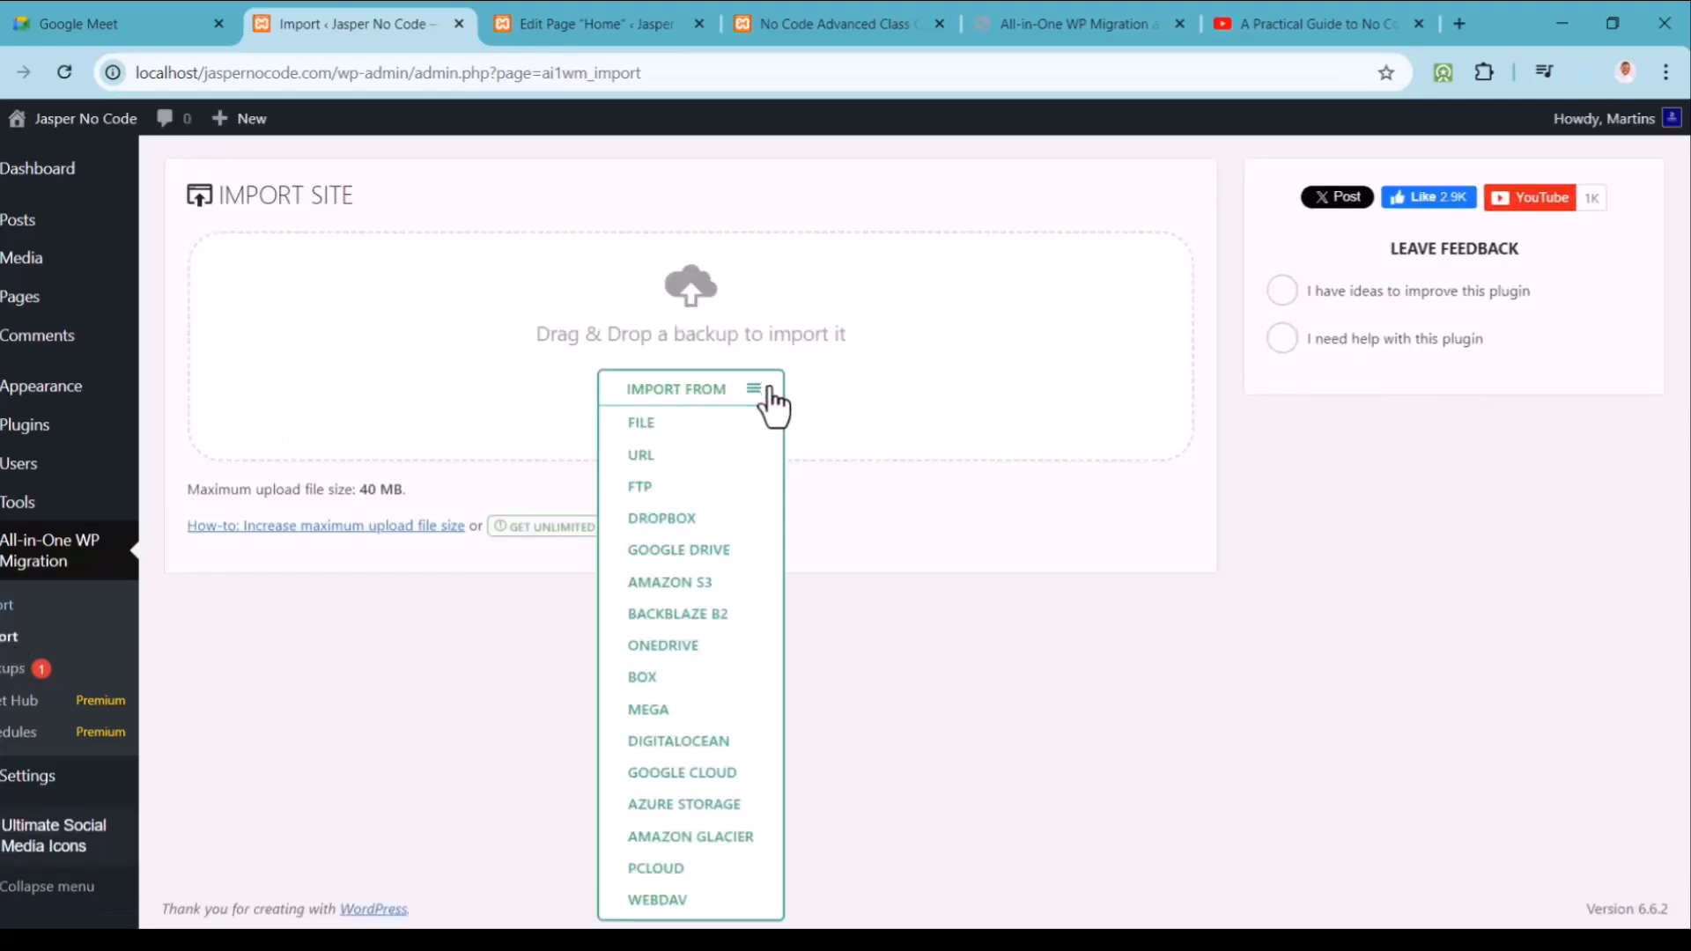
pyautogui.click(688, 429)
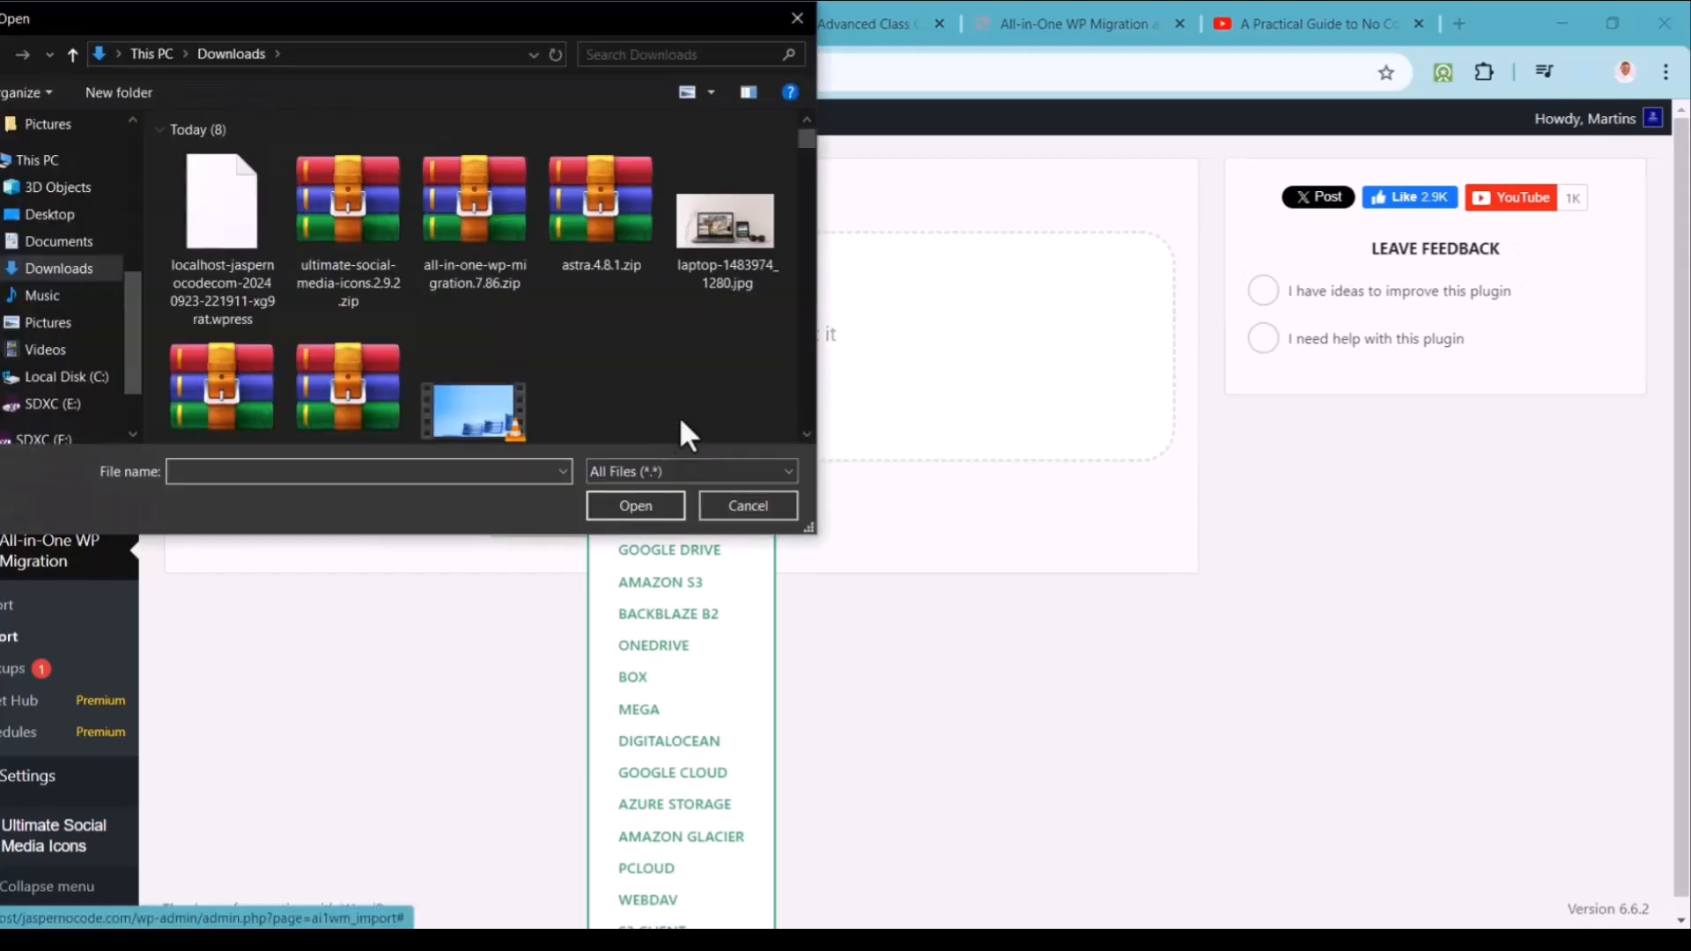
pyautogui.click(230, 243)
pyautogui.click(632, 496)
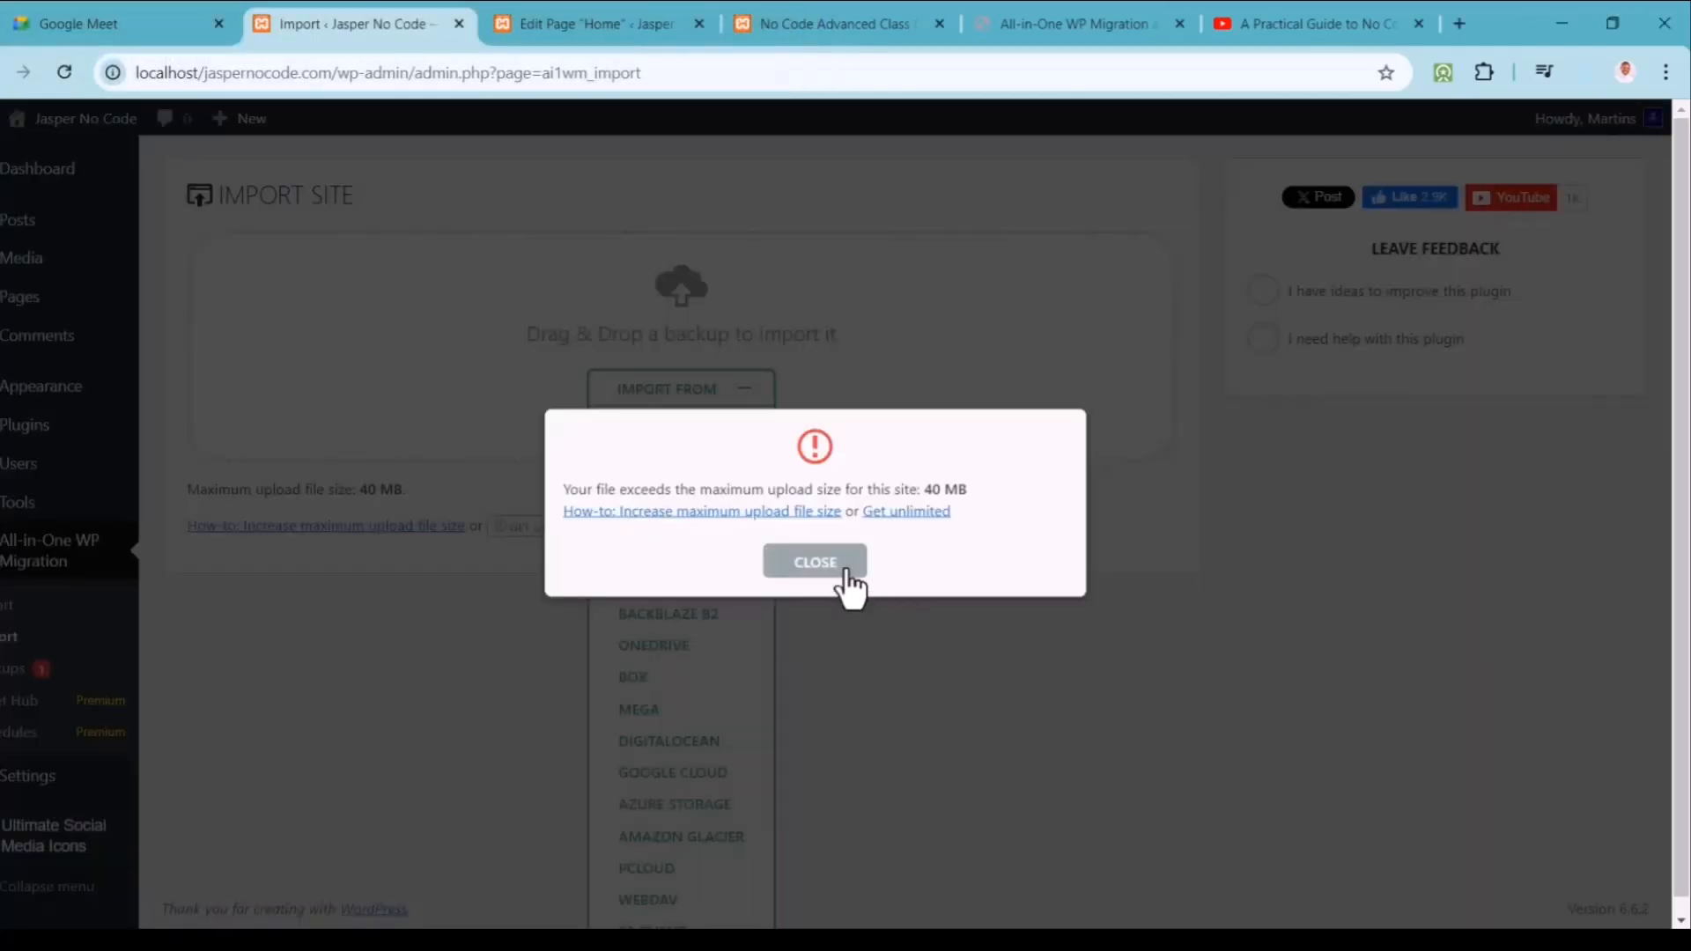
pyautogui.click(815, 563)
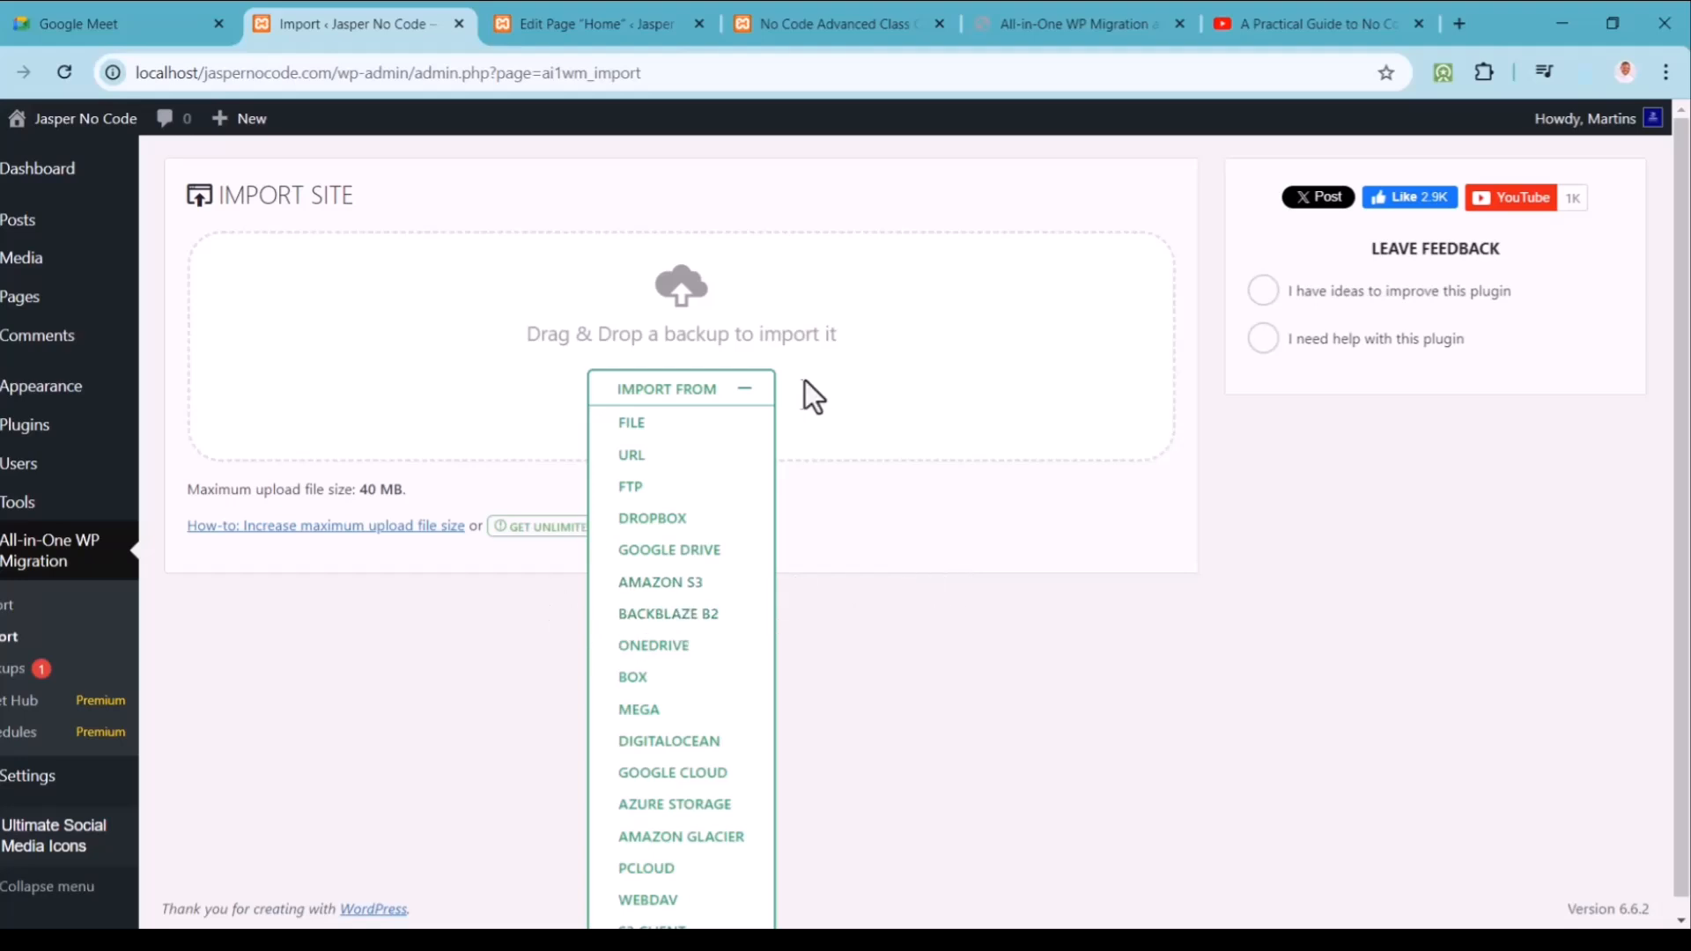
# Step: Collapse the import sources and highlight the 40 MB maximum upload size note
pyautogui.click(745, 391)
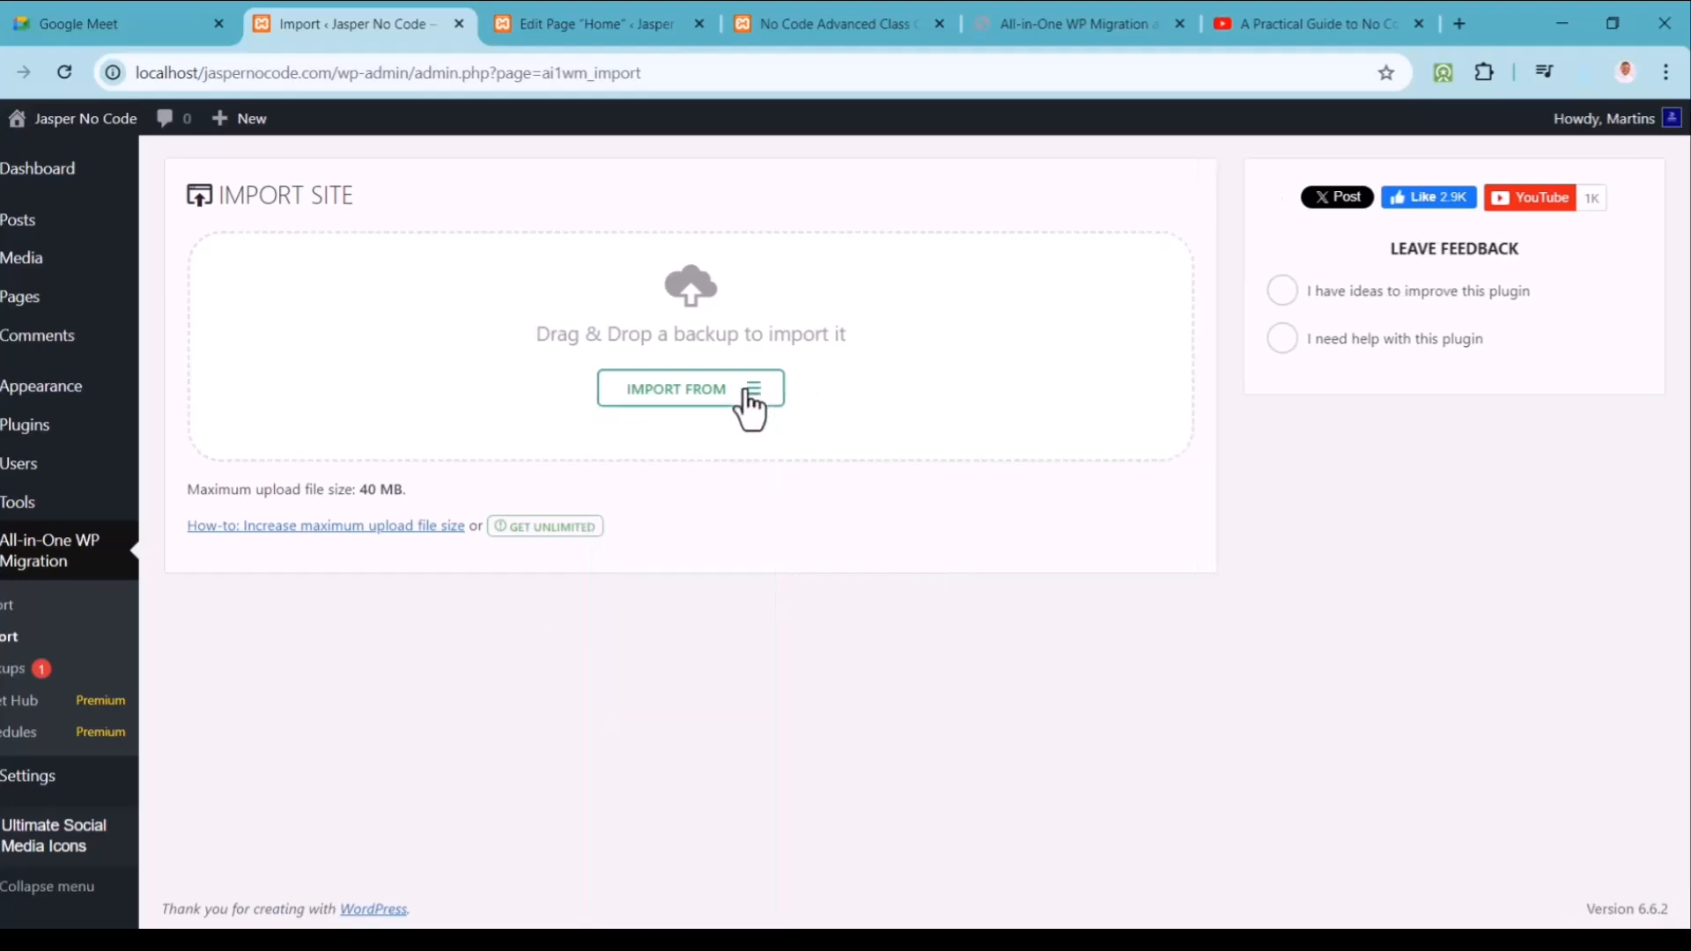
pyautogui.moveTo(407, 489); pyautogui.dragTo(351, 489)
pyautogui.click(430, 482)
pyautogui.click(437, 484)
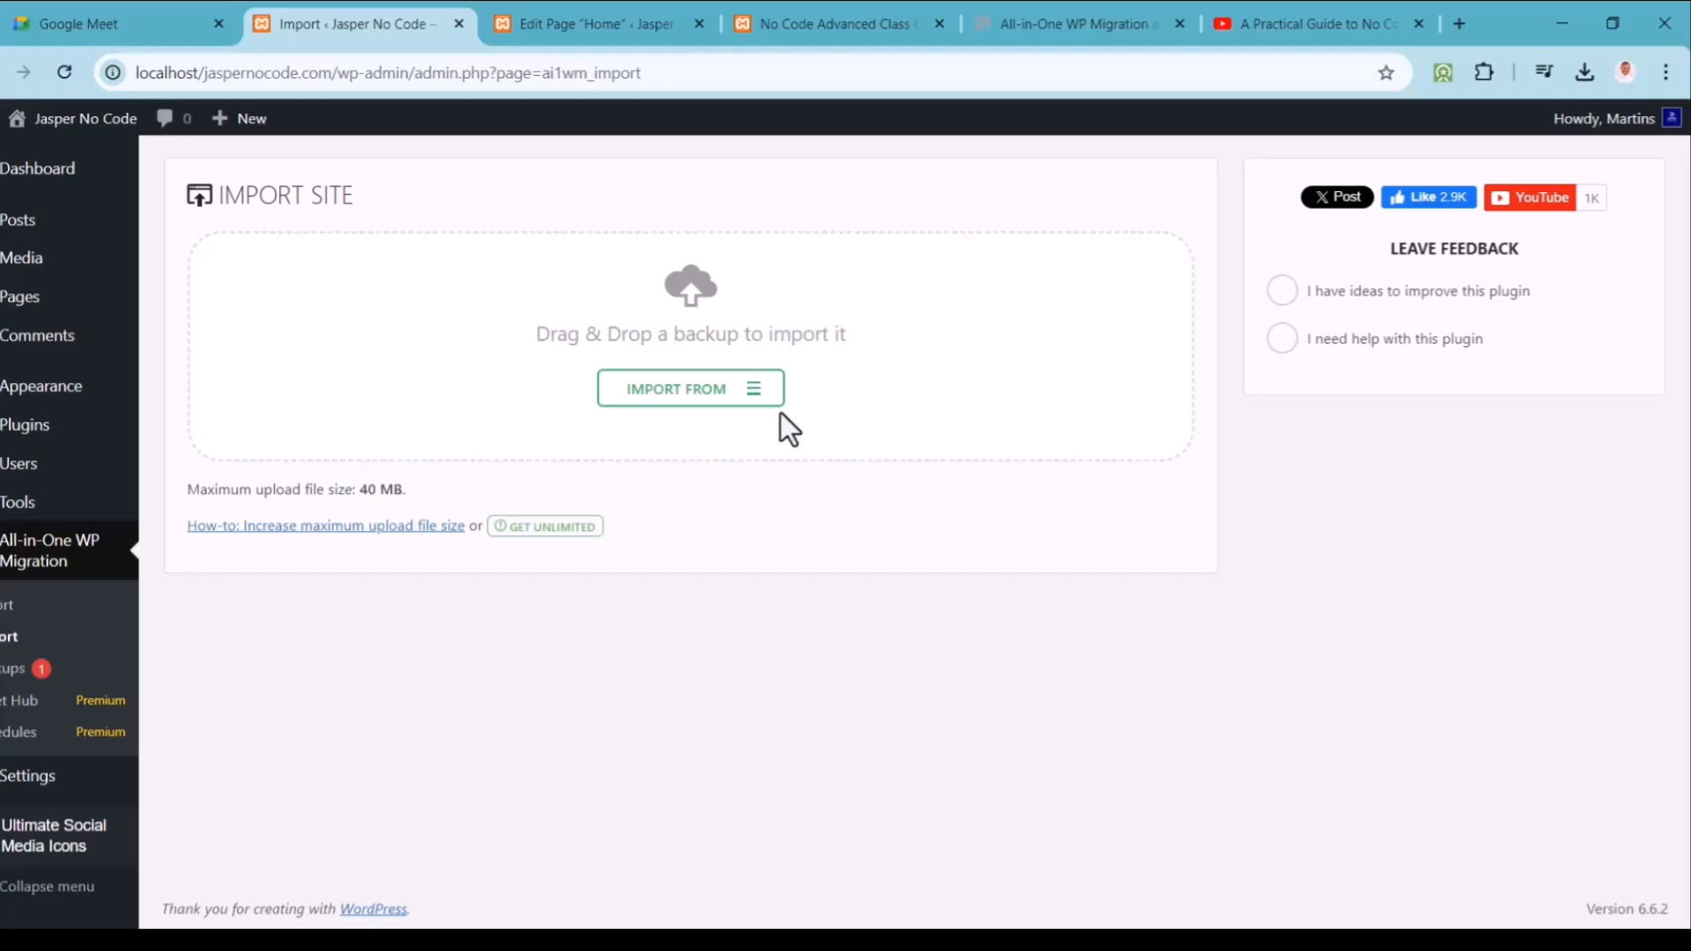